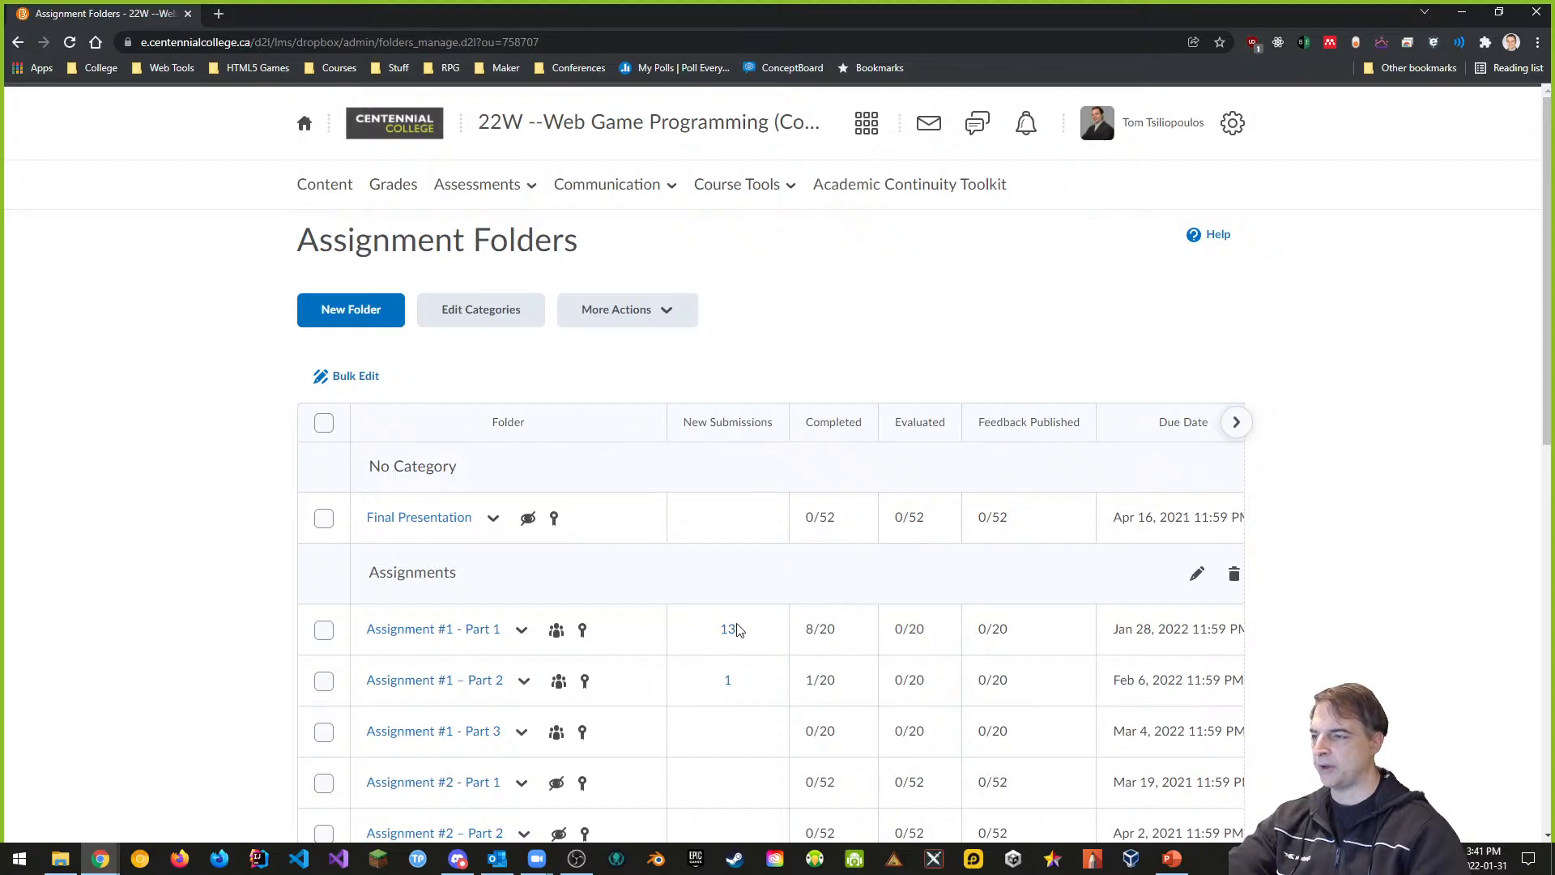
# Step: Review the assignment folders list, examining submission counts and due dates for the Assignments and Labs categories
pyautogui.scroll(-5, 725, 615)
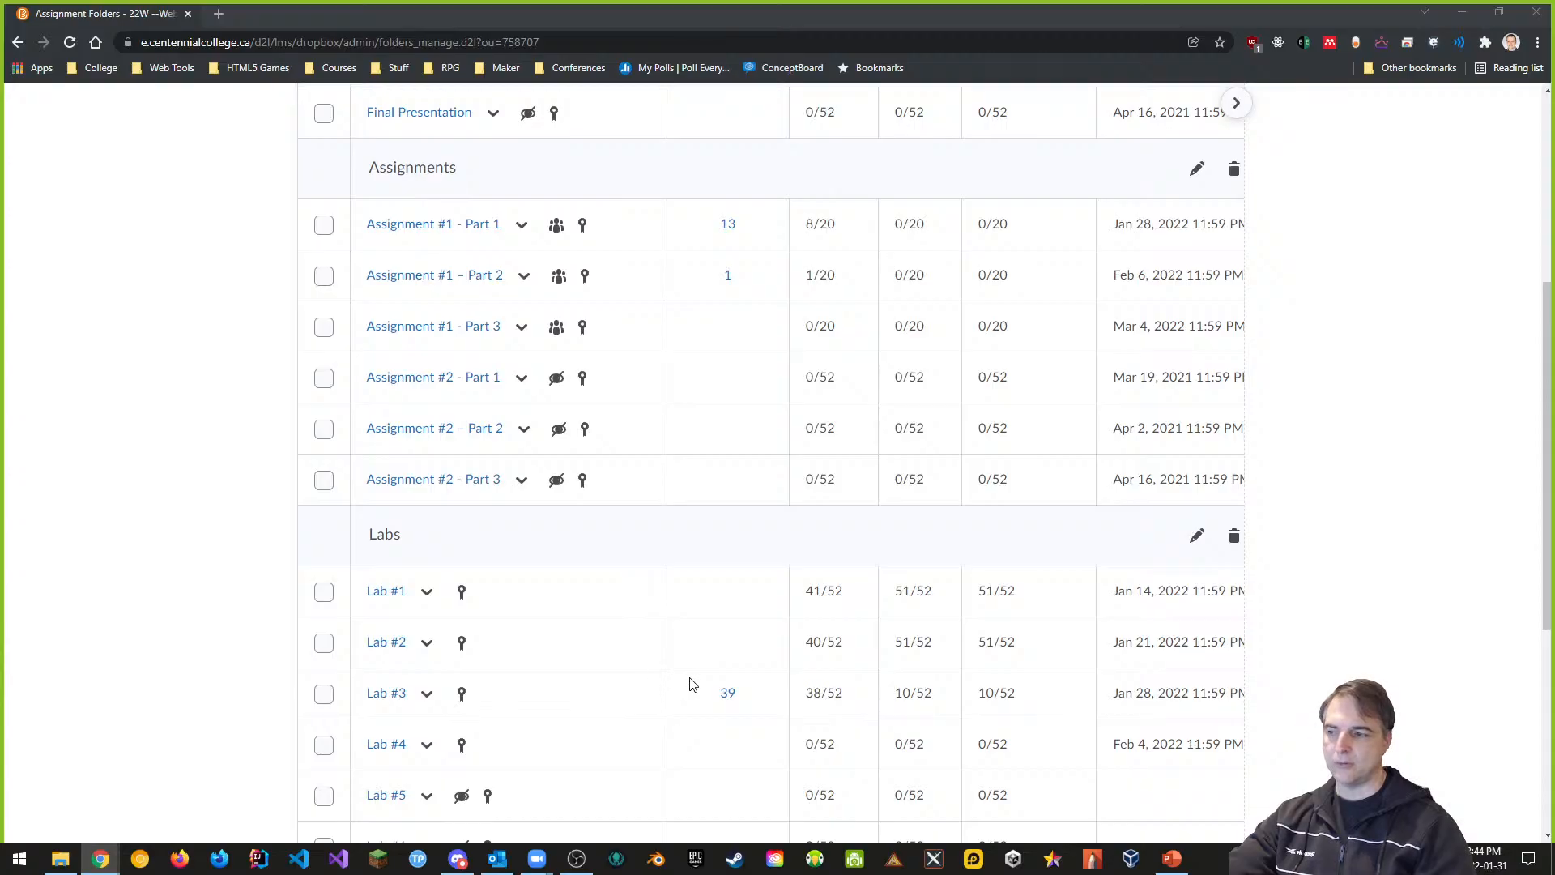
pyautogui.scroll(-5, 596, 606)
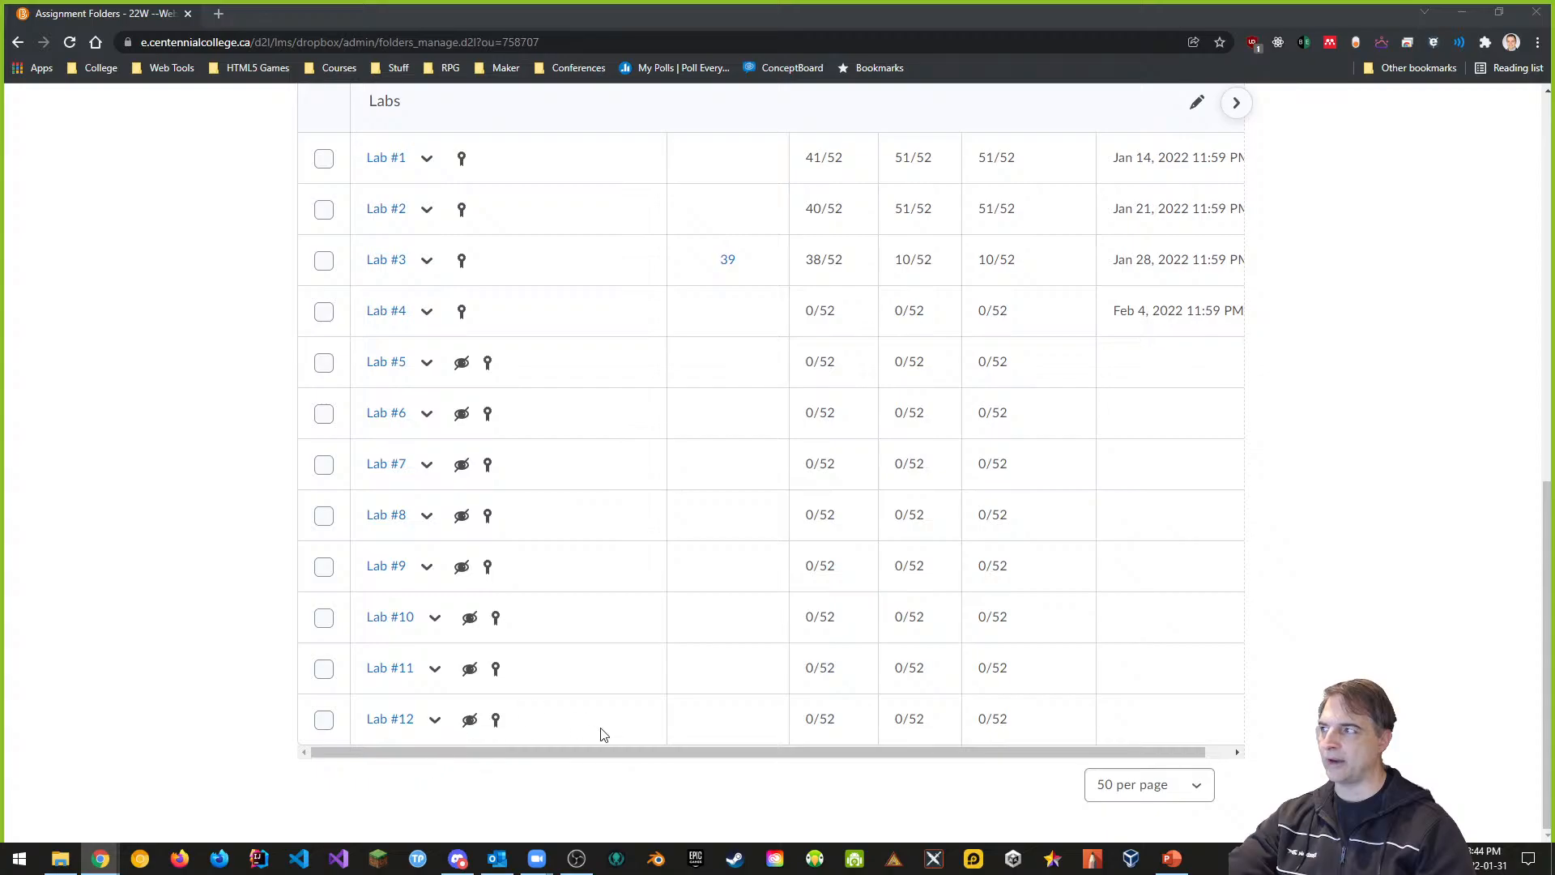
pyautogui.scroll(5, 677, 722)
pyautogui.scroll(4, 689, 719)
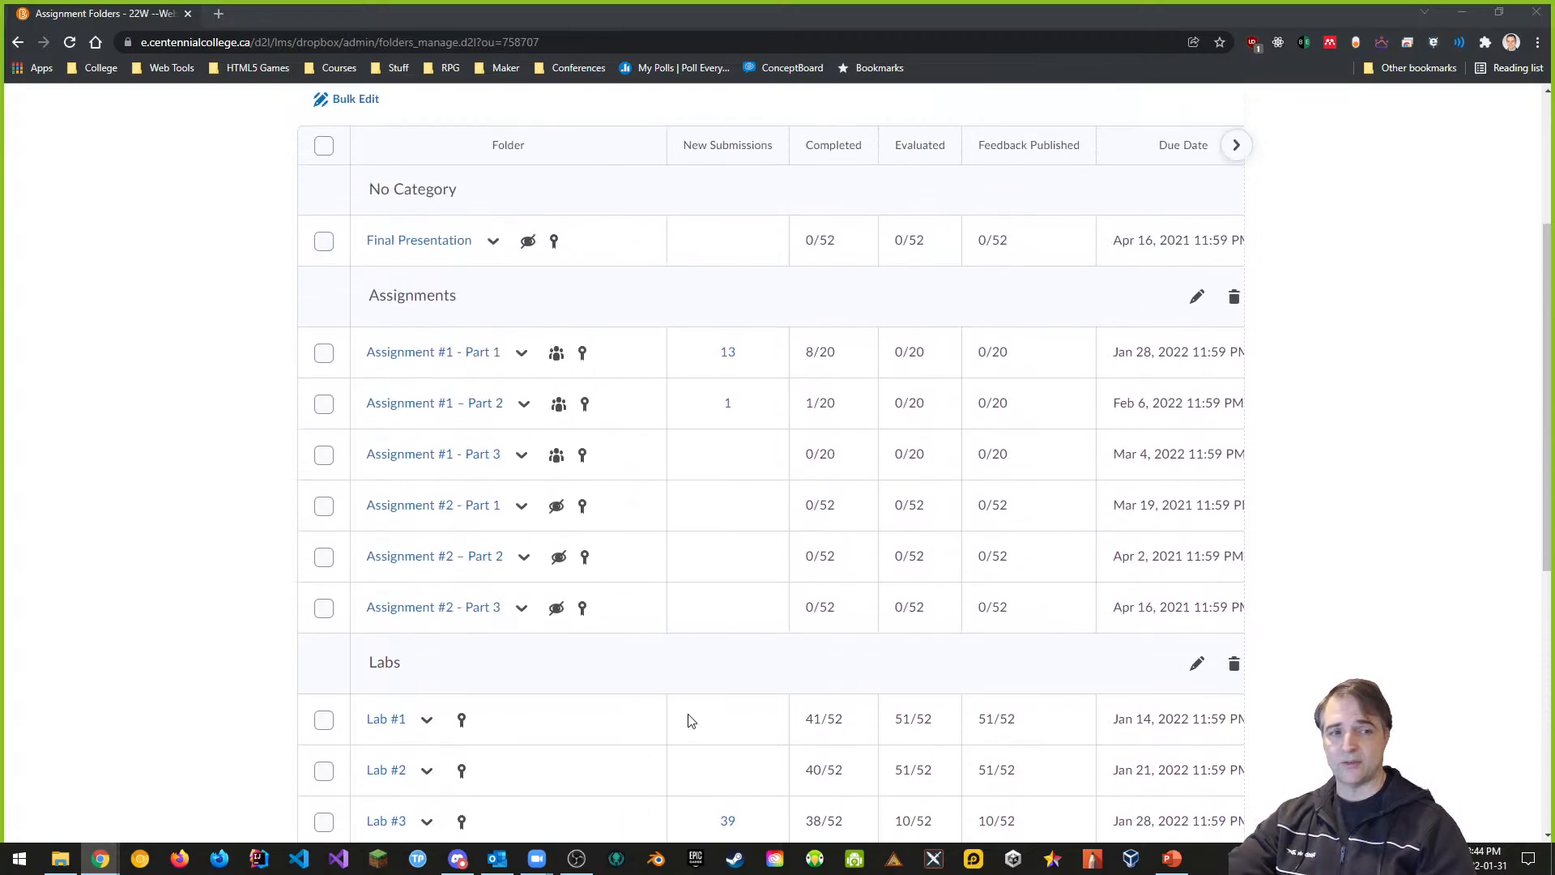
pyautogui.scroll(-2, 638, 636)
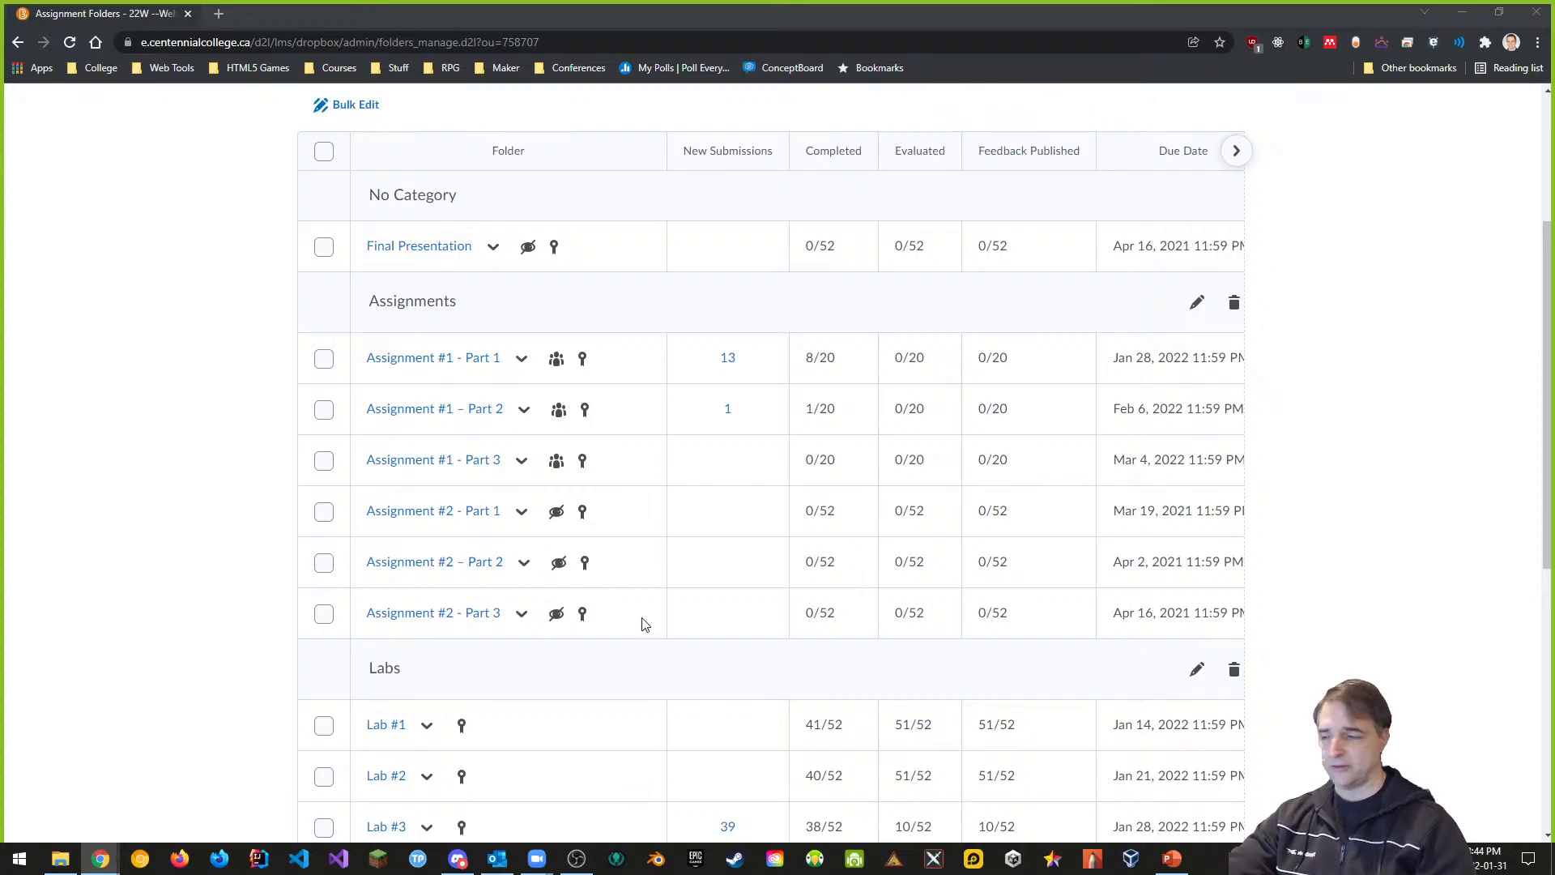
pyautogui.scroll(-1, 642, 636)
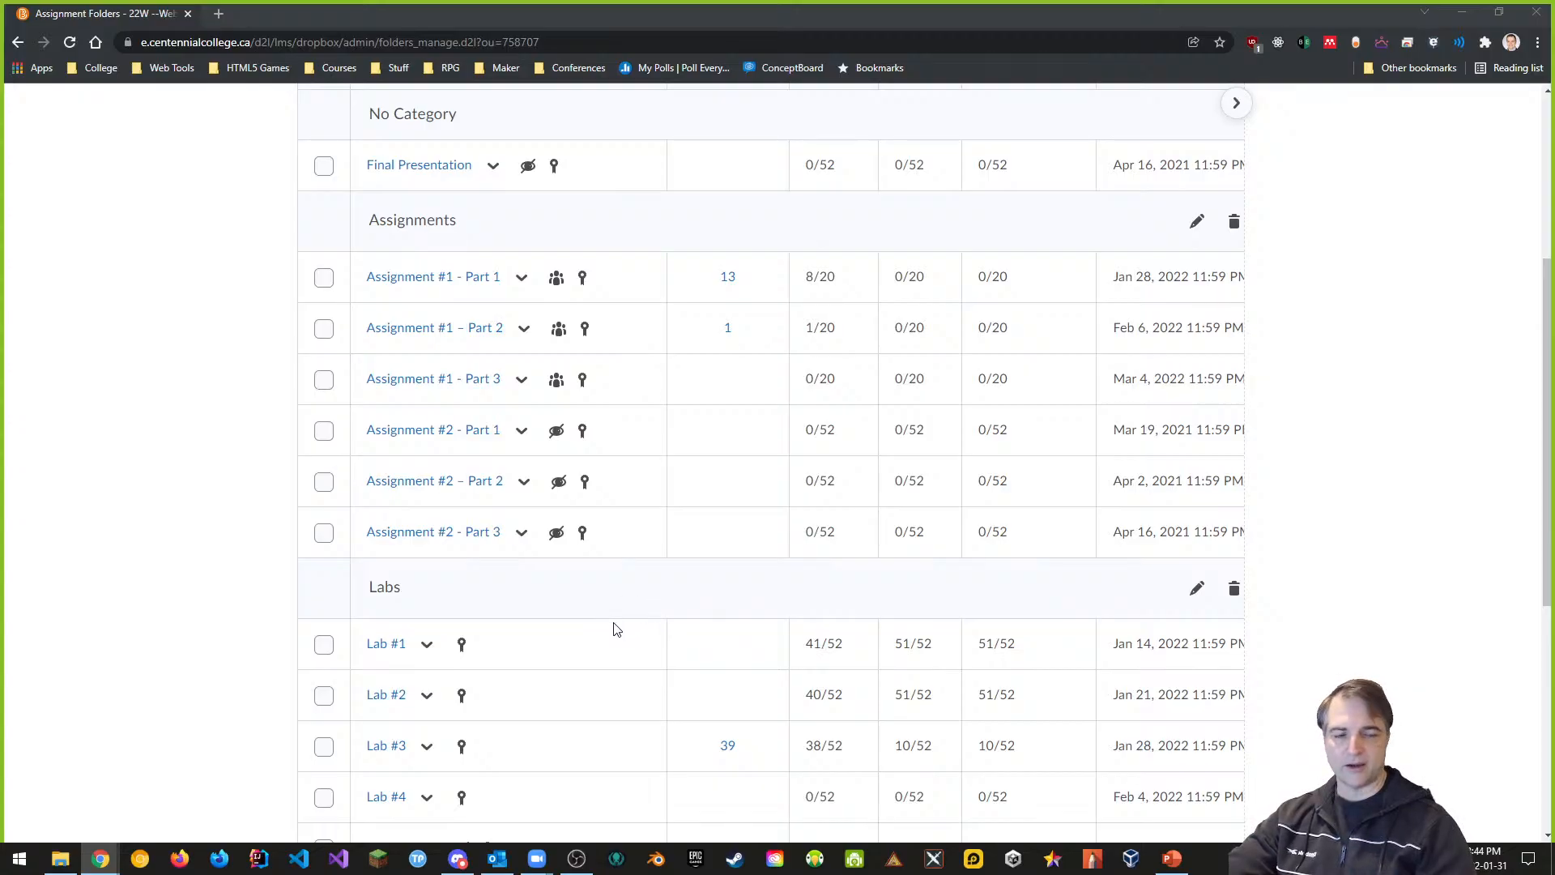
pyautogui.scroll(-1, 591, 643)
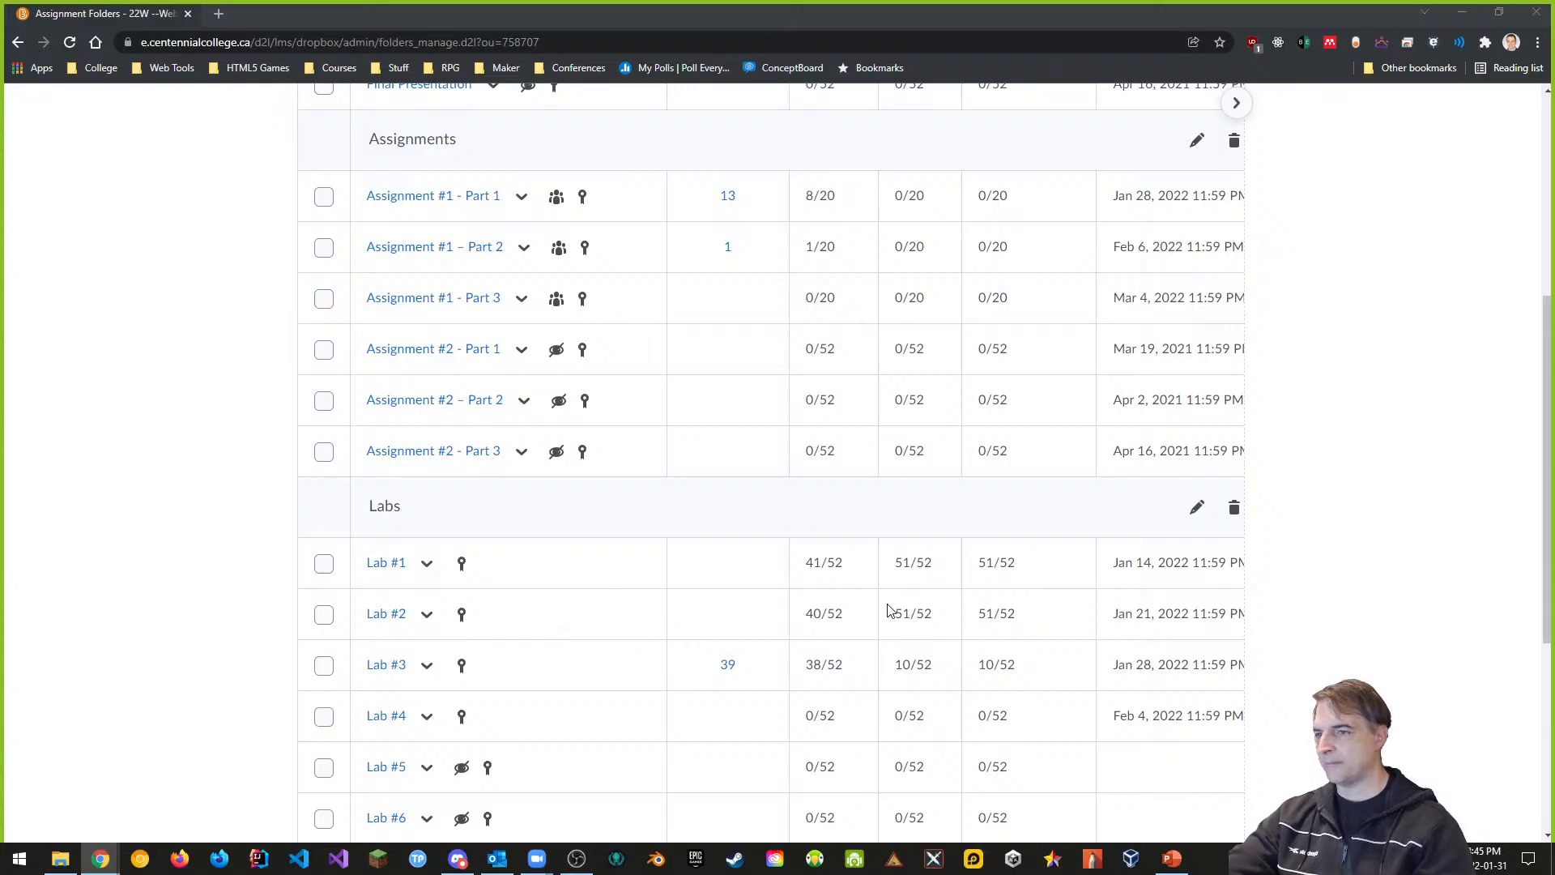
# Step: Reload the course's assignment folders page and open the Assignment #1 - Part 3 folder for editing
pyautogui.scroll(5, 899, 609)
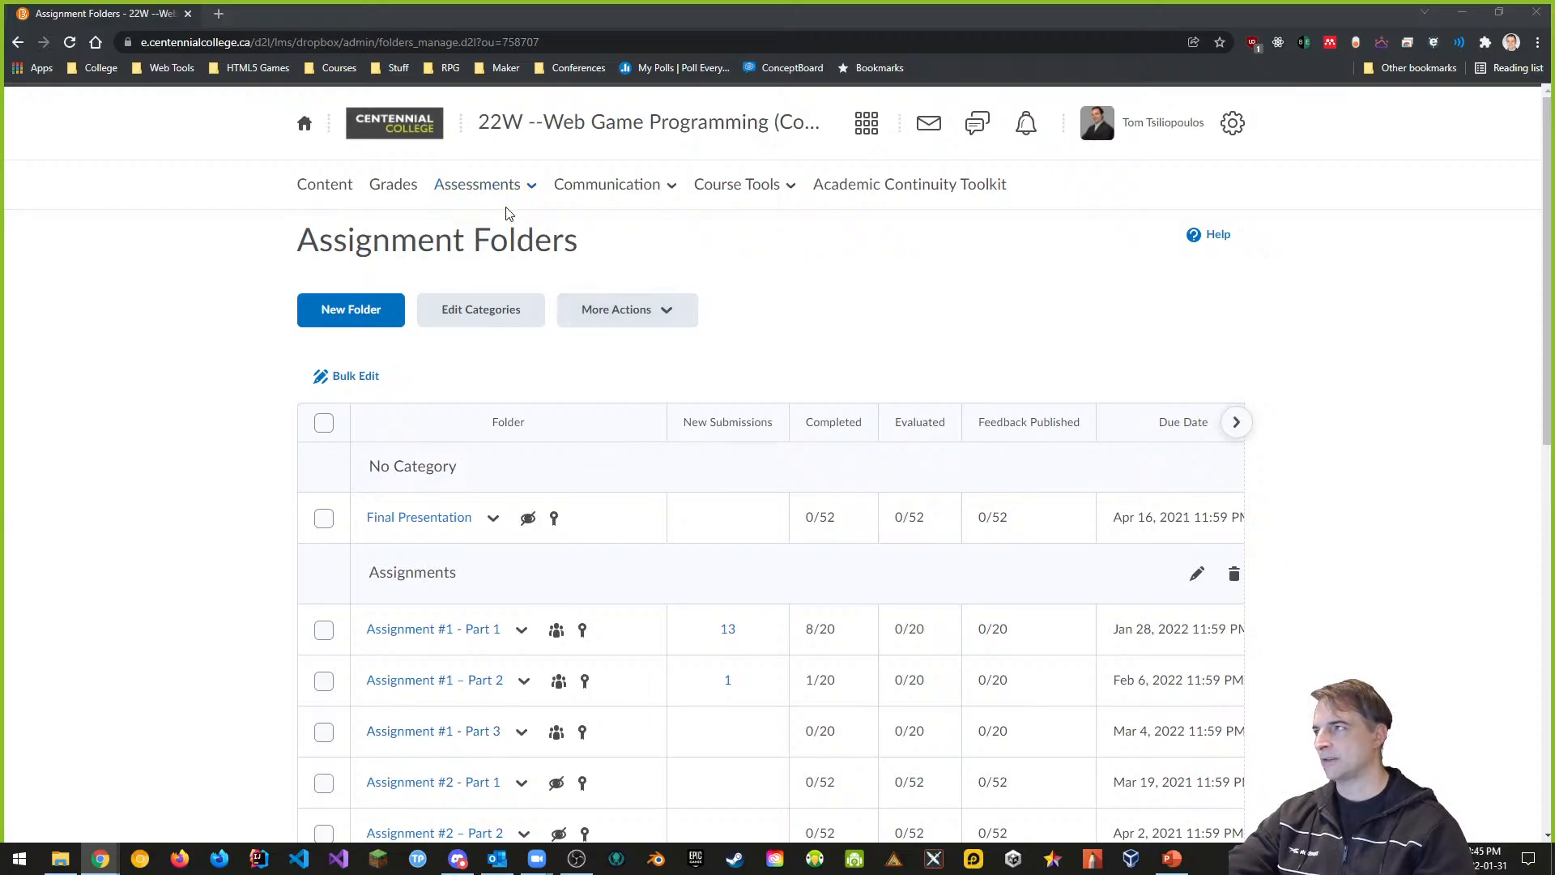
pyautogui.click(489, 187)
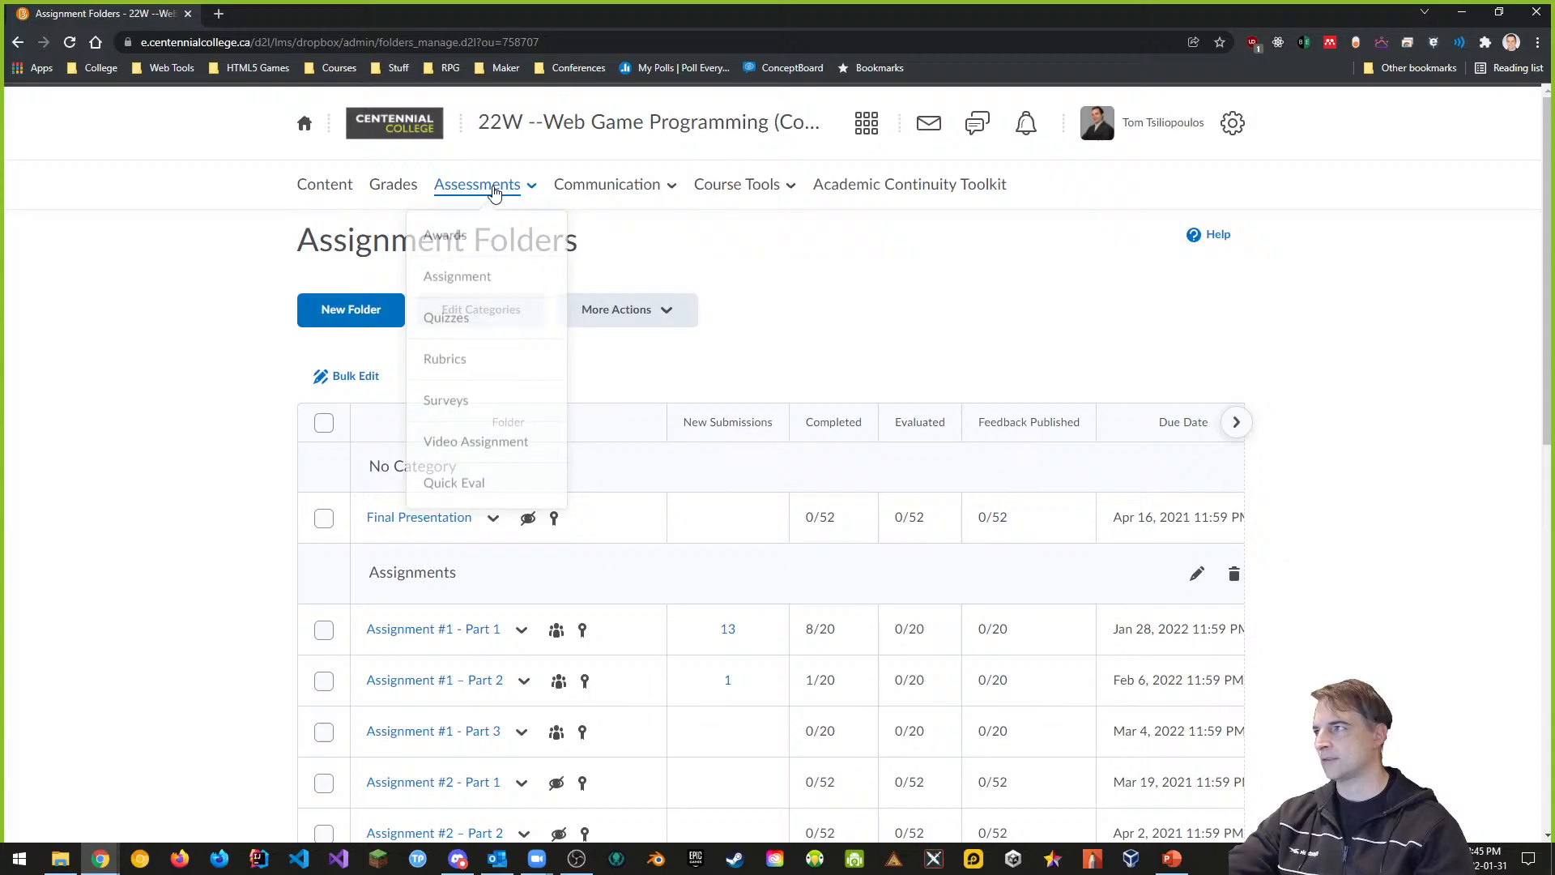
pyautogui.click(475, 278)
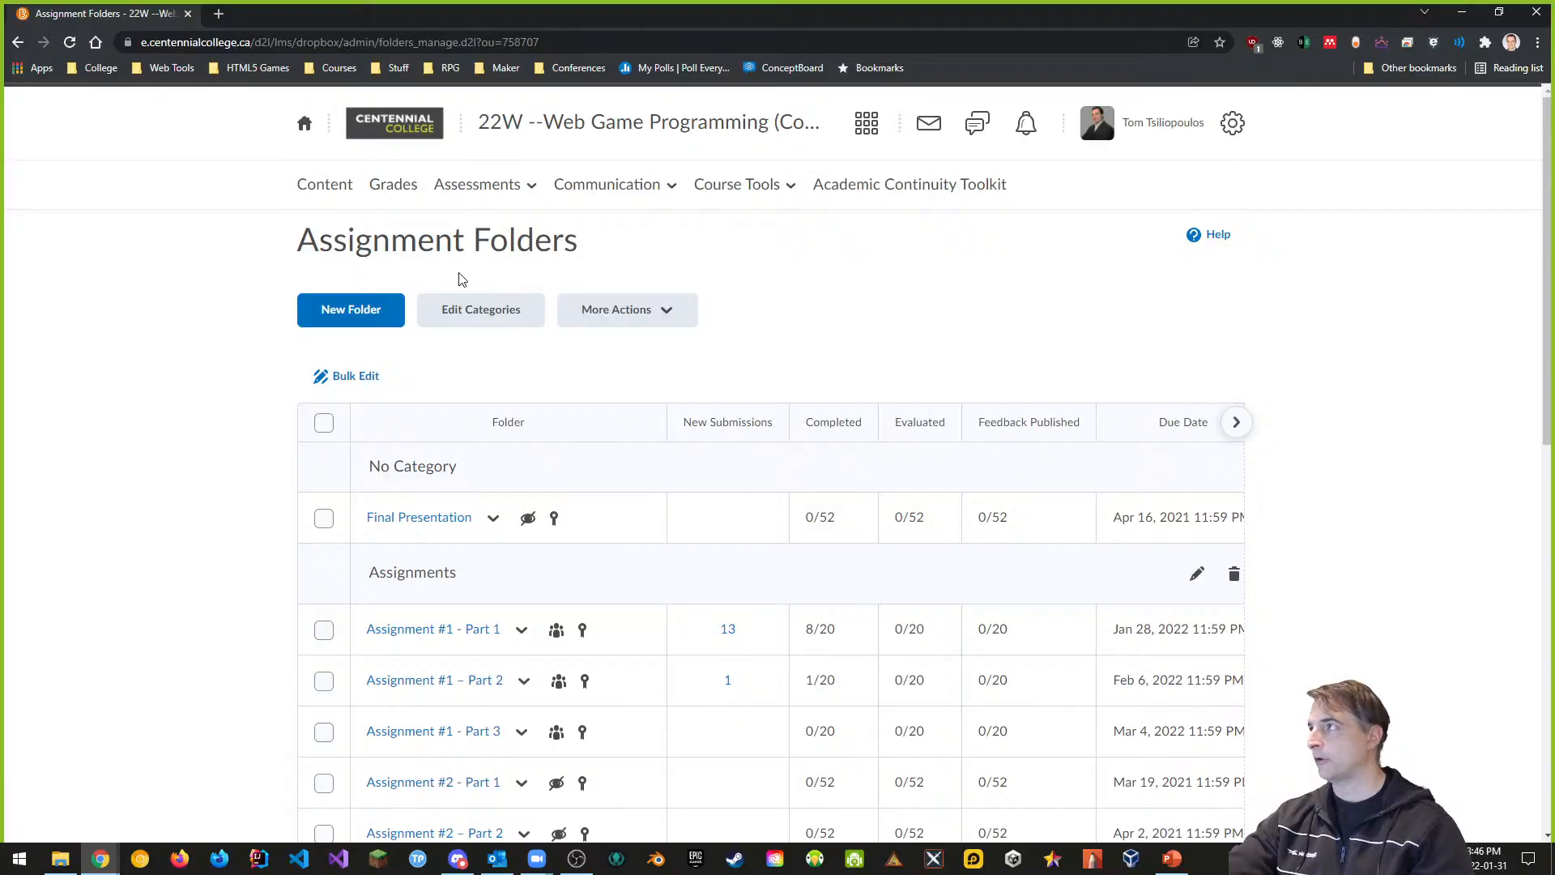
pyautogui.scroll(-2, 640, 515)
pyautogui.click(522, 578)
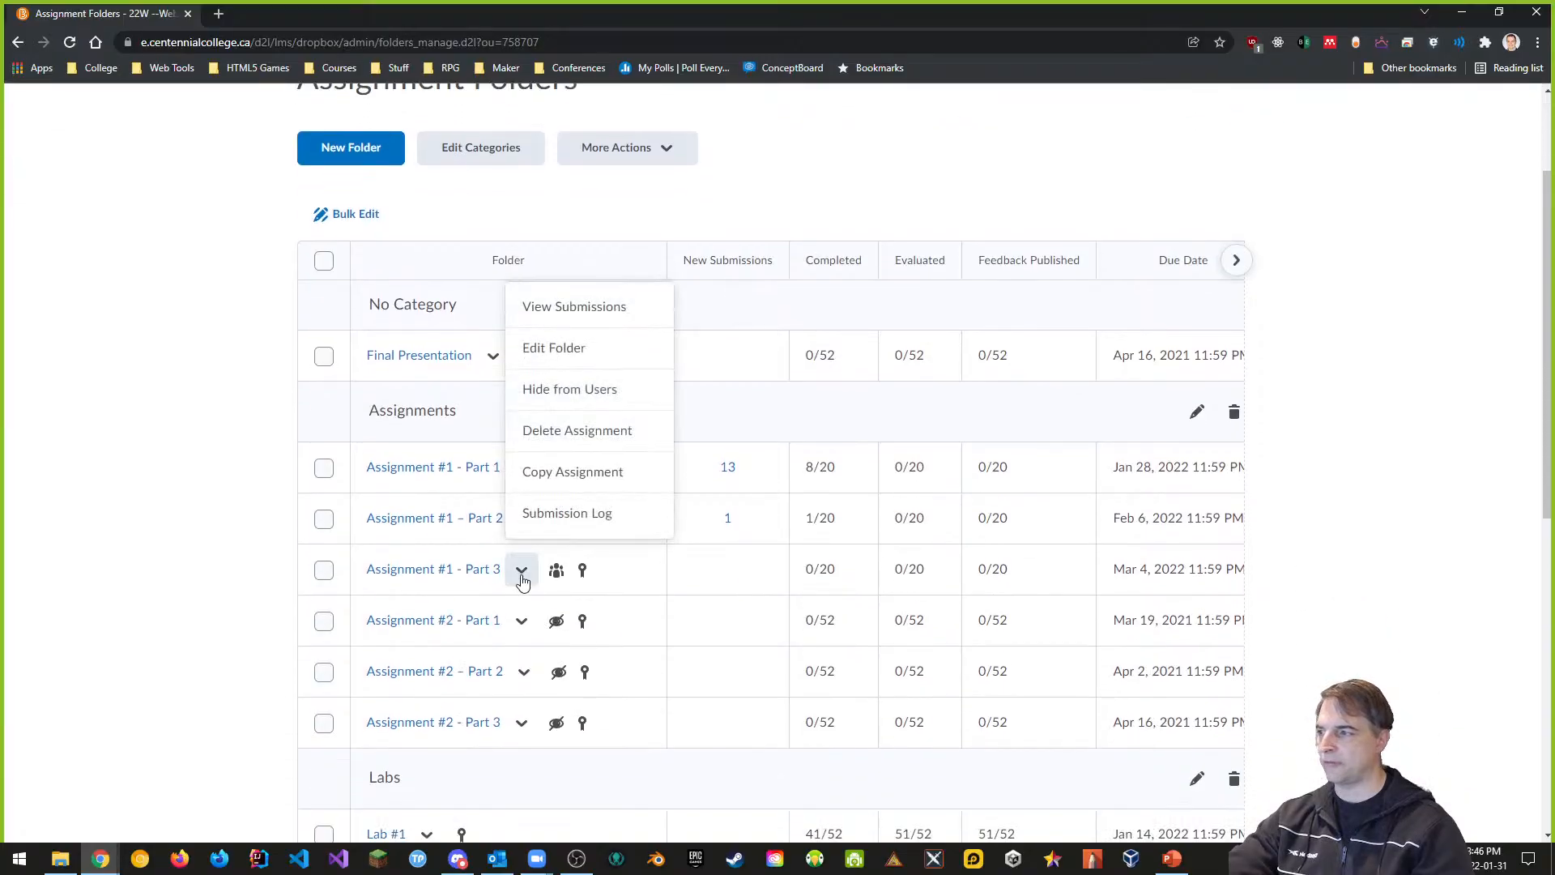
pyautogui.click(557, 353)
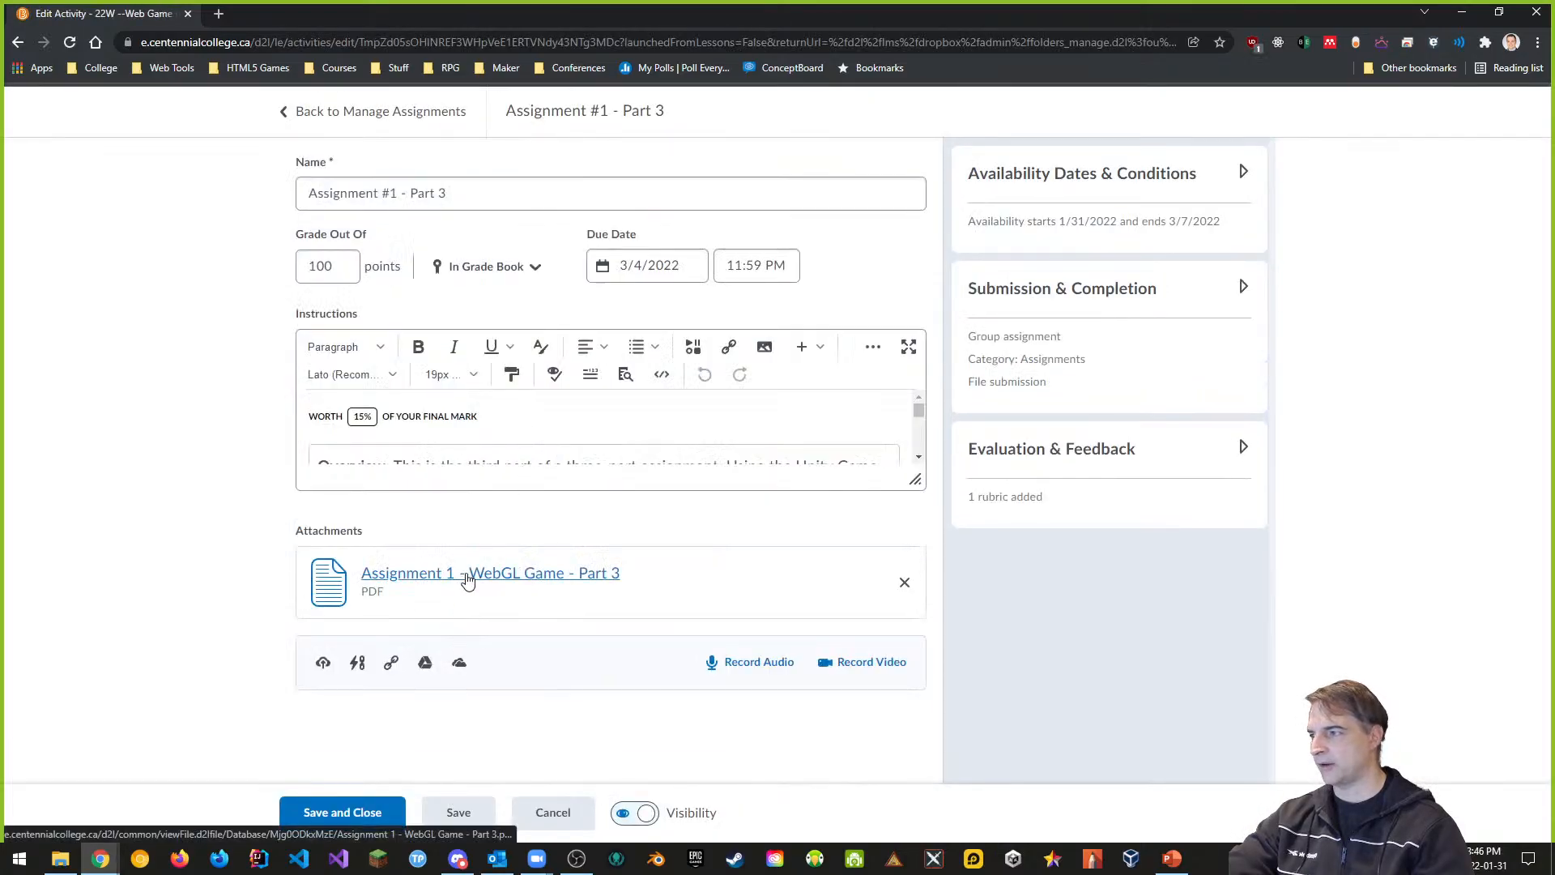
# Step: Save the attached PDF "Assignment 1 - WebGL Game - Part 3" to the Downloads folder and open it
pyautogui.click(464, 573)
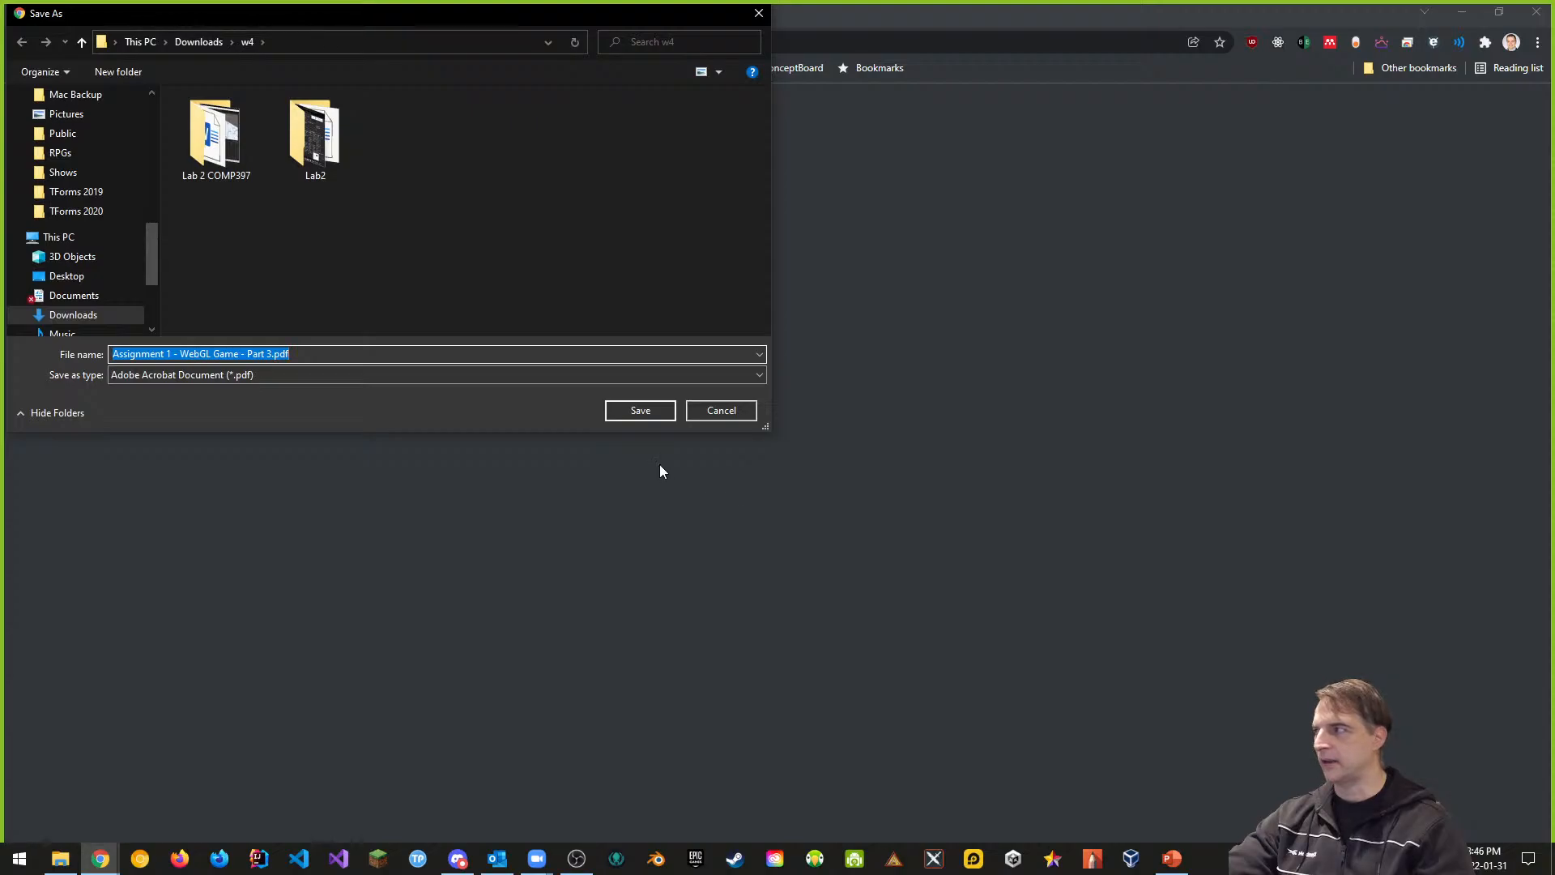
pyautogui.moveTo(154, 255); pyautogui.dragTo(155, 128)
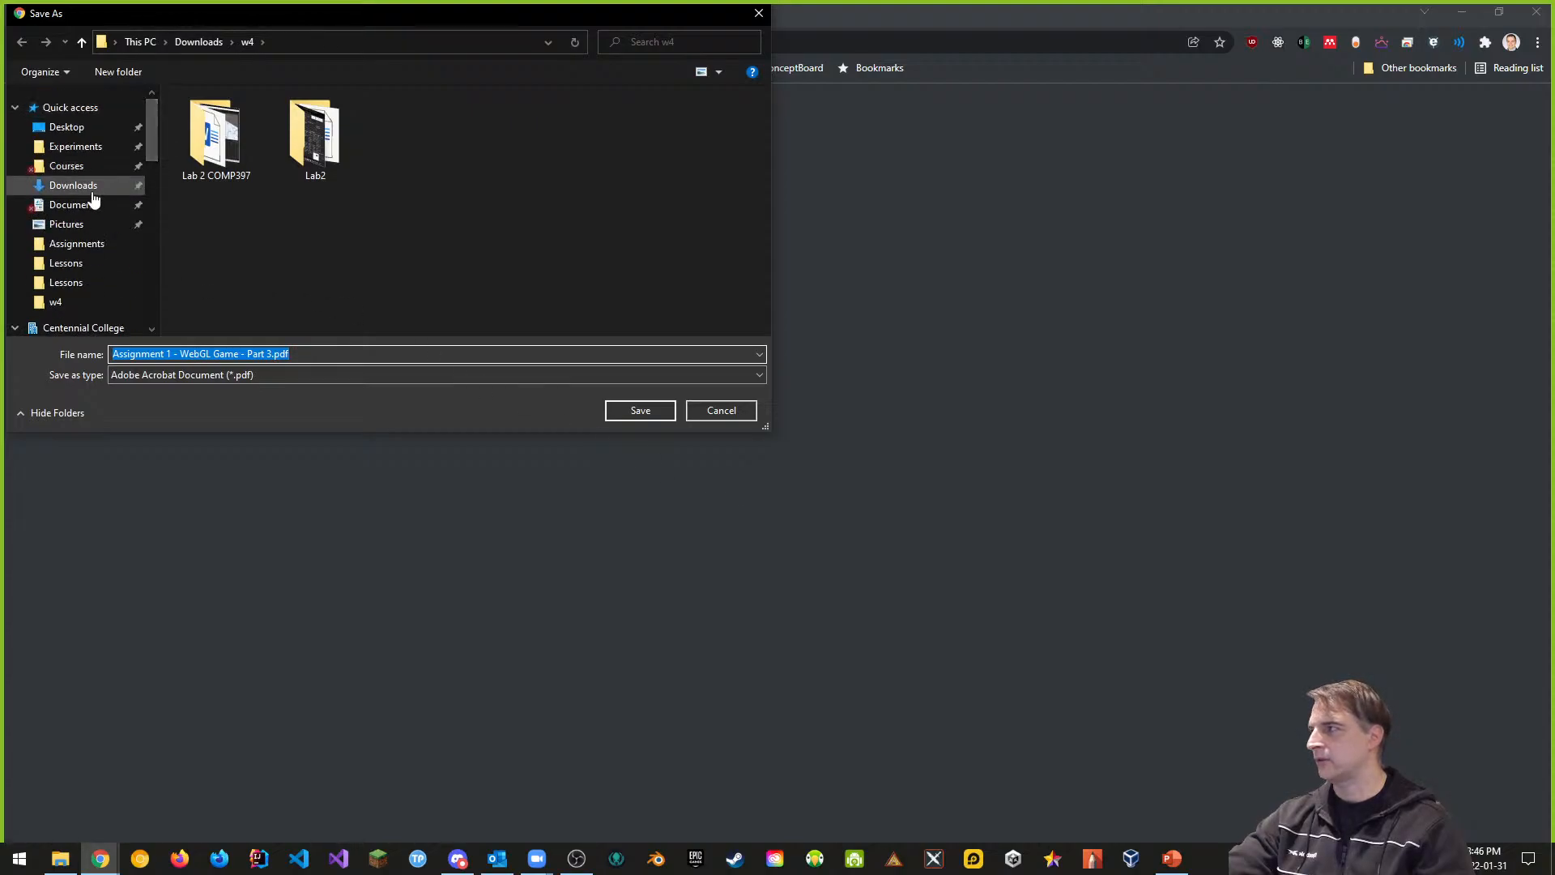
pyautogui.click(91, 190)
pyautogui.click(638, 410)
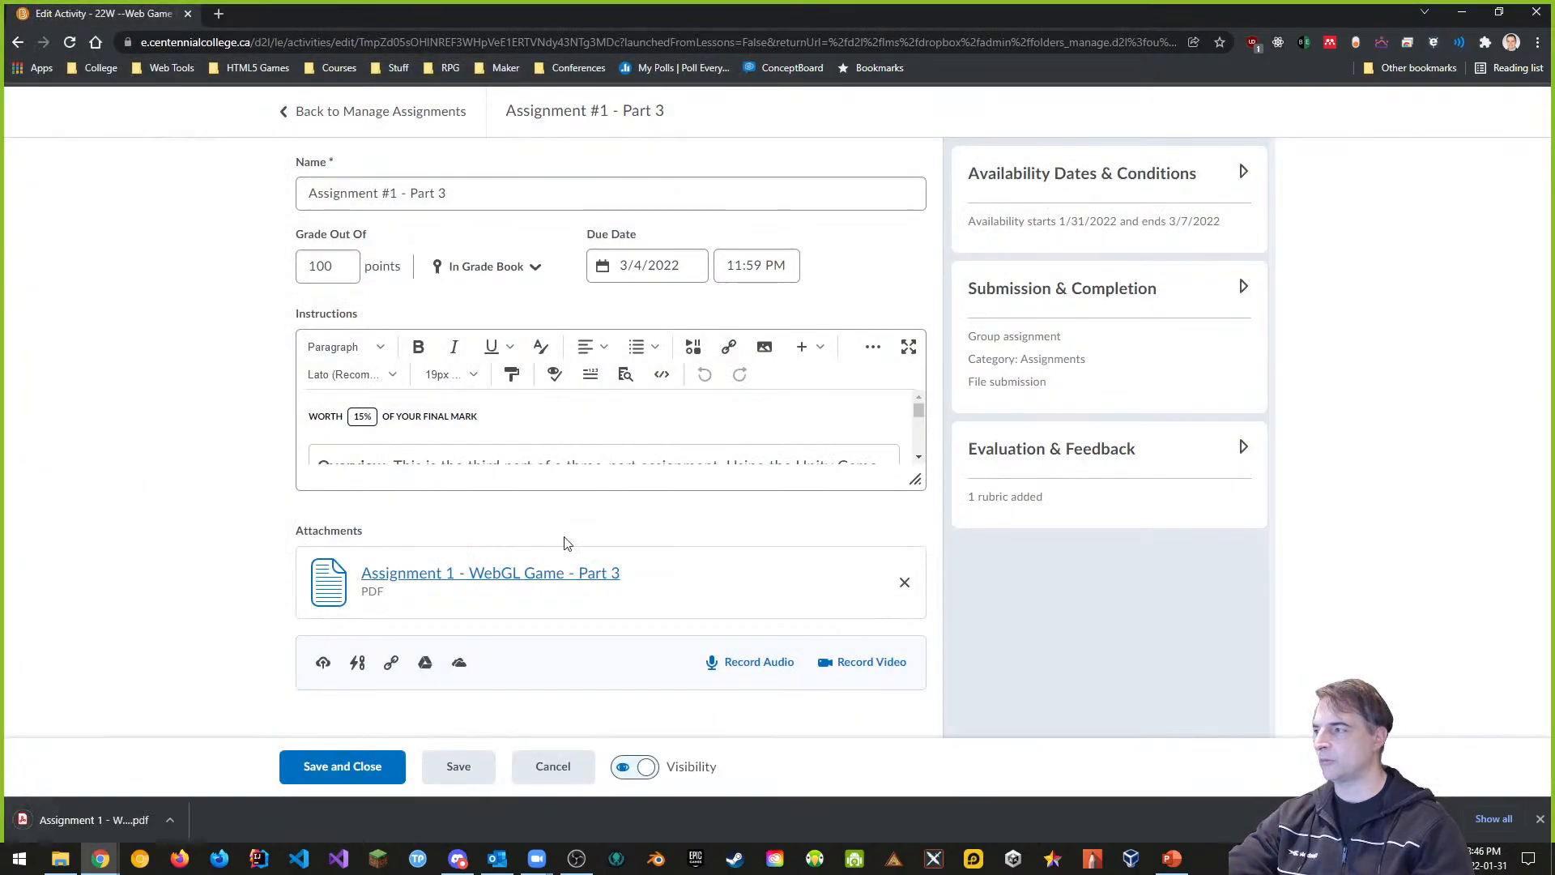
pyautogui.click(123, 823)
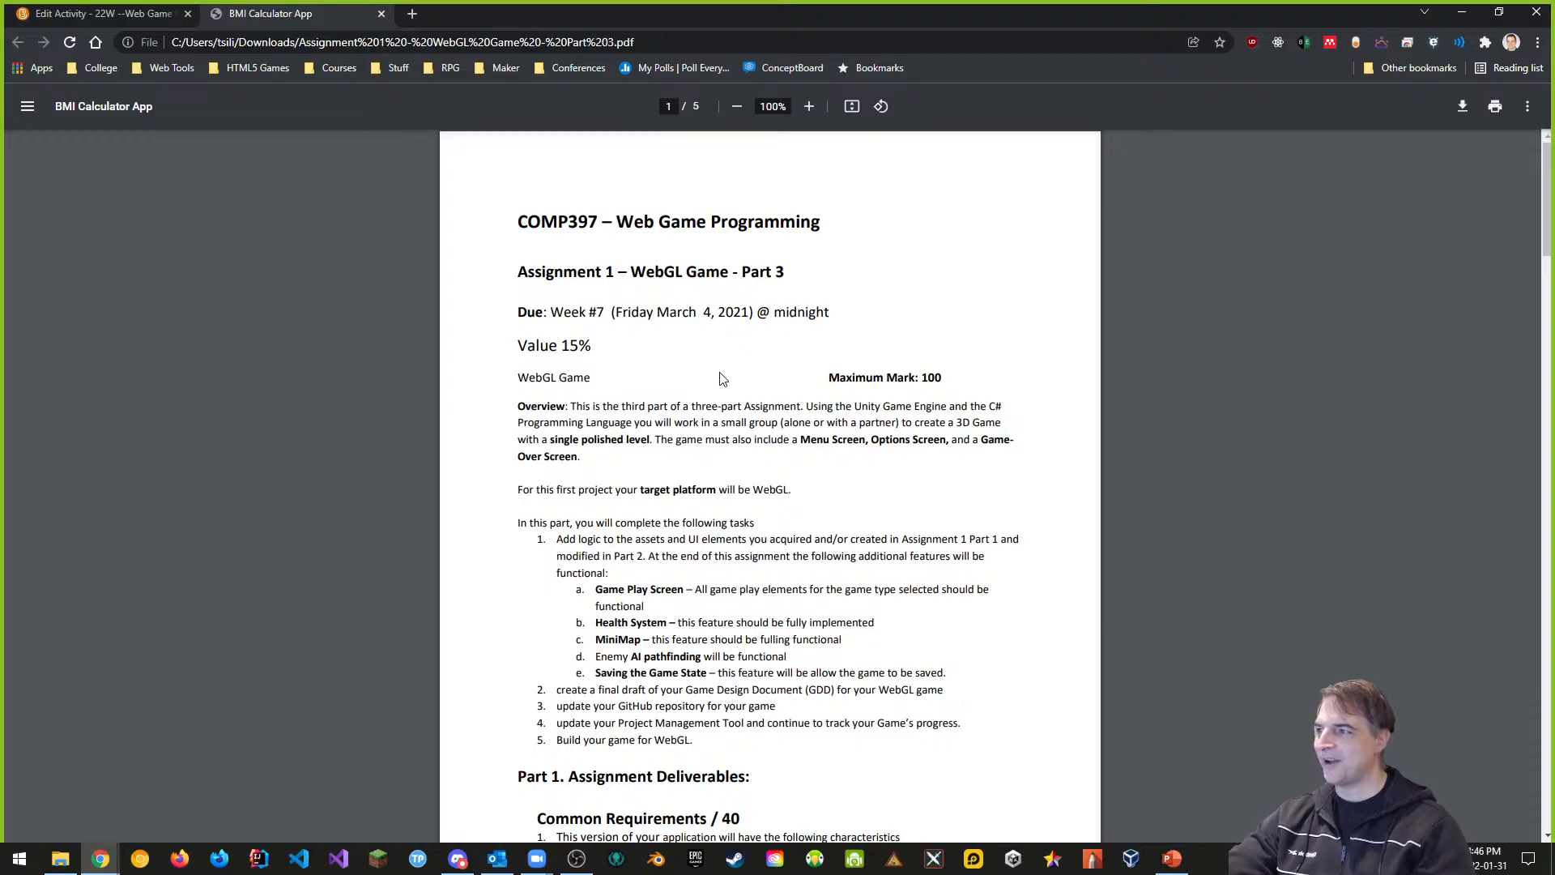
# Step: Read the due date, overview, target platform and task list on the first page of the assignment PDF
pyautogui.scroll(-3, 792, 347)
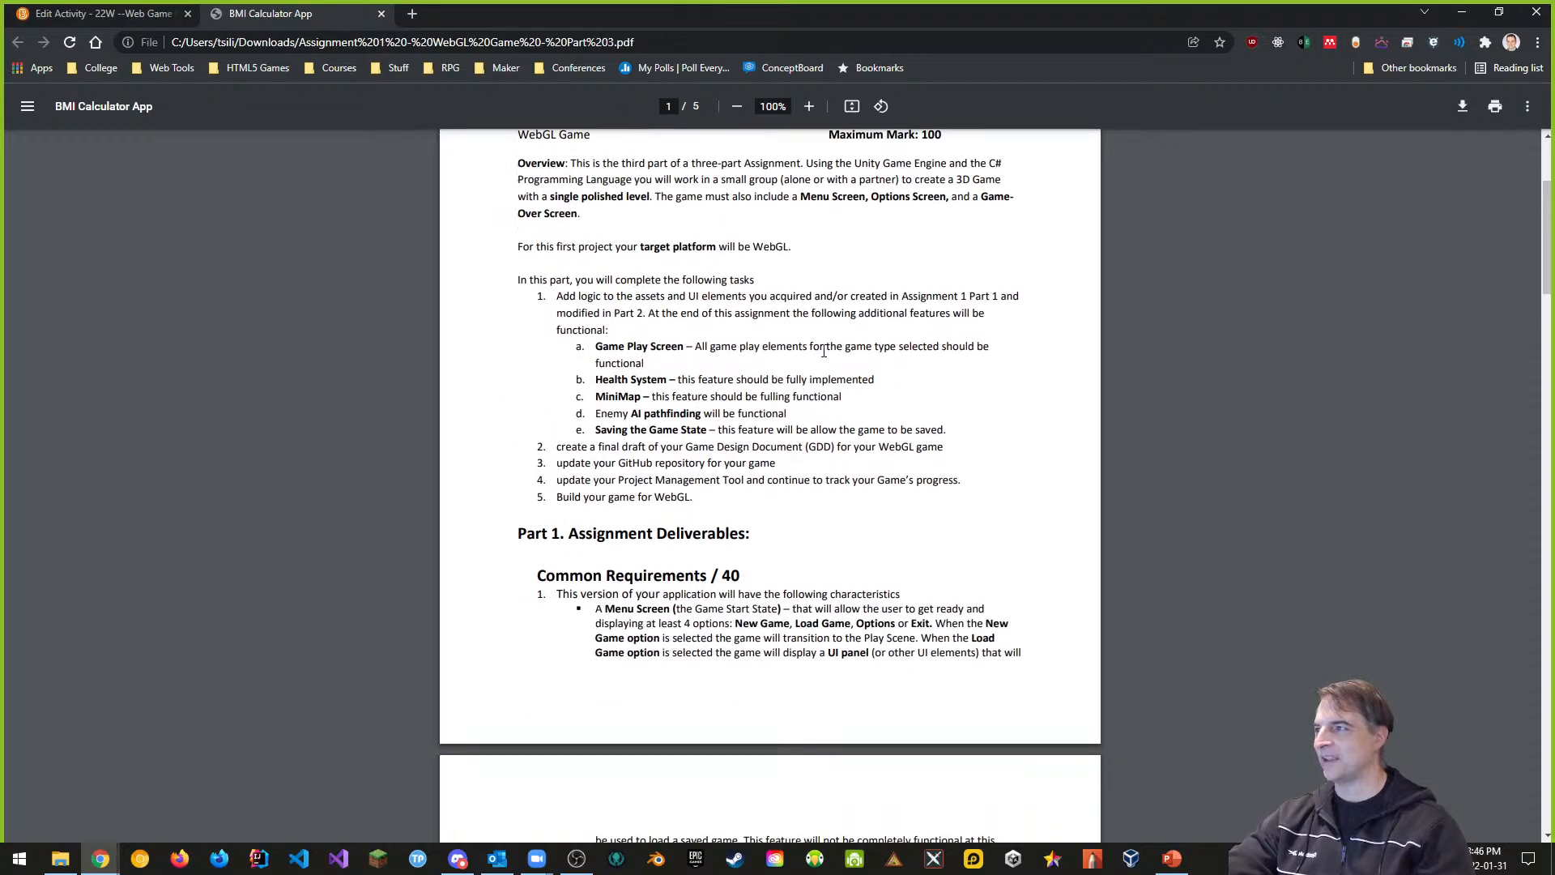
pyautogui.scroll(2, 721, 283)
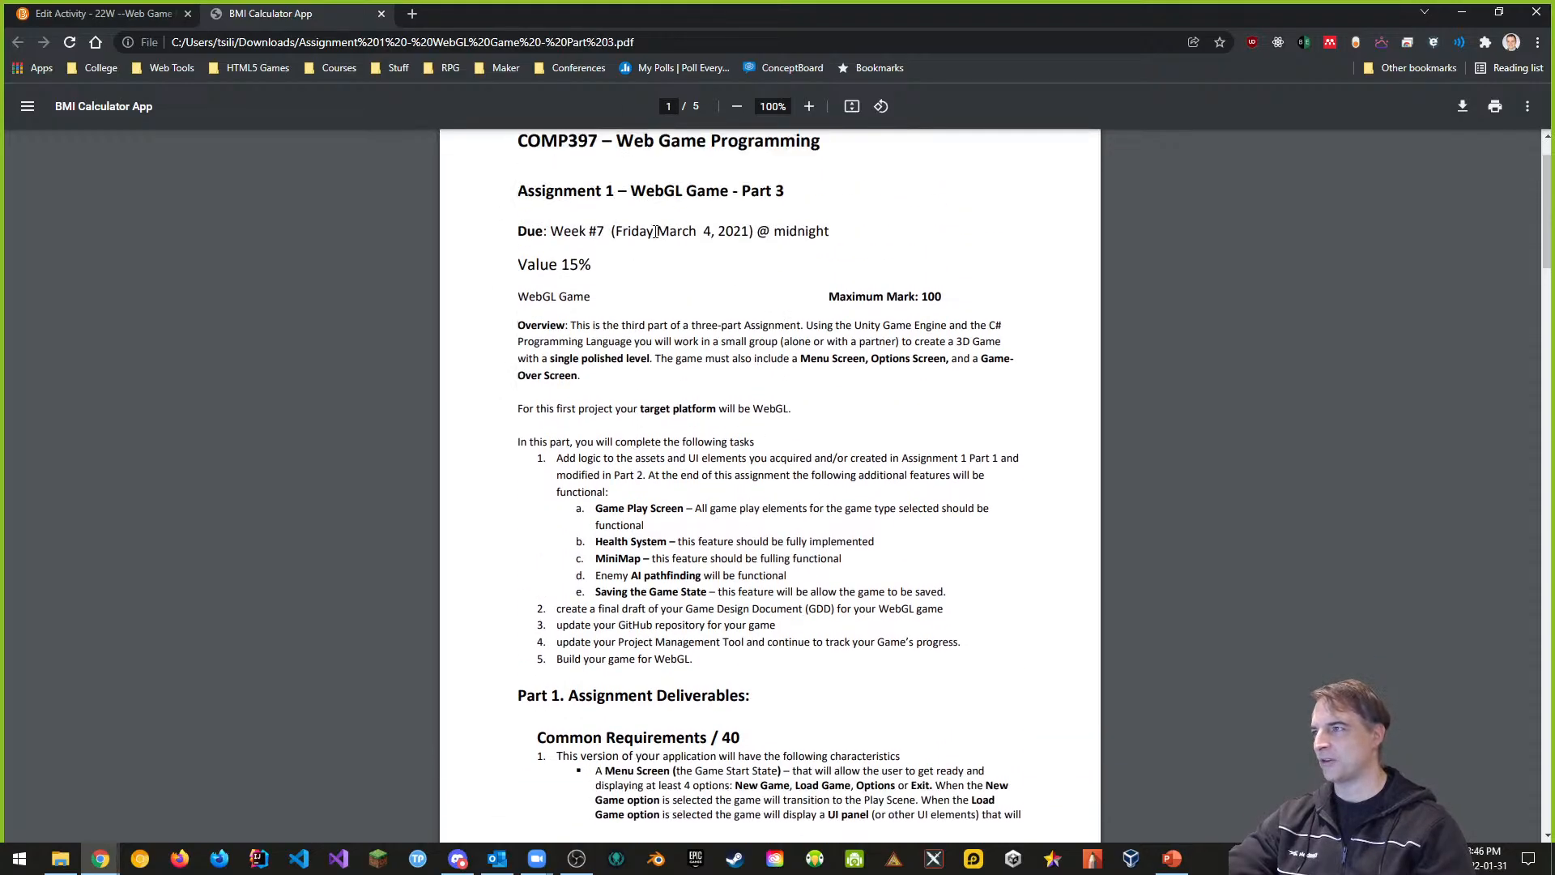
pyautogui.scroll(-1, 670, 431)
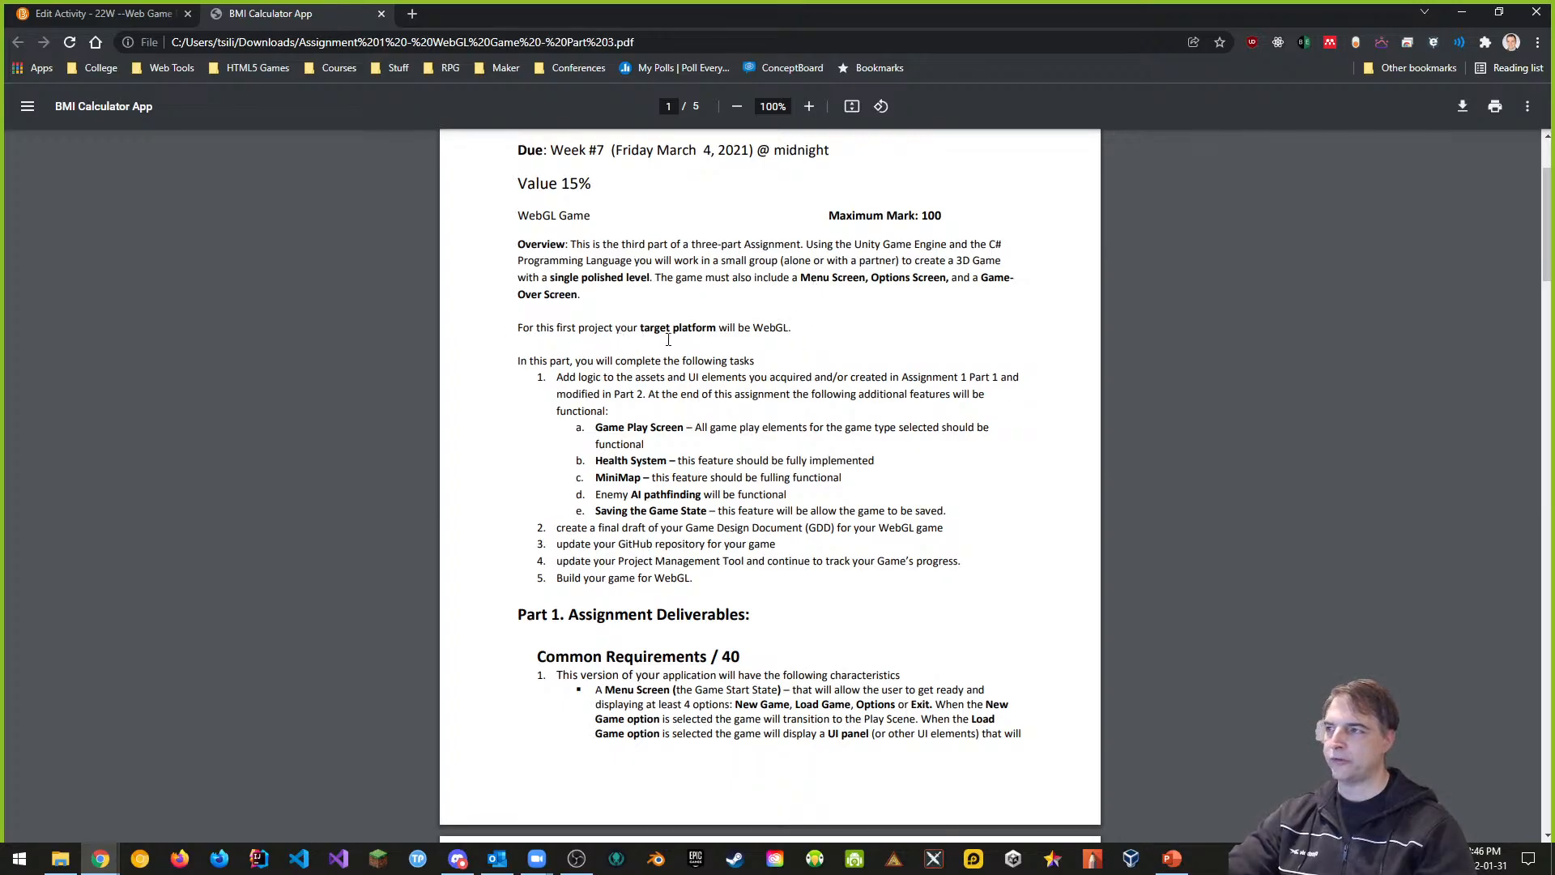
pyautogui.scroll(-1, 606, 350)
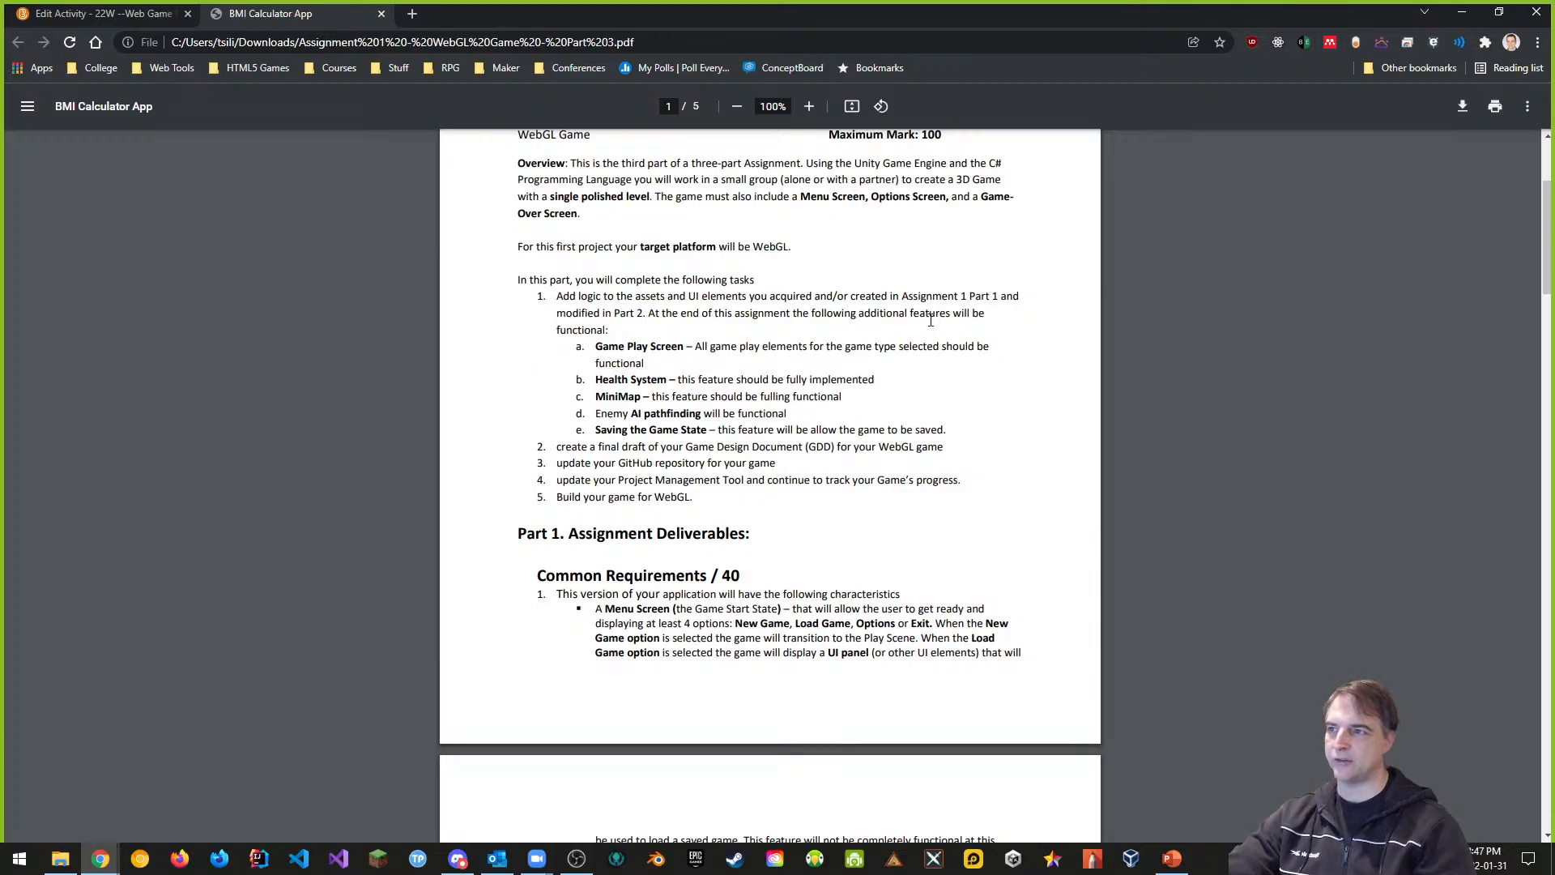
# Step: Highlight the required features one by one in the task list, from Game Play Screen through Saving the Game State
pyautogui.moveTo(596, 347); pyautogui.dragTo(714, 349)
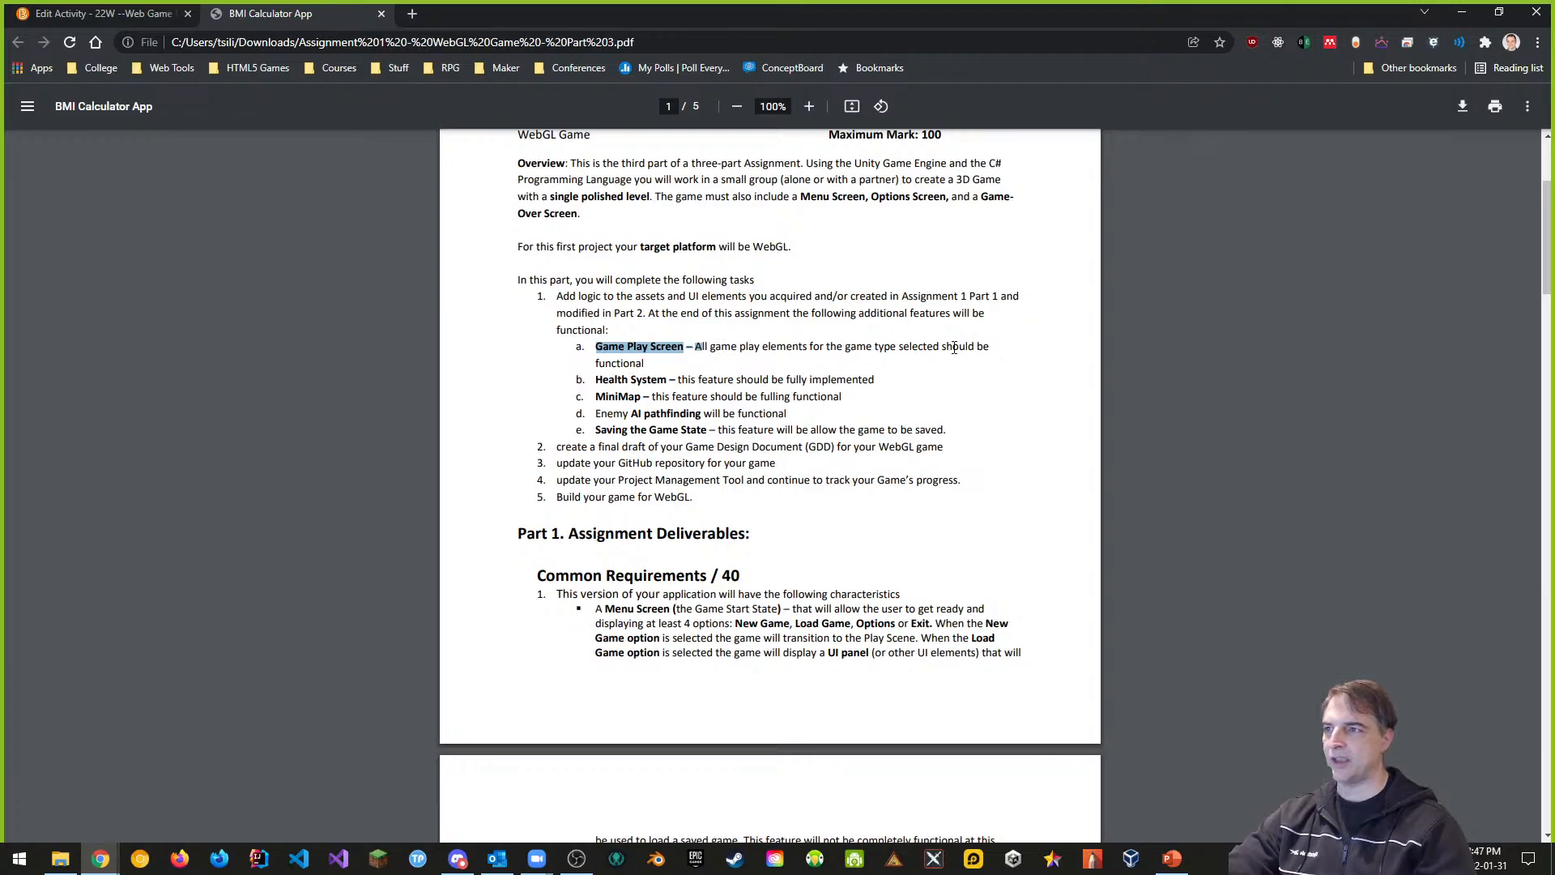
pyautogui.click(641, 356)
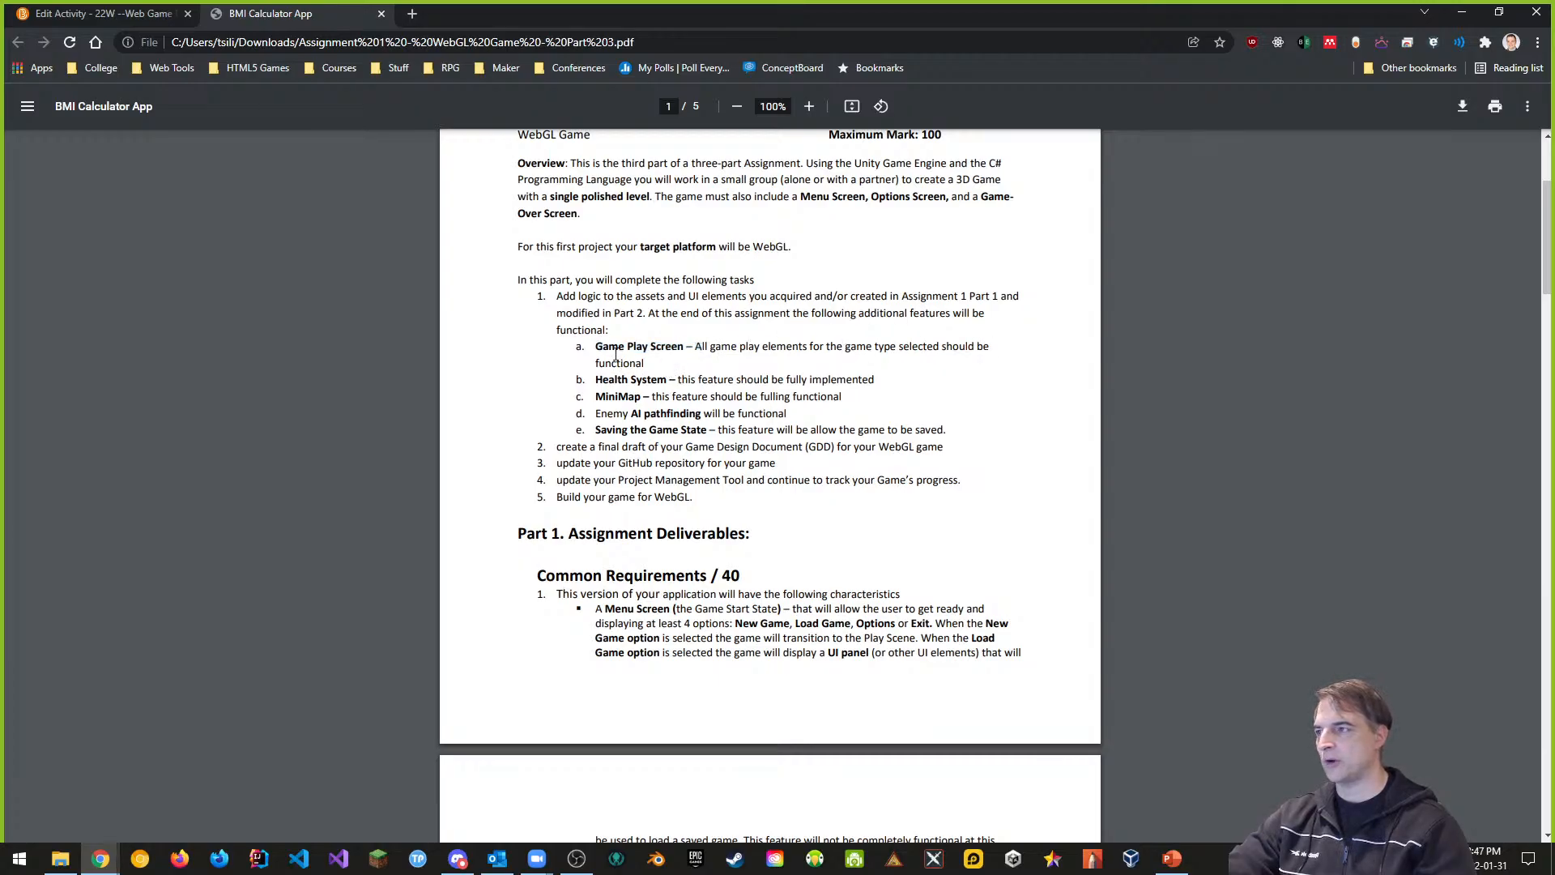
pyautogui.moveTo(595, 379); pyautogui.dragTo(894, 382)
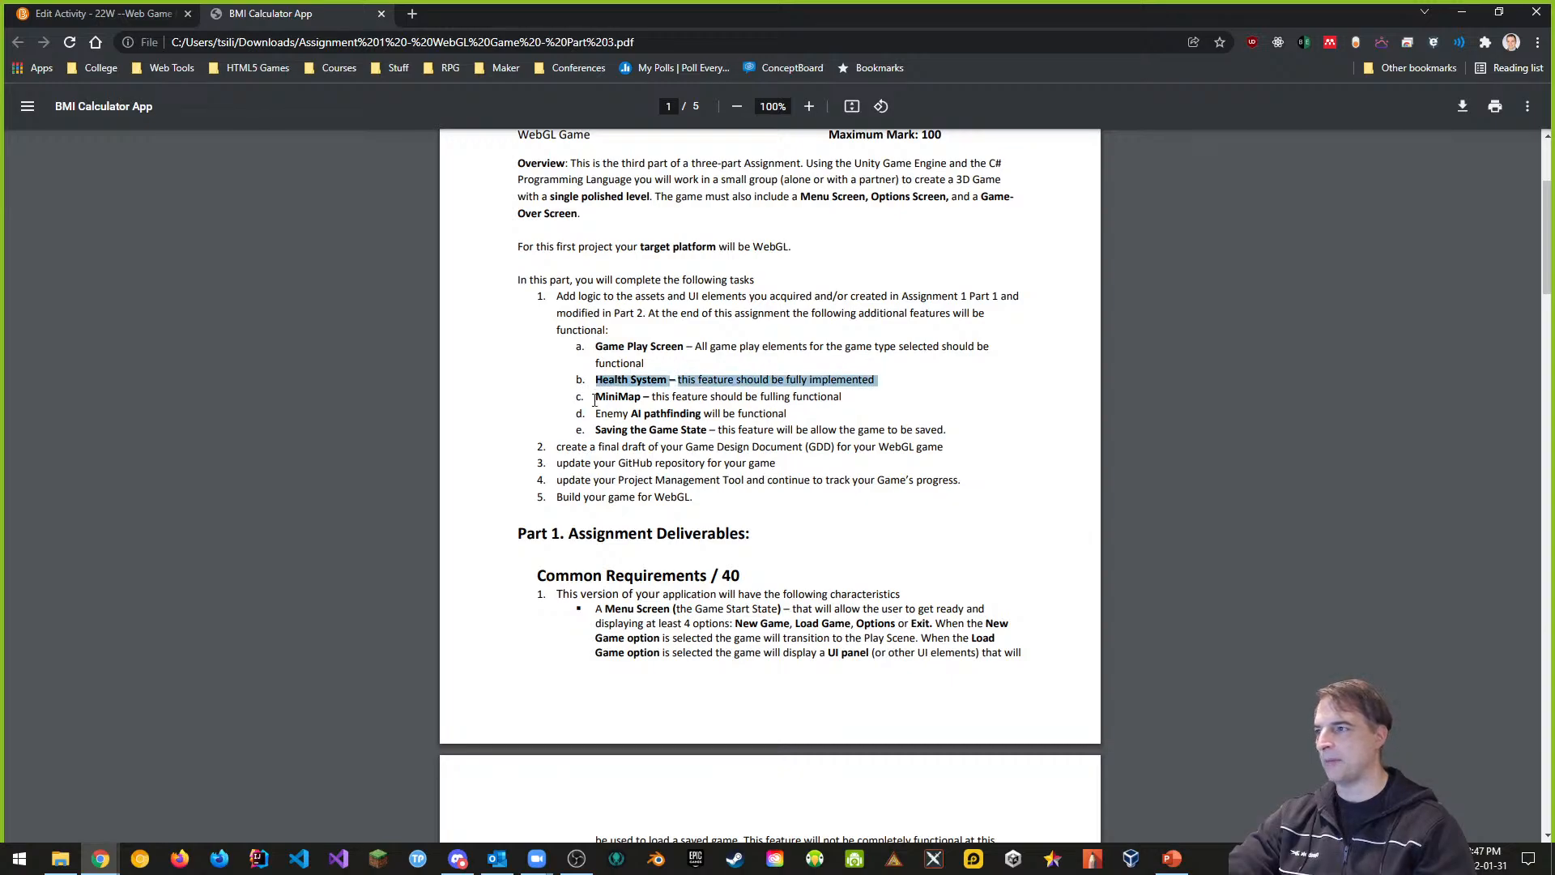
pyautogui.moveTo(846, 397); pyautogui.dragTo(804, 415)
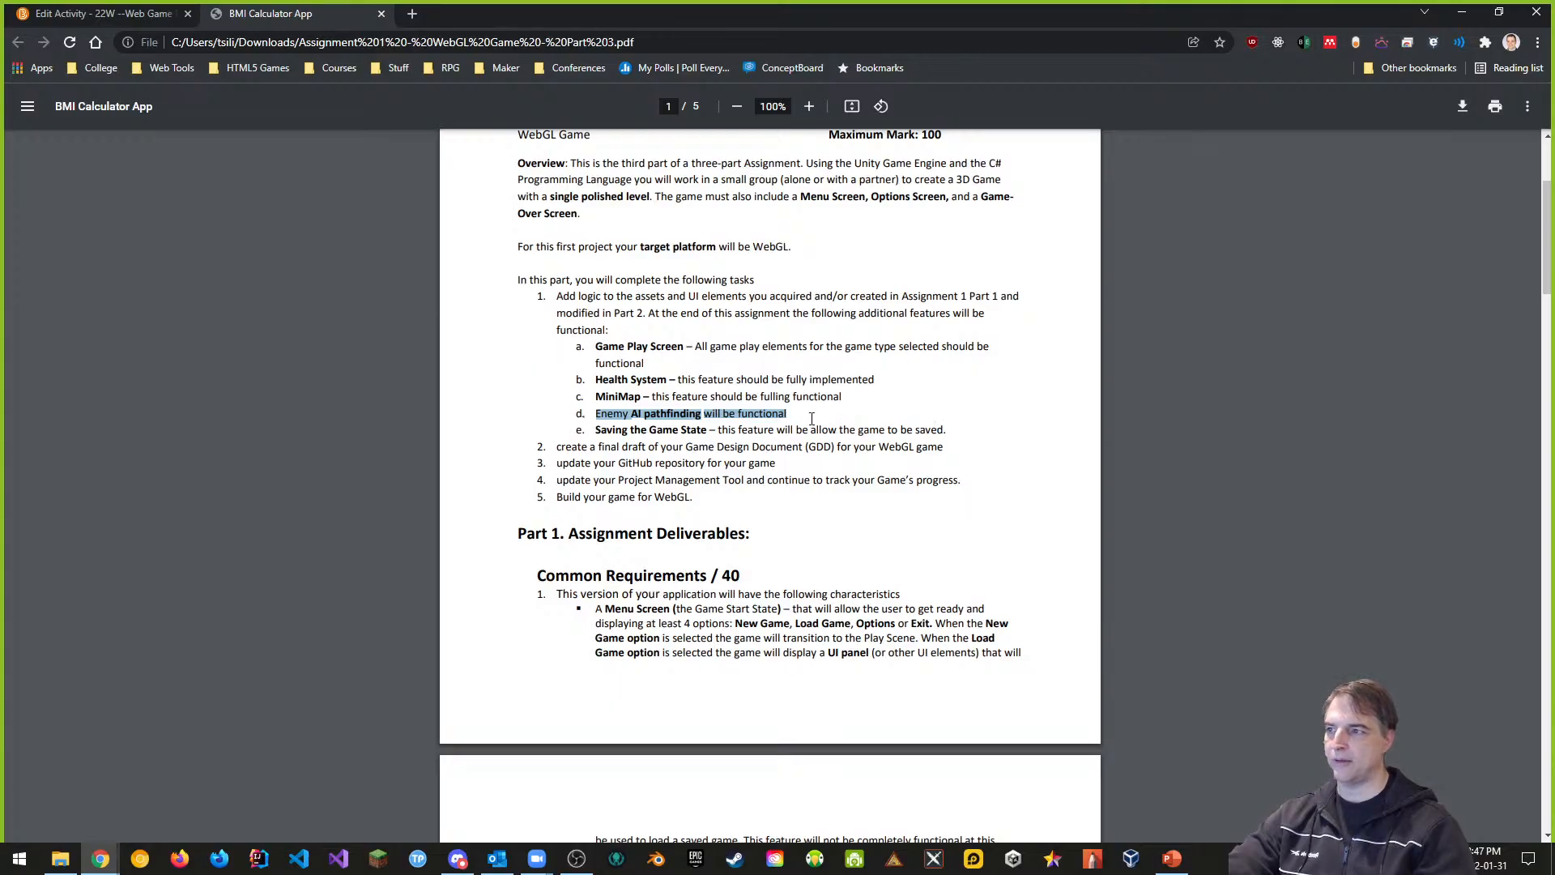
pyautogui.moveTo(795, 430); pyautogui.dragTo(857, 430)
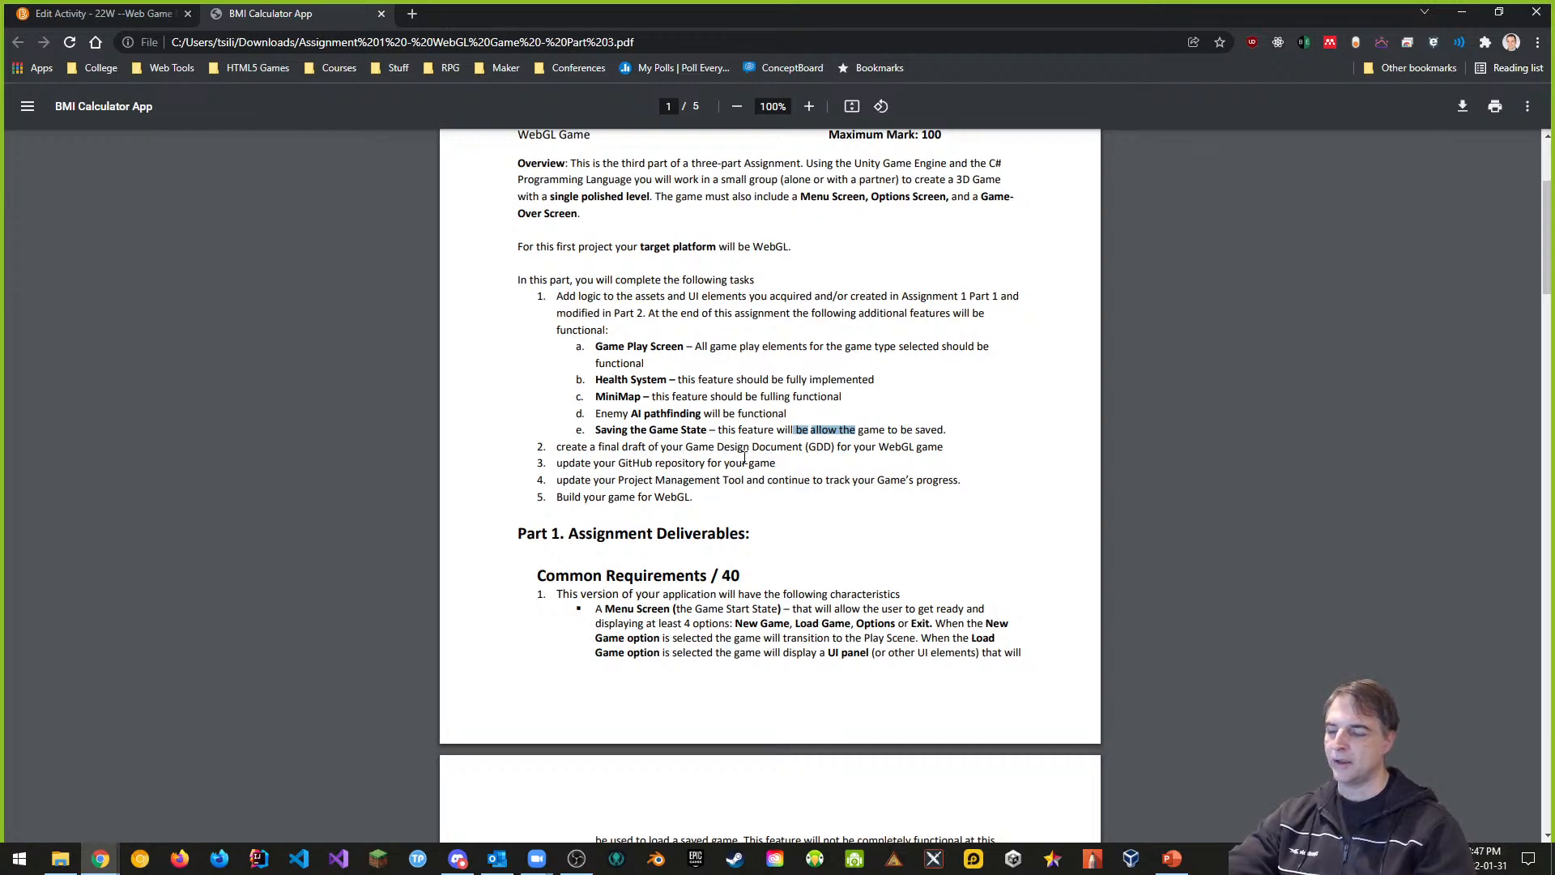
# Step: Highlight the Inventory System requirement under Common Requirements and its sentence about remaining a non-functional placeholder
pyautogui.scroll(-5, 782, 511)
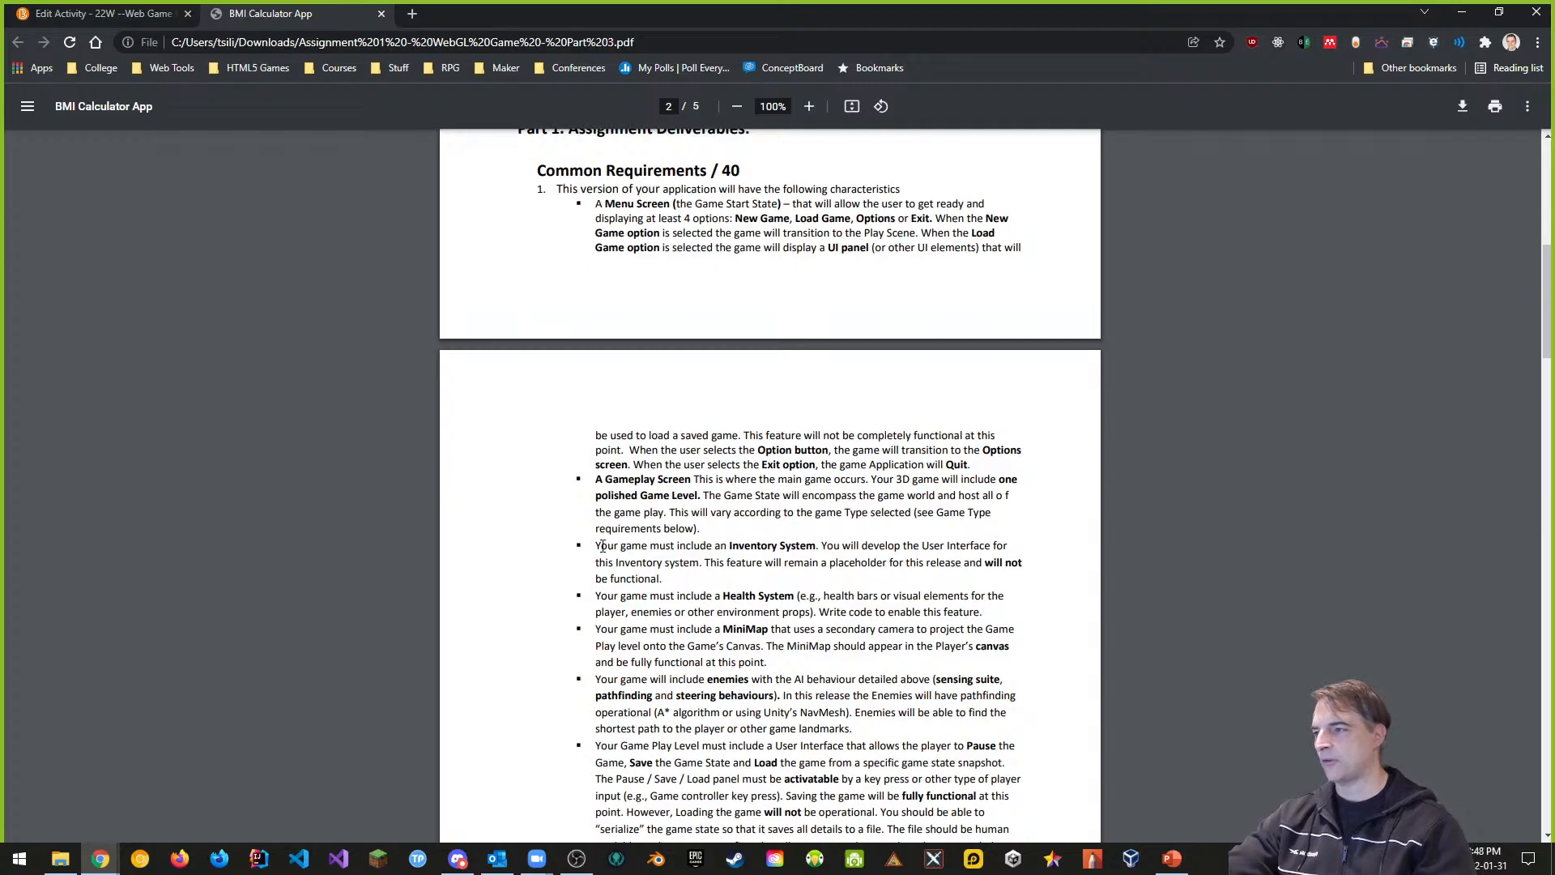
pyautogui.moveTo(602, 547); pyautogui.dragTo(807, 549)
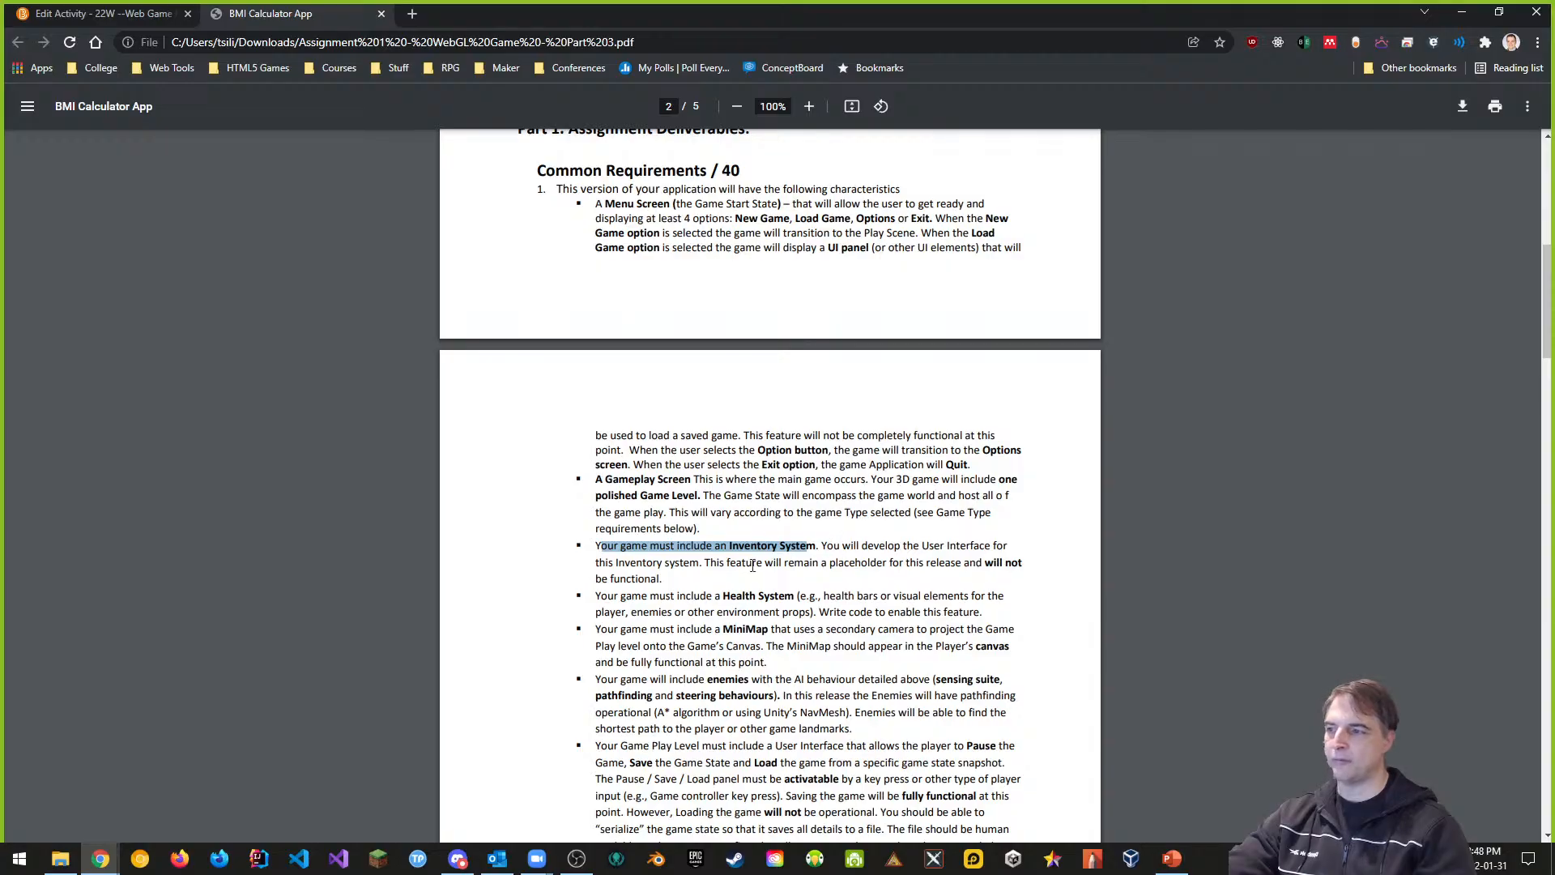
pyautogui.moveTo(706, 565)
pyautogui.mouseDown()
pyautogui.moveTo(1013, 569)
pyautogui.moveTo(1016, 585)
pyautogui.mouseUp()
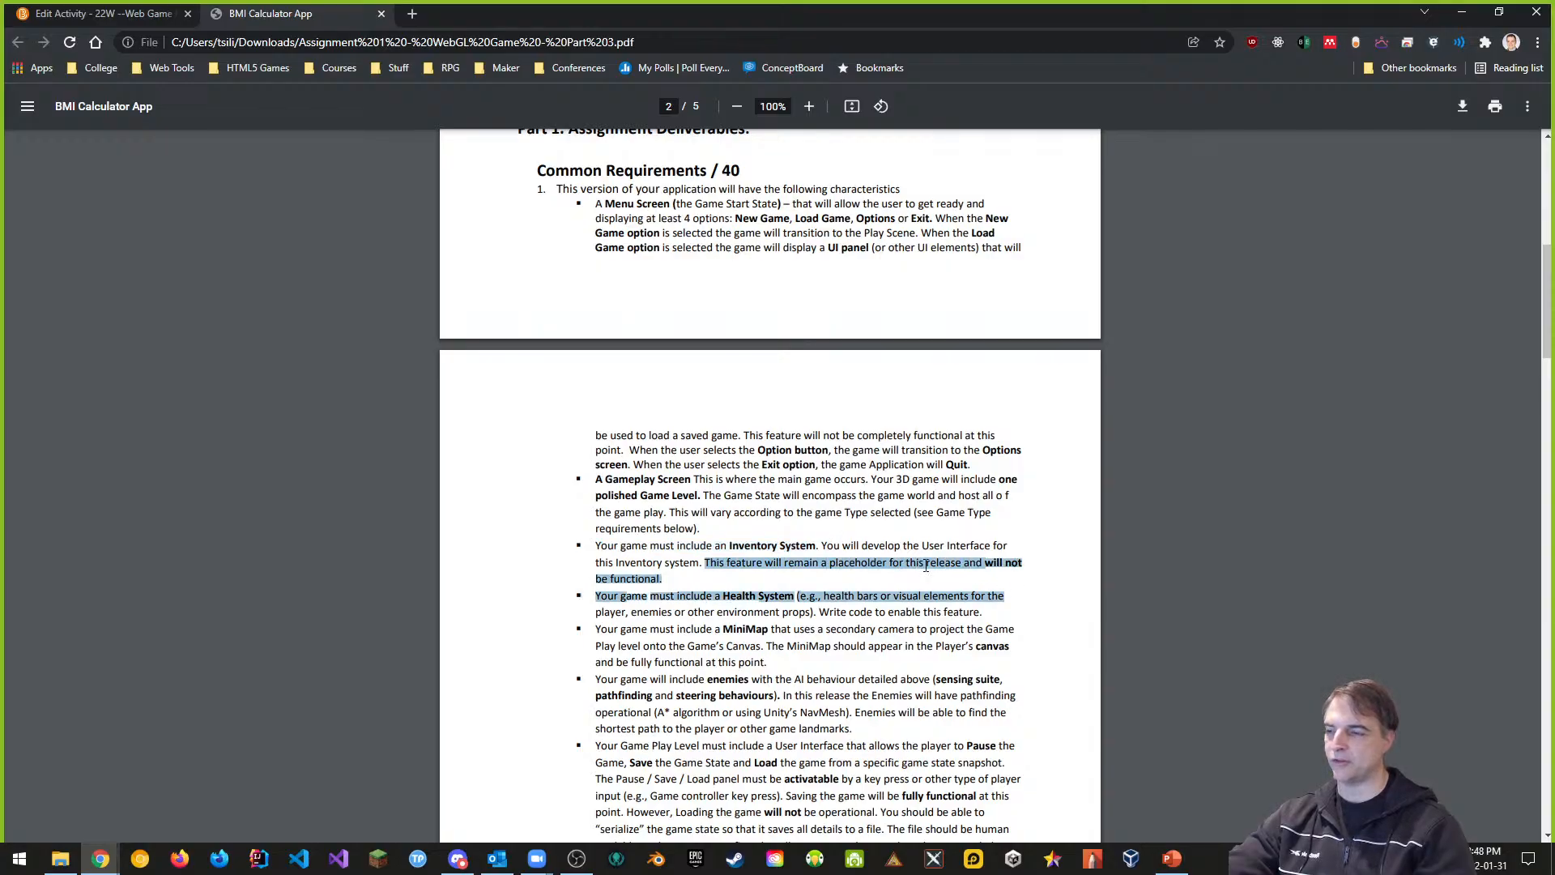
pyautogui.moveTo(926, 565); pyautogui.dragTo(944, 559)
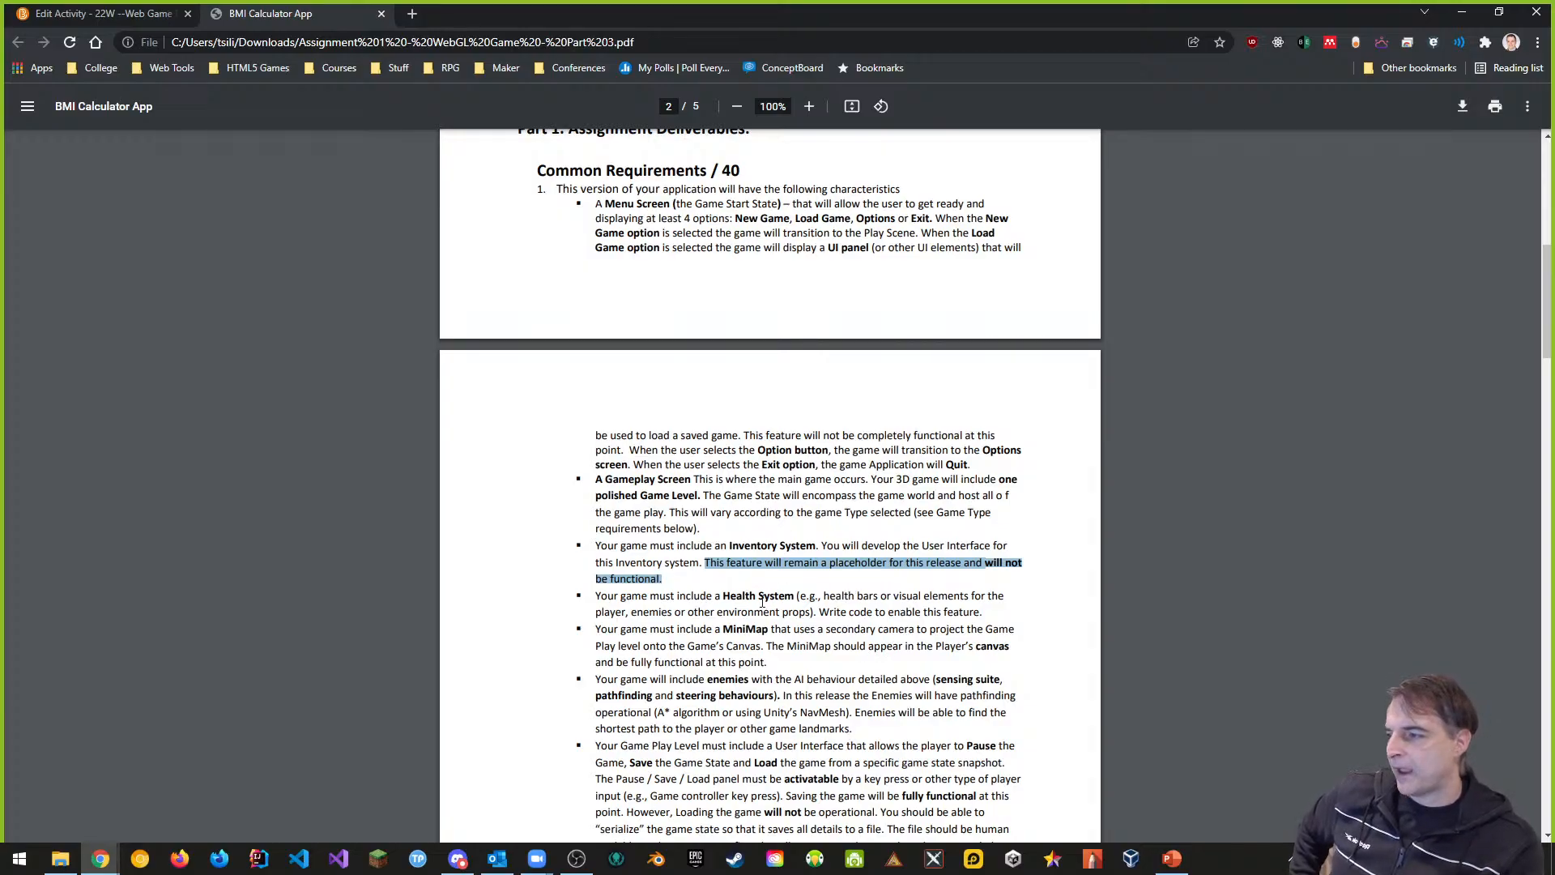
# Step: Highlight the enemy AI behaviours in the enemies requirement, singling out the word "pathfinding"
pyautogui.scroll(-2, 822, 676)
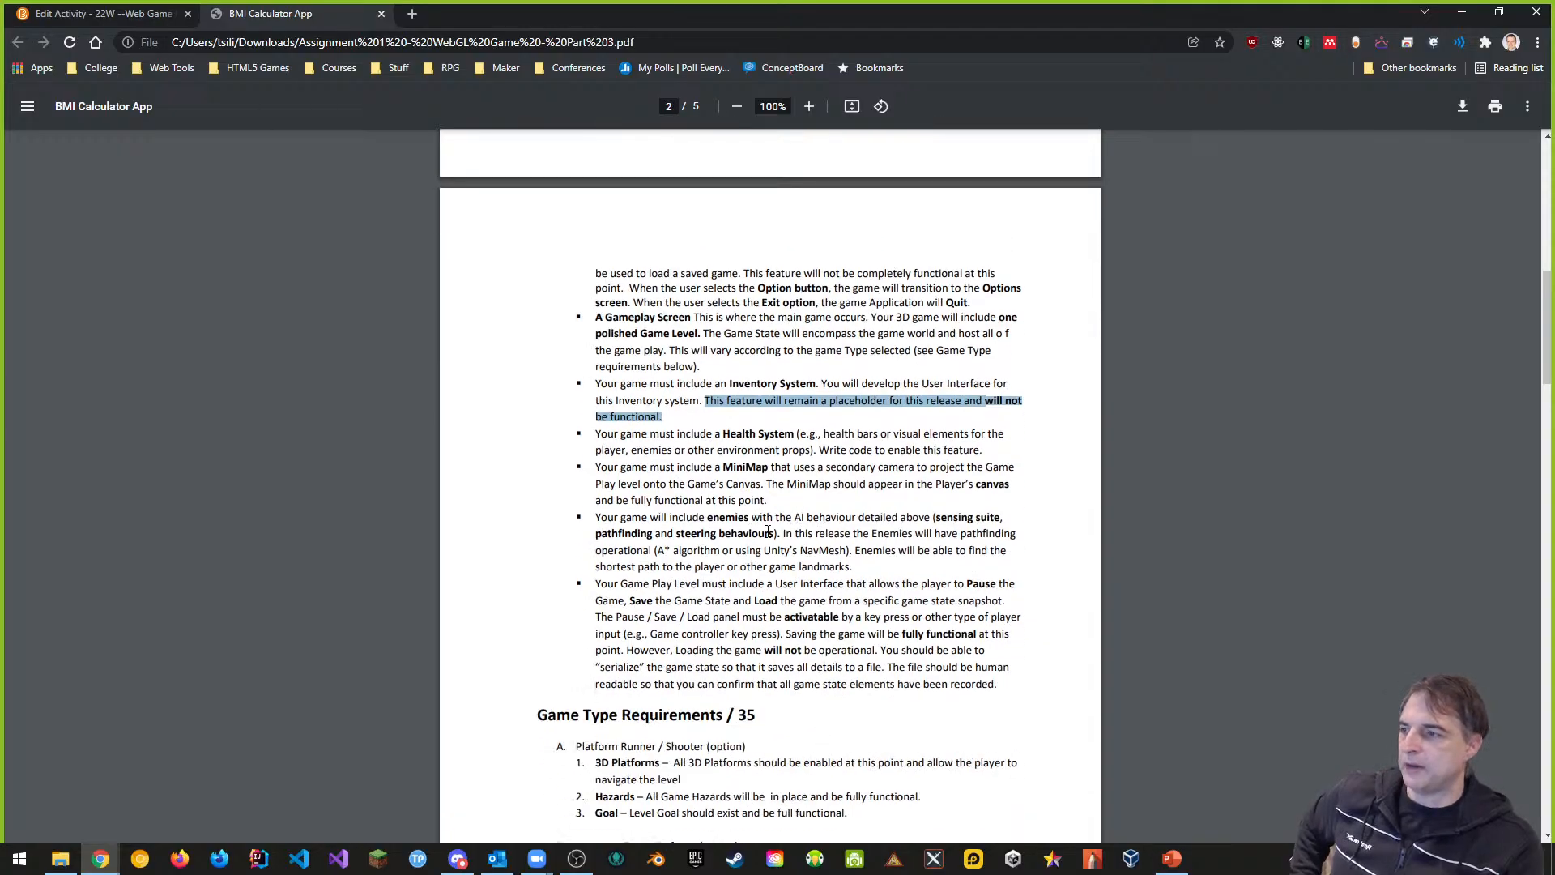
pyautogui.moveTo(937, 518); pyautogui.dragTo(778, 535)
pyautogui.click(927, 525)
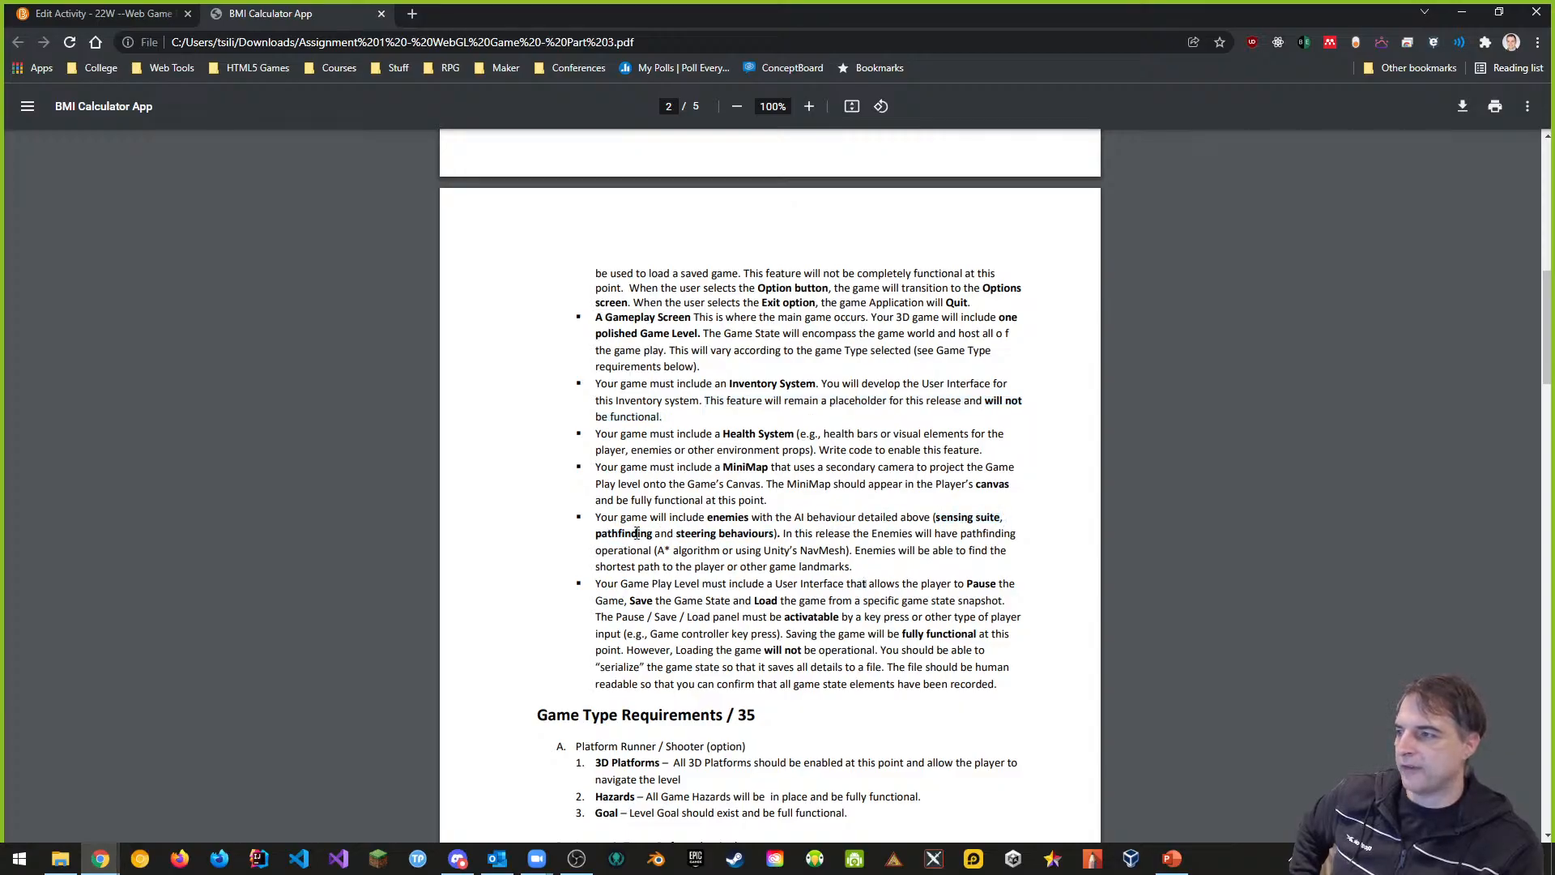
pyautogui.moveTo(596, 536); pyautogui.dragTo(660, 536)
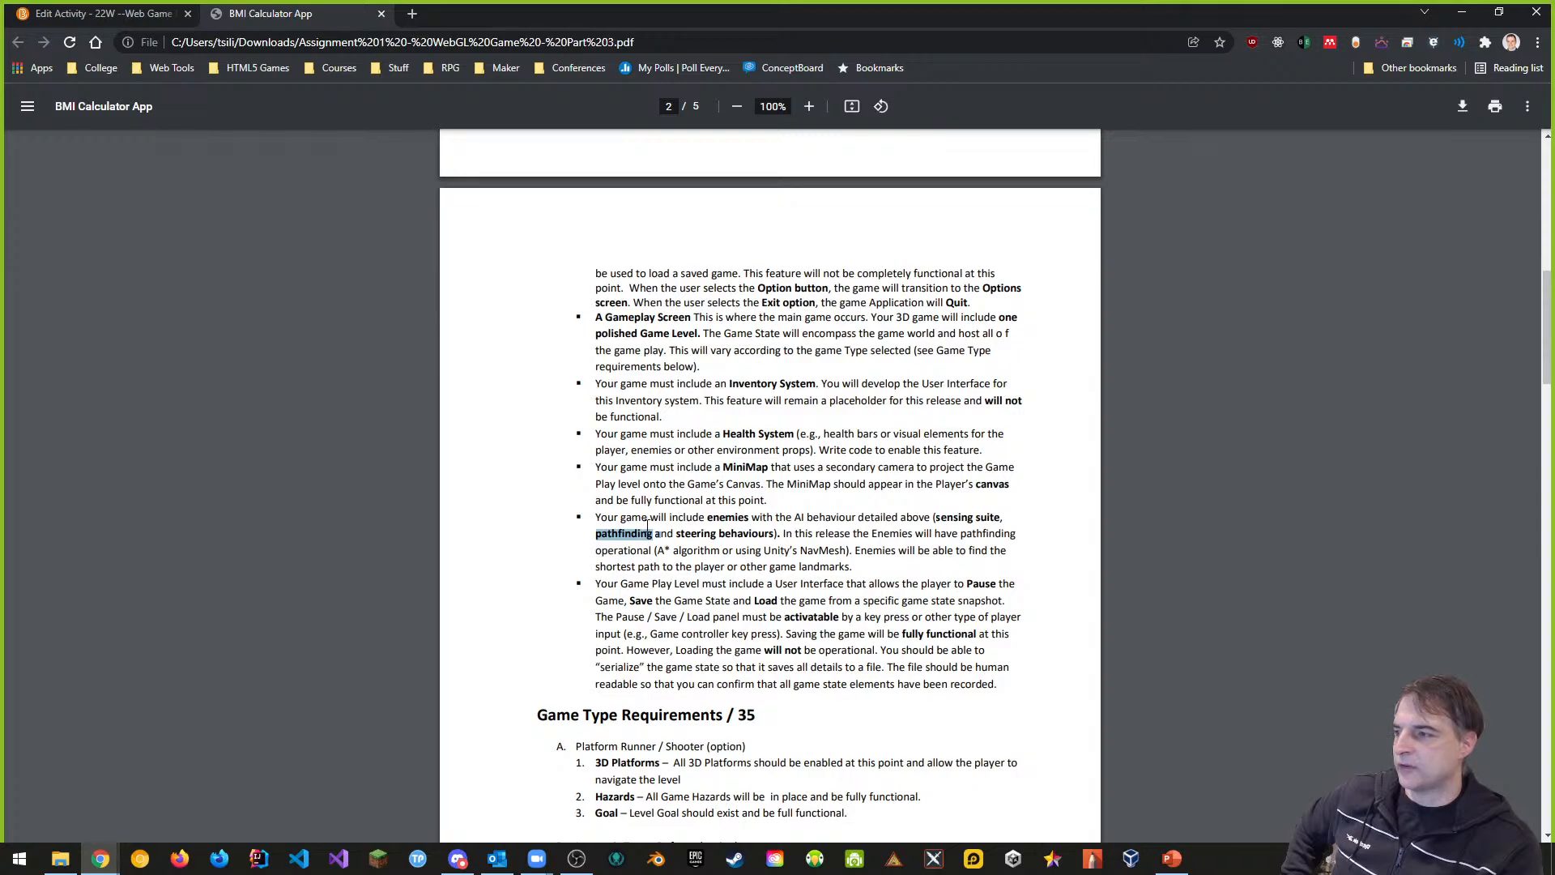
# Step: Highlight "Loading the game will not be operational" in the Pause / Save / Load requirement
pyautogui.scroll(-2, 661, 687)
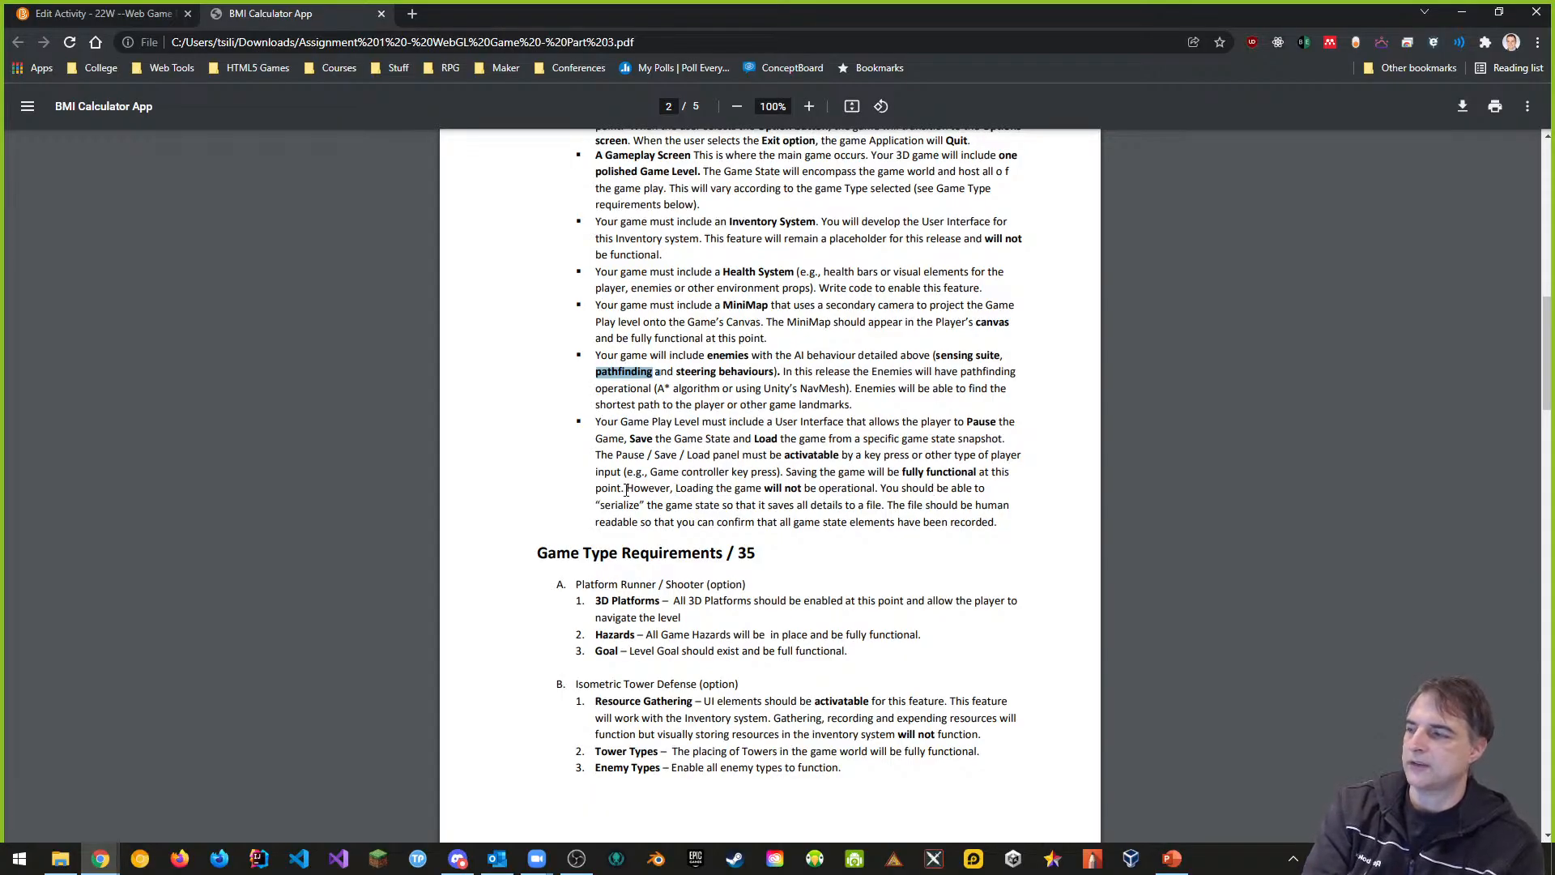
pyautogui.moveTo(626, 490); pyautogui.dragTo(828, 489)
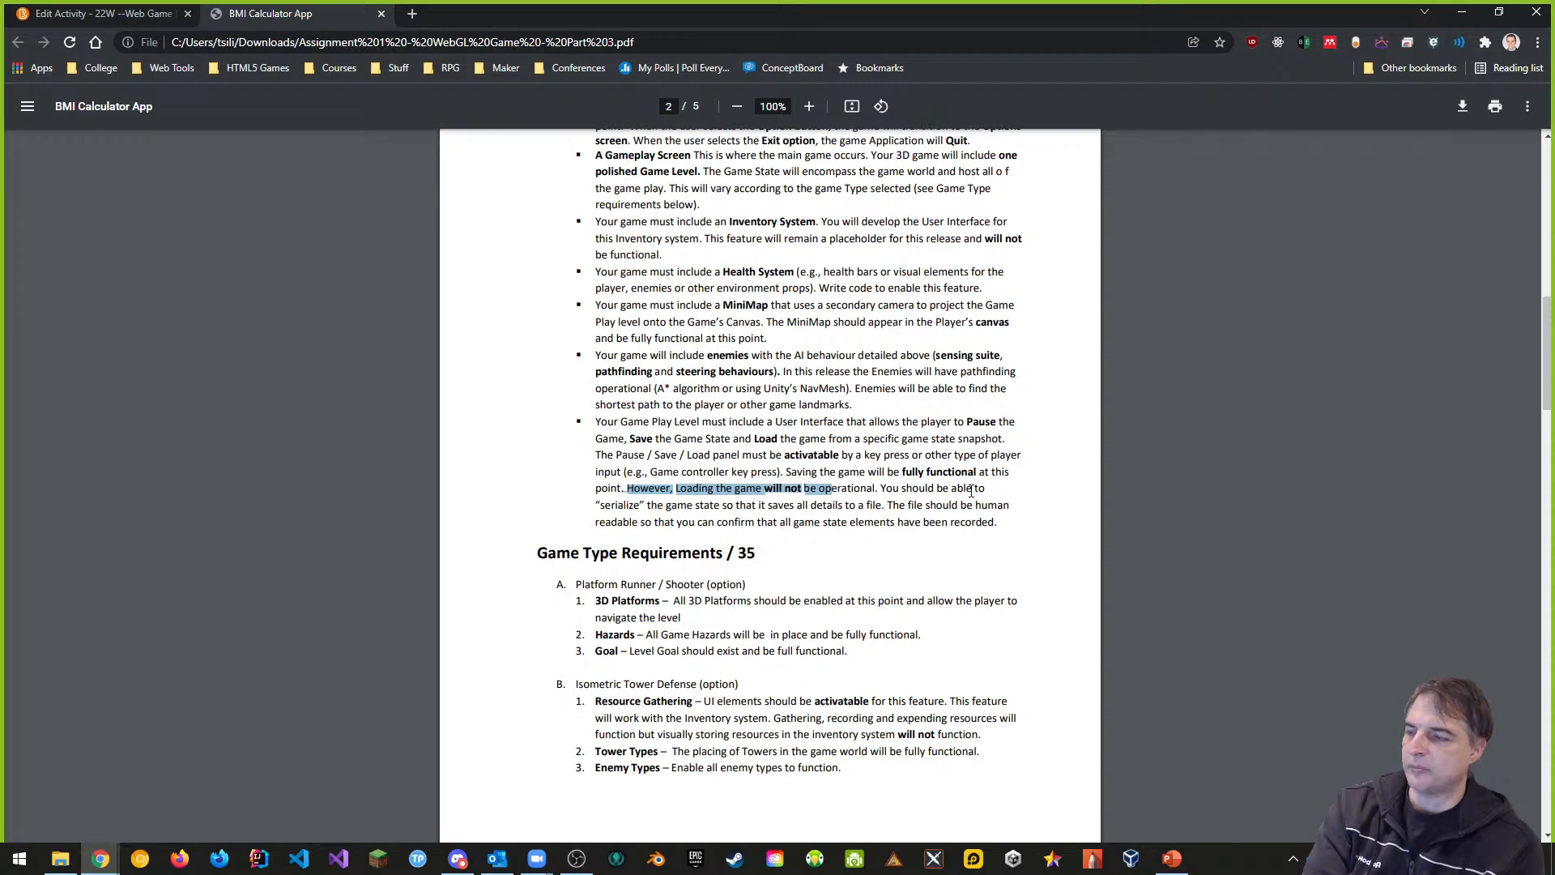
pyautogui.click(947, 502)
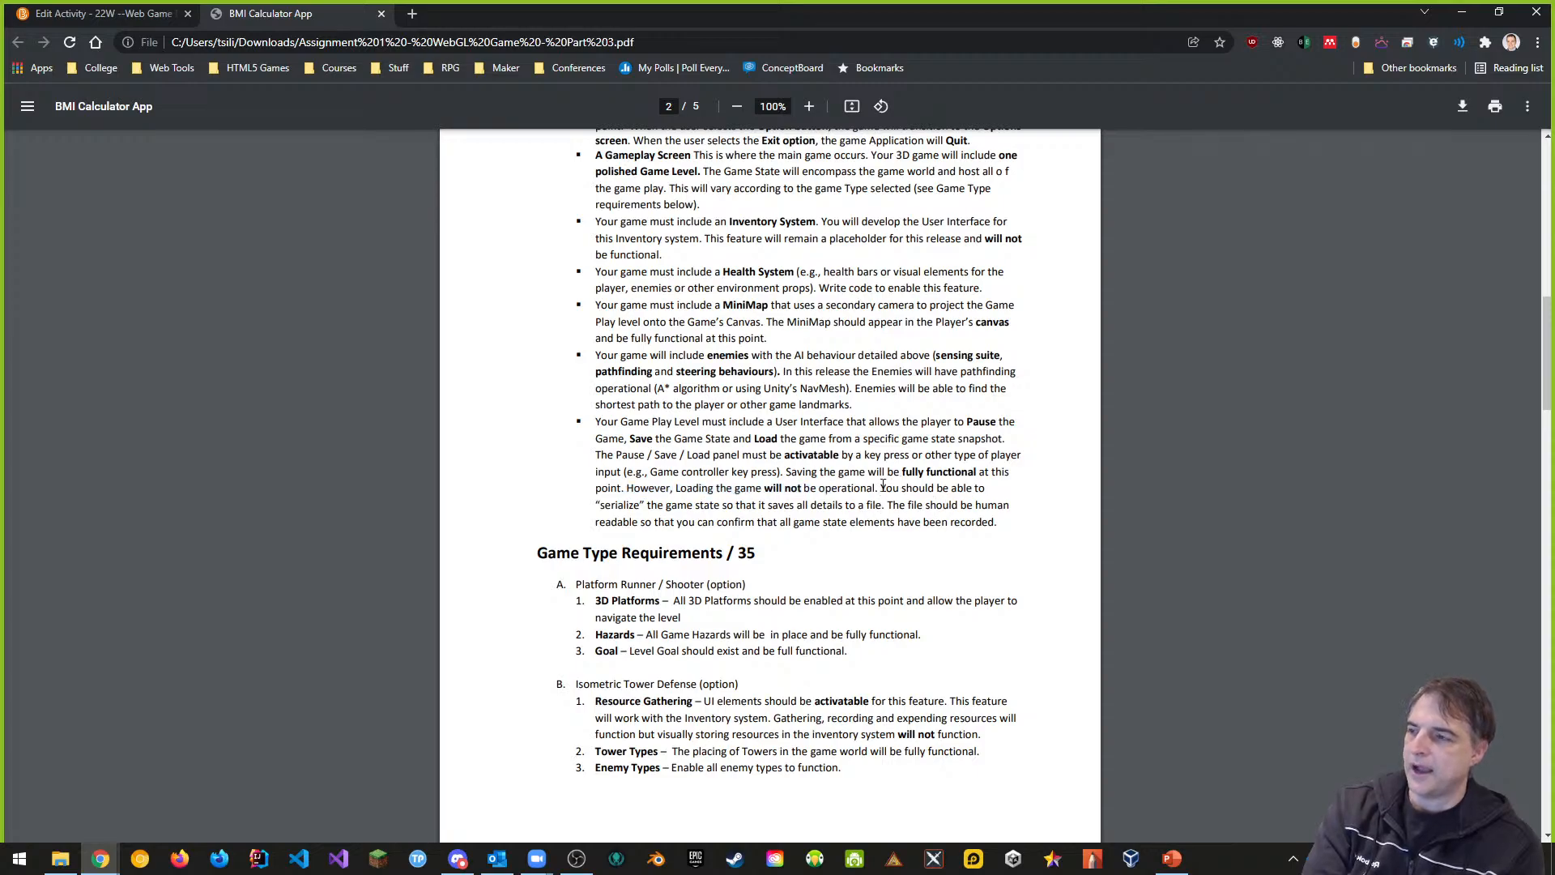
pyautogui.moveTo(879, 490); pyautogui.dragTo(675, 494)
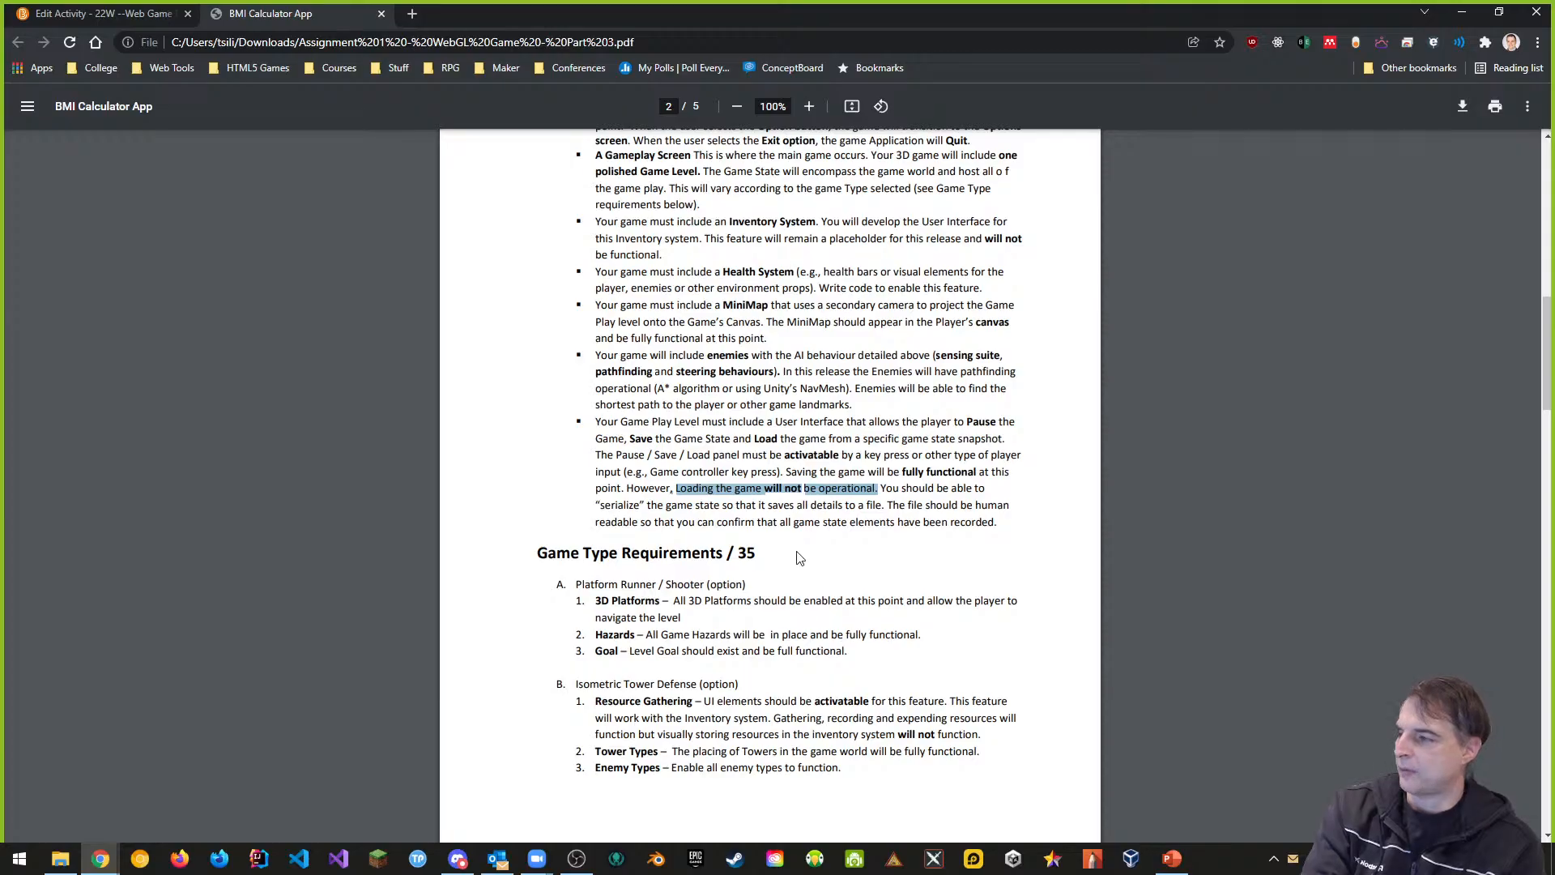
# Step: Review the Game Type Requirements and highlight the Resource Gathering clause about storing resources in the inventory system not functioning
pyautogui.scroll(-3, 802, 556)
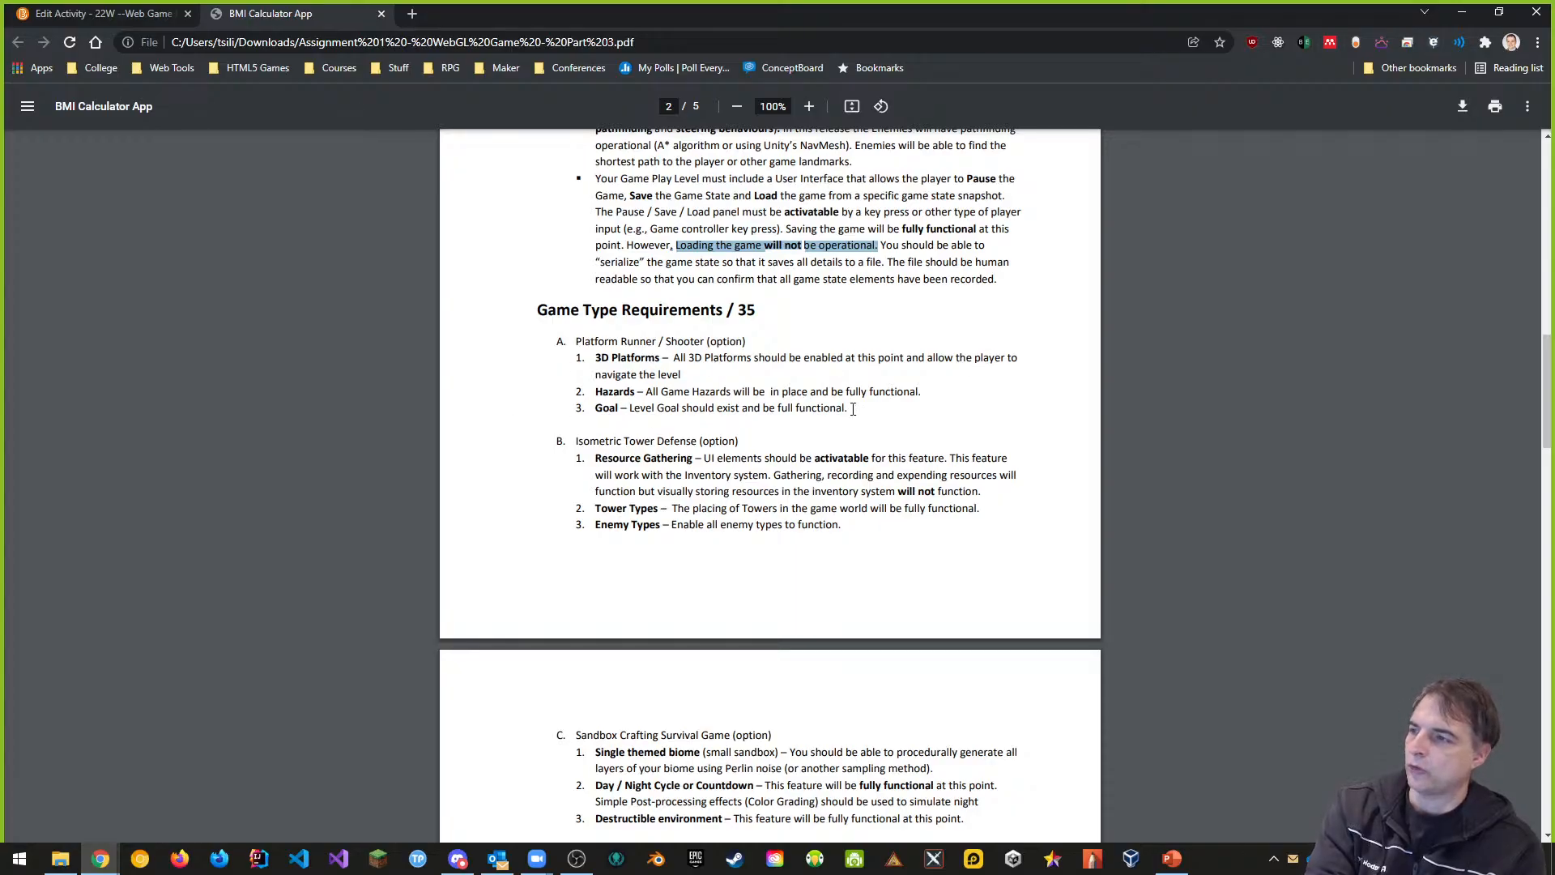
pyautogui.scroll(-2, 849, 407)
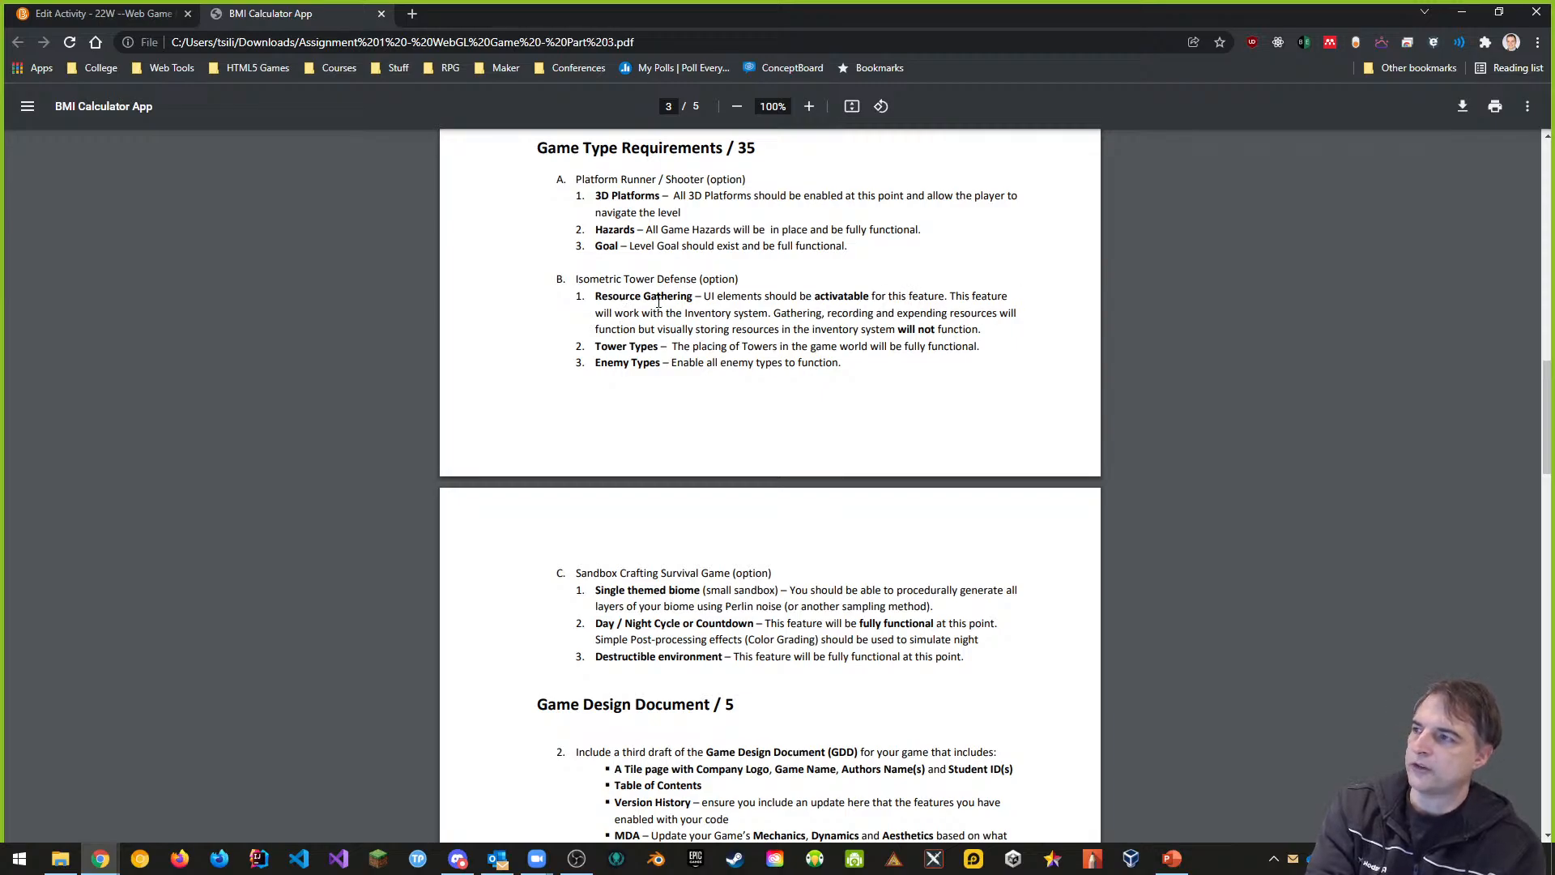
pyautogui.moveTo(691, 325); pyautogui.dragTo(982, 331)
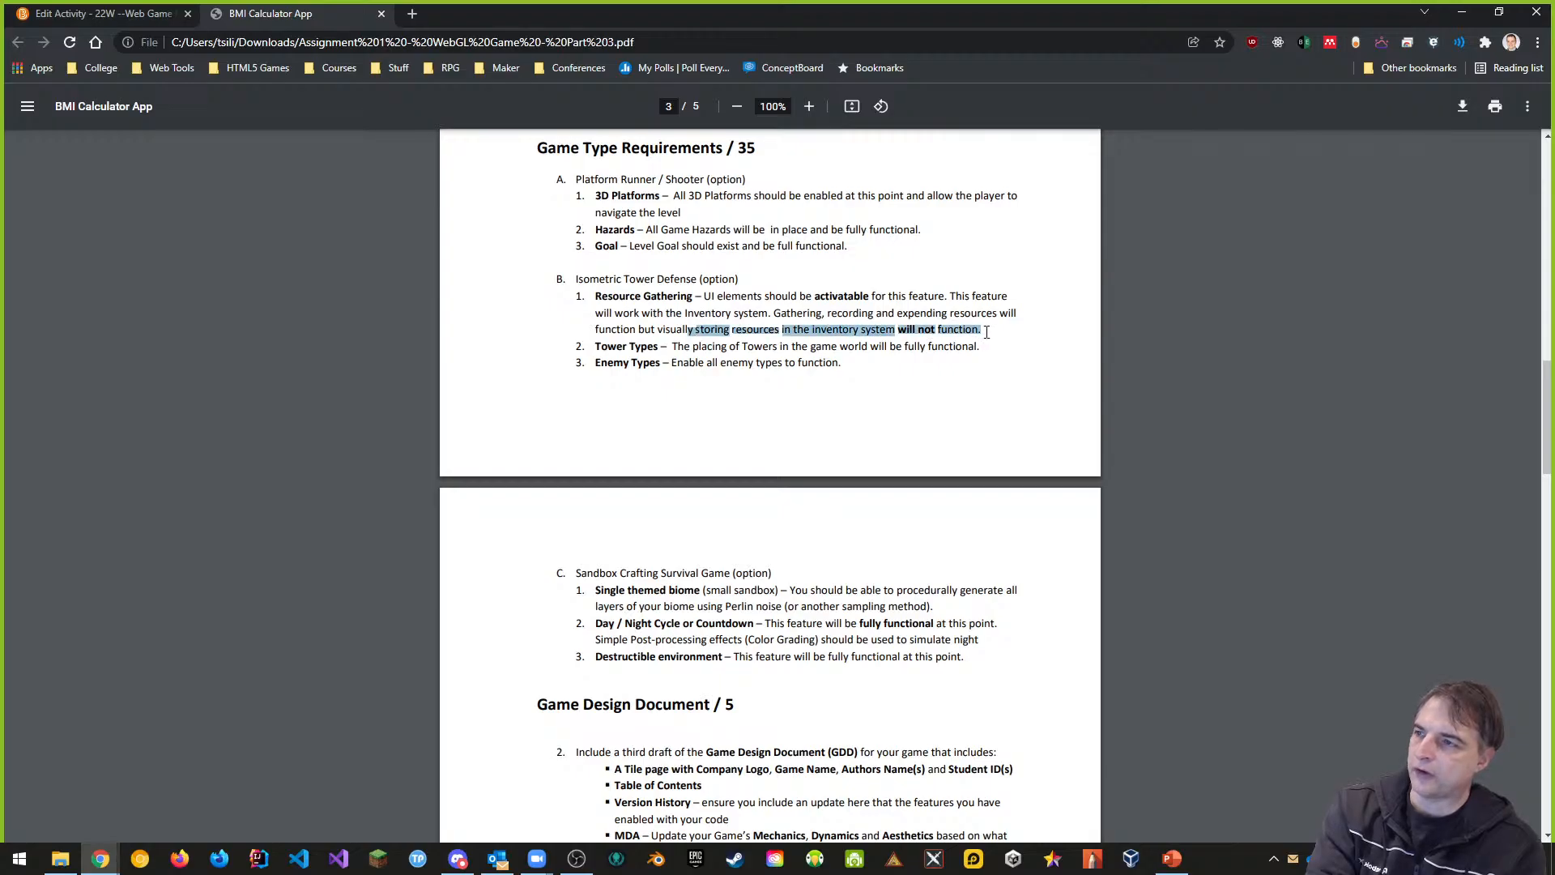
pyautogui.click(727, 331)
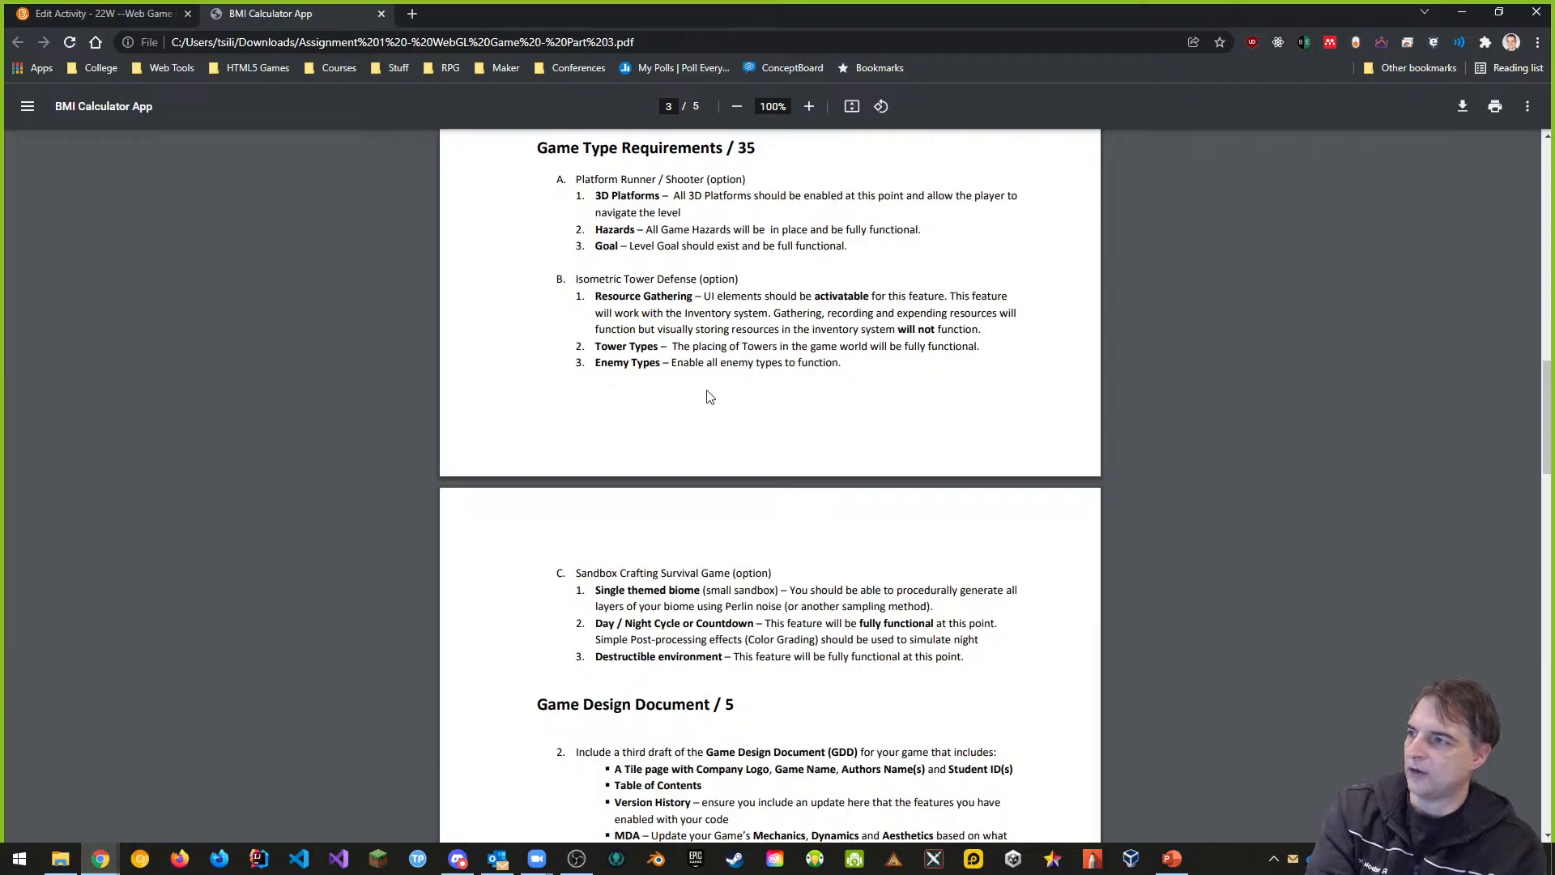
# Step: Review the sandbox, documentation and version control requirements, then highlight the Game Design Document third-draft items
pyautogui.scroll(-2, 892, 433)
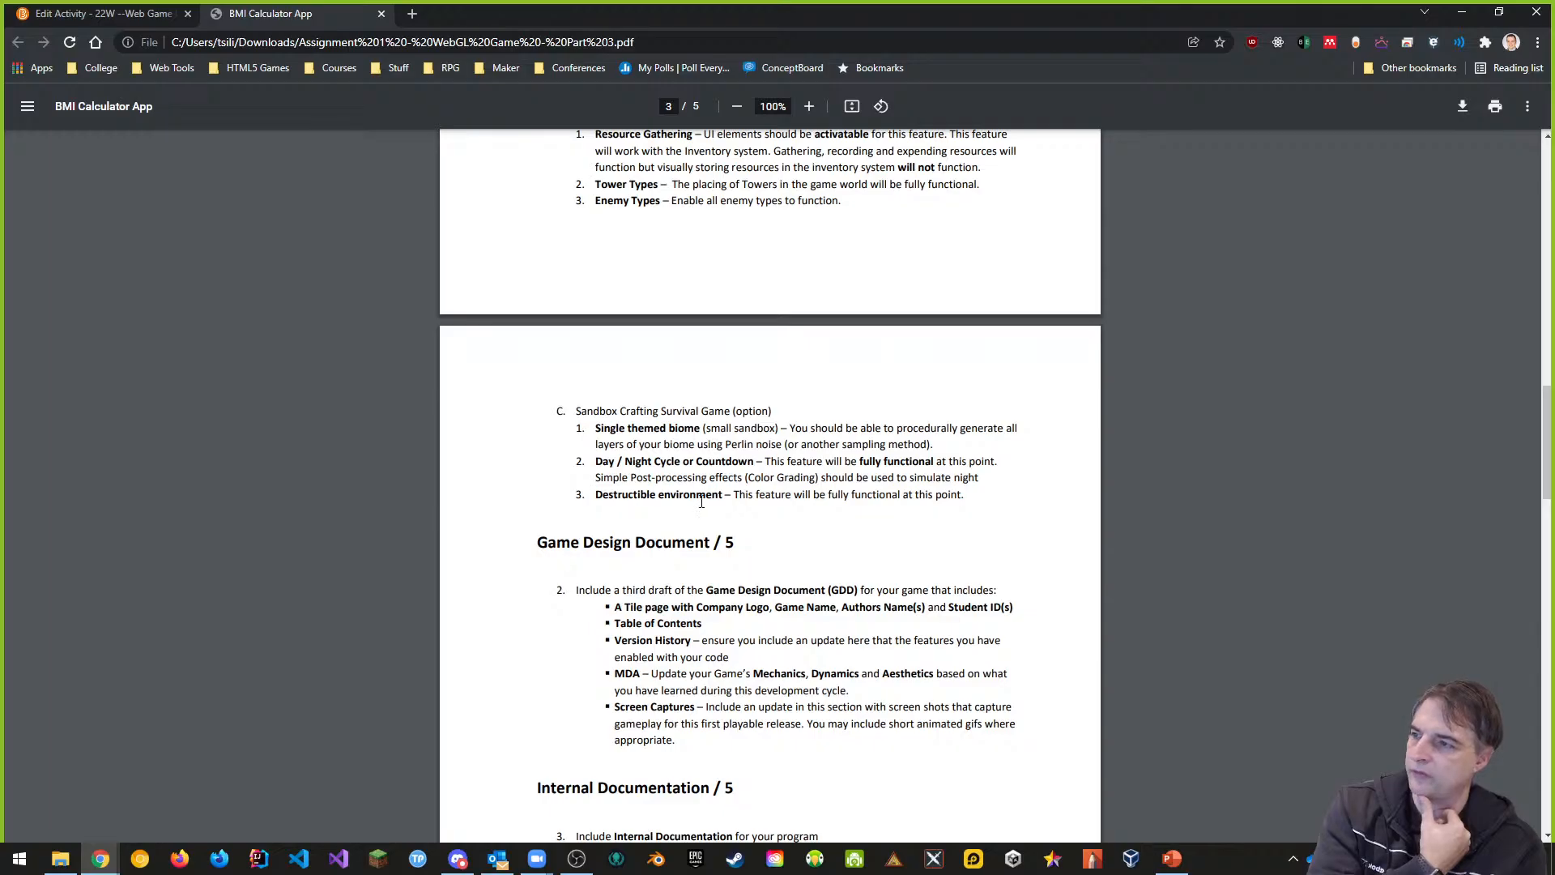
pyautogui.scroll(-2, 832, 432)
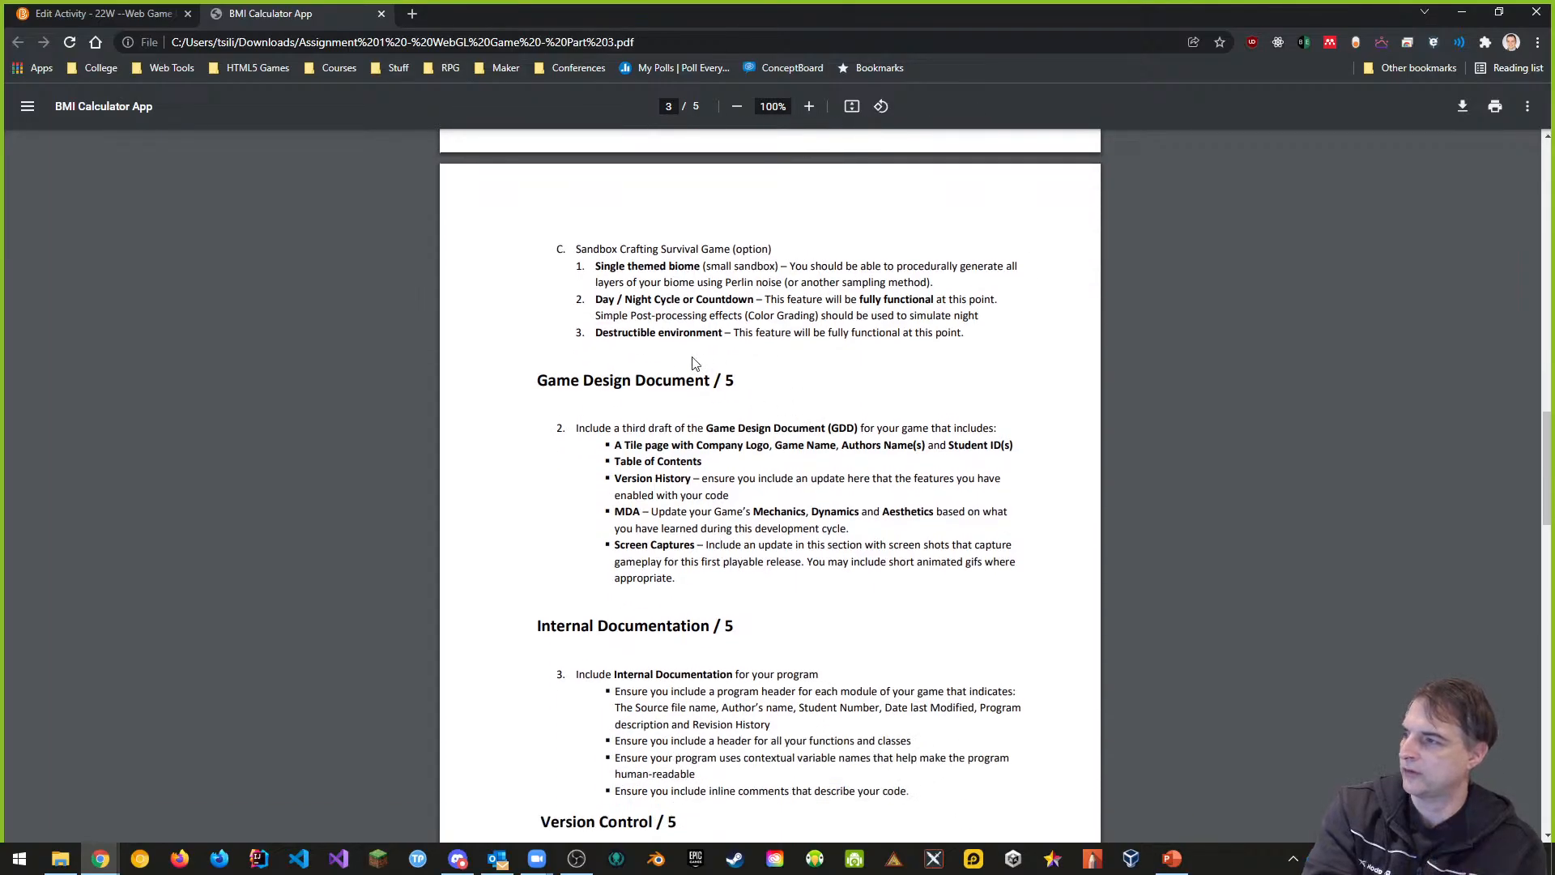
pyautogui.scroll(-4, 793, 517)
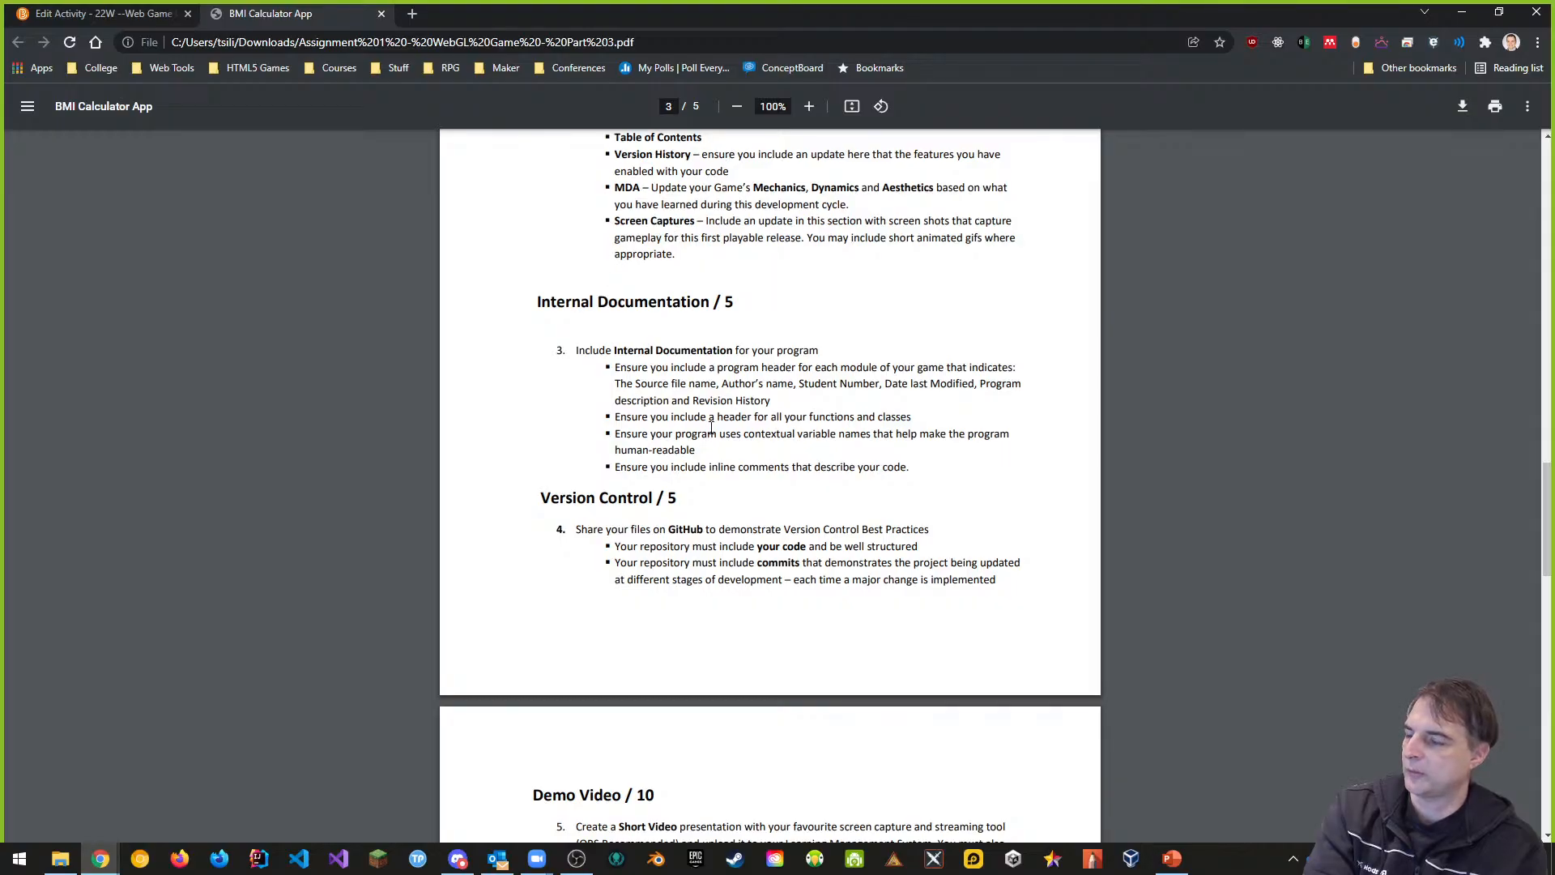
pyautogui.scroll(-3, 879, 469)
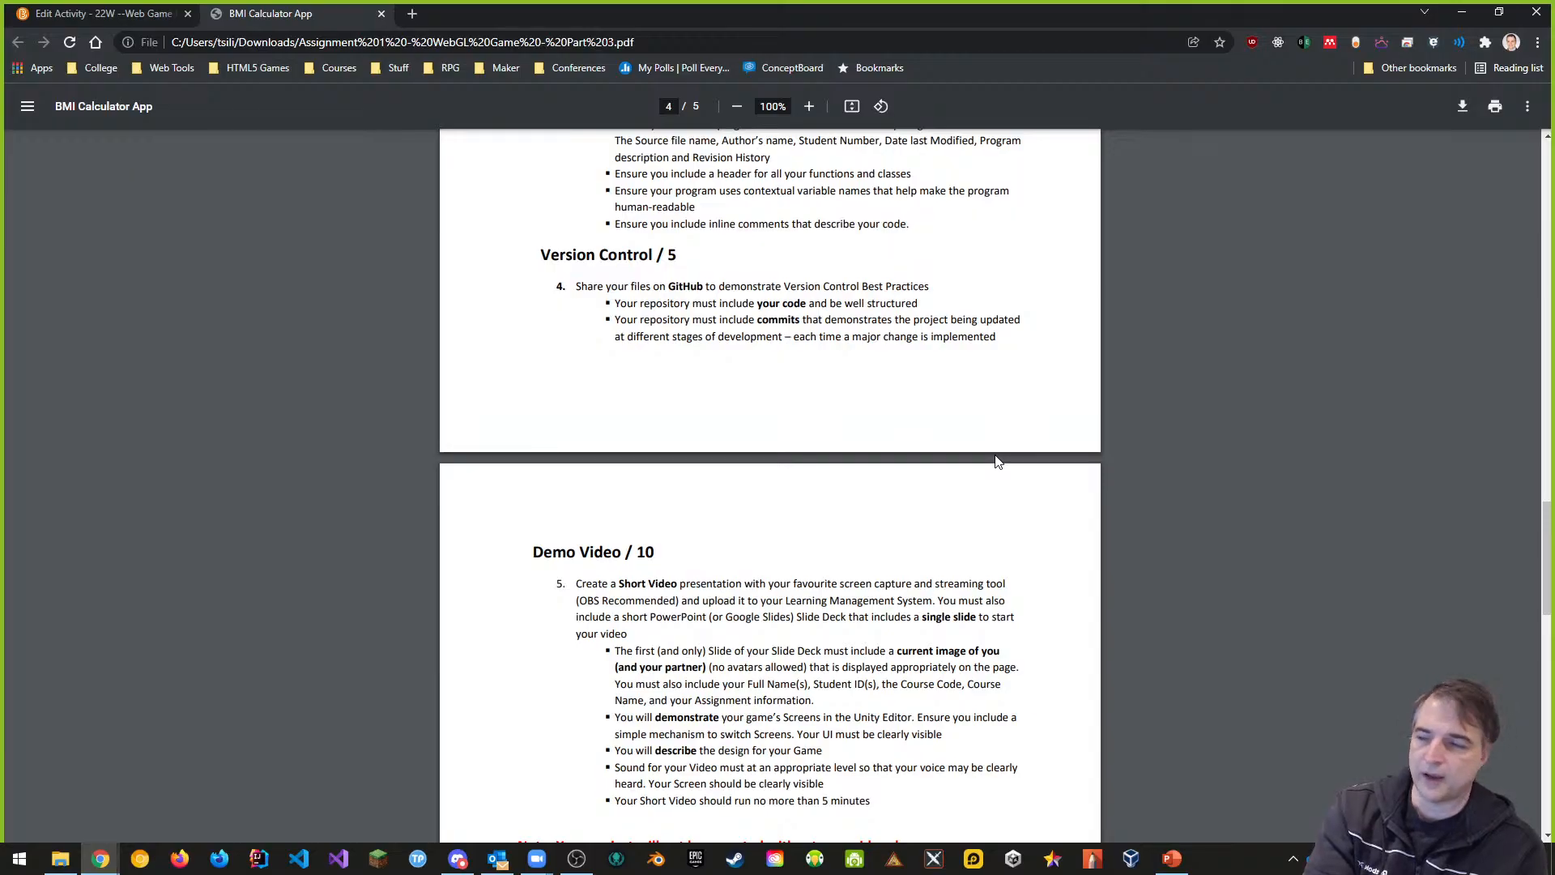
pyautogui.scroll(3, 1019, 498)
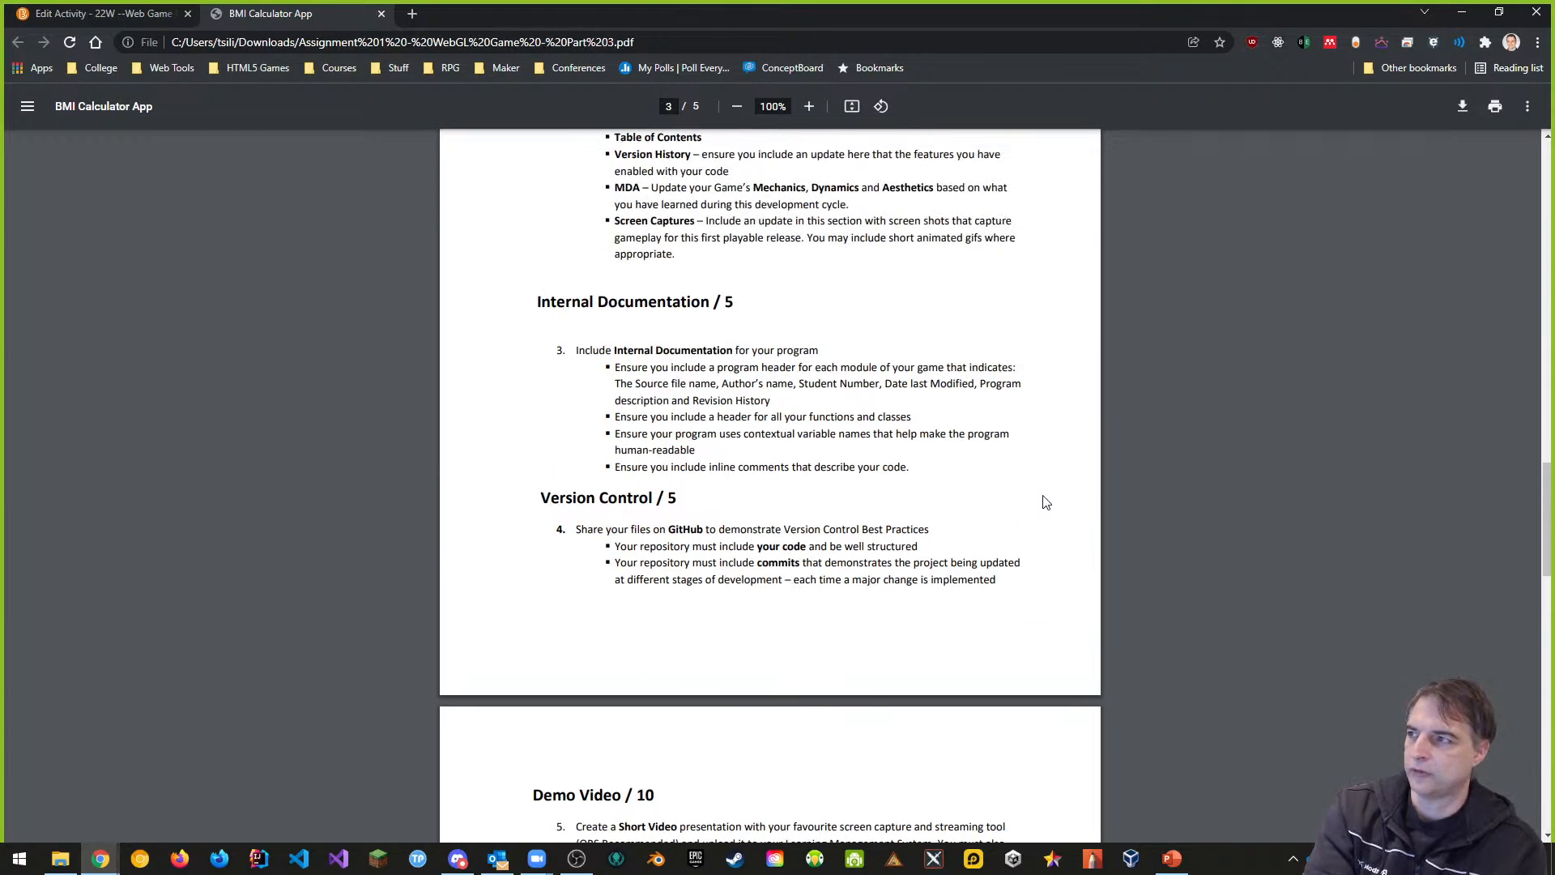
pyautogui.scroll(4, 891, 470)
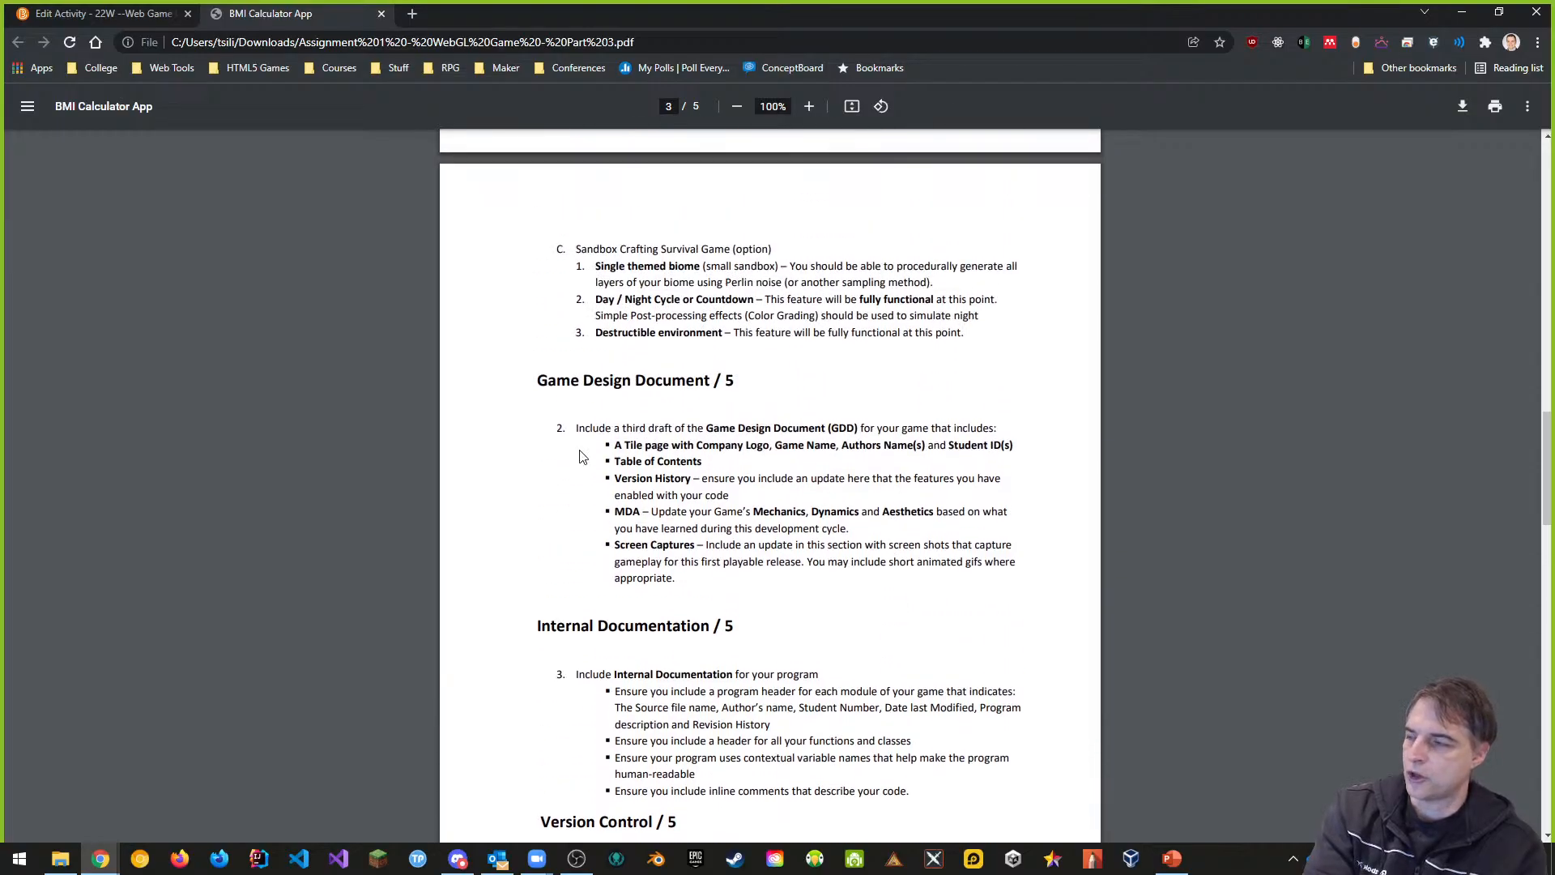
pyautogui.moveTo(573, 428); pyautogui.dragTo(710, 586)
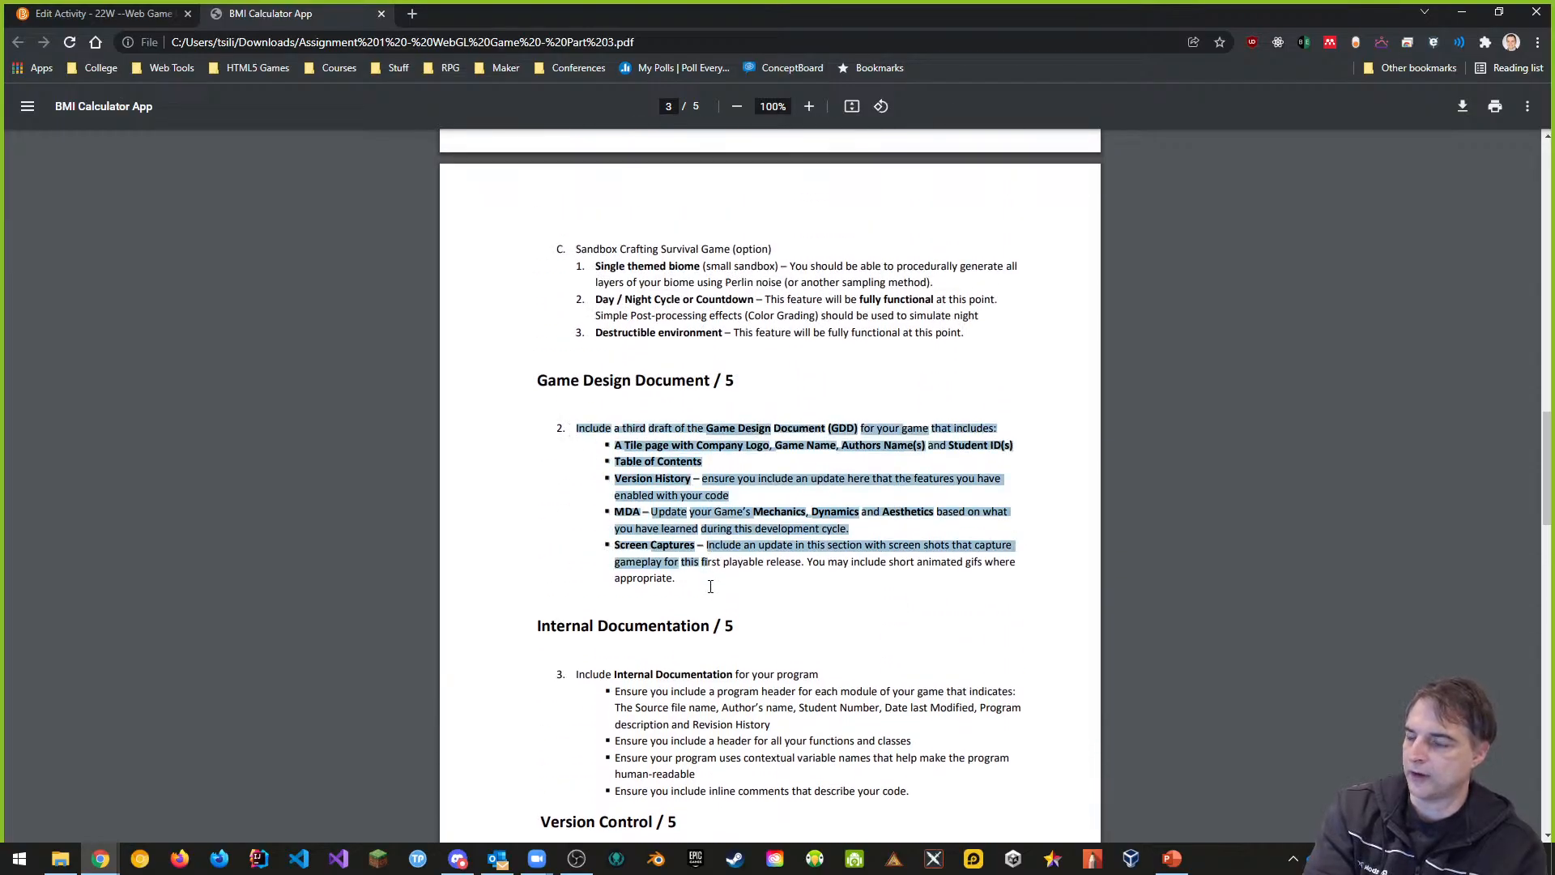
pyautogui.click(702, 461)
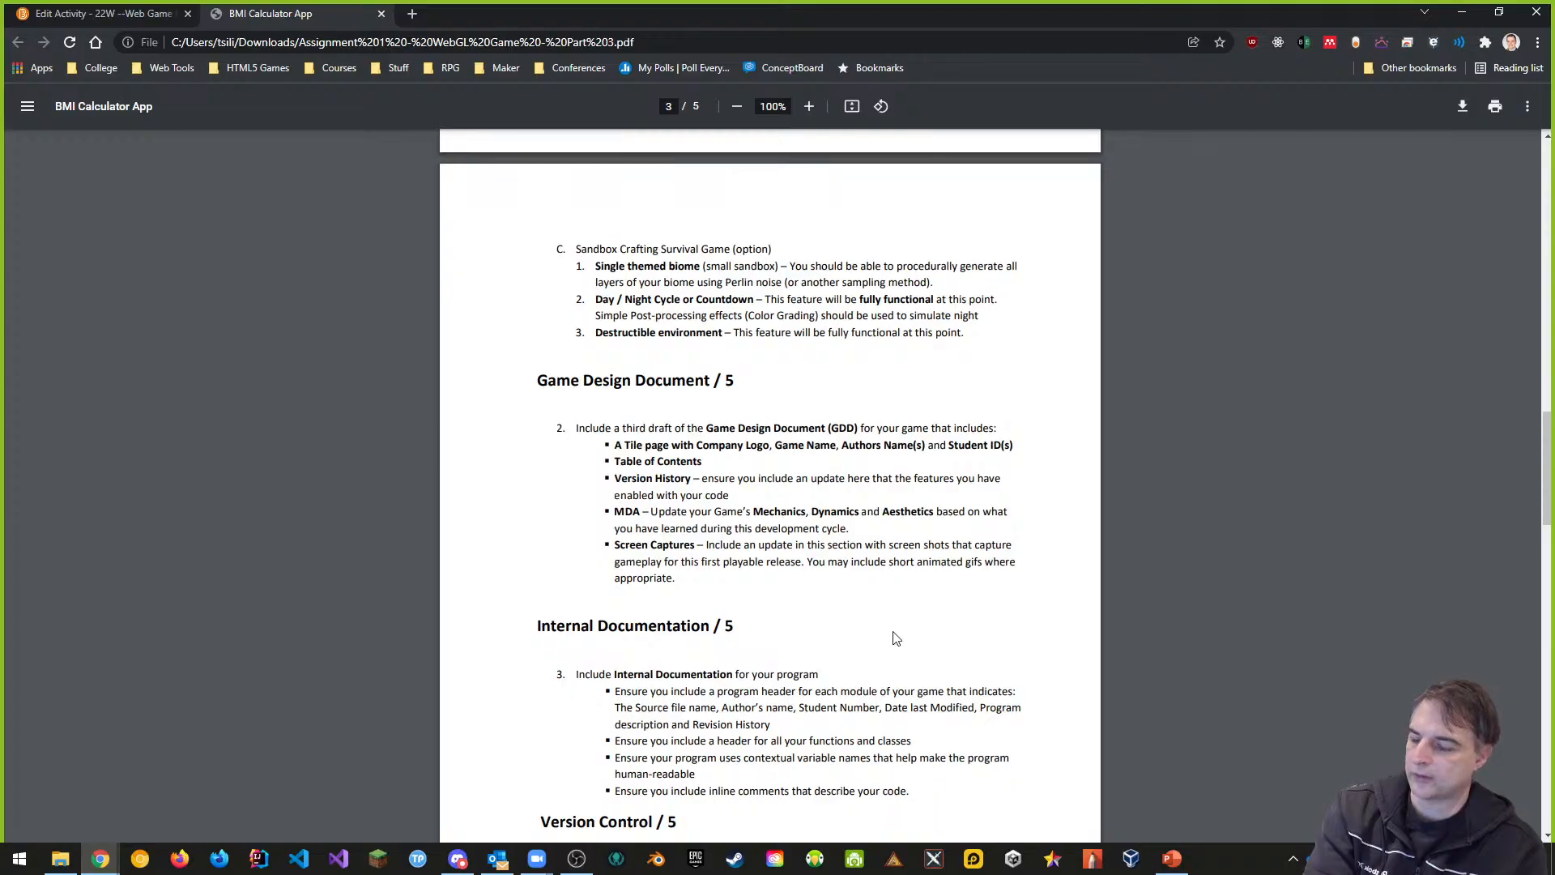
# Step: Read through the Demo Video and Submitting Your Work sections, then close the Part 3 PDF
pyautogui.scroll(-8, 896, 639)
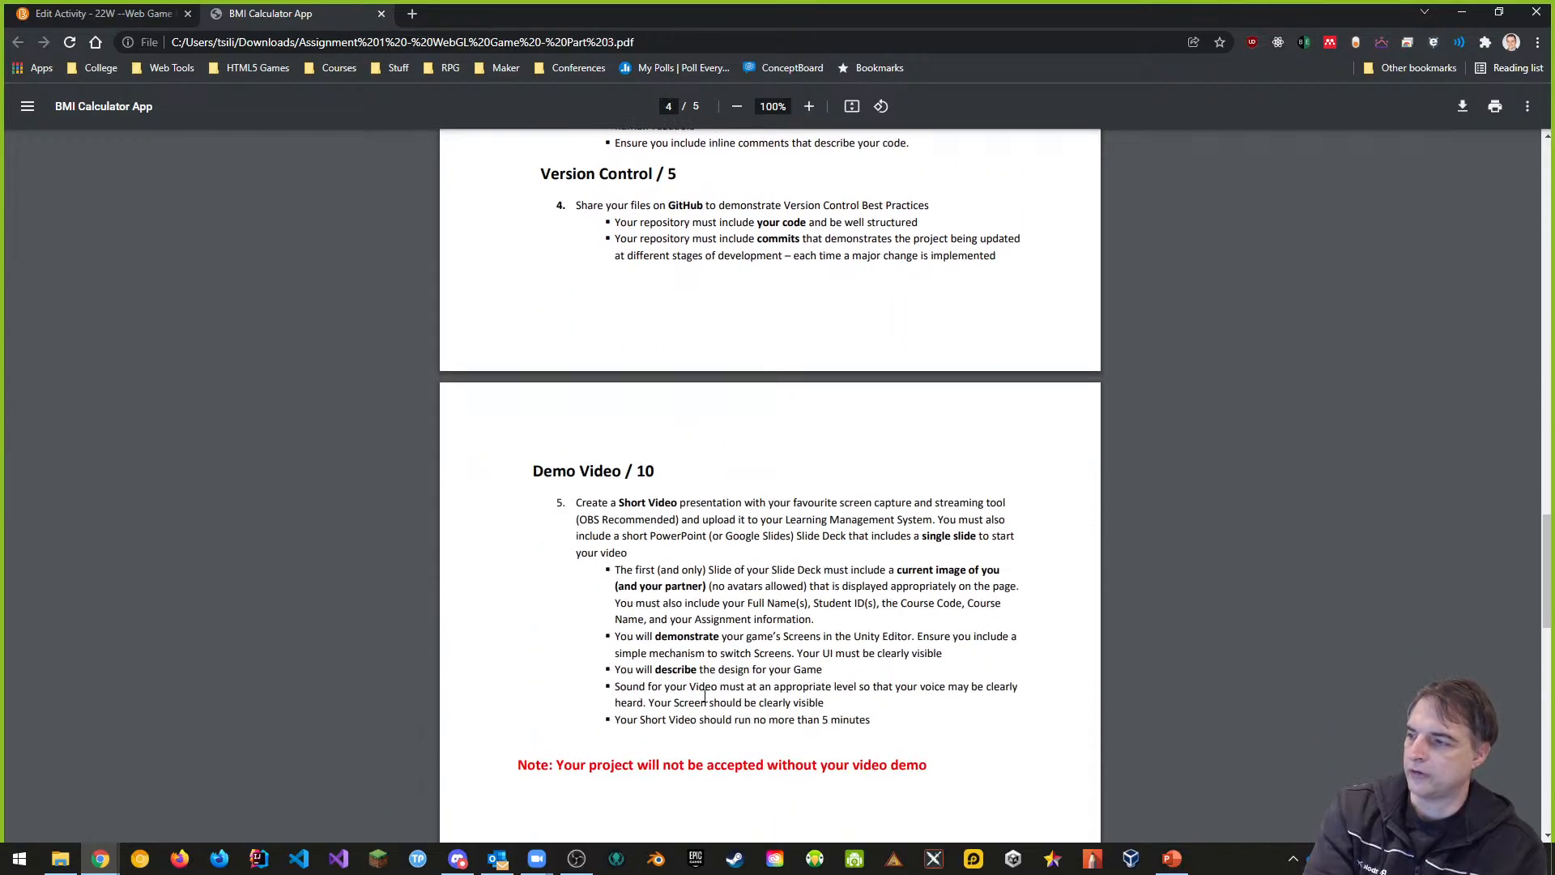
pyautogui.scroll(-12, 704, 694)
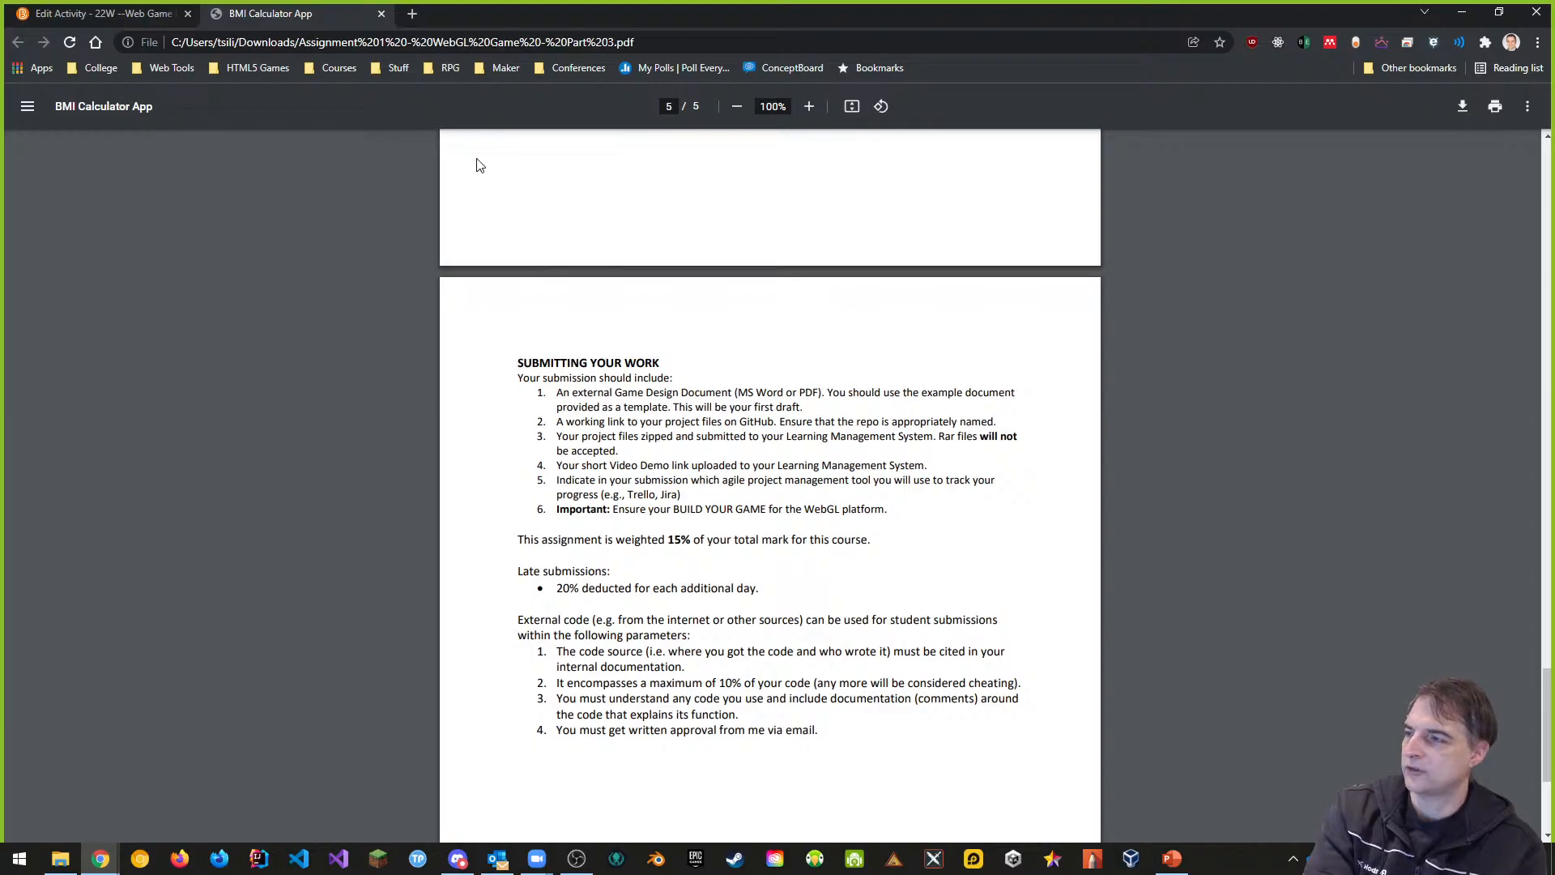
pyautogui.click(382, 14)
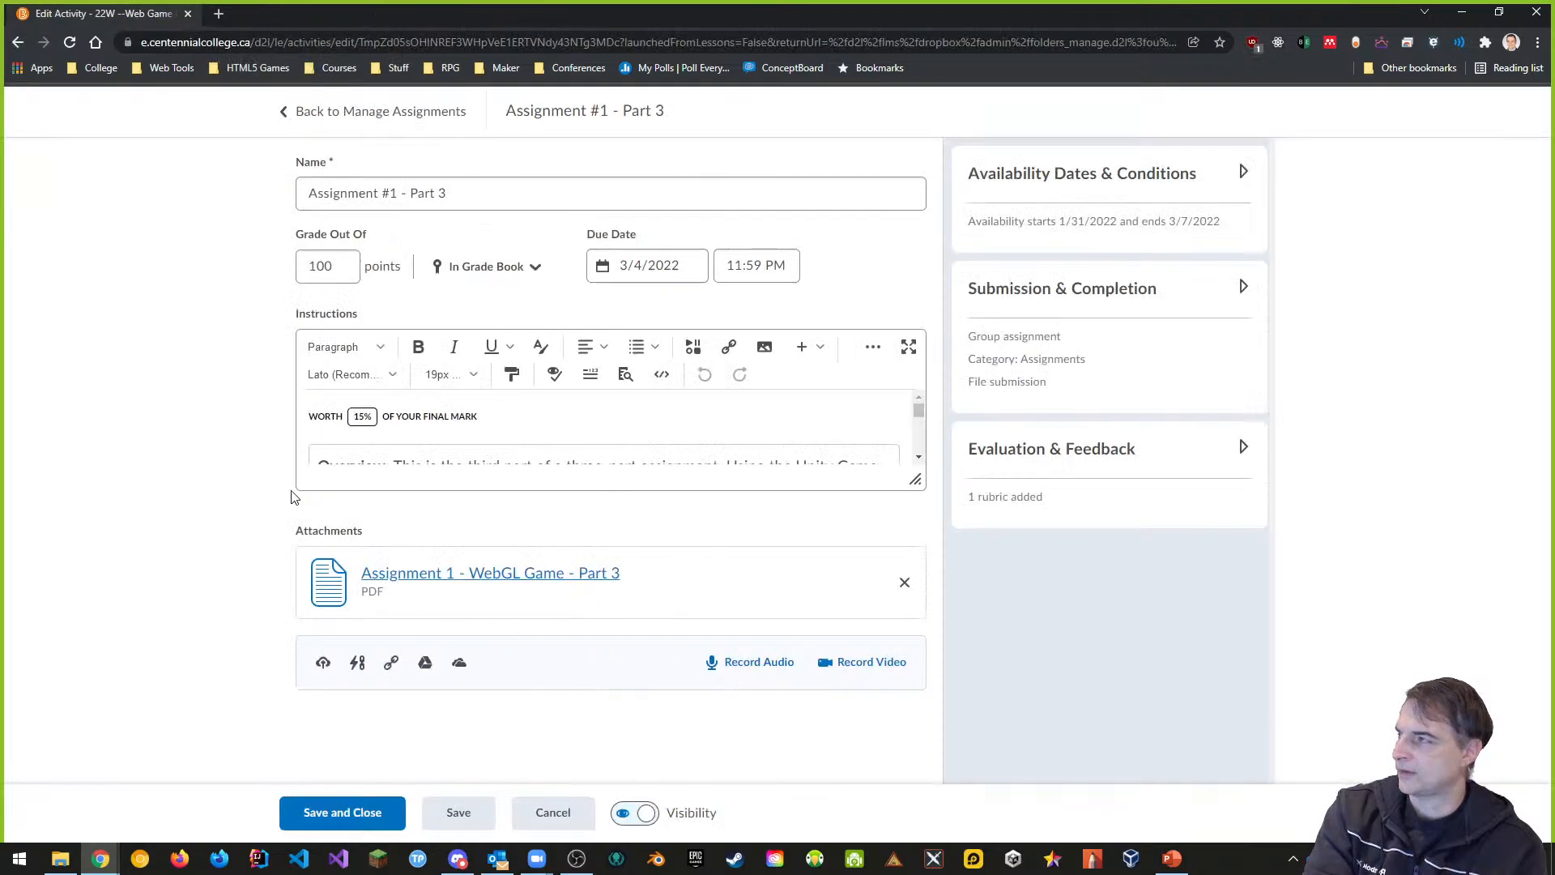
# Step: Return to the assignment folders and open the Assignment #1 – Part 2 folder for editing
pyautogui.click(350, 115)
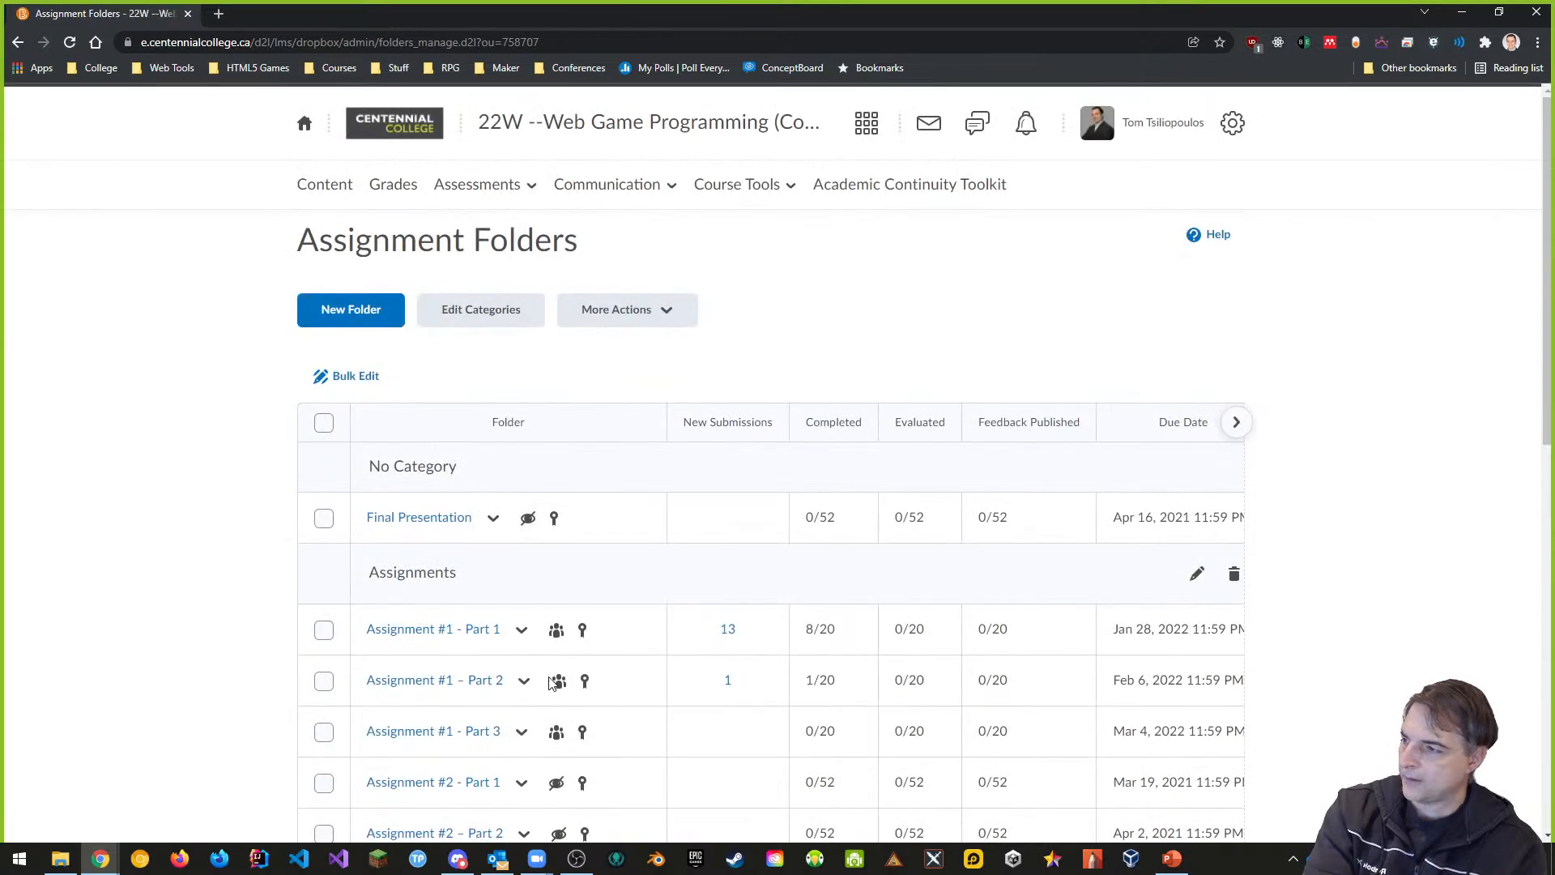
pyautogui.click(524, 683)
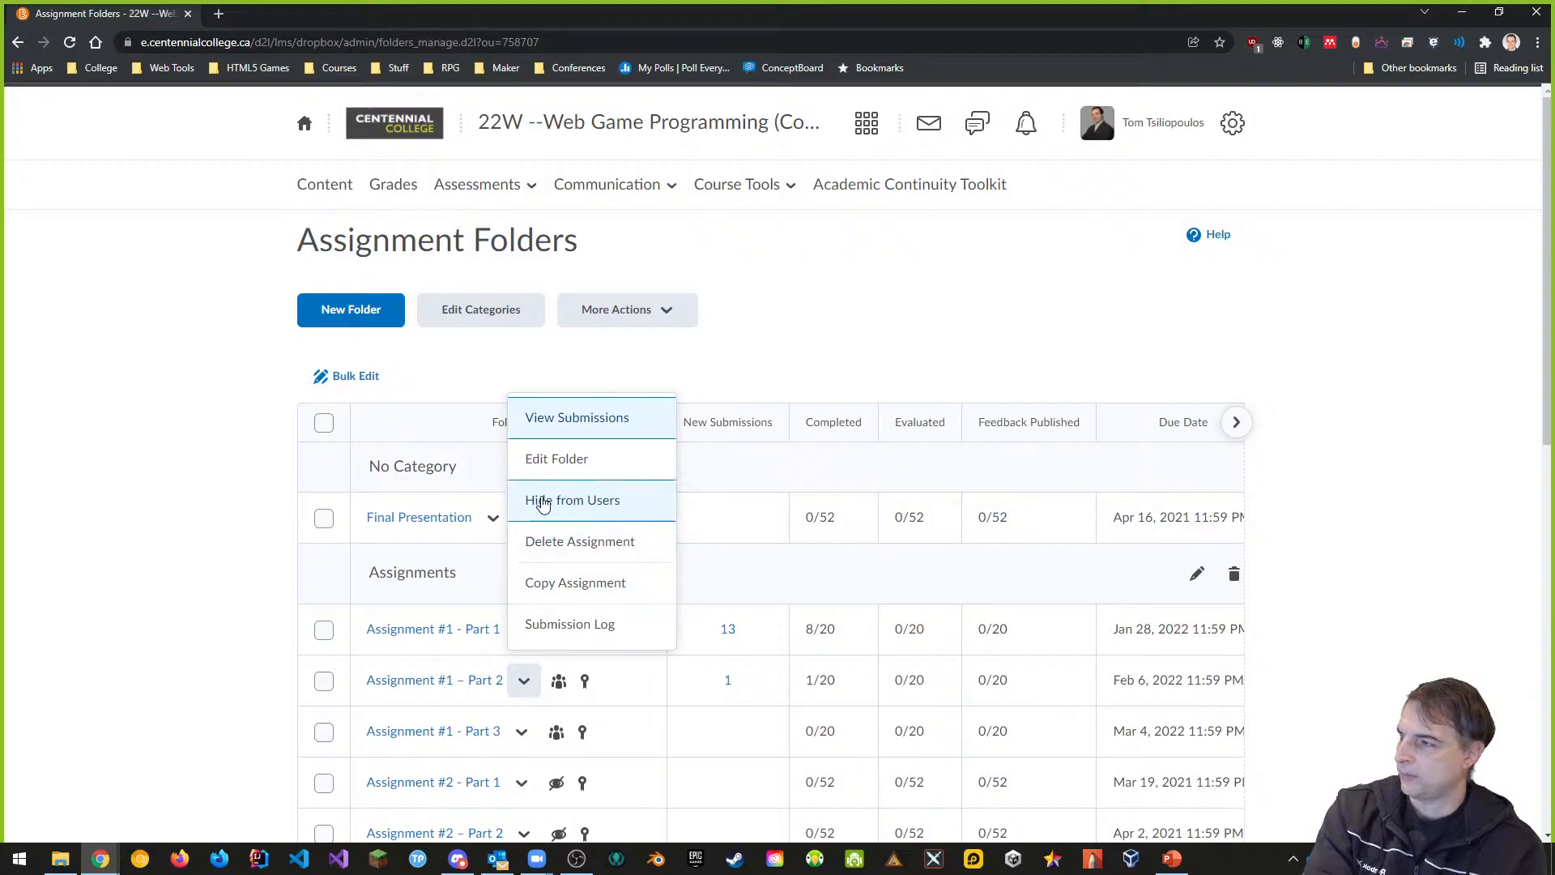
pyautogui.click(545, 460)
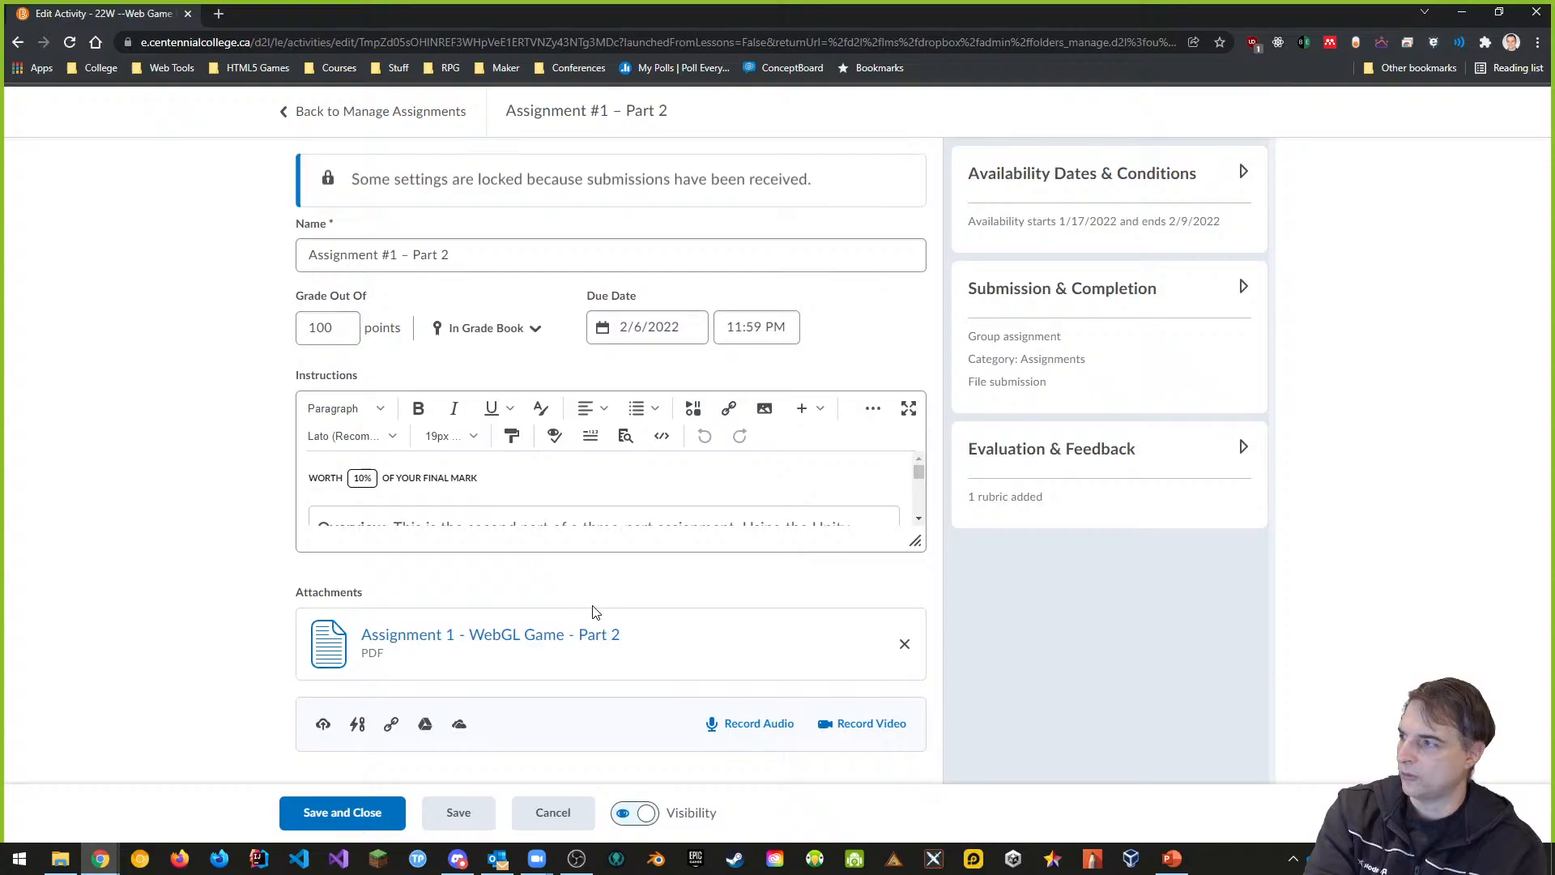
# Step: Download the attached Assignment 1 - WebGL Game - Part 2 PDF to the Downloads folder and open it
pyautogui.click(530, 635)
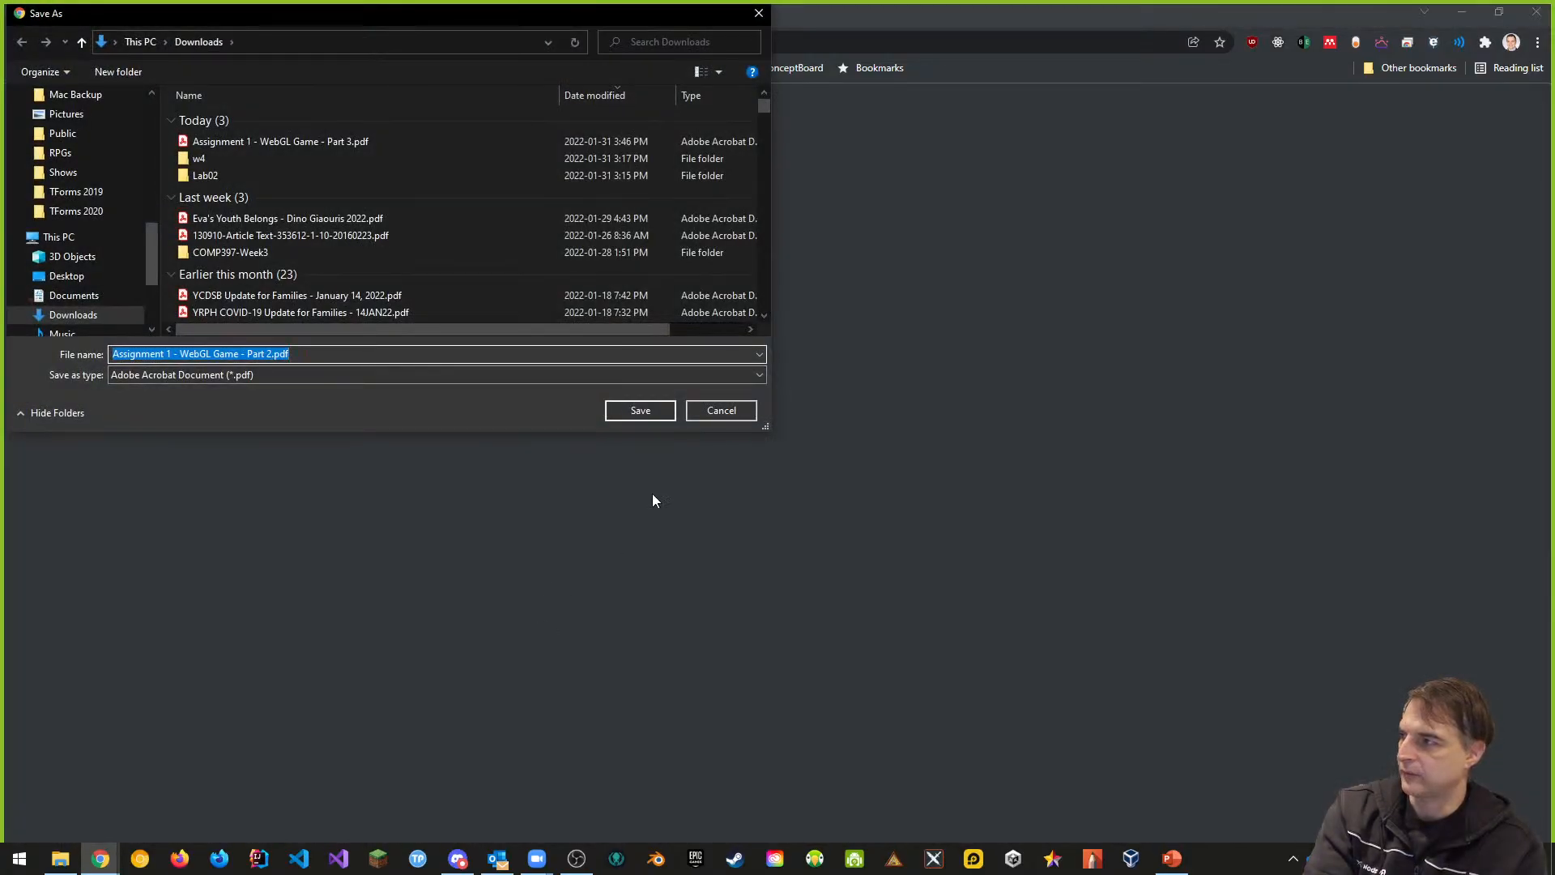
pyautogui.click(658, 411)
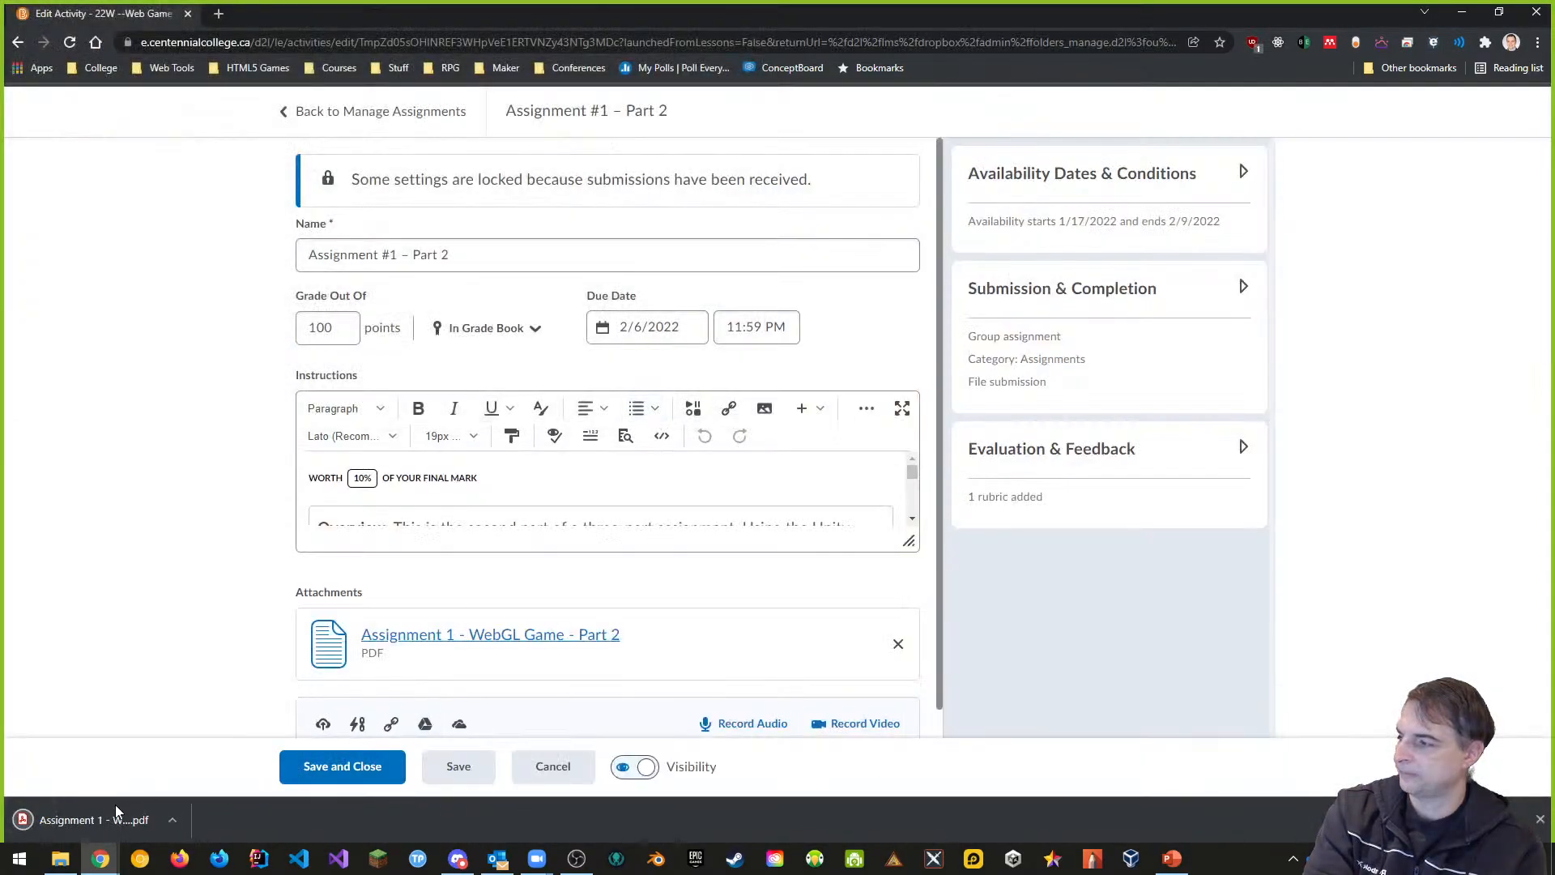
pyautogui.click(115, 813)
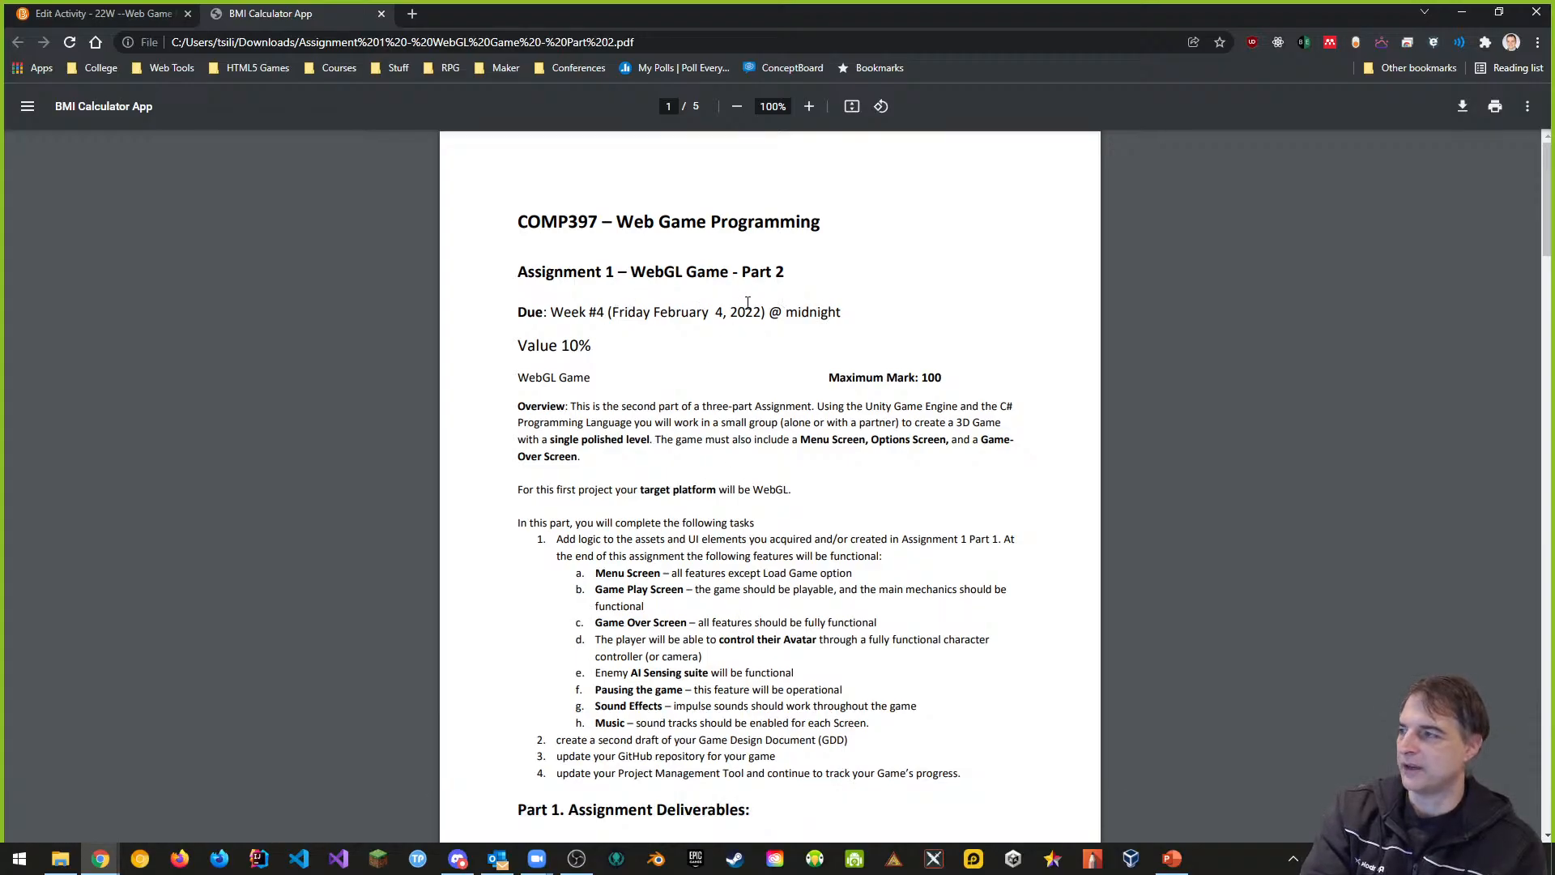
# Step: Highlight the Part 2 task list items from Menu Screen to Game Over Screen, followed by the avatar control requirement
pyautogui.scroll(-2, 686, 534)
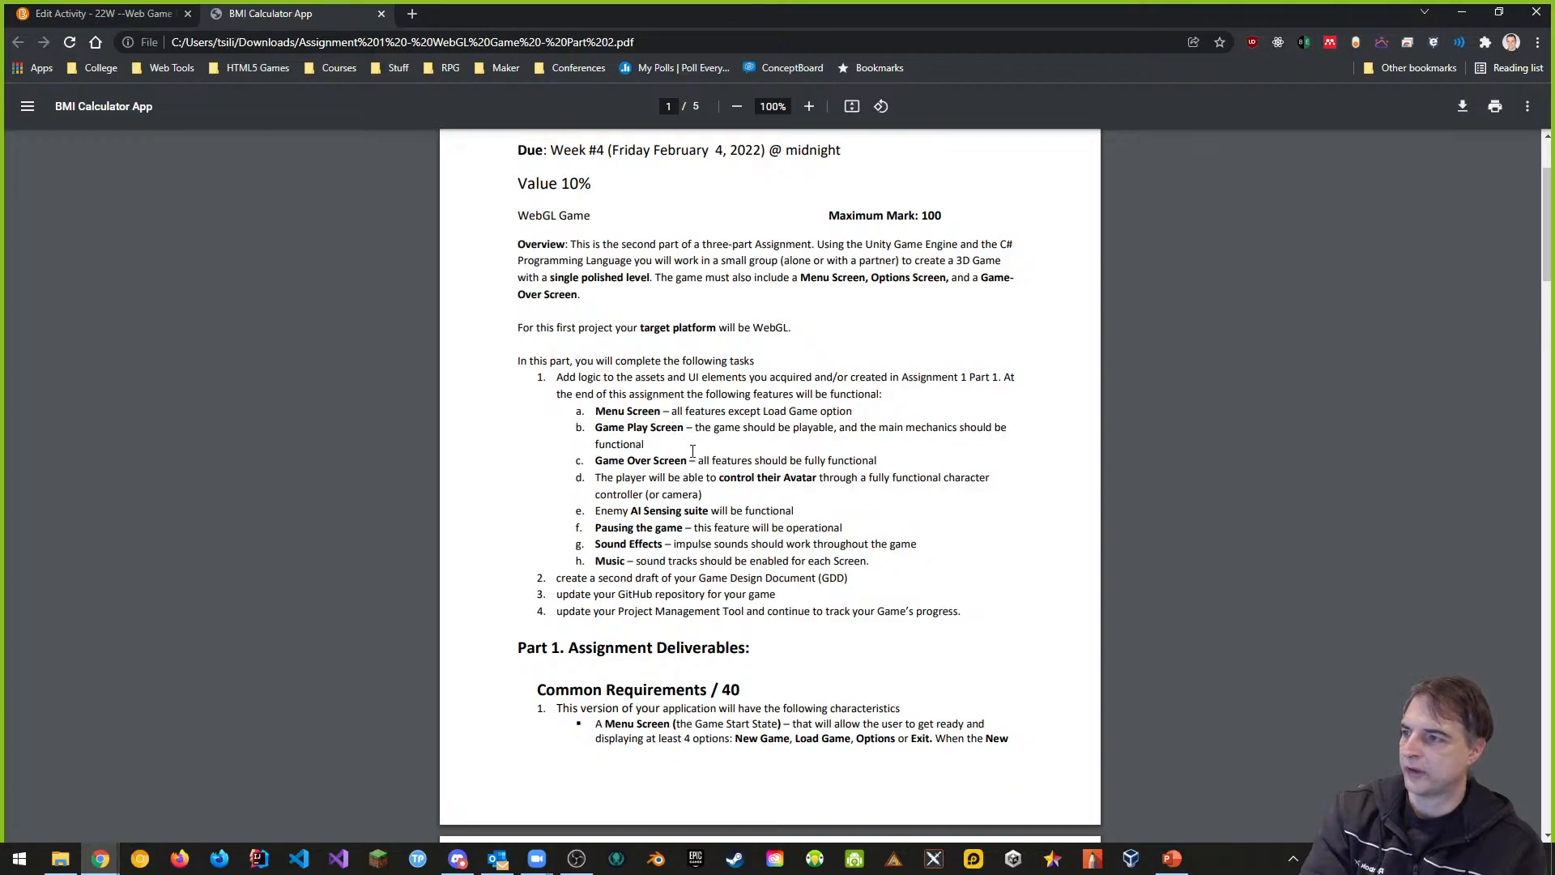
pyautogui.moveTo(702, 459); pyautogui.dragTo(593, 413)
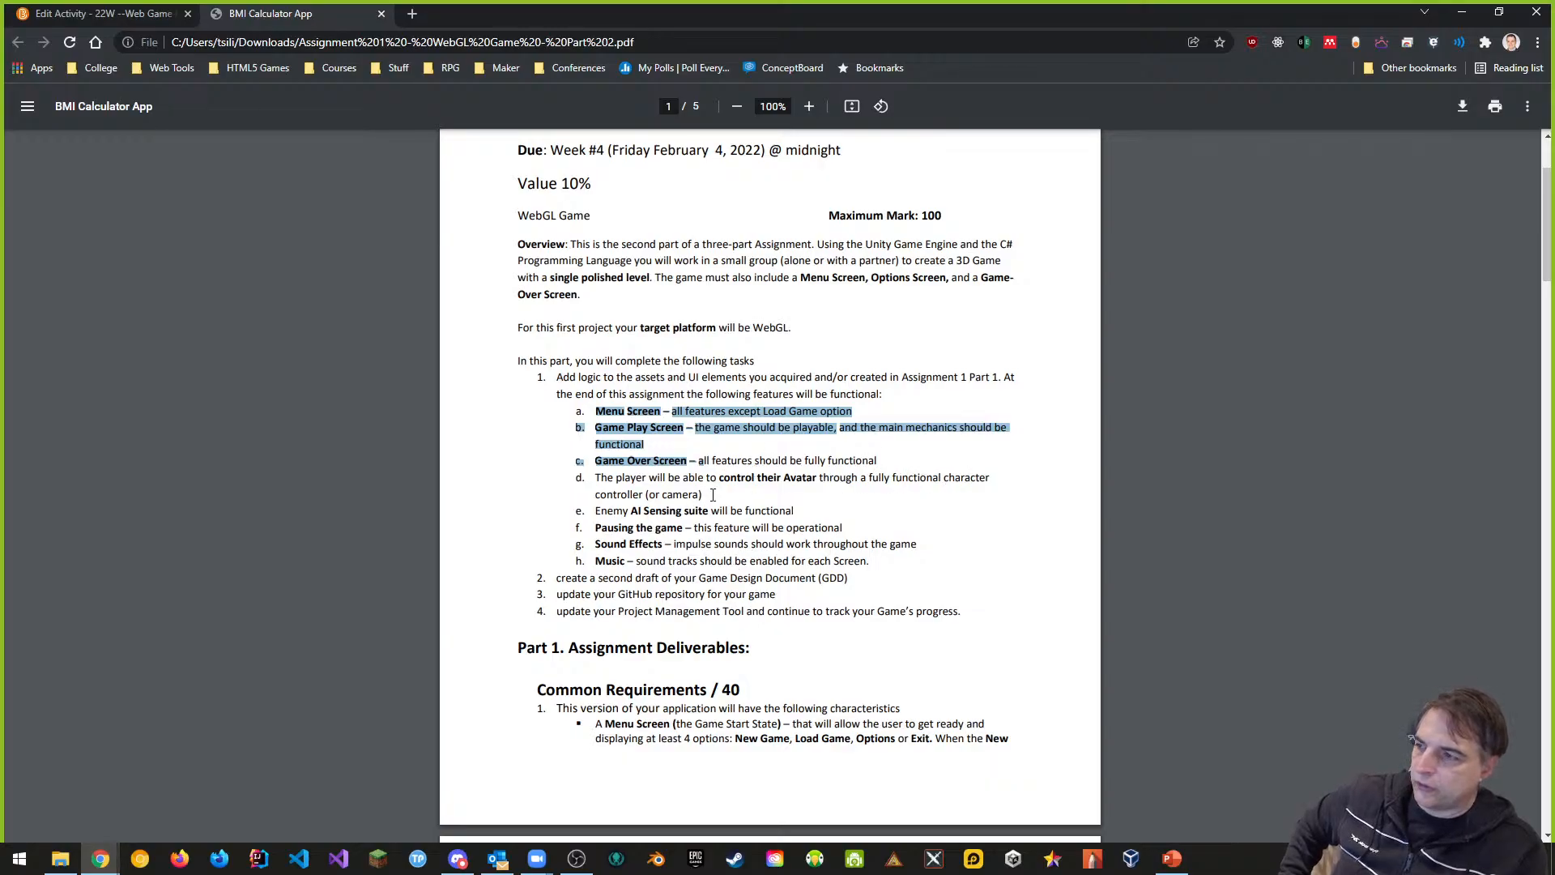
pyautogui.moveTo(713, 495); pyautogui.dragTo(591, 481)
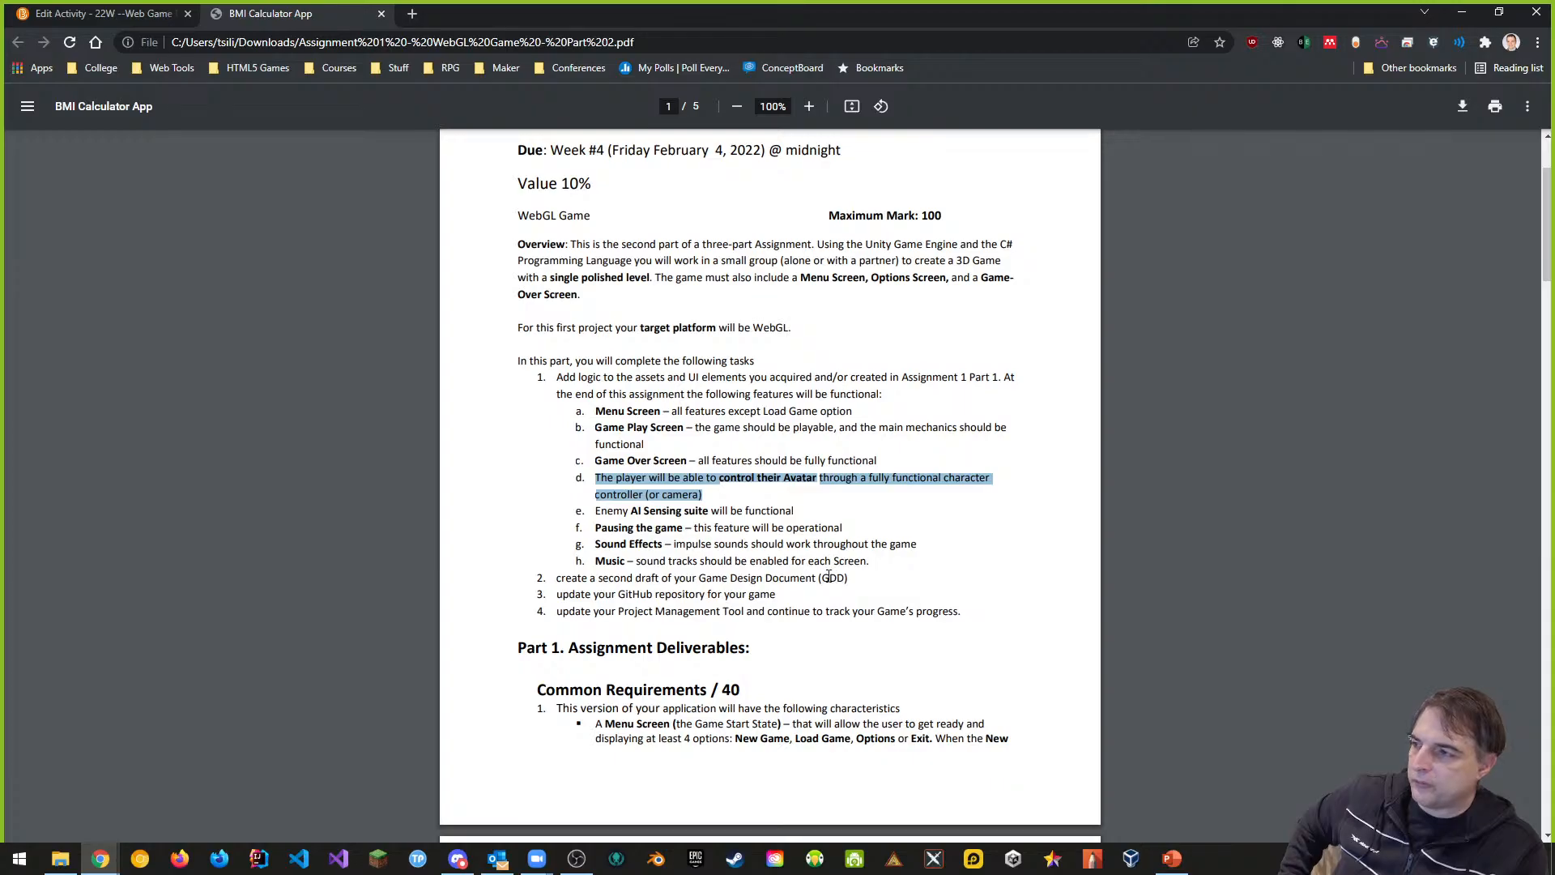
pyautogui.click(738, 509)
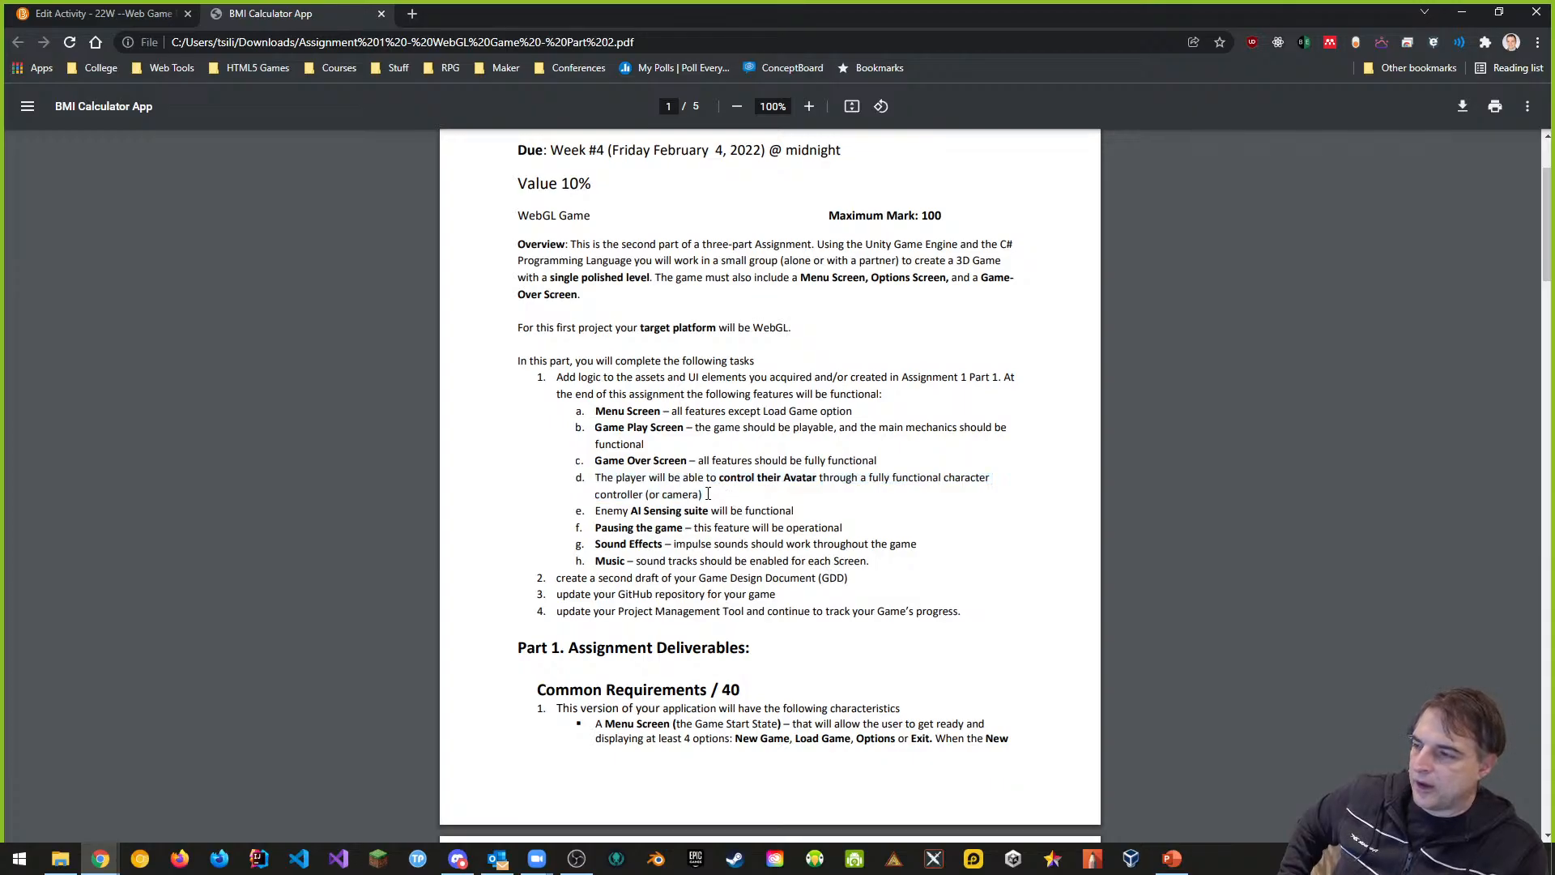
pyautogui.moveTo(708, 494); pyautogui.dragTo(594, 478)
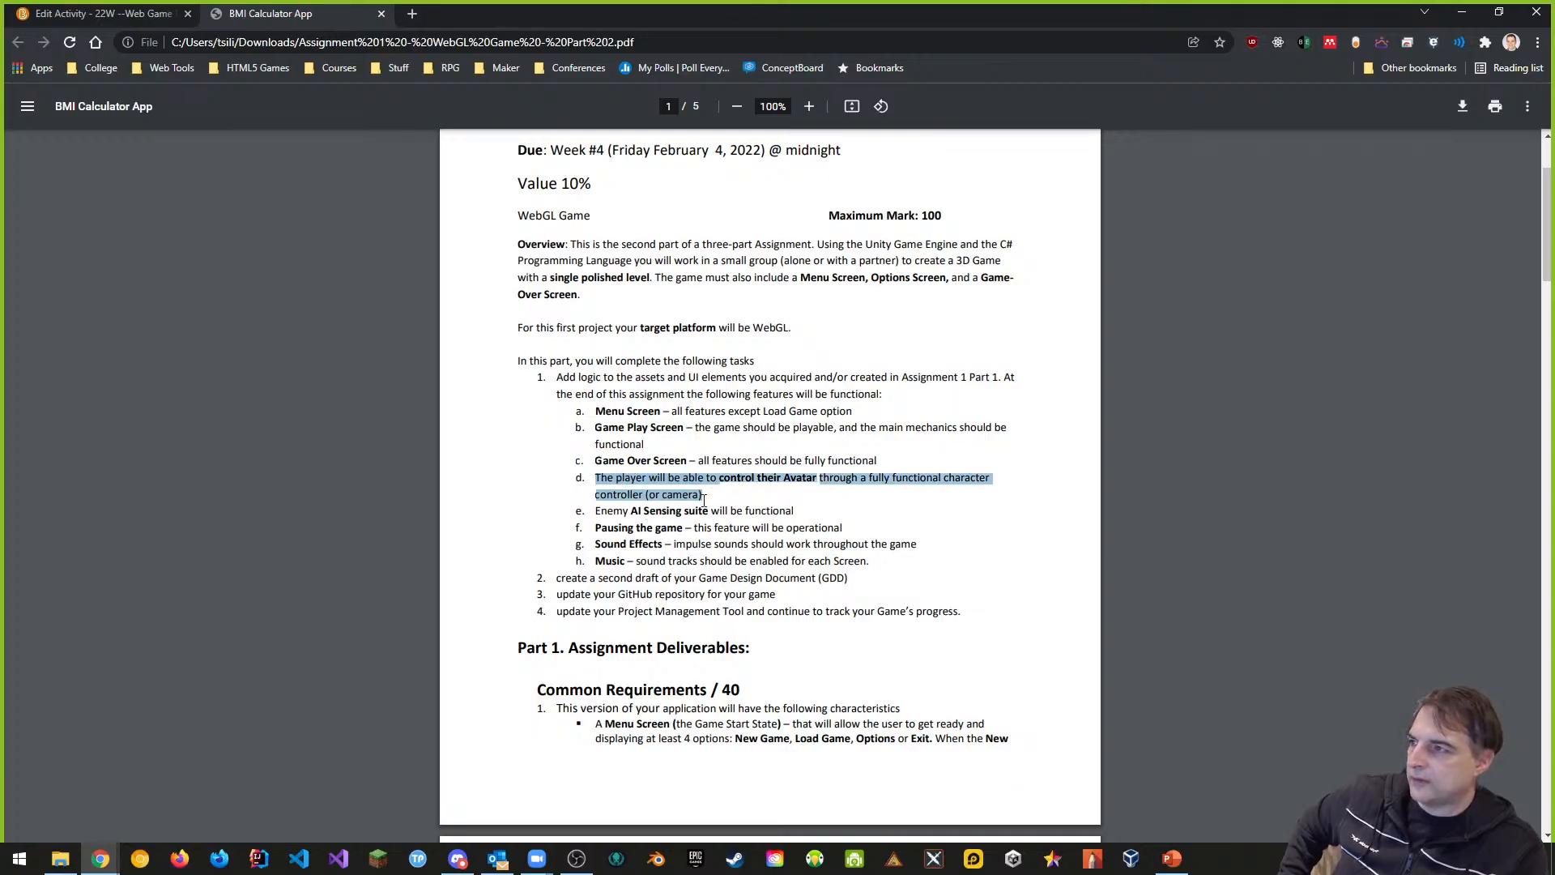
# Step: Highlight the "Enemy AI Sensing suite will be functional" item in the Part 2 task list
pyautogui.scroll(-1, 794, 603)
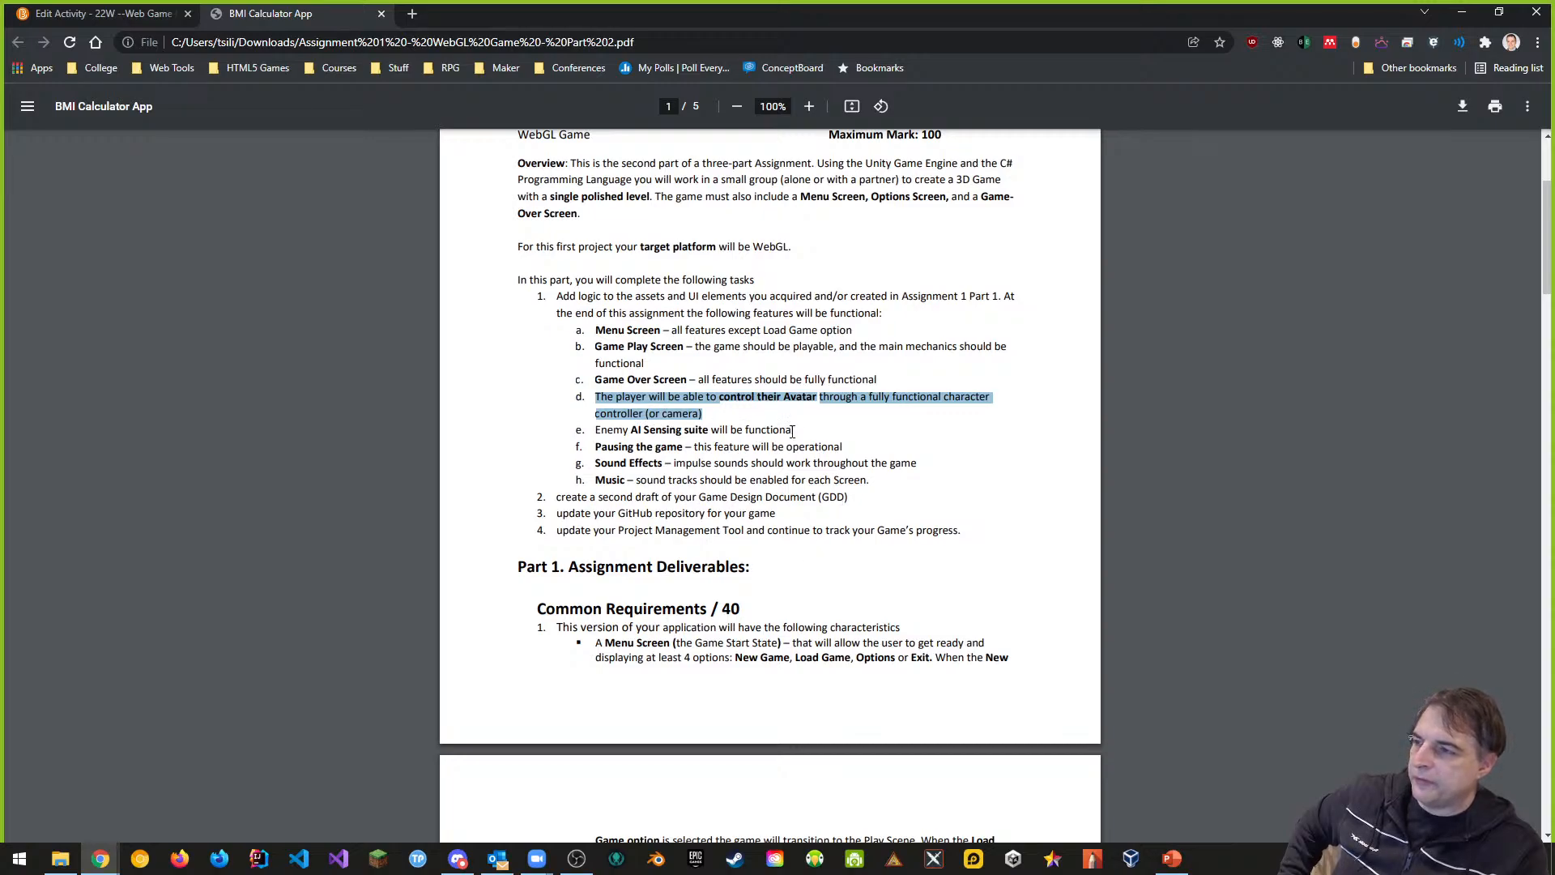
pyautogui.moveTo(795, 430); pyautogui.dragTo(597, 427)
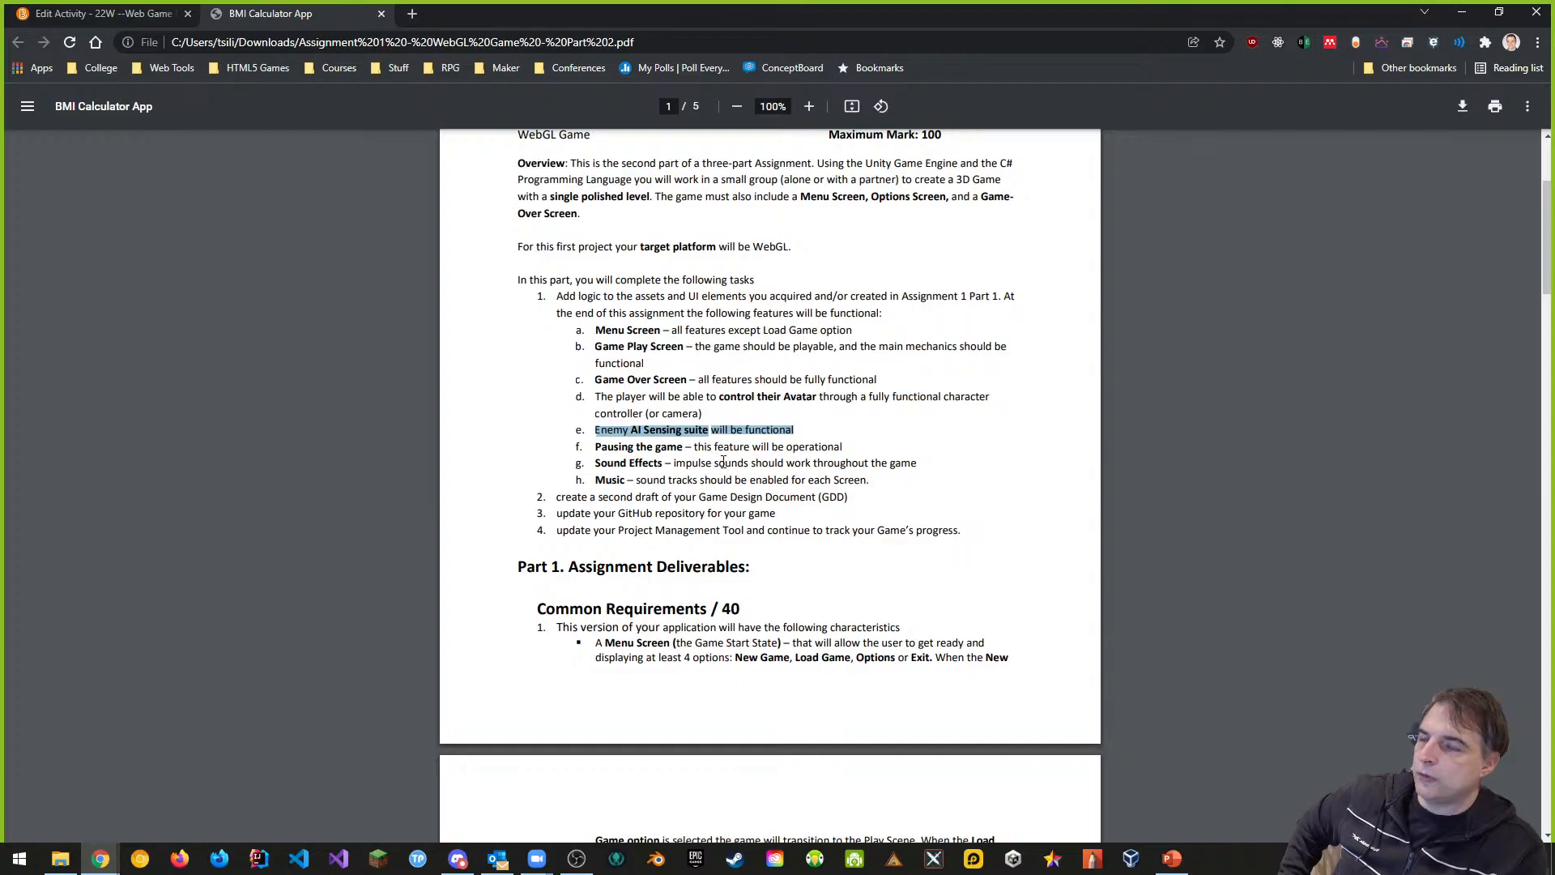
pyautogui.click(684, 442)
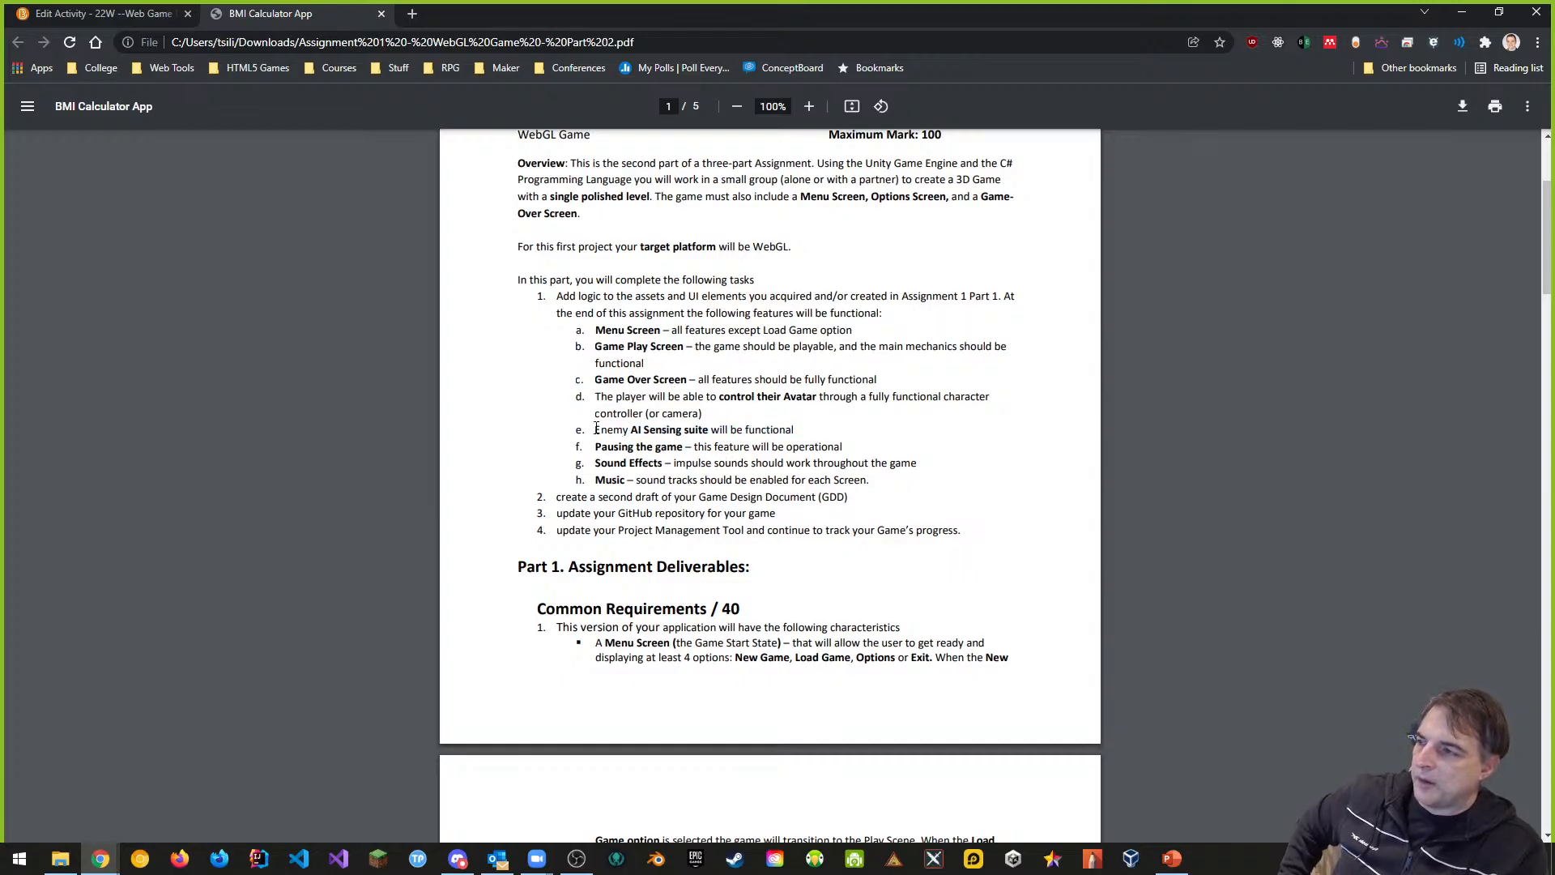
pyautogui.moveTo(595, 429); pyautogui.dragTo(798, 433)
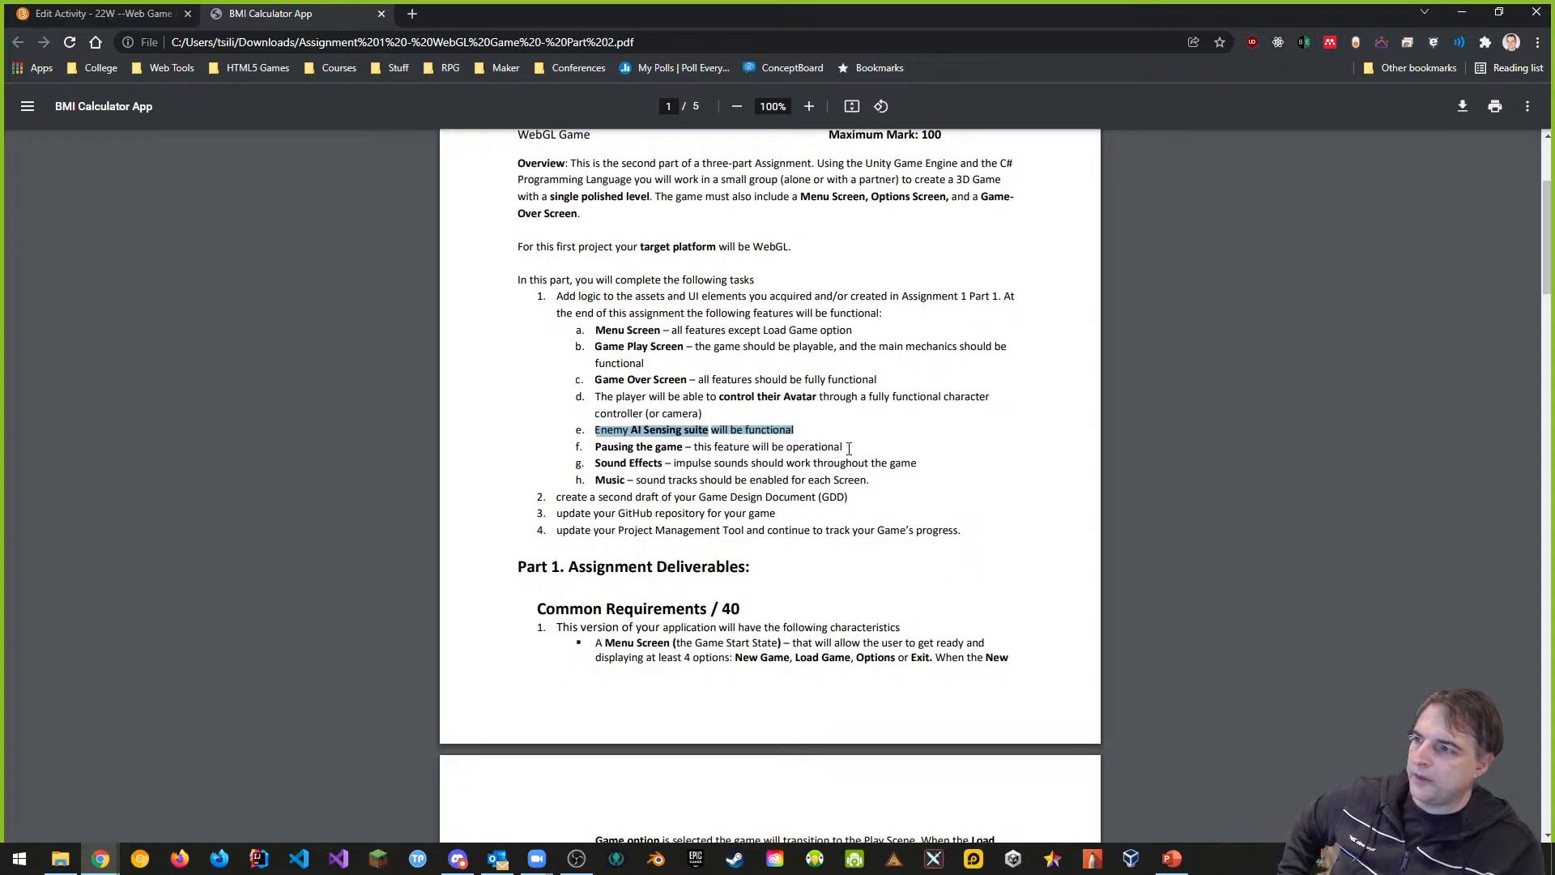
# Step: Highlight the Pausing the game, Sound Effects and Music items one by one in the Part 2 task list
pyautogui.moveTo(849, 448); pyautogui.dragTo(598, 448)
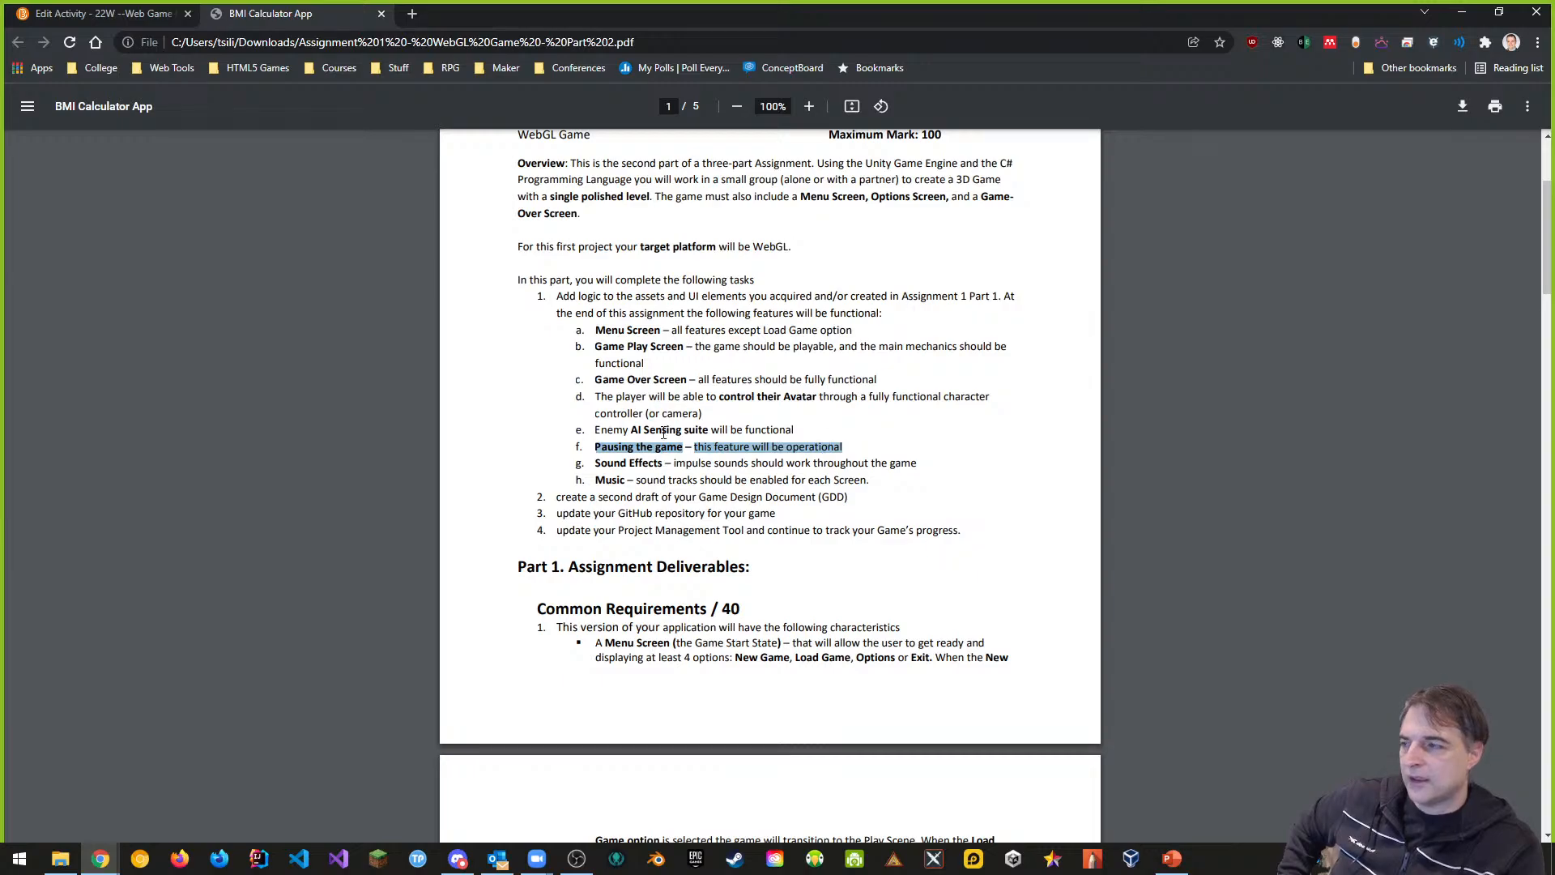
pyautogui.click(691, 488)
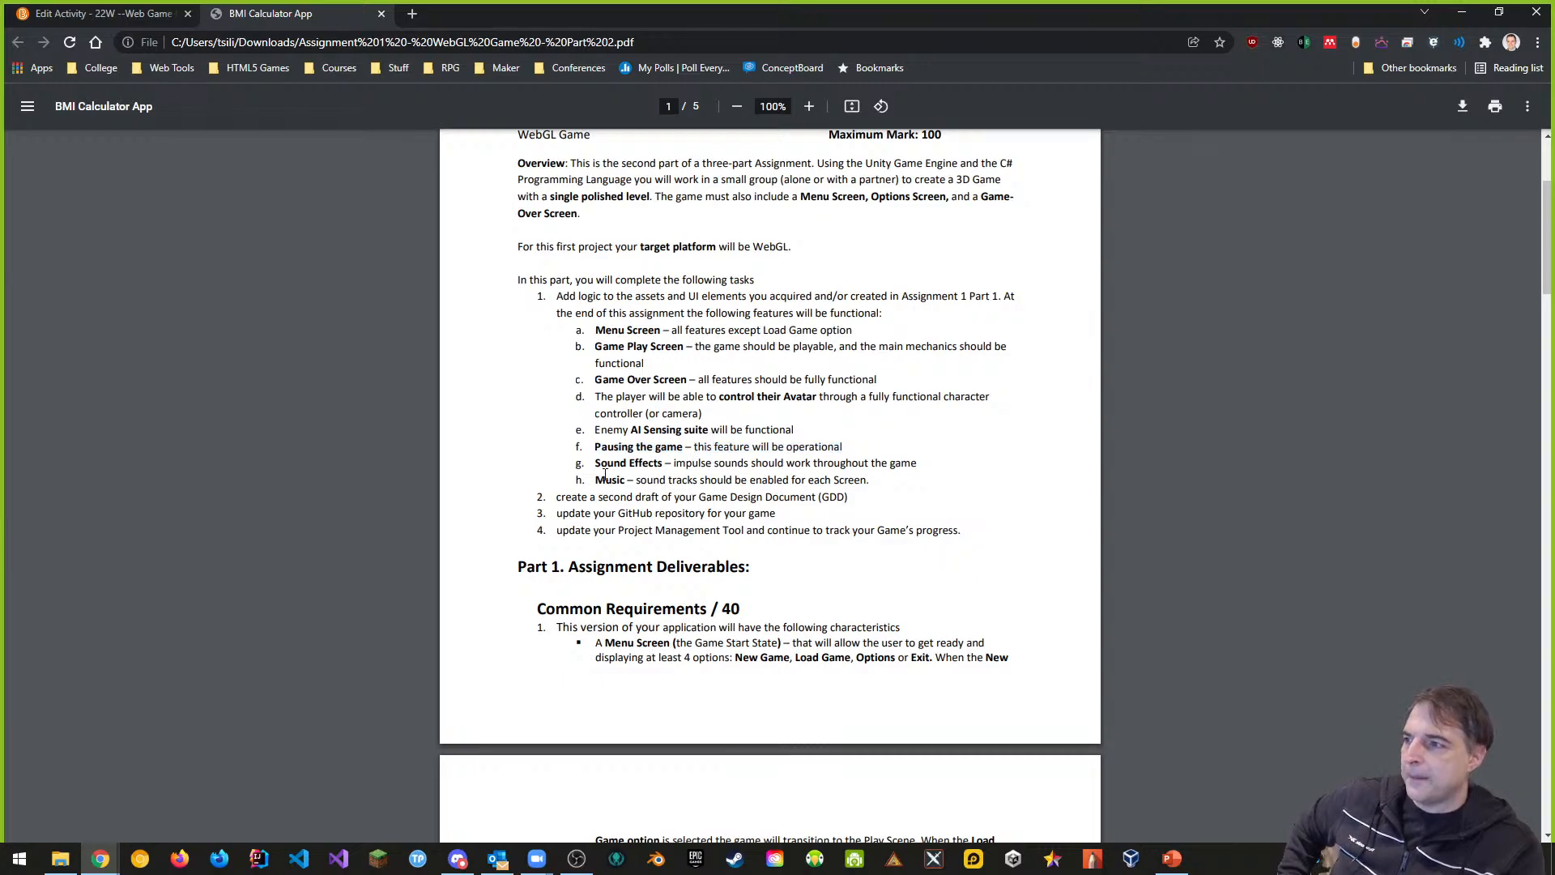
pyautogui.moveTo(594, 462); pyautogui.dragTo(948, 461)
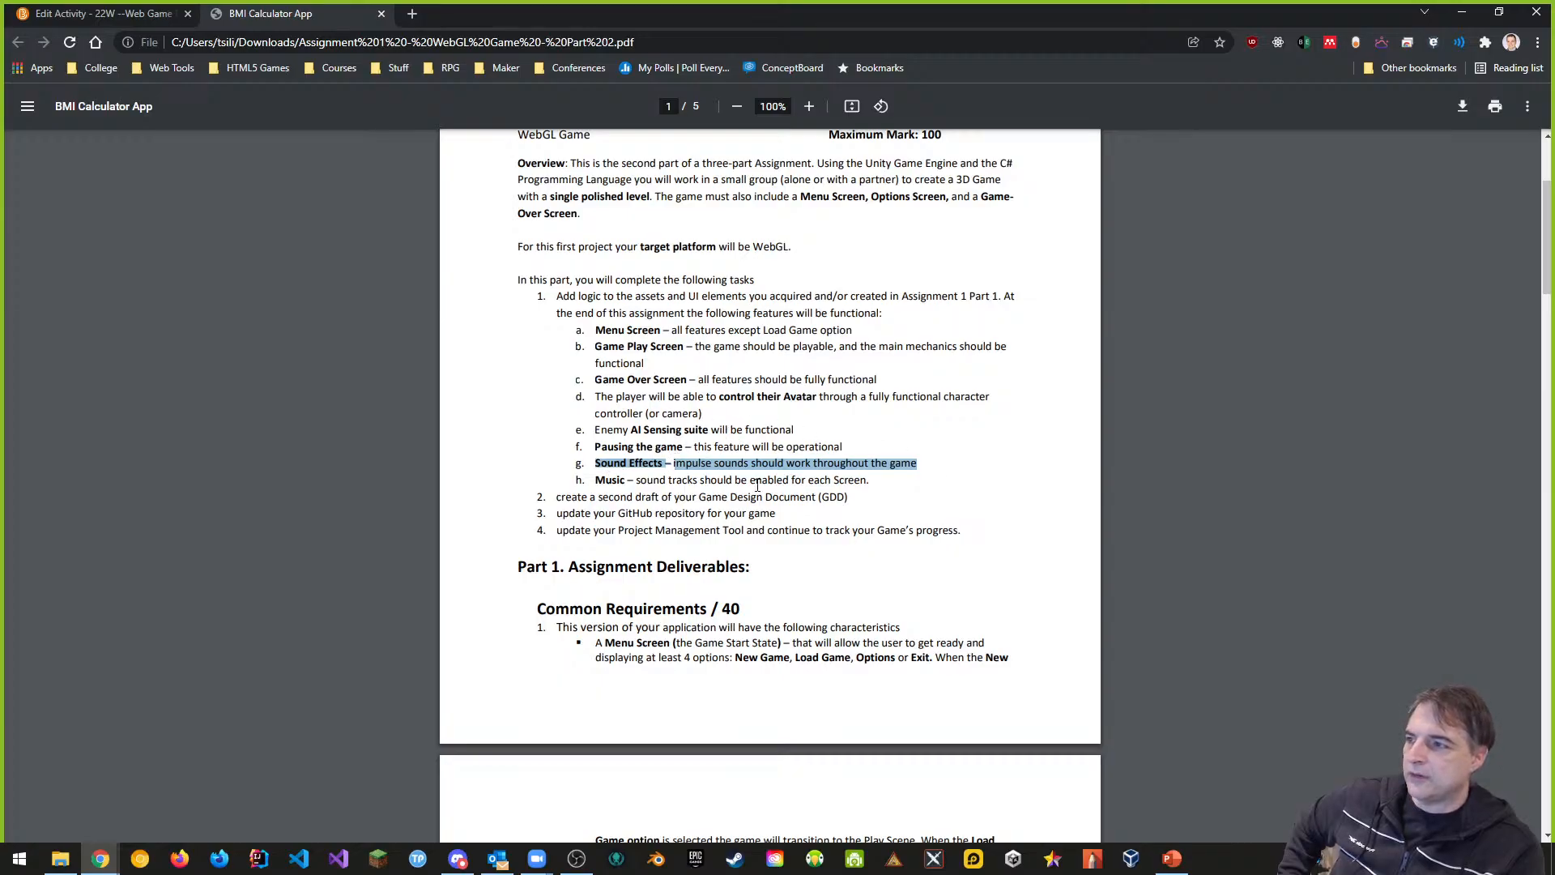
pyautogui.moveTo(871, 482); pyautogui.dragTo(596, 476)
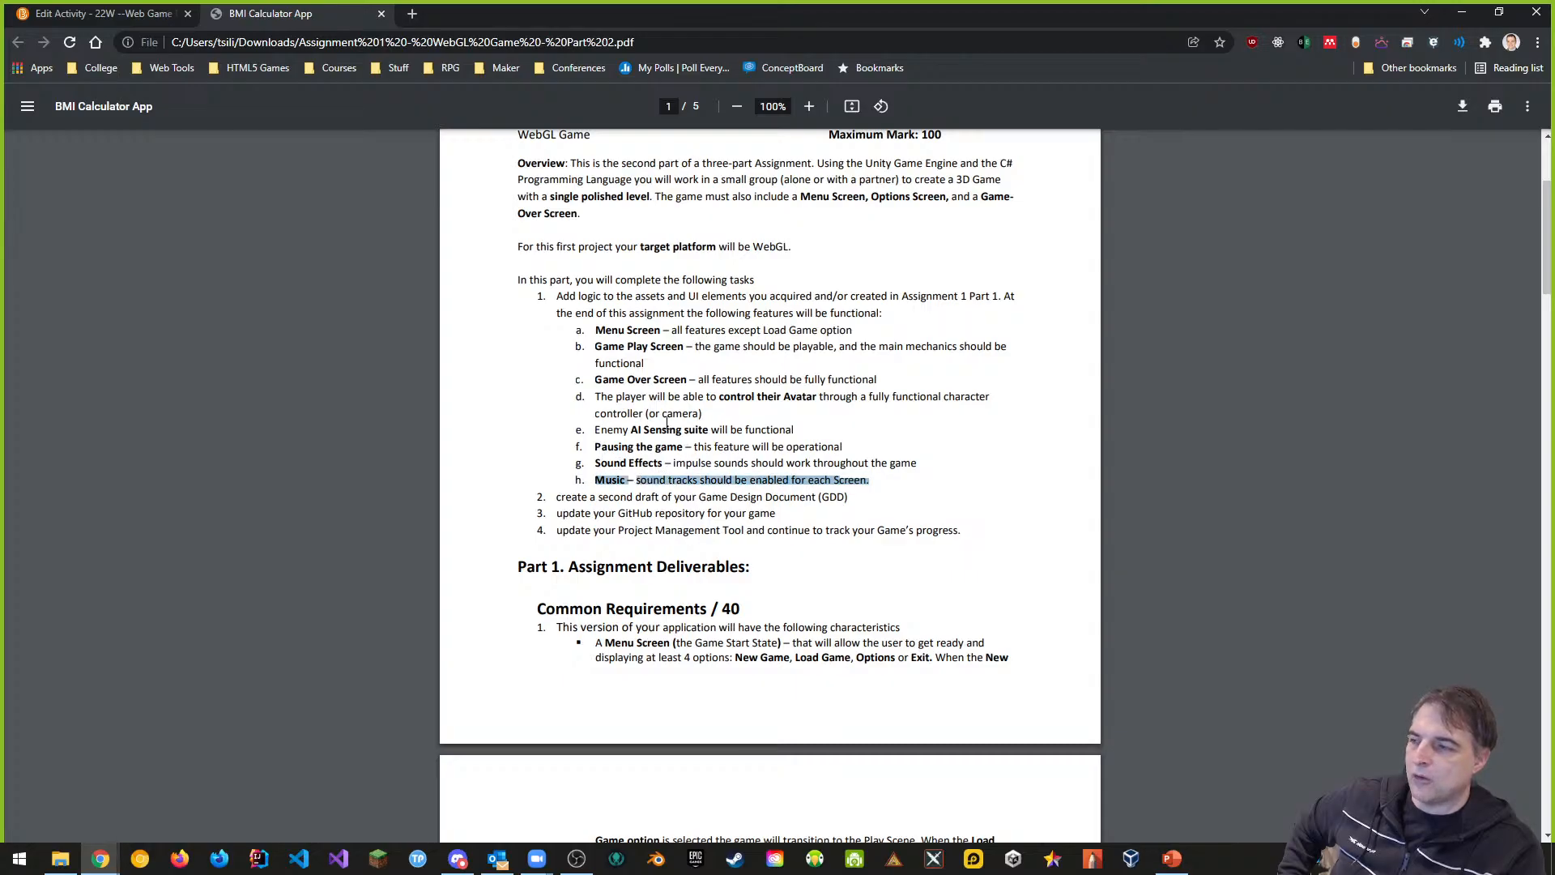
pyautogui.moveTo(890, 490); pyautogui.dragTo(593, 481)
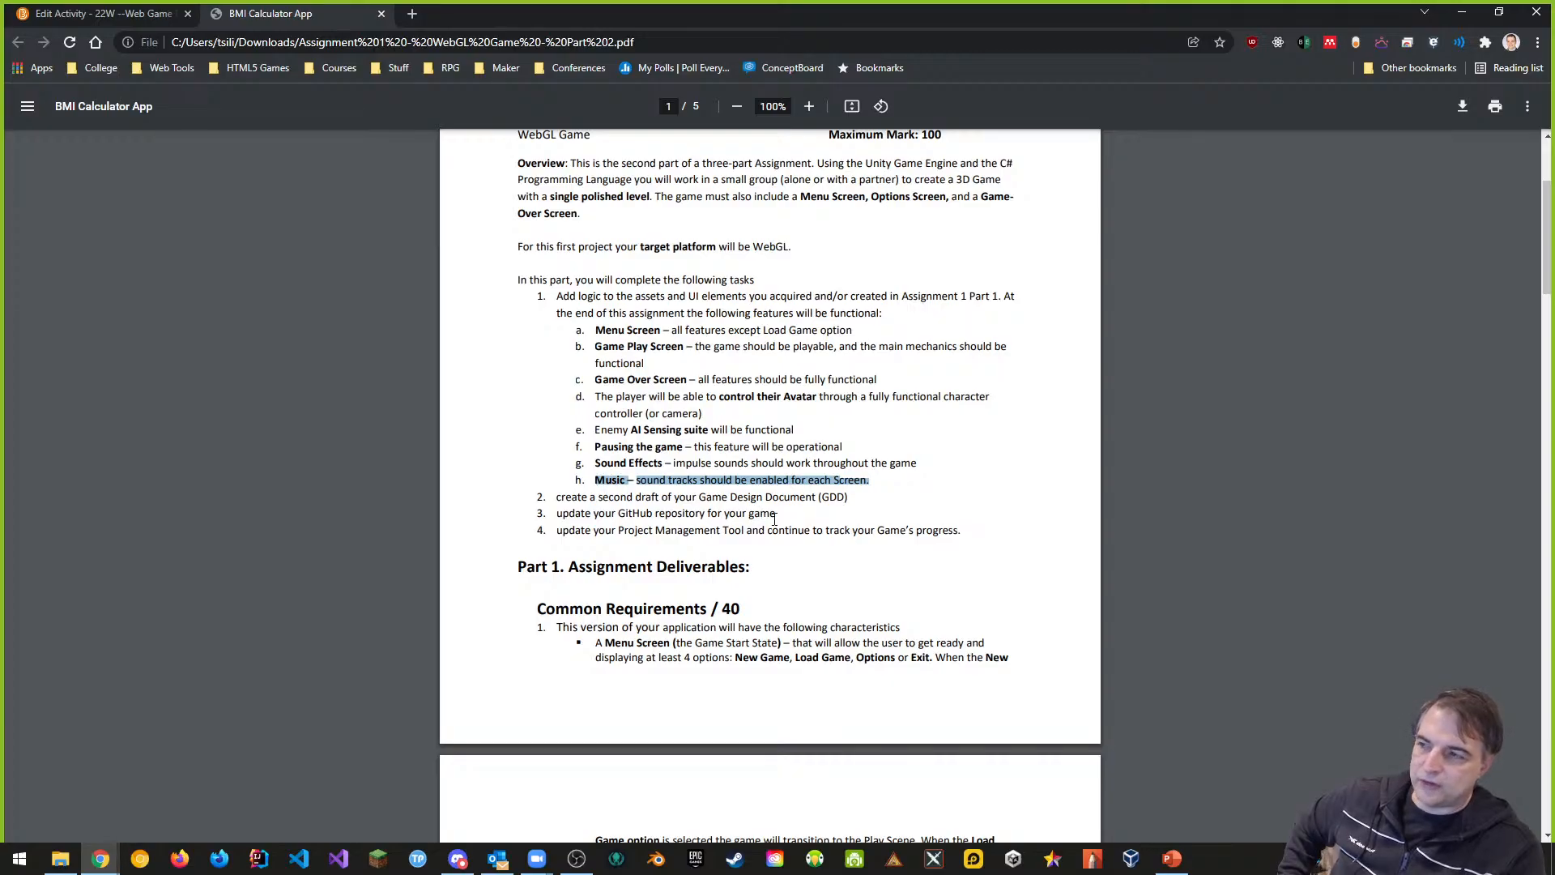
# Step: Highlight the Music item again in the Part 2 task list, followed by the Sound Effects item
pyautogui.click(740, 477)
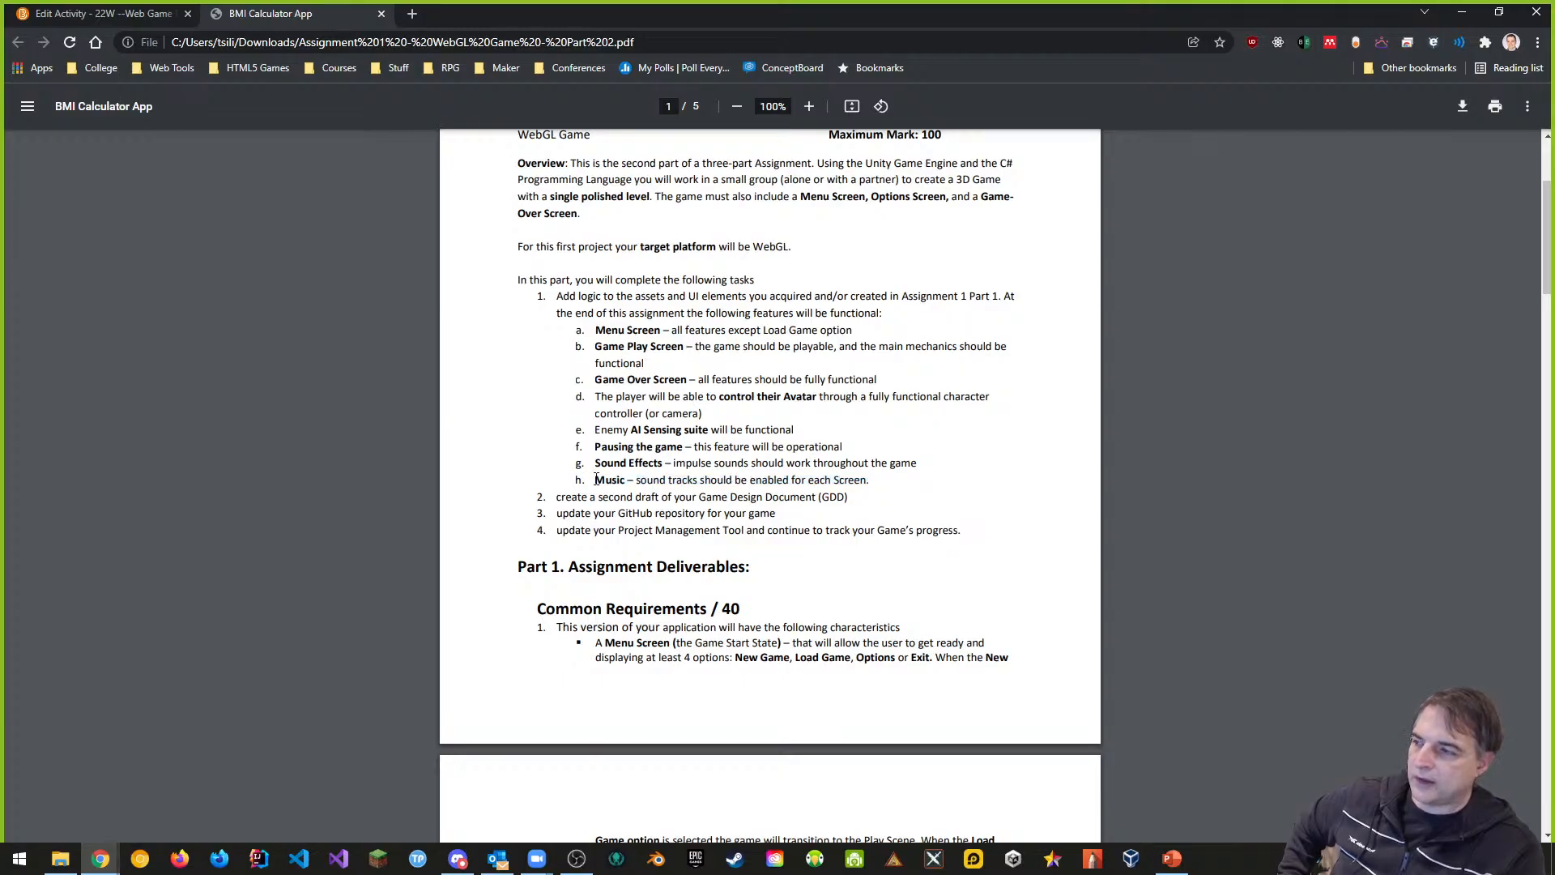
pyautogui.moveTo(595, 480); pyautogui.dragTo(873, 481)
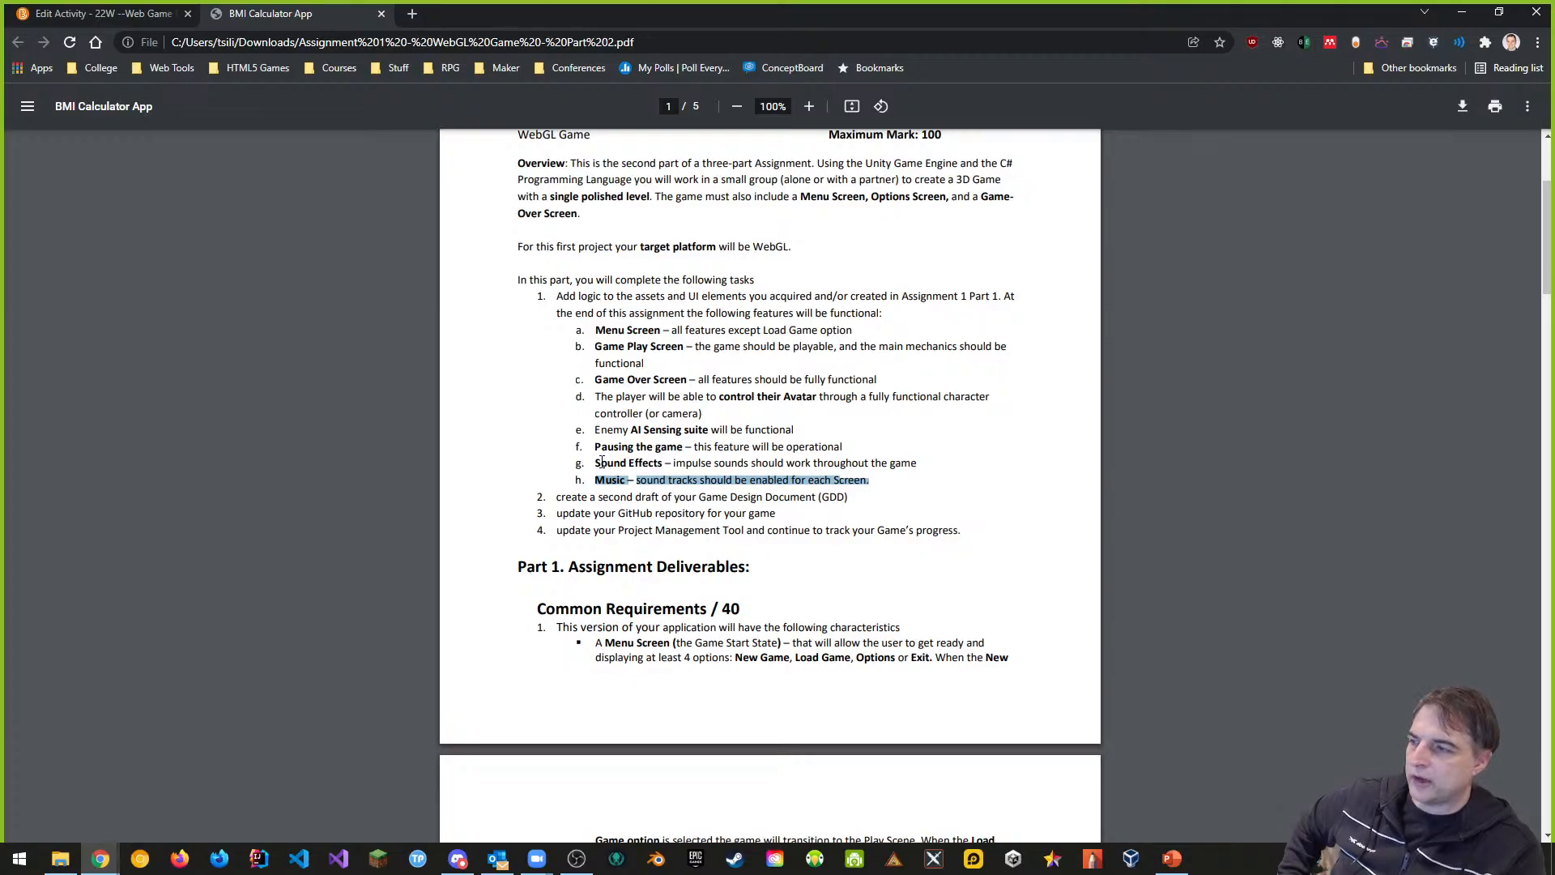
pyautogui.moveTo(596, 462); pyautogui.dragTo(921, 467)
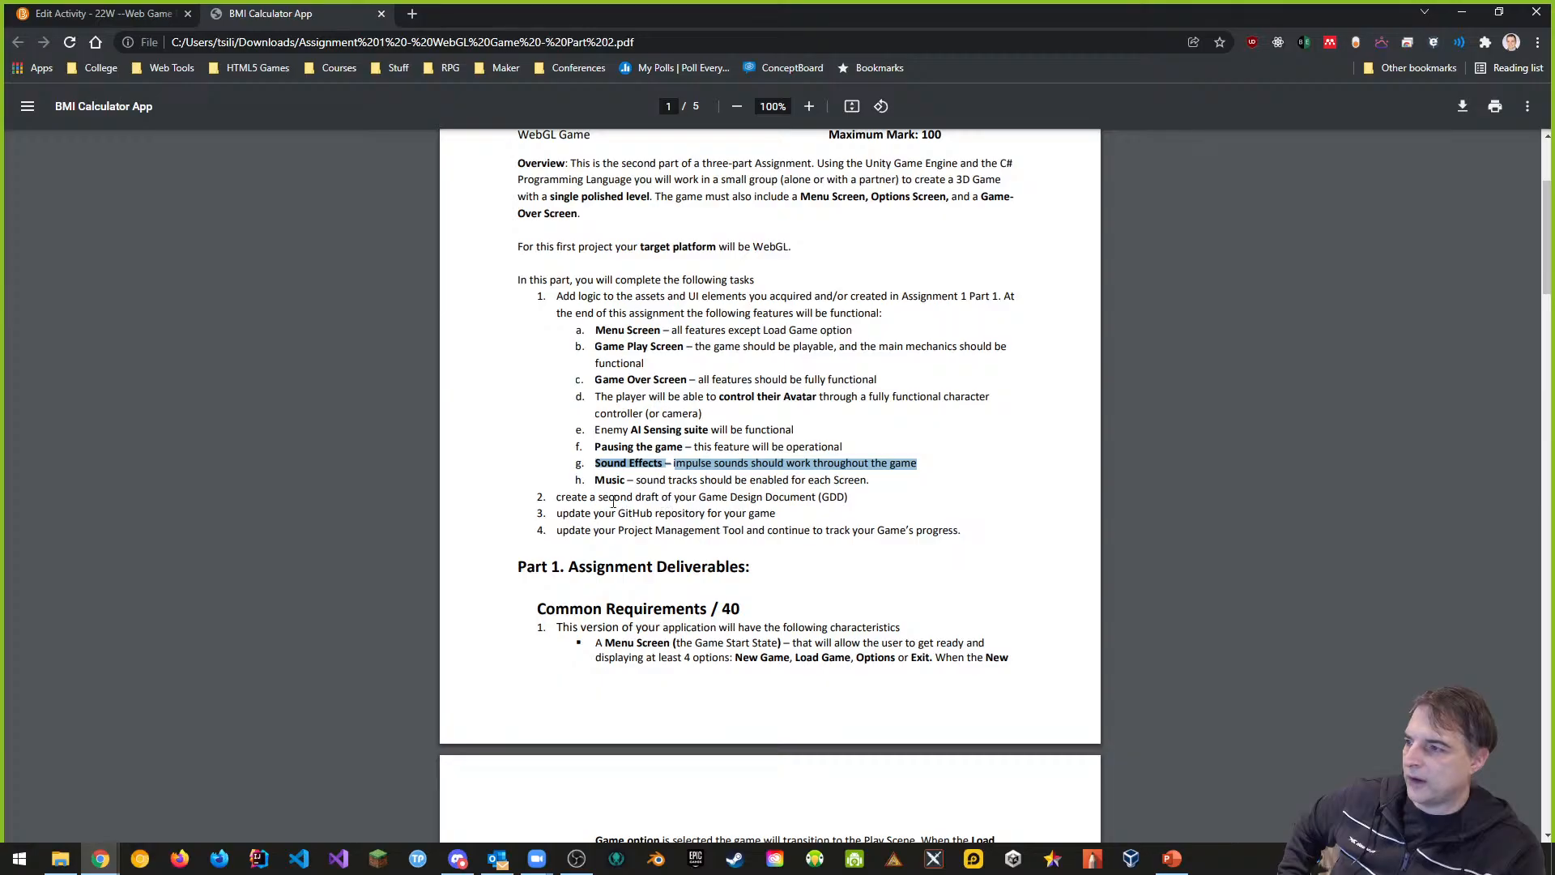
# Step: Highlight the Options Screen requirement under Common Requirements, including the sentence "Write code to enable these features."
pyautogui.scroll(-5, 818, 614)
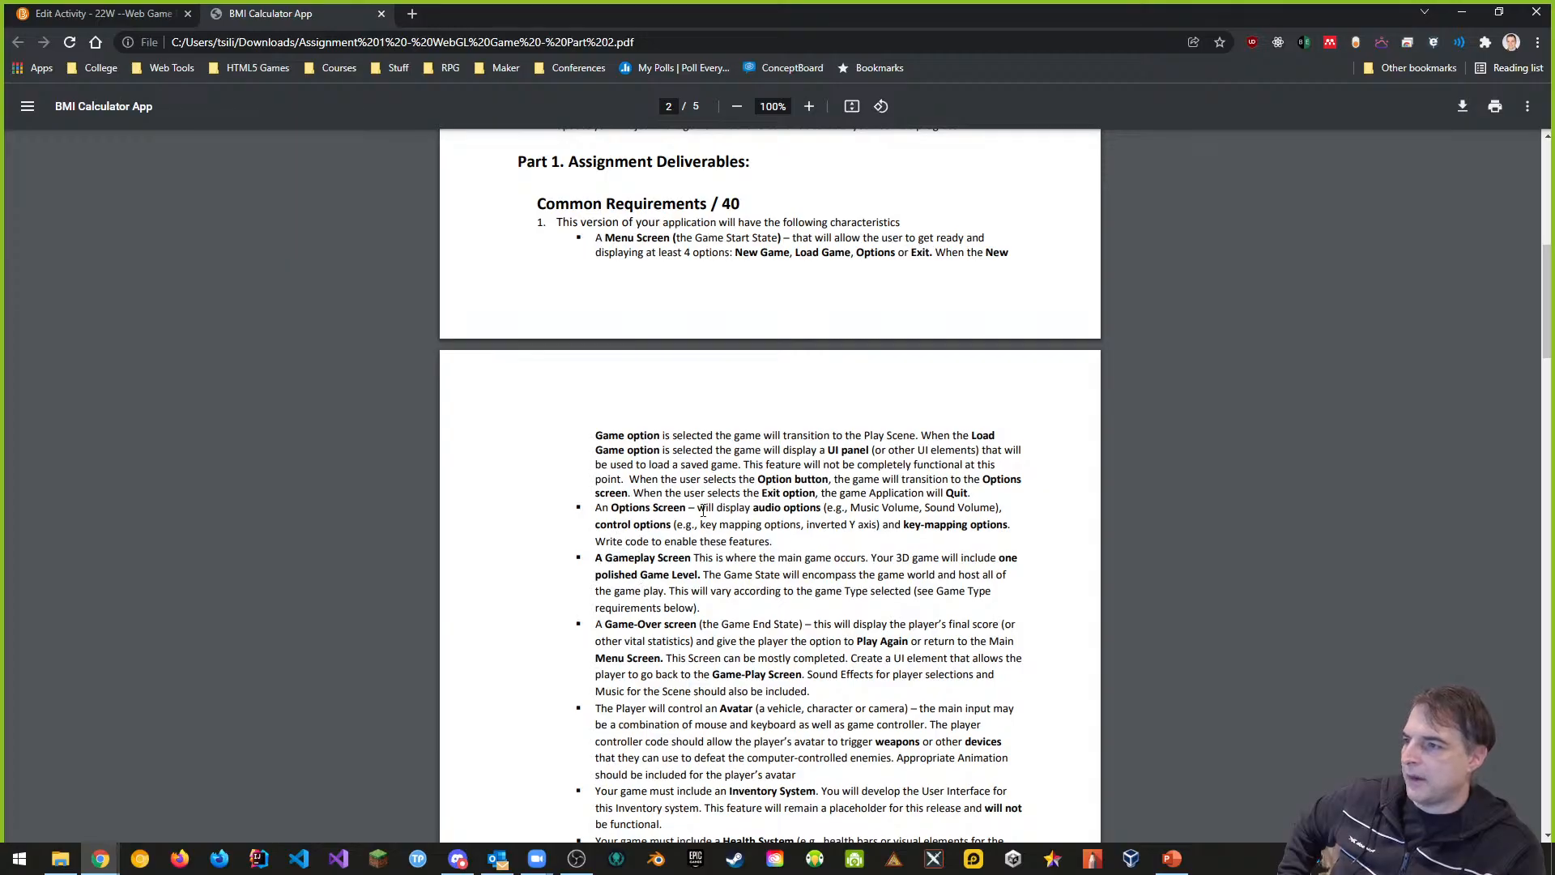
pyautogui.moveTo(595, 508); pyautogui.dragTo(749, 511)
pyautogui.moveTo(808, 510); pyautogui.dragTo(818, 510)
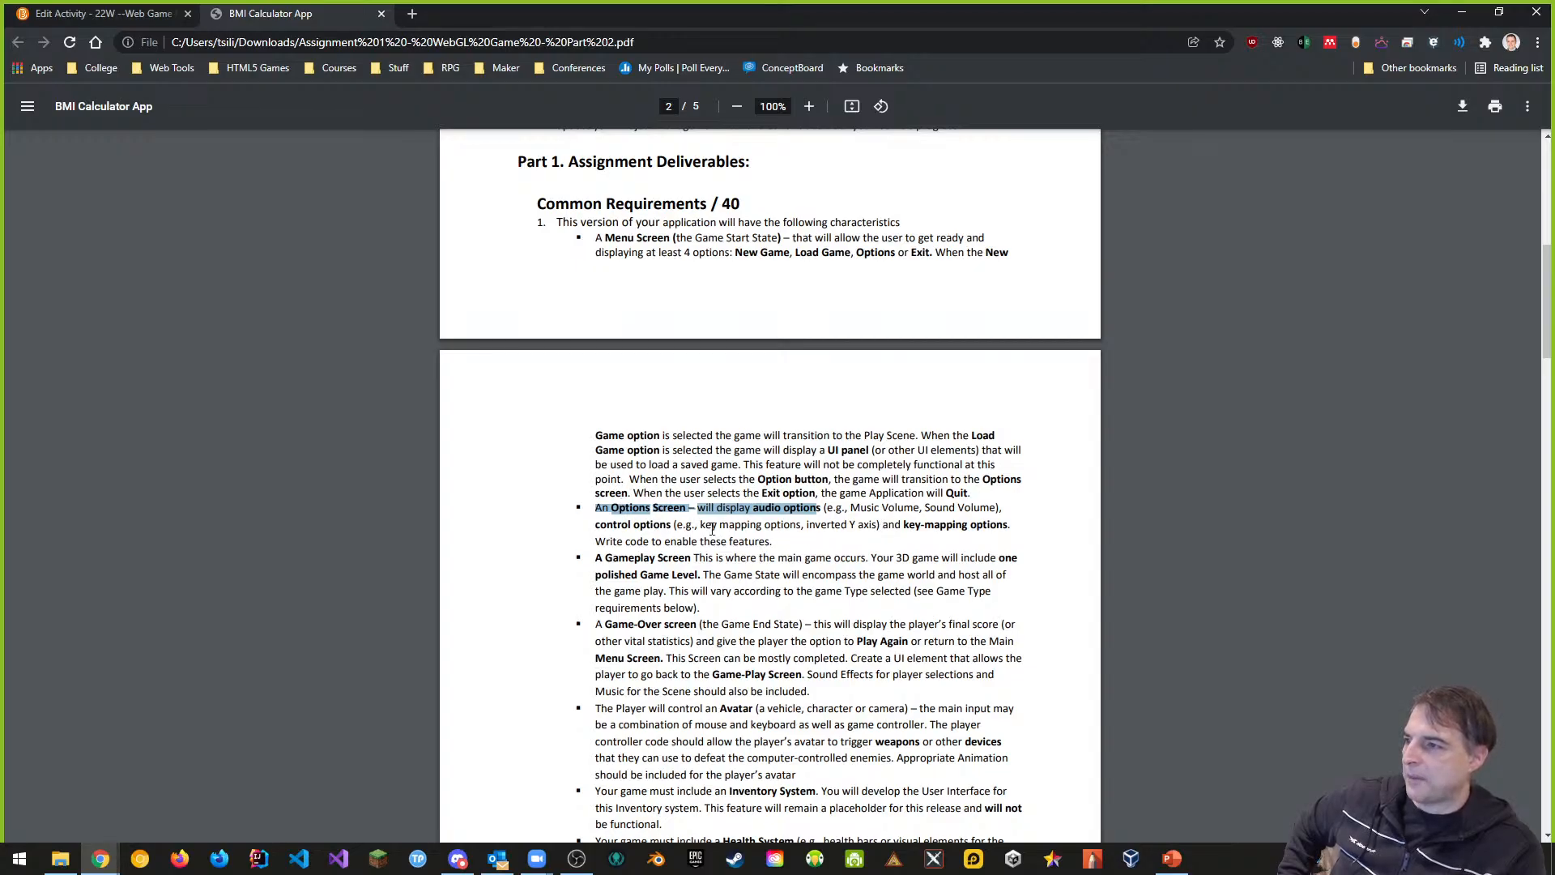
pyautogui.click(787, 548)
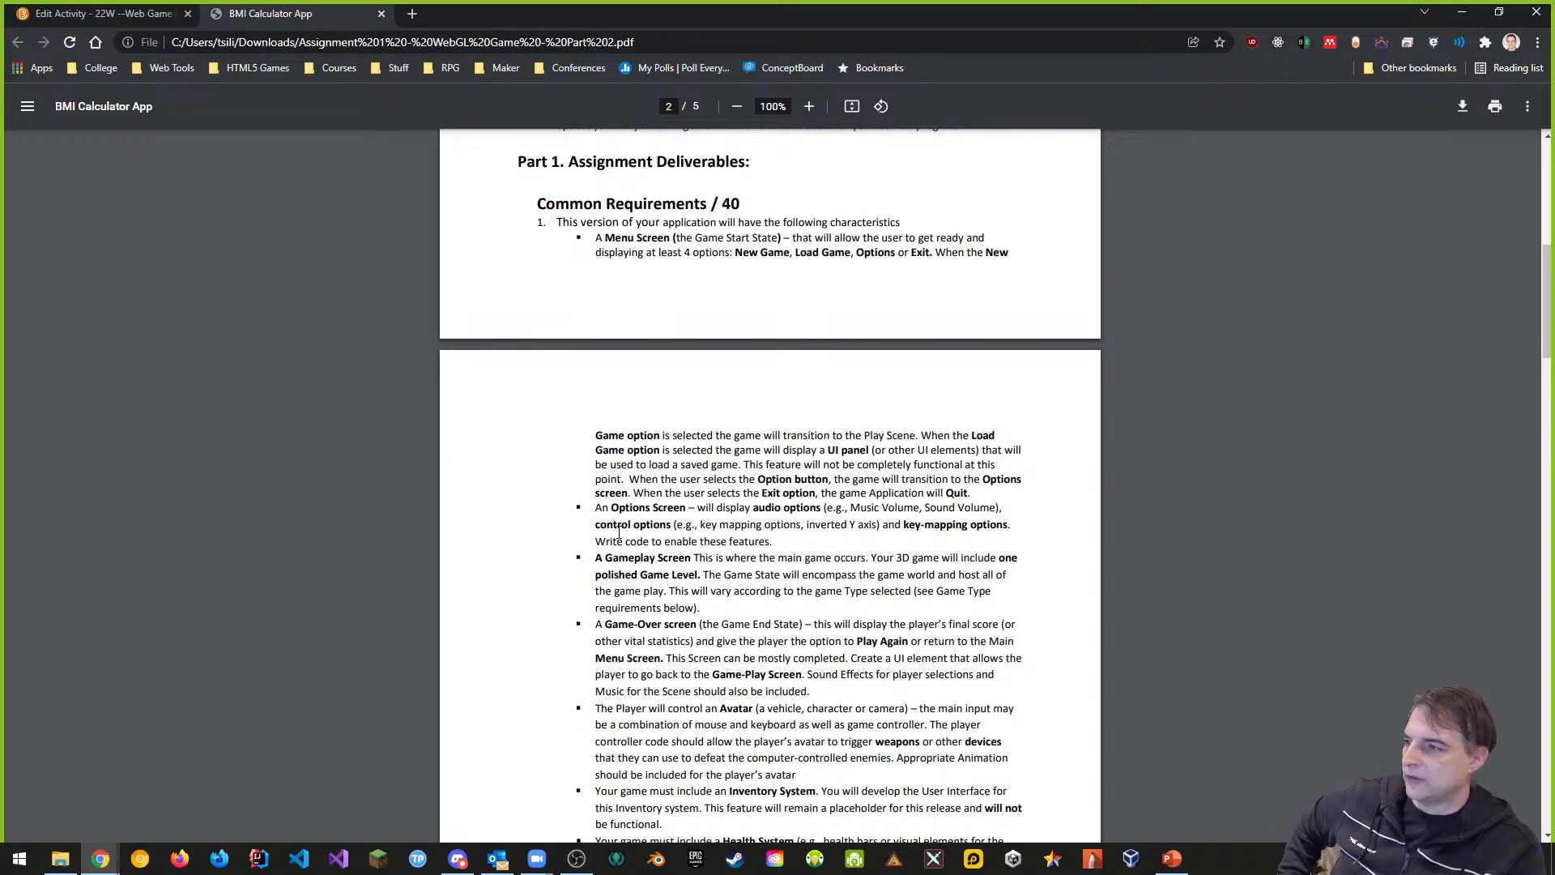
pyautogui.moveTo(597, 542); pyautogui.dragTo(809, 553)
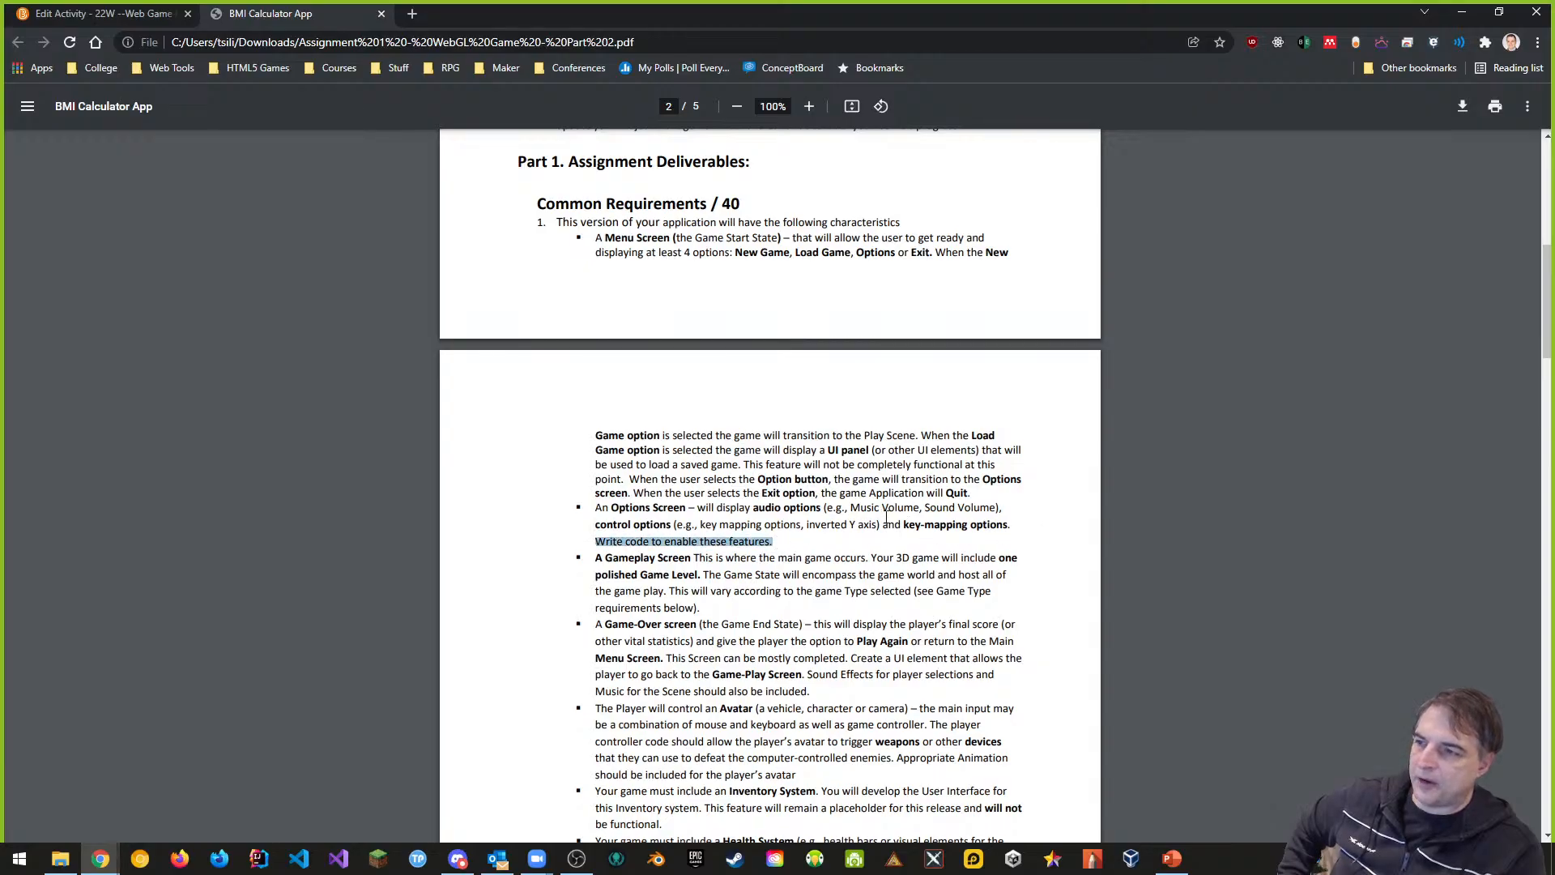
pyautogui.moveTo(790, 541); pyautogui.dragTo(592, 504)
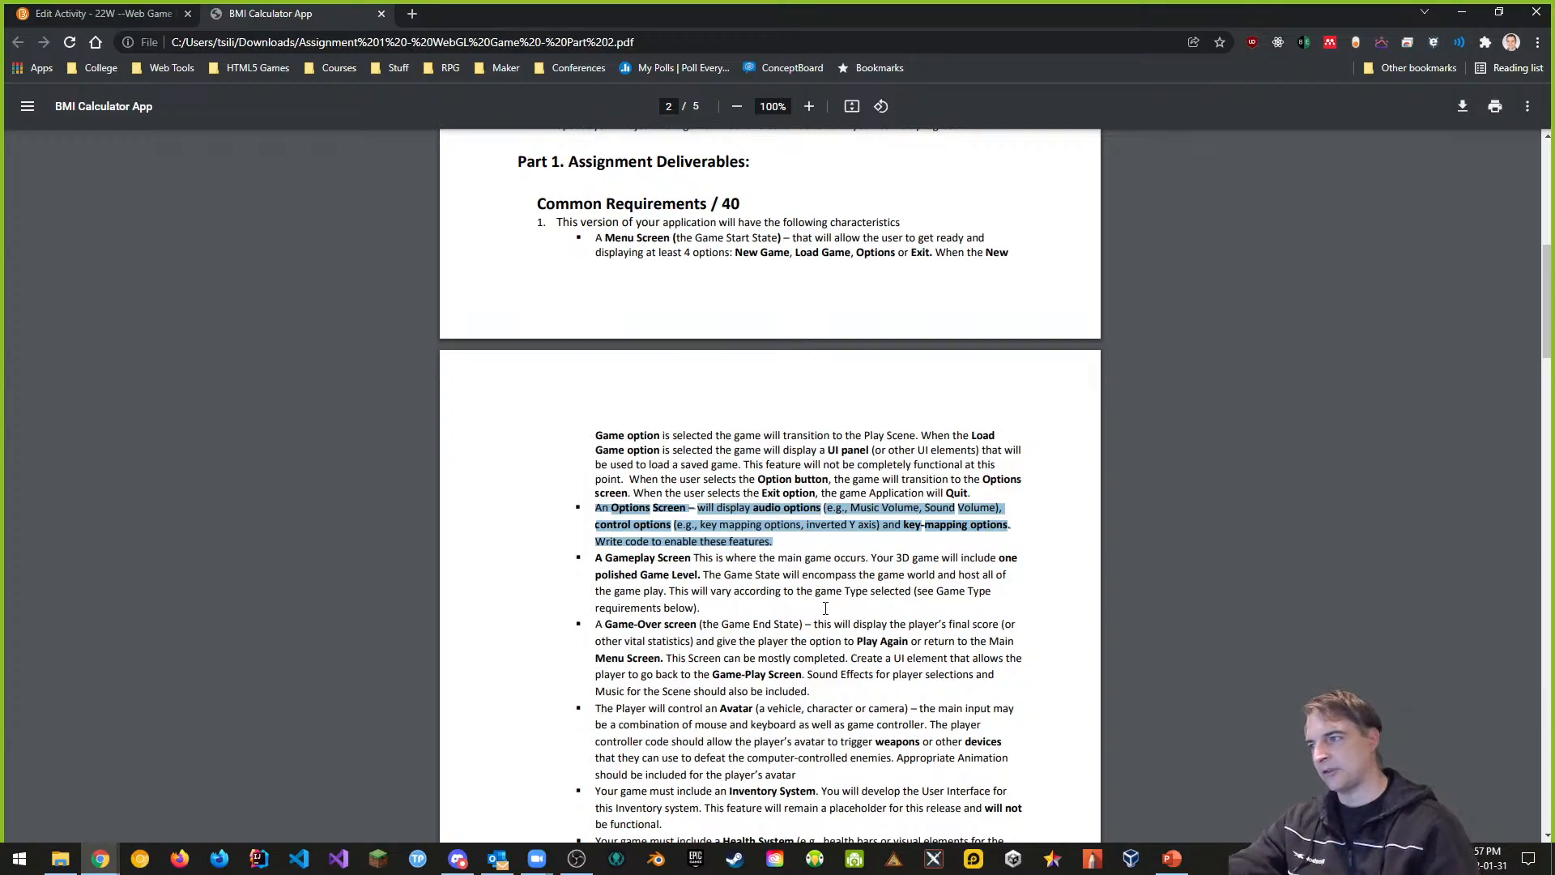
pyautogui.click(797, 538)
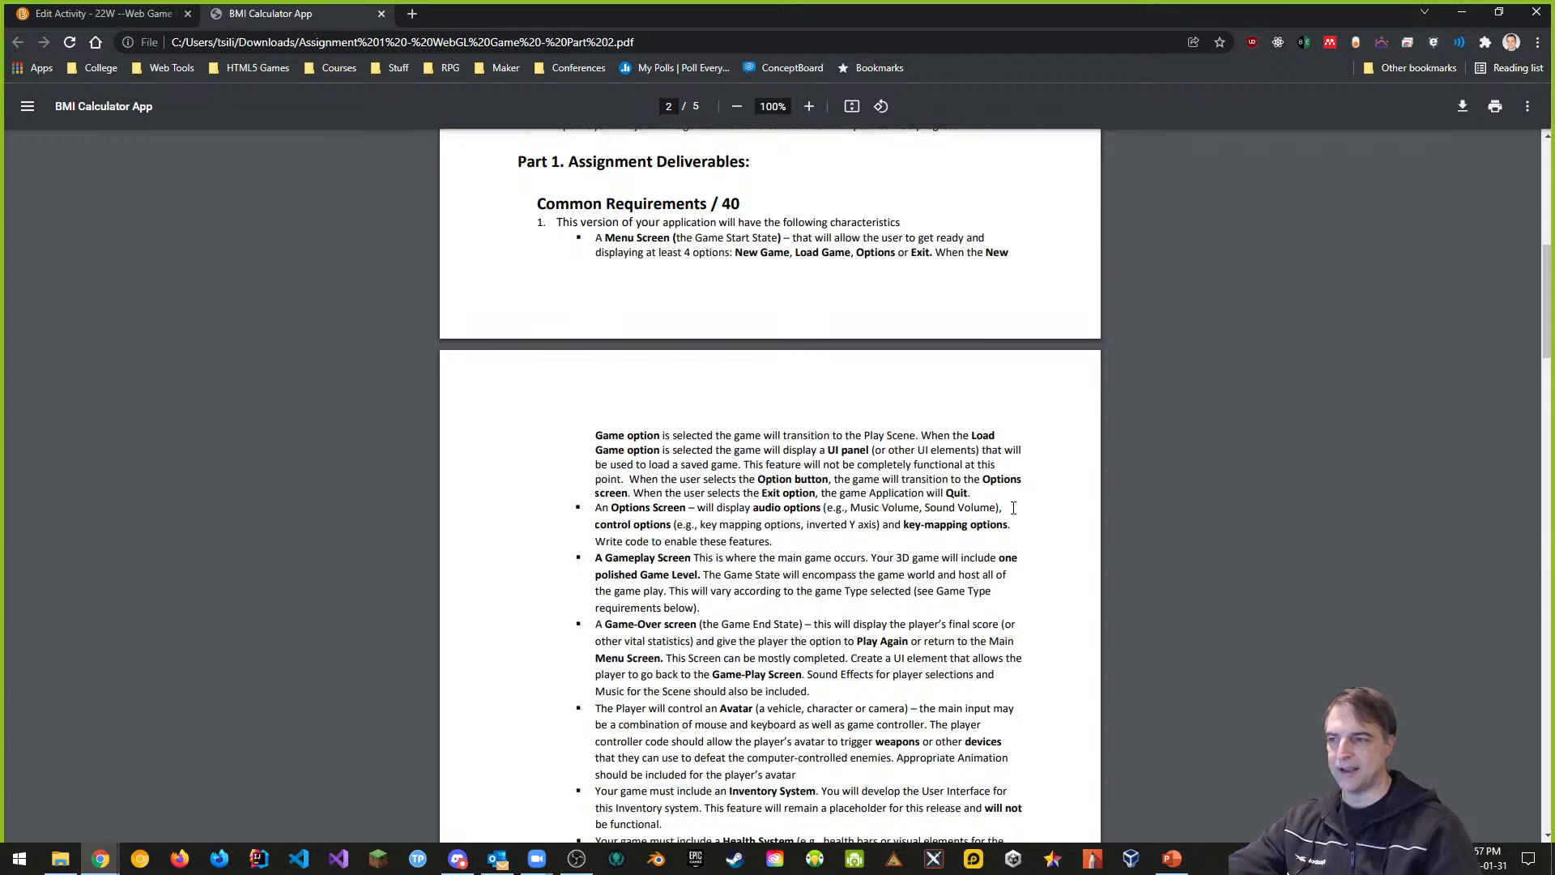
# Step: Highlight the audio options and control options wording within the Options Screen requirement
pyautogui.moveTo(1009, 510); pyautogui.dragTo(751, 510)
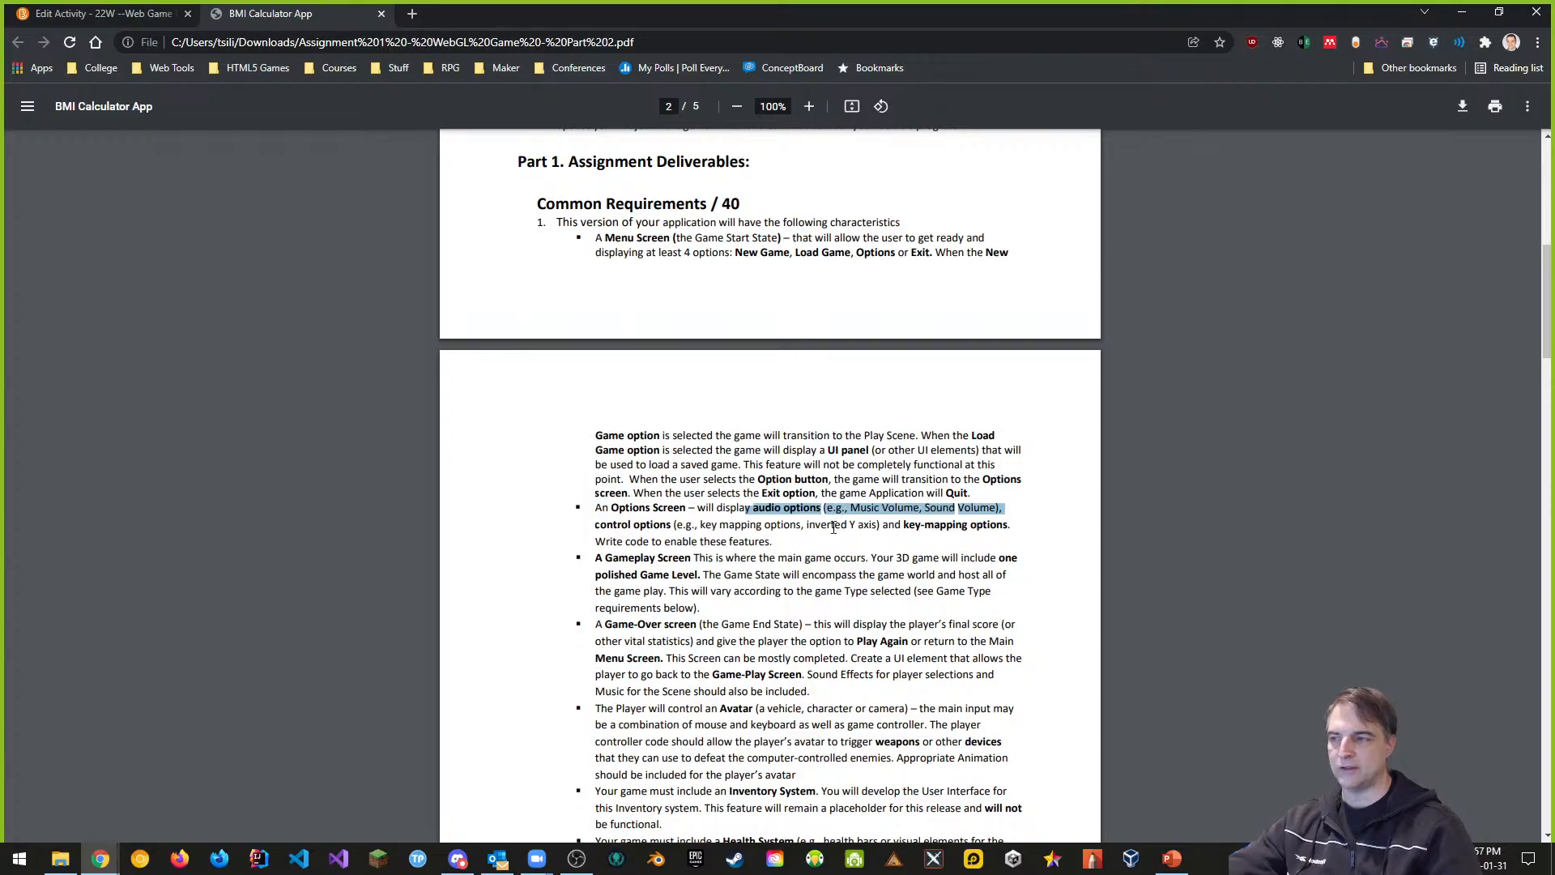
pyautogui.click(776, 507)
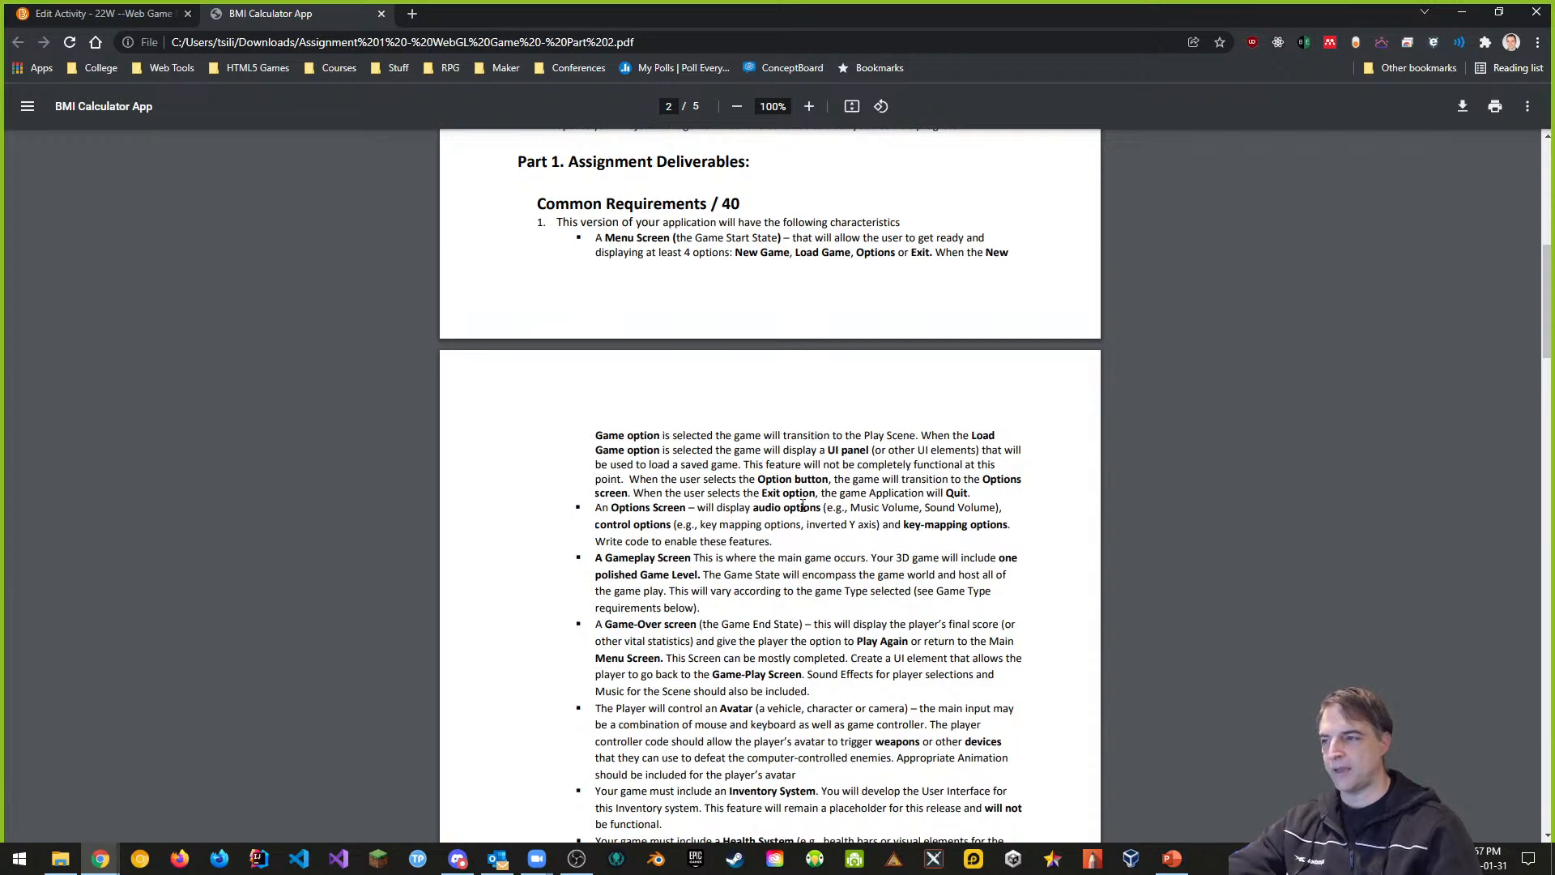
pyautogui.moveTo(693, 507); pyautogui.dragTo(910, 518)
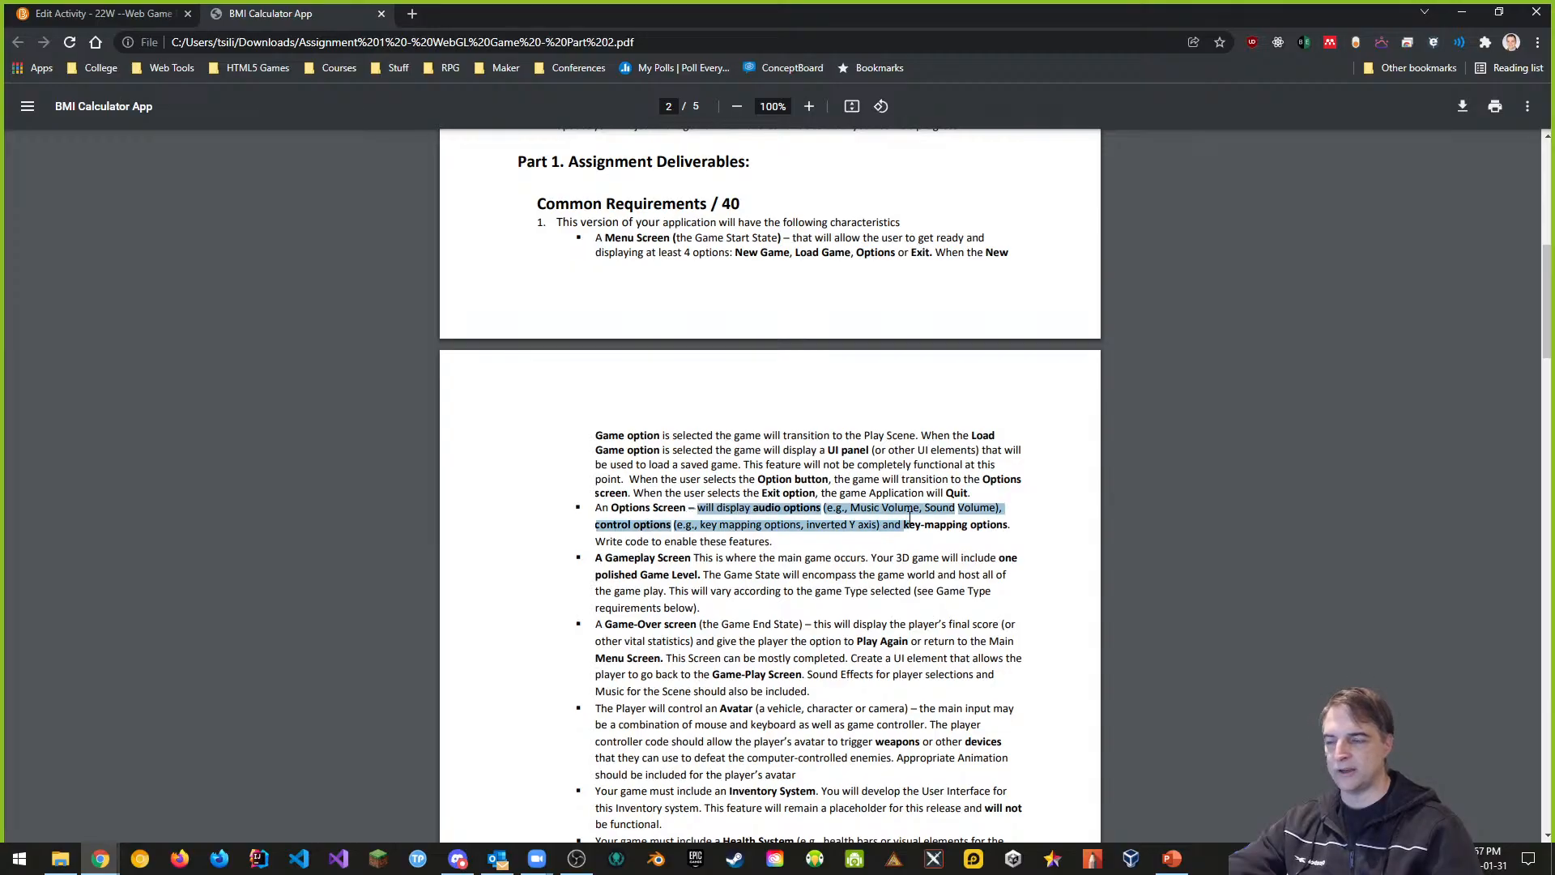
pyautogui.click(889, 502)
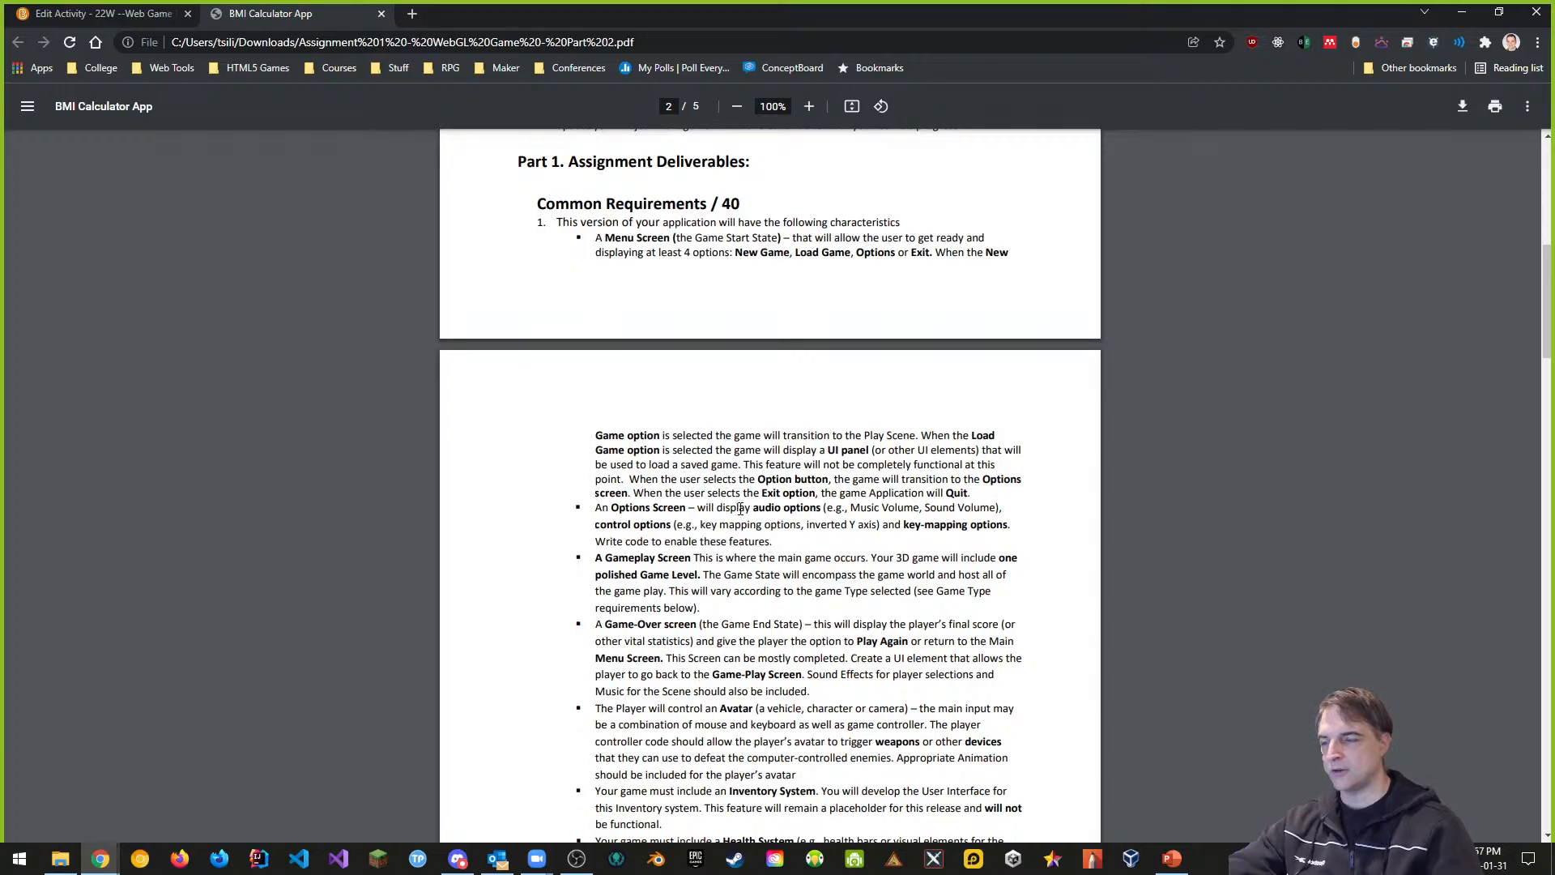
pyautogui.moveTo(746, 508); pyautogui.dragTo(878, 511)
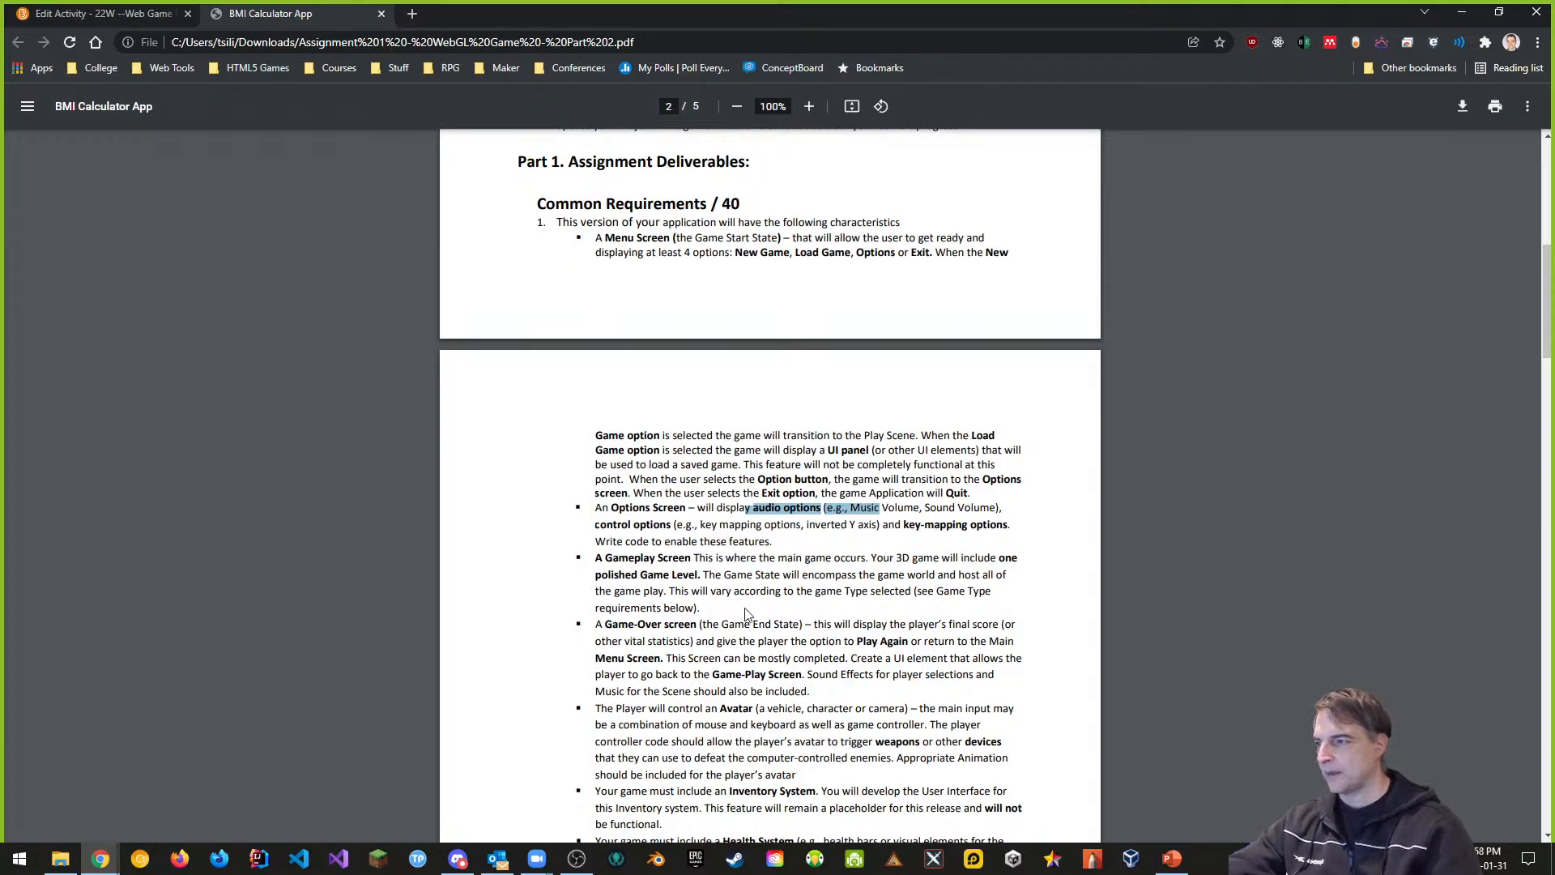
# Step: Highlight "Play Again or return to the Main" in the Game-Over screen requirement
pyautogui.scroll(-1, 745, 604)
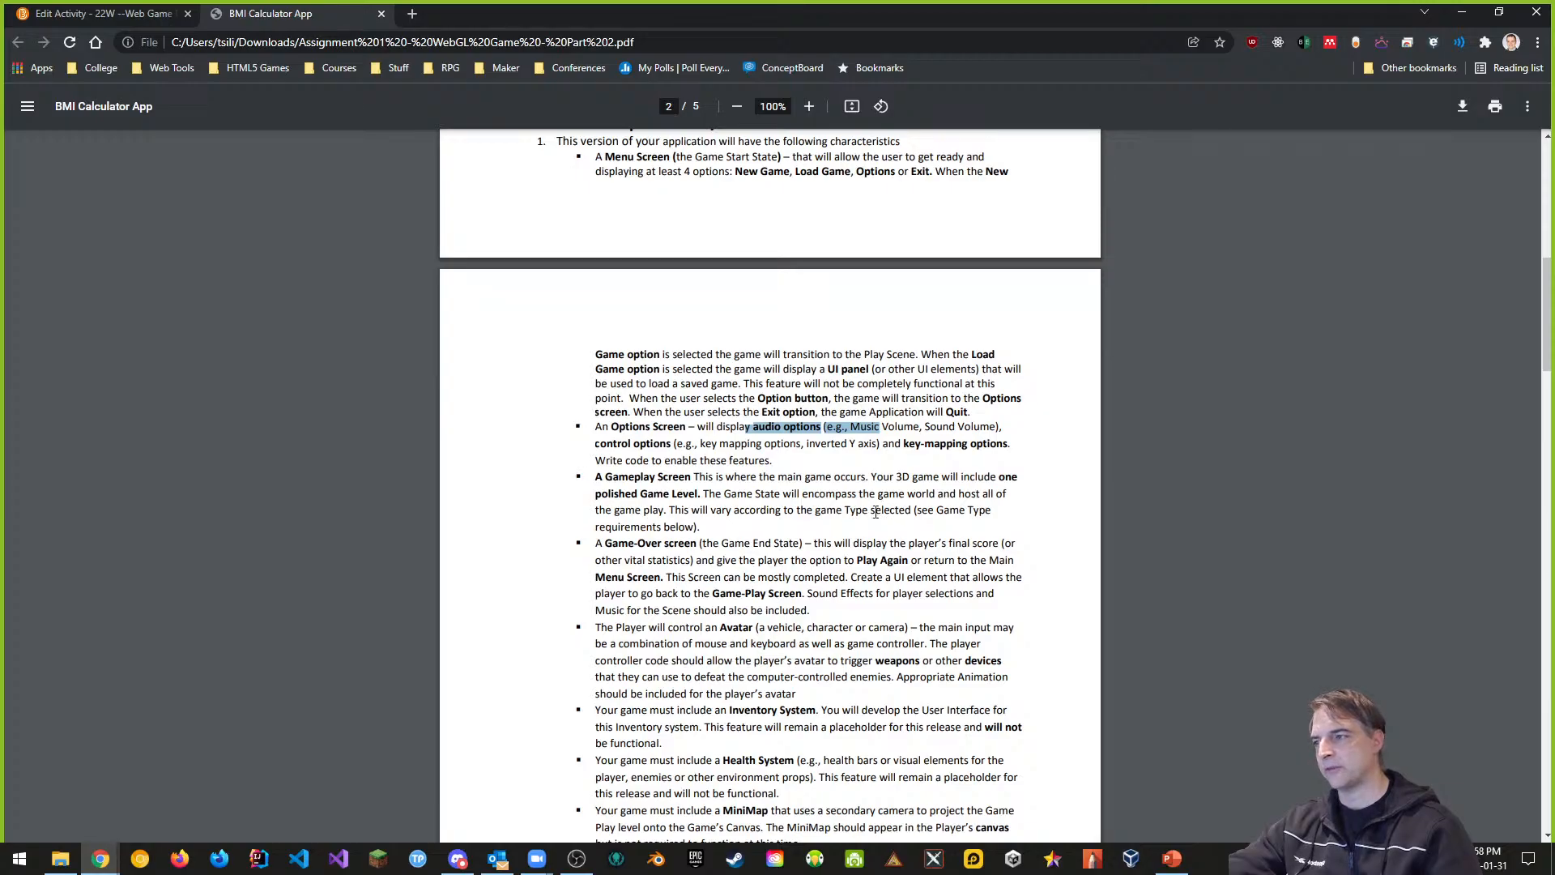
pyautogui.scroll(-2, 715, 413)
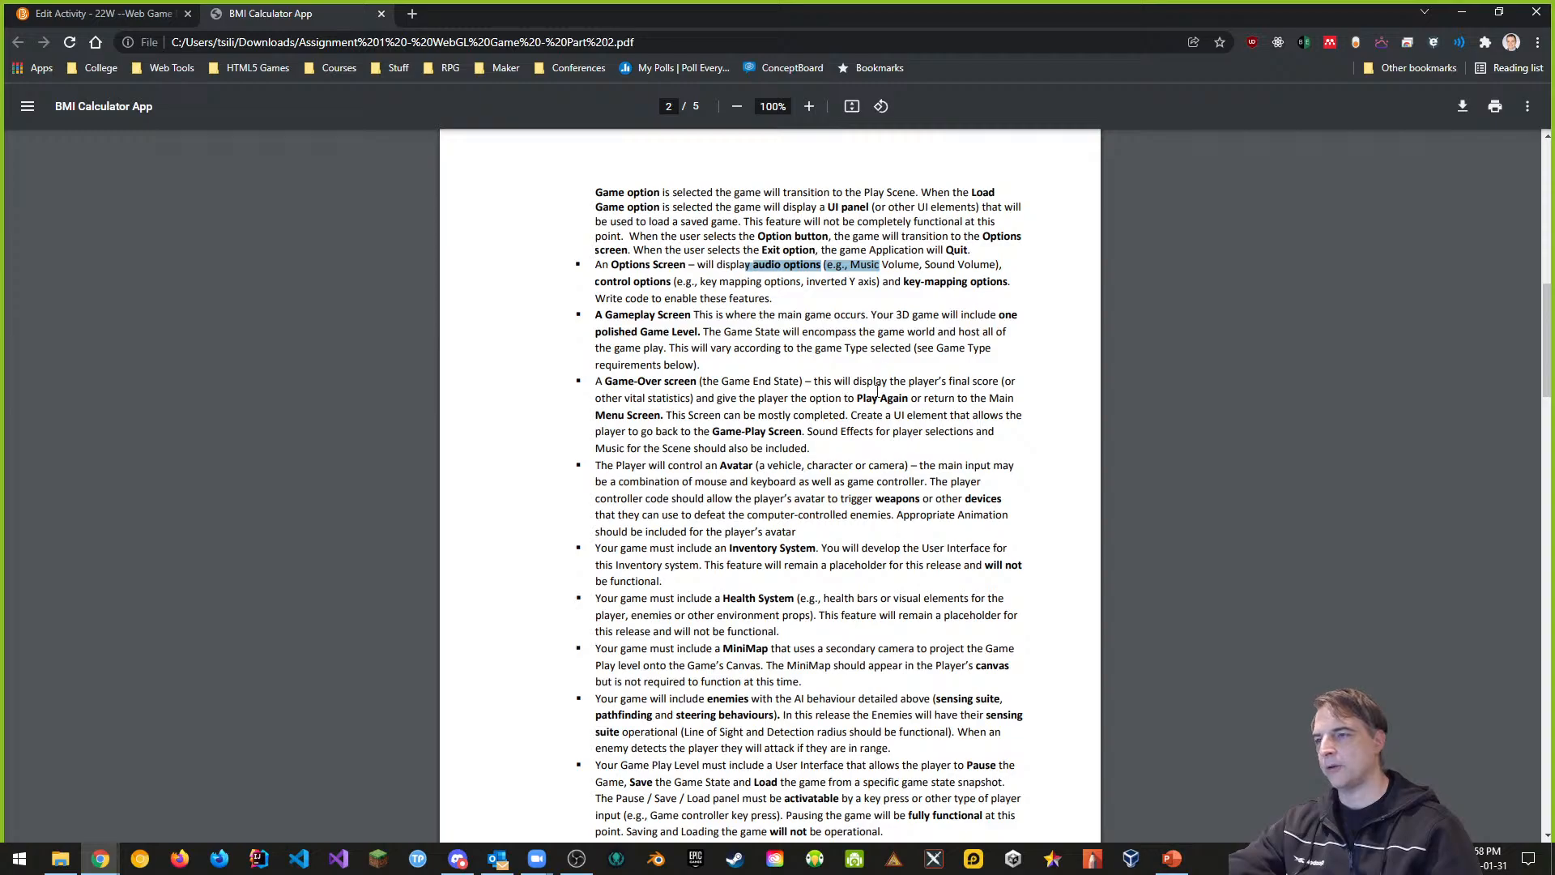
pyautogui.moveTo(853, 398); pyautogui.dragTo(1016, 398)
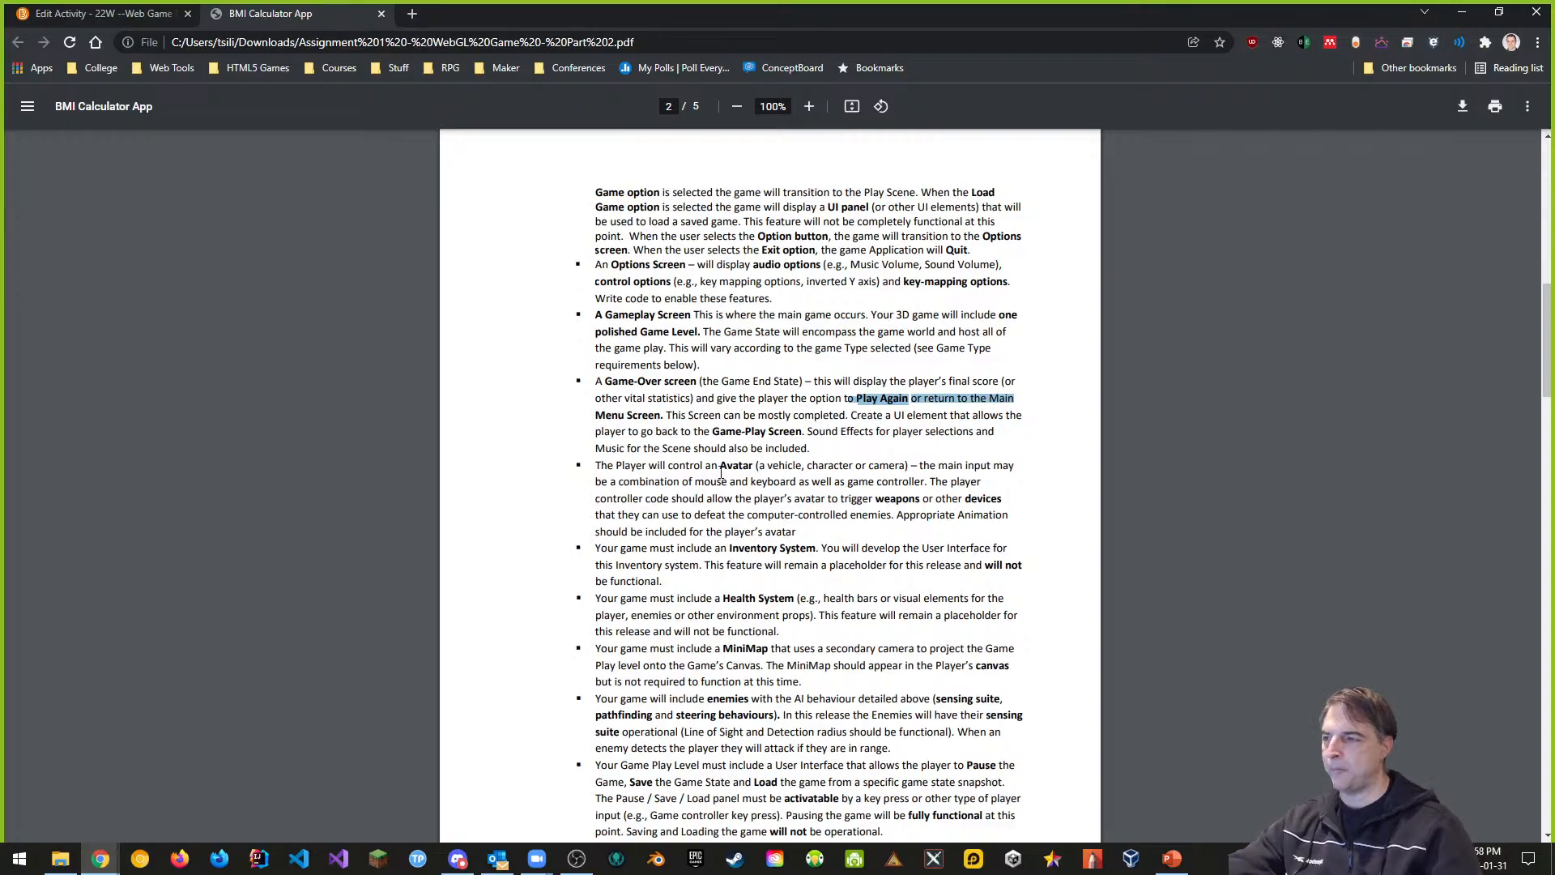
# Step: Highlight the sentence "Appropriate Animation should be included for the player's avatar" in the Avatar requirement
pyautogui.scroll(-1, 696, 493)
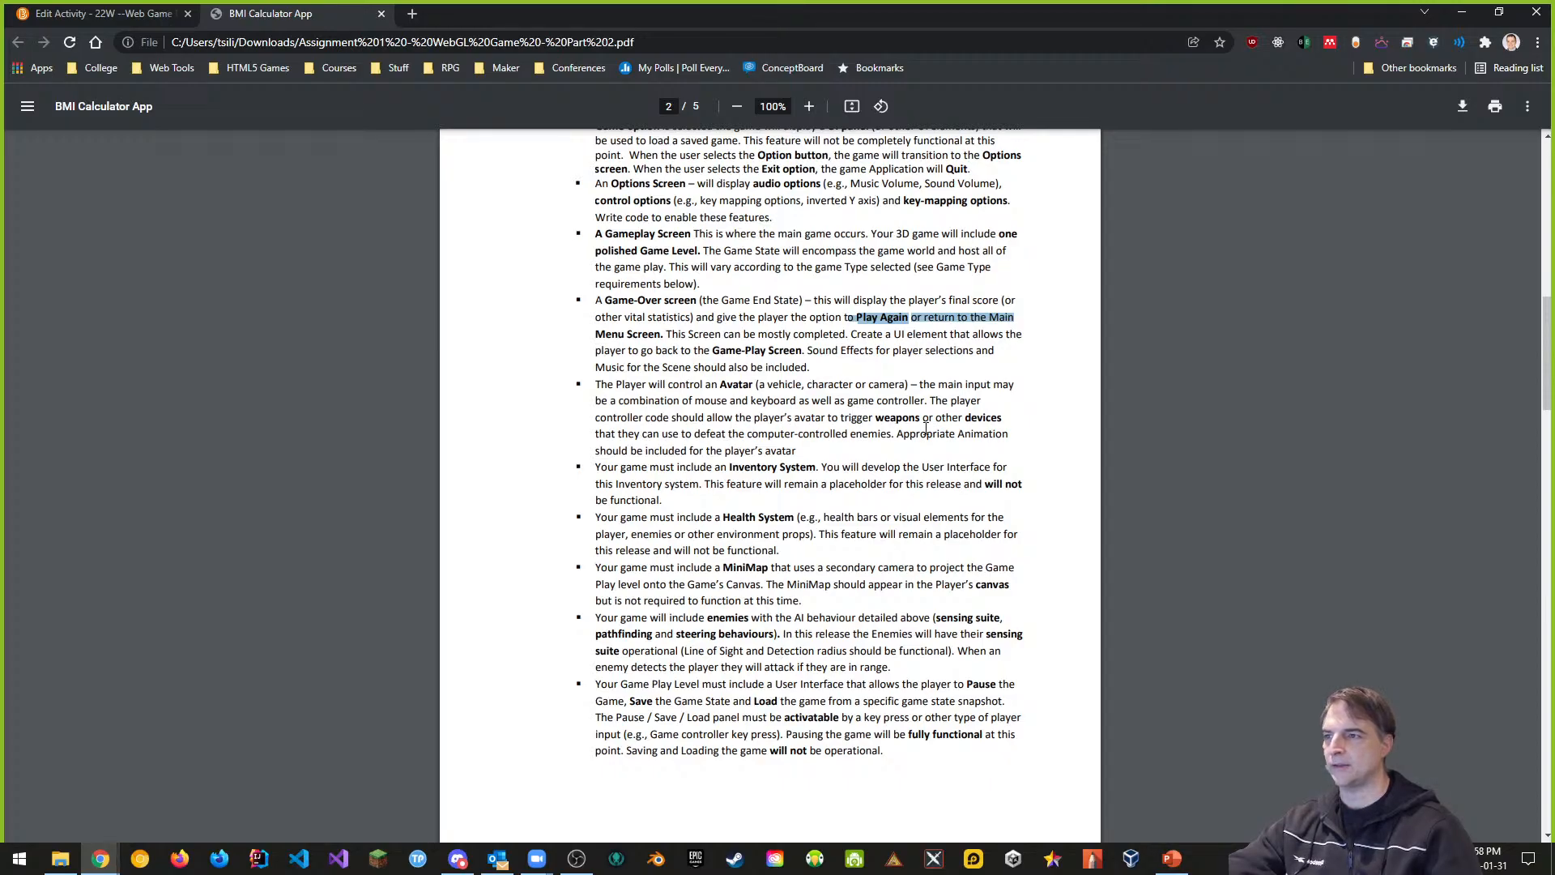
pyautogui.moveTo(897, 434); pyautogui.dragTo(798, 451)
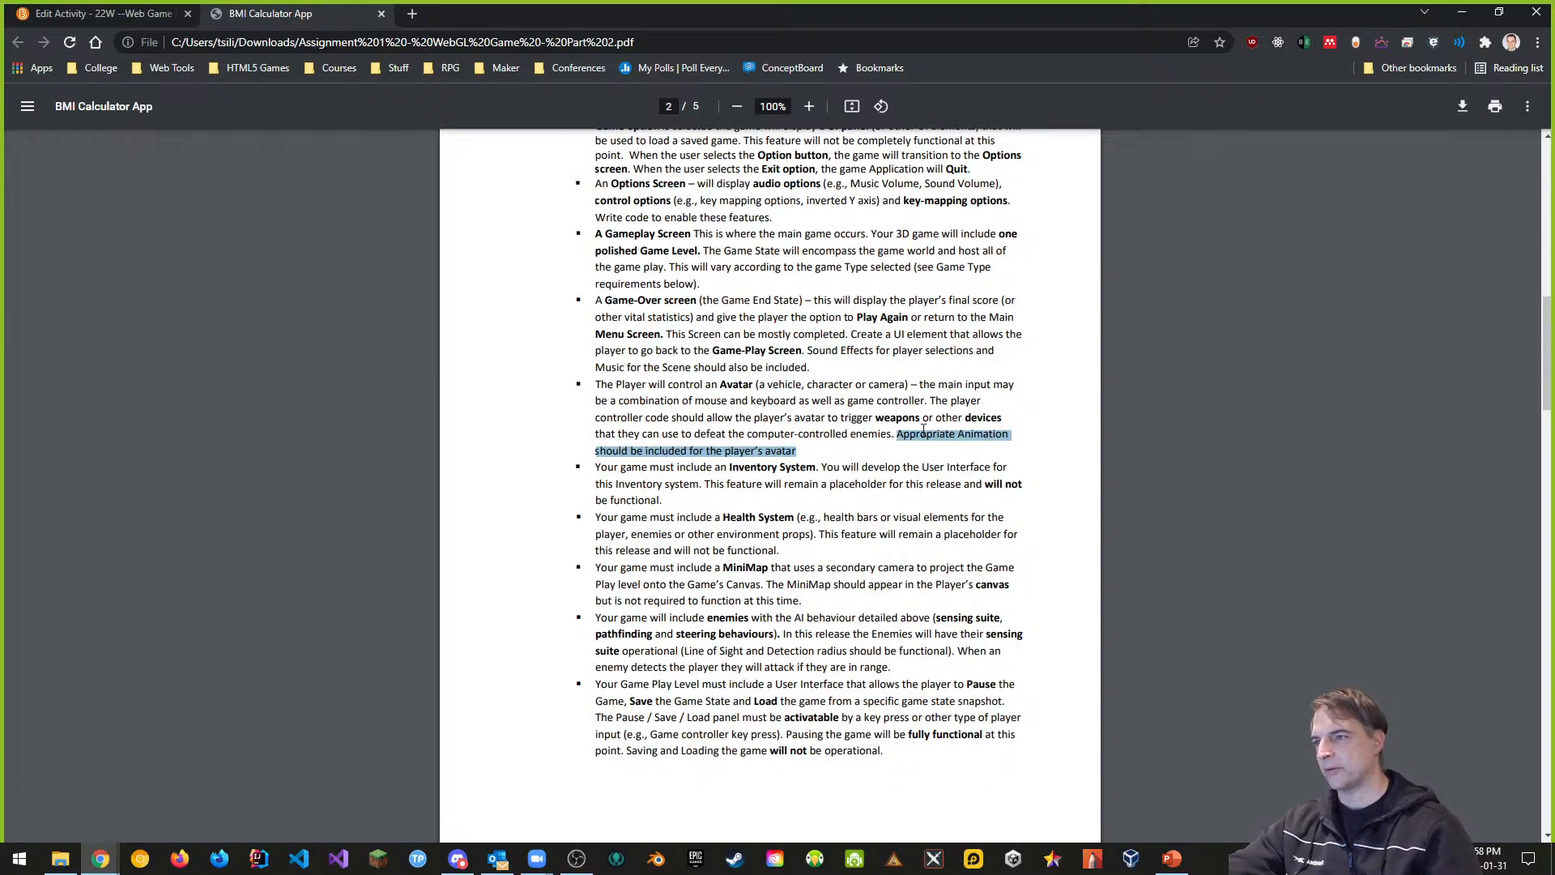
pyautogui.click(865, 454)
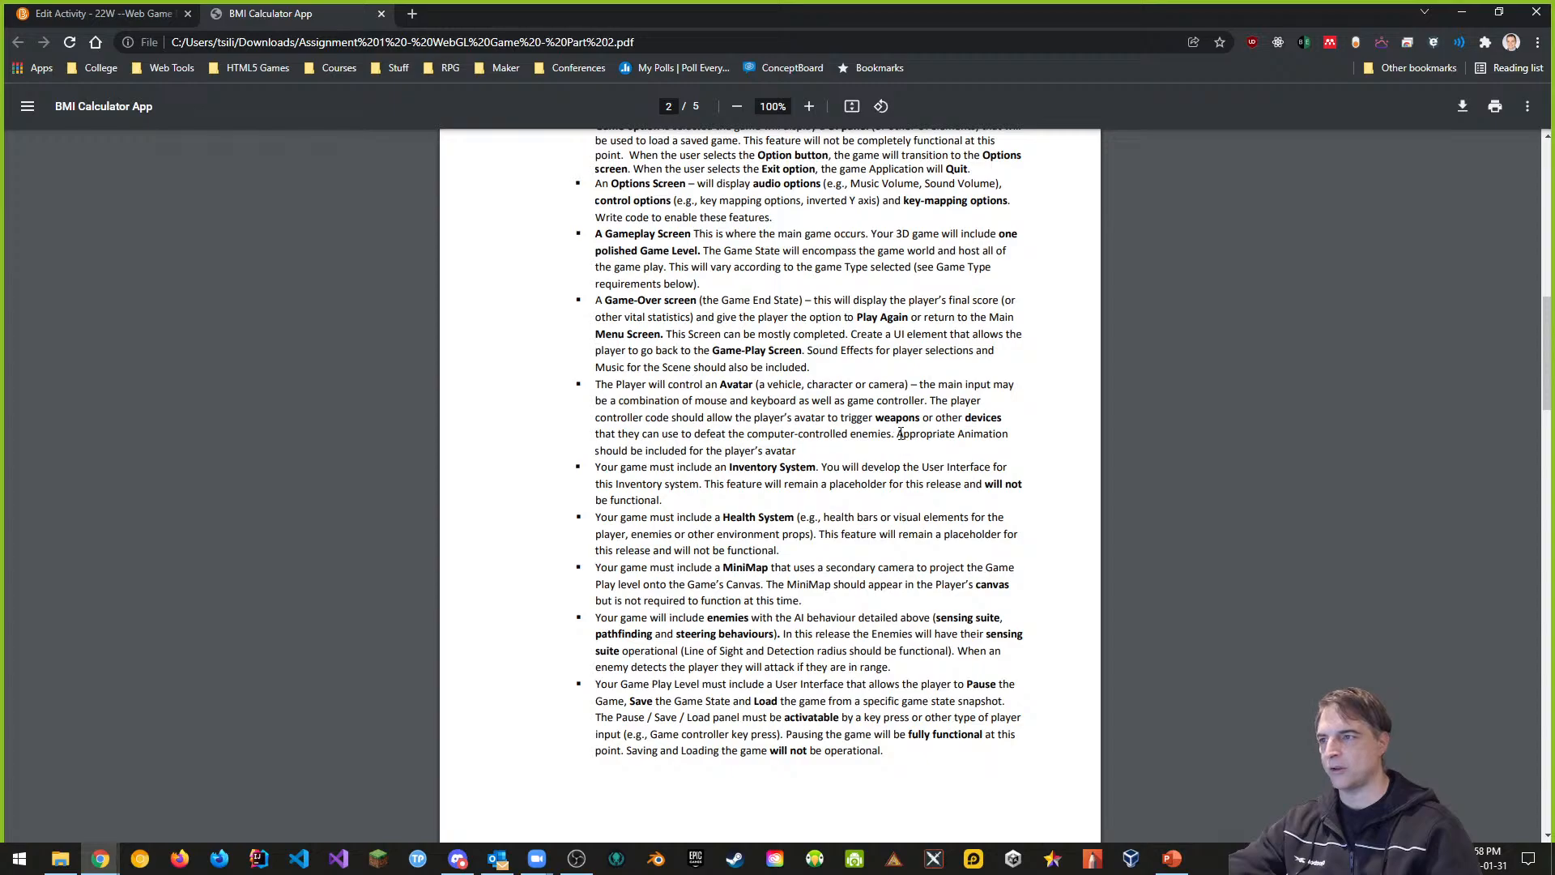
pyautogui.moveTo(922, 419); pyautogui.dragTo(893, 438)
pyautogui.click(901, 455)
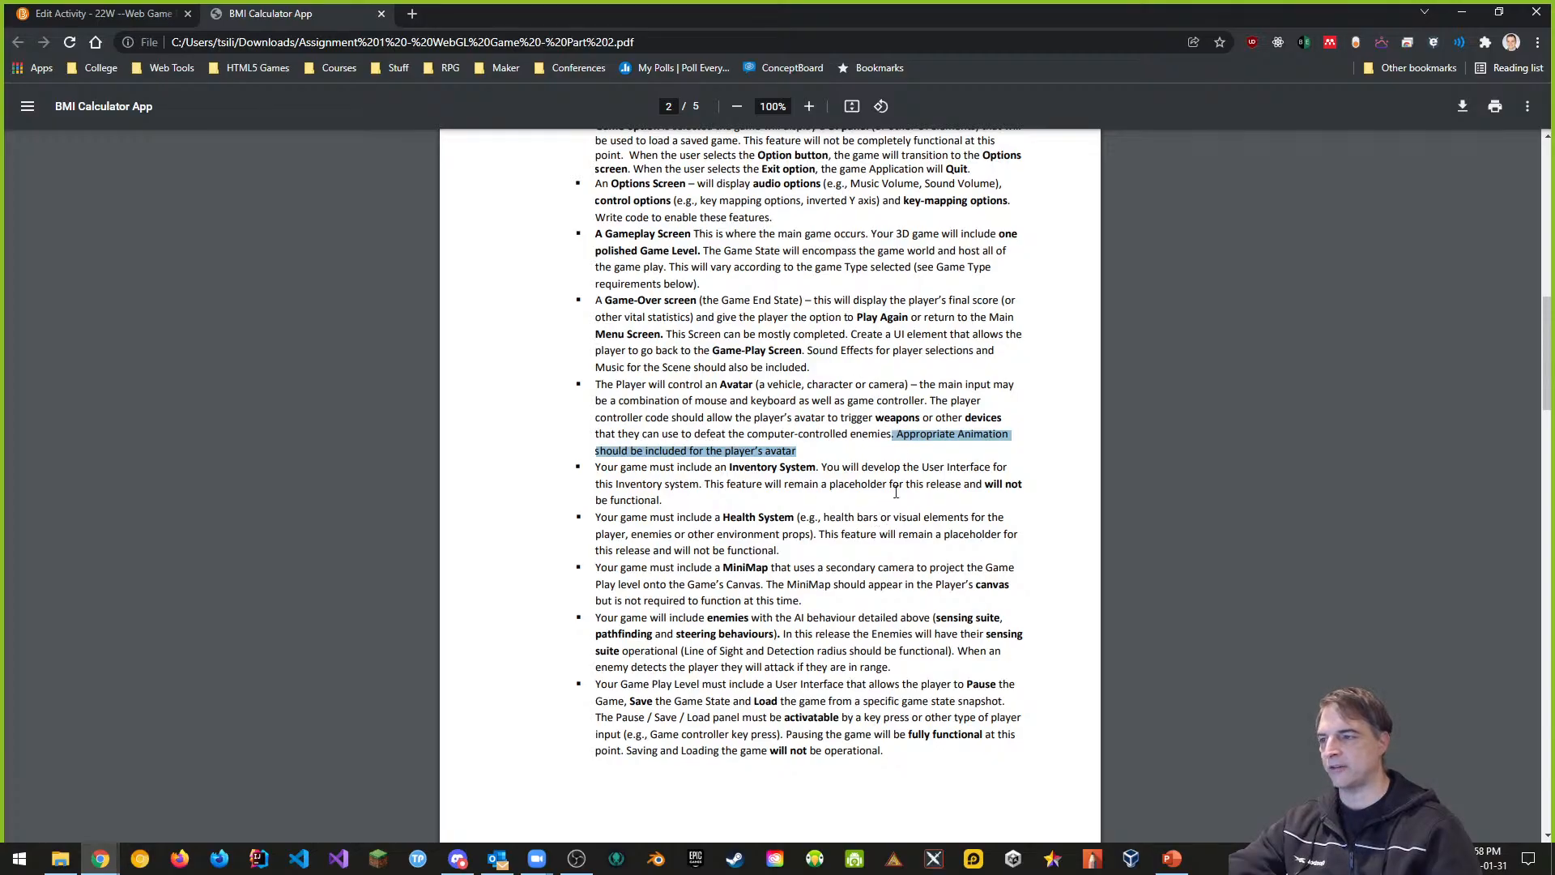
# Step: Highlight the Health System and MiniMap requirements together, then clear the selection
pyautogui.scroll(-1, 896, 492)
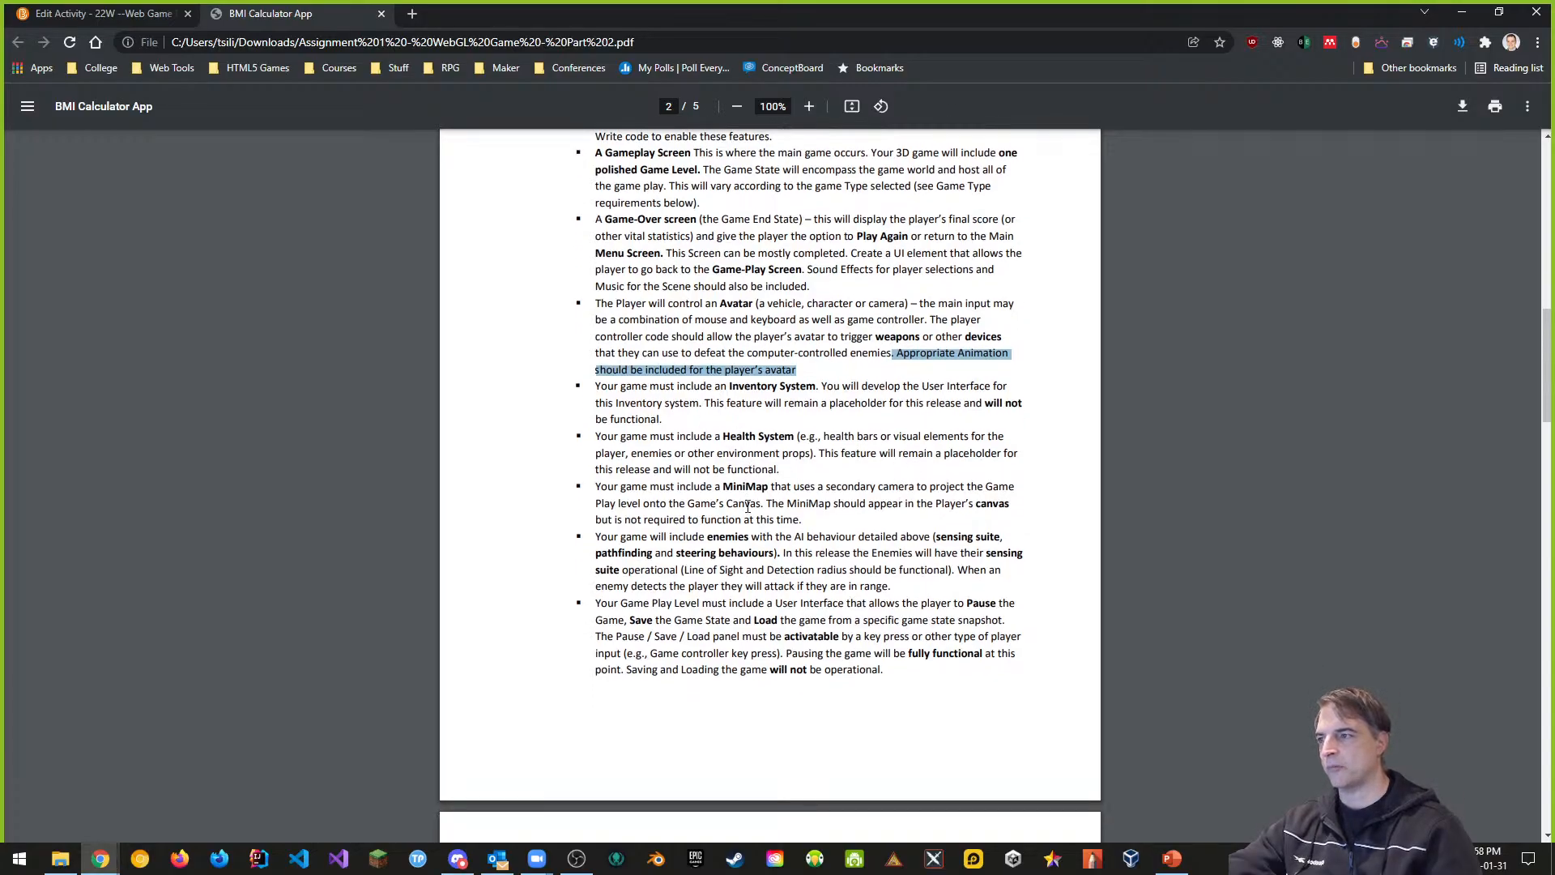
pyautogui.scroll(-2, 798, 451)
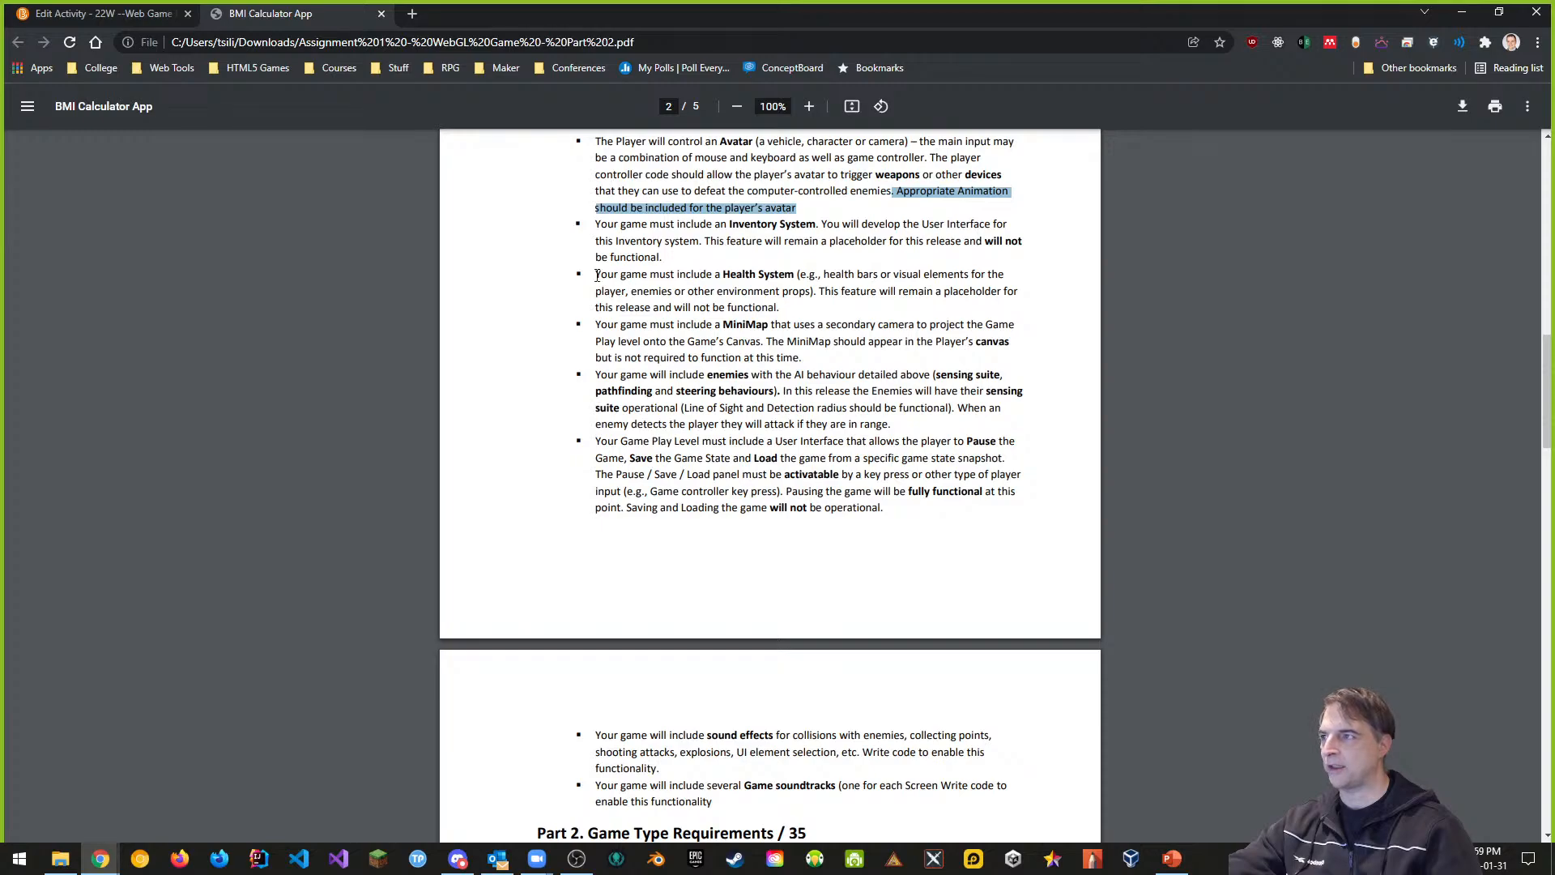
pyautogui.moveTo(596, 275)
pyautogui.mouseDown()
pyautogui.moveTo(729, 277)
pyautogui.moveTo(784, 309)
pyautogui.moveTo(810, 358)
pyautogui.mouseUp()
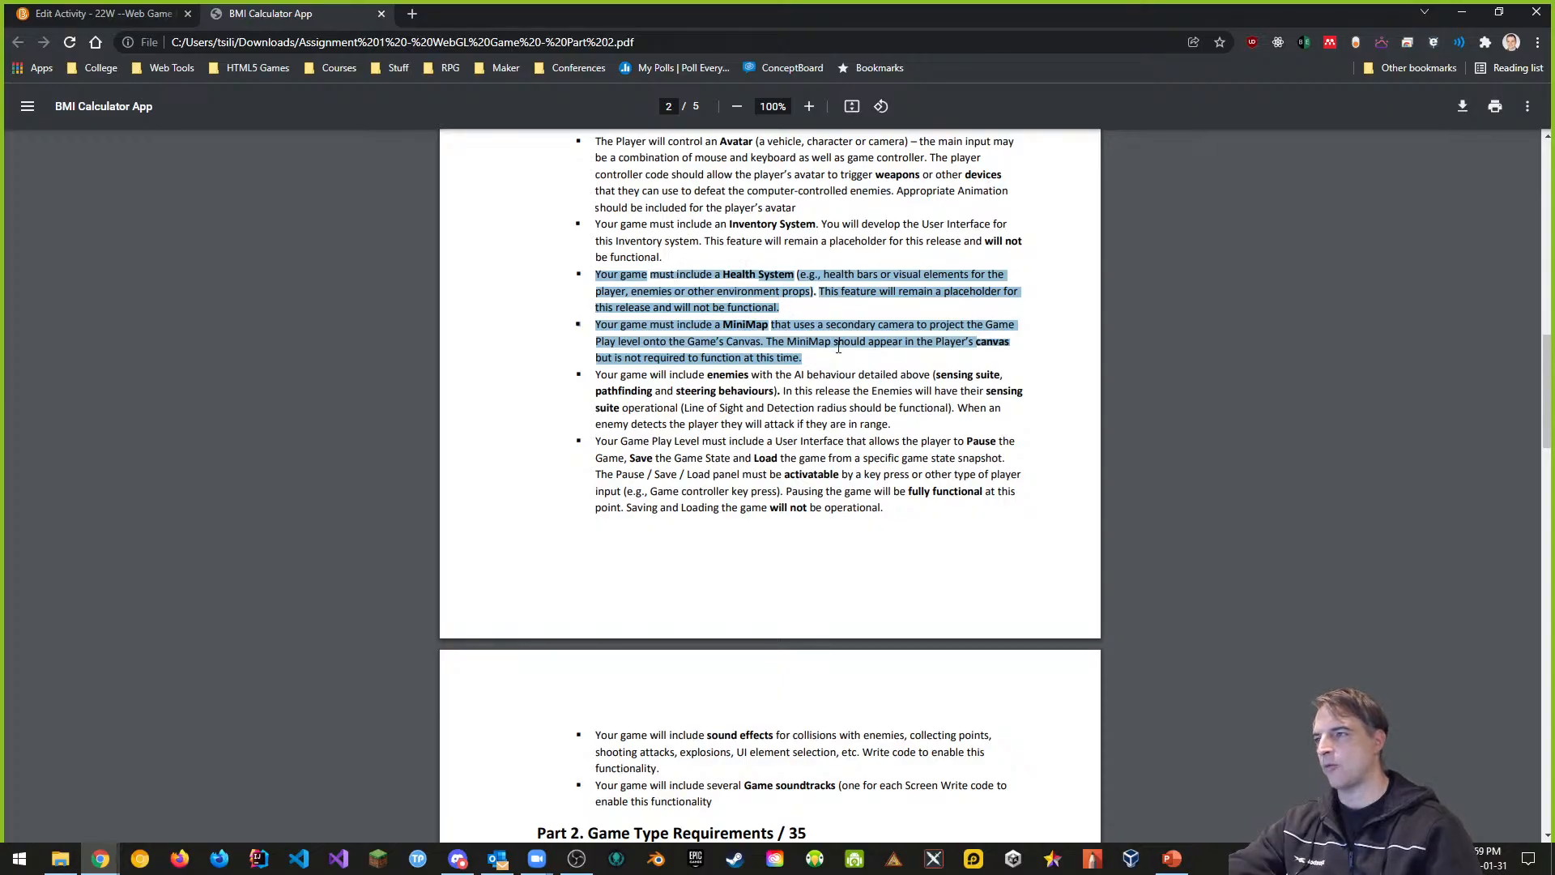
pyautogui.moveTo(806, 359)
pyautogui.mouseDown()
pyautogui.moveTo(810, 341)
pyautogui.moveTo(656, 279)
pyautogui.moveTo(596, 275)
pyautogui.mouseUp()
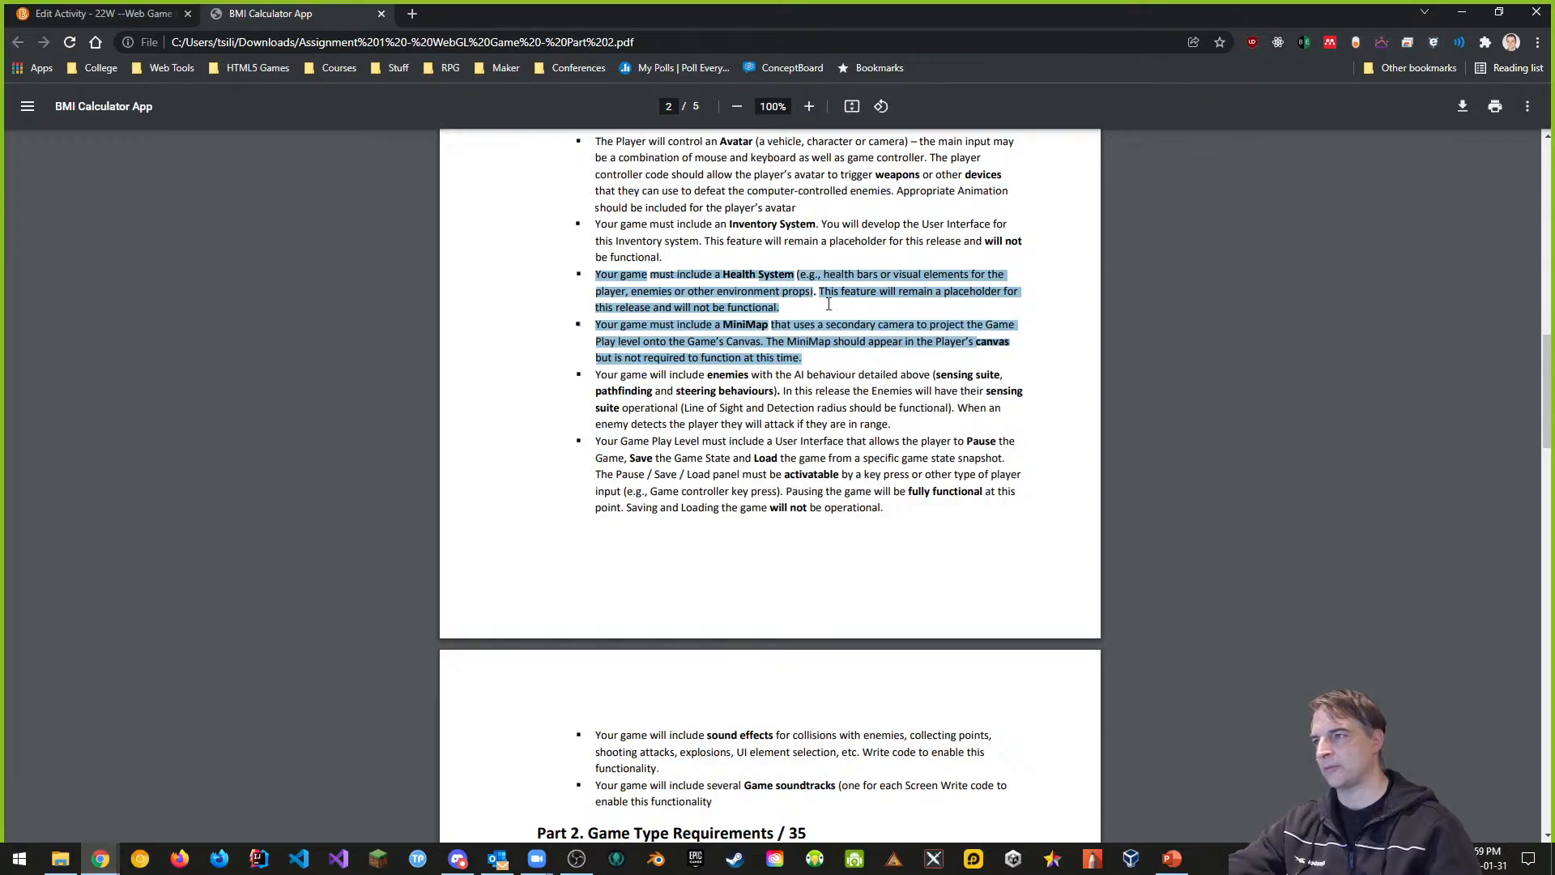
pyautogui.click(1055, 312)
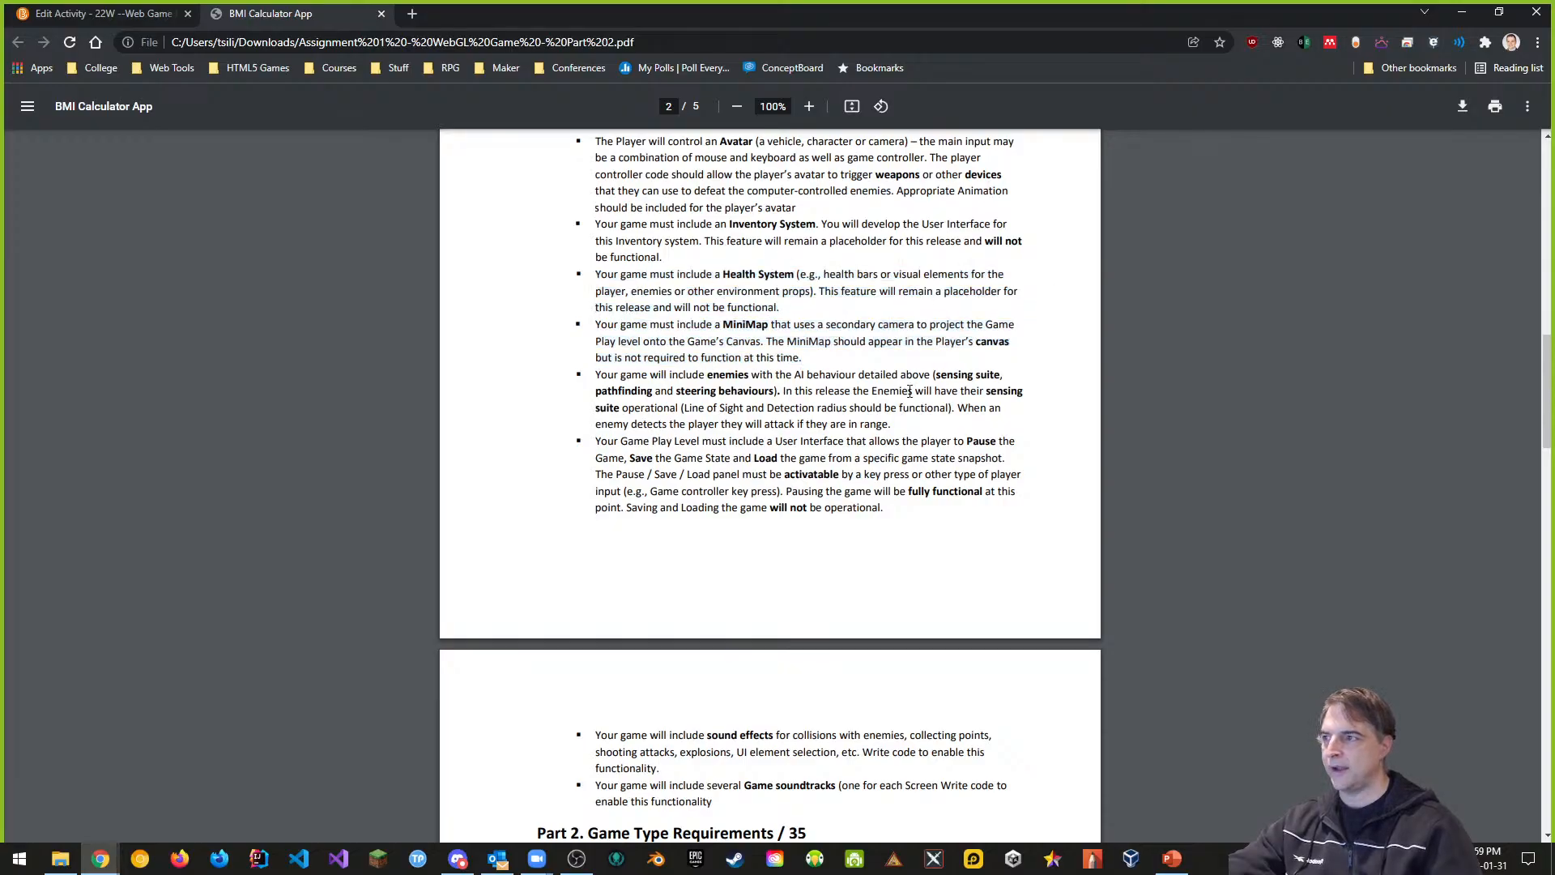
# Step: Highlight the enemy attack sentence, followed by the whole enemies requirement covering sensing suite, pathfinding and steering behaviours
pyautogui.scroll(-1, 866, 359)
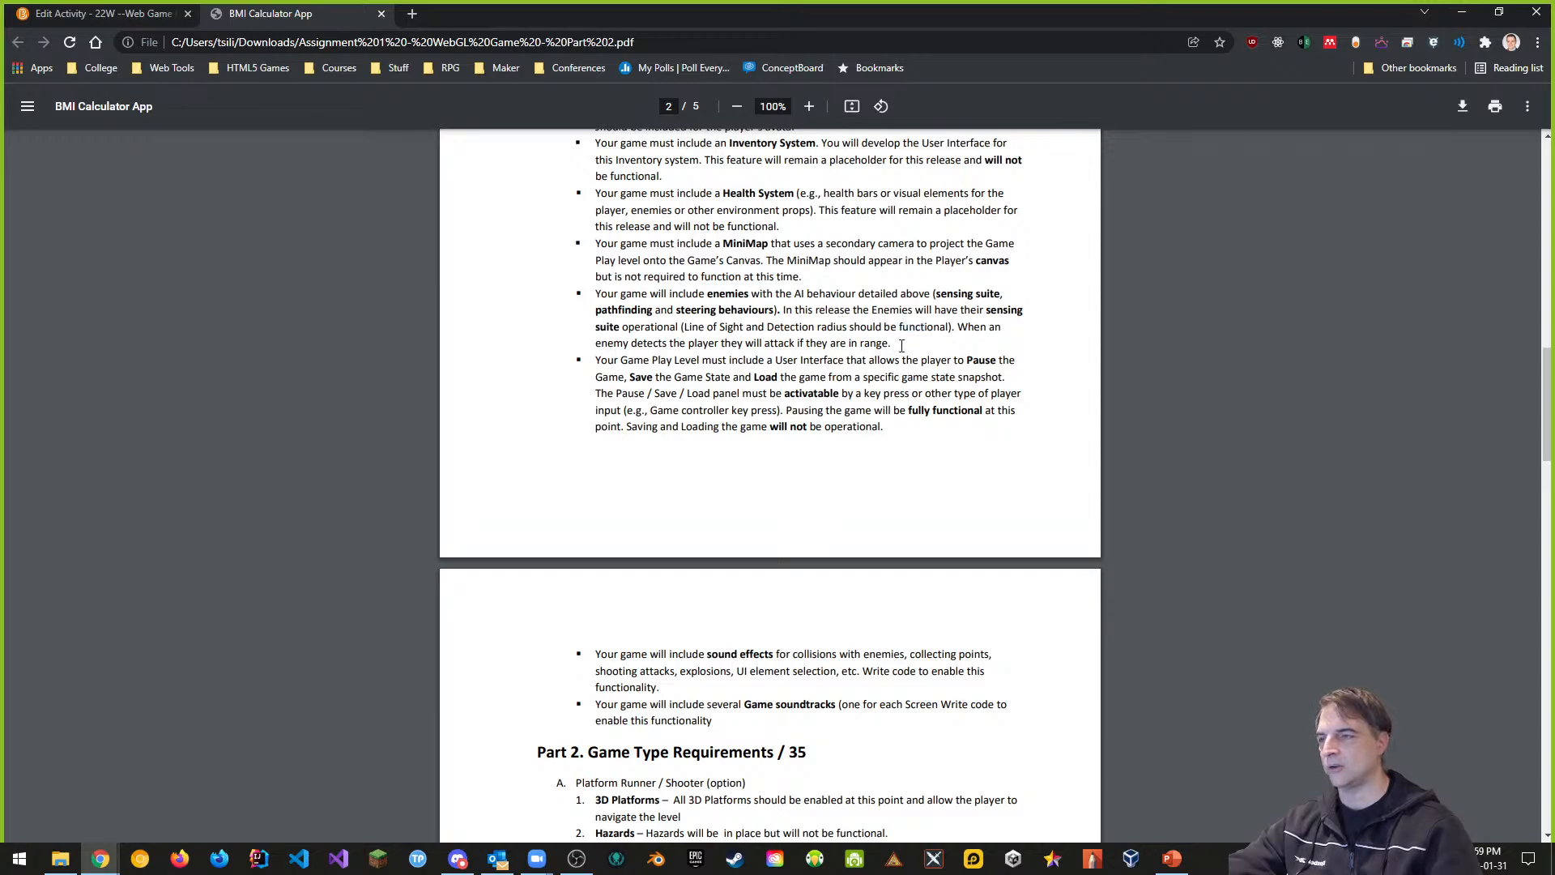
pyautogui.moveTo(901, 346); pyautogui.dragTo(966, 333)
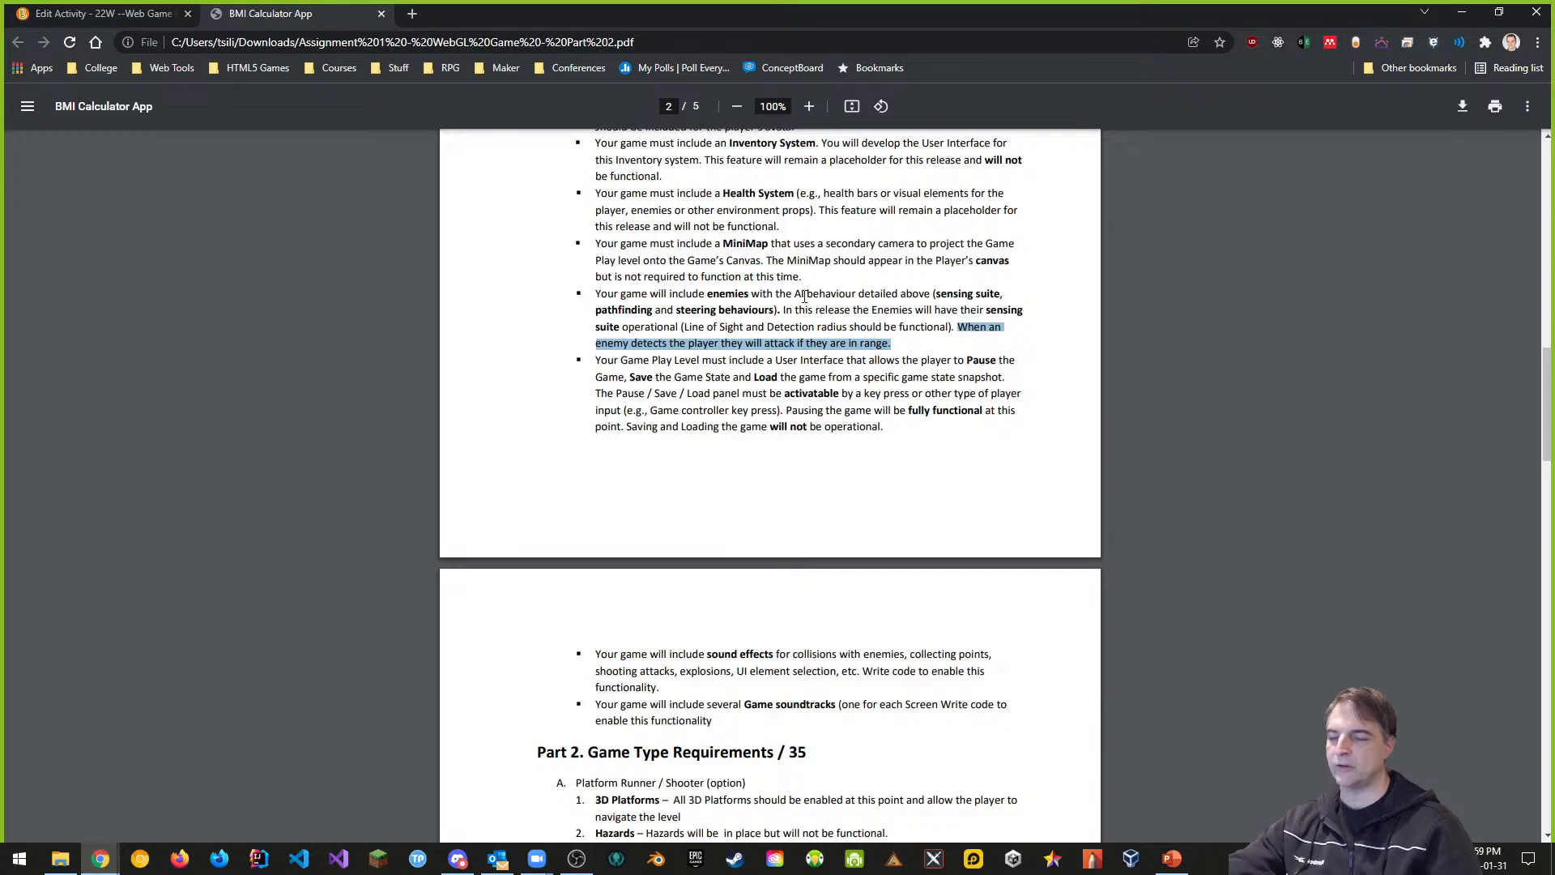
pyautogui.click(907, 346)
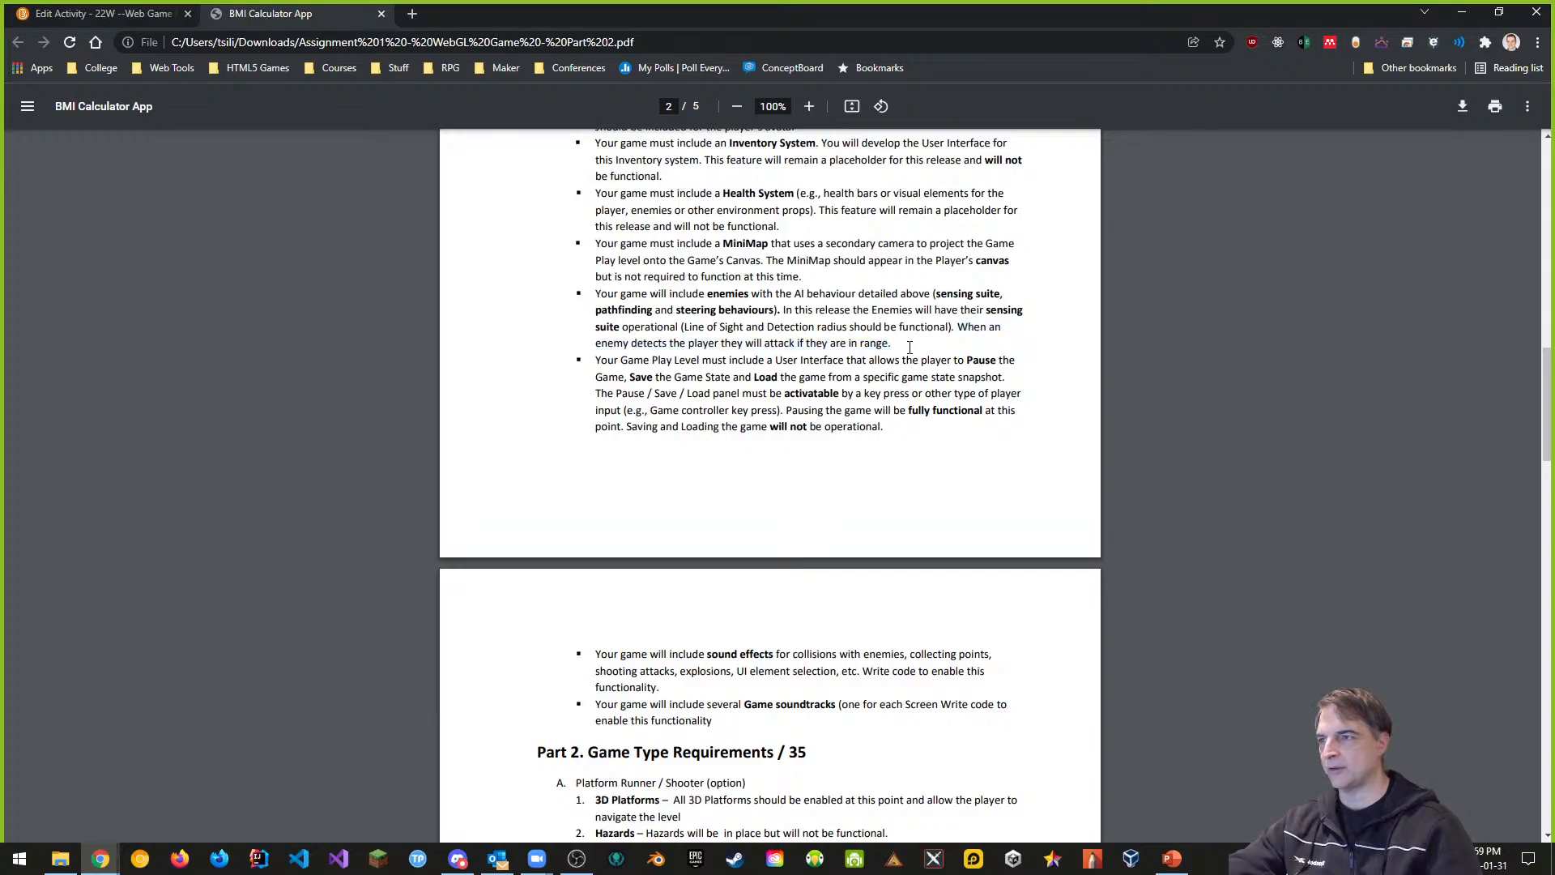
pyautogui.moveTo(913, 359); pyautogui.dragTo(597, 293)
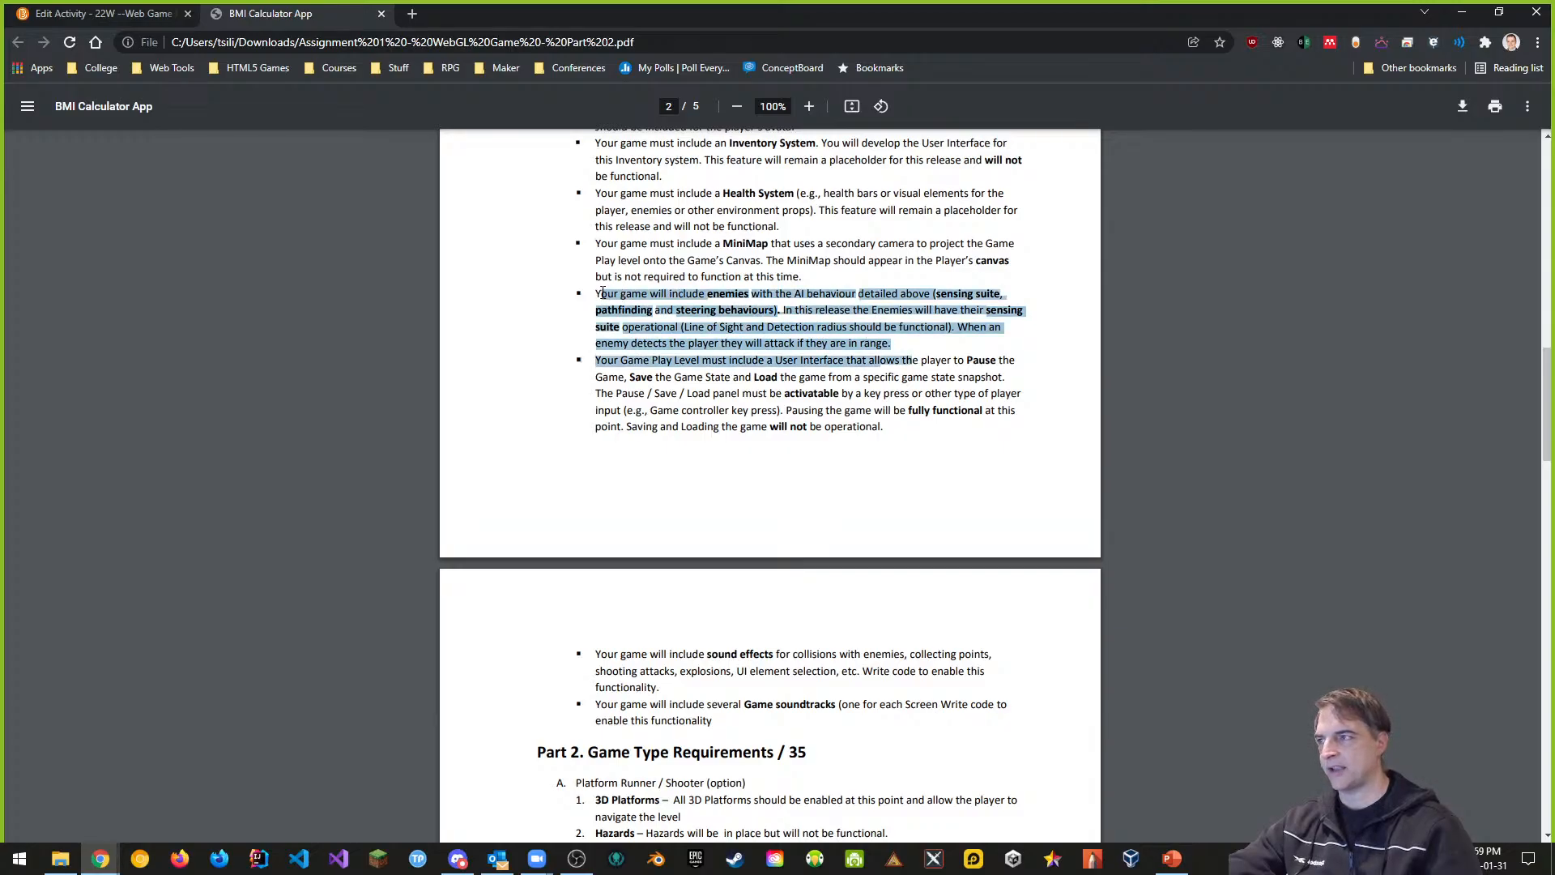
pyautogui.click(886, 368)
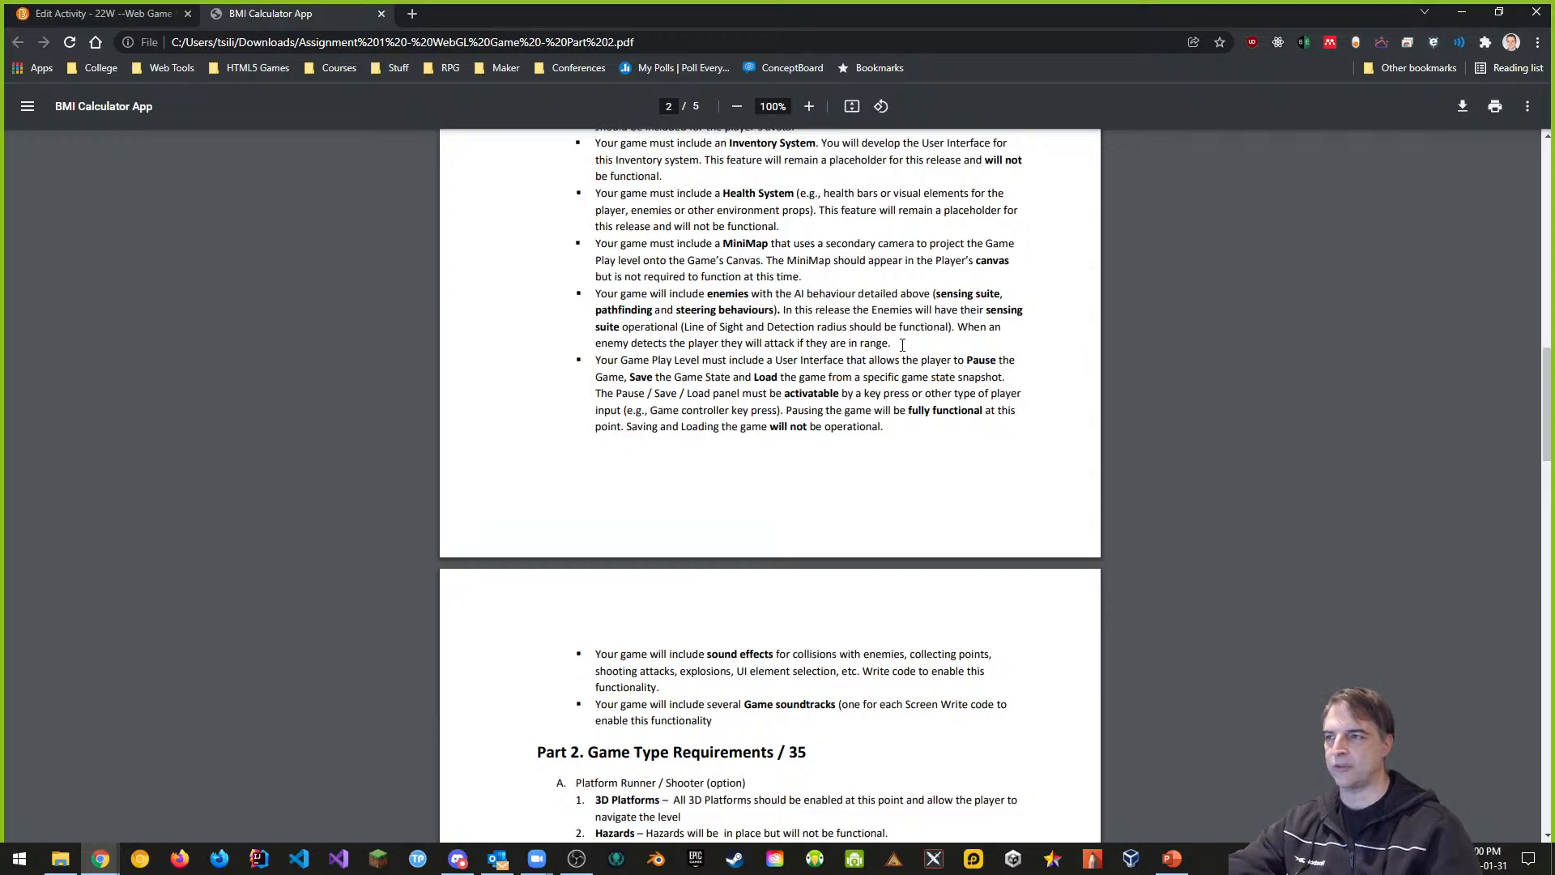
pyautogui.moveTo(872, 341); pyautogui.dragTo(595, 297)
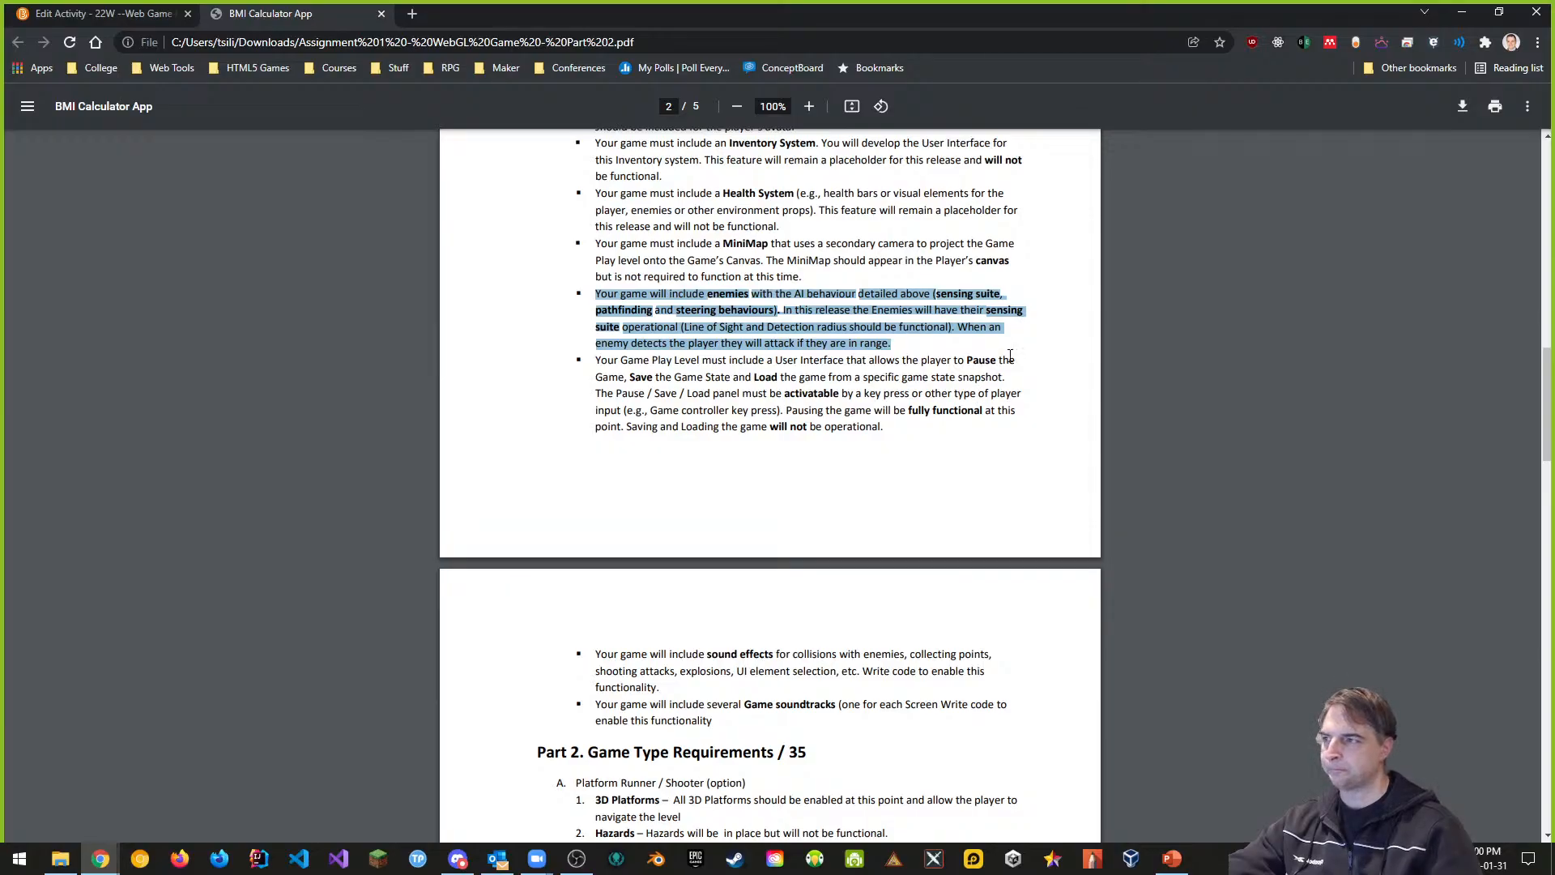
# Step: Review the pause, sound effects and soundtrack requirements and continue to the Part 2 Game Type Requirements section
pyautogui.scroll(-1, 1010, 357)
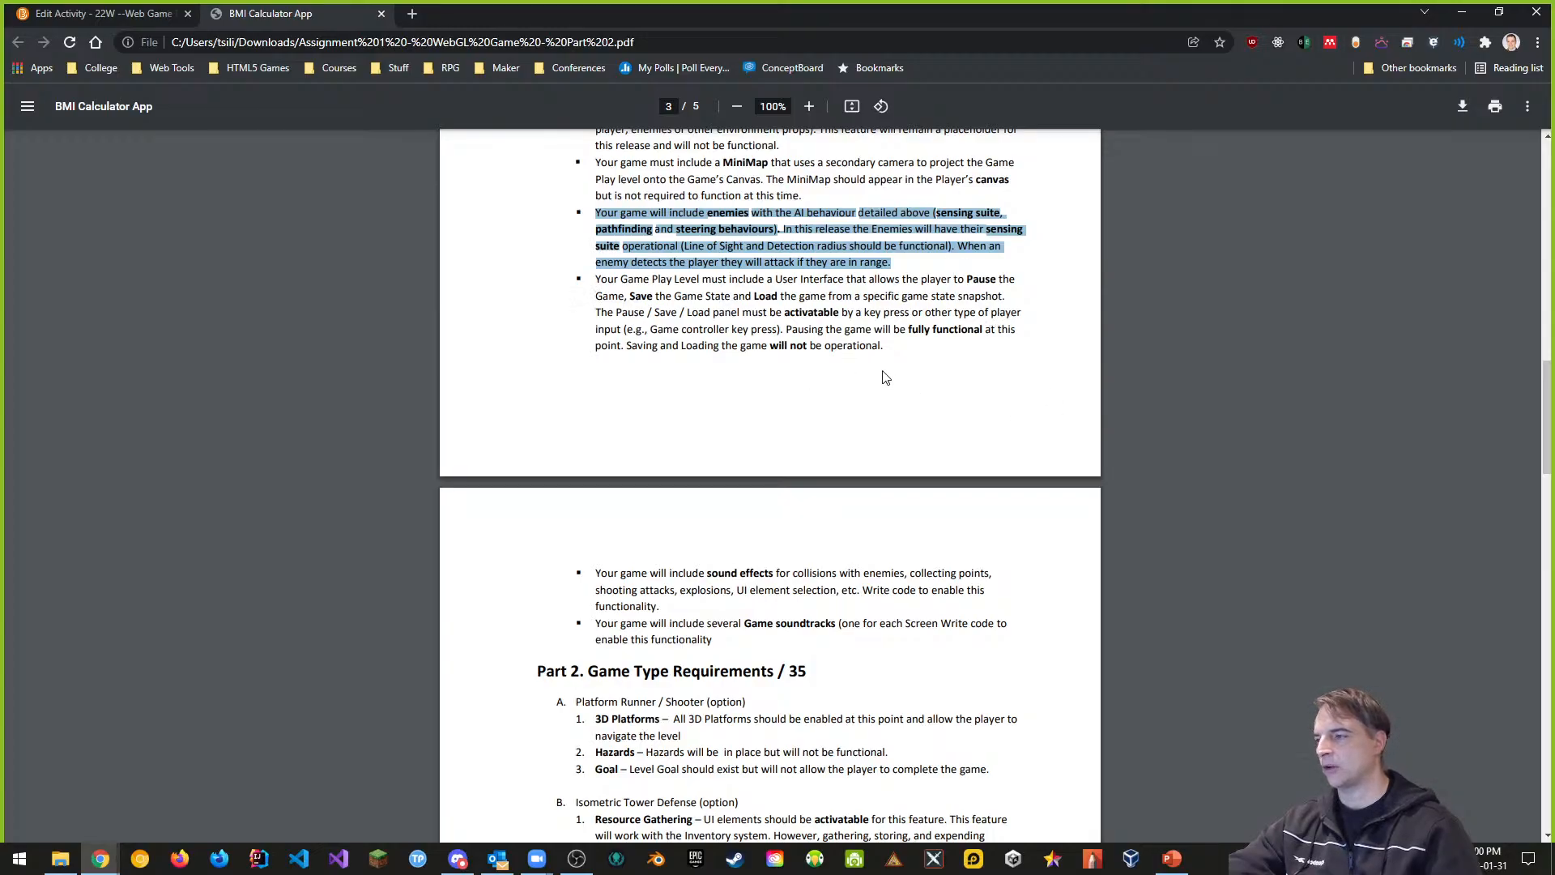
pyautogui.scroll(-2, 776, 492)
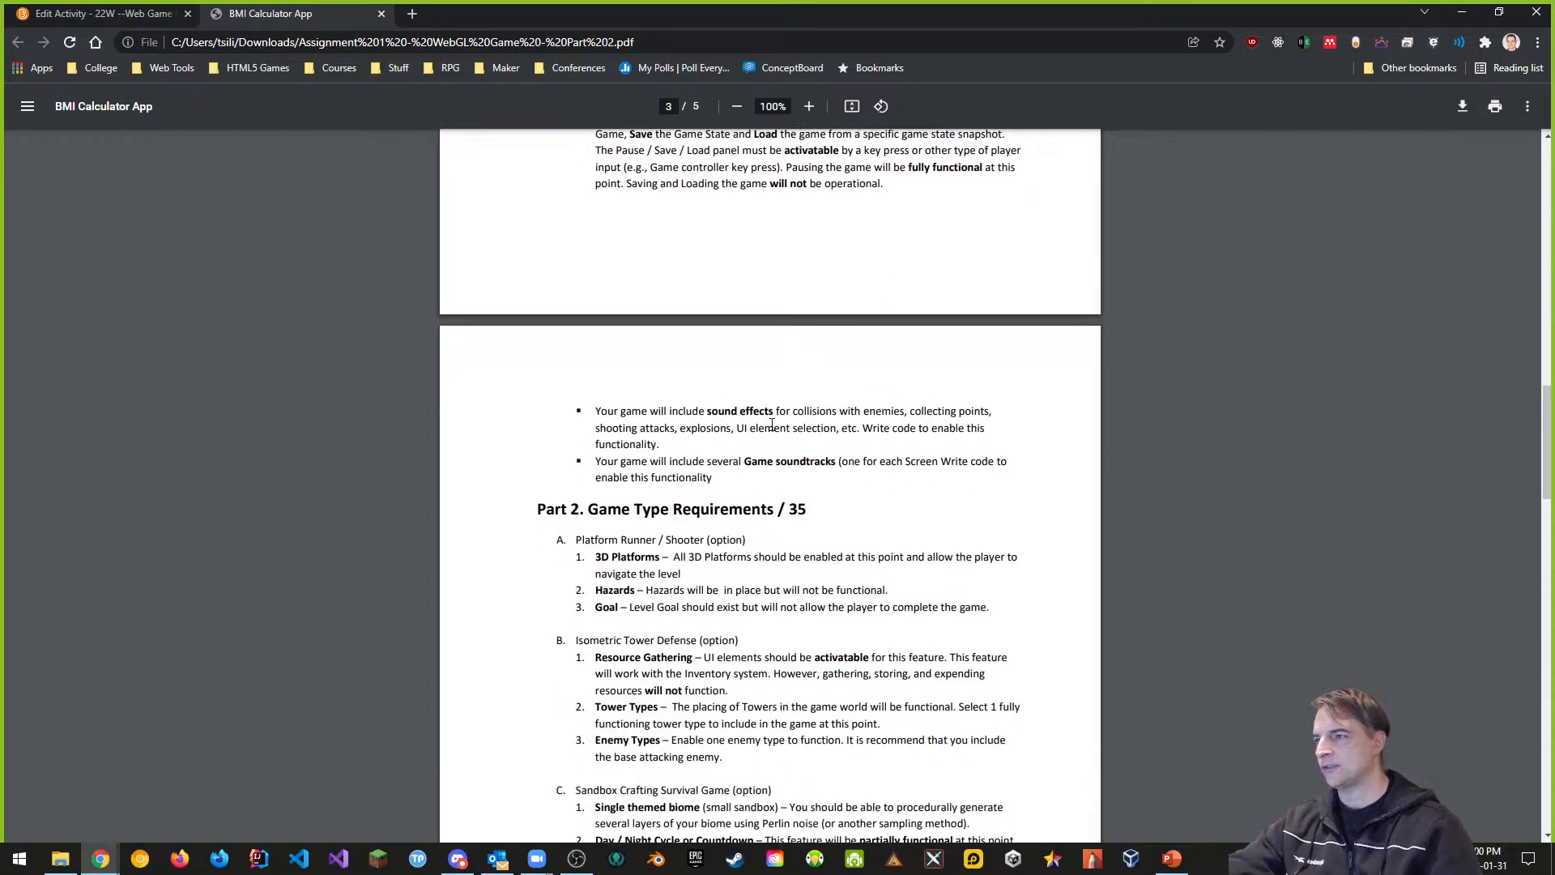
pyautogui.scroll(-2, 997, 504)
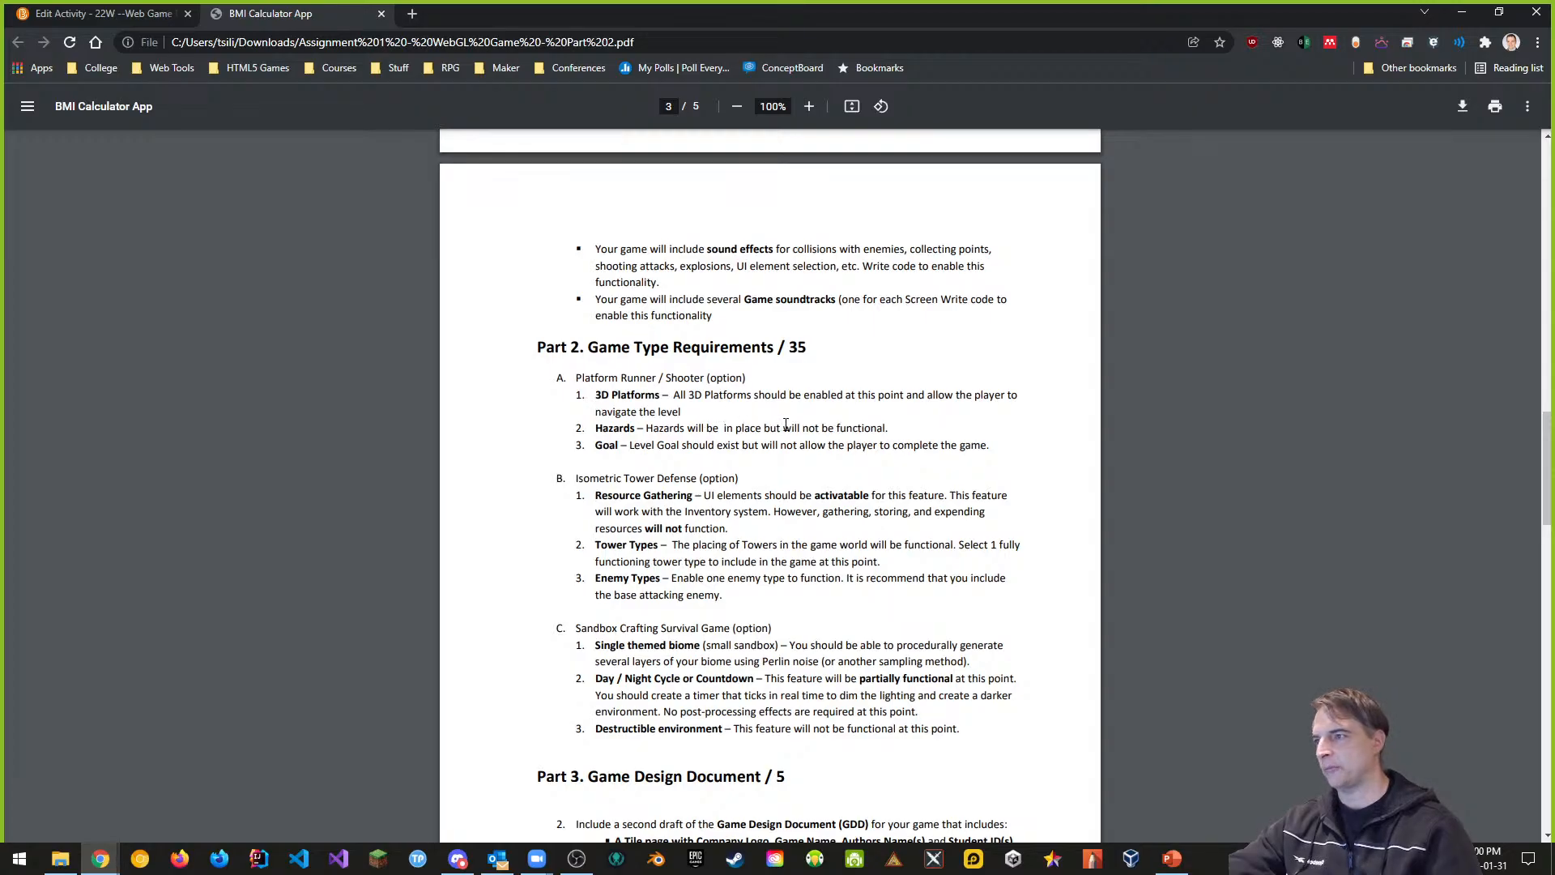
# Step: Highlight the Hazards, 3D Platforms and Goal requirements one after another in the Platform Runner / Shooter option
pyautogui.moveTo(756, 427); pyautogui.dragTo(891, 425)
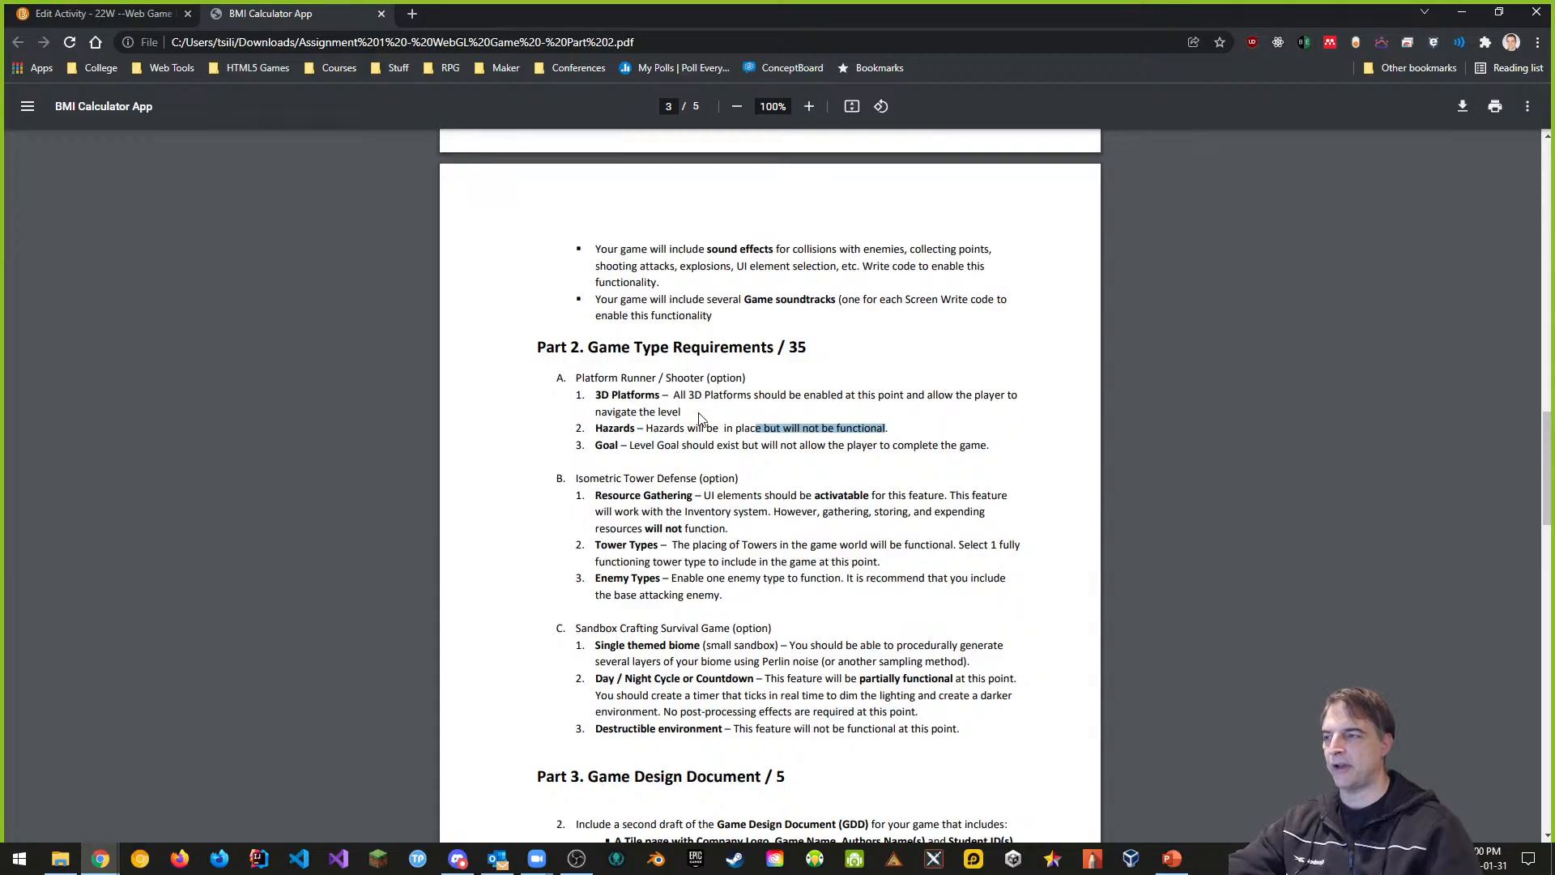
pyautogui.moveTo(697, 412); pyautogui.dragTo(594, 404)
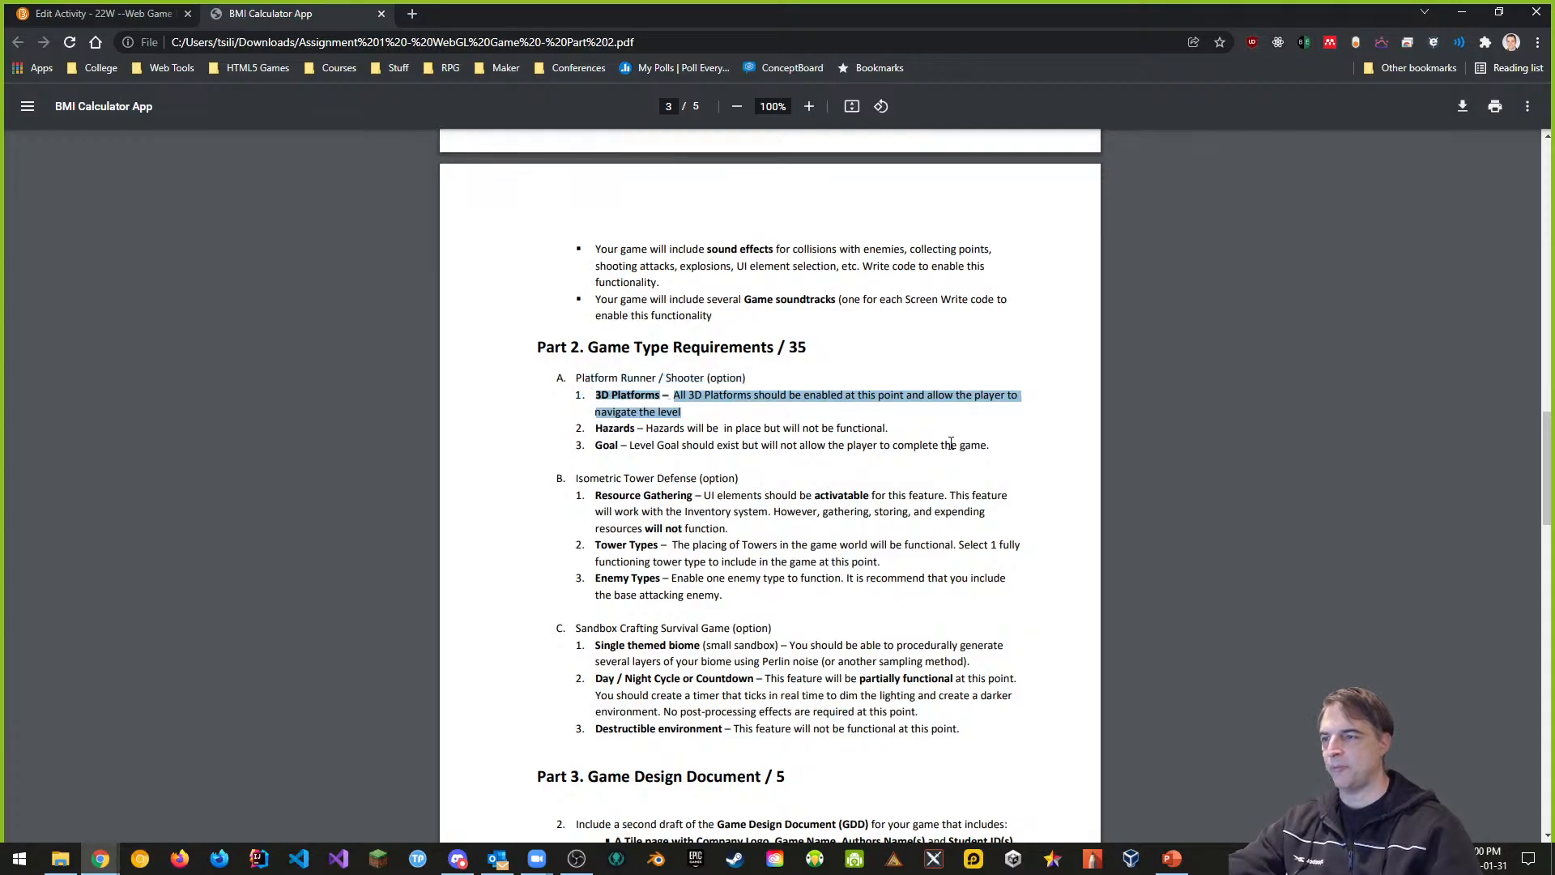
pyautogui.moveTo(992, 445); pyautogui.dragTo(737, 446)
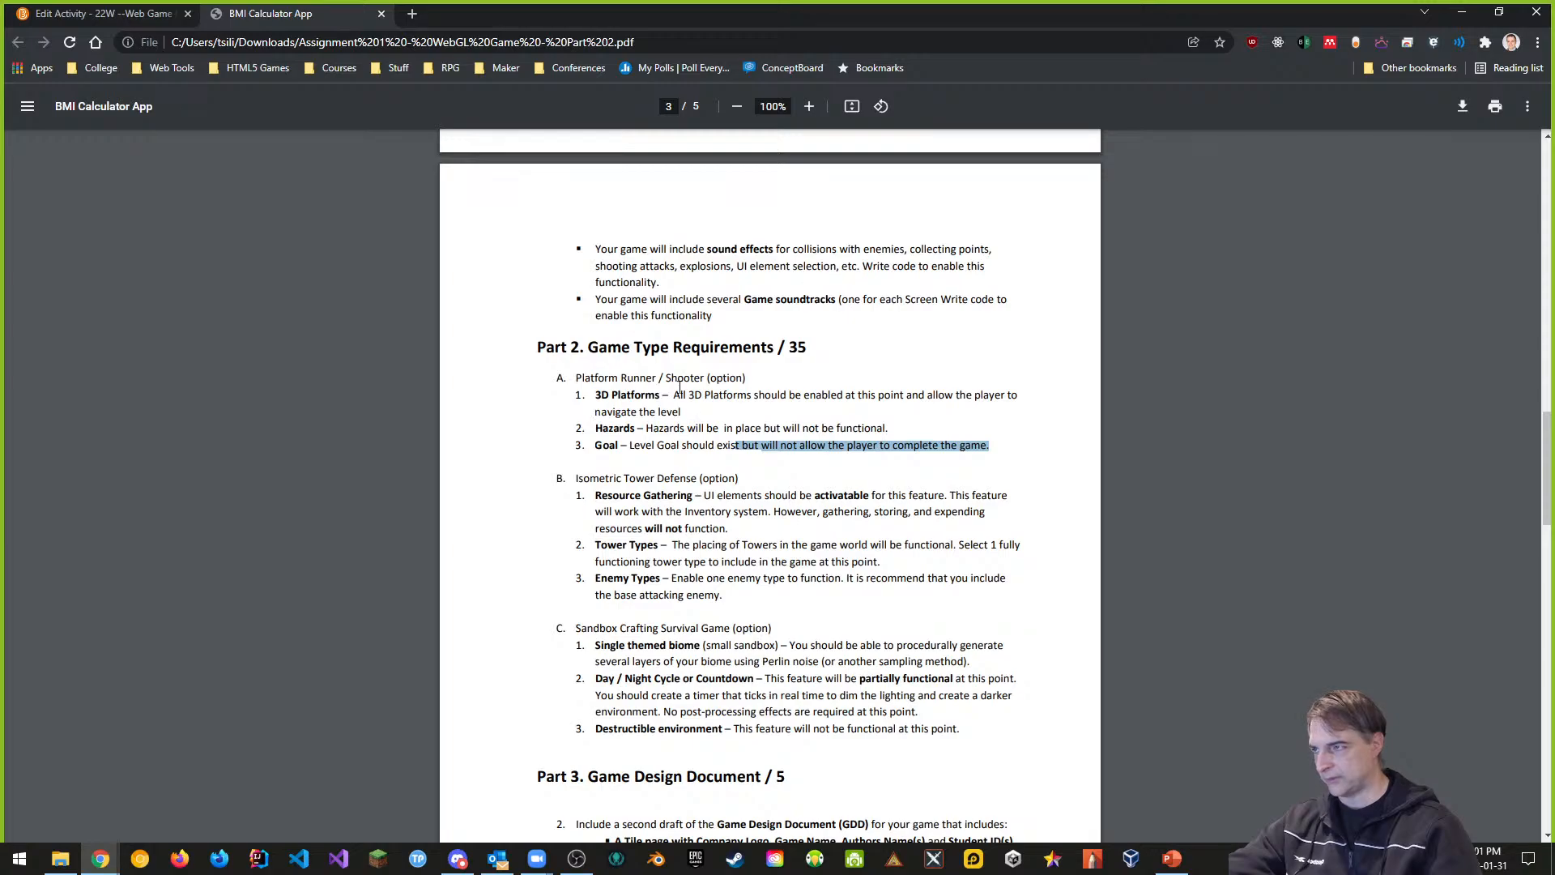
# Step: Review the remaining game type options and the Game Design Document and Internal Documentation sections, then return to the document's start
pyautogui.scroll(-4, 758, 478)
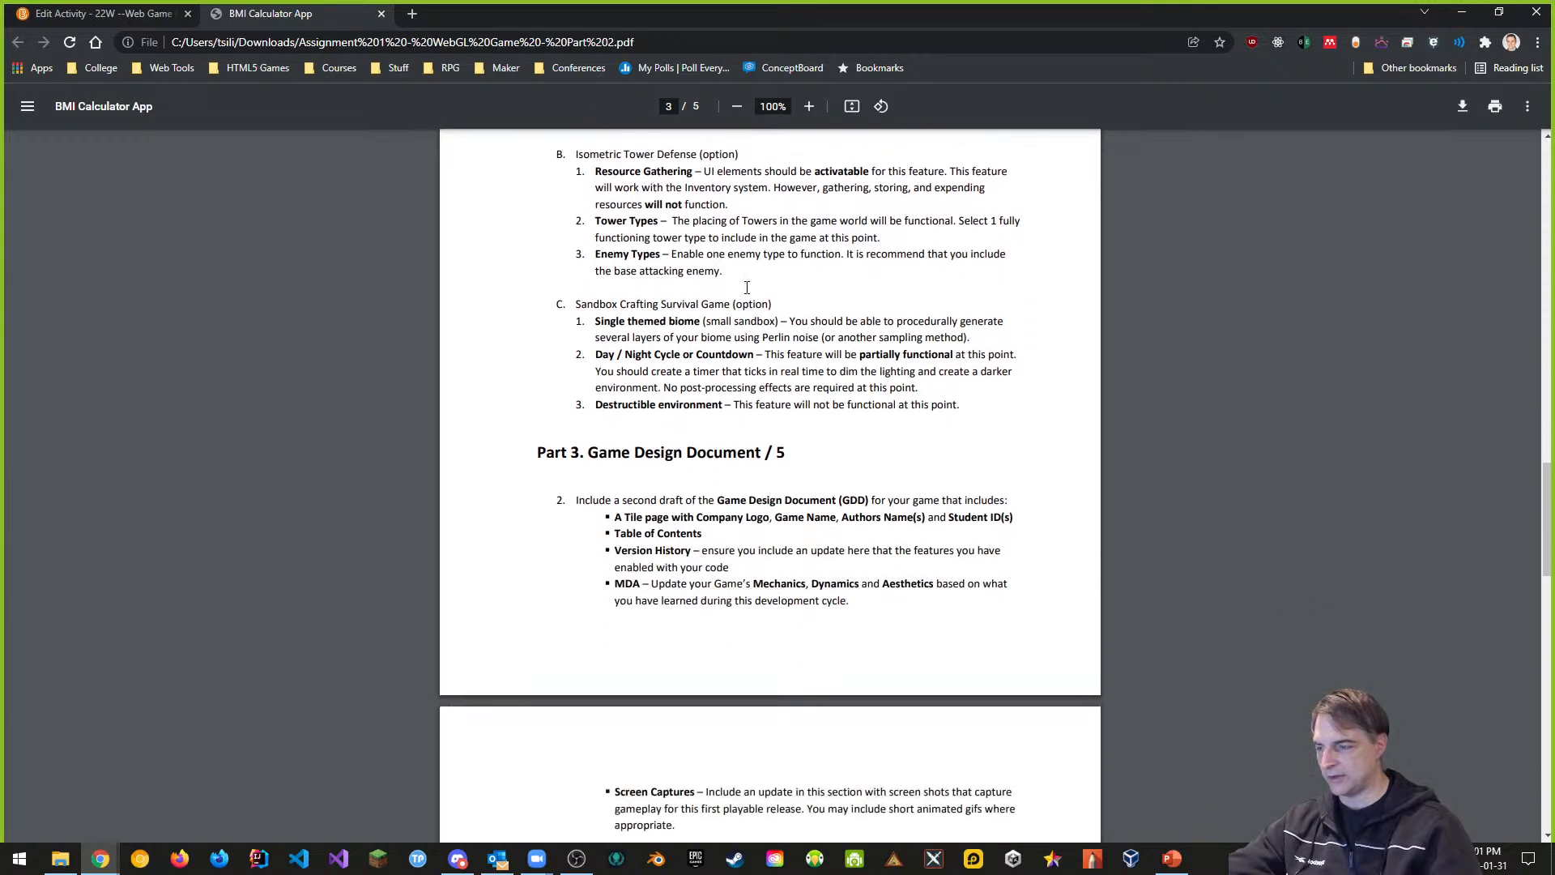
pyautogui.scroll(-2, 855, 559)
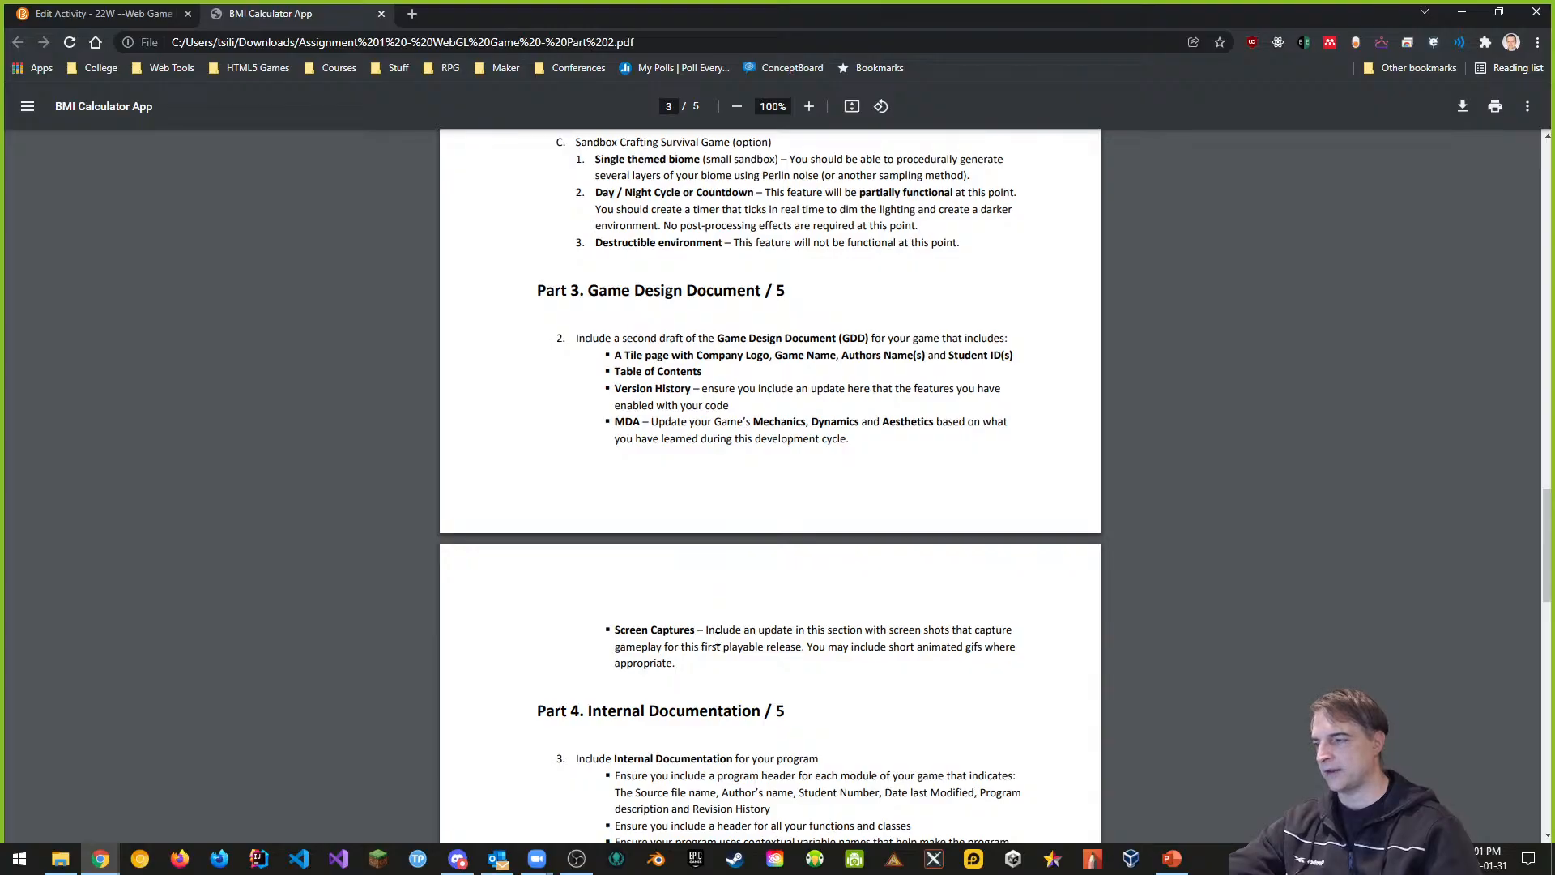
pyautogui.scroll(-2, 911, 653)
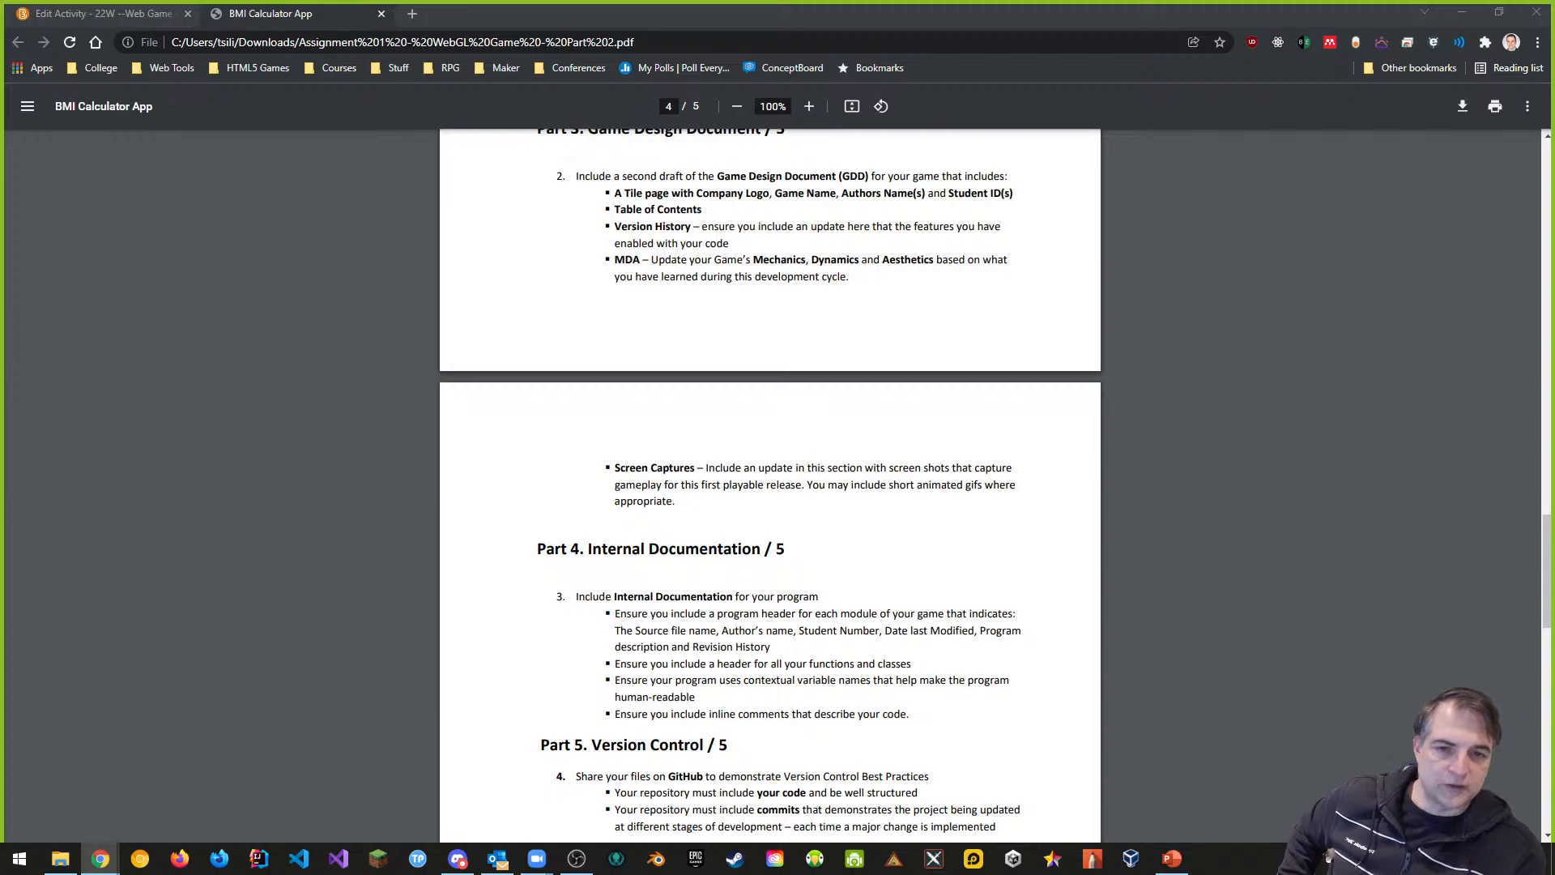
pyautogui.scroll(20, 1297, 442)
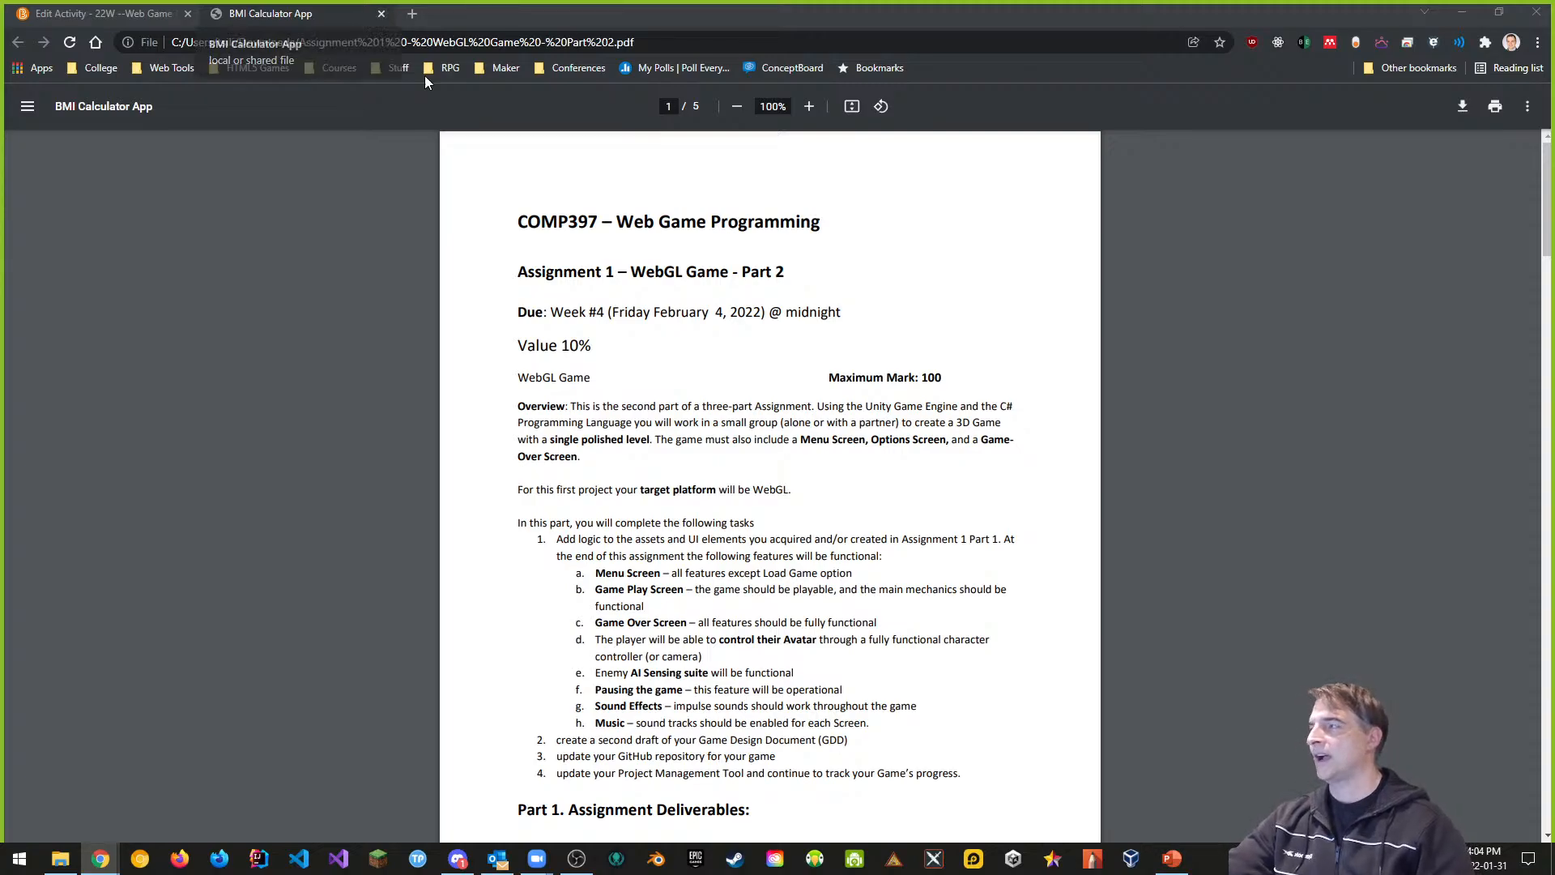
# Step: Close the Part 2 PDF and remove the existing PDF attachment from the Assignment #1 – Part 2 activity
pyautogui.click(381, 15)
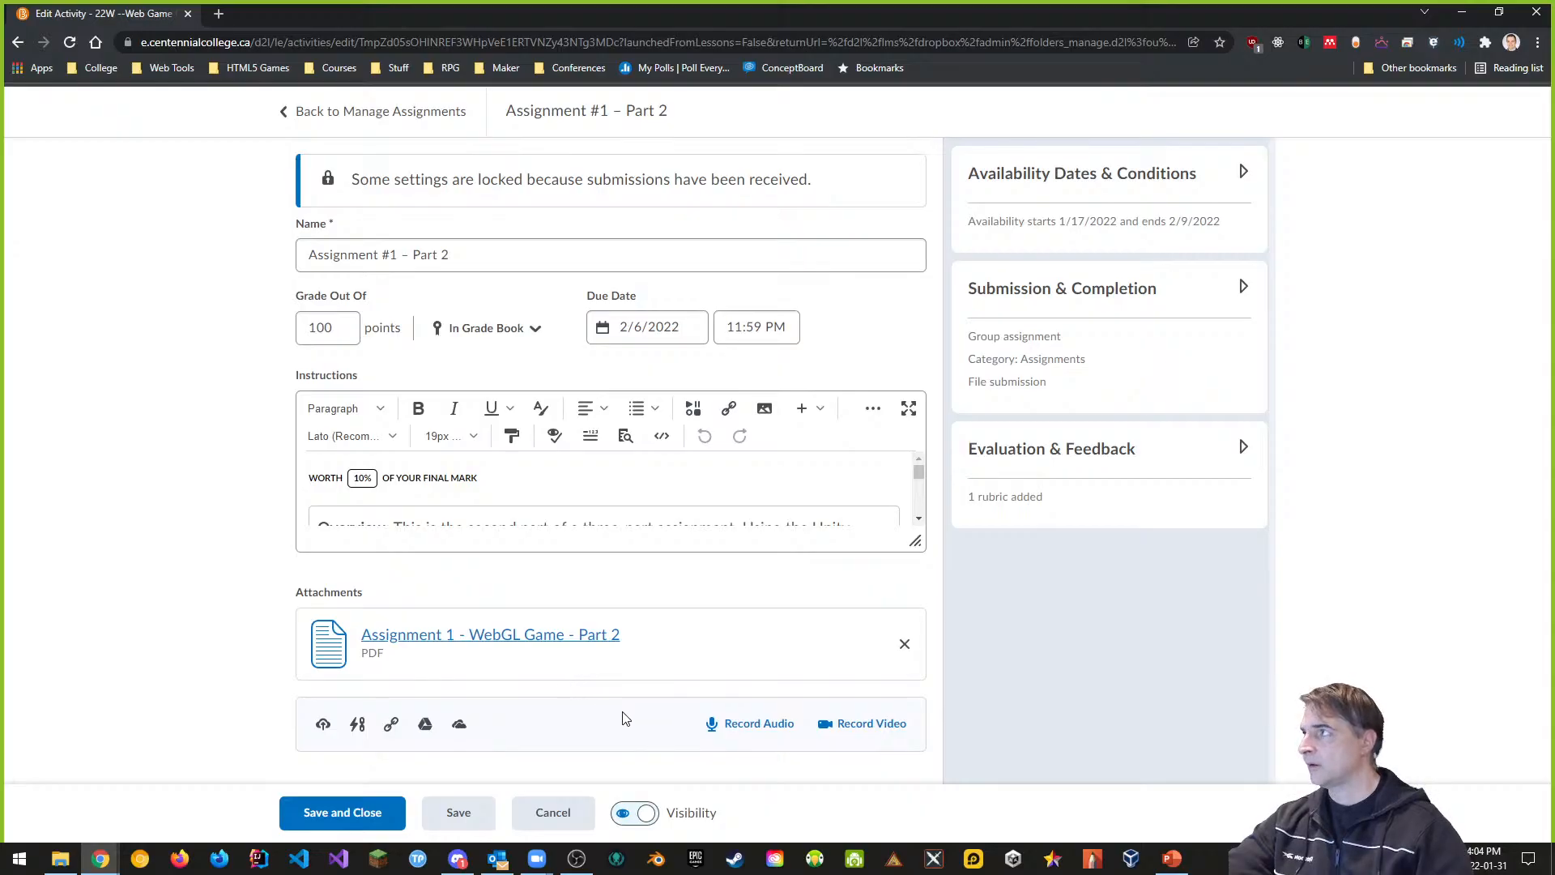
pyautogui.click(905, 644)
pyautogui.click(61, 859)
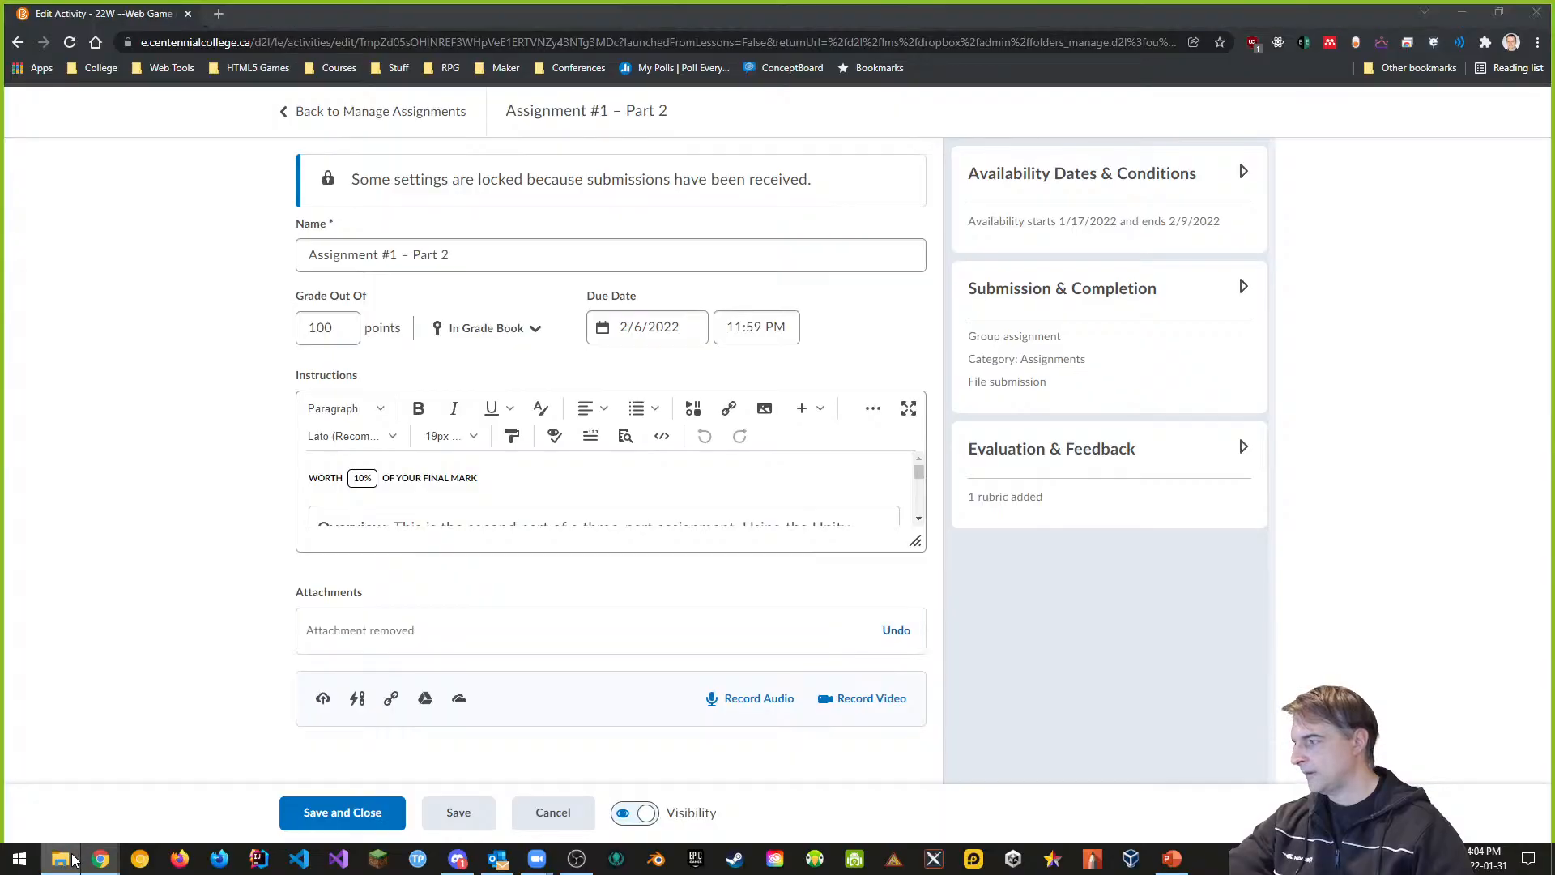
# Step: Set the assignment's due date to 2/13/2022 and its availability end date to 2/16/2022
pyautogui.click(675, 337)
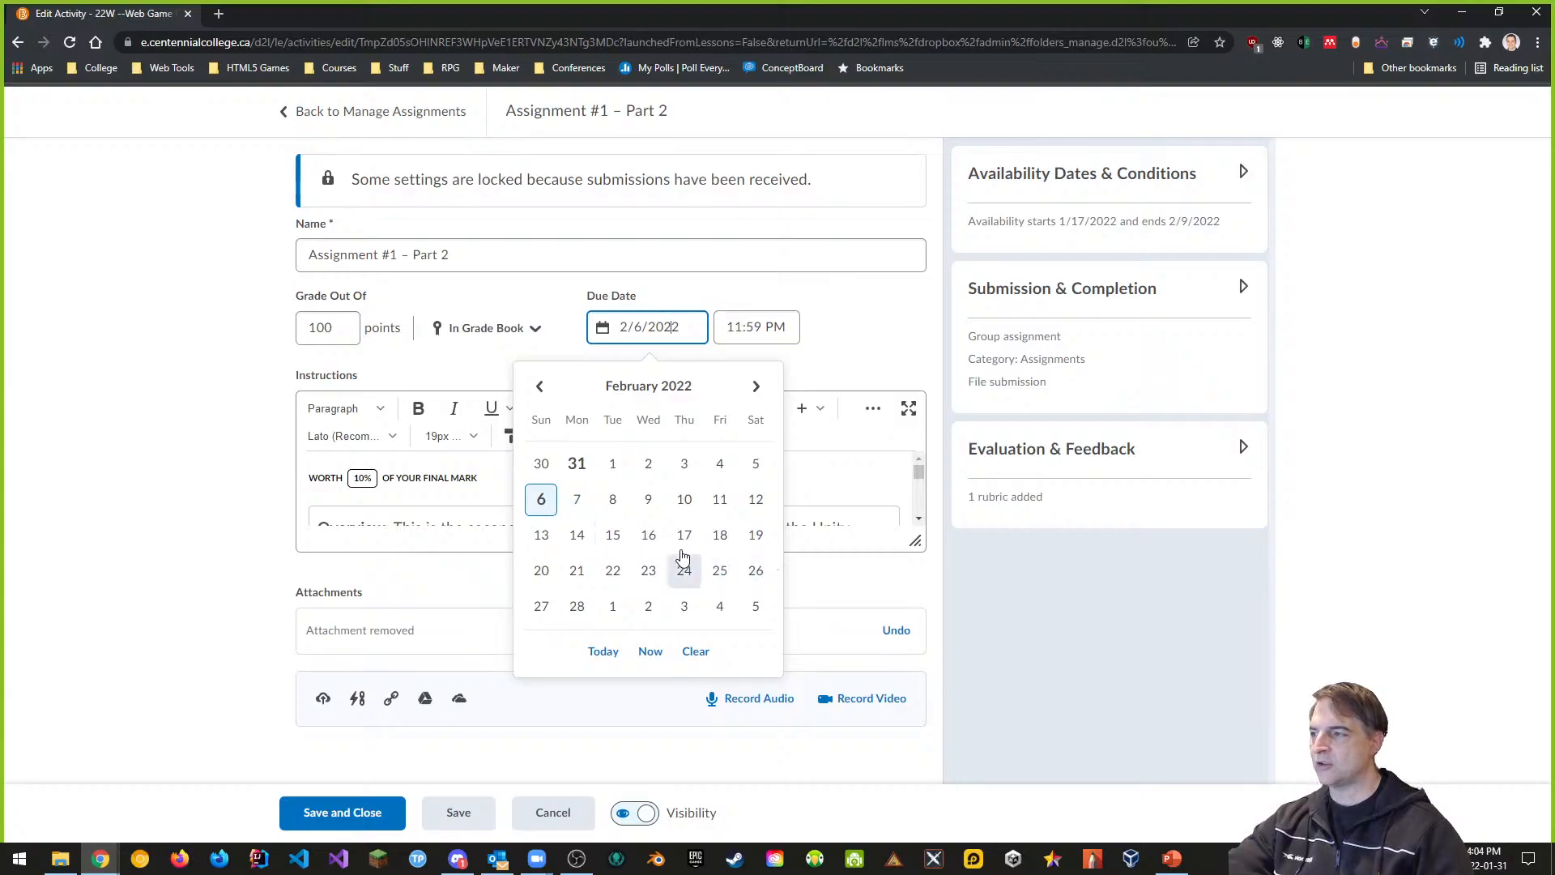
pyautogui.click(543, 536)
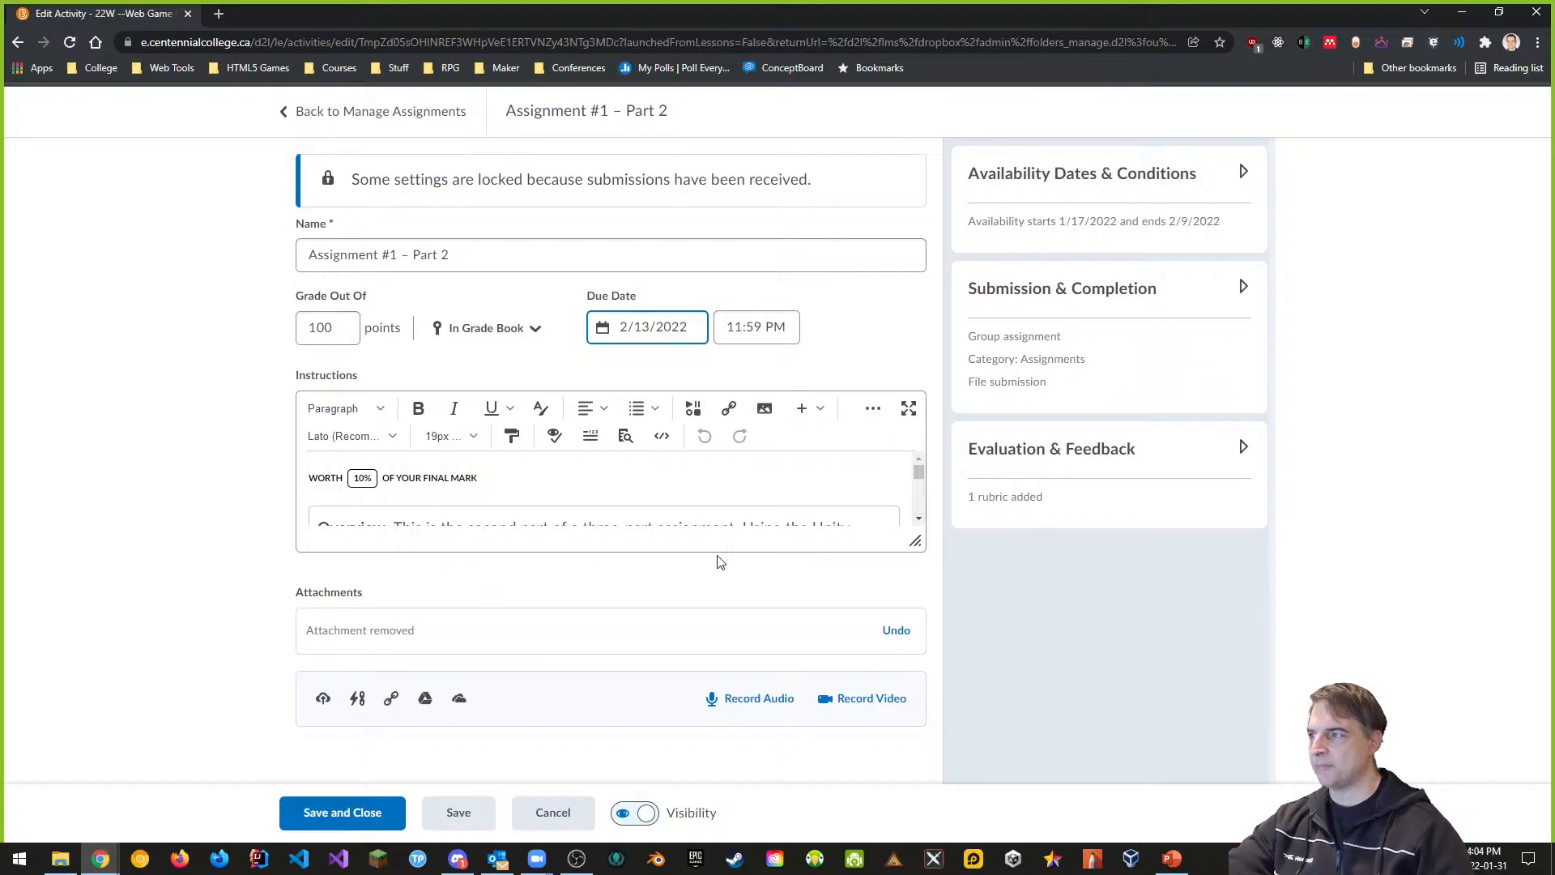
pyautogui.click(1244, 172)
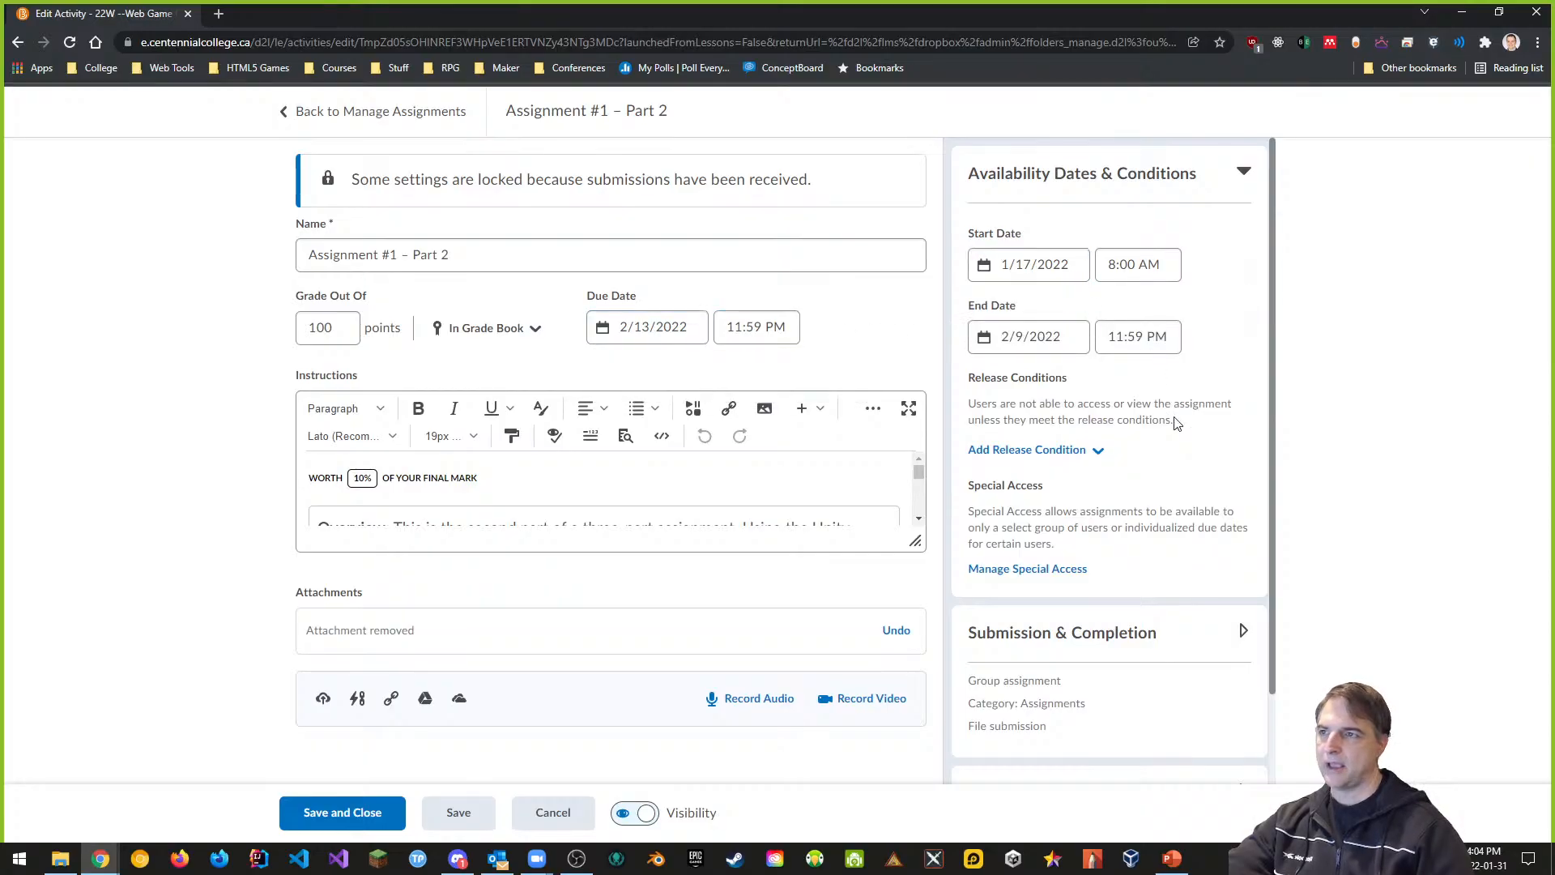
pyautogui.click(1038, 336)
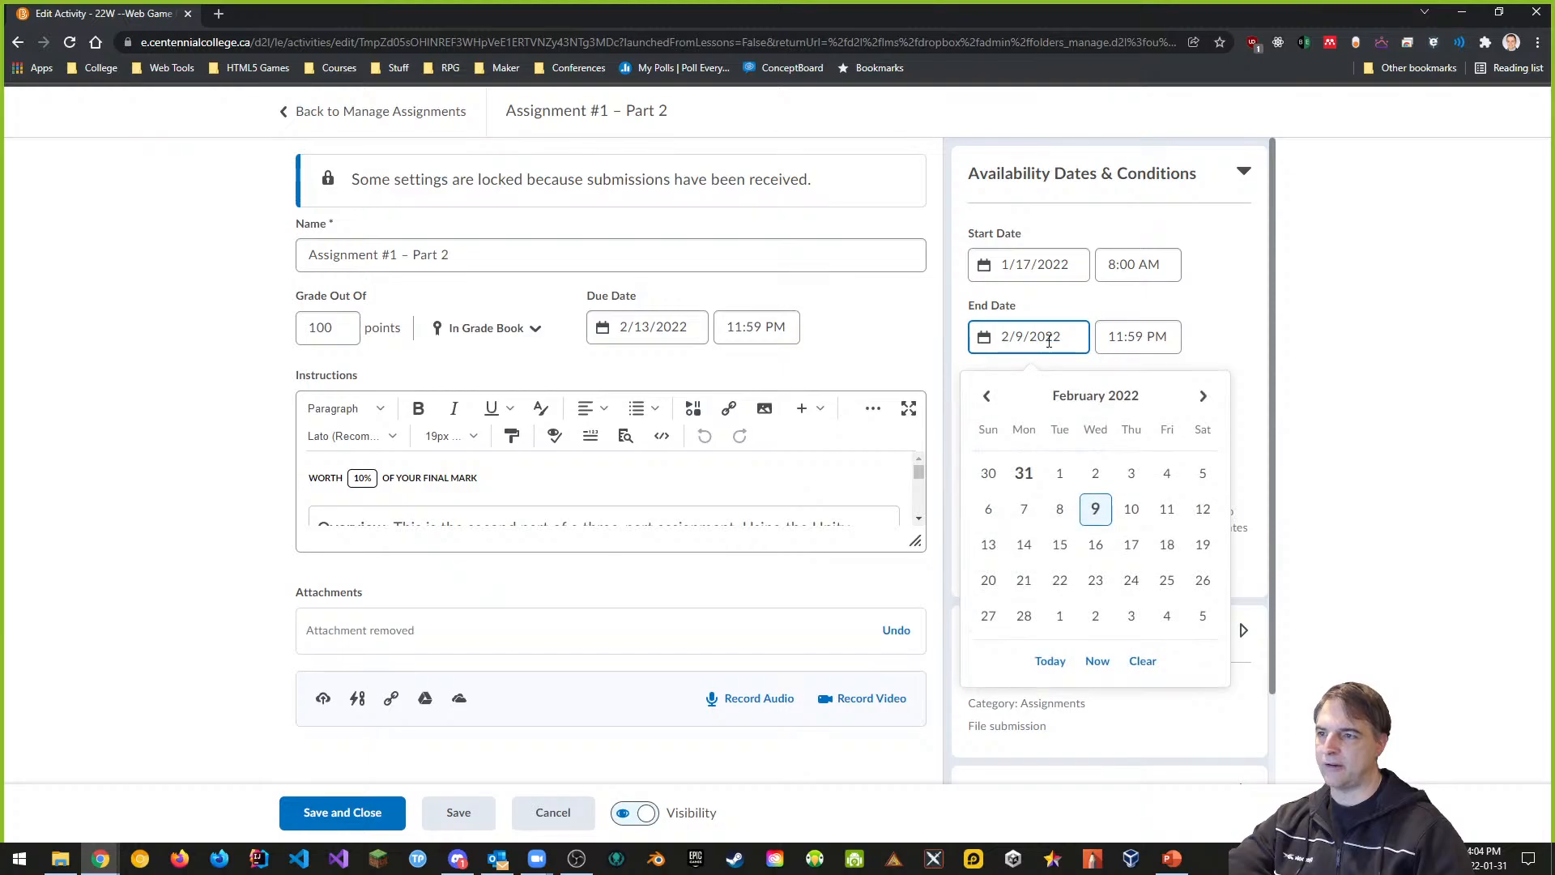
pyautogui.click(1095, 545)
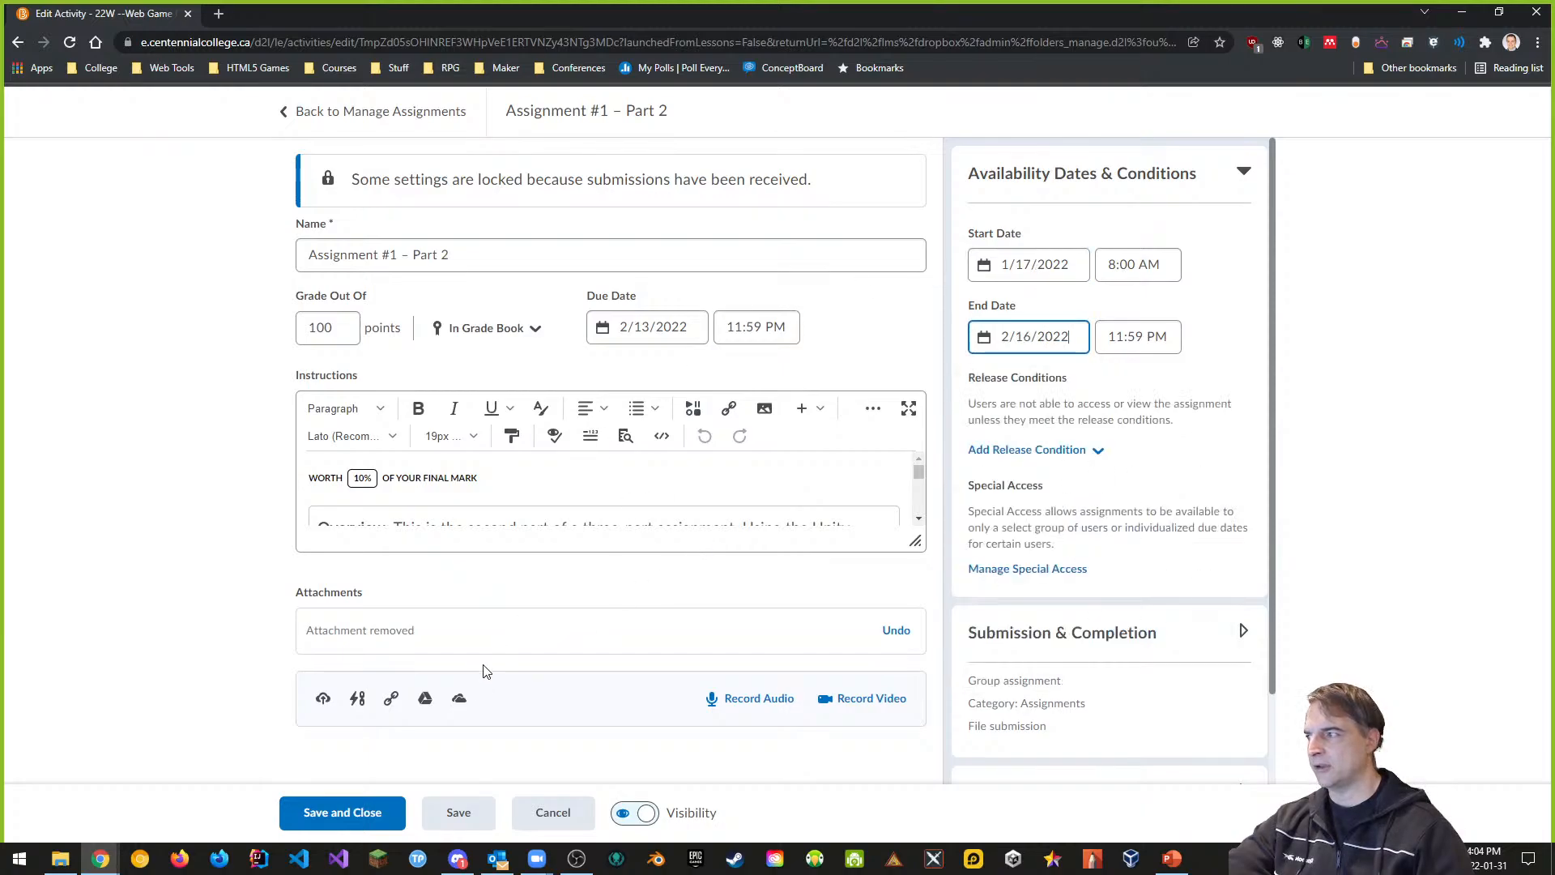
# Step: Open "Assignment 1 - WebGL Game - Part 2.docx" in Word and change the due week to #5
pyautogui.click(61, 859)
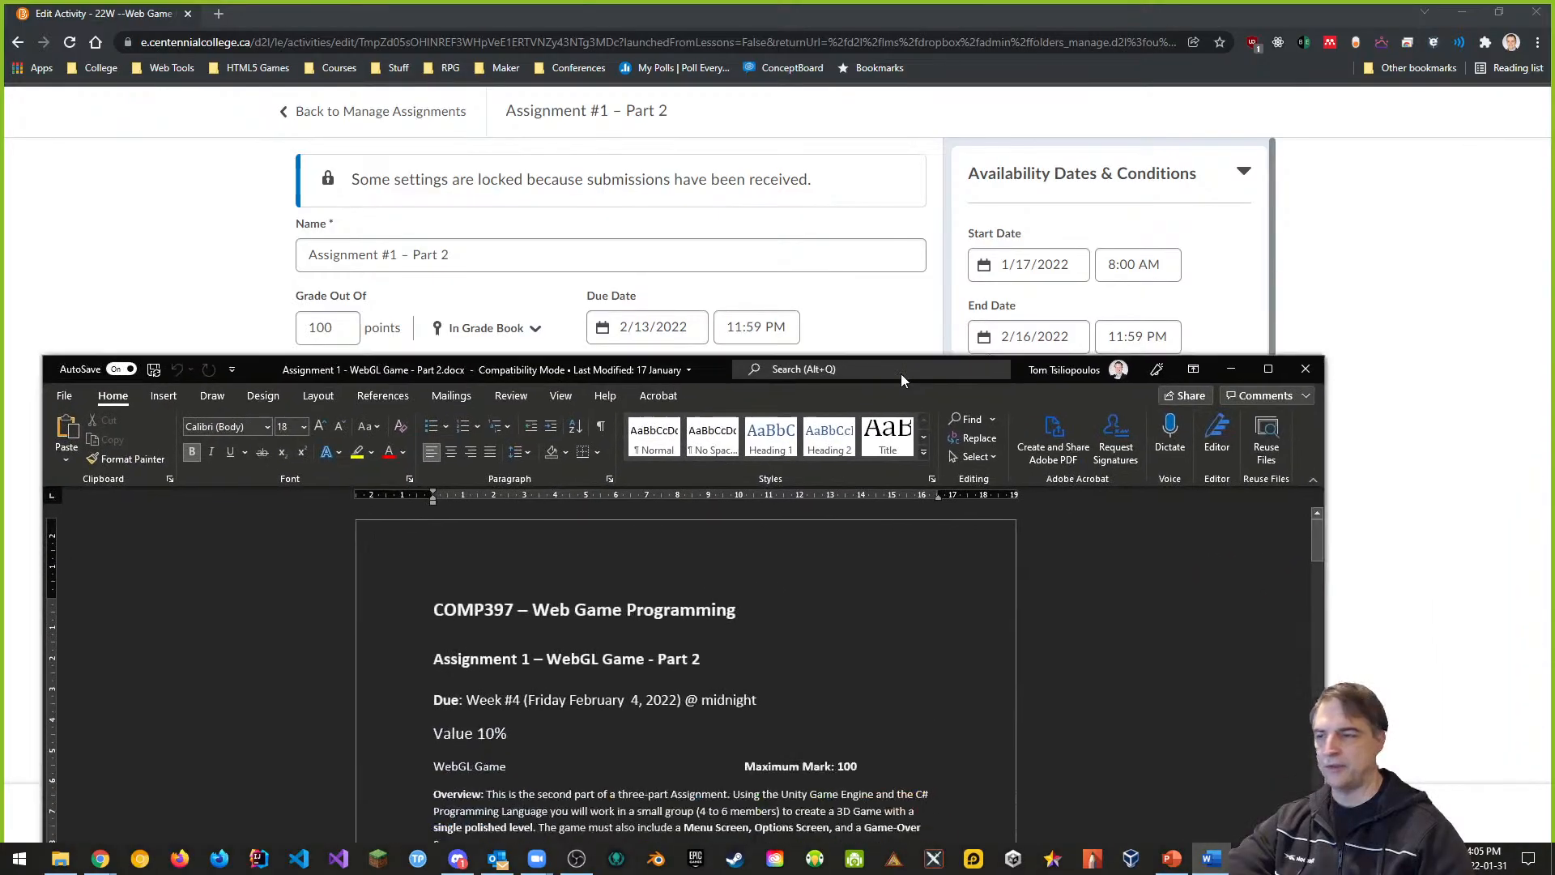
pyautogui.moveTo(901, 373); pyautogui.dragTo(1097, 260)
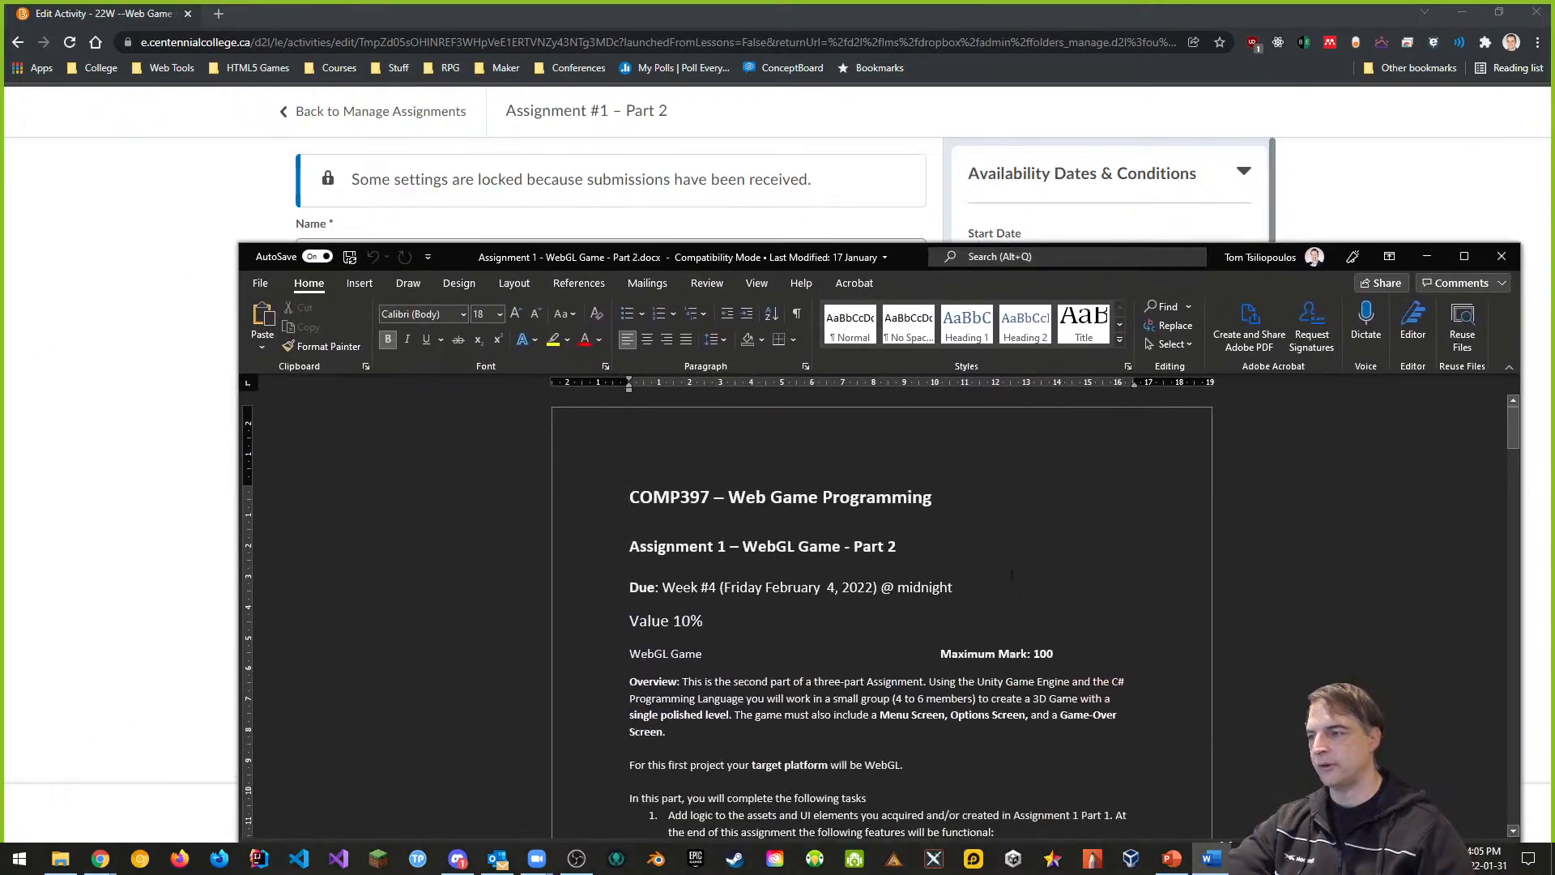
pyautogui.doubleClick(713, 588)
pyautogui.write('5')
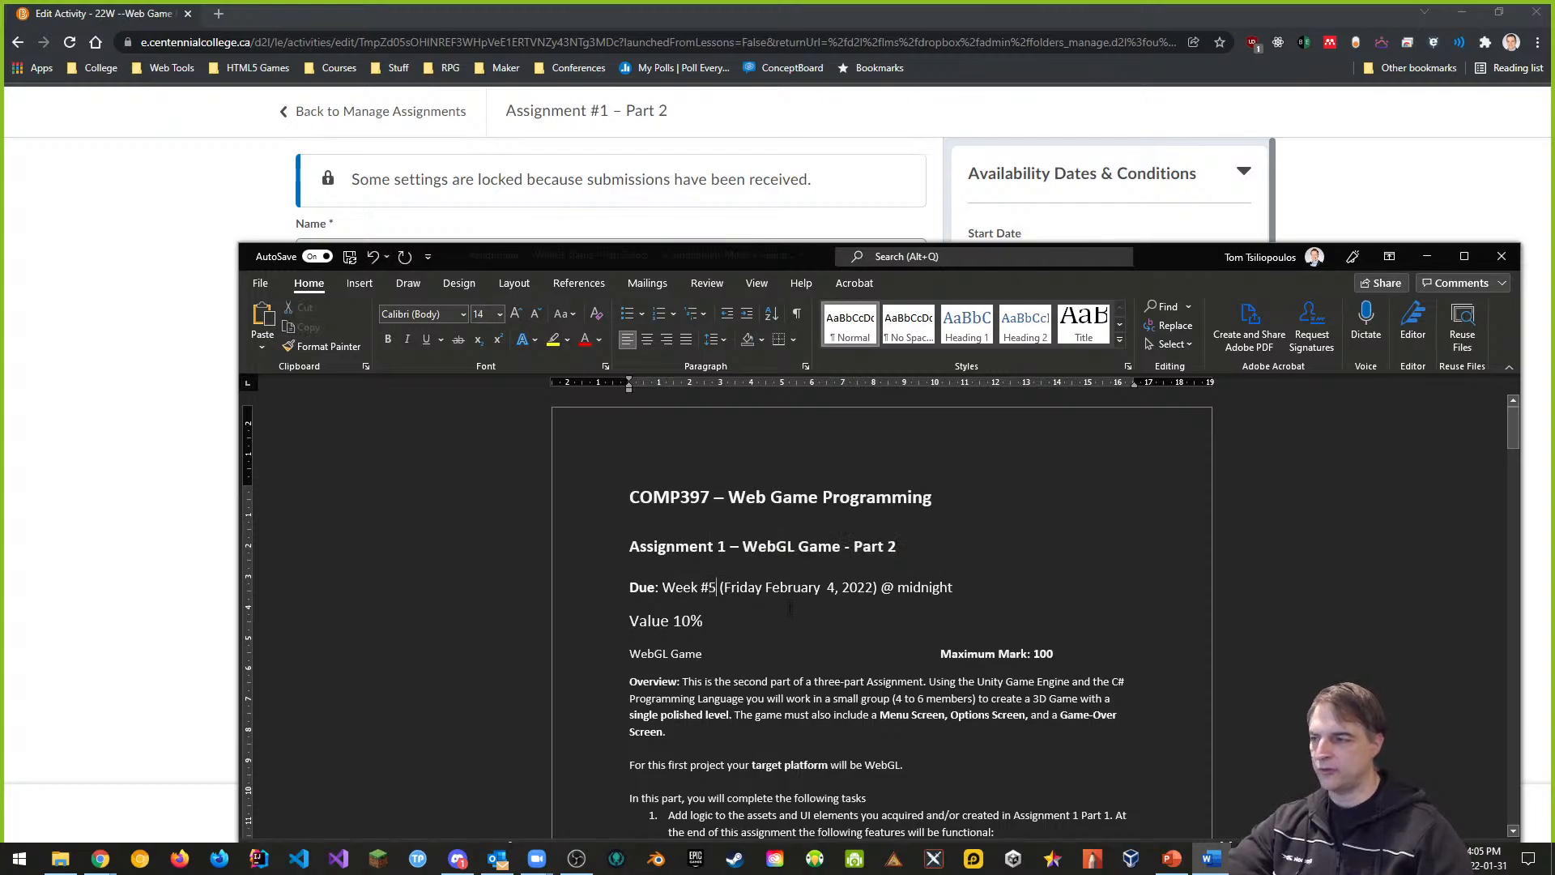
# Step: Change the date in the document's Due line to Sunday February 13
pyautogui.doubleClick(743, 588)
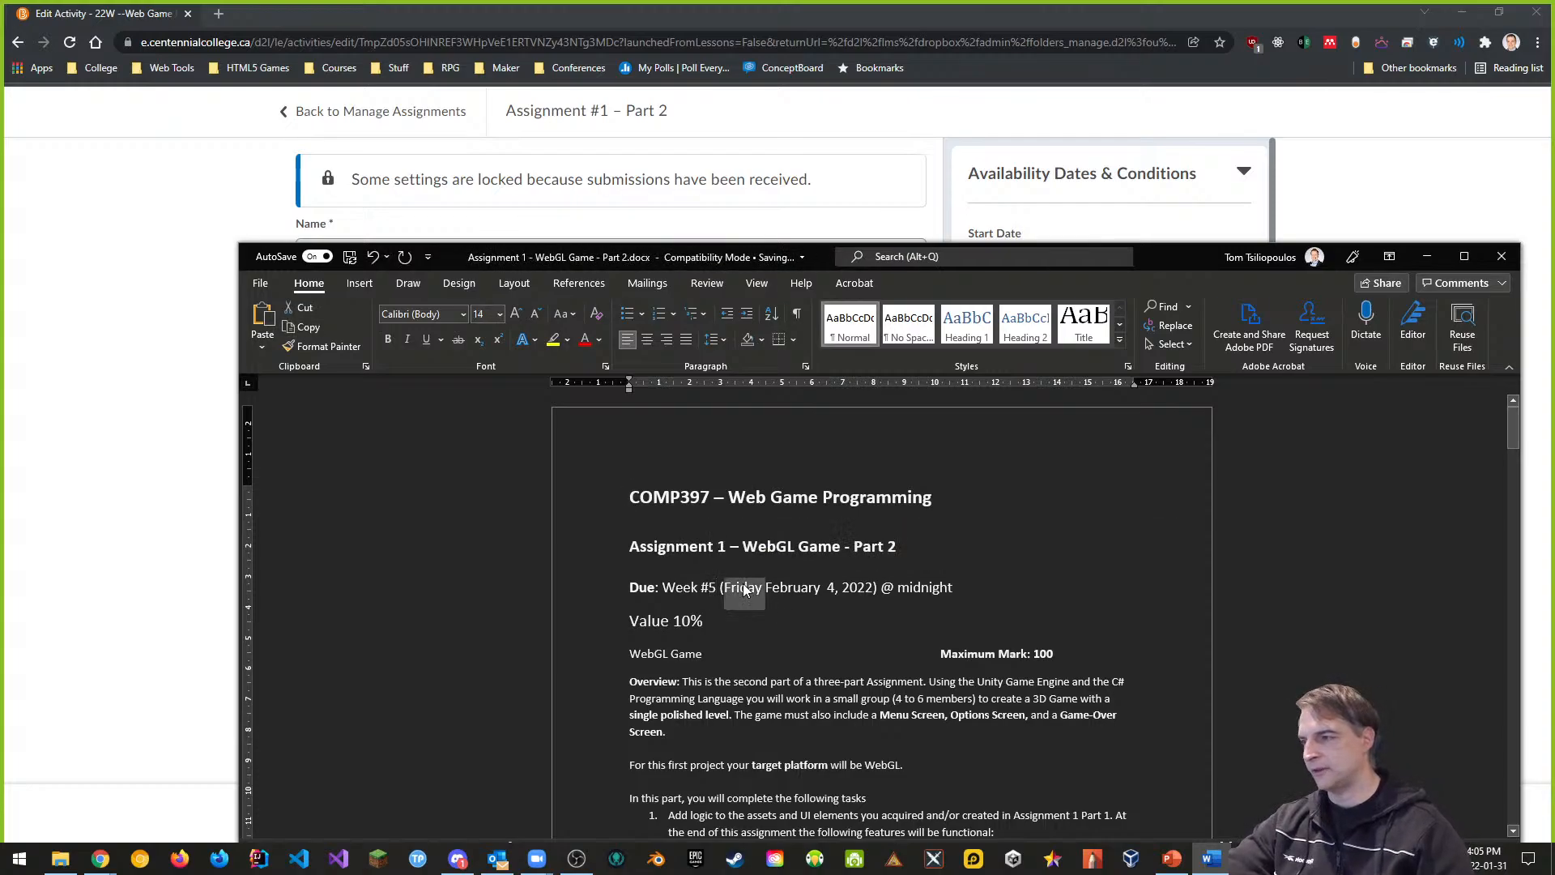
pyautogui.write('Sunay')
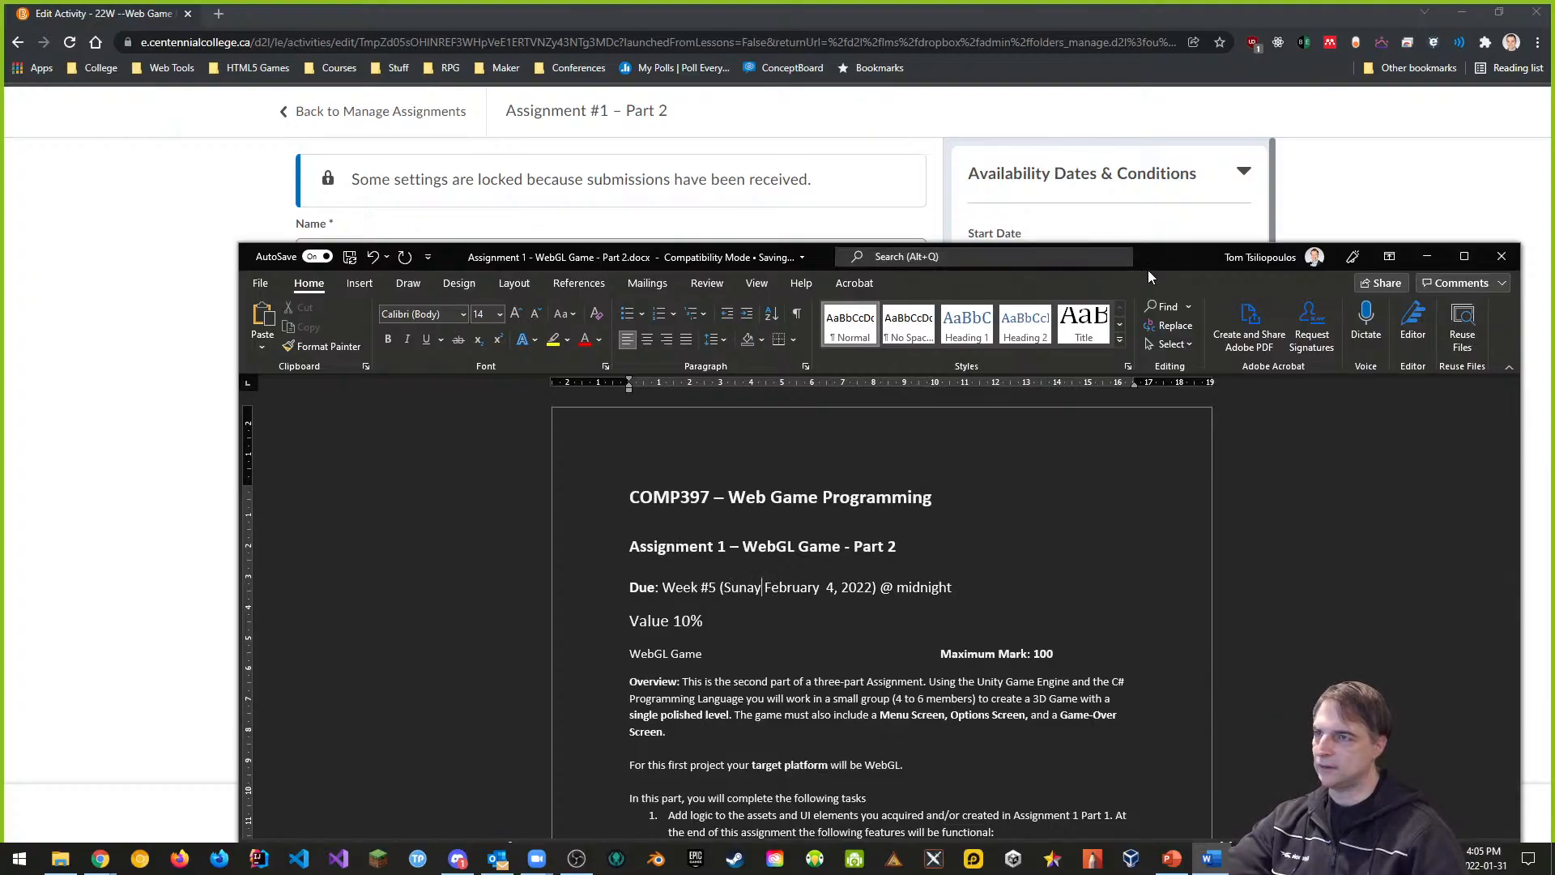
pyautogui.moveTo(1147, 260)
pyautogui.mouseDown()
pyautogui.moveTo(1124, 608)
pyautogui.moveTo(1156, 271)
pyautogui.mouseUp()
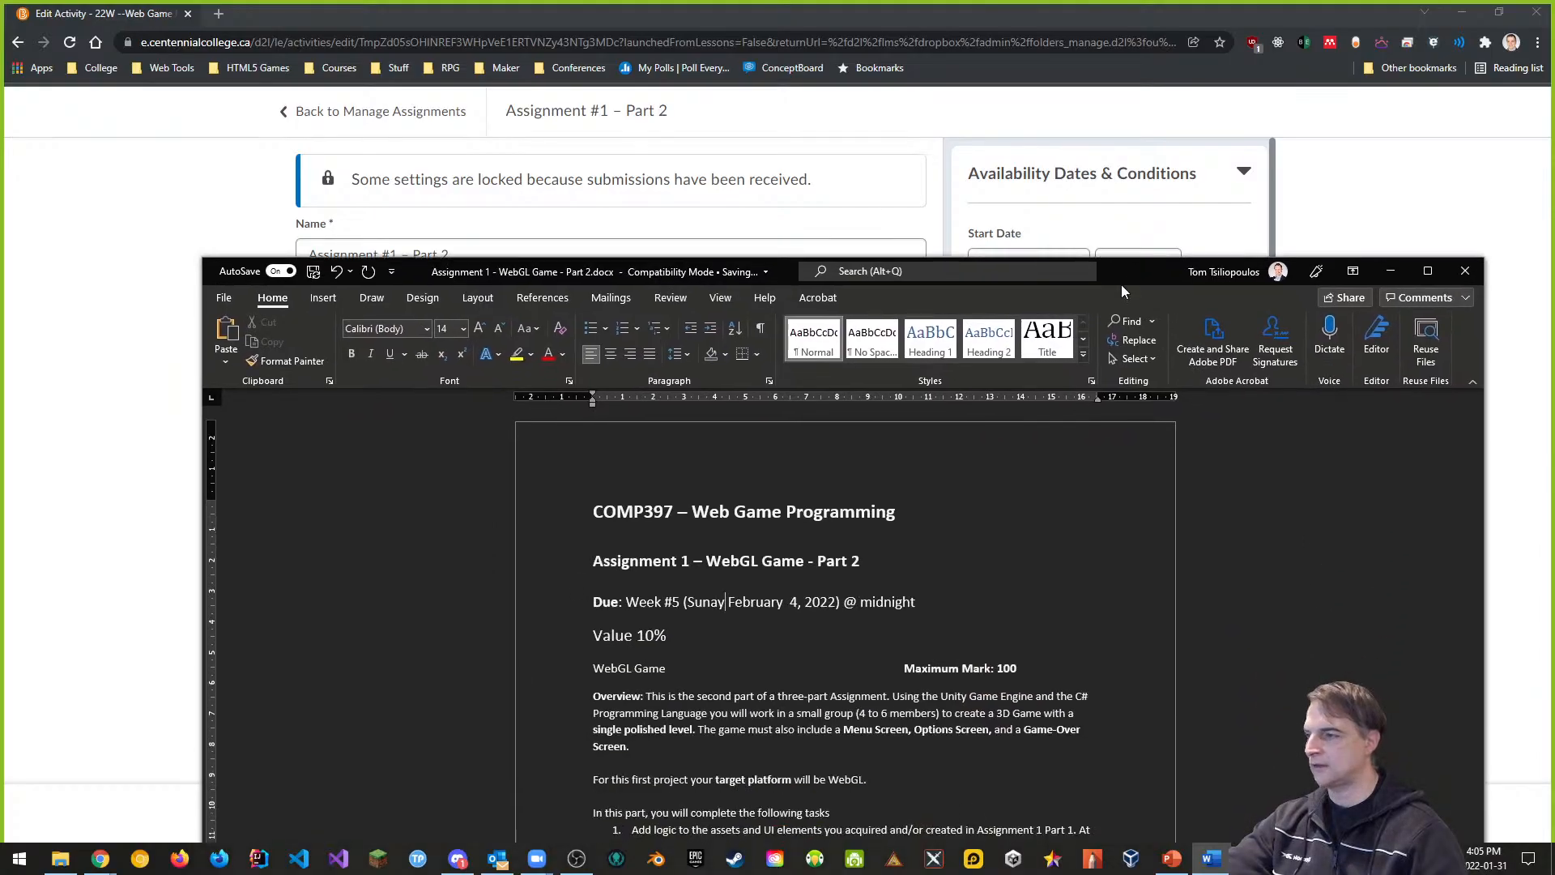
pyautogui.click(712, 608)
pyautogui.write('d')
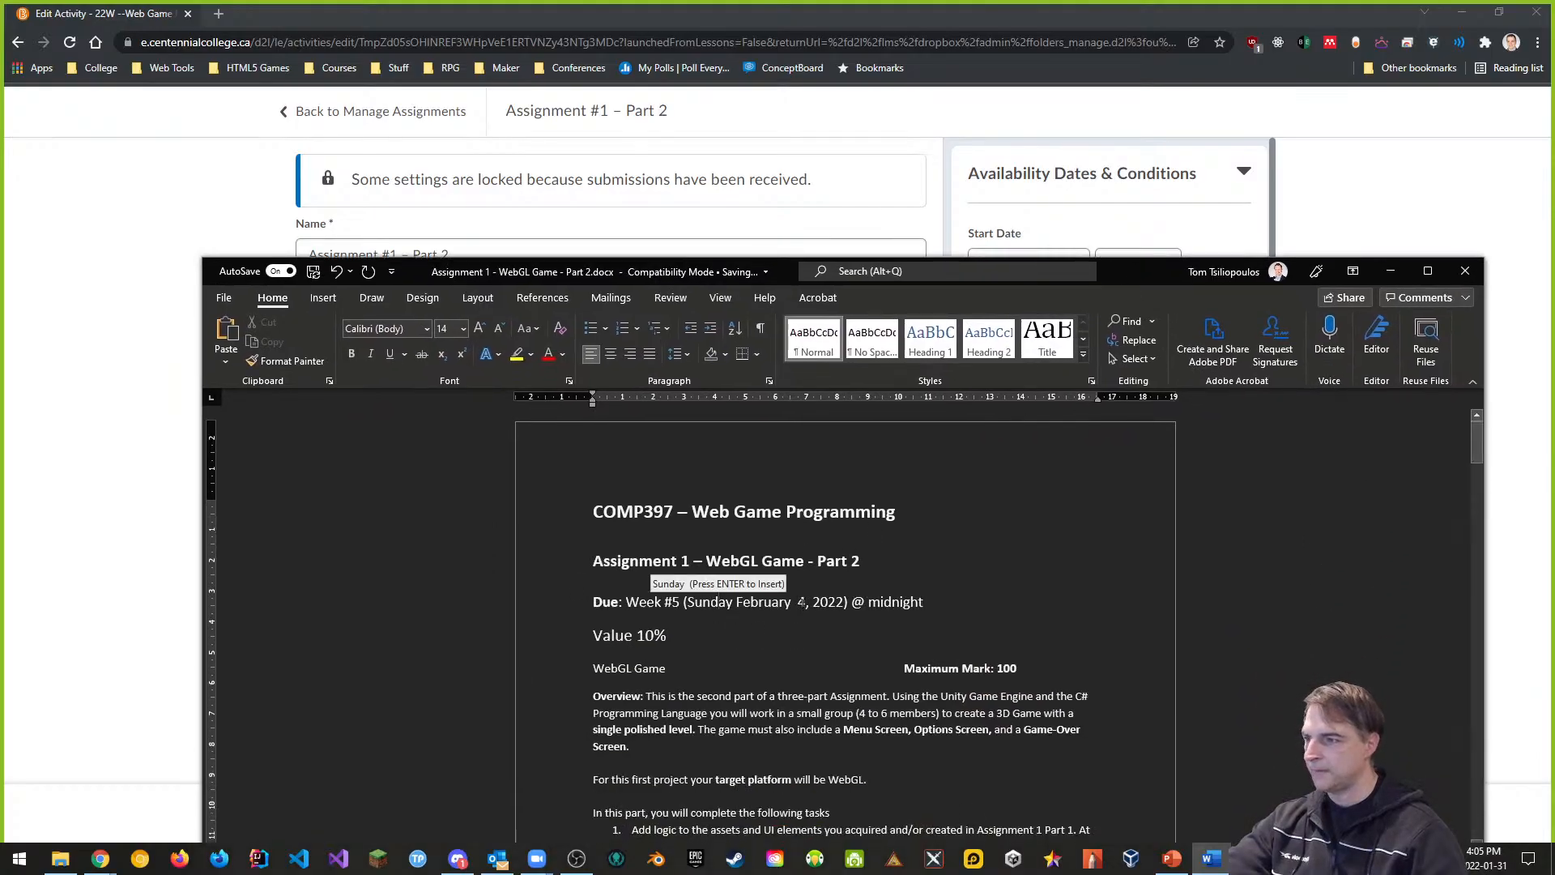
pyautogui.doubleClick(803, 603)
pyautogui.write('13')
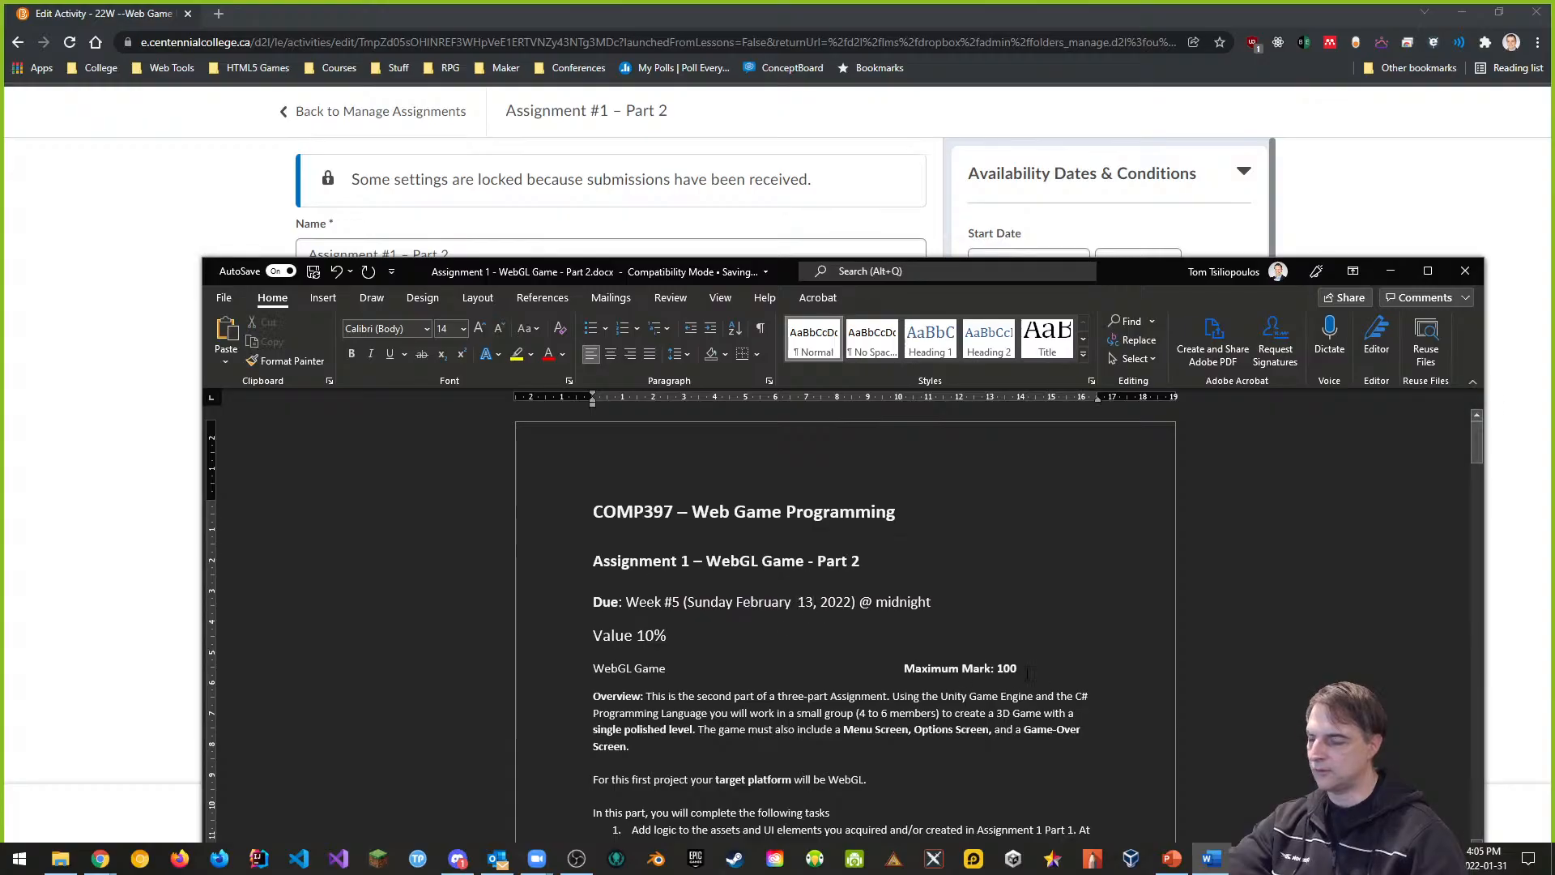
# Step: Save the document as the Adobe PDF "Assignment 1 - WebGL Game - Part 2.pdf", replacing the existing file, and close the PDF and document
pyautogui.click(226, 299)
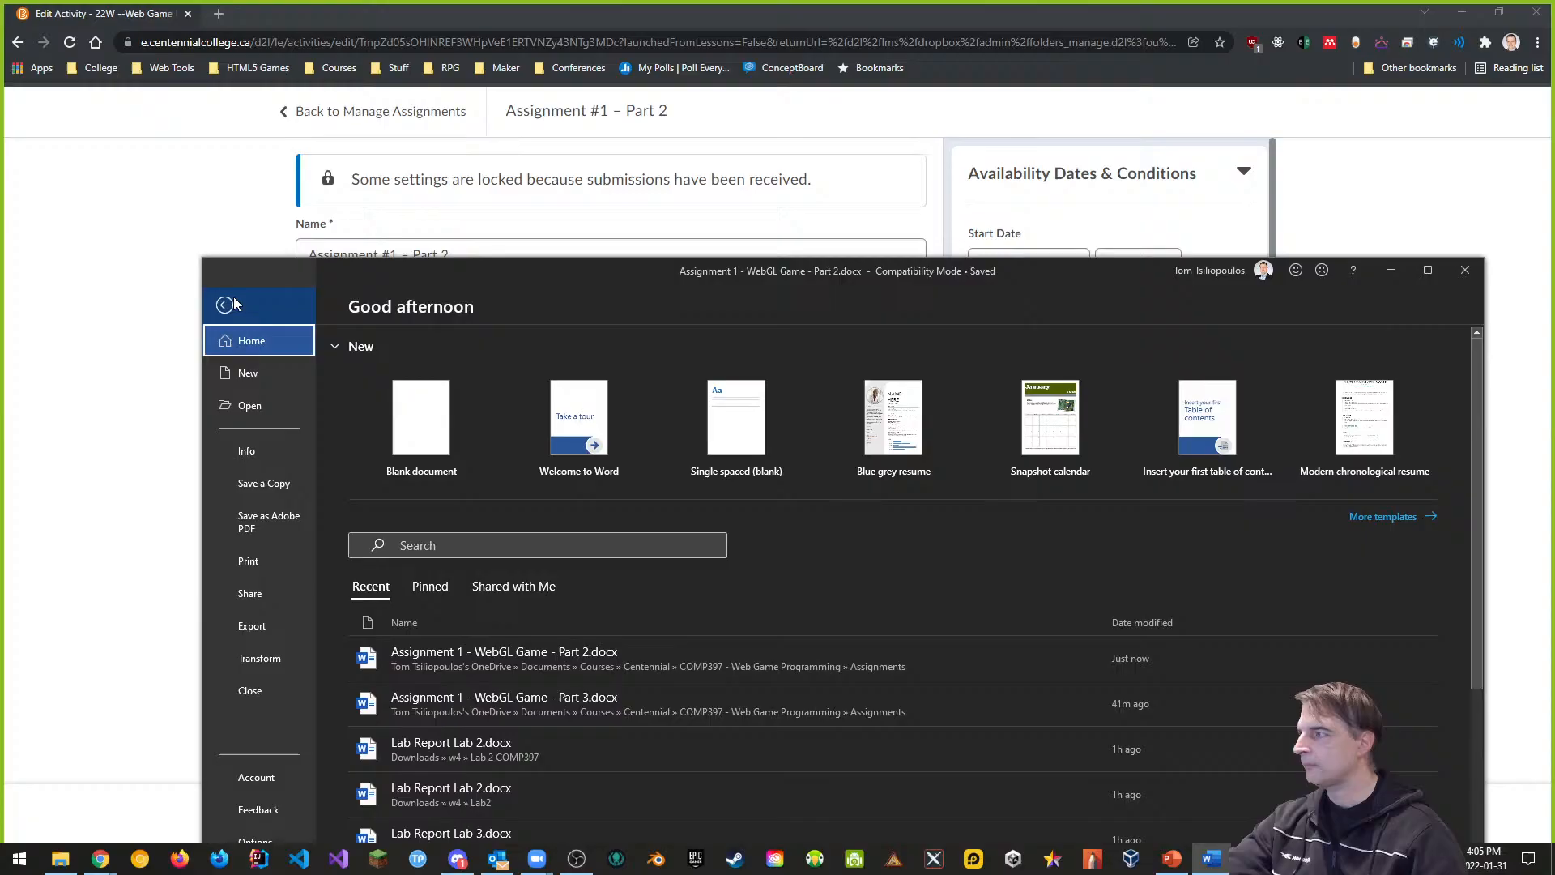
pyautogui.click(281, 525)
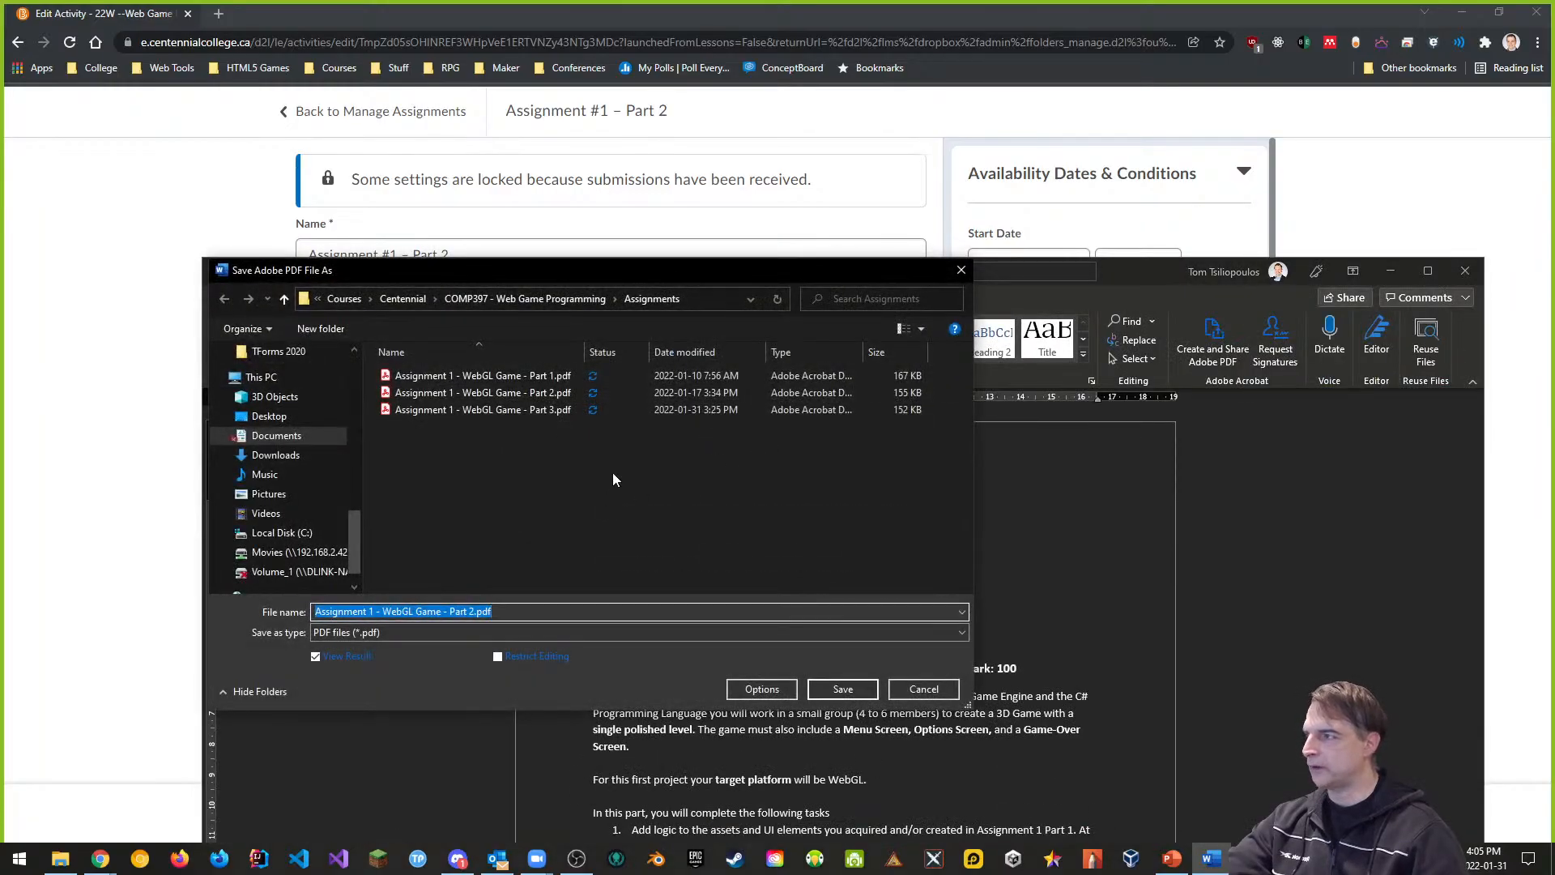
pyautogui.click(843, 689)
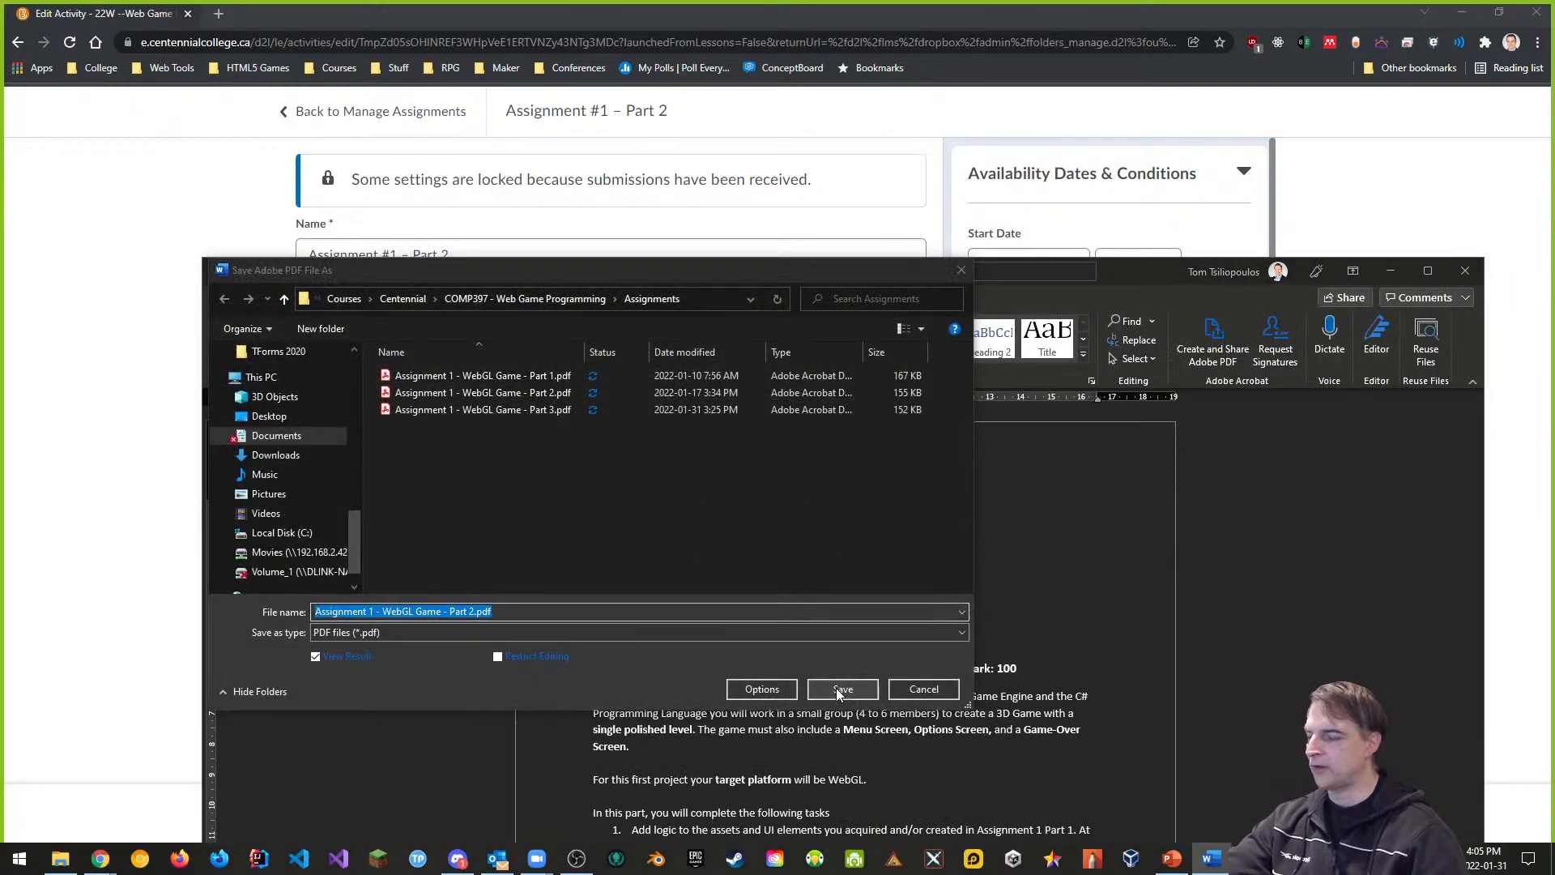
pyautogui.click(822, 430)
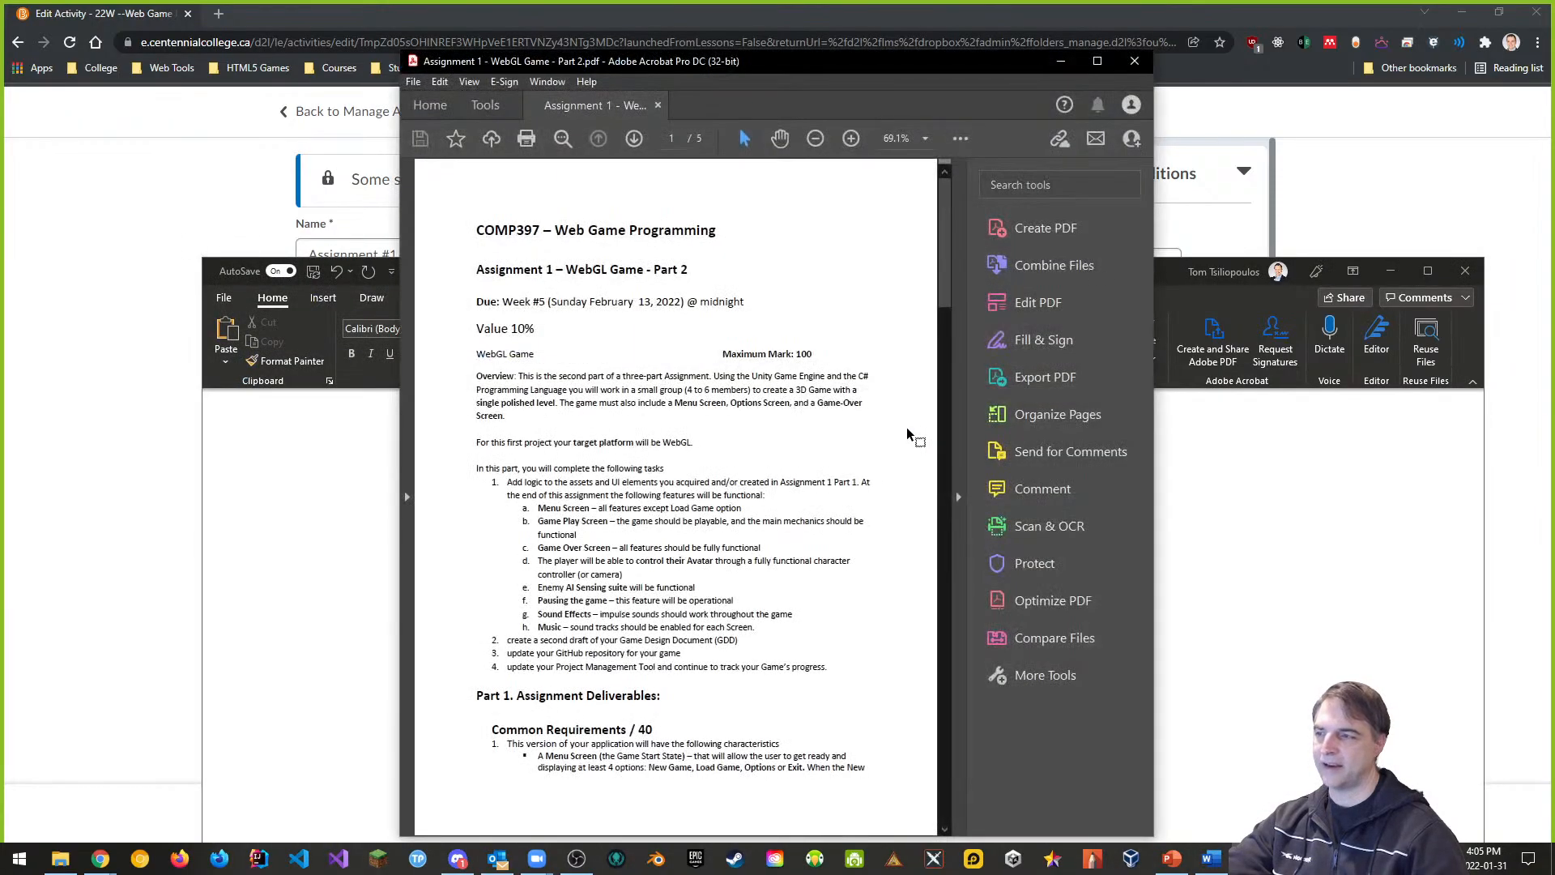
pyautogui.click(1134, 60)
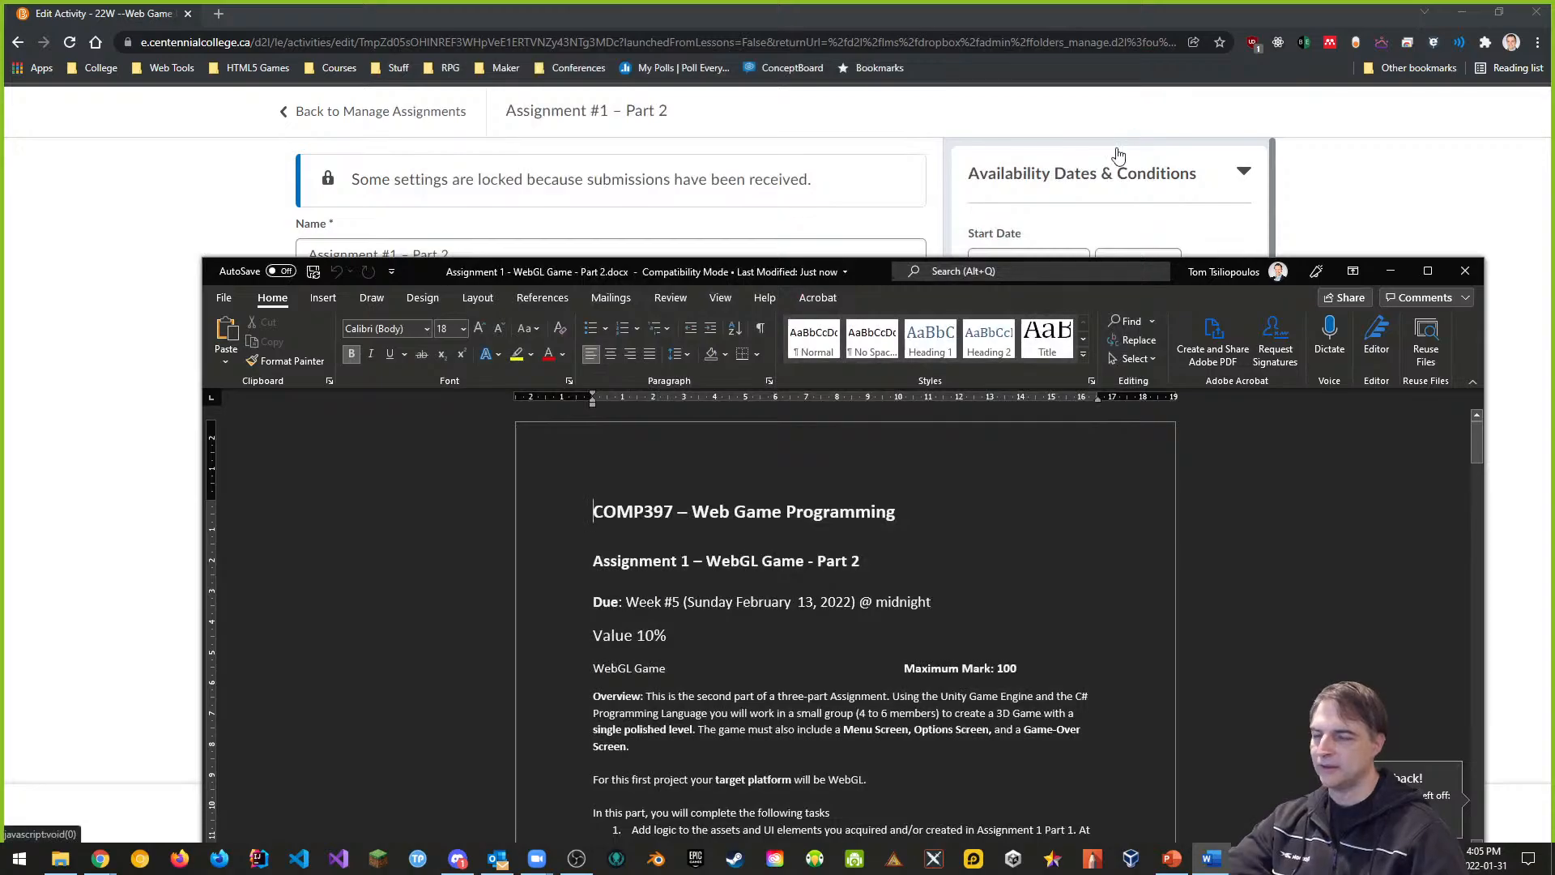
pyautogui.click(1466, 271)
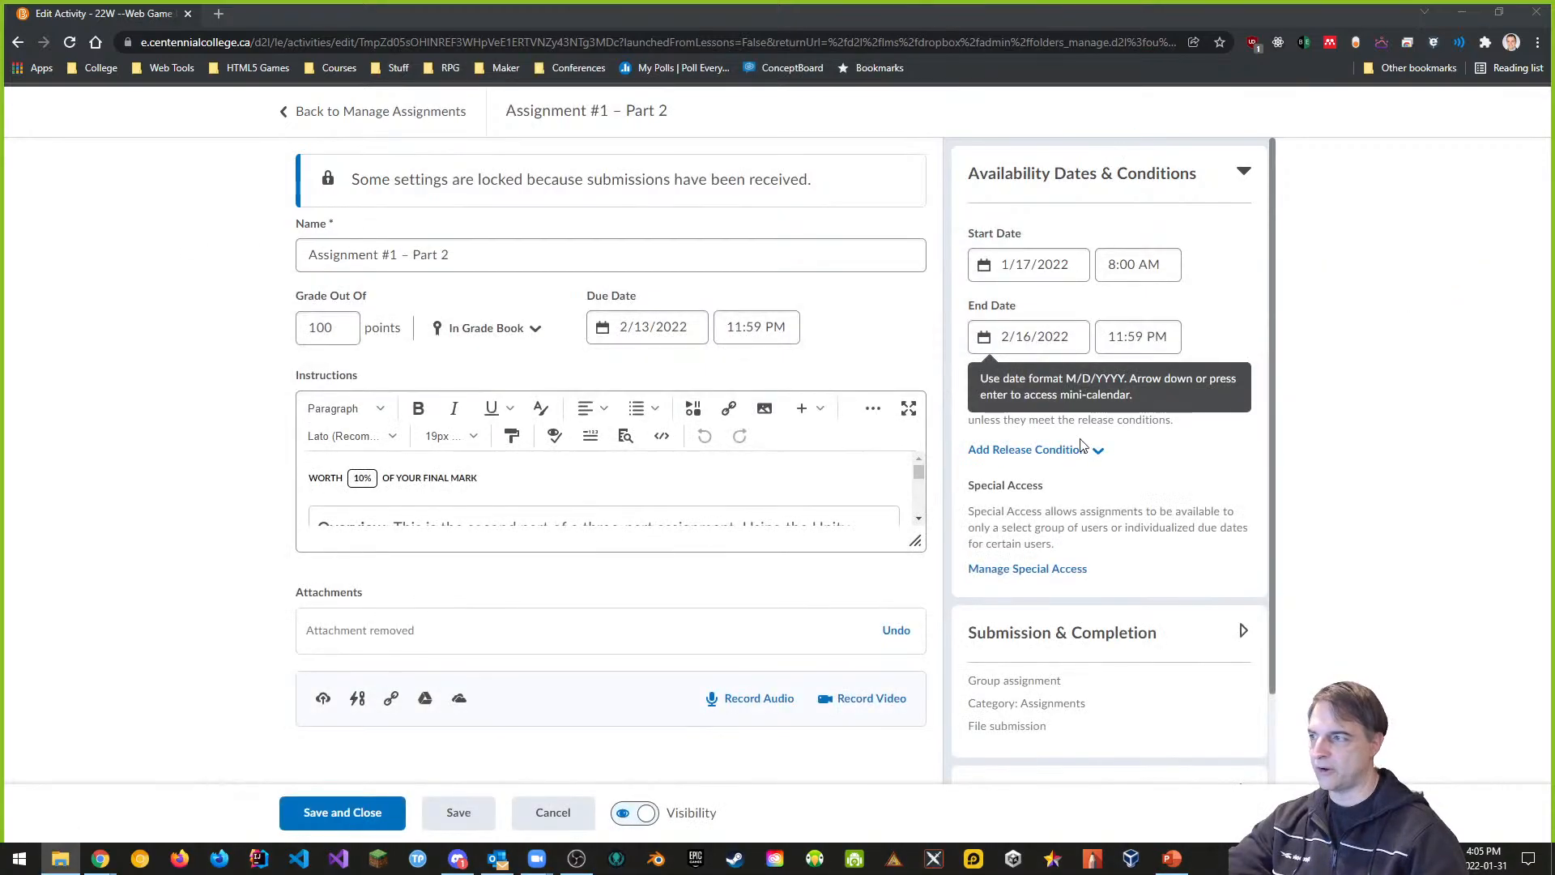
# Step: Attach the updated Assignment 1 - WebGL Game - Part 2 PDF to the assignment, then save and close the activity
pyautogui.click(321, 702)
pyautogui.click(632, 246)
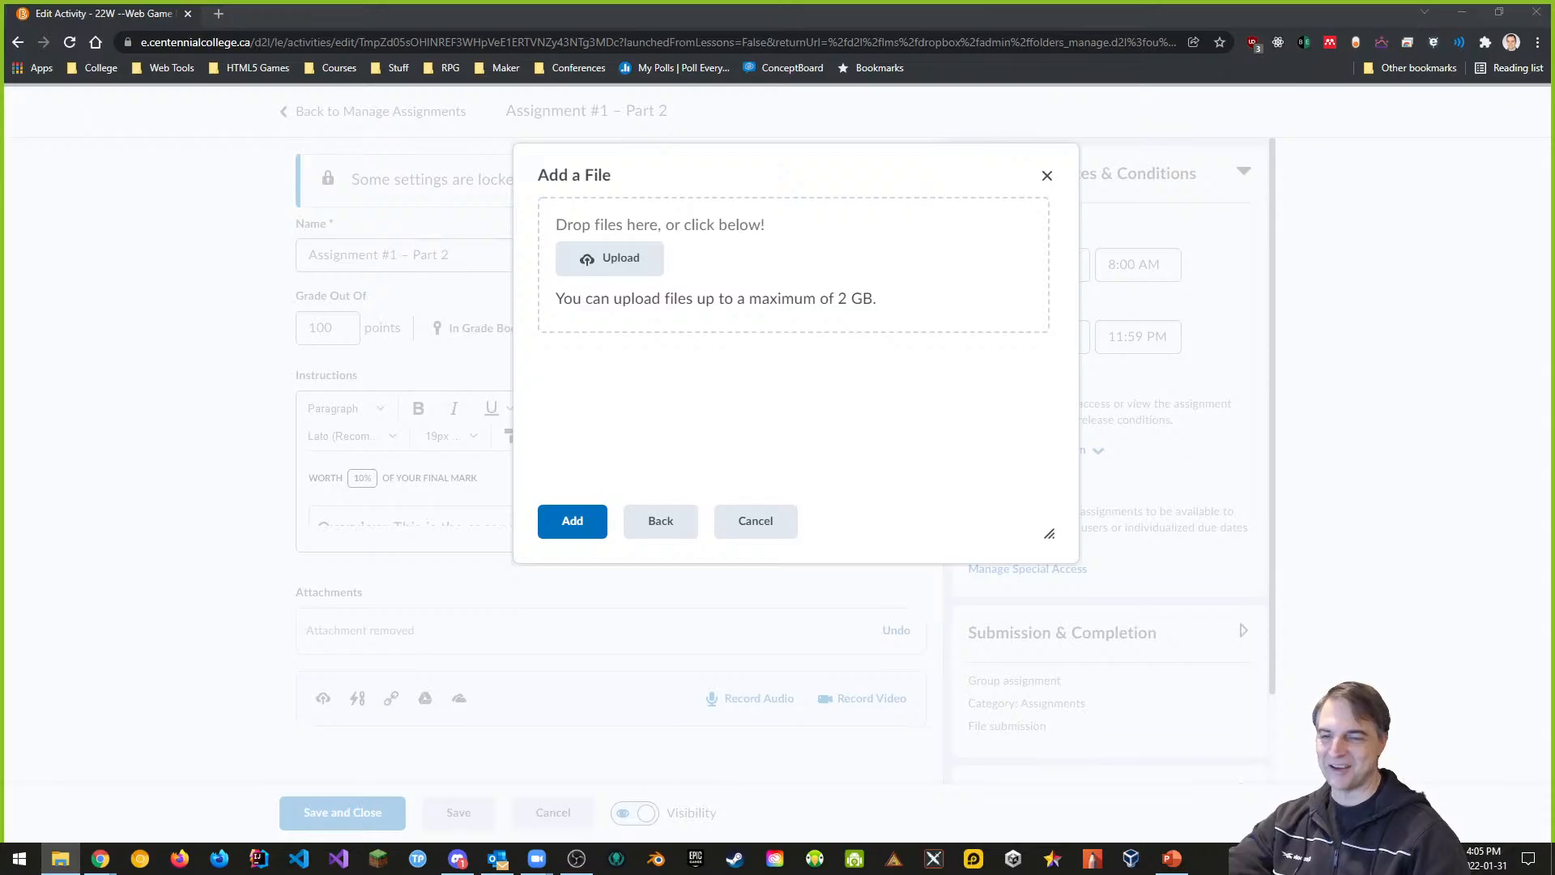
pyautogui.moveTo(1554, 186); pyautogui.dragTo(819, 250)
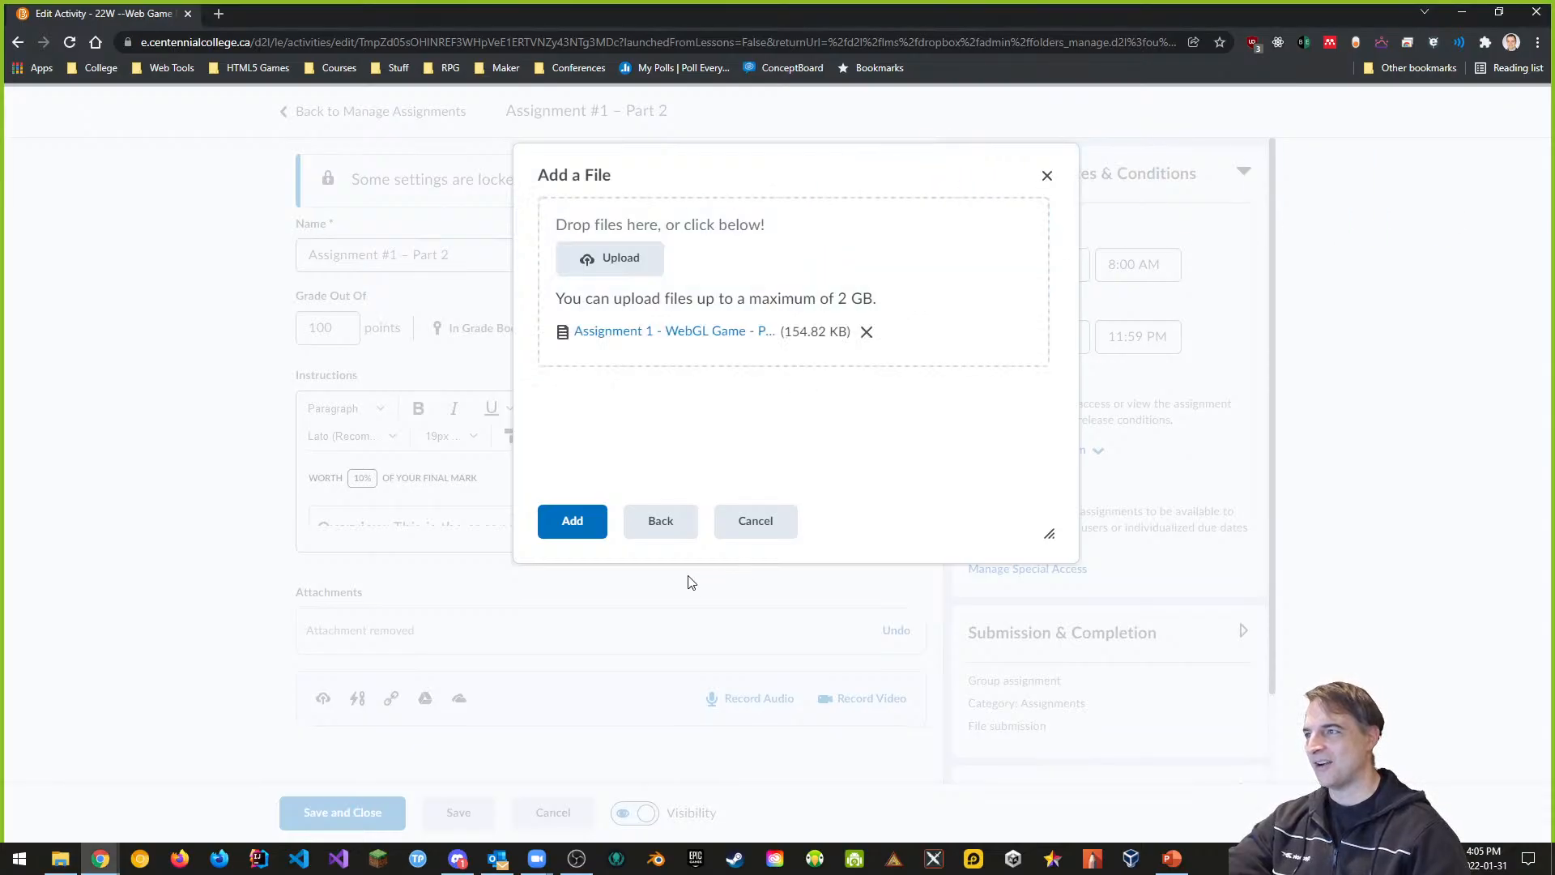
pyautogui.click(567, 522)
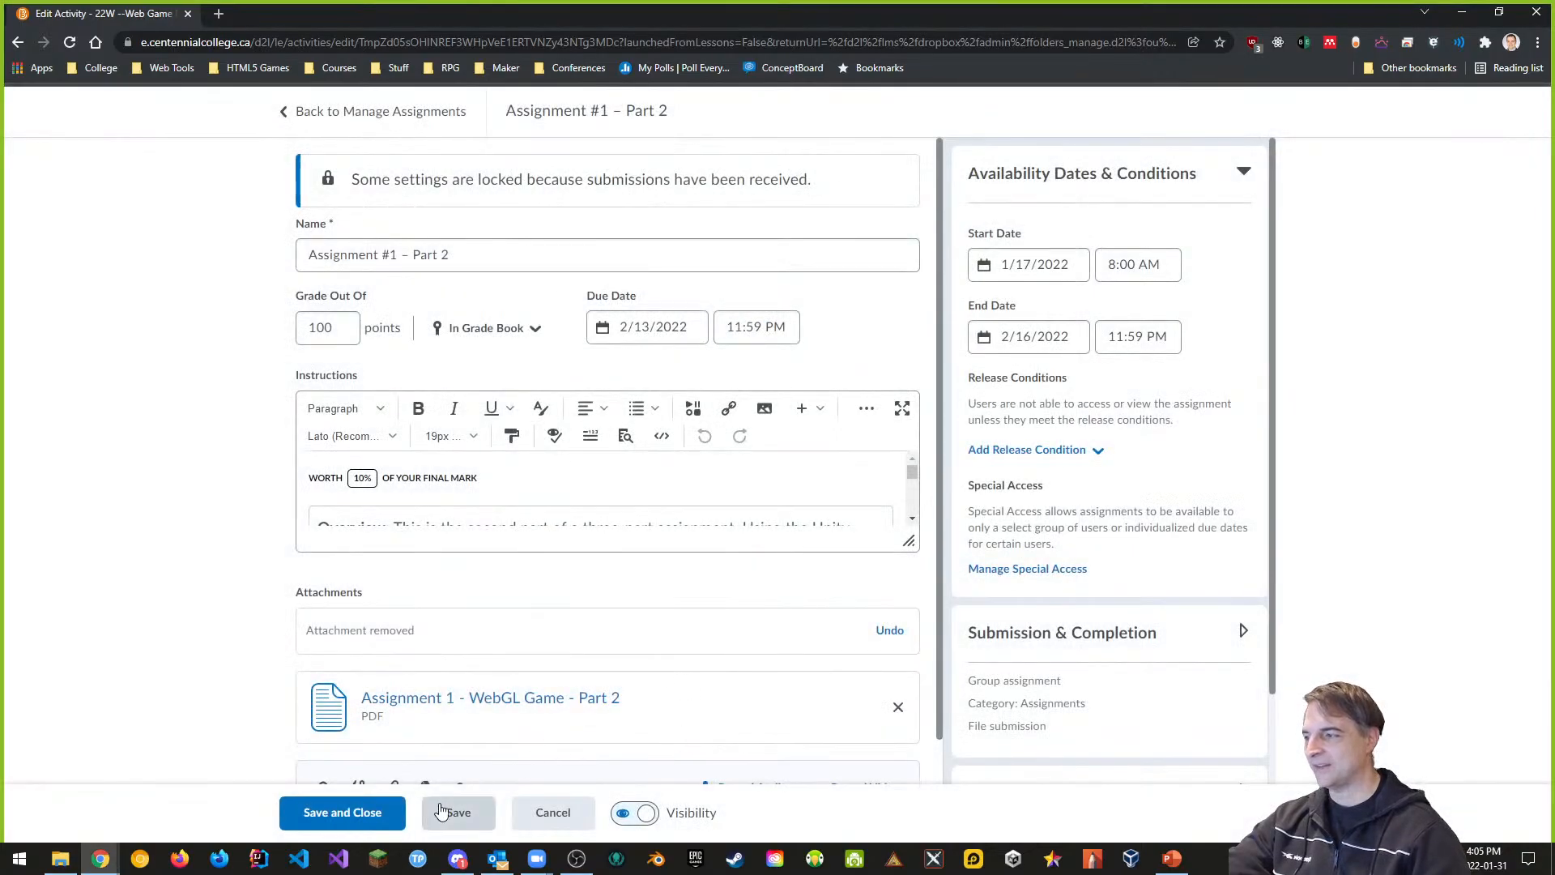
pyautogui.click(352, 817)
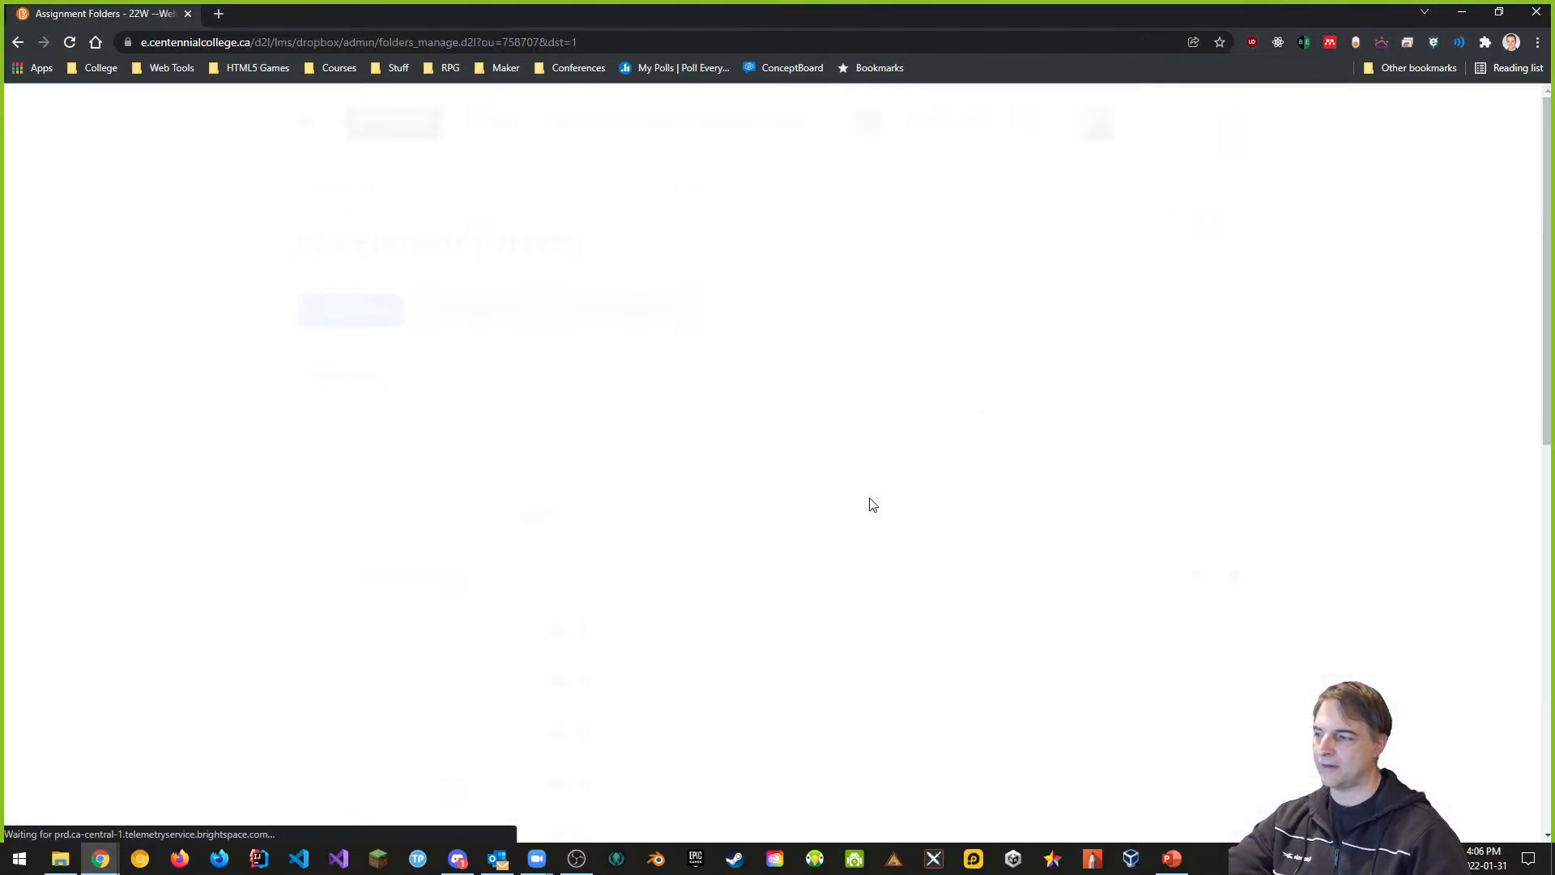
# Step: Check the due dates in the Assignment Folders list, from the Assignments category through the Labs
pyautogui.scroll(-2, 900, 467)
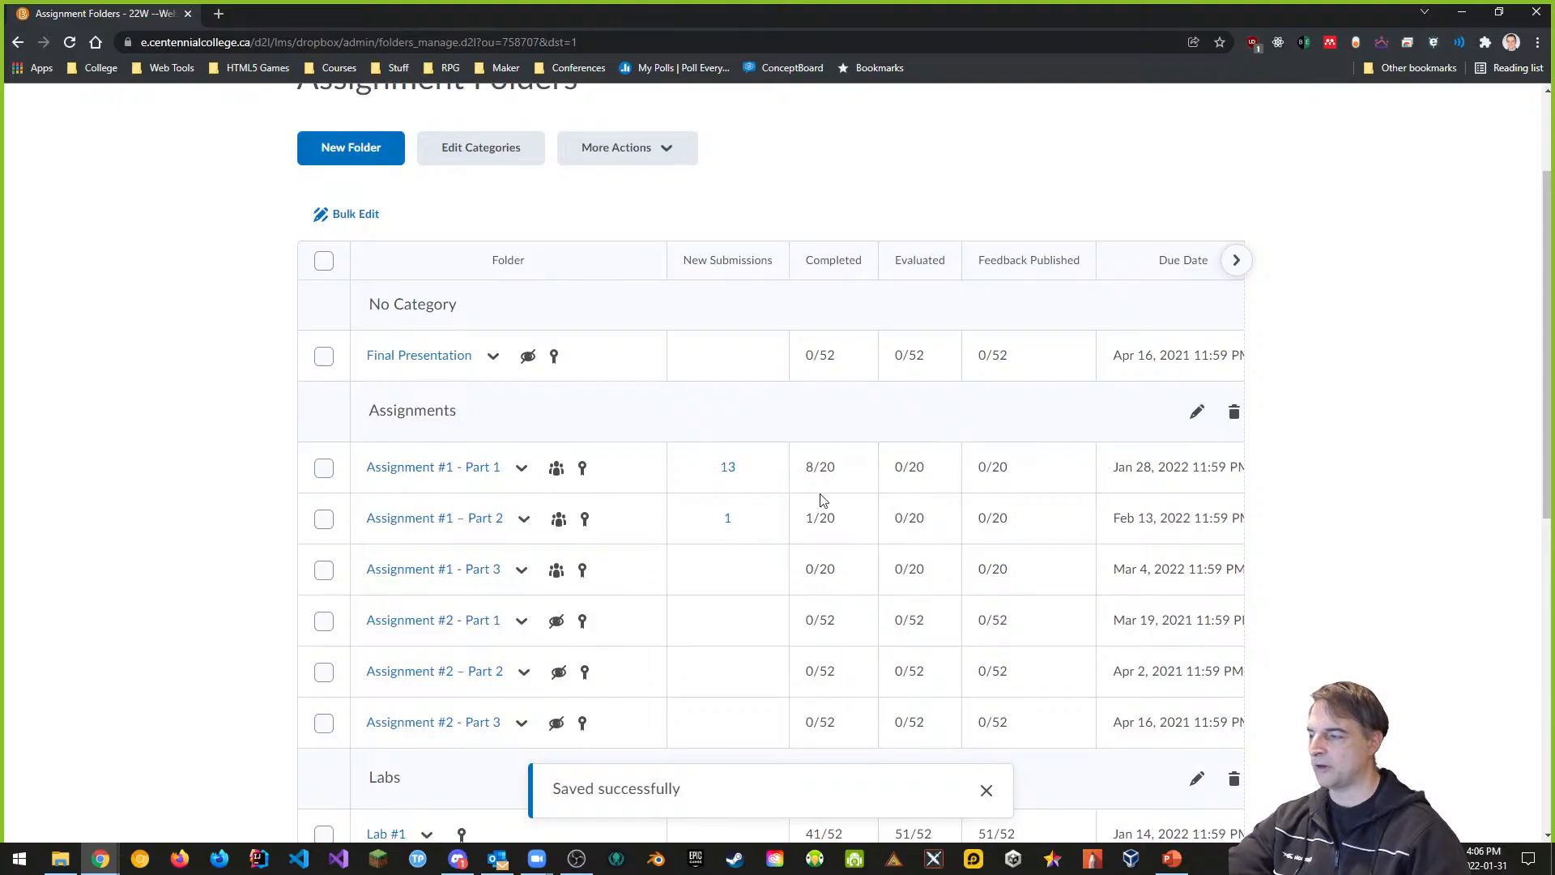
pyautogui.scroll(-2, 827, 497)
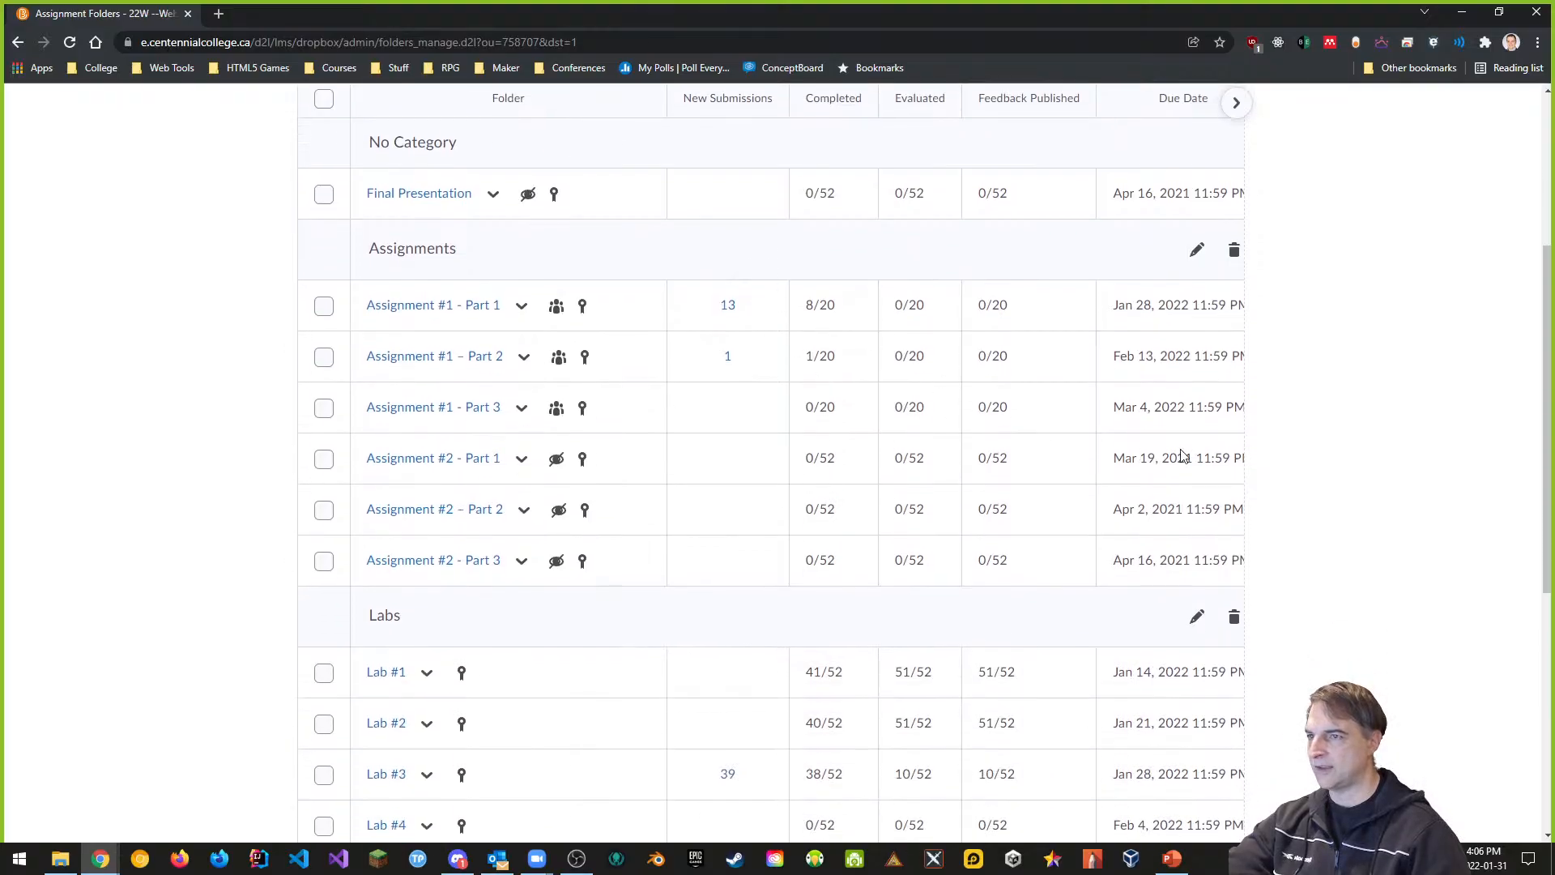
pyautogui.scroll(-1, 535, 550)
pyautogui.scroll(-2, 554, 534)
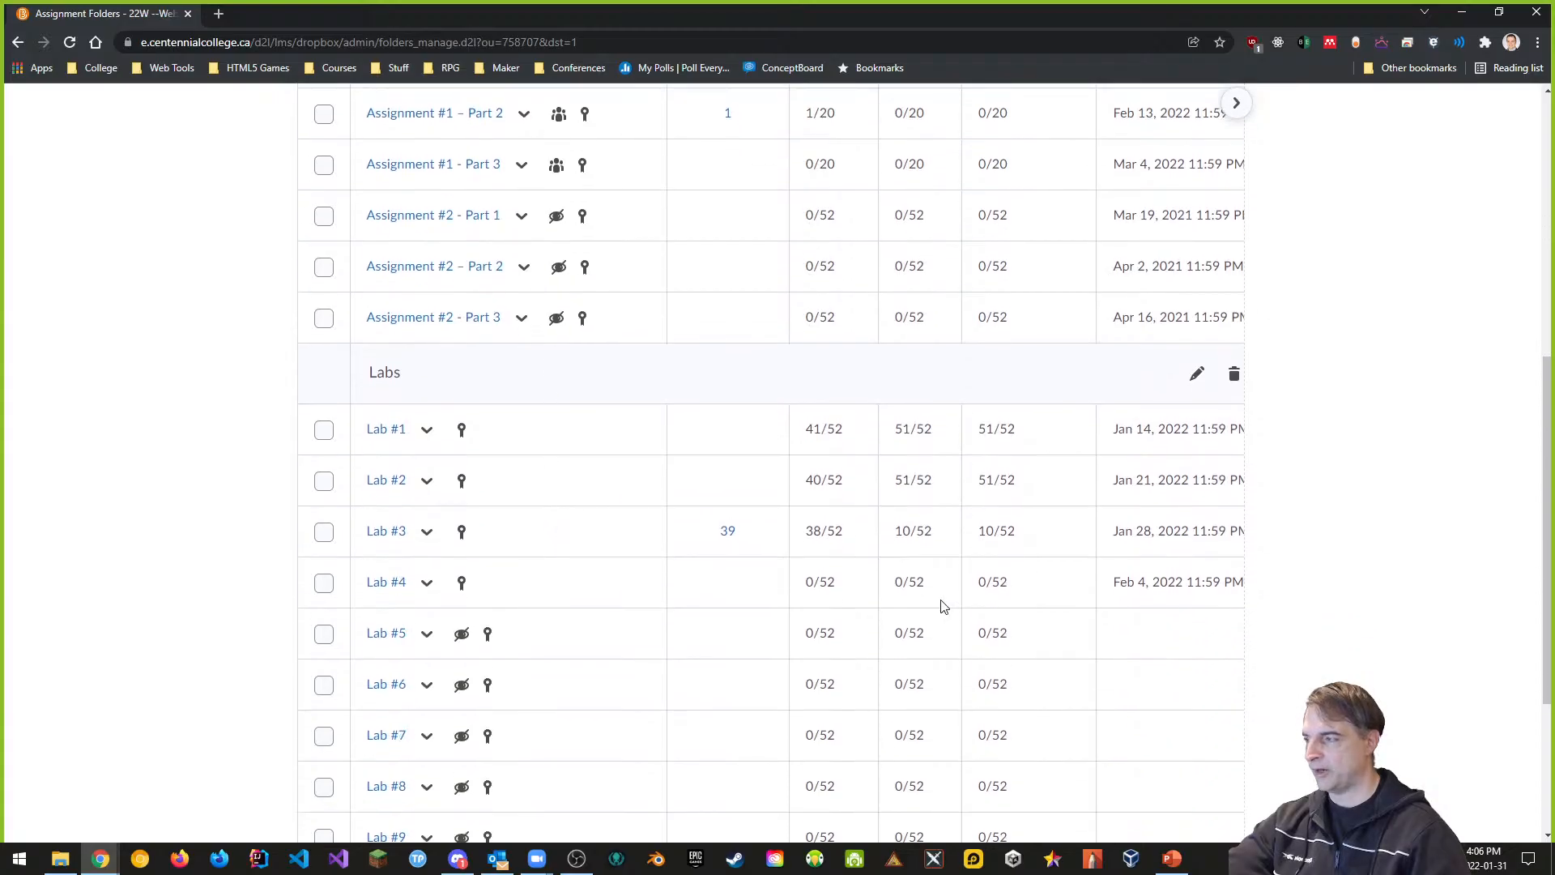
# Step: Review the submission counts and due dates of the assignment and lab folders in the Assignment Folders list
pyautogui.scroll(7, 948, 591)
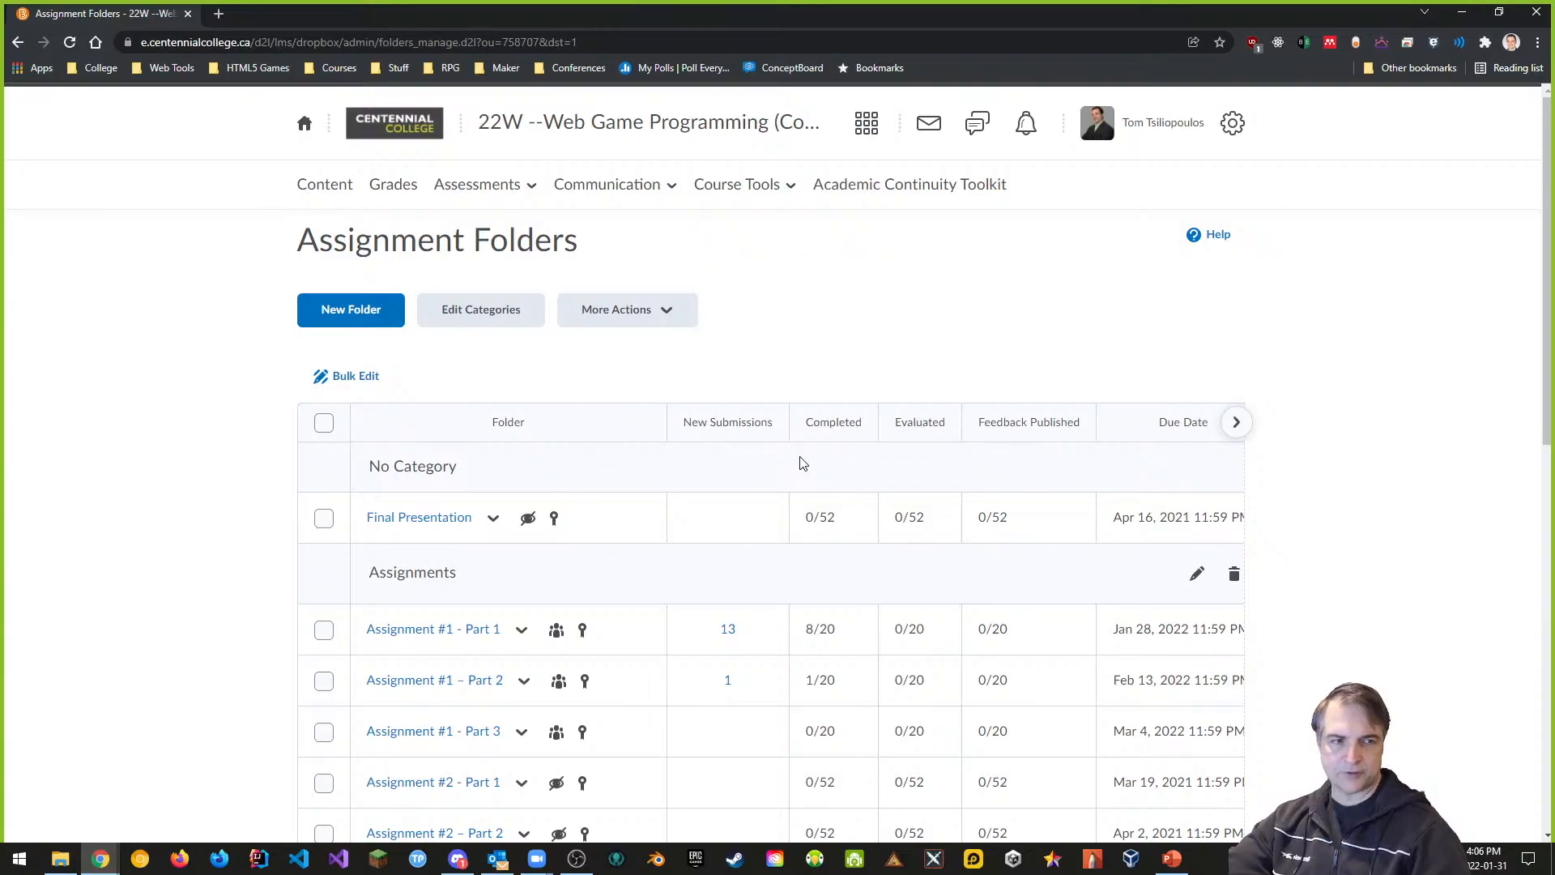
pyautogui.scroll(-2, 664, 640)
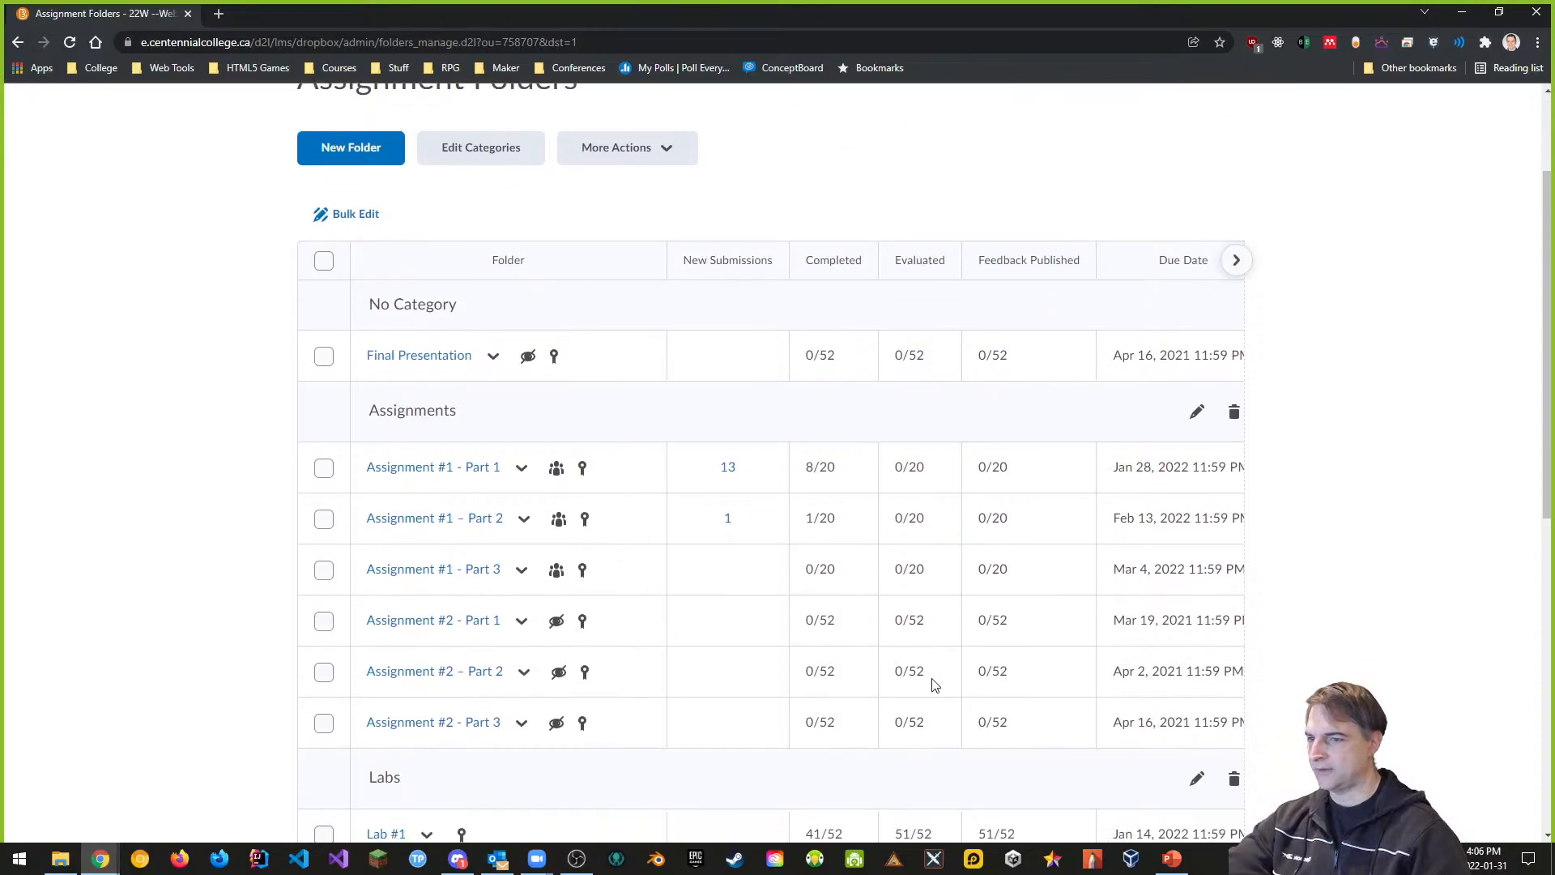
pyautogui.scroll(-1, 848, 653)
pyautogui.scroll(-2, 848, 653)
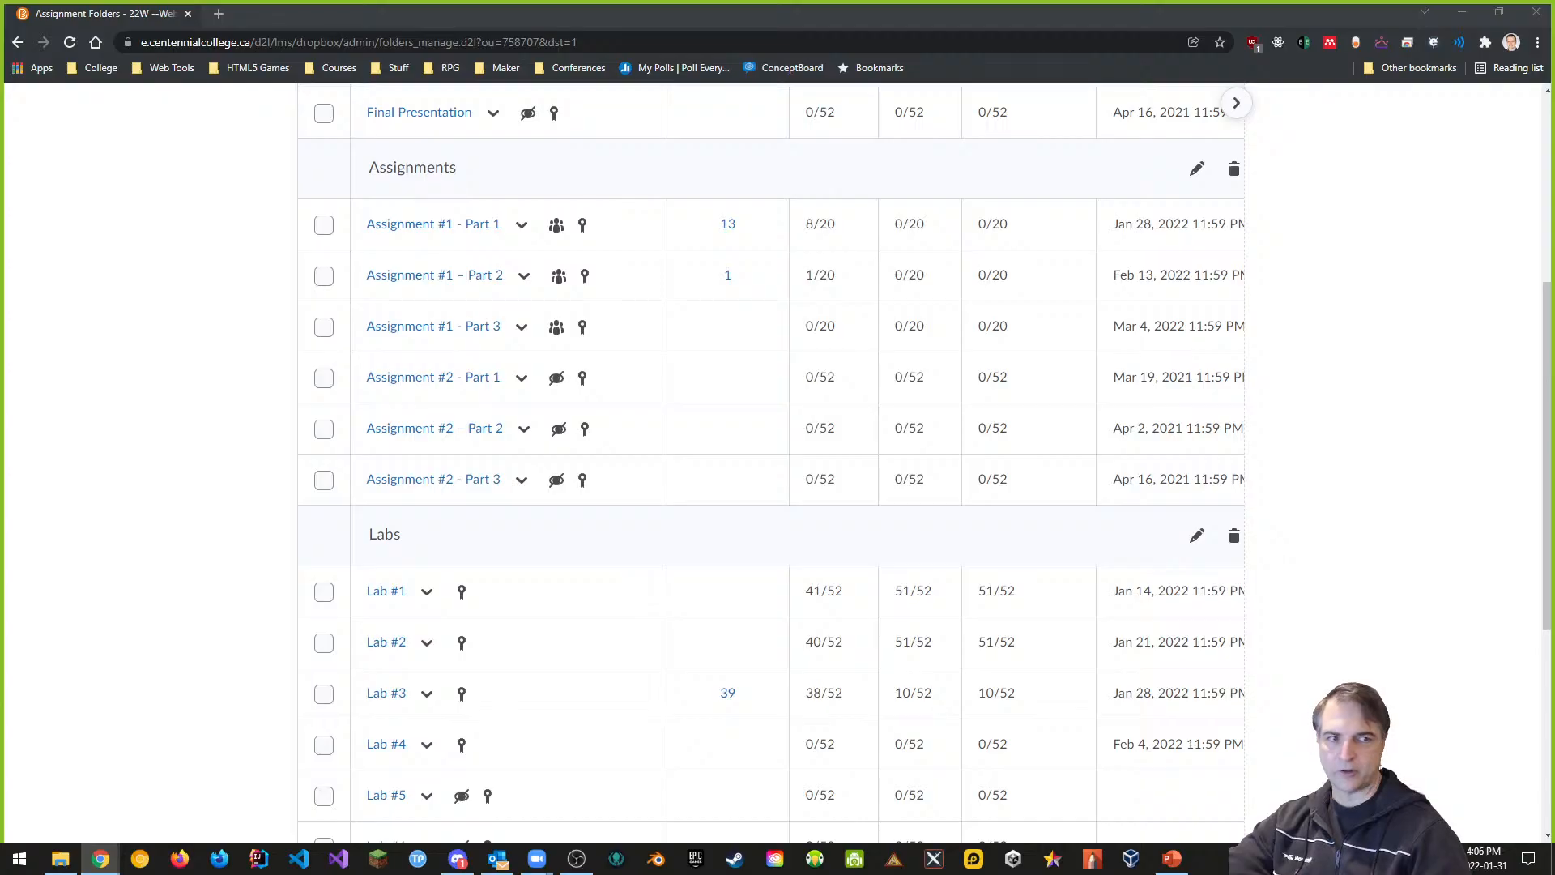
pyautogui.scroll(-3, 819, 394)
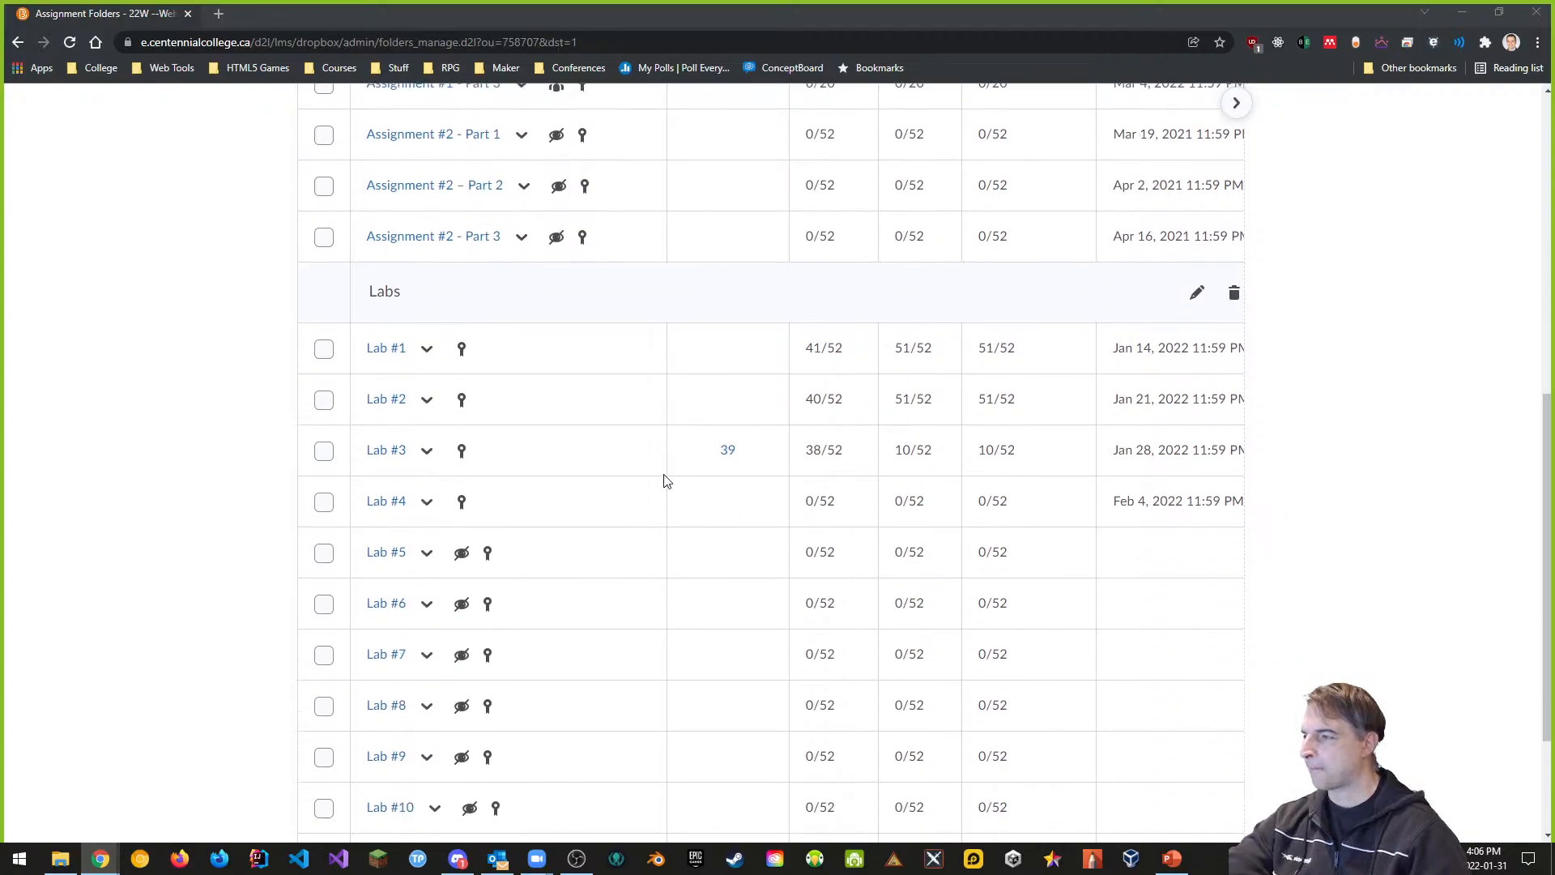
pyautogui.scroll(8, 1260, 649)
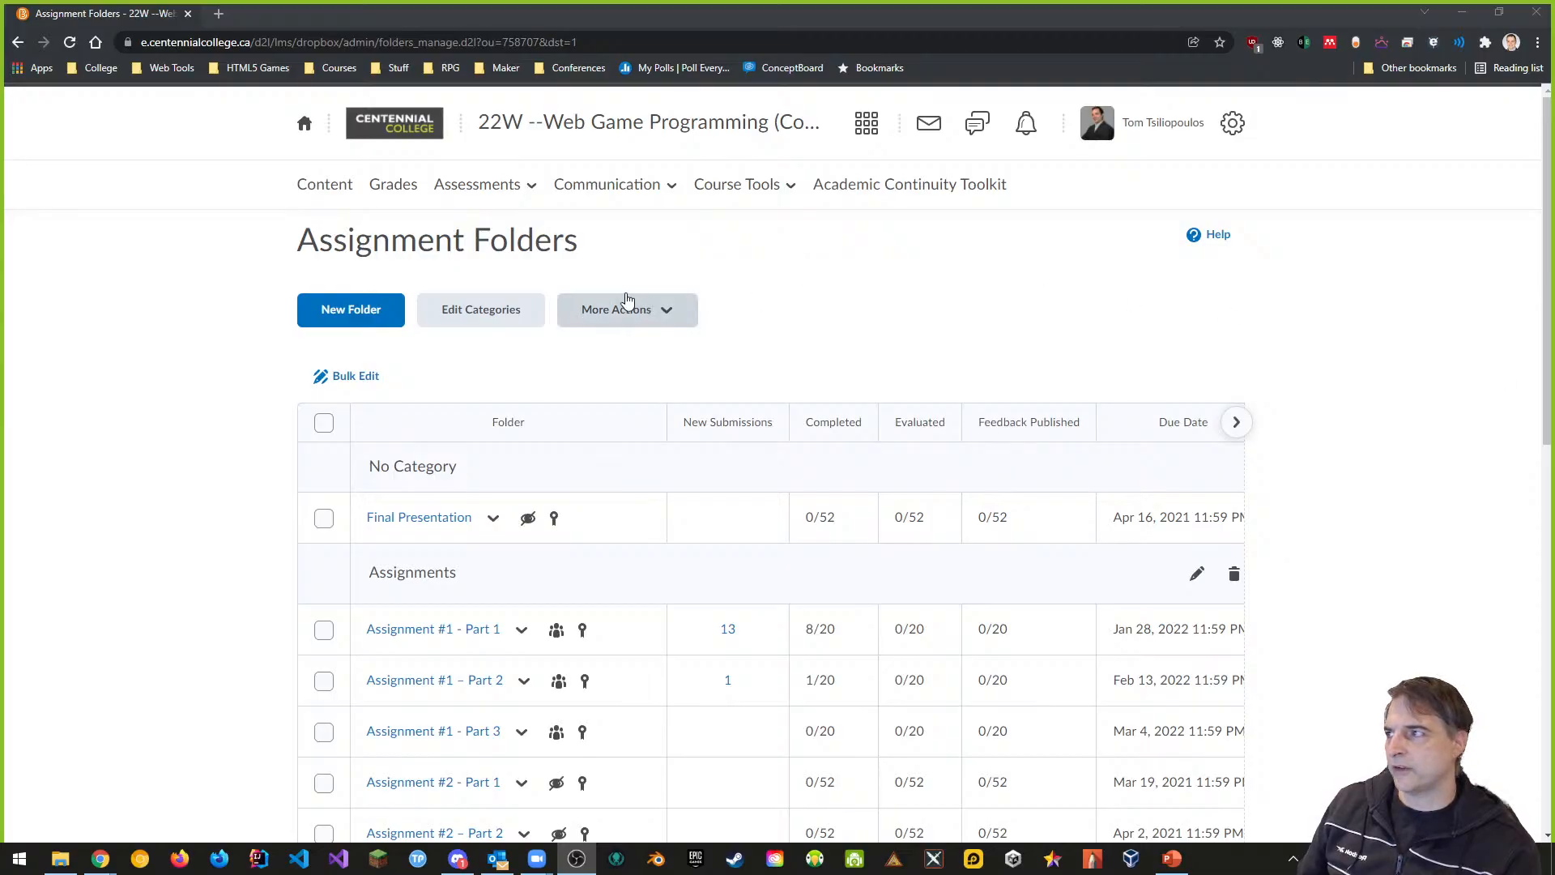
# Step: Open the course's Groups page and check the member counts for Project Groups 1 through 20
pyautogui.click(598, 185)
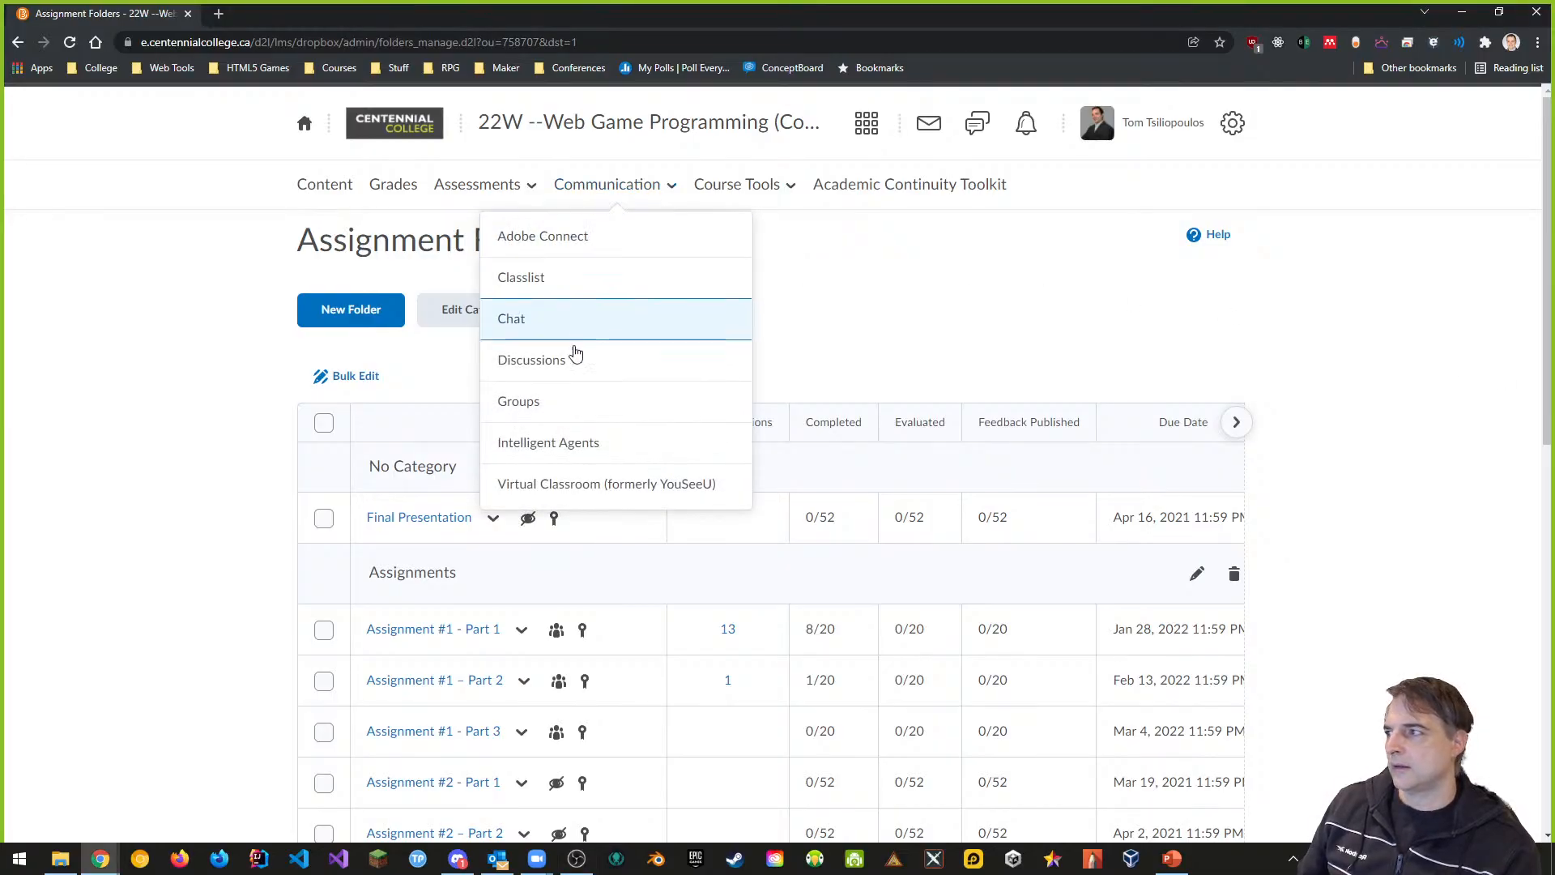
pyautogui.click(535, 403)
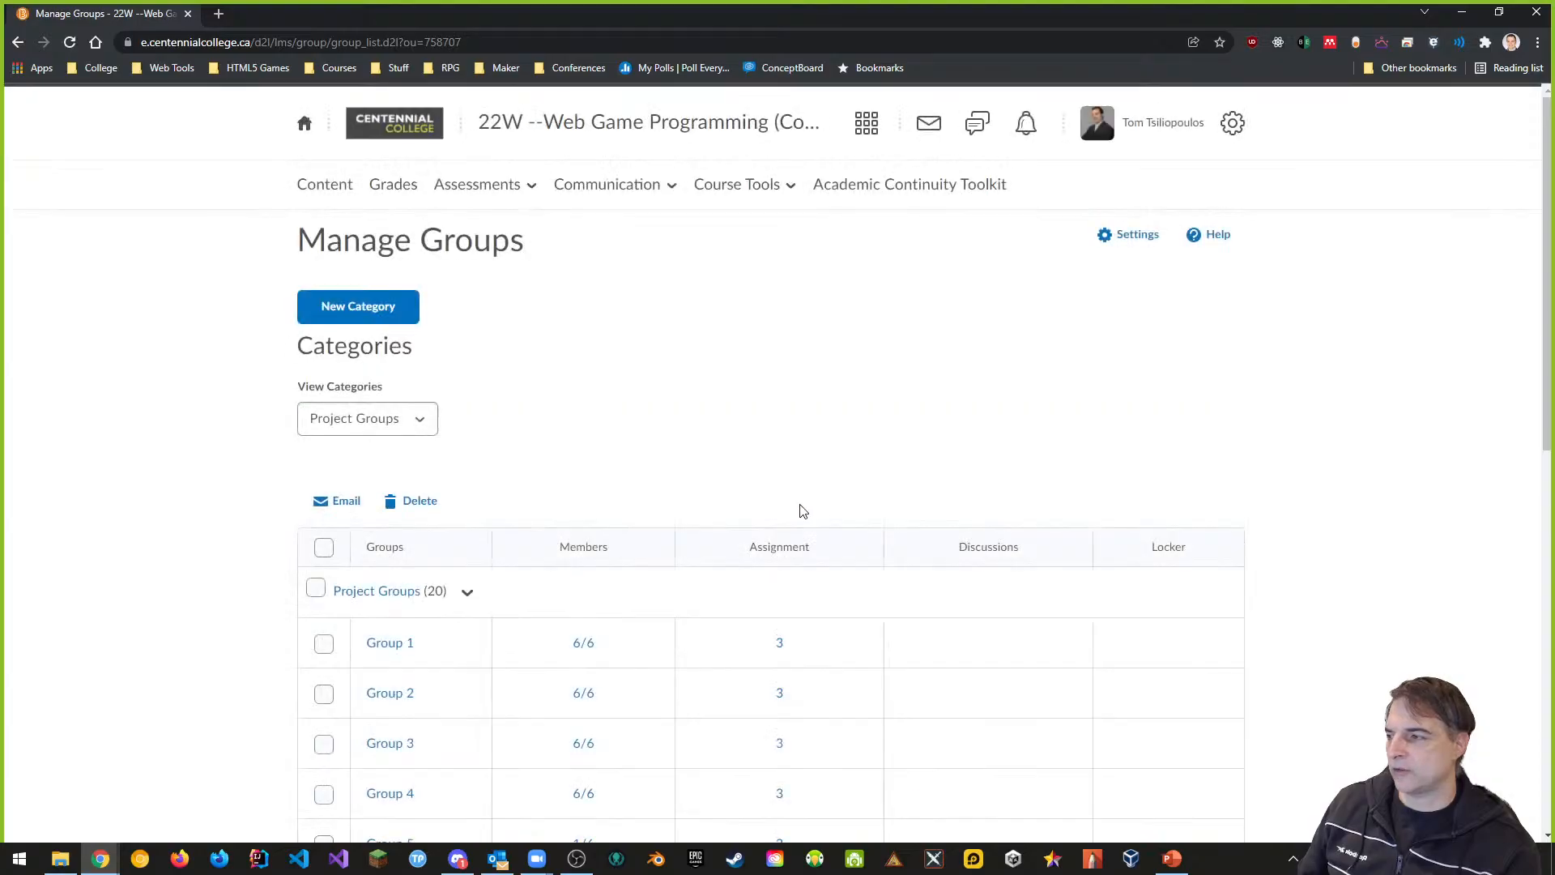
pyautogui.scroll(-4, 797, 516)
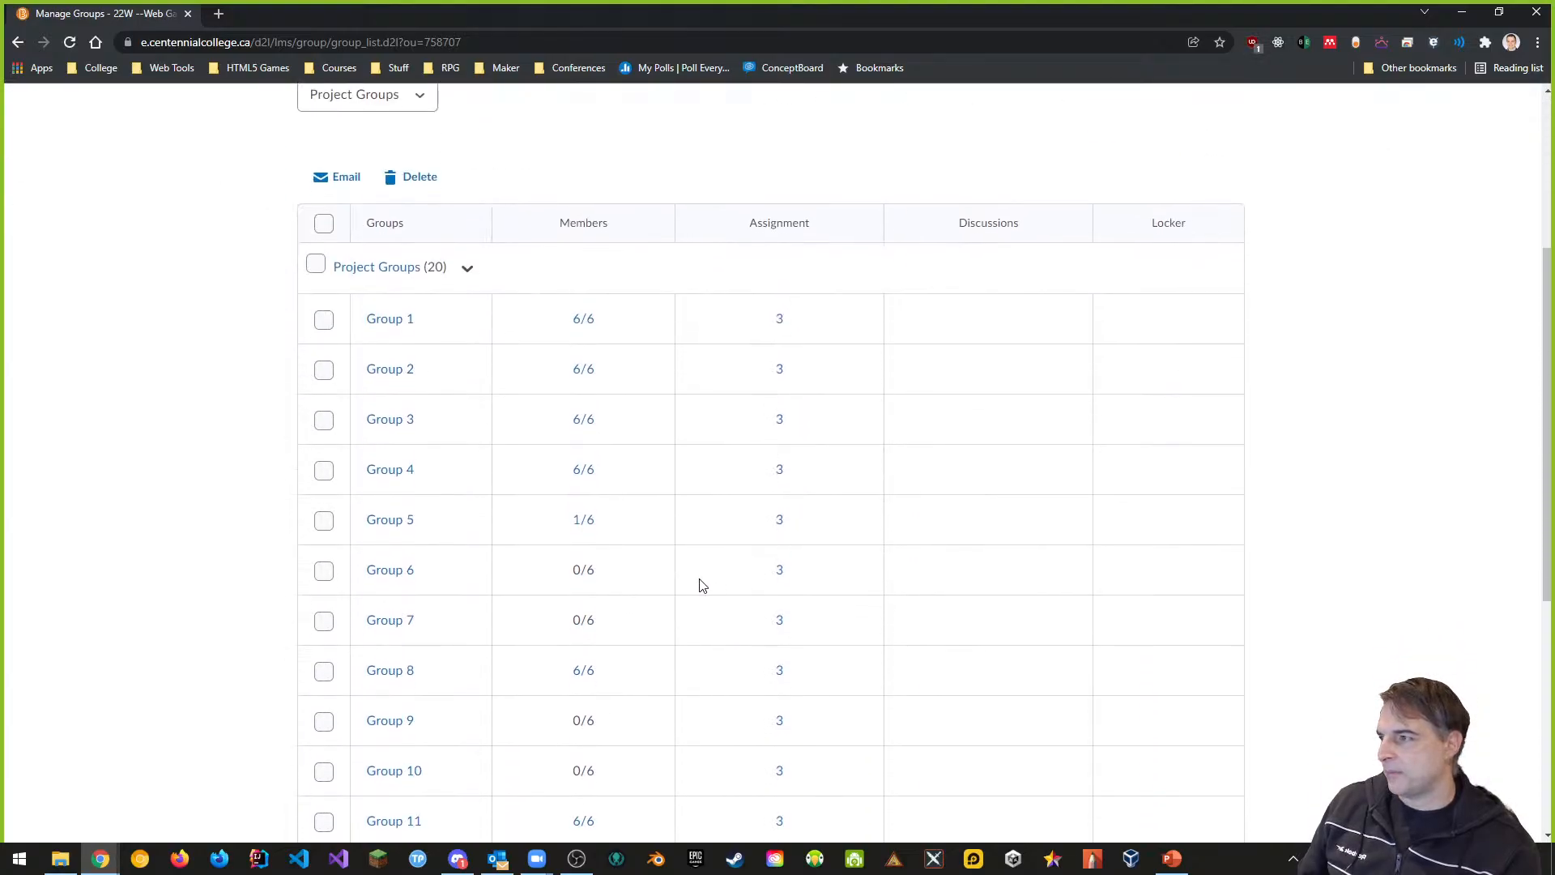
pyautogui.scroll(-1, 713, 573)
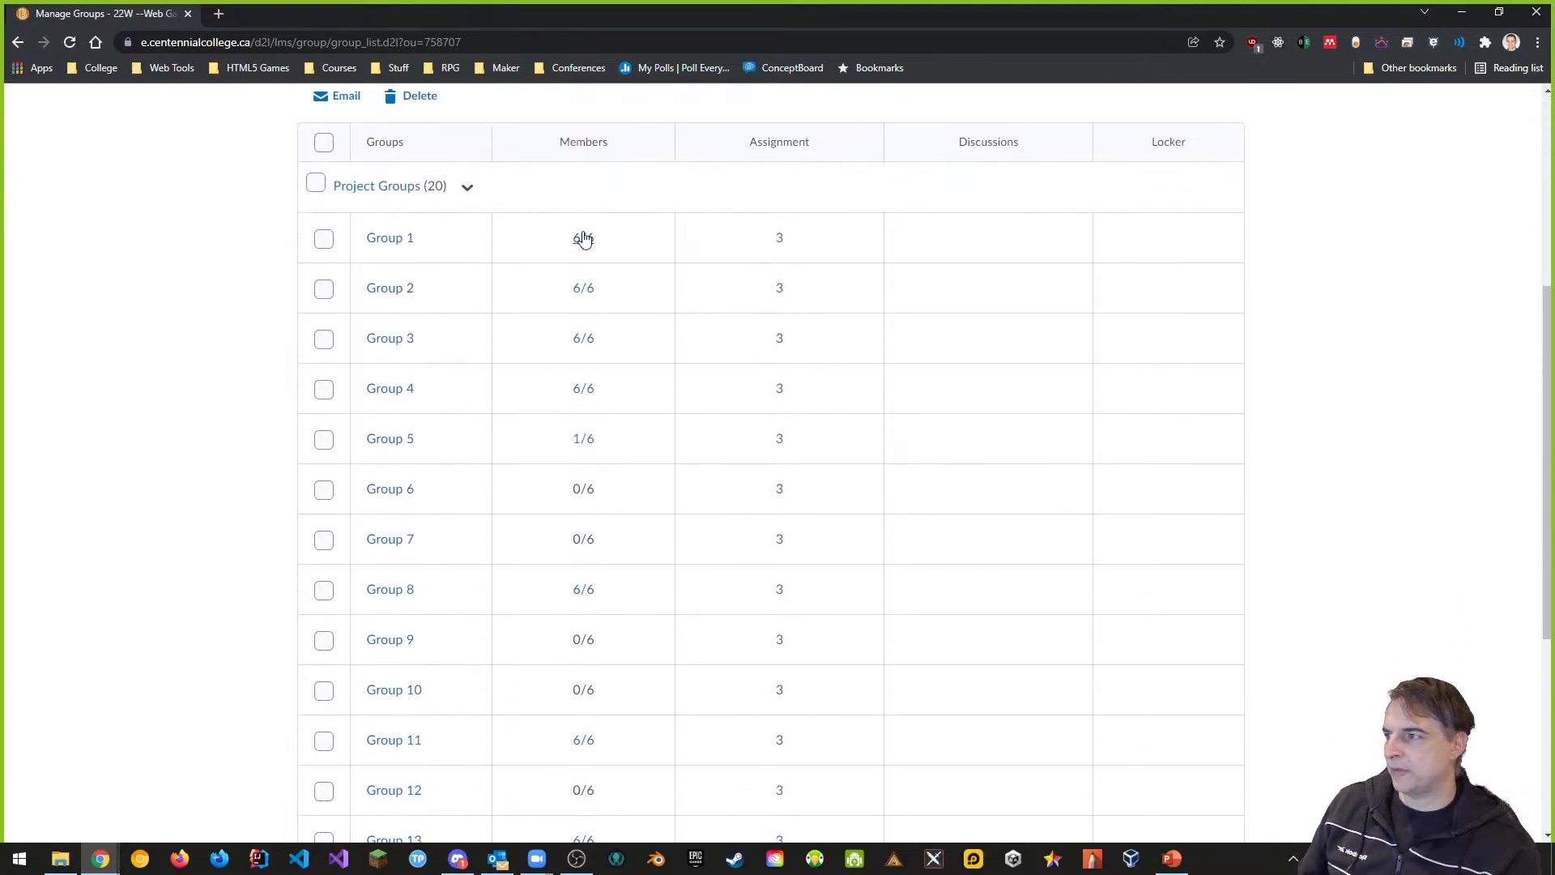
pyautogui.scroll(-2, 697, 514)
pyautogui.scroll(-3, 599, 658)
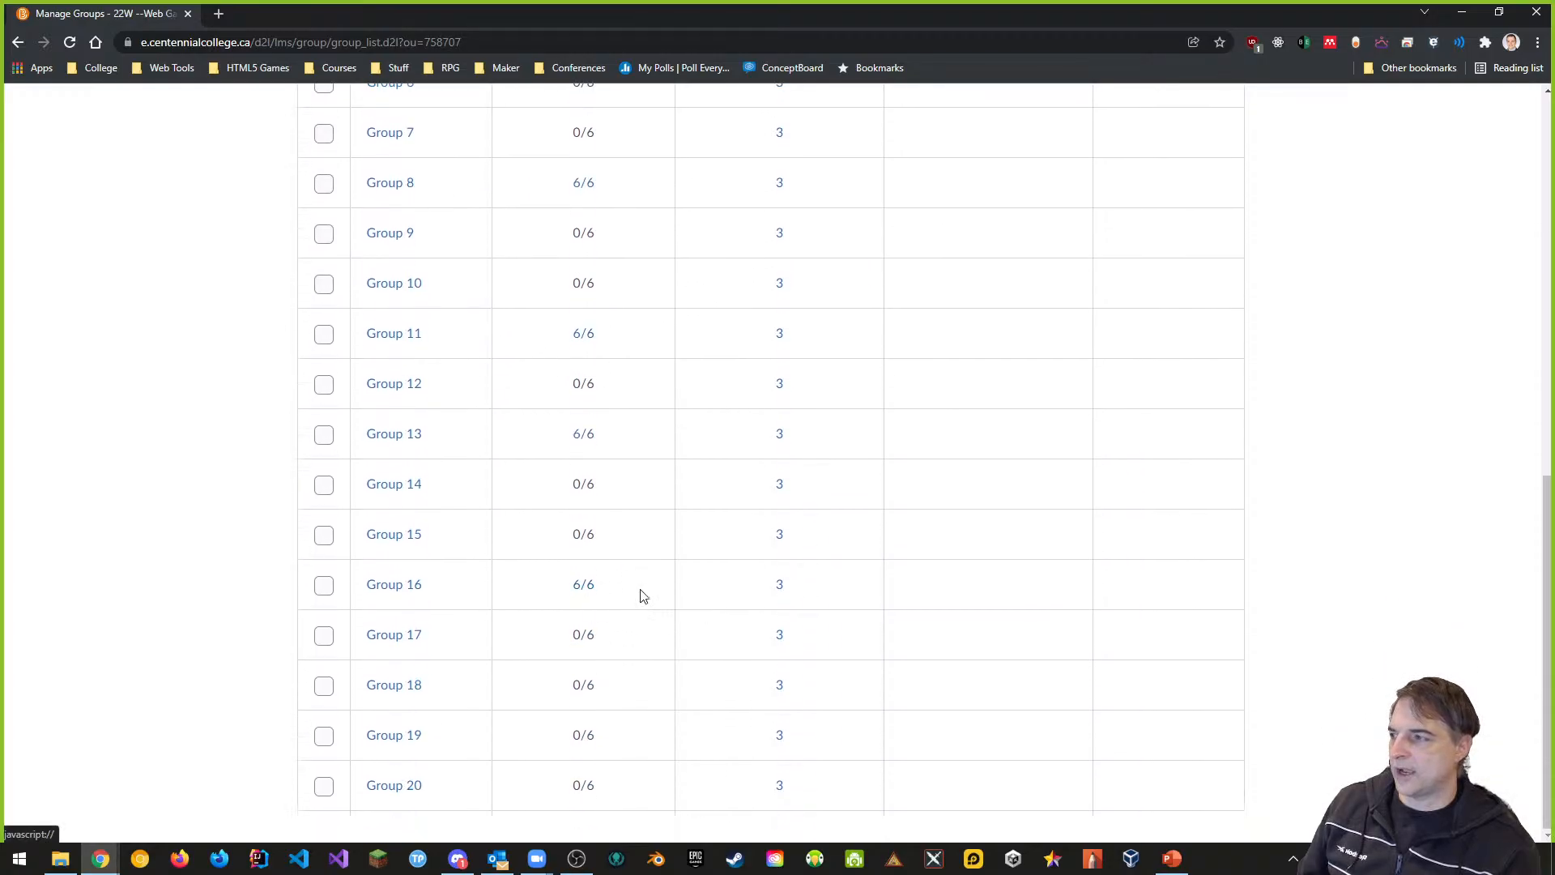
pyautogui.scroll(4, 790, 512)
pyautogui.scroll(2, 794, 514)
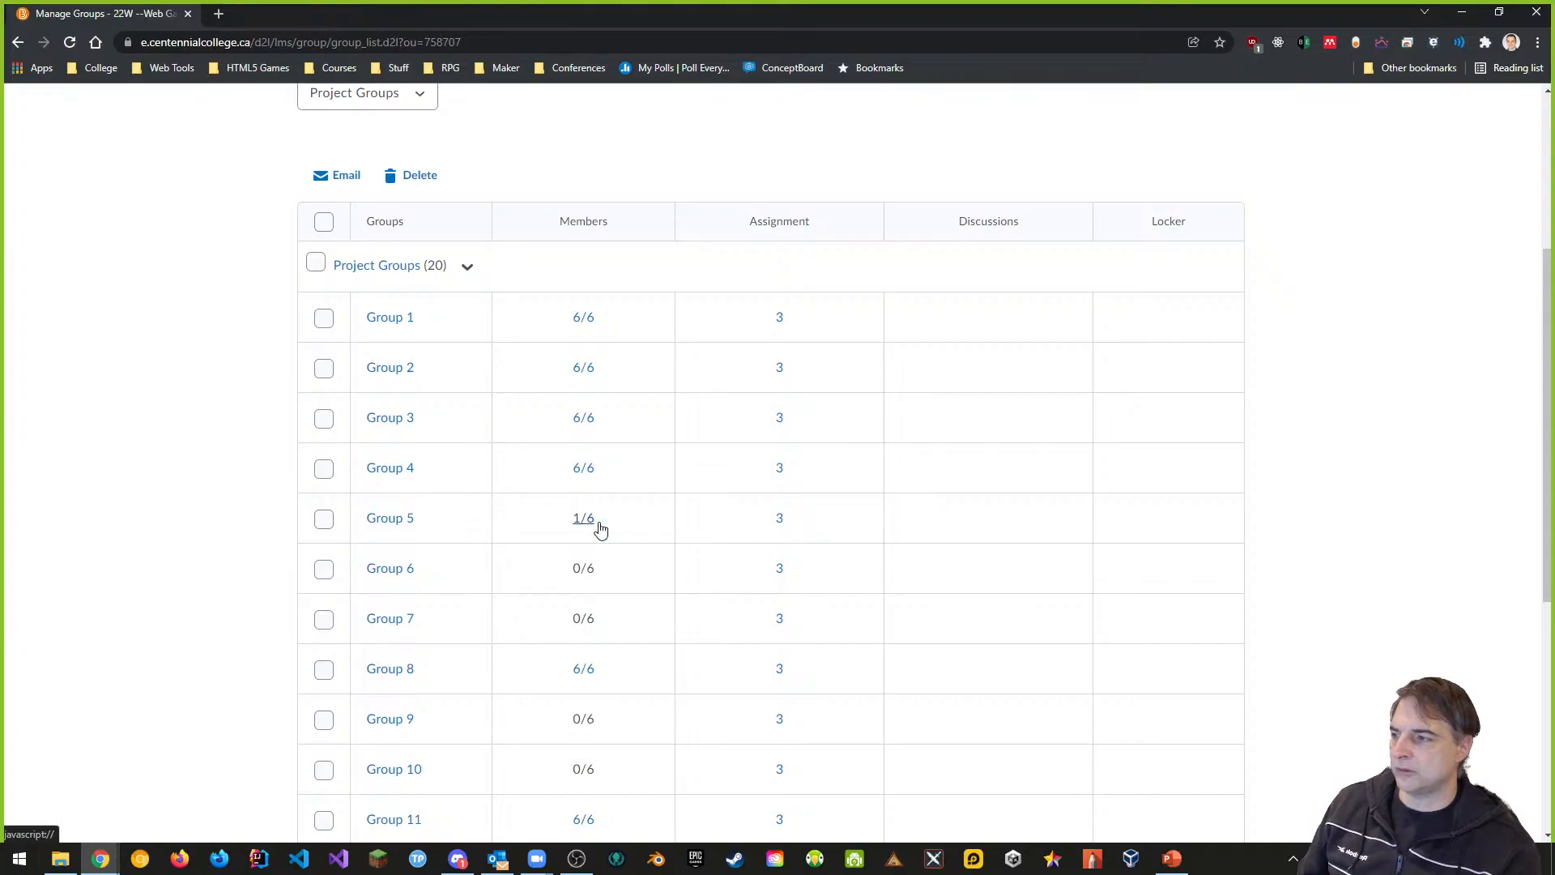
pyautogui.scroll(-2, 685, 510)
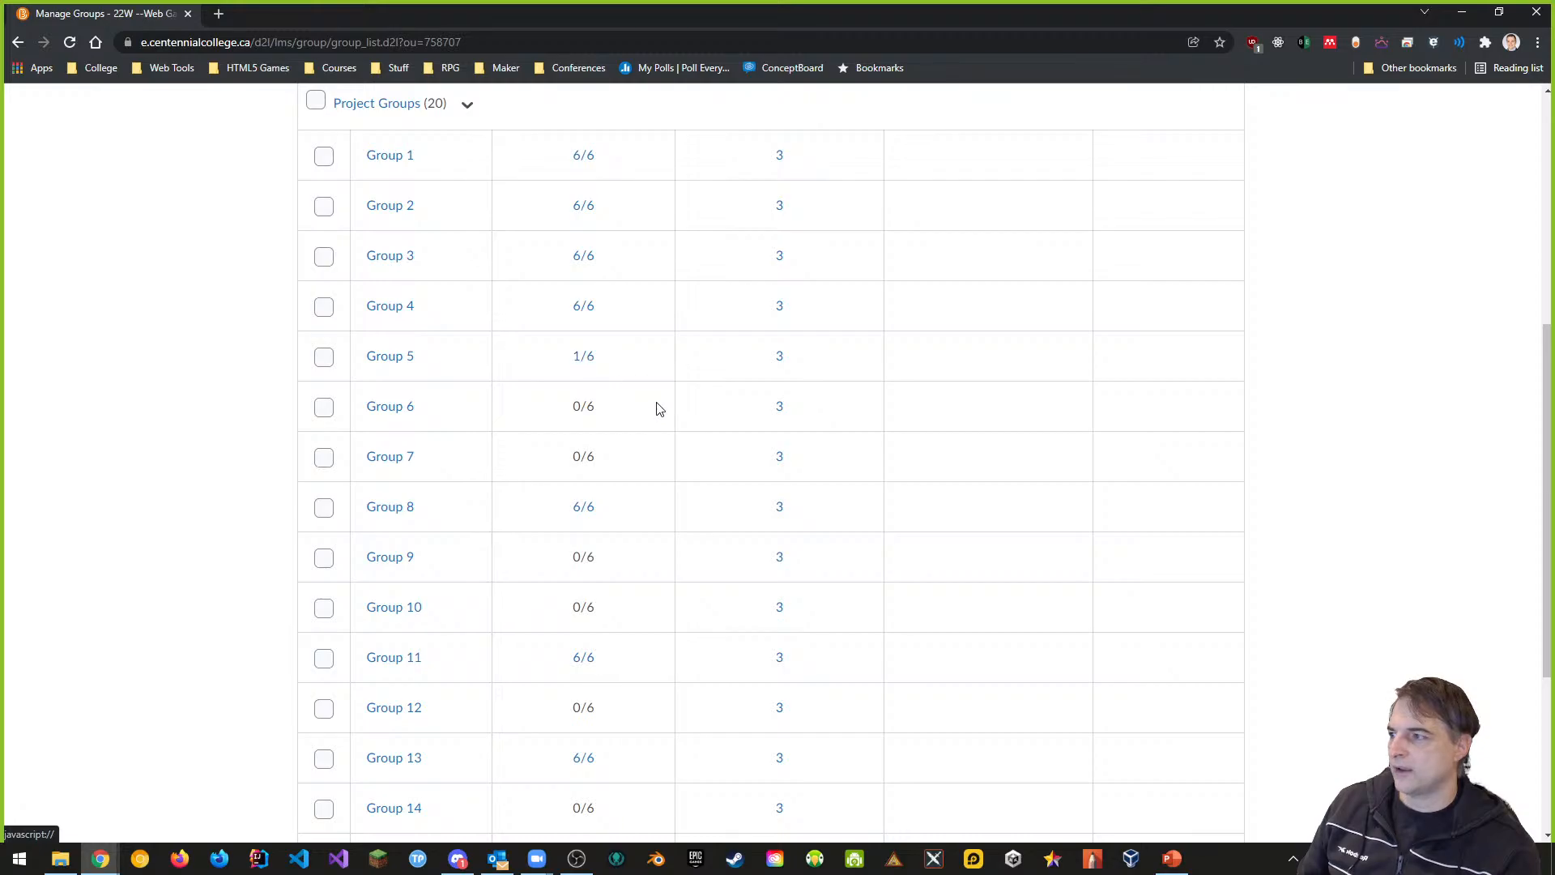
pyautogui.scroll(-2, 685, 434)
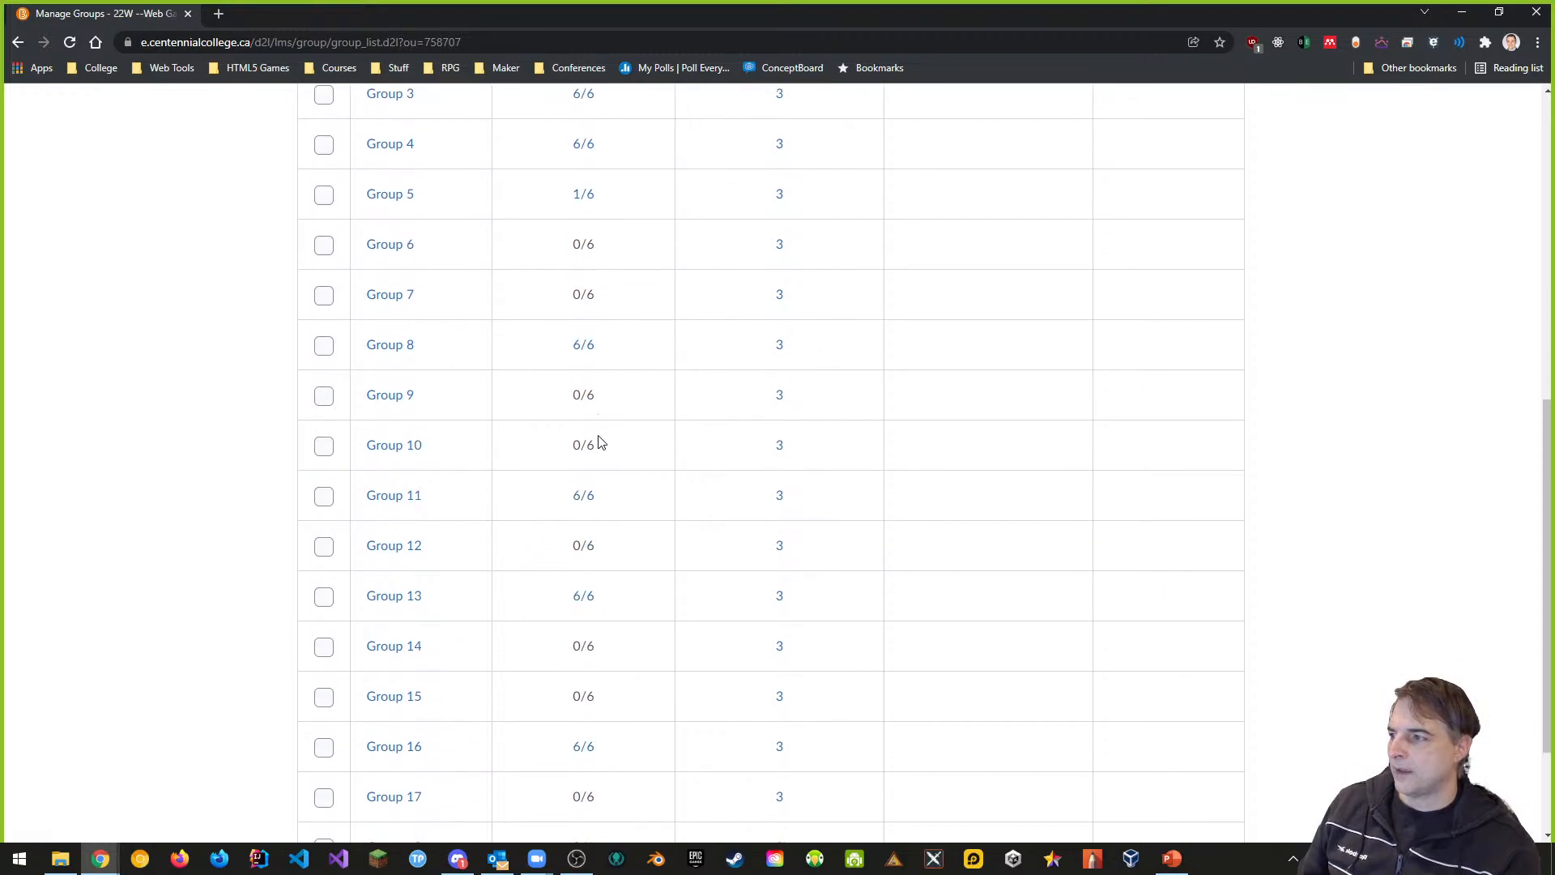
pyautogui.scroll(-2, 611, 446)
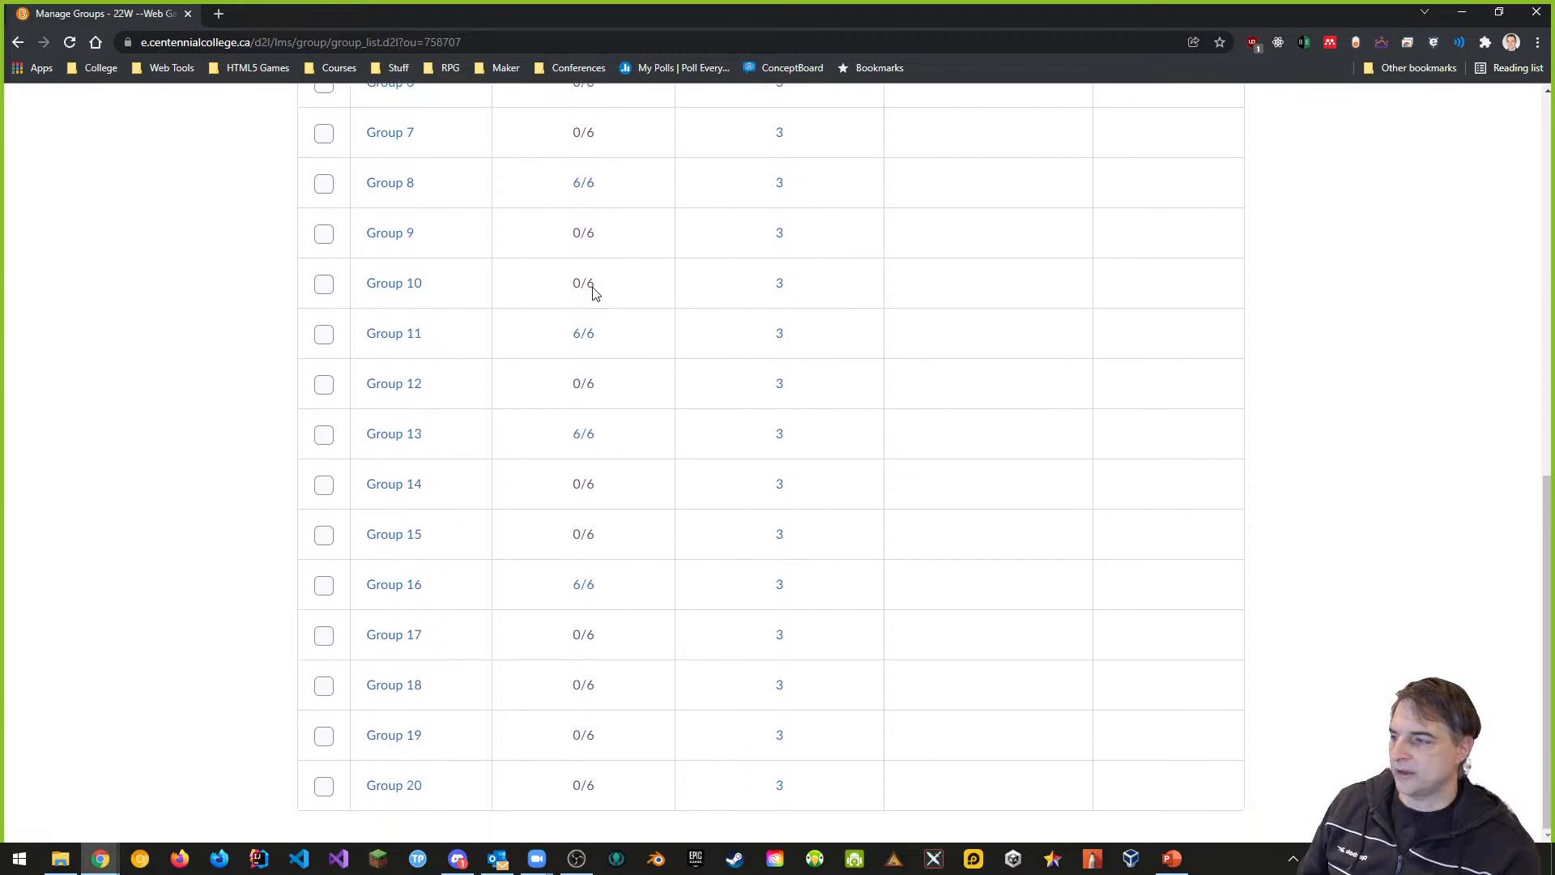
pyautogui.scroll(4, 733, 496)
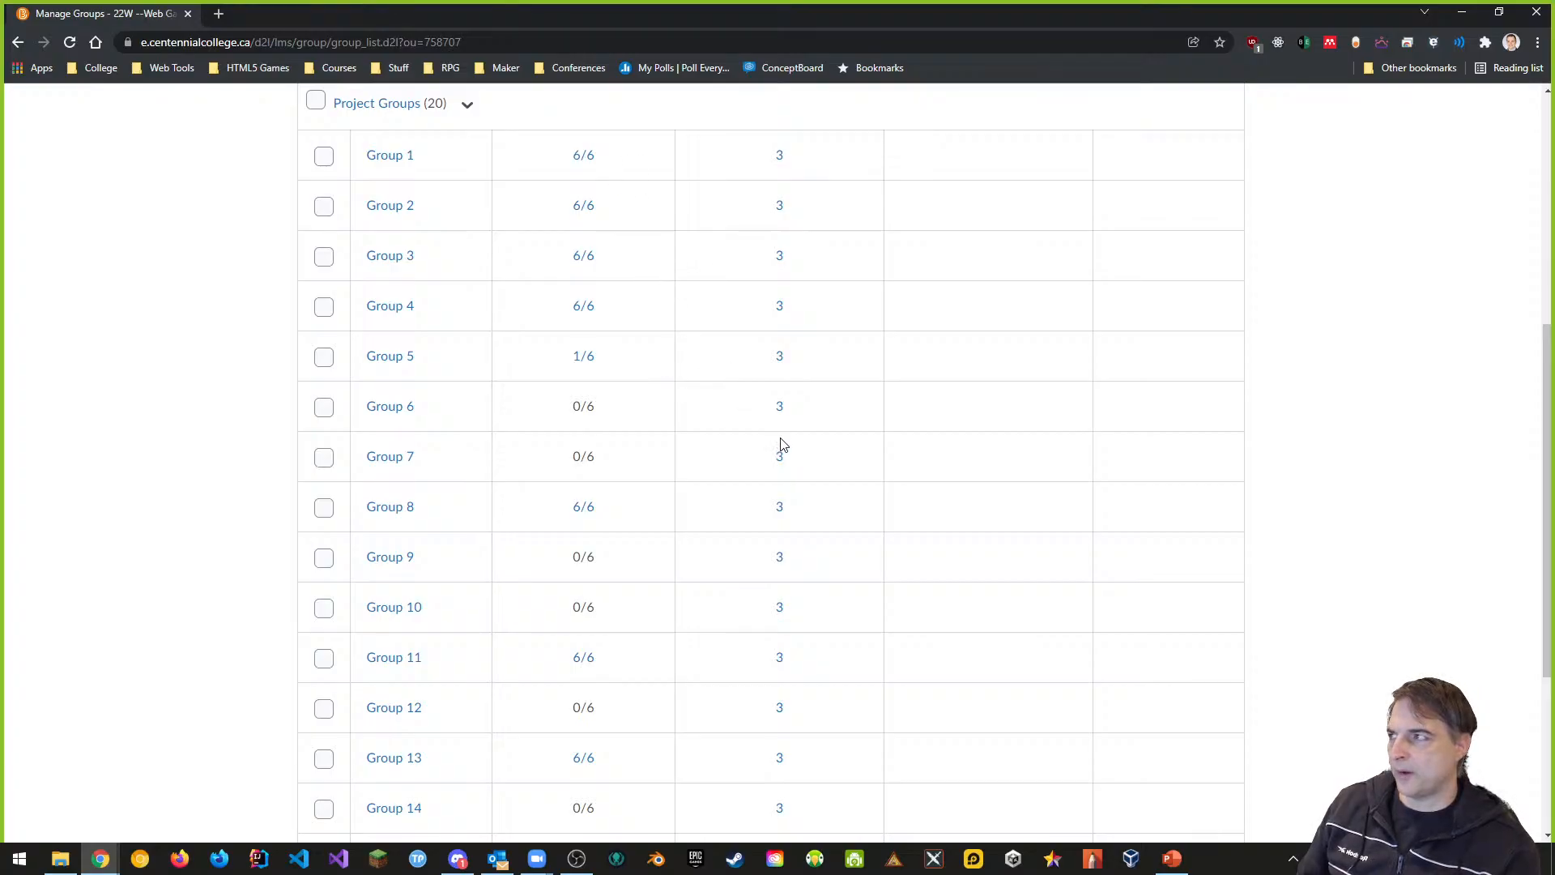
pyautogui.scroll(1, 783, 444)
pyautogui.scroll(3, 784, 444)
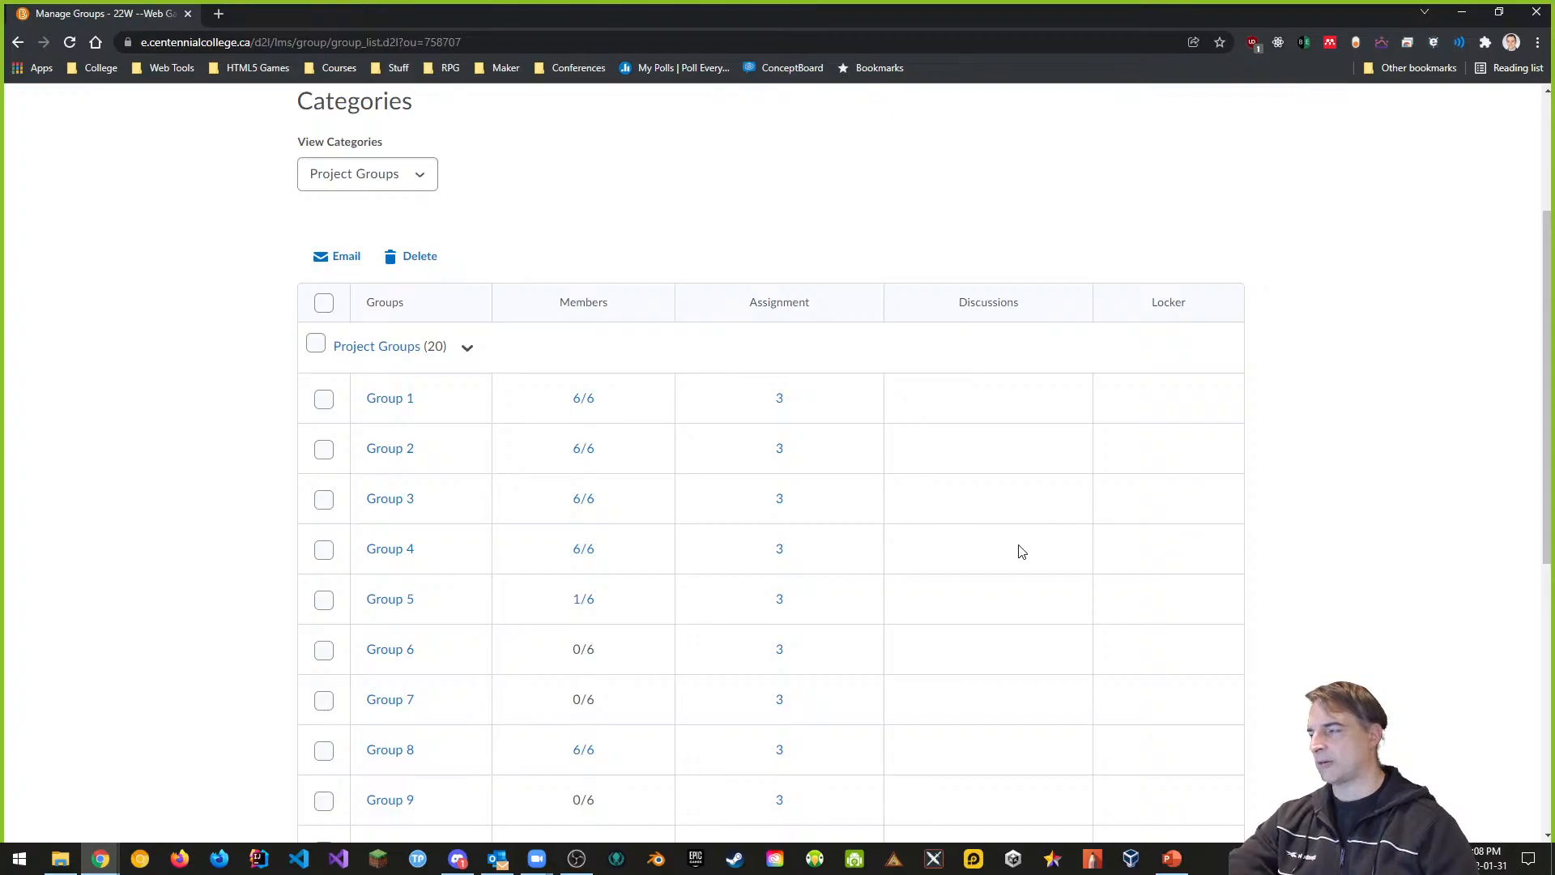
pyautogui.scroll(3, 1086, 548)
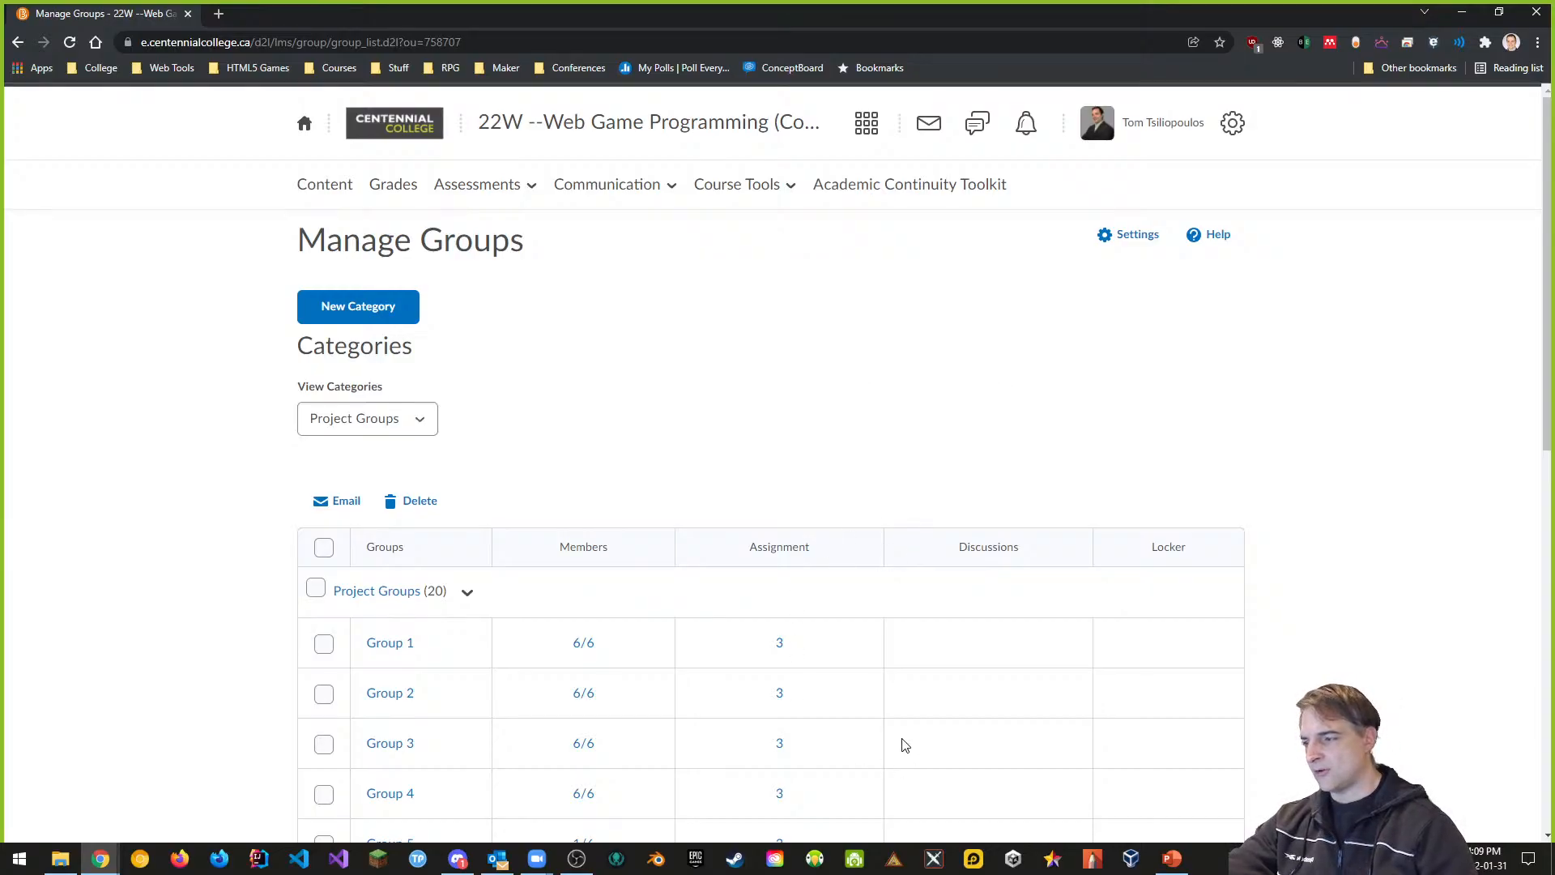
# Step: Launch Blender as administrator, dismiss its splash screen and view the default cube scene
pyautogui.keyDown('shift'); pyautogui.rightClick(656, 862); pyautogui.keyUp('shift')
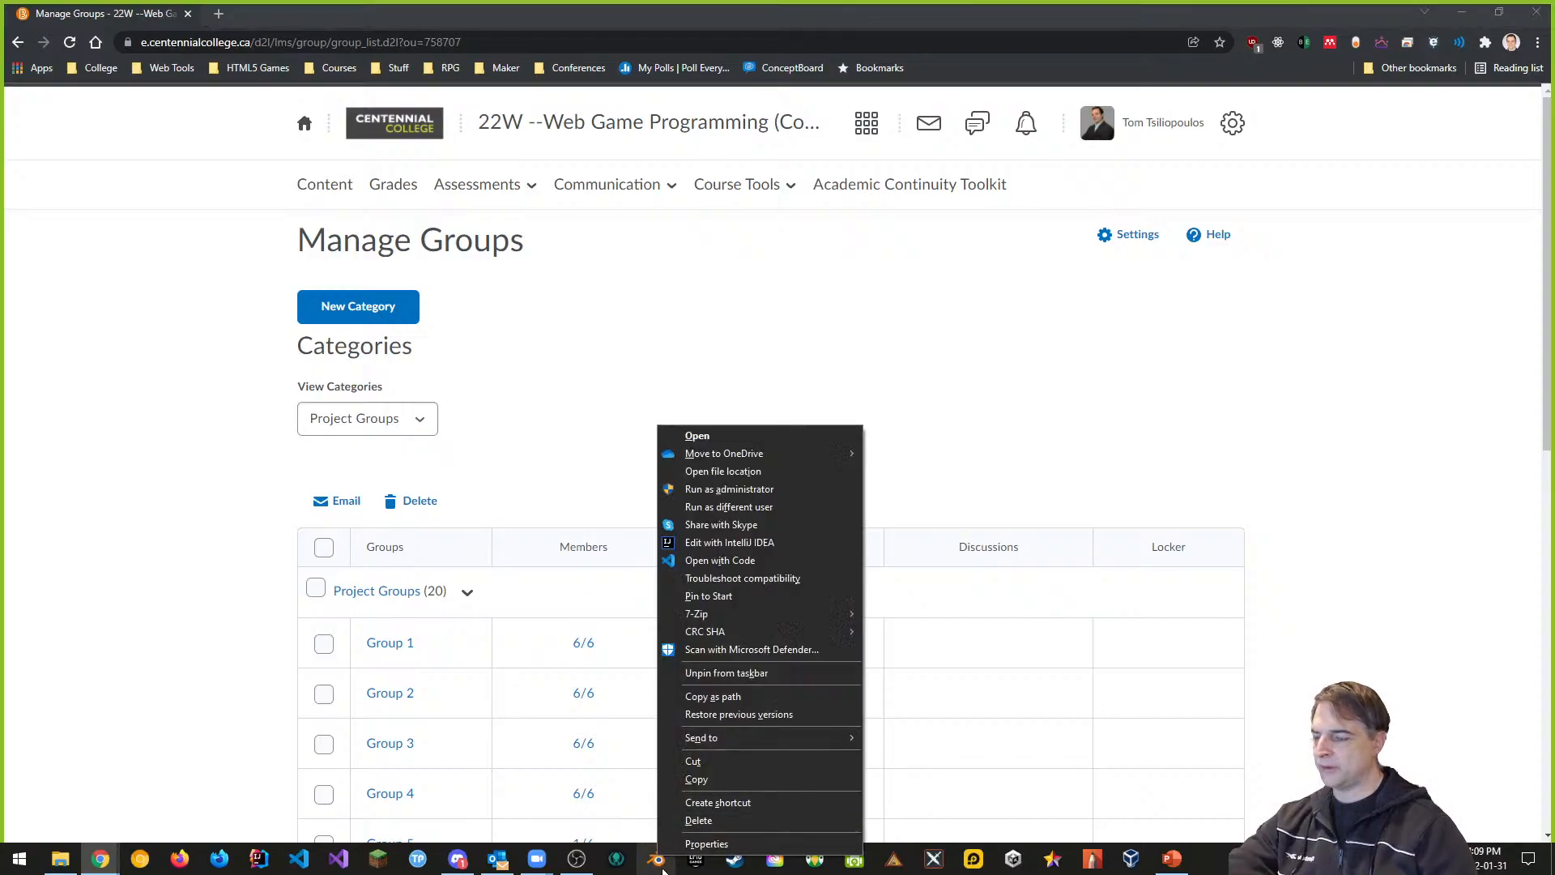
pyautogui.click(738, 489)
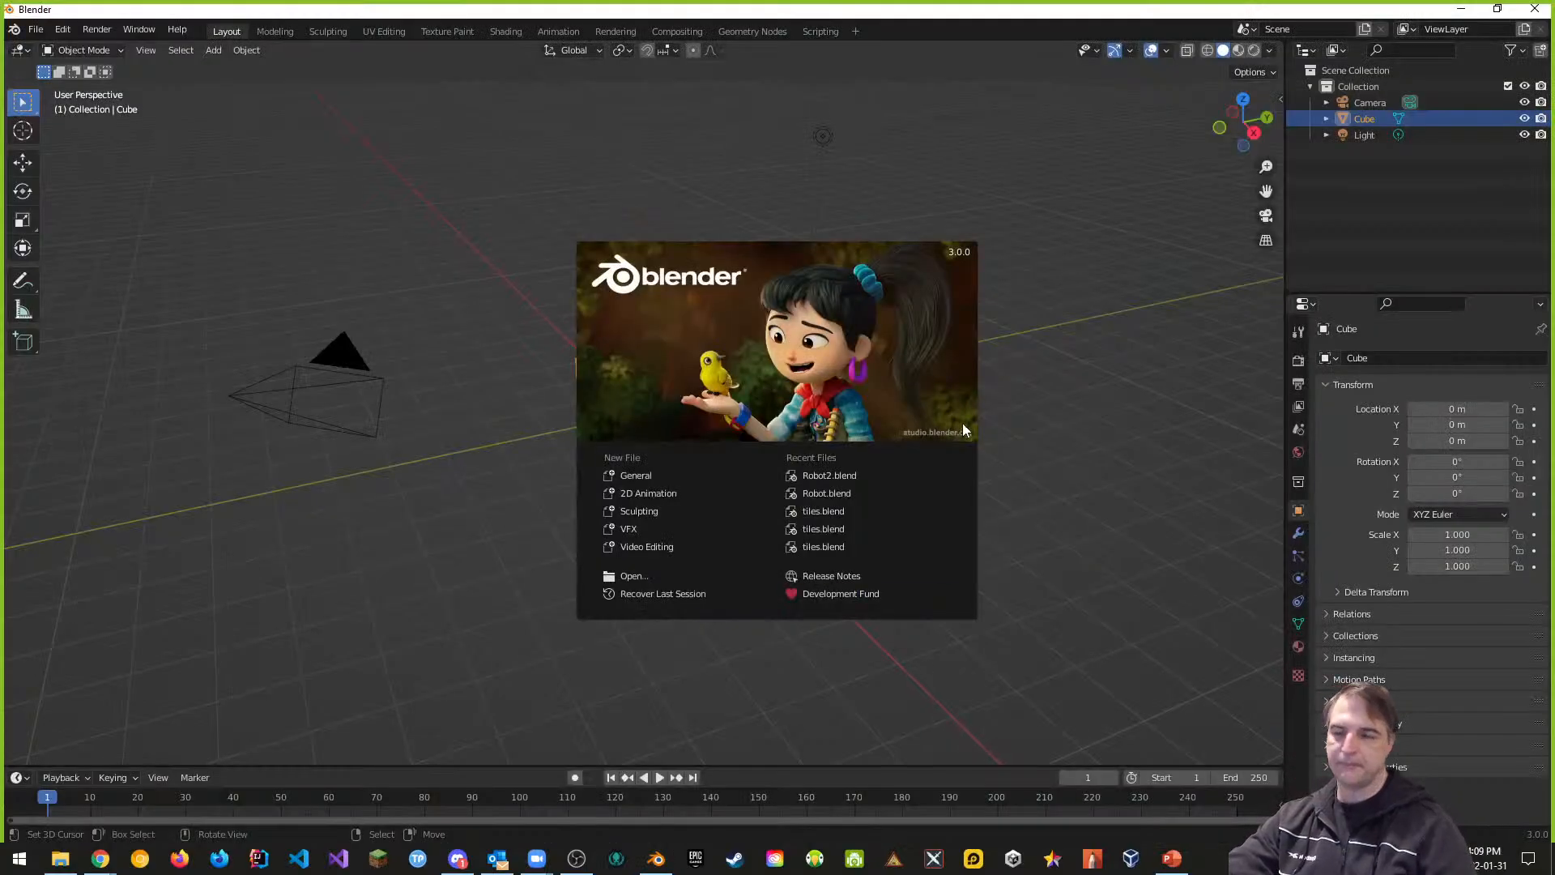
pyautogui.click(850, 369)
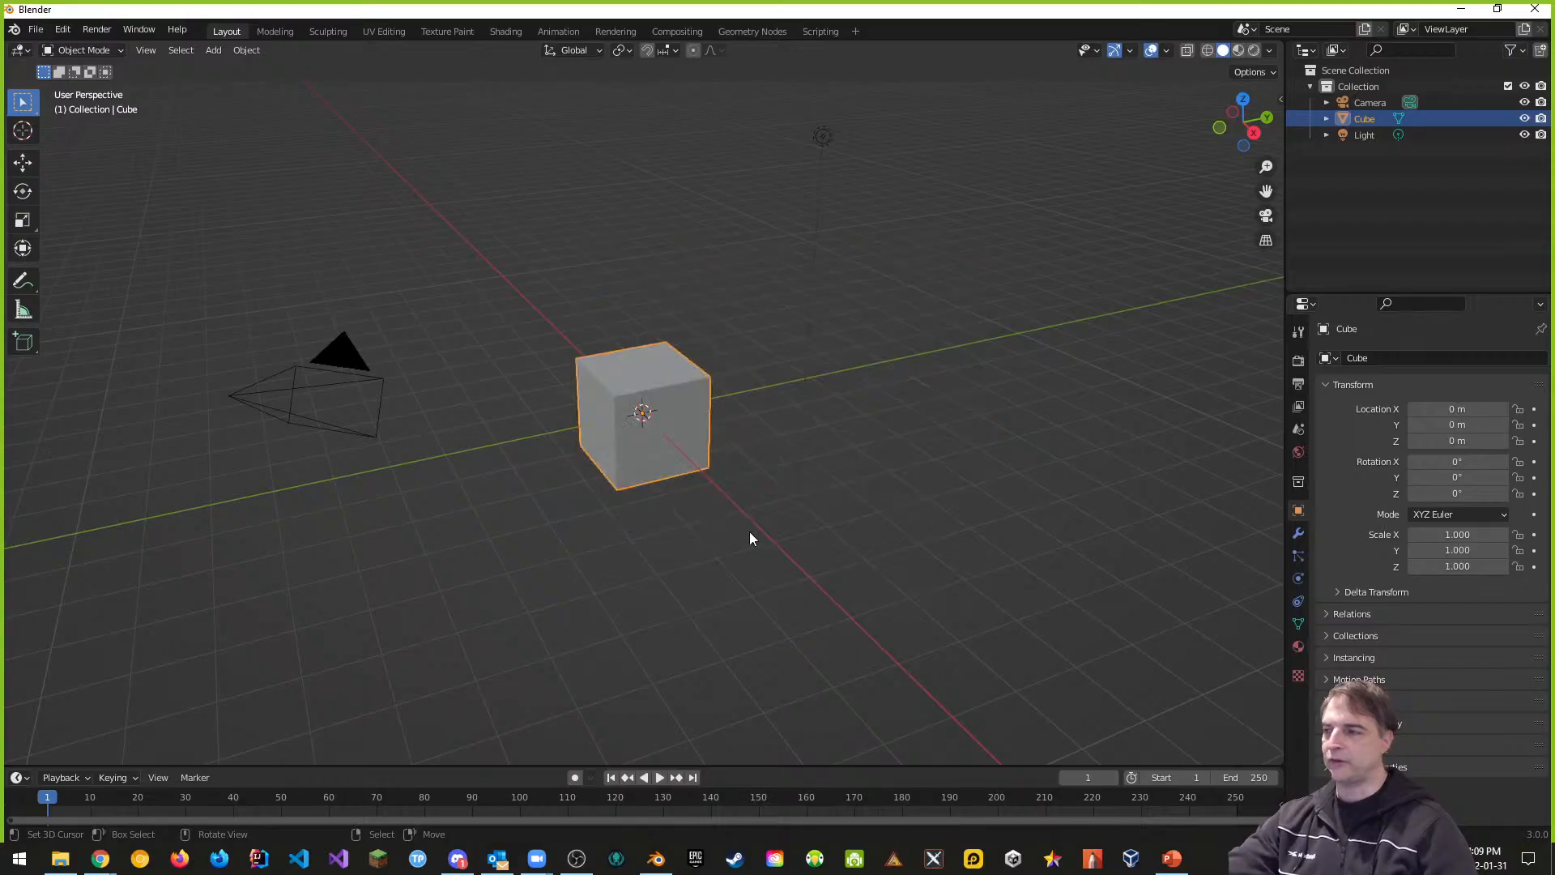
pyautogui.moveTo(851, 537); pyautogui.dragTo(776, 559, button='middle')
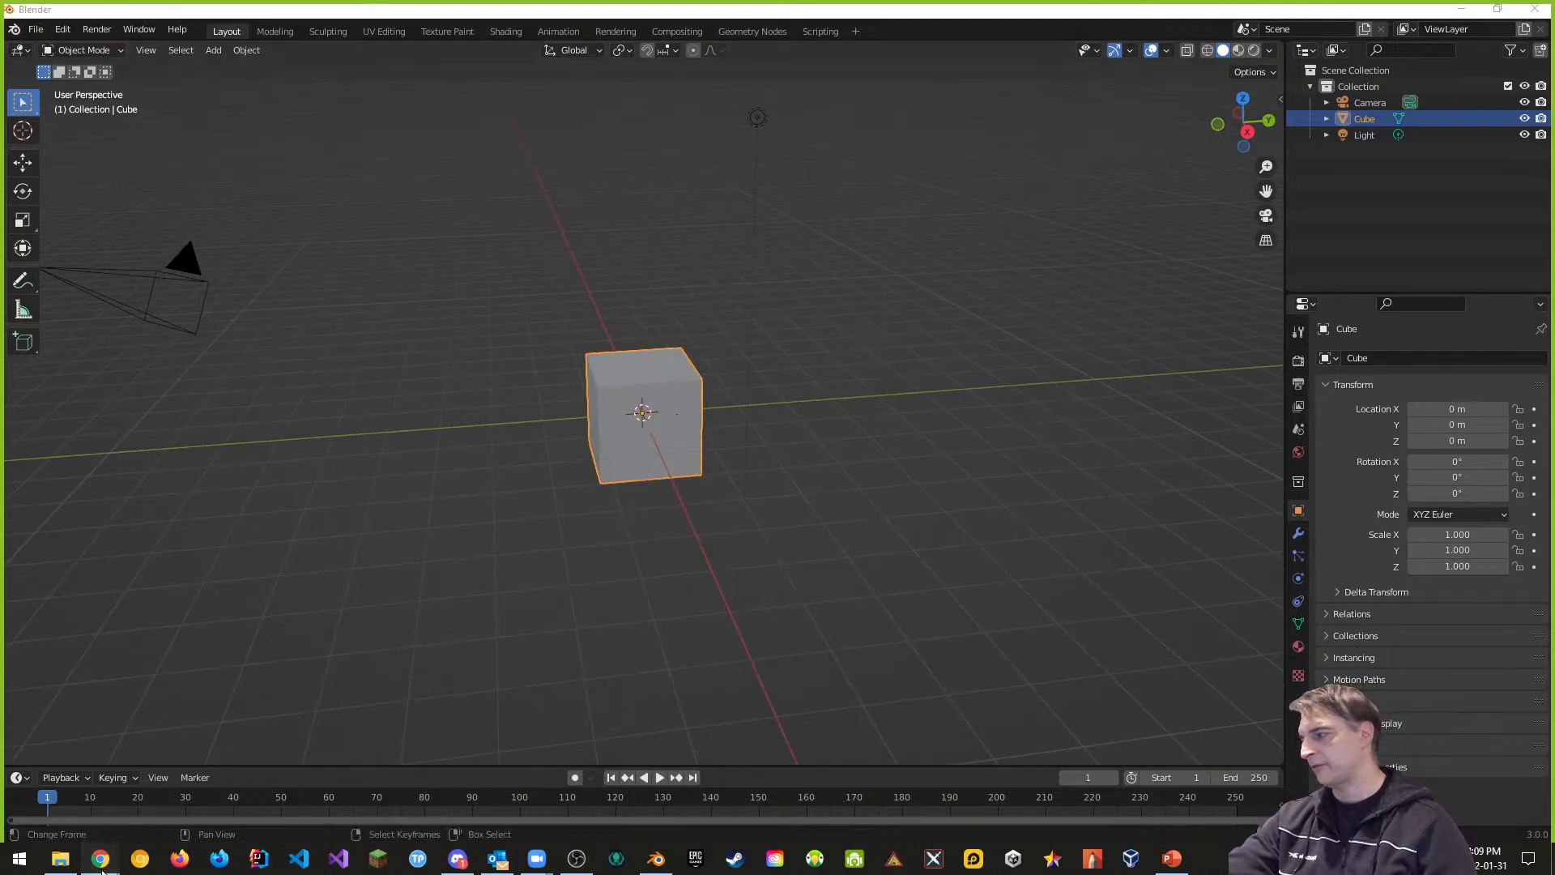
# Step: Switch to Chrome and run a Google image search for "archway" in a new tab
pyautogui.moveTo(100, 857)
pyautogui.click(139, 796)
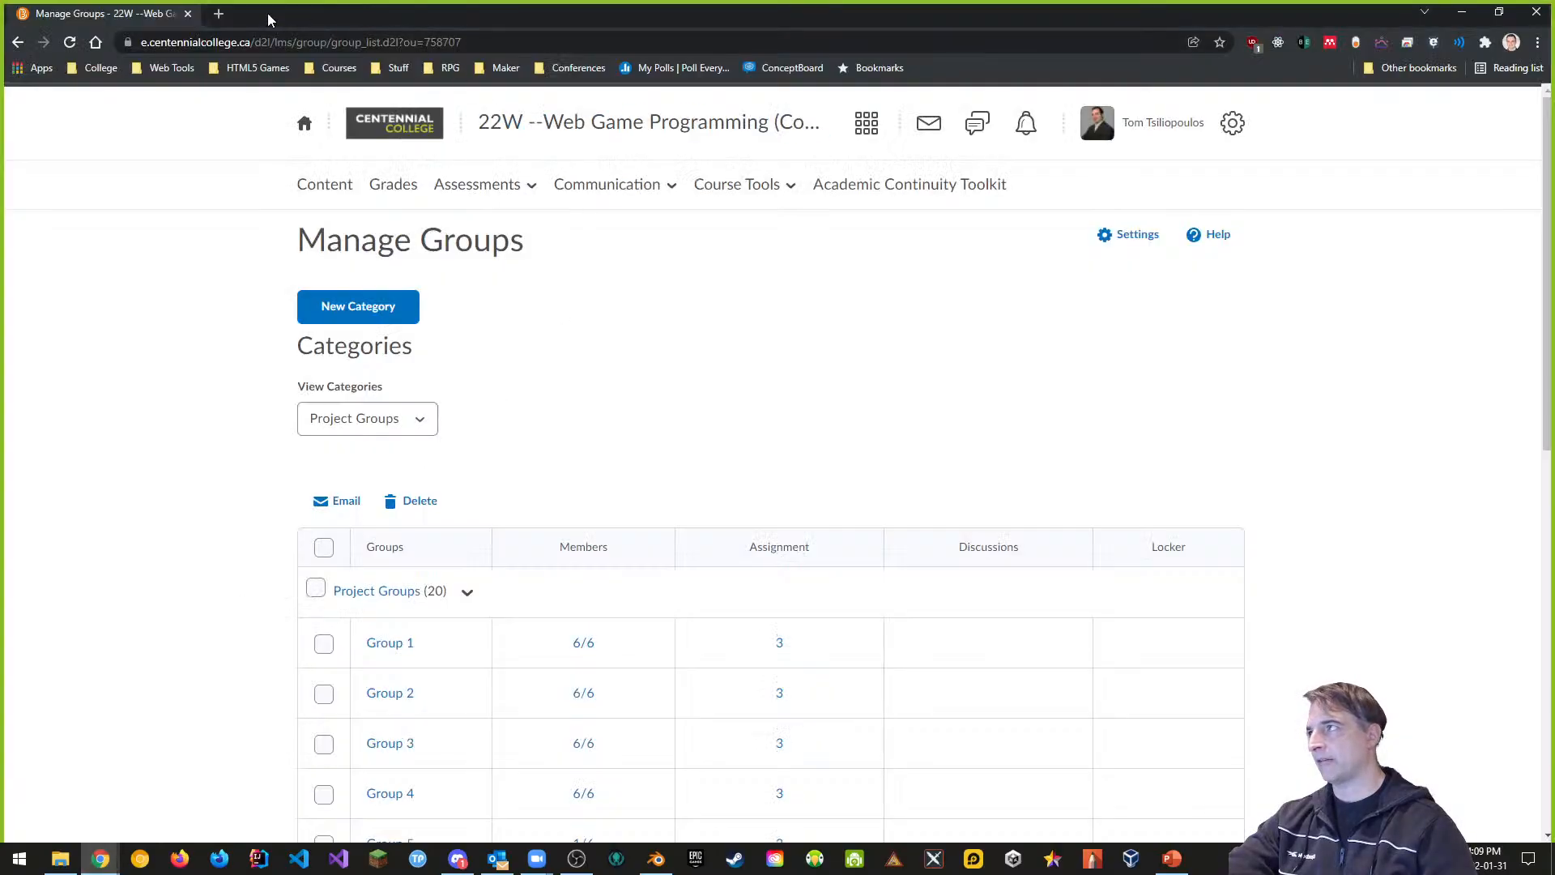
pyautogui.hotkey('ctrl', 't')
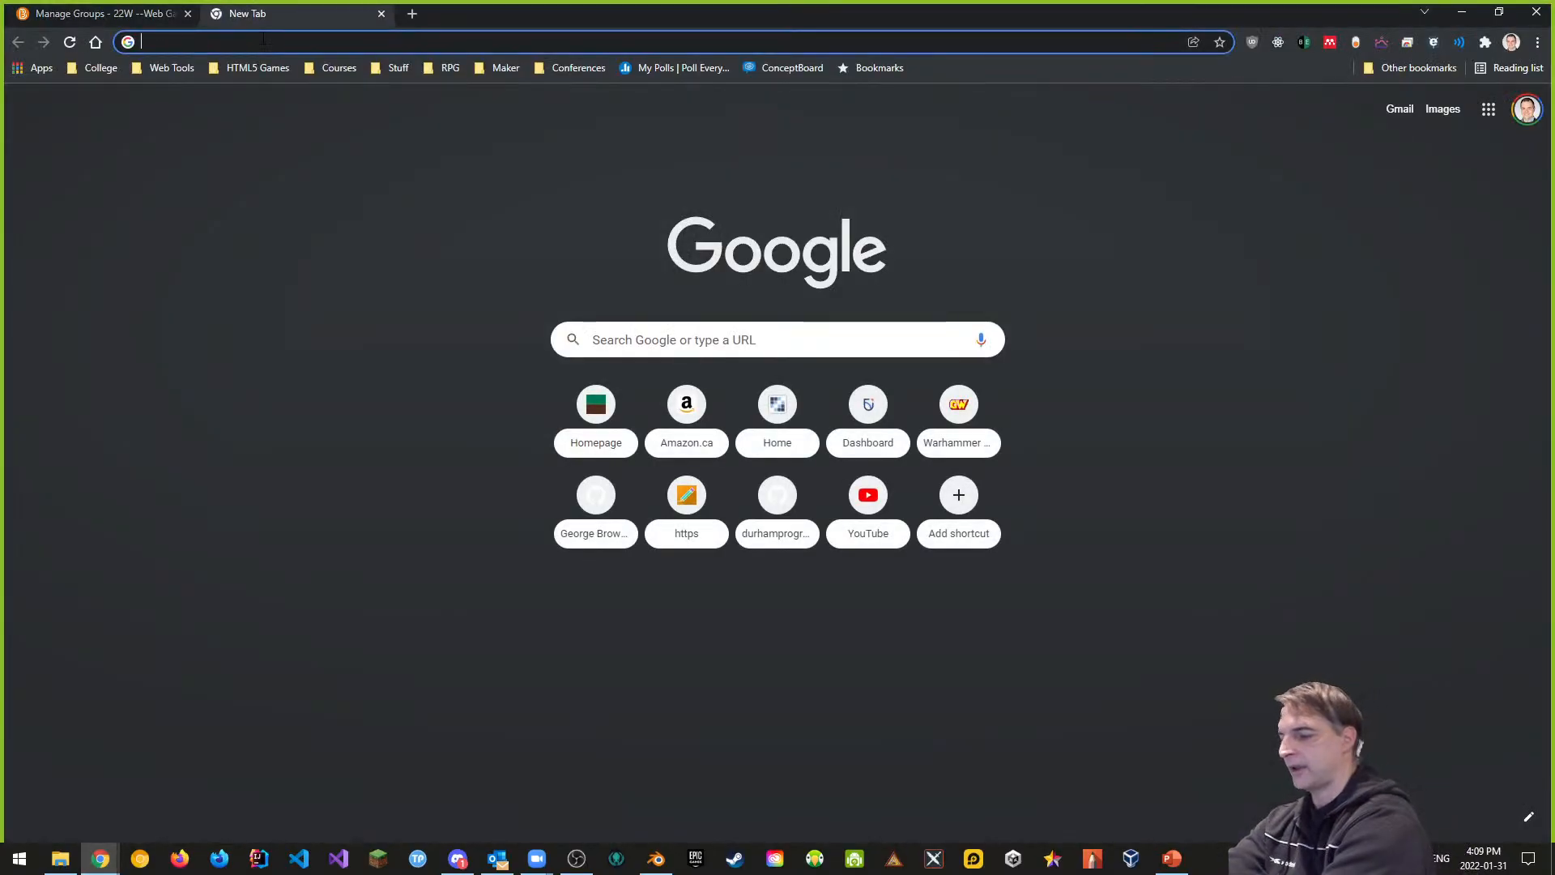
pyautogui.write('a')
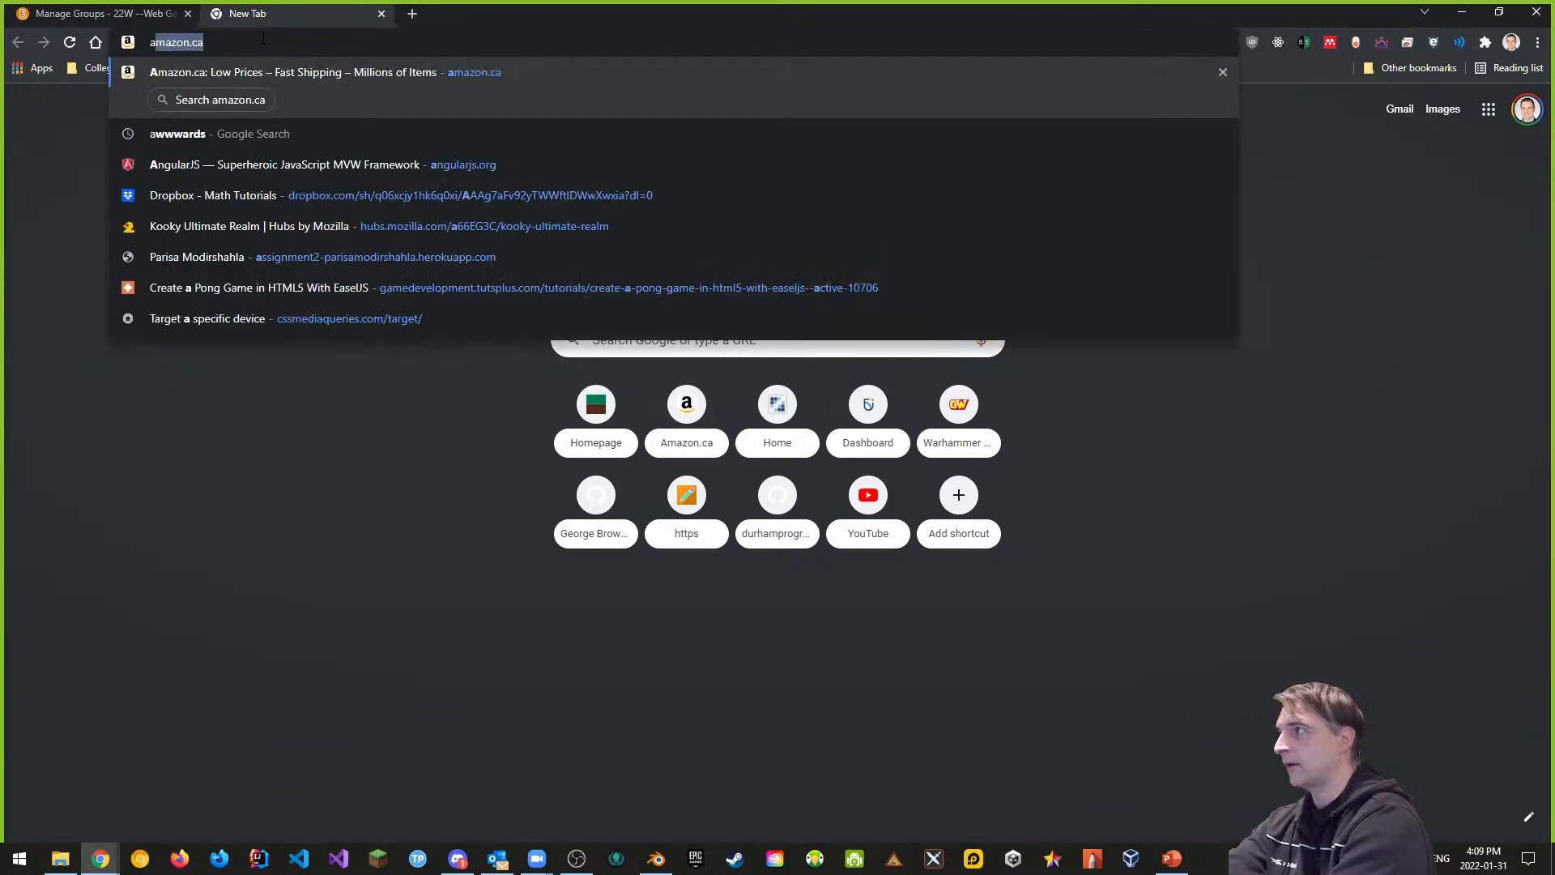
pyautogui.write('rchway')
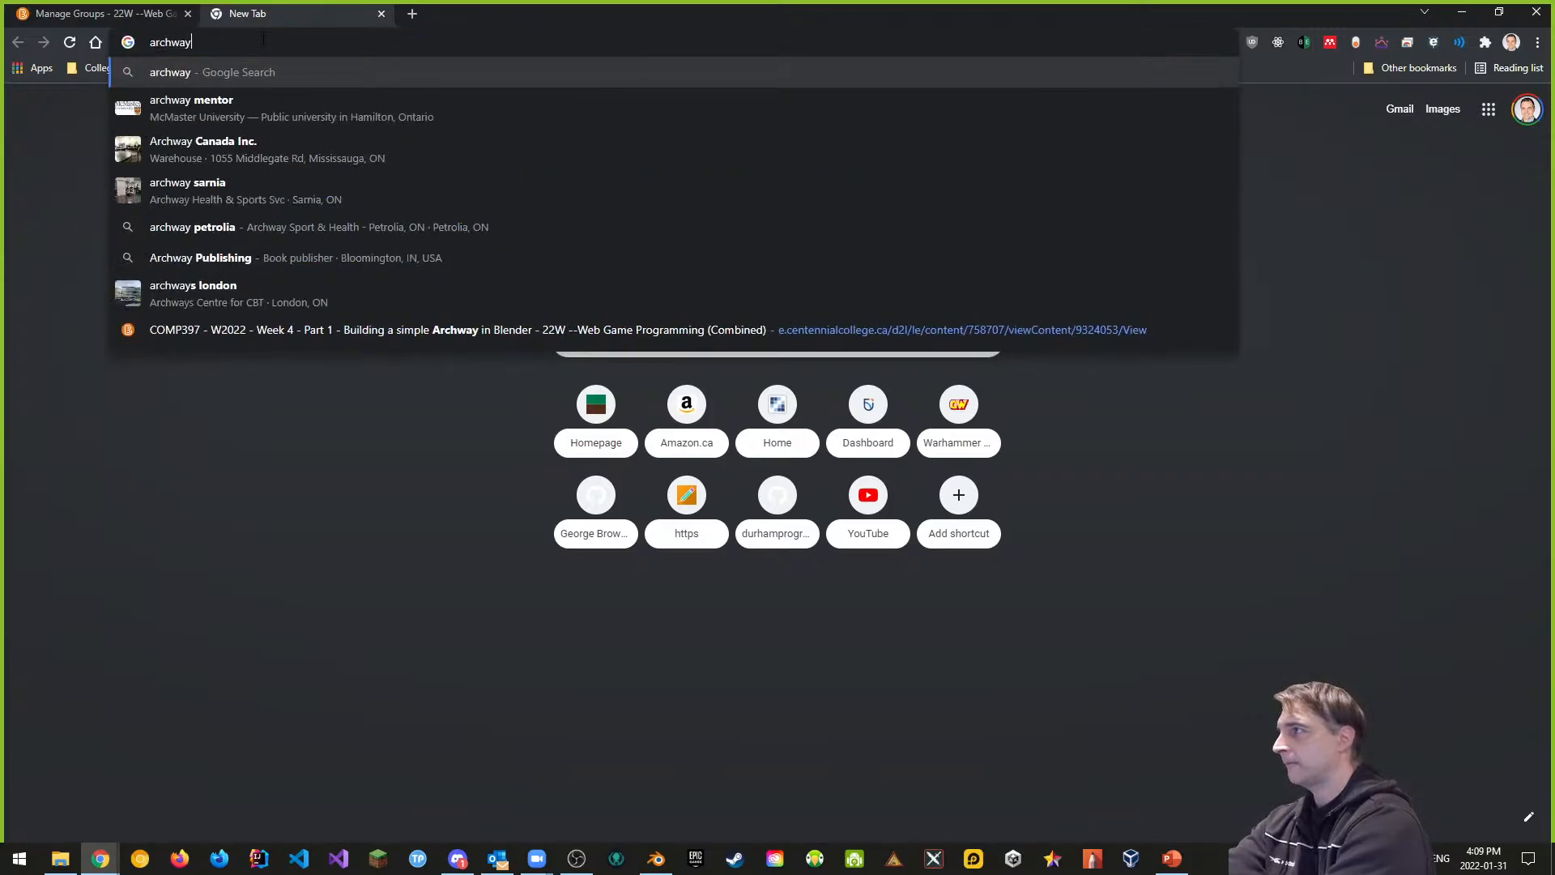
pyautogui.press('Return')
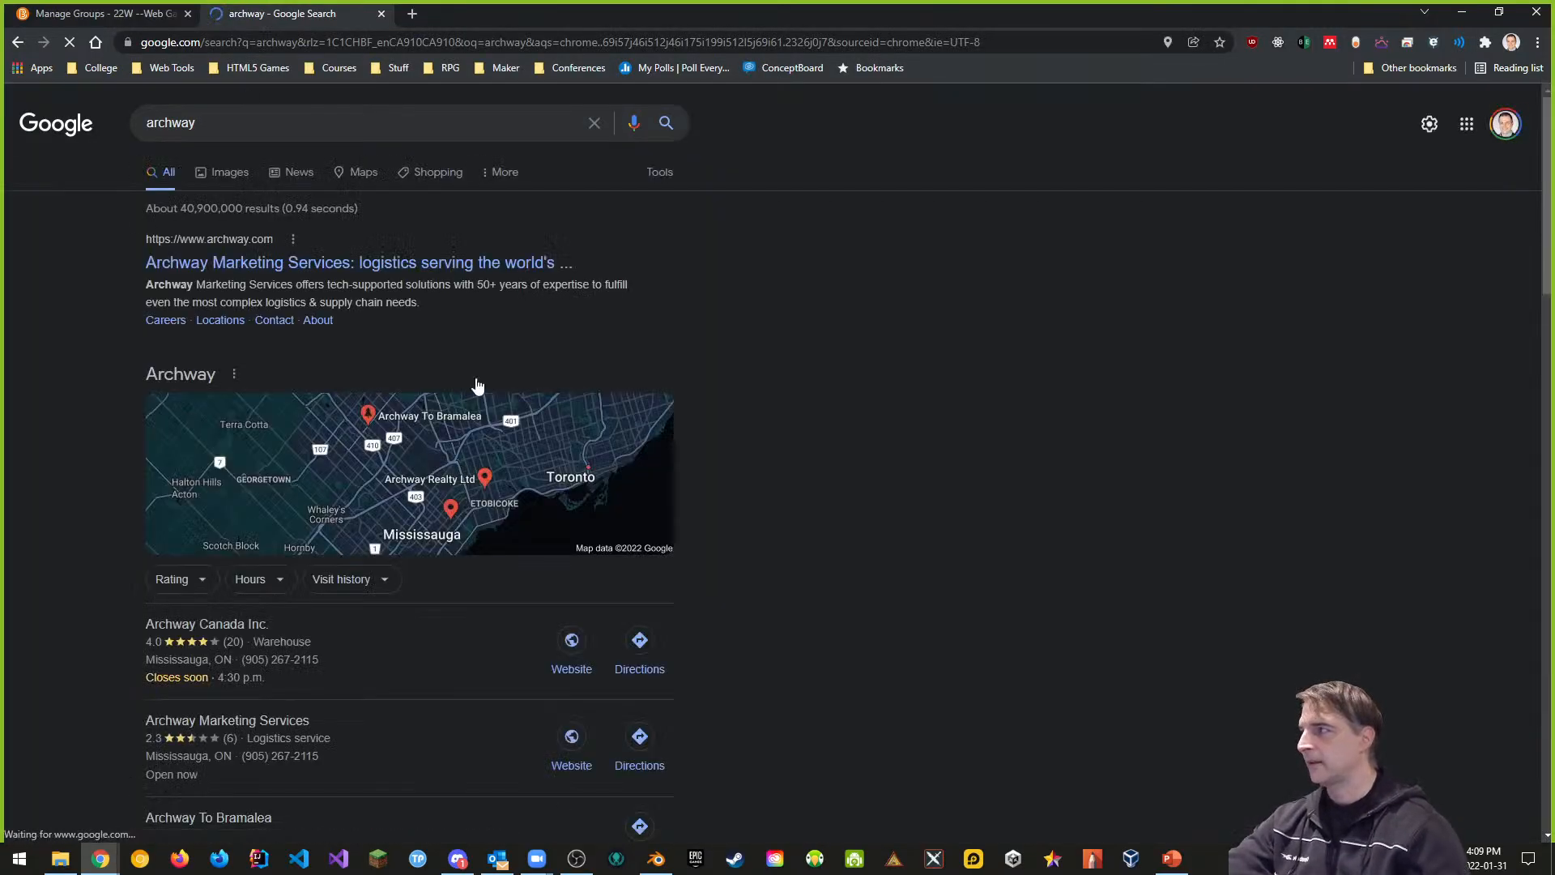
pyautogui.click(228, 174)
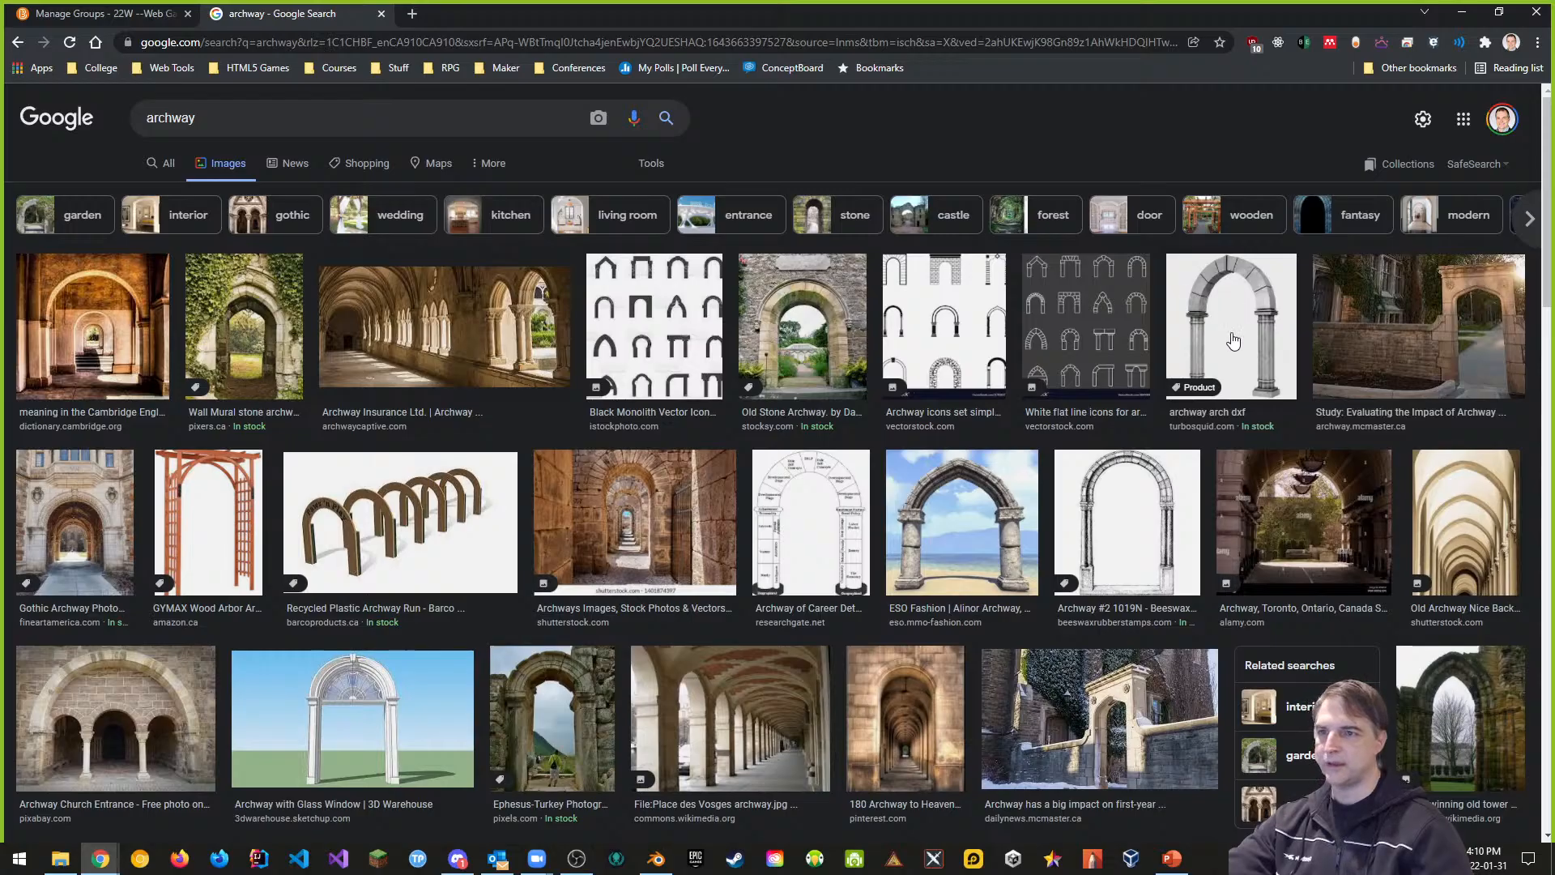
# Step: Preview the TurboSquid "archway arch dxf" image and examine its columns, bases and related archway images
pyautogui.click(1250, 364)
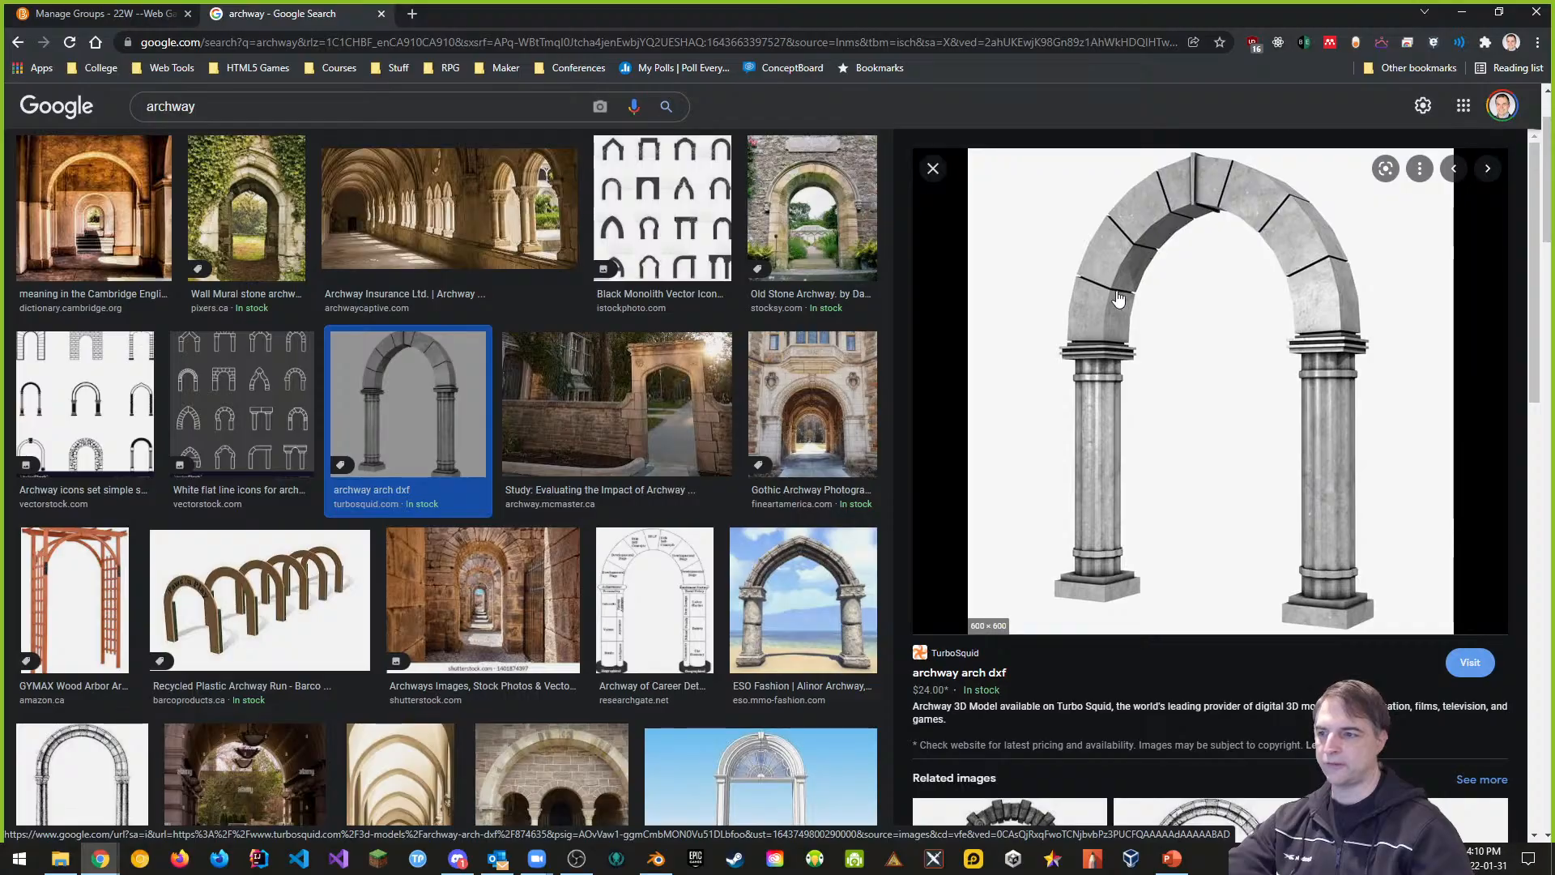
pyautogui.scroll(-2, 1090, 470)
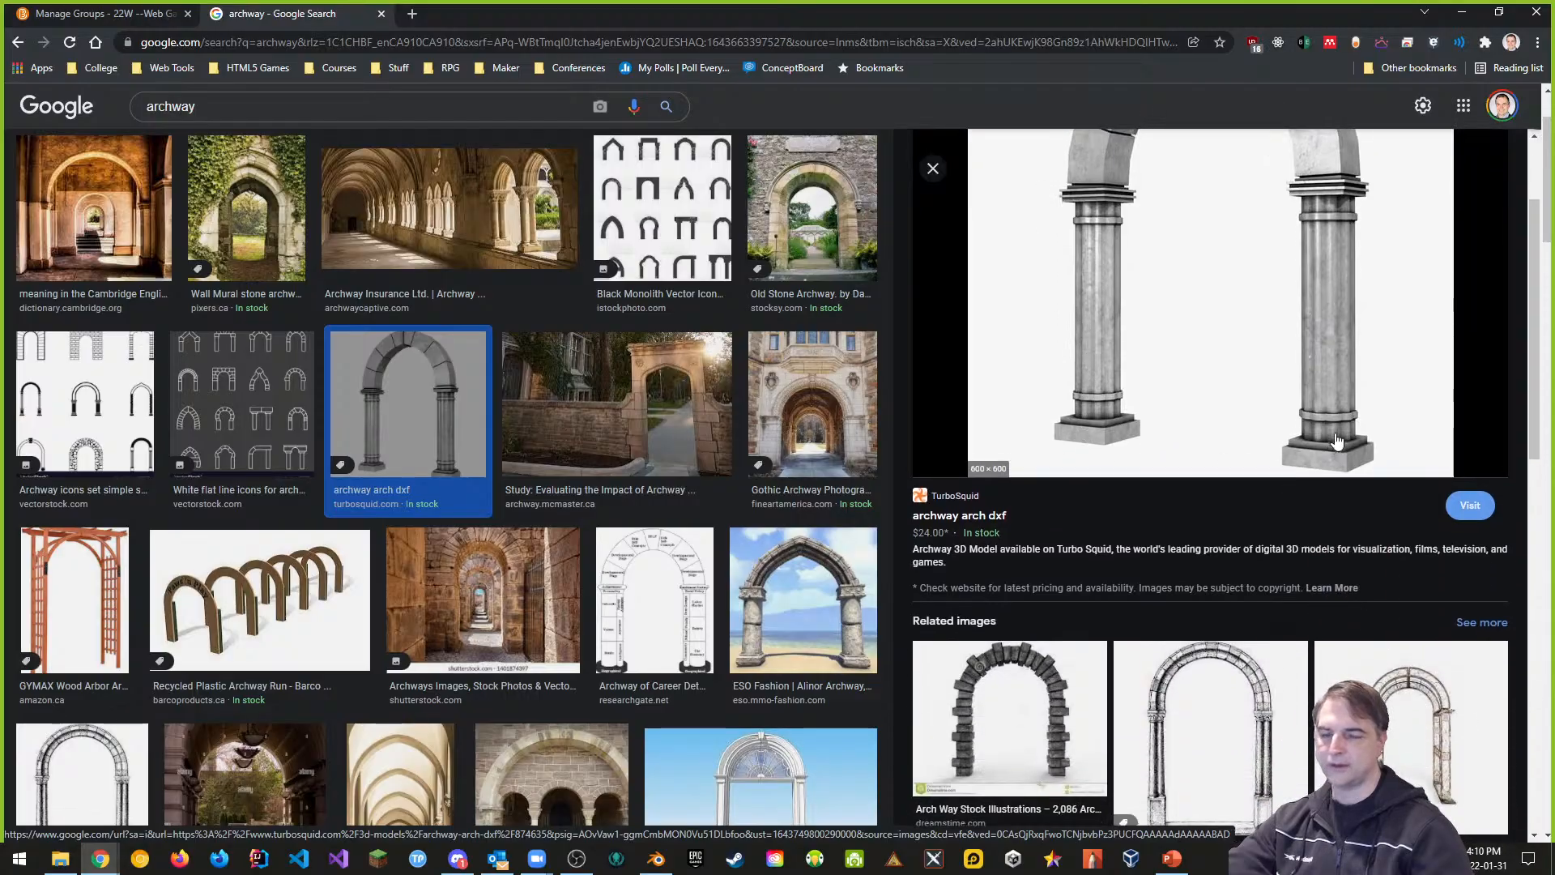
pyautogui.scroll(2, 1337, 440)
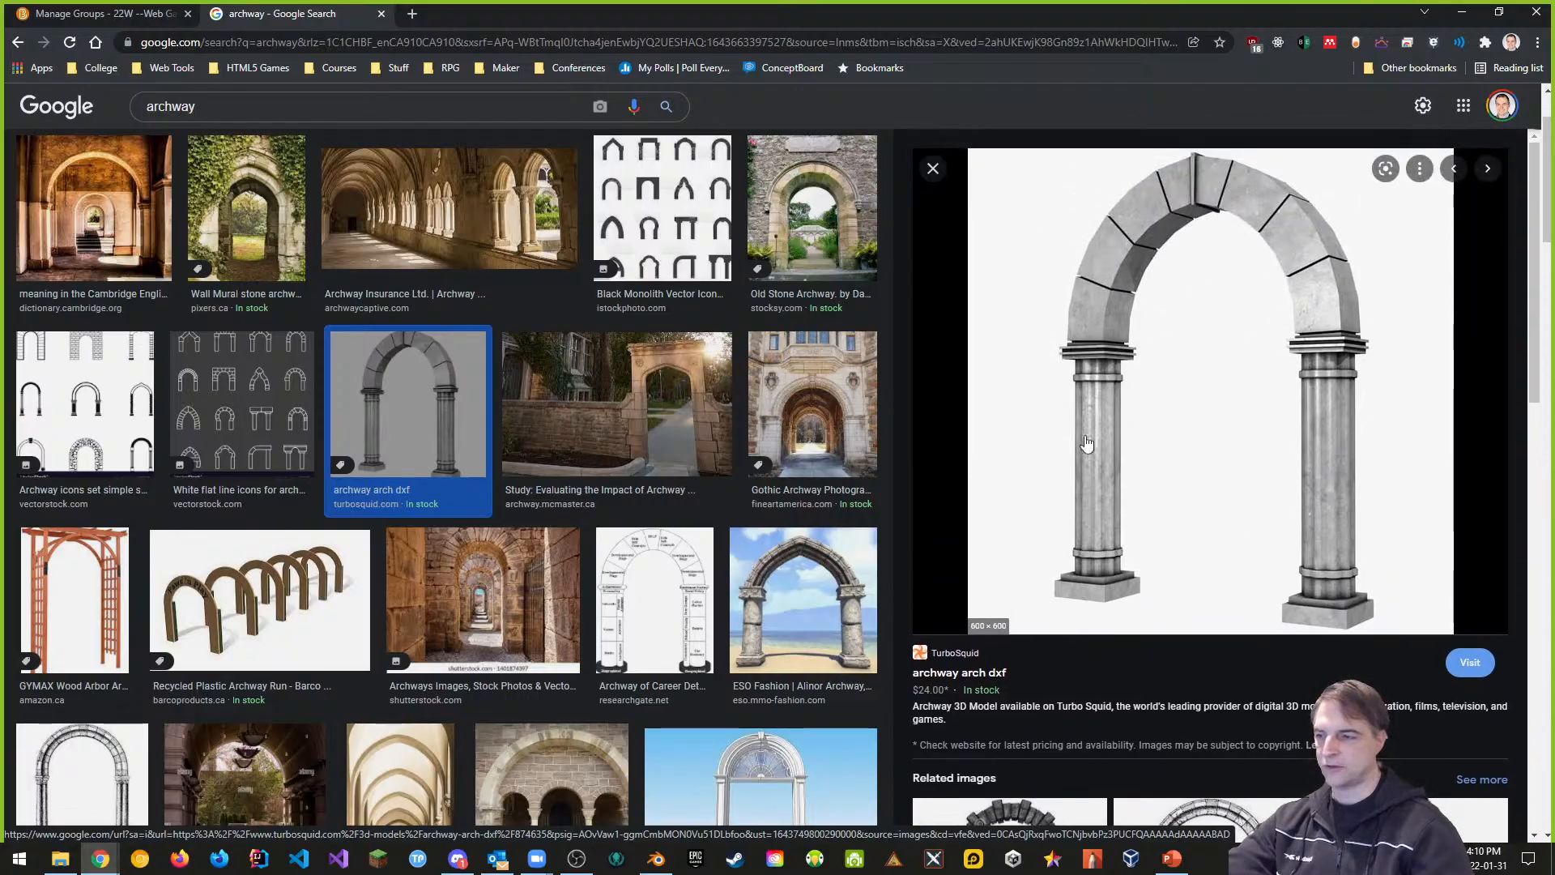
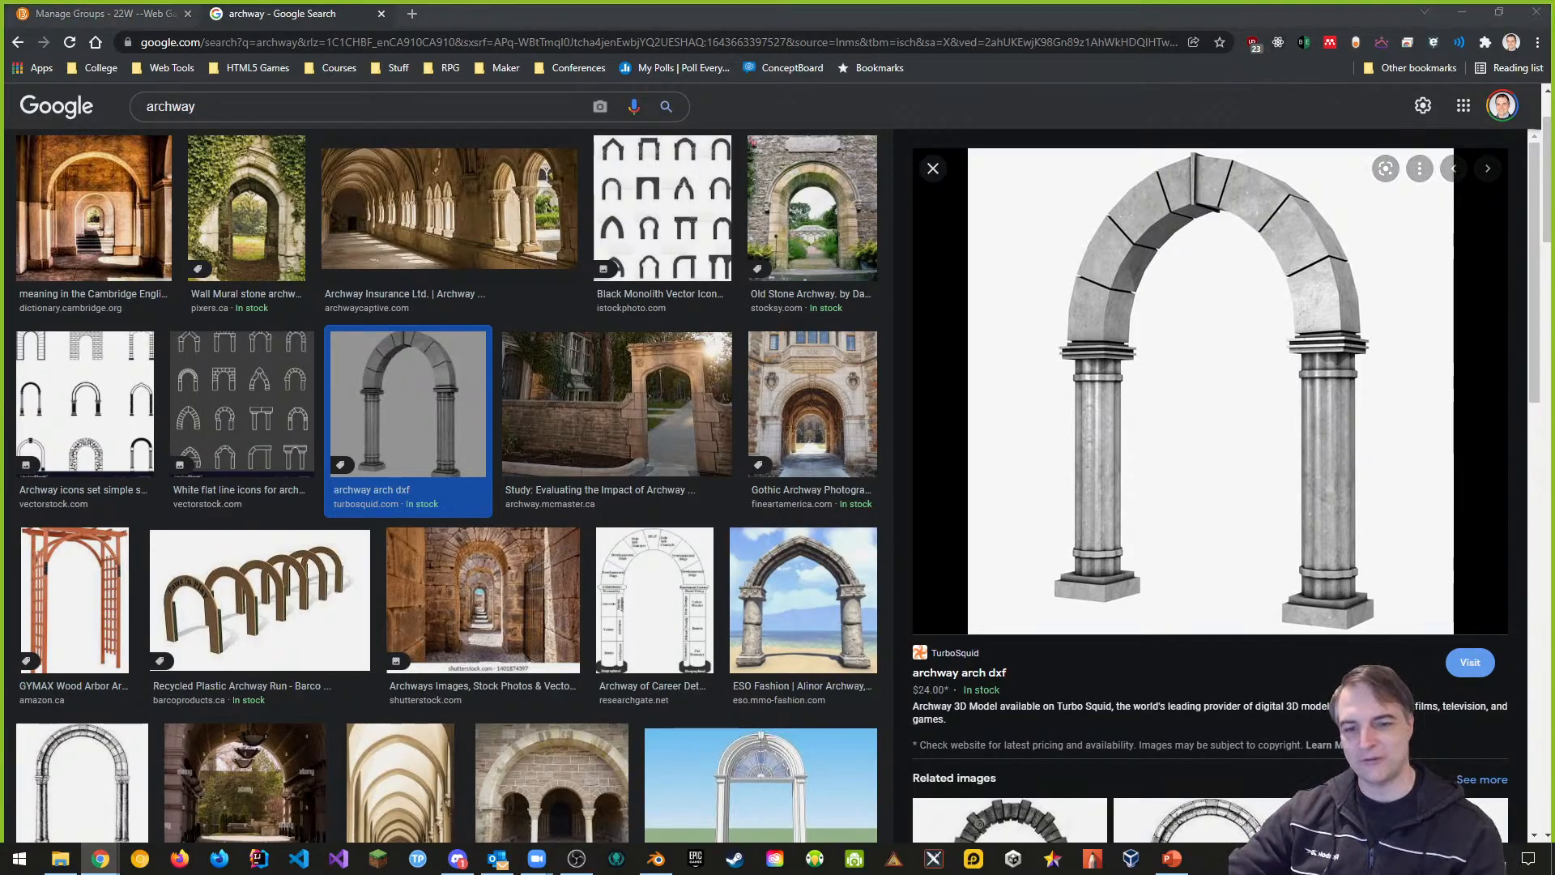
pyautogui.scroll(-4, 887, 679)
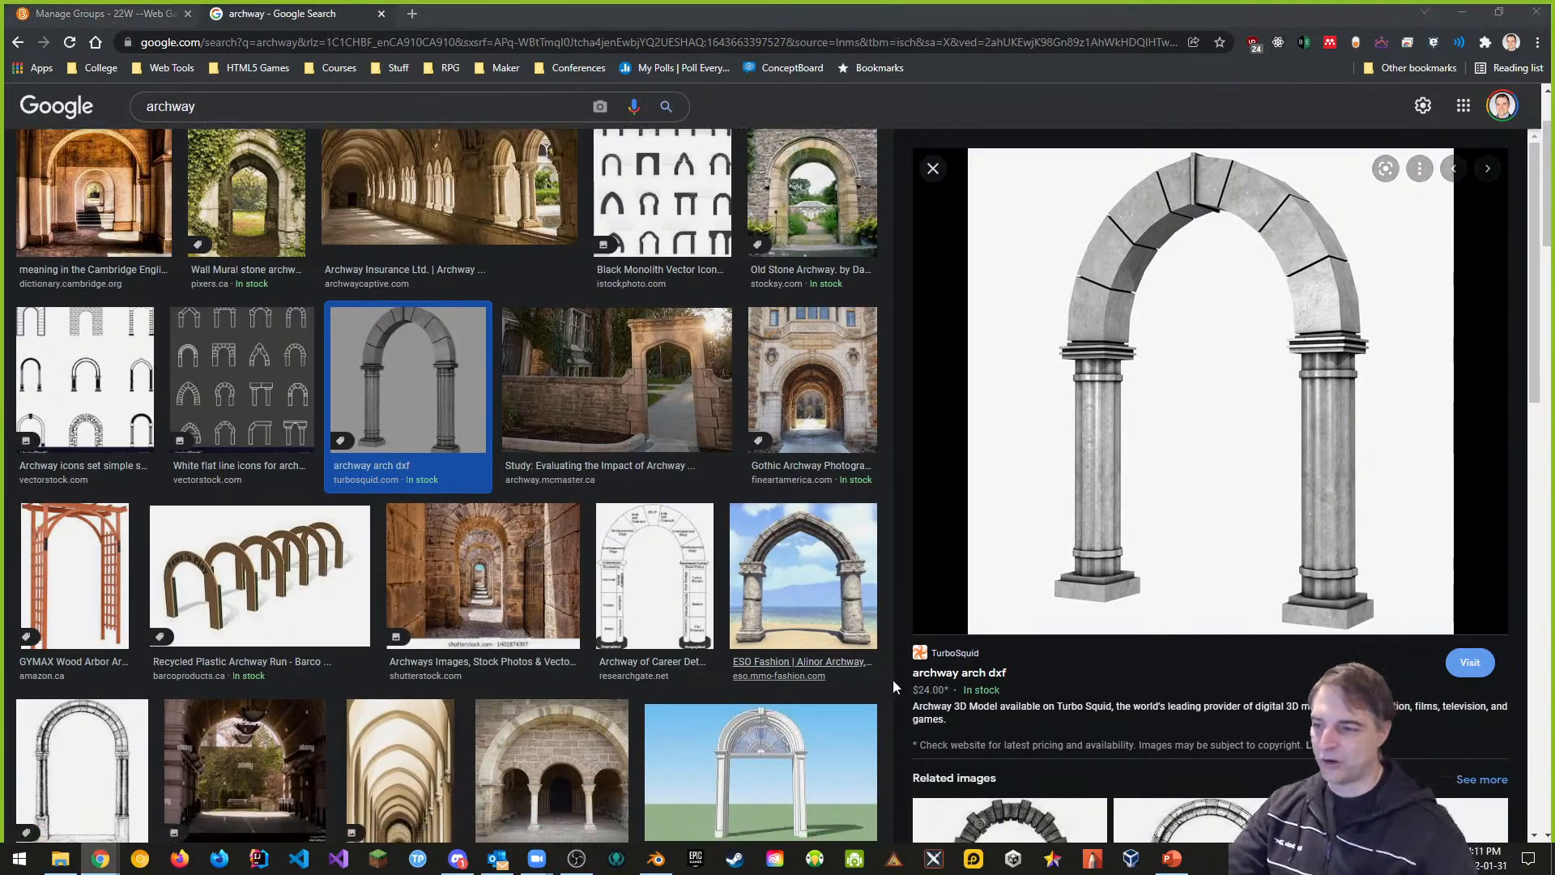
pyautogui.scroll(-6, 1150, 524)
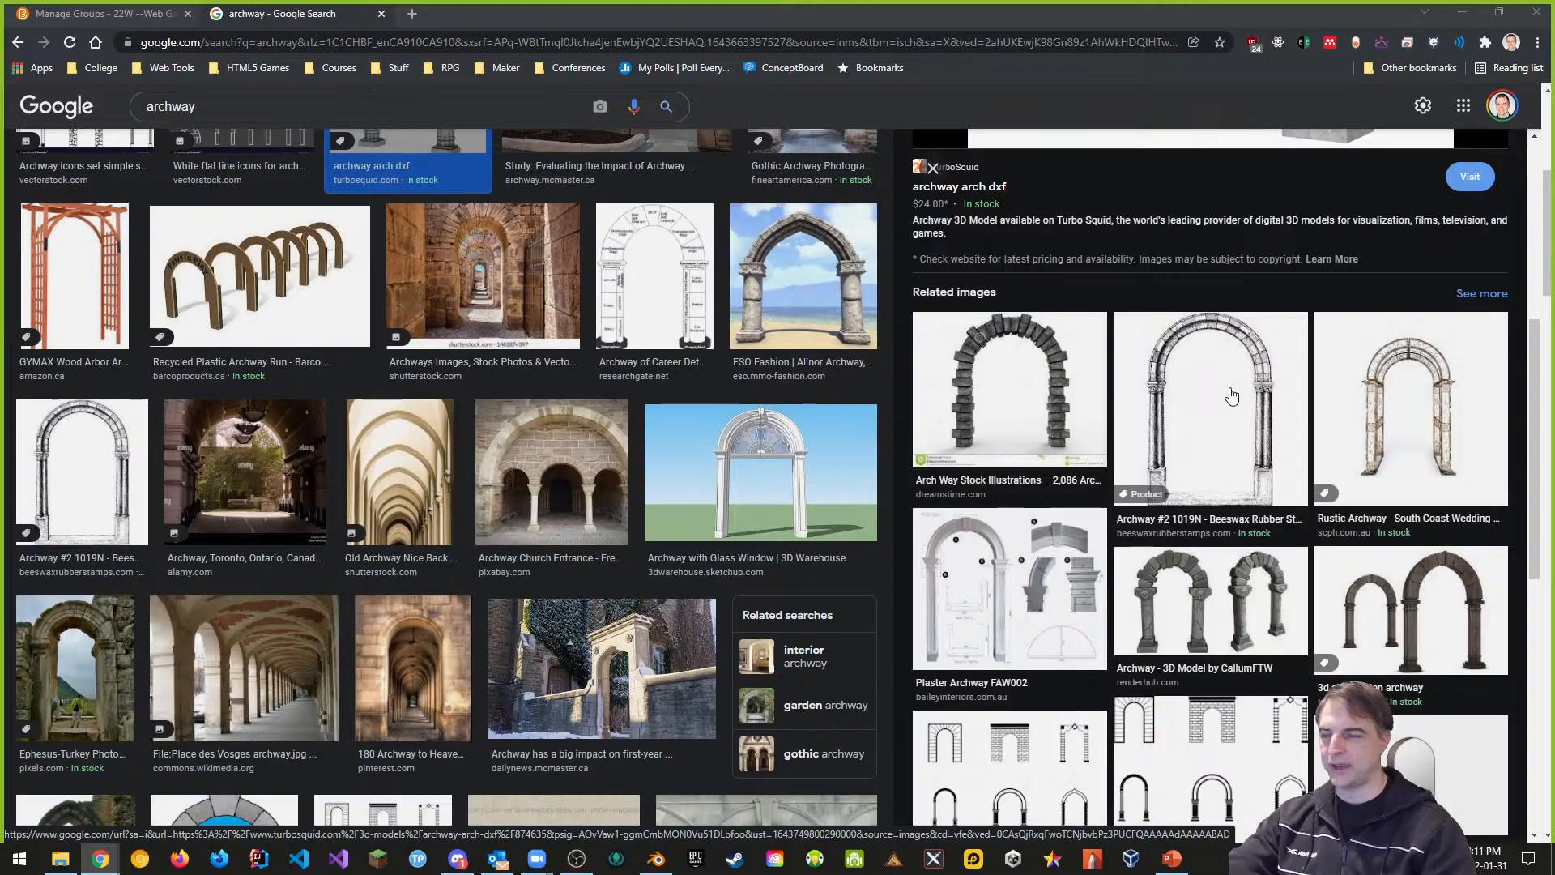
pyautogui.scroll(6, 170, 128)
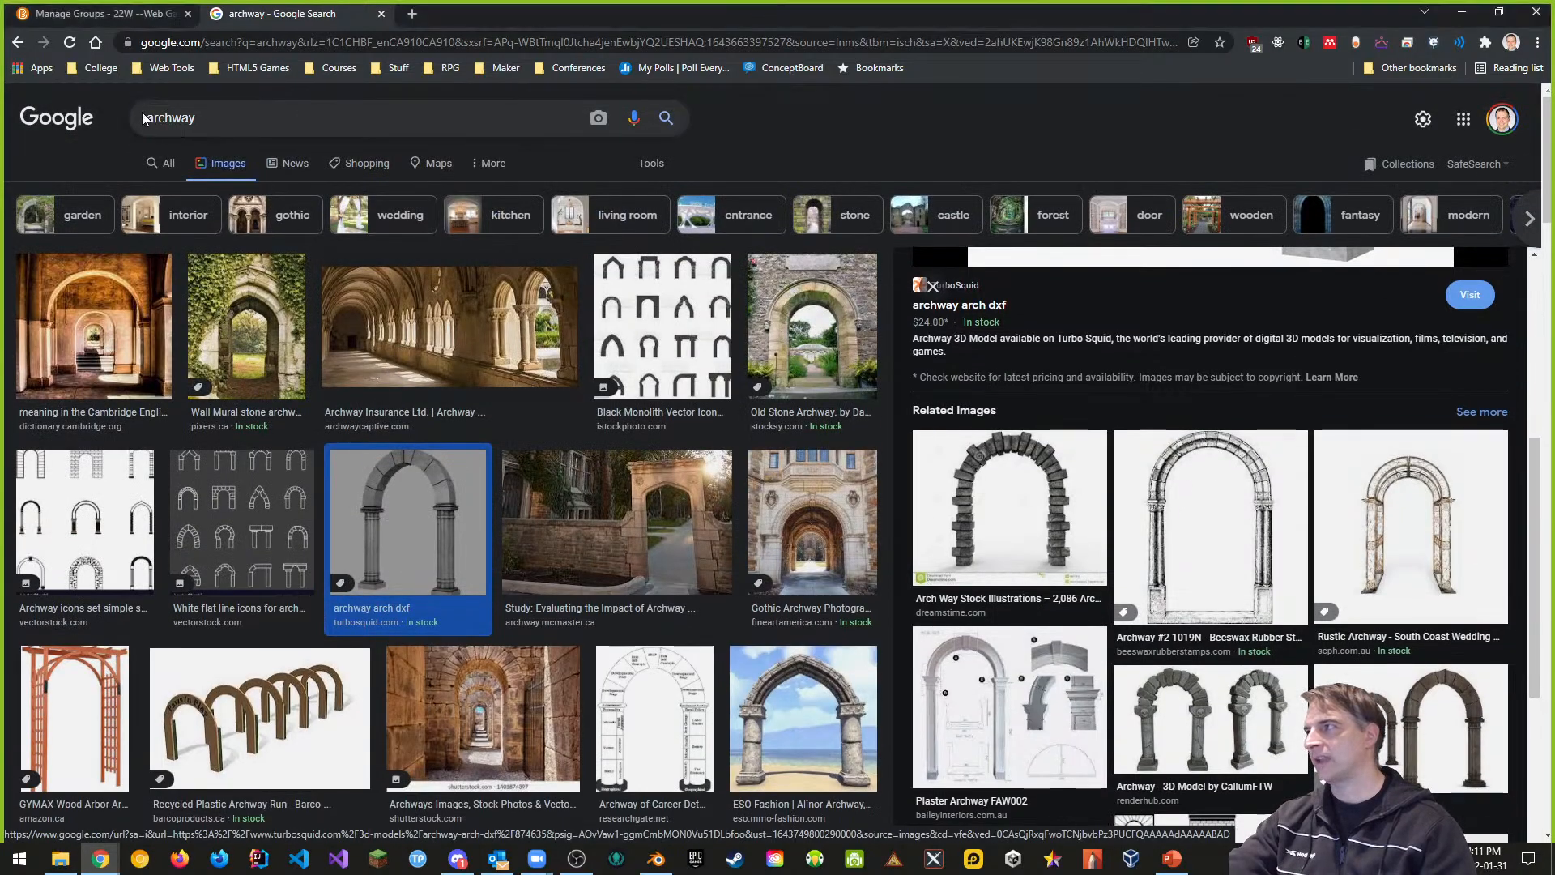
# Step: Change the image search query to "front and side views archway" and run it
pyautogui.click(170, 121)
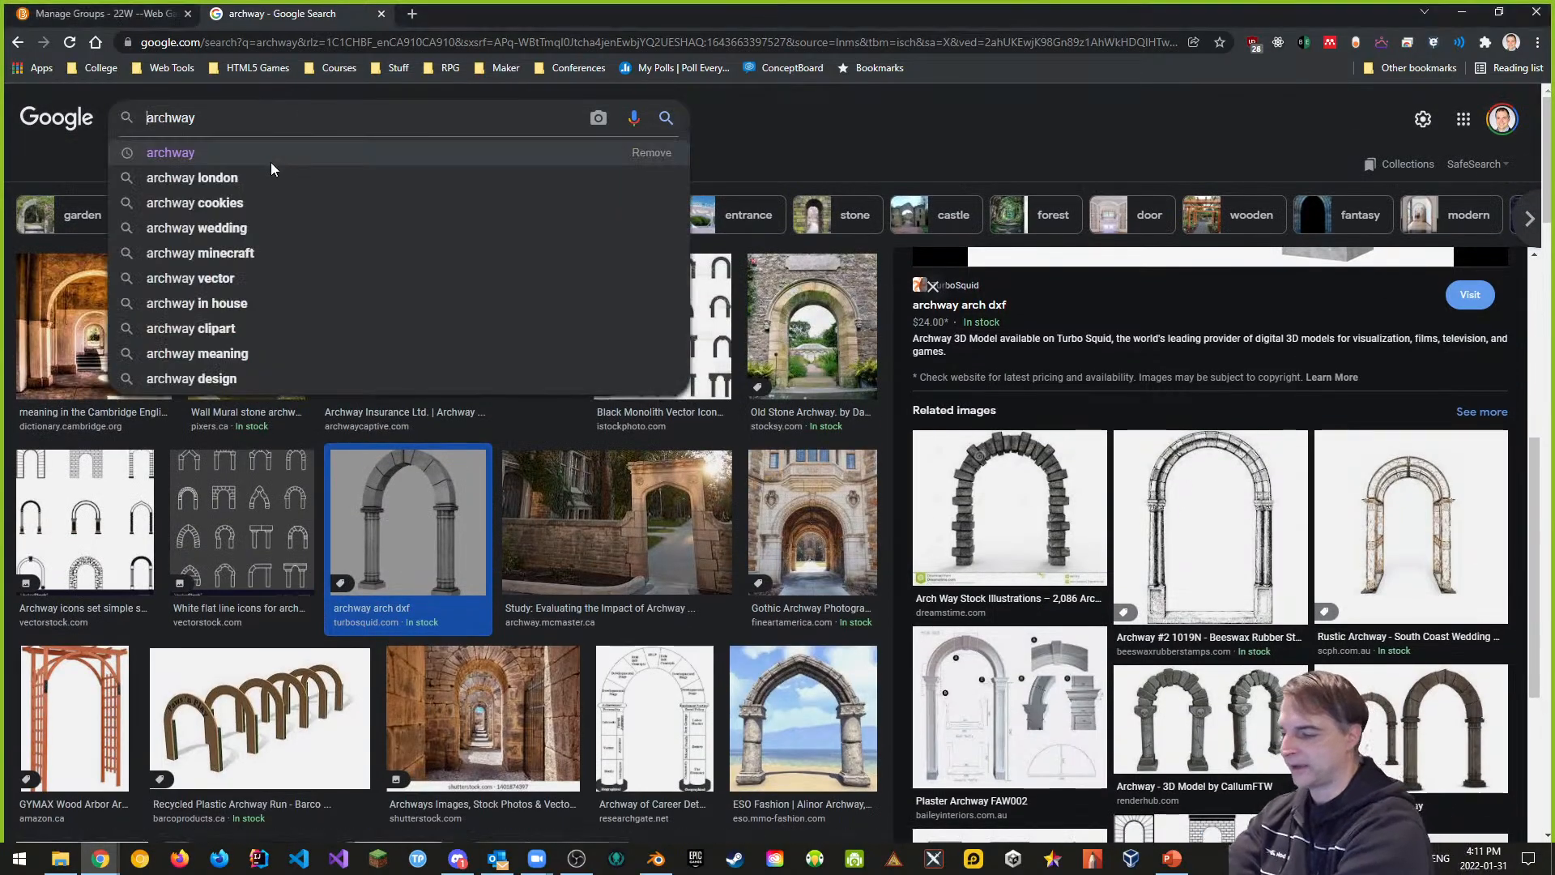
pyautogui.write('front')
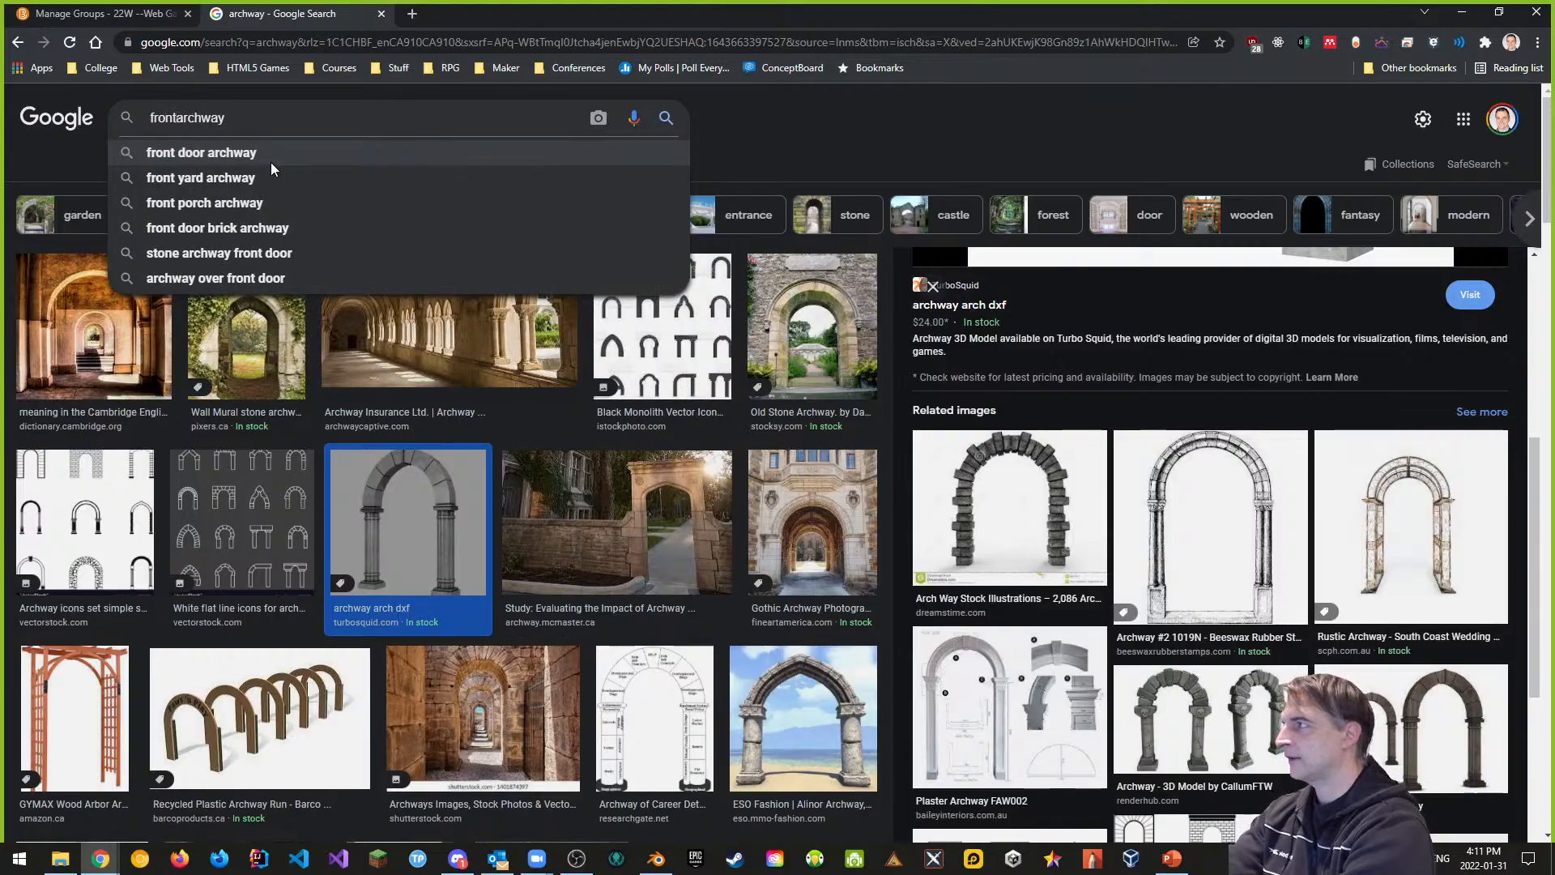
pyautogui.write(' and side views')
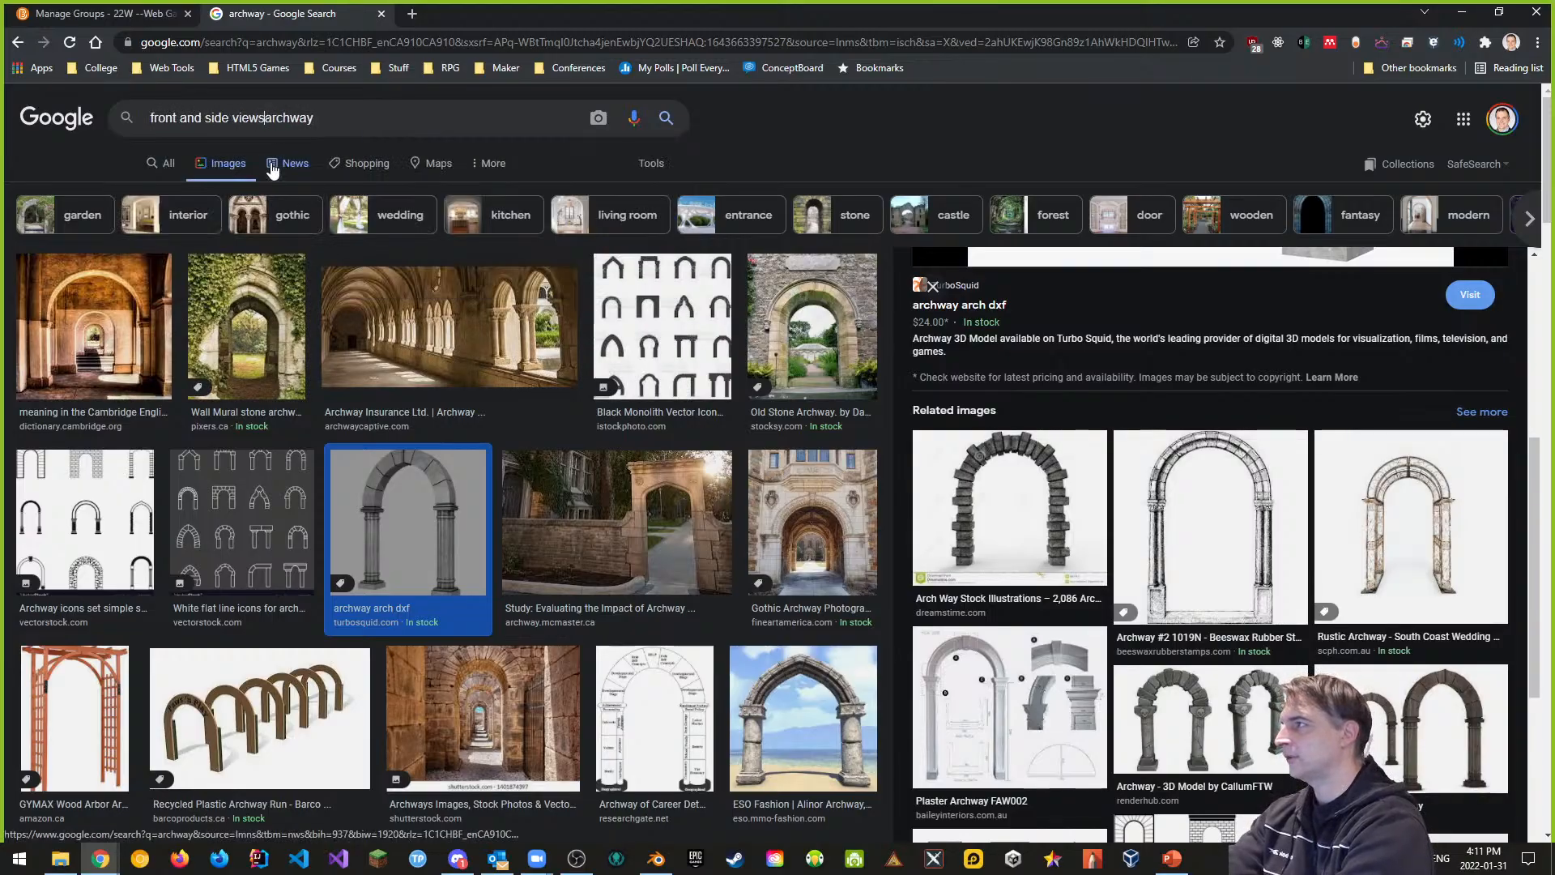
pyautogui.press('Return')
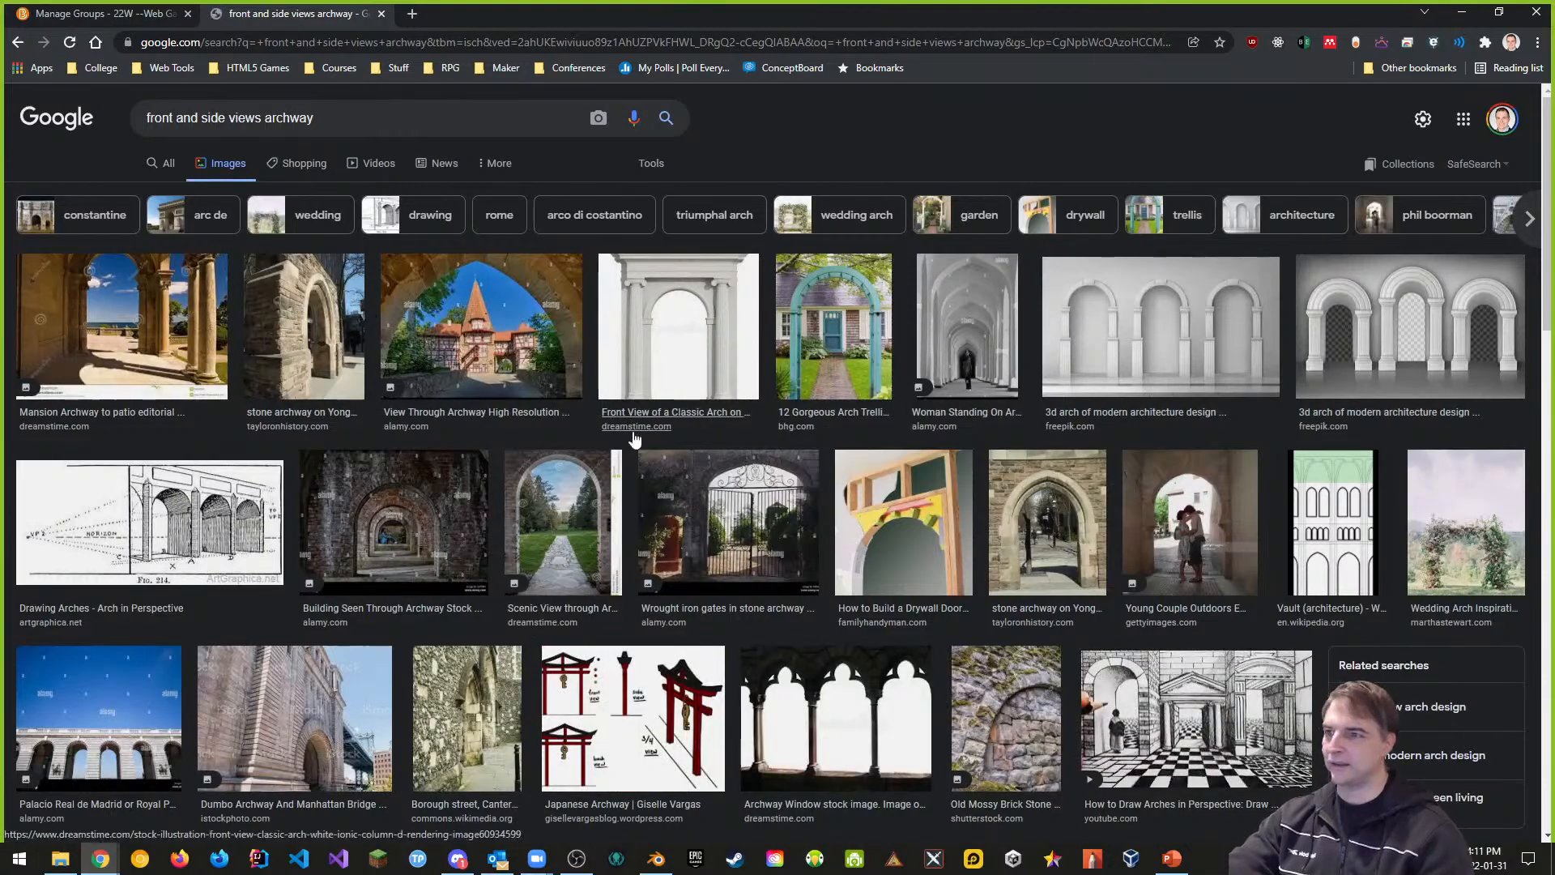
# Step: Preview the Japanese archway drawing with front, side, back and 3/4 views, and look through its related images
pyautogui.scroll(-2, 551, 459)
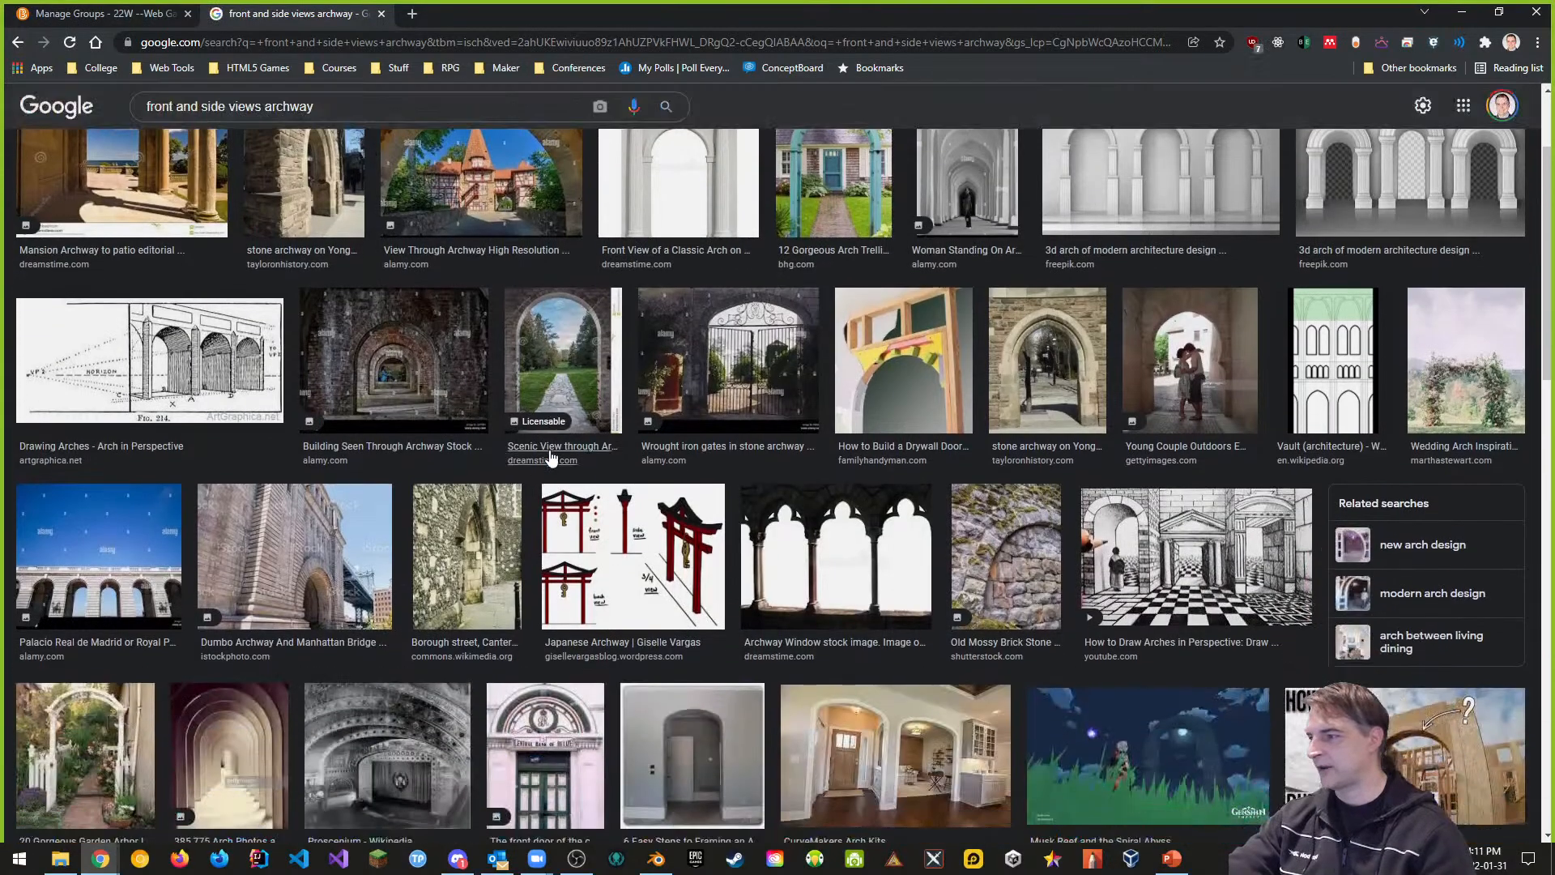
pyautogui.scroll(-2, 916, 672)
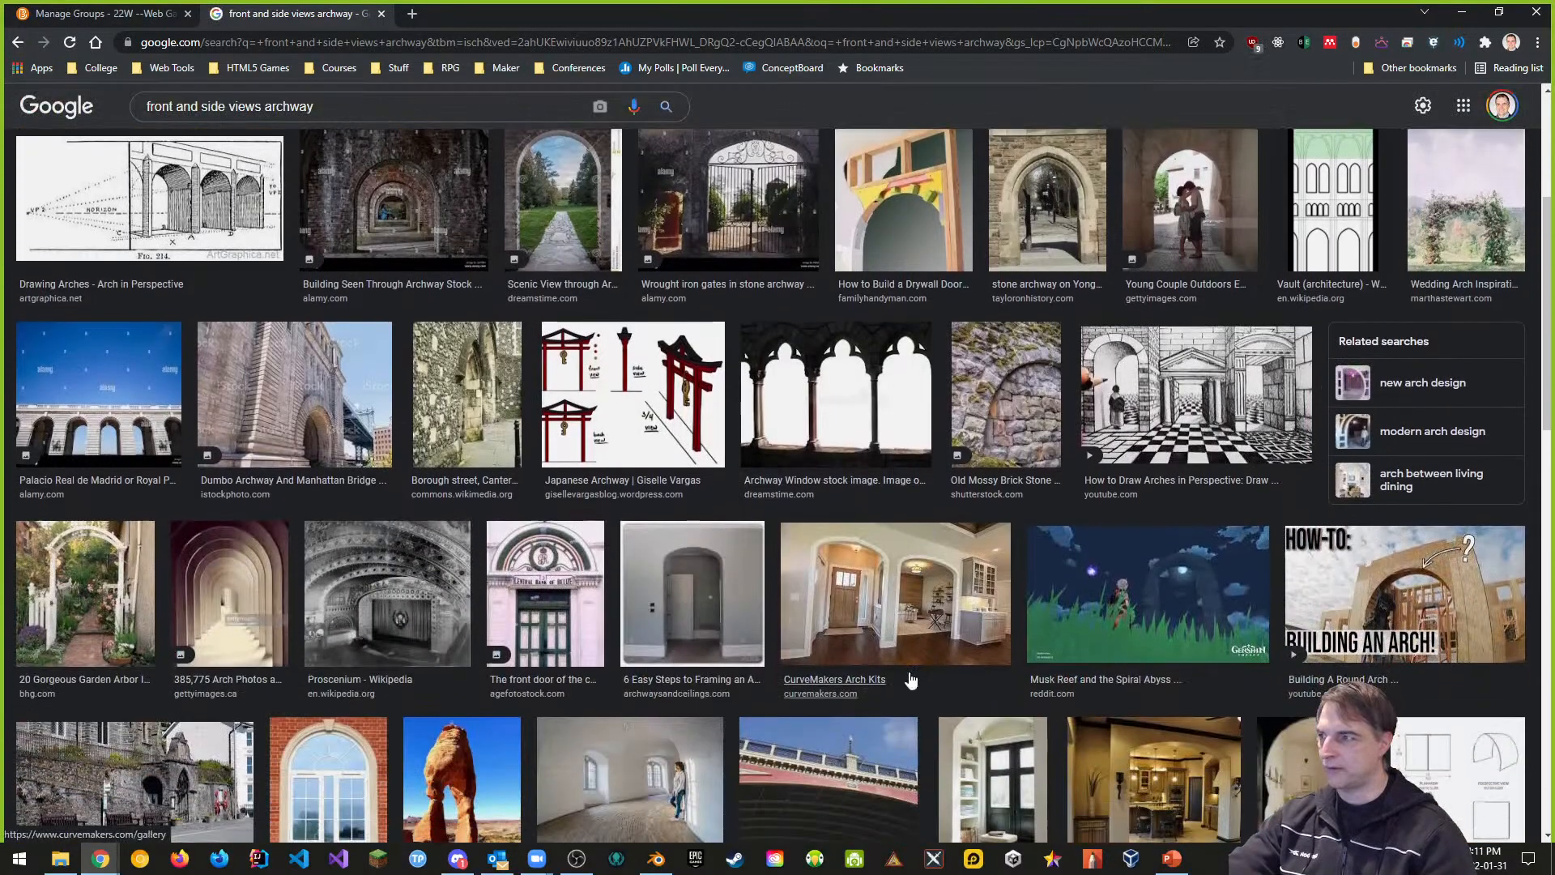
pyautogui.click(652, 415)
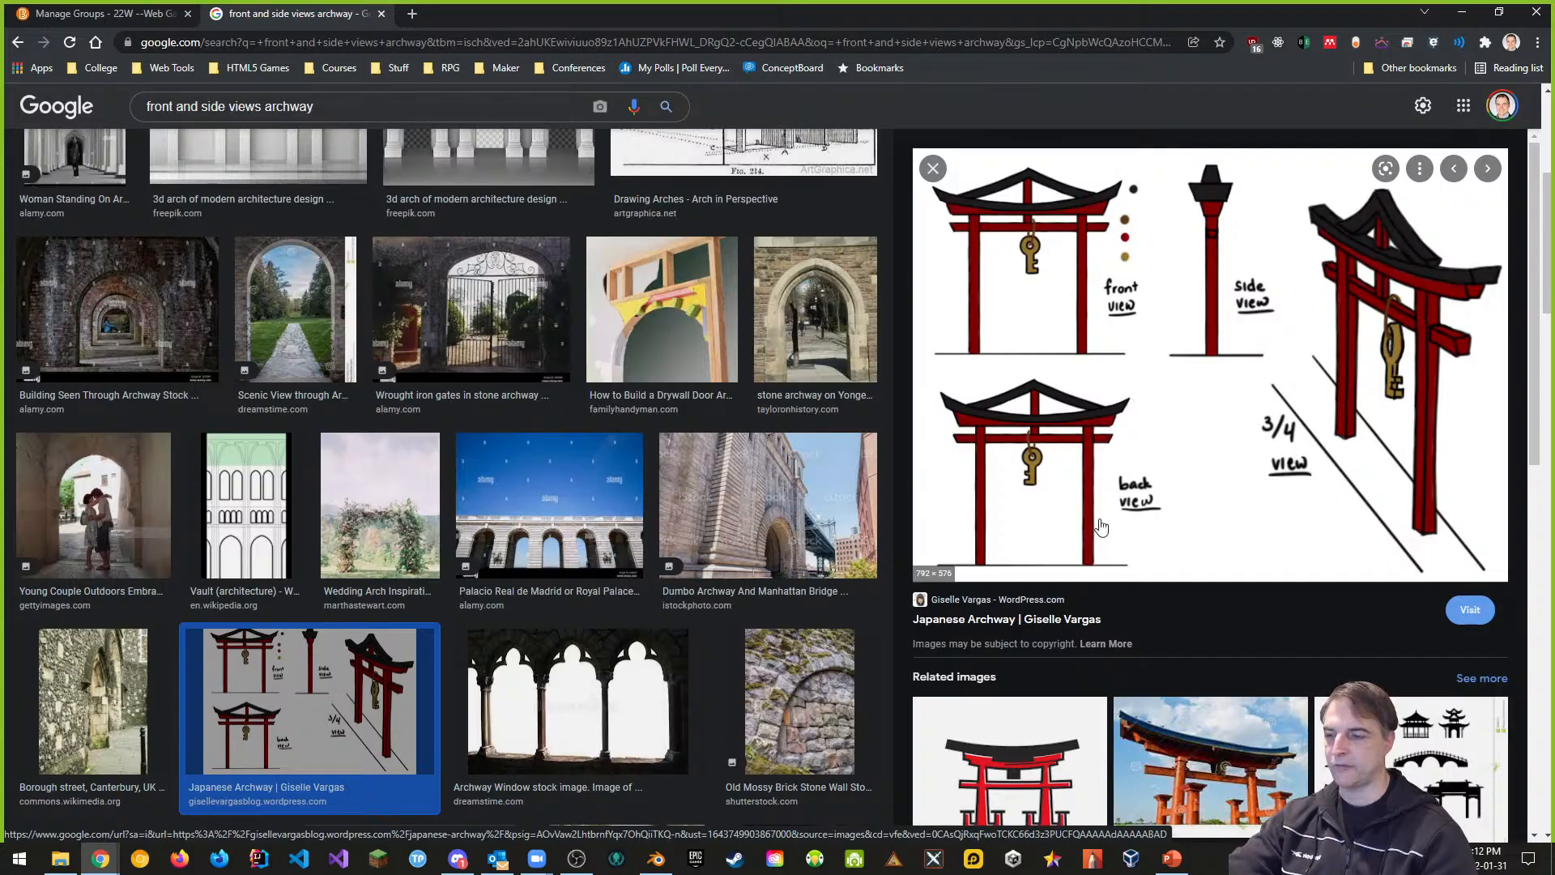
pyautogui.scroll(-5, 1102, 526)
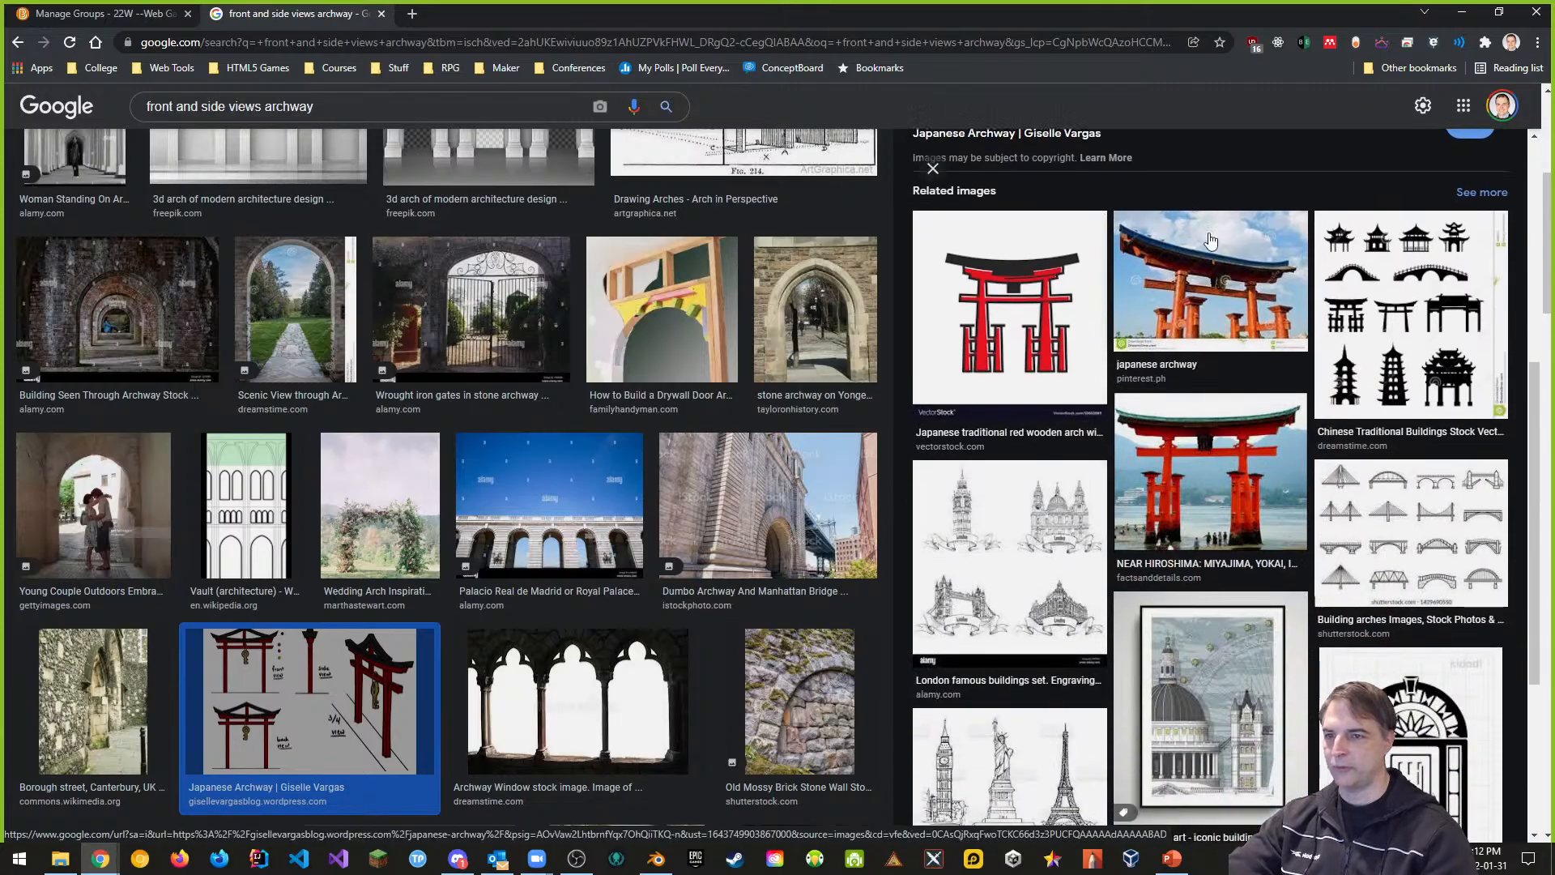
pyautogui.scroll(-3, 1210, 241)
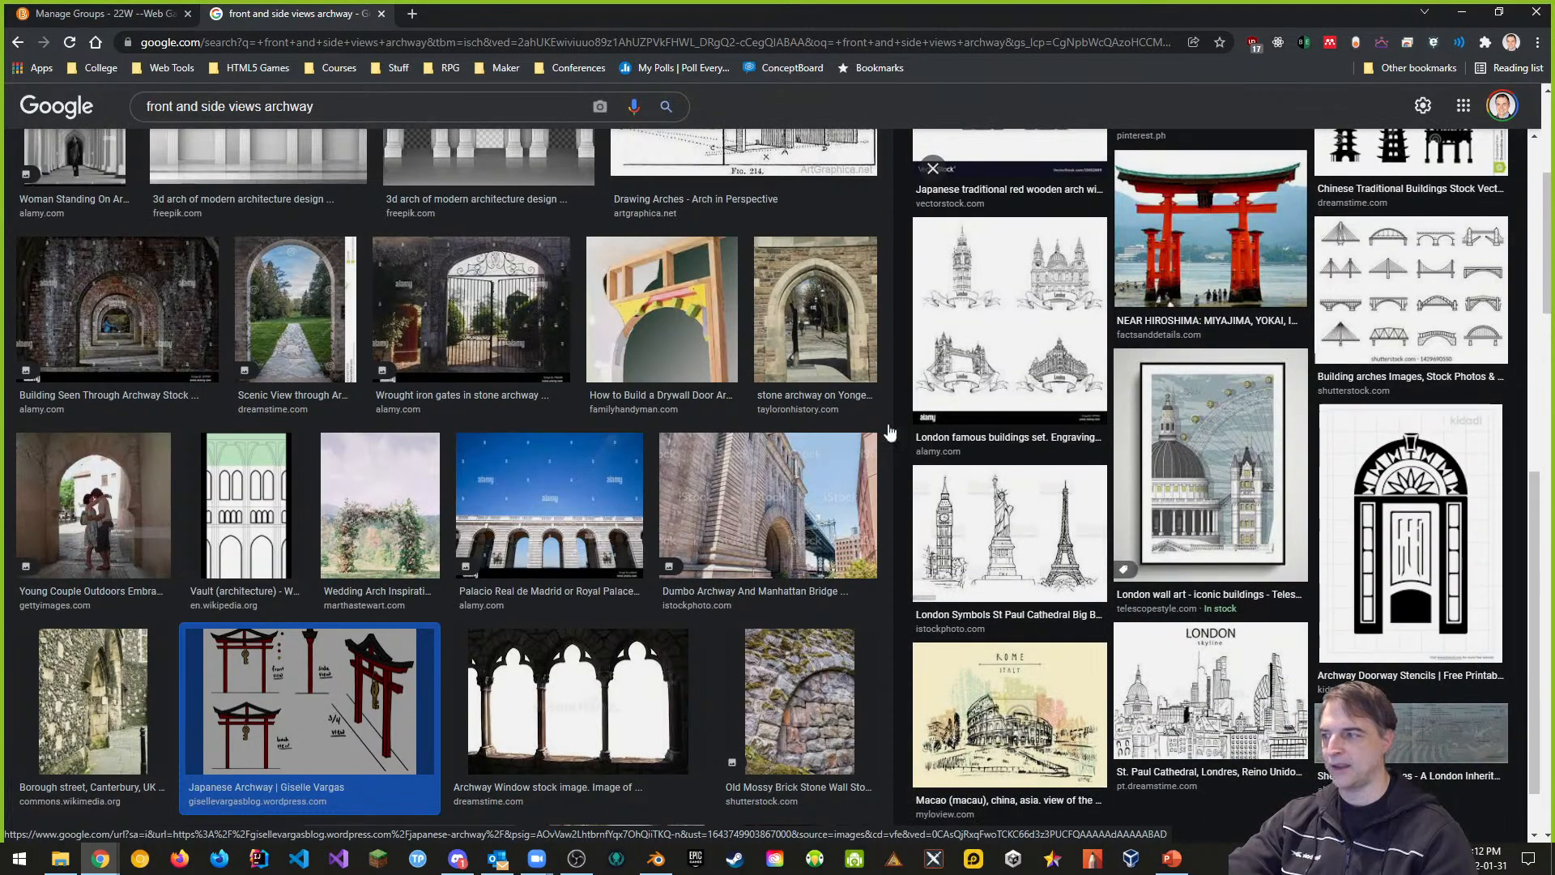
pyautogui.scroll(5, 1112, 551)
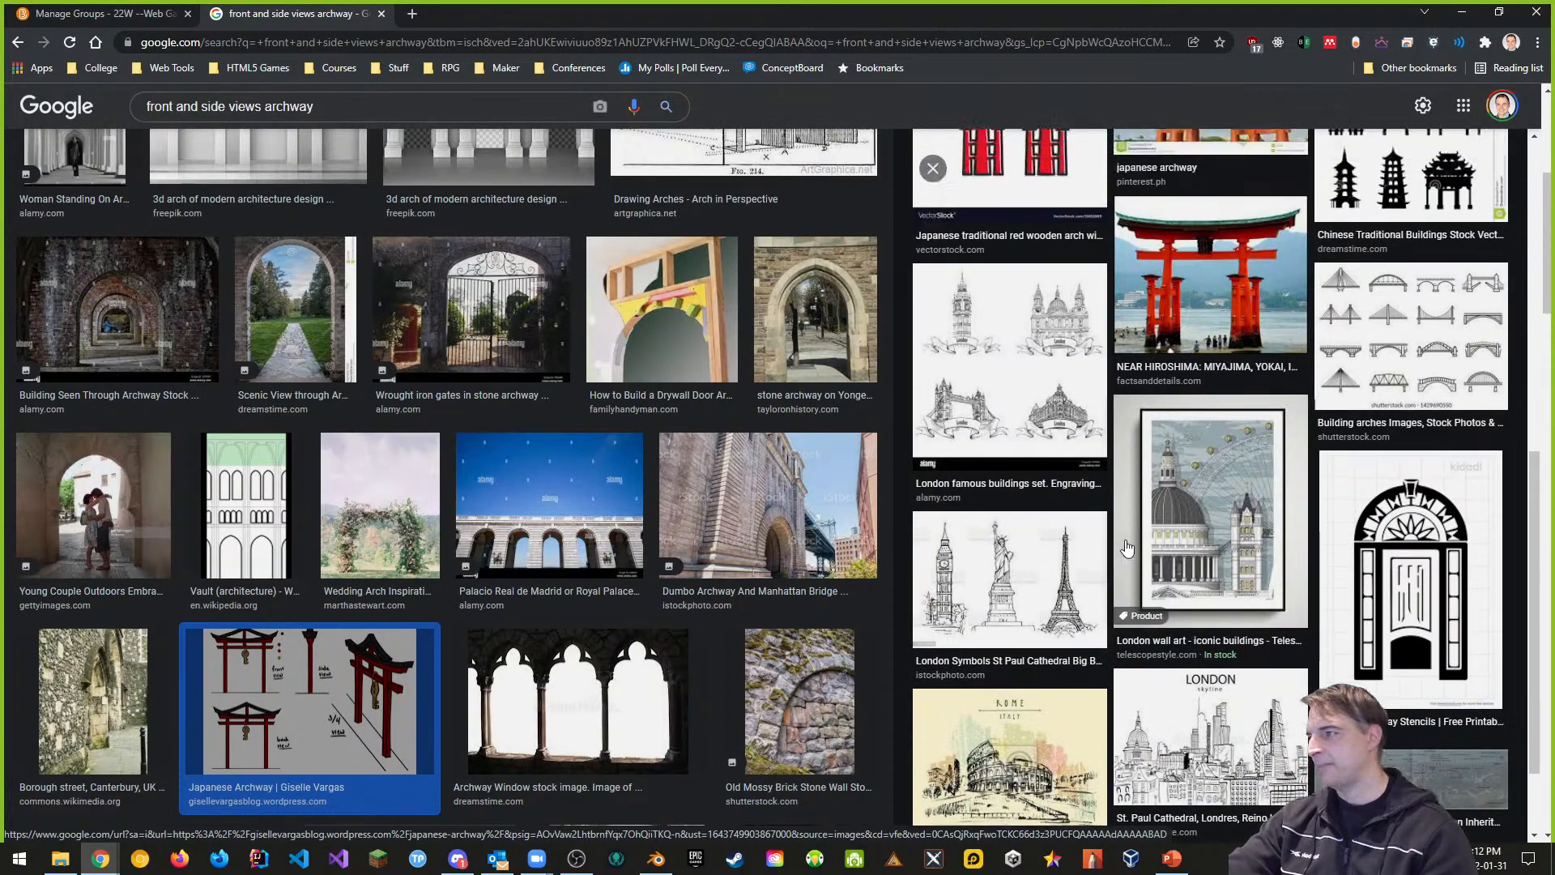
pyautogui.scroll(5, 603, 503)
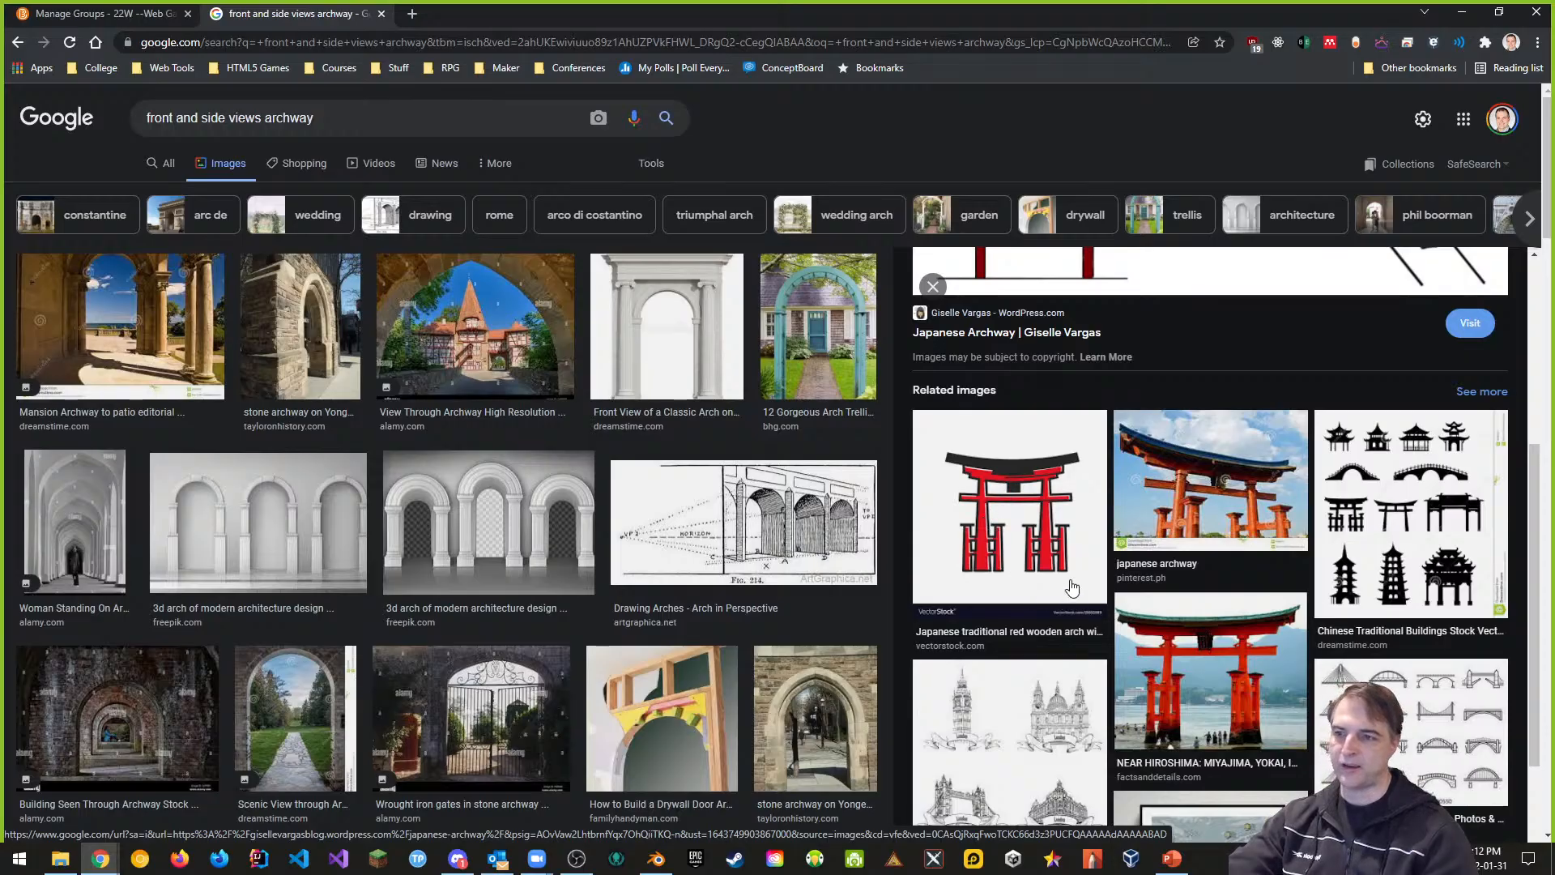
pyautogui.scroll(-5, 1018, 572)
pyautogui.scroll(8, 1119, 591)
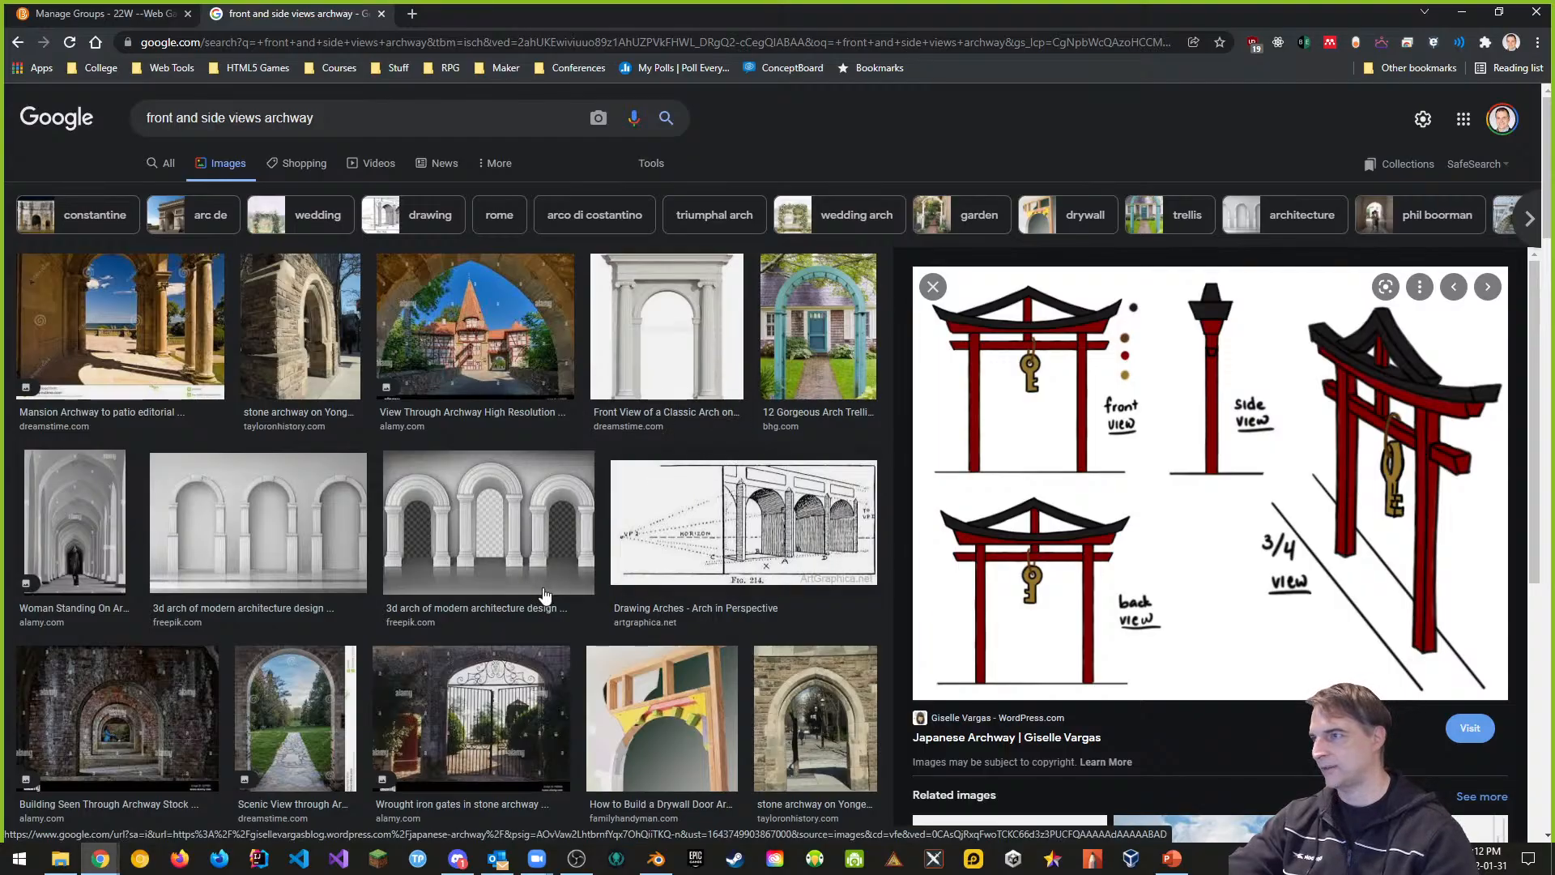
# Step: Browse further archway results, preview the wooden garden arbor plan with front and side views, and examine its related arbor plans
pyautogui.scroll(-2, 585, 572)
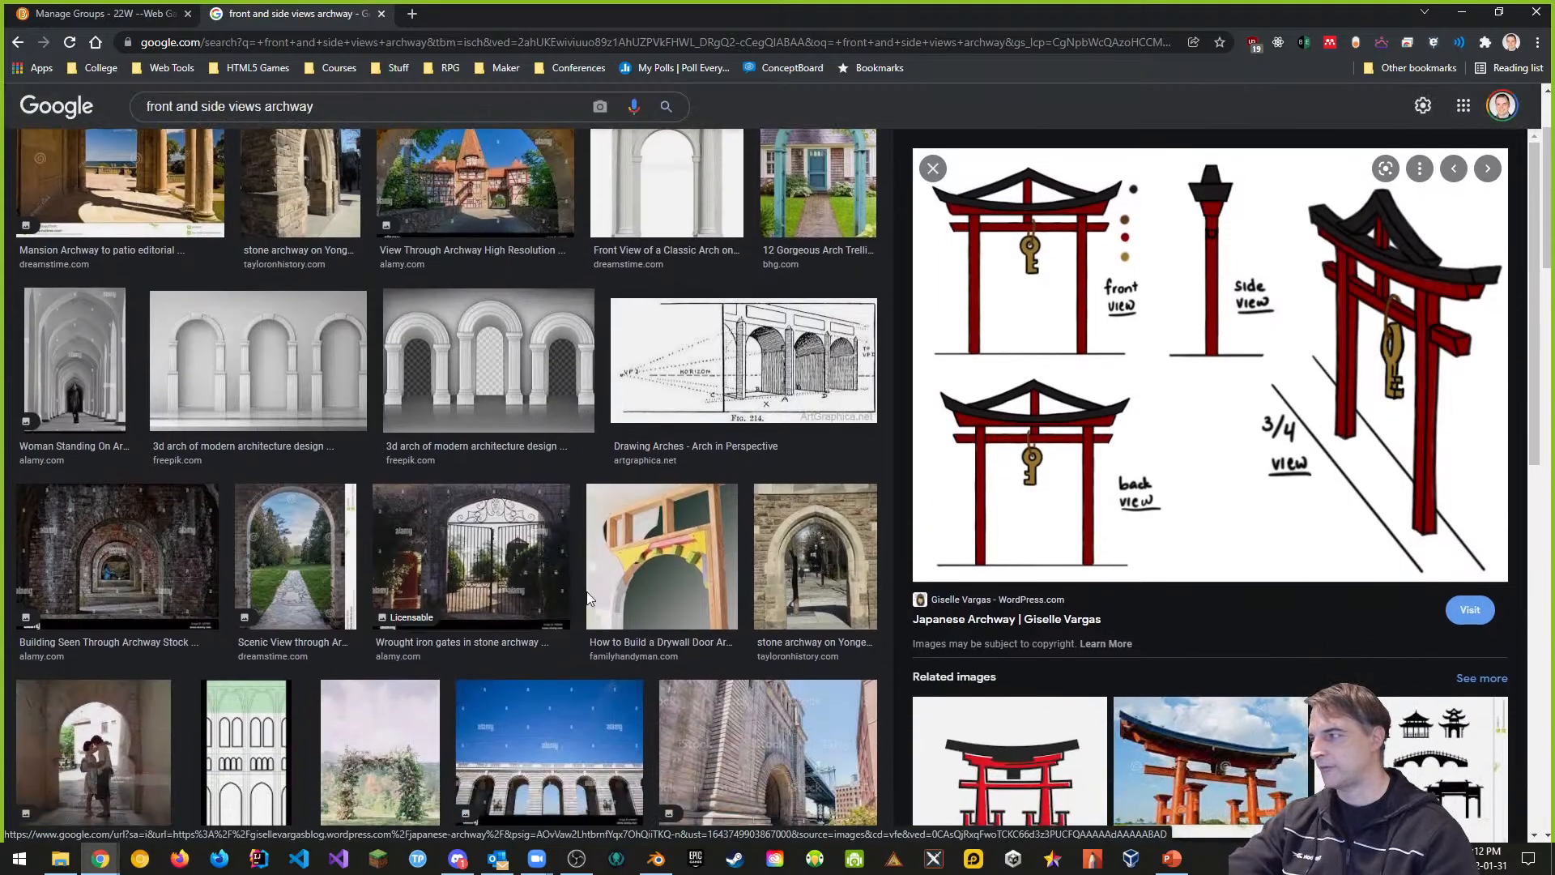
pyautogui.scroll(-5, 620, 290)
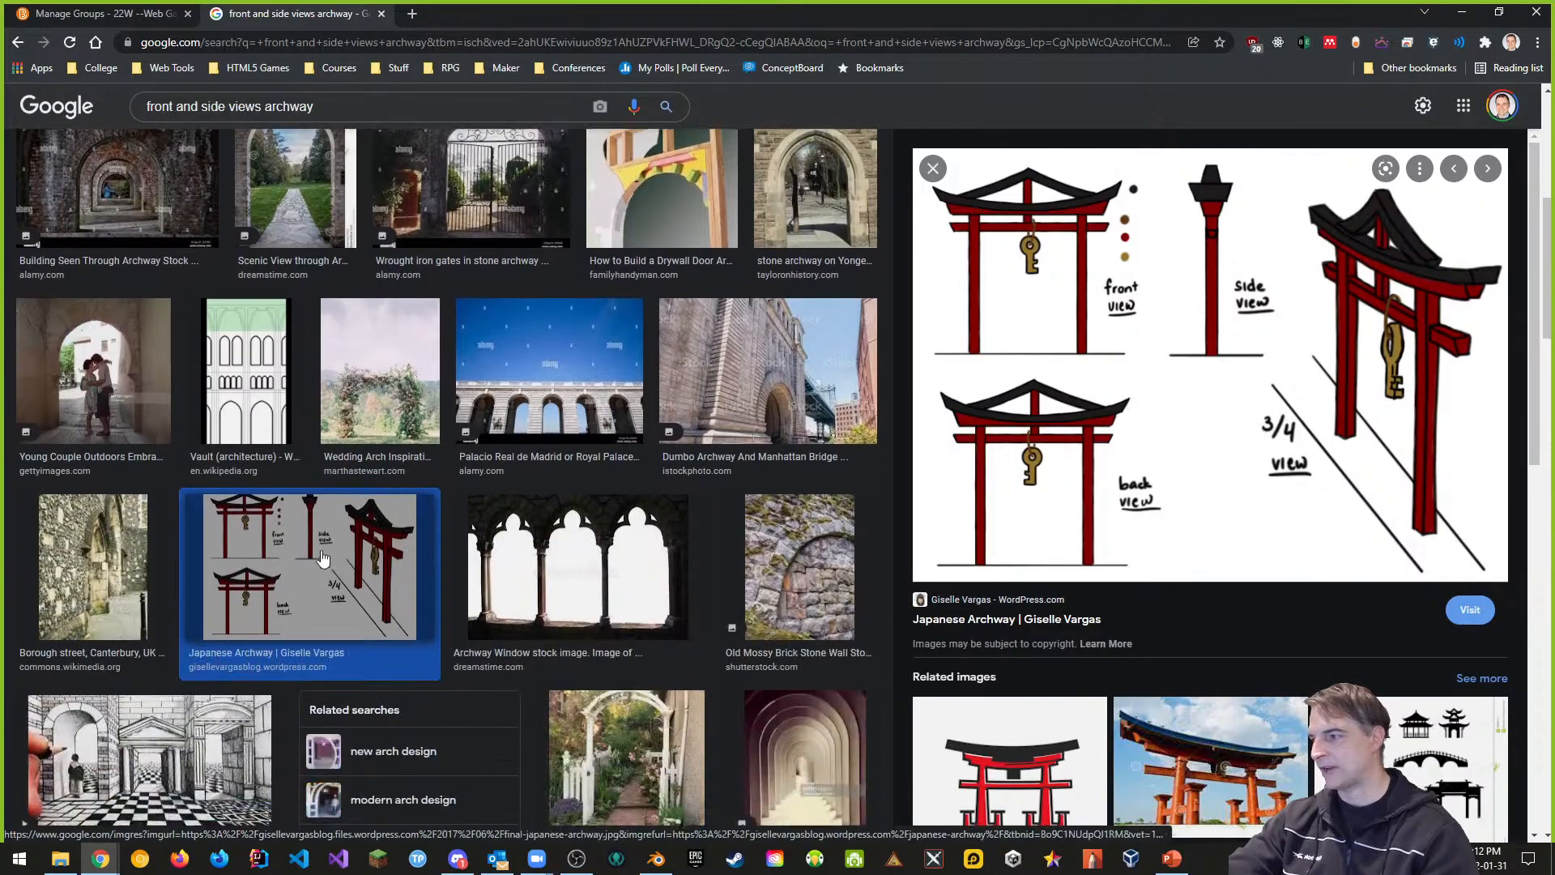
pyautogui.scroll(-6, 317, 586)
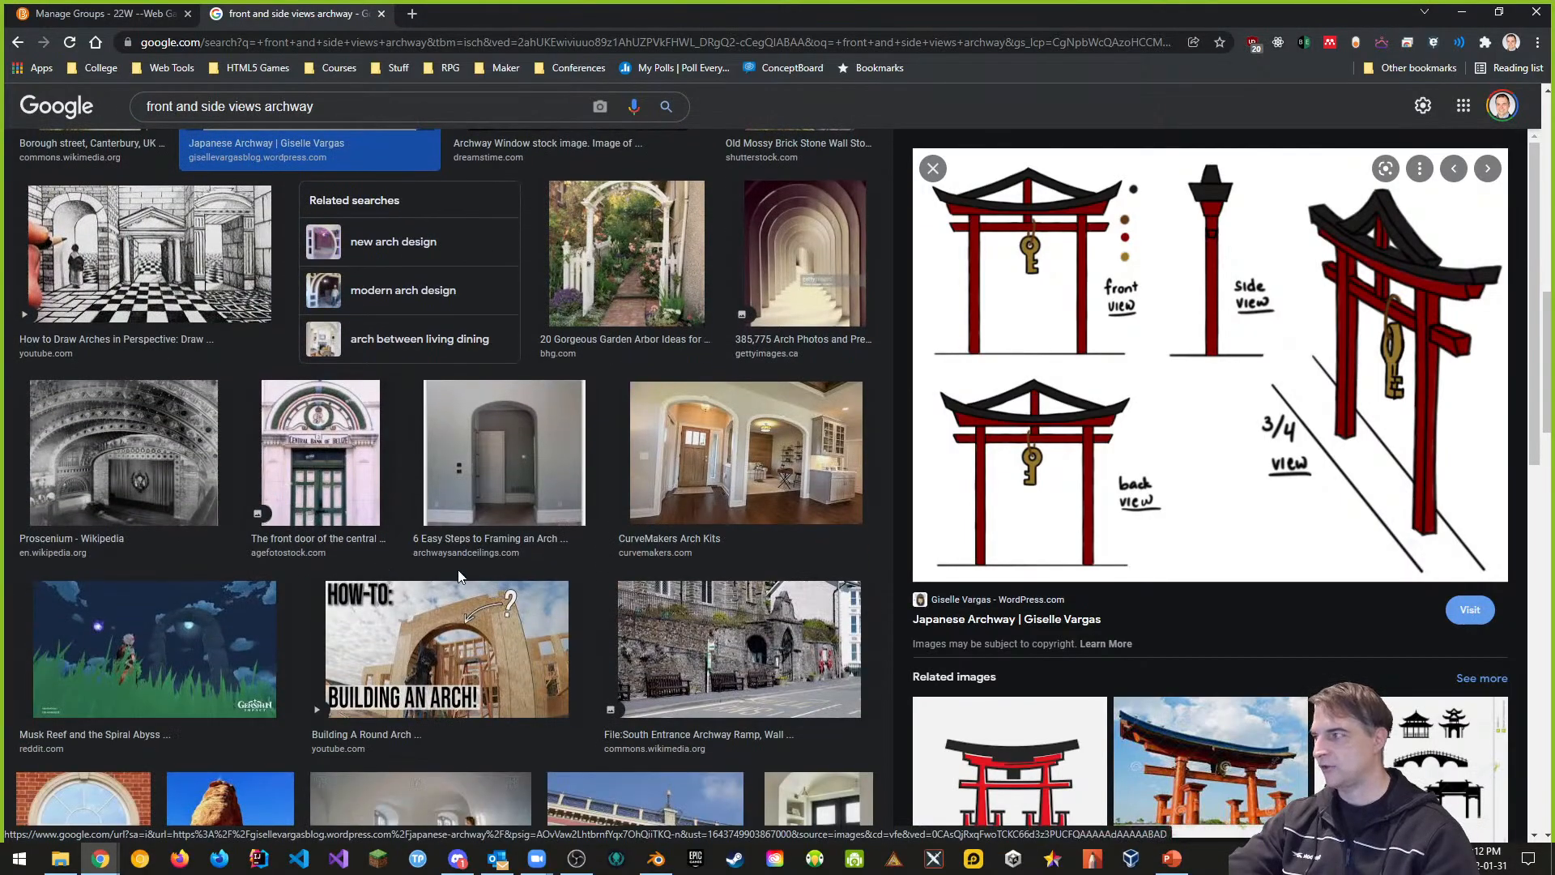
pyautogui.scroll(-4, 454, 577)
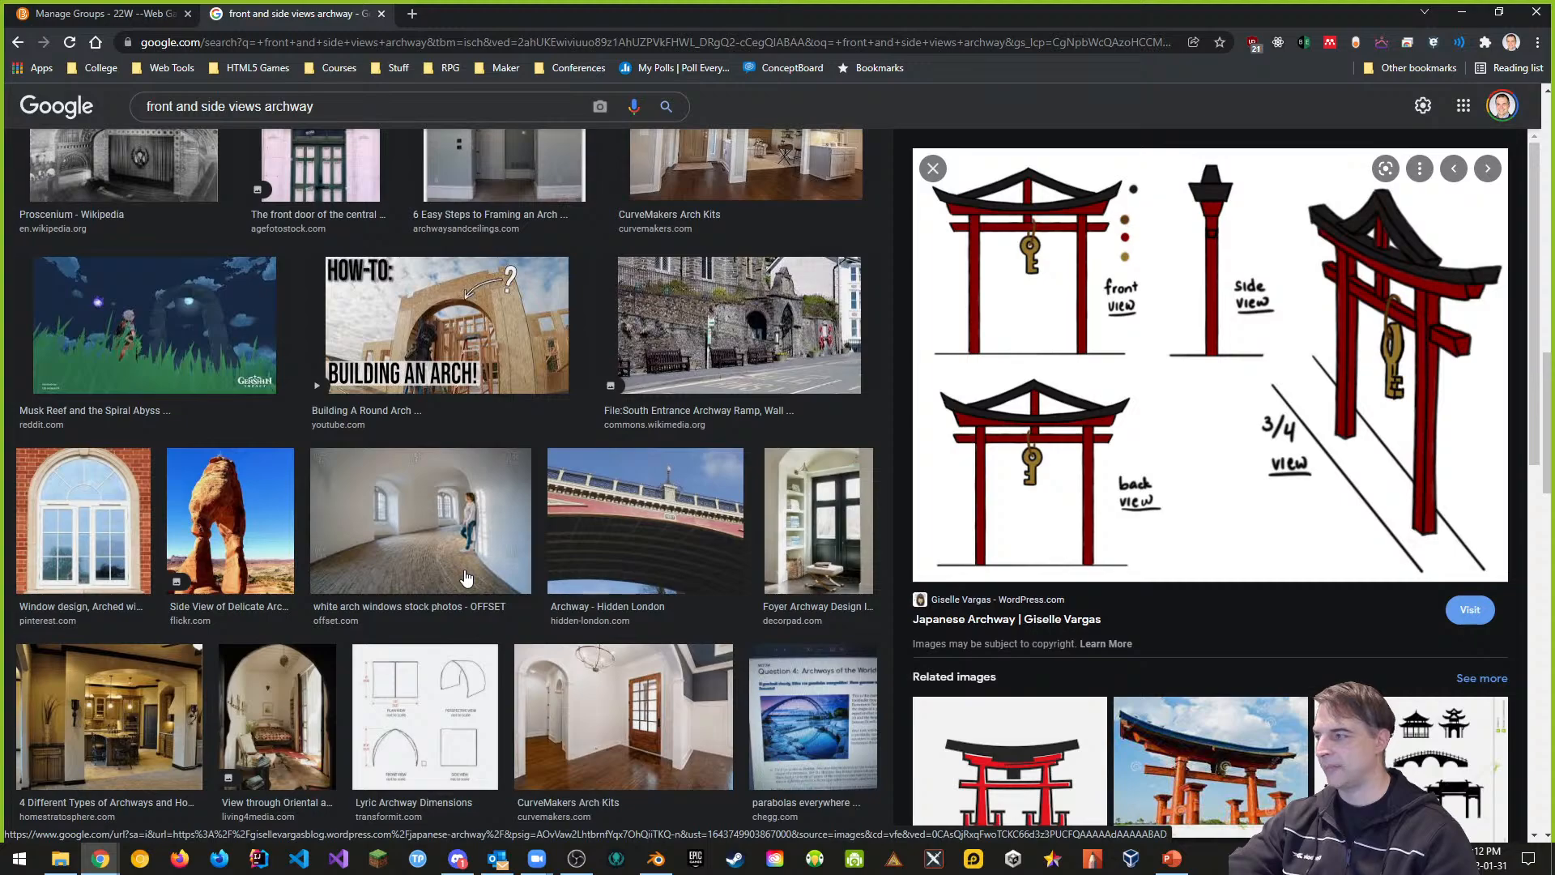
pyautogui.scroll(-5, 466, 577)
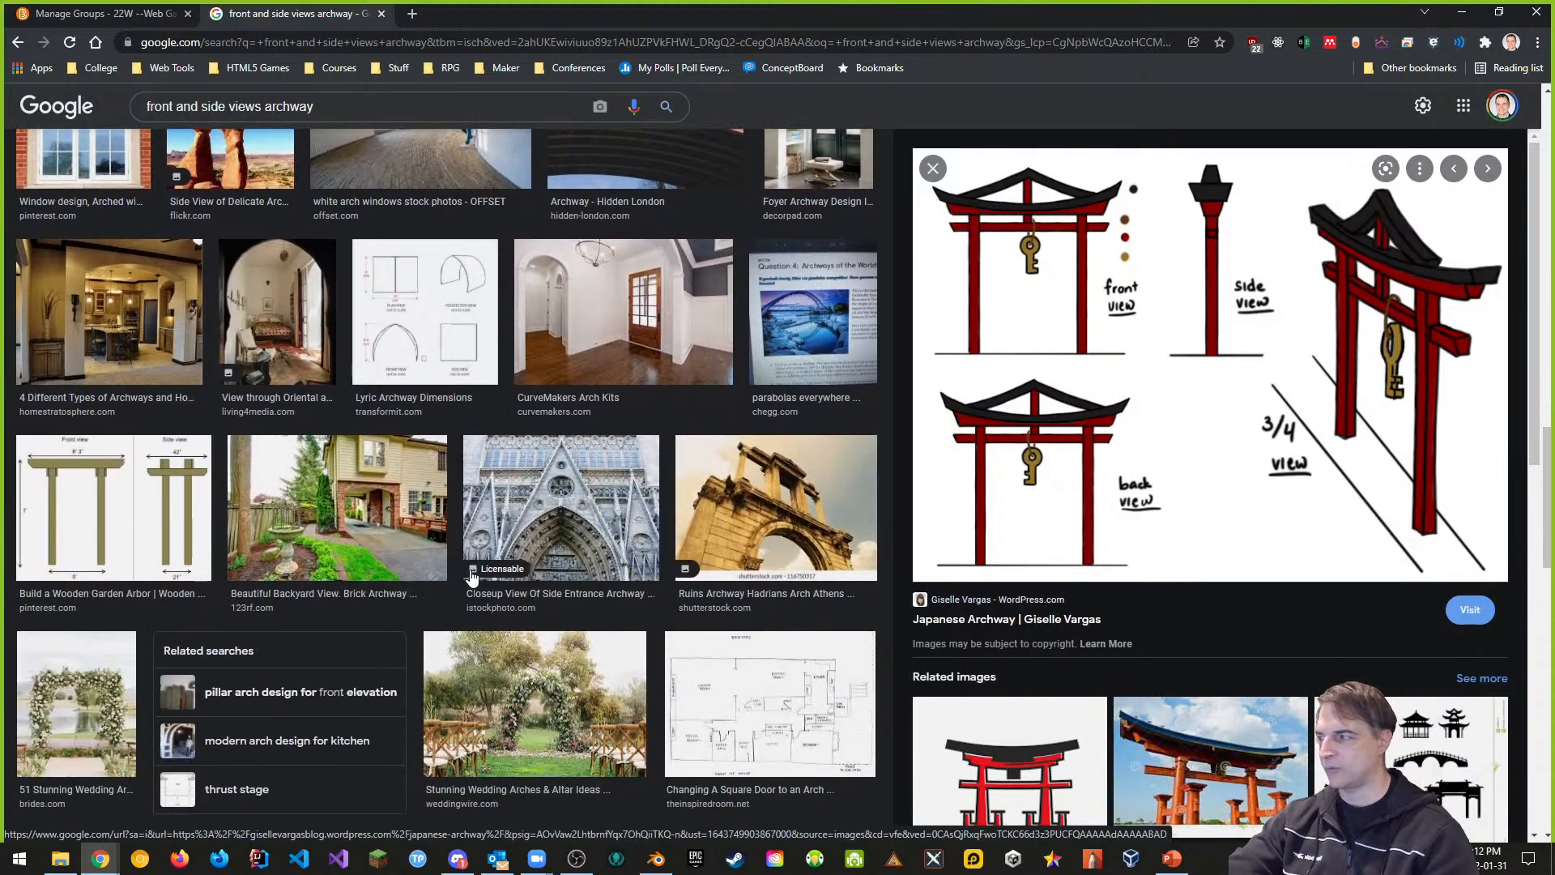
pyautogui.click(127, 538)
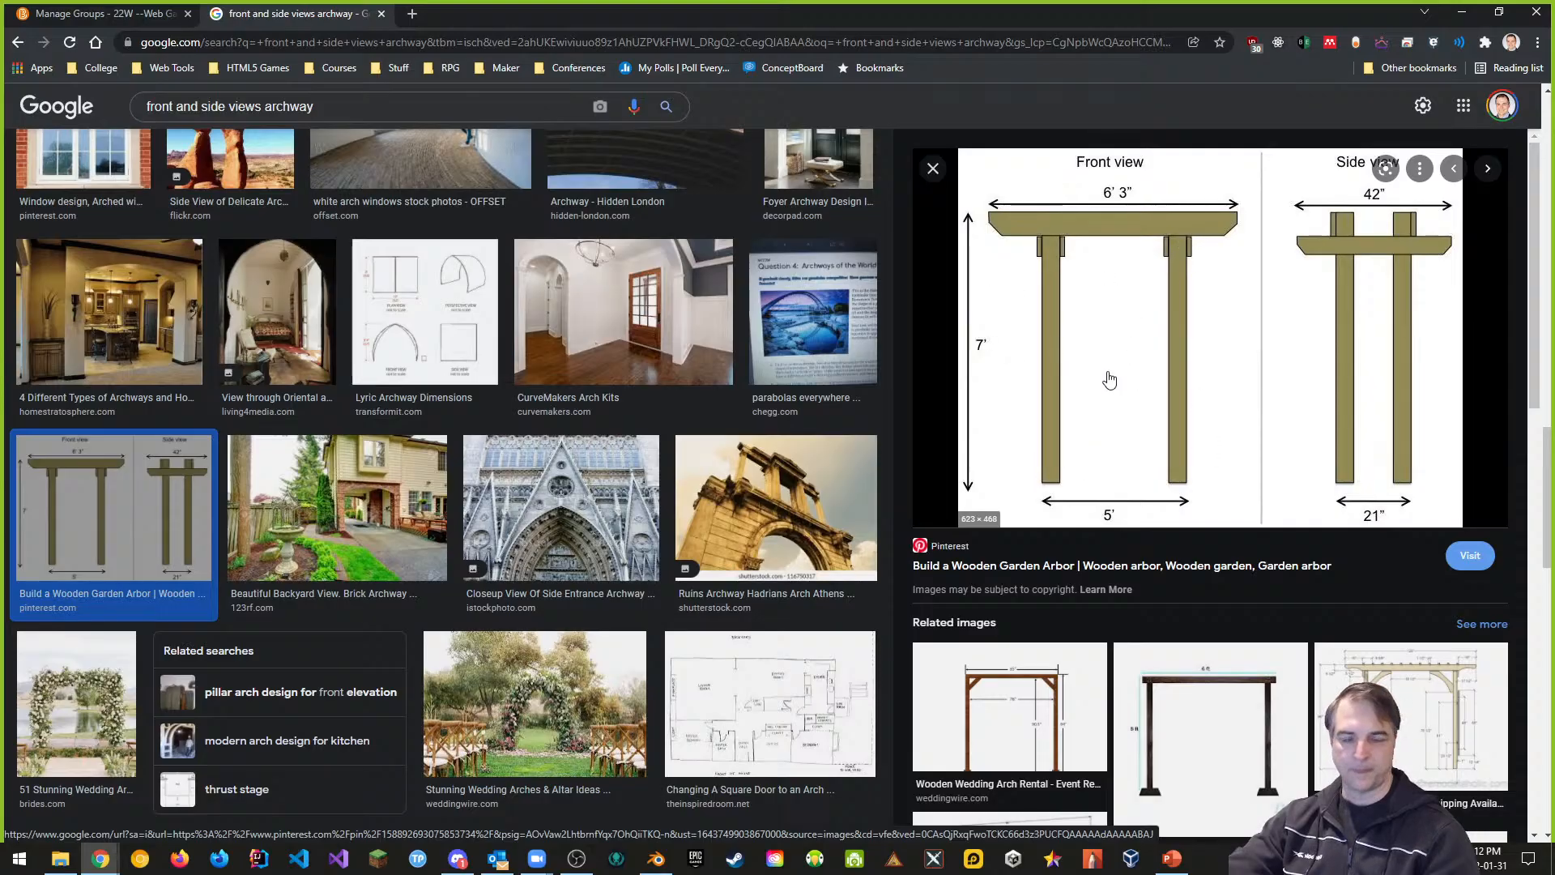
pyautogui.scroll(-10, 392, 430)
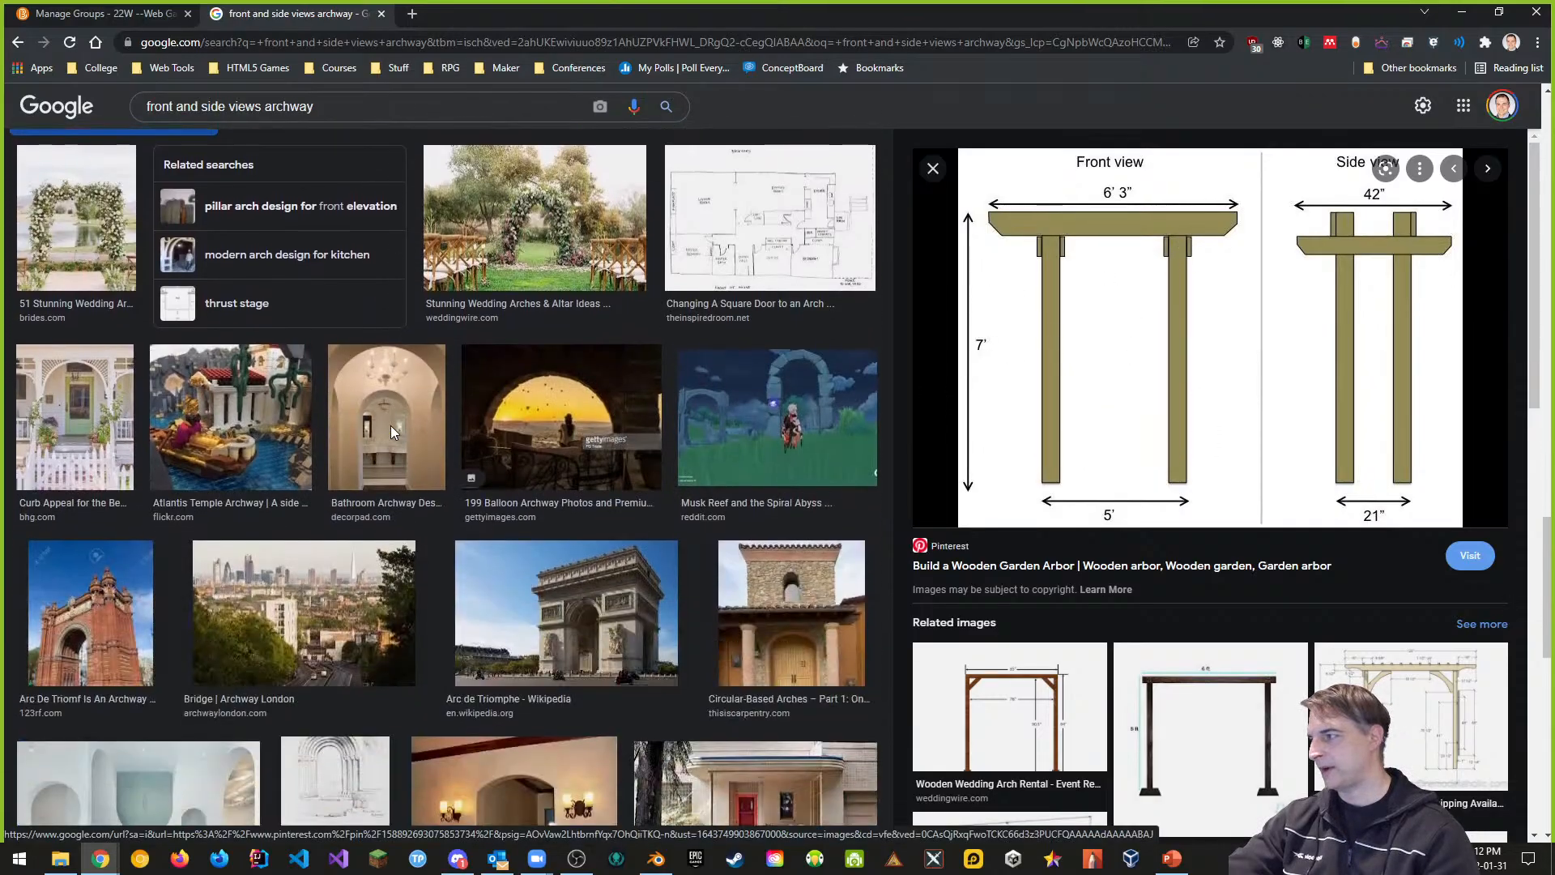
pyautogui.scroll(-6, 397, 433)
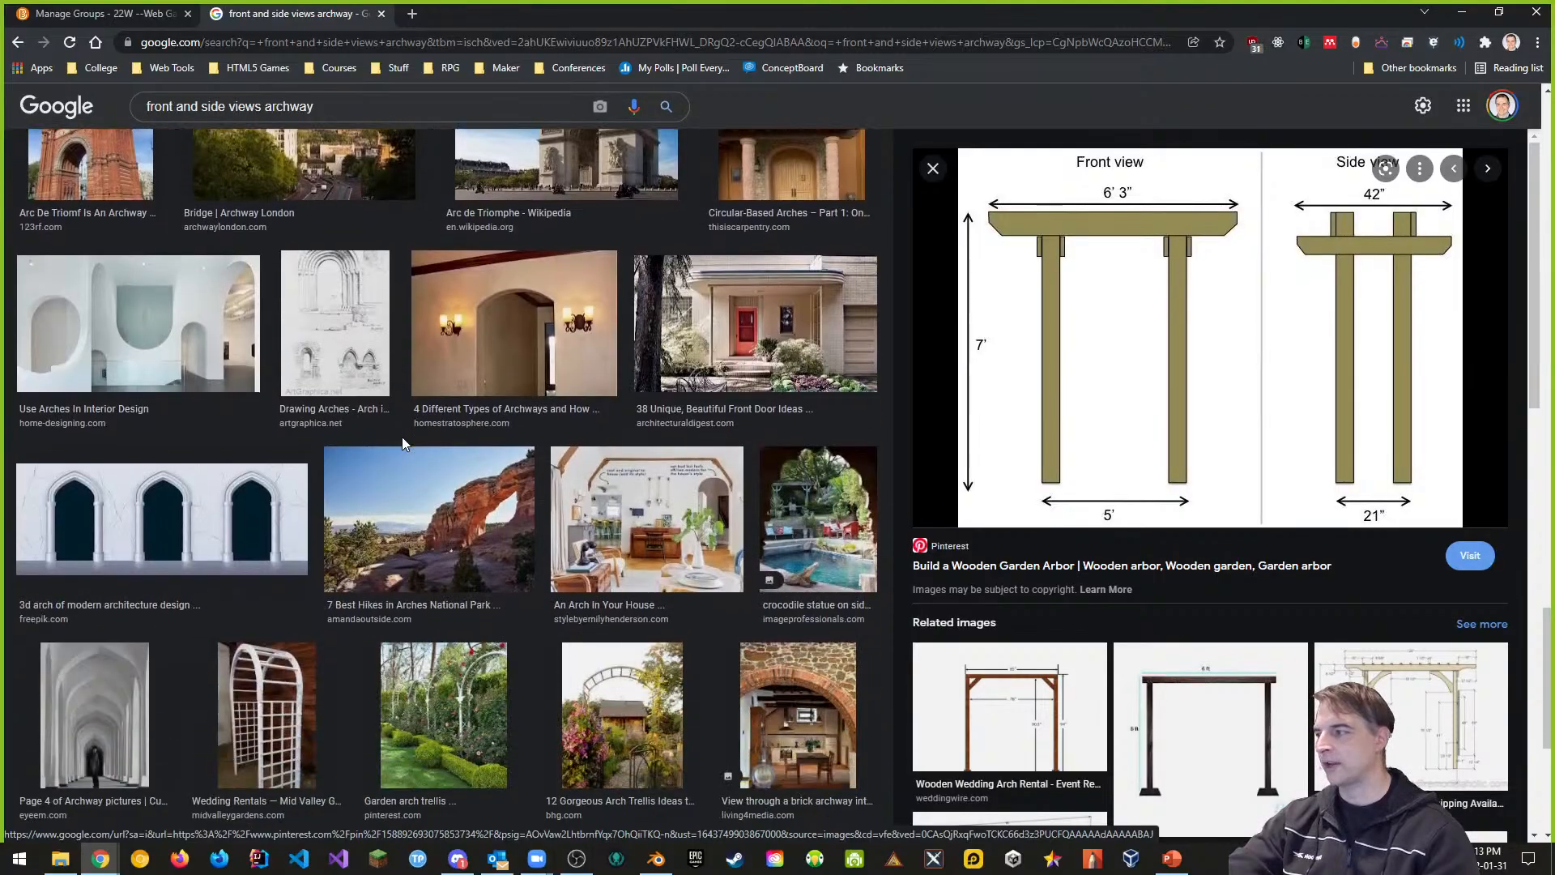
pyautogui.scroll(-7, 1067, 505)
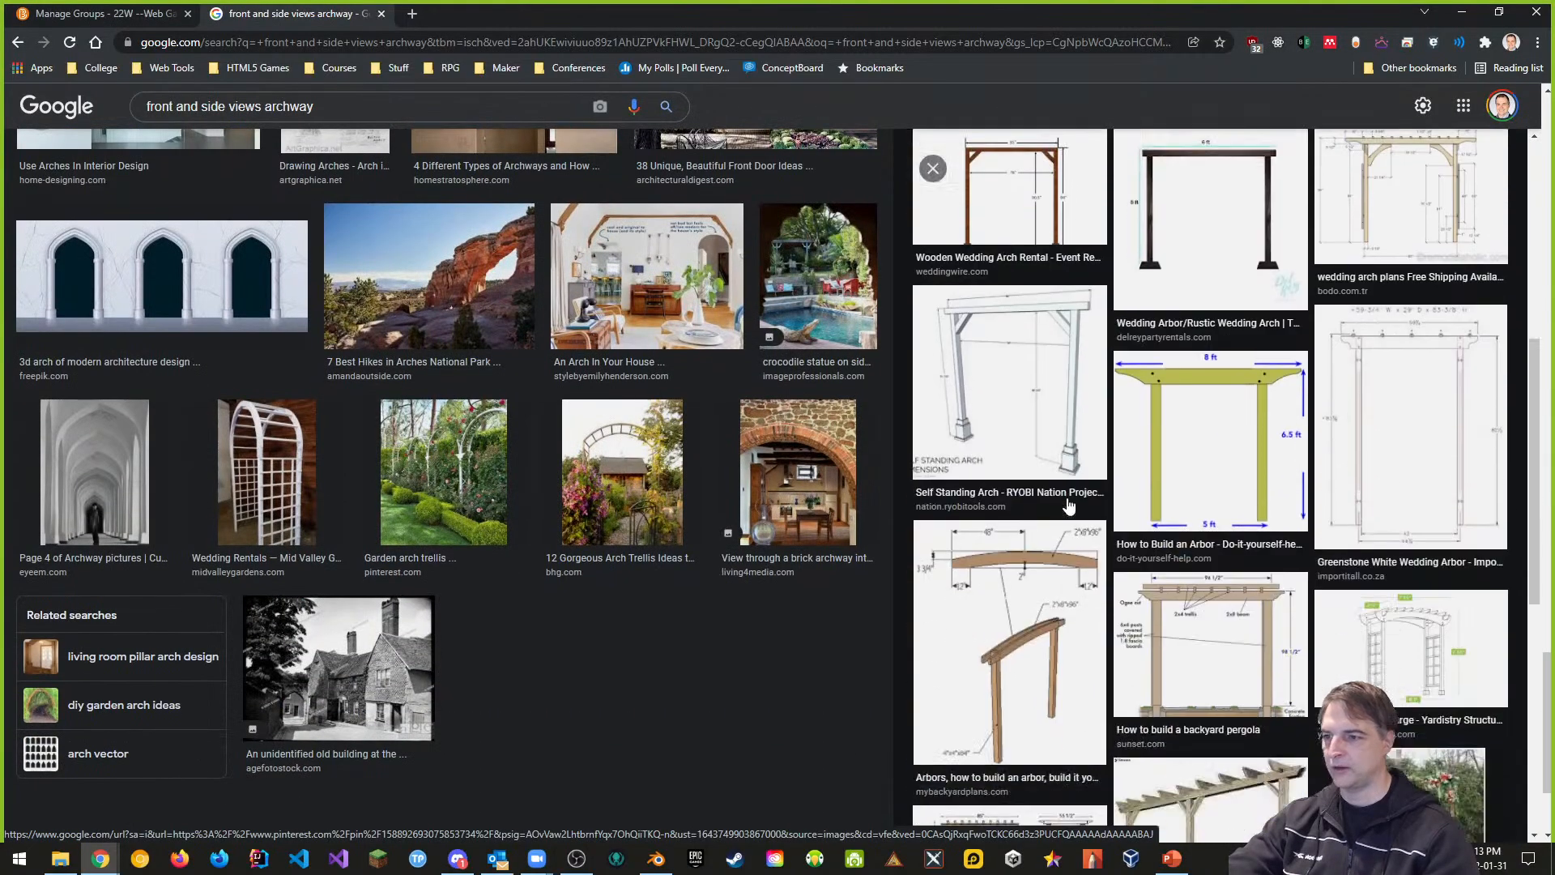
pyautogui.scroll(-3, 1068, 506)
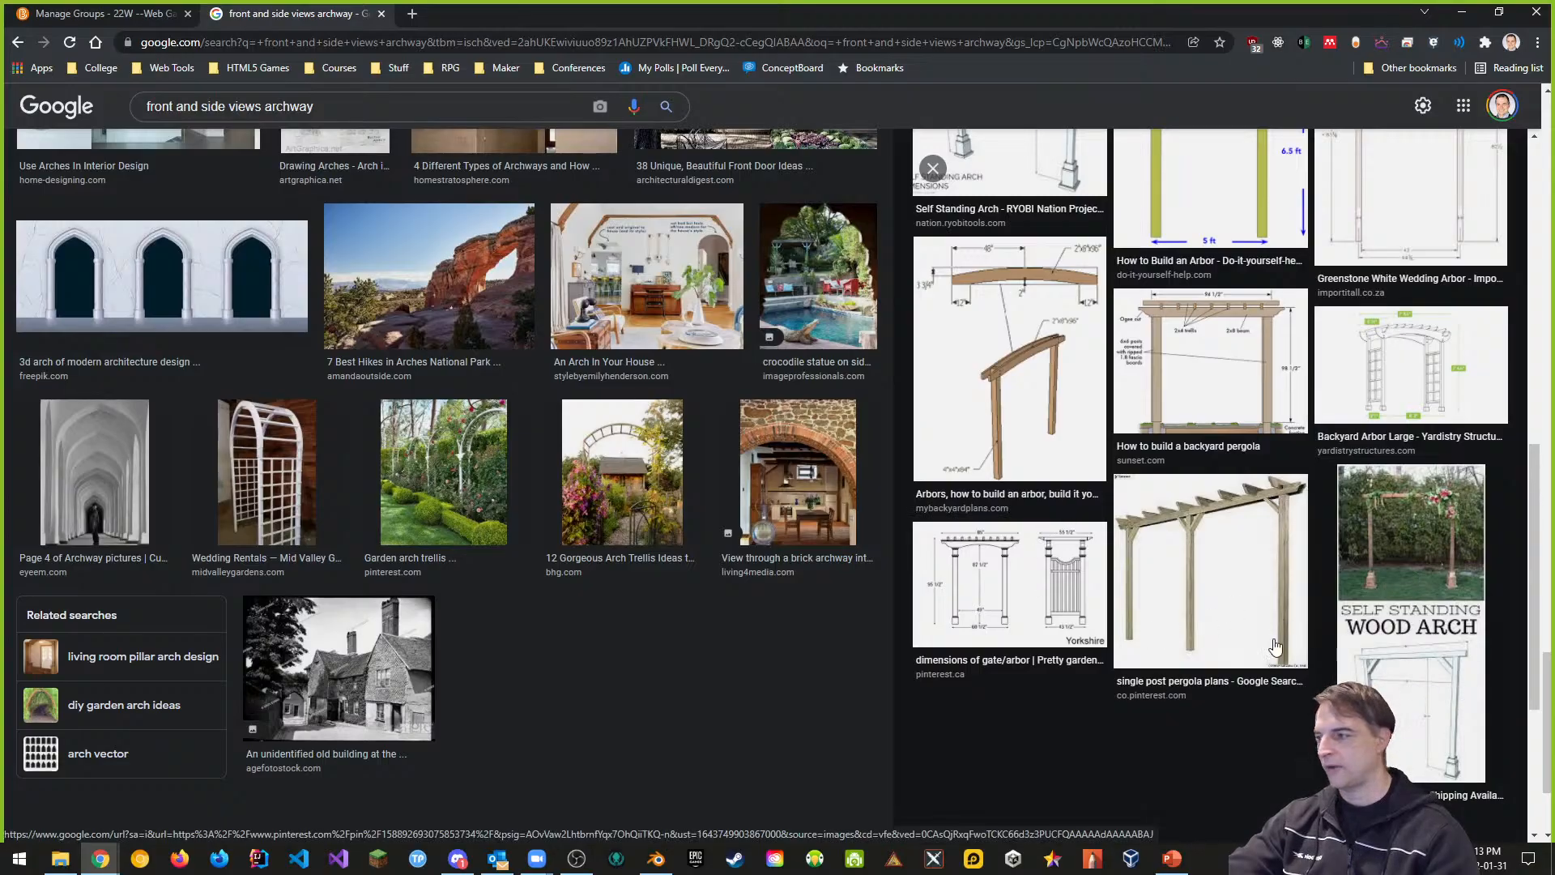
pyautogui.scroll(15, 541, 397)
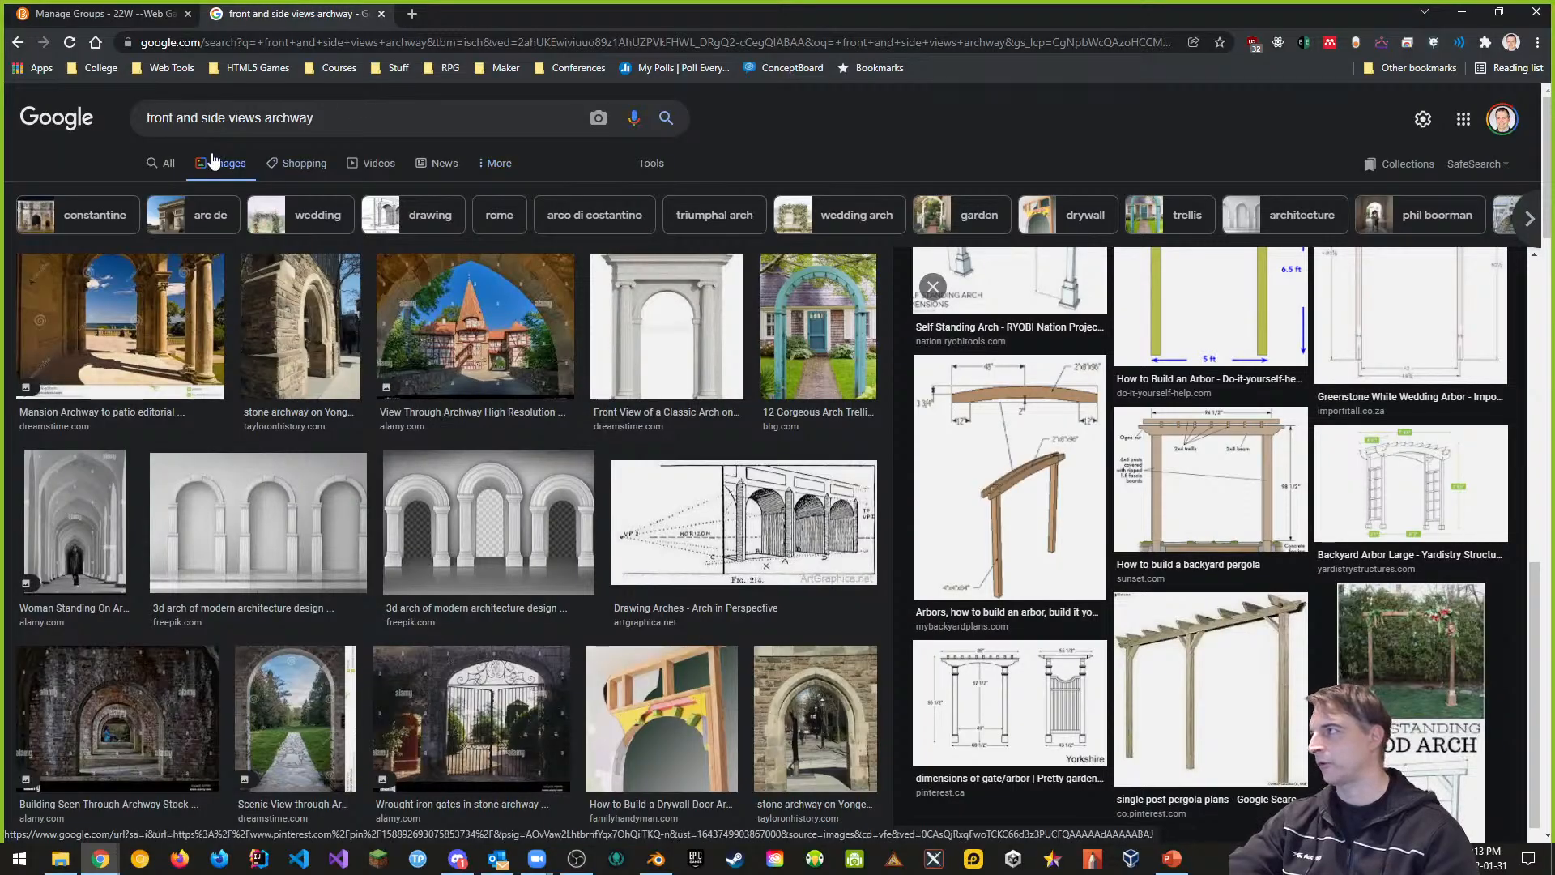
# Step: Refine the image search to "front and side views of stone archway" and look through the results for usable references
pyautogui.click(266, 118)
pyautogui.write('for')
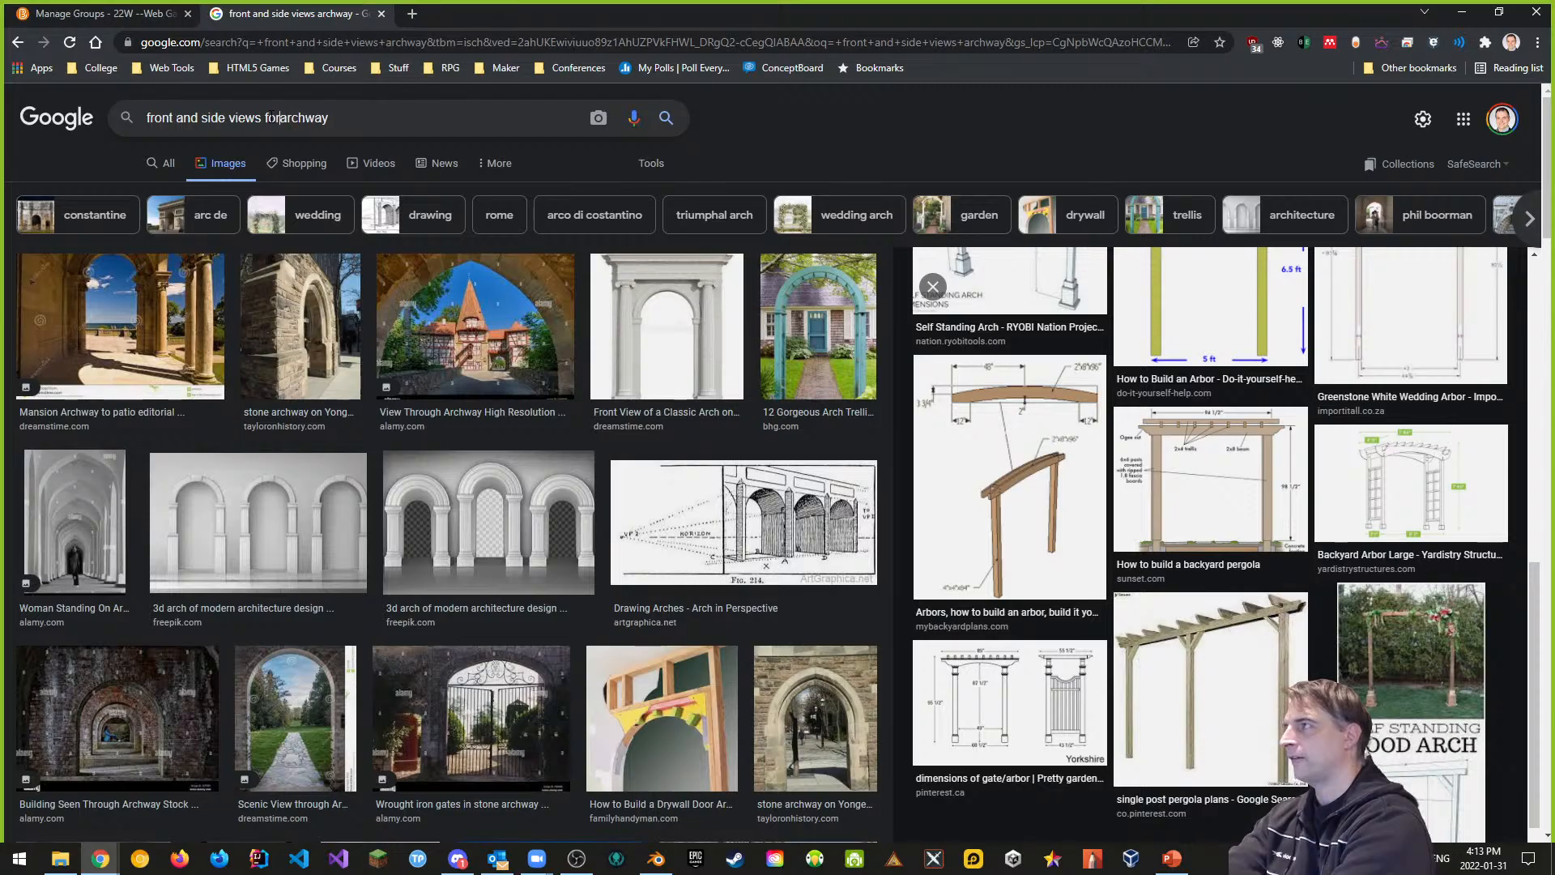
pyautogui.press('BackSpace')
pyautogui.press('BackSpace')
pyautogui.press('BackSpace')
pyautogui.write('of stone')
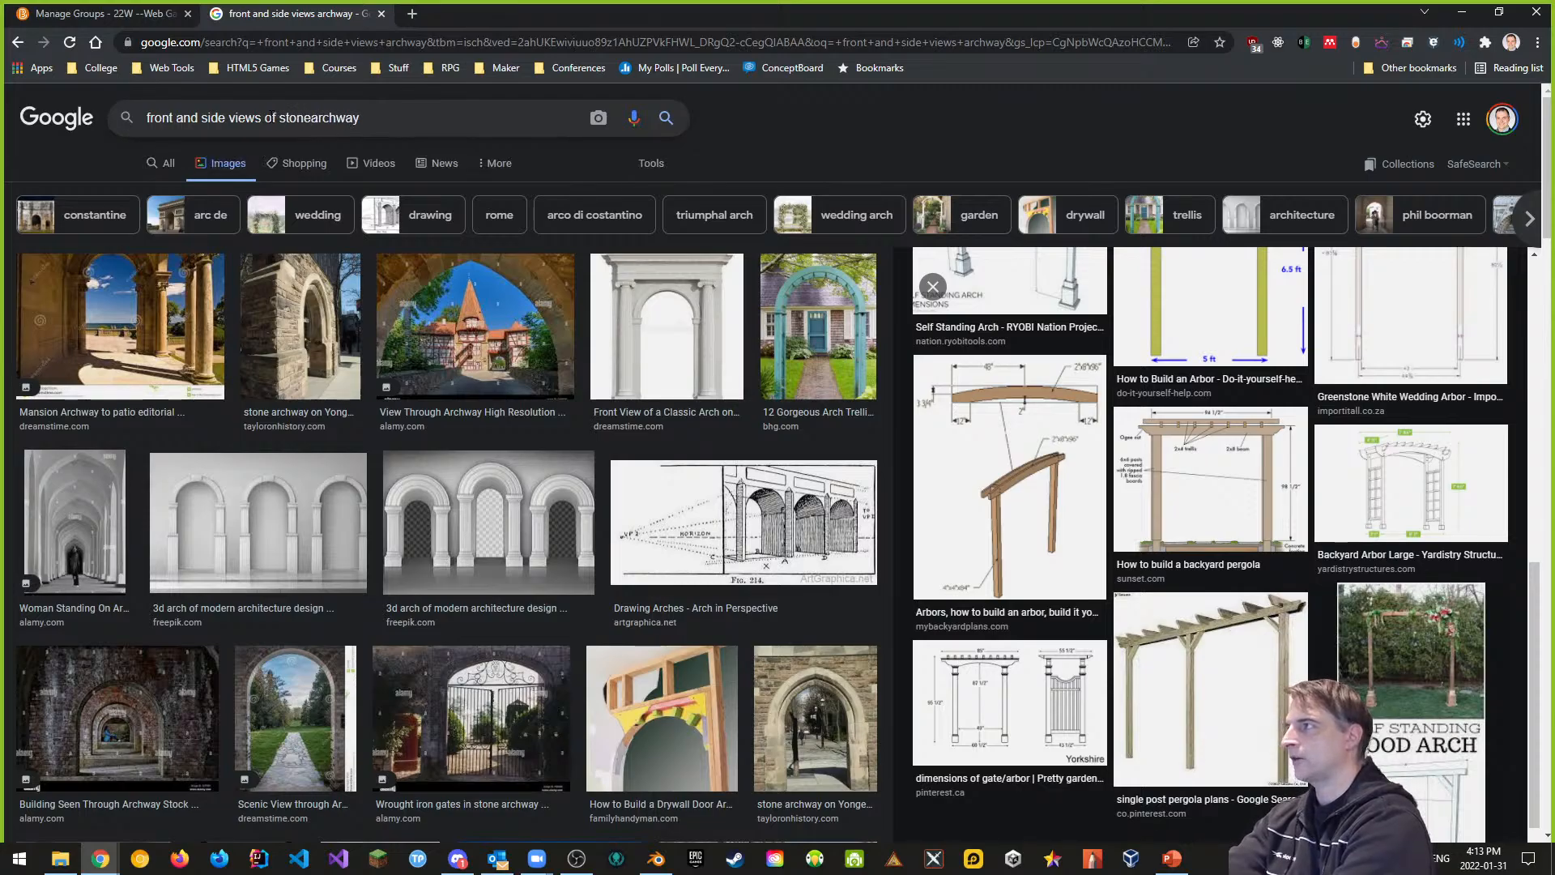
pyautogui.press('Return')
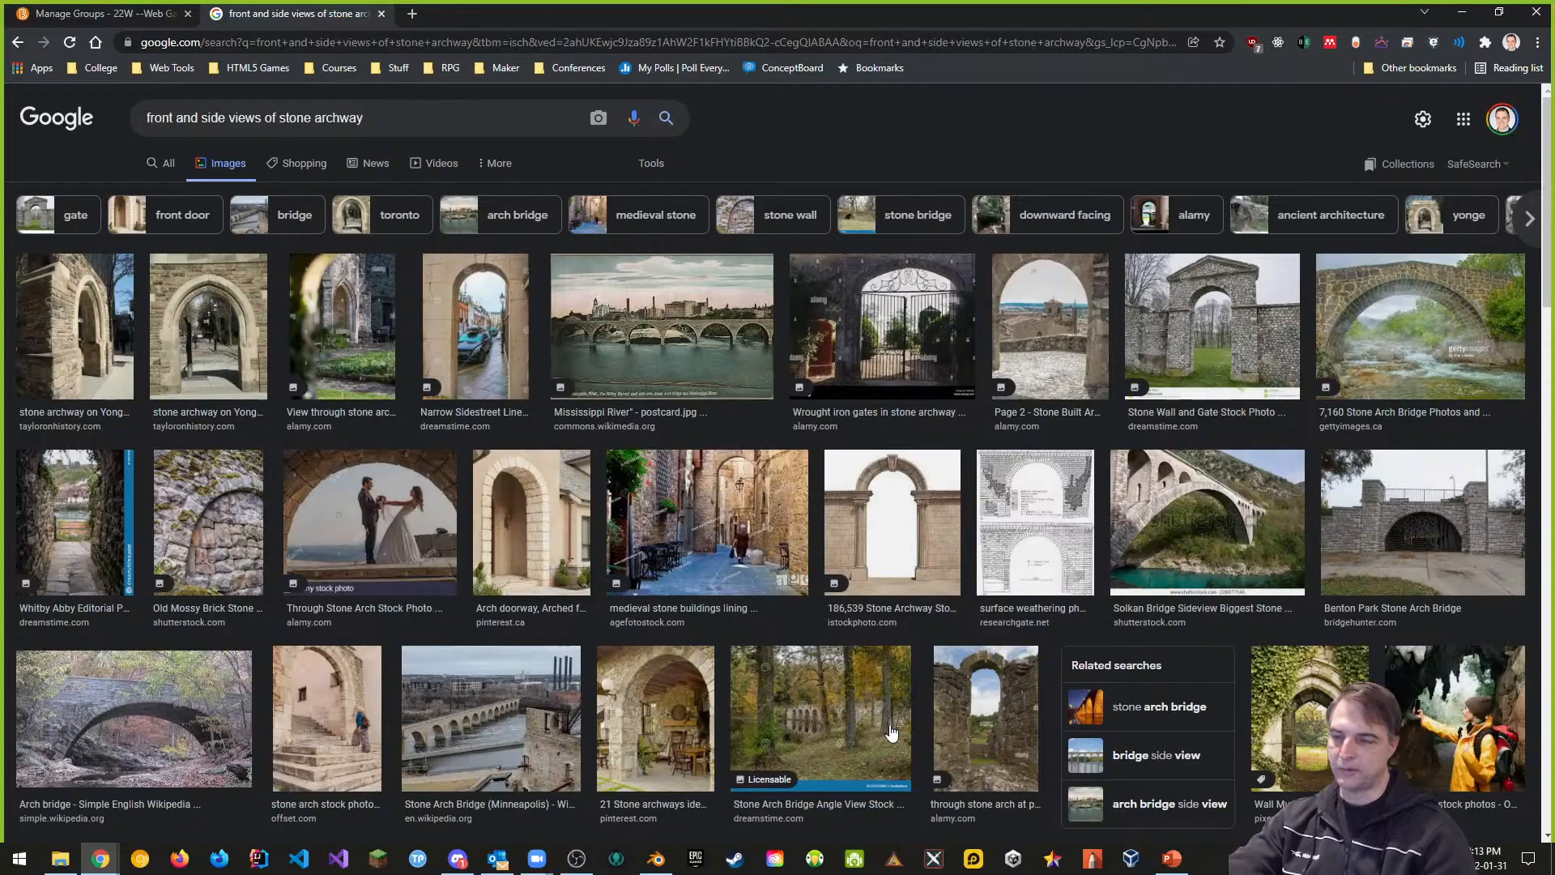
pyautogui.scroll(-3, 1015, 538)
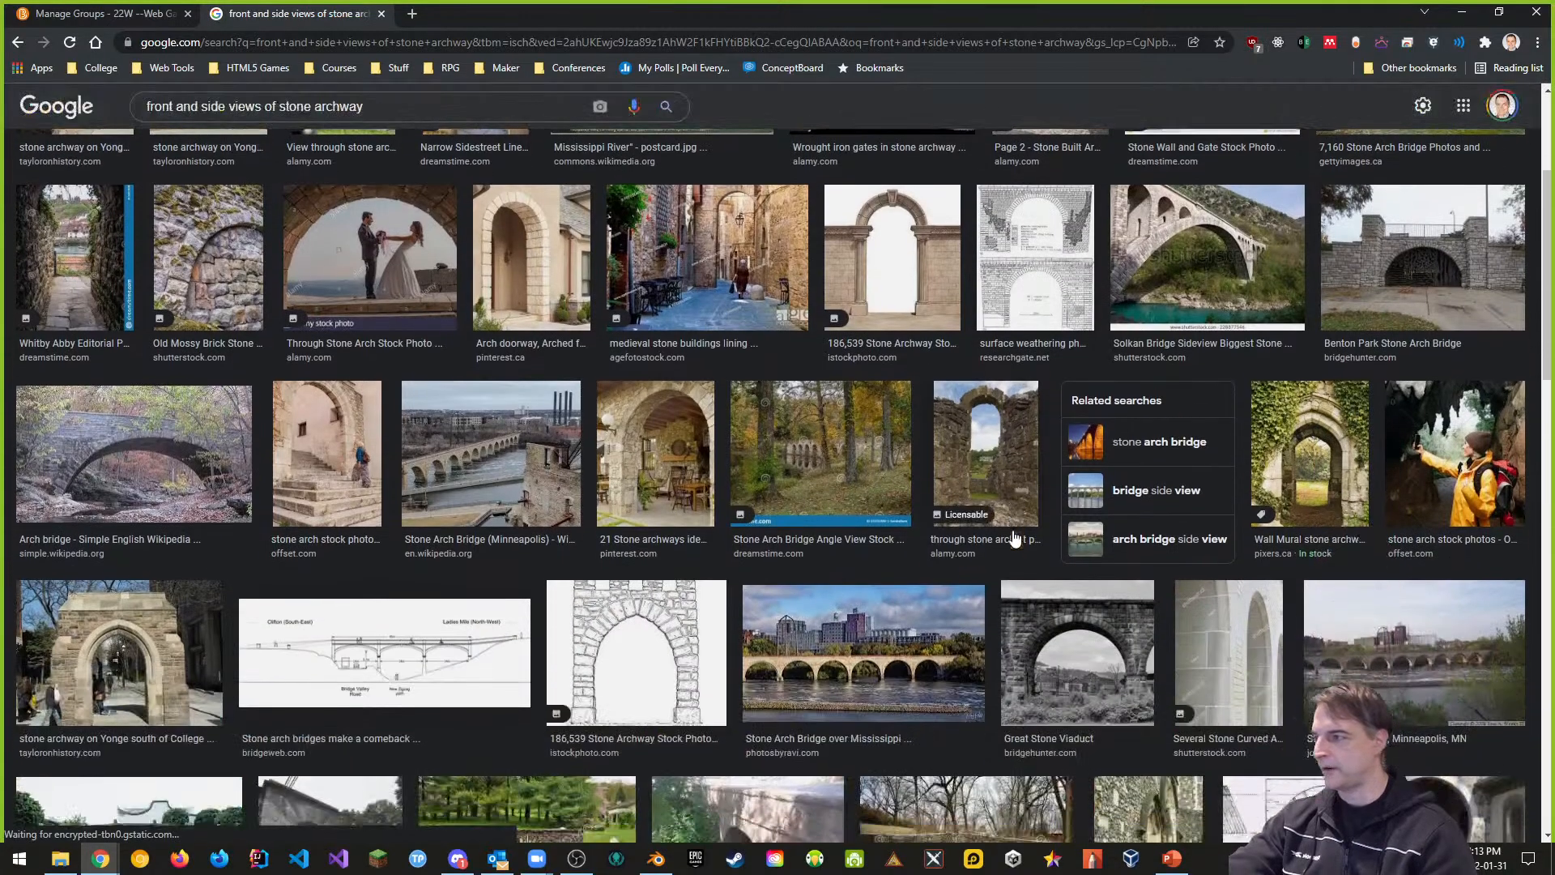
pyautogui.scroll(-3, 1014, 539)
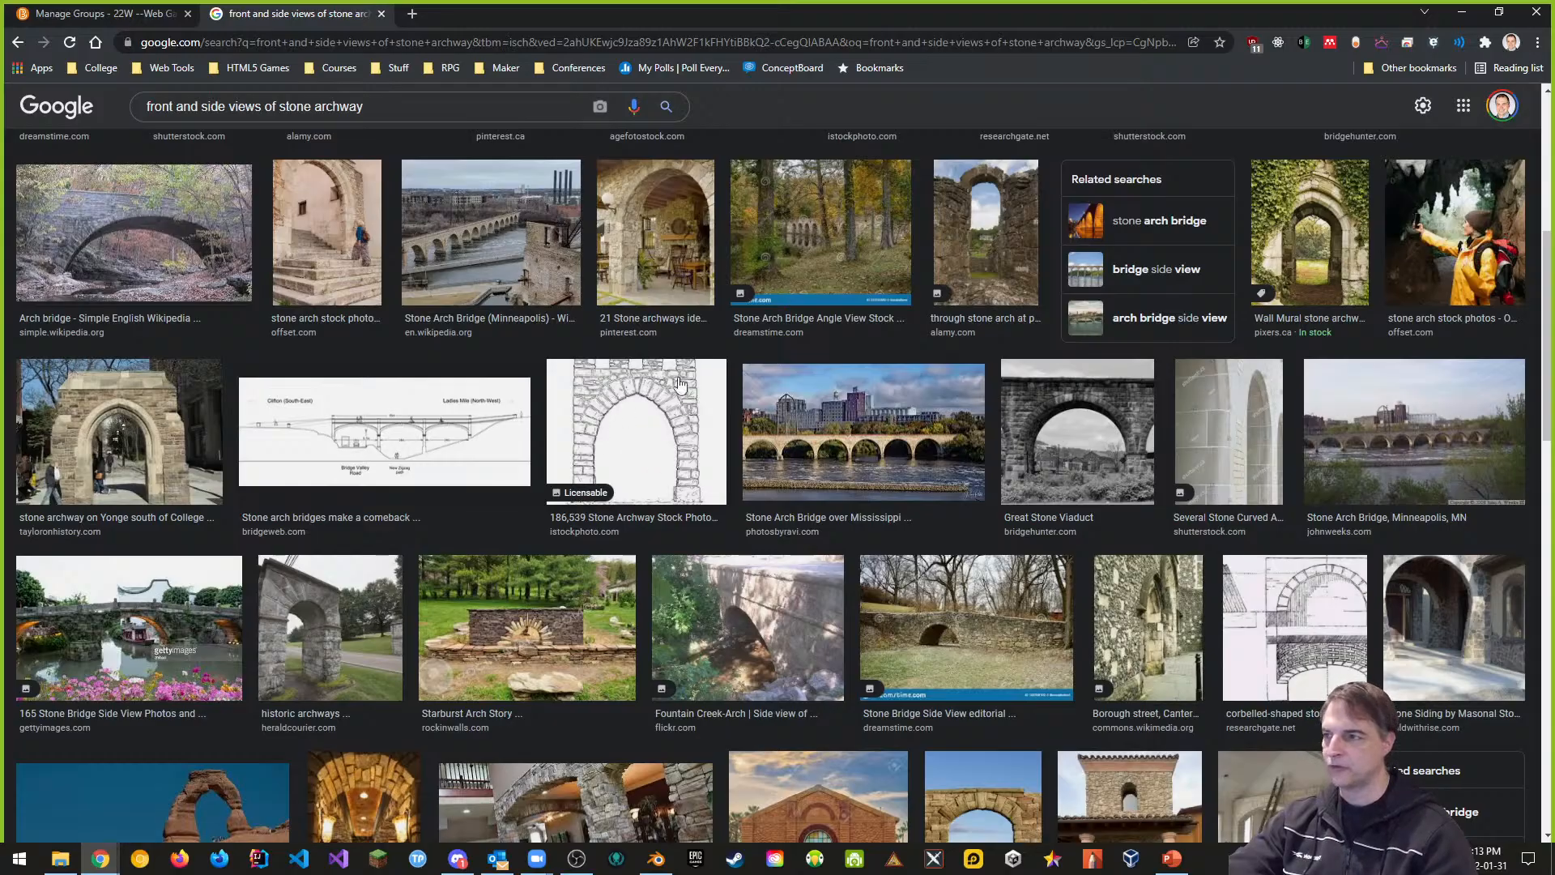
pyautogui.scroll(-4, 656, 430)
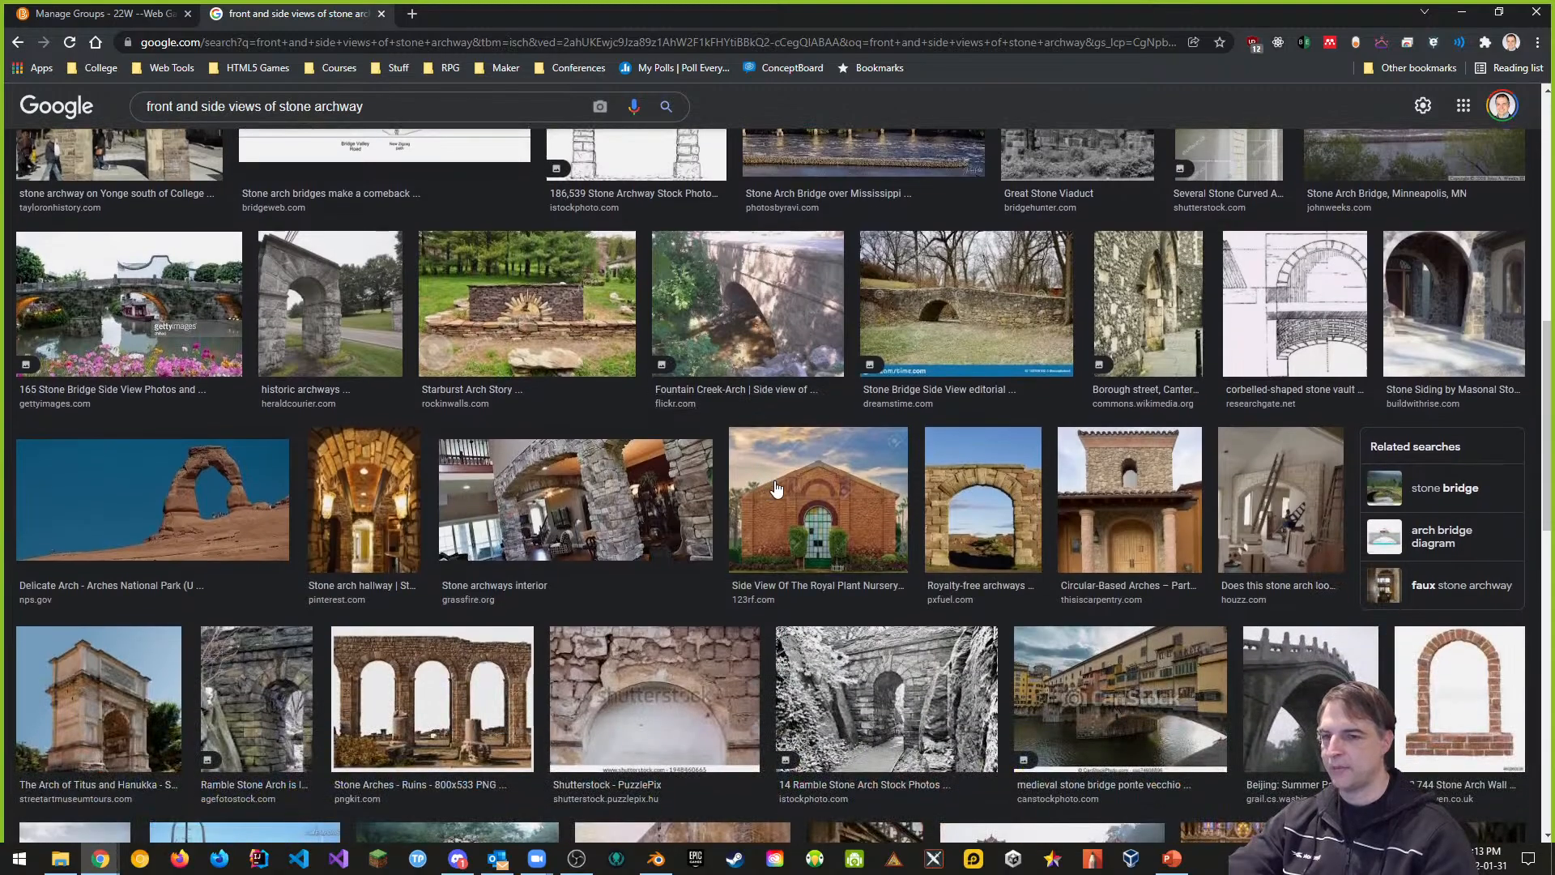
pyautogui.scroll(7, 776, 487)
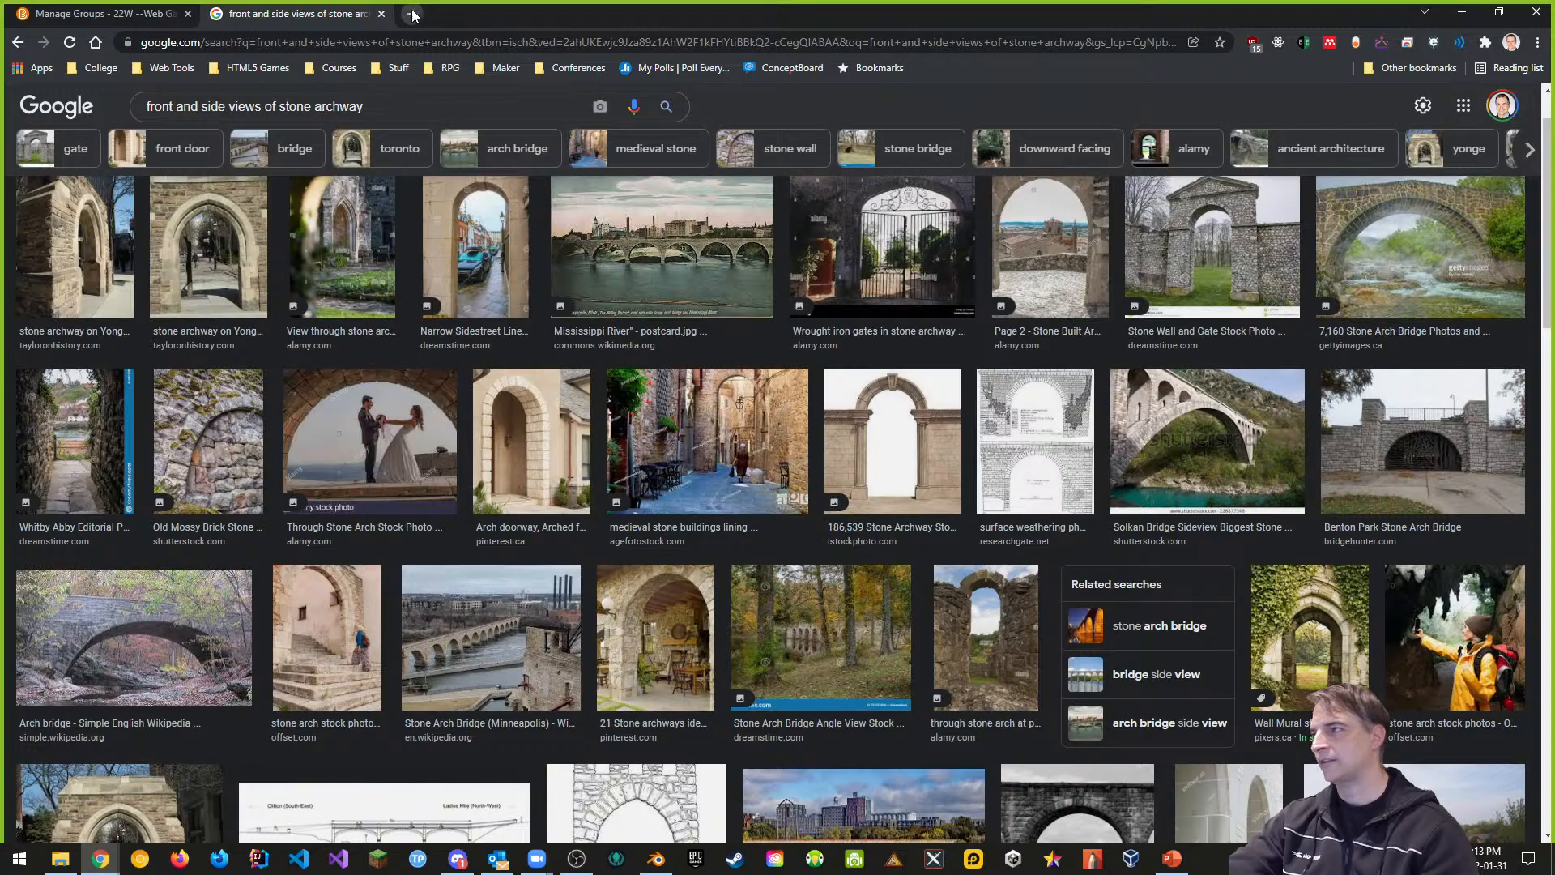
# Step: Open textures.com in a new tab and browse the Medieval Doors textures within the Doors category
pyautogui.click(412, 15)
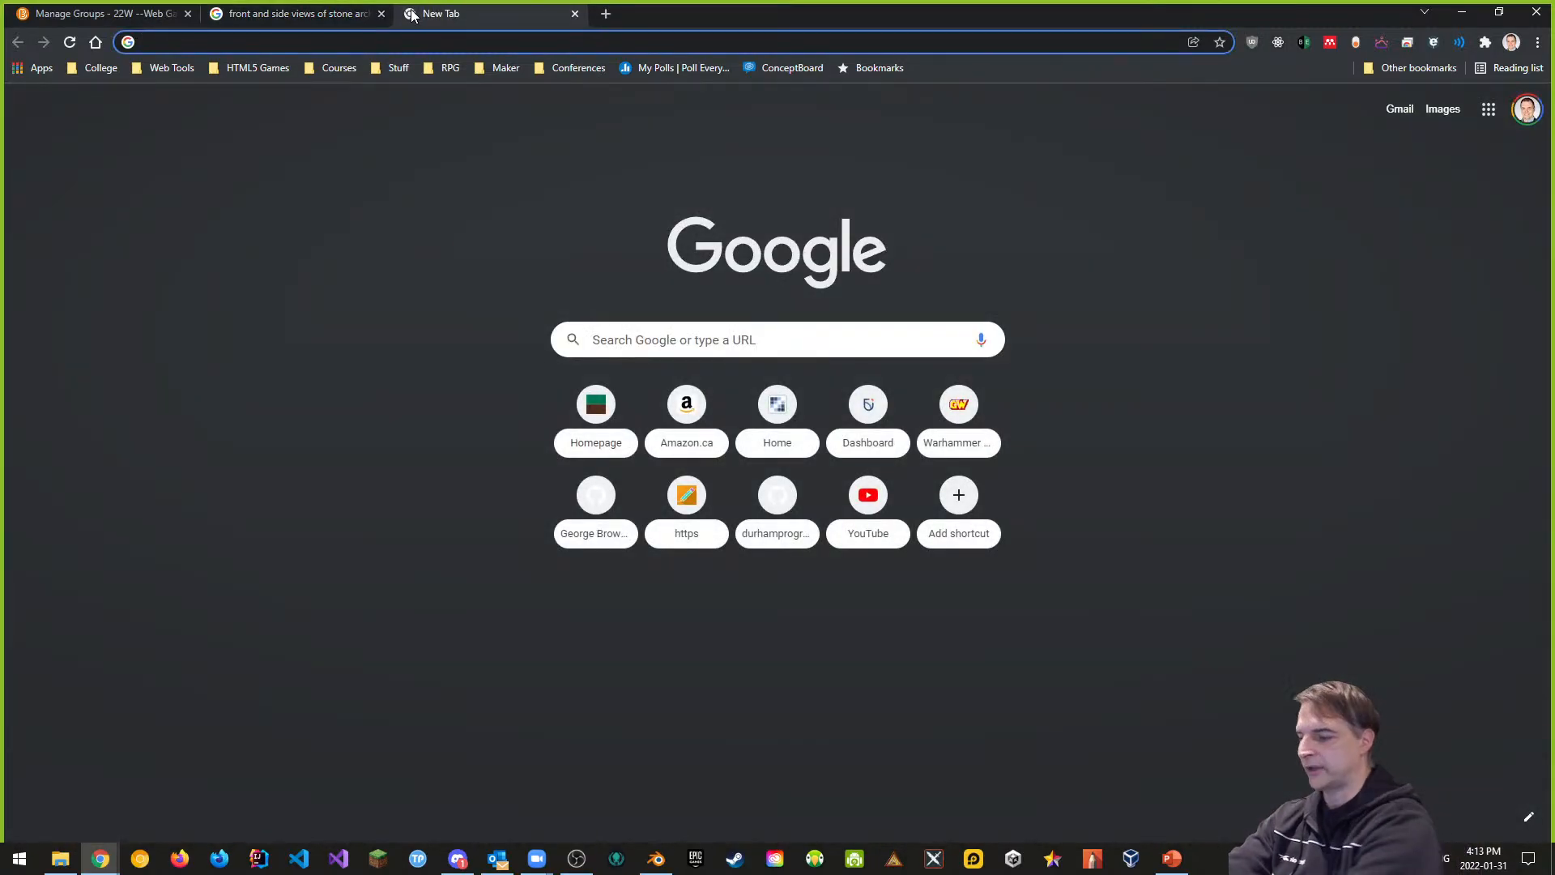
pyautogui.write('textures.com')
pyautogui.press('Return')
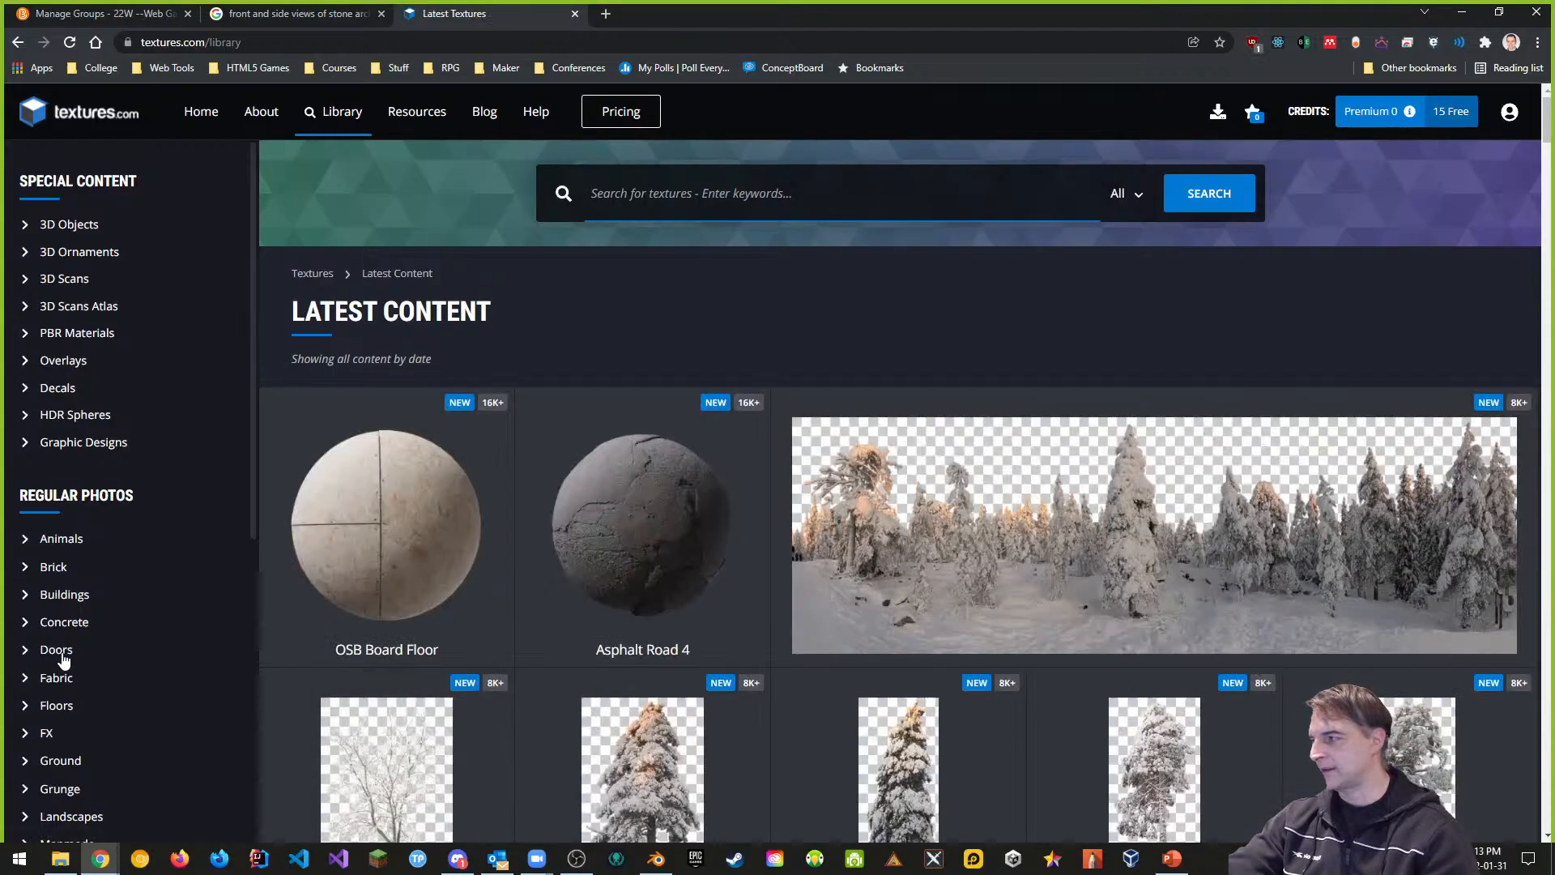
pyautogui.click(58, 653)
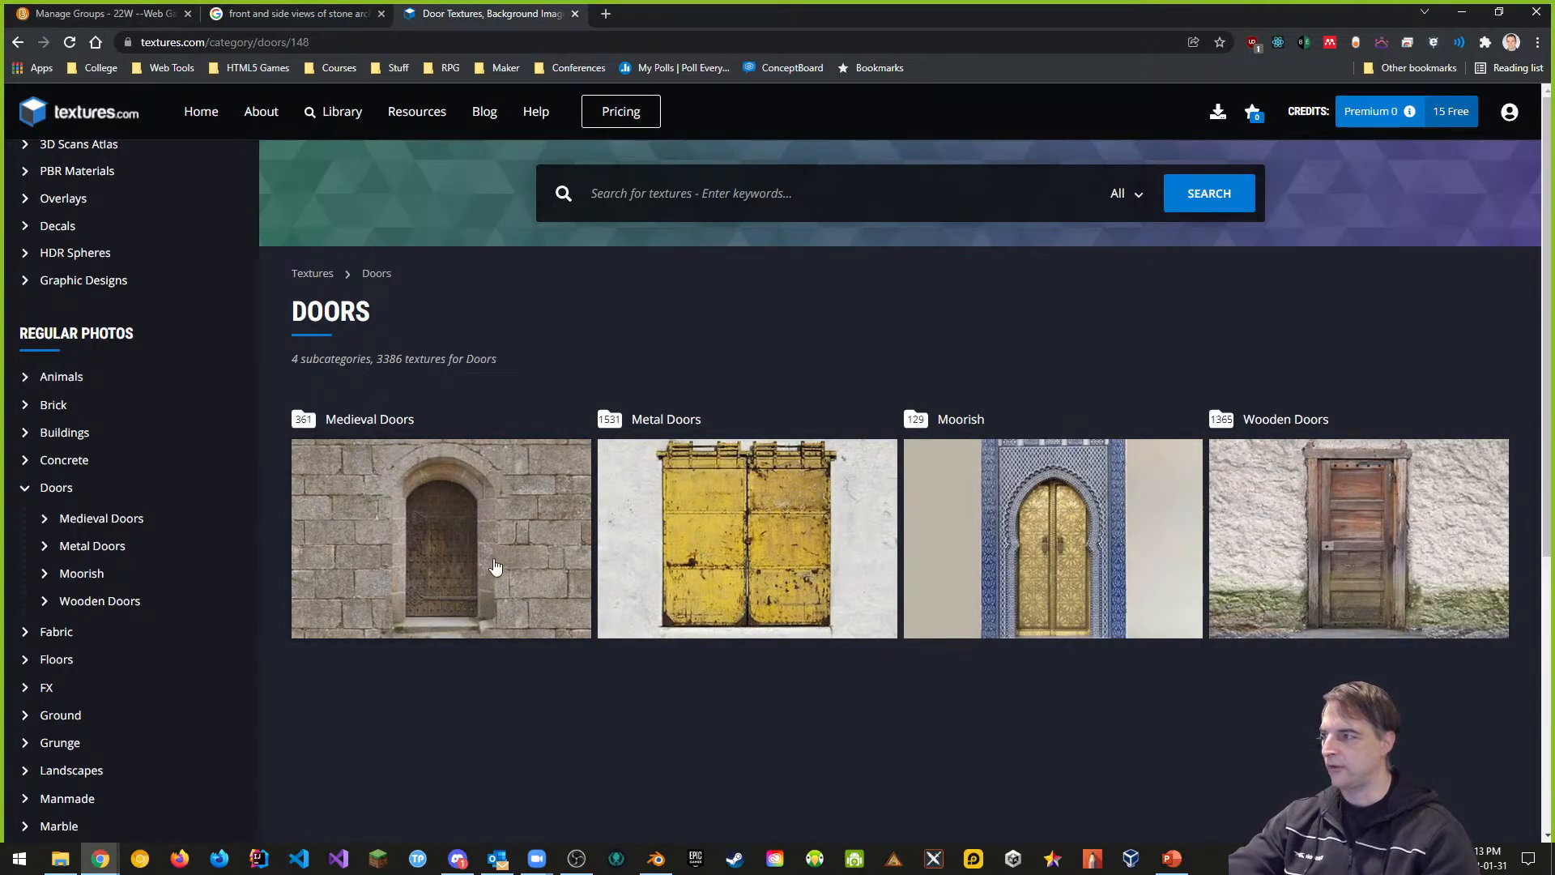
pyautogui.click(540, 559)
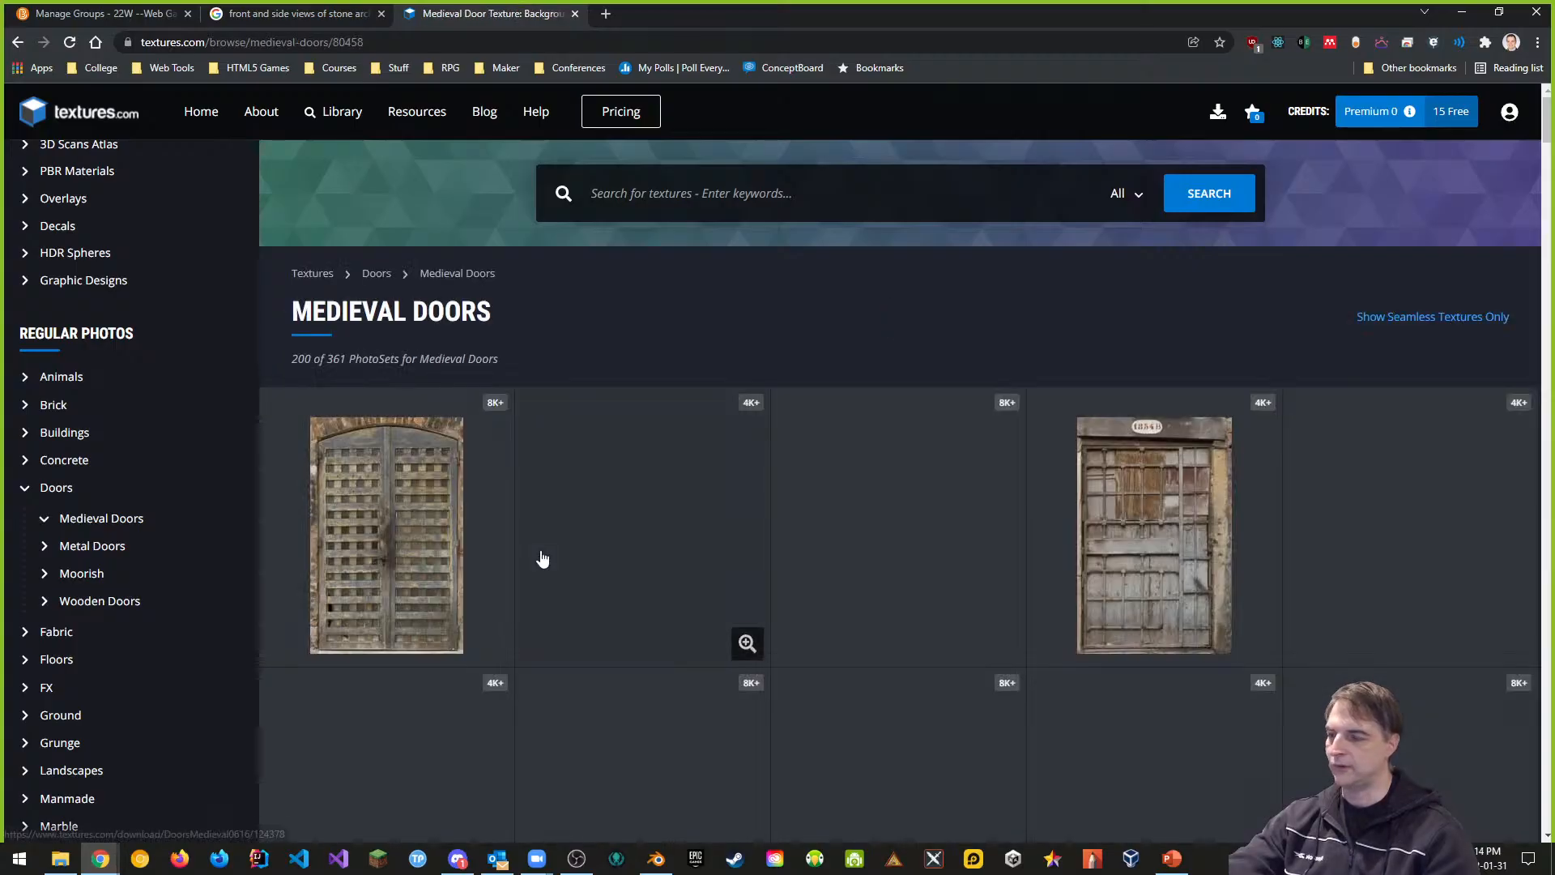
pyautogui.scroll(-4, 1094, 480)
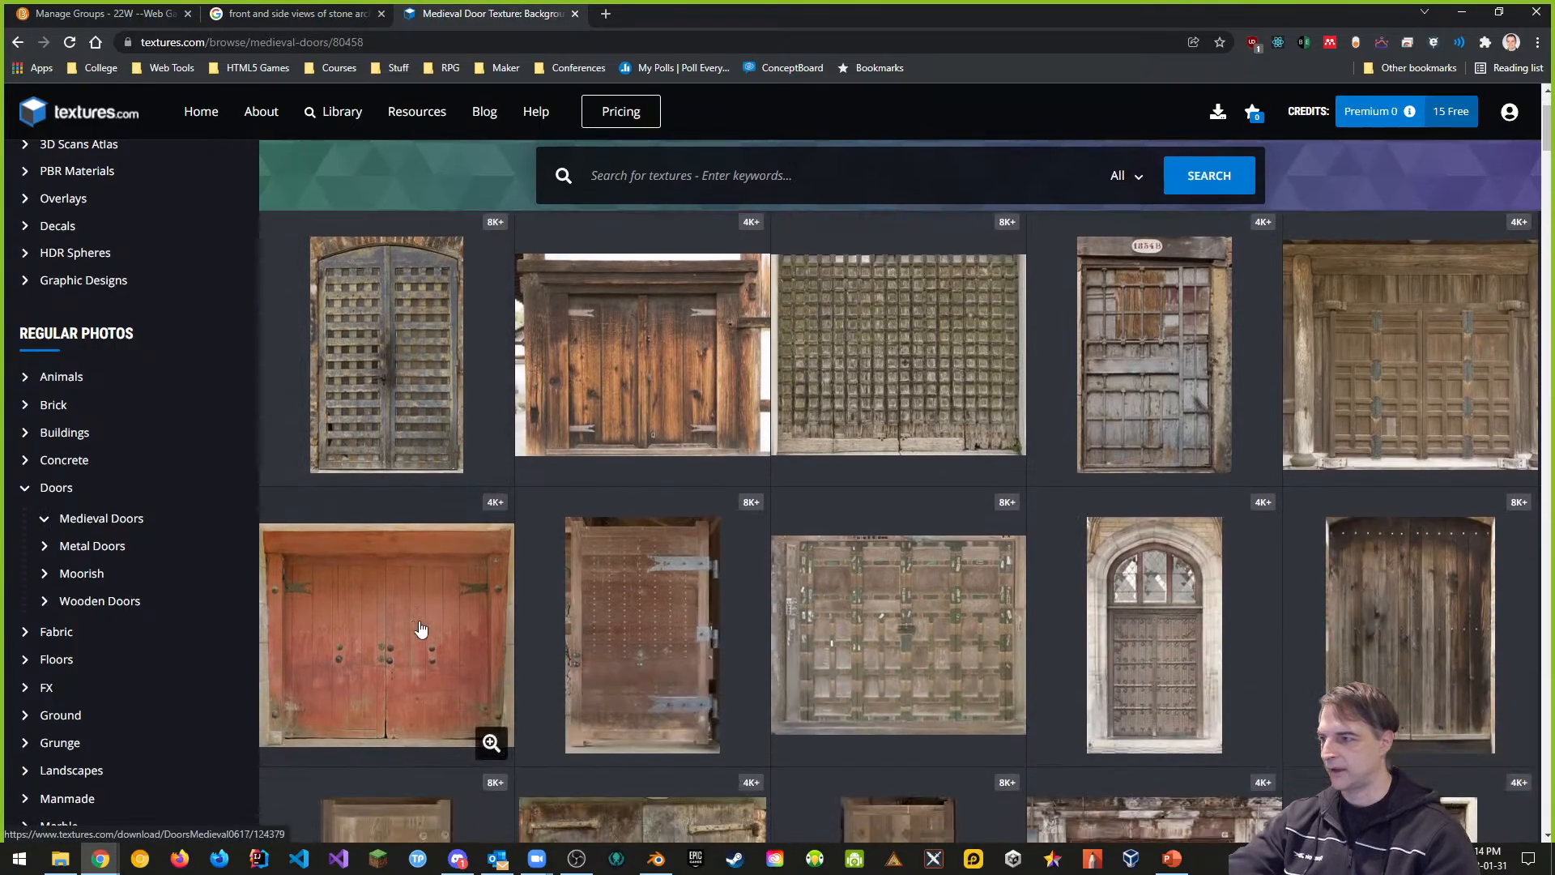
# Step: Look through the Medieval Doors textures for arched doorway references and check the other photo categories
pyautogui.scroll(-9, 1094, 480)
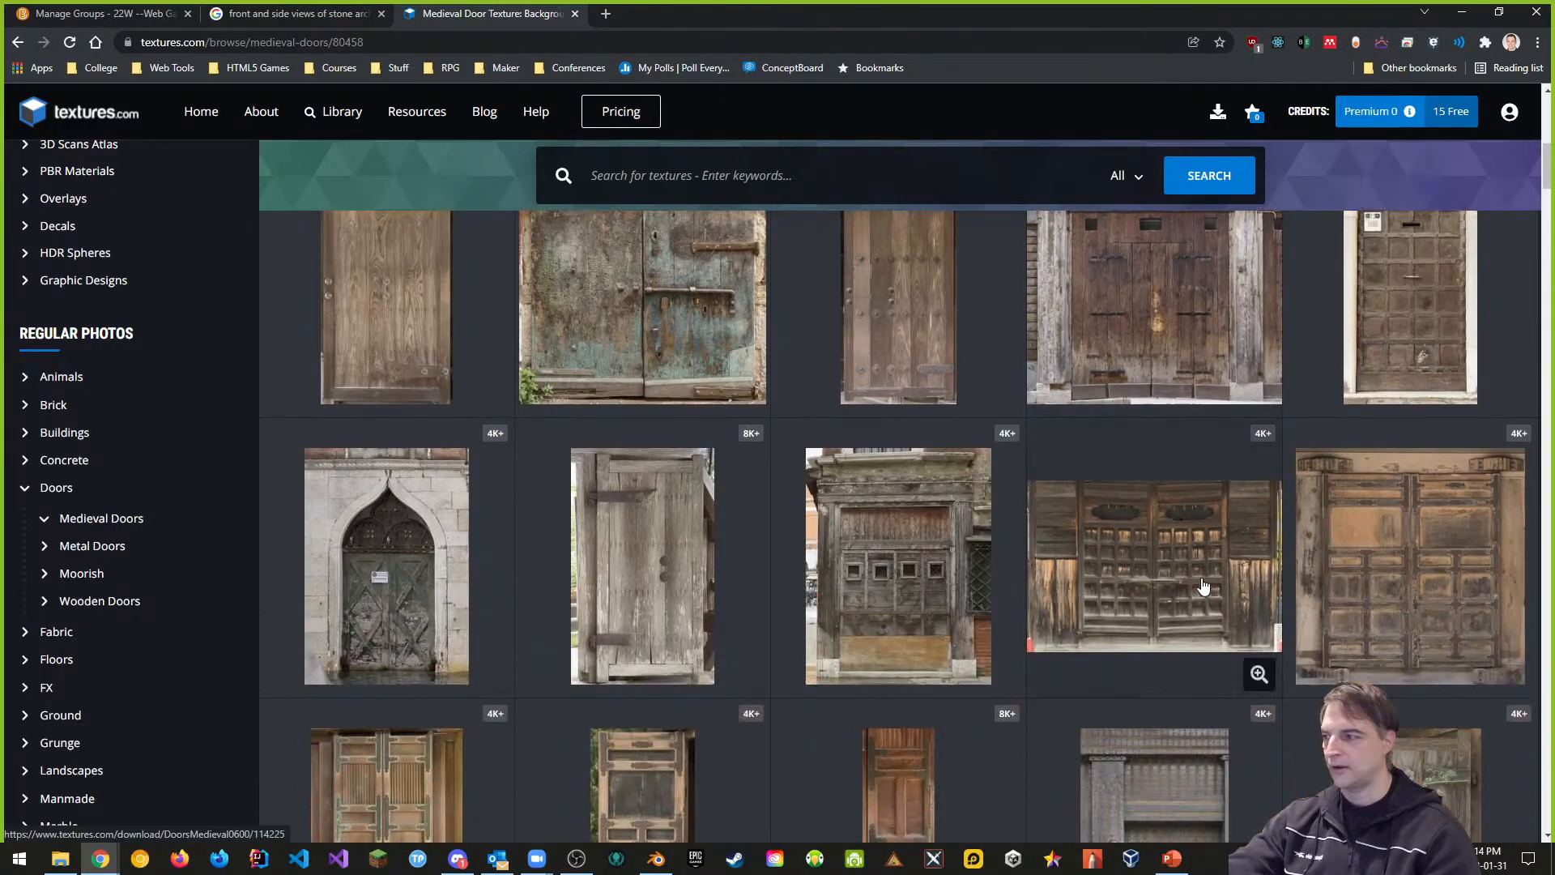
pyautogui.scroll(-7, 834, 549)
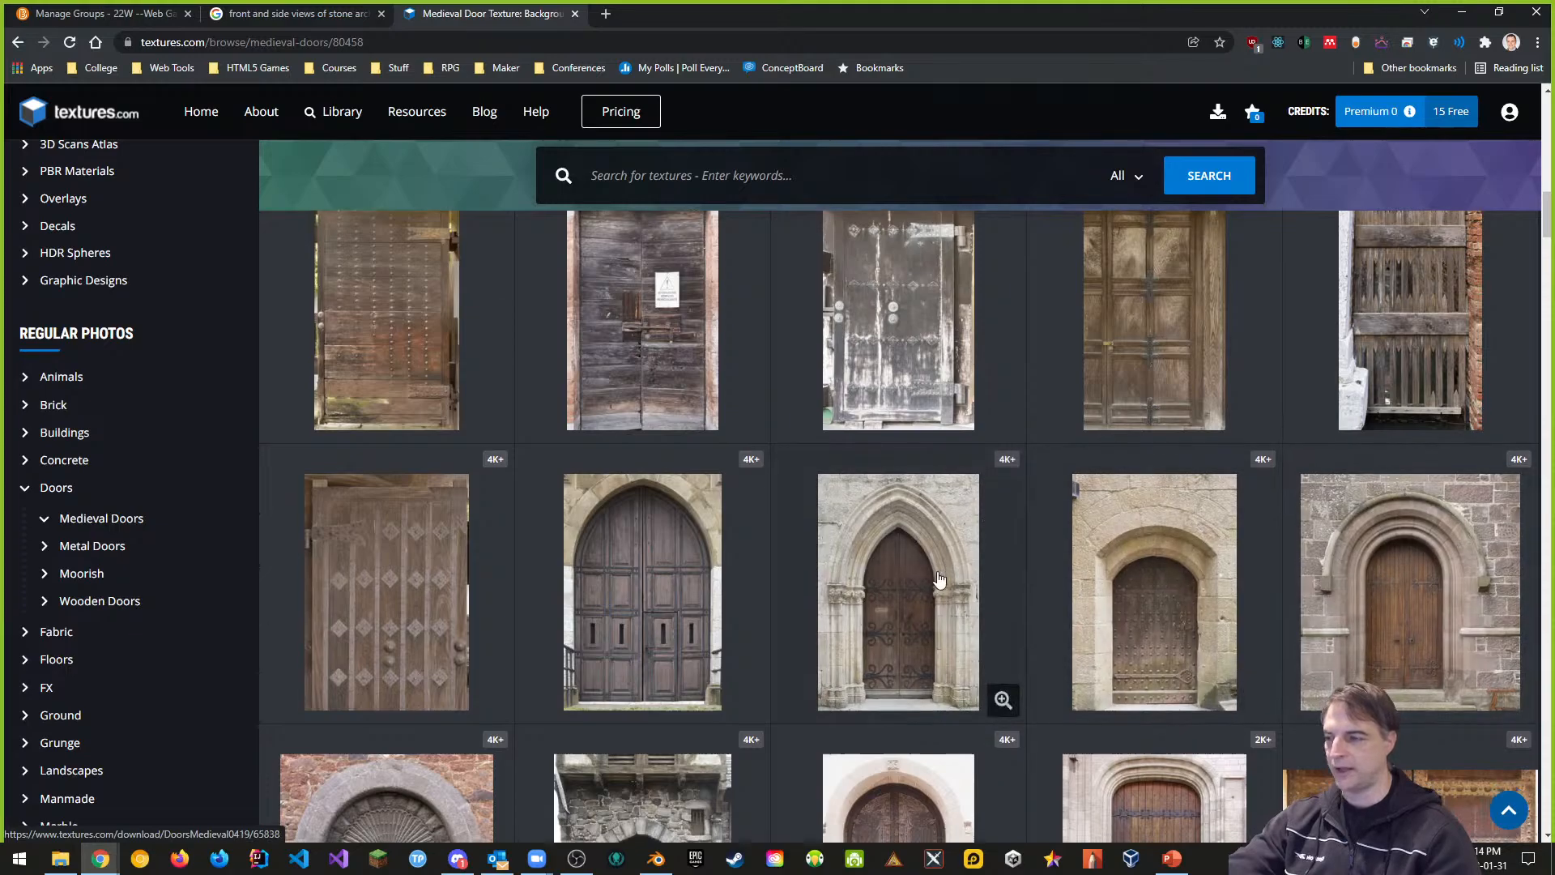
pyautogui.scroll(-5, 940, 648)
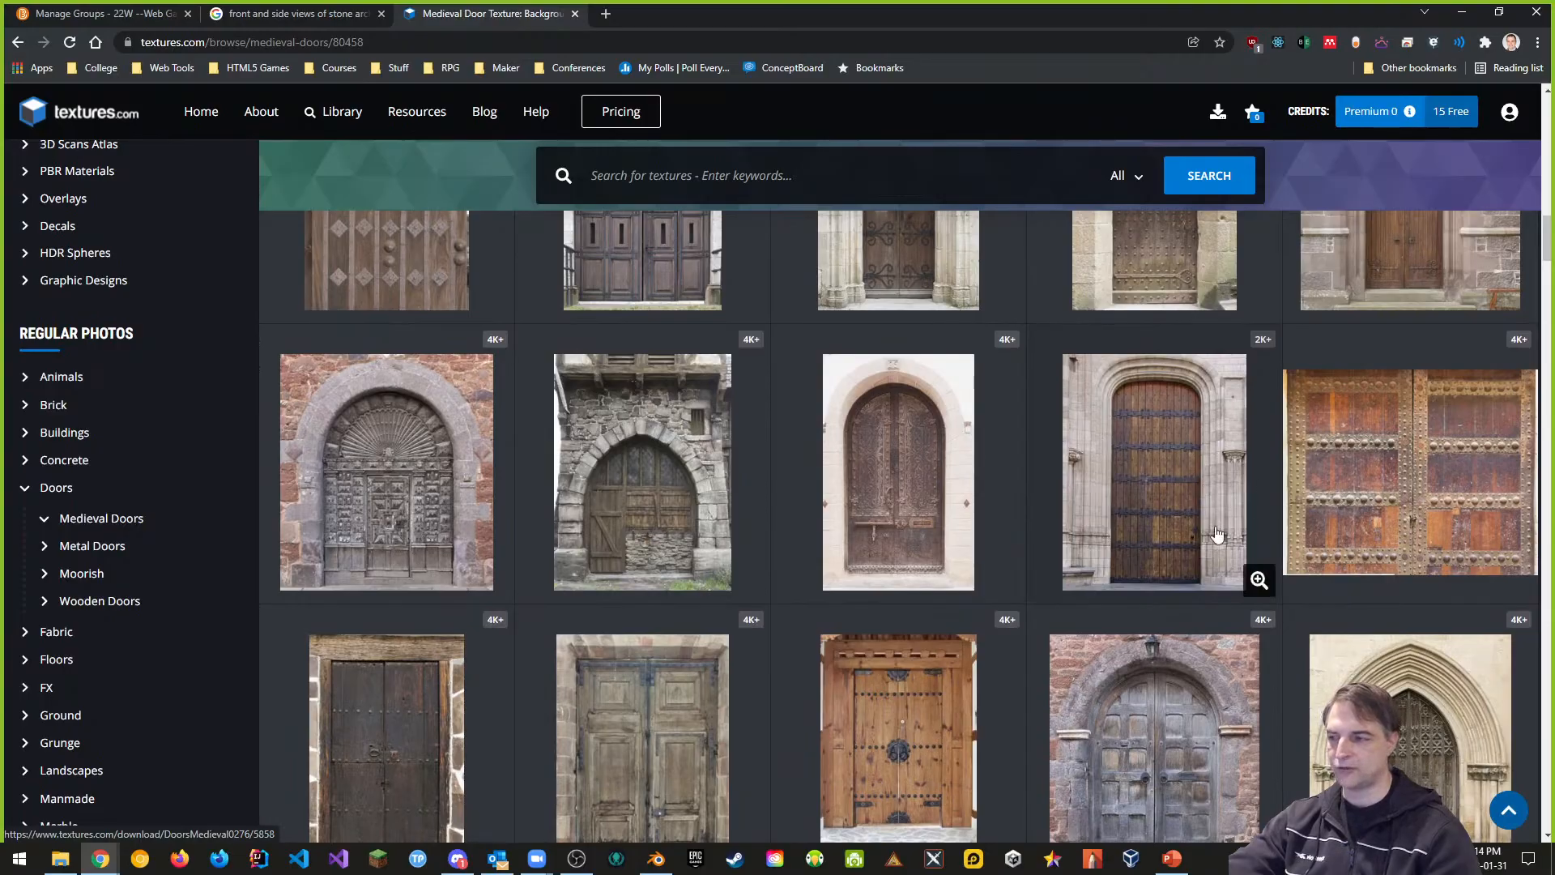
pyautogui.scroll(-1, 1246, 557)
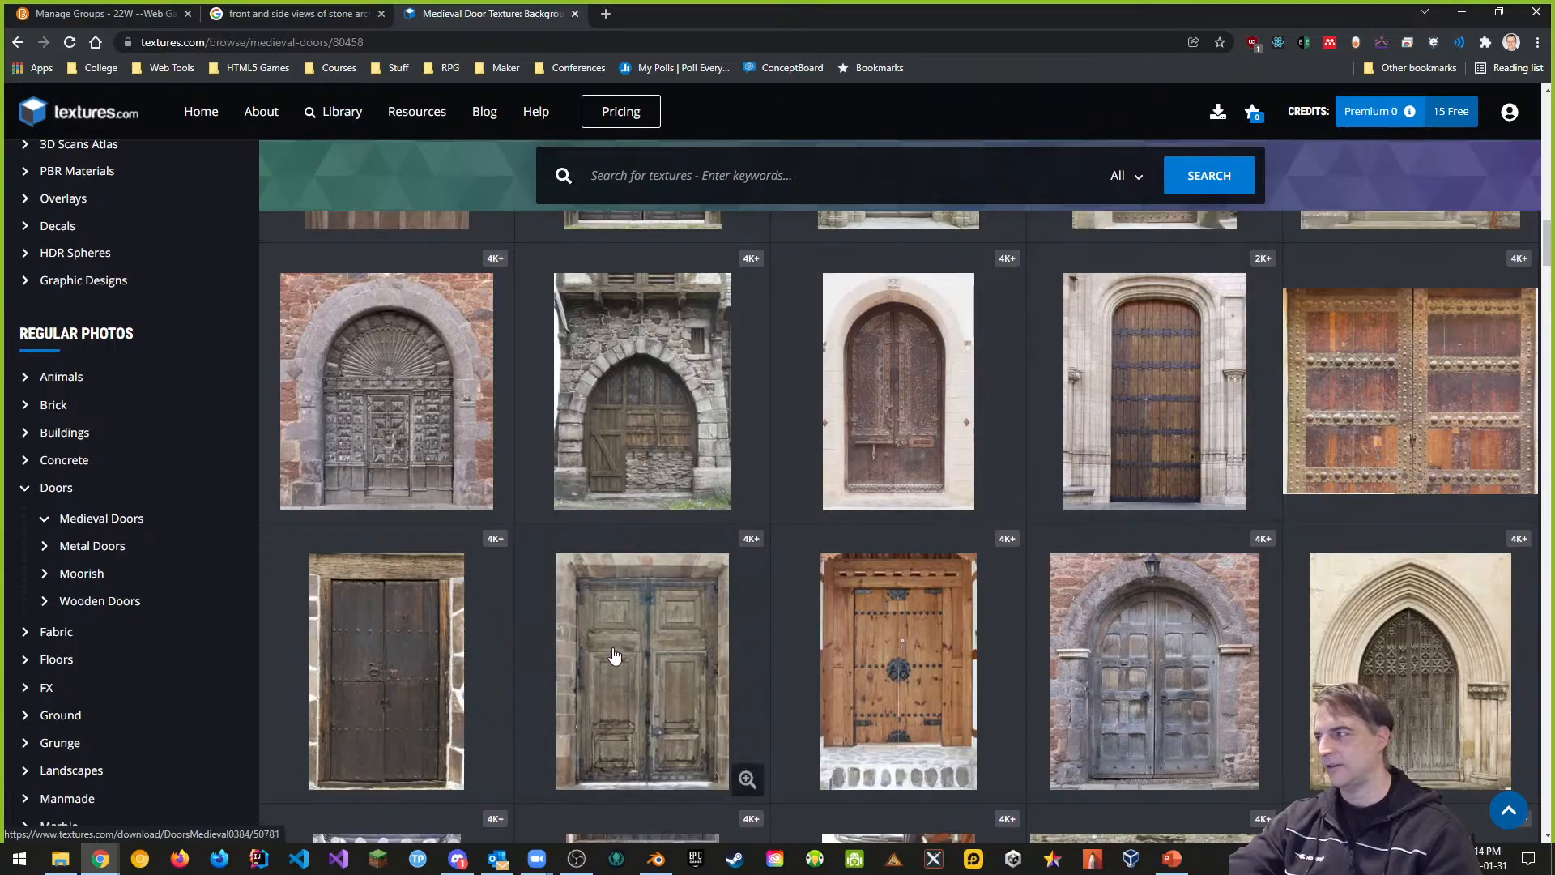
pyautogui.scroll(-12, 1087, 302)
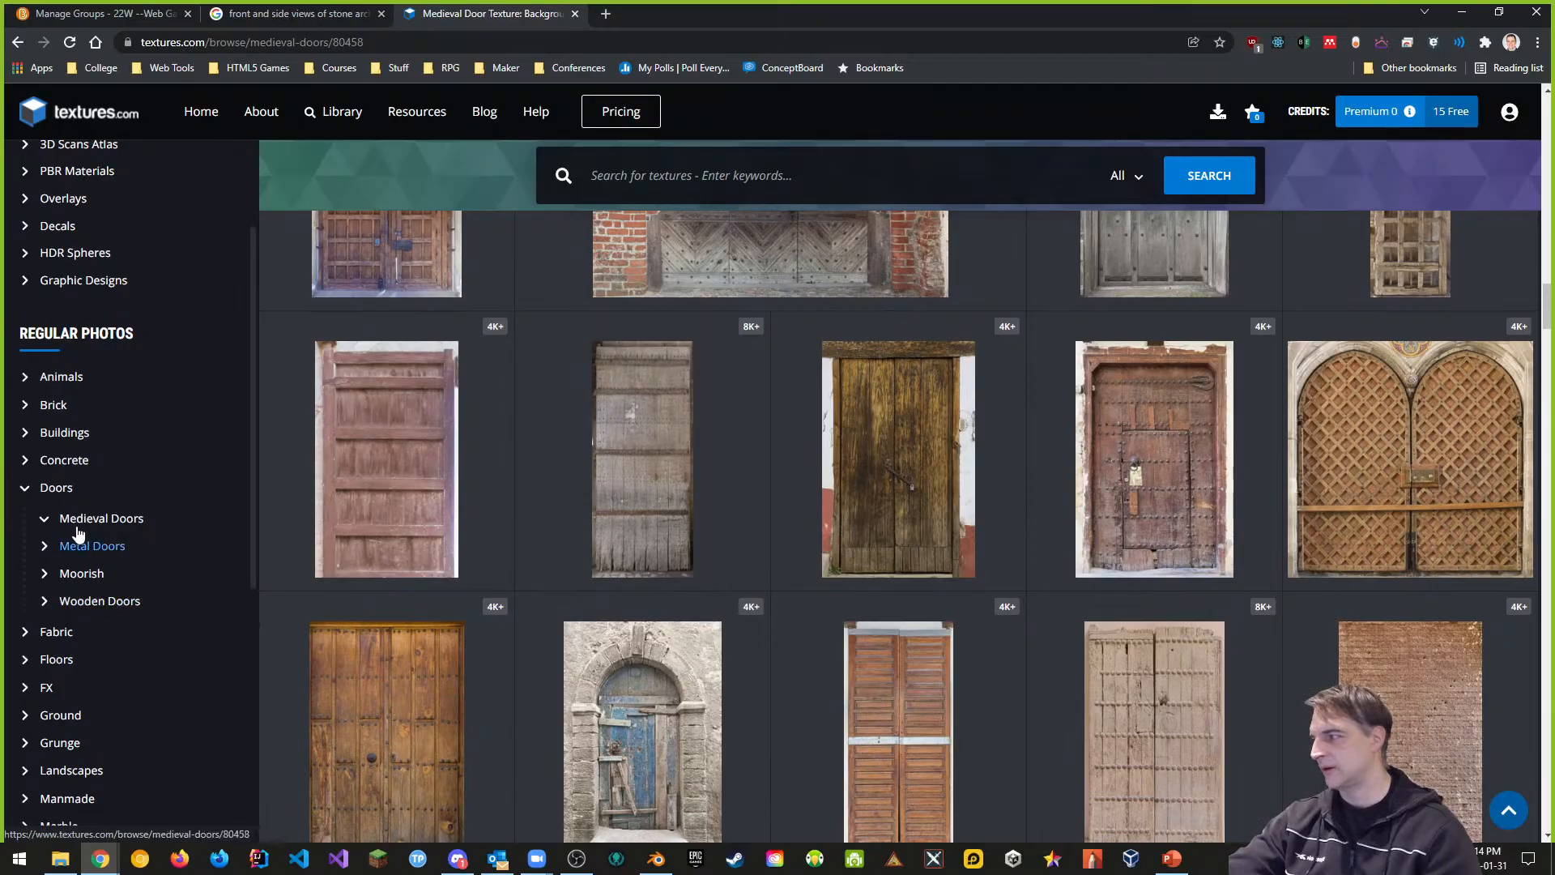
pyautogui.scroll(-2, 73, 458)
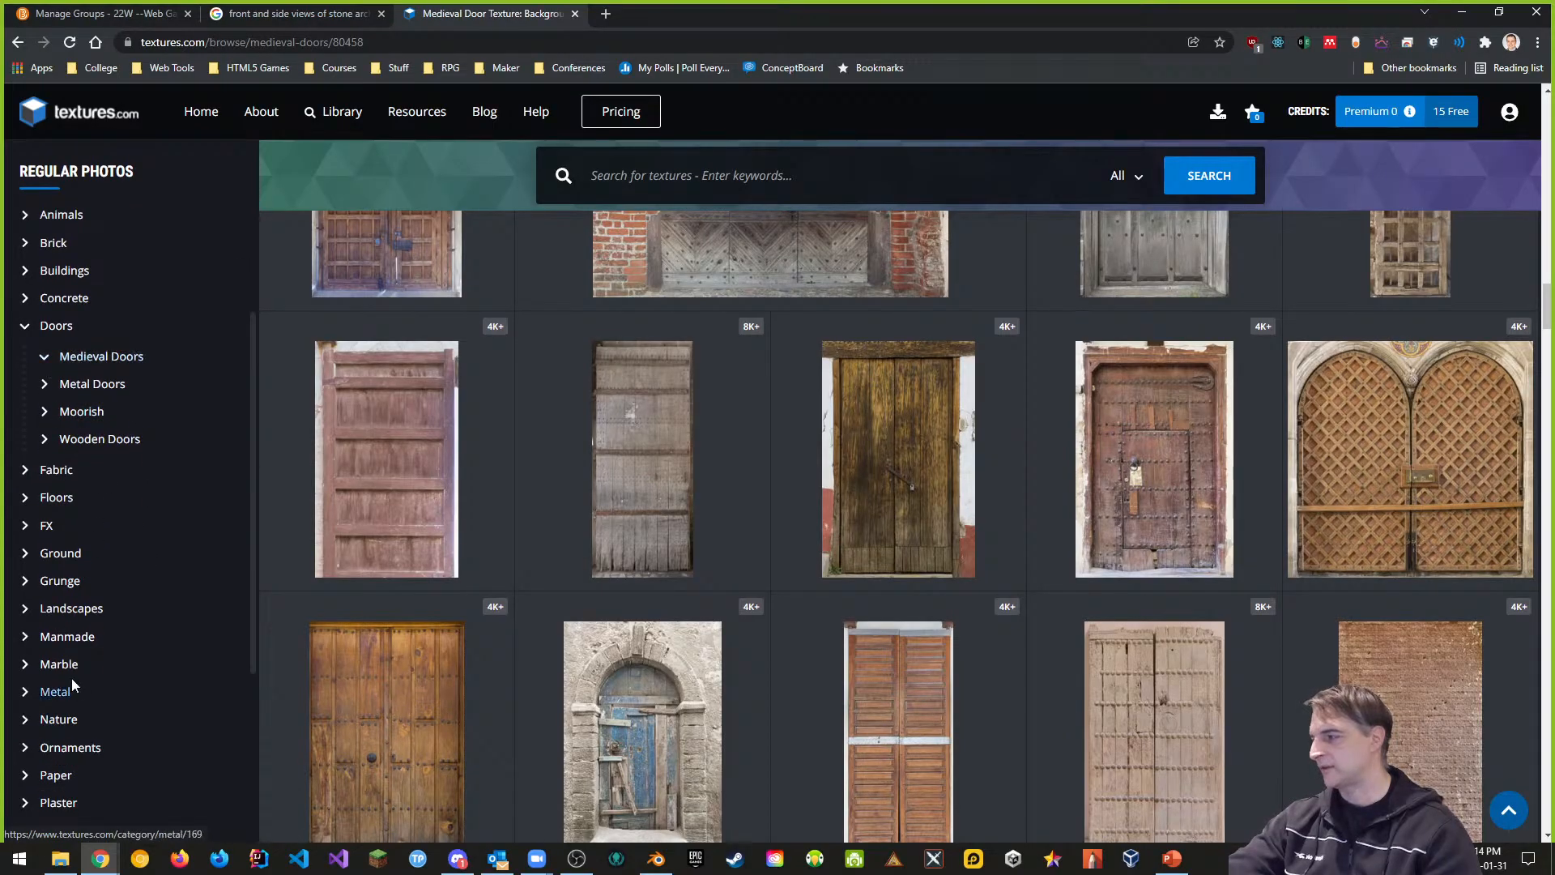
pyautogui.scroll(-1, 105, 502)
pyautogui.scroll(-2, 110, 506)
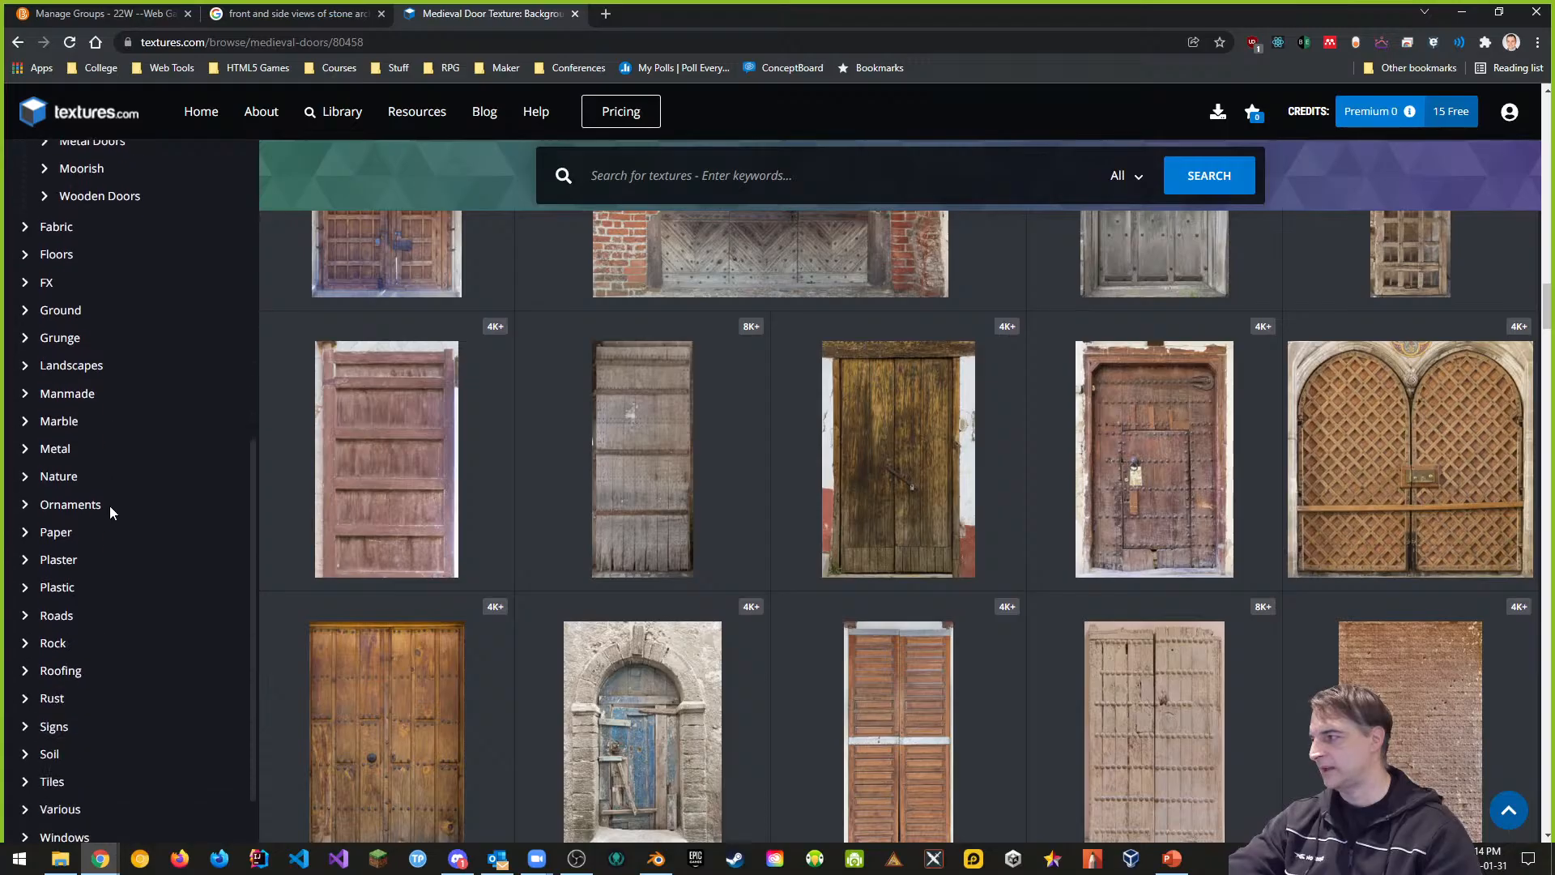
pyautogui.scroll(7, 97, 716)
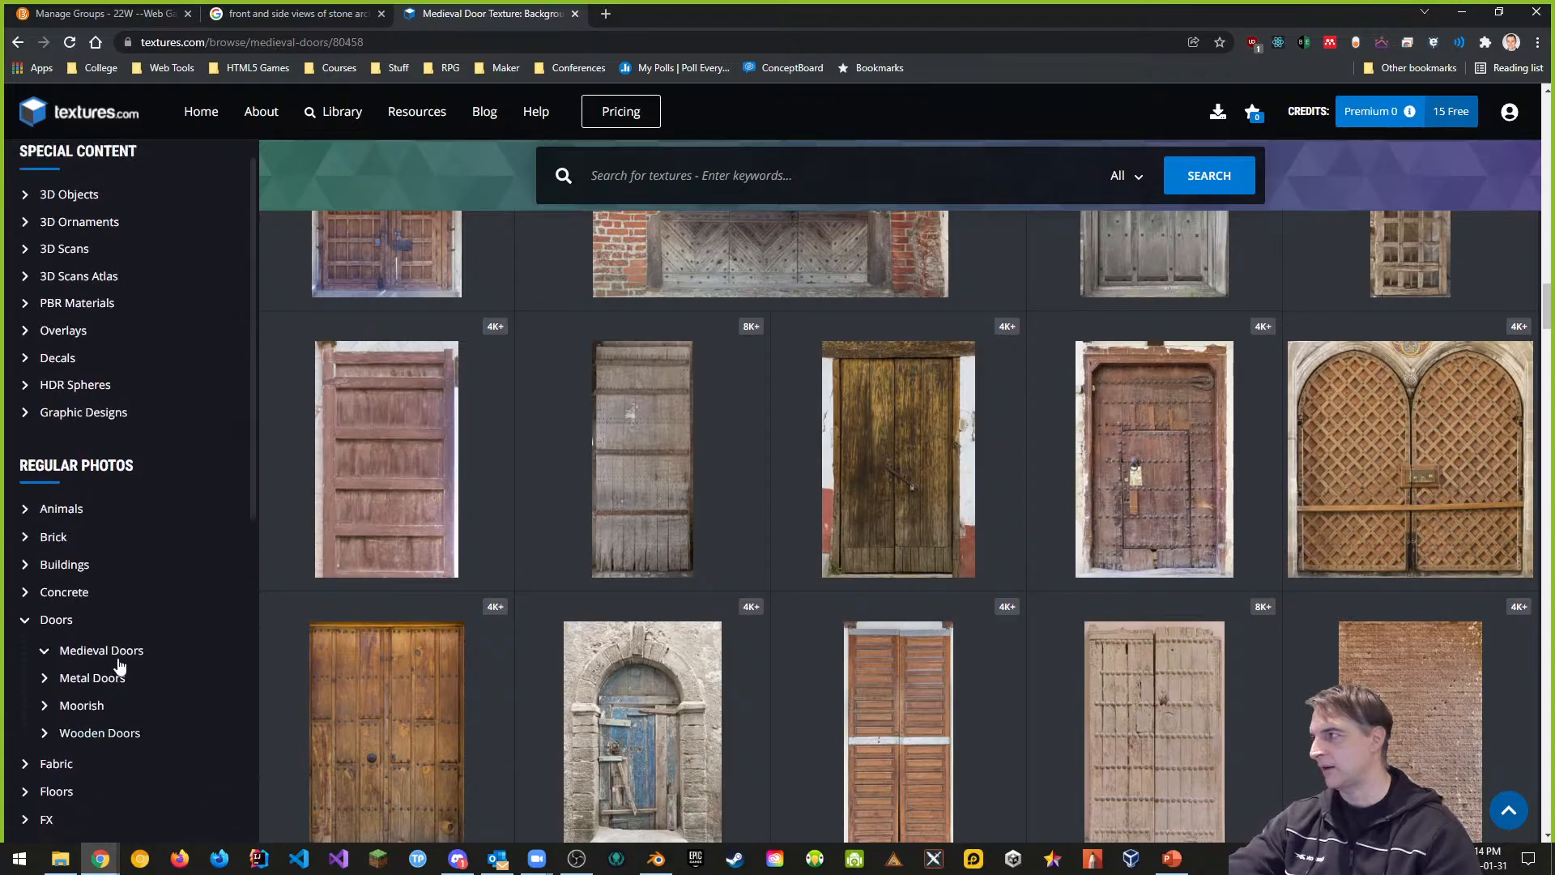
# Step: Search the texture library for "archway" and look through the first rows of results
pyautogui.click(648, 175)
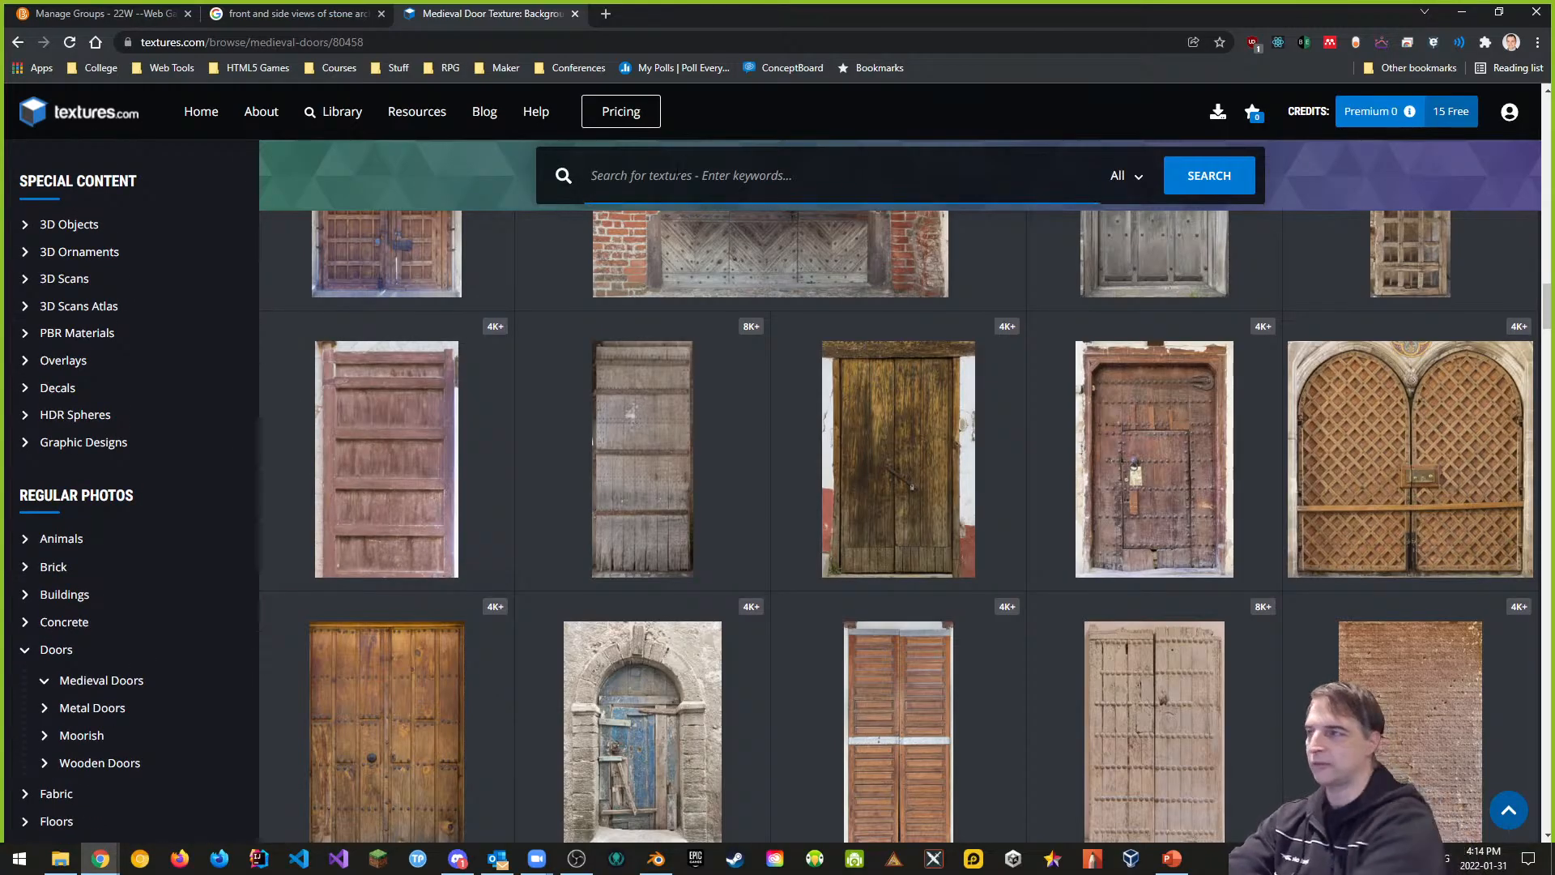
pyautogui.write('archway')
pyautogui.press('Return')
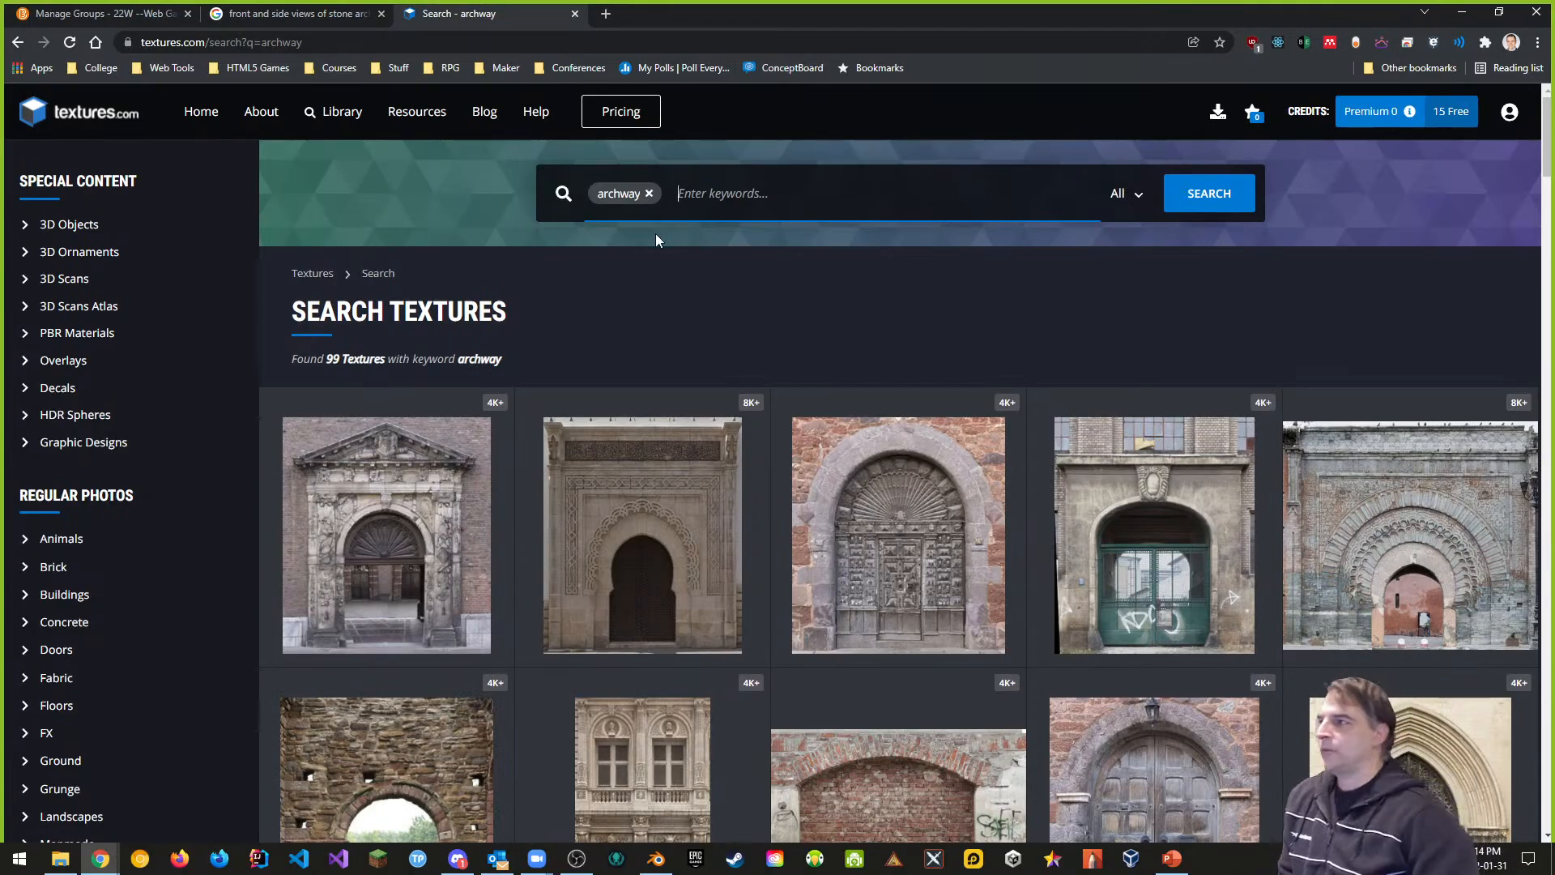
pyautogui.scroll(-2, 764, 393)
pyautogui.scroll(-5, 722, 340)
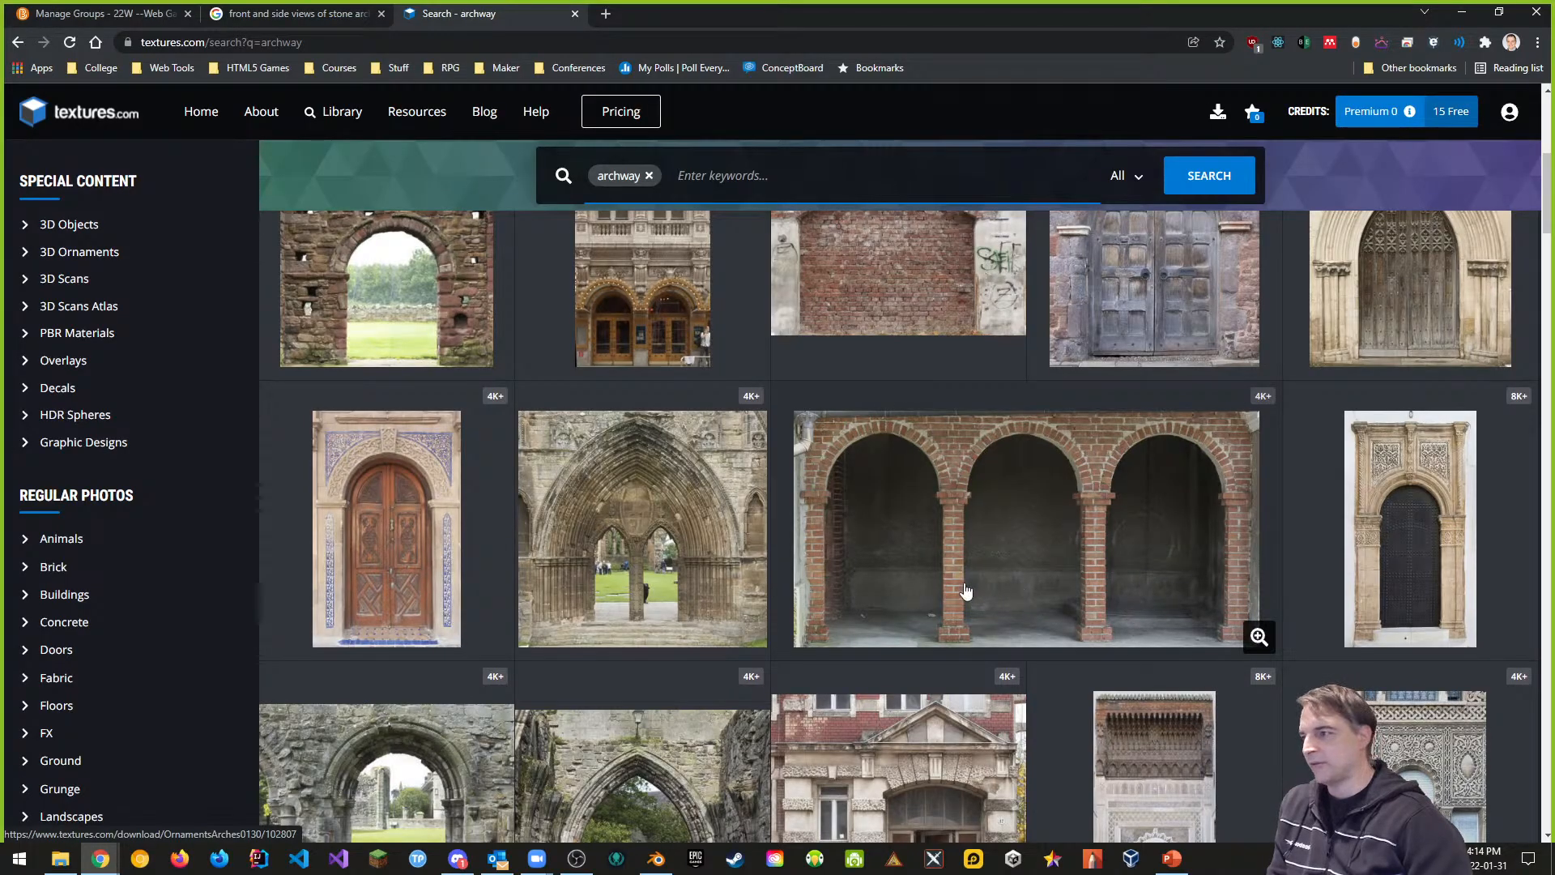
pyautogui.scroll(-3, 1009, 597)
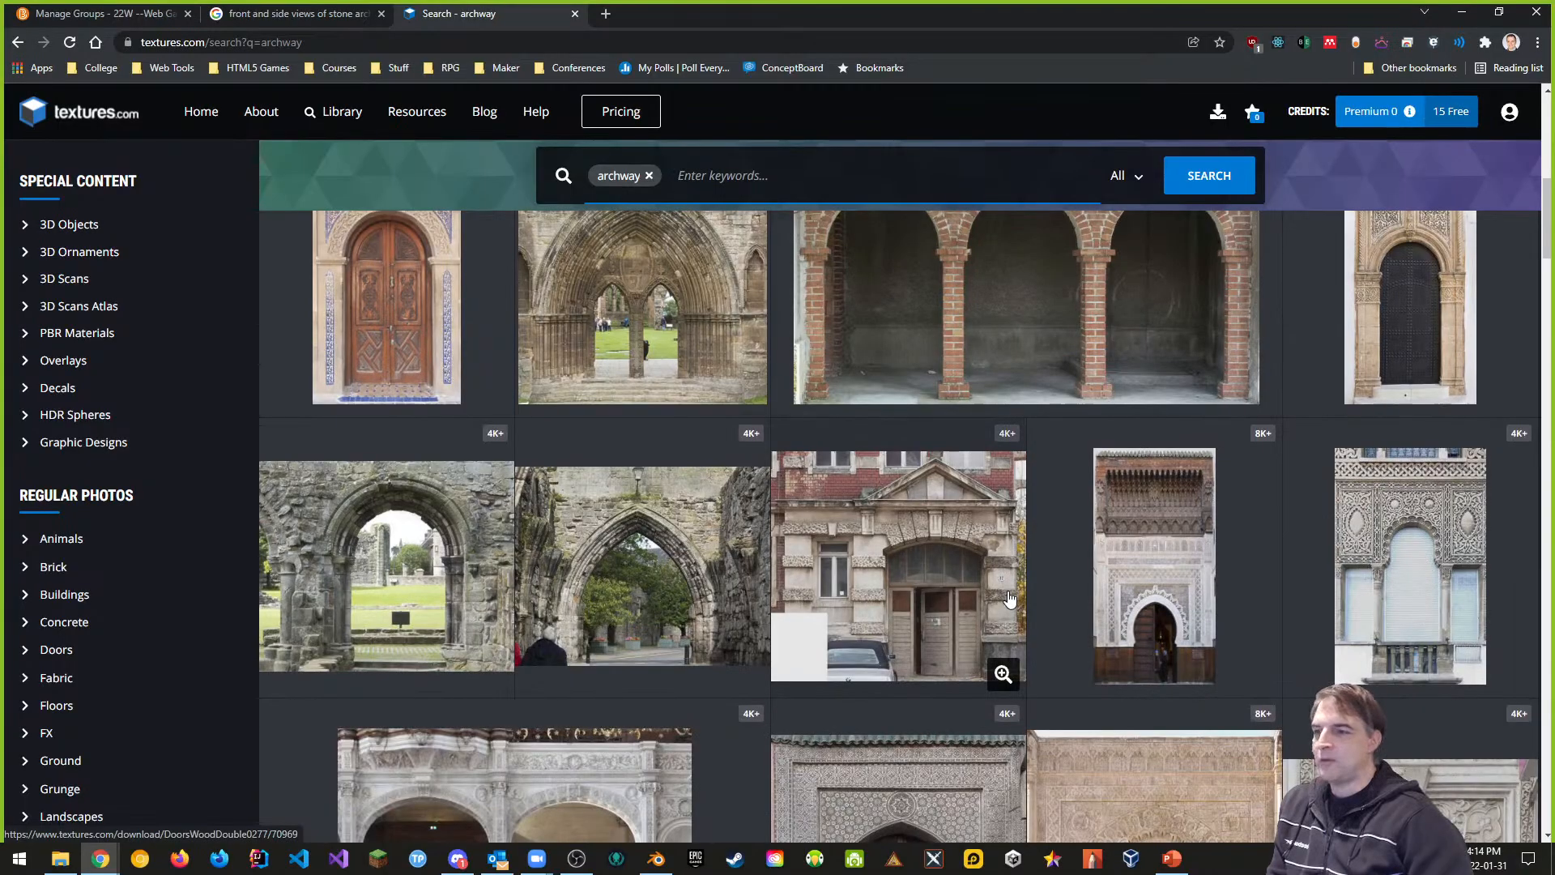
pyautogui.scroll(-3, 1012, 592)
pyautogui.scroll(-3, 1011, 593)
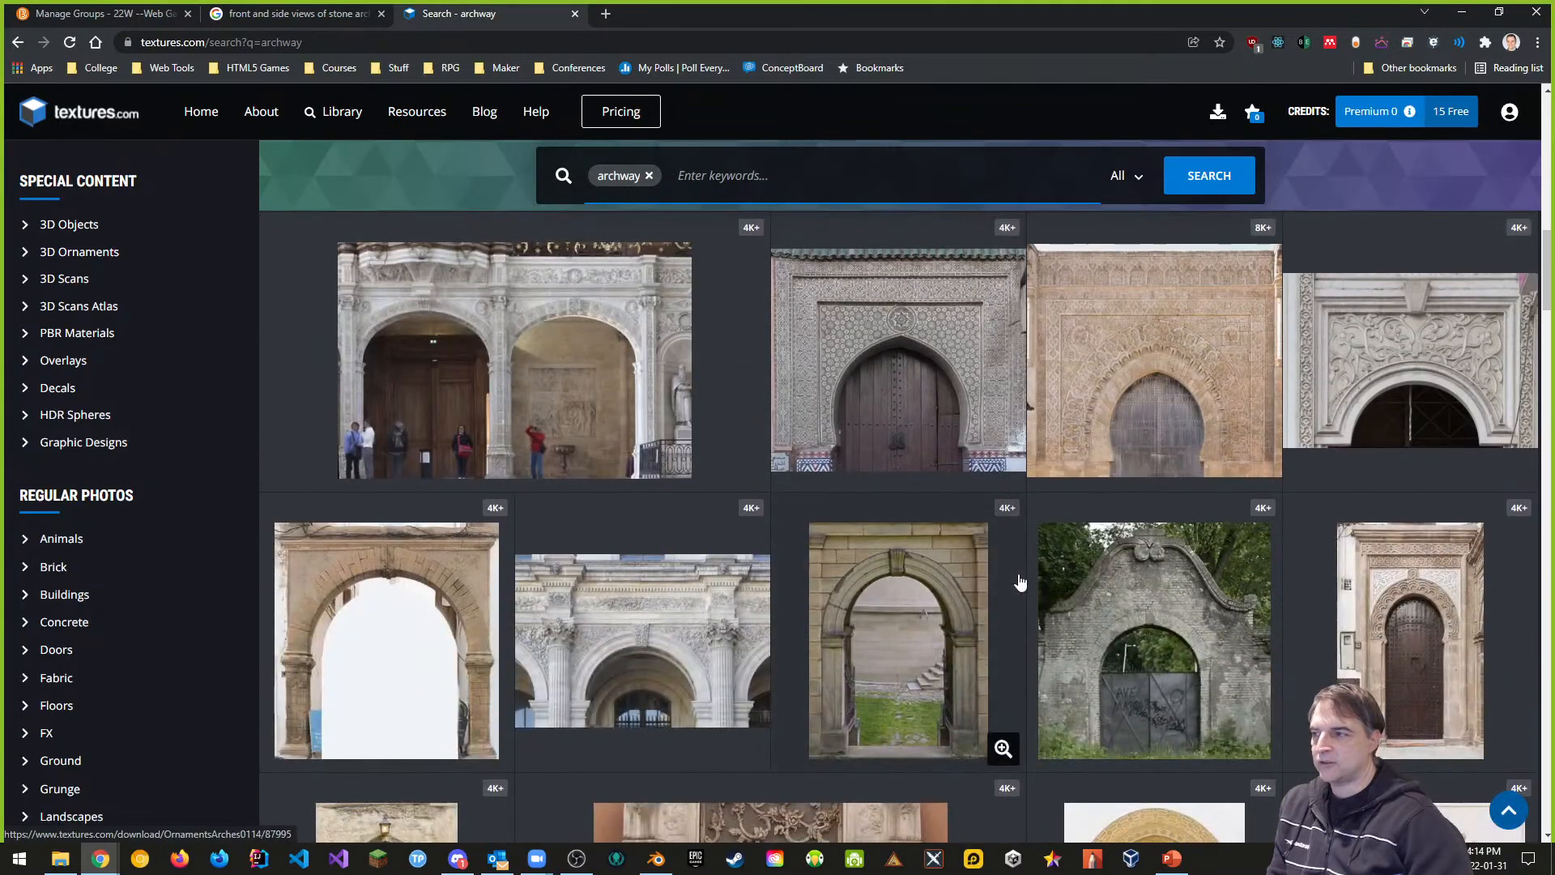
pyautogui.scroll(-2, 479, 635)
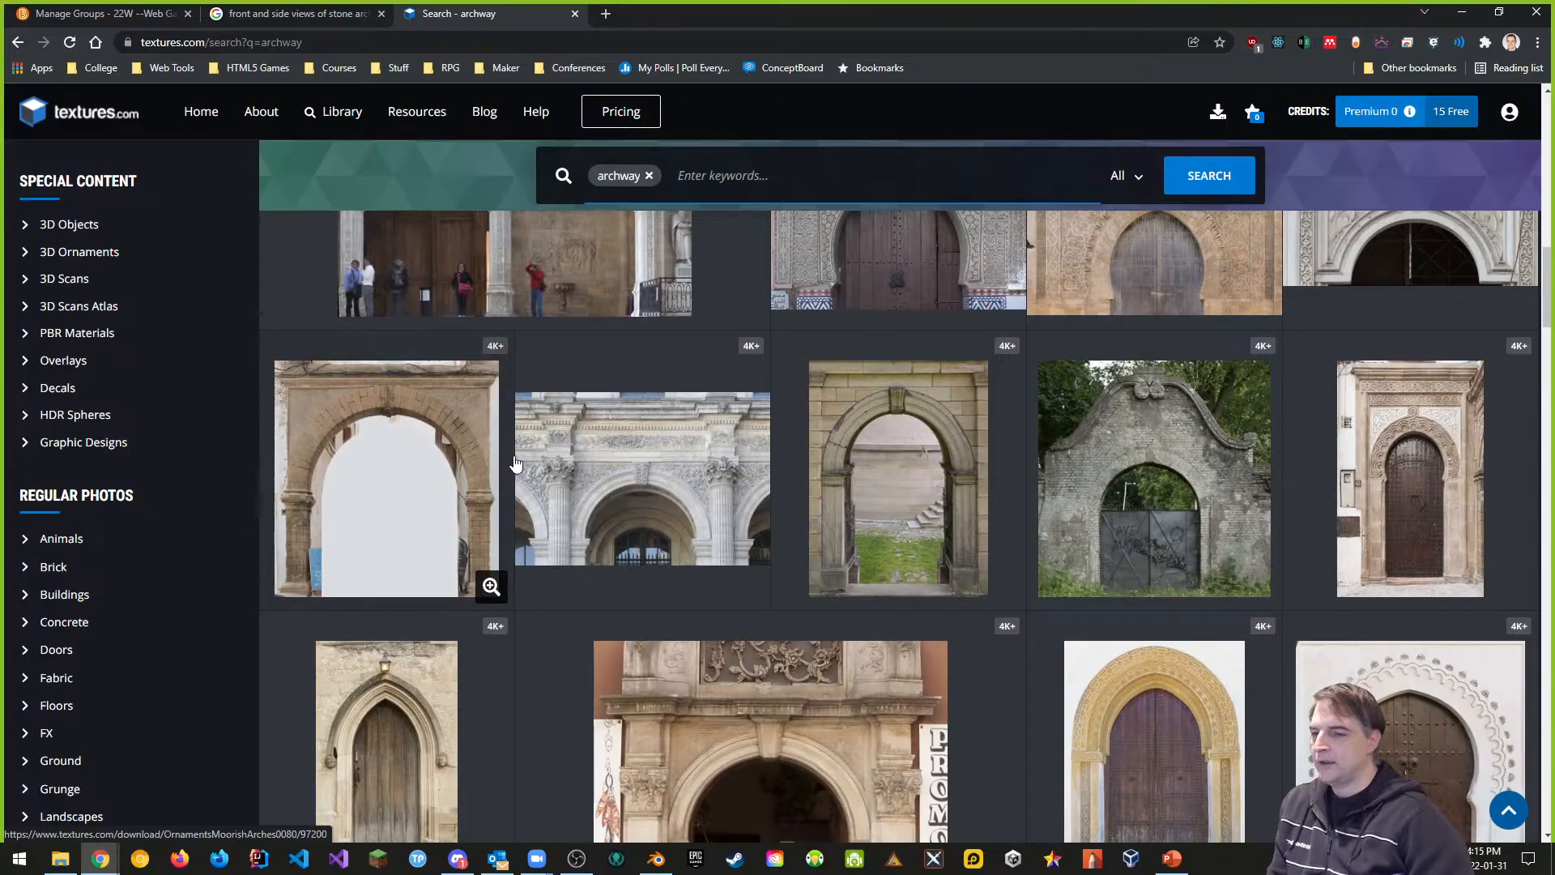
pyautogui.scroll(-4, 478, 442)
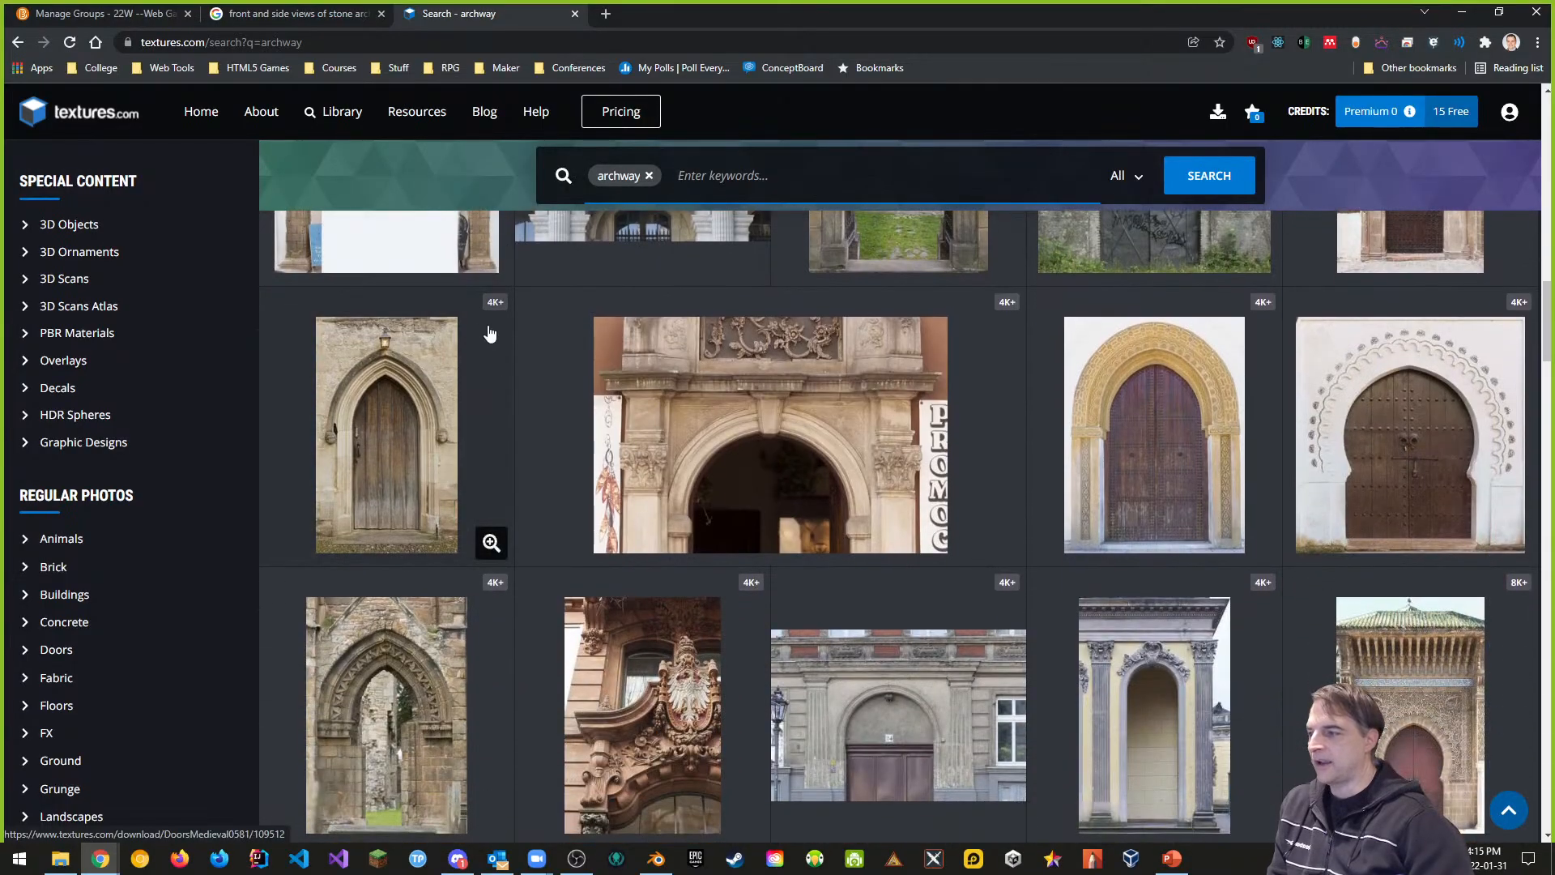
# Step: Compare the open stone arches and examine the remaining archway textures down to the end of the results
pyautogui.scroll(5, 462, 444)
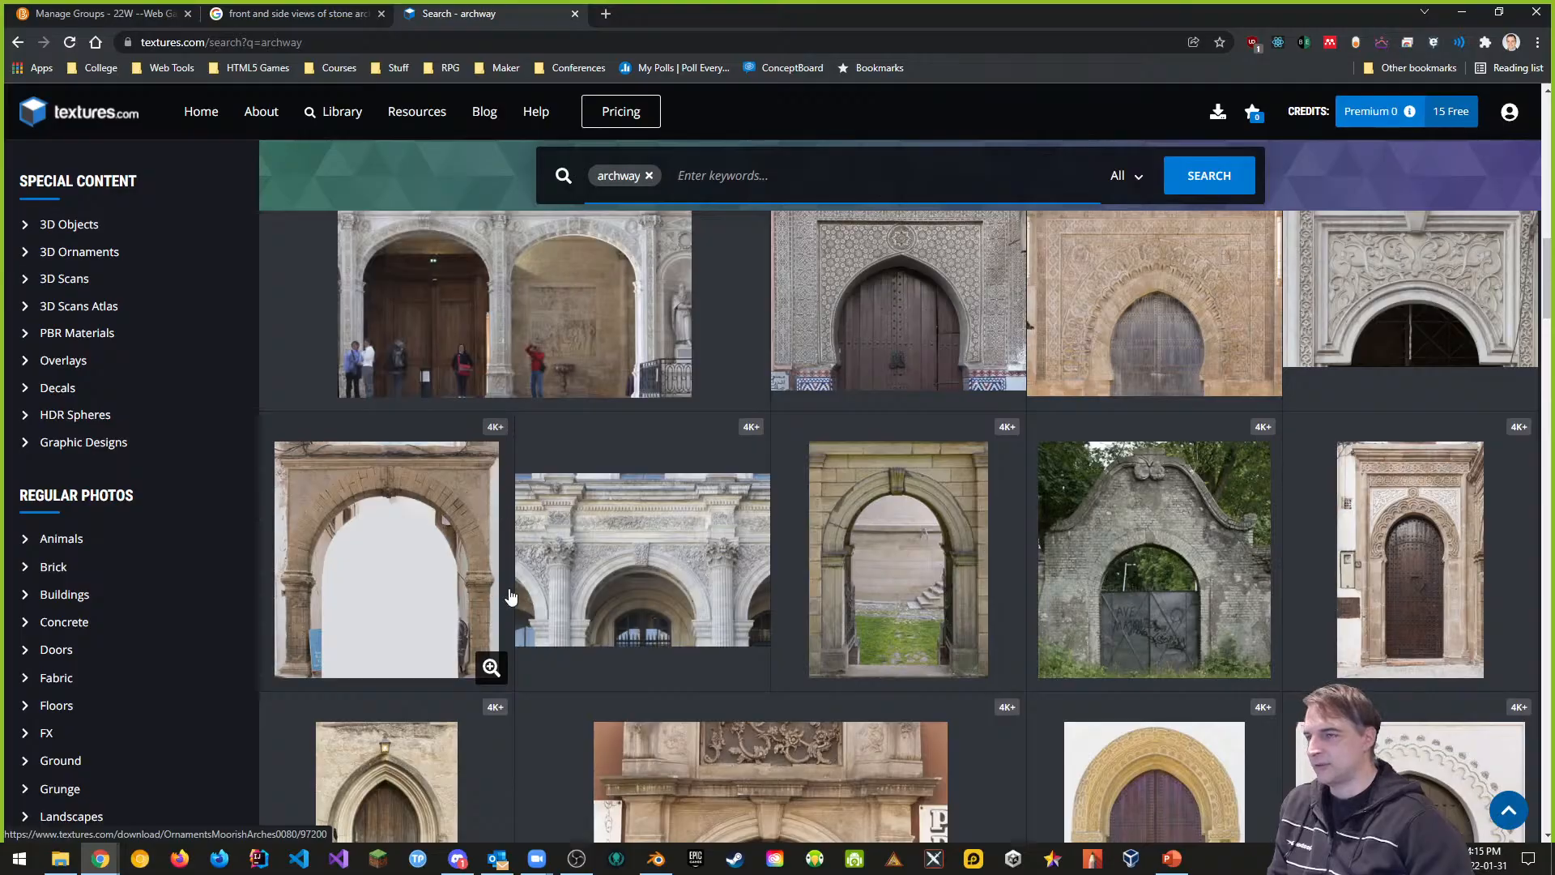
pyautogui.scroll(-10, 847, 635)
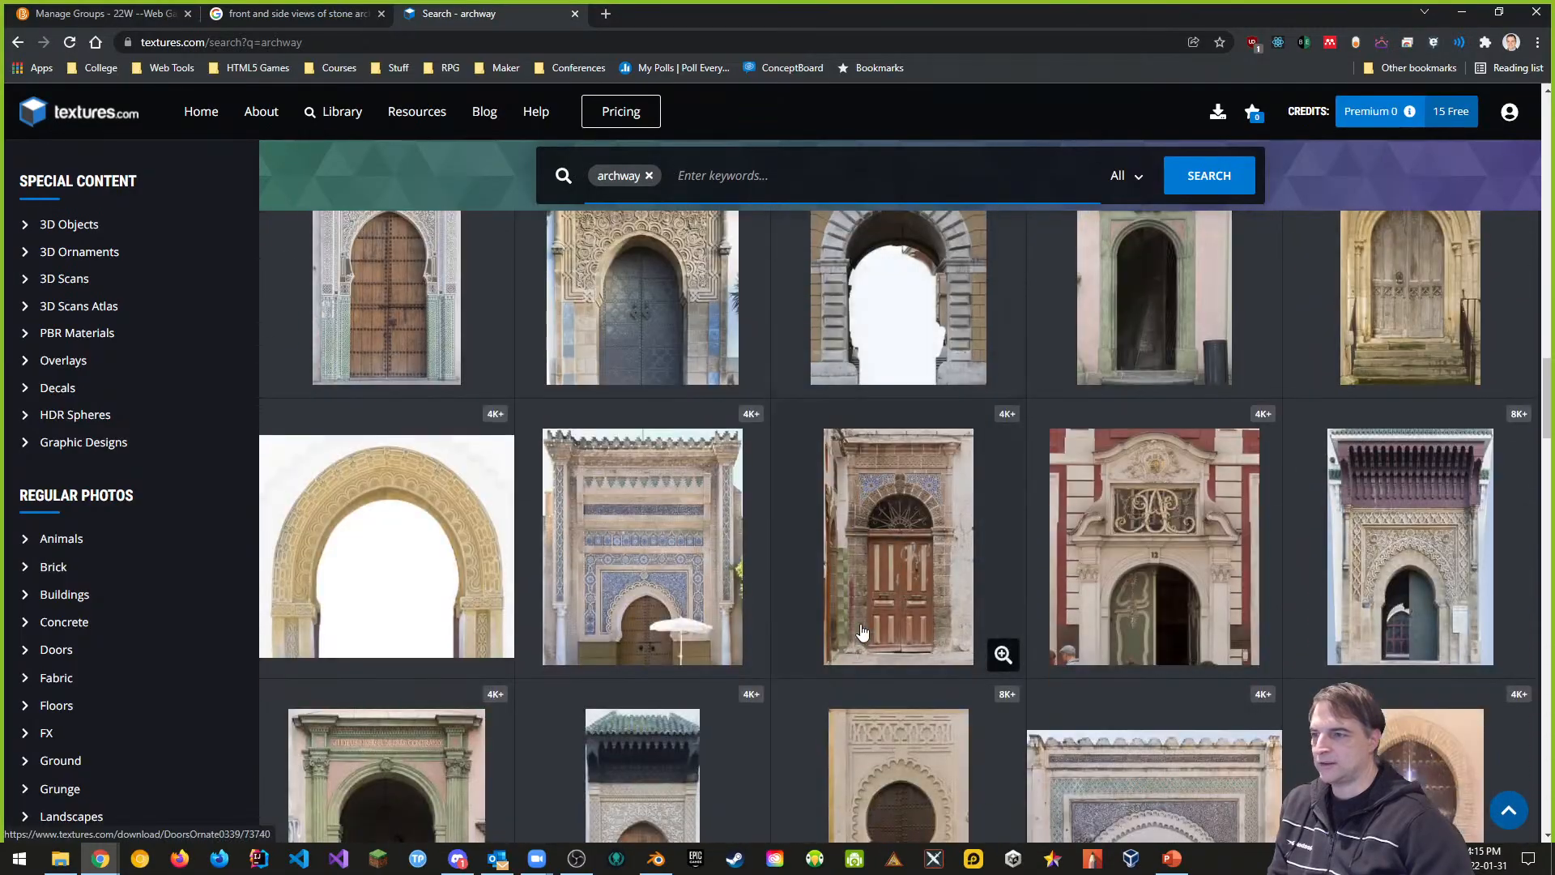
pyautogui.scroll(2, 906, 607)
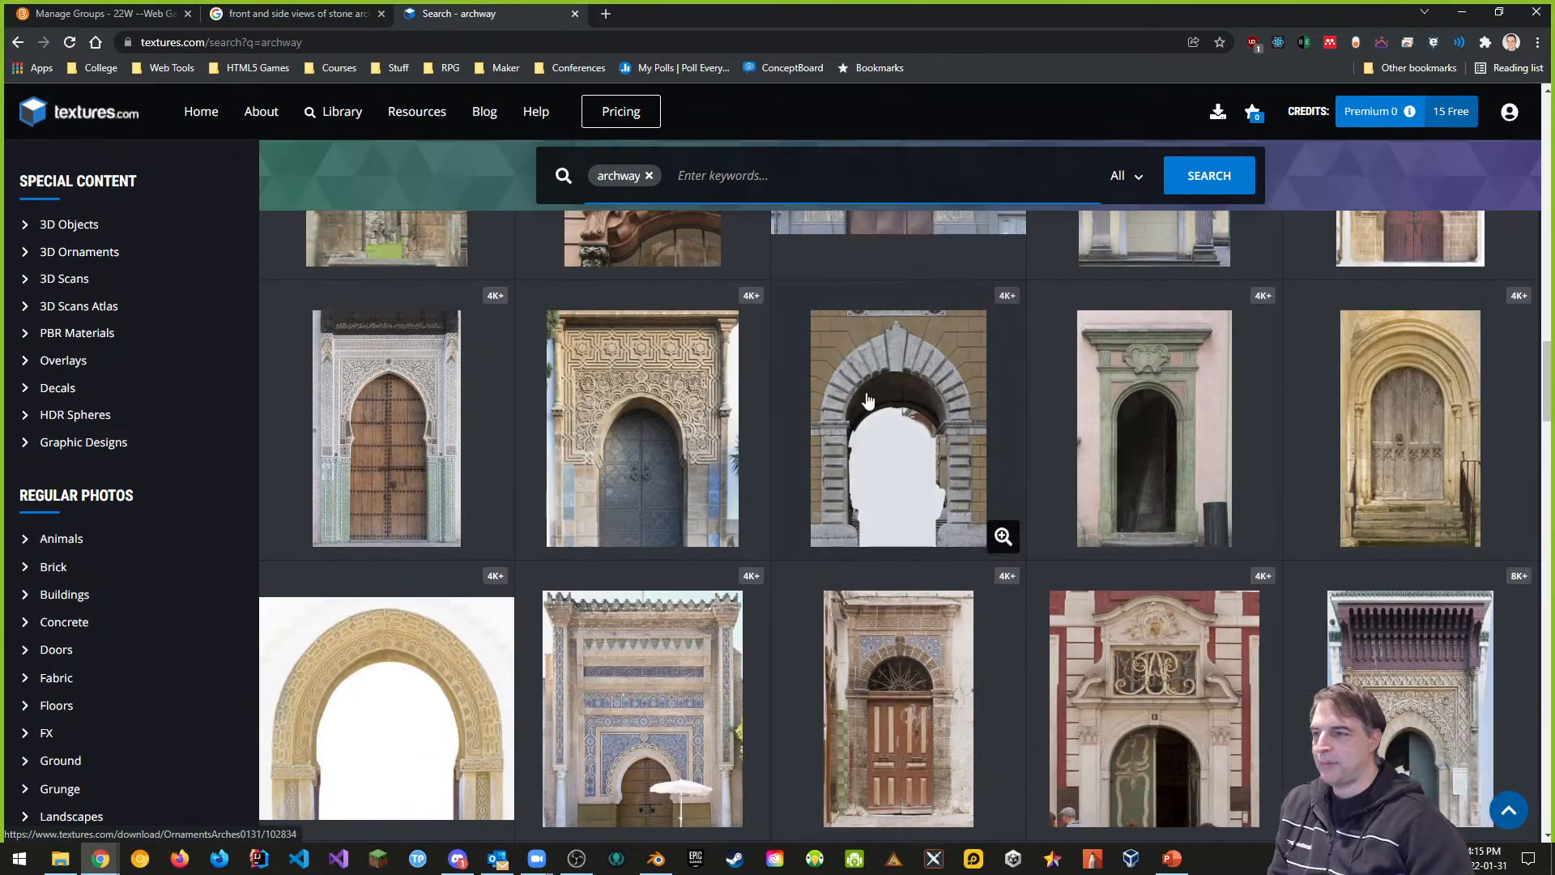
pyautogui.scroll(-10, 964, 584)
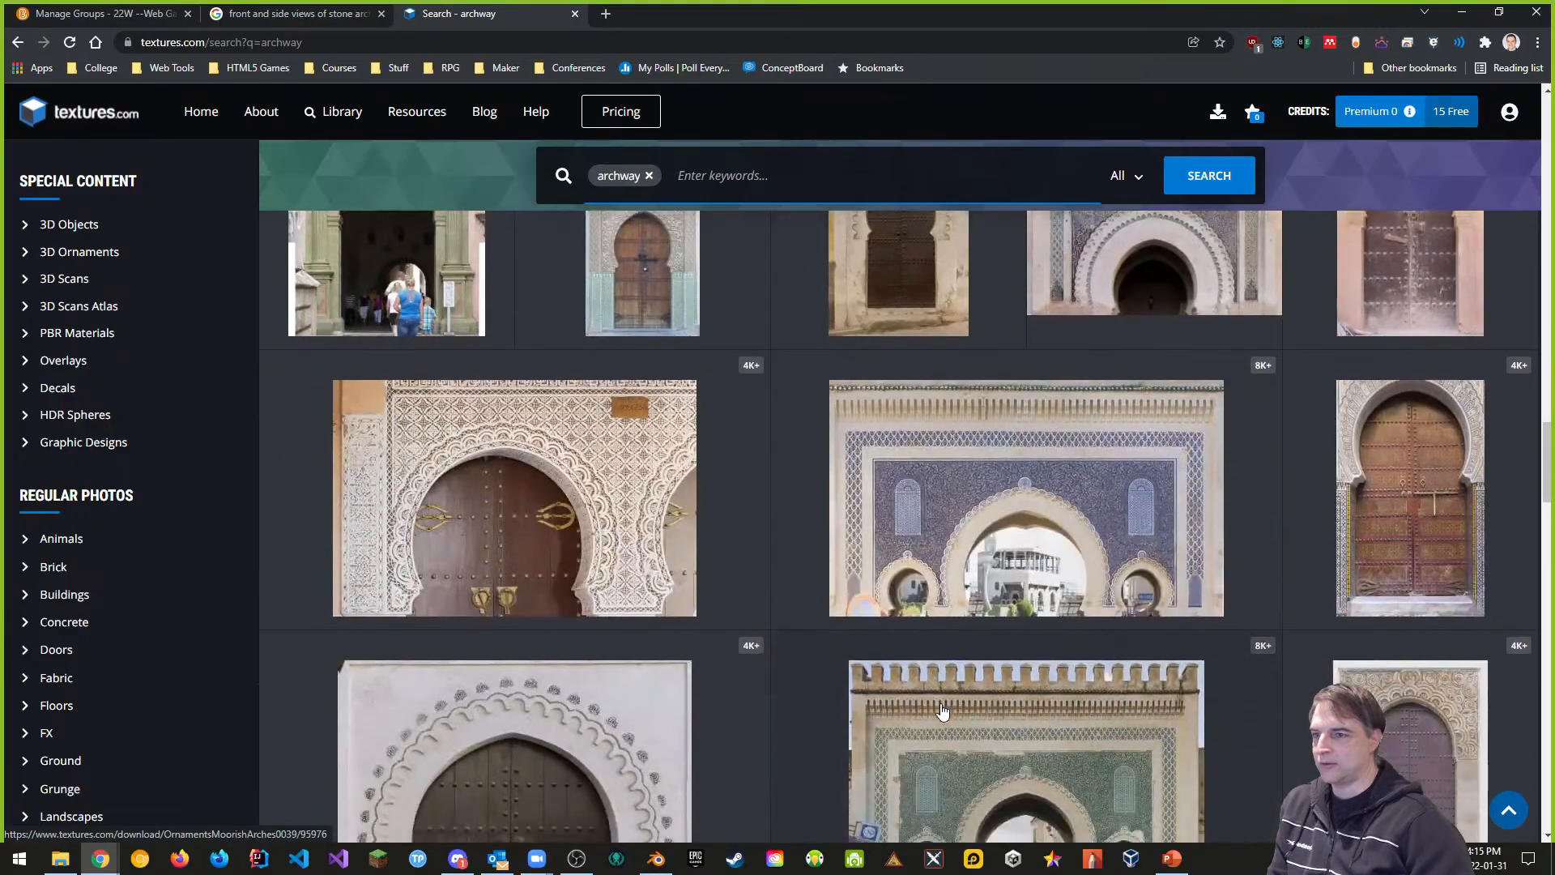
pyautogui.scroll(-10, 944, 712)
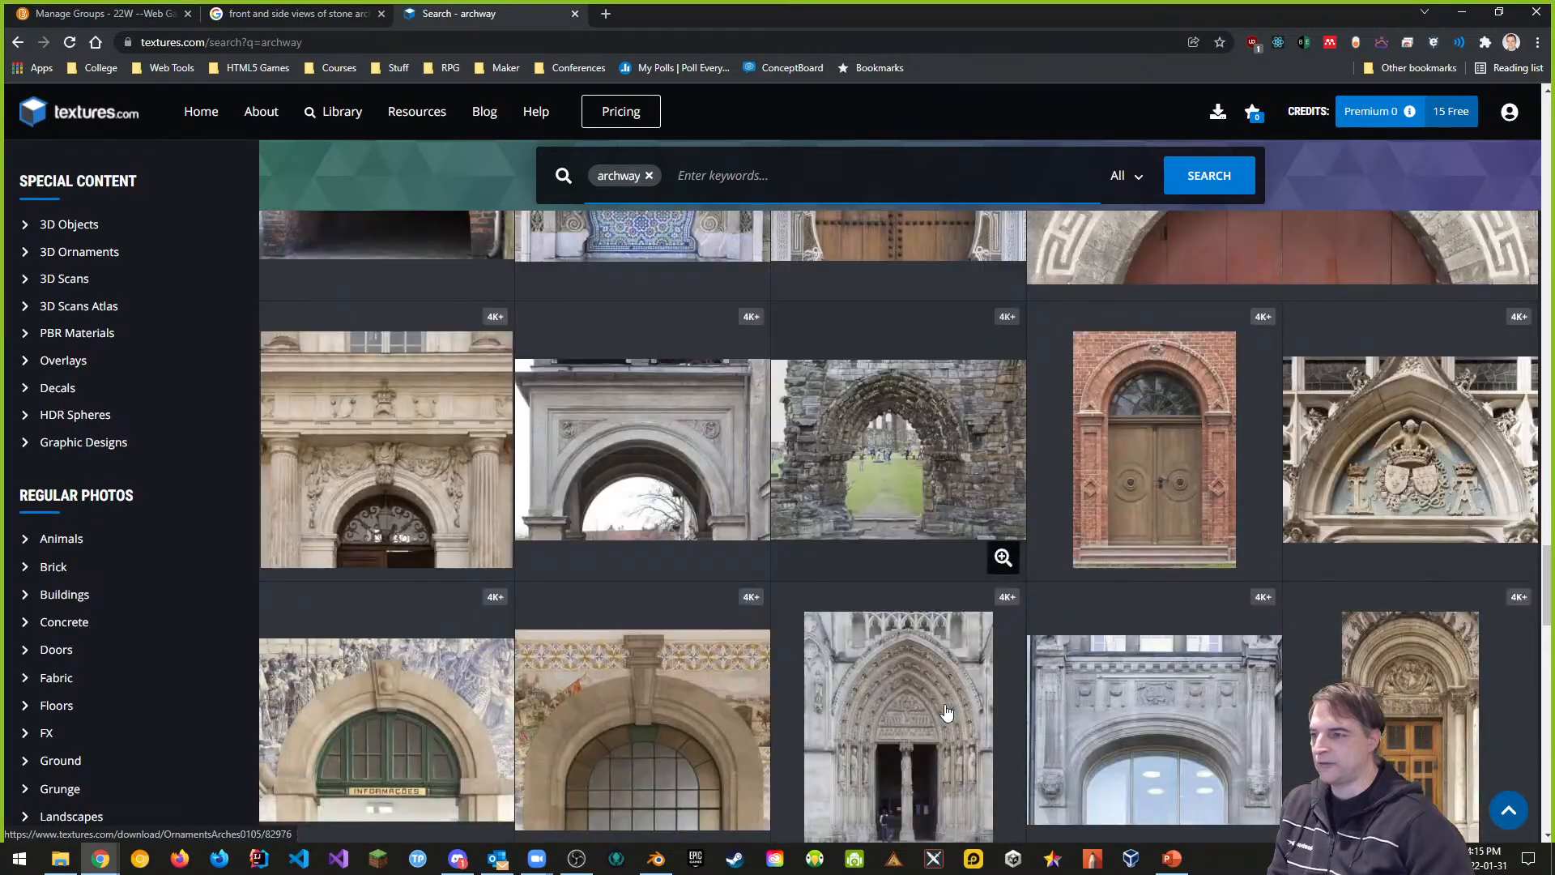
pyautogui.scroll(-10, 946, 712)
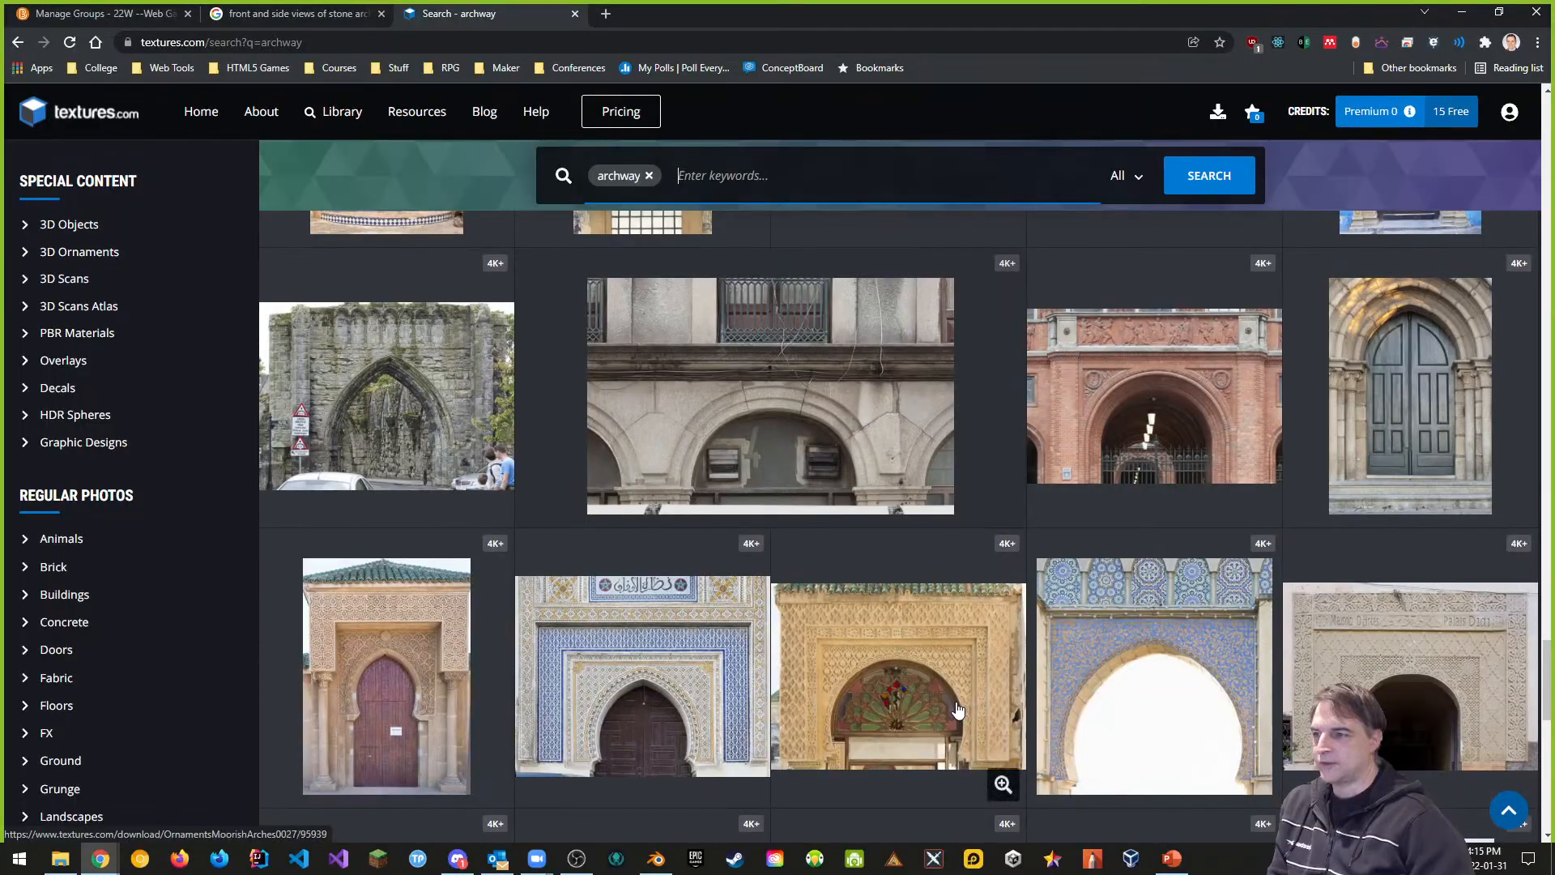
pyautogui.scroll(-3, 959, 712)
pyautogui.scroll(-3, 959, 712)
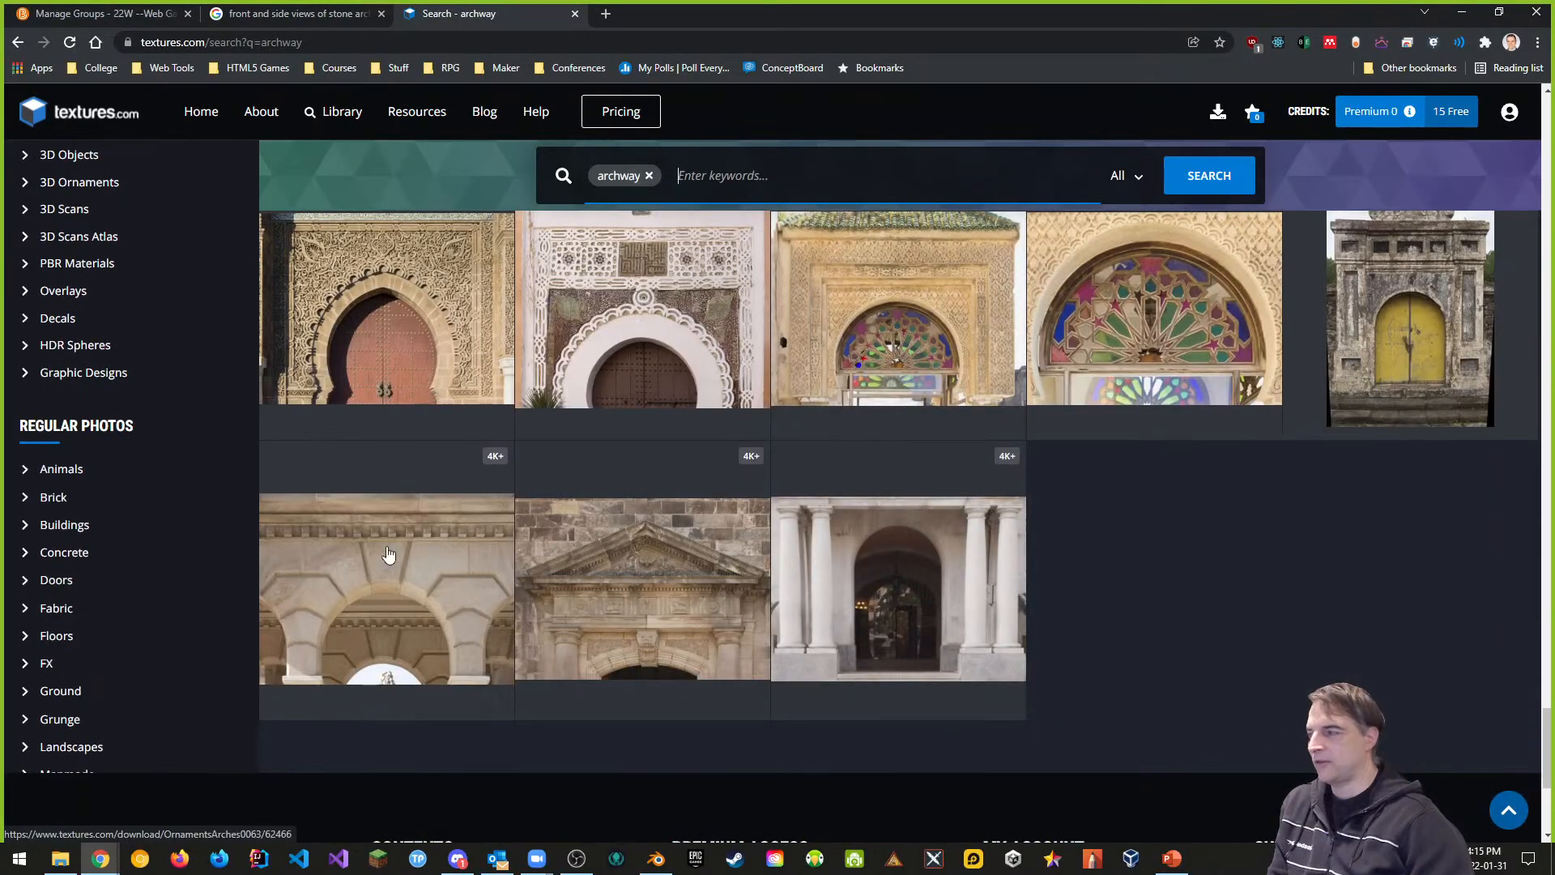
pyautogui.scroll(5, 251, 561)
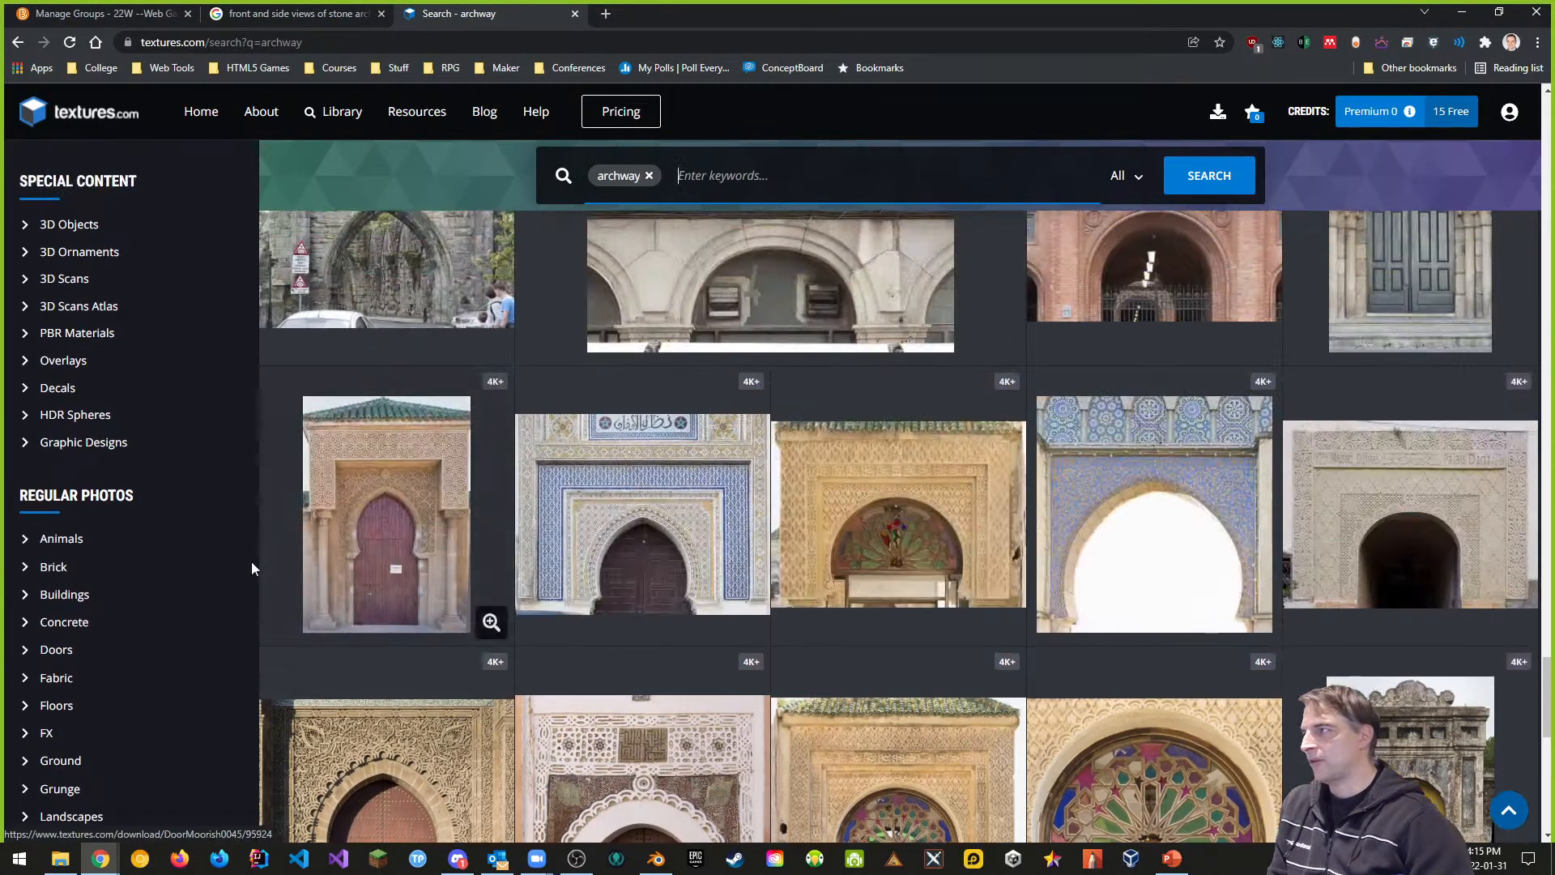
# Step: Browse the Granite Rough textures within the Marble category of regular photos
pyautogui.scroll(-3, 118, 599)
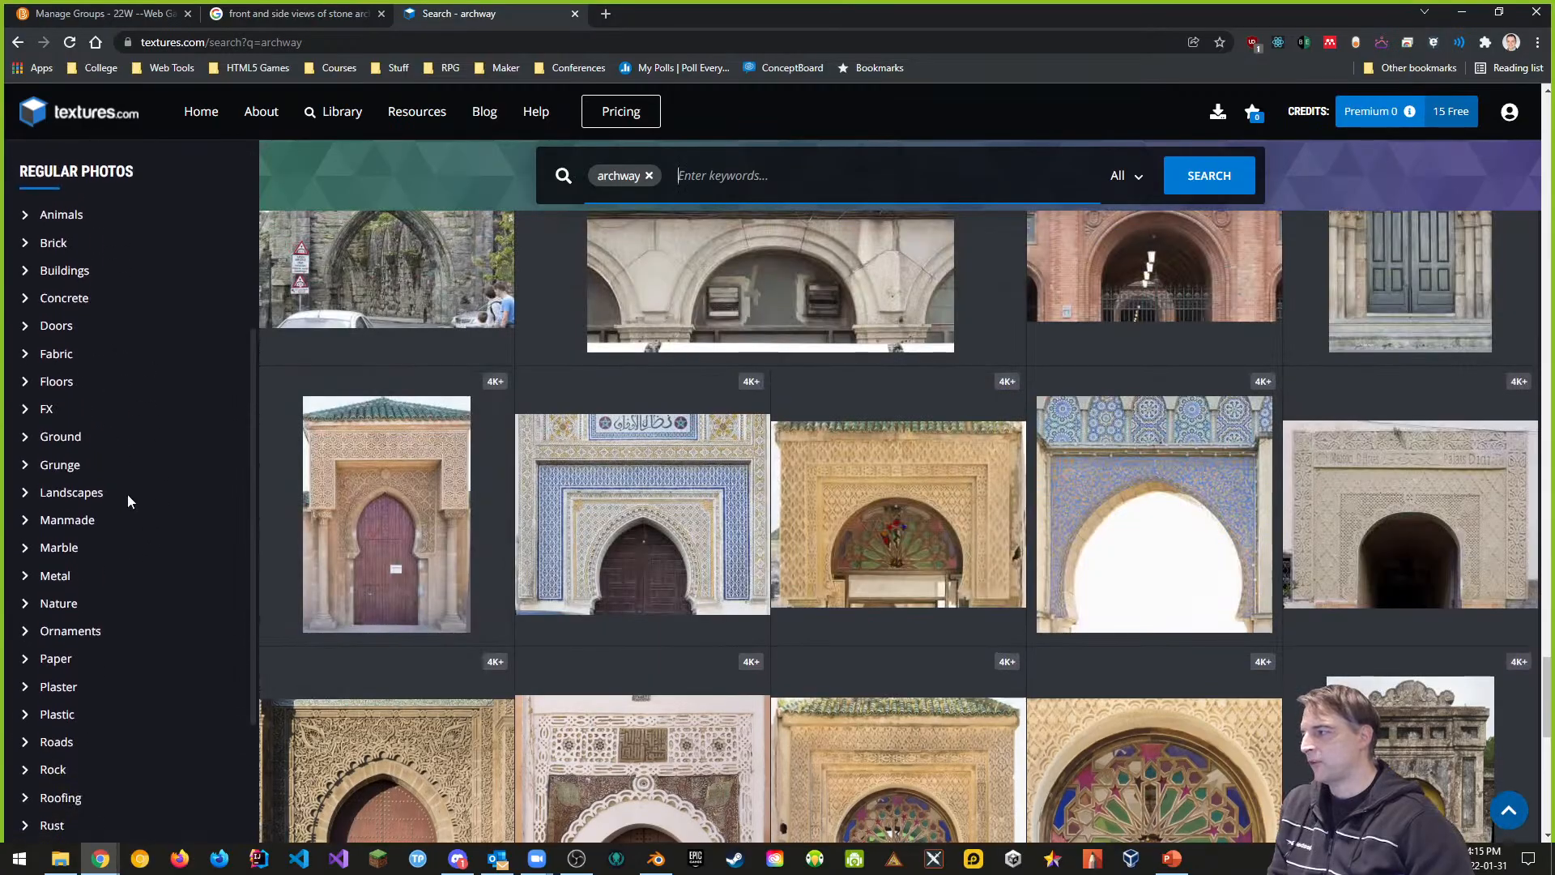
pyautogui.click(50, 548)
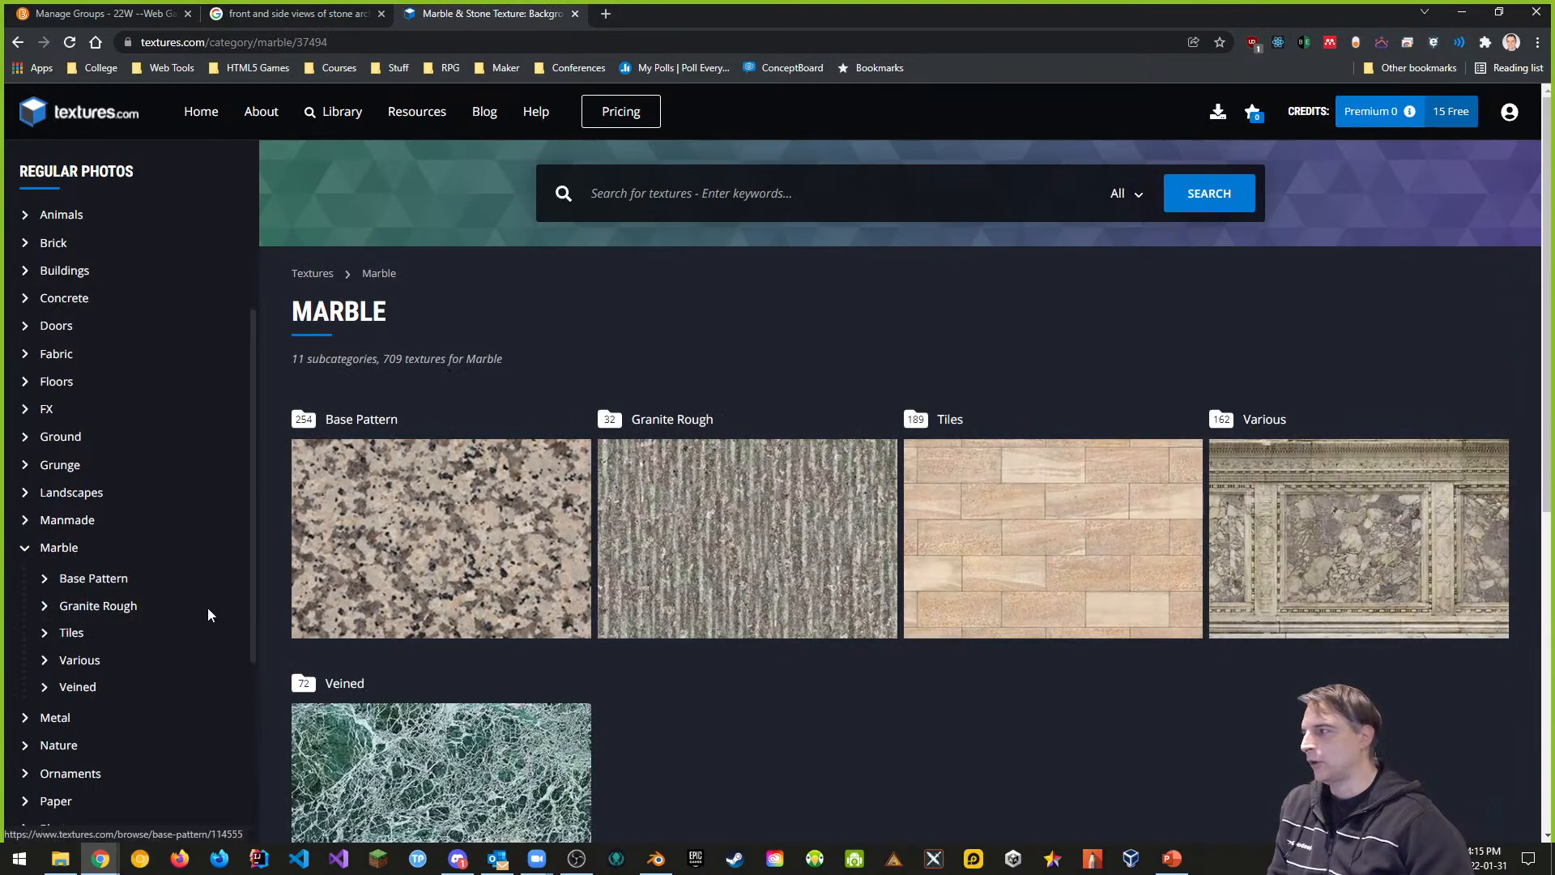
pyautogui.click(99, 609)
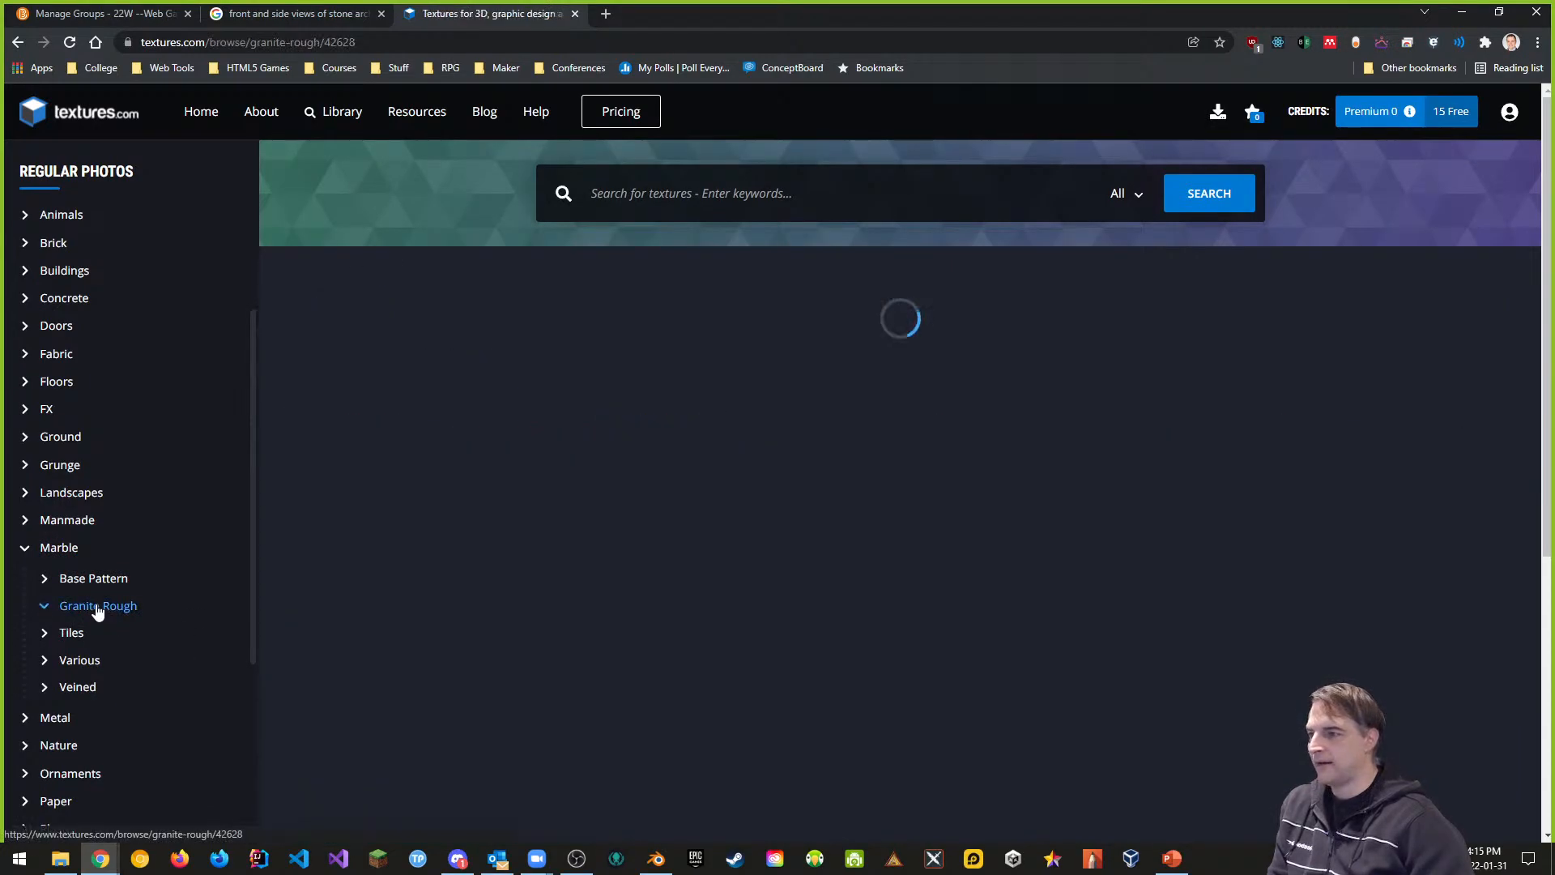
pyautogui.scroll(-3, 572, 628)
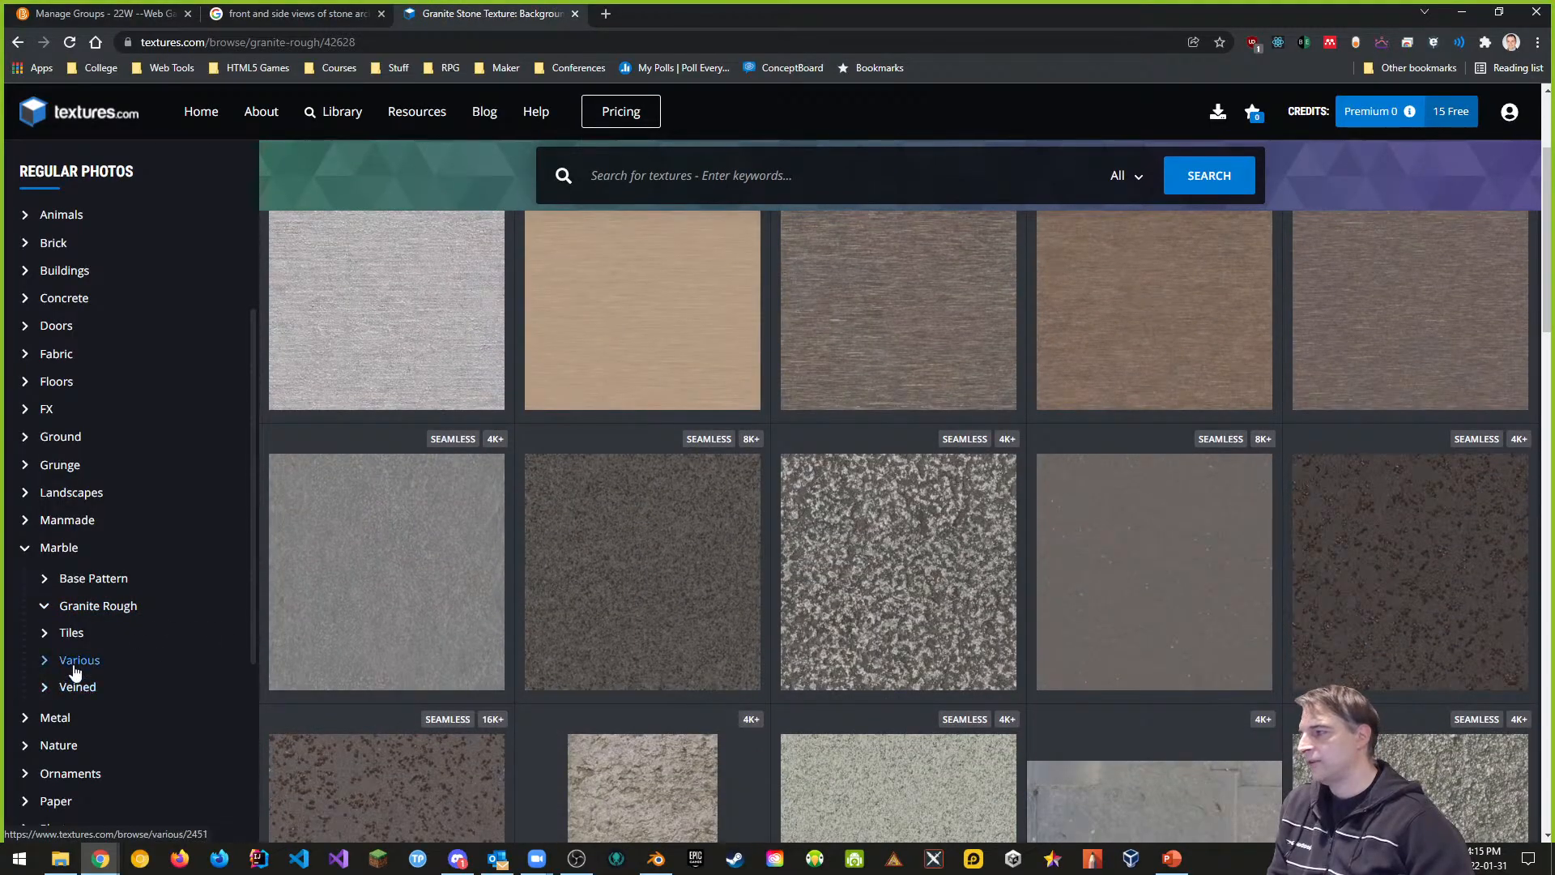
# Step: Open the Brick category and look over its Cinder Block subcategories
pyautogui.scroll(2, 115, 631)
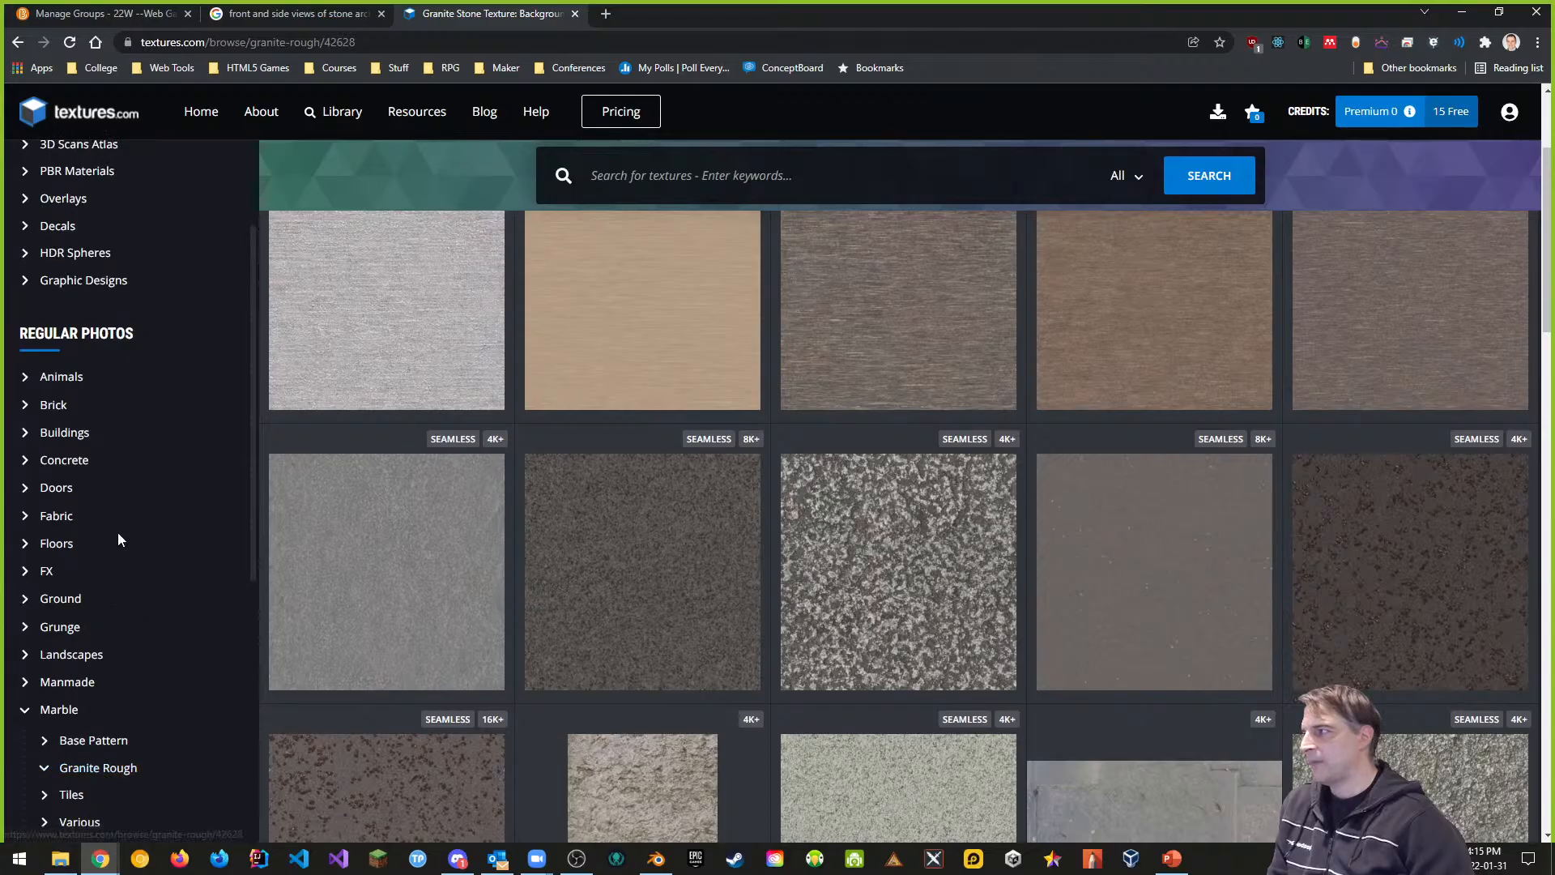
pyautogui.click(53, 405)
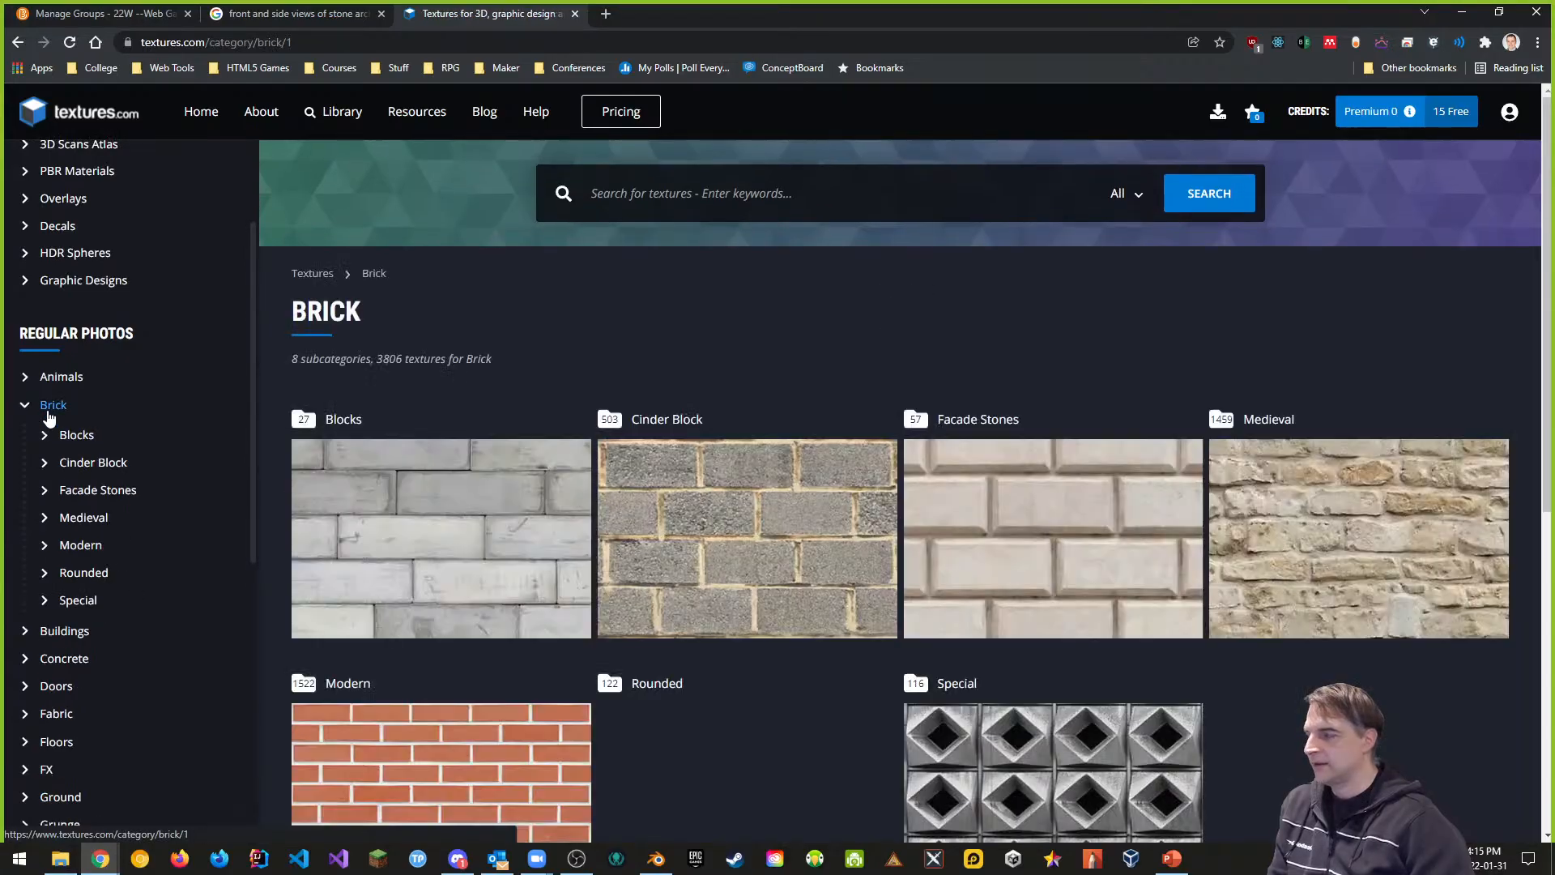
pyautogui.click(77, 462)
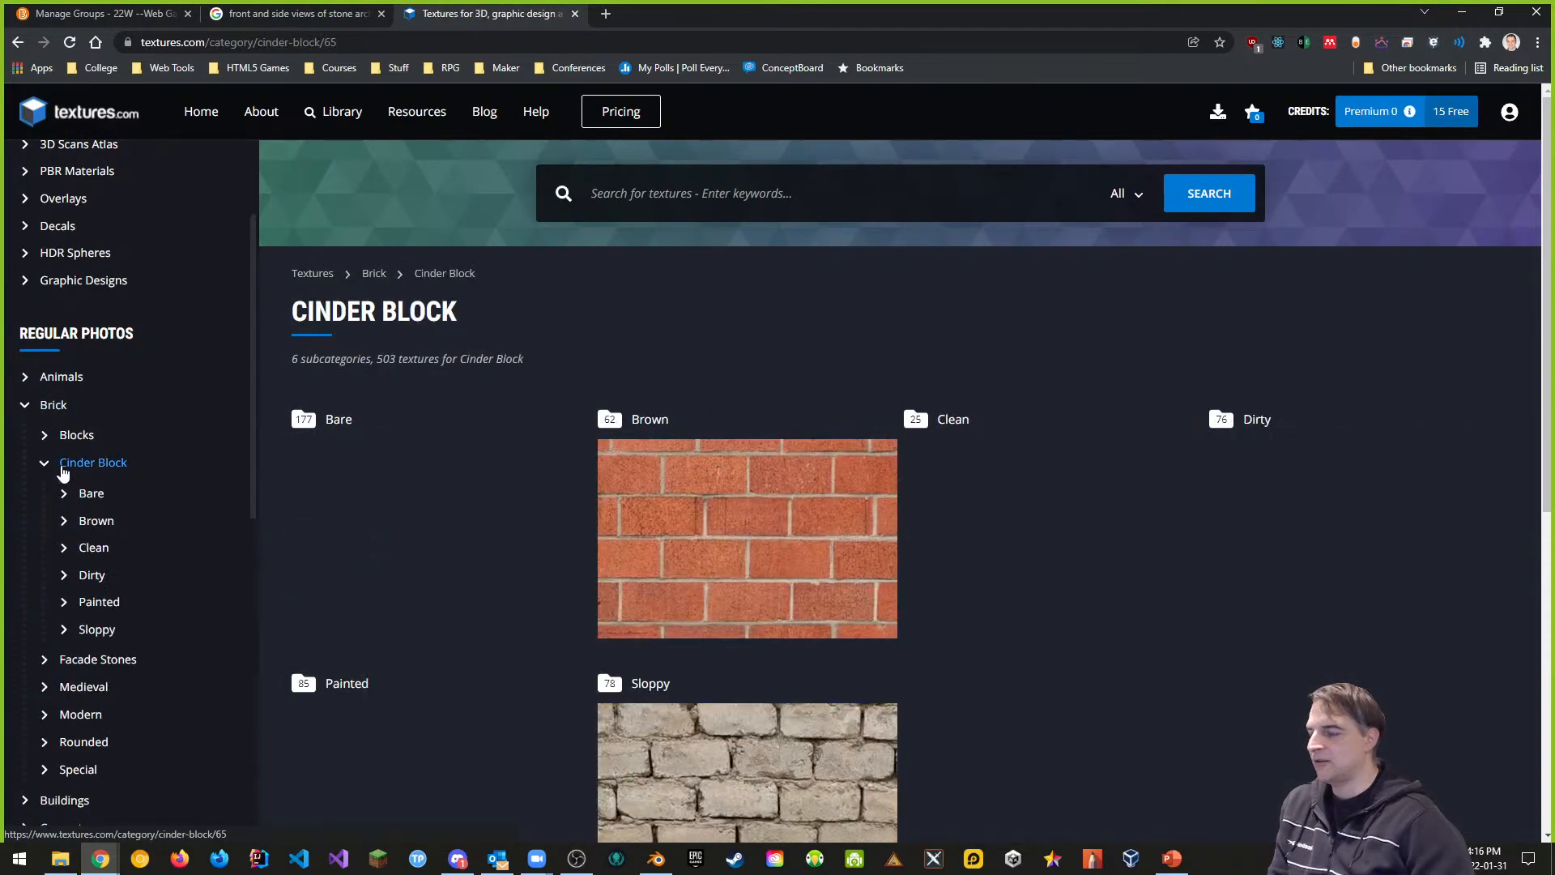
pyautogui.scroll(-2, 888, 637)
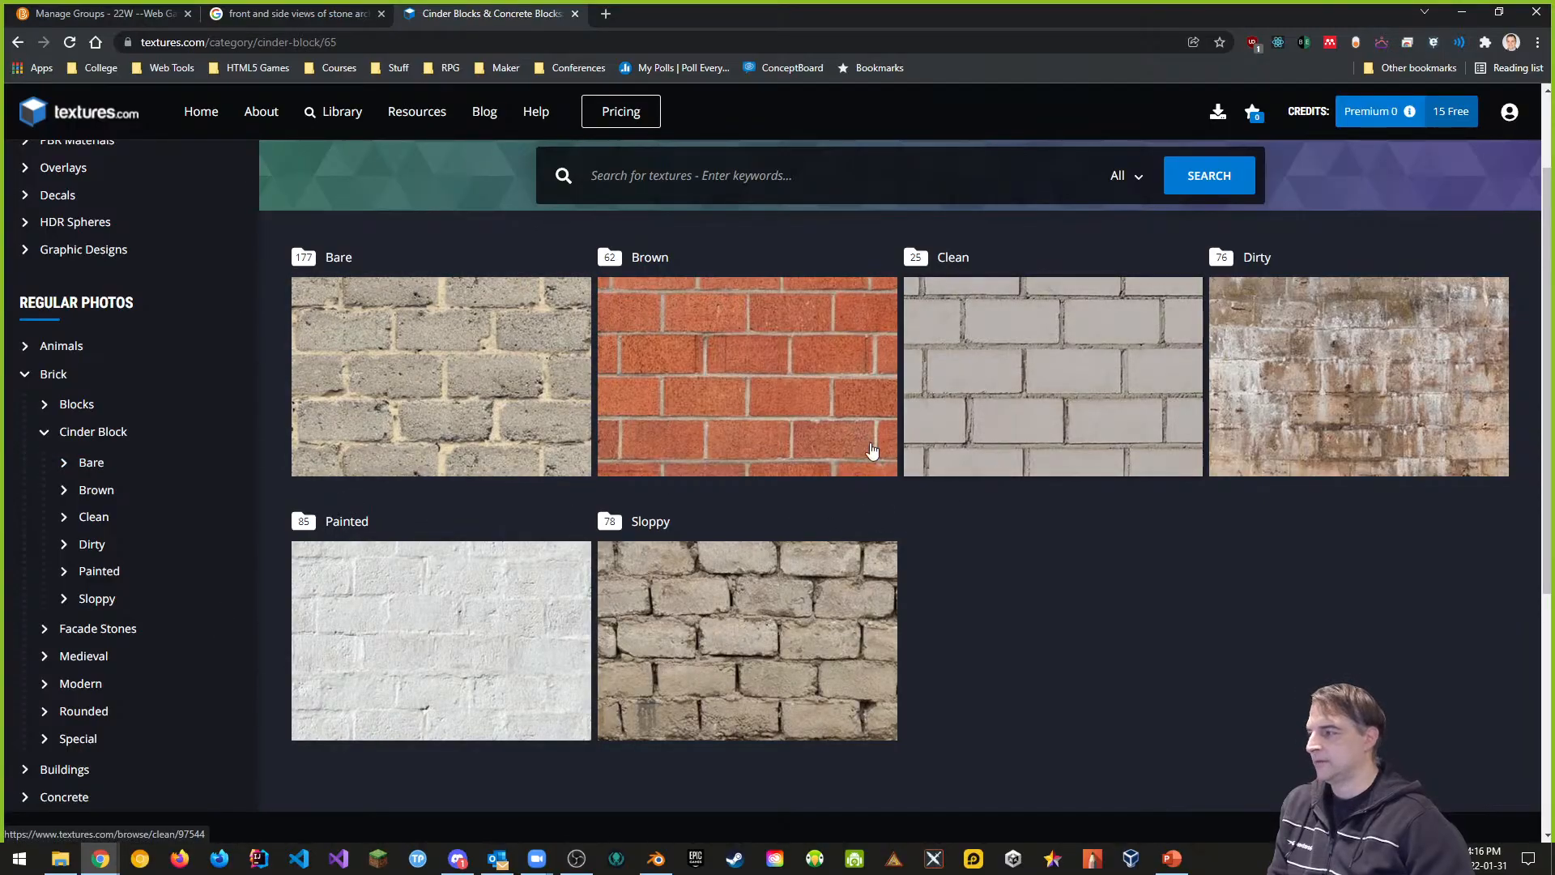
# Step: Open the Medieval subcategory of Brick and examine its stone wall texture groups
pyautogui.click(81, 656)
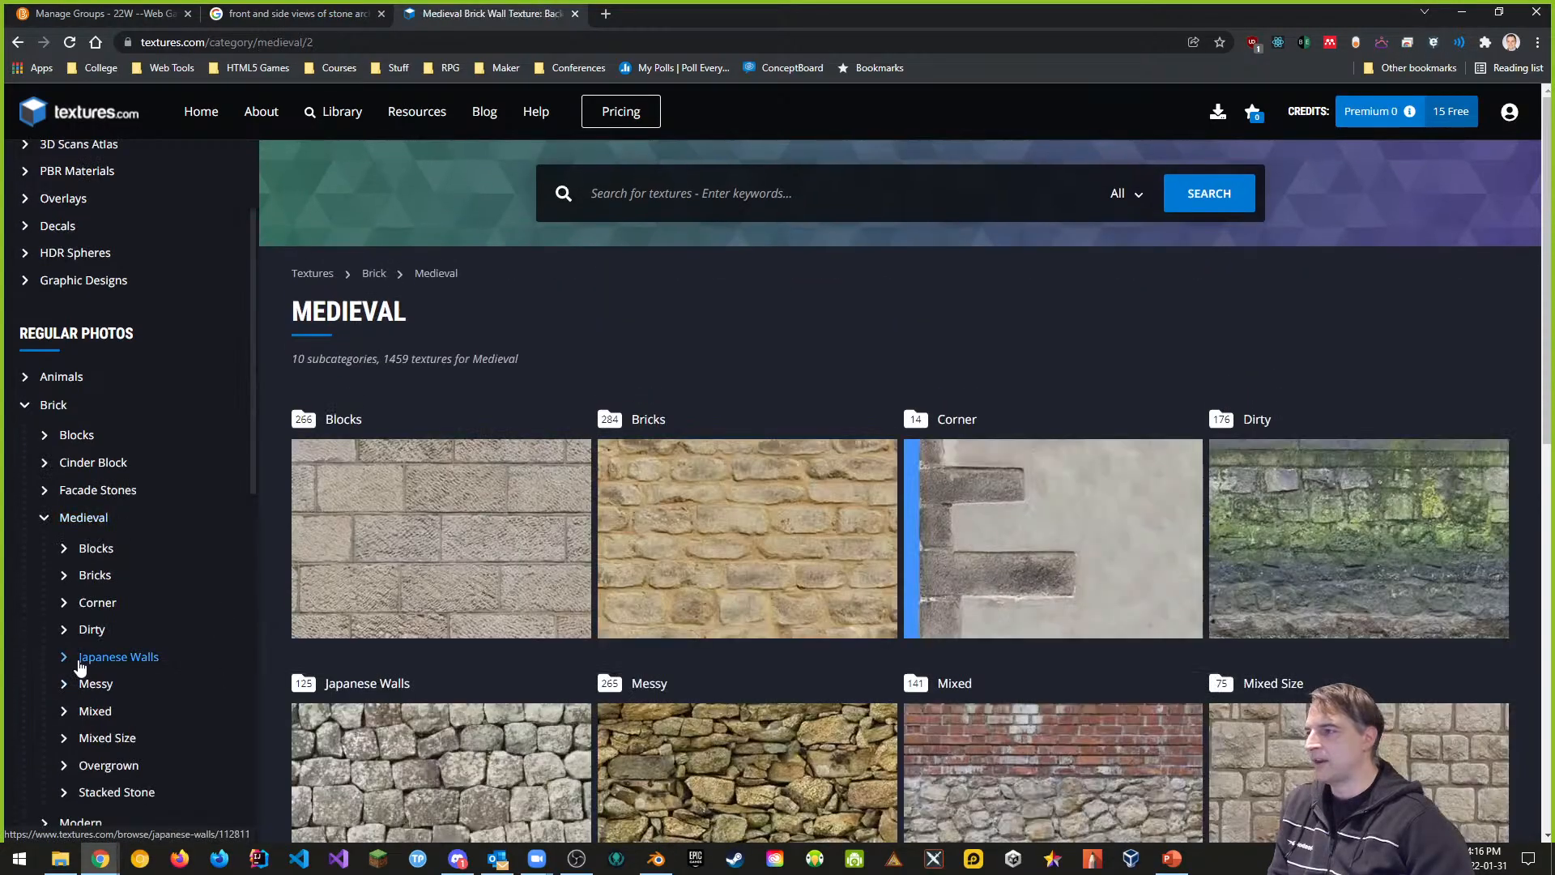
pyautogui.scroll(-3, 486, 673)
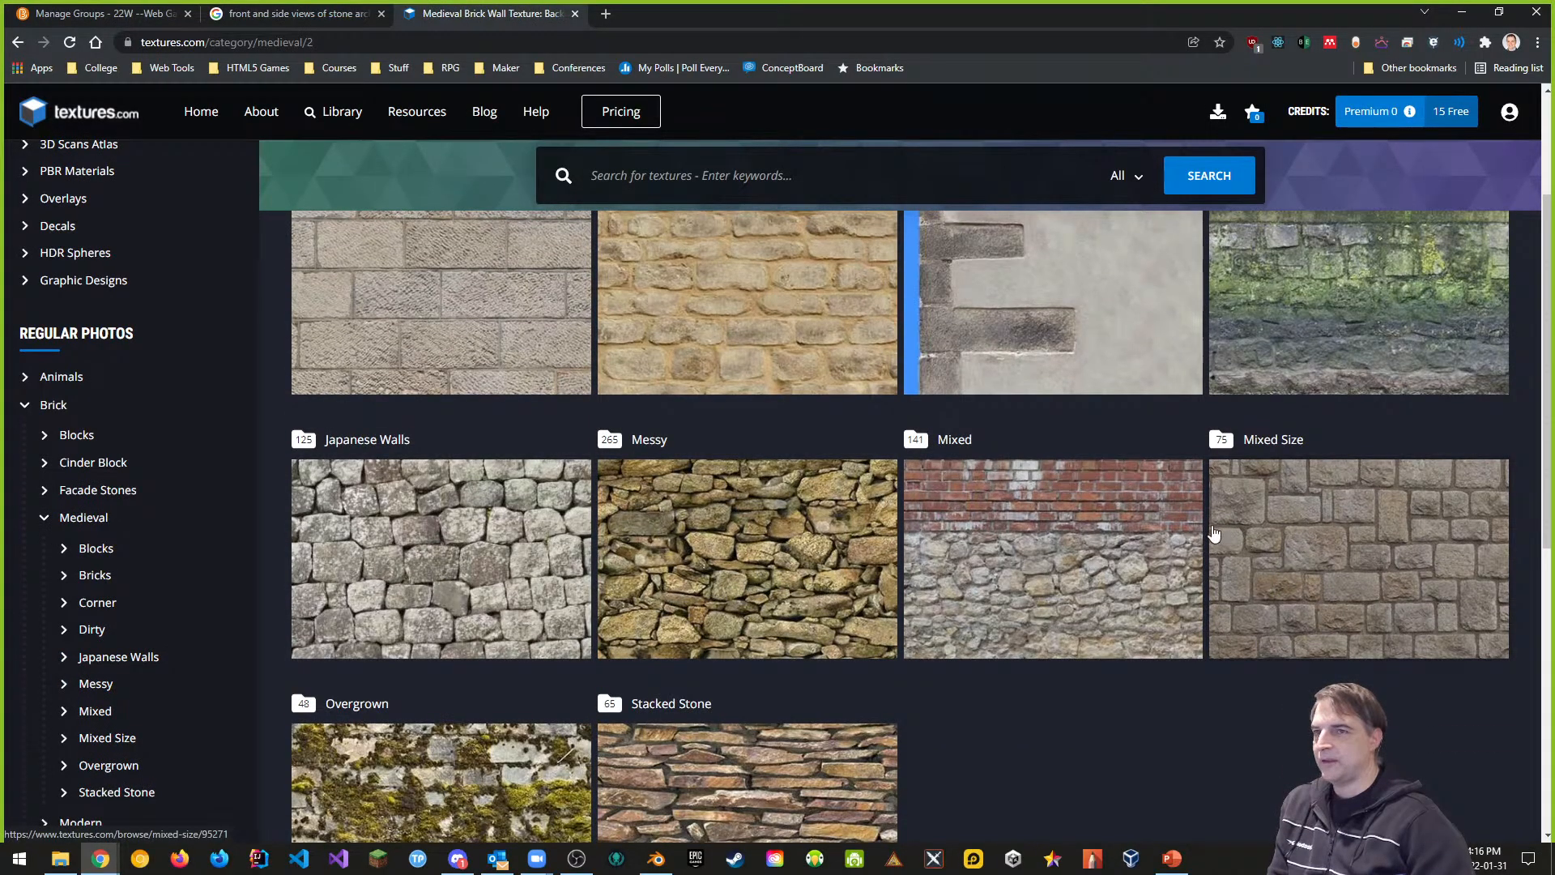
pyautogui.scroll(-1, 1374, 568)
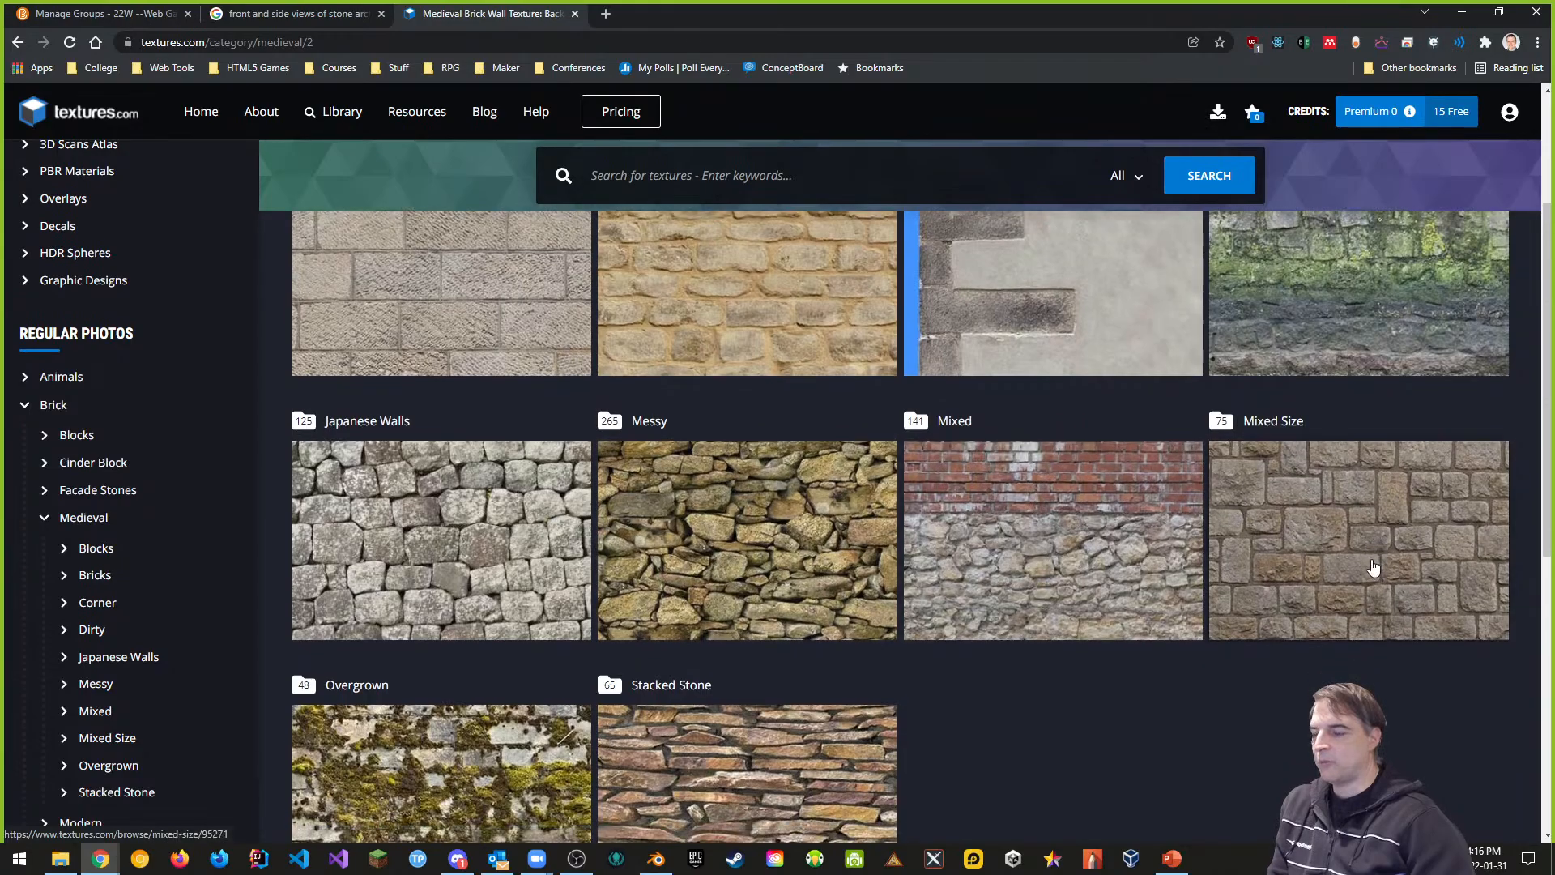
pyautogui.scroll(-2, 1374, 568)
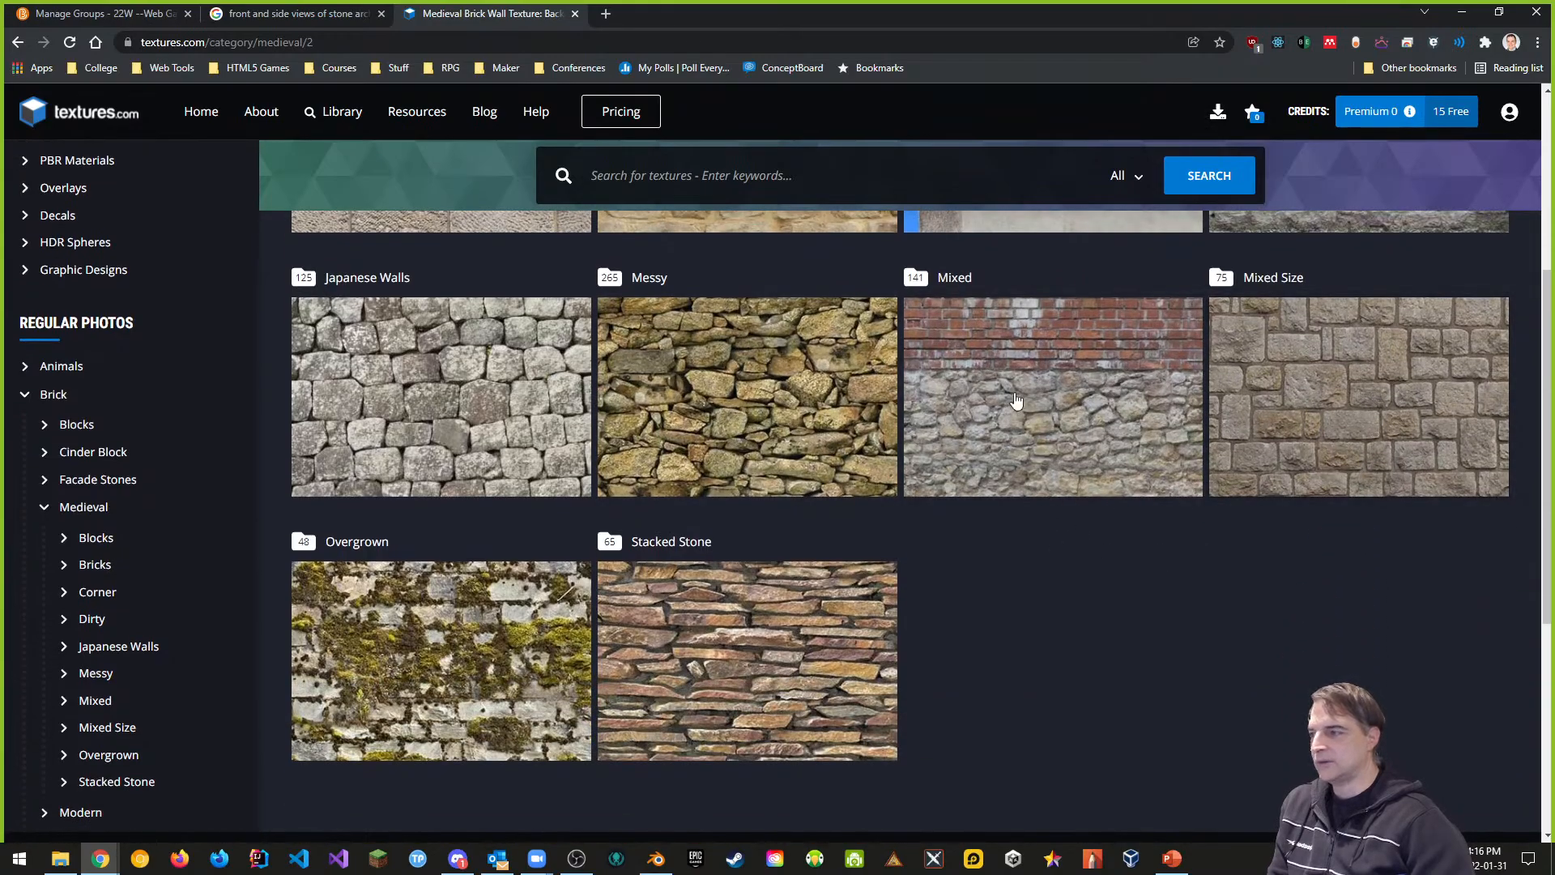
# Step: Open the Mixed Size subcategory of Medieval brick and look through its stone wall textures
pyautogui.click(1377, 399)
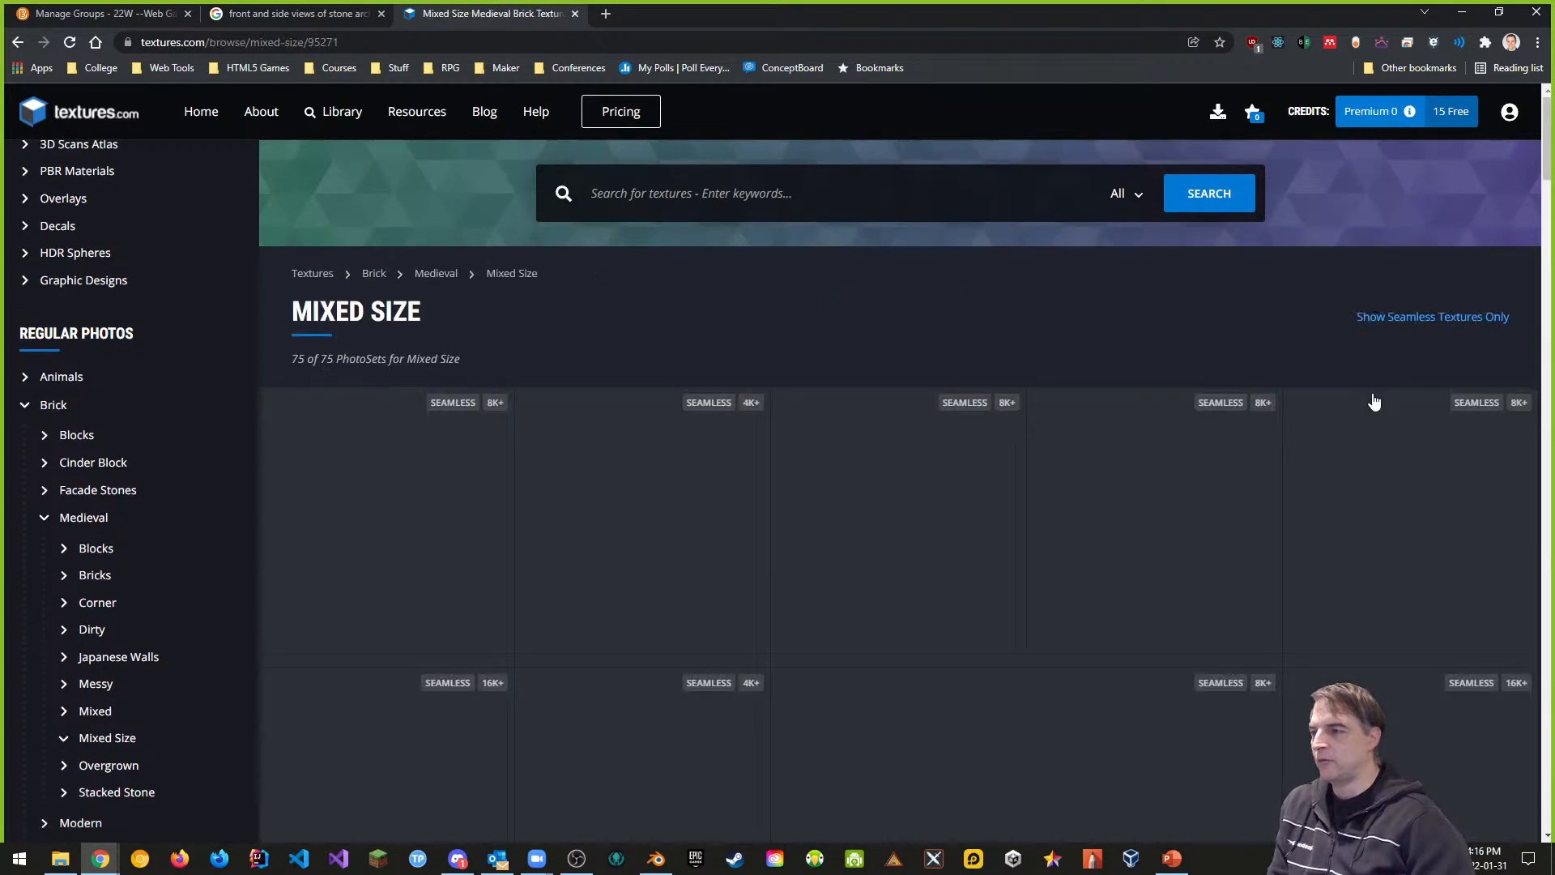
pyautogui.scroll(-2, 997, 561)
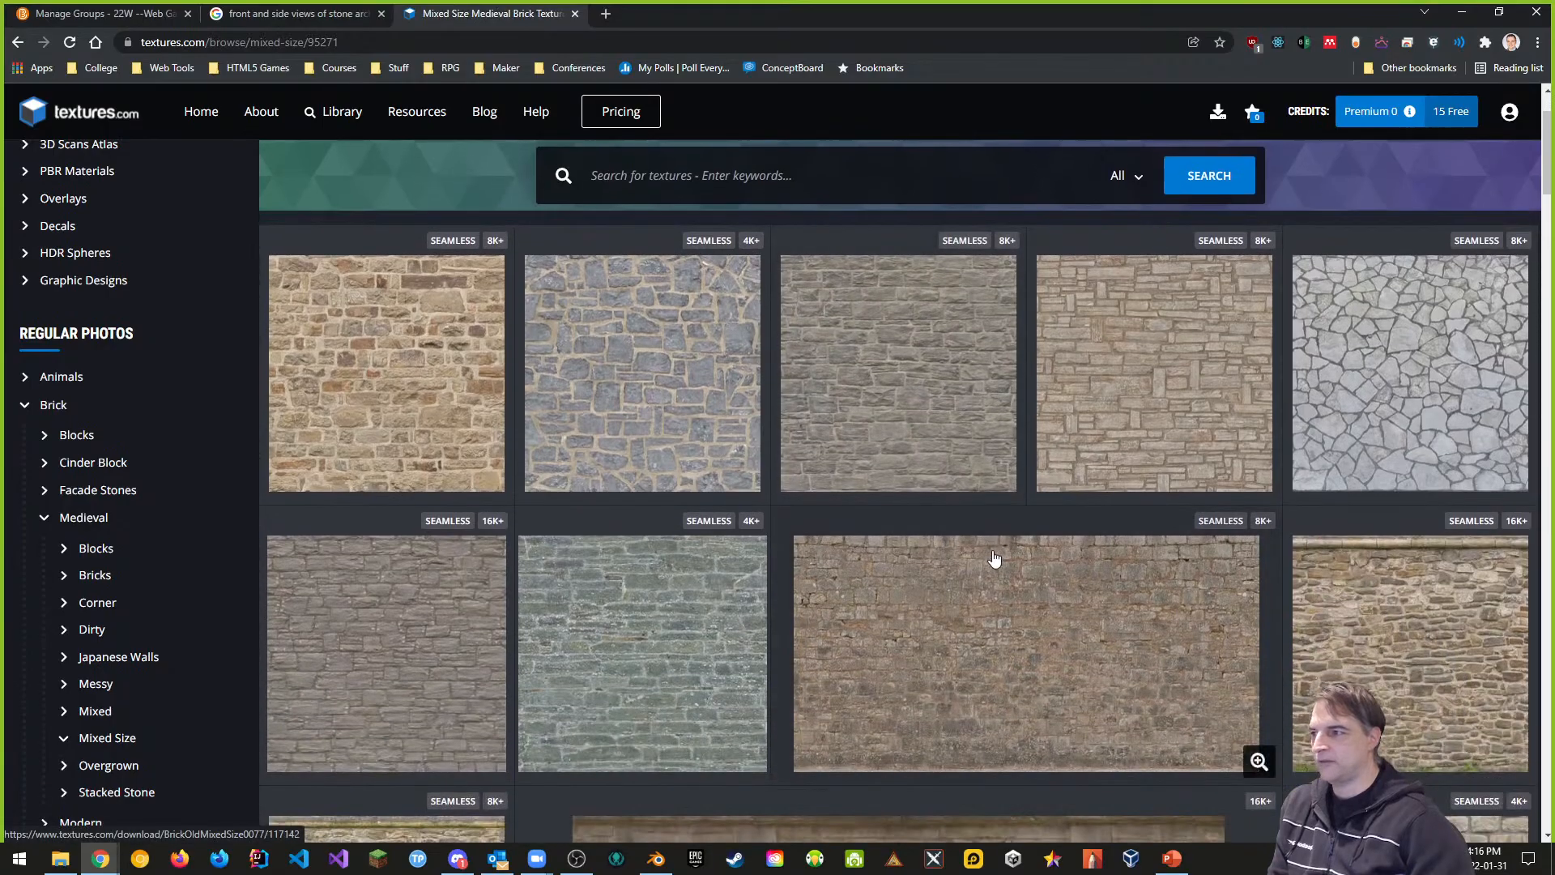
pyautogui.scroll(1, 996, 541)
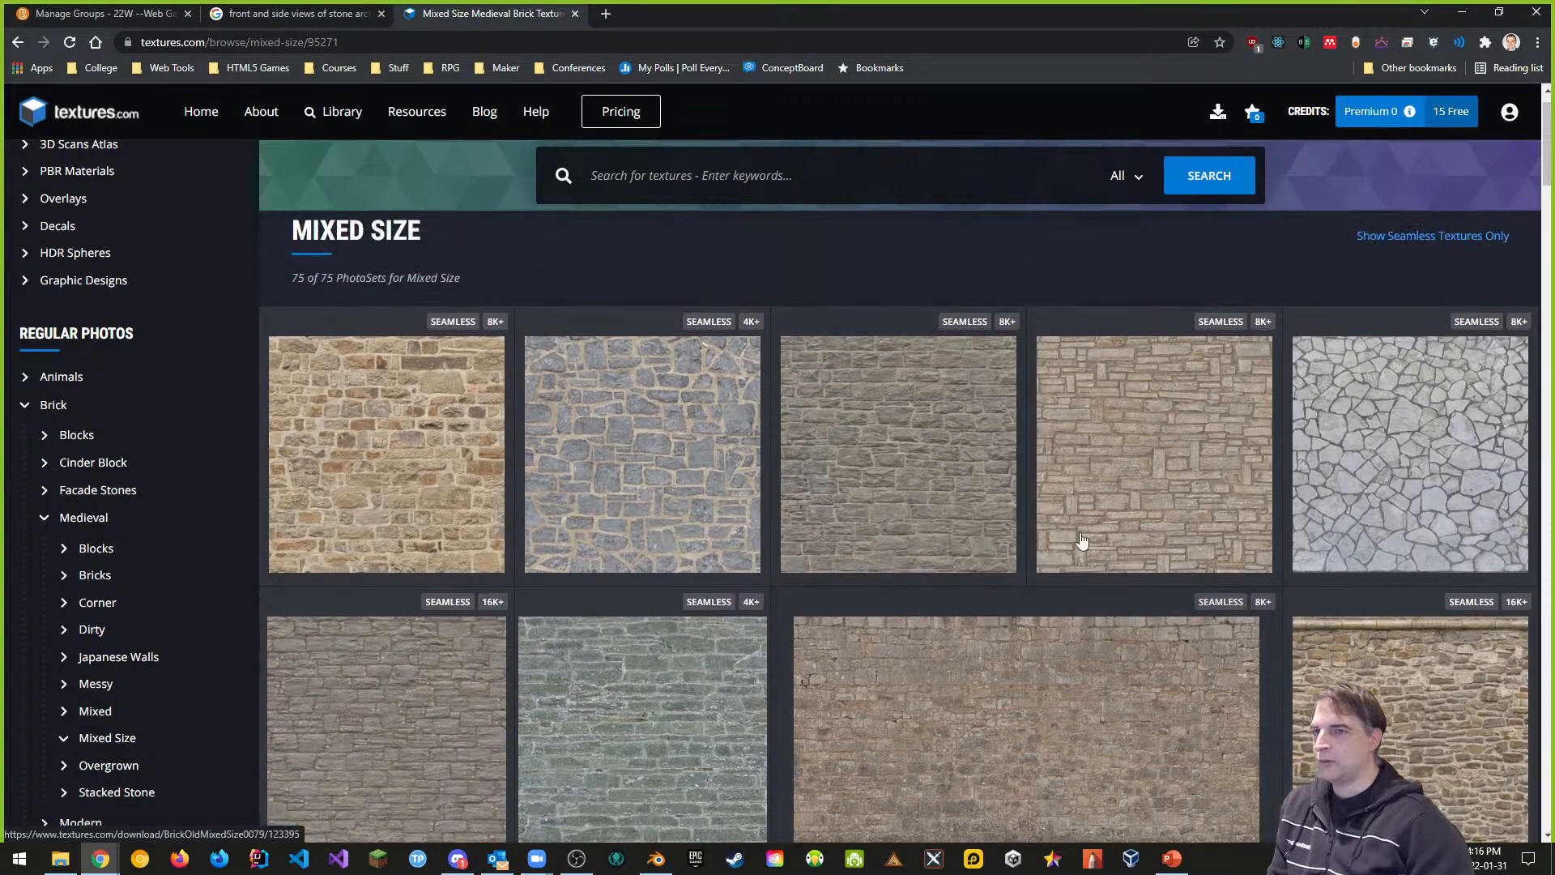
pyautogui.scroll(-2, 1296, 551)
pyautogui.scroll(-2, 1375, 622)
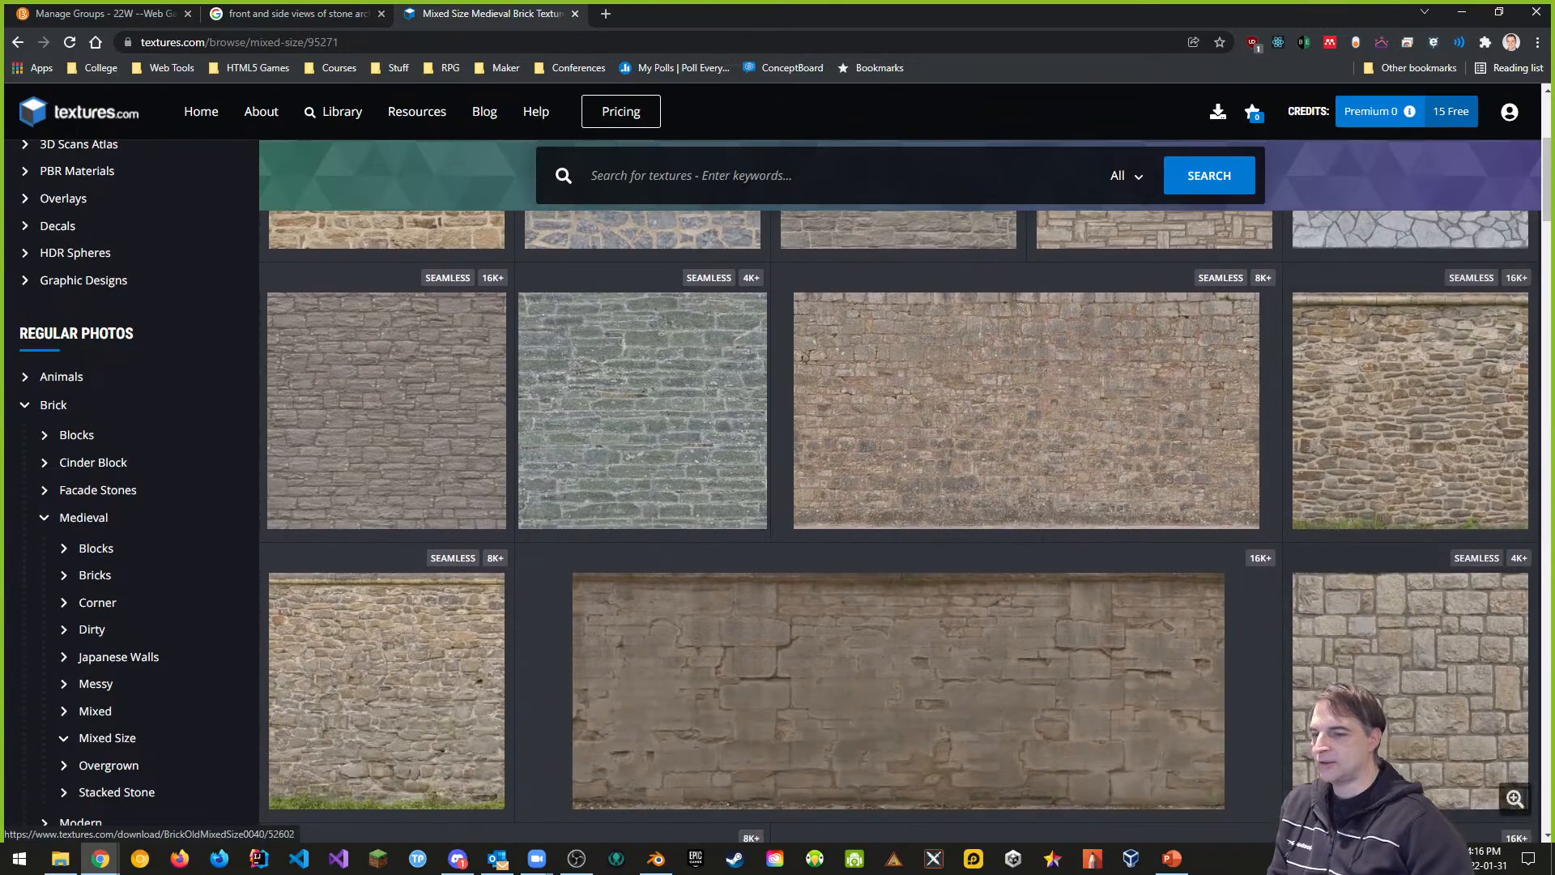
pyautogui.scroll(4, 212, 415)
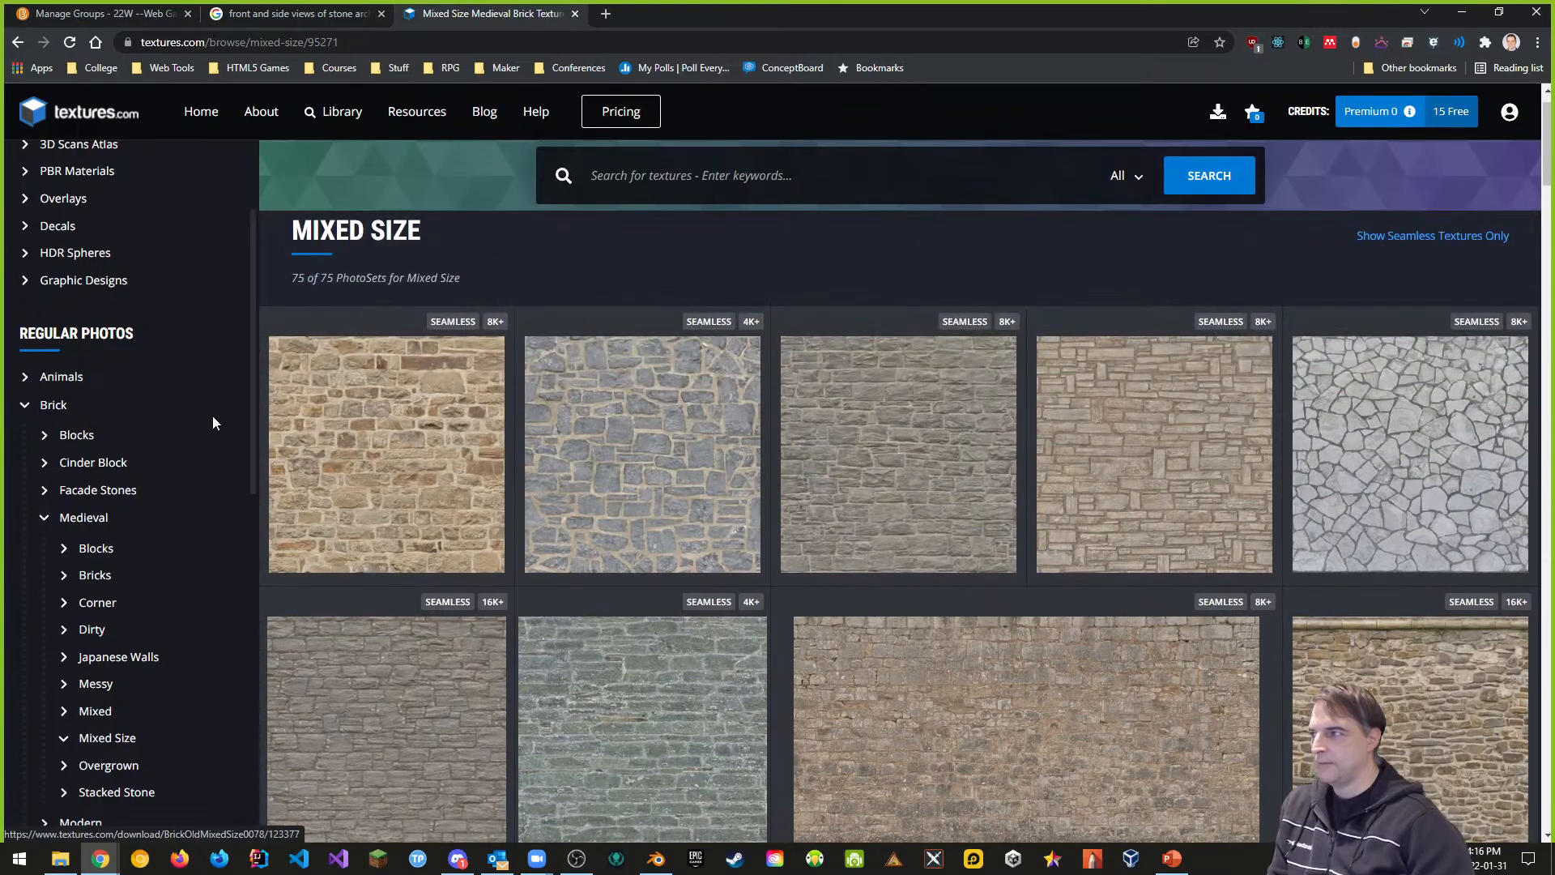
pyautogui.scroll(-2, 814, 527)
pyautogui.scroll(-3, 814, 527)
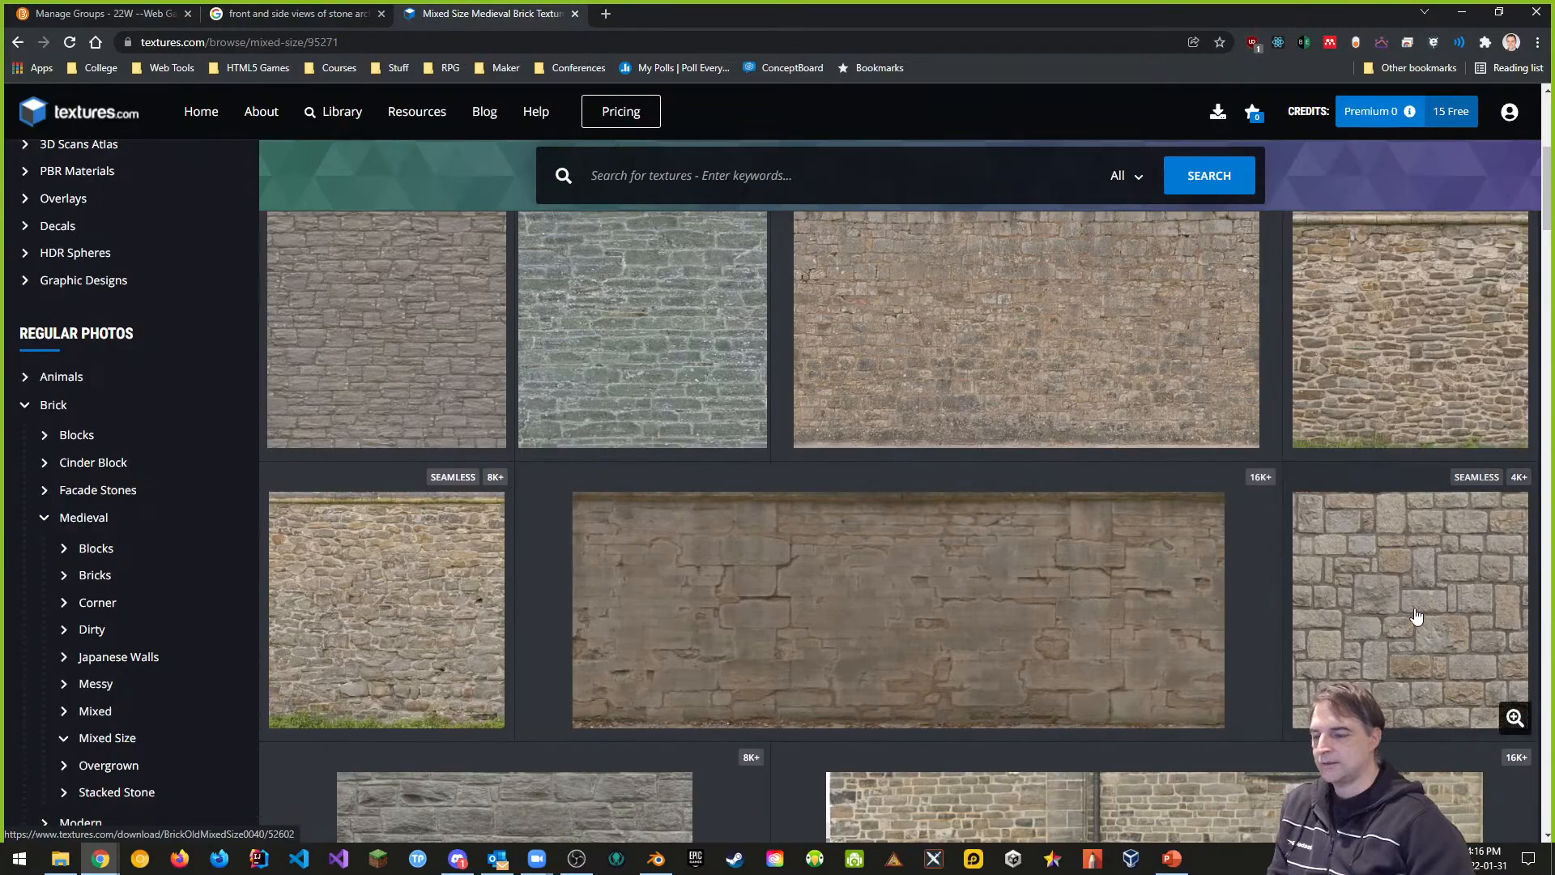
# Step: Open the seamless BrickOldMixedSize0040 stone block texture, review its images and download sizes, and close its details
pyautogui.click(1404, 580)
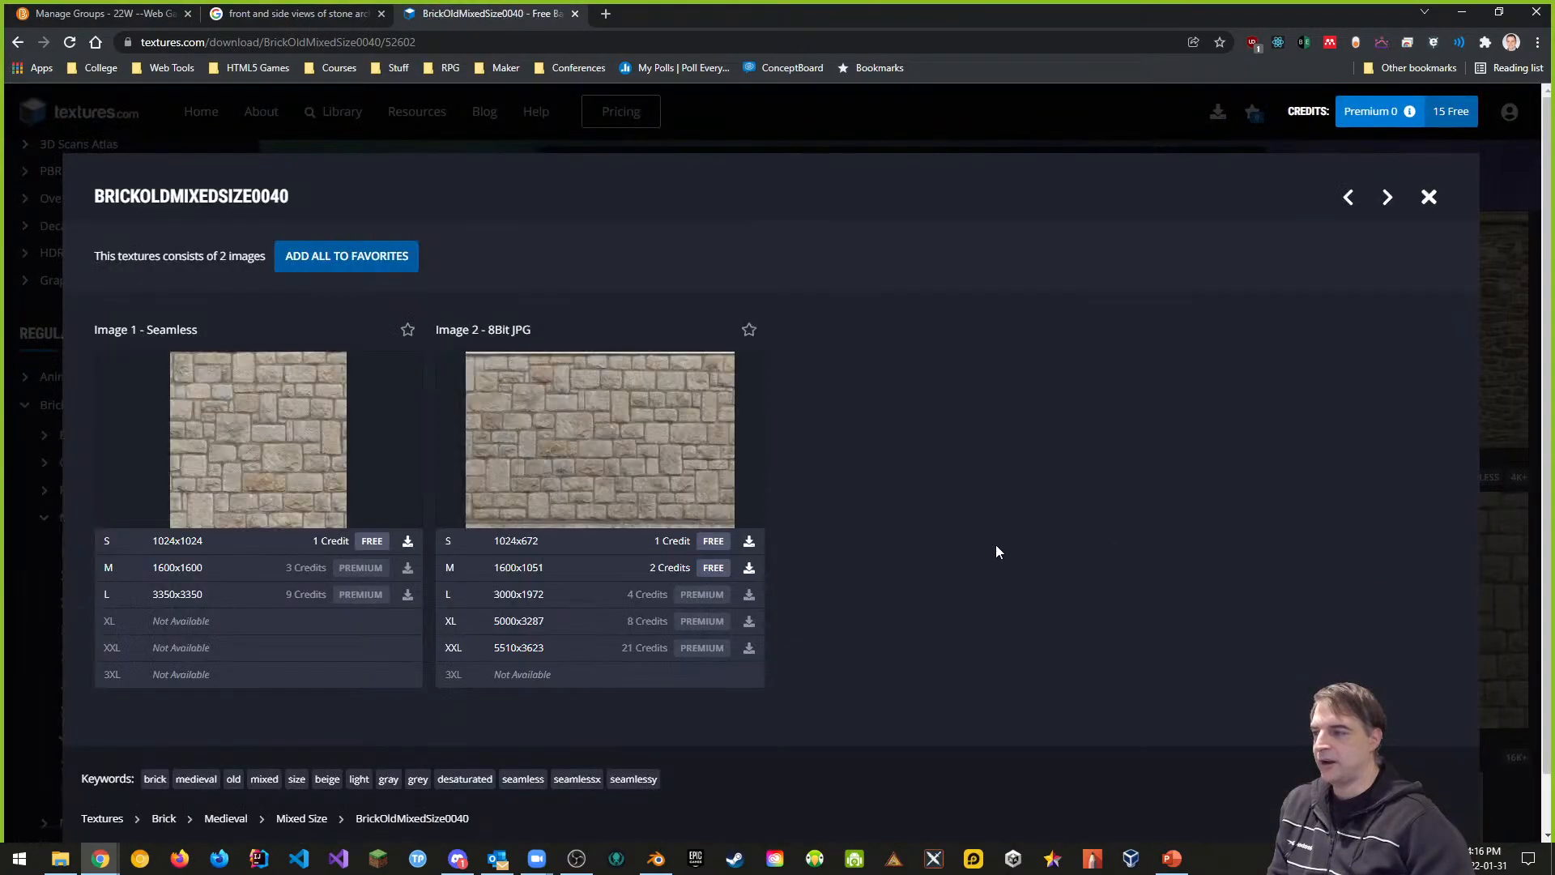
pyautogui.moveTo(180, 405)
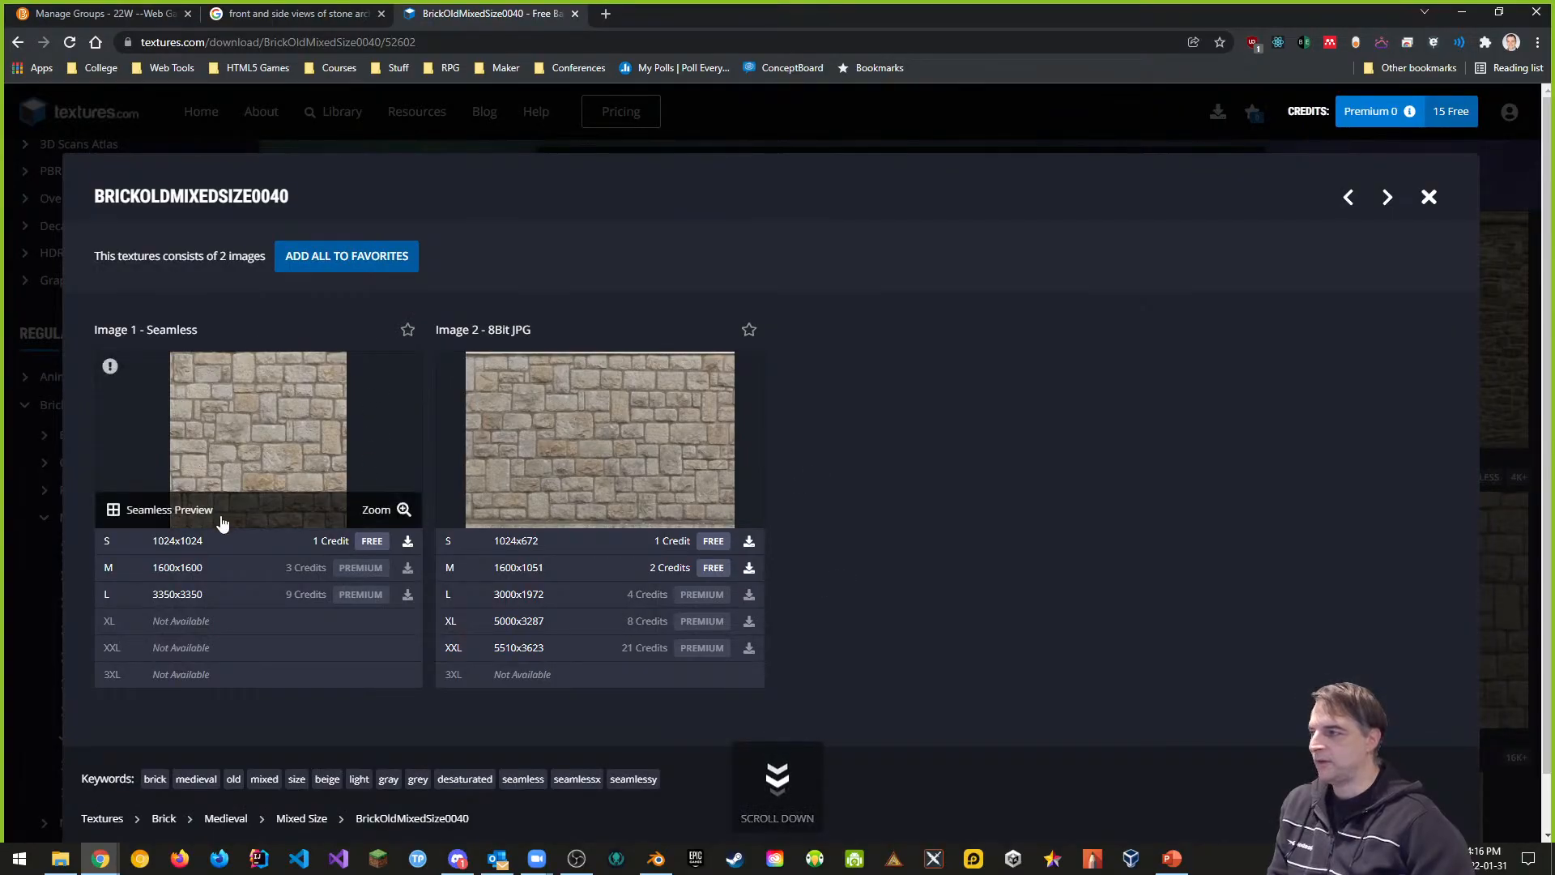
pyautogui.scroll(-1, 354, 465)
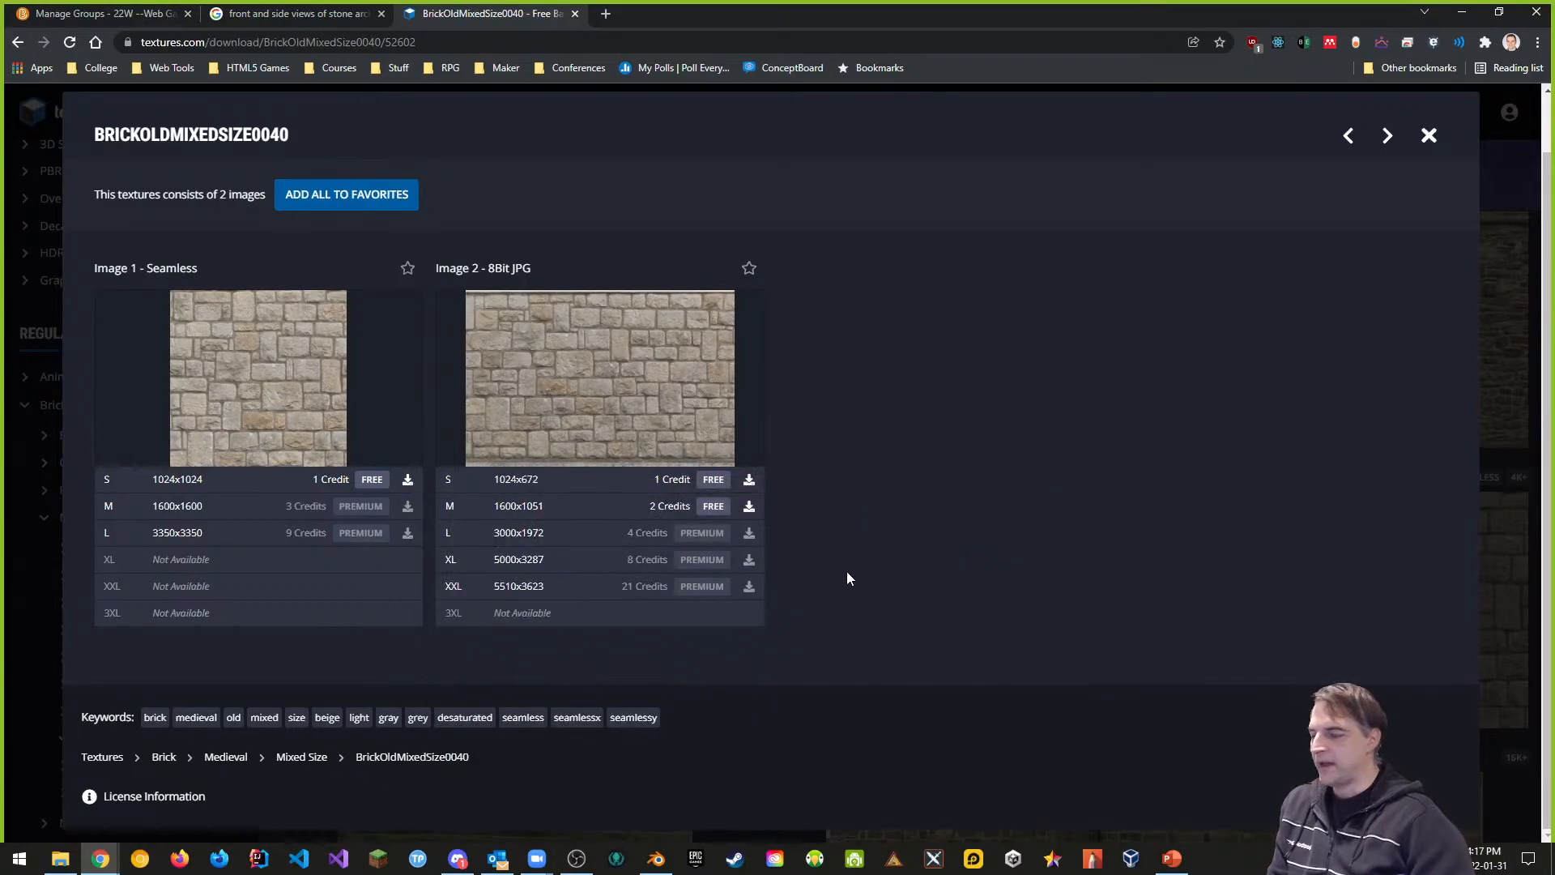
pyautogui.click(409, 452)
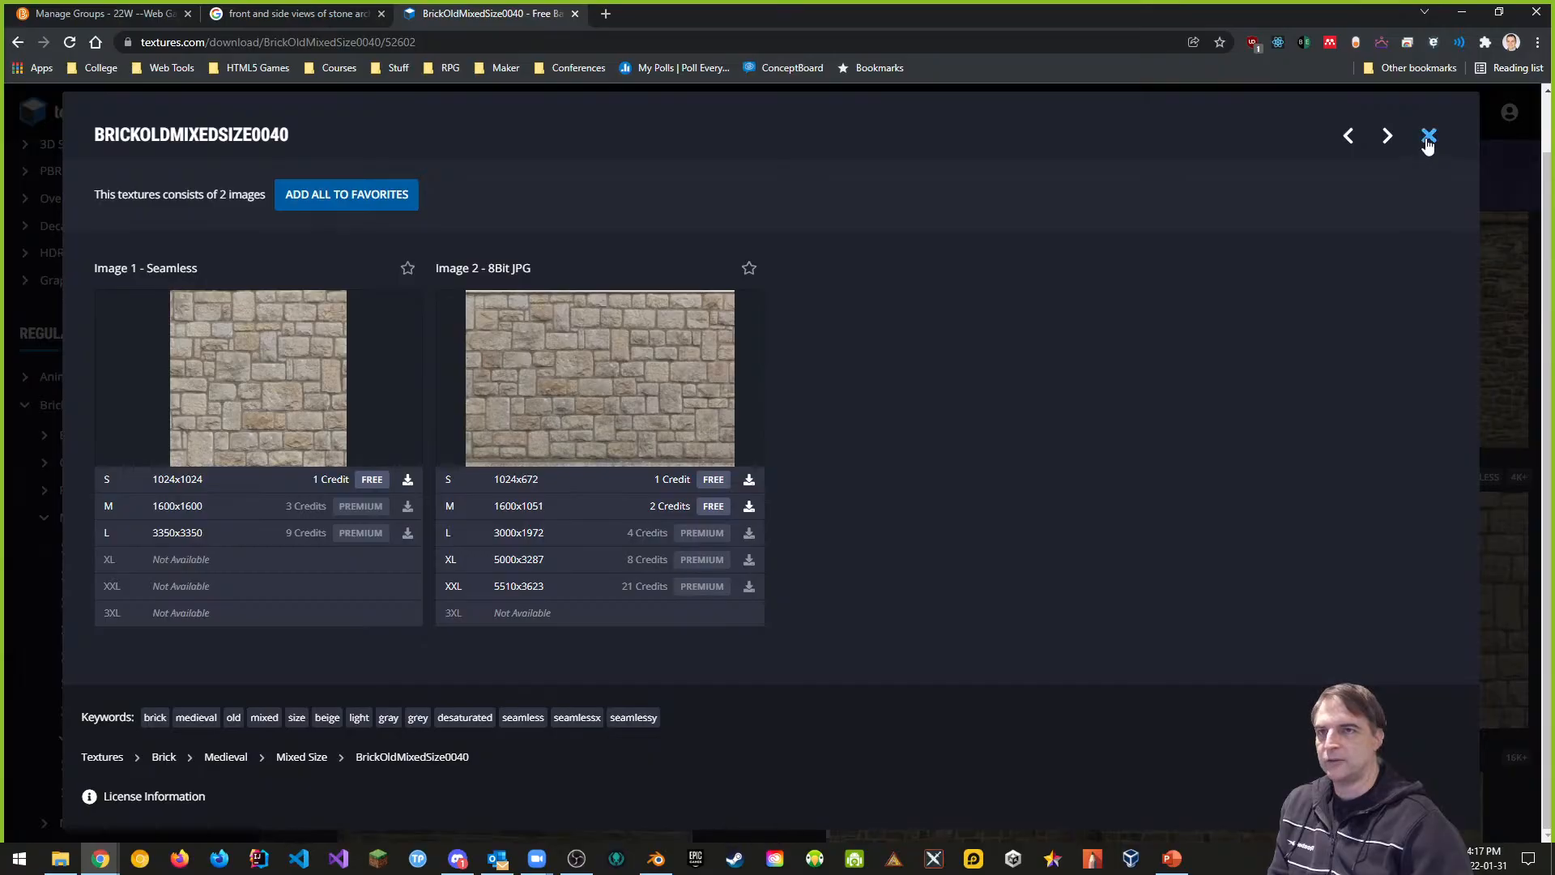
pyautogui.click(1428, 137)
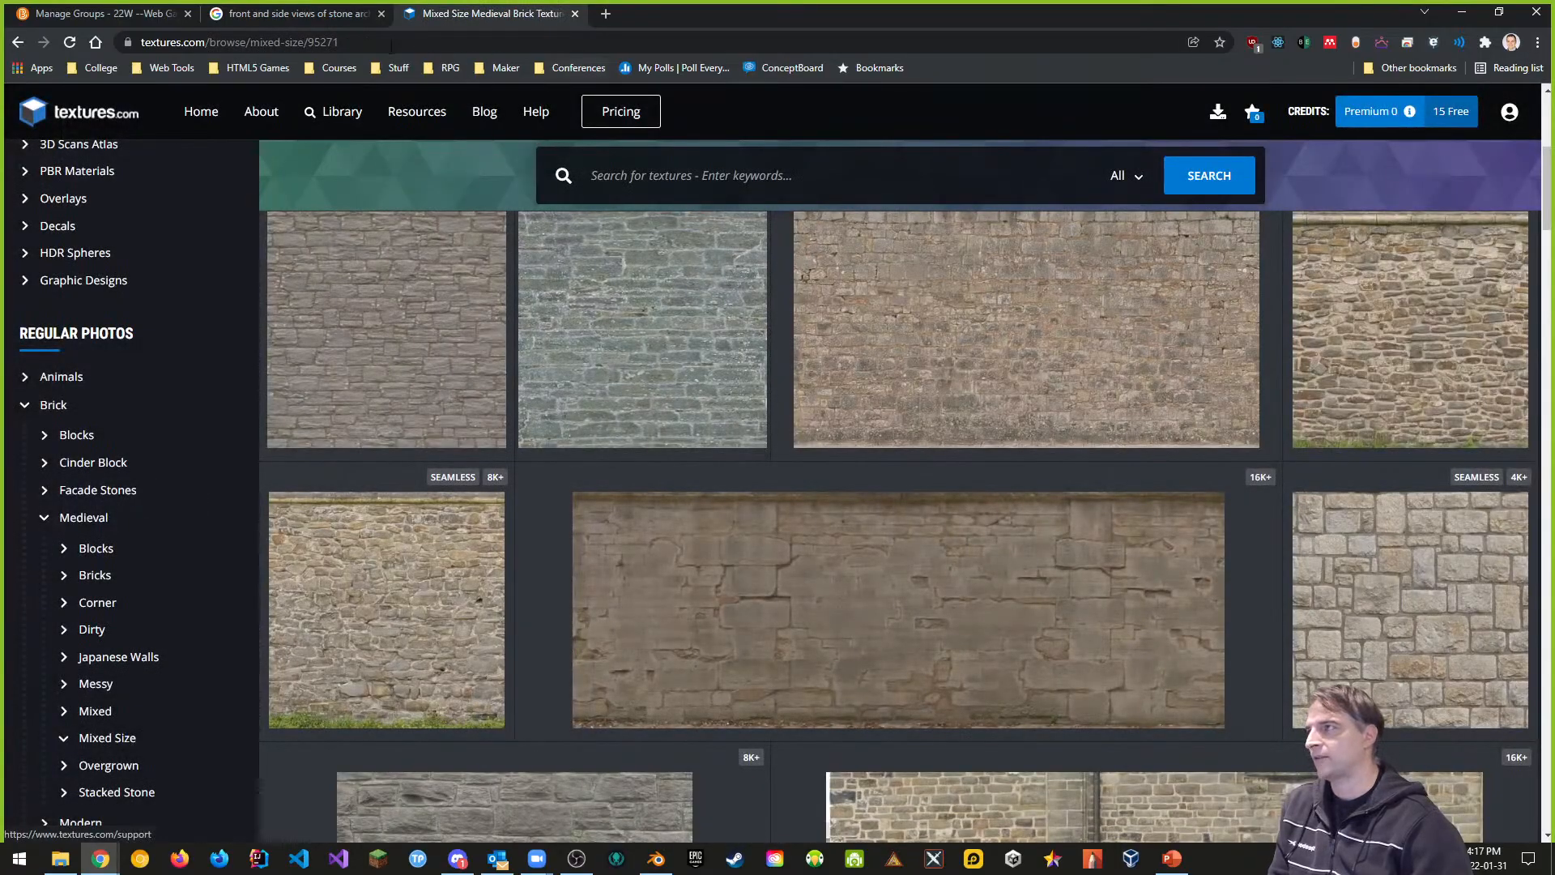
# Step: Return to the image results for front and side views of stone archway and look further through them for references
pyautogui.click(311, 16)
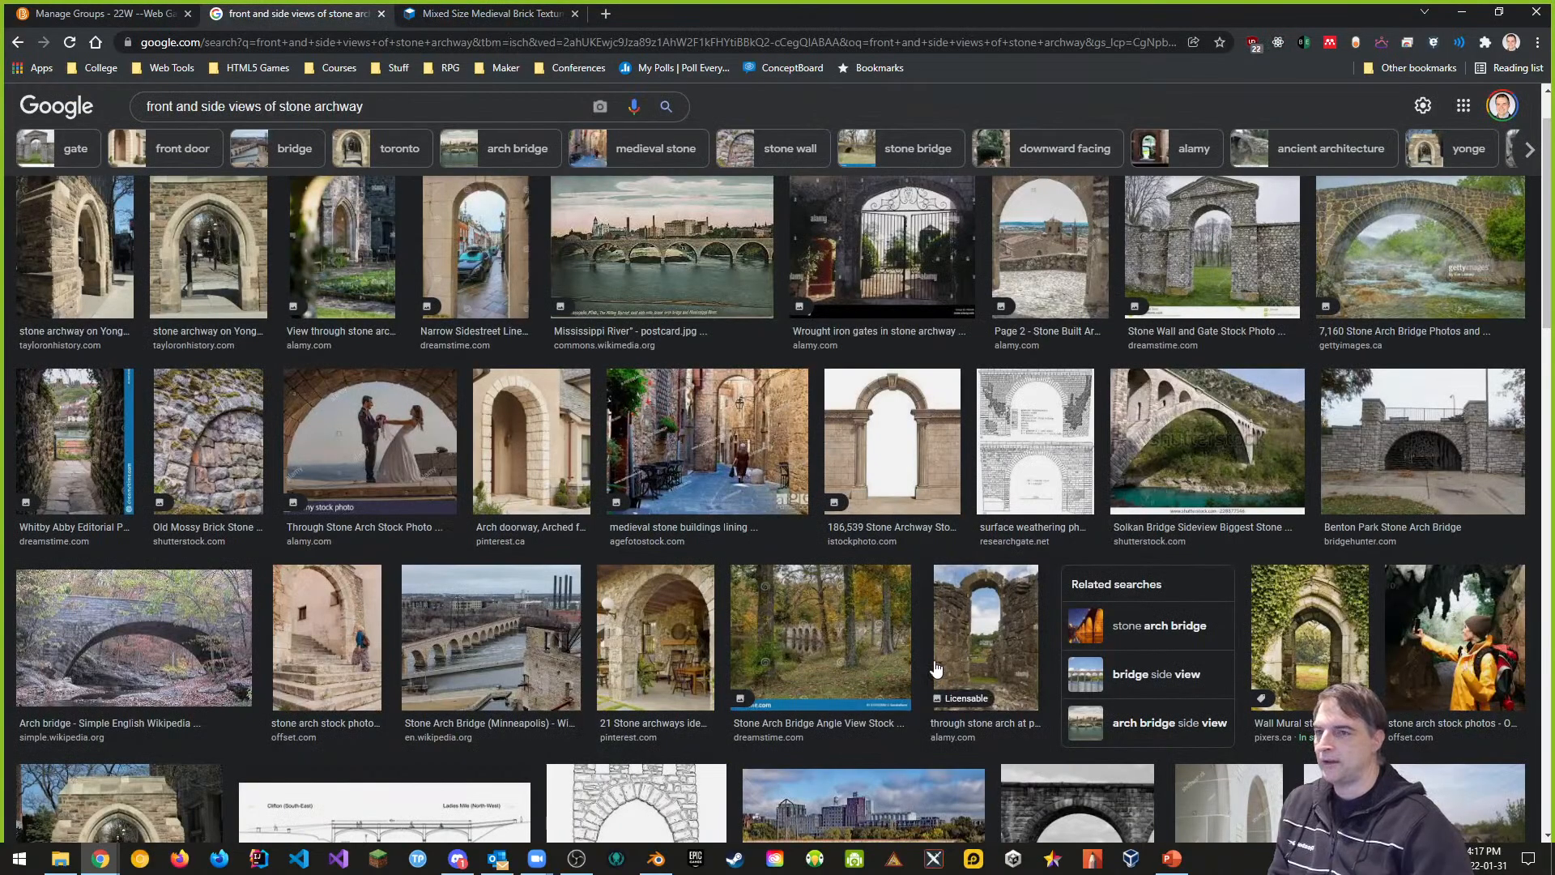
pyautogui.scroll(-3, 931, 661)
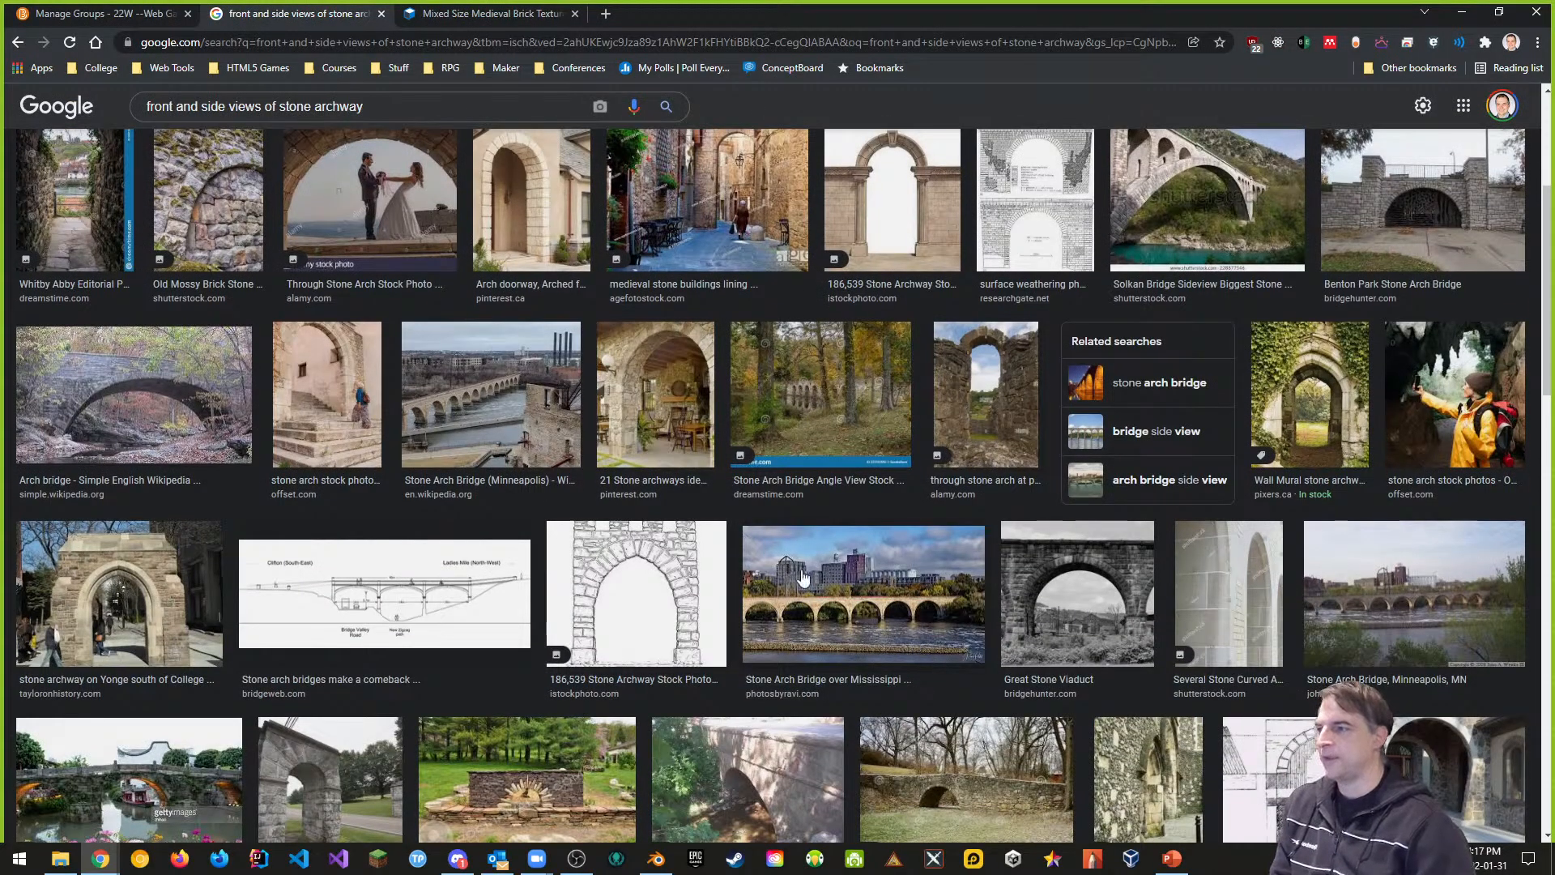
pyautogui.scroll(-10, 766, 620)
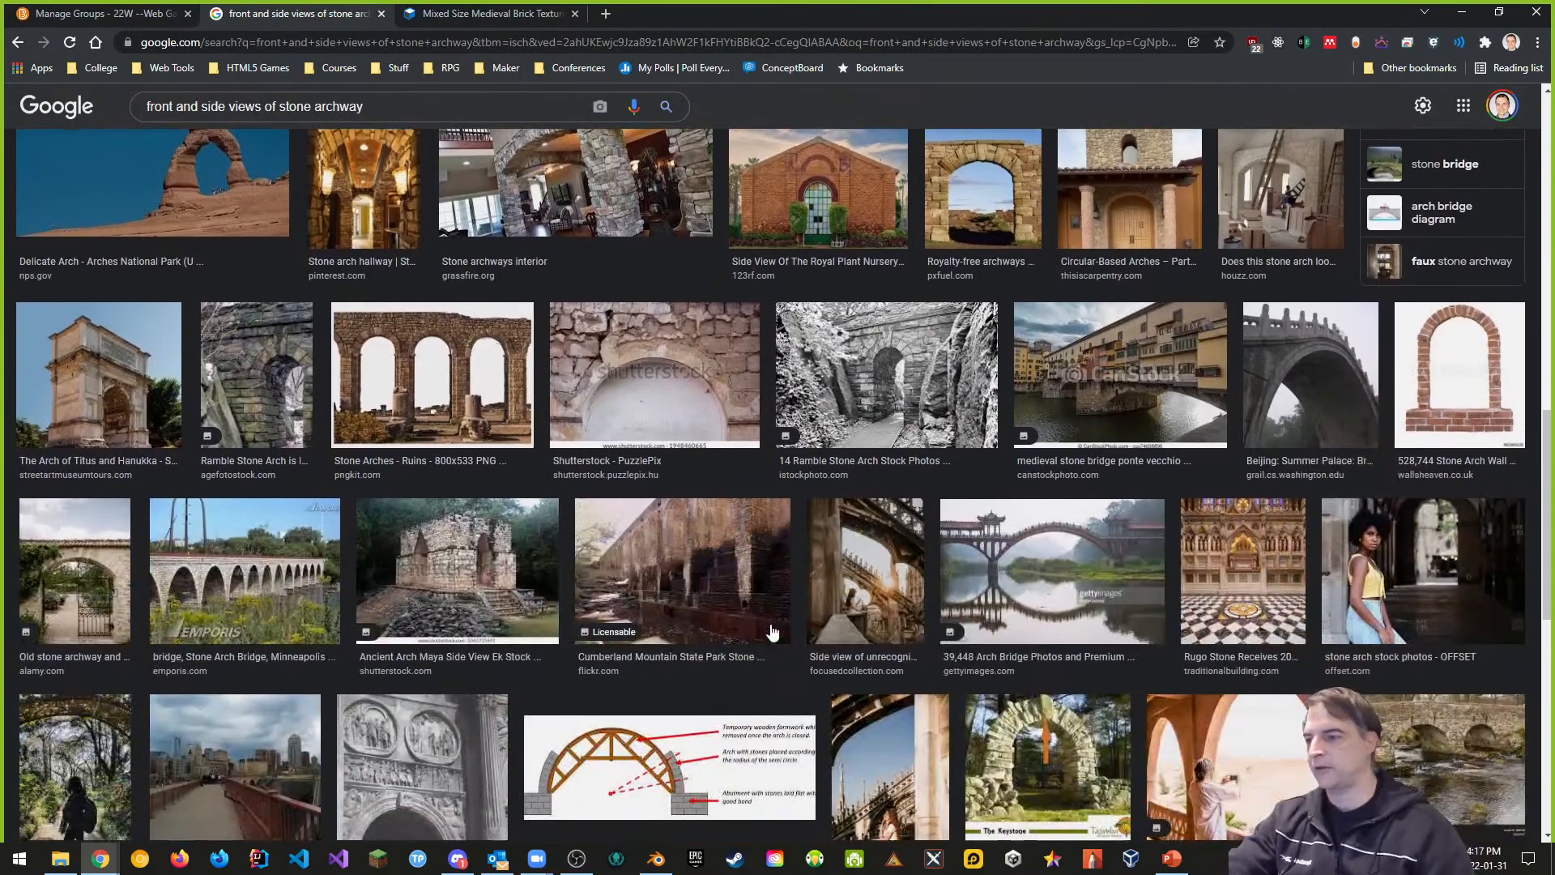
pyautogui.scroll(1, 1291, 658)
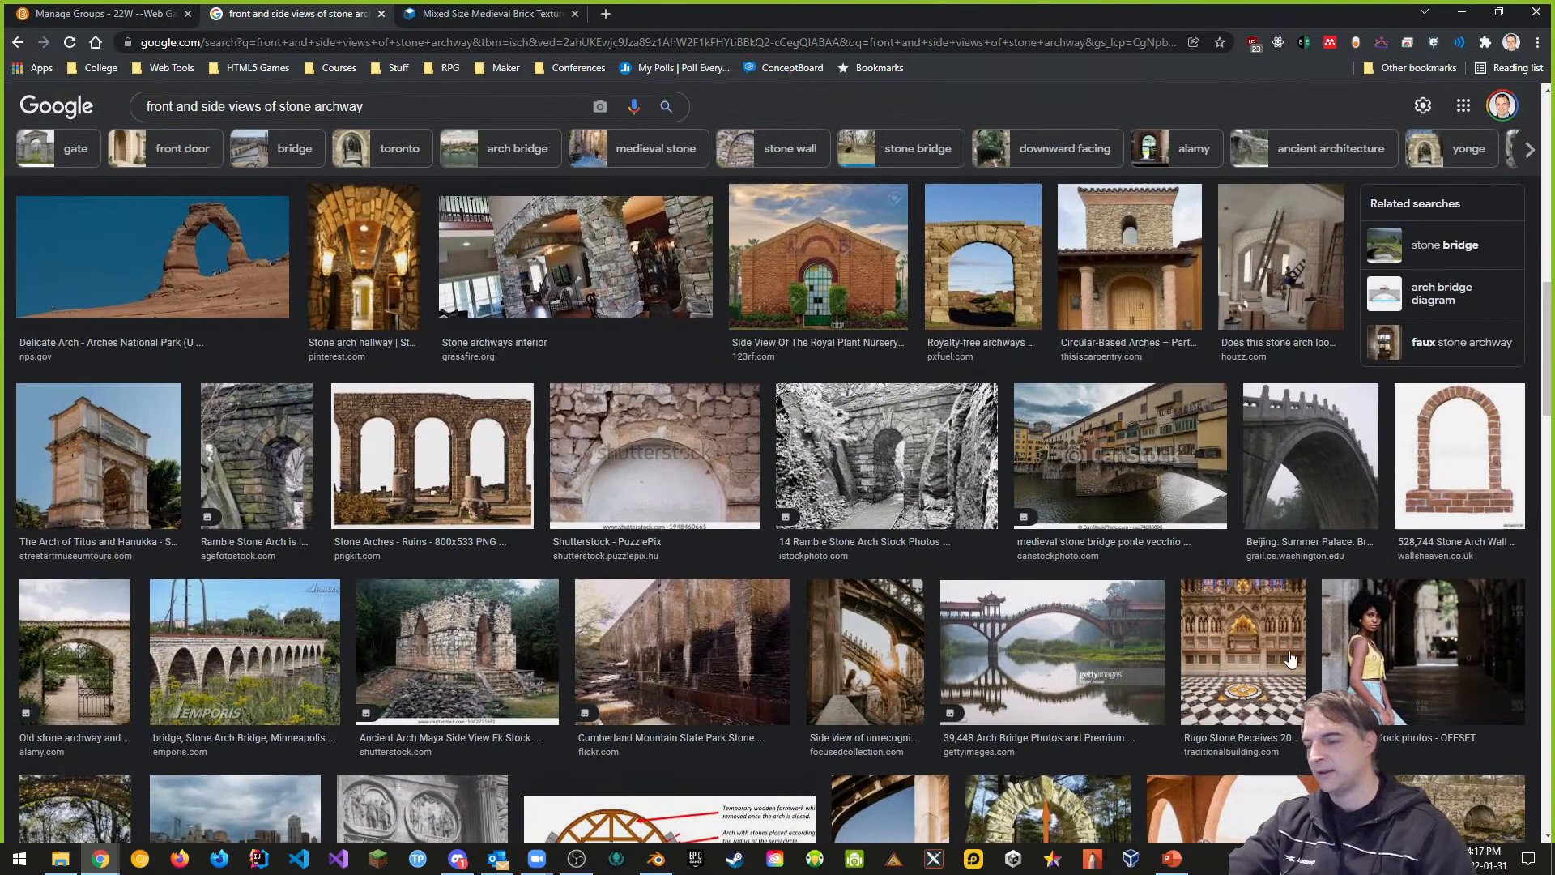
pyautogui.scroll(-4, 1228, 640)
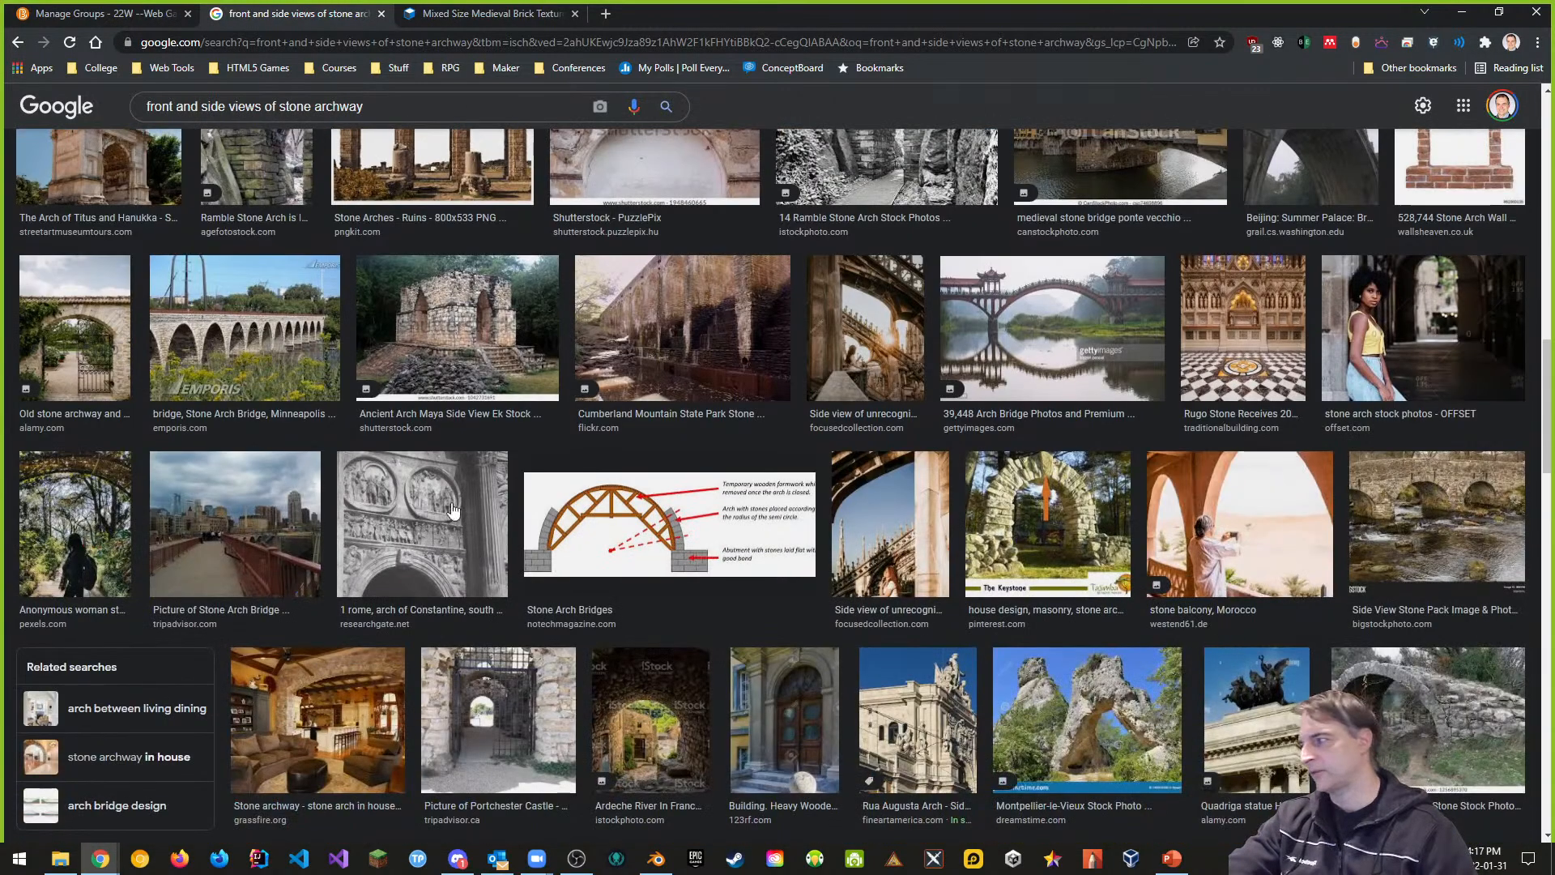
pyautogui.scroll(14, 452, 509)
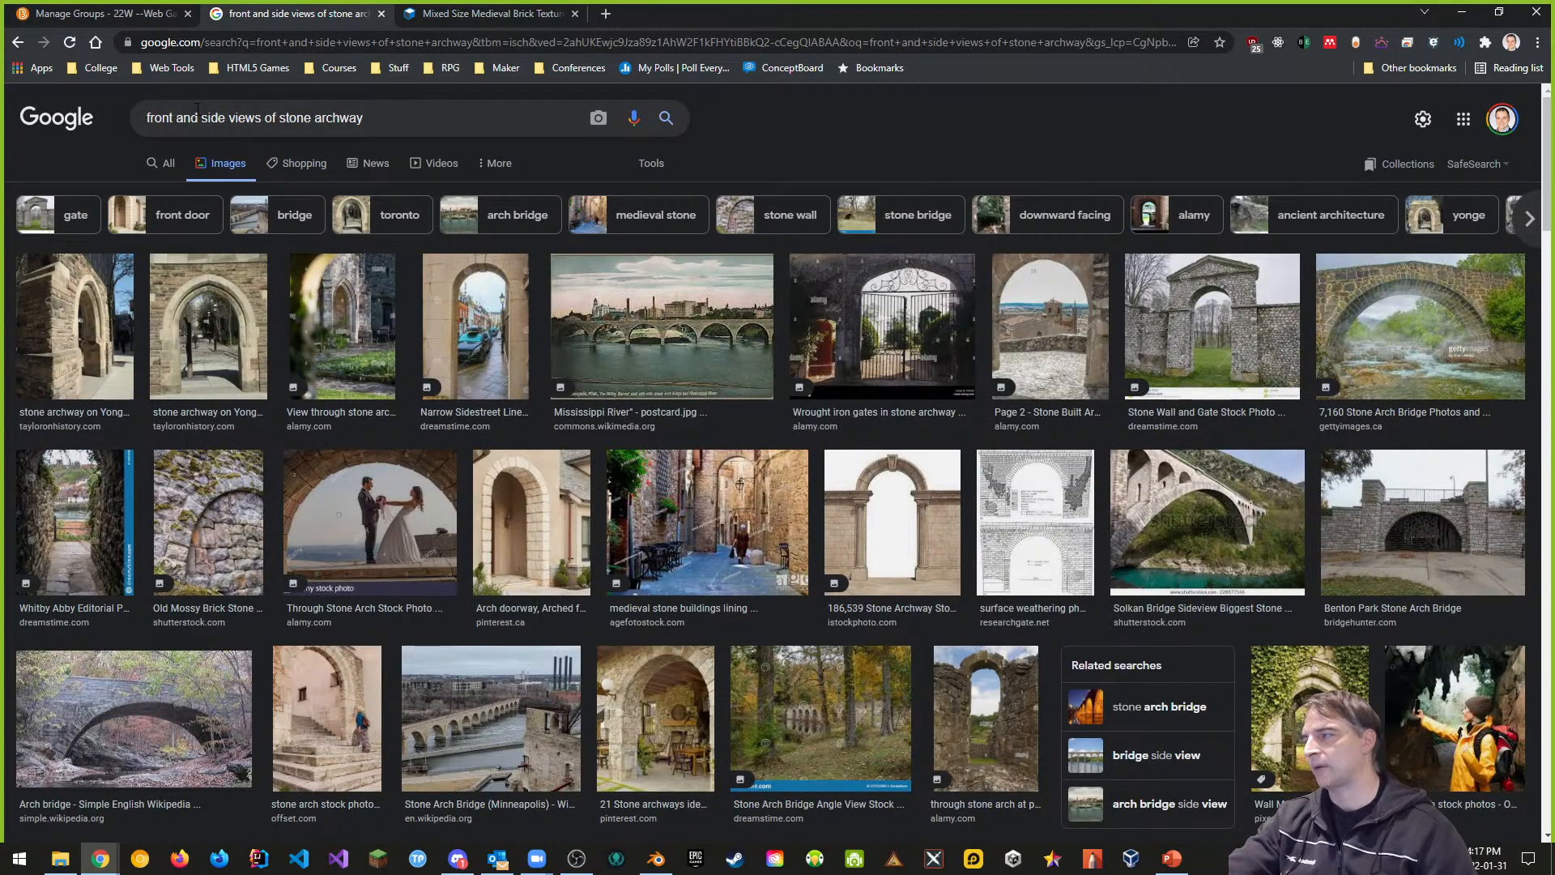
# Step: Shorten the image search query to "stone archway" and run it
pyautogui.moveTo(282, 117); pyautogui.dragTo(54, 119)
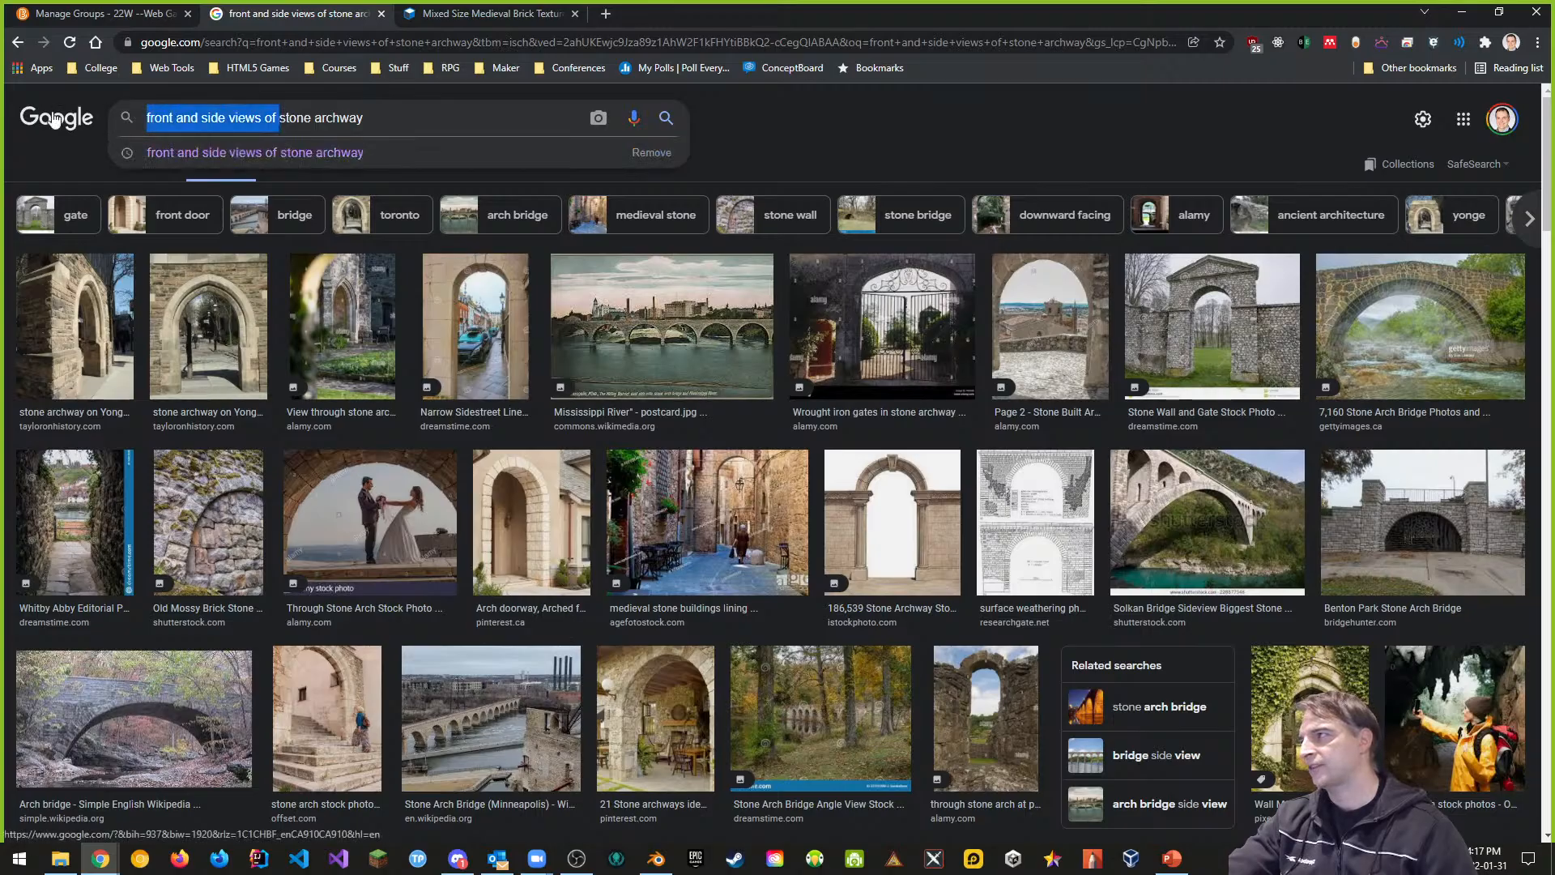
pyautogui.press('BackSpace')
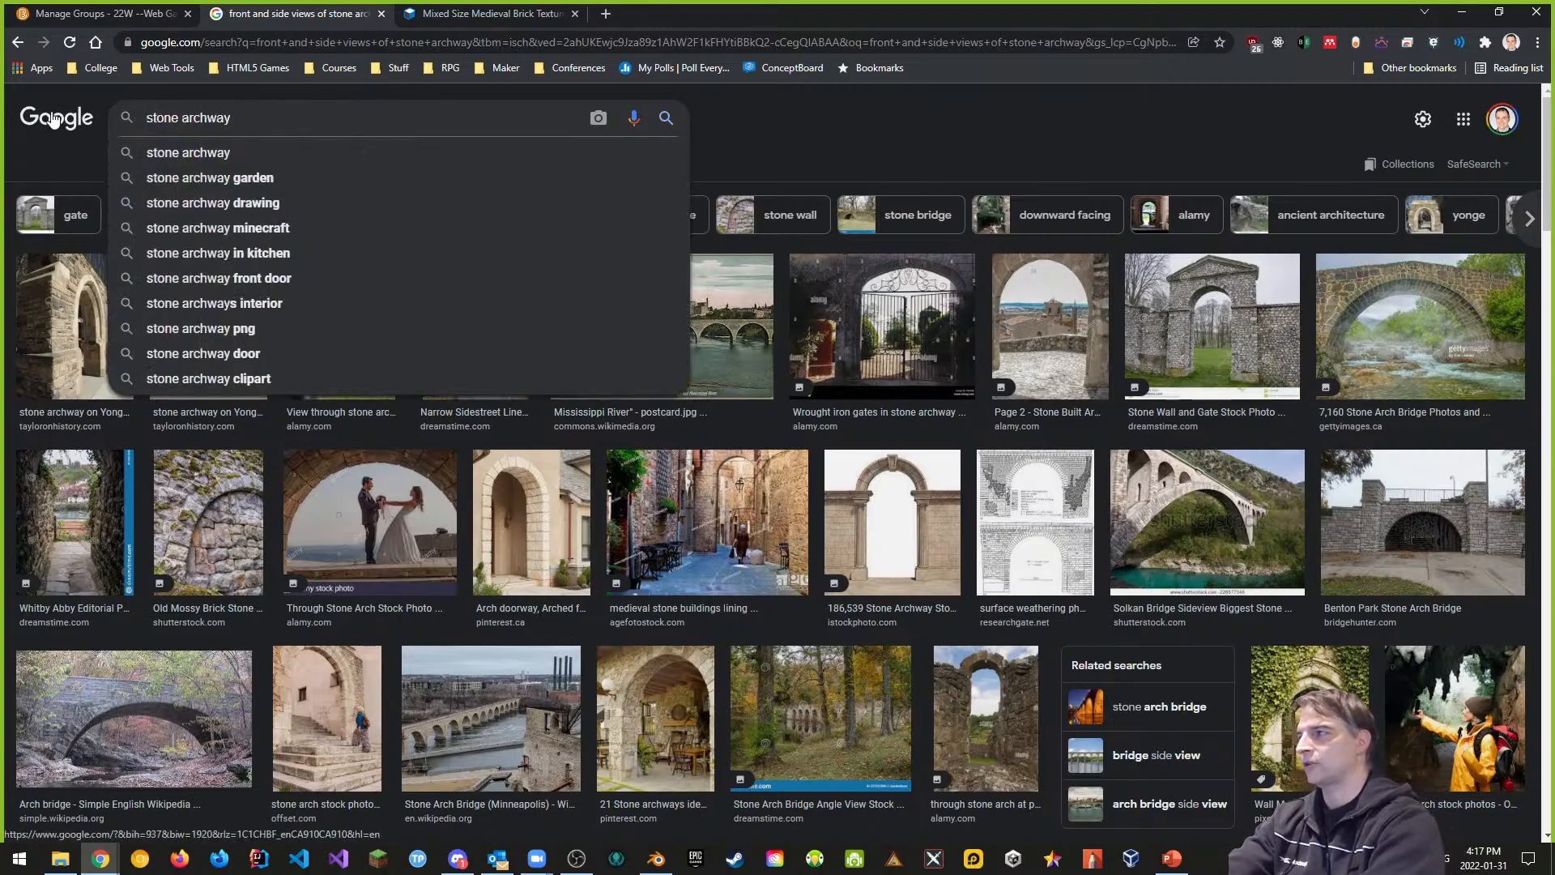
pyautogui.press('Return')
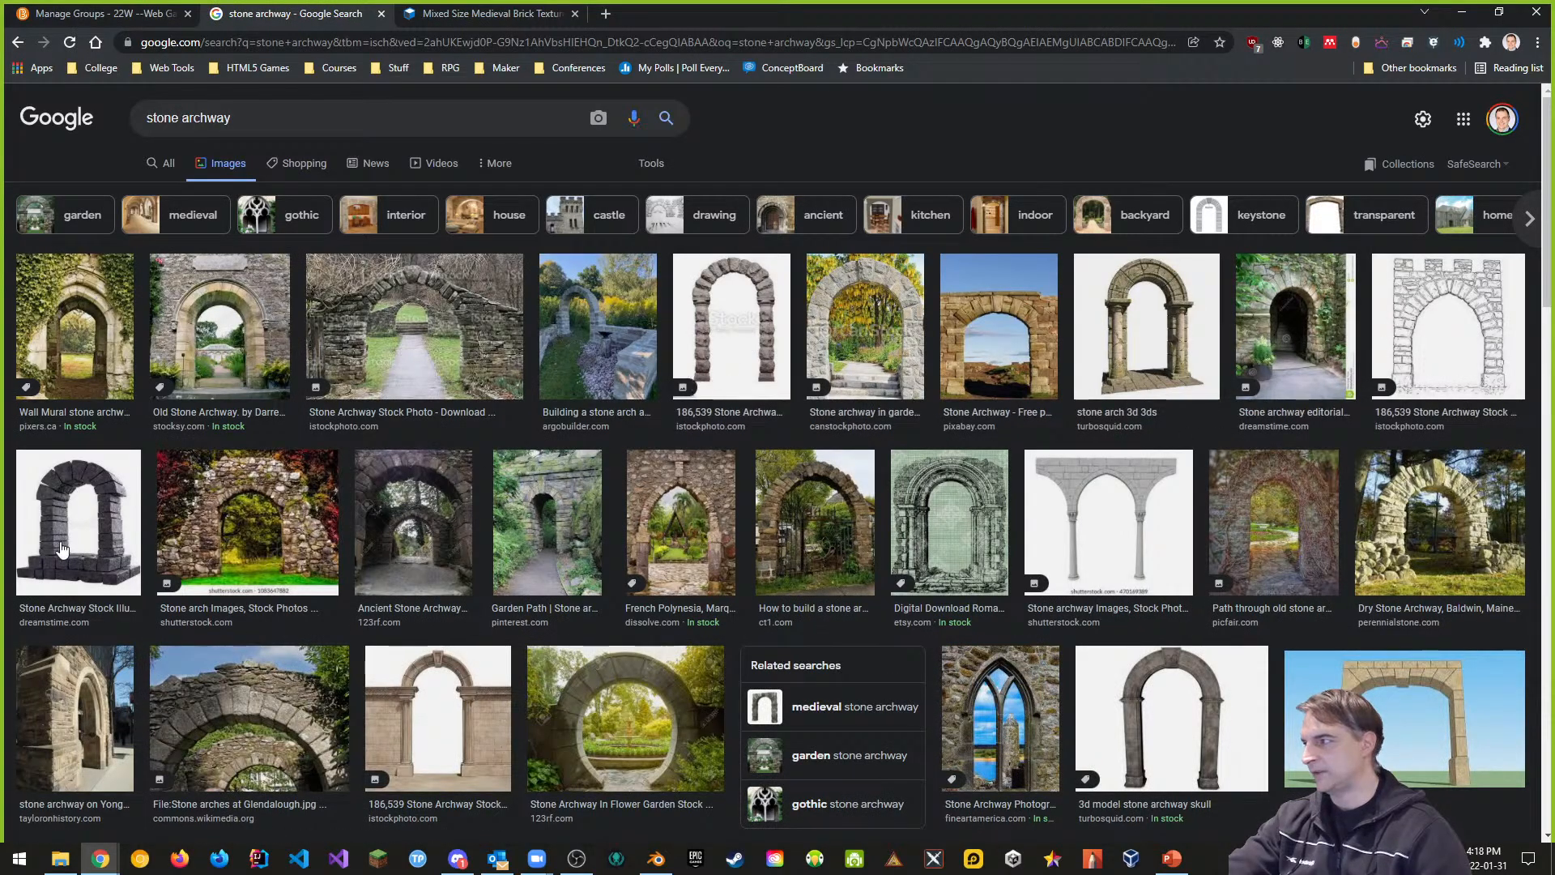
# Step: Preview the dark block archway on a stepped base and two angles of the "stone arch 3d 3ds" model, then close the preview
pyautogui.click(88, 537)
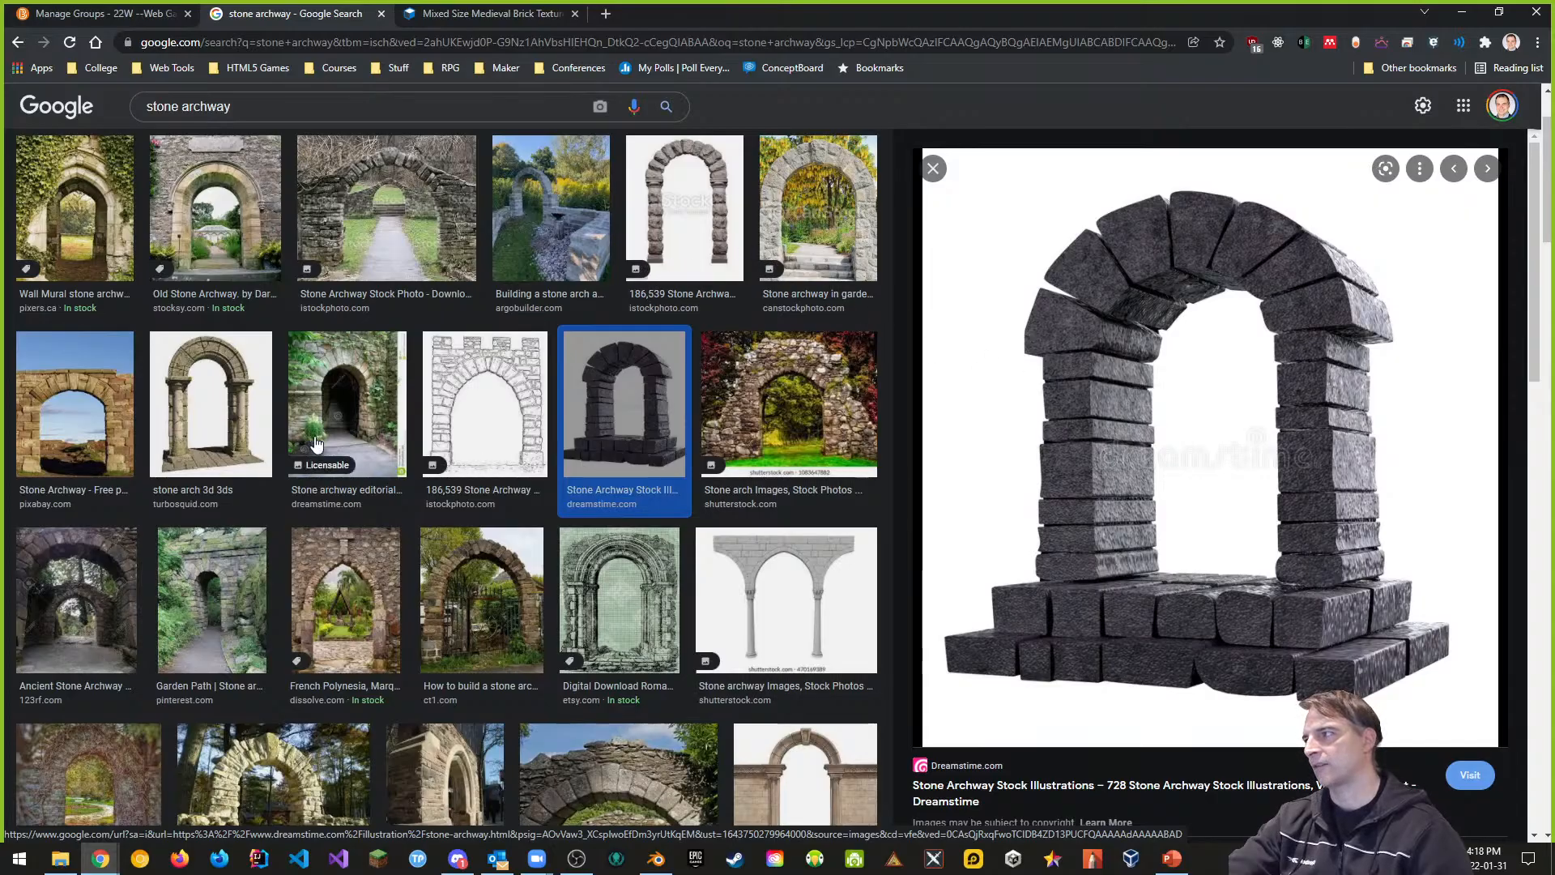
pyautogui.click(224, 414)
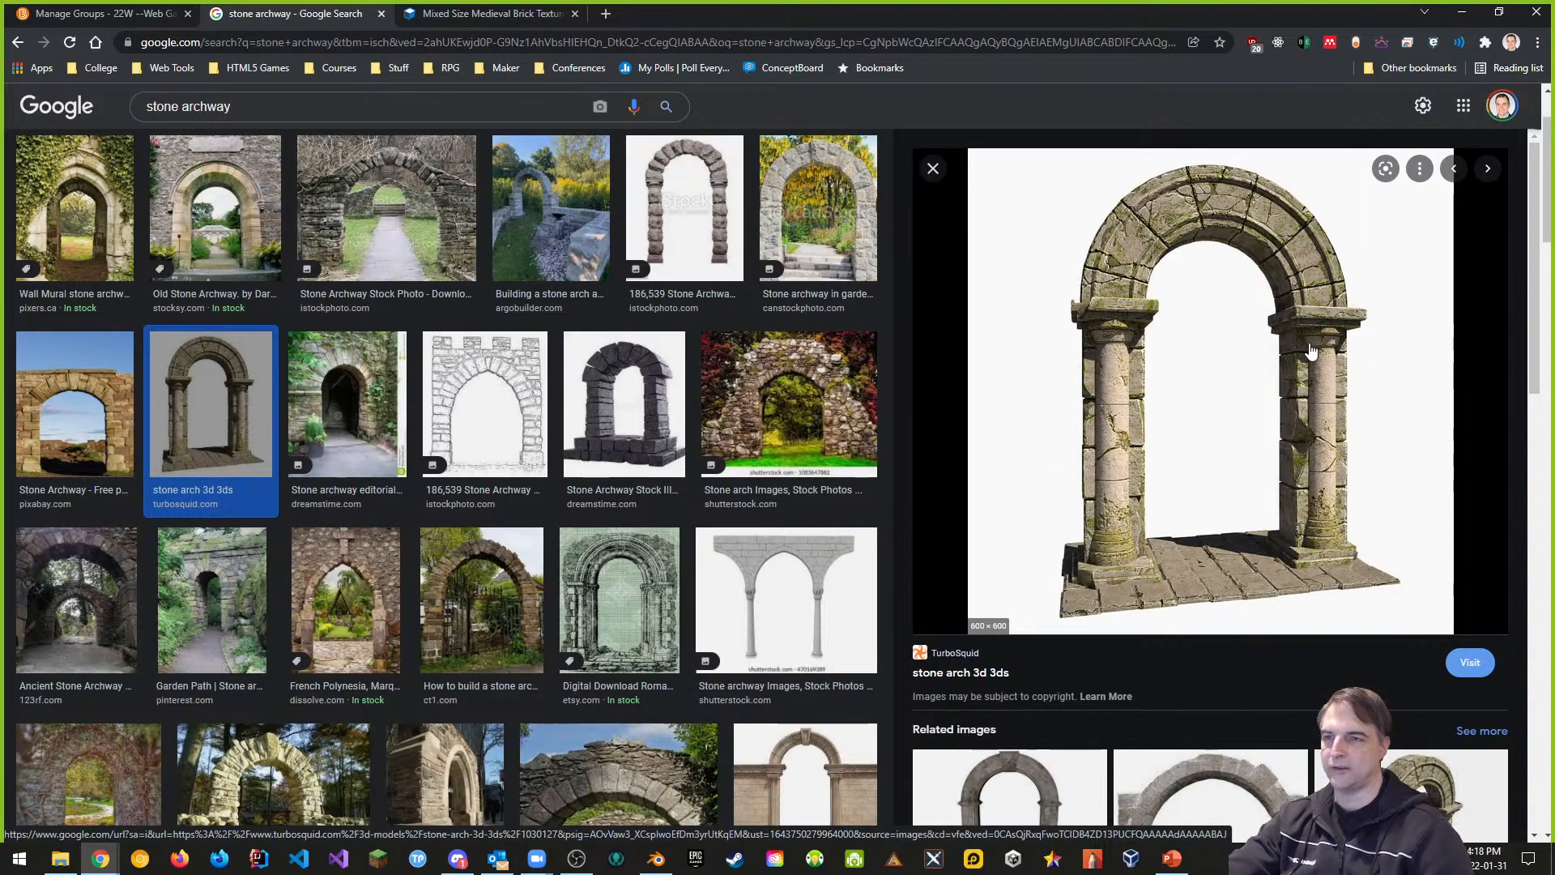
pyautogui.scroll(-3, 1150, 580)
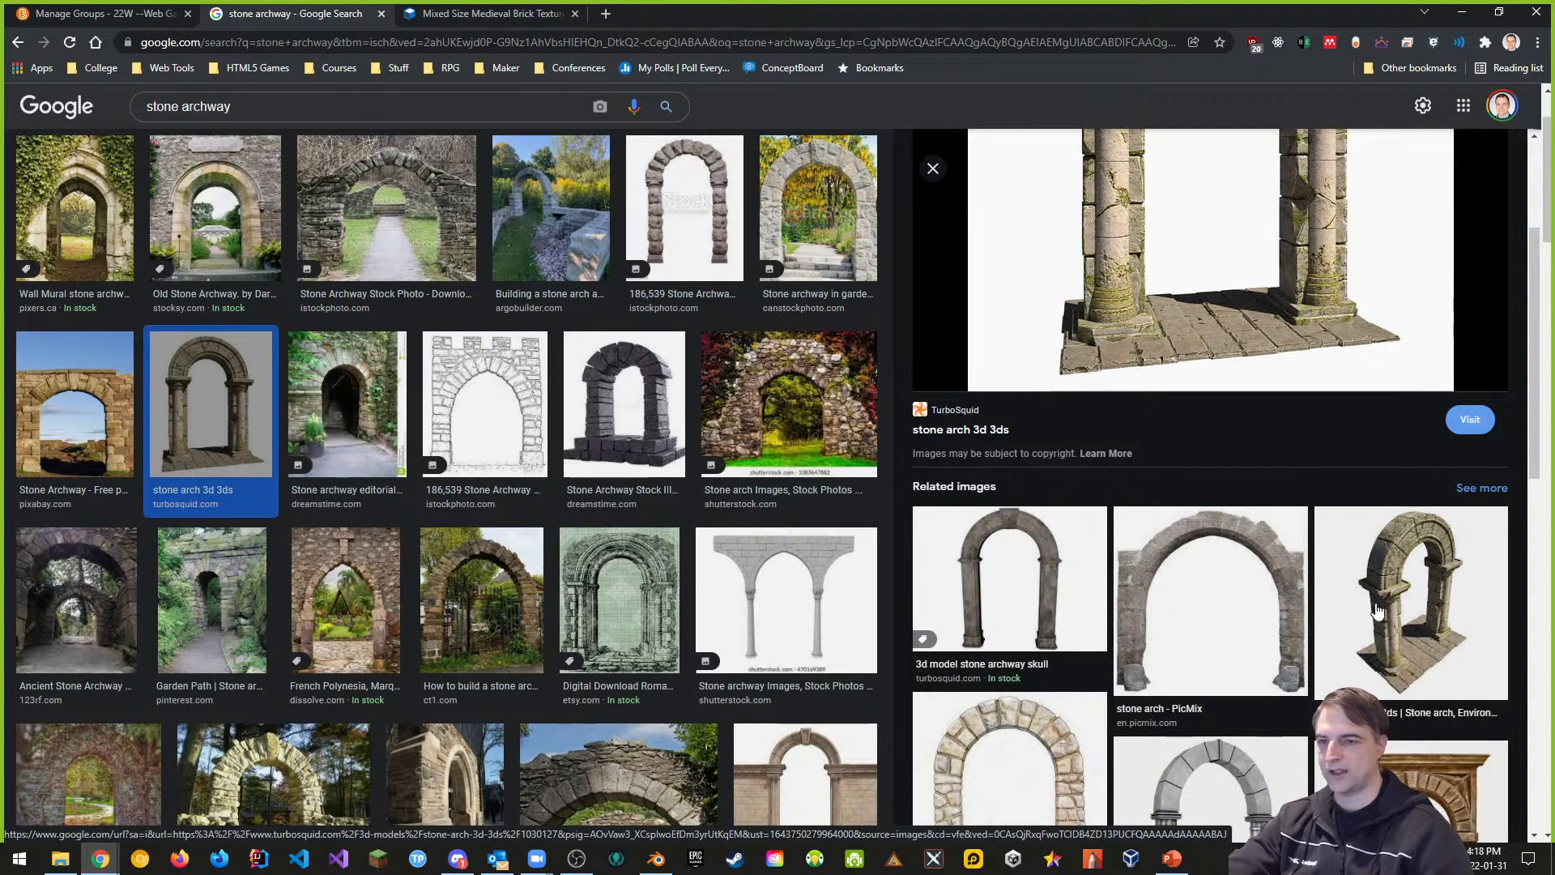
pyautogui.click(1377, 631)
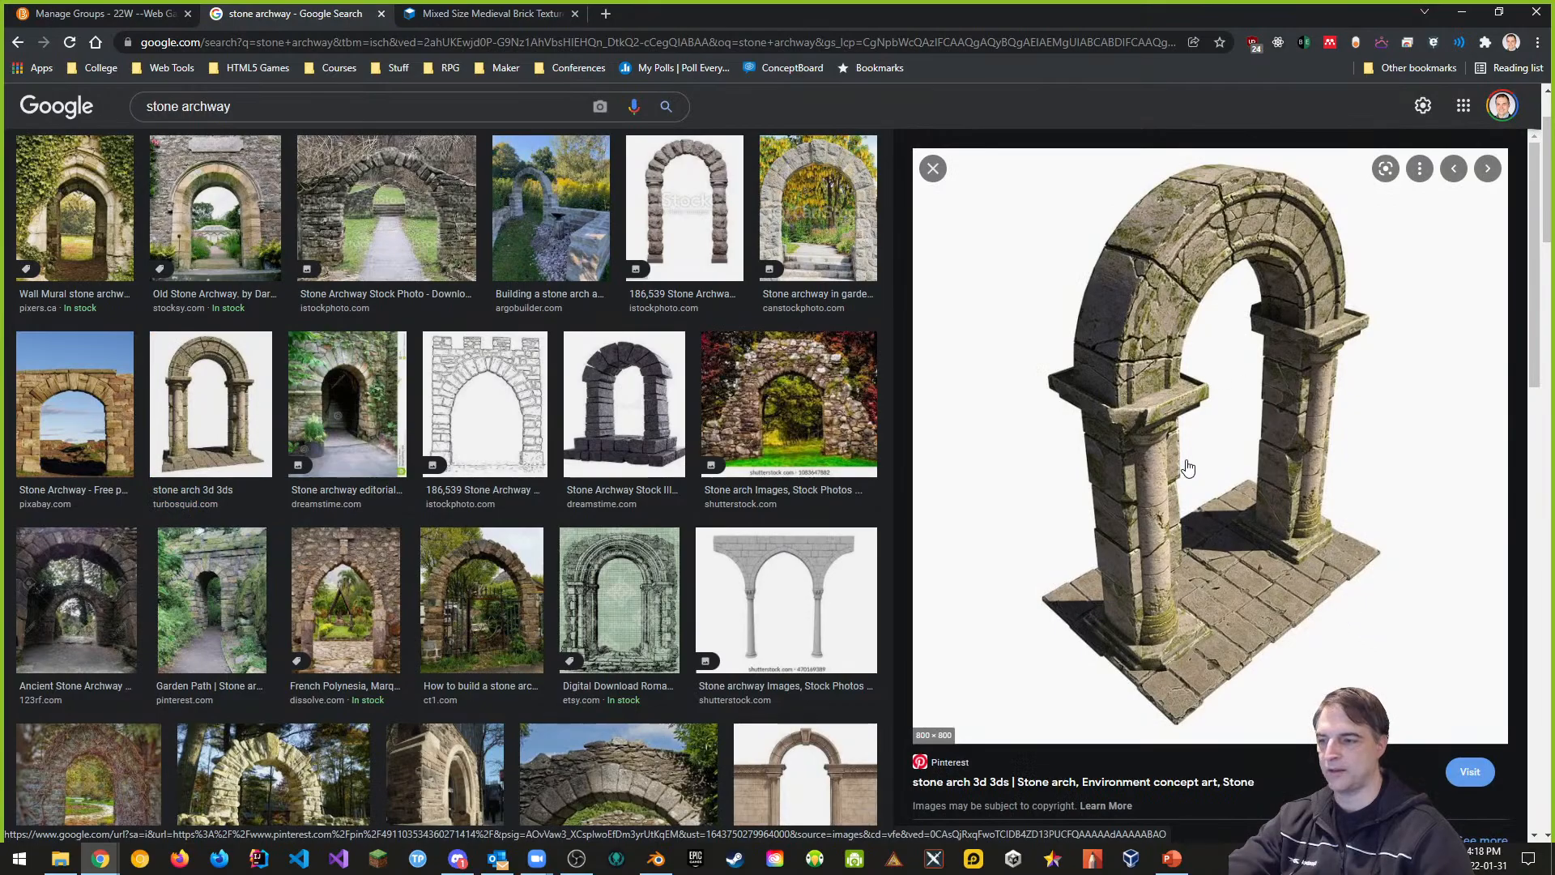
pyautogui.click(933, 170)
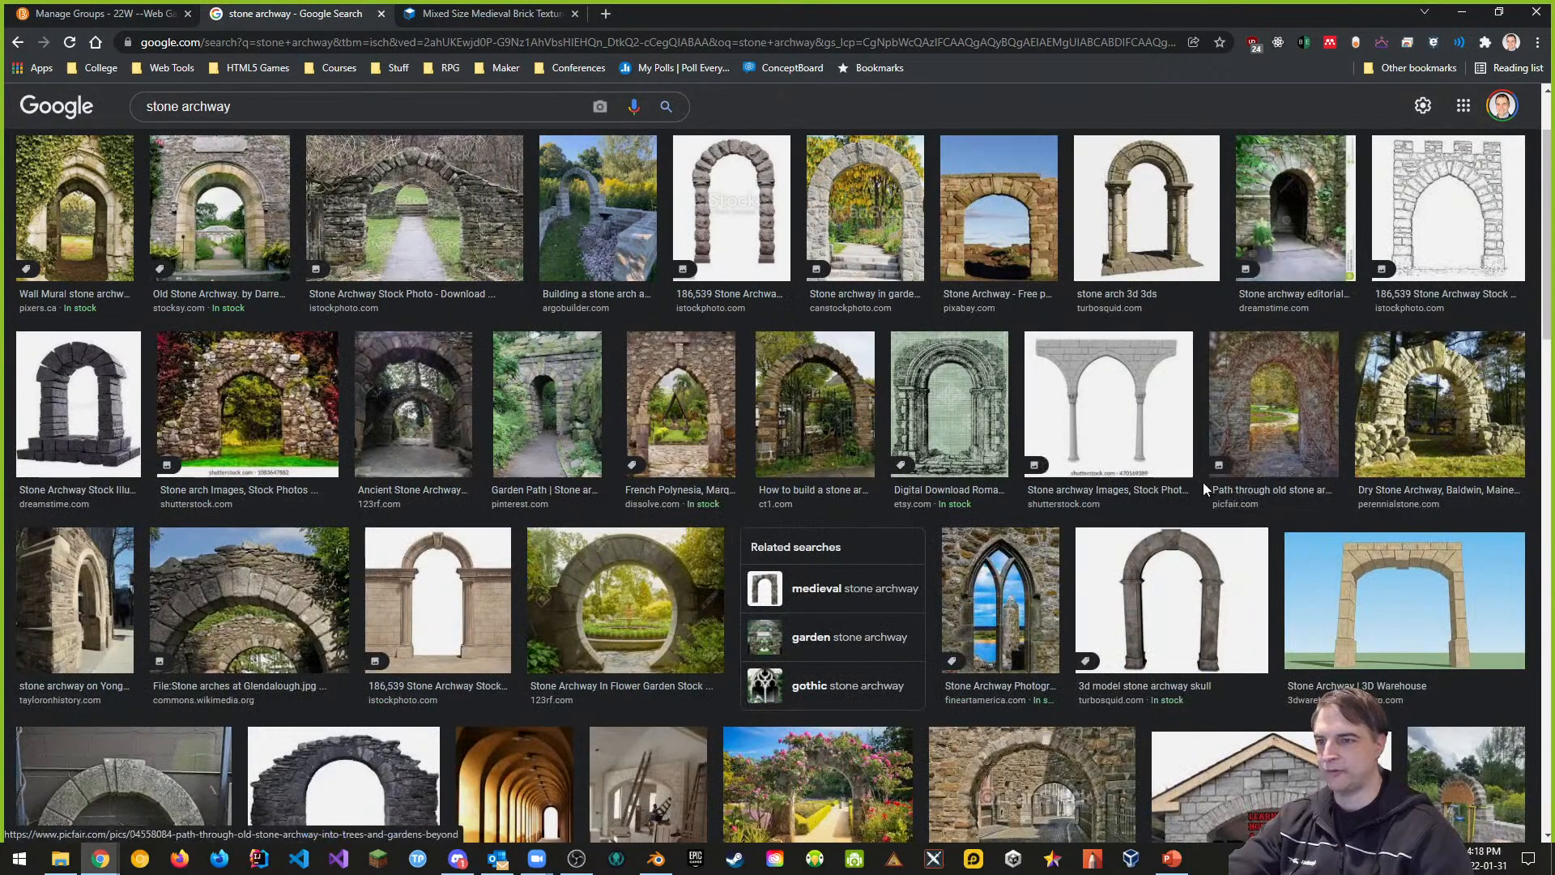
# Step: Look further through the stone archway results and preview the CGTrader 3D model with round columns and its related images
pyautogui.scroll(-4, 1365, 640)
pyautogui.scroll(-3, 1364, 632)
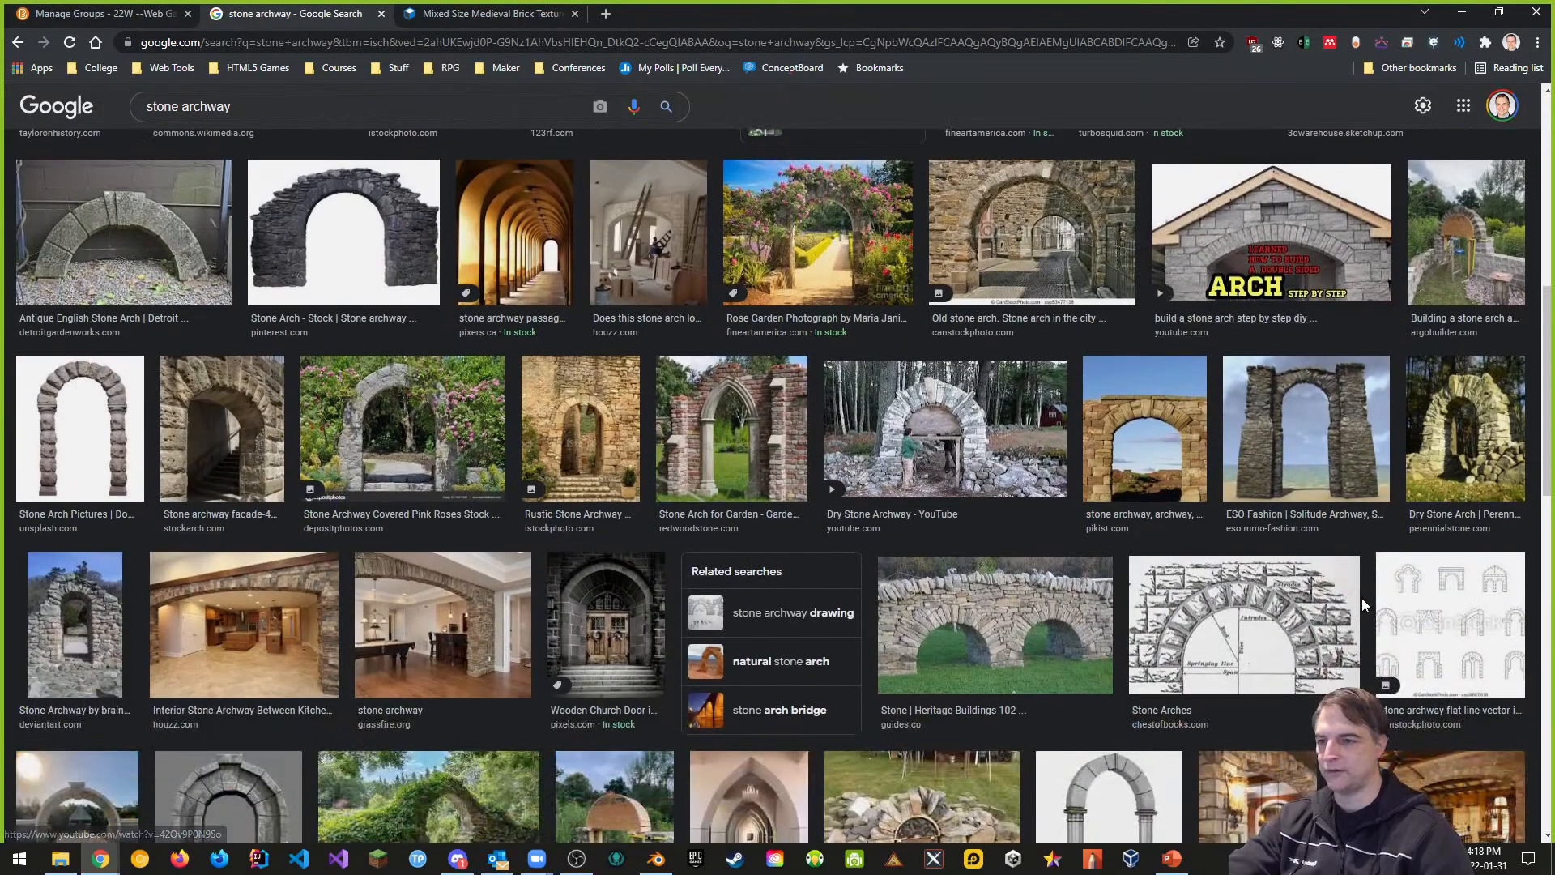
pyautogui.scroll(-2, 1195, 599)
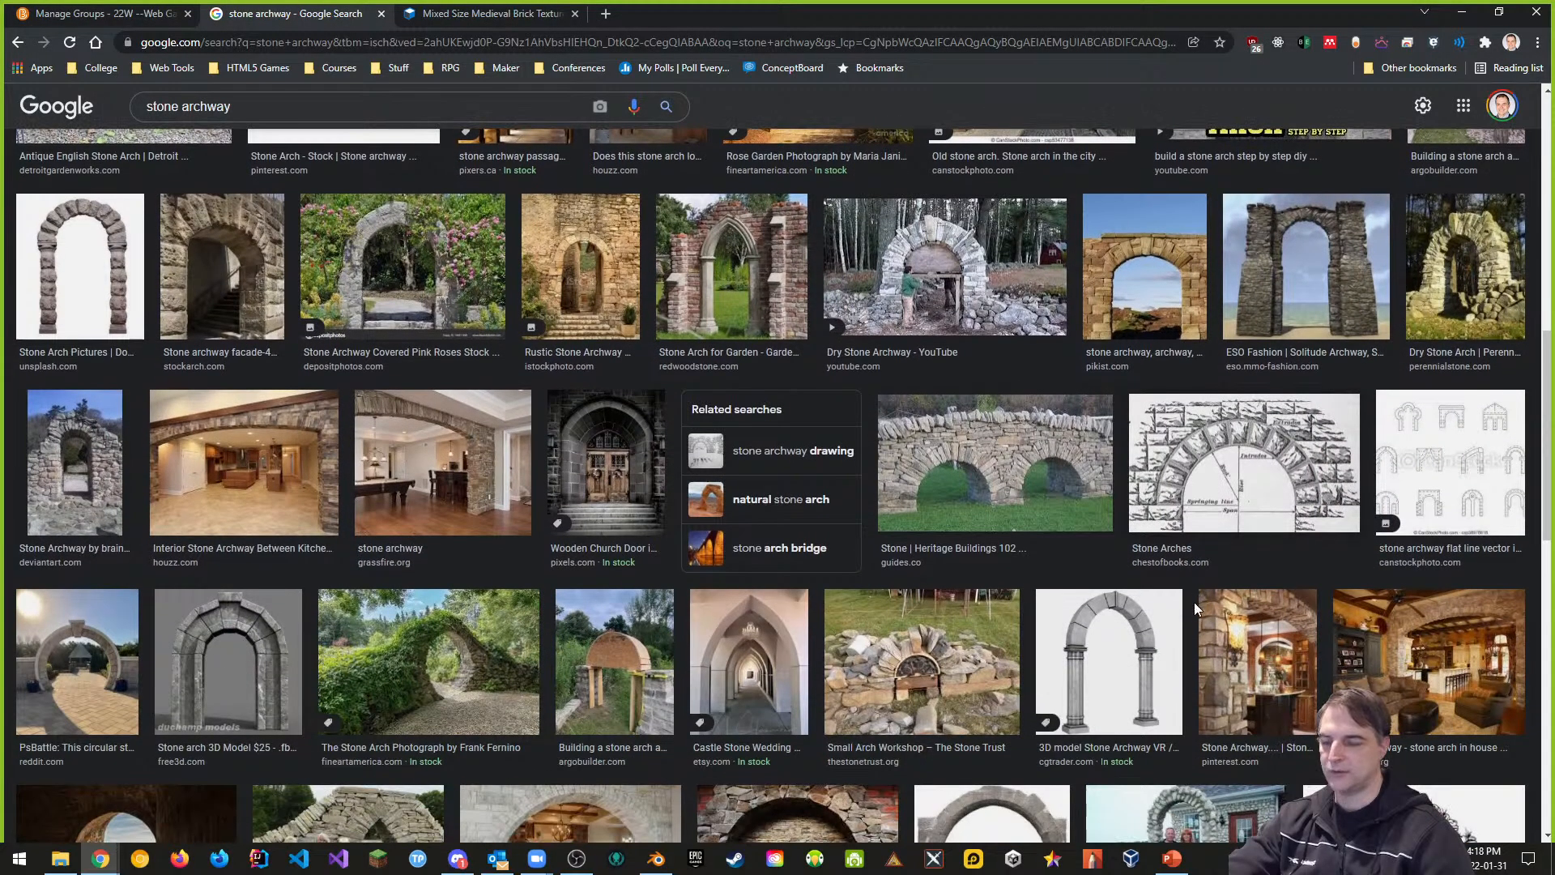
pyautogui.click(1132, 661)
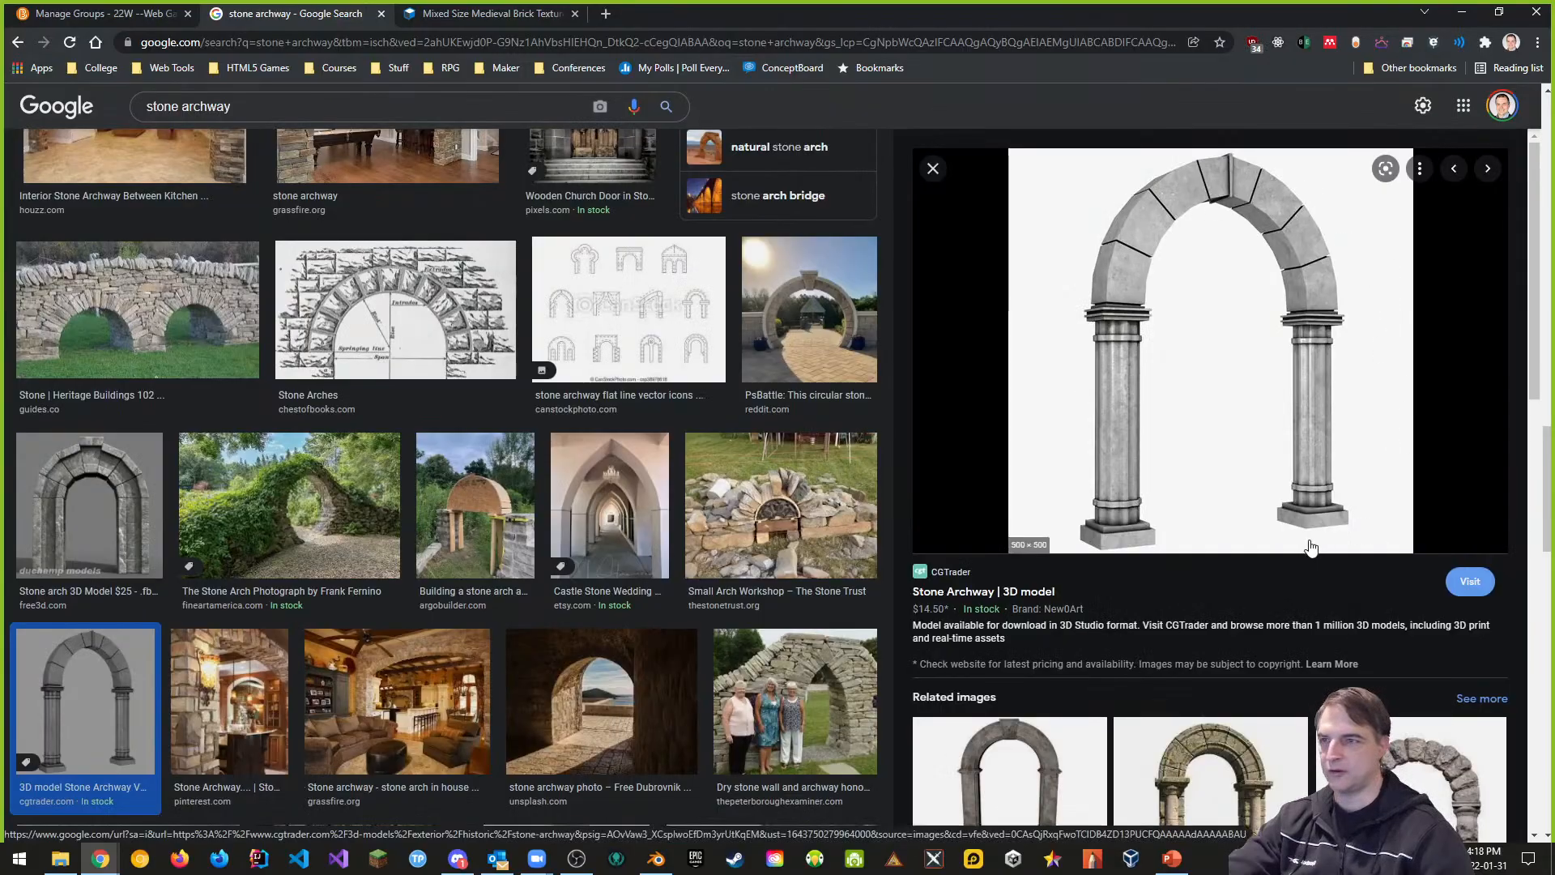
pyautogui.scroll(-2, 1140, 507)
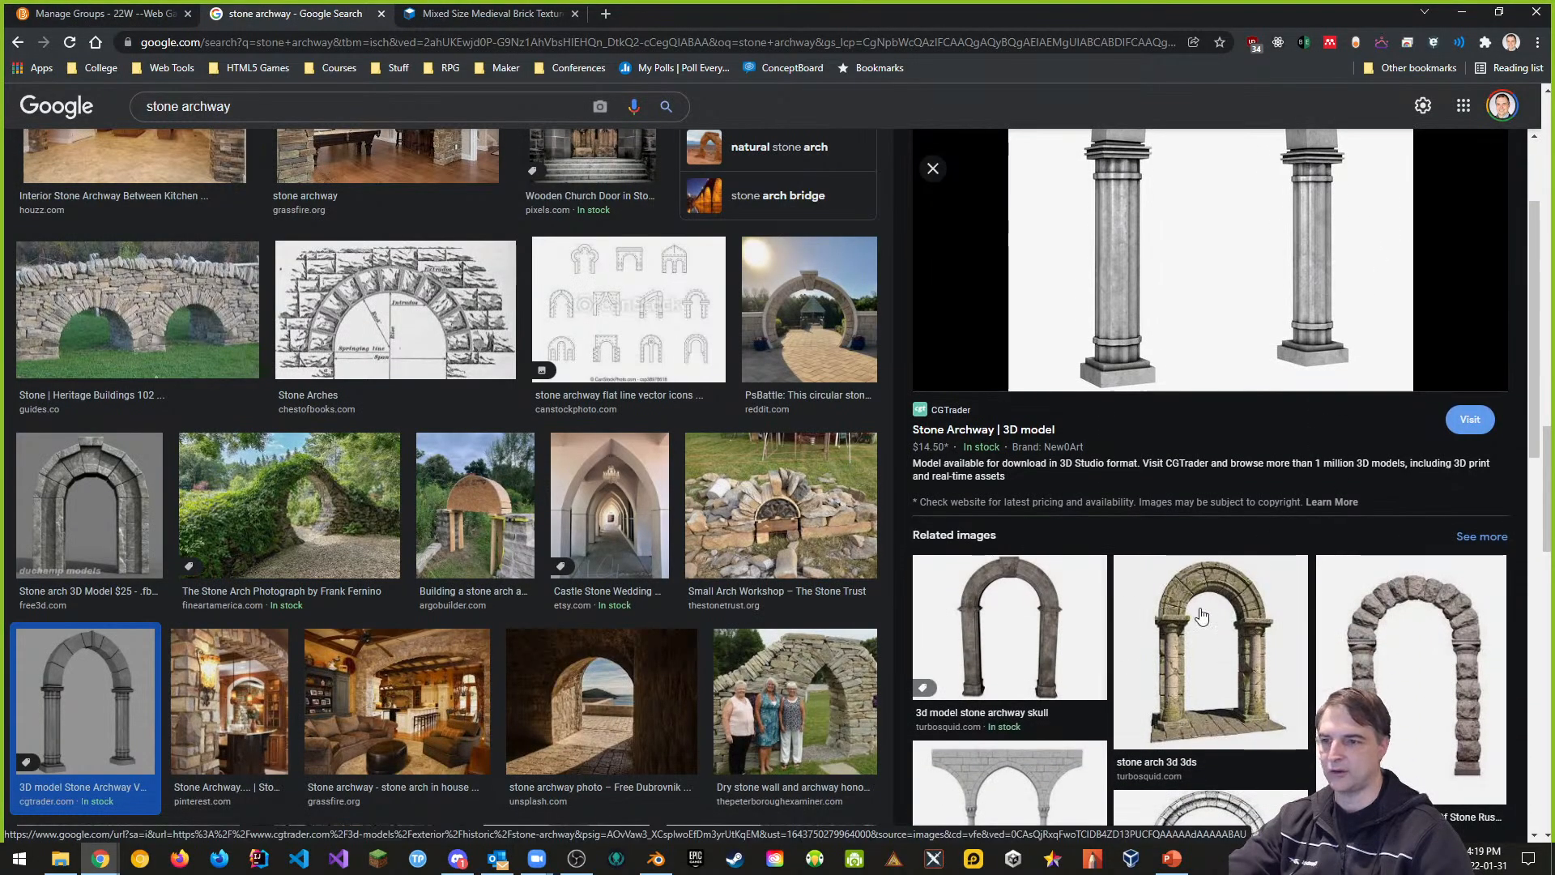
# Step: Preview the related TurboSquid "3d model stone archway skull" and examine its related images
pyautogui.click(988, 641)
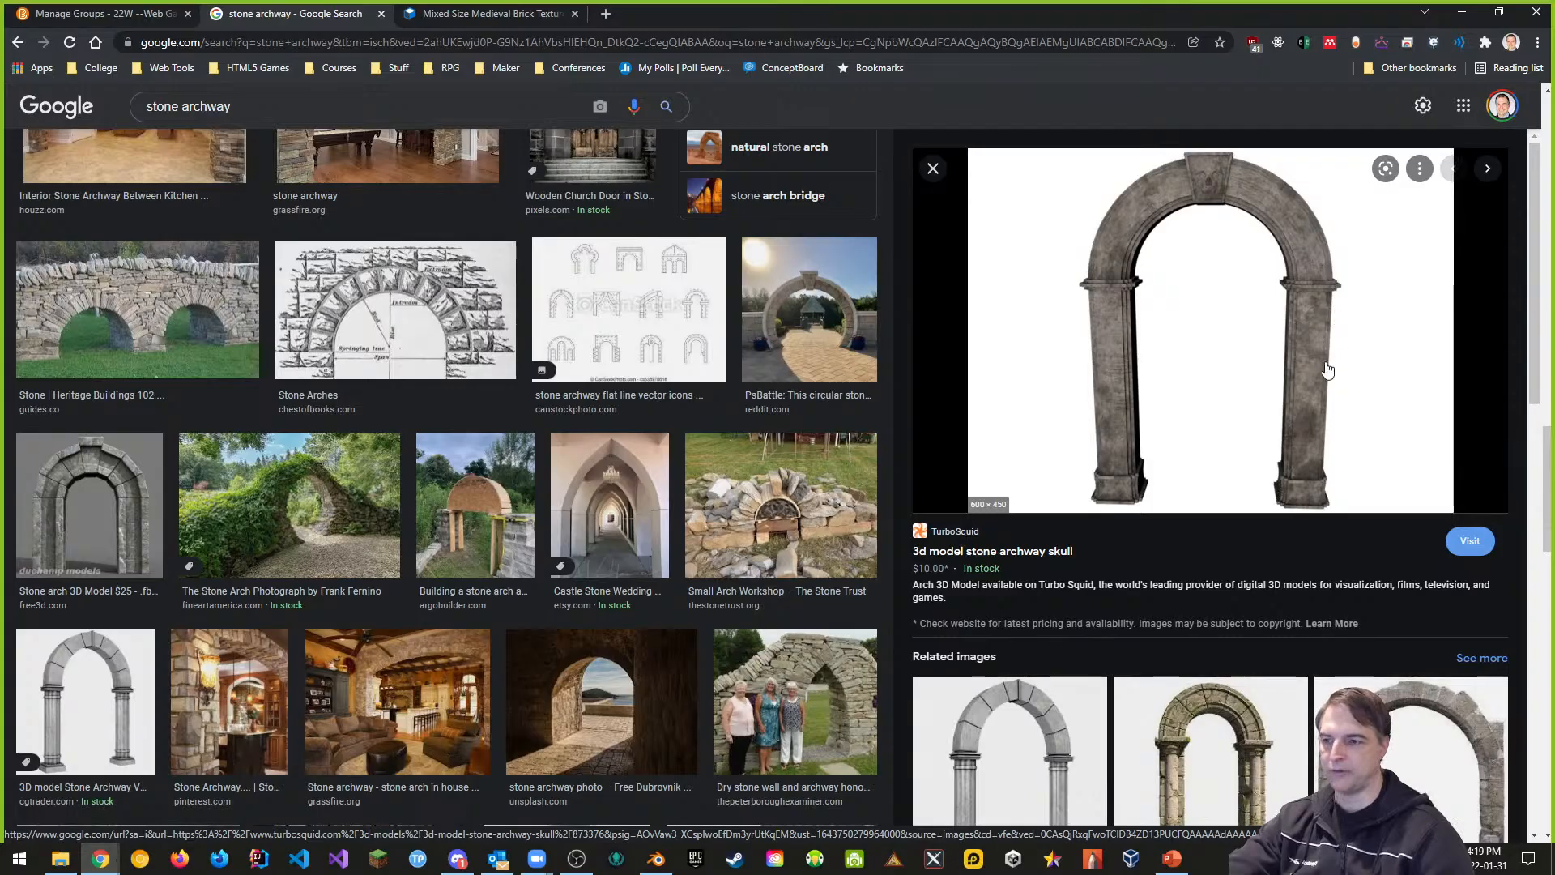
pyautogui.scroll(-1, 1126, 638)
pyautogui.scroll(-1, 1126, 638)
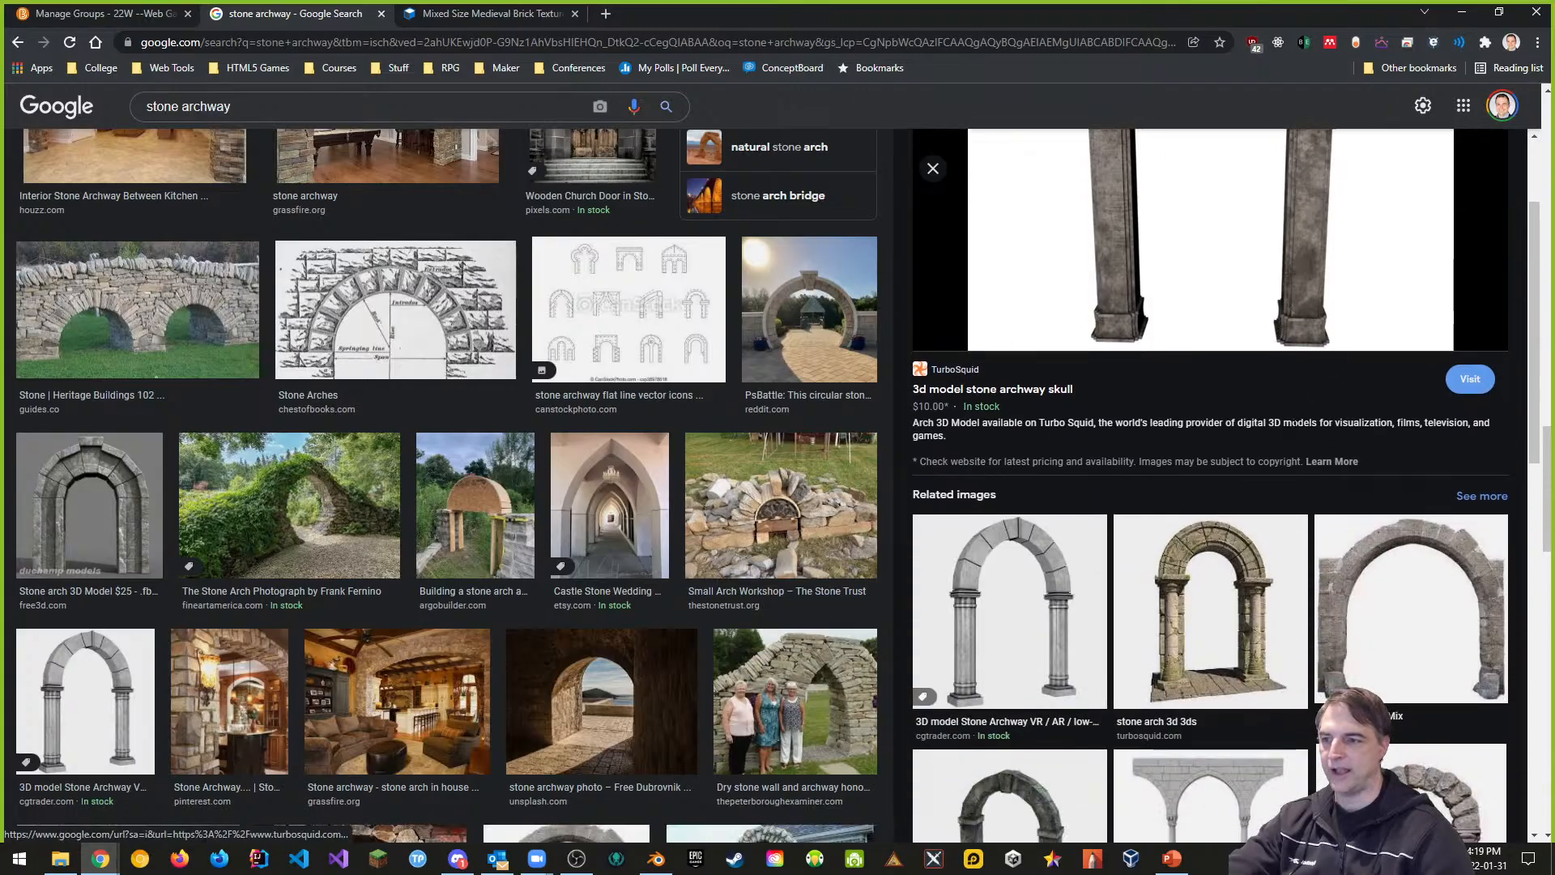
pyautogui.scroll(-2, 1271, 461)
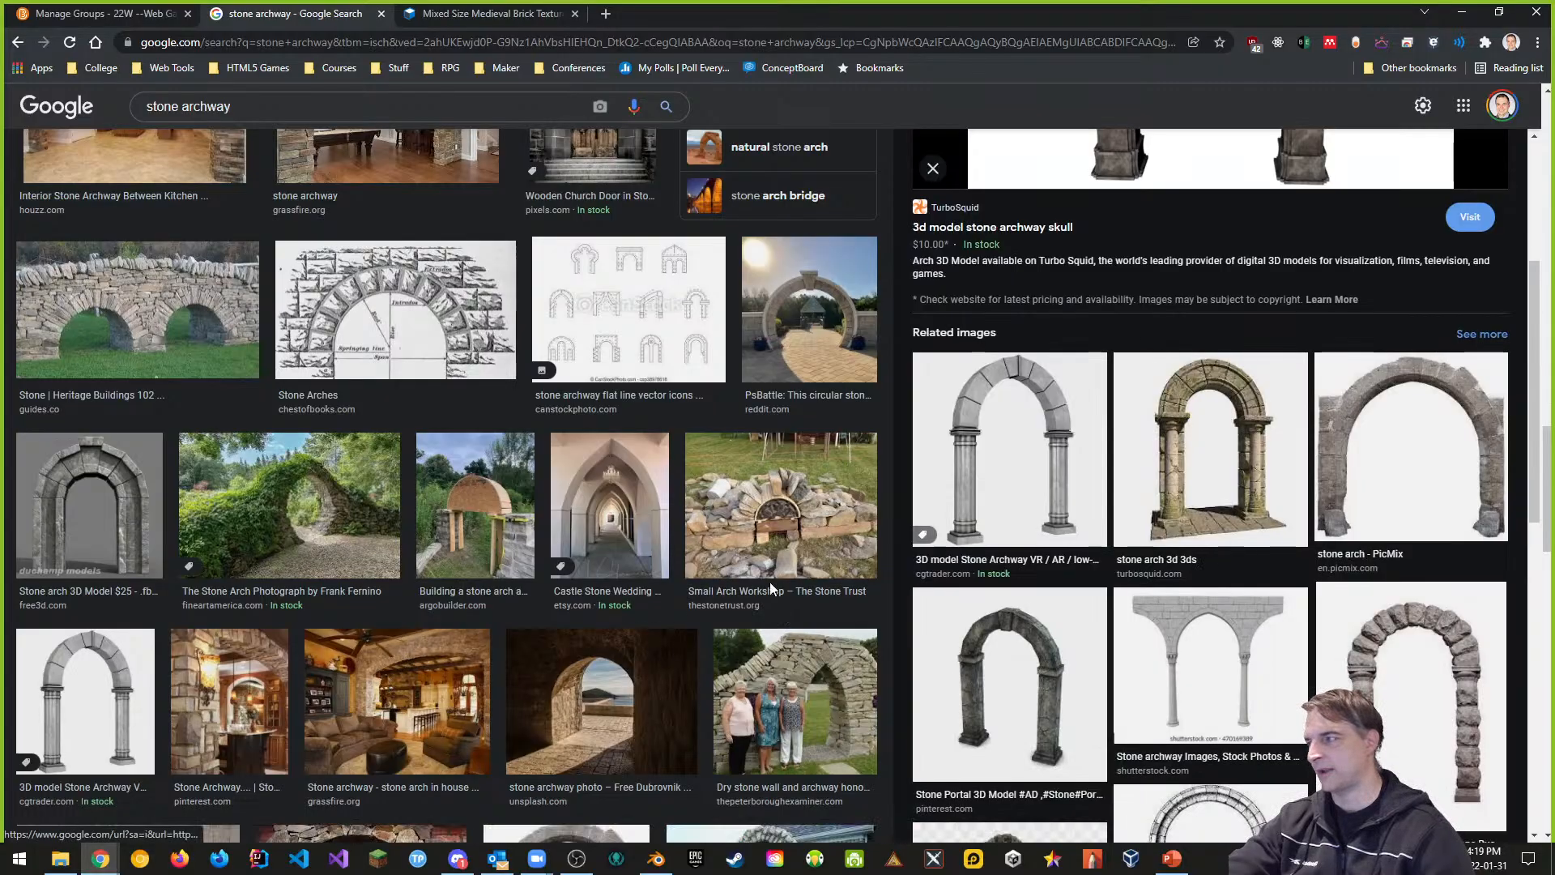
# Step: Compare the Free3D stone arch with a keystone against the CGTrader stone archway with columns
pyautogui.click(78, 519)
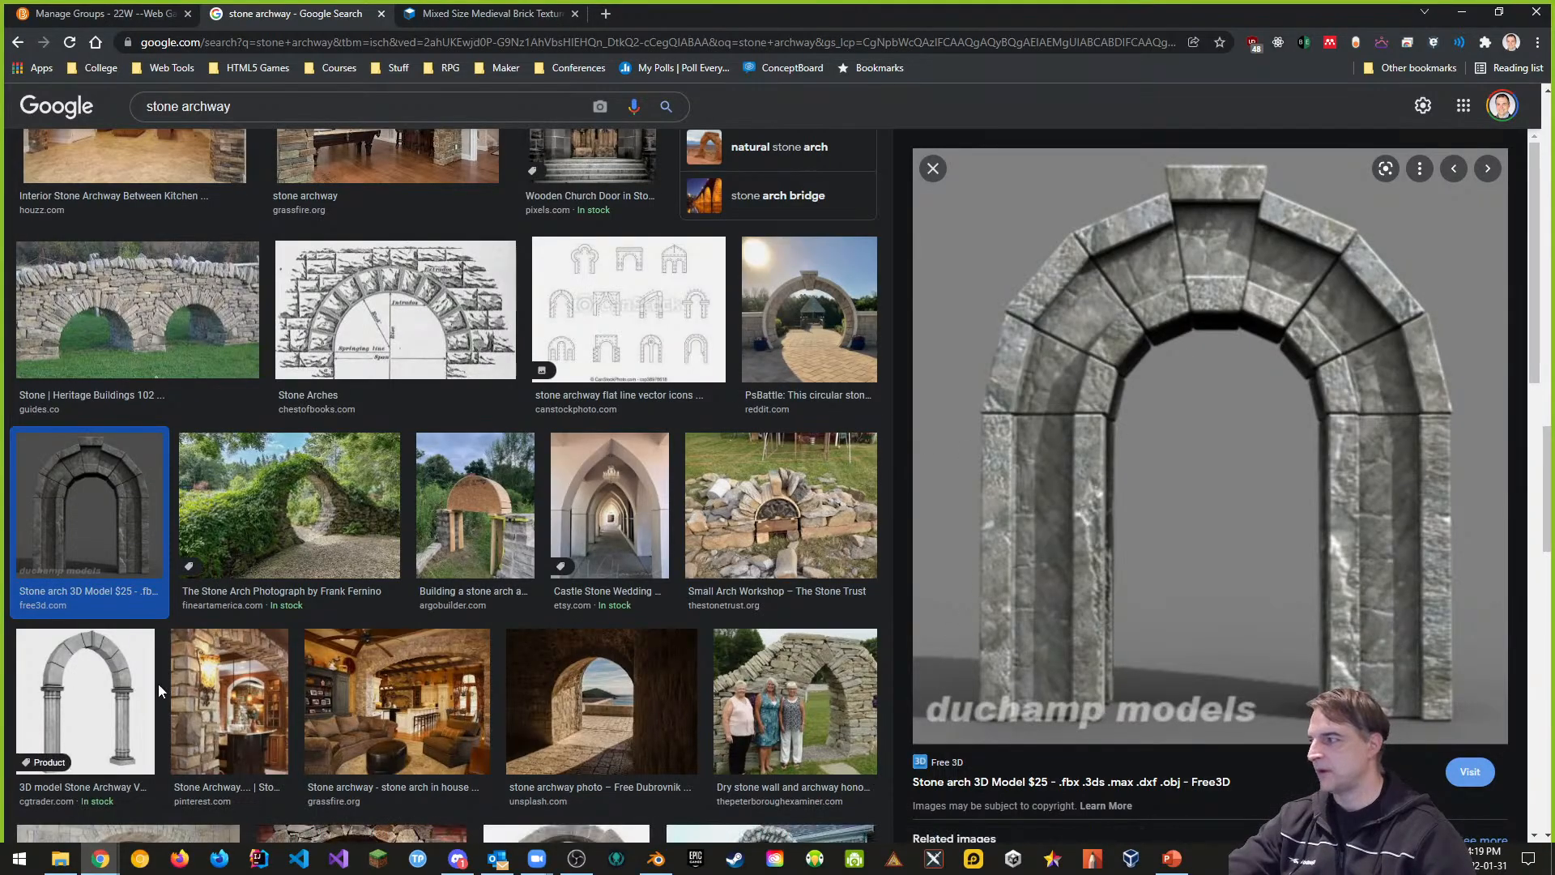
pyautogui.click(126, 704)
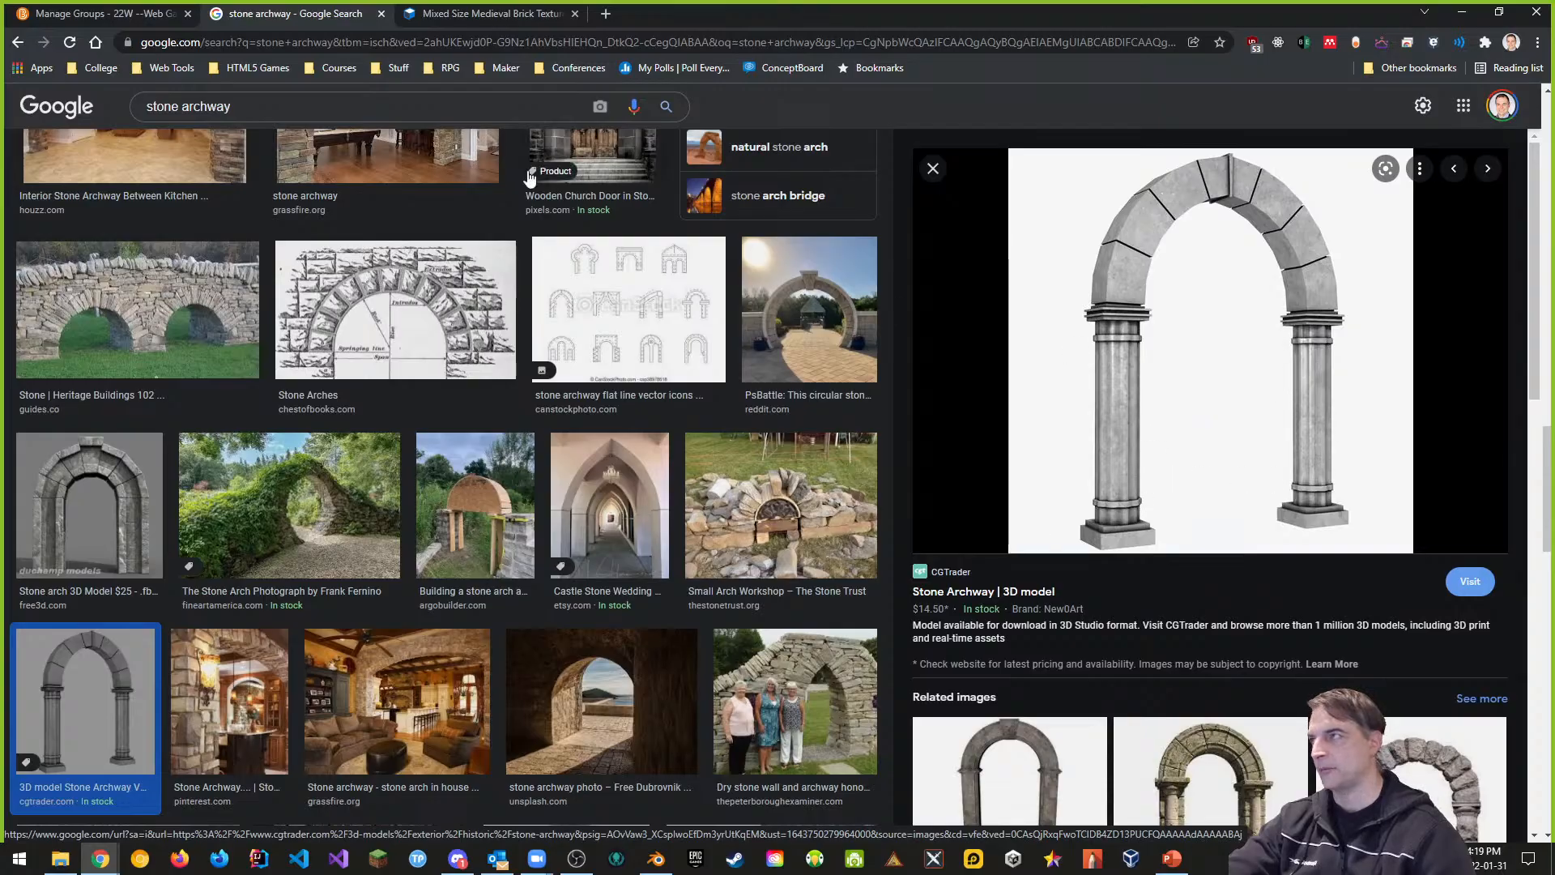
# Step: Search images for "stone archway with columns"
pyautogui.scroll(5, 538, 174)
pyautogui.click(232, 98)
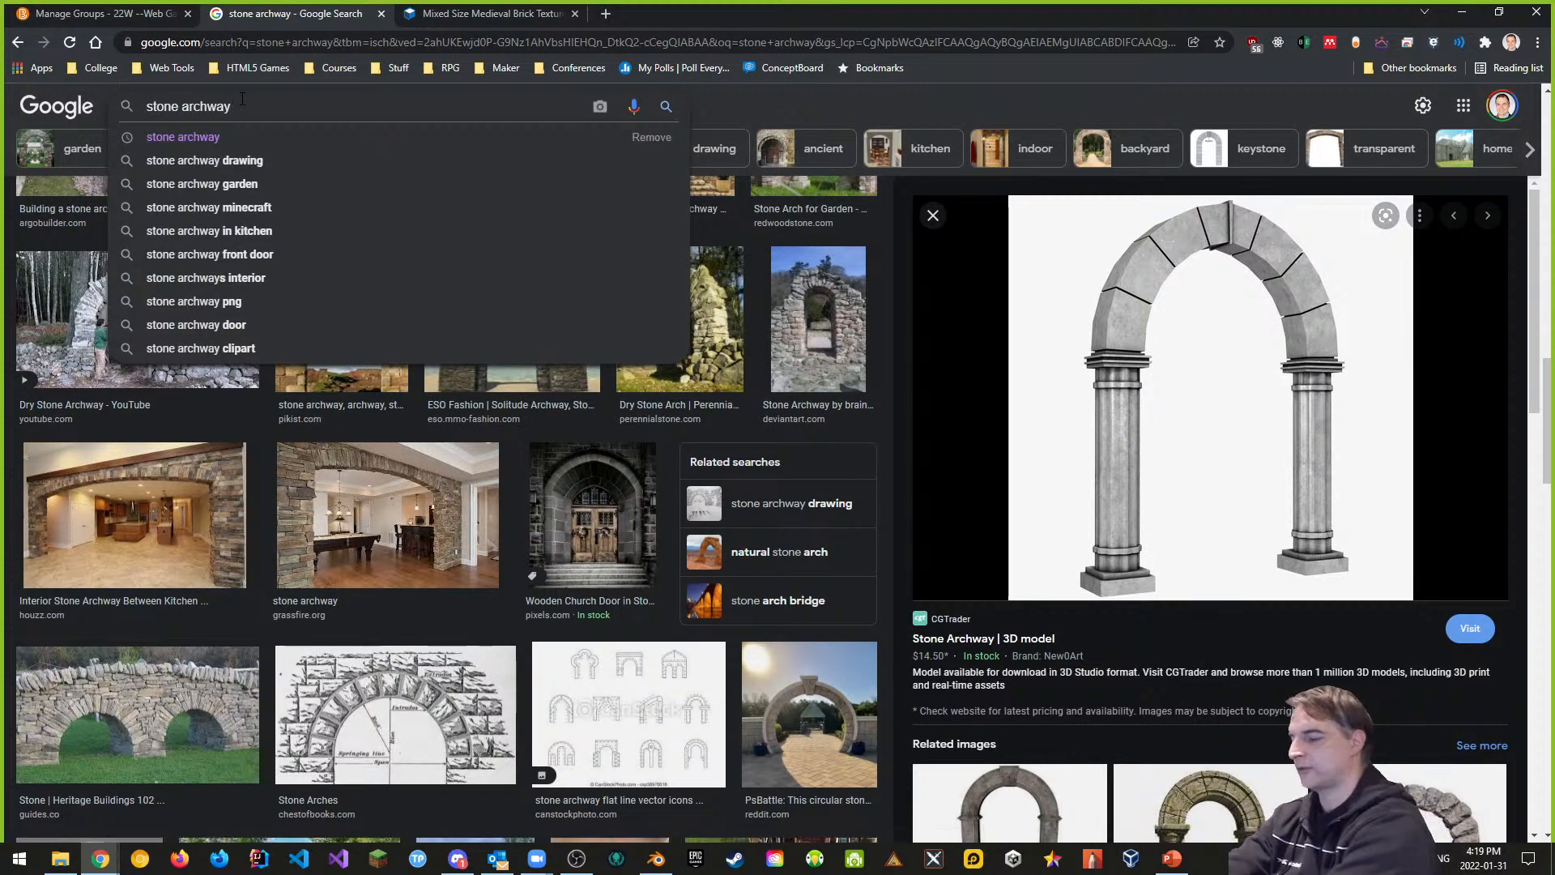
pyautogui.write('with columns')
pyautogui.press('Return')
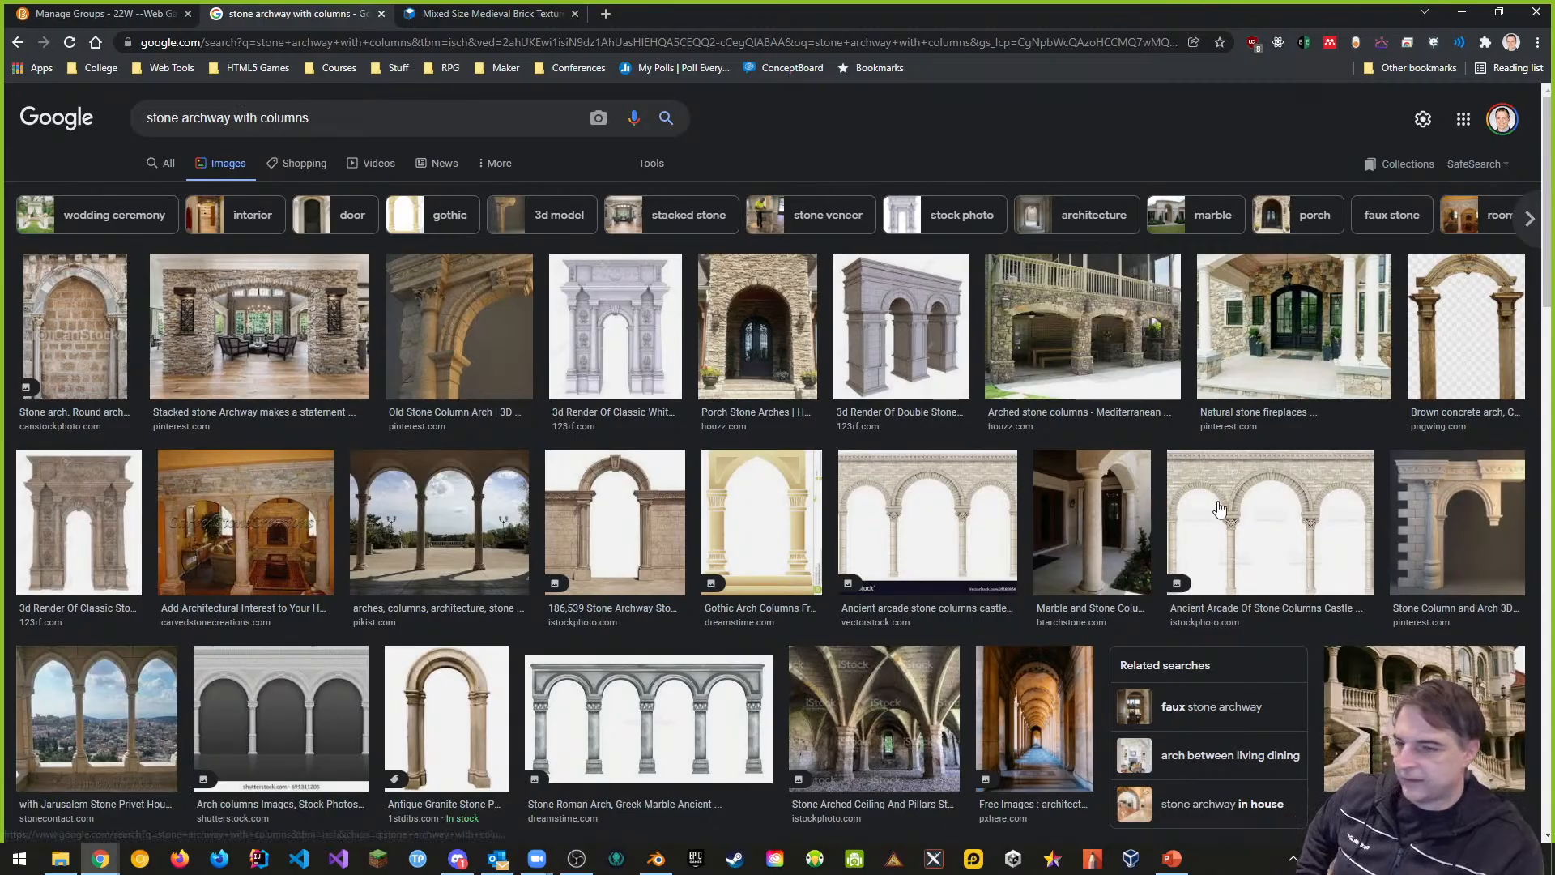
# Step: Preview the brown concrete arch from PNGWing and examine its related images
pyautogui.click(1467, 324)
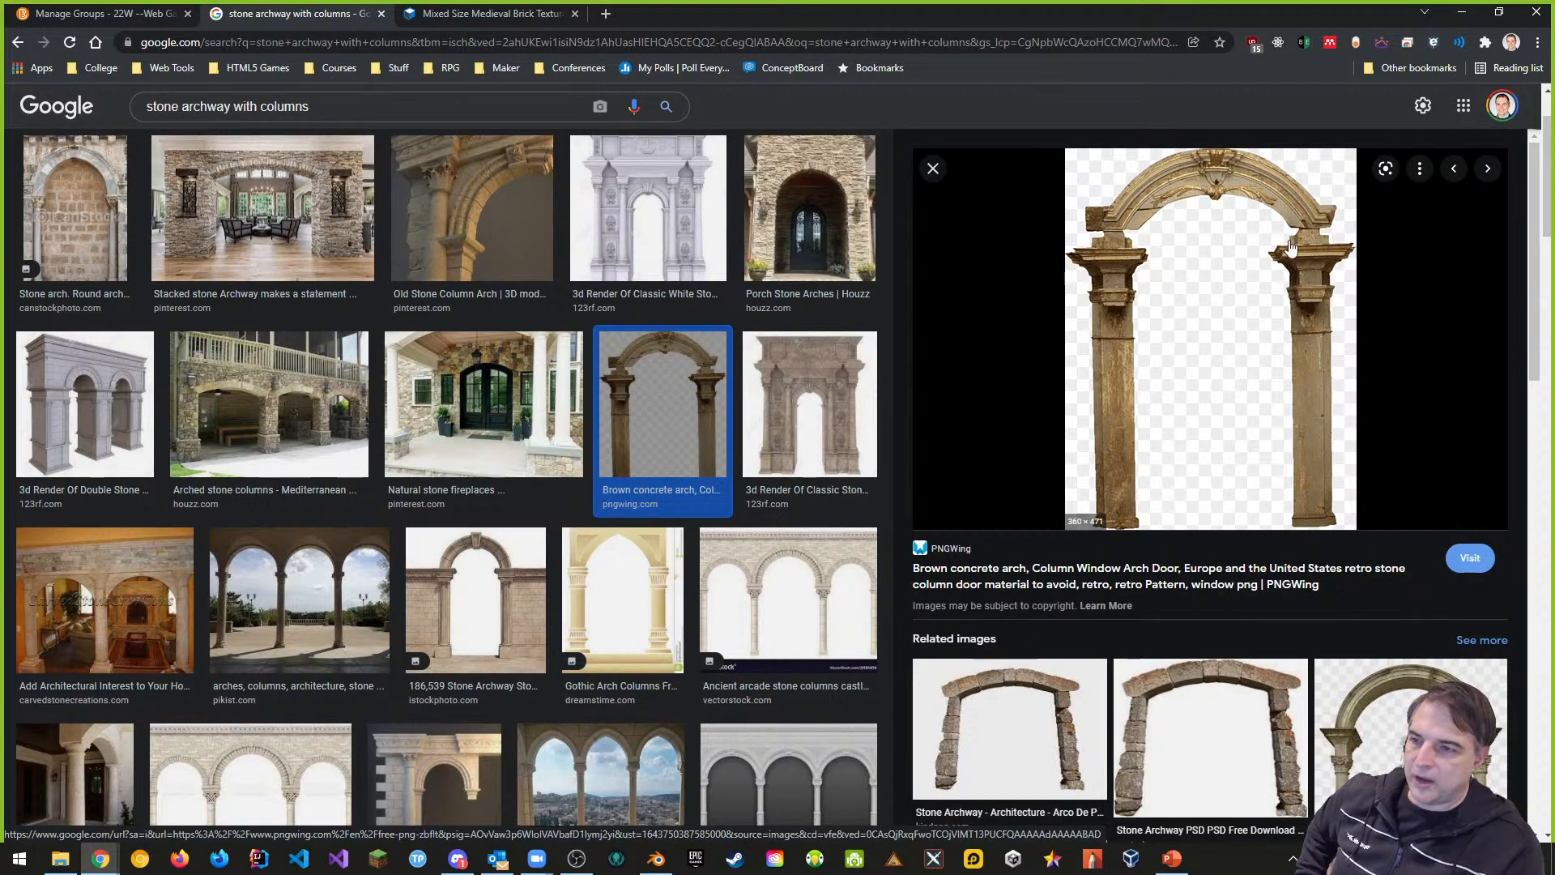
pyautogui.scroll(-1, 1239, 586)
pyautogui.scroll(-2, 1248, 600)
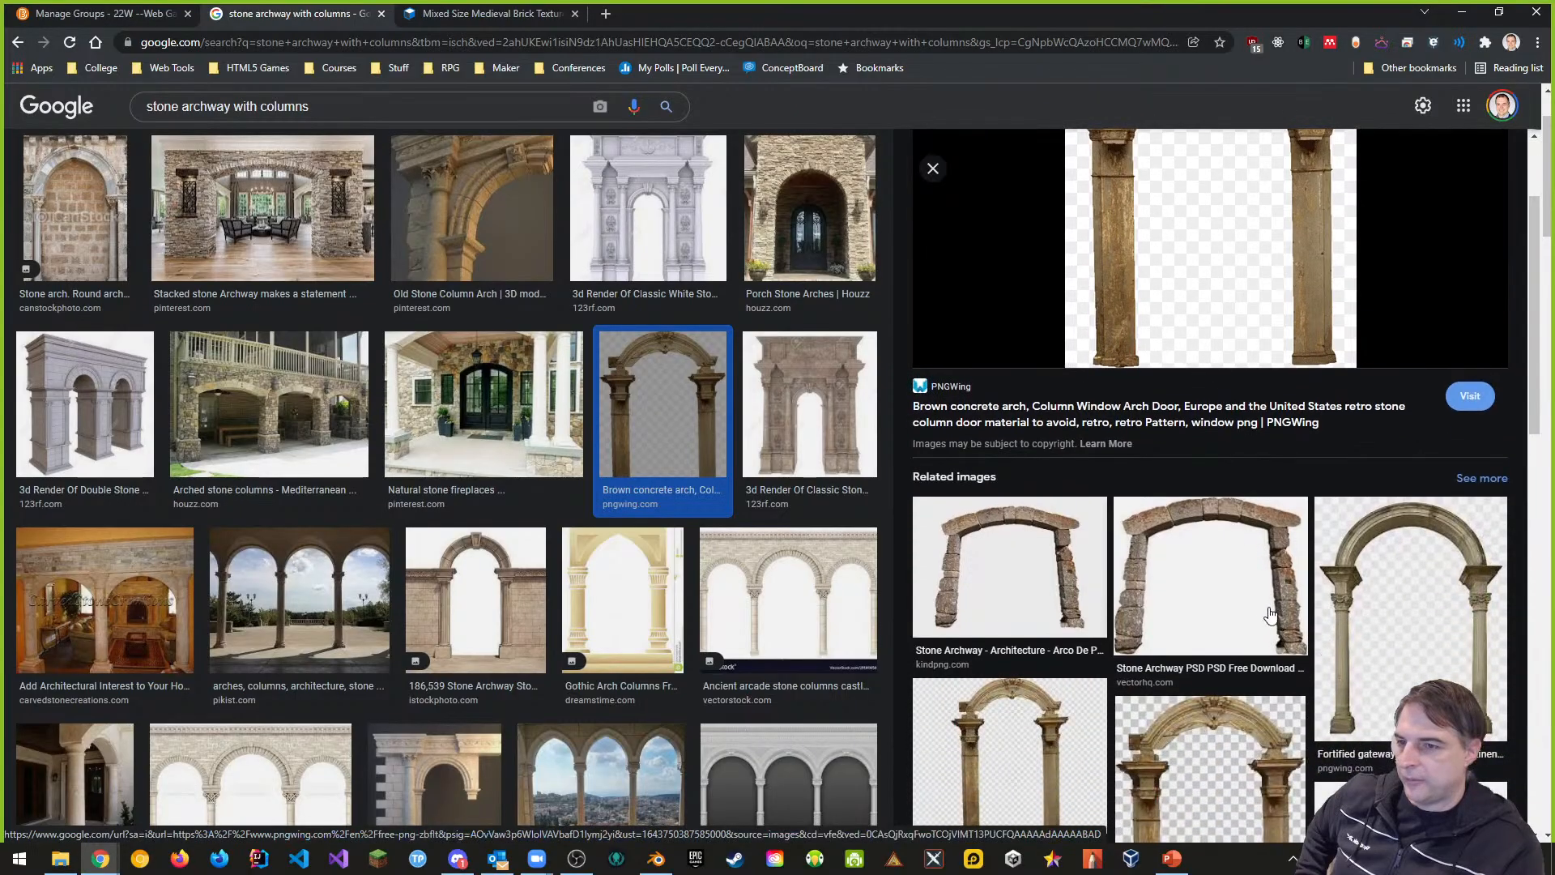
pyautogui.scroll(-3, 1418, 652)
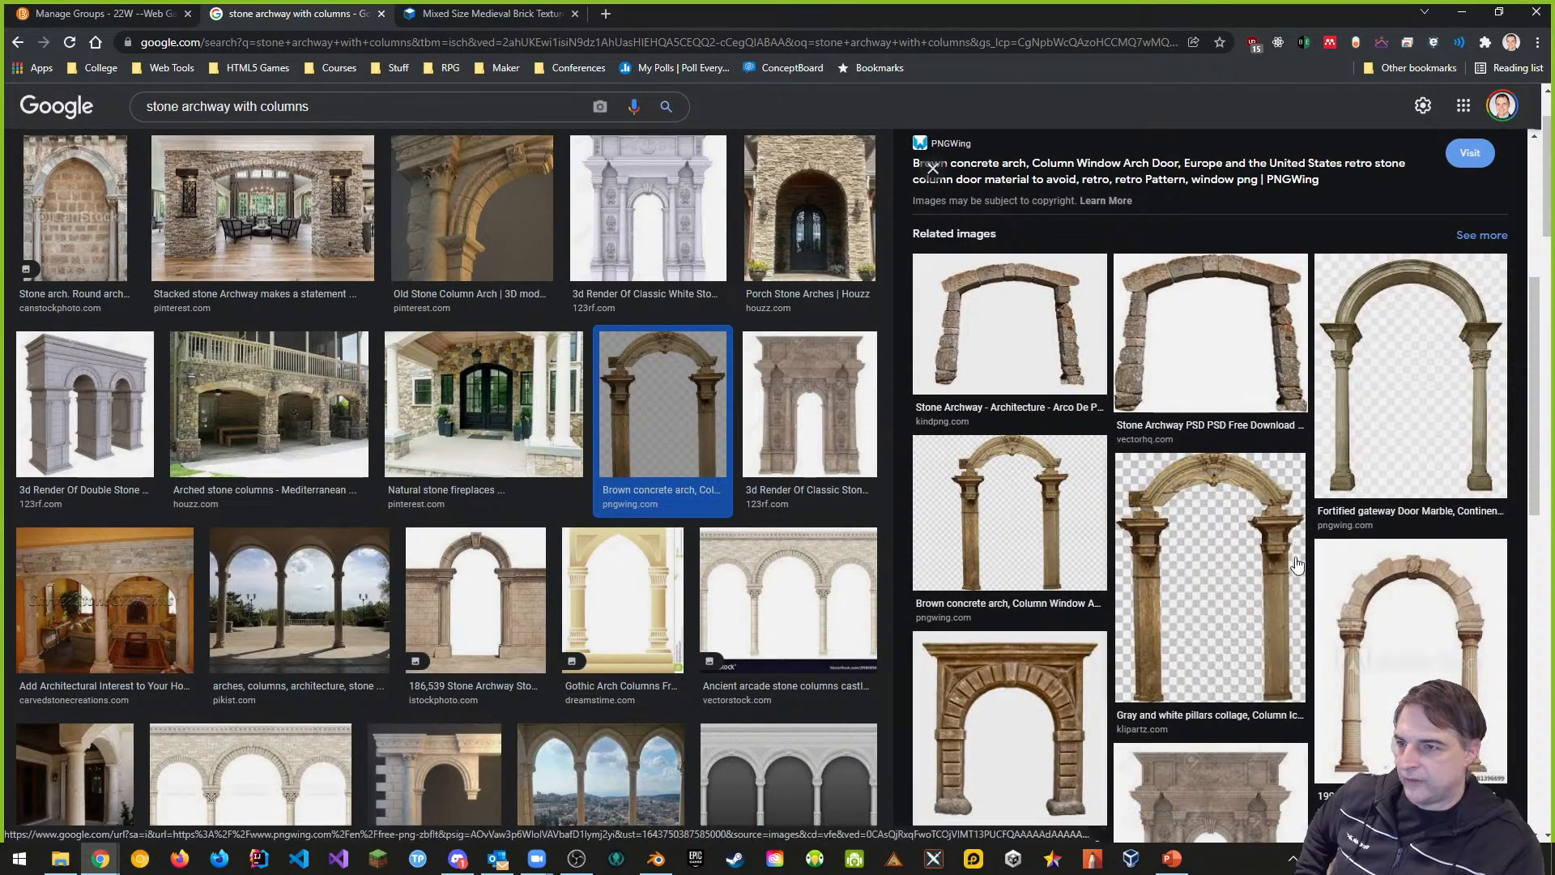
# Step: Preview the related Wallsheaven stone arch with round columns and try to save its image
pyautogui.click(1428, 667)
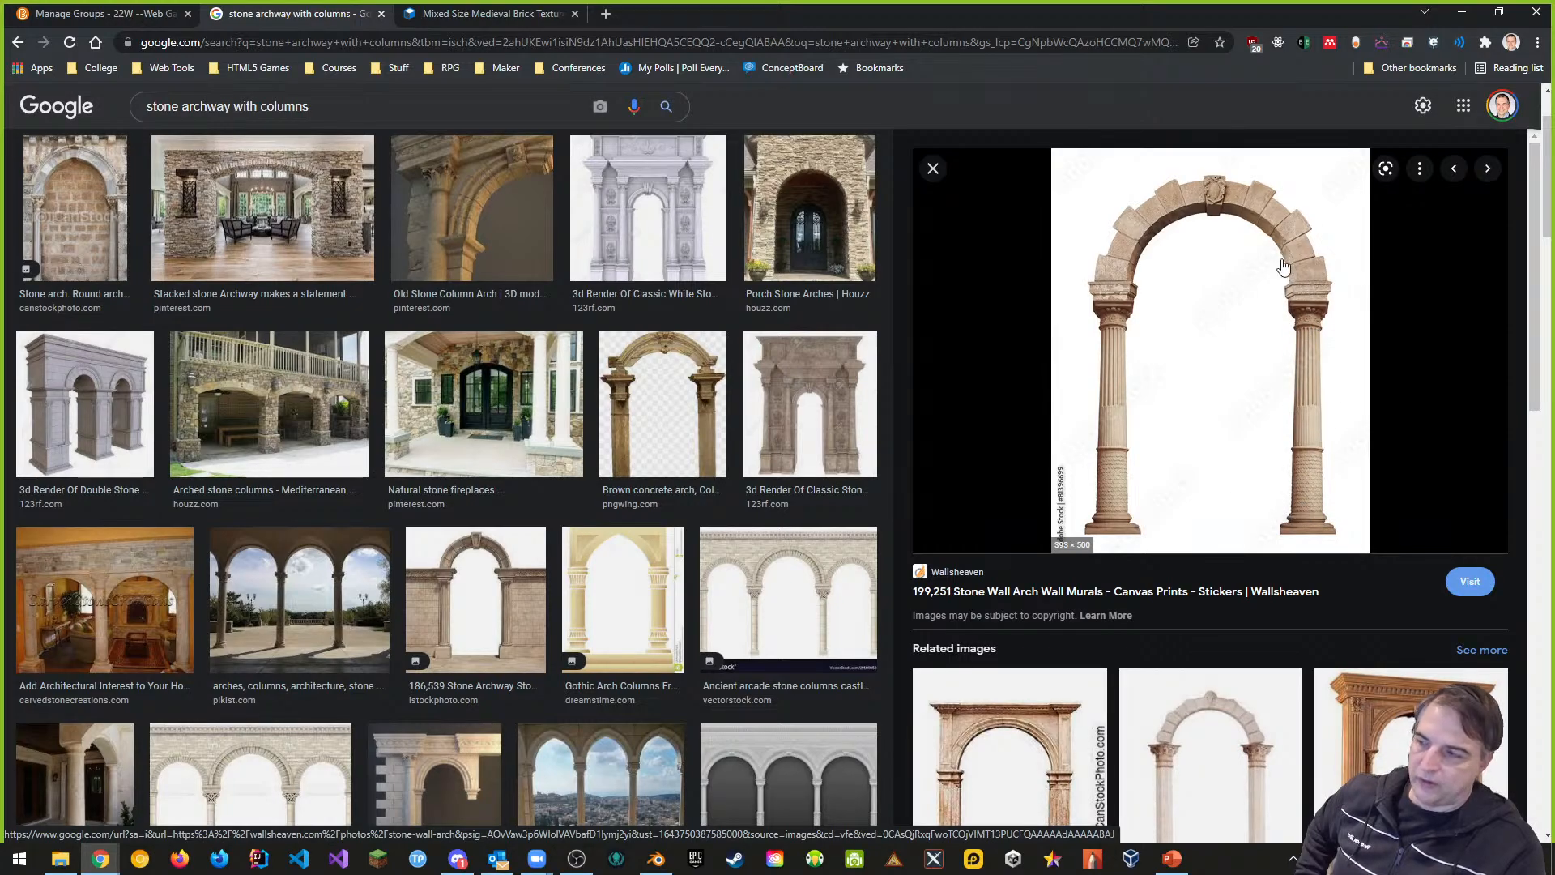
pyautogui.scroll(-3, 605, 539)
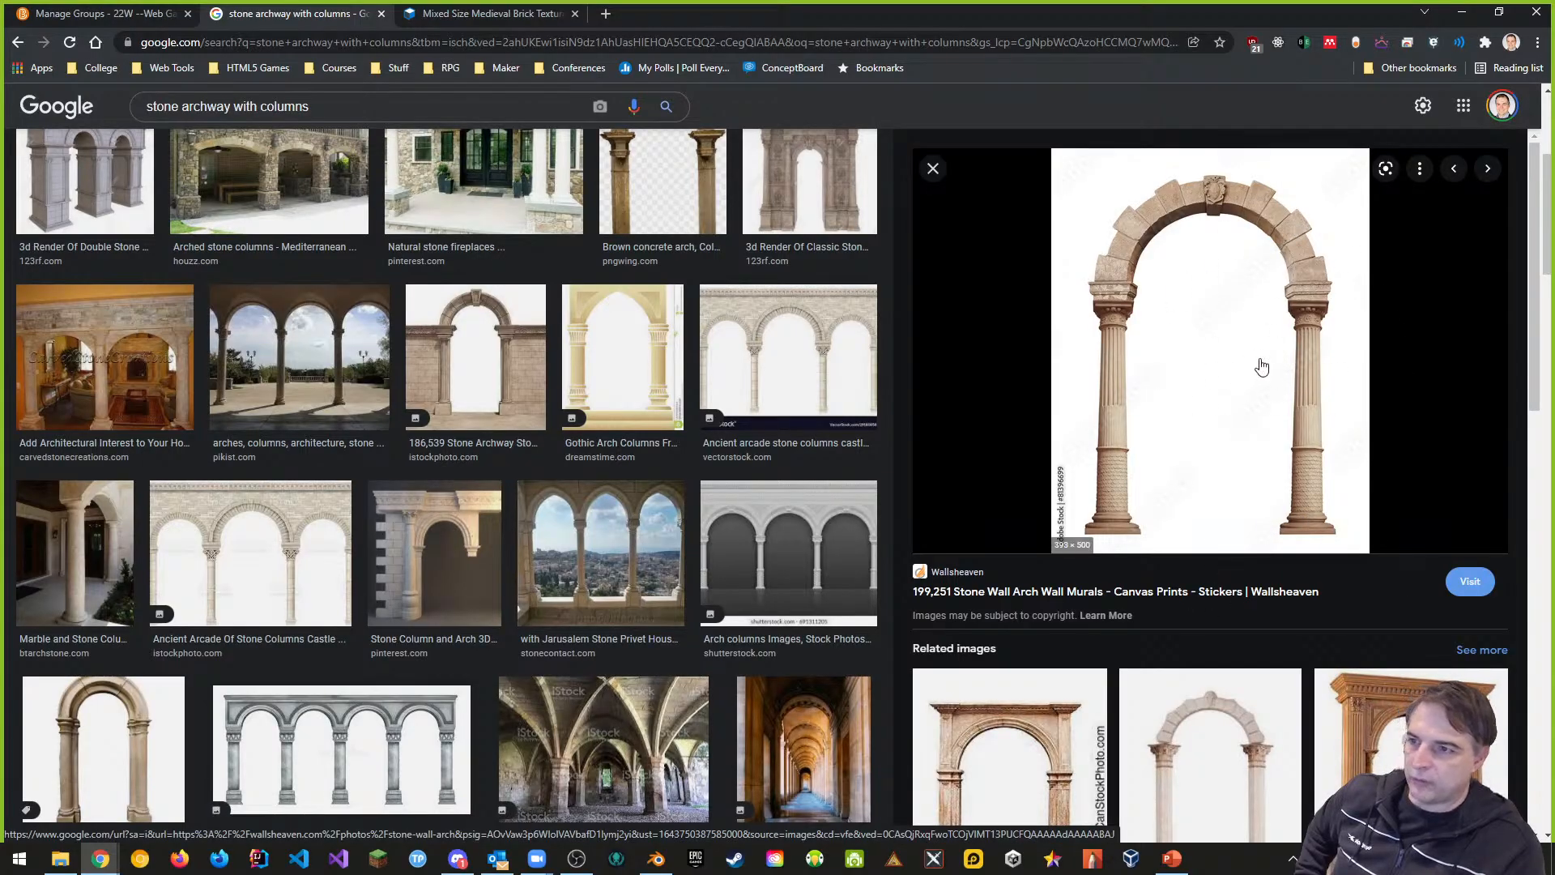
pyautogui.rightClick(1262, 335)
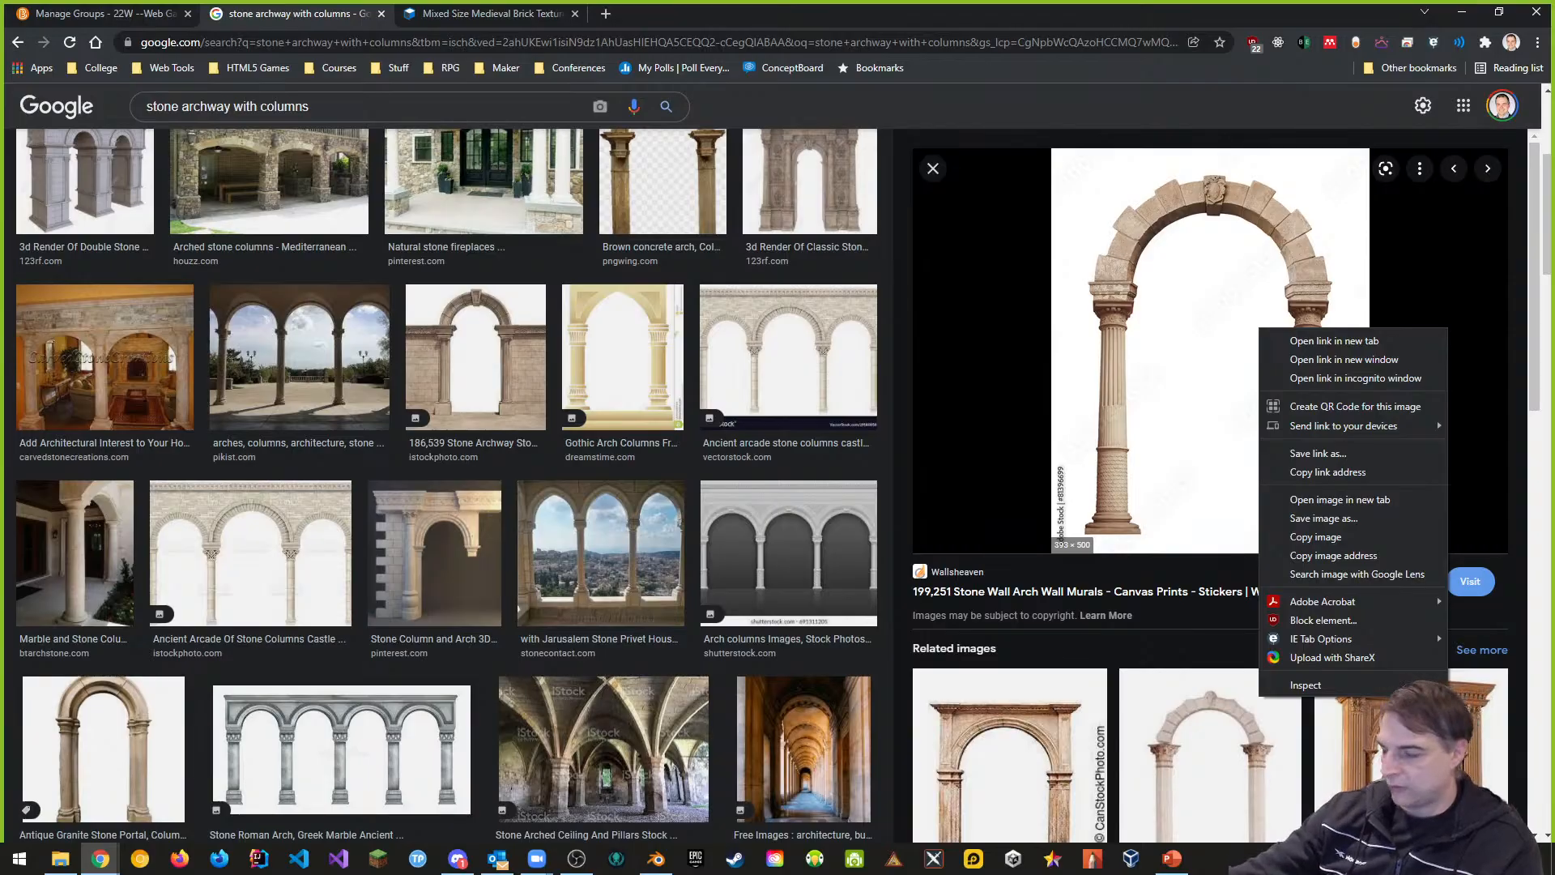
pyautogui.click(1324, 519)
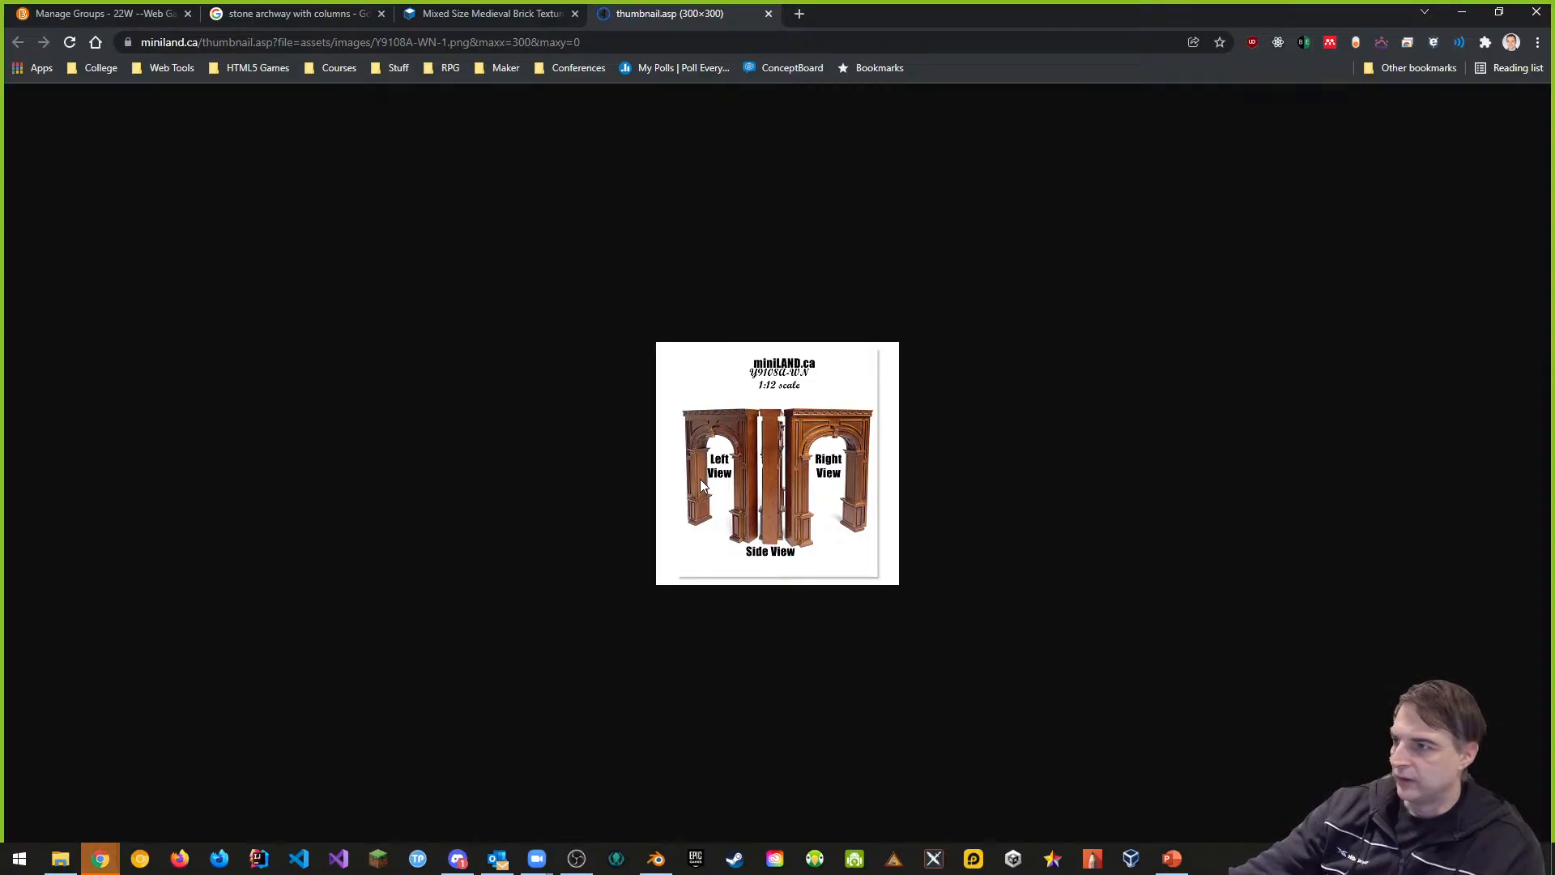
# Step: Examine the enlarged miniLAND.ca archway views, close that image, and return to the archway search results
pyautogui.keyDown('ctrl'); pyautogui.scroll(5, 818, 522); pyautogui.keyUp('ctrl')
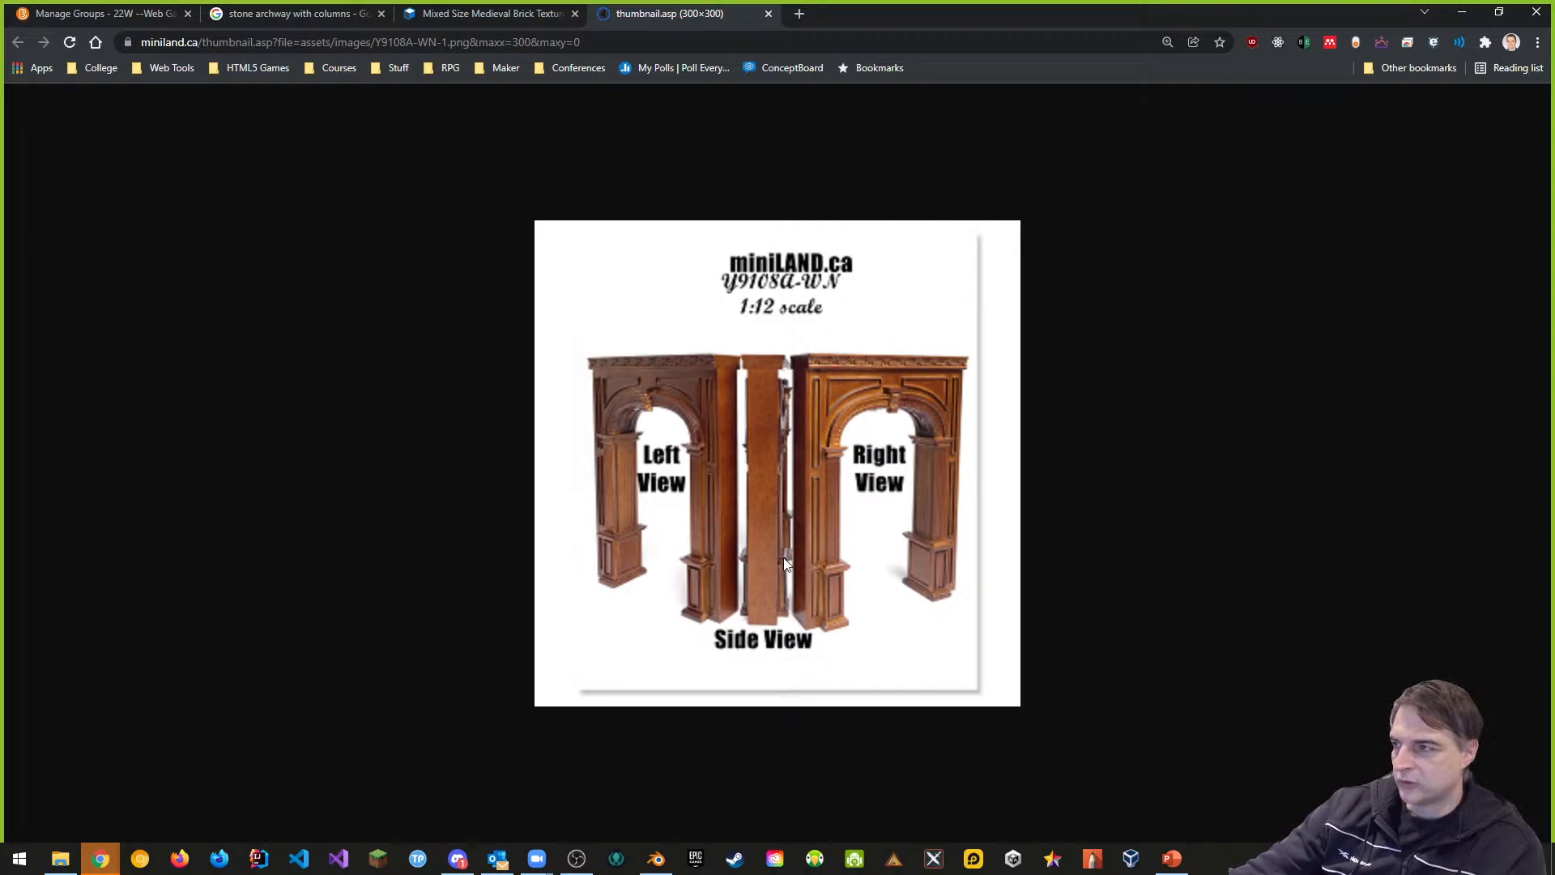
pyautogui.click(769, 14)
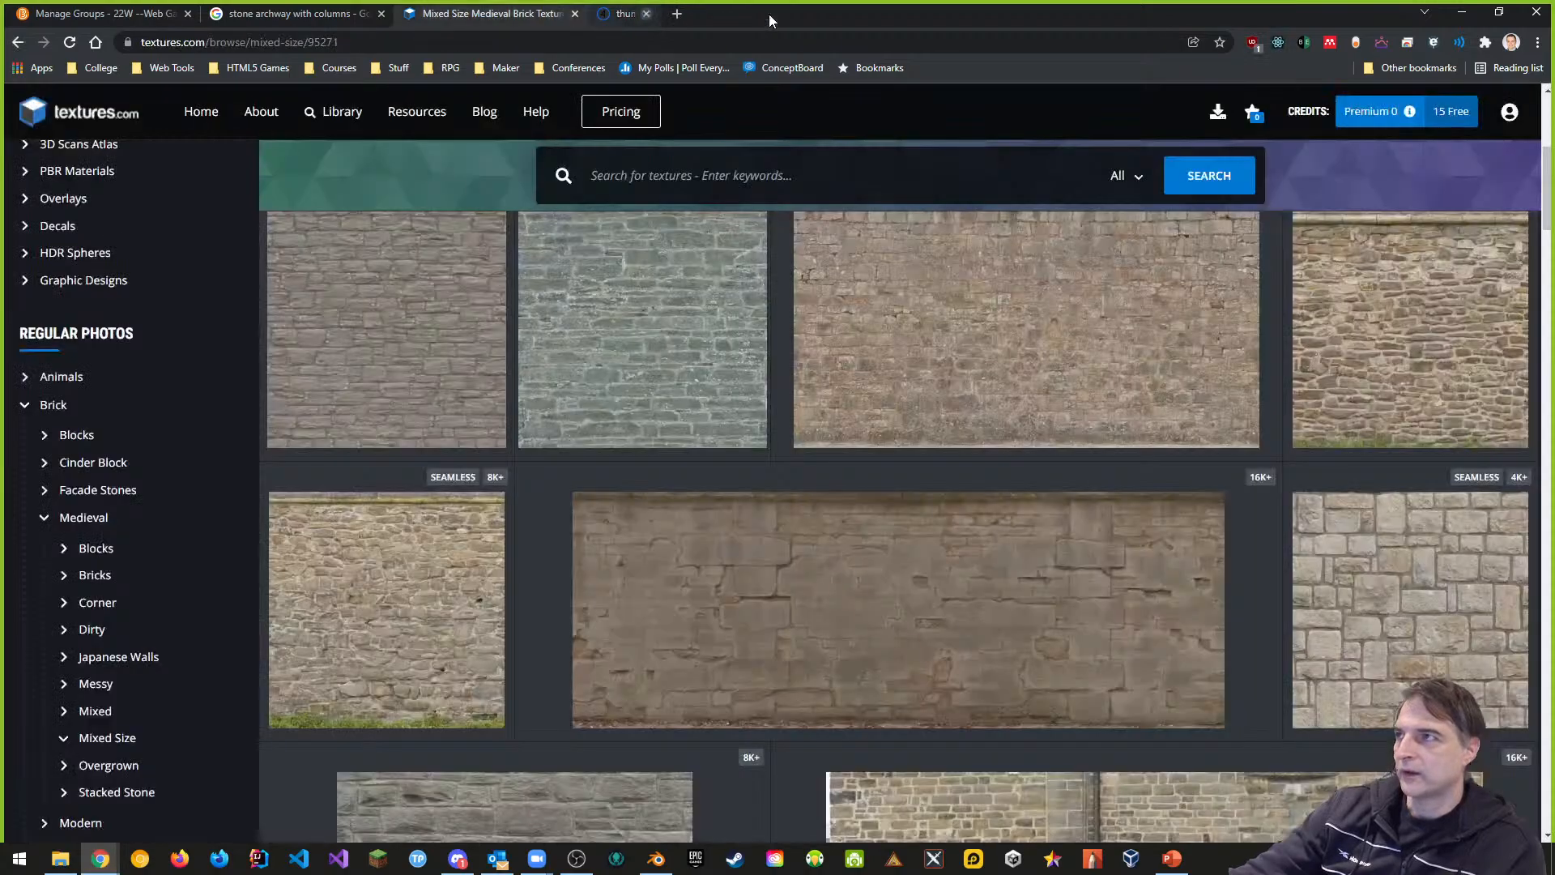
pyautogui.click(285, 14)
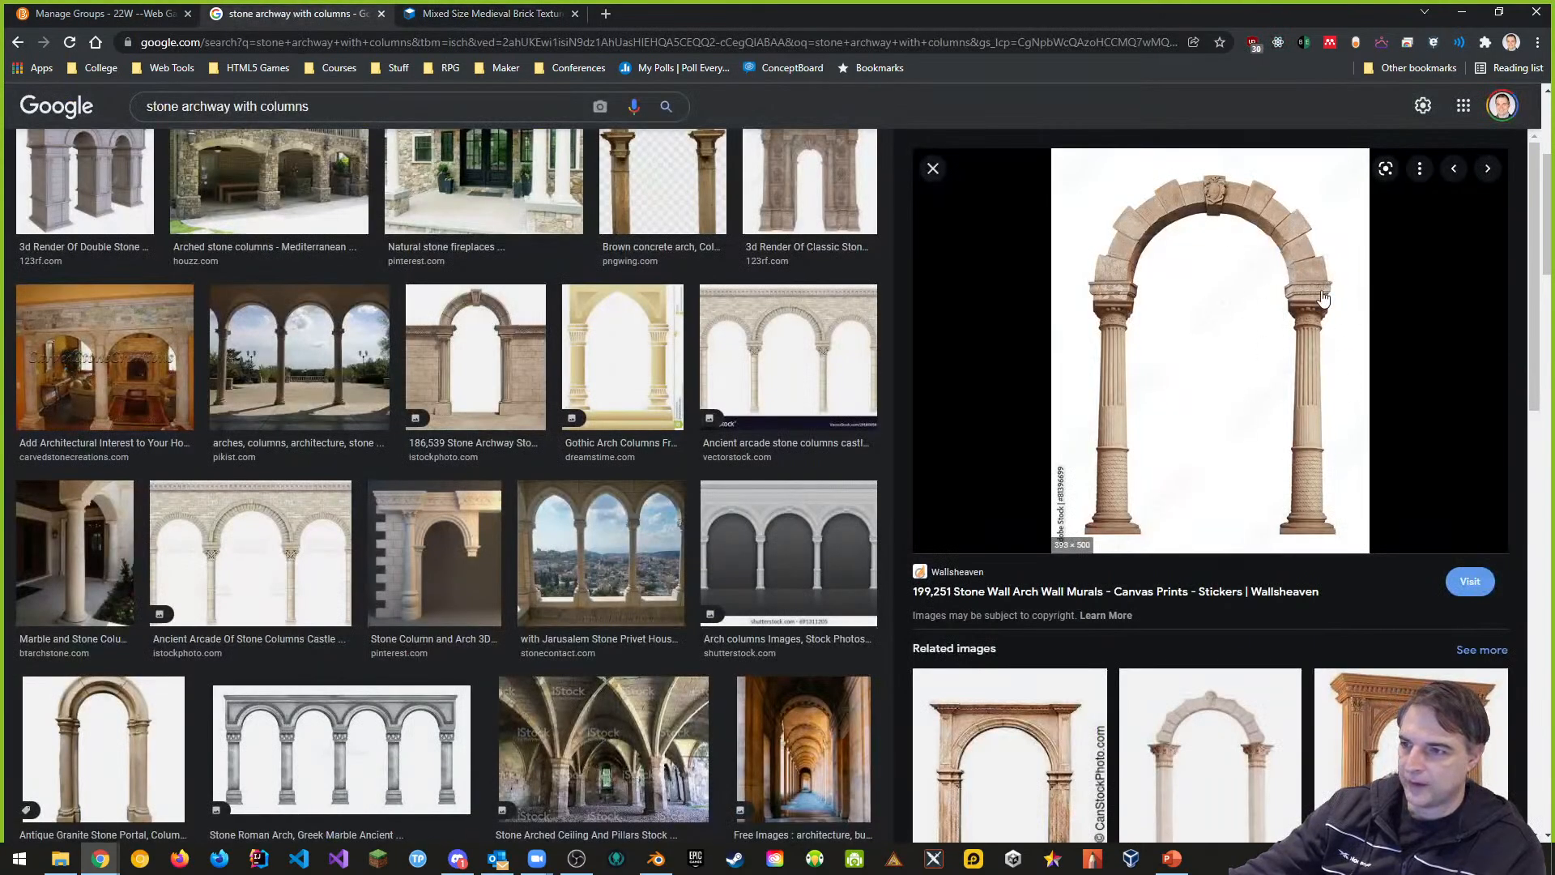
# Step: Compare the related Can Stock Photo archway with the Wallsheaven arch and reopen the Wallsheaven preview
pyautogui.scroll(-2, 1227, 410)
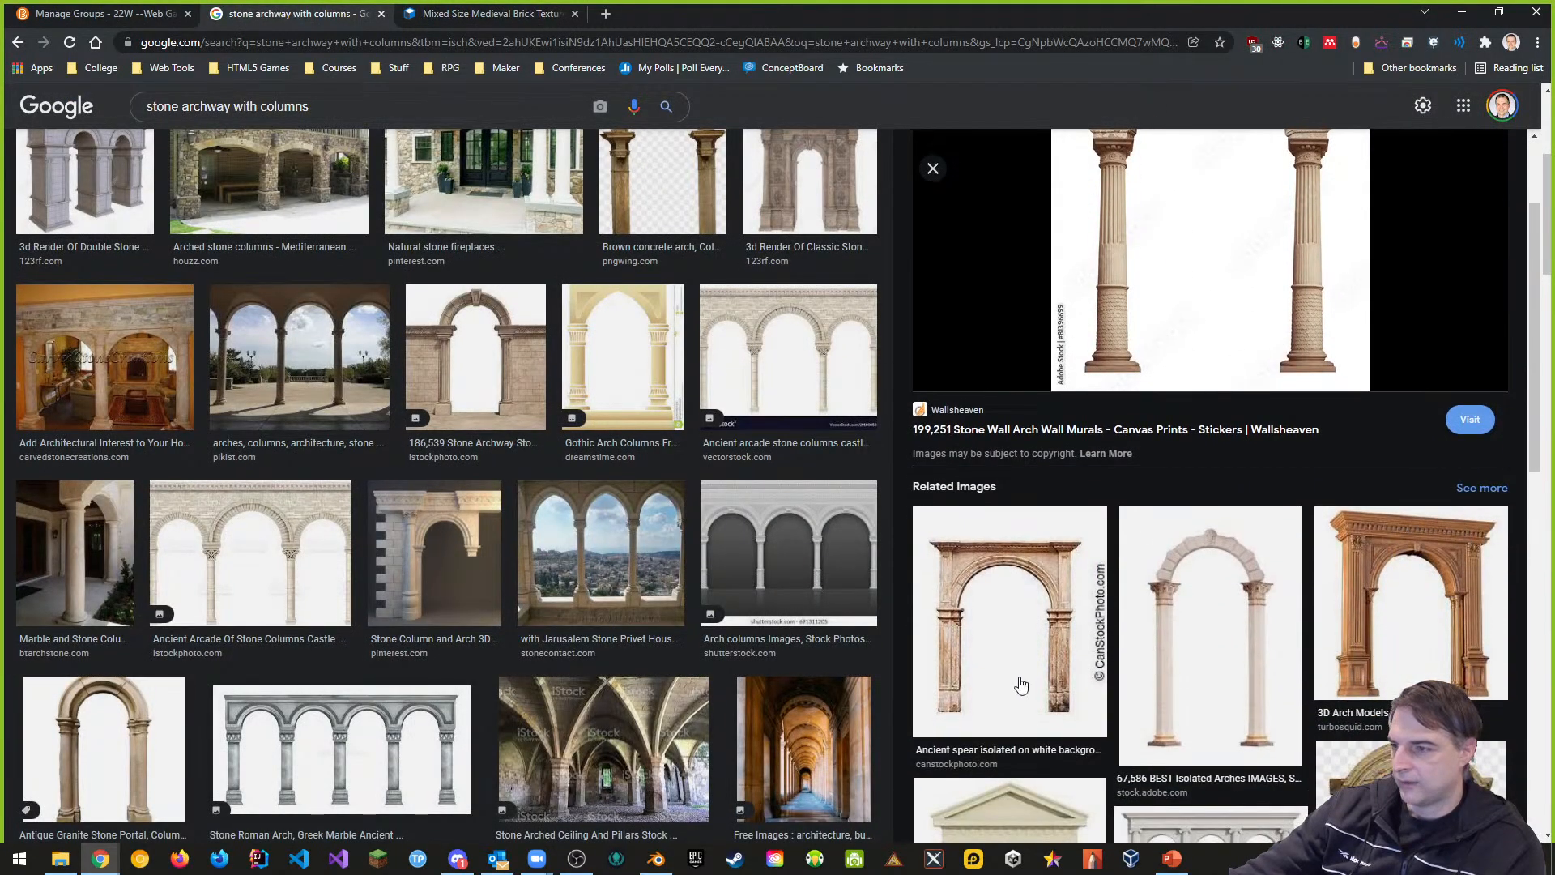
pyautogui.click(1026, 674)
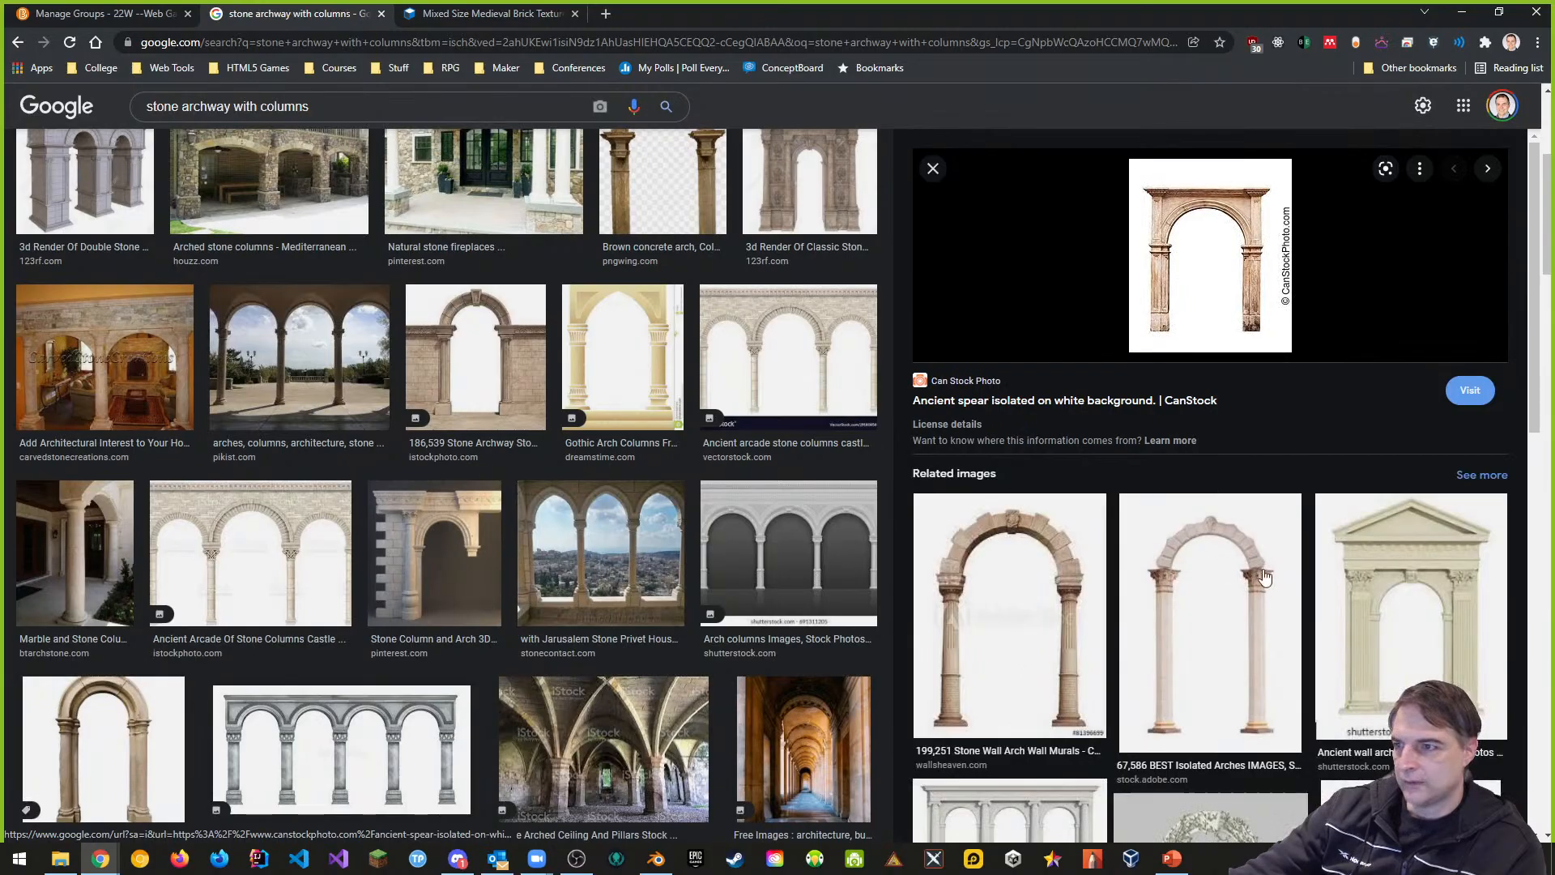
pyautogui.scroll(3, 1263, 356)
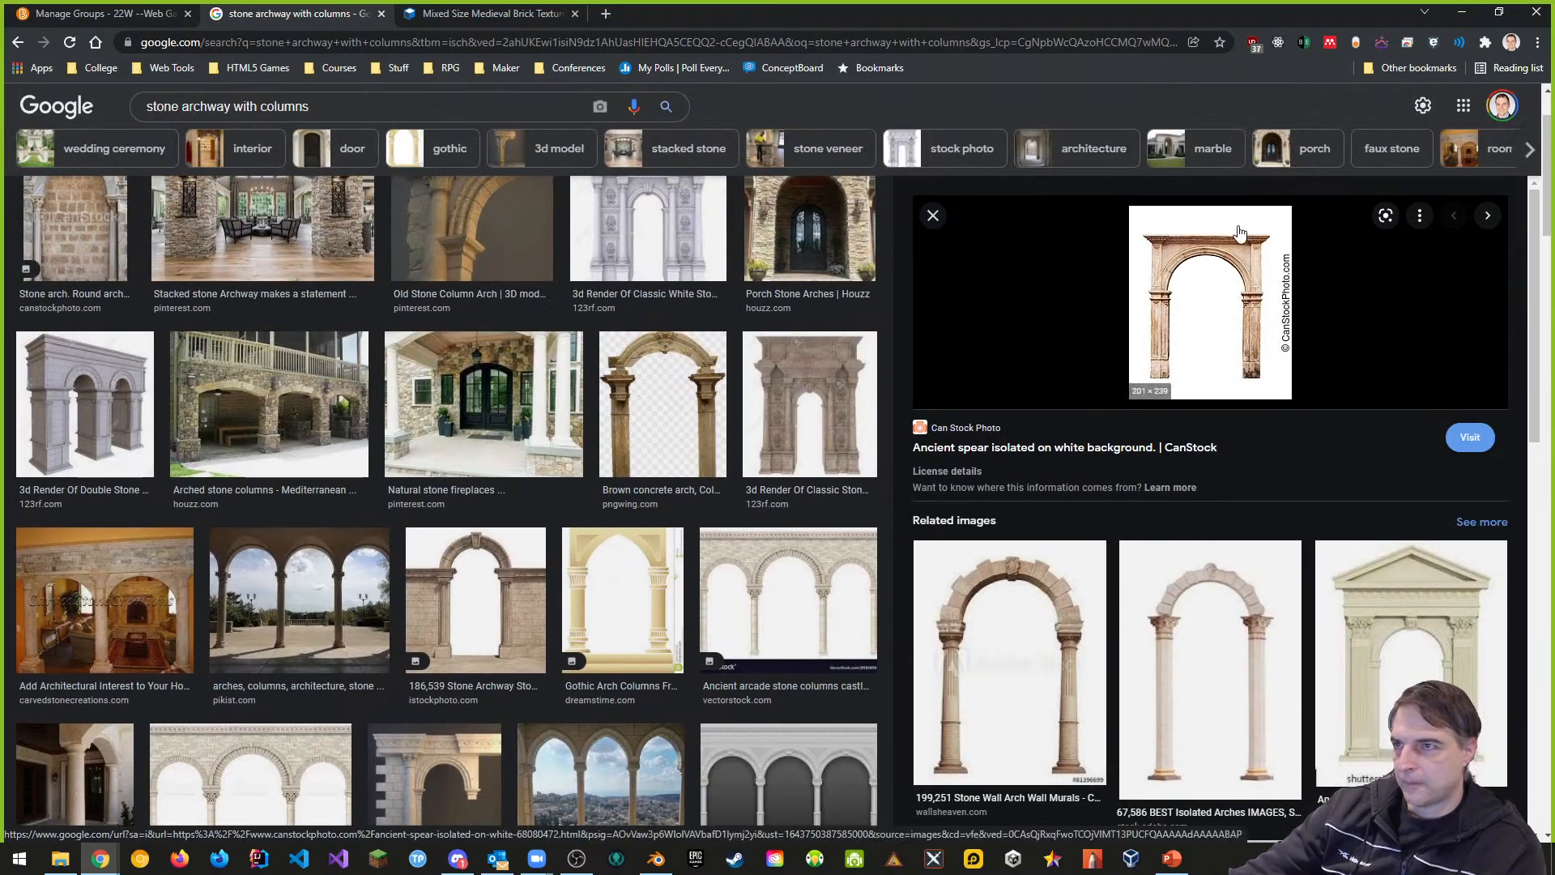
pyautogui.click(1017, 680)
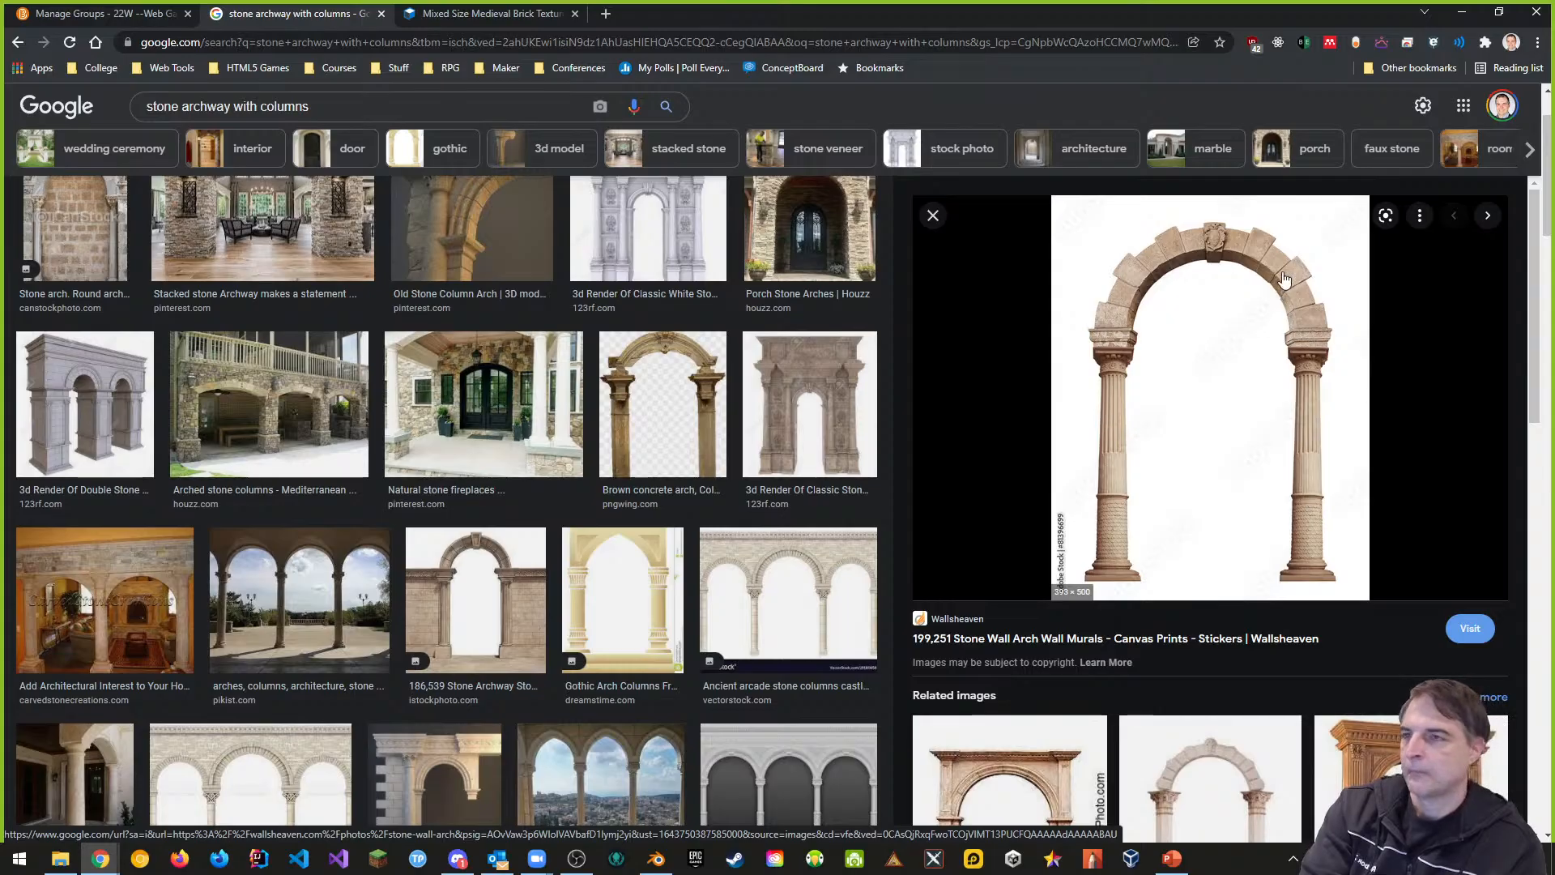
# Step: Save the Wallsheaven arch image to the Downloads folder as "Archway Reference.jpg"
pyautogui.rightClick(1309, 290)
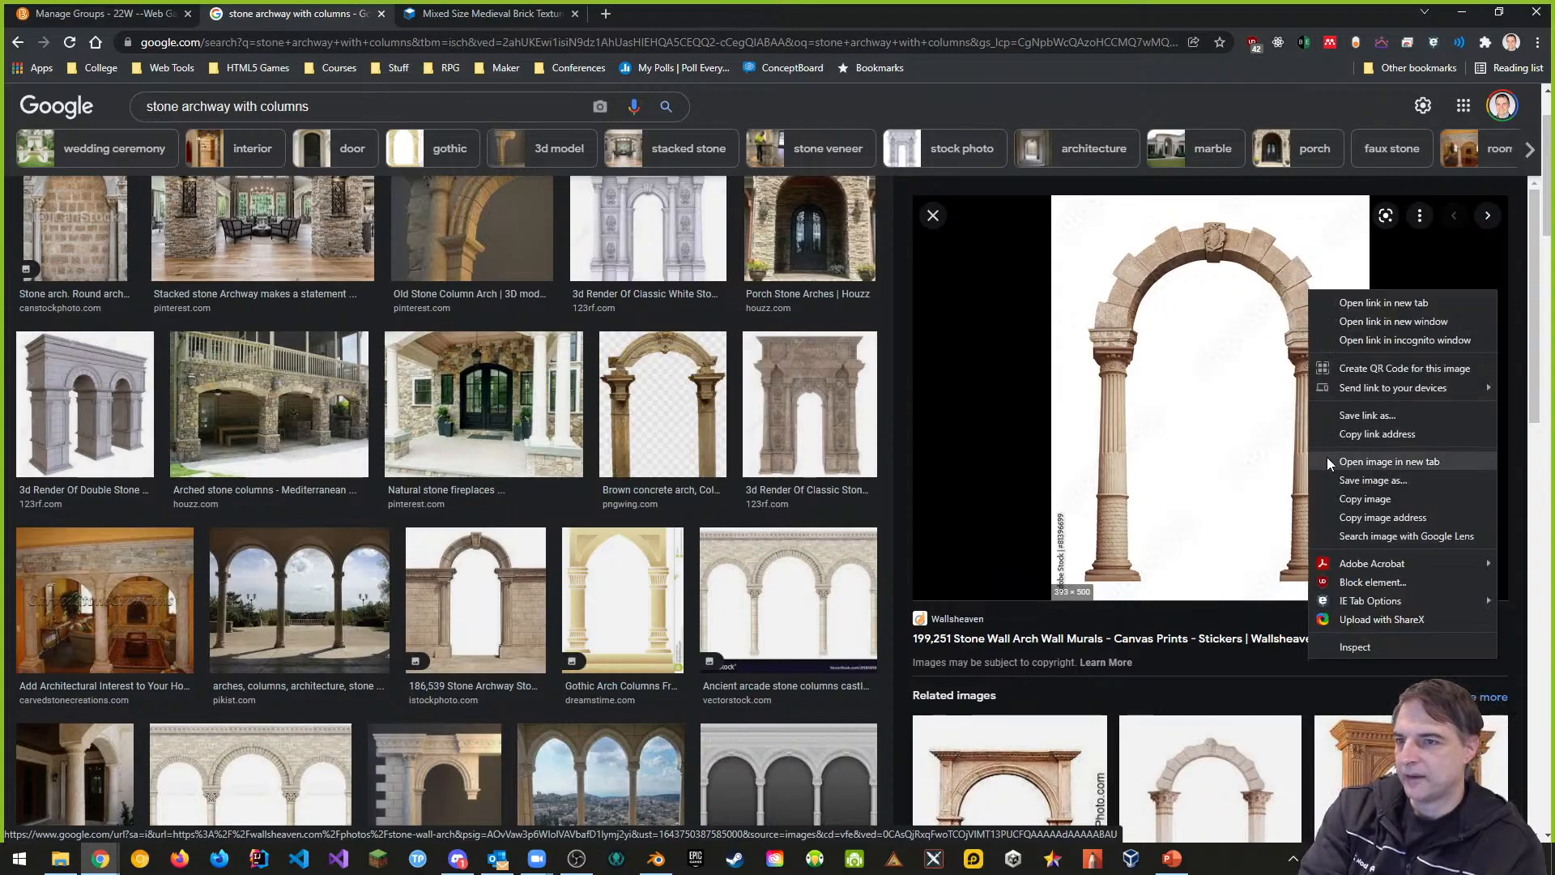
pyautogui.click(1354, 481)
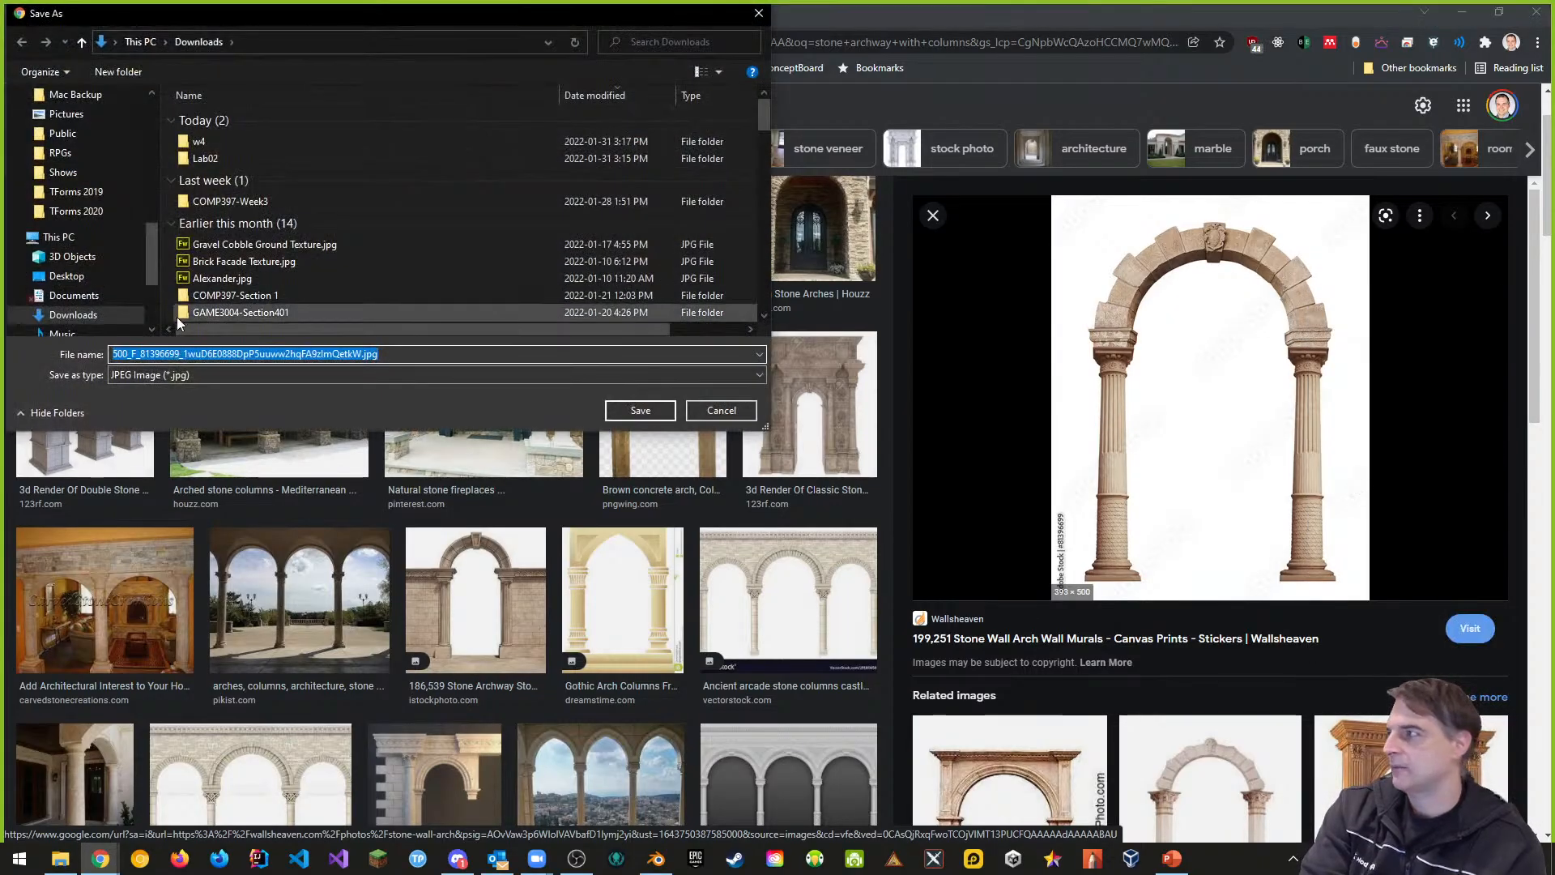
pyautogui.click(359, 354)
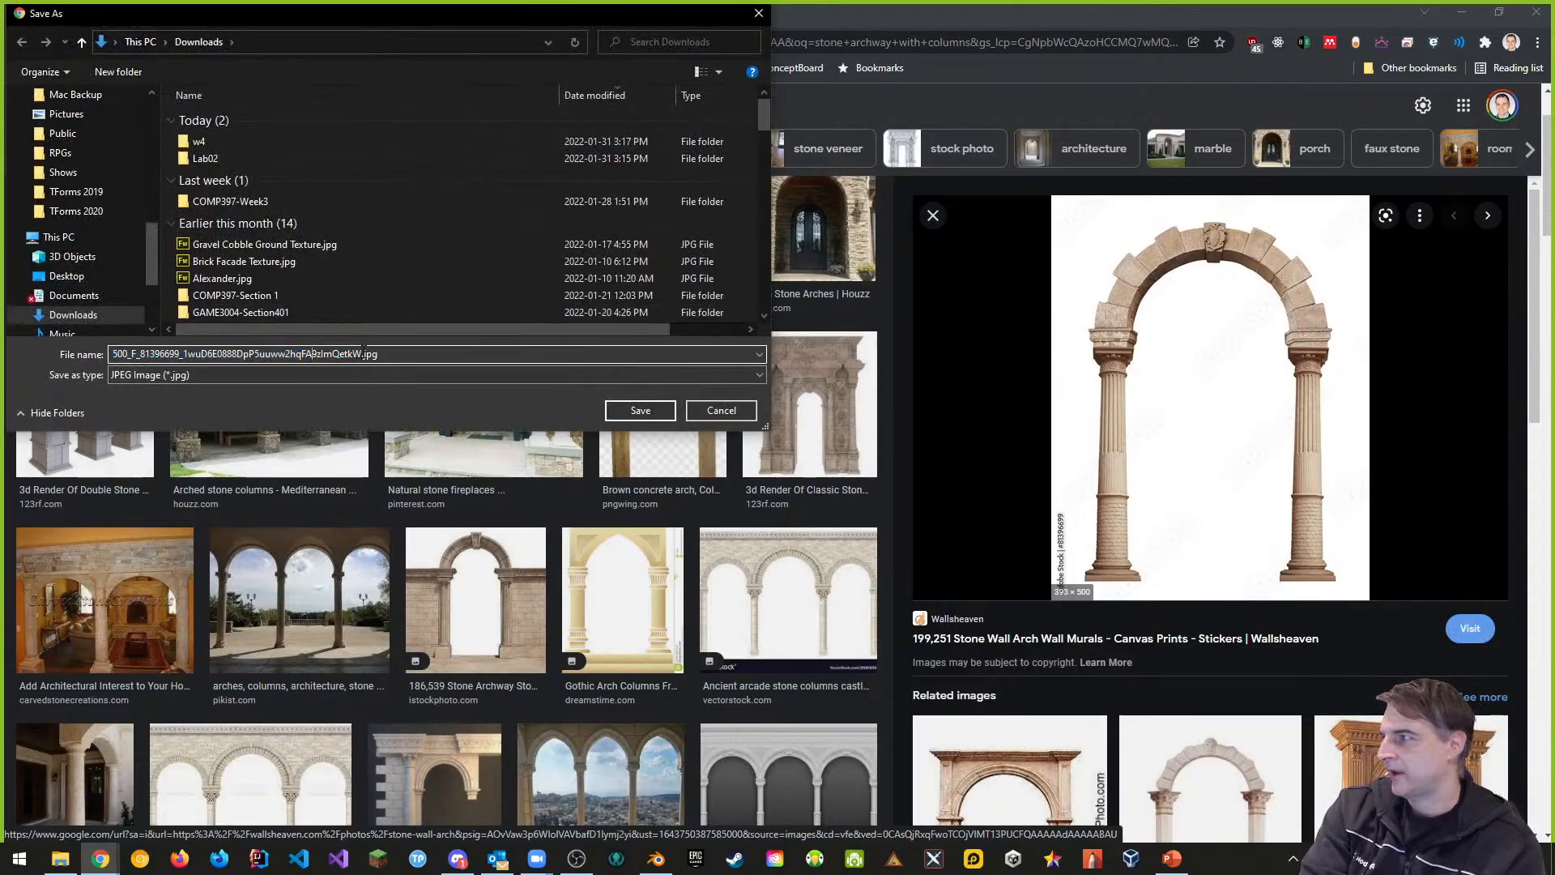
pyautogui.moveTo(377, 354); pyautogui.dragTo(105, 354)
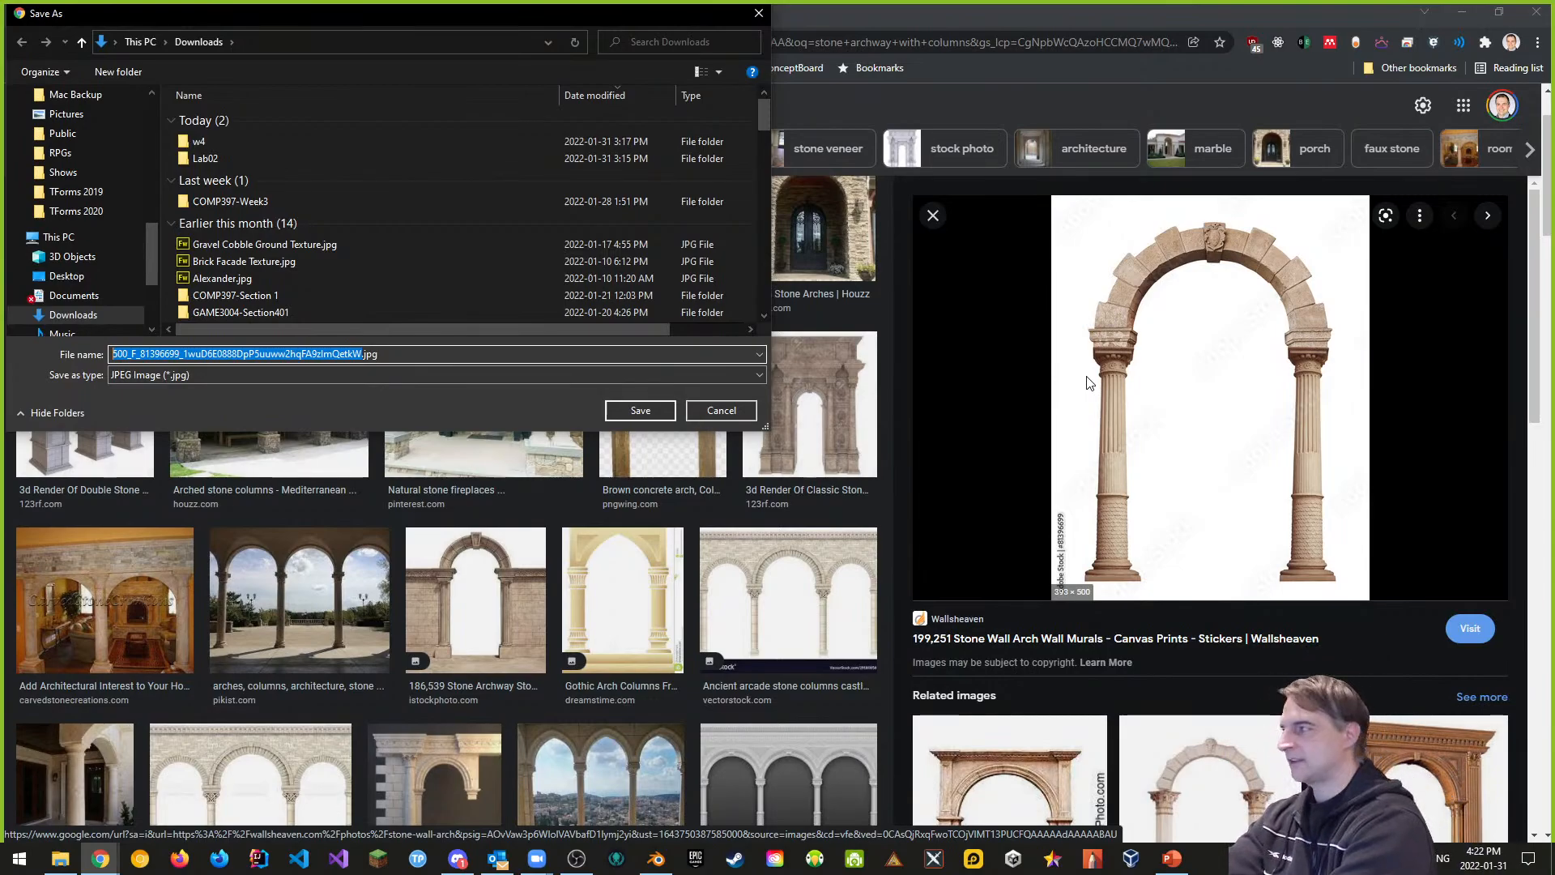
pyautogui.write('Archway')
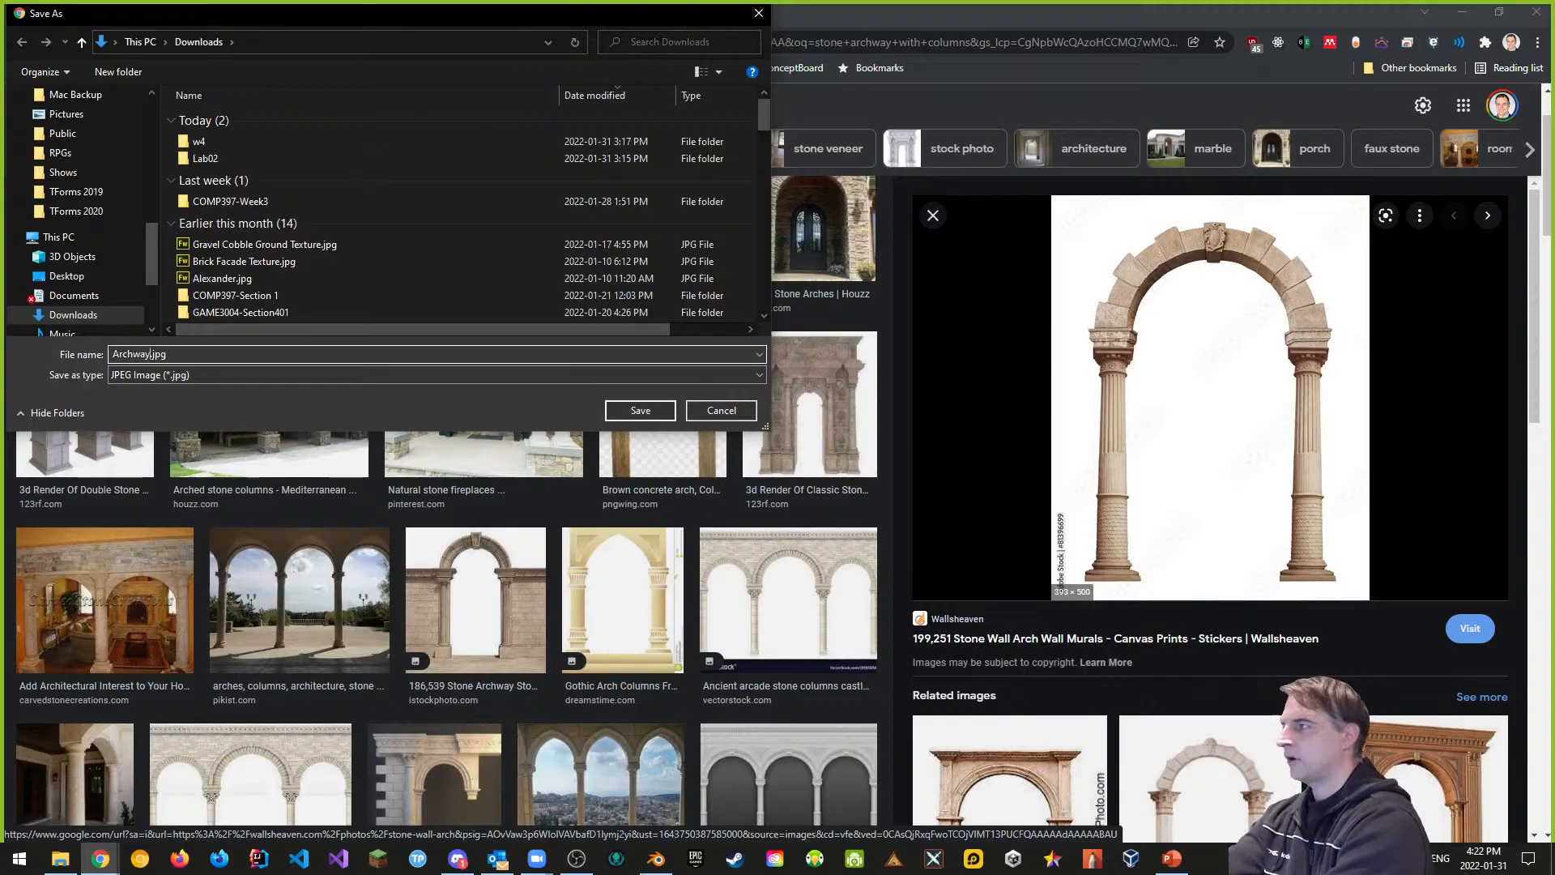
pyautogui.write(' Reference')
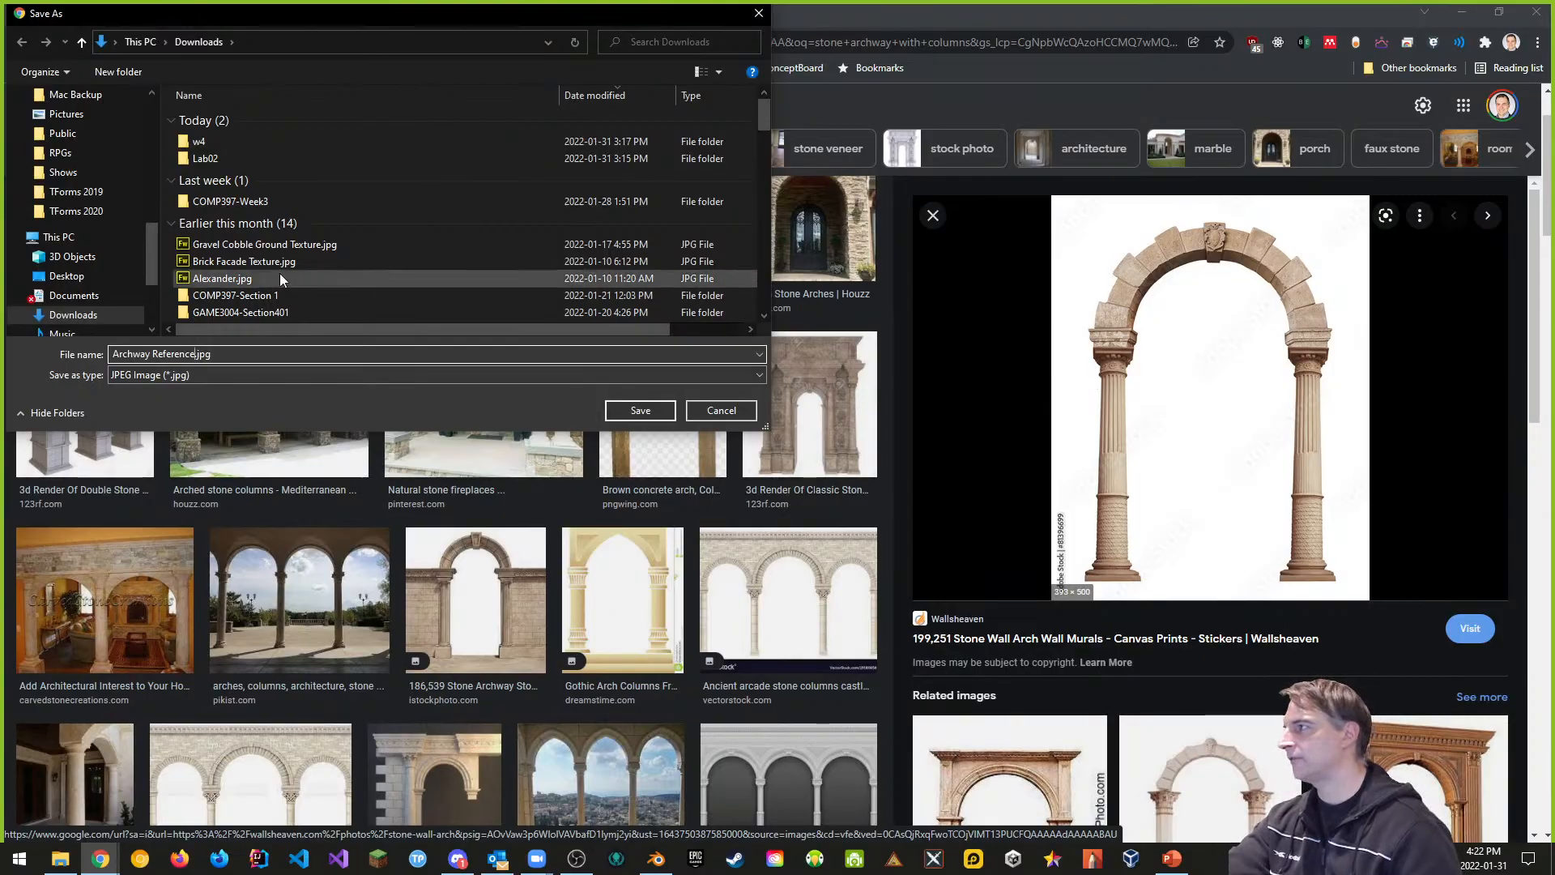
pyautogui.moveTo(153, 262); pyautogui.dragTo(155, 115)
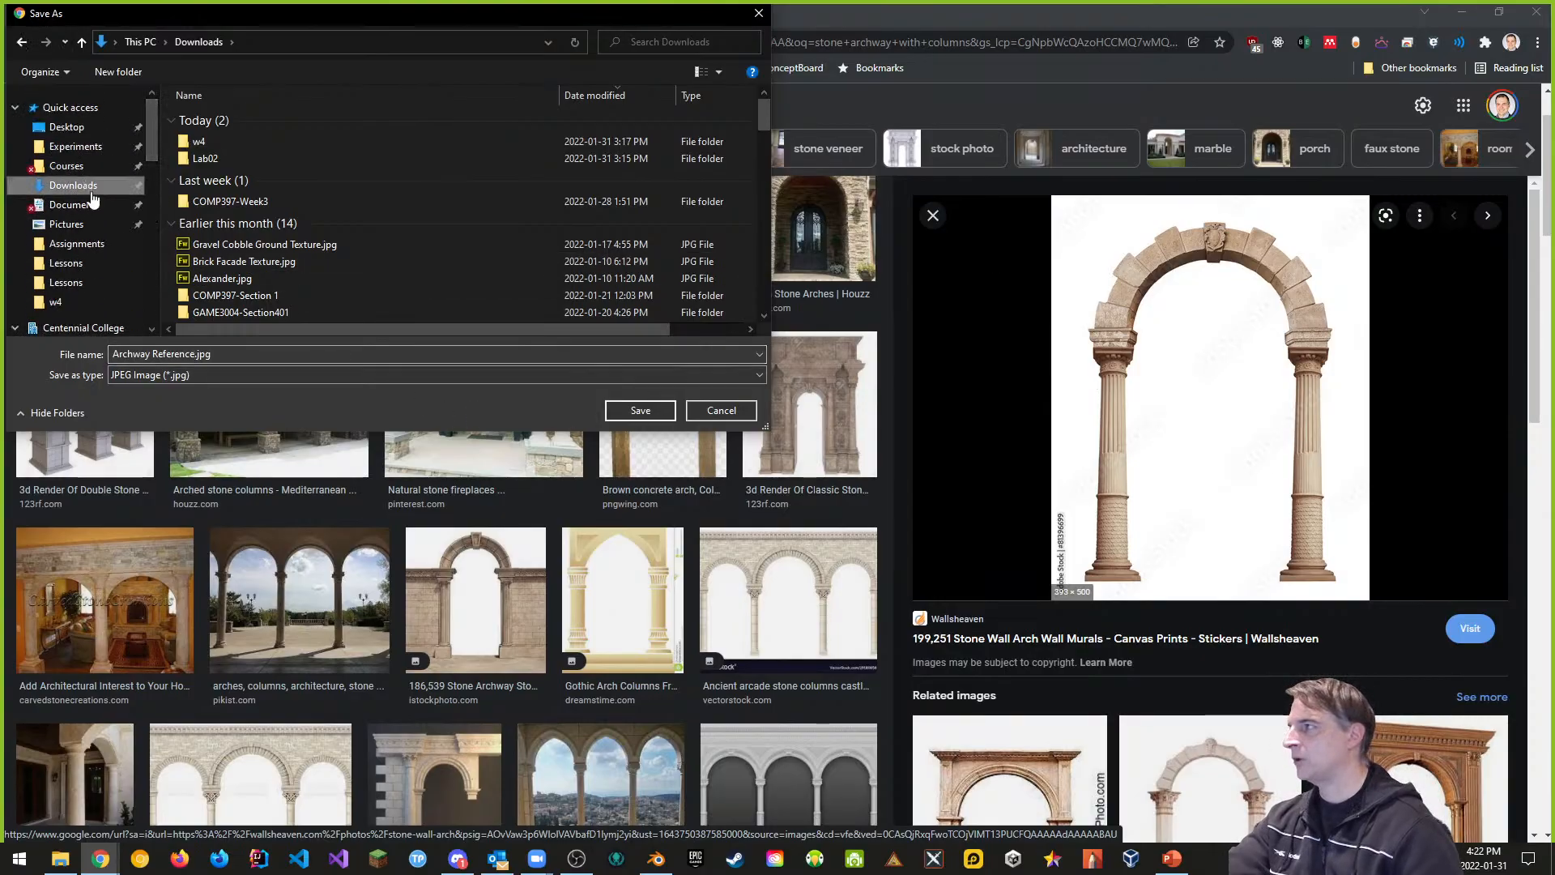
pyautogui.click(653, 409)
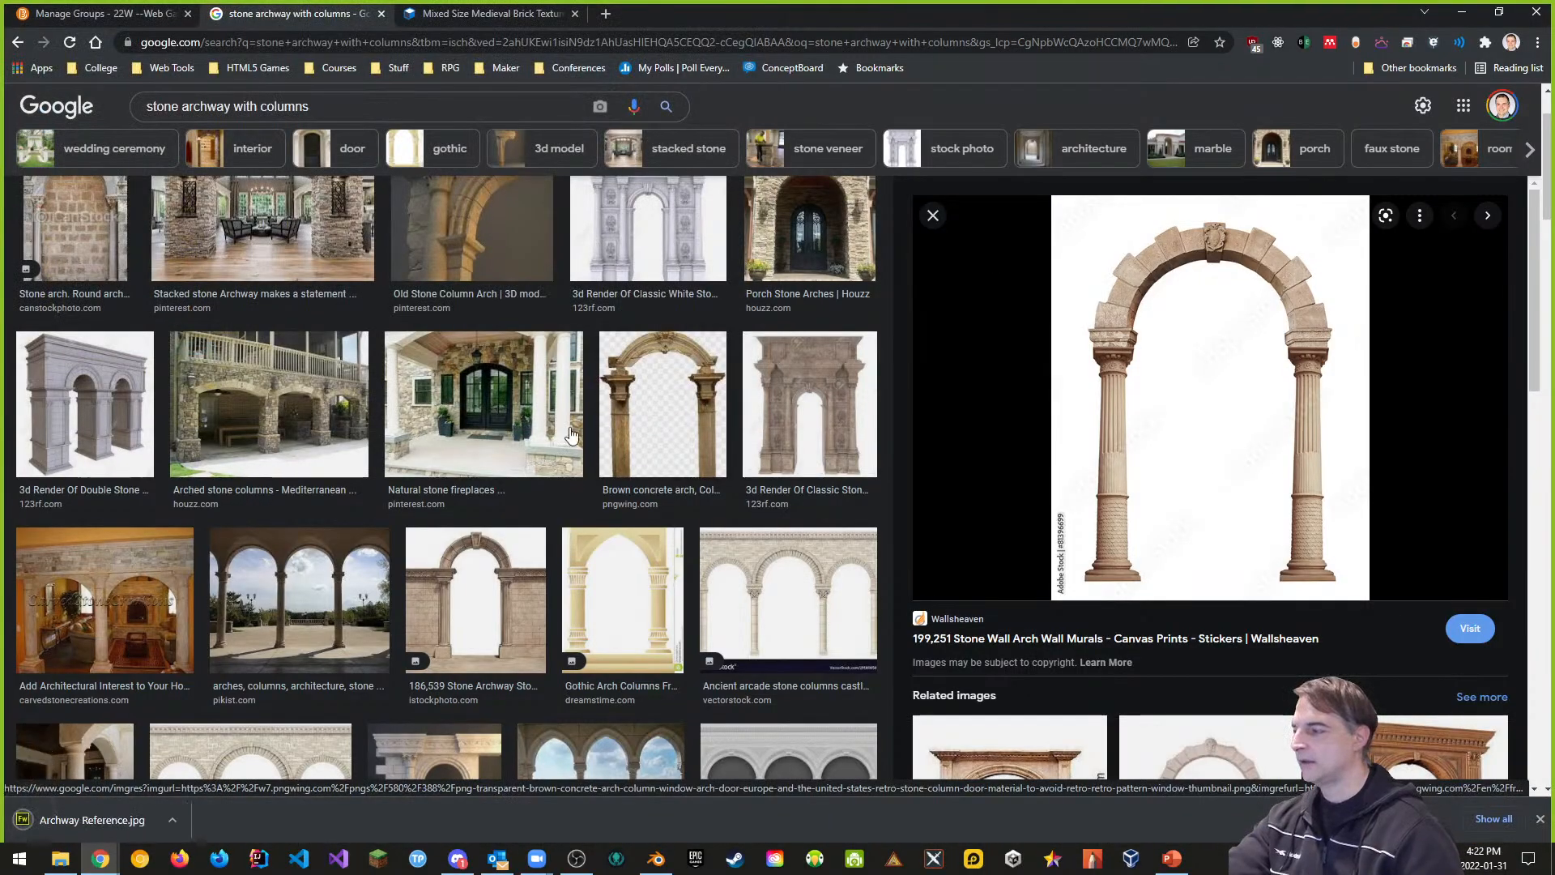
# Step: Upload the downloaded Archway Reference.jpg to the "Live Session - Week 4" module in the Web Game Programming course content
pyautogui.click(101, 858)
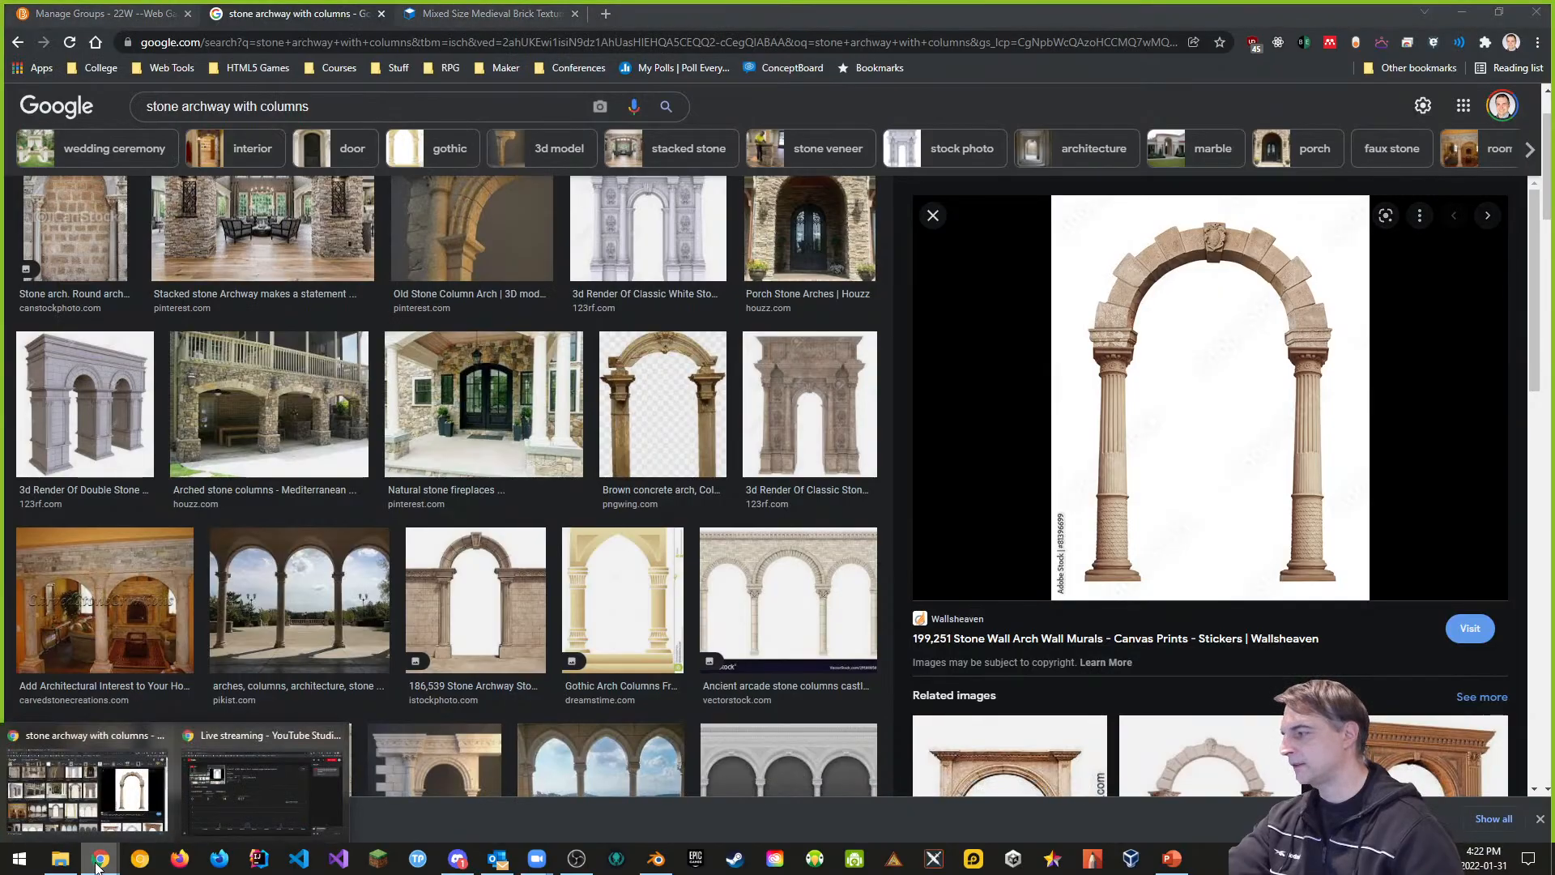
pyautogui.click(132, 814)
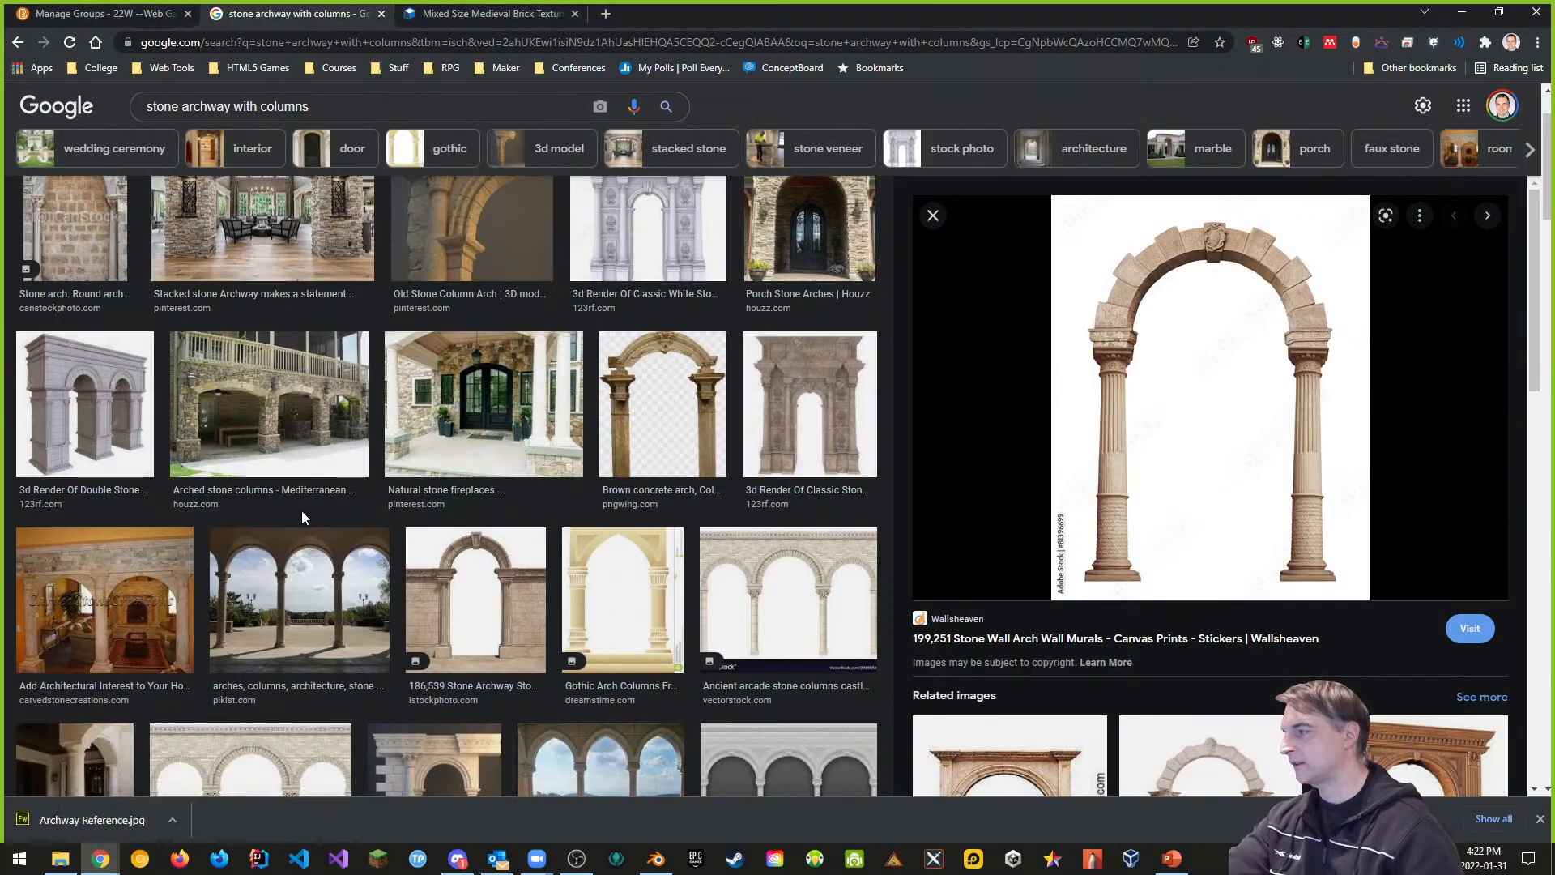
pyautogui.click(103, 13)
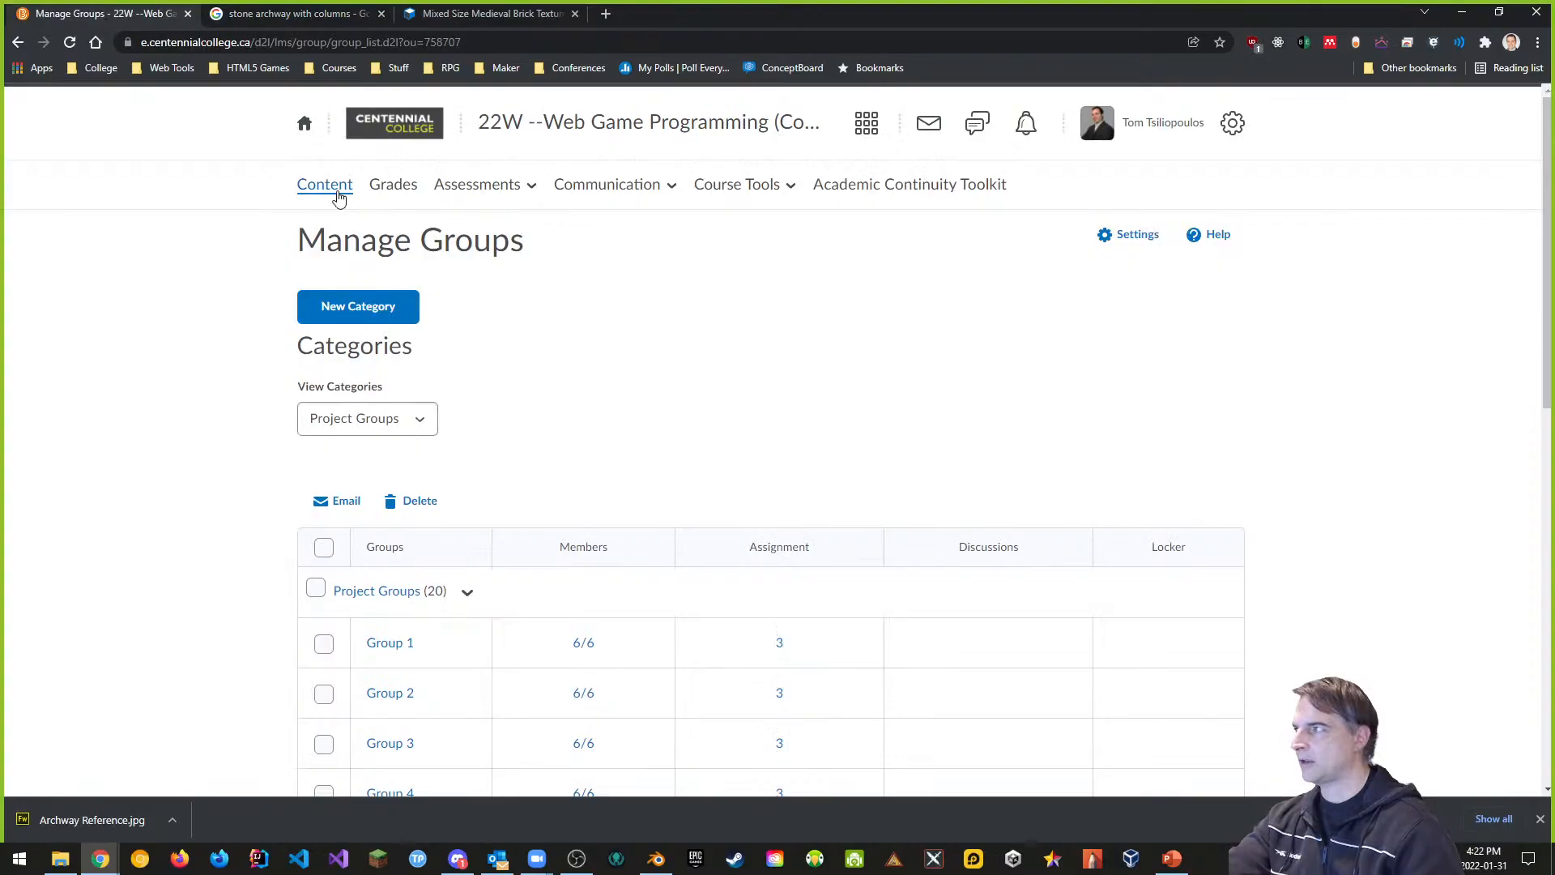
pyautogui.click(334, 190)
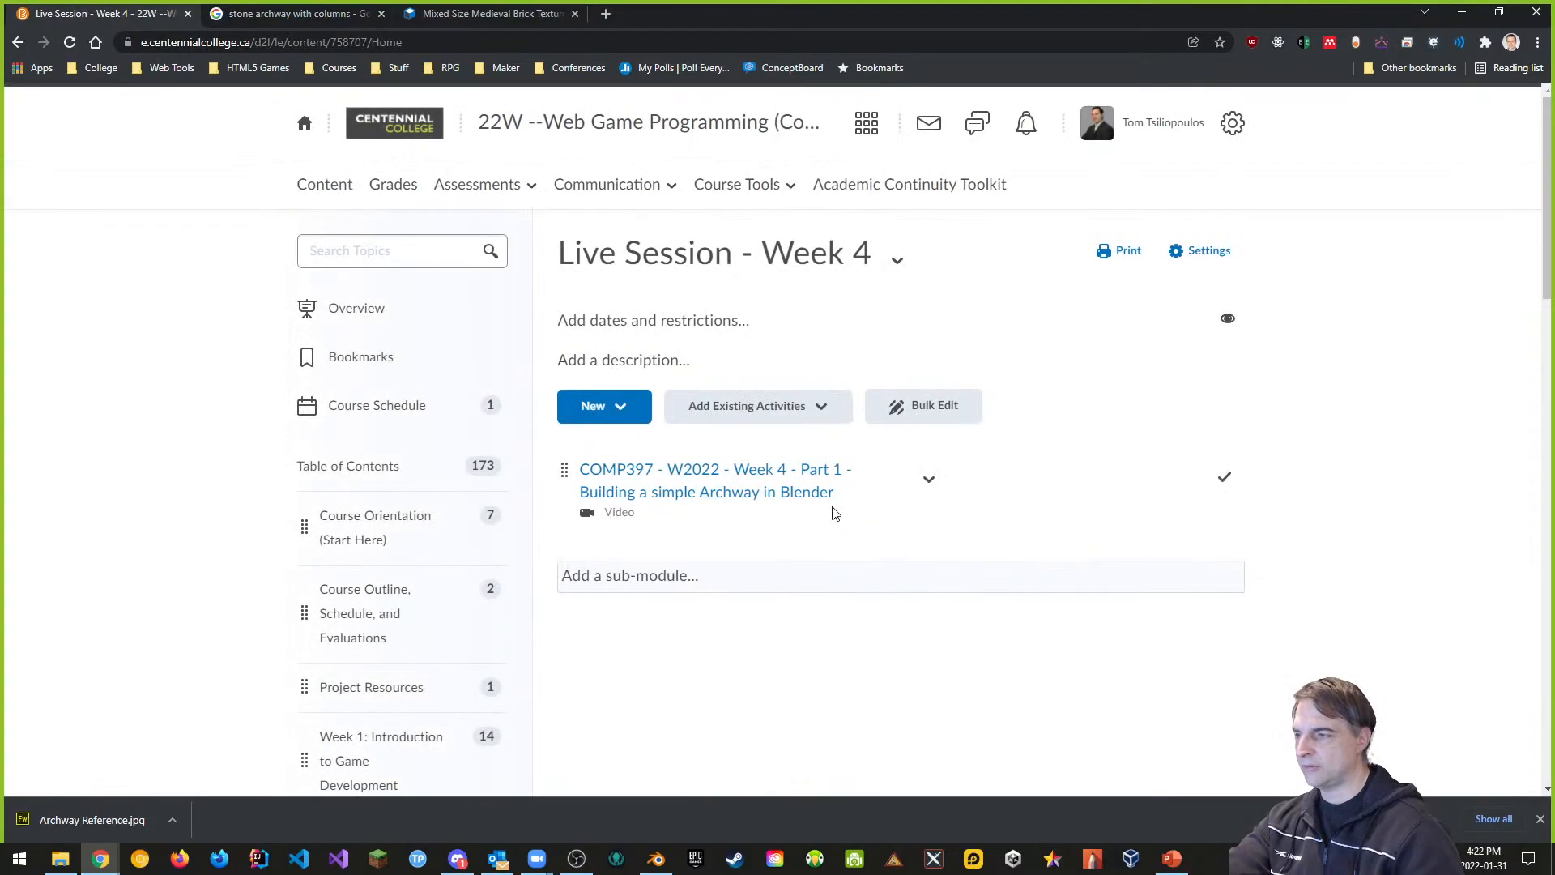
pyautogui.scroll(-2, 406, 659)
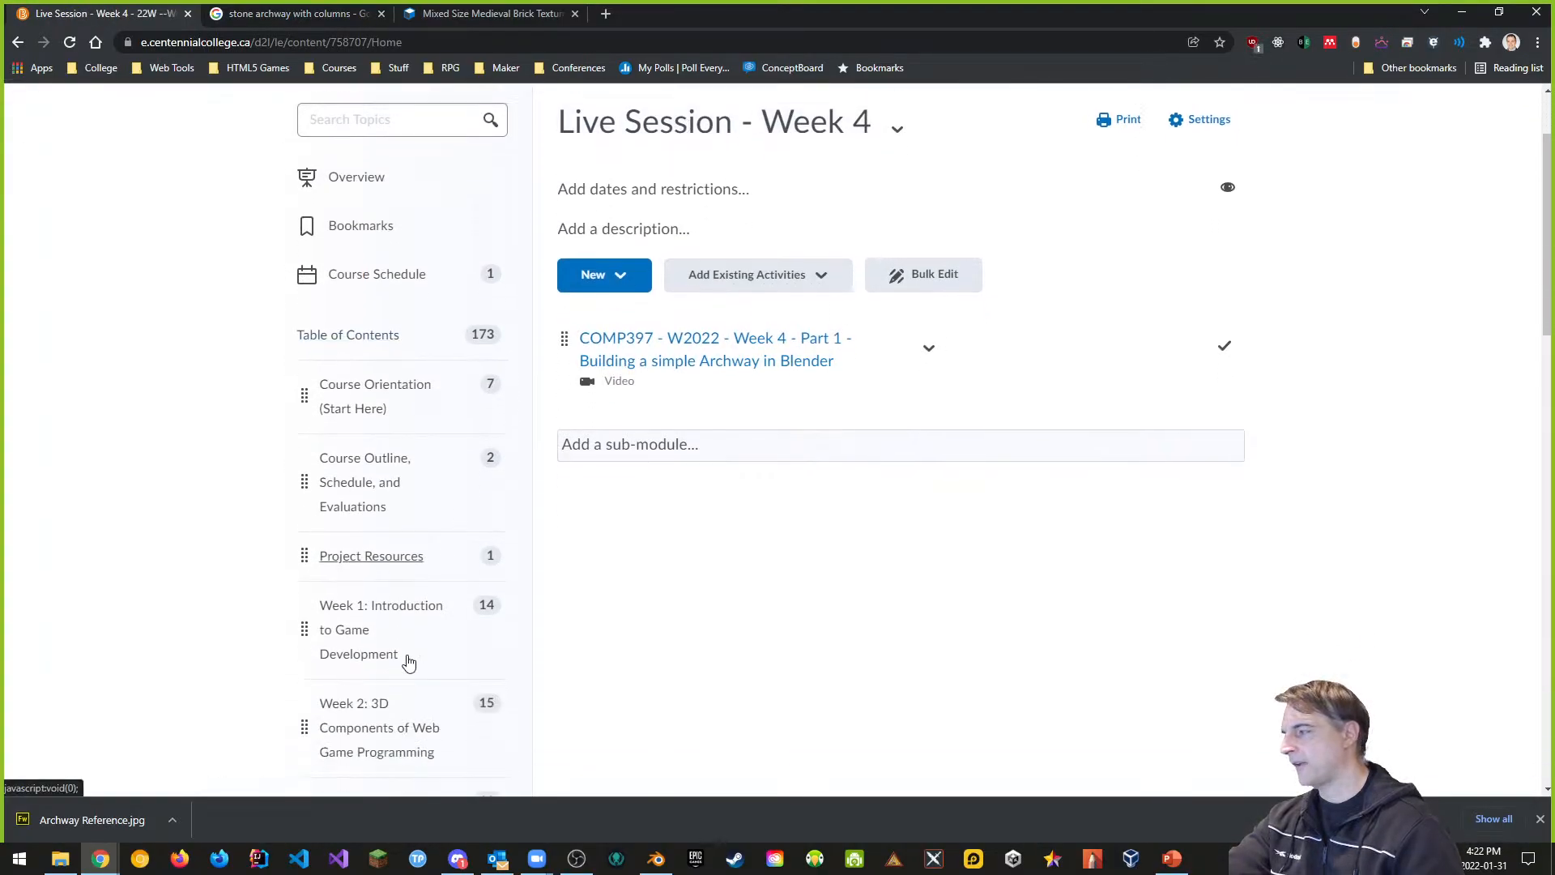
pyautogui.moveTo(162, 806); pyautogui.dragTo(720, 299)
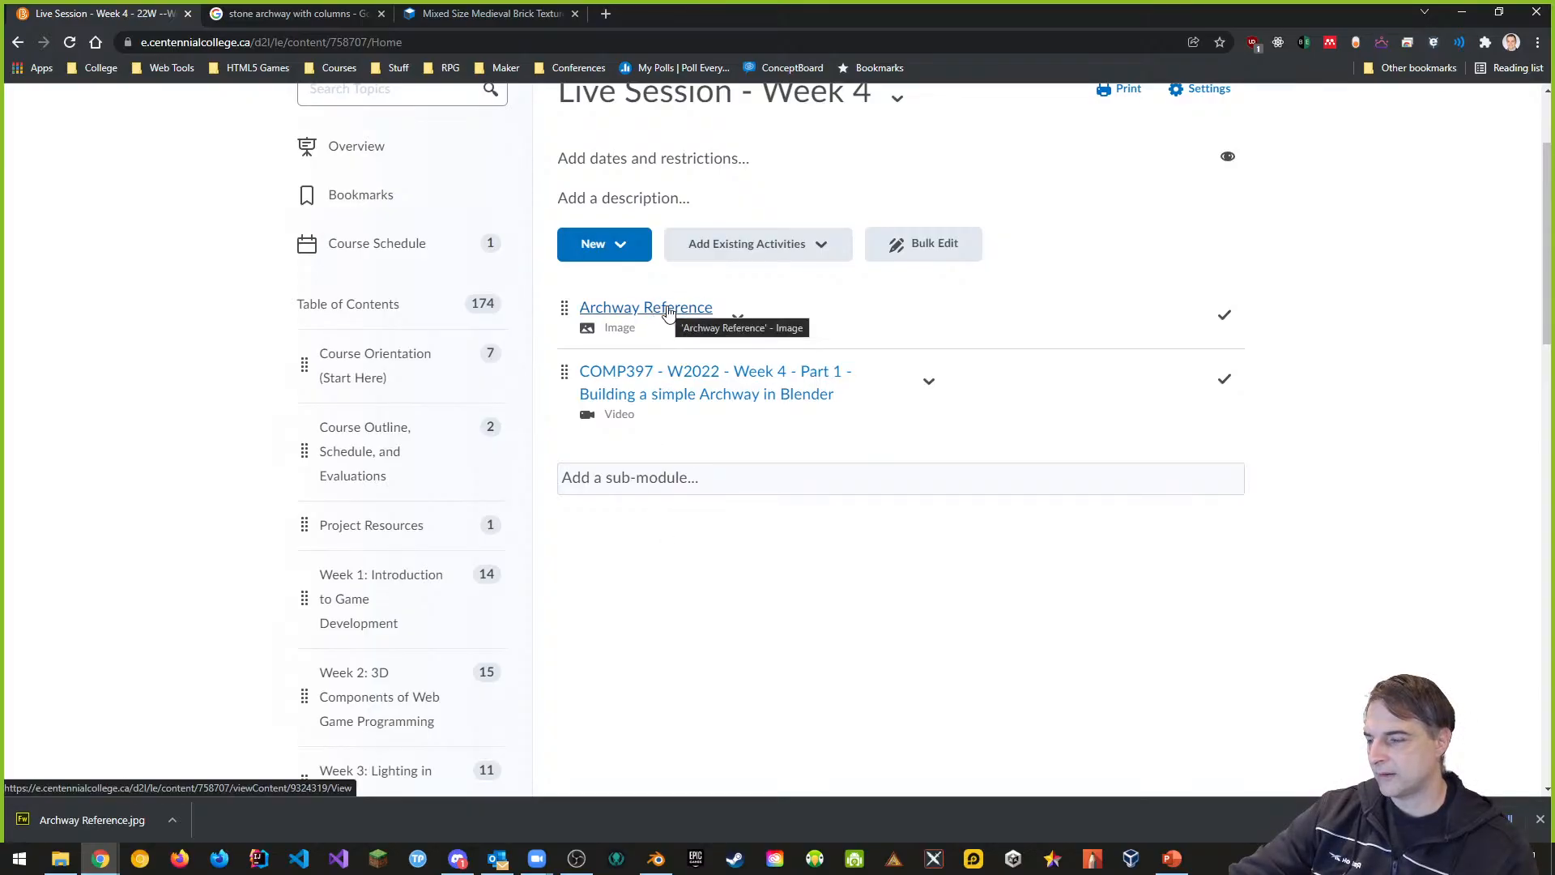
# Step: Switch to Blender and view the default cube scene from different angles
pyautogui.click(656, 858)
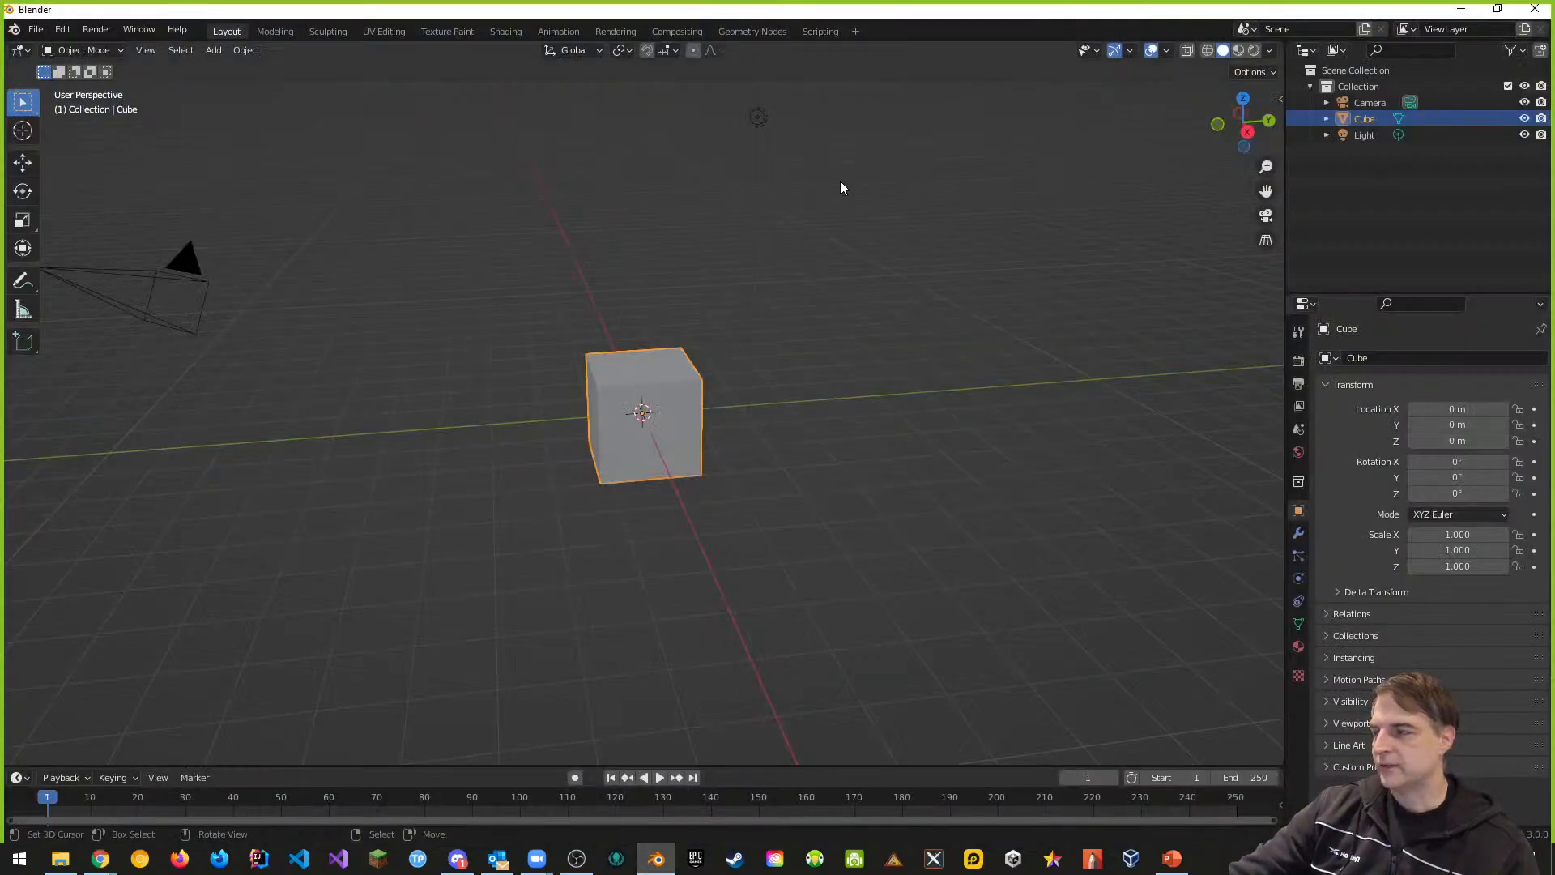
pyautogui.moveTo(736, 431)
pyautogui.mouseDown(button='middle')
pyautogui.moveTo(792, 441)
pyautogui.moveTo(816, 416)
pyautogui.moveTo(931, 434)
pyautogui.moveTo(754, 438)
pyautogui.mouseUp(button='middle')
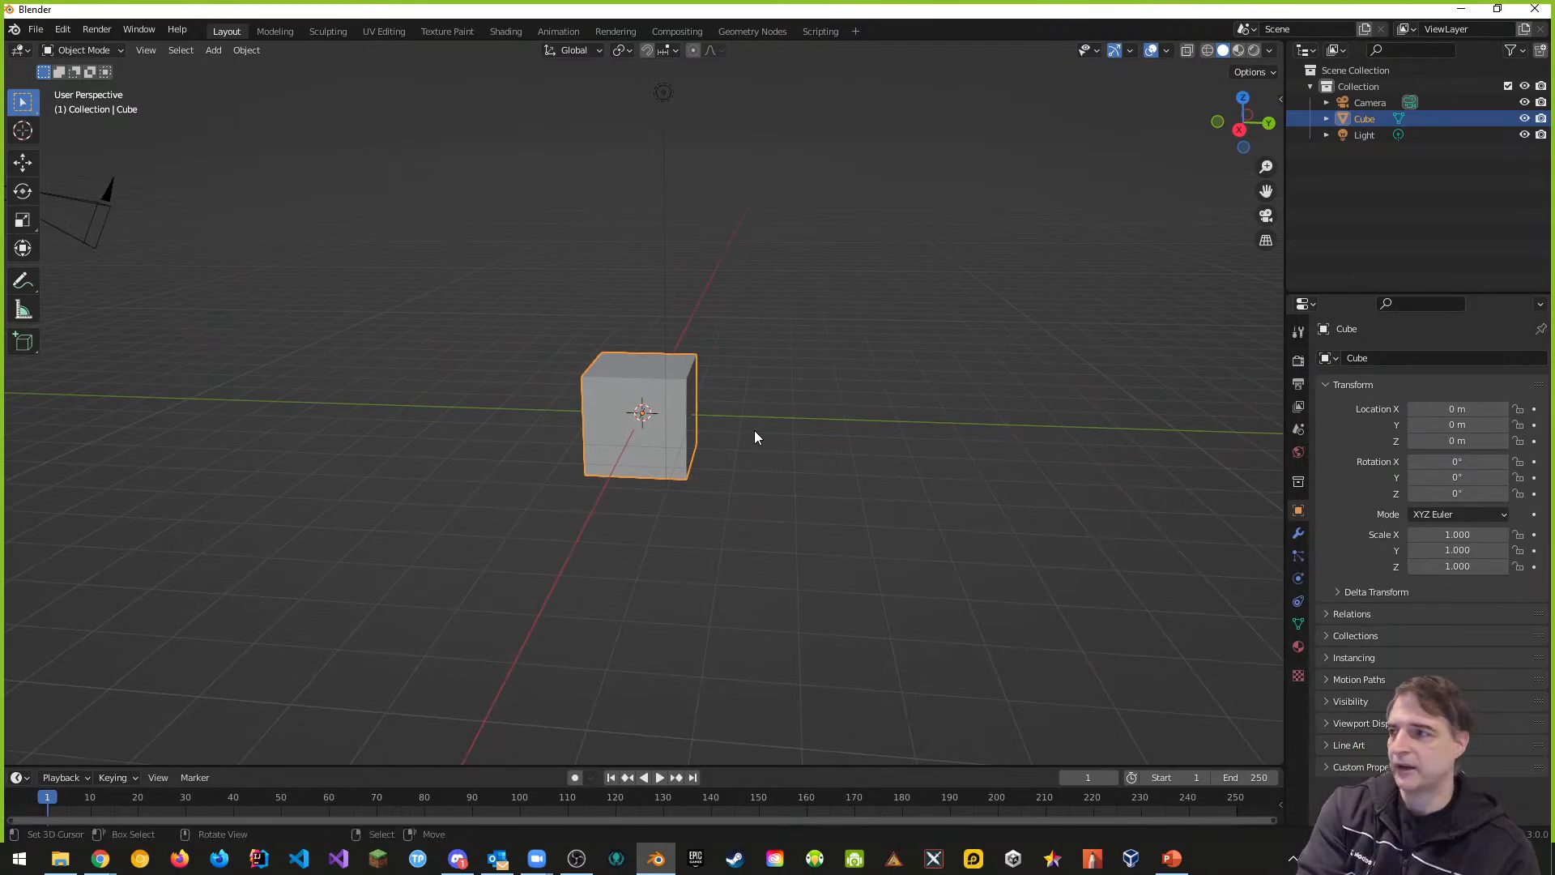
pyautogui.moveTo(725, 448); pyautogui.dragTo(766, 460, button='middle')
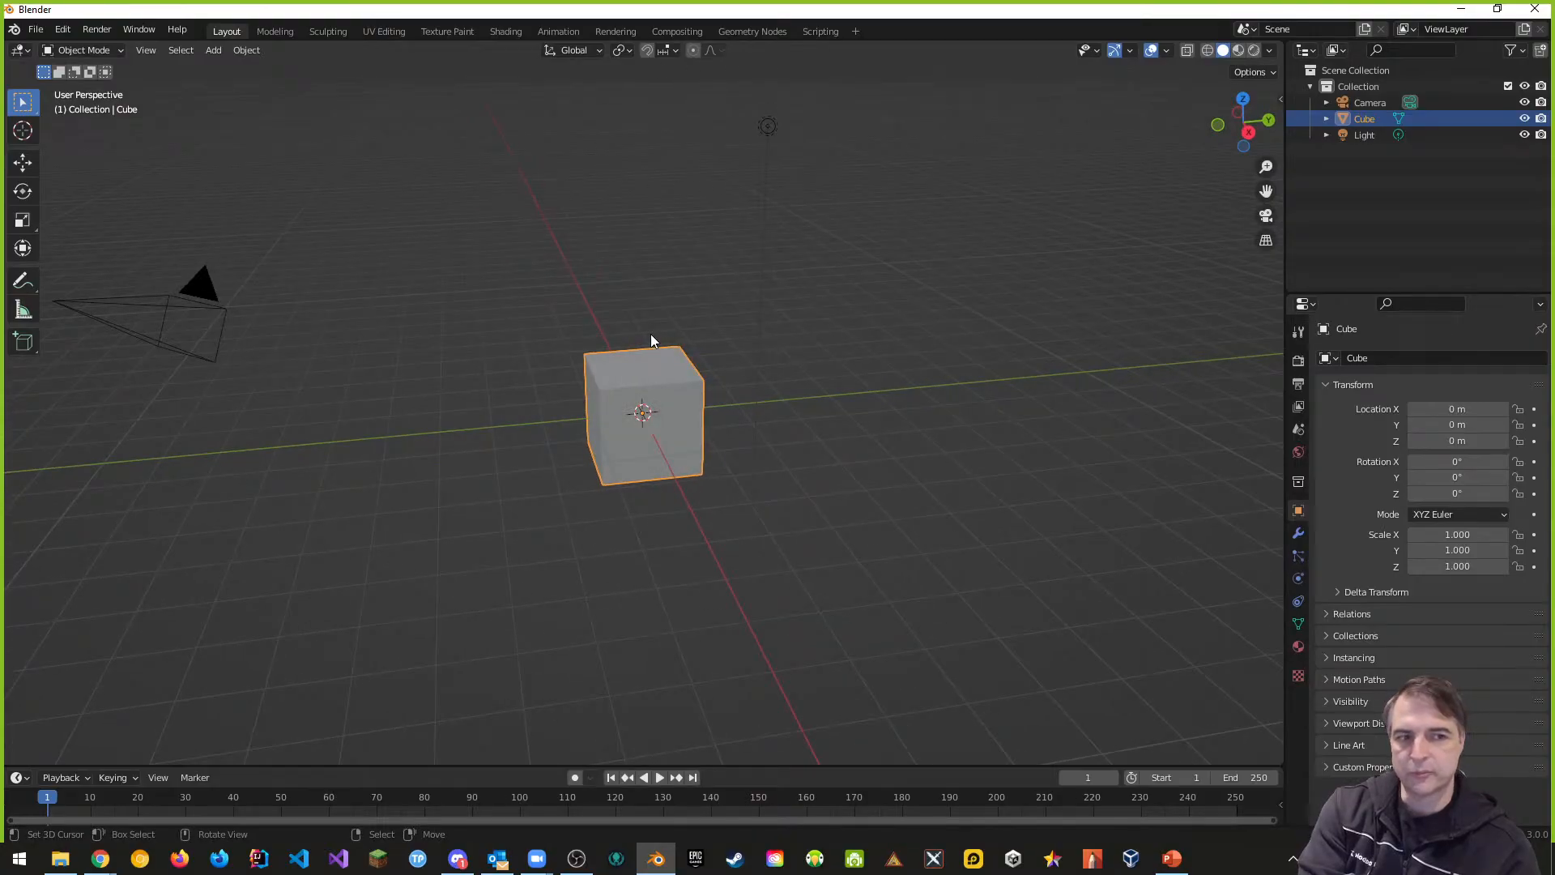
pyautogui.moveTo(659, 346); pyautogui.dragTo(767, 382, button='middle')
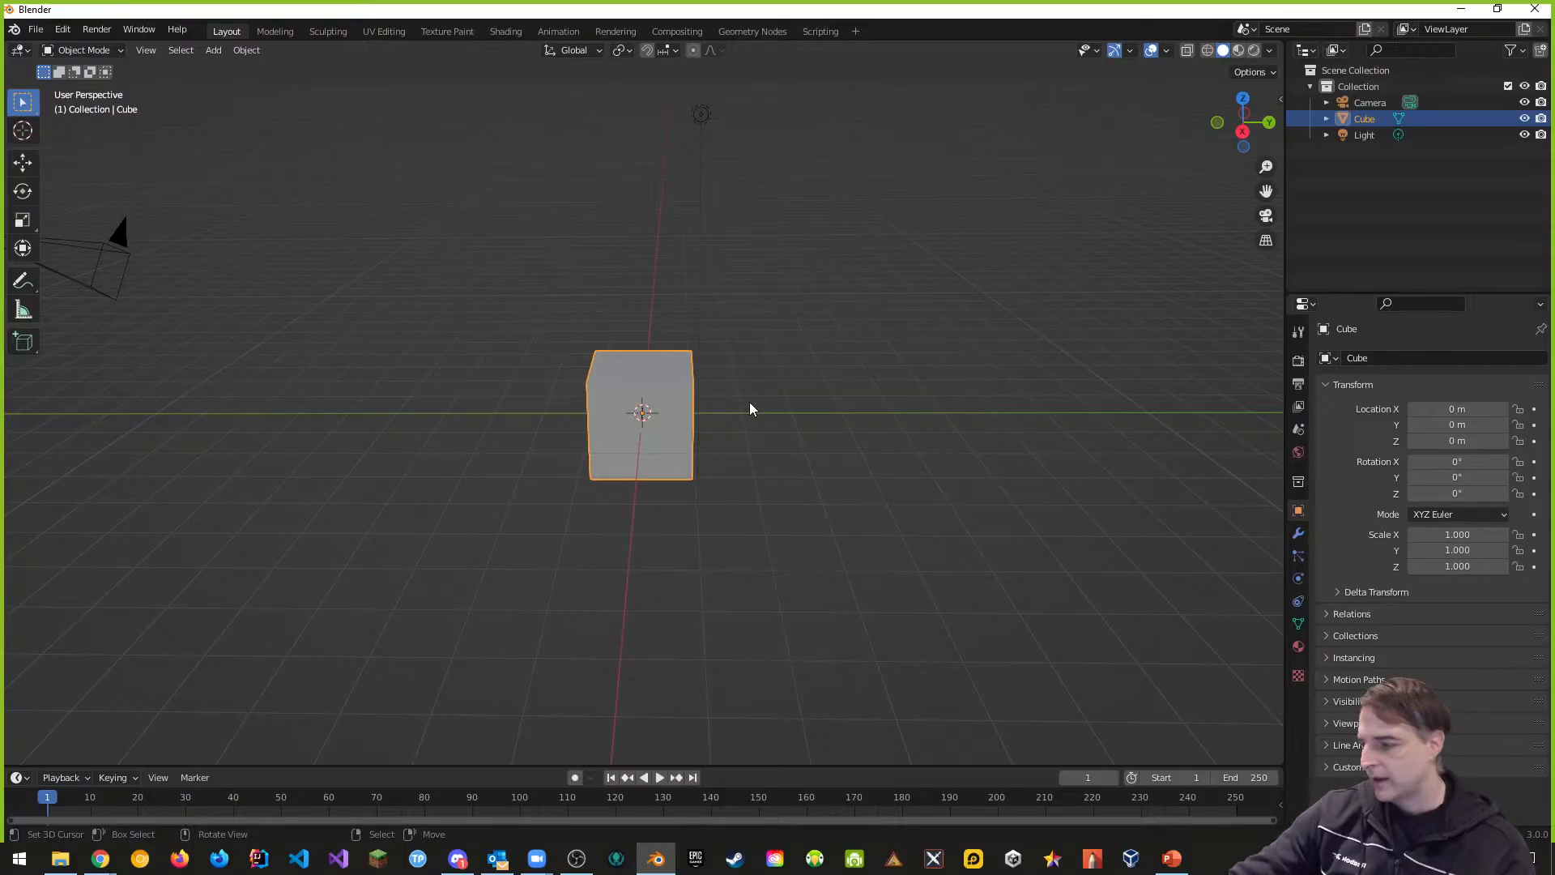
# Step: Search the available commands for "image pl" and close the search without running anything
pyautogui.press('F3')
pyautogui.write('imag')
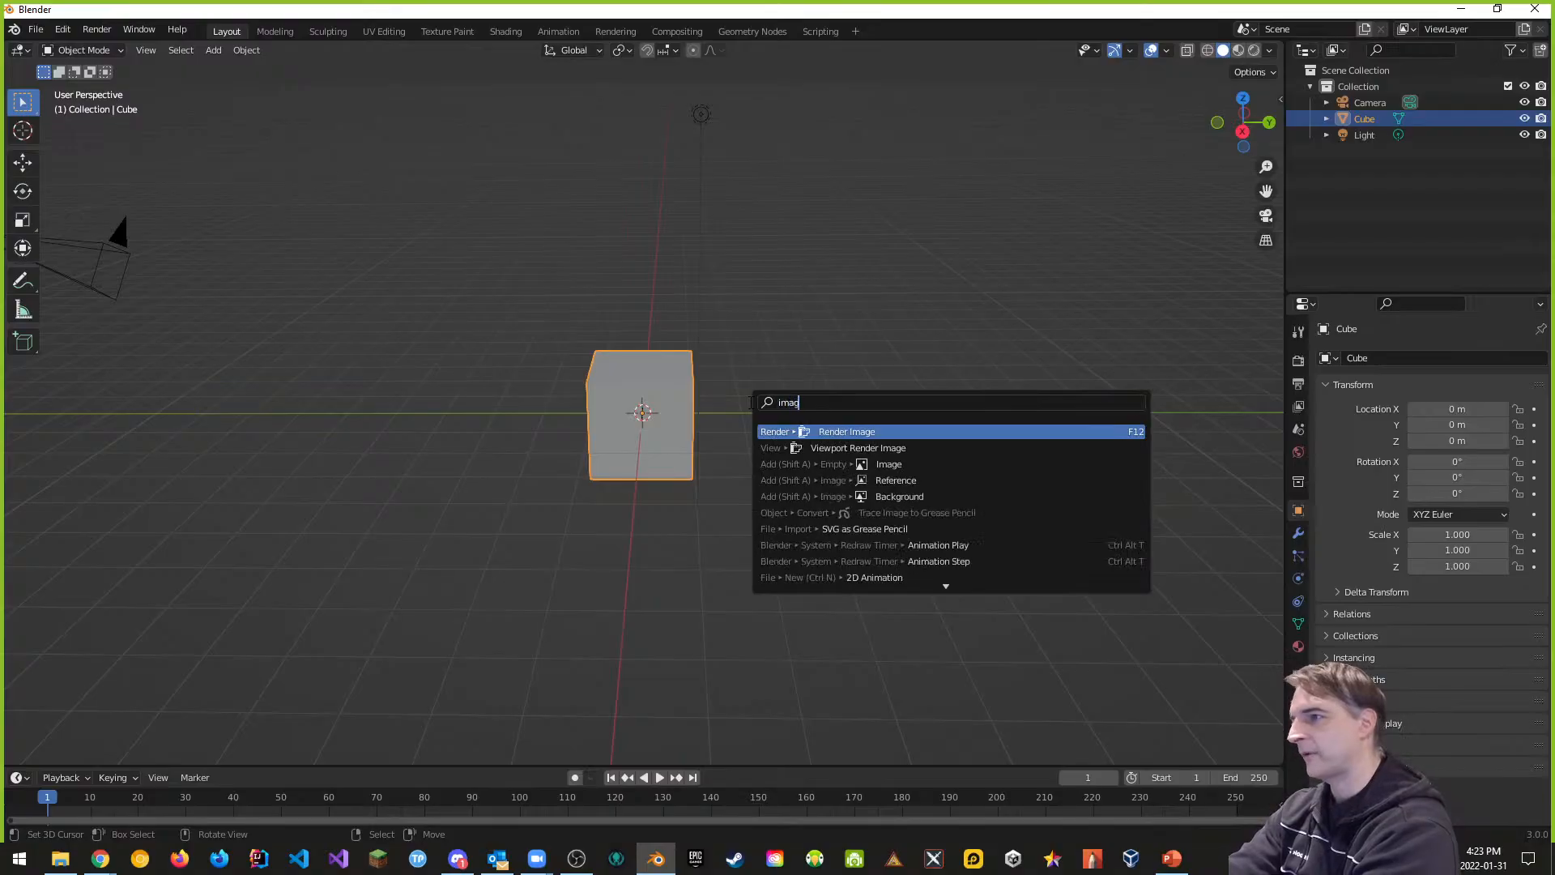
pyautogui.write('e pl')
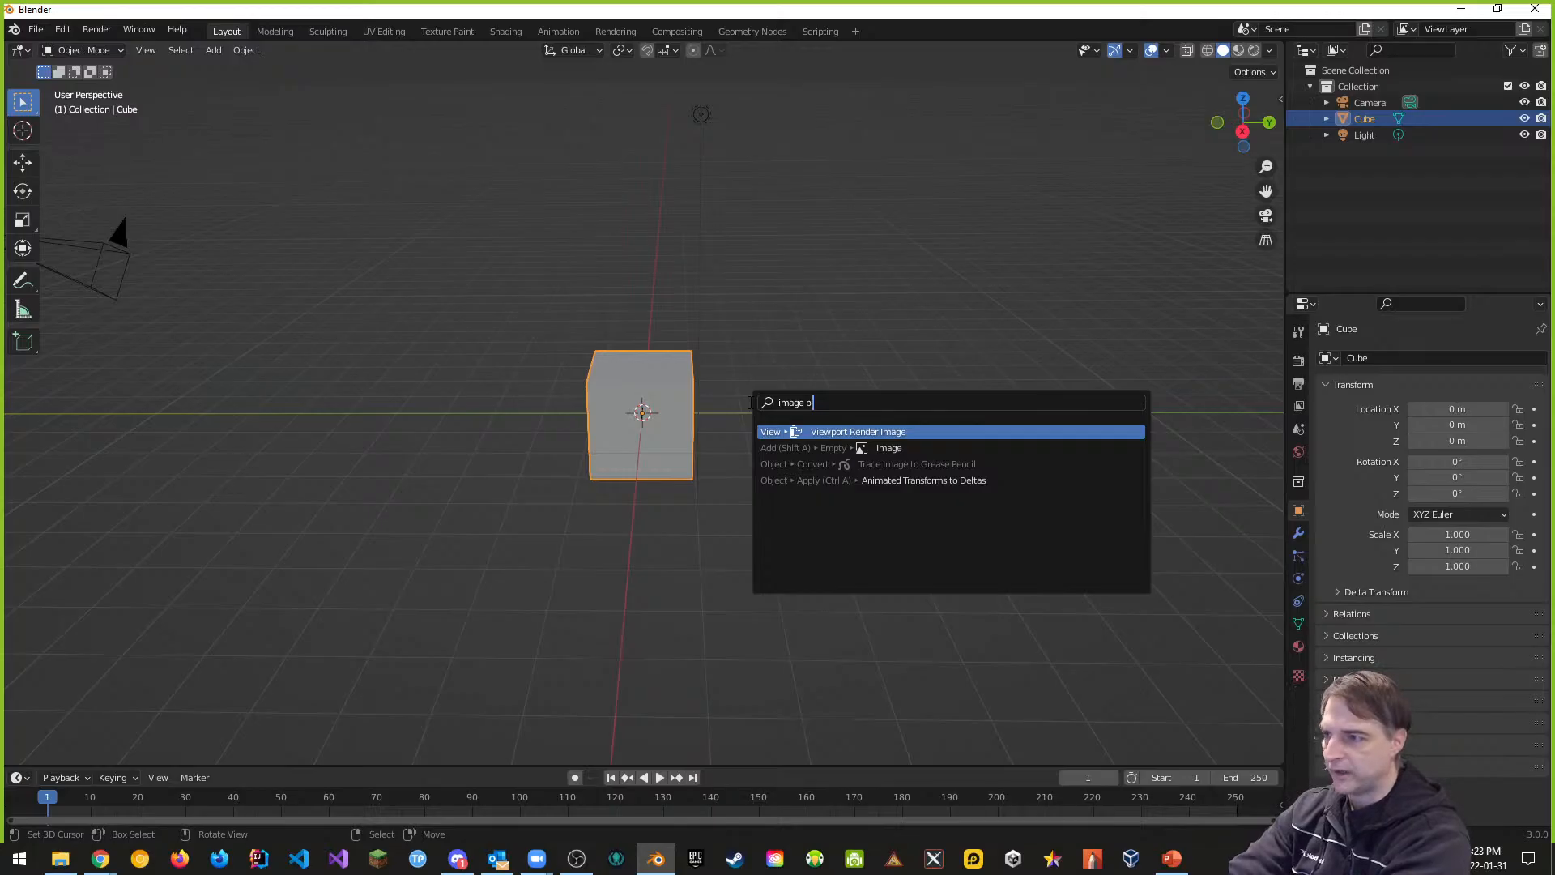
pyautogui.press('BackSpace')
pyautogui.press('BackSpace')
pyautogui.press('BackSpace')
pyautogui.press('BackSpace')
pyautogui.press('BackSpace')
pyautogui.press('BackSpace')
pyautogui.press('BackSpace')
pyautogui.press('BackSpace')
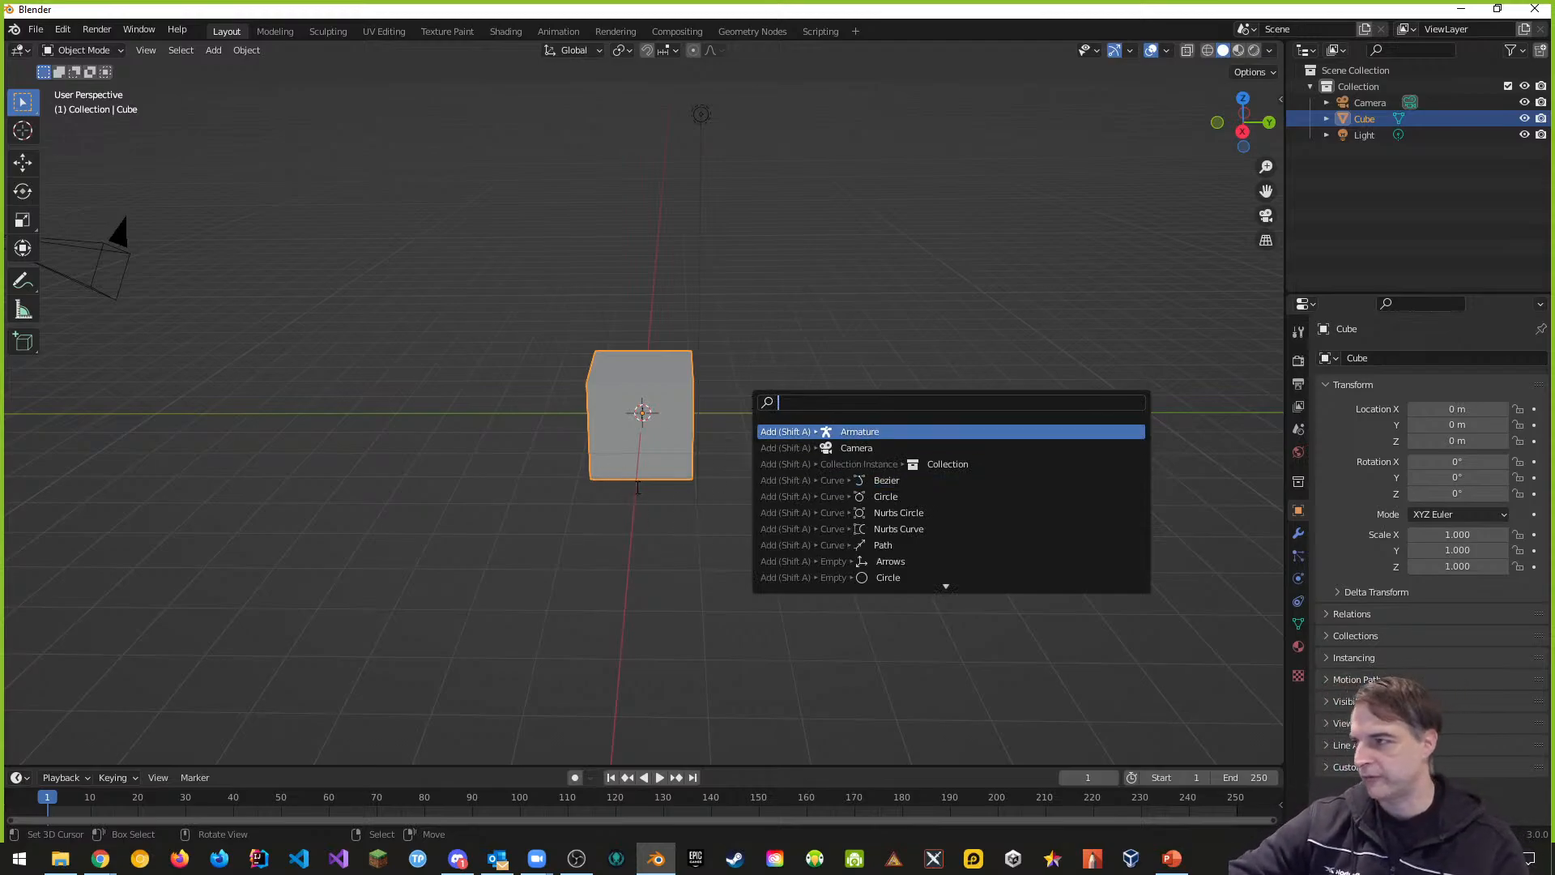
pyautogui.press('Escape')
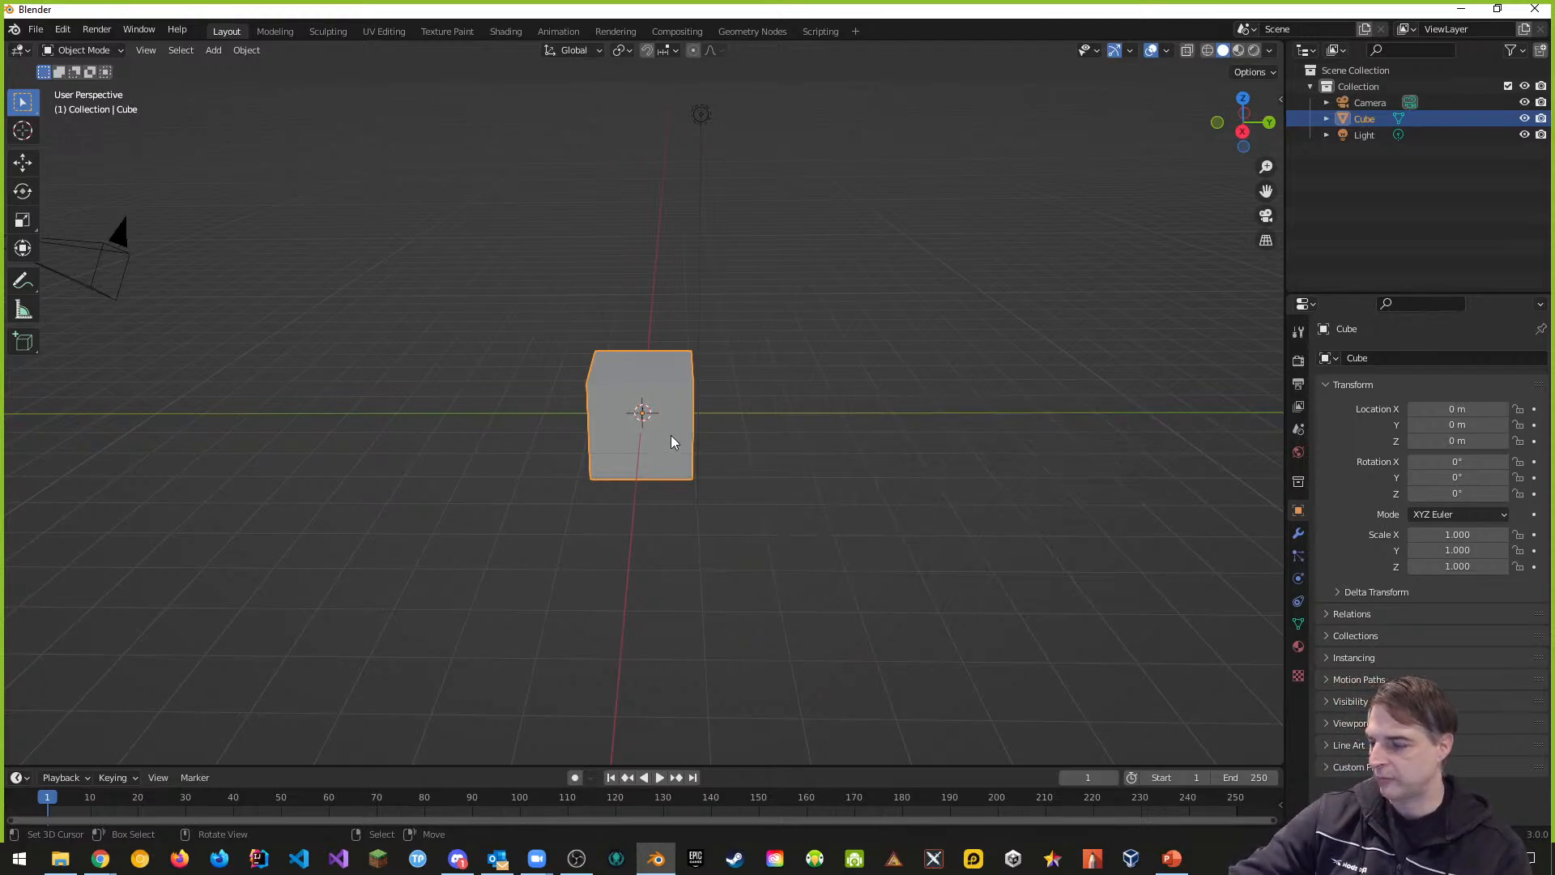
# Step: Delete the default cube and hide the camera and light in the front orthographic view
pyautogui.press('x')
pyautogui.click(670, 434)
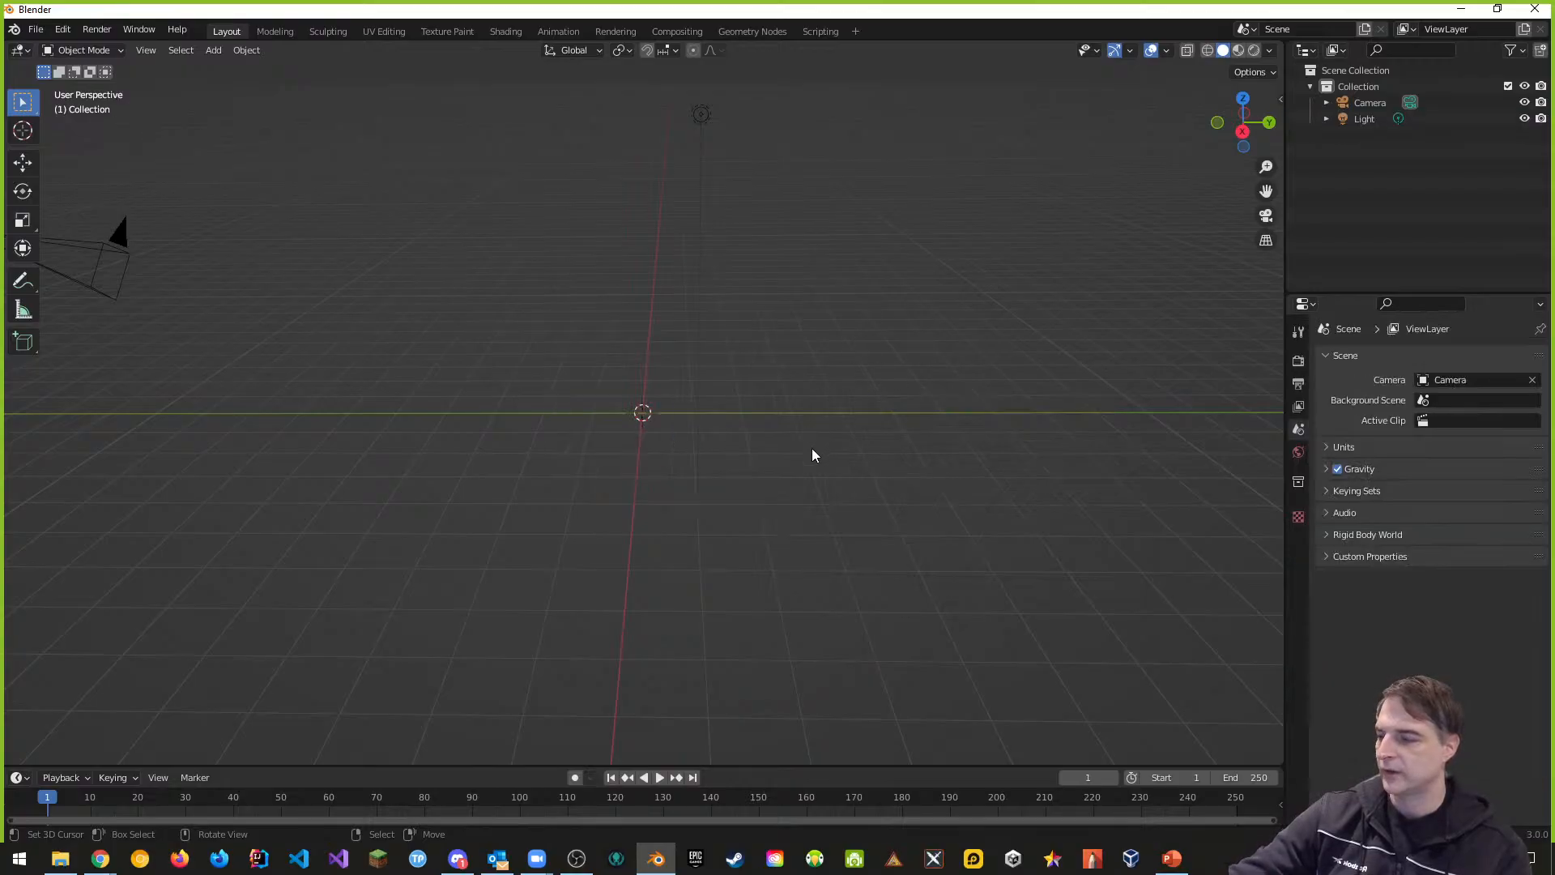
pyautogui.press('KP_1')
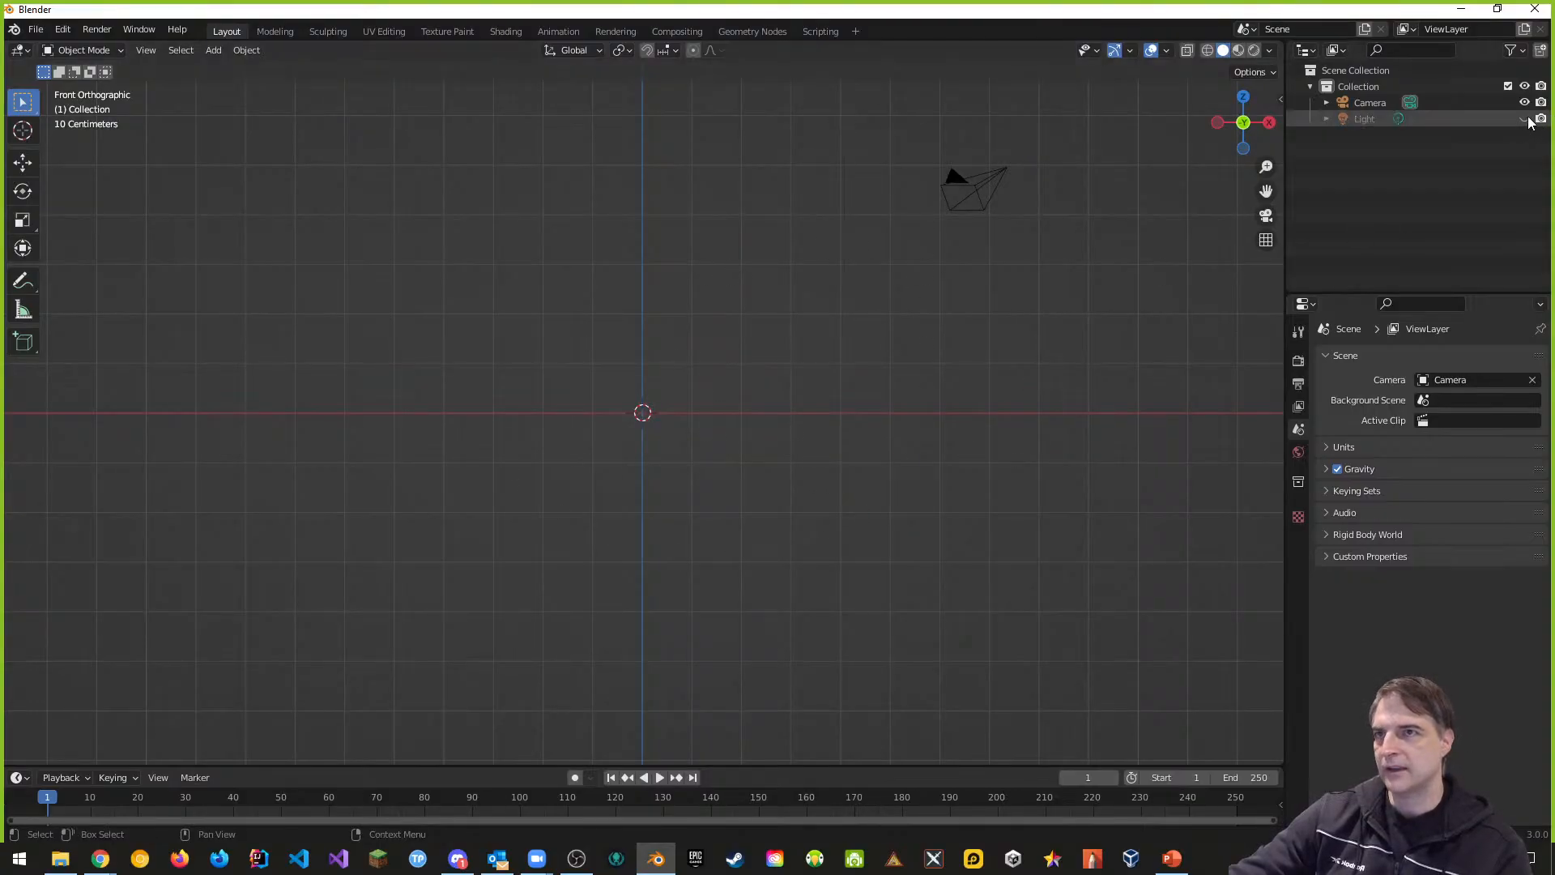
pyautogui.moveTo(1528, 121); pyautogui.dragTo(1524, 102)
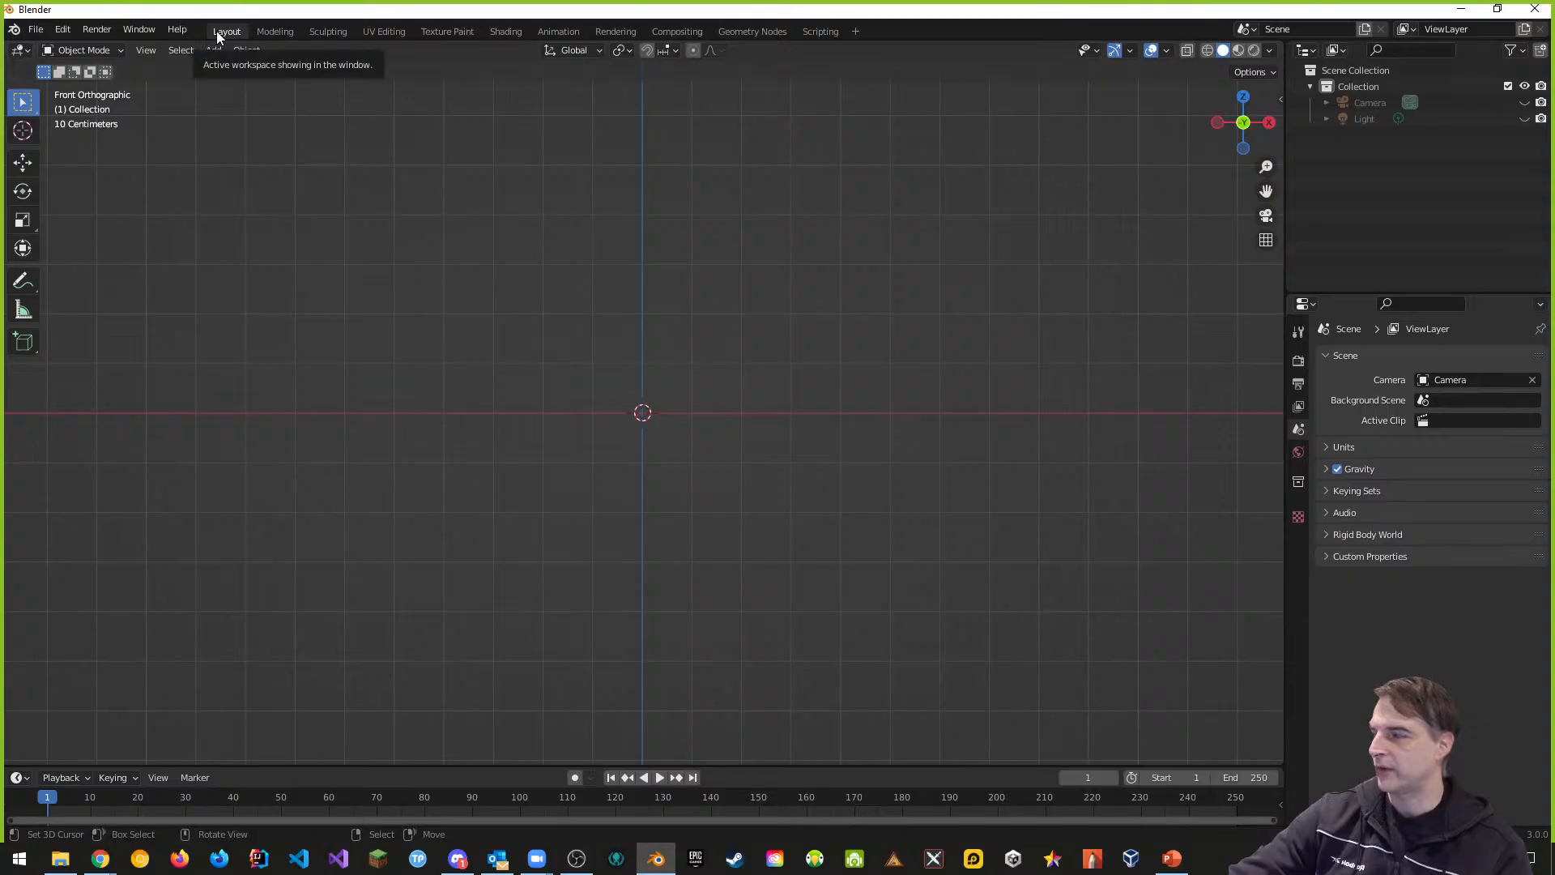
# Step: Add a mesh plane at the origin and rotate it 90° about the X axis so it stands upright
pyautogui.hotkey('shift', 'a')
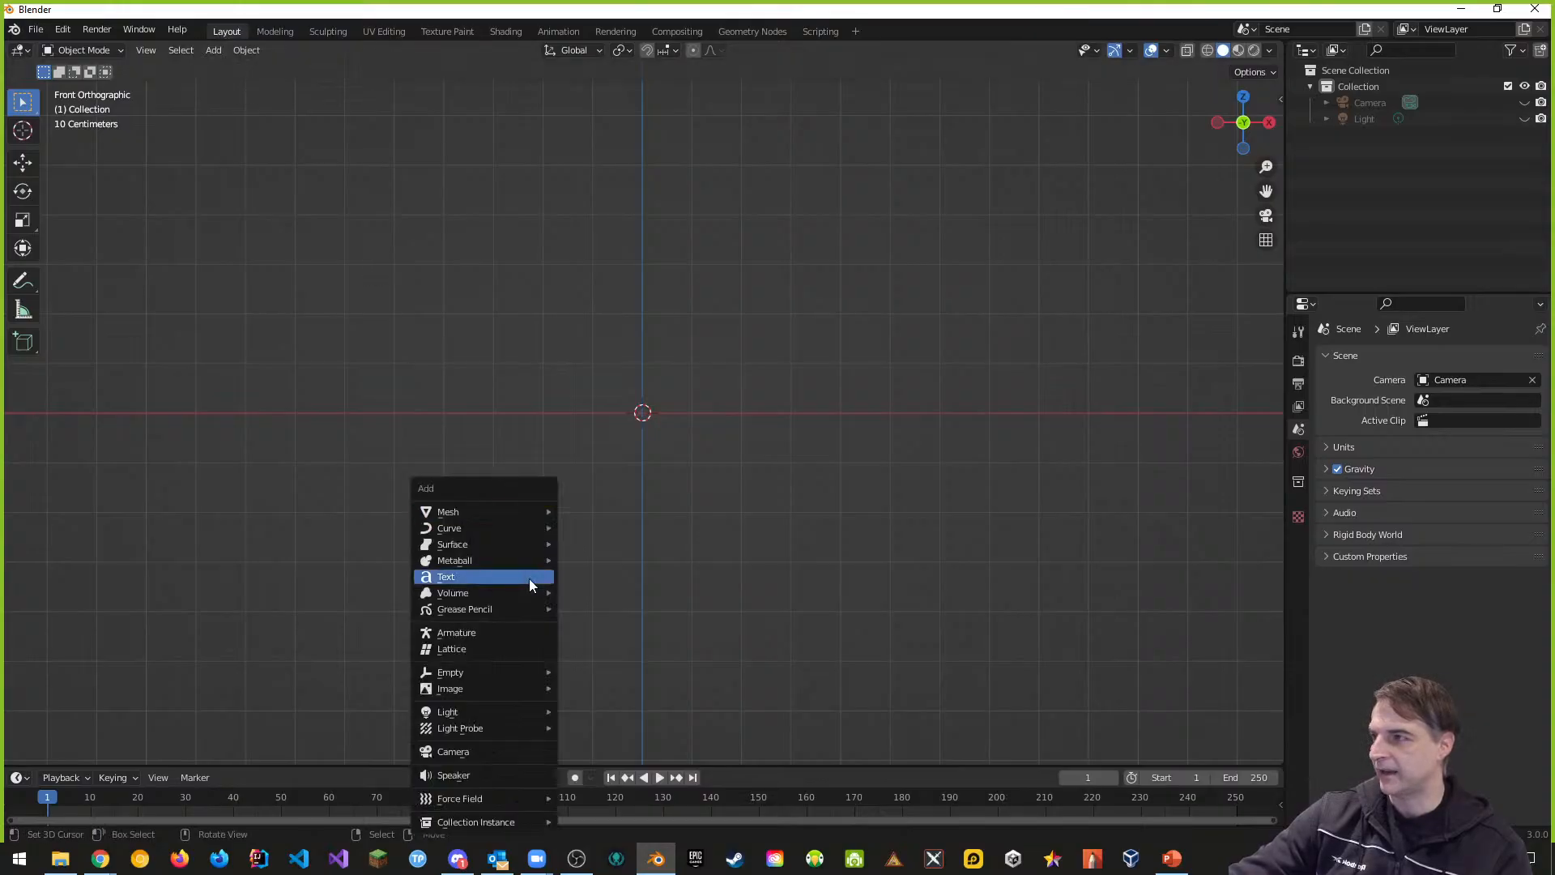
pyautogui.moveTo(477, 512)
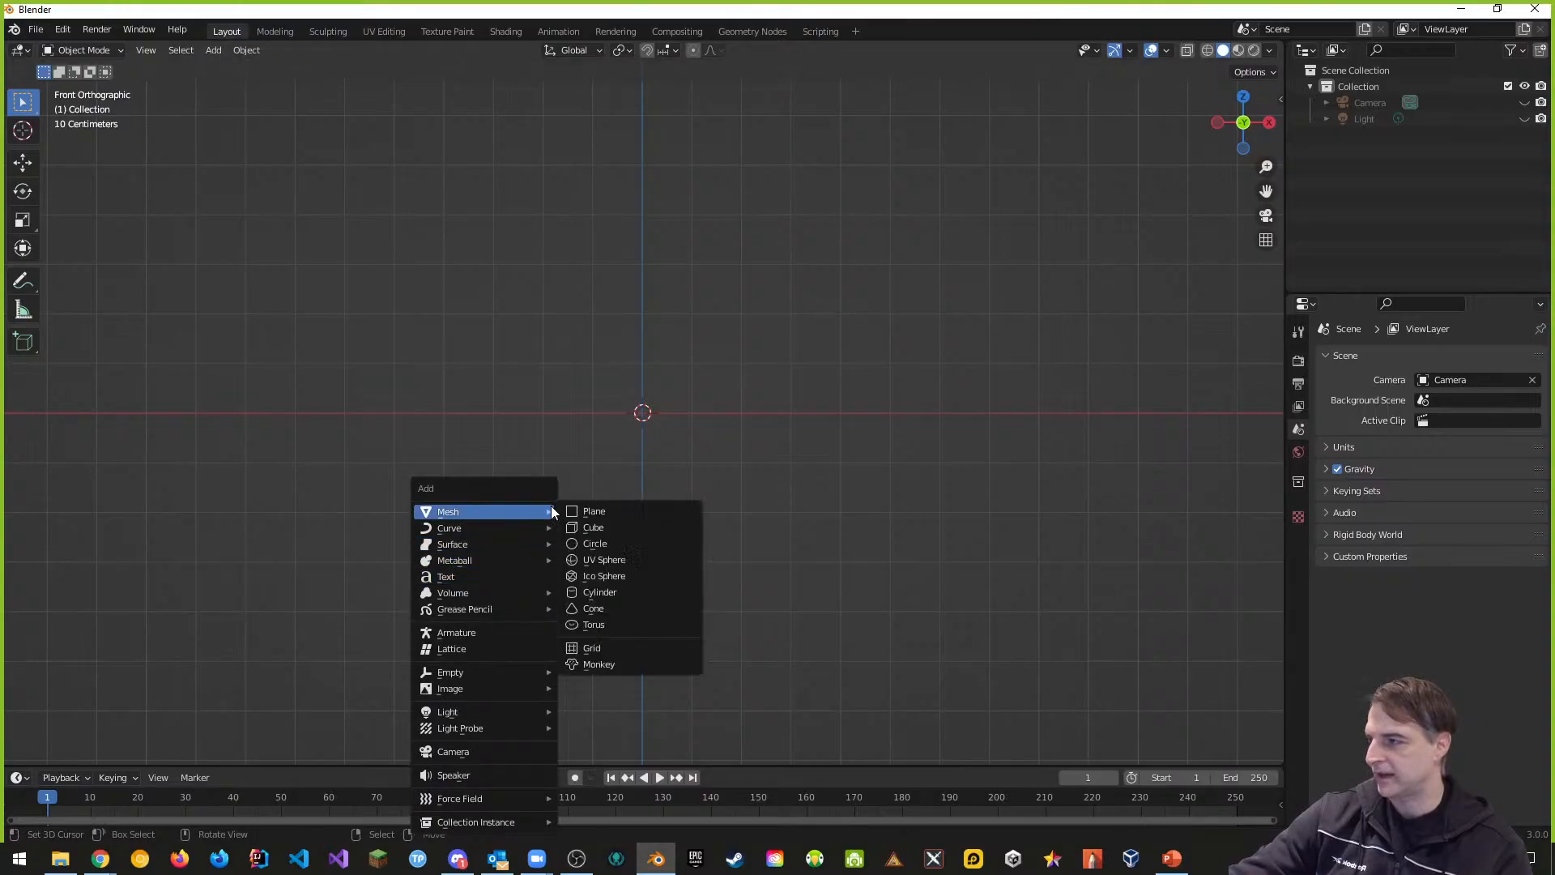
pyautogui.click(595, 510)
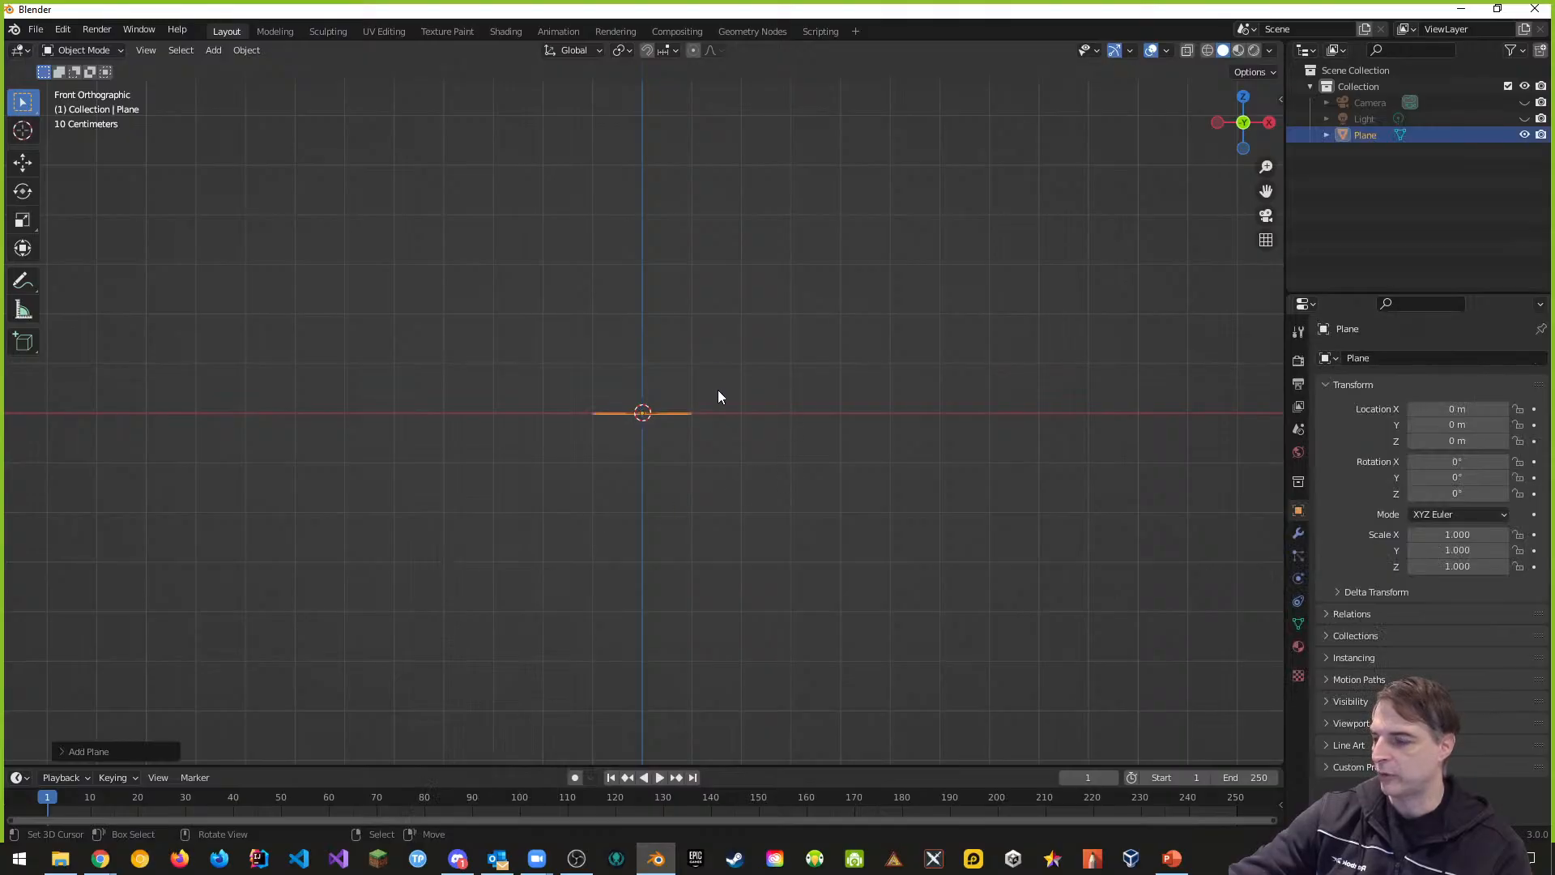
pyautogui.press('r')
pyautogui.write('x')
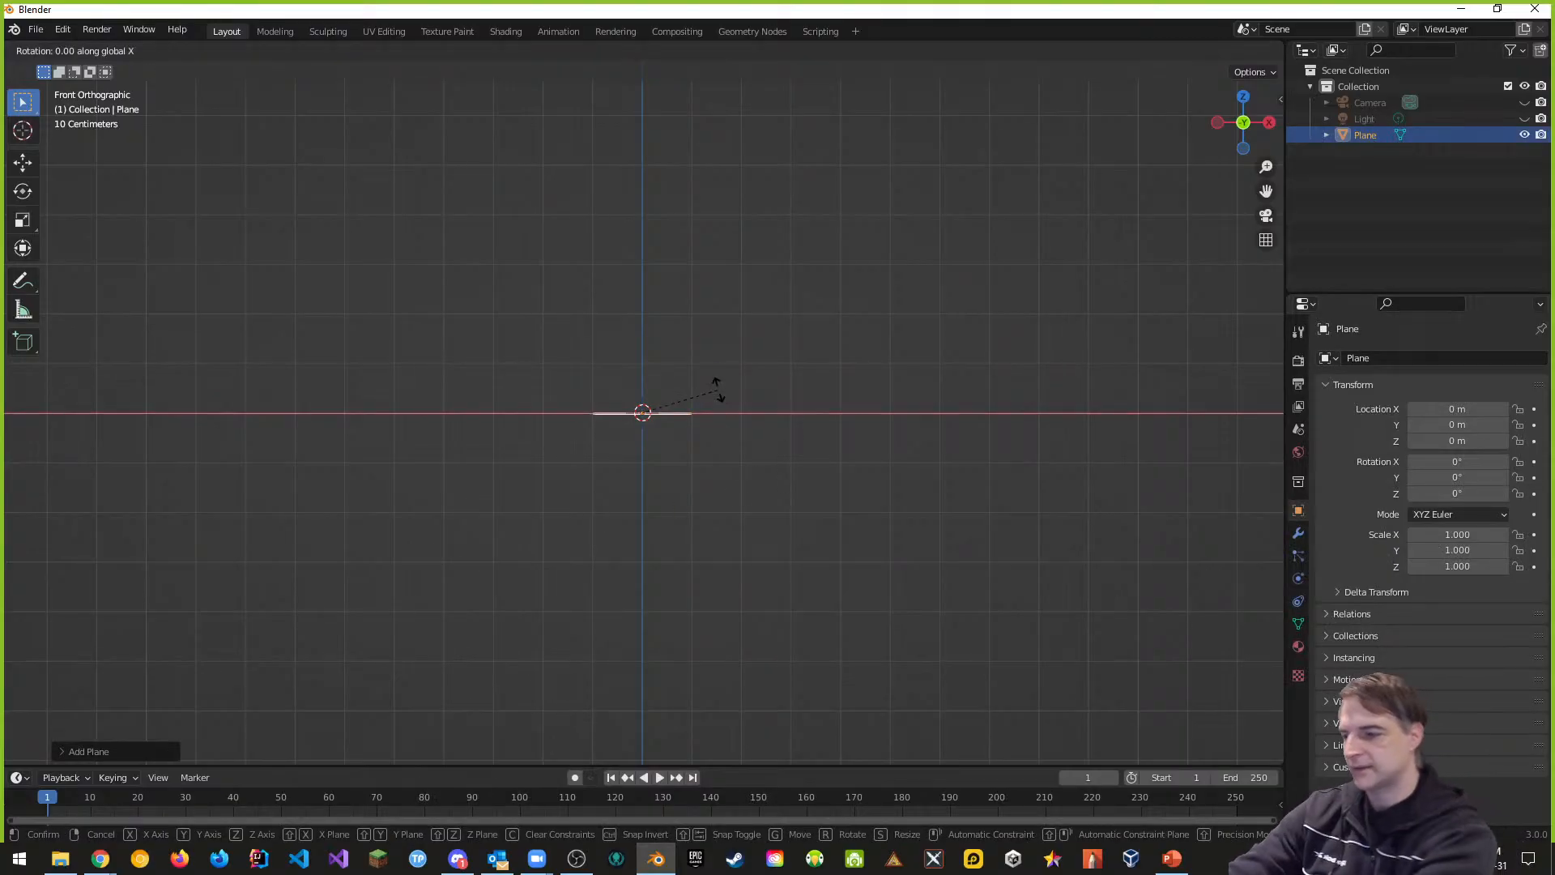
pyautogui.write('90')
pyautogui.press('Return')
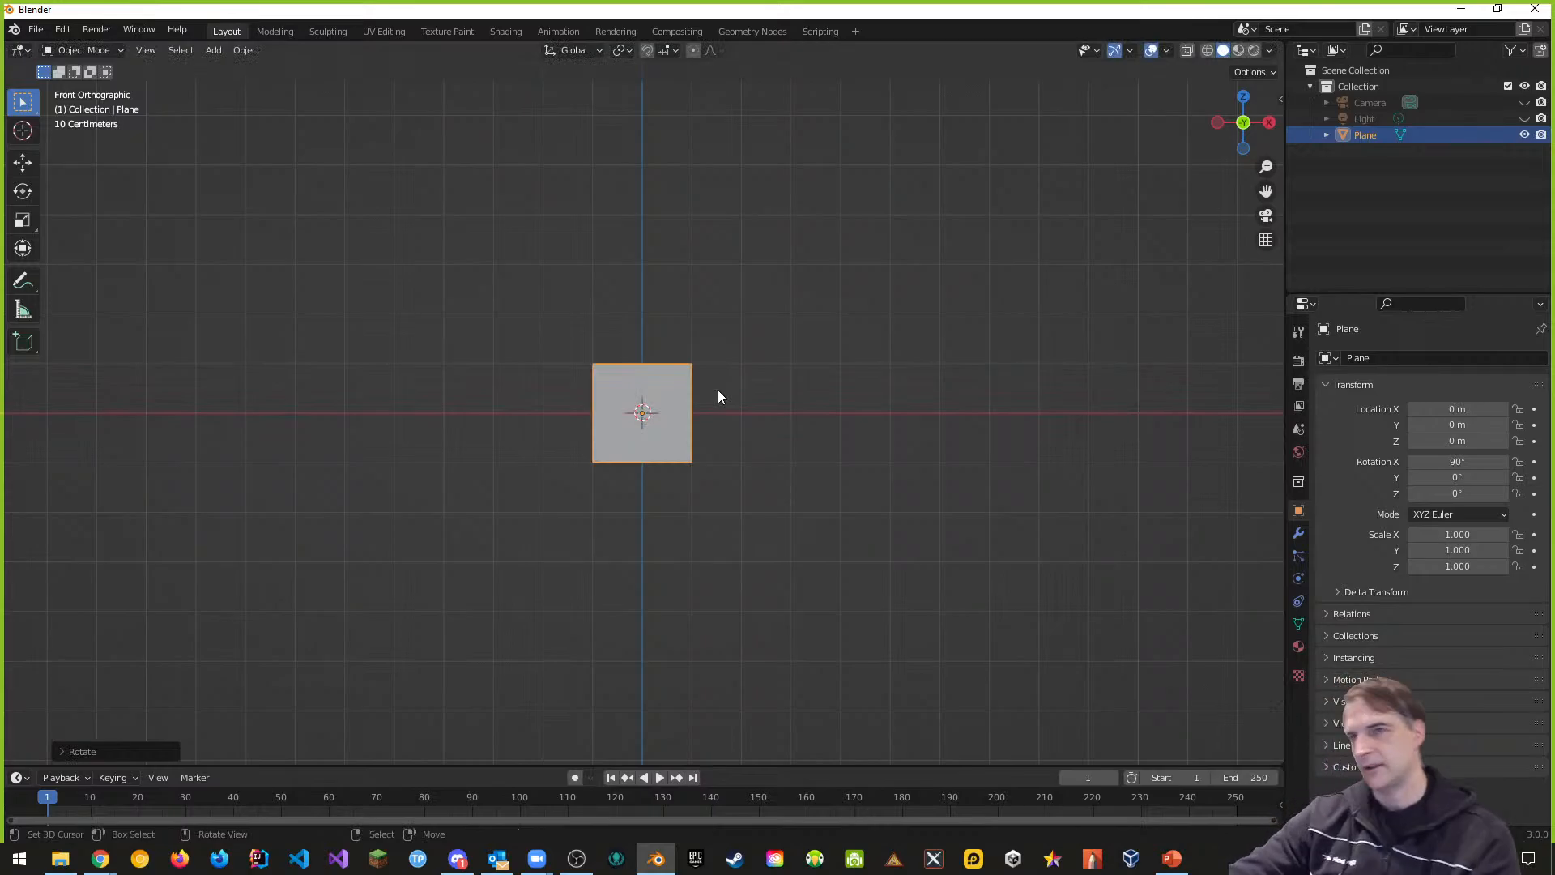
# Step: Create a new material on the upright plane and name it "ReferenceImage"
pyautogui.moveTo(857, 481); pyautogui.dragTo(834, 520, button='middle')
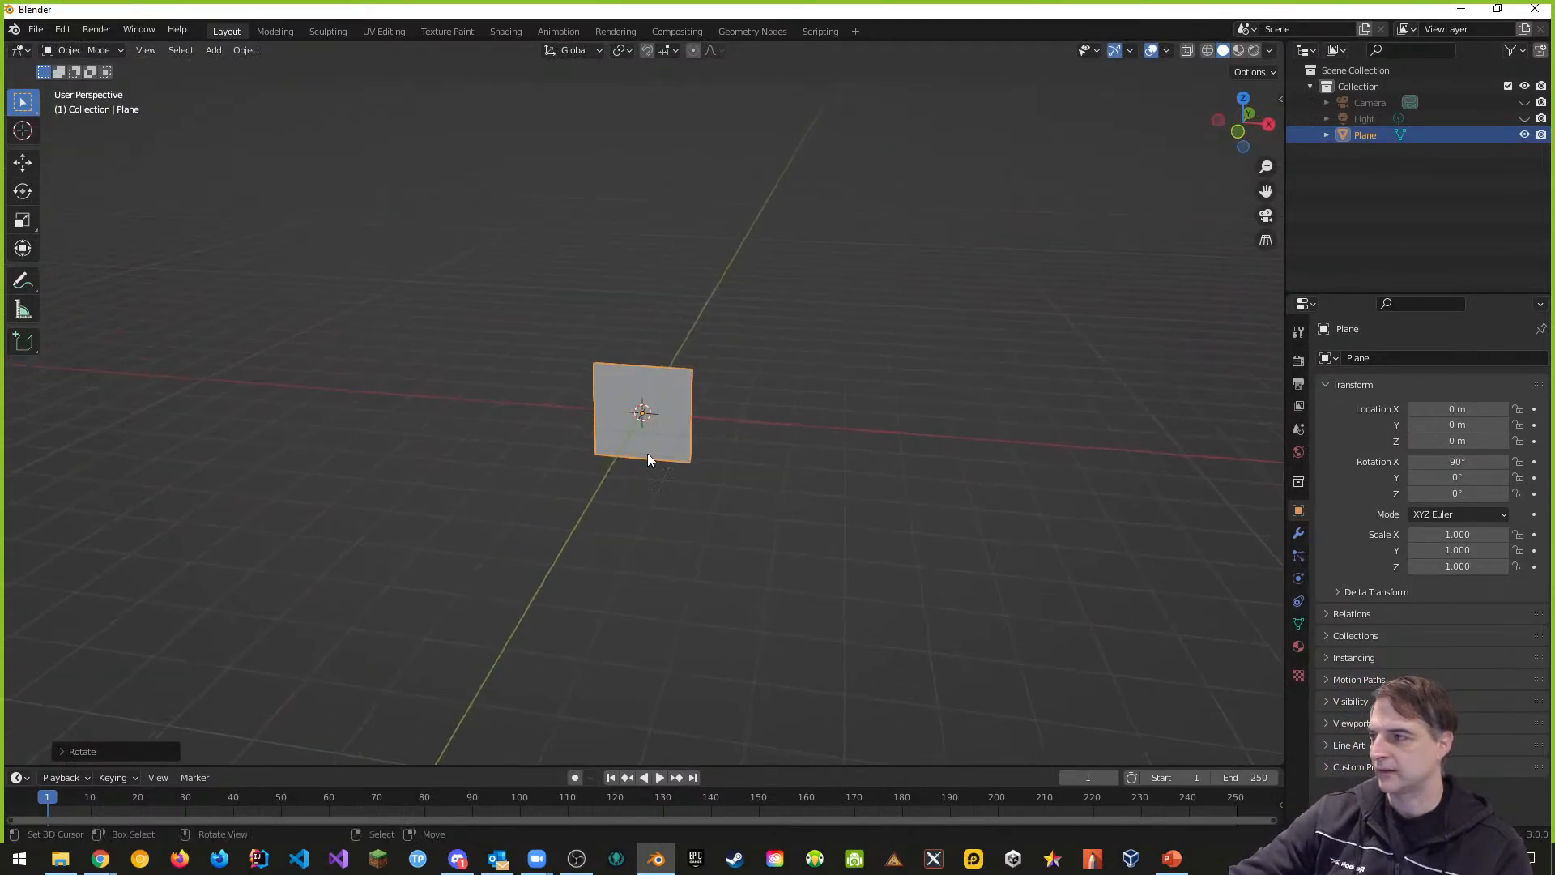
pyautogui.moveTo(648, 460); pyautogui.dragTo(734, 455, button='middle')
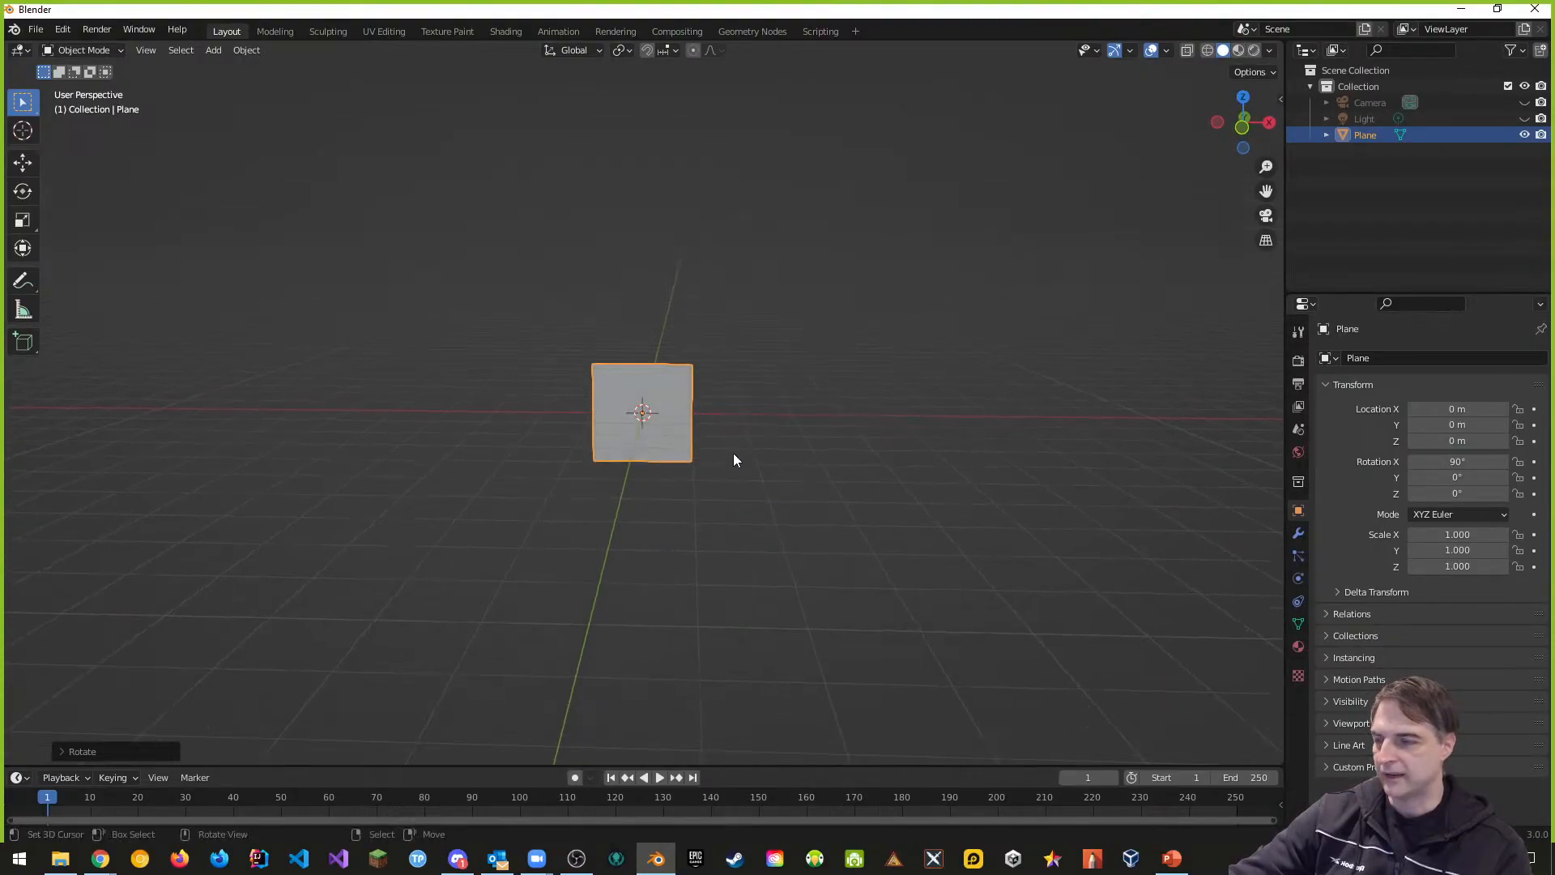
pyautogui.scroll(2, 708, 488)
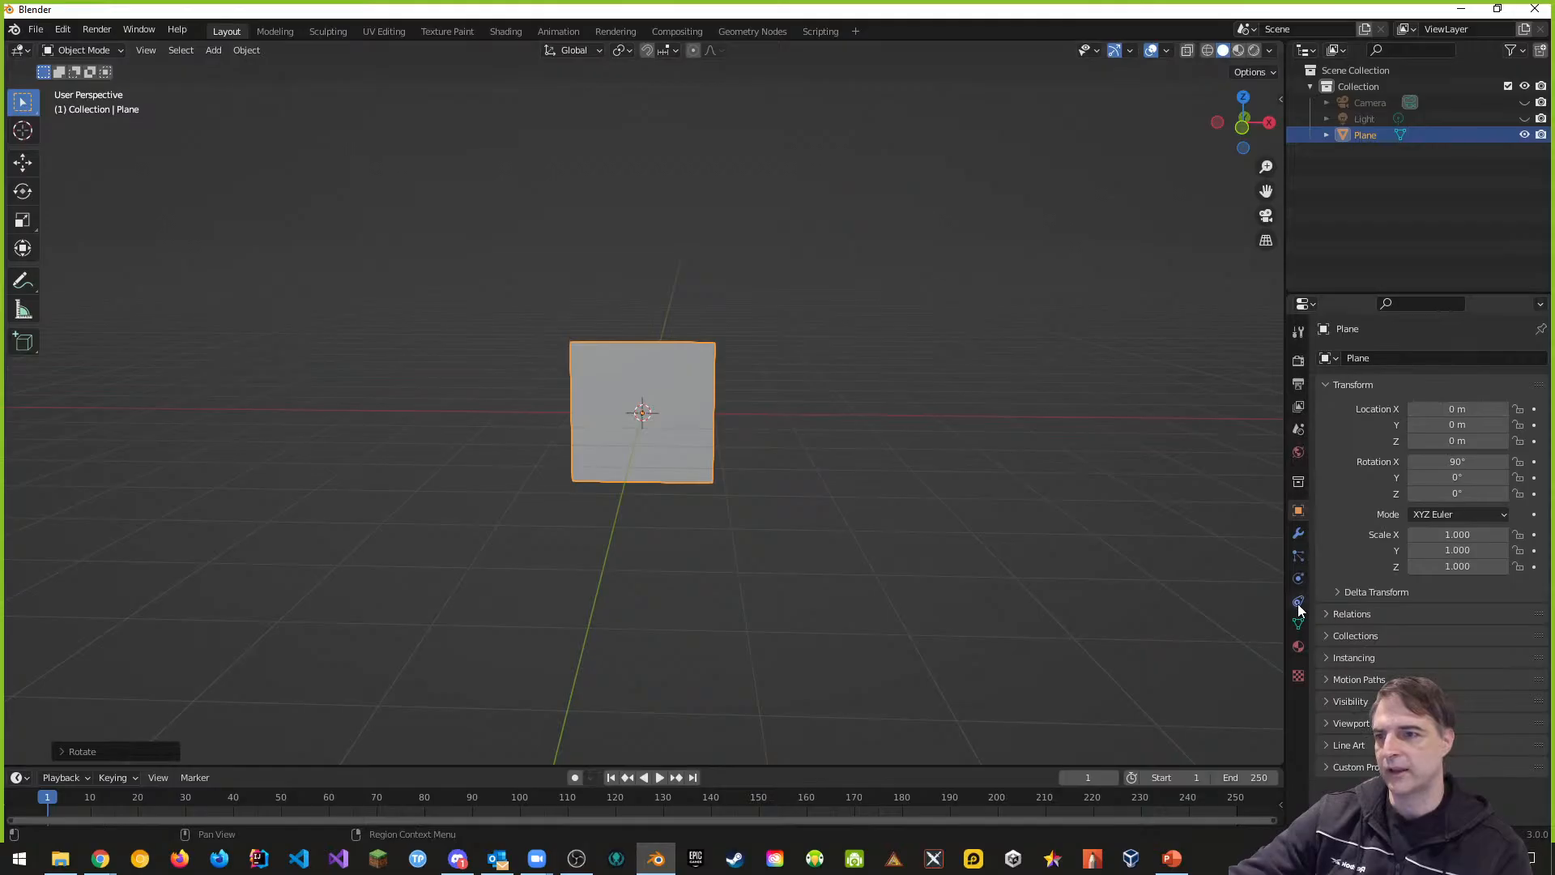
pyautogui.click(1298, 647)
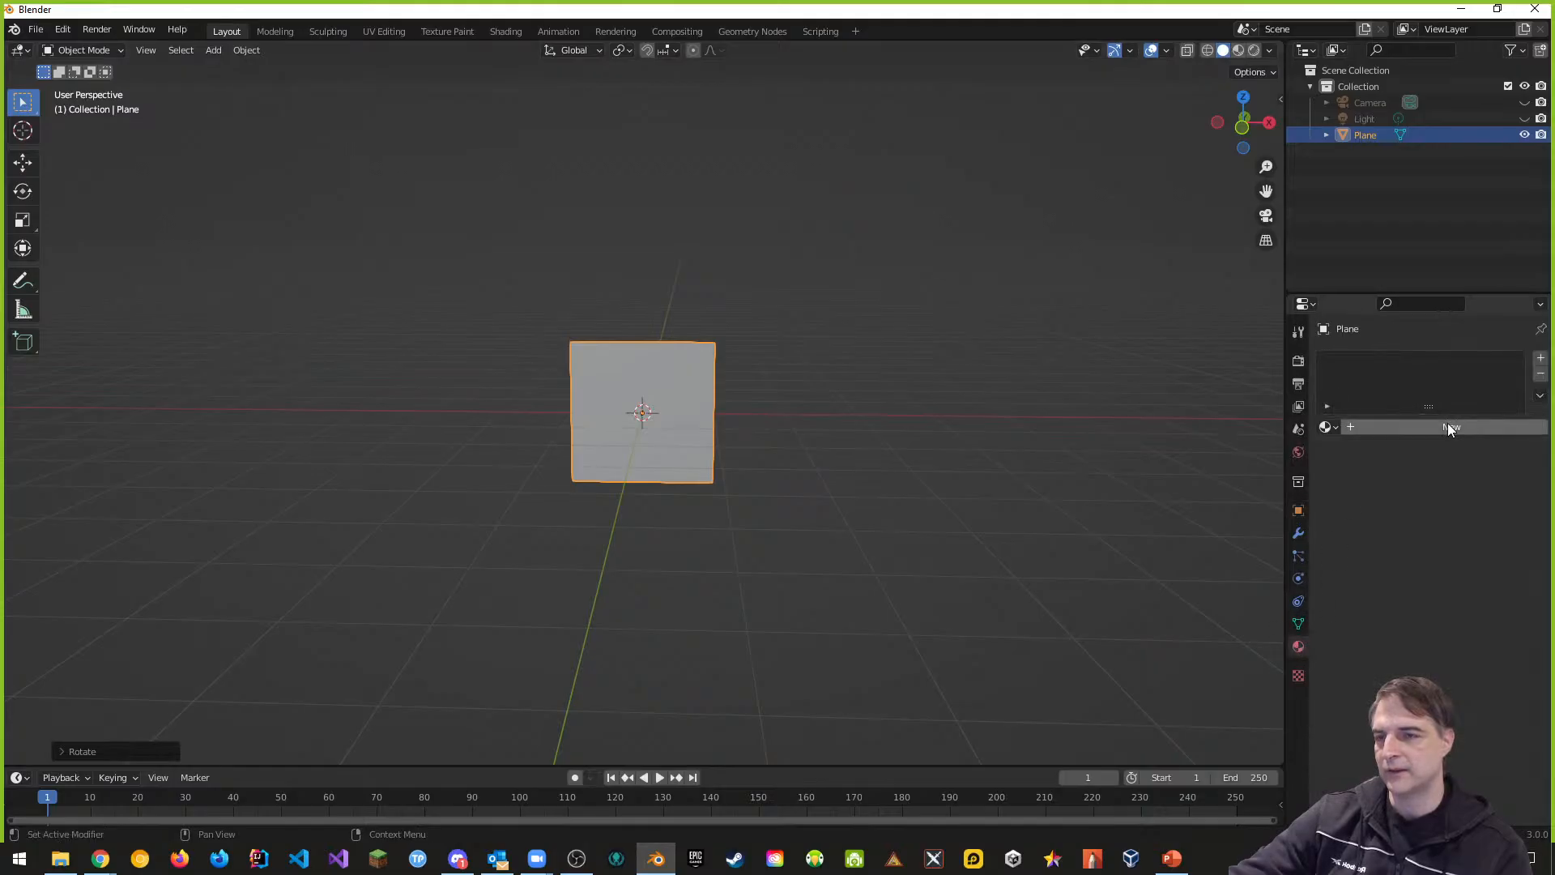
pyautogui.click(1449, 425)
pyautogui.doubleClick(1398, 362)
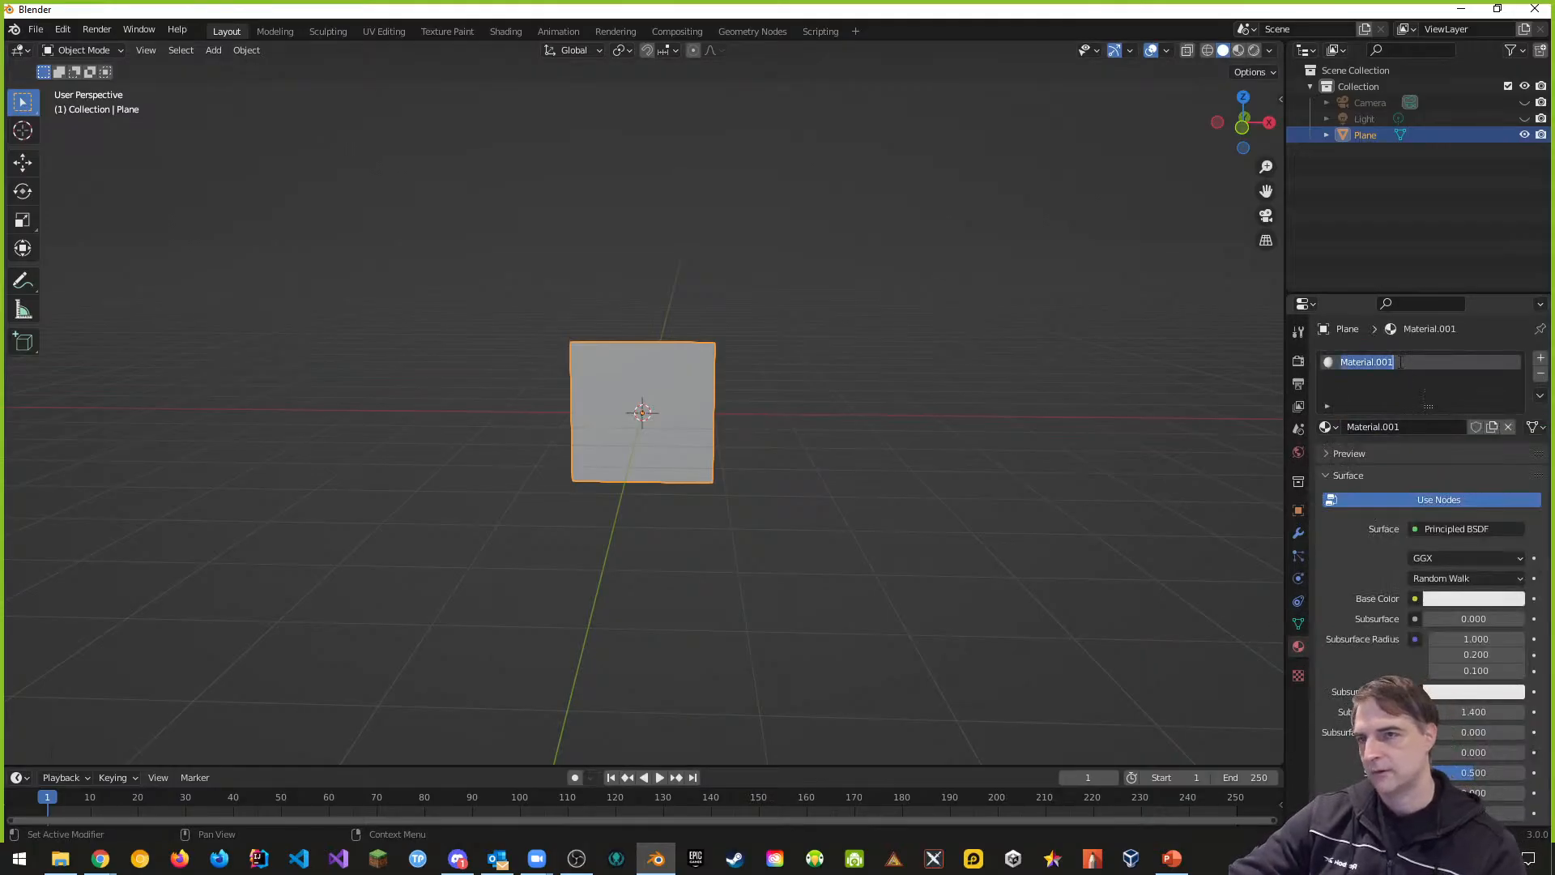
pyautogui.write('Image')
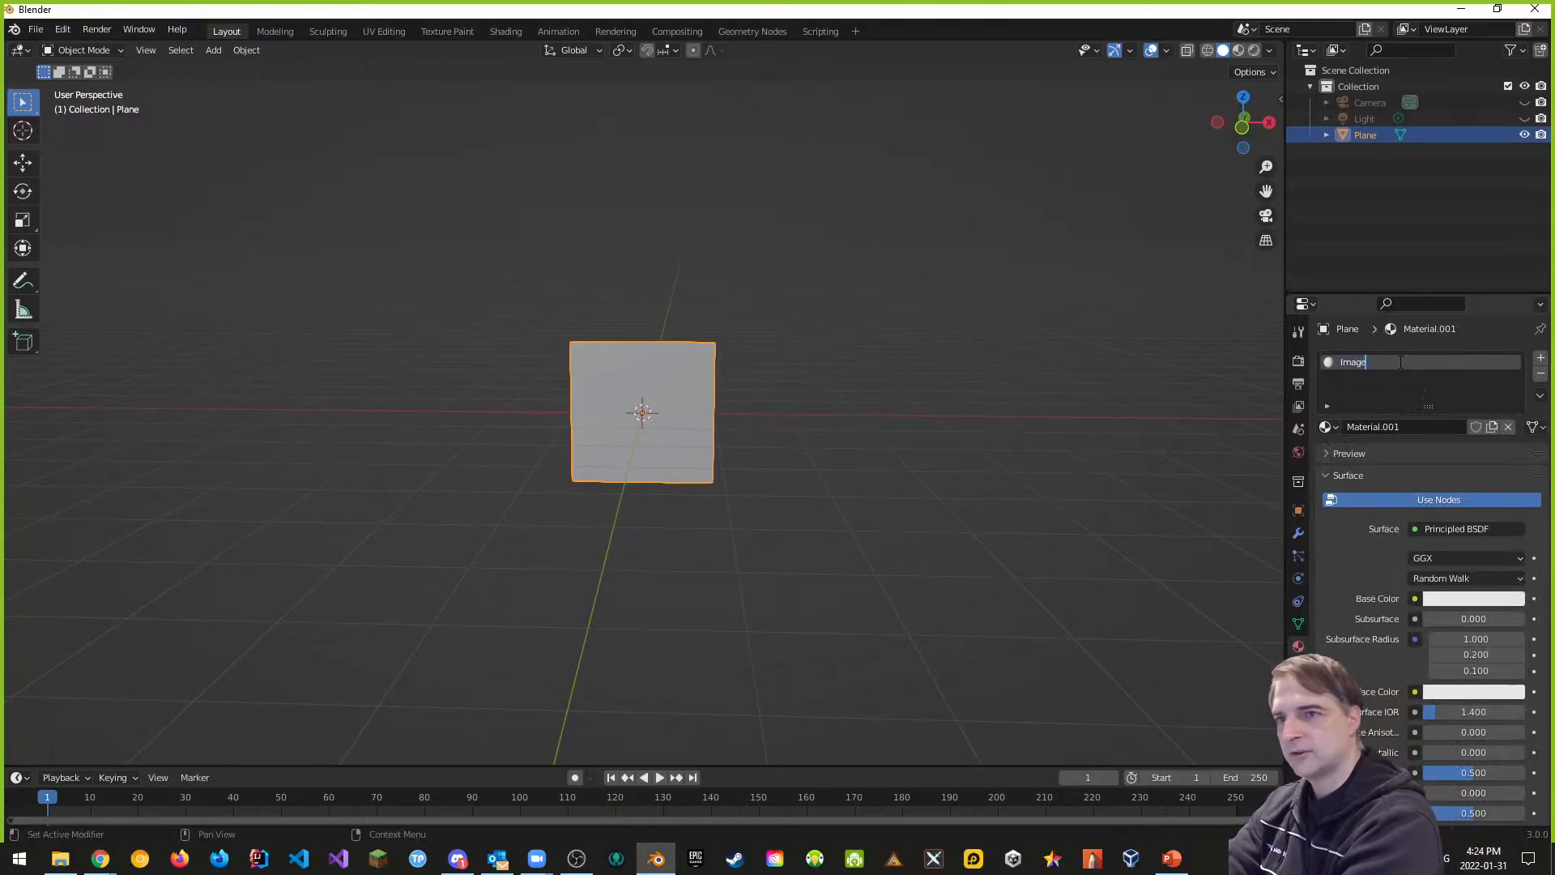
pyautogui.press('BackSpace')
pyautogui.press('BackSpace')
pyautogui.press('BackSpace')
pyautogui.press('BackSpace')
pyautogui.write('Refer')
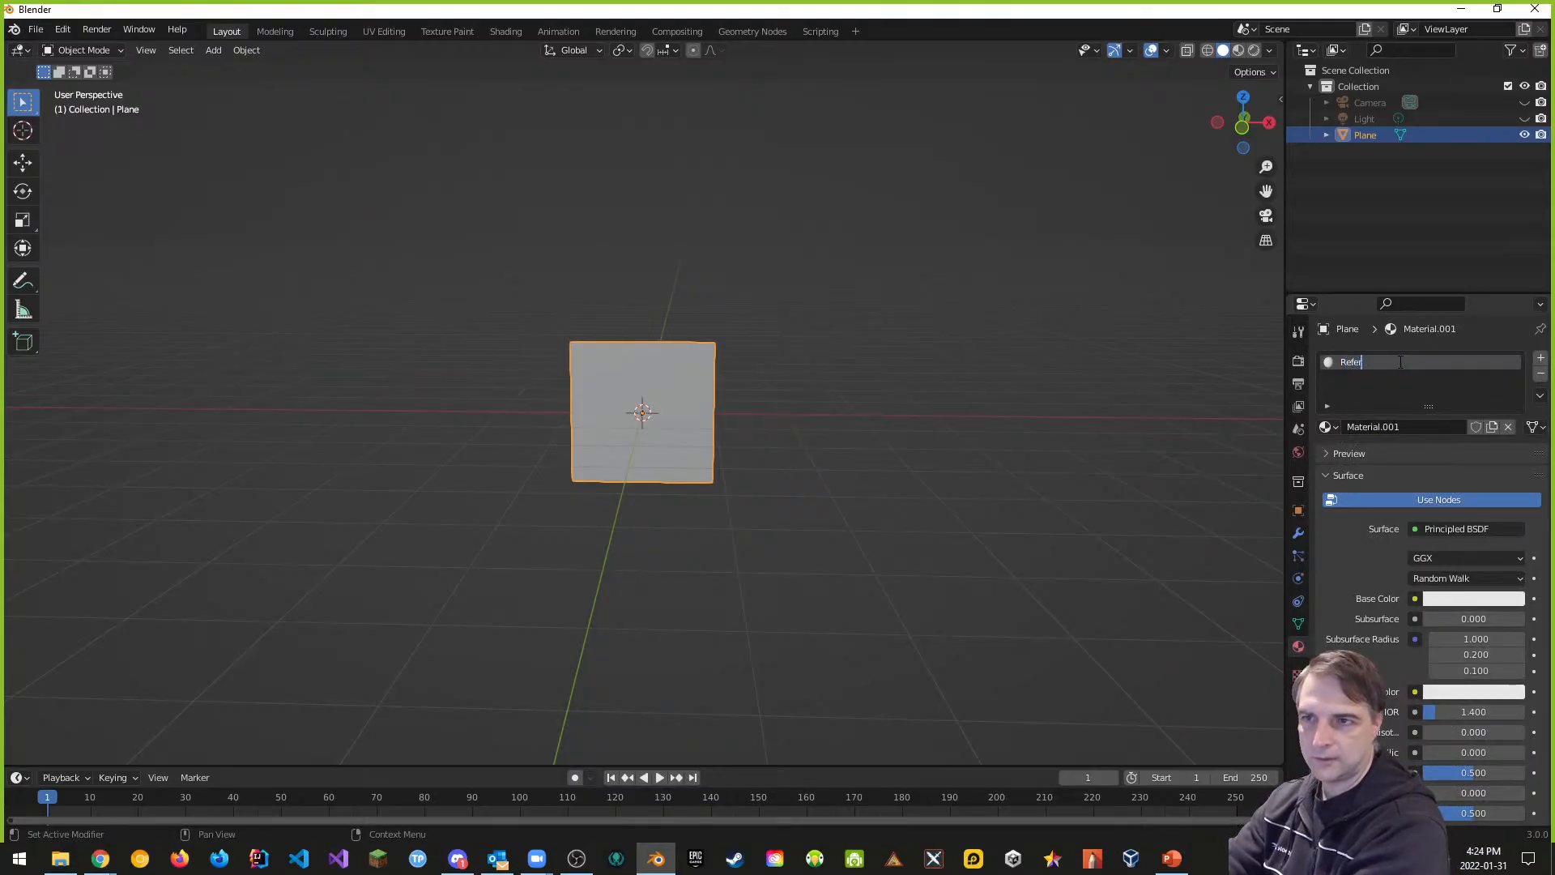
pyautogui.write('enceImage')
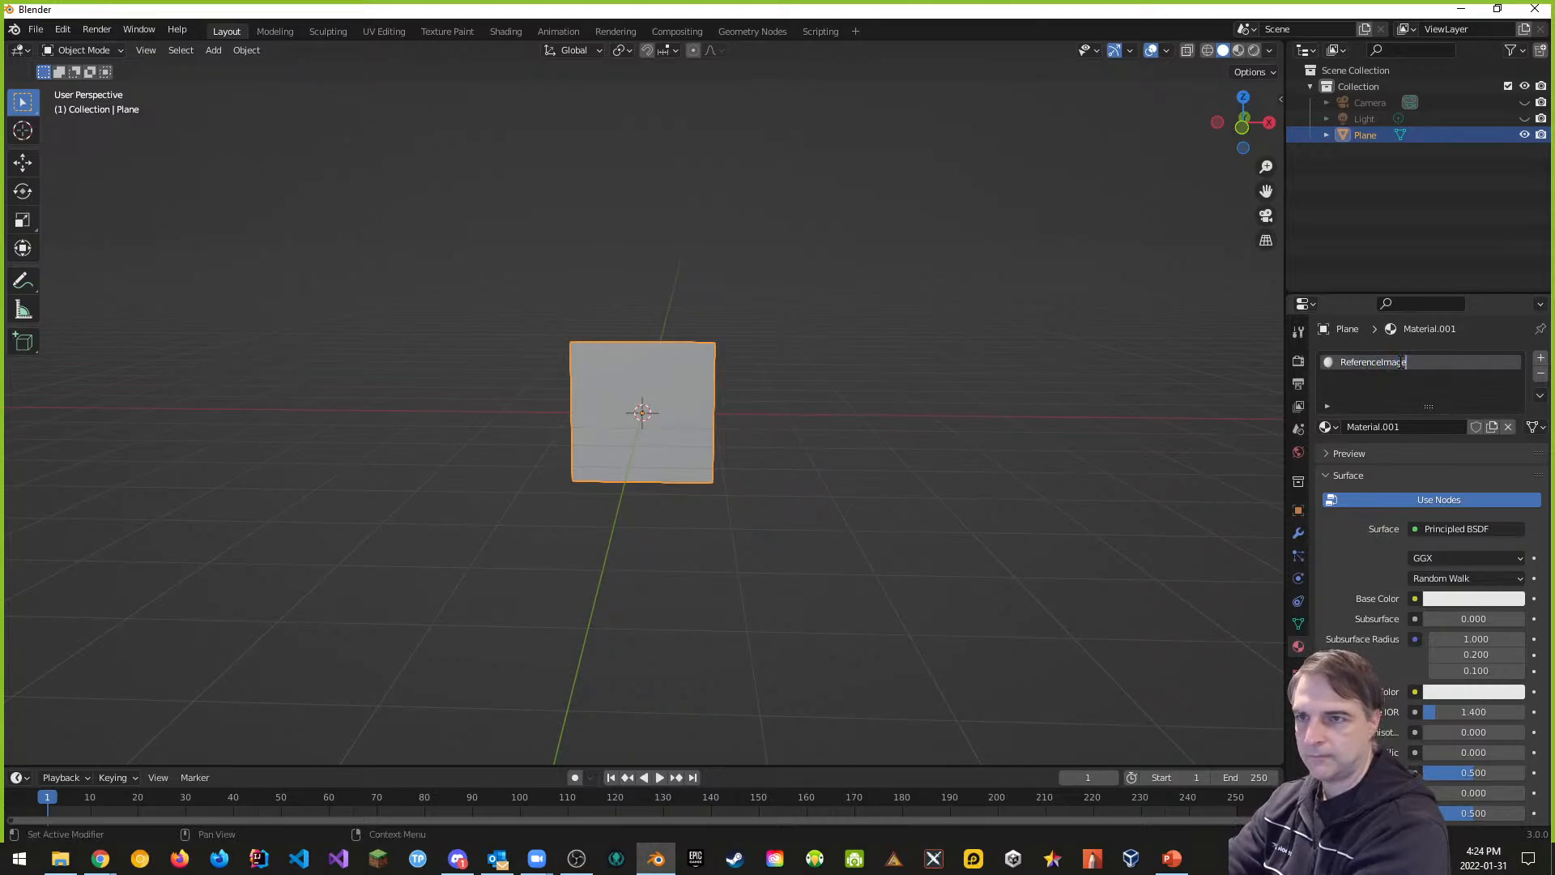
pyautogui.press('Return')
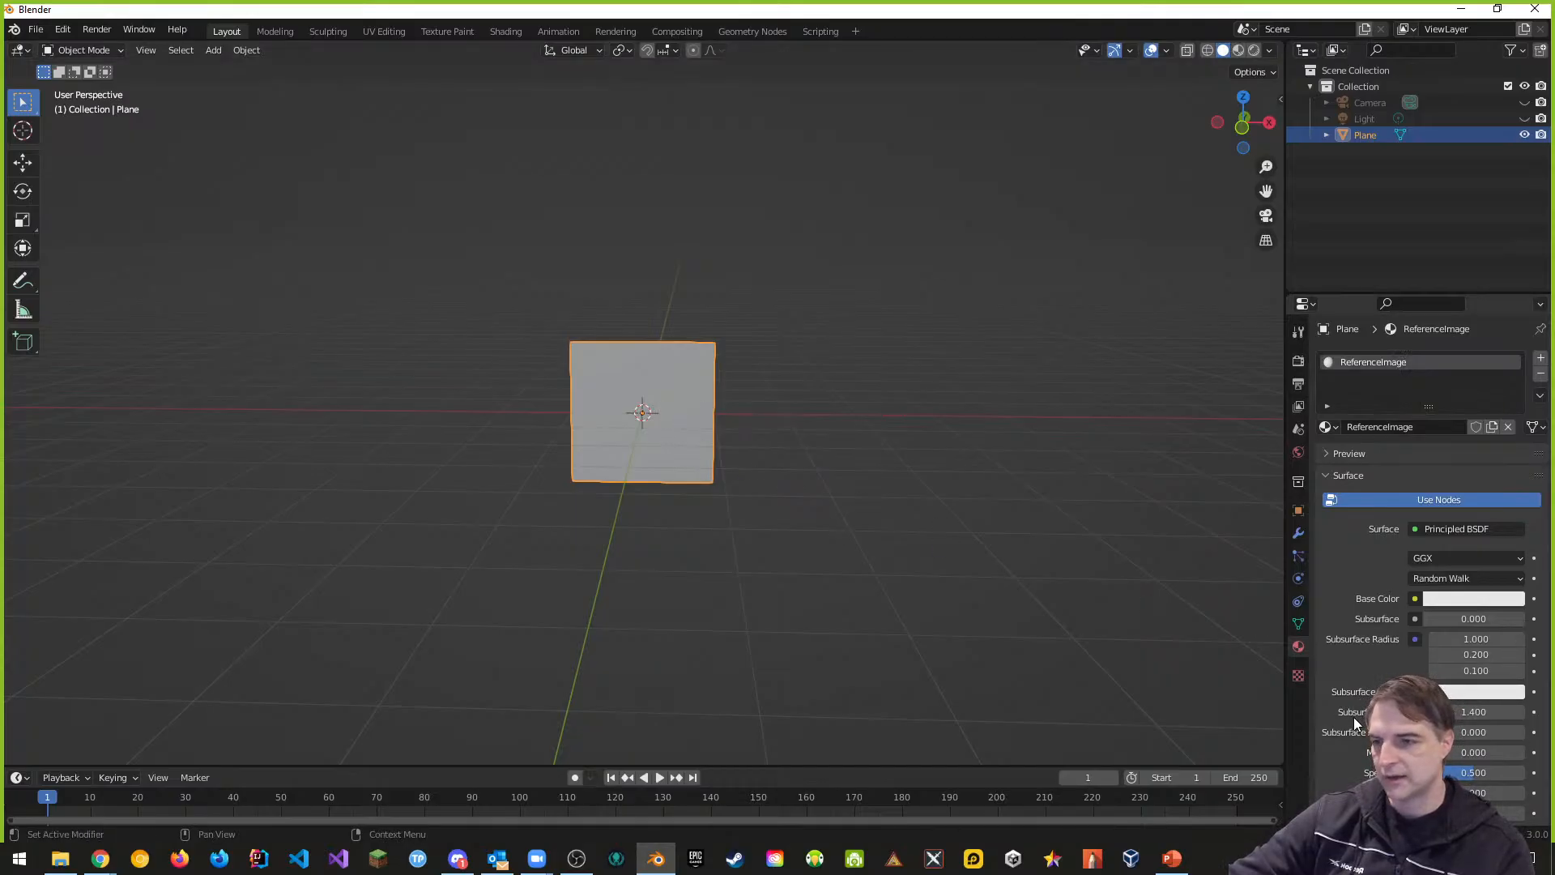
# Step: Create a new Image or Movie texture and load Archway Reference.jpg from the Downloads folder into it
pyautogui.click(1300, 679)
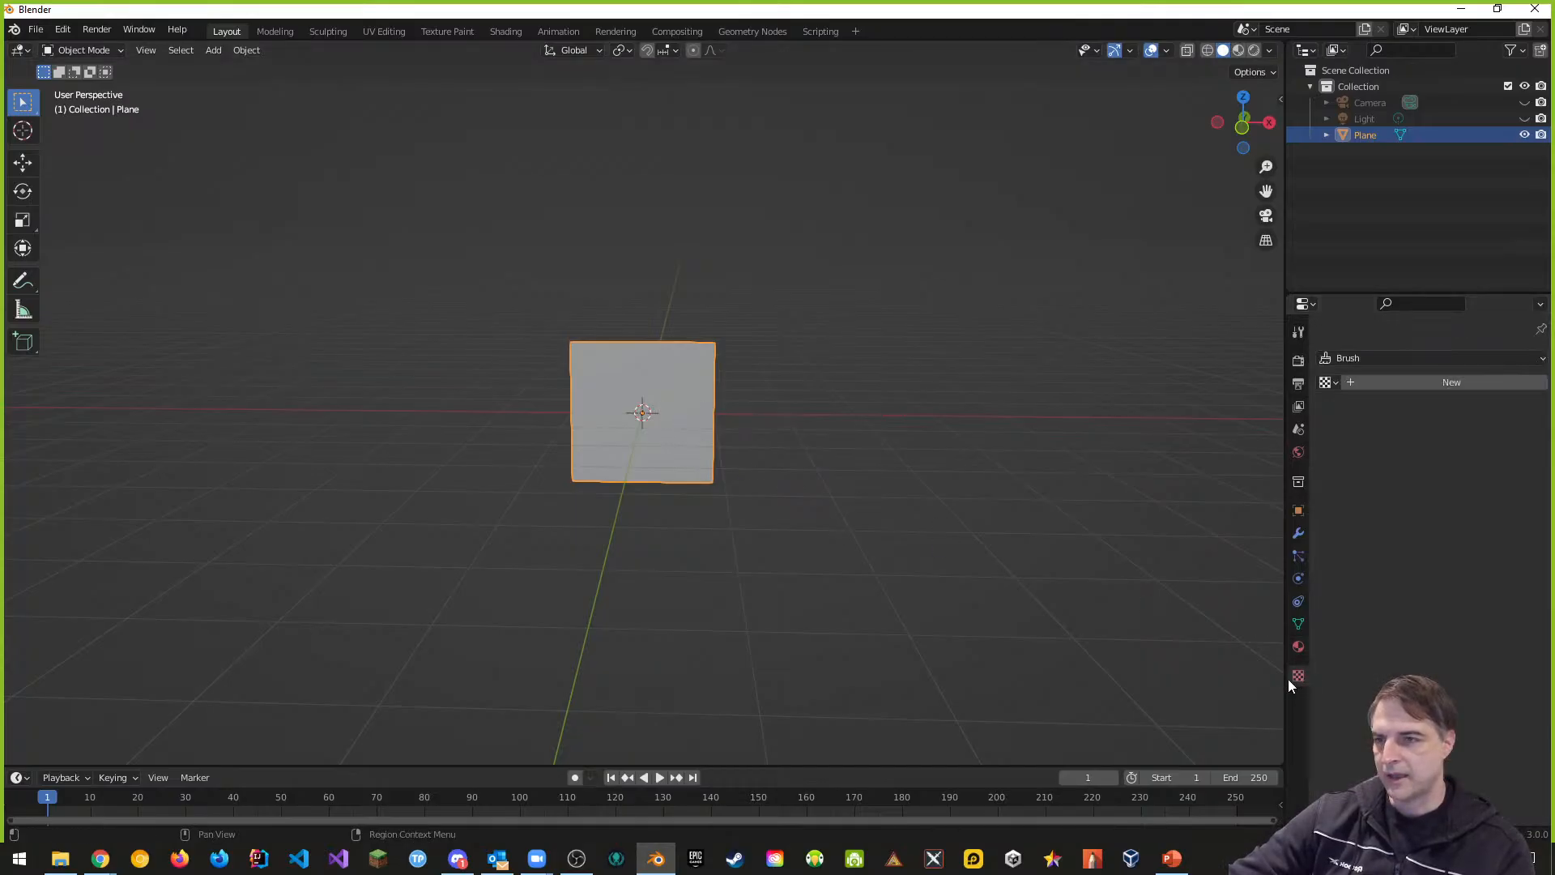
pyautogui.click(1421, 382)
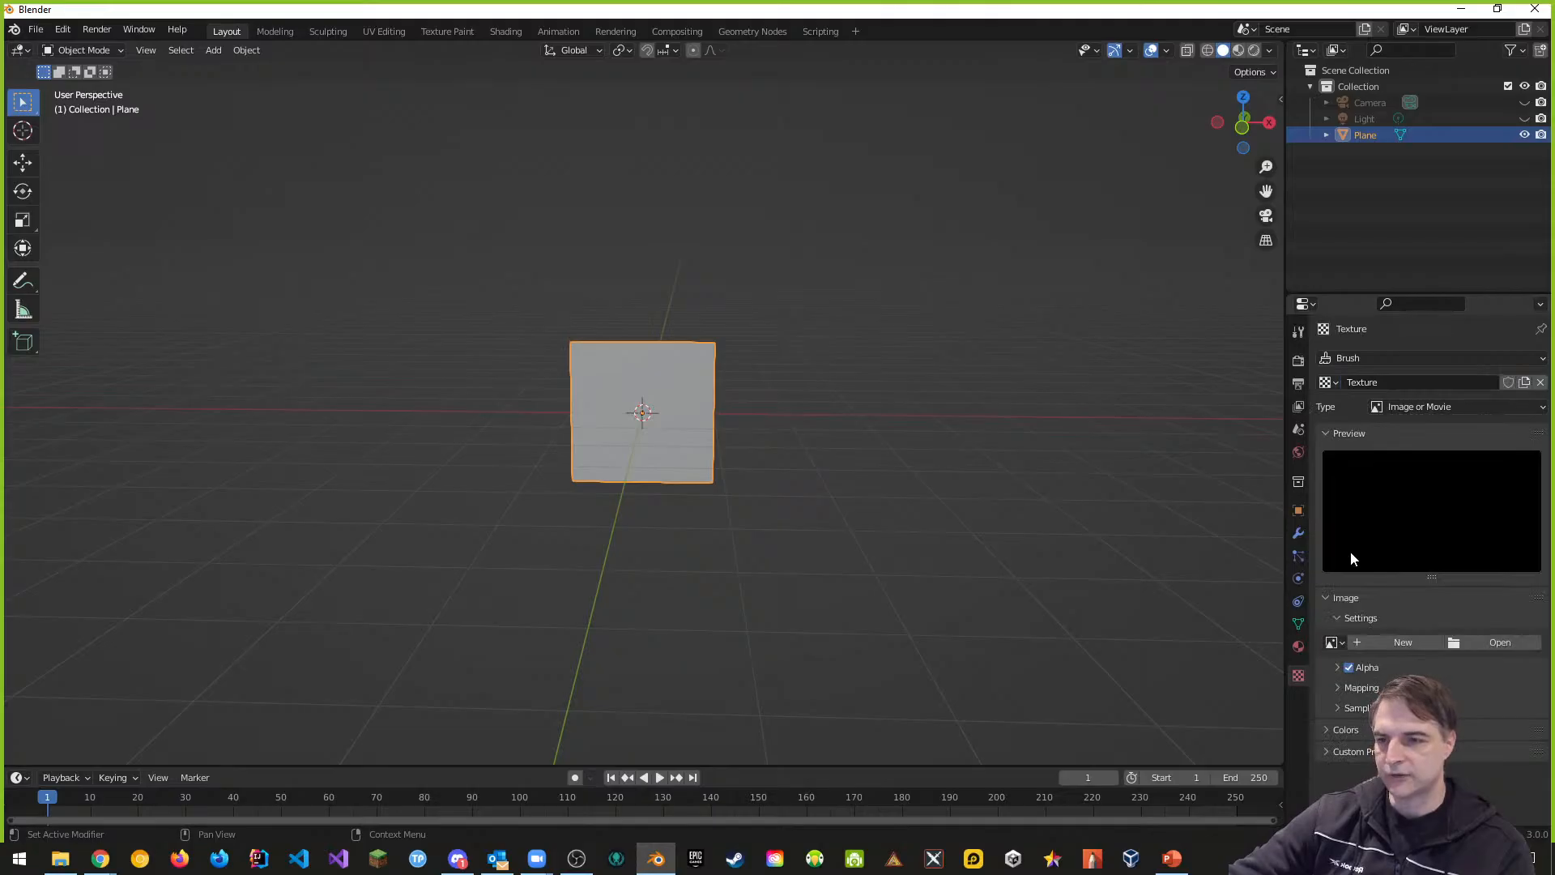
pyautogui.click(1518, 641)
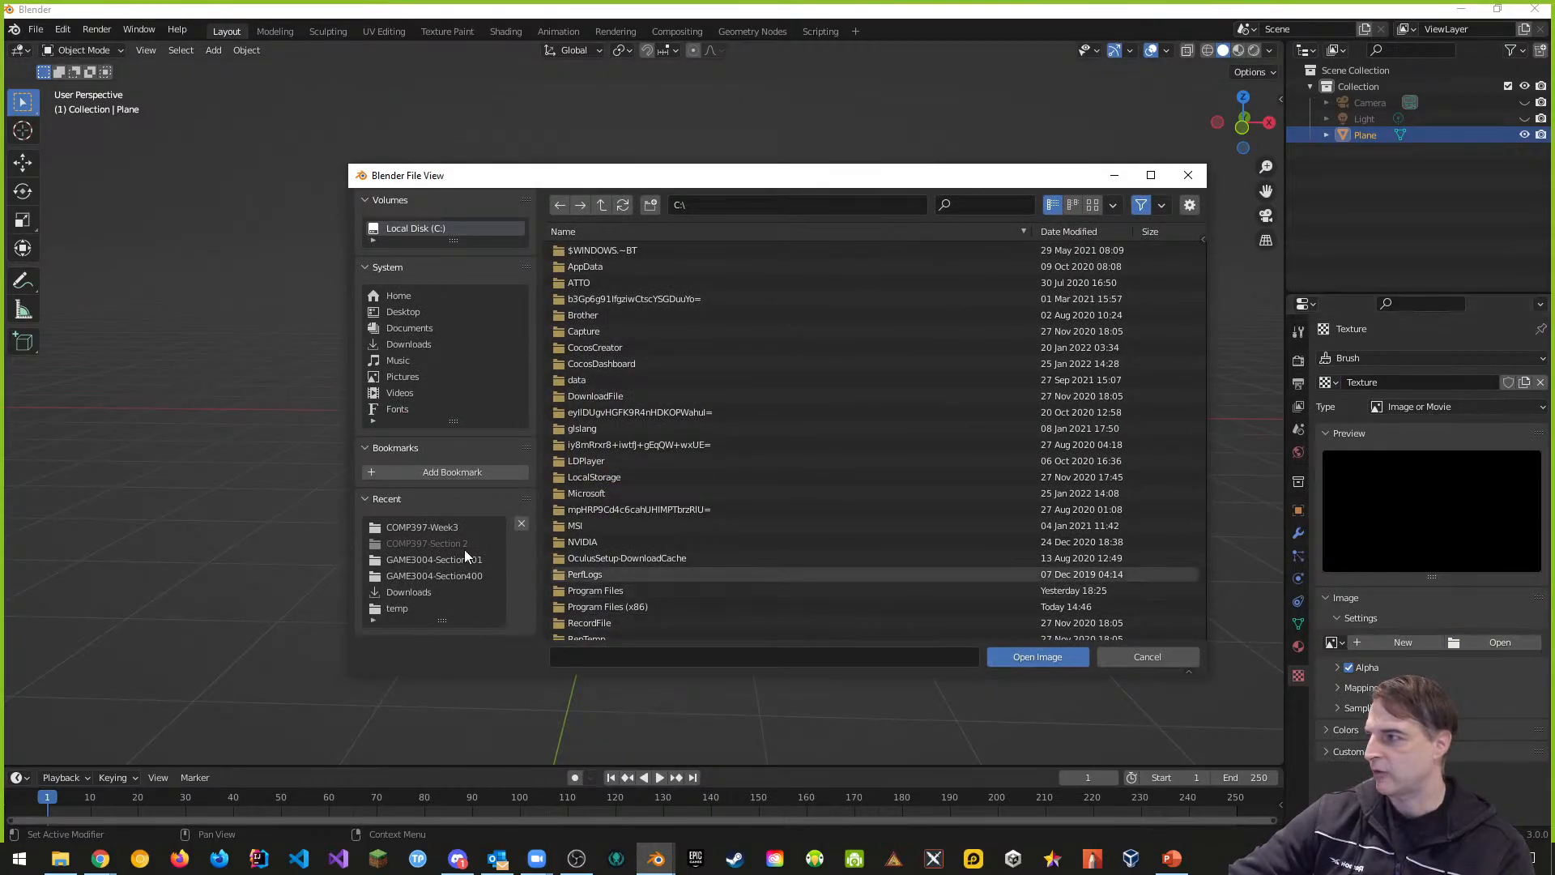
pyautogui.click(414, 345)
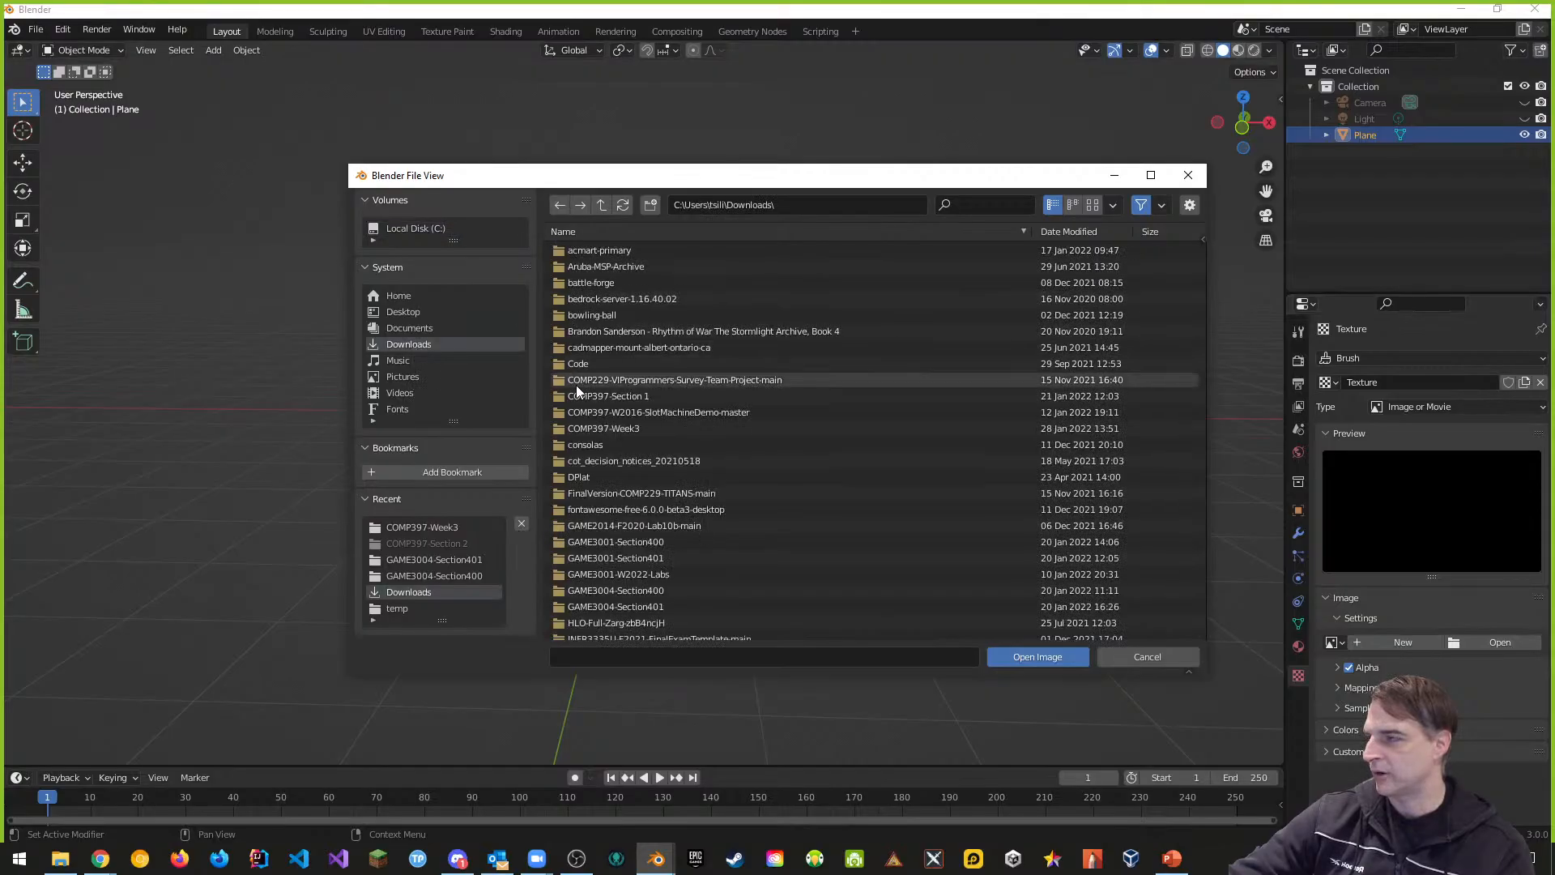
pyautogui.scroll(-10, 629, 417)
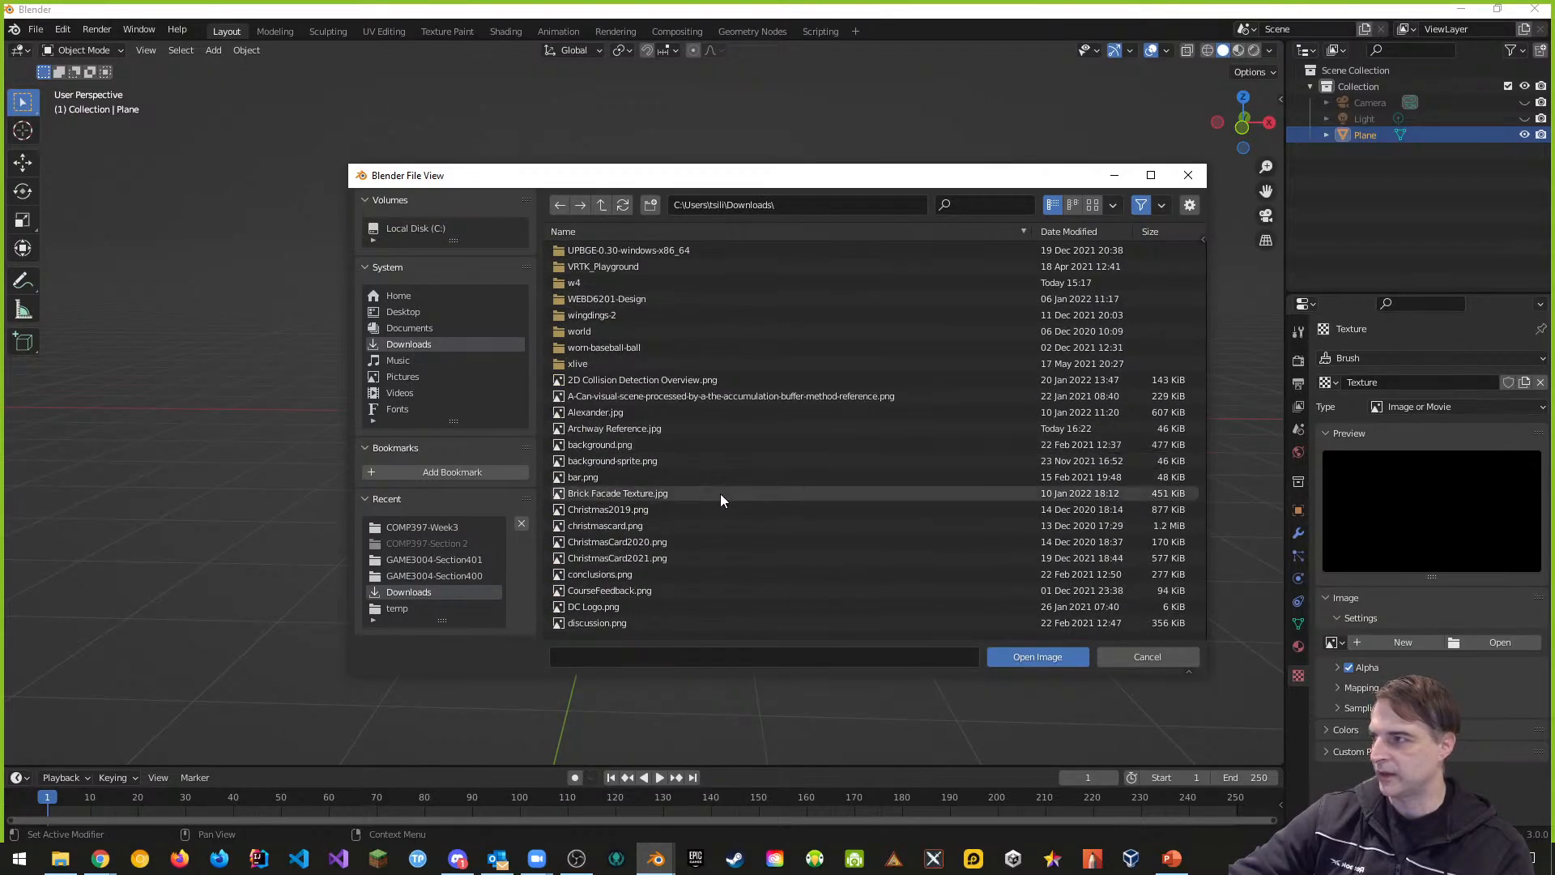
pyautogui.click(623, 428)
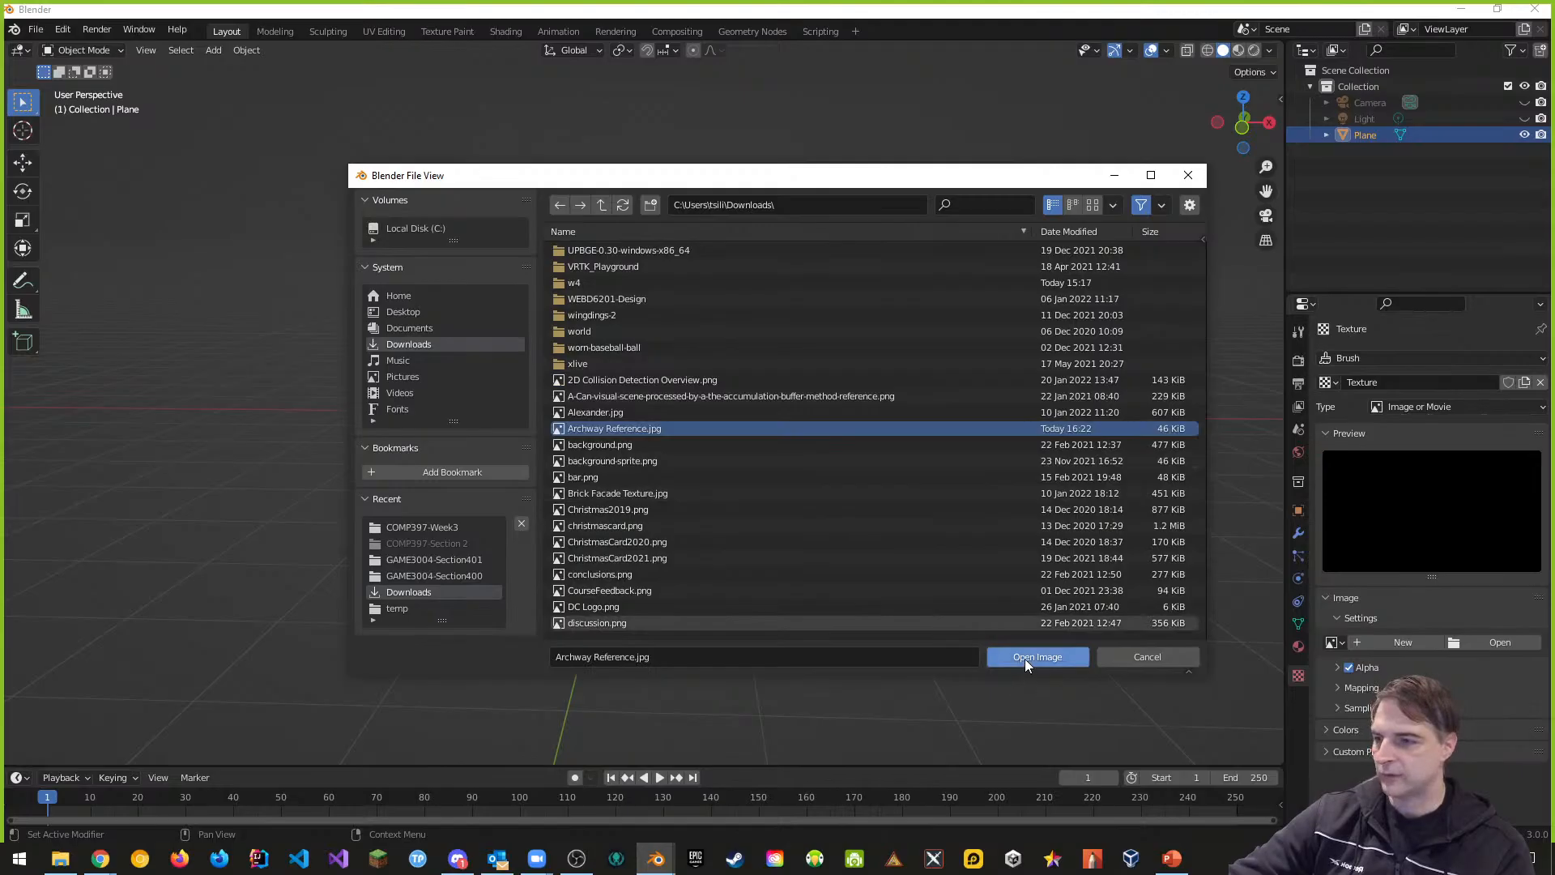
pyautogui.click(1026, 657)
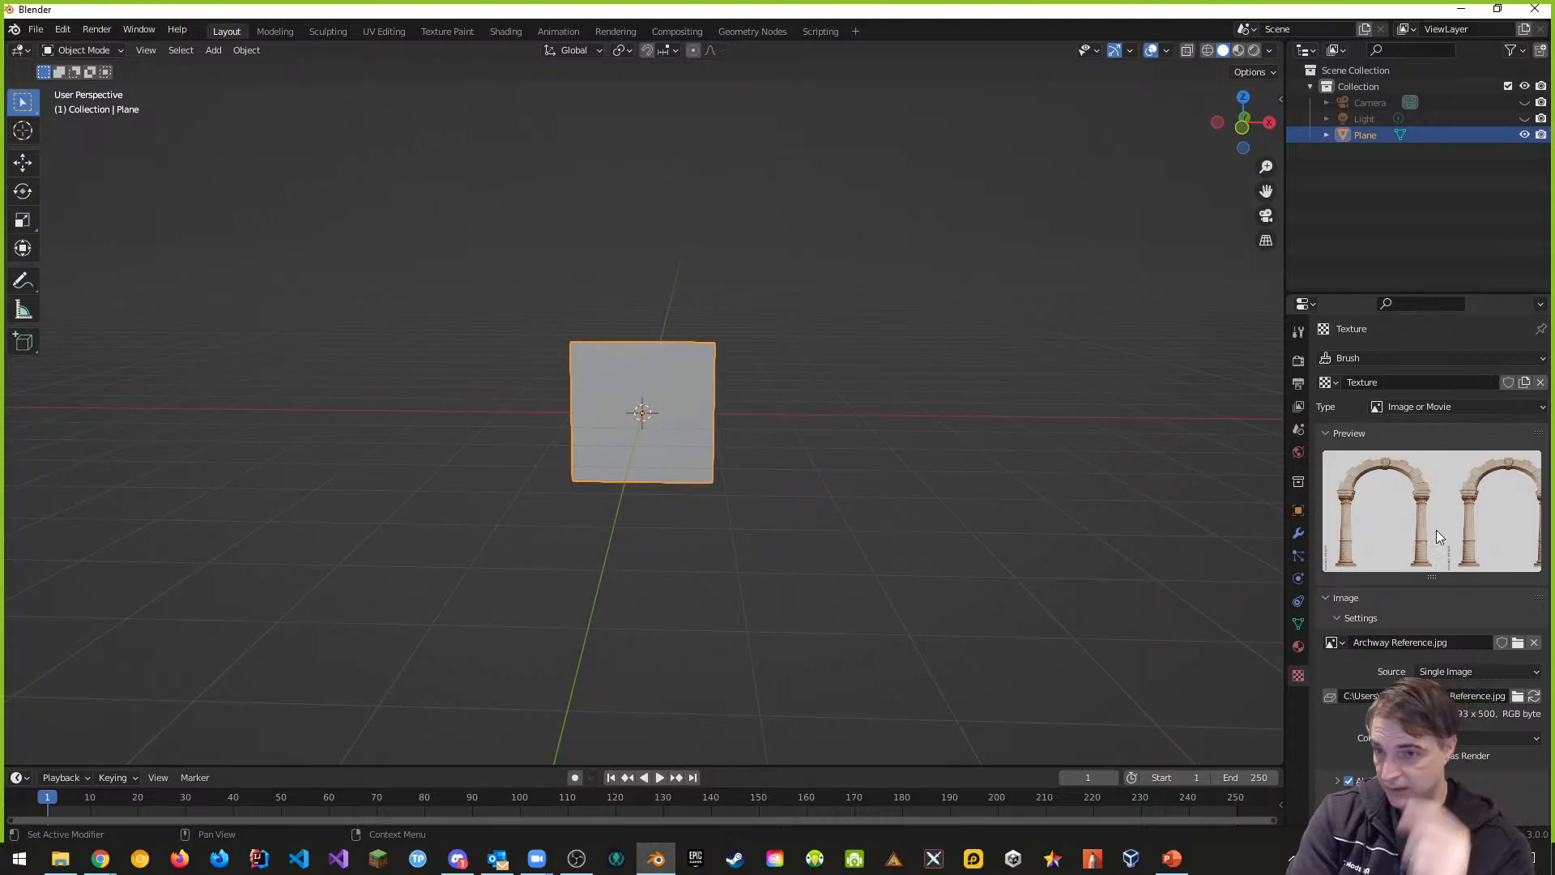
# Step: Connect an Image Texture to the ReferenceImage material's Base Color and assign the existing Archway Reference.jpg to it
pyautogui.scroll(-2, 1442, 618)
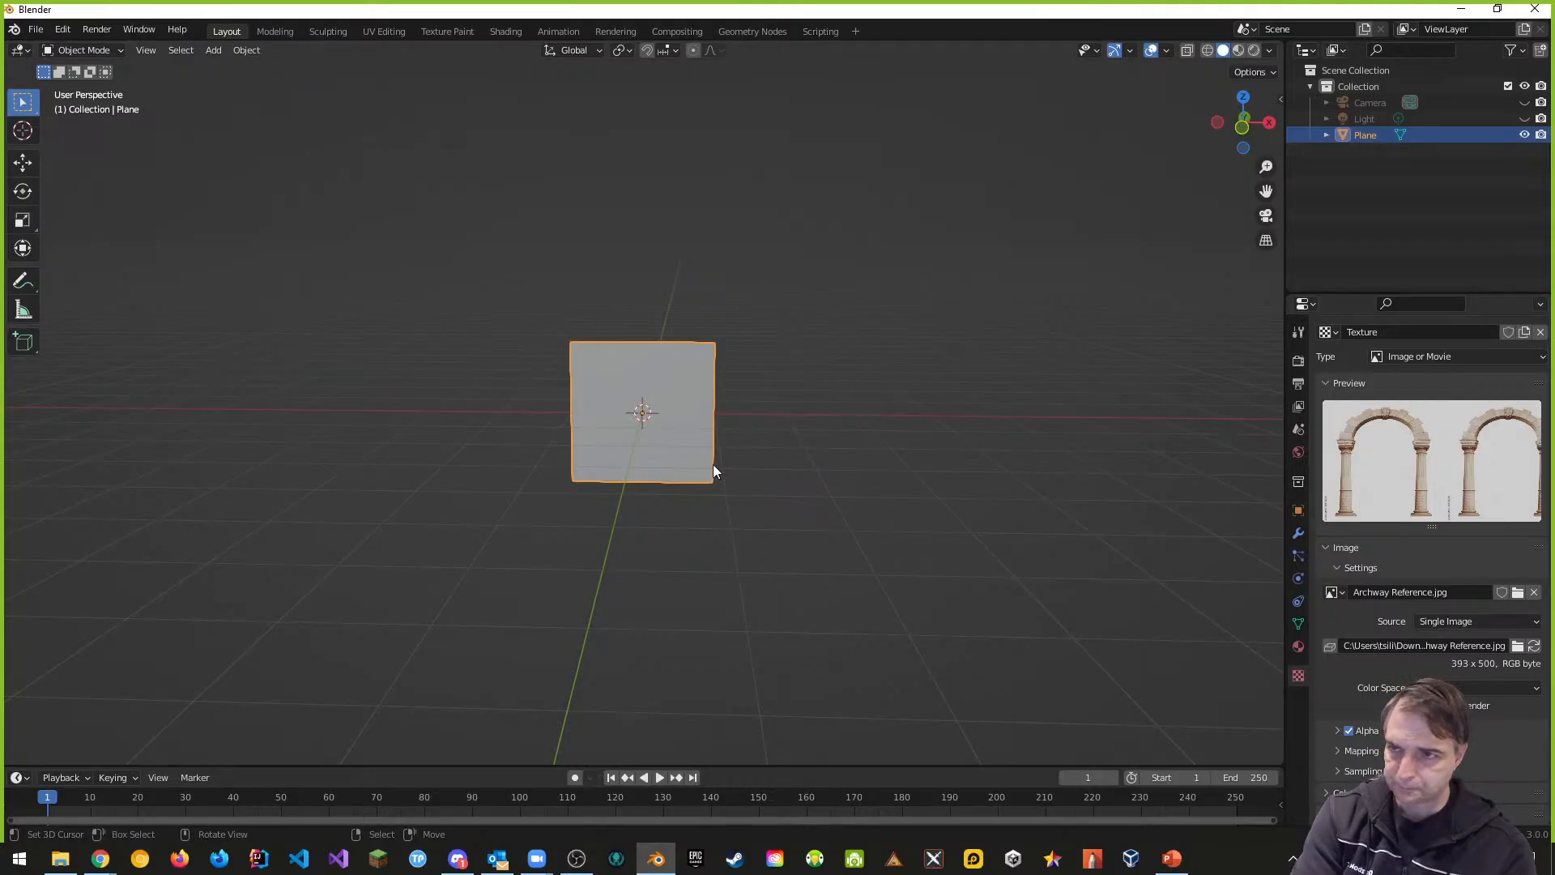
pyautogui.click(1299, 646)
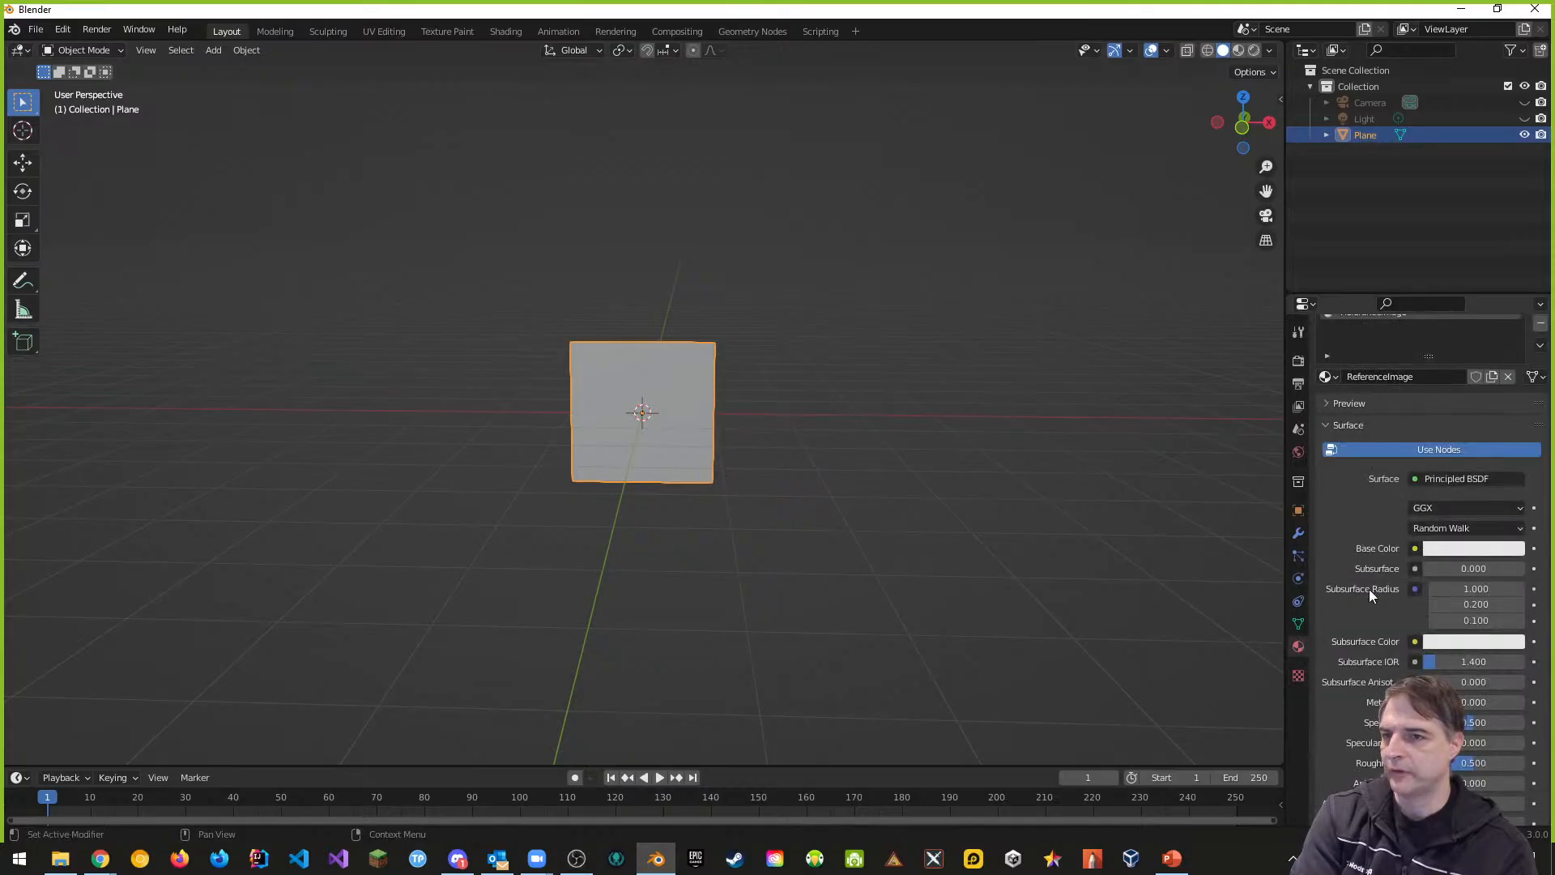
pyautogui.scroll(2, 1412, 487)
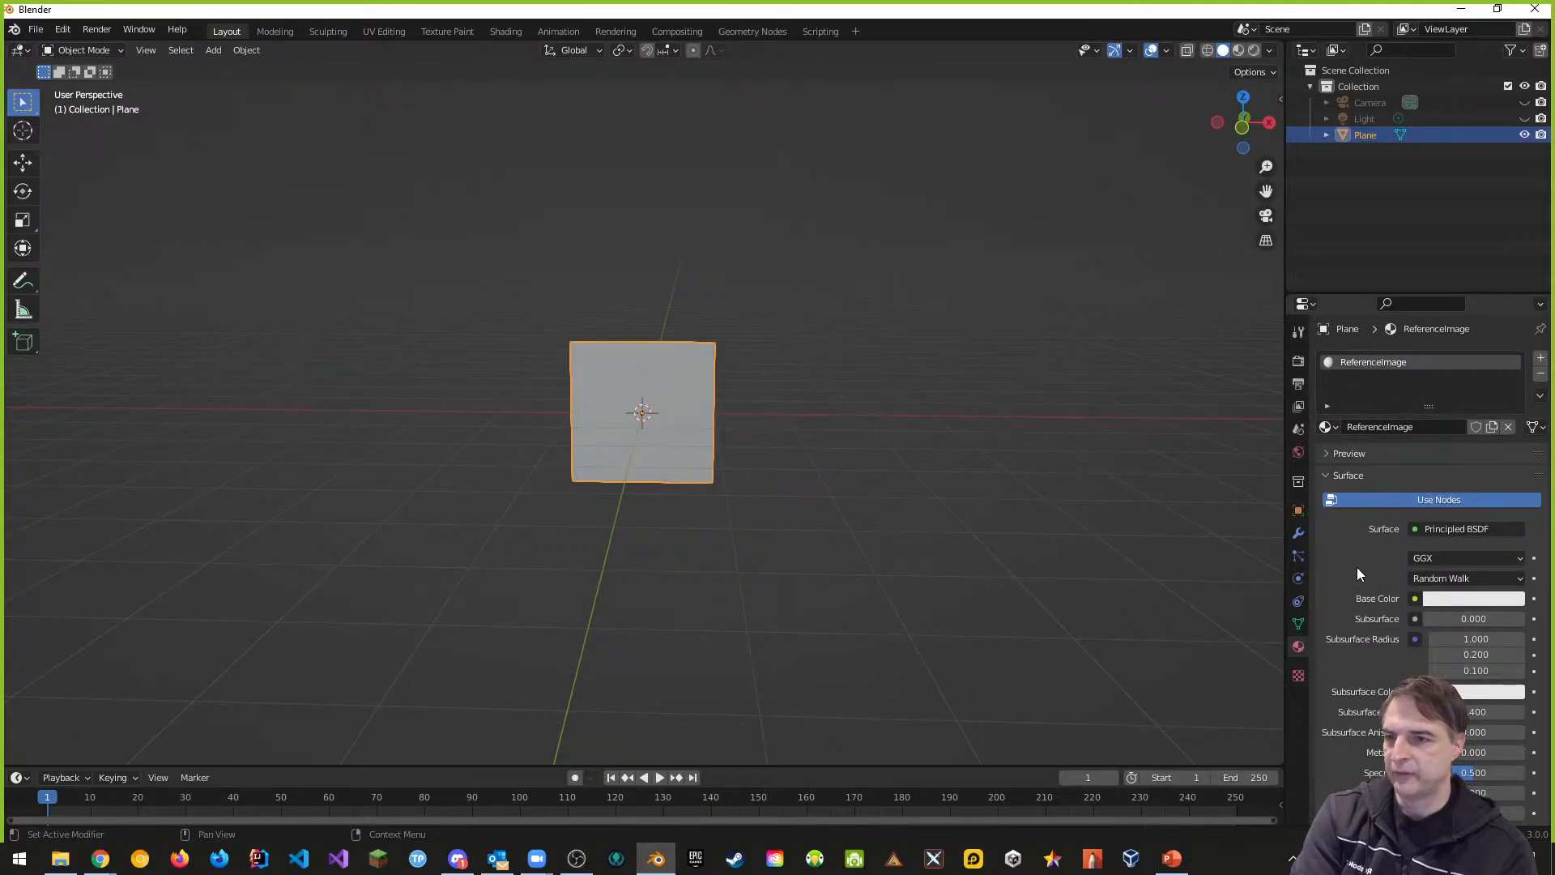
pyautogui.scroll(-1, 1358, 567)
pyautogui.click(1489, 567)
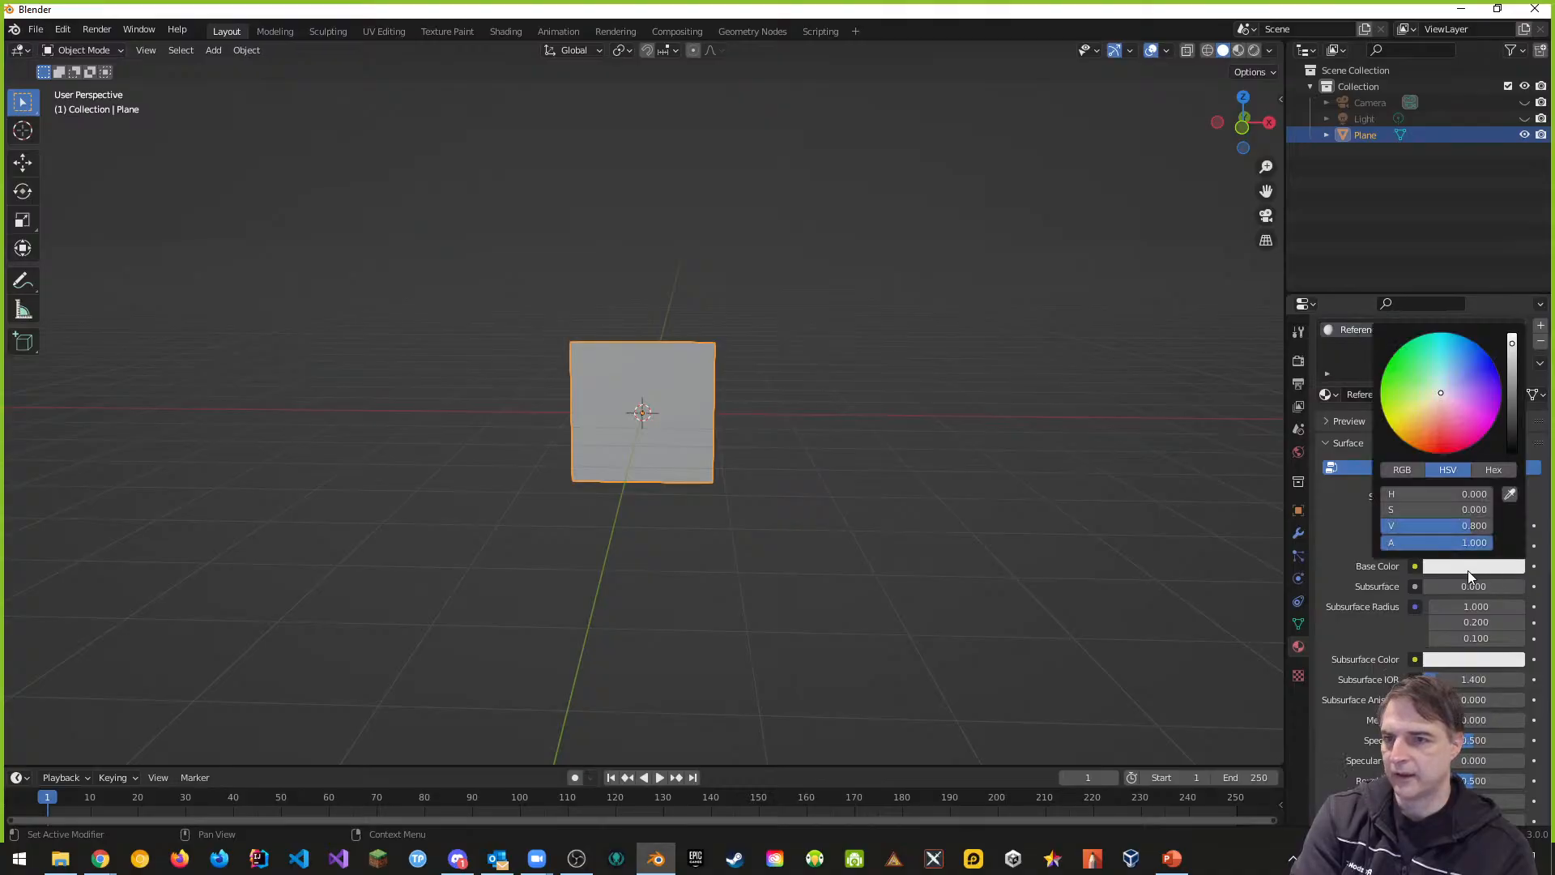
pyautogui.click(1414, 567)
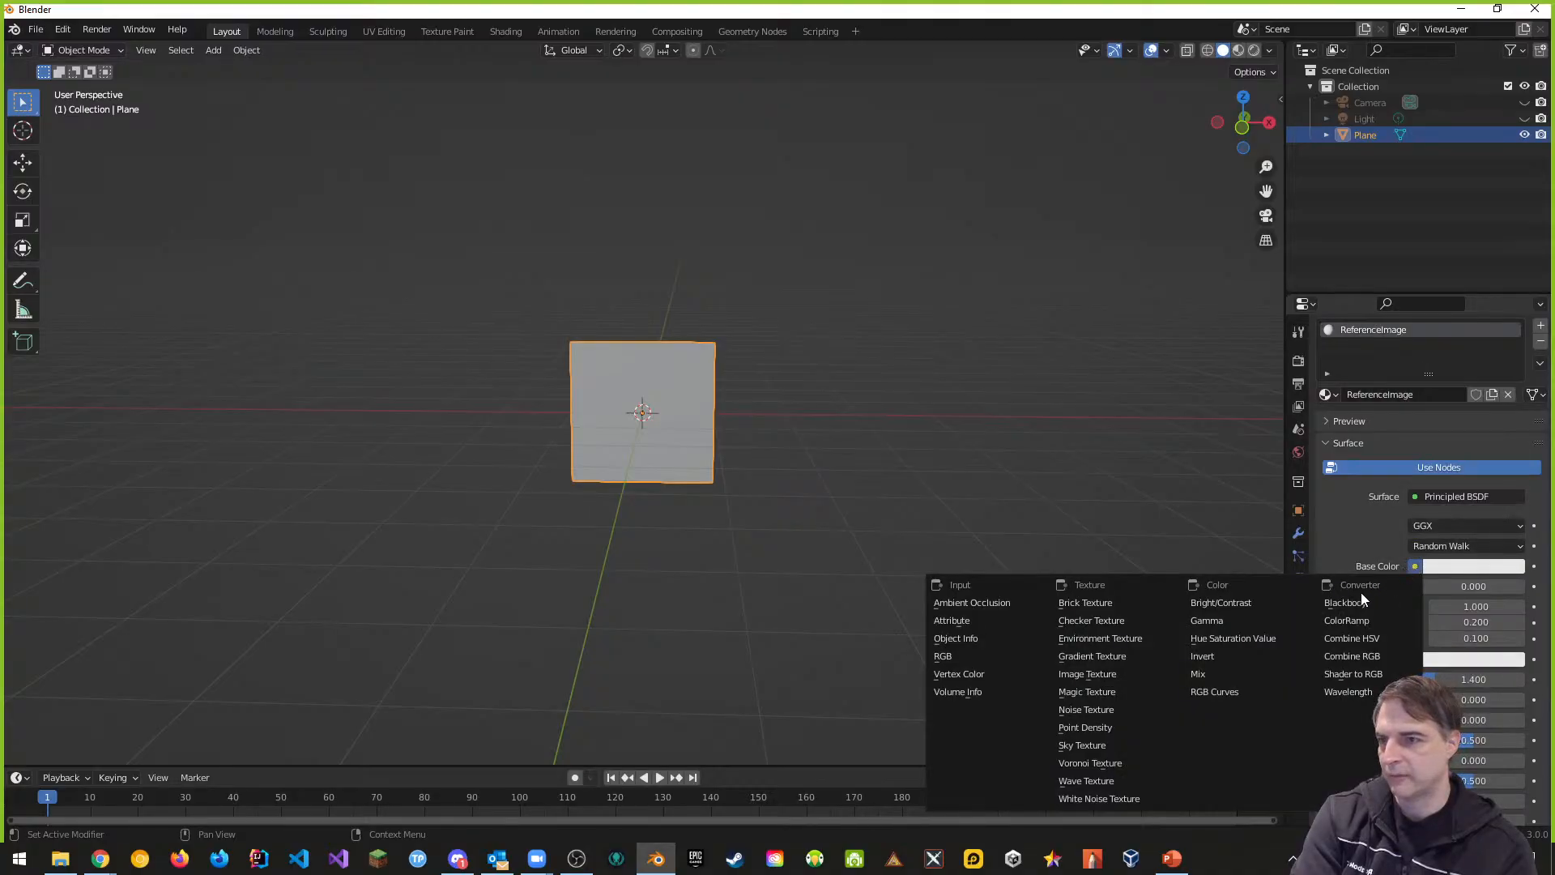
pyautogui.click(1095, 672)
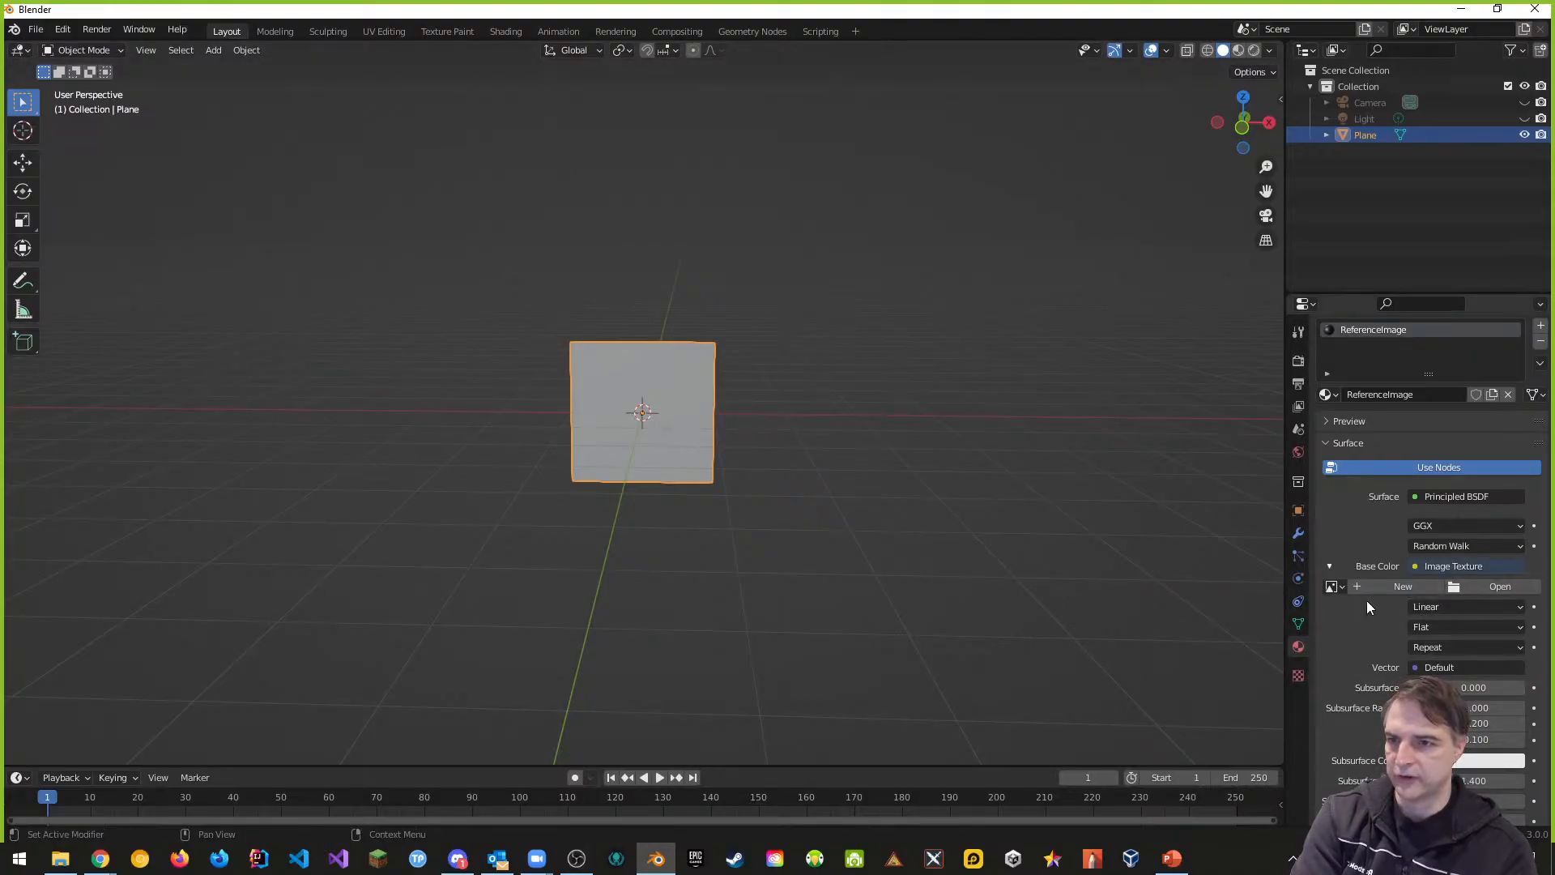
pyautogui.click(1333, 586)
pyautogui.click(1390, 611)
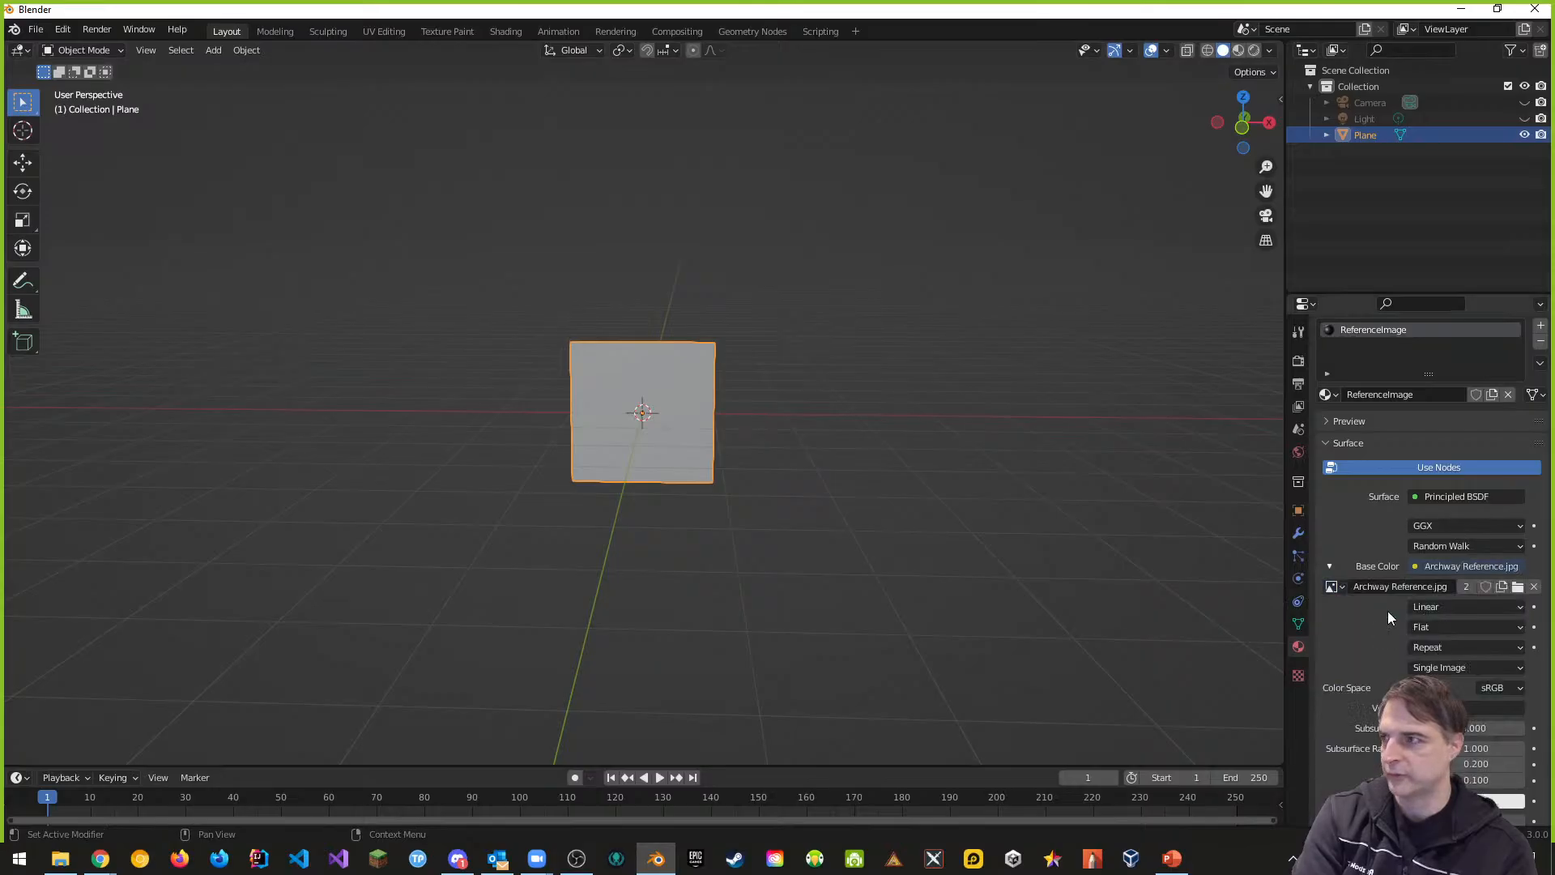
# Step: Switch the Layout viewport to Material Preview shading and view the textured plane from an angle
pyautogui.click(1238, 50)
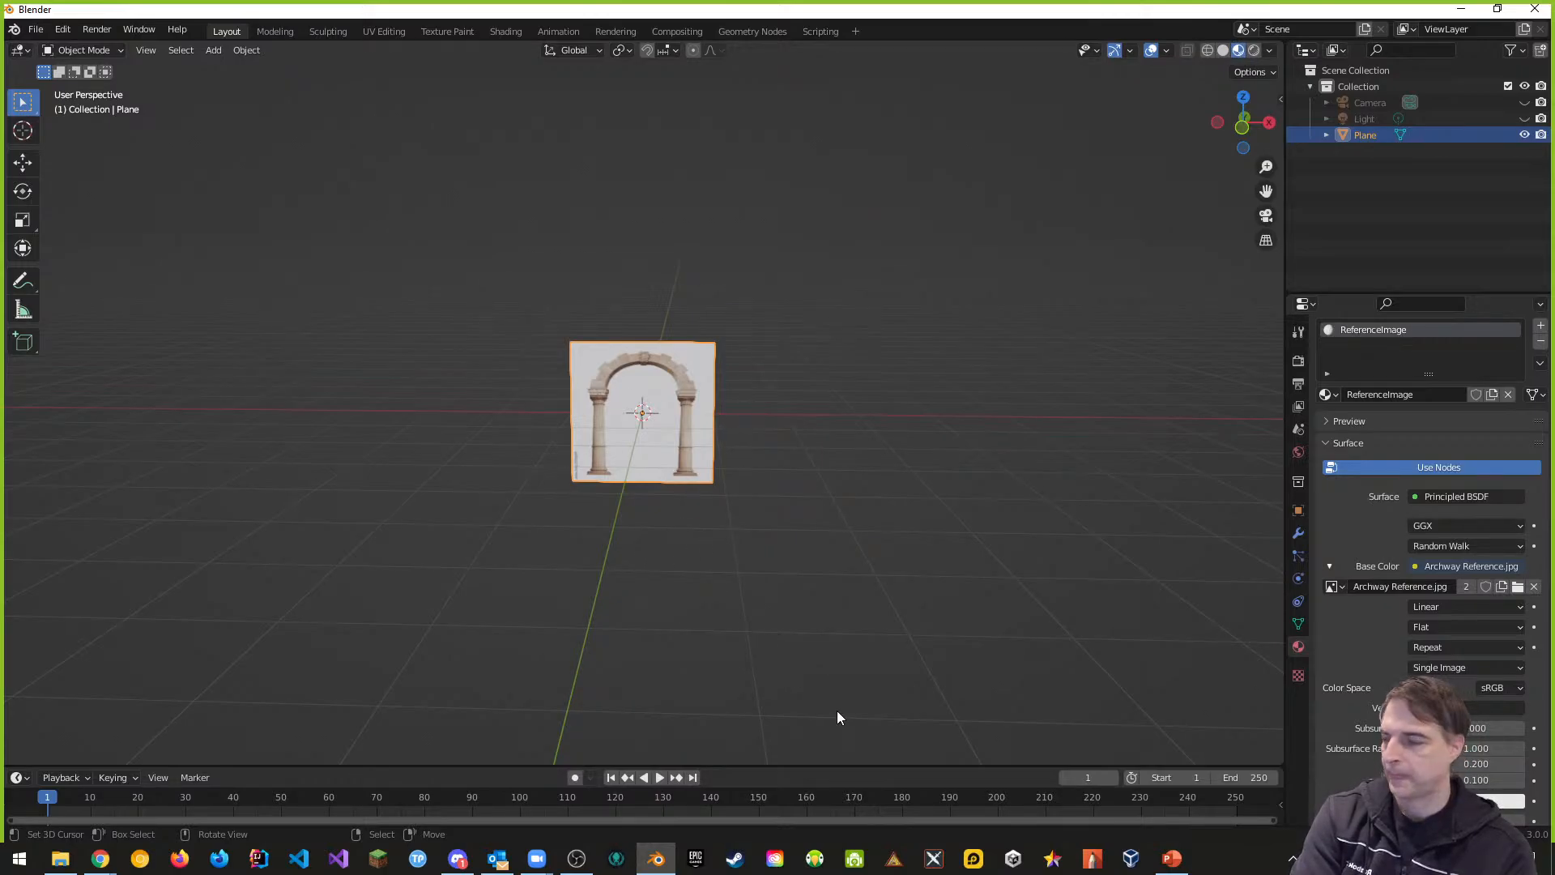
pyautogui.moveTo(837, 718); pyautogui.dragTo(809, 594, button='middle')
pyautogui.scroll(3, 728, 532)
pyautogui.moveTo(816, 537)
pyautogui.mouseDown(button='middle')
pyautogui.moveTo(773, 532)
pyautogui.moveTo(792, 553)
pyautogui.mouseUp(button='middle')
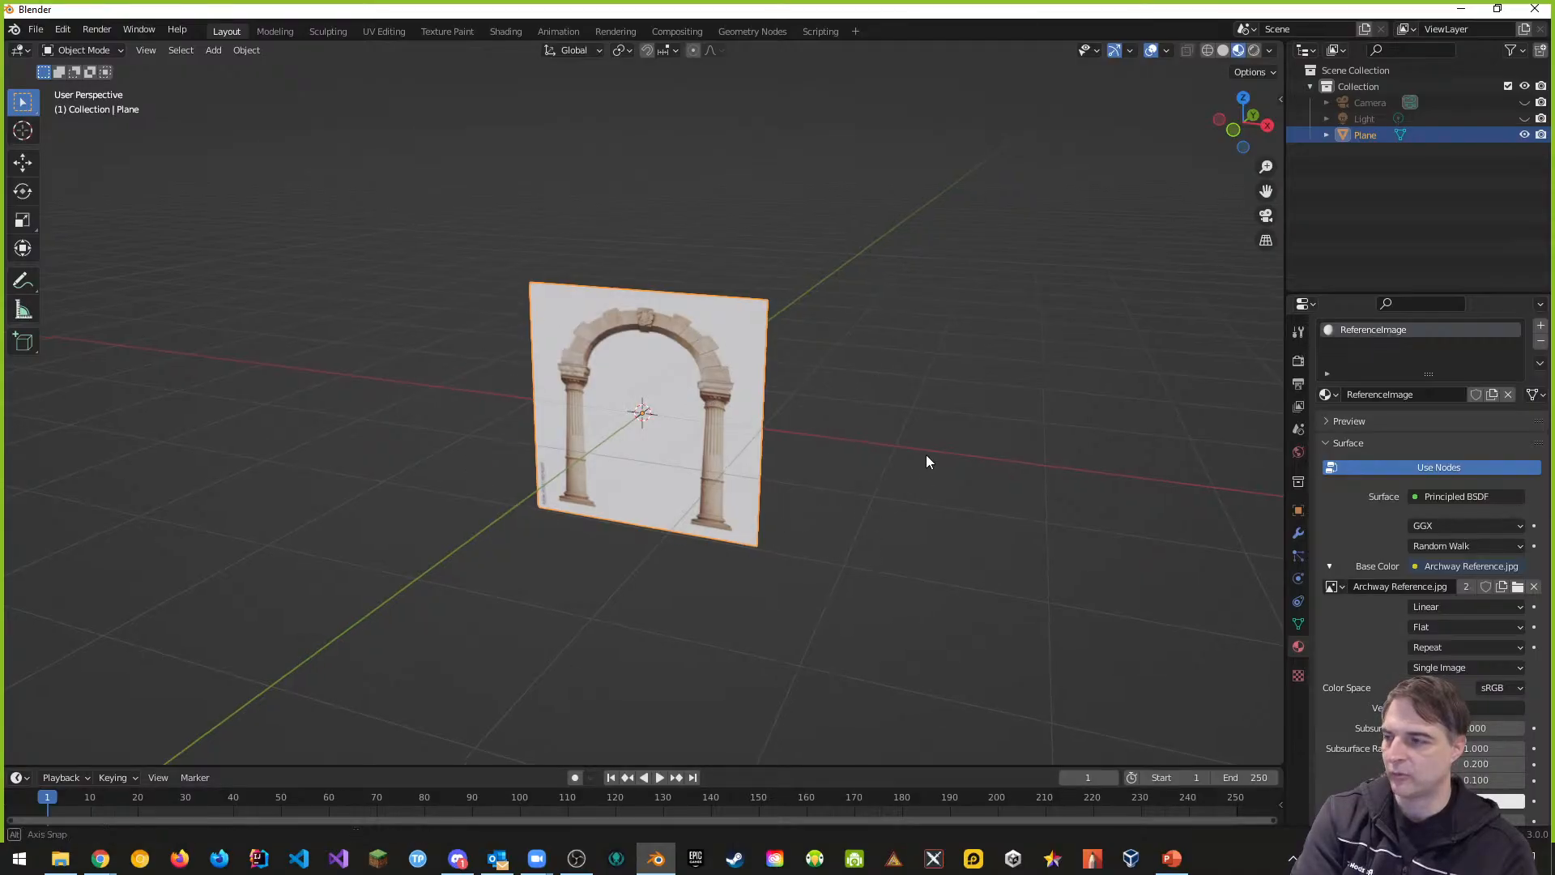
pyautogui.moveTo(926, 455)
pyautogui.mouseDown(button='middle')
pyautogui.moveTo(900, 451)
pyautogui.moveTo(914, 454)
pyautogui.mouseUp(button='middle')
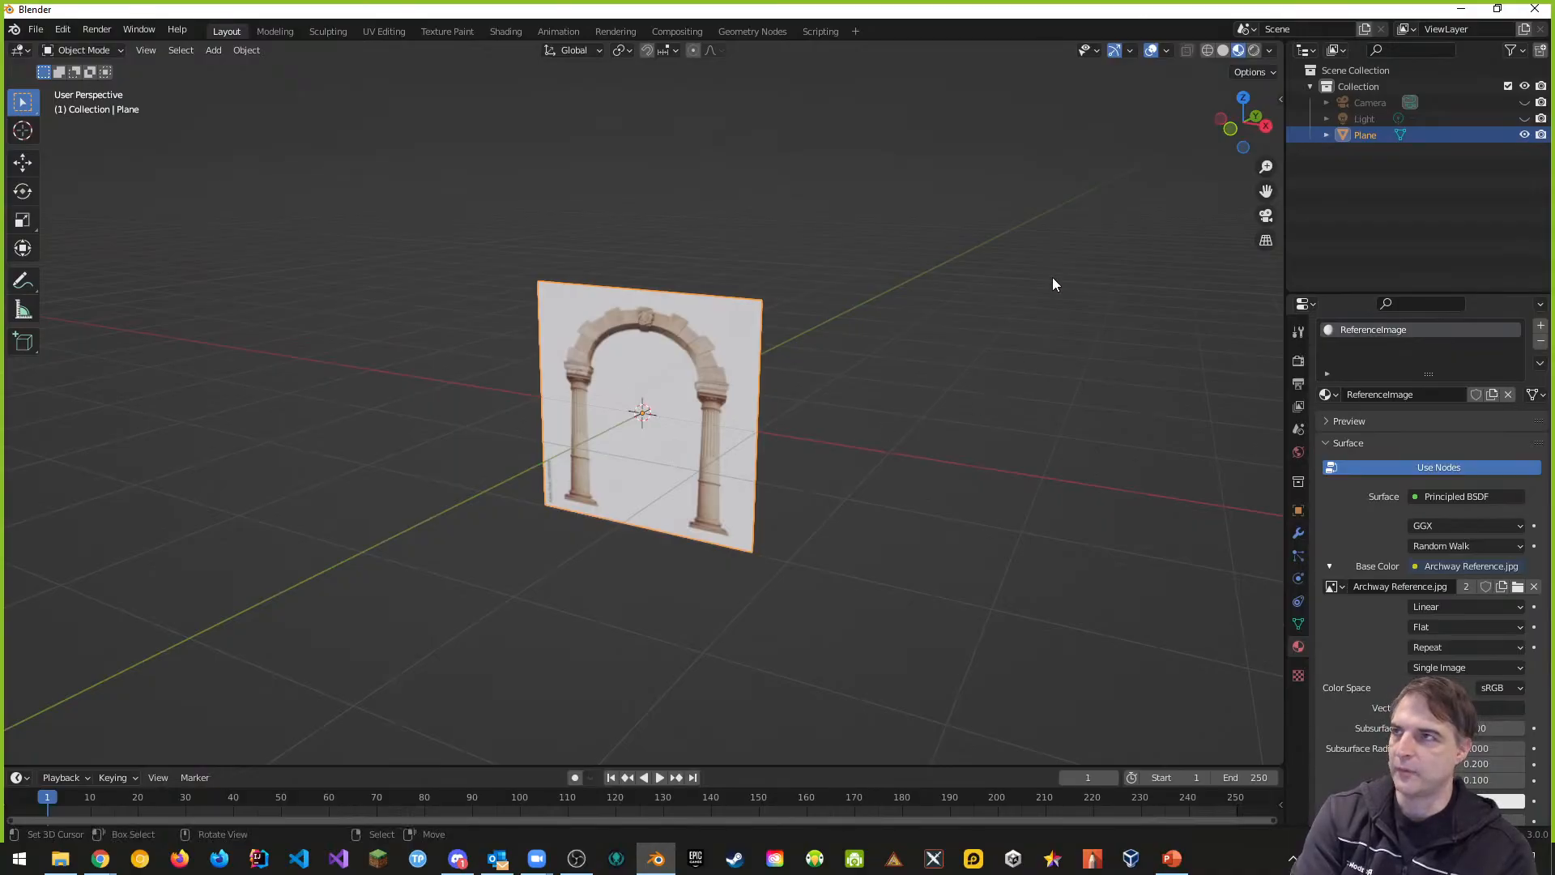
# Step: Open the plane in the Modeling workspace and set its viewport to Material Preview shading
pyautogui.click(271, 36)
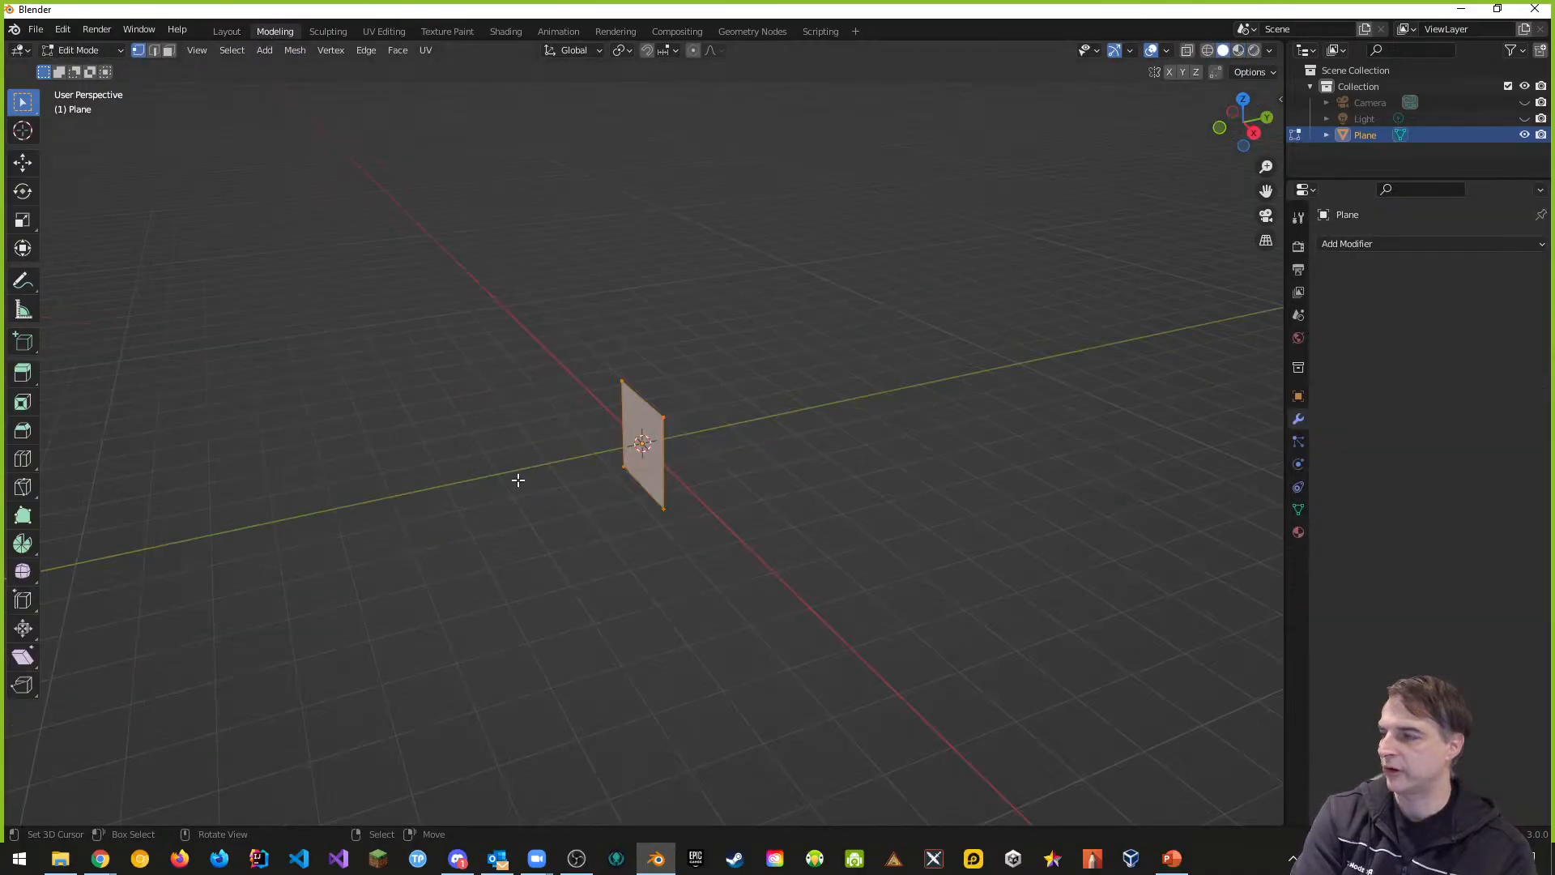
pyautogui.moveTo(518, 481); pyautogui.dragTo(677, 470, button='middle')
pyautogui.scroll(5, 677, 468)
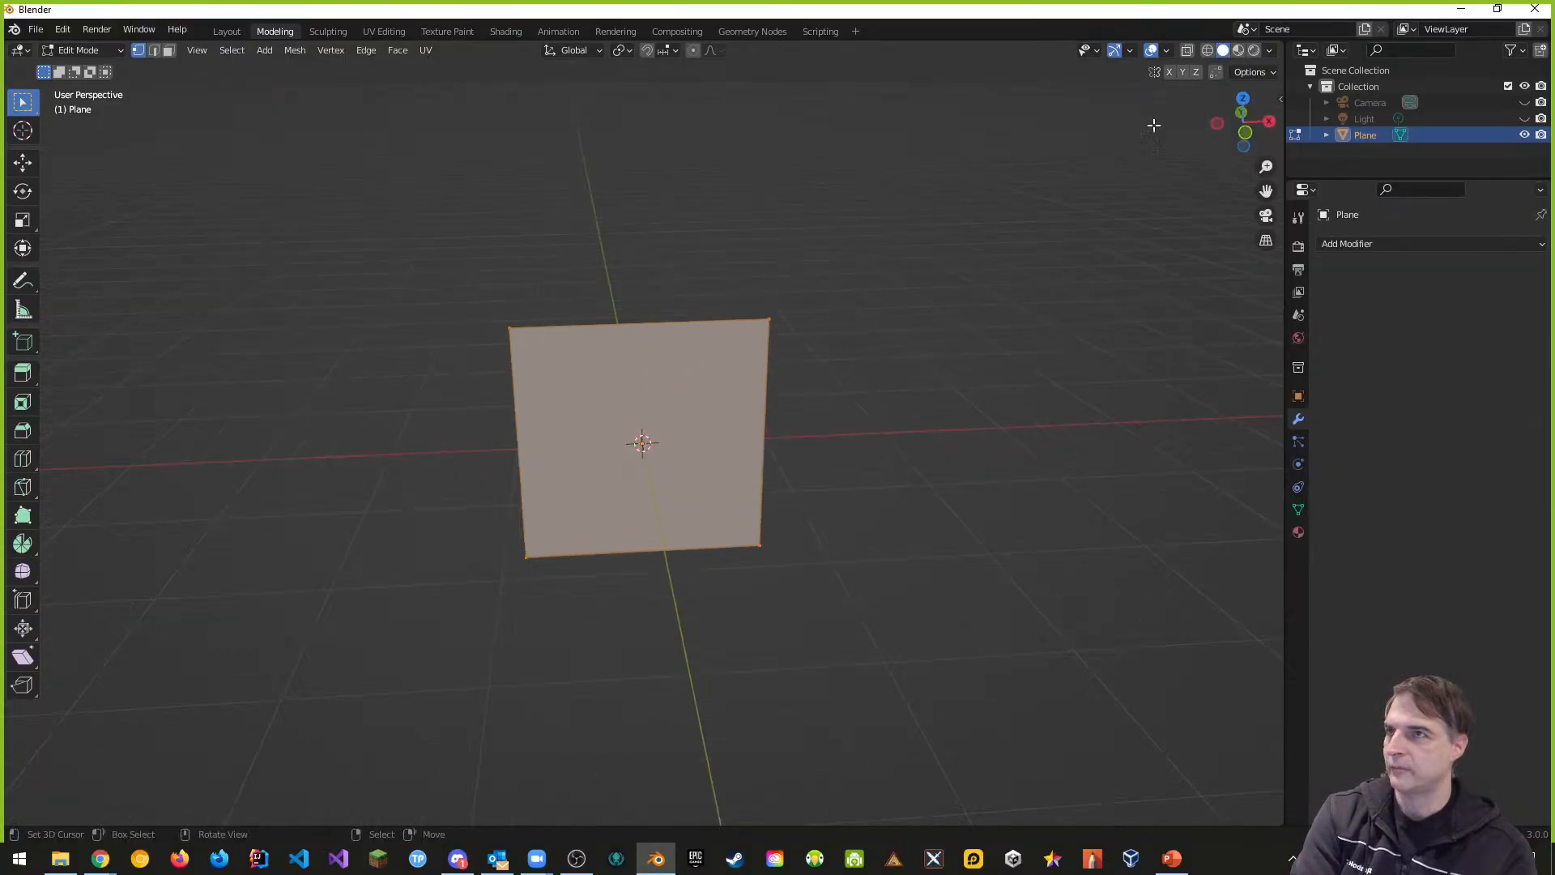
pyautogui.click(1238, 51)
pyautogui.moveTo(790, 503); pyautogui.dragTo(603, 498, button='middle')
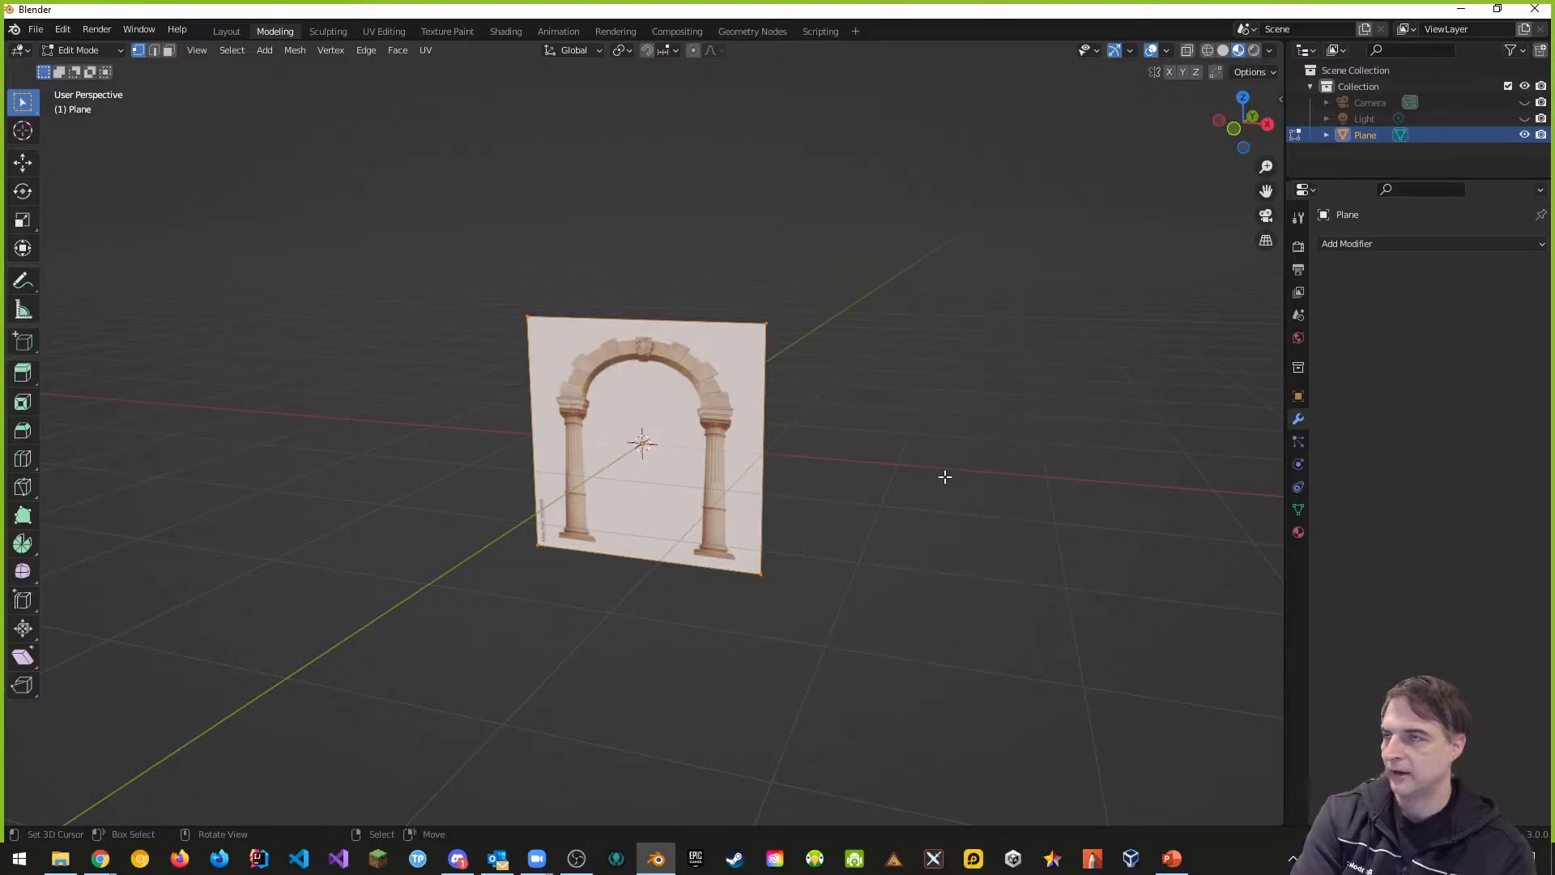
pyautogui.moveTo(998, 370); pyautogui.dragTo(573, 472, button='middle')
pyautogui.moveTo(824, 485)
pyautogui.mouseDown(button='middle')
pyautogui.moveTo(1013, 483)
pyautogui.moveTo(830, 468)
pyautogui.mouseUp(button='middle')
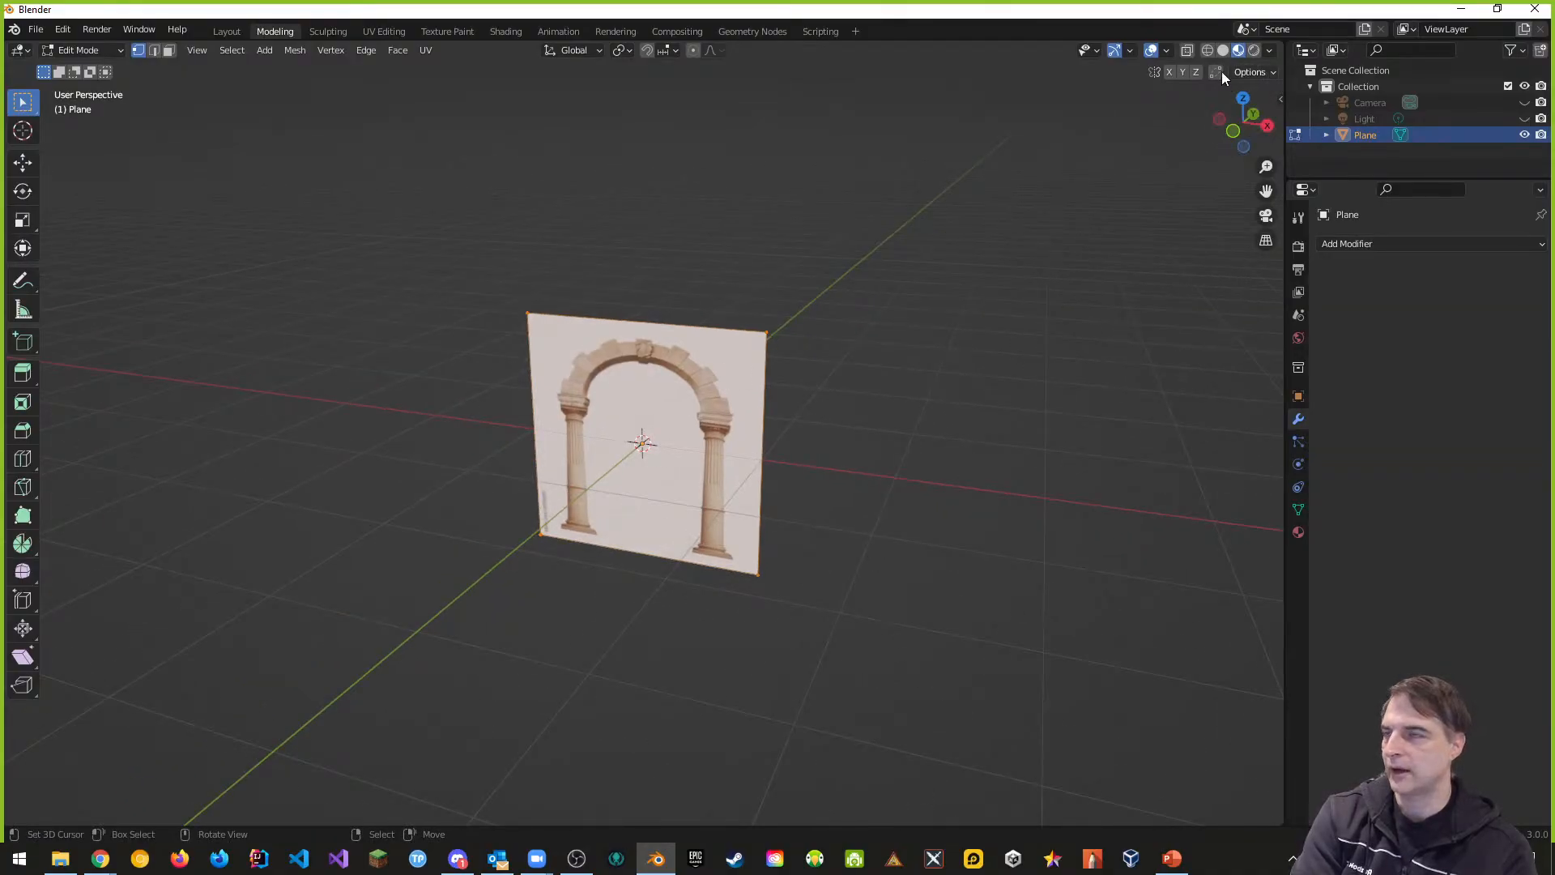
# Step: Display the plane's face normals as lines and inspect the plane from several angles
pyautogui.click(1166, 51)
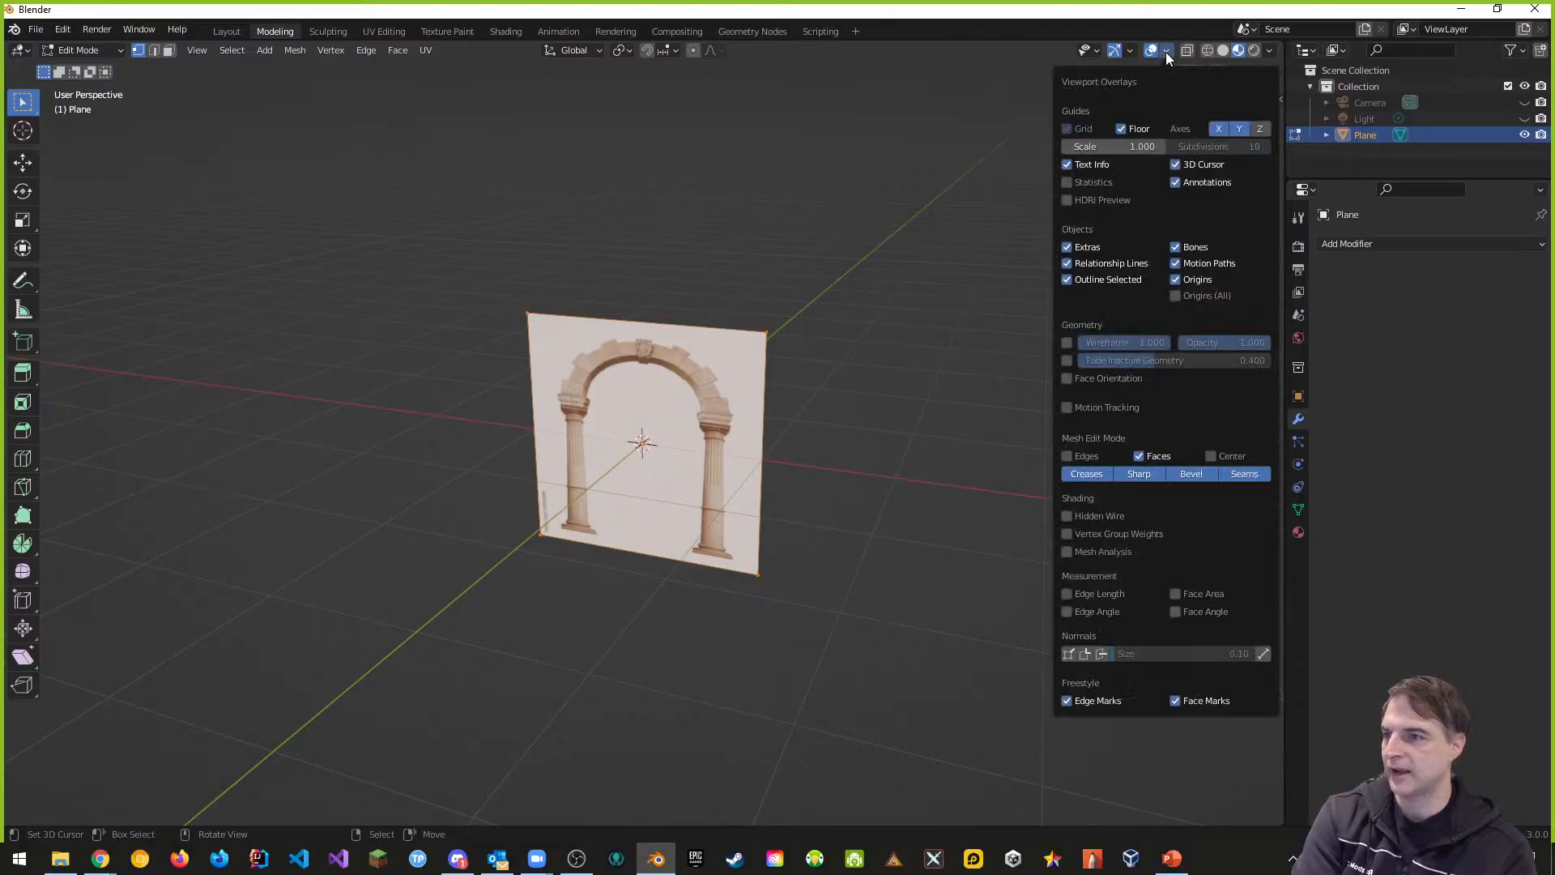
pyautogui.click(1101, 655)
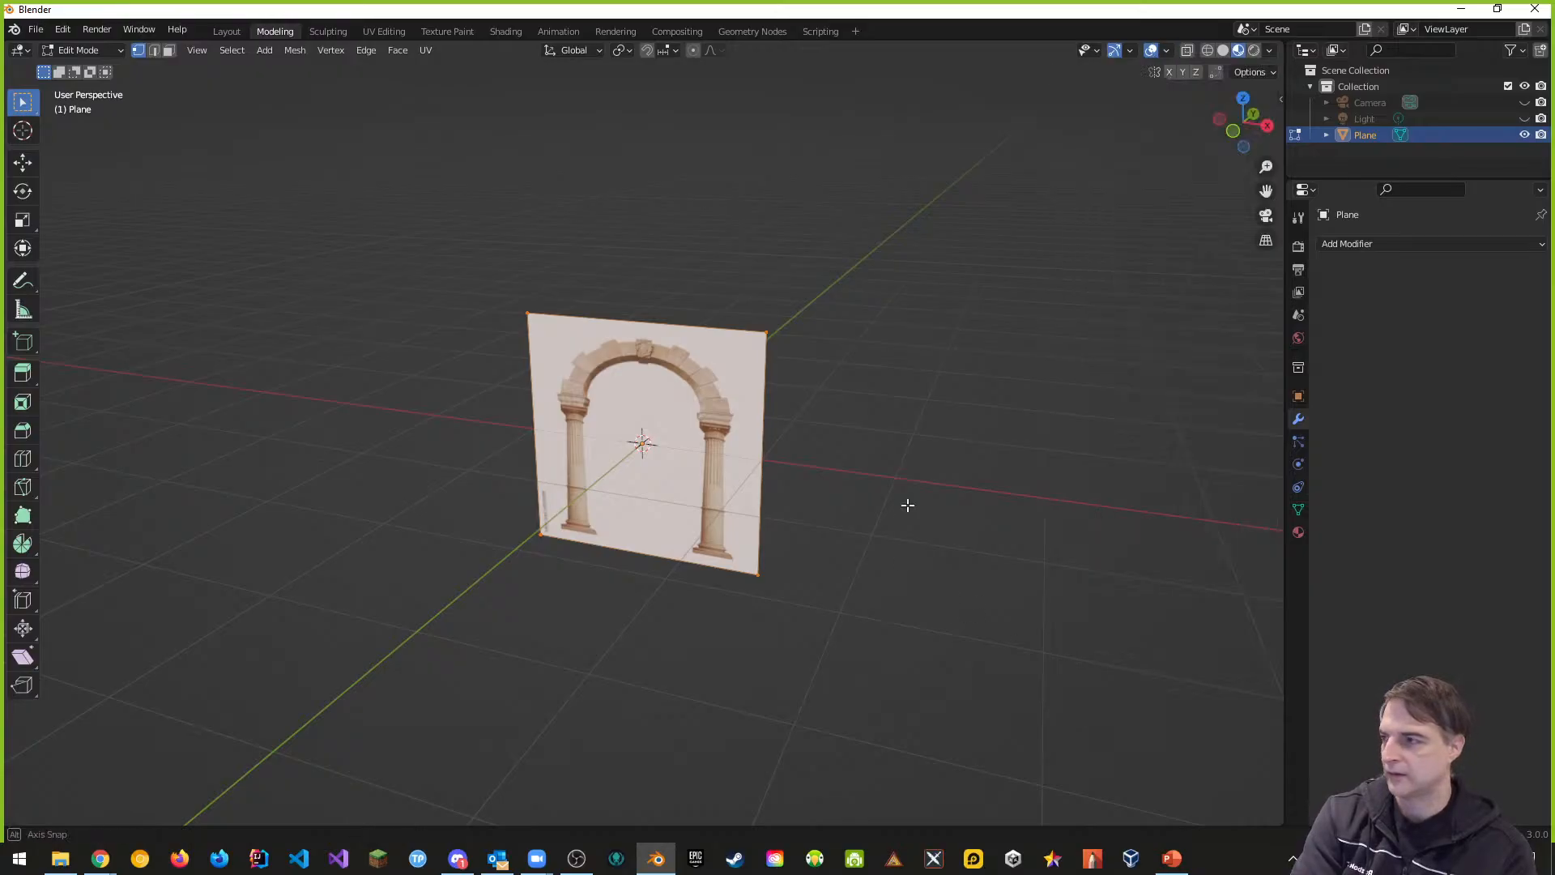
pyautogui.moveTo(906, 507); pyautogui.dragTo(808, 512, button='middle')
pyautogui.scroll(5, 802, 510)
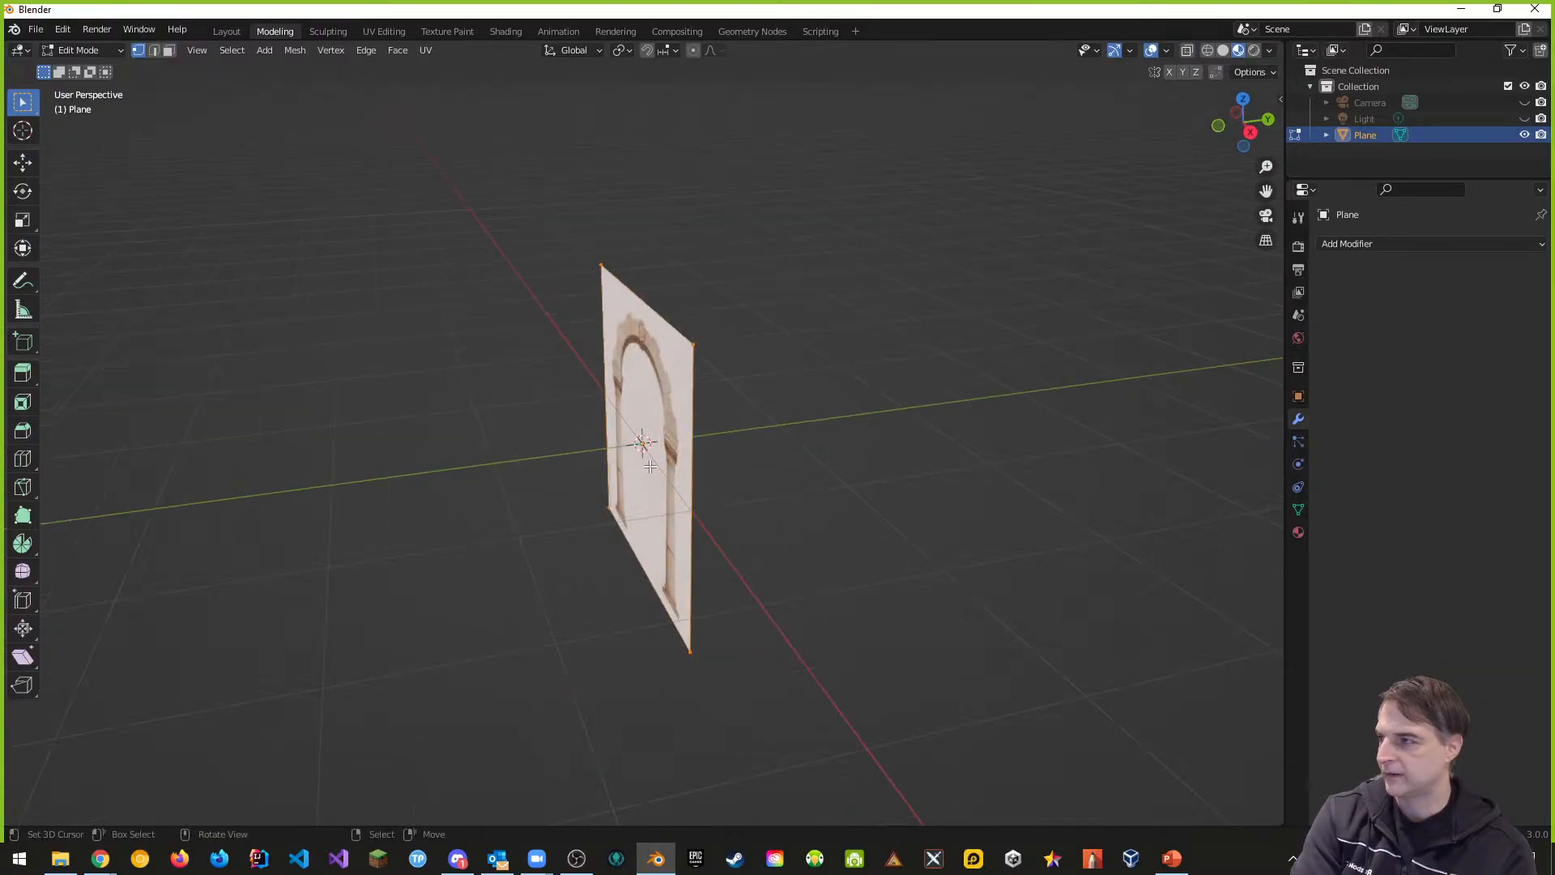
pyautogui.moveTo(660, 479); pyautogui.dragTo(791, 486, button='middle')
pyautogui.moveTo(909, 523); pyautogui.dragTo(866, 517, button='middle')
pyautogui.scroll(-3, 865, 511)
pyautogui.moveTo(736, 519); pyautogui.dragTo(704, 496, button='middle')
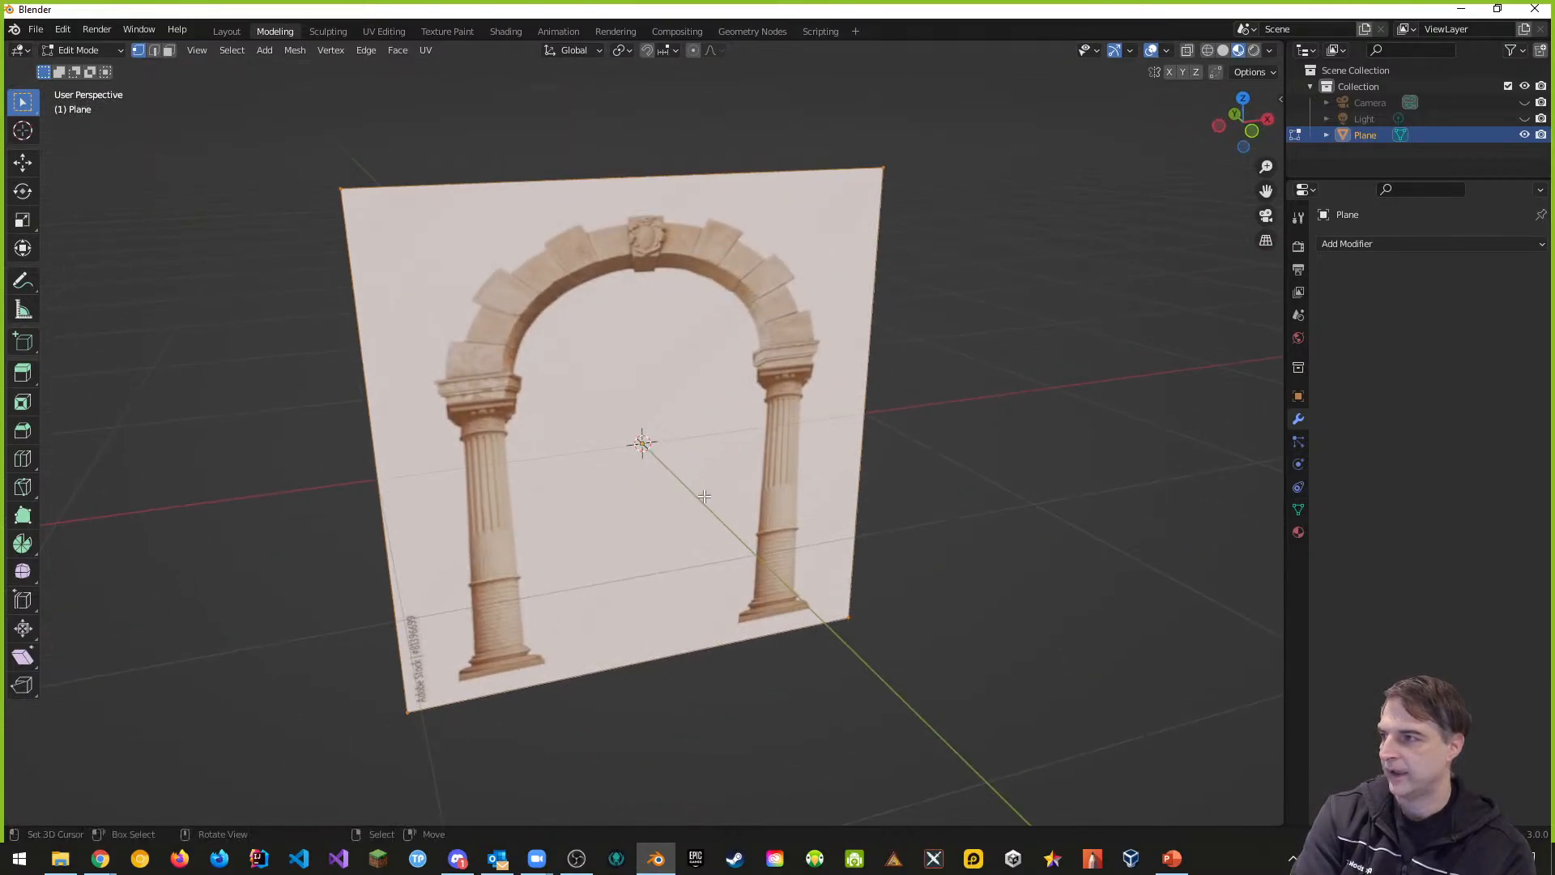
pyautogui.moveTo(1019, 464); pyautogui.dragTo(727, 509, button='middle')
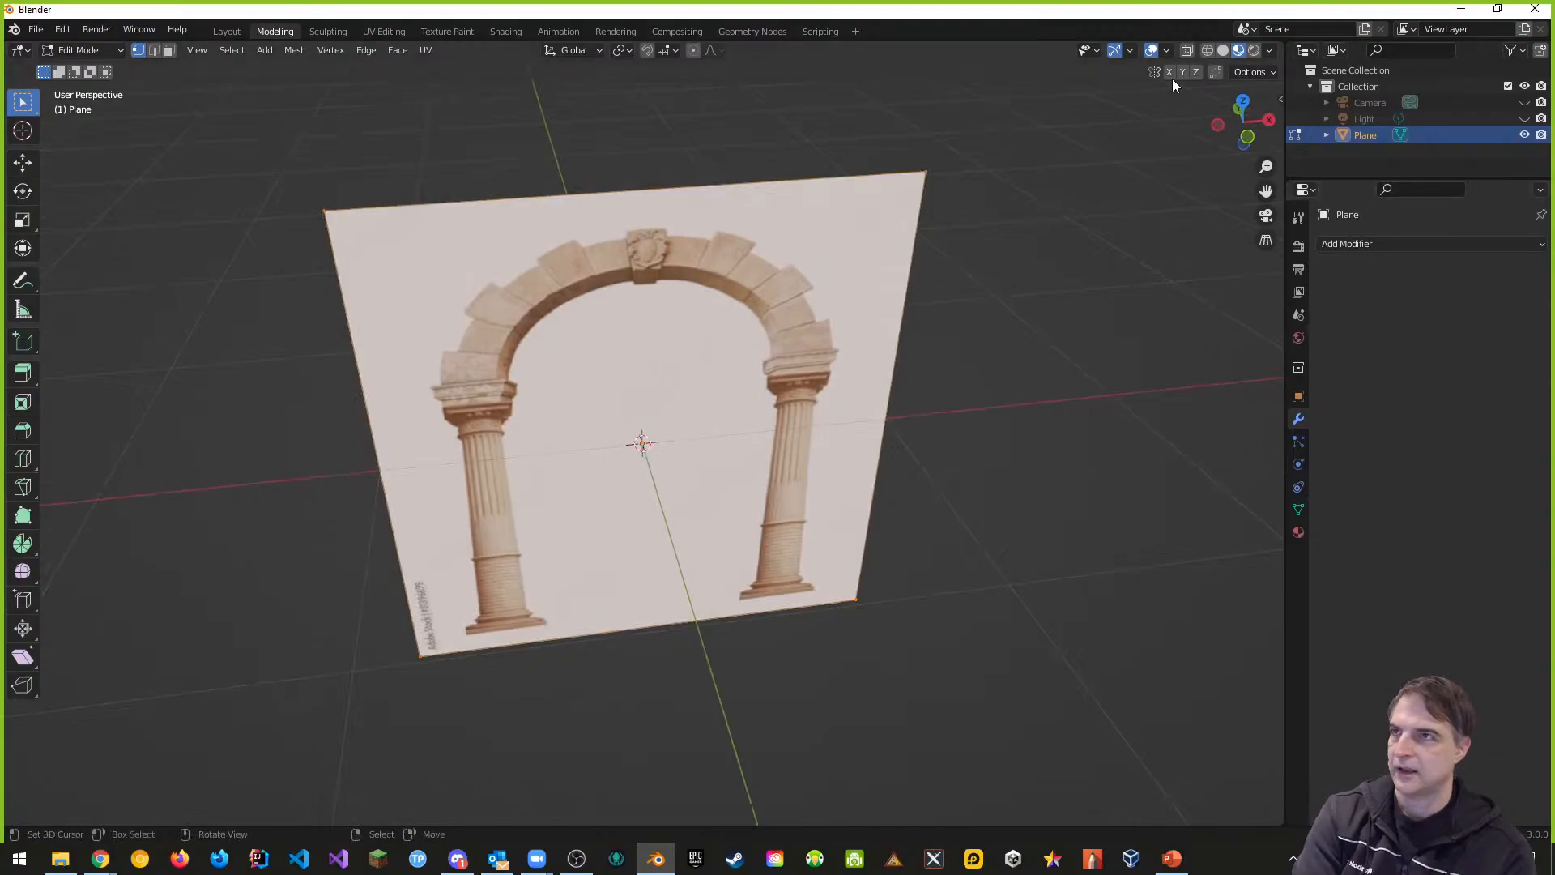
# Step: Lengthen the displayed face normals to a size of 0.58
pyautogui.click(1167, 50)
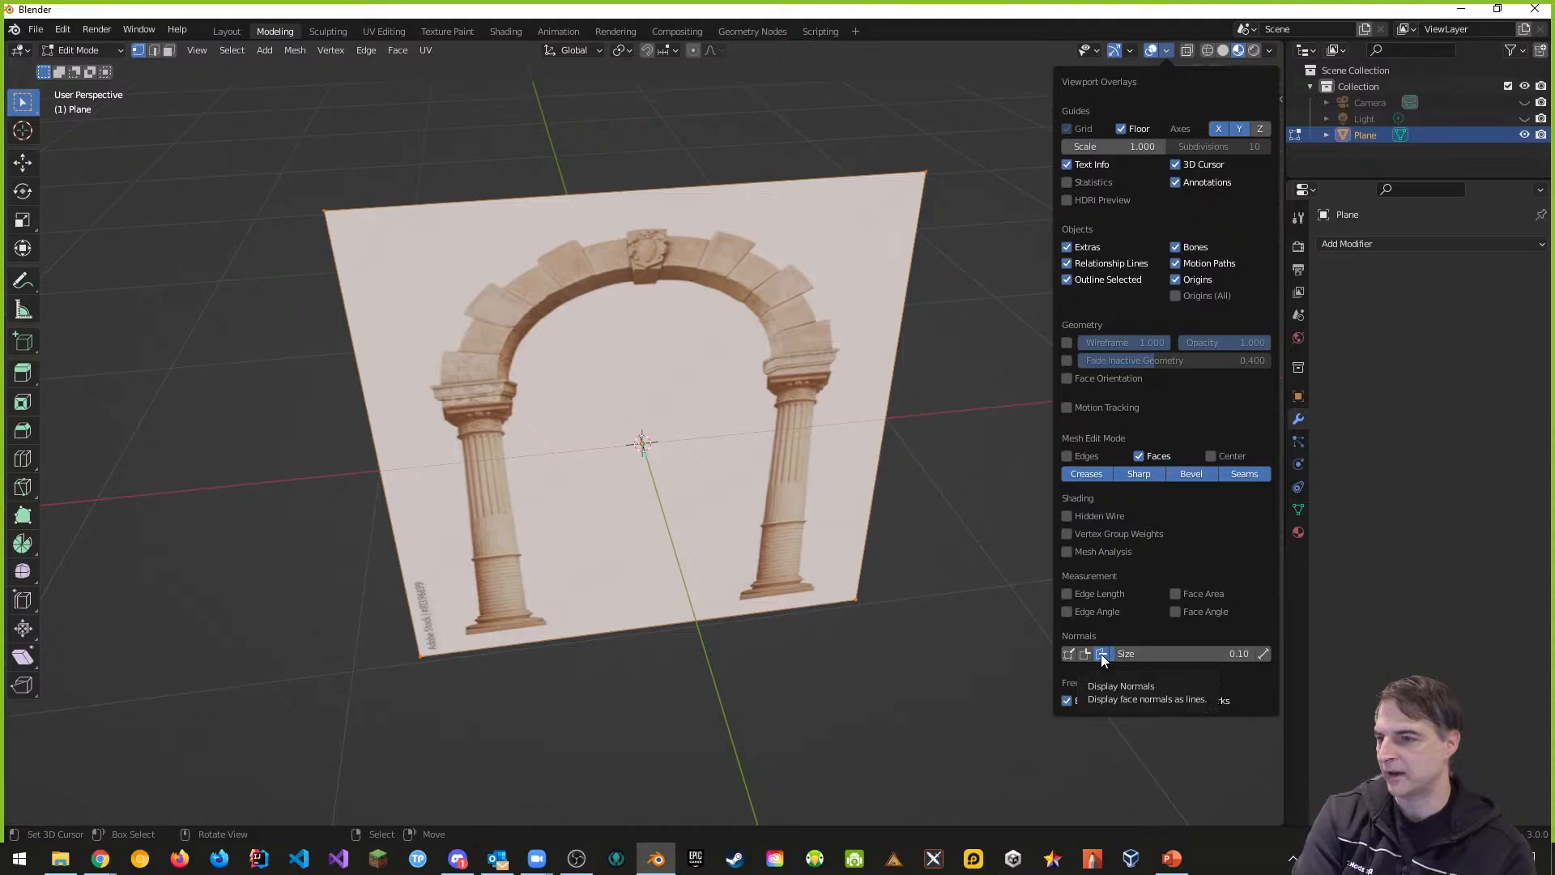
pyautogui.moveTo(1111, 654); pyautogui.dragTo(1150, 654)
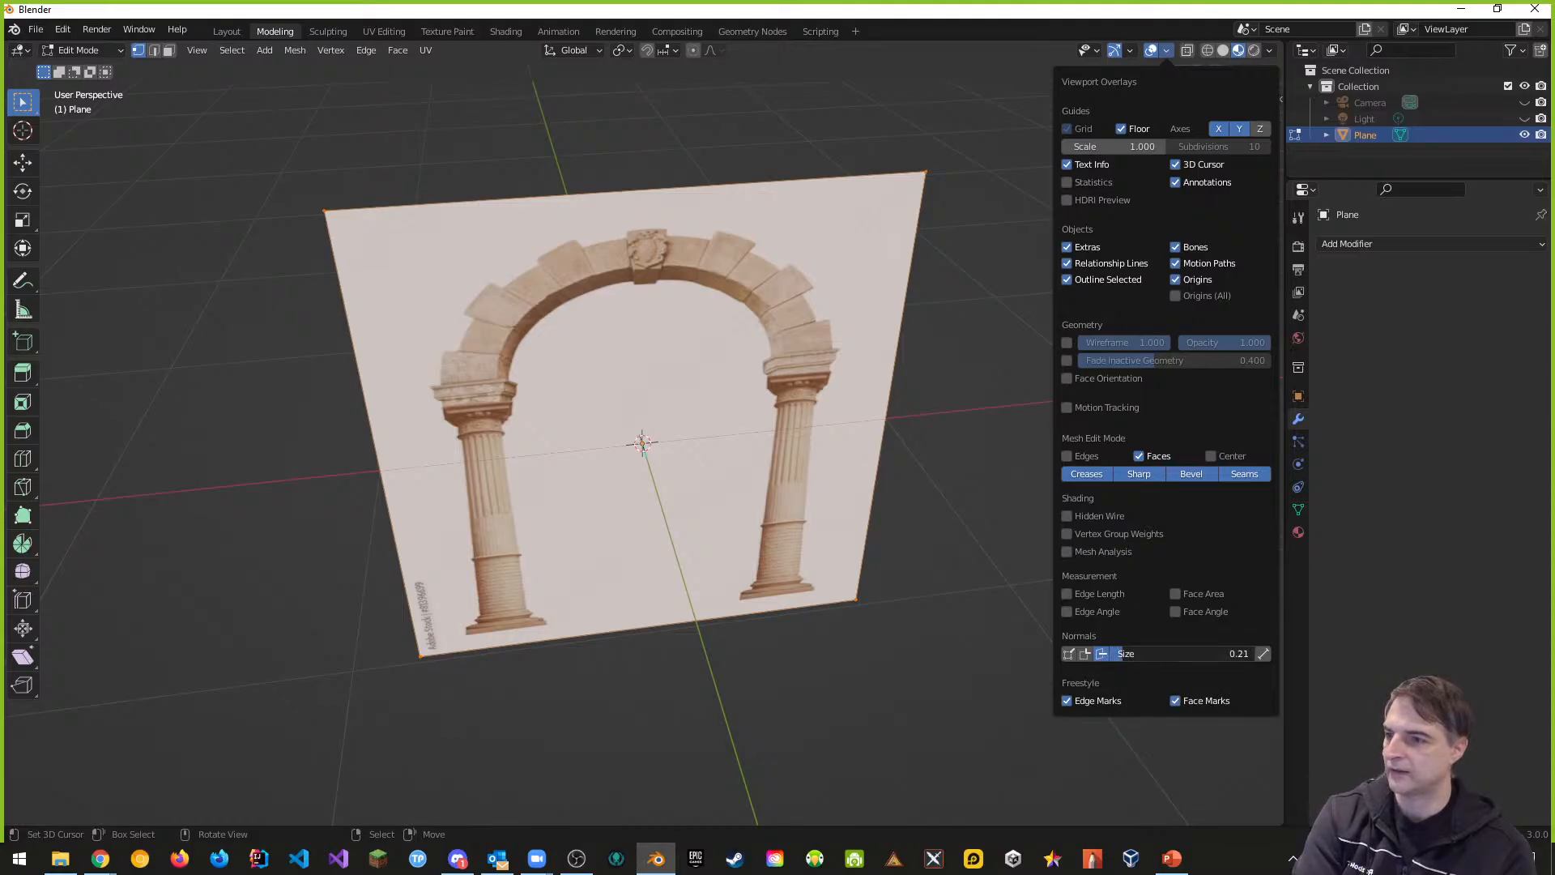
pyautogui.moveTo(885, 556); pyautogui.dragTo(818, 462, button='middle')
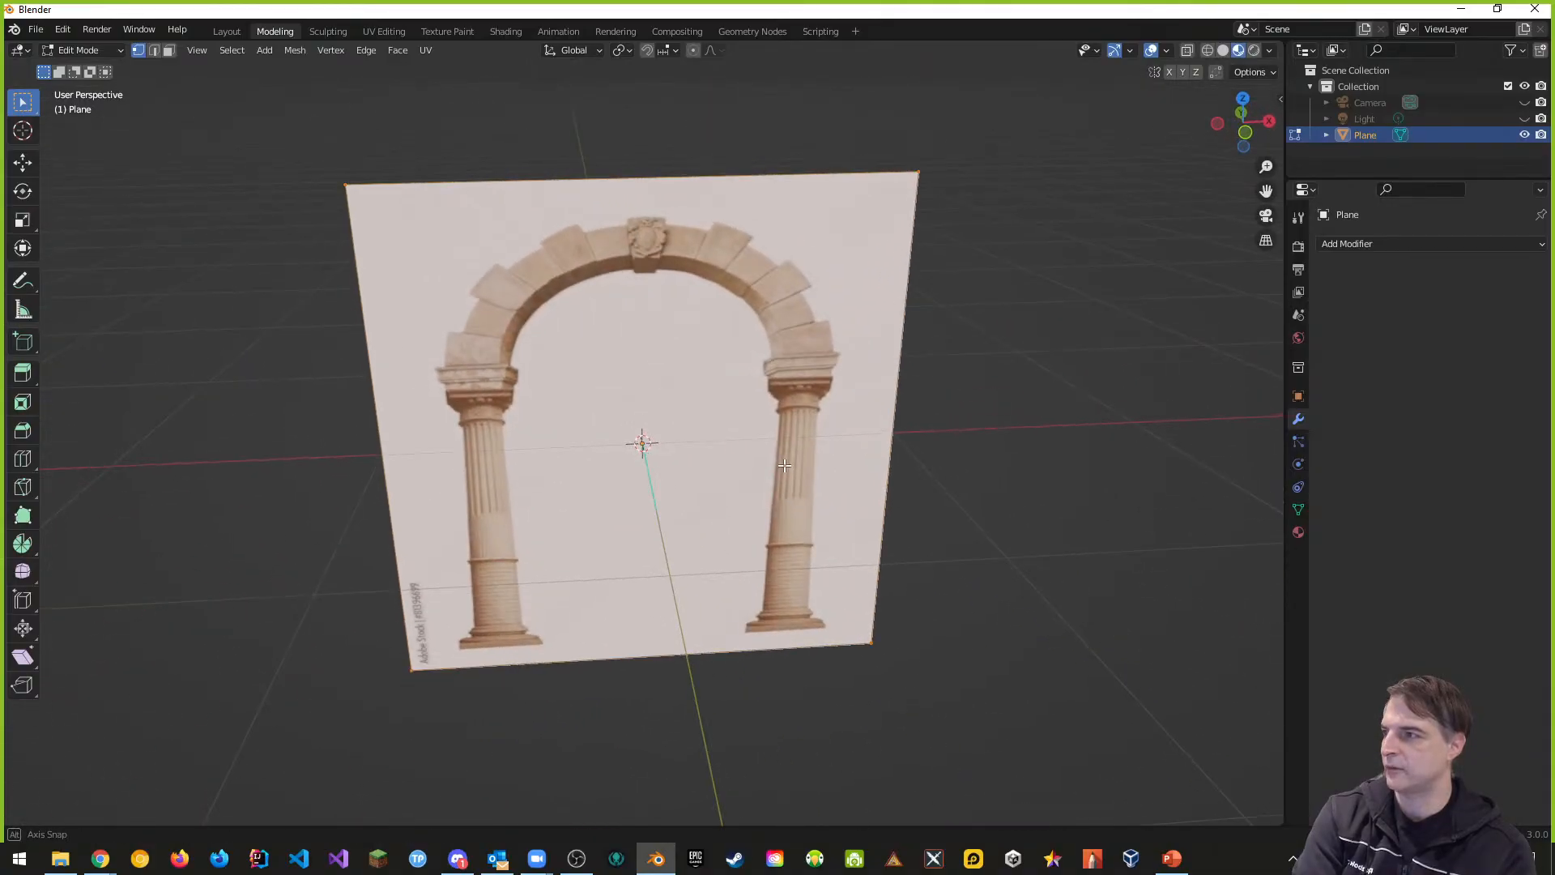
# Step: Move the plane's mesh up along the Z axis until the origin sits about a quarter of the way up the image
pyautogui.click(23, 162)
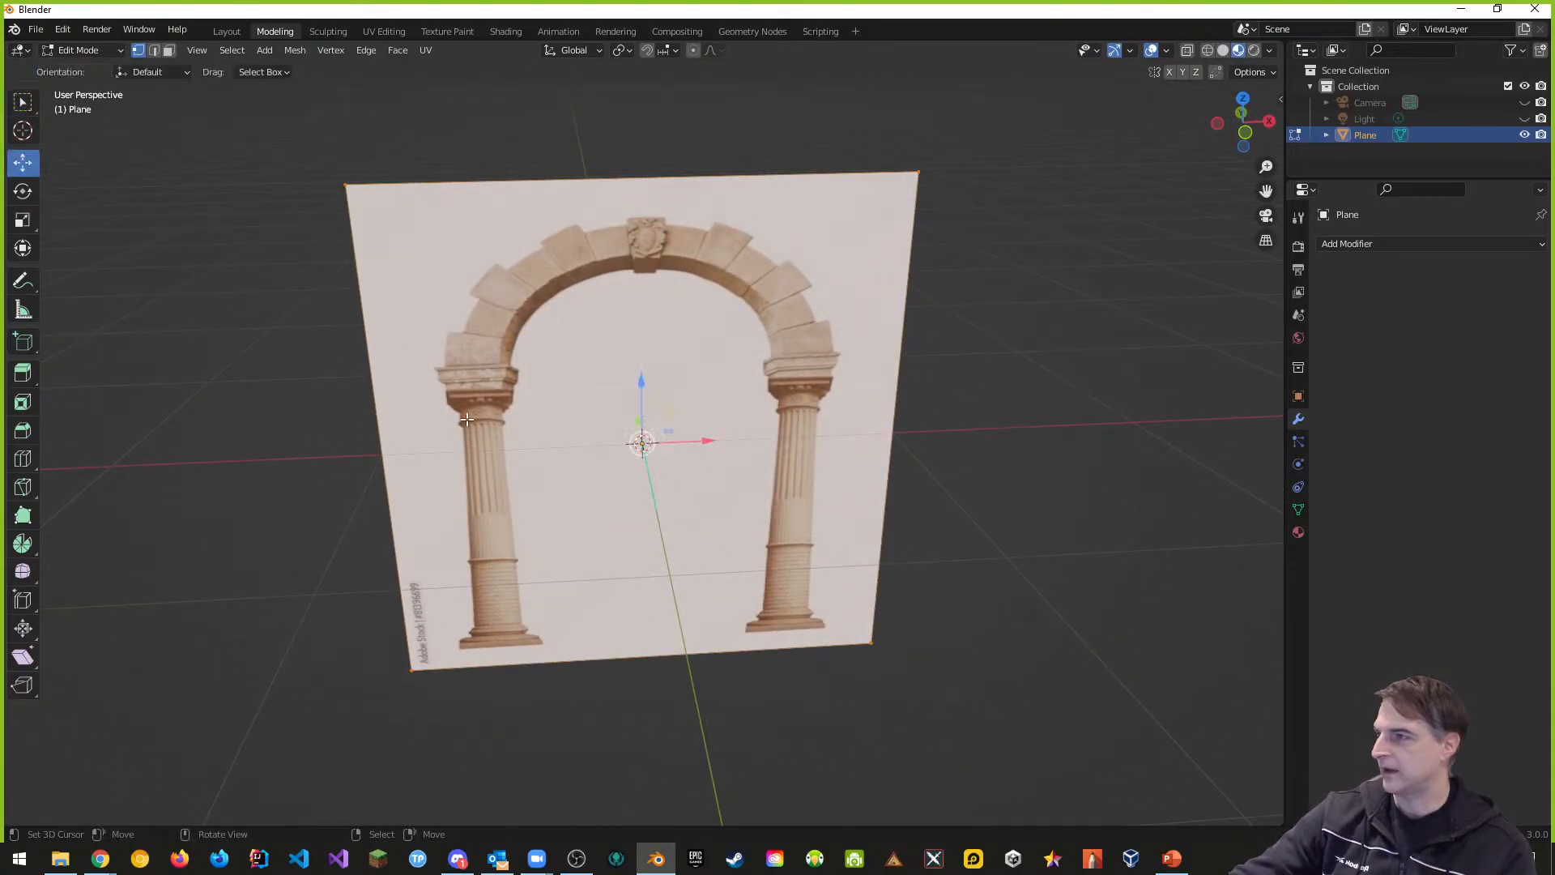
pyautogui.moveTo(629, 385); pyautogui.dragTo(629, 266)
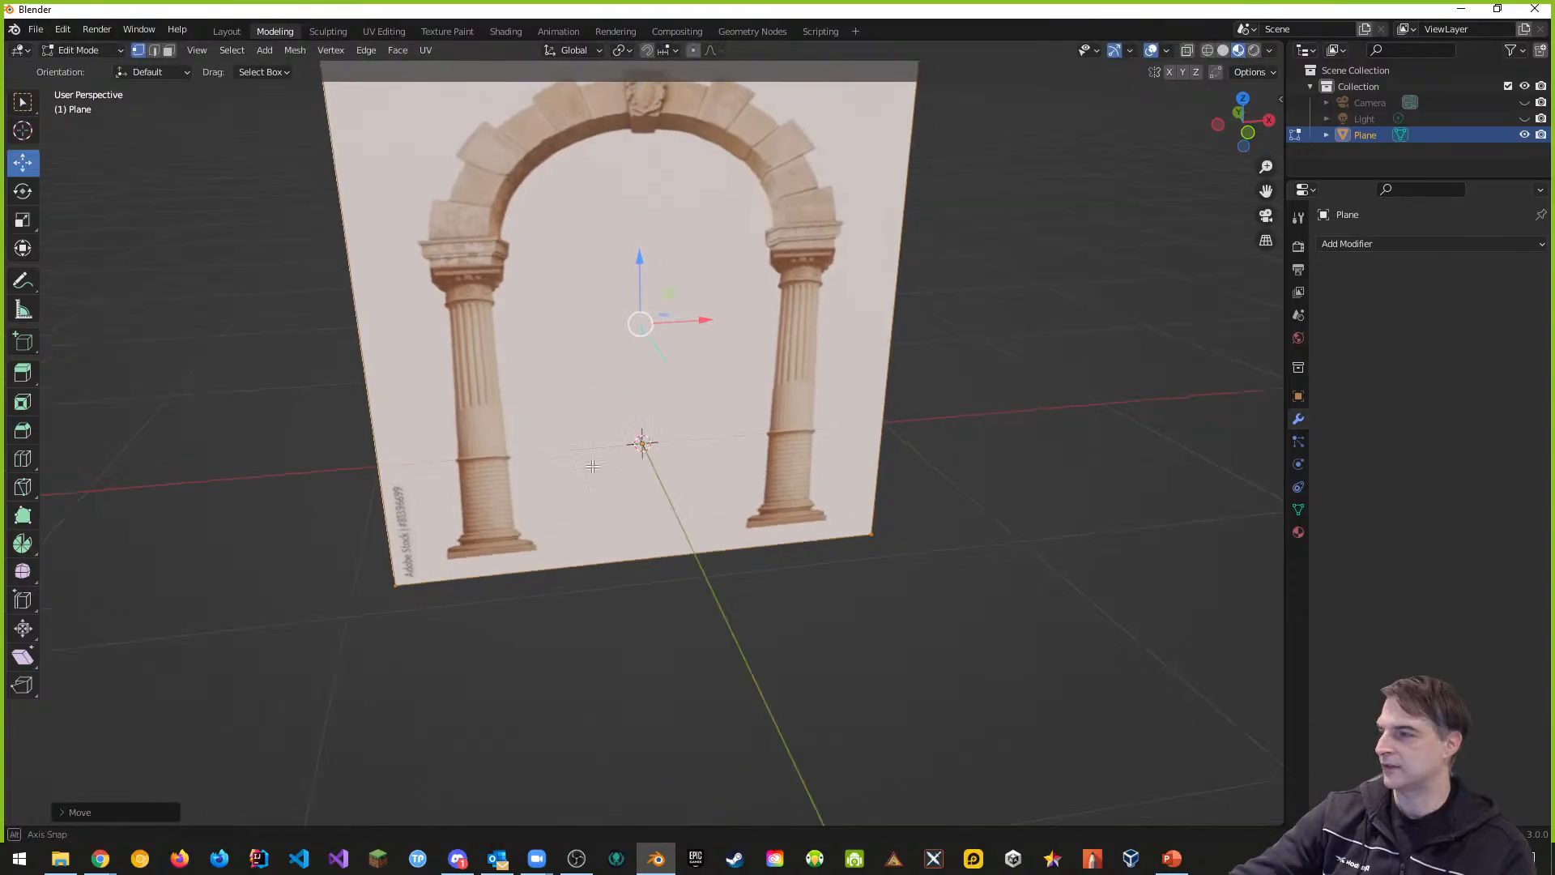
pyautogui.moveTo(630, 267); pyautogui.dragTo(702, 460, button='middle')
pyautogui.moveTo(852, 359); pyautogui.dragTo(793, 387, button='middle')
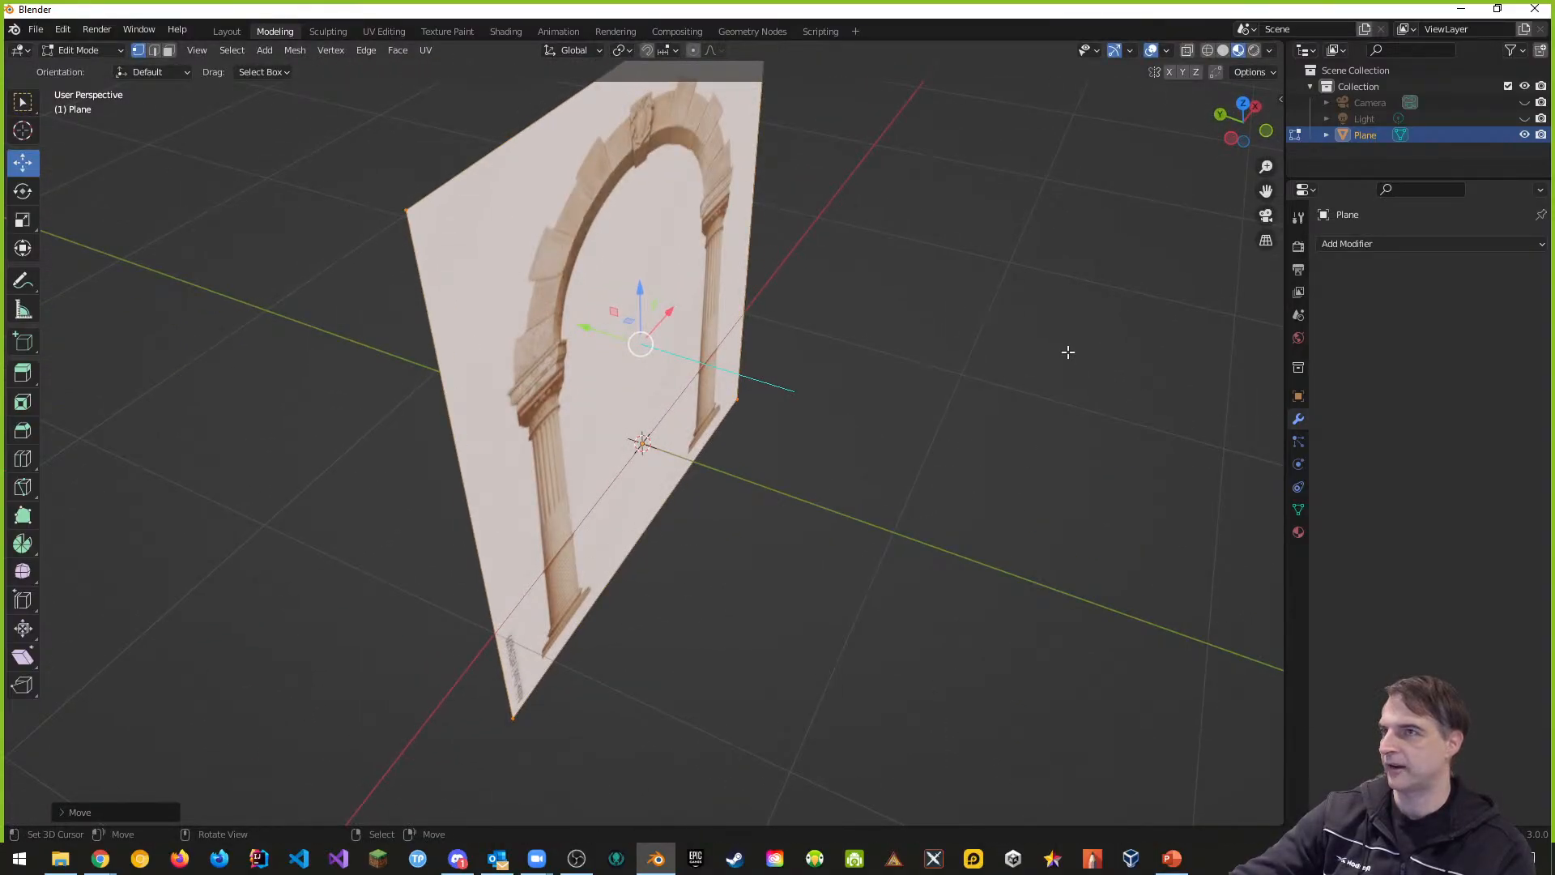
# Step: Reduce the face normals' display size to 0.20 and turn off their display
pyautogui.click(1167, 51)
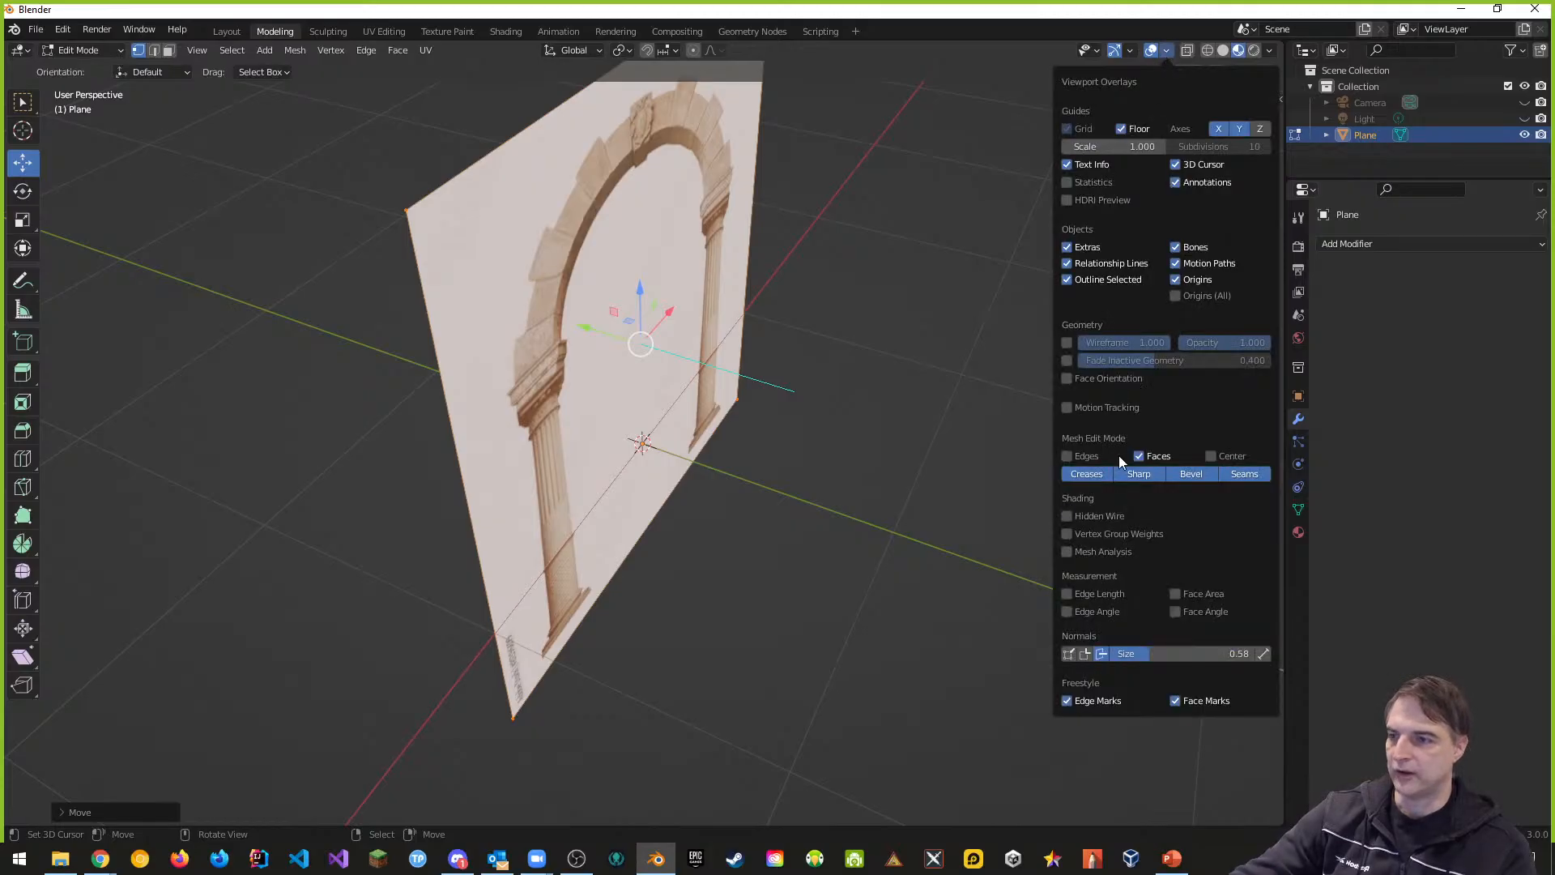
pyautogui.moveTo(1144, 654); pyautogui.dragTo(1126, 655)
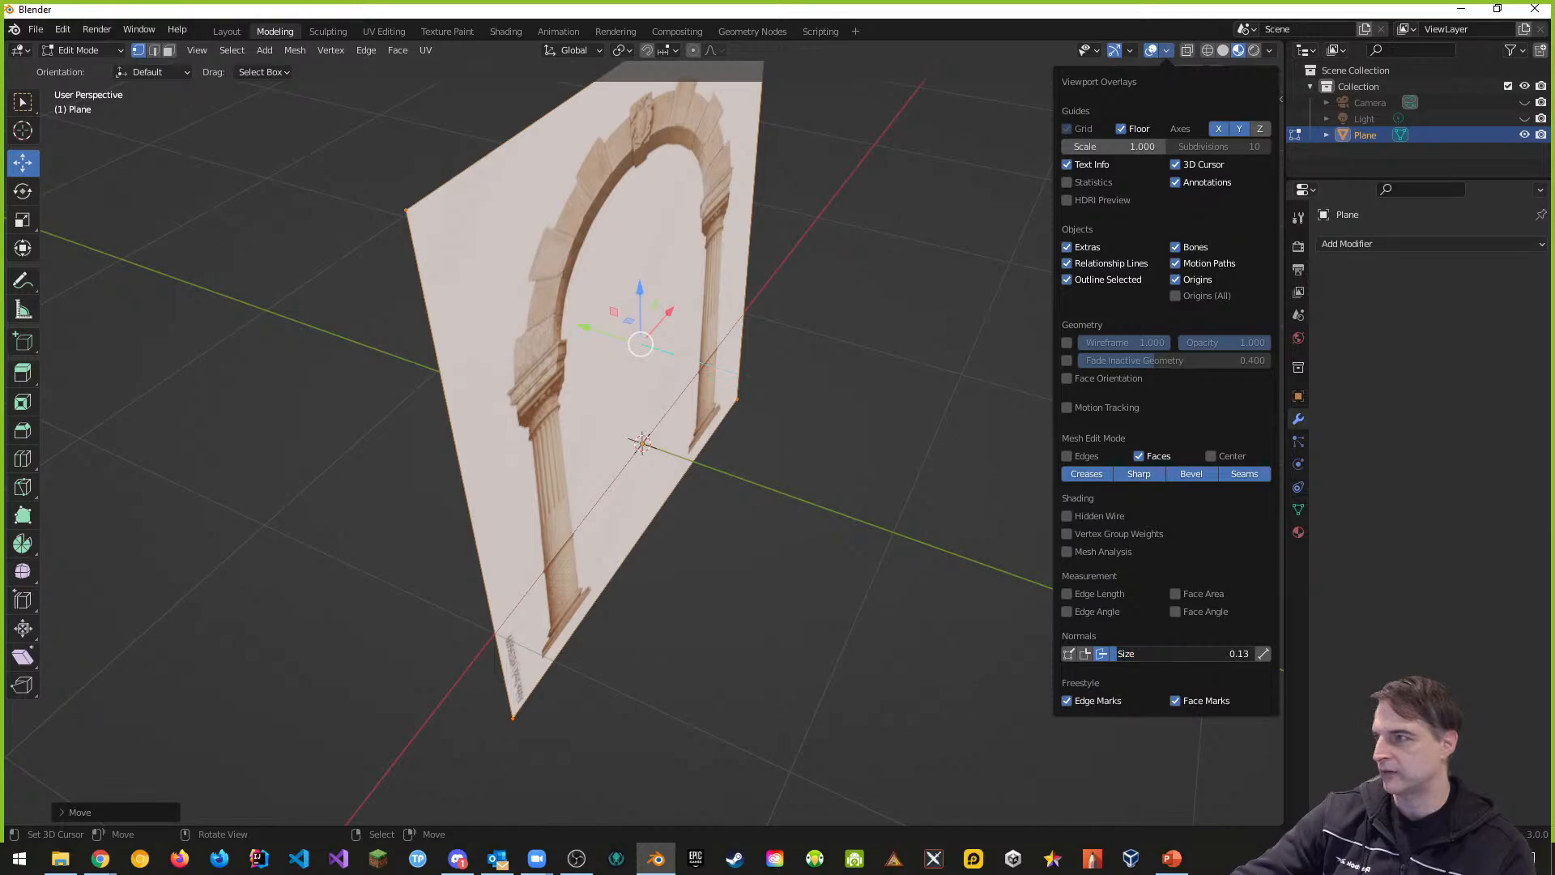
pyautogui.moveTo(851, 559); pyautogui.dragTo(648, 567, button='middle')
pyautogui.click(1167, 50)
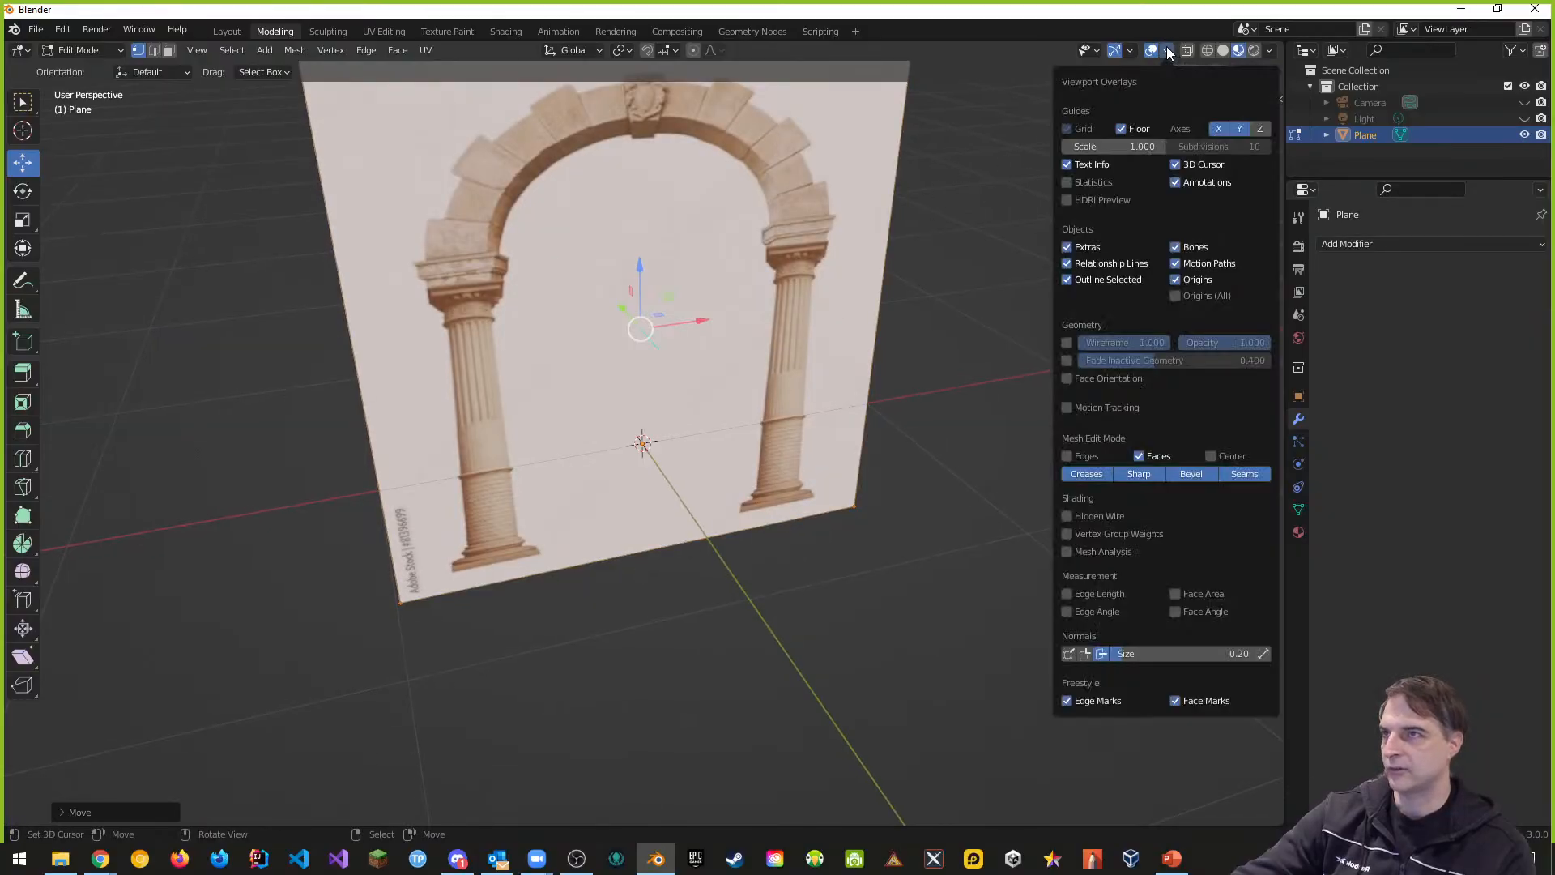
pyautogui.click(1102, 653)
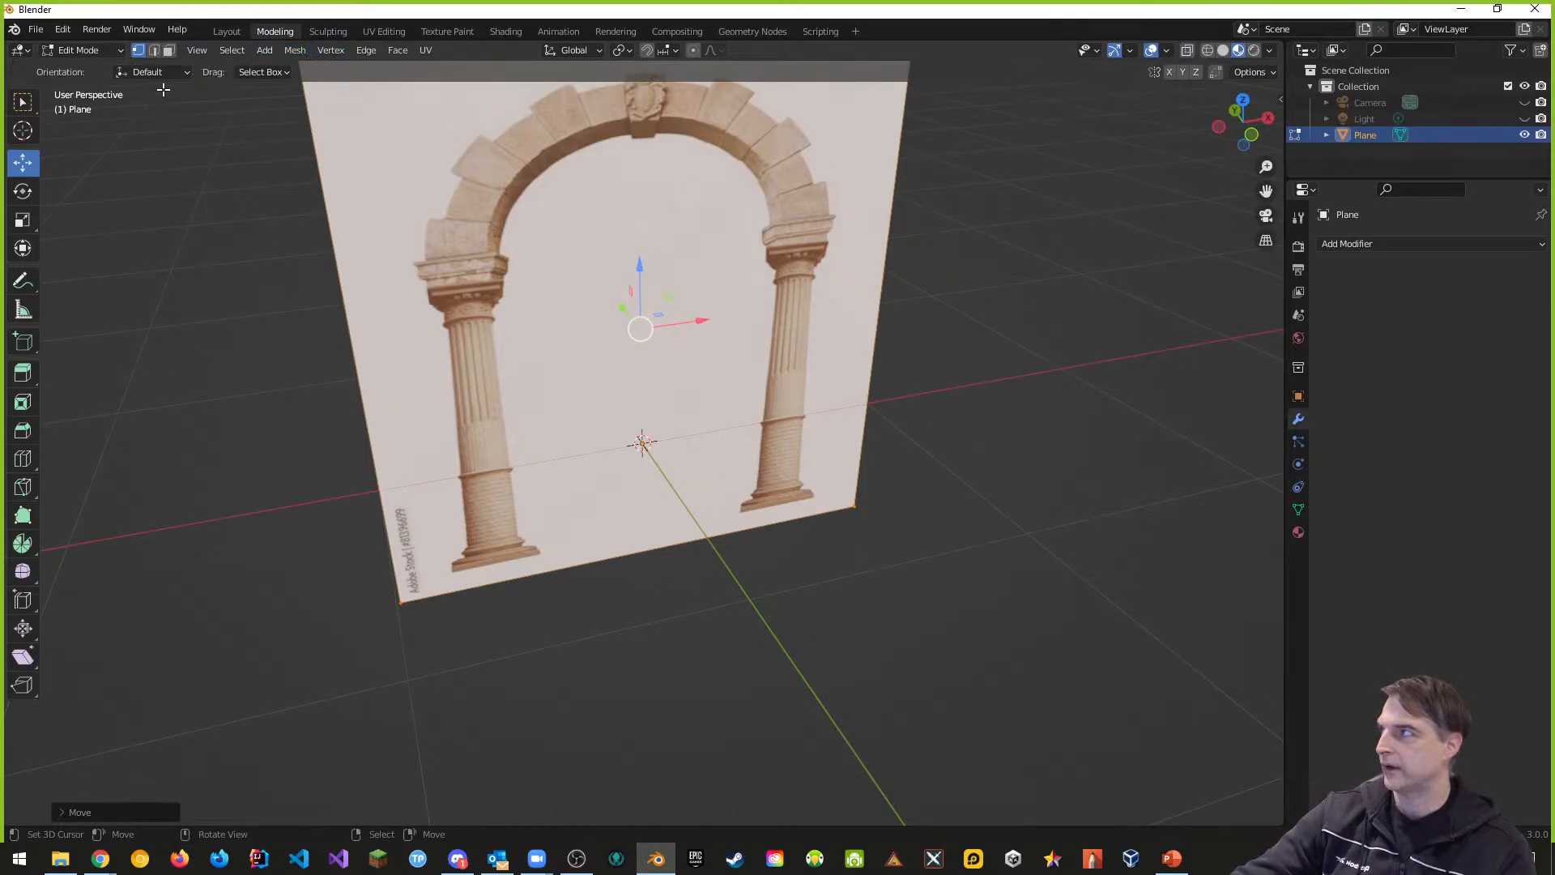
pyautogui.click(1168, 51)
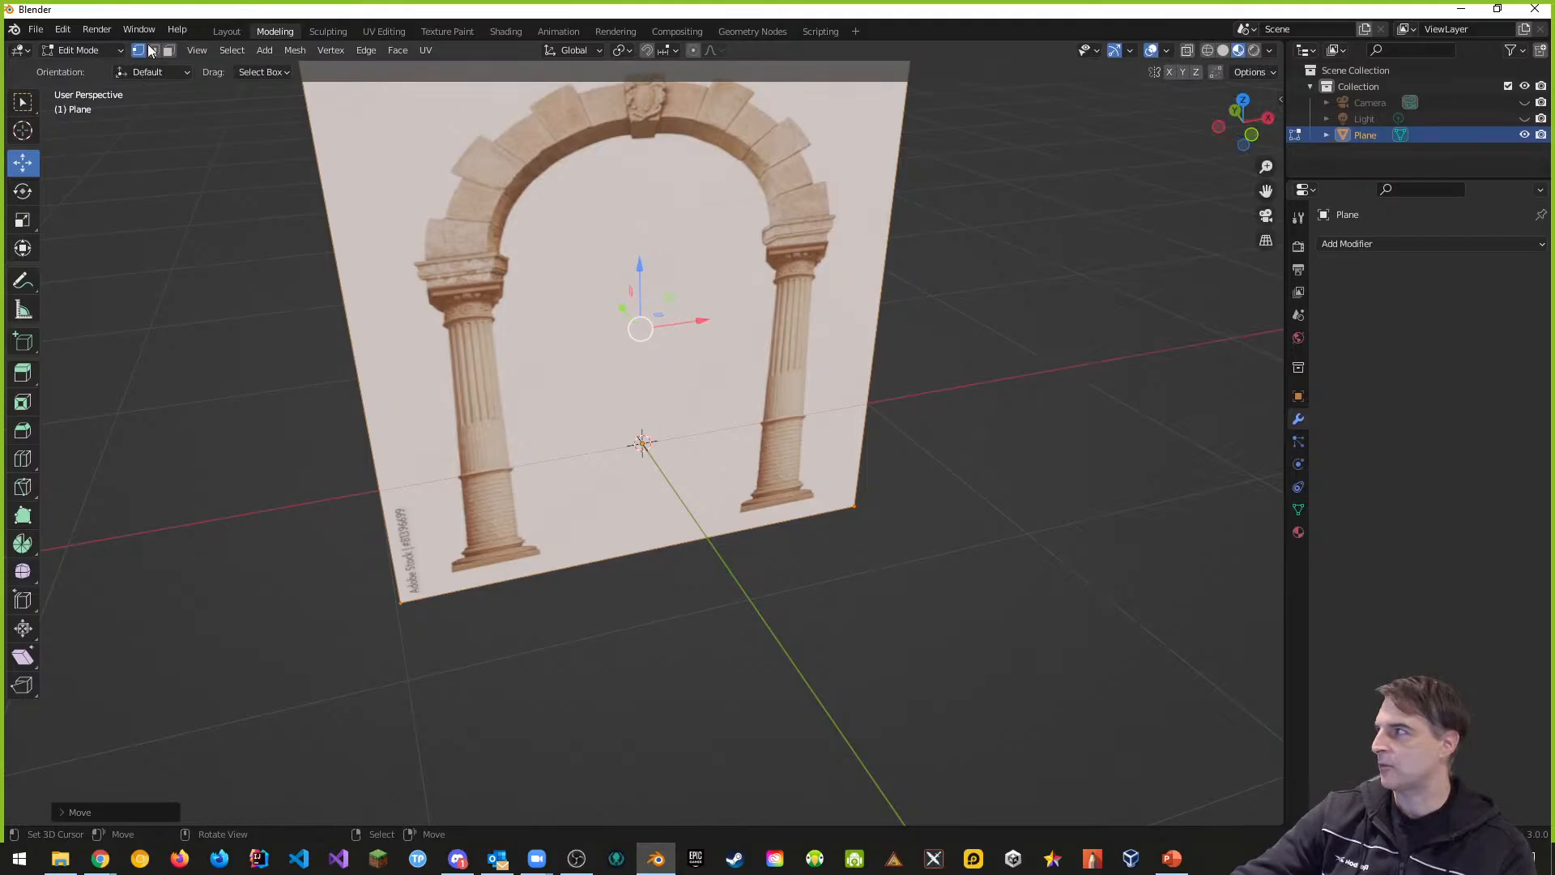
# Step: Return to the Layout workspace and show the archway plane in the front orthographic view
pyautogui.click(226, 33)
pyautogui.moveTo(626, 359); pyautogui.dragTo(537, 338, button='middle')
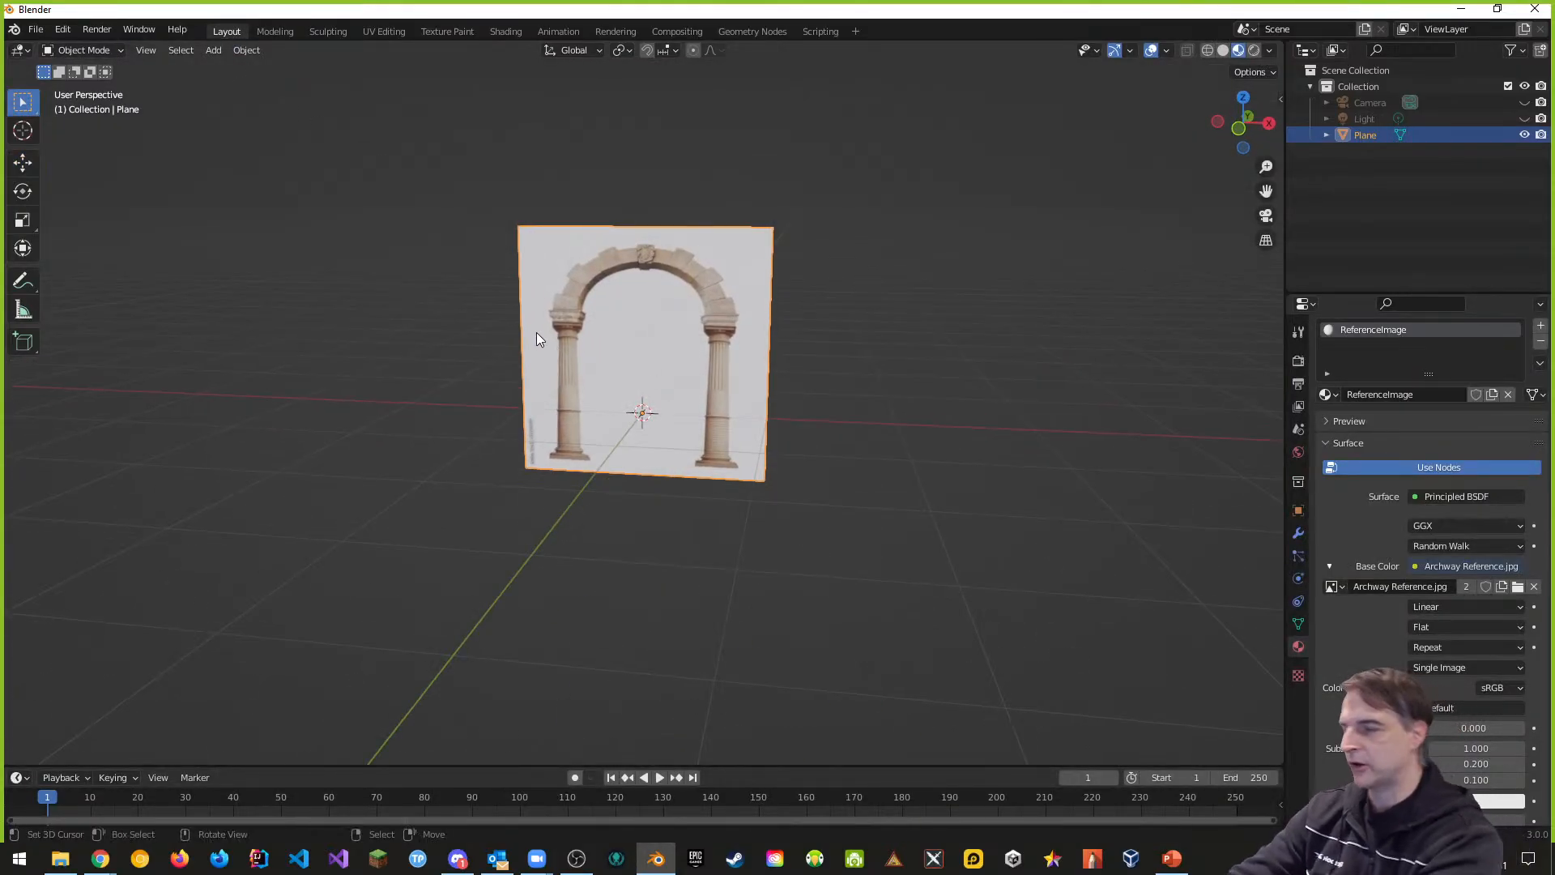
pyautogui.press('KP_1')
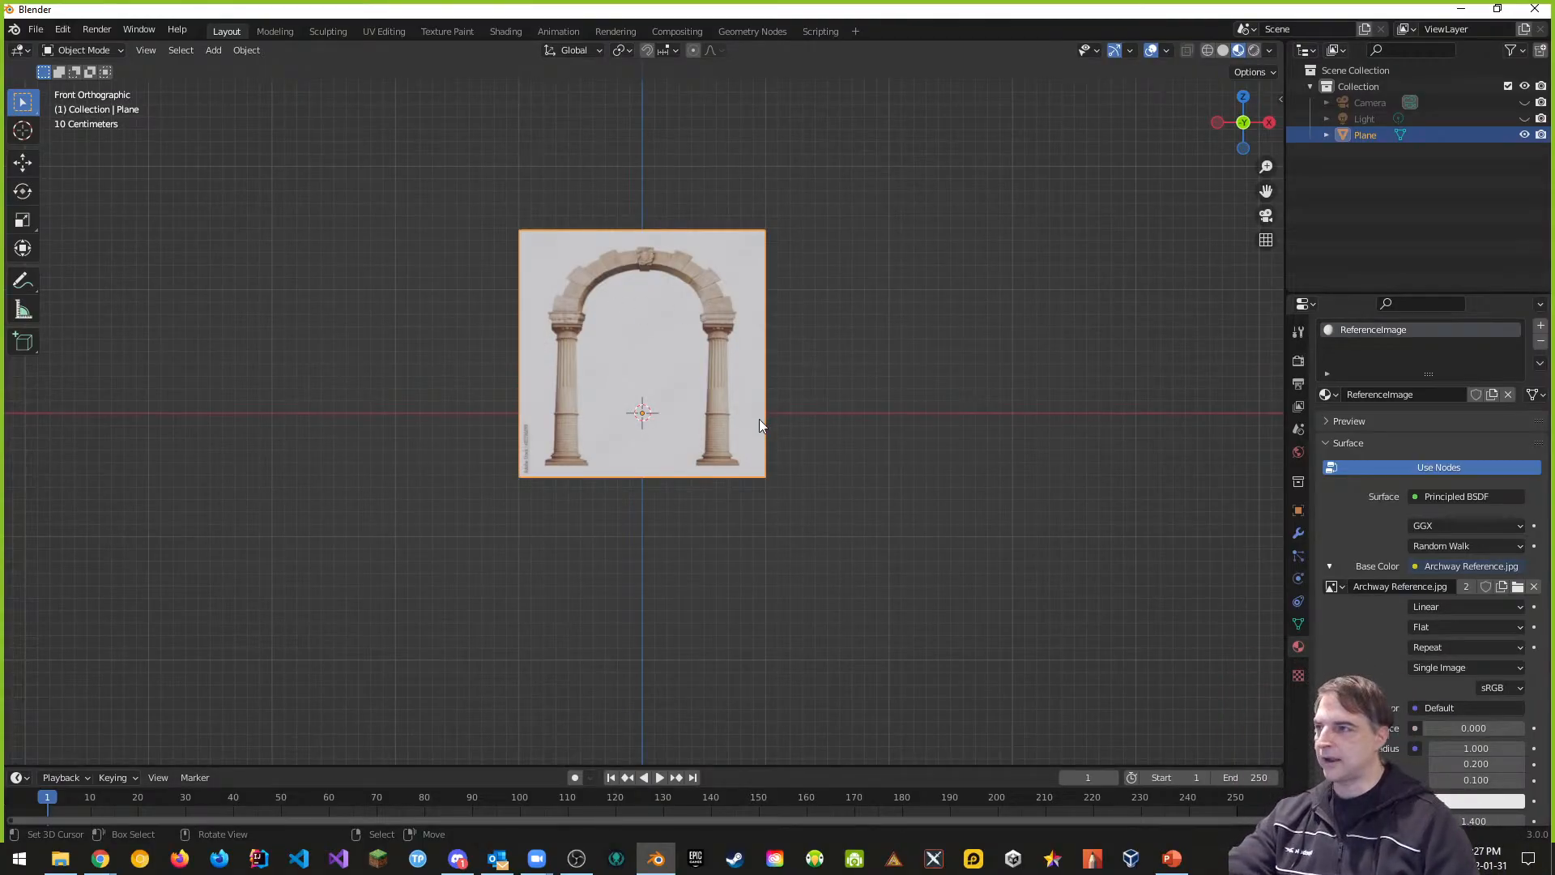
pyautogui.scroll(-2, 673, 357)
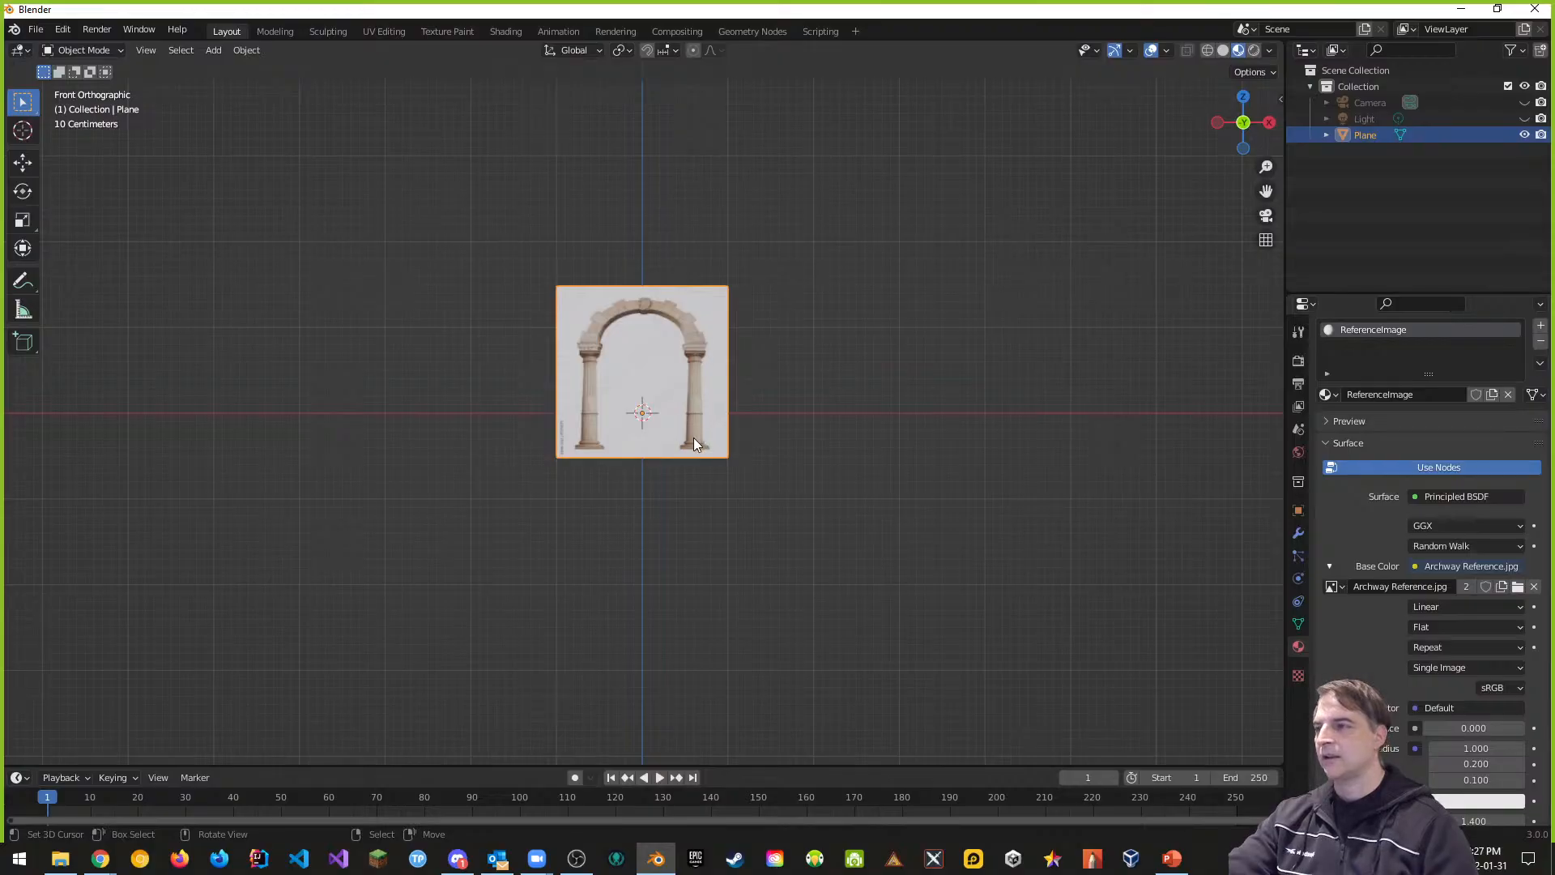
pyautogui.scroll(3, 756, 453)
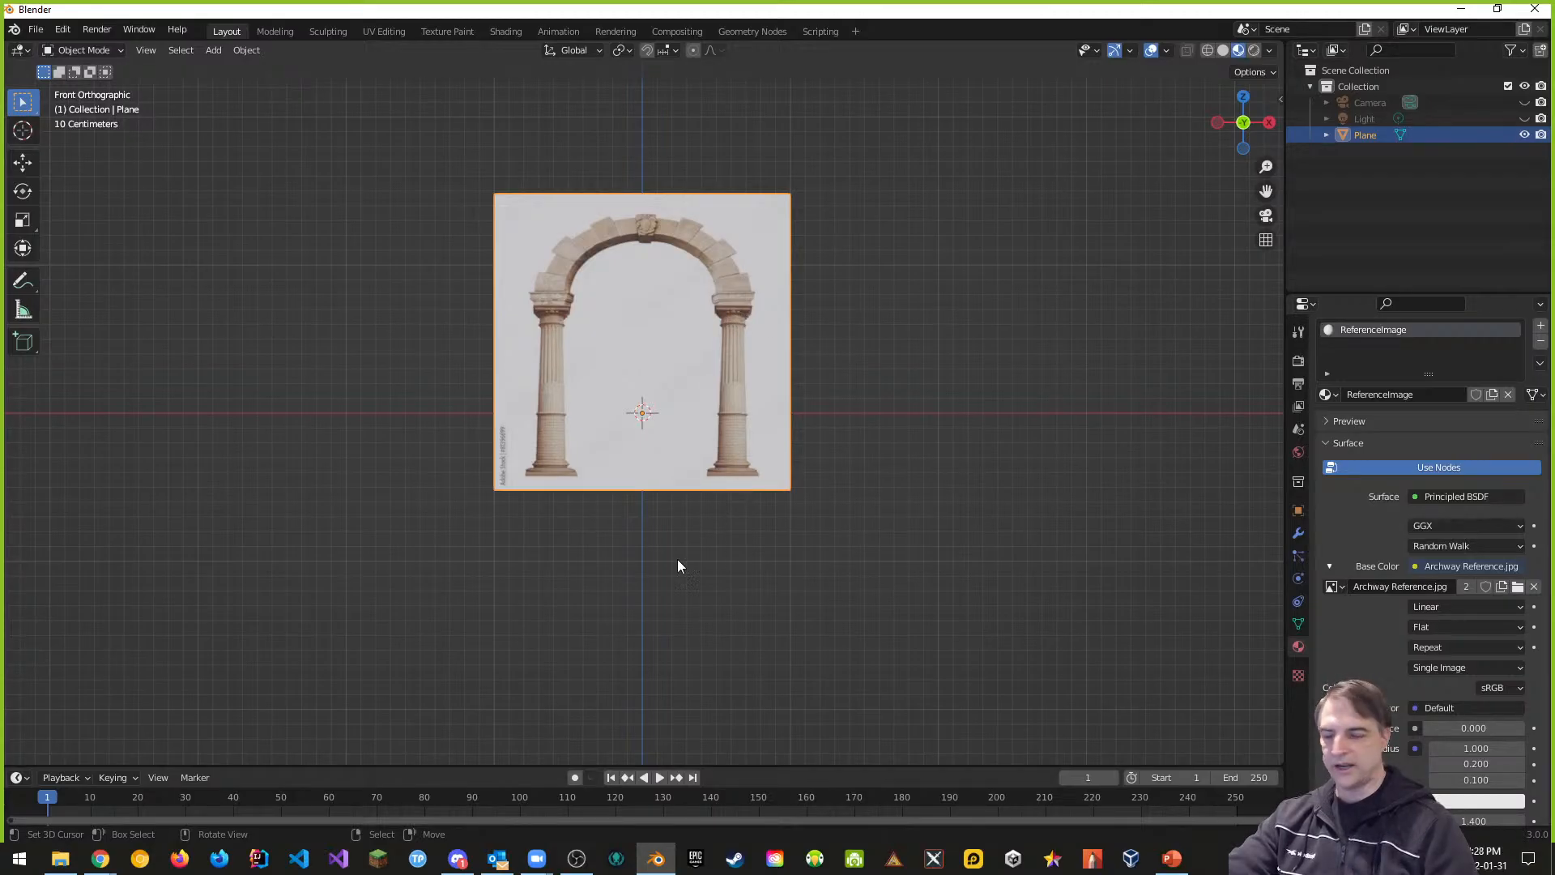
pyautogui.moveTo(101, 859)
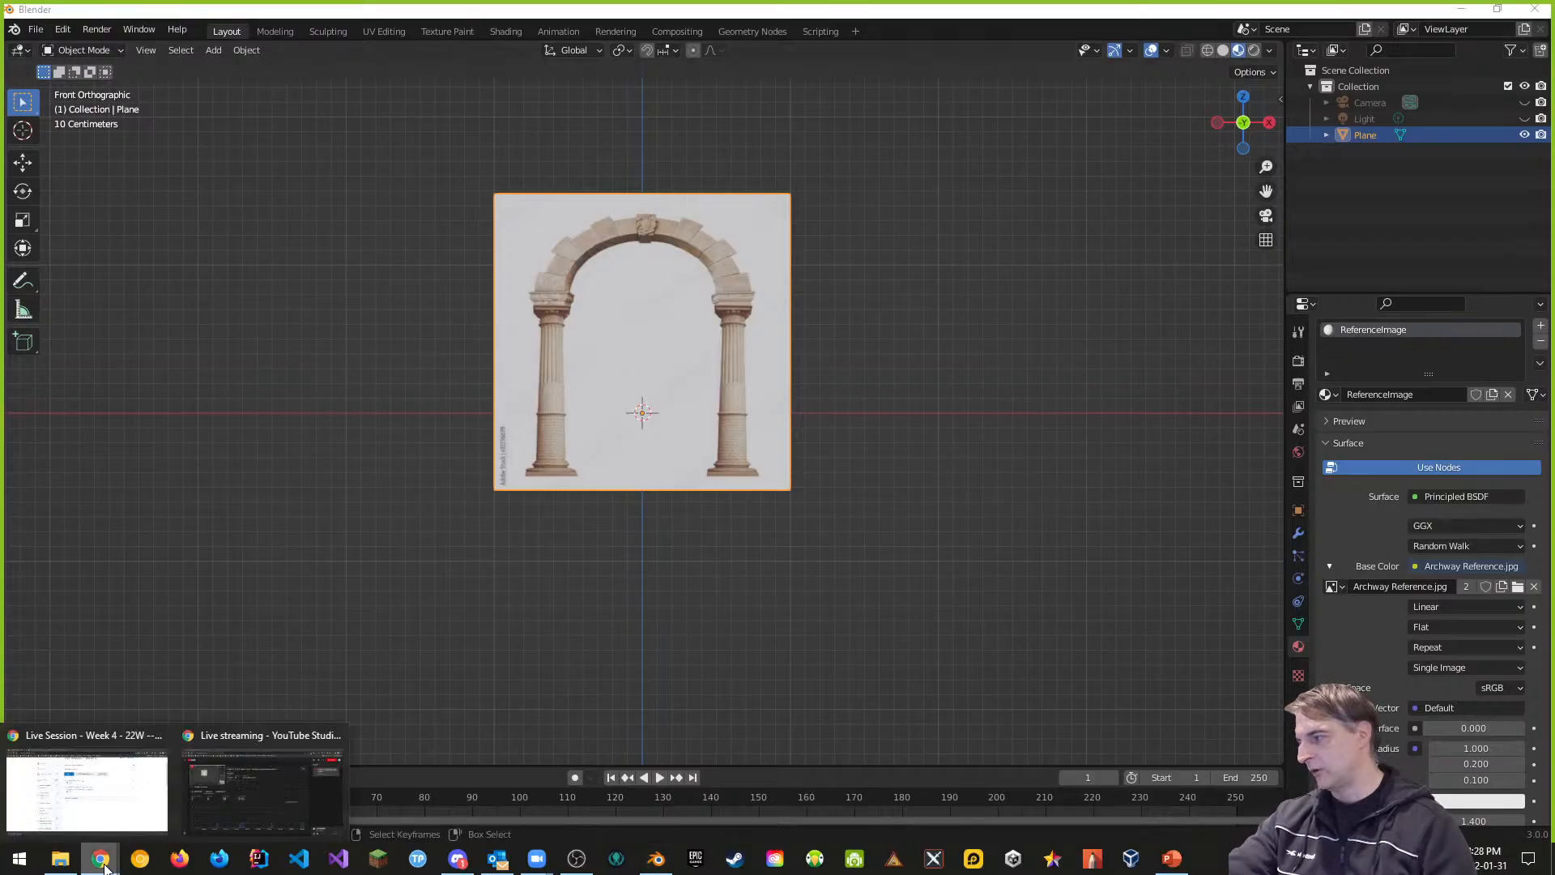
# Step: Switch to Chrome and search Google for sounion on a new page
pyautogui.click(118, 802)
pyautogui.click(606, 14)
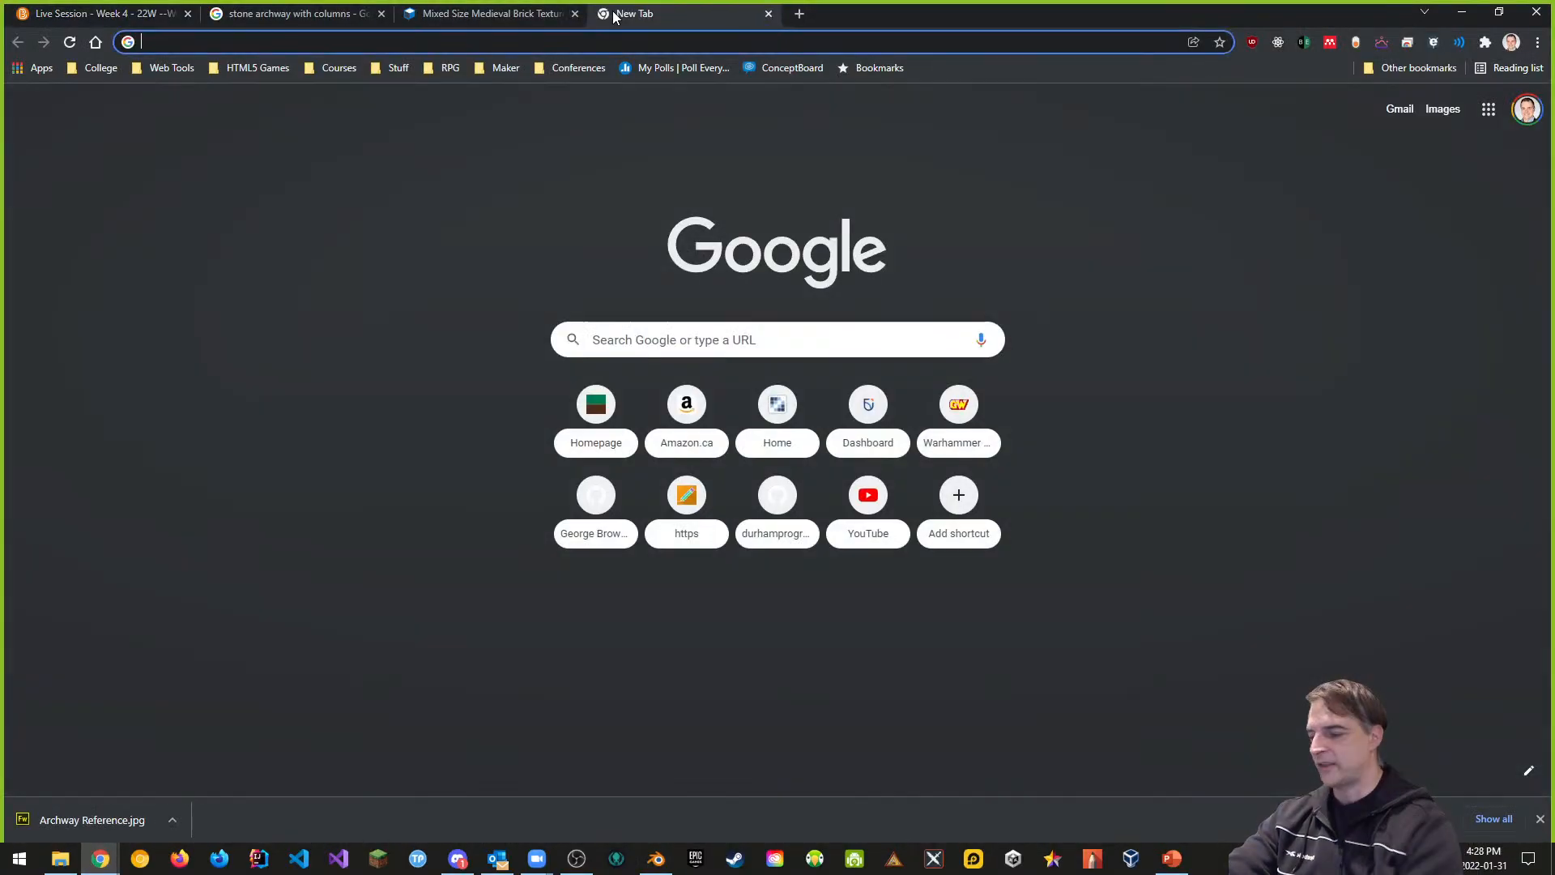
pyautogui.write('souni')
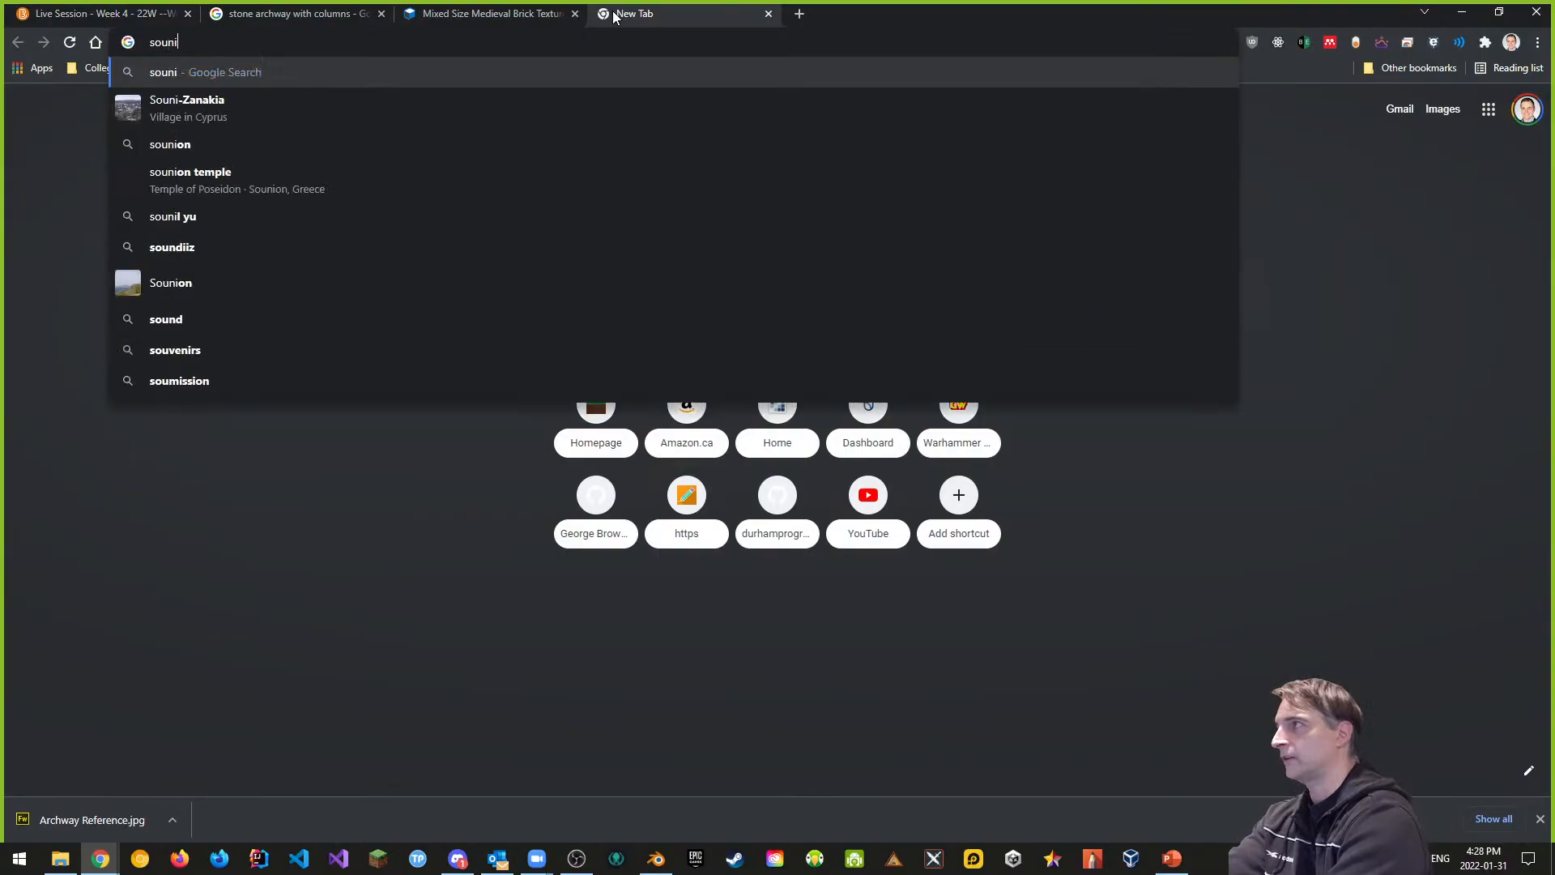
pyautogui.write('on')
pyautogui.press('Return')
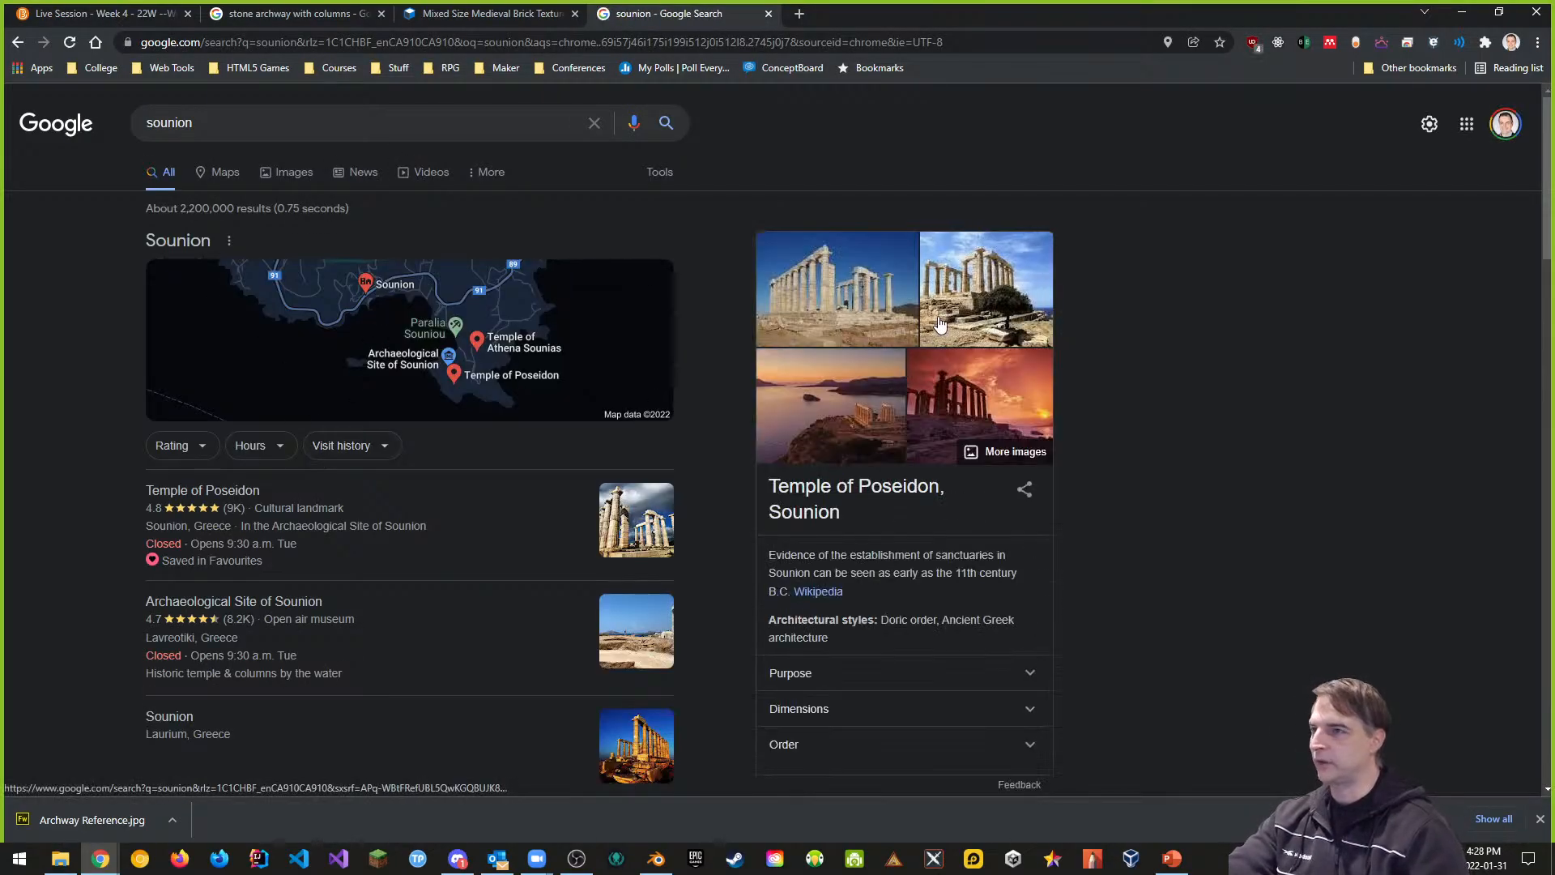
# Step: View photos of the Temple of Poseidon at Sounion, including the Wikimedia Commons file page, and close that page
pyautogui.click(860, 306)
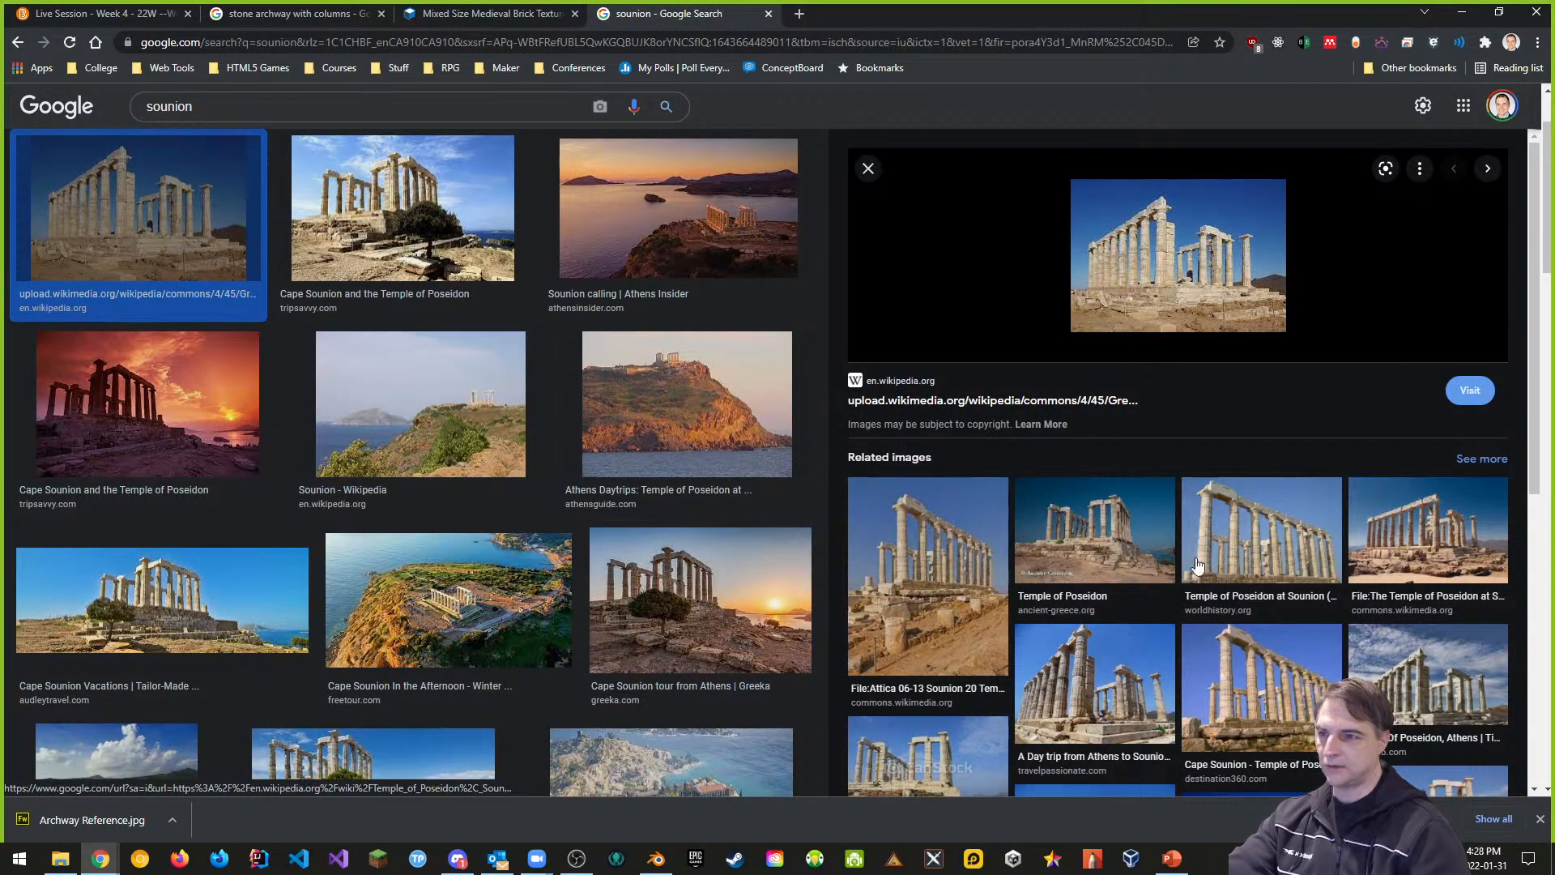
pyautogui.click(1405, 542)
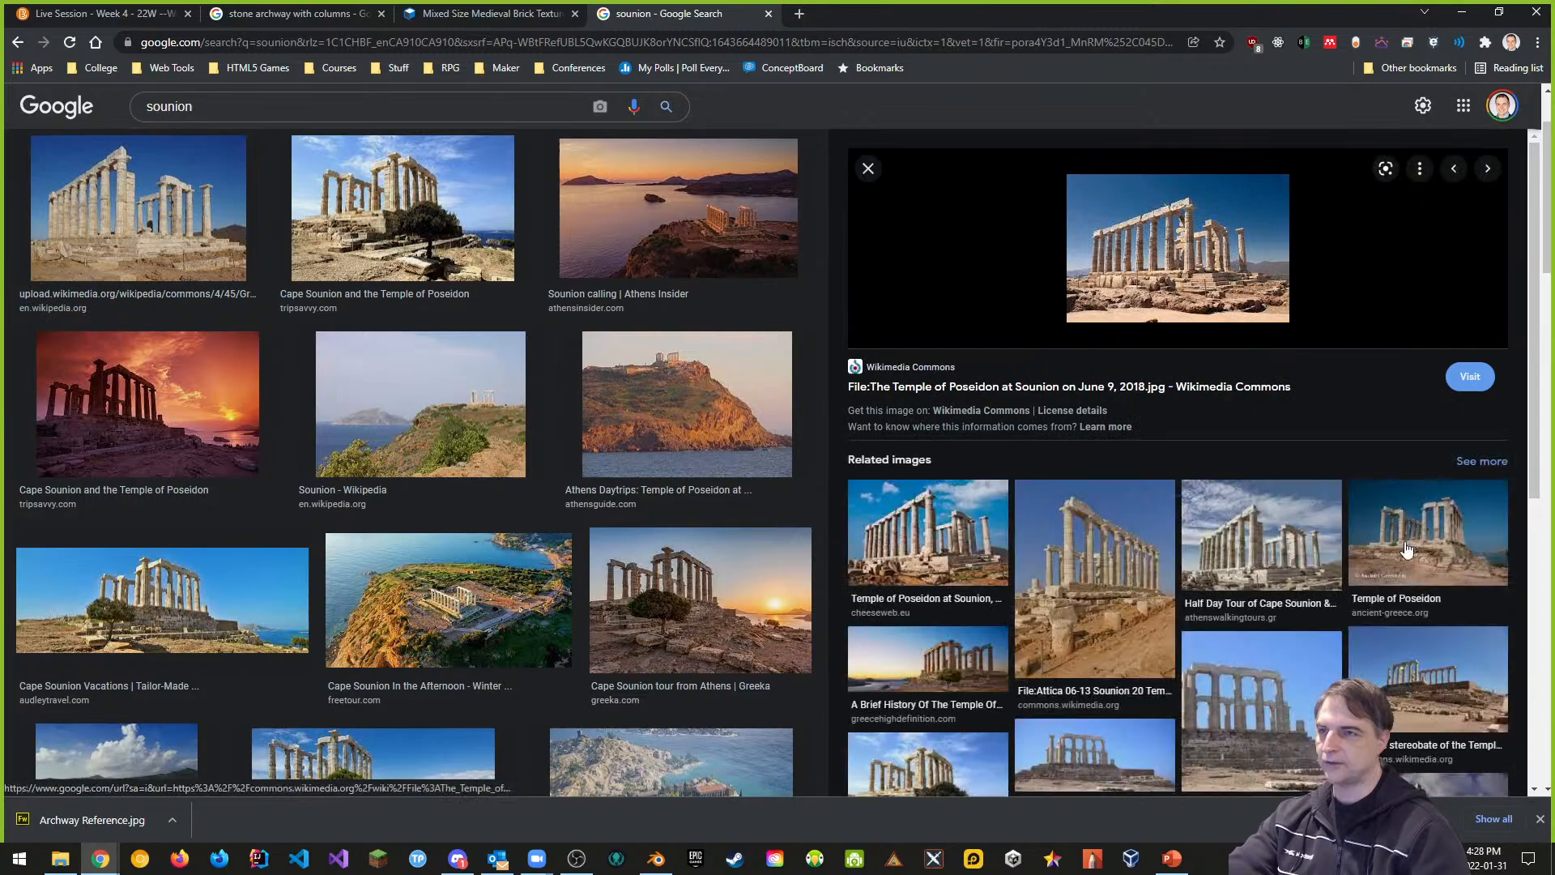
pyautogui.click(1155, 269)
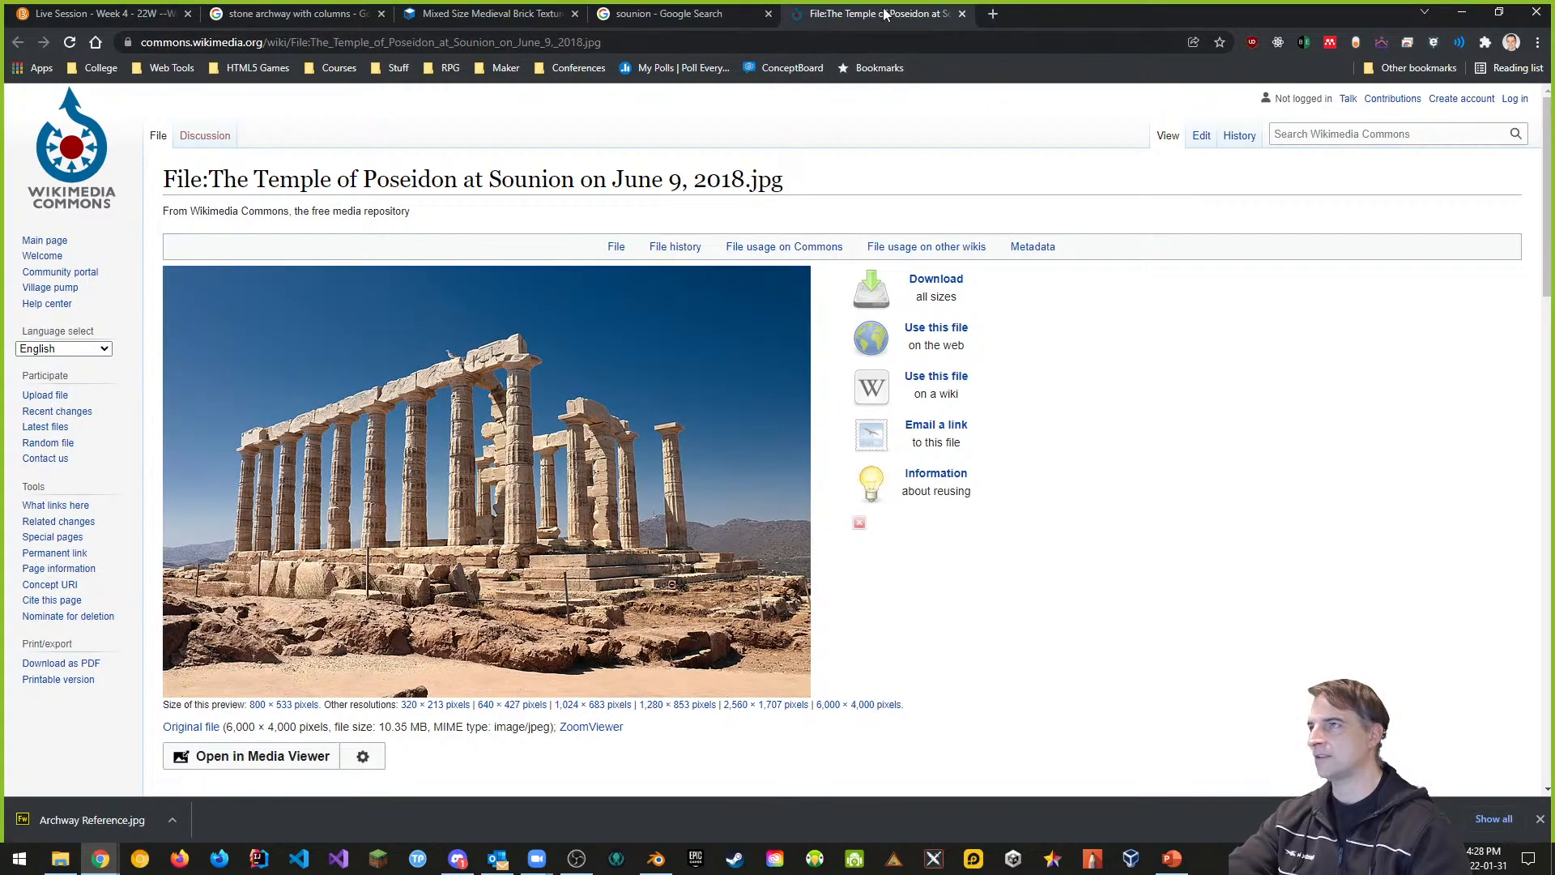
pyautogui.click(962, 15)
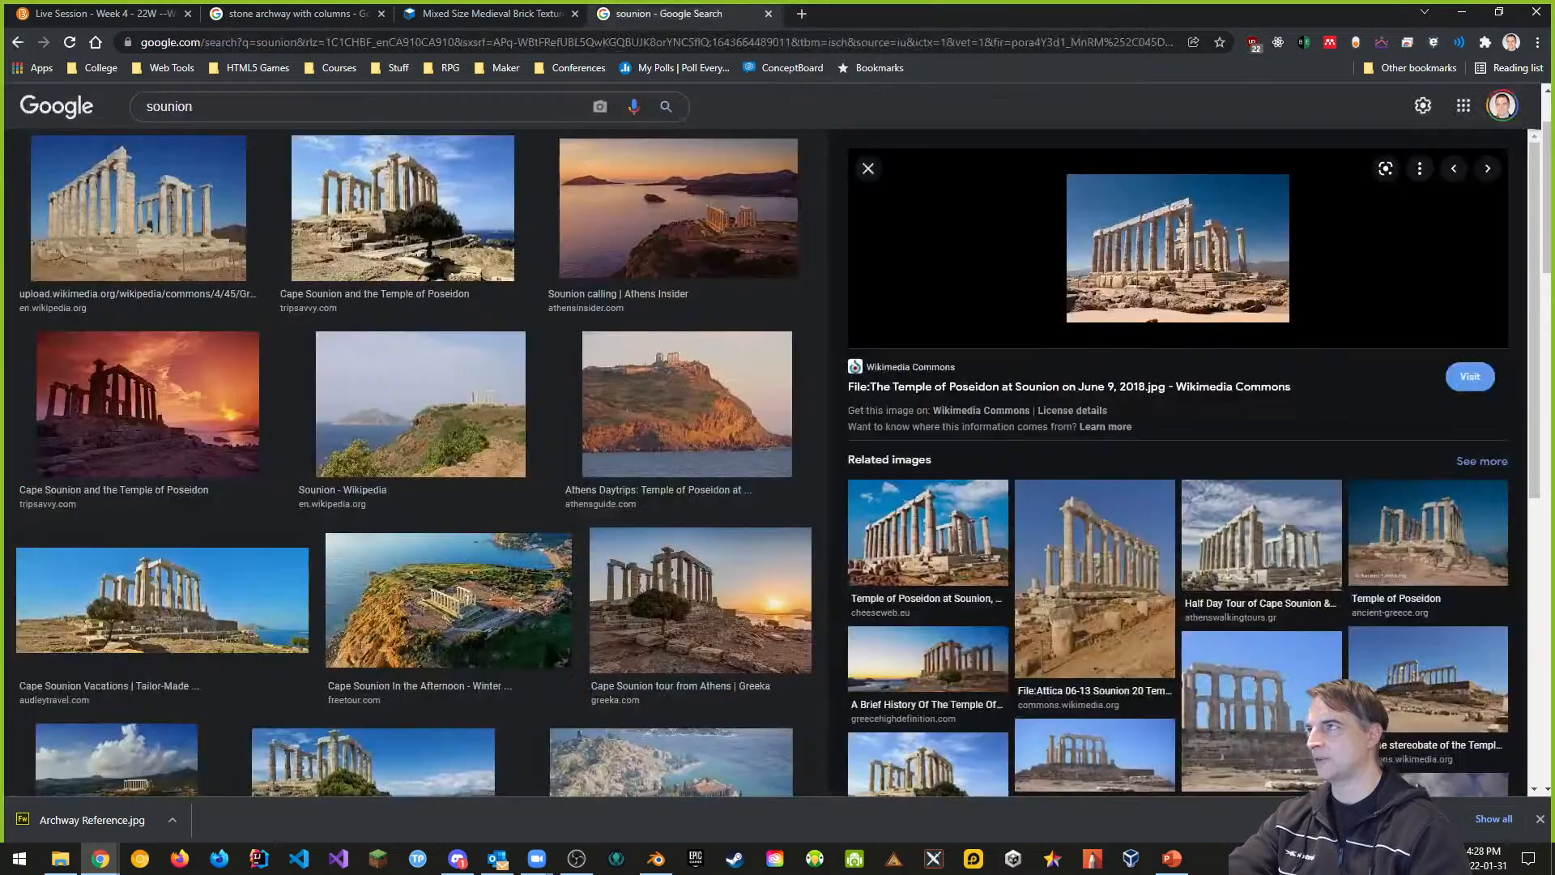
# Step: Search Google for "how high are the columns acropolis" and highlight the sentence giving the Doric columns' diameter and height
pyautogui.click(591, 46)
pyautogui.write('how ')
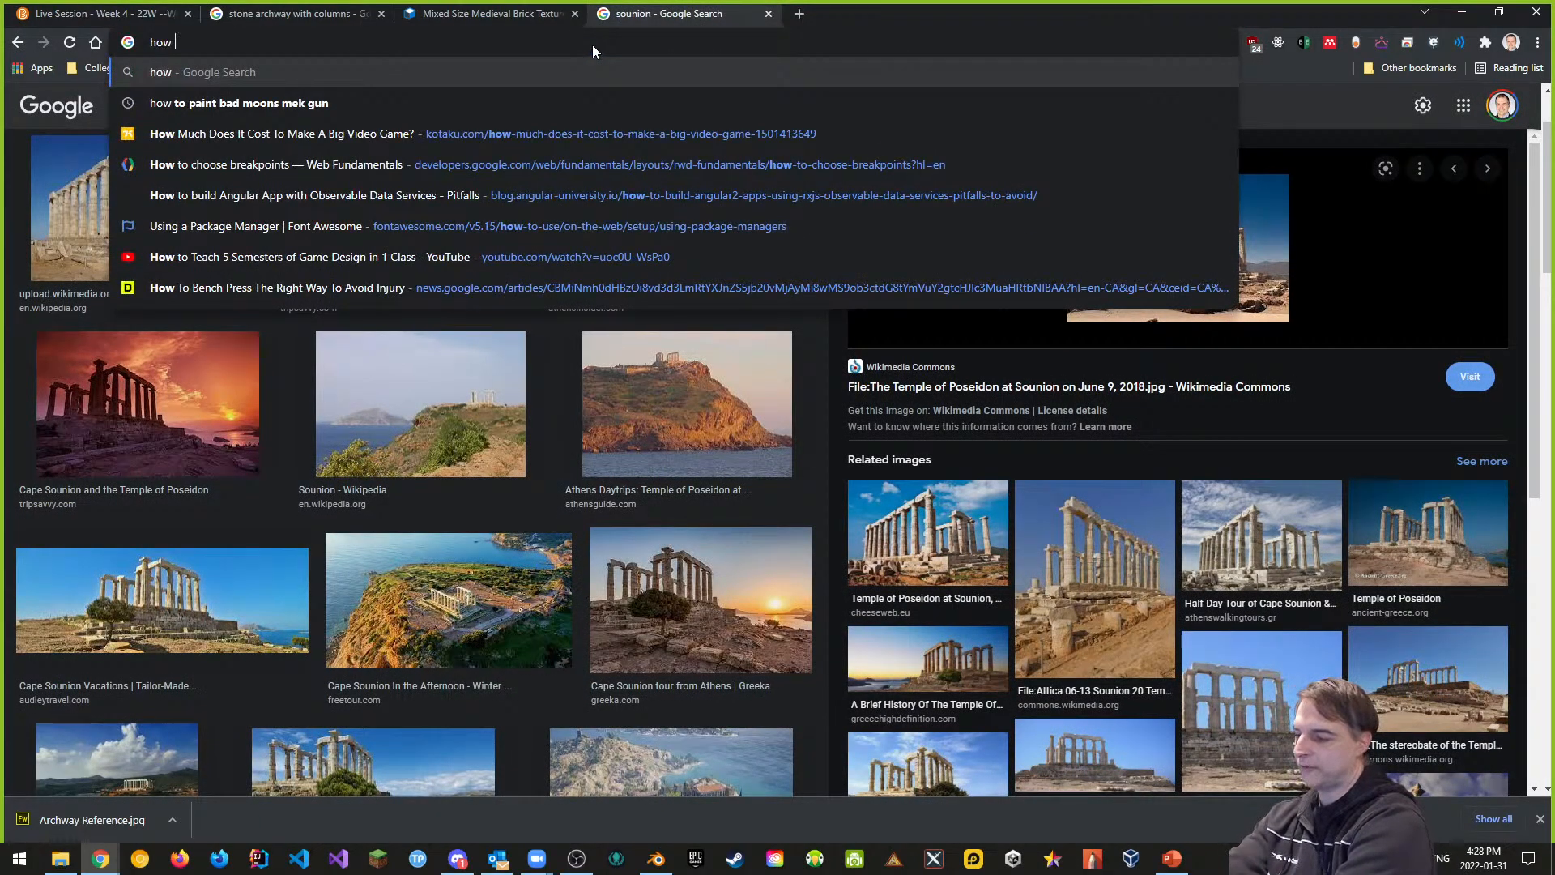
pyautogui.write('high are the col')
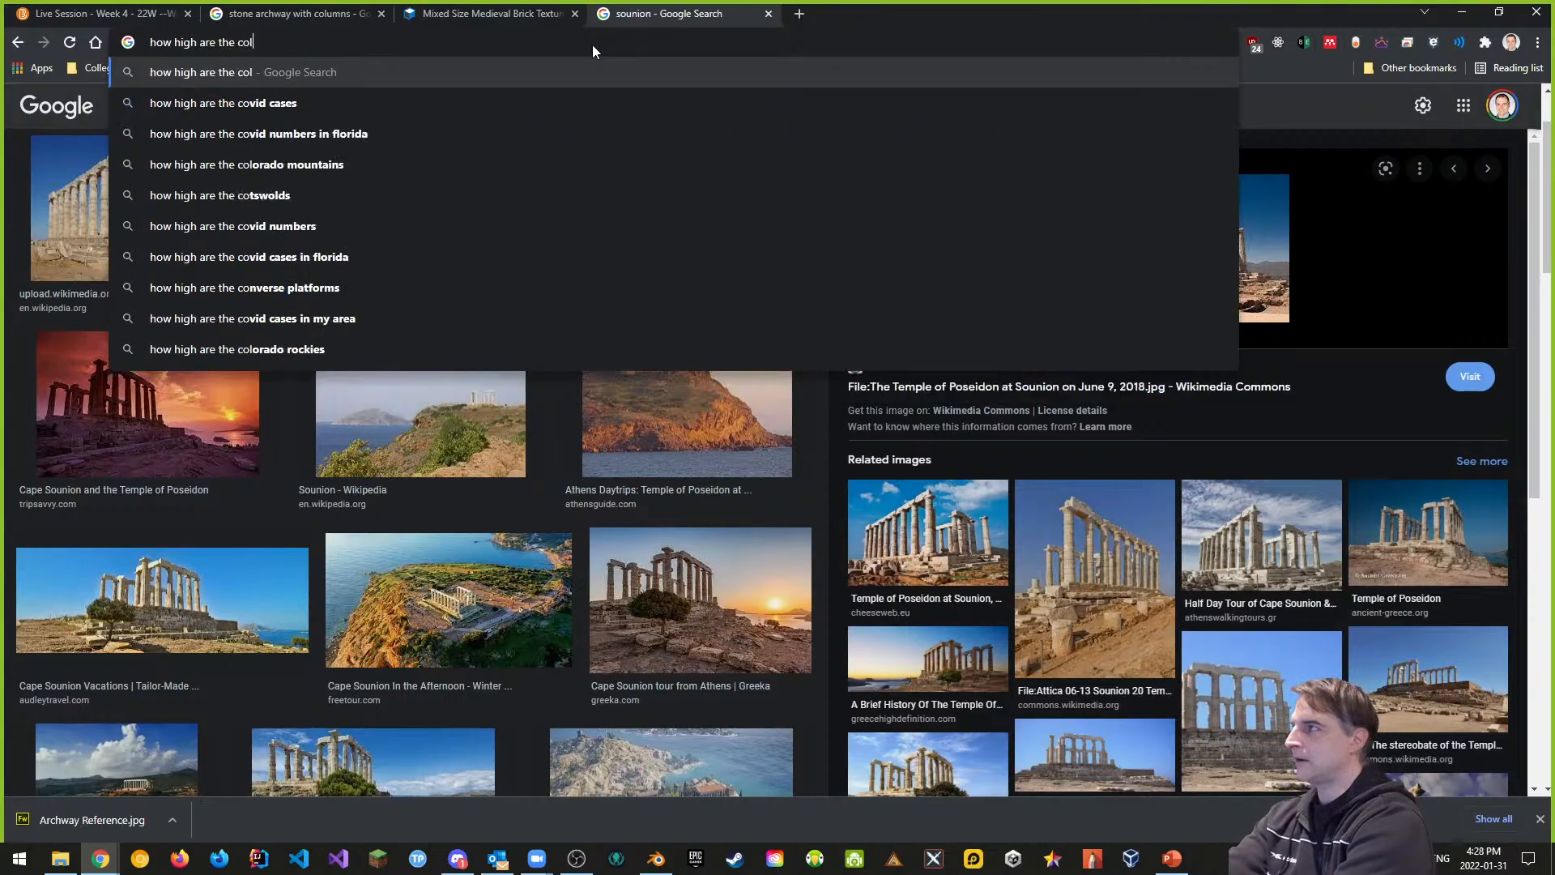
pyautogui.write('umns acropolis')
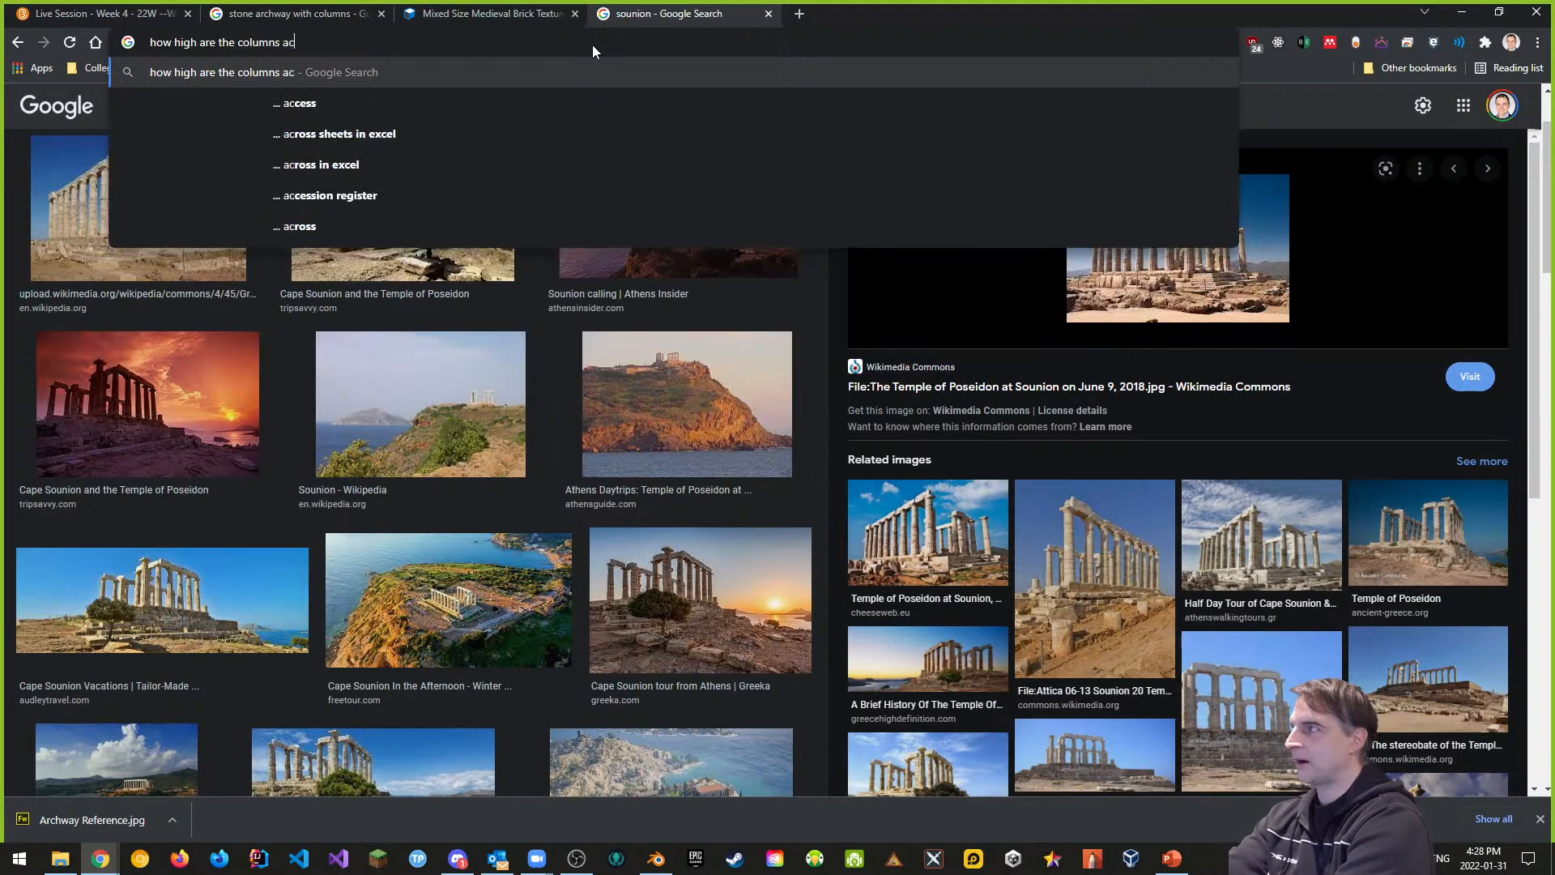
pyautogui.press('Return')
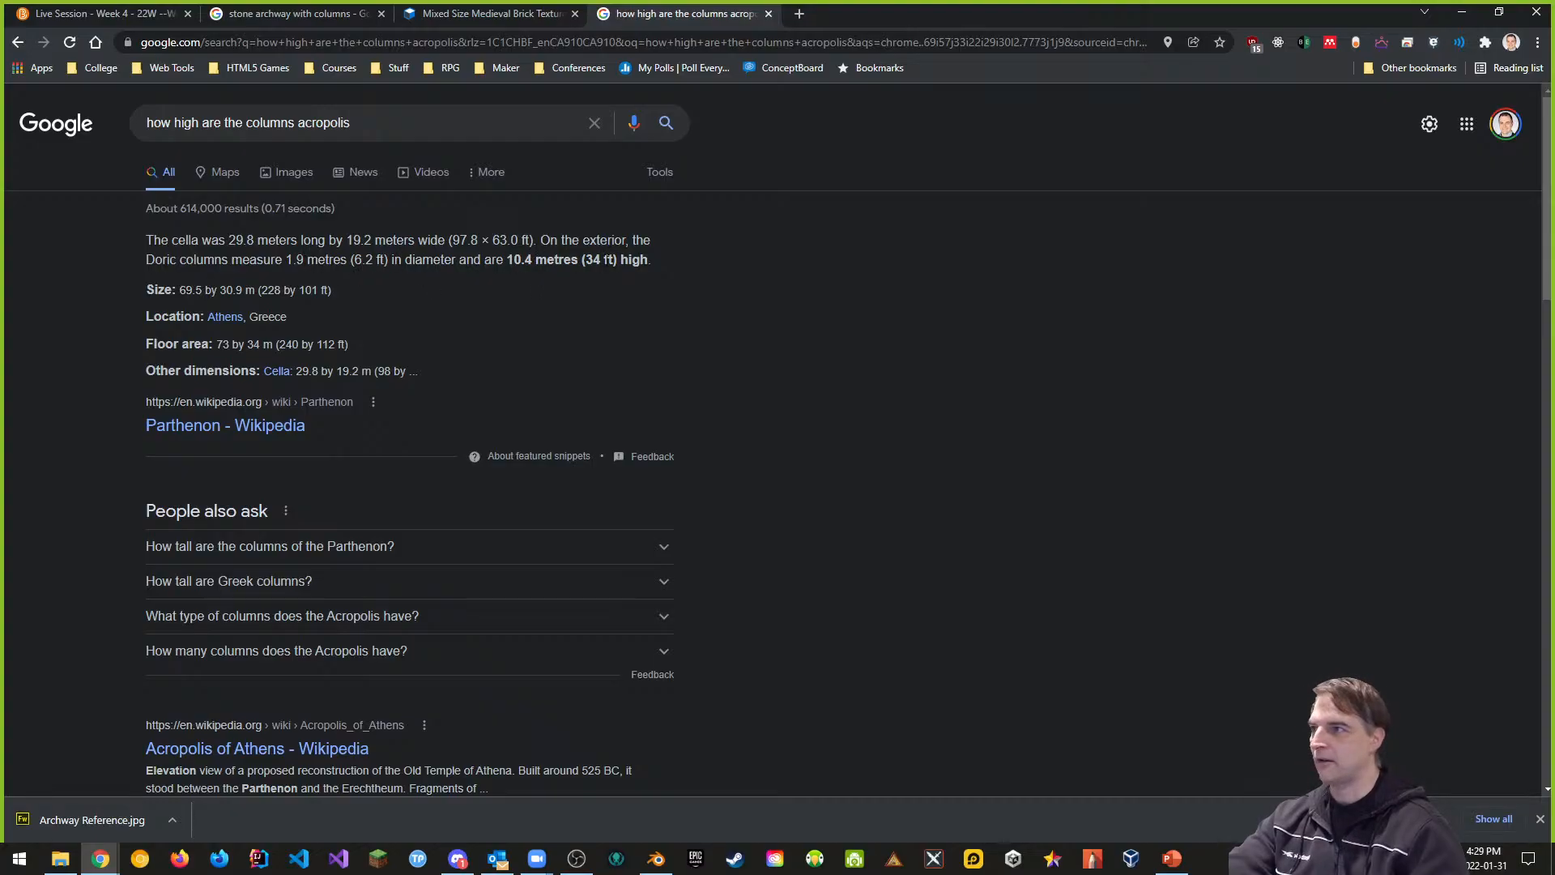
pyautogui.moveTo(655, 257); pyautogui.dragTo(191, 261)
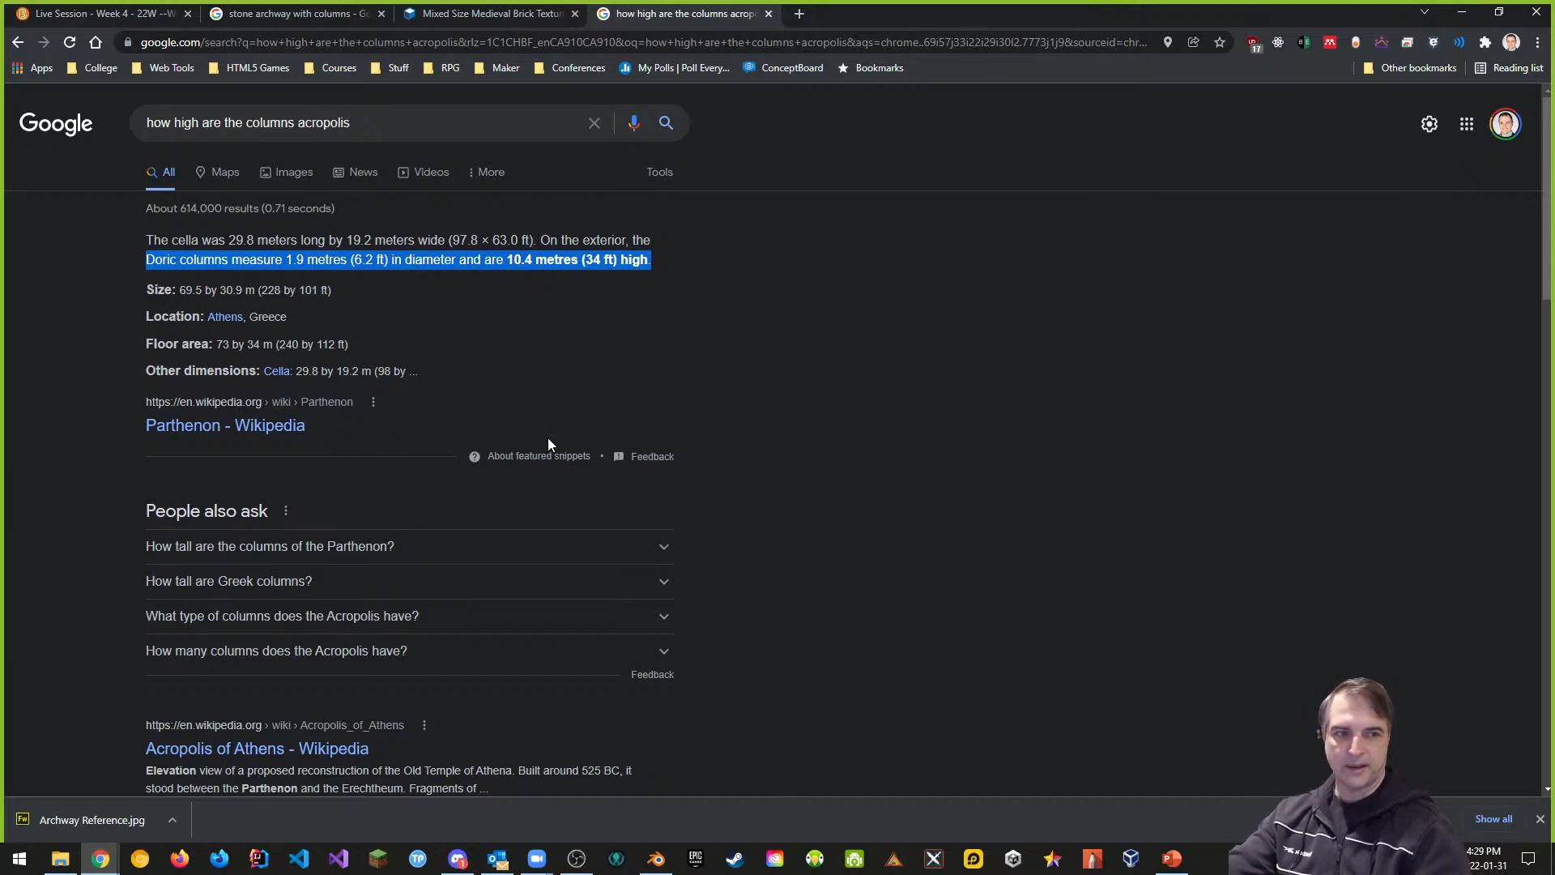
# Step: Switch back to Blender and move the archway plane up along the Z axis until the column bases rest at ground level
pyautogui.hotkey('alt', 'Tab')
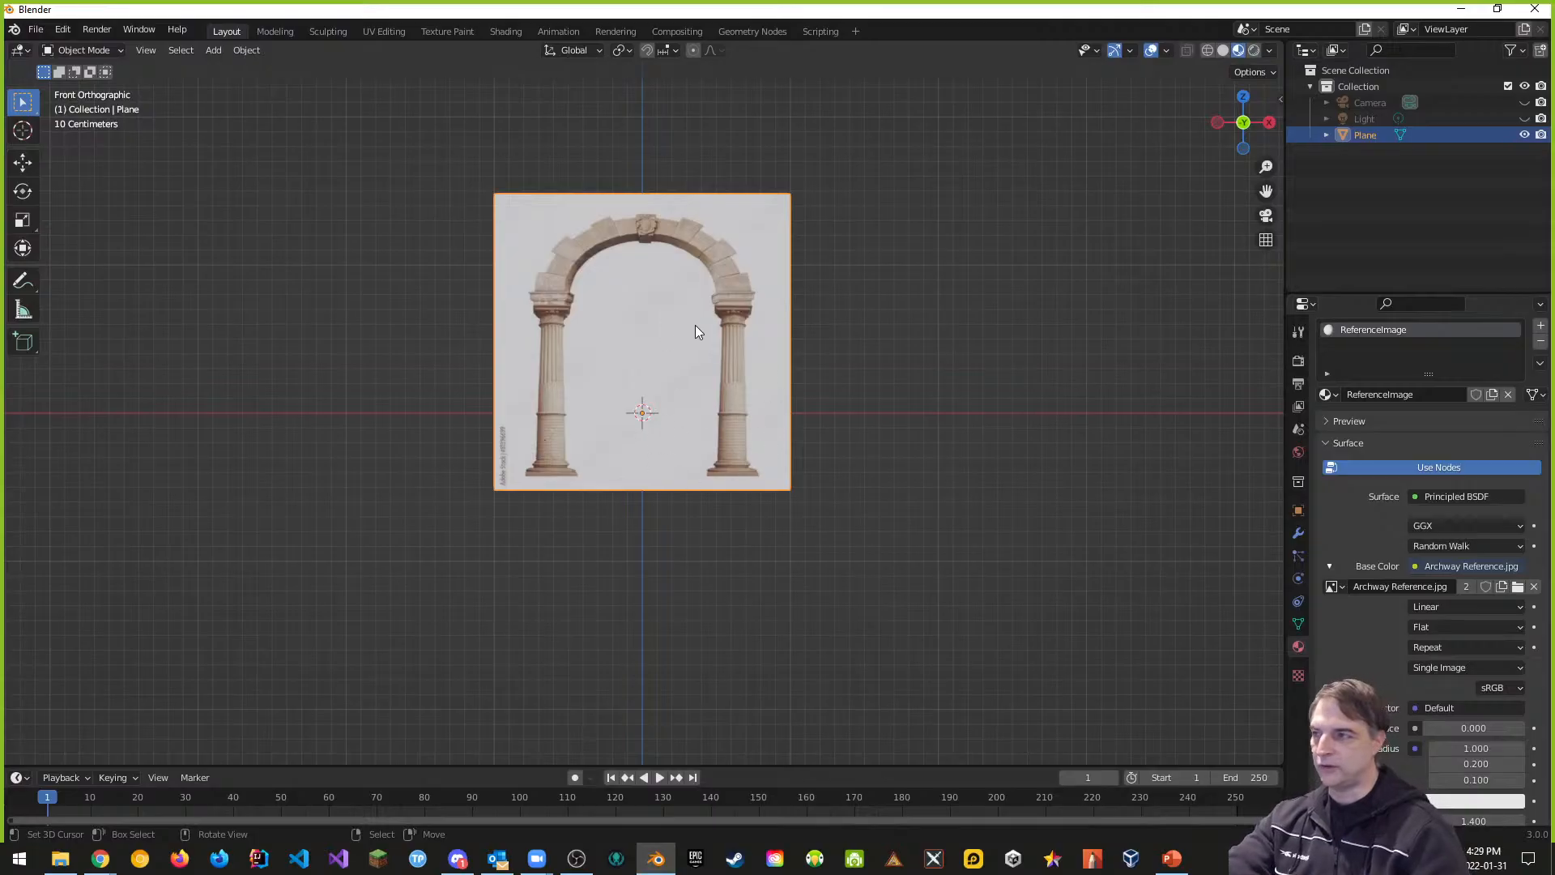
pyautogui.click(21, 162)
pyautogui.moveTo(646, 367); pyautogui.dragTo(648, 287)
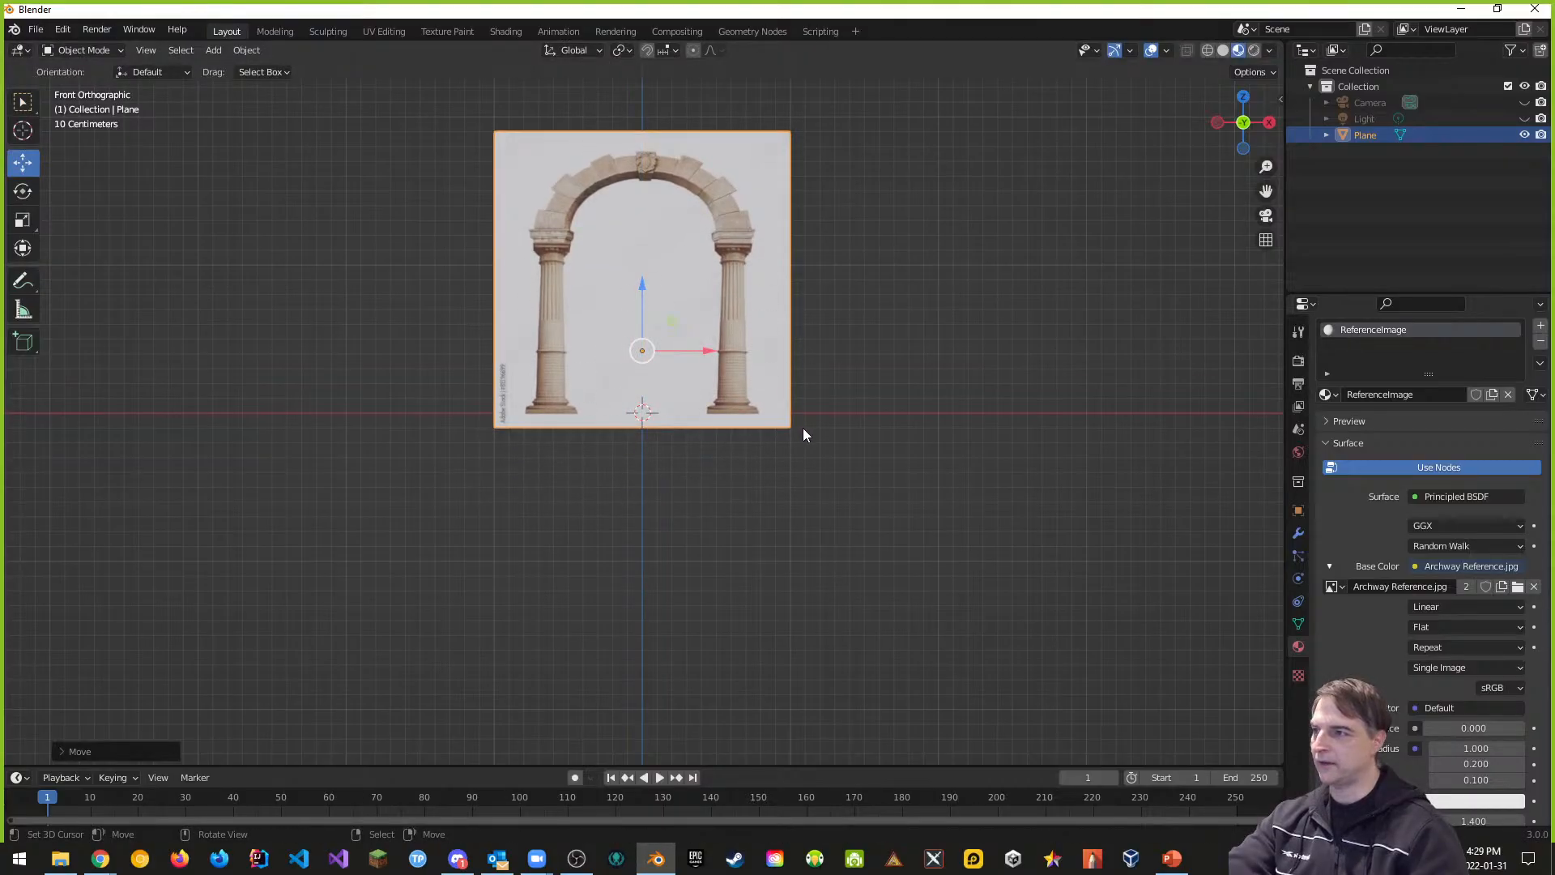
pyautogui.moveTo(818, 460); pyautogui.dragTo(786, 435, button='middle')
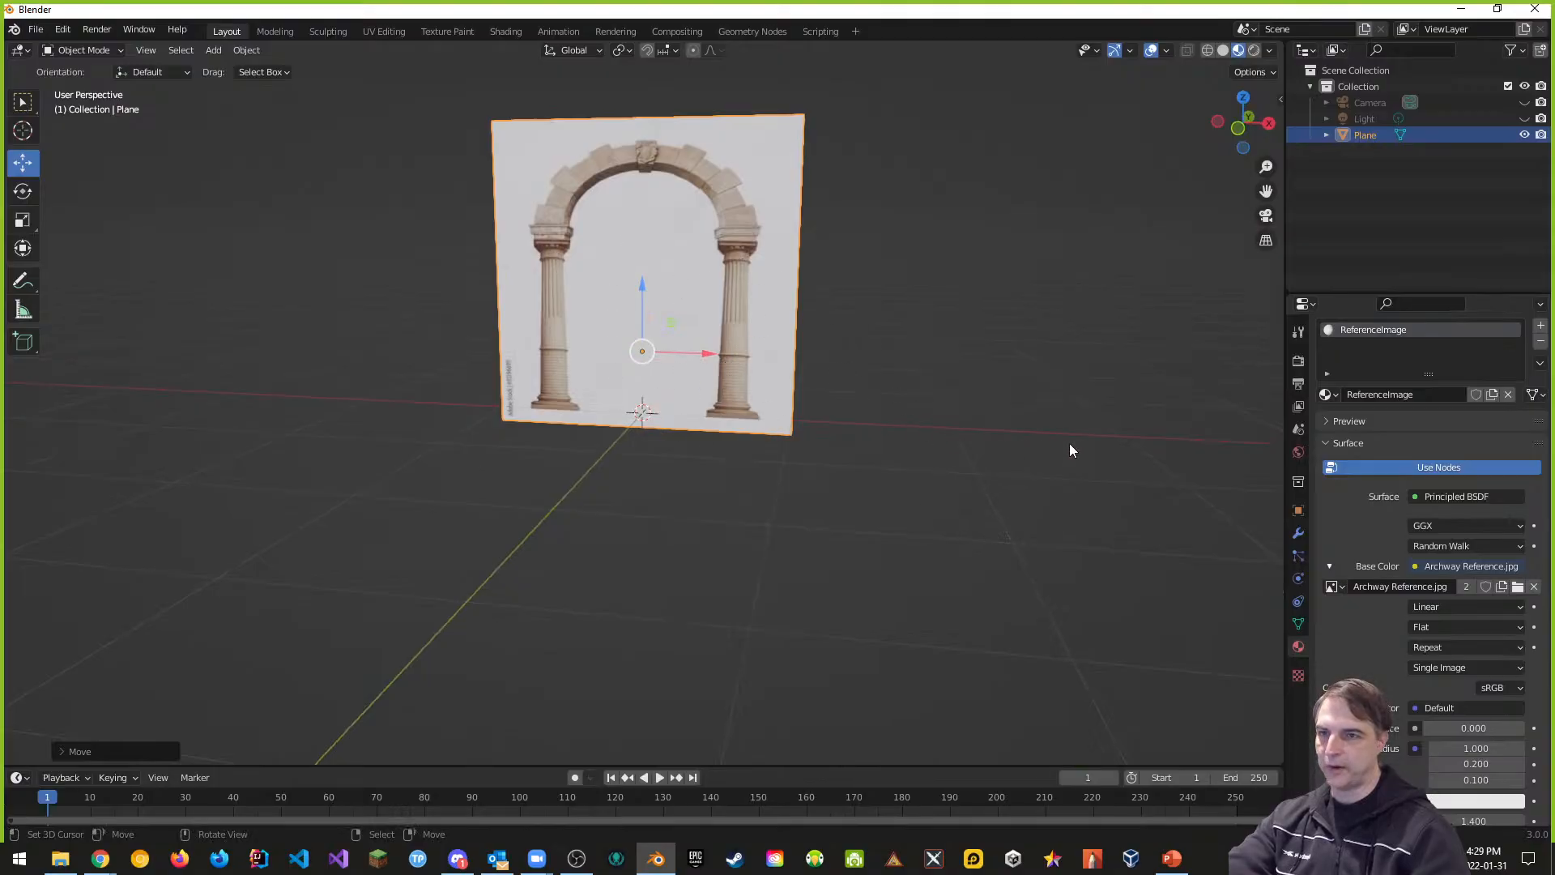
# Step: Widen the Properties editor and bring the lower part of the ReferenceImage material's surface settings into view
pyautogui.moveTo(1285, 470); pyautogui.dragTo(1160, 600)
pyautogui.scroll(-7, 1251, 626)
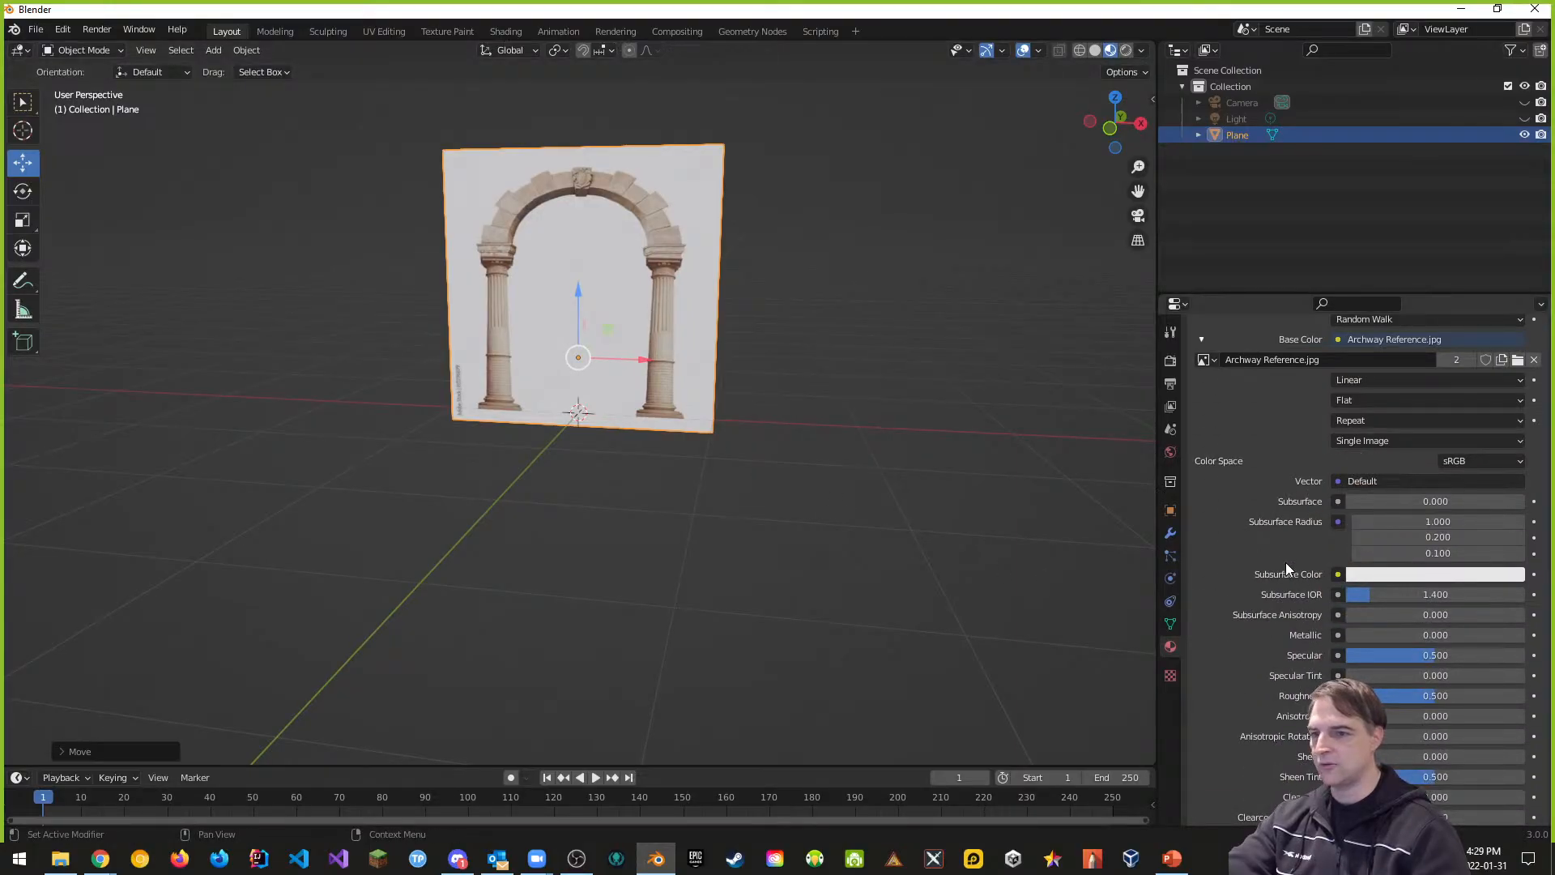
# Step: Set the blend mode of the reference plane's material to Alpha Blend
pyautogui.scroll(-4, 1286, 562)
pyautogui.scroll(-4, 1288, 570)
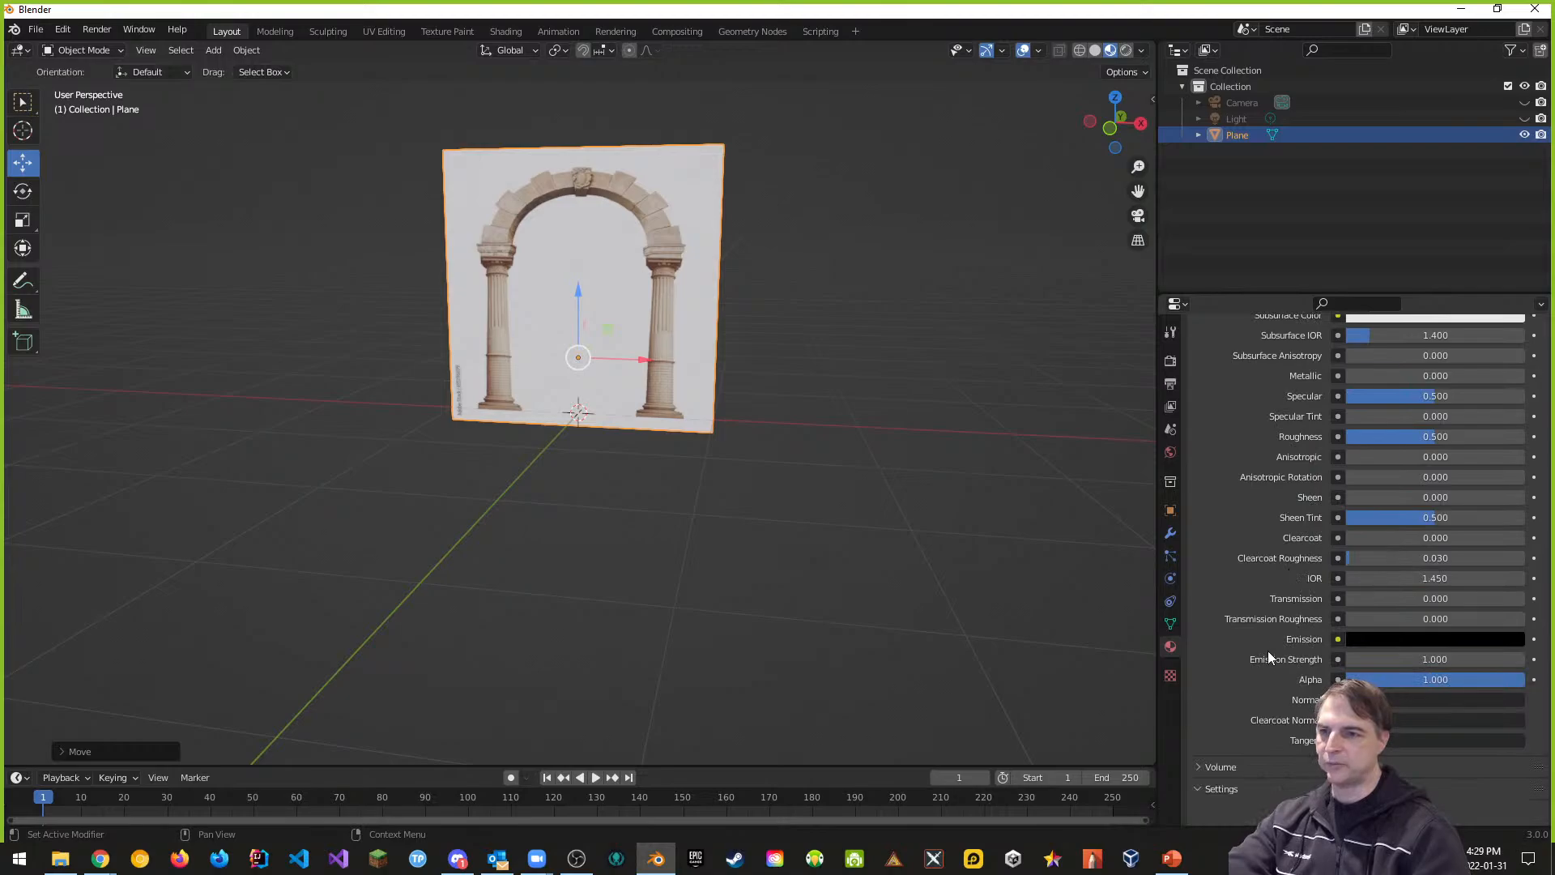
pyautogui.scroll(-6, 1252, 733)
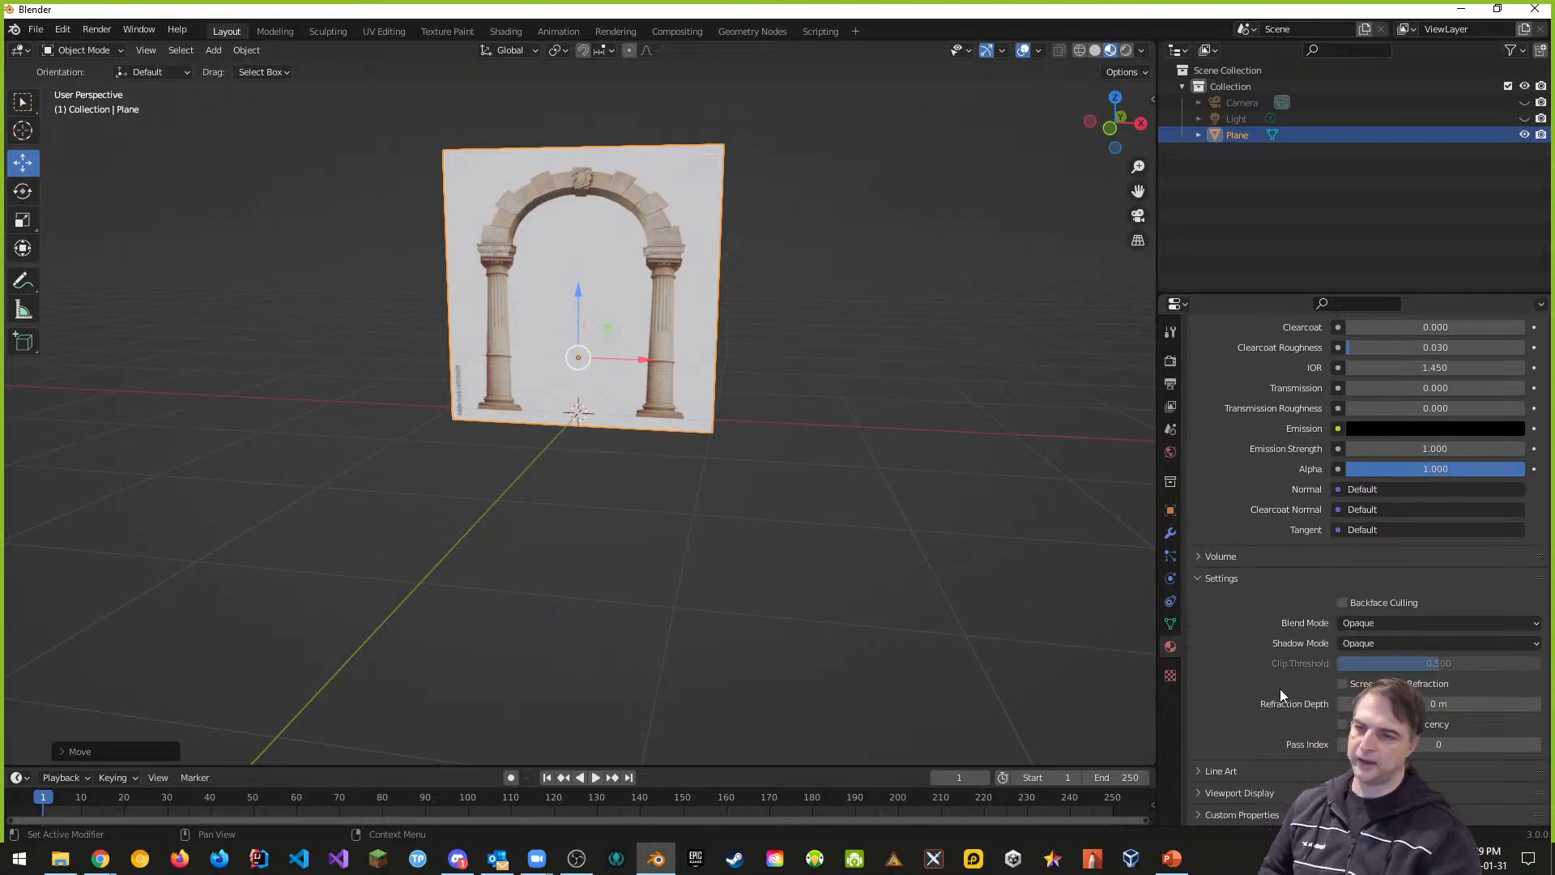
pyautogui.click(1533, 623)
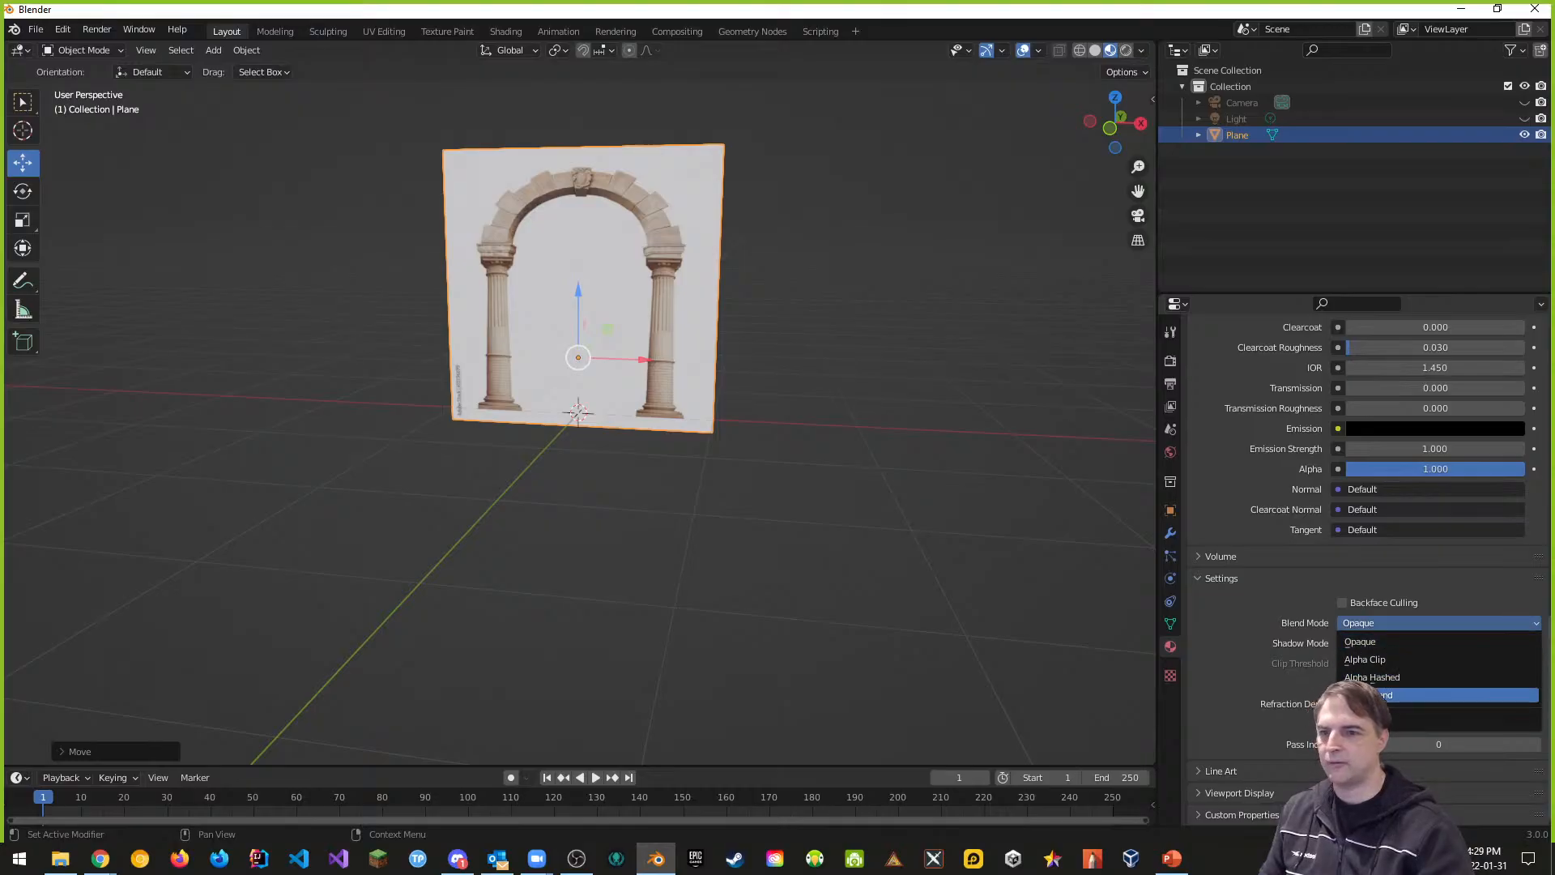
pyautogui.click(1458, 695)
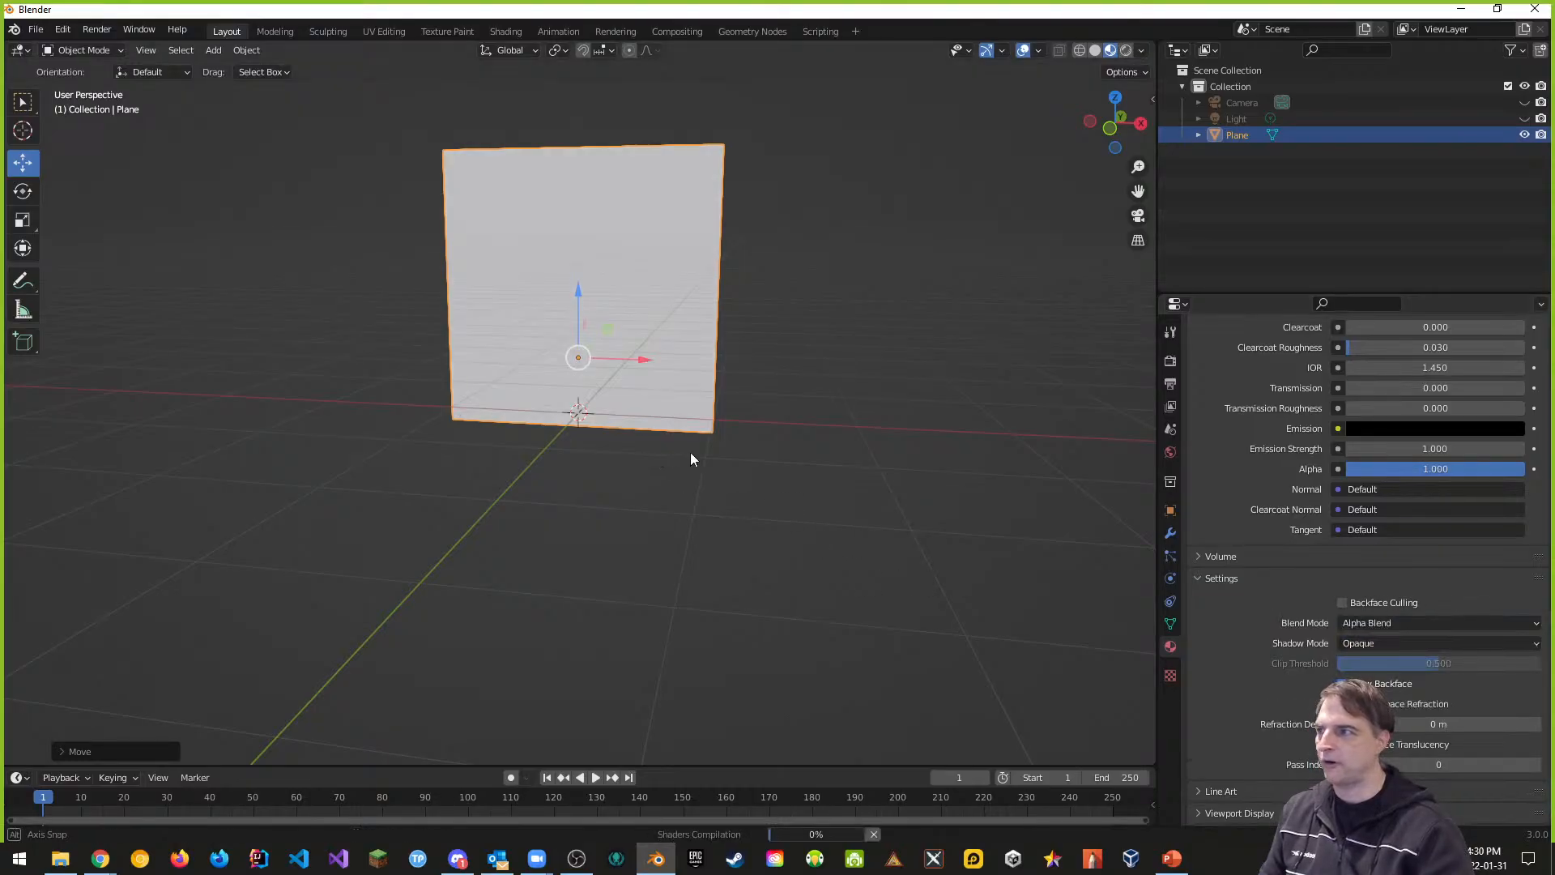
pyautogui.moveTo(825, 474); pyautogui.dragTo(705, 518, button='middle')
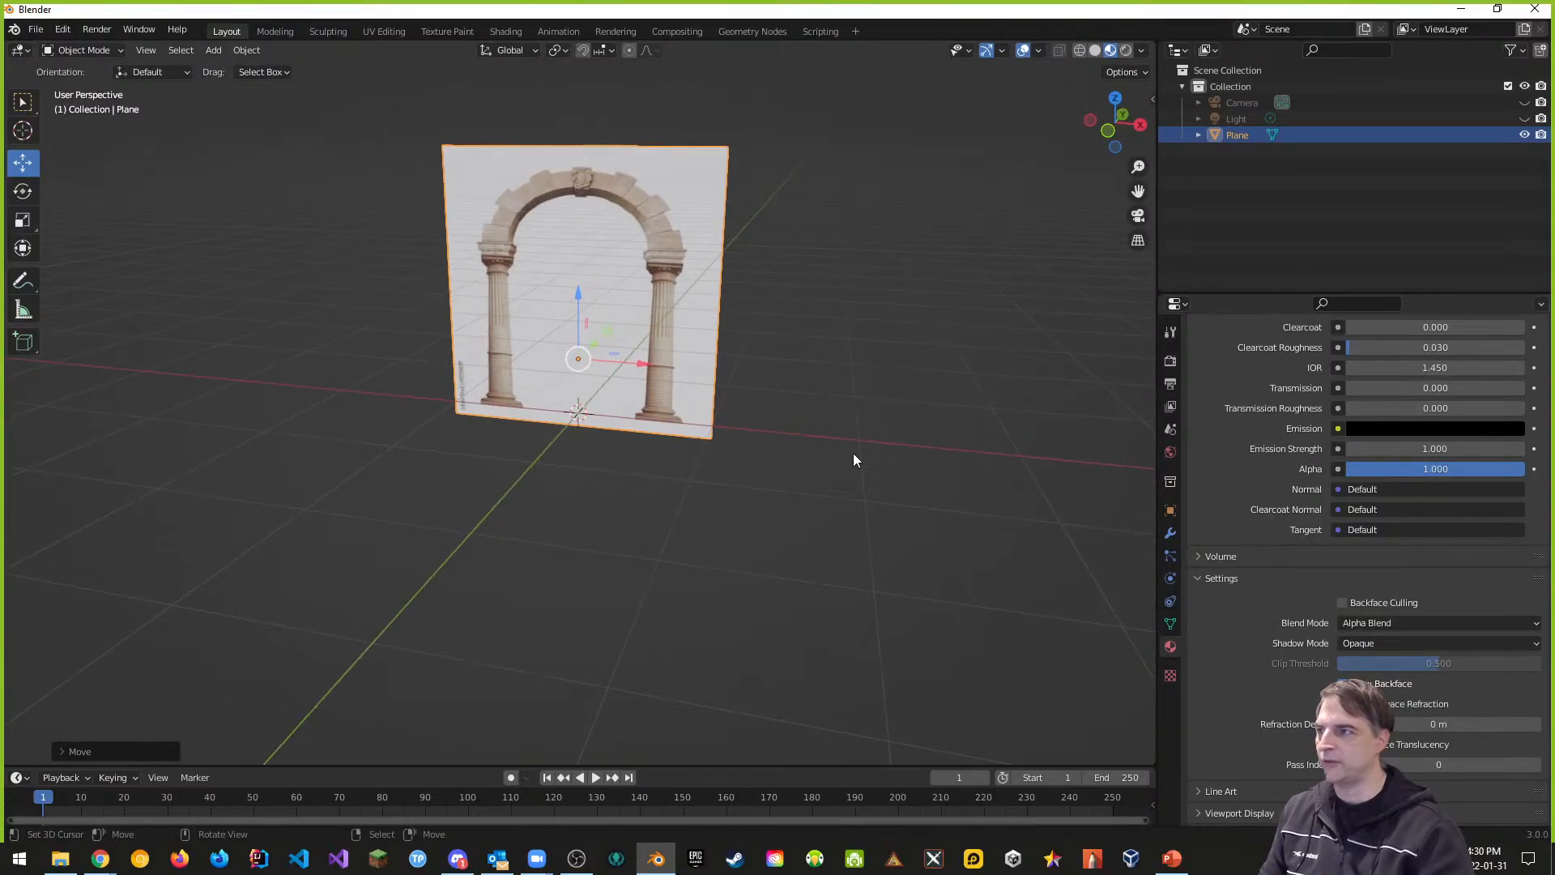
# Step: Add a cube mesh and move it behind the archway reference plane
pyautogui.hotkey('shift', 'a')
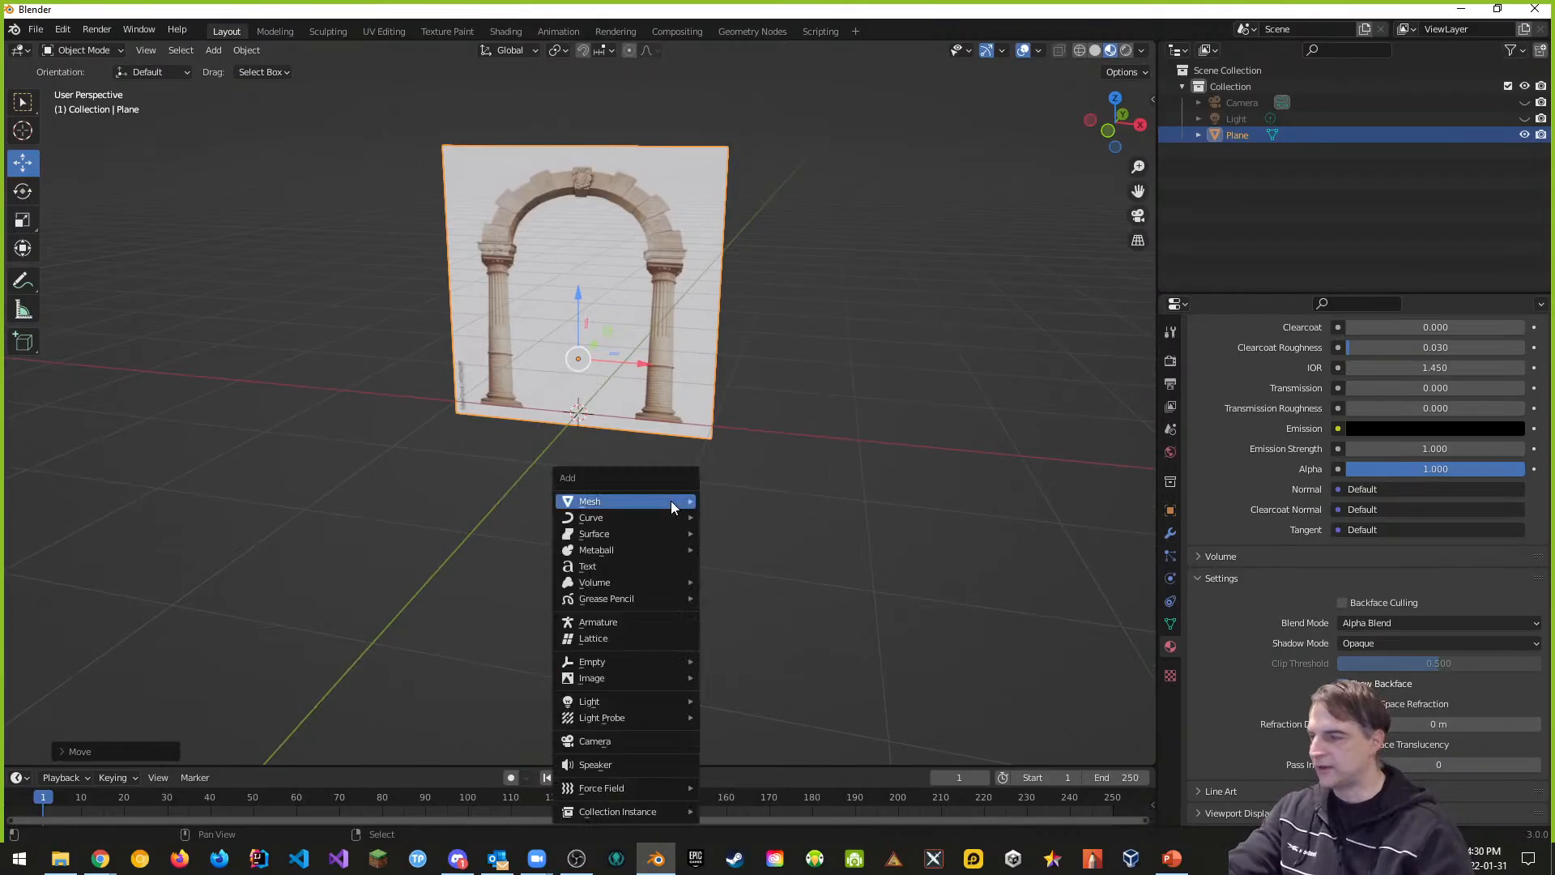
pyautogui.moveTo(669, 501)
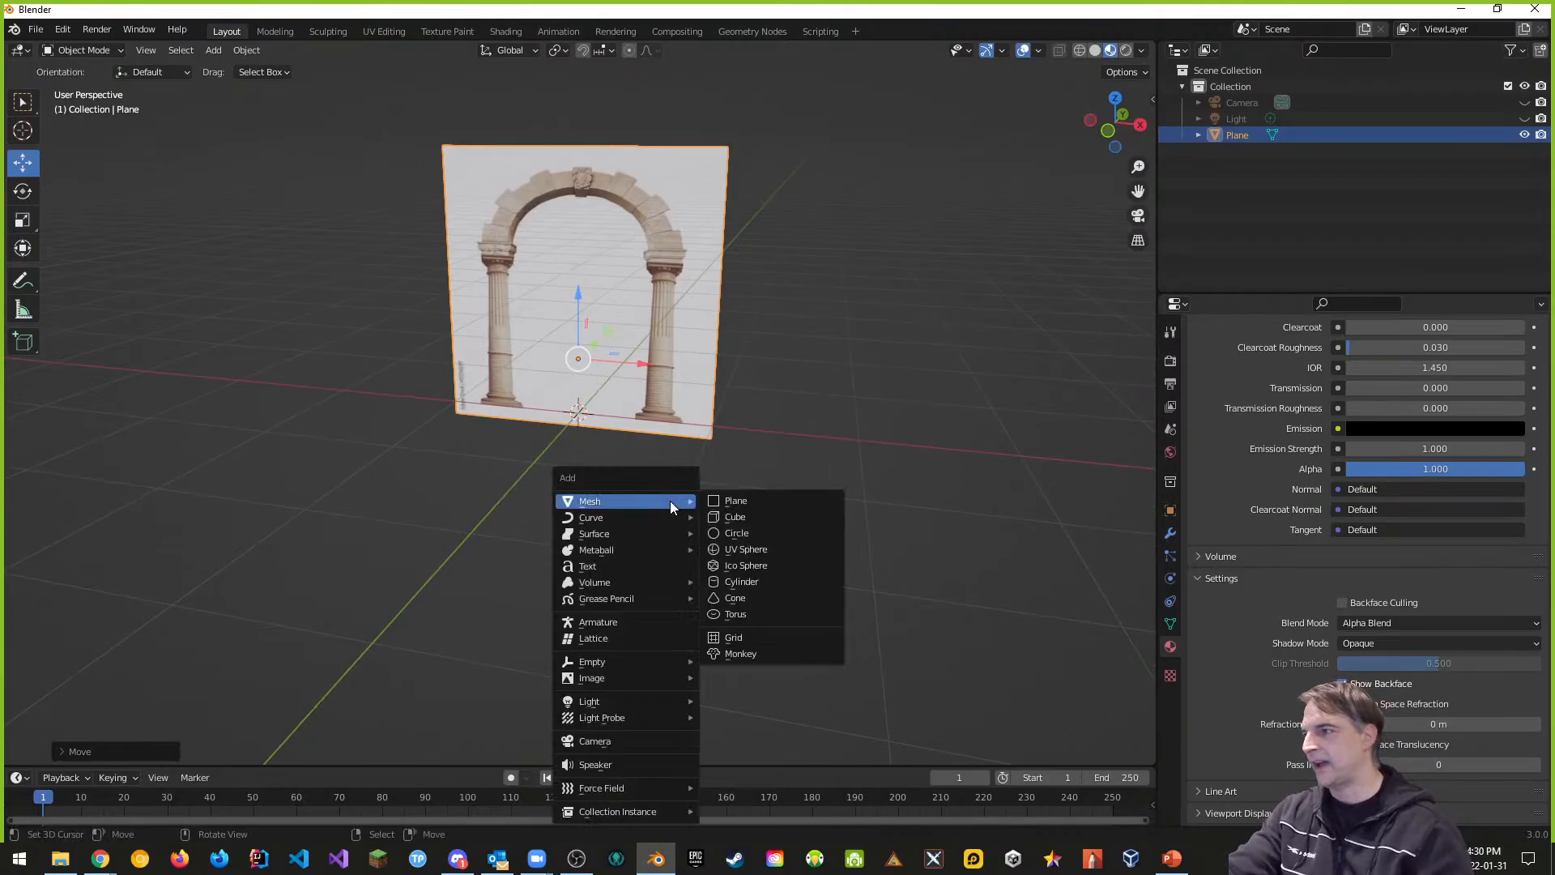
pyautogui.click(748, 516)
pyautogui.press('g')
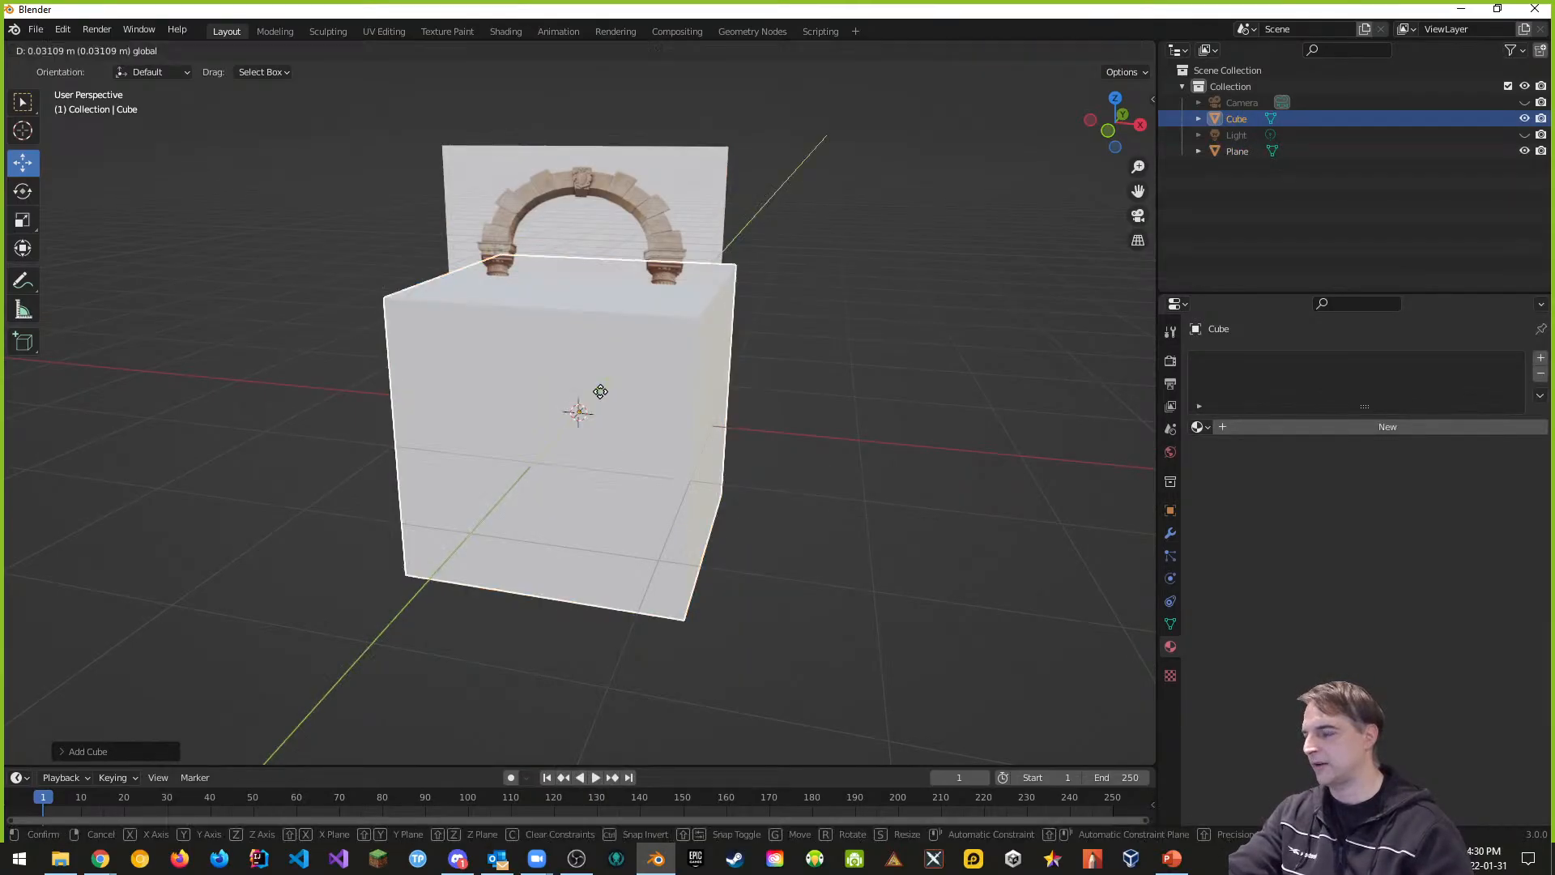
pyautogui.click(746, 217)
pyautogui.moveTo(705, 567)
pyautogui.mouseDown(button='middle')
pyautogui.moveTo(768, 555)
pyautogui.moveTo(722, 548)
pyautogui.mouseUp(button='middle')
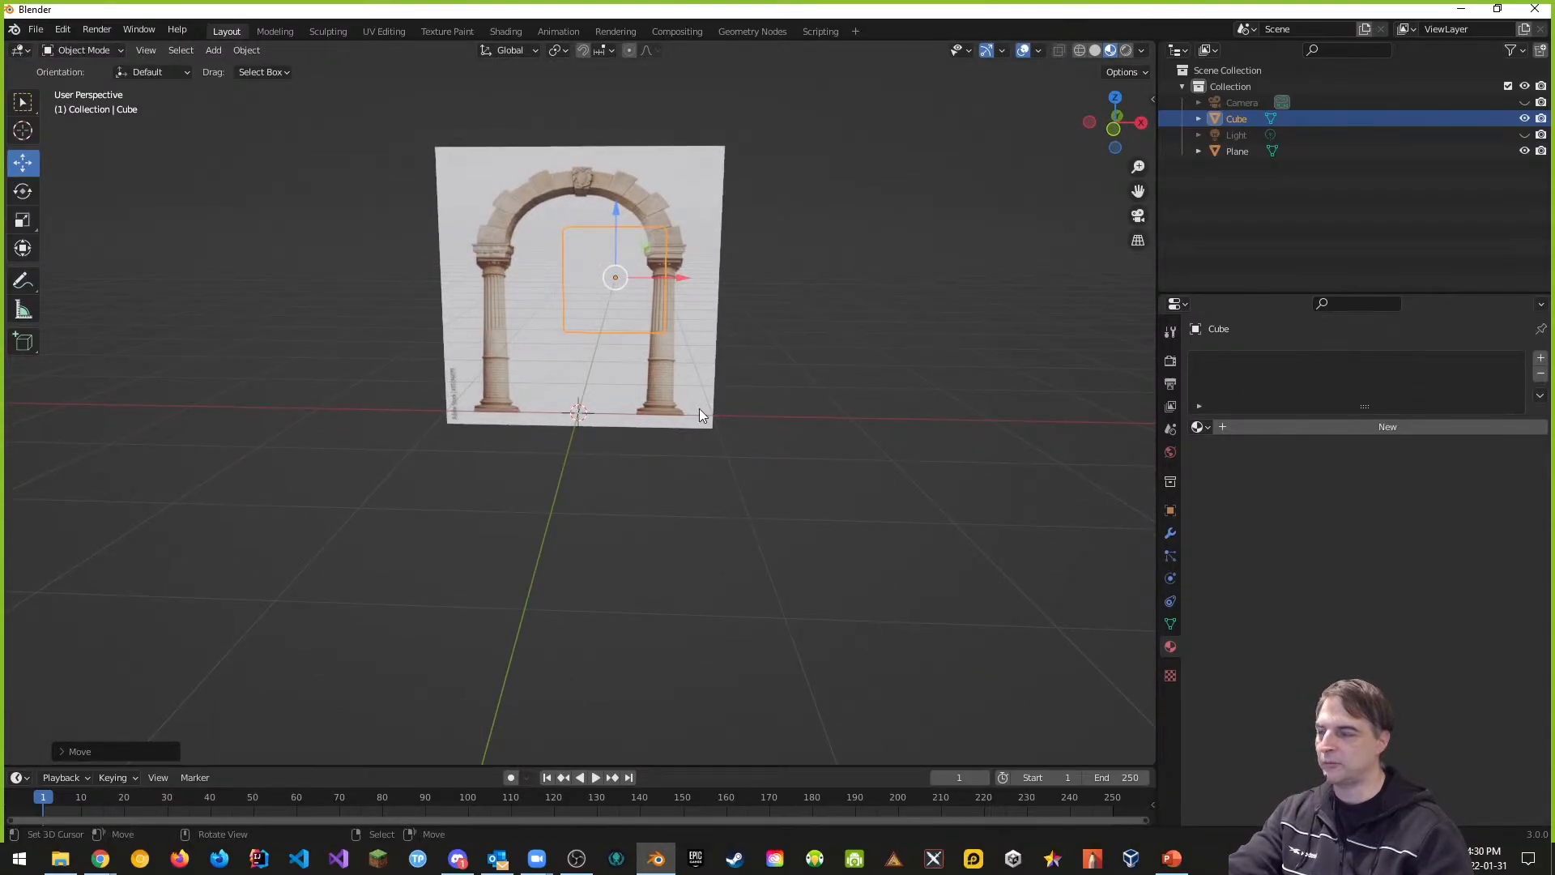
pyautogui.moveTo(699, 411); pyautogui.dragTo(830, 367, button='middle')
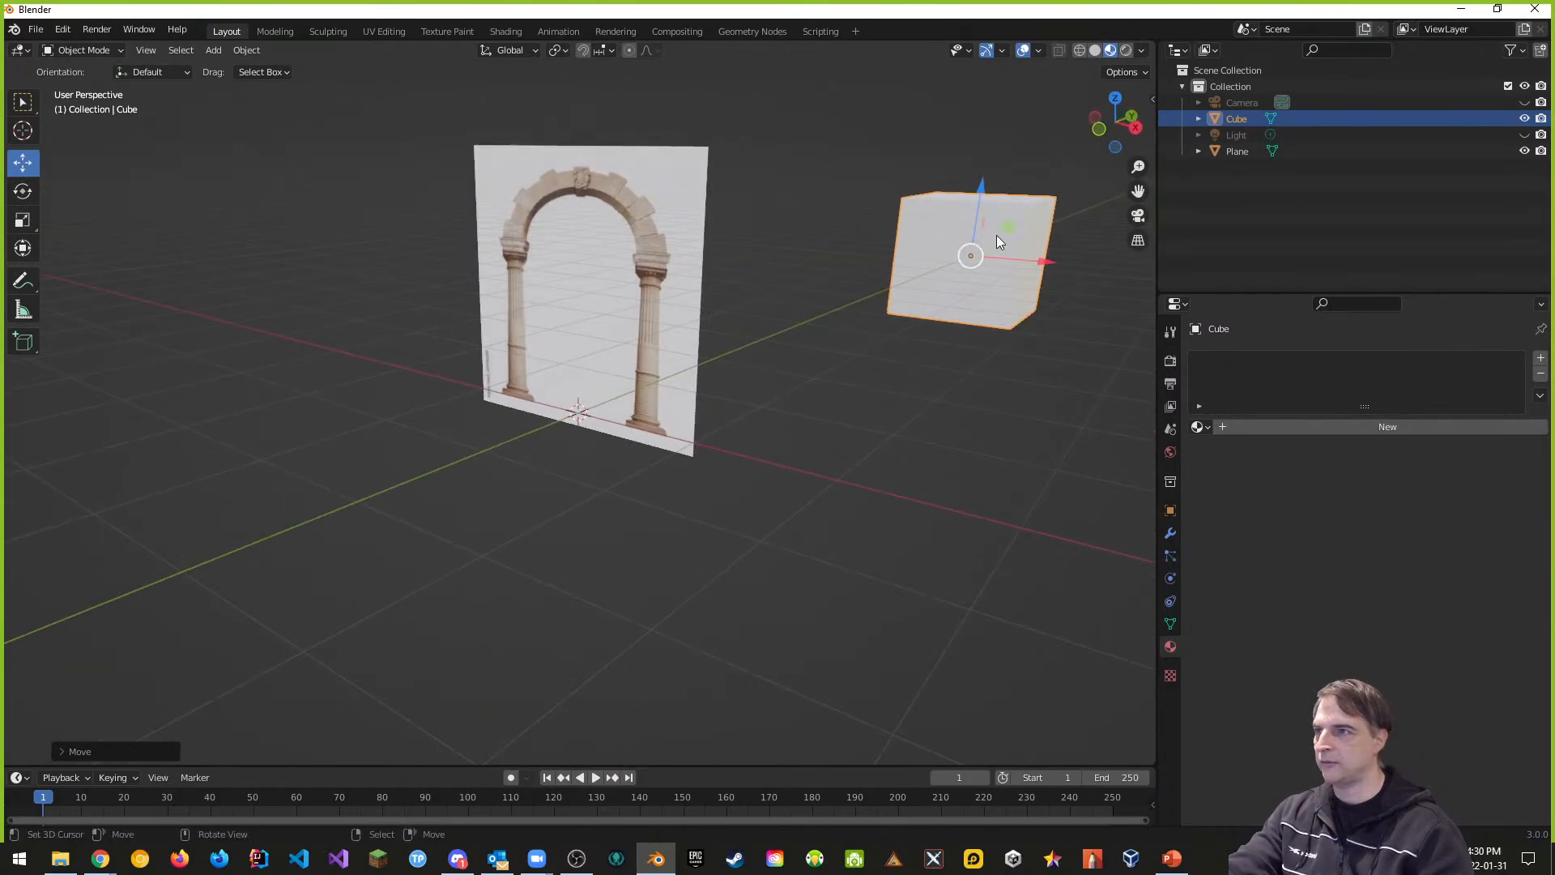
# Step: Move the cube along the Y axis until it stands in front of the reference plane
pyautogui.moveTo(990, 349); pyautogui.dragTo(956, 342, button='middle')
pyautogui.scroll(-3, 958, 343)
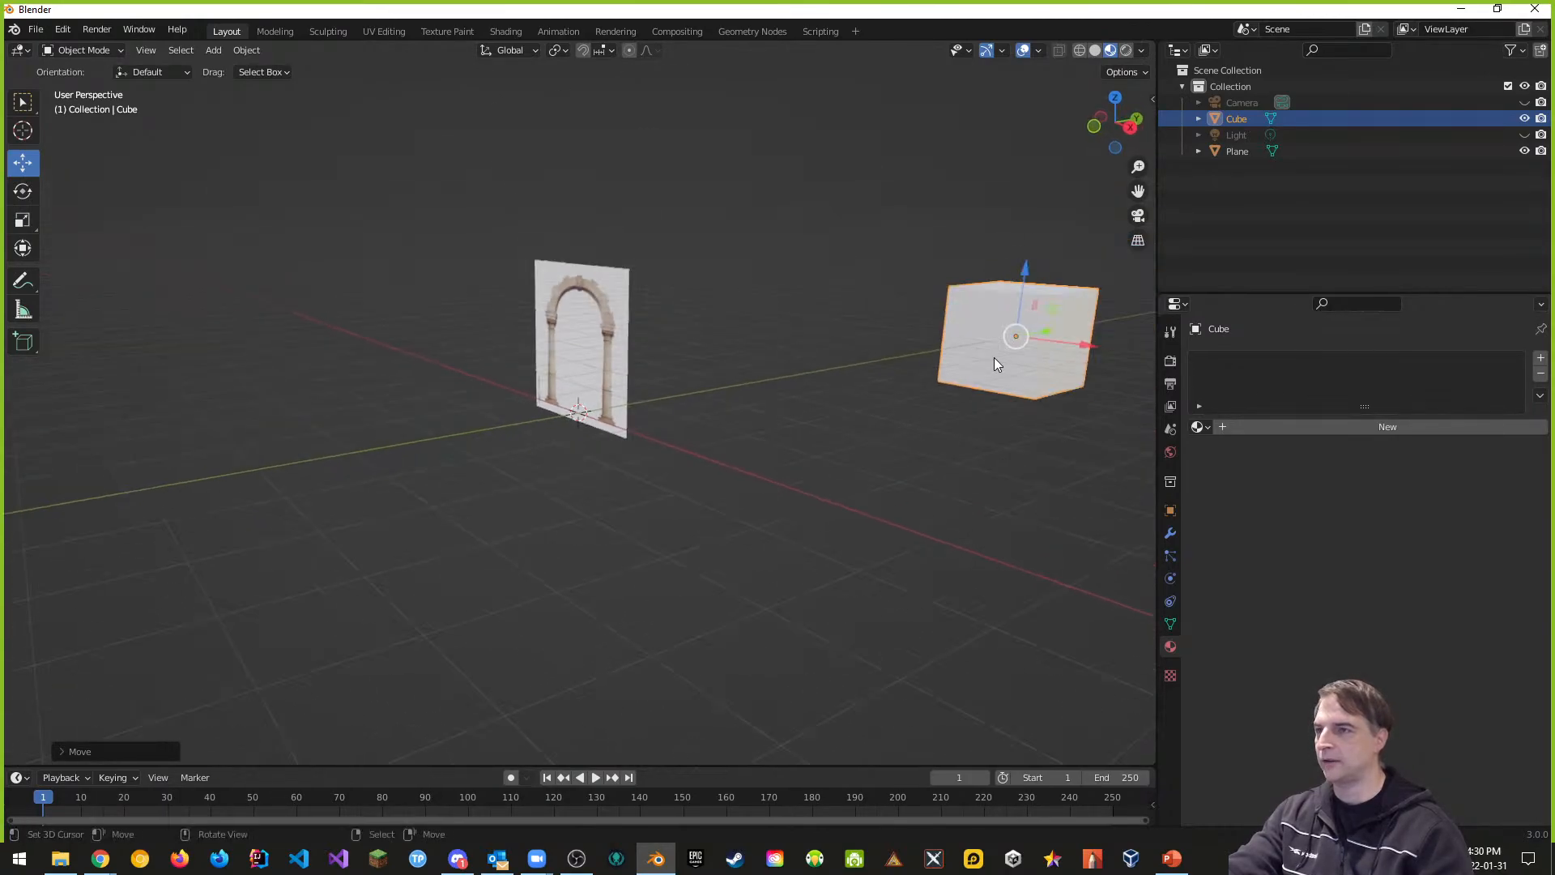
pyautogui.moveTo(1048, 338); pyautogui.dragTo(473, 441)
pyautogui.moveTo(473, 441); pyautogui.dragTo(669, 451, button='middle')
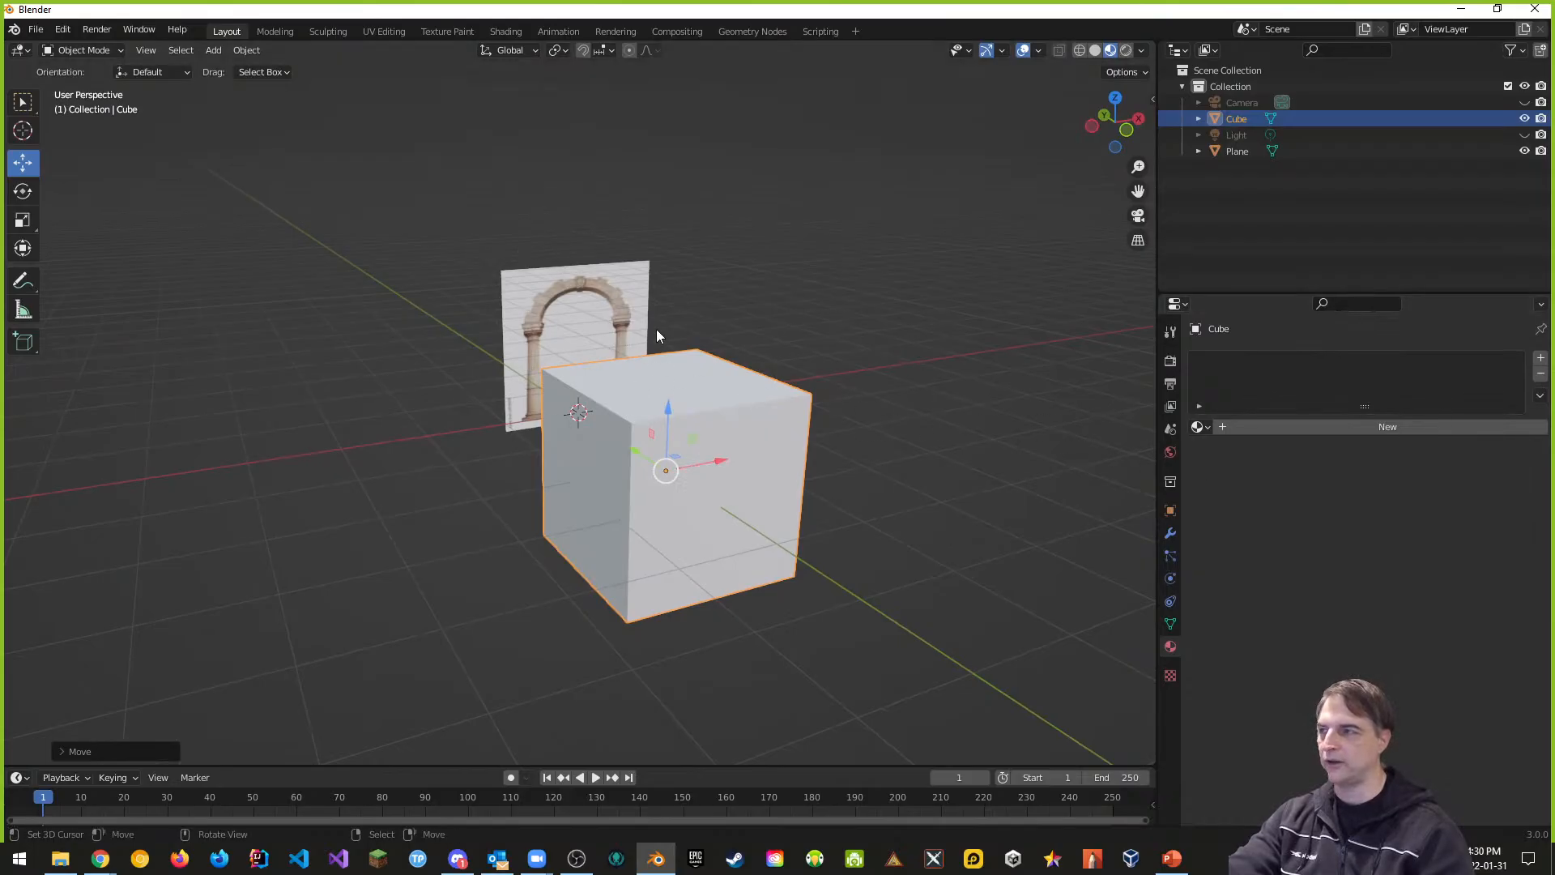
pyautogui.moveTo(657, 336); pyautogui.dragTo(578, 288, button='middle')
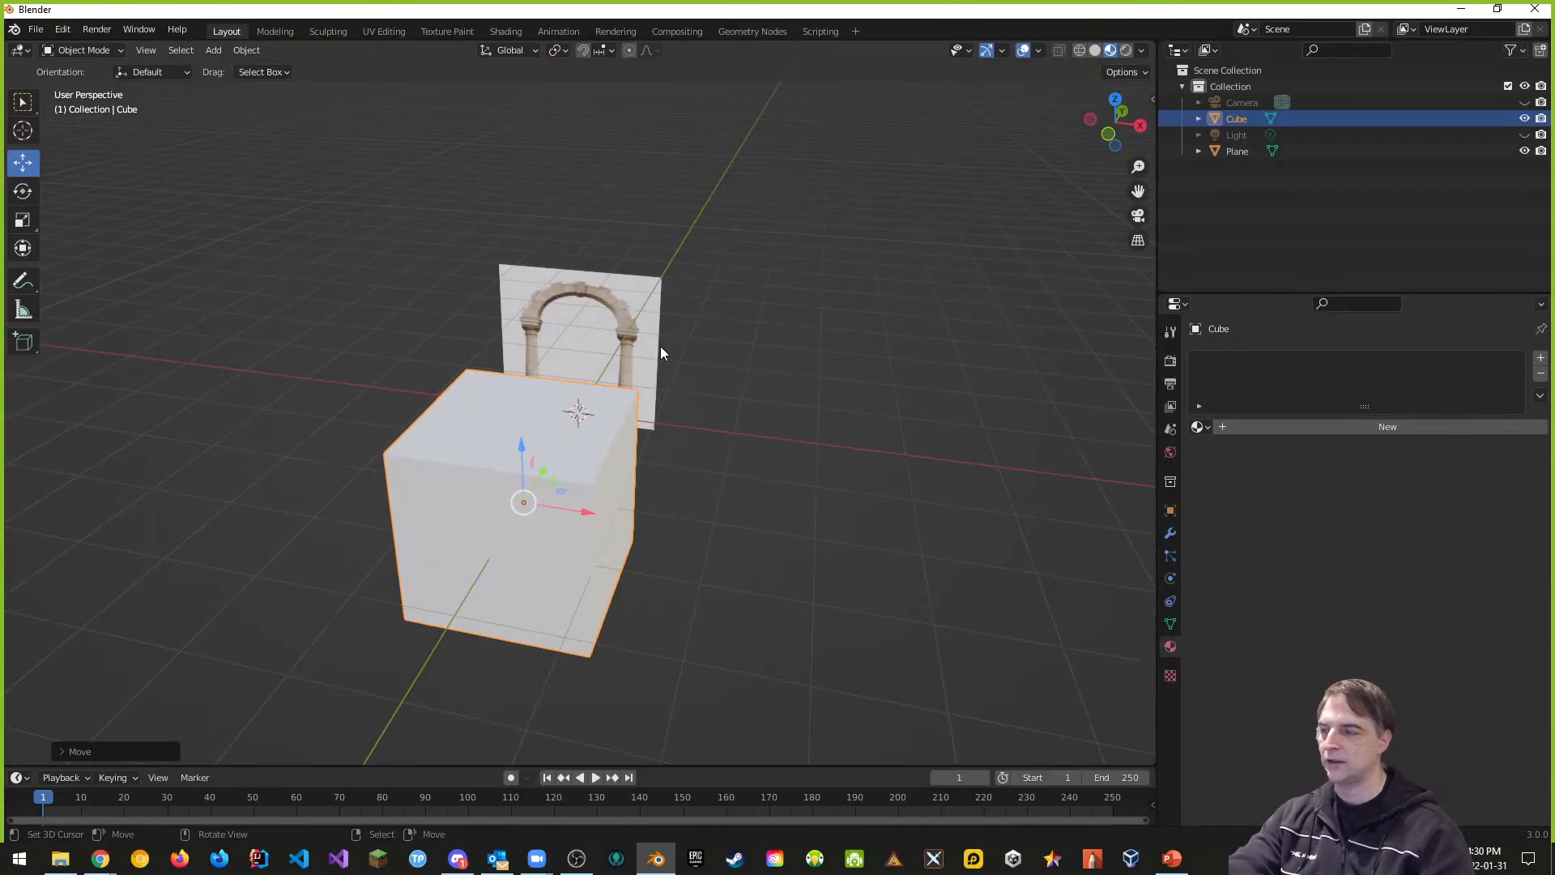
pyautogui.moveTo(659, 347); pyautogui.dragTo(819, 337, button='middle')
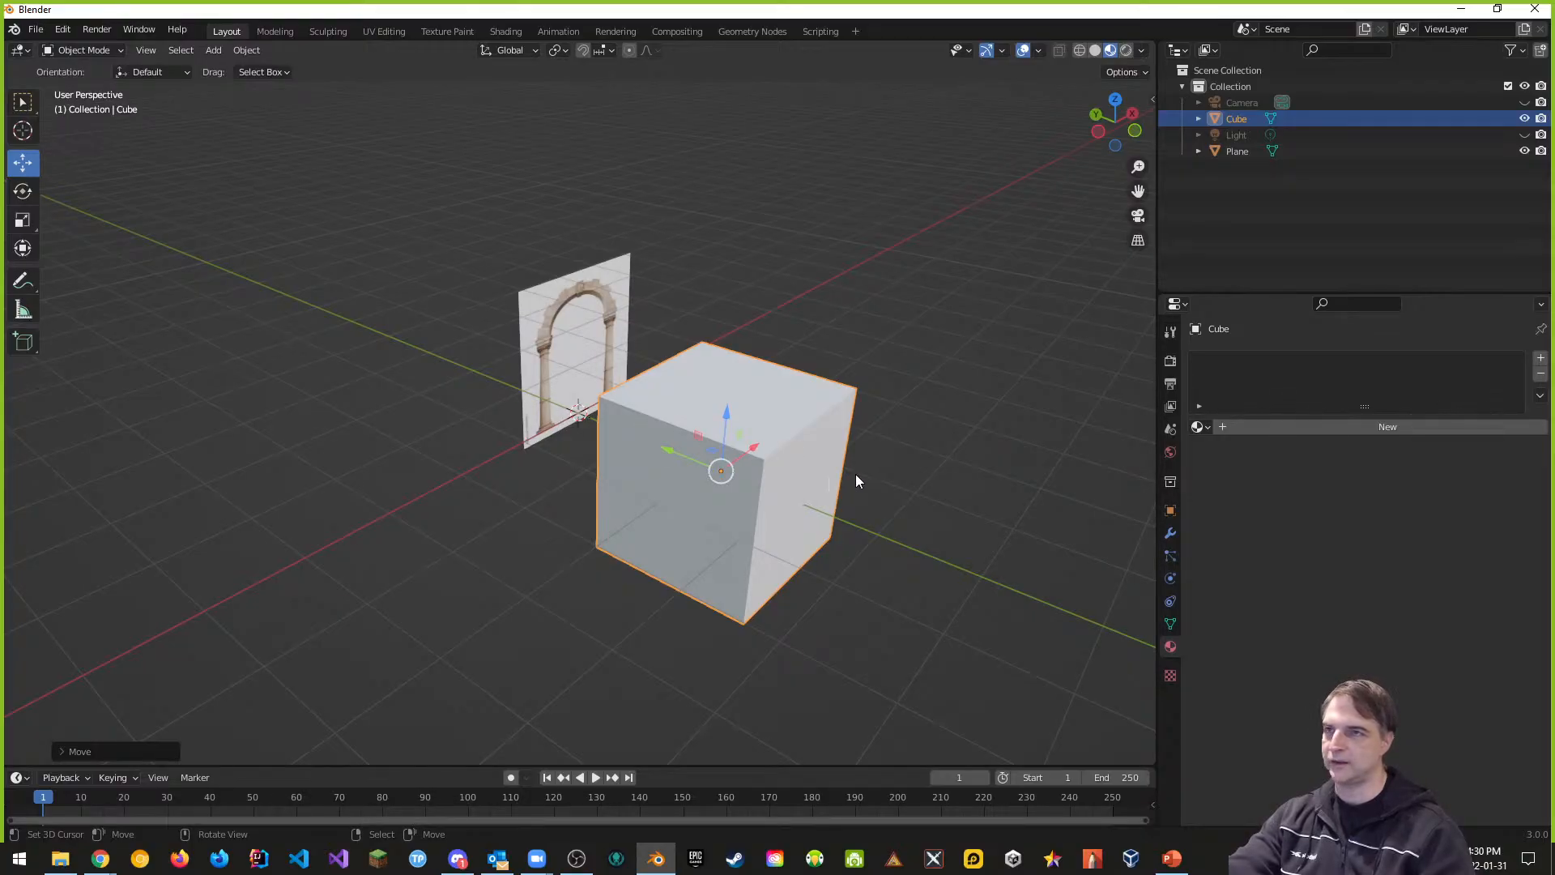
# Step: Delete the cube standing in front of the reference plane
pyautogui.moveTo(616, 393); pyautogui.dragTo(669, 409, button='middle')
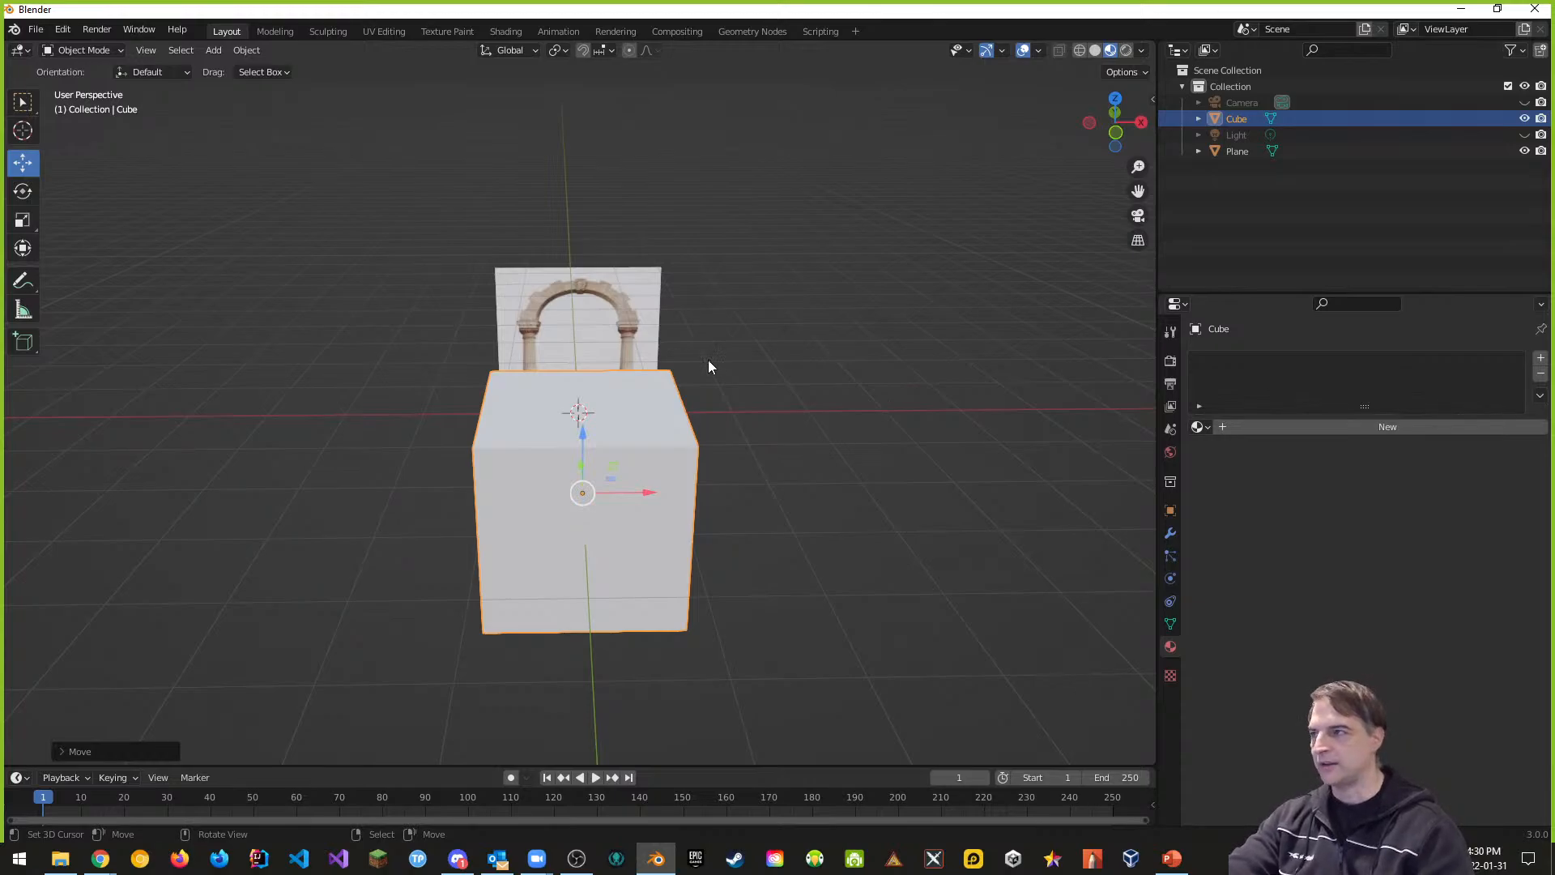
pyautogui.moveTo(708, 360); pyautogui.dragTo(761, 333, button='middle')
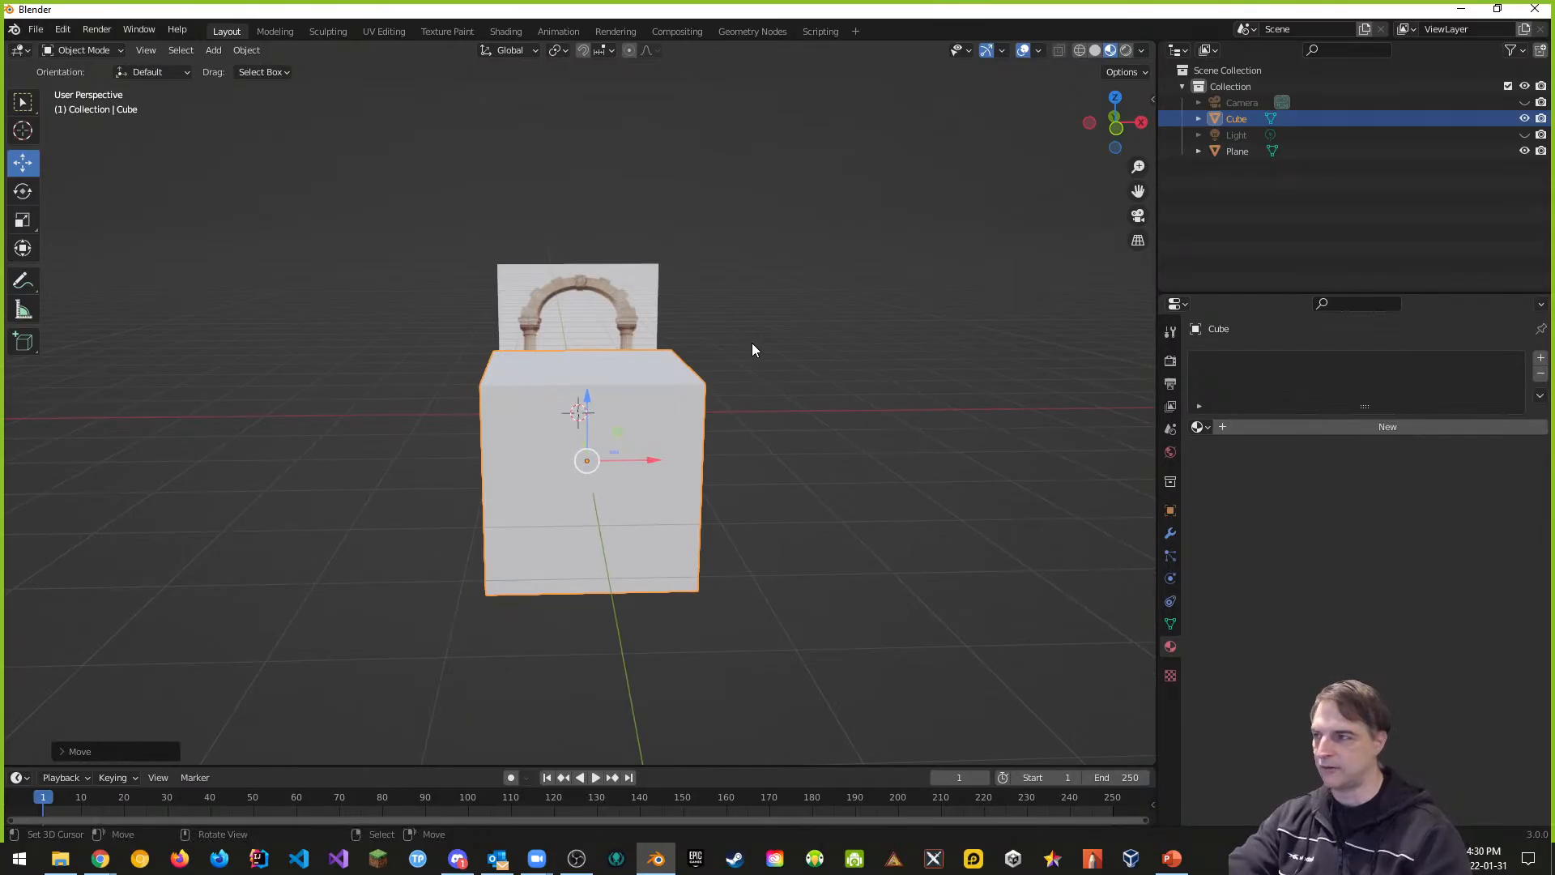
pyautogui.press('x')
pyautogui.click(669, 426)
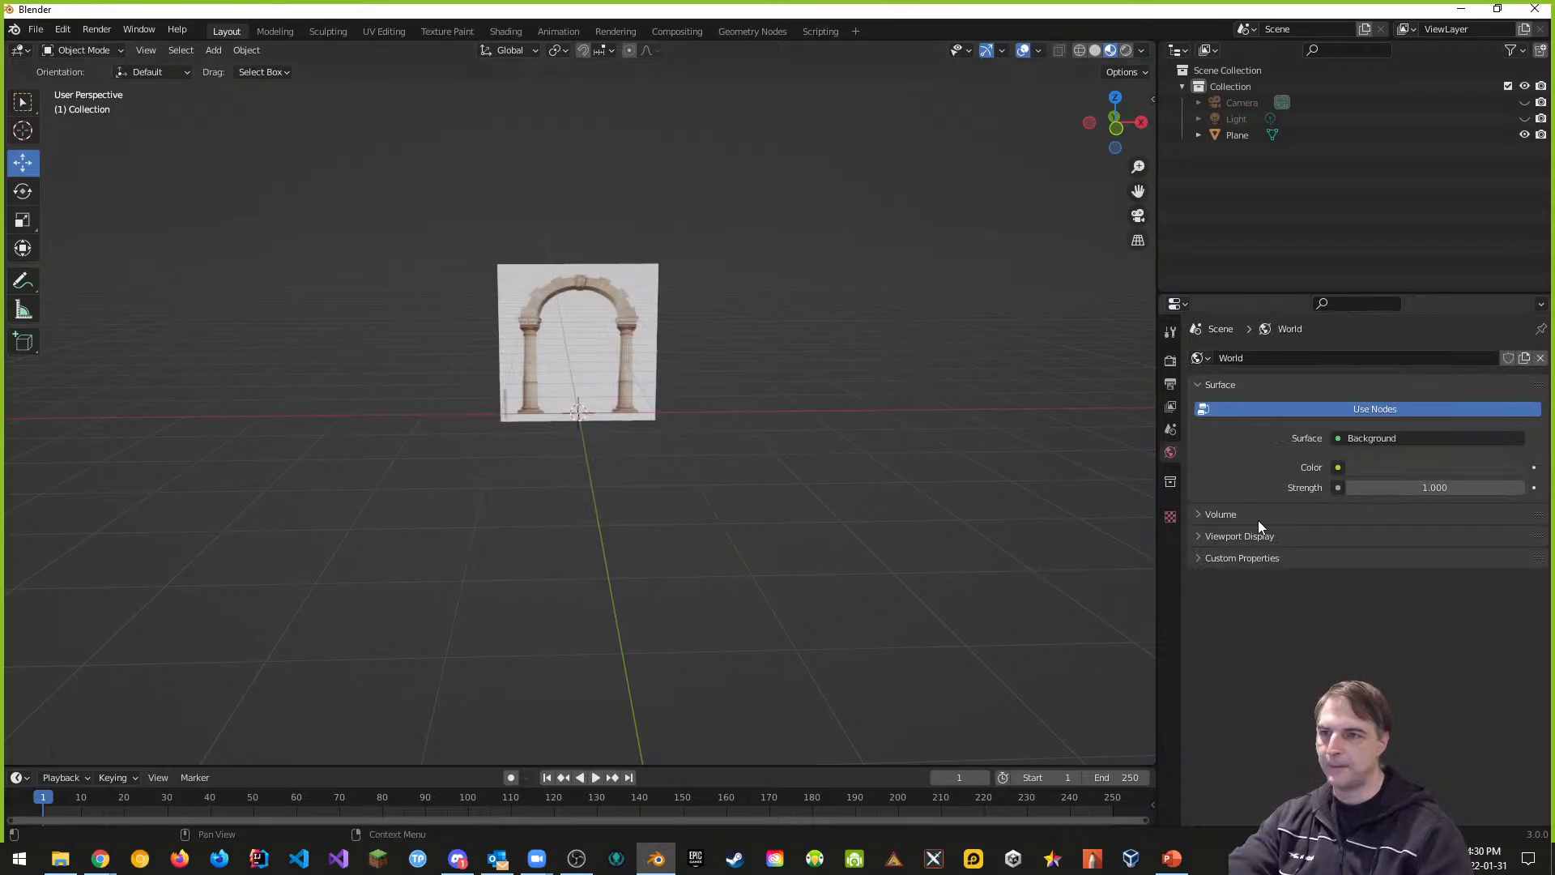
# Step: Rename the Plane object as Reference
pyautogui.click(1237, 135)
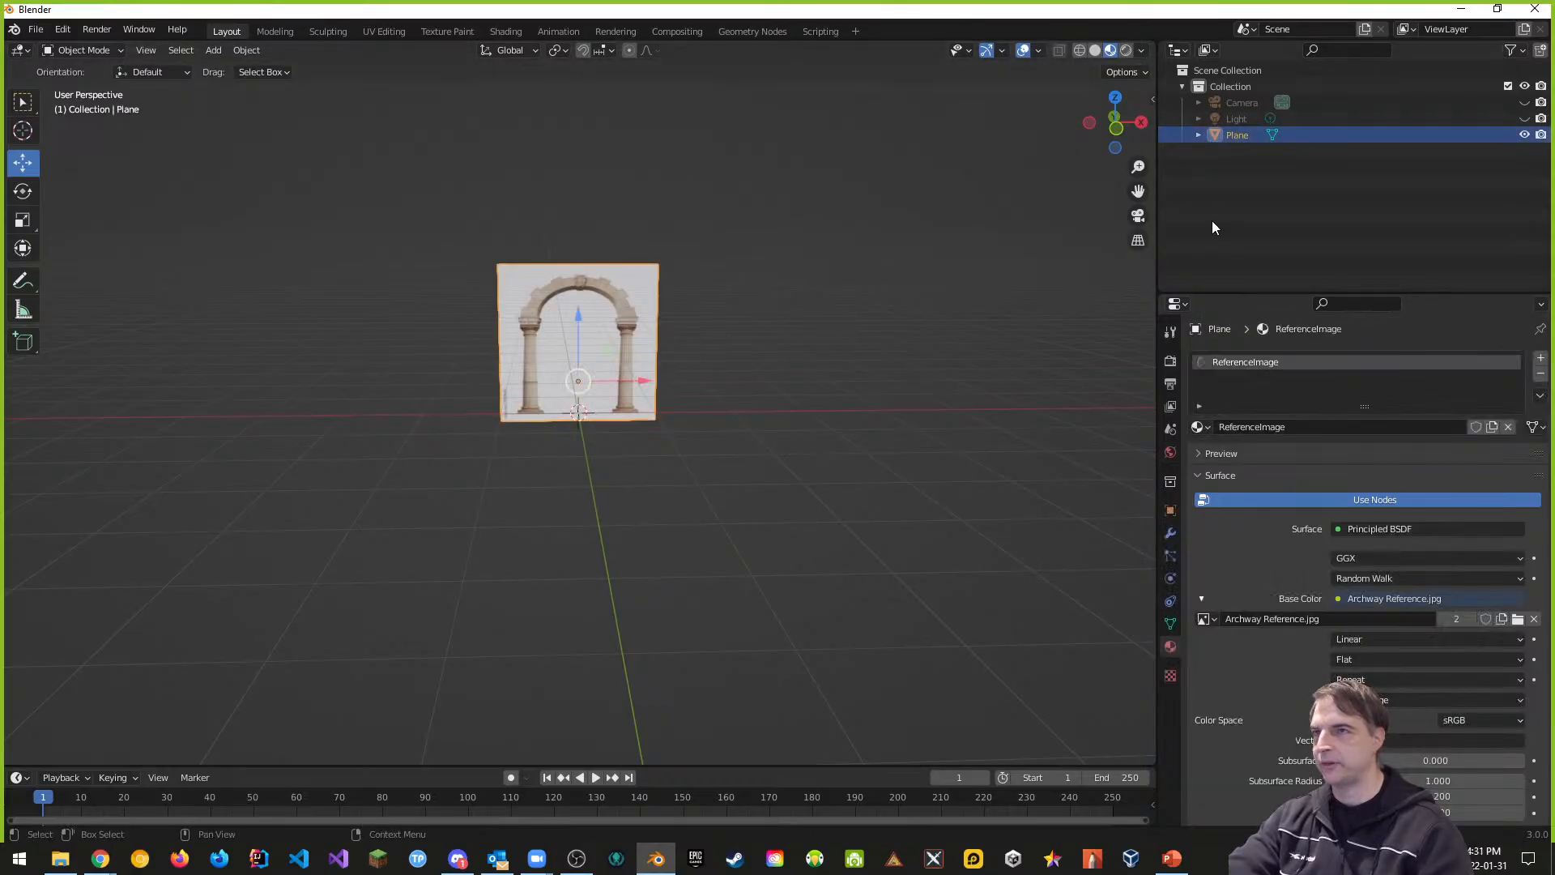
pyautogui.doubleClick(1242, 136)
pyautogui.write('Reference')
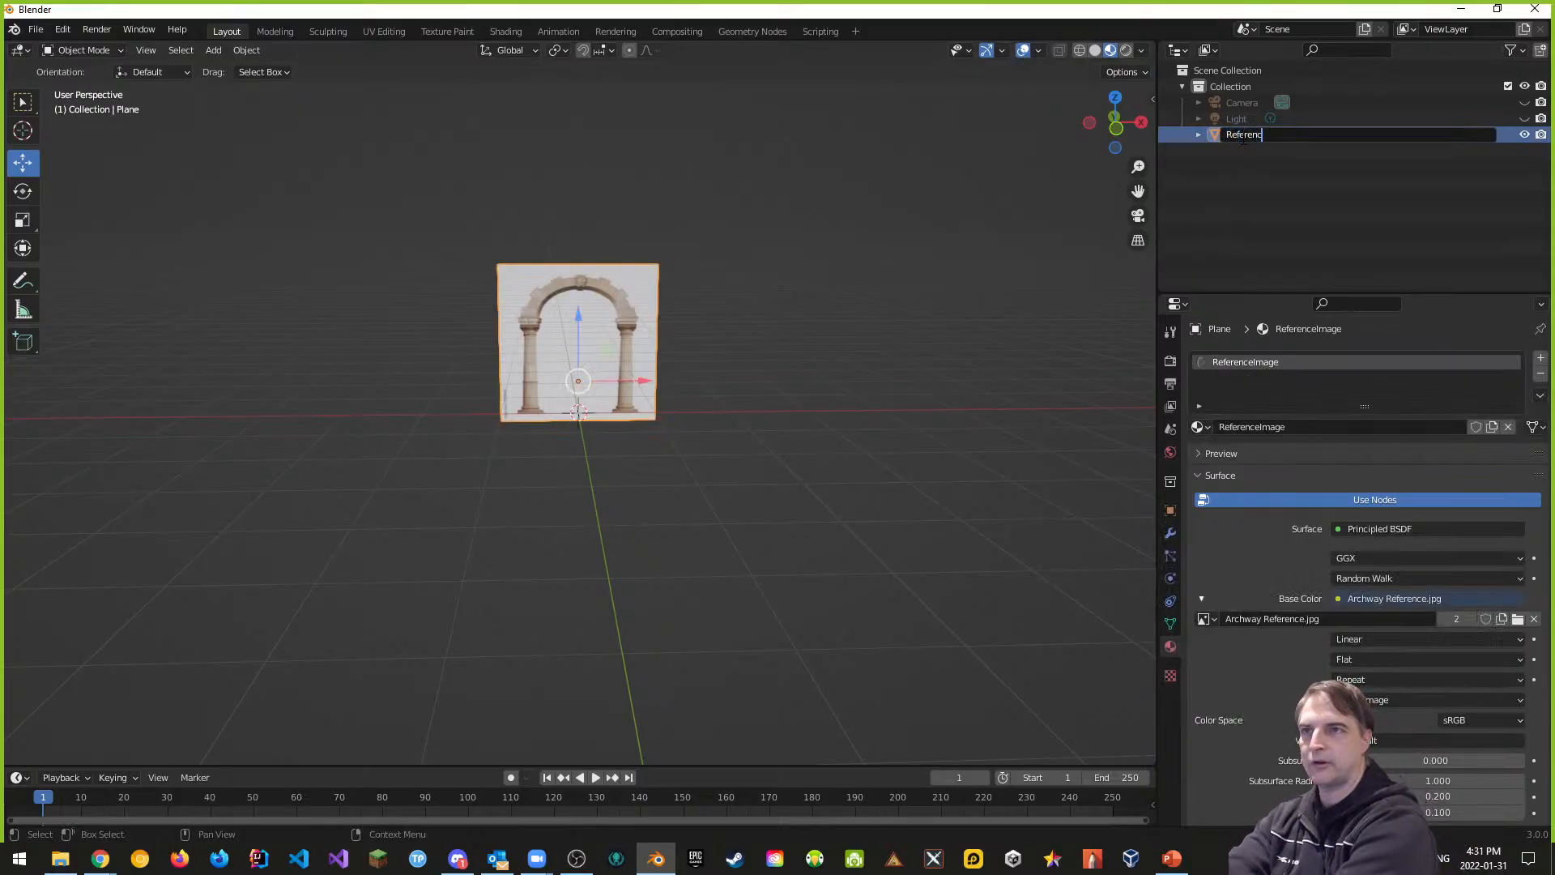
pyautogui.press('Return')
# Step: Lower the Alpha of the ReferenceImage material to 0.203
pyautogui.scroll(-8, 1287, 669)
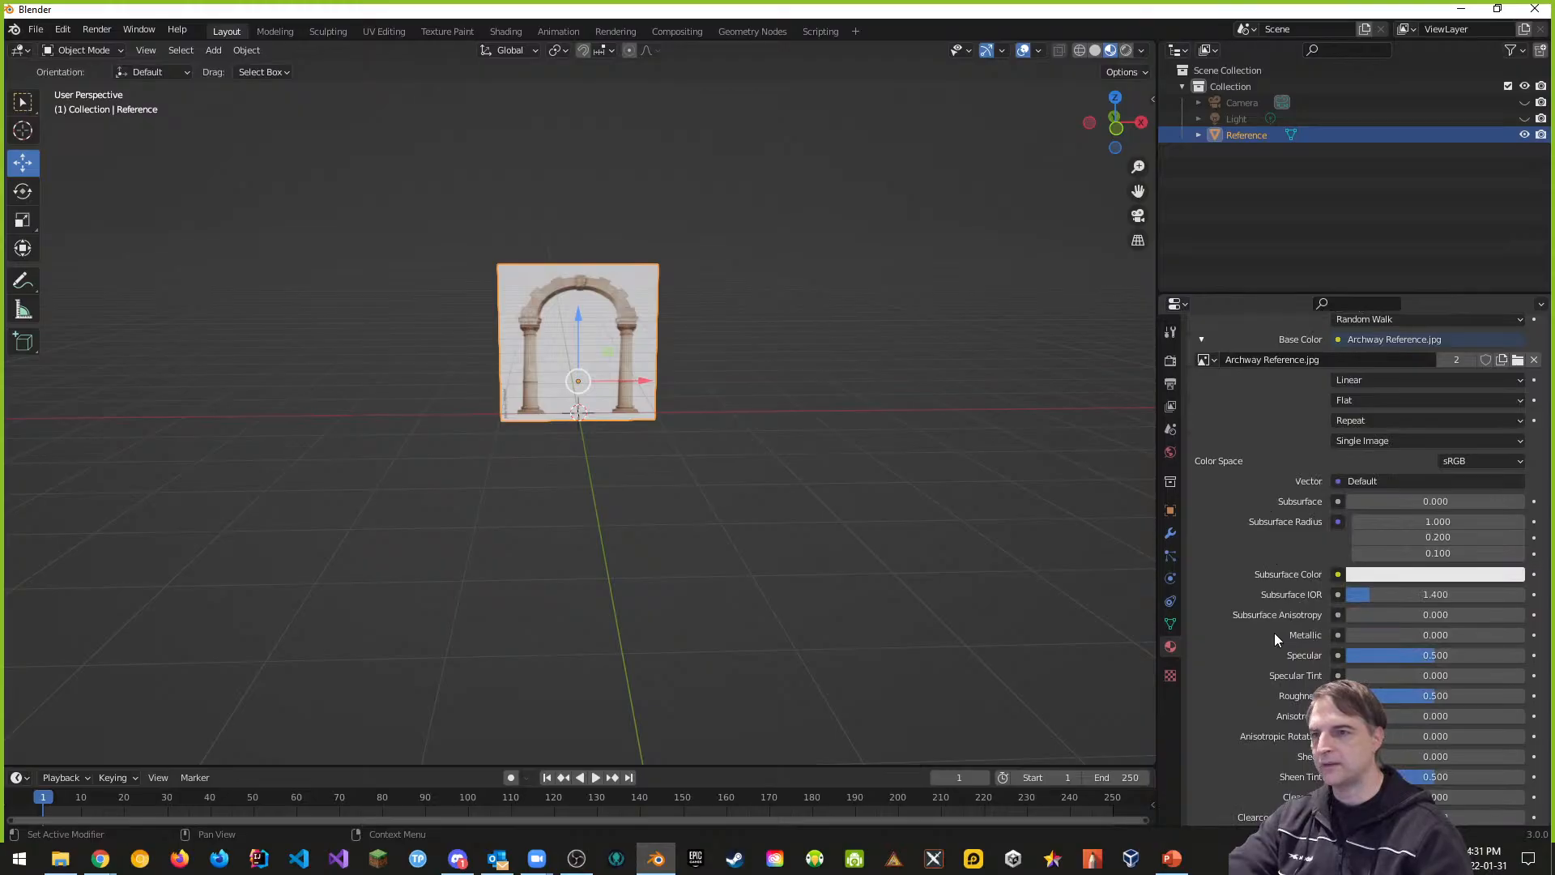
pyautogui.scroll(7, 1270, 620)
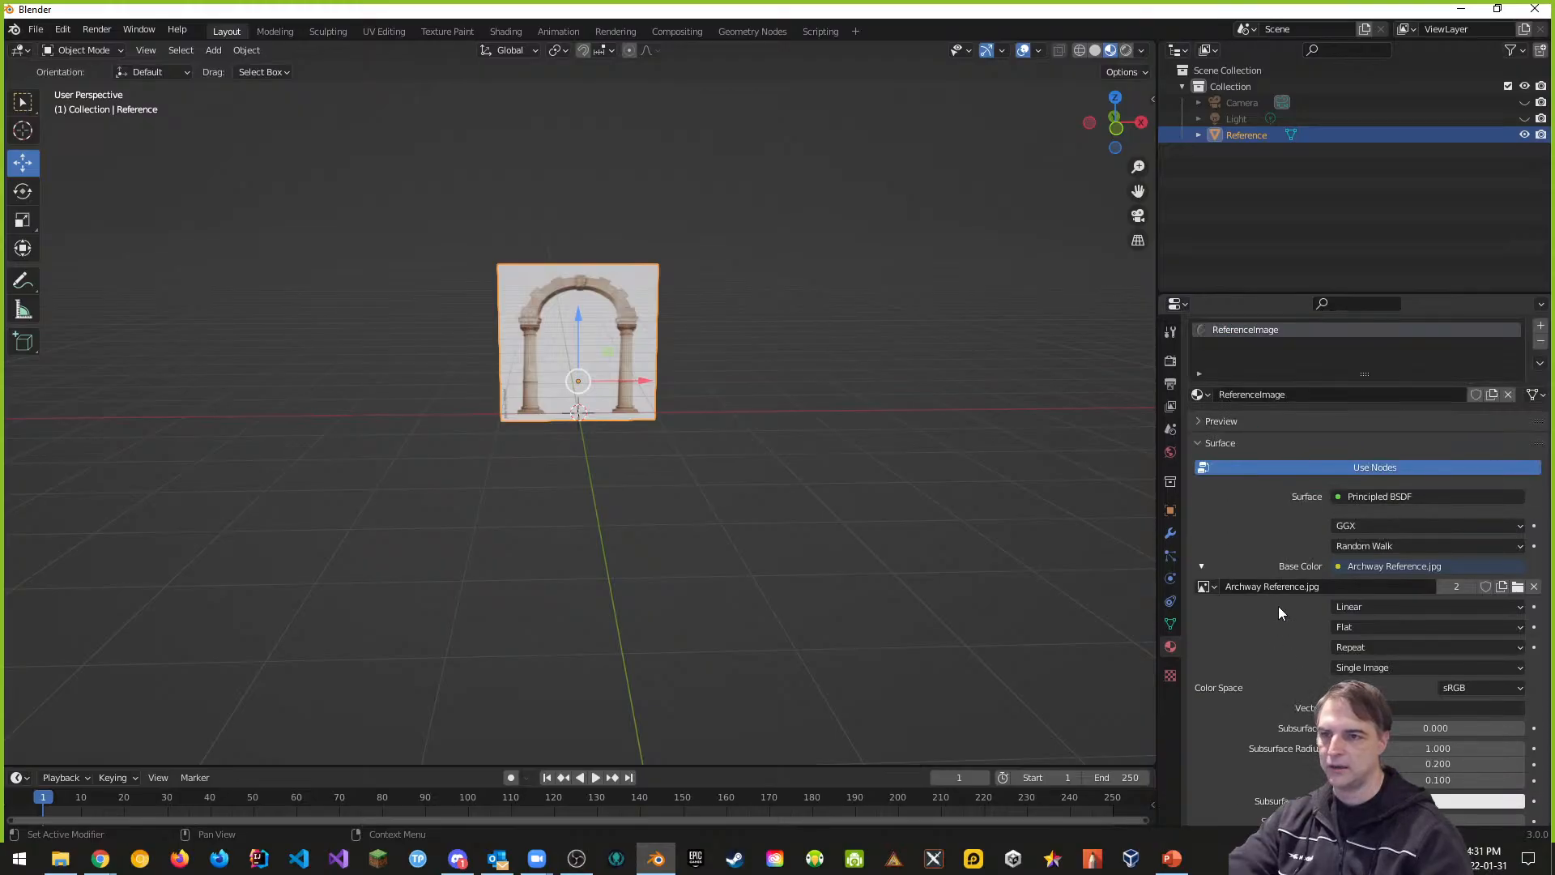
pyautogui.scroll(1, 1279, 606)
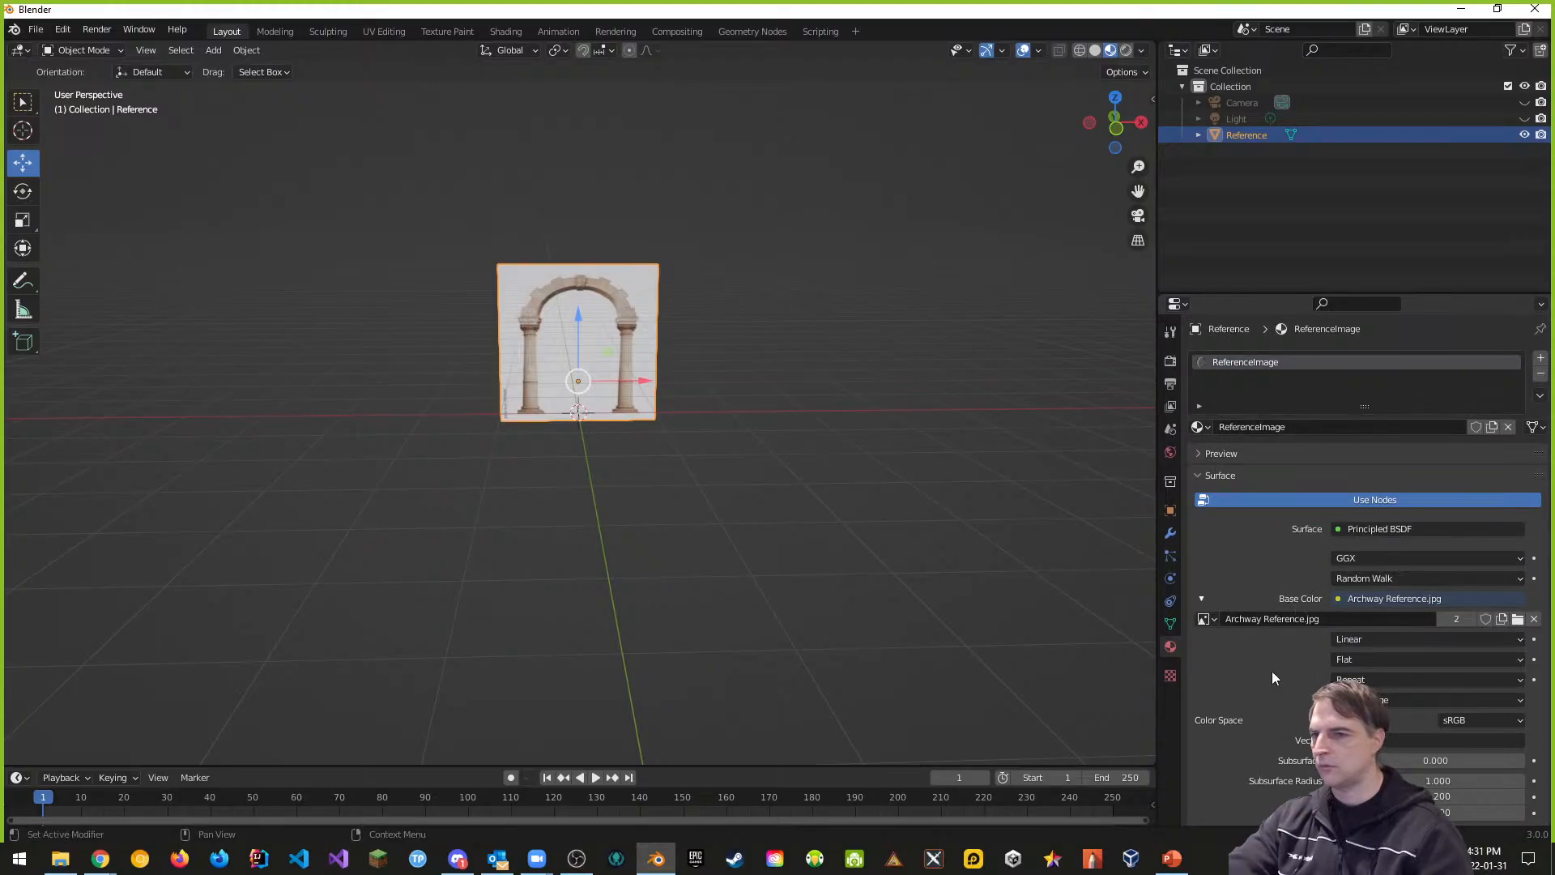
pyautogui.scroll(-6, 1272, 670)
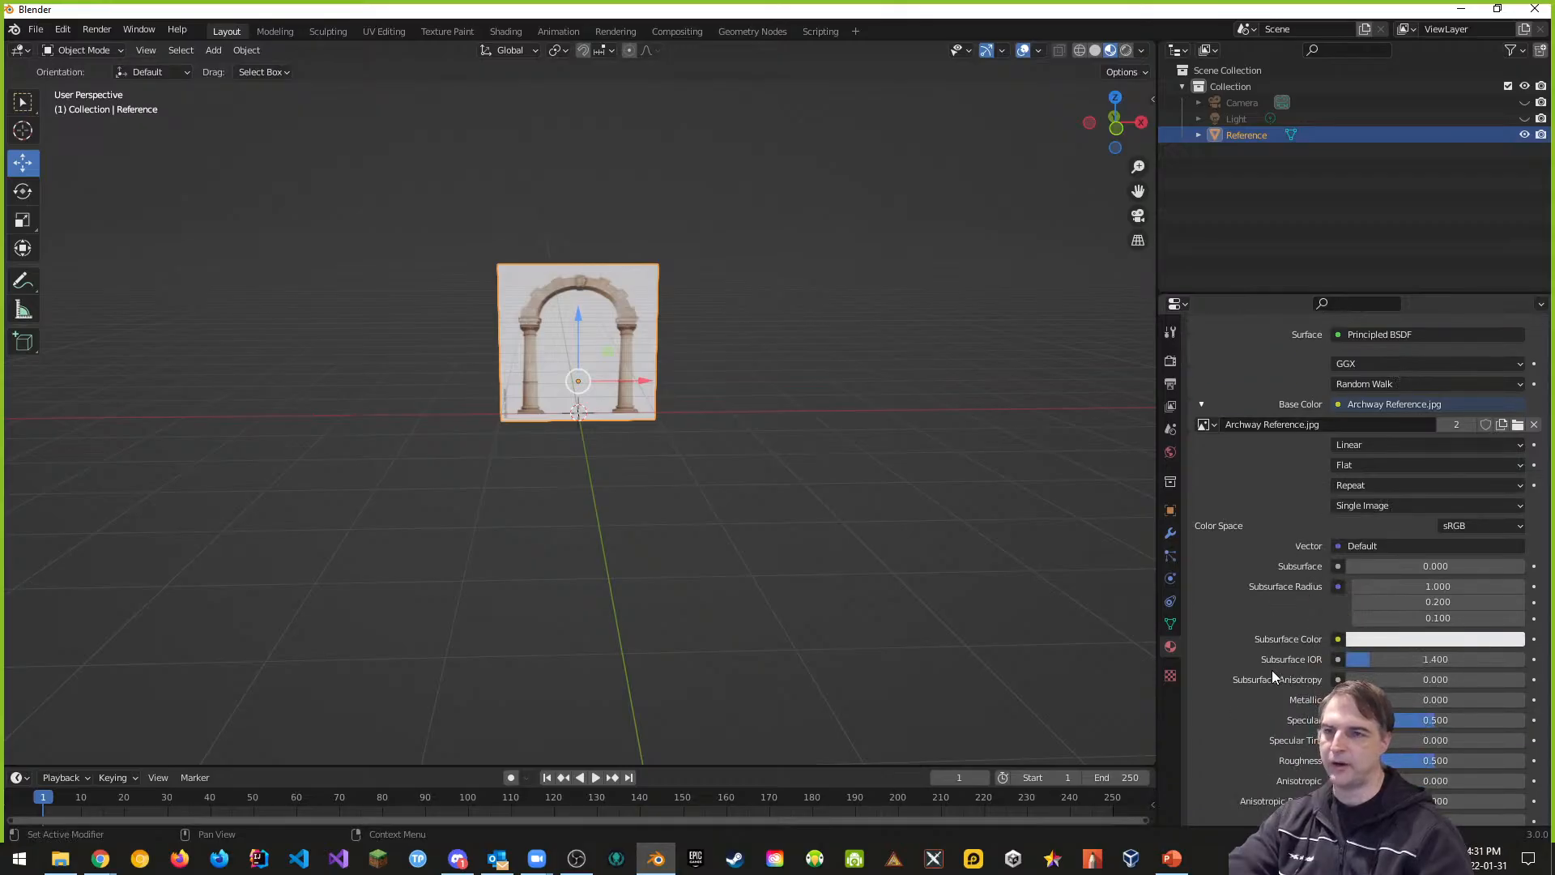
pyautogui.scroll(-7, 1265, 663)
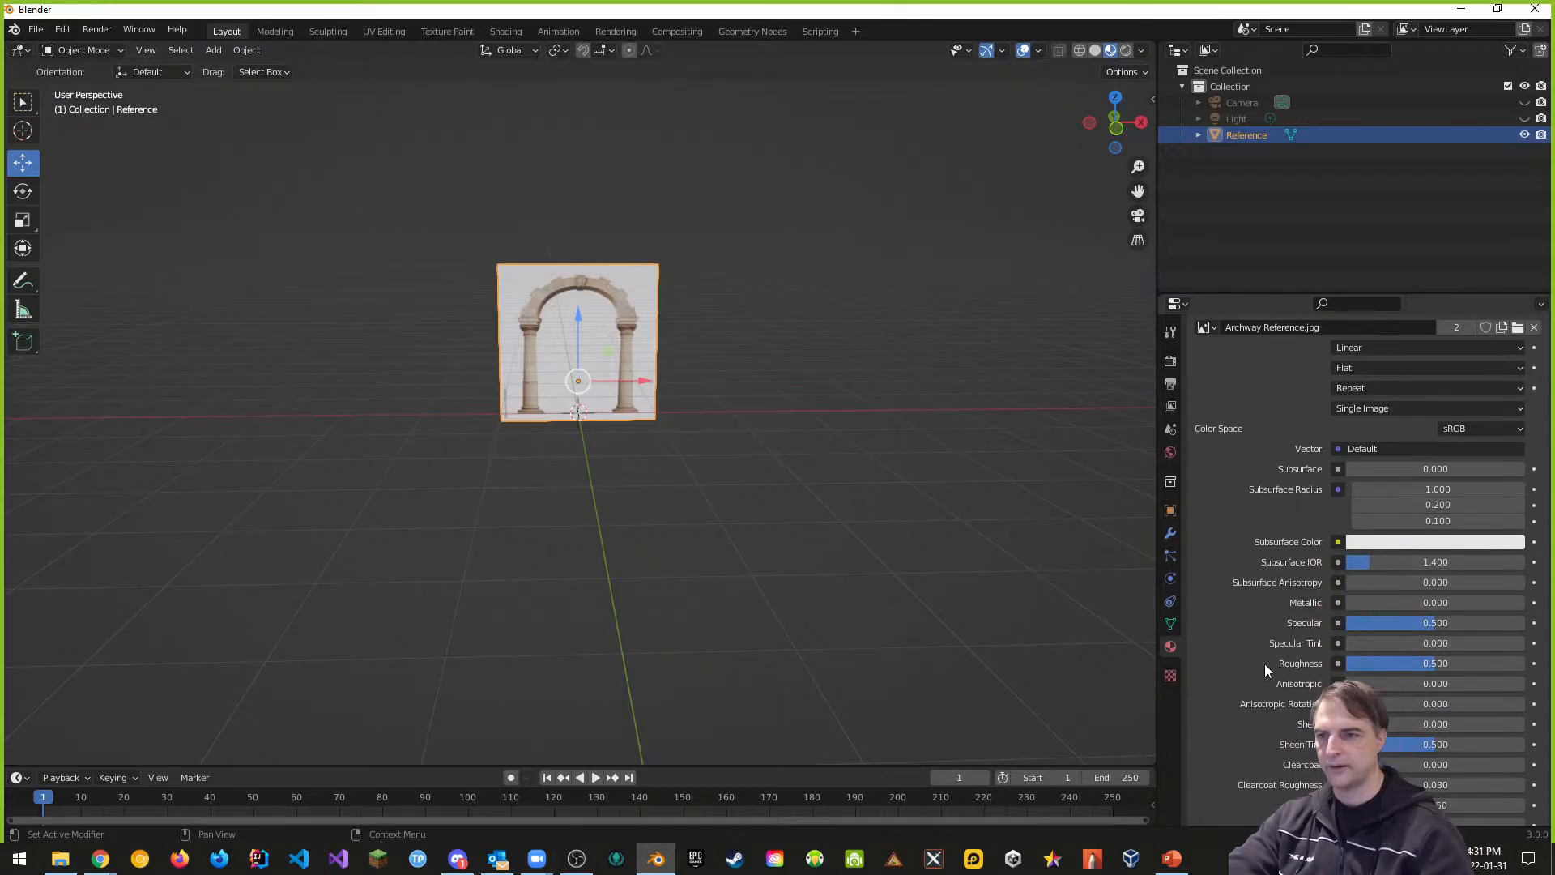
pyautogui.scroll(-3, 1304, 627)
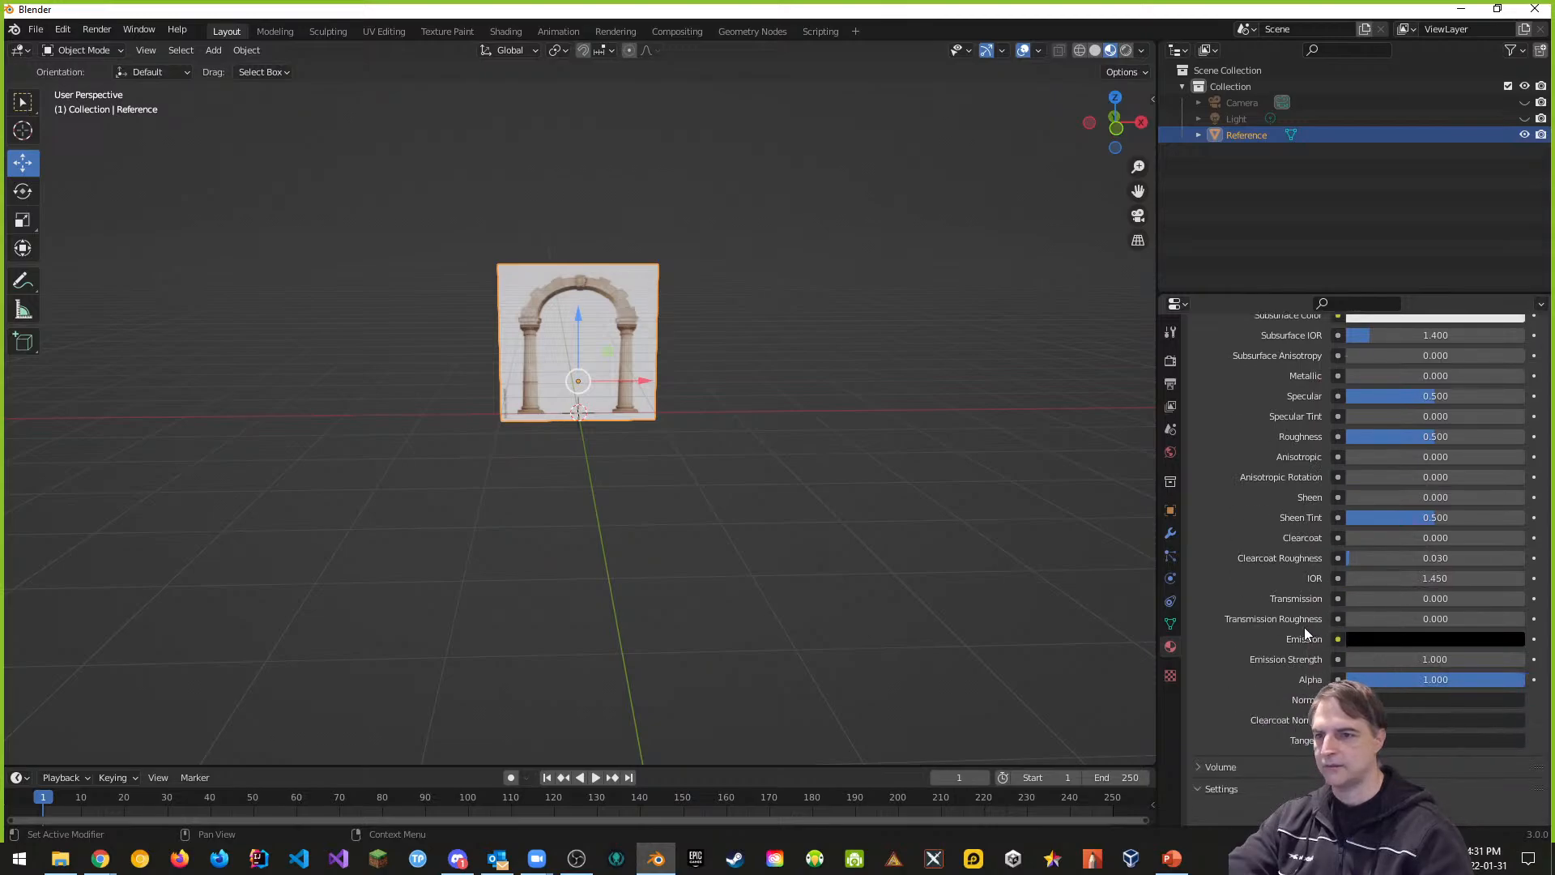
pyautogui.scroll(-2, 1285, 627)
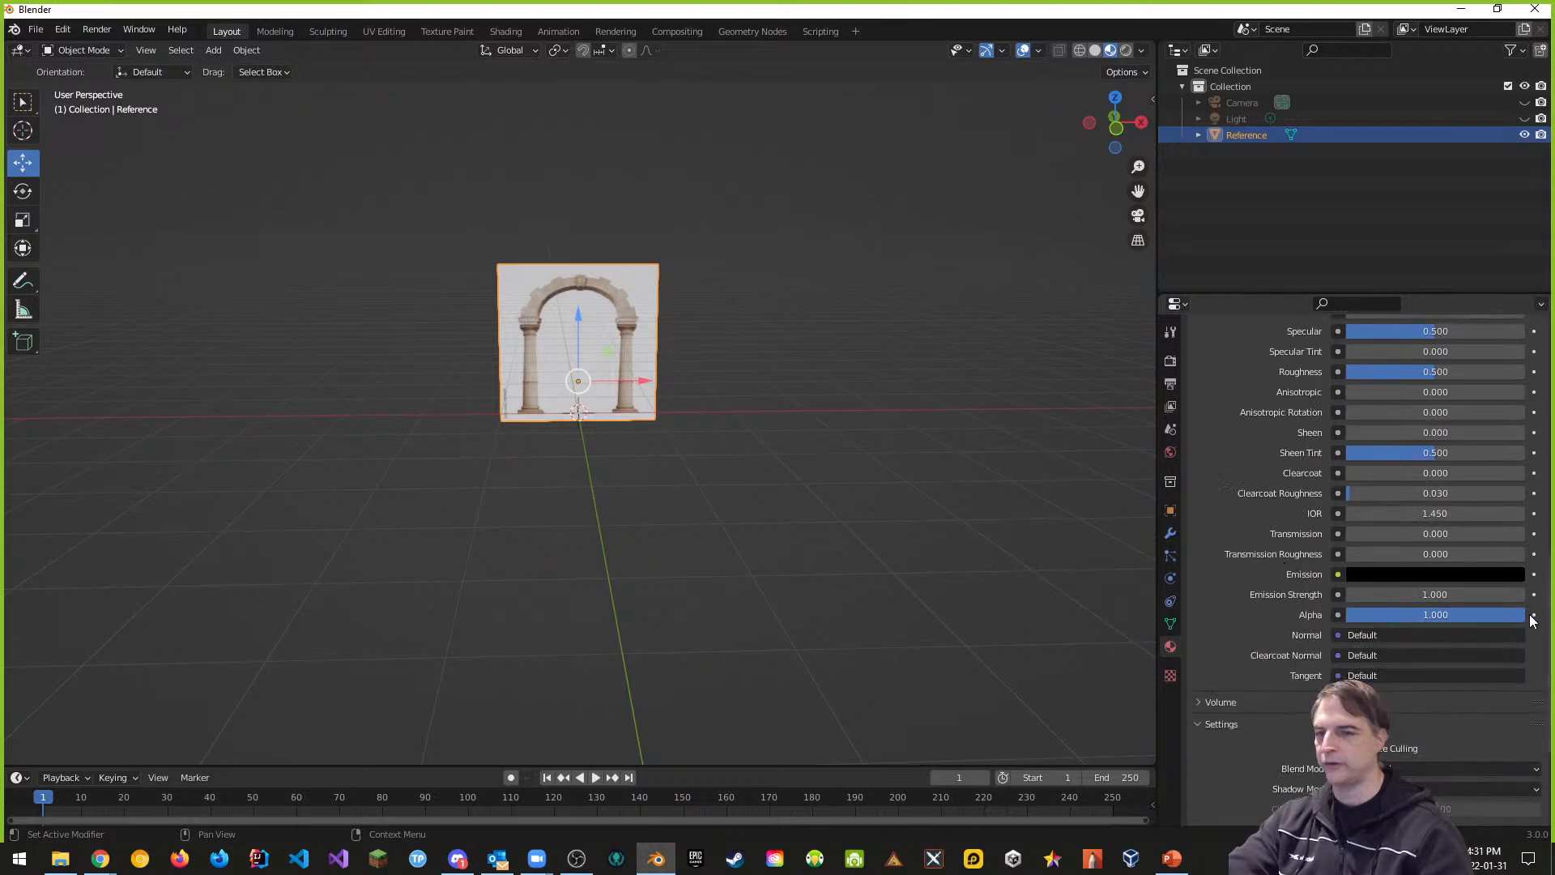
pyautogui.moveTo(1509, 615); pyautogui.dragTo(1382, 615)
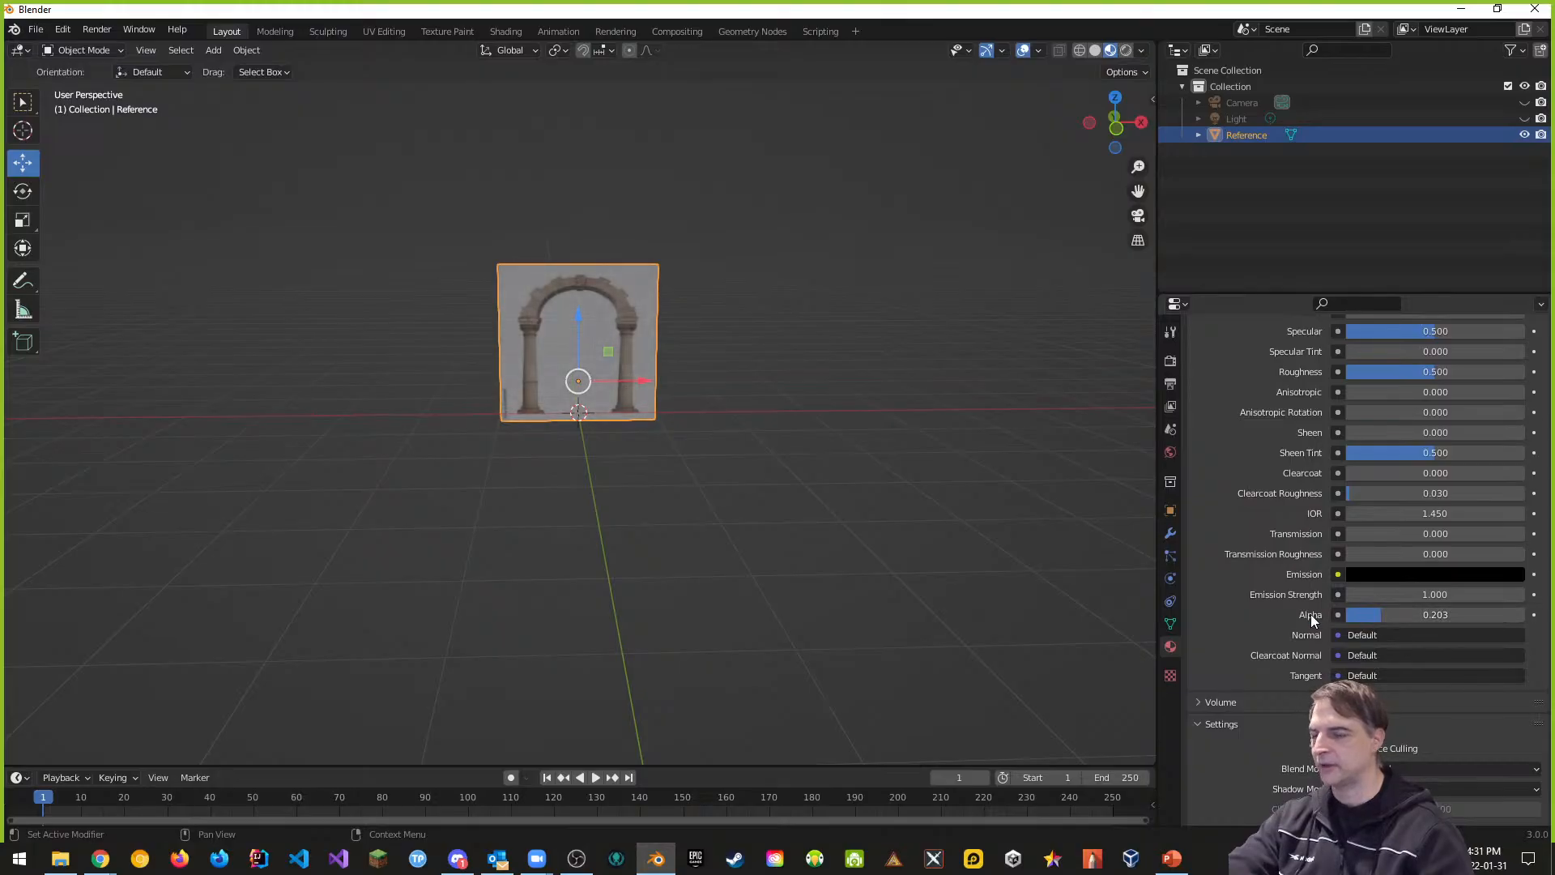
# Step: Set the Z location of the Reference plane to 0.5 m
pyautogui.moveTo(747, 449)
pyautogui.mouseDown(button='middle')
pyautogui.moveTo(471, 461)
pyautogui.moveTo(736, 470)
pyautogui.moveTo(726, 434)
pyautogui.mouseUp(button='middle')
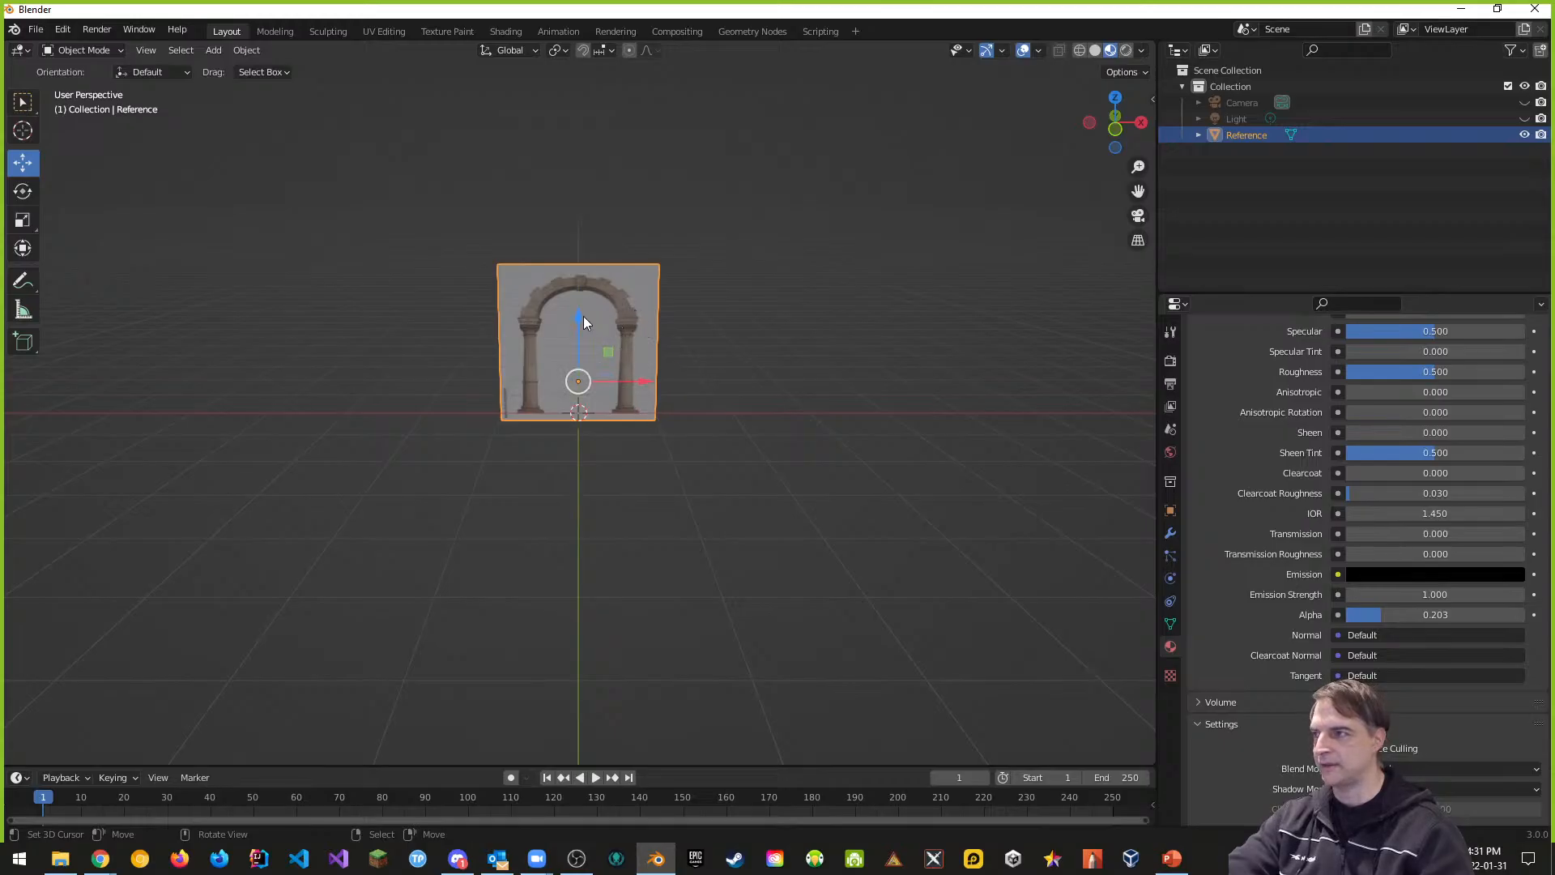
pyautogui.moveTo(600, 417); pyautogui.dragTo(641, 400, button='middle')
pyautogui.press('n')
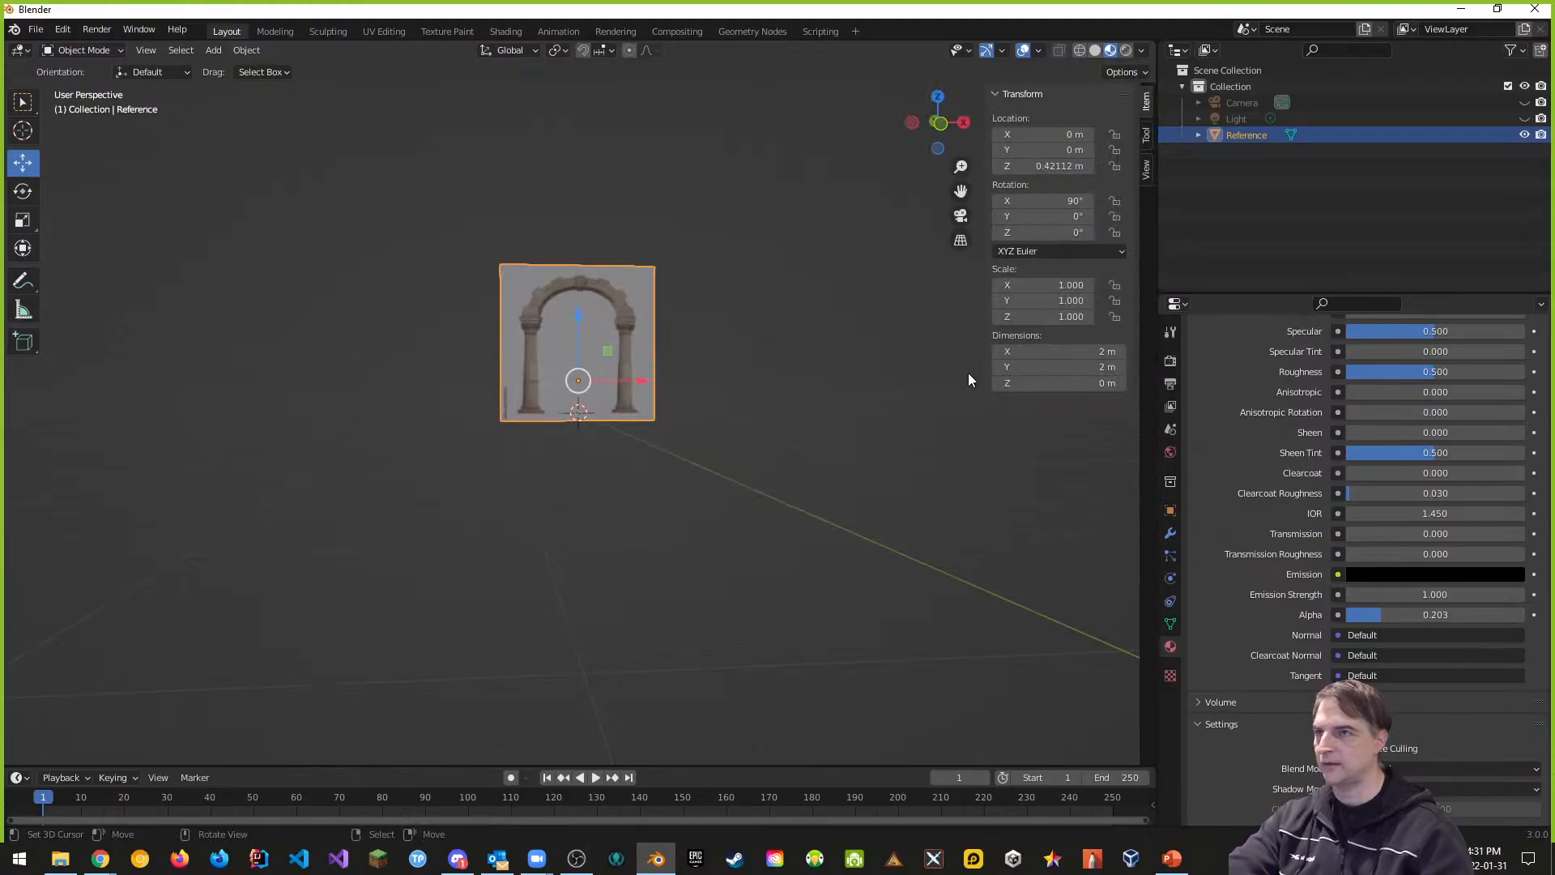
pyautogui.click(1046, 166)
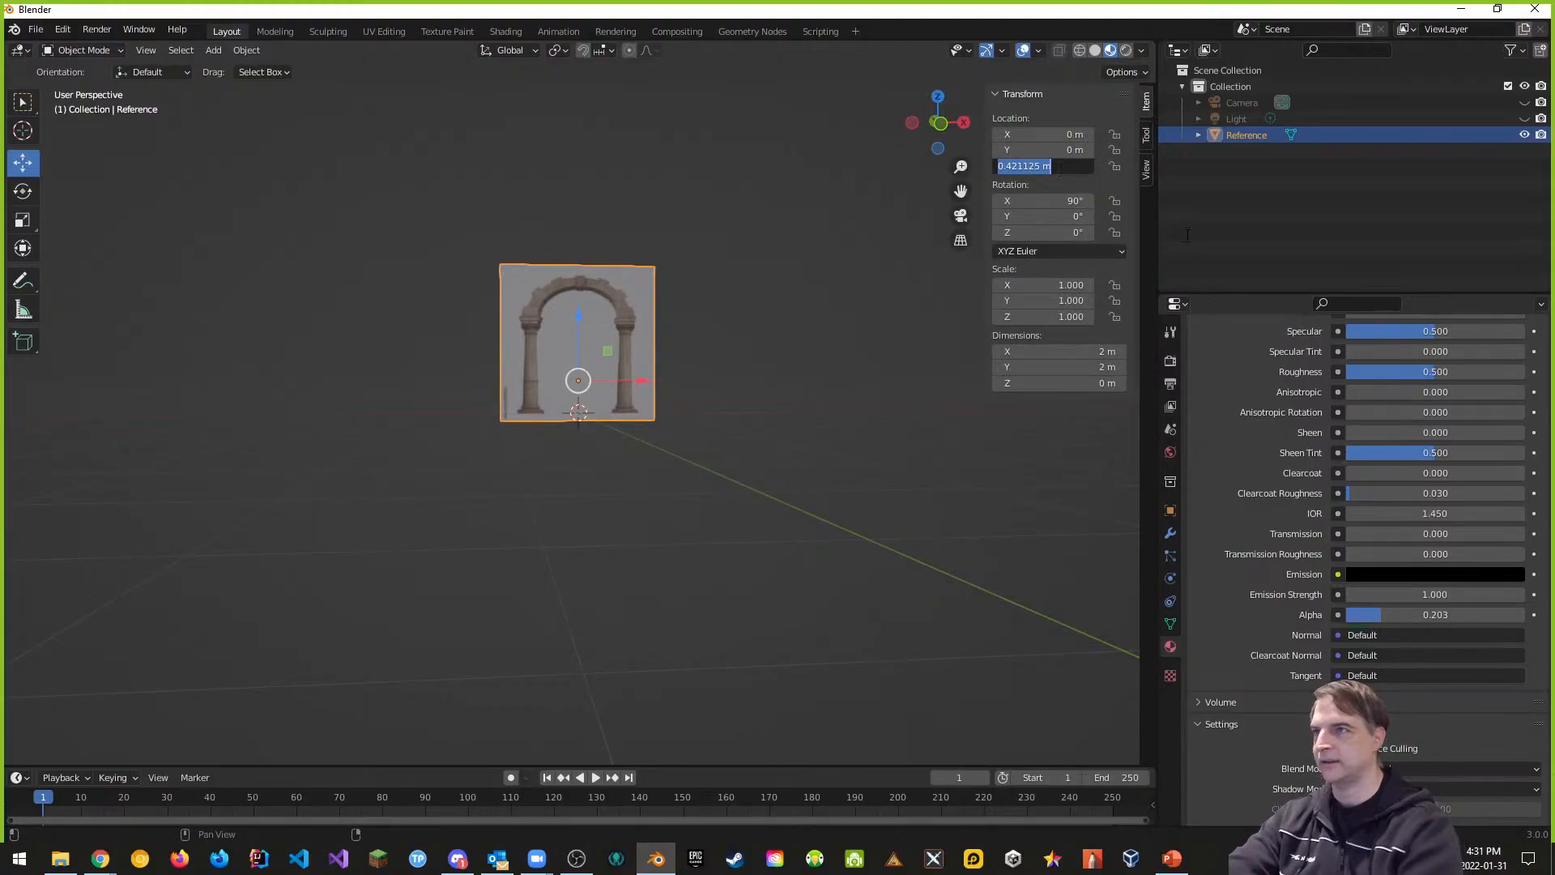
pyautogui.write('0')
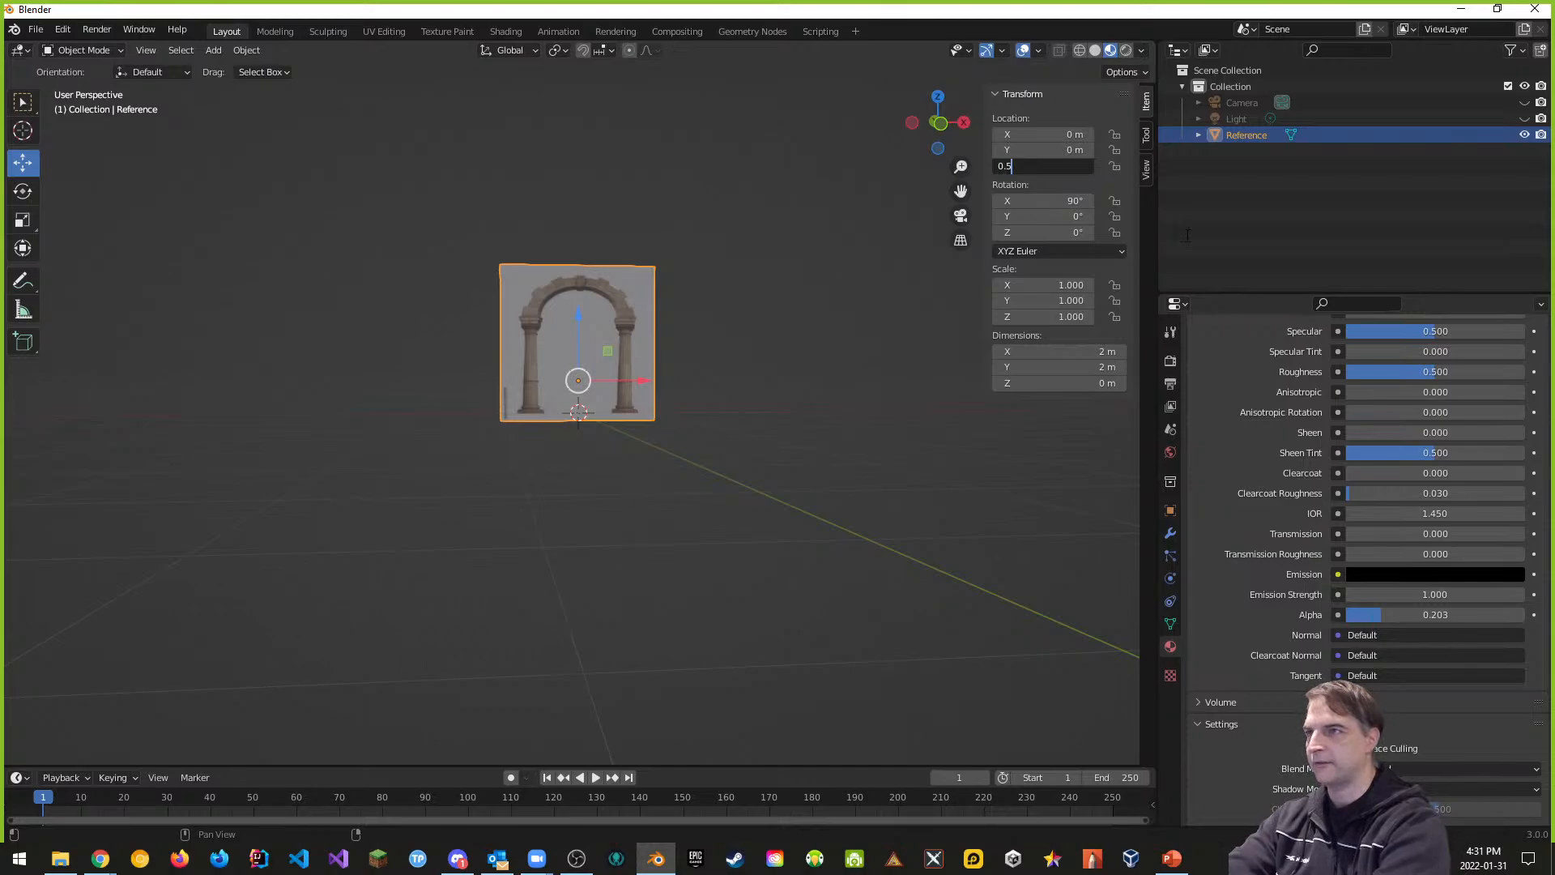
pyautogui.write('.5')
pyautogui.press('Return')
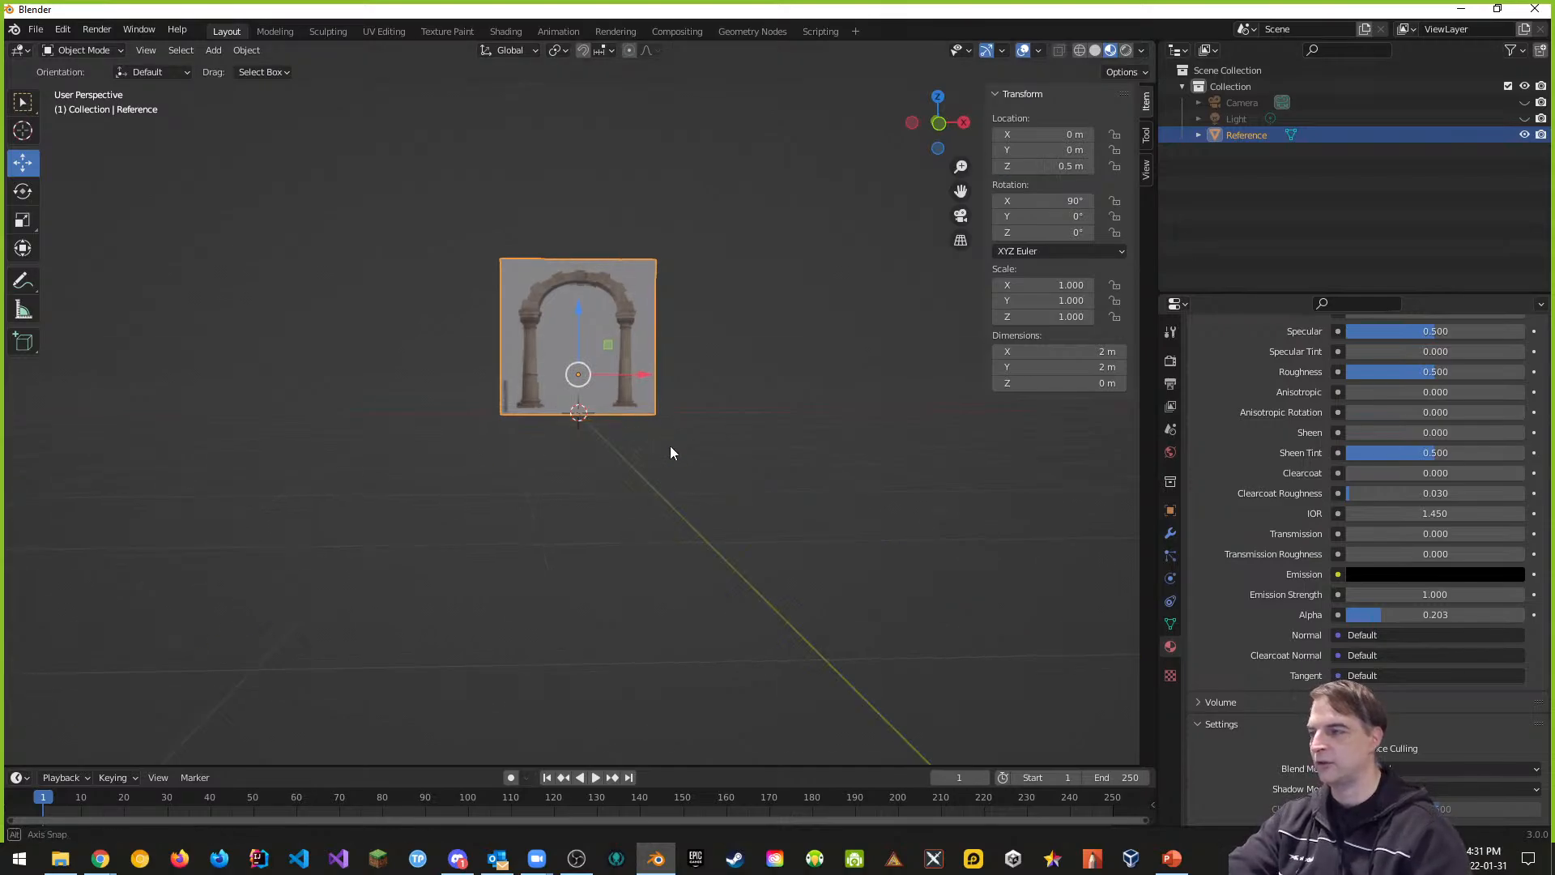
# Step: Set both the X and Y dimensions of the Reference plane to 10 m
pyautogui.moveTo(671, 452); pyautogui.dragTo(617, 412, button='middle')
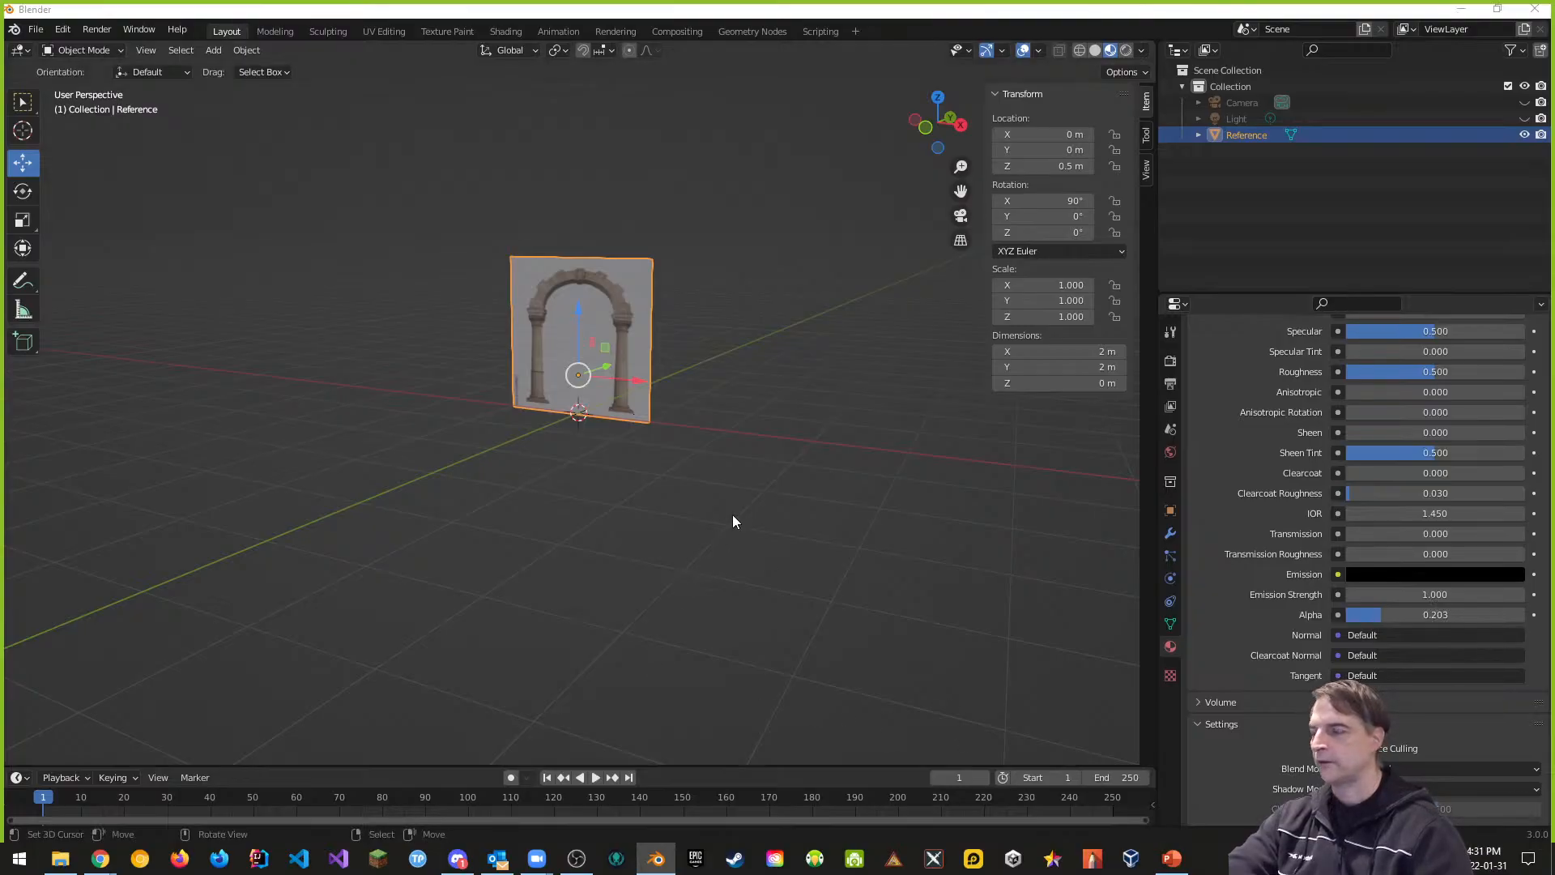
pyautogui.moveTo(733, 513); pyautogui.dragTo(608, 268, button='middle')
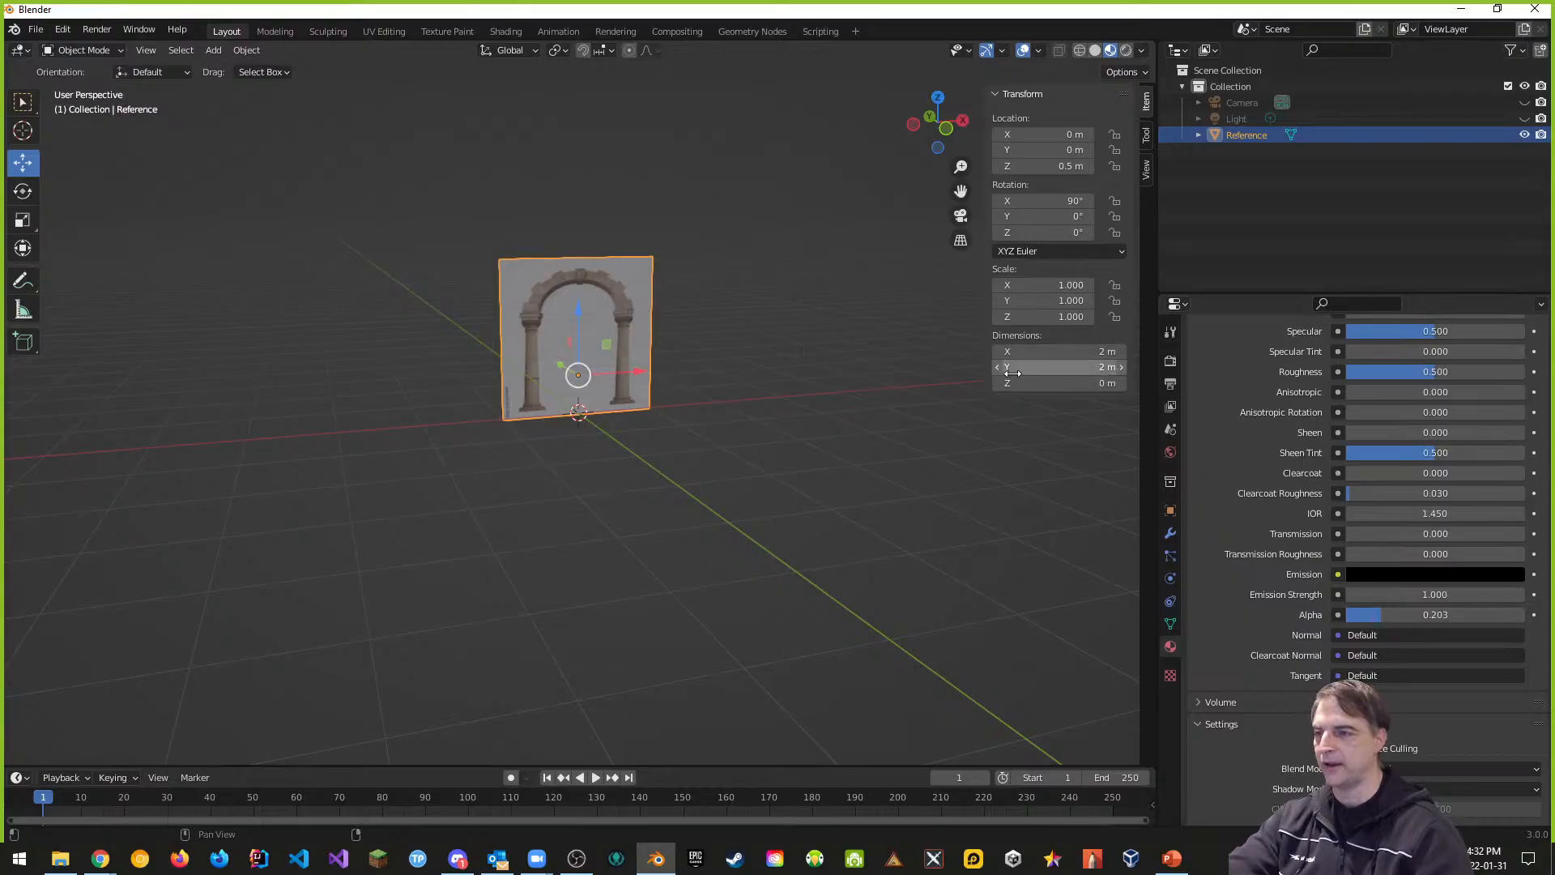
pyautogui.click(1088, 366)
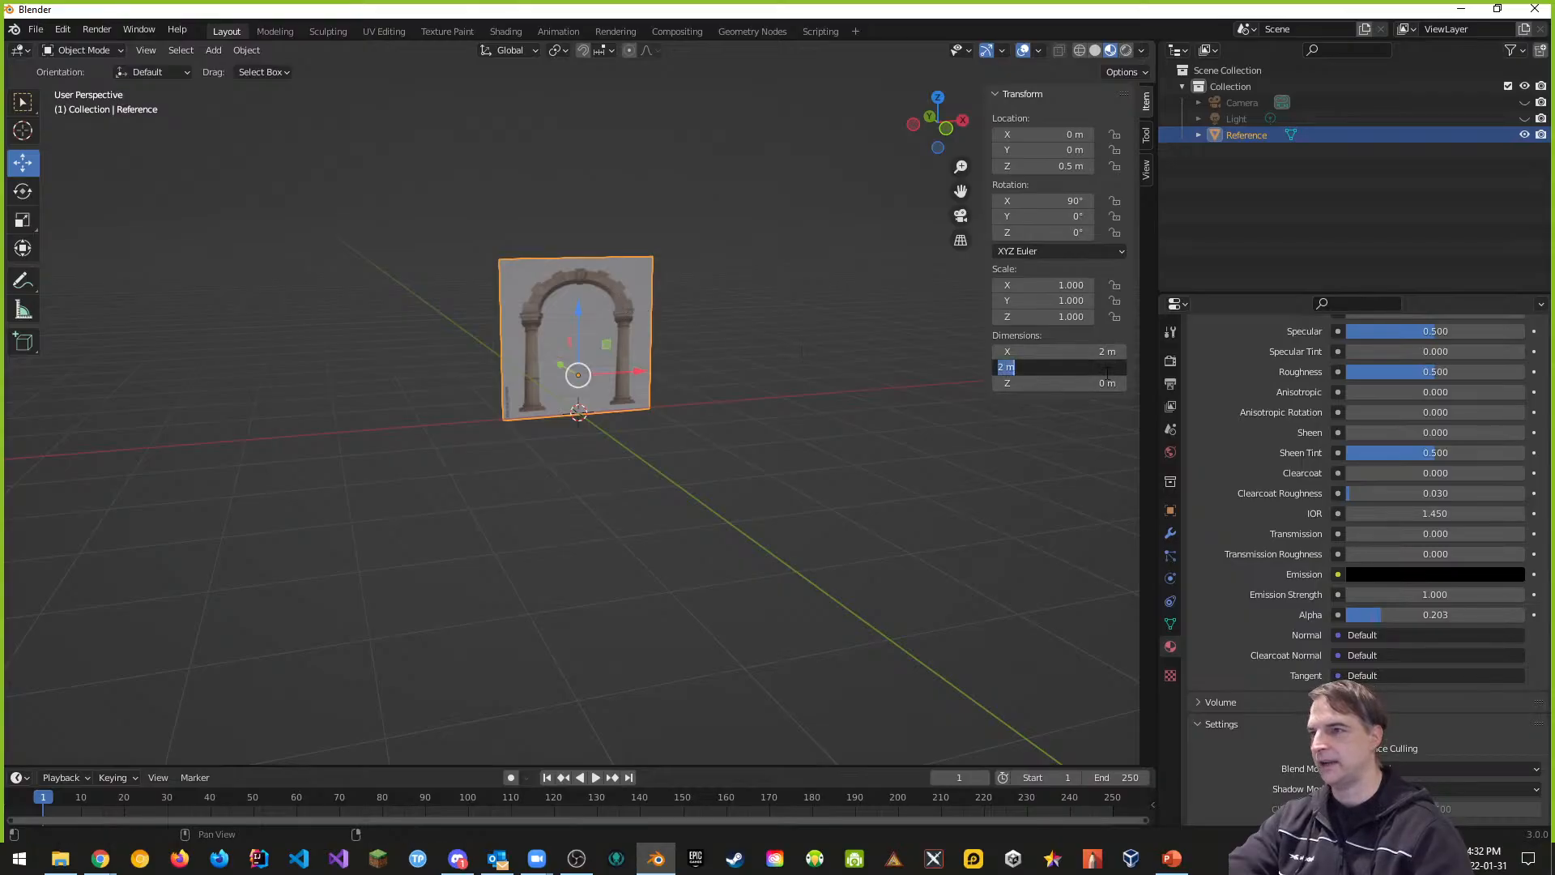
pyautogui.write('10')
pyautogui.press('Return')
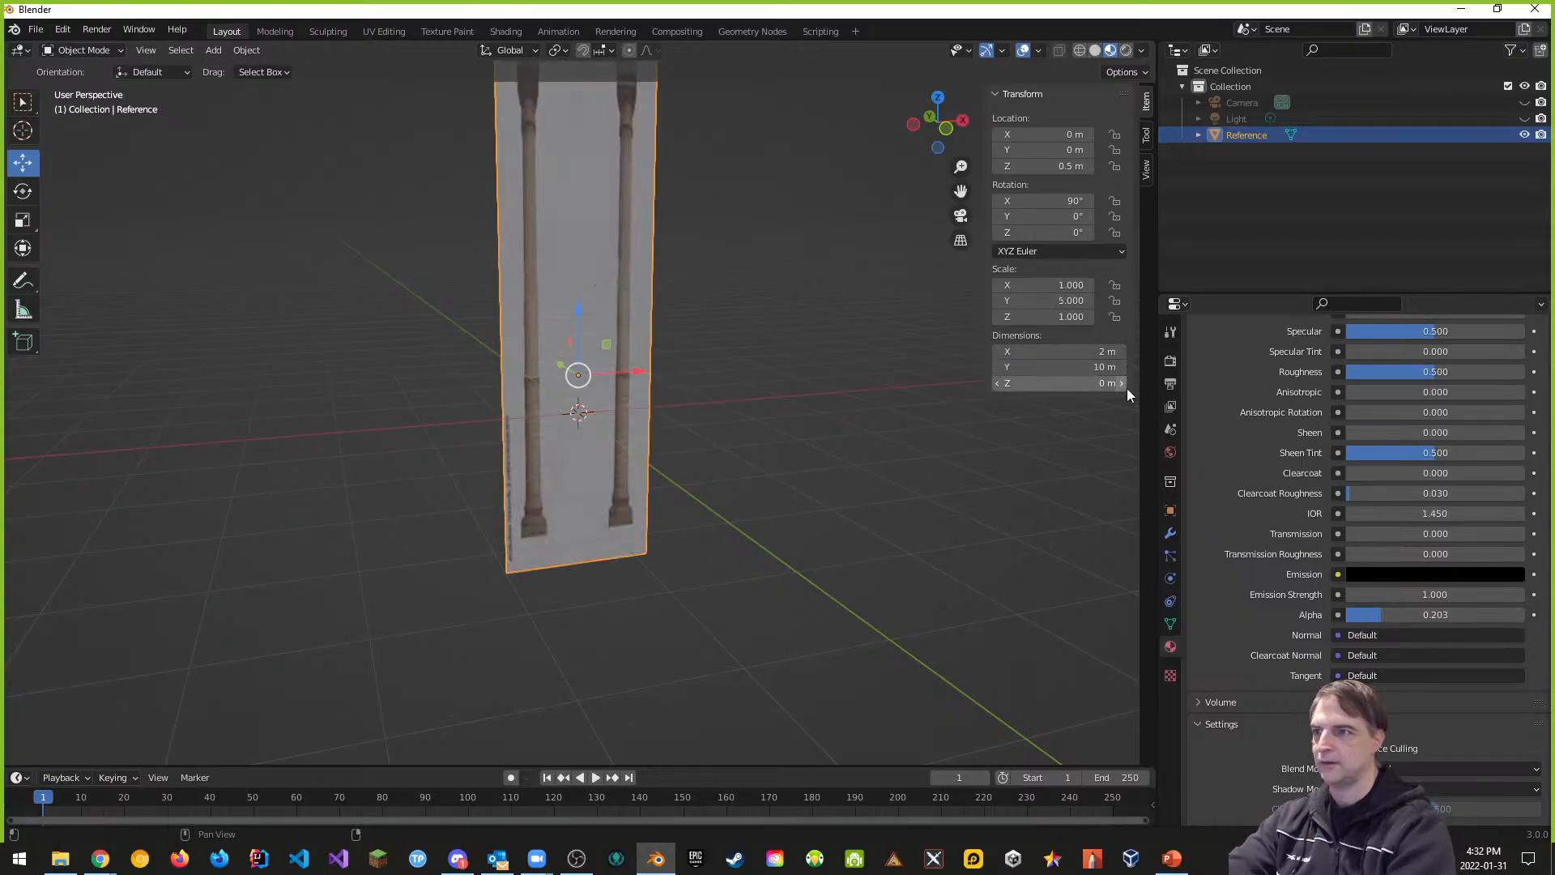
pyautogui.click(1107, 353)
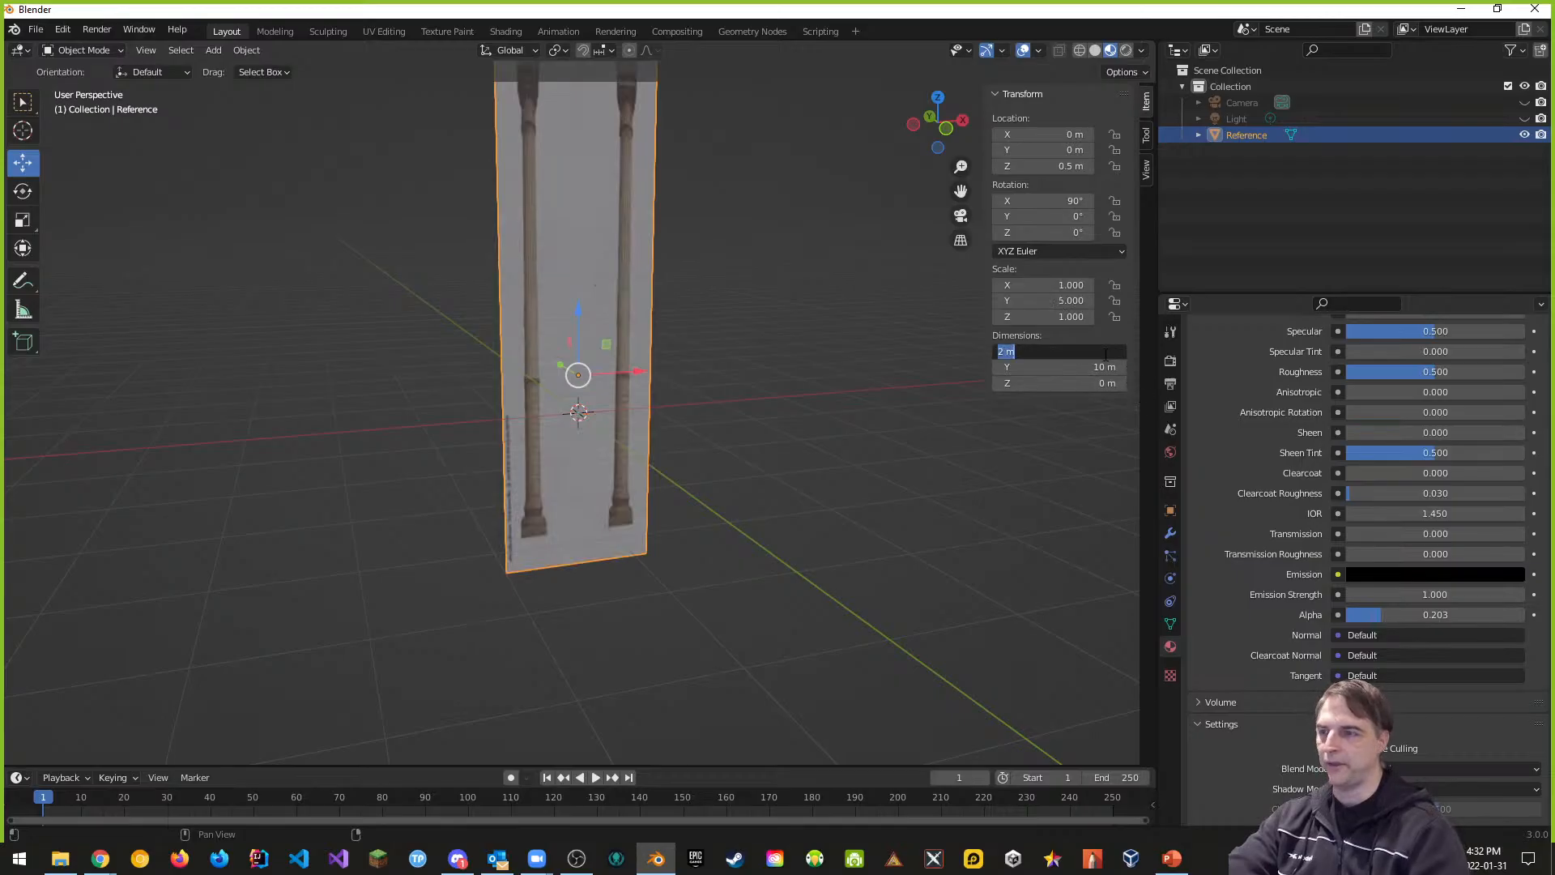
pyautogui.write('1')
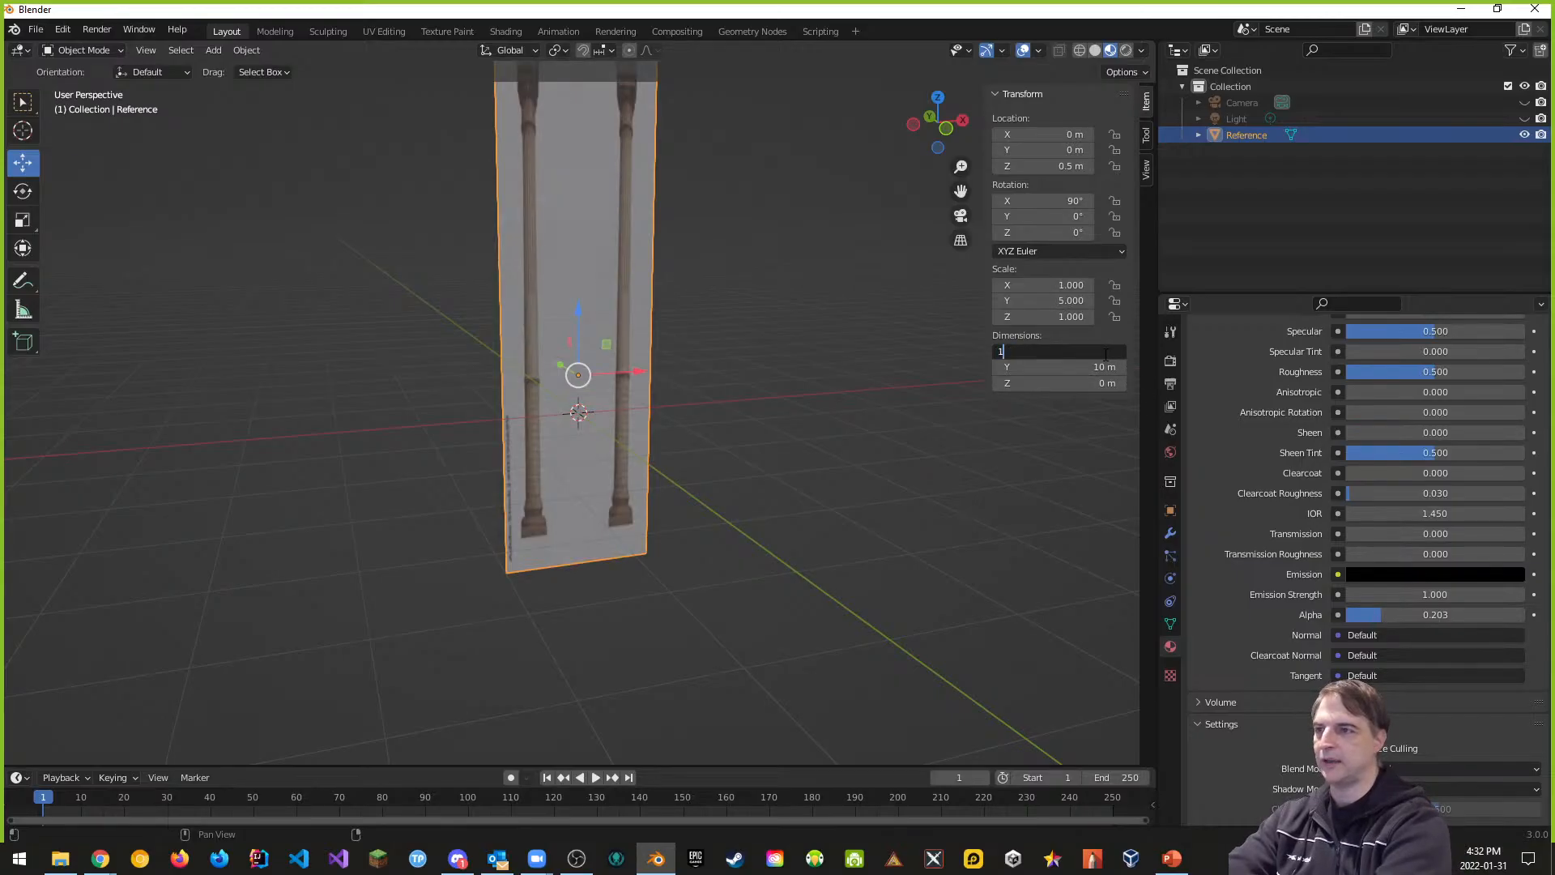
pyautogui.write('0')
pyautogui.press('Return')
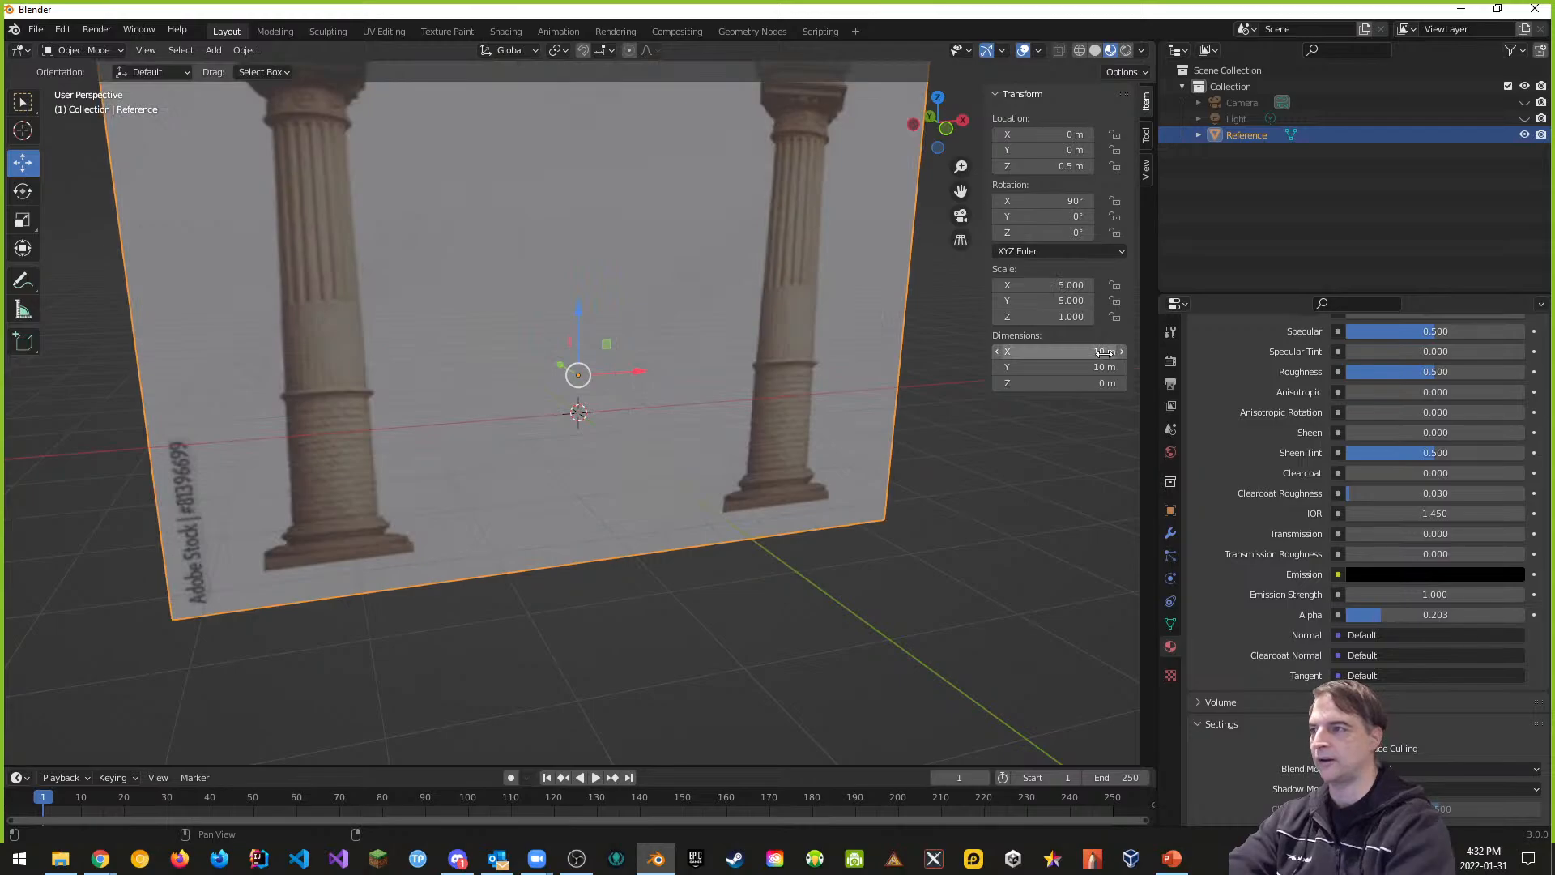
pyautogui.scroll(-6, 787, 391)
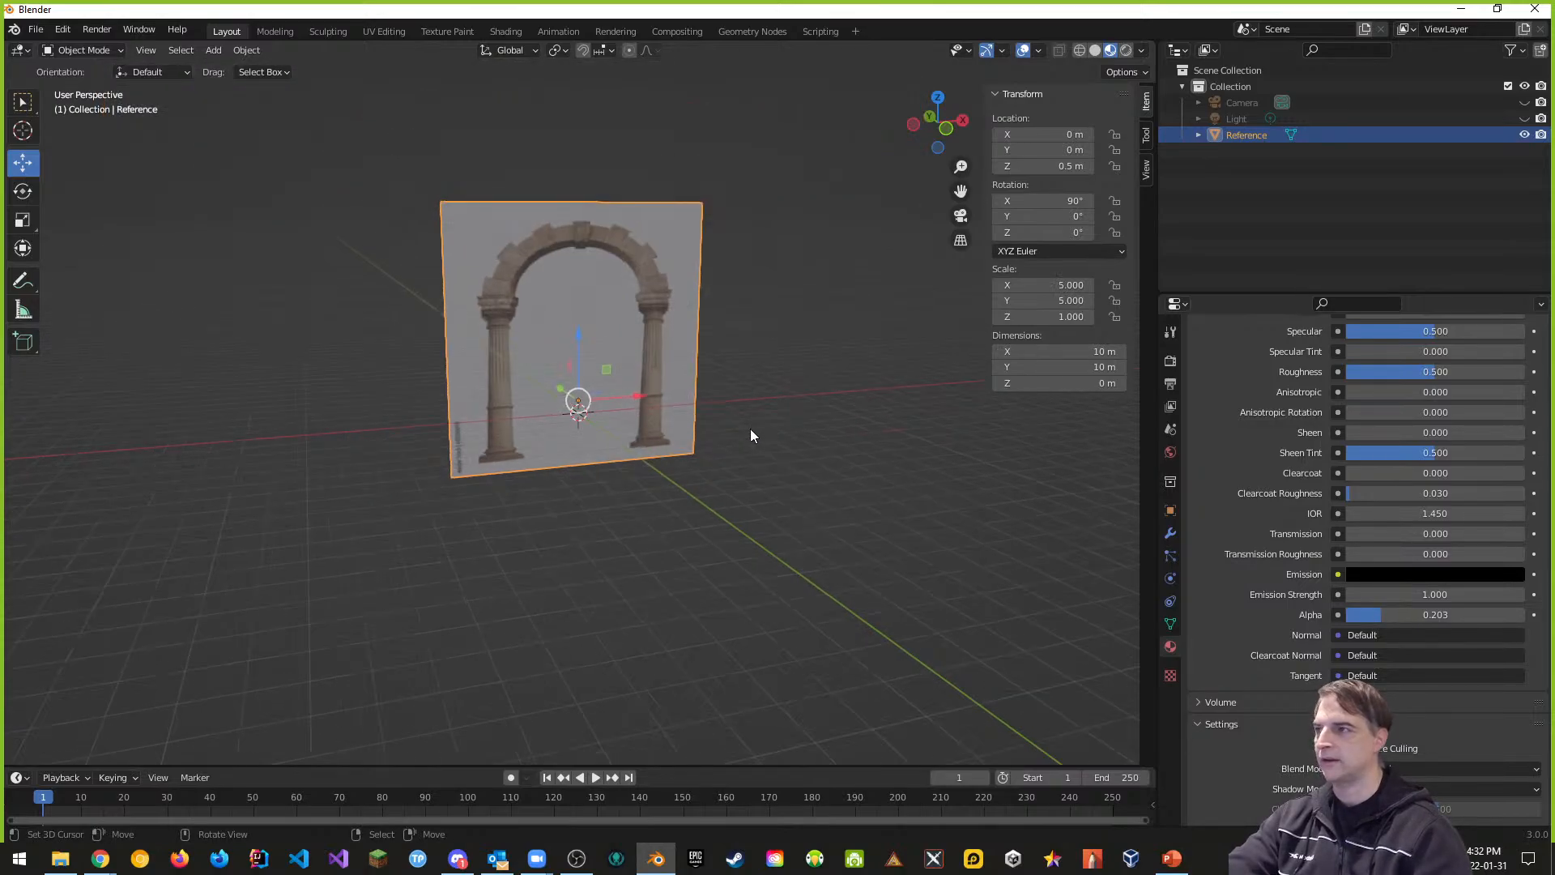
pyautogui.moveTo(750, 429); pyautogui.dragTo(714, 410, button='middle')
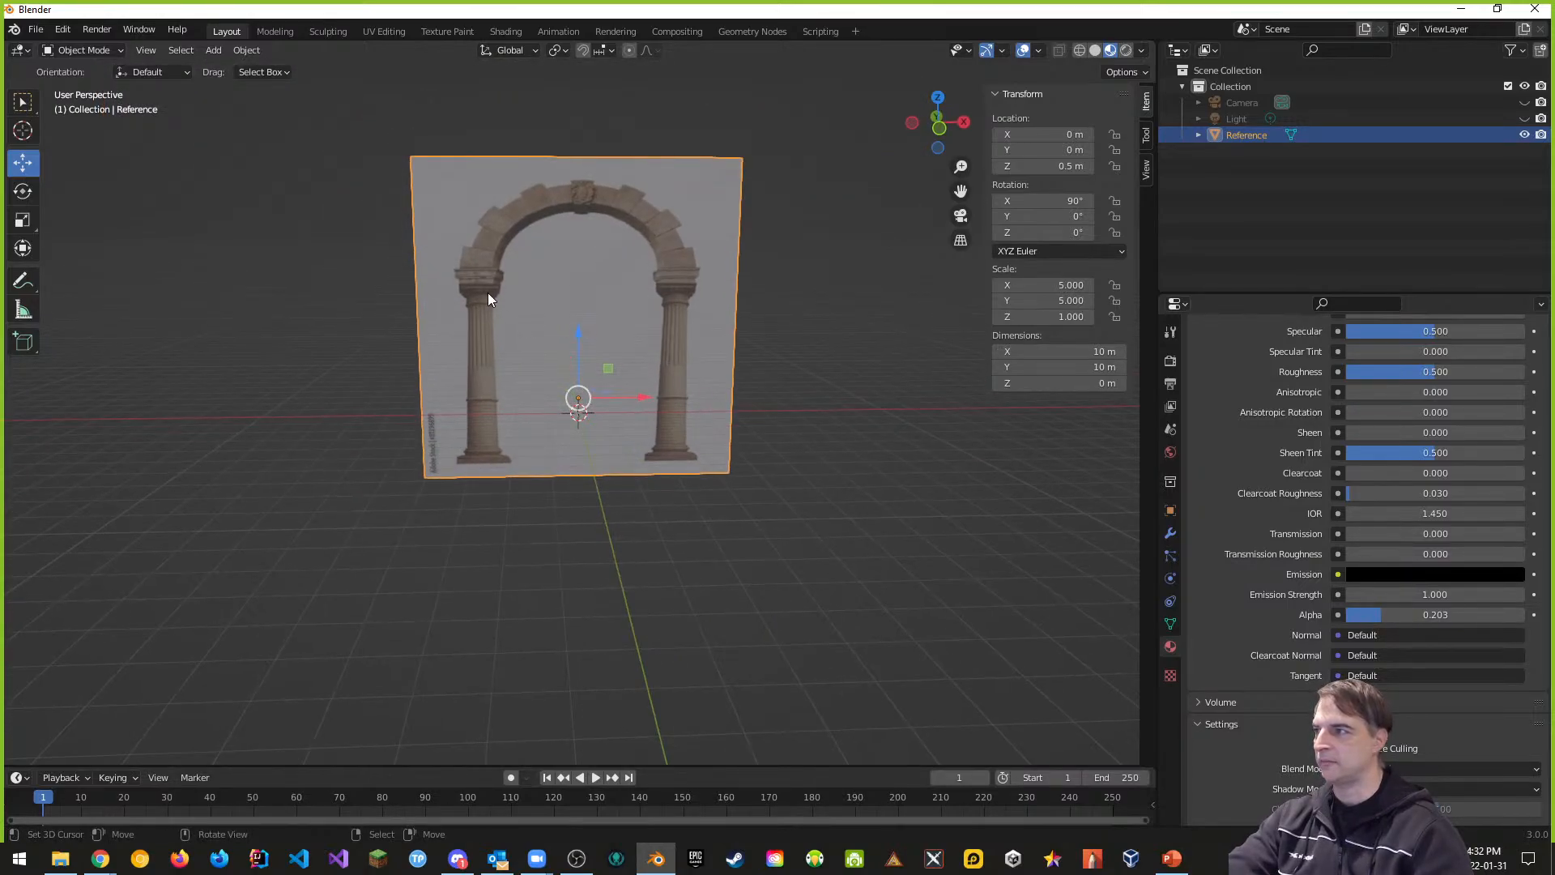
# Step: Switch to Chrome to examine the proportions of the original stone archway image, and return to Blender
pyautogui.hotkey('alt', 'Tab')
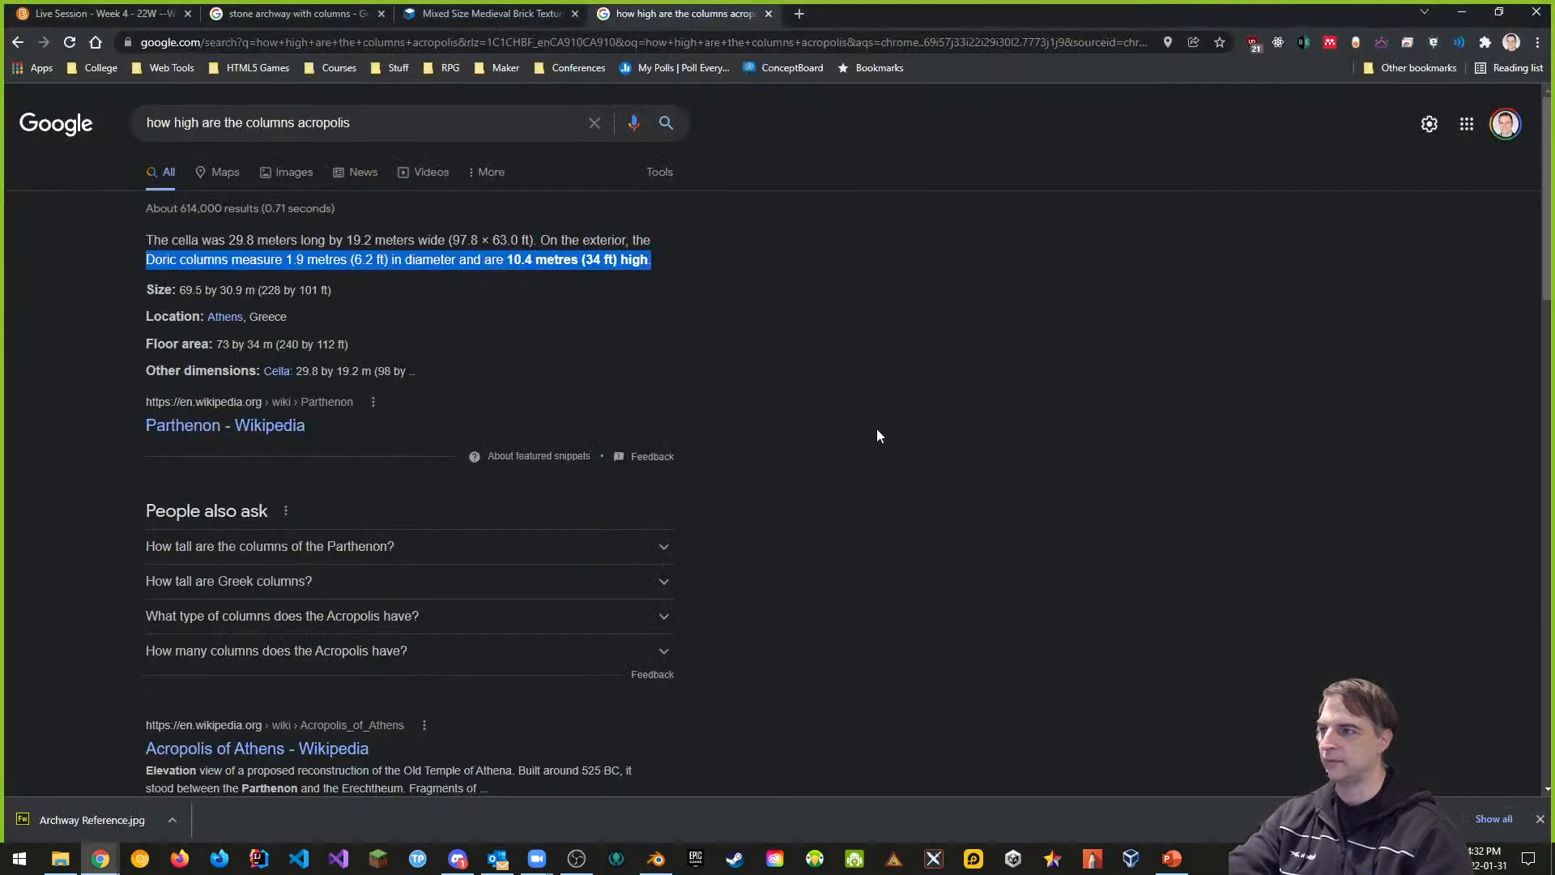
pyautogui.click(442, 14)
pyautogui.click(340, 13)
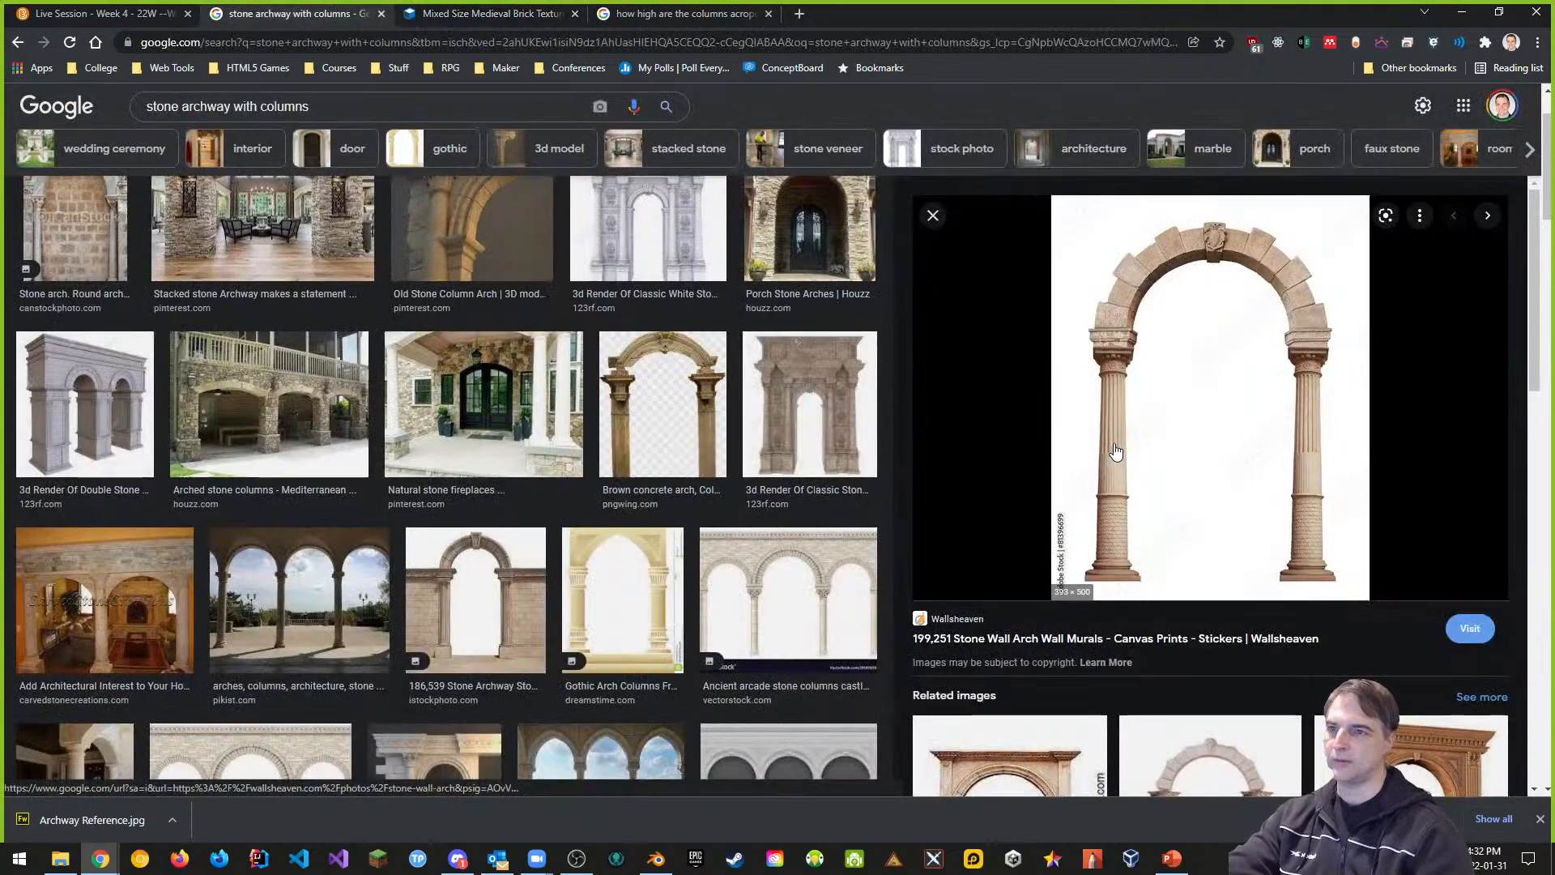
pyautogui.hotkey('alt', 'Tab')
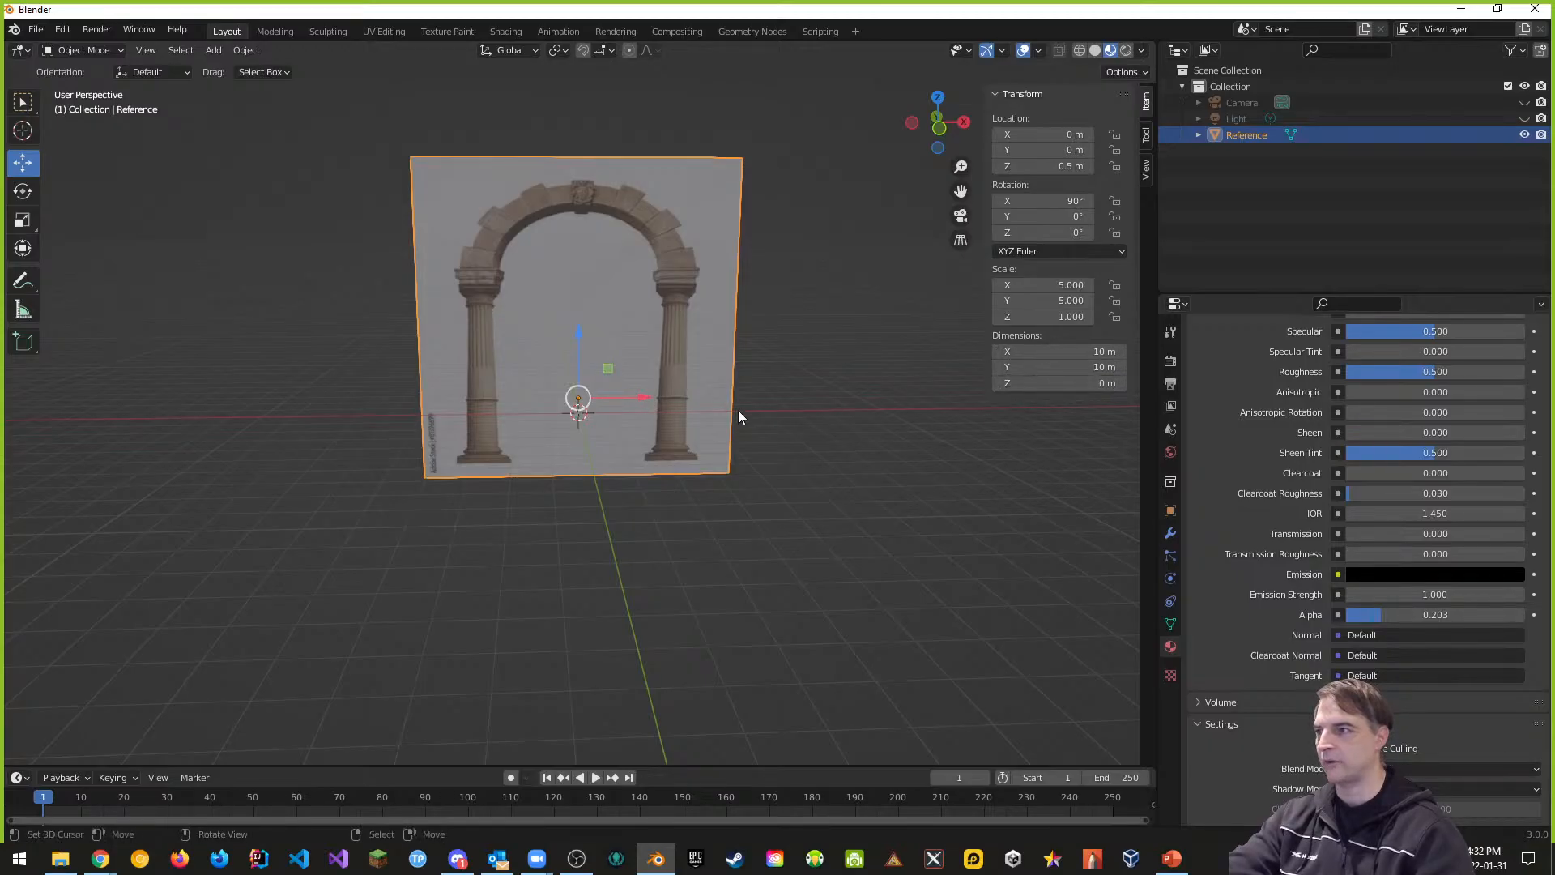
# Step: Raise the Reference plane in front view so its base meets the ground line, with its Z location at 2.5 m
pyautogui.moveTo(717, 415)
pyautogui.mouseDown(button='middle')
pyautogui.moveTo(728, 374)
pyautogui.moveTo(704, 392)
pyautogui.mouseUp(button='middle')
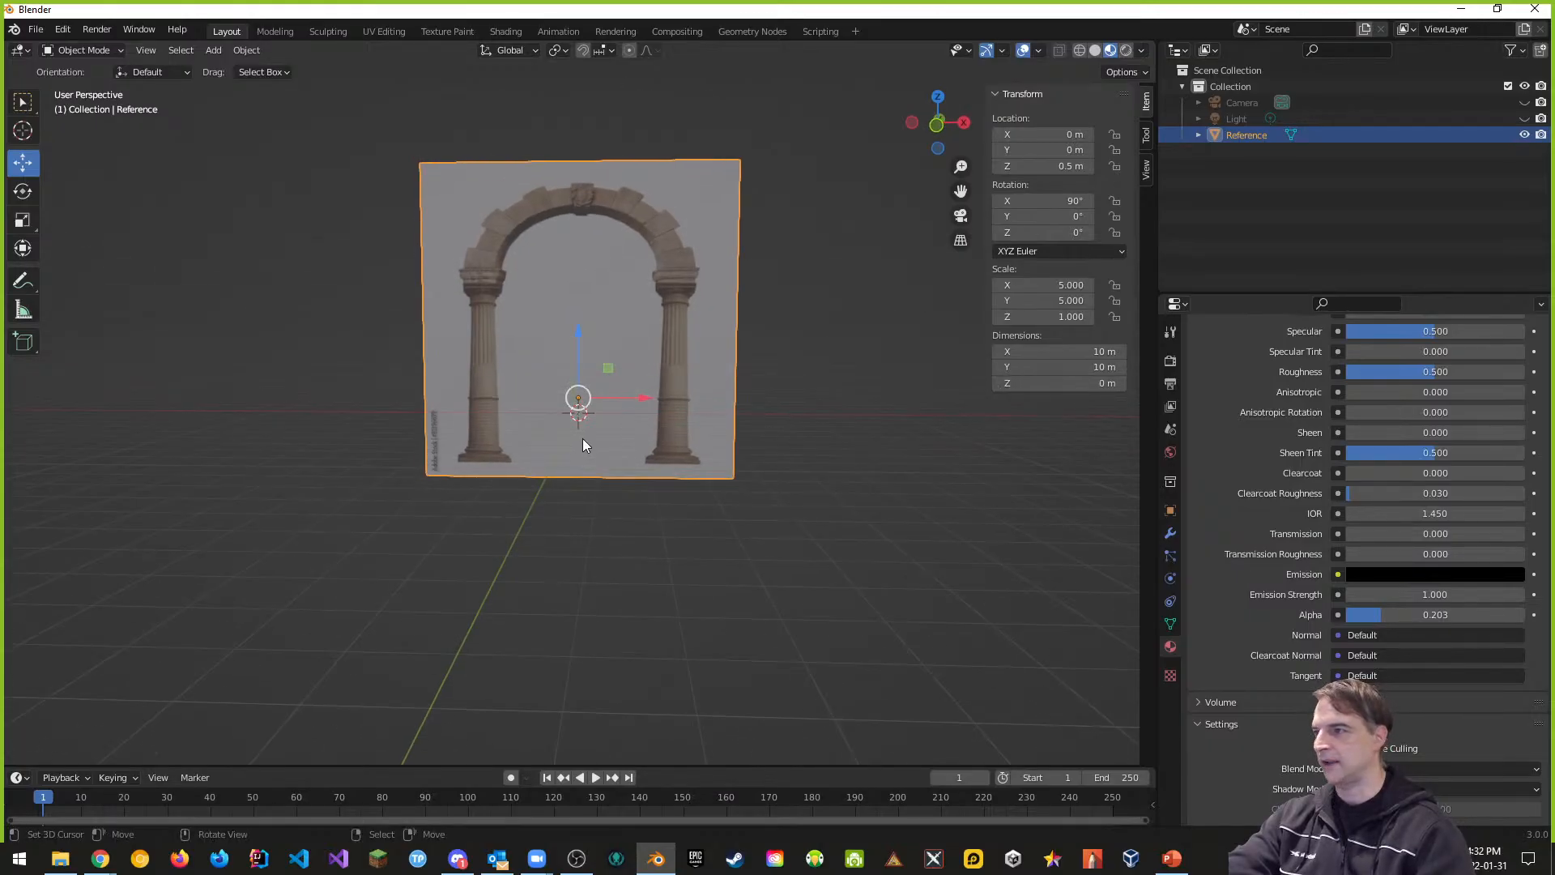
pyautogui.moveTo(581, 440)
pyautogui.mouseDown(button='middle')
pyautogui.moveTo(400, 440)
pyautogui.moveTo(558, 433)
pyautogui.mouseUp(button='middle')
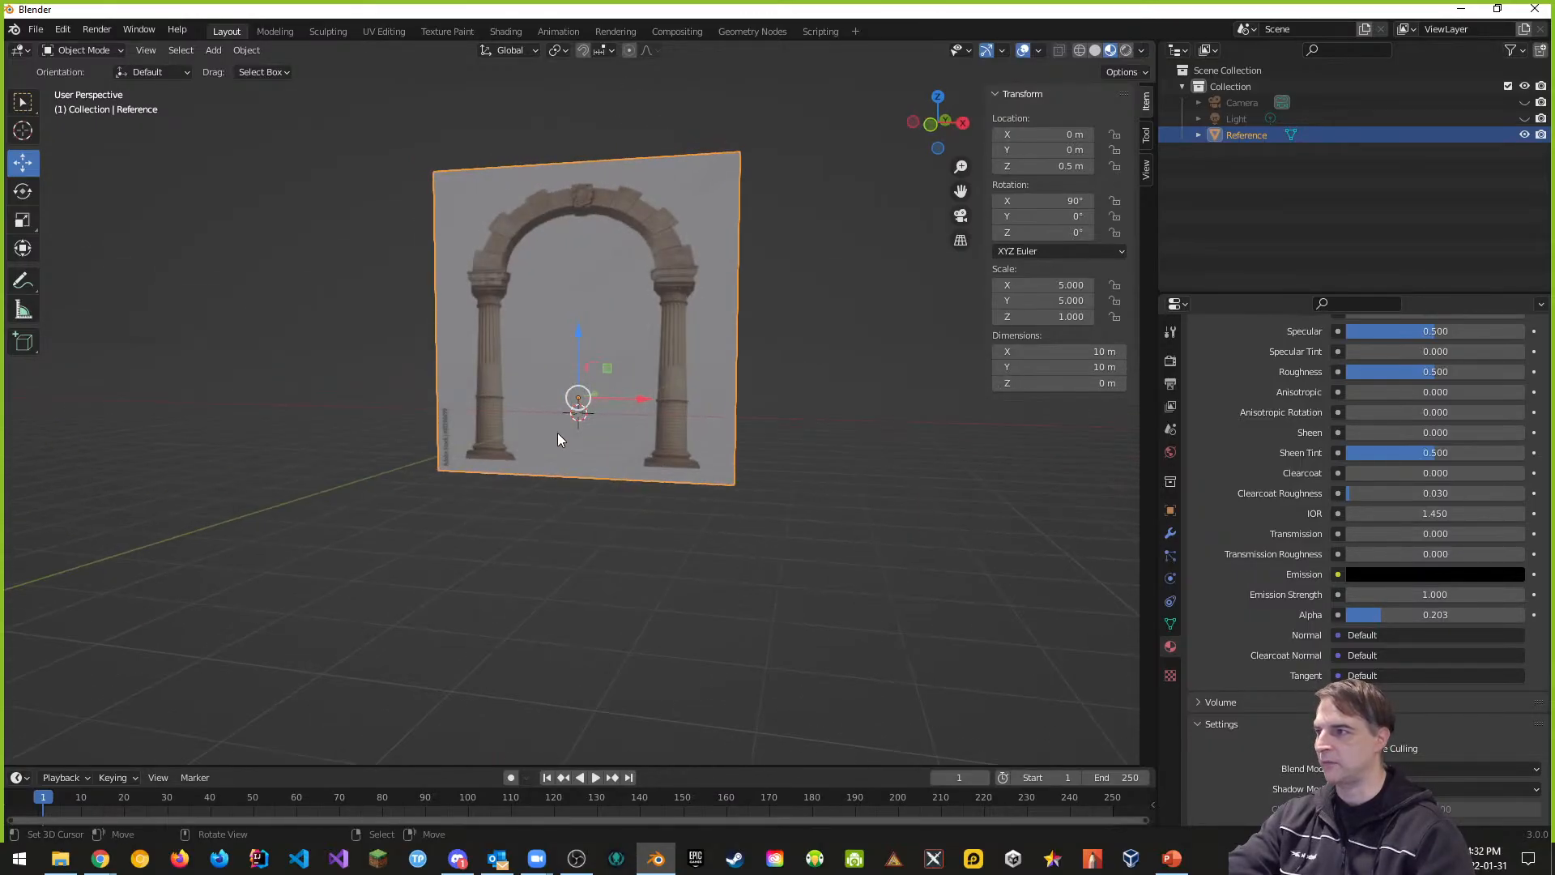
pyautogui.press('KP_1')
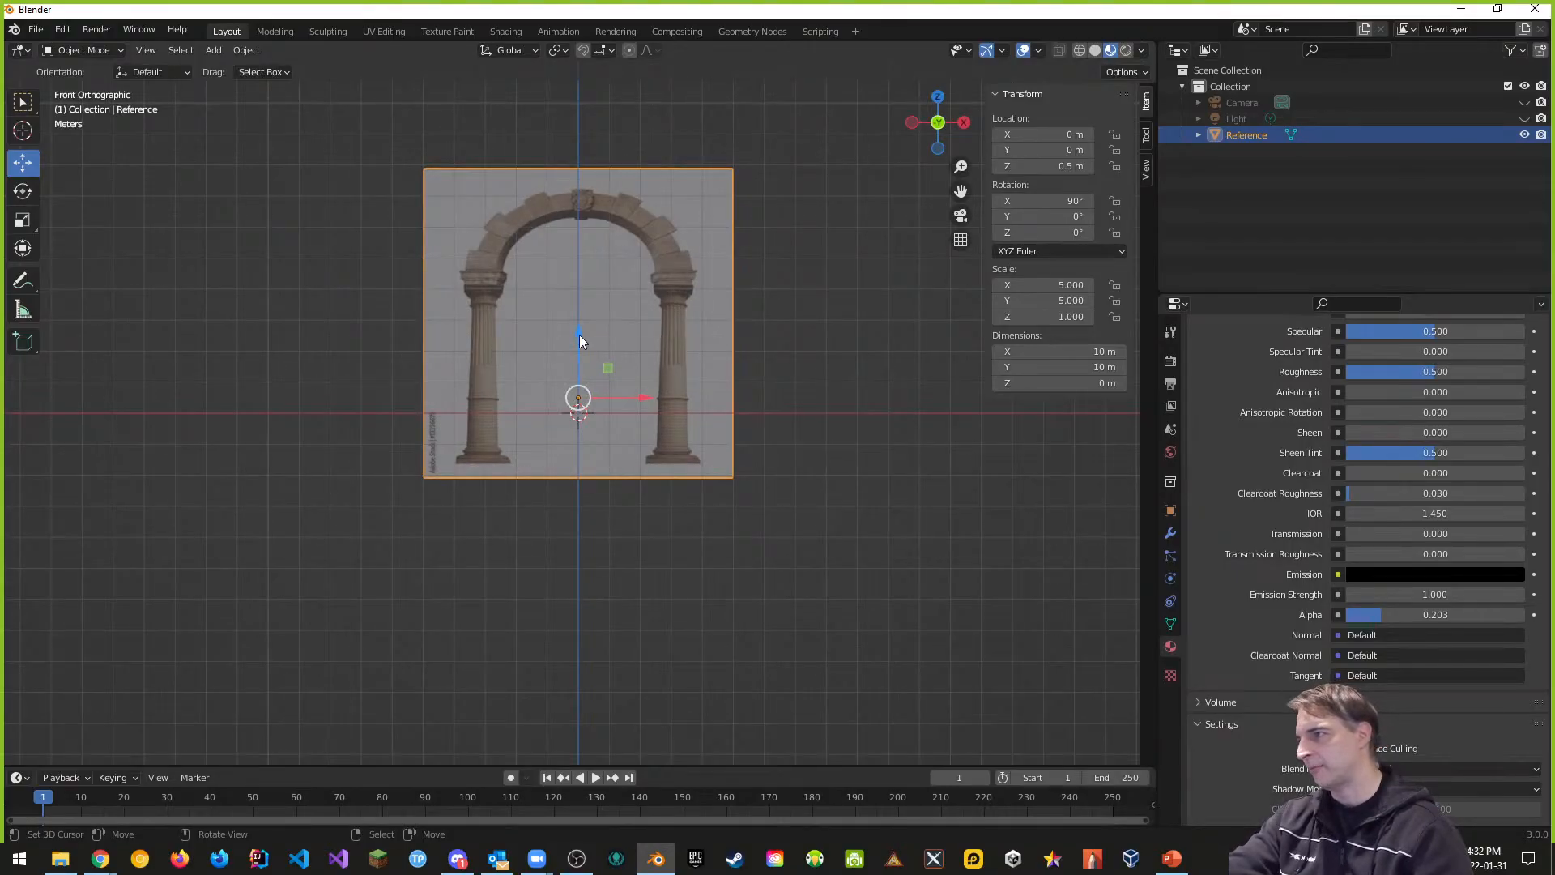
pyautogui.moveTo(580, 333); pyautogui.dragTo(581, 271)
pyautogui.doubleClick(1061, 165)
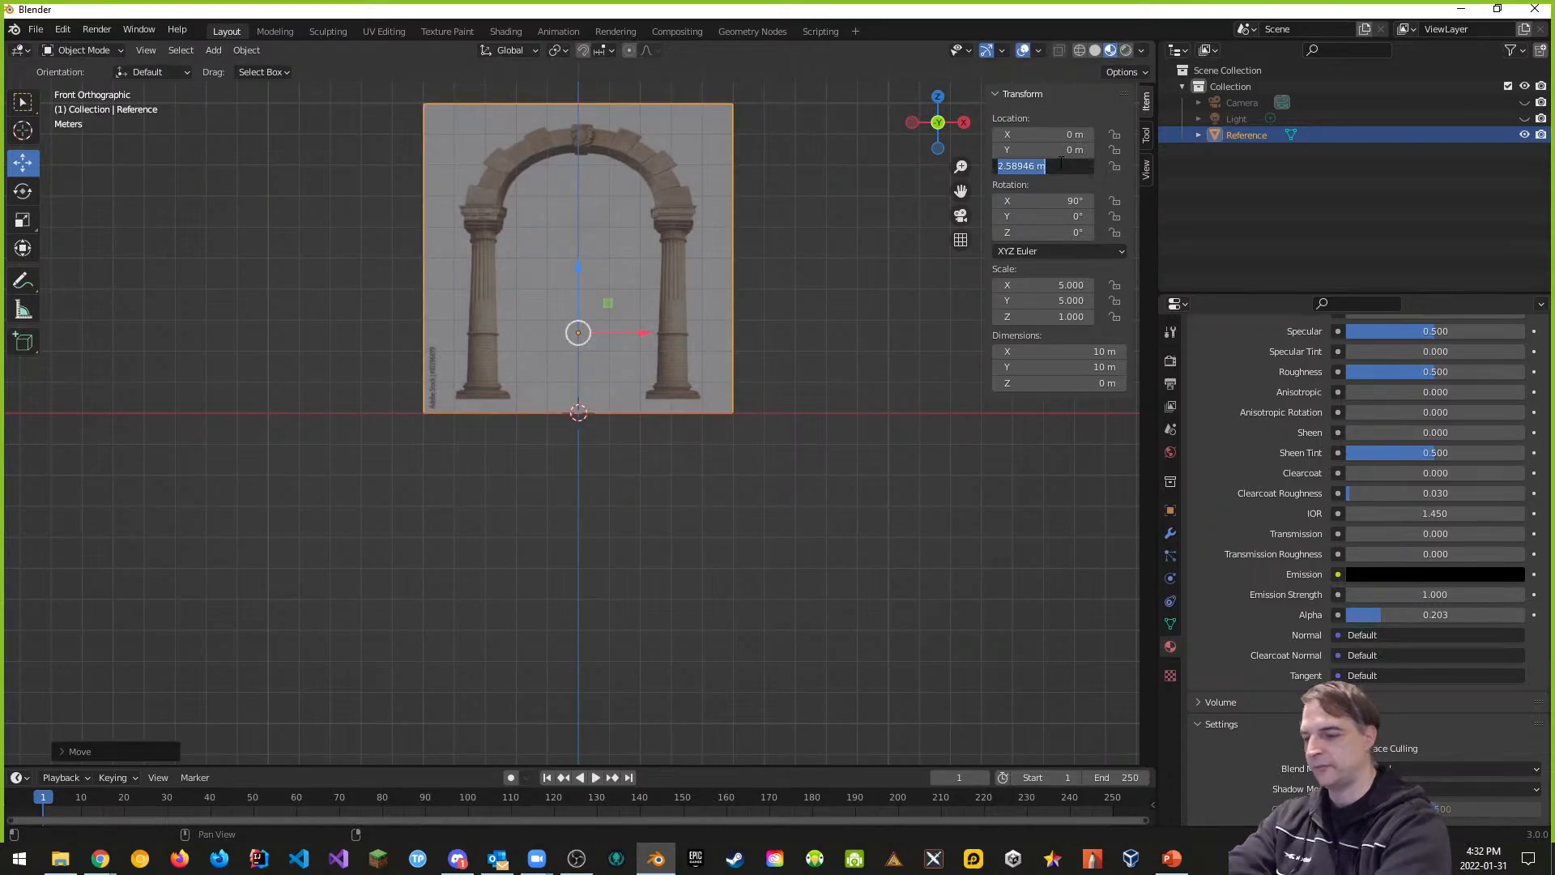
pyautogui.write('2.5')
pyautogui.press('Return')
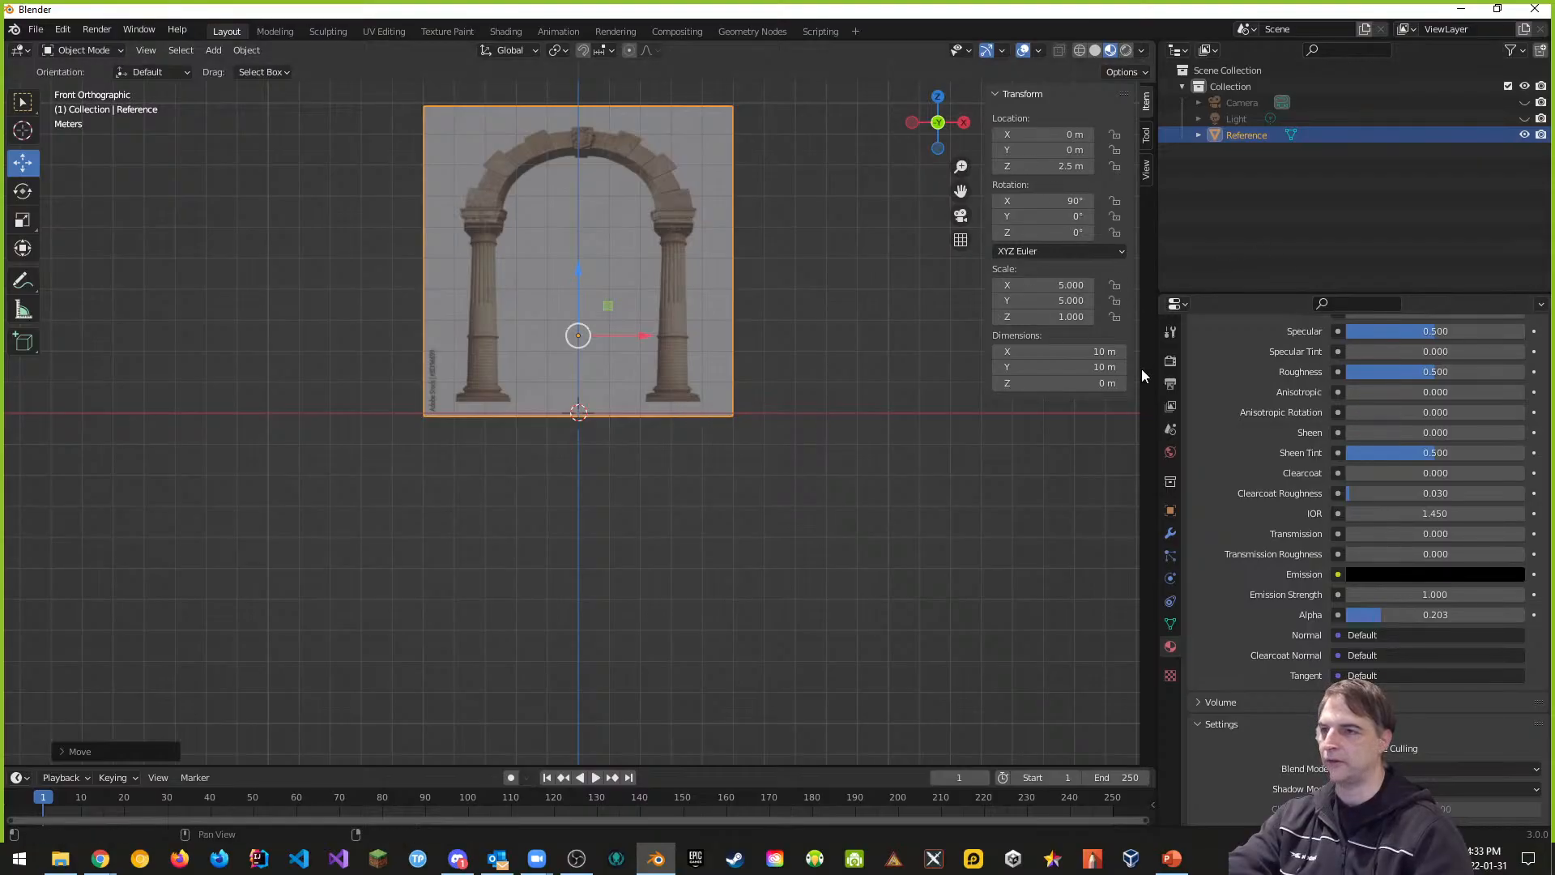
pyautogui.click(1103, 353)
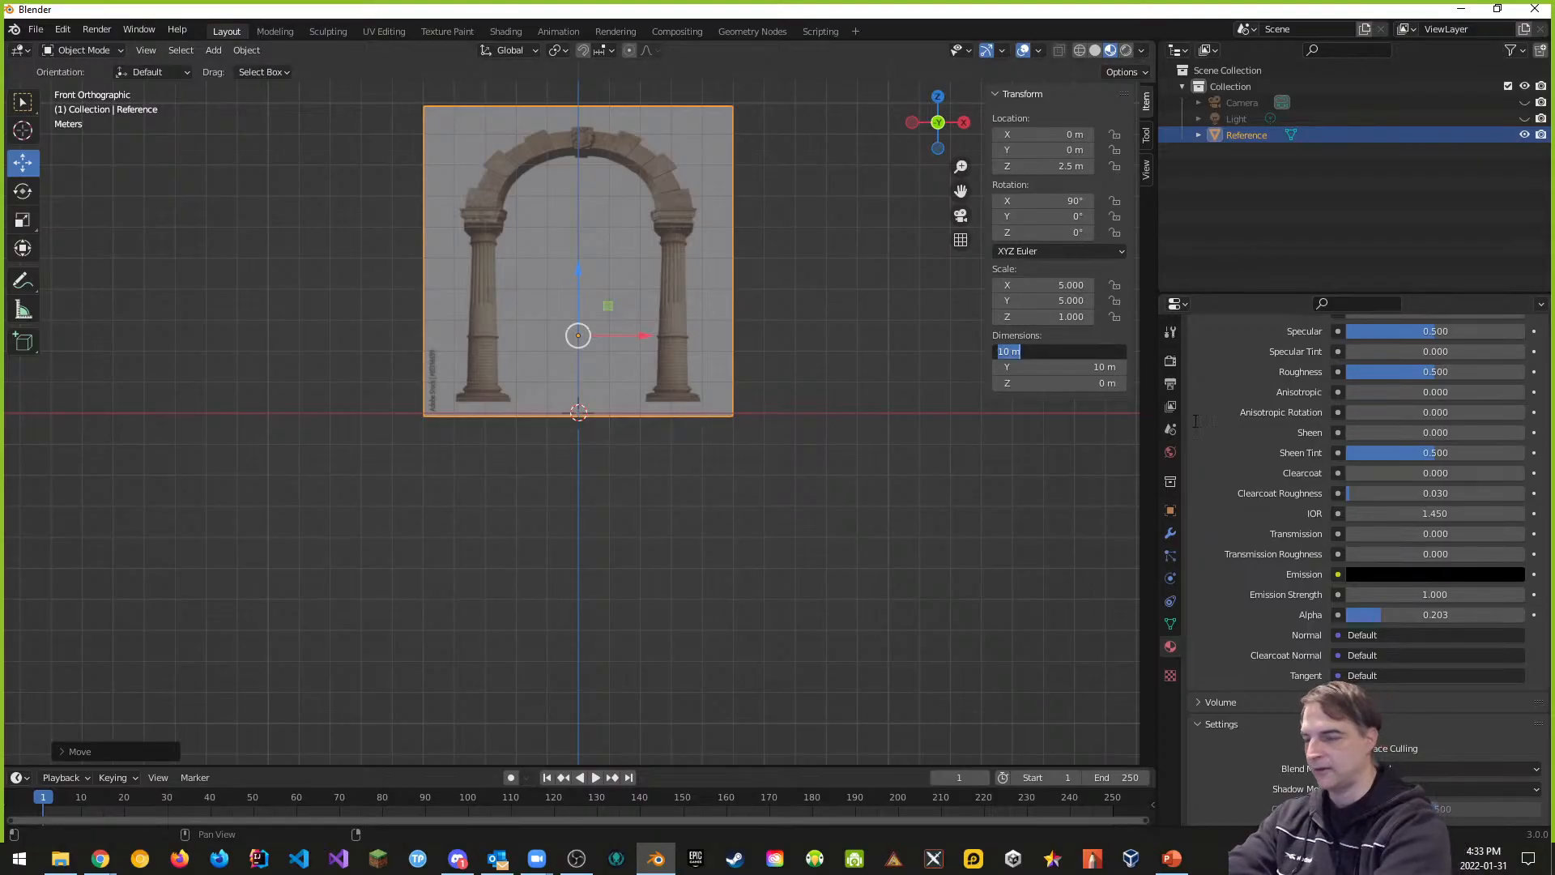
pyautogui.write('11.5')
pyautogui.press('Return')
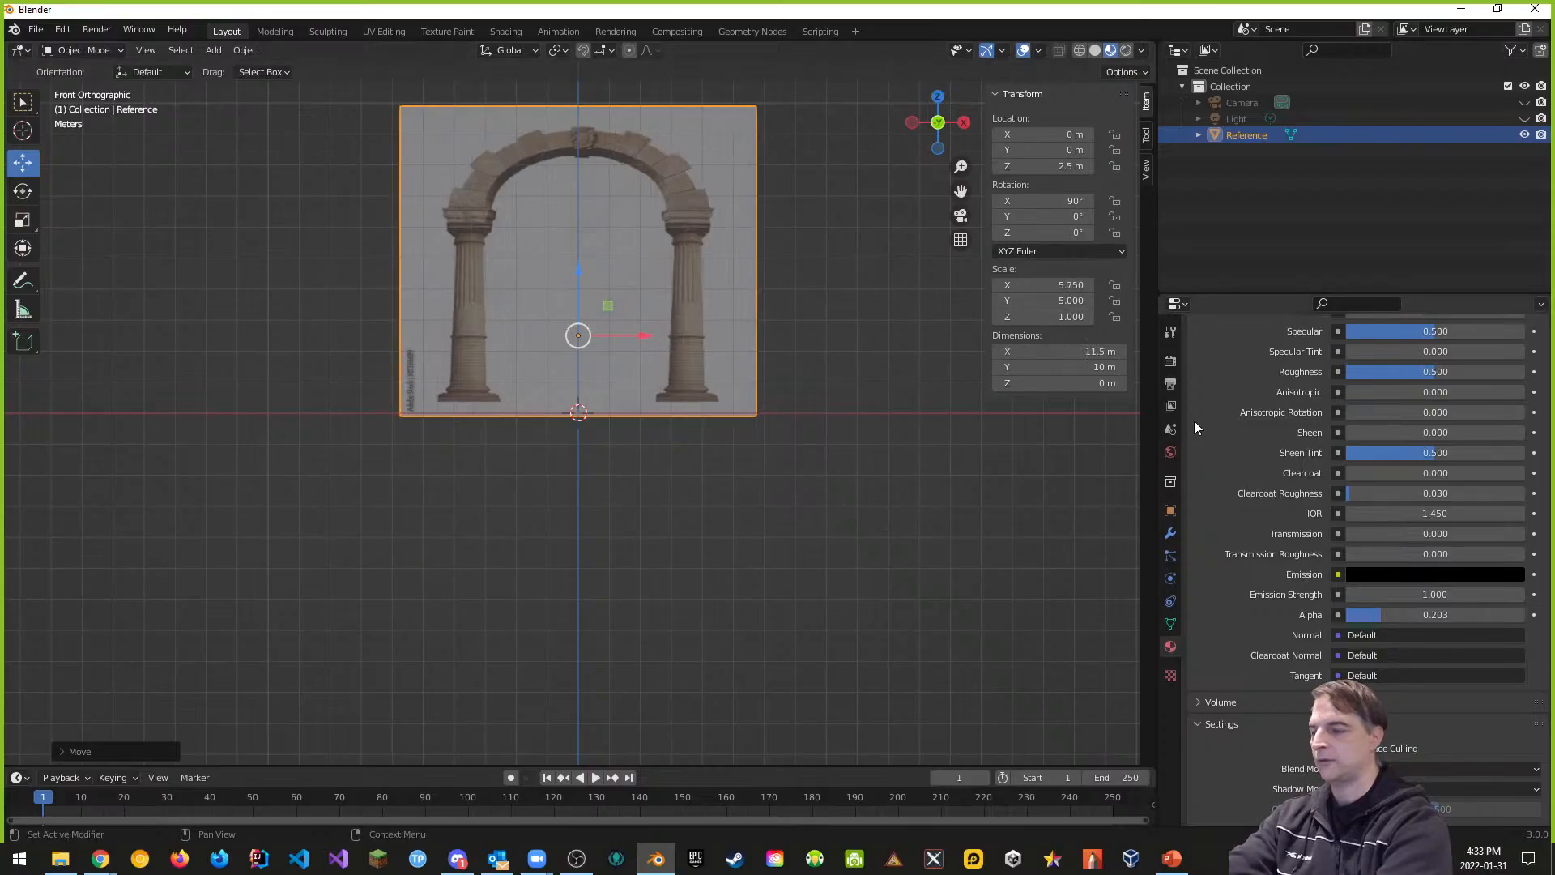
pyautogui.hotkey('ctrl', 'z')
# Step: Set the Y dimension of the Reference plane to 11.5 m to stretch the archway vertically
pyautogui.click(1104, 367)
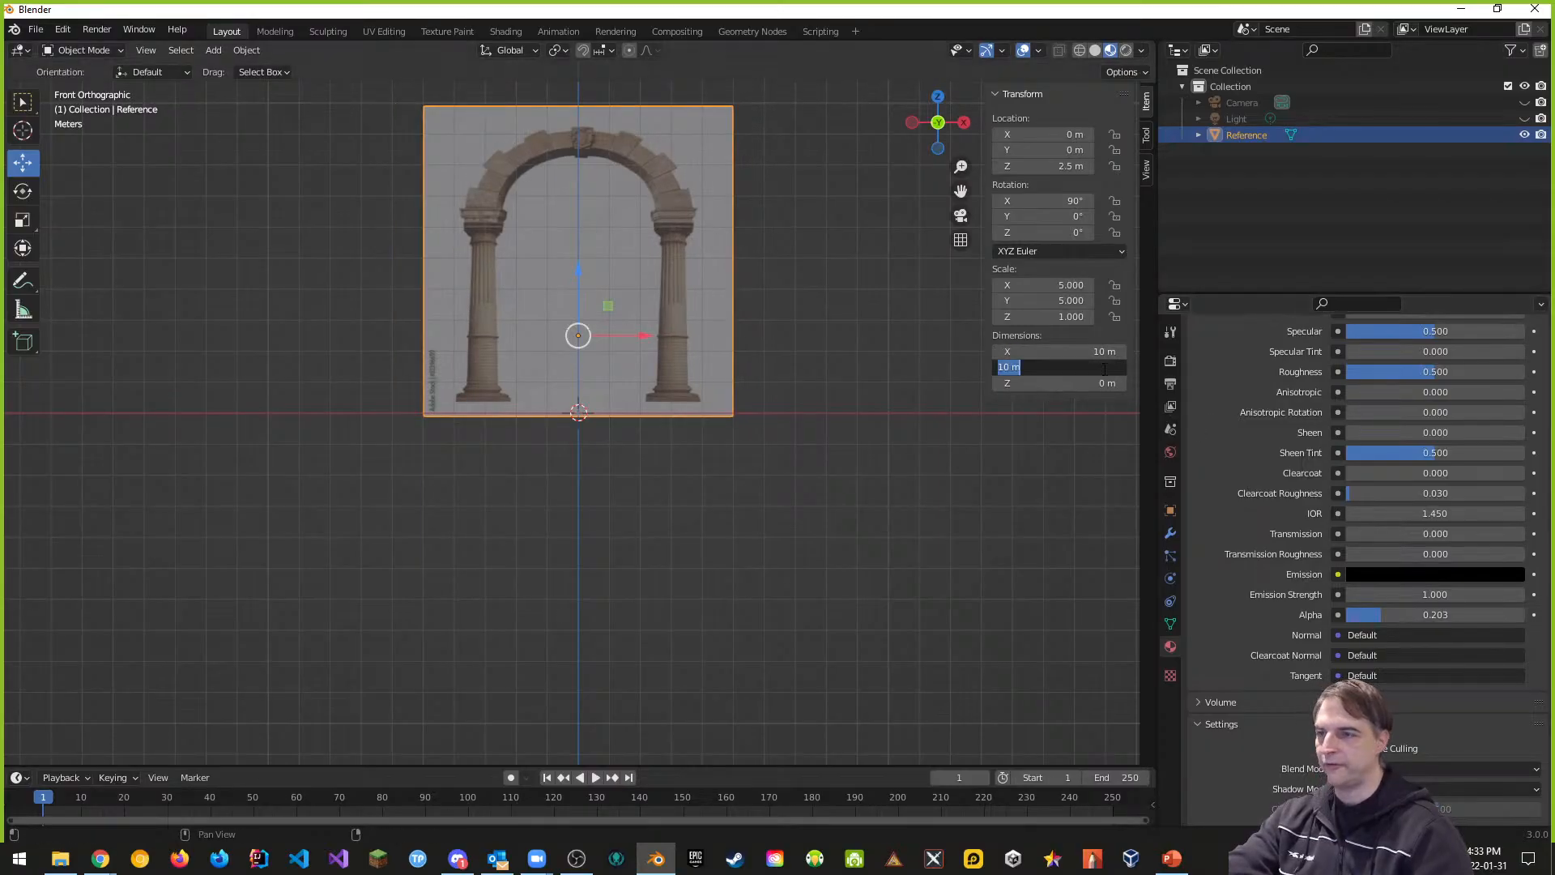
pyautogui.write('11.5')
pyautogui.press('Return')
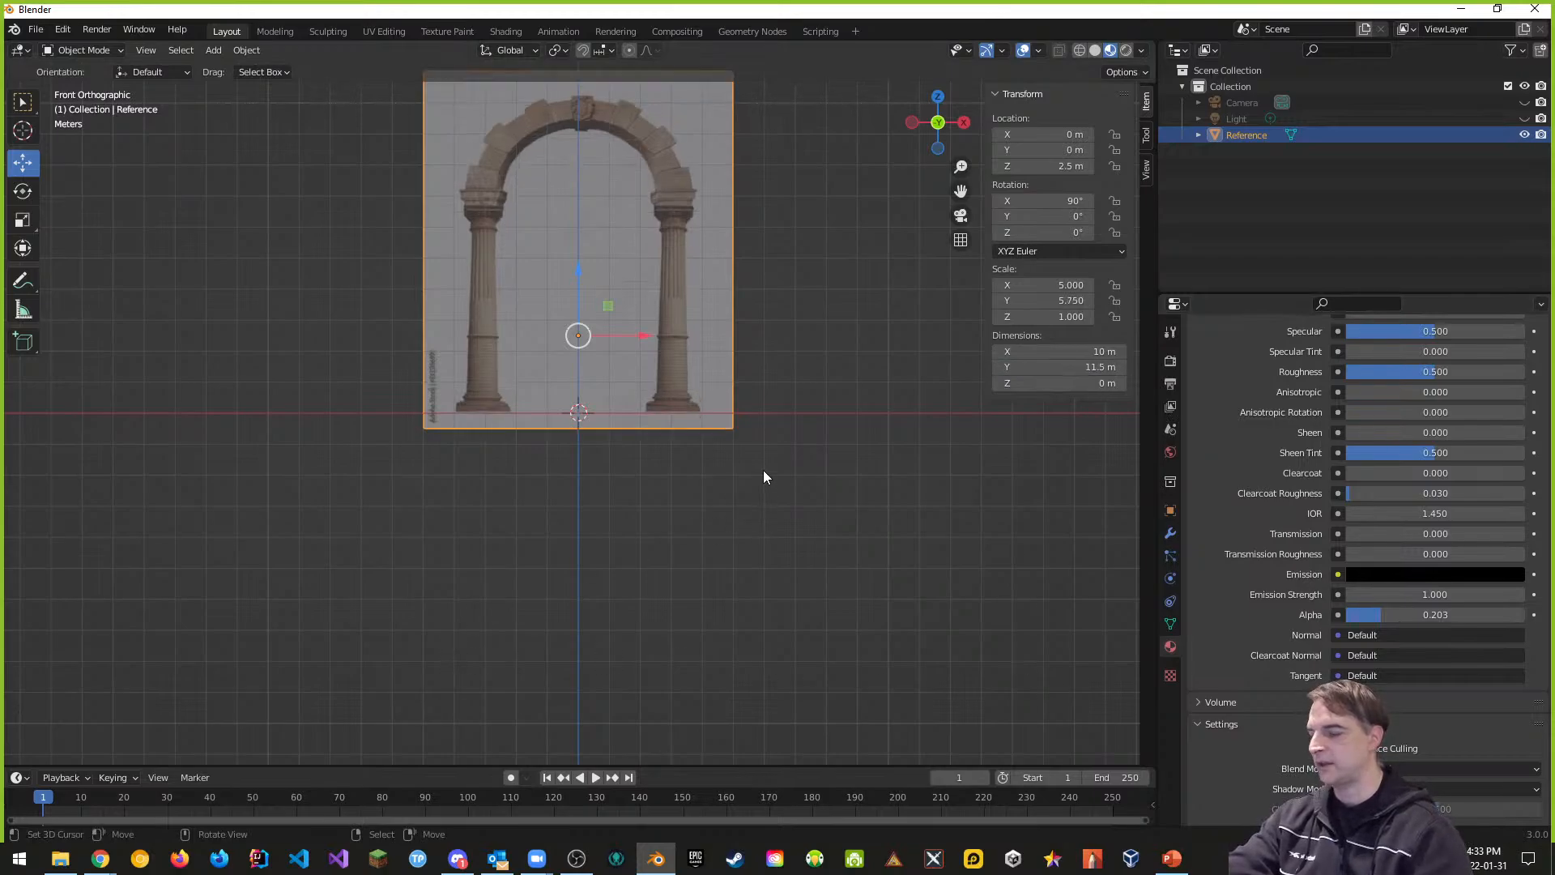
# Step: Scale the Reference plane narrower along the X axis to a width of about 9.12 m
pyautogui.keyDown('shift'); pyautogui.moveTo(763, 470); pyautogui.dragTo(775, 531, button='middle'); pyautogui.keyUp('shift')
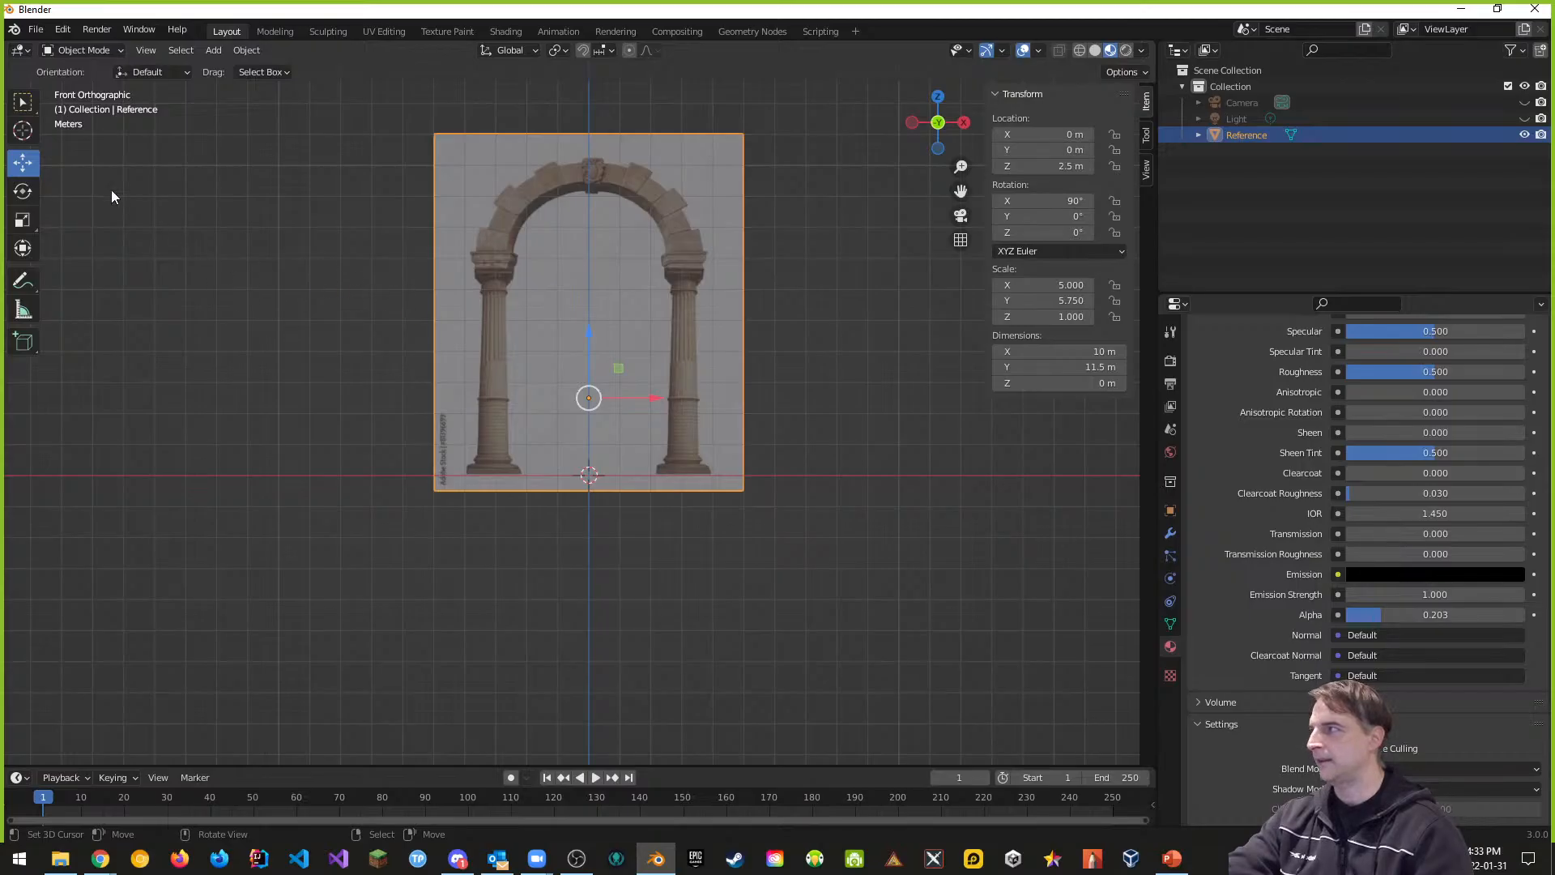
pyautogui.click(23, 220)
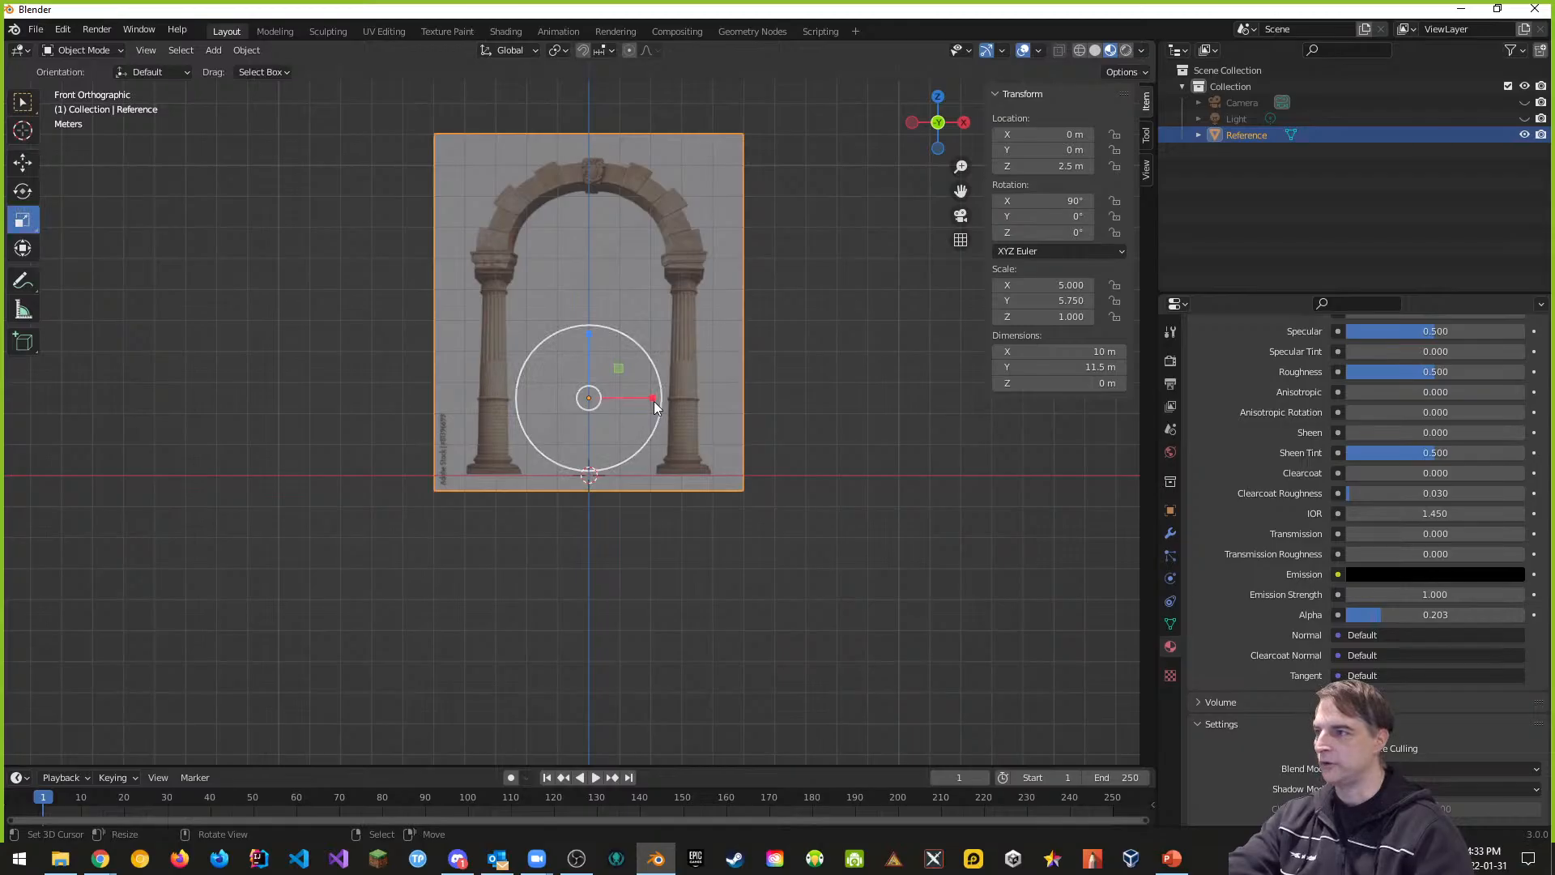
pyautogui.moveTo(654, 398); pyautogui.dragTo(647, 399)
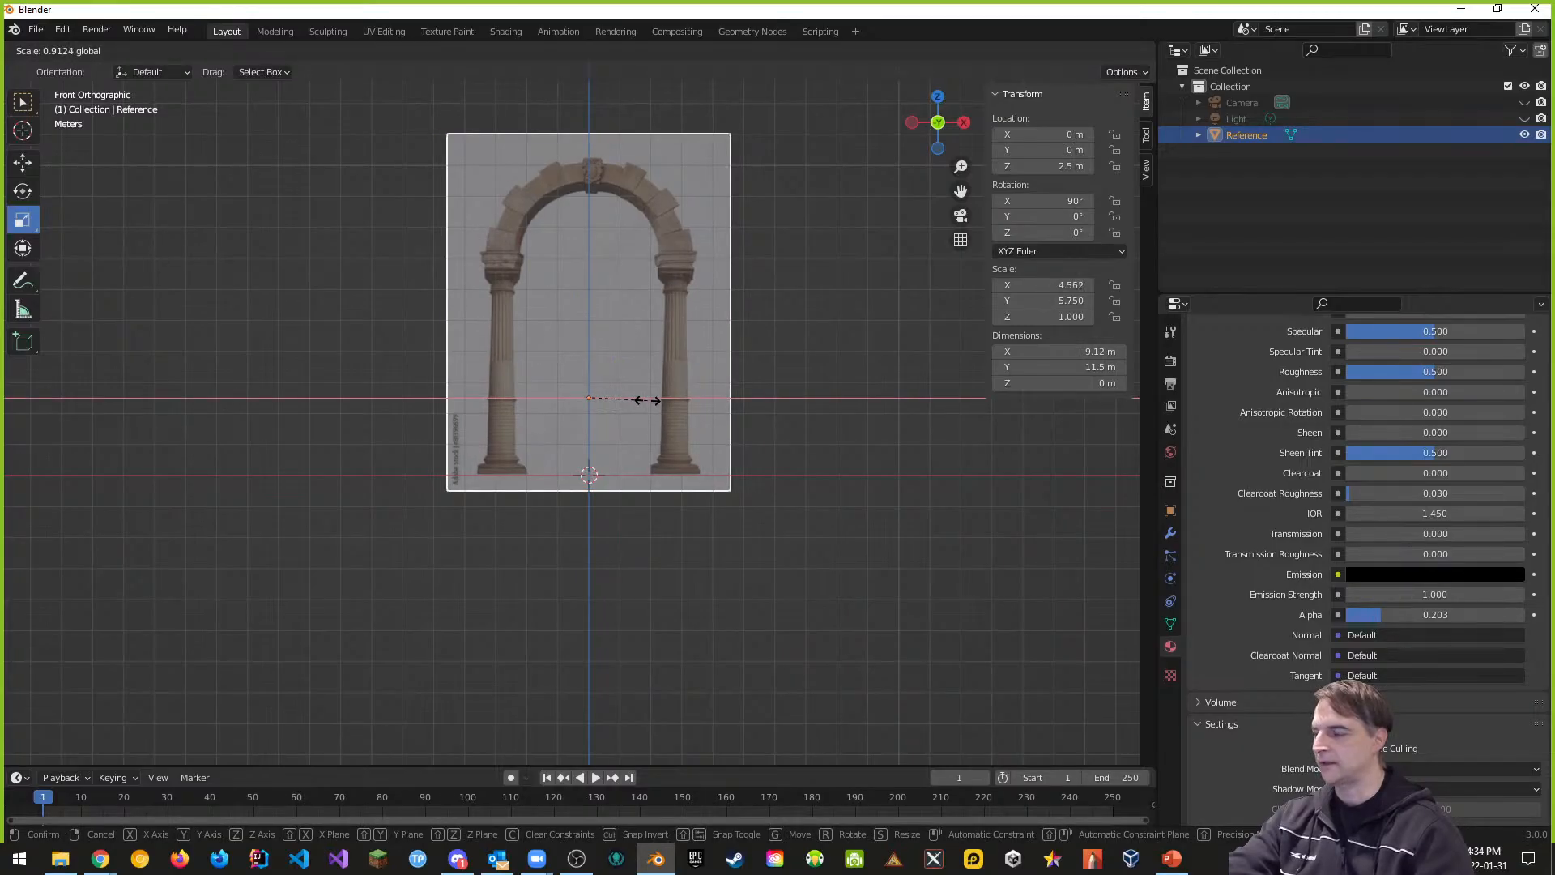
pyautogui.moveTo(648, 401); pyautogui.dragTo(648, 401)
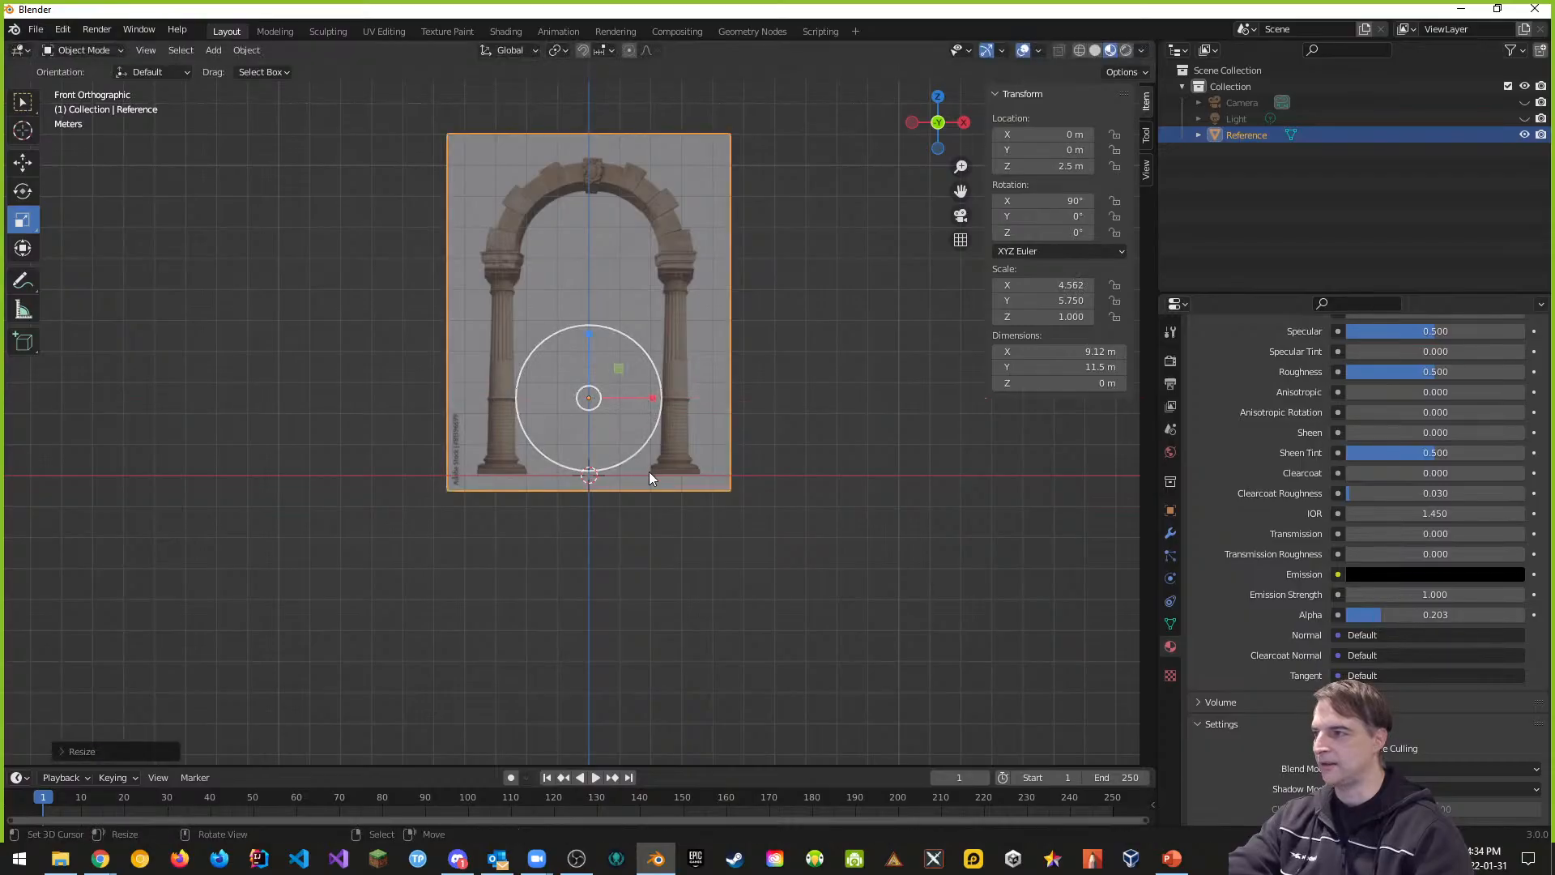
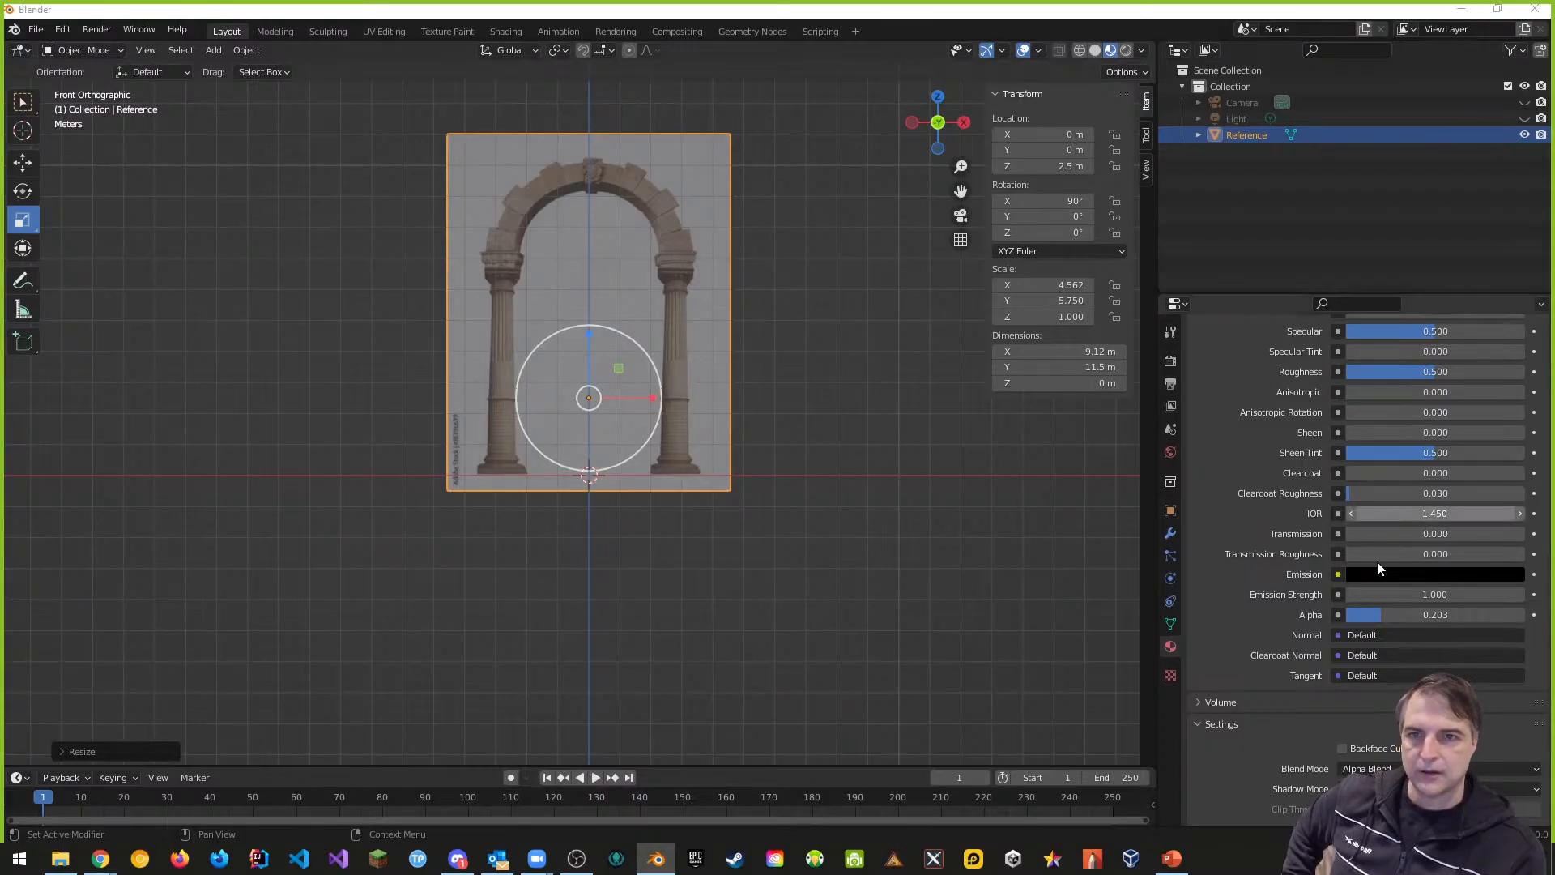
pyautogui.moveTo(813, 491); pyautogui.dragTo(843, 482, button='middle')
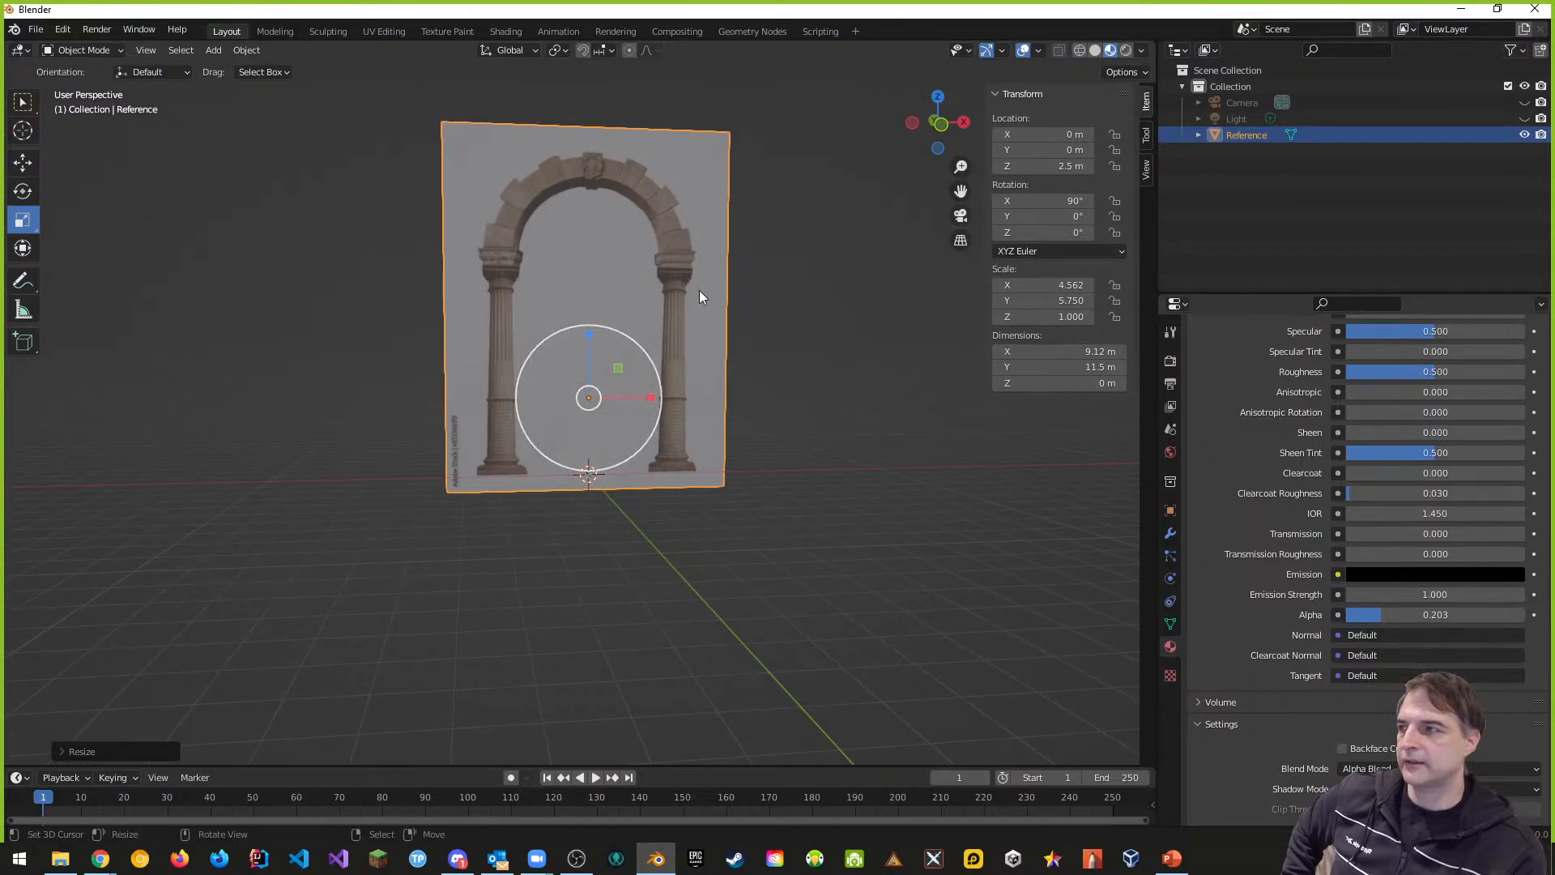
pyautogui.moveTo(698, 290); pyautogui.dragTo(865, 413, button='middle')
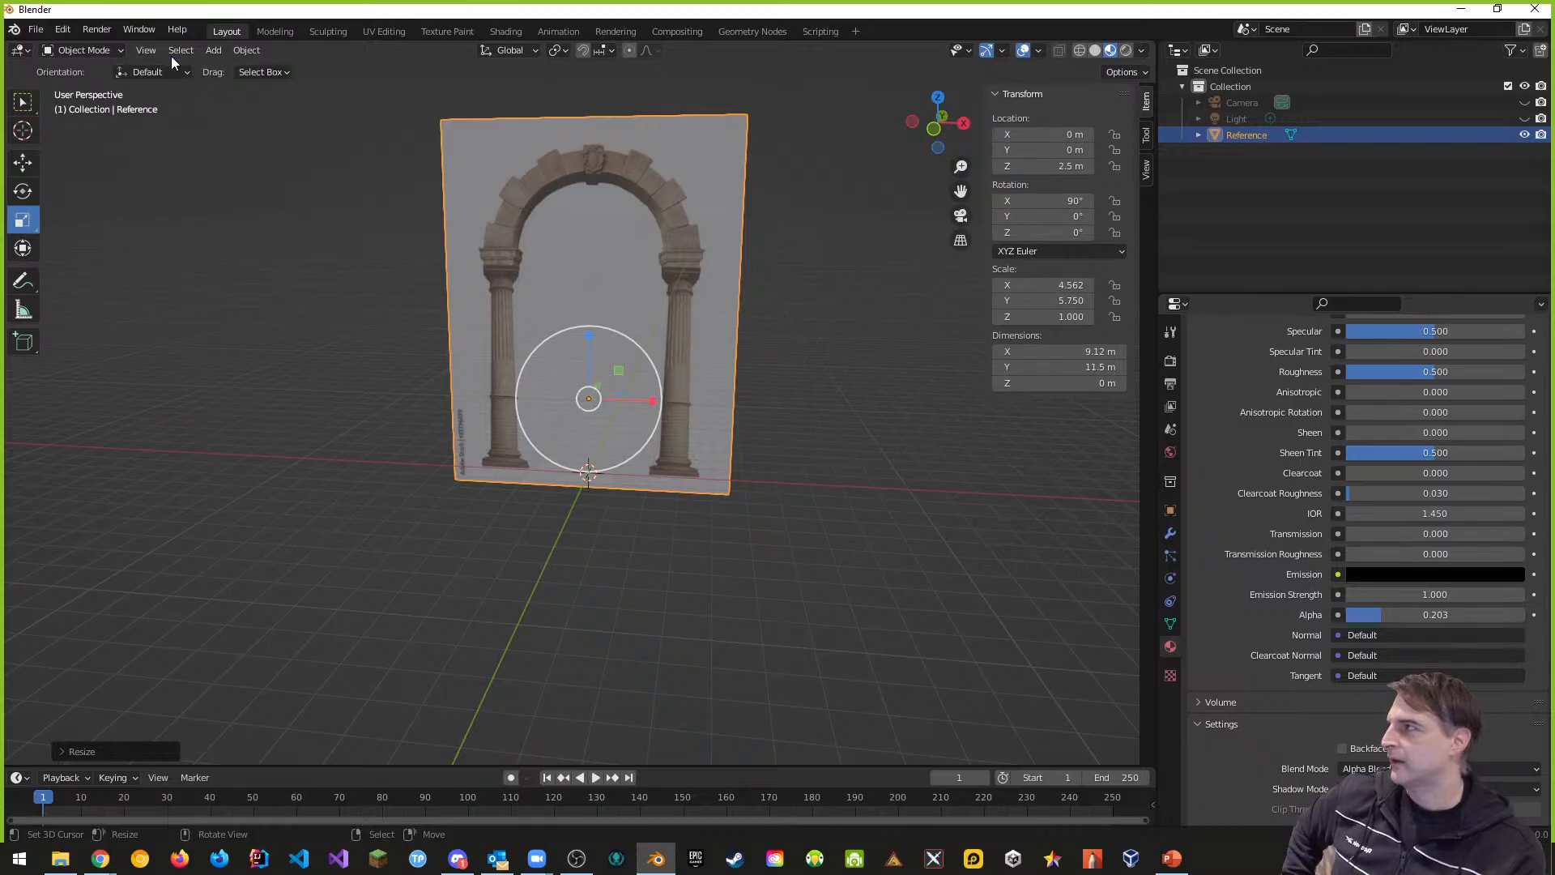
pyautogui.moveTo(805, 434)
pyautogui.mouseDown(button='middle')
pyautogui.moveTo(776, 436)
pyautogui.moveTo(781, 421)
pyautogui.mouseUp(button='middle')
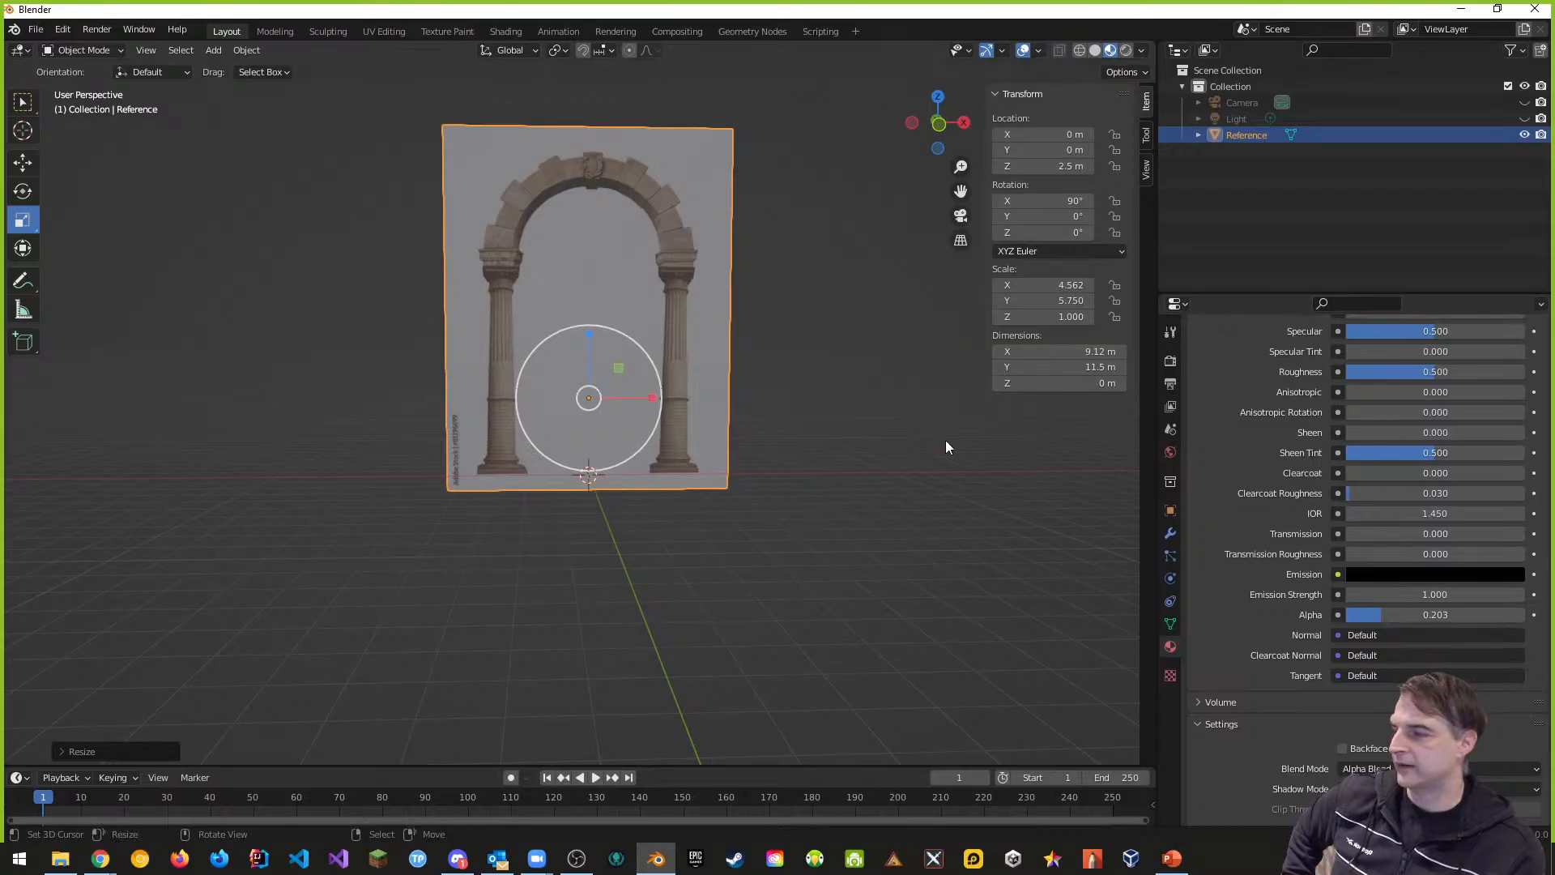
pyautogui.moveTo(945, 442); pyautogui.dragTo(968, 416, button='middle')
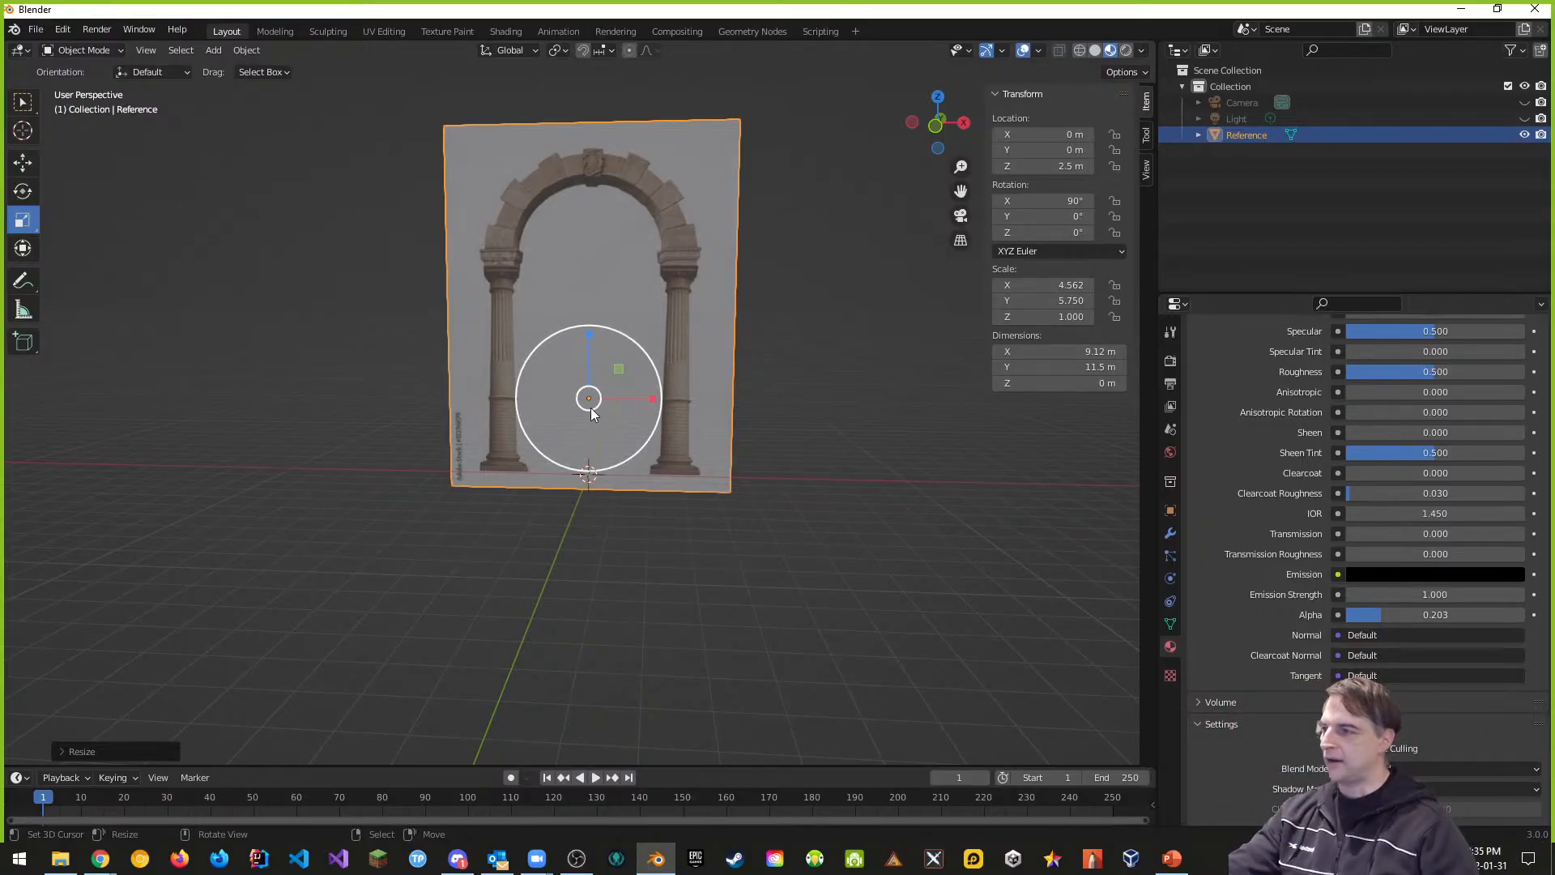
# Step: Deselect the Reference plane, add a cylinder mesh at the world origin and expand its creation settings
pyautogui.click(619, 616)
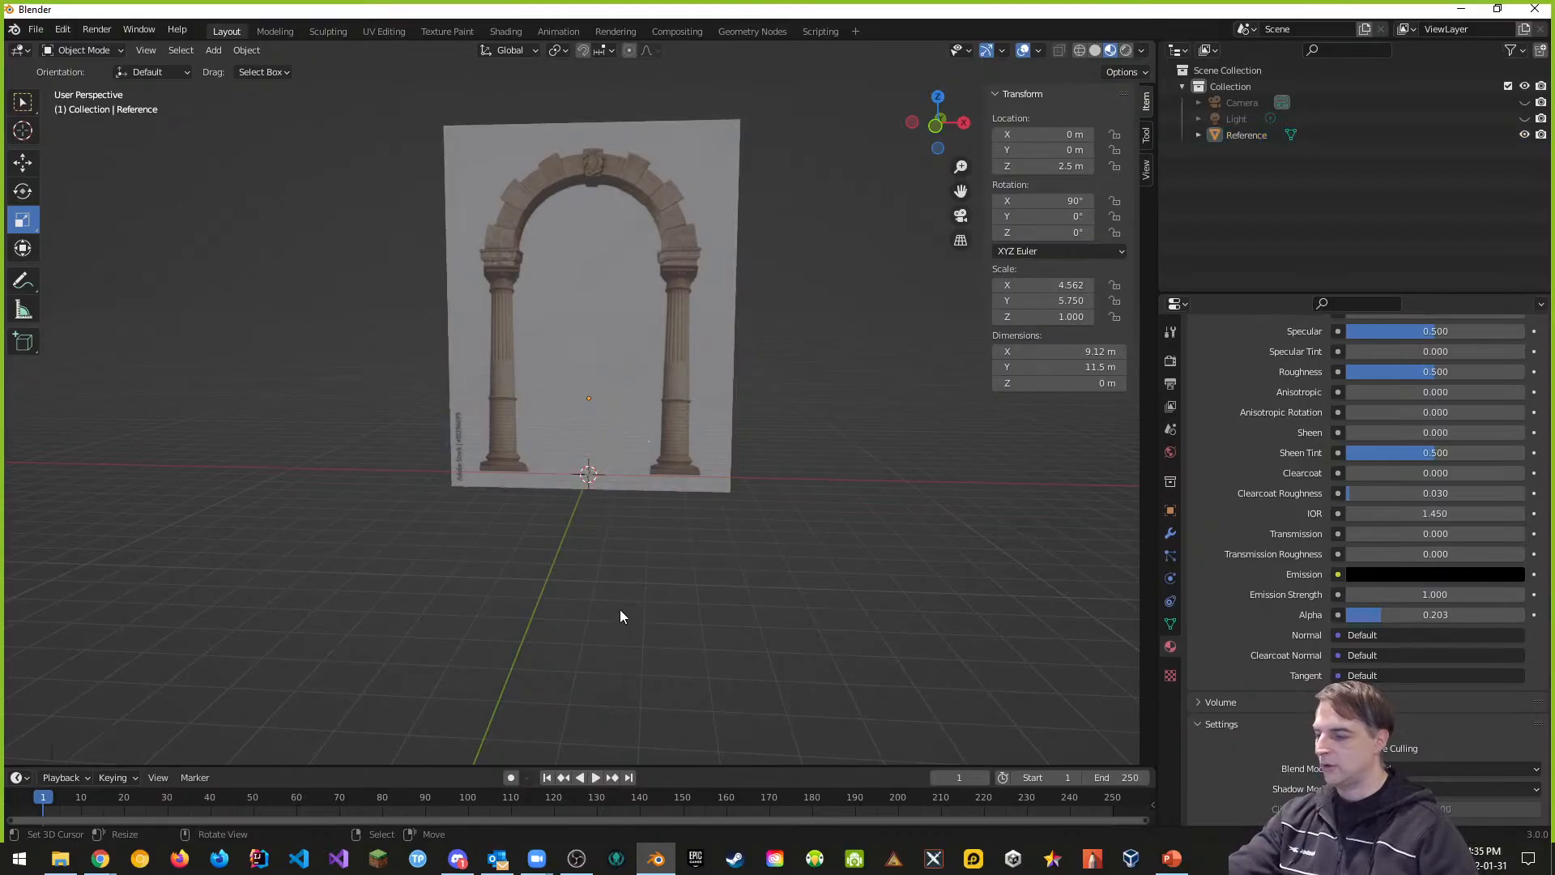
pyautogui.hotkey('shift', 'a')
pyautogui.moveTo(622, 616)
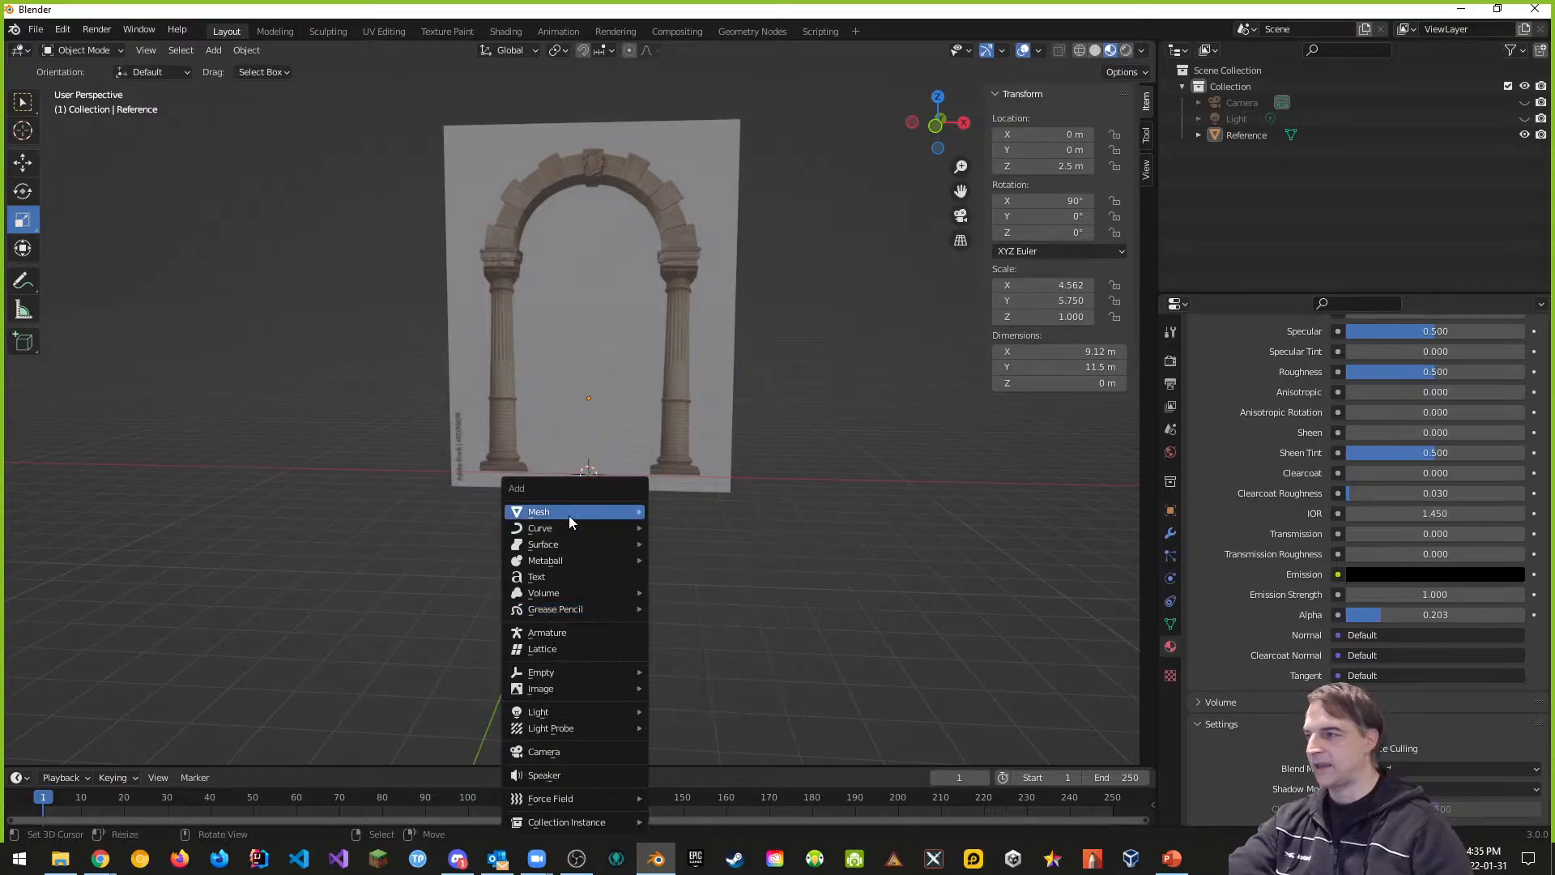
pyautogui.moveTo(569, 514)
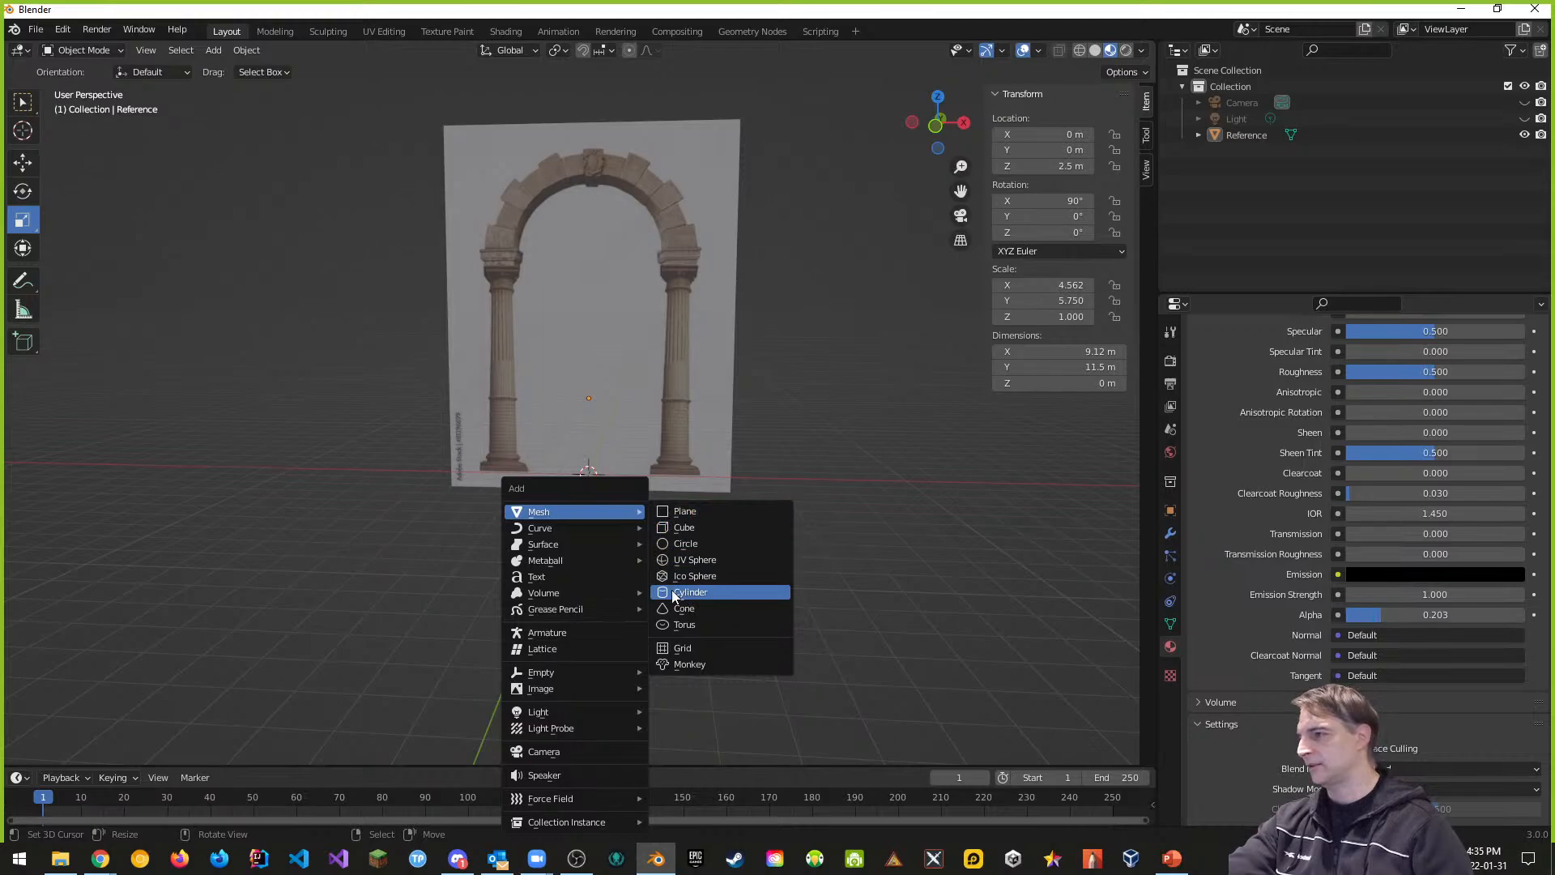
pyautogui.click(694, 591)
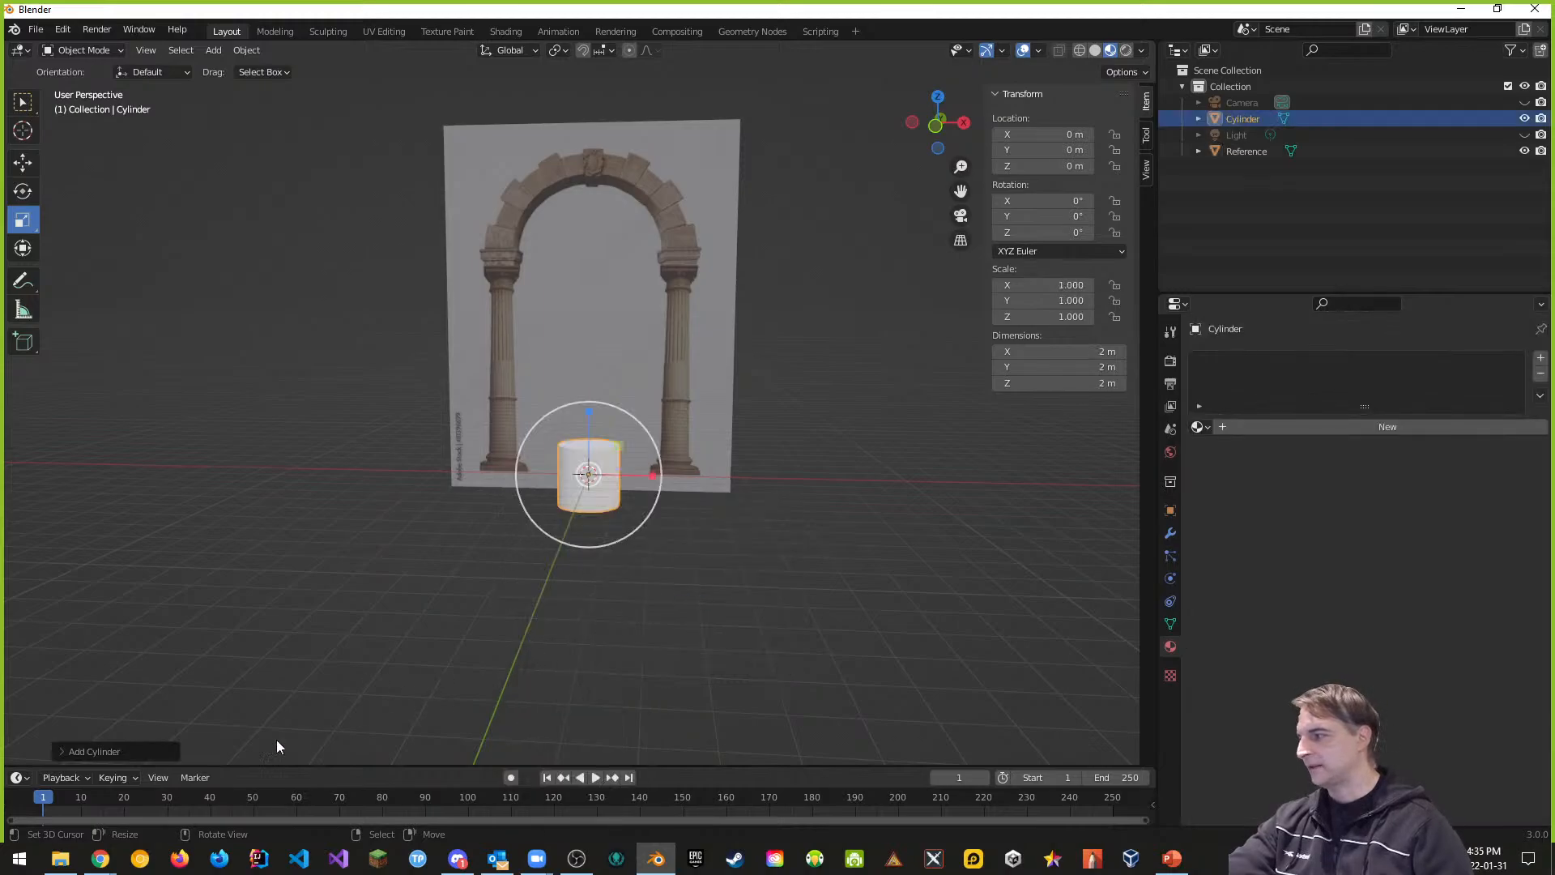
pyautogui.click(61, 751)
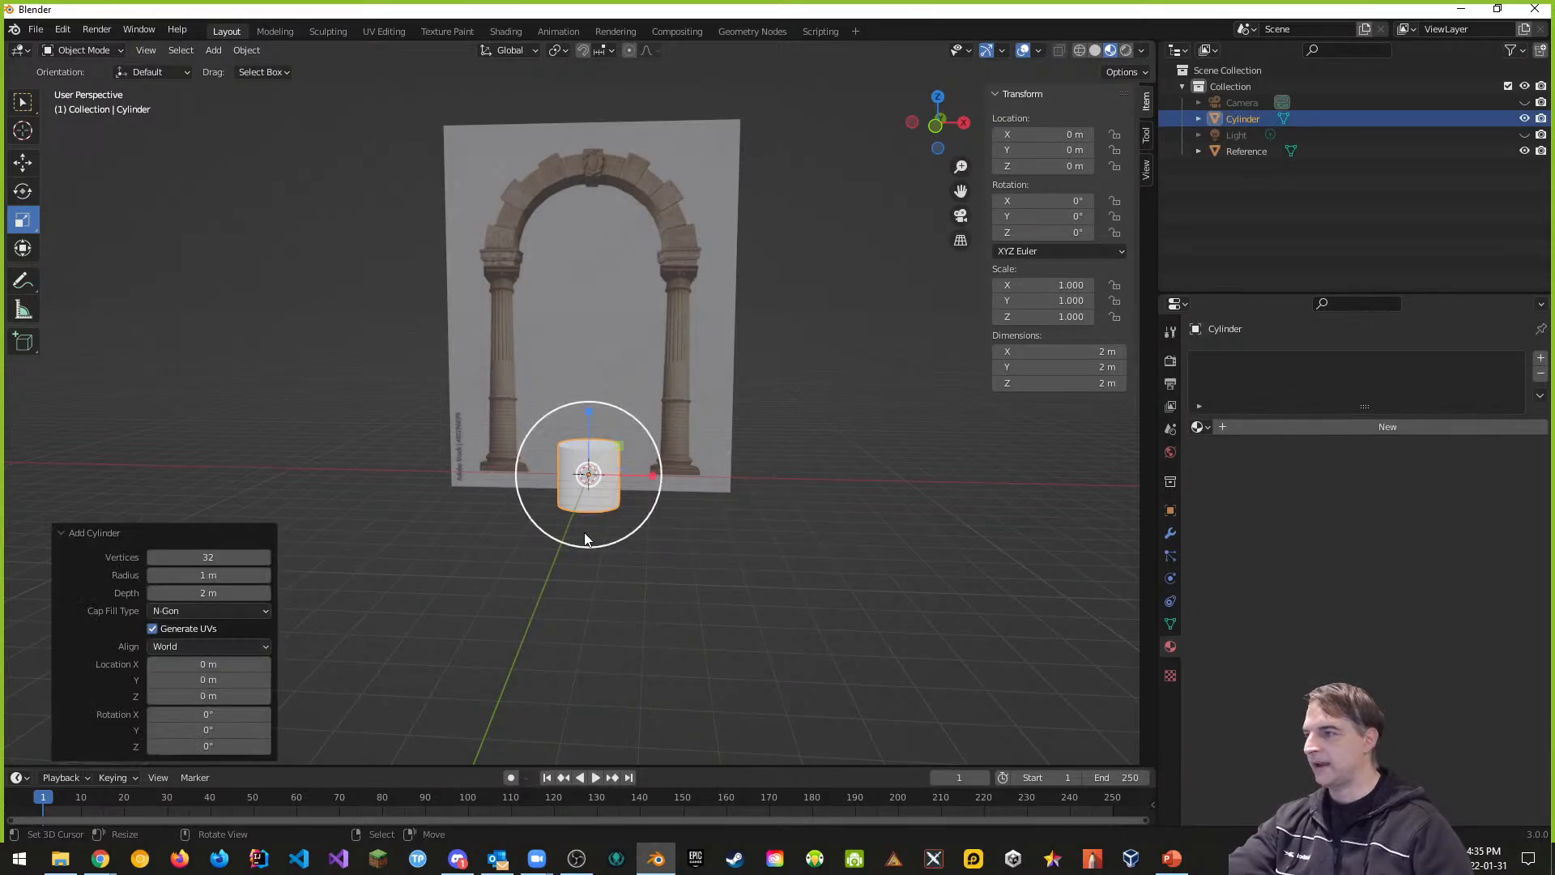
# Step: Set the new cylinder's vertex count to 16
pyautogui.moveTo(611, 549); pyautogui.dragTo(672, 554, button='middle')
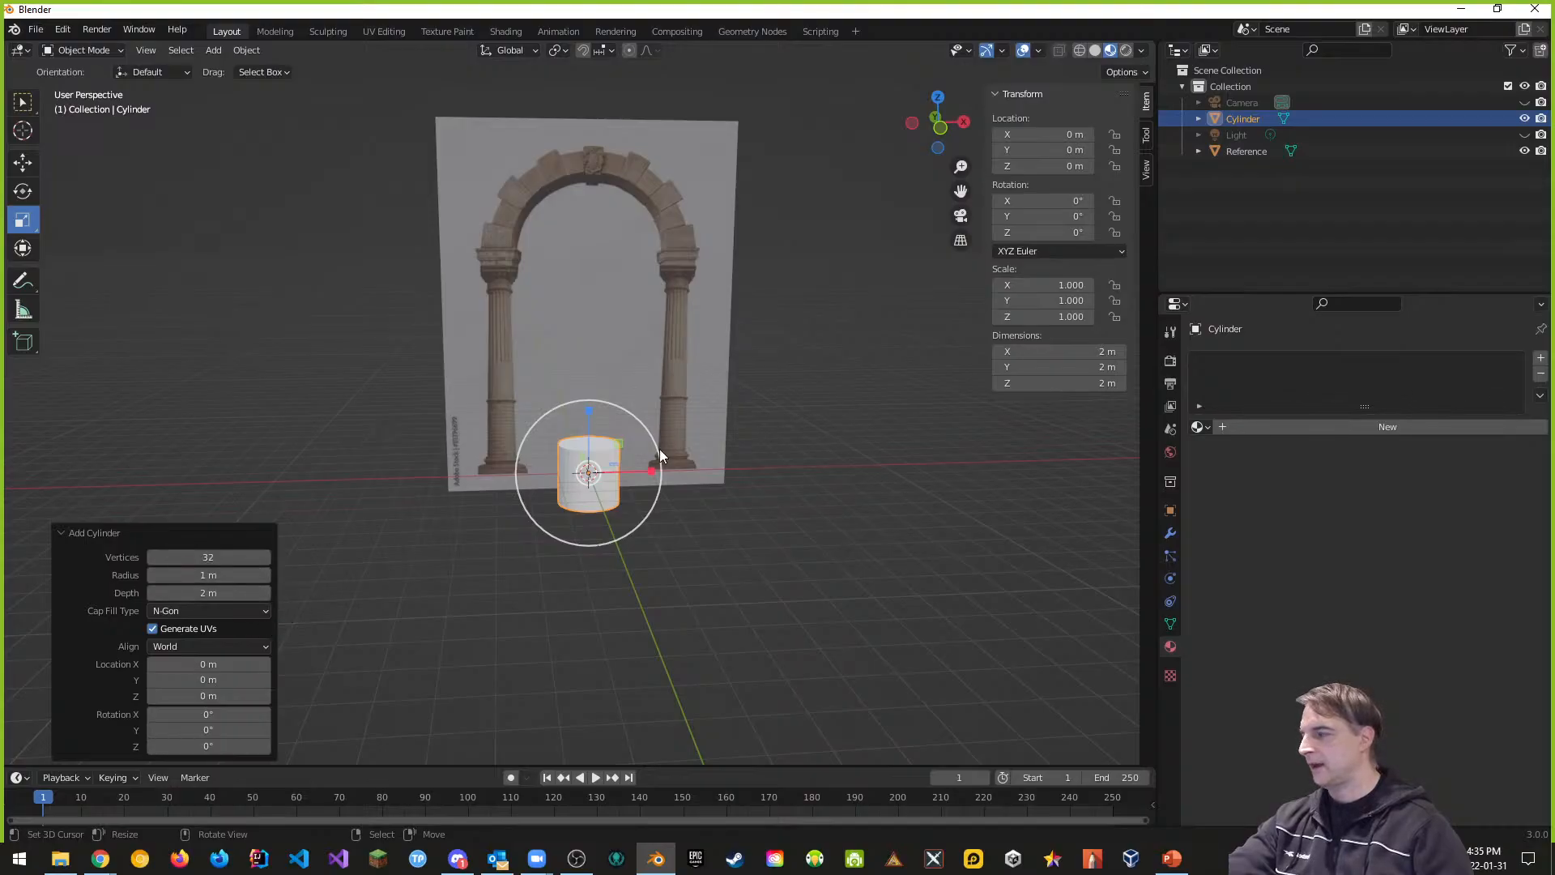
pyautogui.scroll(3, 728, 339)
pyautogui.moveTo(794, 332); pyautogui.dragTo(734, 347, button='middle')
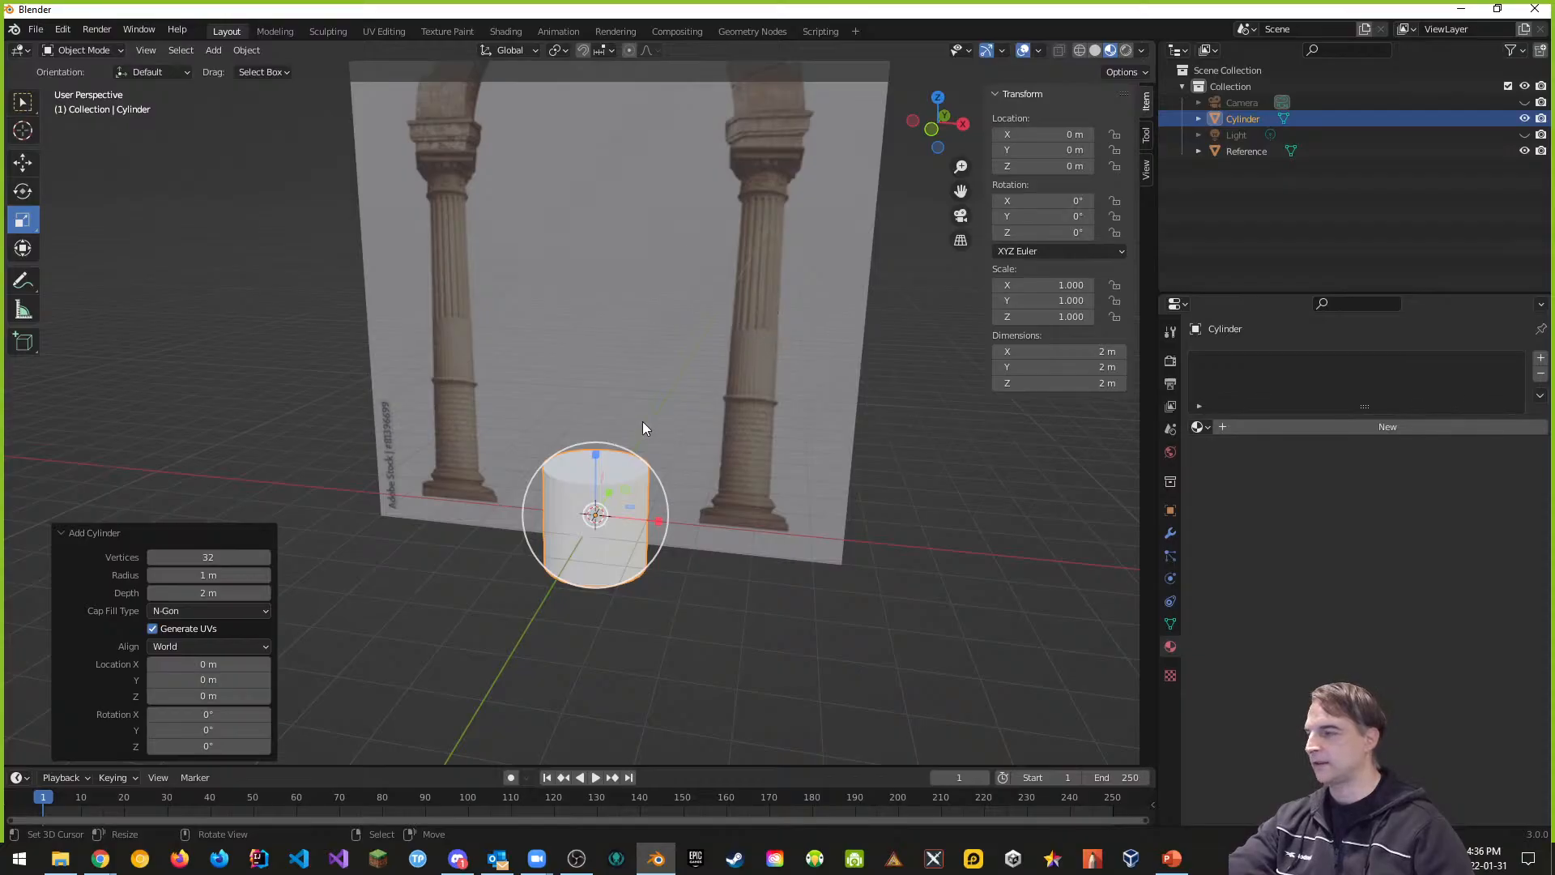
pyautogui.click(230, 561)
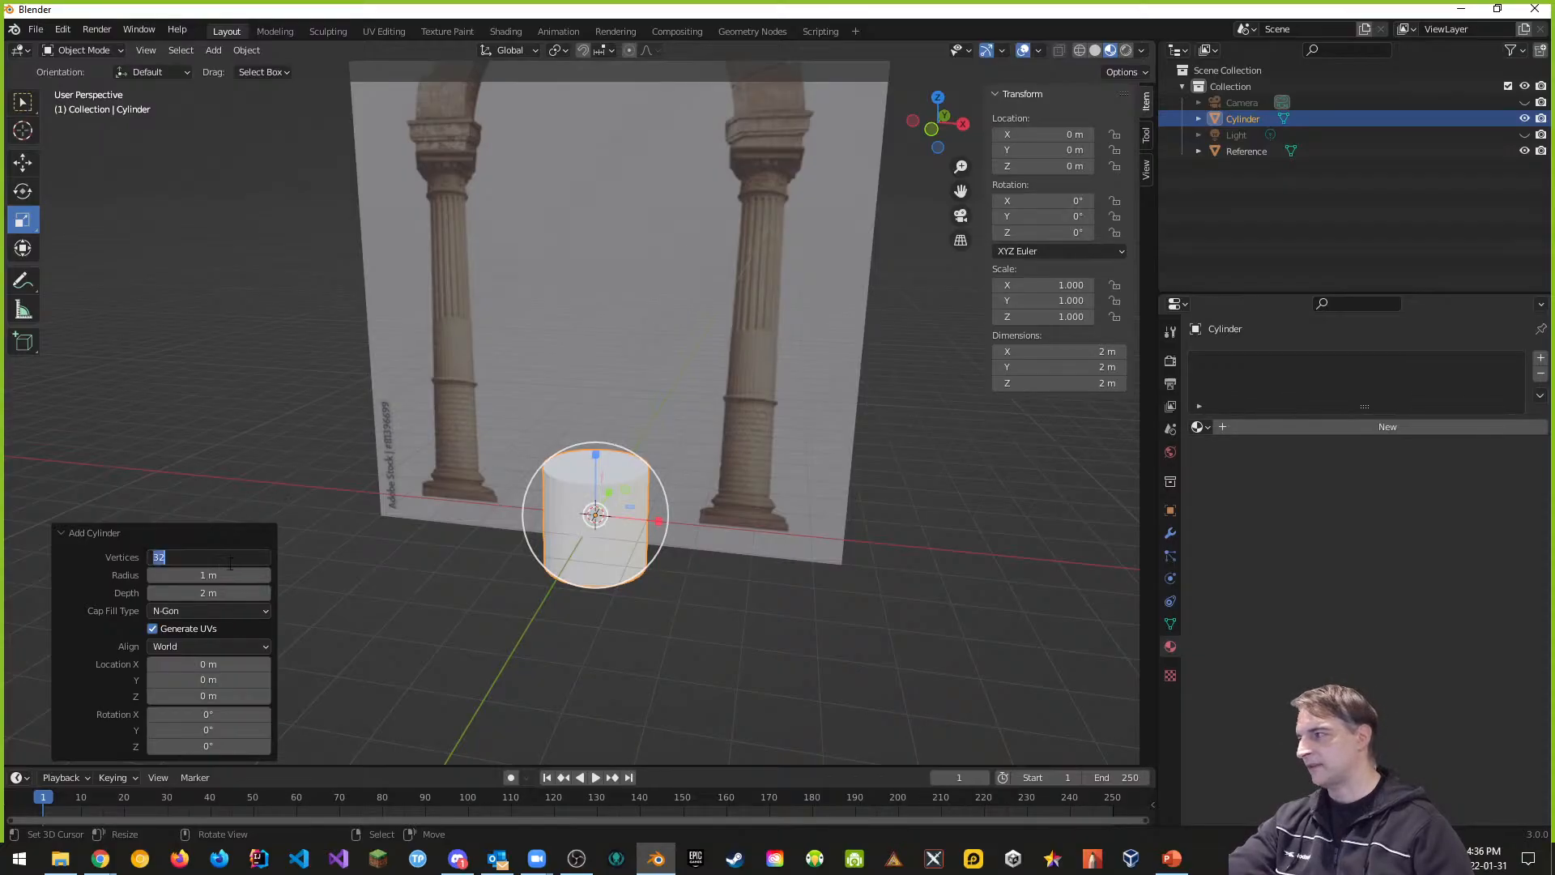
pyautogui.write('16')
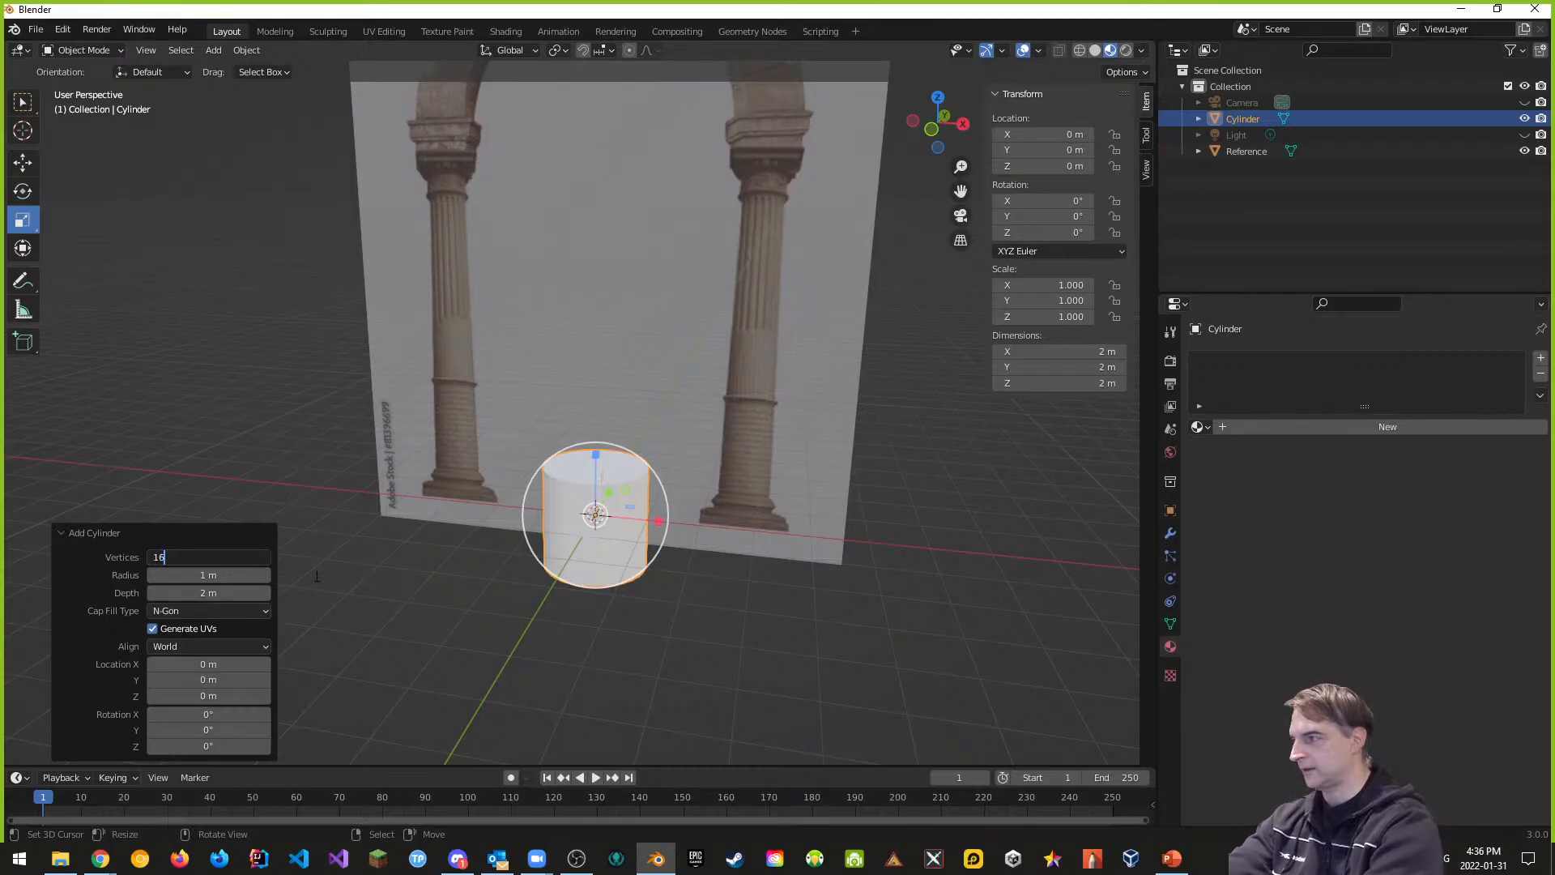
pyautogui.press('Return')
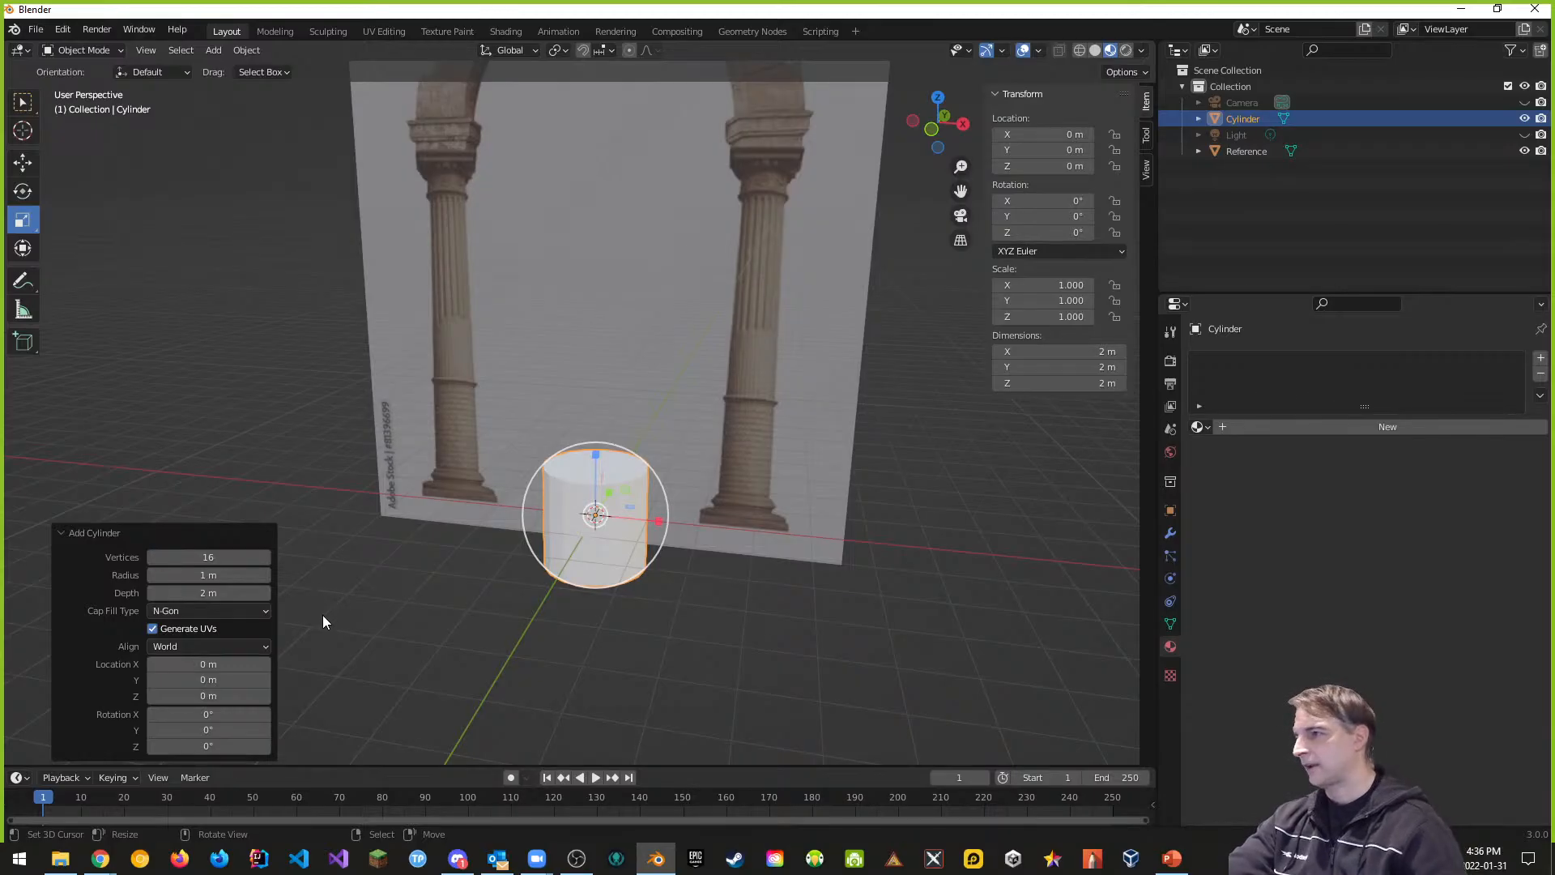
# Step: Move the cylinder along X in front view to about 2.78 m, centring it on the reference's right column
pyautogui.moveTo(556, 551); pyautogui.dragTo(714, 296, button='middle')
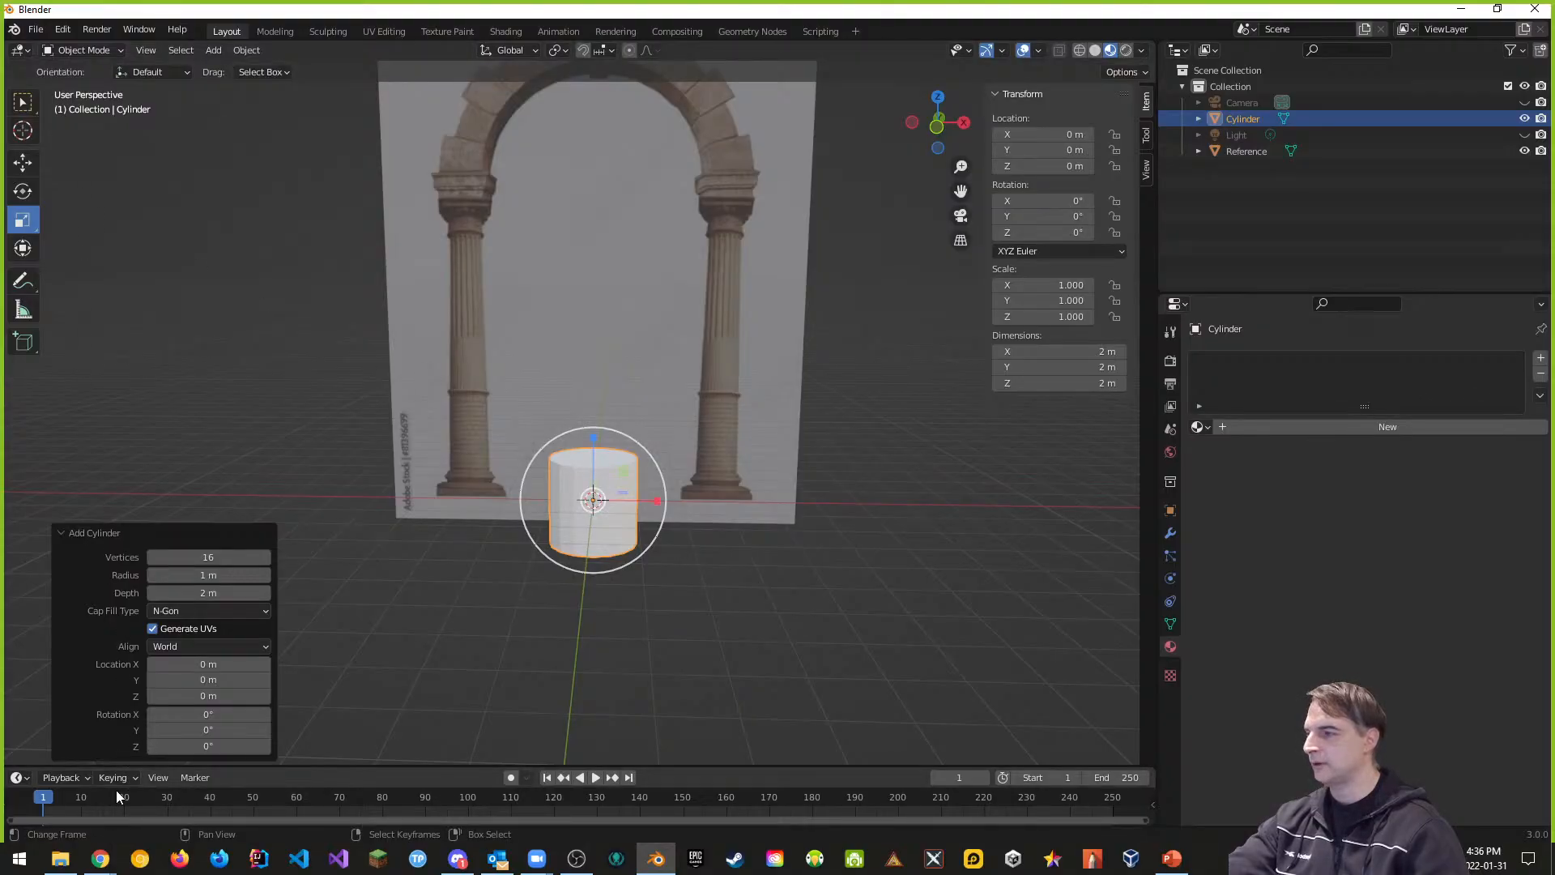
pyautogui.click(35, 167)
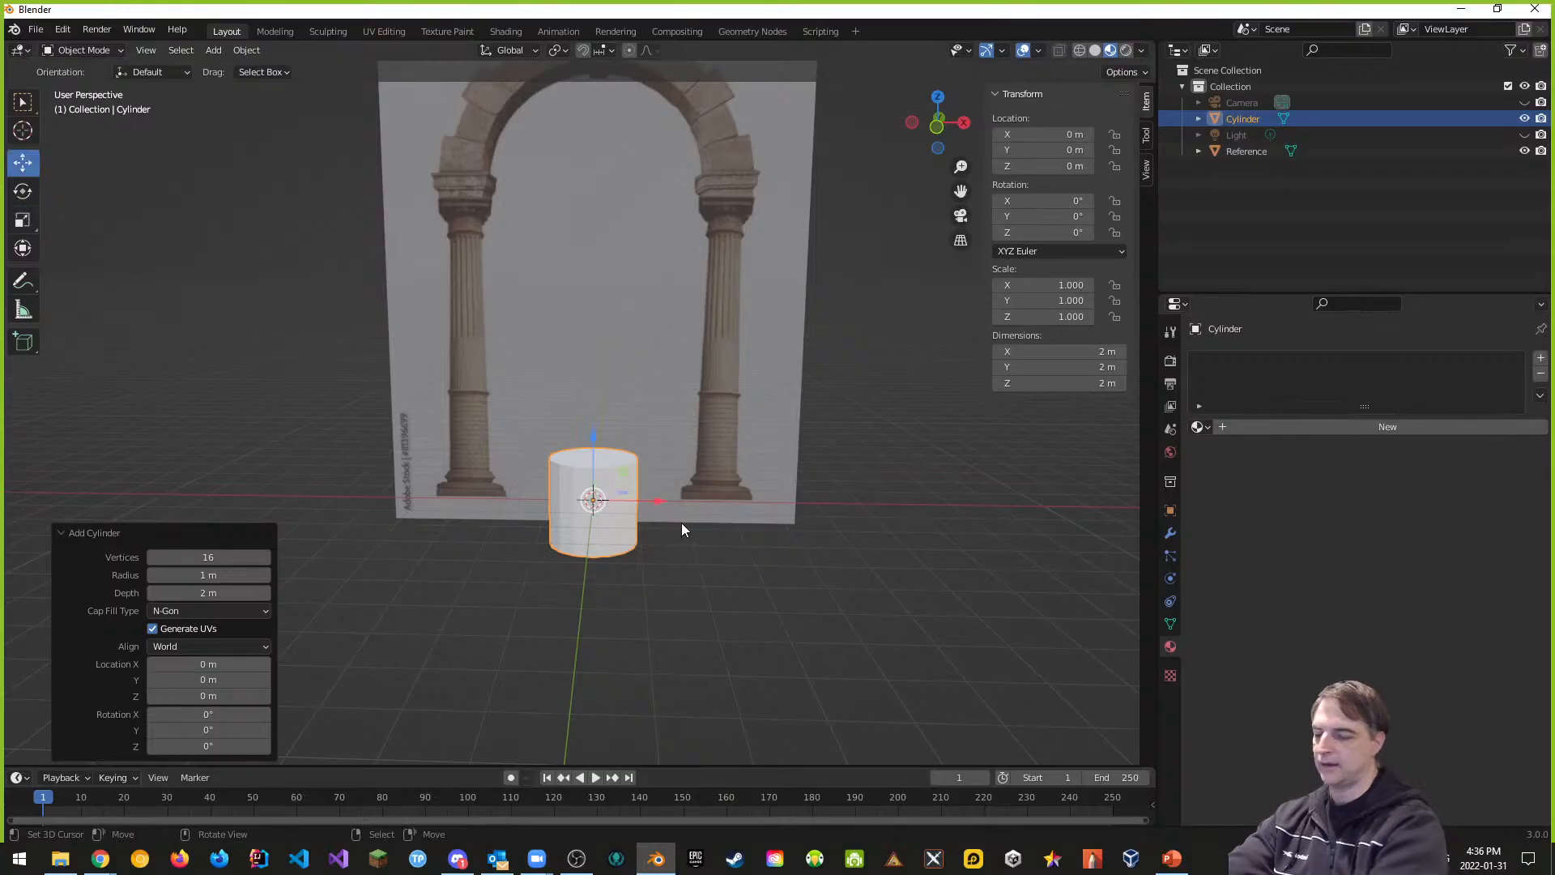
pyautogui.press('KP_1')
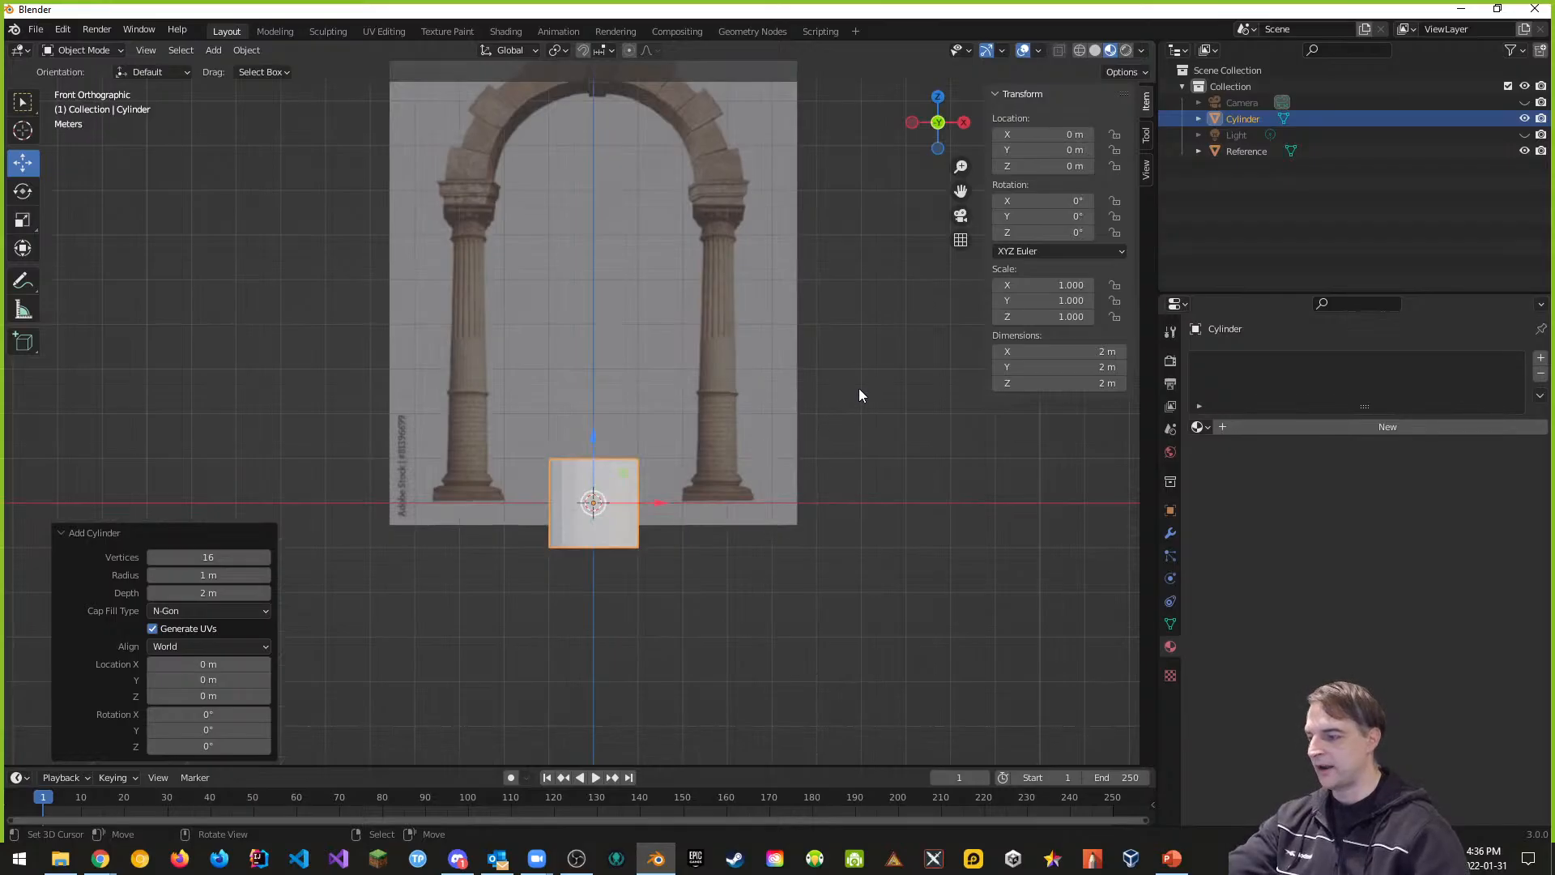
pyautogui.keyDown('shift'); pyautogui.moveTo(859, 387); pyautogui.dragTo(857, 461, button='middle'); pyautogui.keyUp('shift')
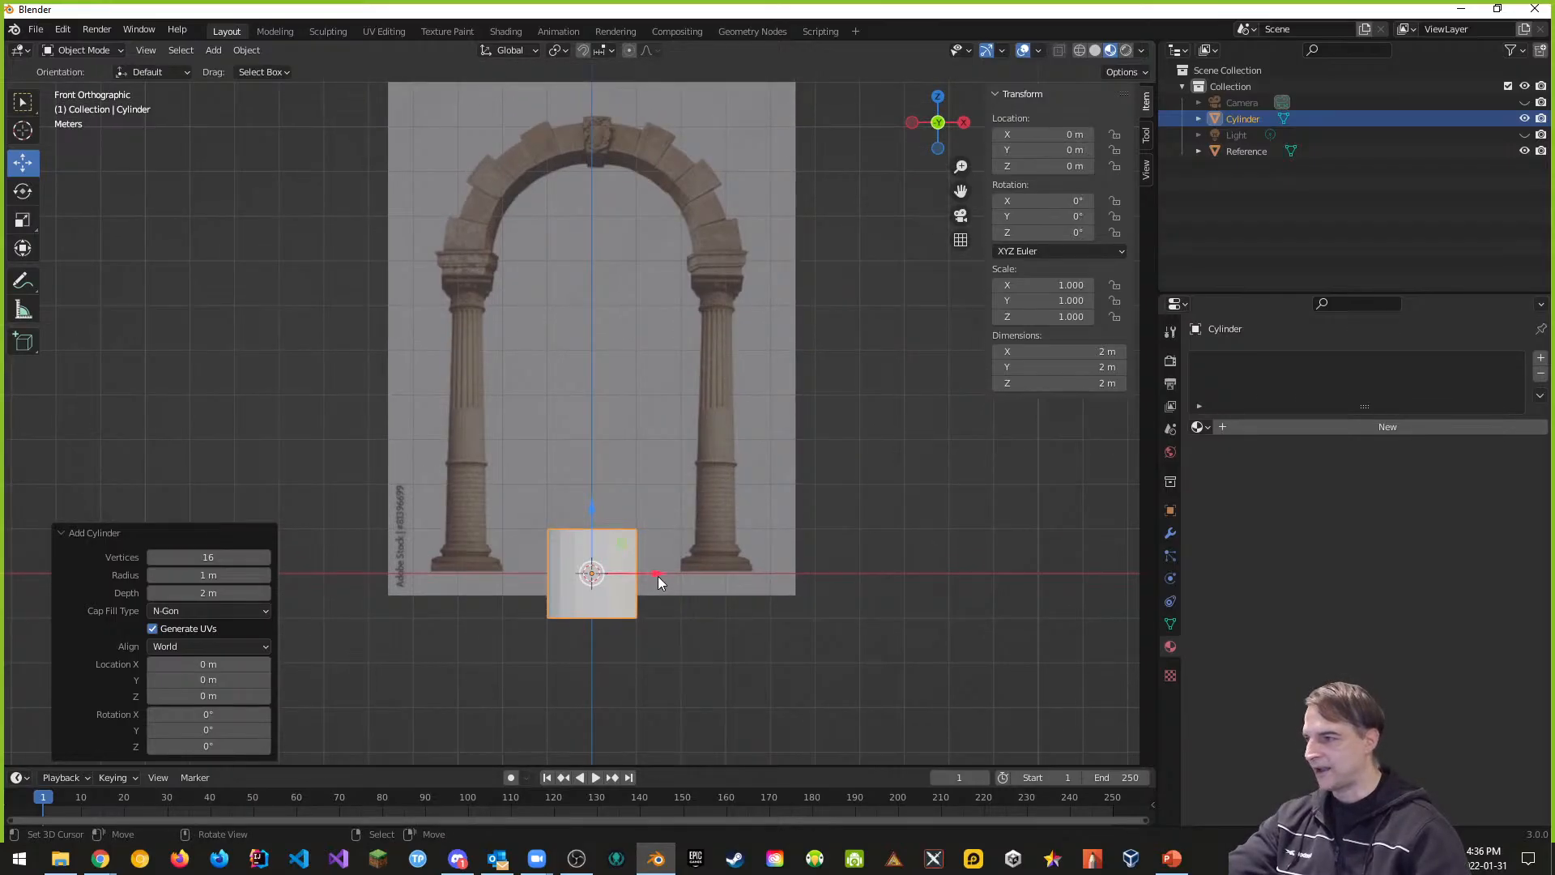
pyautogui.moveTo(658, 575); pyautogui.dragTo(781, 569)
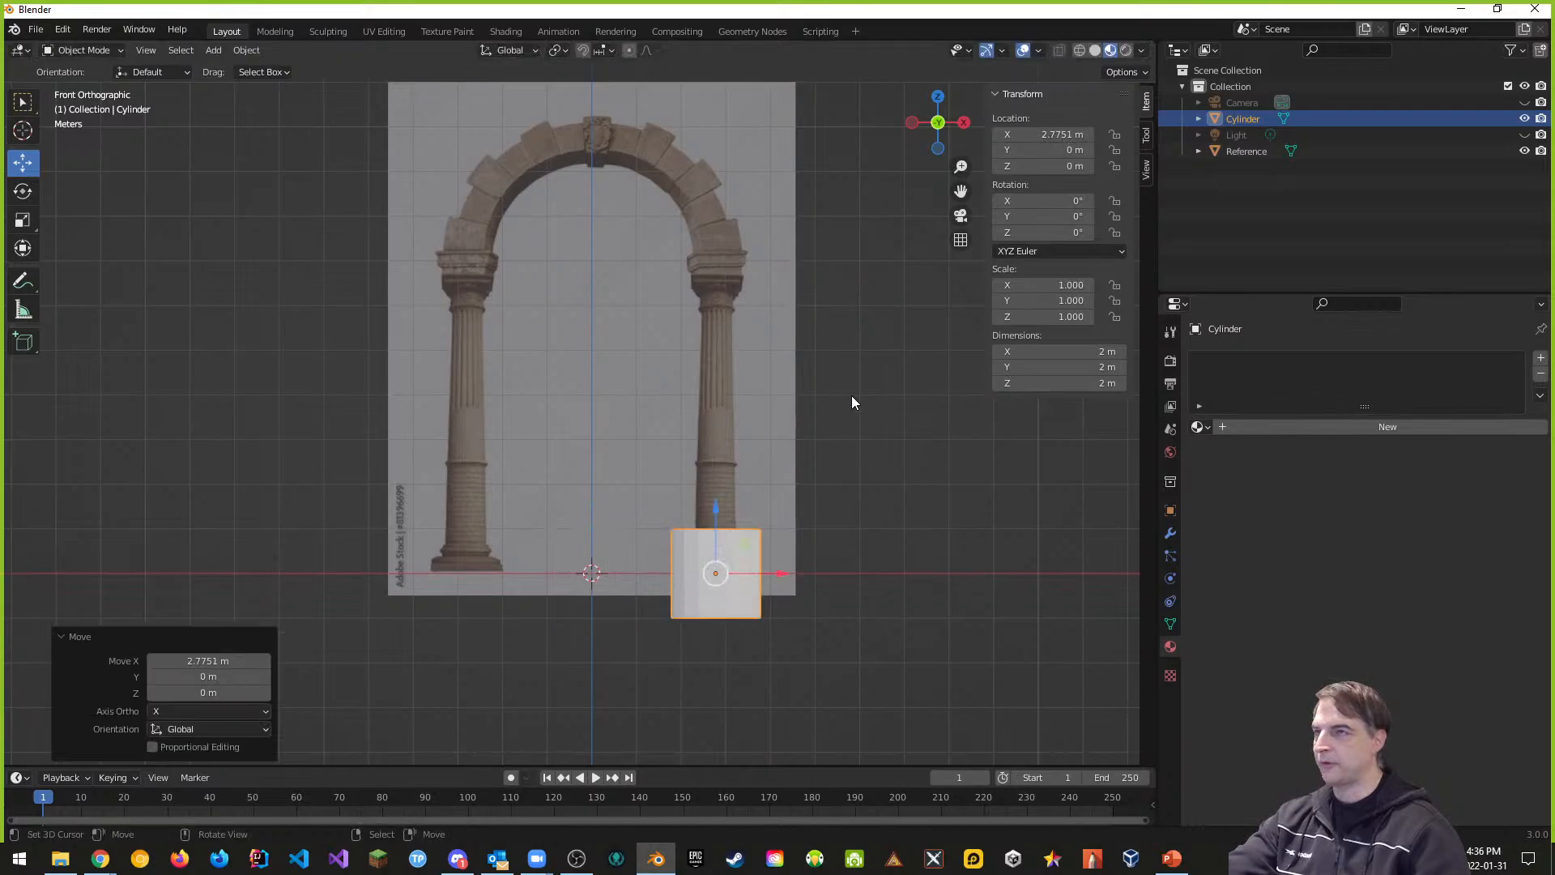
# Step: Try X-ray and Wireframe display to see through the cylinder, and return to Material Preview shading
pyautogui.click(1061, 52)
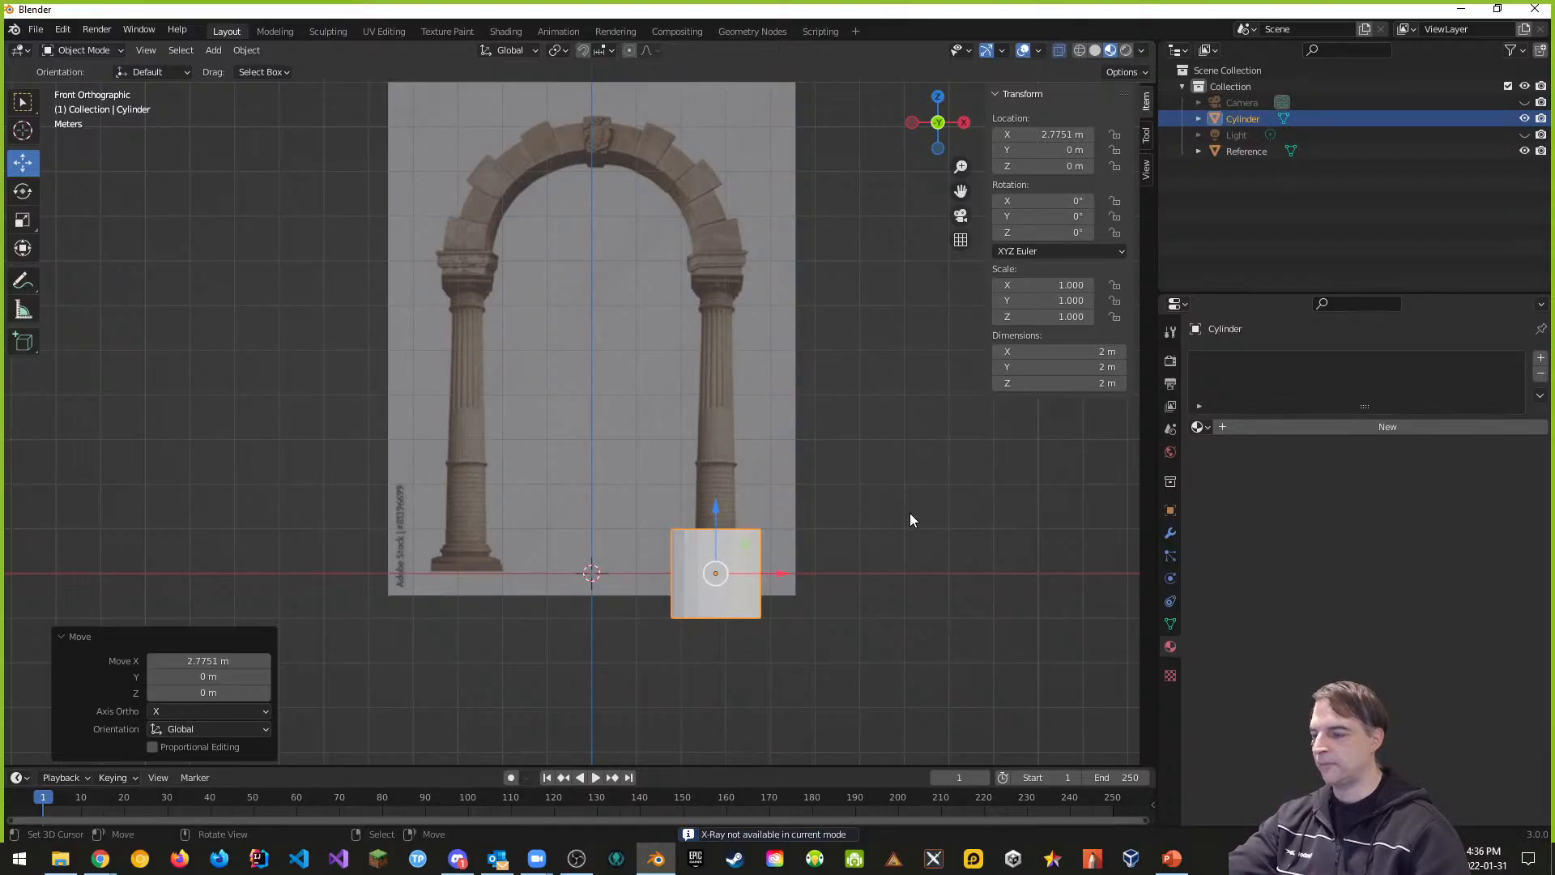
pyautogui.moveTo(910, 513); pyautogui.dragTo(931, 478, button='middle')
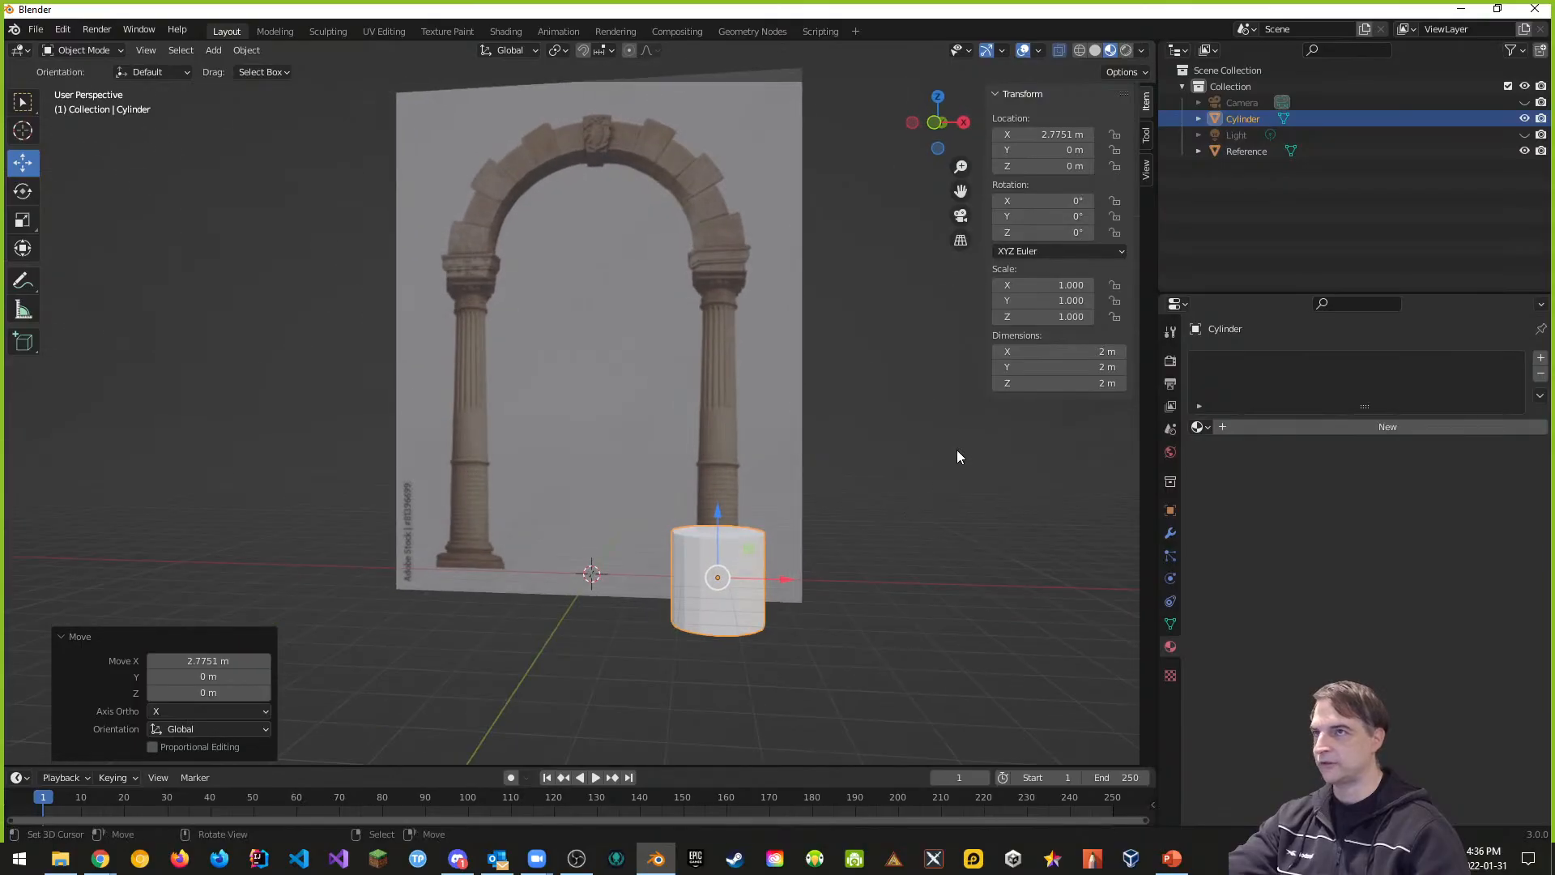
pyautogui.click(1081, 51)
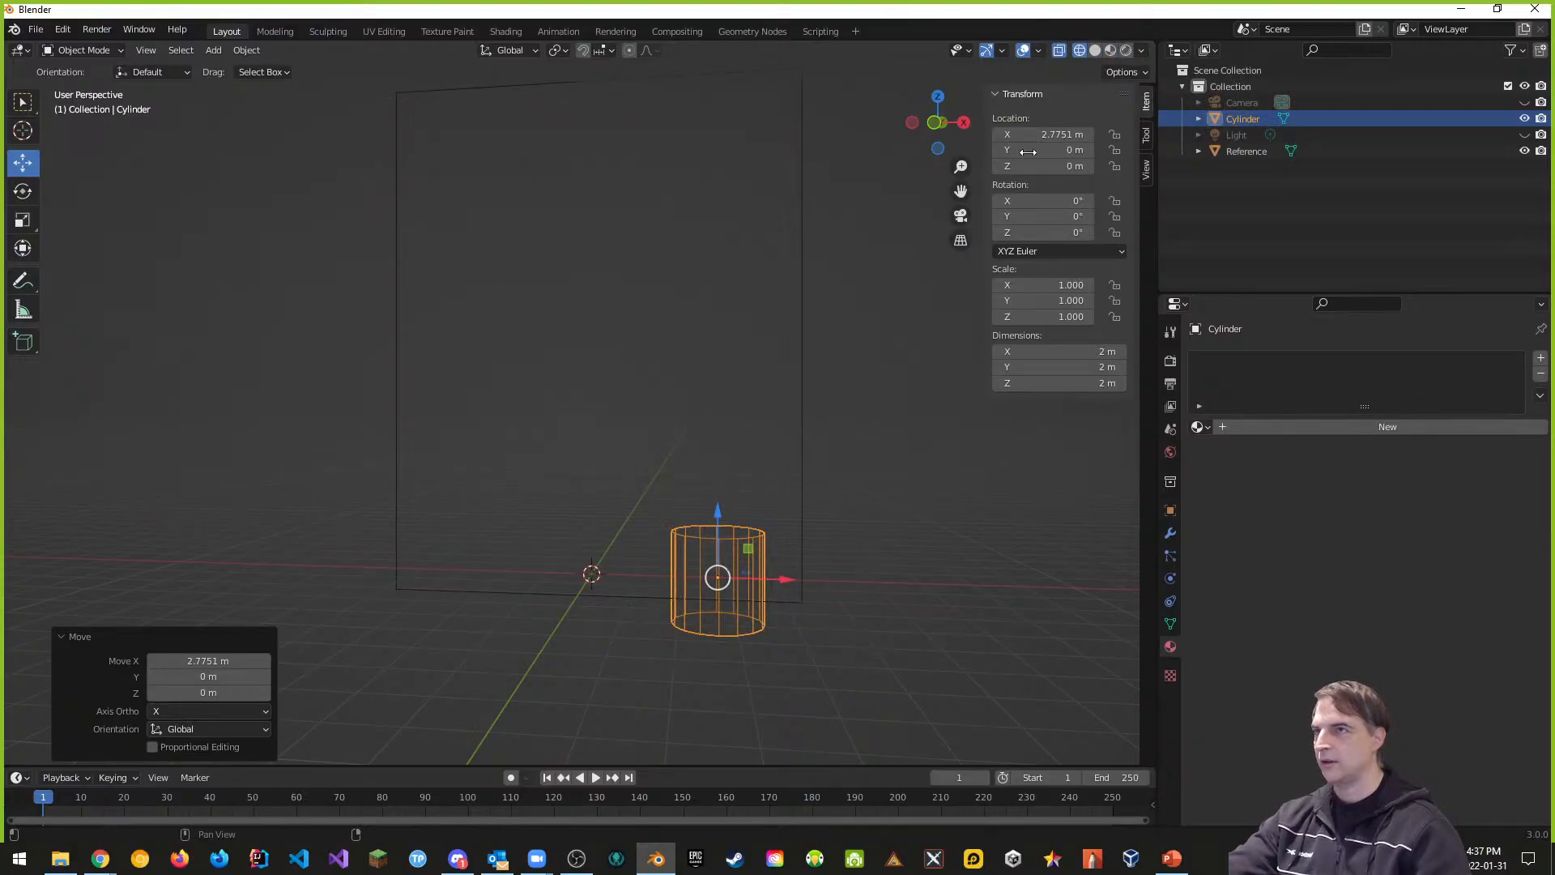
pyautogui.click(1110, 51)
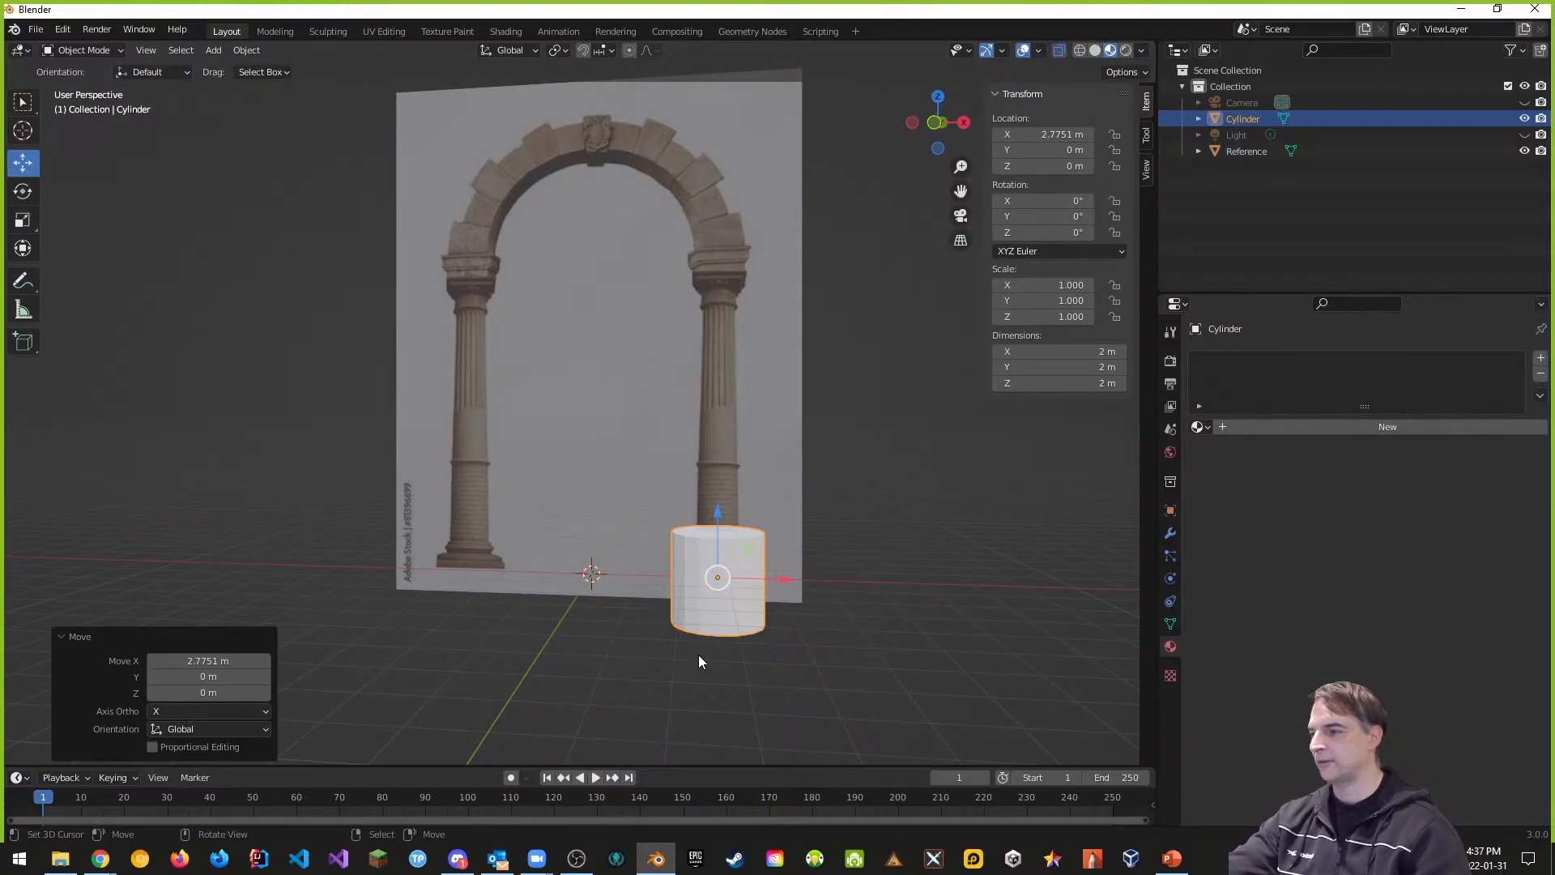
pyautogui.moveTo(824, 654)
pyautogui.mouseDown(button='middle')
pyautogui.moveTo(695, 673)
pyautogui.moveTo(524, 649)
pyautogui.moveTo(849, 655)
pyautogui.moveTo(809, 646)
pyautogui.mouseUp(button='middle')
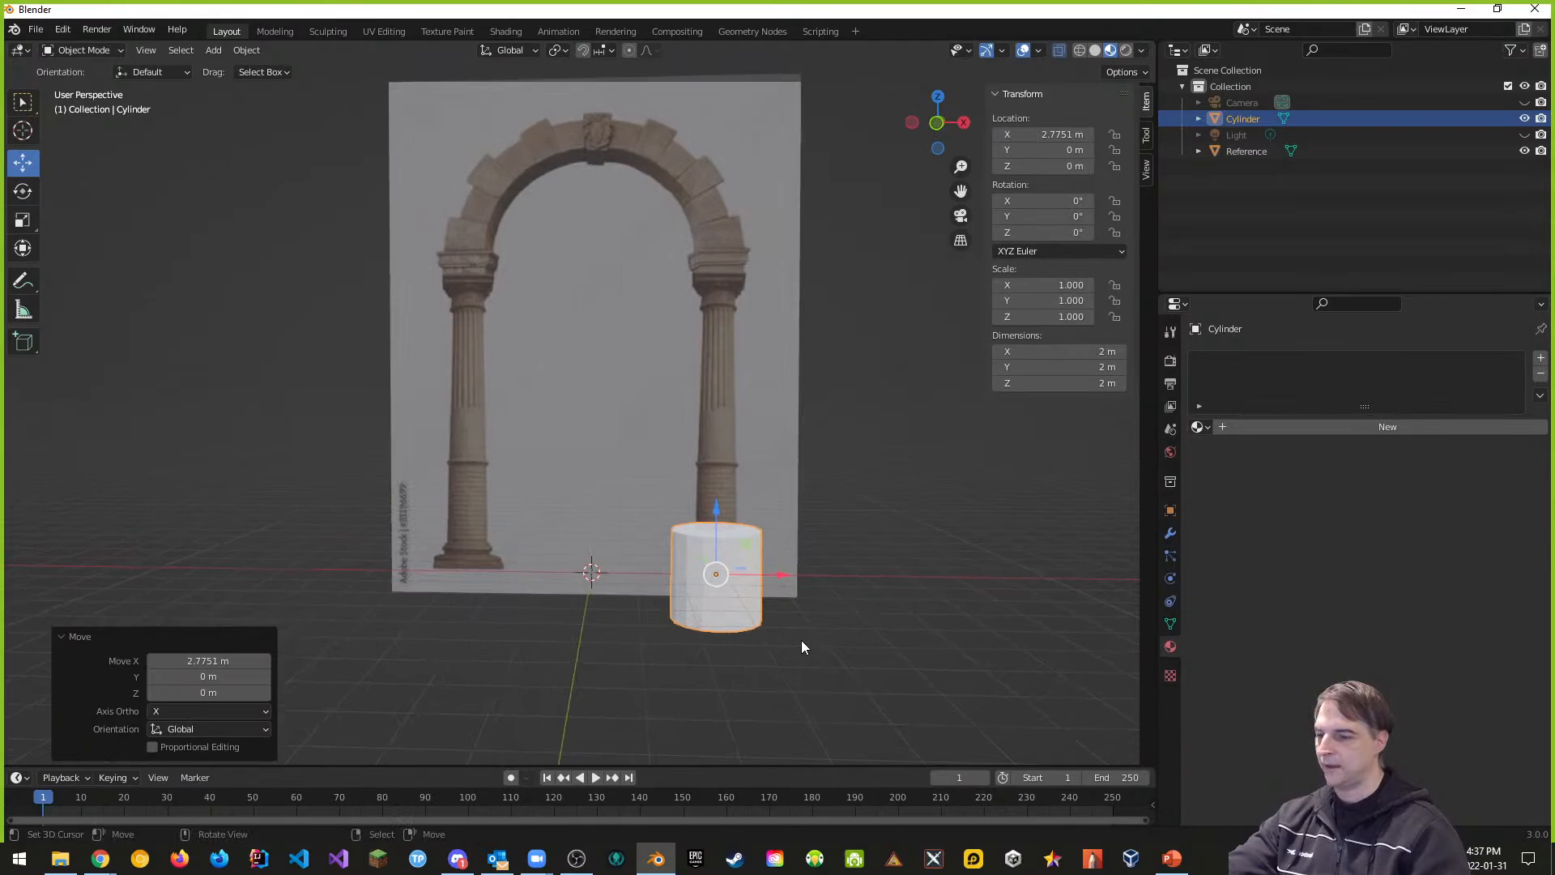
# Step: Raise the cylinder to about 1.69 m in Z and scale it along X to about 0.86 m to match the column shaft
pyautogui.press('KP_1')
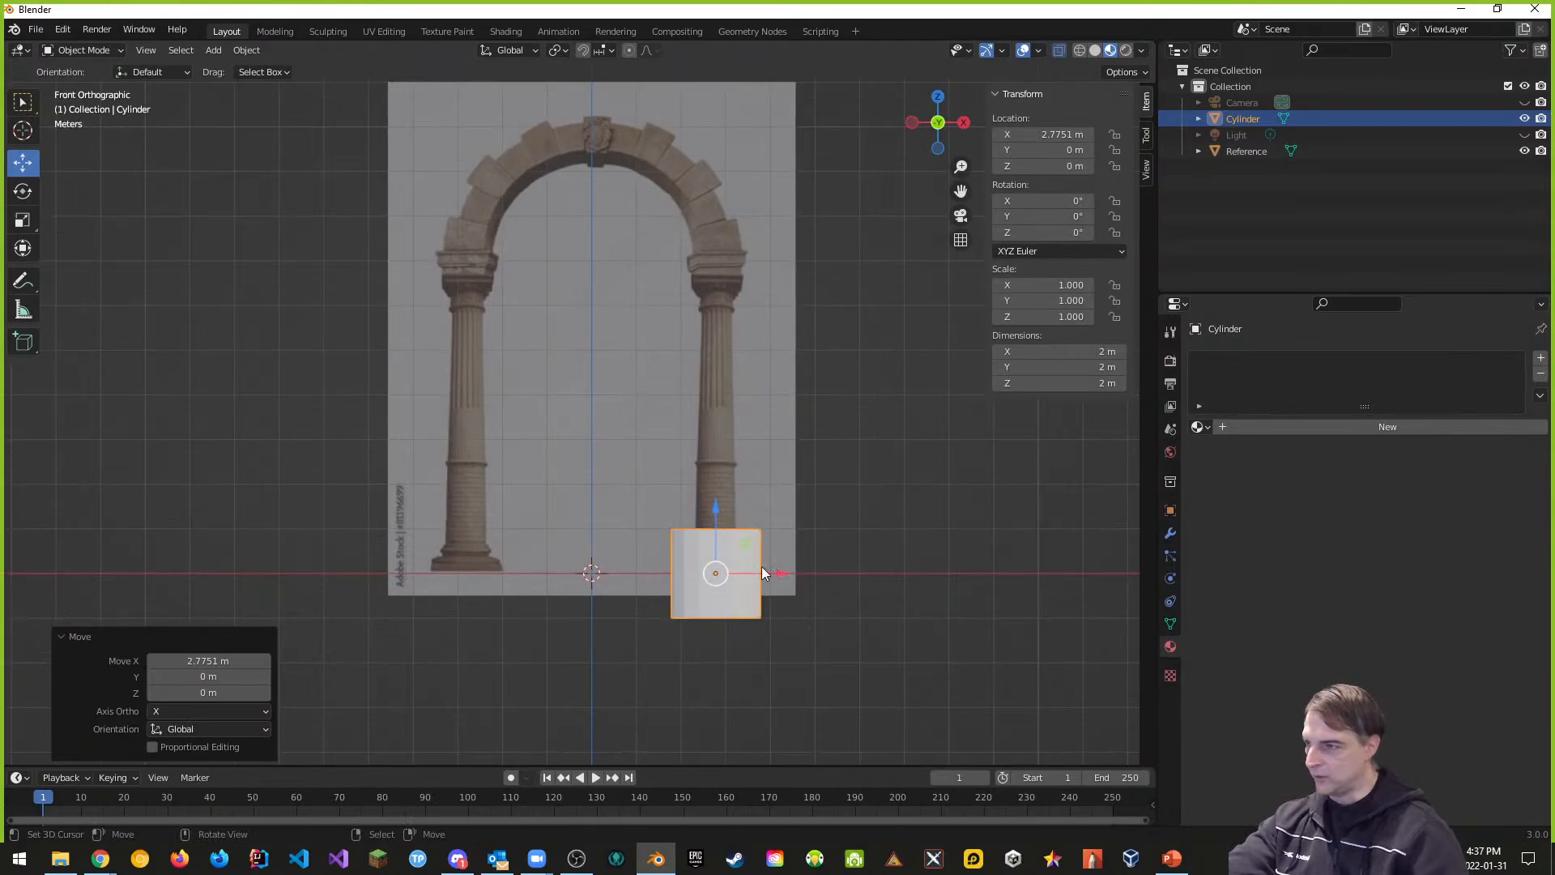
pyautogui.moveTo(721, 516); pyautogui.dragTo(729, 437)
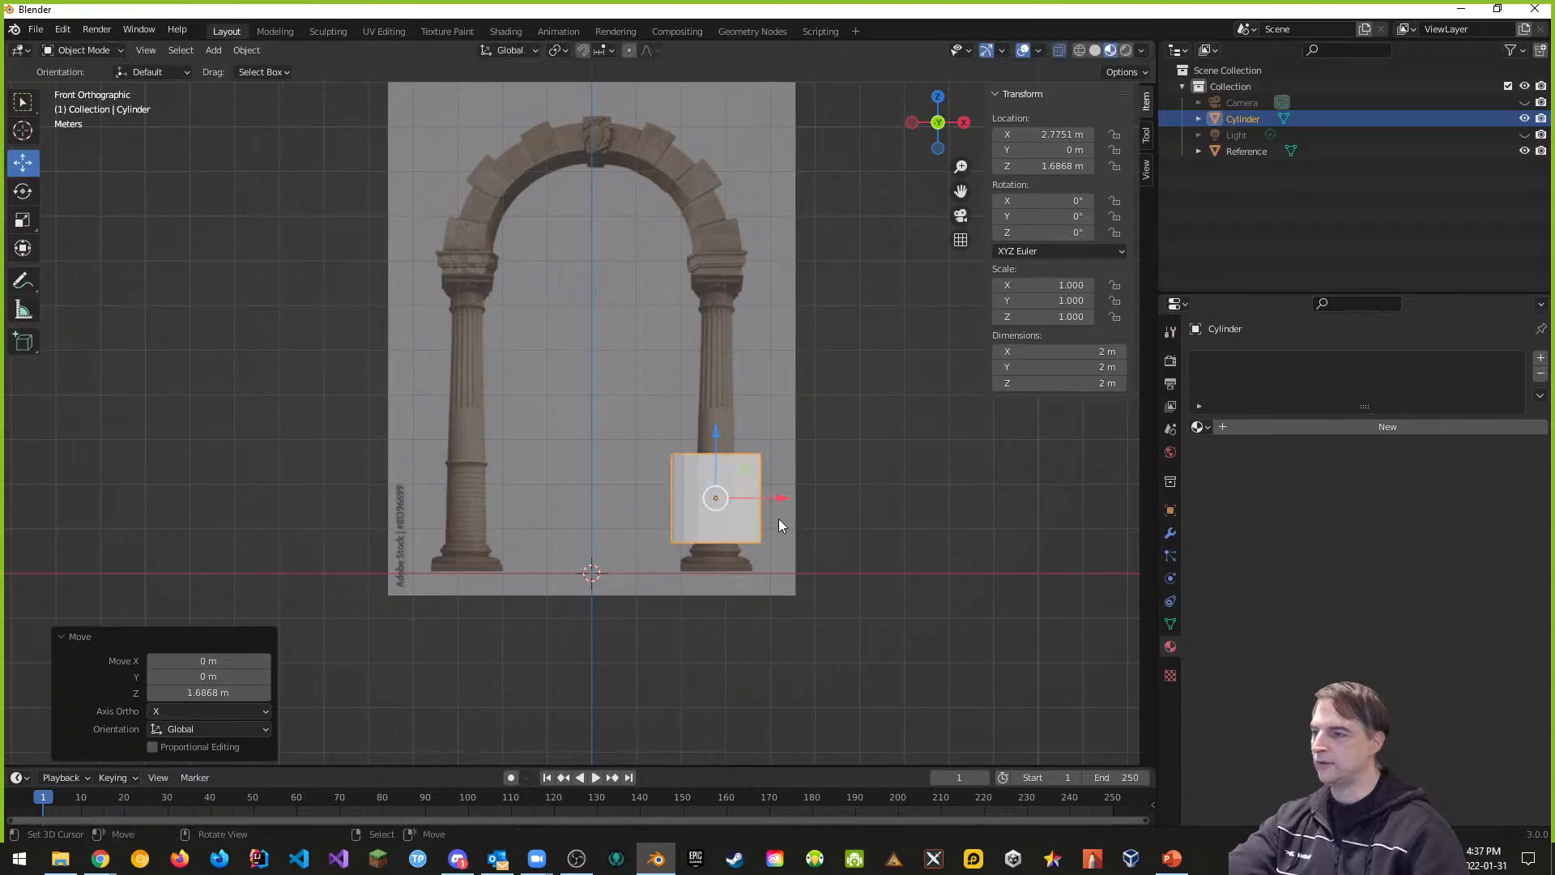
pyautogui.press('s')
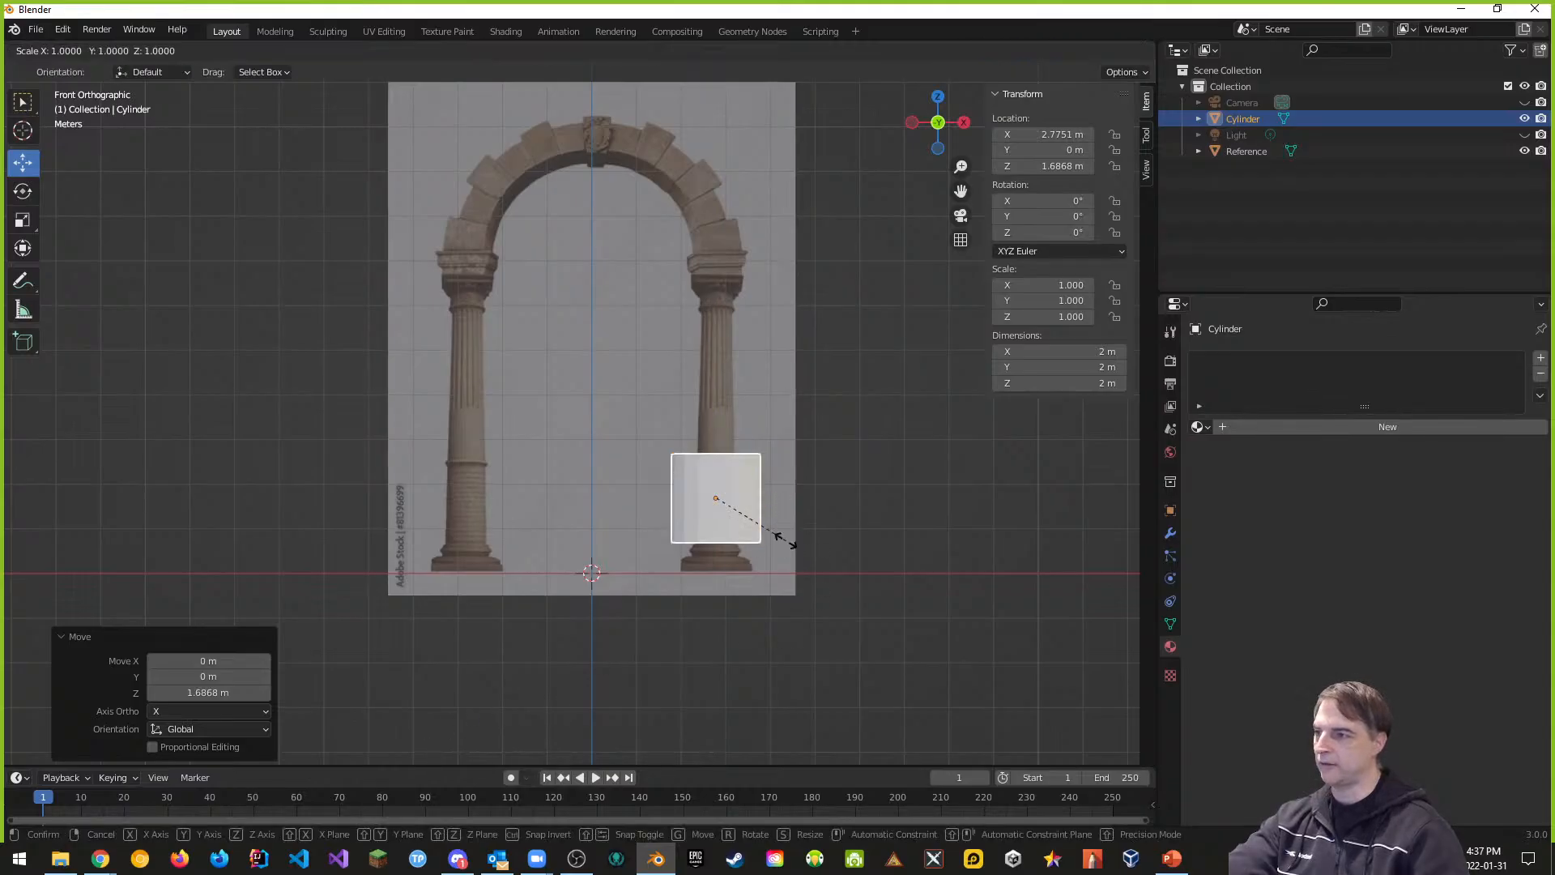
pyautogui.press('x')
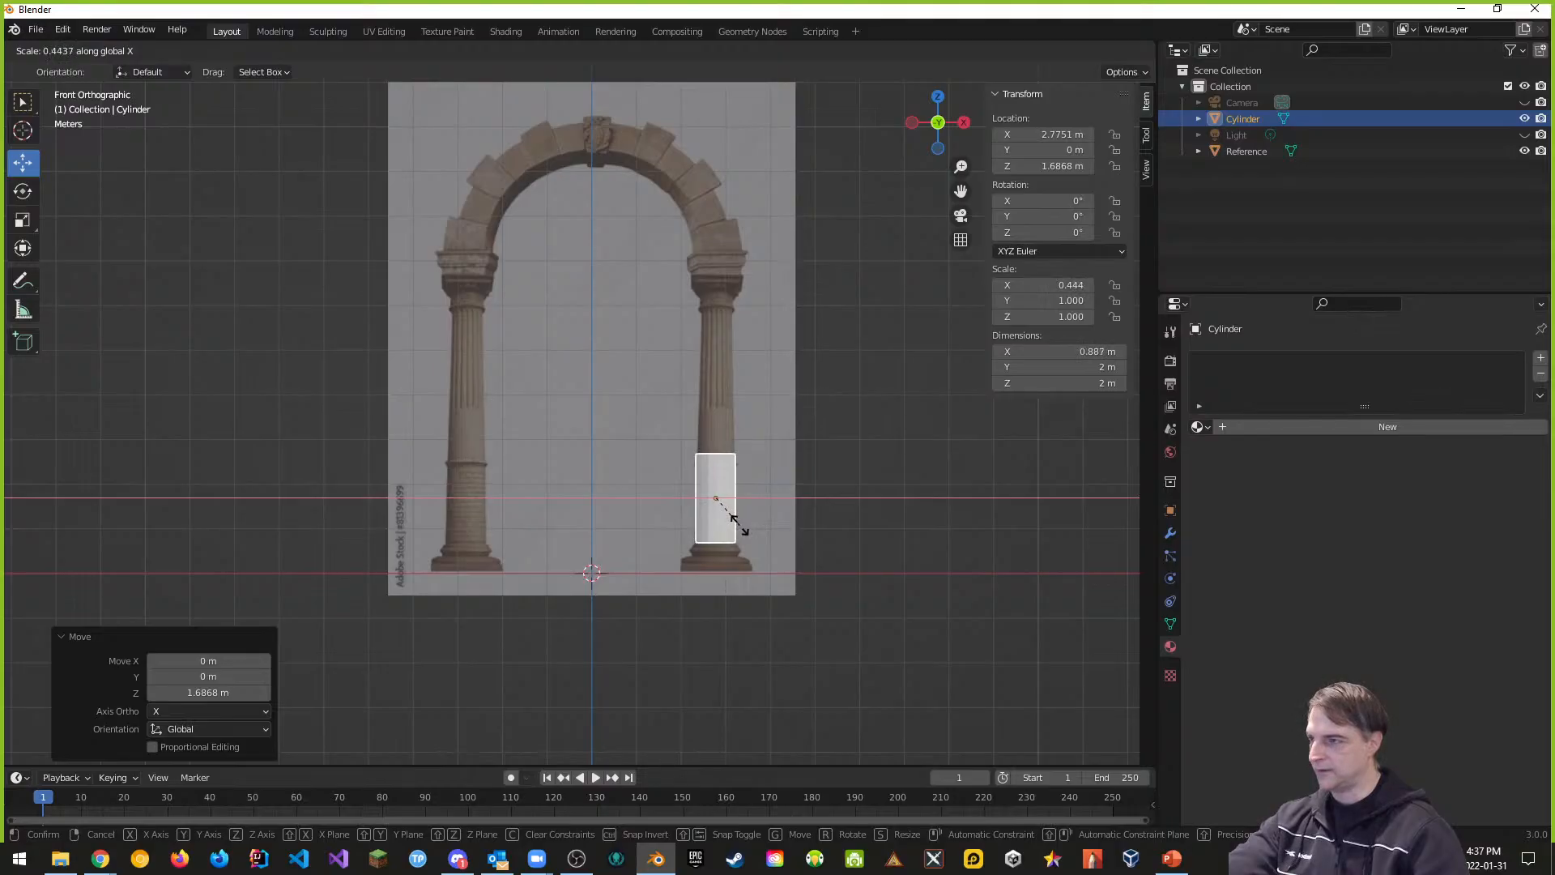
pyautogui.click(739, 527)
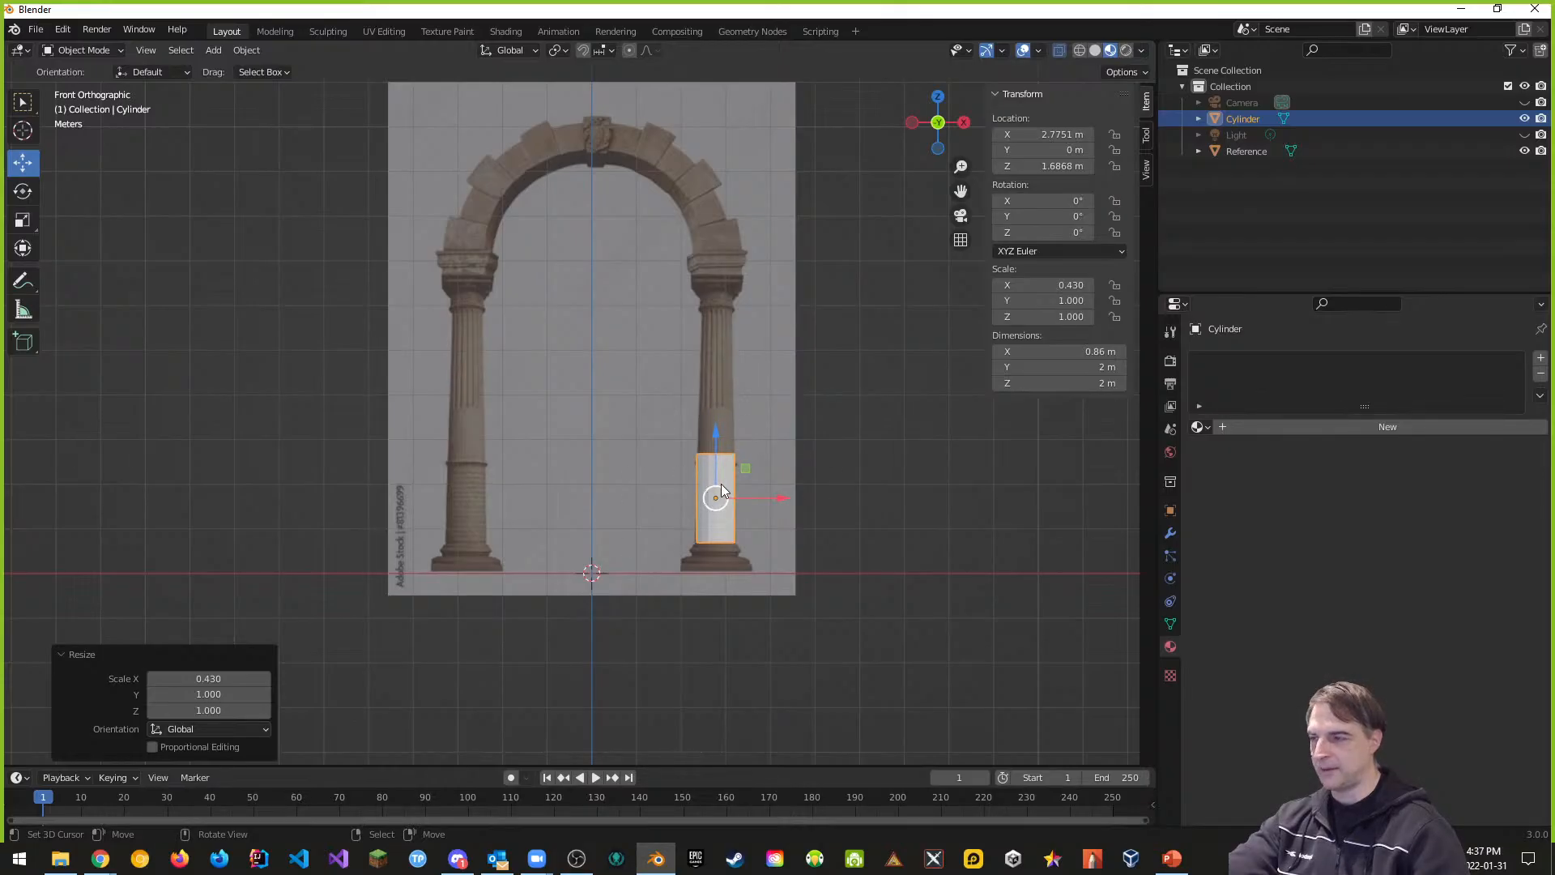
# Step: Set the cylinder's Y dimension to 0.86 m
pyautogui.moveTo(727, 464); pyautogui.dragTo(857, 553, button='middle')
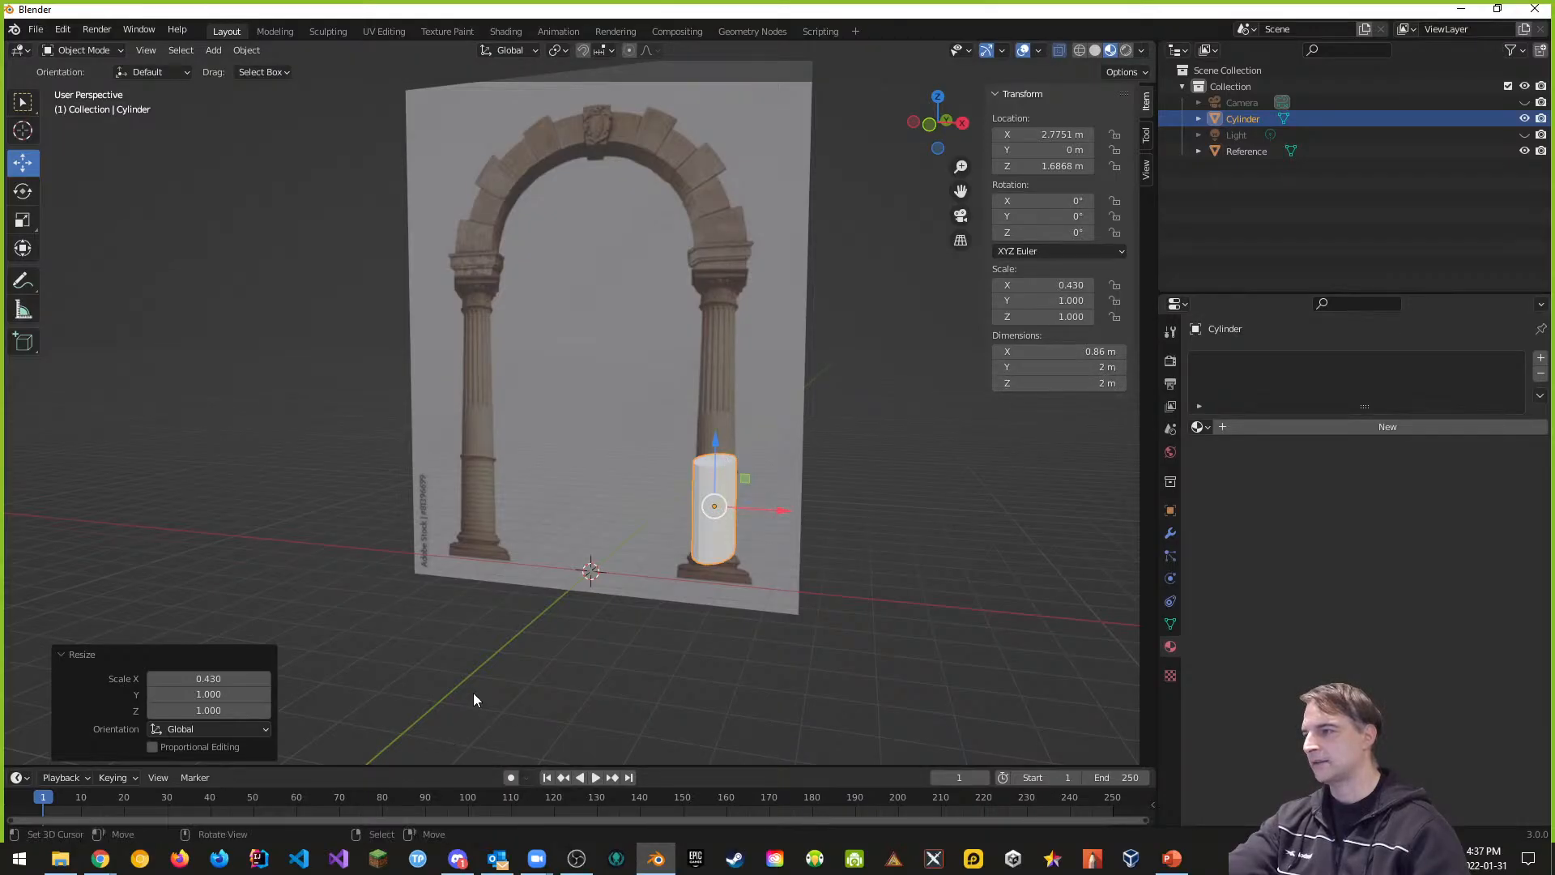
pyautogui.click(1102, 369)
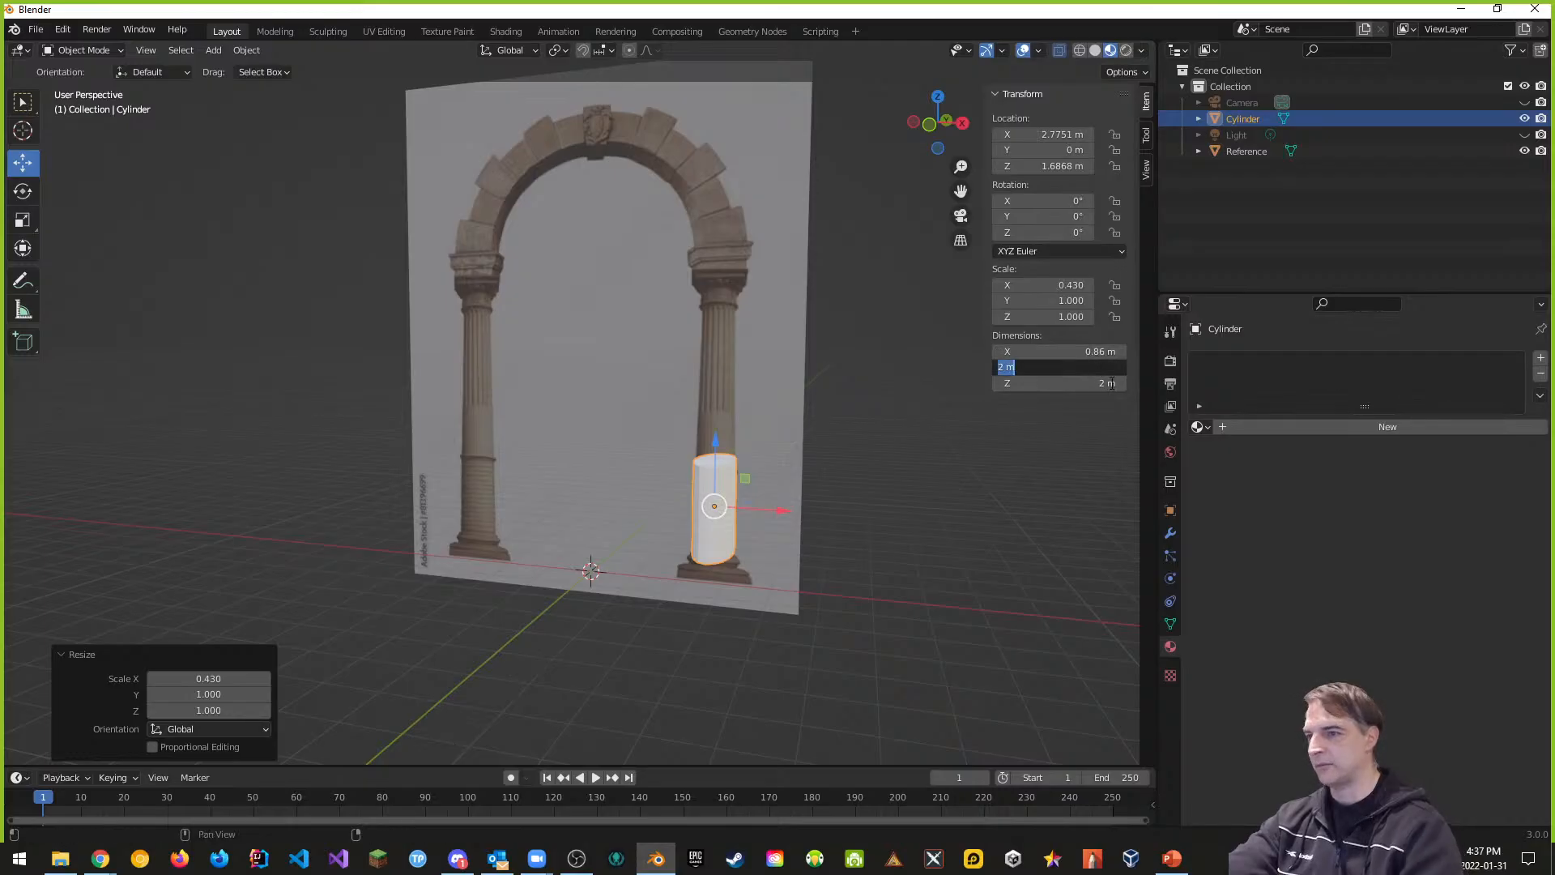
pyautogui.write('0.86')
pyautogui.press('Return')
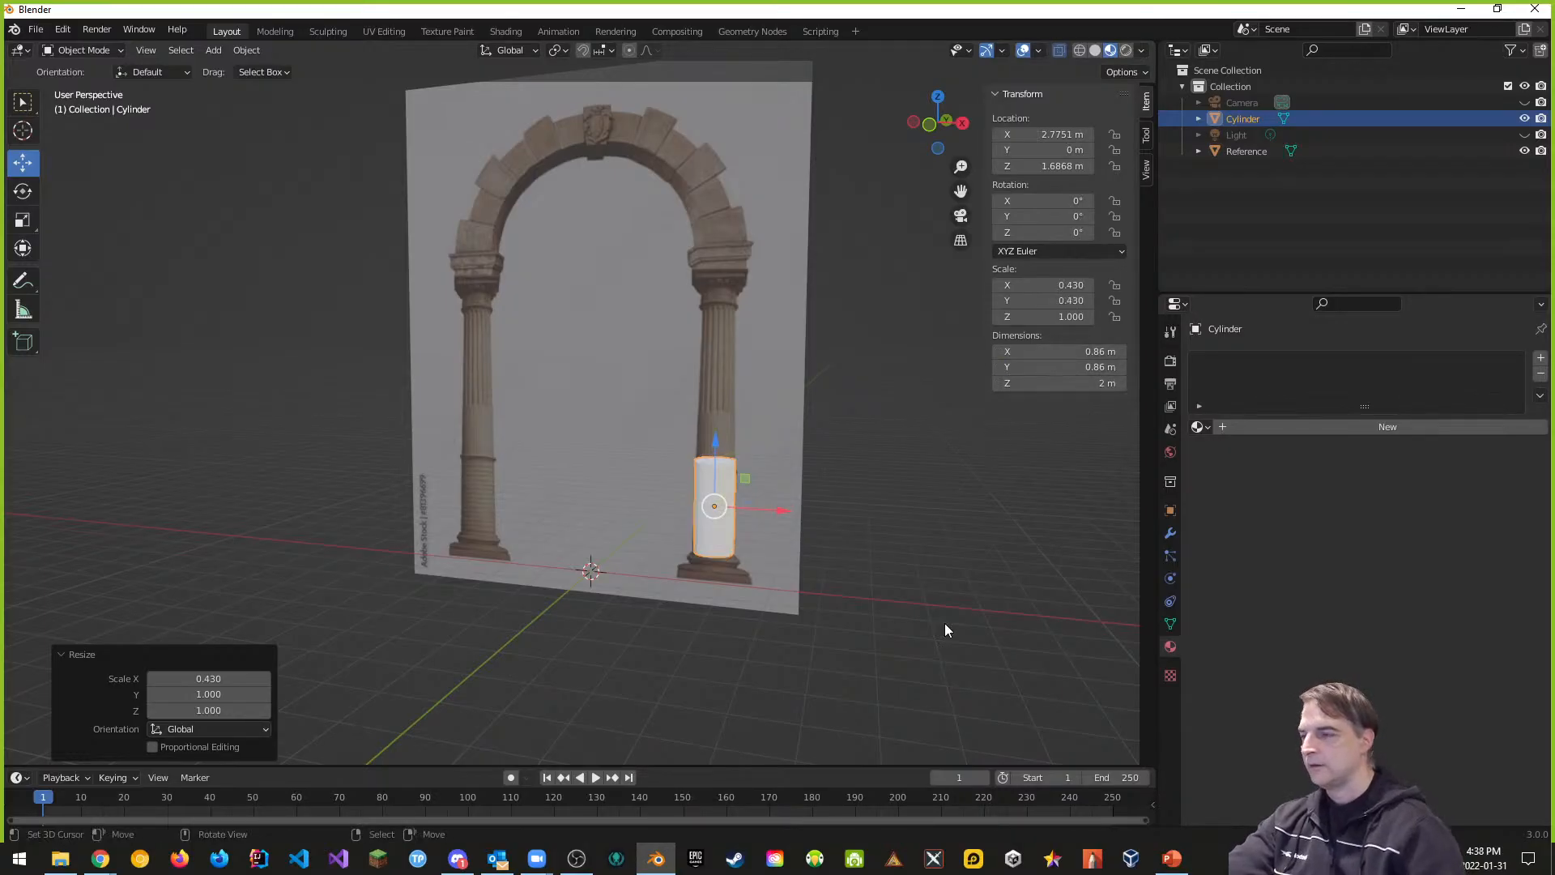
# Step: Switch to the Modeling workspace and frame the cylinder over the right column in front orthographic view
pyautogui.moveTo(945, 623); pyautogui.dragTo(886, 611, button='middle')
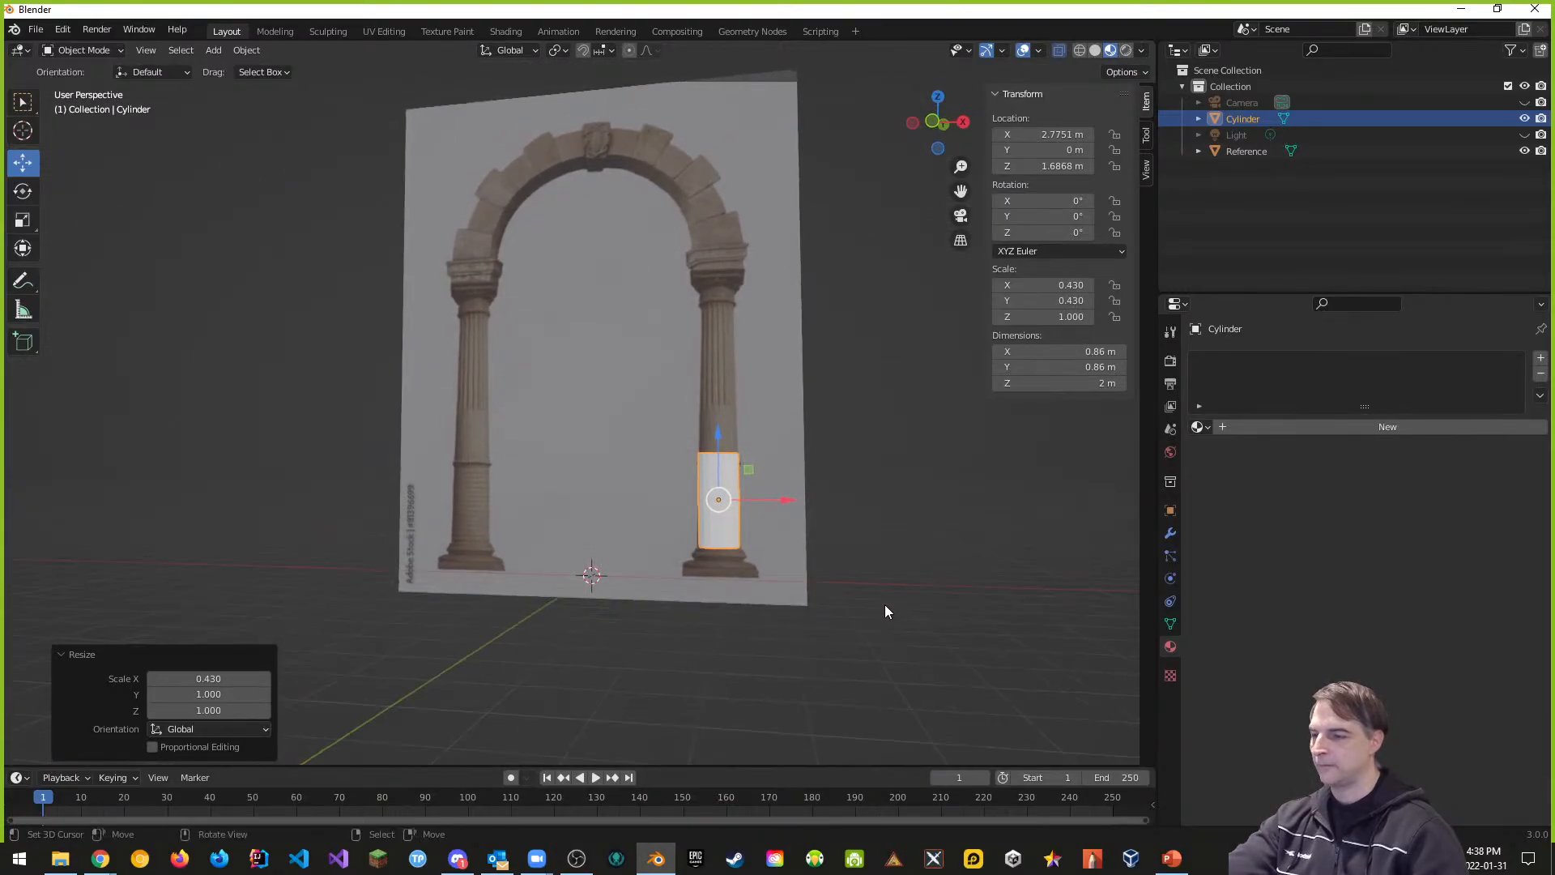
pyautogui.press('KP_1')
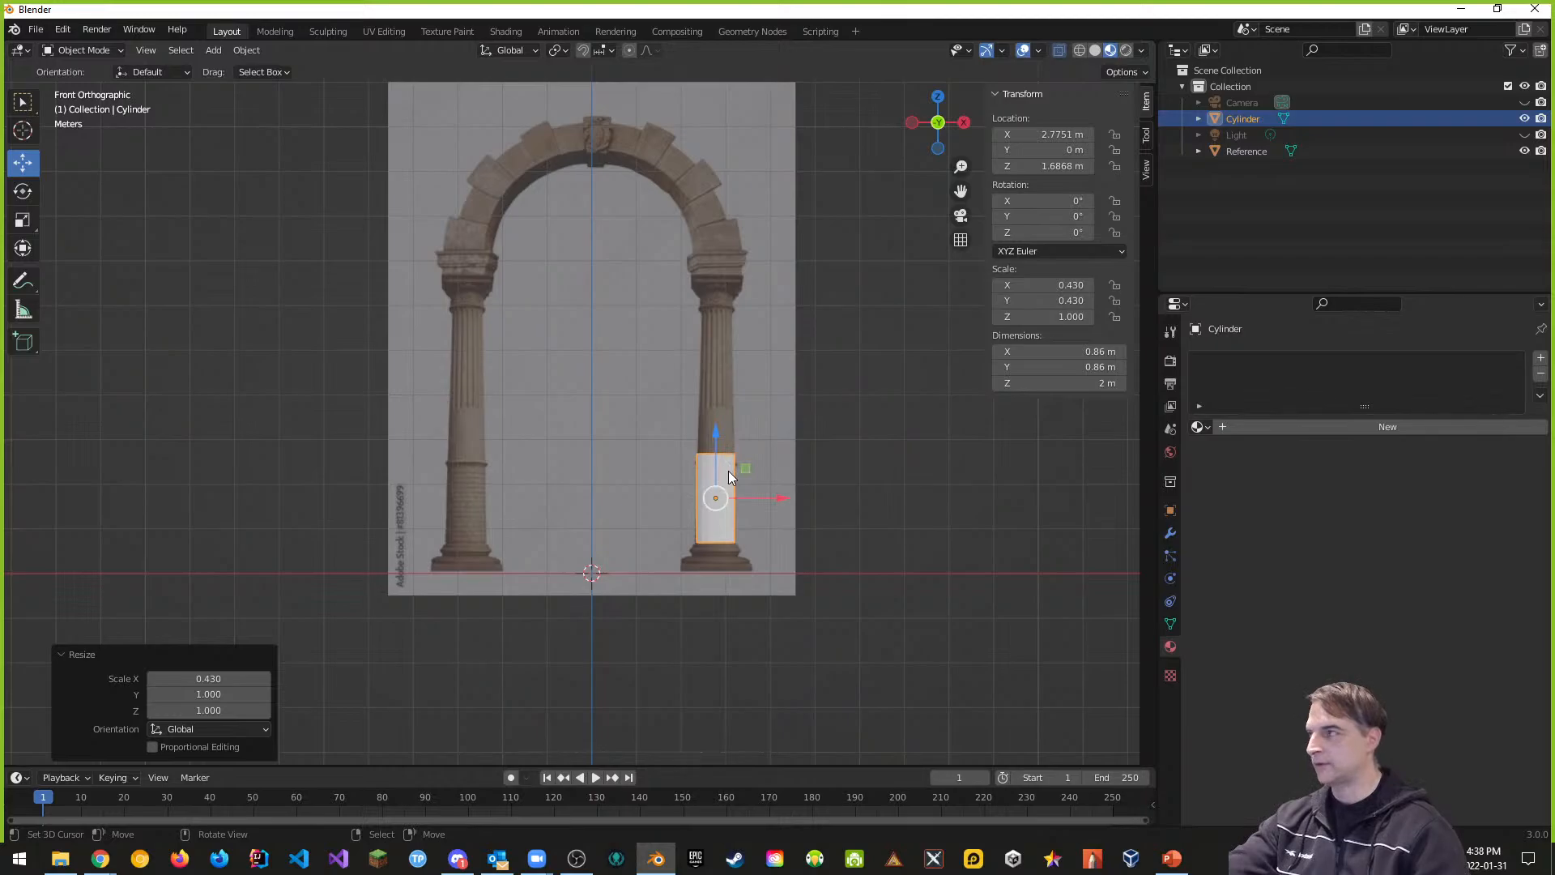
pyautogui.click(294, 34)
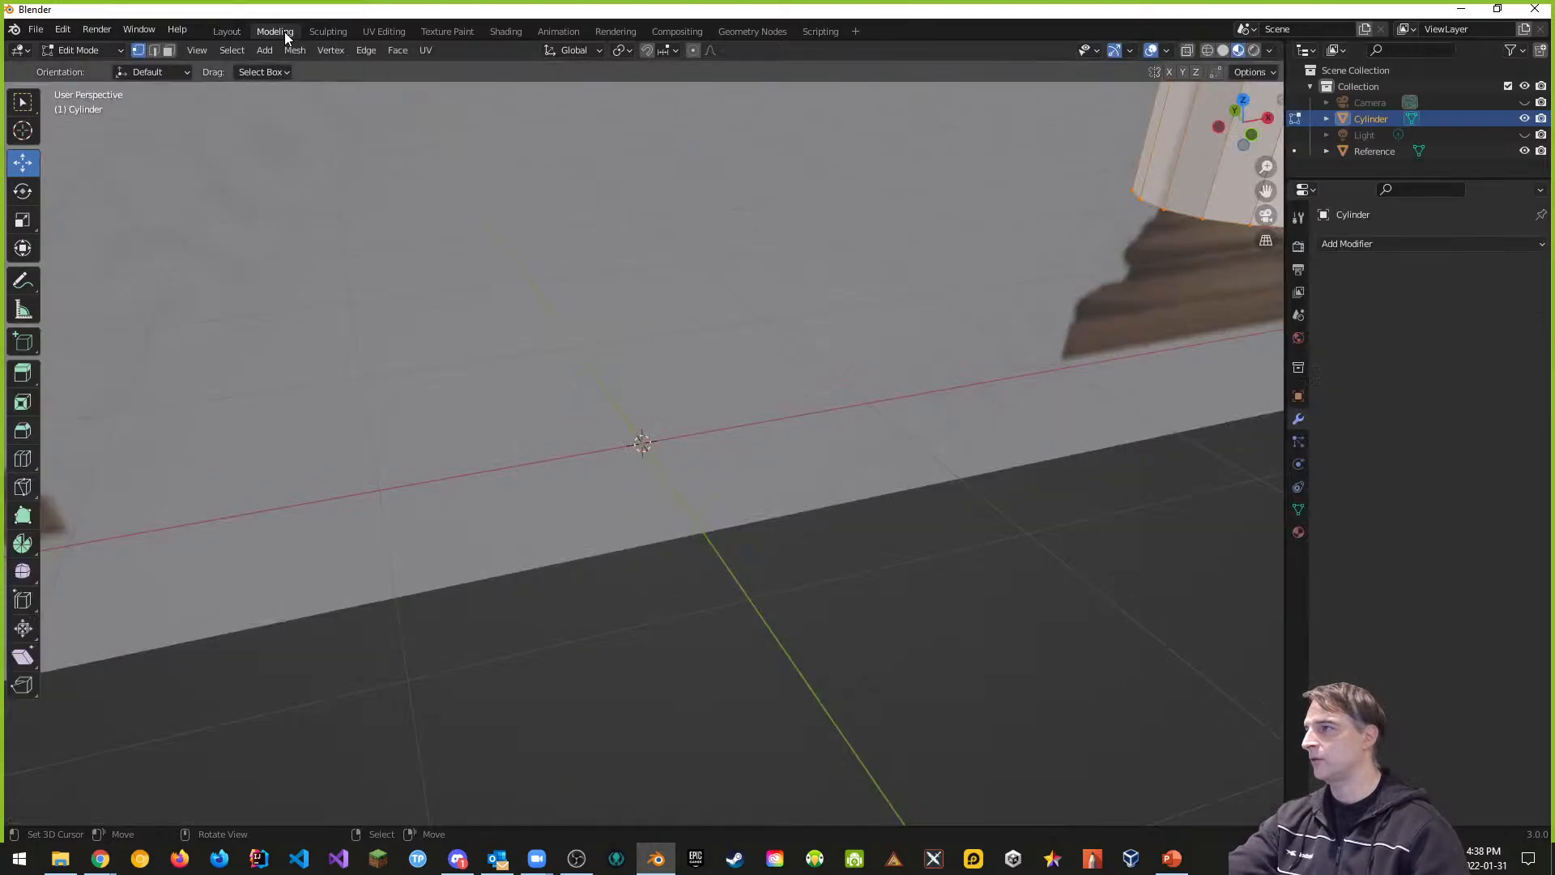
pyautogui.press('KP_1')
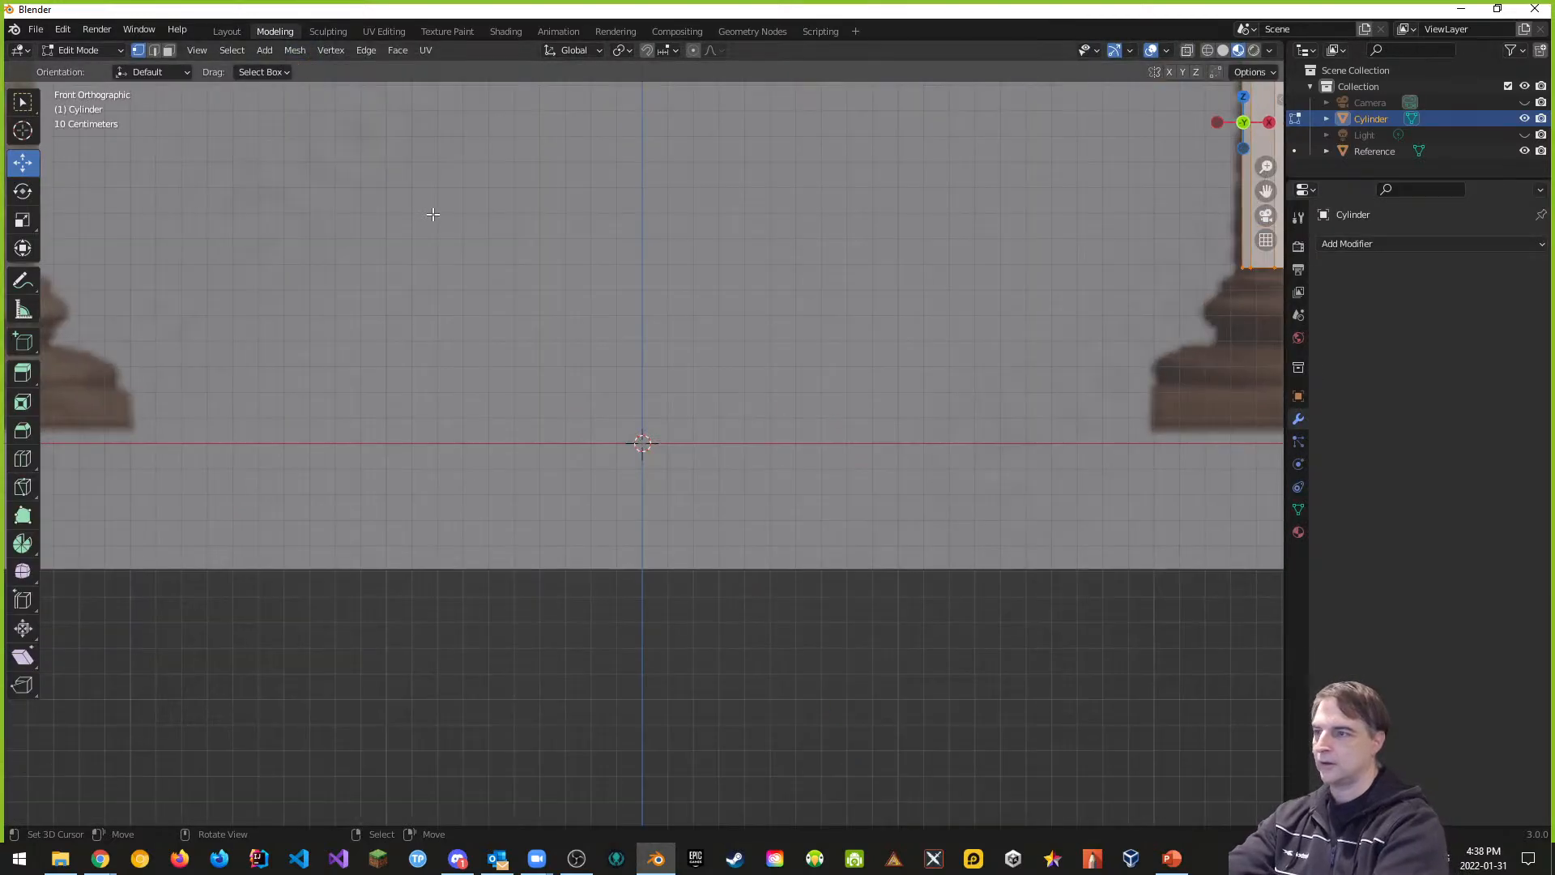
pyautogui.scroll(-6, 904, 397)
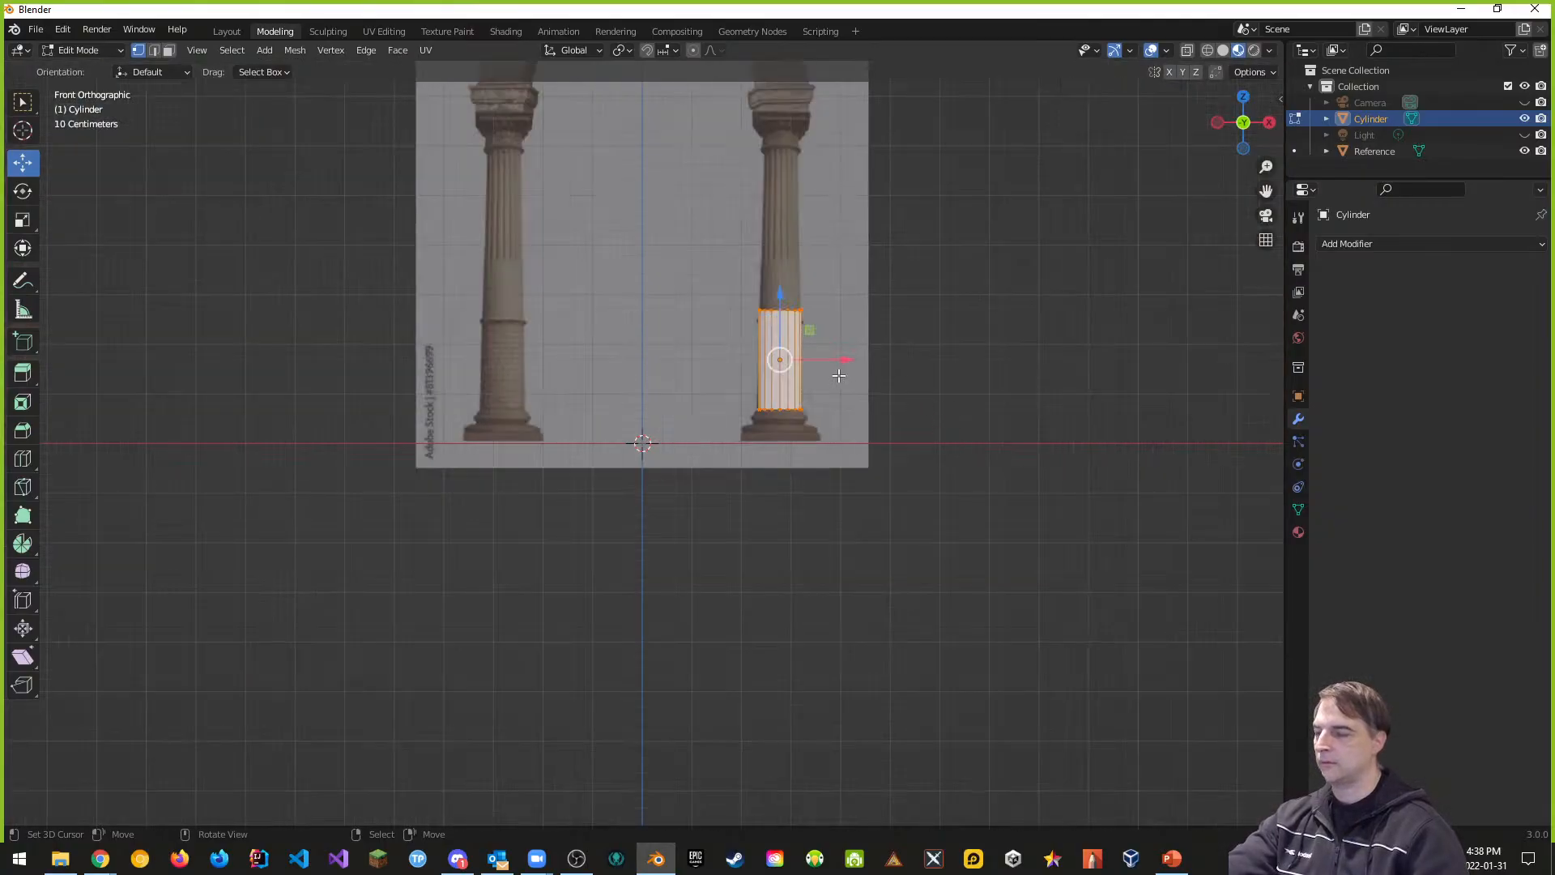
pyautogui.scroll(3, 688, 389)
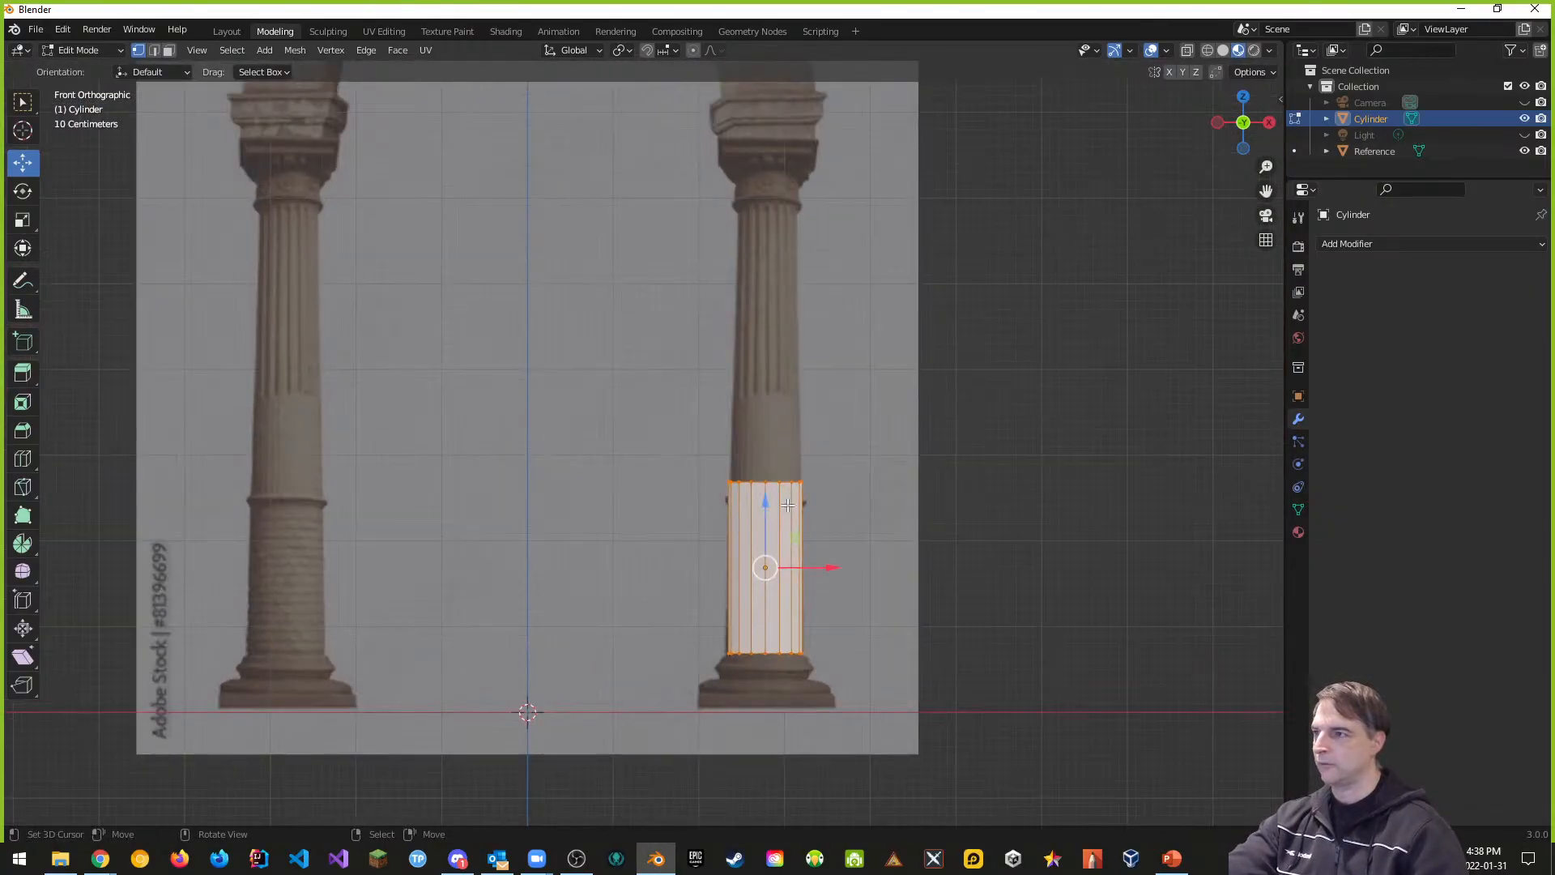
pyautogui.keyDown('shift'); pyautogui.moveTo(938, 454); pyautogui.dragTo(925, 422, button='middle'); pyautogui.keyUp('shift')
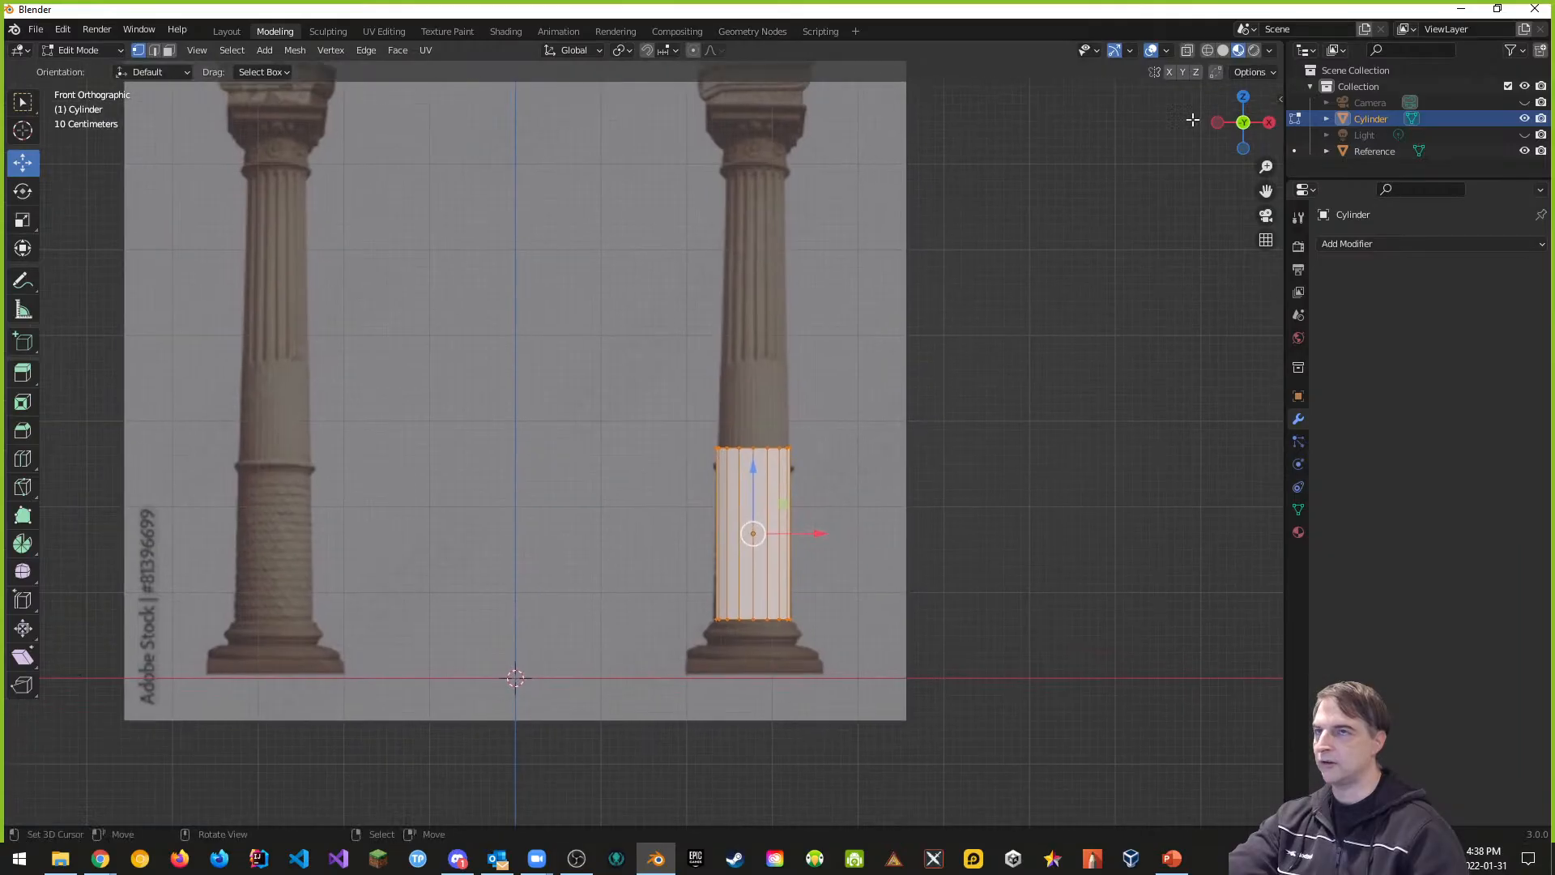
# Step: Enable X-ray, compare Solid and Material Preview shading, and set the viewport to Wireframe to see through the cylinder
pyautogui.click(1223, 50)
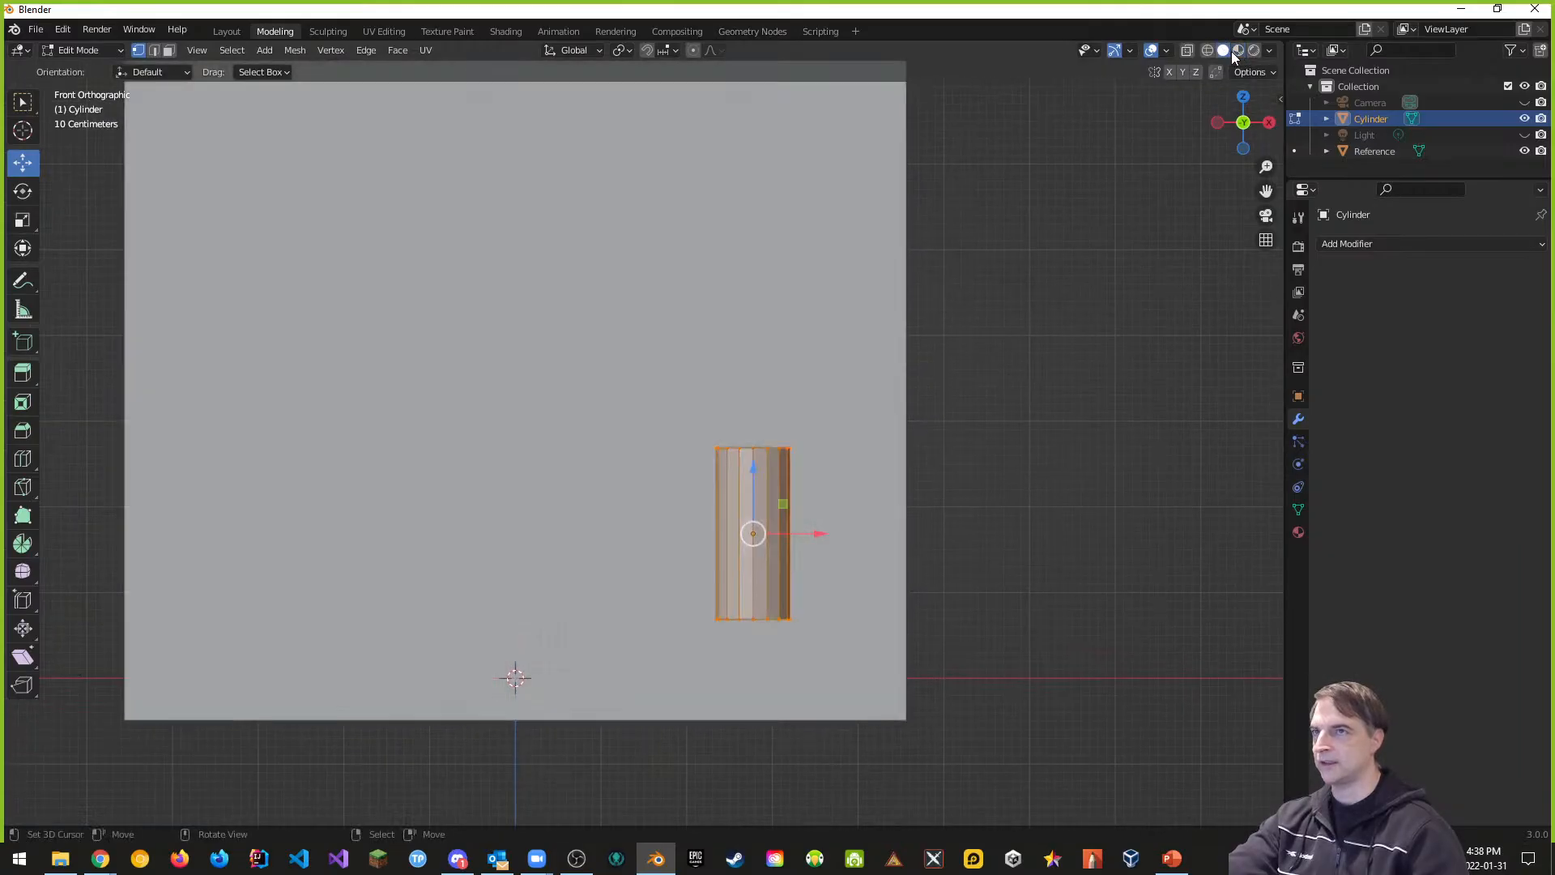
pyautogui.click(1238, 51)
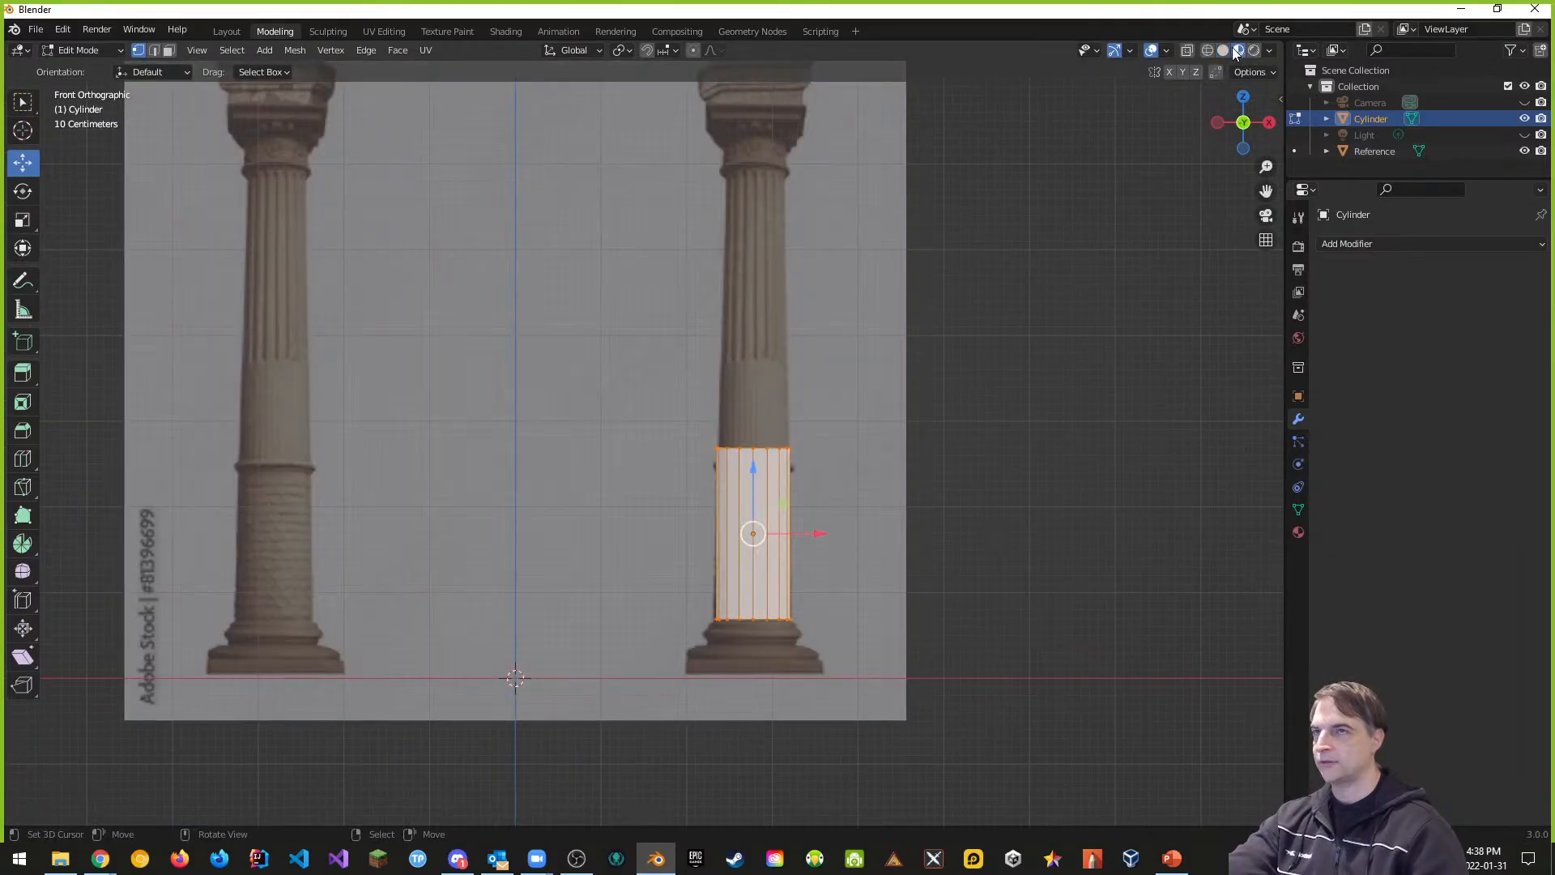
pyautogui.click(1187, 51)
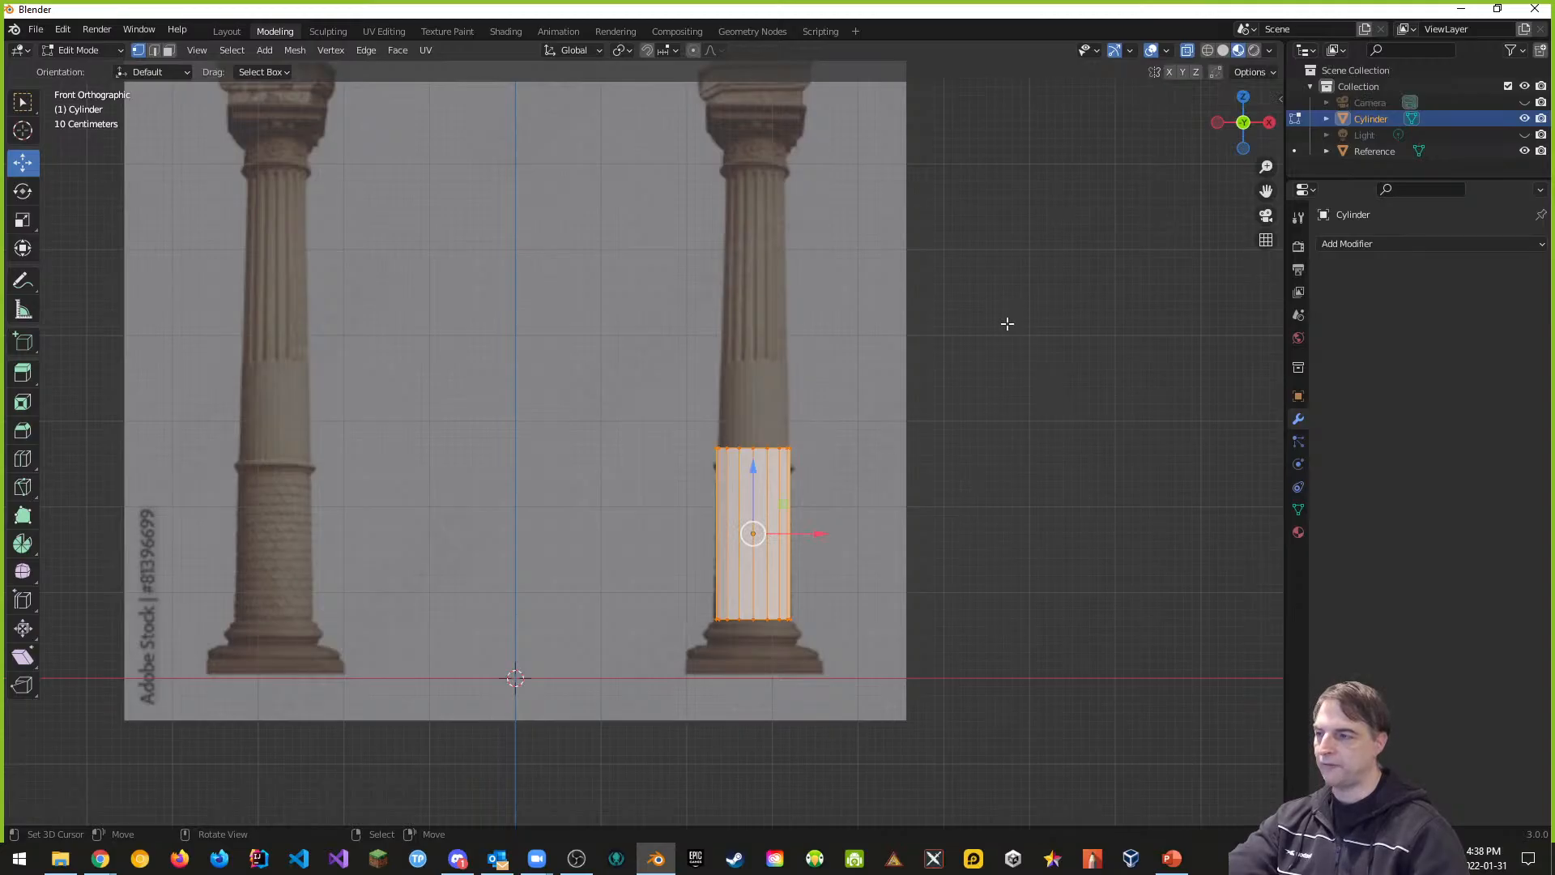
pyautogui.press('z')
pyautogui.press('6')
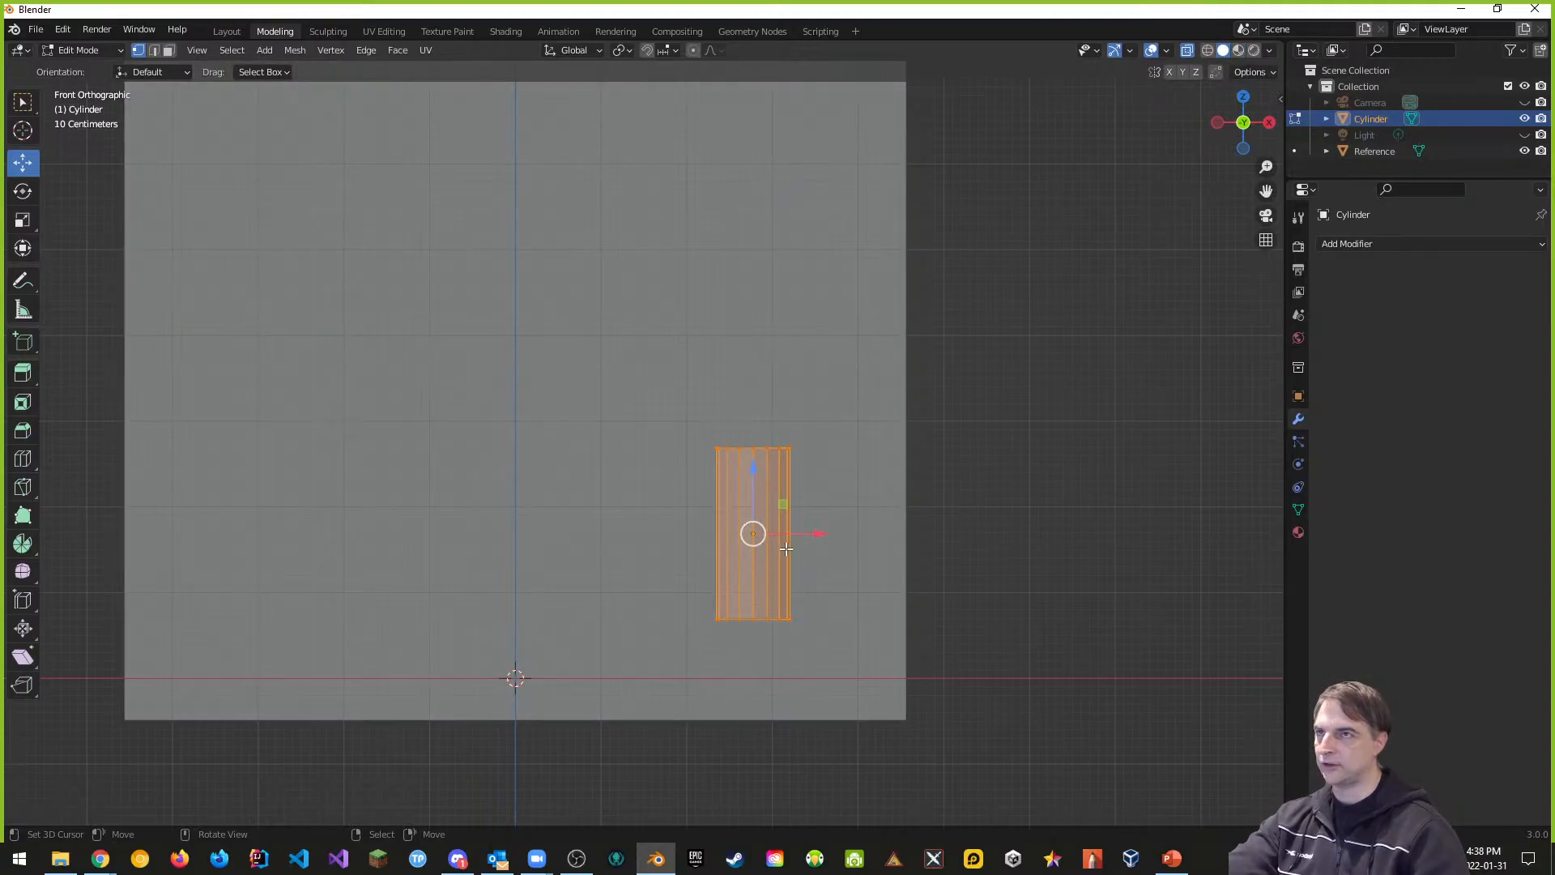
pyautogui.press('z')
pyautogui.press('4')
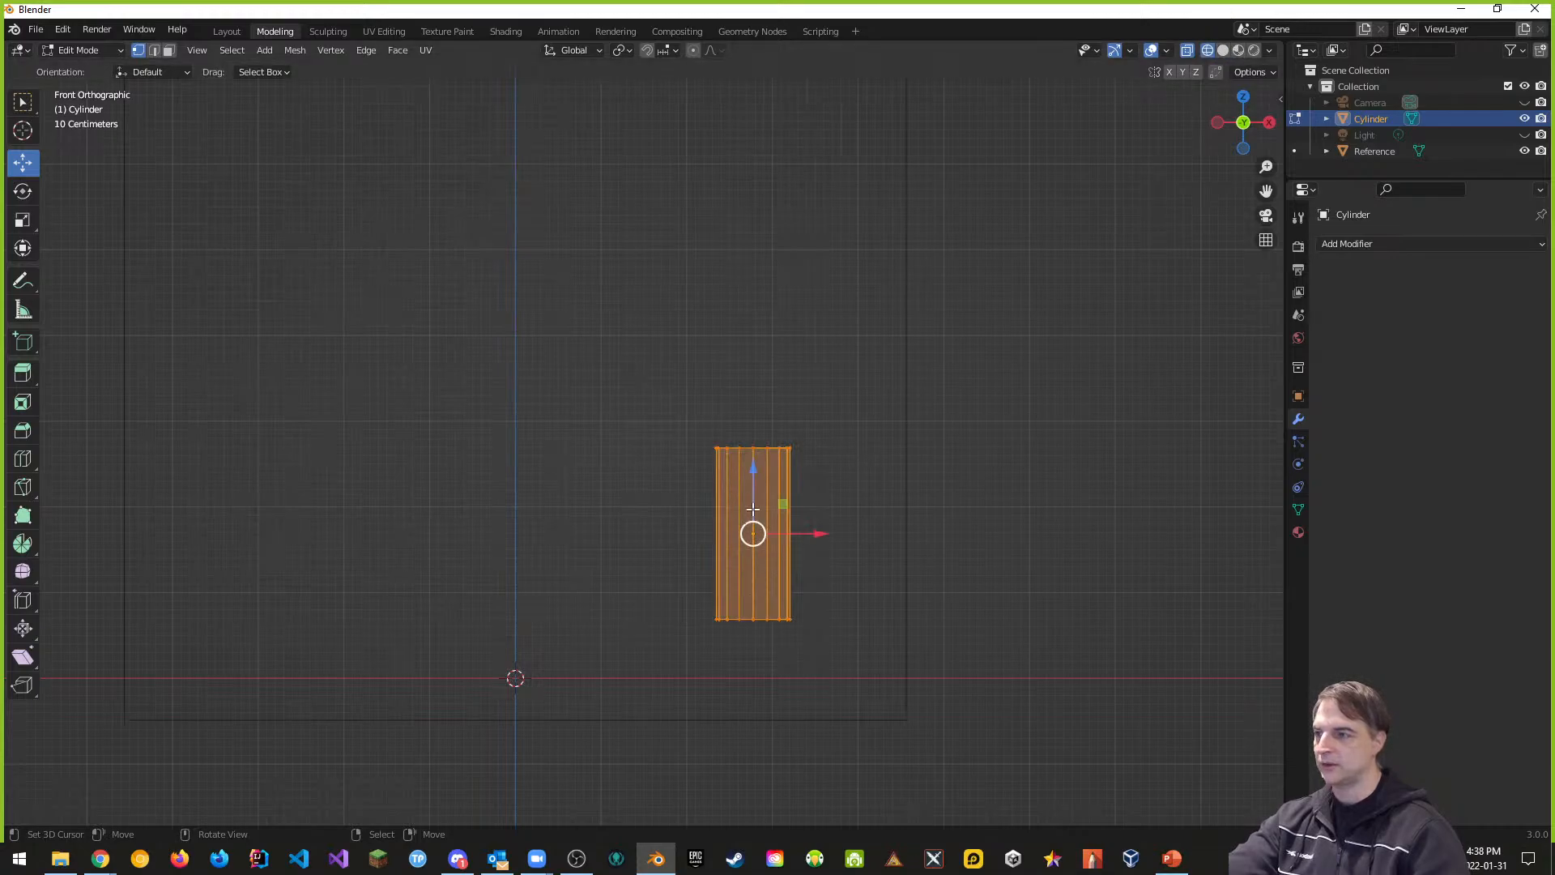
# Step: Select the cylinder's top ring of vertices and lower it to the band on the right column, using Material Preview shading
pyautogui.click(1224, 50)
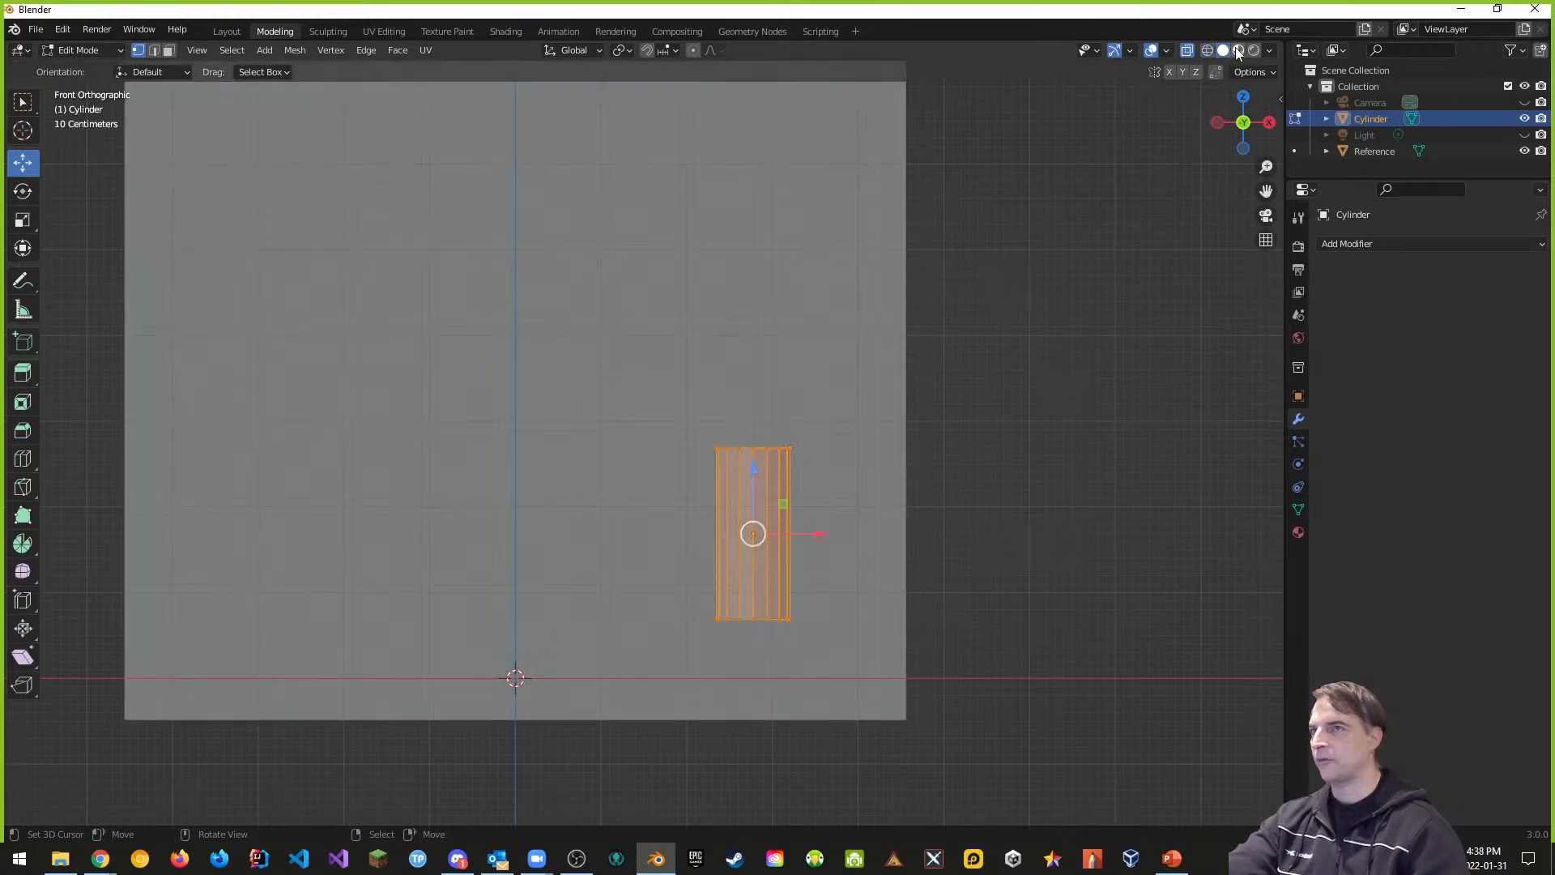
pyautogui.click(1239, 50)
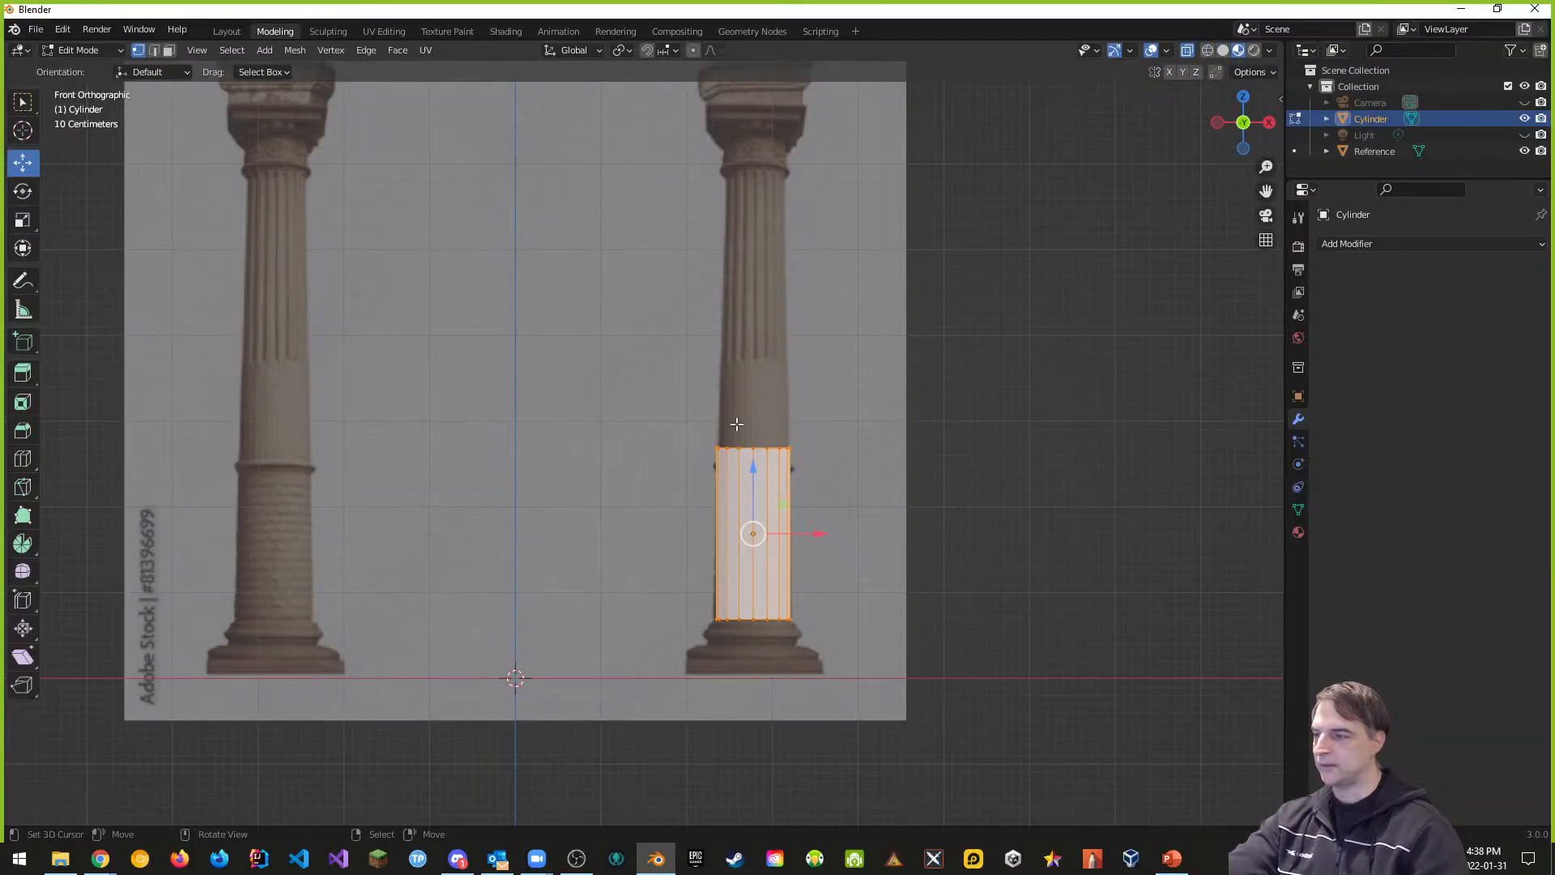
pyautogui.hotkey('alt', 'a')
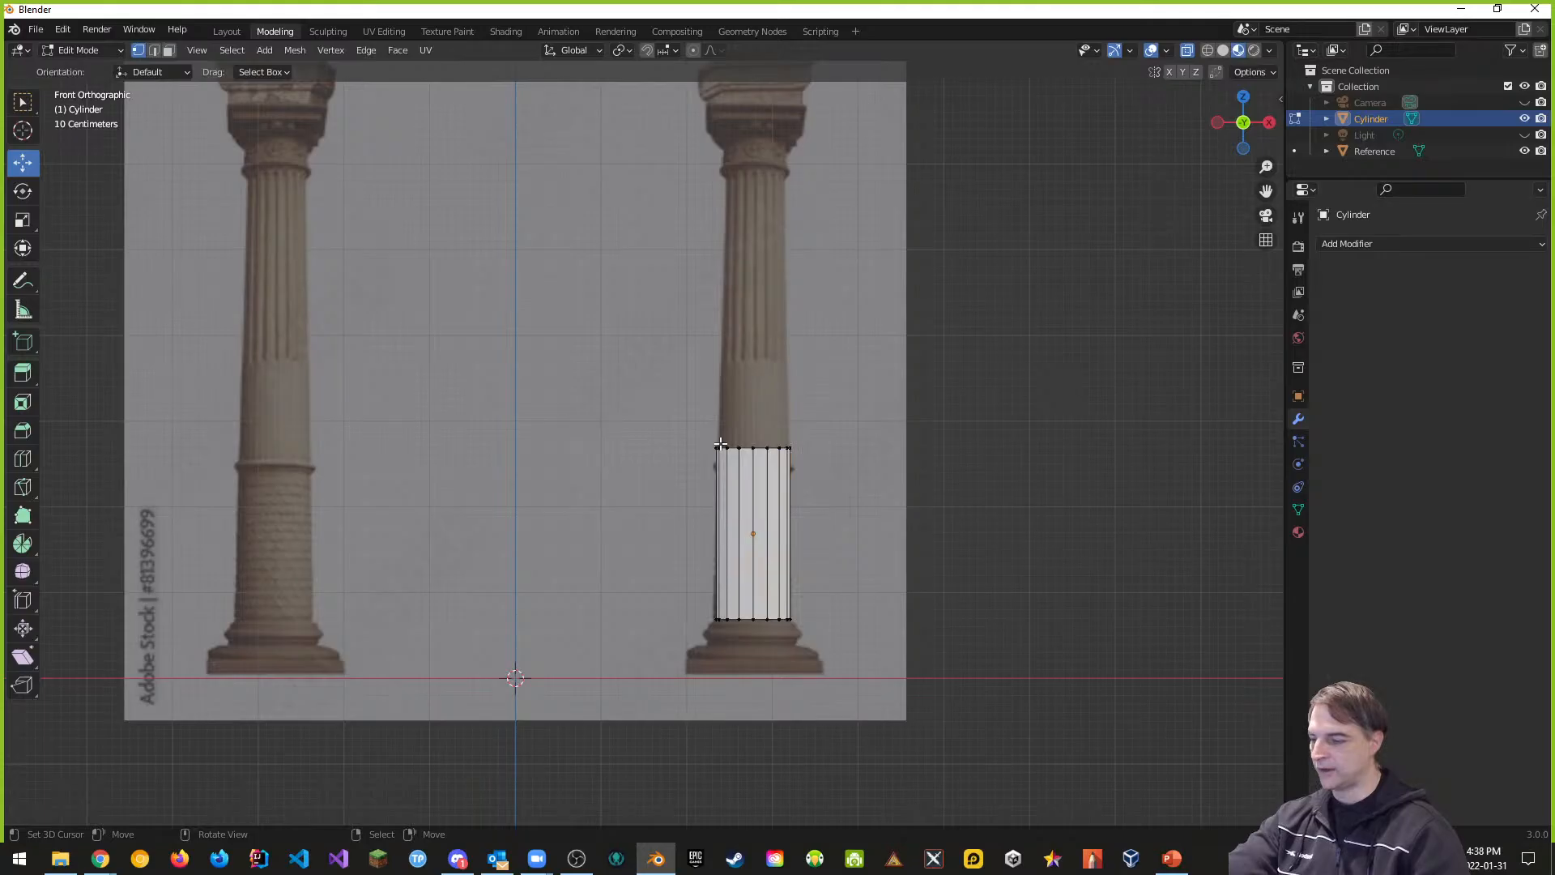
pyautogui.press('z')
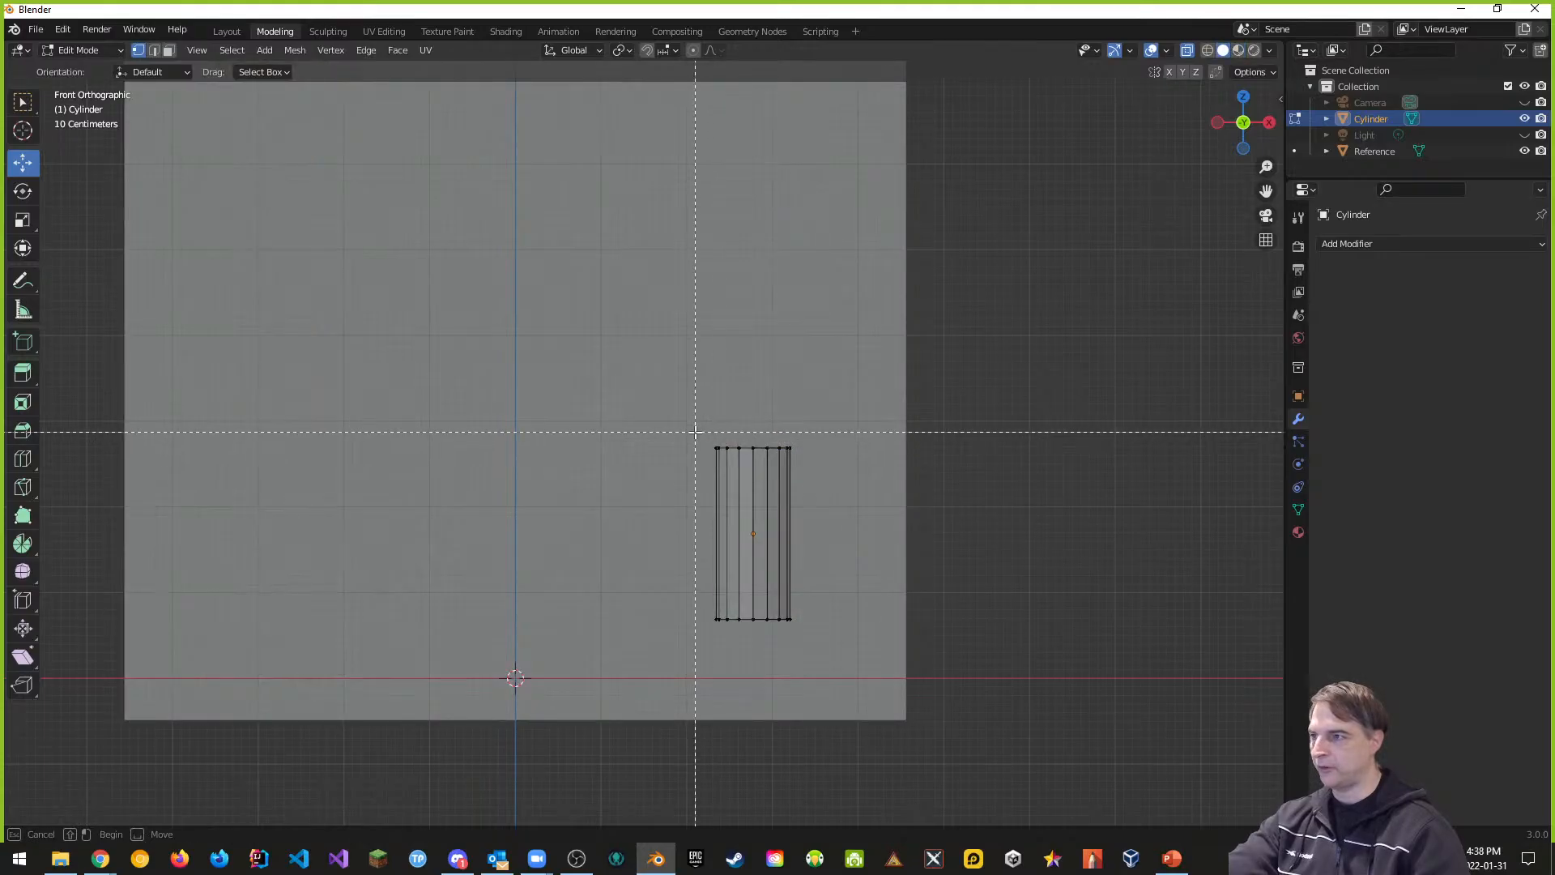
pyautogui.moveTo(697, 433); pyautogui.dragTo(815, 459)
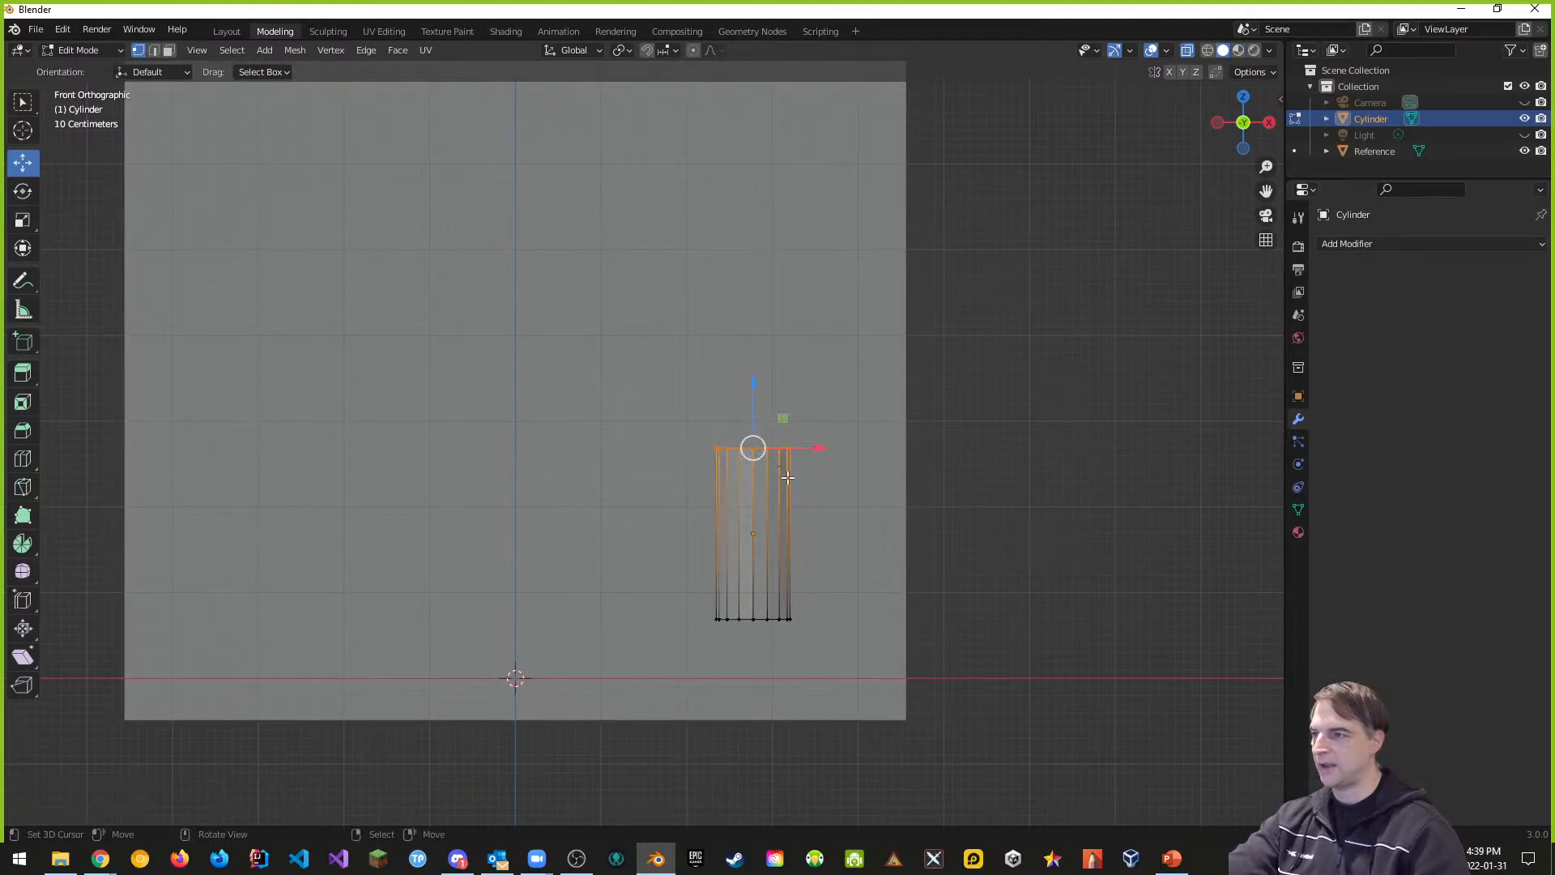
pyautogui.click(1238, 50)
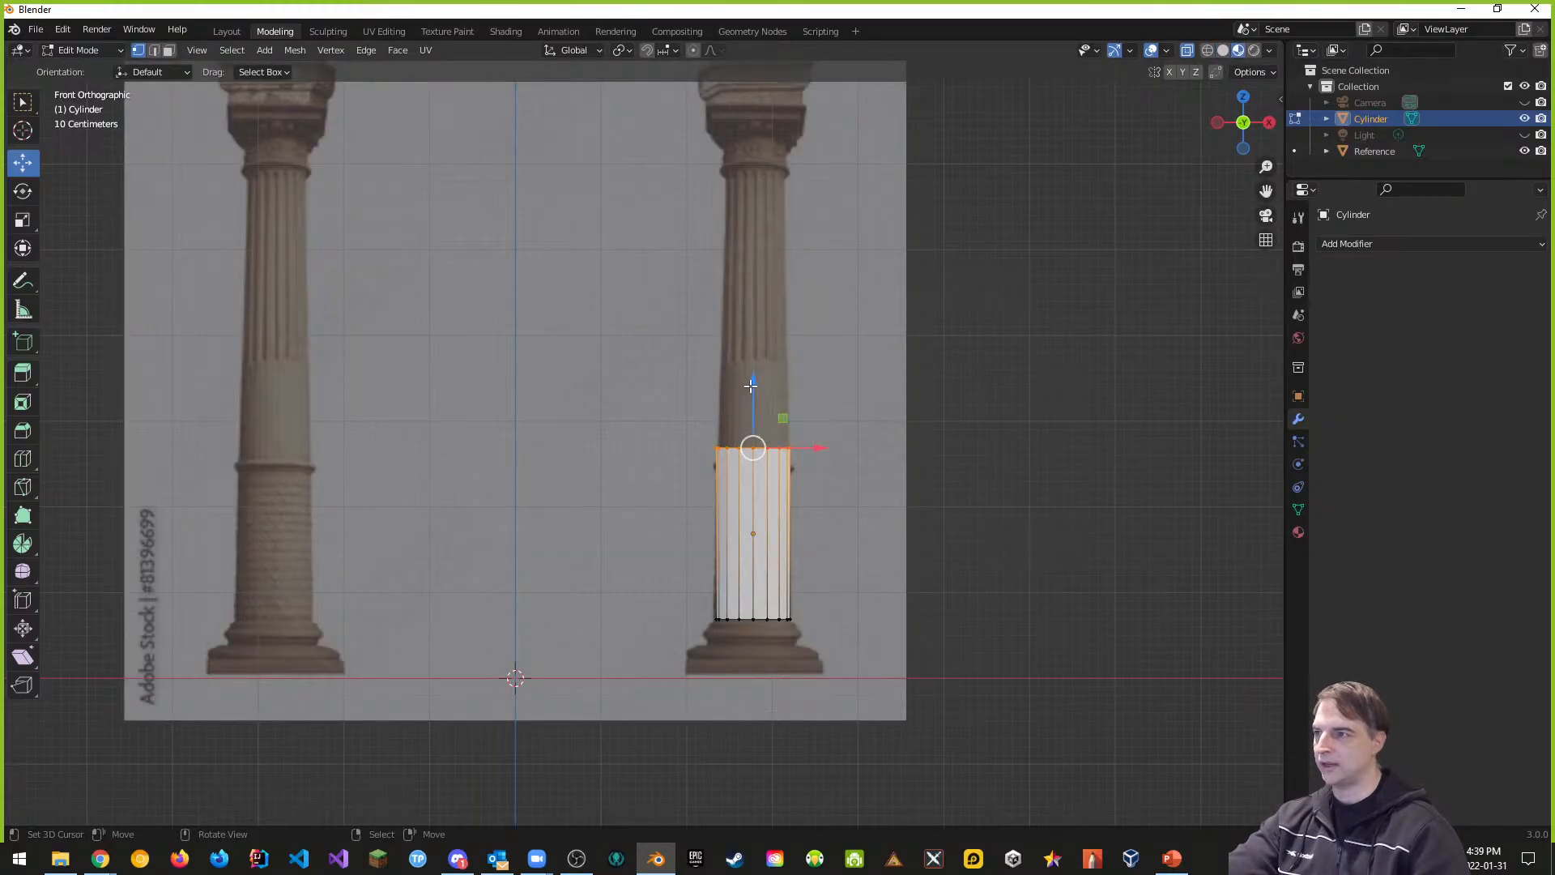
pyautogui.moveTo(754, 386); pyautogui.dragTo(751, 406)
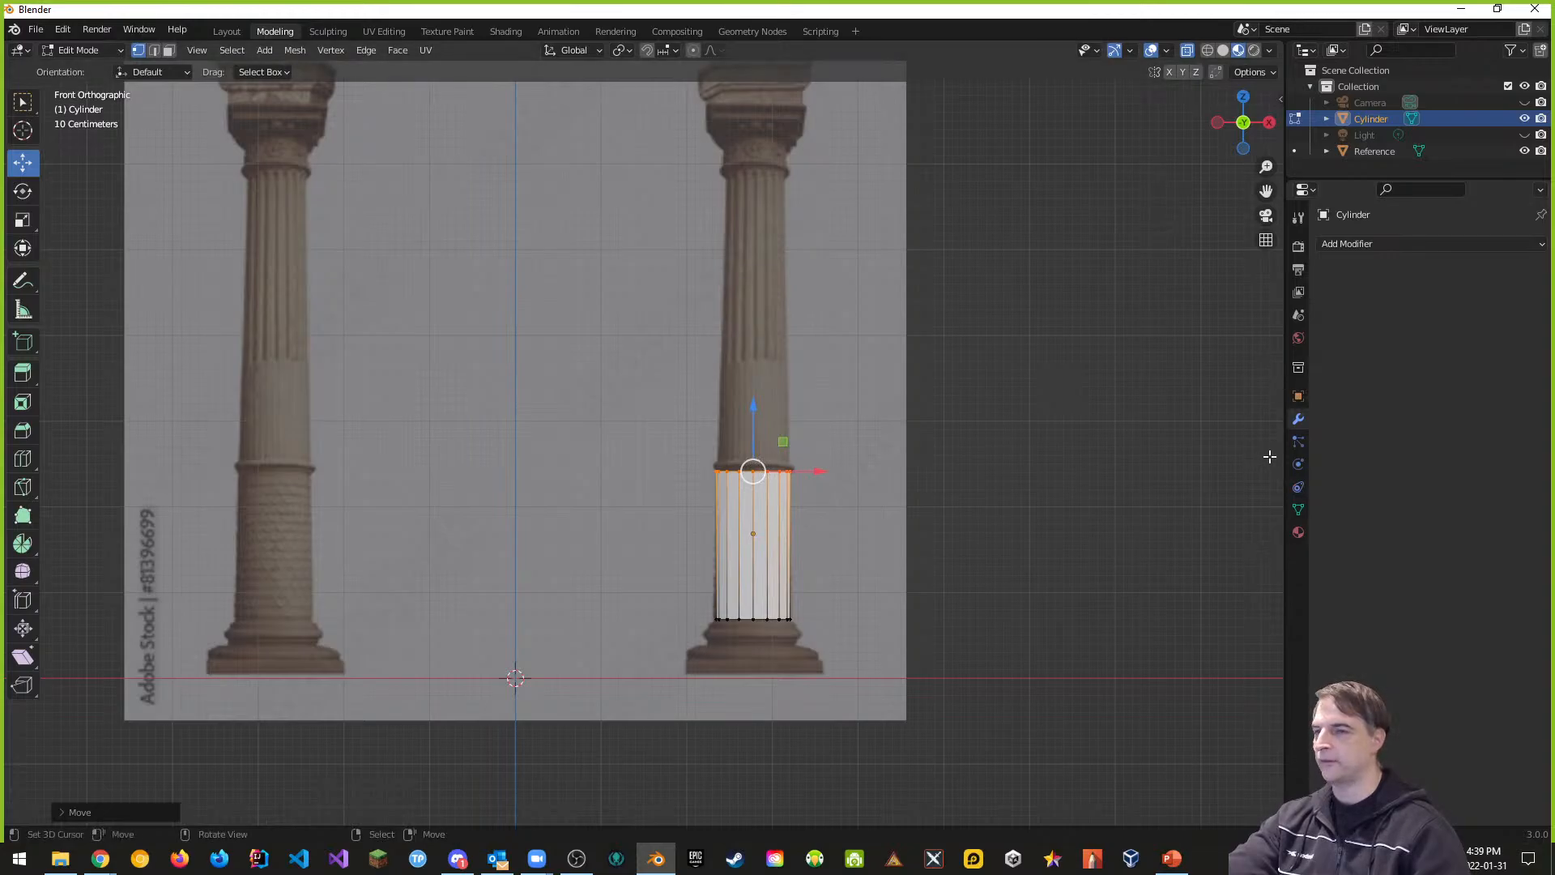
# Step: Try mirroring the off-centre cylinder with a Mirror modifier on the X axis
pyautogui.click(1542, 246)
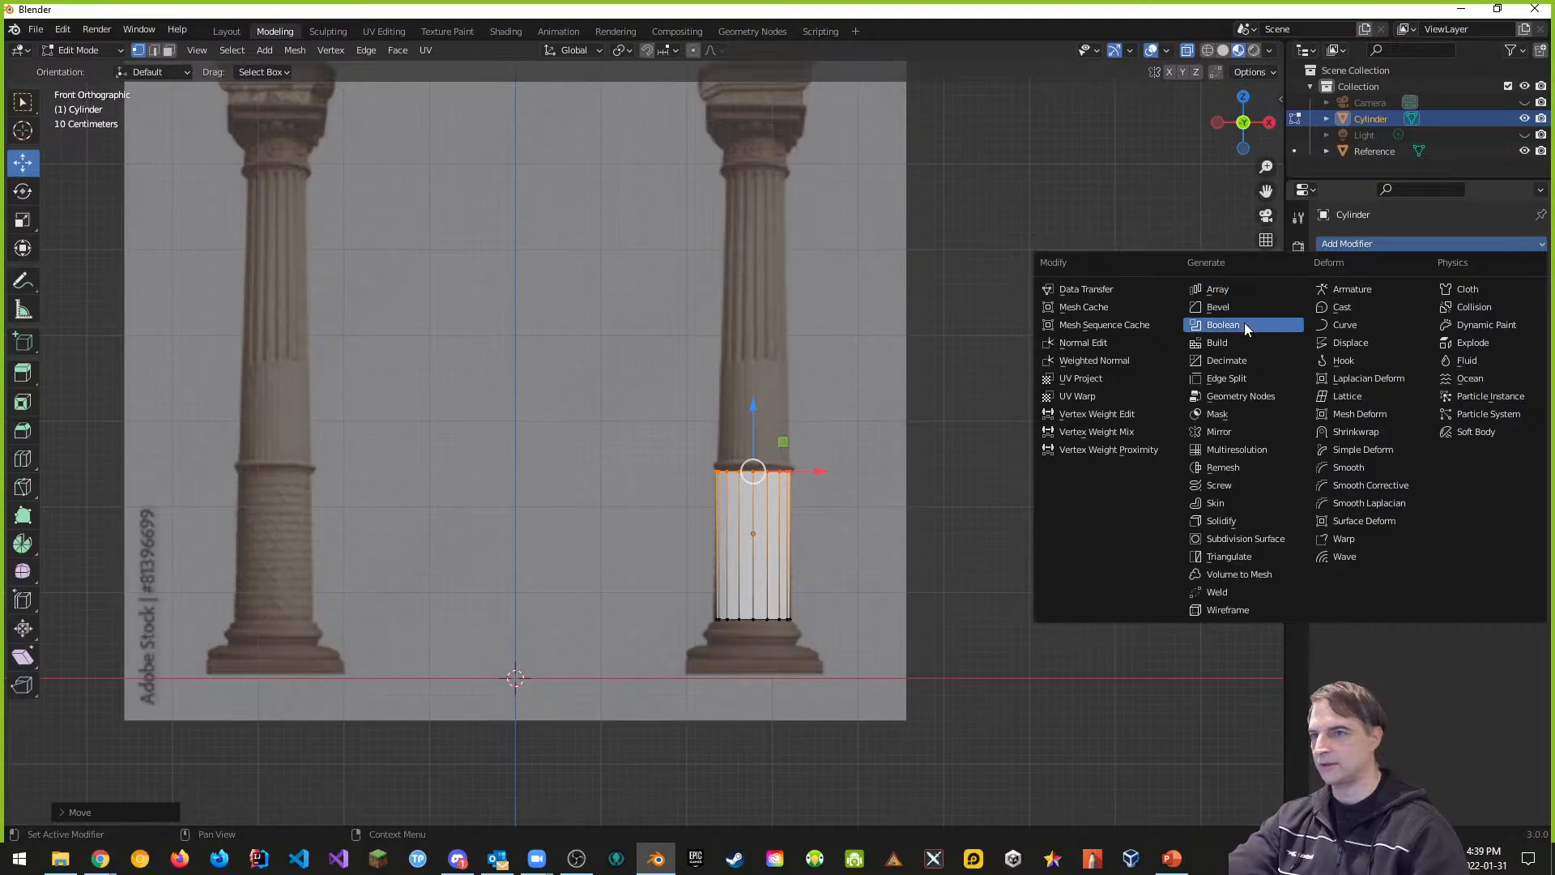
pyautogui.click(1219, 432)
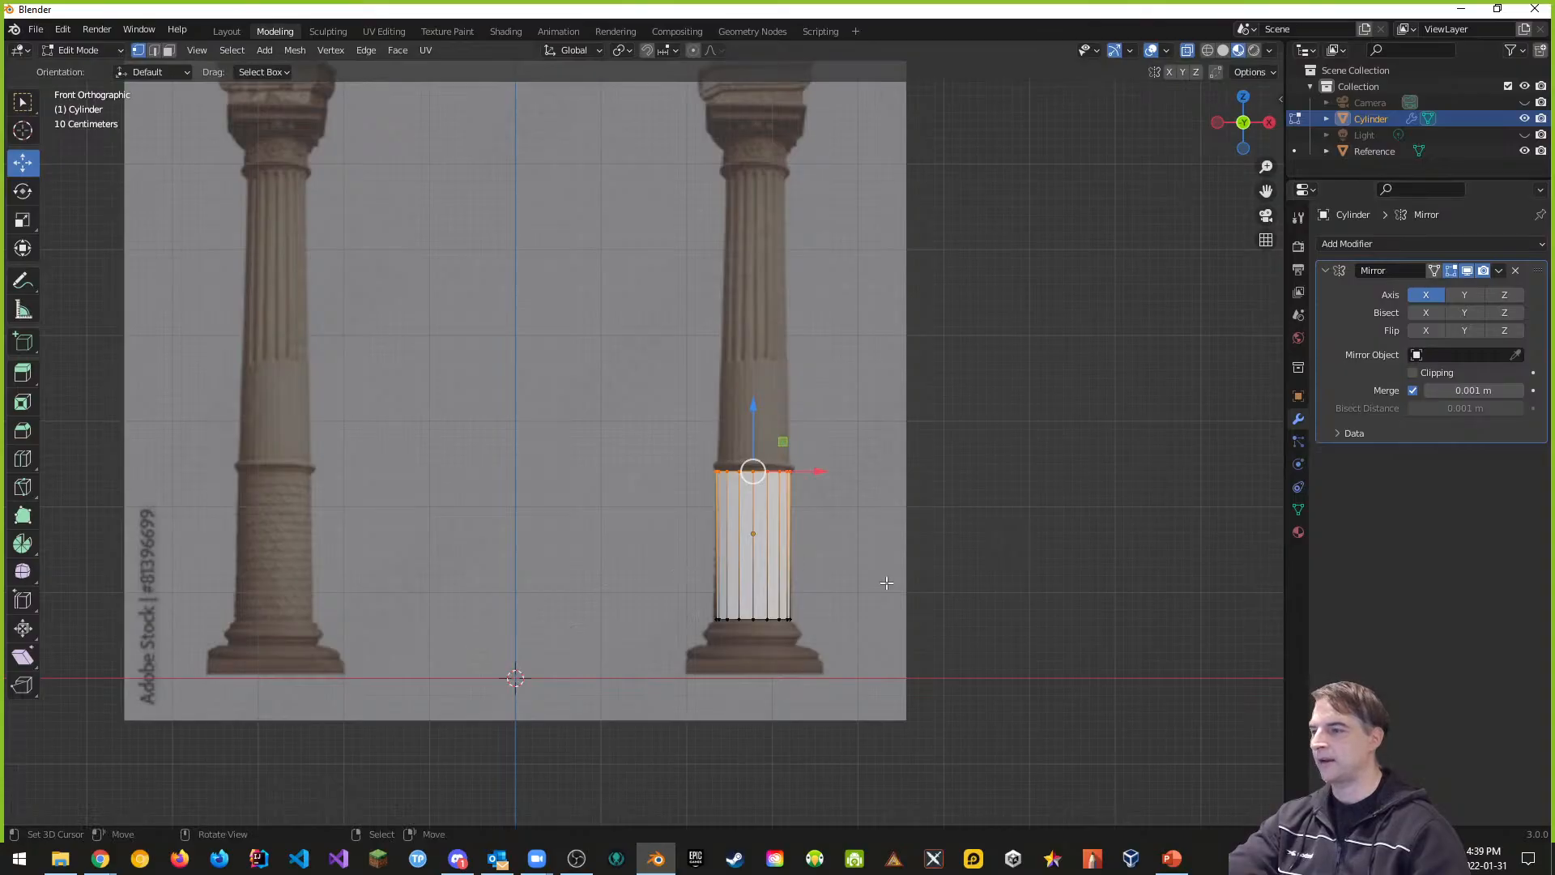
pyautogui.moveTo(886, 582)
pyautogui.mouseDown(button='middle')
pyautogui.moveTo(770, 618)
pyautogui.moveTo(630, 598)
pyautogui.moveTo(753, 660)
pyautogui.moveTo(729, 597)
pyautogui.moveTo(879, 592)
pyautogui.mouseUp(button='middle')
pyautogui.press('KP_1')
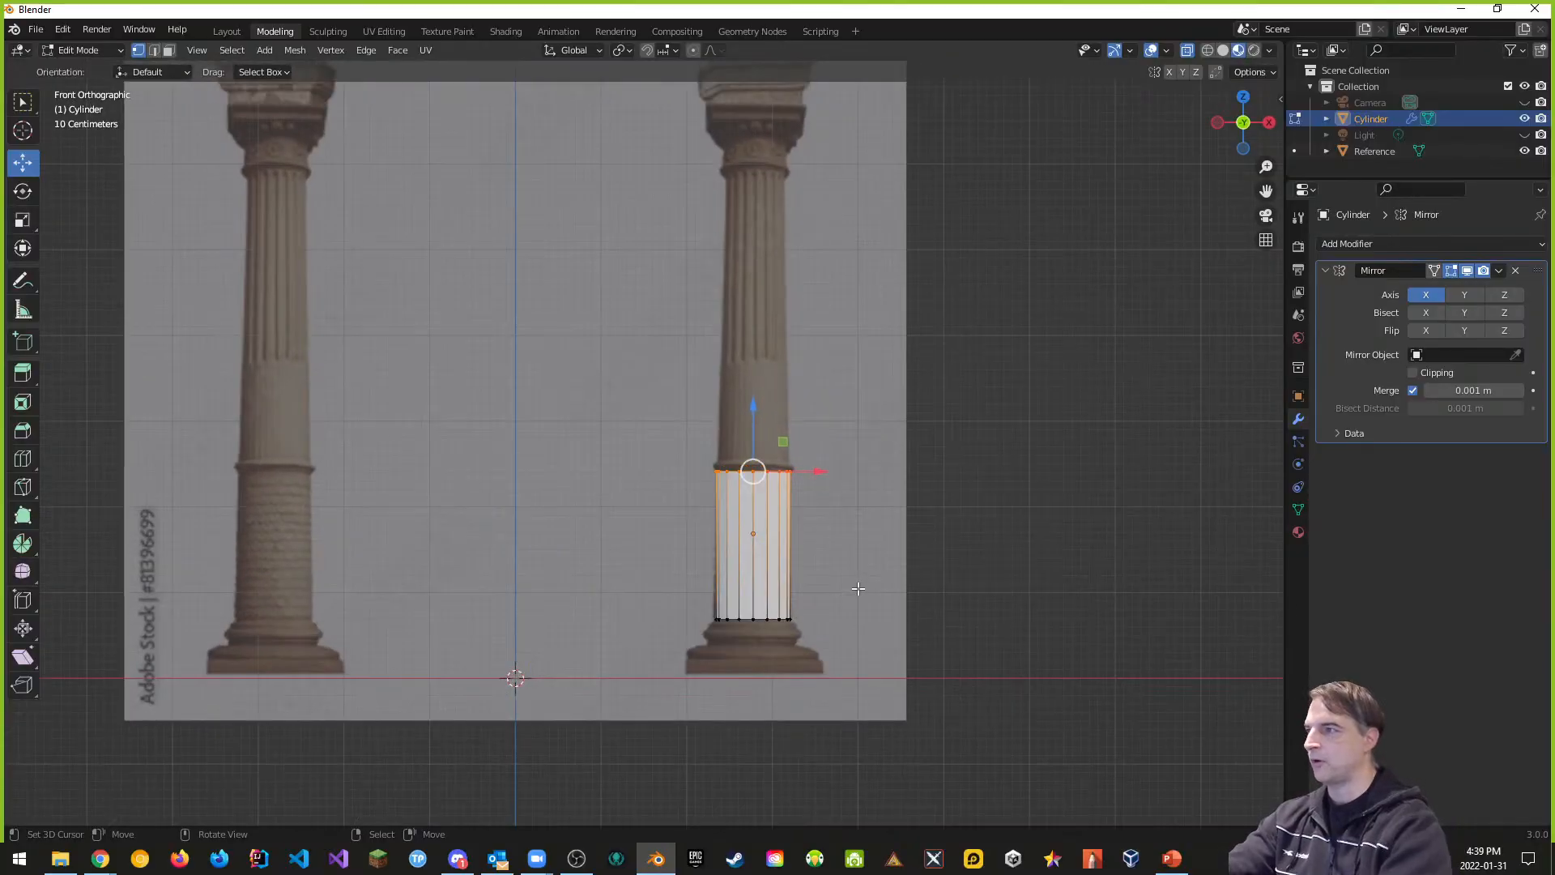
# Step: Switch to the Layout workspace and show the cylinder's modifier settings
pyautogui.click(226, 32)
pyautogui.moveTo(724, 430); pyautogui.dragTo(779, 498, button='middle')
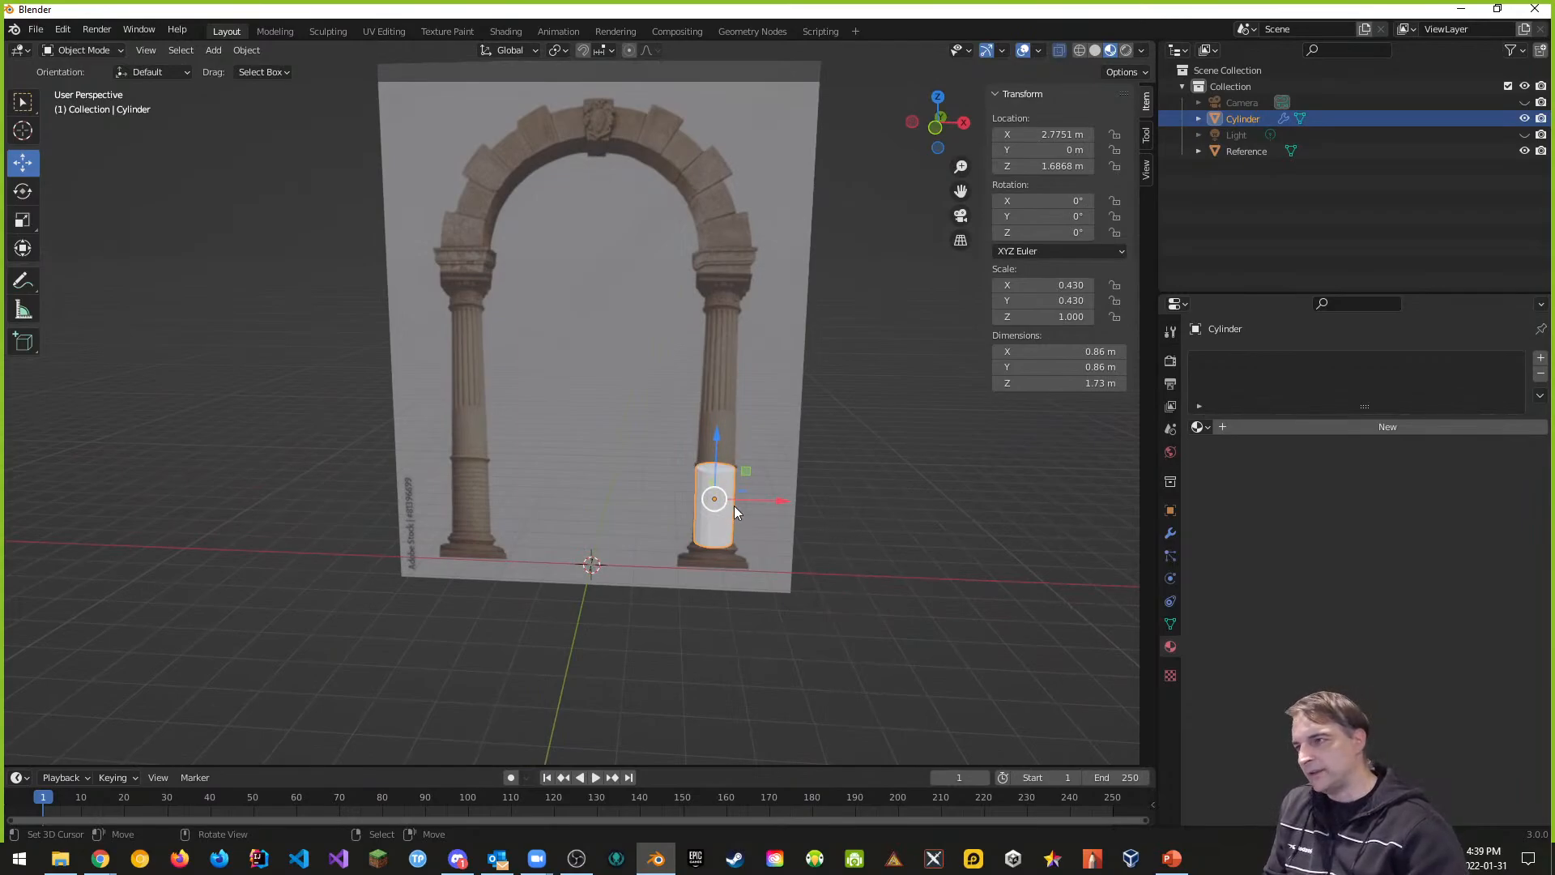
pyautogui.click(1171, 532)
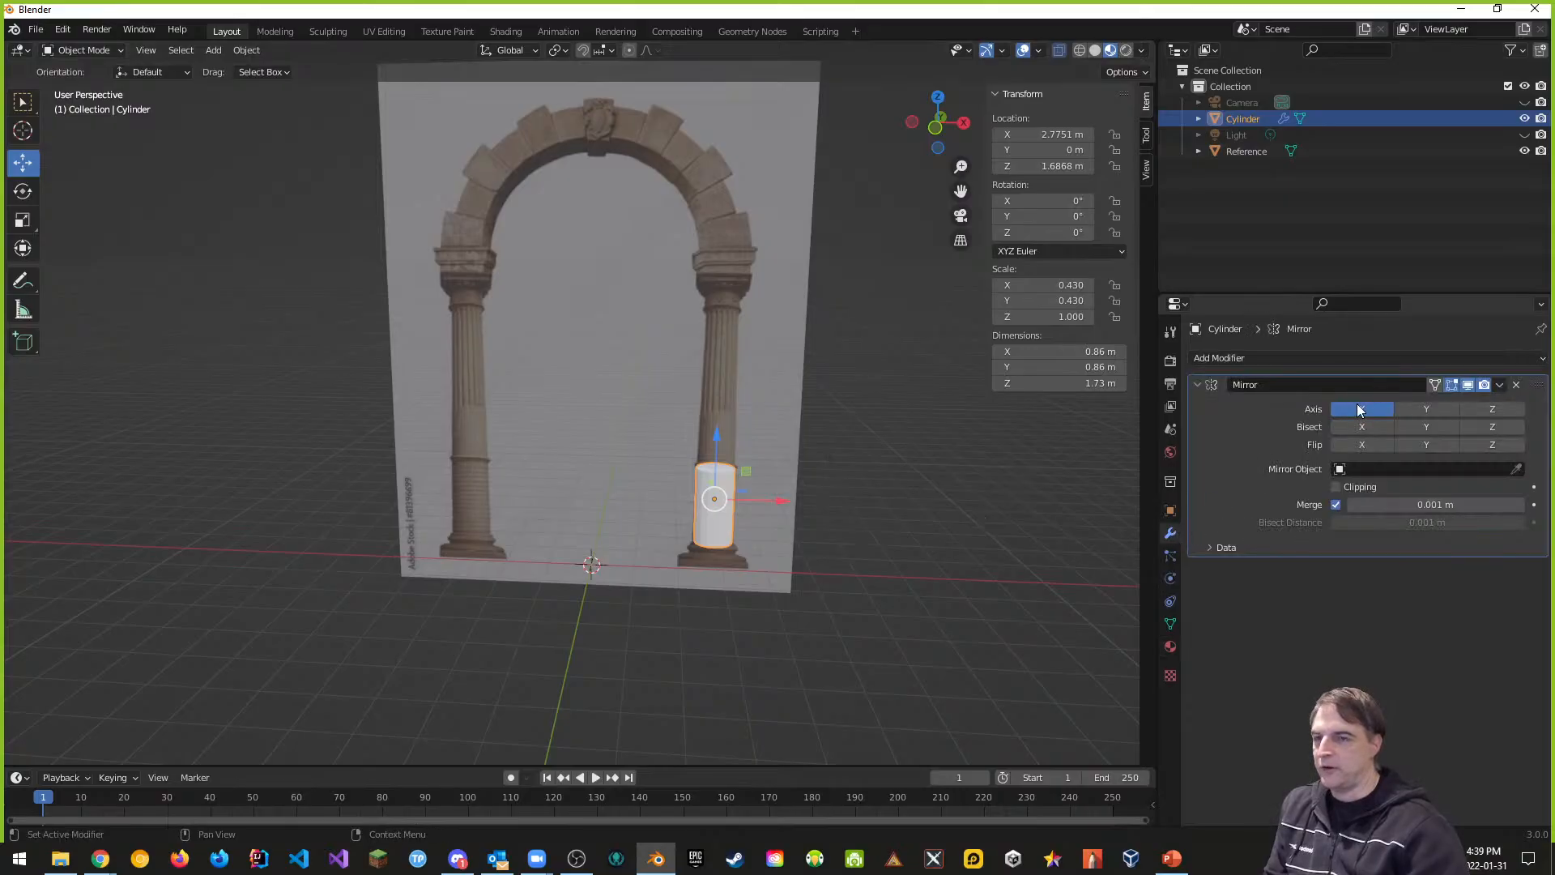
# Step: Try the Mirror modifier's Y and Z axes, return it to X only, and remove the modifier
pyautogui.click(1442, 410)
pyautogui.click(1494, 410)
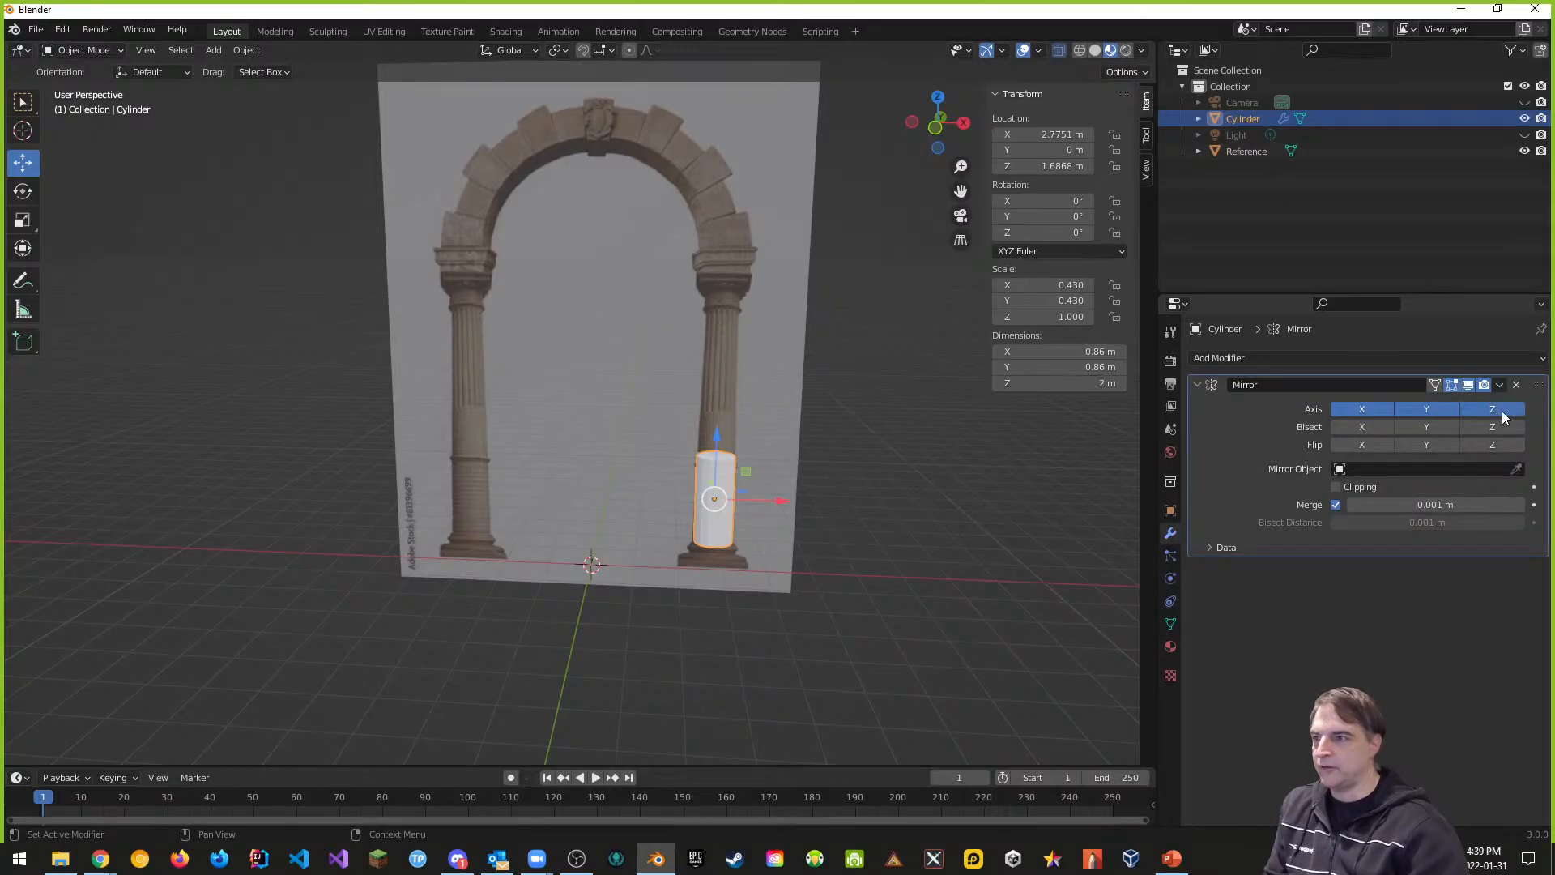
pyautogui.moveTo(765, 571); pyautogui.dragTo(586, 586, button='middle')
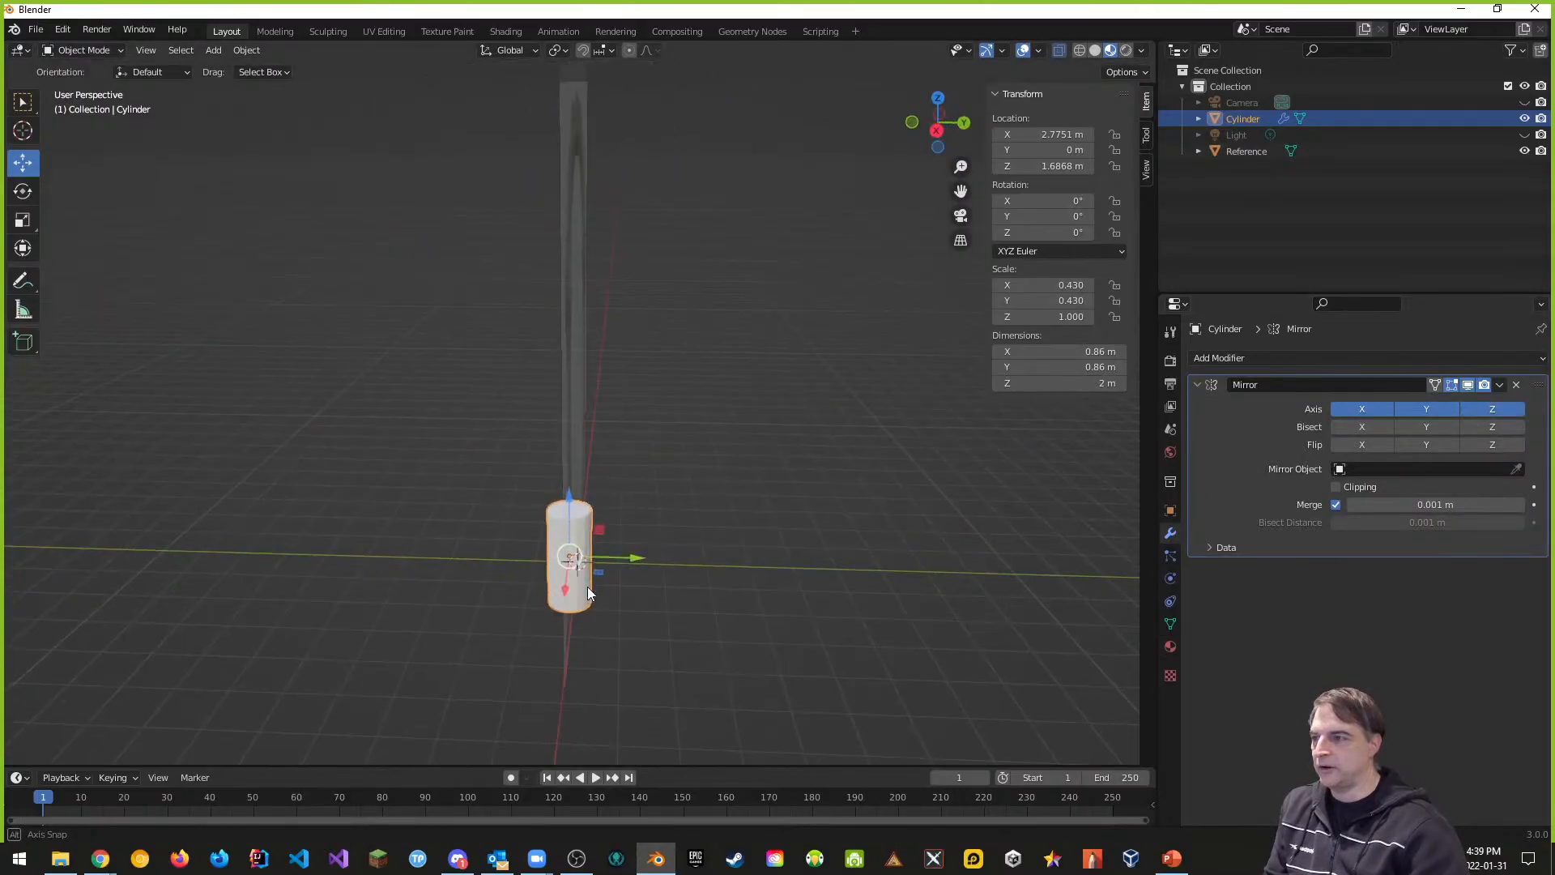
pyautogui.click(1471, 409)
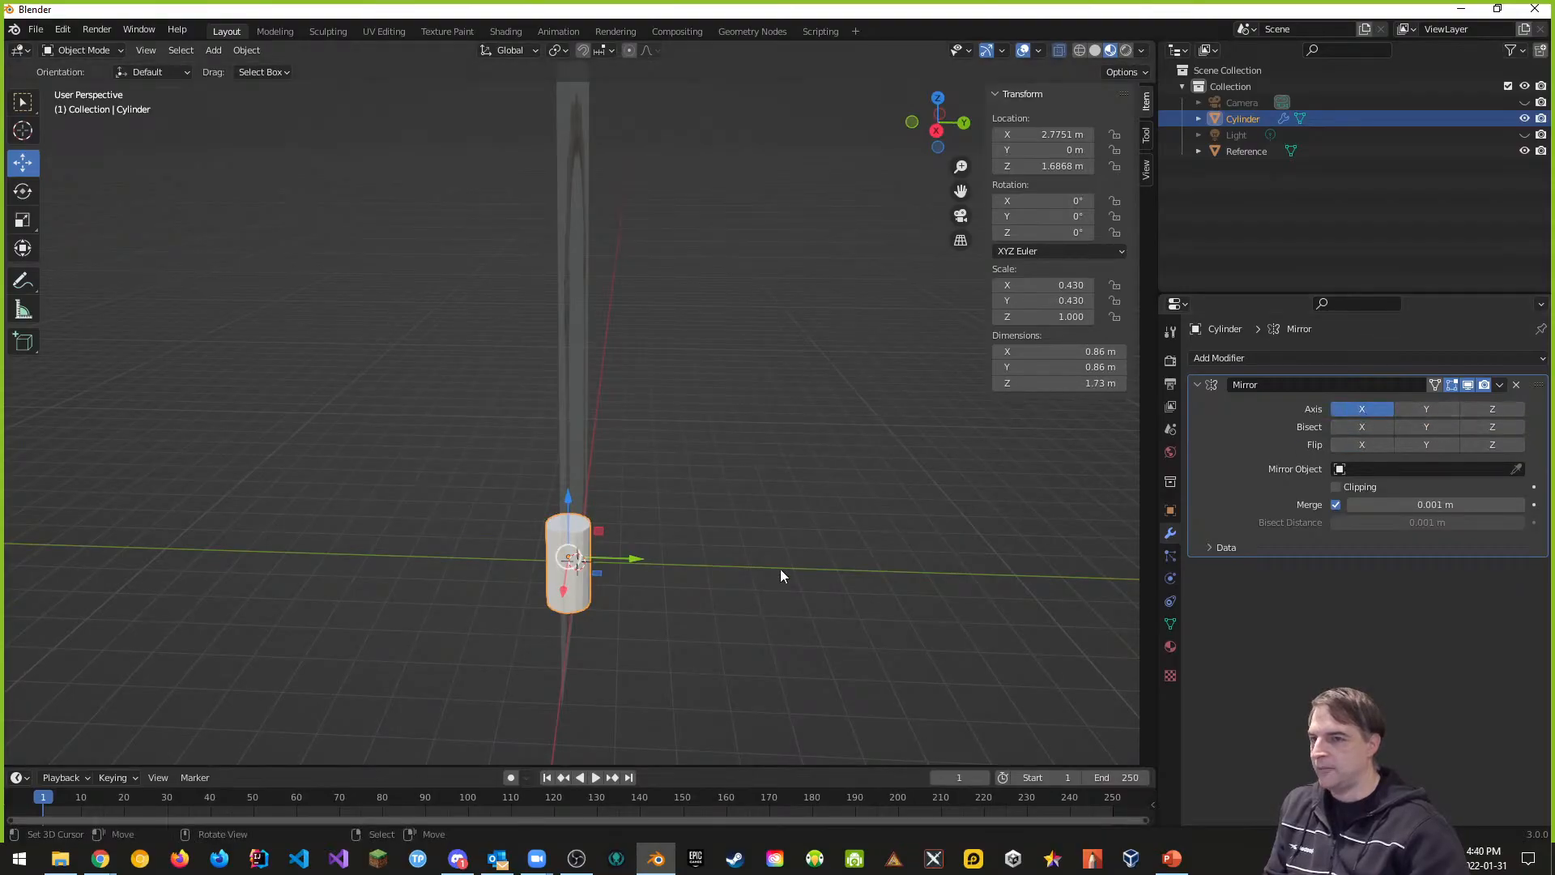
pyautogui.moveTo(781, 570)
pyautogui.mouseDown(button='middle')
pyautogui.moveTo(722, 585)
pyautogui.moveTo(820, 579)
pyautogui.moveTo(773, 578)
pyautogui.mouseUp(button='middle')
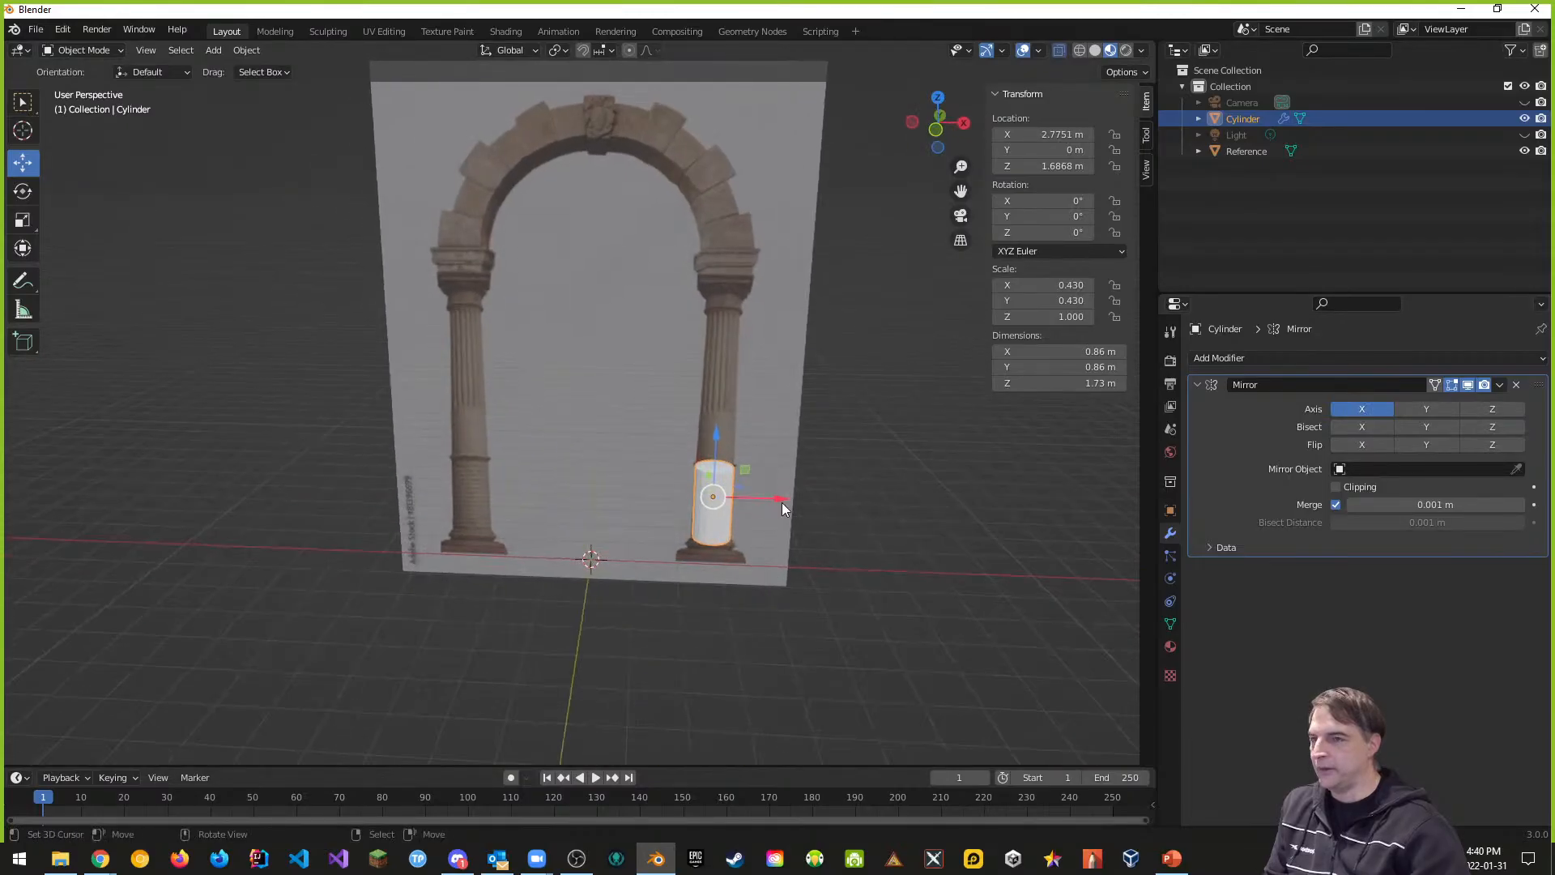
pyautogui.click(1515, 385)
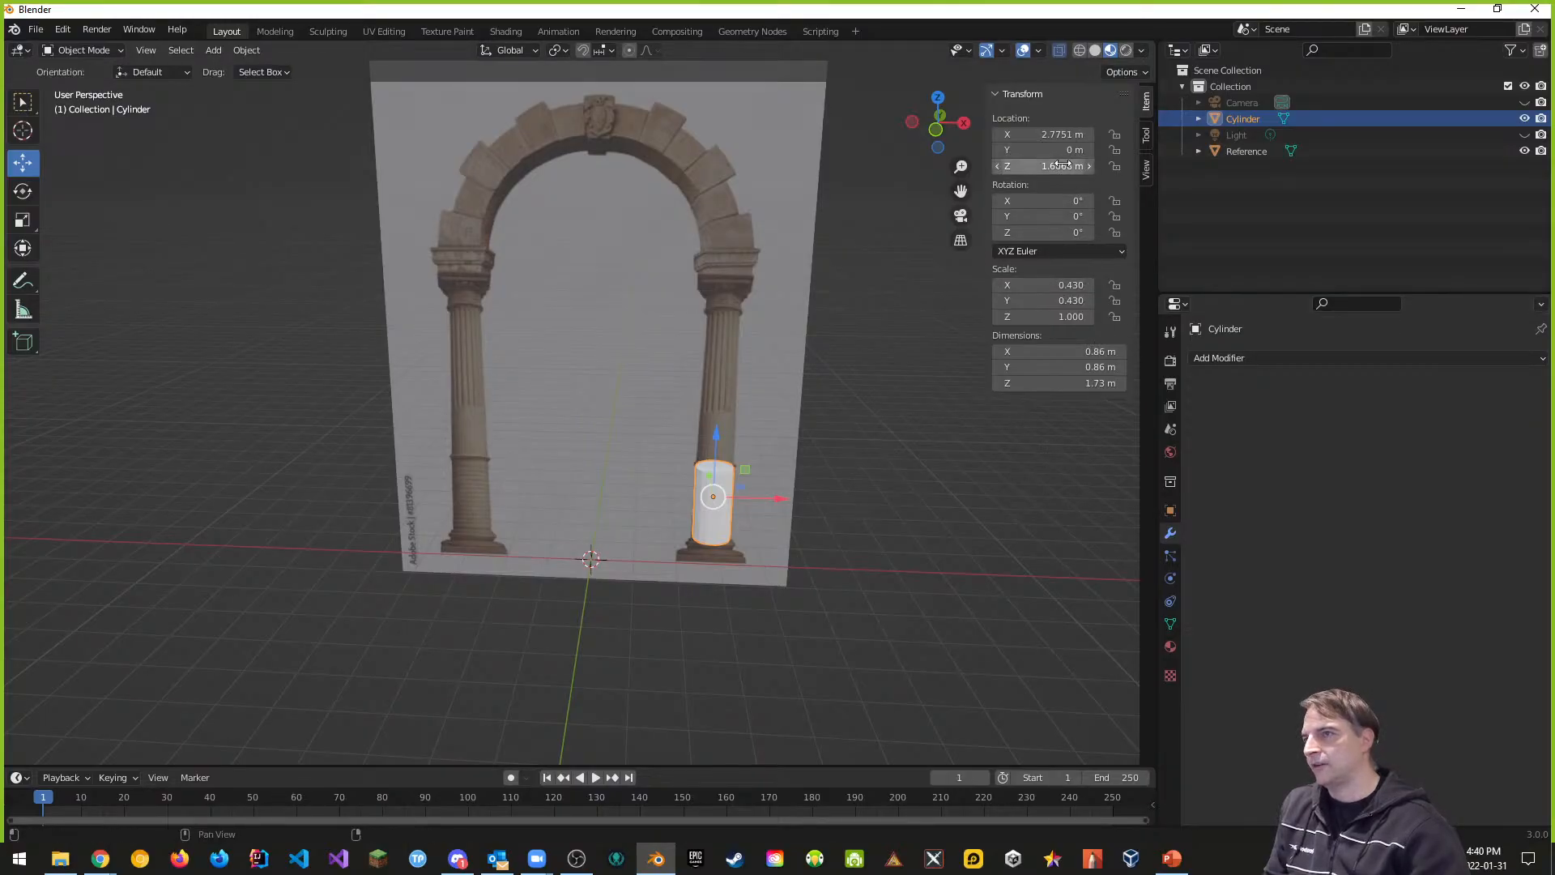
# Step: Set the cylinder's X location to 0 m and add a Mirror modifier on the X axis
pyautogui.click(1066, 136)
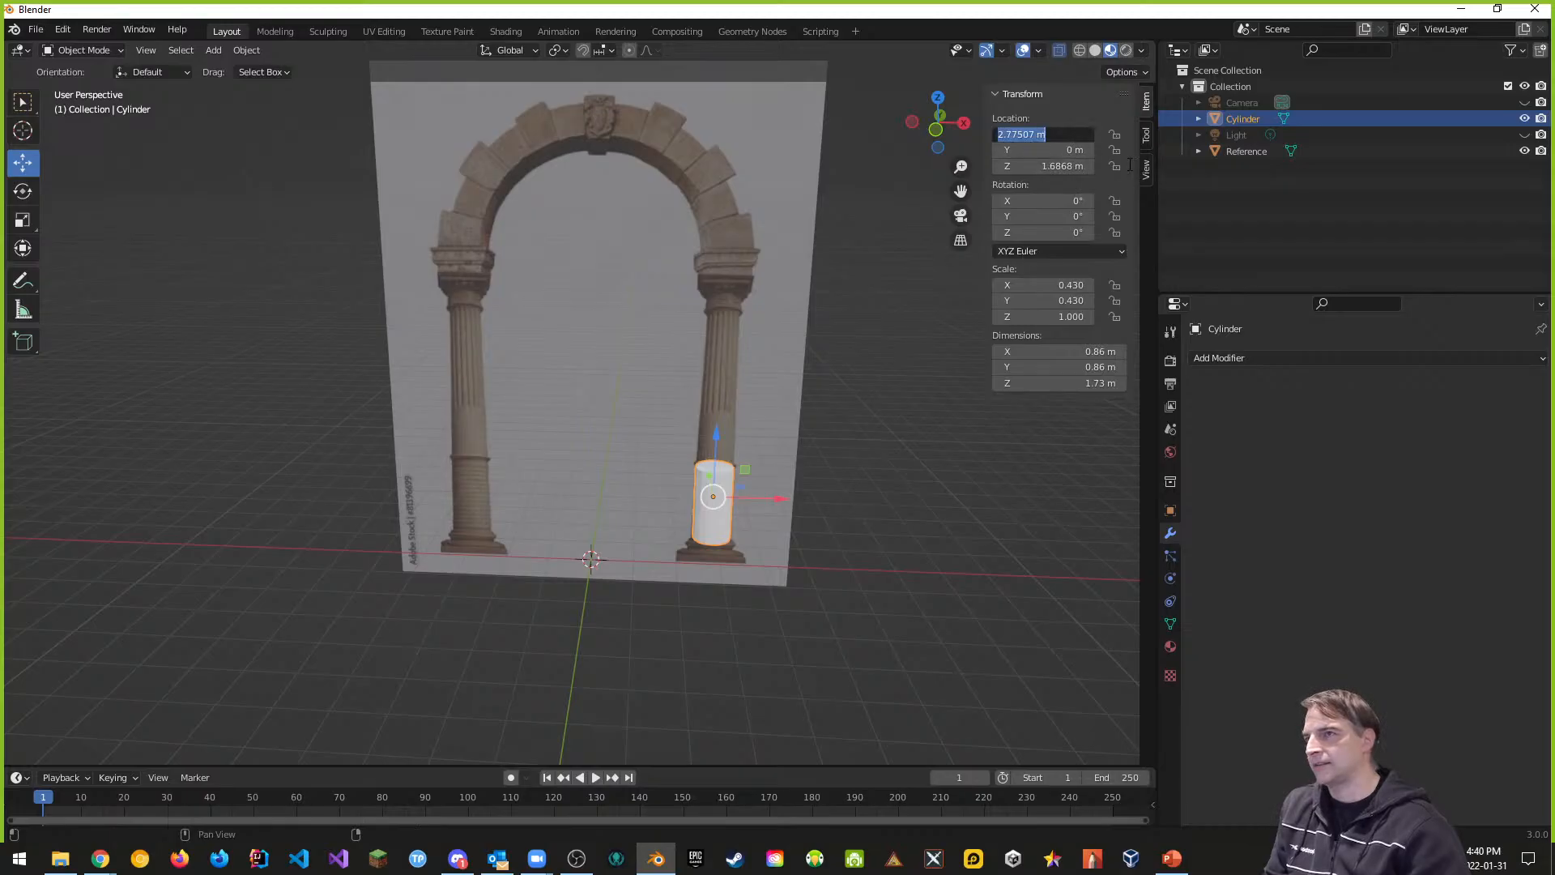
pyautogui.write('0')
pyautogui.press('Return')
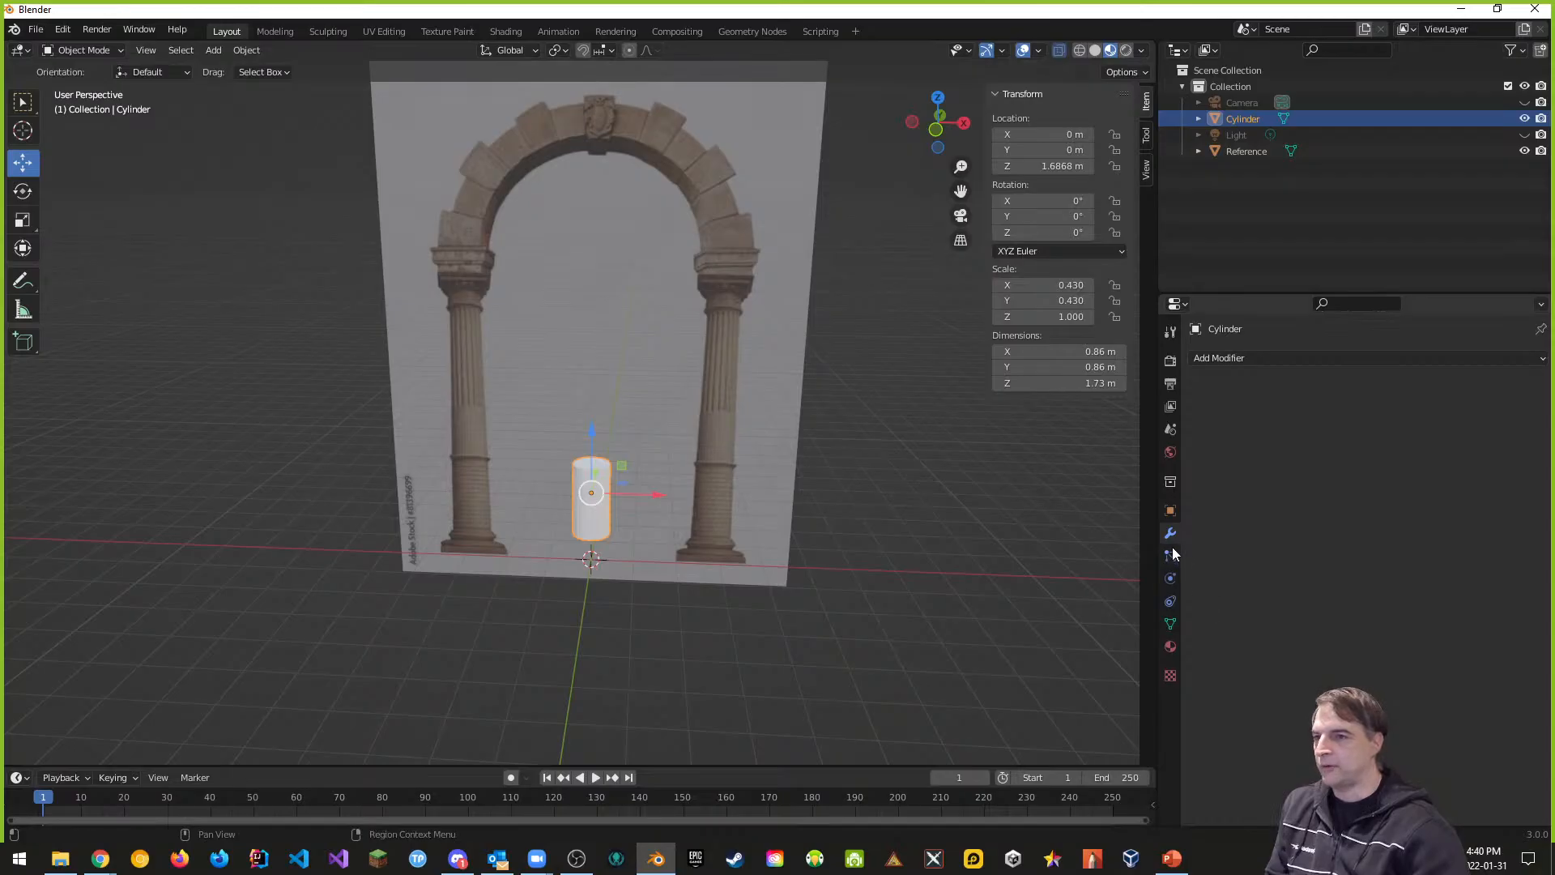
pyautogui.click(1536, 358)
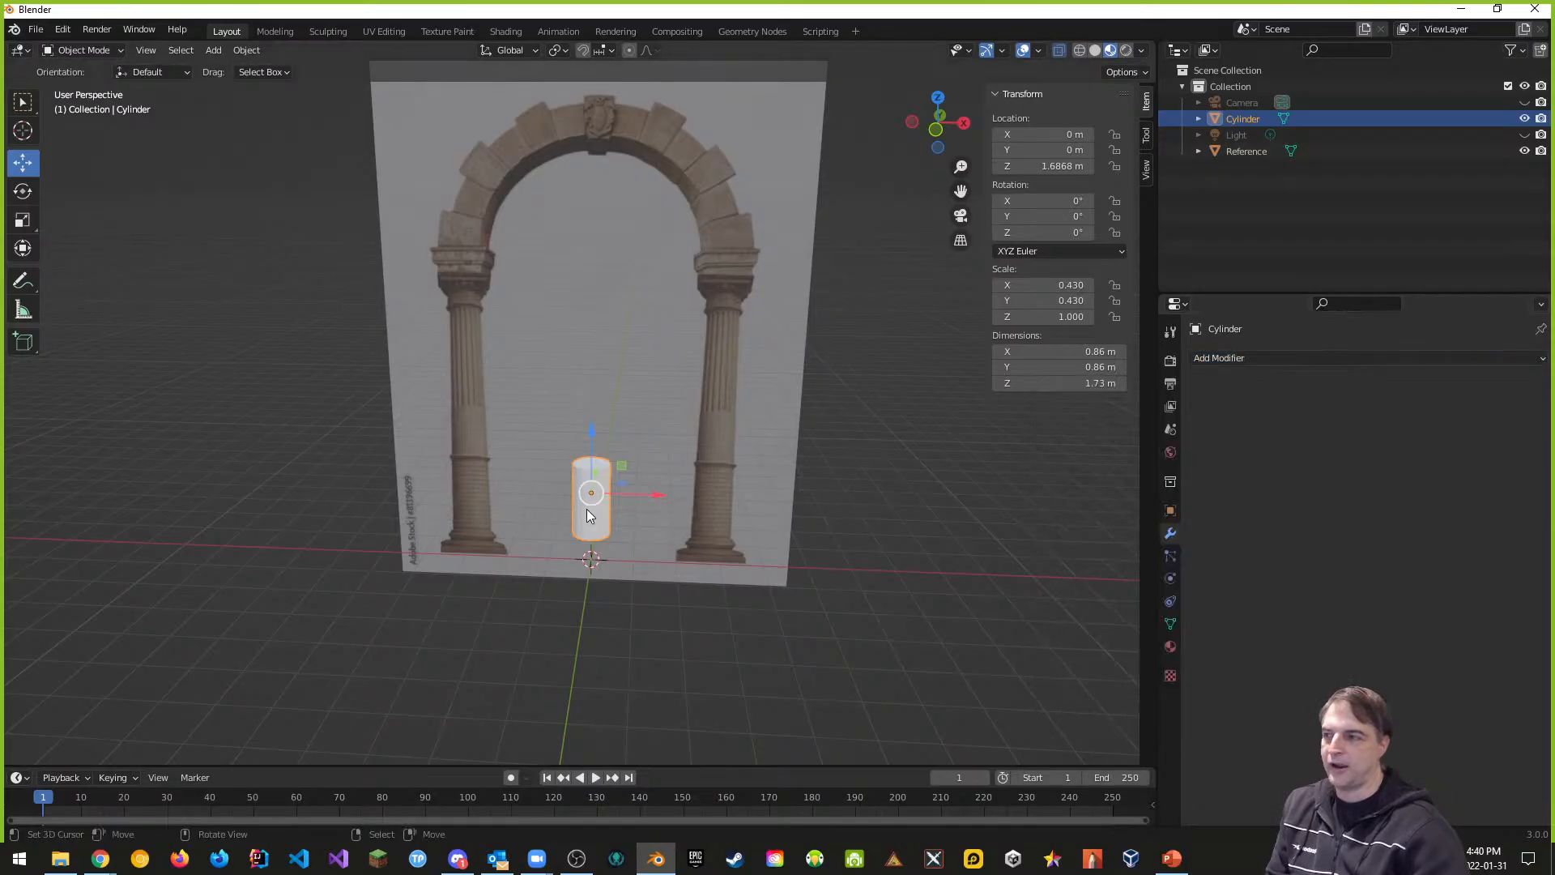
pyautogui.click(1439, 363)
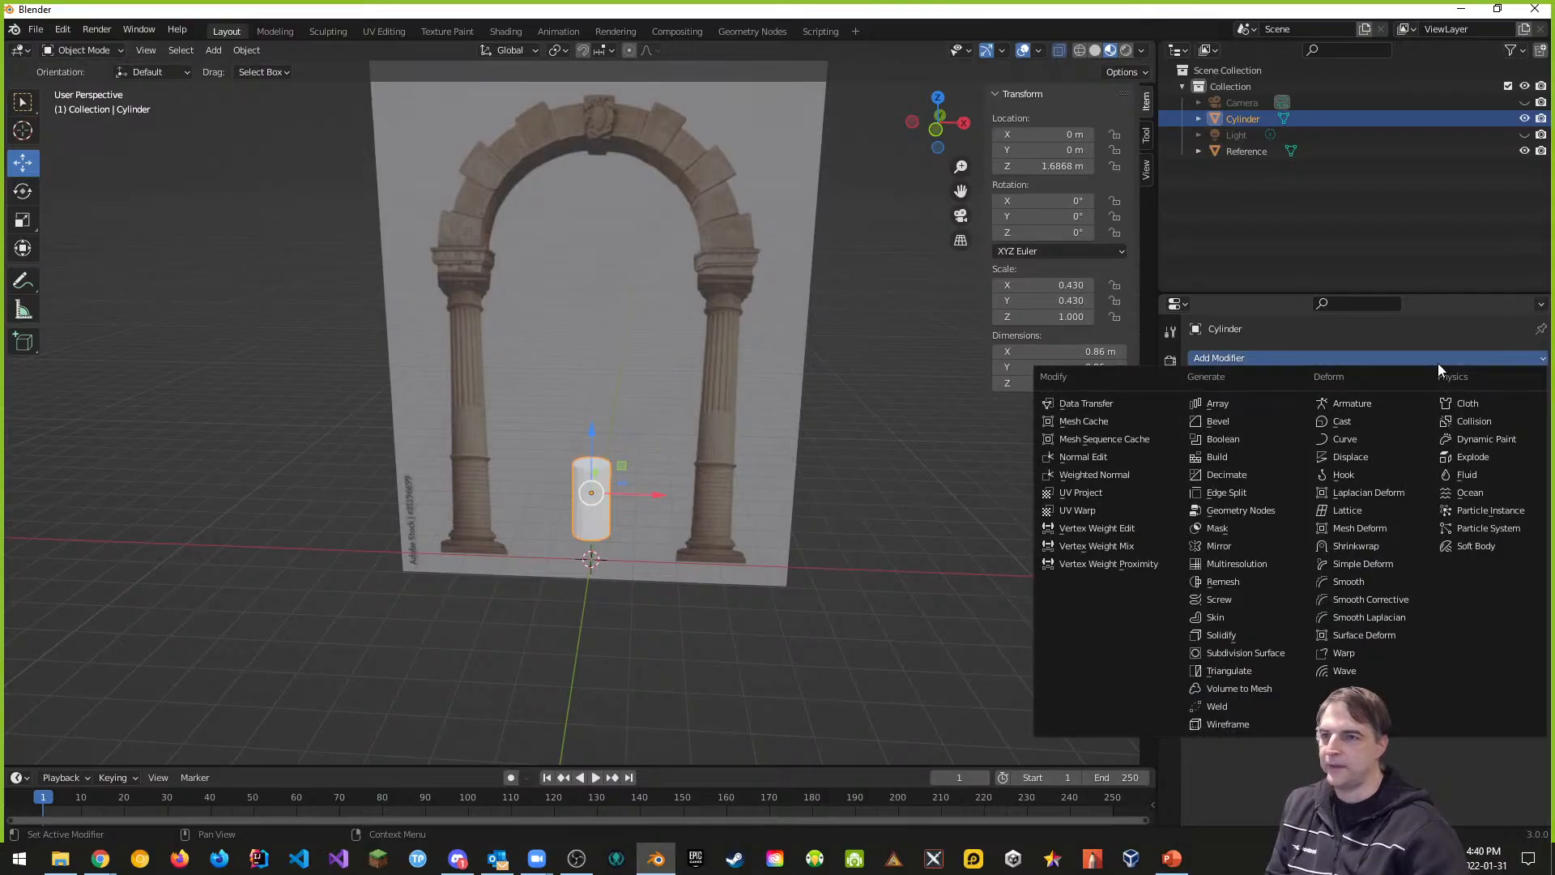
pyautogui.click(1224, 546)
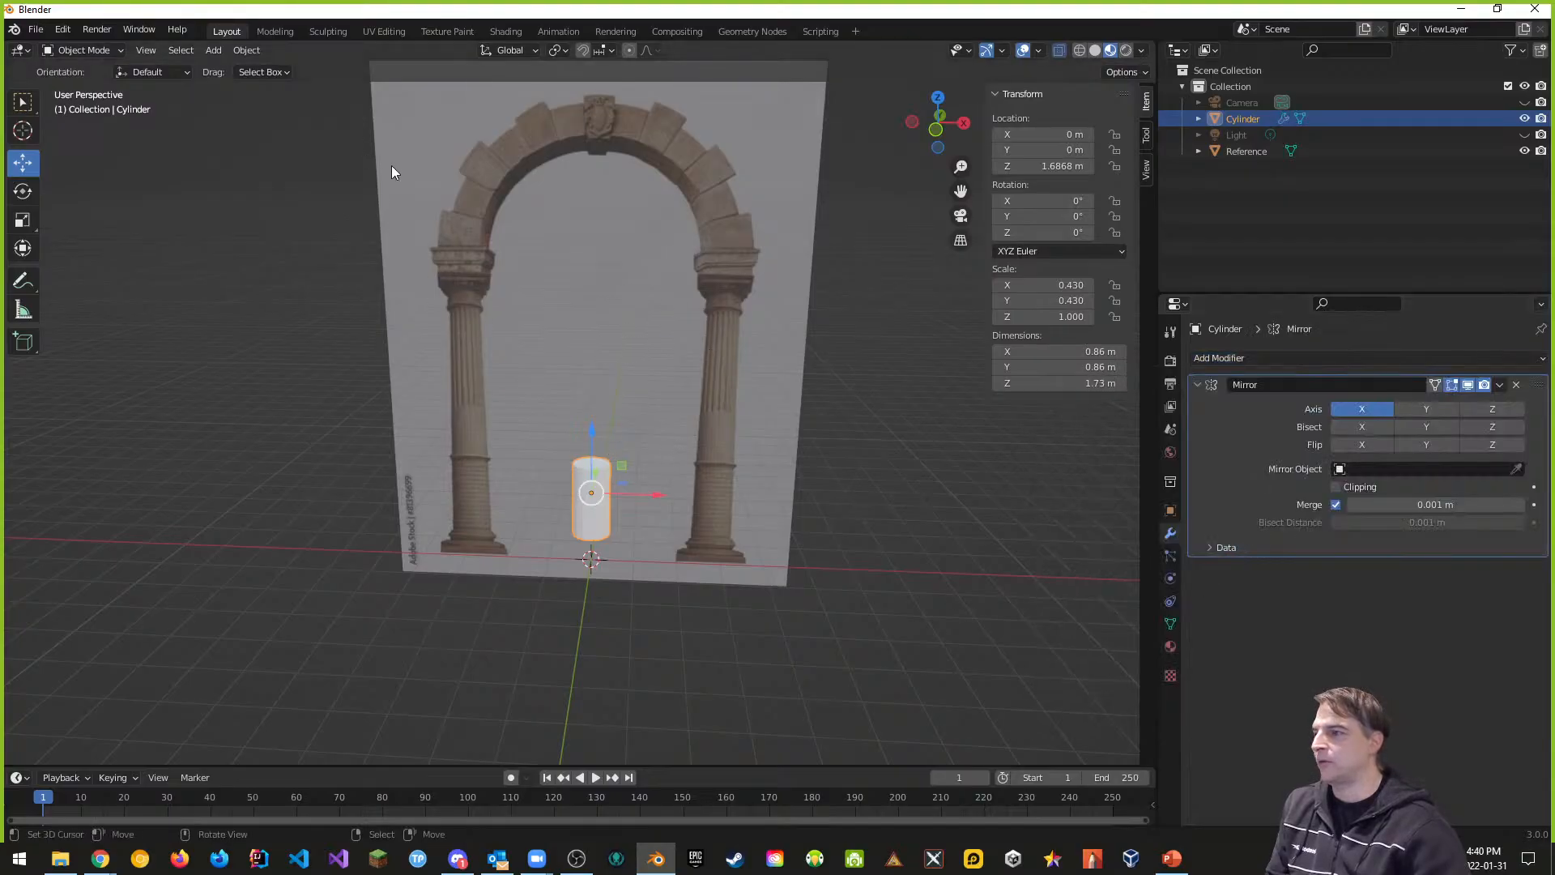
# Step: In the Modeling workspace, select the cylinder's entire mesh and move it along X onto the right column
pyautogui.click(270, 31)
pyautogui.moveTo(584, 480); pyautogui.dragTo(676, 472)
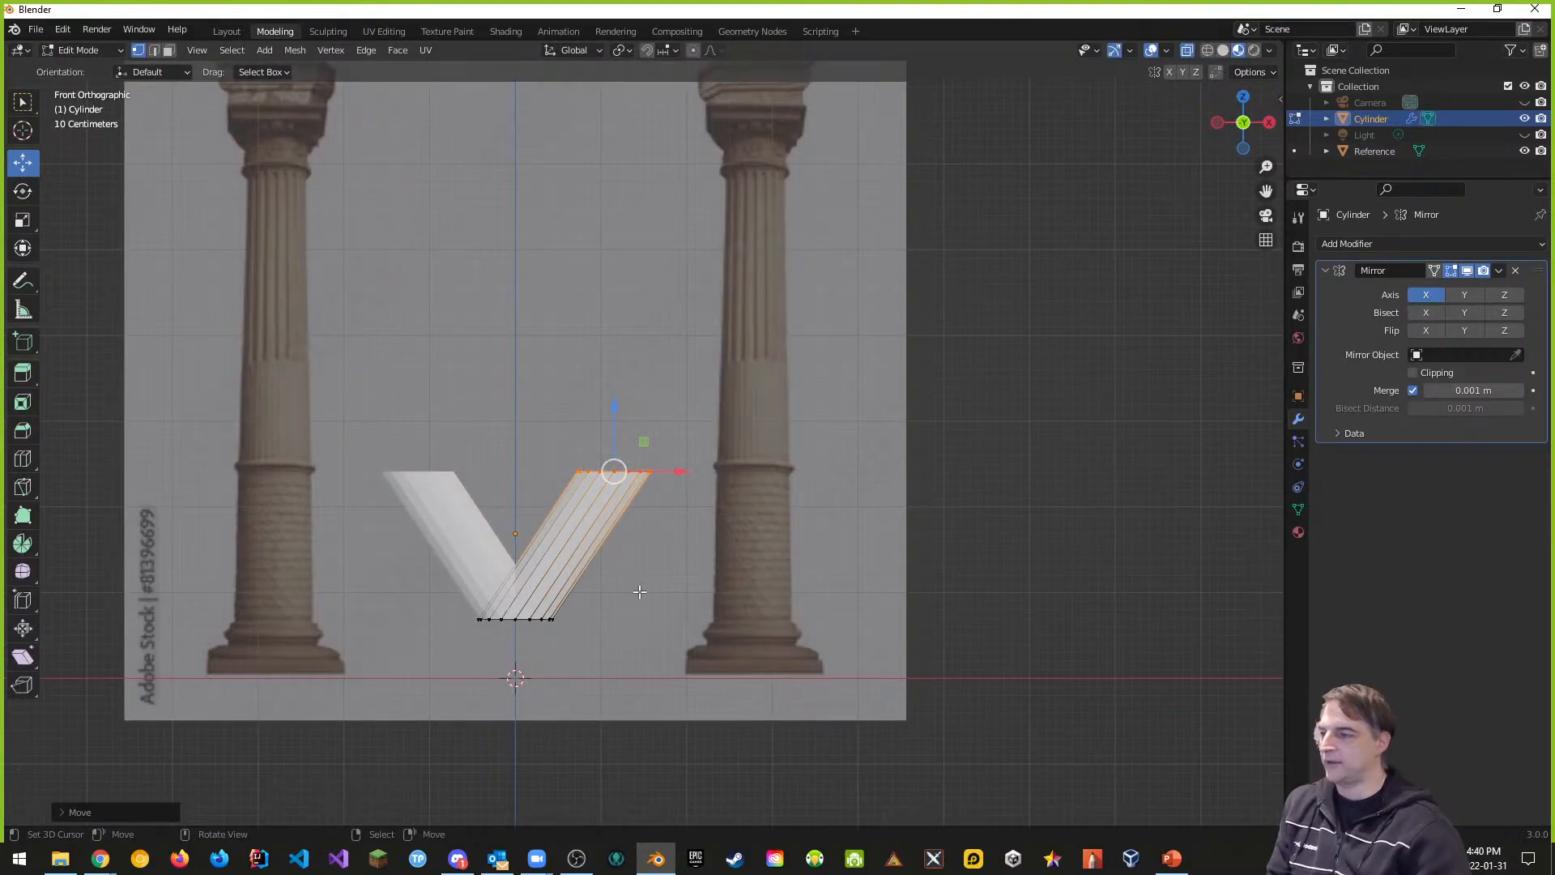
pyautogui.hotkey('ctrl', 'z')
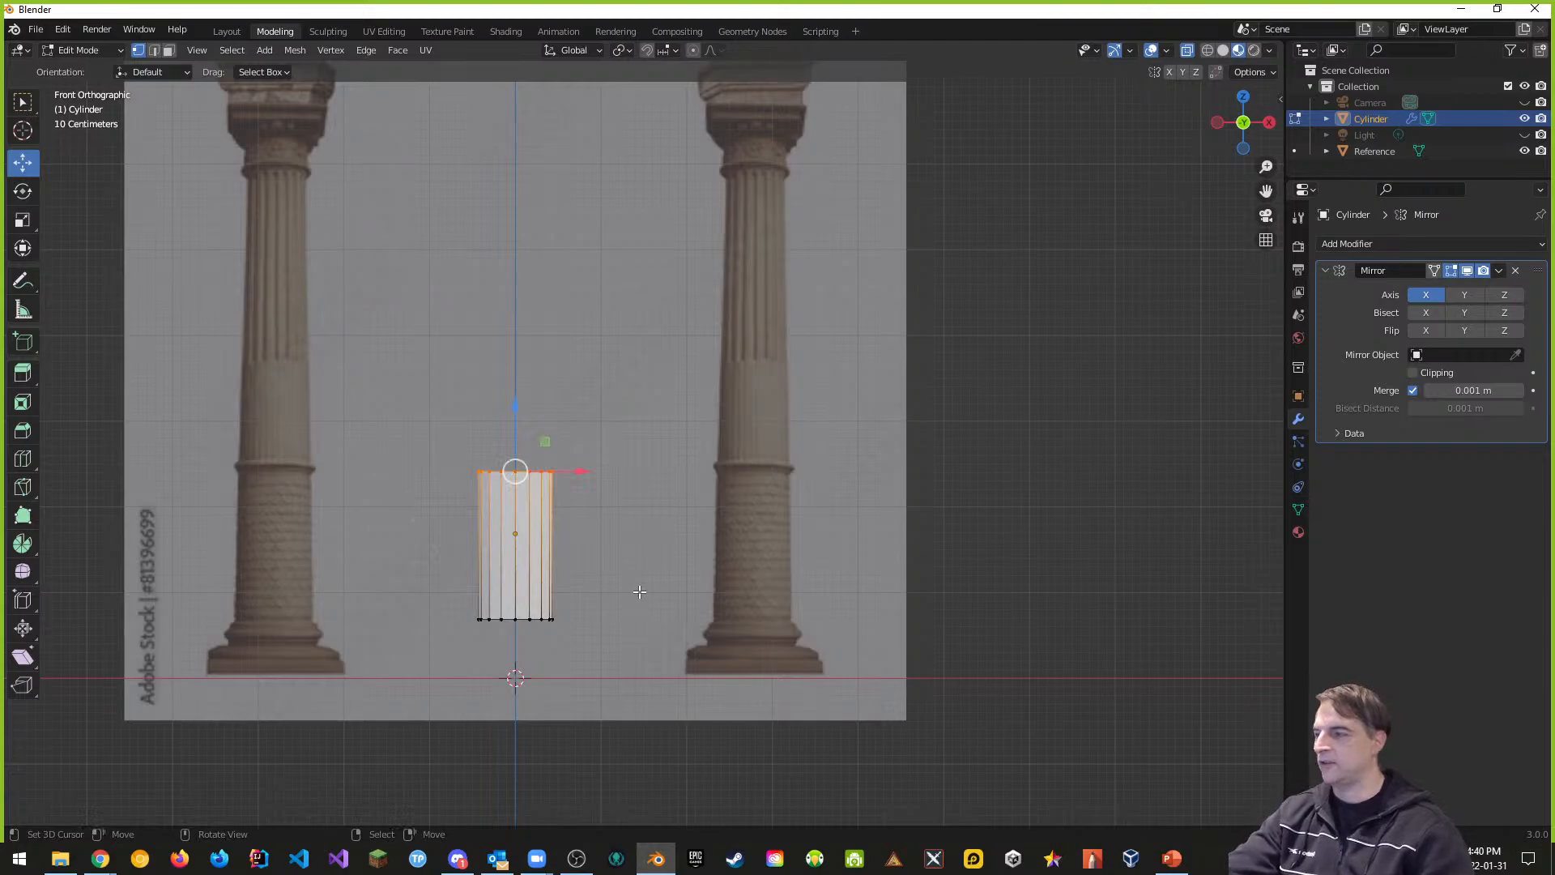
pyautogui.press('b')
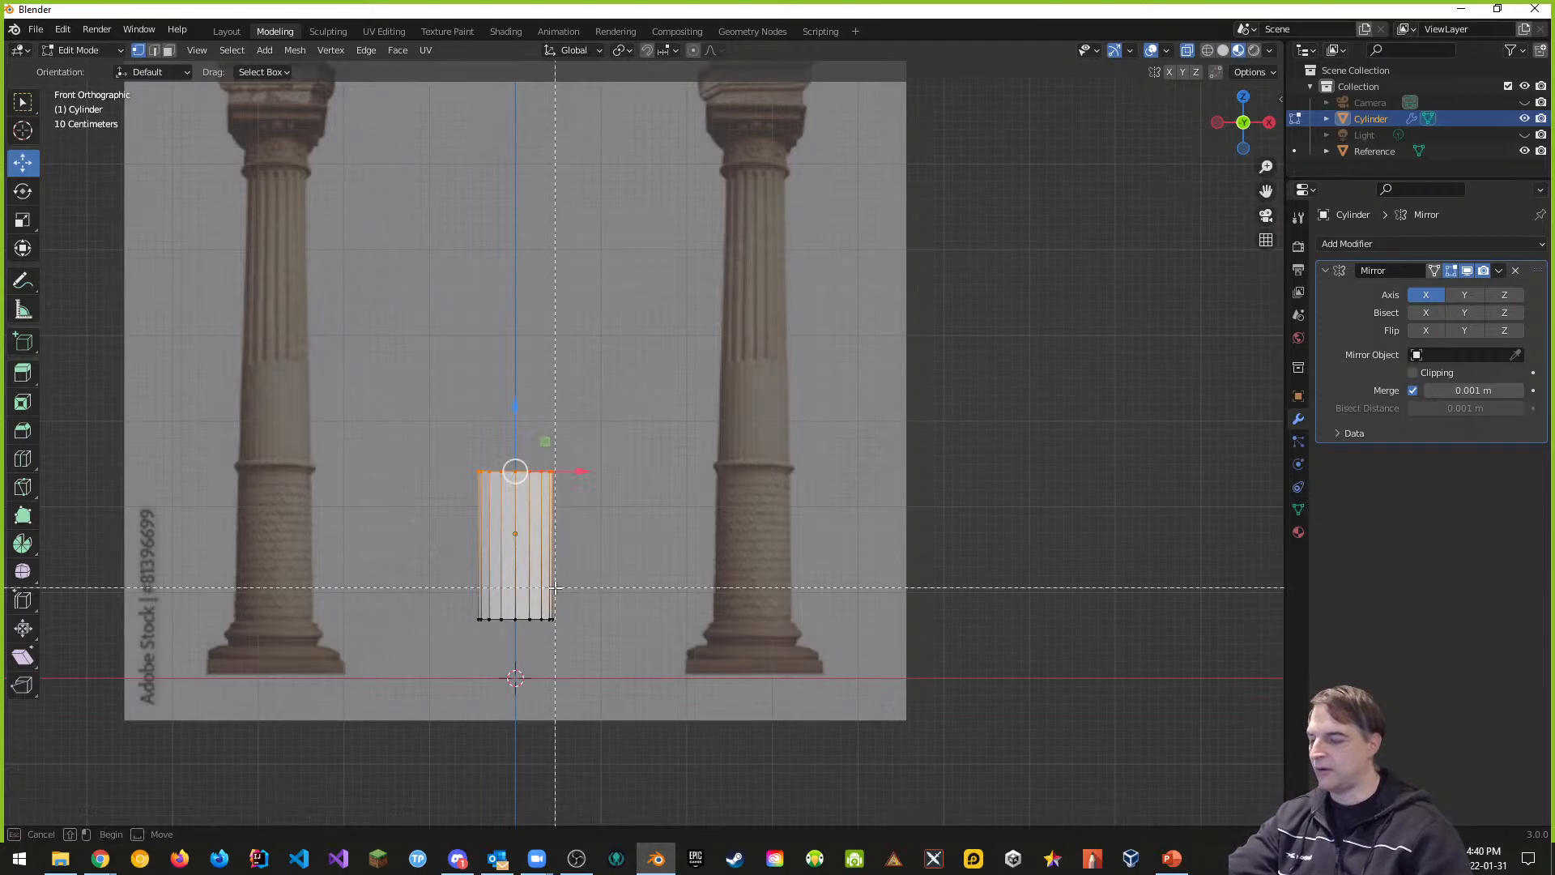
pyautogui.moveTo(435, 431); pyautogui.dragTo(584, 655)
pyautogui.hotkey('alt', 'a')
pyautogui.press('a')
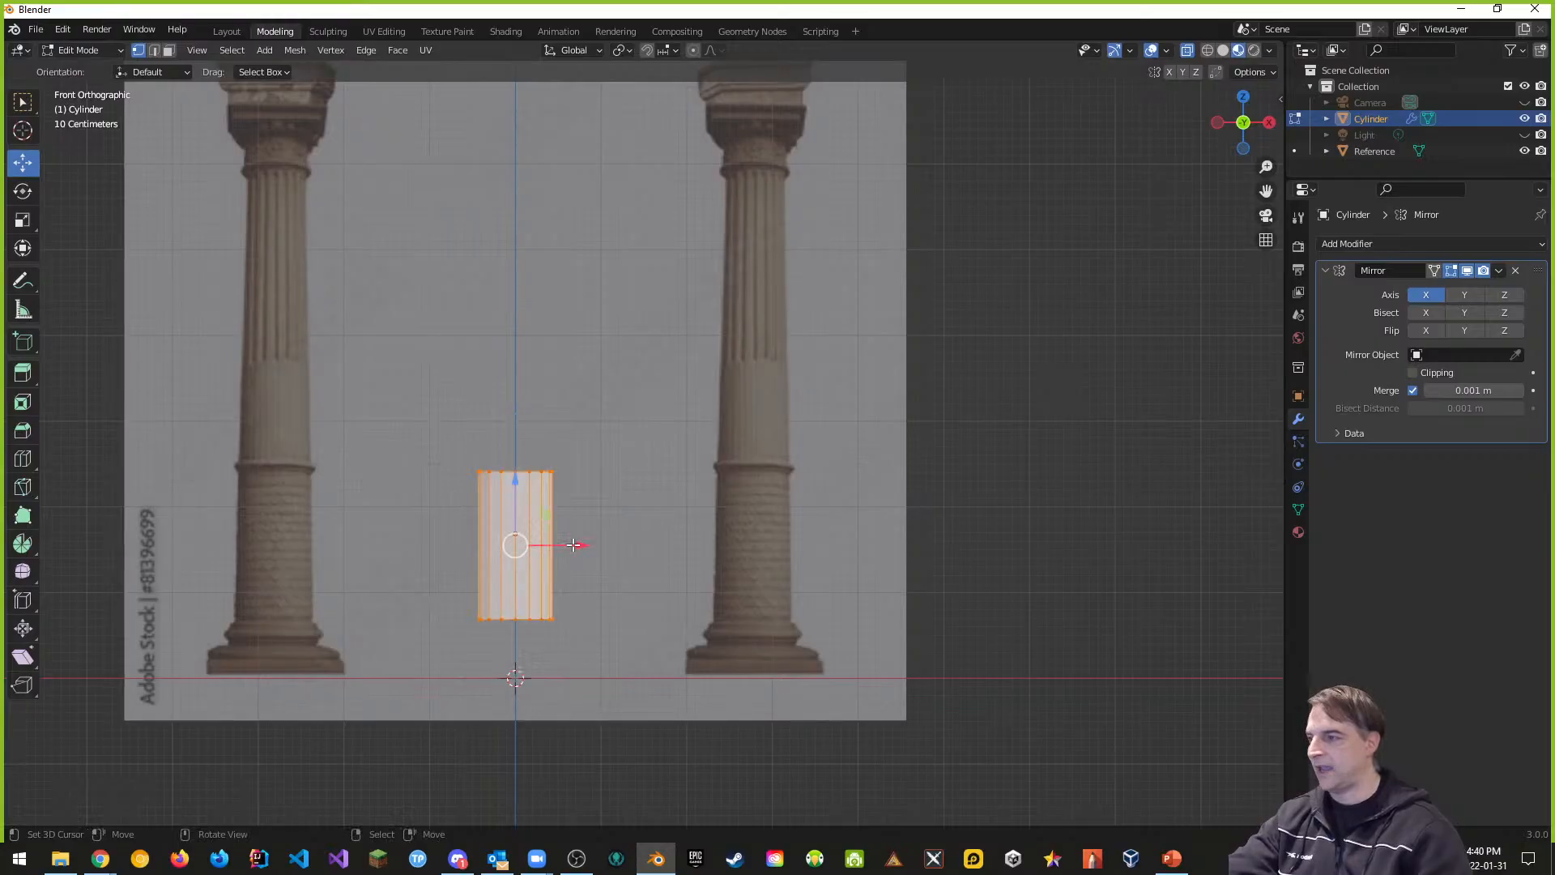
pyautogui.moveTo(579, 545); pyautogui.dragTo(813, 558)
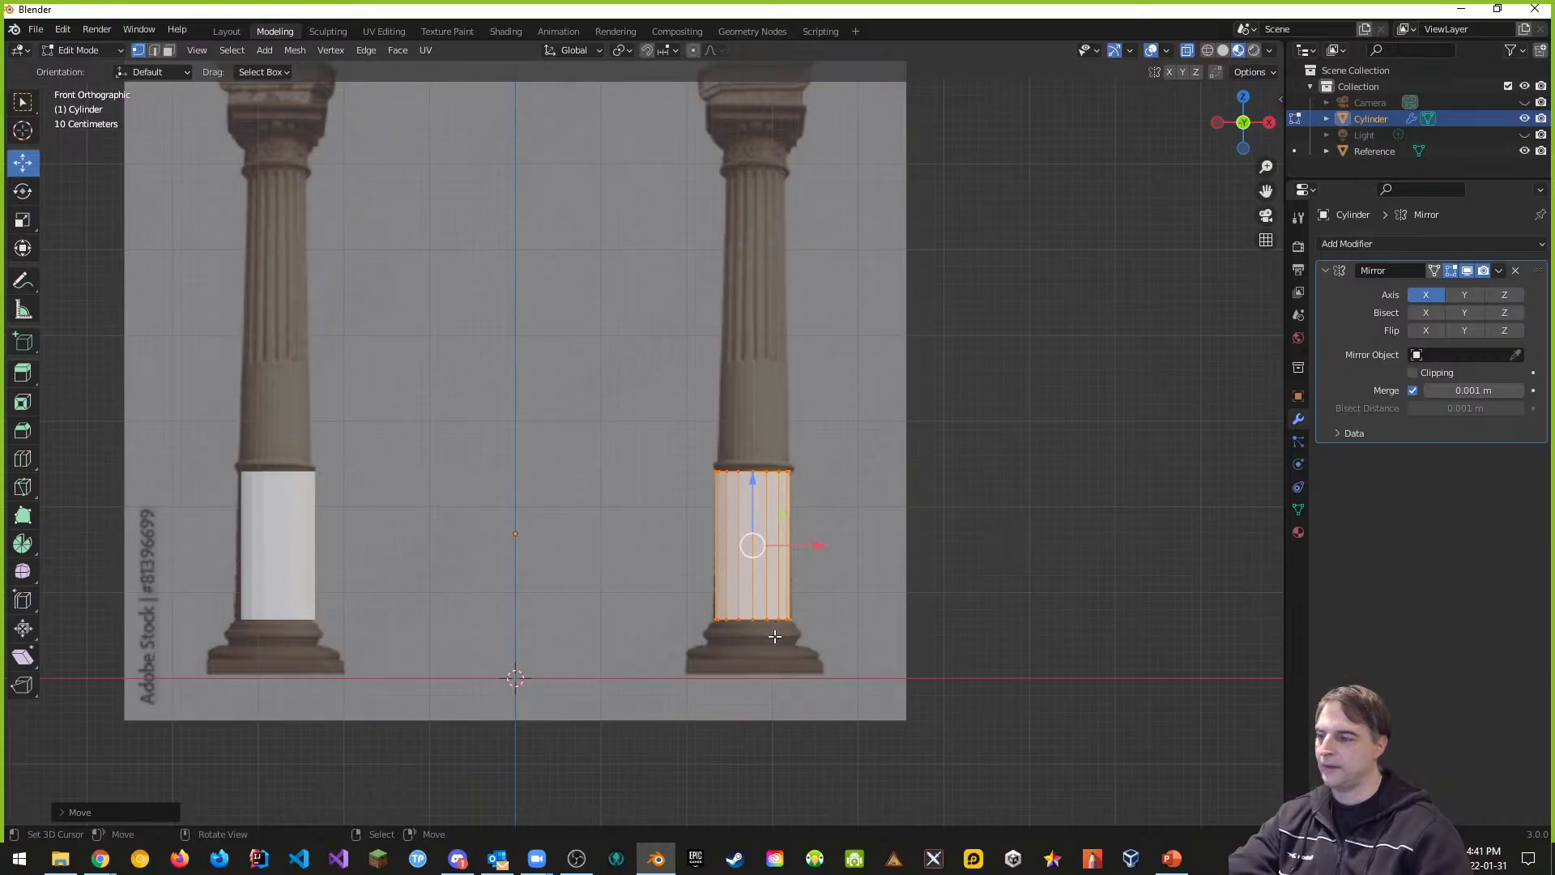
# Step: Select the cylinder's bottom ring of vertices and scale it along X by about 1.01 to match the column shaft
pyautogui.press('z')
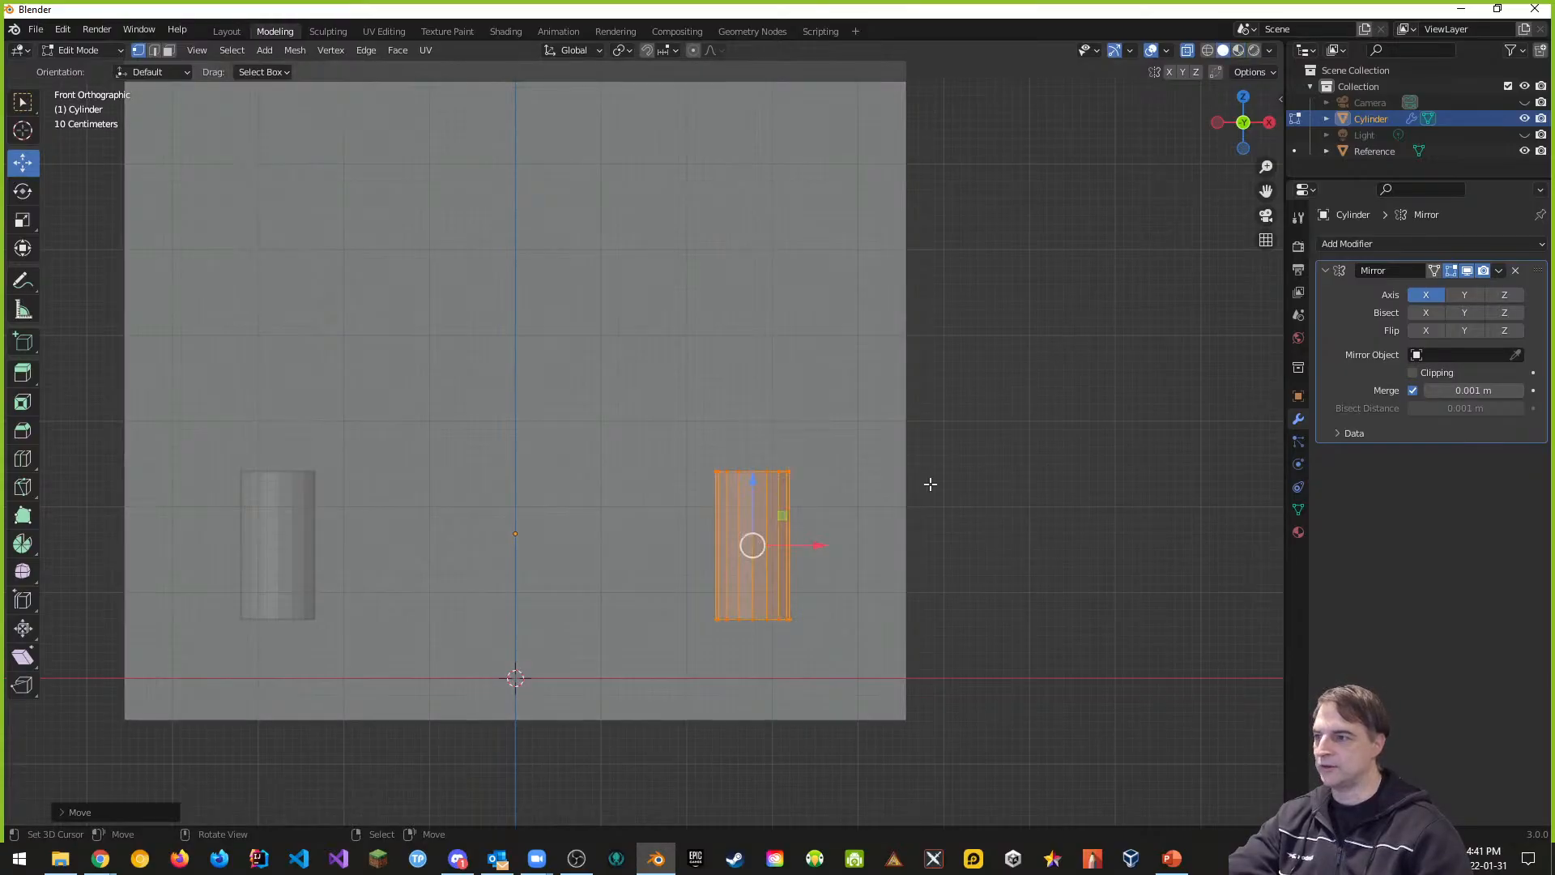
pyautogui.click(827, 601)
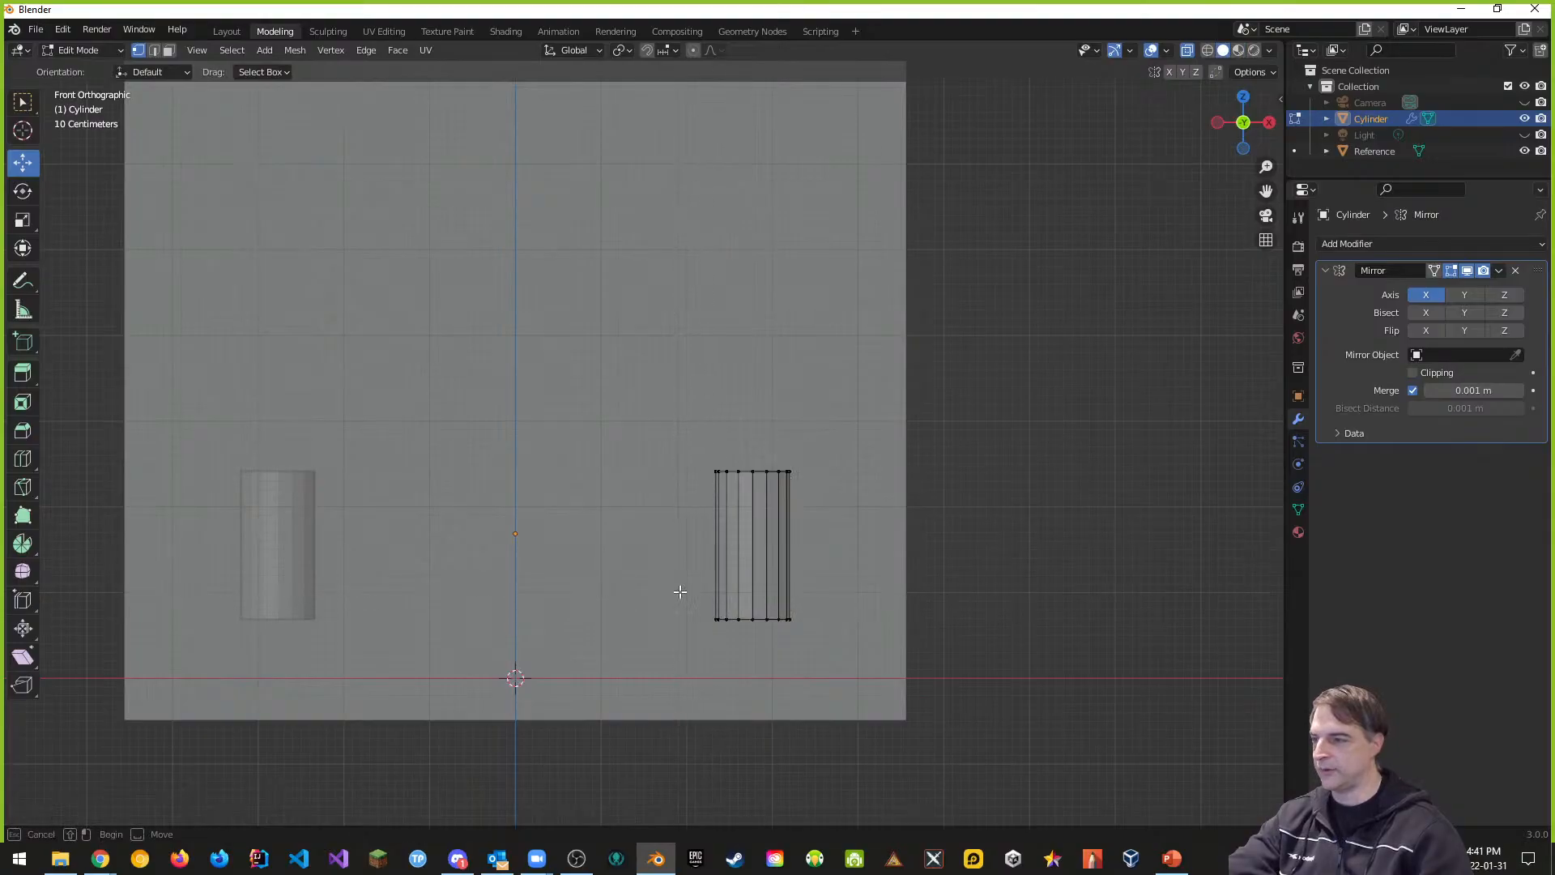
pyautogui.moveTo(680, 590); pyautogui.dragTo(826, 635)
pyautogui.hotkey('shift', 'z')
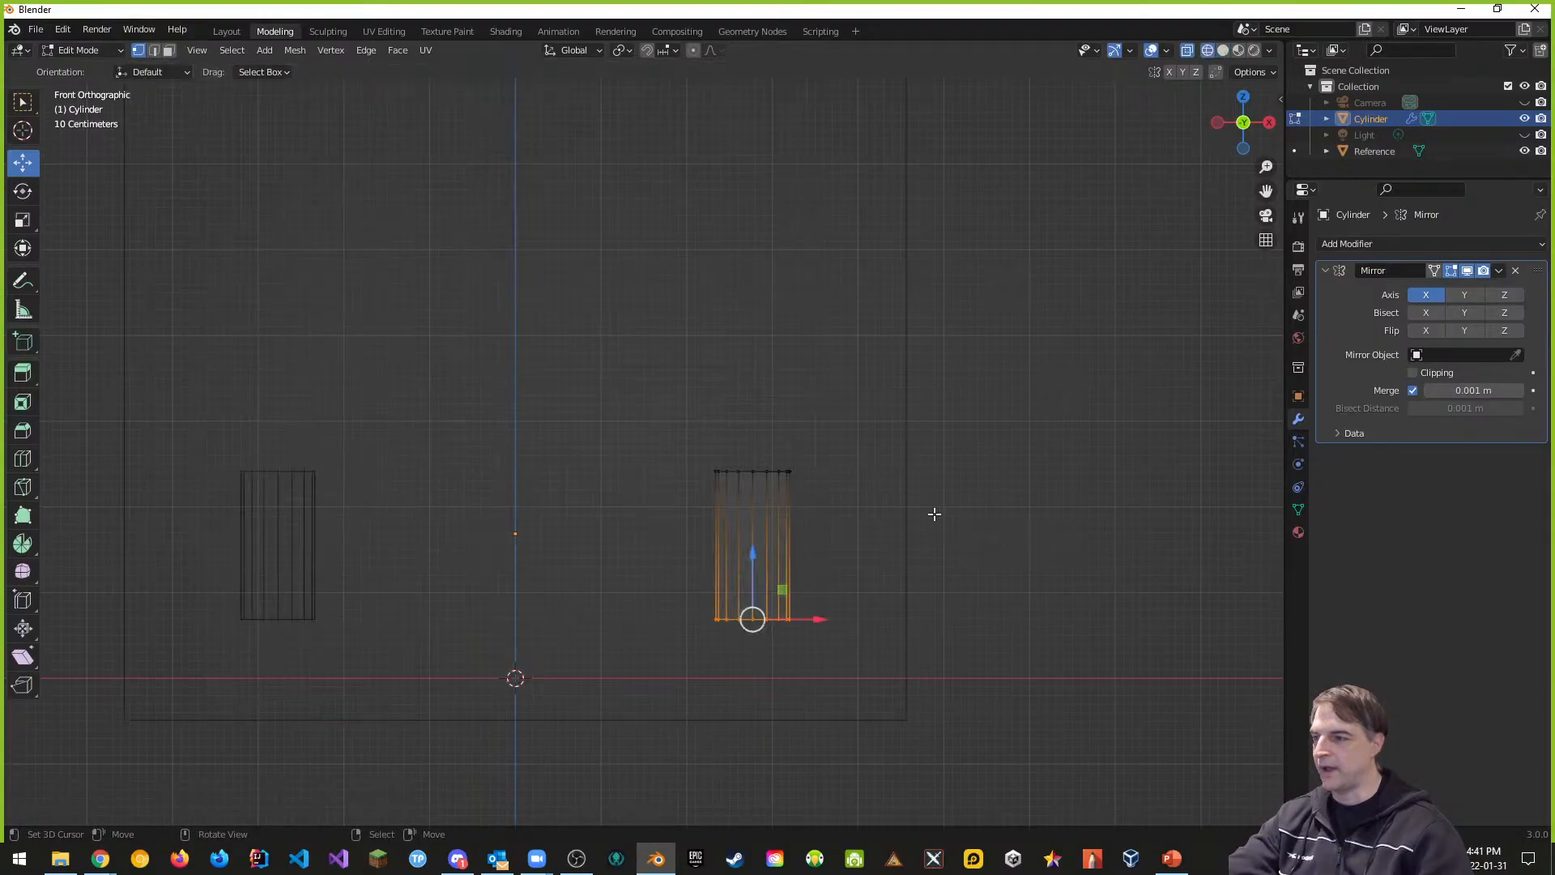
pyautogui.hotkey('shift', 'z')
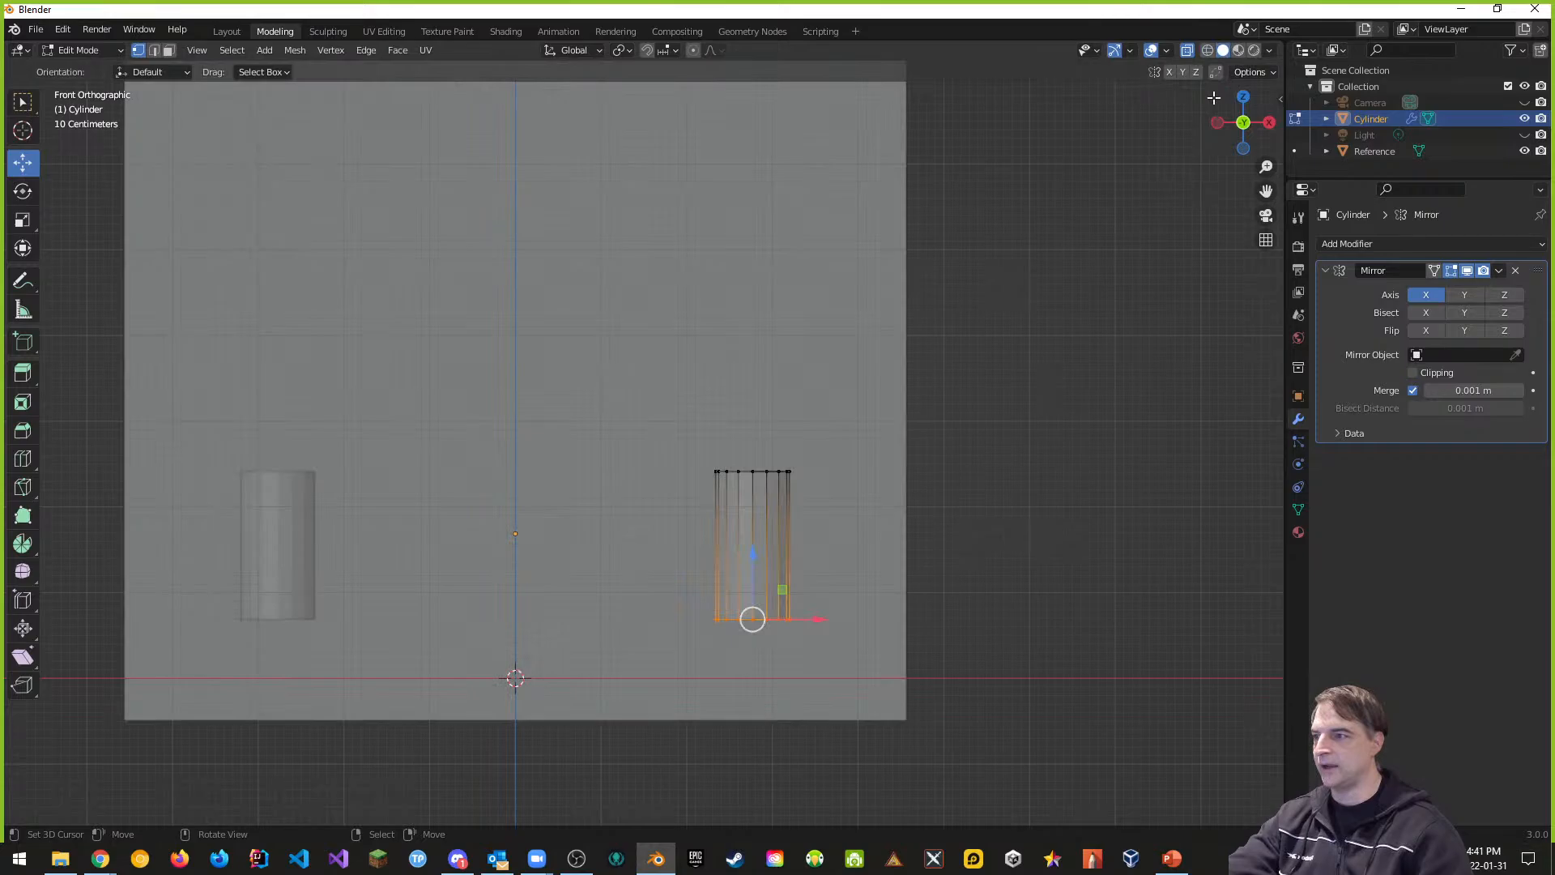
pyautogui.click(1239, 50)
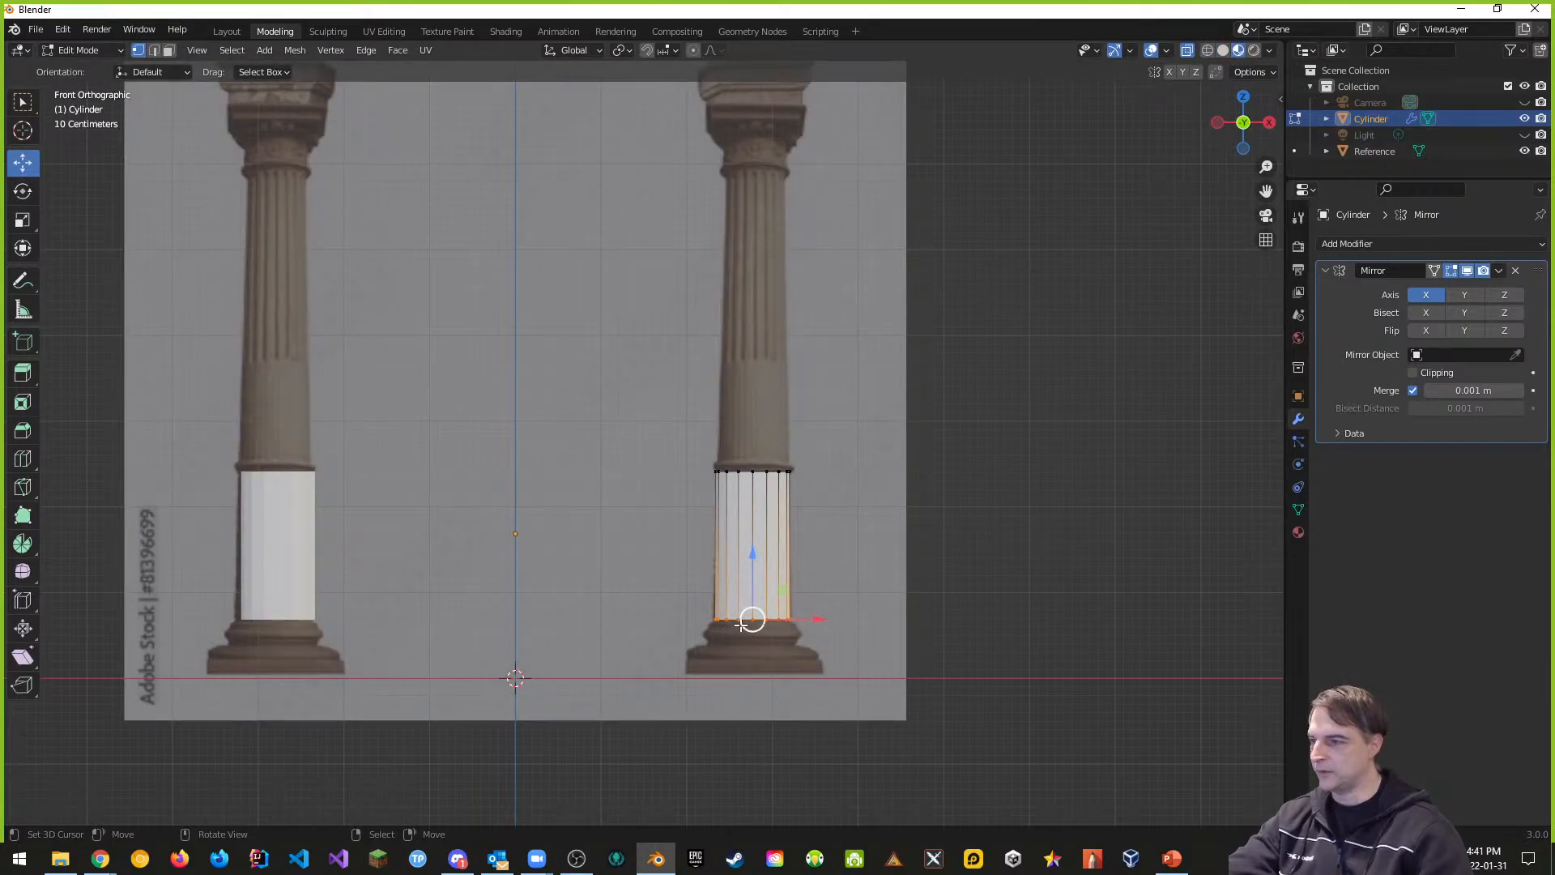
pyautogui.press('s')
pyautogui.press('x')
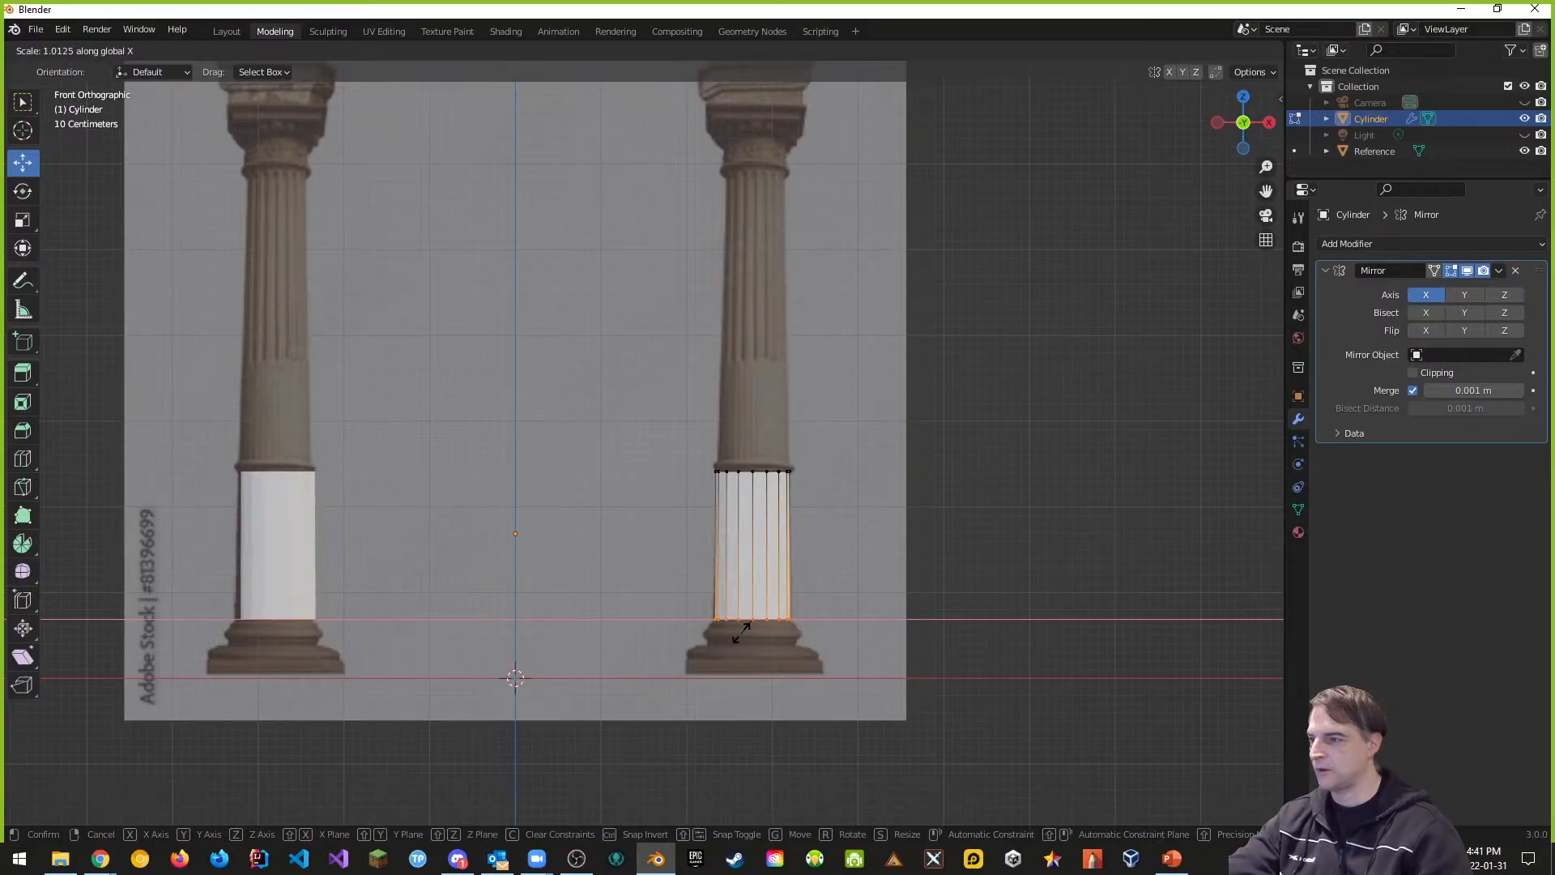
pyautogui.click(742, 632)
# Step: Scale the cylinder's bottom ring of vertices along X by about 1.04 to match the base of the column shaft
pyautogui.scroll(2, 916, 682)
pyautogui.keyDown('shift'); pyautogui.moveTo(972, 687); pyautogui.dragTo(965, 493, button='middle'); pyautogui.keyUp('shift')
pyautogui.scroll(4, 965, 493)
pyautogui.keyDown('shift'); pyautogui.moveTo(1073, 591); pyautogui.dragTo(901, 533, button='middle'); pyautogui.keyUp('shift')
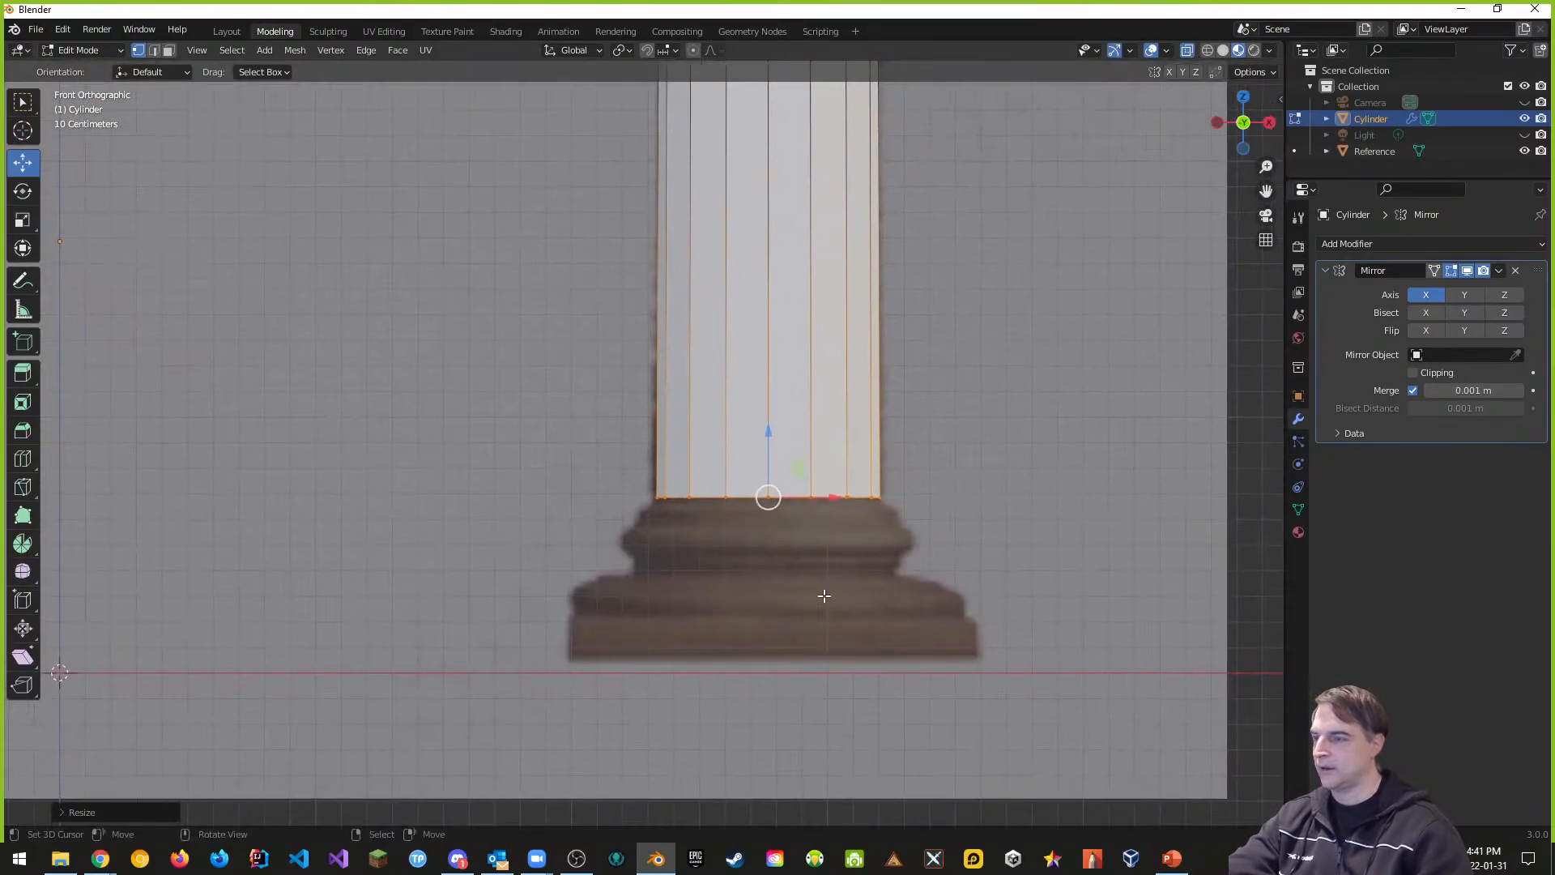
pyautogui.press('x')
pyautogui.press('Escape')
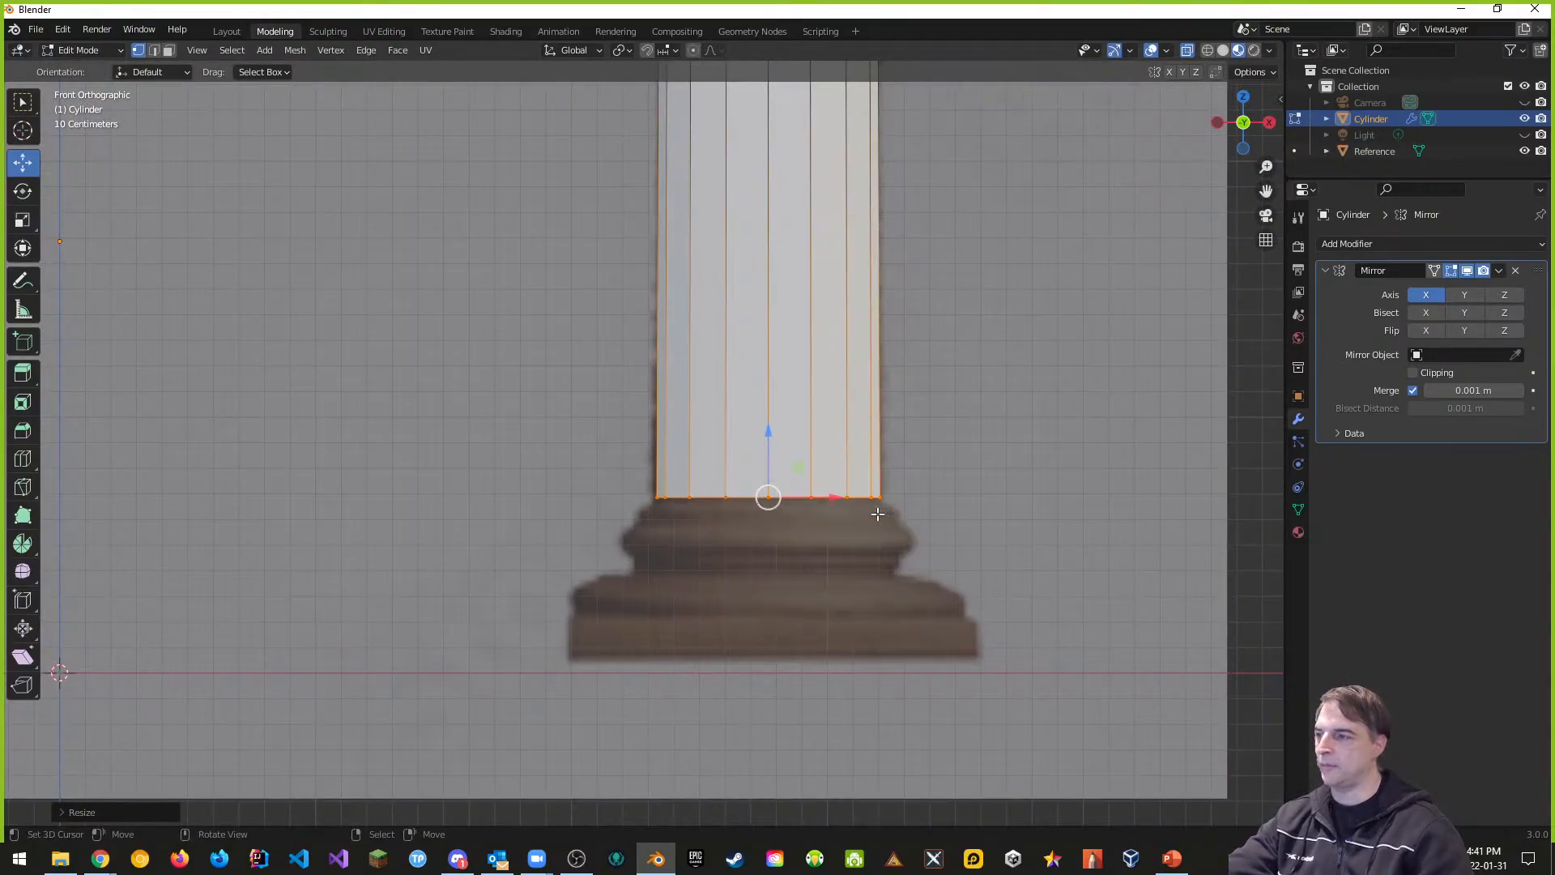
pyautogui.press('s')
pyautogui.press('x')
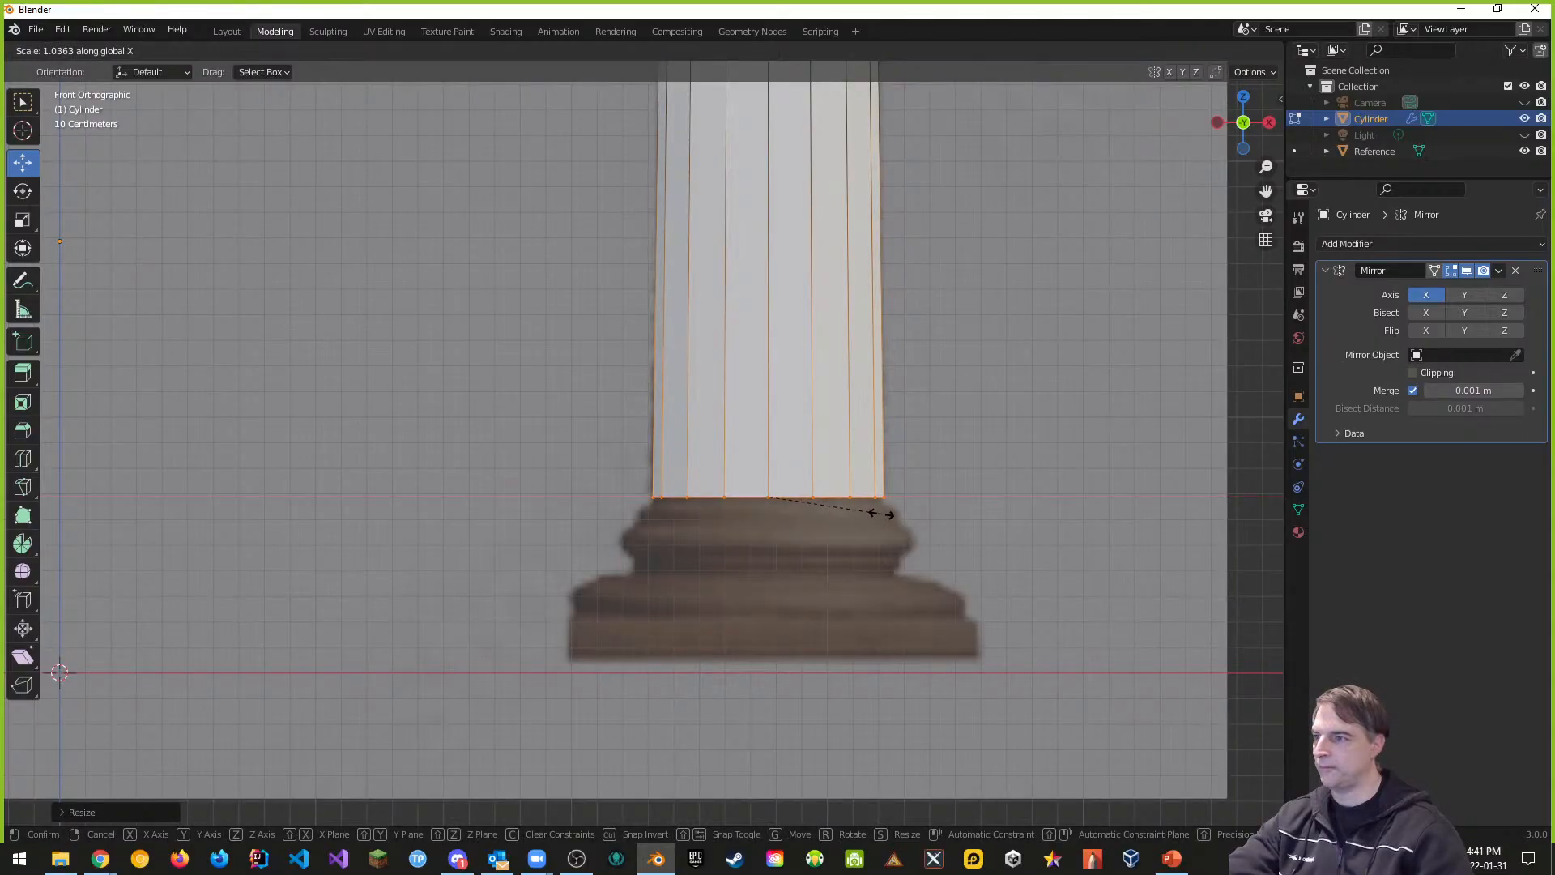
pyautogui.click(880, 514)
pyautogui.scroll(-5, 955, 459)
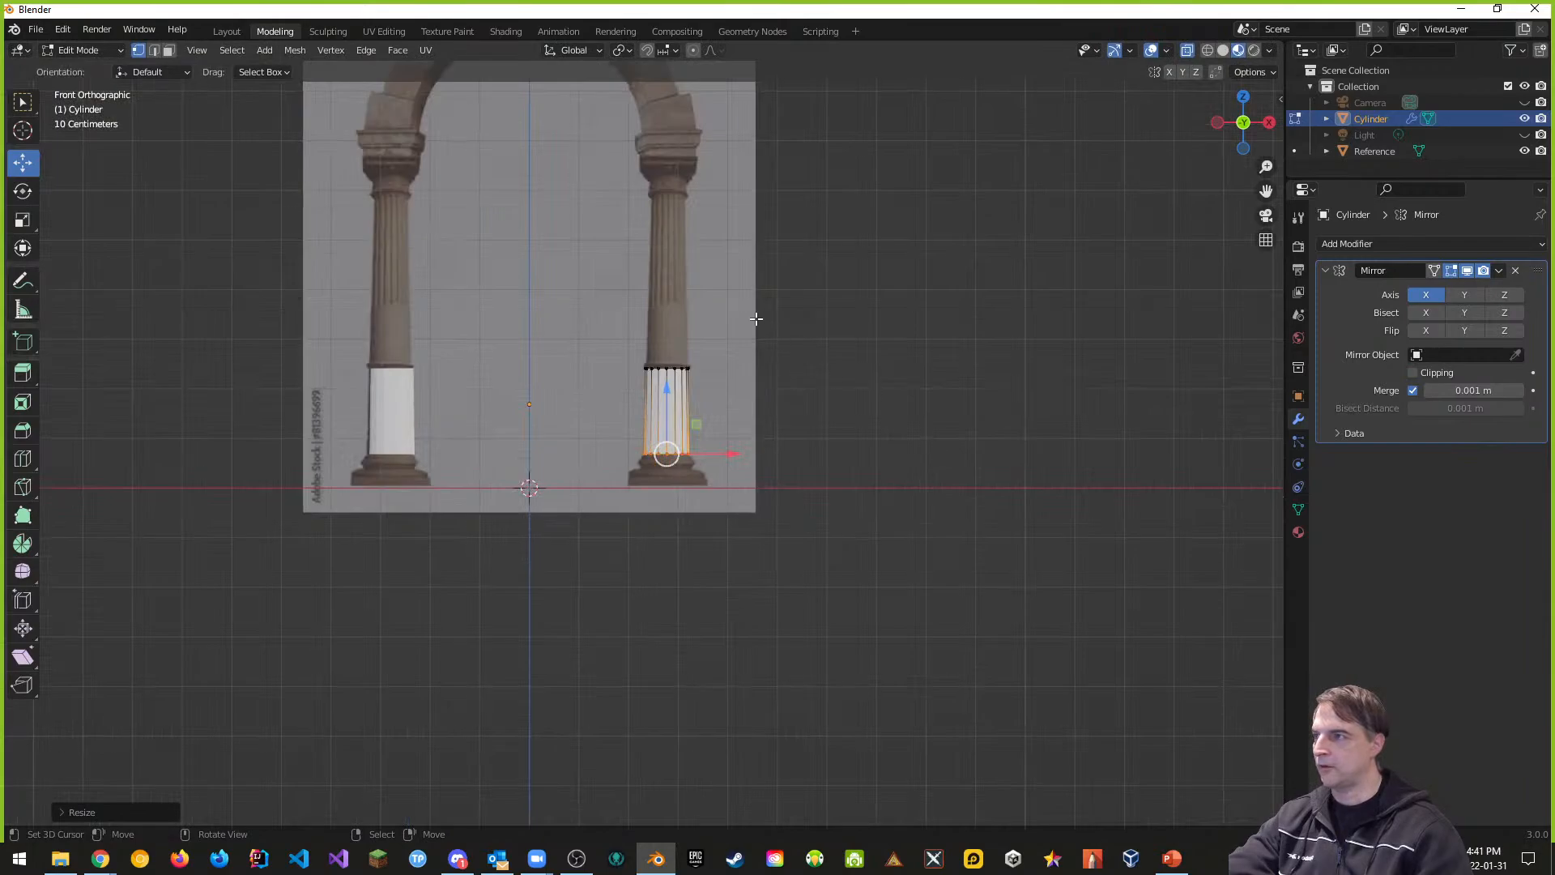
# Step: Inspect both mirrored cylinders against the reference columns in the Layout workspace, and return to the Modeling workspace
pyautogui.scroll(2, 756, 319)
pyautogui.scroll(5, 764, 332)
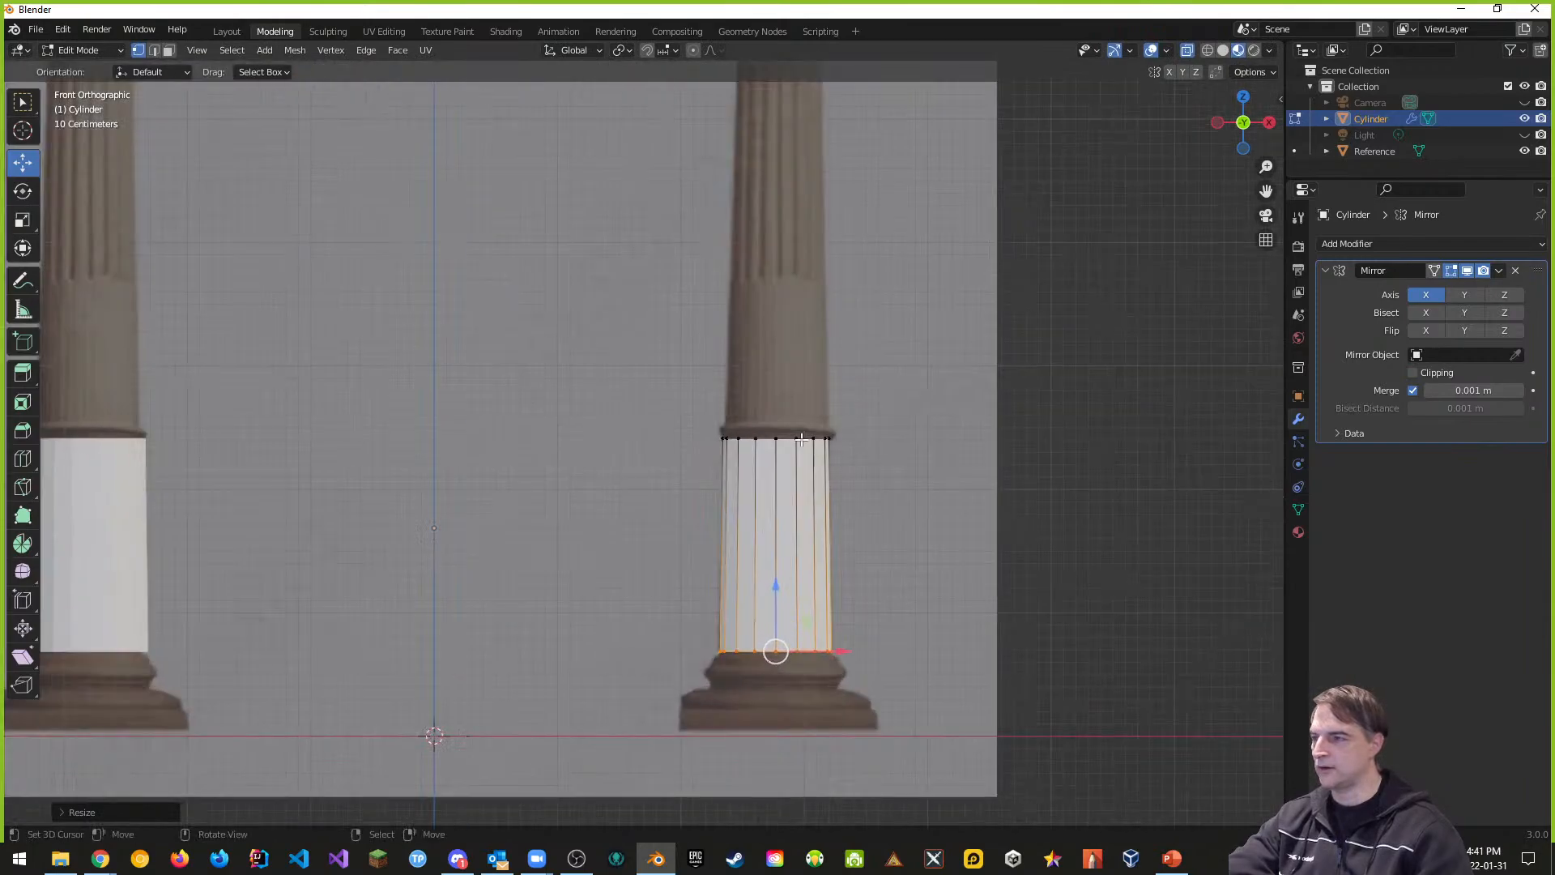
pyautogui.moveTo(870, 427); pyautogui.dragTo(792, 434, button='middle')
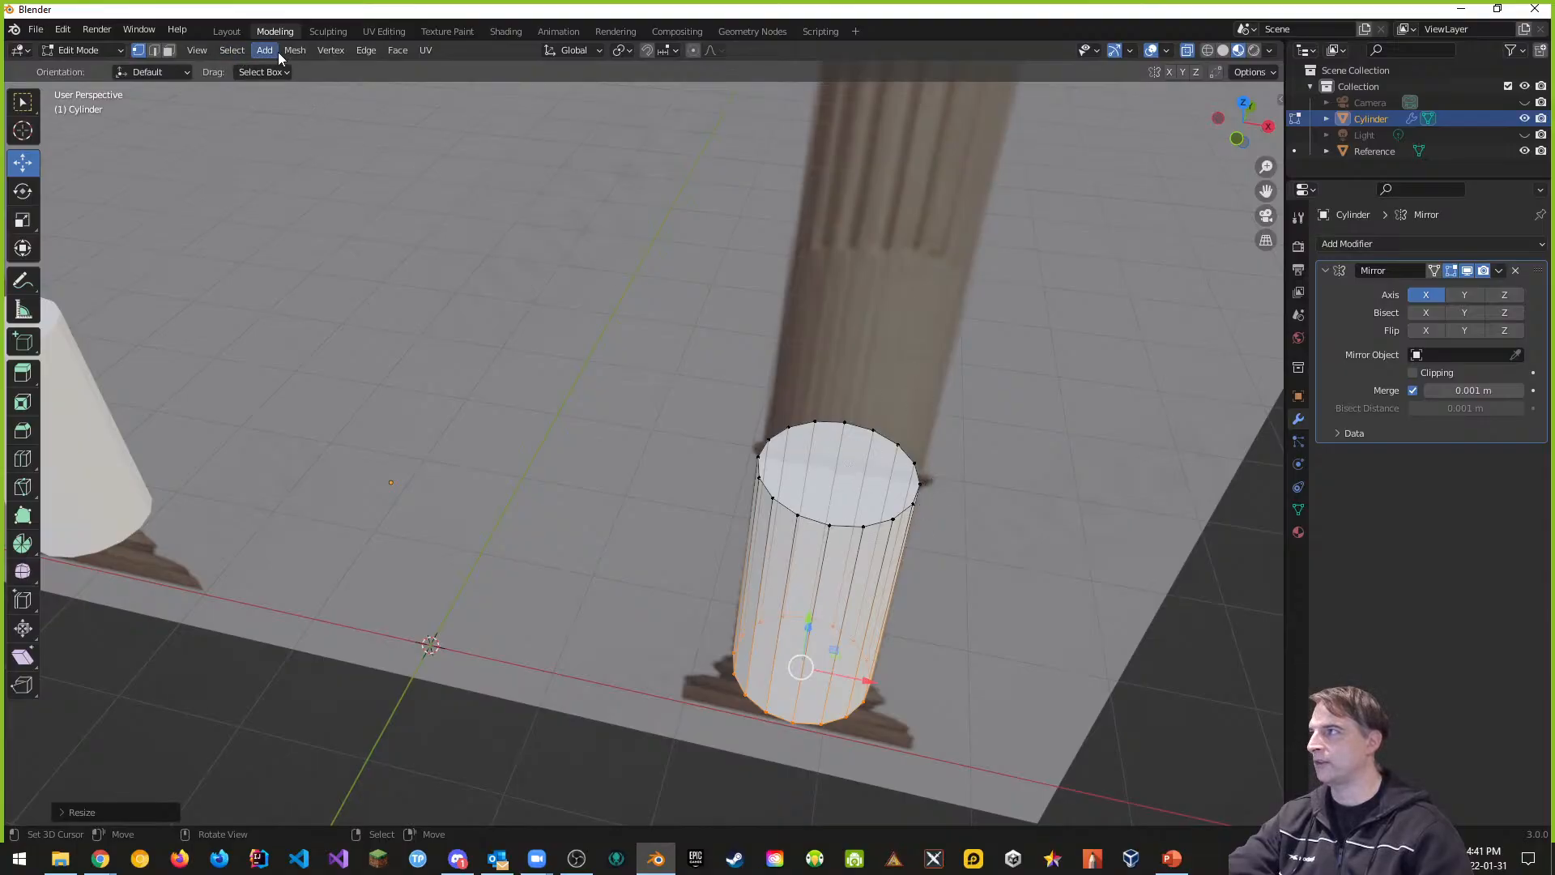
pyautogui.hotkey('ctrl', 'pageup')
pyautogui.moveTo(865, 469); pyautogui.dragTo(825, 501, button='middle')
pyautogui.scroll(4, 825, 501)
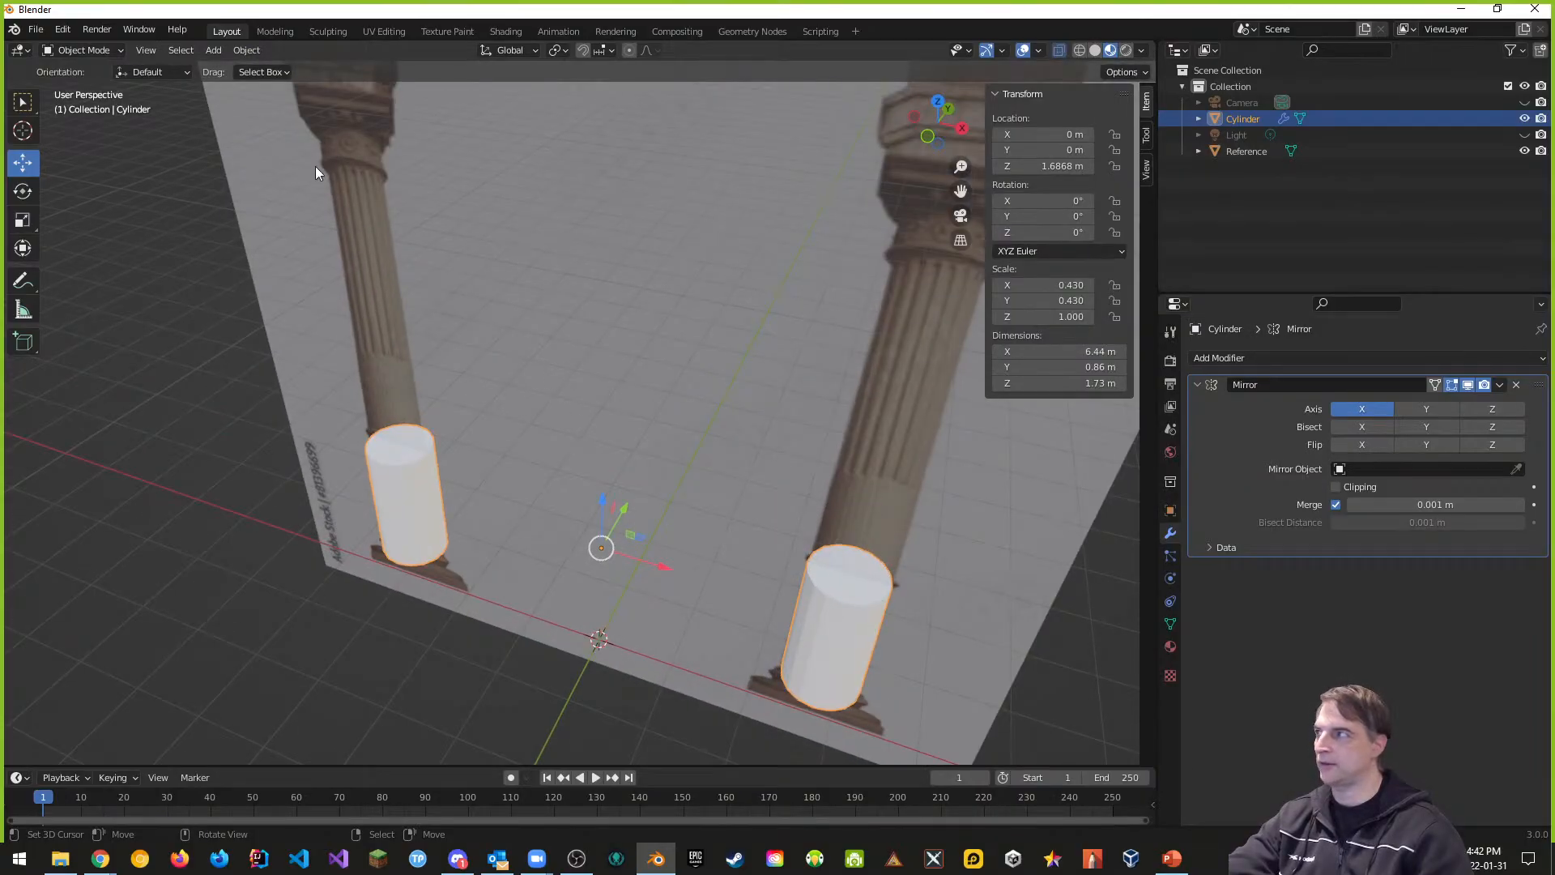
pyautogui.click(274, 31)
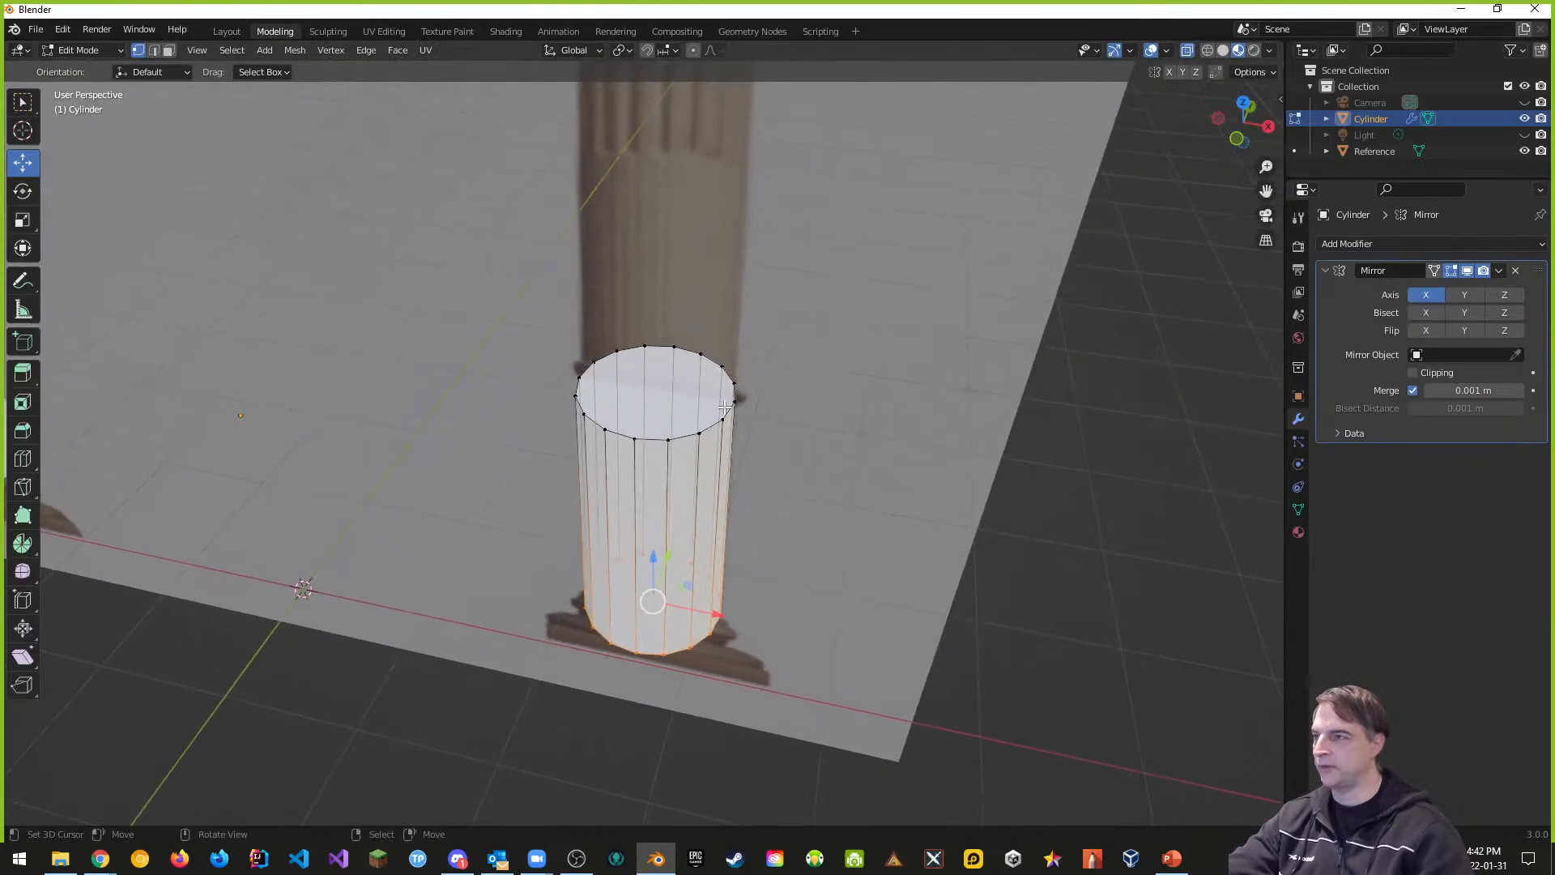
# Step: In face select mode, delete the cylinder's top cap face
pyautogui.moveTo(726, 419)
pyautogui.mouseDown(button='middle')
pyautogui.moveTo(778, 243)
pyautogui.moveTo(768, 191)
pyautogui.moveTo(735, 414)
pyautogui.moveTo(791, 409)
pyautogui.moveTo(752, 412)
pyautogui.mouseUp(button='middle')
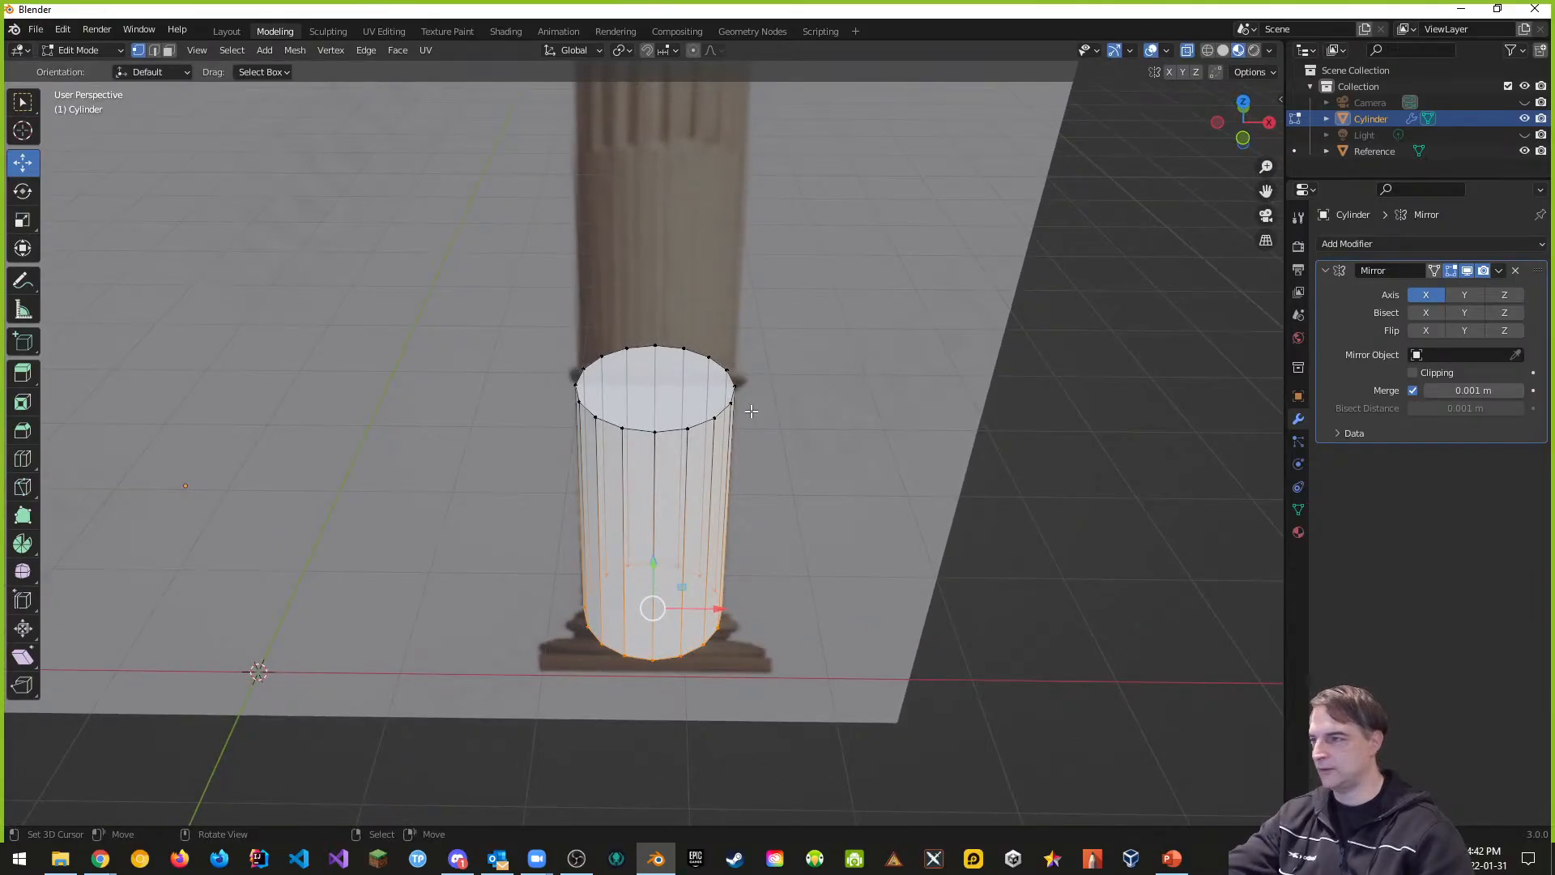
pyautogui.hotkey('ctrl', 'Tab')
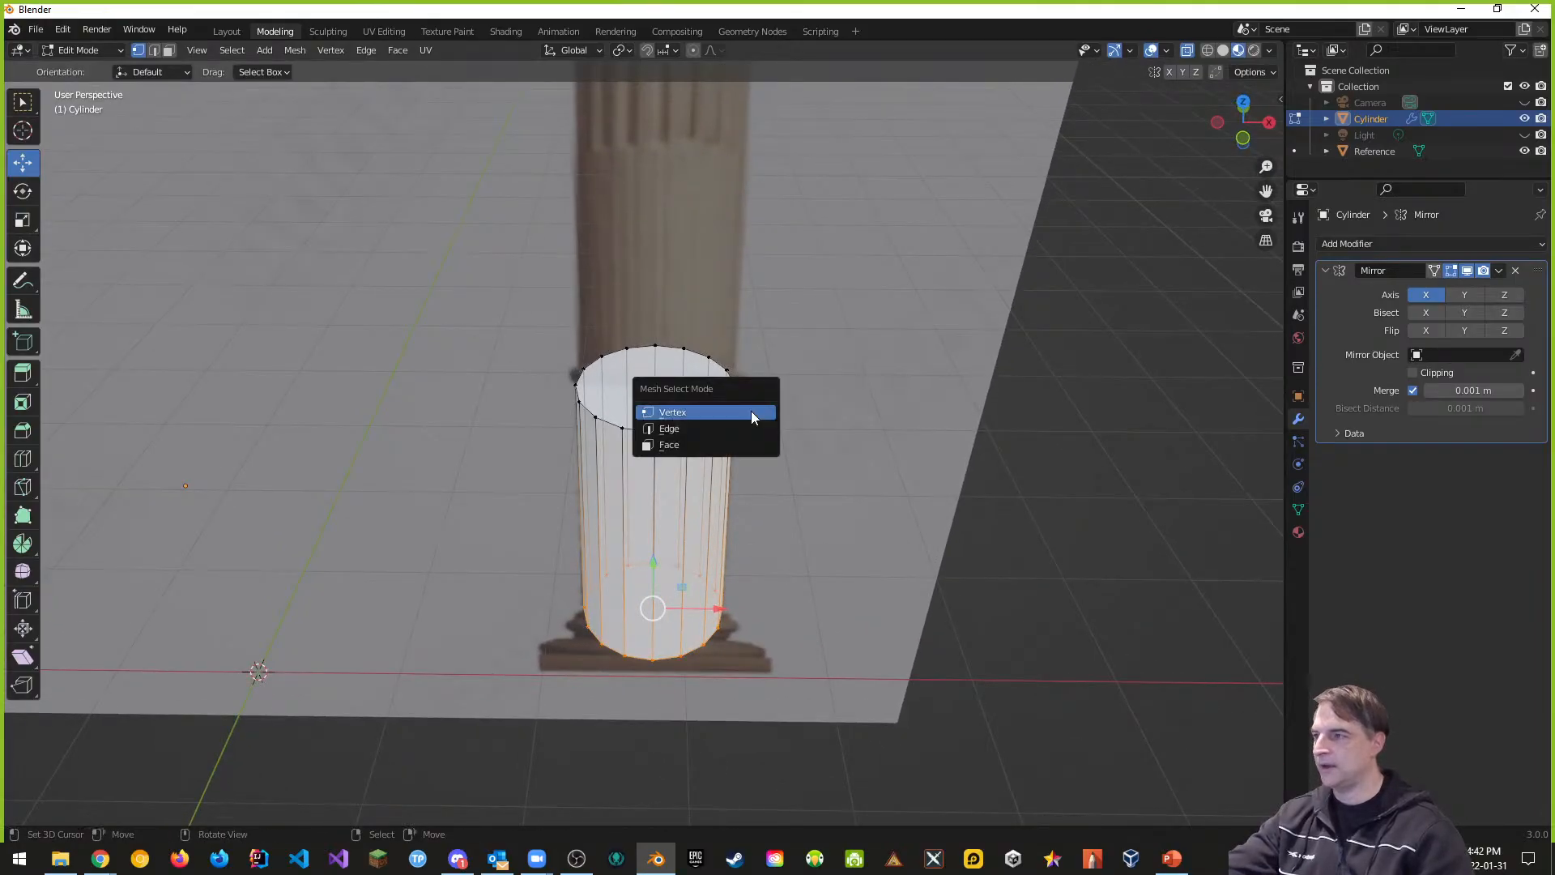
pyautogui.click(678, 449)
pyautogui.click(658, 390)
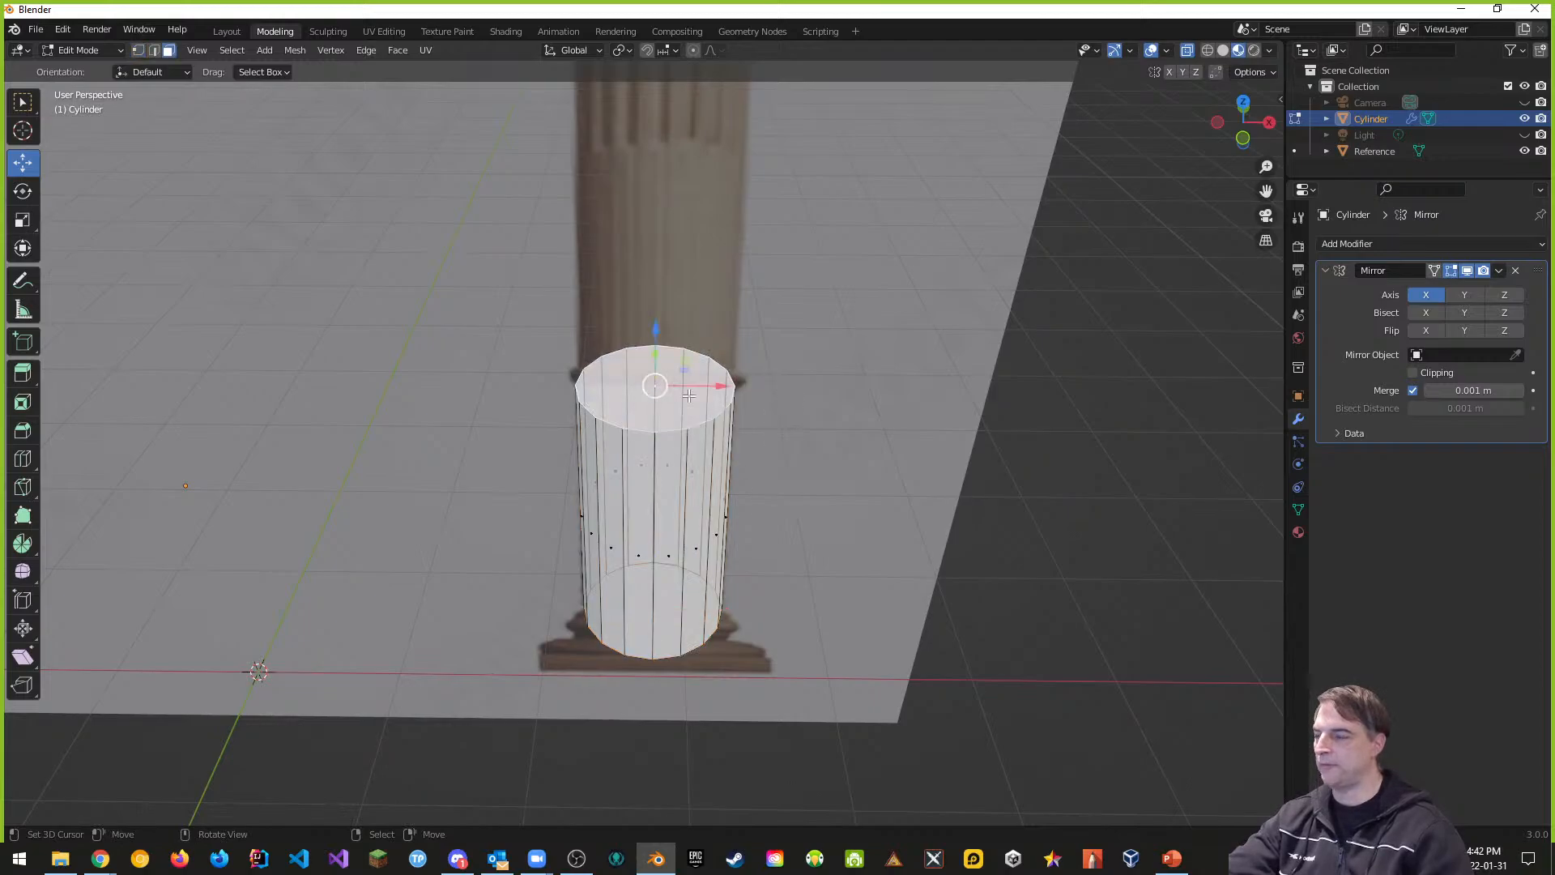
pyautogui.press('x')
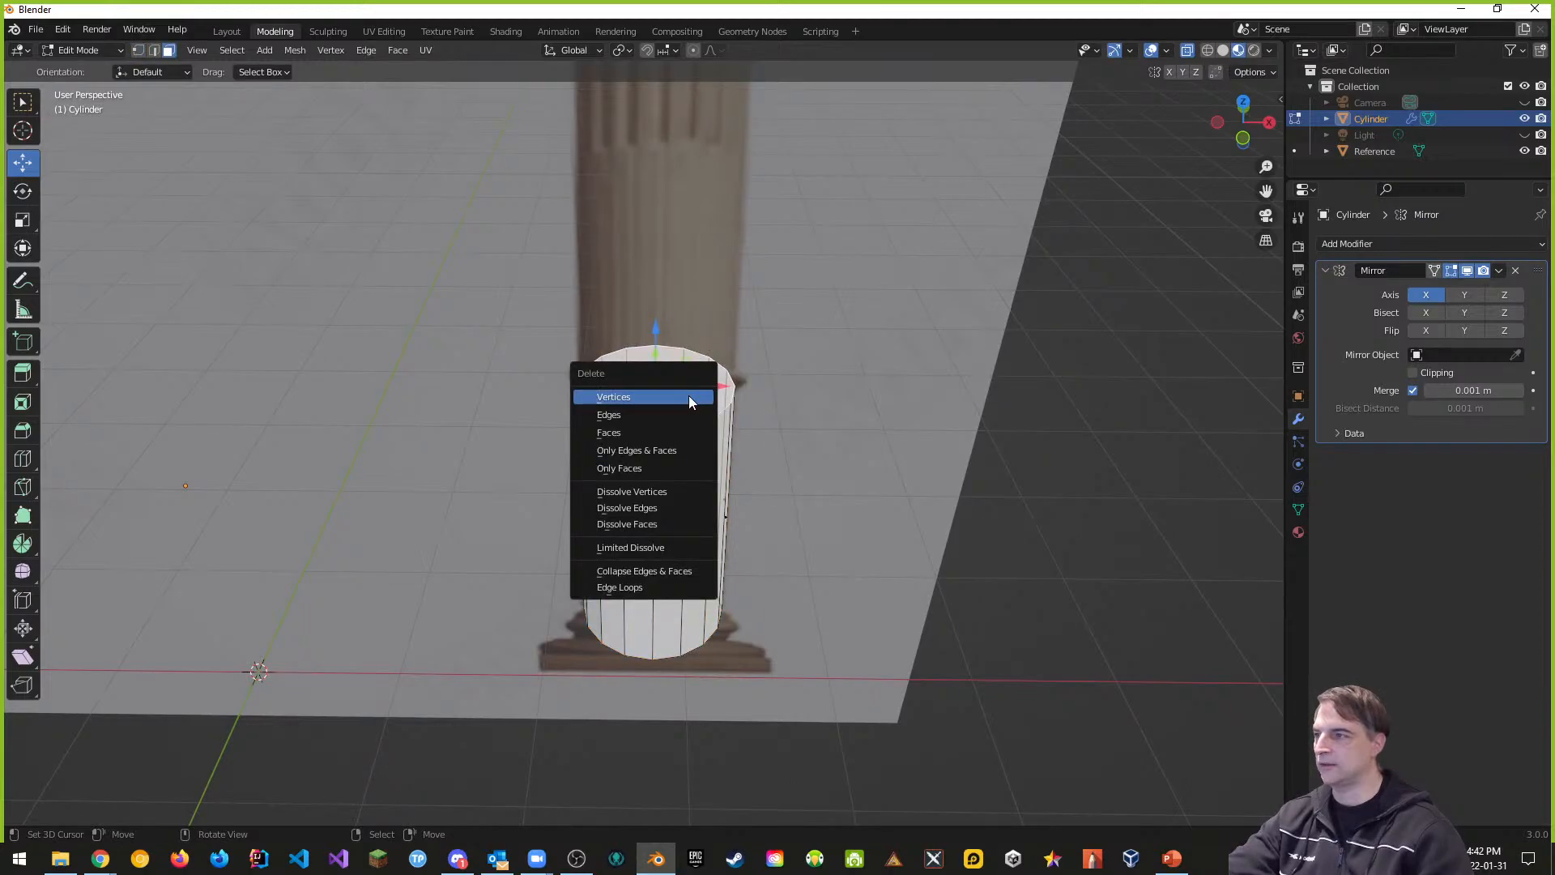
pyautogui.click(640, 432)
# Step: Select the cylinder's bottom cap face and delete it
pyautogui.moveTo(640, 432); pyautogui.dragTo(784, 216, button='middle')
pyautogui.click(658, 531)
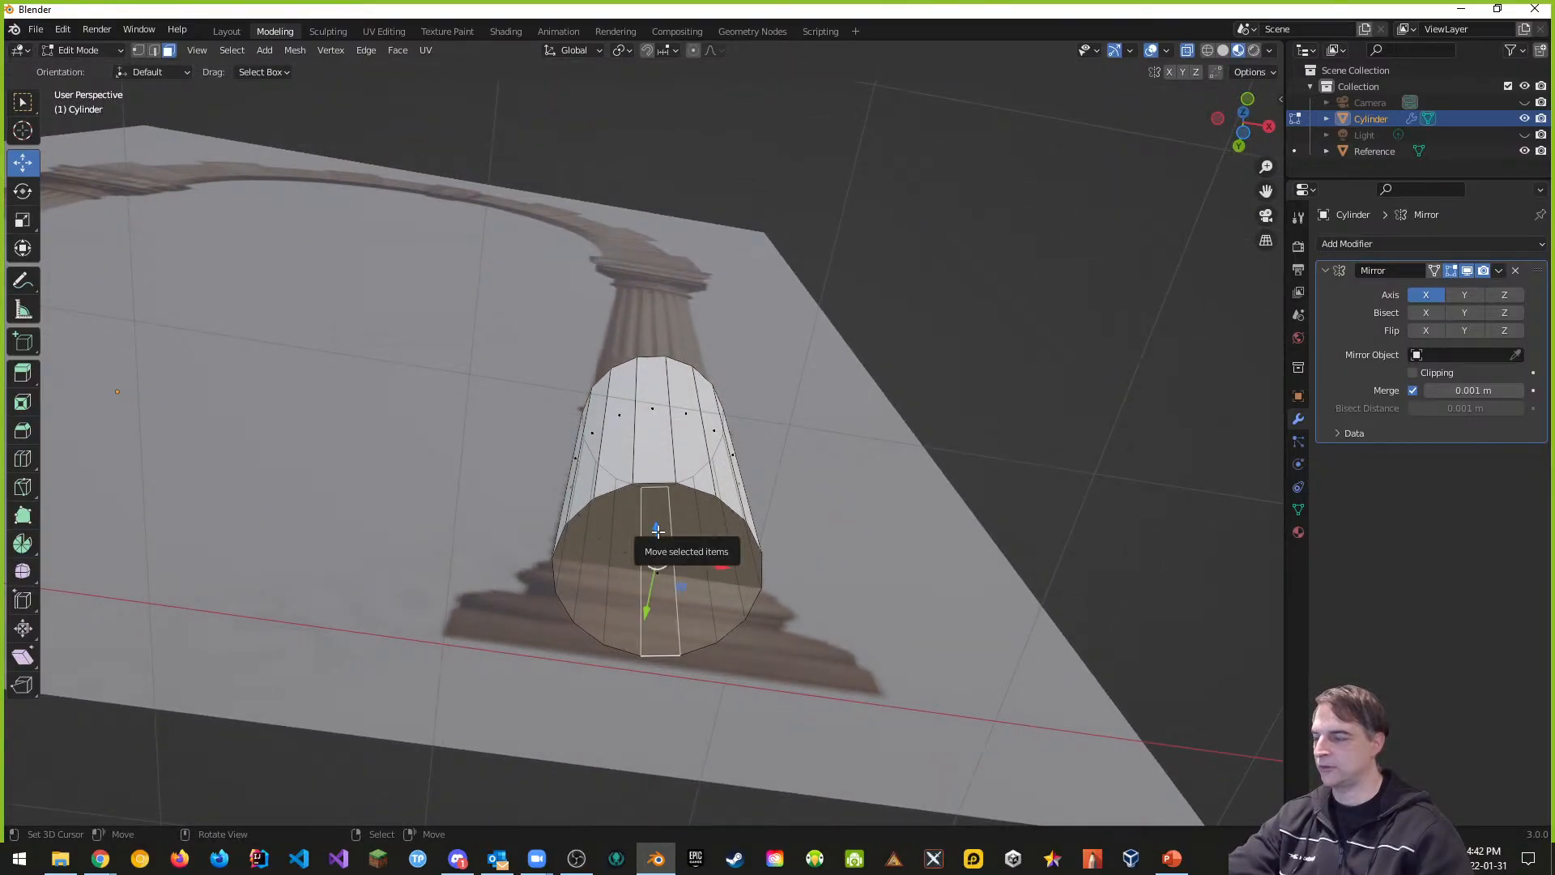
pyautogui.moveTo(658, 535); pyautogui.dragTo(755, 576, button='middle')
pyautogui.click(659, 674)
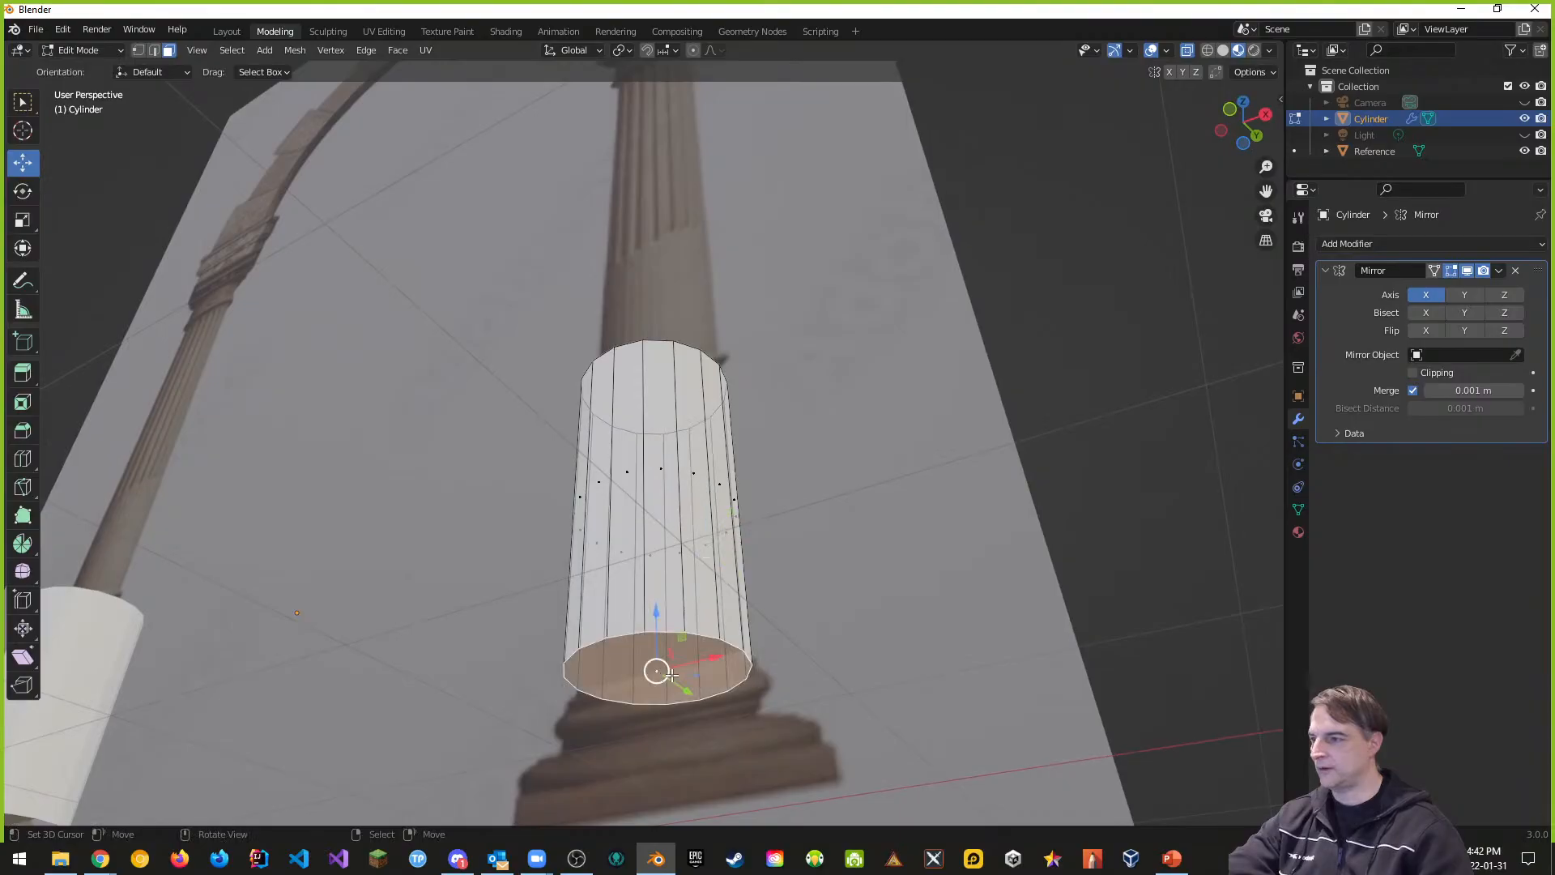
pyautogui.press('x')
pyautogui.click(657, 672)
pyautogui.moveTo(657, 672); pyautogui.dragTo(811, 364, button='middle')
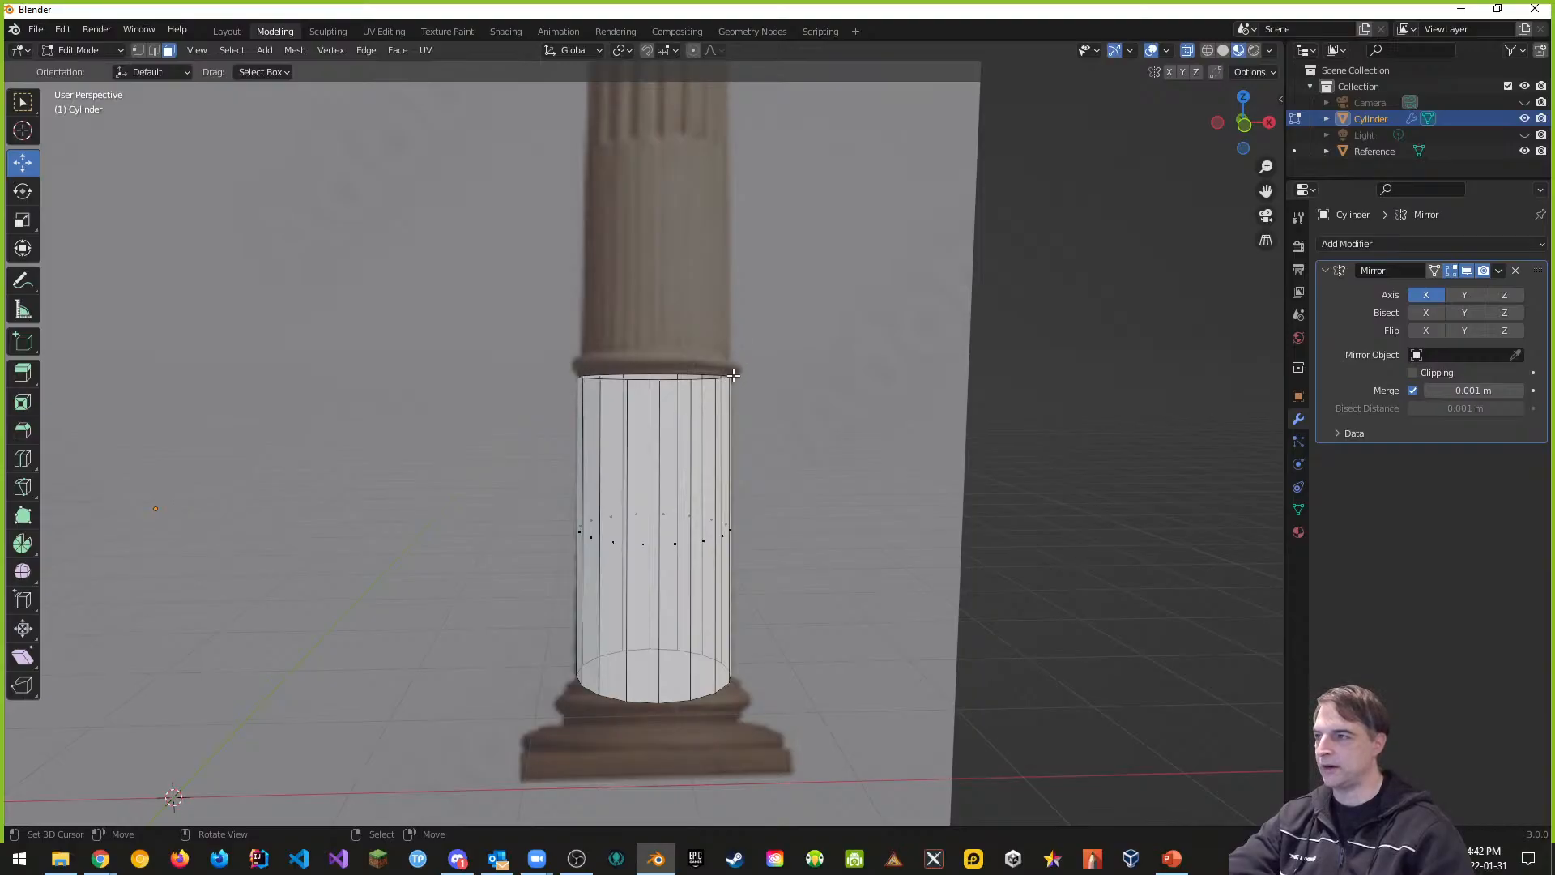
pyautogui.moveTo(788, 404); pyautogui.dragTo(784, 429, button='middle')
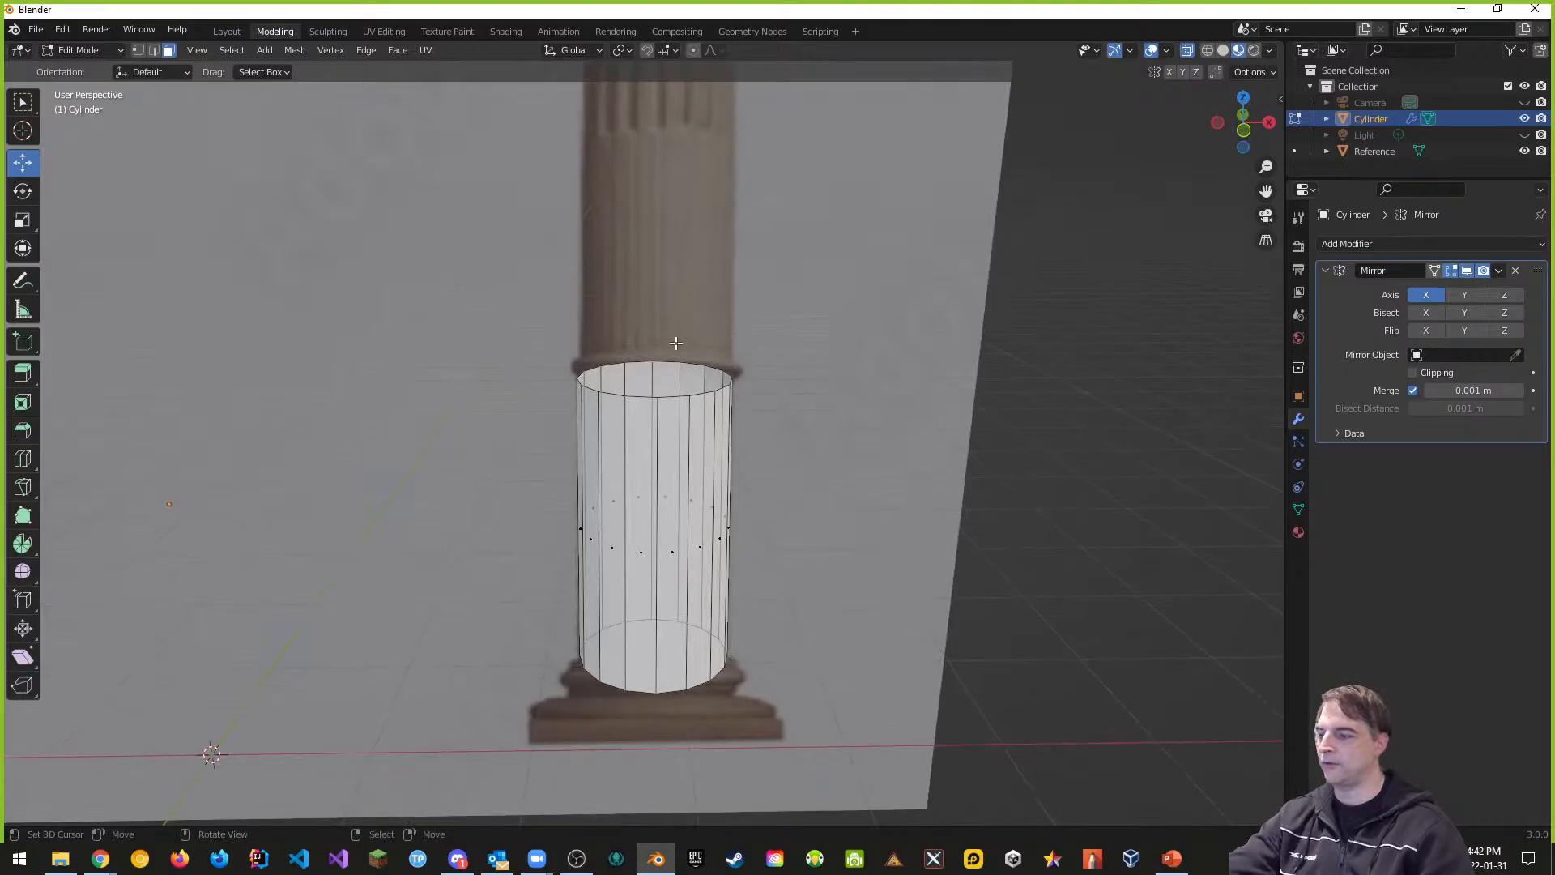
# Step: In vertex select mode, extrude the cylinder's top ring upward along Z to the upper edge of the reference's moulding
pyautogui.hotkey('ctrl', 'Tab')
pyautogui.click(614, 325)
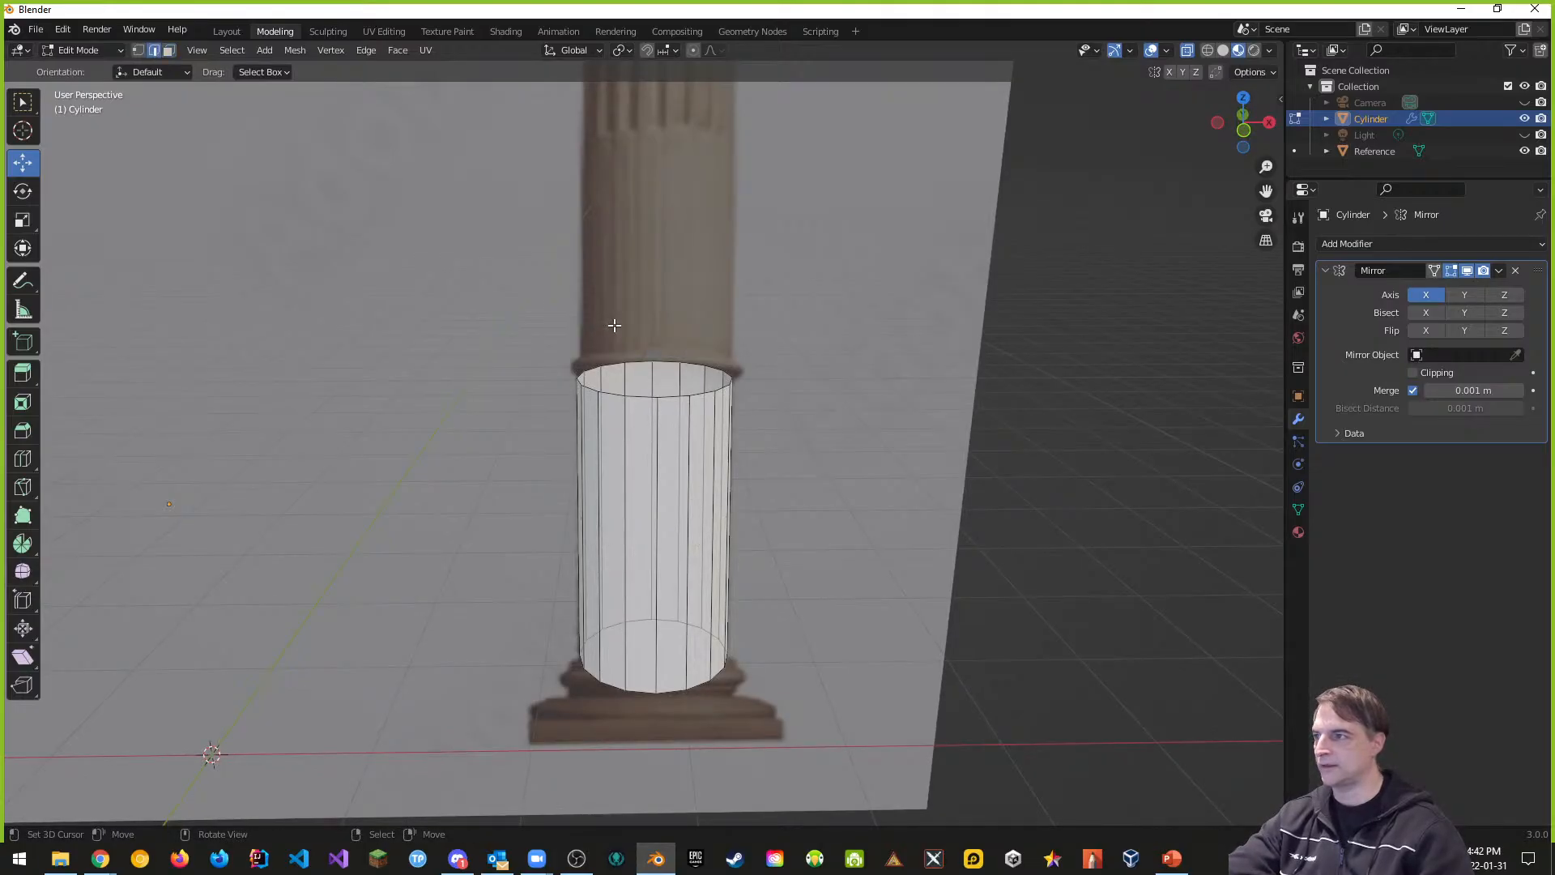
pyautogui.hotkey('ctrl', 'Tab')
pyautogui.click(576, 297)
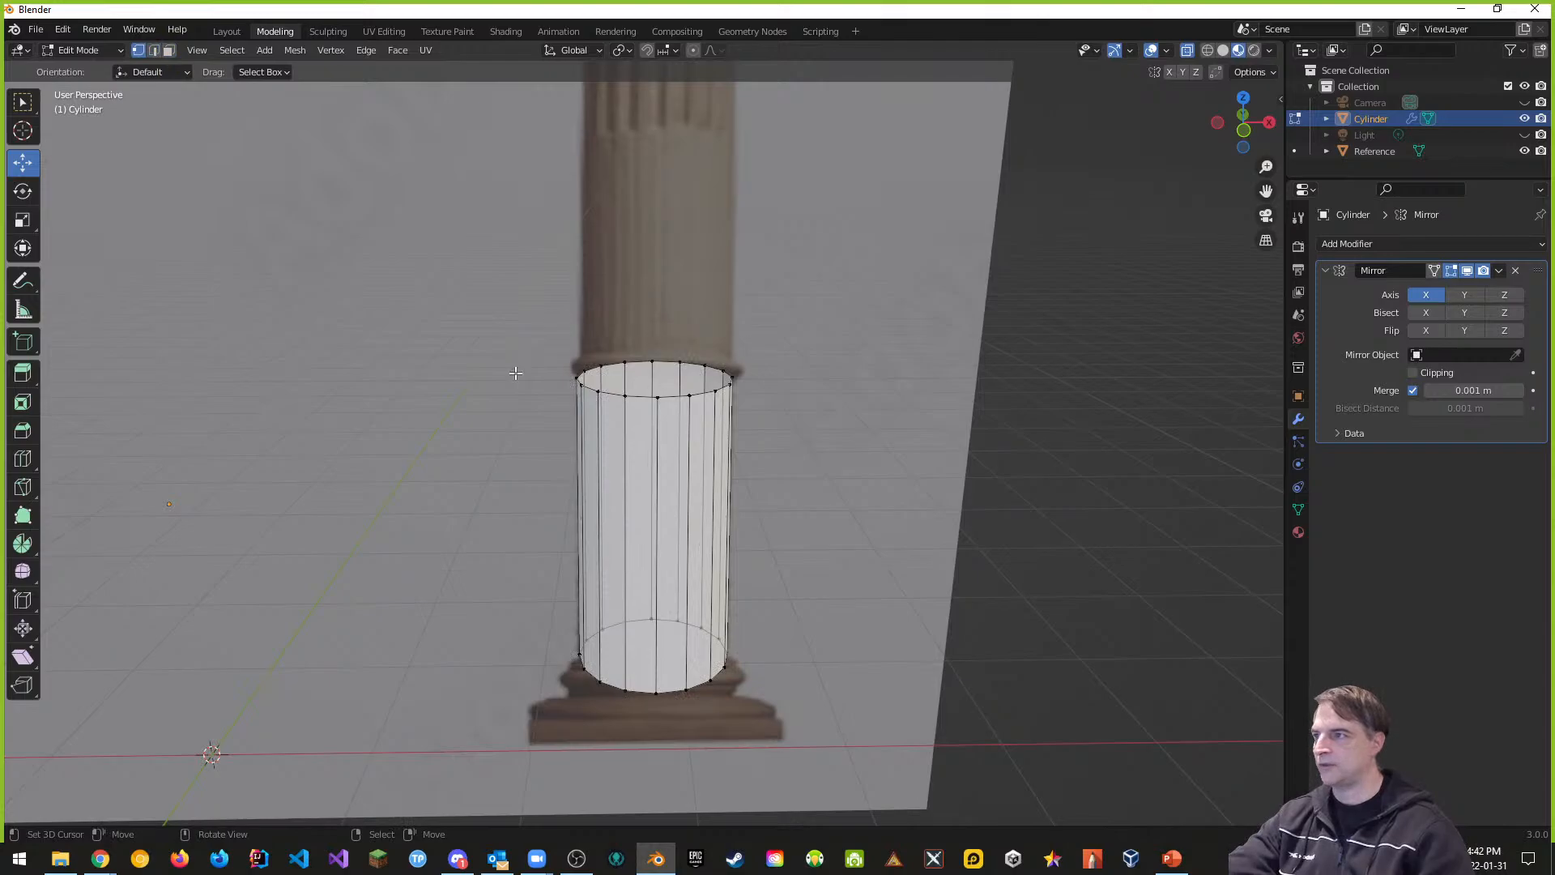
pyautogui.moveTo(677, 403); pyautogui.dragTo(743, 420, button='middle')
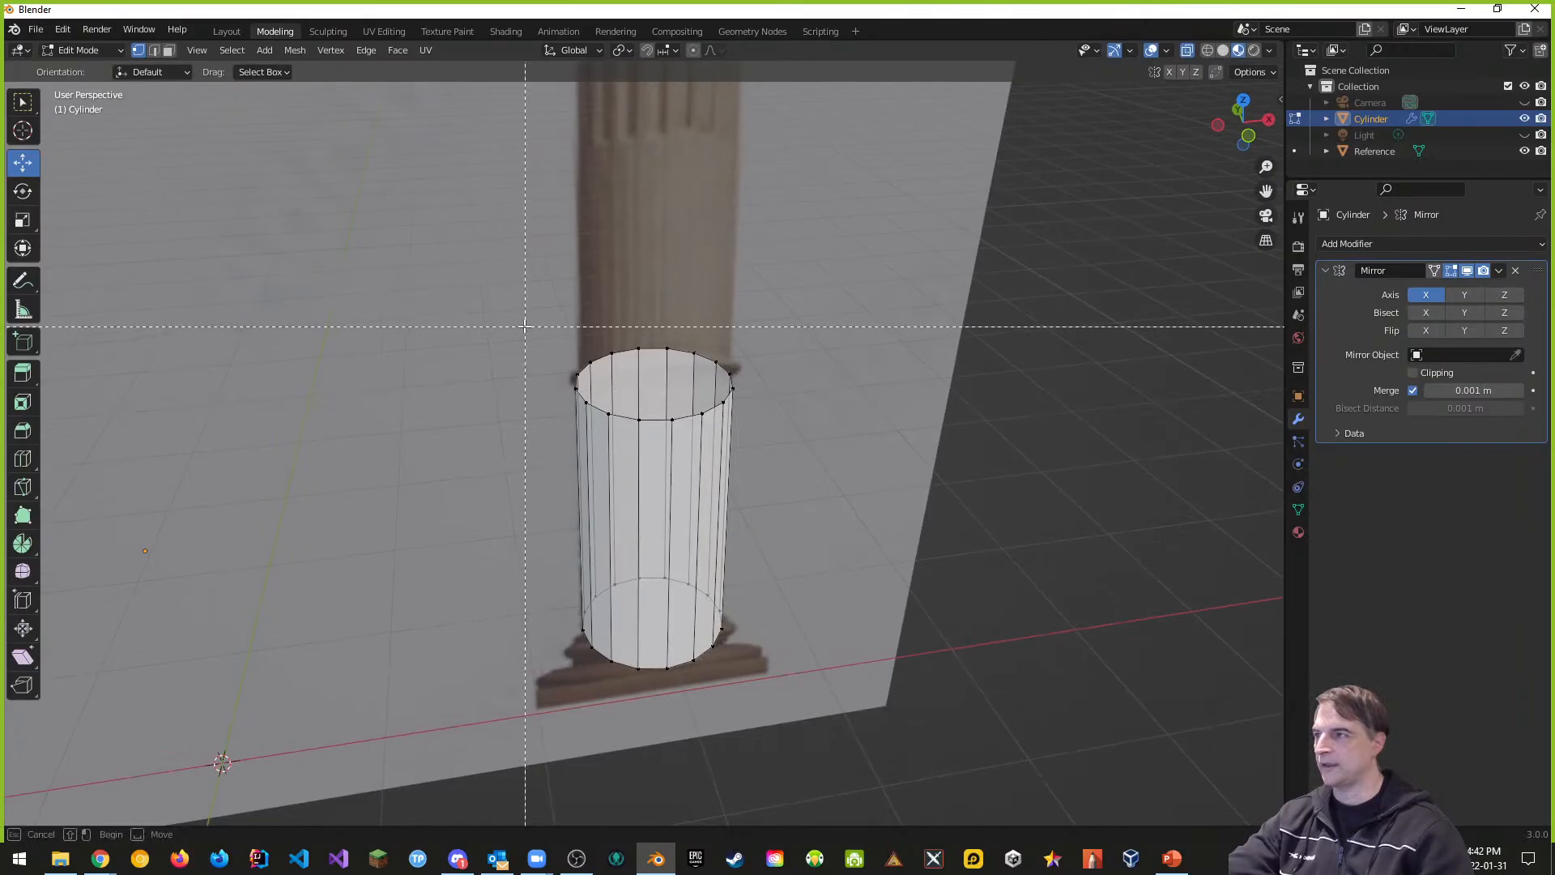
pyautogui.moveTo(514, 318); pyautogui.dragTo(789, 440)
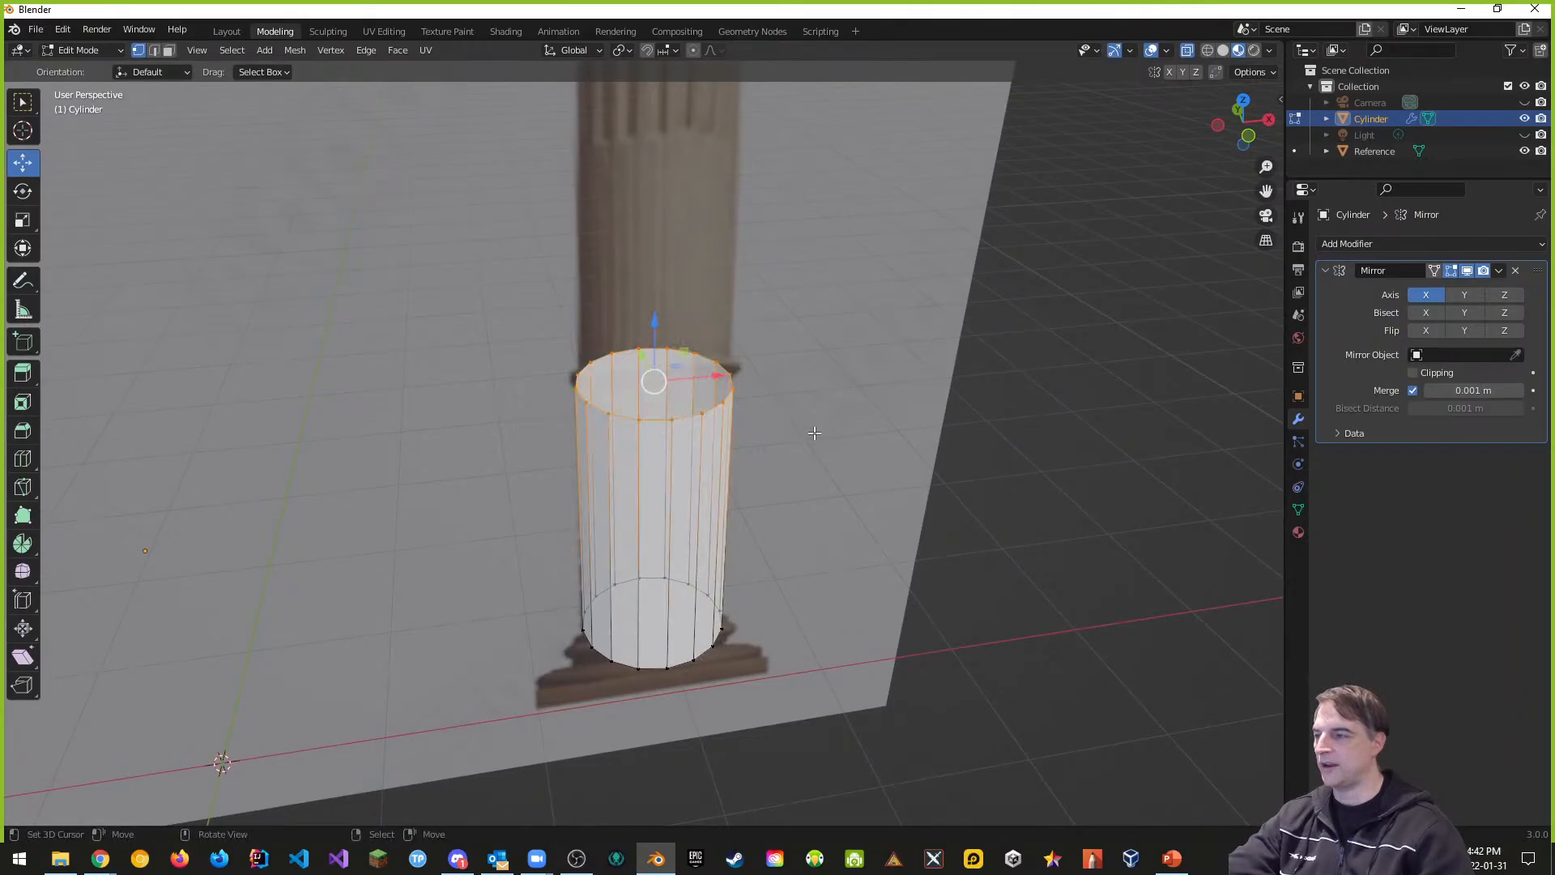
pyautogui.moveTo(812, 437); pyautogui.dragTo(792, 371, button='middle')
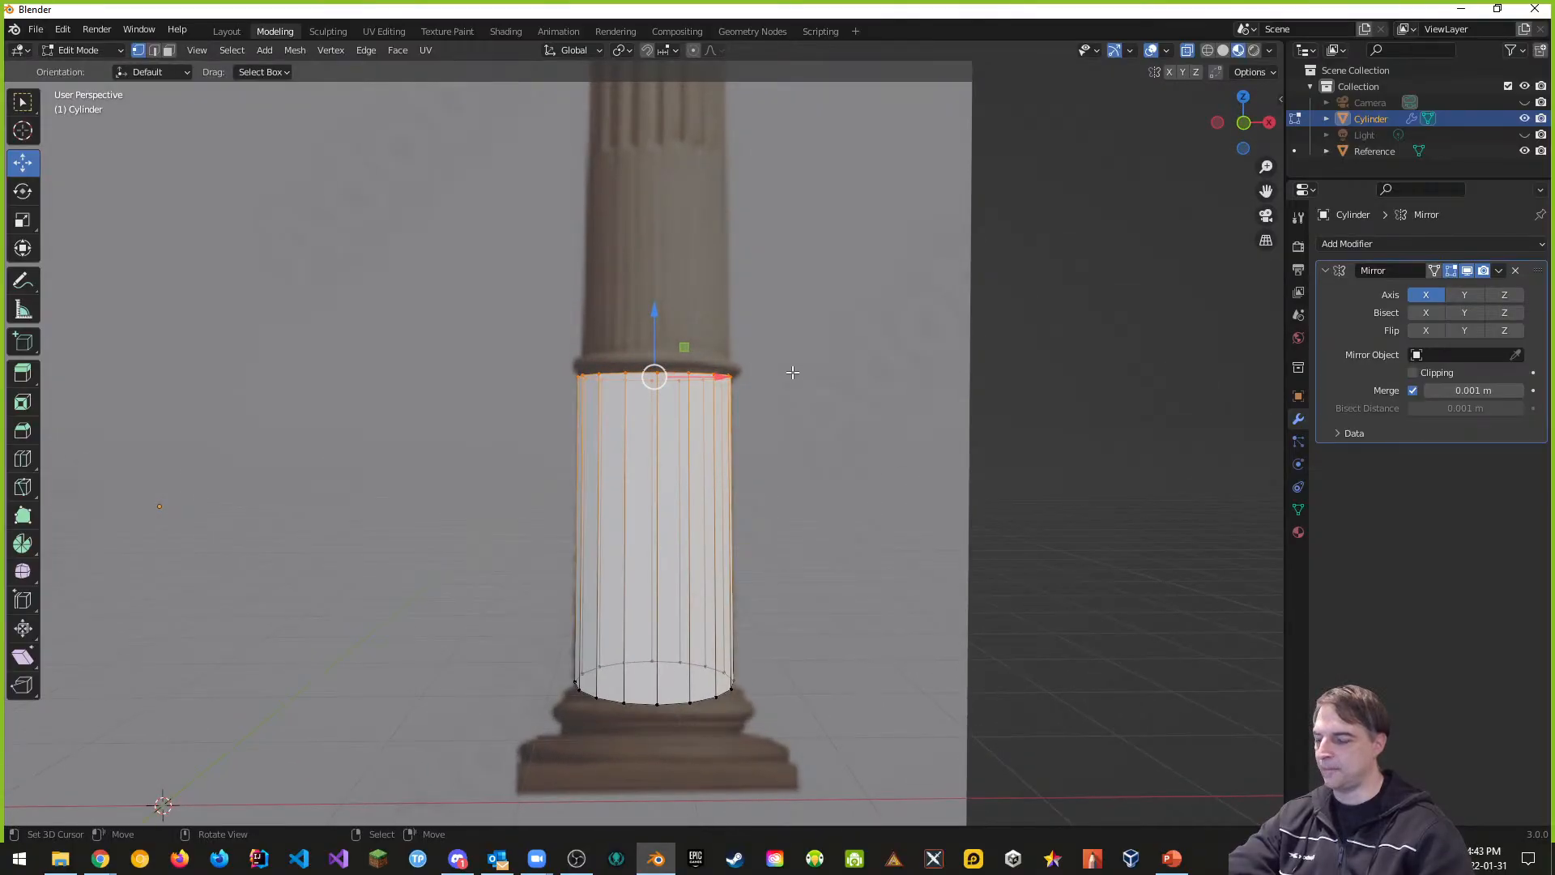
pyautogui.press('g')
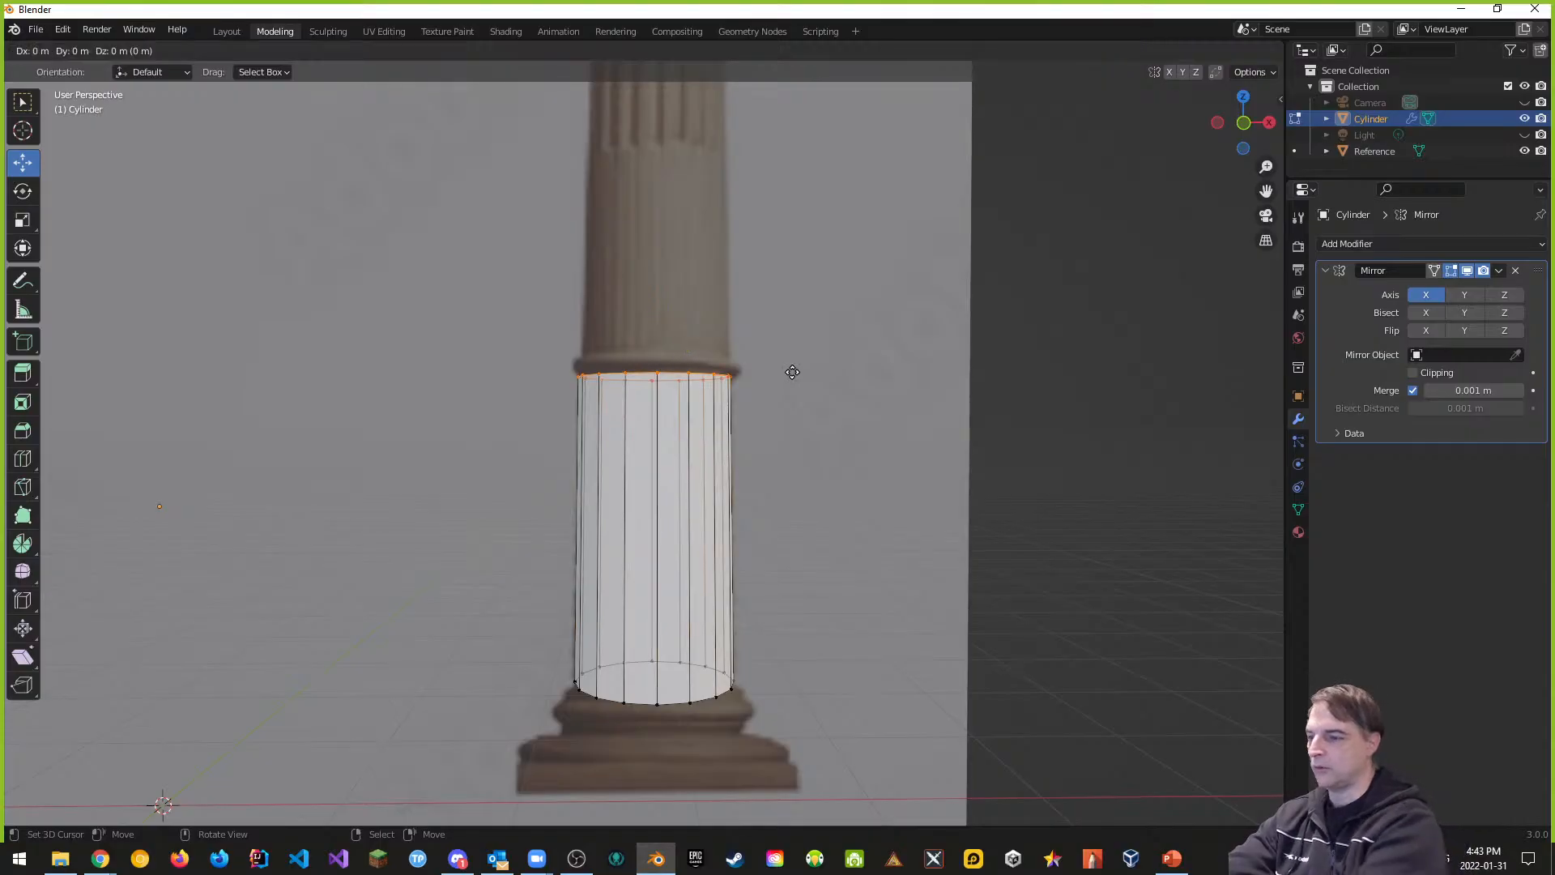
pyautogui.press('z')
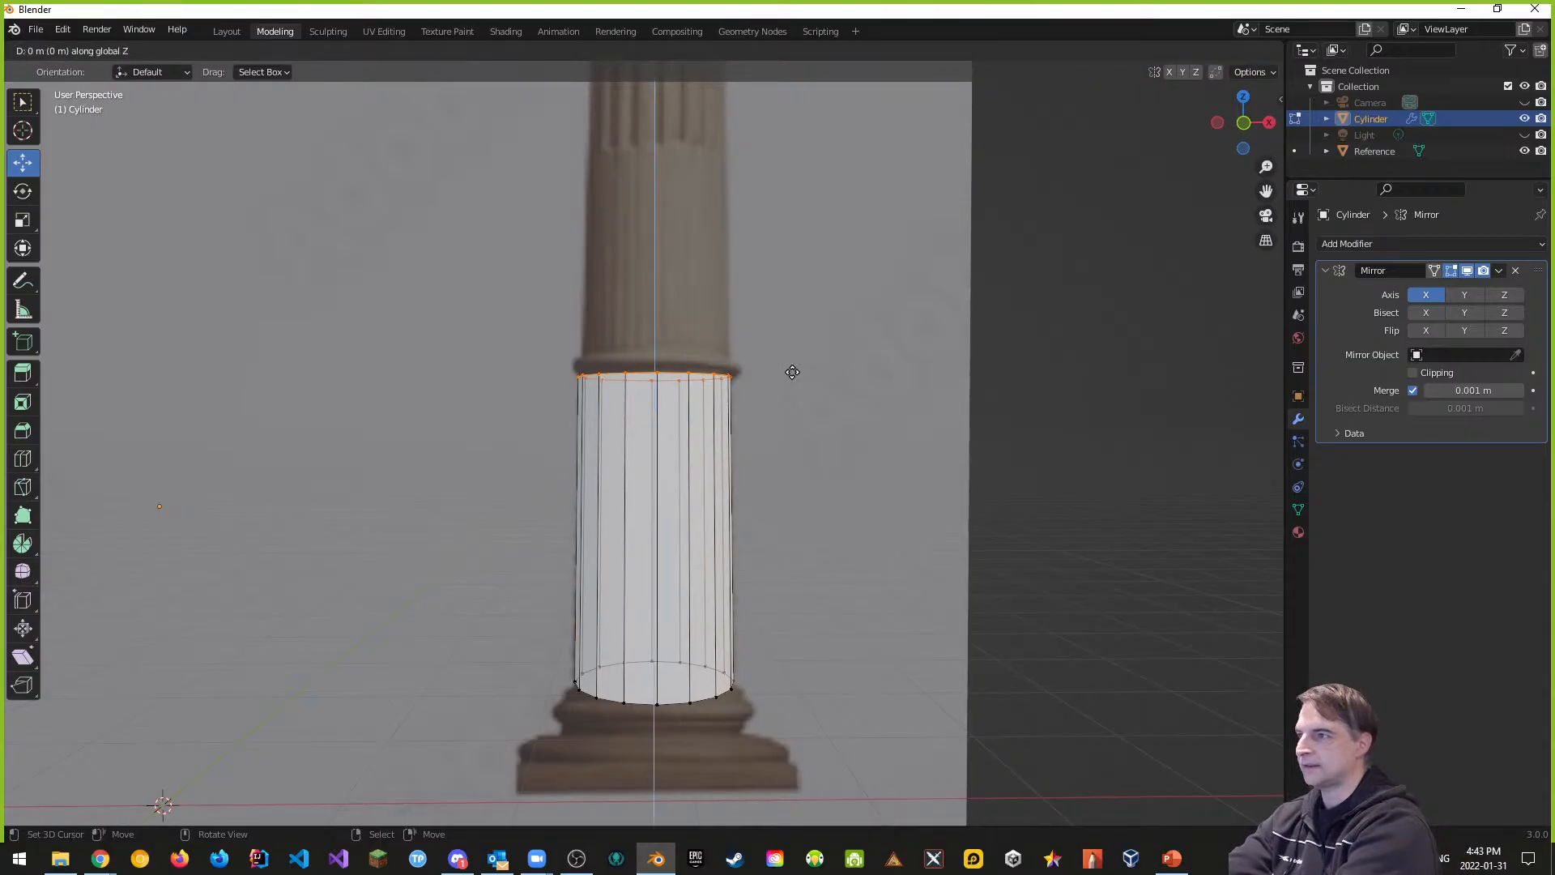
pyautogui.click(792, 372)
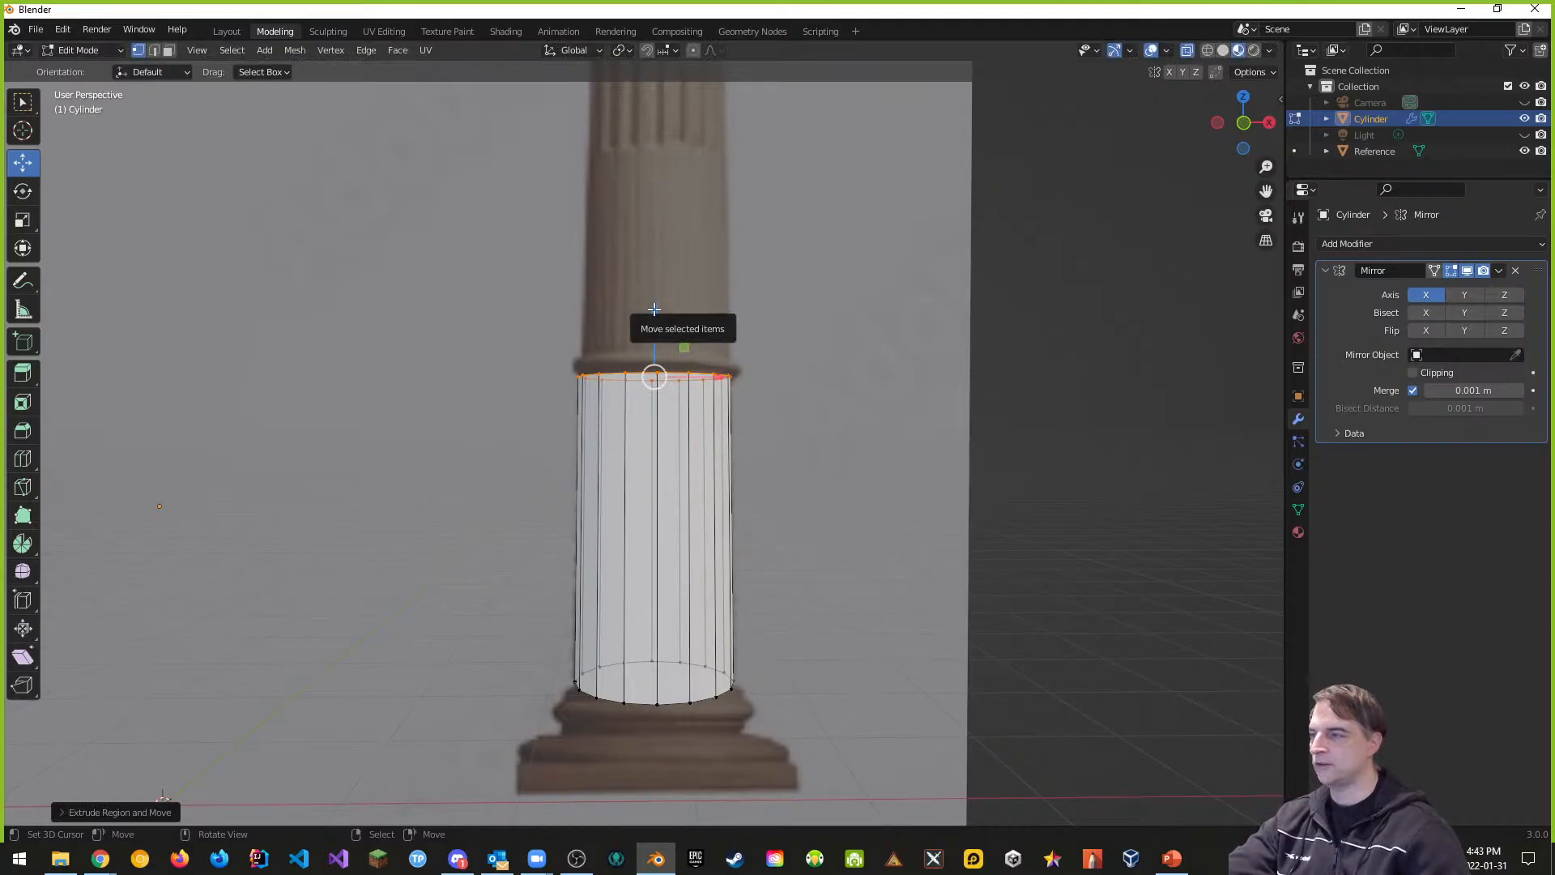
pyautogui.moveTo(654, 309); pyautogui.dragTo(657, 293)
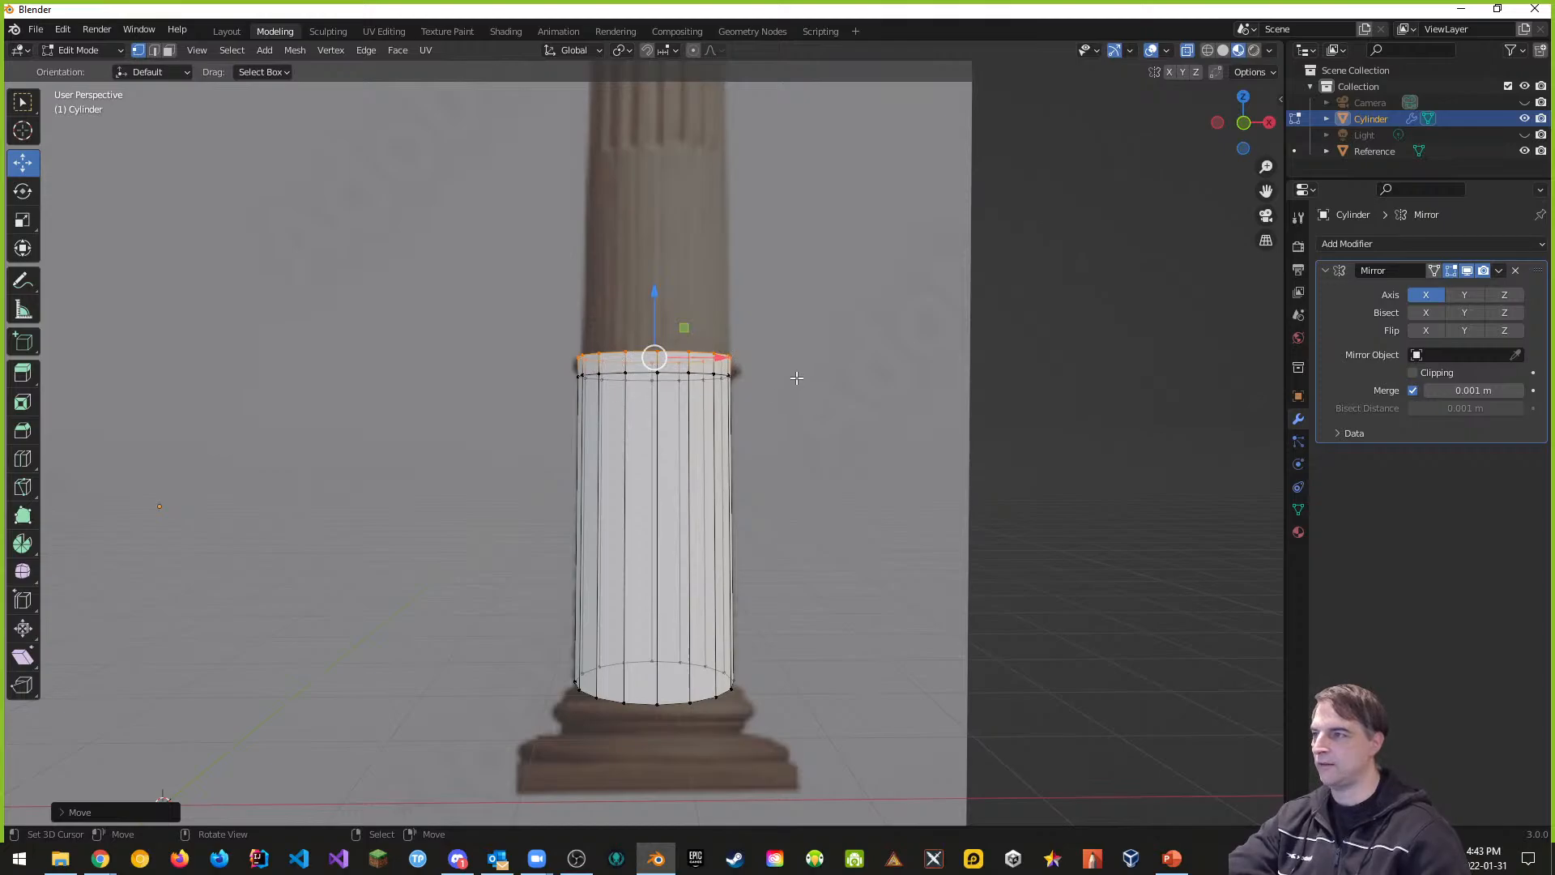
# Step: Toggle X-ray off and on to compare how the cylinder's hidden vertices display
pyautogui.moveTo(778, 371); pyautogui.dragTo(735, 396, button='middle')
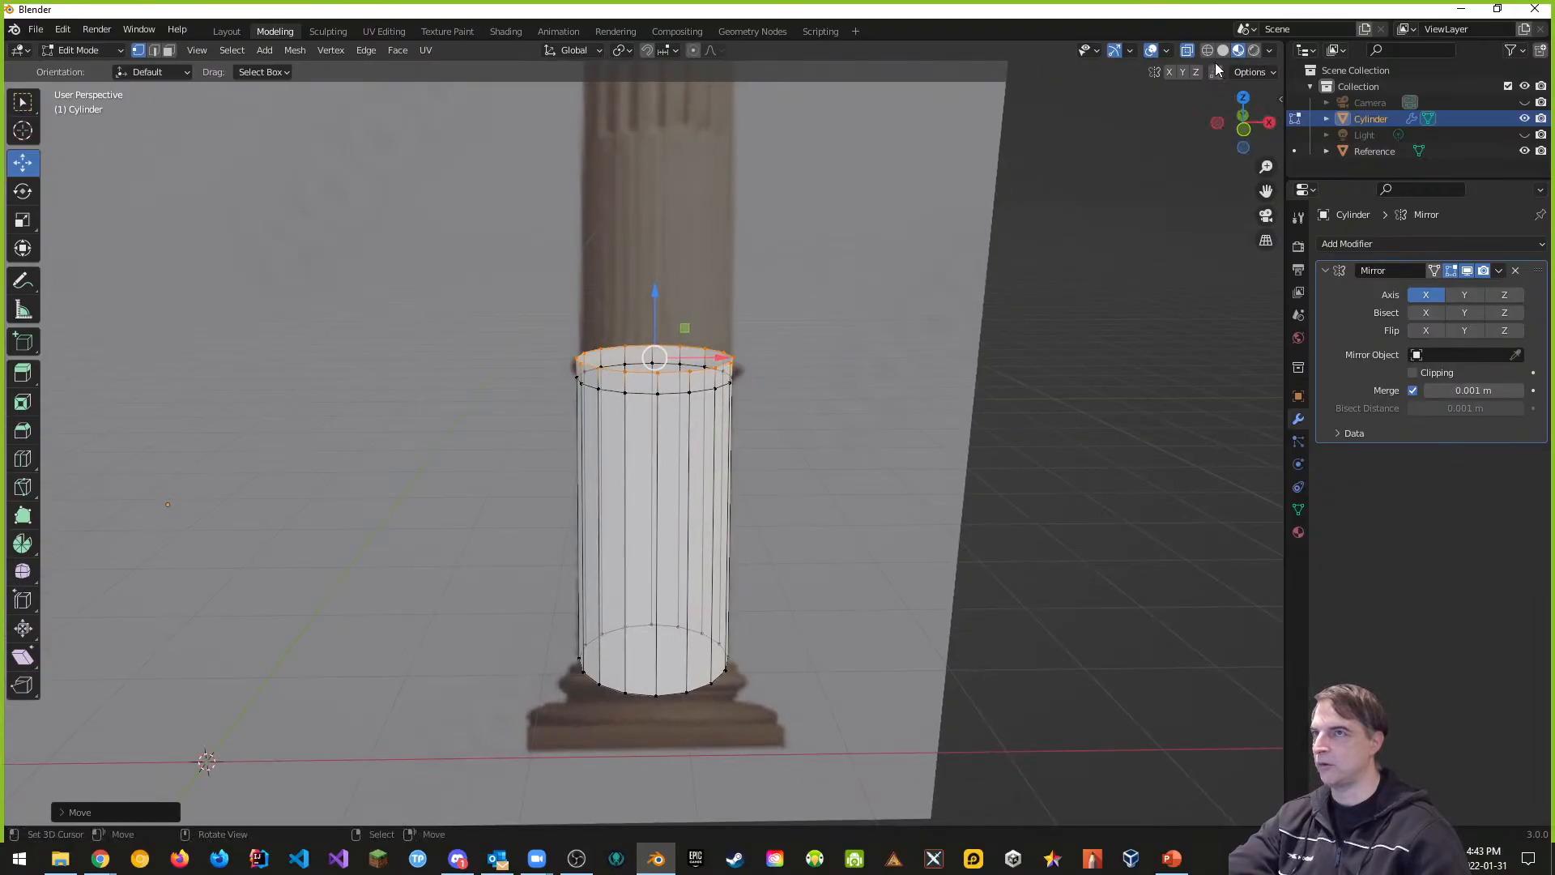
pyautogui.click(1188, 51)
pyautogui.click(1188, 51)
pyautogui.click(1189, 51)
pyautogui.click(1189, 51)
pyautogui.moveTo(878, 423); pyautogui.dragTo(823, 414, button='middle')
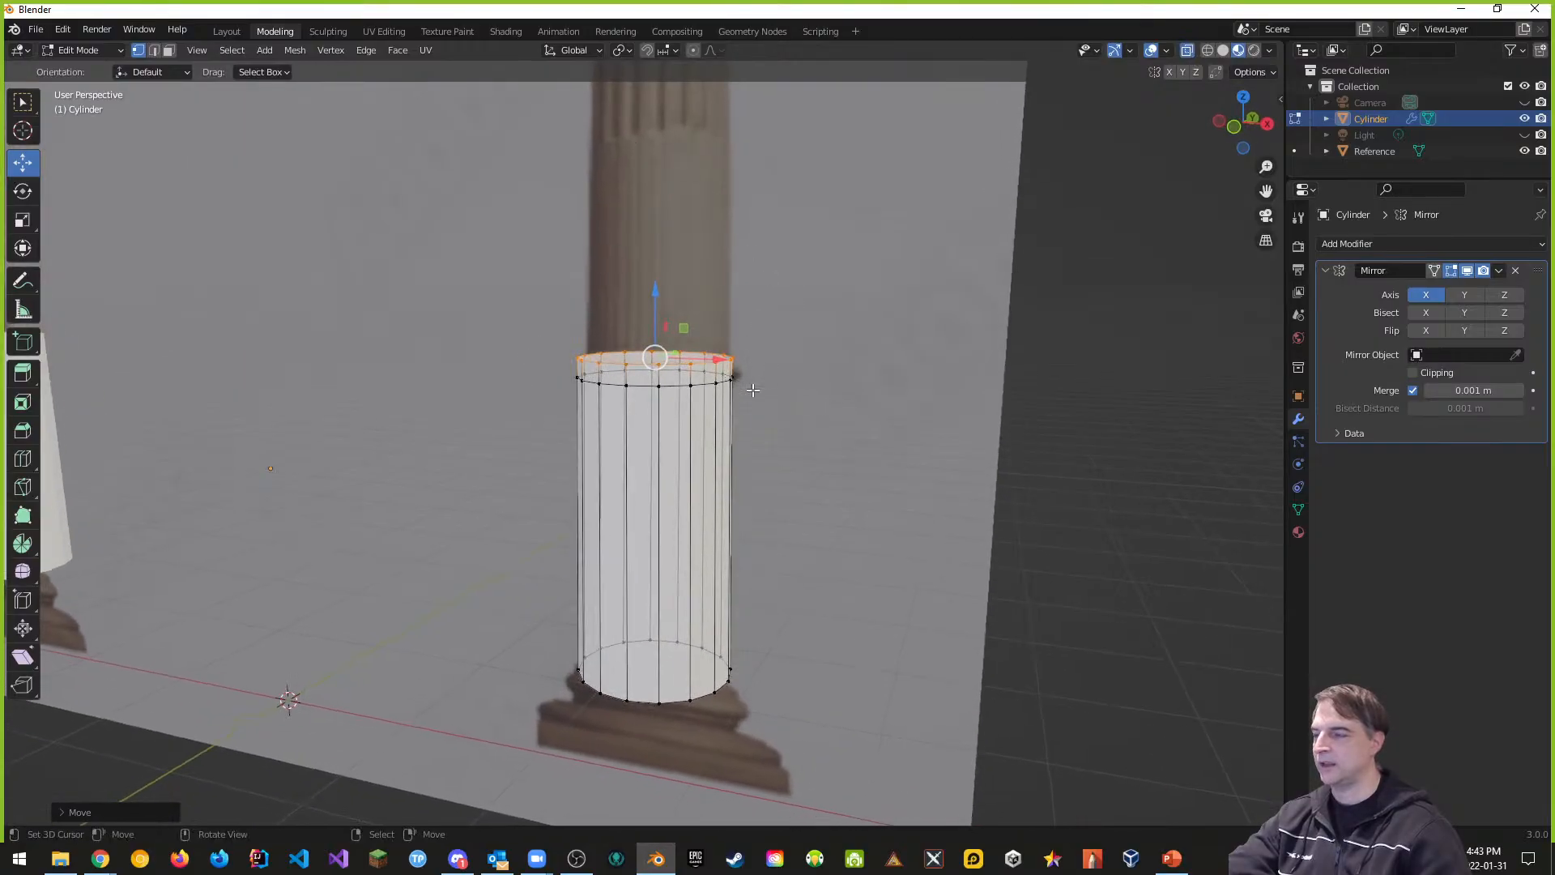
pyautogui.moveTo(865, 559)
pyautogui.mouseDown(button='middle')
pyautogui.moveTo(802, 559)
pyautogui.moveTo(913, 563)
pyautogui.moveTo(881, 561)
pyautogui.mouseUp(button='middle')
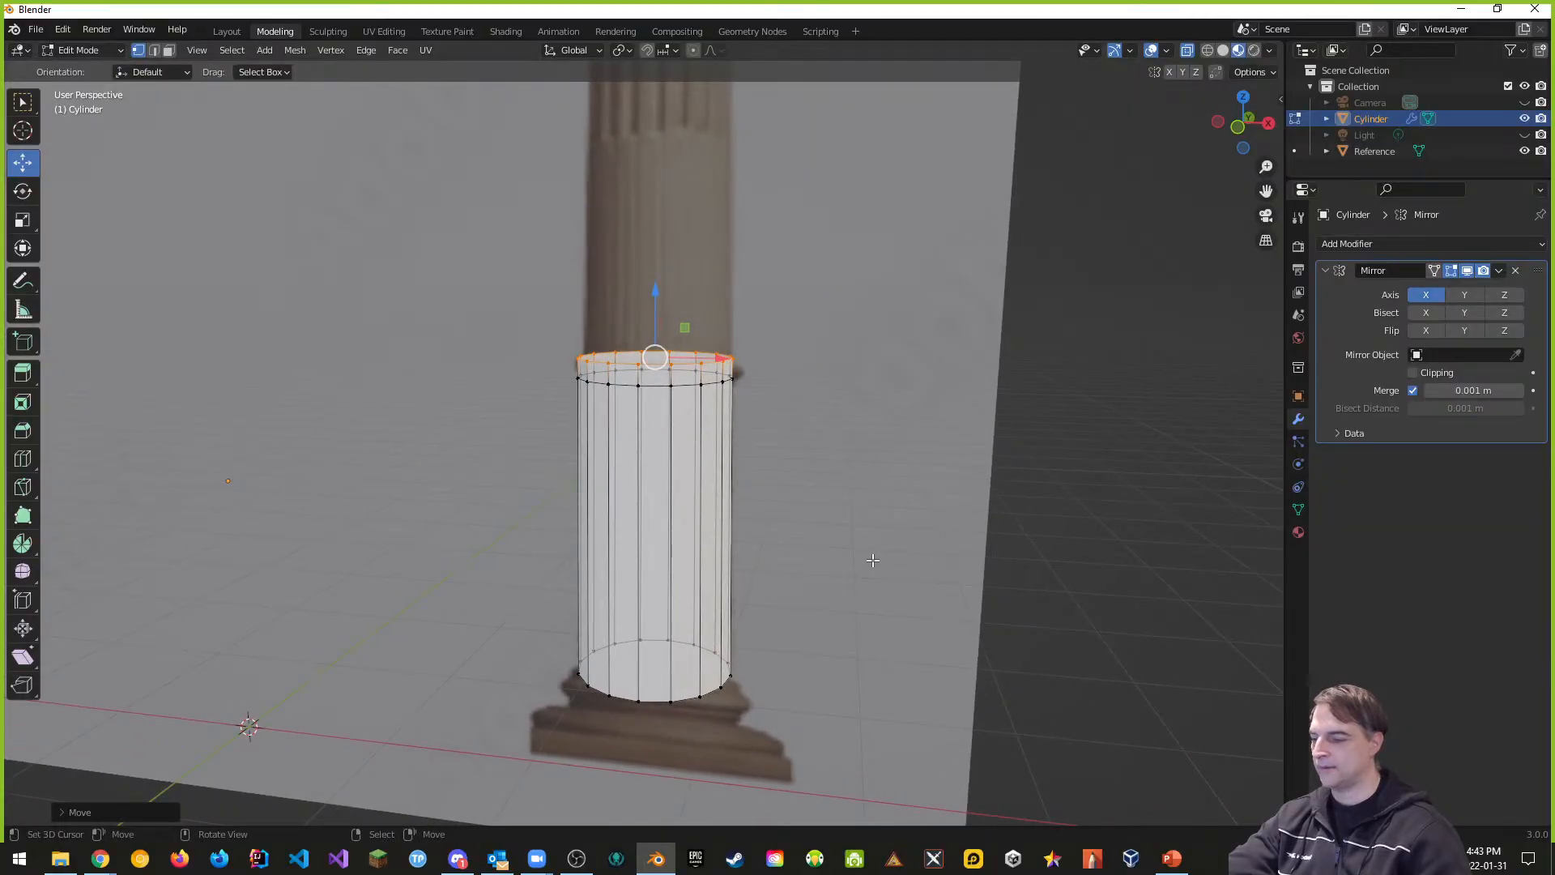
# Step: Select both top vertex rings of the cylinder and extrude that band in place without any offset
pyautogui.click(873, 559)
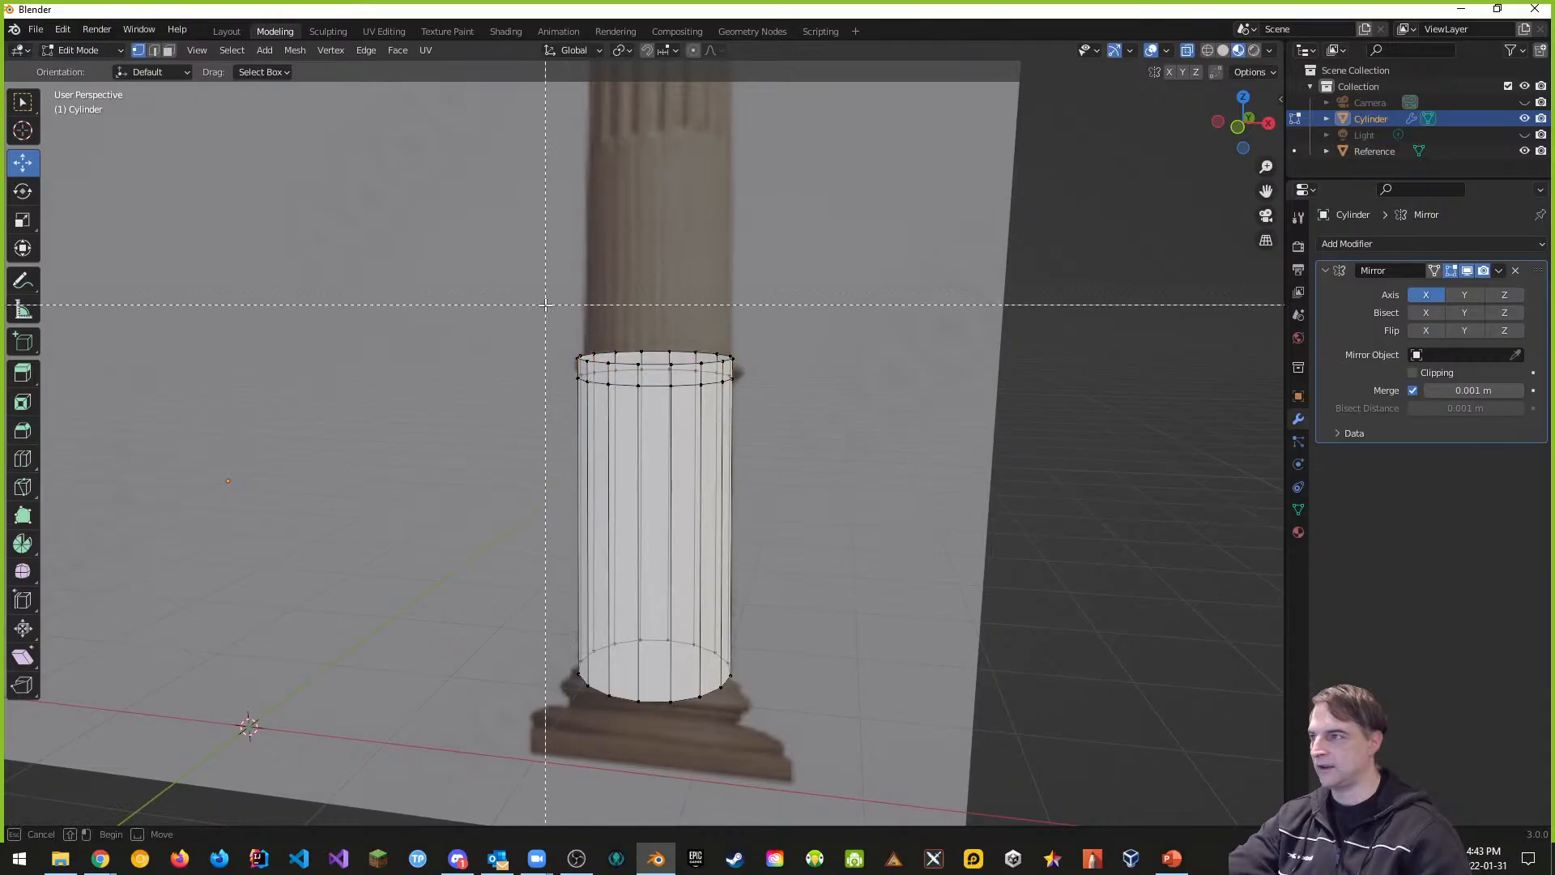
pyautogui.moveTo(540, 305); pyautogui.dragTo(786, 428)
pyautogui.moveTo(822, 464); pyautogui.dragTo(869, 459, button='middle')
pyautogui.press('KP_1')
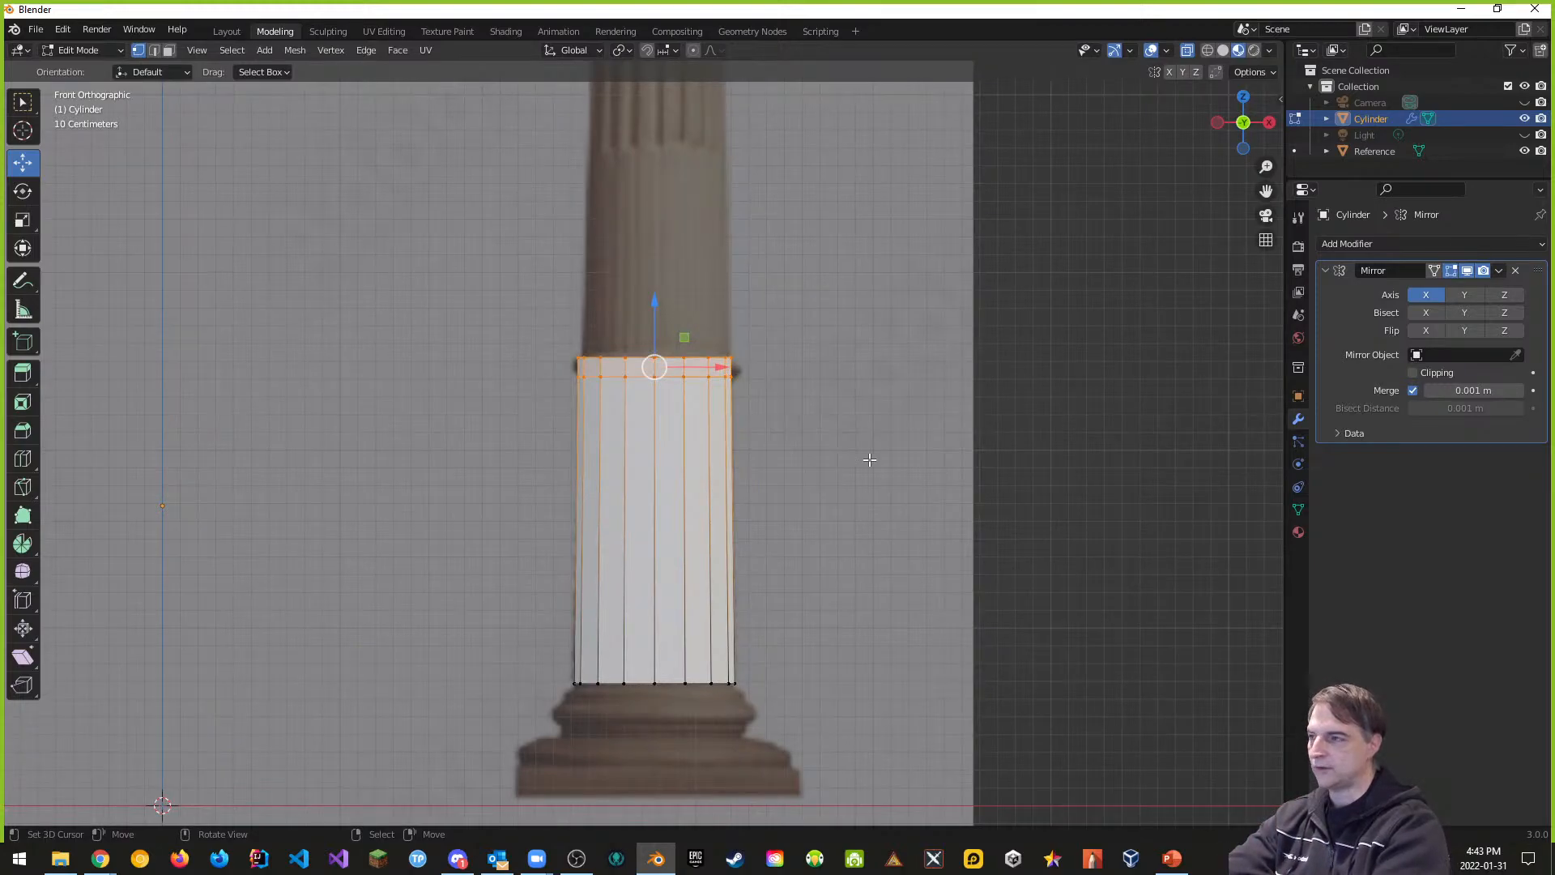
pyautogui.press('e')
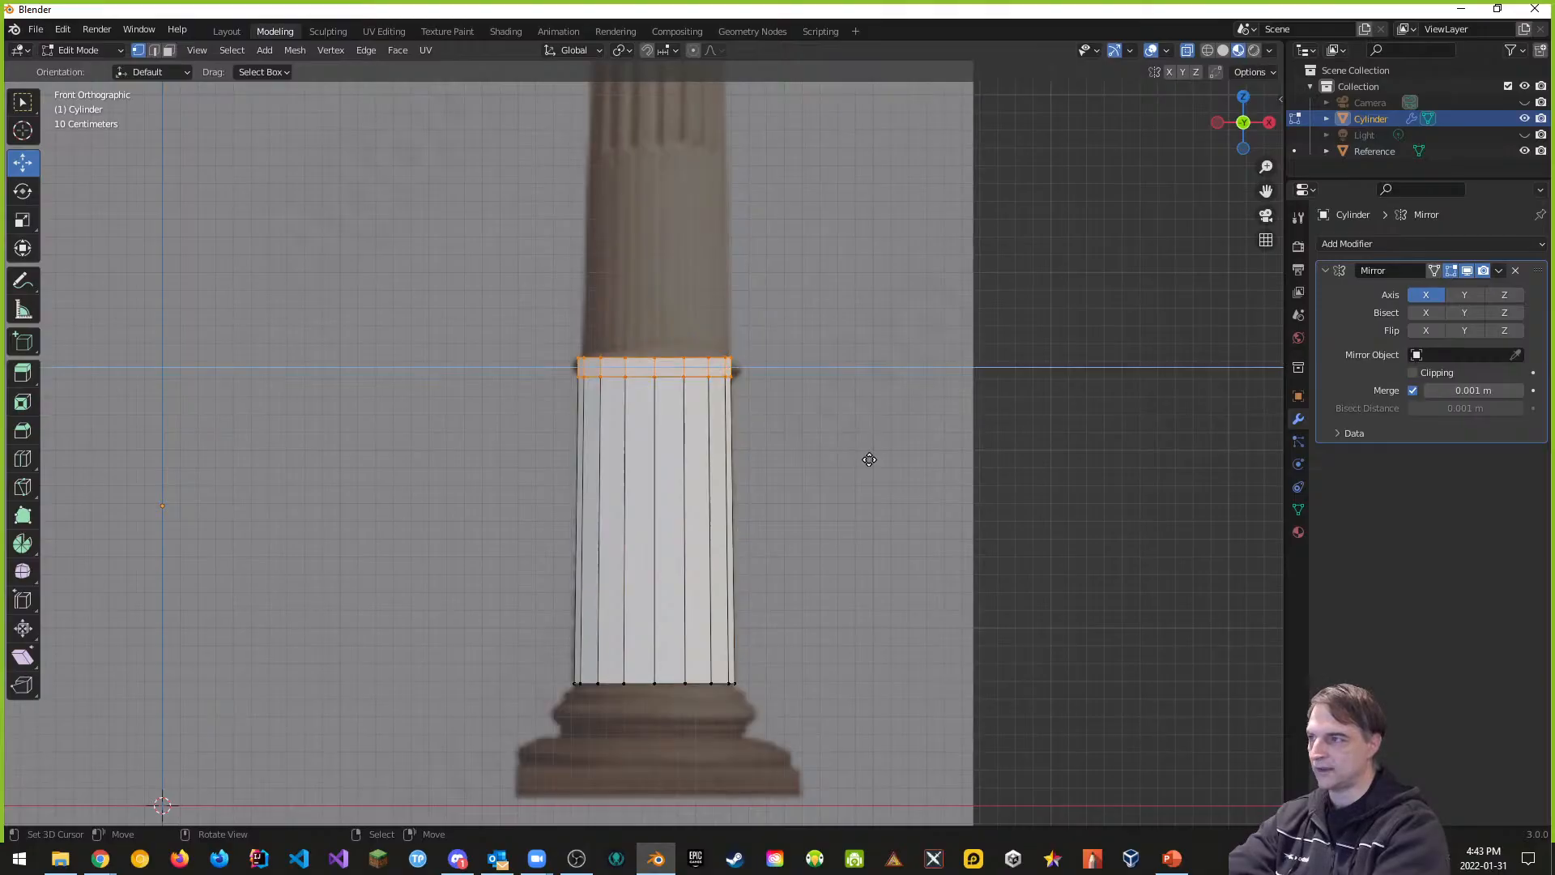
pyautogui.rightClick(869, 459)
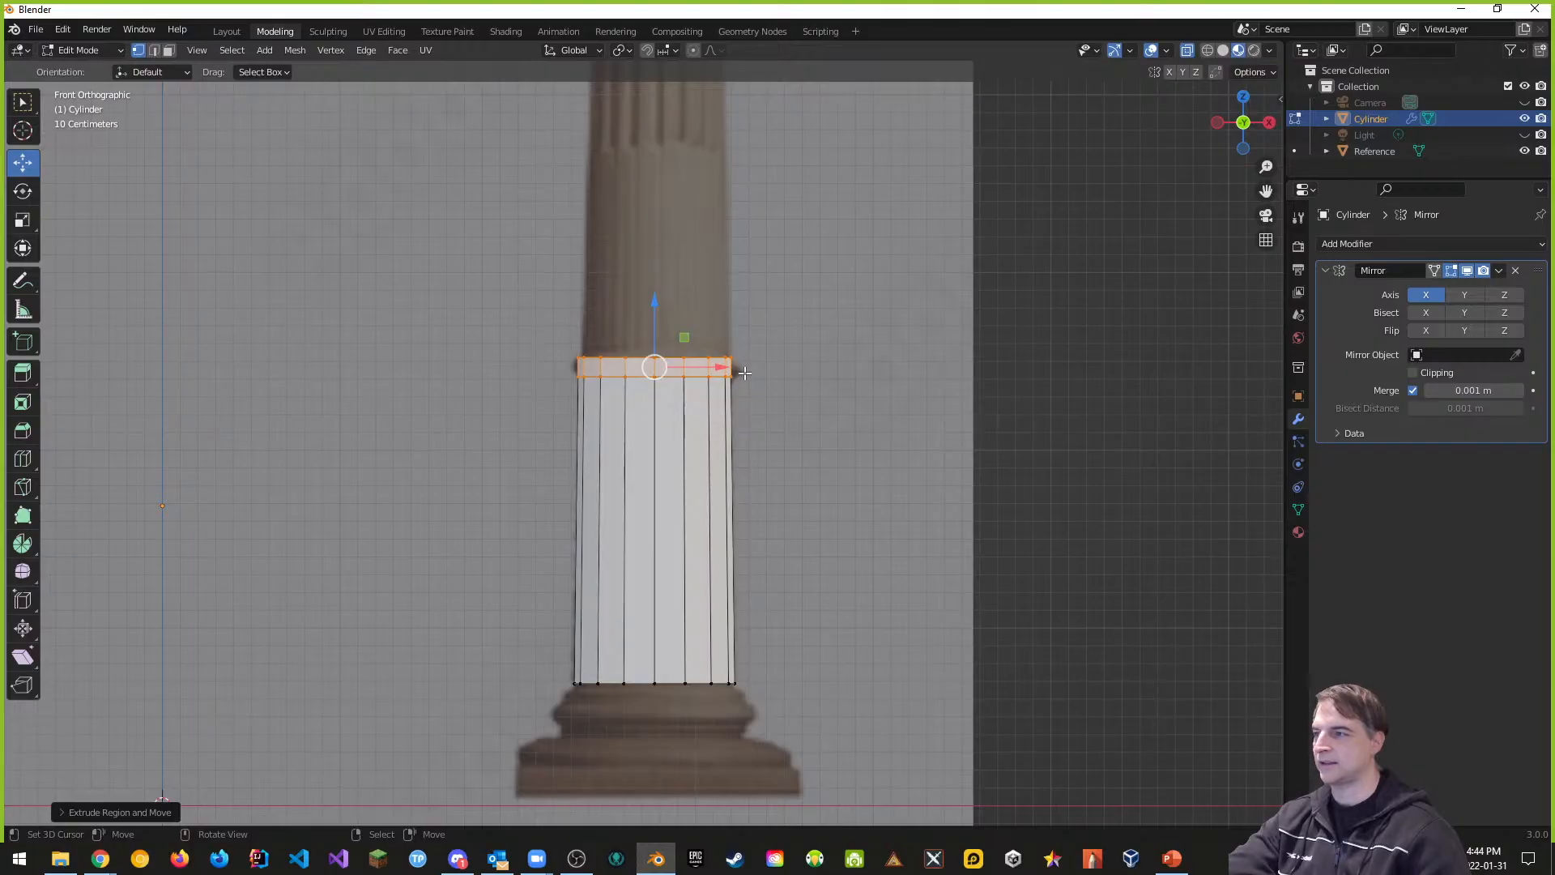
# Step: Try scaling the extruded top band uniformly by about 1.23 to form the moulding, and undo the scaling
pyautogui.press('s')
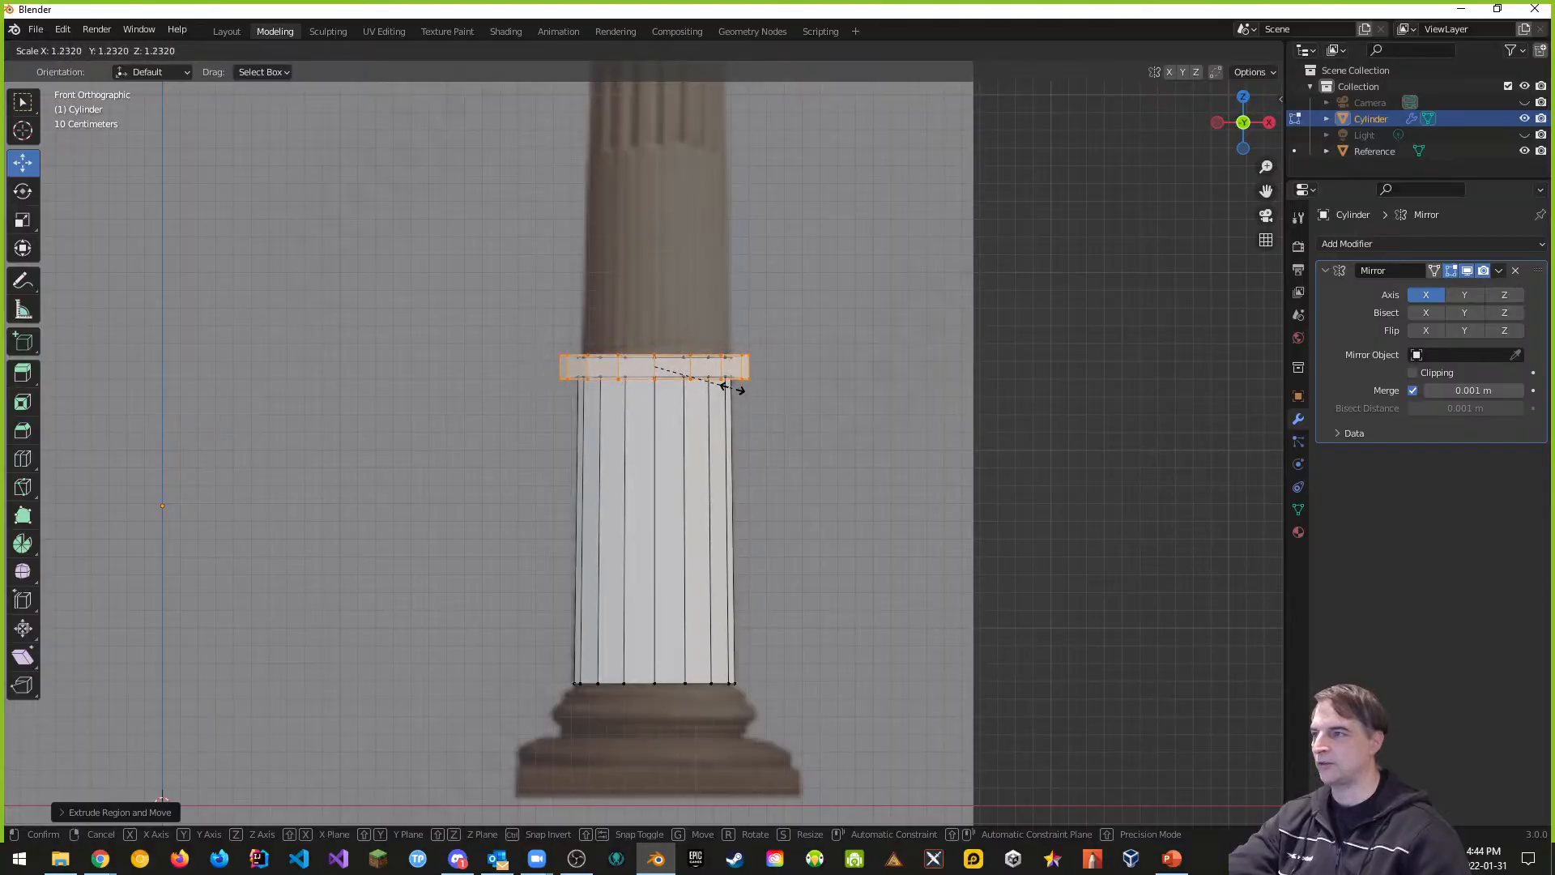
pyautogui.click(740, 393)
pyautogui.moveTo(740, 393); pyautogui.dragTo(774, 393, button='middle')
pyautogui.hotkey('ctrl', 'z')
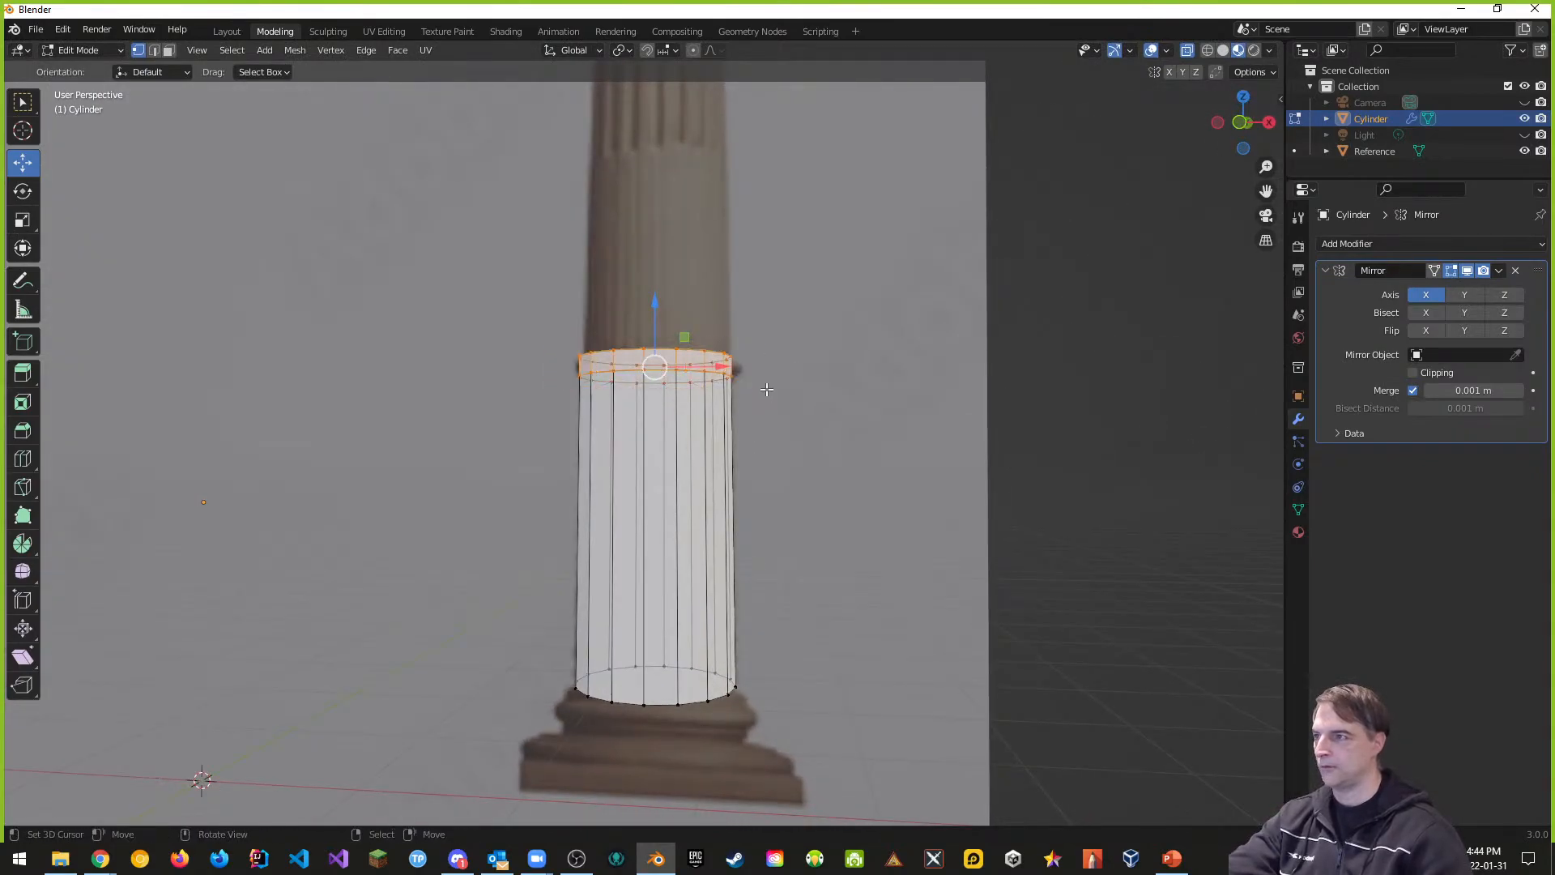
pyautogui.press('KP_1')
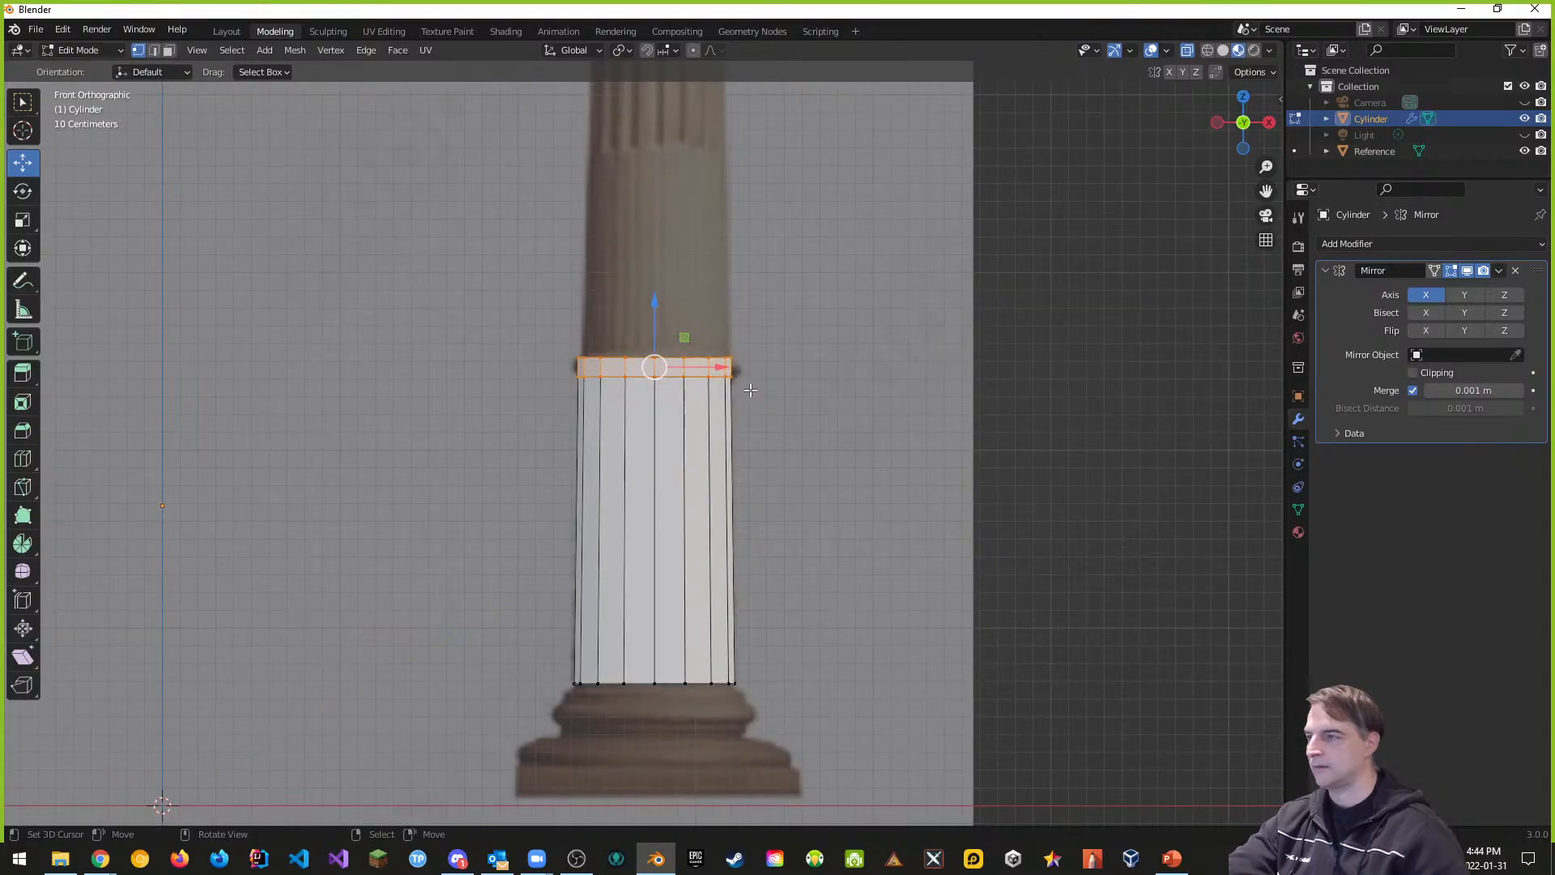
# Step: Try widening the extruded top band by a factor of about 1.12 along X to form the moulding
pyautogui.press('s')
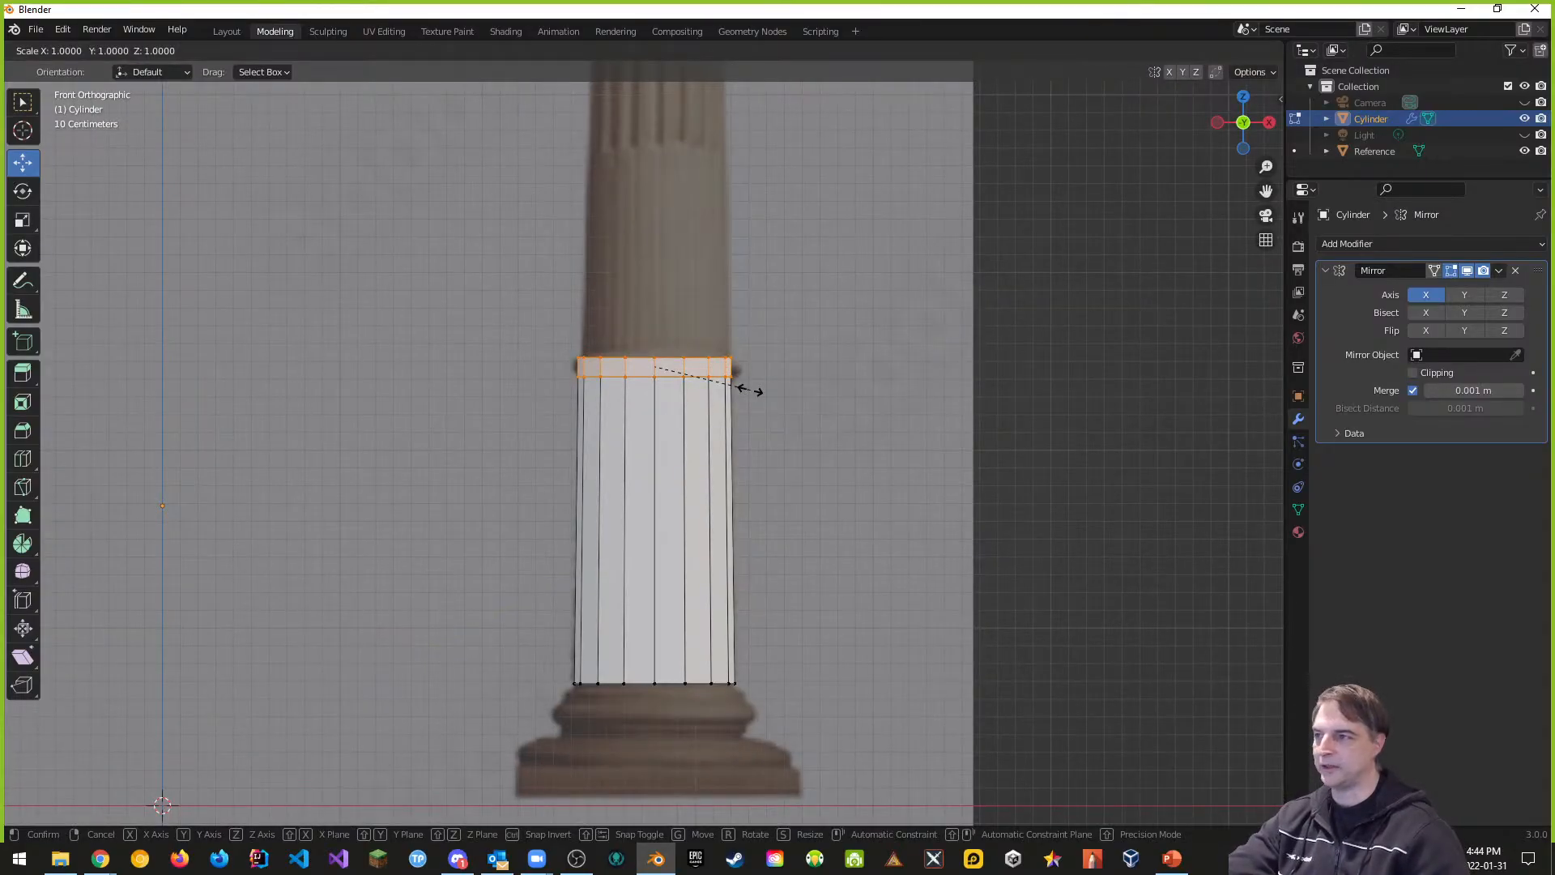
pyautogui.press('x')
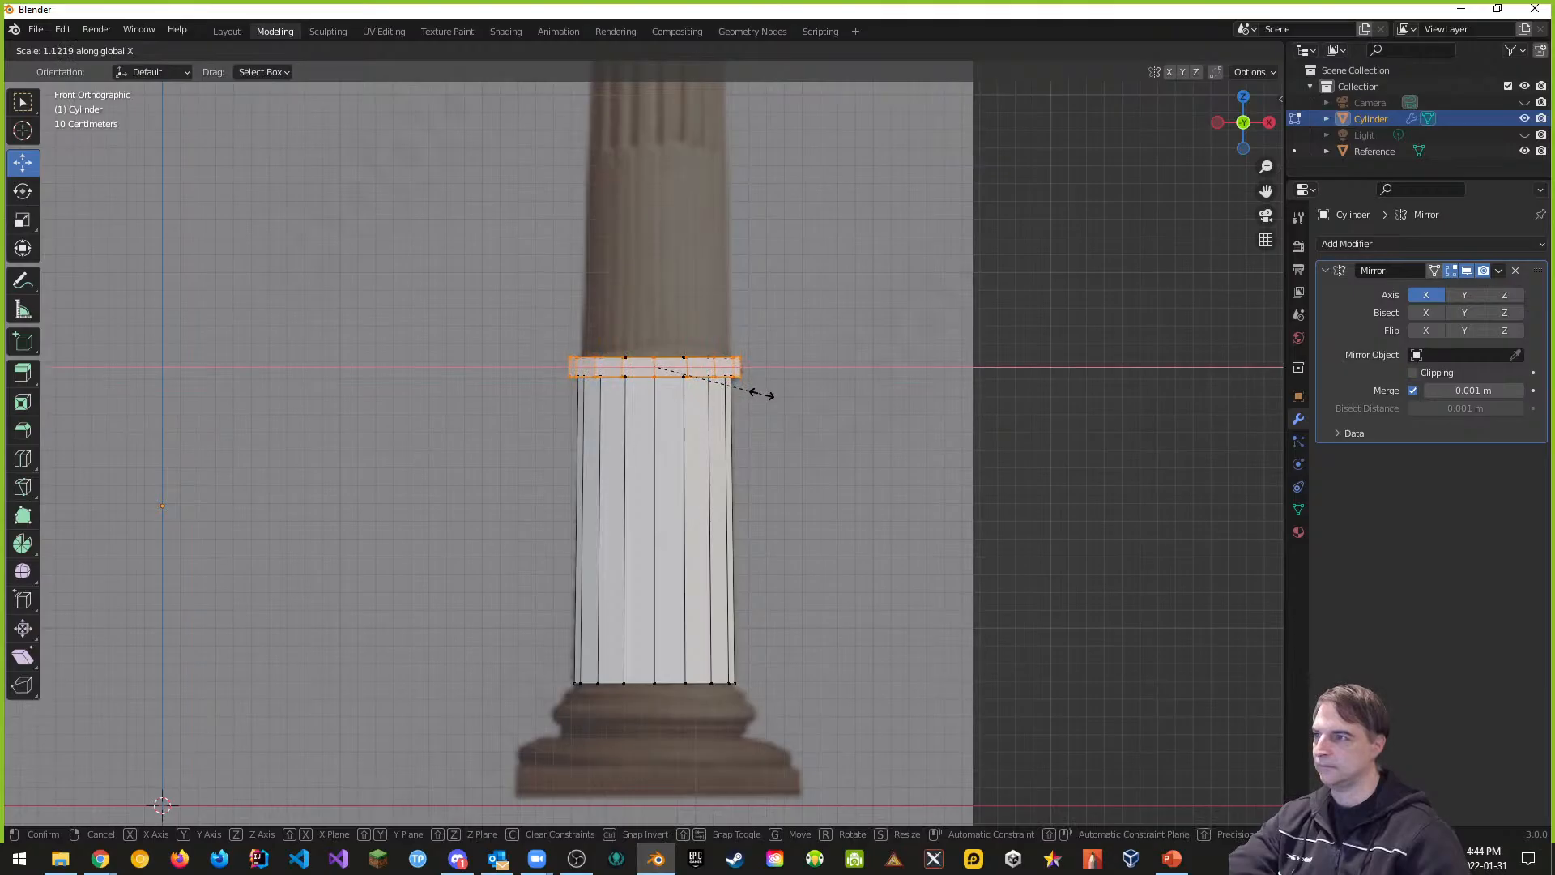
pyautogui.click(763, 395)
pyautogui.moveTo(795, 389); pyautogui.dragTo(762, 453, button='middle')
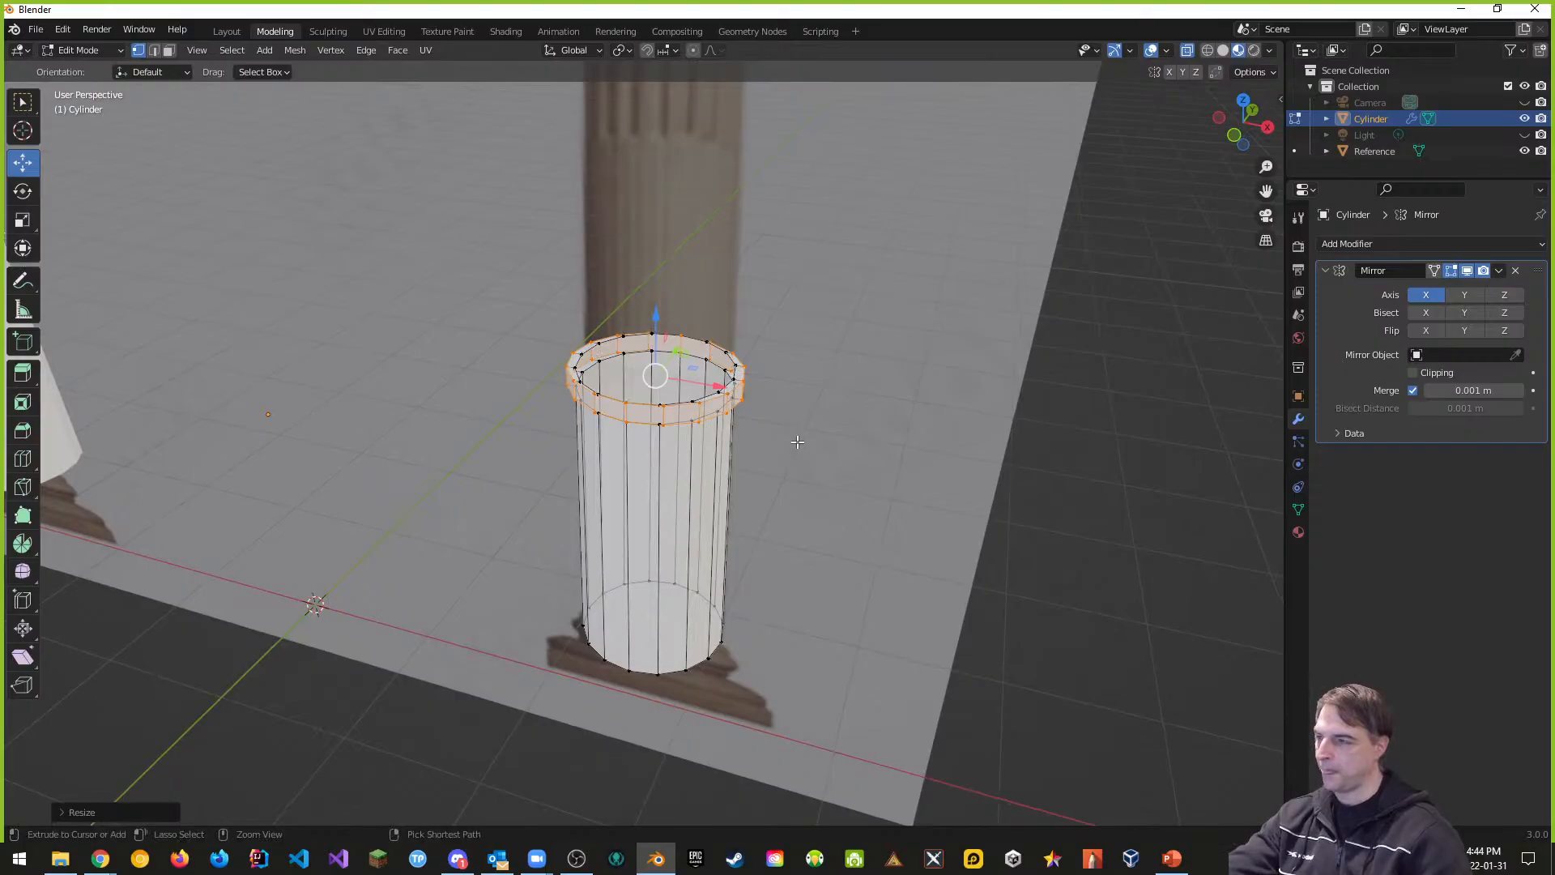
# Step: Undo the top band's scaling and its extrusions, back to the plain cylinder with a single top ring
pyautogui.hotkey('ctrl', 'z')
pyautogui.hotkey('ctrl', 'z')
pyautogui.hotkey('ctrl', 'z')
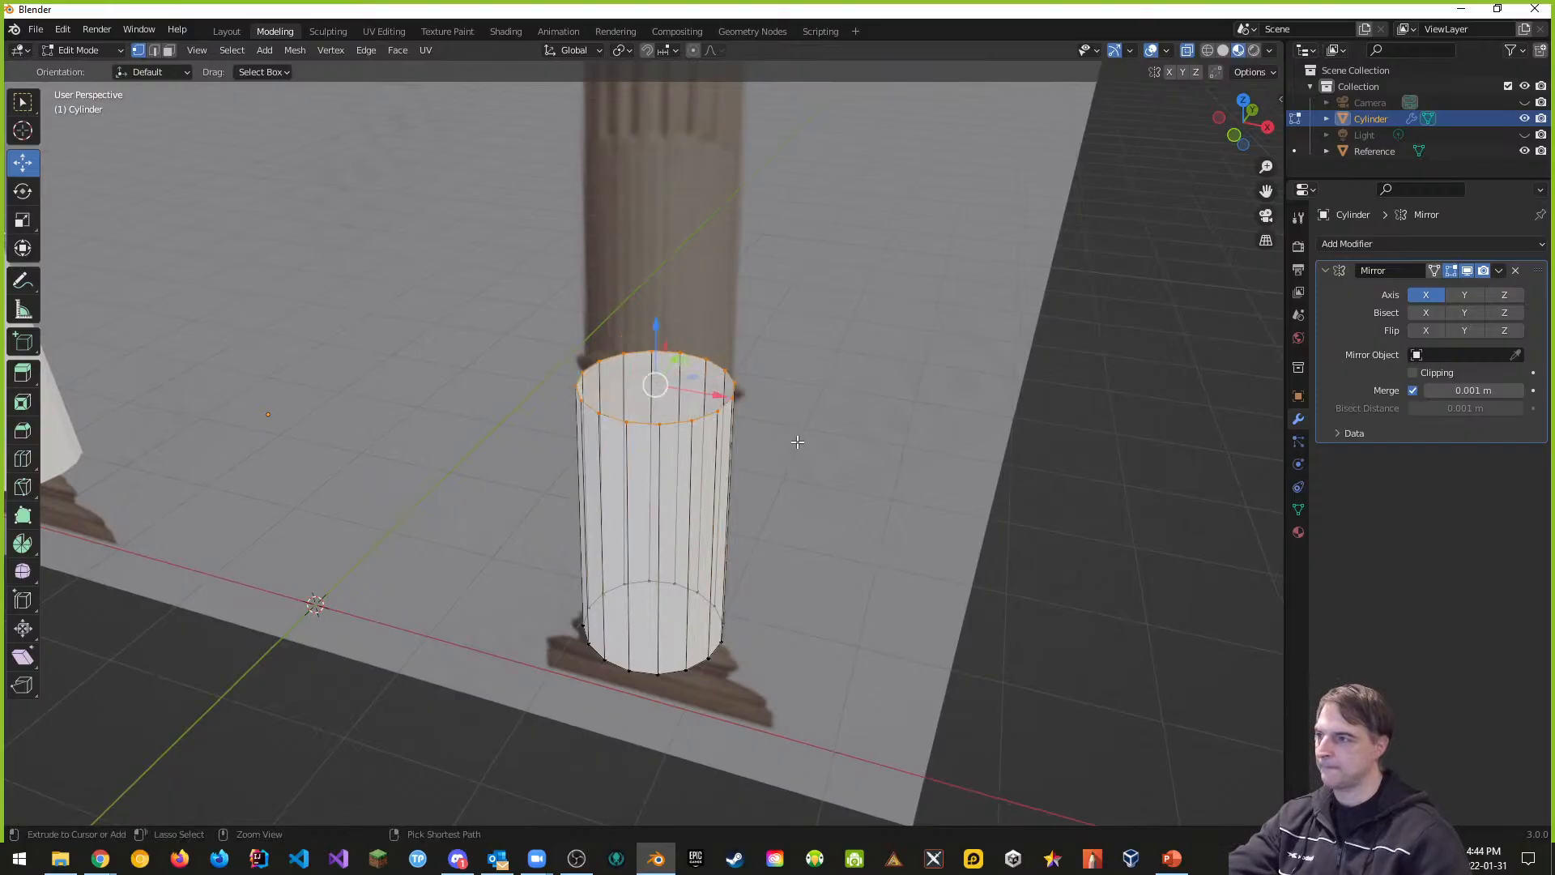
# Step: In front view, move the cylinder's top ring straight up along Z to the underside of the reference's capital
pyautogui.moveTo(794, 448); pyautogui.dragTo(837, 382, button='middle')
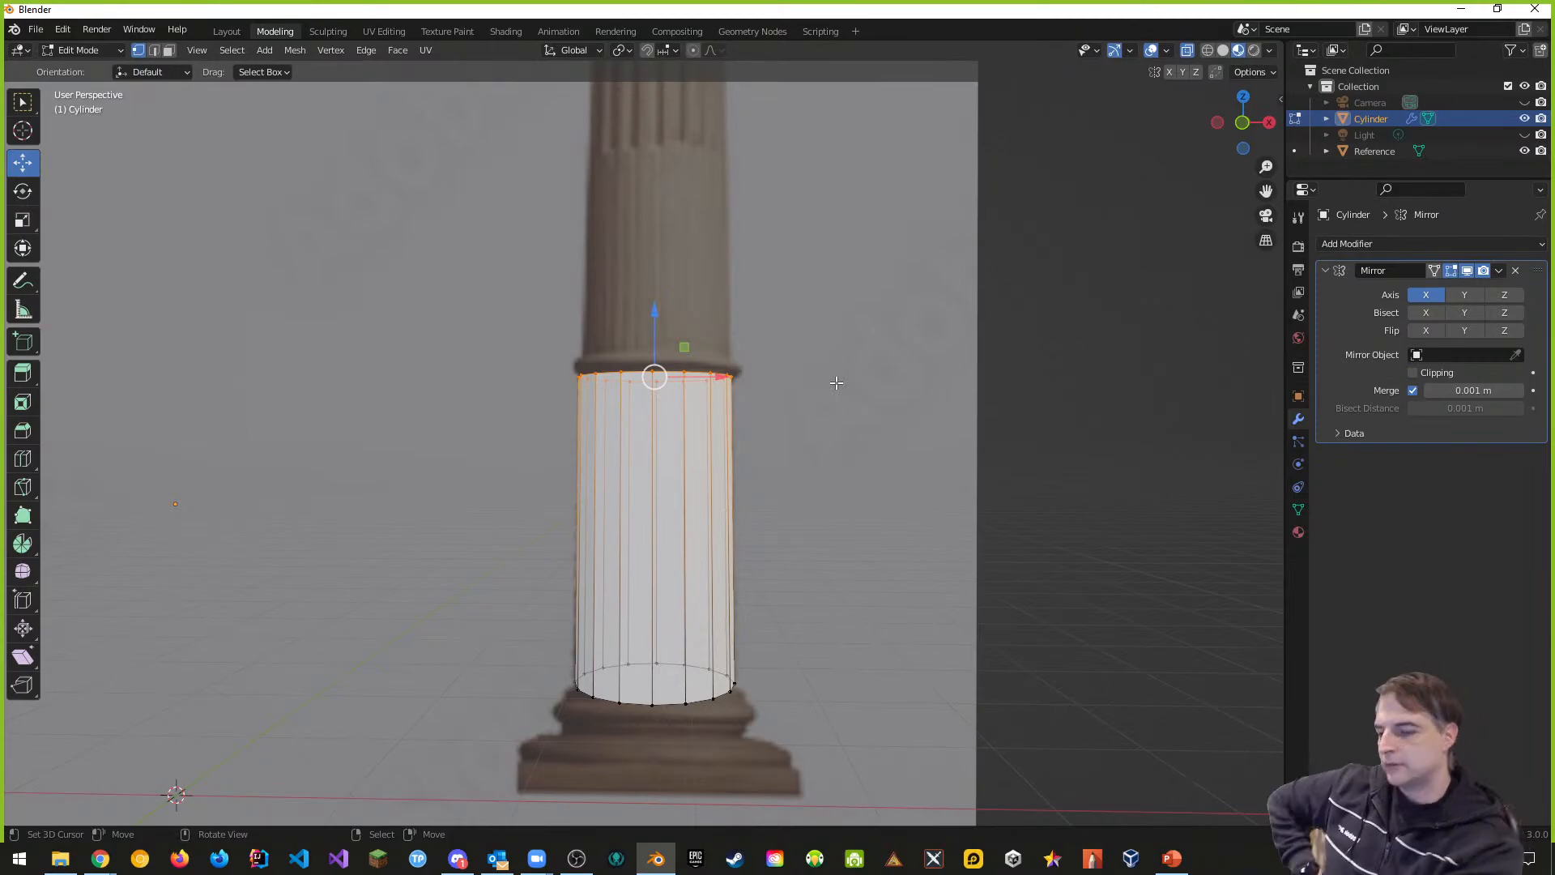
pyautogui.press('KP_1')
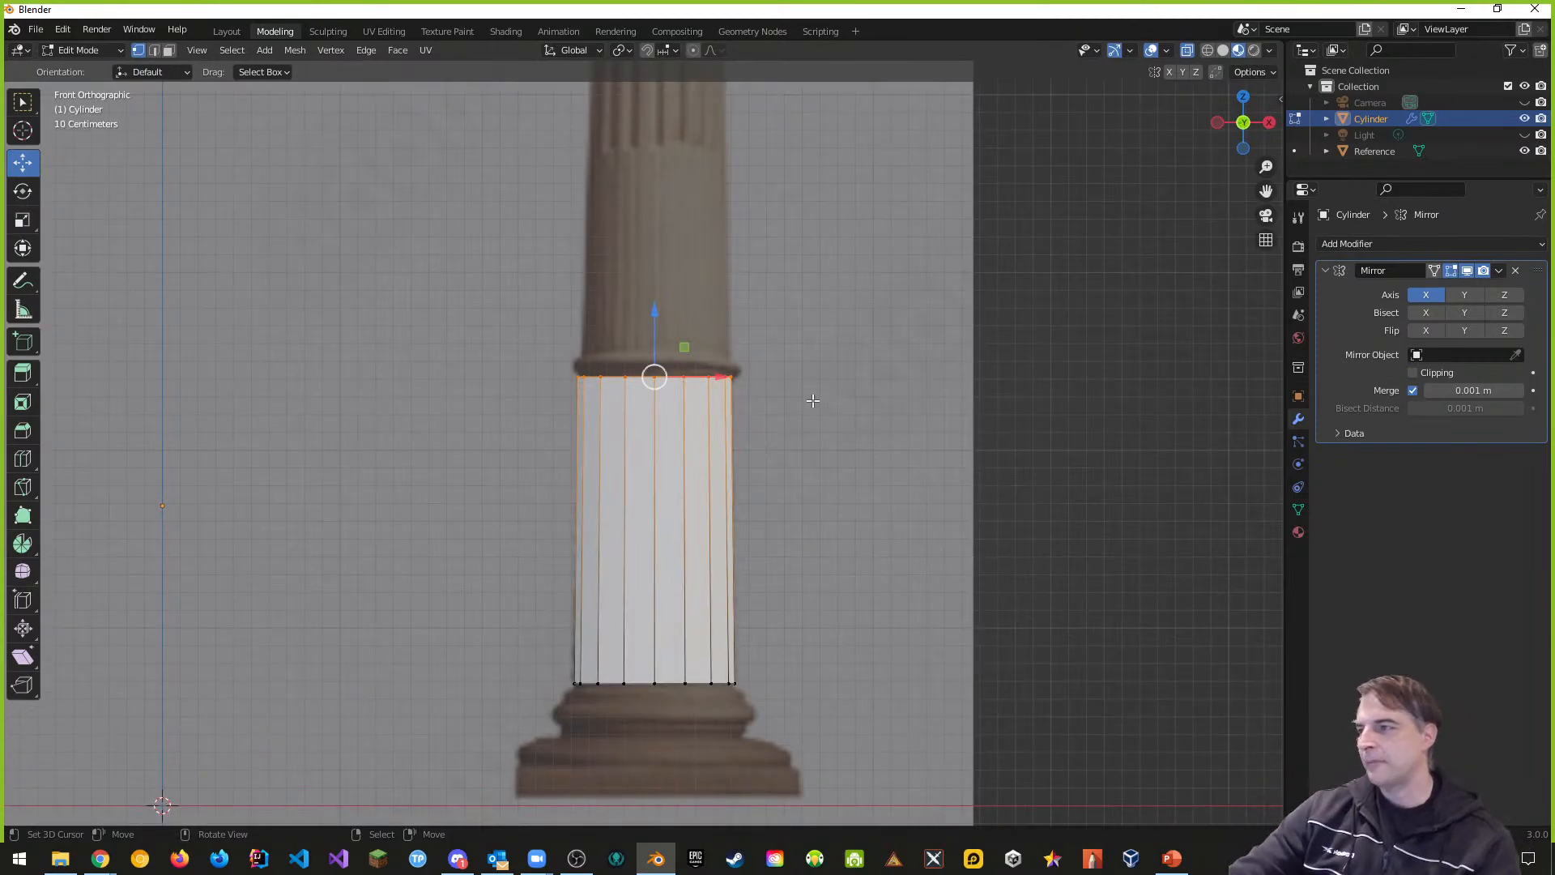
pyautogui.keyDown('shift'); pyautogui.moveTo(771, 284); pyautogui.dragTo(767, 410, button='middle'); pyautogui.keyUp('shift')
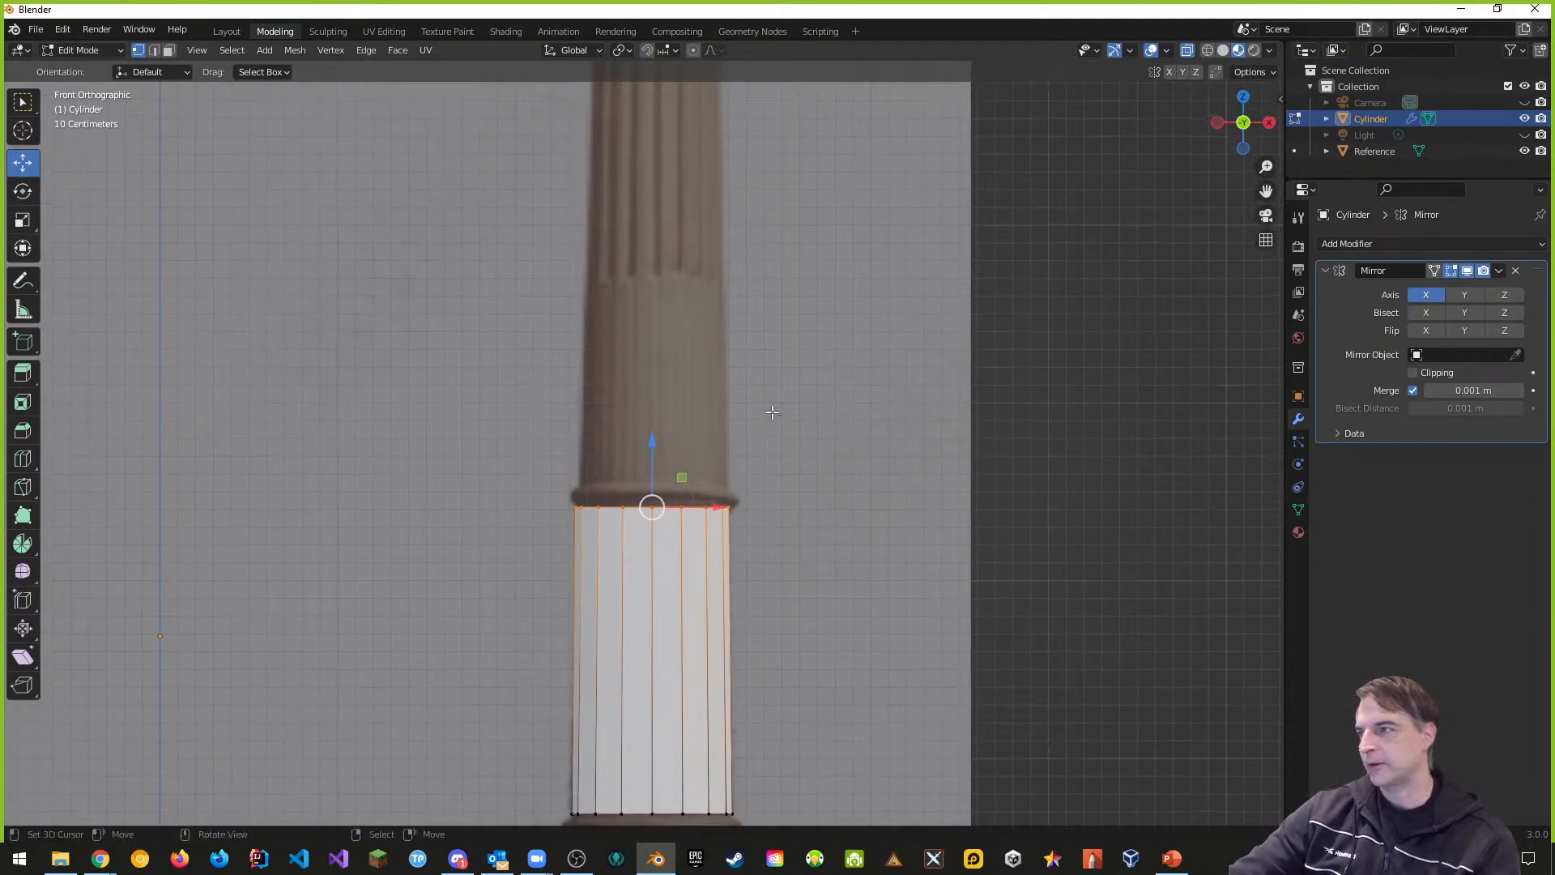
pyautogui.scroll(-3, 763, 413)
pyautogui.keyDown('shift'); pyautogui.moveTo(771, 351); pyautogui.dragTo(772, 491, button='middle'); pyautogui.keyUp('shift')
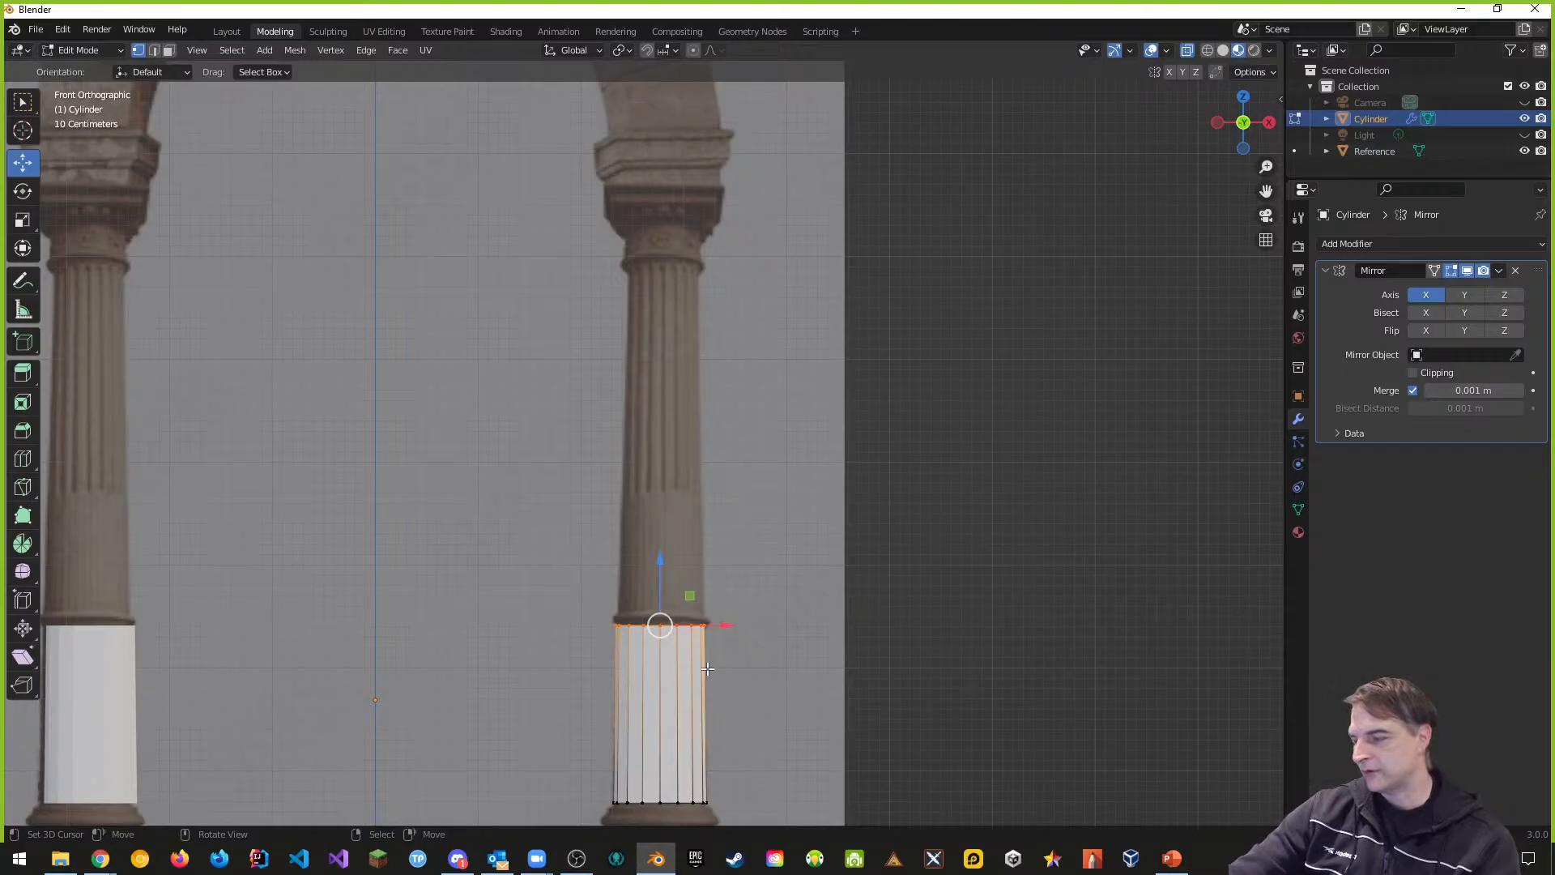
pyautogui.moveTo(660, 563); pyautogui.dragTo(689, 160)
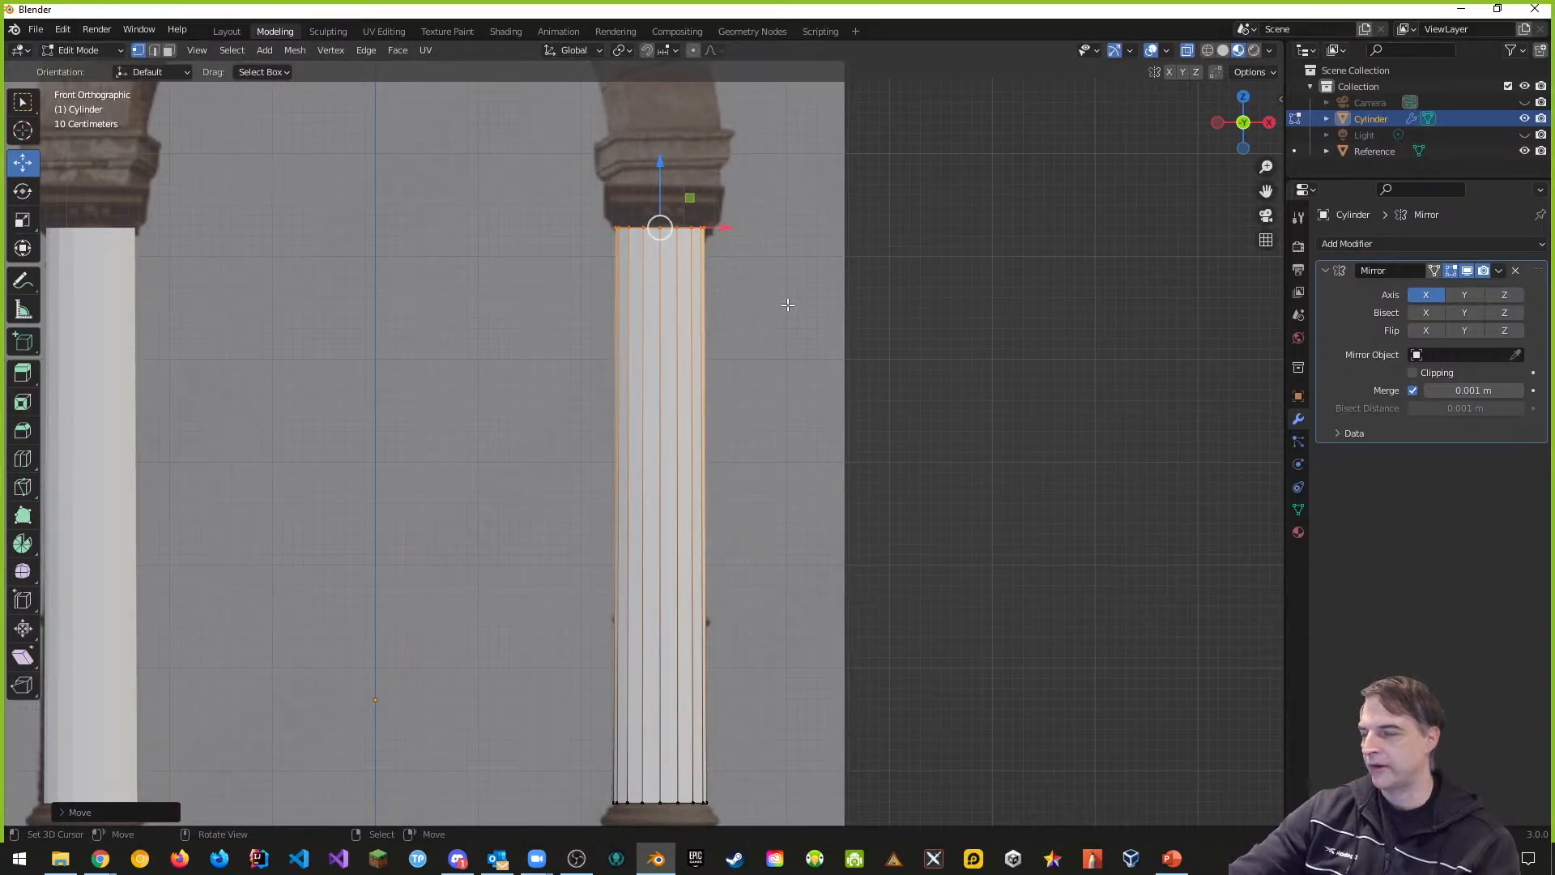
# Step: Scale the raised top ring along X by 0.843 to match the column's taper, and show the transform values in the sidebar
pyautogui.press('s')
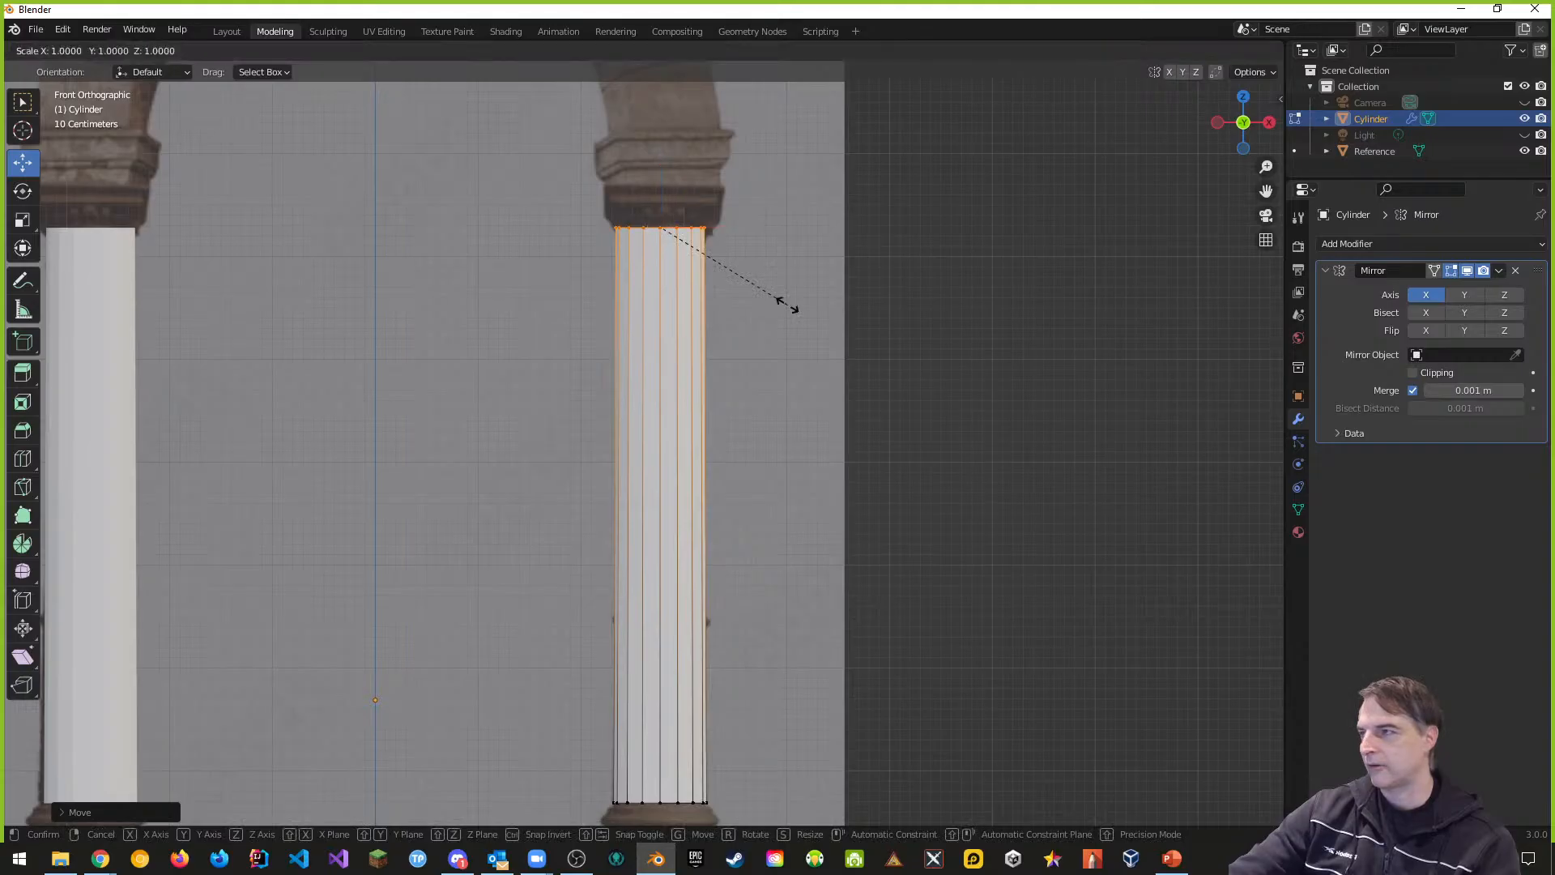
pyautogui.press('x')
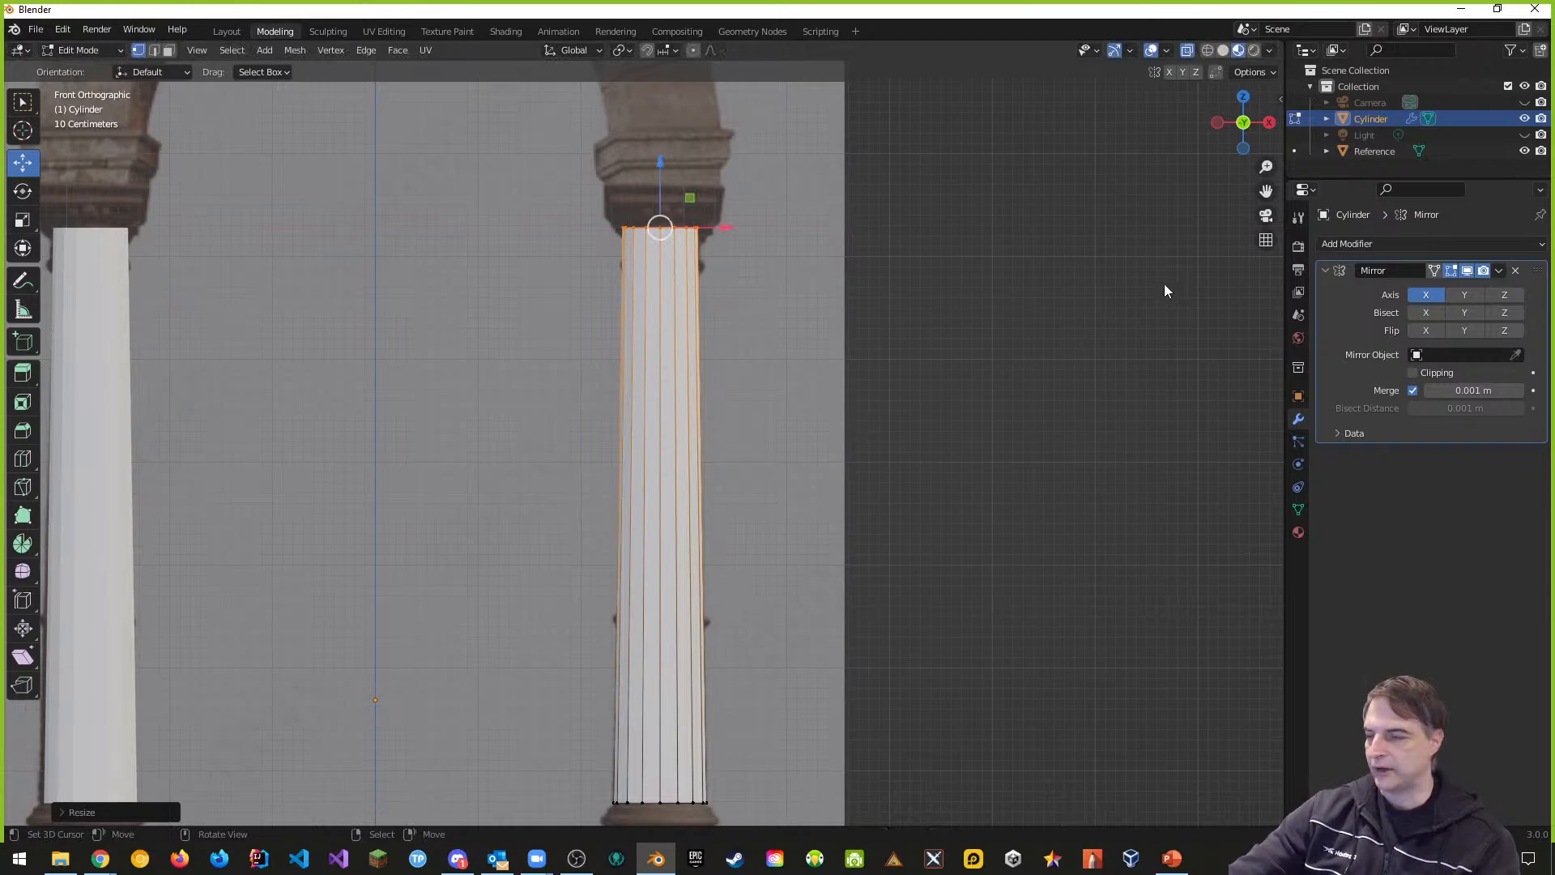
pyautogui.press('n')
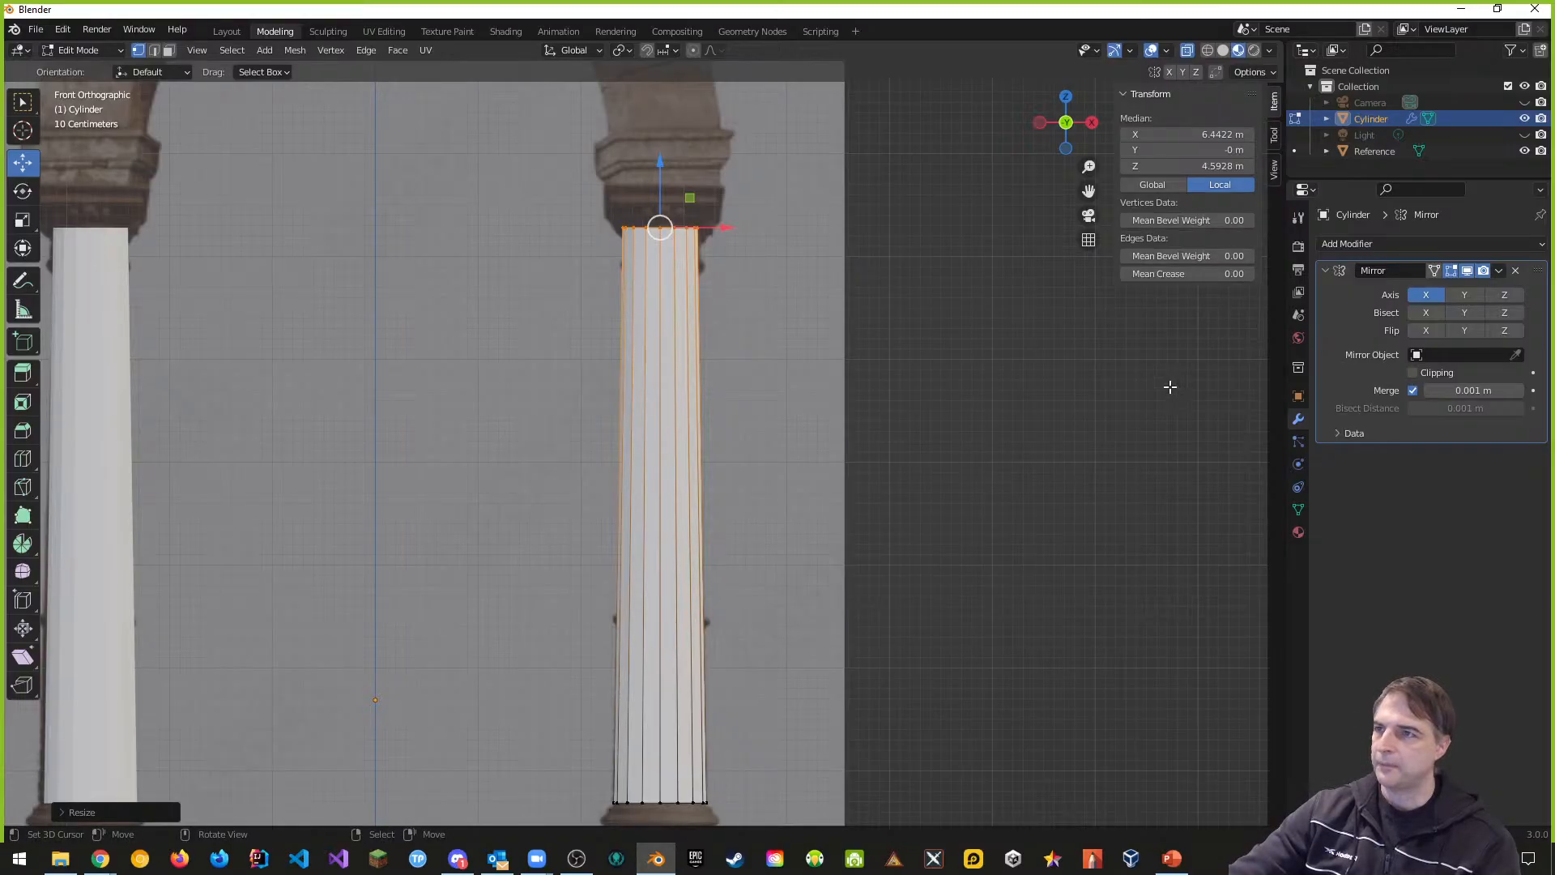
pyautogui.moveTo(1138, 370); pyautogui.dragTo(978, 446, button='middle')
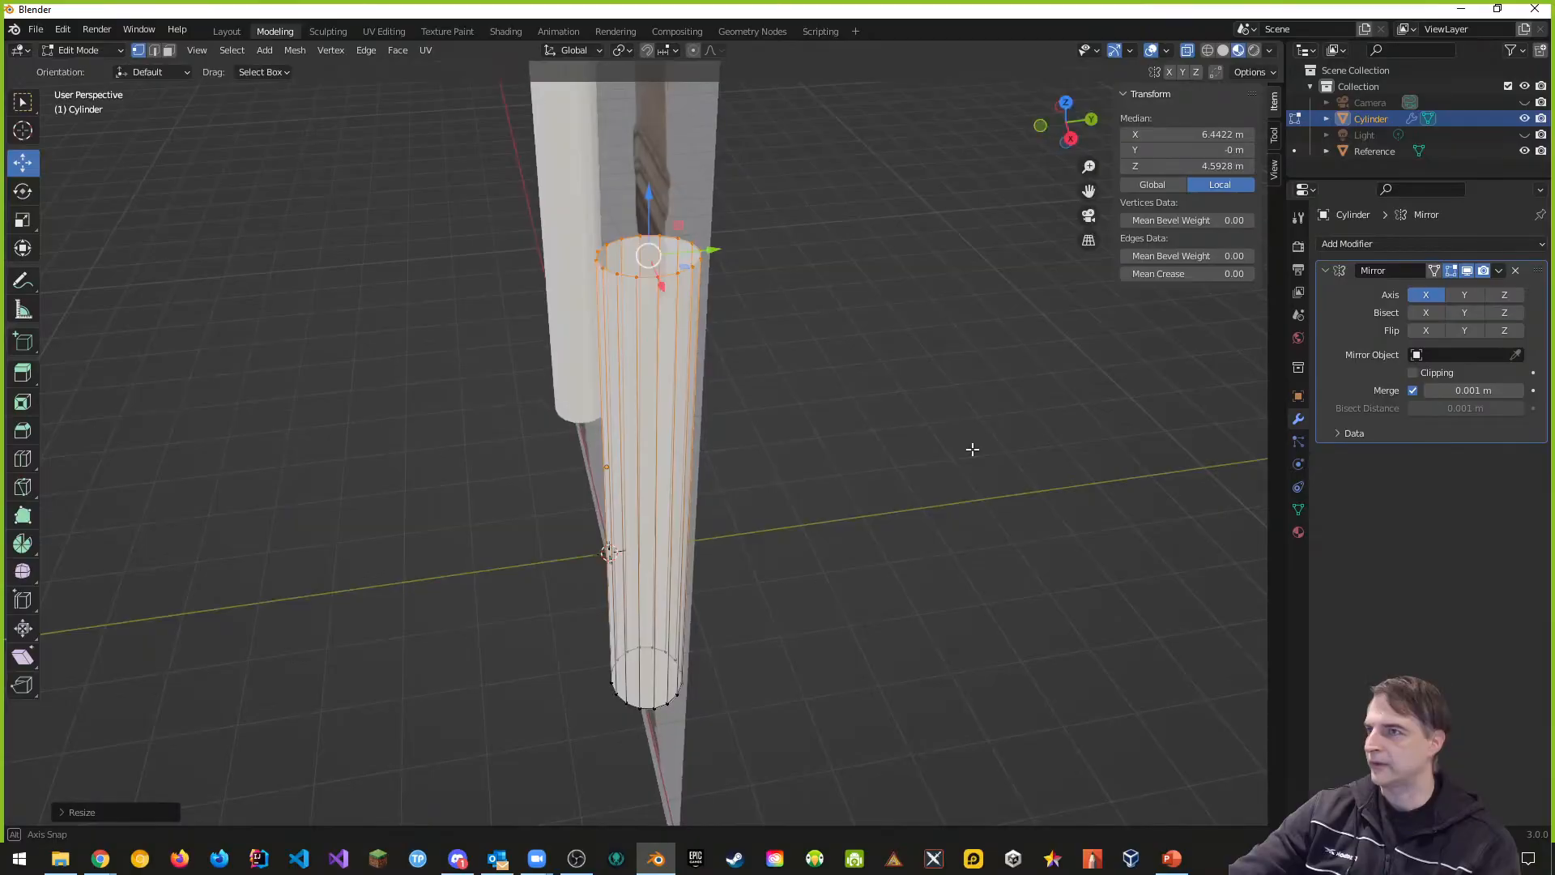
pyautogui.click(1275, 170)
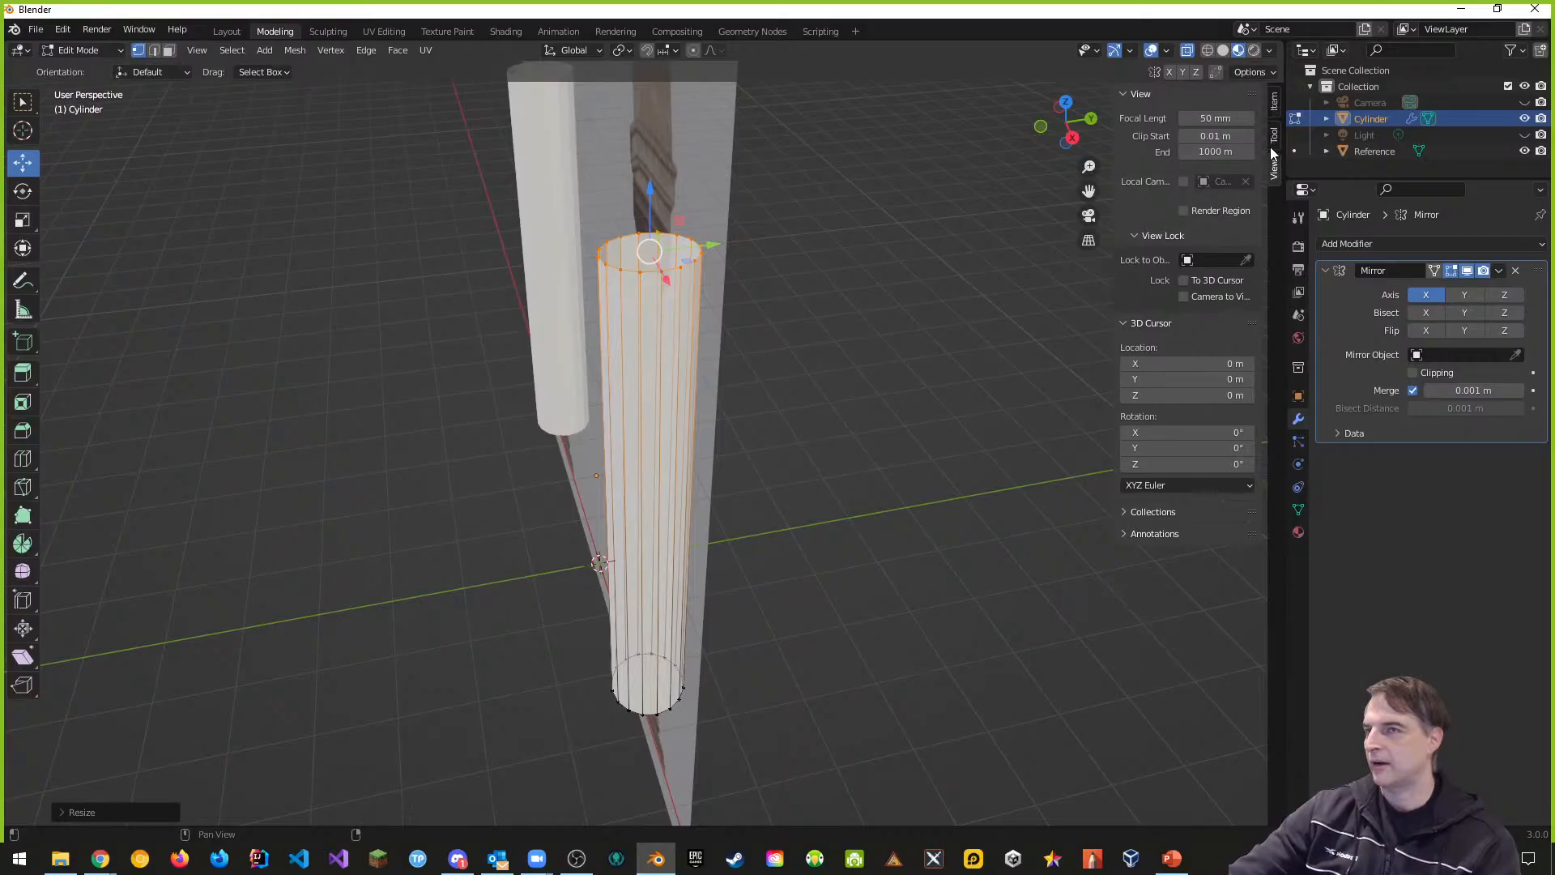
pyautogui.click(1276, 105)
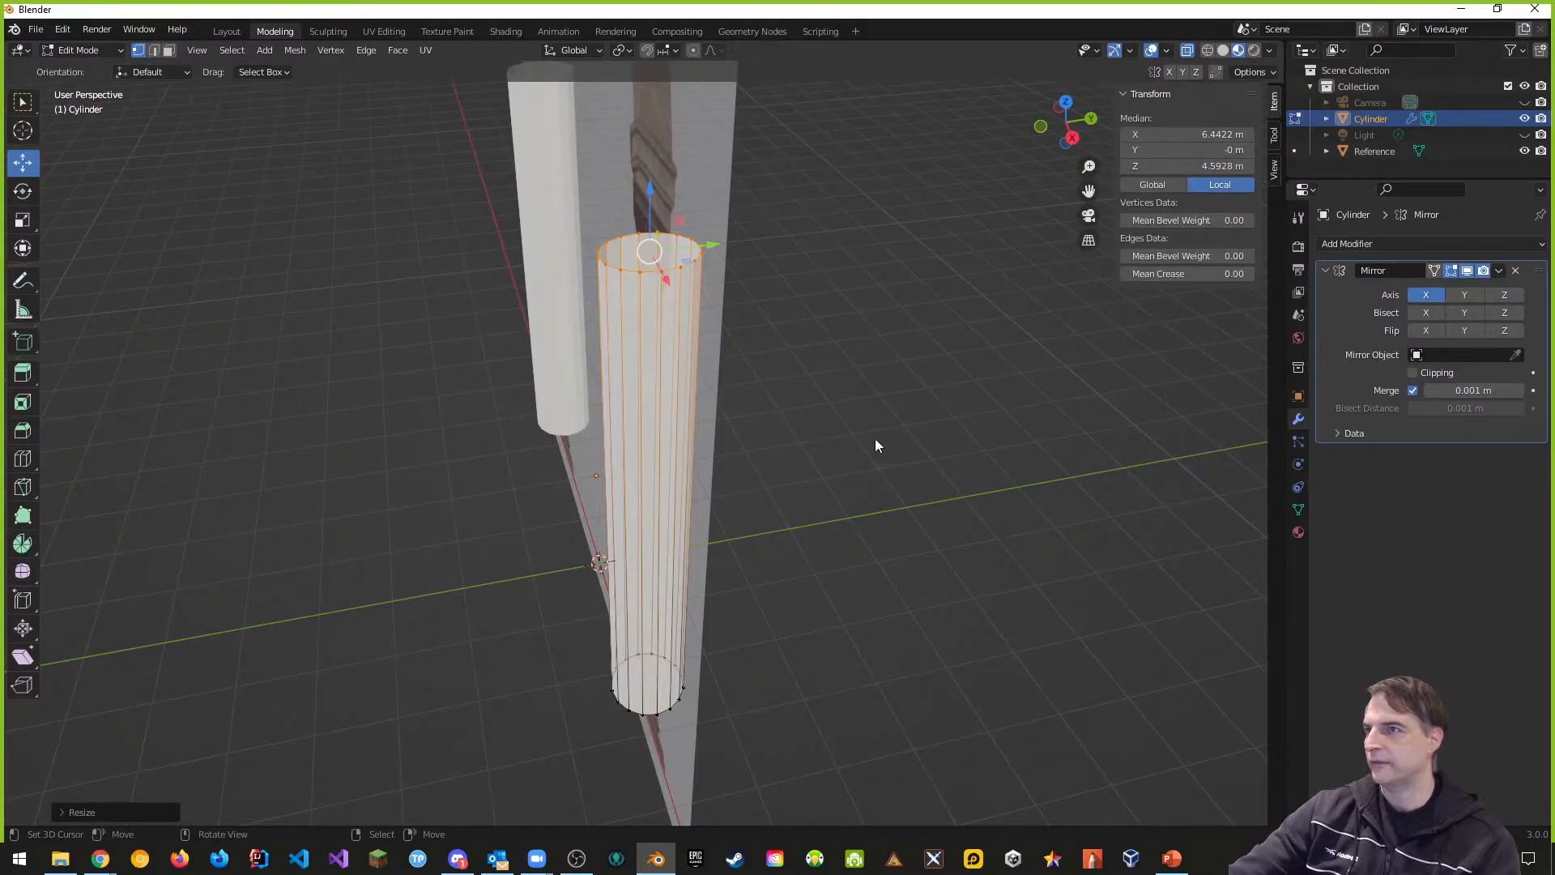
pyautogui.moveTo(841, 435); pyautogui.dragTo(1005, 420, button='middle')
# Step: Set the Y scale of the top ring's Resize operation to 0.843 so that the ring tapers evenly
pyautogui.click(65, 812)
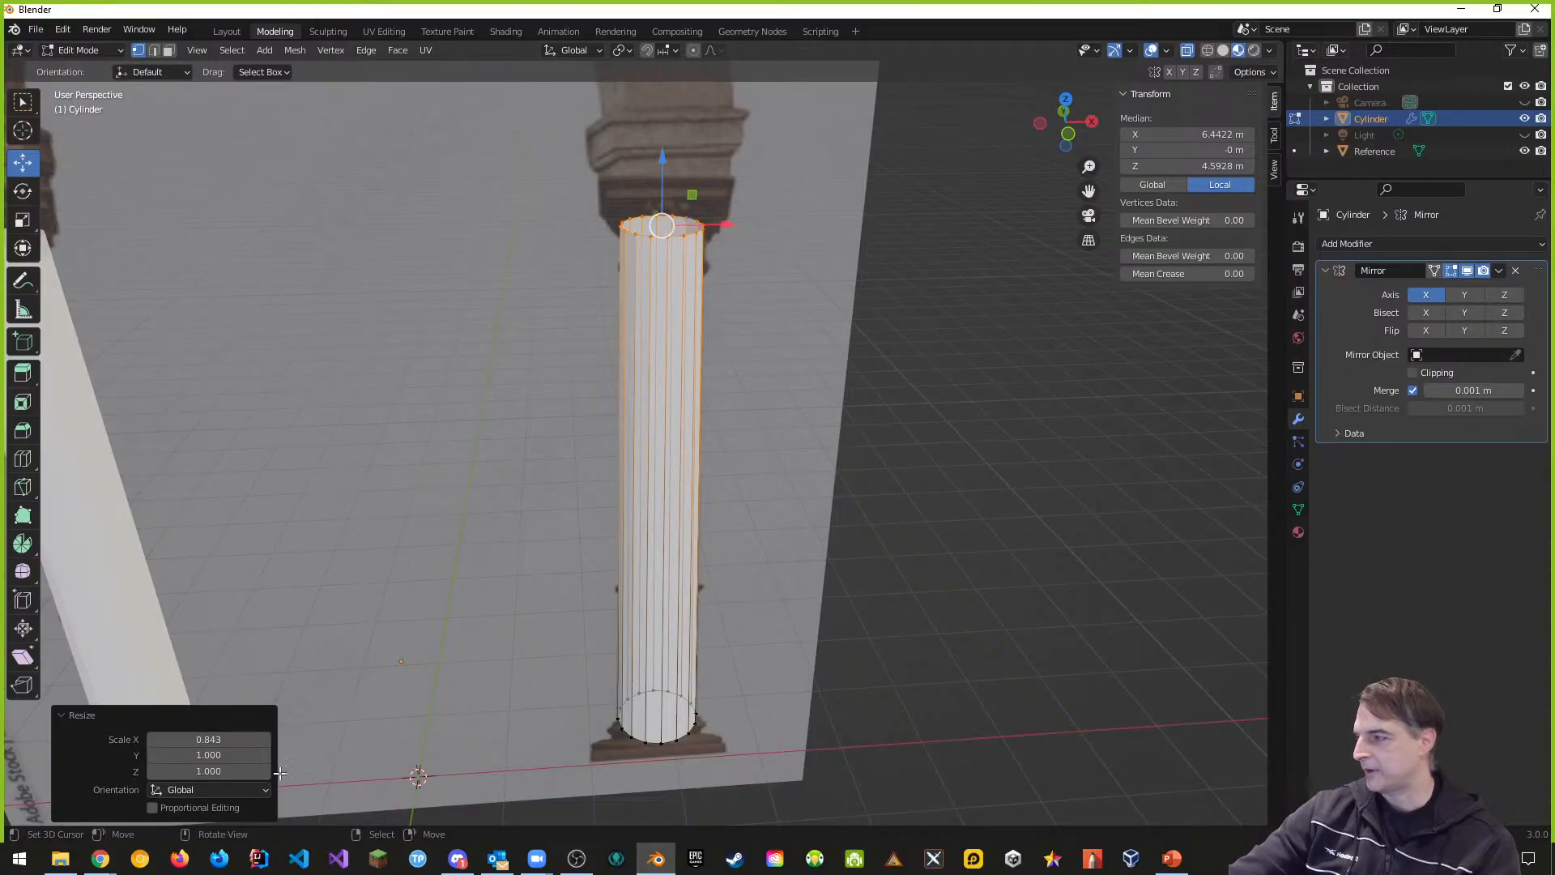
pyautogui.click(223, 755)
pyautogui.write('0.')
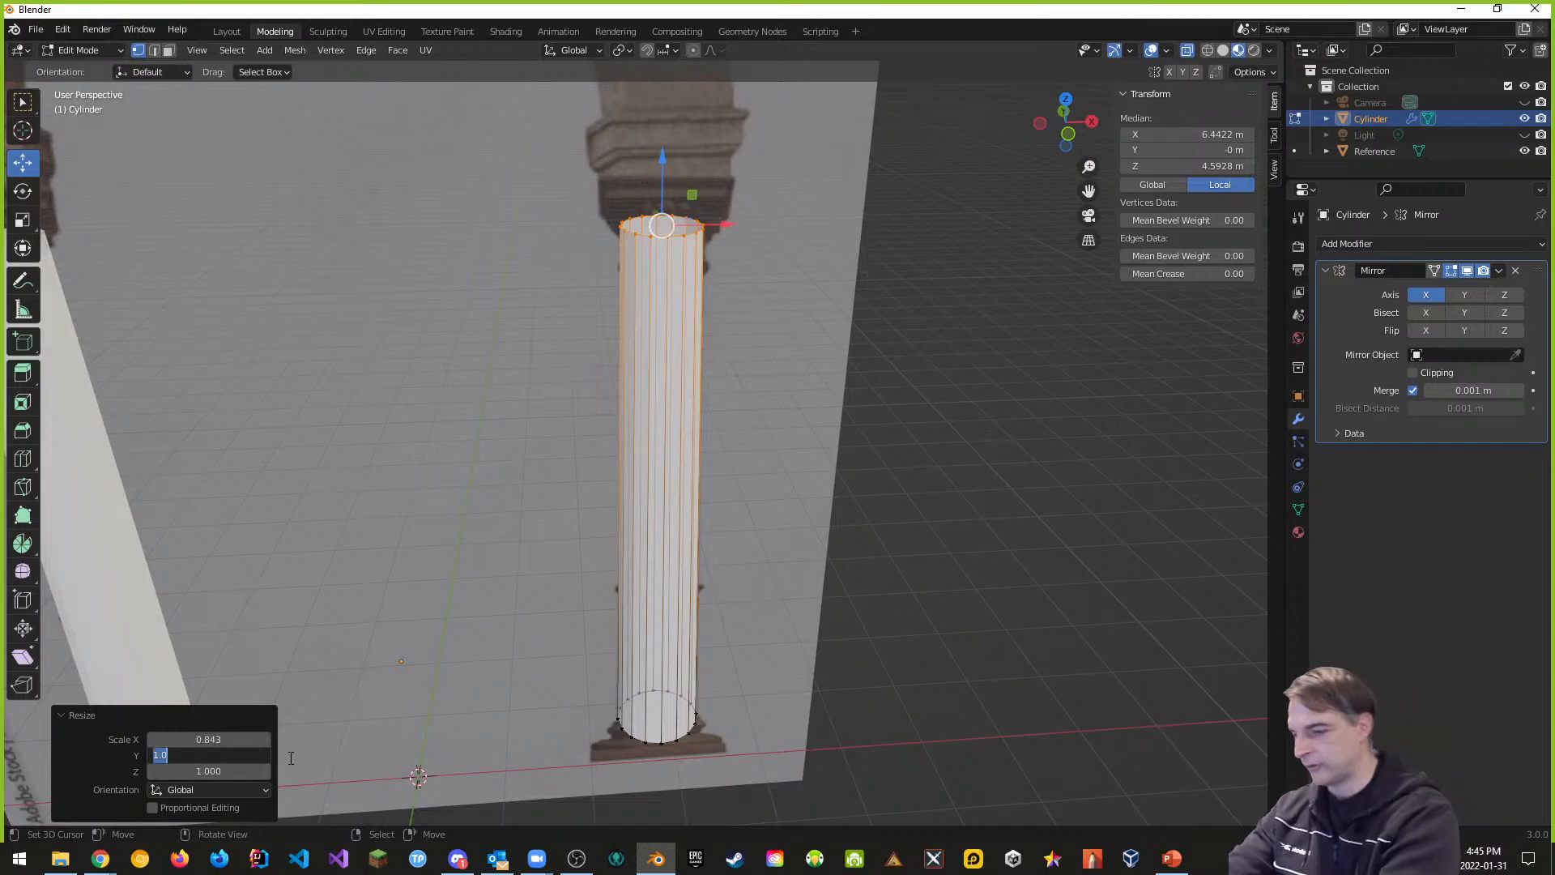
pyautogui.write('843')
pyautogui.press('Return')
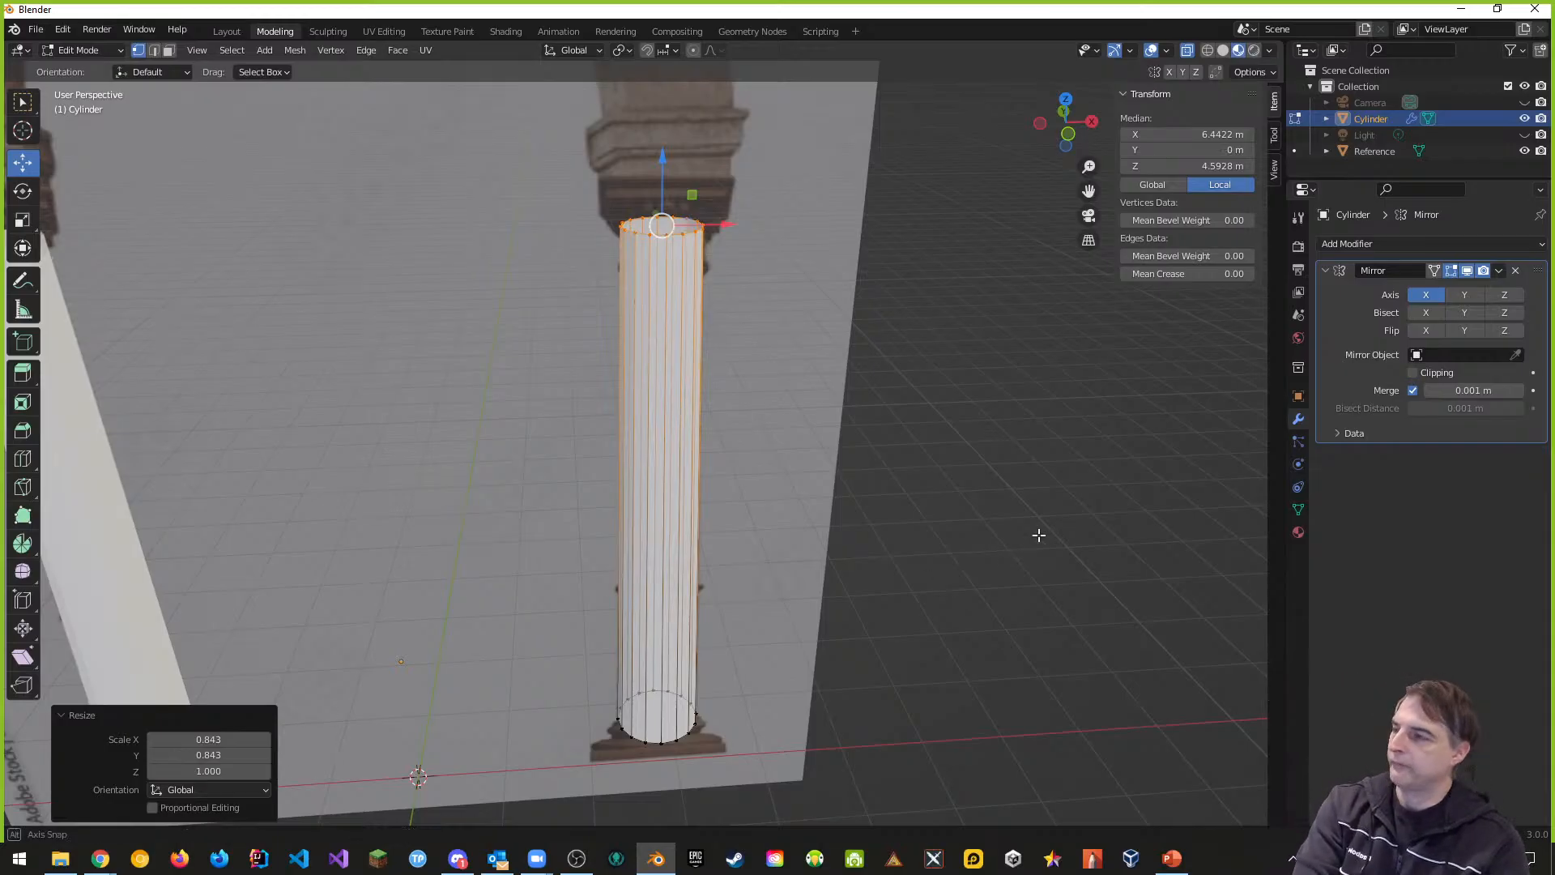
pyautogui.moveTo(1038, 538); pyautogui.dragTo(1004, 508, button='middle')
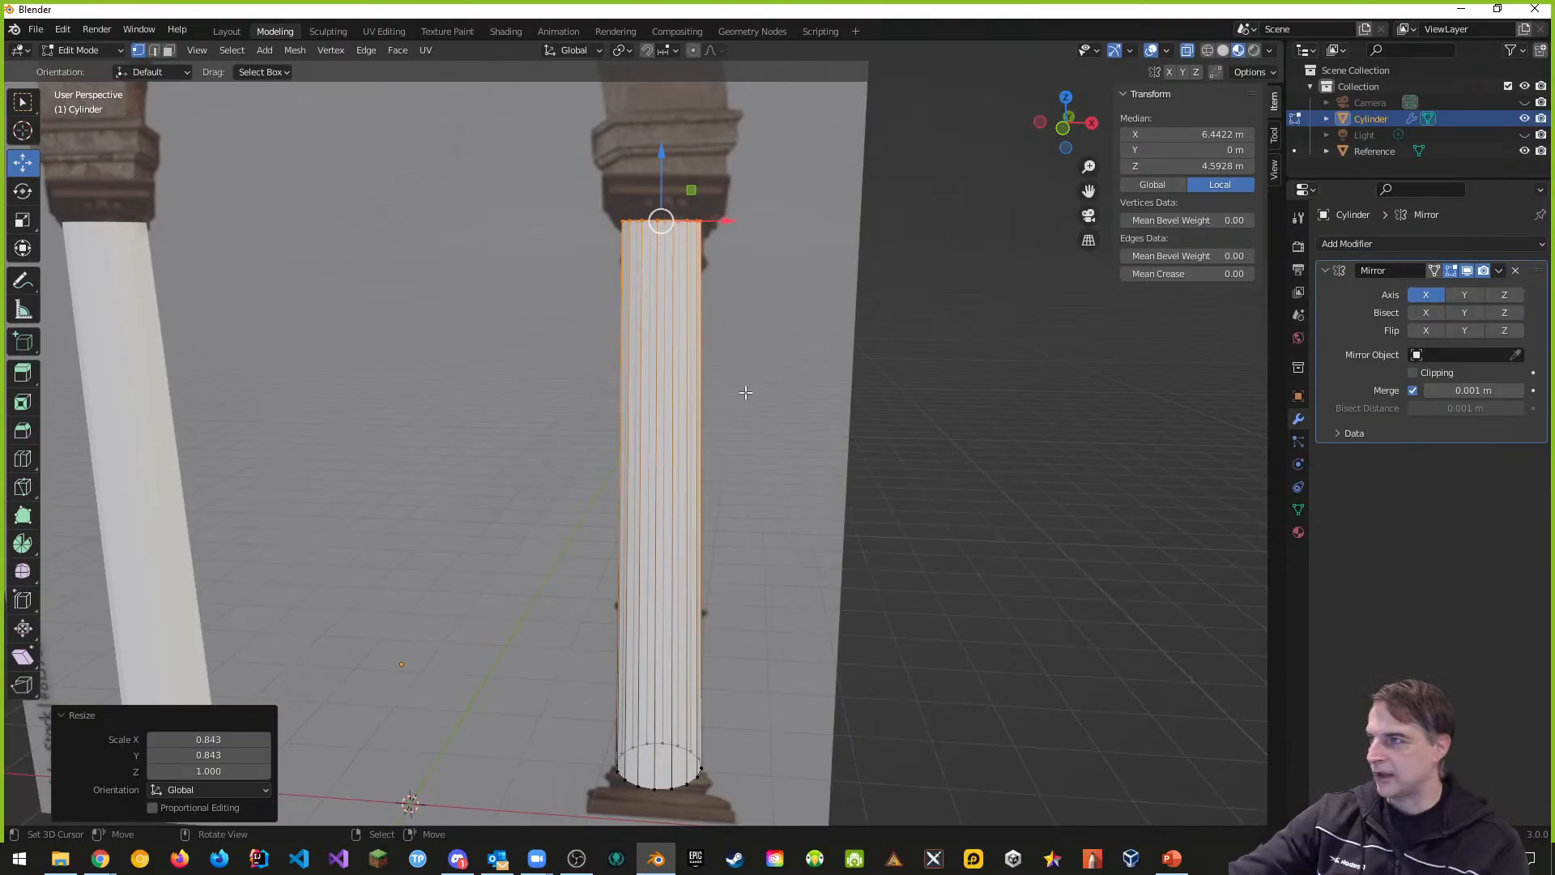
pyautogui.moveTo(779, 367); pyautogui.dragTo(767, 325, button='middle')
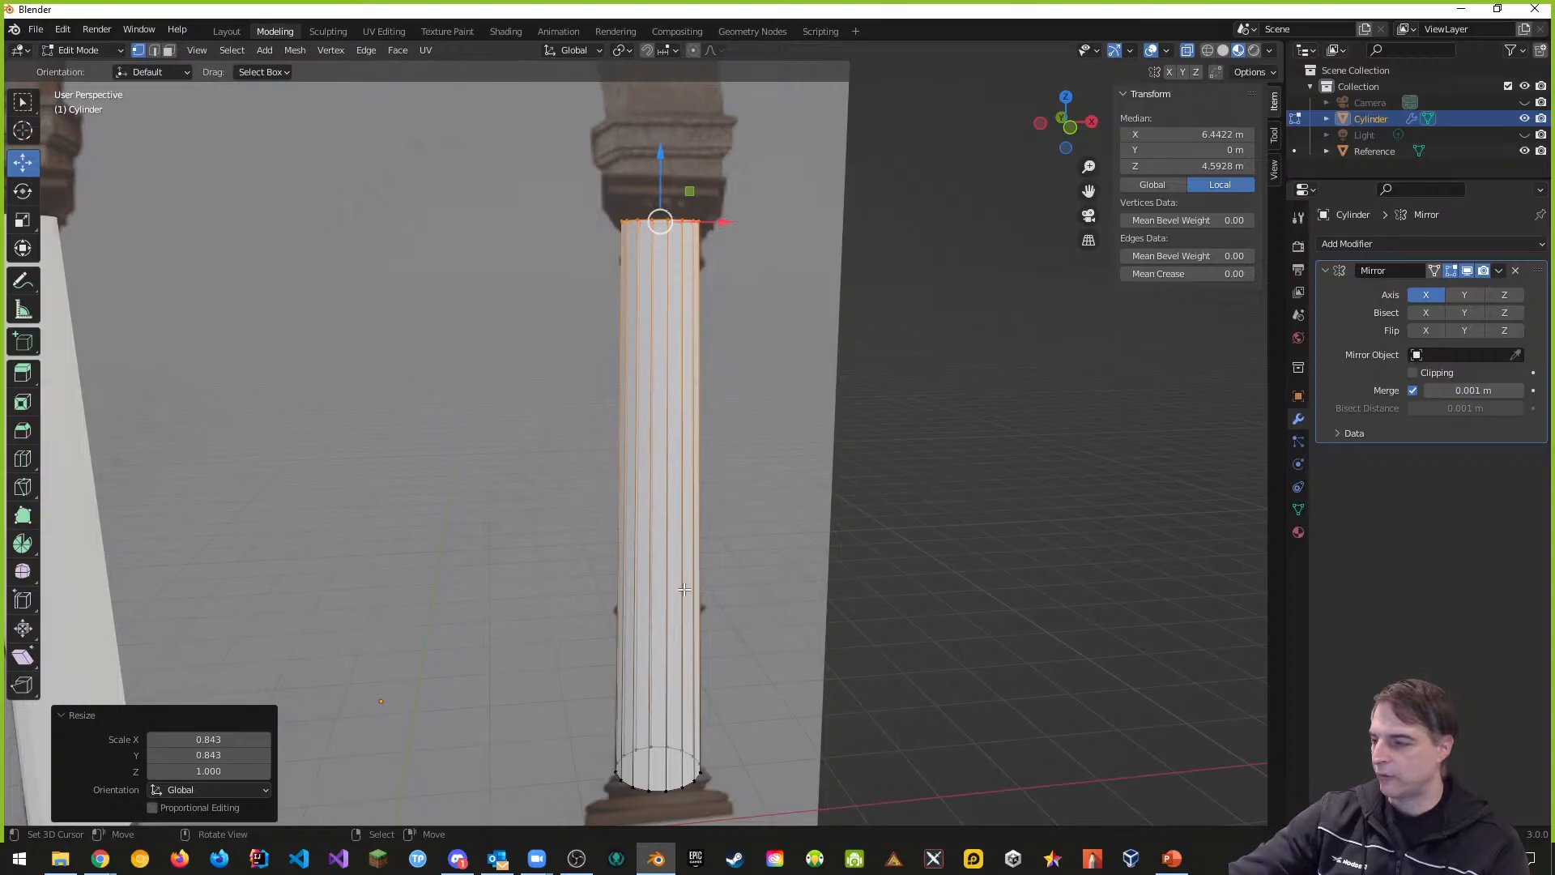
# Step: In front view, add two loop cuts at the lower and upper edges of the reference's lower moulding, with slide factors 0.389 and 0.932
pyautogui.press('KP_1')
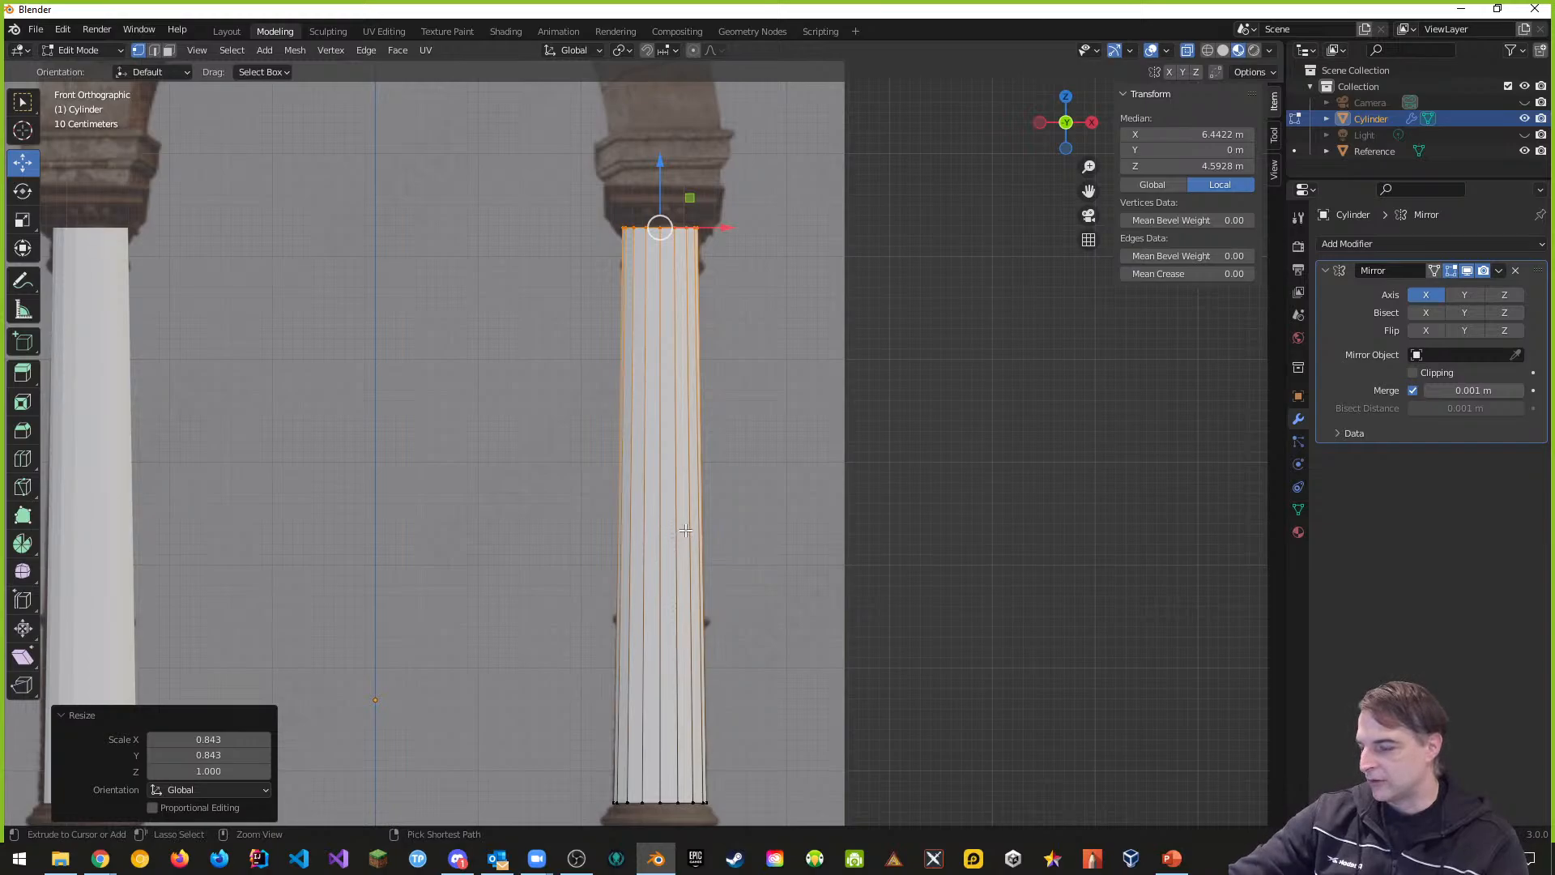
pyautogui.hotkey('ctrl', 'r')
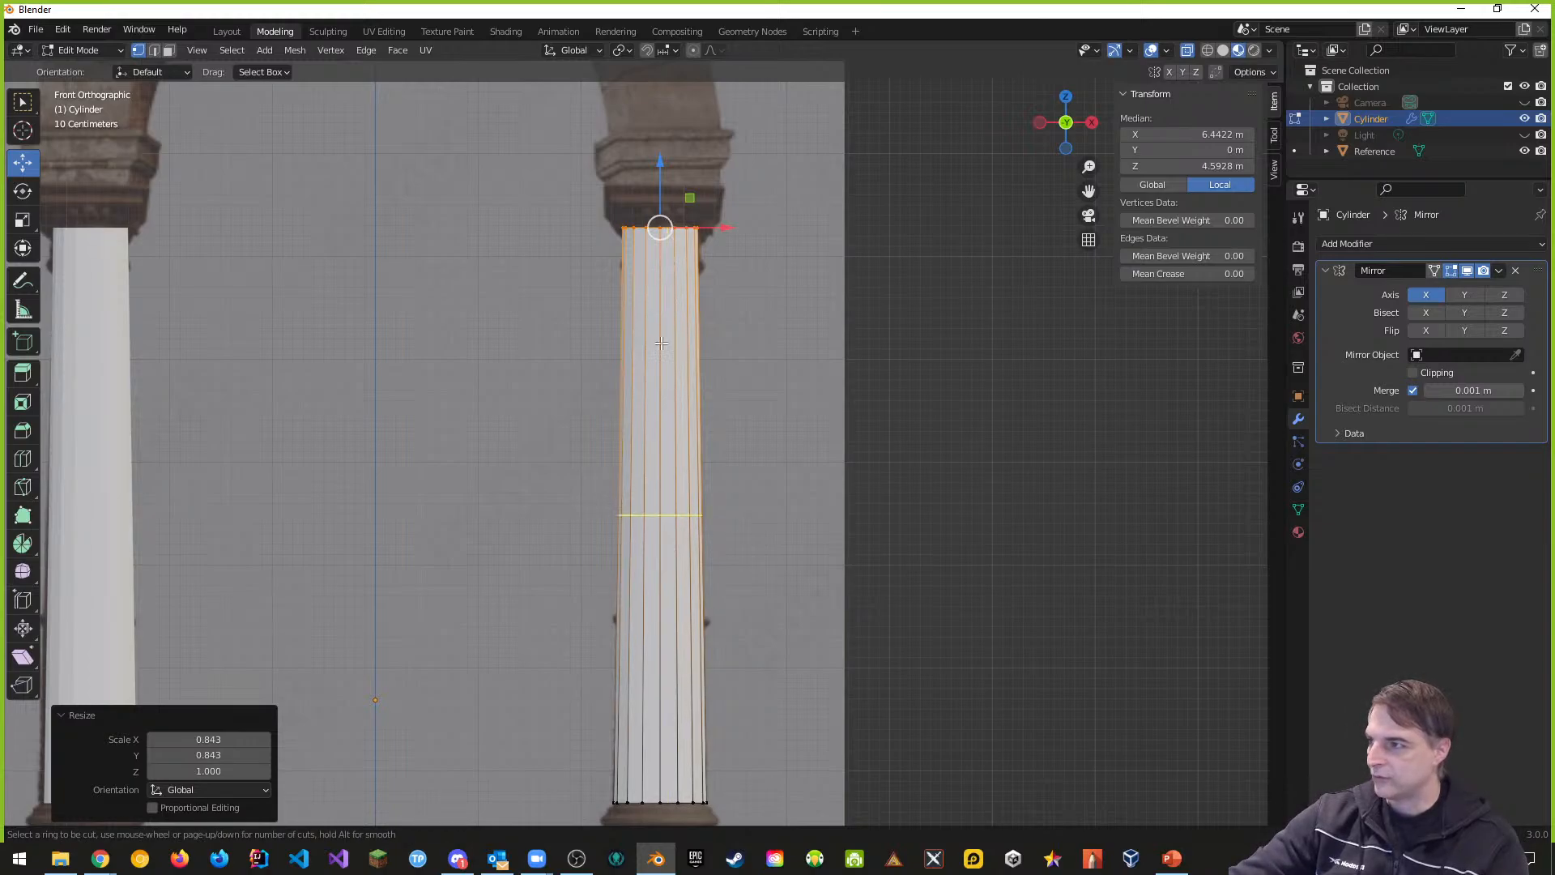
pyautogui.click(700, 511)
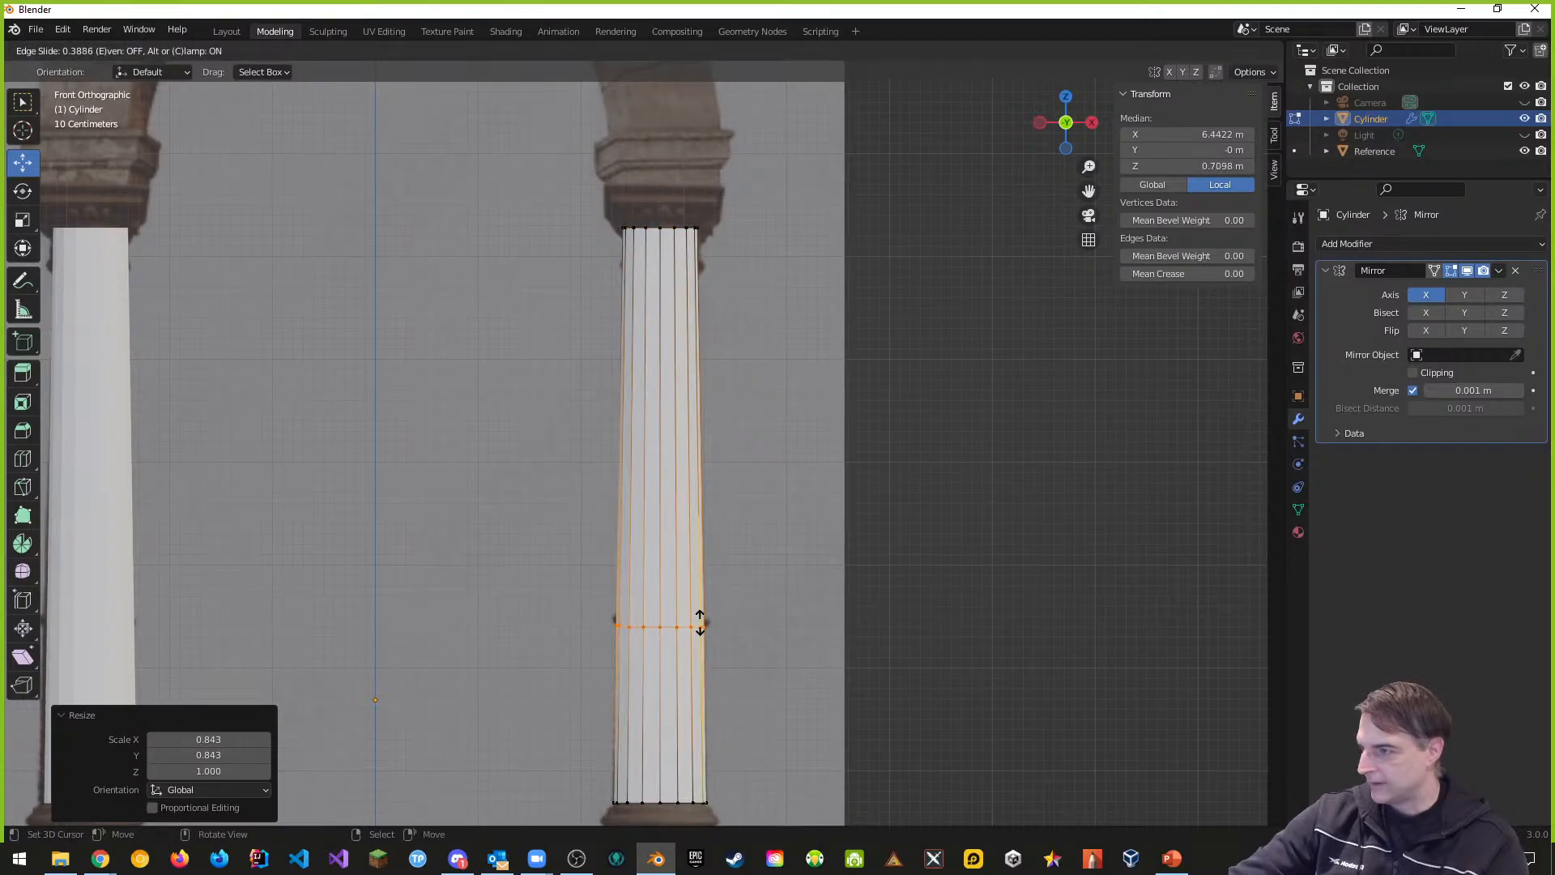
pyautogui.click(700, 623)
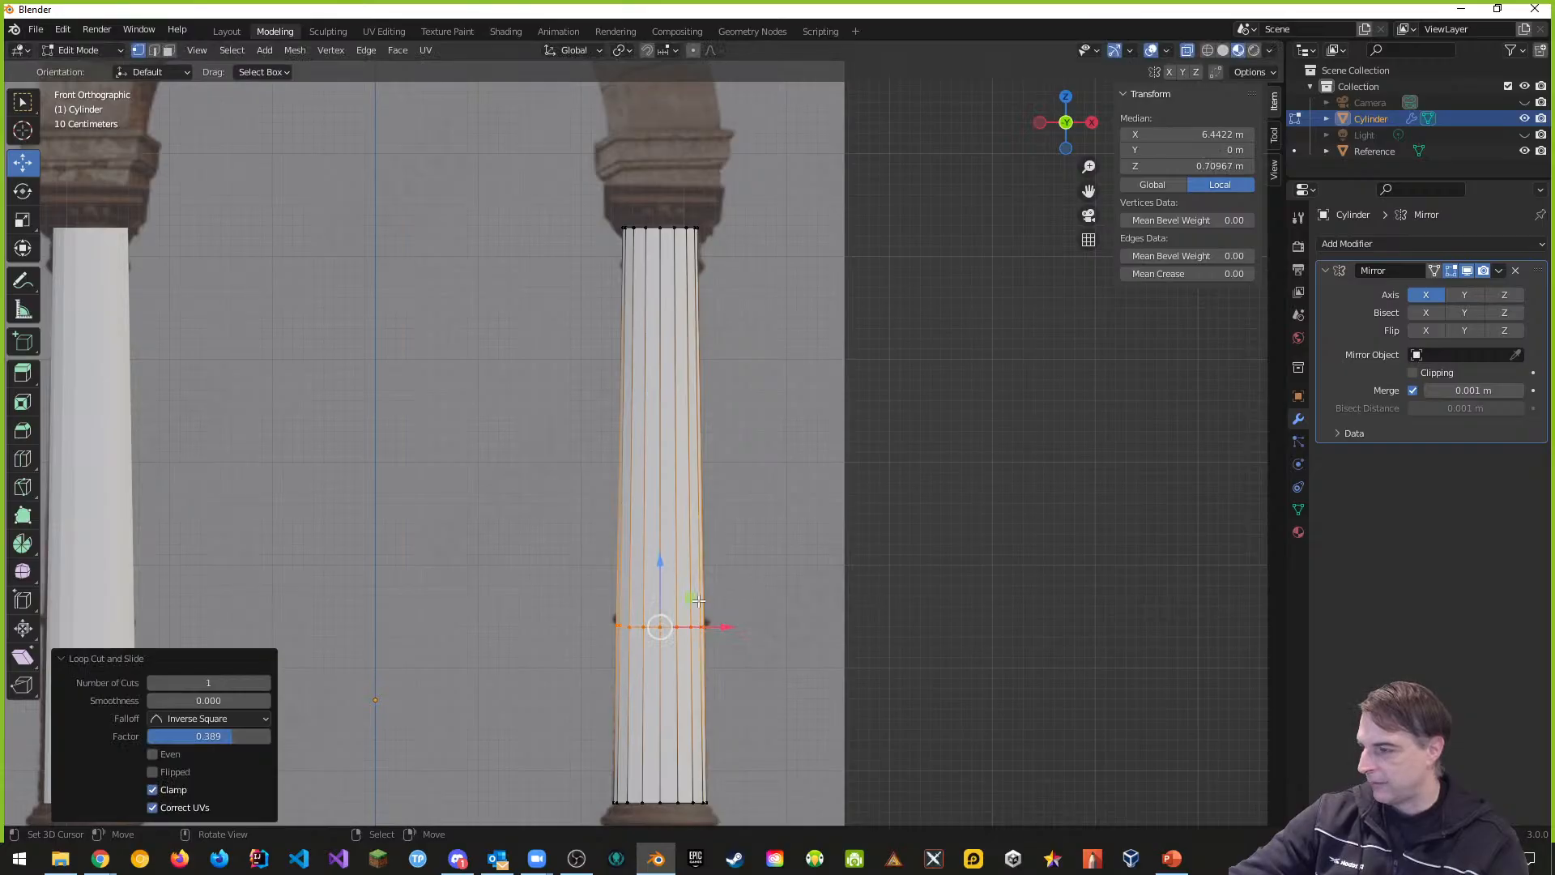
pyautogui.hotkey('ctrl', 'r')
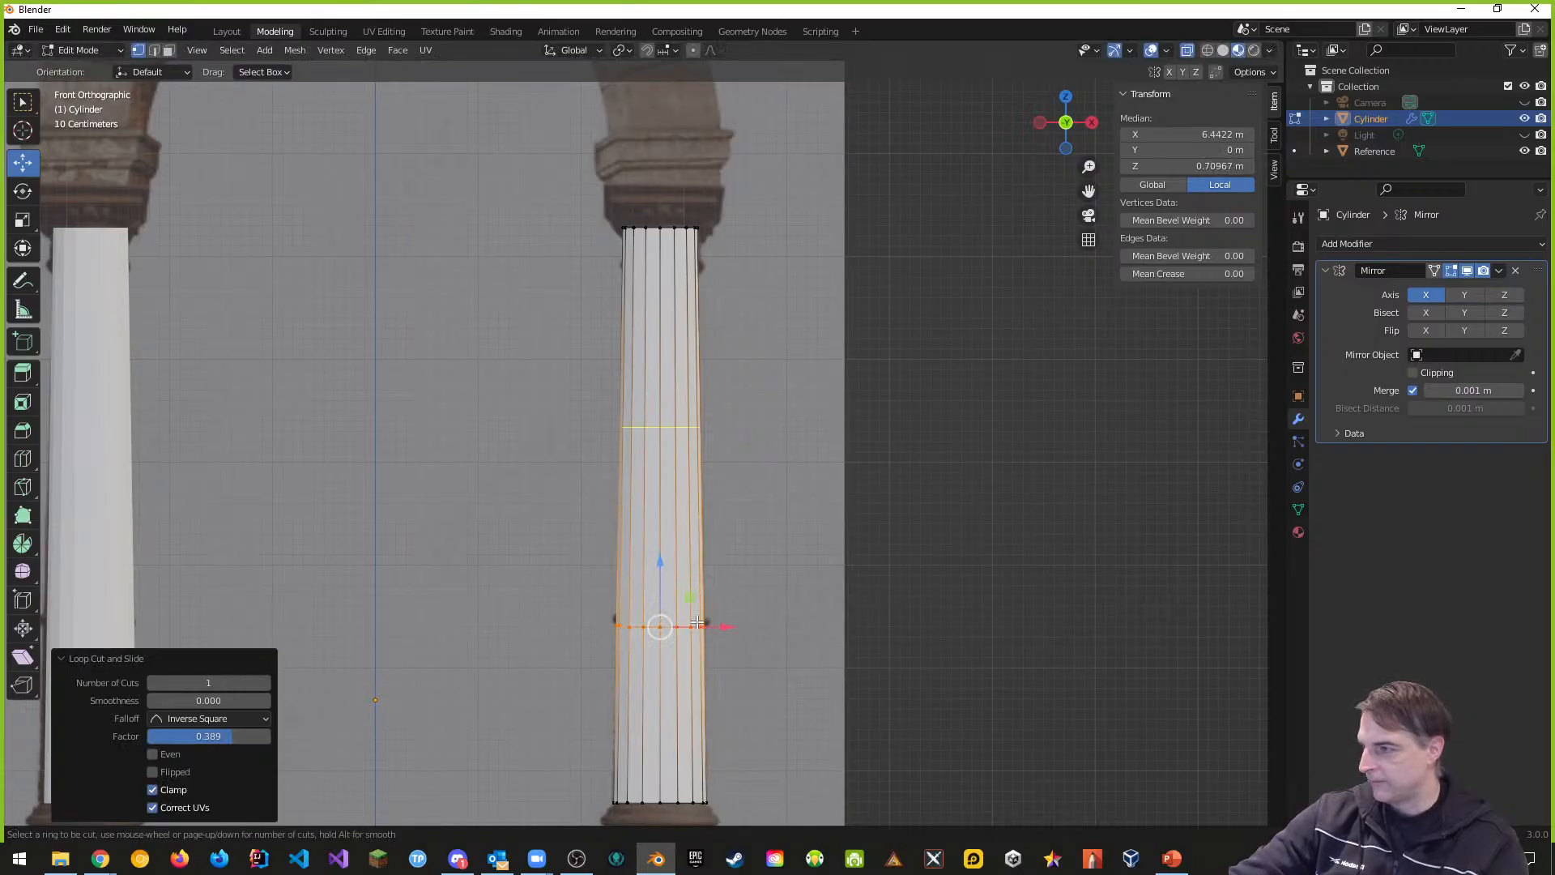
pyautogui.click(689, 434)
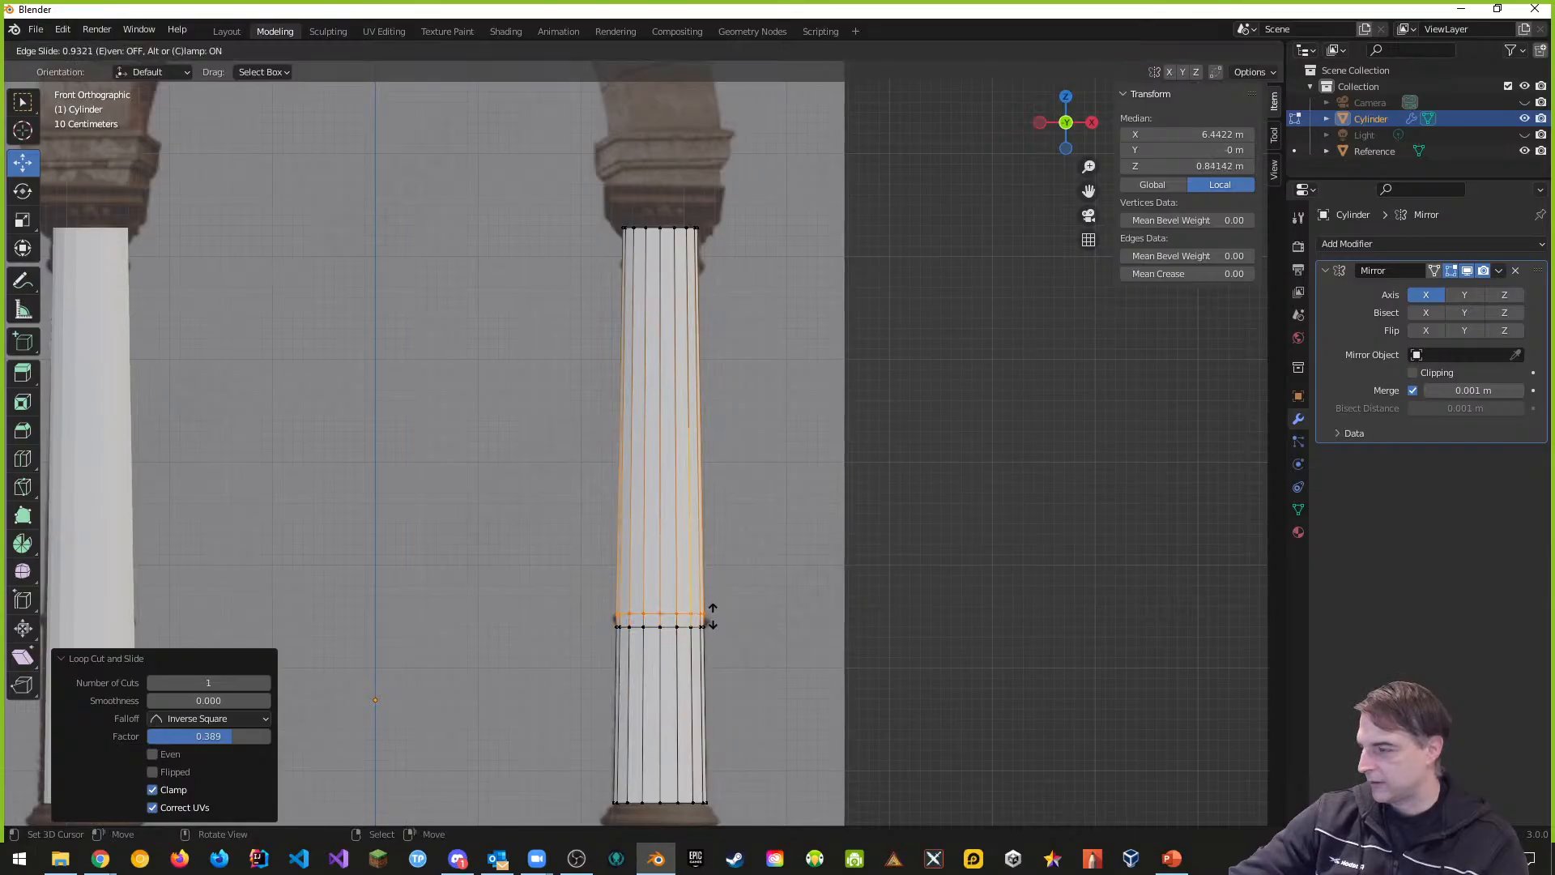
pyautogui.click(713, 617)
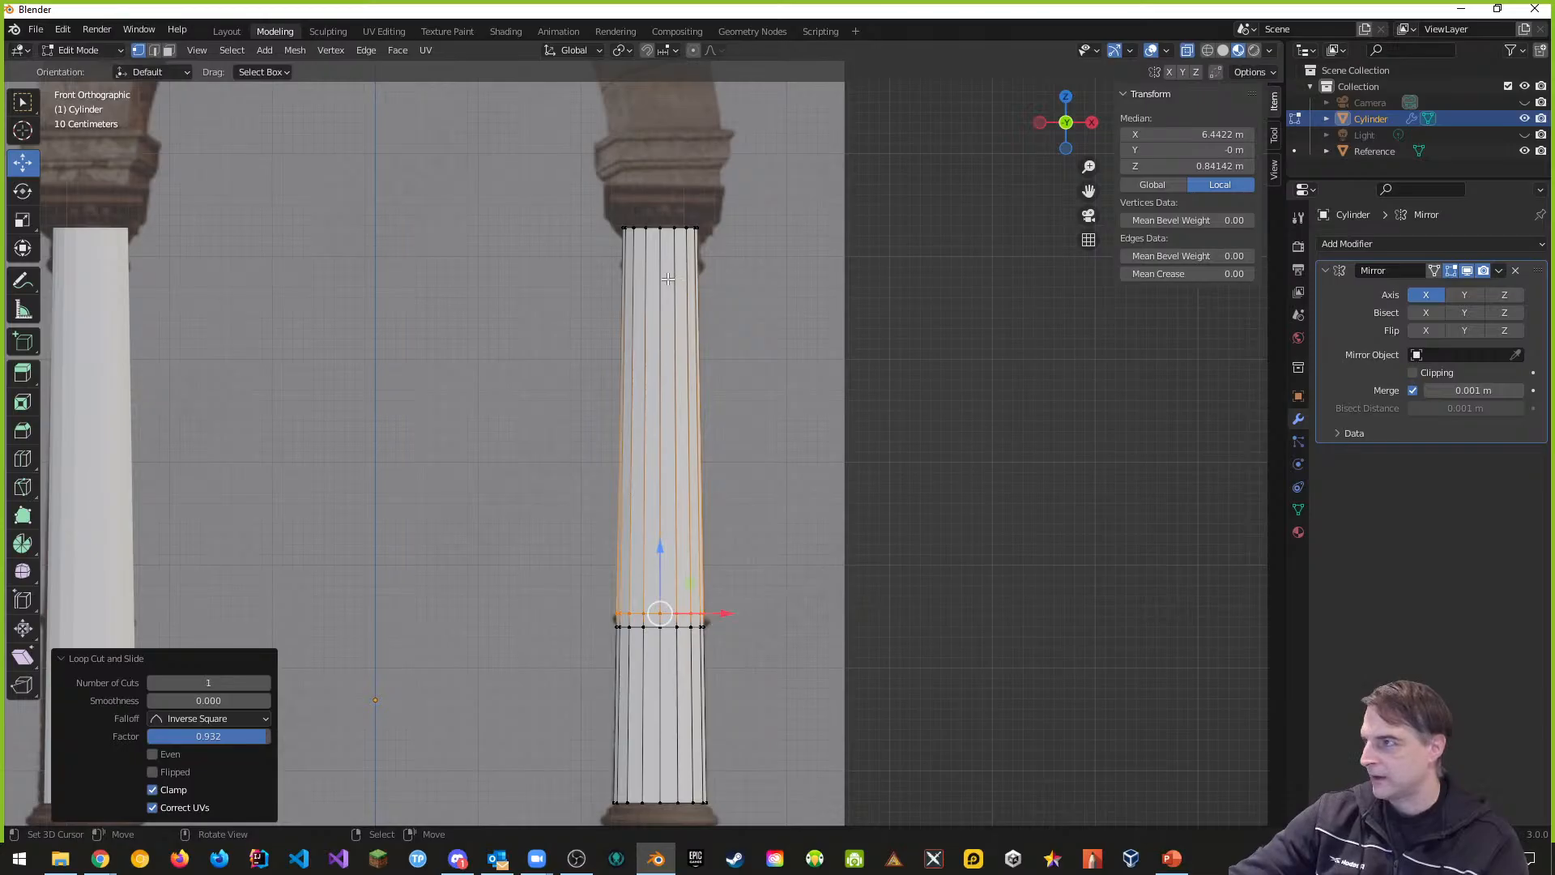
# Step: Add a loop cut at the lower edge of the reference's upper moulding, just below the capital, with a slide factor of -0.768
pyautogui.hotkey('ctrl', 'r')
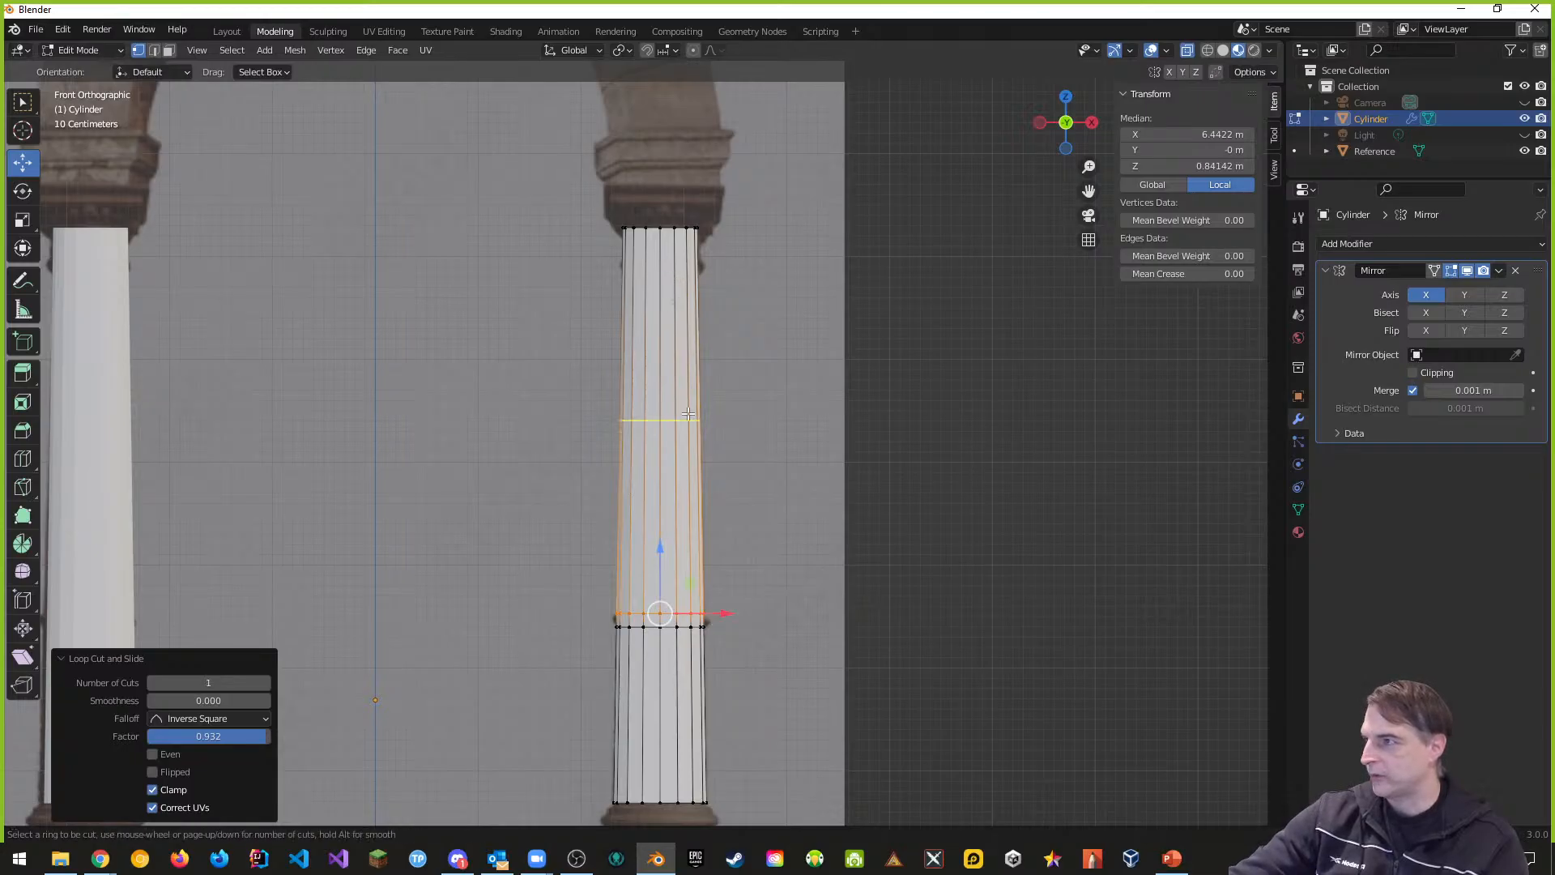
pyautogui.click(688, 414)
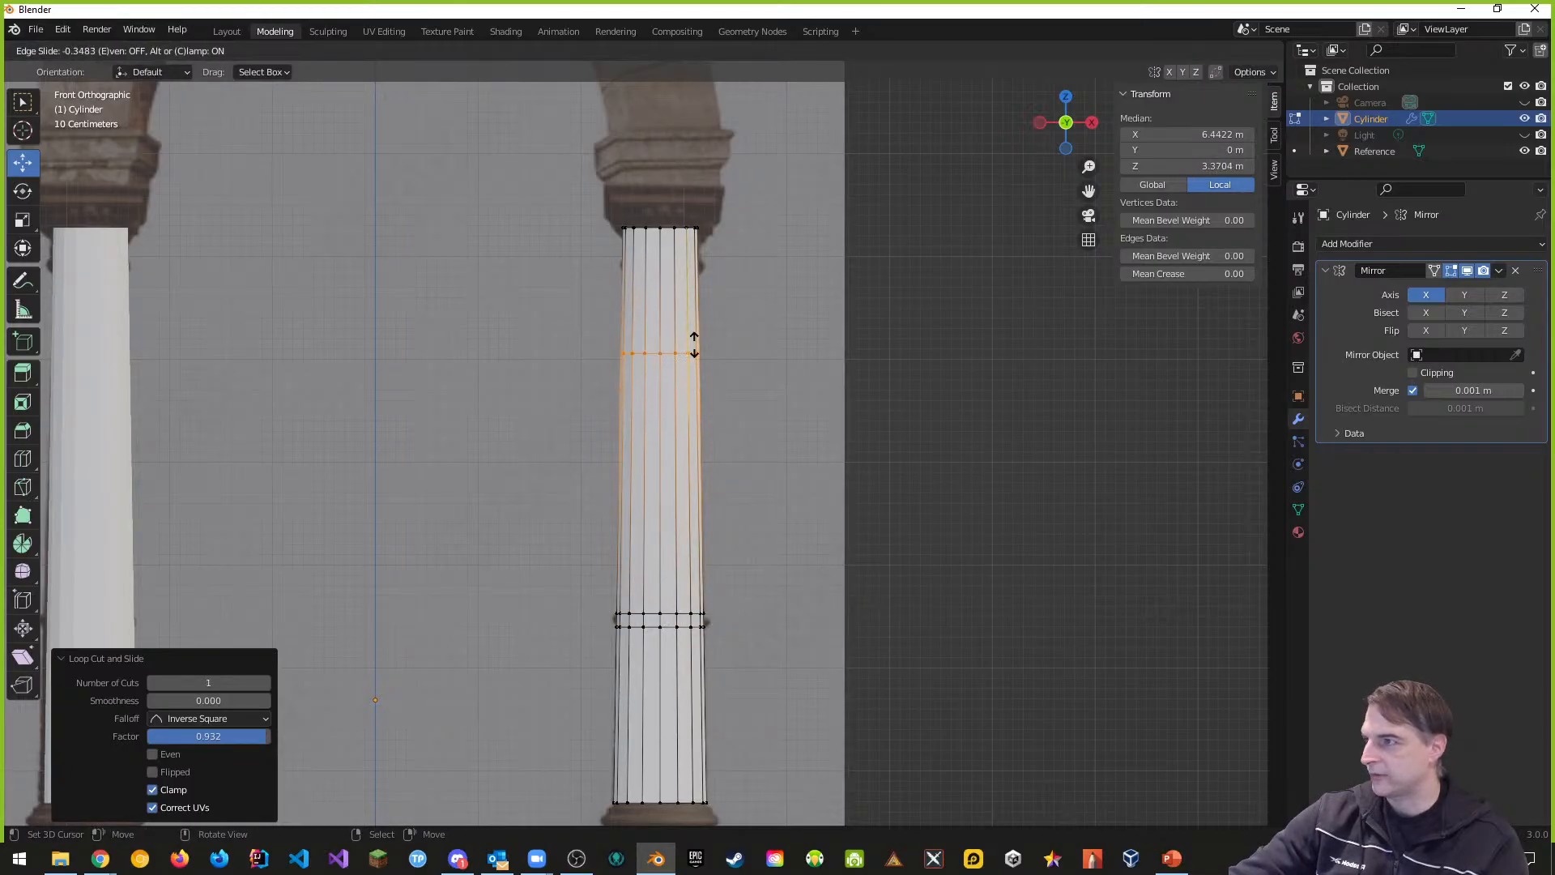
pyautogui.click(696, 265)
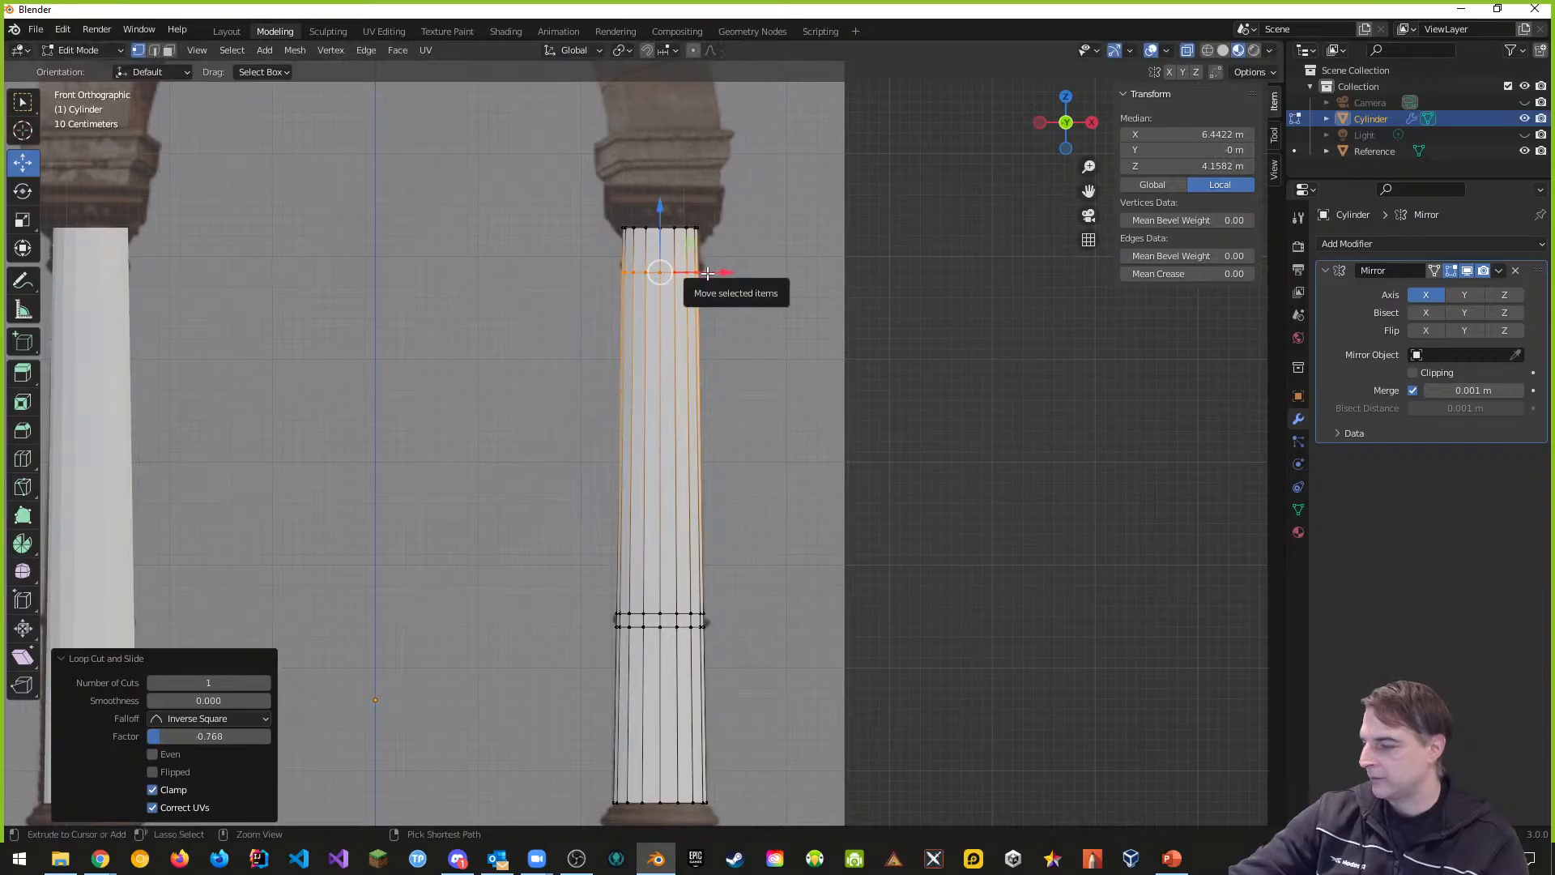
pyautogui.press('g')
pyautogui.press('g')
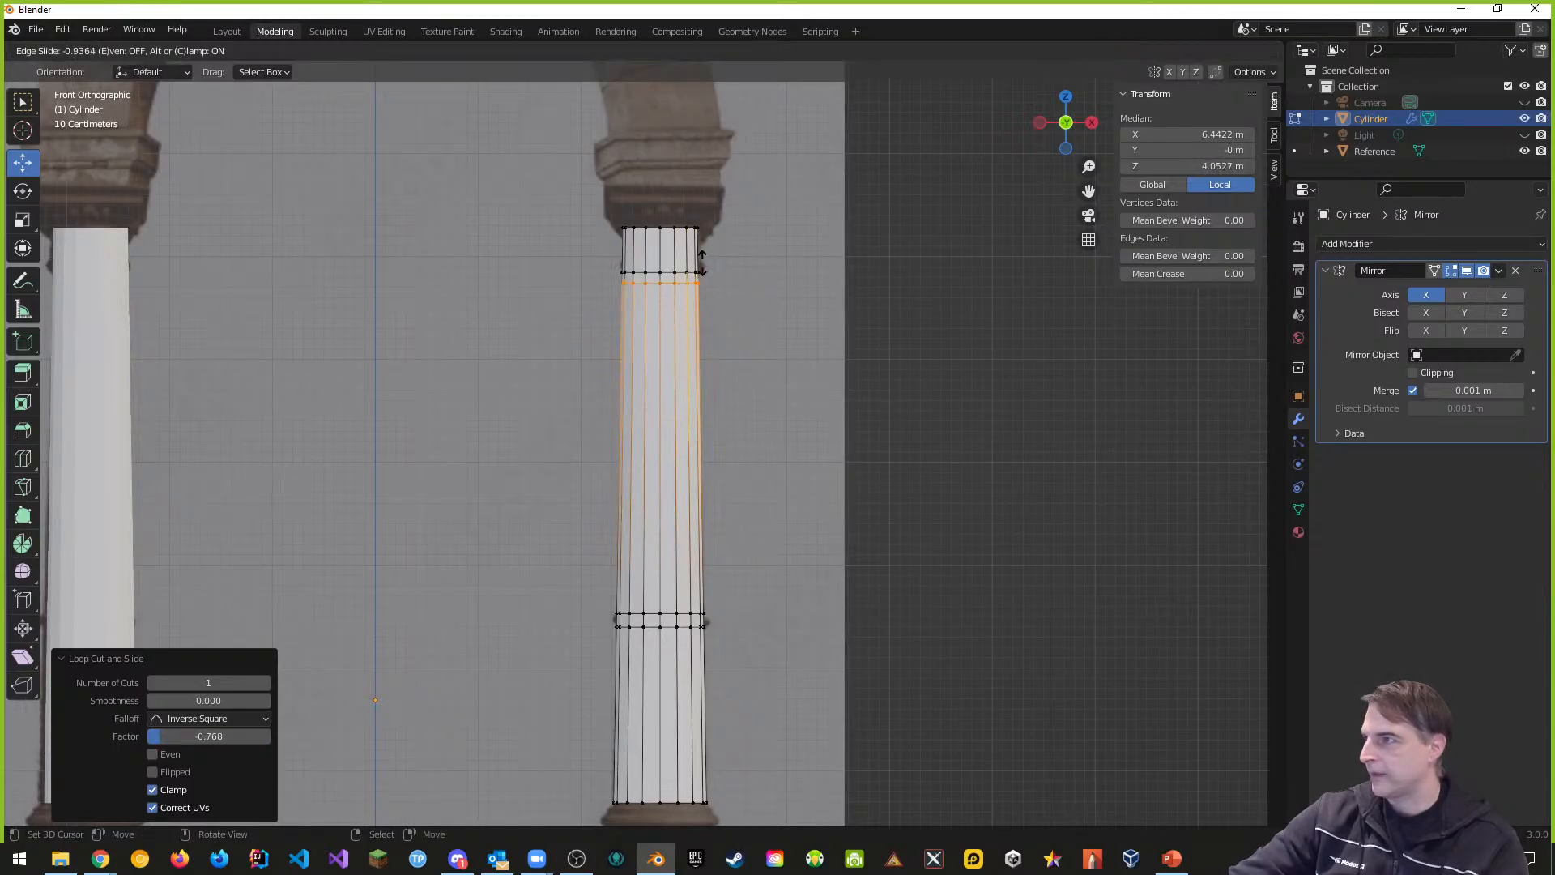
pyautogui.rightClick(677, 300)
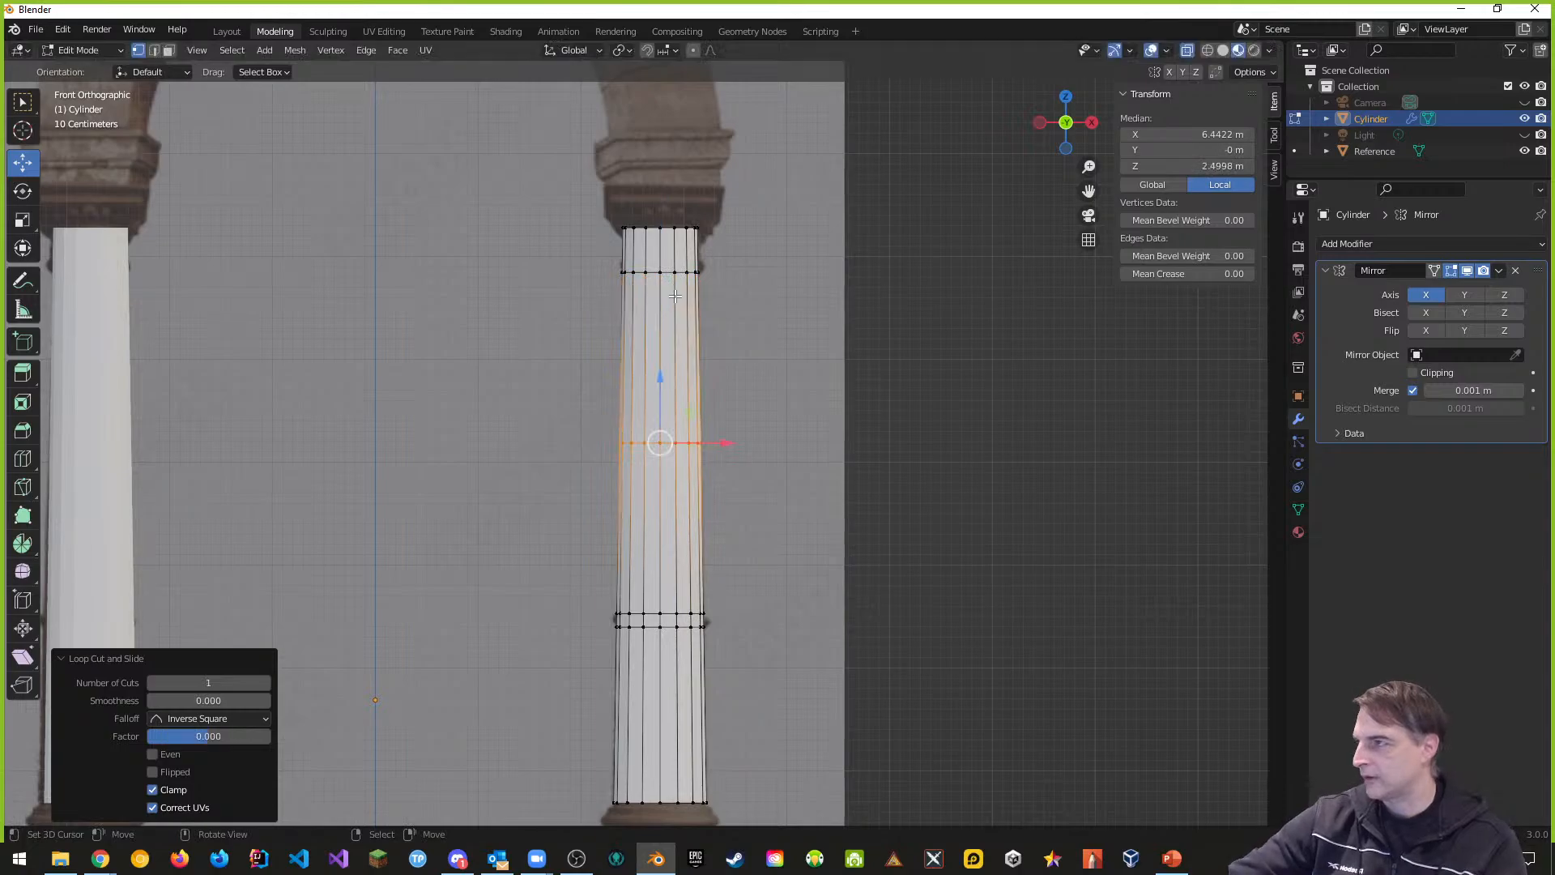
pyautogui.hotkey('ctrl', 'z')
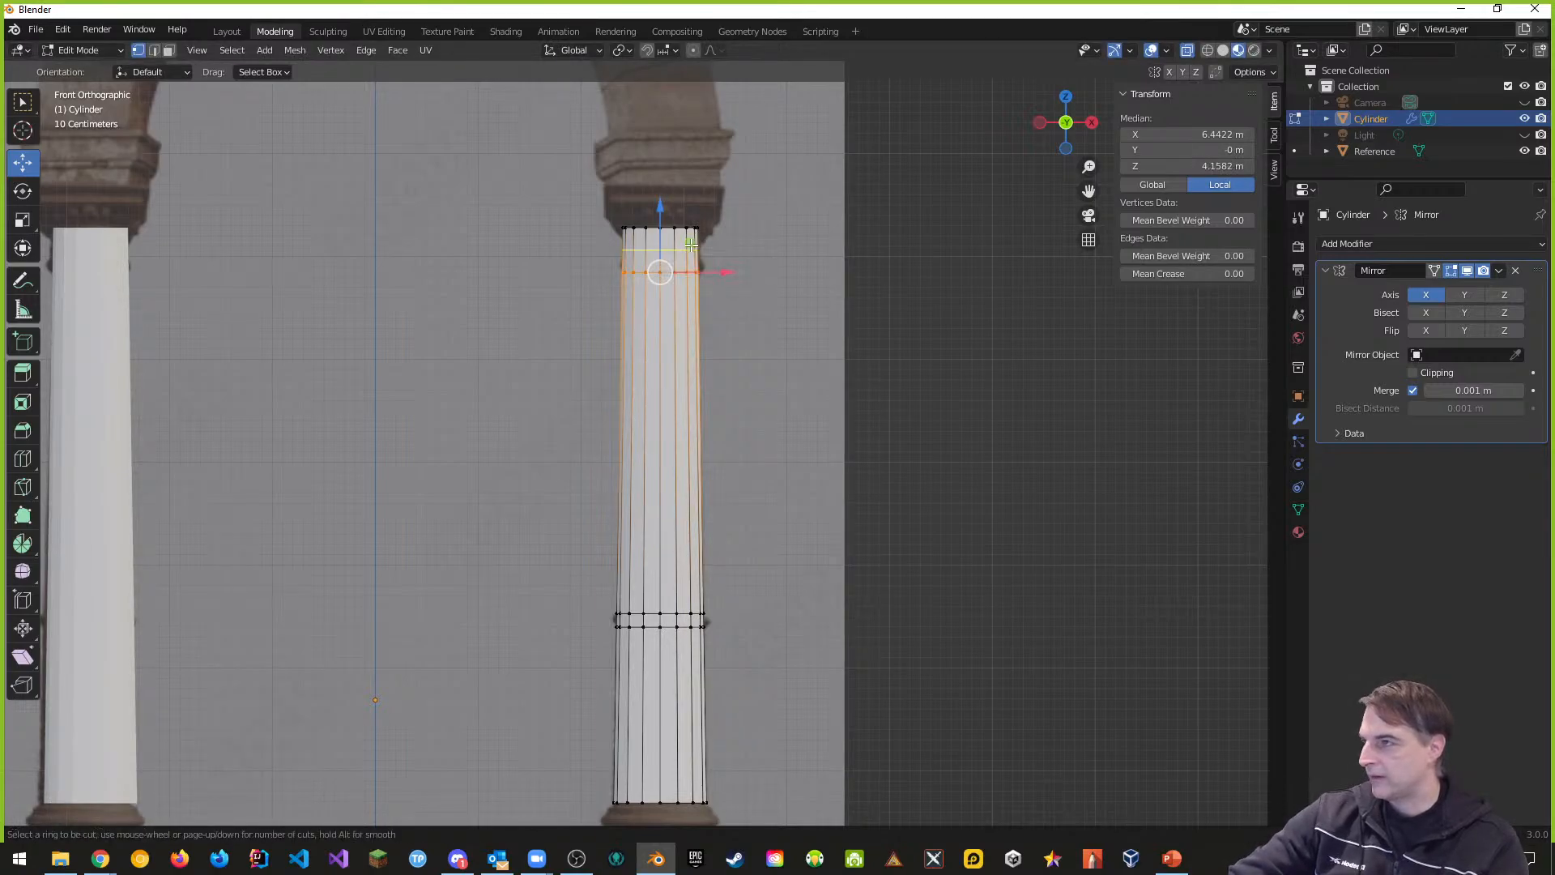
# Step: Add a loop cut at the upper edge of the reference's upper moulding, between the last cut and the top ring, with slide factor 0.405
pyautogui.press('g')
pyautogui.press('g')
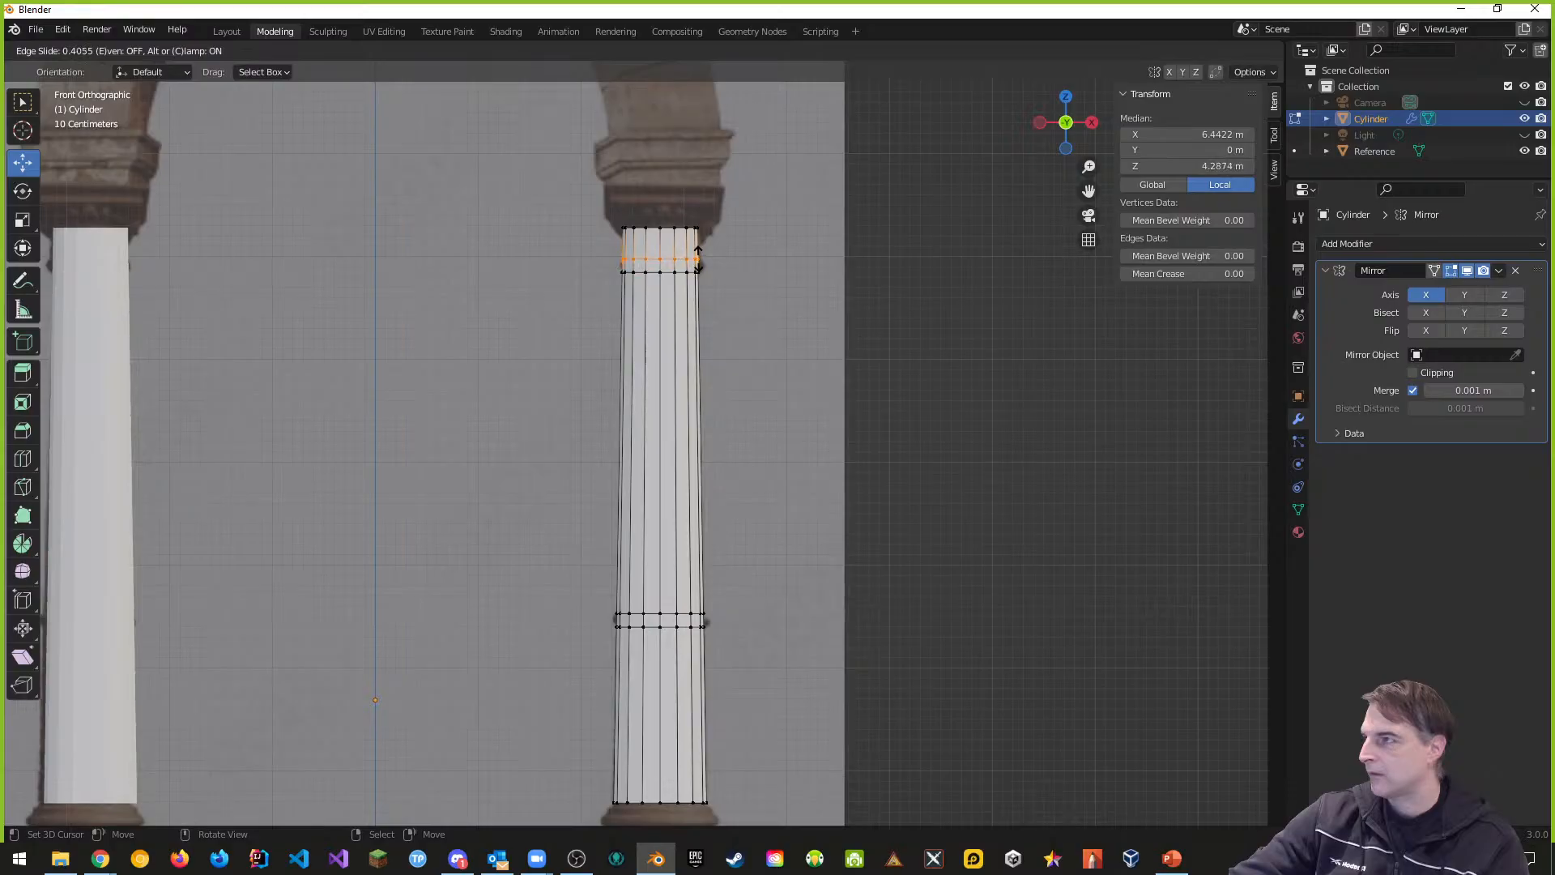
pyautogui.click(698, 258)
pyautogui.scroll(3, 723, 287)
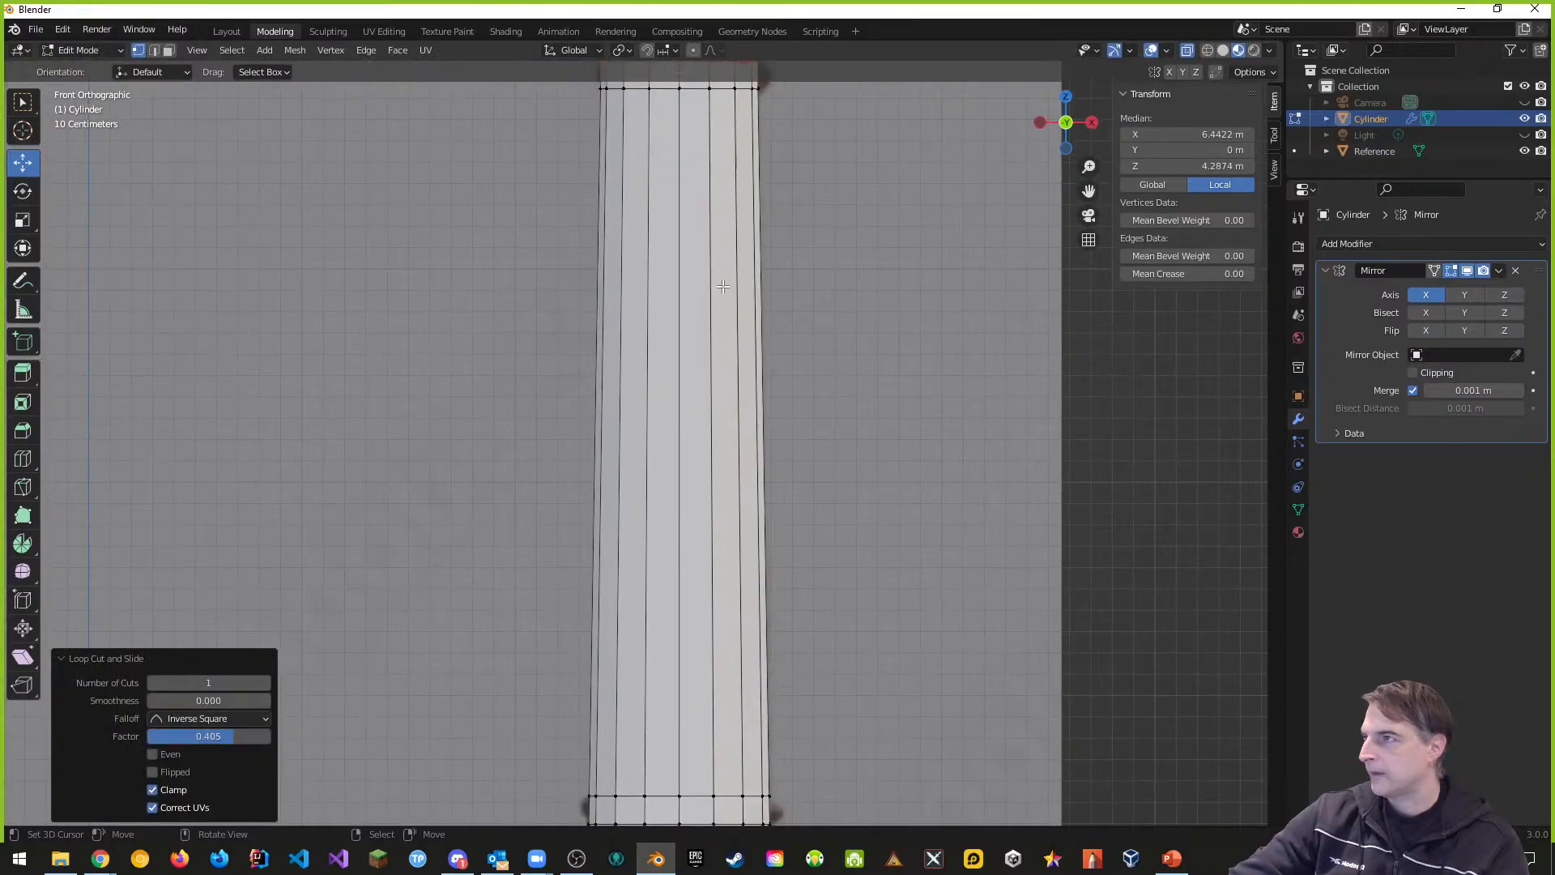
# Step: Compare the column's loop cuts with the upper and lower mouldings in the reference image
pyautogui.keyDown('shift'); pyautogui.moveTo(808, 283); pyautogui.dragTo(800, 690, button='middle'); pyautogui.keyUp('shift')
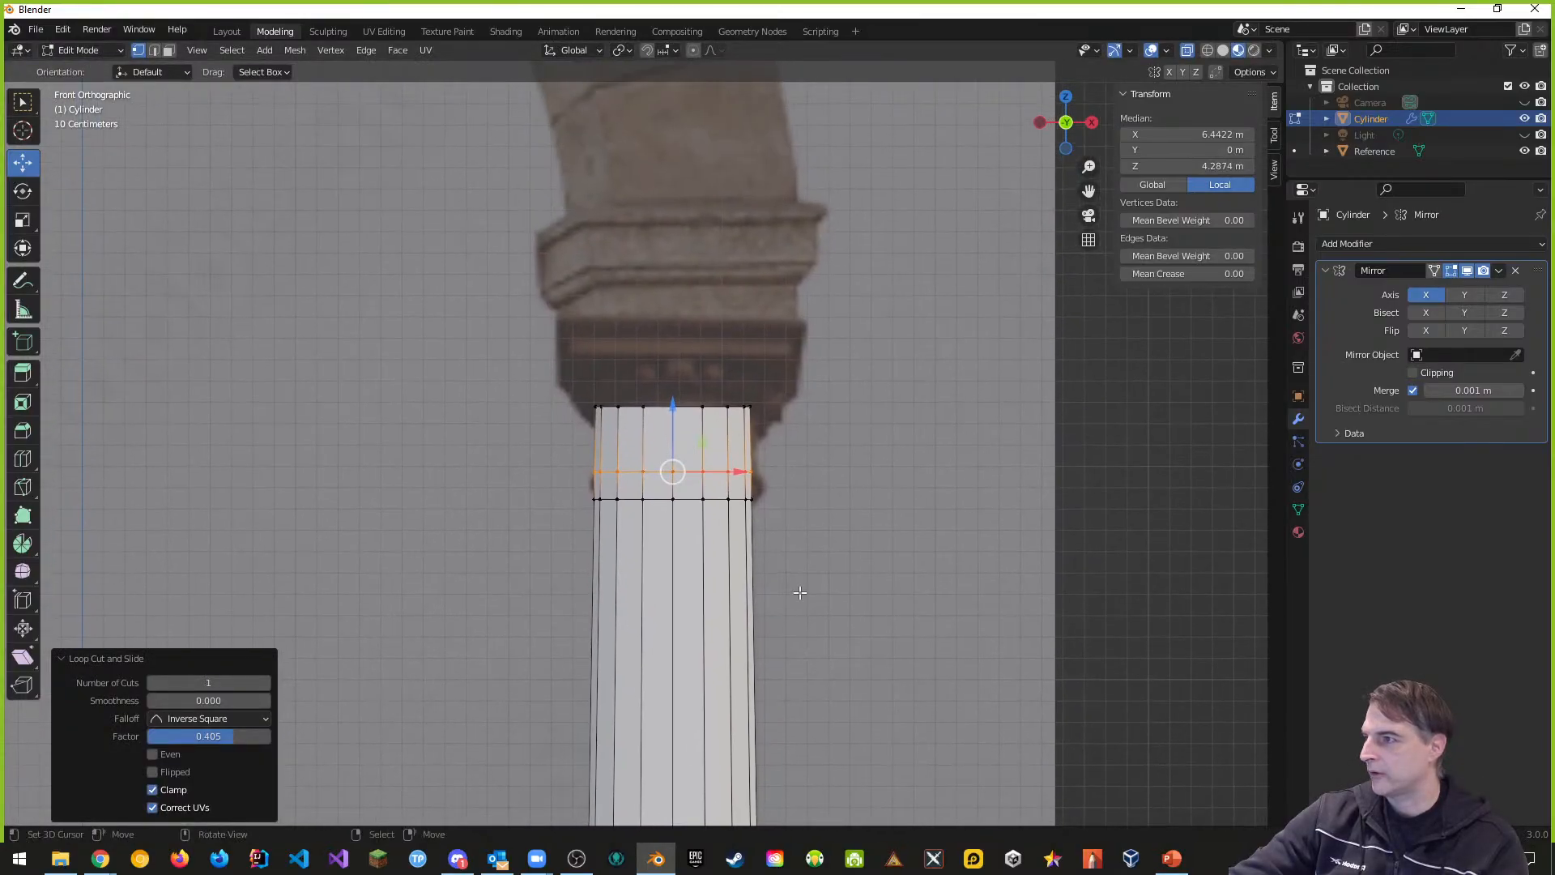
pyautogui.scroll(3, 801, 576)
pyautogui.scroll(1, 802, 576)
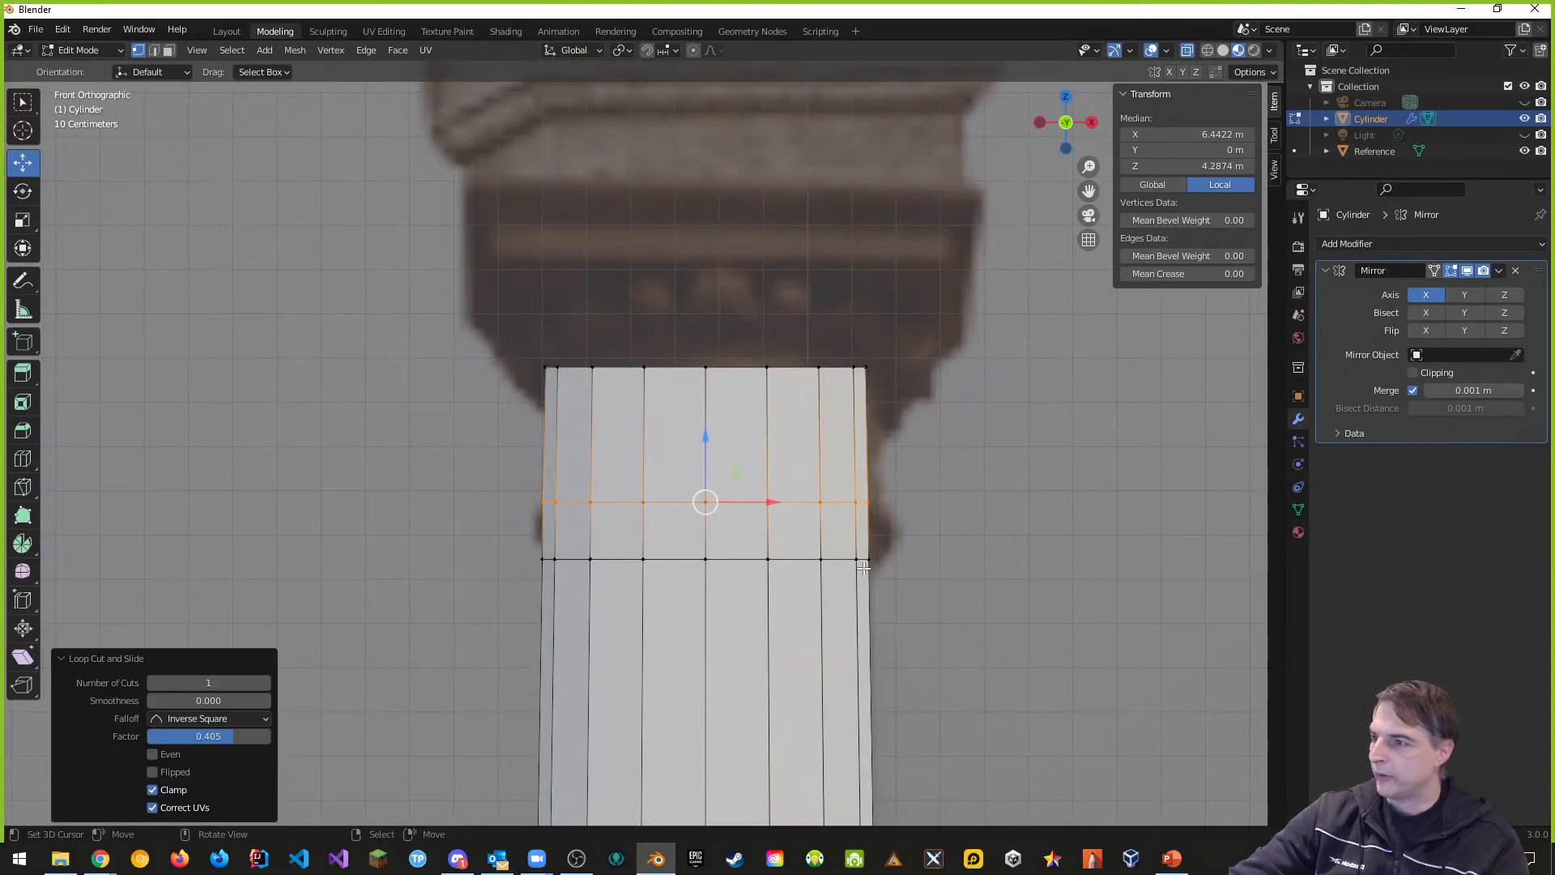
pyautogui.scroll(-4, 861, 562)
pyautogui.keyDown('shift'); pyautogui.moveTo(826, 653); pyautogui.dragTo(850, 337, button='middle'); pyautogui.keyUp('shift')
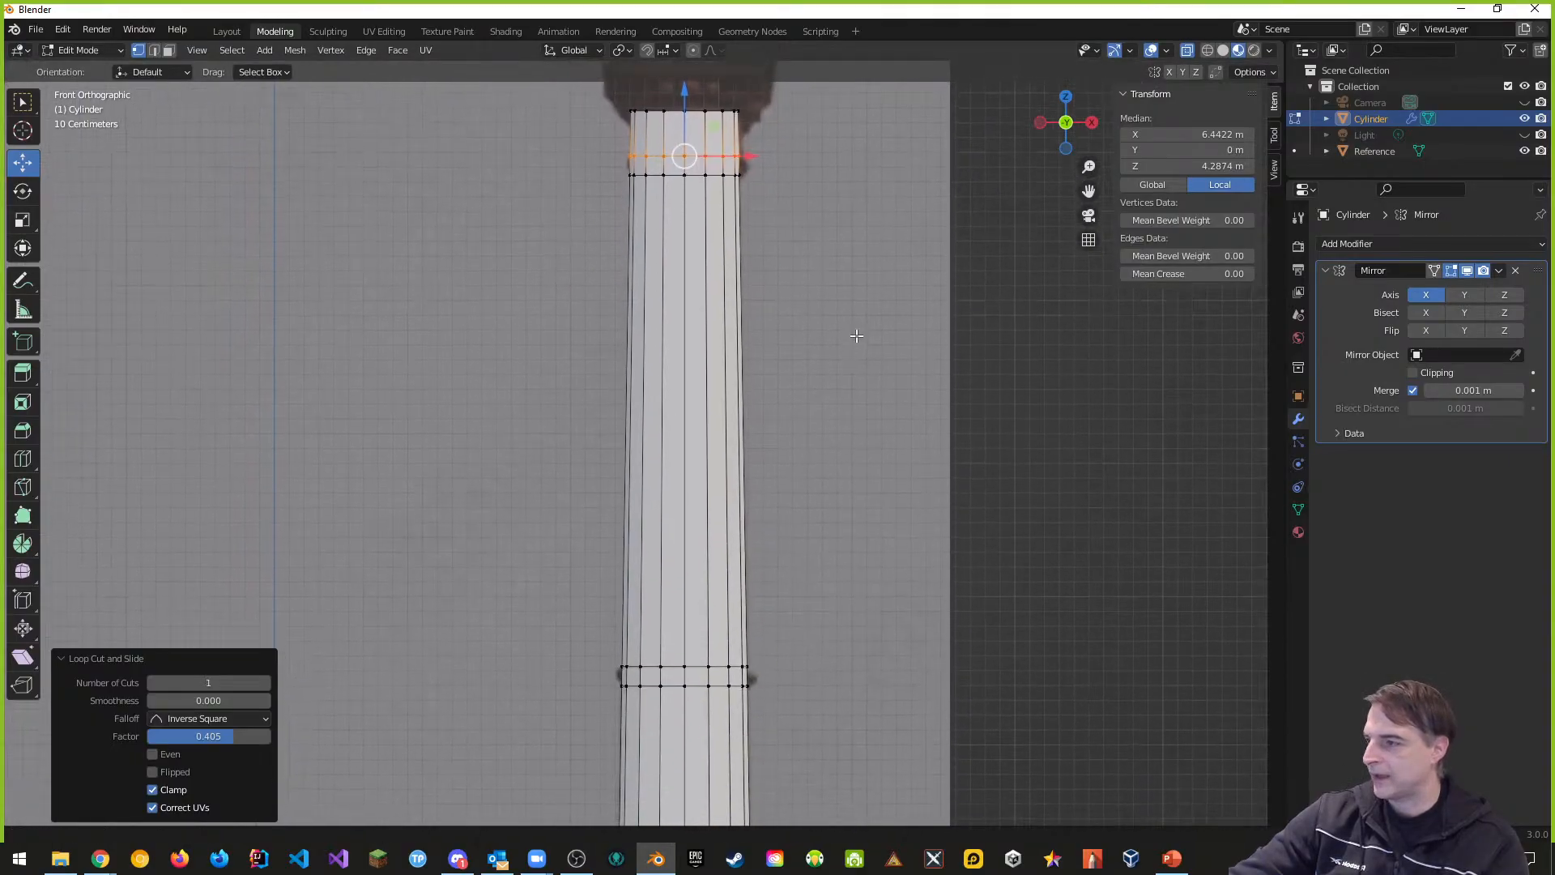
pyautogui.scroll(-2, 797, 657)
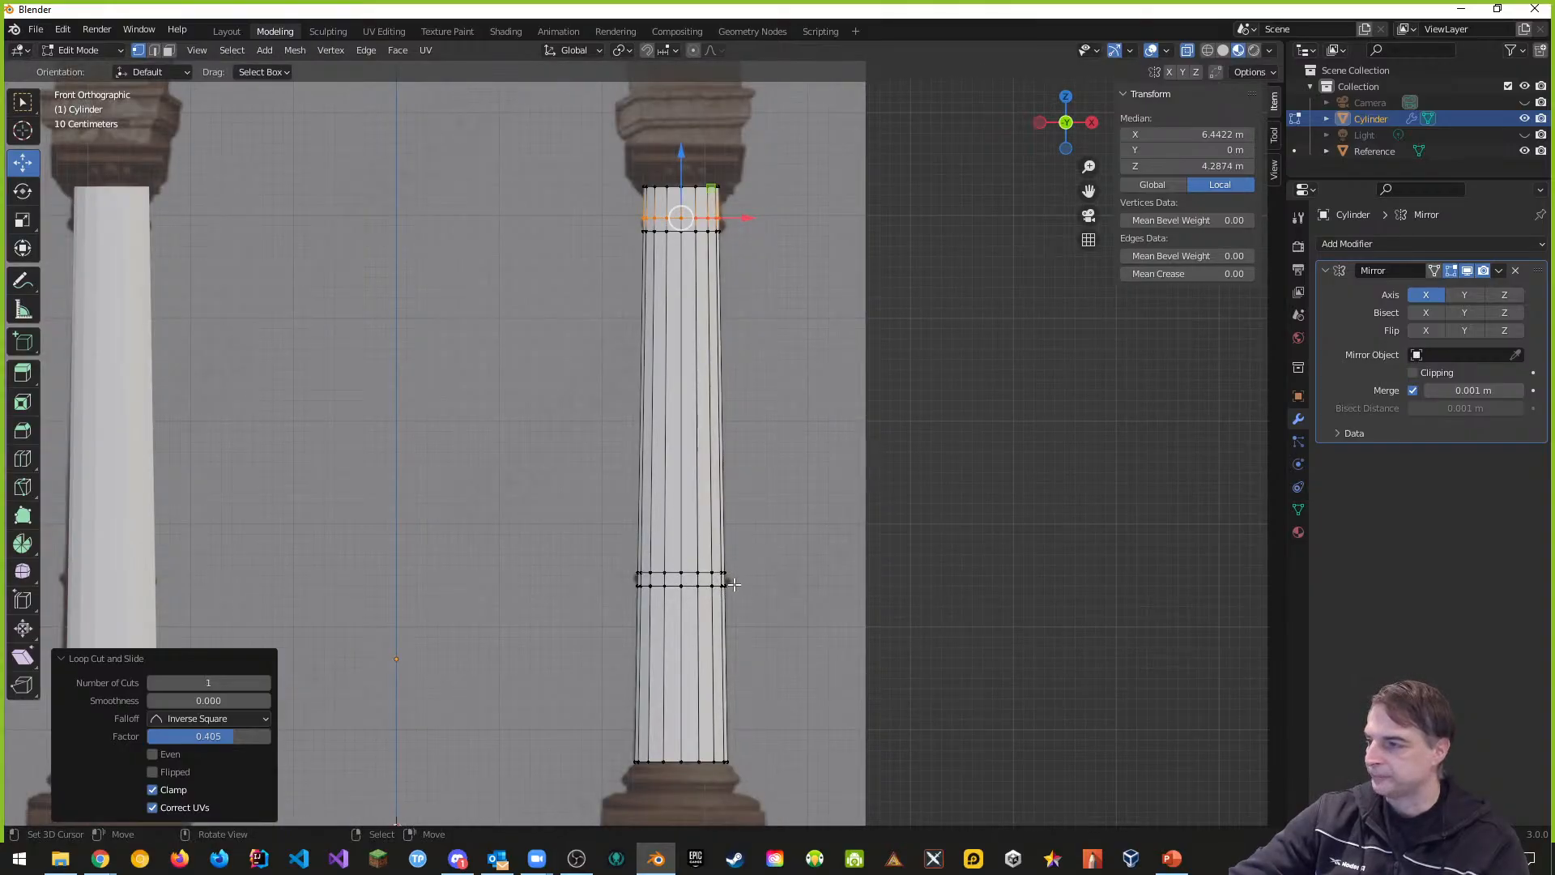
pyautogui.moveTo(774, 580); pyautogui.dragTo(721, 576, button='middle')
pyautogui.press('KP_1')
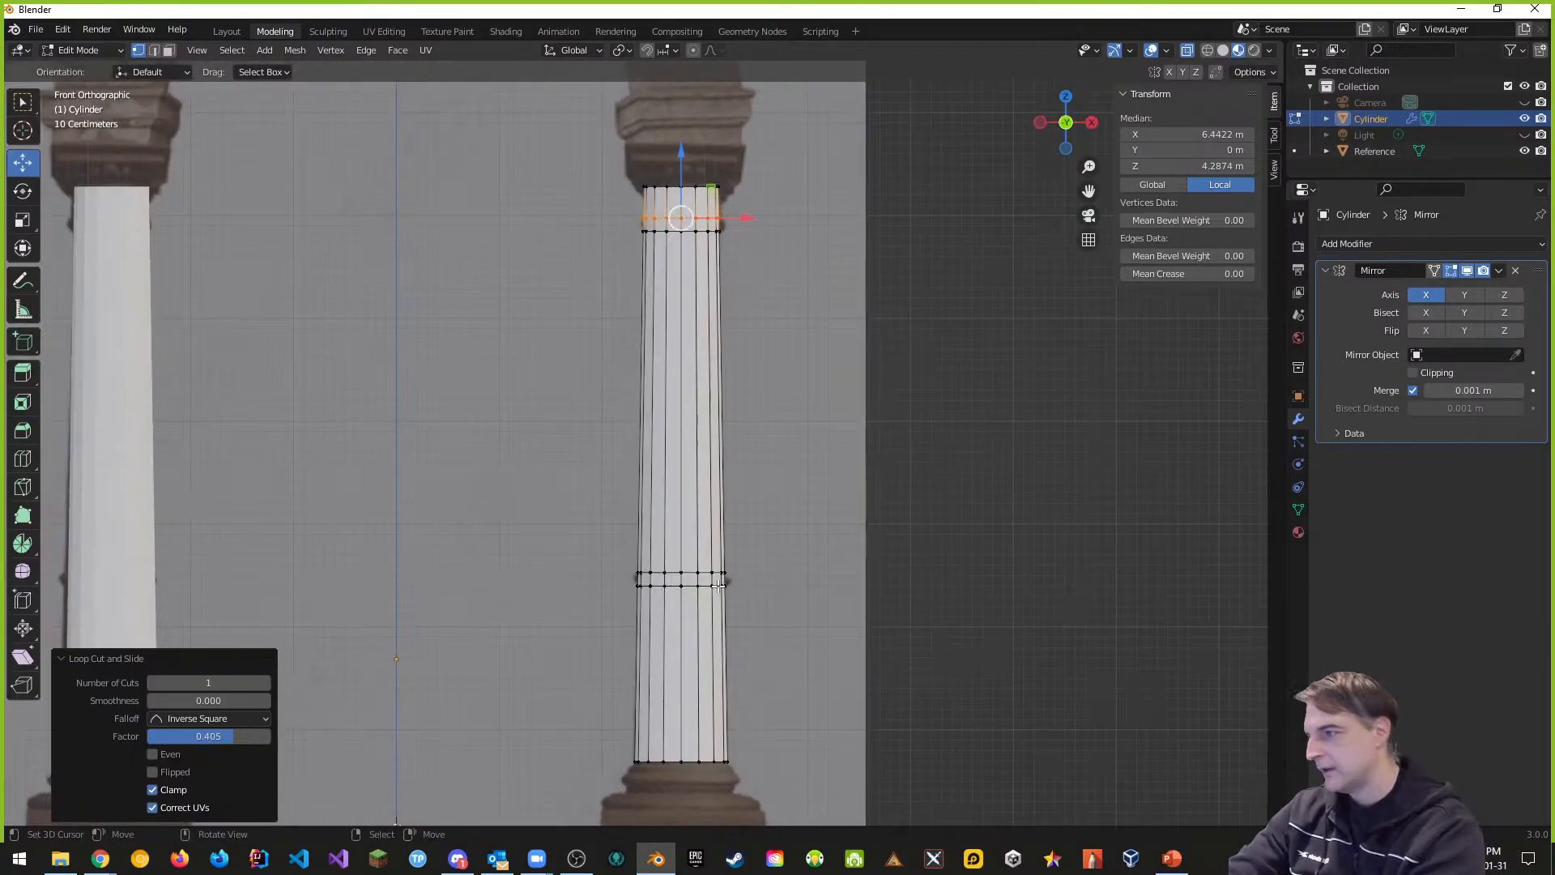
# Step: Select only the two edge loops of the column's lower moulding, all the way around the shaft
pyautogui.moveTo(735, 583); pyautogui.dragTo(798, 562, button='middle')
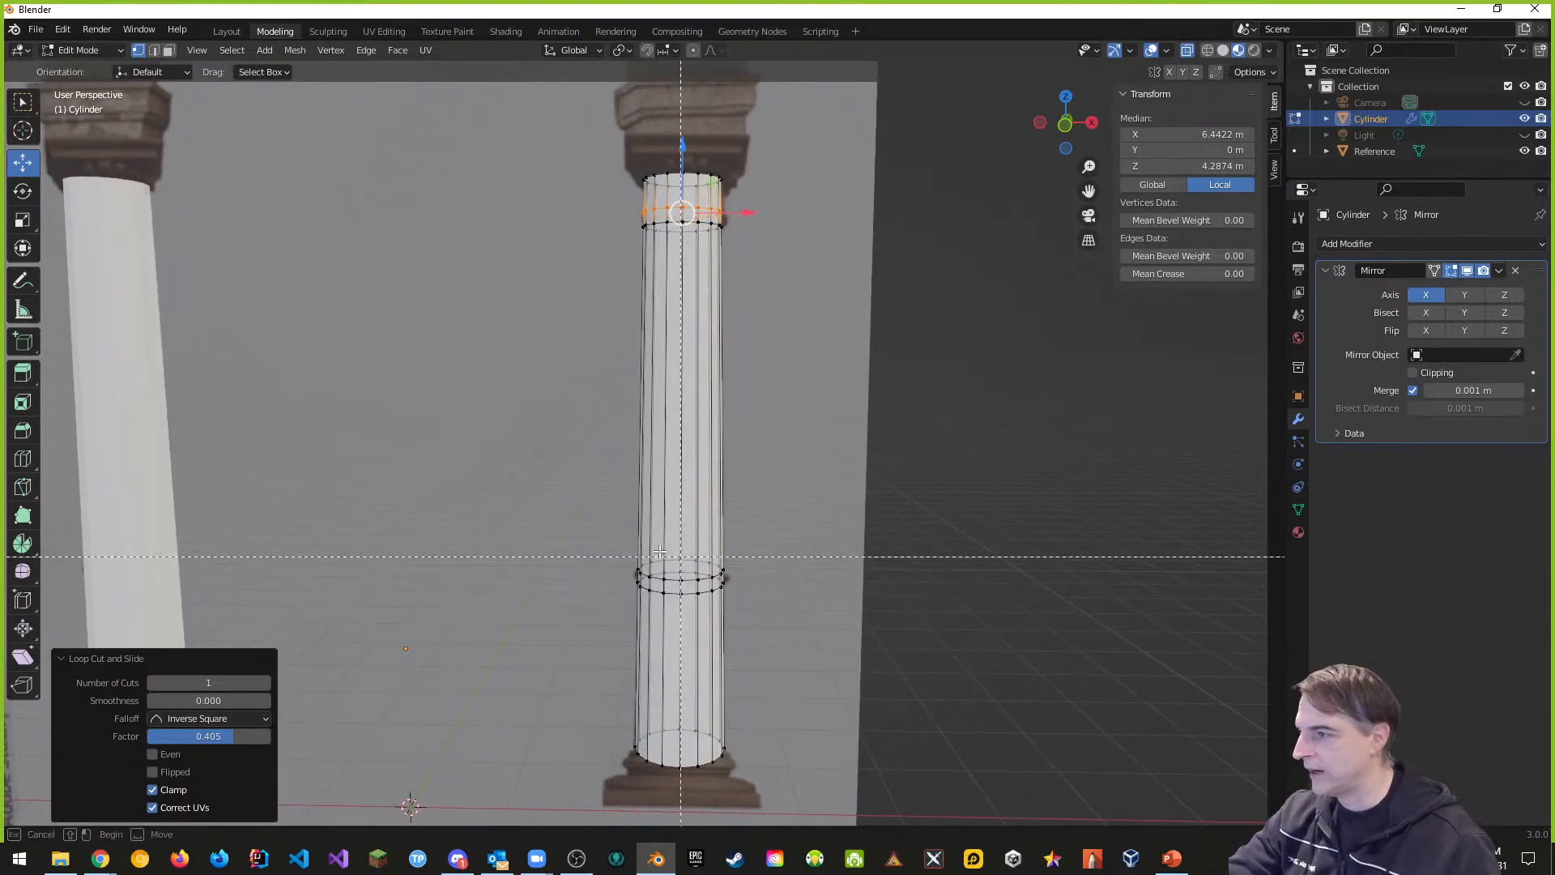
pyautogui.keyDown('shift'); pyautogui.moveTo(576, 538); pyautogui.dragTo(844, 667); pyautogui.keyUp('shift')
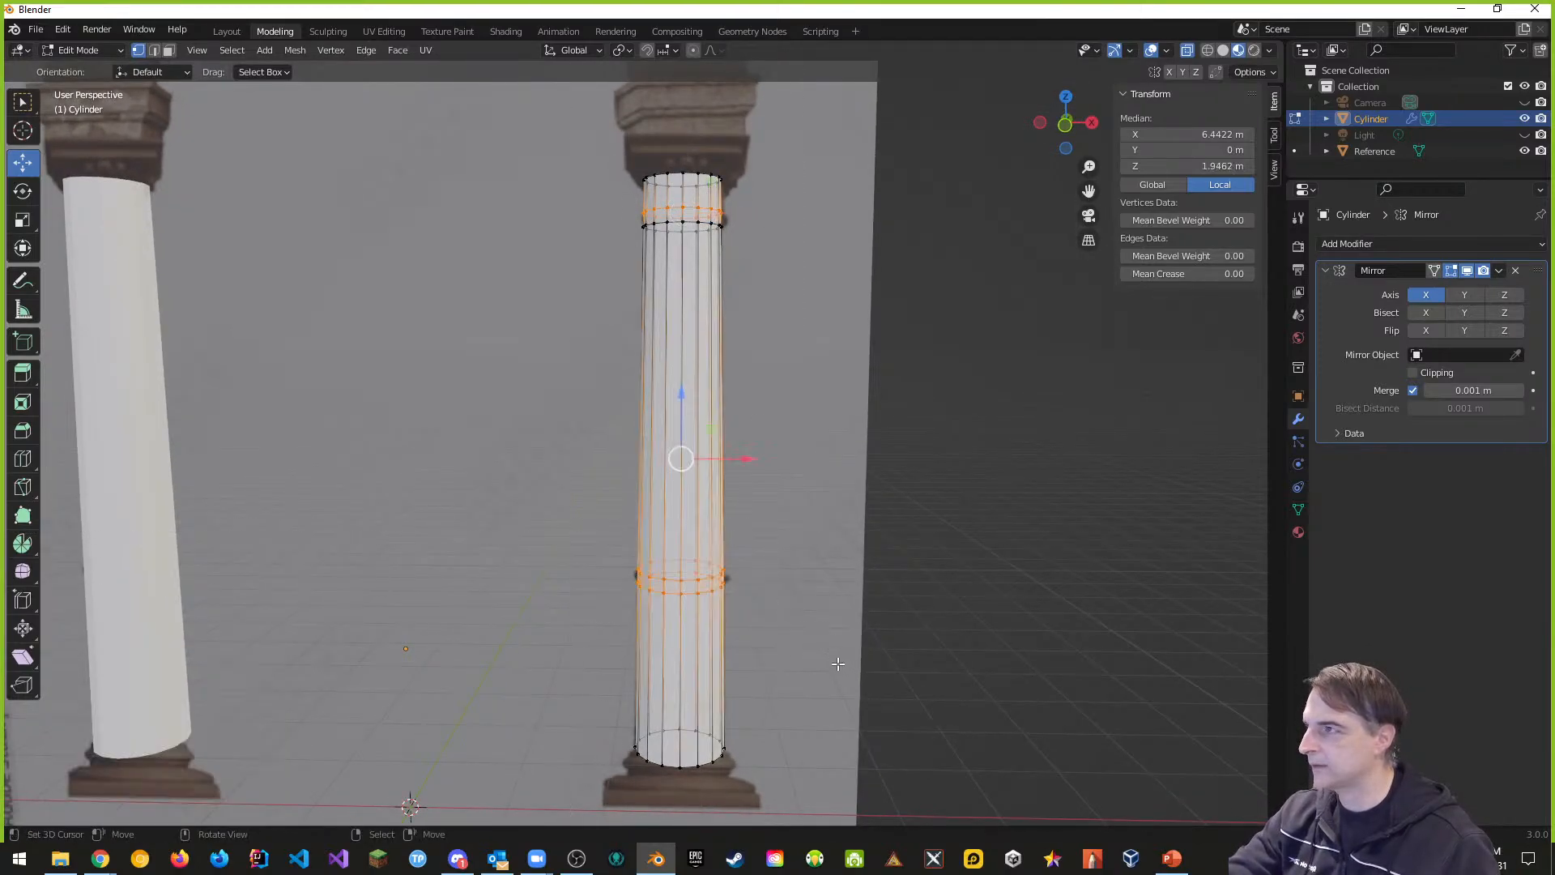
pyautogui.hotkey('alt', 'a')
pyautogui.press('b')
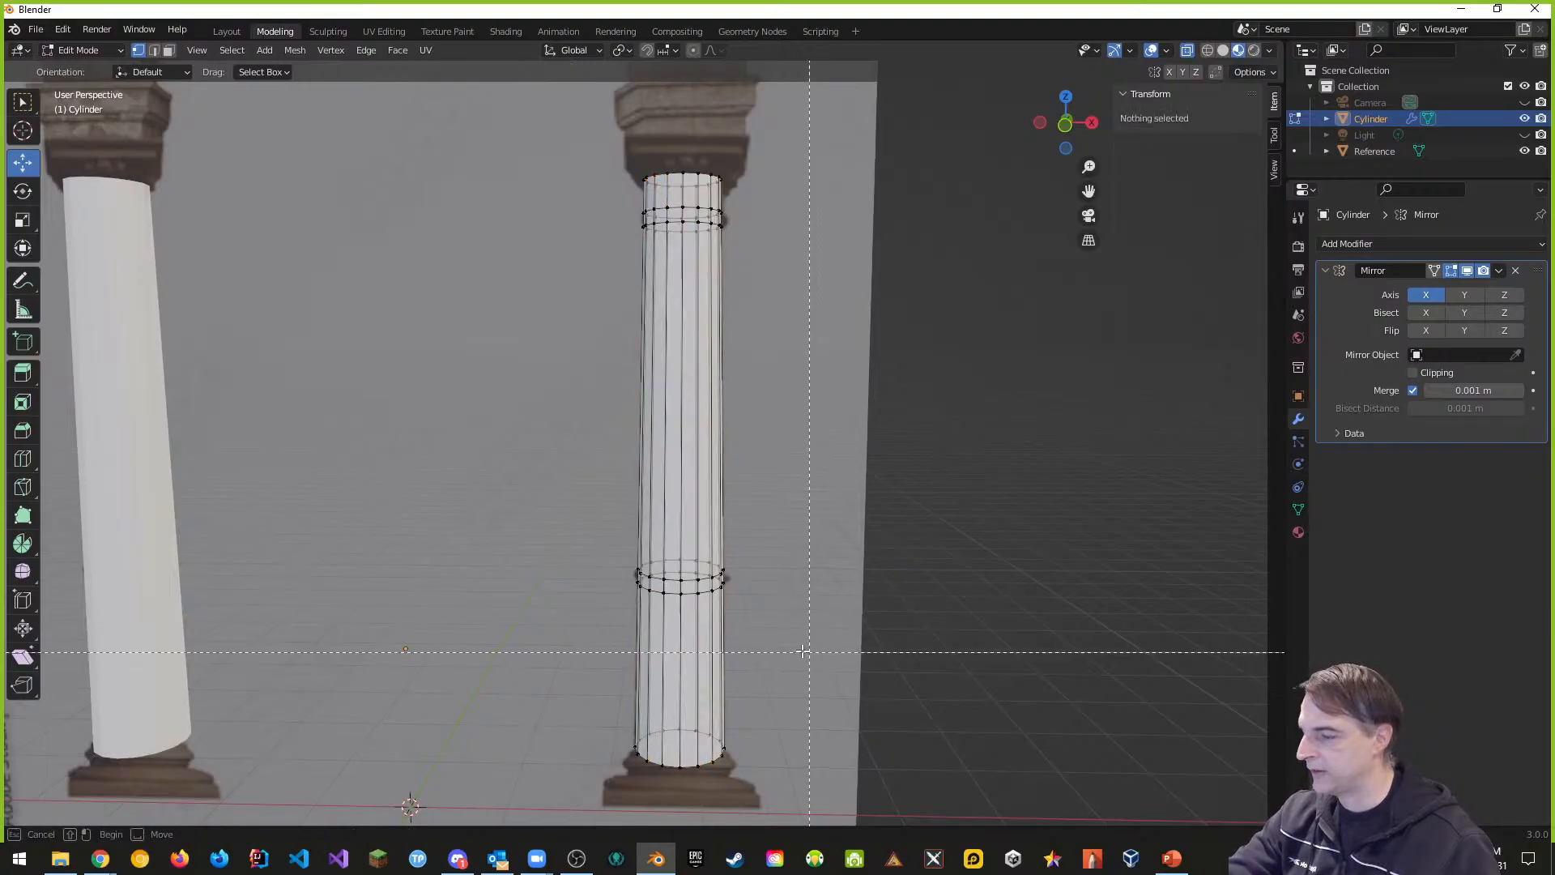
pyautogui.moveTo(603, 535); pyautogui.dragTo(754, 616)
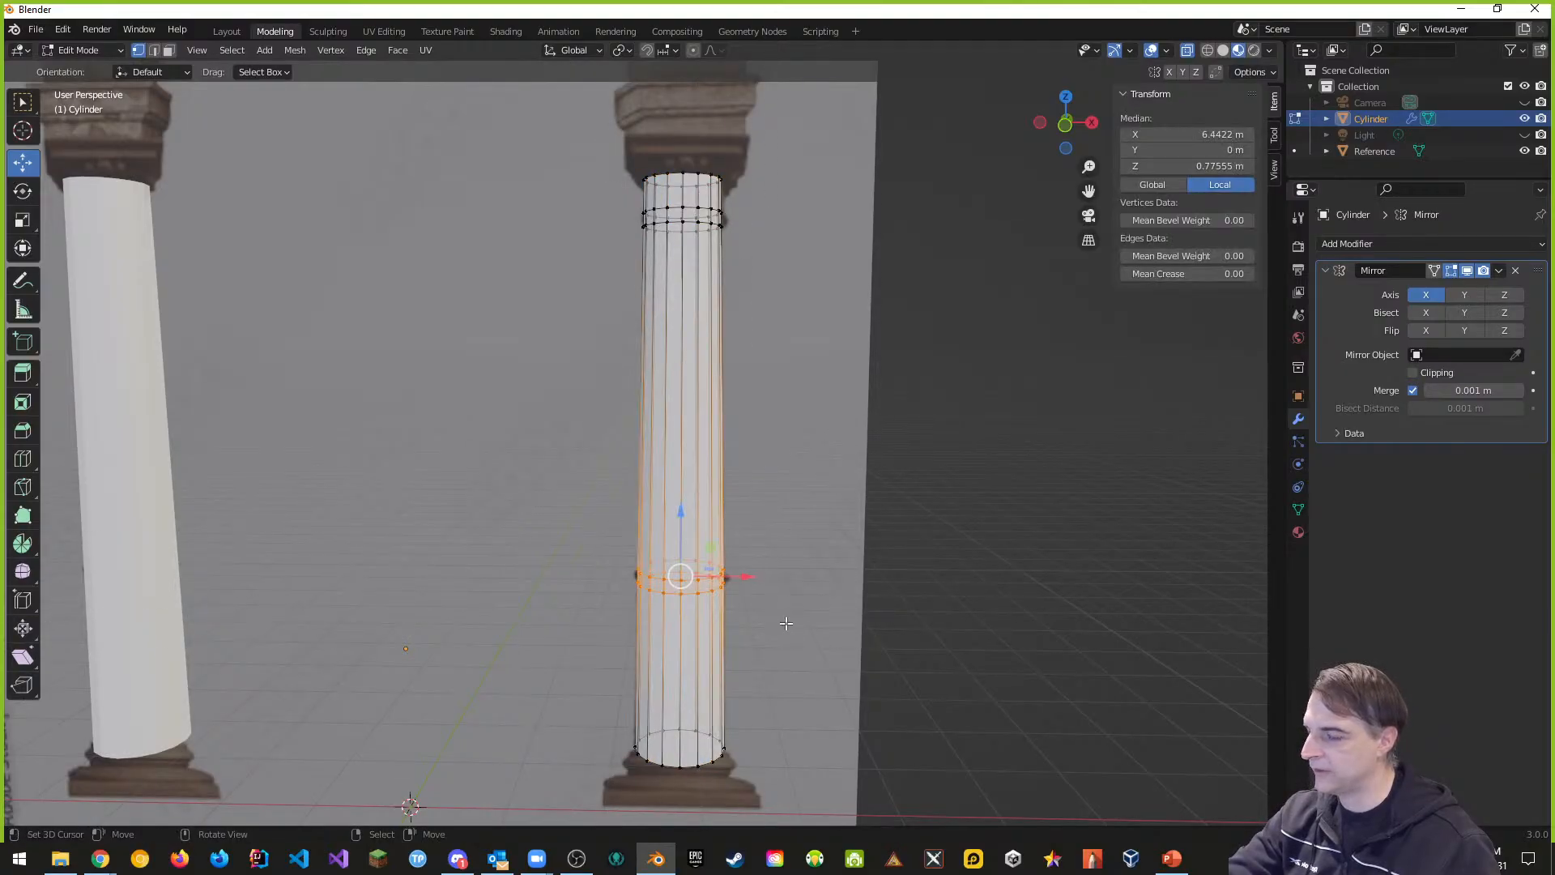
# Step: Extrude the lower moulding band in place and scale it by about 1.131 to match the reference's width in front view
pyautogui.moveTo(819, 628)
pyautogui.mouseDown(button='middle')
pyautogui.moveTo(839, 597)
pyautogui.moveTo(812, 580)
pyautogui.moveTo(771, 597)
pyautogui.moveTo(814, 610)
pyautogui.mouseUp(button='middle')
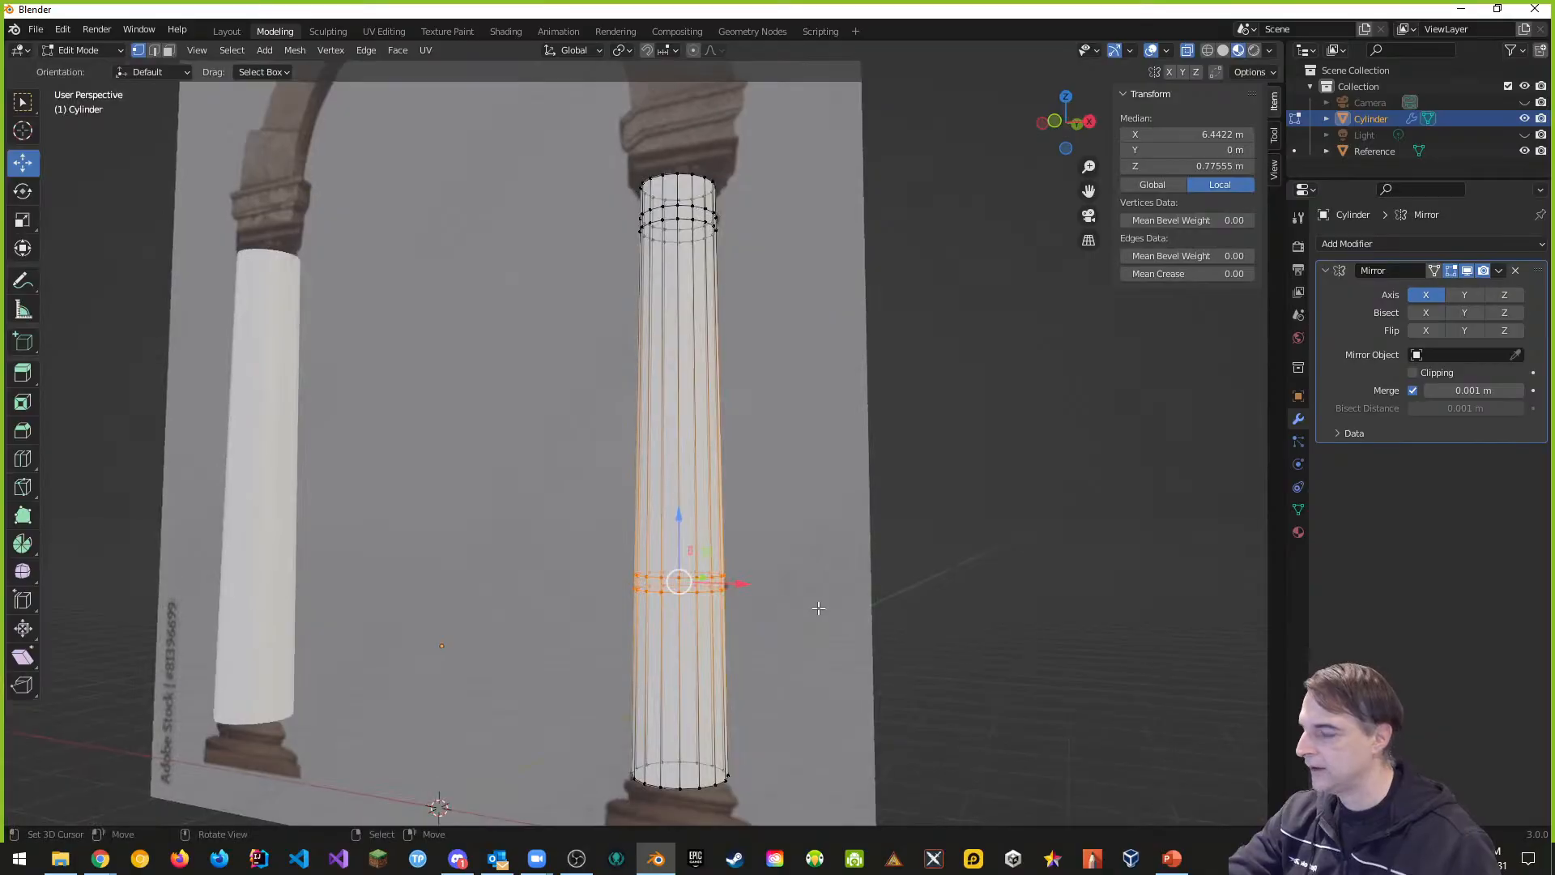
pyautogui.press('g')
pyautogui.press('z')
pyautogui.press('z')
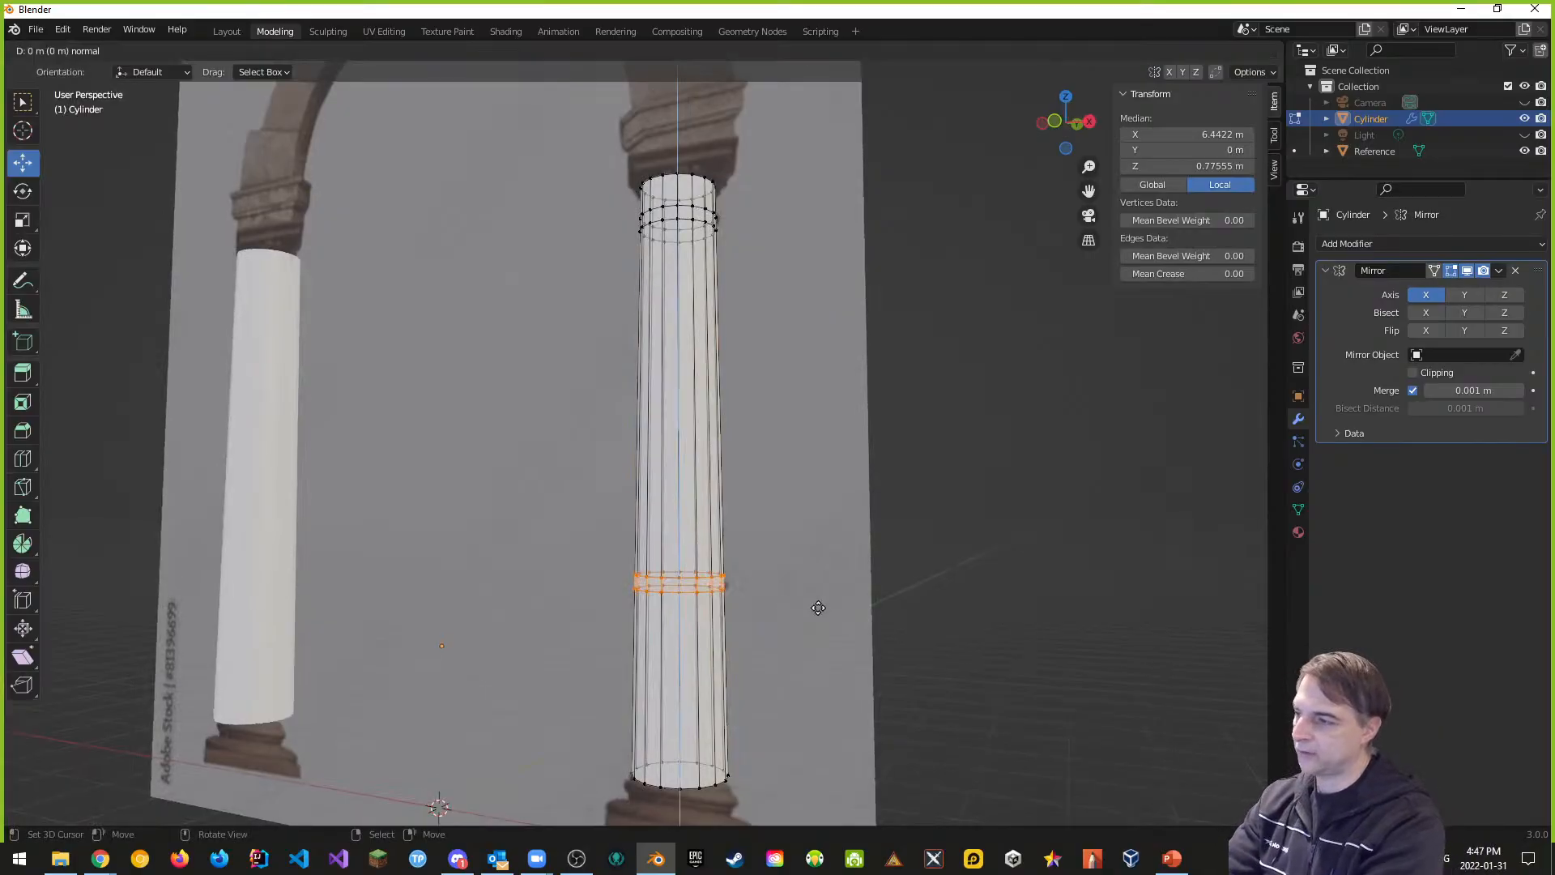
pyautogui.rightClick(818, 608)
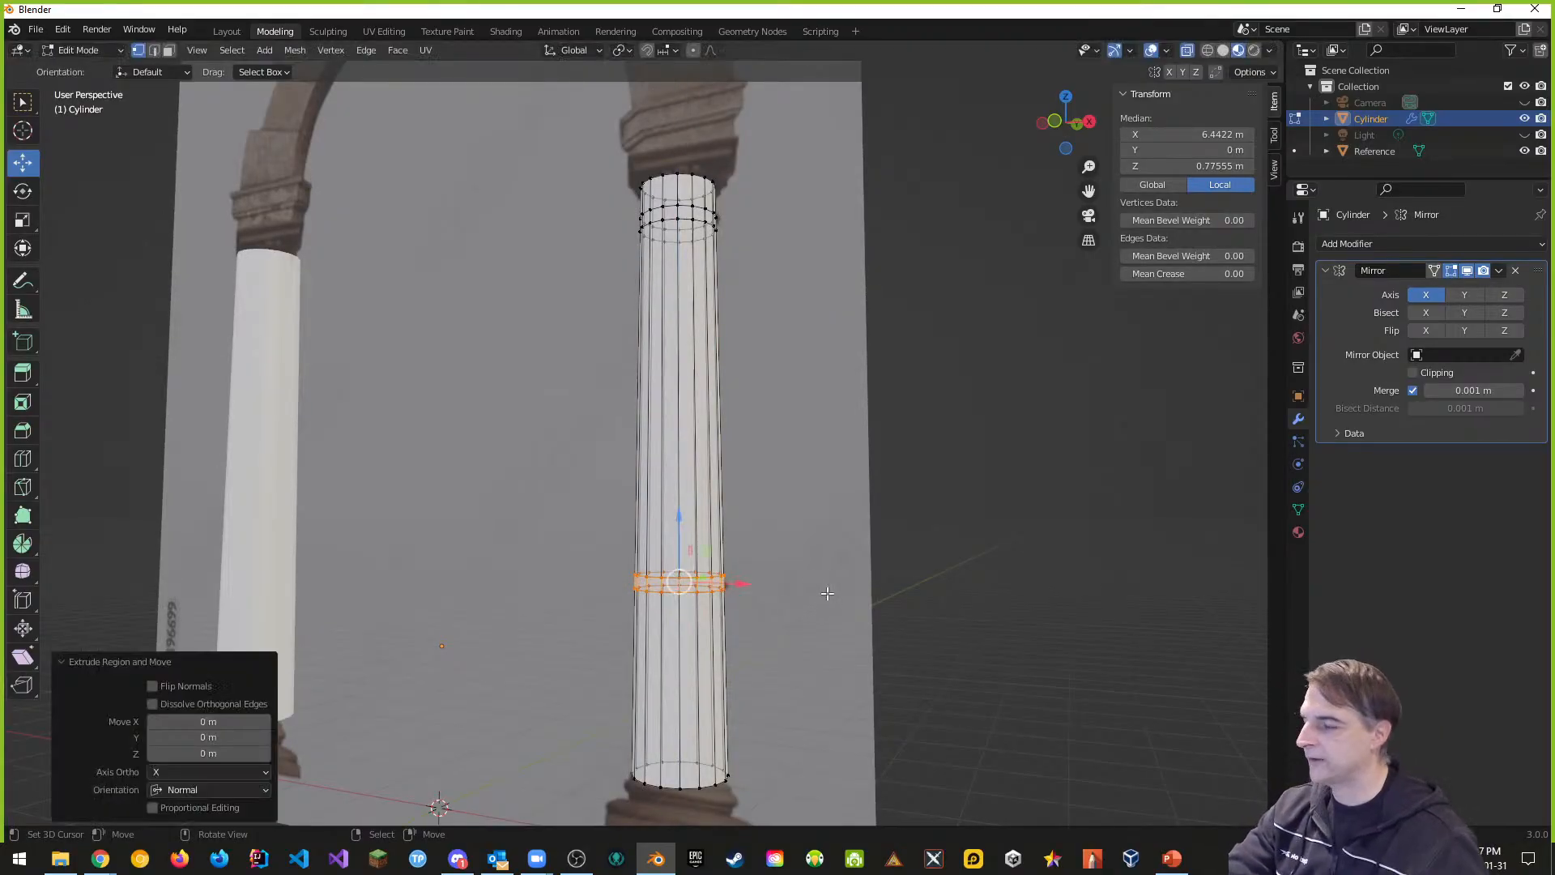
pyautogui.press('KP_1')
pyautogui.press('s')
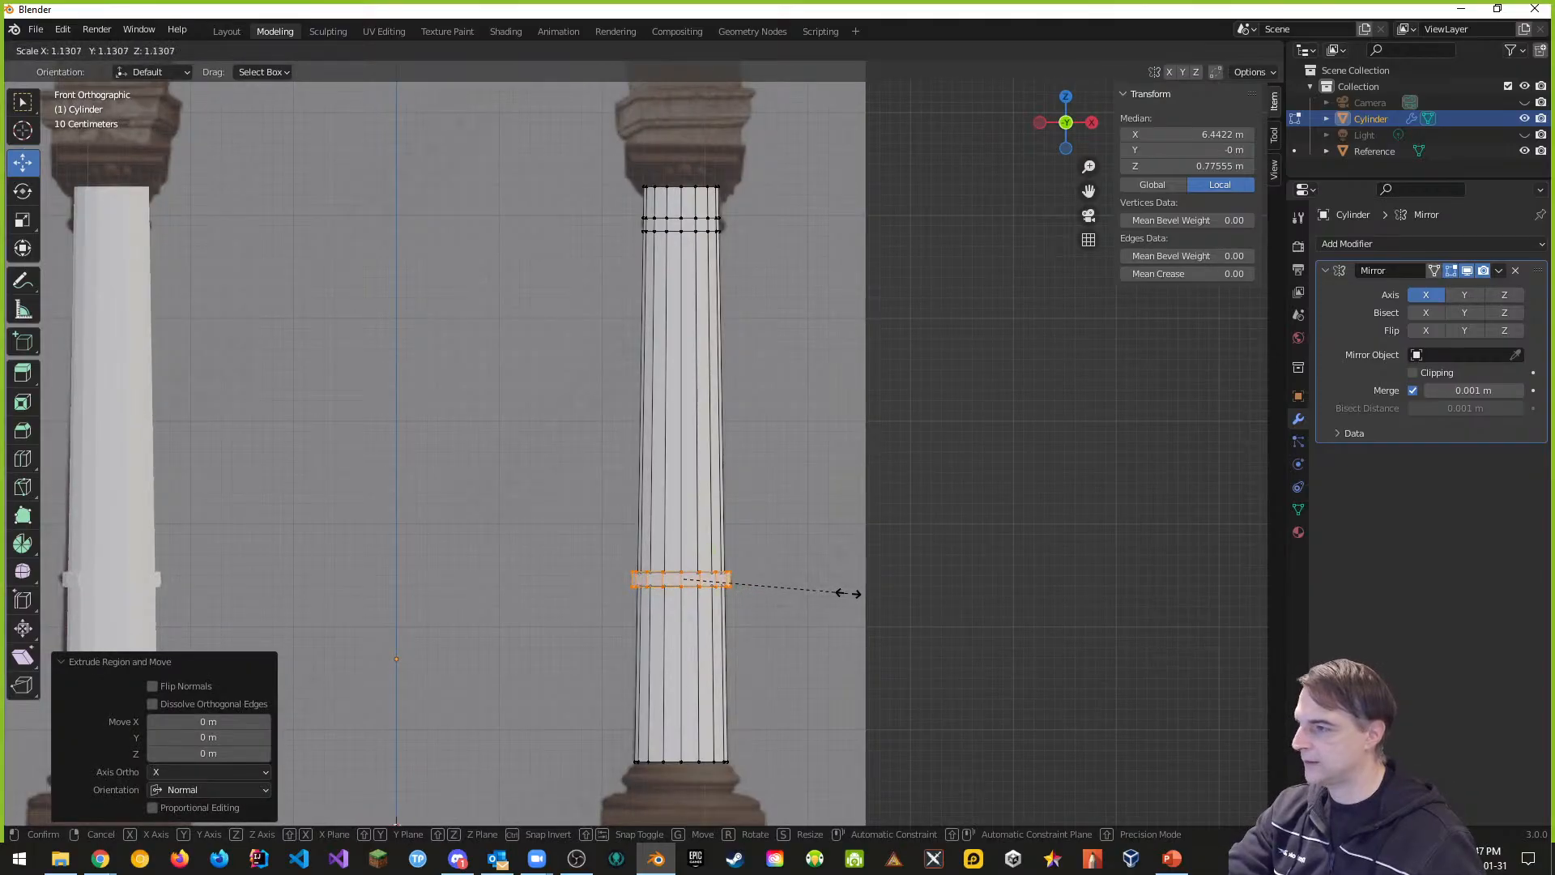
pyautogui.click(848, 593)
# Step: Select only the two edge loops of the upper moulding just below the capital, including the vertices at the back
pyautogui.moveTo(856, 570); pyautogui.dragTo(699, 615, button='middle')
pyautogui.scroll(2, 699, 615)
pyautogui.scroll(1, 700, 614)
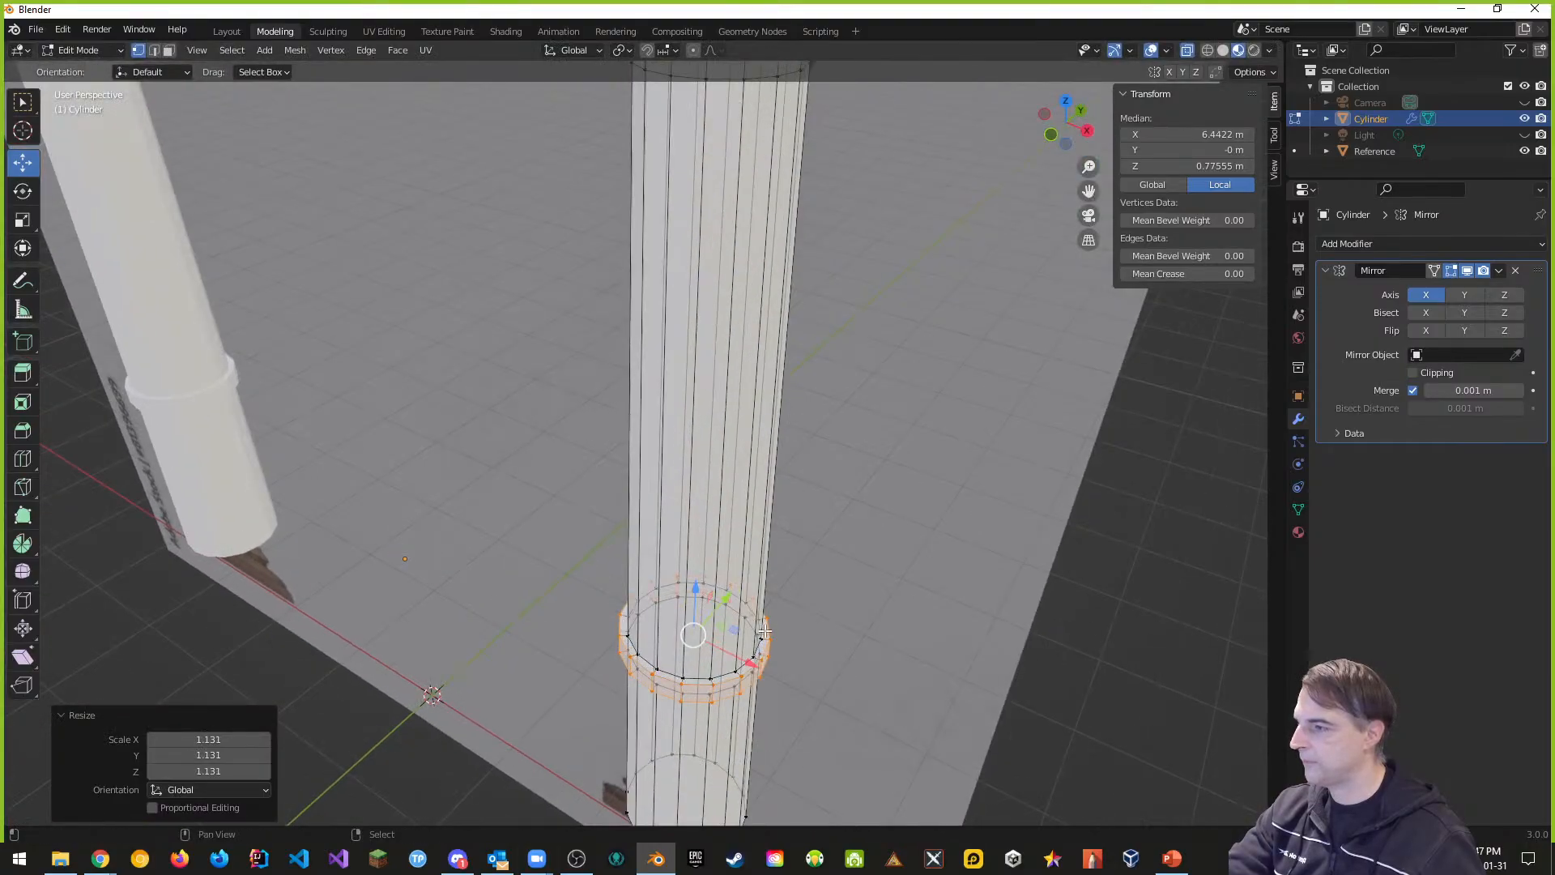
pyautogui.keyDown('shift'); pyautogui.moveTo(788, 662); pyautogui.dragTo(920, 443, button='middle'); pyautogui.keyUp('shift')
pyautogui.scroll(2, 785, 478)
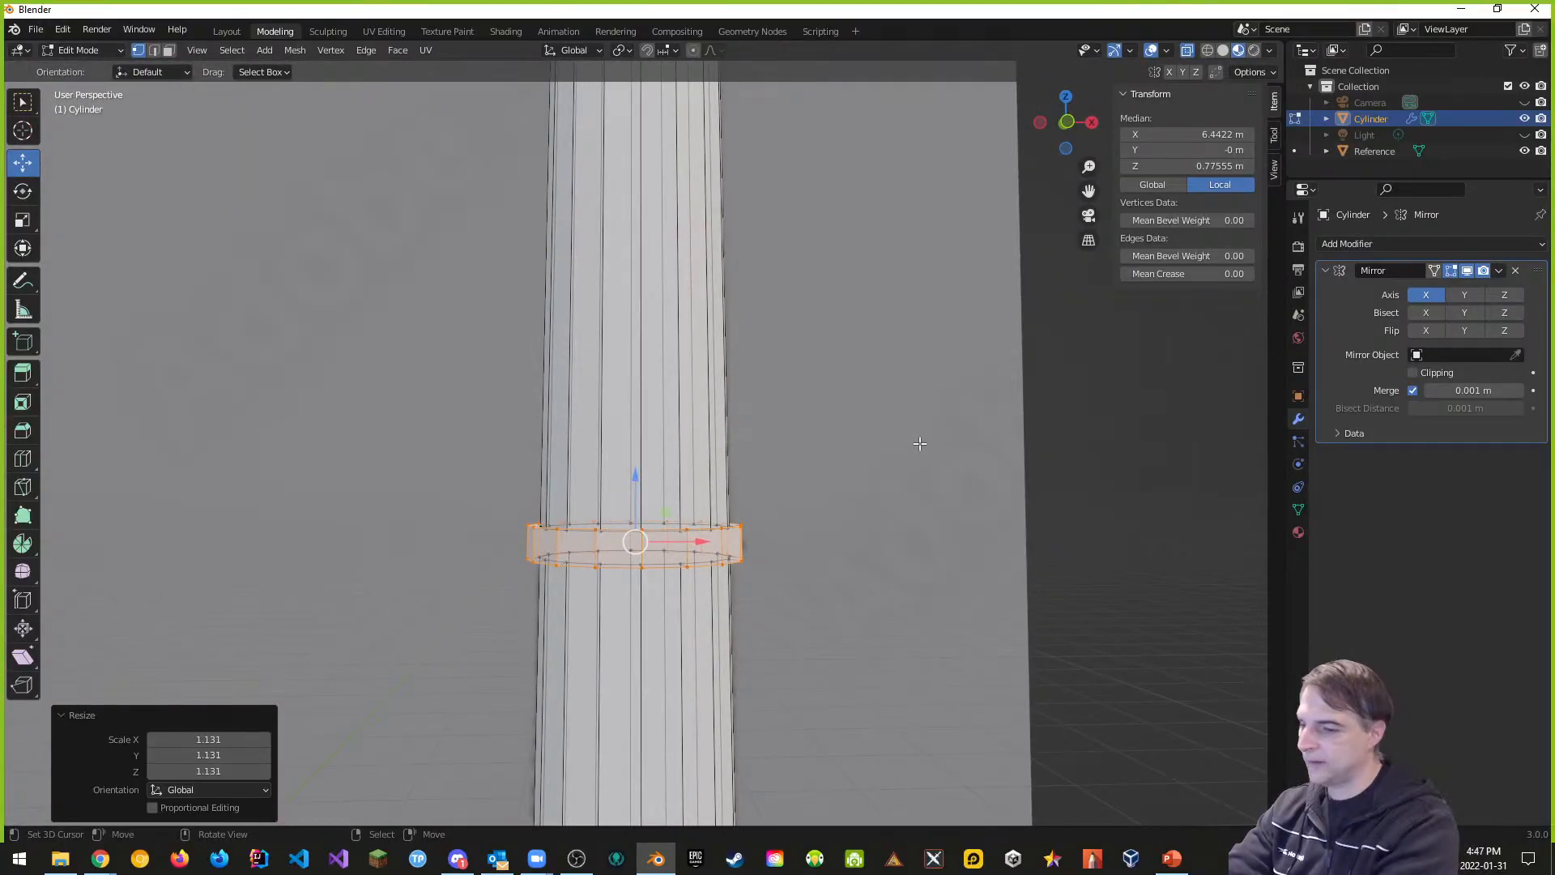
pyautogui.press('KP_1')
pyautogui.keyDown('shift'); pyautogui.moveTo(837, 309); pyautogui.dragTo(827, 535, button='middle'); pyautogui.keyUp('shift')
pyautogui.keyDown('shift'); pyautogui.moveTo(796, 380); pyautogui.dragTo(744, 366, button='middle'); pyautogui.keyUp('shift')
pyautogui.hotkey('alt', 'a')
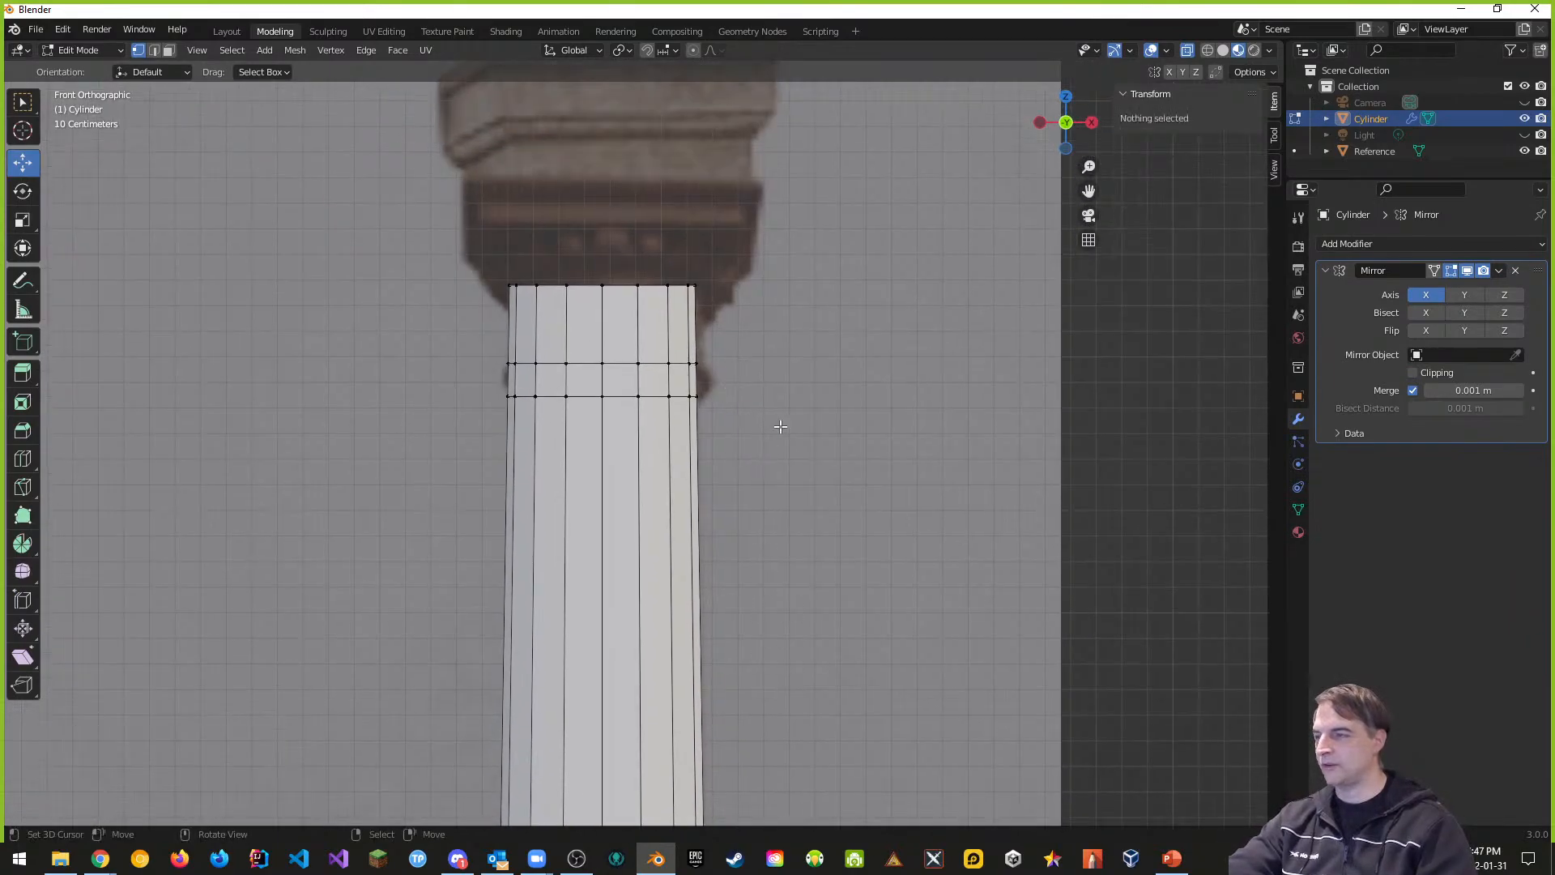
pyautogui.moveTo(621, 388); pyautogui.dragTo(652, 399, button='middle')
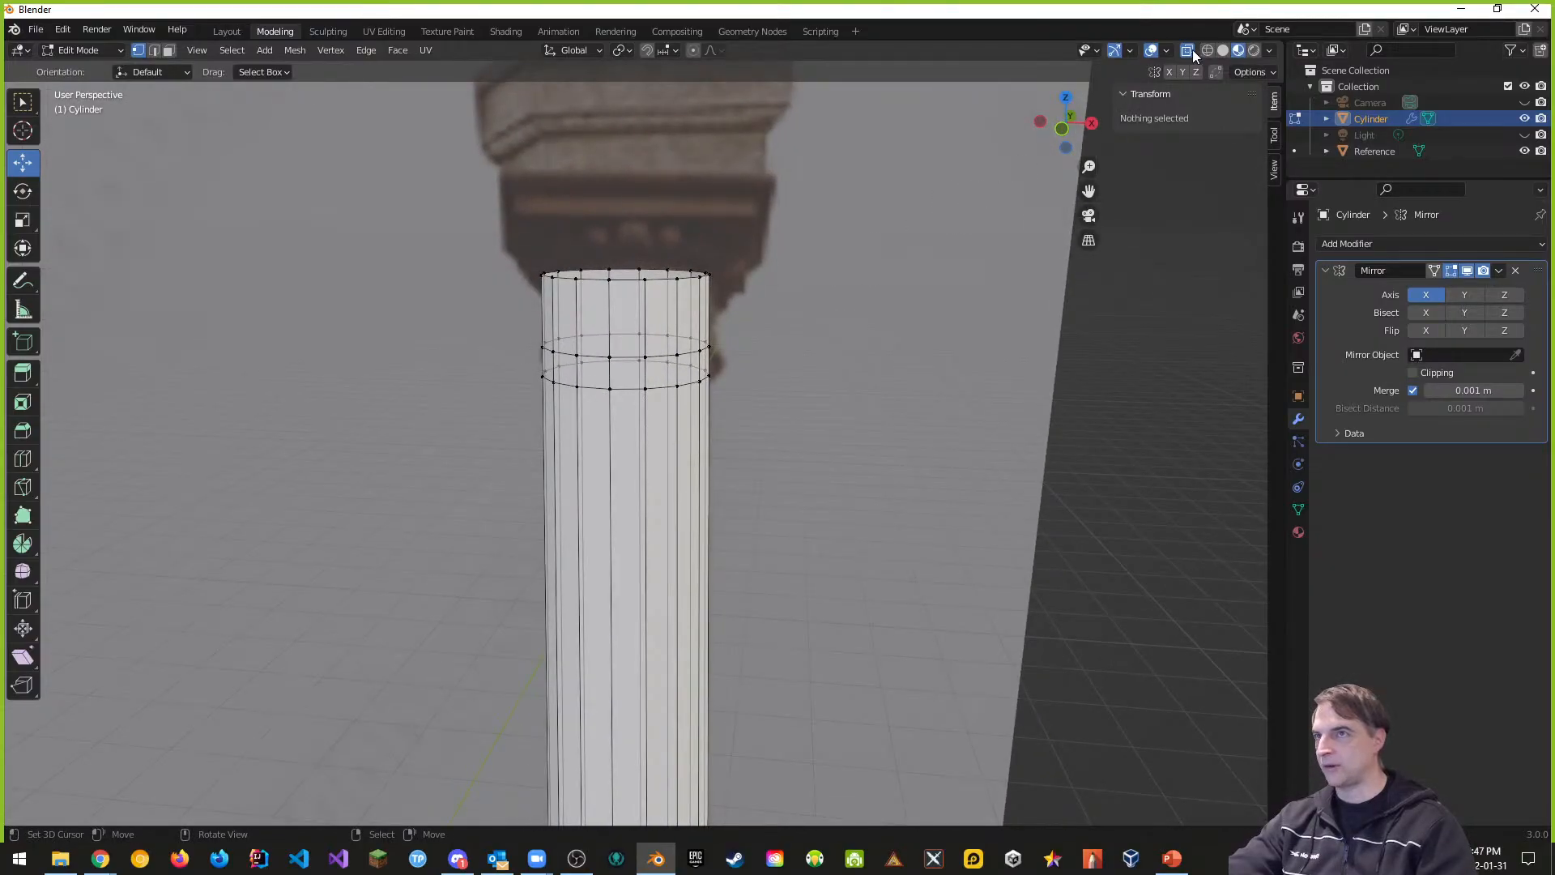
pyautogui.moveTo(875, 390); pyautogui.dragTo(896, 375, button='middle')
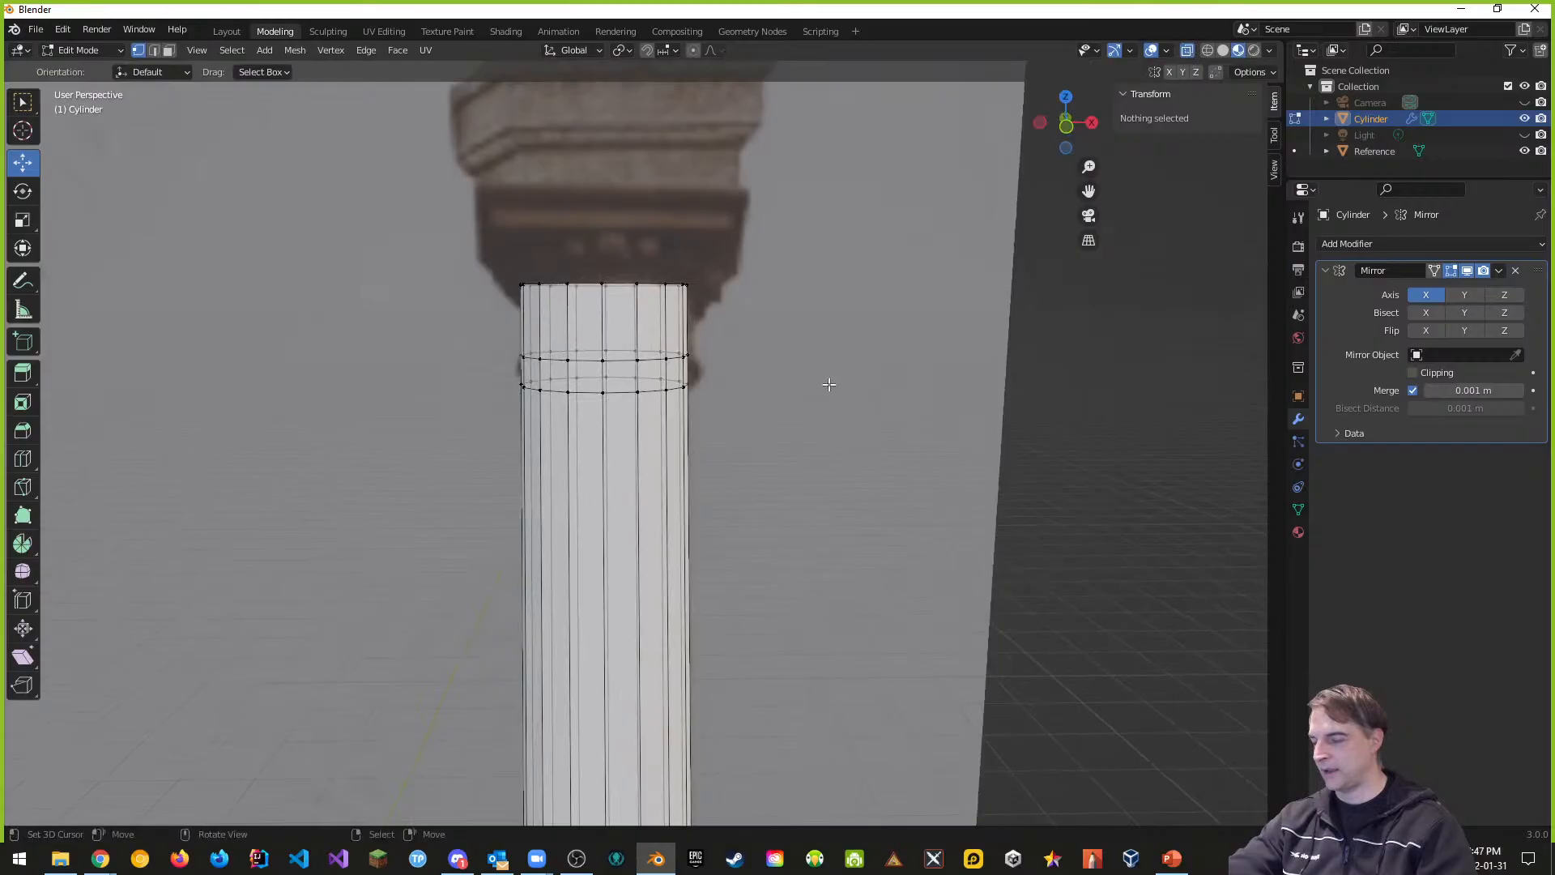
pyautogui.press('b')
pyautogui.moveTo(492, 335); pyautogui.dragTo(733, 430)
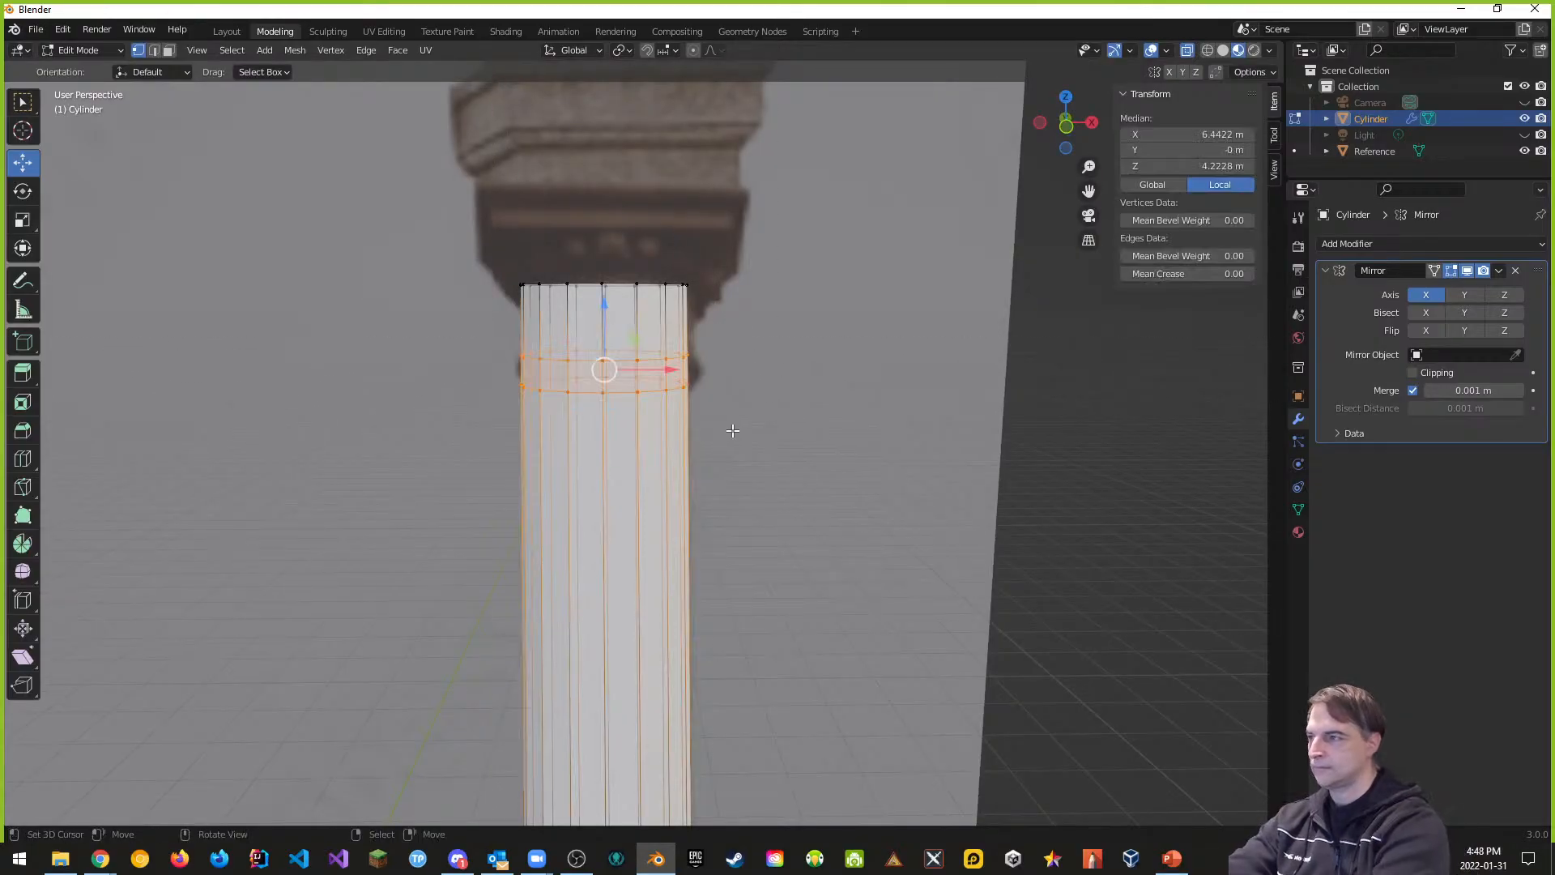
# Step: In front view, extrude the upper moulding band in place and scale it by about 1.177 to match the reference
pyautogui.press('KP_1')
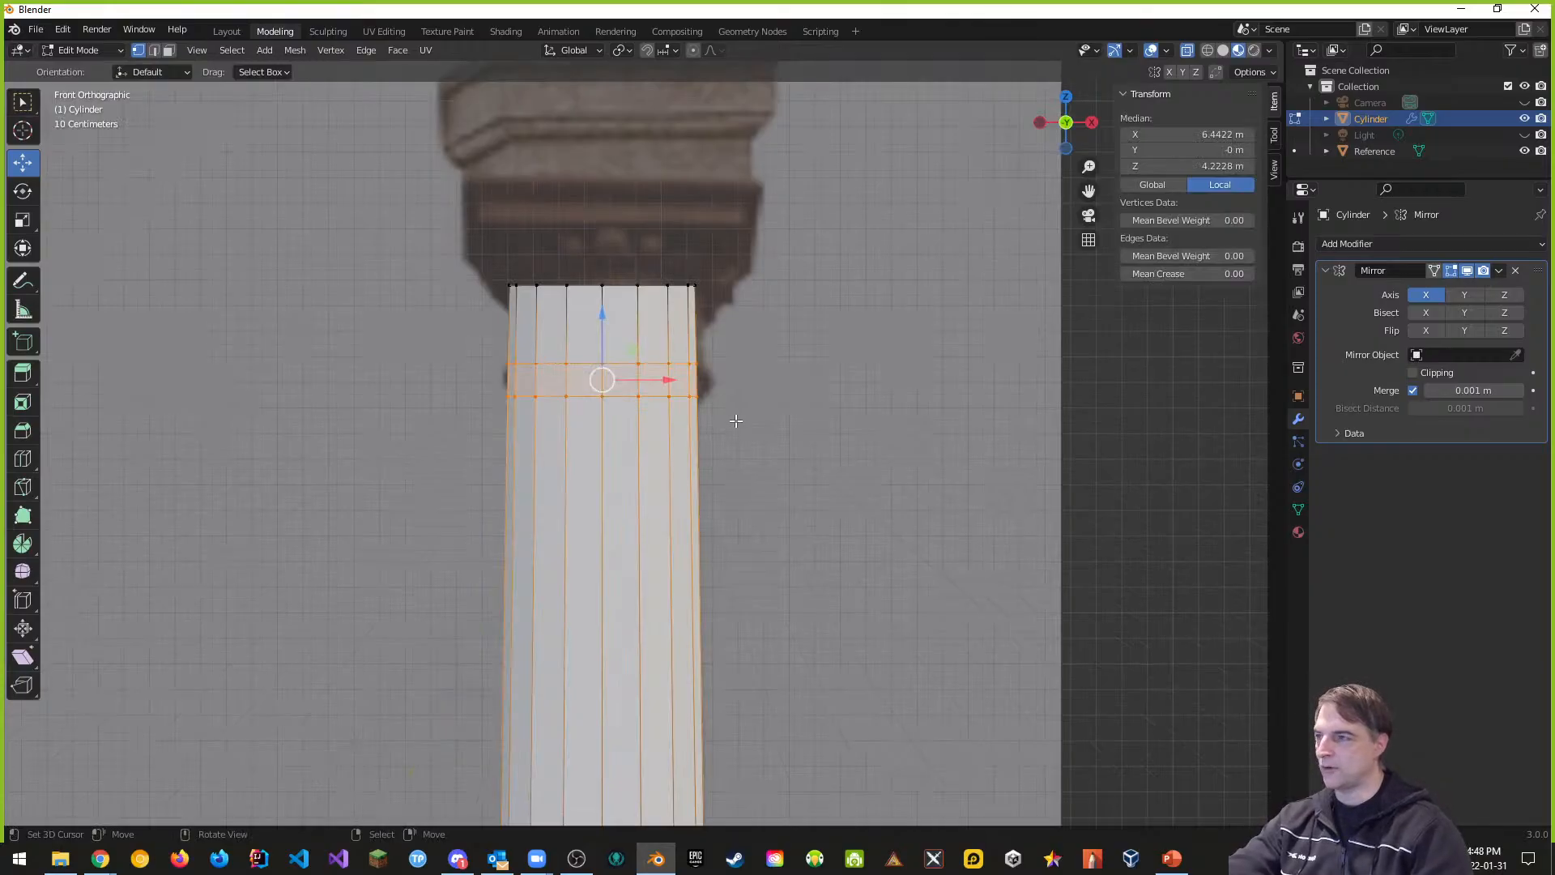
pyautogui.press('e')
pyautogui.rightClick(736, 421)
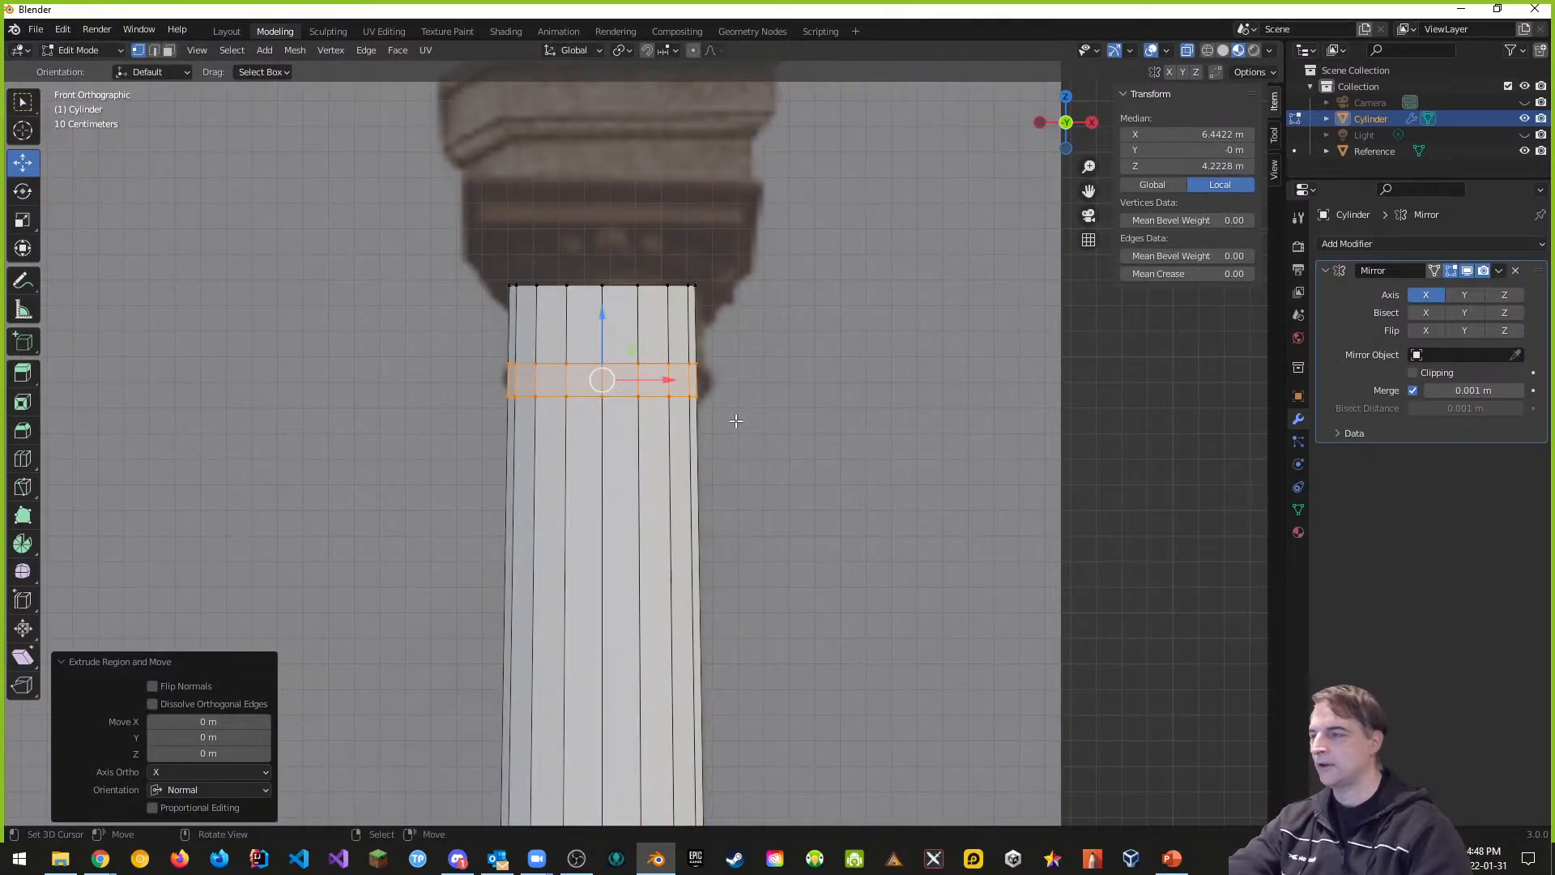
pyautogui.press('s')
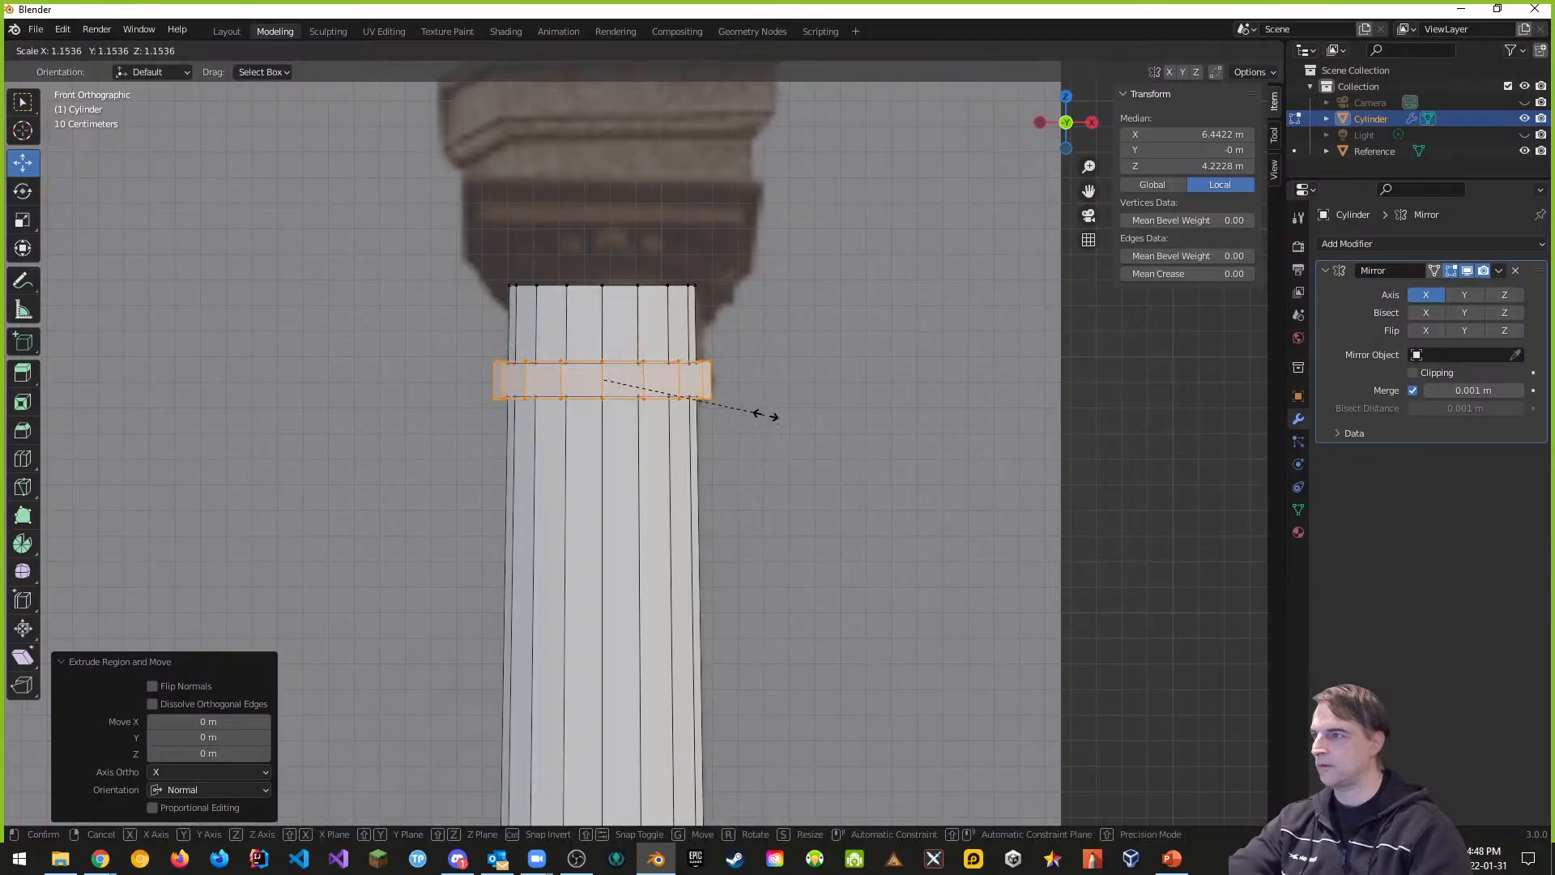
pyautogui.click(775, 417)
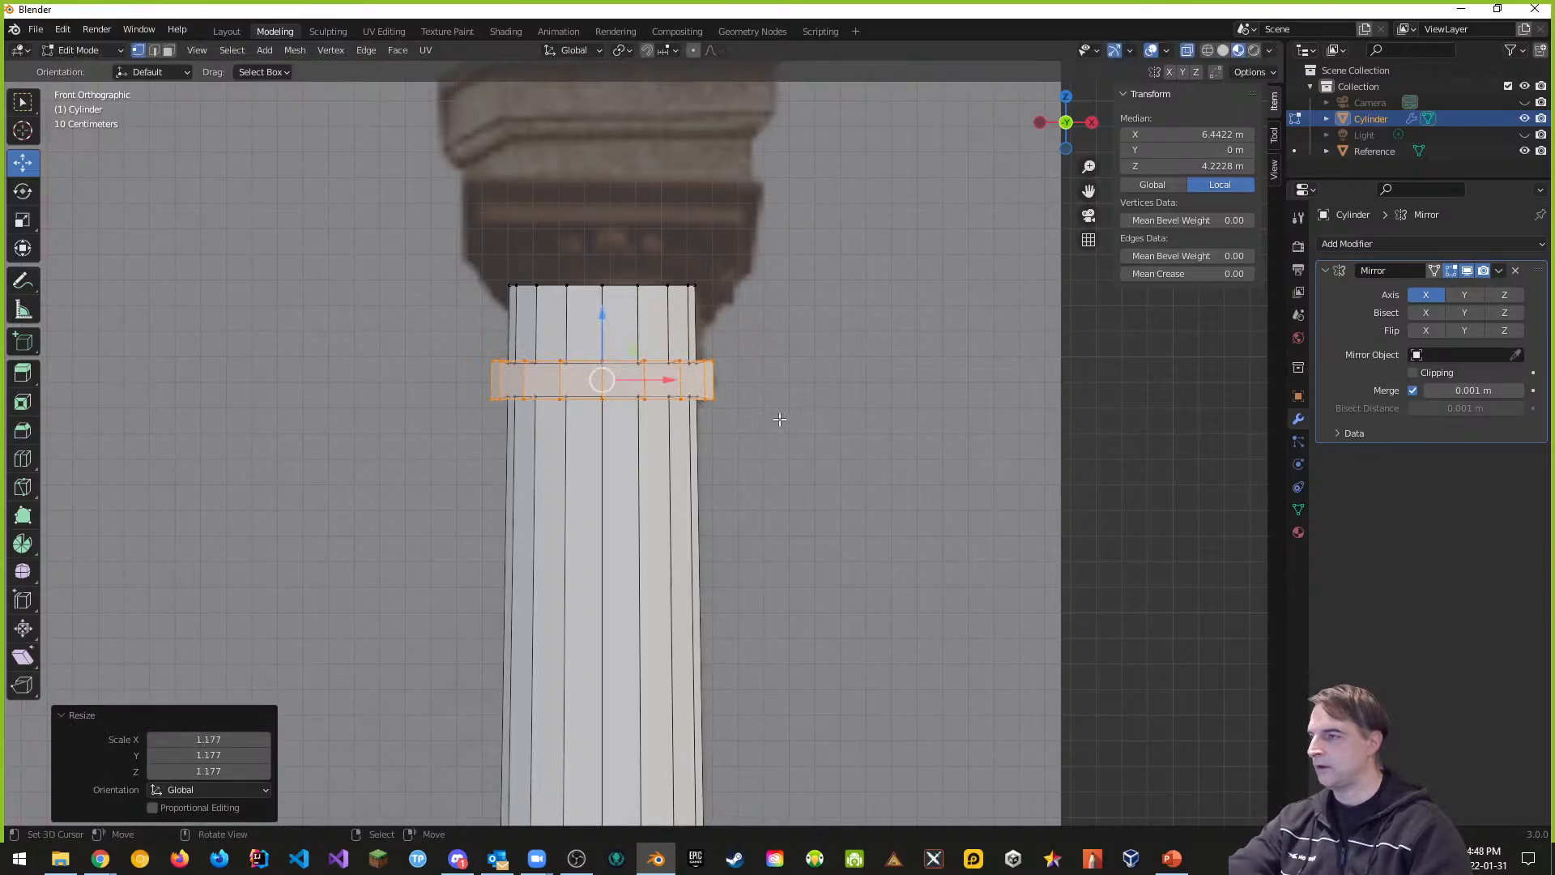
# Step: Inspect both raised moulding bands and the column's base from several angles
pyautogui.moveTo(775, 417); pyautogui.dragTo(710, 710, button='middle')
pyautogui.scroll(-3, 740, 528)
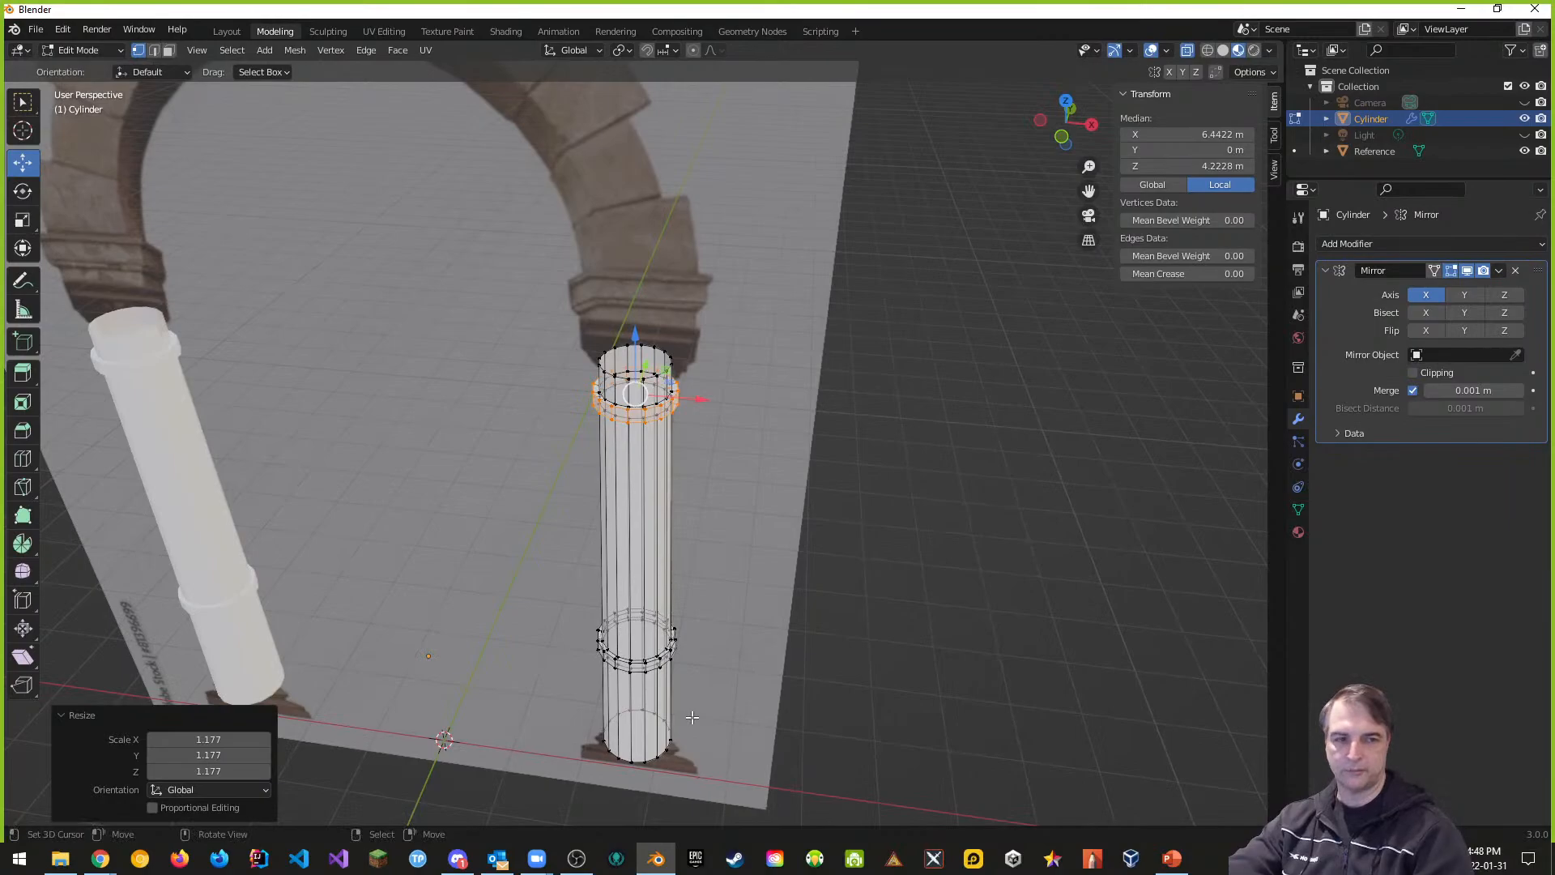
pyautogui.moveTo(631, 734); pyautogui.dragTo(775, 610, button='middle')
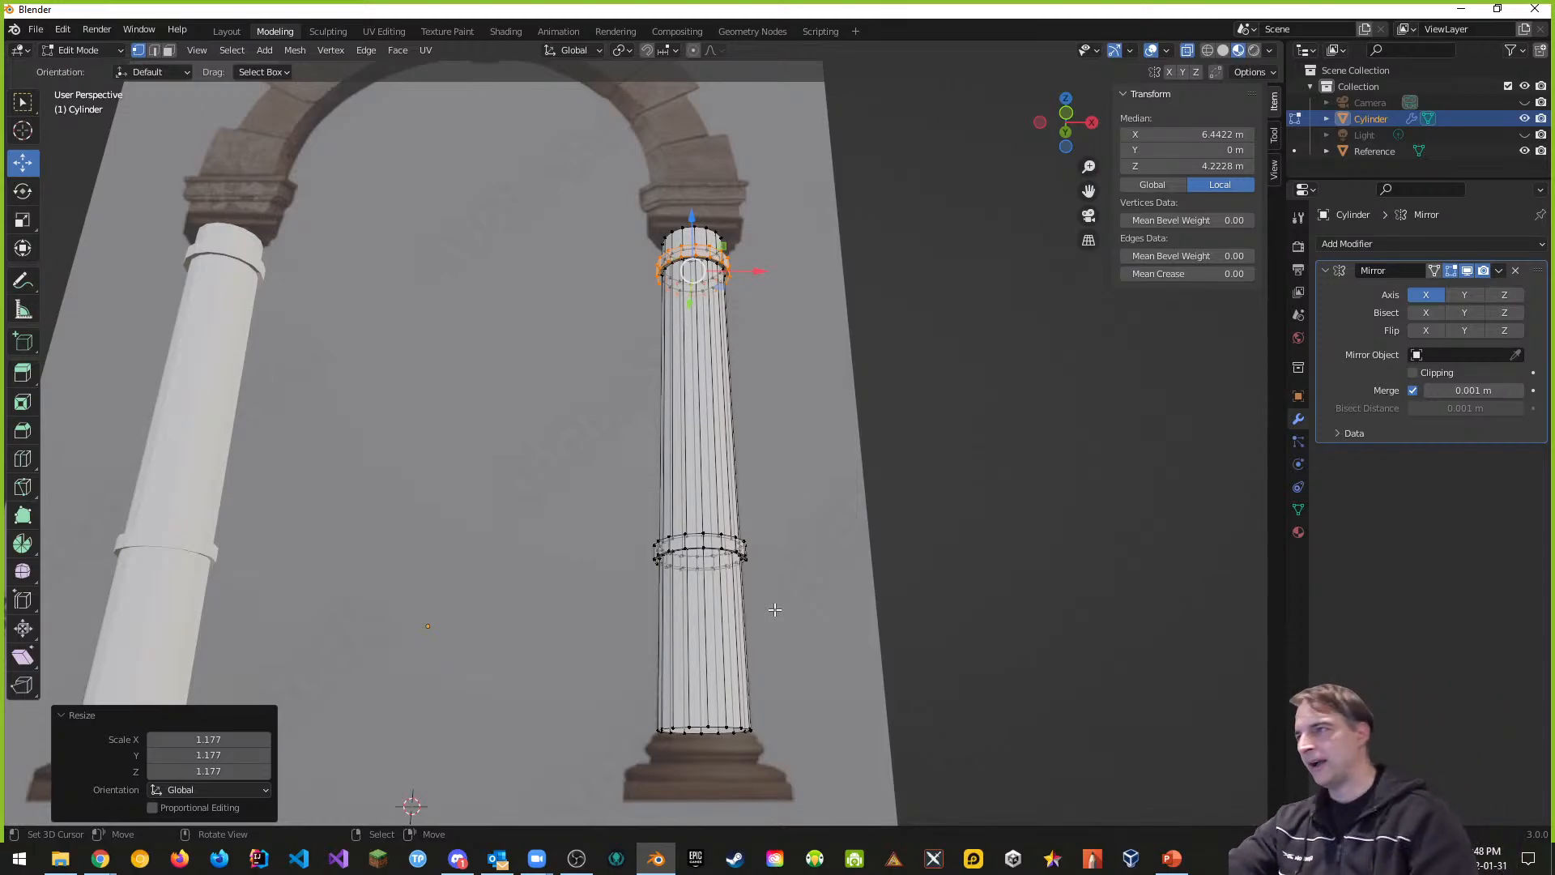
pyautogui.moveTo(727, 395); pyautogui.dragTo(786, 275, button='middle')
pyautogui.moveTo(727, 559); pyautogui.dragTo(663, 802, button='middle')
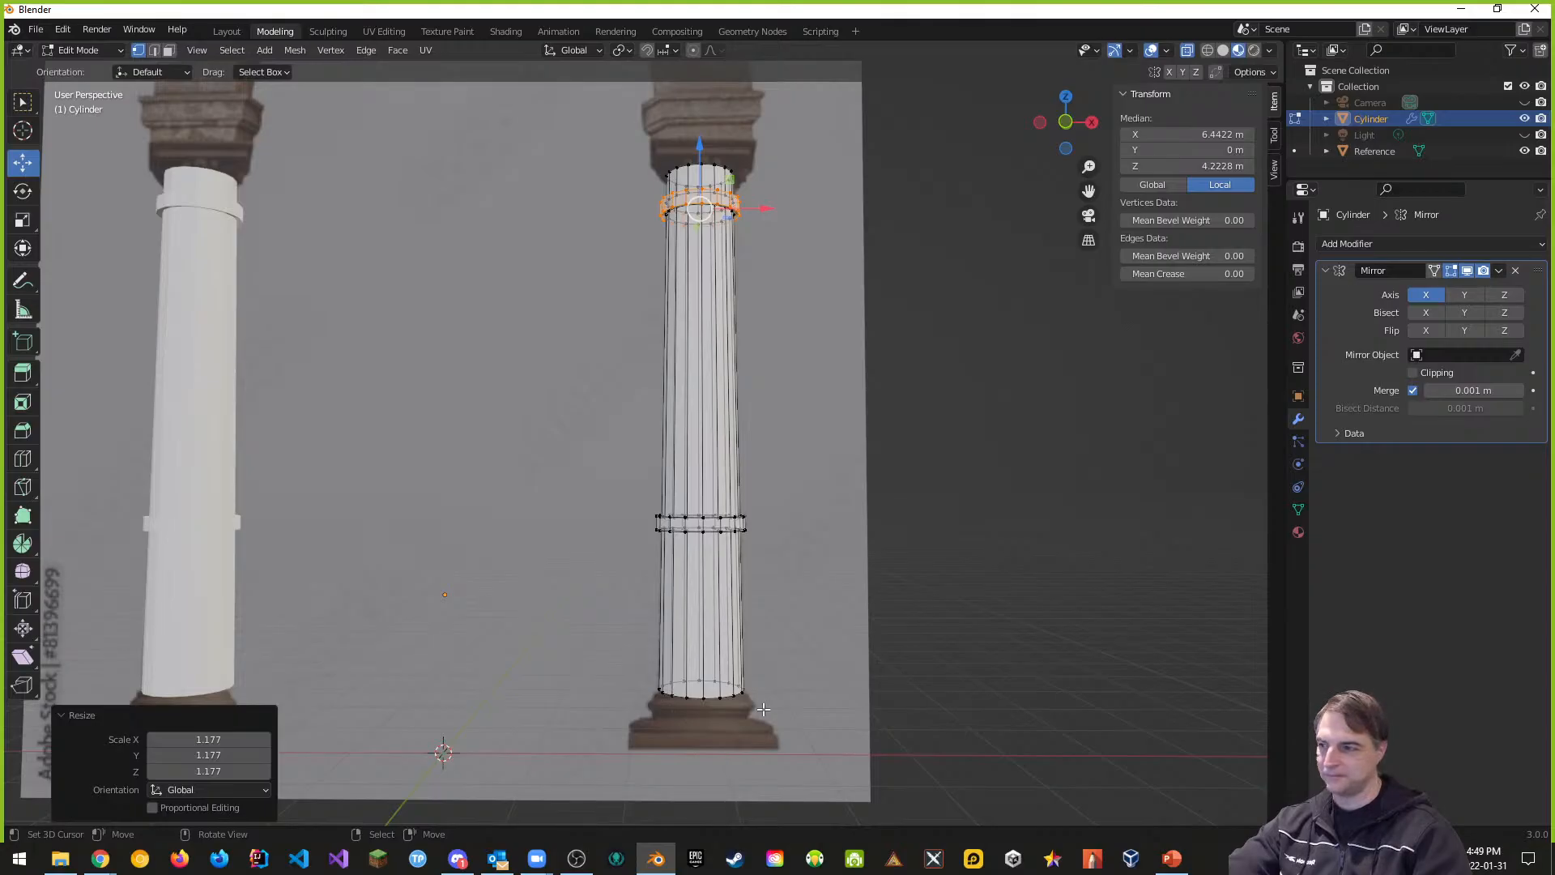
pyautogui.moveTo(764, 710); pyautogui.dragTo(749, 739, button='middle')
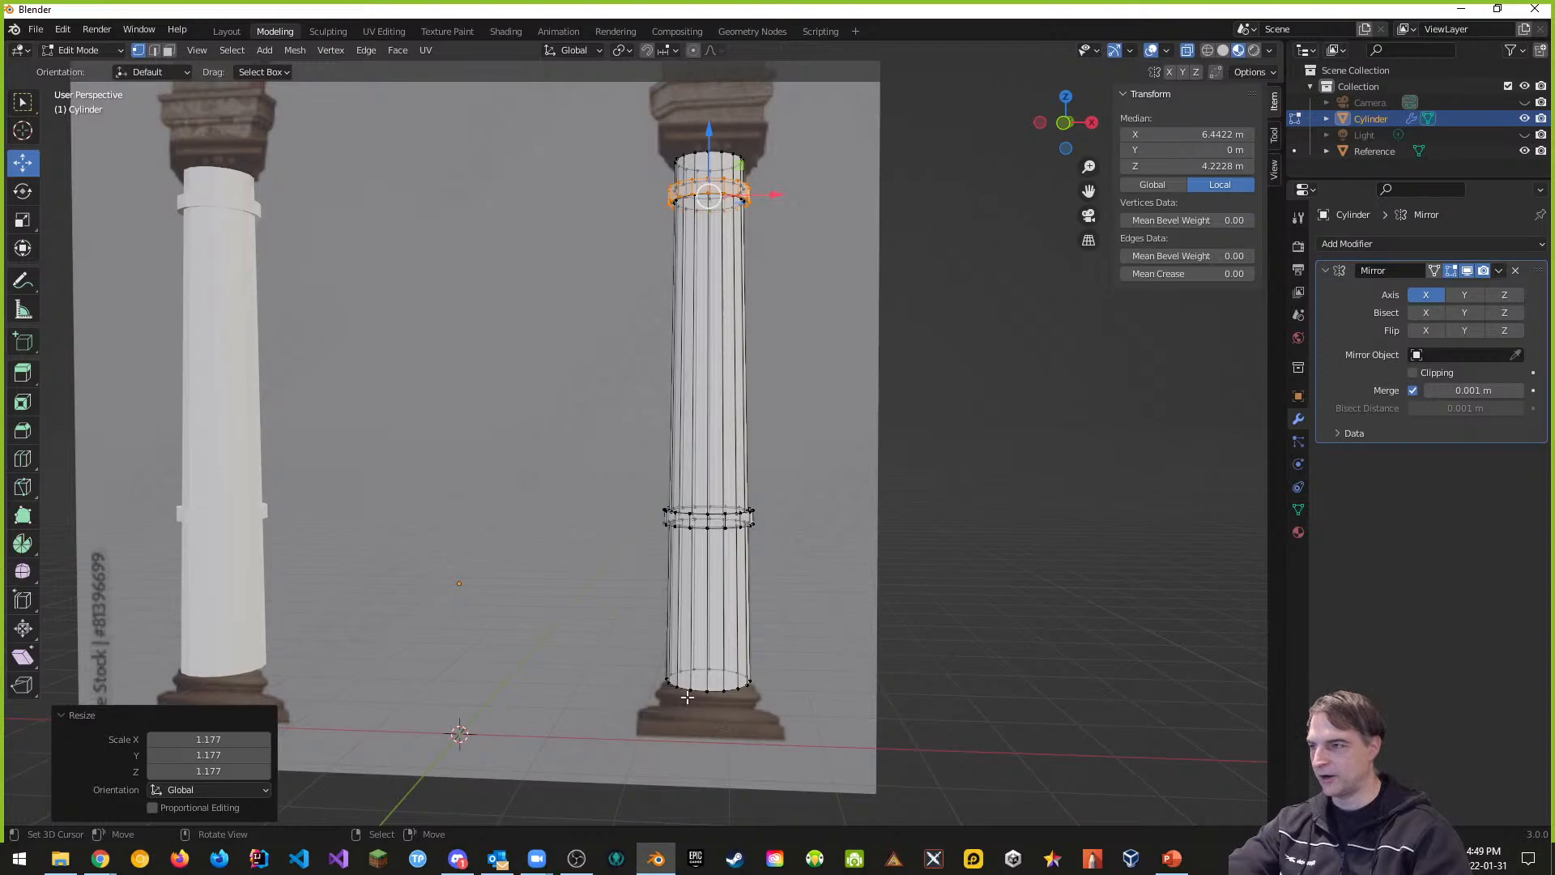
pyautogui.moveTo(707, 697); pyautogui.dragTo(693, 715, button='middle')
# Step: Select the column's bottom ring and lower it about 0.449 m along Z, into the reference's base
pyautogui.hotkey('alt', 'a')
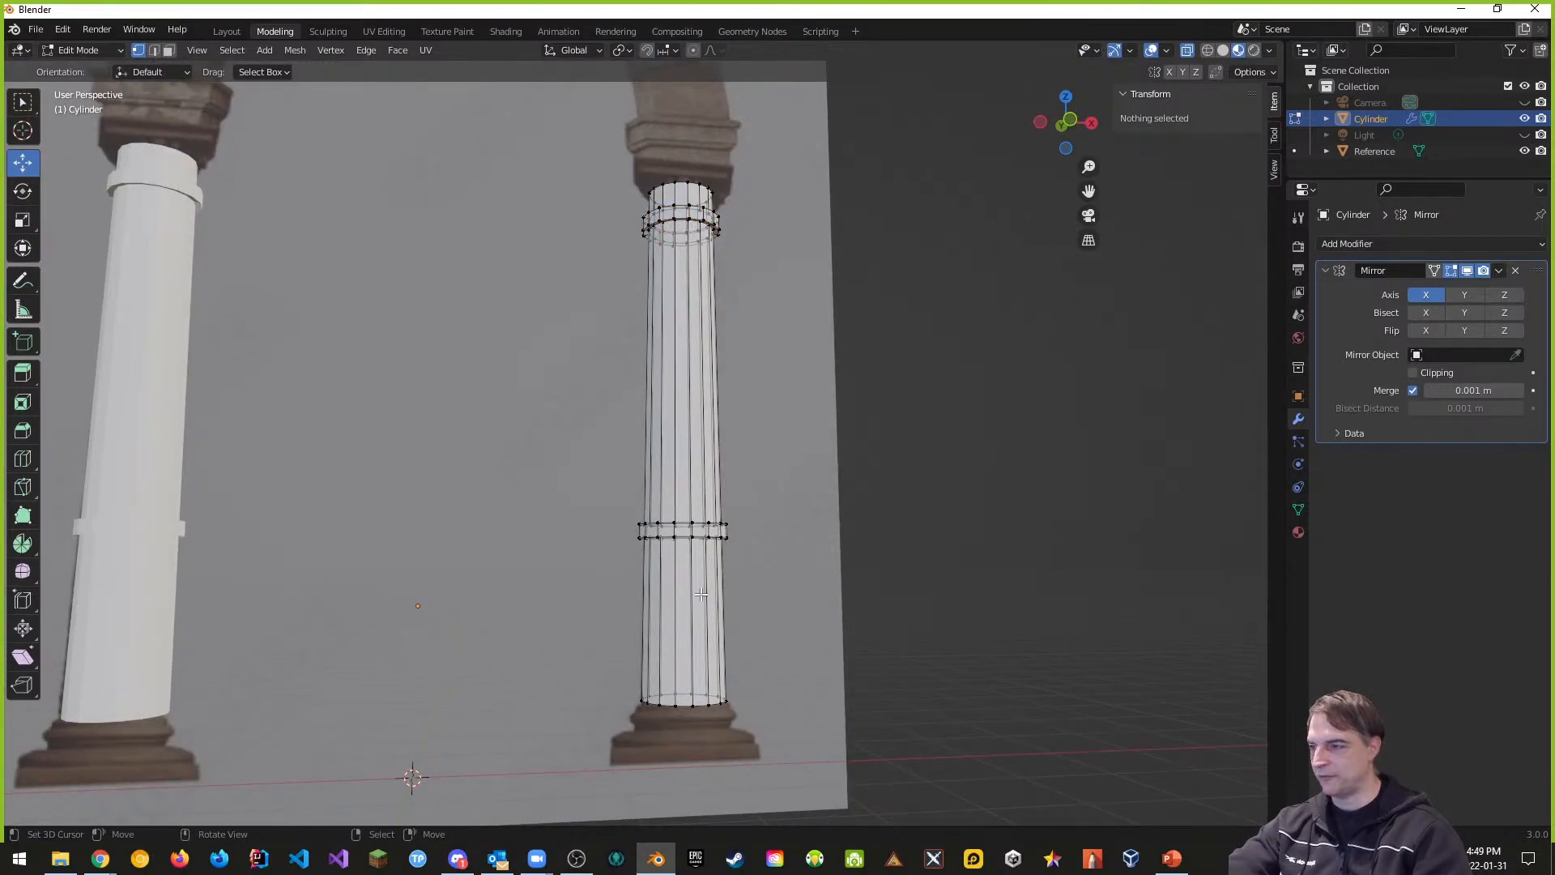
pyautogui.moveTo(608, 672); pyautogui.dragTo(754, 716)
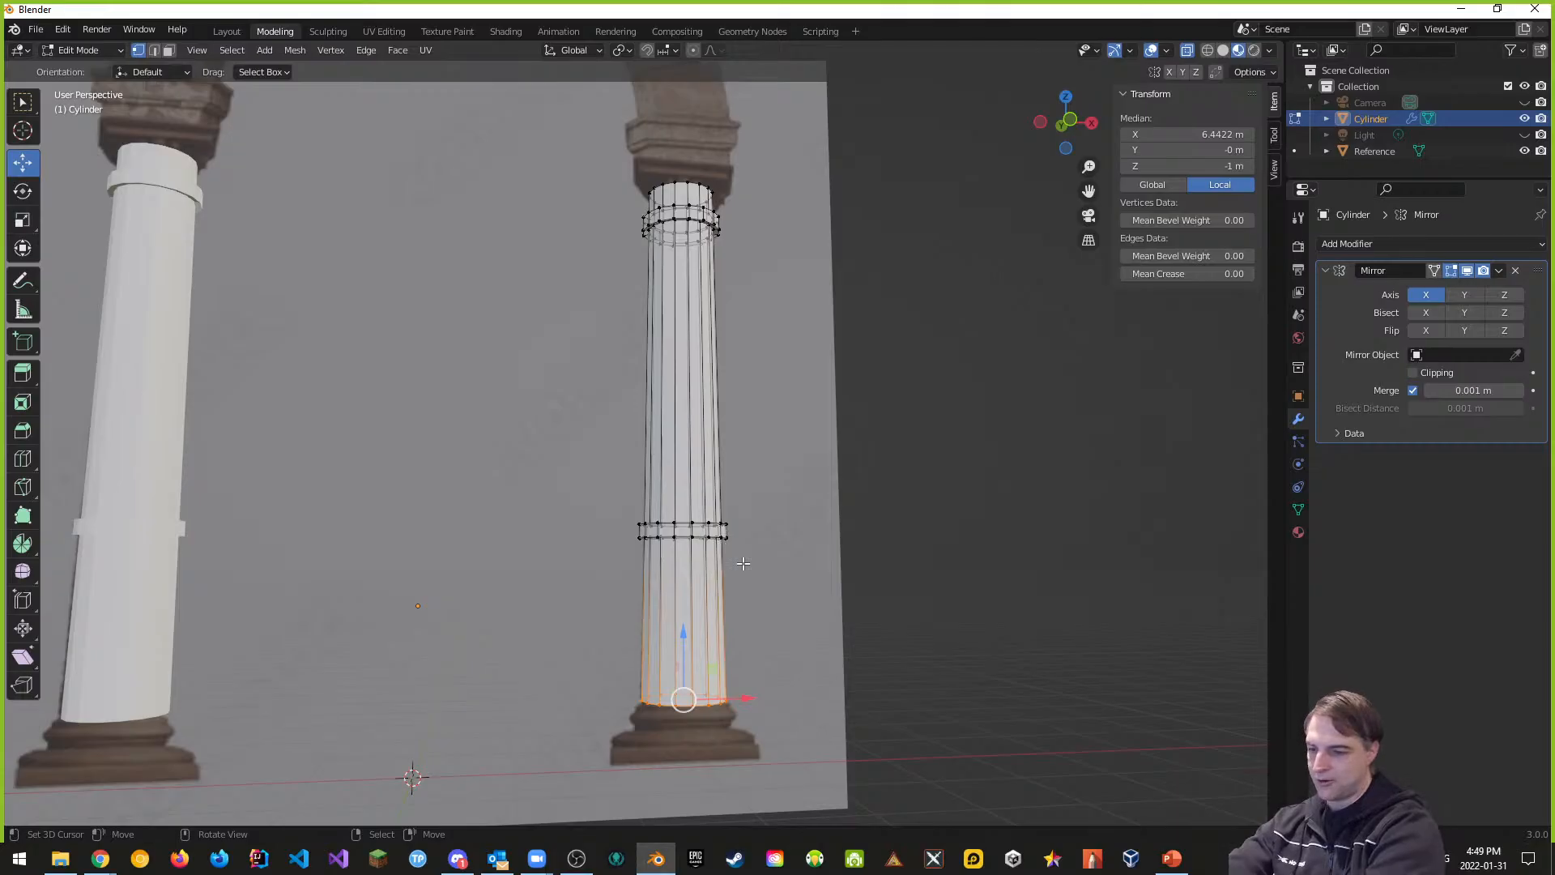
pyautogui.press('KP_1')
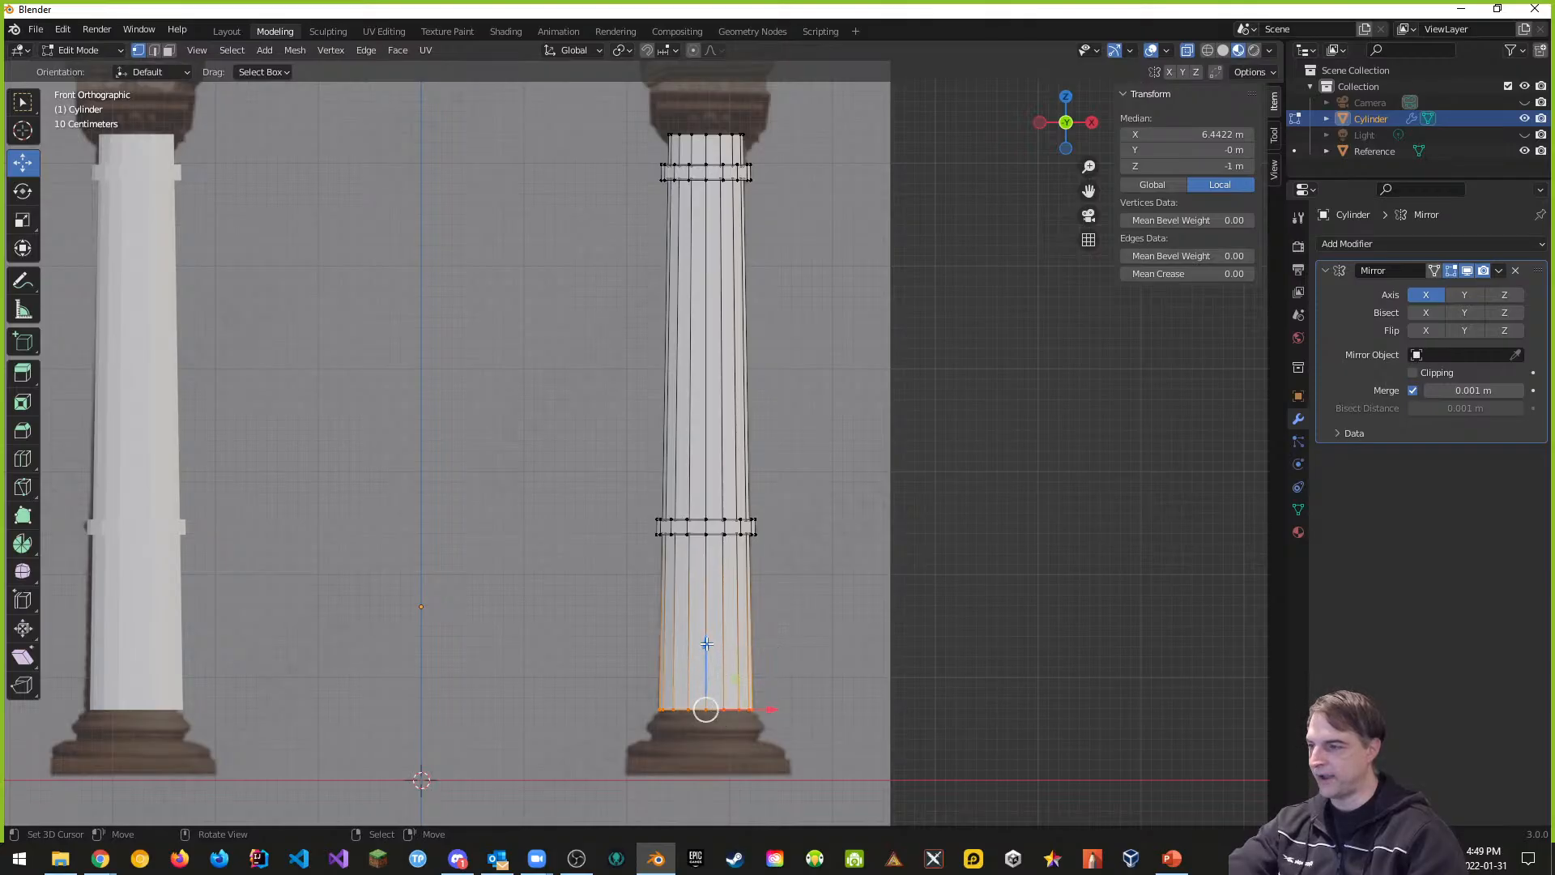
pyautogui.moveTo(706, 643); pyautogui.dragTo(710, 689)
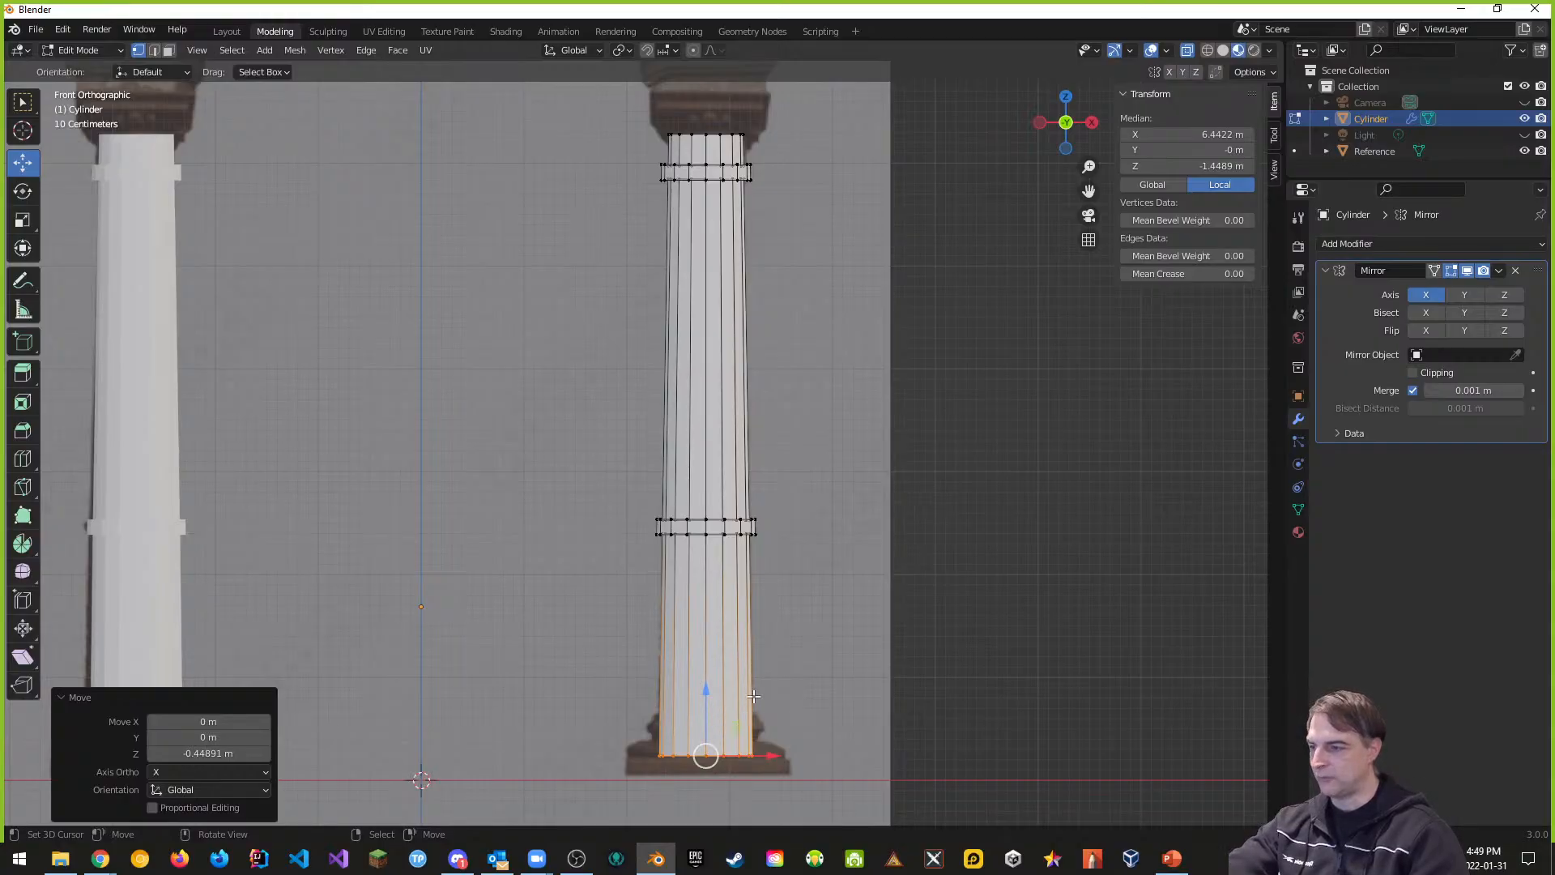
# Step: Add a loop cut around the lower shaft at the top of the reference's base, with slide factor 0.607
pyautogui.hotkey('ctrl', 'r')
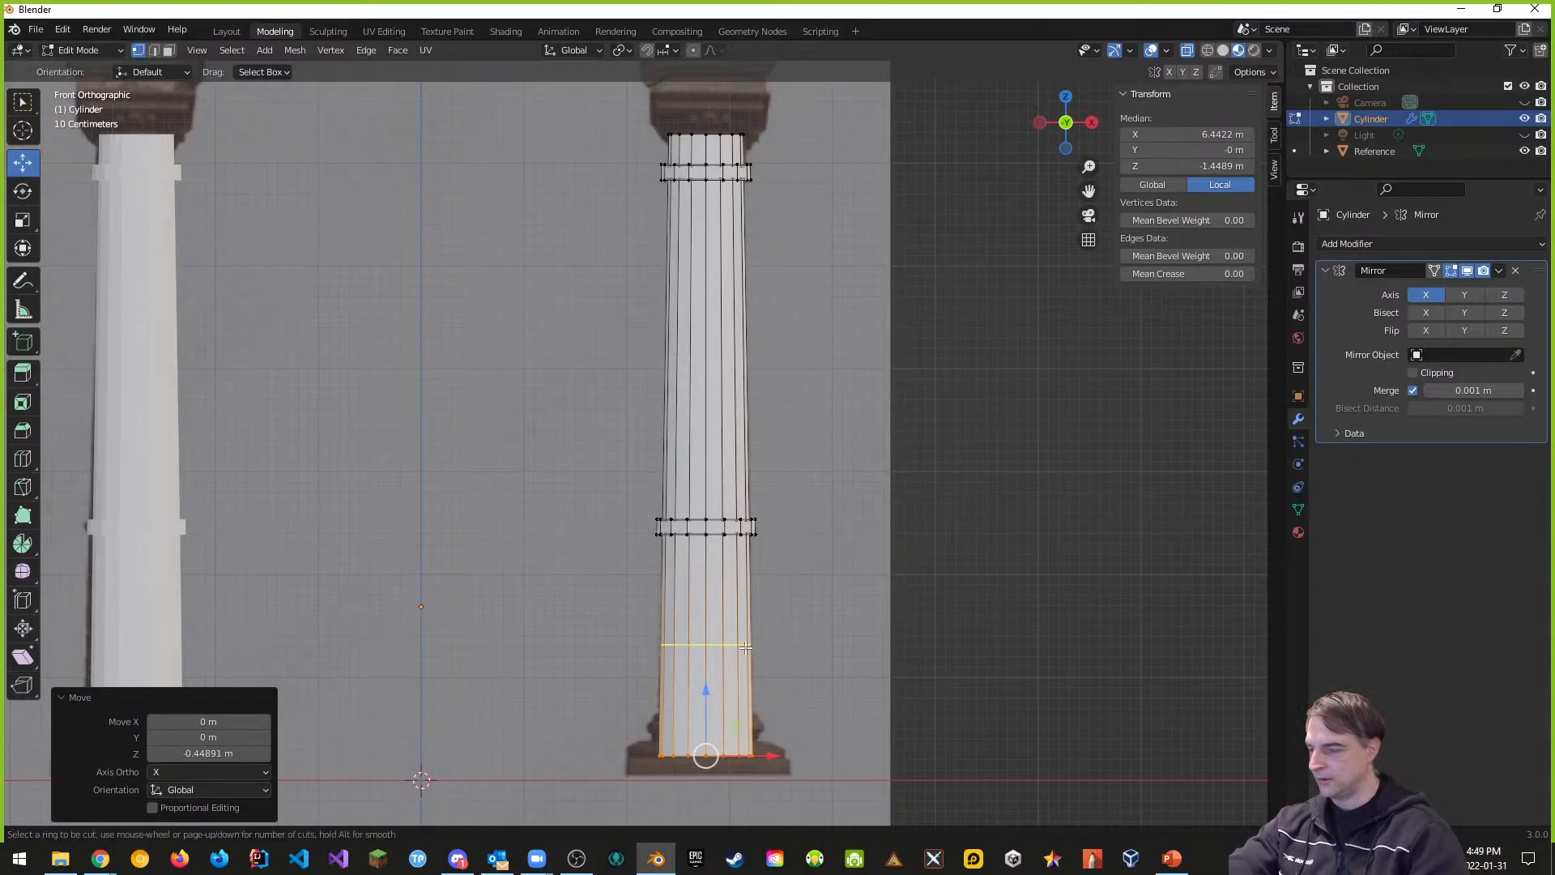
pyautogui.click(745, 646)
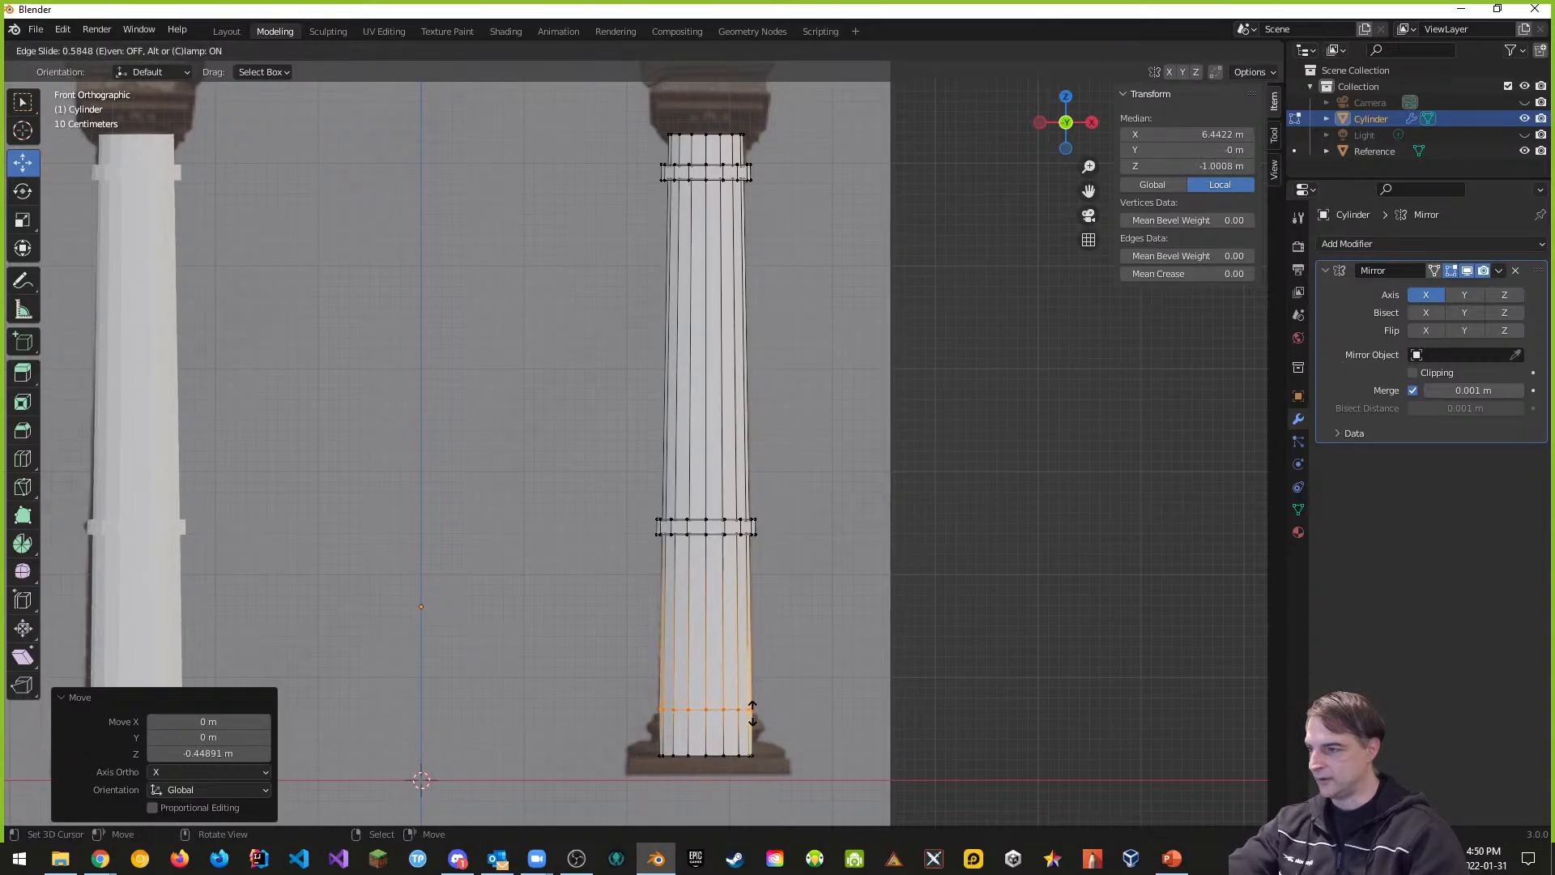
pyautogui.click(754, 712)
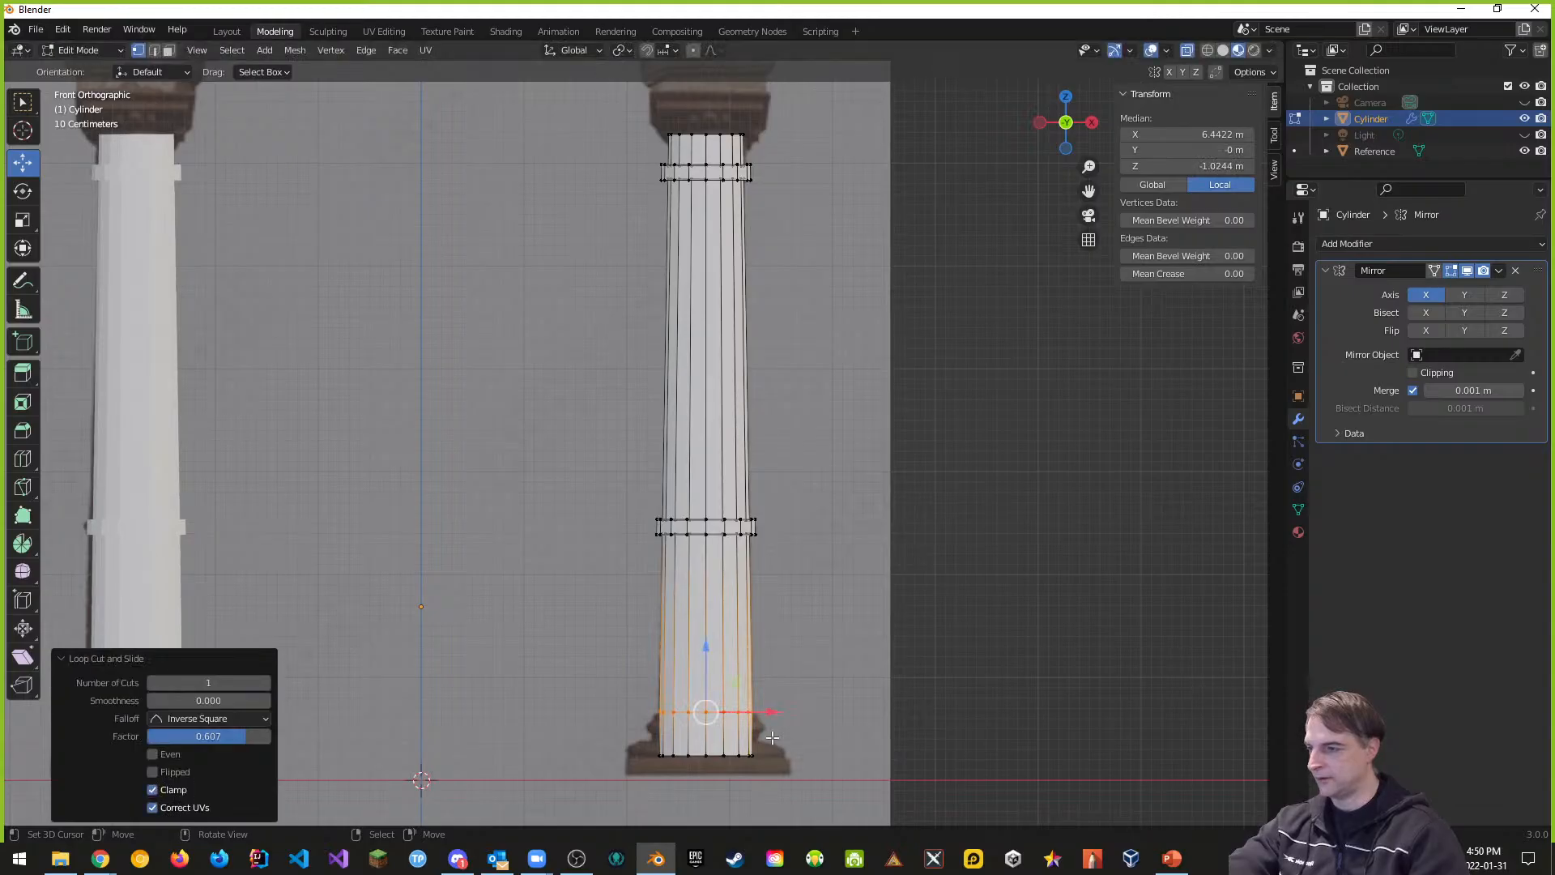
pyautogui.press('ctrl')
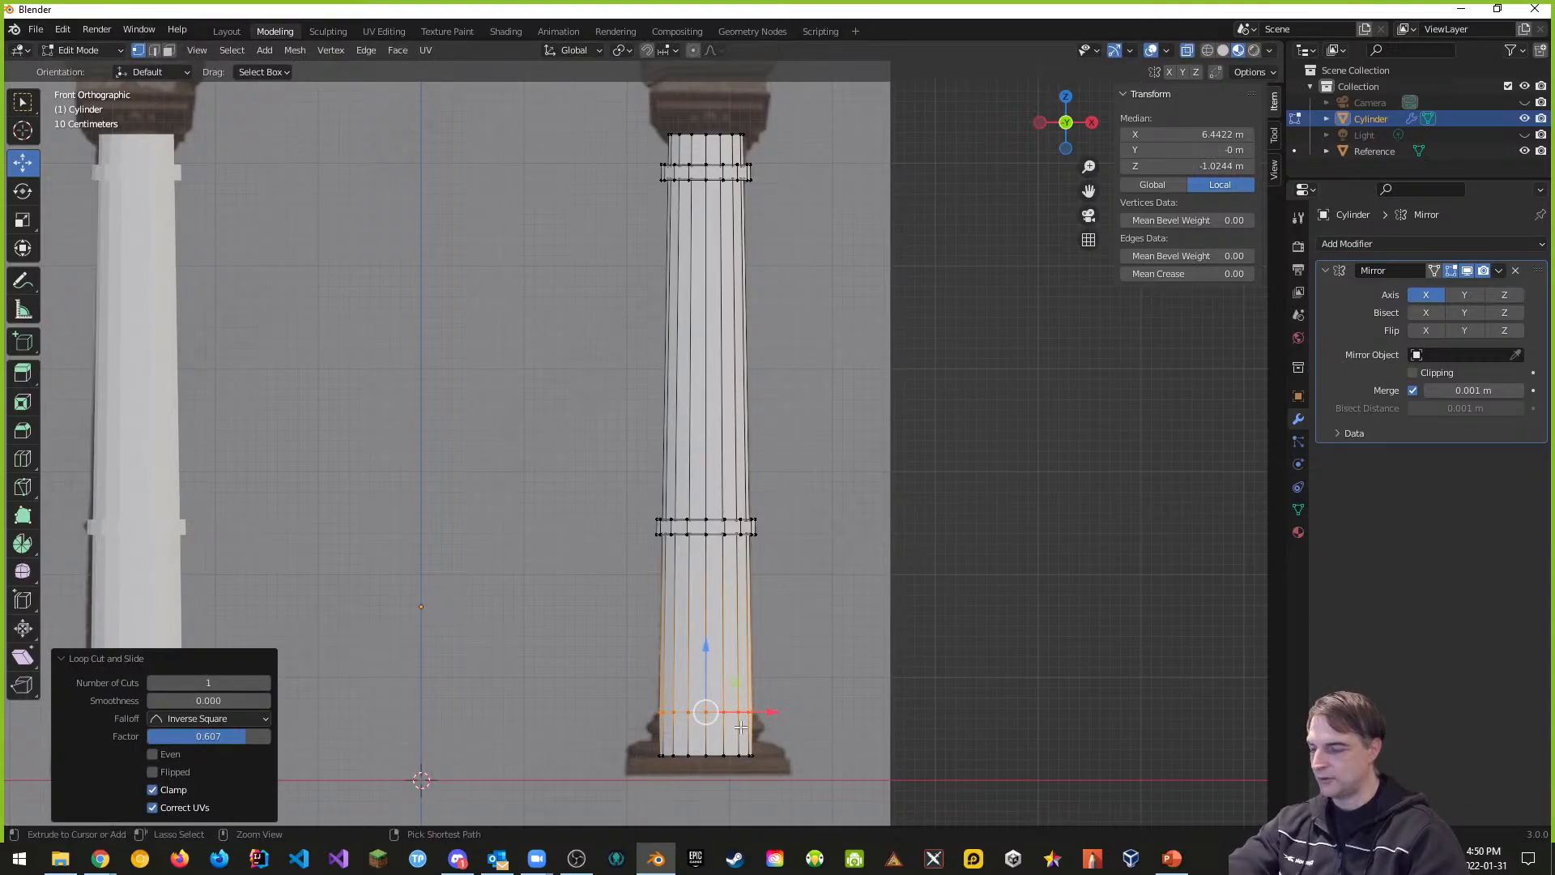
# Step: Add two loop cuts around the column's base section, with slide factors 0.343 and 0.166, at the reference's moulding heights
pyautogui.hotkey('ctrl', 'r')
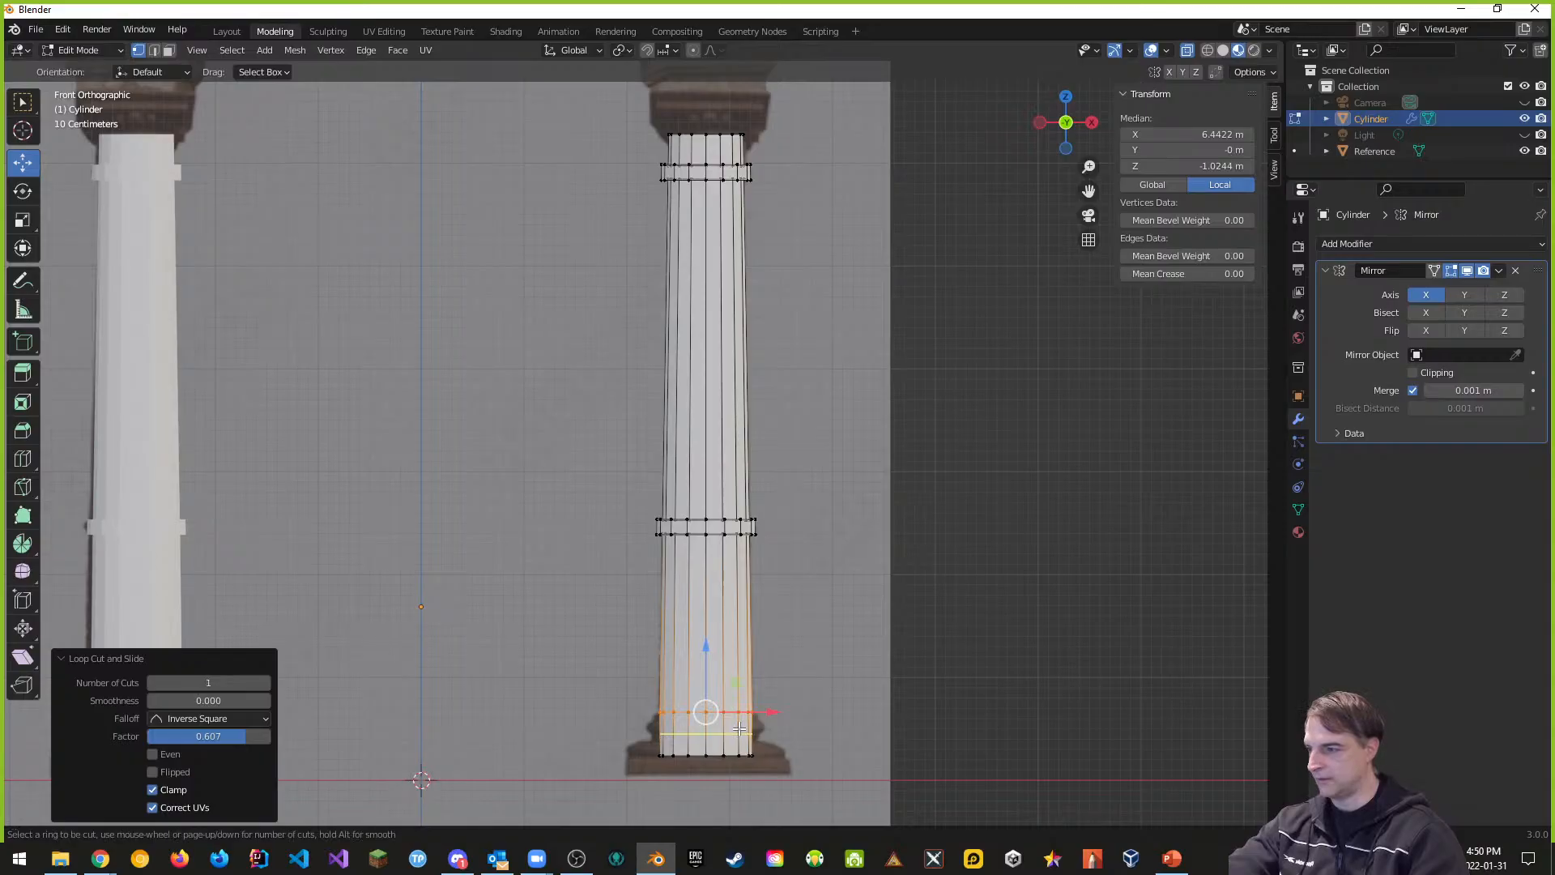
pyautogui.click(739, 730)
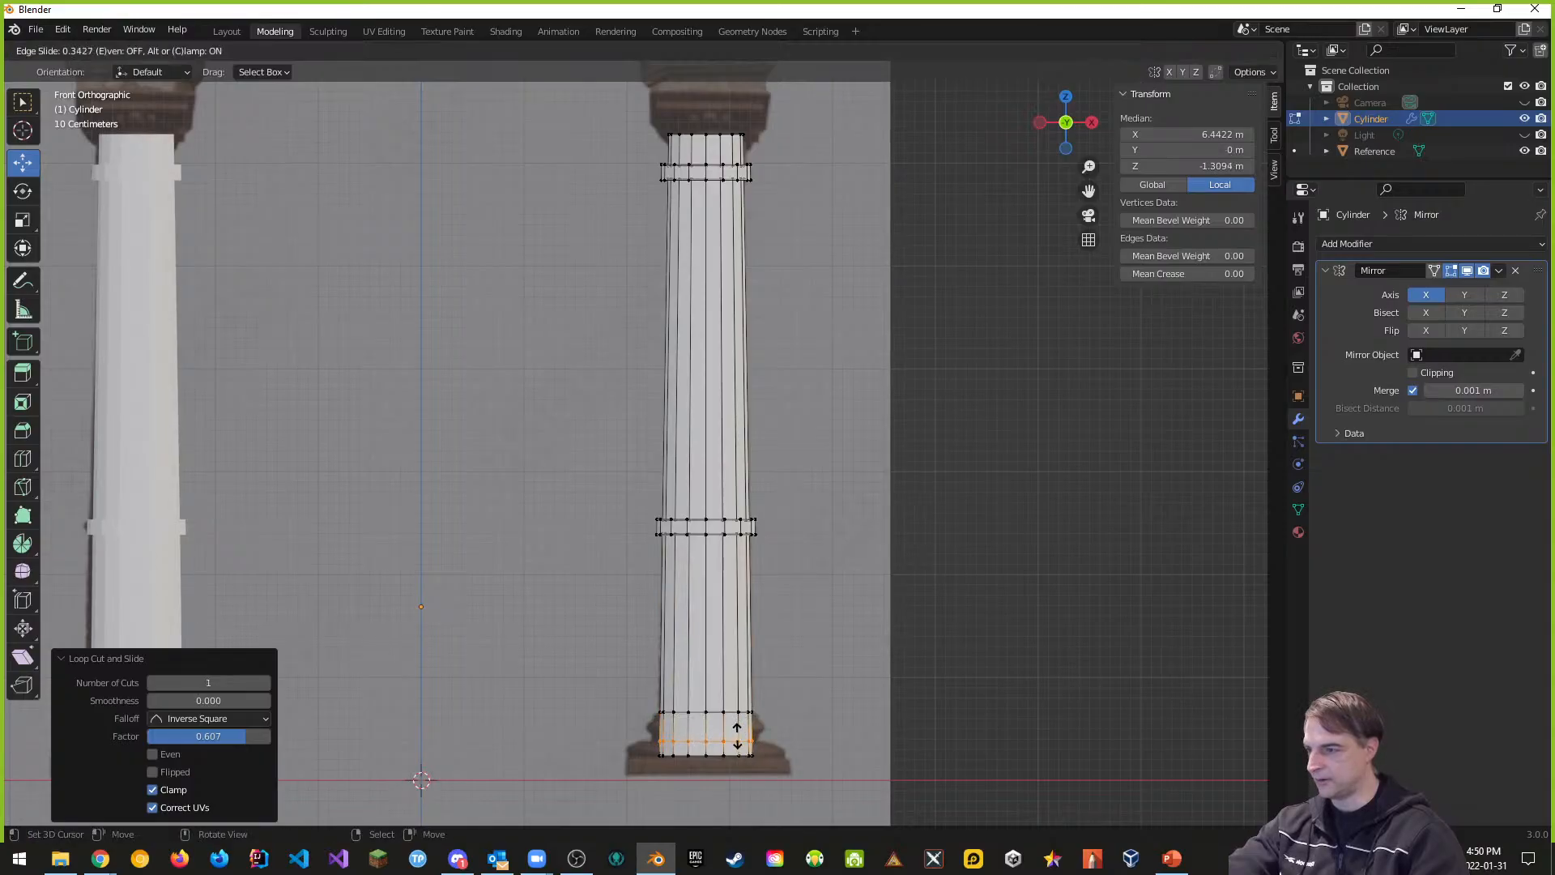
pyautogui.click(737, 736)
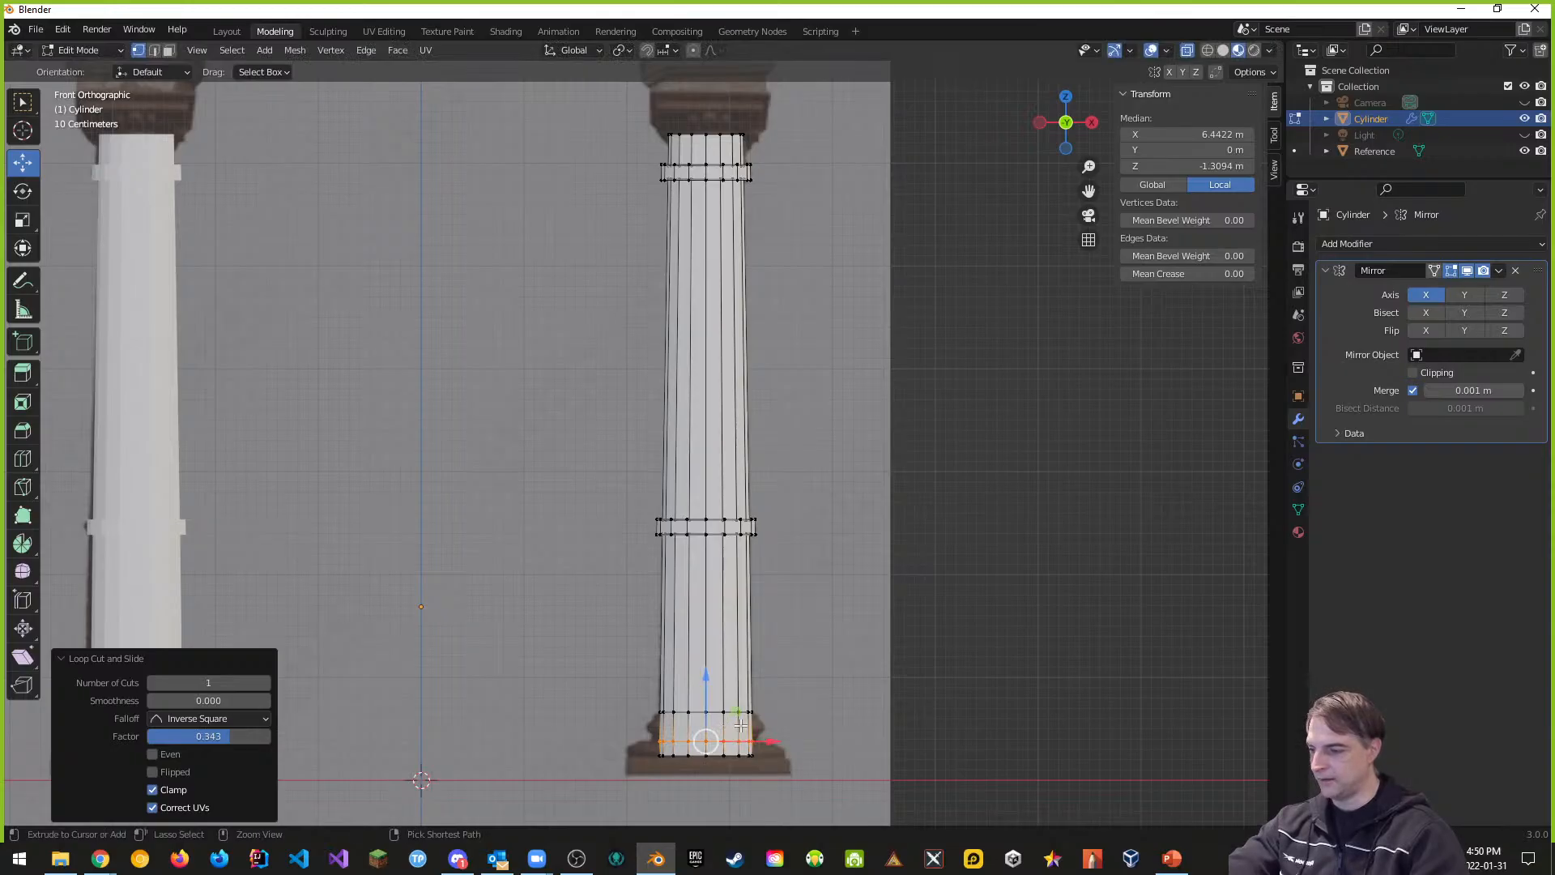
pyautogui.hotkey('ctrl', 'r')
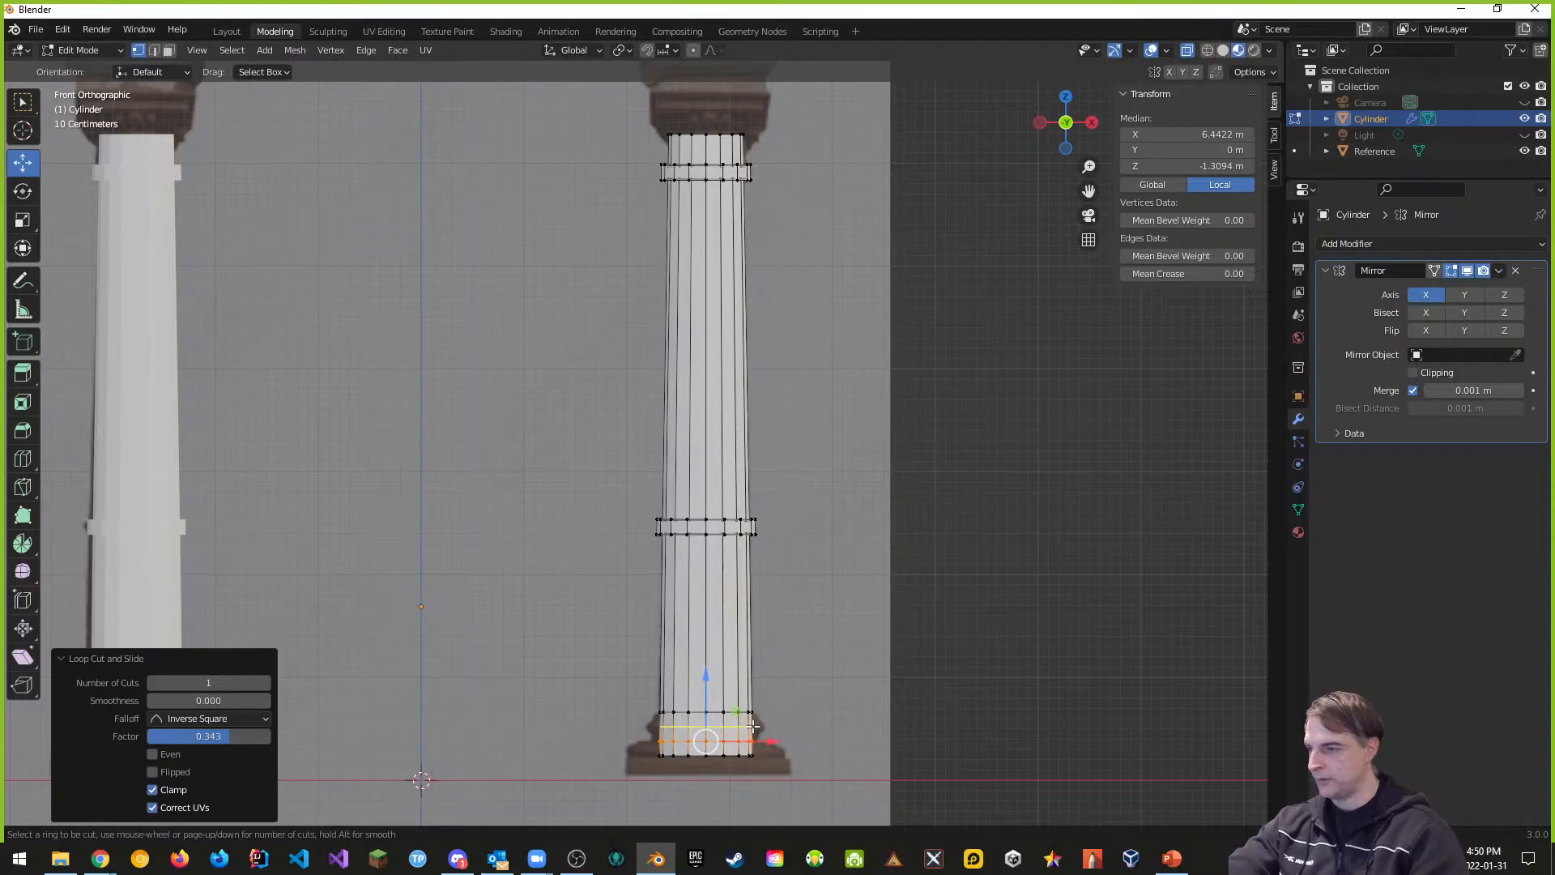
pyautogui.click(752, 726)
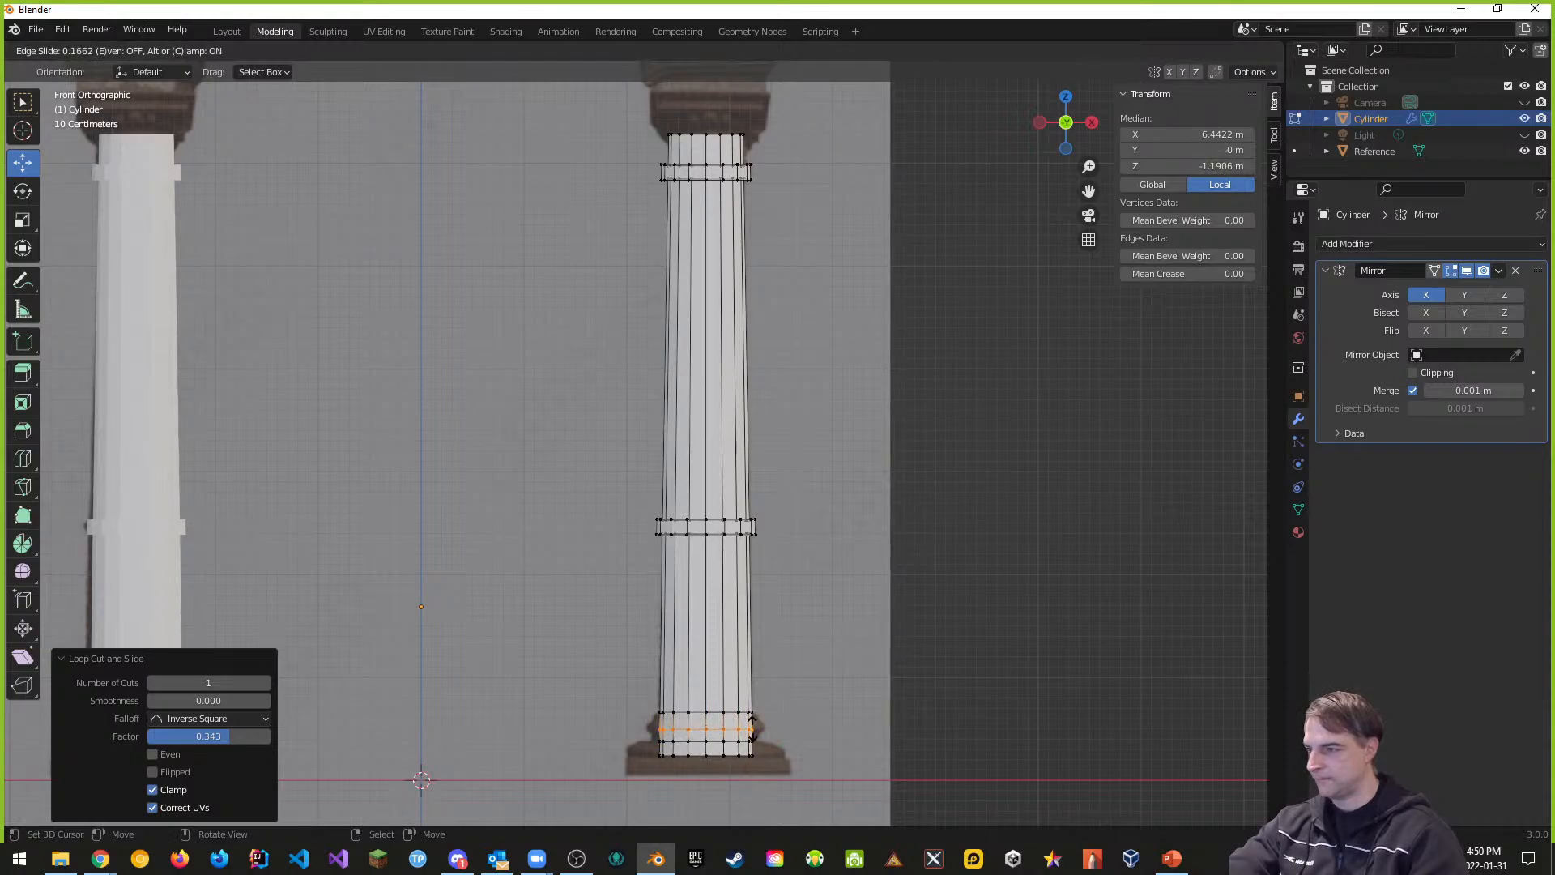
pyautogui.click(752, 724)
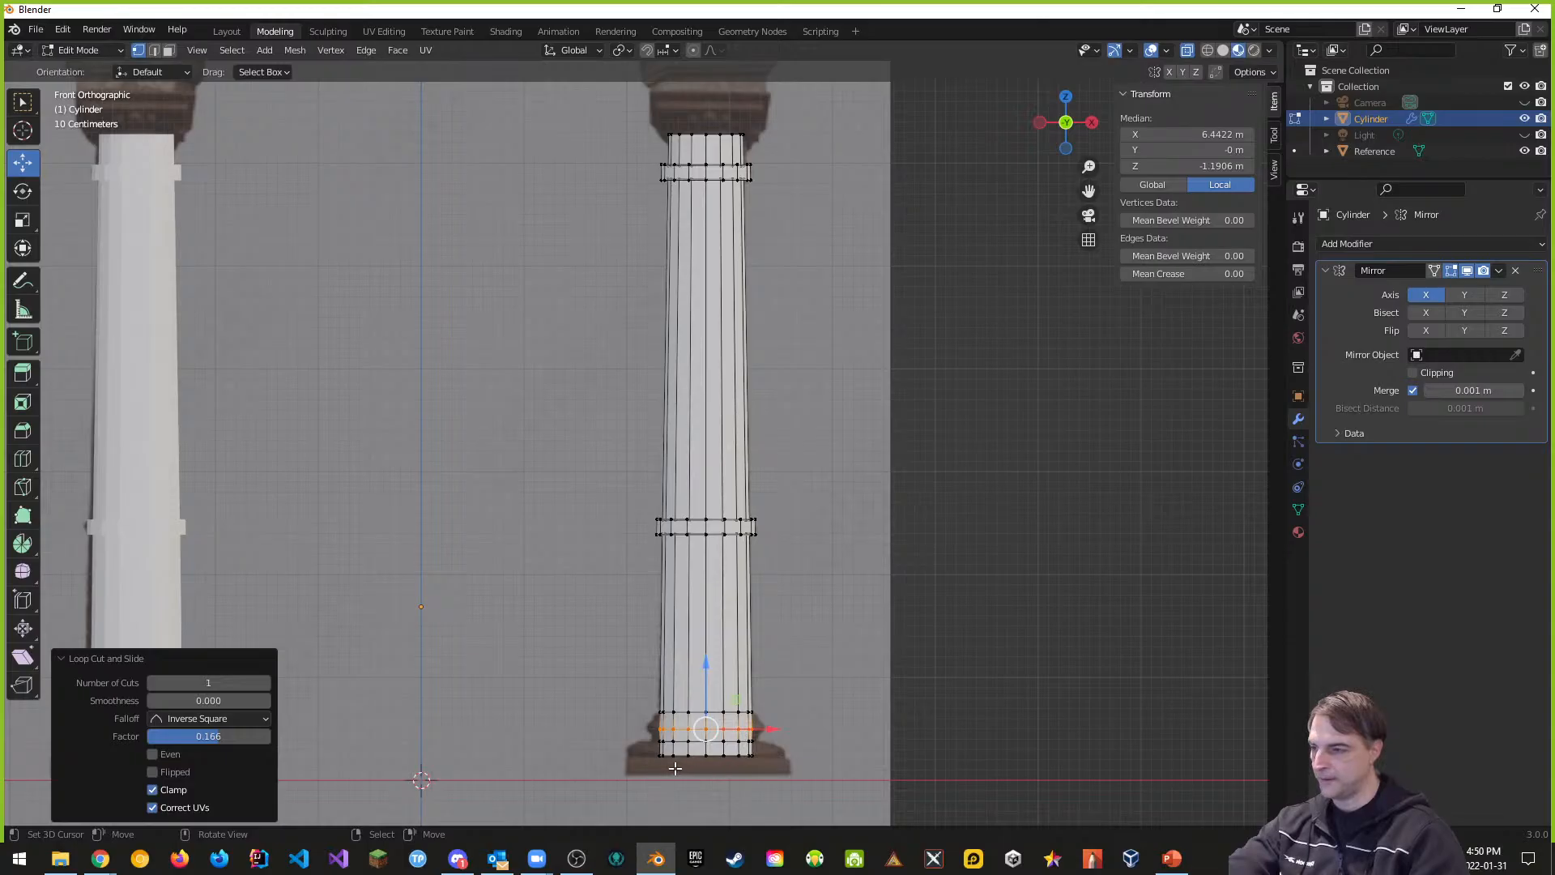
# Step: Select the column's bottom ring and scale it by about 1.713 to the width of the reference's lower moulding
pyautogui.scroll(4, 743, 796)
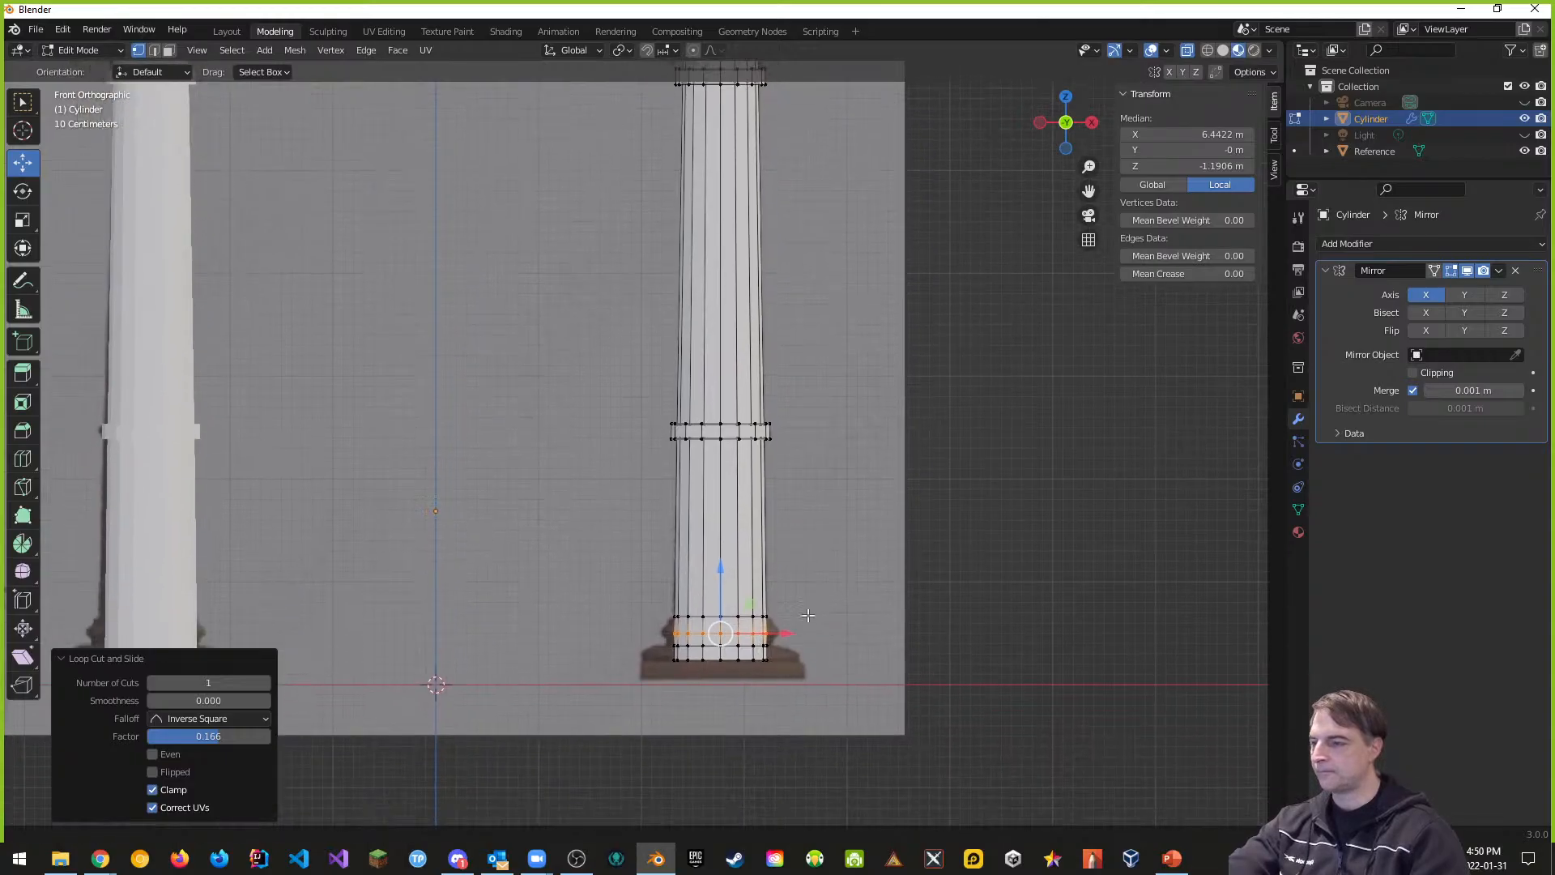
pyautogui.scroll(2, 840, 580)
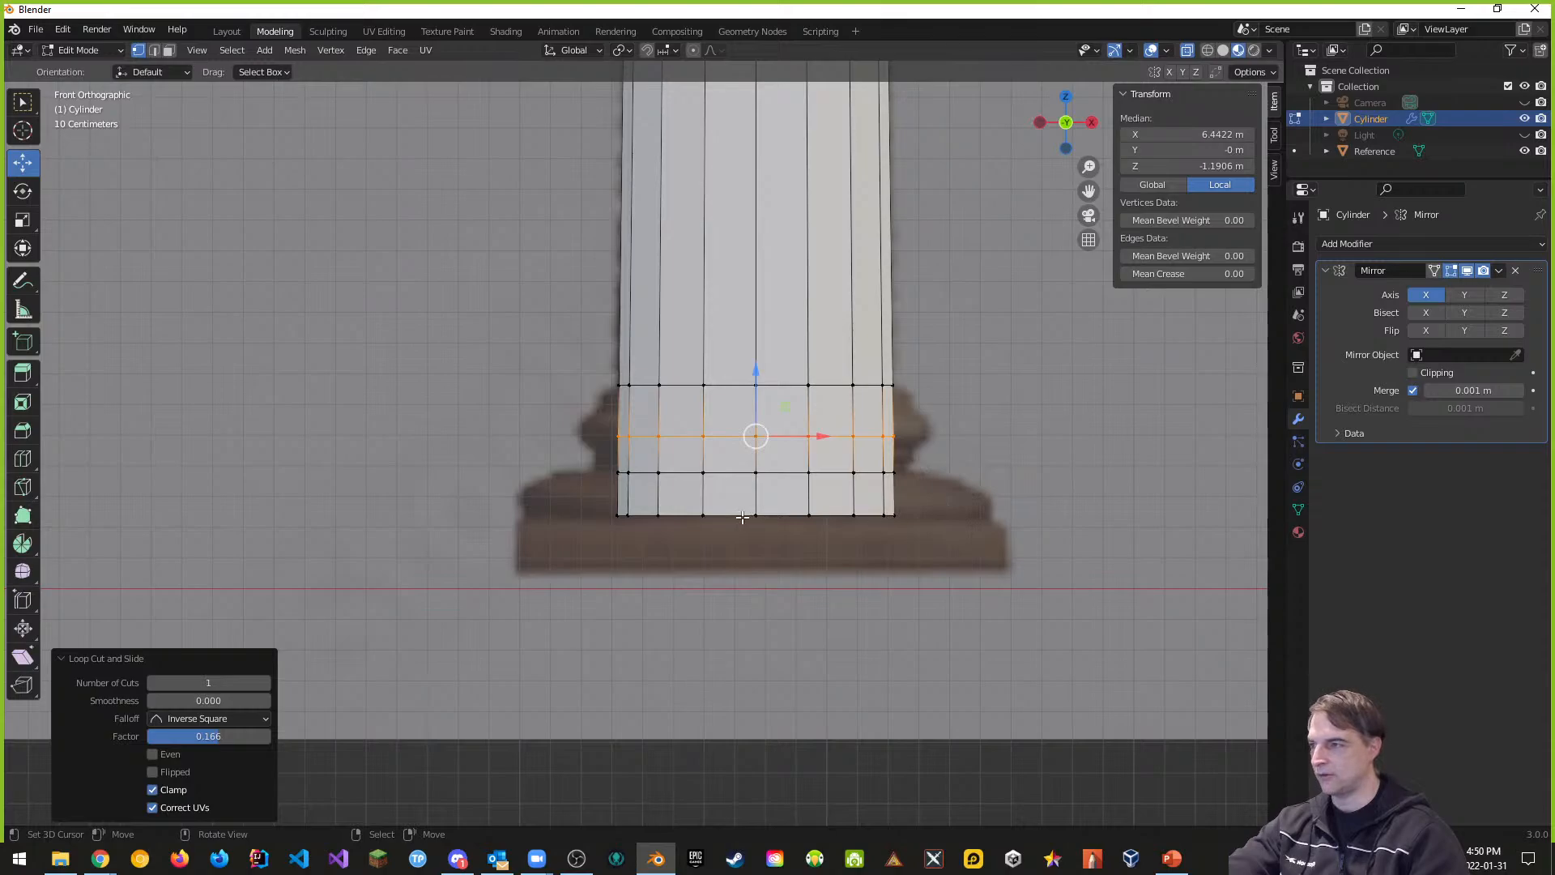
pyautogui.hotkey('alt', 'a')
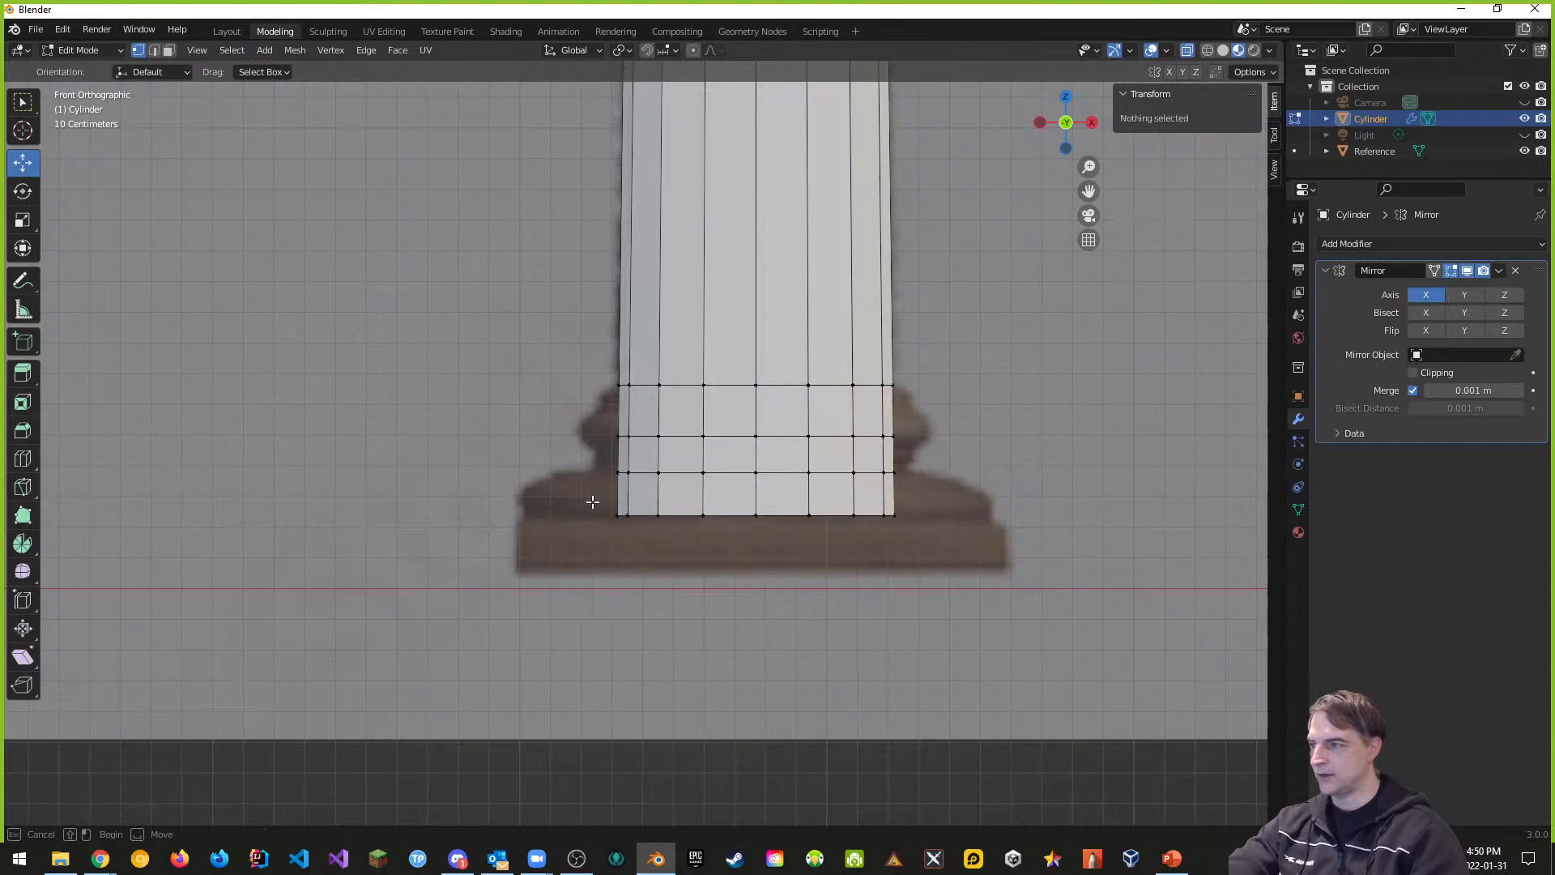
pyautogui.moveTo(587, 496); pyautogui.dragTo(936, 543)
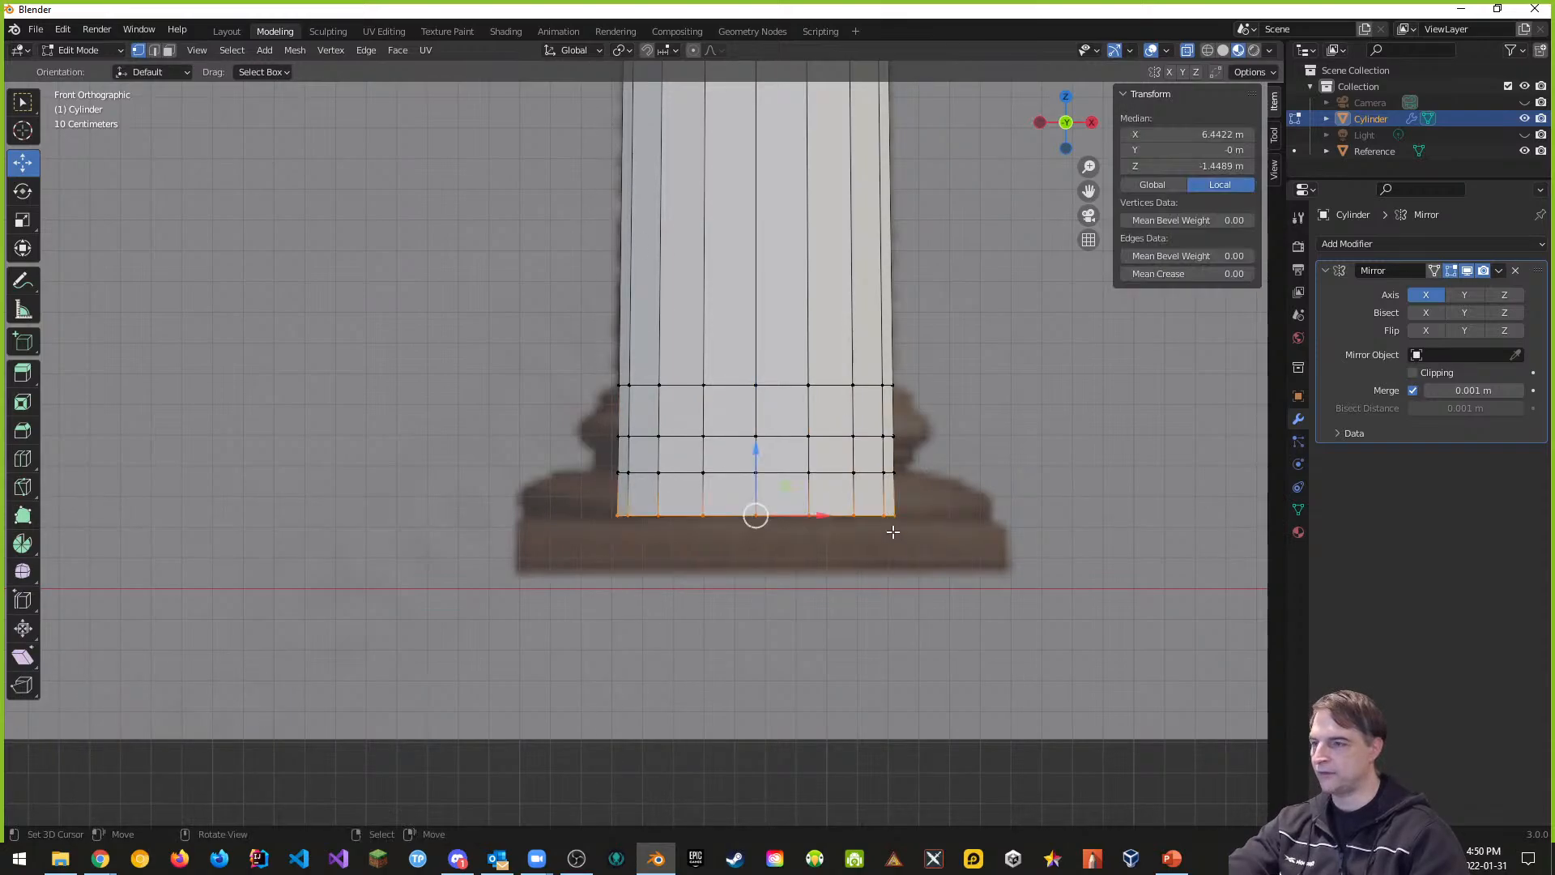
pyautogui.press('s')
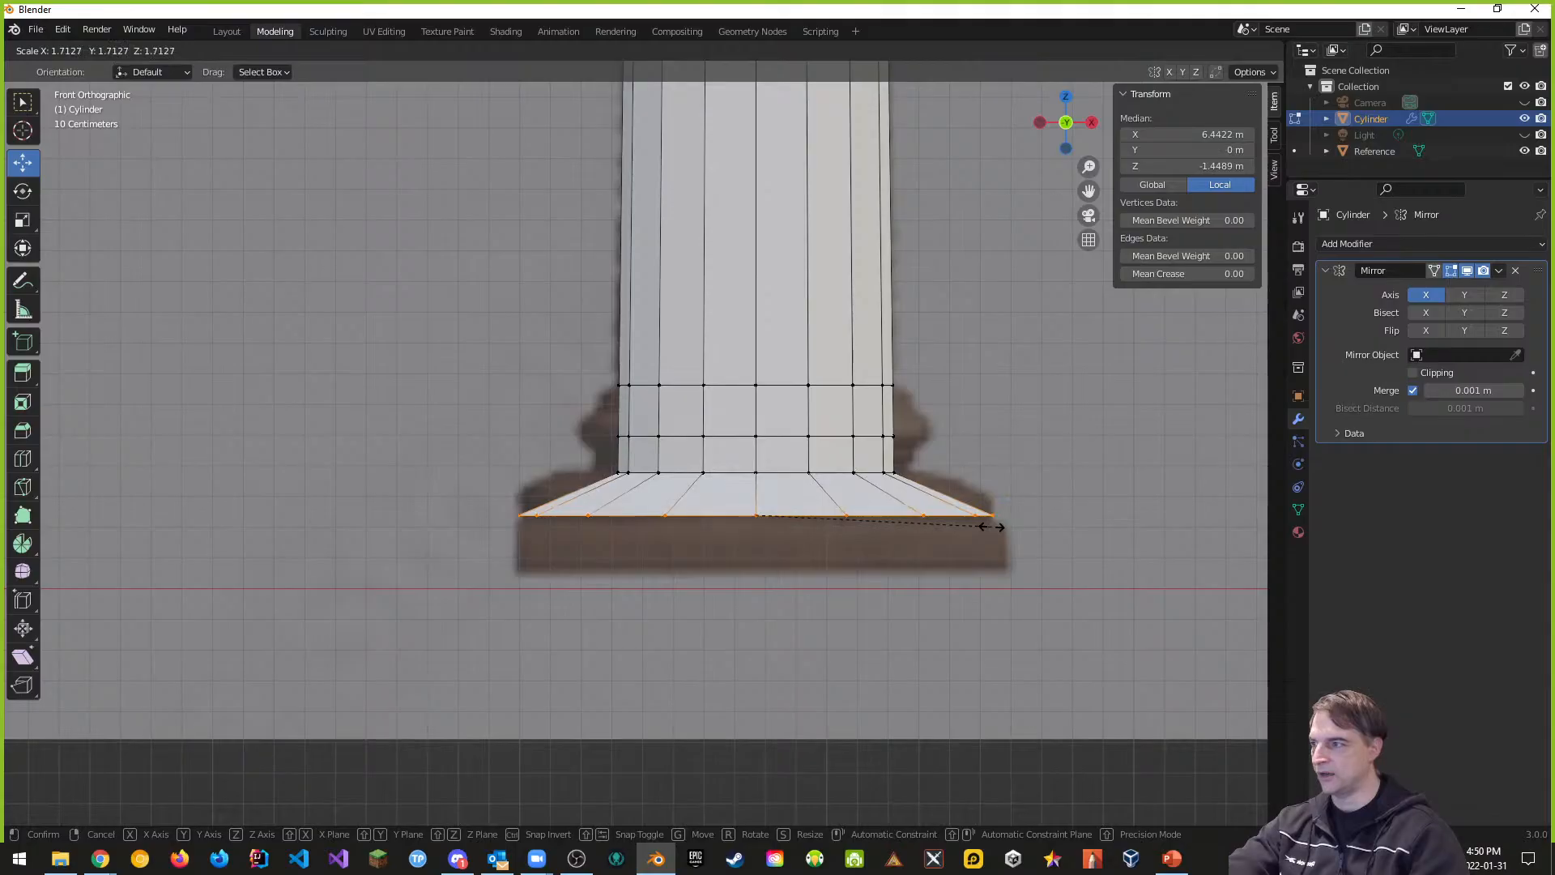
pyautogui.click(993, 527)
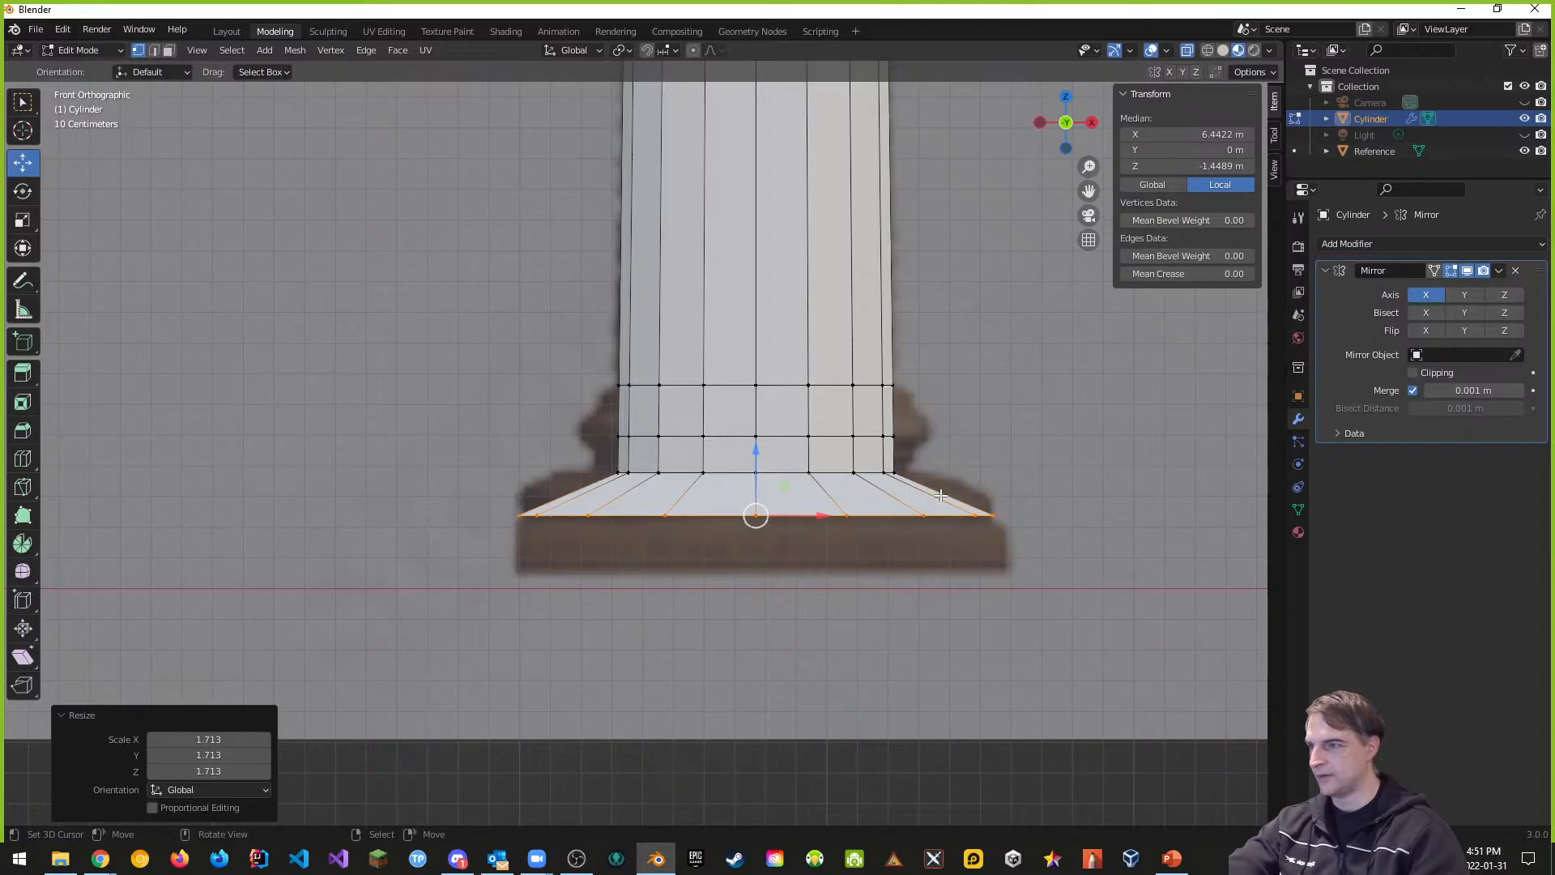
# Step: Add a centred loop cut in the flared bottom section and scale that ring by about 1.217 to match the reference
pyautogui.hotkey('ctrl', 'r')
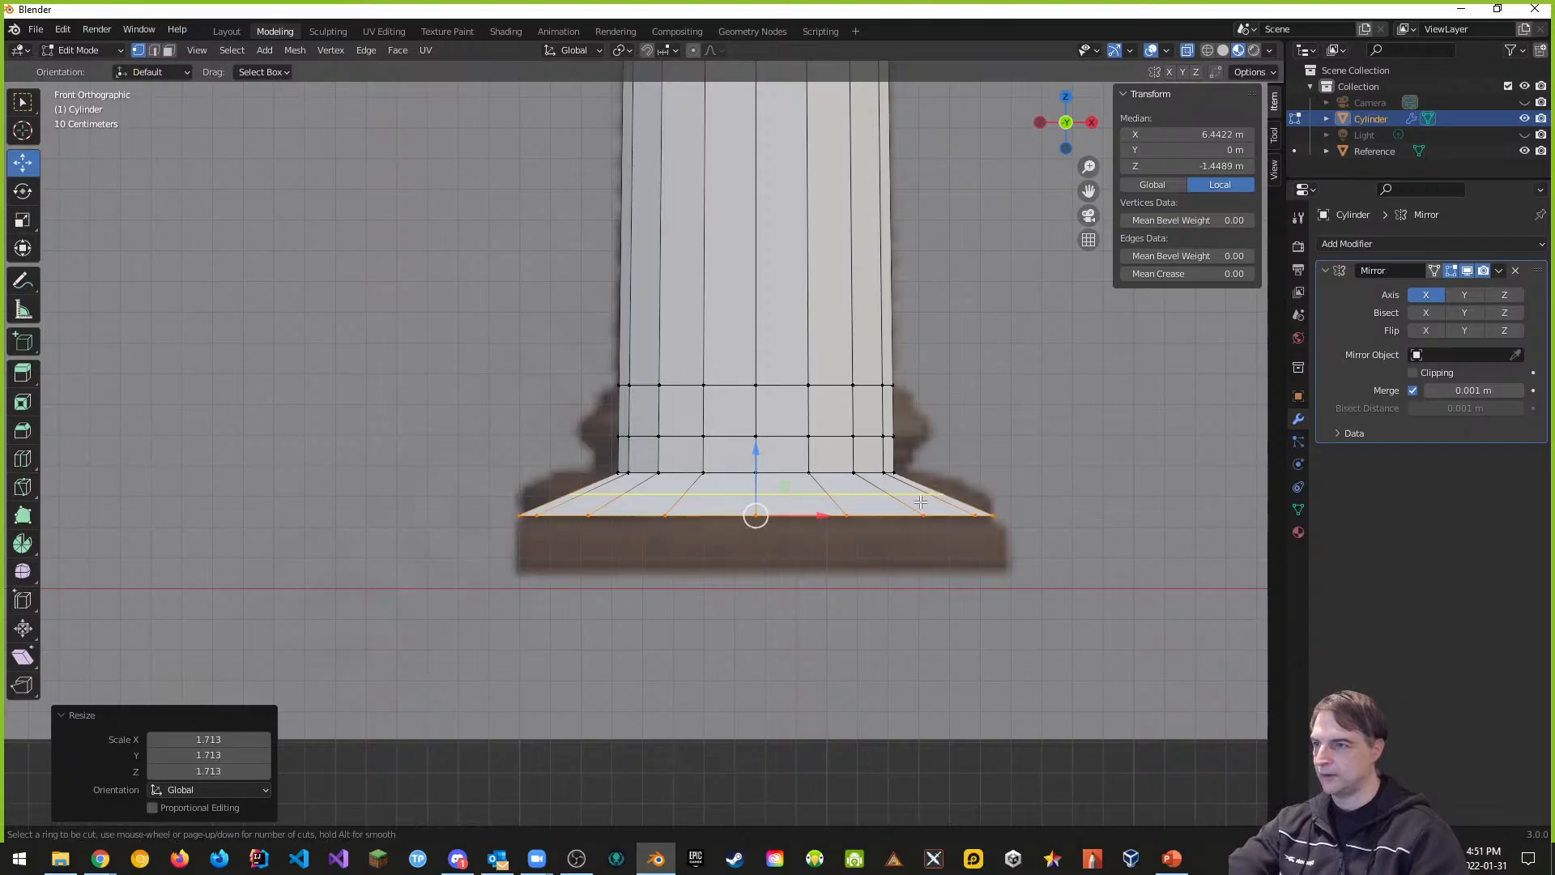
pyautogui.click(921, 503)
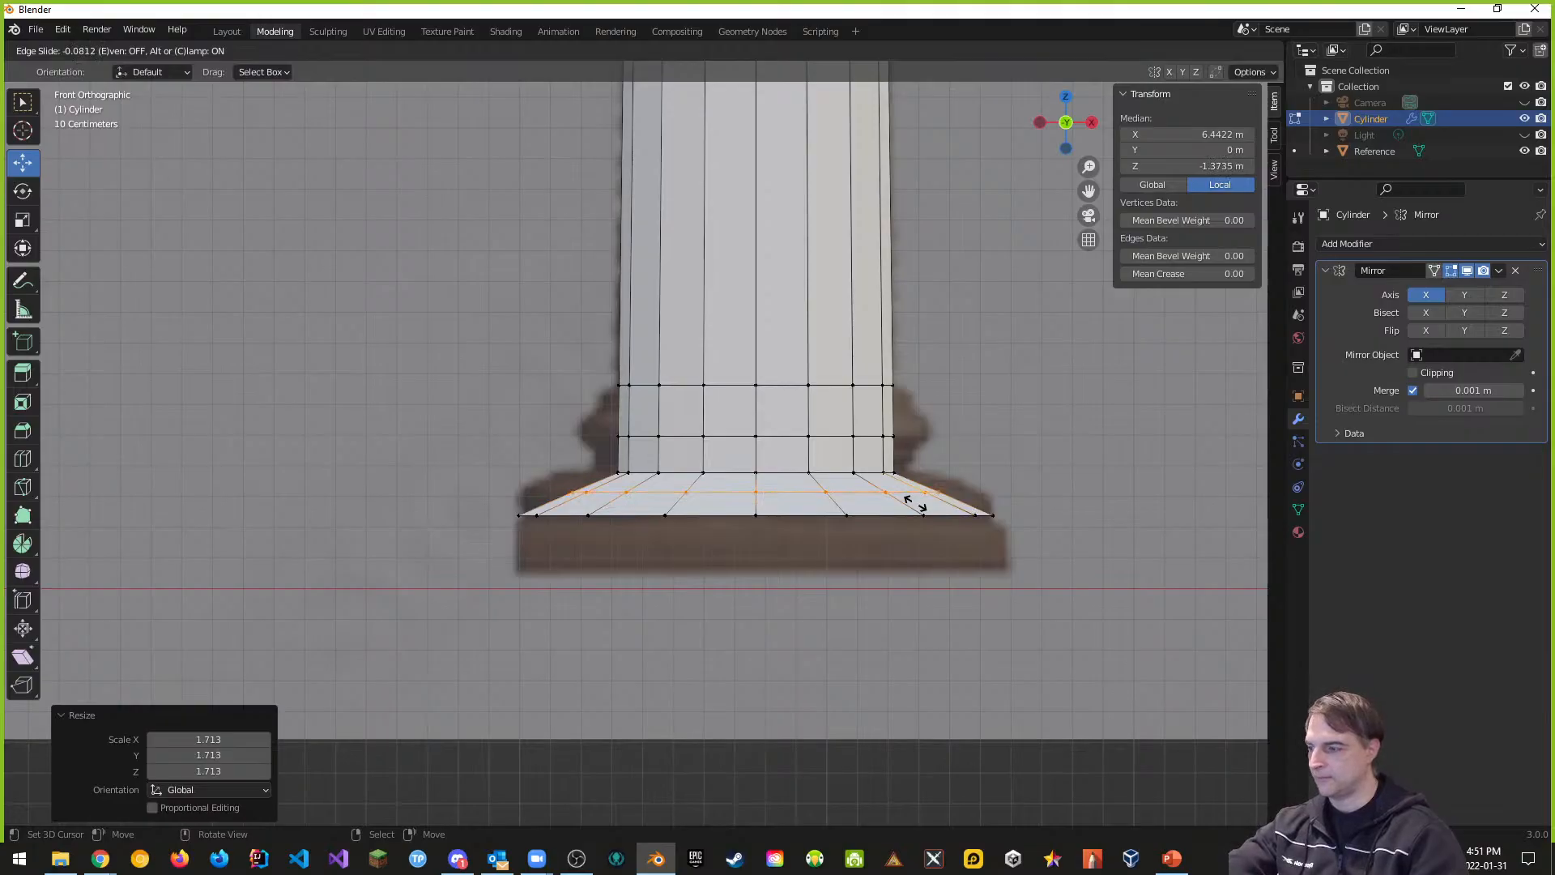
pyautogui.rightClick(909, 502)
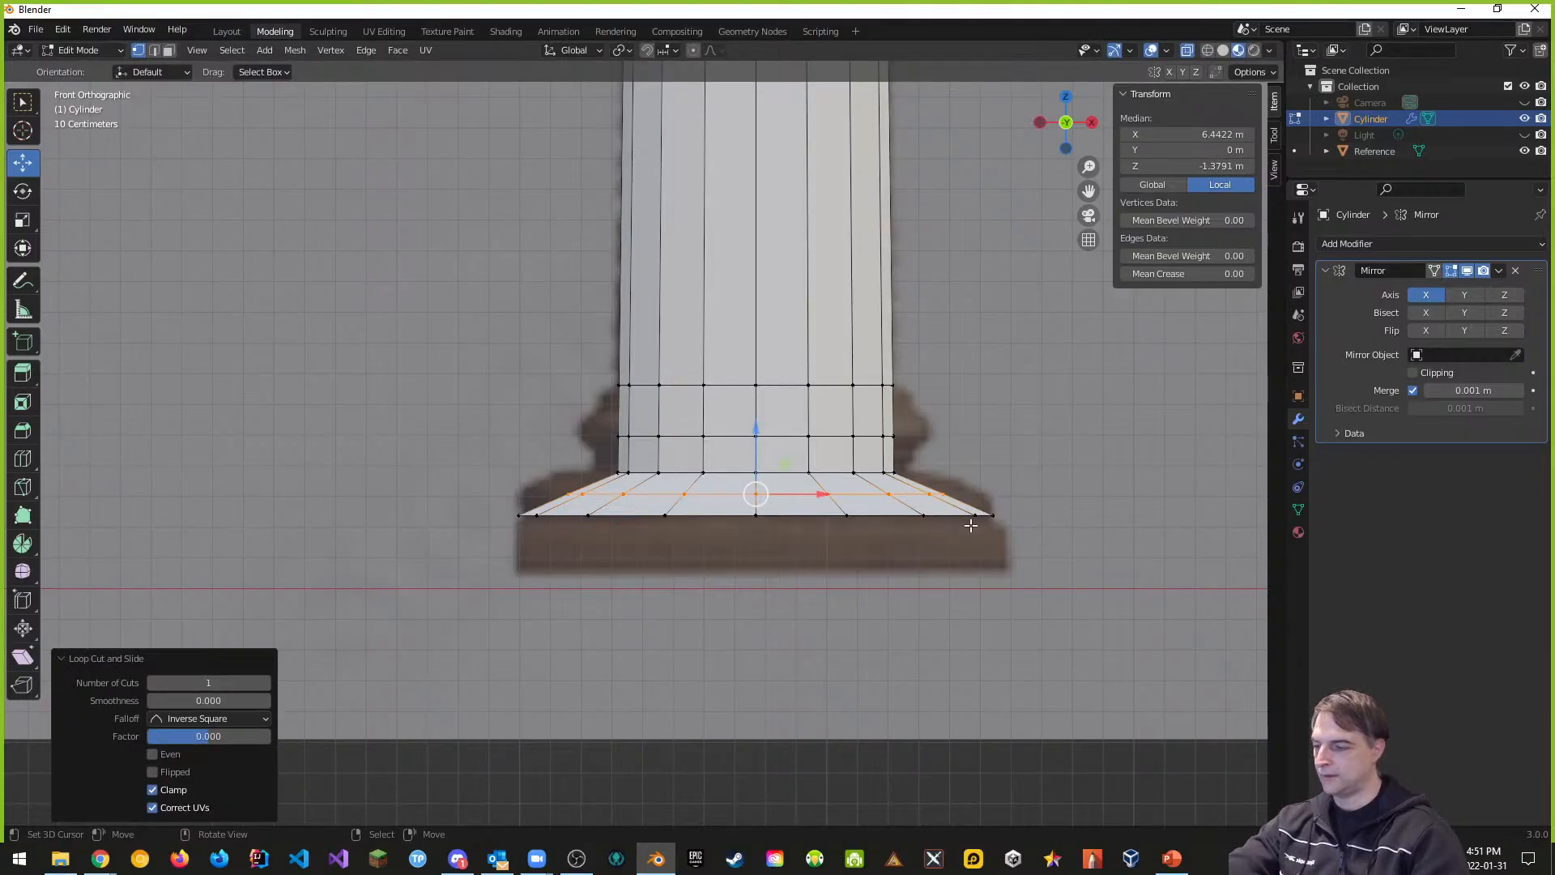
pyautogui.hotkey('alt', 'a')
pyautogui.moveTo(550, 487); pyautogui.dragTo(962, 502)
pyautogui.press('s')
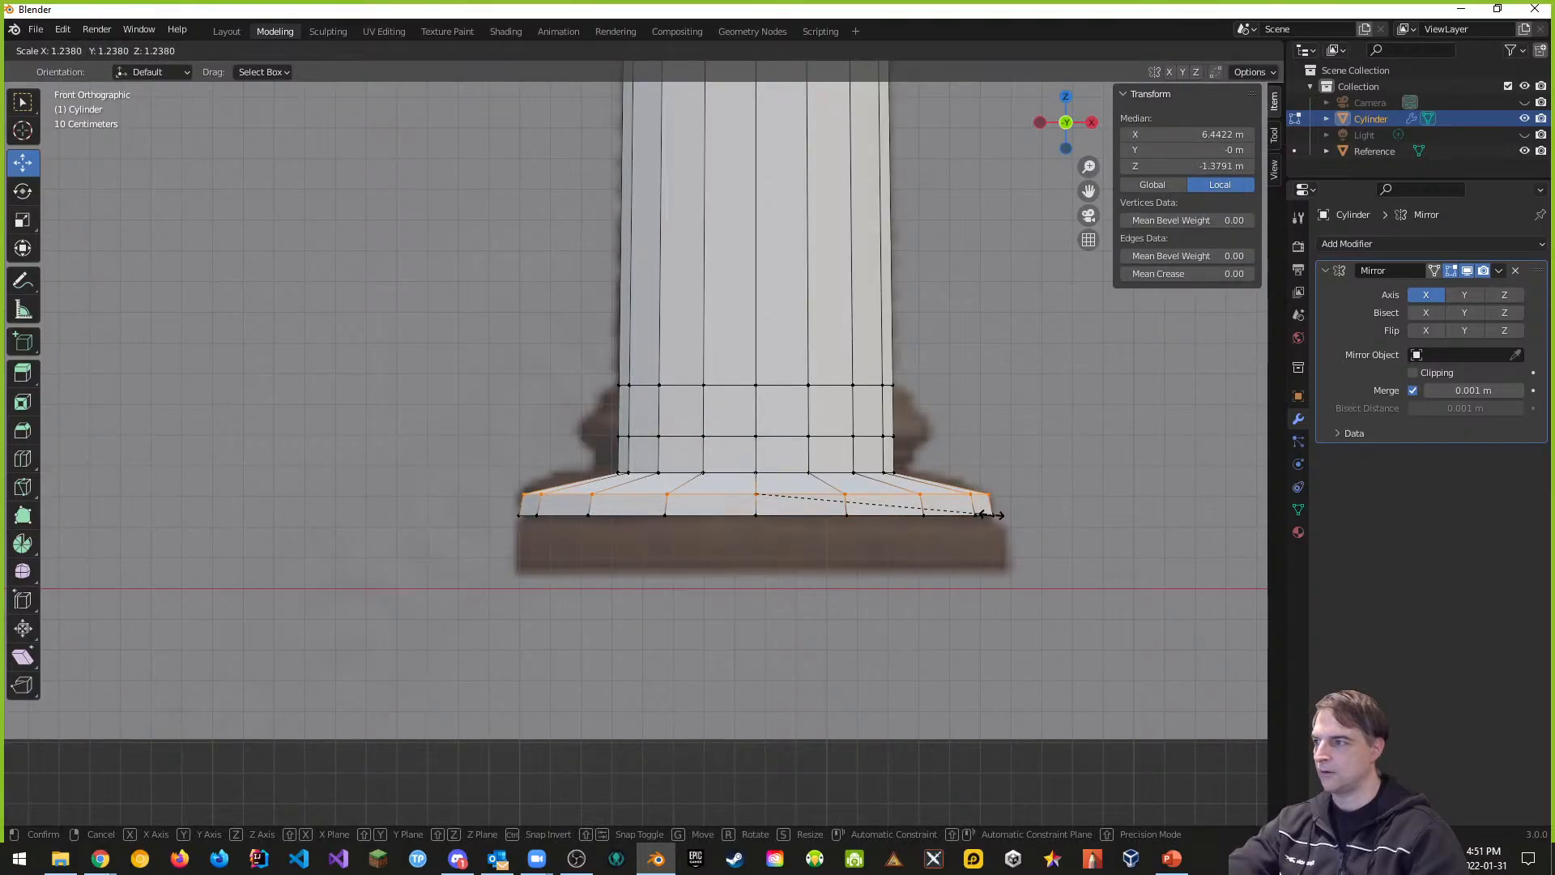
pyautogui.click(981, 514)
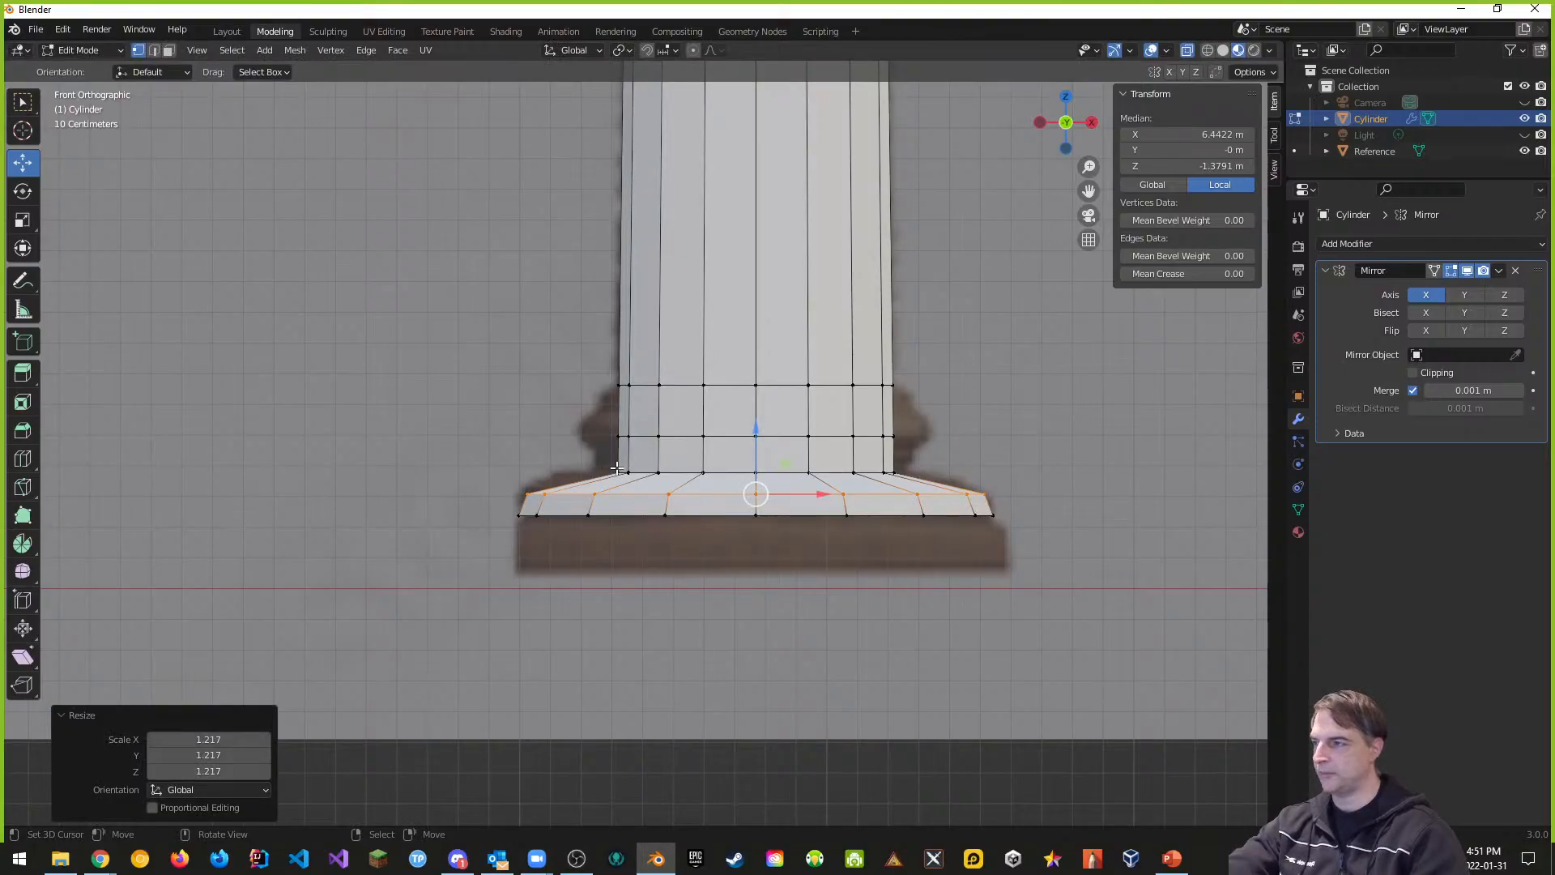
# Step: Select the ring at the flare's upper edge, scale it by about 1.394, lower it about 0.013 m along Z, and scale it by 1.035
pyautogui.hotkey('alt', 'a')
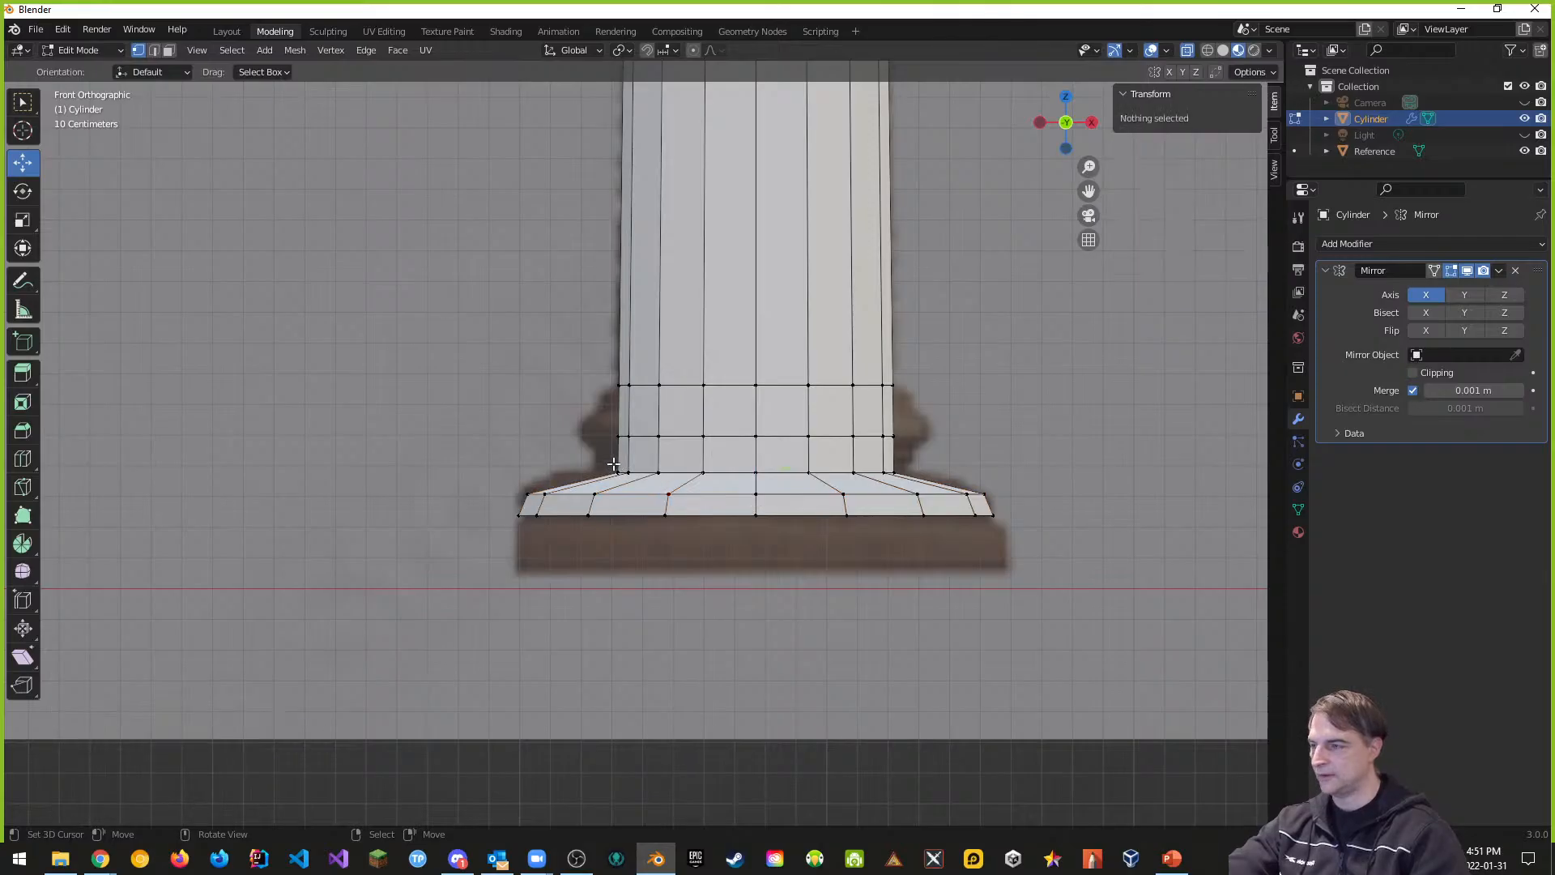
pyautogui.press('b')
pyautogui.moveTo(609, 467); pyautogui.dragTo(905, 483)
pyautogui.press('s')
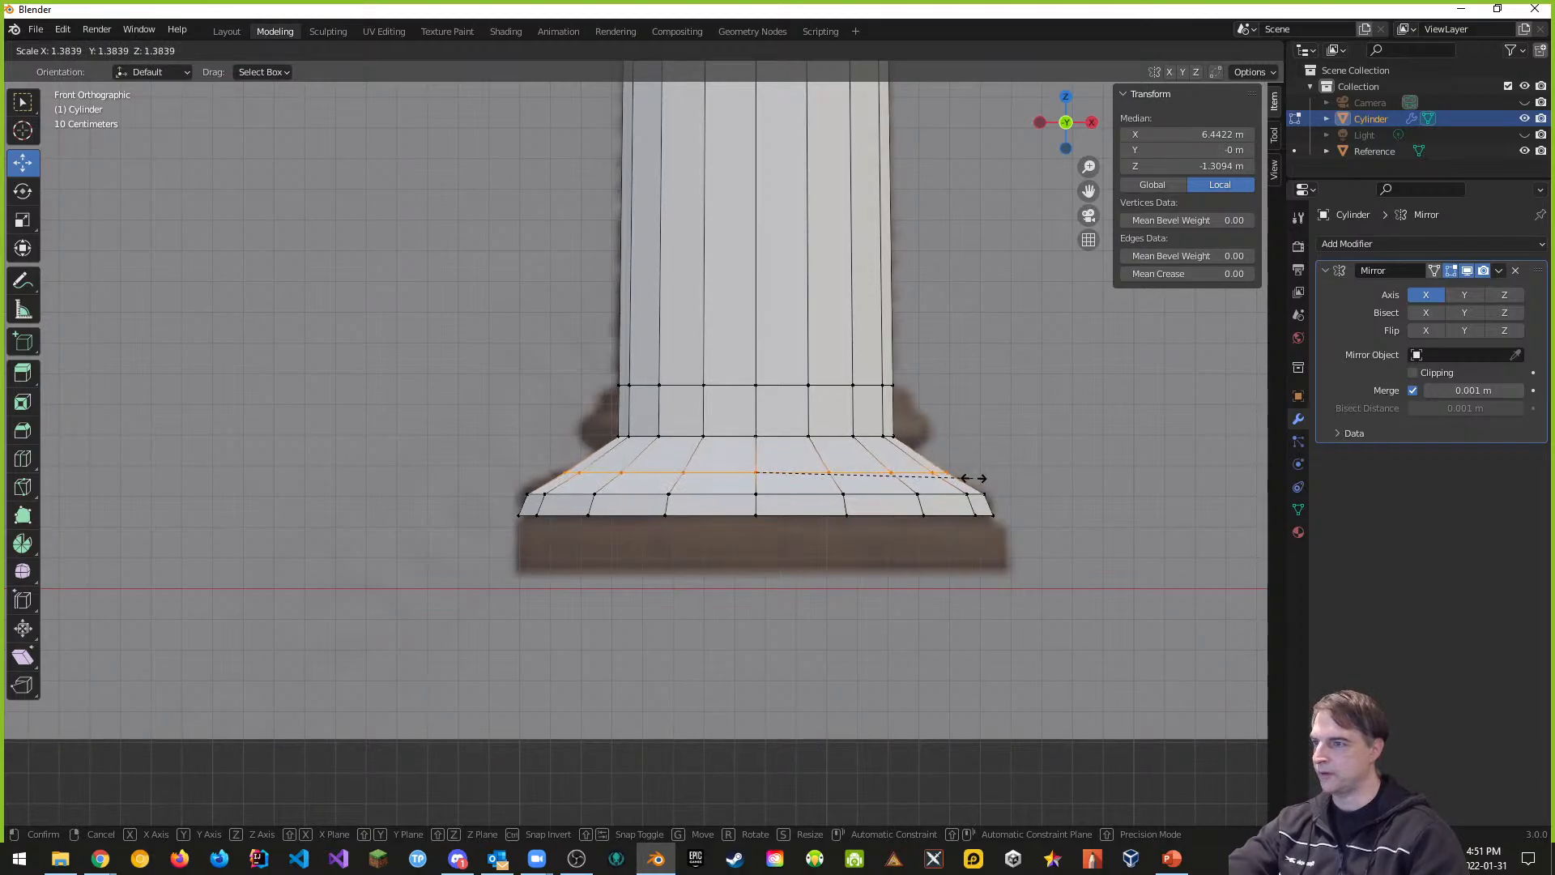
pyautogui.click(976, 478)
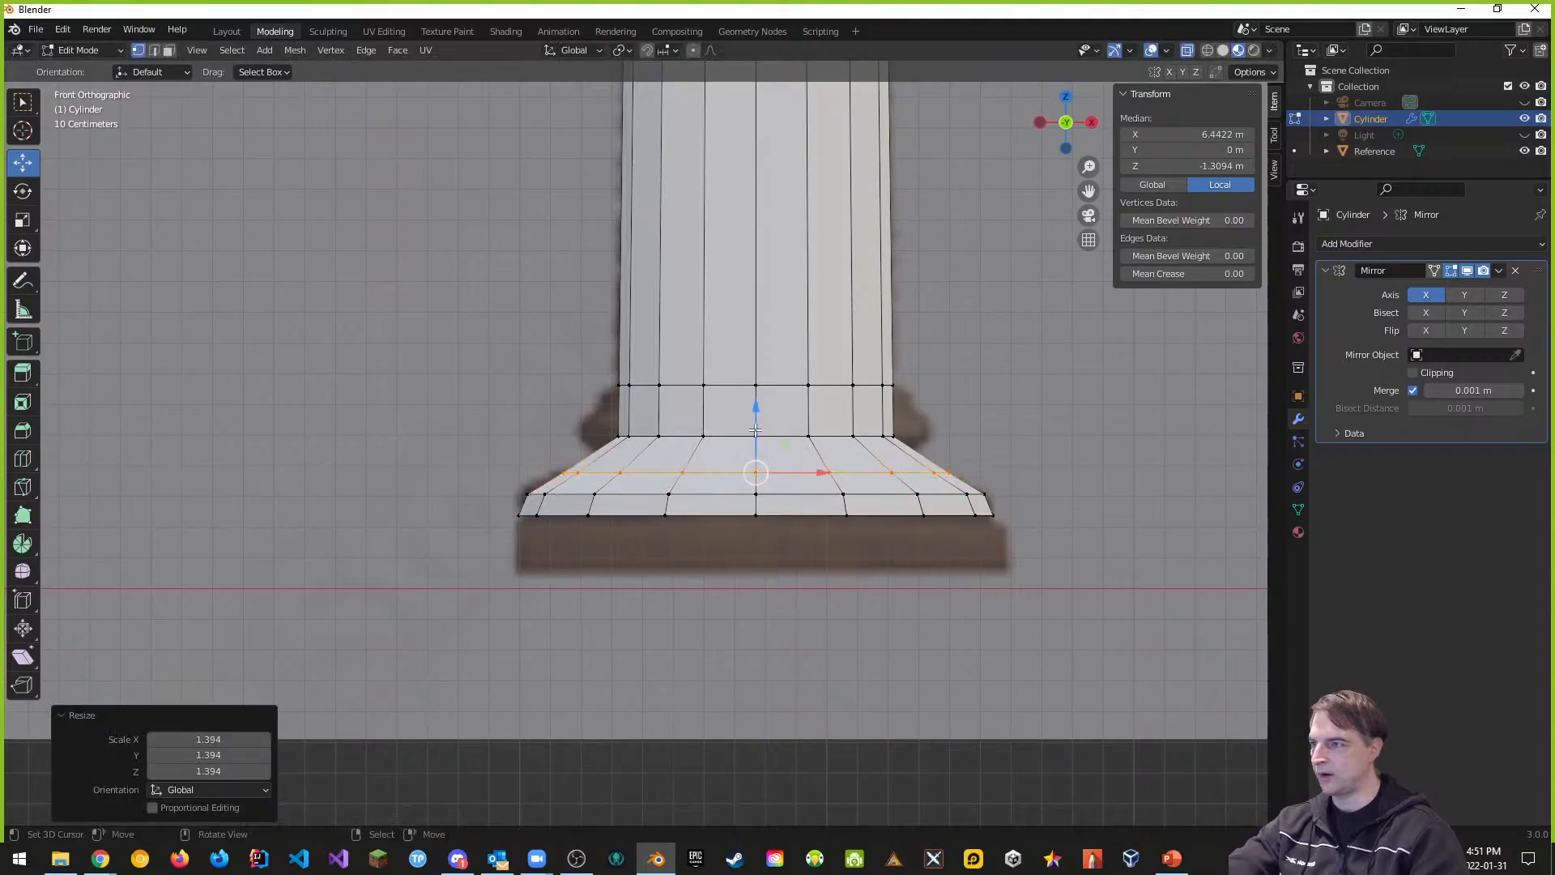
pyautogui.moveTo(756, 411); pyautogui.dragTo(756, 413)
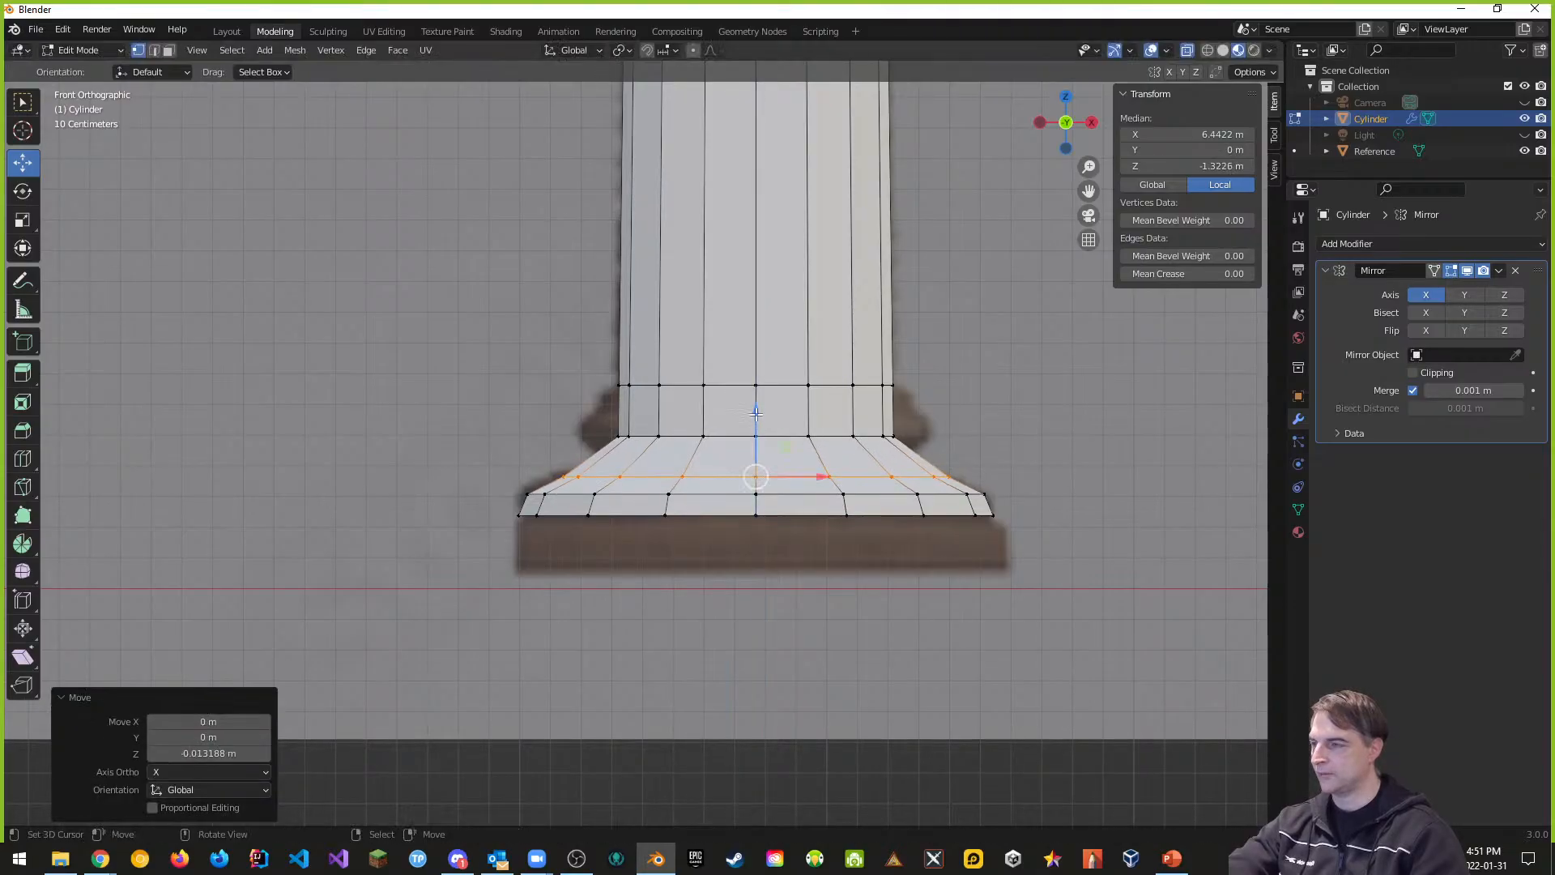
pyautogui.press('s')
pyautogui.click(948, 487)
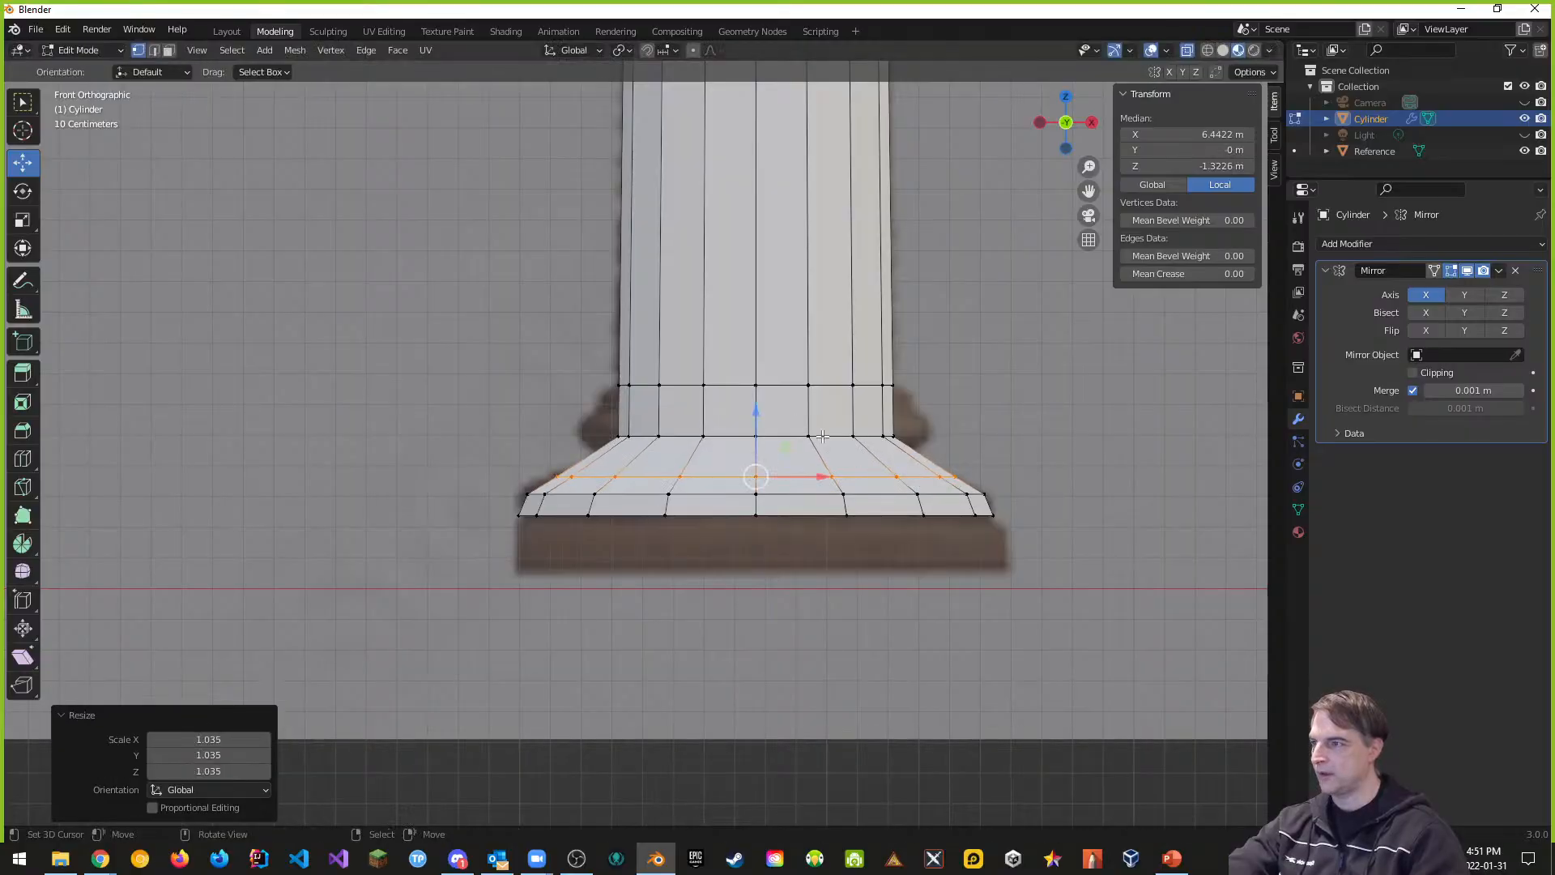
# Step: Add a loop cut just above the widened moulding with slide factor 0.504 and scale it by about 0.863 to form a step
pyautogui.hotkey('ctrl', 'r')
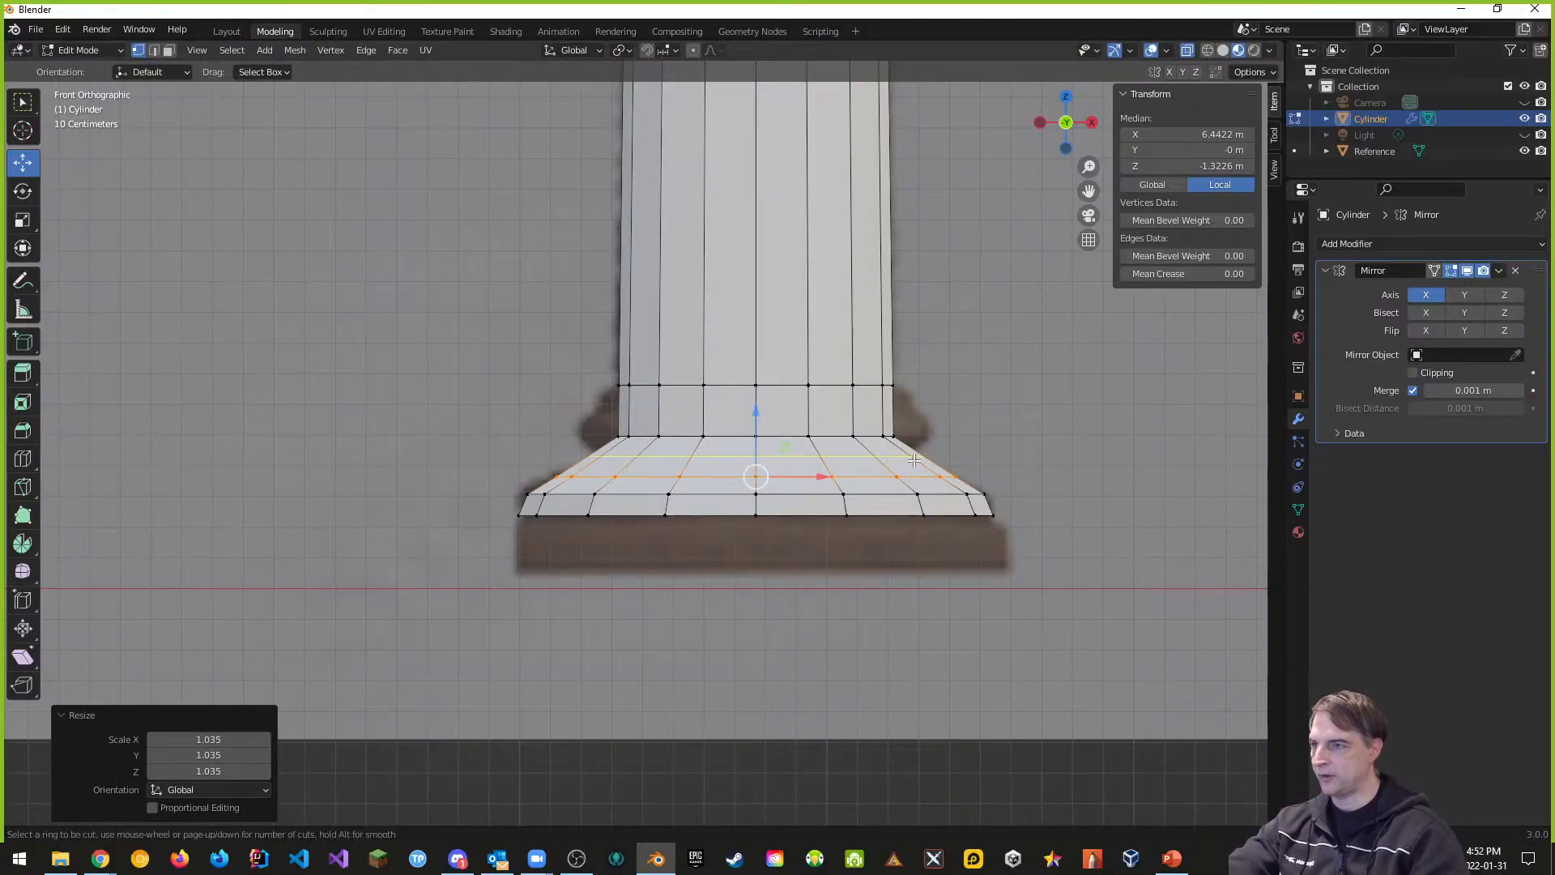
pyautogui.click(926, 456)
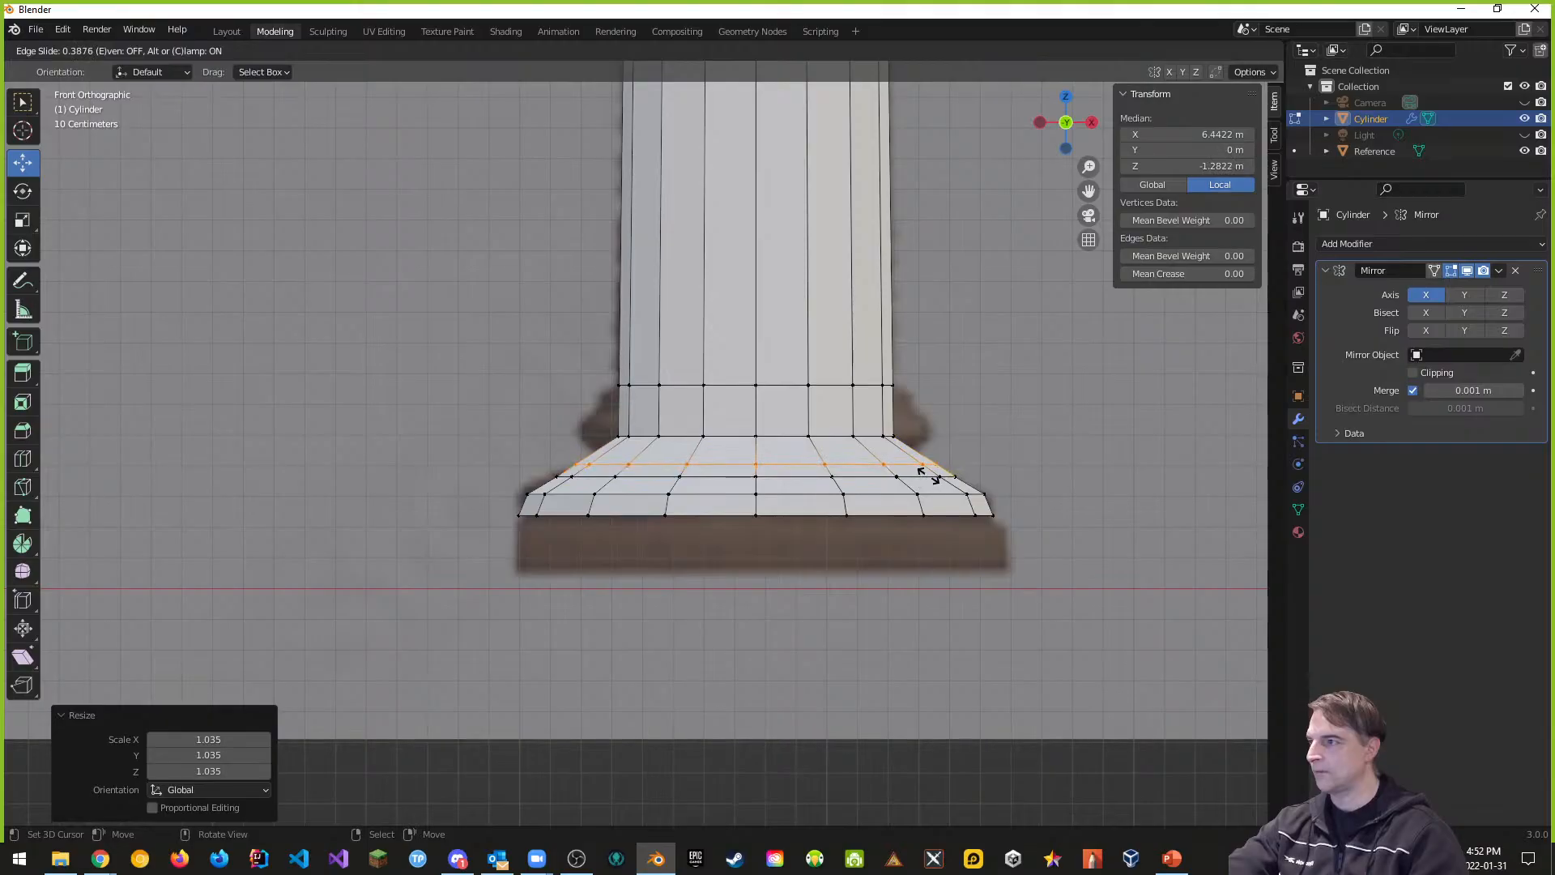
pyautogui.click(928, 469)
pyautogui.press('s')
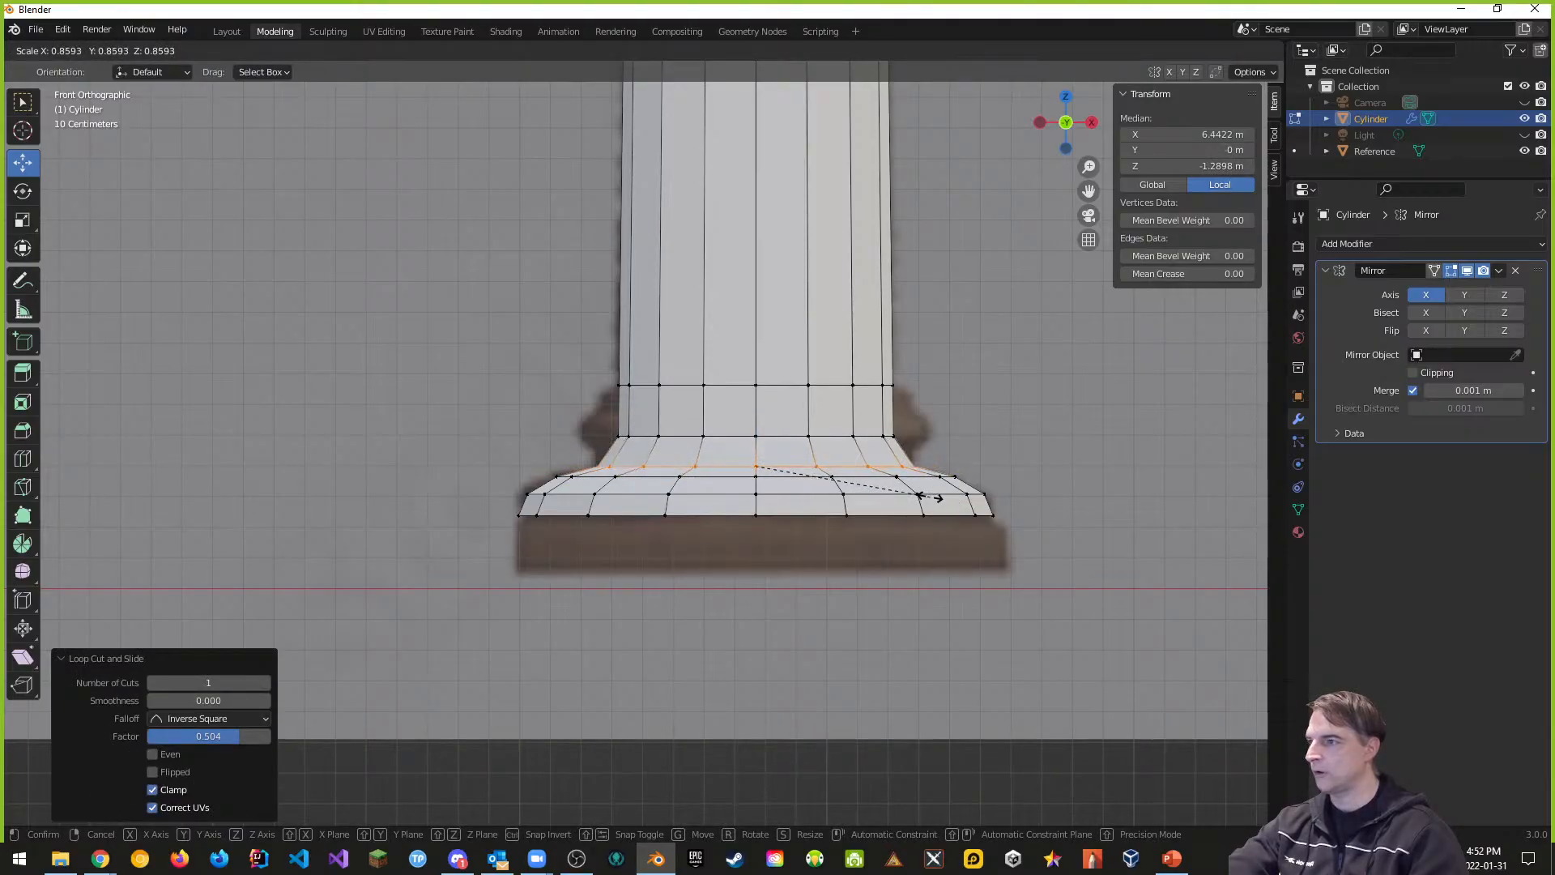
pyautogui.click(938, 482)
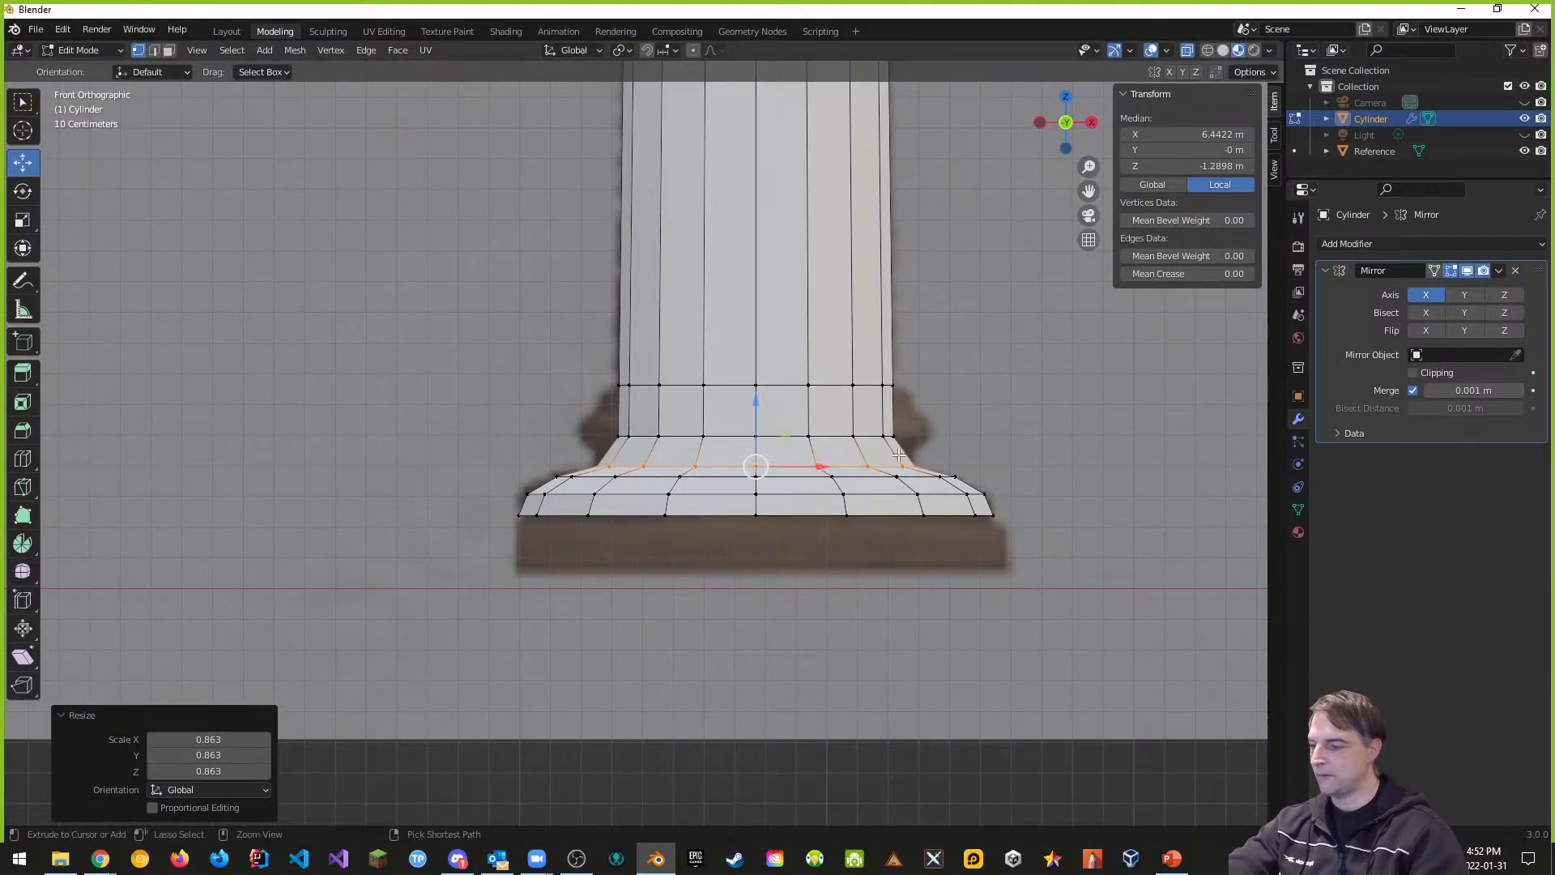
# Step: Add another loop cut above the narrowed ring with slide factor 0.059 and scale it by about 1.056 to make the neck vertical
pyautogui.press('g')
pyautogui.press('g')
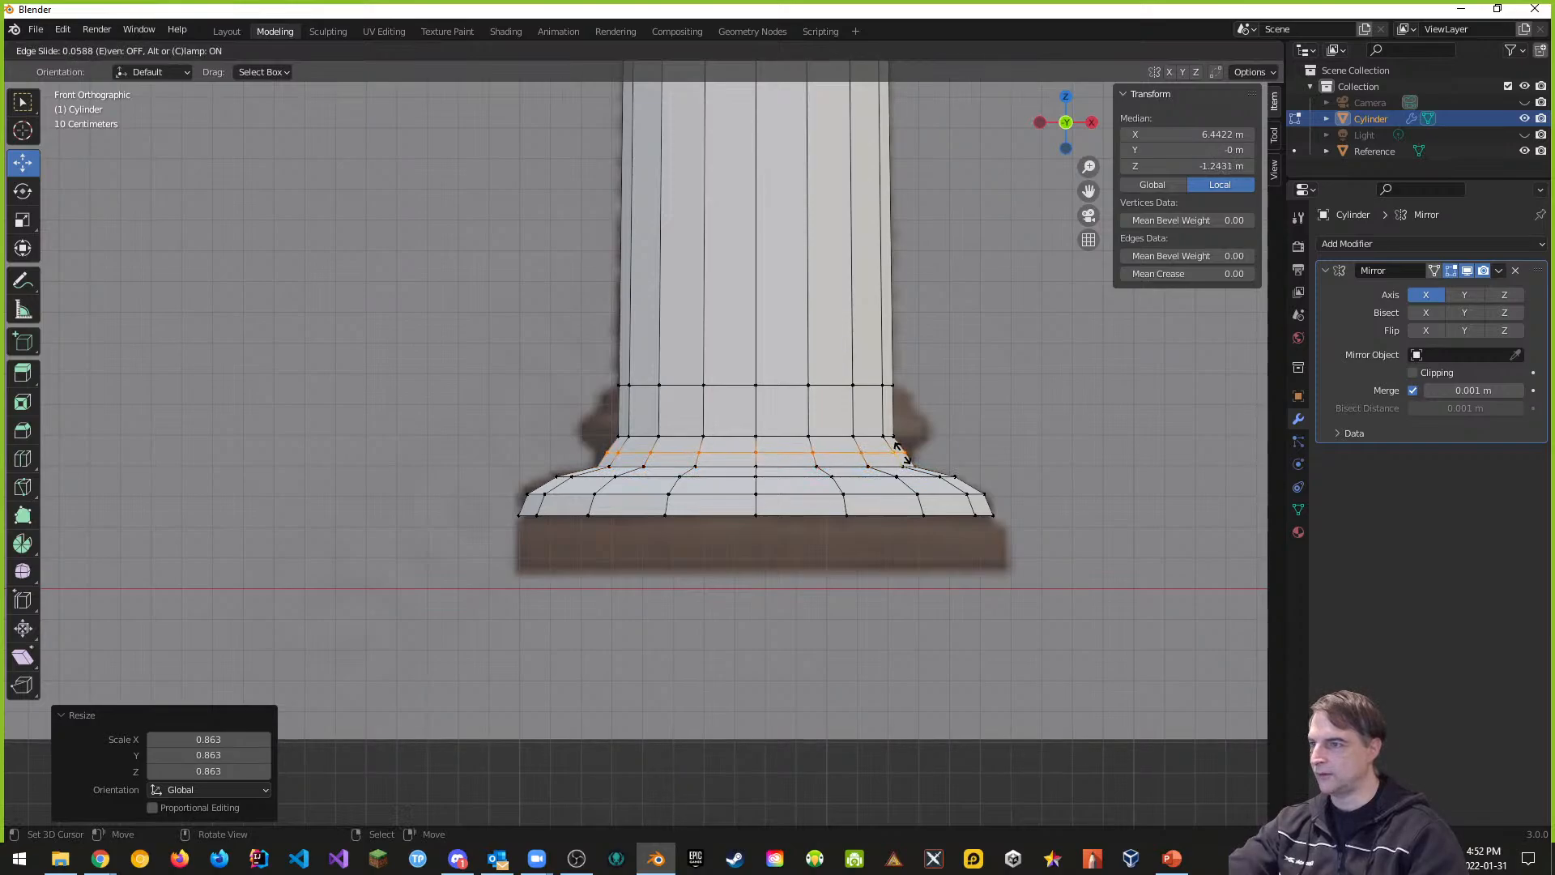
pyautogui.click(896, 444)
pyautogui.press('s')
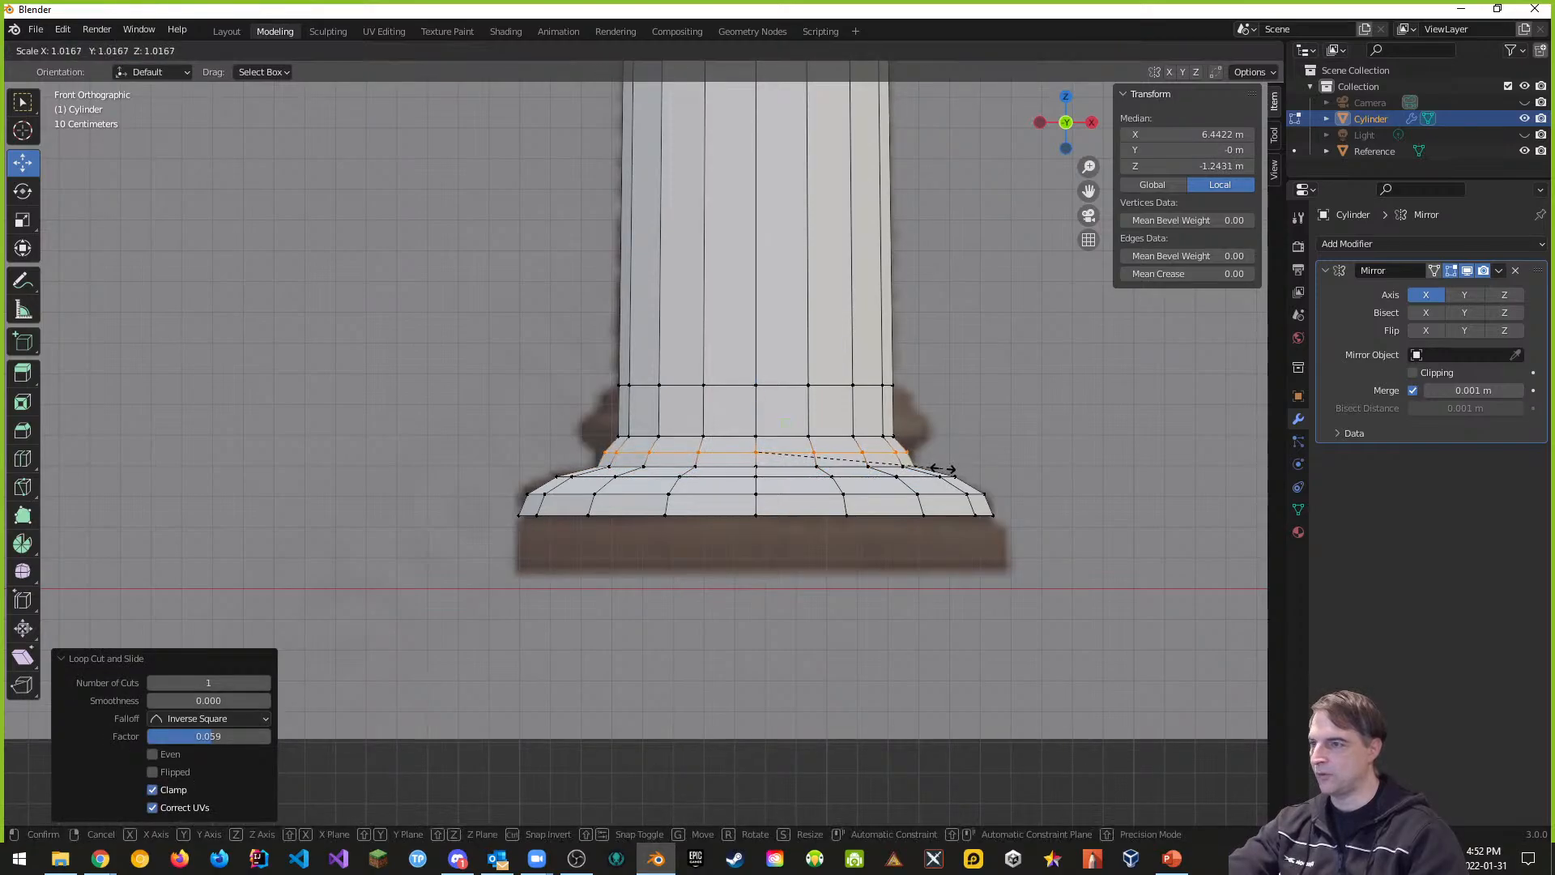
pyautogui.click(951, 469)
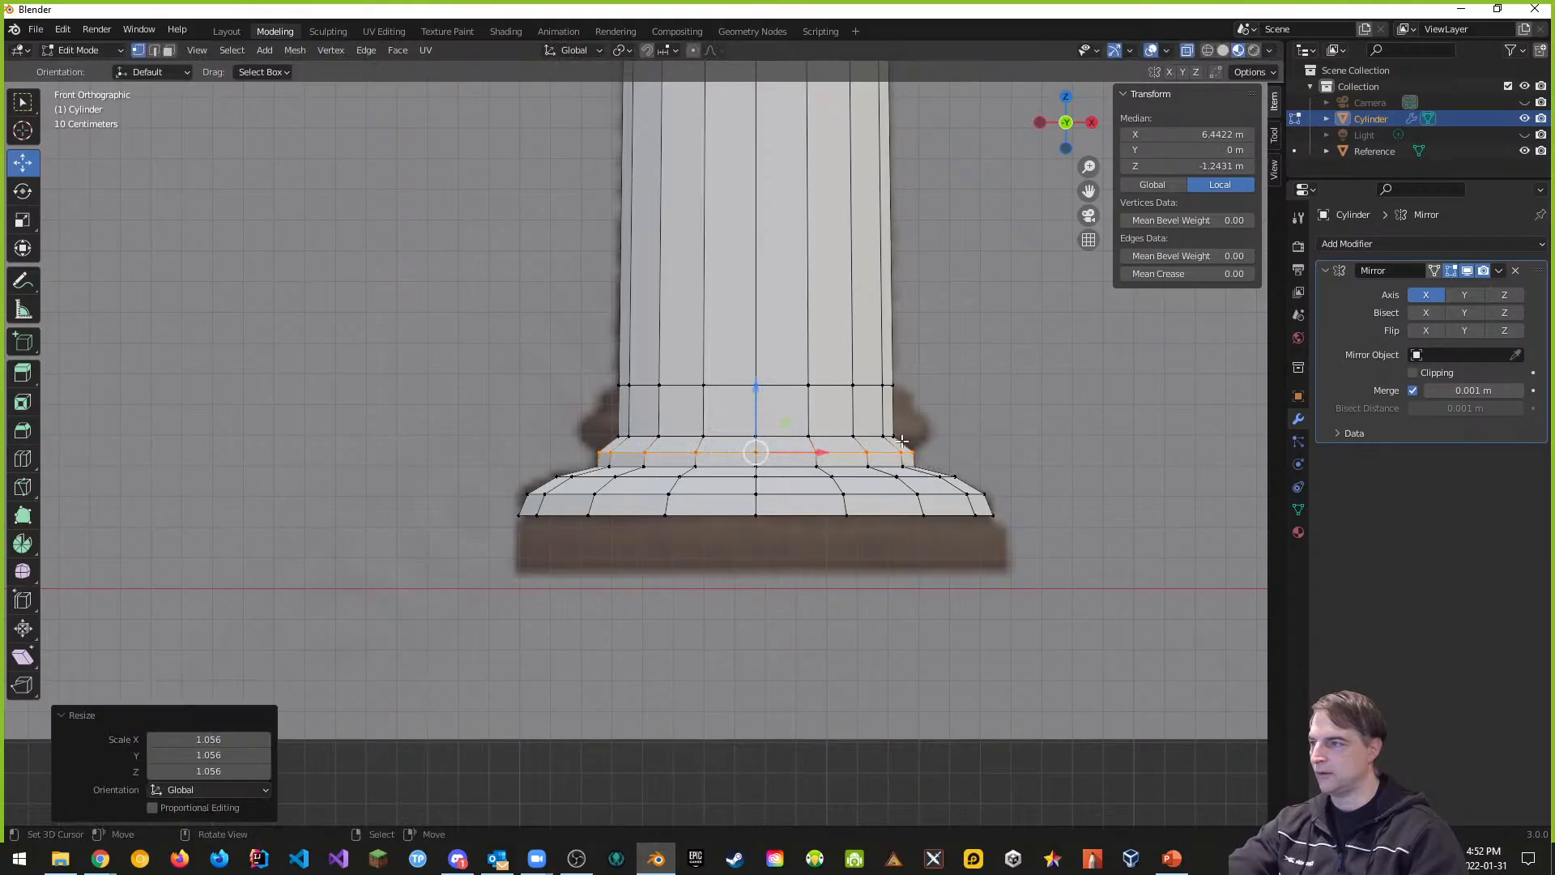
# Step: Select the ring directly above the neck and scale it by about 1.264 to the reference's upper base moulding
pyautogui.hotkey('alt', 'a')
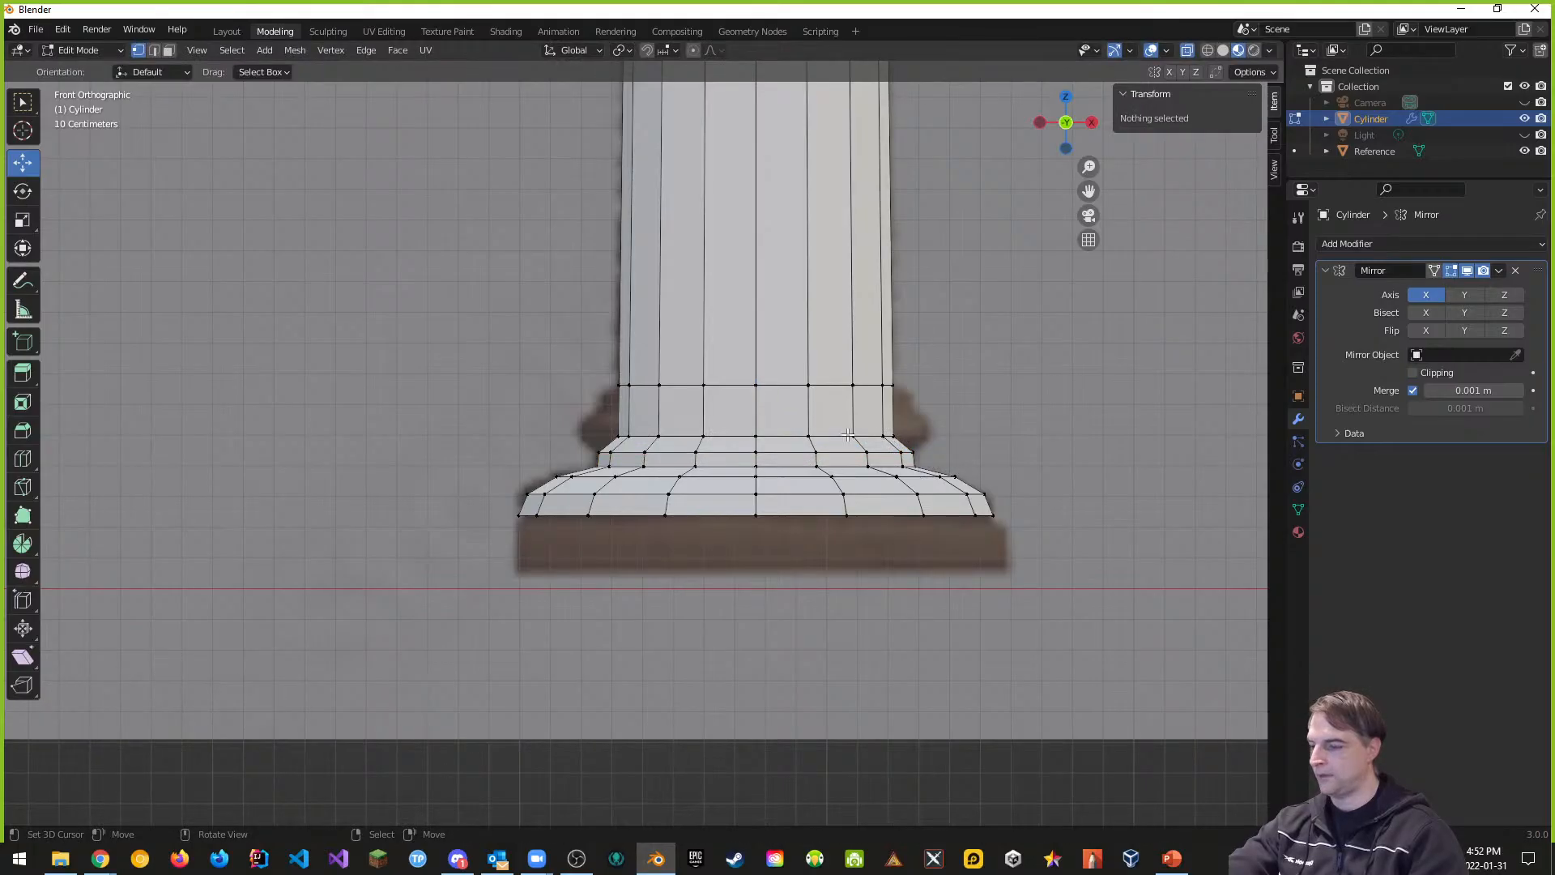
pyautogui.moveTo(603, 433); pyautogui.dragTo(903, 444)
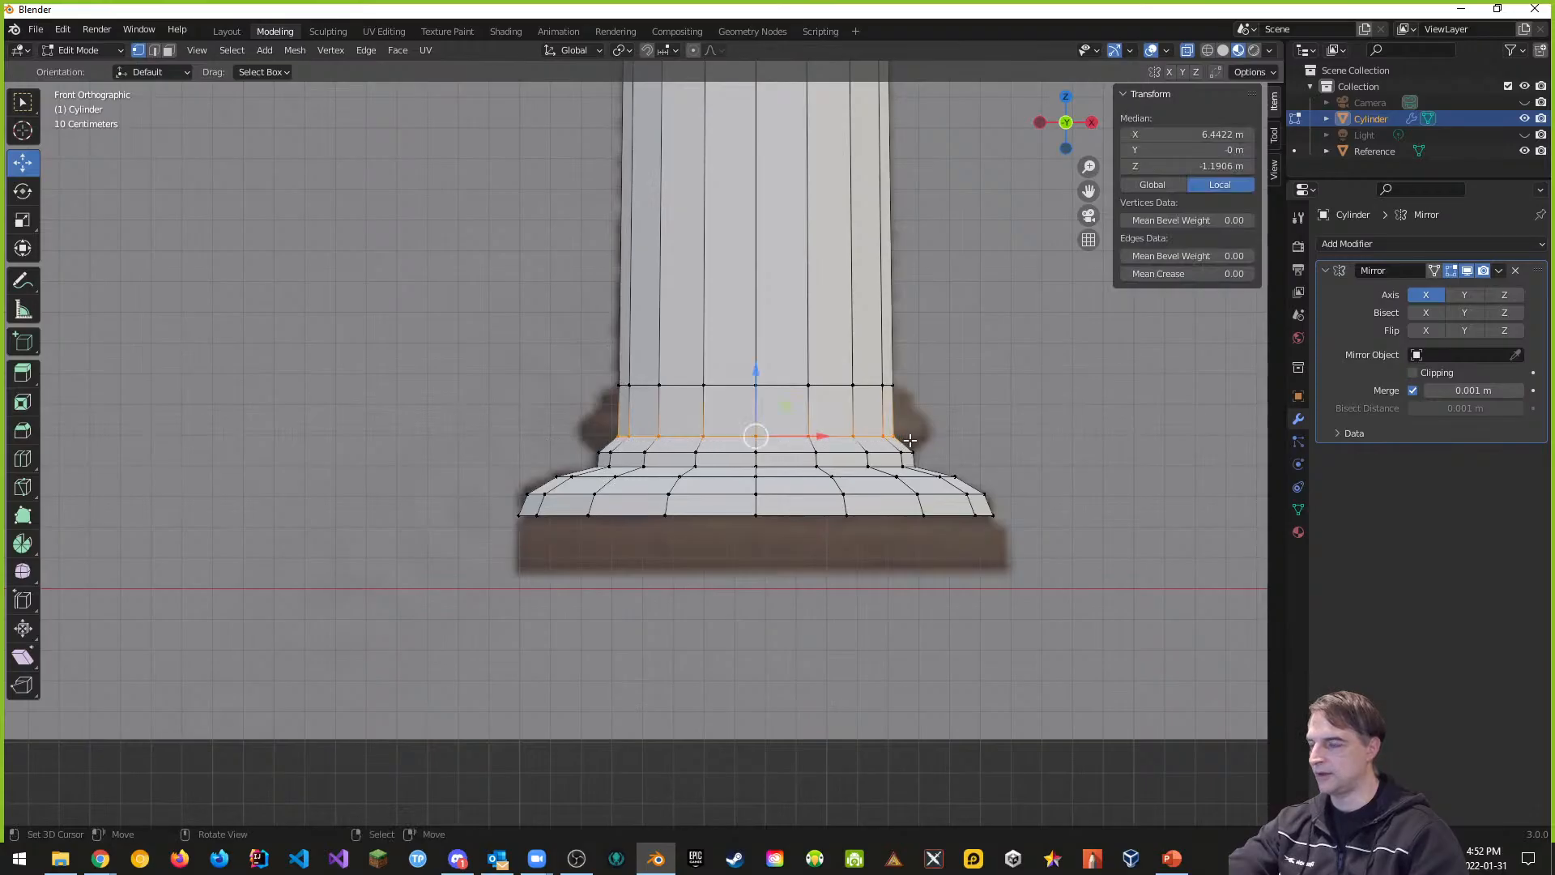
pyautogui.press('s')
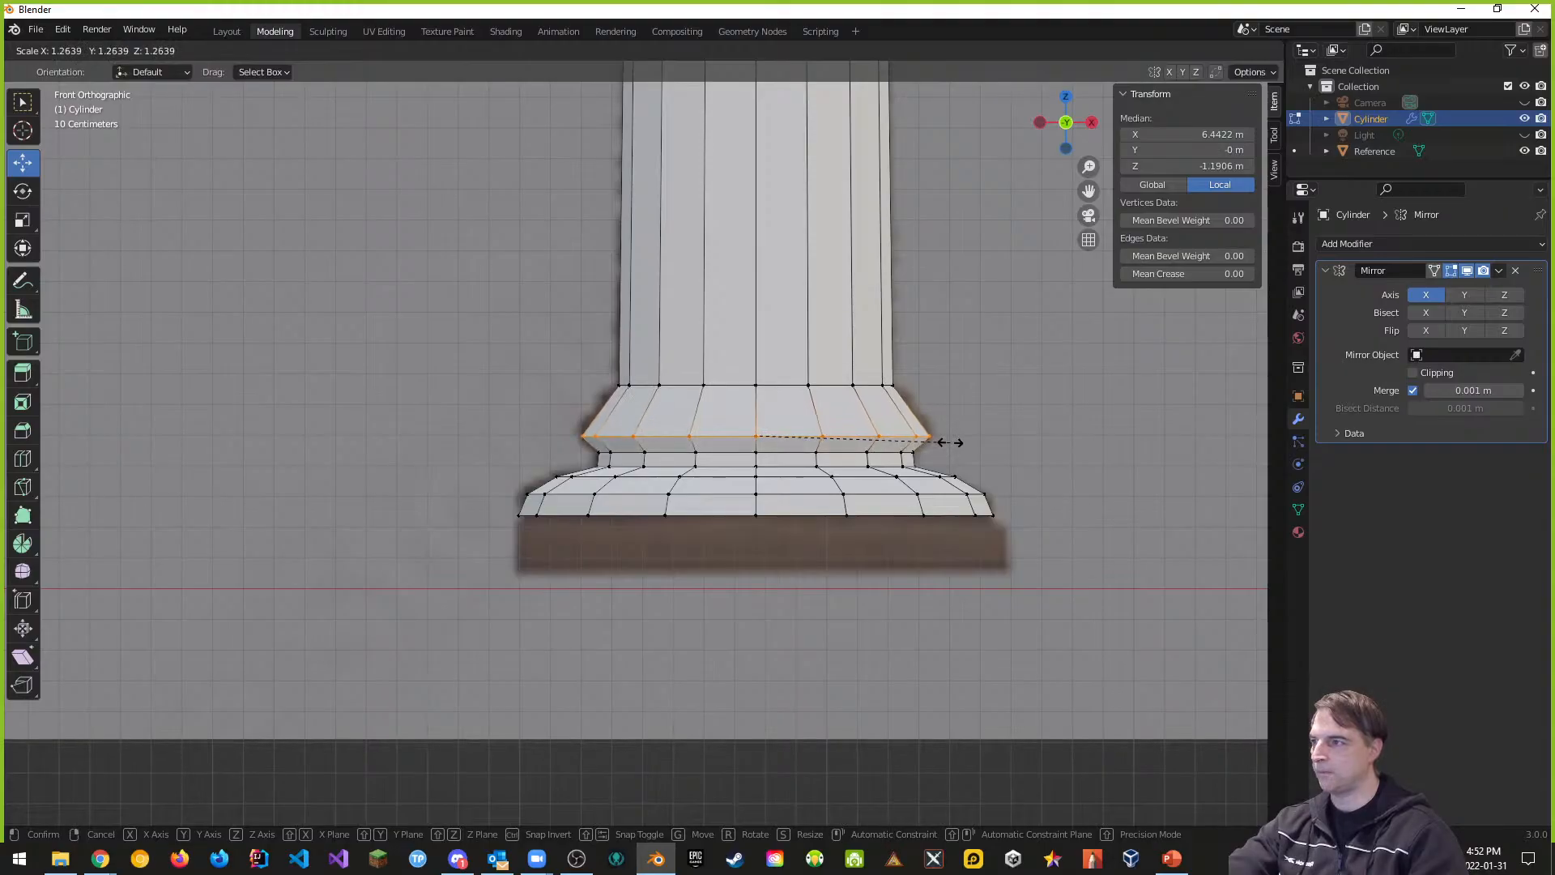
pyautogui.click(951, 442)
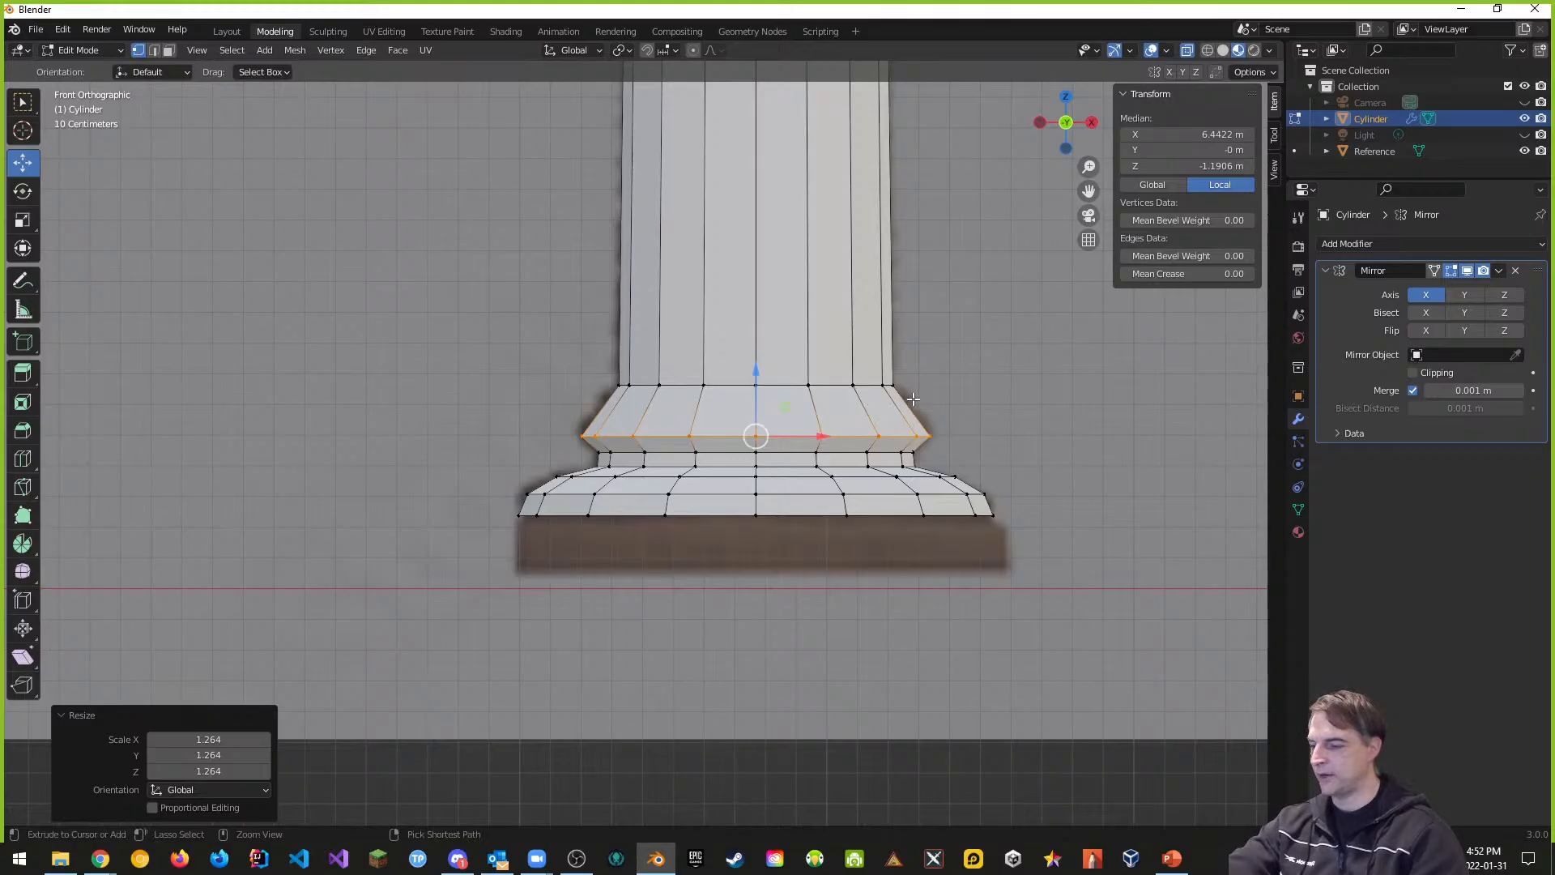
pyautogui.hotkey('ctrl', 'b')
pyautogui.press('Escape')
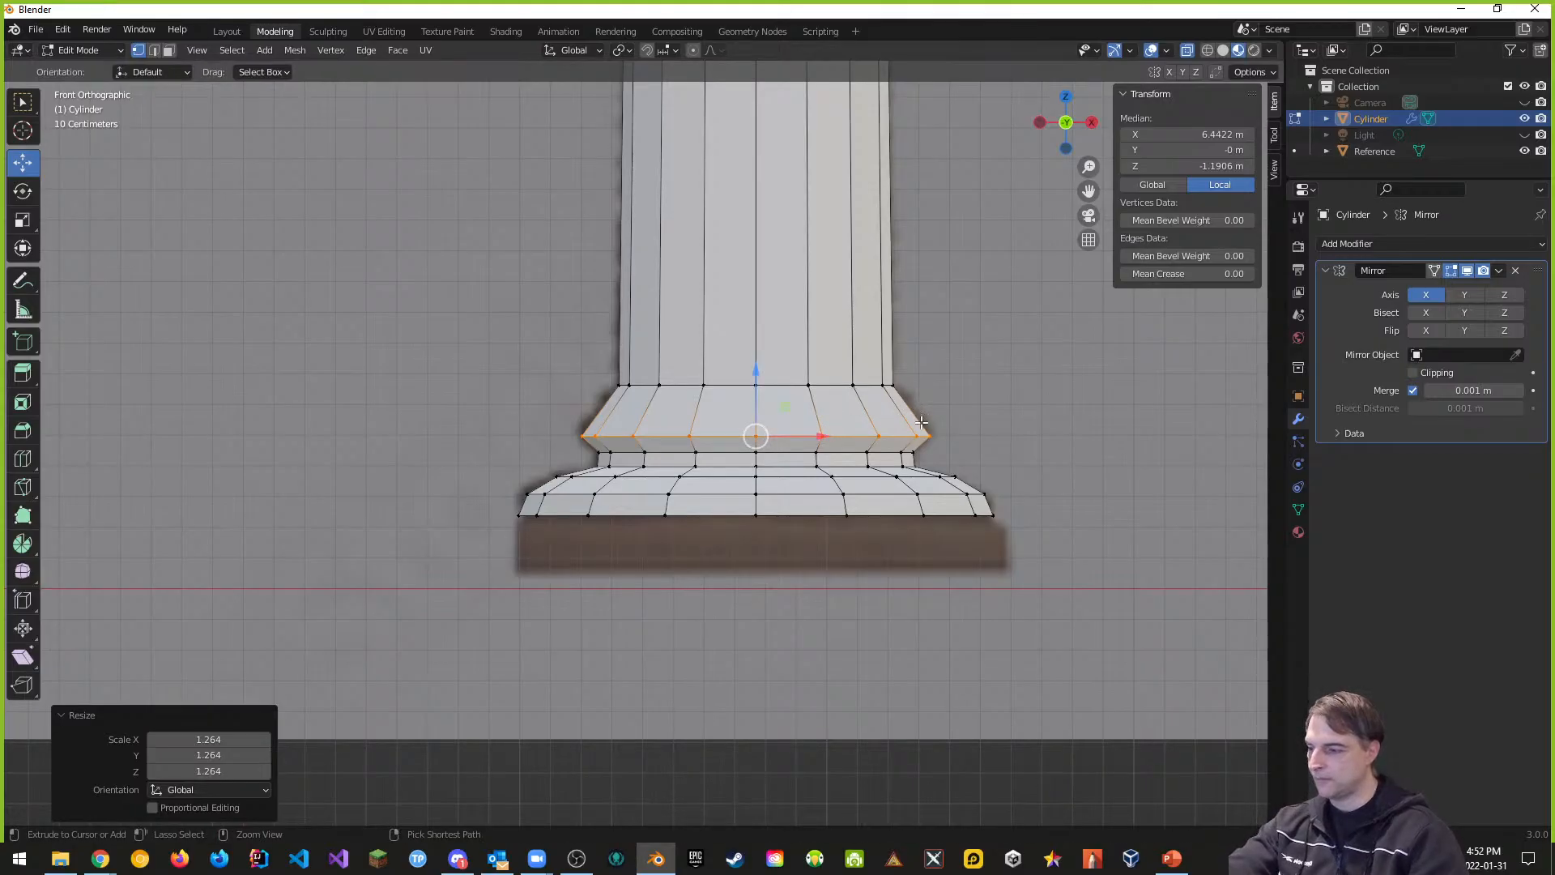
# Step: Add a loop cut to the base's upper moulding with slide factor 0.338 and scale it by about 1.065
pyautogui.hotkey('ctrl', 'r')
pyautogui.click(919, 420)
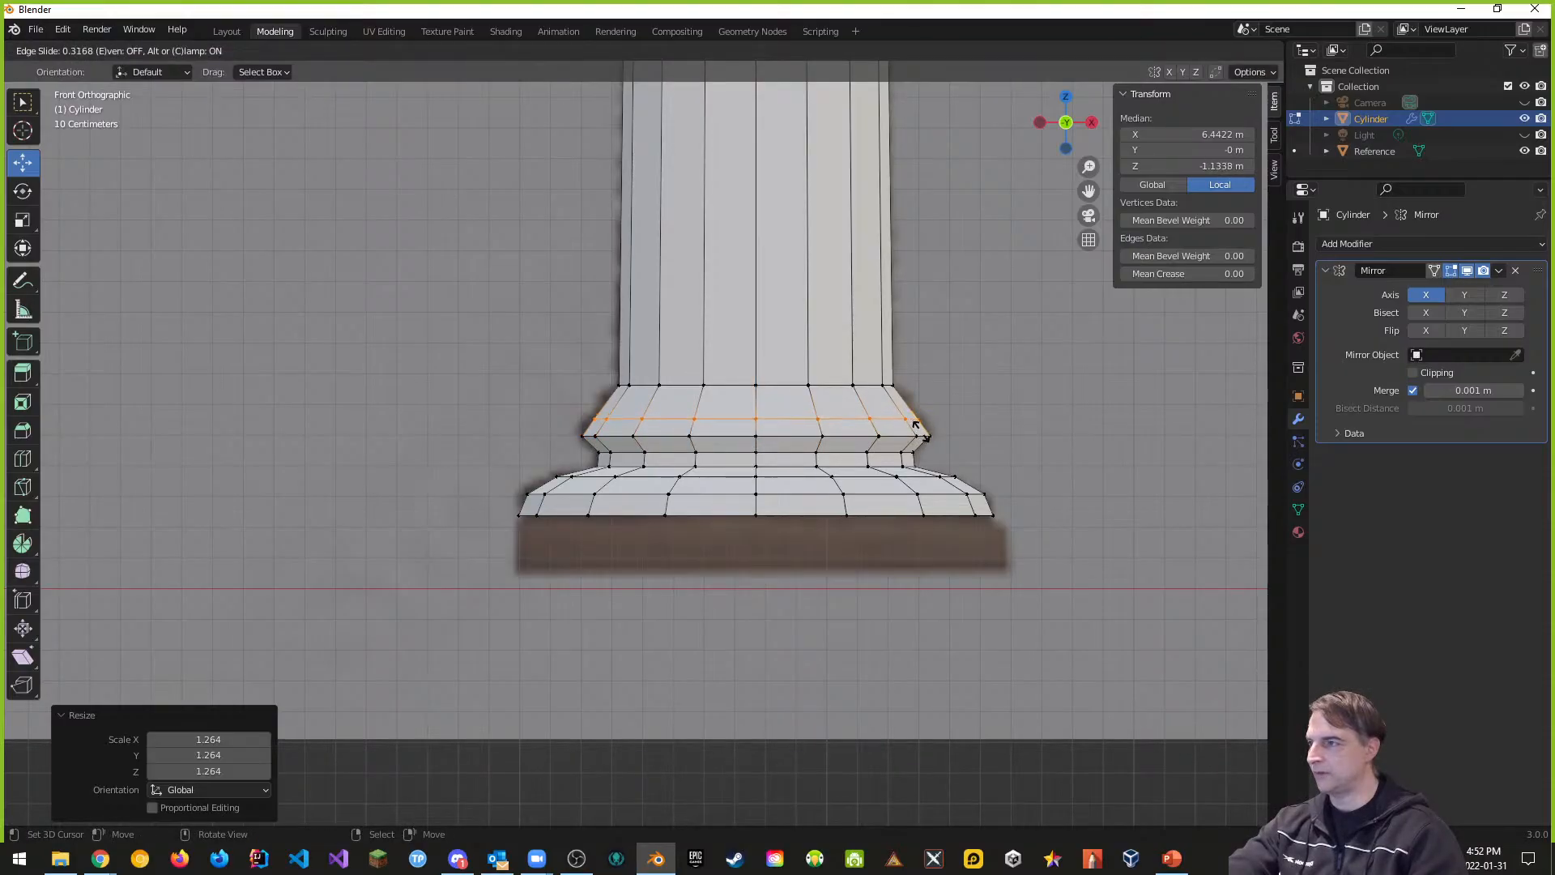
pyautogui.click(915, 424)
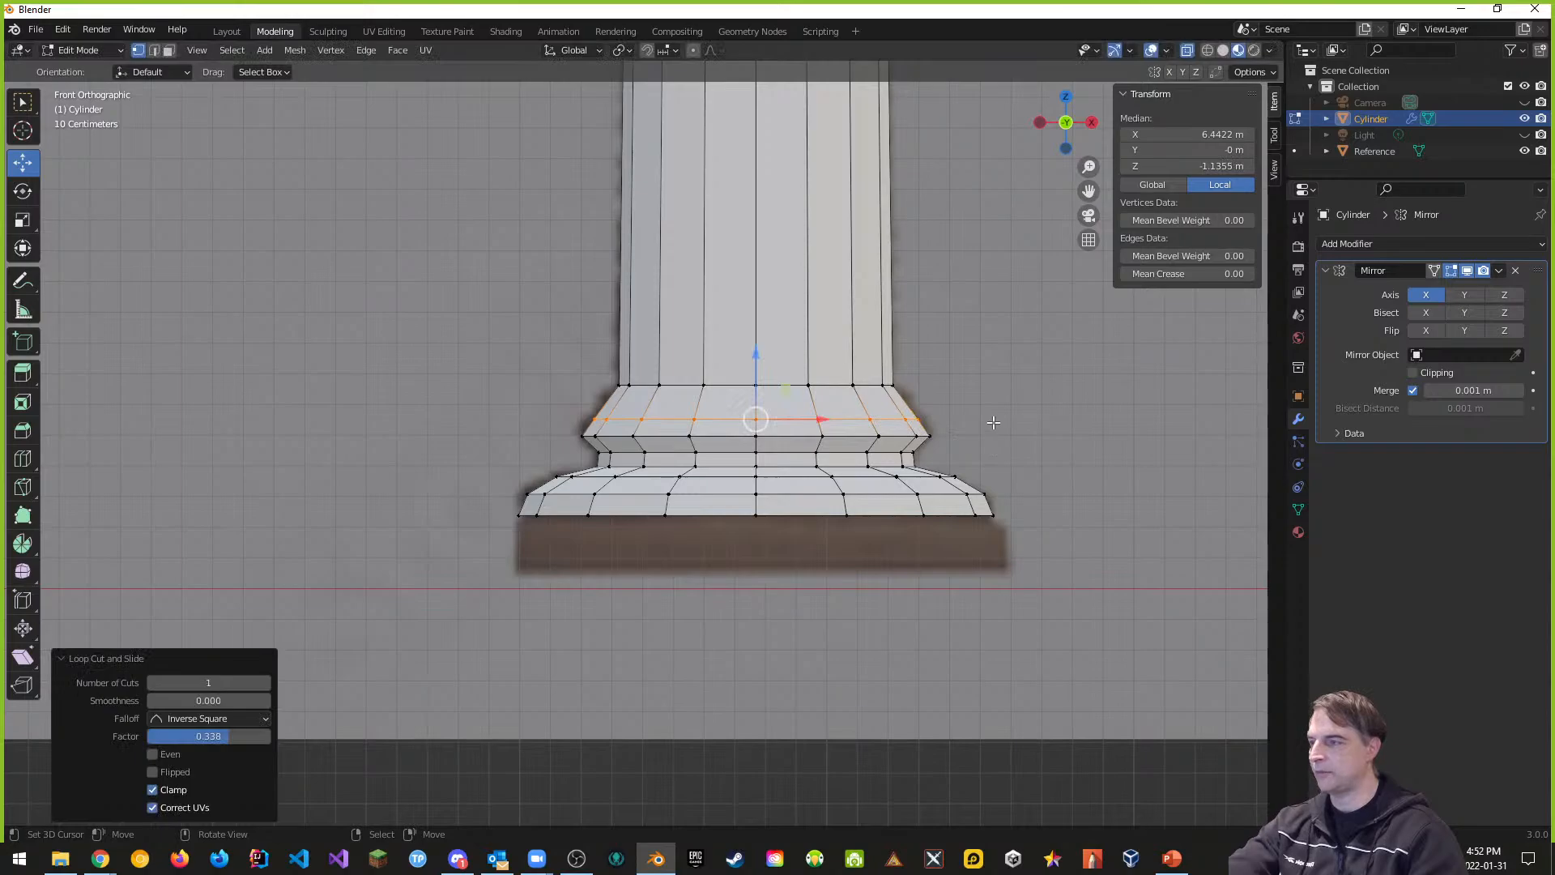
pyautogui.press('s')
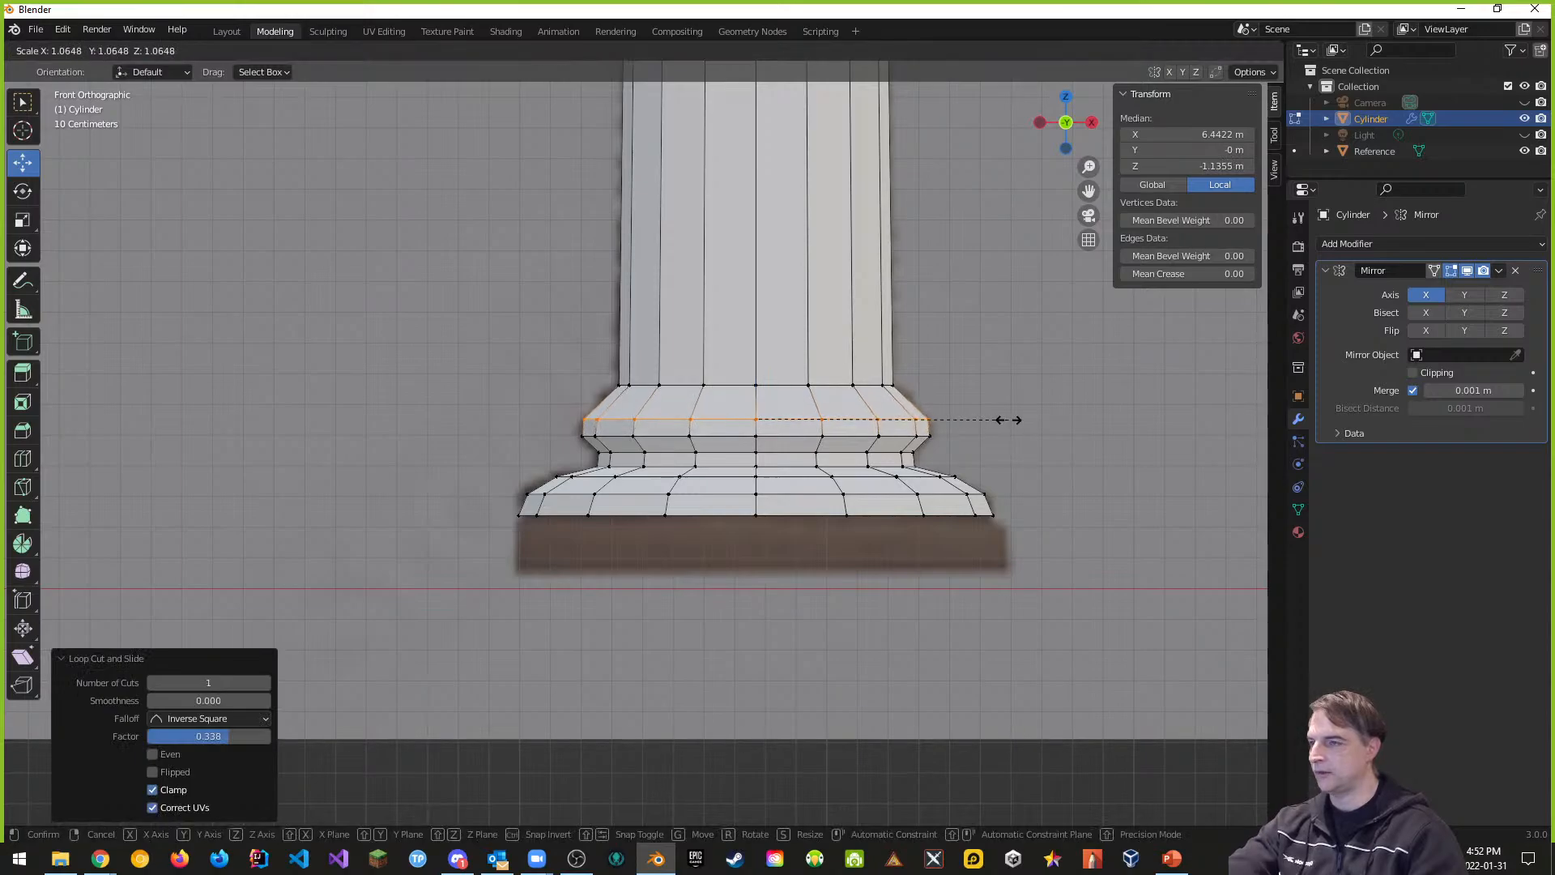
pyautogui.click(1009, 419)
# Step: Inspect the column against the reference from its base up to the capital, and compare it with its mirrored copy
pyautogui.moveTo(1118, 445); pyautogui.dragTo(953, 481, button='middle')
pyautogui.scroll(-6, 933, 424)
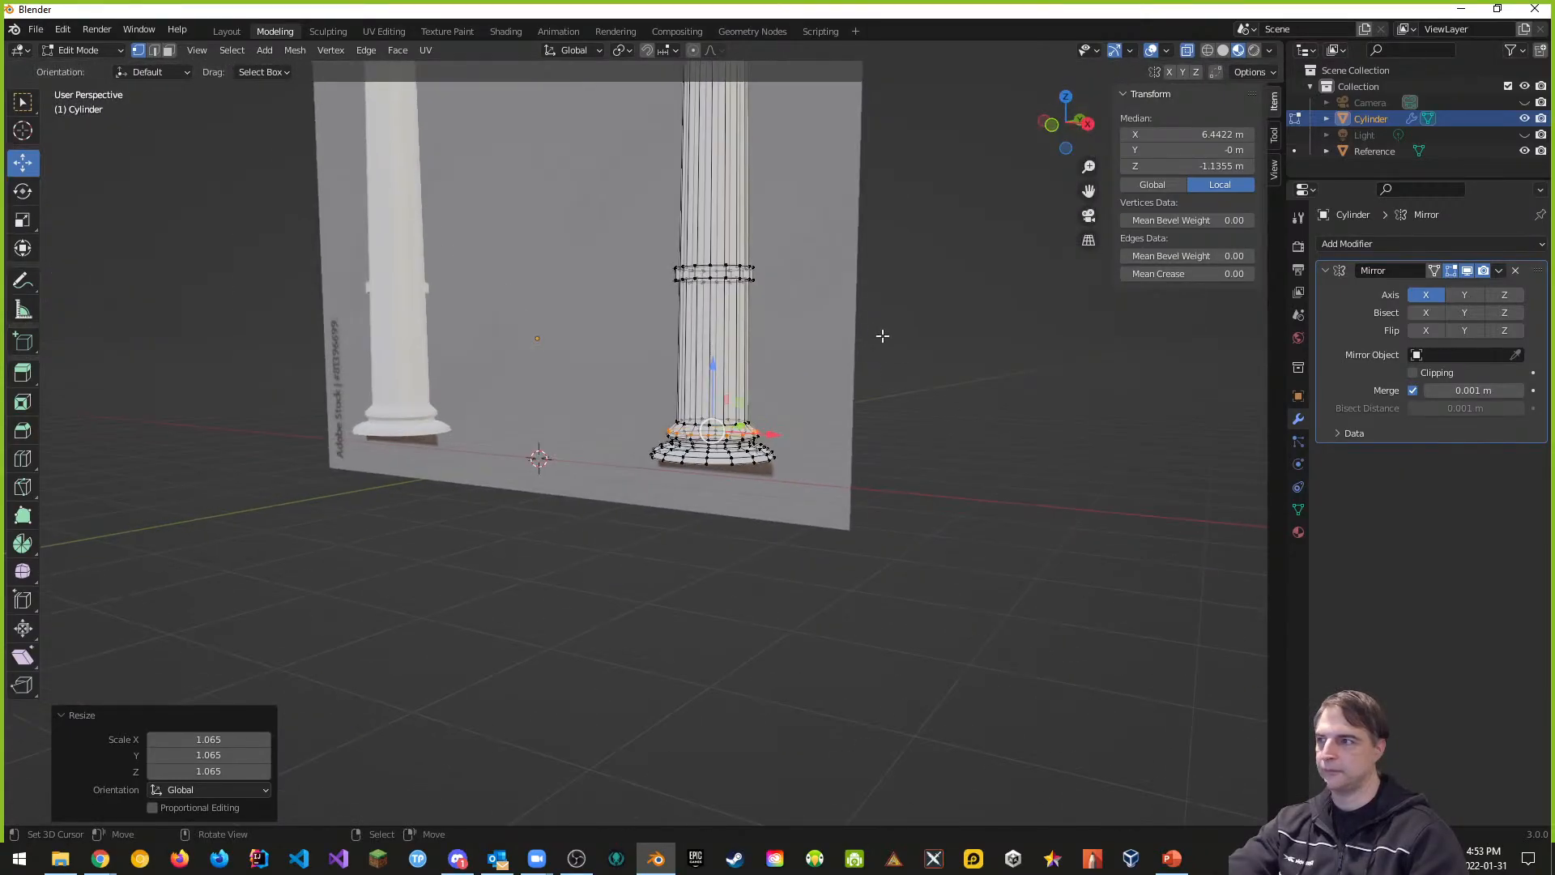
pyautogui.moveTo(882, 337); pyautogui.dragTo(838, 355, button='middle')
pyautogui.keyDown('shift'); pyautogui.moveTo(770, 200); pyautogui.dragTo(778, 639, button='middle'); pyautogui.keyUp('shift')
pyautogui.scroll(5, 708, 341)
pyautogui.moveTo(812, 326); pyautogui.dragTo(778, 522, button='middle')
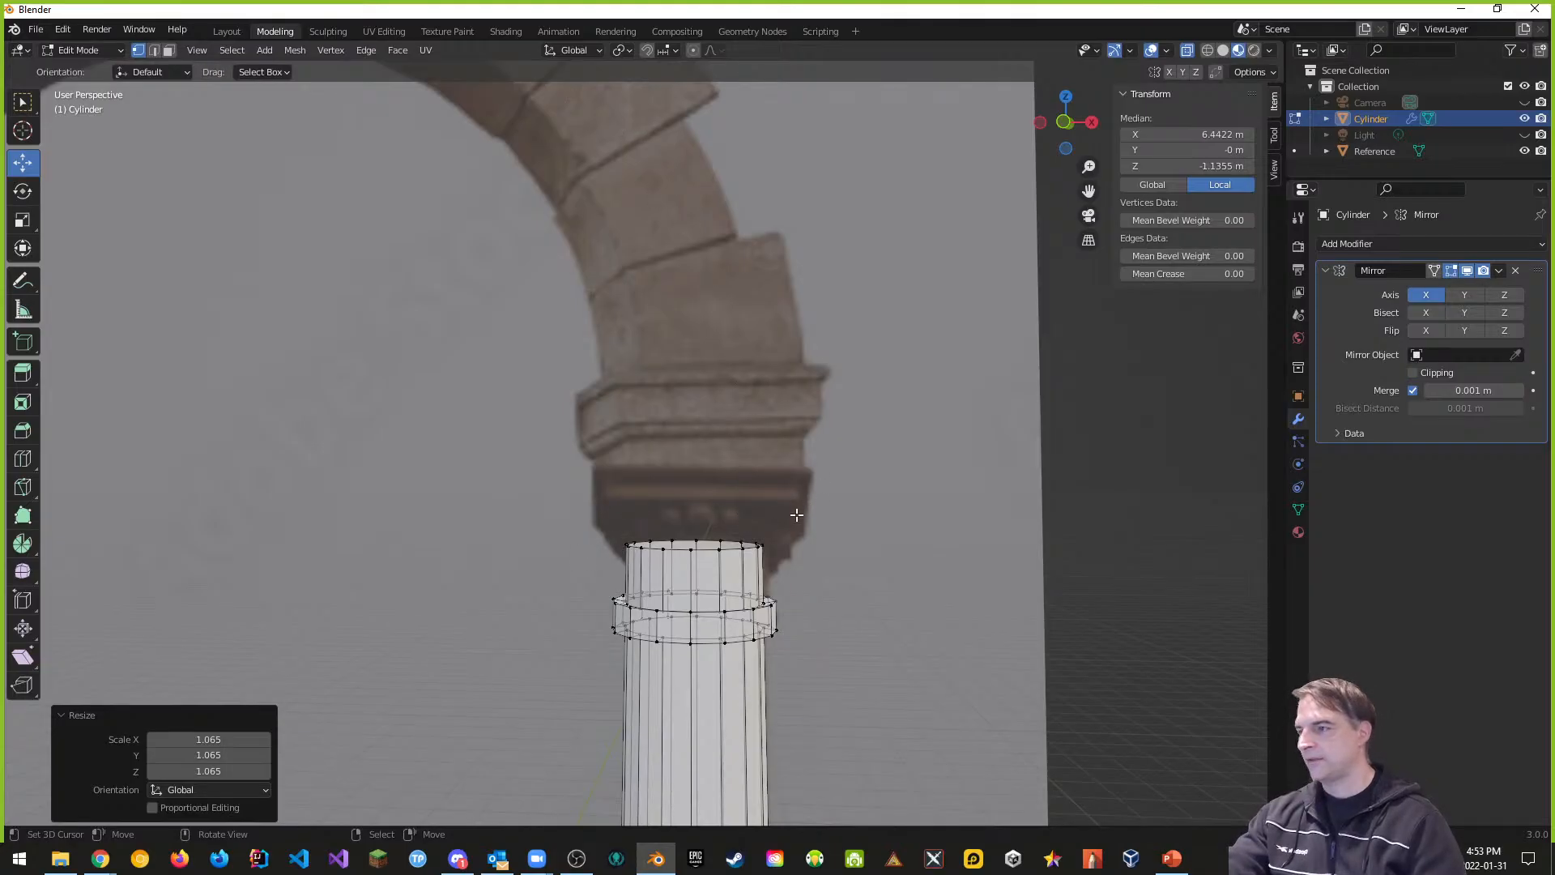
pyautogui.moveTo(821, 540)
pyautogui.mouseDown(button='middle')
pyautogui.moveTo(808, 565)
pyautogui.moveTo(818, 551)
pyautogui.mouseUp(button='middle')
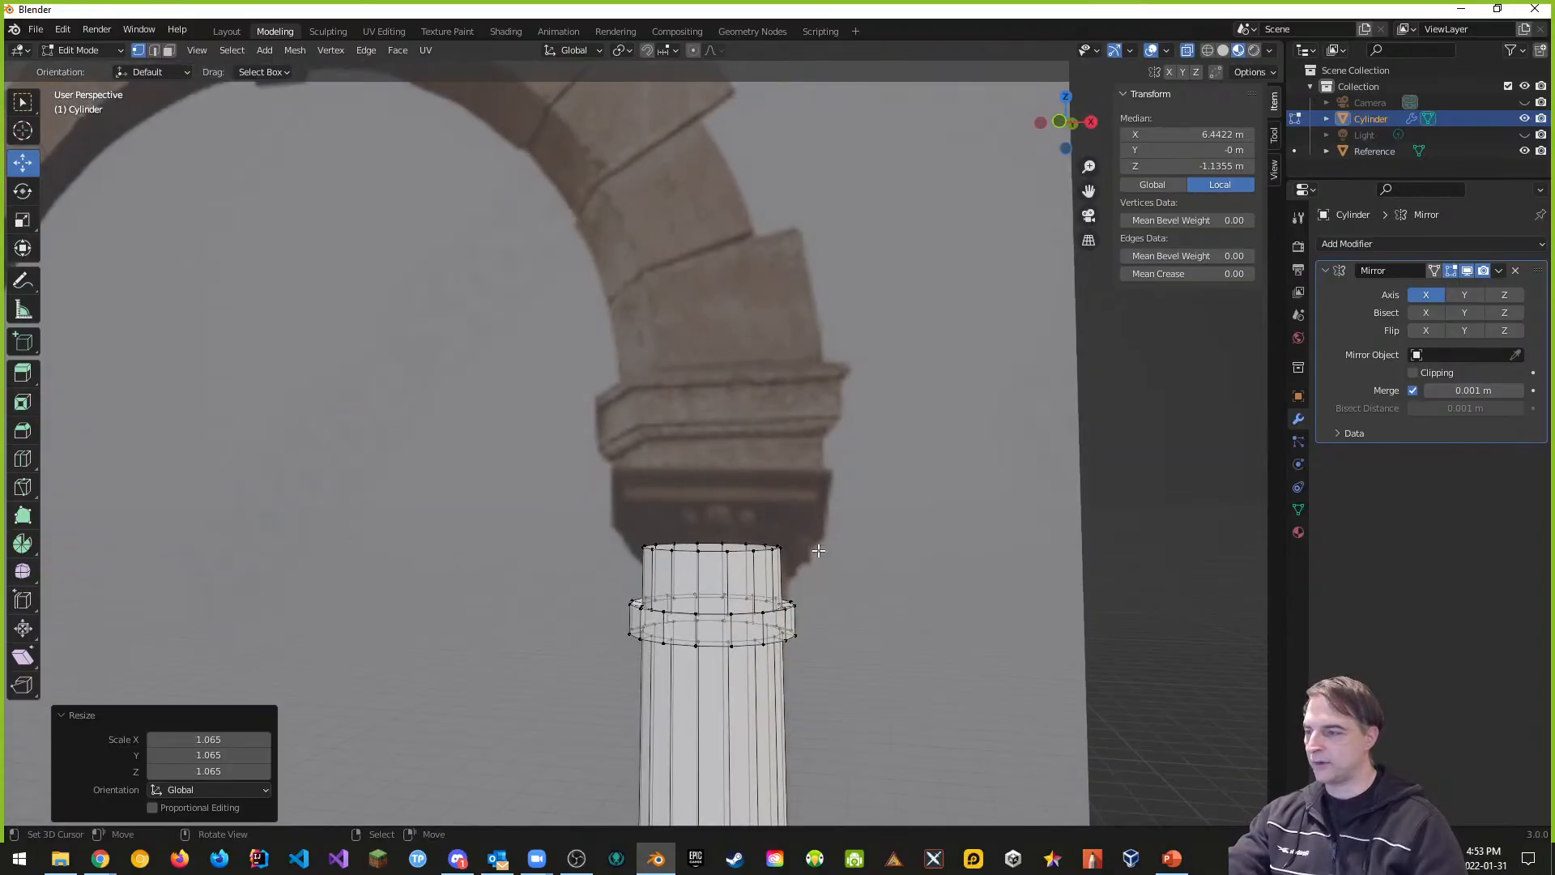
pyautogui.scroll(-4, 819, 558)
pyautogui.keyDown('shift'); pyautogui.moveTo(726, 715); pyautogui.dragTo(848, 228, button='middle'); pyautogui.keyUp('shift')
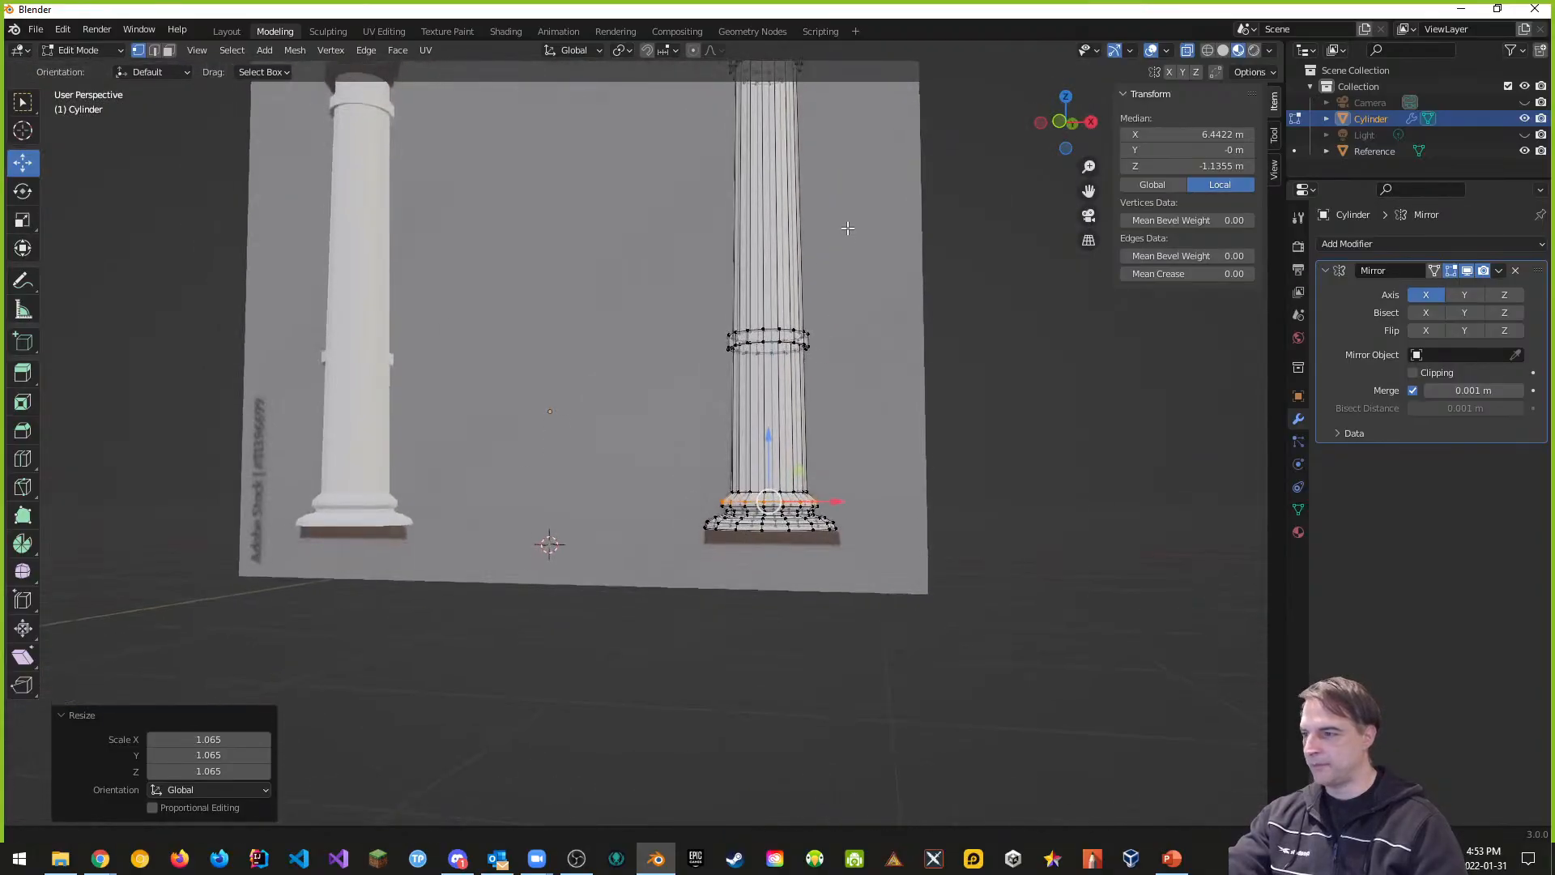
pyautogui.scroll(3, 834, 569)
pyautogui.keyDown('shift'); pyautogui.moveTo(926, 644); pyautogui.dragTo(794, 503, button='middle'); pyautogui.keyUp('shift')
pyautogui.scroll(3, 794, 503)
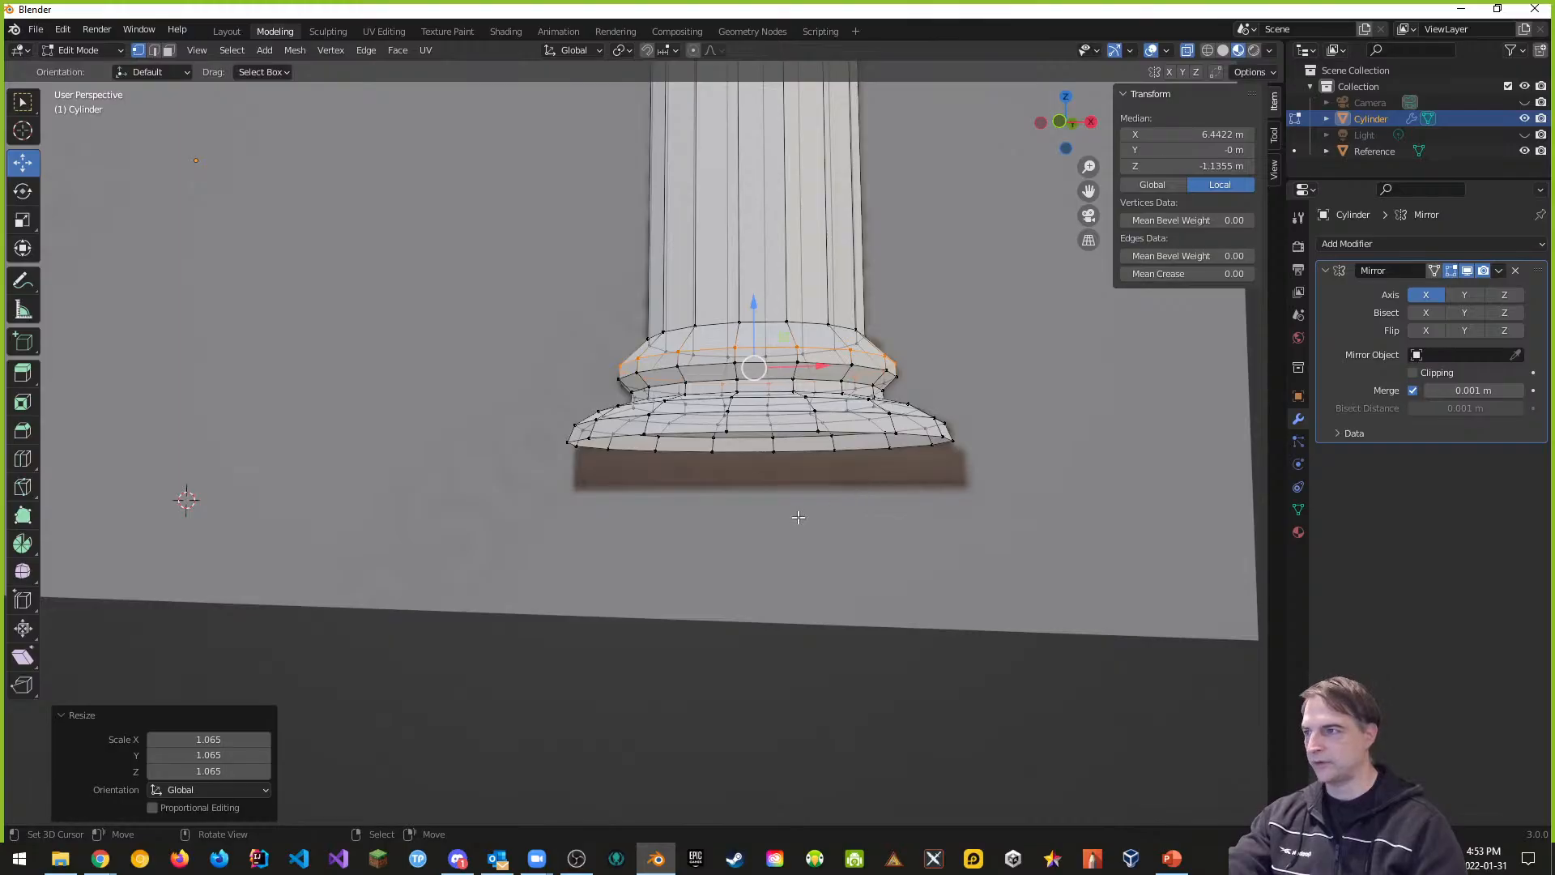
pyautogui.scroll(-8, 808, 507)
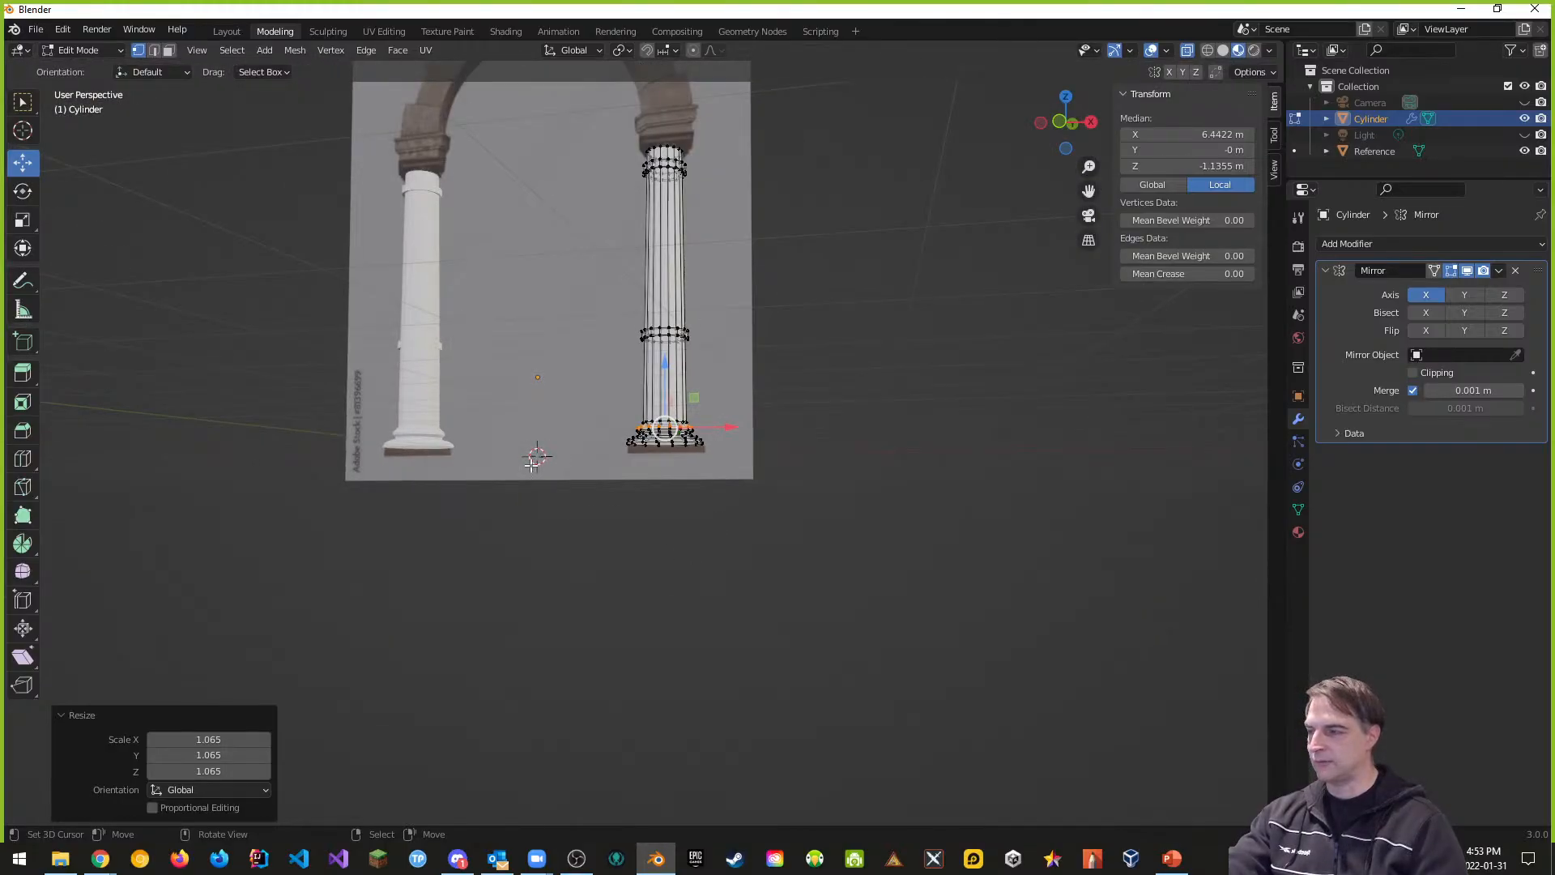
pyautogui.moveTo(635, 479)
pyautogui.mouseDown(button='middle')
pyautogui.moveTo(653, 494)
pyautogui.moveTo(640, 498)
pyautogui.mouseUp(button='middle')
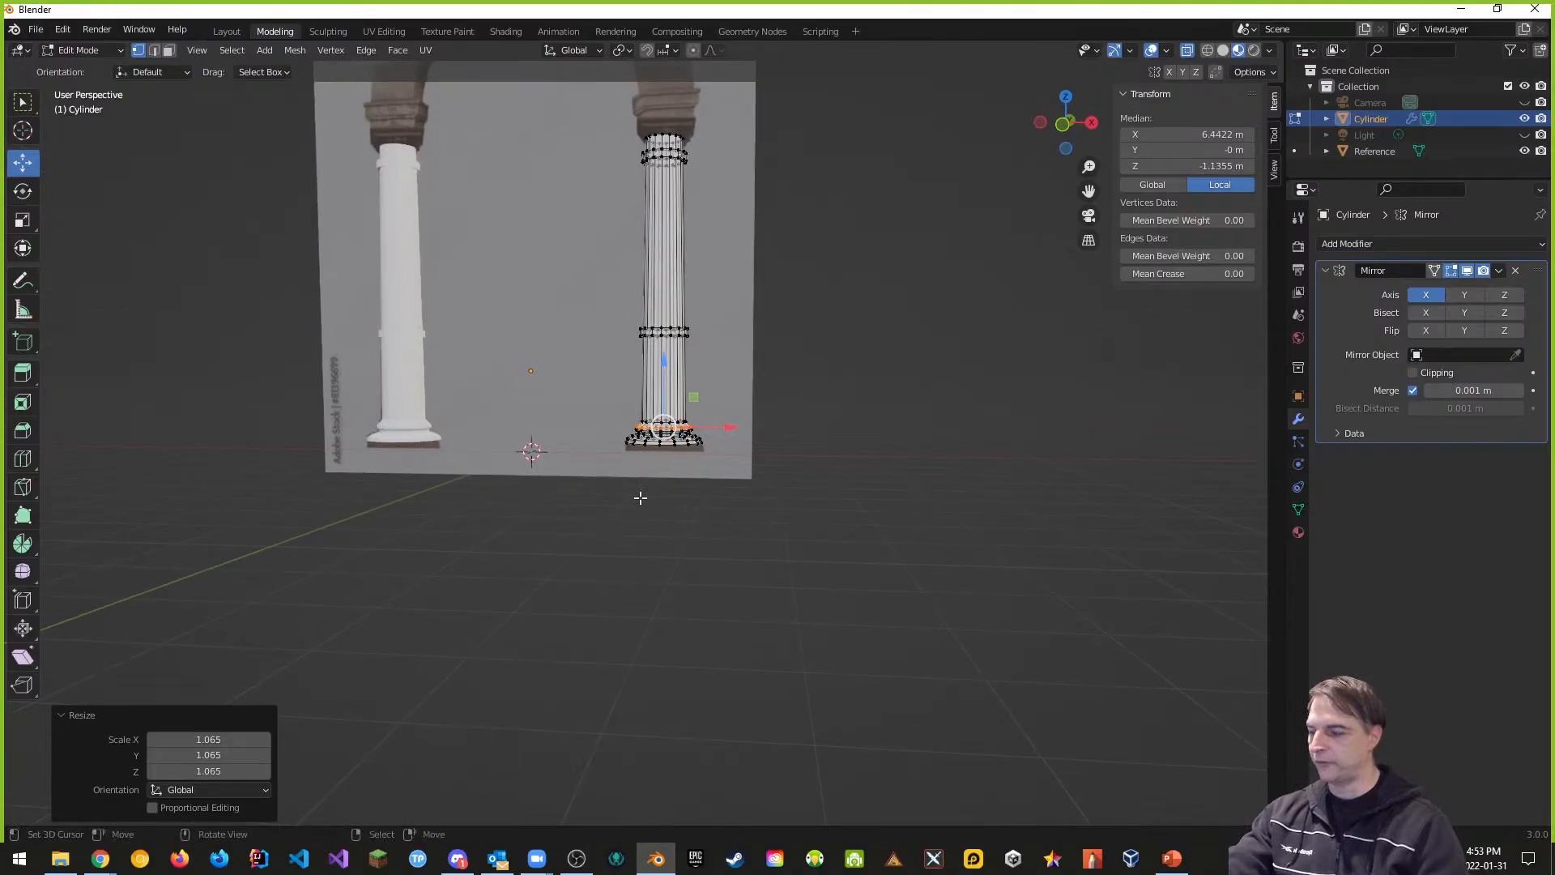
# Step: Save the scene as stone_archway.blend in the COMP397-Week3 folder
pyautogui.press('ctrl')
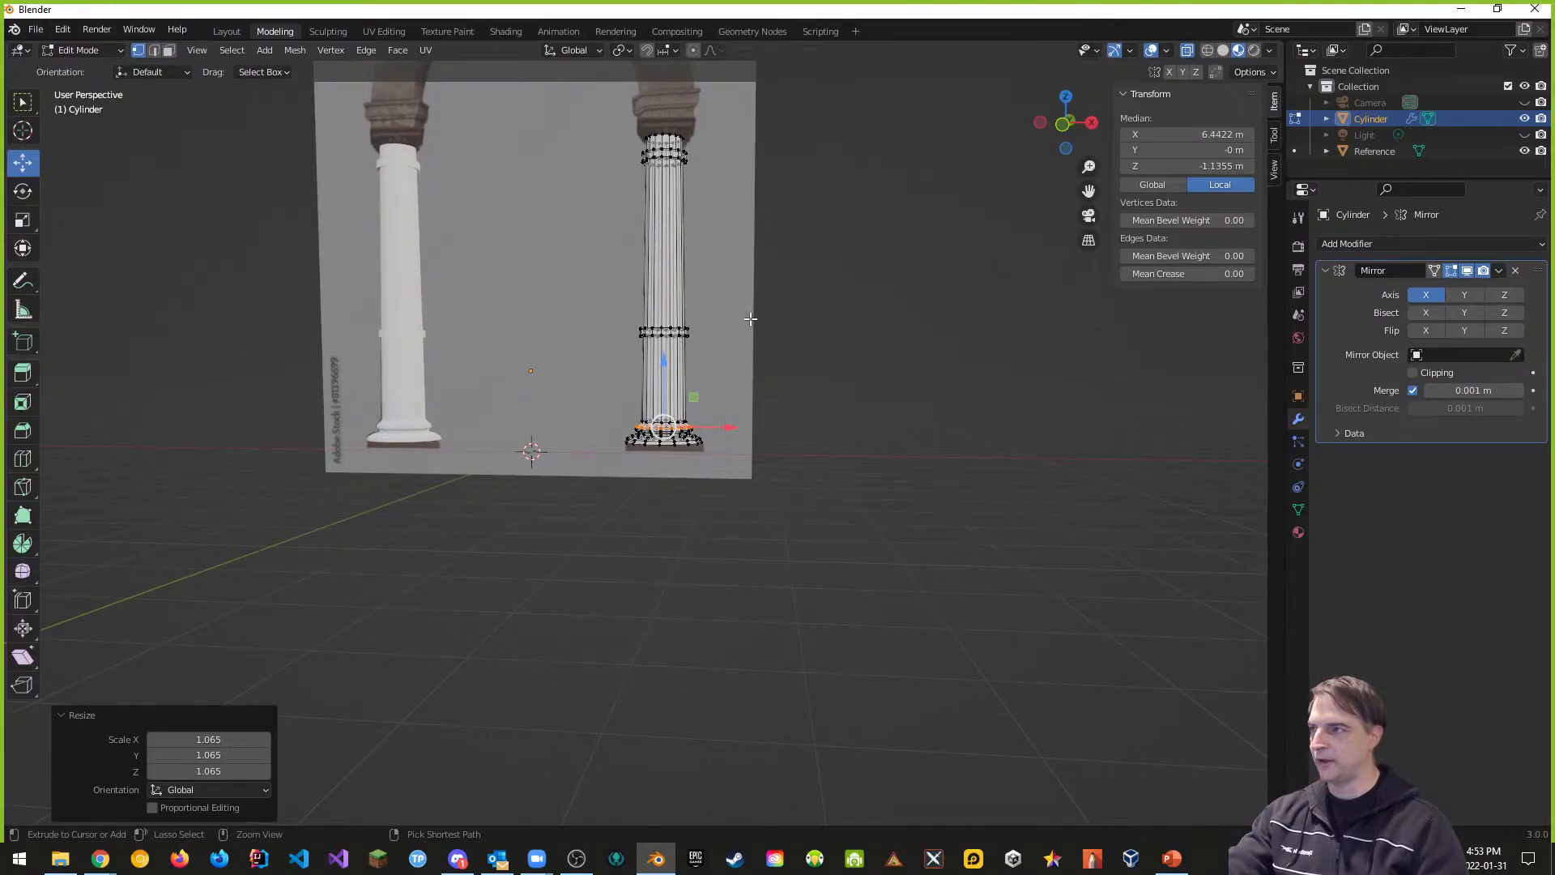
pyautogui.hotkey('ctrl', 's')
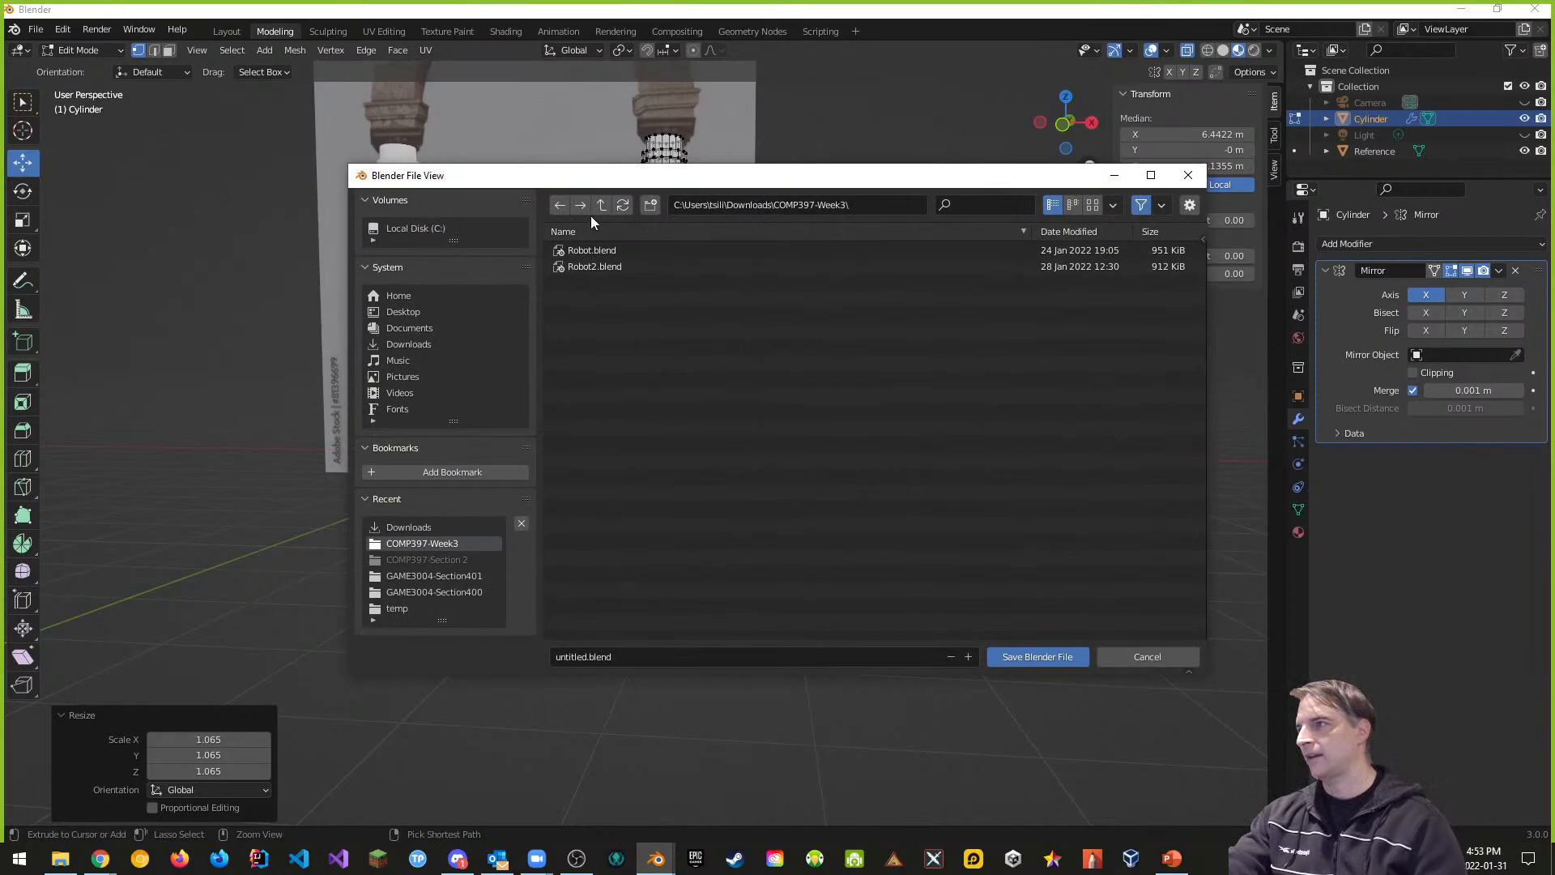
pyautogui.click(606, 659)
pyautogui.click(587, 657)
pyautogui.moveTo(587, 657); pyautogui.dragTo(542, 655)
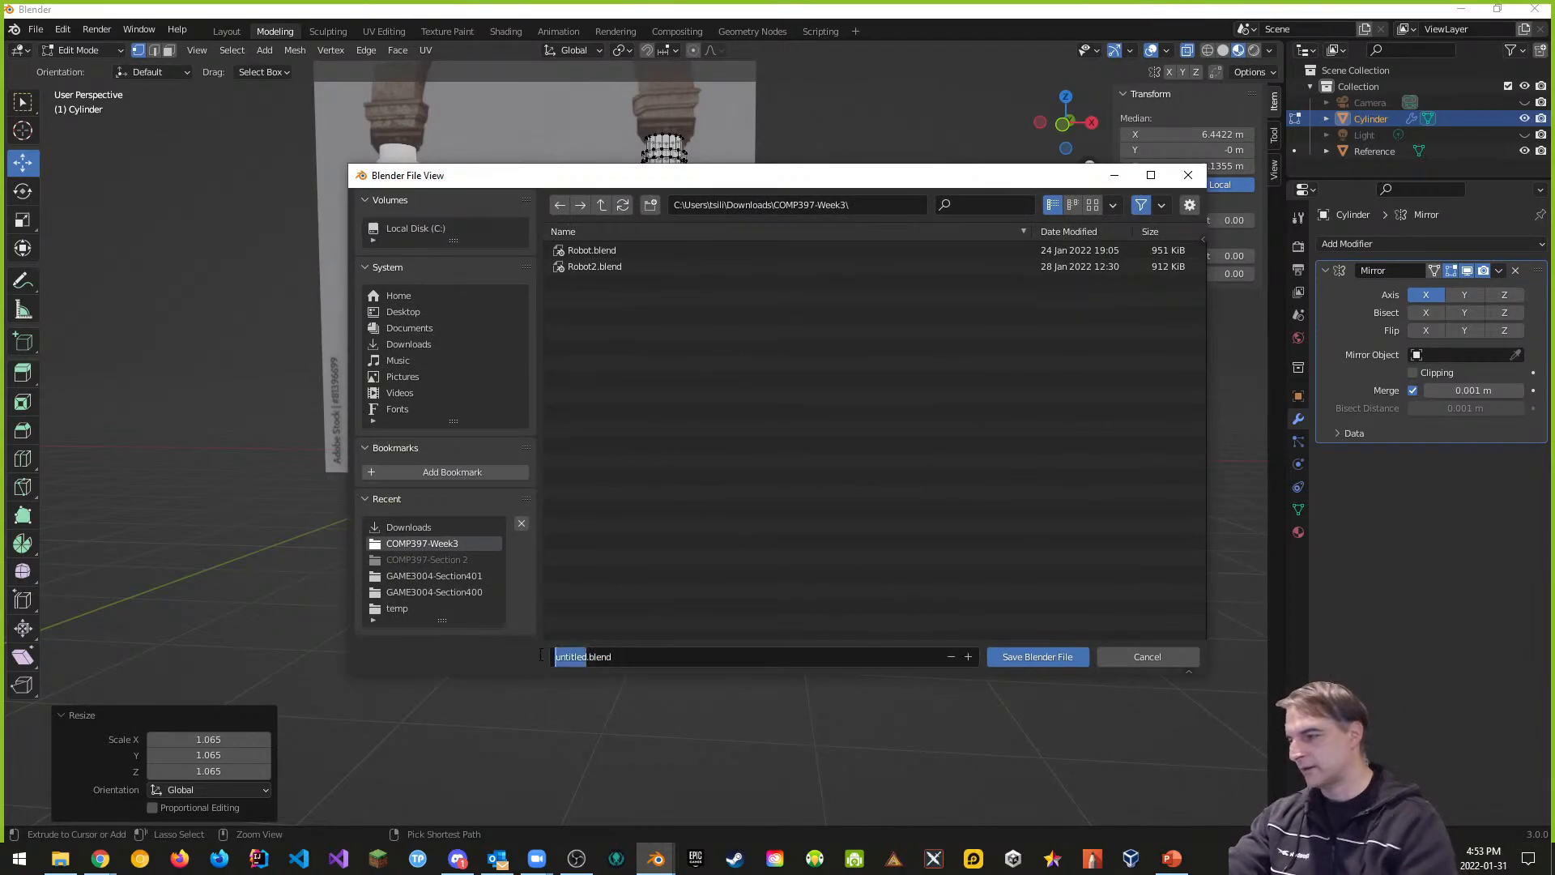
pyautogui.write('st')
pyautogui.write('one')
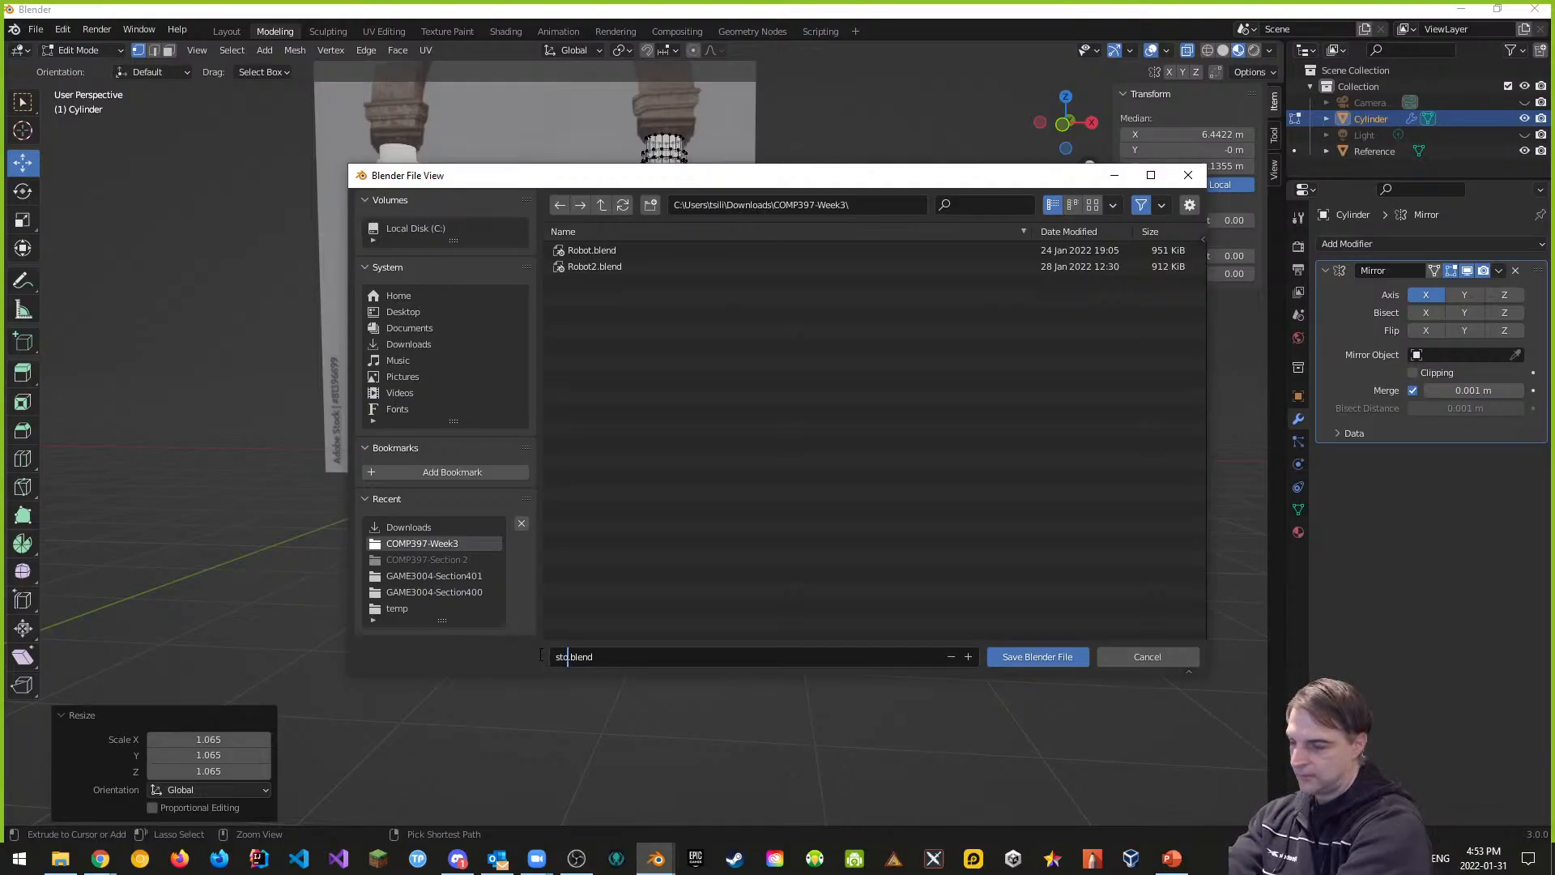
pyautogui.write('_archway')
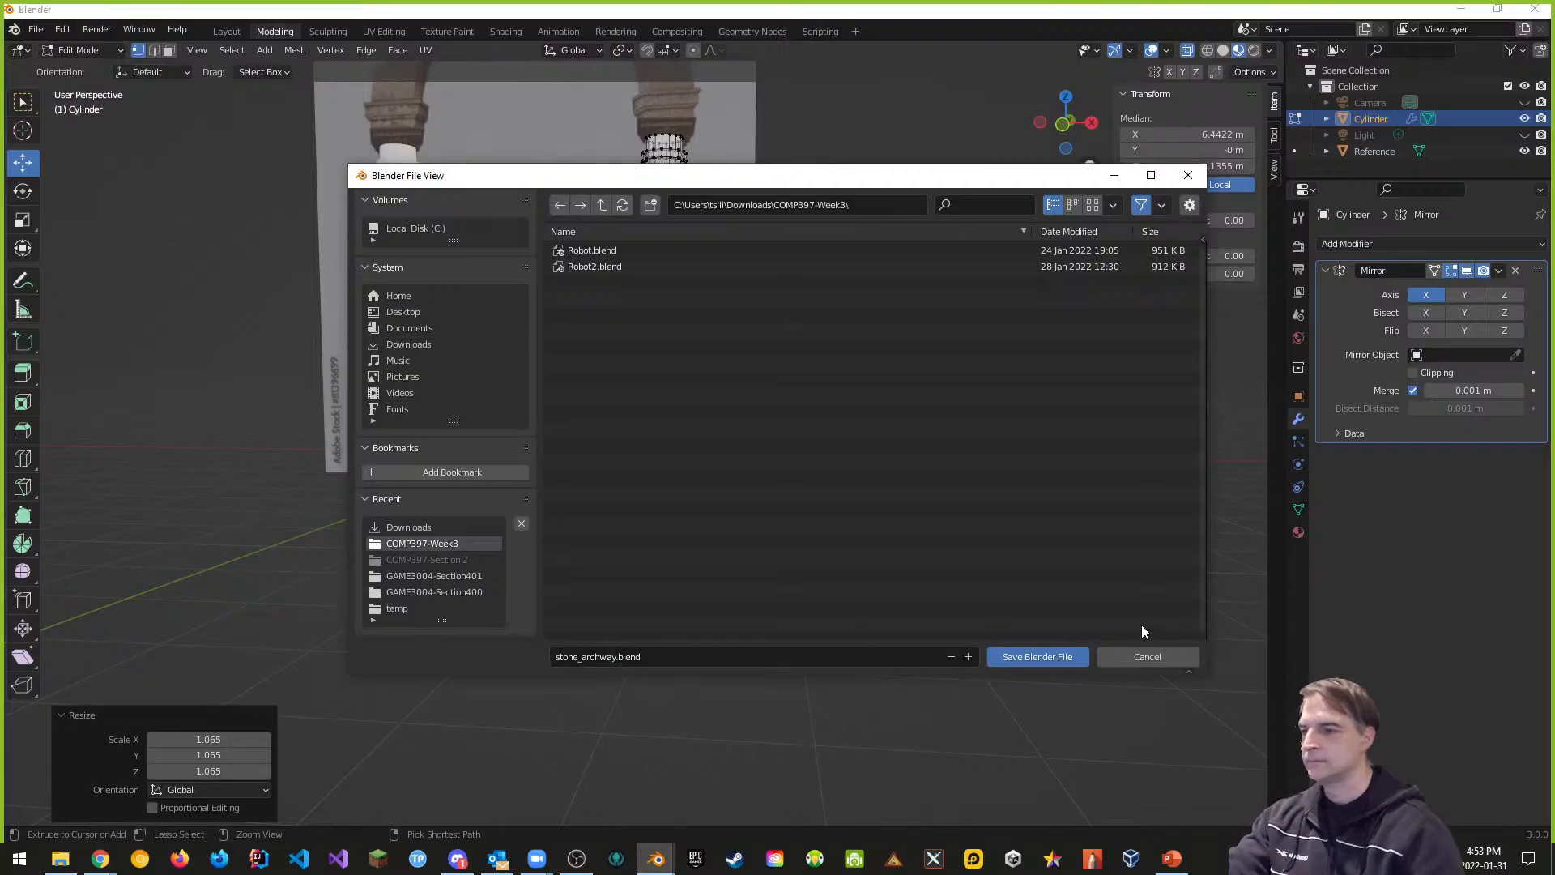
pyautogui.click(1017, 656)
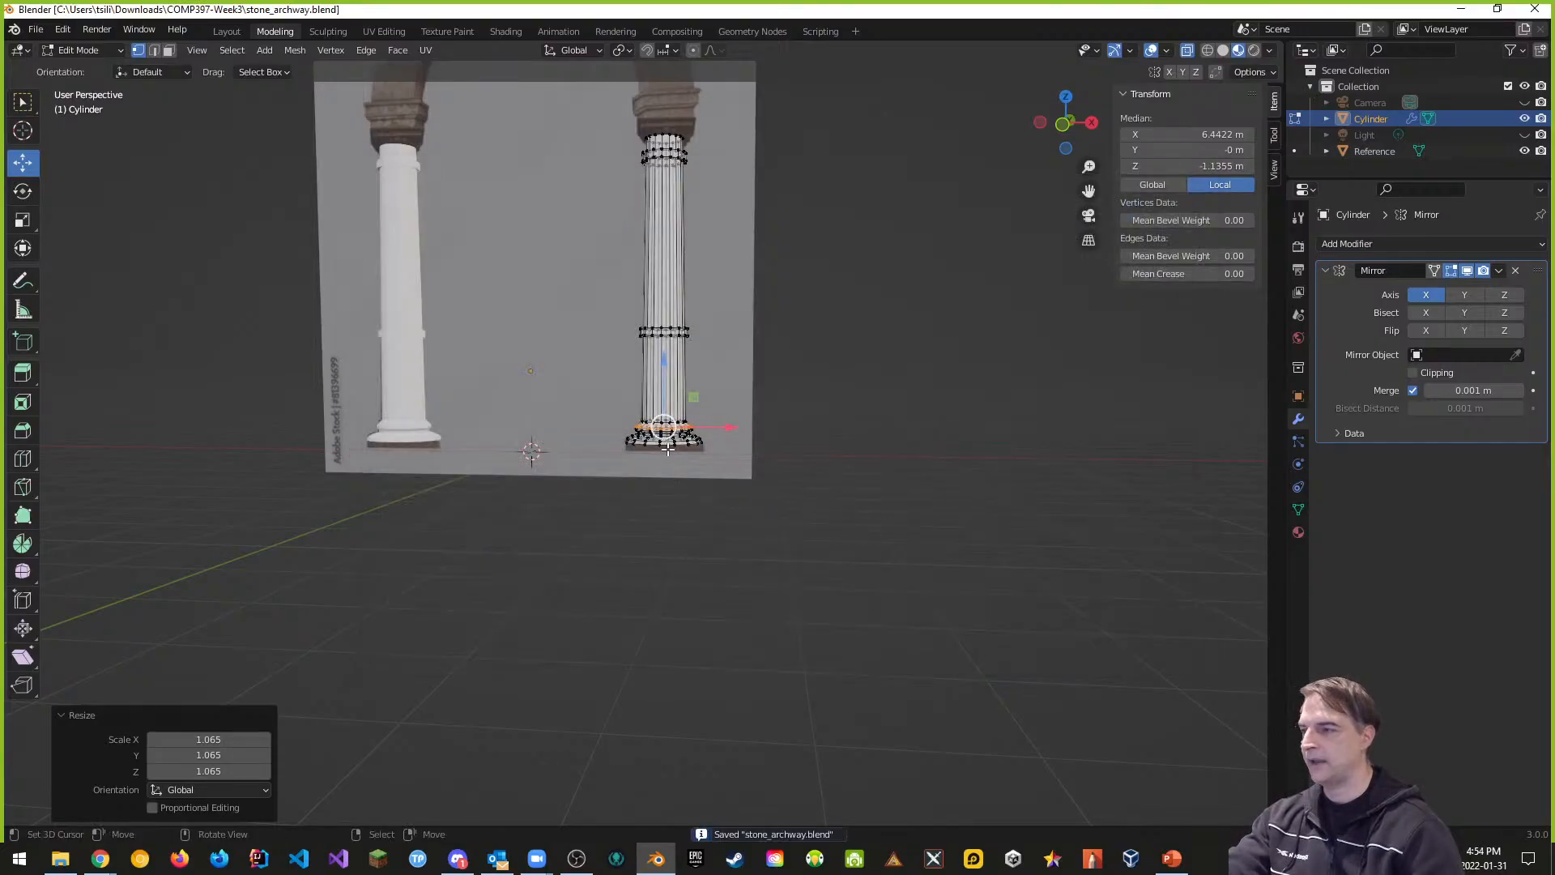
# Step: Add a 2 m cube to the column mesh and move it about 2.826 m along X to the column's base
pyautogui.keyDown('shift'); pyautogui.moveTo(684, 475); pyautogui.dragTo(690, 504, button='middle'); pyautogui.keyUp('shift')
pyautogui.scroll(5, 689, 504)
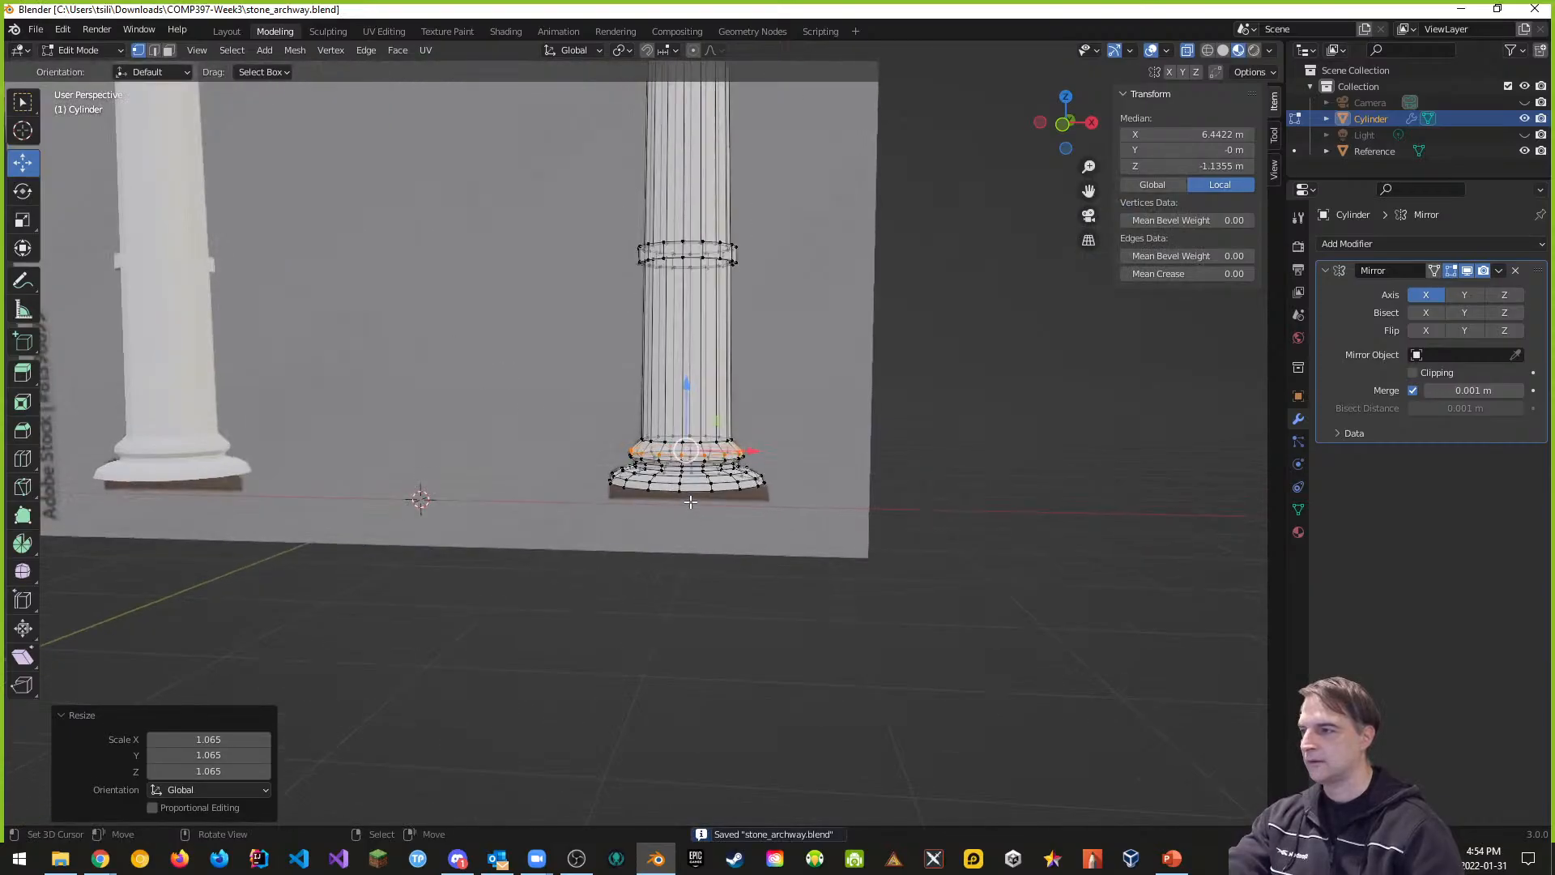
pyautogui.scroll(3, 767, 453)
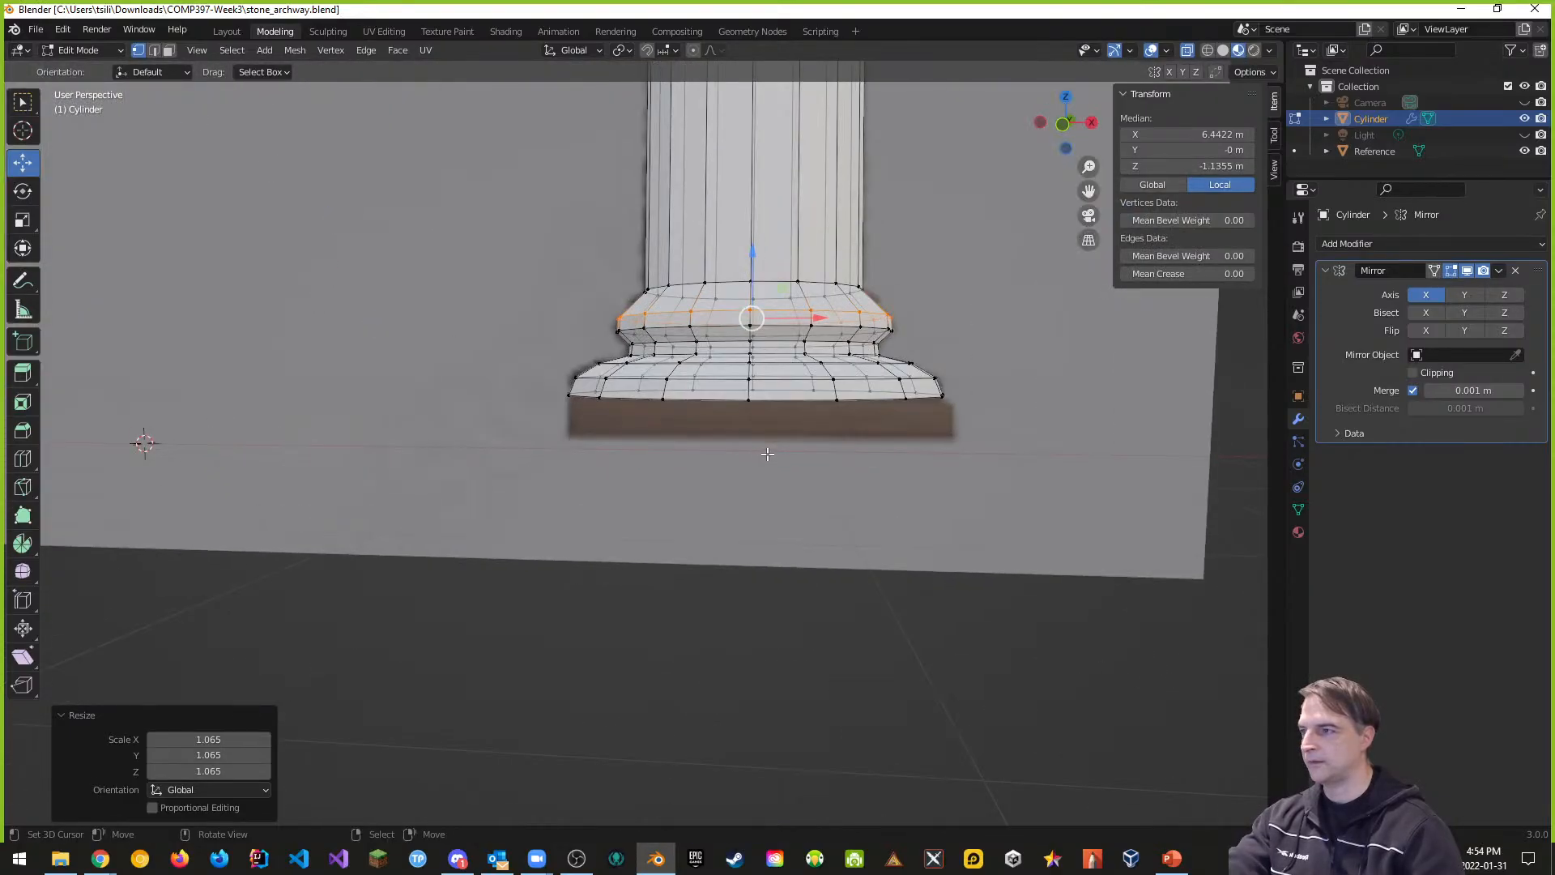
pyautogui.press('KP_1')
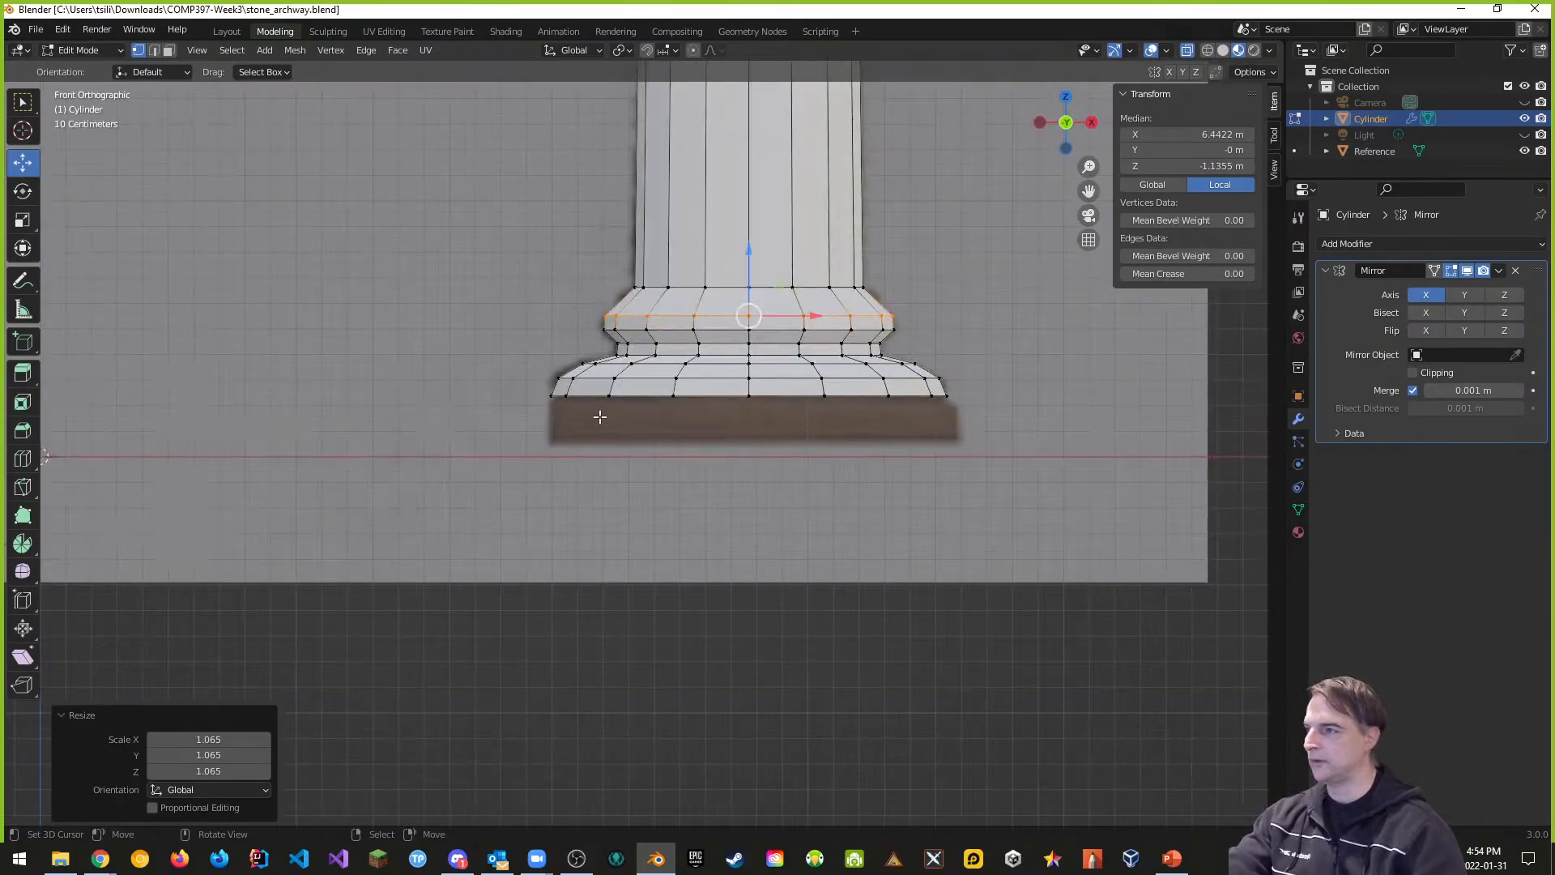
pyautogui.scroll(-1, 600, 417)
pyautogui.scroll(-1, 600, 417)
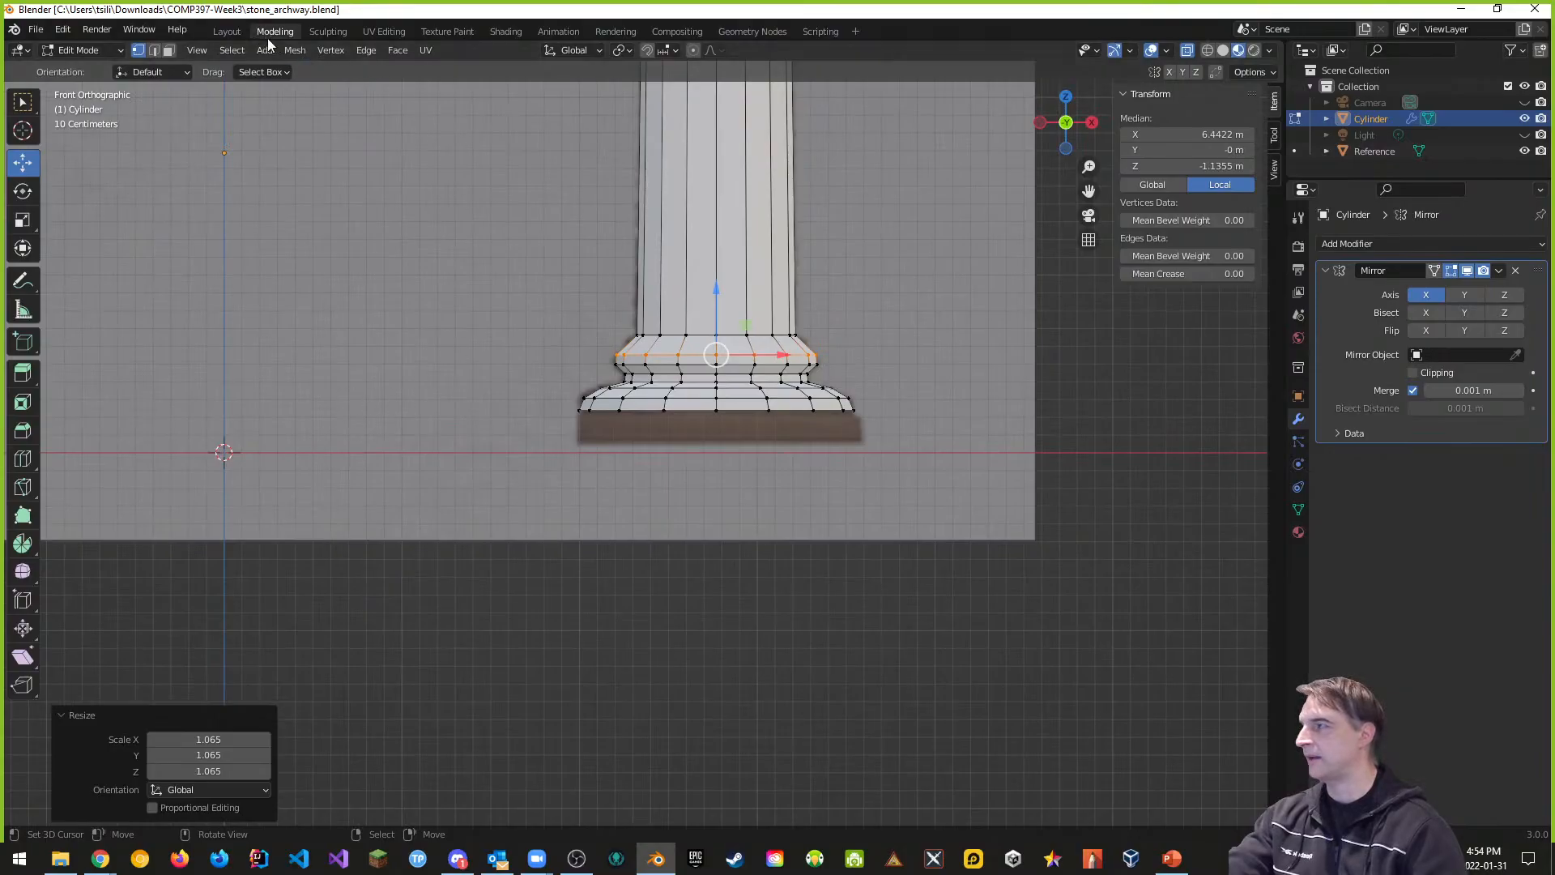
pyautogui.hotkey('shift', 'a')
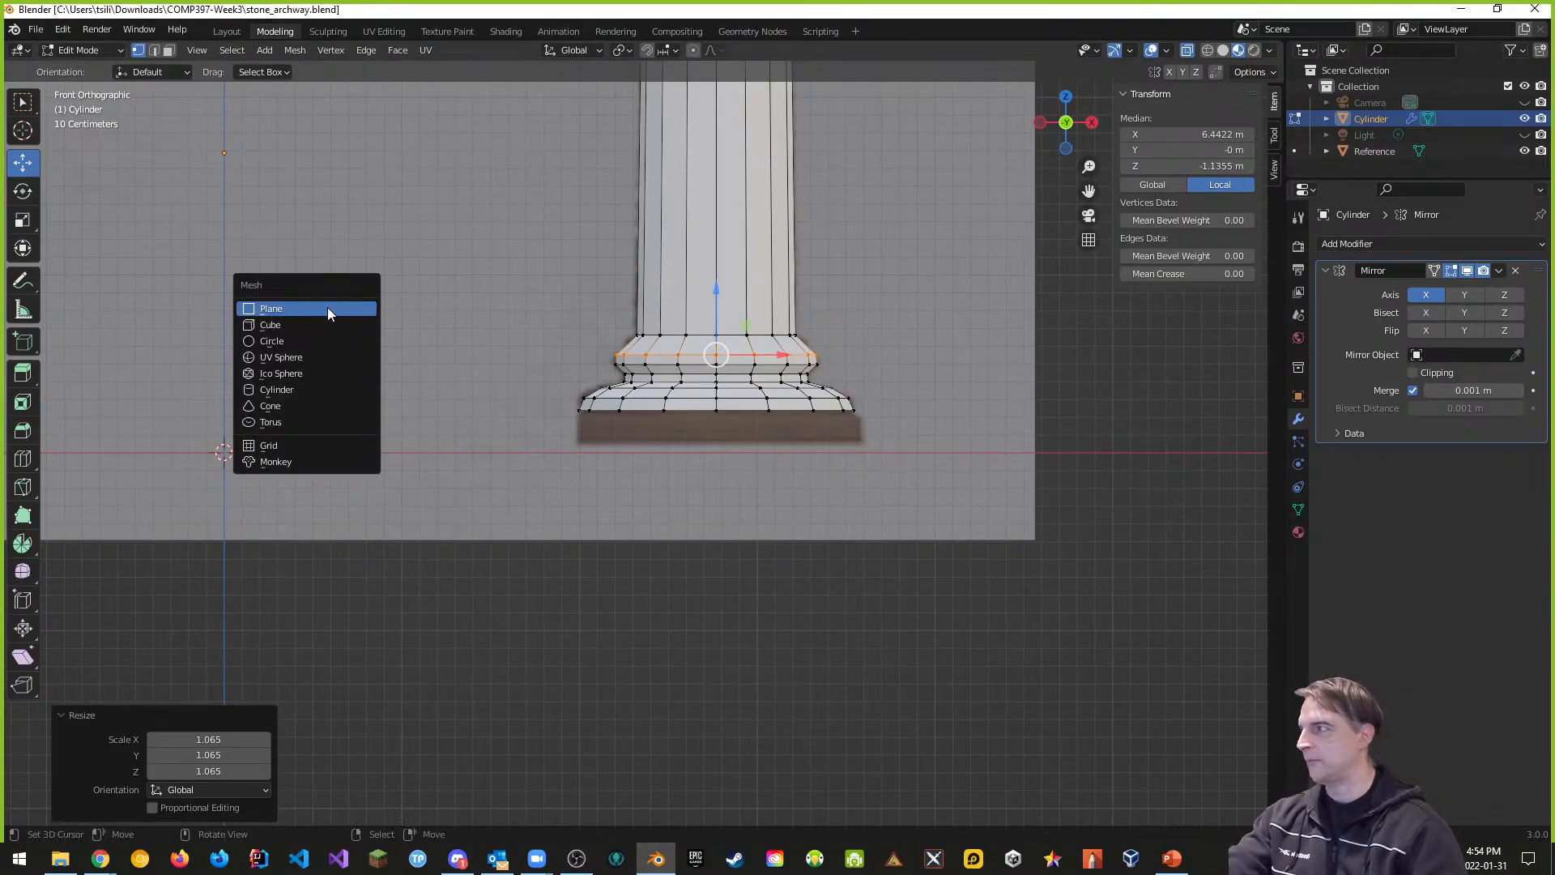
pyautogui.click(282, 328)
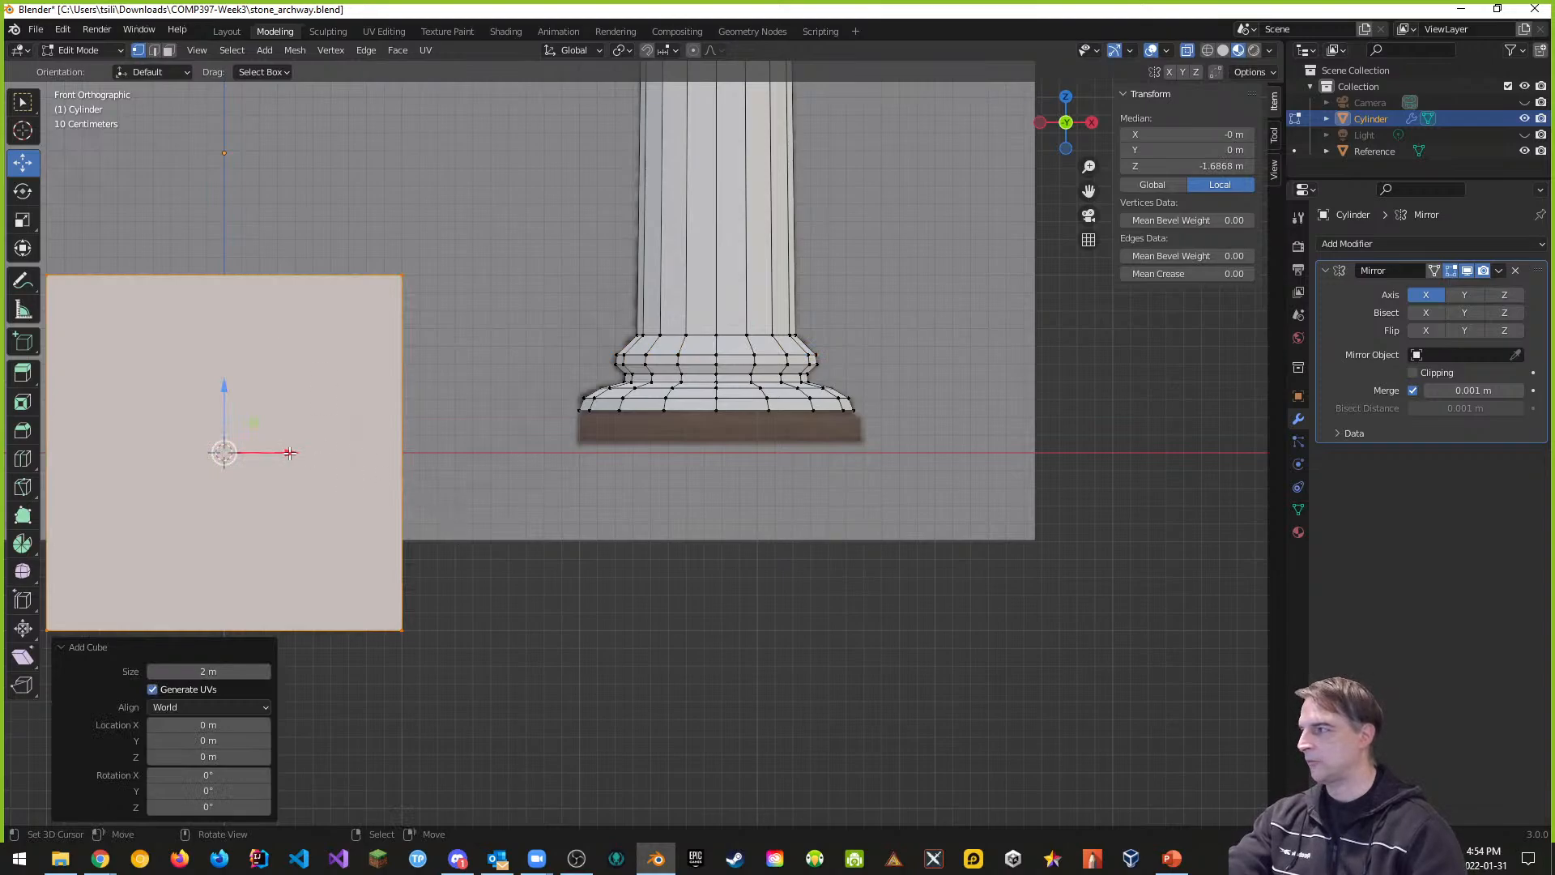
pyautogui.press('g')
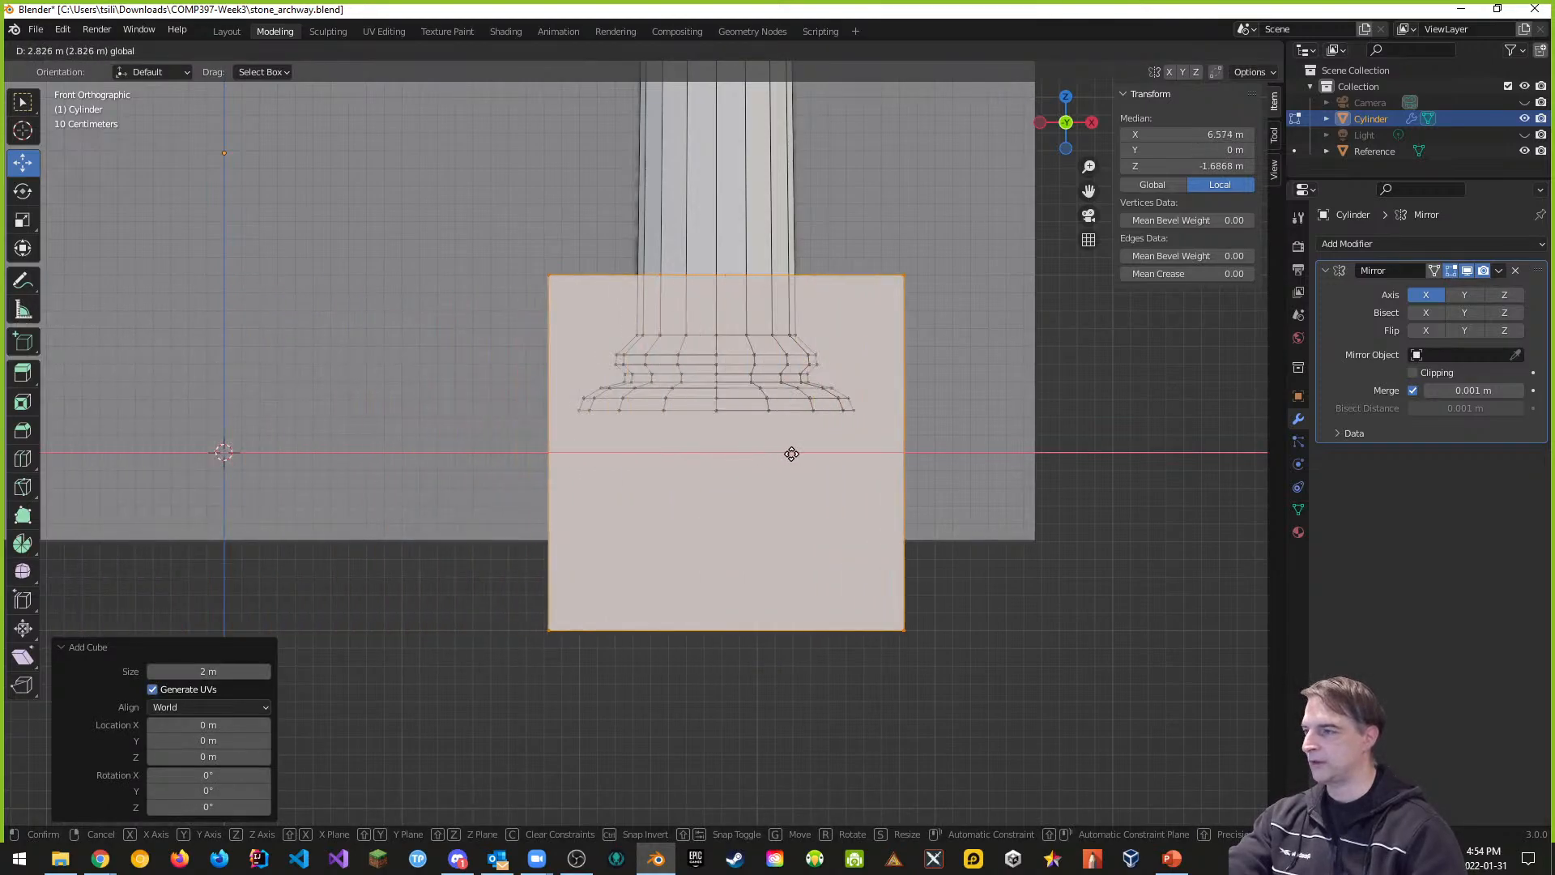
pyautogui.click(792, 452)
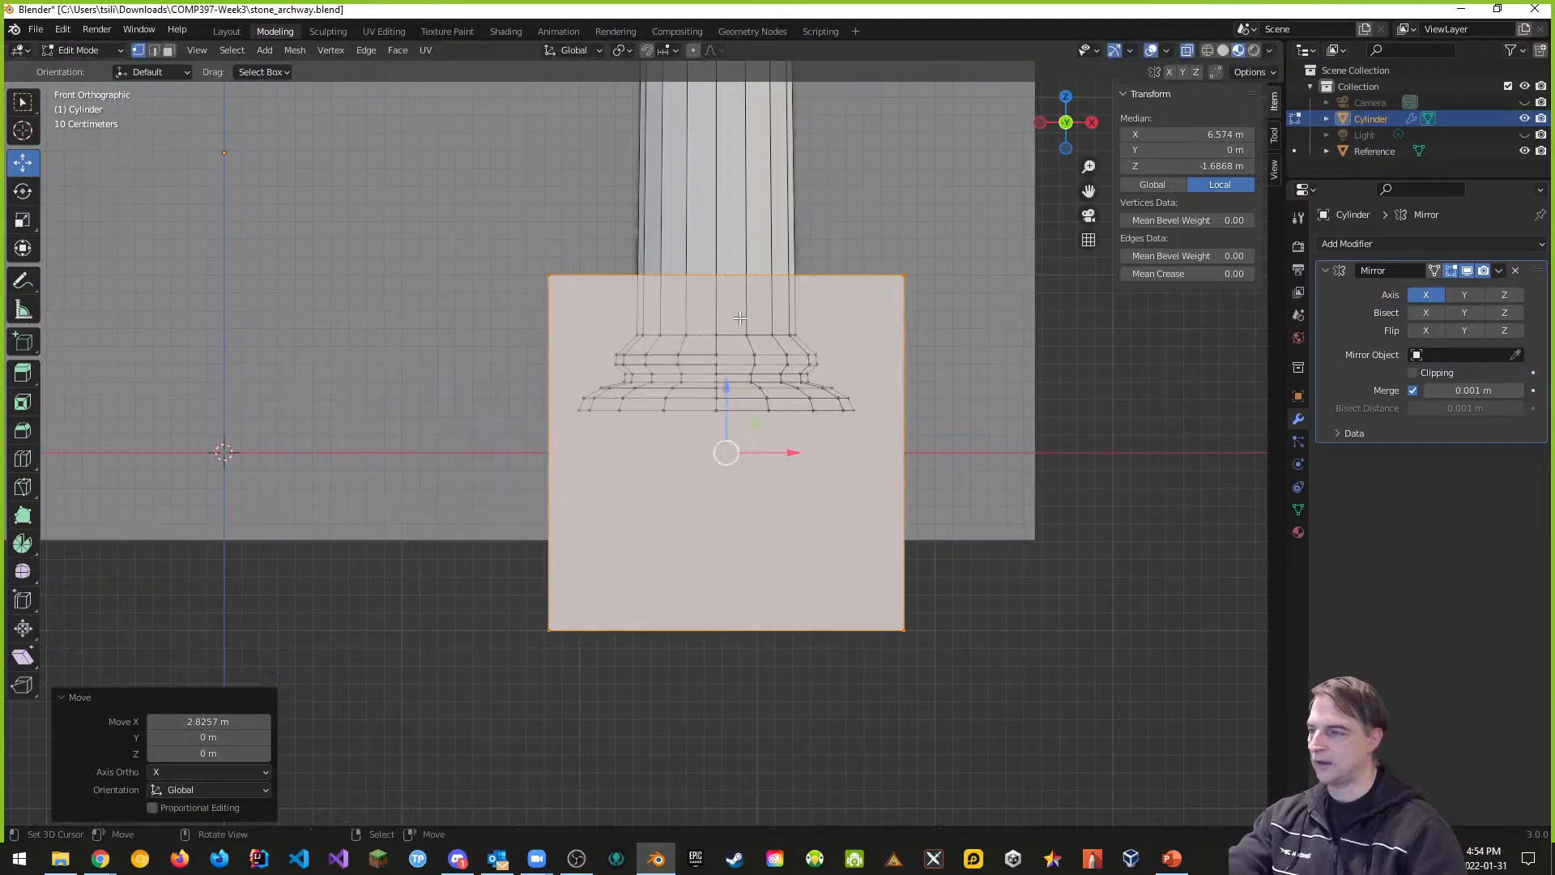
# Step: Lower the cube about 0.761 m along Z so its top meets the underside of the column base
pyautogui.press('g')
pyautogui.press('z')
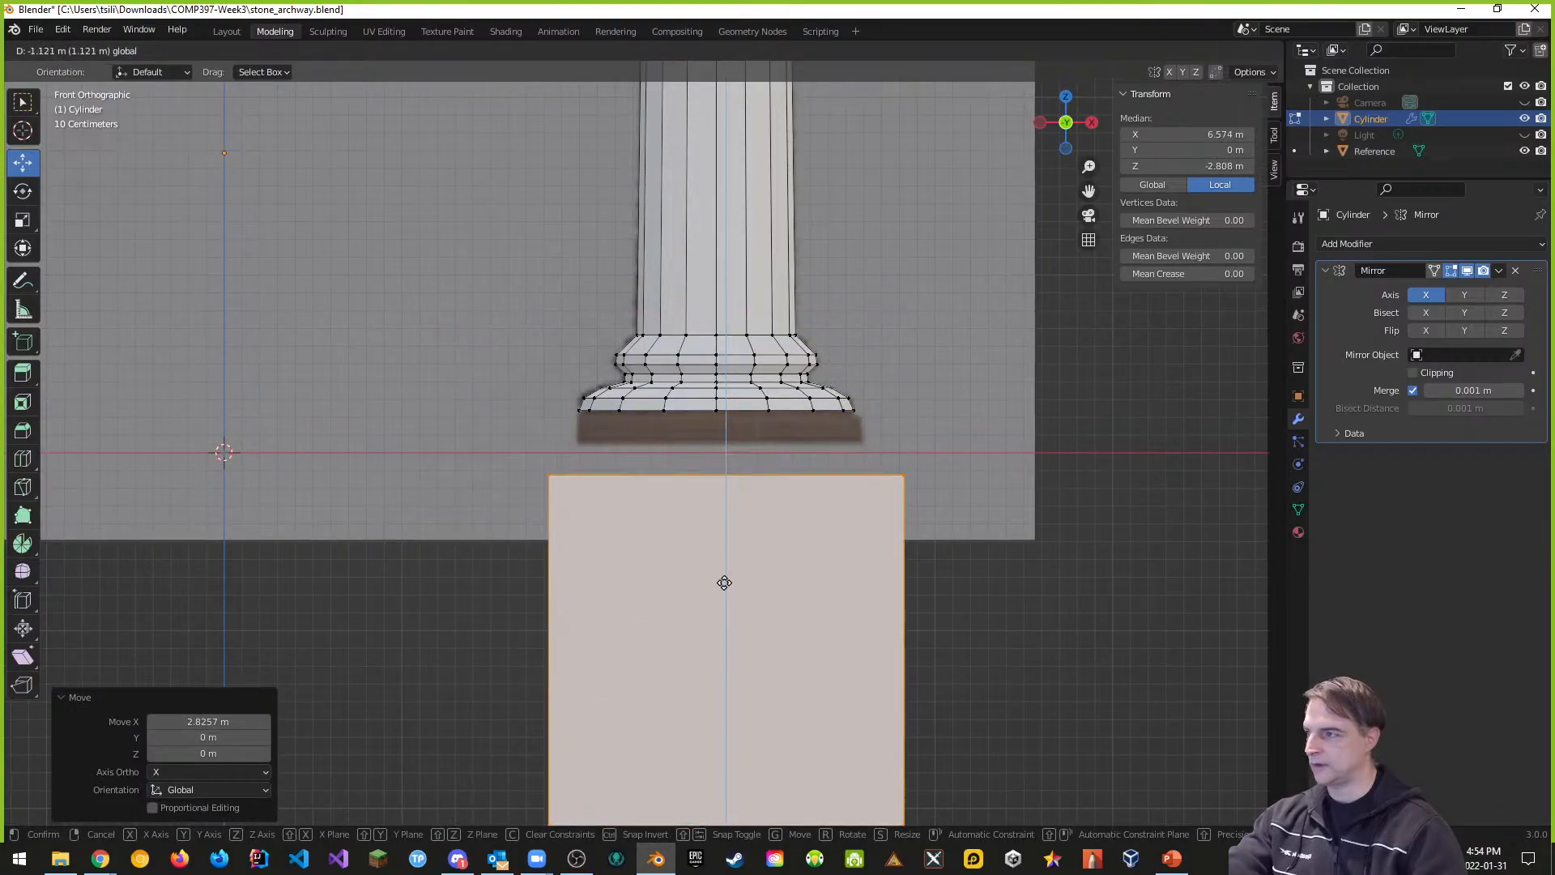
pyautogui.click(731, 520)
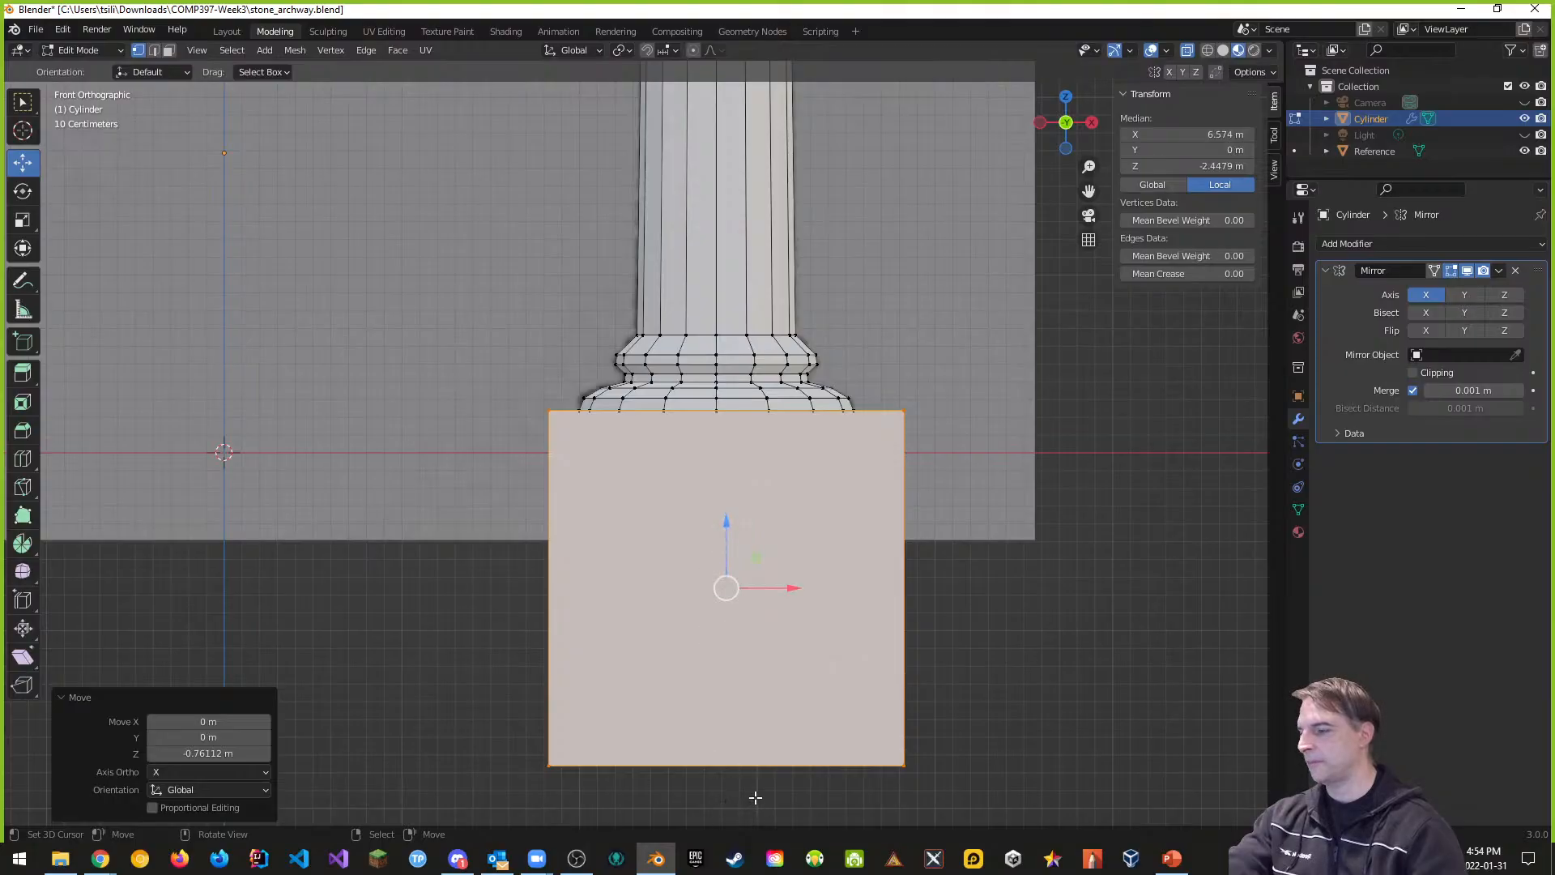
# Step: Select the cube's bottom vertices and raise them about 1.8 m along Z to form a flat plinth
pyautogui.click(714, 775)
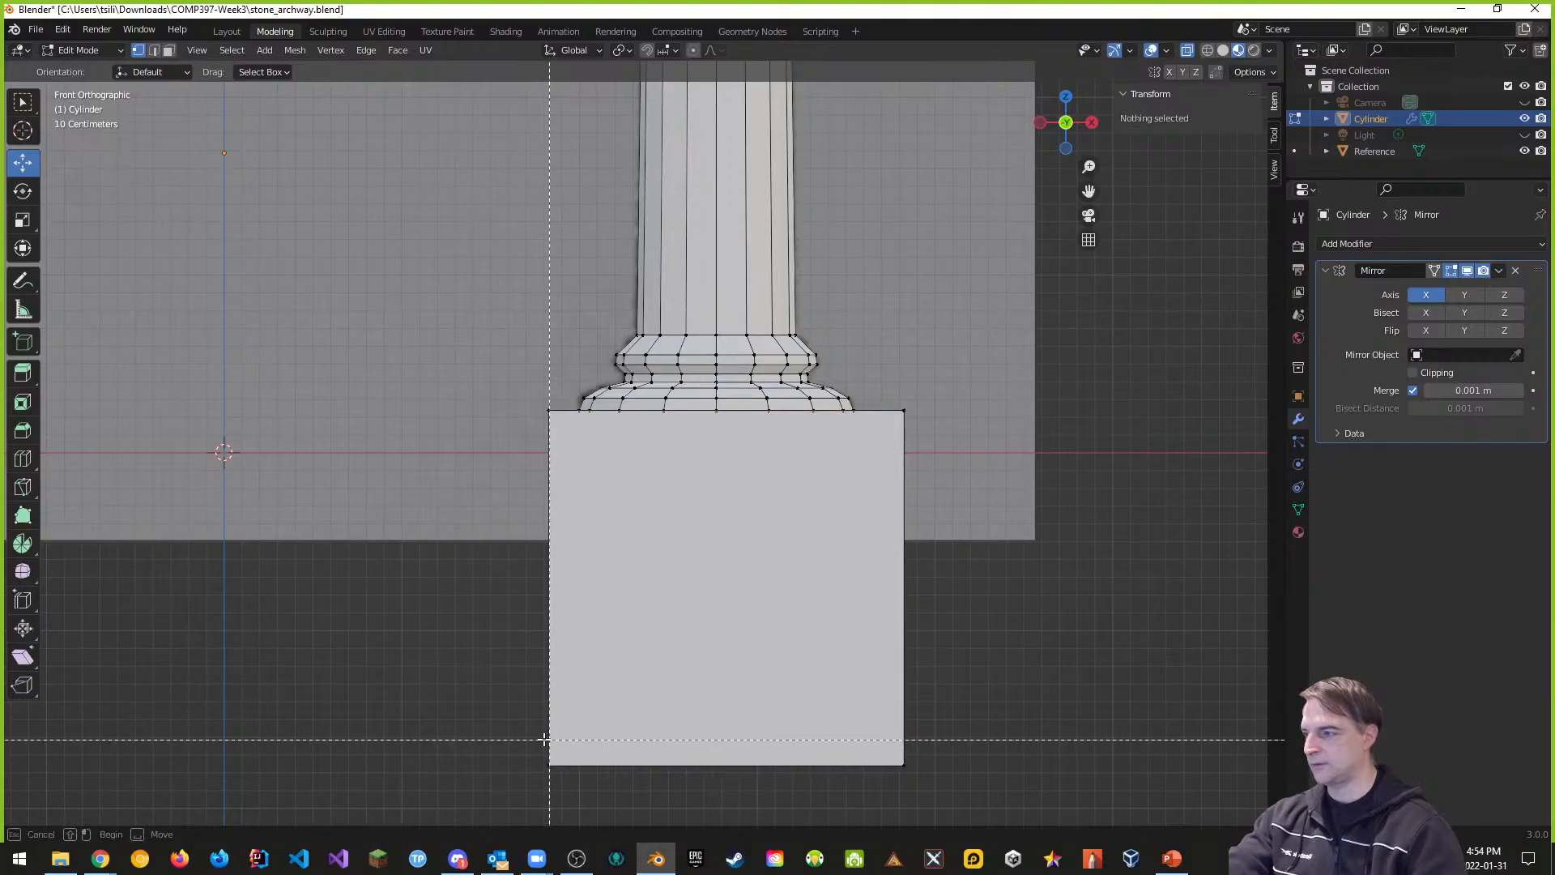
pyautogui.moveTo(515, 739); pyautogui.dragTo(945, 799)
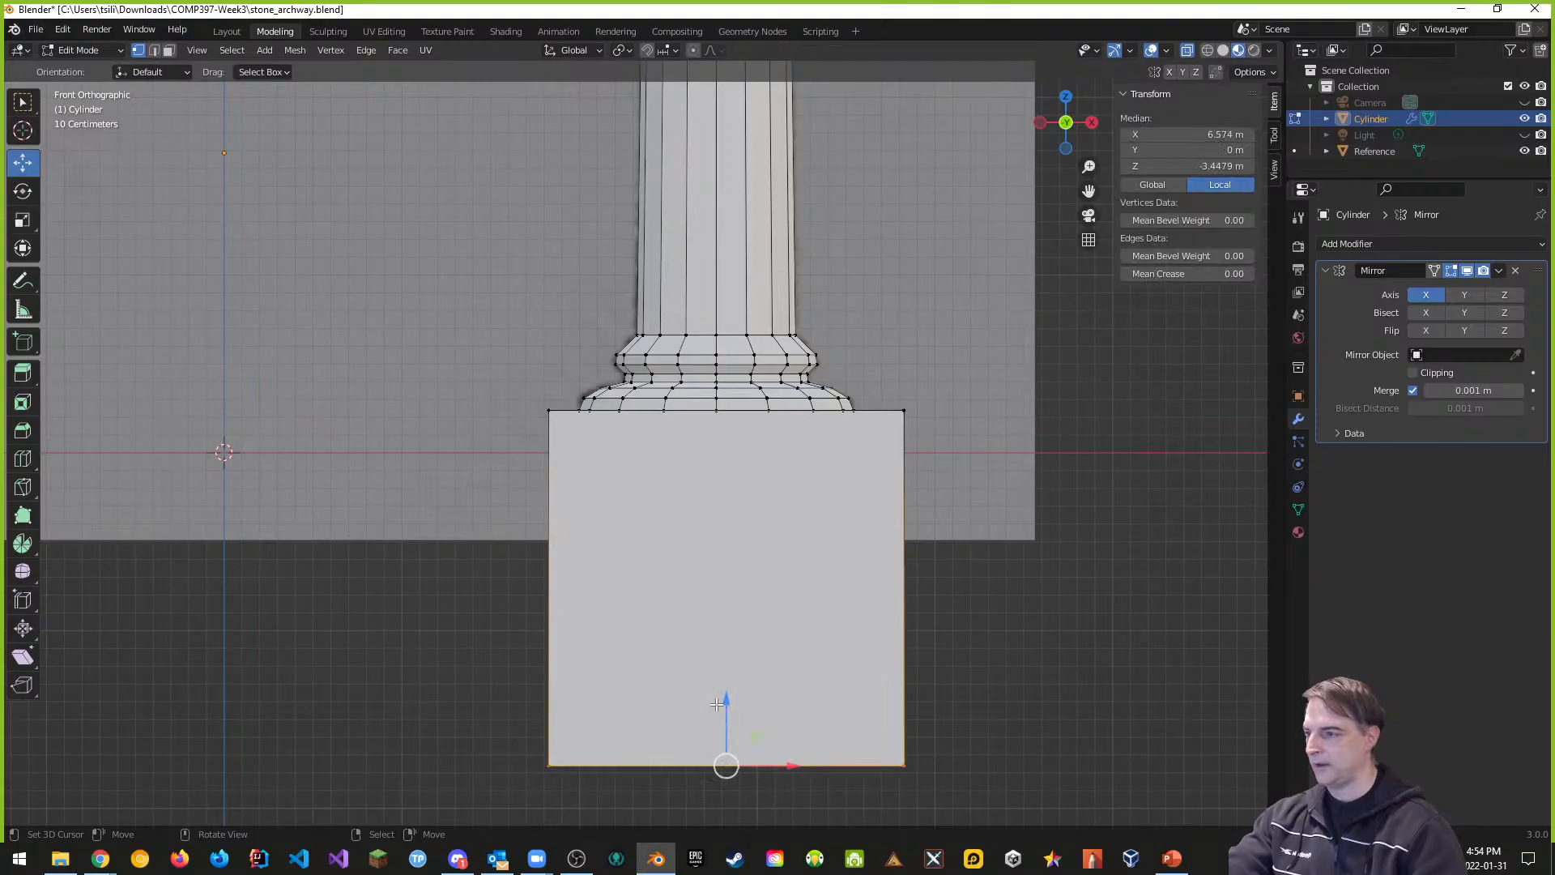
pyautogui.moveTo(724, 702); pyautogui.dragTo(702, 382)
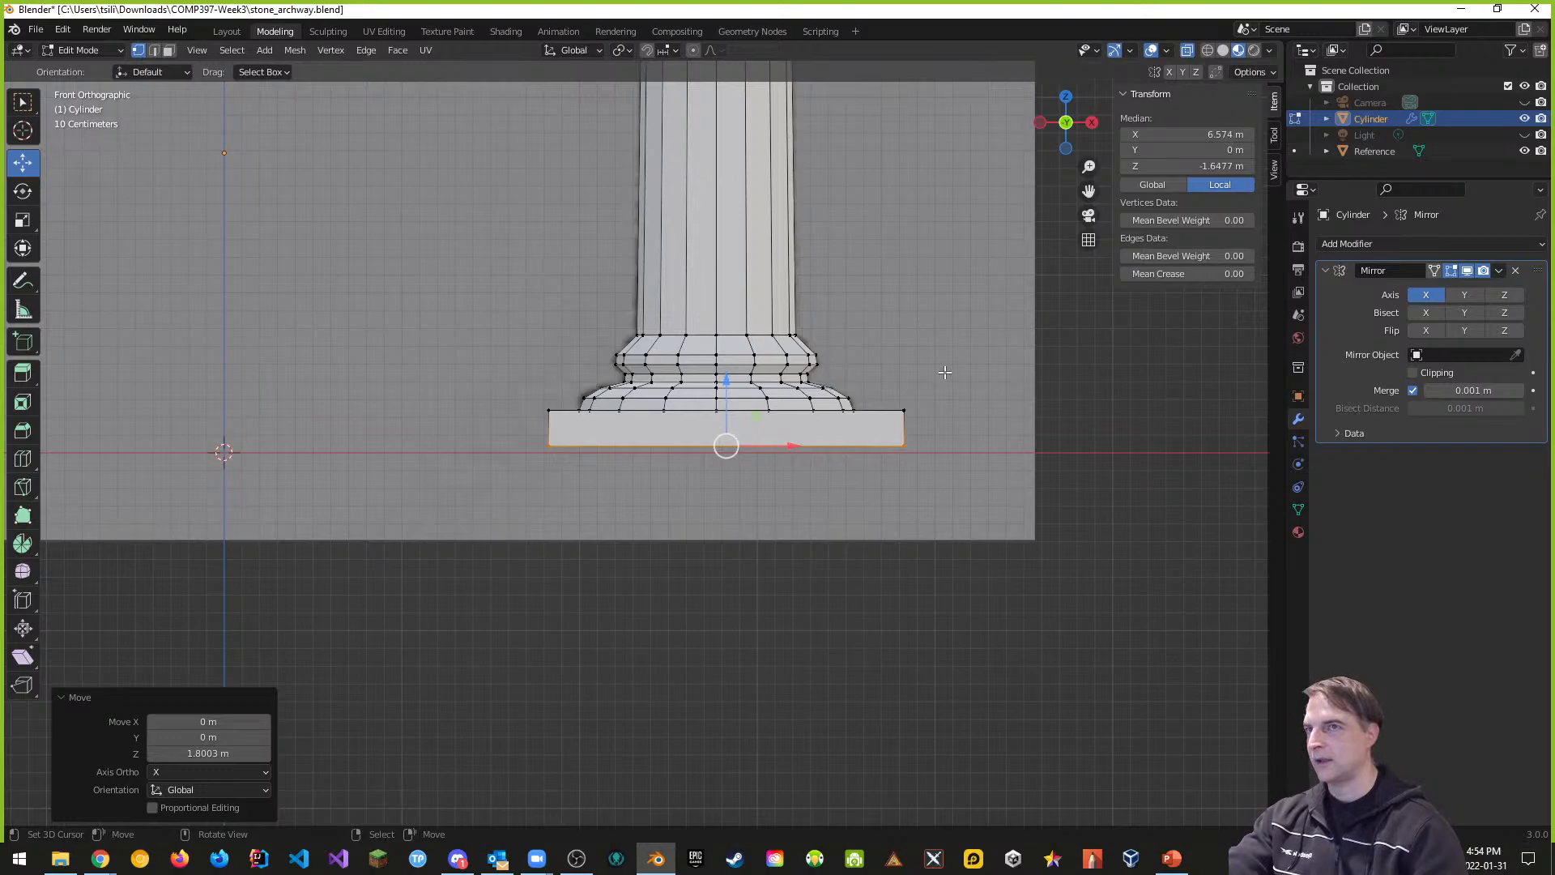
pyautogui.click(1327, 118)
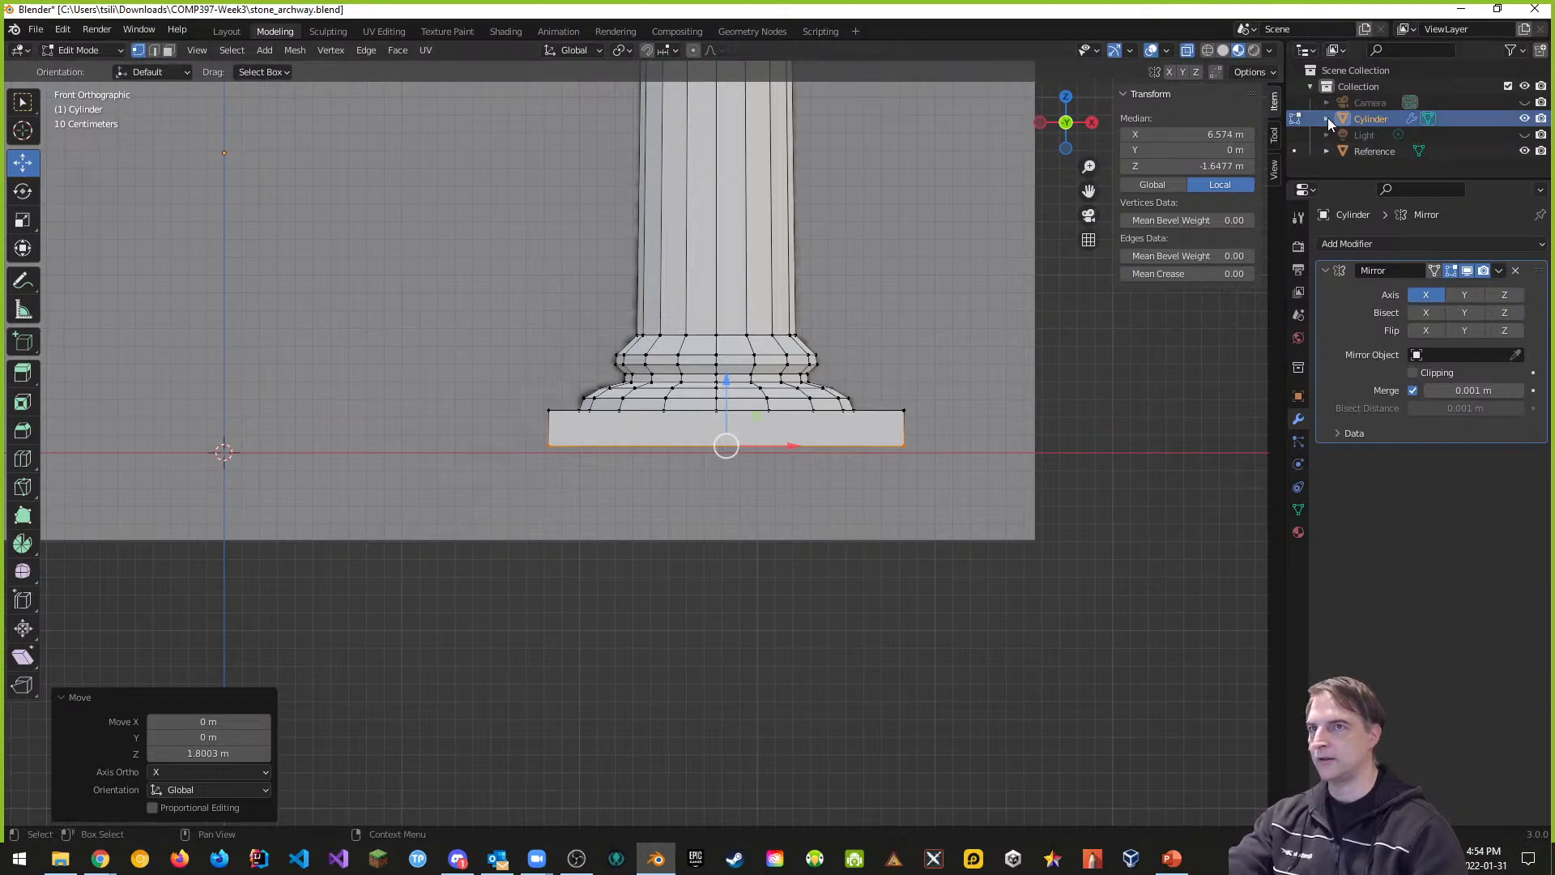
pyautogui.click(1327, 118)
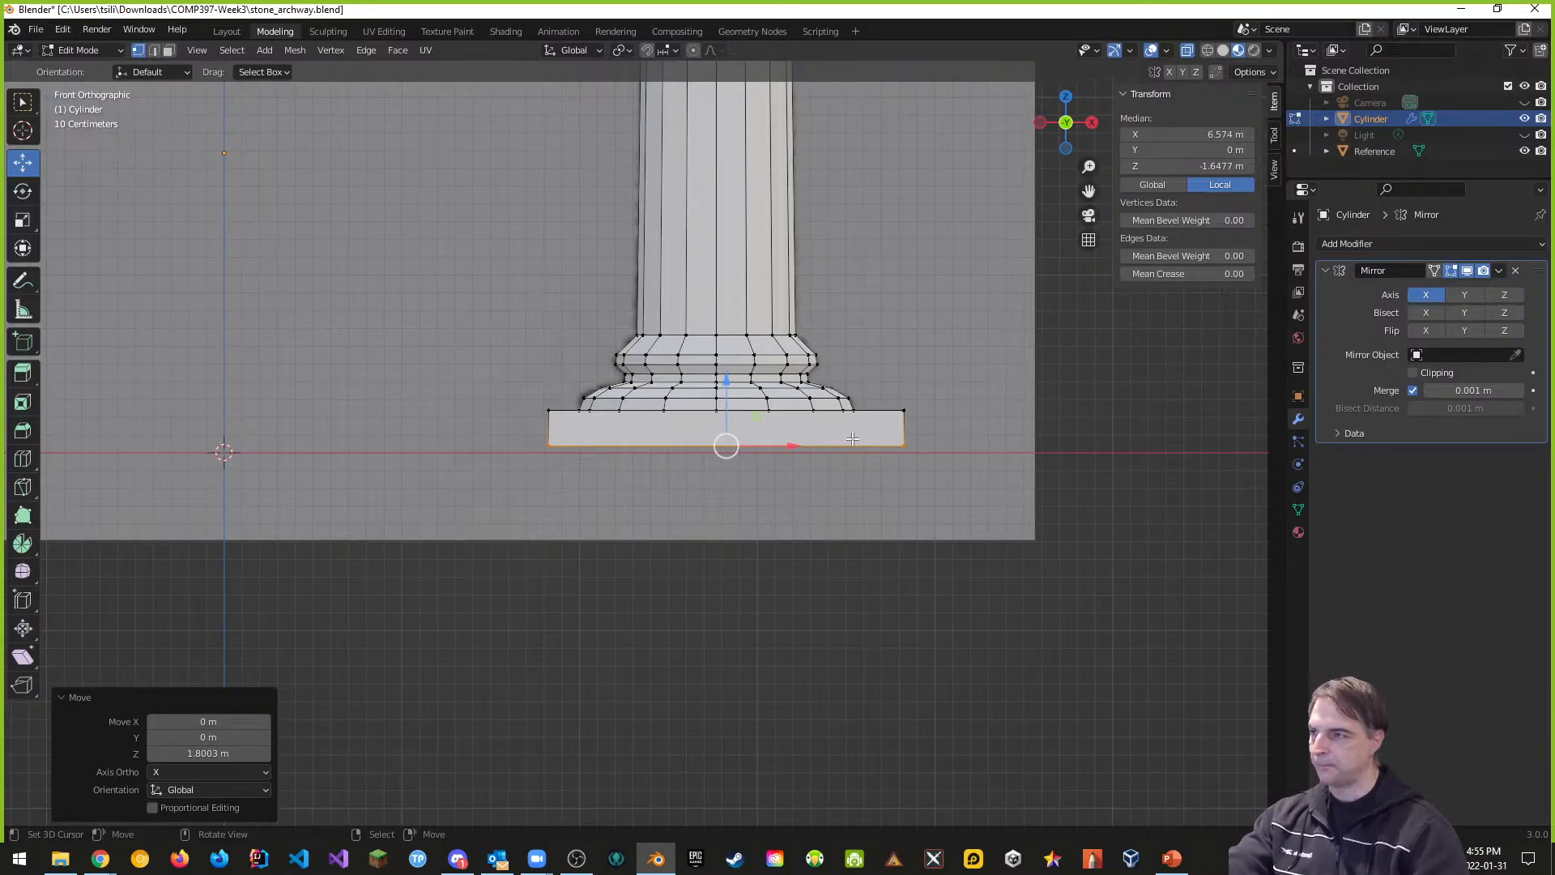
pyautogui.moveTo(955, 436); pyautogui.dragTo(924, 406, button='middle')
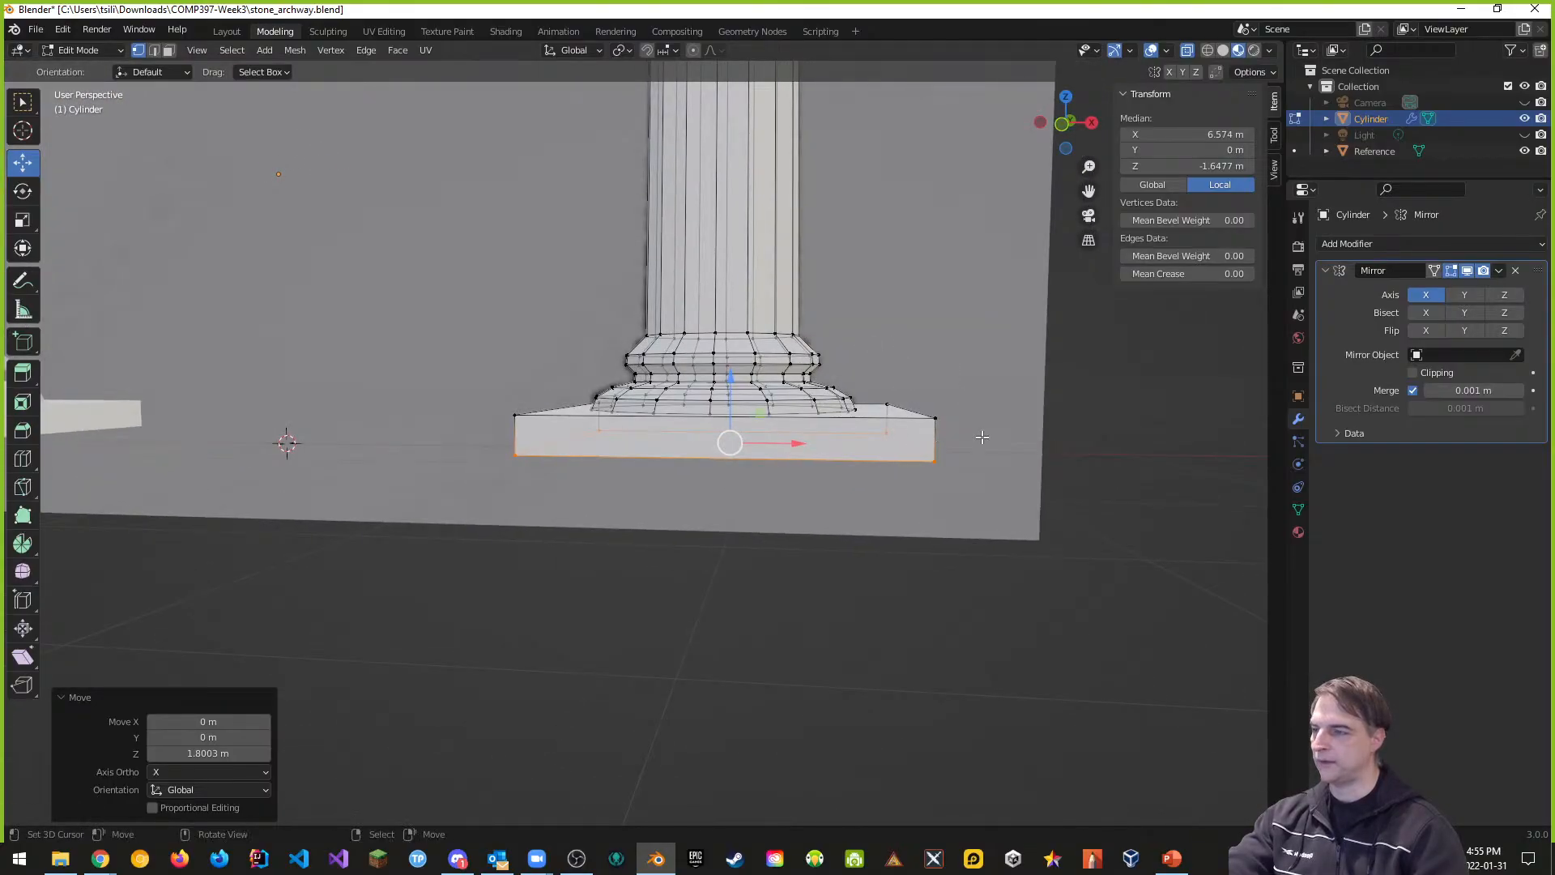
# Step: Select the plinth's outer side vertices and move them about -0.232 m along X, closer to the column base
pyautogui.hotkey('alt', 'a')
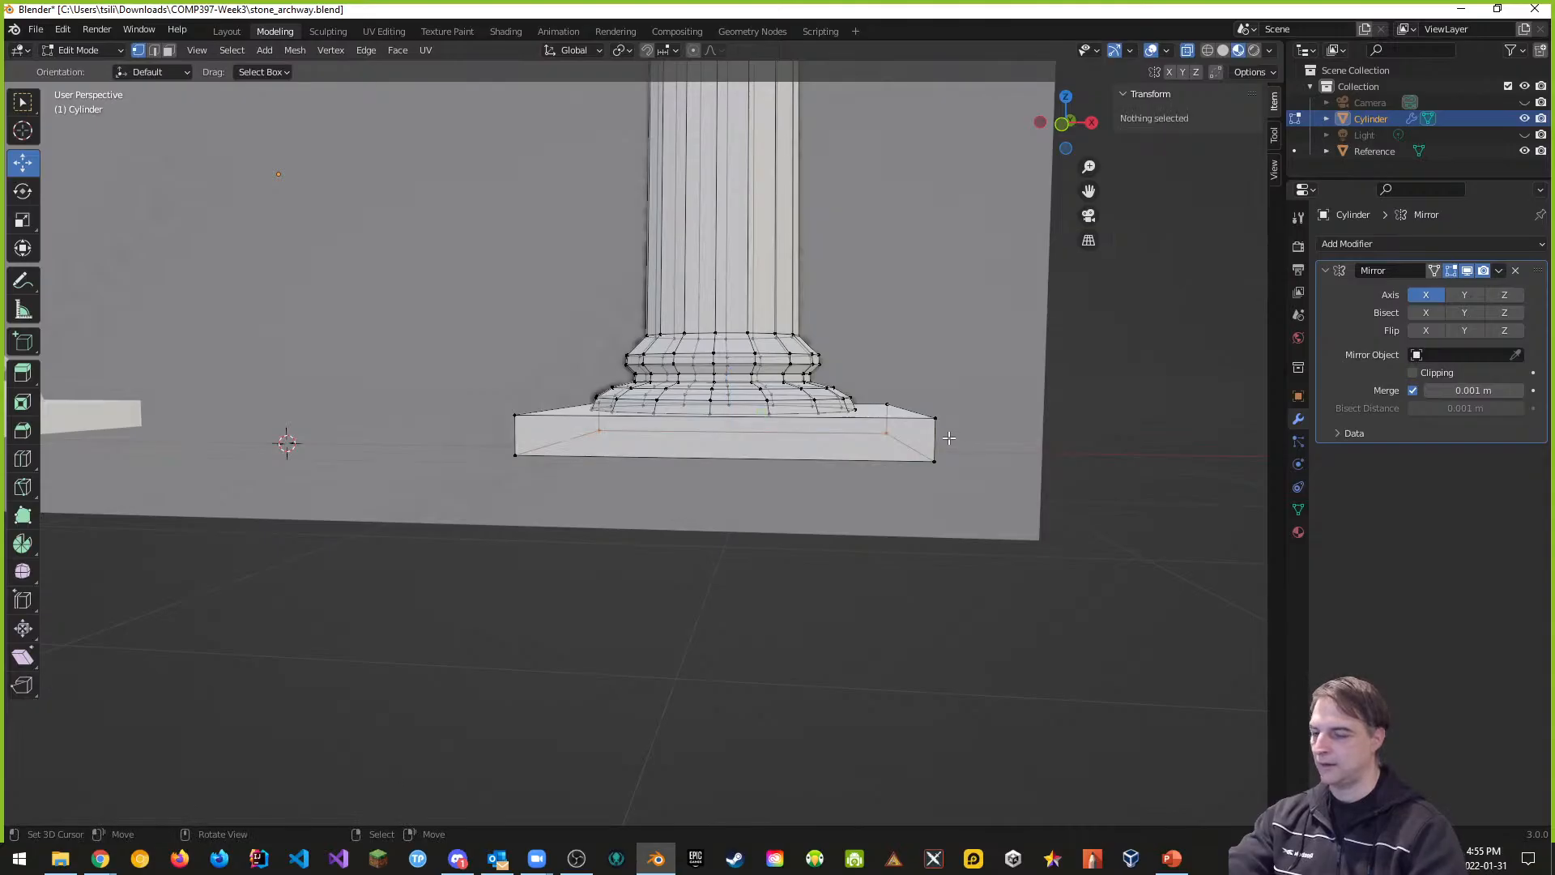
pyautogui.press('KP_1')
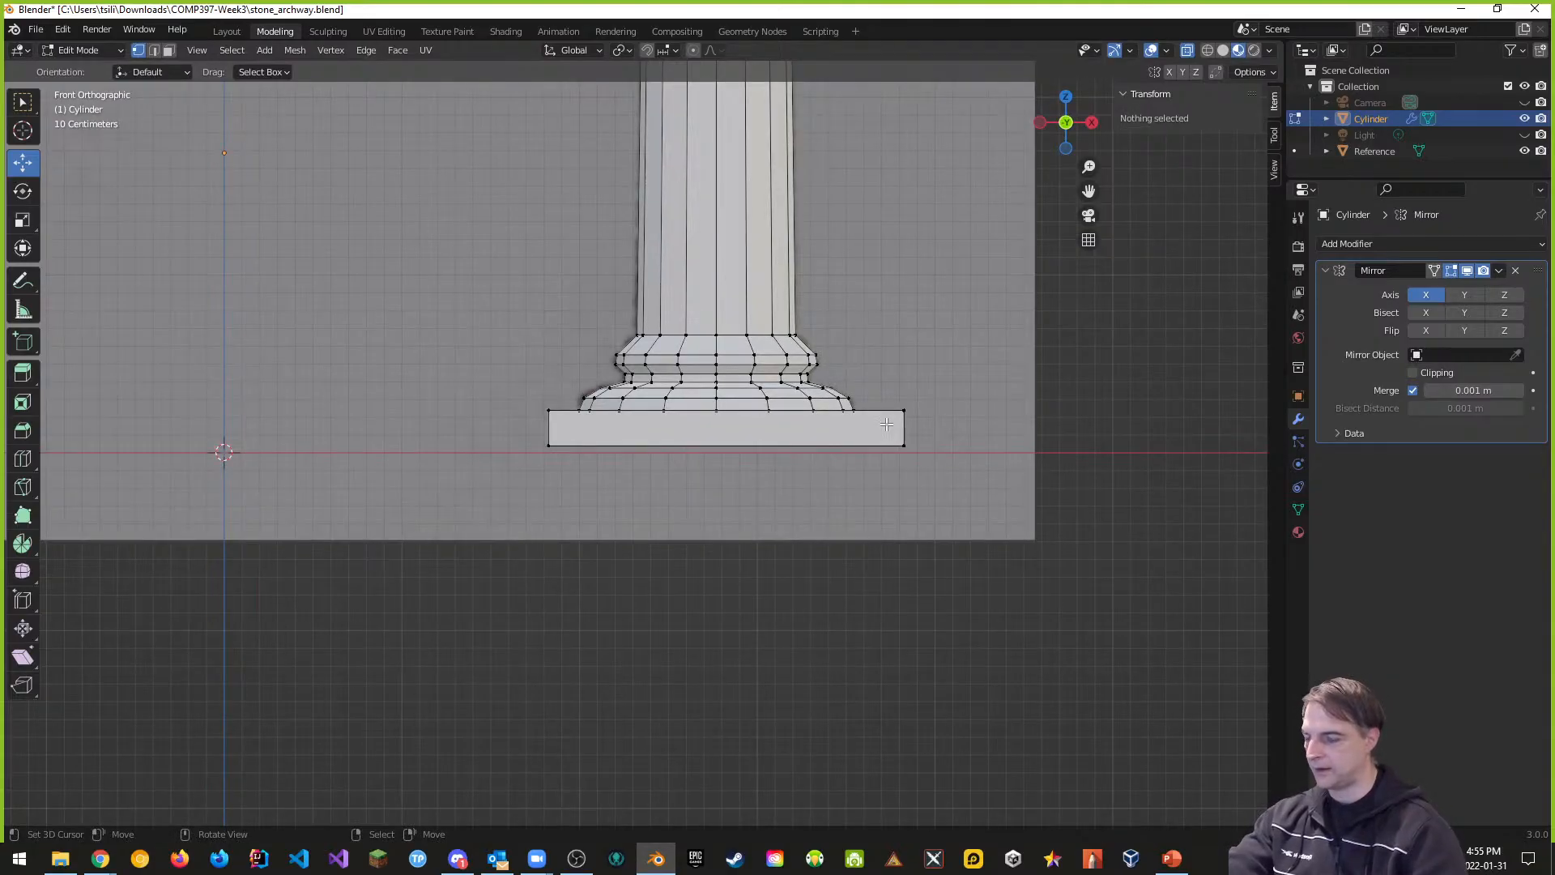
pyautogui.press('b')
pyautogui.moveTo(927, 493); pyautogui.dragTo(927, 494)
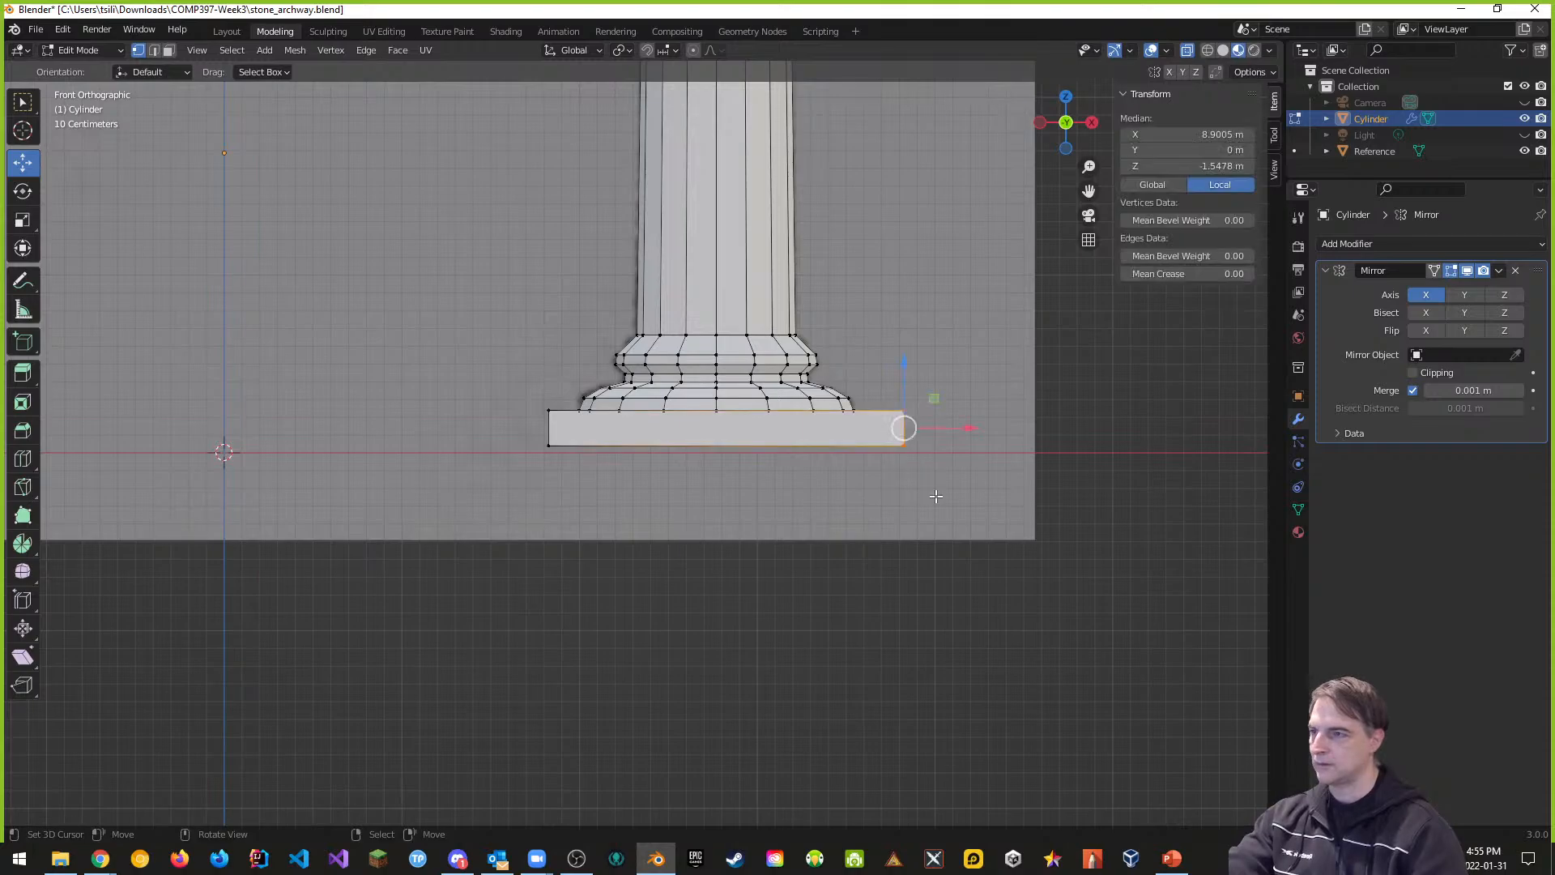
pyautogui.press('g')
pyautogui.press('x')
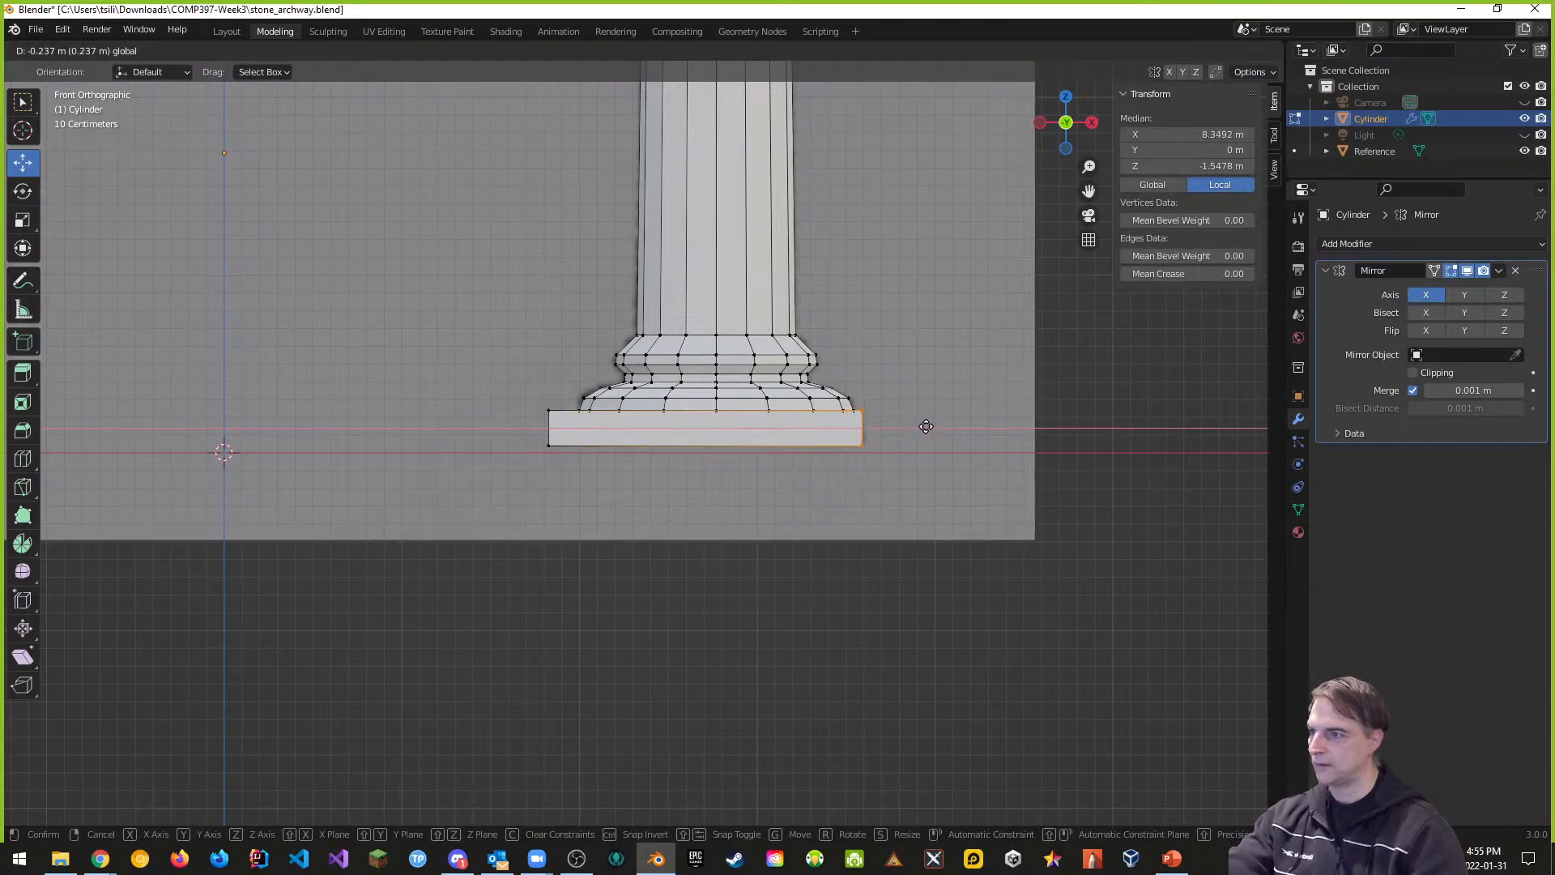
pyautogui.click(929, 424)
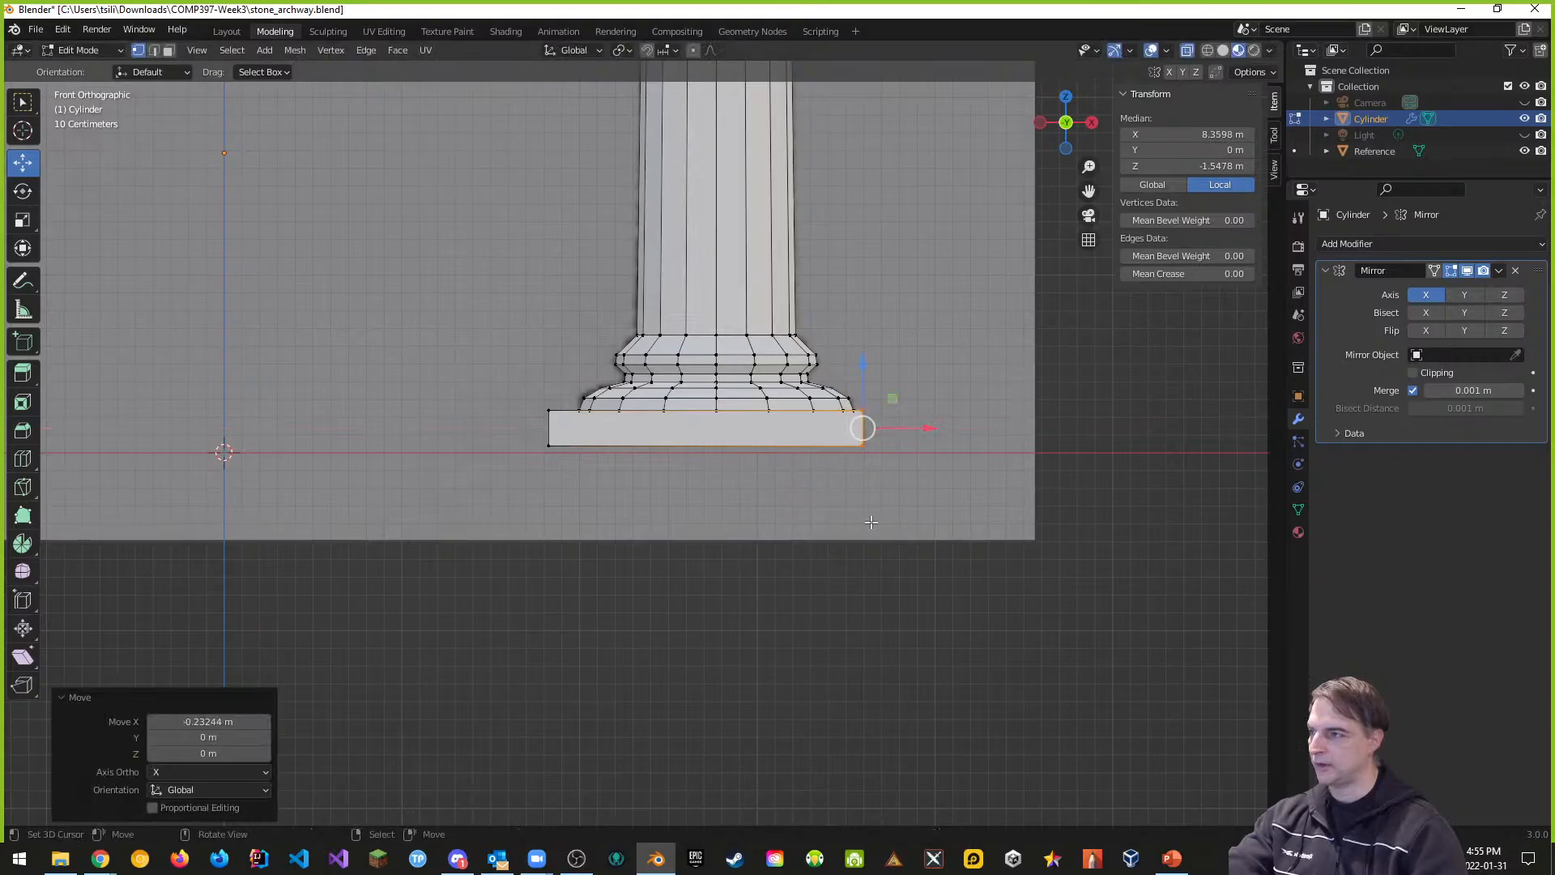
# Step: Select the plinth's inner side vertices and move them about 0.114 m along X toward the column base
pyautogui.click(546, 468)
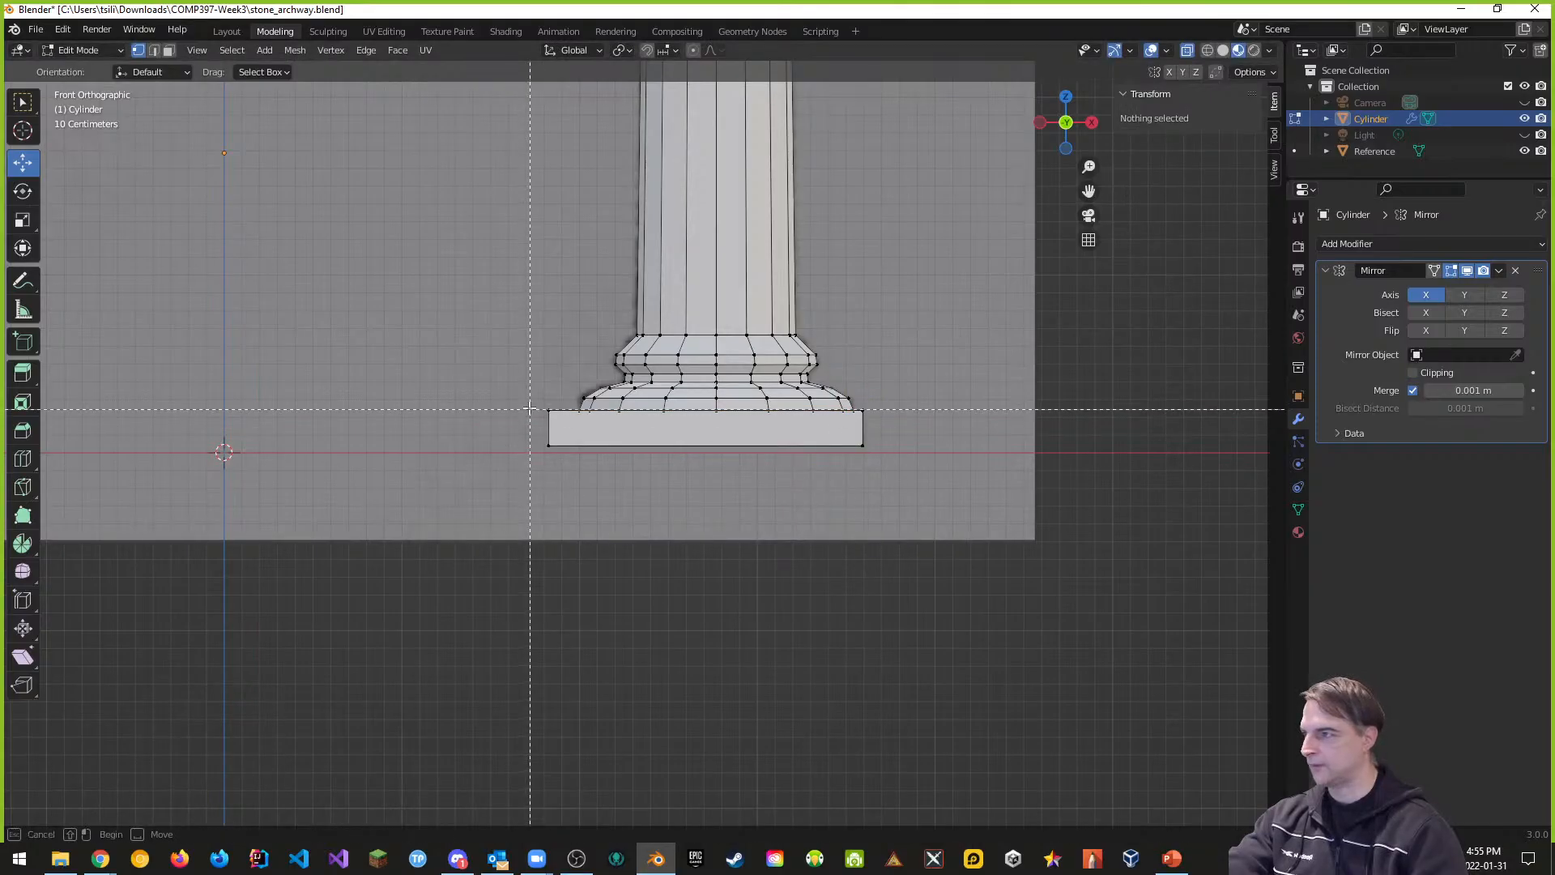
pyautogui.moveTo(523, 392); pyautogui.dragTo(634, 430)
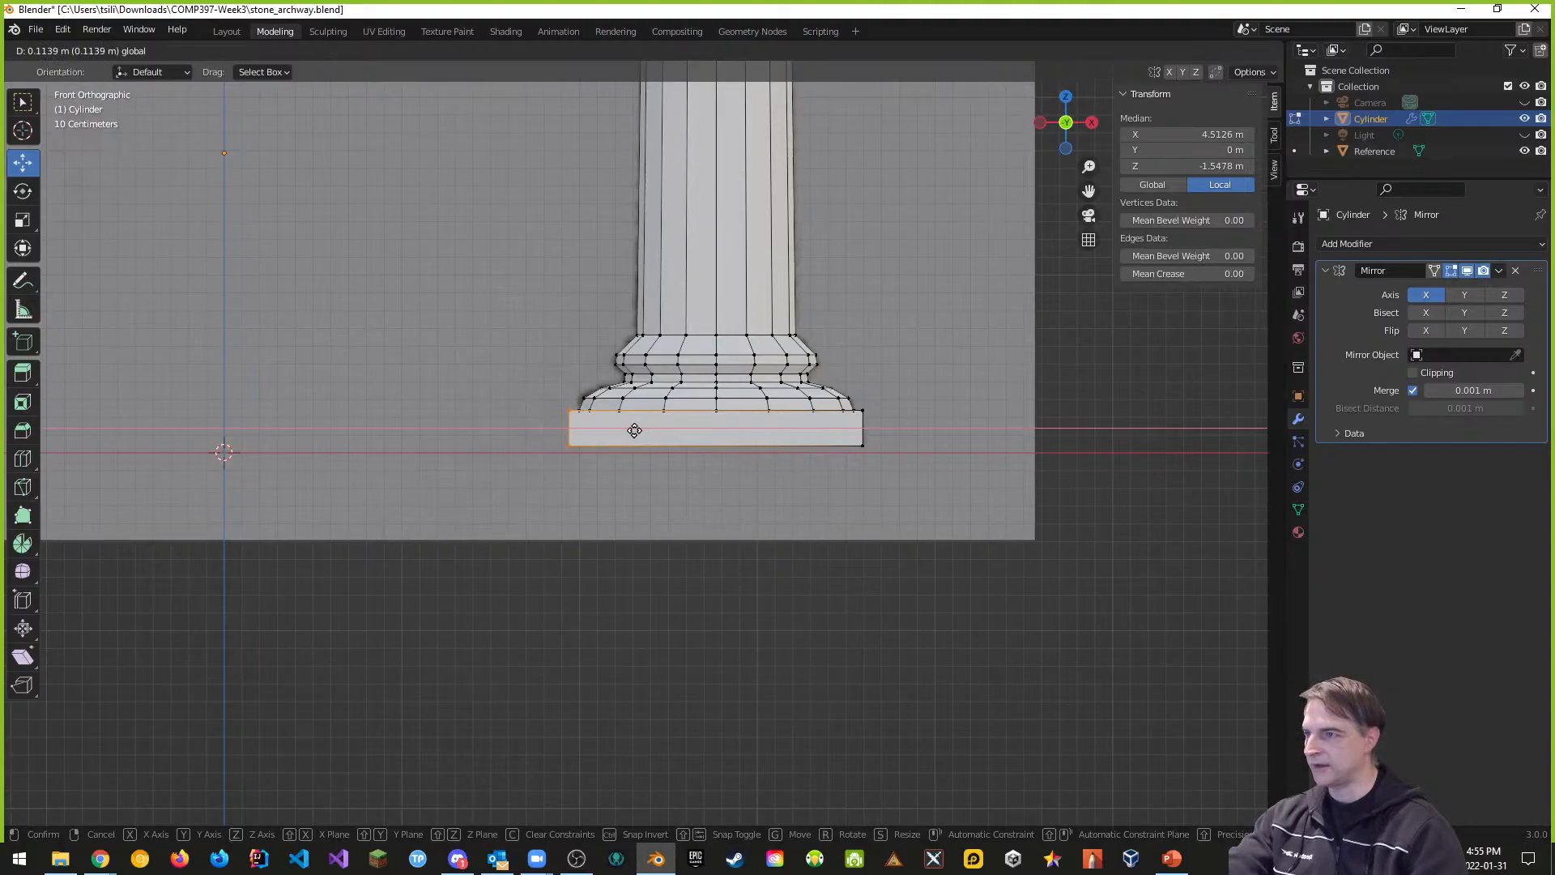
pyautogui.moveTo(634, 430); pyautogui.dragTo(634, 430)
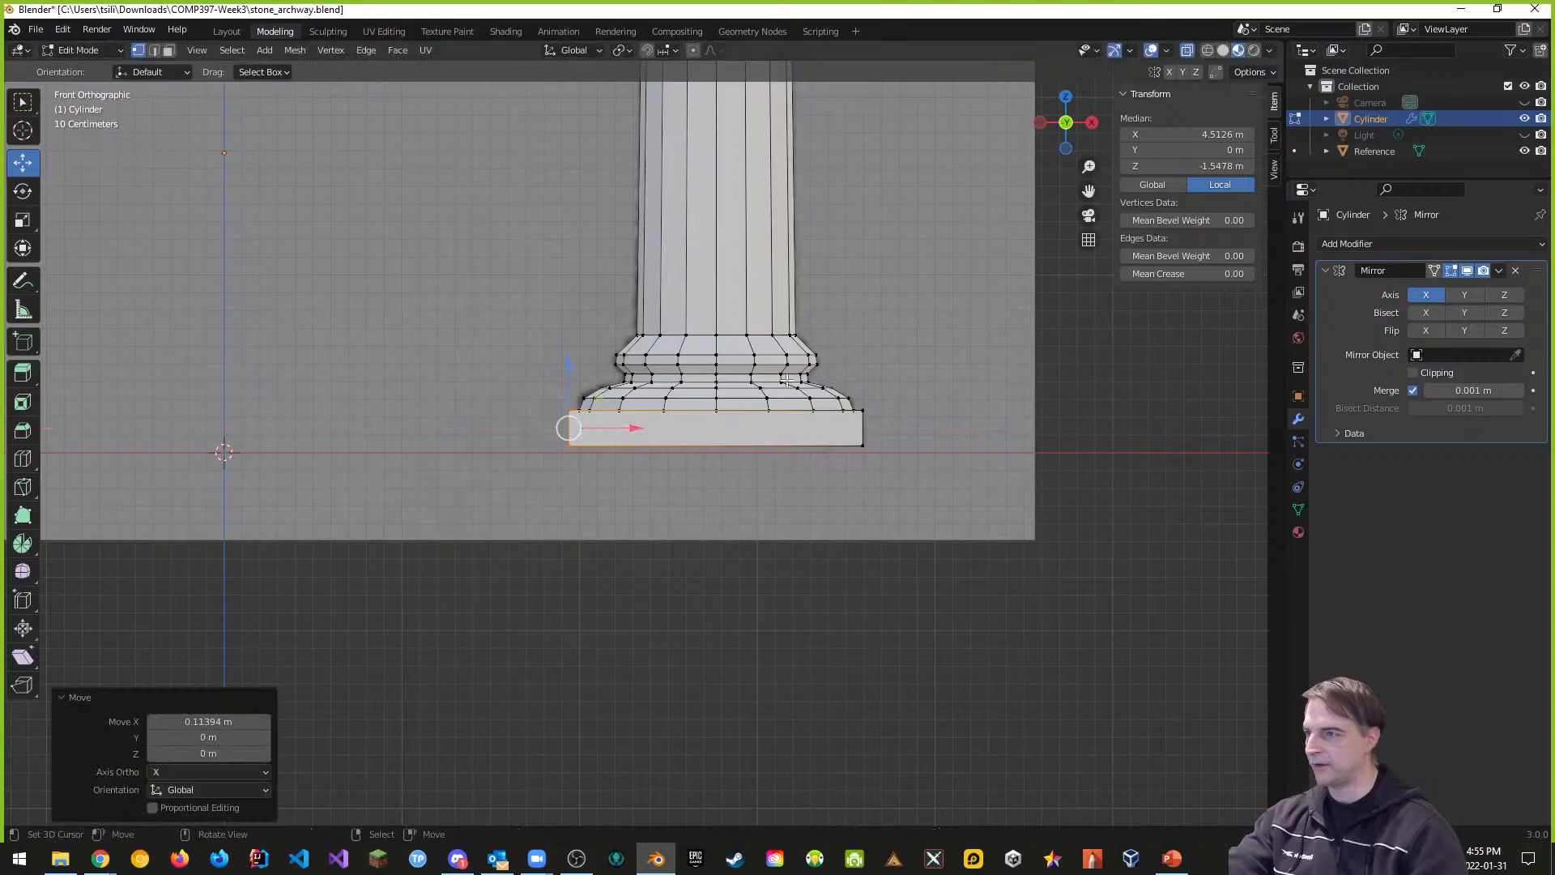
# Step: Select the plinth's bottom vertices and raise them about 0.014 m along Z
pyautogui.click(761, 510)
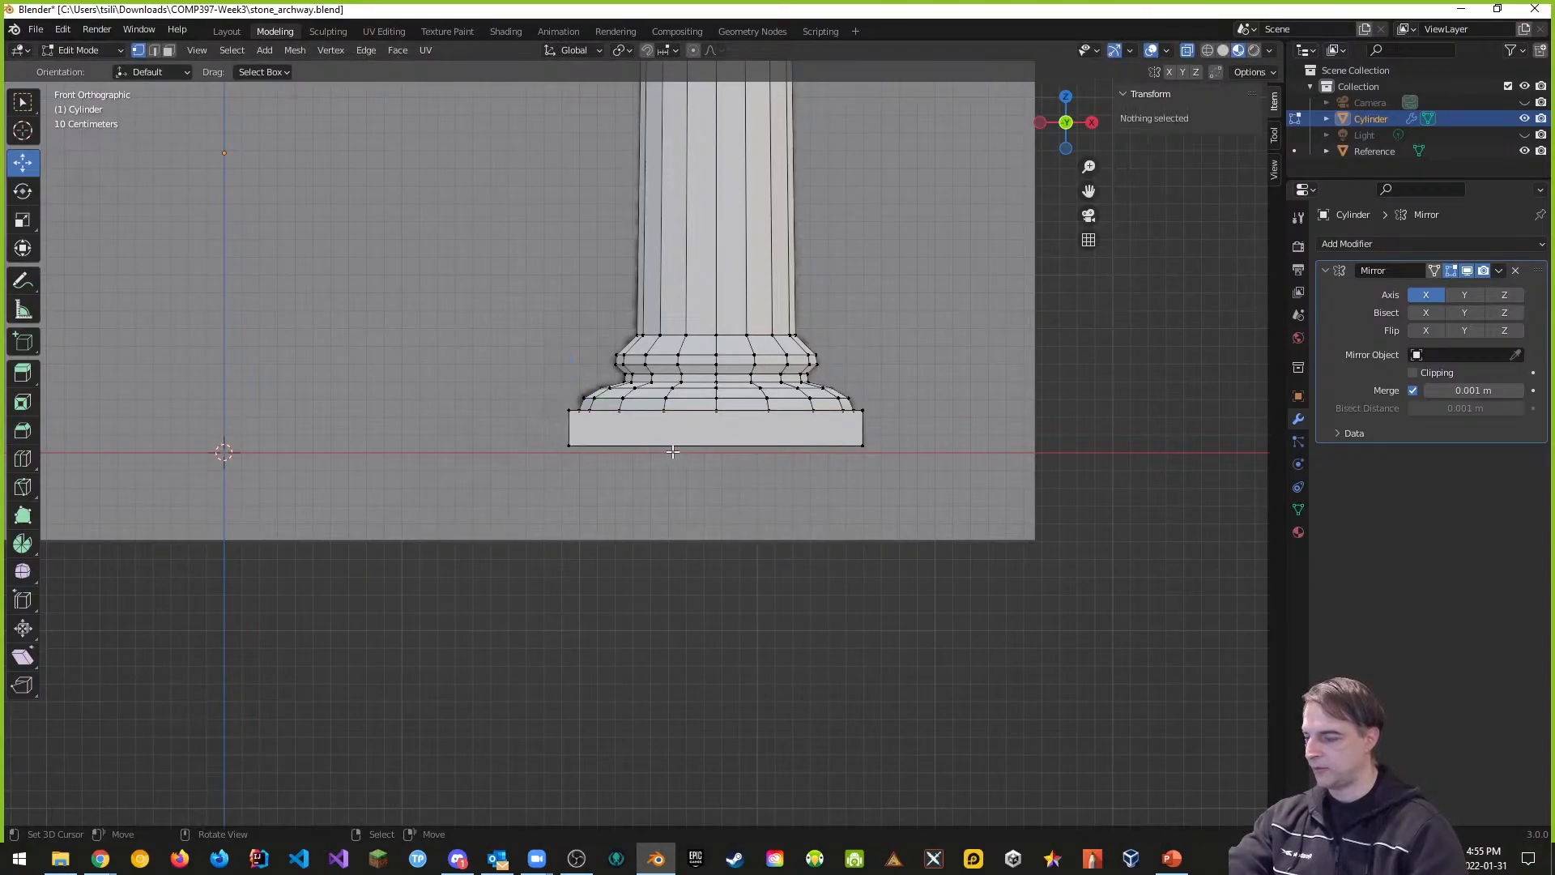
pyautogui.press('b')
pyautogui.moveTo(556, 429); pyautogui.dragTo(884, 481)
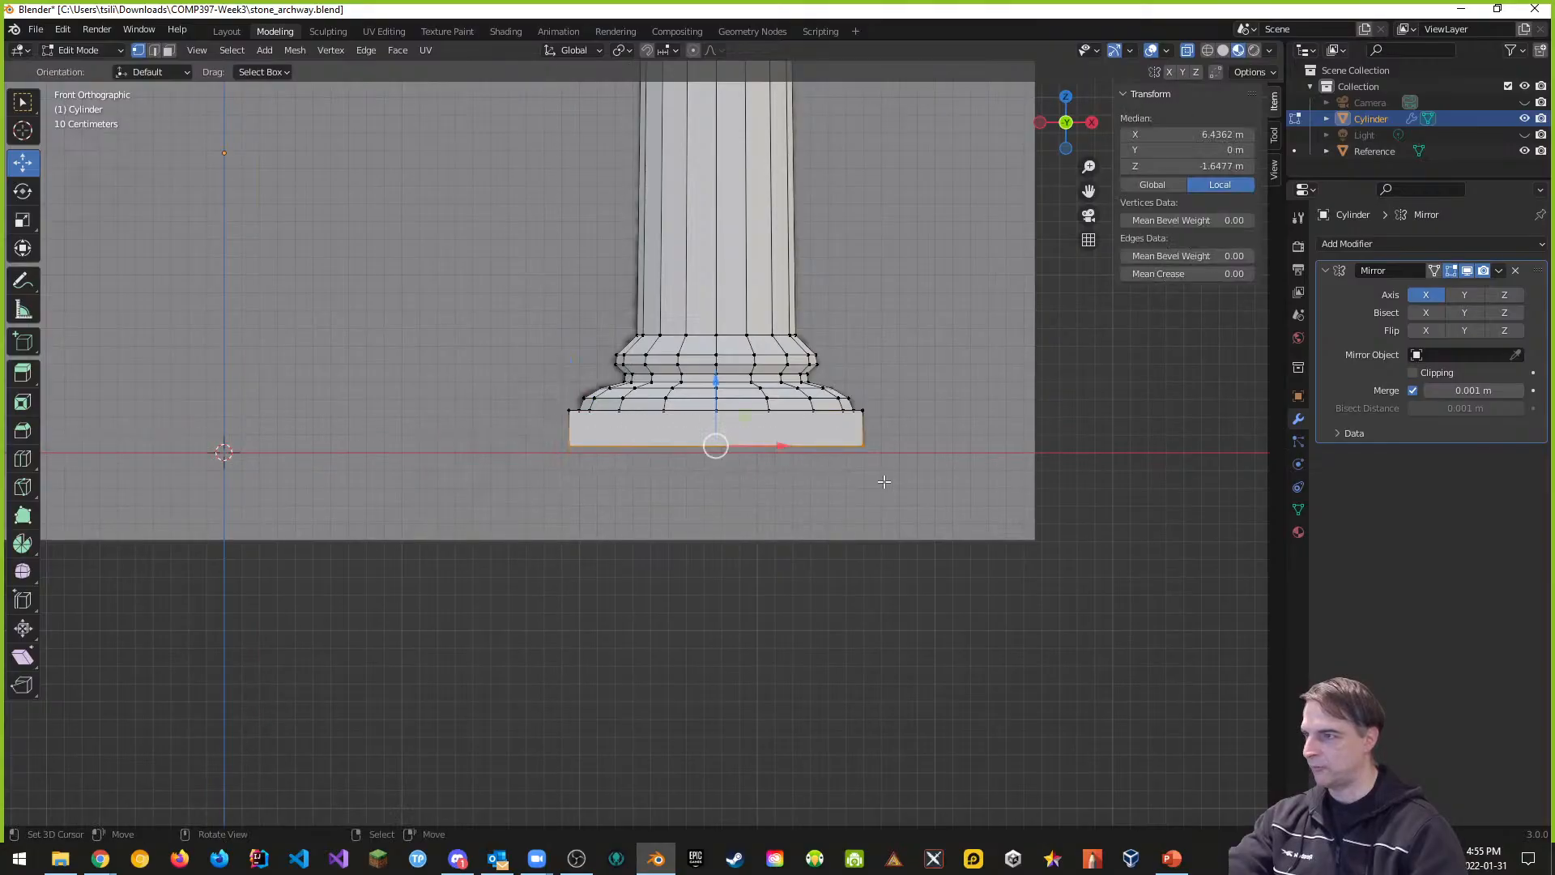
pyautogui.moveTo(720, 381); pyautogui.dragTo(718, 379)
# Step: Select the whole plinth in the right side view and scale it to about 0.802 along Y
pyautogui.moveTo(983, 563); pyautogui.dragTo(762, 567, button='middle')
pyautogui.press('KP_3')
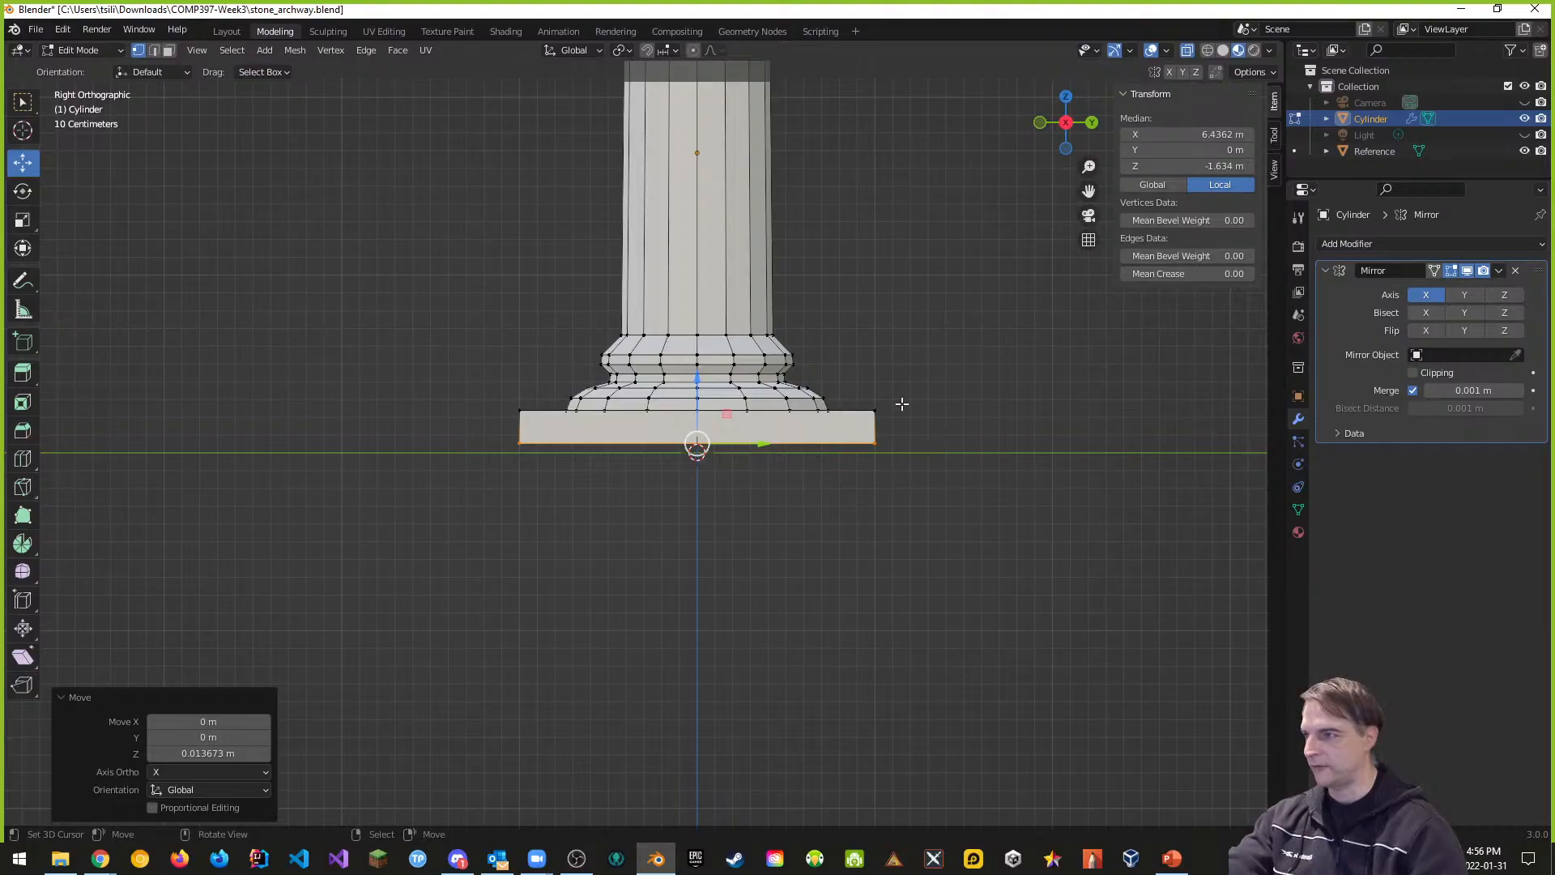
pyautogui.click(868, 404)
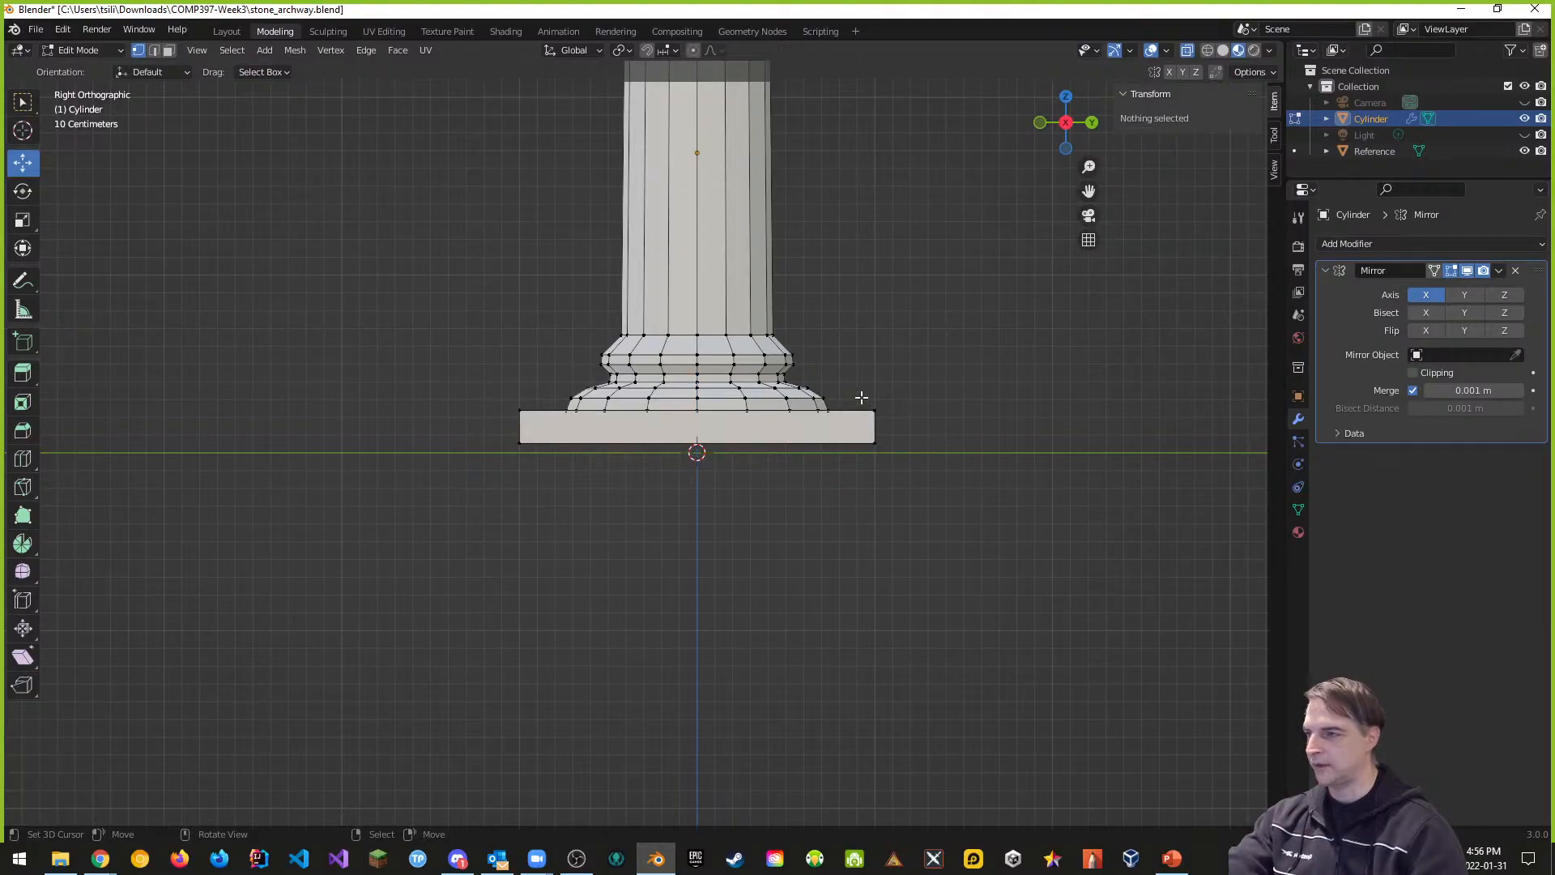
pyautogui.click(874, 423)
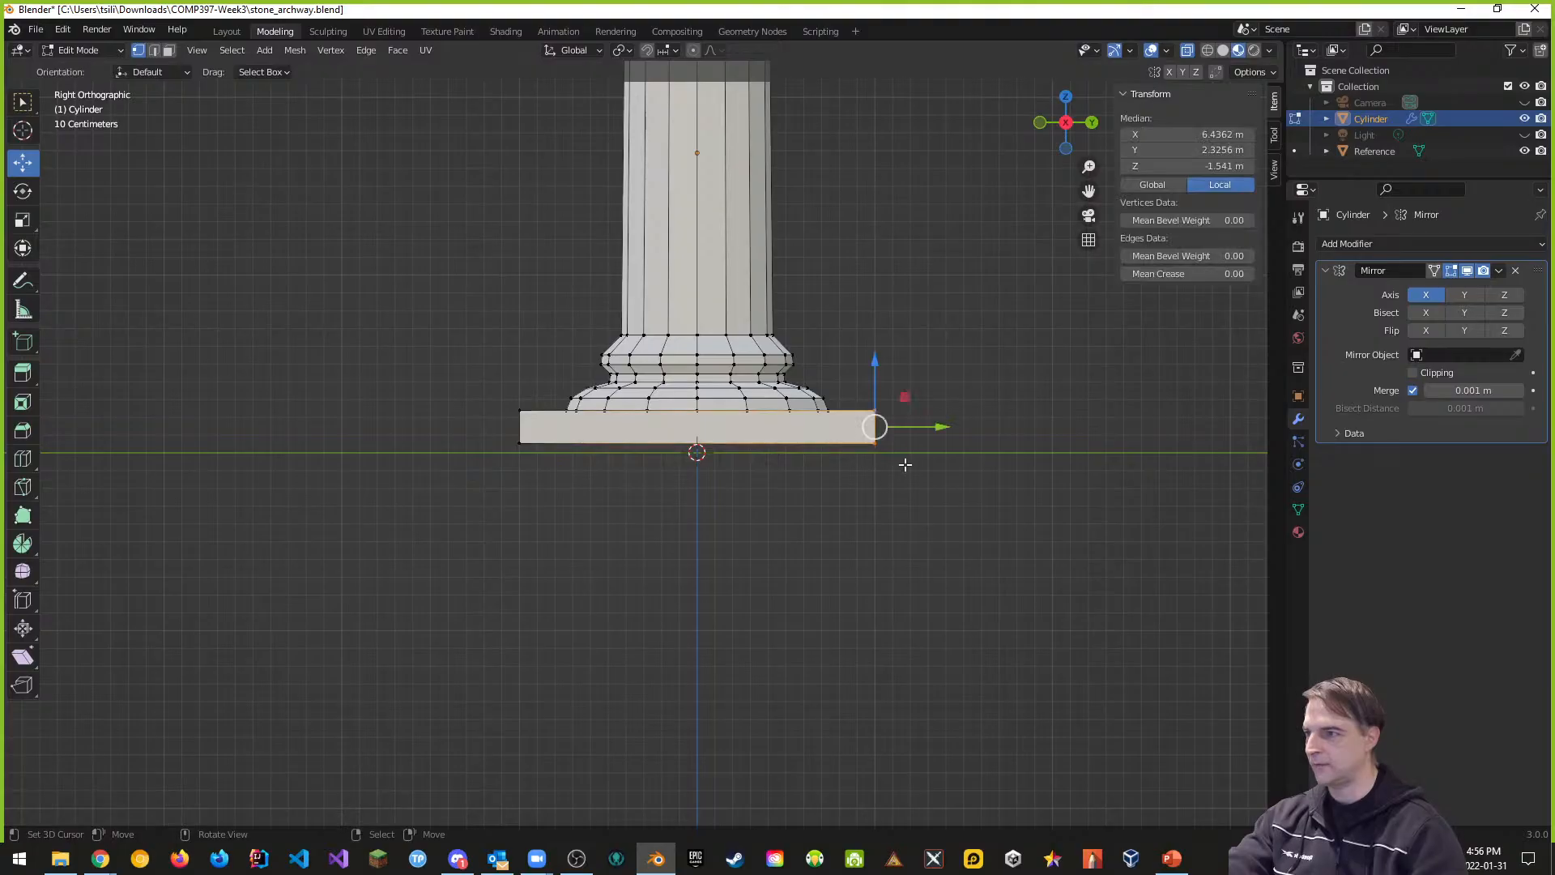
pyautogui.keyDown('shift'); pyautogui.moveTo(498, 398); pyautogui.dragTo(541, 485); pyautogui.keyUp('shift')
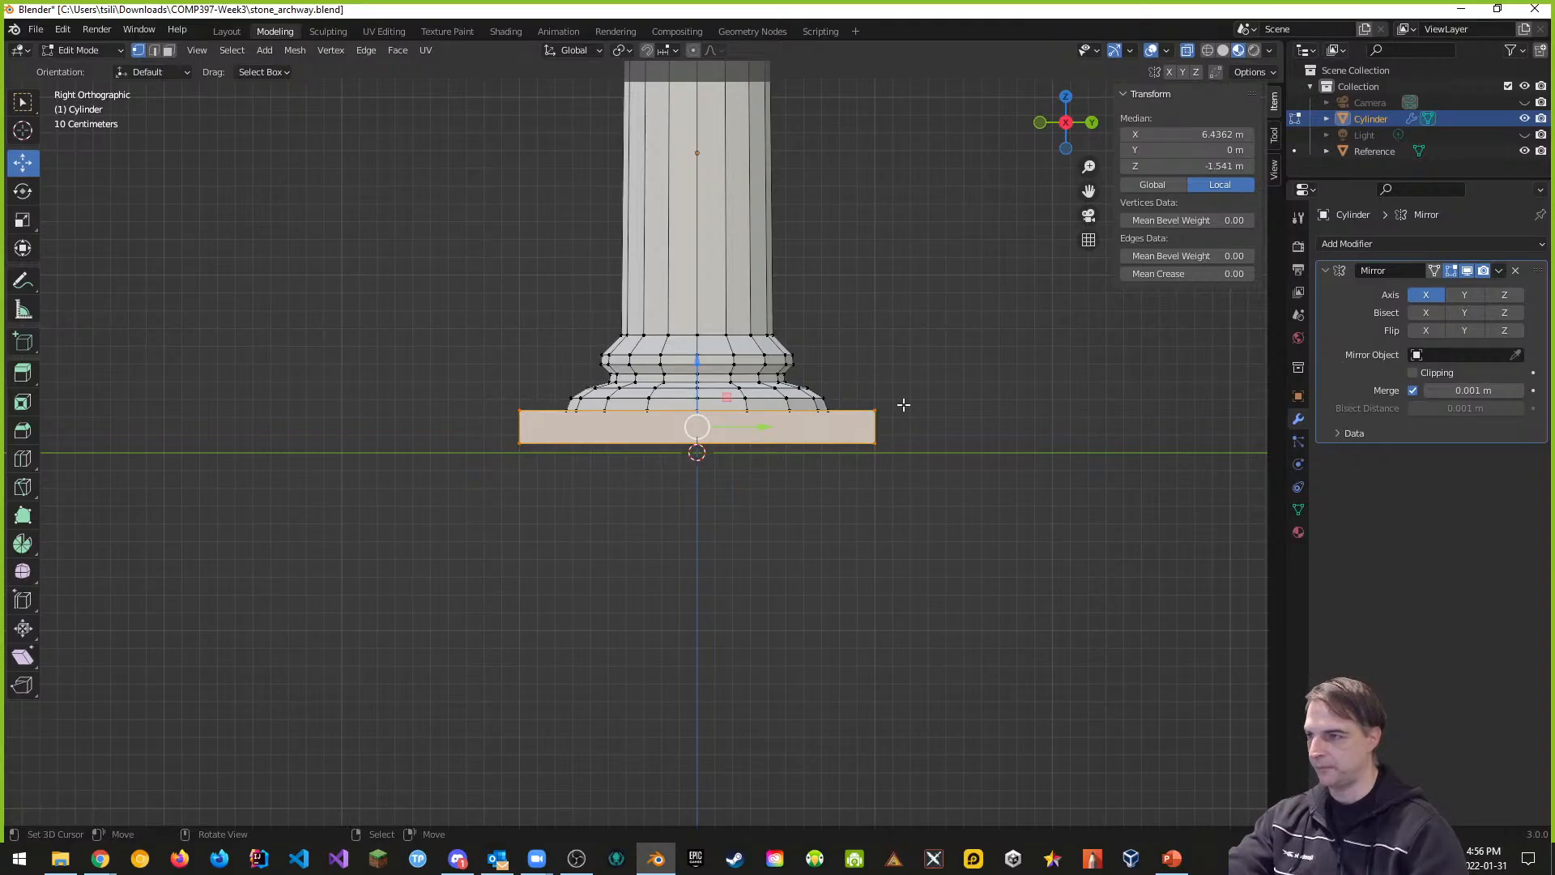
pyautogui.press('s')
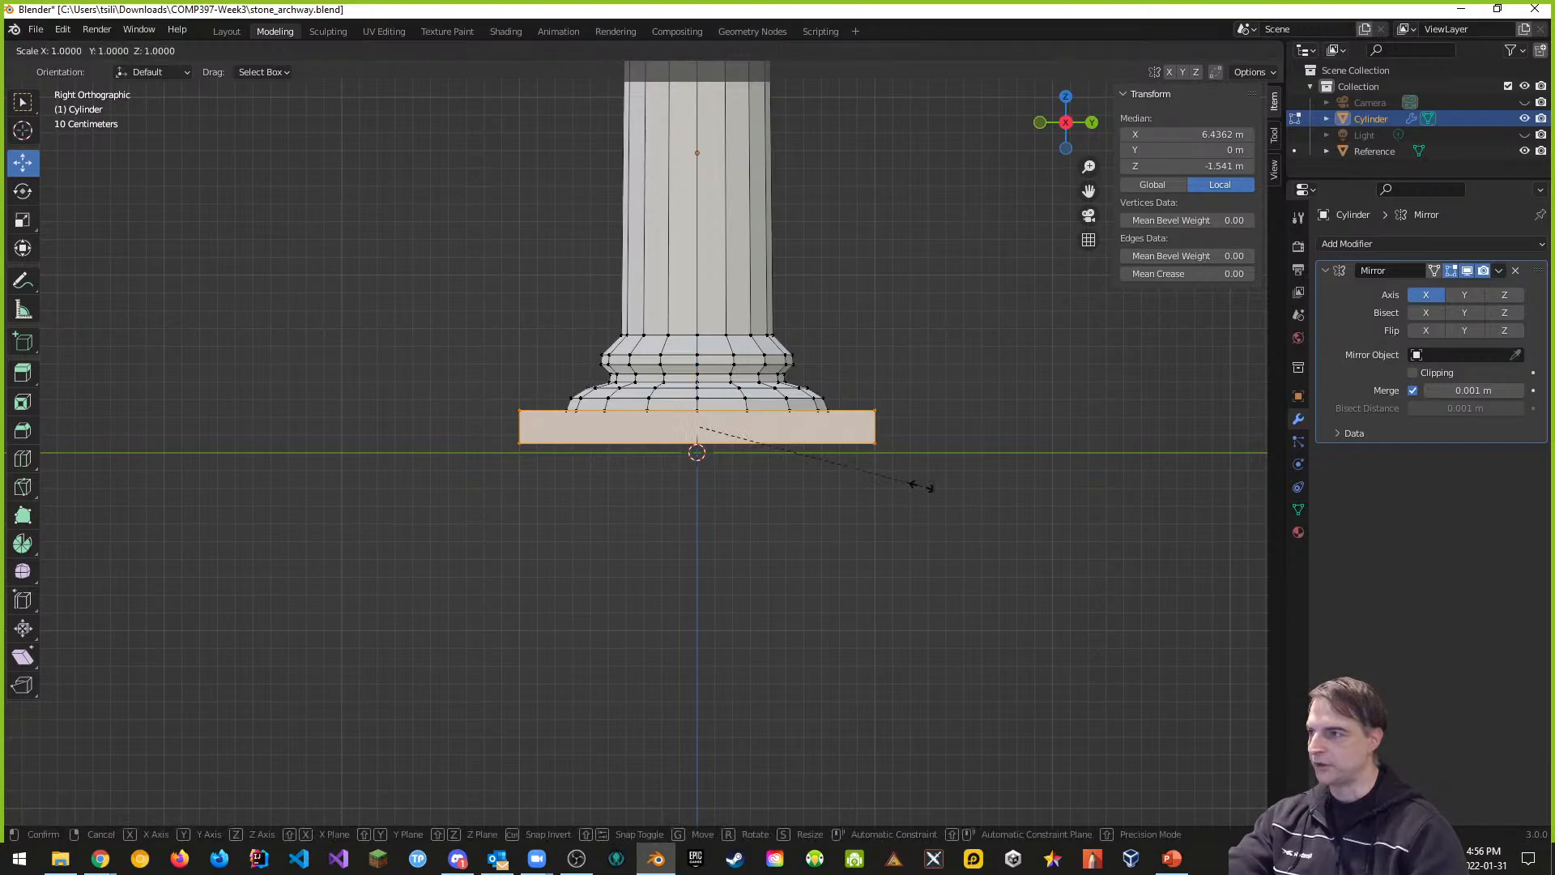
pyautogui.press('y')
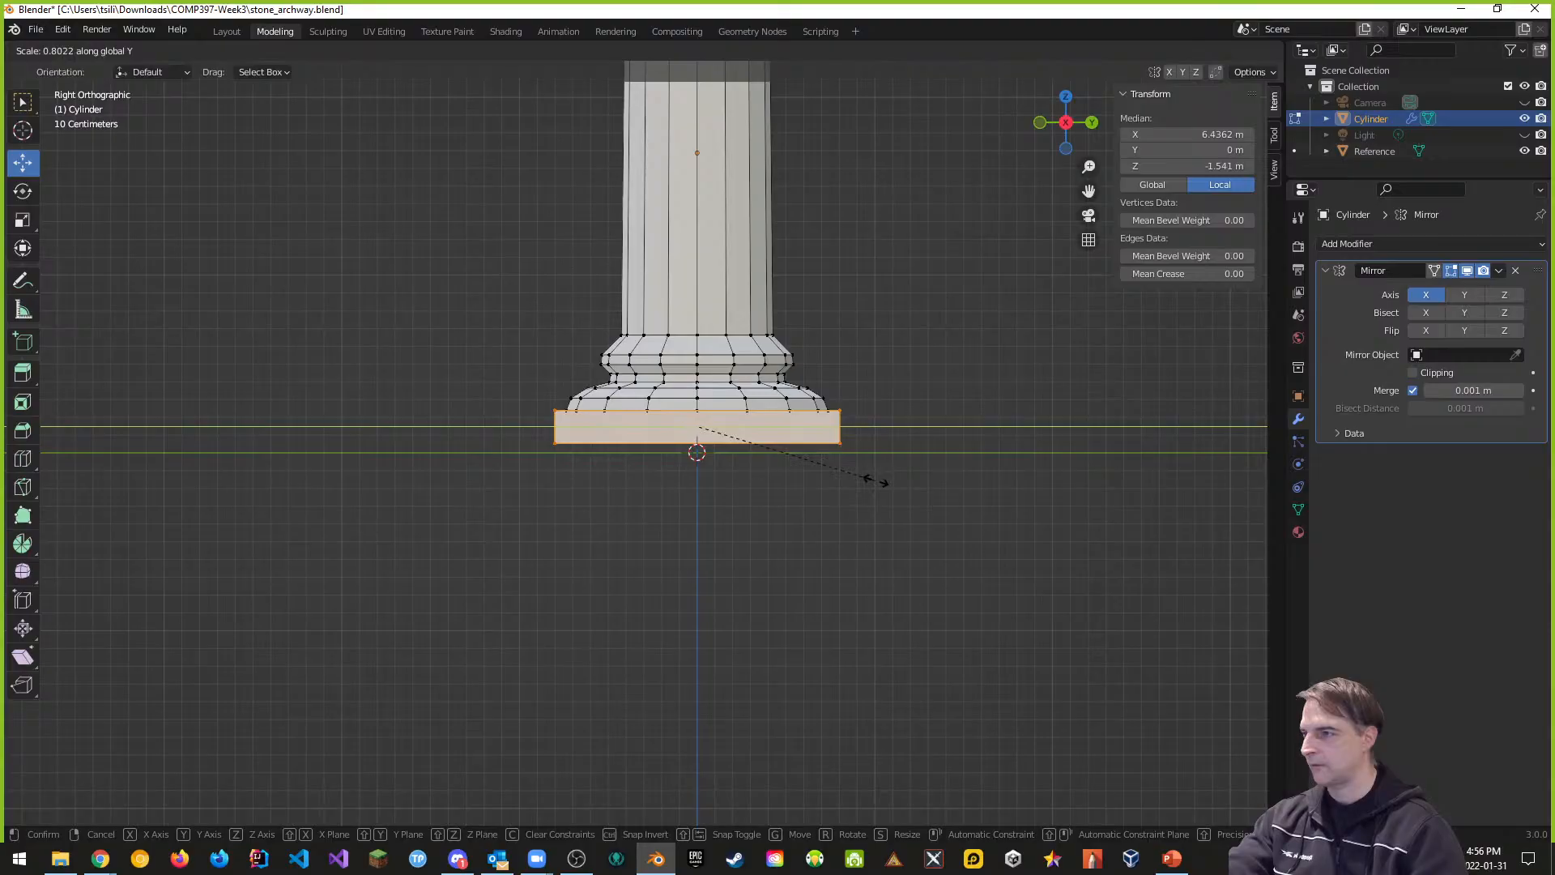
pyautogui.click(877, 480)
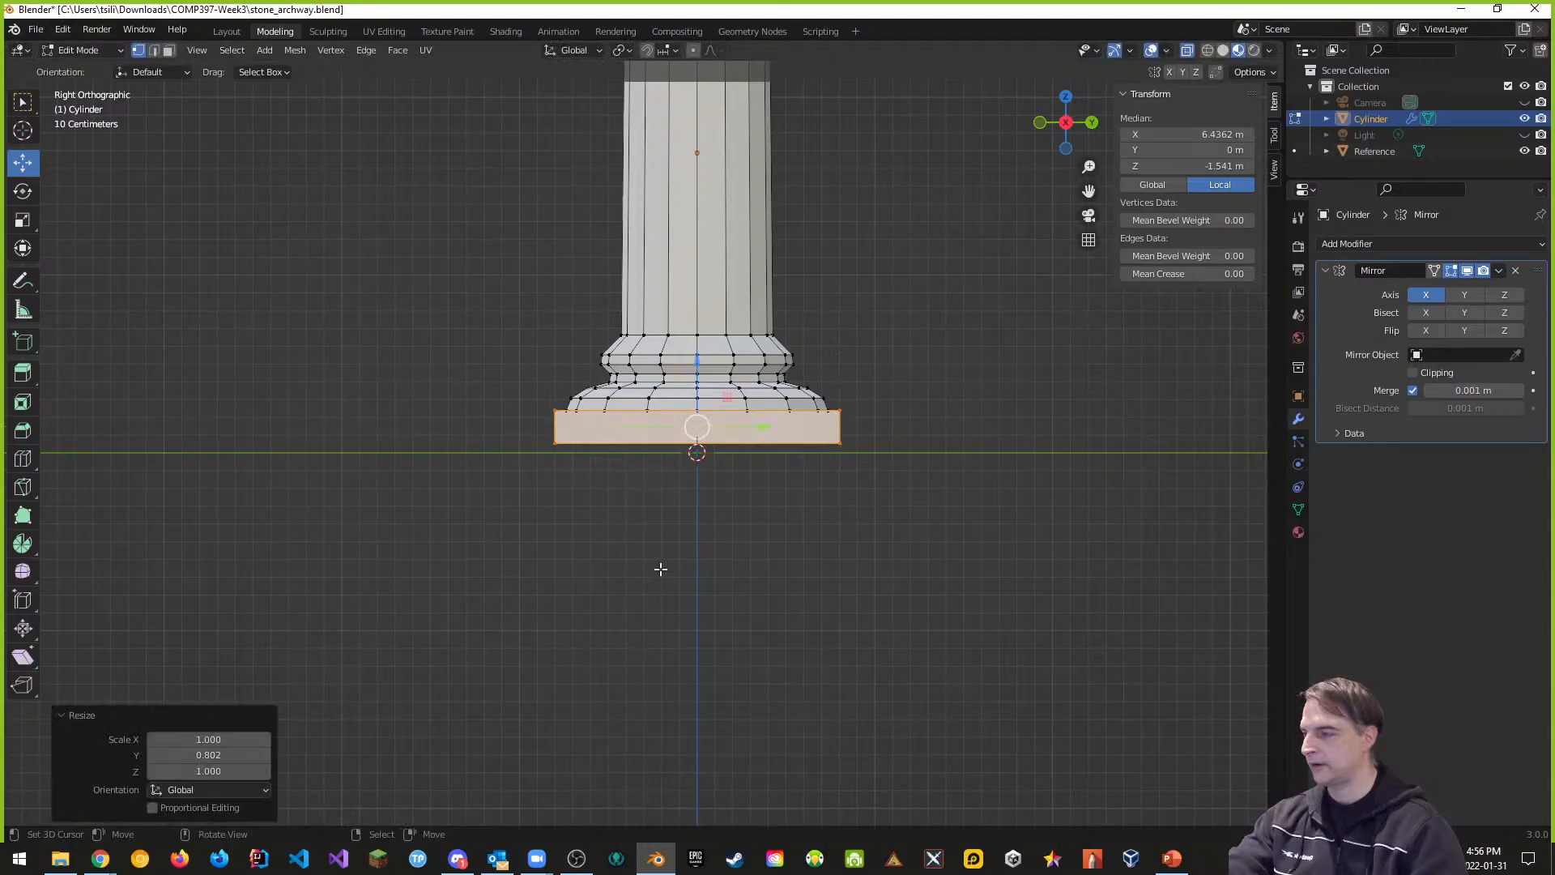
# Step: Examine the plinth's proportions and its fit under the column base from several angles
pyautogui.moveTo(608, 521); pyautogui.dragTo(781, 531, button='middle')
pyautogui.scroll(1, 783, 527)
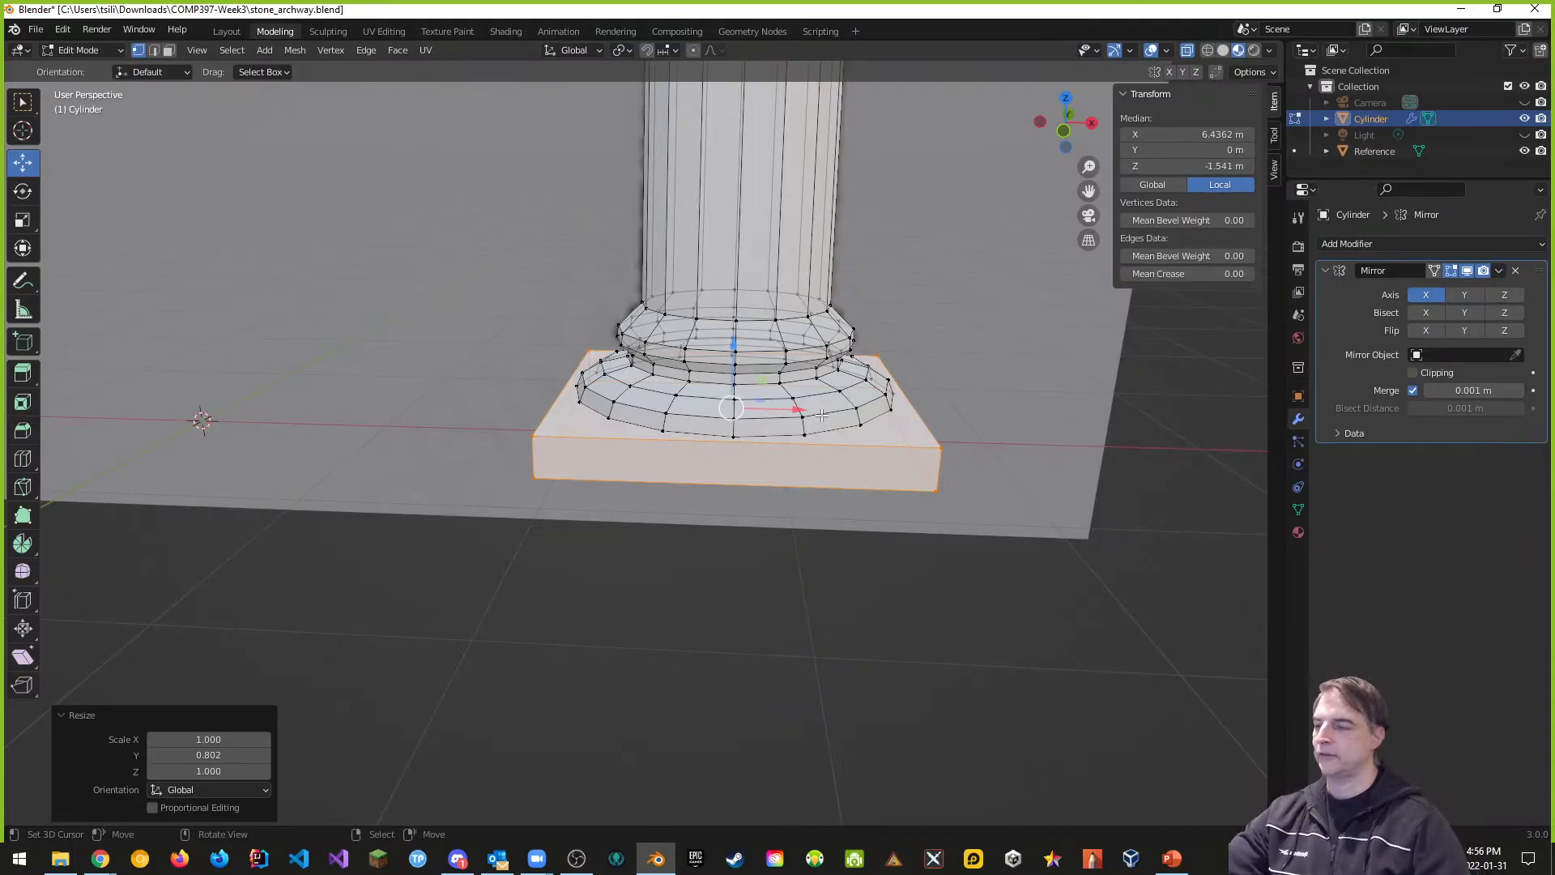
pyautogui.moveTo(879, 469); pyautogui.dragTo(809, 482, button='middle')
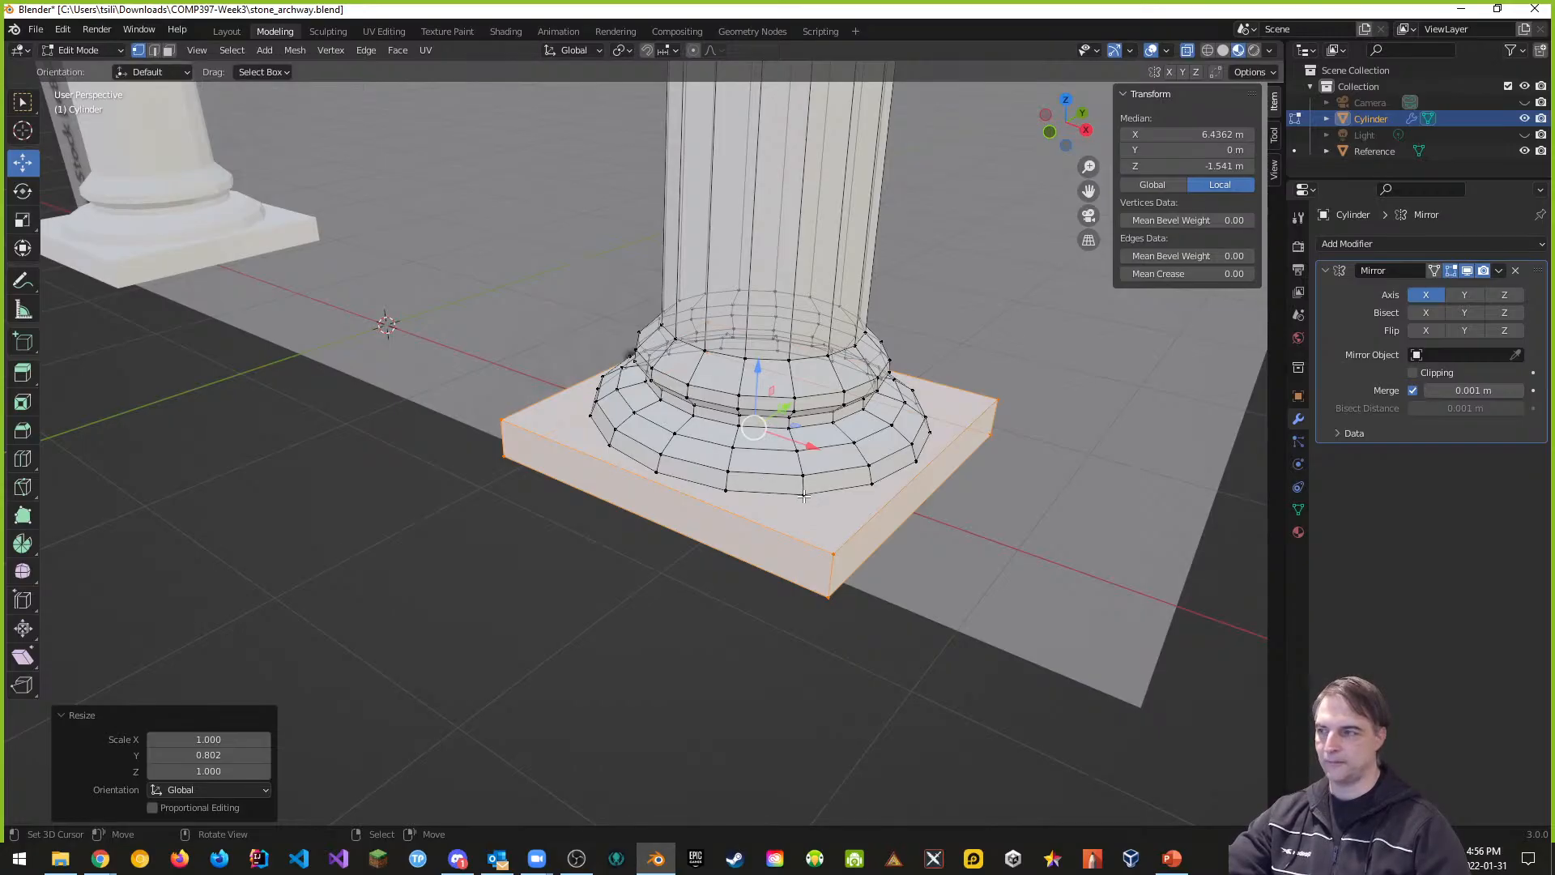
pyautogui.moveTo(819, 508); pyautogui.dragTo(871, 503, button='middle')
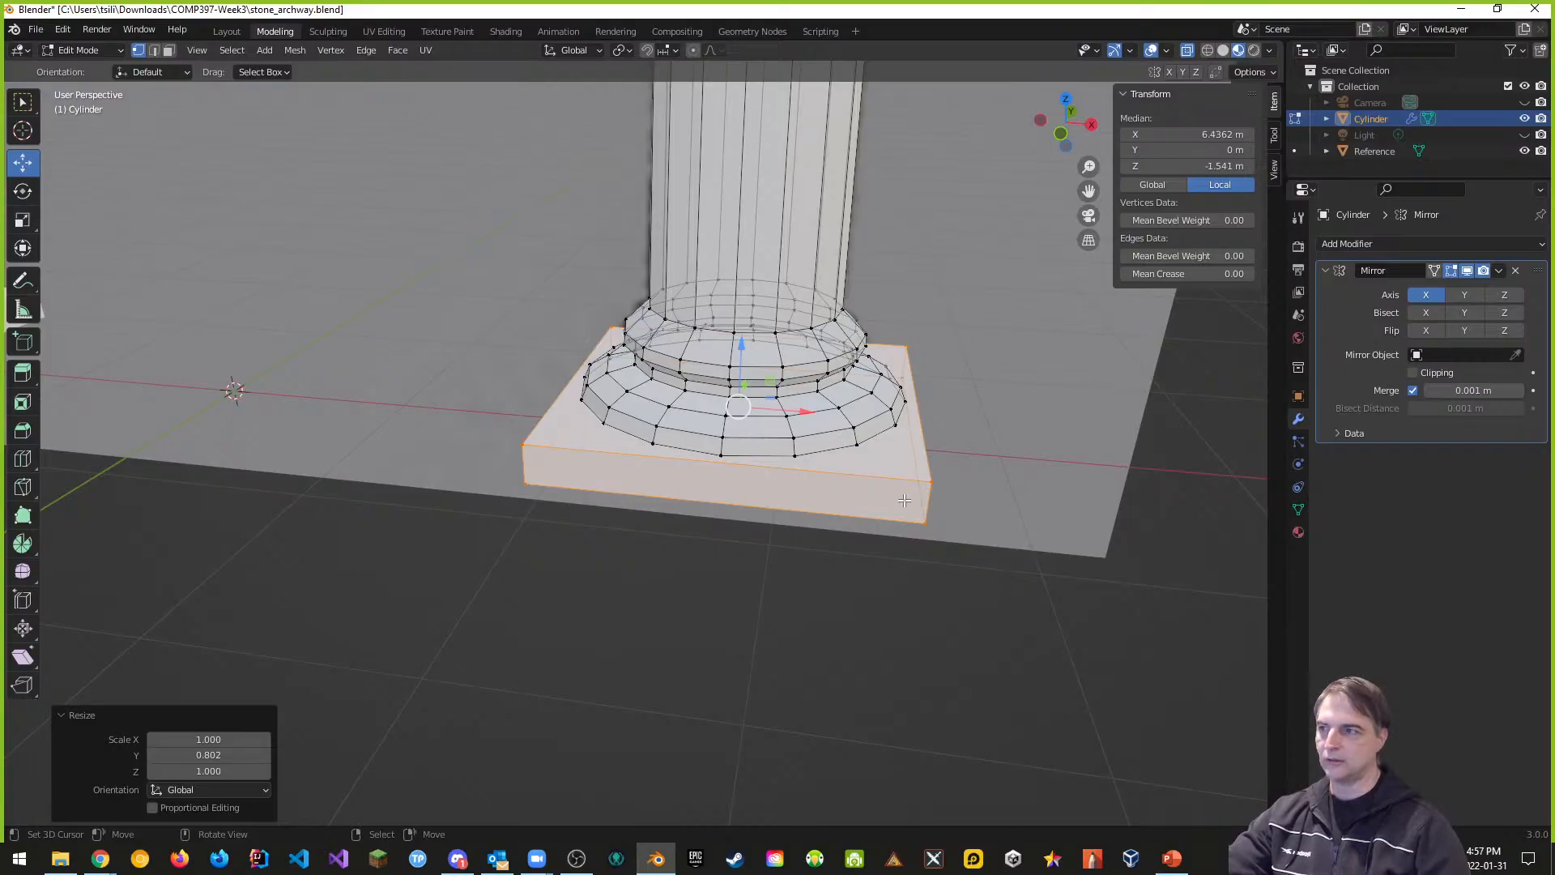
pyautogui.moveTo(918, 501); pyautogui.dragTo(902, 483, button='middle')
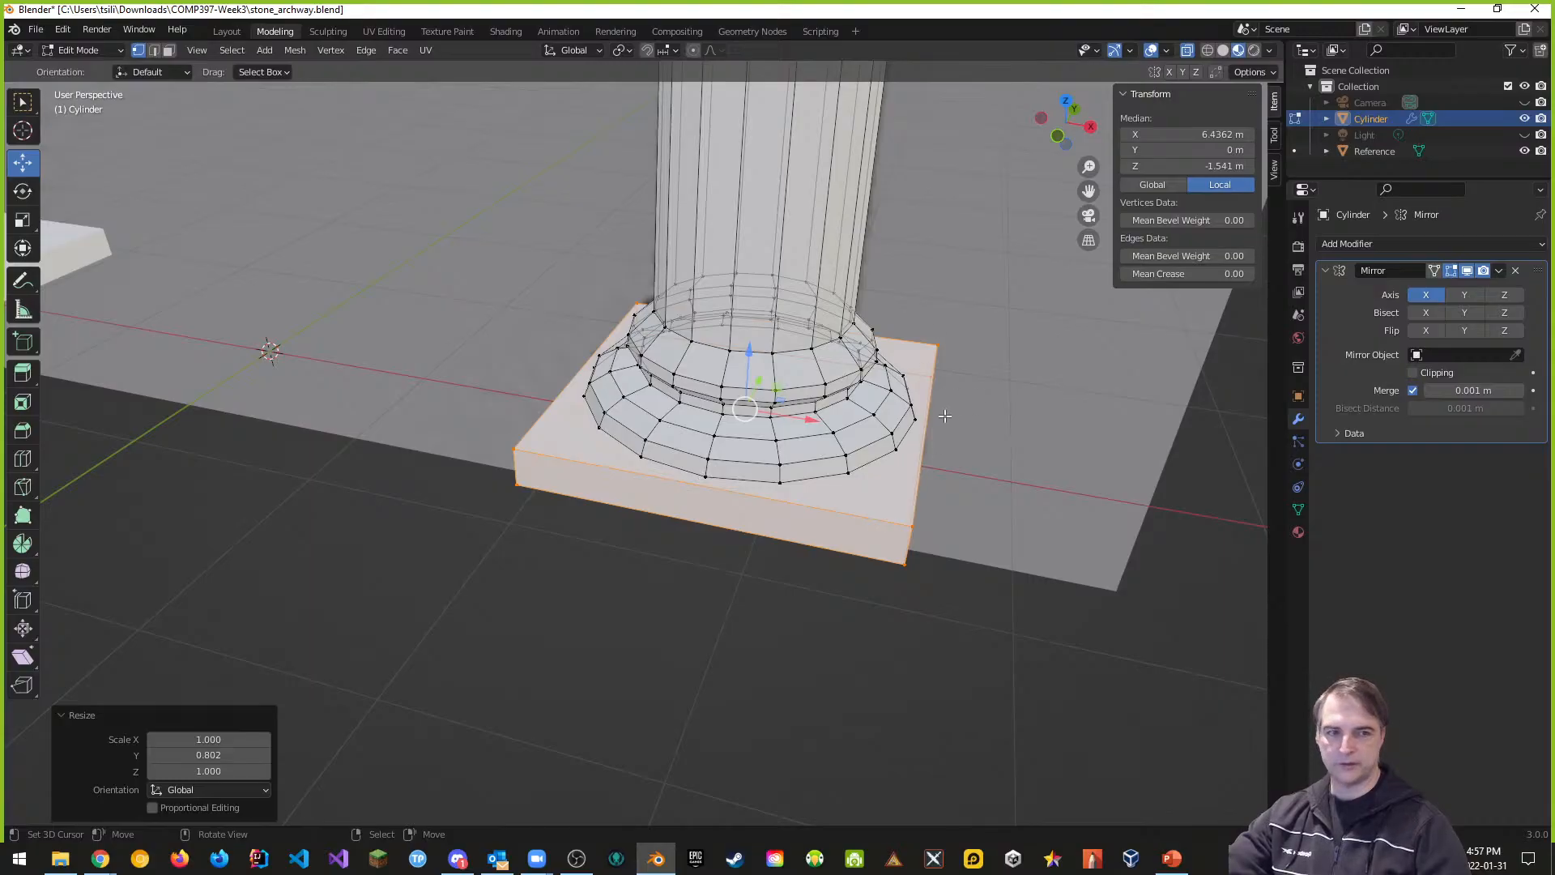
pyautogui.moveTo(810, 489); pyautogui.dragTo(925, 464, button='middle')
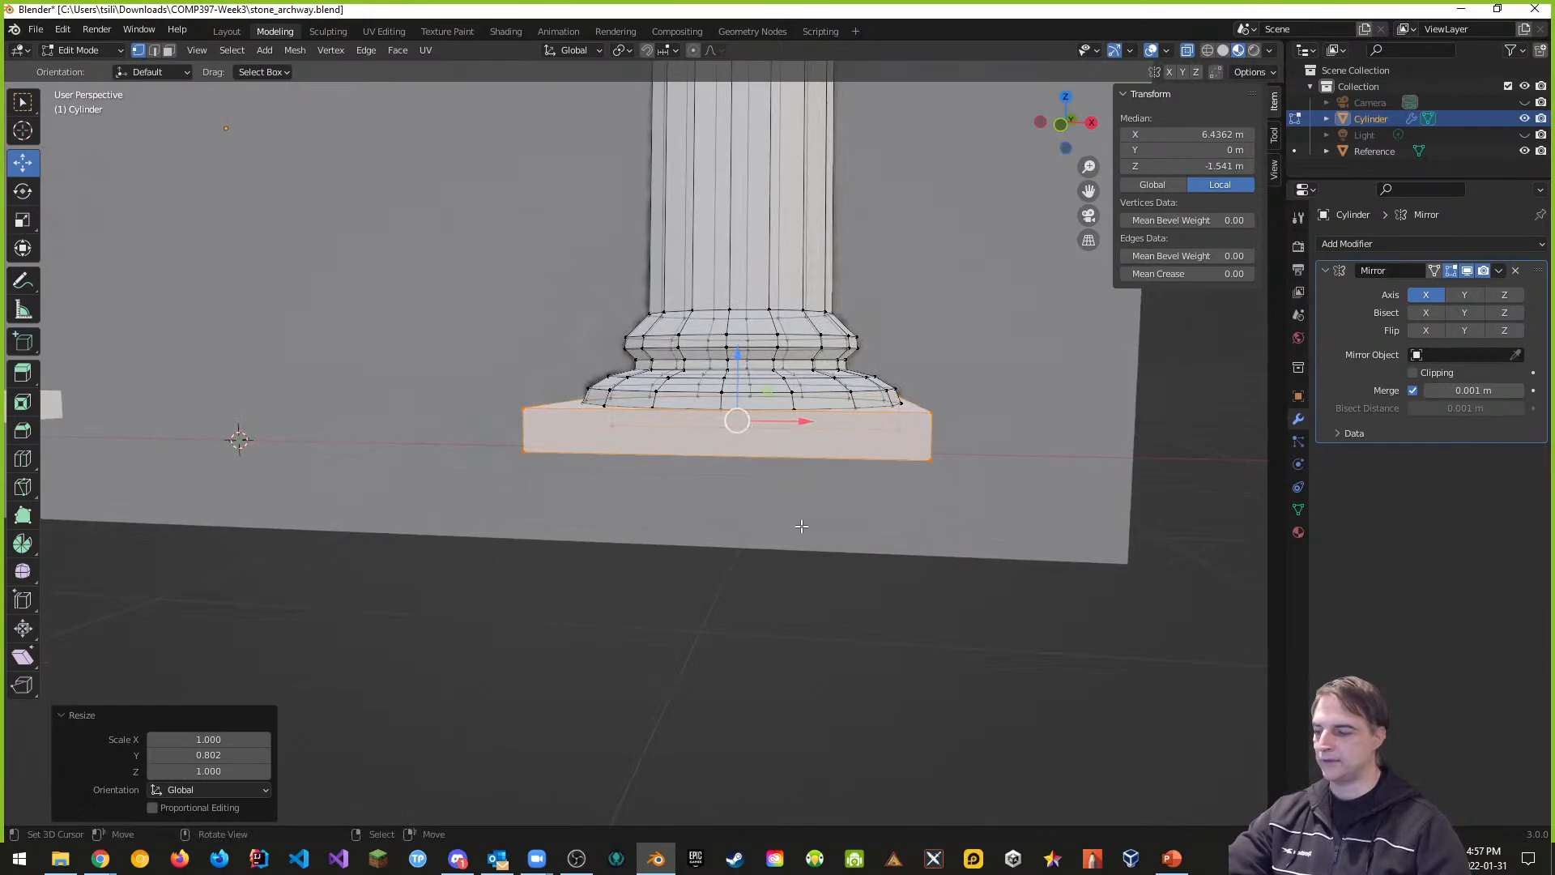
pyautogui.scroll(-3, 774, 507)
# Step: Duplicate the plinth and move the copy about 6.238 m up along Z to the top of the column shaft
pyautogui.press('KP_1')
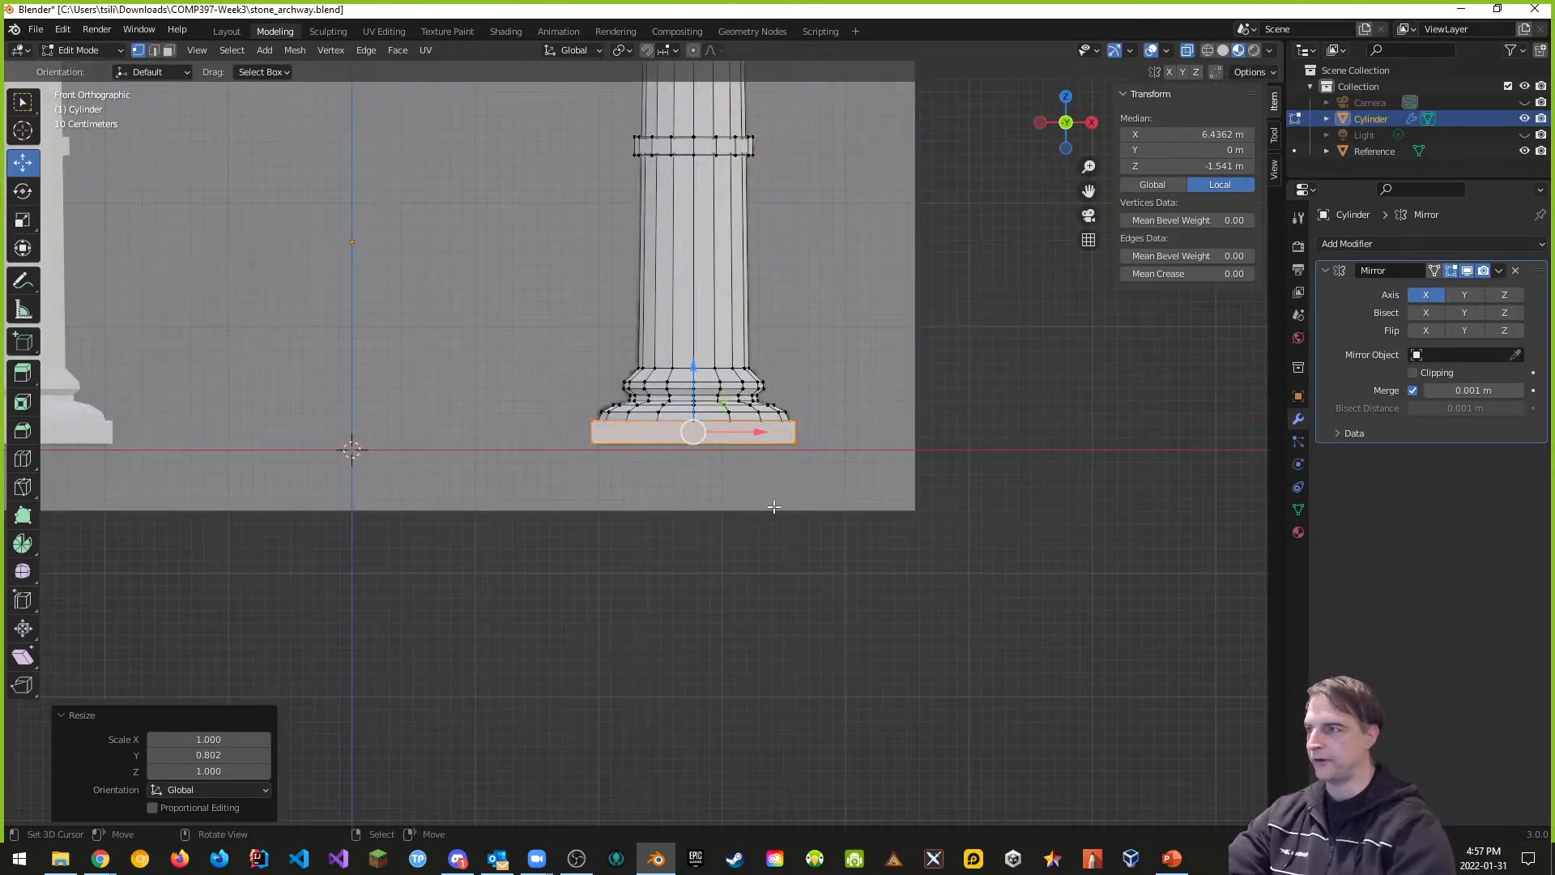
pyautogui.scroll(-3, 583, 474)
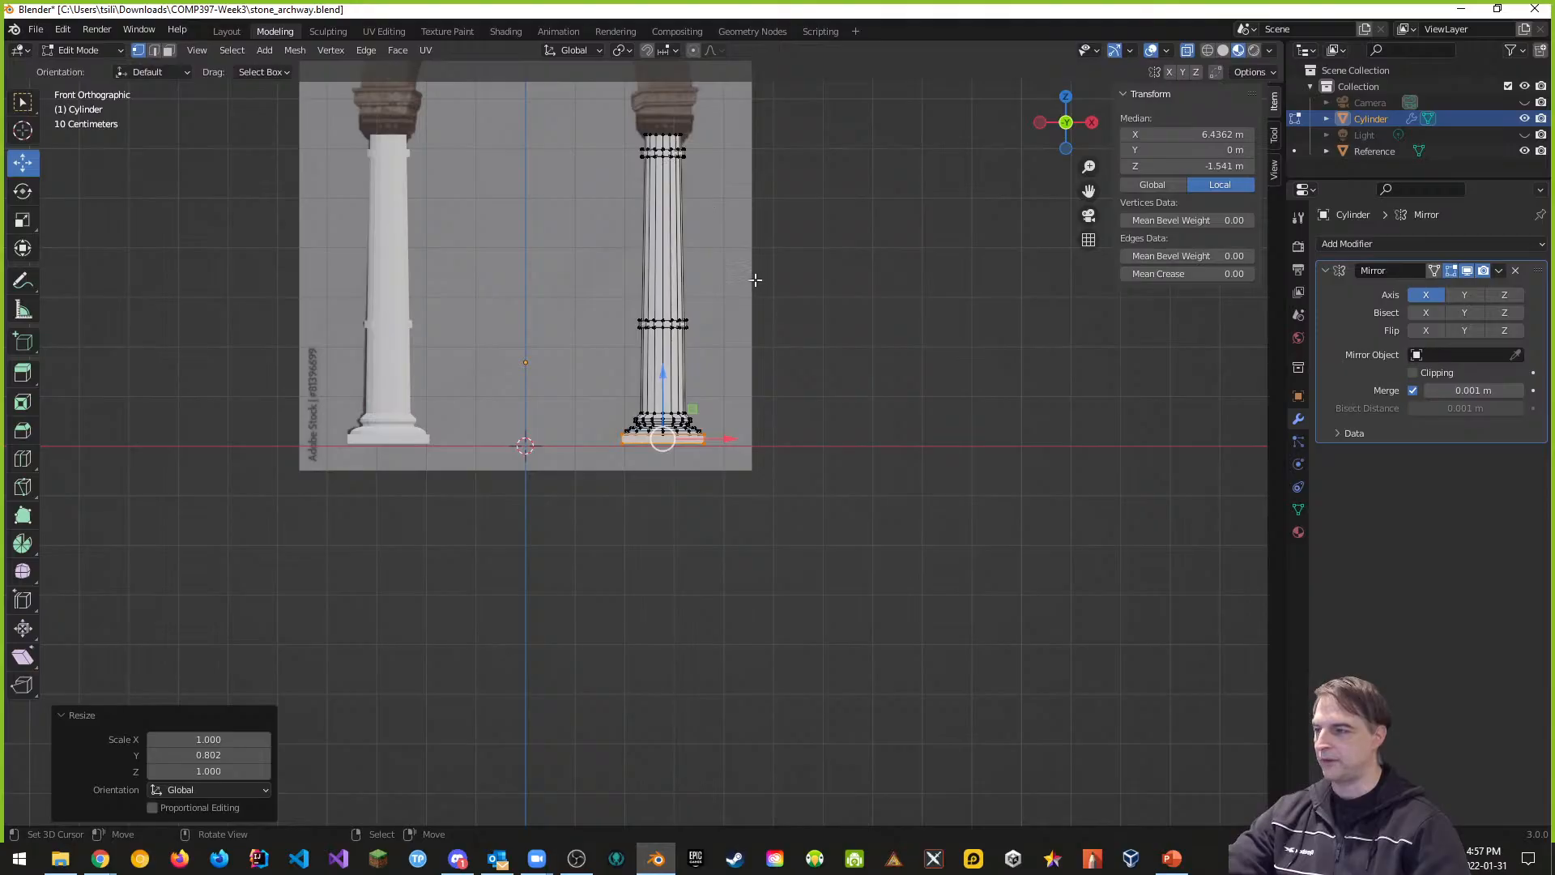
pyautogui.keyDown('shift'); pyautogui.moveTo(738, 306); pyautogui.dragTo(738, 472, button='middle'); pyautogui.keyUp('shift')
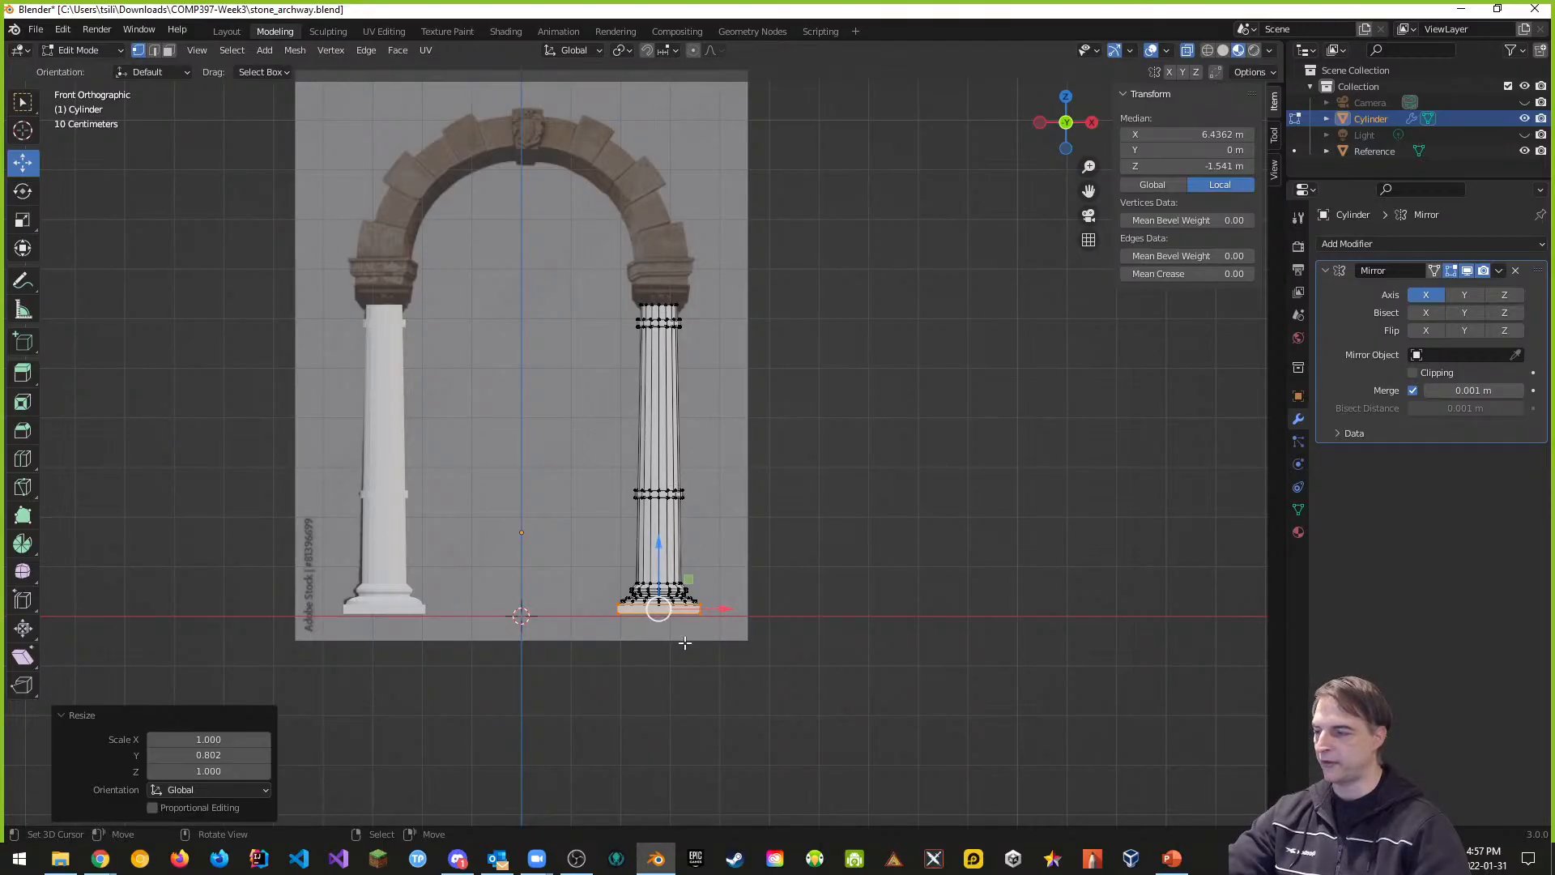
pyautogui.press('g')
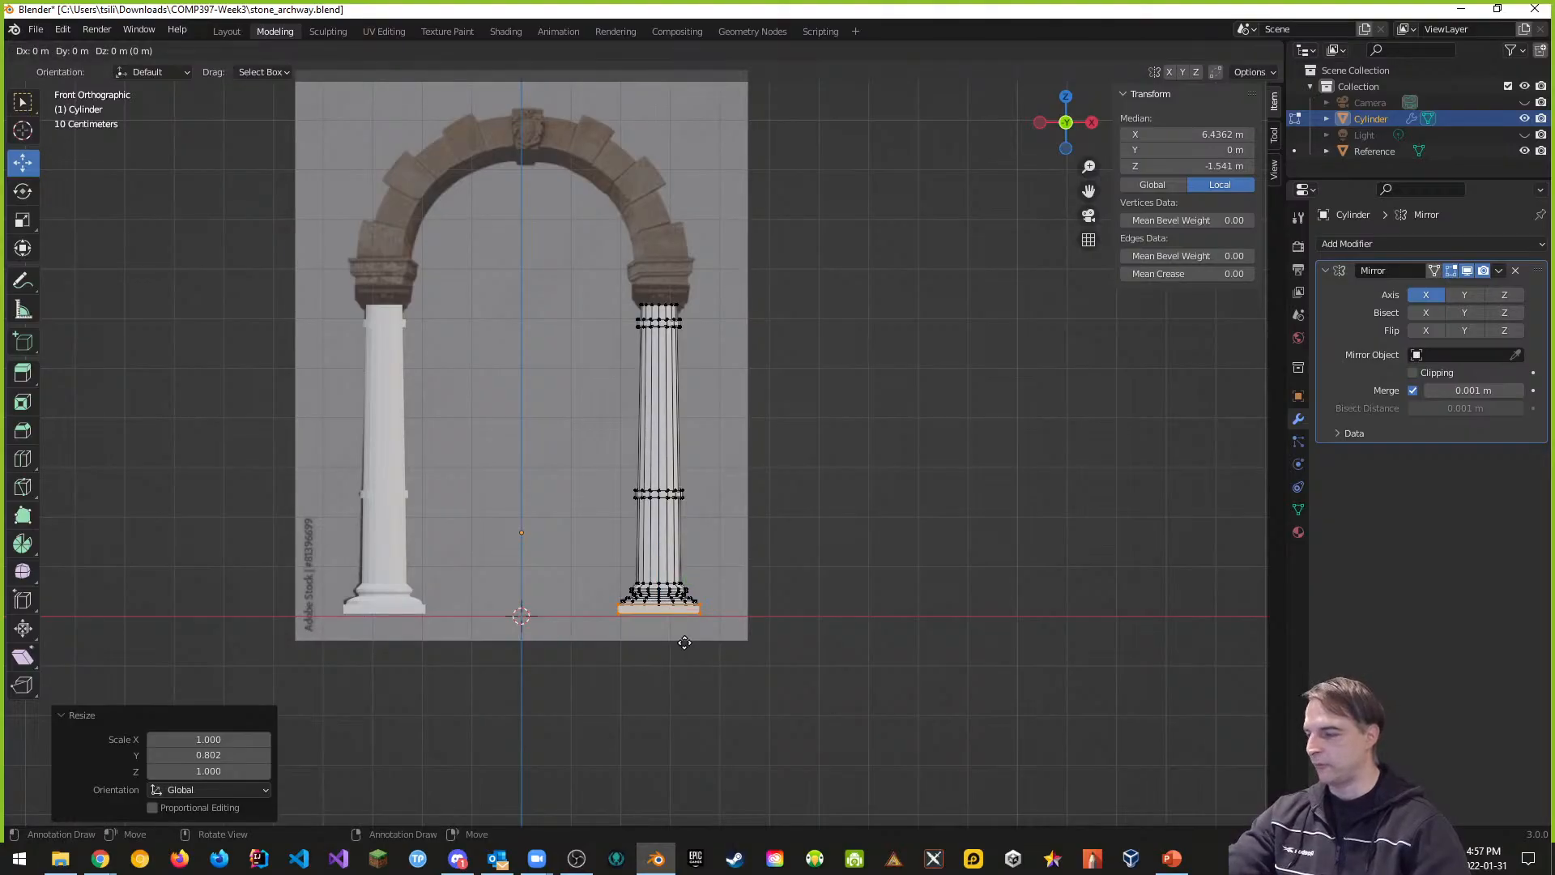
pyautogui.press('z')
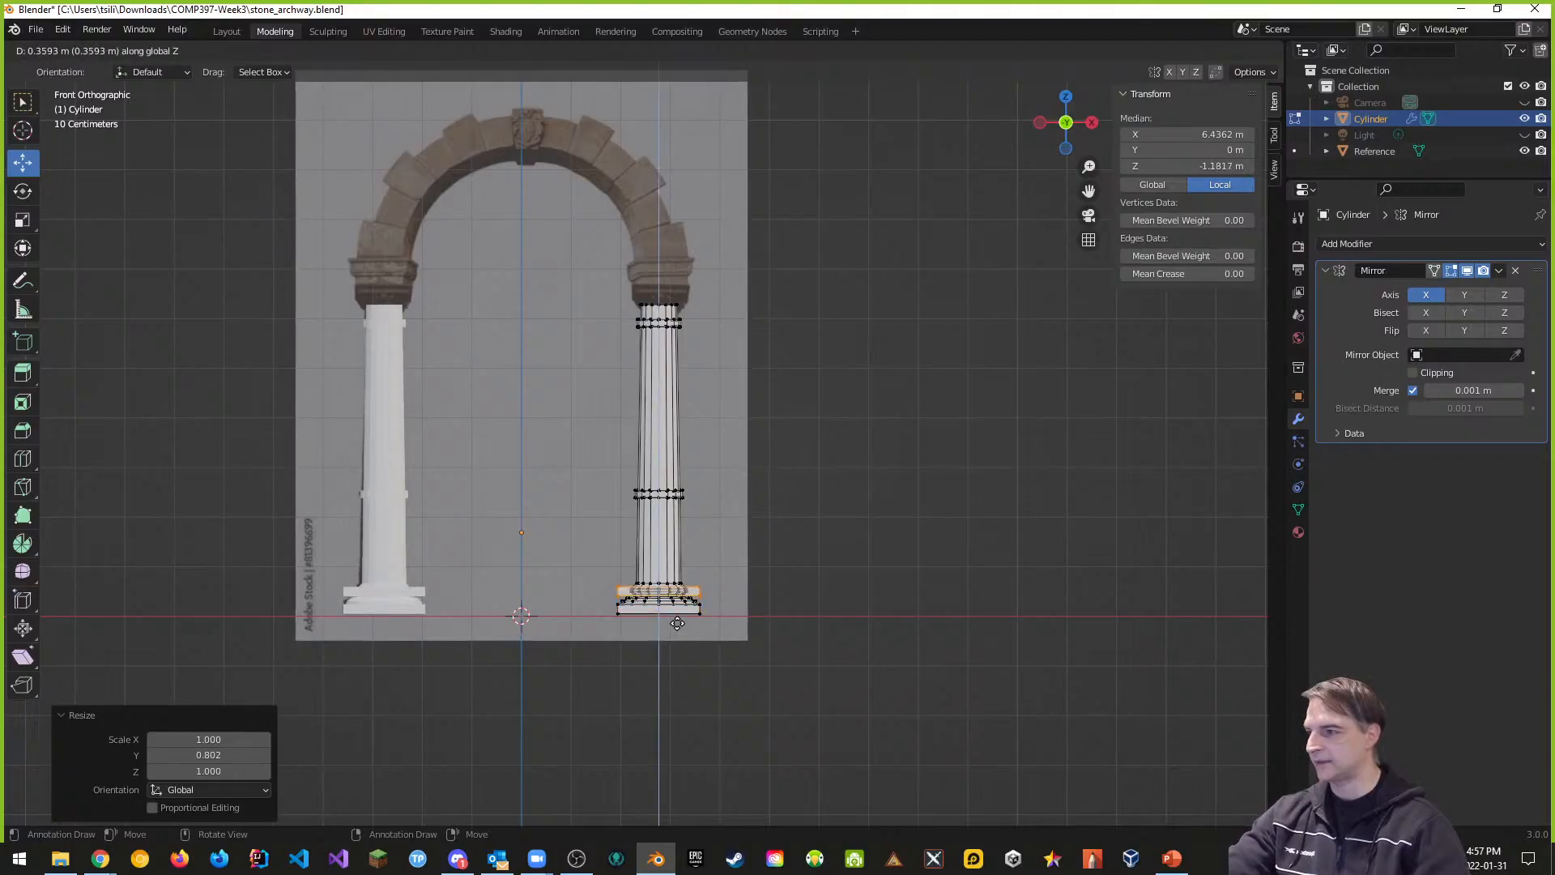
pyautogui.click(697, 333)
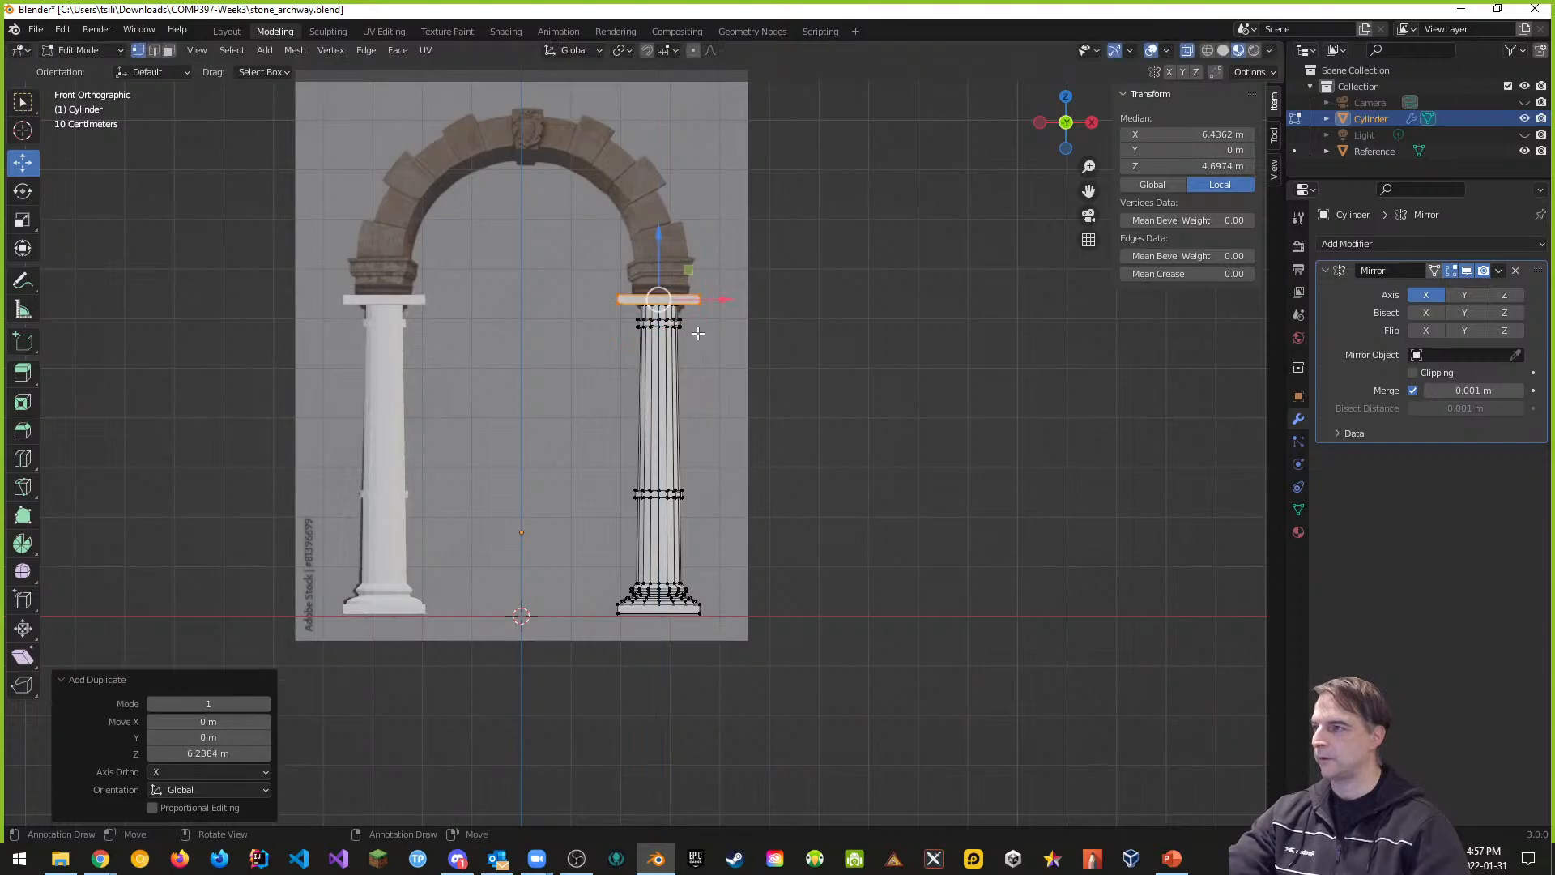
# Step: Lower the duplicated slab about 0.011 m along Z so it rests on the top of the column shaft
pyautogui.scroll(5, 713, 332)
pyautogui.keyDown('shift'); pyautogui.moveTo(731, 229); pyautogui.dragTo(728, 601, button='middle'); pyautogui.keyUp('shift')
pyautogui.scroll(3, 776, 533)
pyautogui.scroll(1, 775, 533)
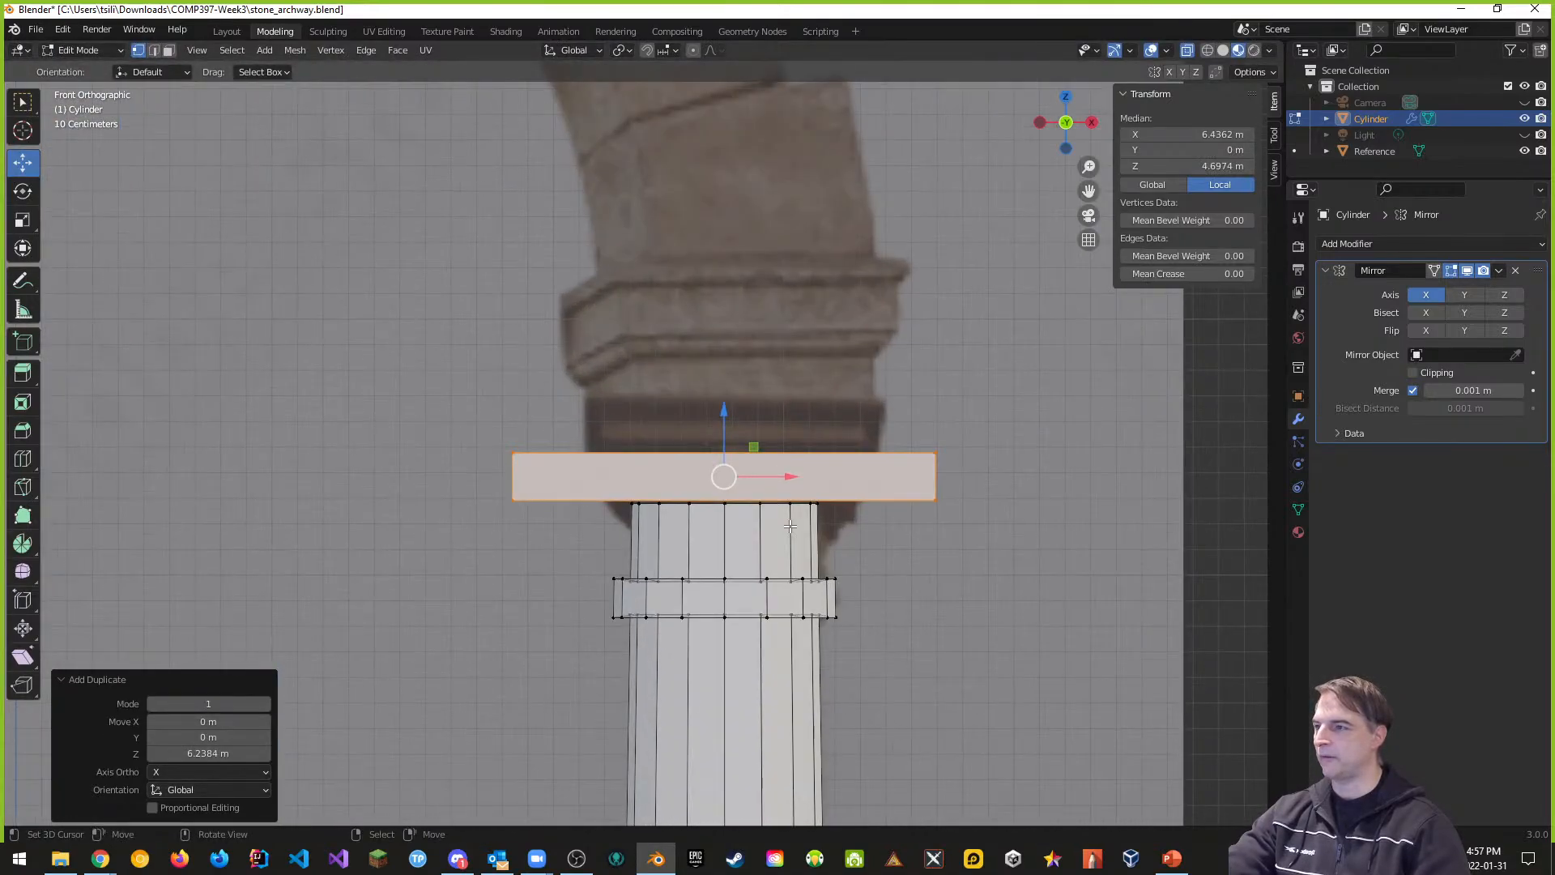
pyautogui.scroll(1, 854, 513)
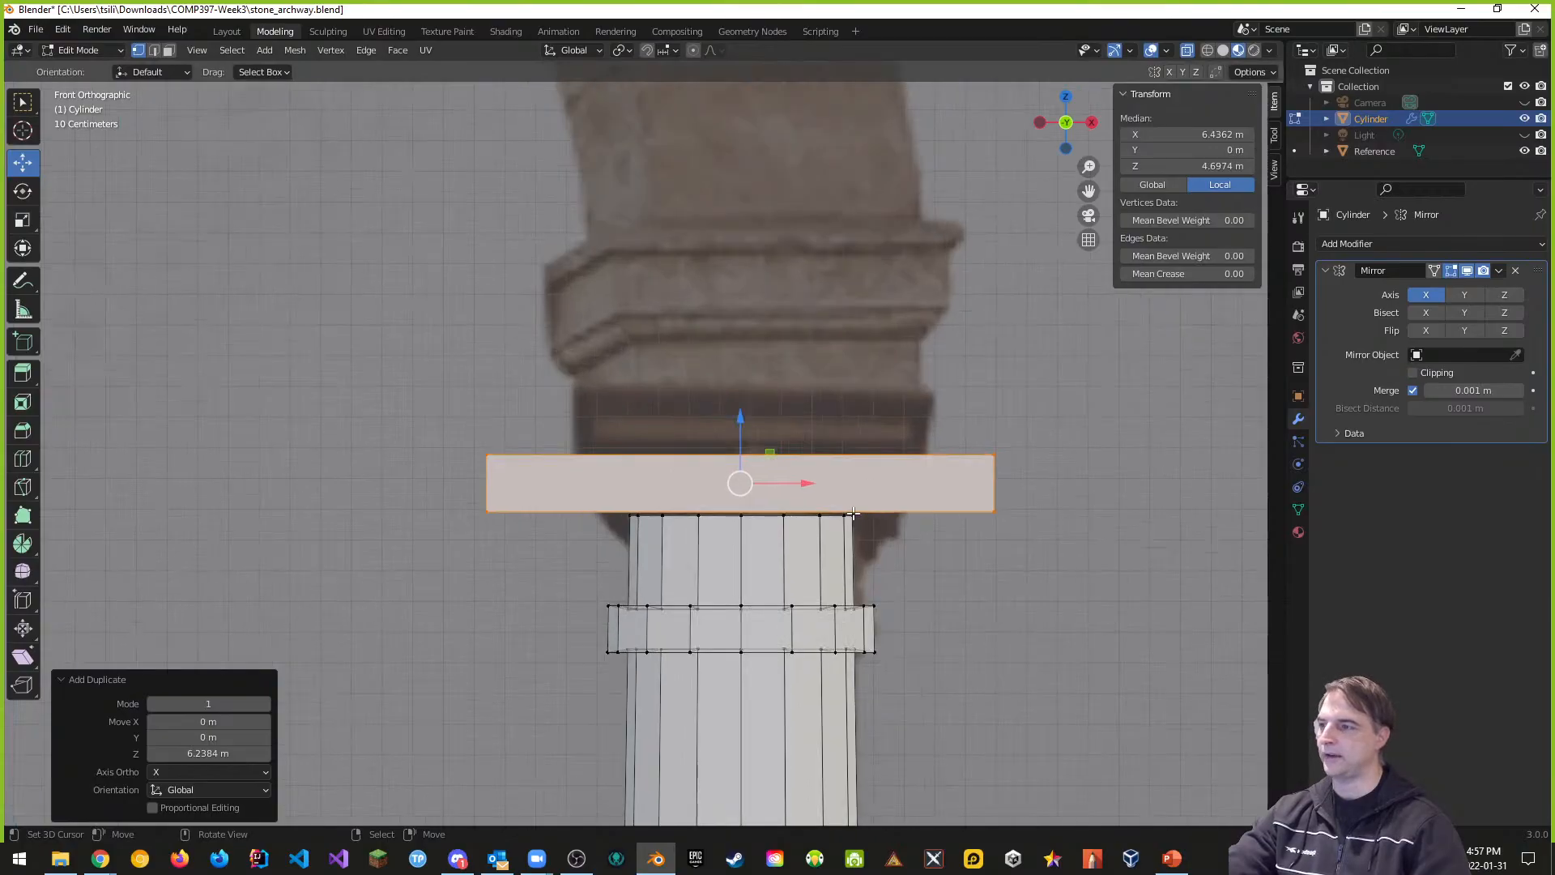
pyautogui.moveTo(741, 416); pyautogui.dragTo(747, 418)
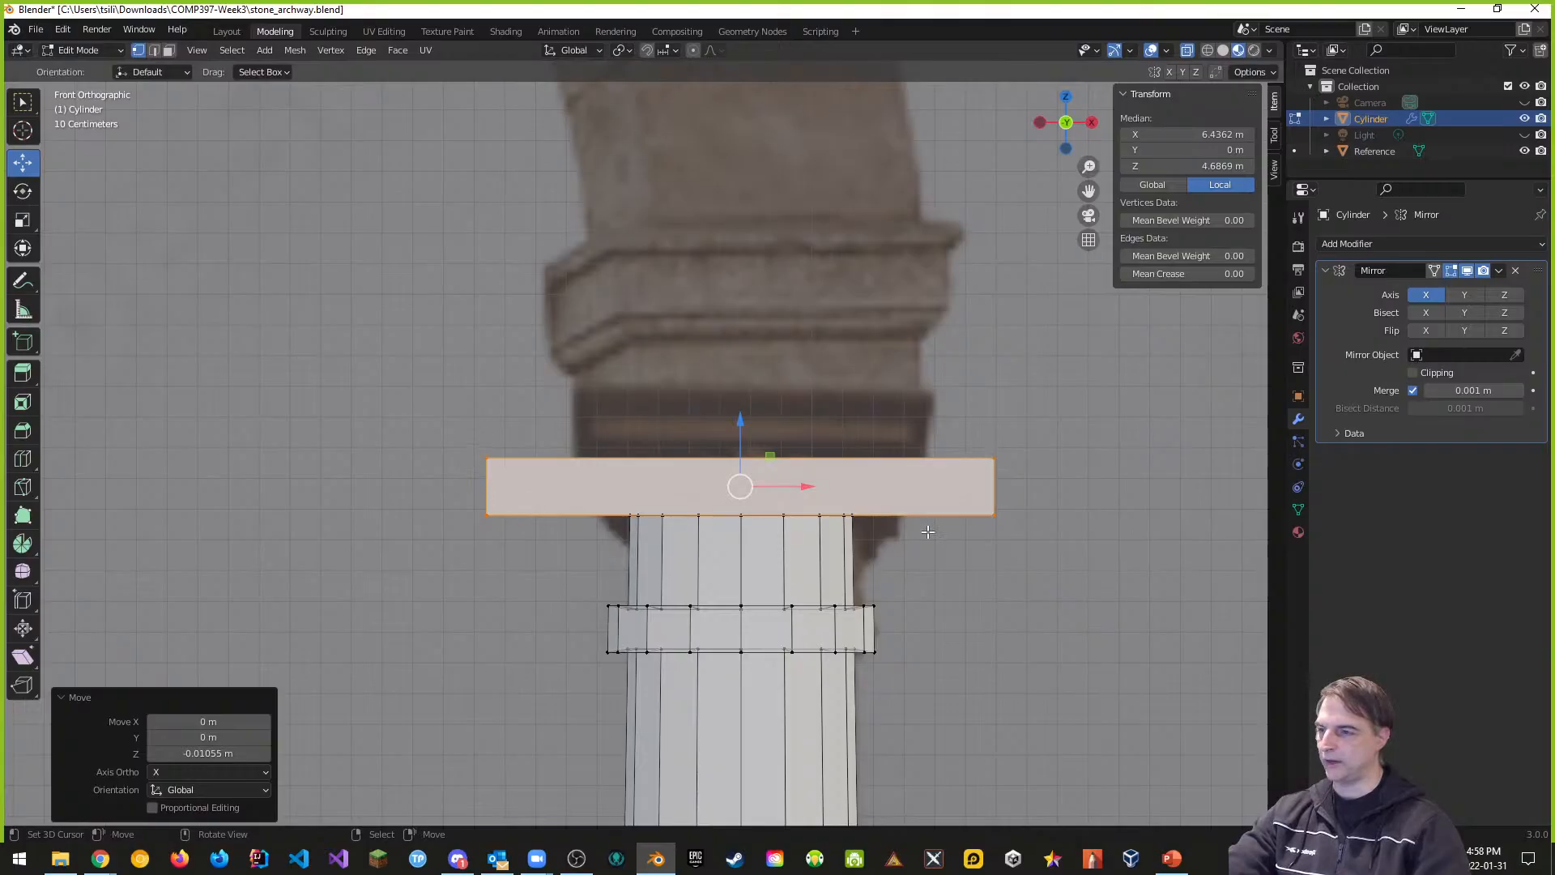
# Step: Reselect only the capital slab on top of the column and scale it to about 0.664 along X in front view
pyautogui.hotkey('alt', 'a')
pyautogui.press('b')
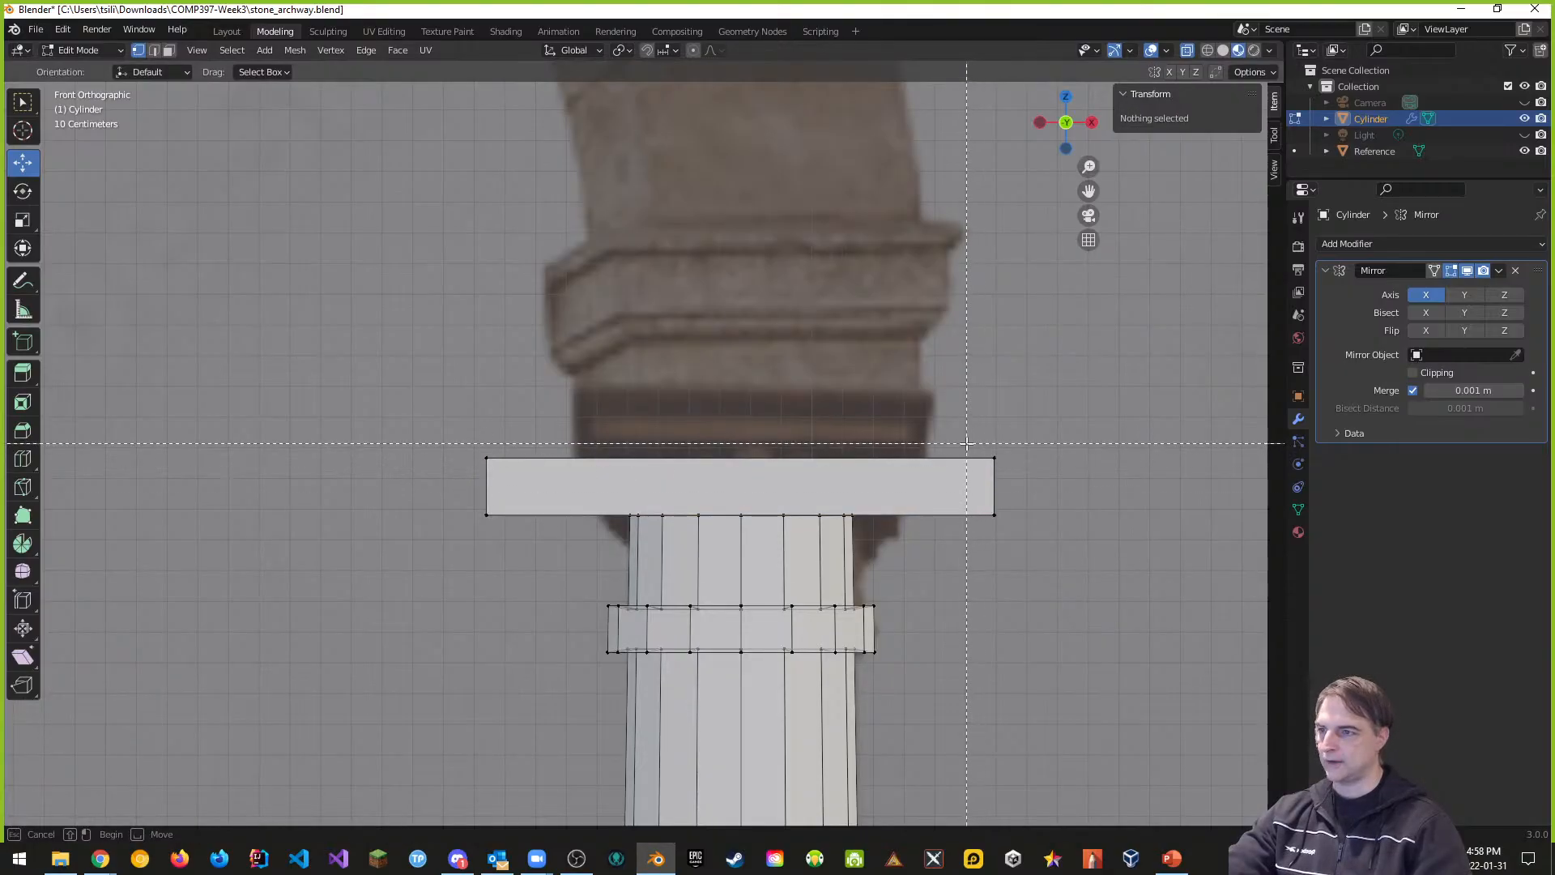
pyautogui.moveTo(968, 446); pyautogui.dragTo(1012, 545)
pyautogui.press('b')
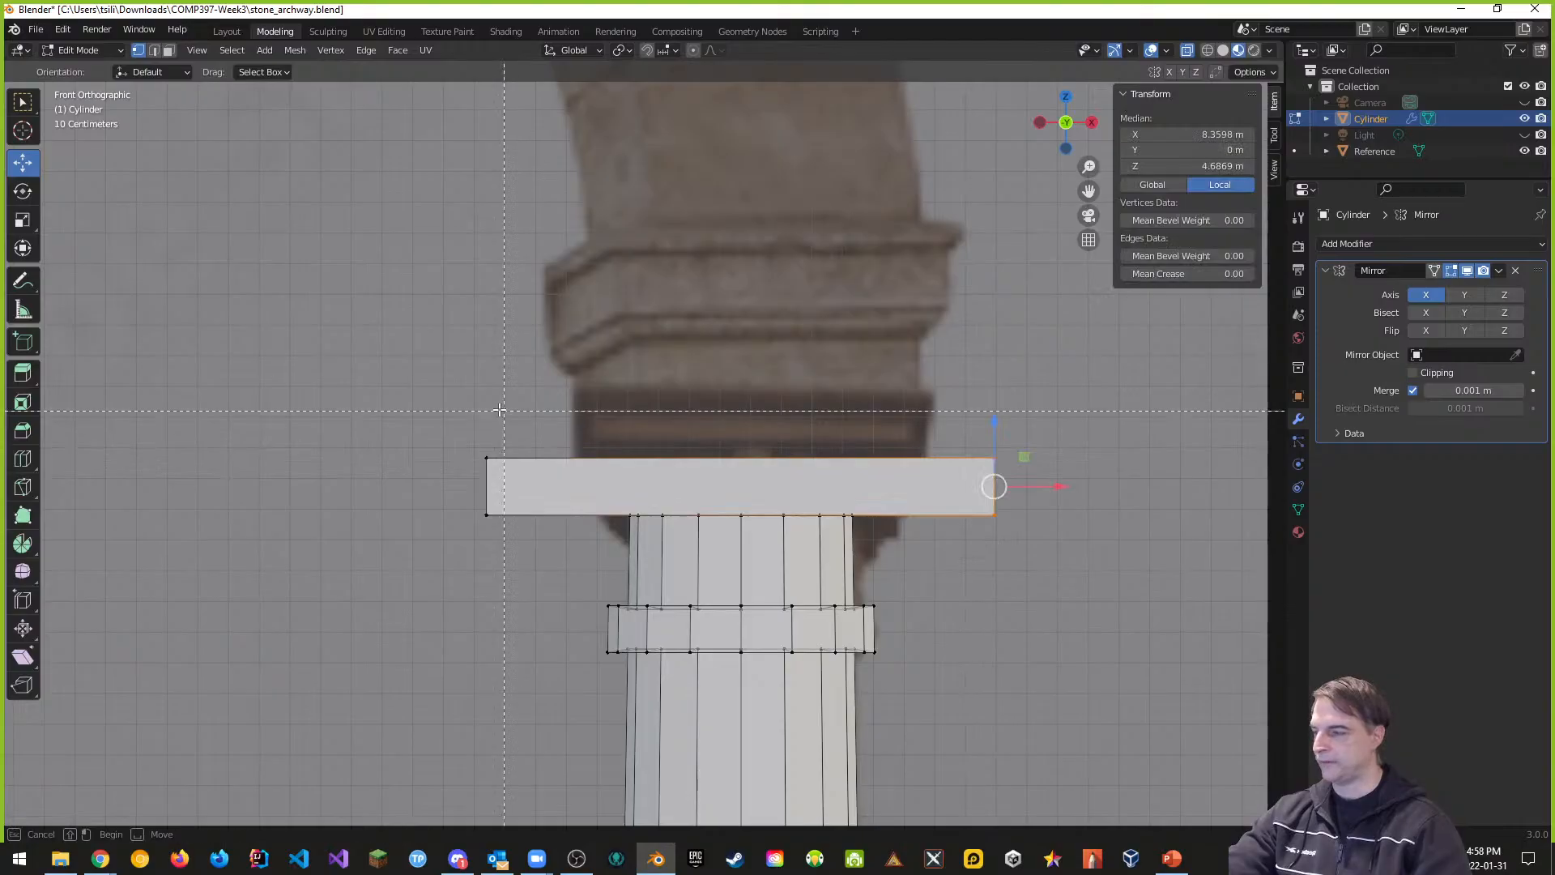
pyautogui.moveTo(468, 449); pyautogui.dragTo(506, 533)
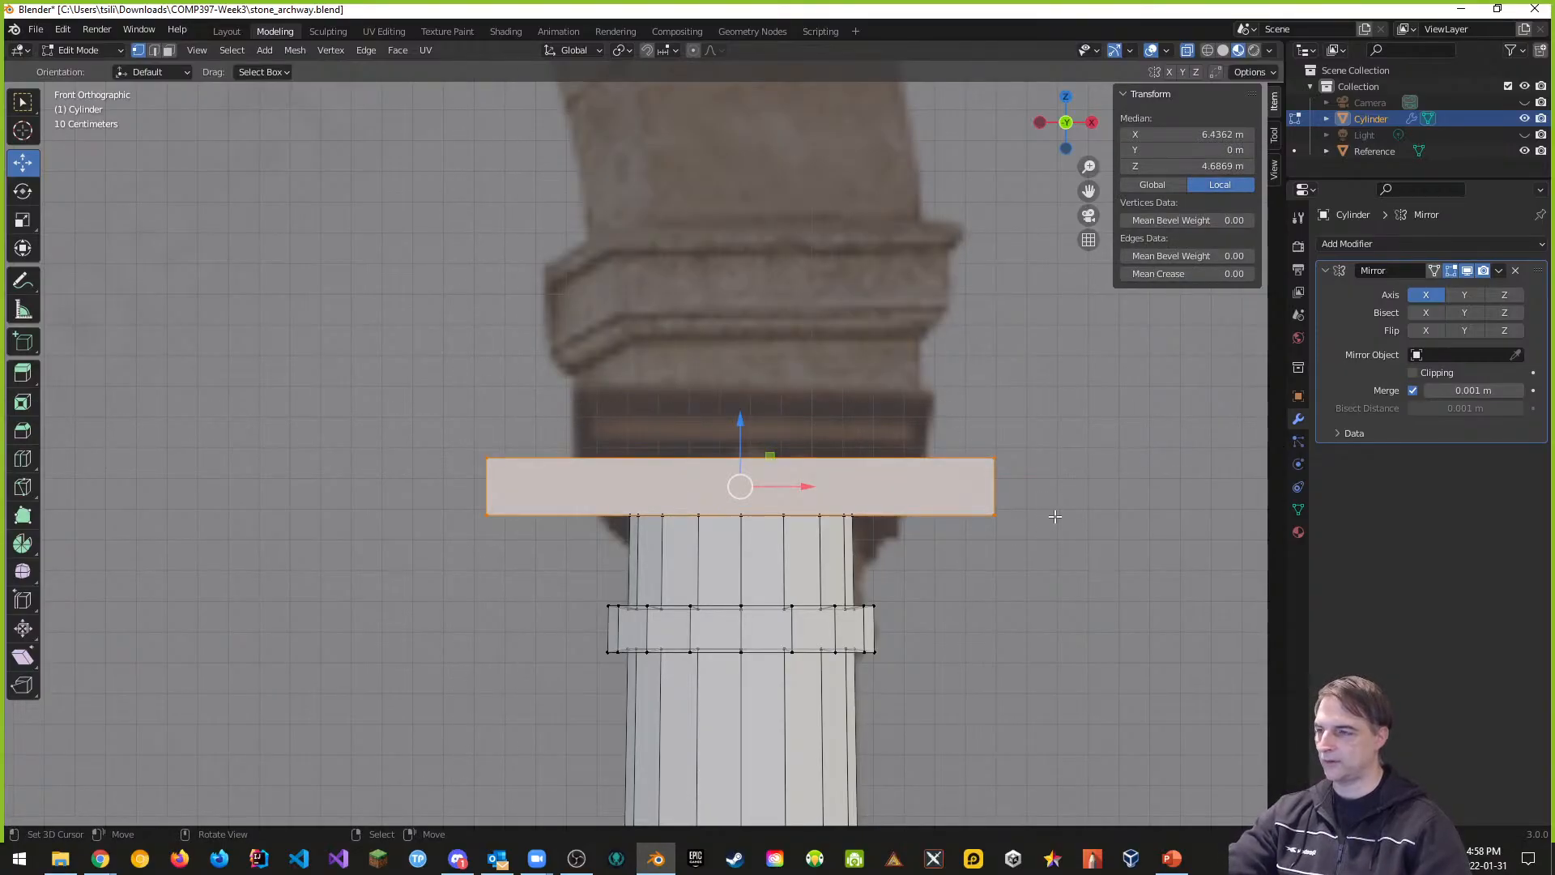
pyautogui.press('s')
pyautogui.press('x')
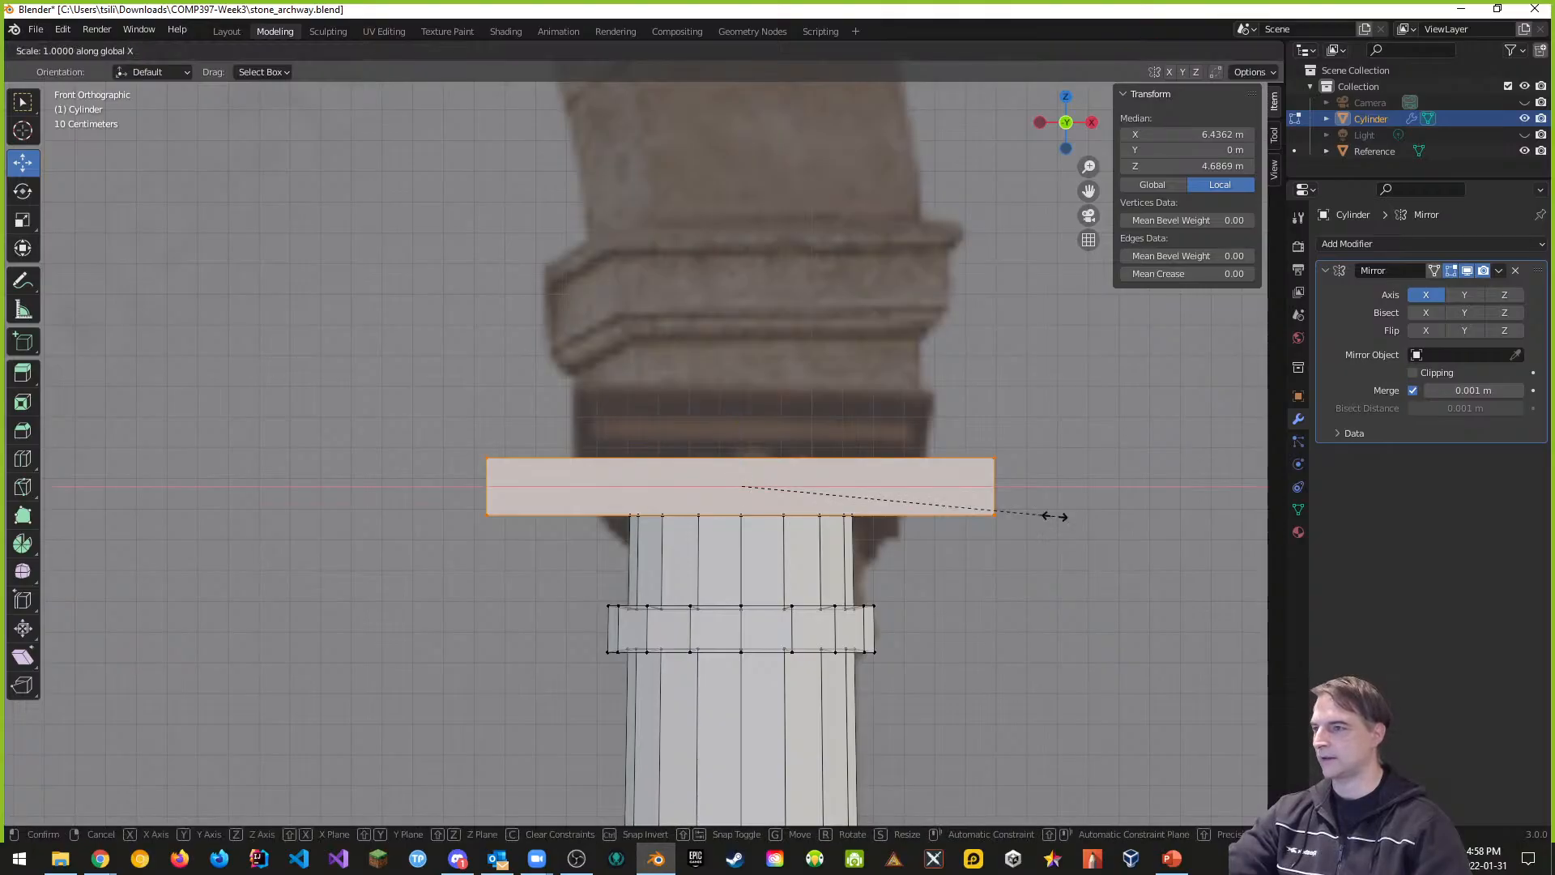
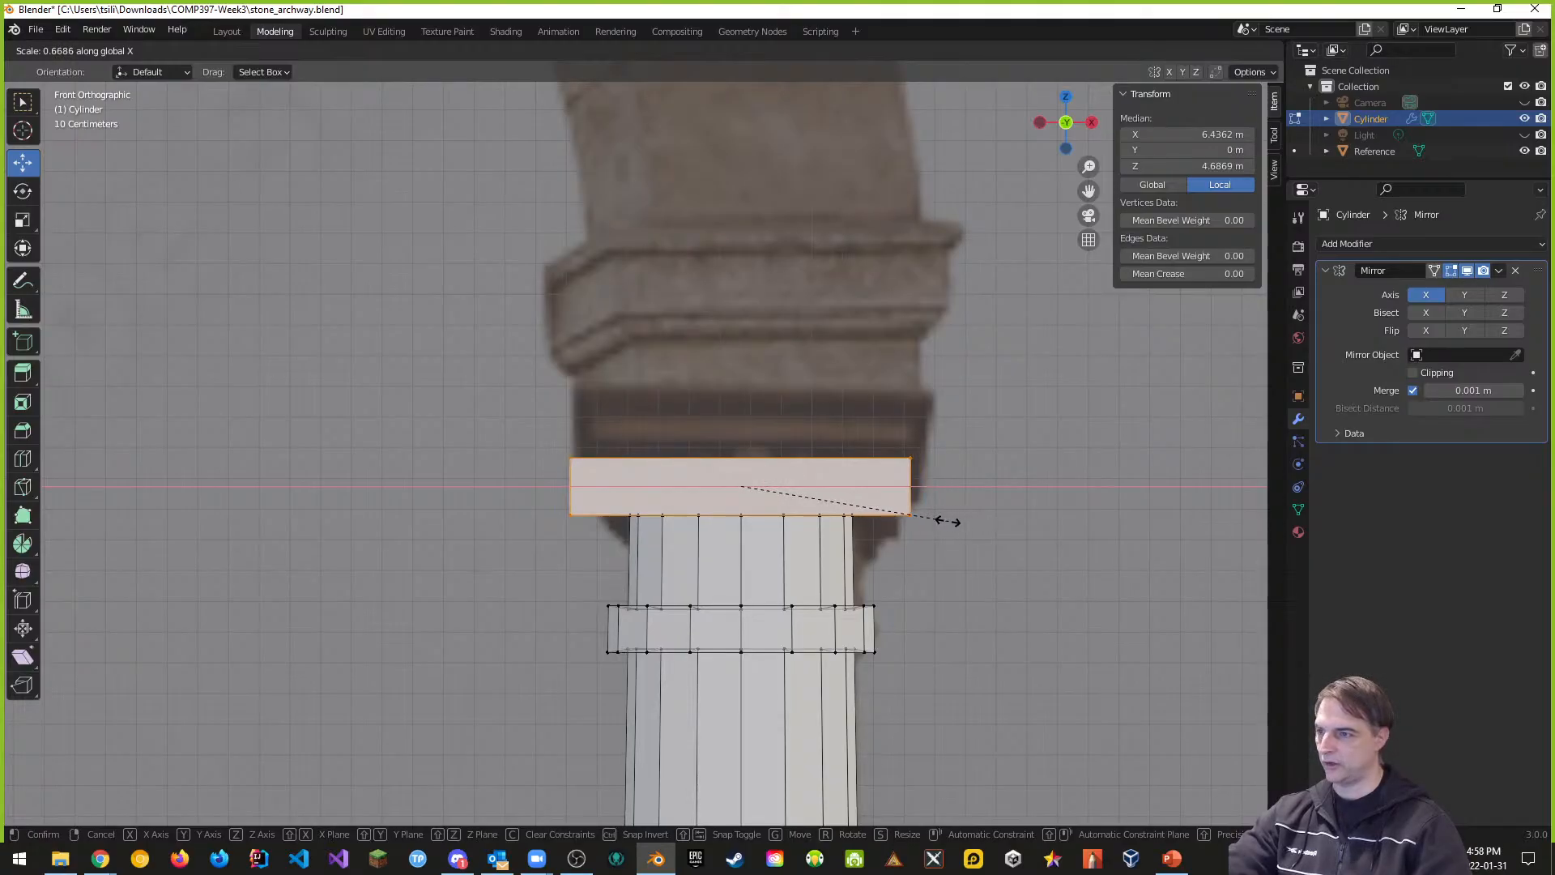
pyautogui.click(948, 521)
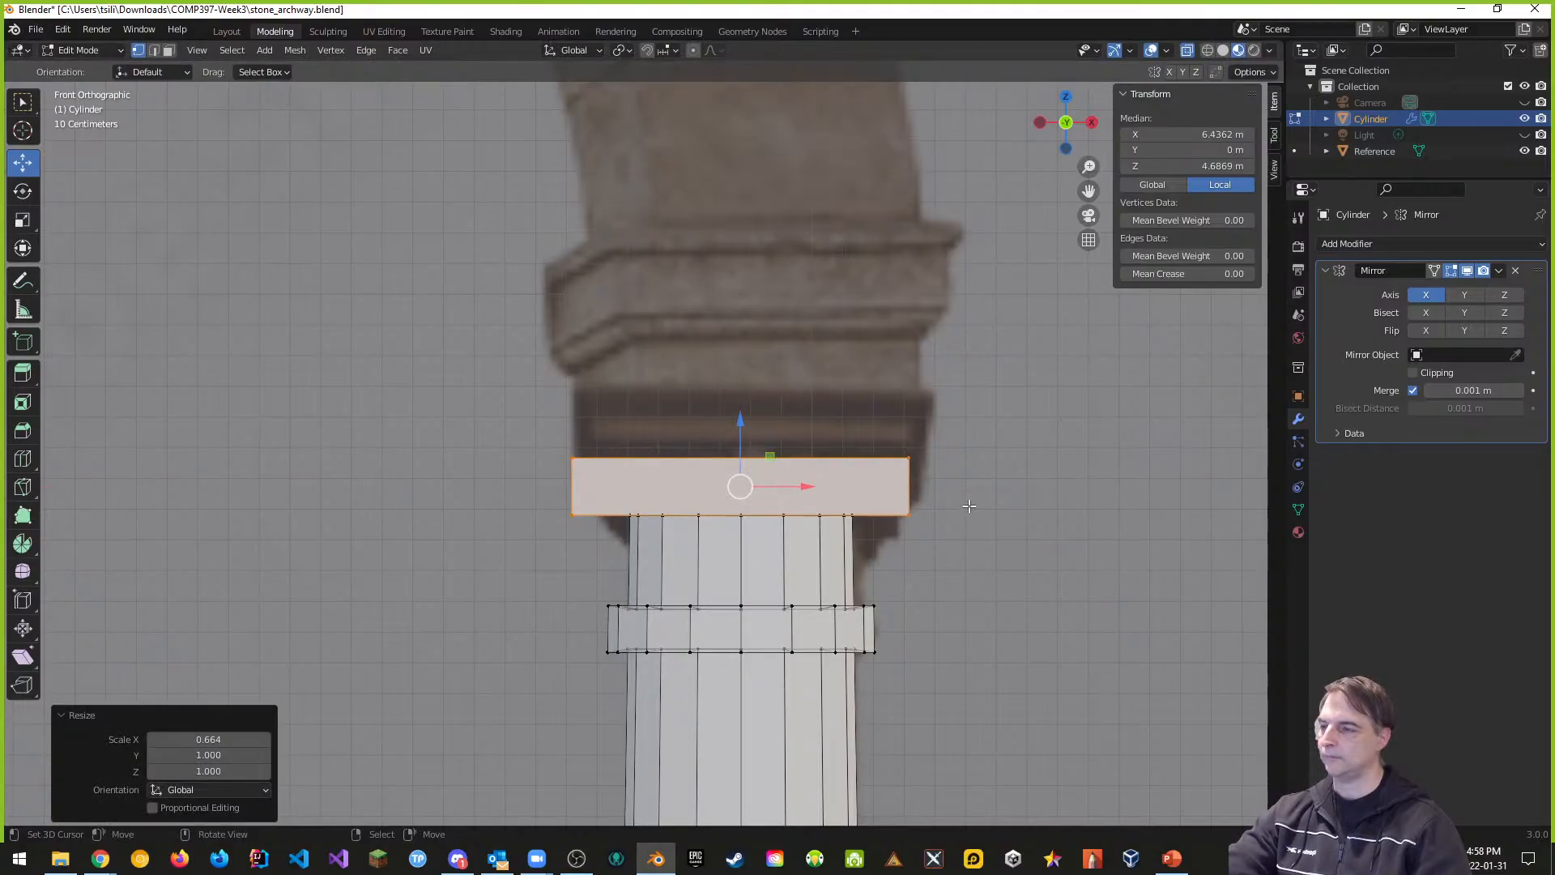
# Step: Scale the capital slab to about 0.628 along Y in the right side view
pyautogui.press('KP_3')
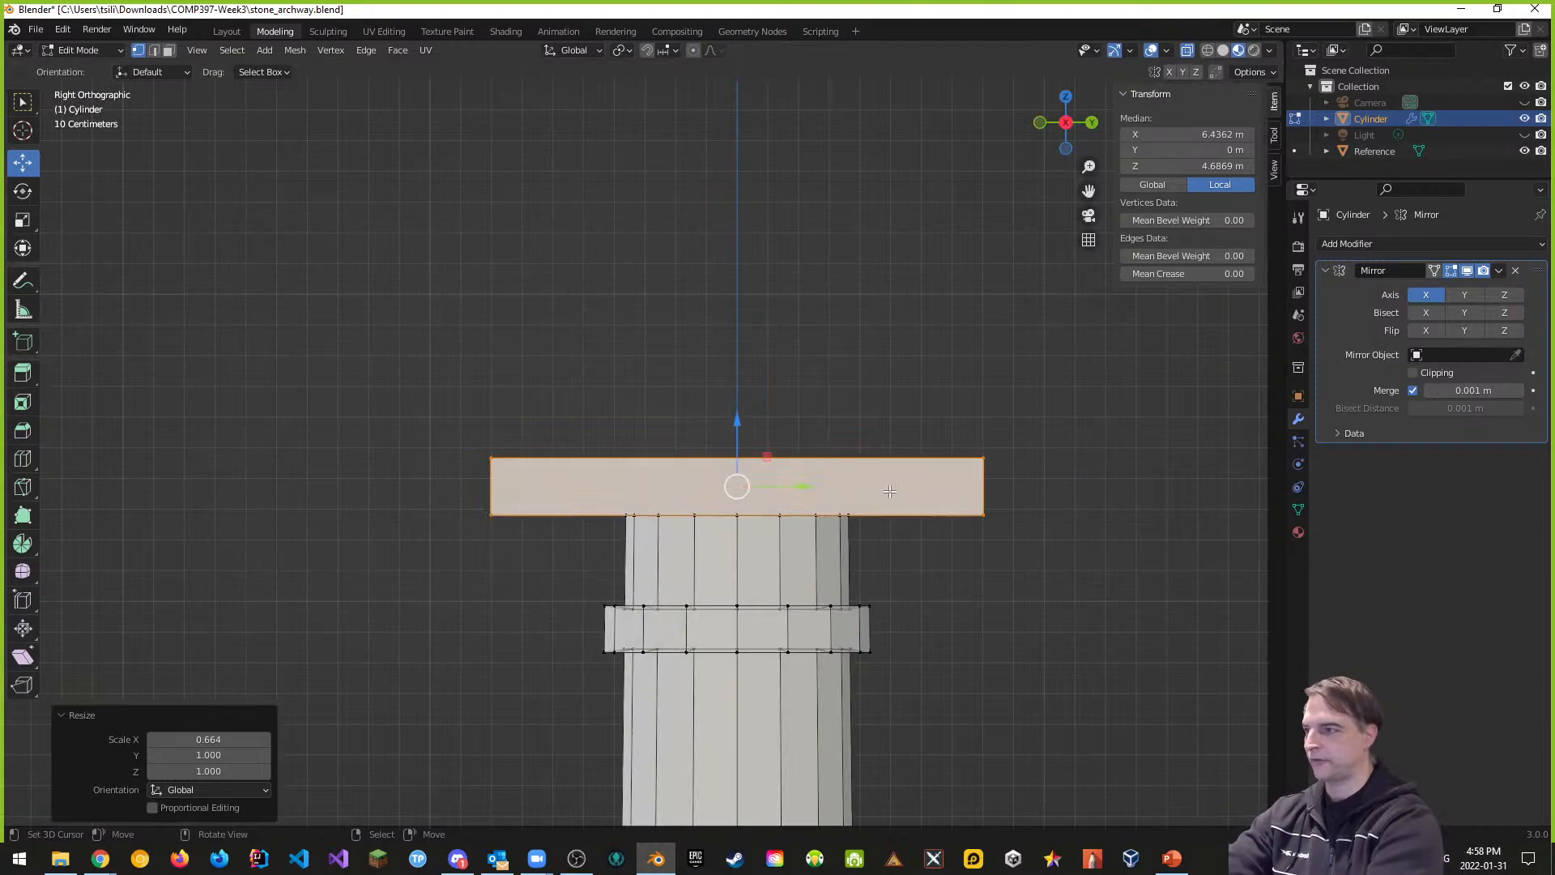
pyautogui.press('KP_1')
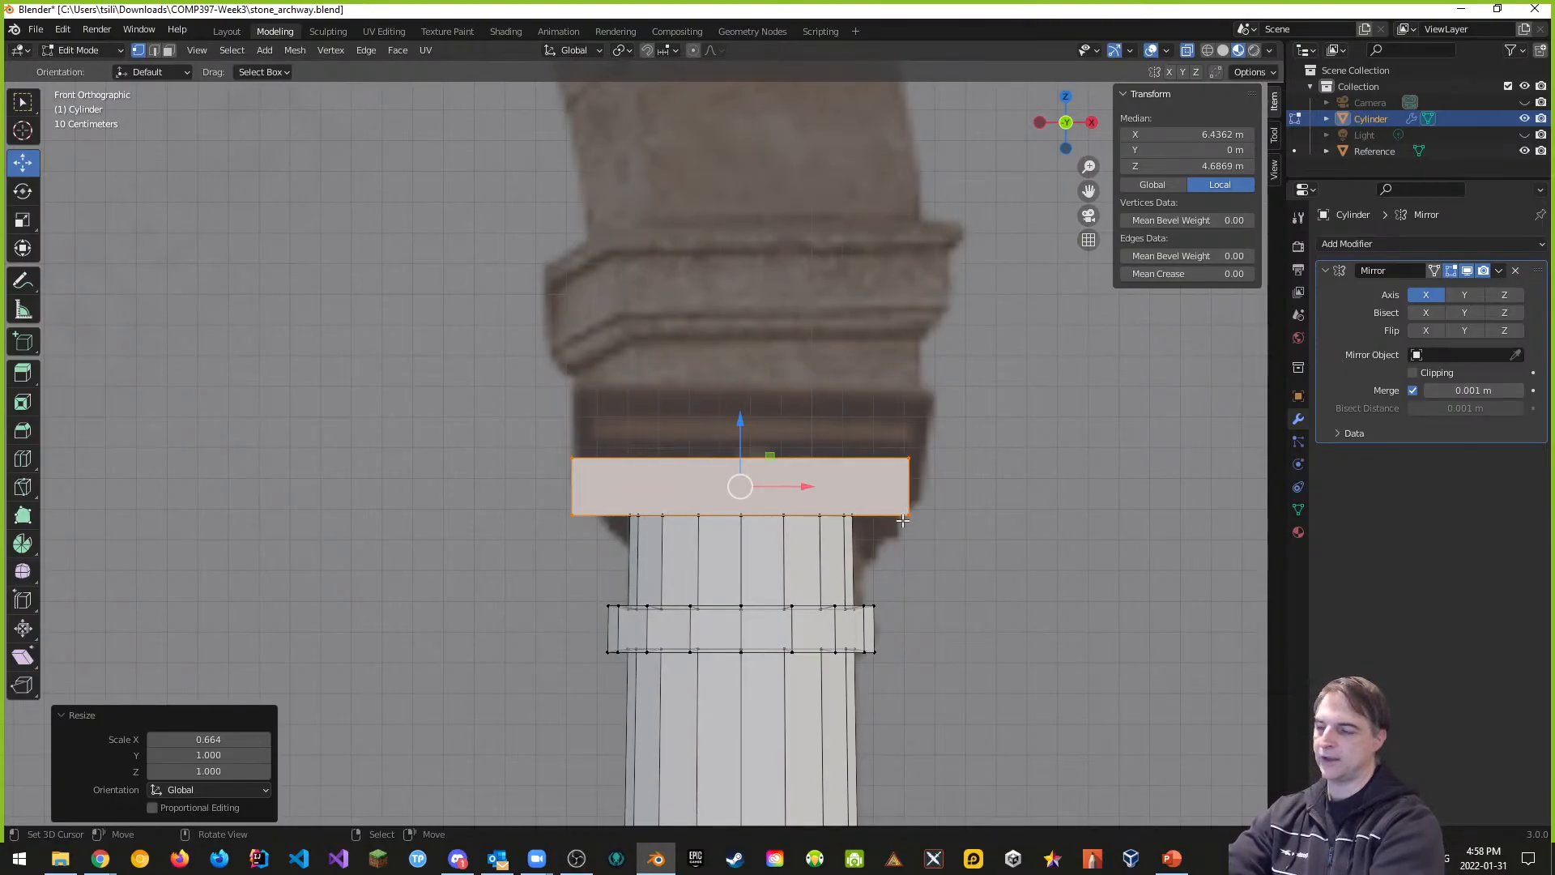
pyautogui.press('KP_3')
pyautogui.press('s')
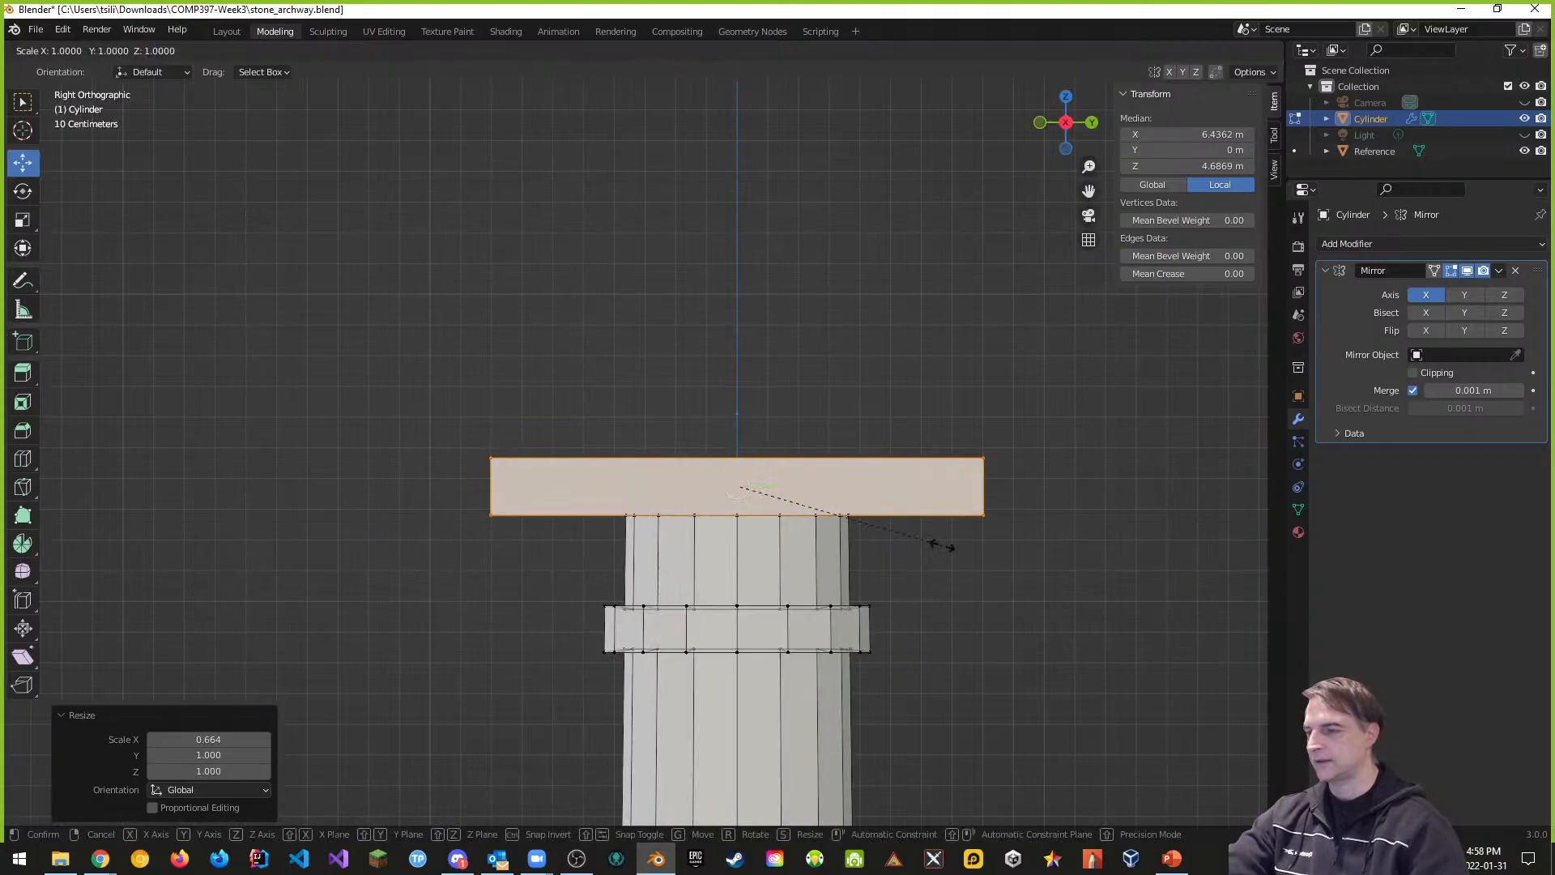
pyautogui.press('y')
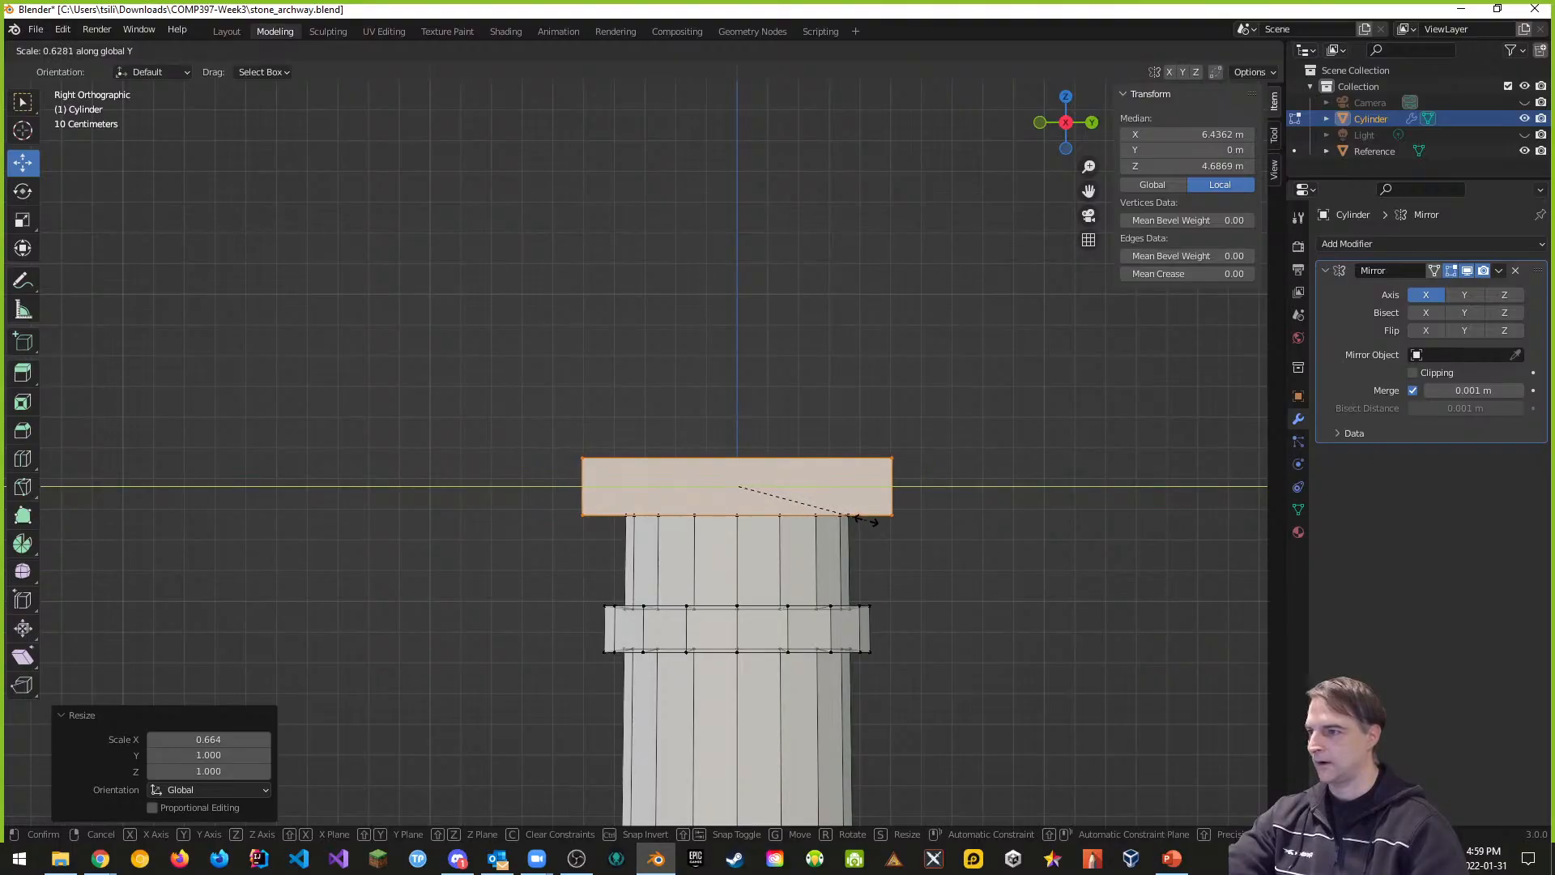
pyautogui.click(865, 521)
# Step: Examine the capital slab's proportions against the column shaft and the reference arch from several angles
pyautogui.moveTo(777, 567); pyautogui.dragTo(854, 590, button='middle')
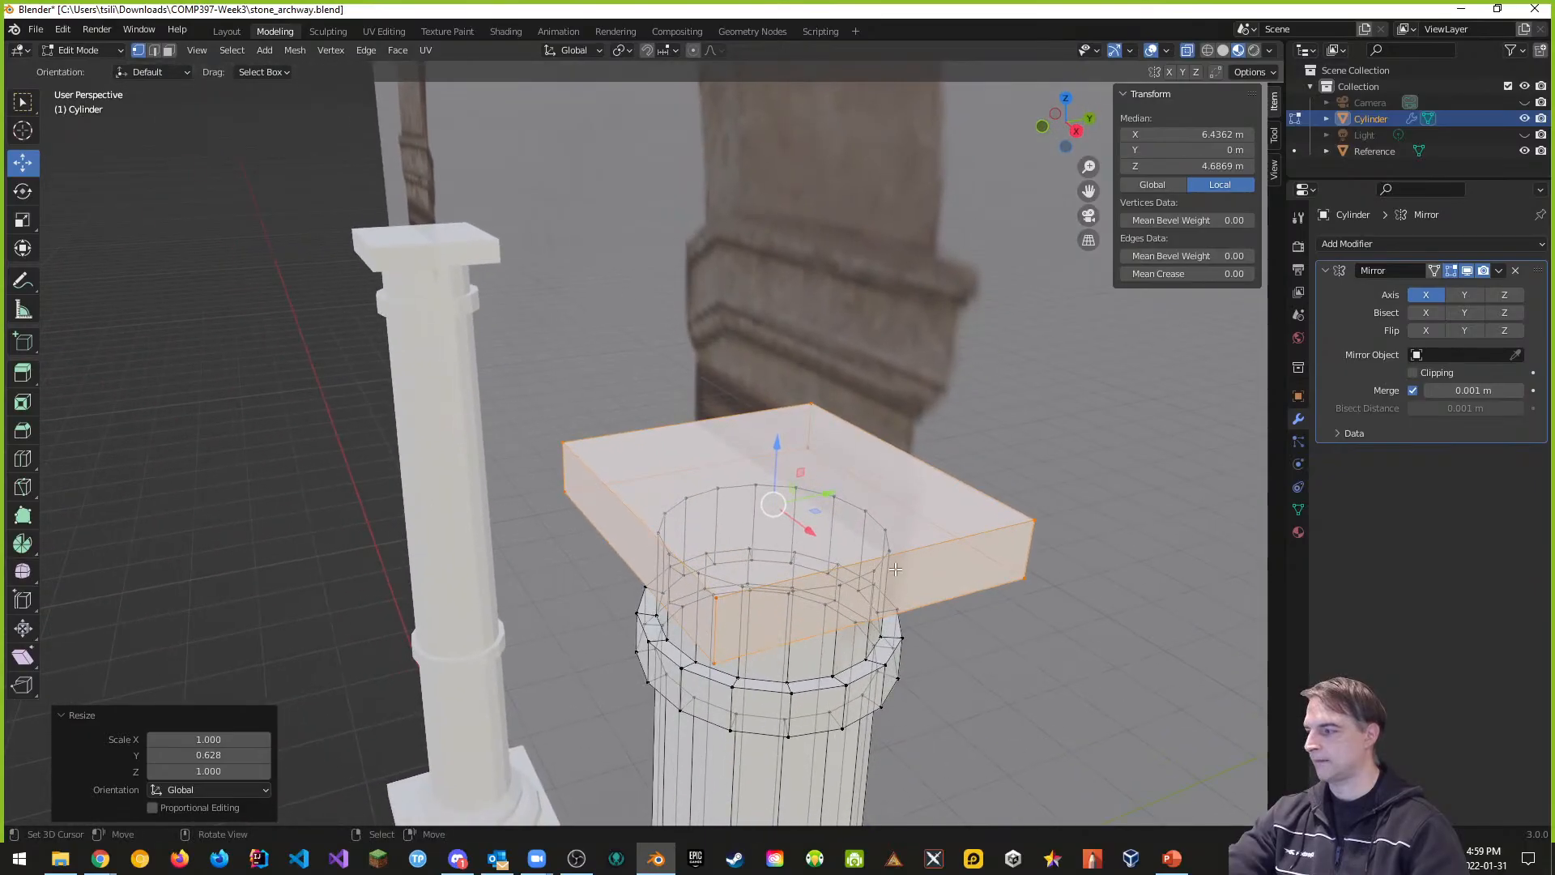
pyautogui.press('KP_1')
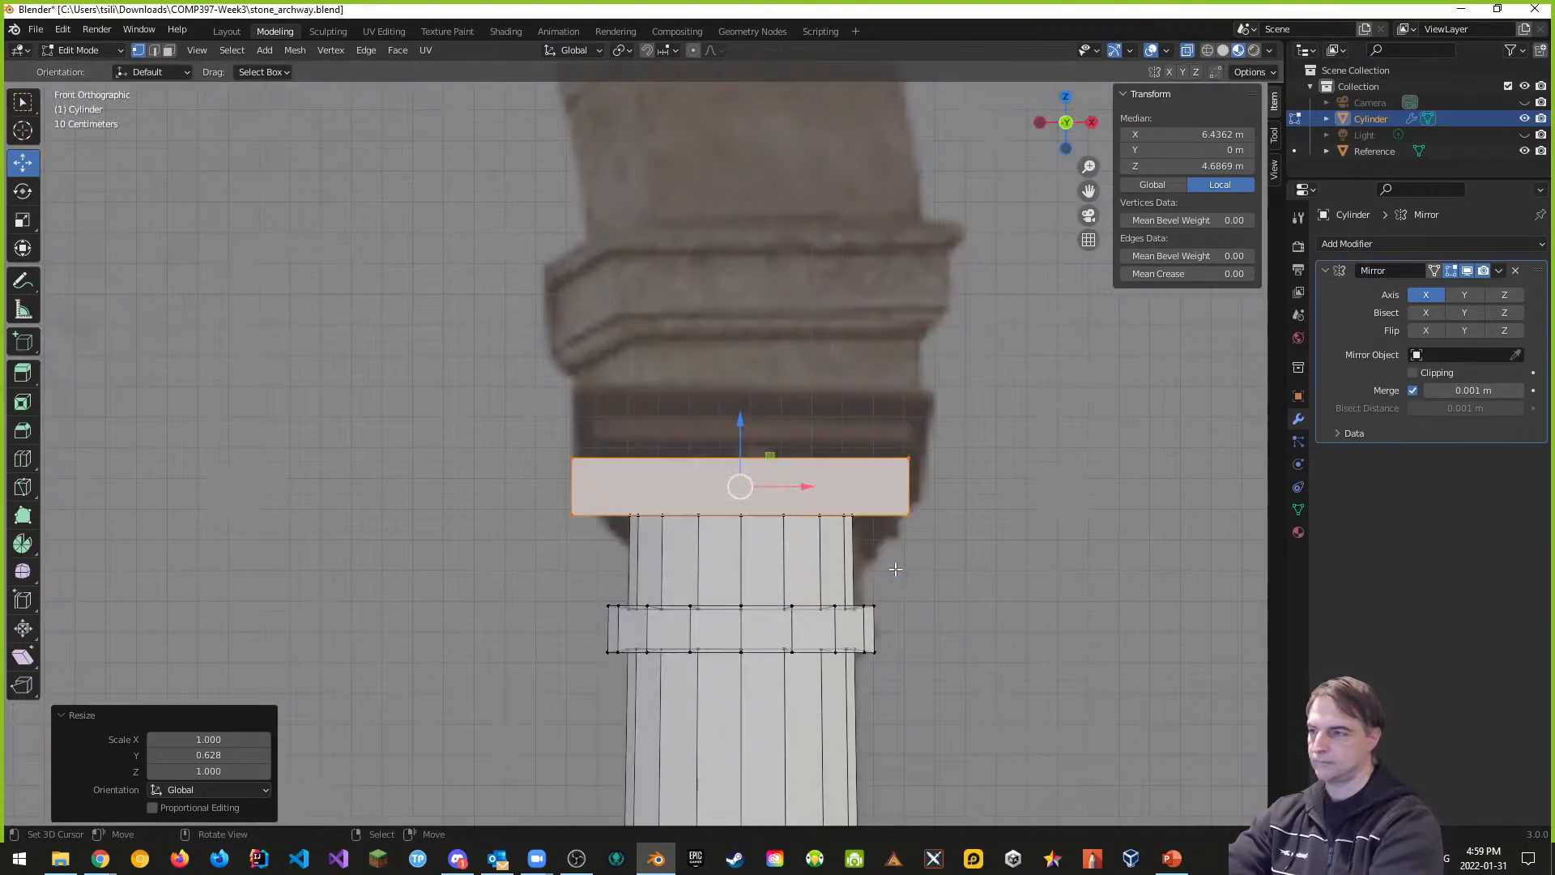
pyautogui.moveTo(1011, 523)
pyautogui.mouseDown(button='middle')
pyautogui.moveTo(986, 535)
pyautogui.moveTo(1125, 507)
pyautogui.moveTo(990, 508)
pyautogui.mouseUp(button='middle')
pyautogui.scroll(-6, 1006, 532)
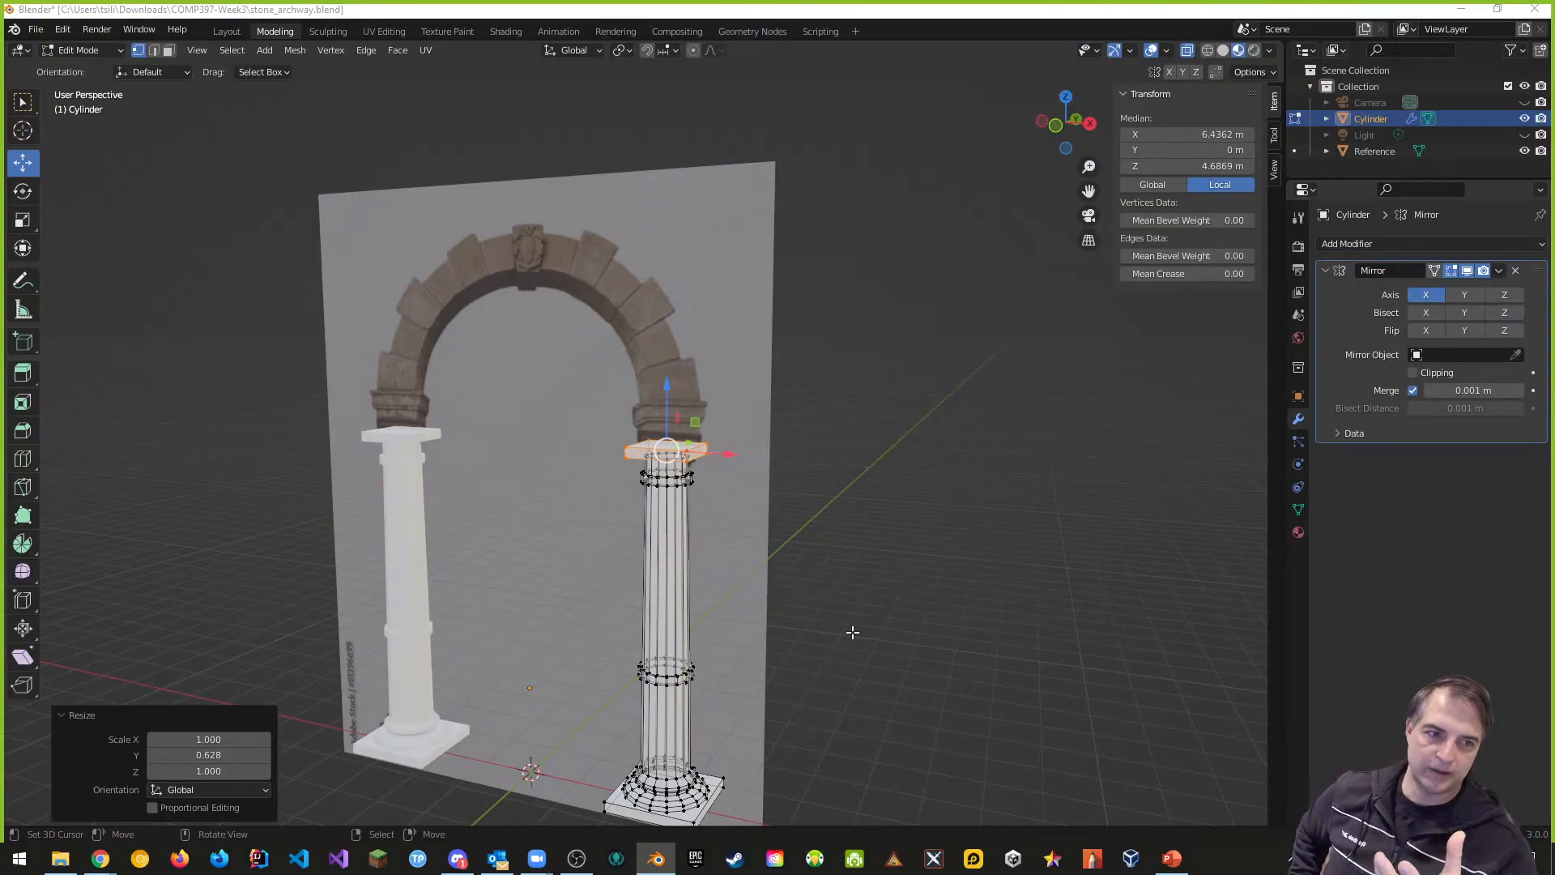
pyautogui.moveTo(523, 609); pyautogui.dragTo(597, 392, button='middle')
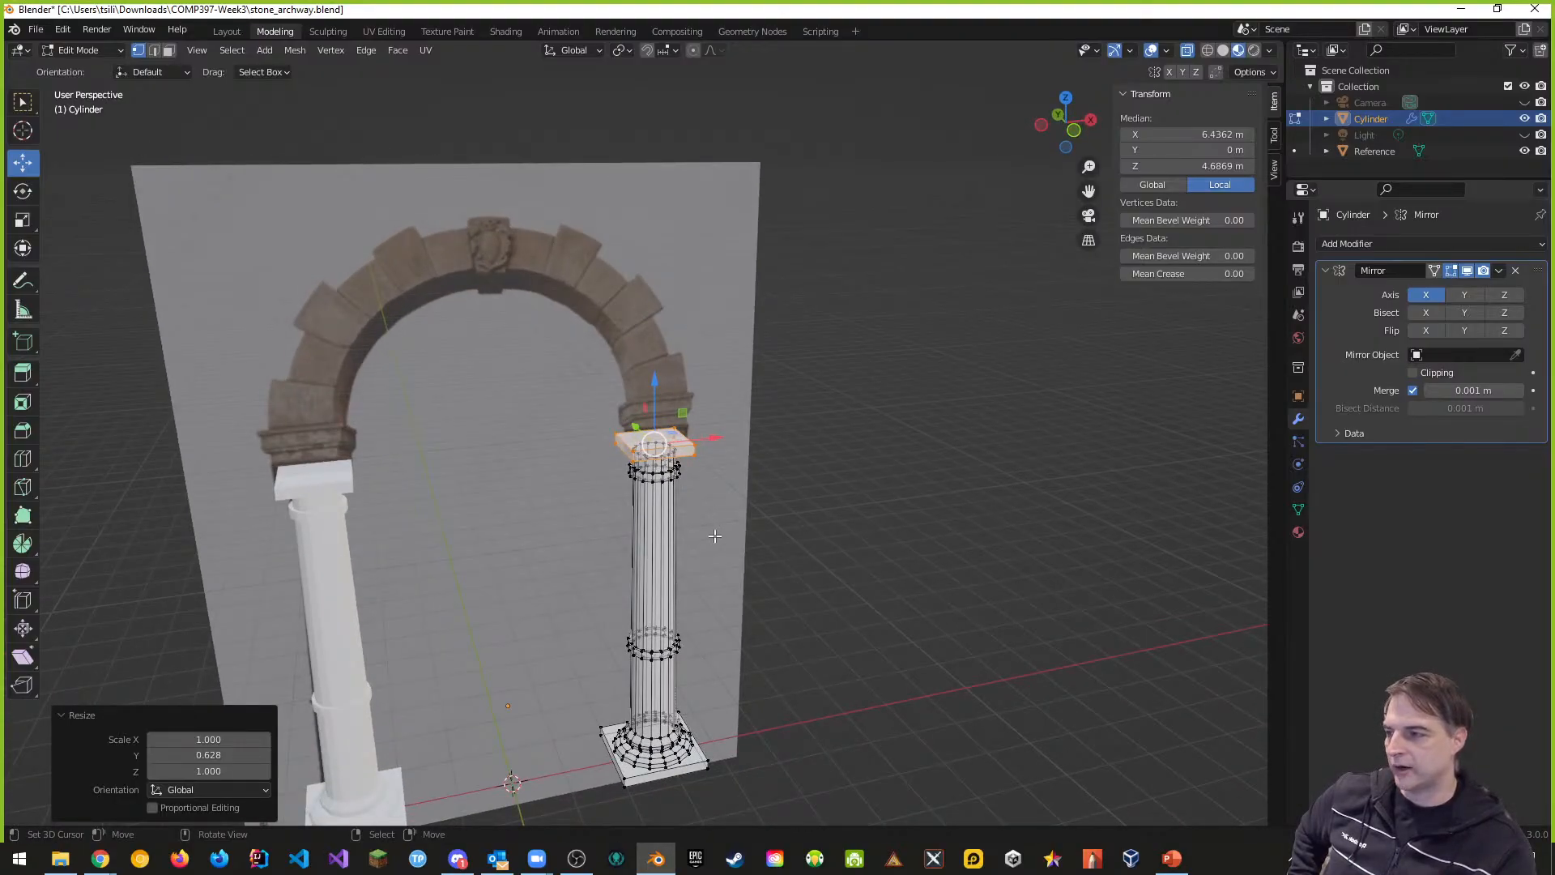
pyautogui.scroll(5, 713, 515)
pyautogui.moveTo(820, 486); pyautogui.dragTo(770, 455, button='middle')
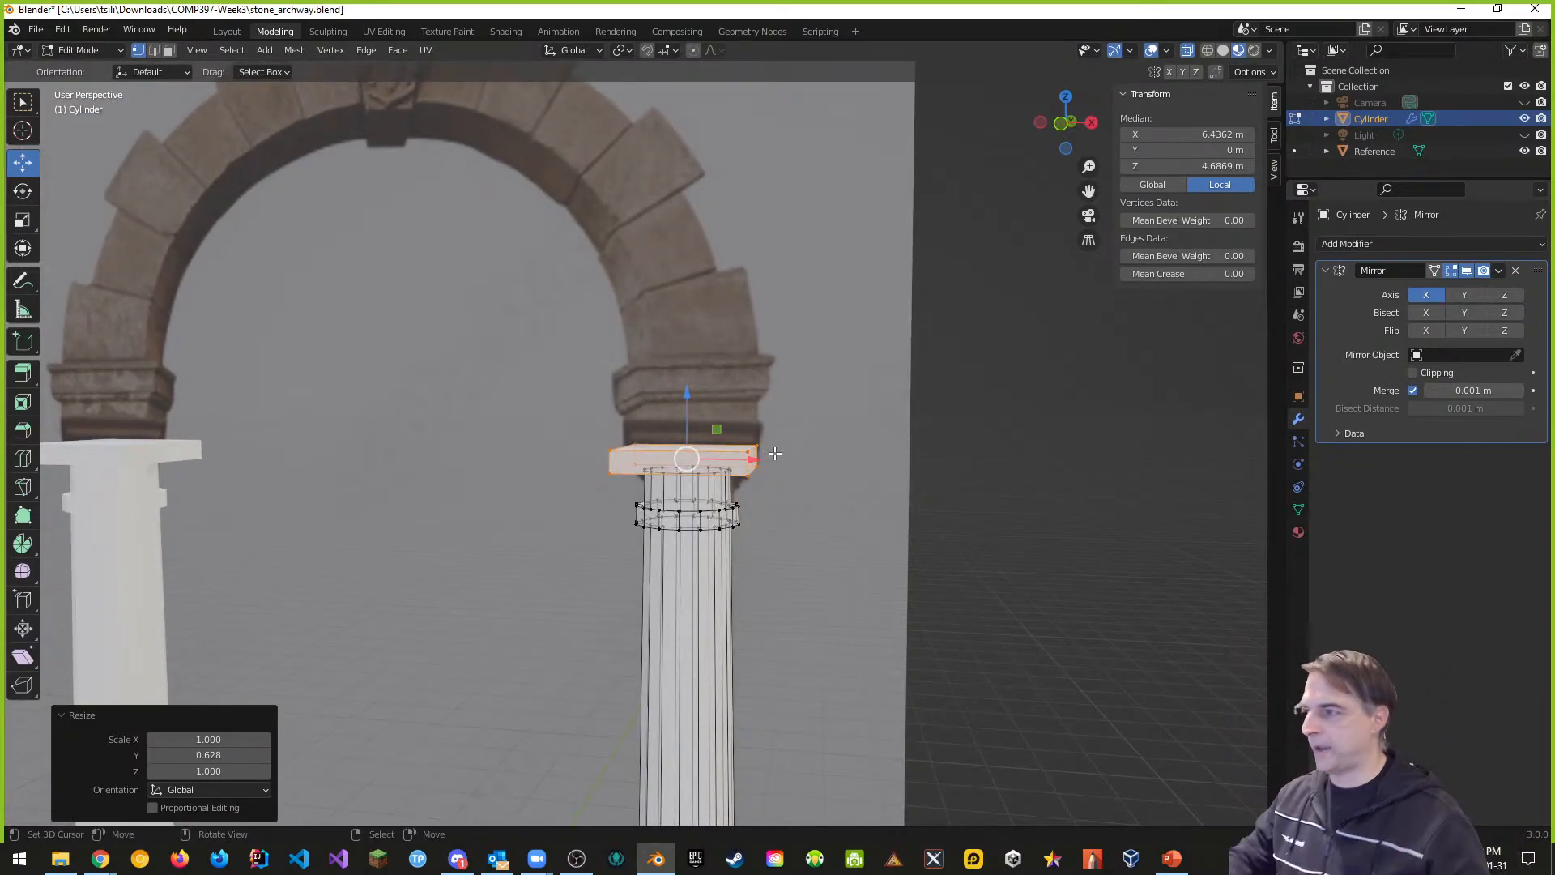
pyautogui.moveTo(744, 463); pyautogui.dragTo(740, 467, button='middle')
pyautogui.scroll(3, 746, 432)
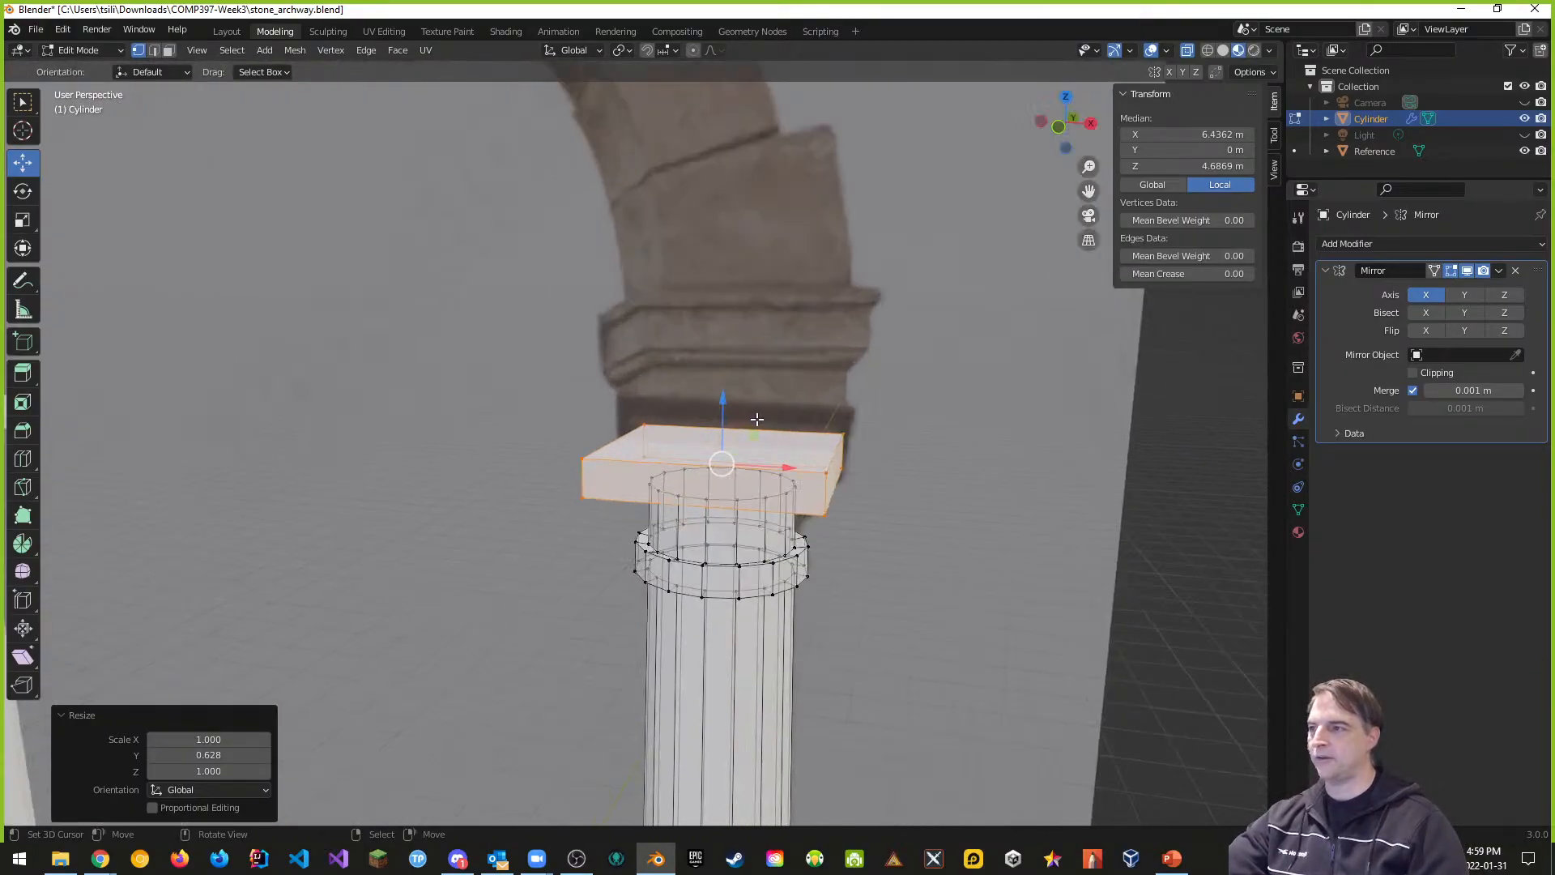
pyautogui.moveTo(864, 456); pyautogui.dragTo(790, 448, button='middle')
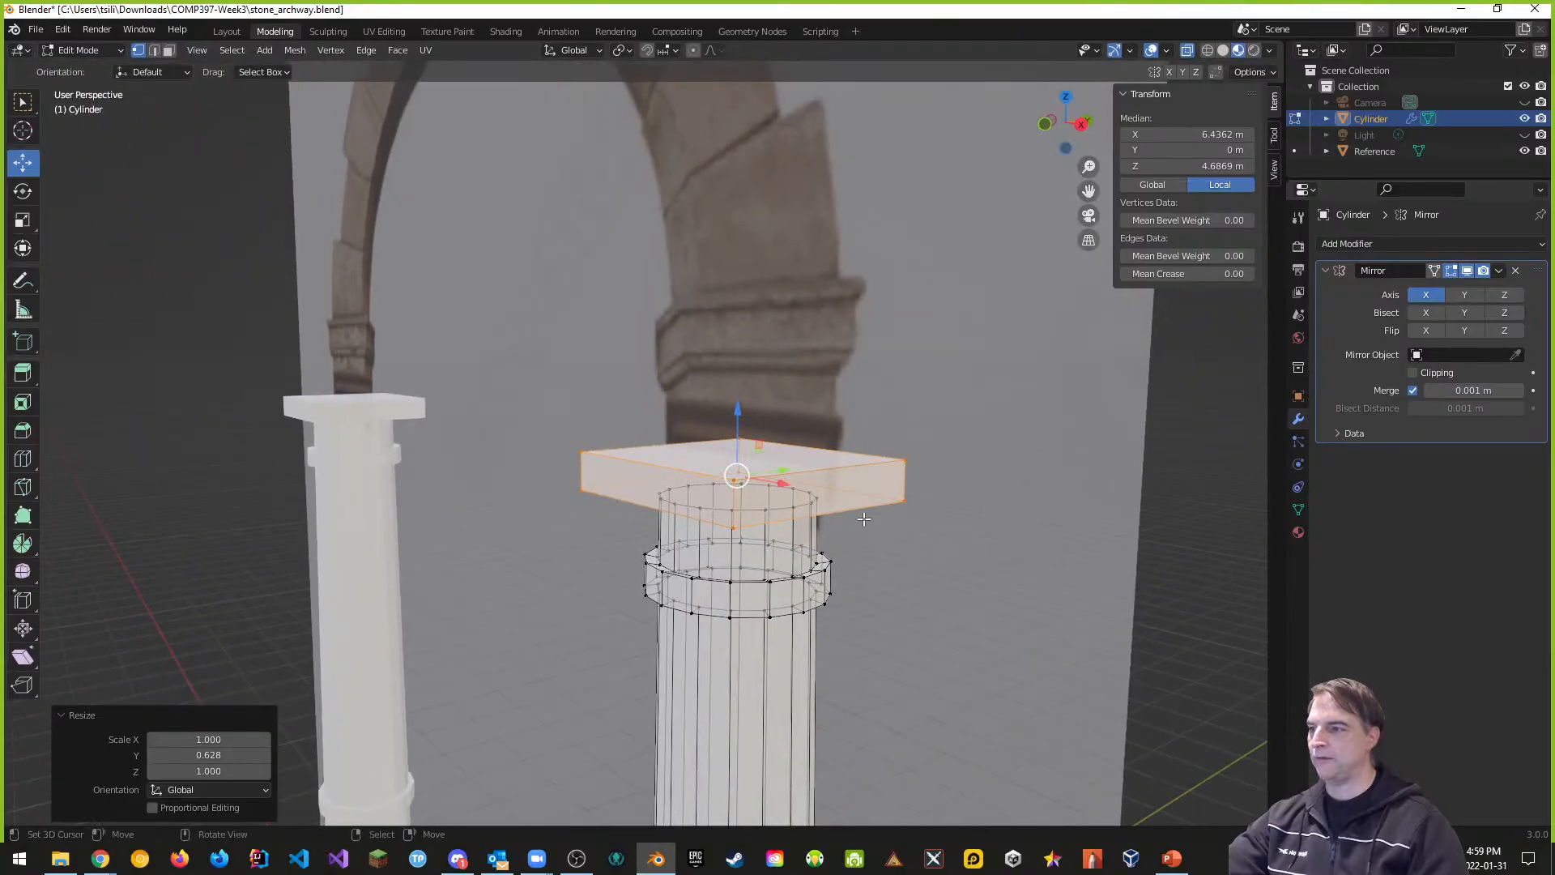
pyautogui.moveTo(700, 545); pyautogui.dragTo(720, 444, button='middle')
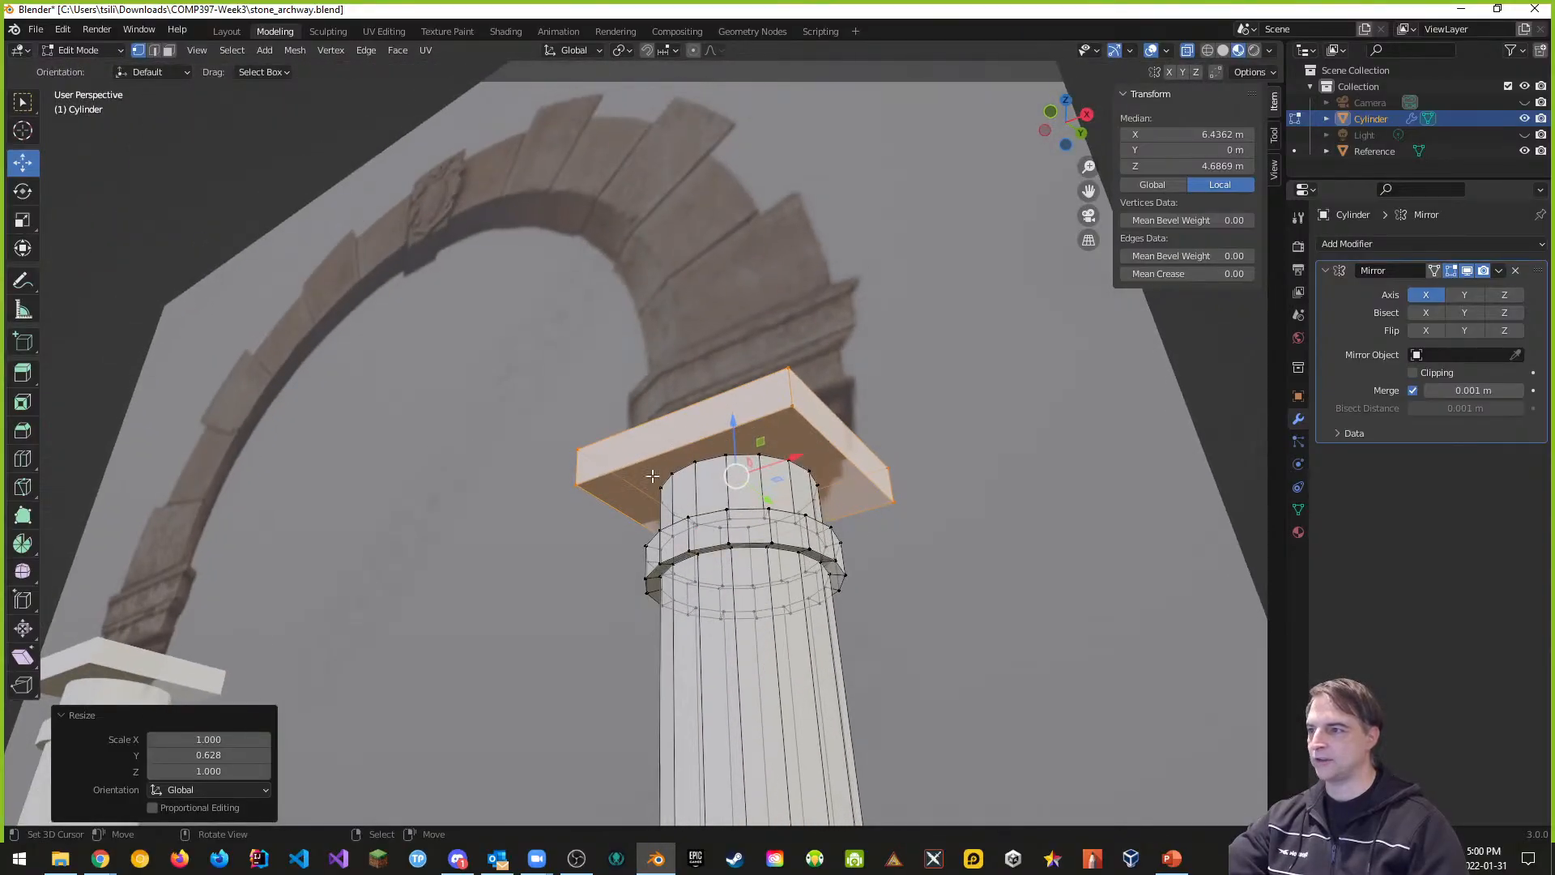
pyautogui.moveTo(802, 498); pyautogui.dragTo(827, 598, button='middle')
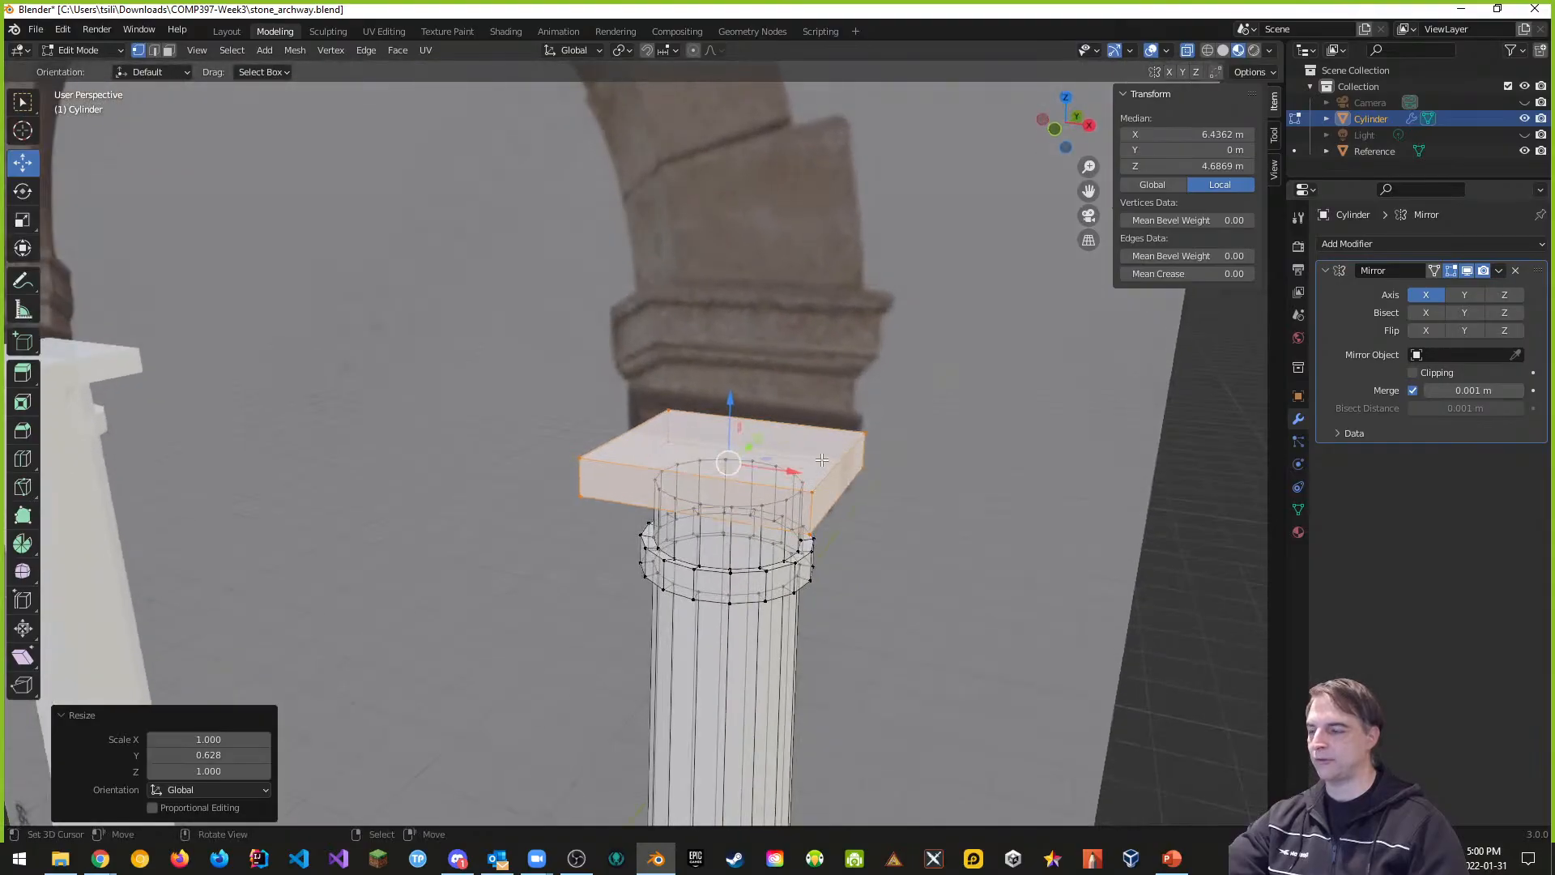
# Step: Clear the selection, switch to face selection and select only the top face of the capital slab
pyautogui.hotkey('alt', 'a')
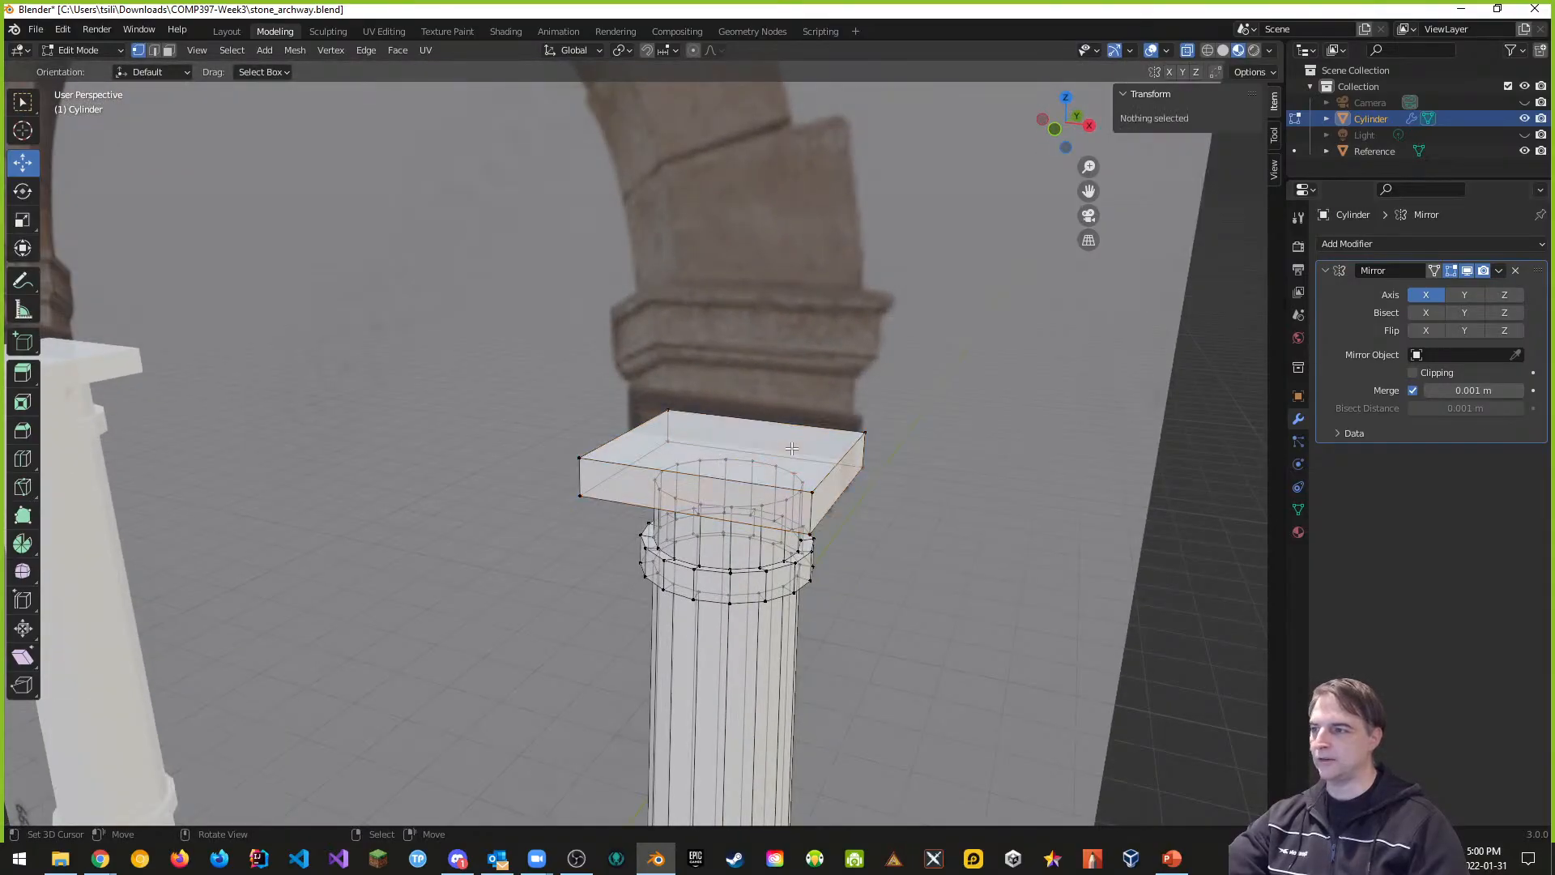
pyautogui.hotkey('ctrl', 'Tab')
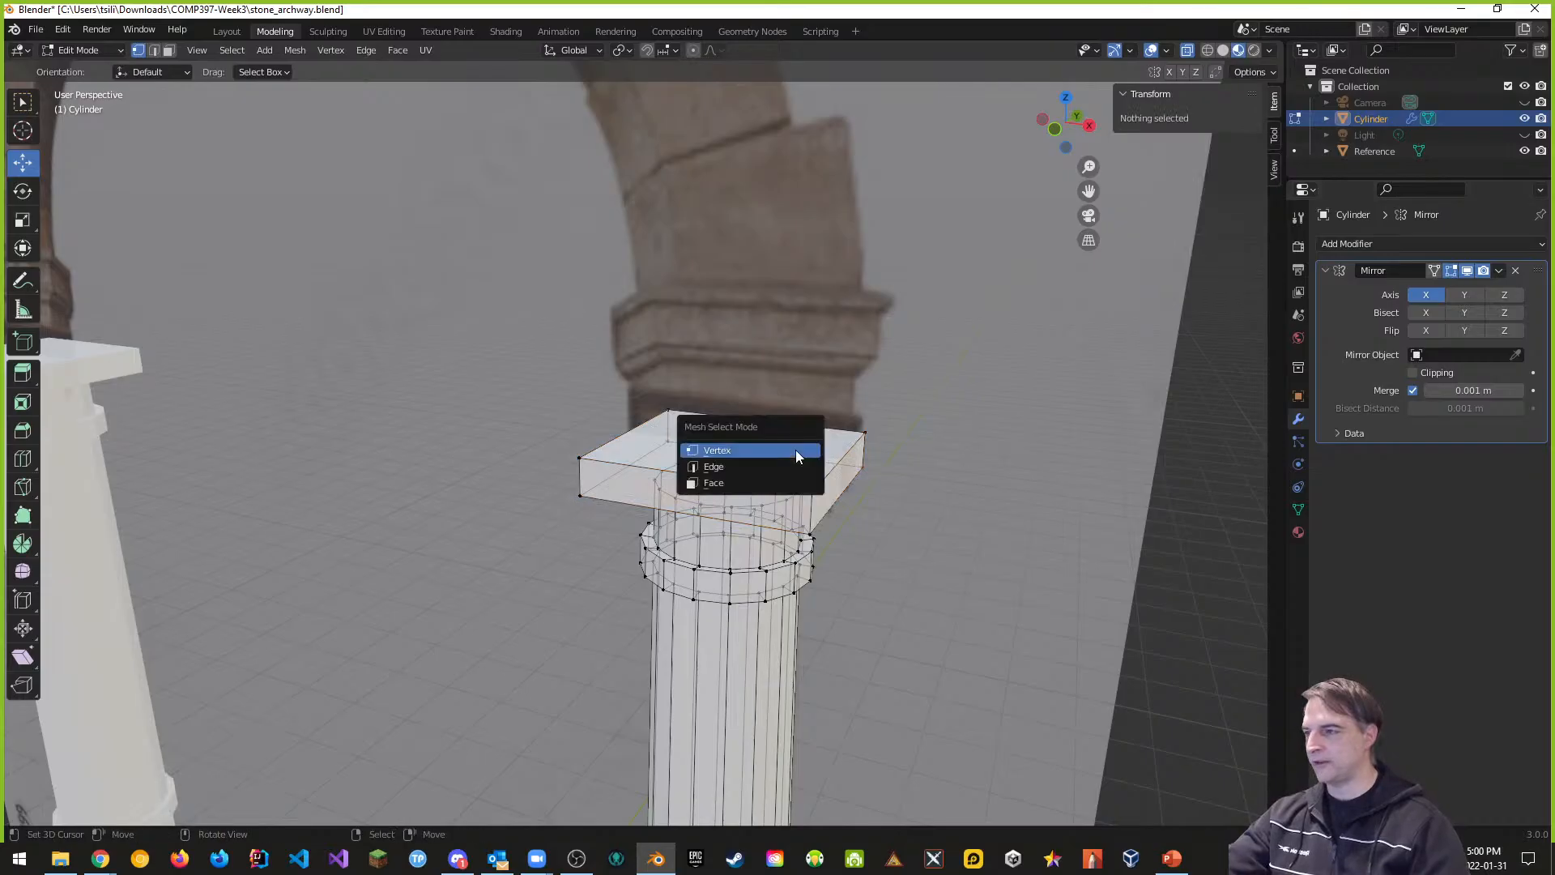
pyautogui.click(719, 480)
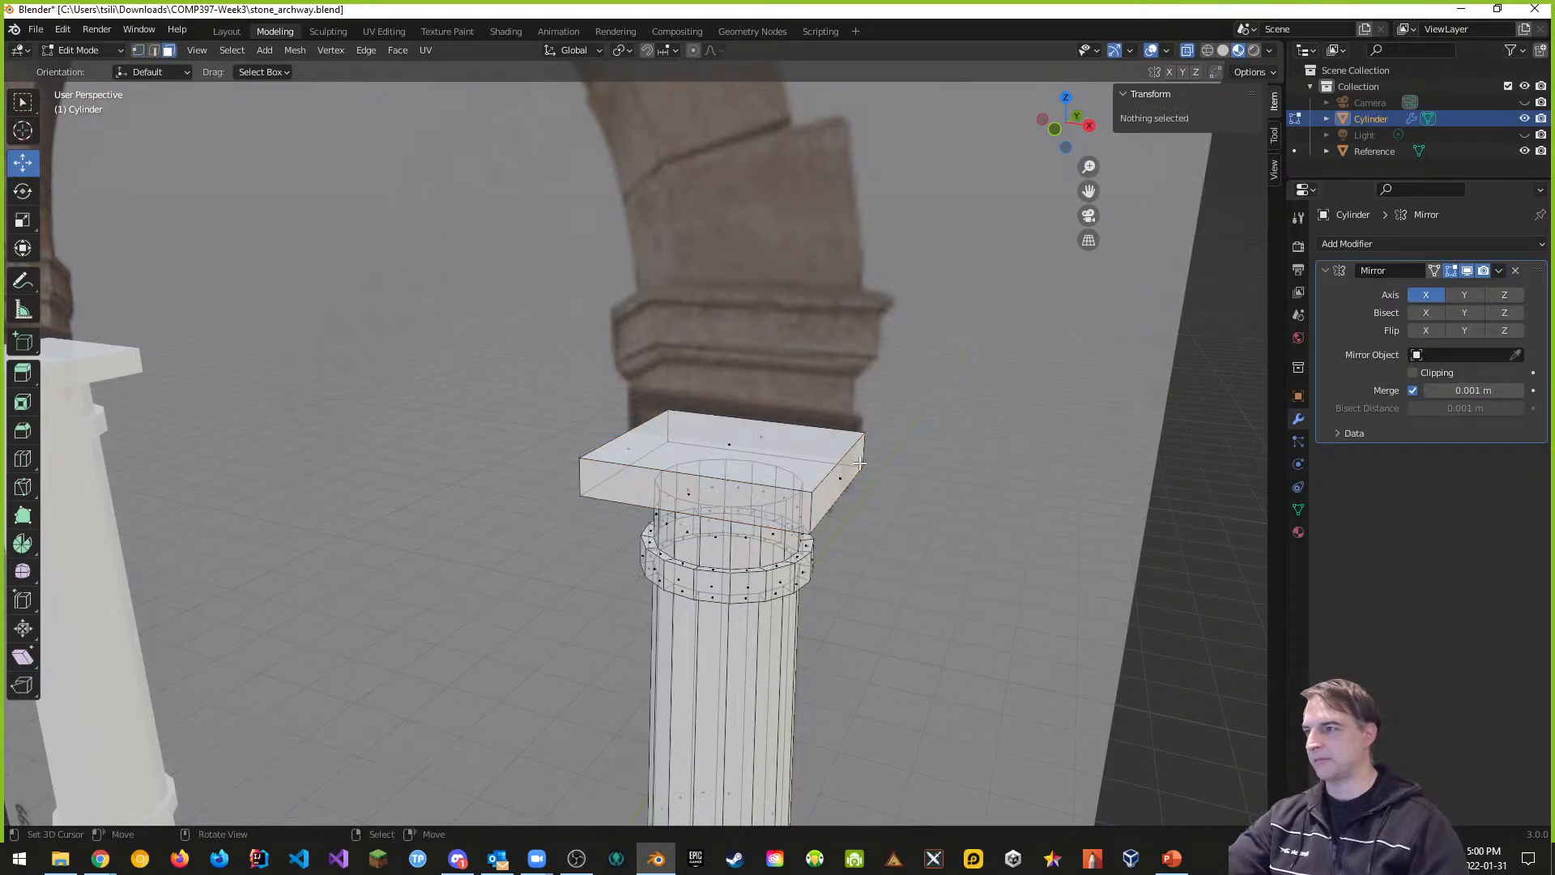
pyautogui.click(790, 448)
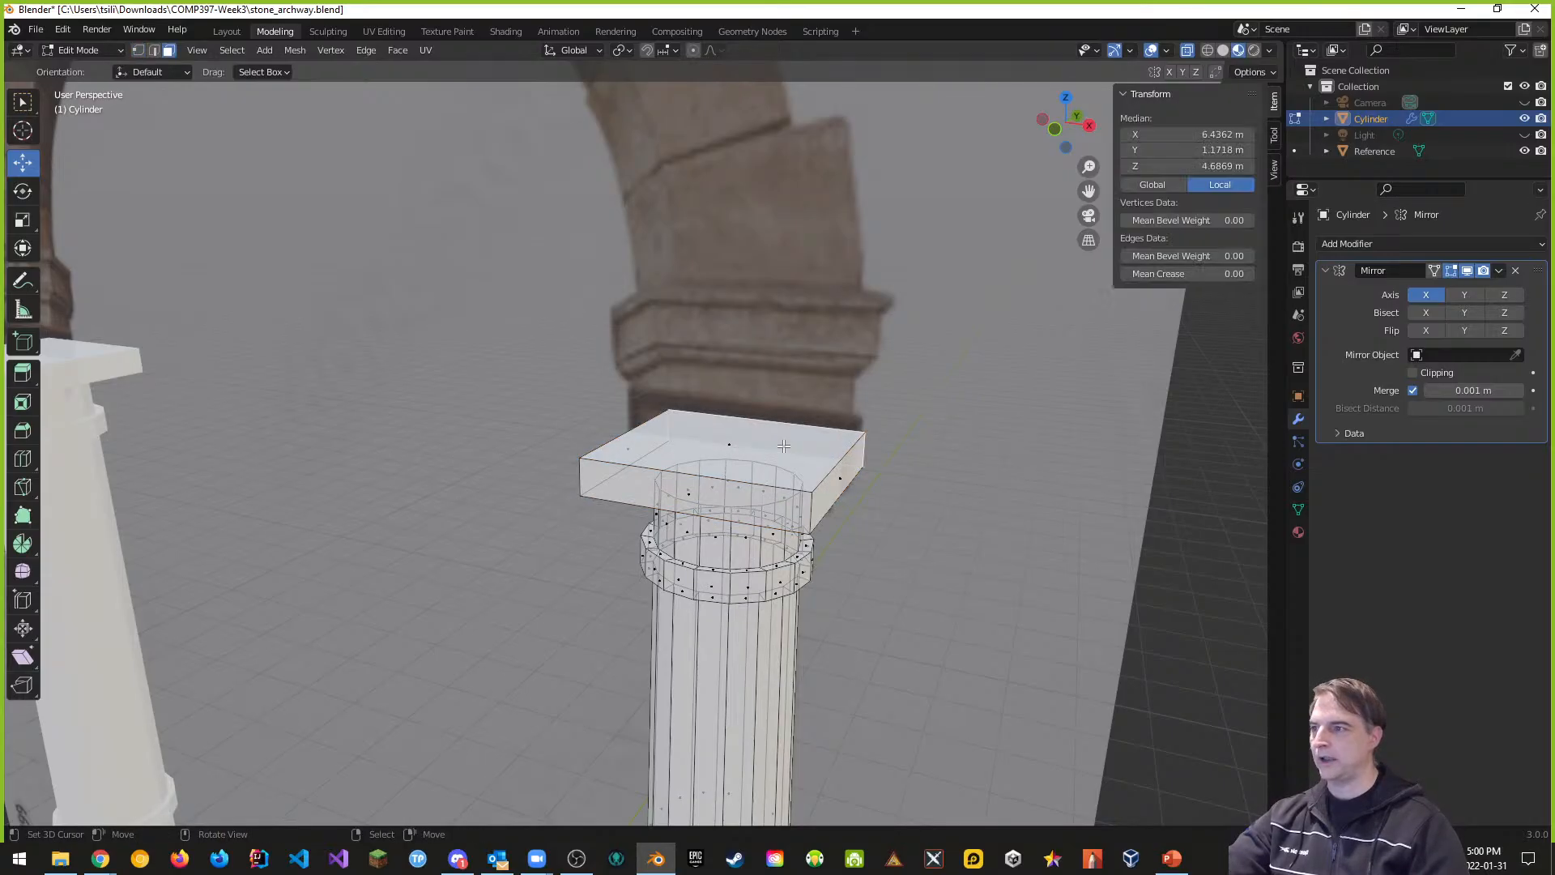
pyautogui.click(727, 447)
pyautogui.moveTo(943, 521); pyautogui.dragTo(1004, 479, button='middle')
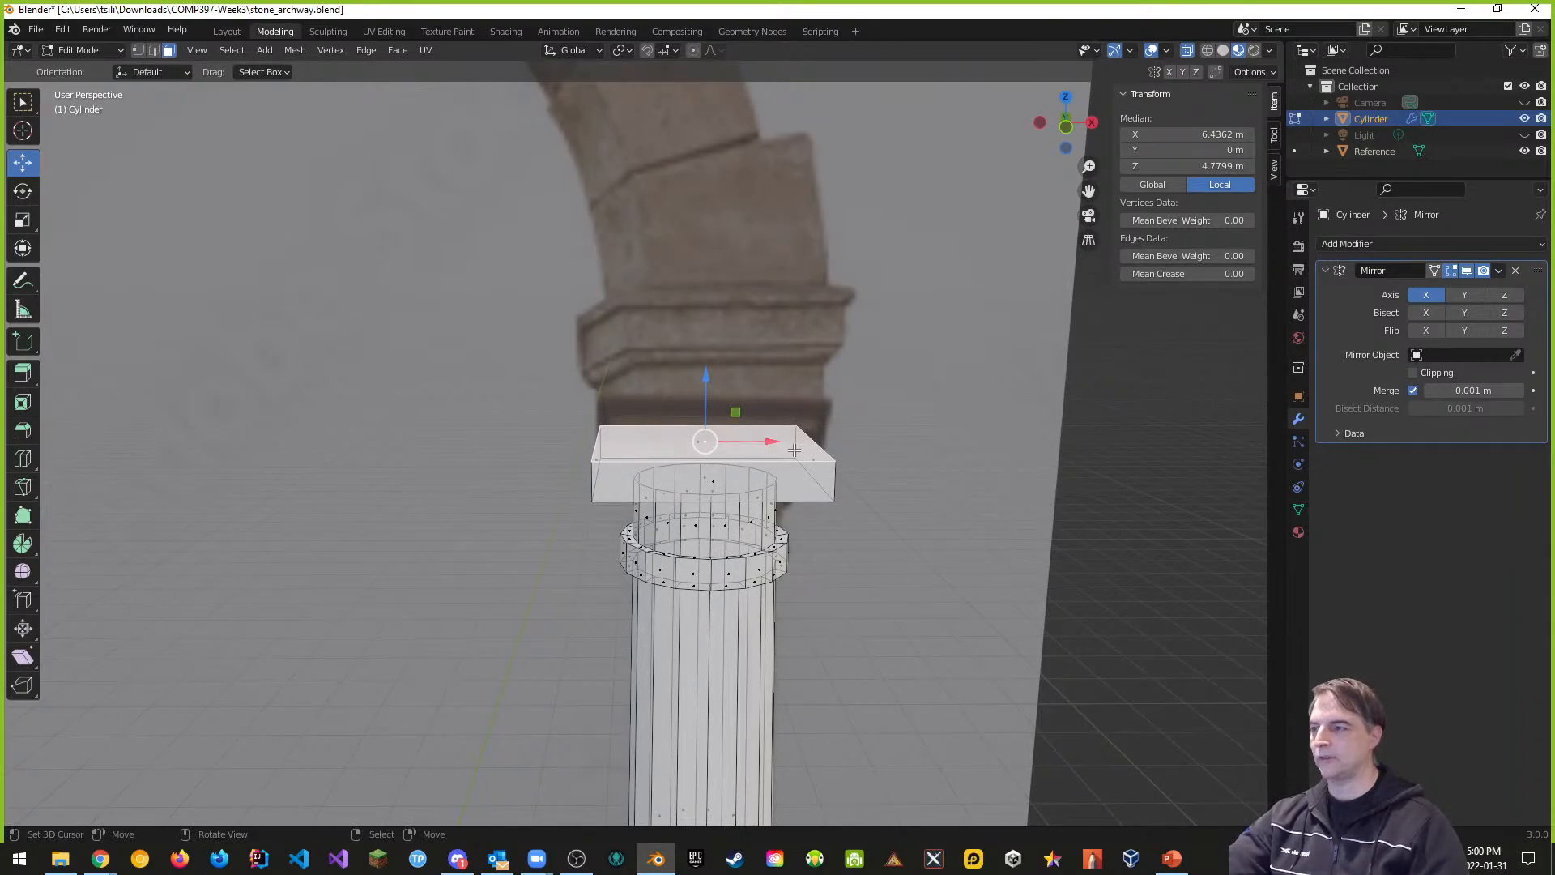
# Step: Try extruding the slab's top face about 0.757 m upward and compare the block with the reference in front view
pyautogui.press('e')
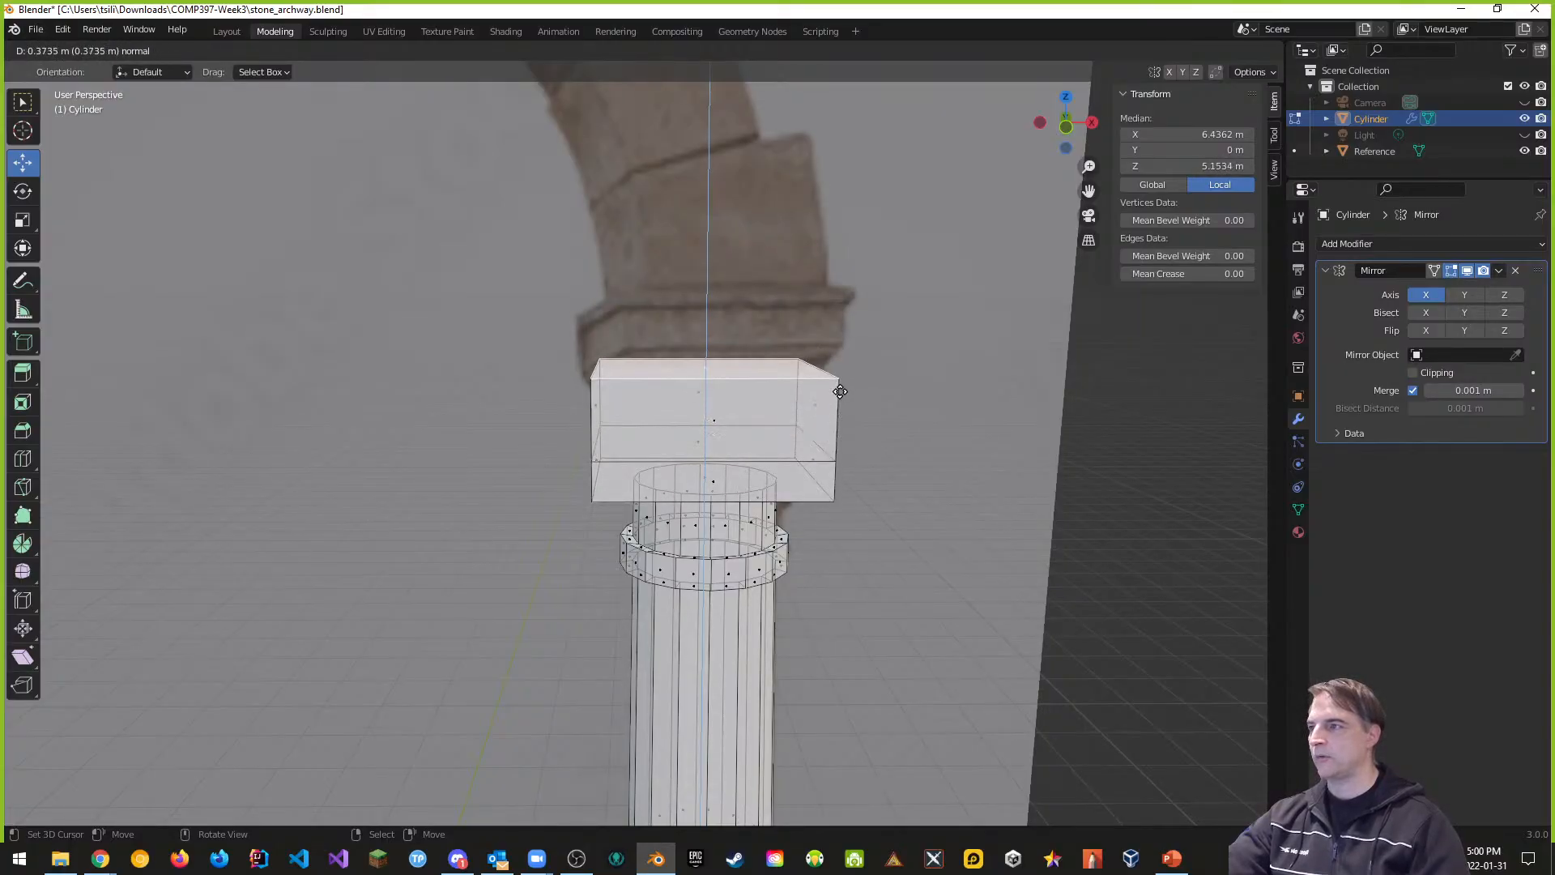
pyautogui.click(907, 318)
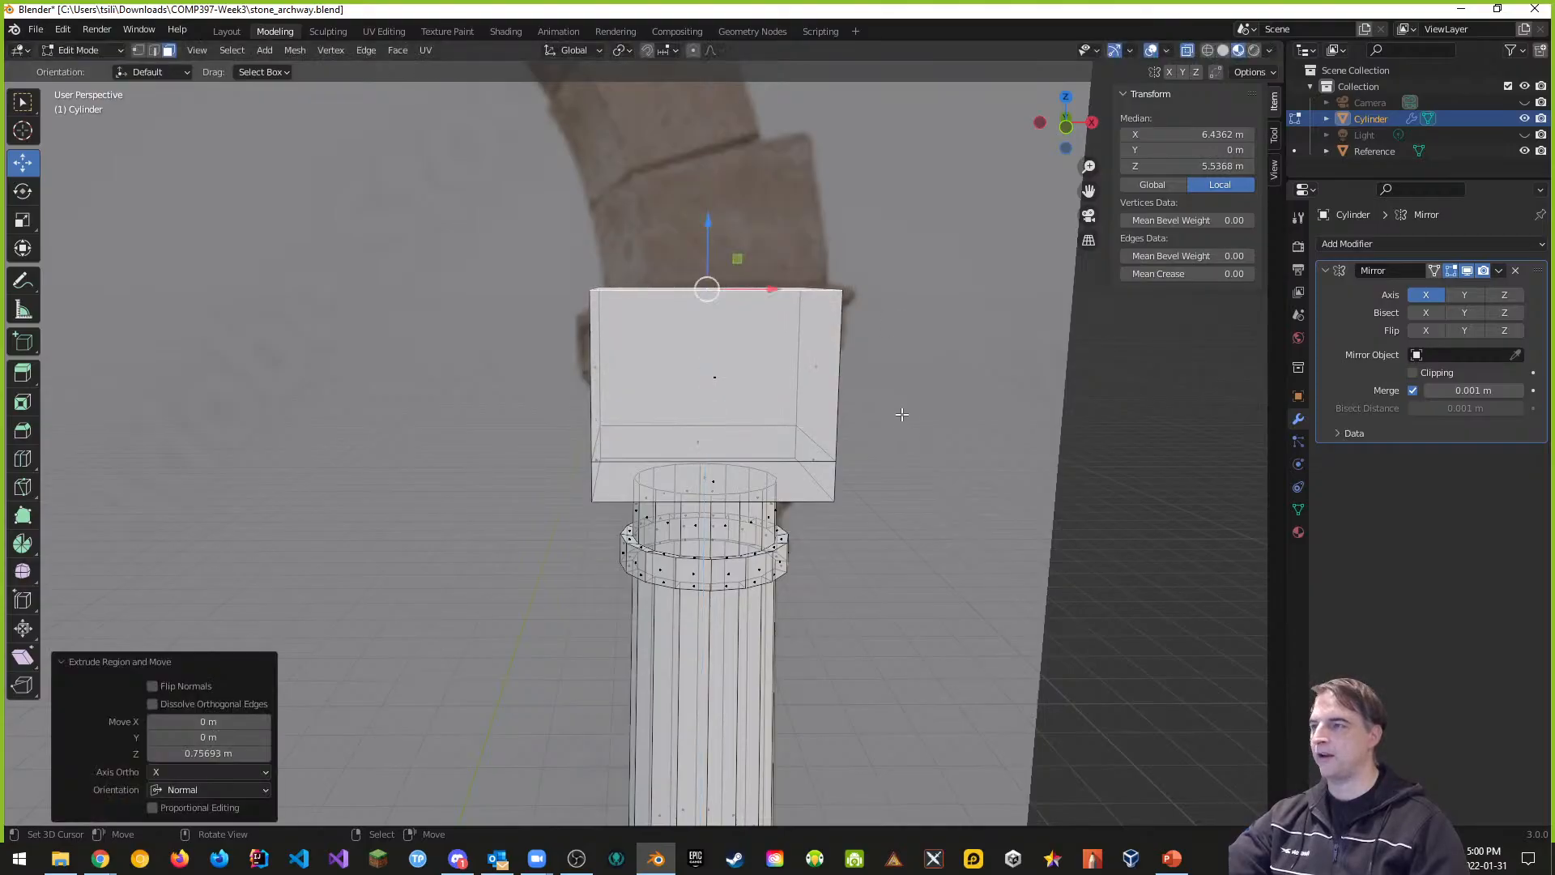
pyautogui.moveTo(898, 435); pyautogui.dragTo(663, 541, button='middle')
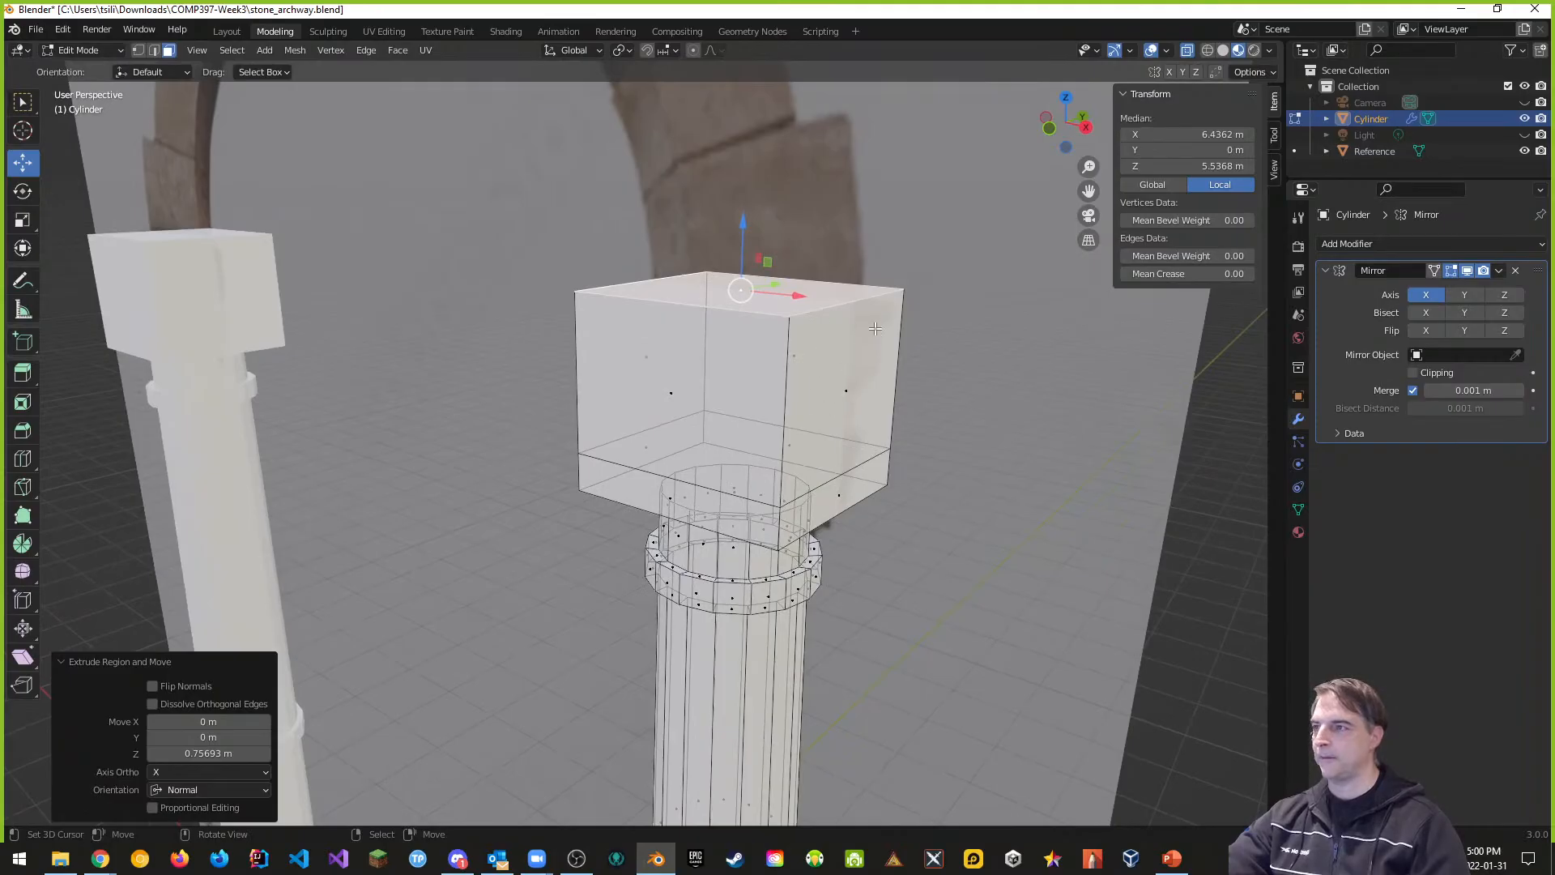
pyautogui.moveTo(875, 328); pyautogui.dragTo(968, 298, button='middle')
pyautogui.press('KP_1')
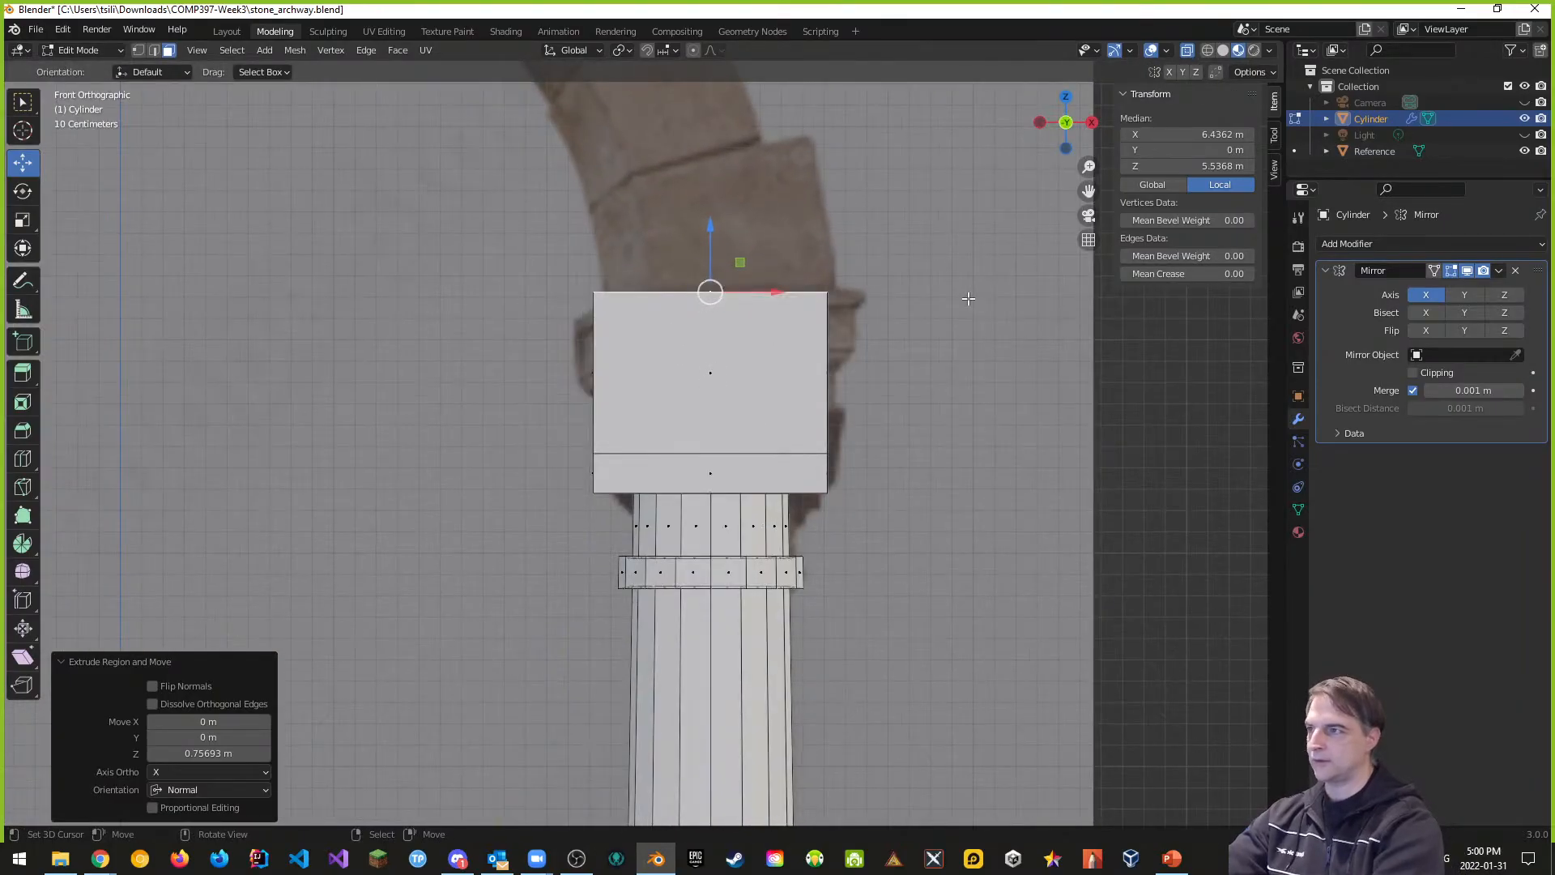
# Step: Undo the tall extrusion and return to the slab with its top face selected
pyautogui.click(835, 367)
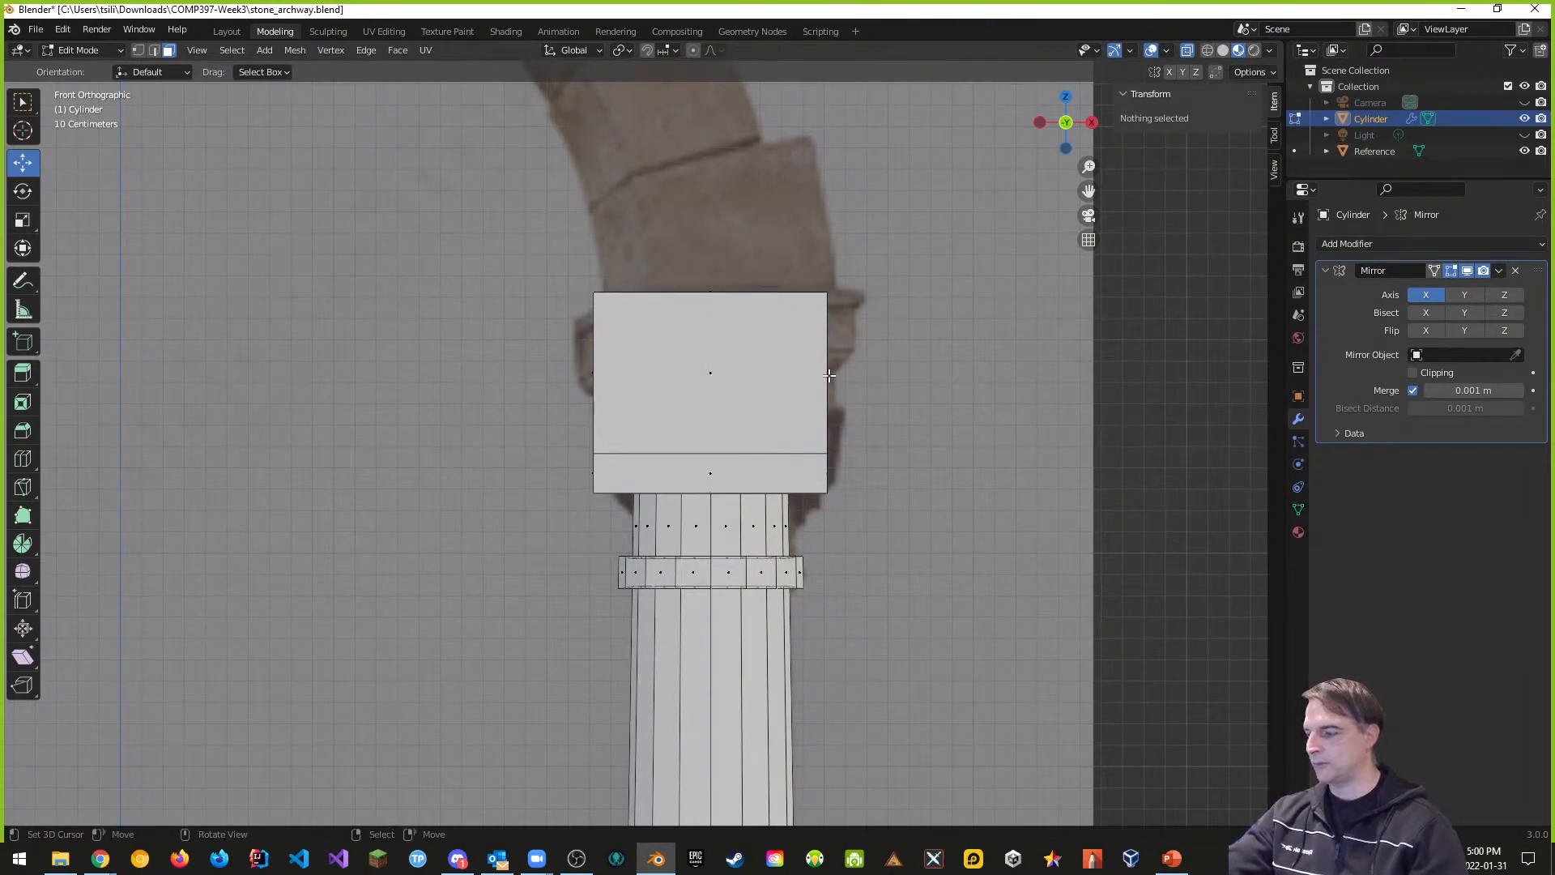
pyautogui.hotkey('ctrl', 'Tab')
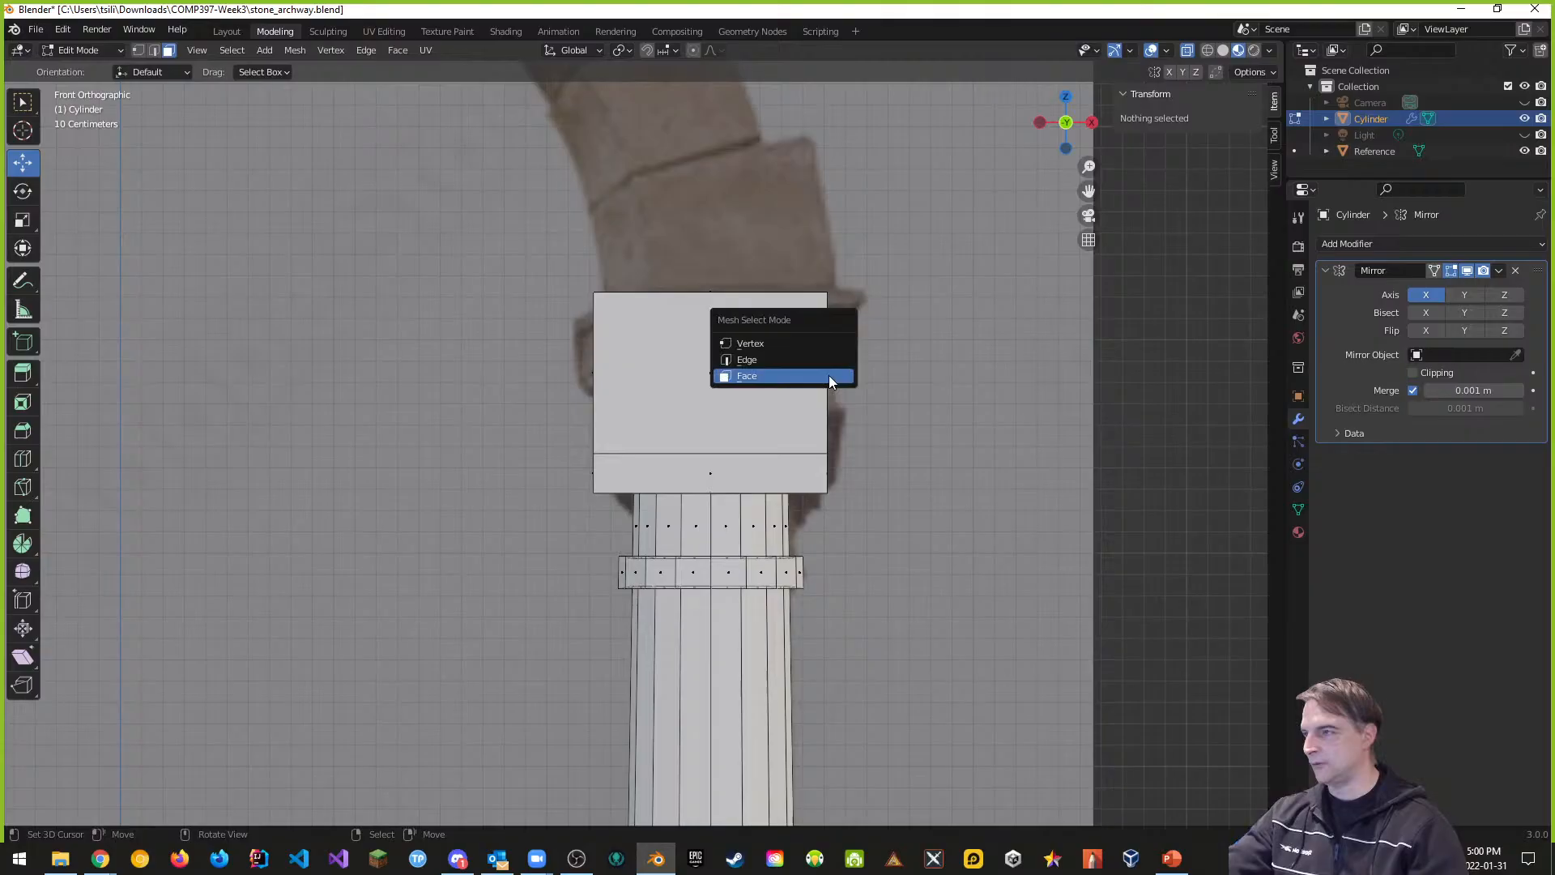
pyautogui.click(747, 347)
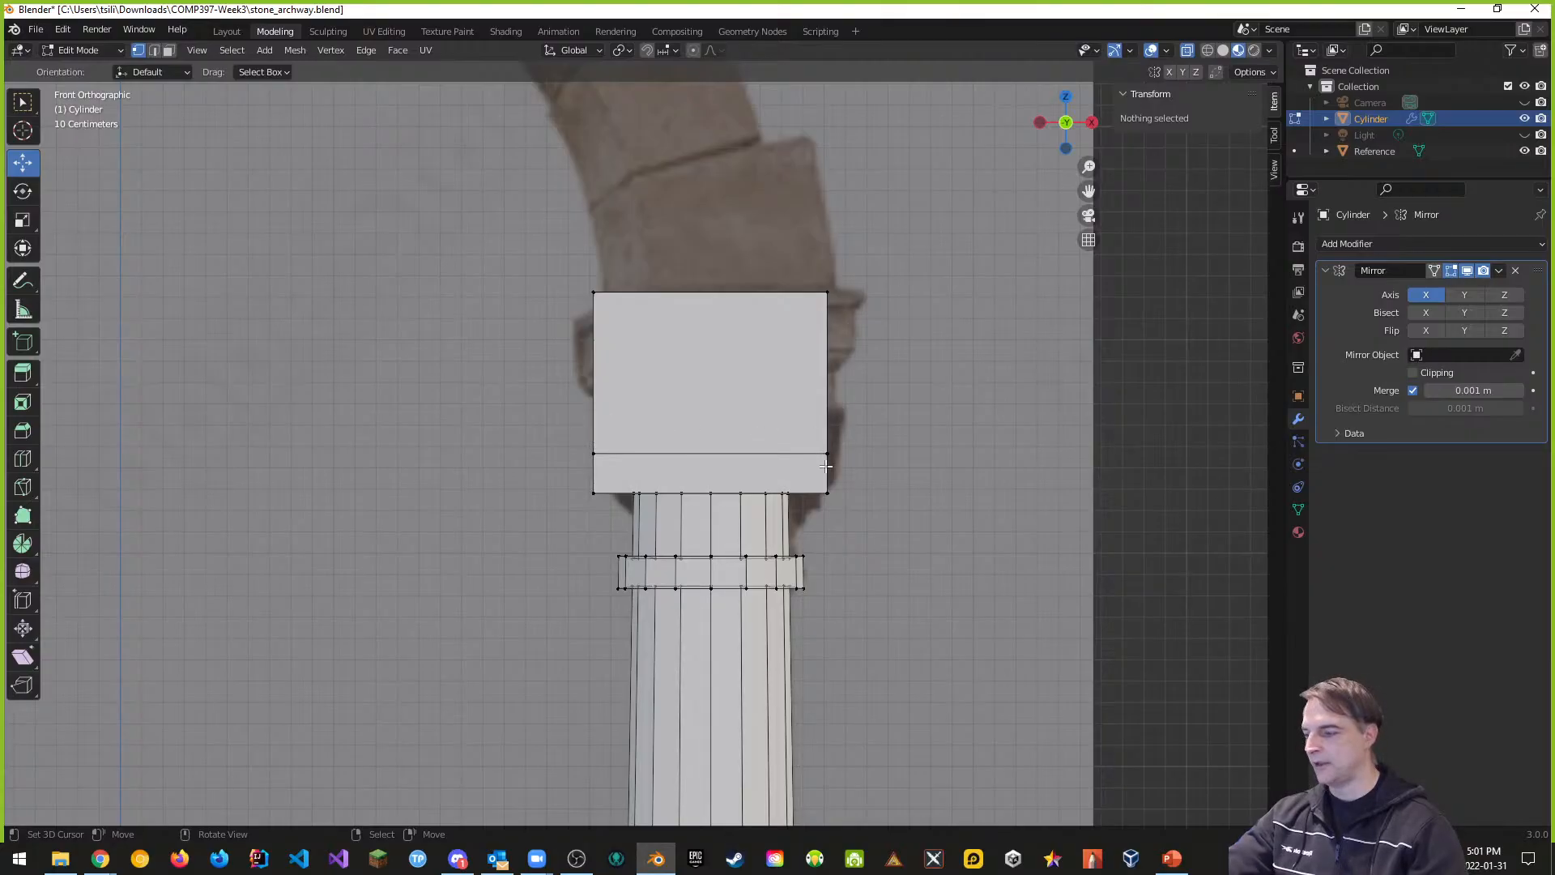
pyautogui.hotkey('ctrl', 'z')
pyautogui.hotkey('ctrl', 'z')
pyautogui.hotkey('ctrl', 'z')
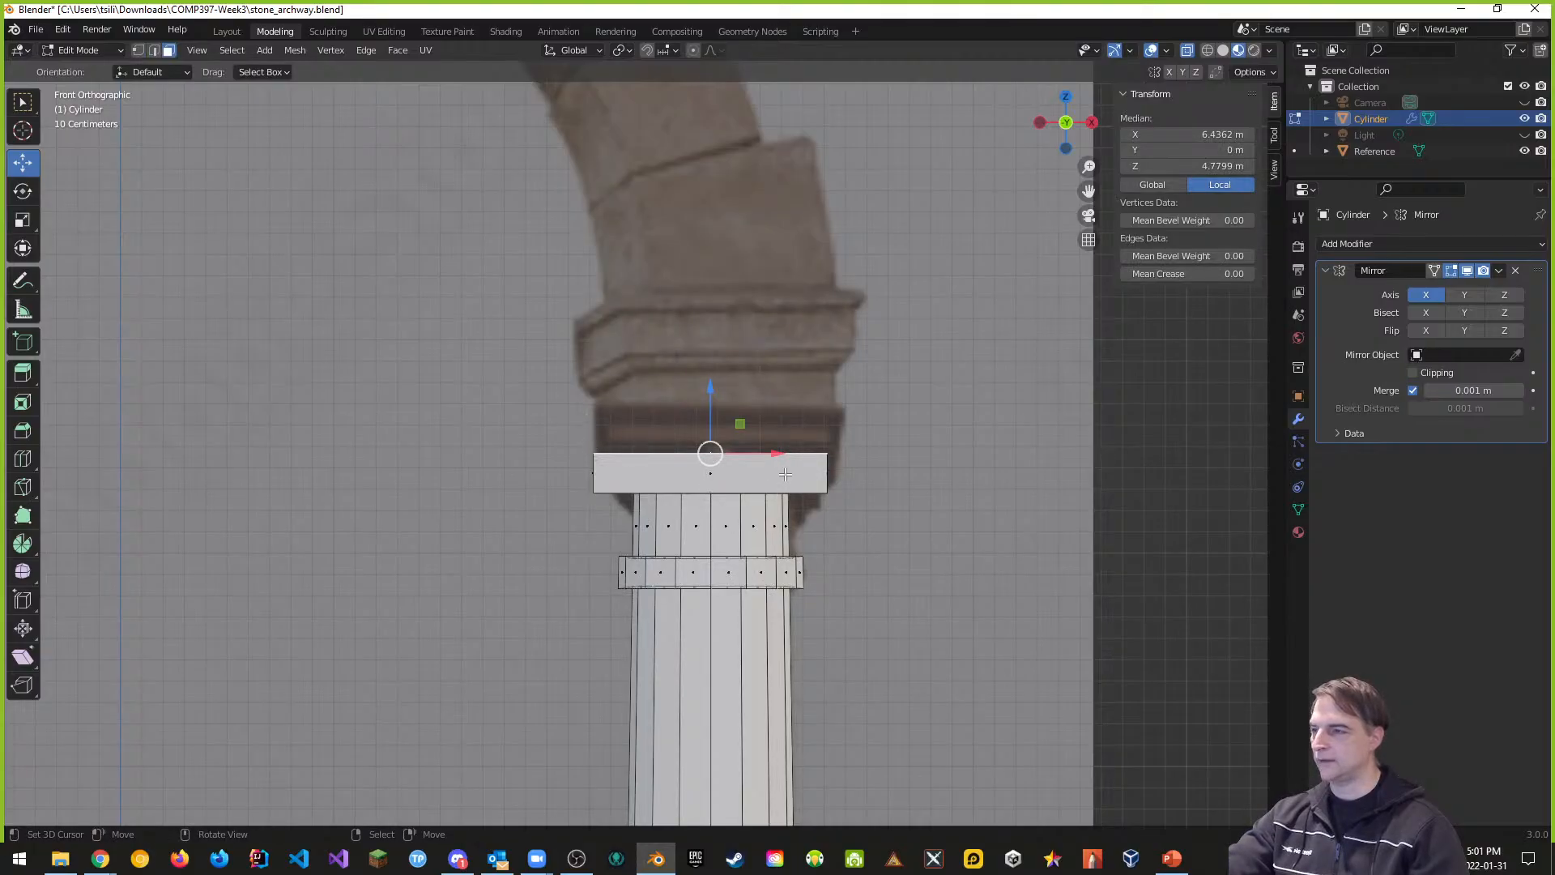
# Step: Extrude the slab's top face about 0.151 m upward along its normal
pyautogui.moveTo(775, 471); pyautogui.dragTo(724, 430, button='middle')
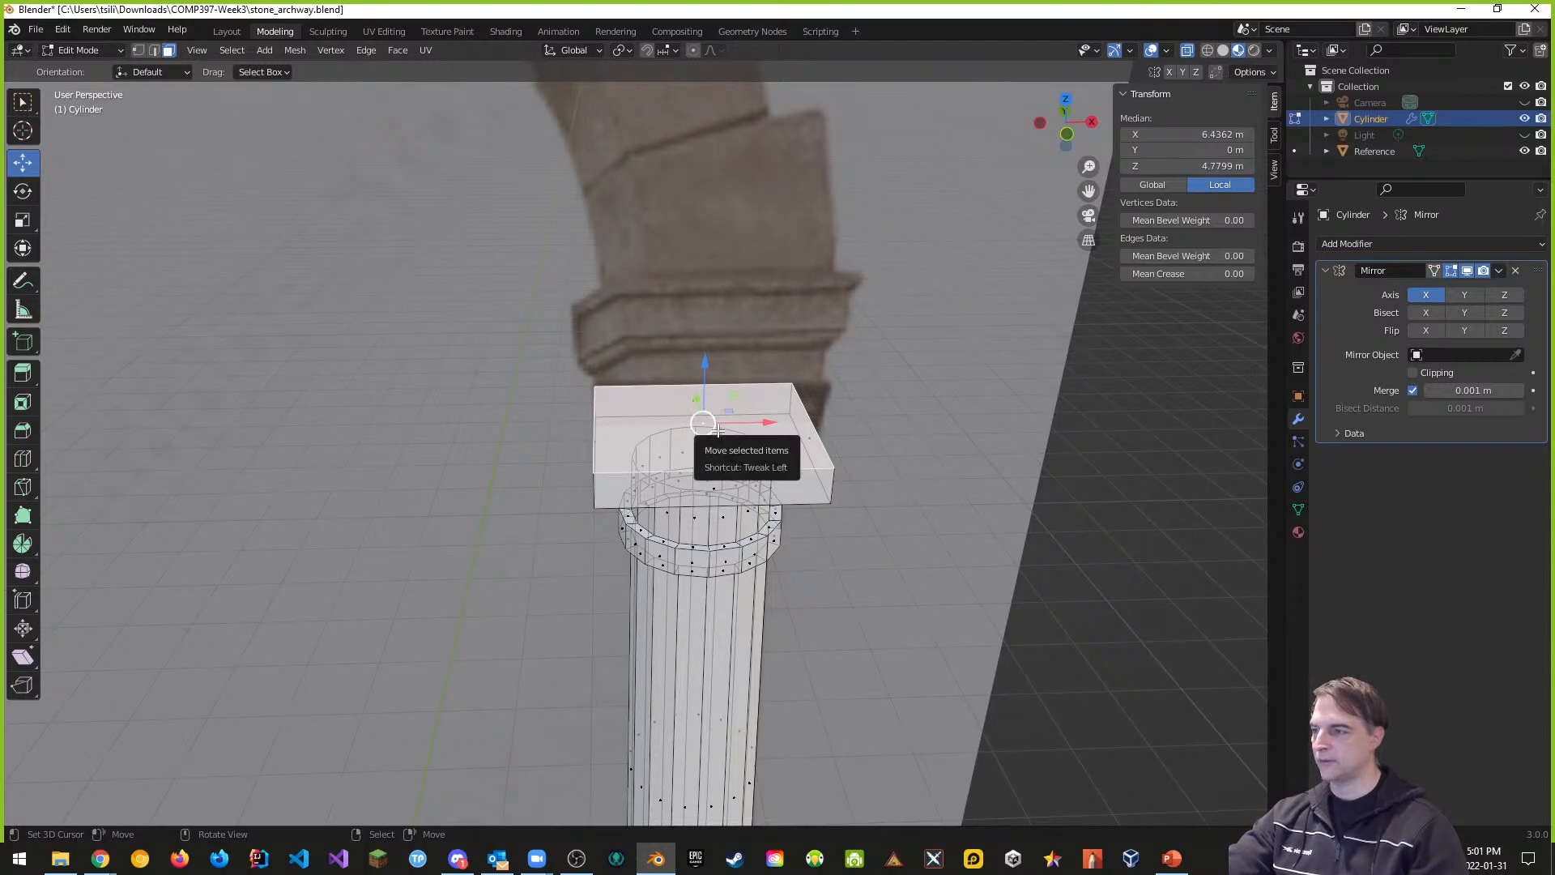
pyautogui.press('g')
pyautogui.press('z')
pyautogui.press('z')
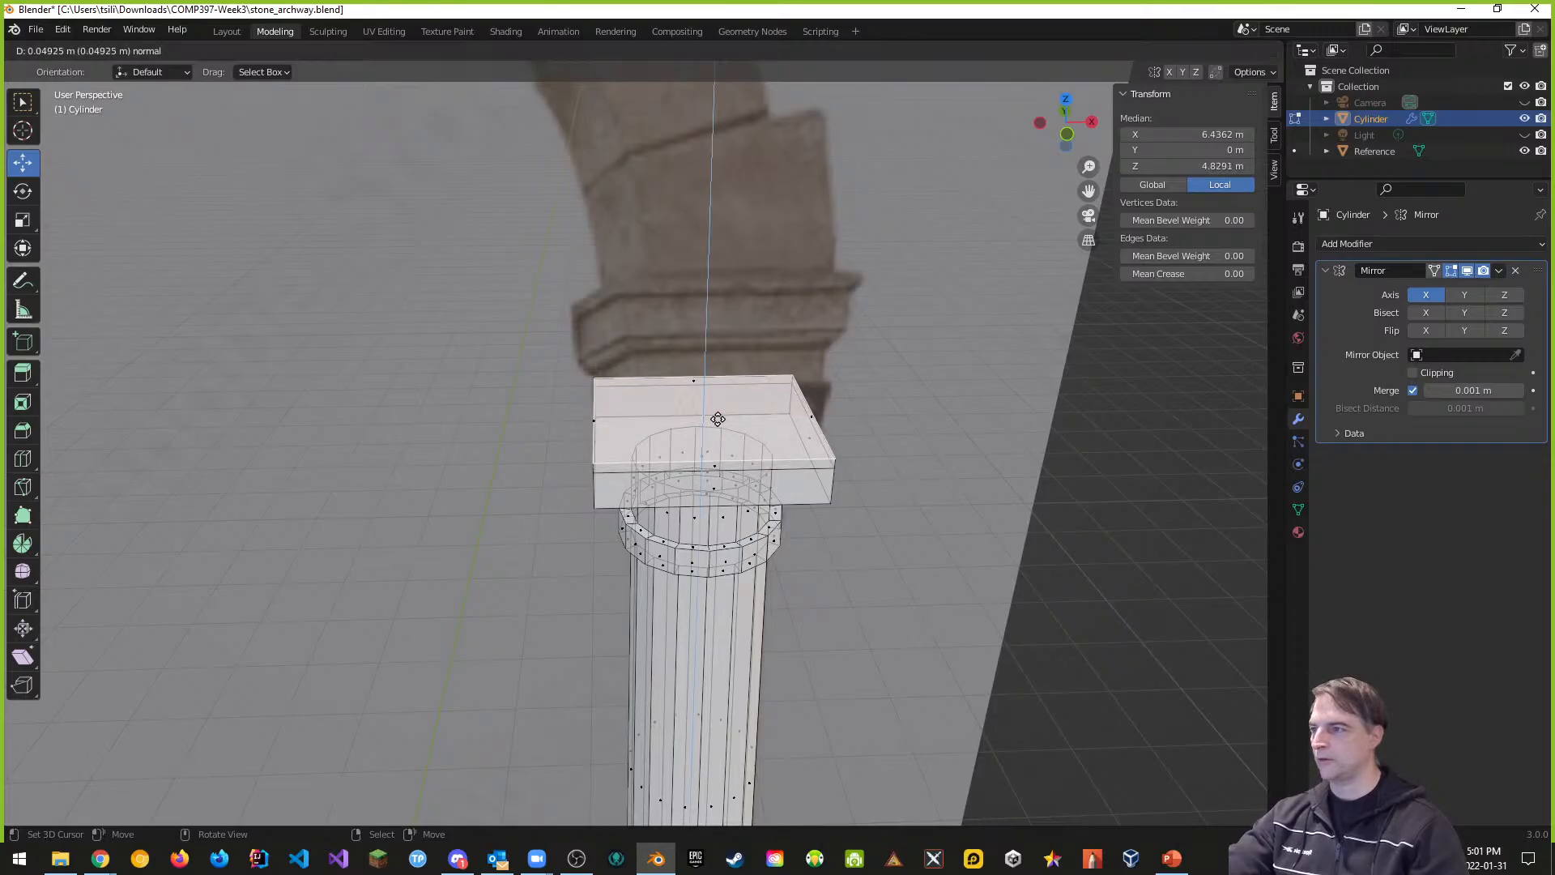
pyautogui.click(719, 403)
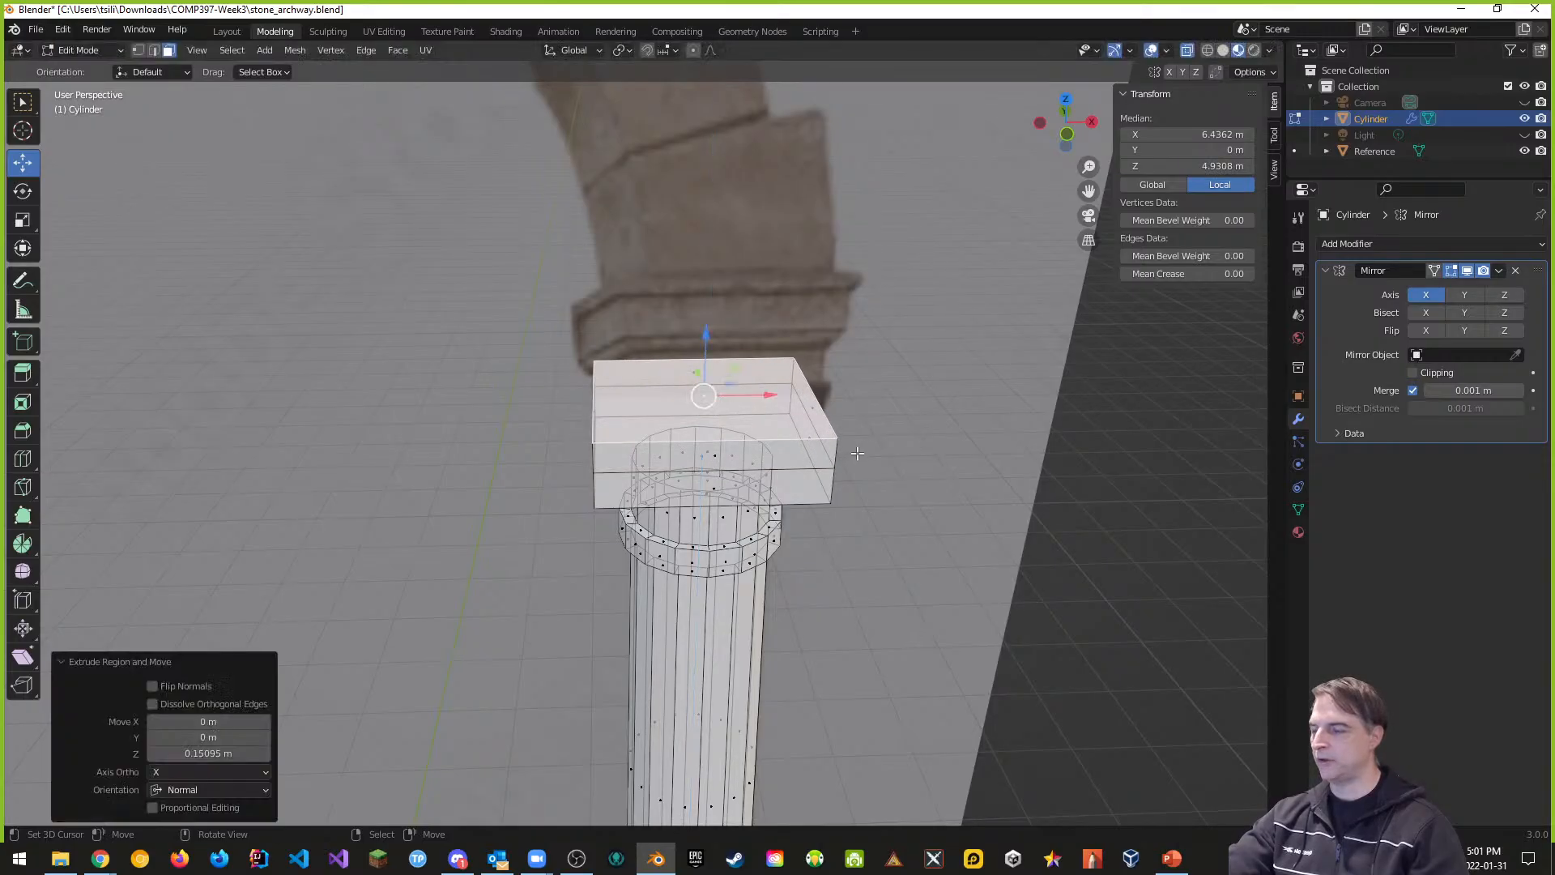
# Step: Raise the capital's top face about 0.038 m along Z to match the reference in front view
pyautogui.press('KP_1')
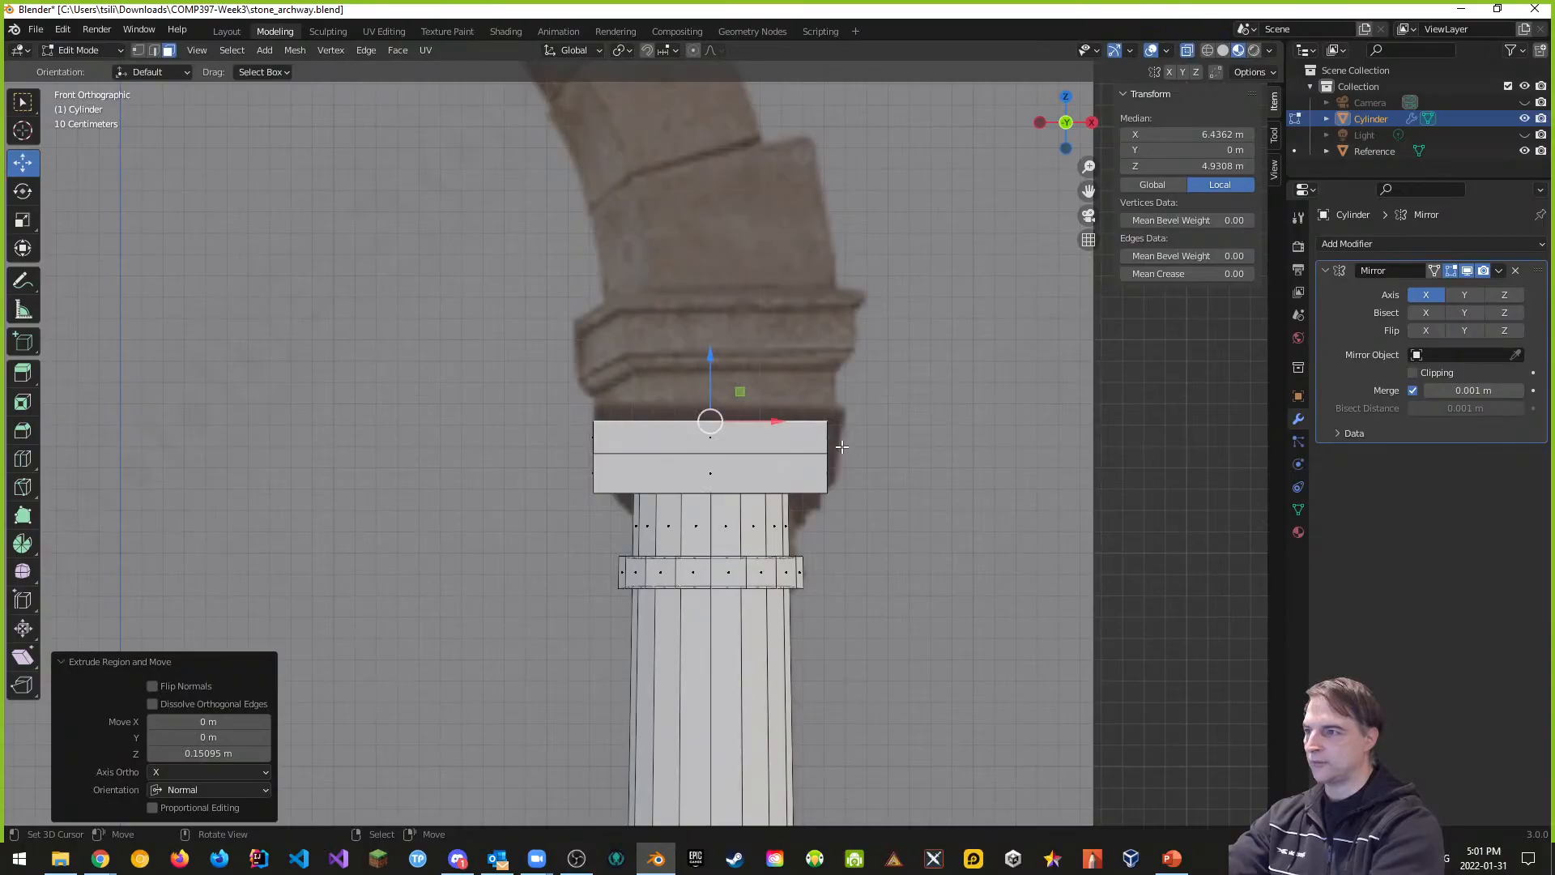
pyautogui.moveTo(709, 355); pyautogui.dragTo(715, 347)
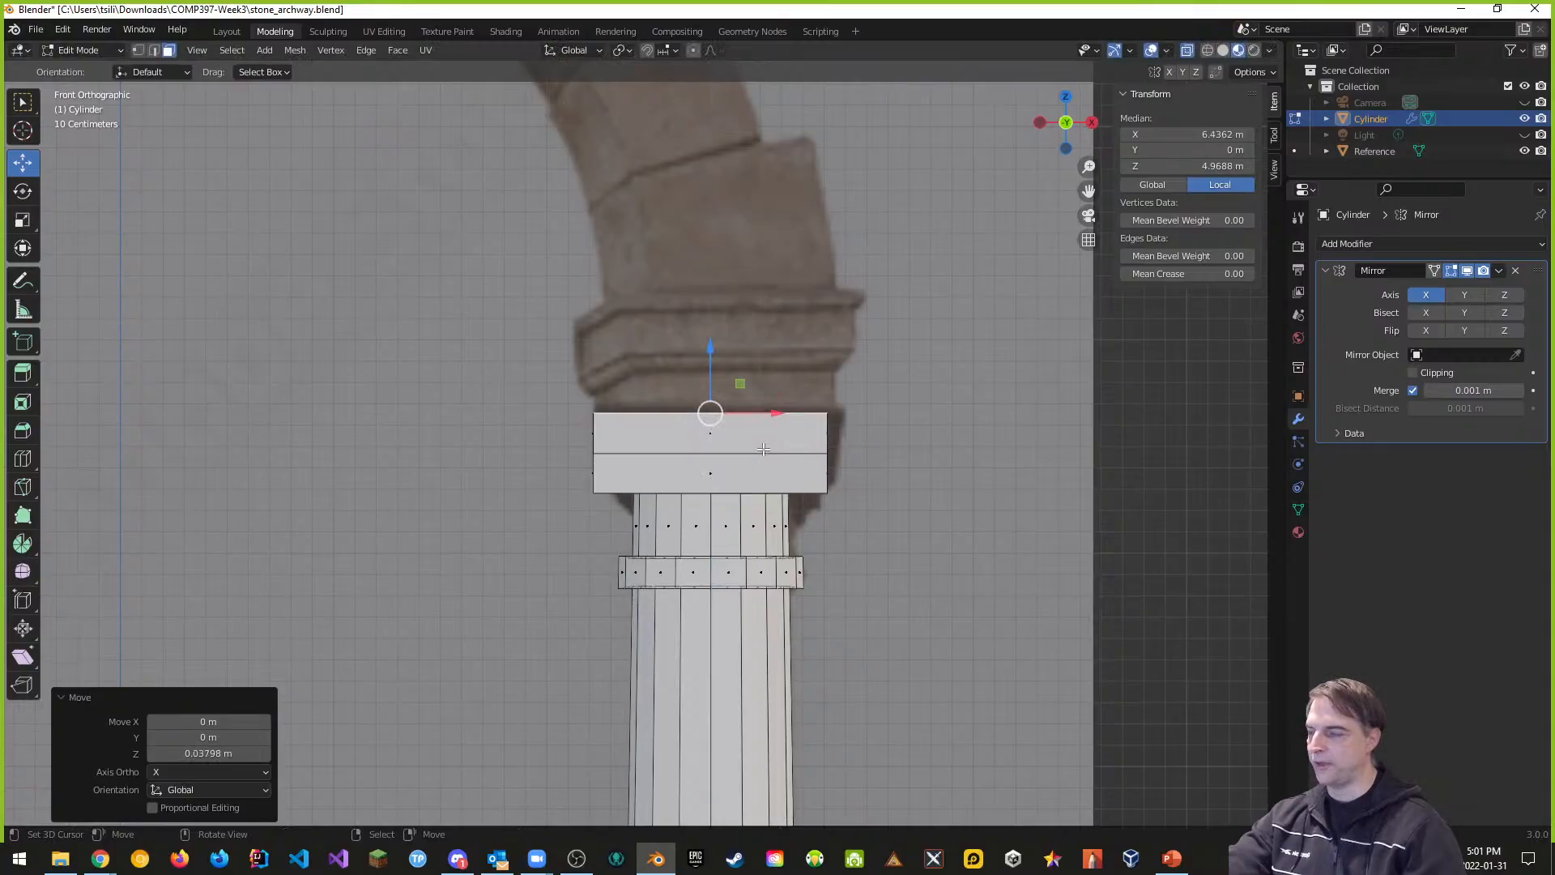
pyautogui.moveTo(763, 448); pyautogui.dragTo(757, 468, button='middle')
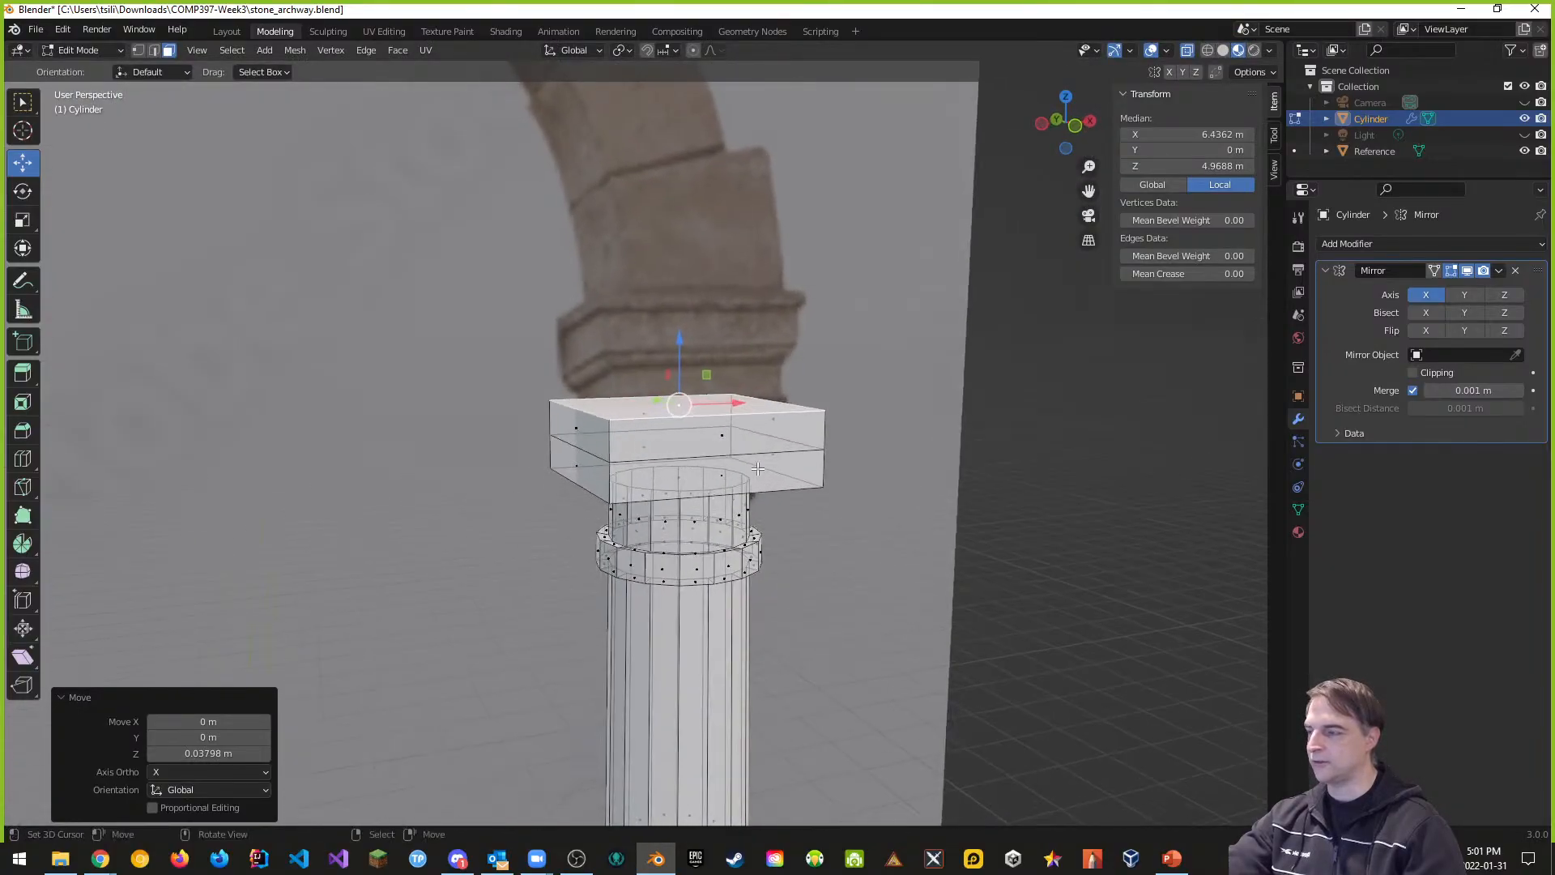
# Step: Switch to vertex selection and box-select all vertices of the capital's upper layer
pyautogui.hotkey('ctrl', 'Tab')
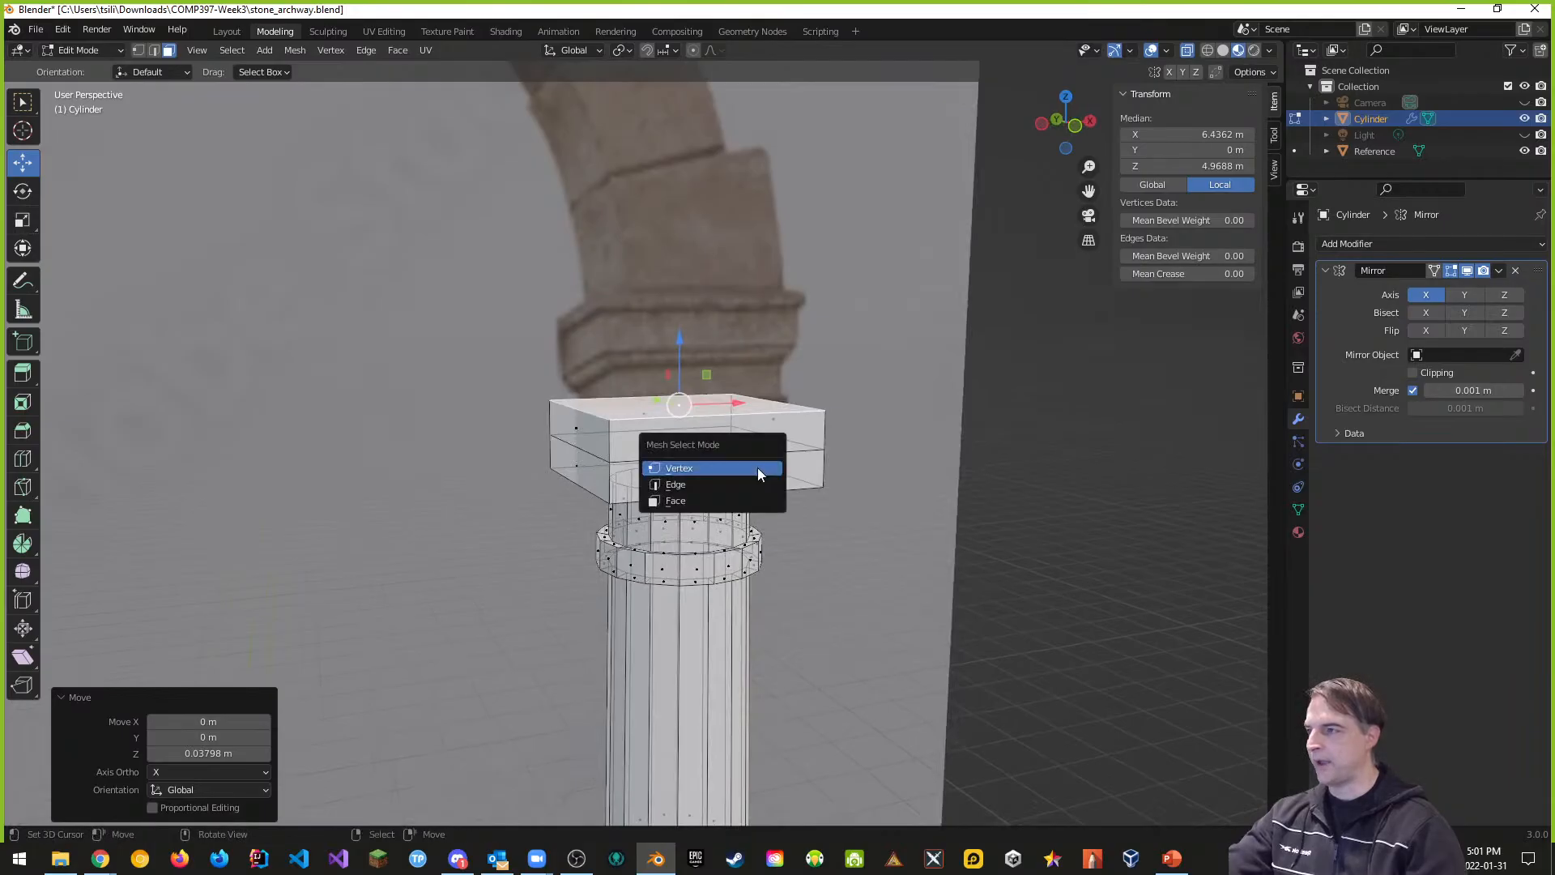
pyautogui.click(676, 468)
pyautogui.moveTo(746, 466); pyautogui.dragTo(751, 445, button='middle')
pyautogui.click(742, 445)
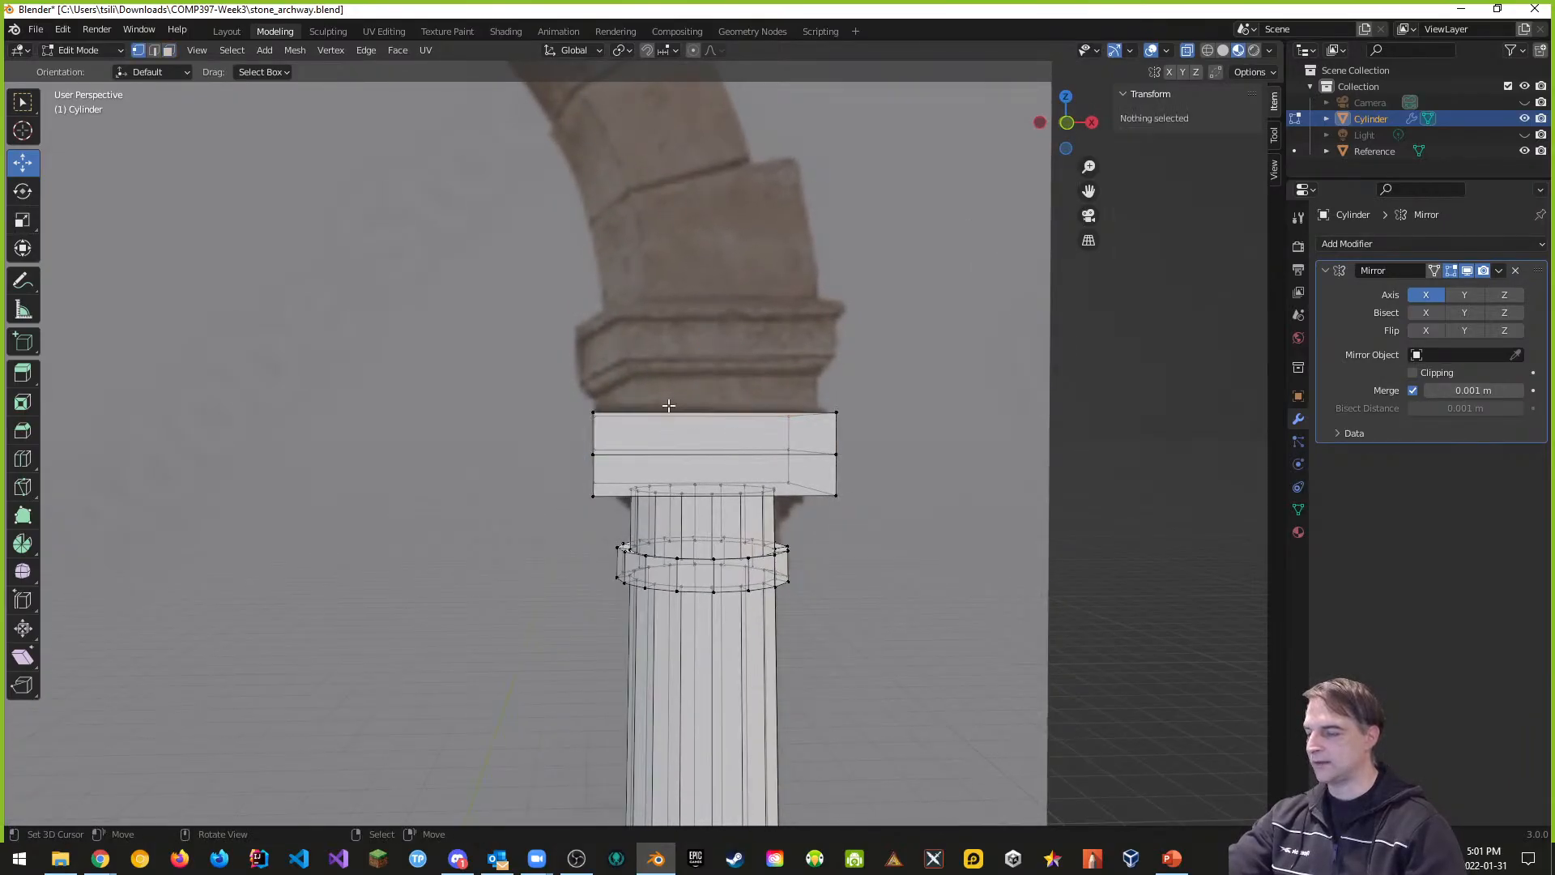
pyautogui.press('b')
pyautogui.moveTo(566, 389); pyautogui.dragTo(847, 460)
pyautogui.moveTo(896, 460)
pyautogui.mouseDown(button='middle')
pyautogui.moveTo(727, 477)
pyautogui.moveTo(874, 460)
pyautogui.mouseUp(button='middle')
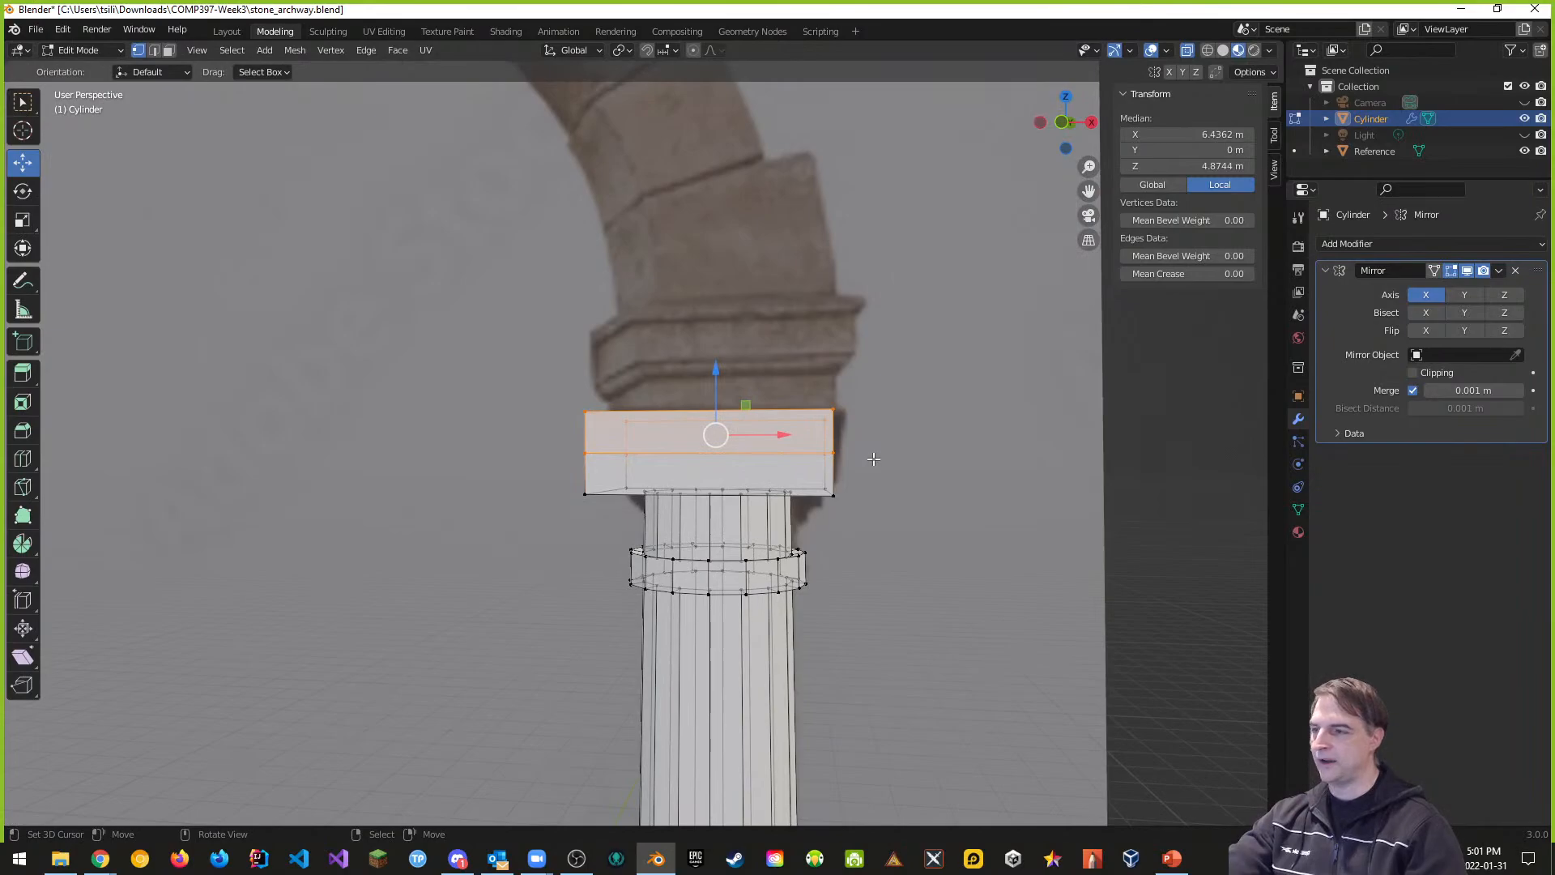
# Step: Extrude the capital's upper layer in place, scale it uniformly to about 1.12 and compare it with the reference
pyautogui.press('e')
pyautogui.rightClick(874, 460)
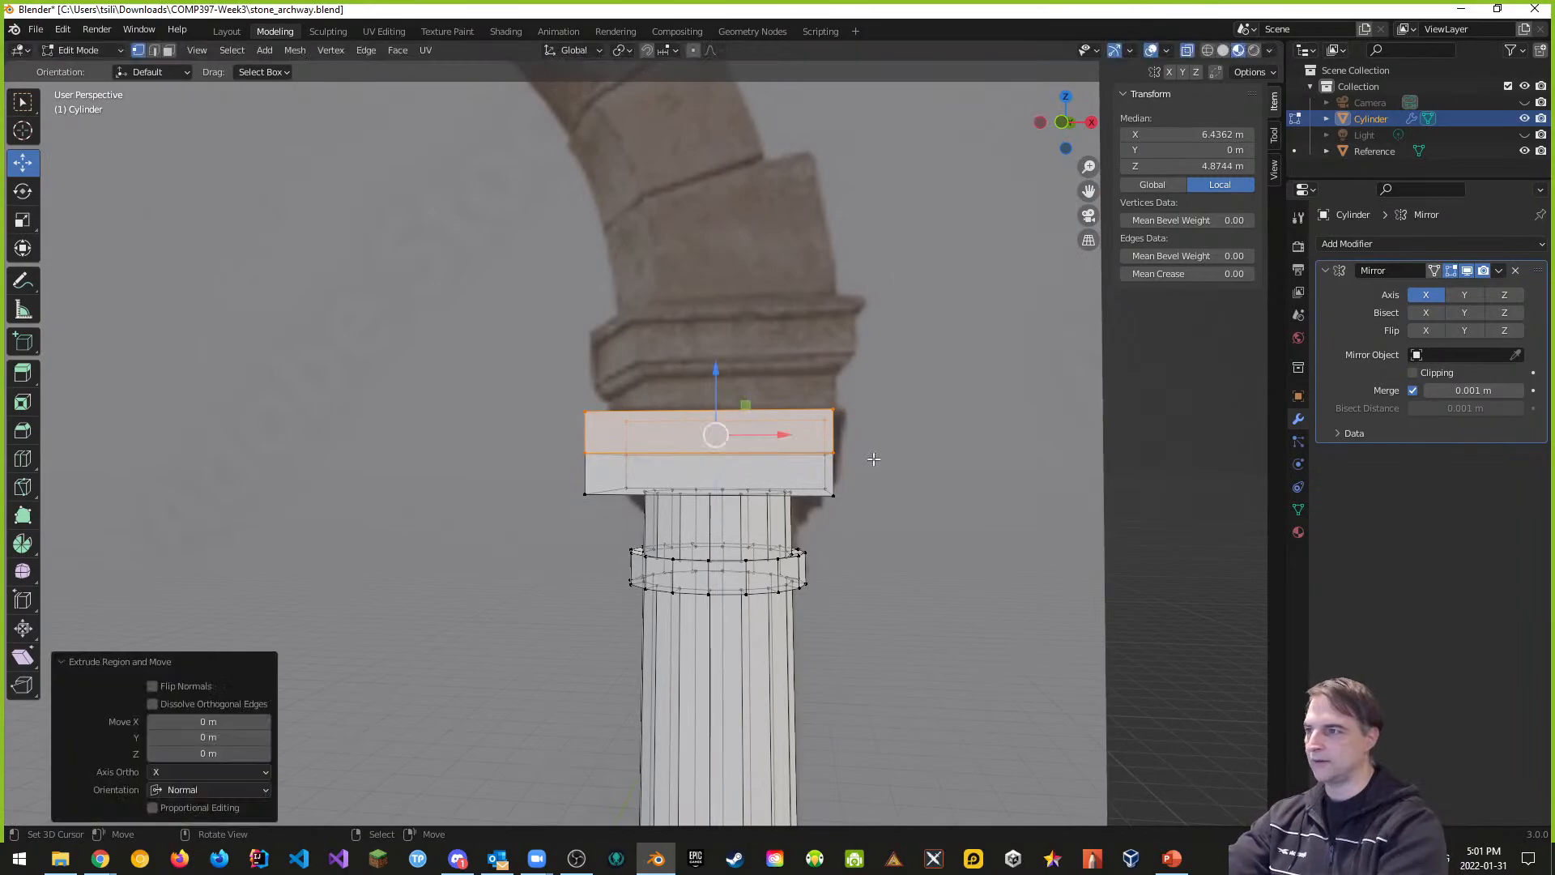
pyautogui.press('s')
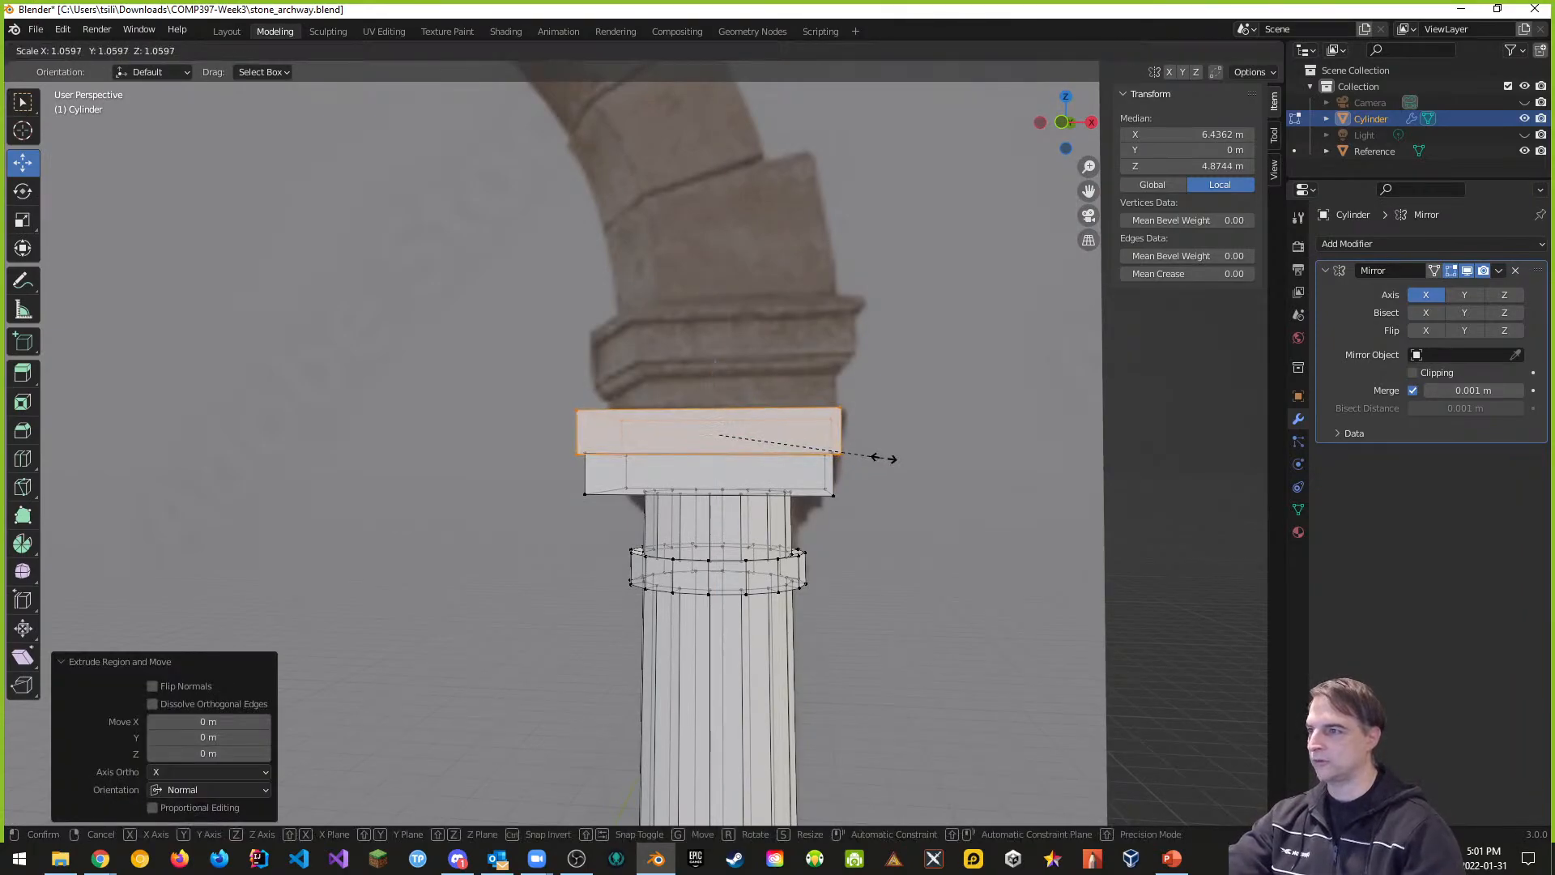
pyautogui.click(902, 459)
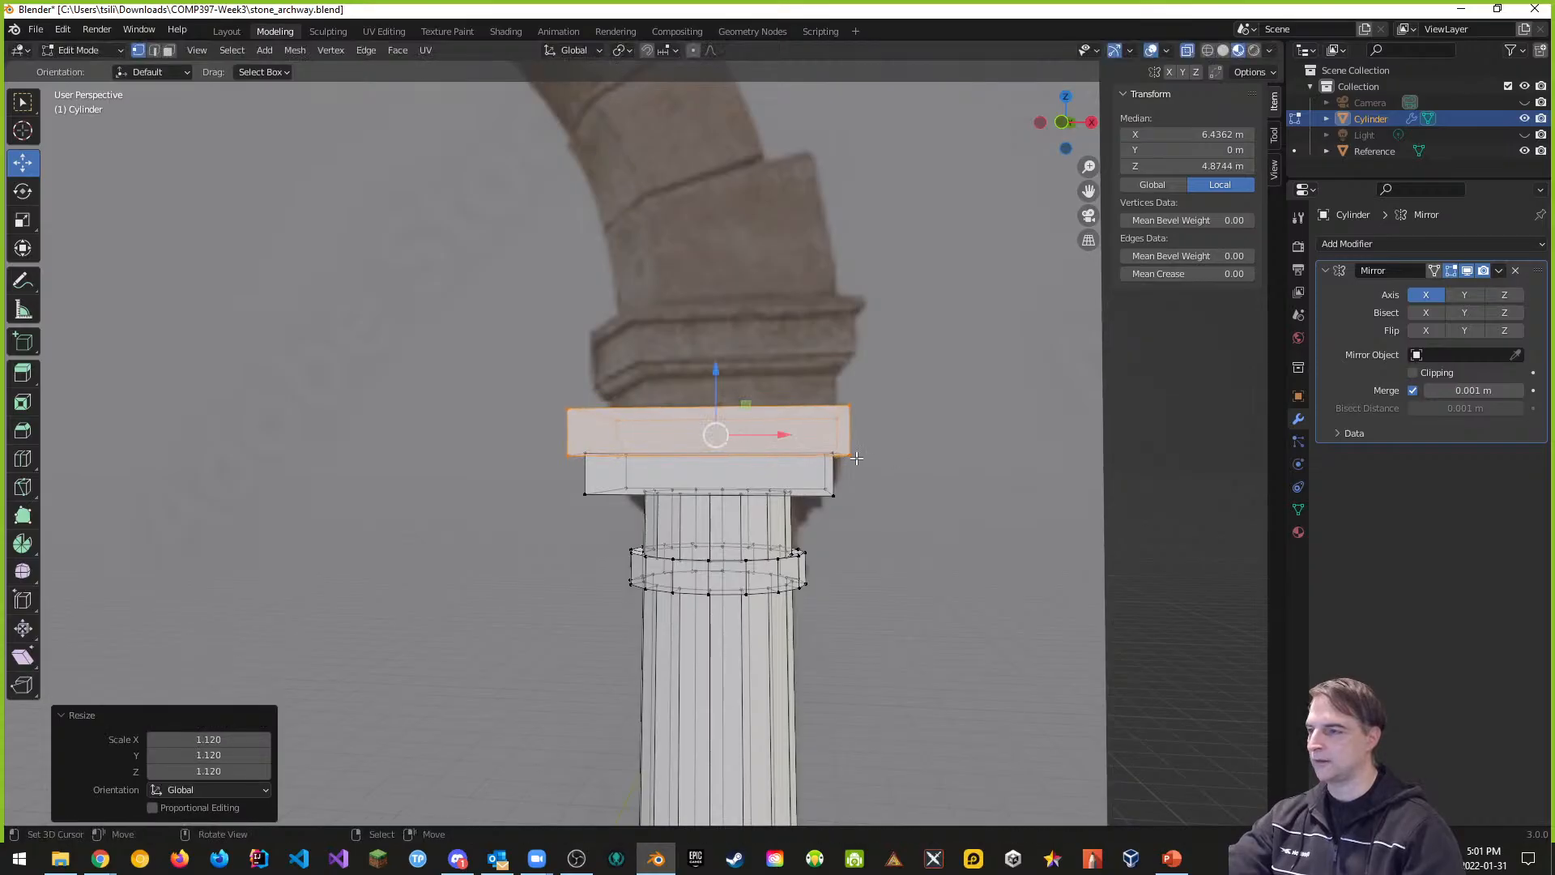
pyautogui.moveTo(883, 462); pyautogui.dragTo(820, 384, button='middle')
pyautogui.moveTo(818, 361); pyautogui.dragTo(772, 457, button='middle')
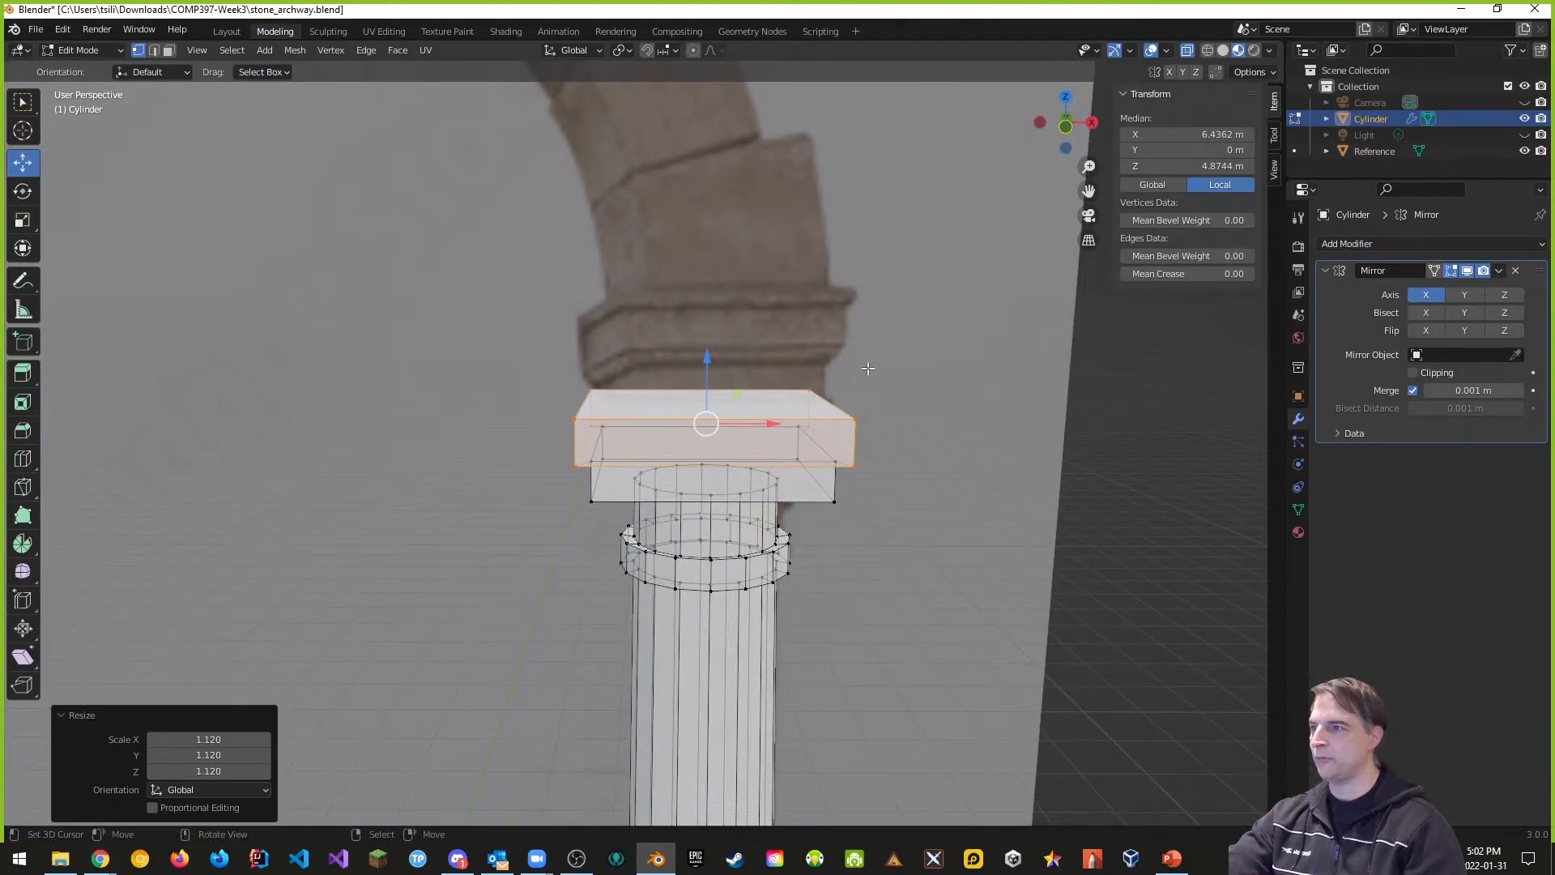
pyautogui.press('KP_1')
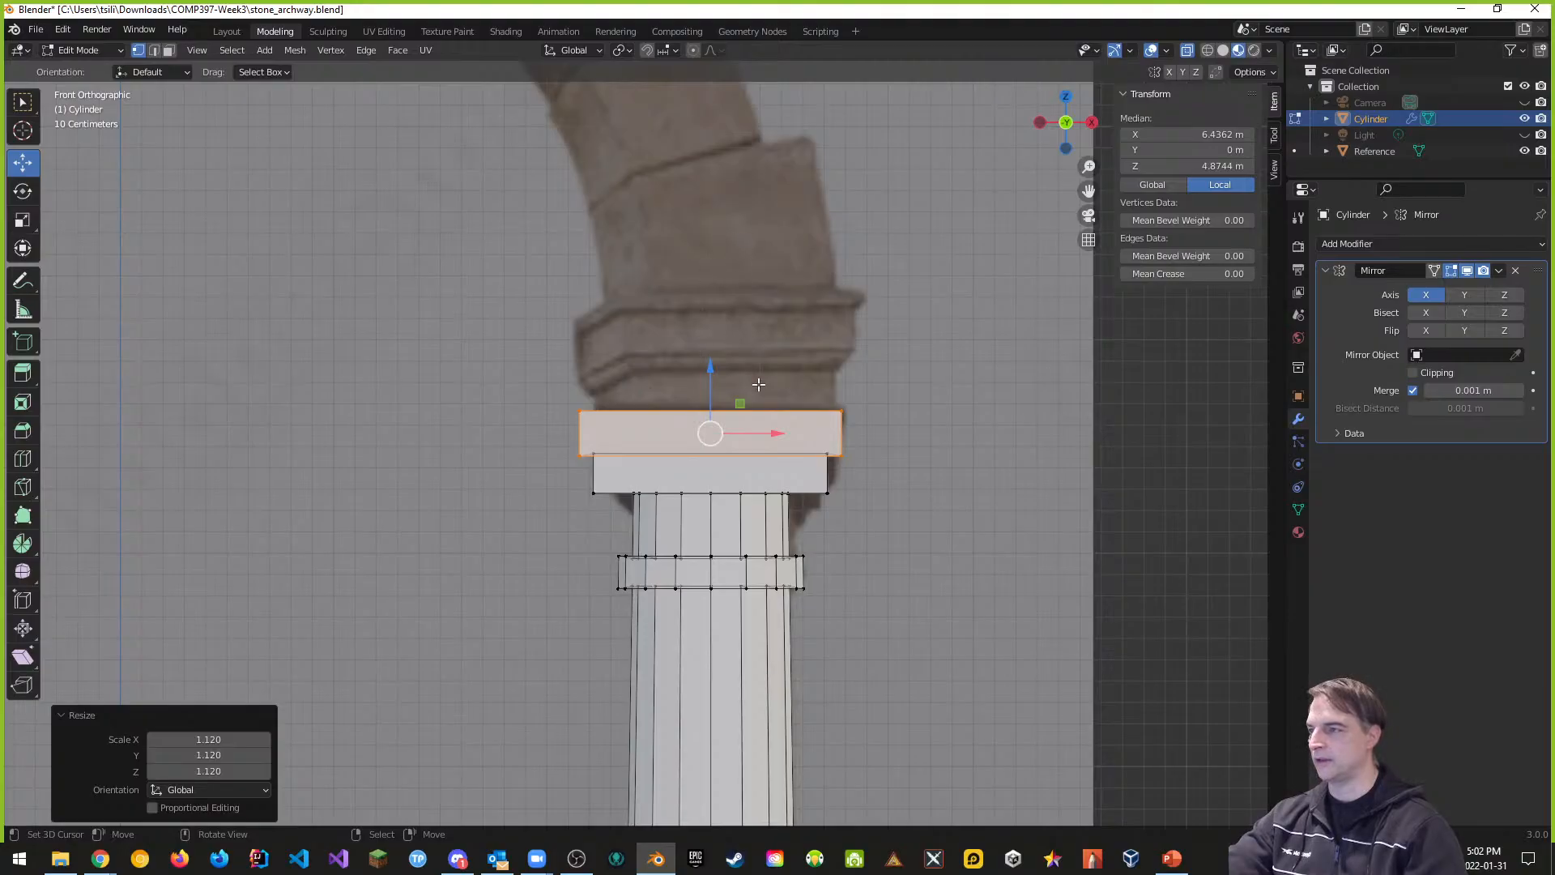
pyautogui.moveTo(758, 401); pyautogui.dragTo(768, 439, button='middle')
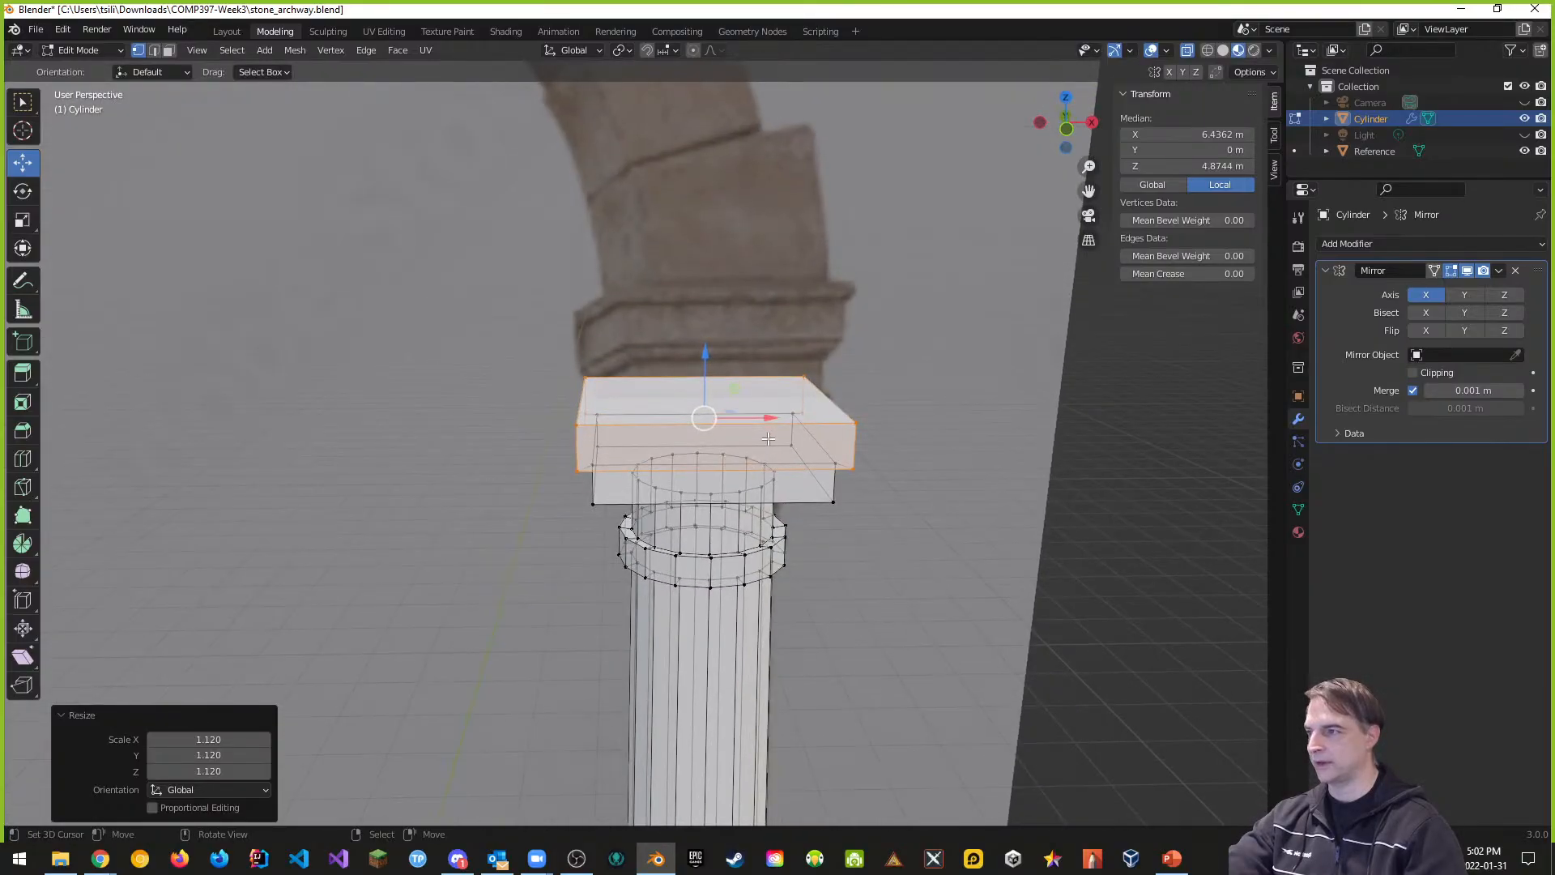
# Step: Switch to face selection and select only the top face of the widened upper layer
pyautogui.hotkey('ctrl', 'Tab')
pyautogui.click(766, 472)
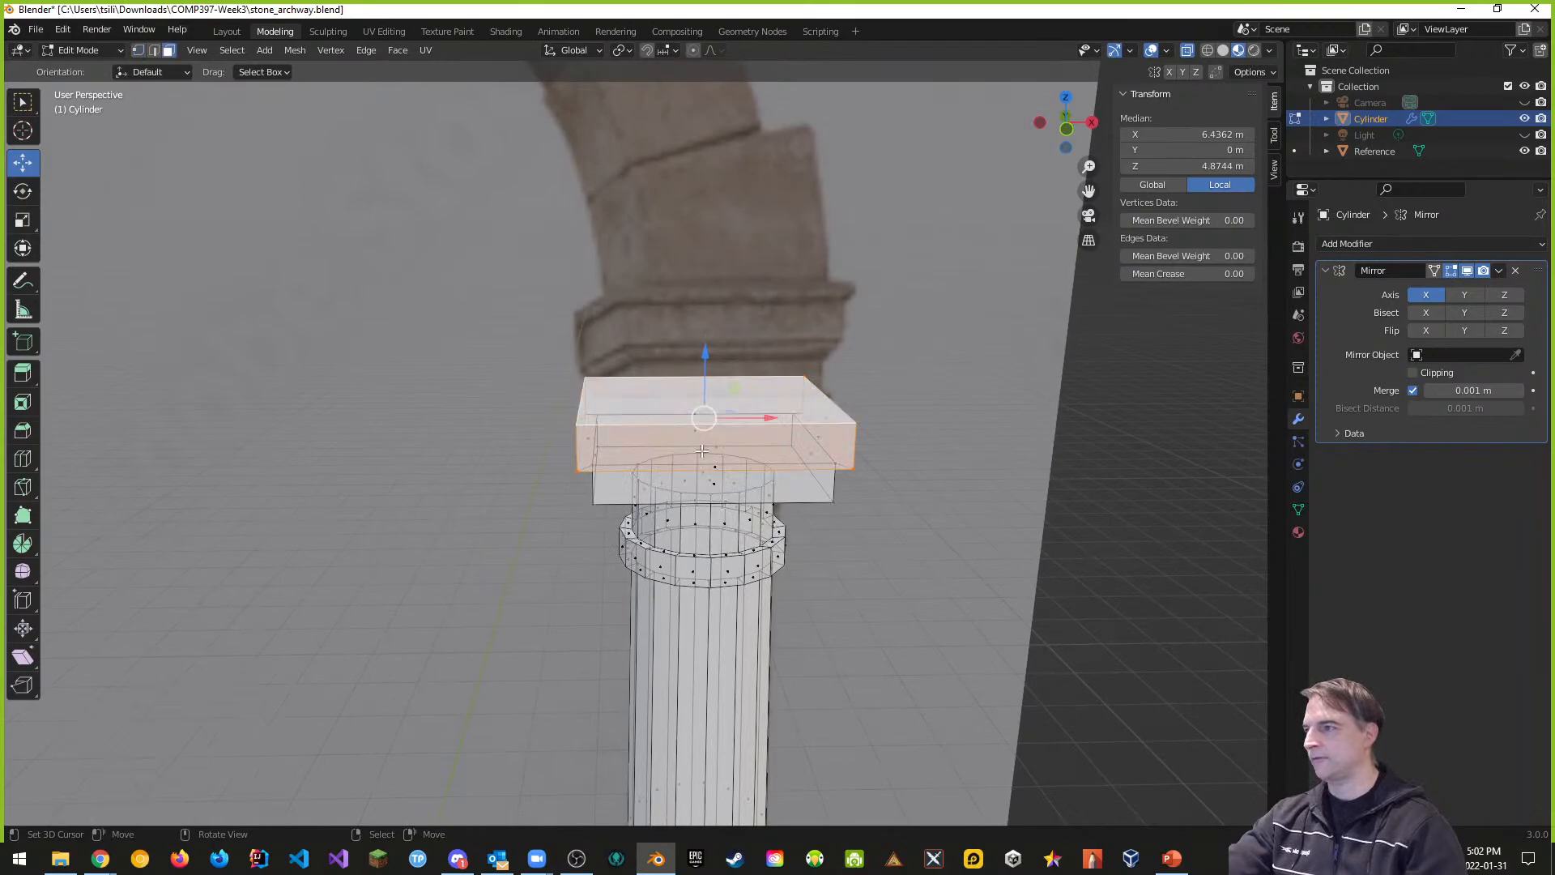
pyautogui.moveTo(749, 381); pyautogui.dragTo(867, 398, button='middle')
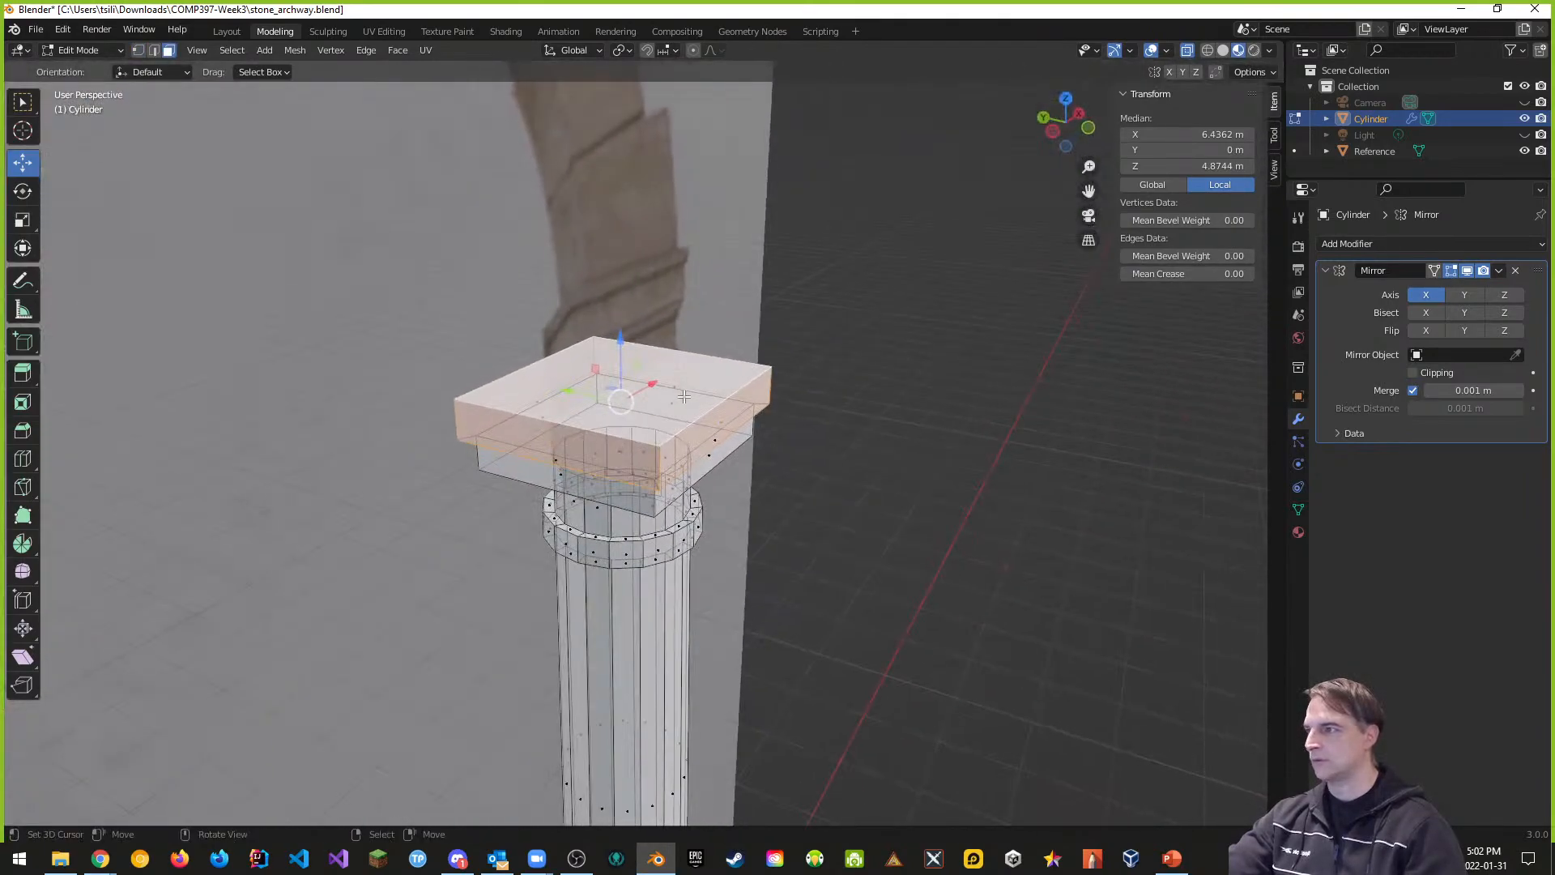
pyautogui.rightClick(663, 412)
pyautogui.rightClick(611, 407)
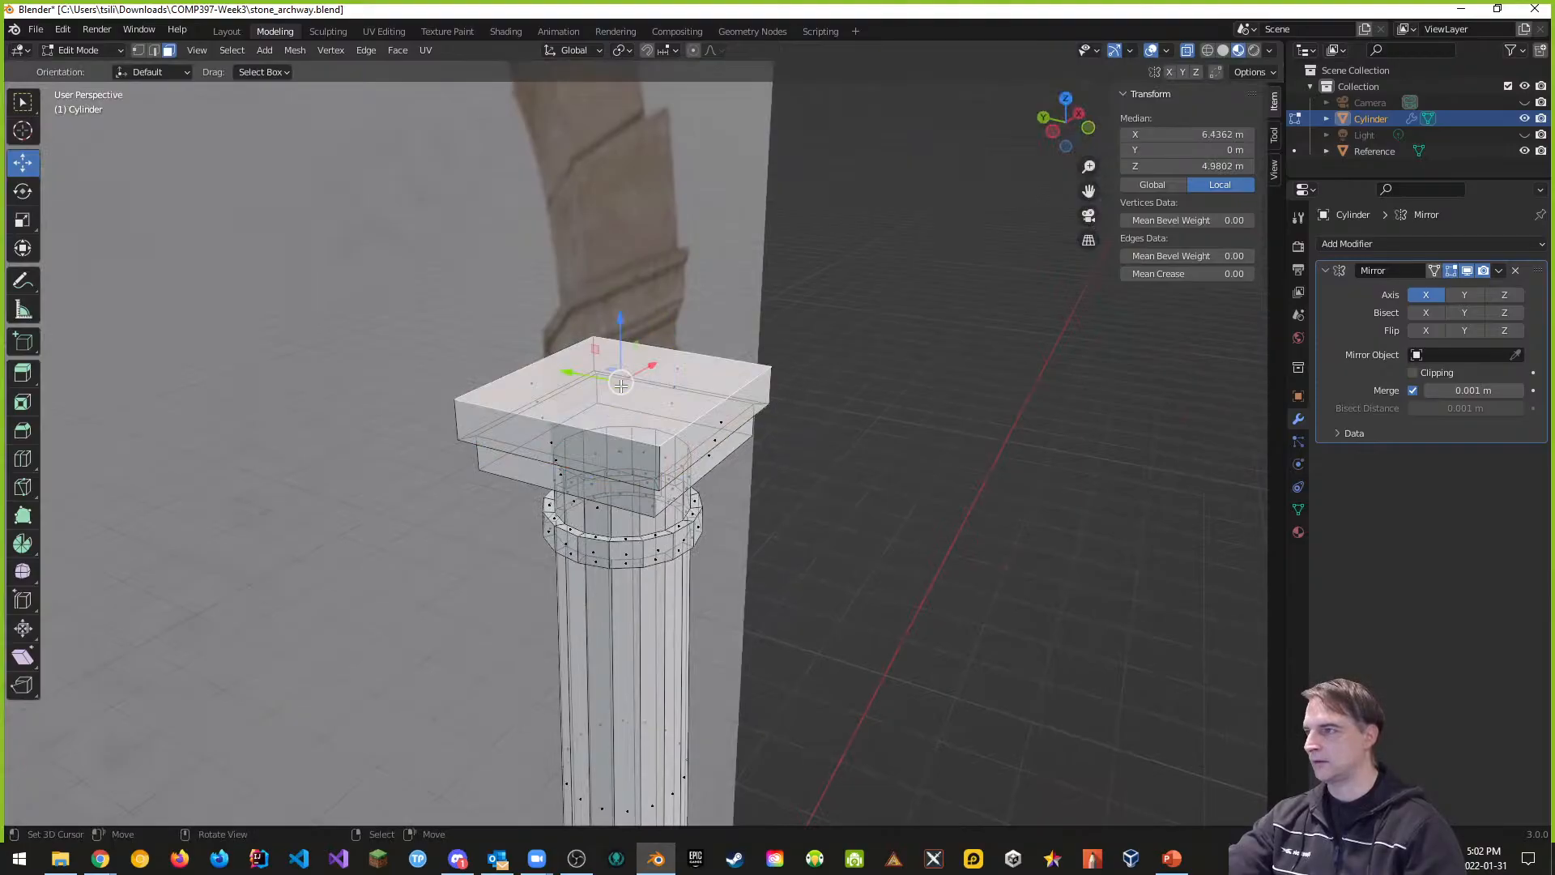
# Step: Extrude the widened layer's top face about 0.171 m upward along its normal in front view
pyautogui.moveTo(622, 391); pyautogui.dragTo(714, 404, button='middle')
pyautogui.press('KP_1')
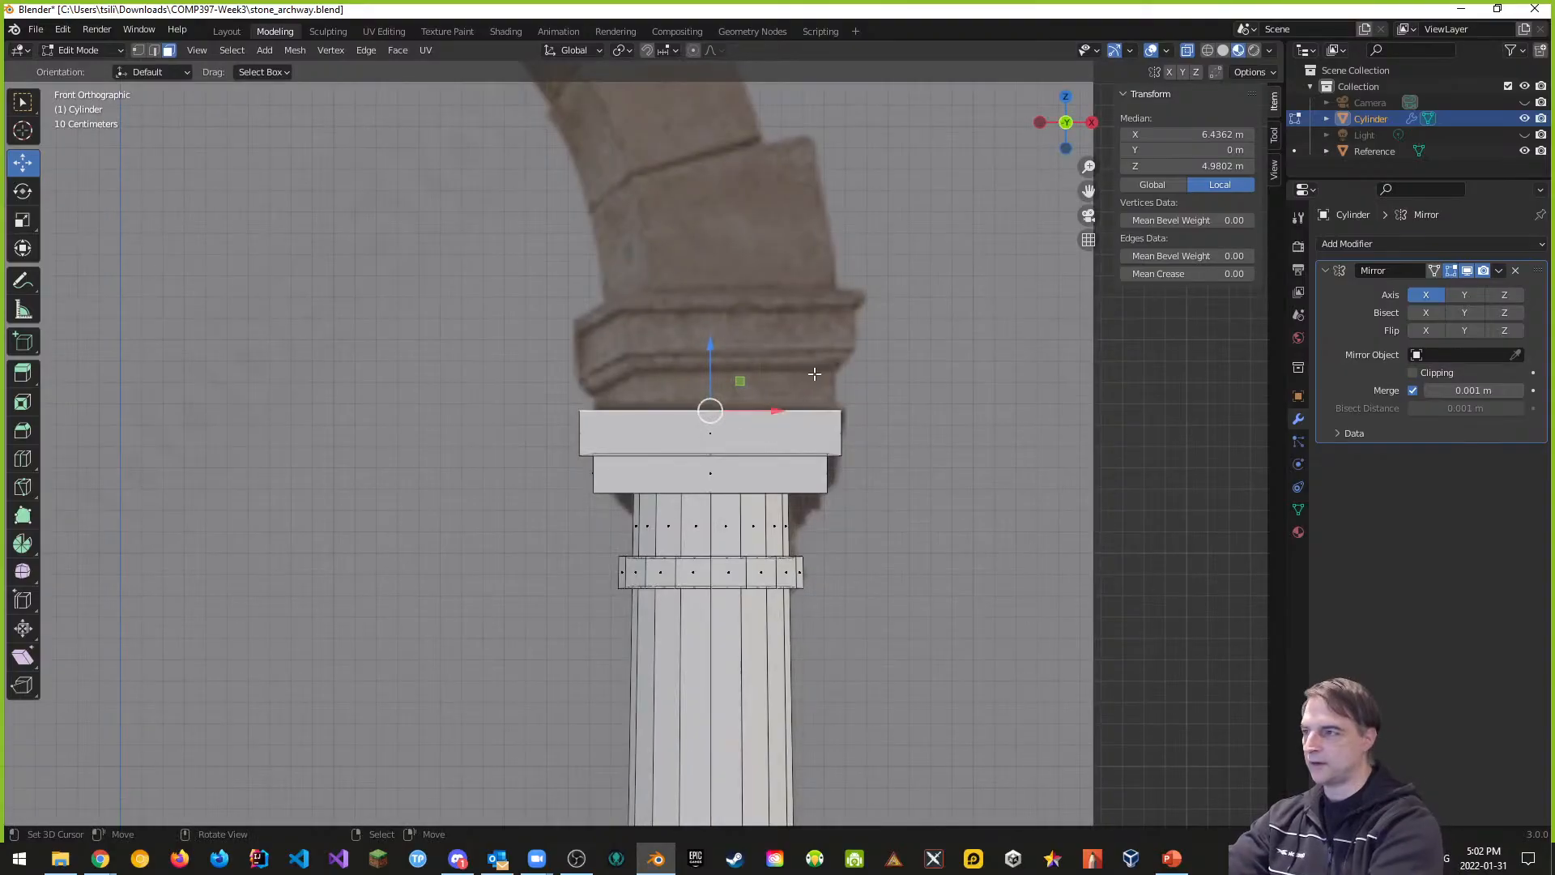
pyautogui.press('e')
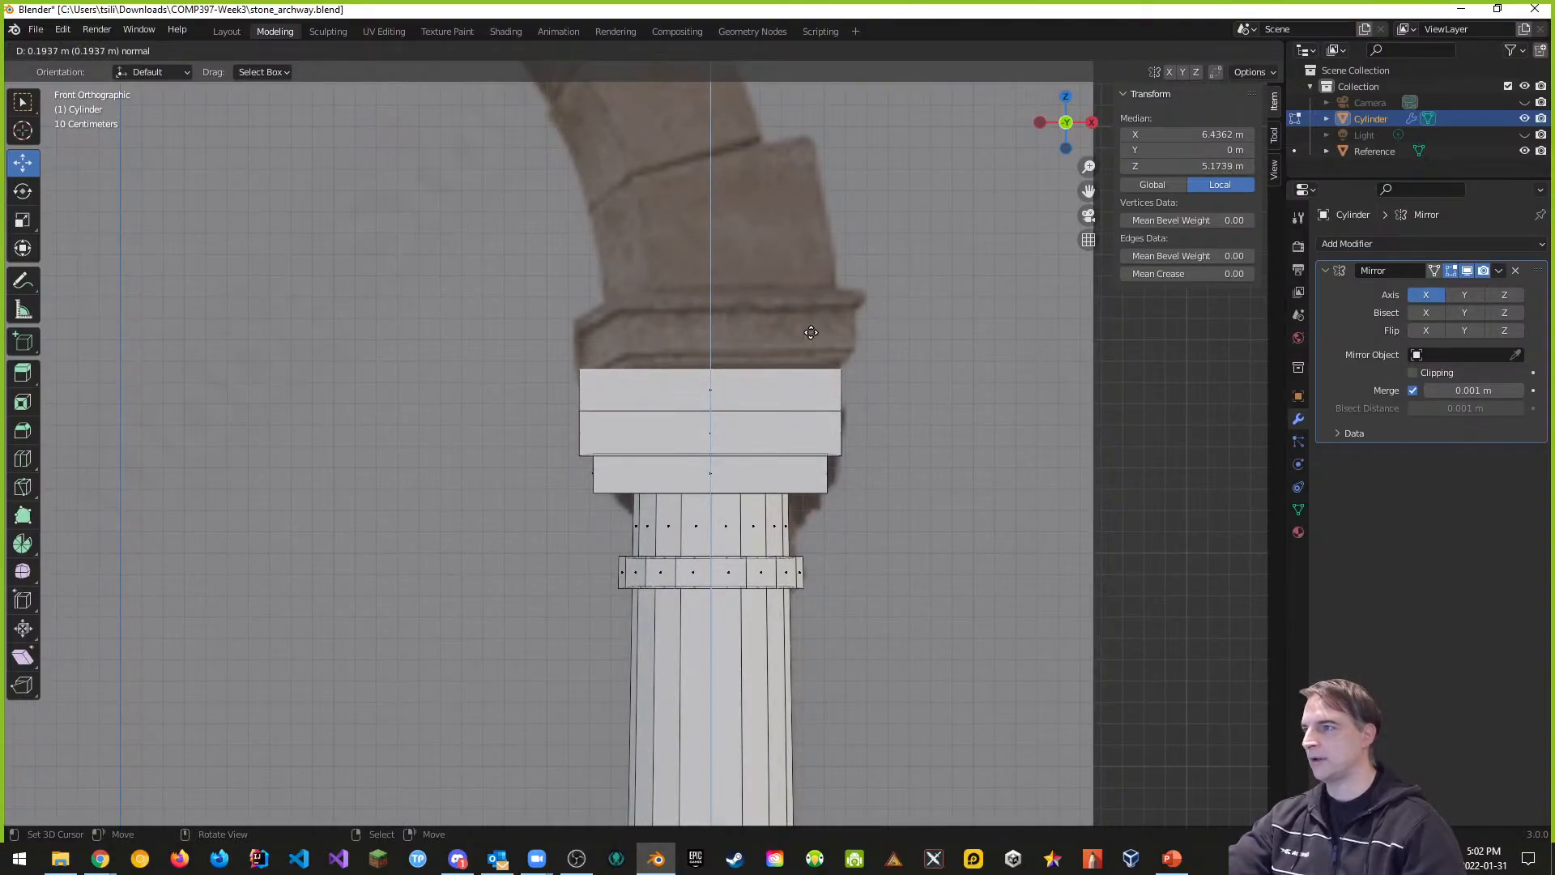
pyautogui.click(812, 338)
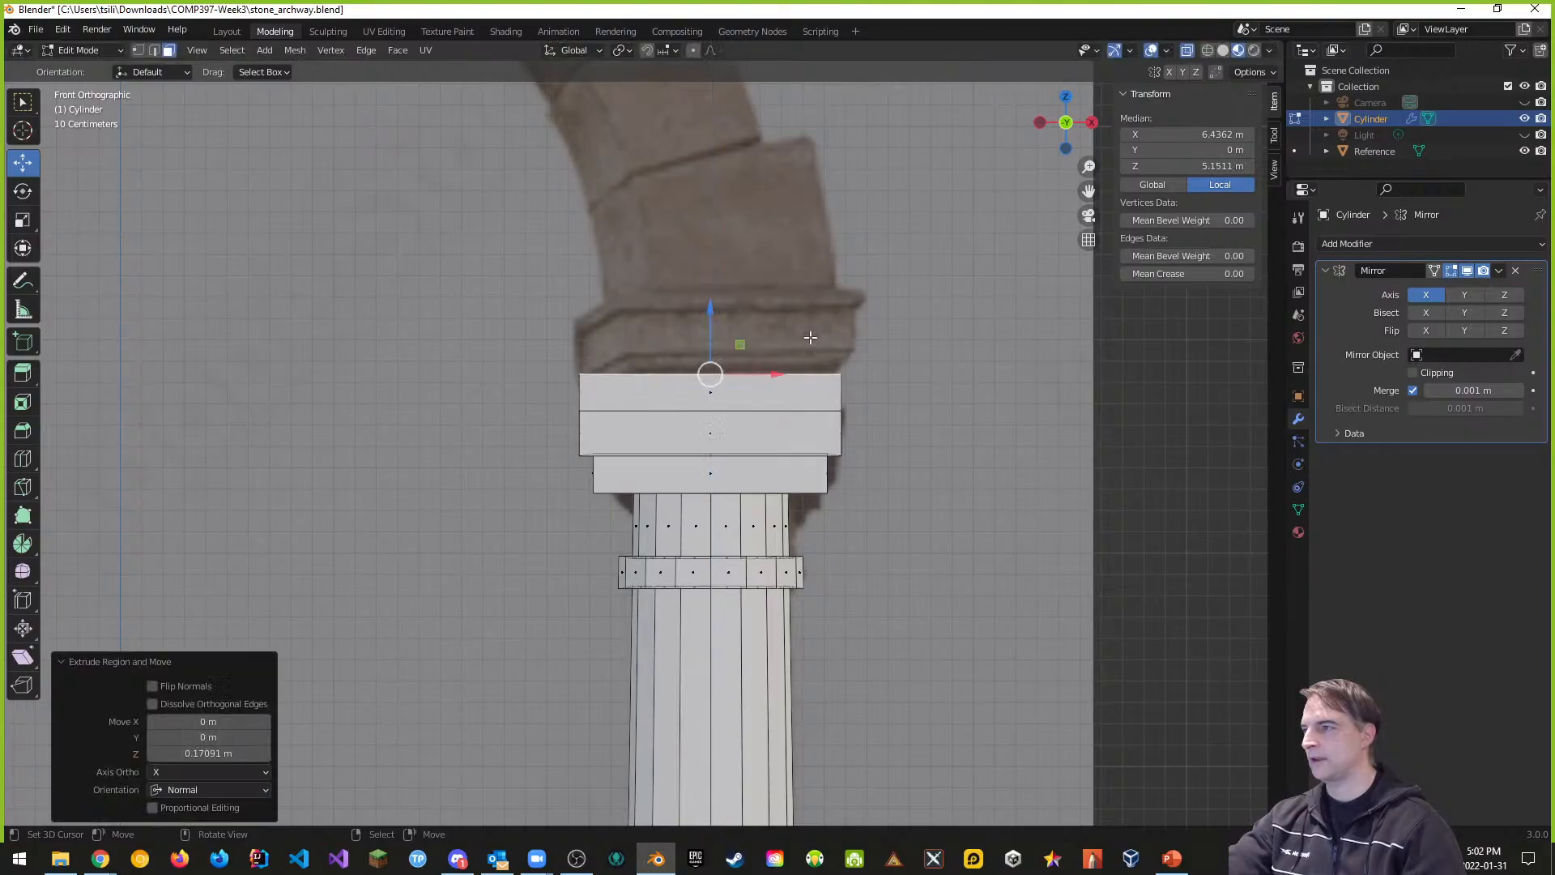
# Step: Clear the selection and start a box selection beside the capital's newly extruded top layer
pyautogui.click(855, 394)
pyautogui.press('b')
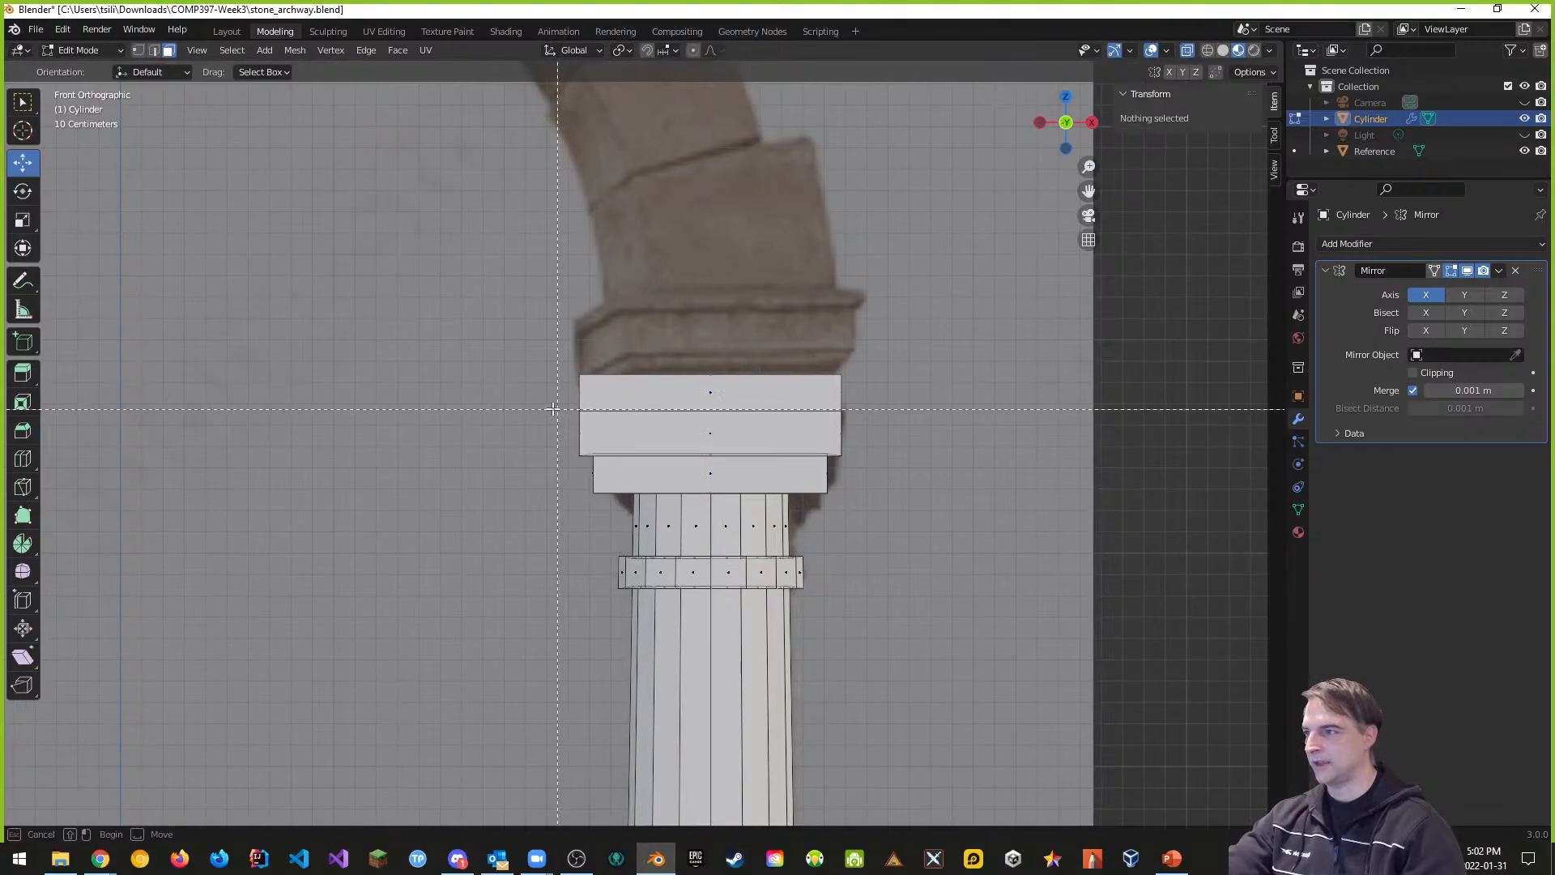
# Step: Extrude the top slab of the column capital in place and scale it uniformly to about 0.927
pyautogui.moveTo(557, 357); pyautogui.dragTo(853, 422)
pyautogui.press('e')
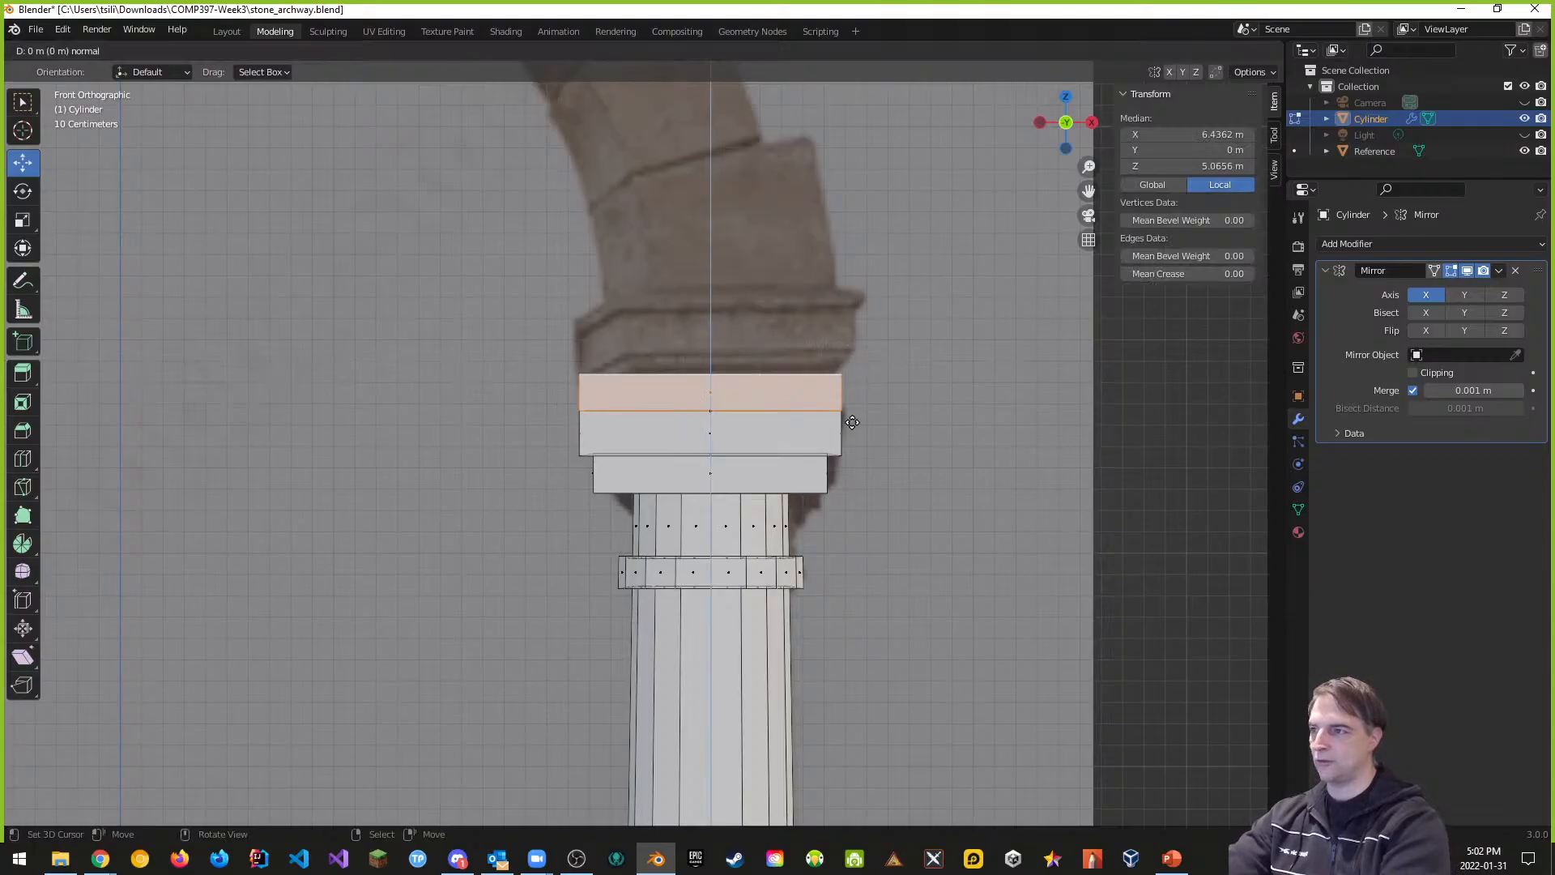
pyautogui.rightClick(852, 422)
pyautogui.press('s')
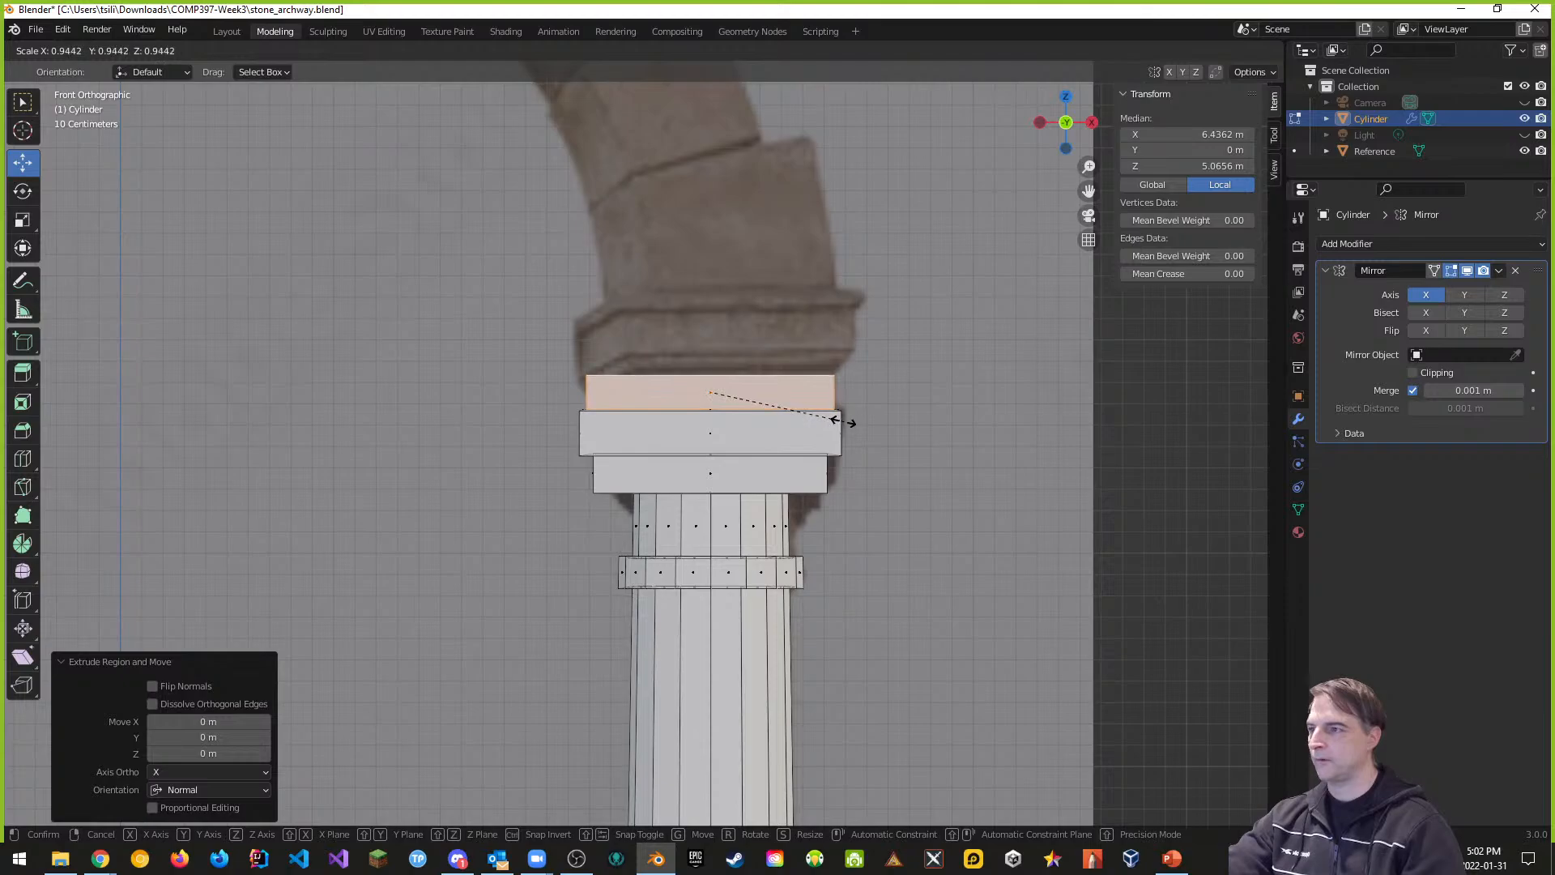
pyautogui.click(843, 418)
pyautogui.moveTo(882, 462); pyautogui.dragTo(810, 463, button='middle')
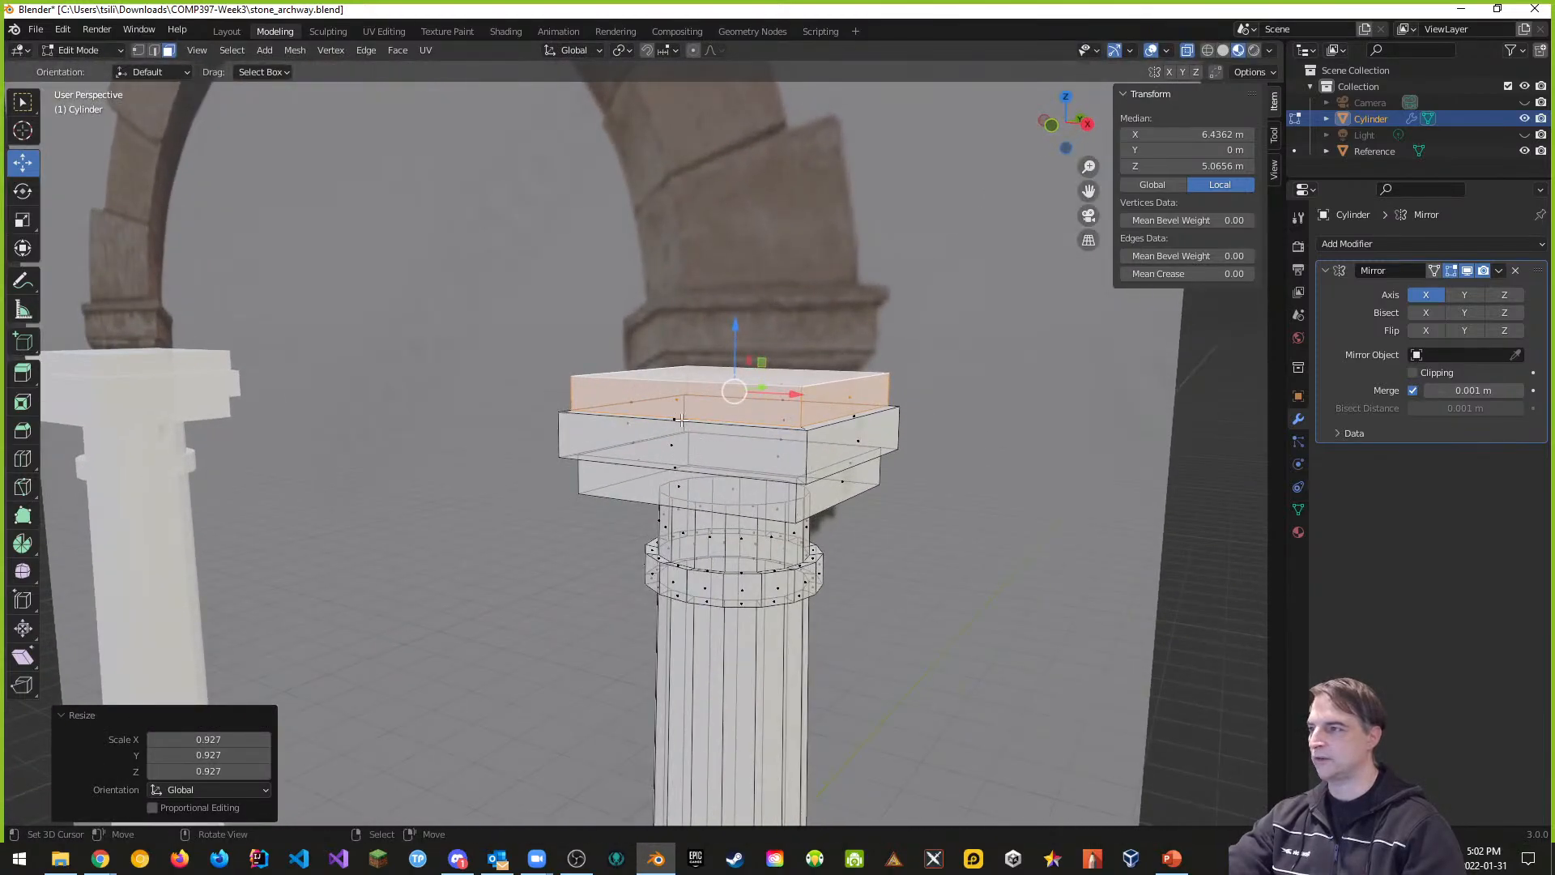
pyautogui.press('KP_1')
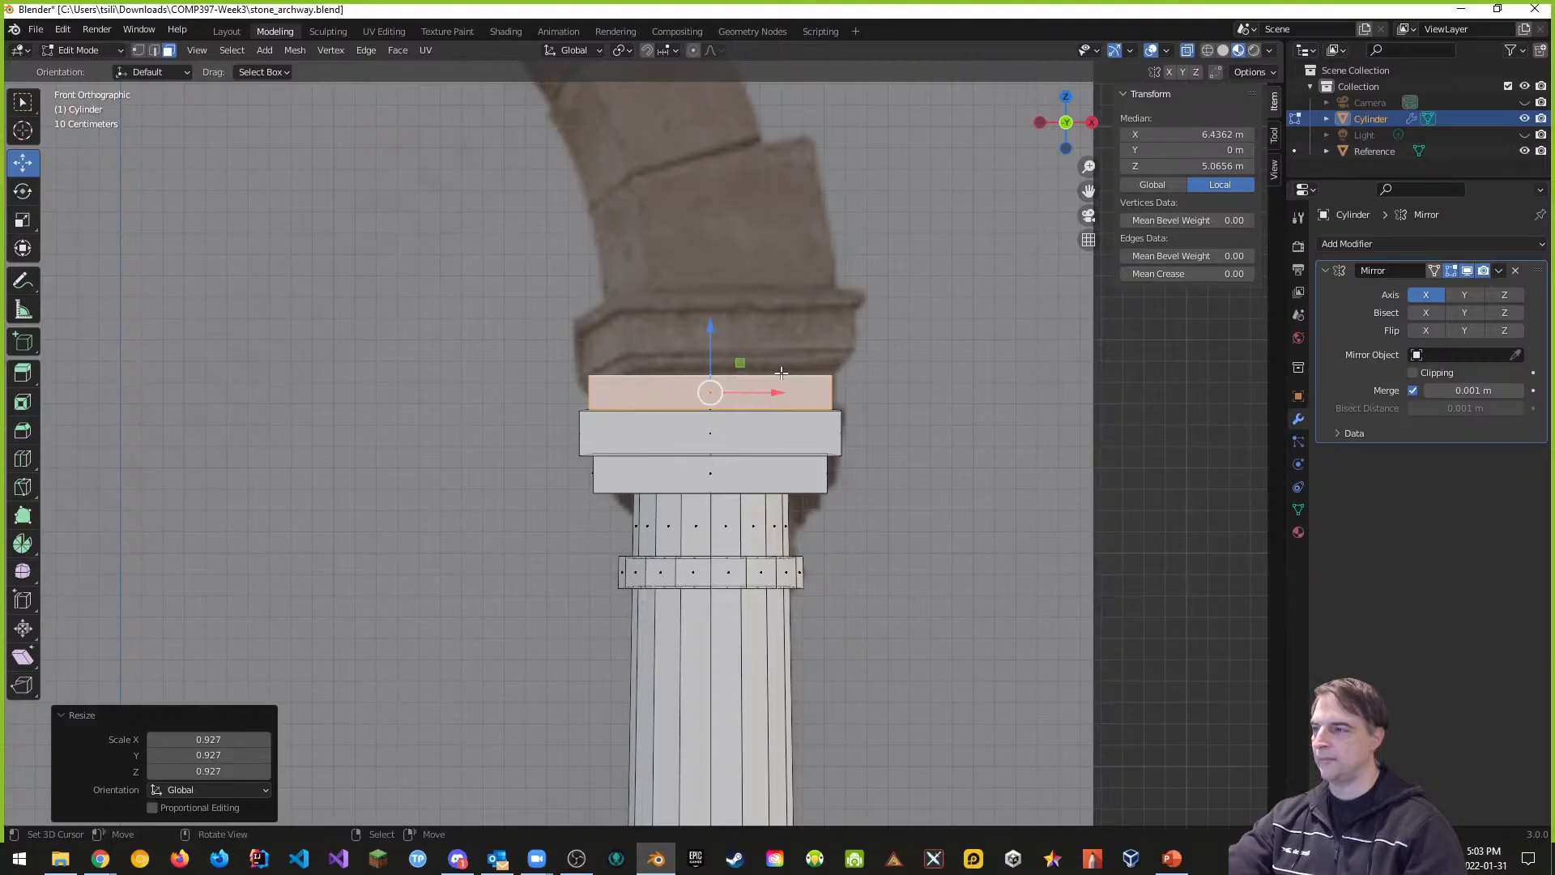
# Step: Extrude the capital's top face upward by about 0.295 m to add another block
pyautogui.hotkey('alt', 'a')
pyautogui.moveTo(806, 416); pyautogui.dragTo(810, 483, button='middle')
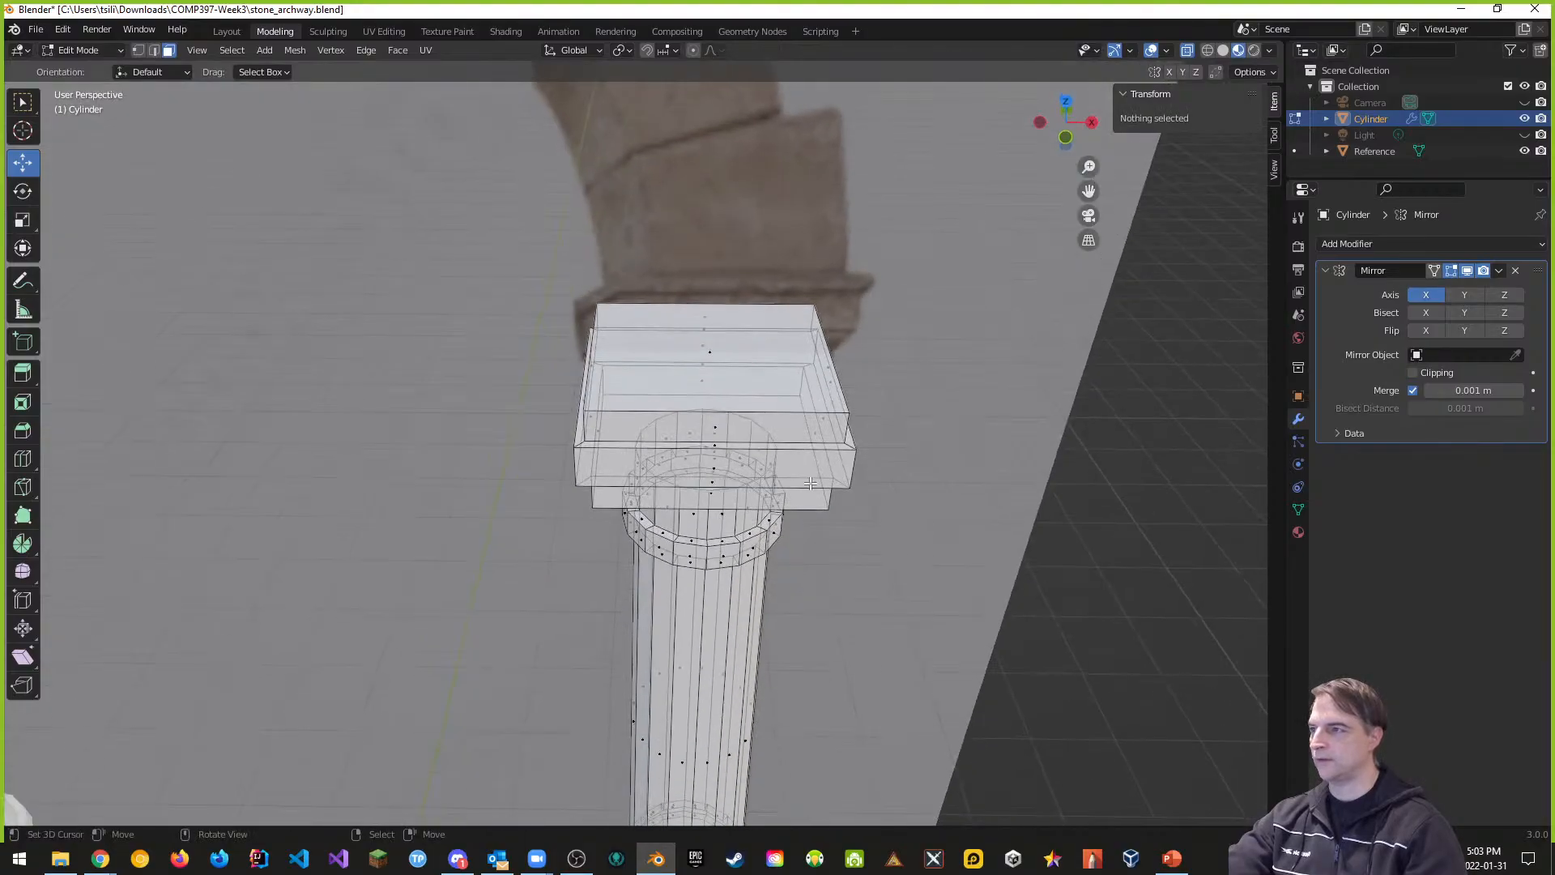
pyautogui.click(708, 364)
pyautogui.moveTo(938, 389); pyautogui.dragTo(947, 304, button='middle')
pyautogui.press('e')
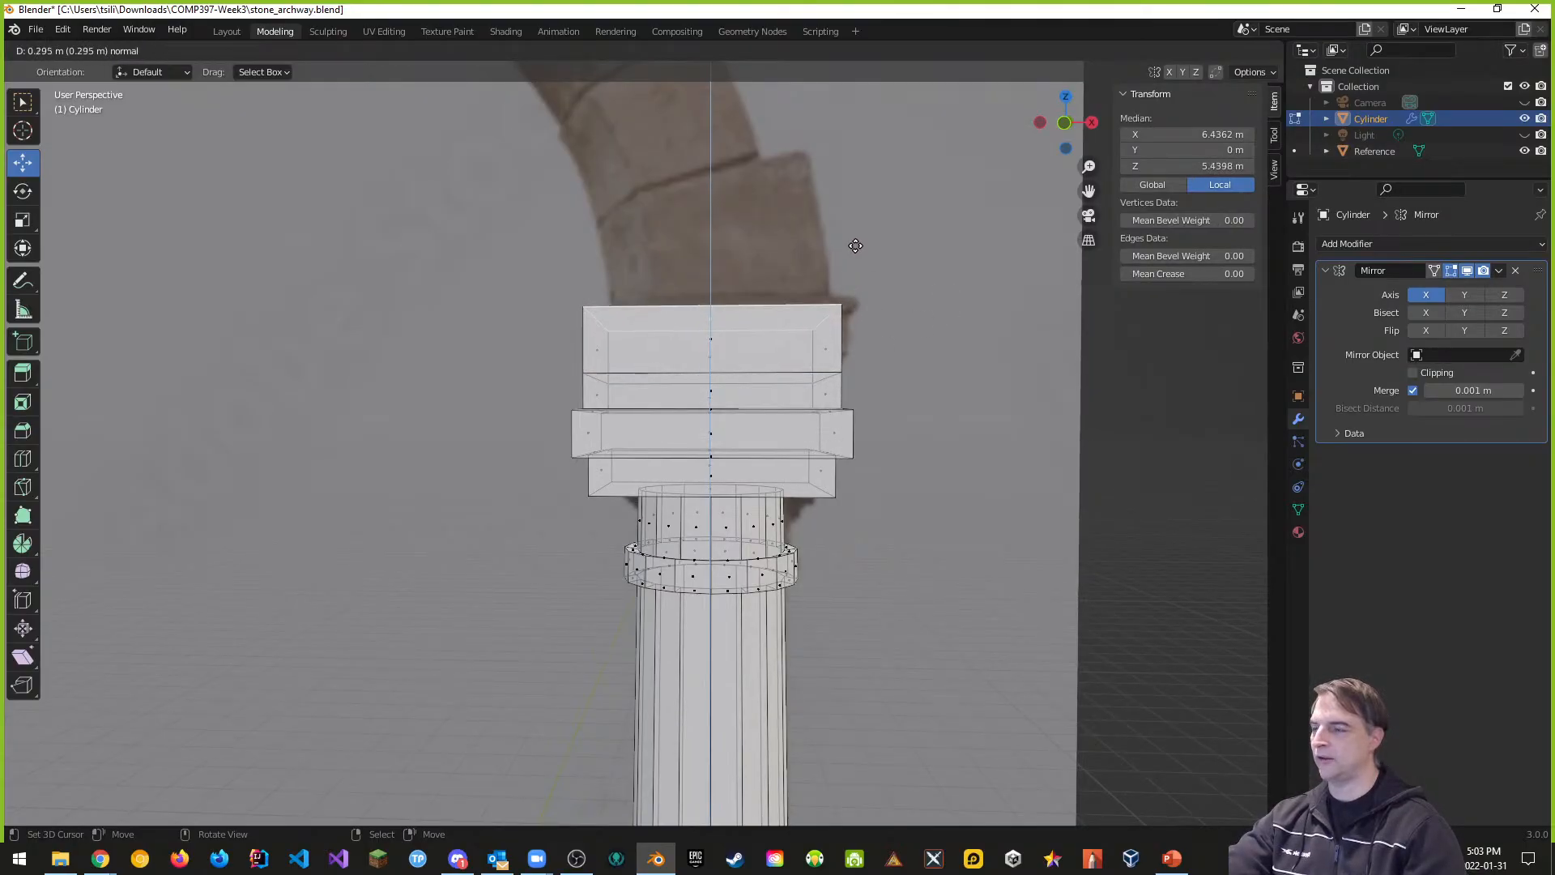
pyautogui.click(855, 247)
# Step: Select the whole new top block and rotate it about -2.19° around the global Y axis in front view
pyautogui.hotkey('alt', 'a')
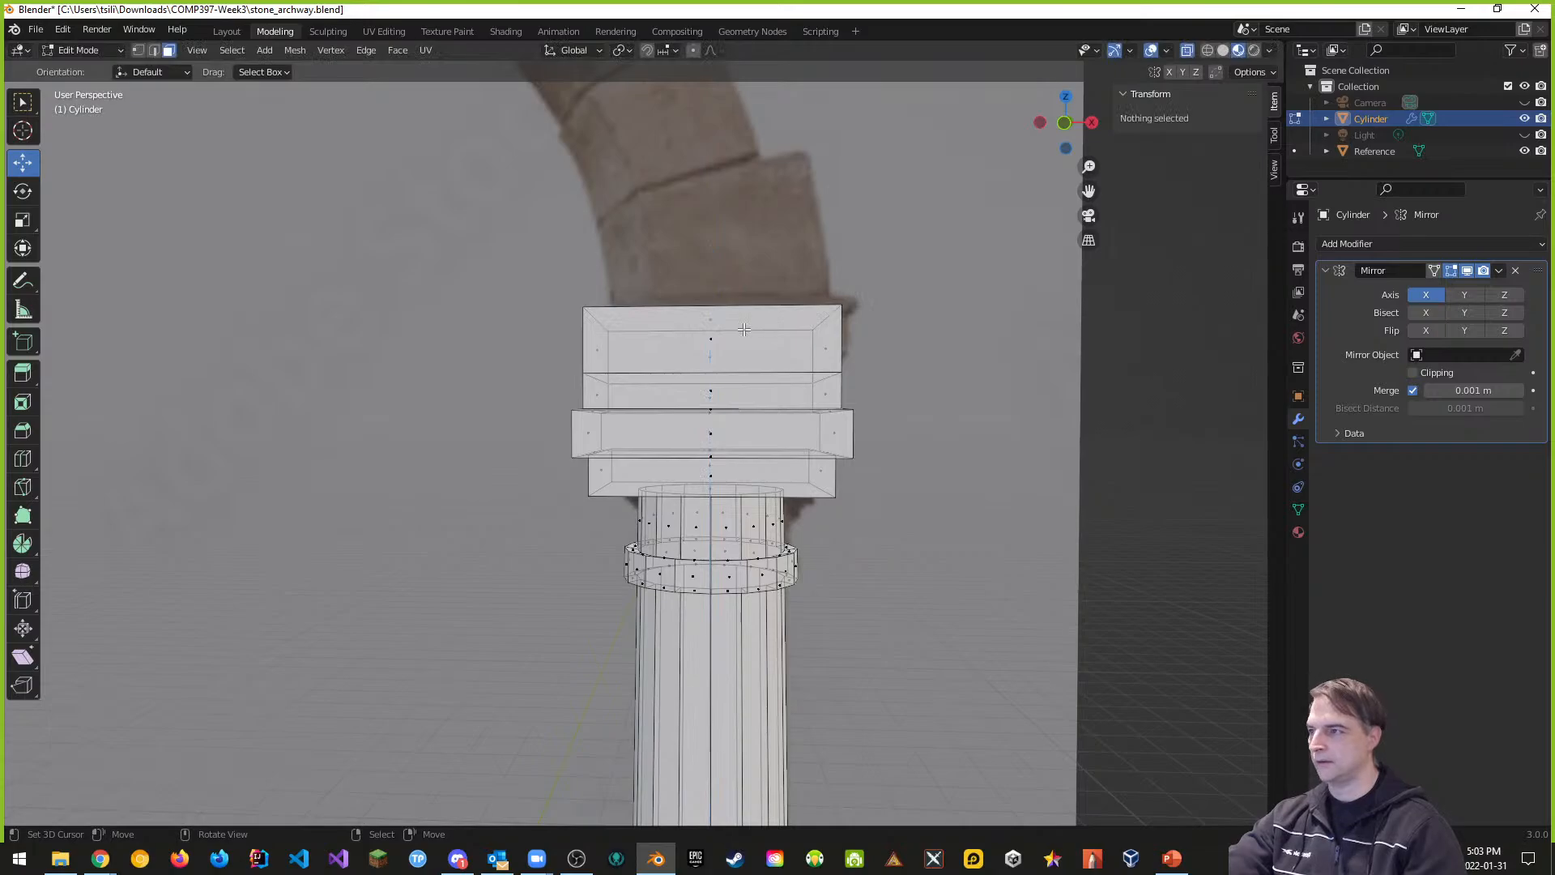
pyautogui.press('b')
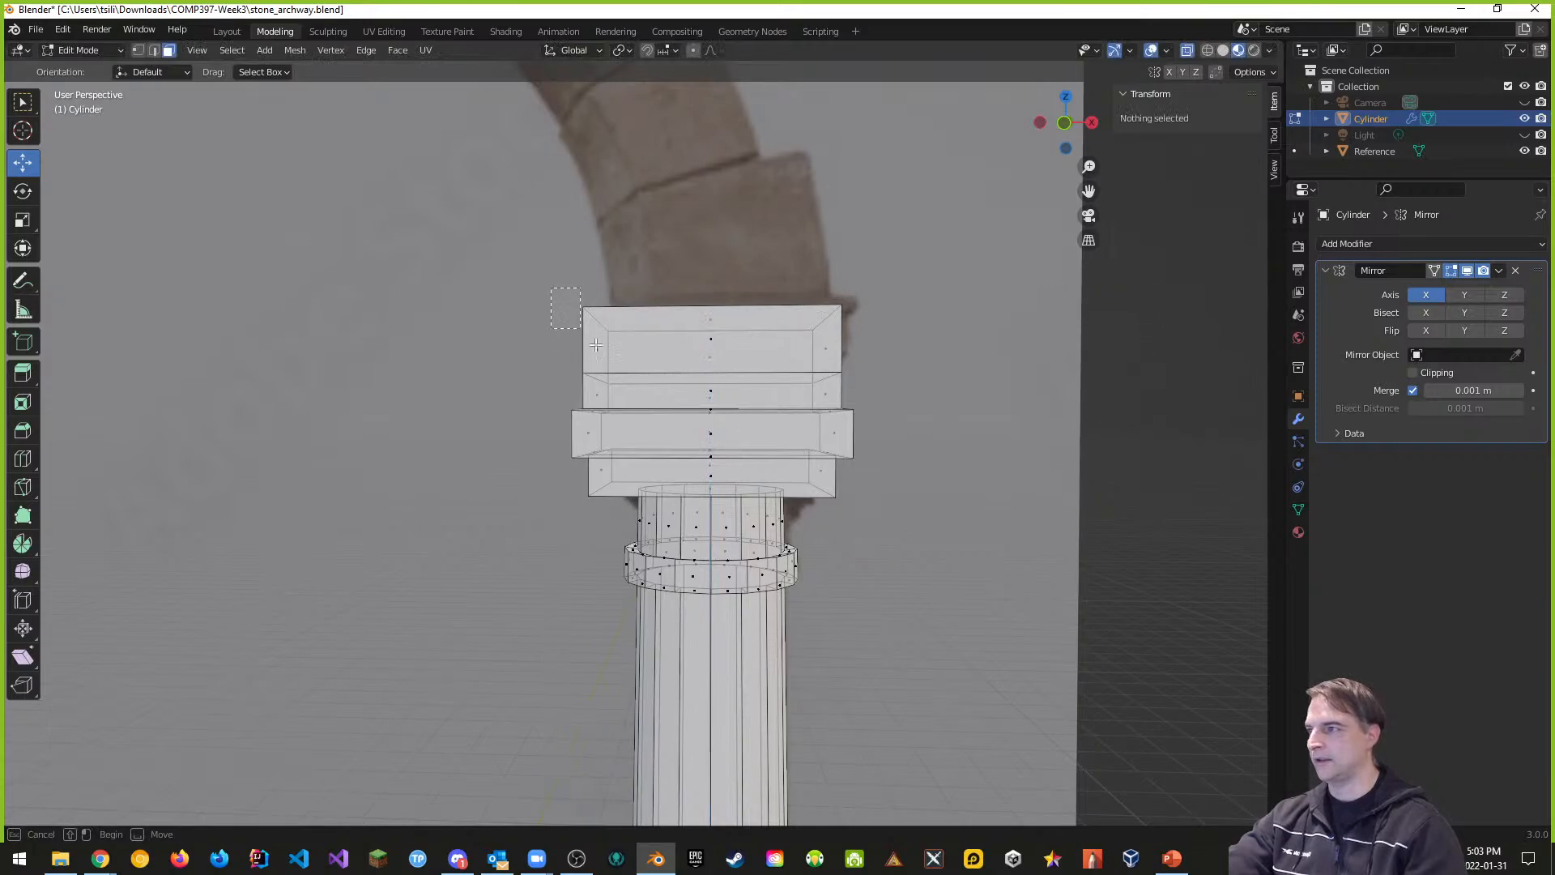
pyautogui.moveTo(551, 288); pyautogui.dragTo(858, 380)
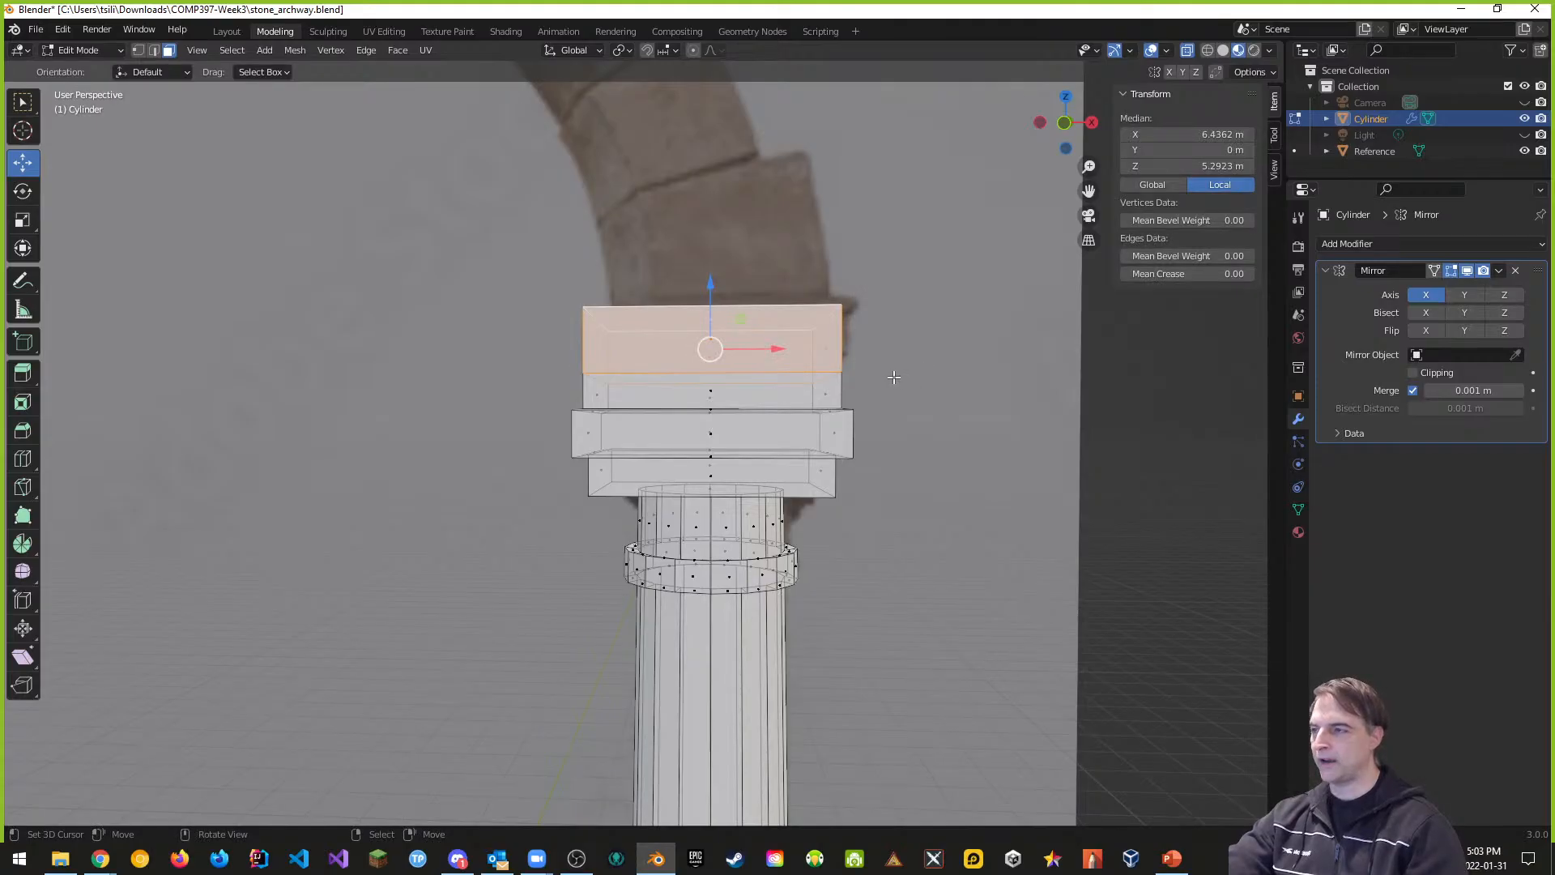
pyautogui.press('KP_1')
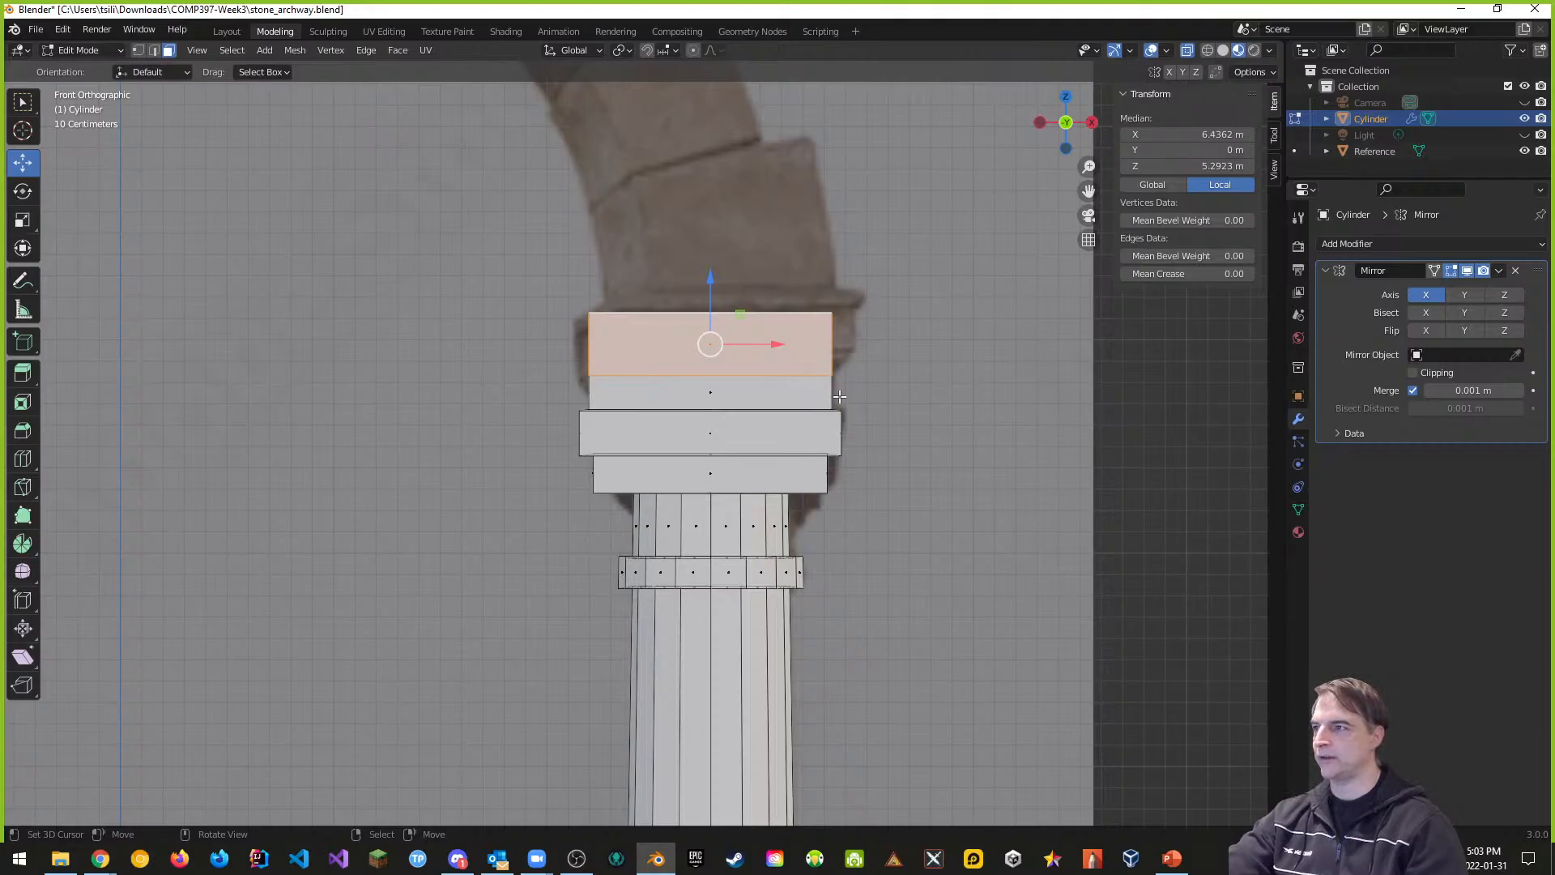
pyautogui.press('r')
pyautogui.press('y')
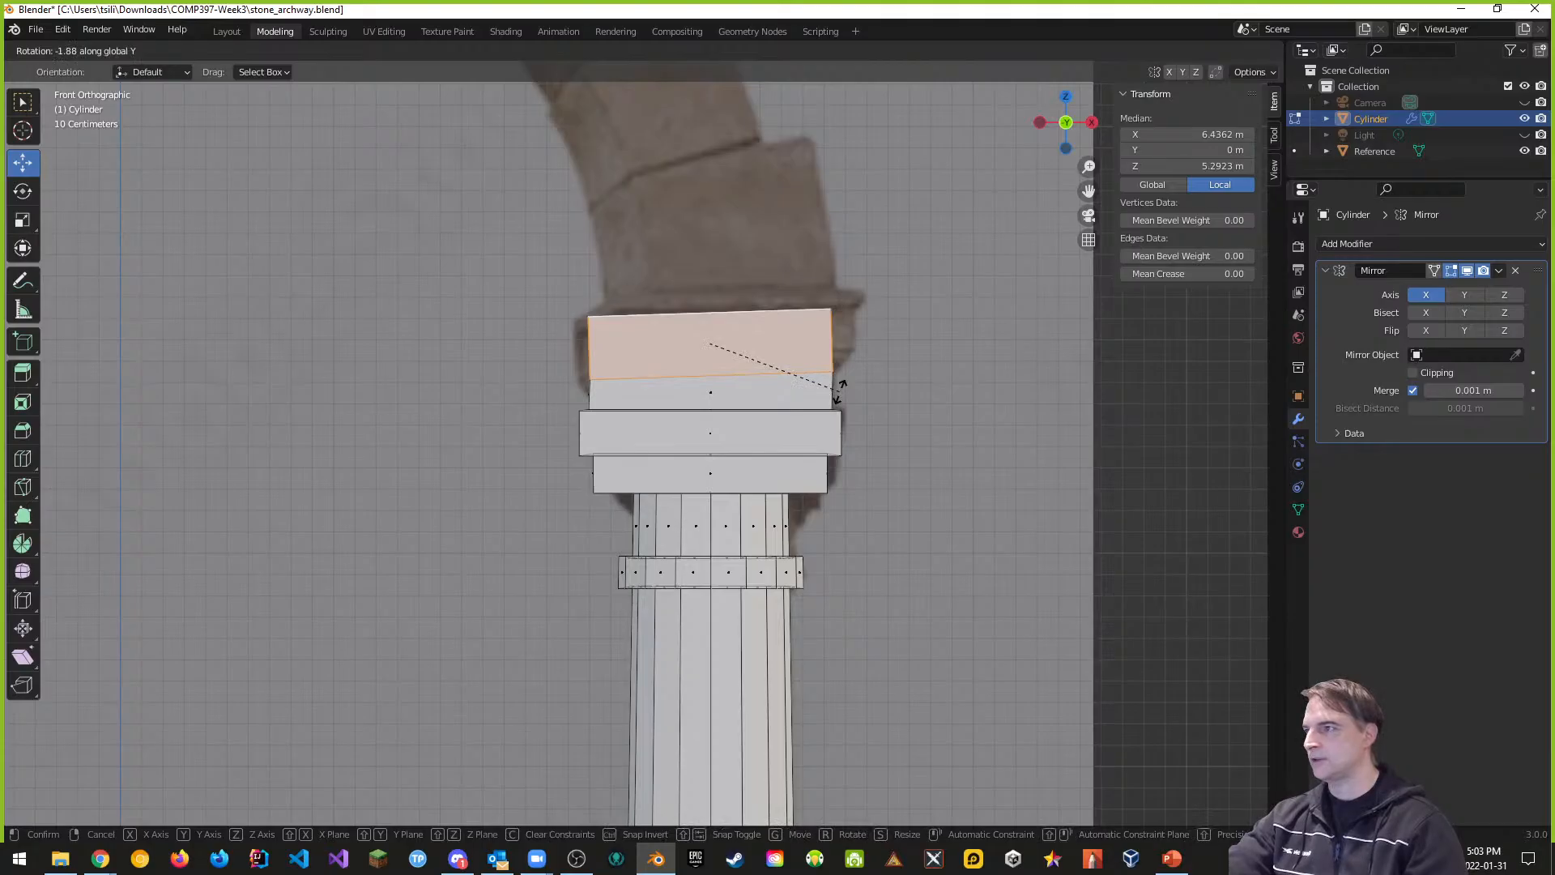
pyautogui.click(840, 390)
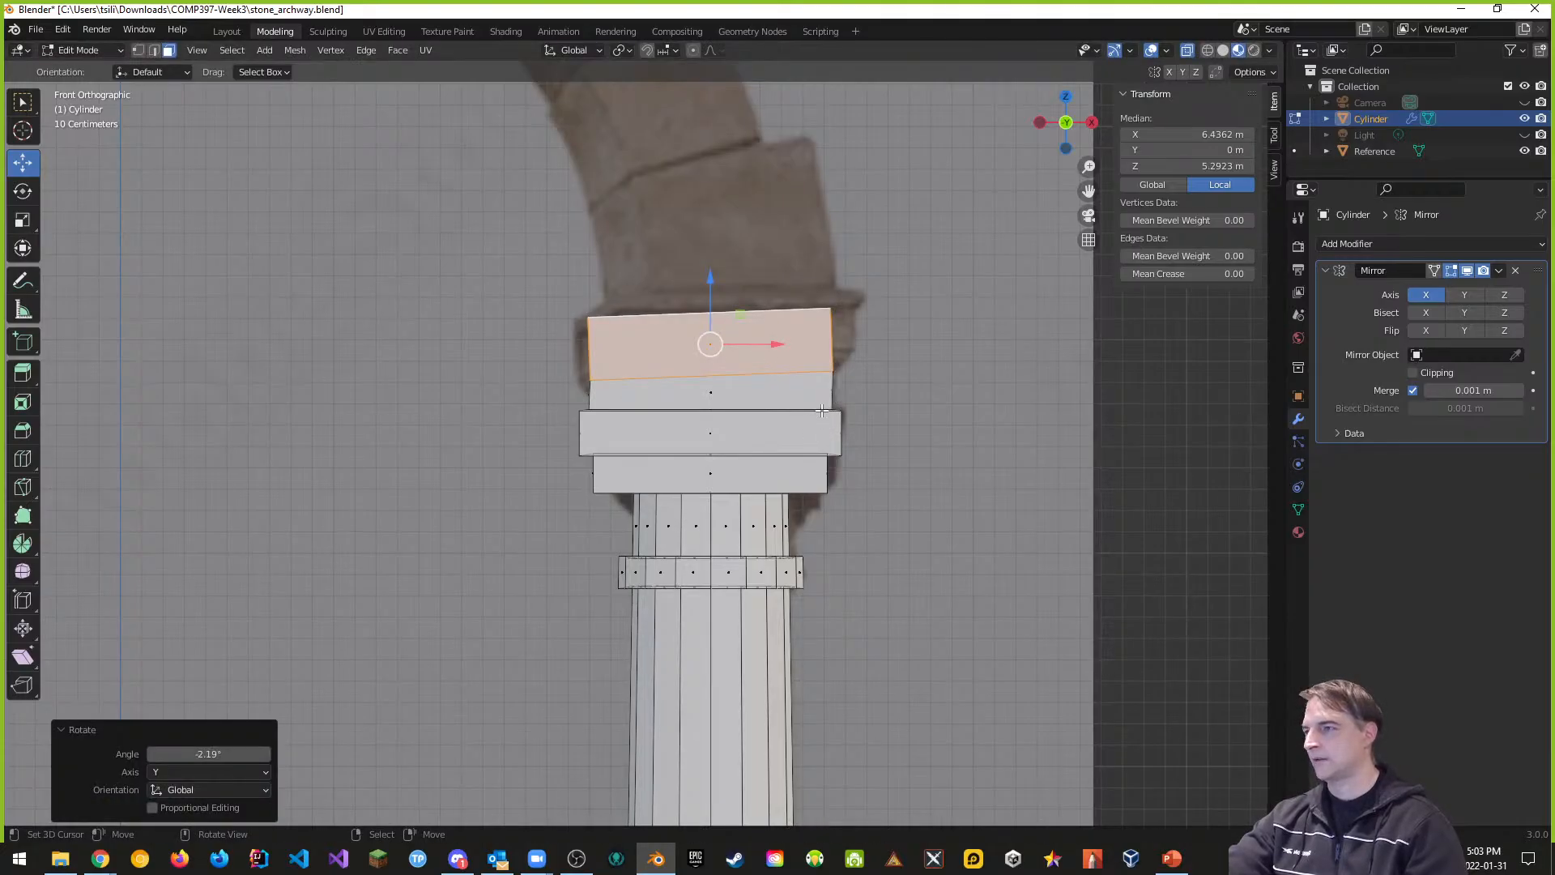
# Step: Extrude the tilted top block in place and scale it uniformly to about 1.134
pyautogui.press('e')
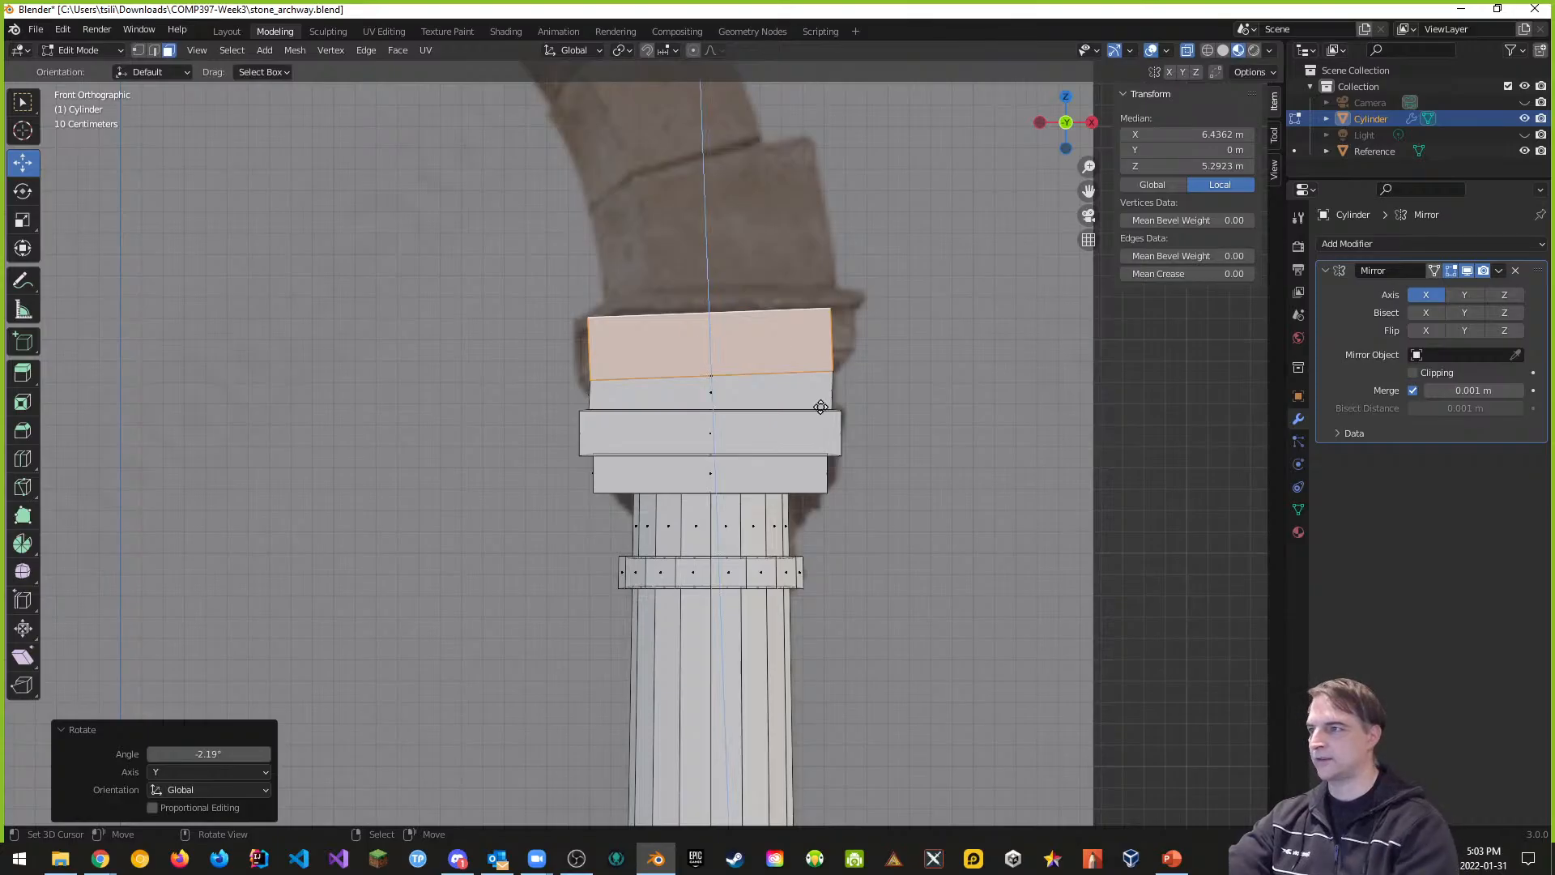
pyautogui.press('Escape')
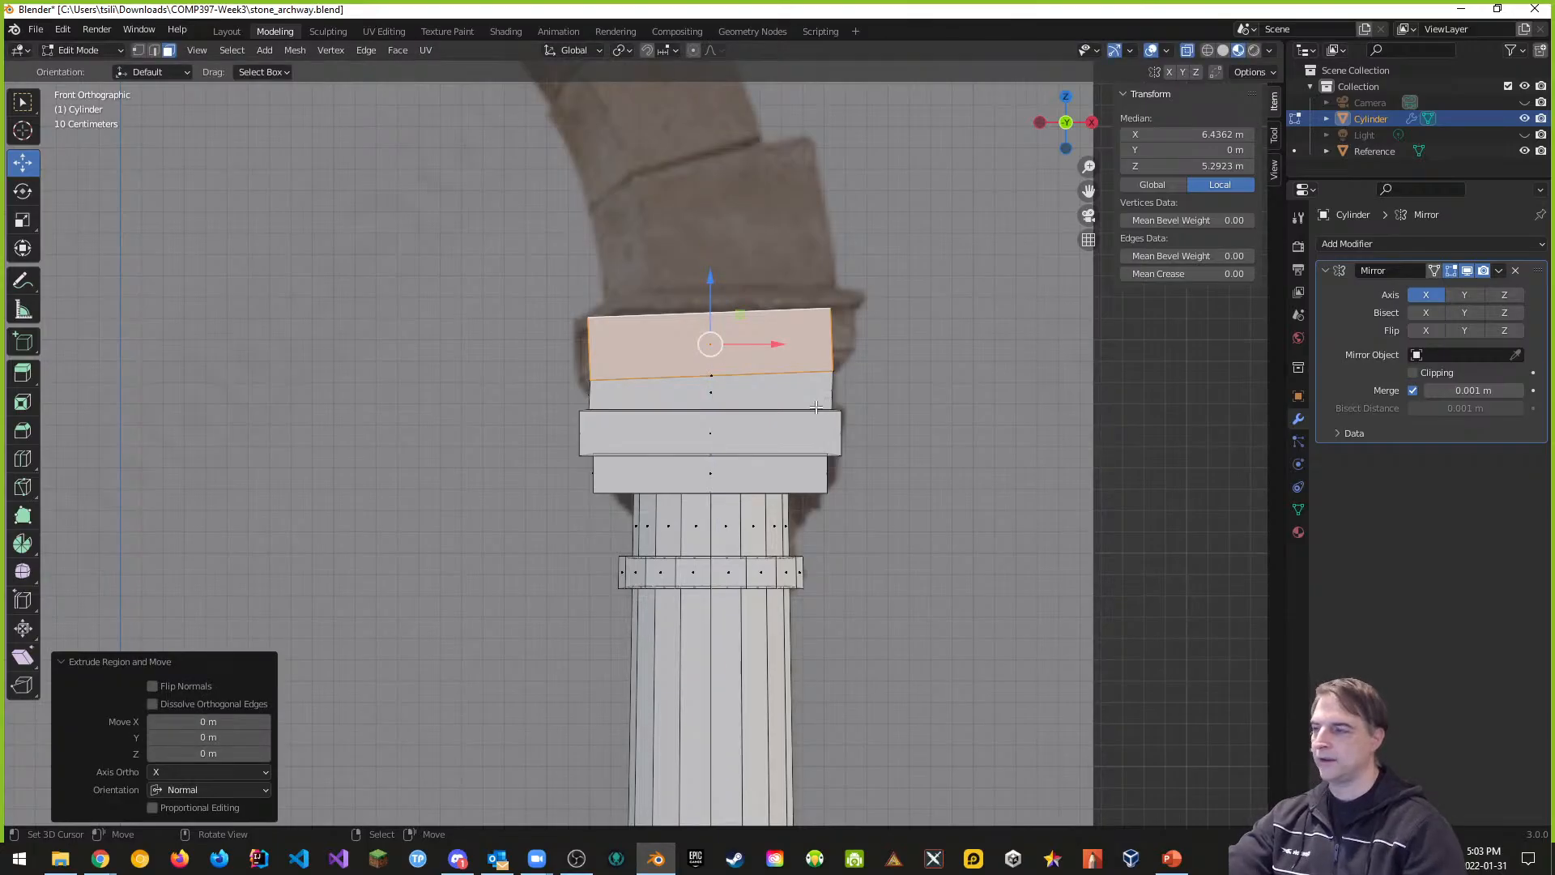
pyautogui.press('s')
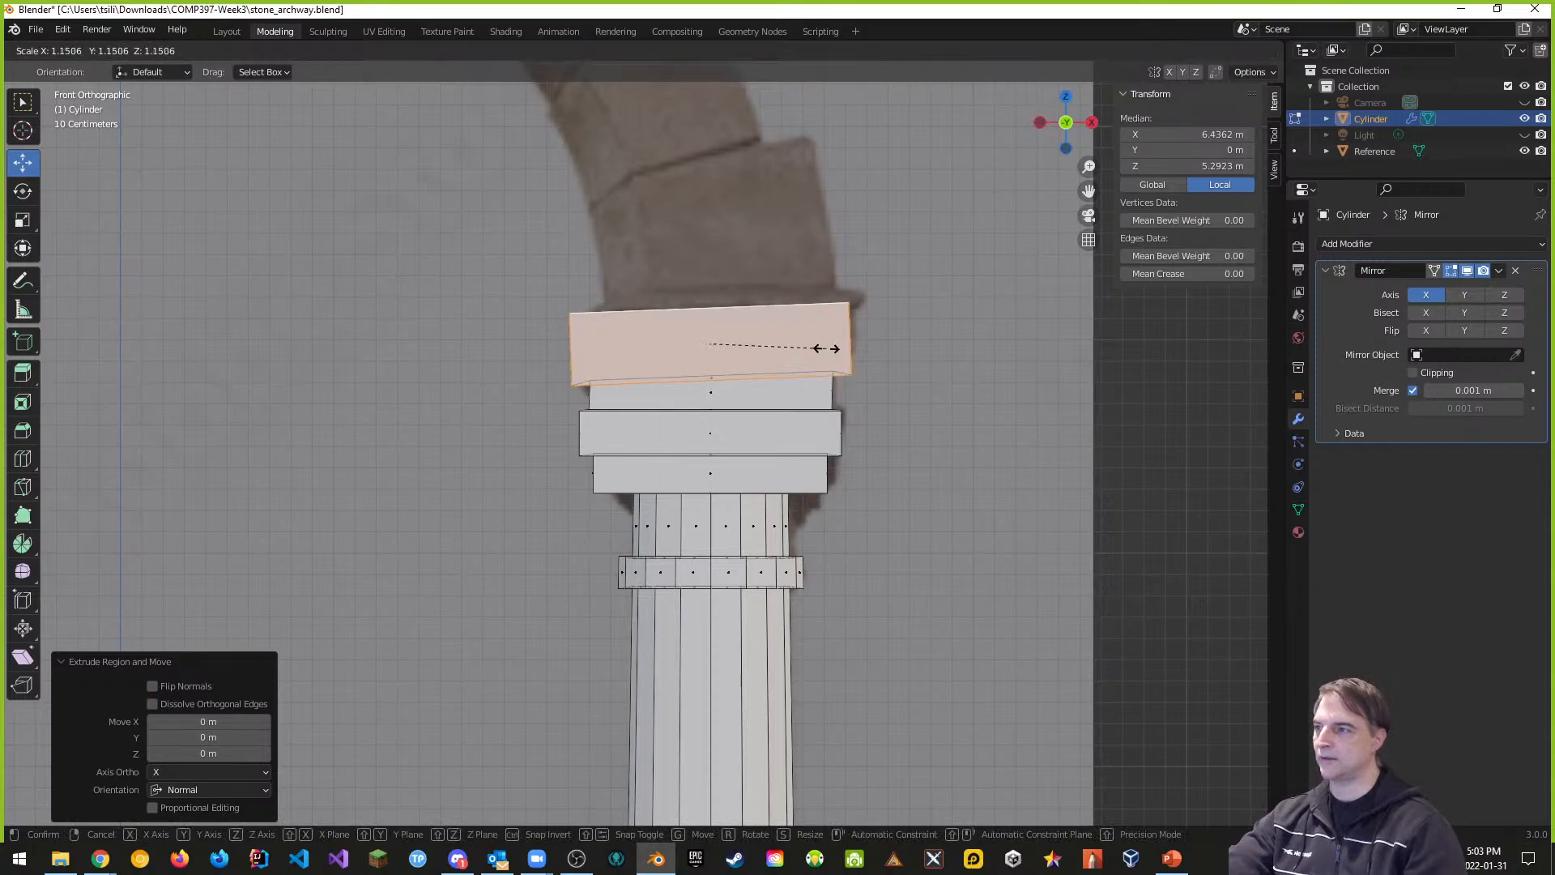
pyautogui.click(823, 348)
pyautogui.moveTo(823, 348); pyautogui.dragTo(861, 398, button='middle')
pyautogui.press('KP_1')
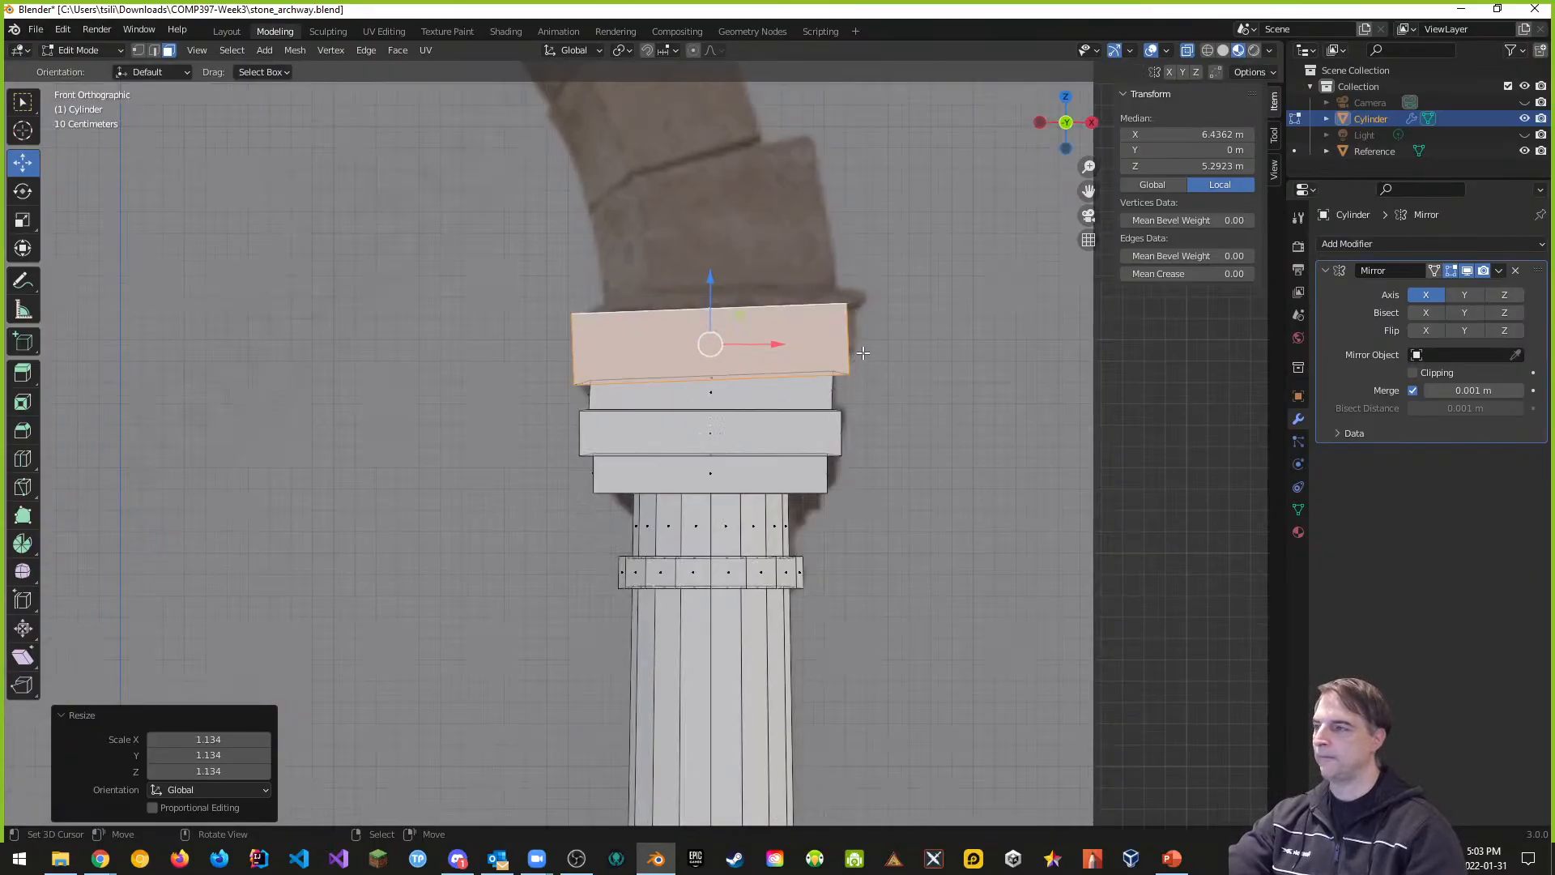
# Step: Select only the top face of the widened block and extrude it upward along its normal by about 0.443 m
pyautogui.moveTo(861, 347); pyautogui.dragTo(820, 318, button='middle')
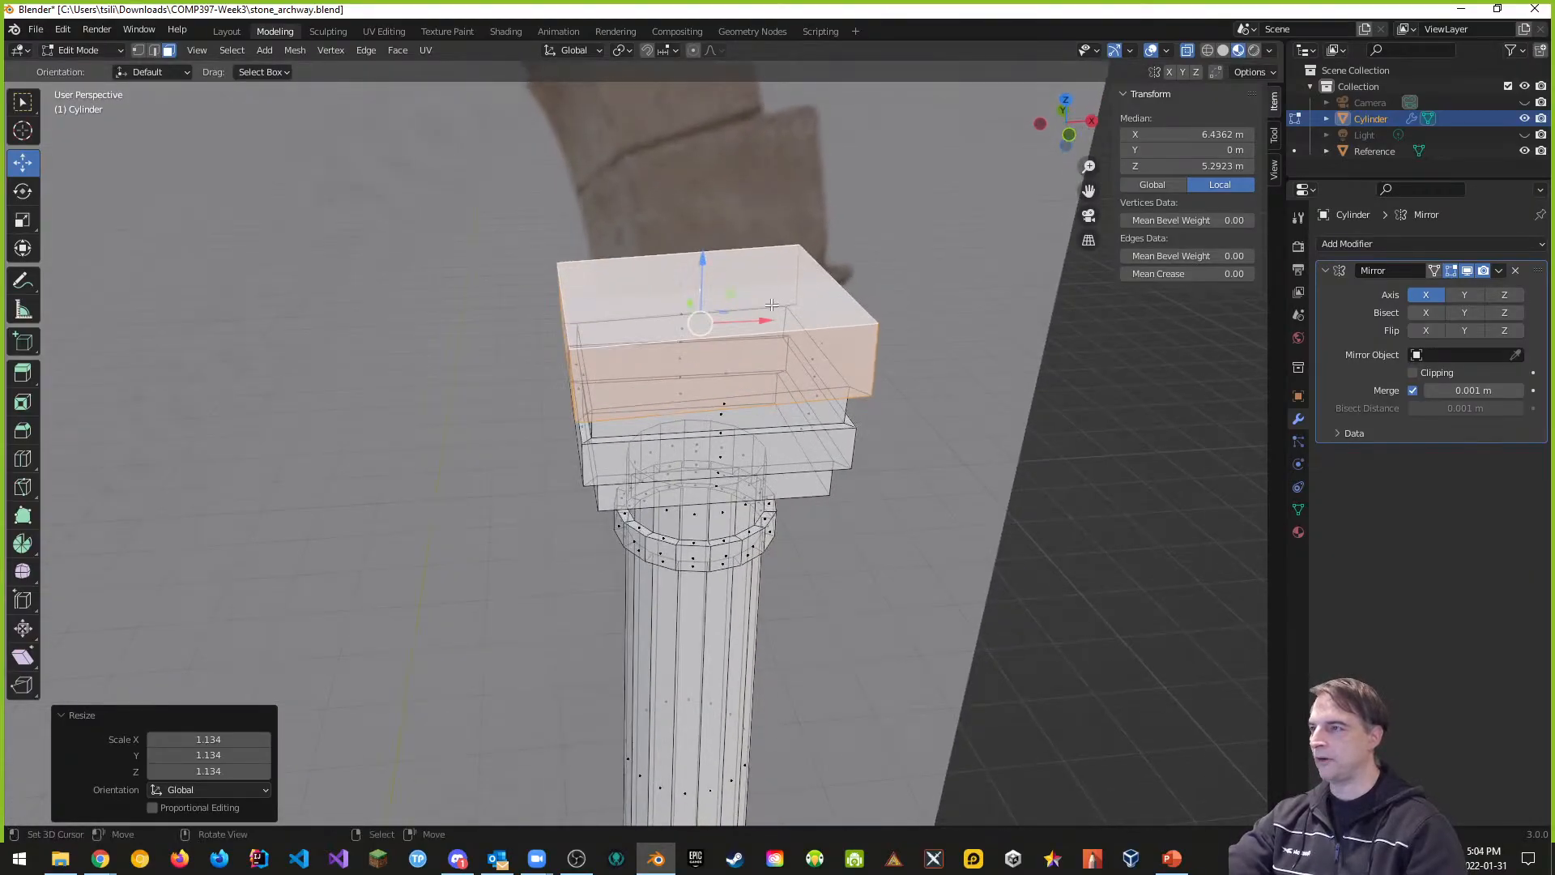
pyautogui.click(696, 292)
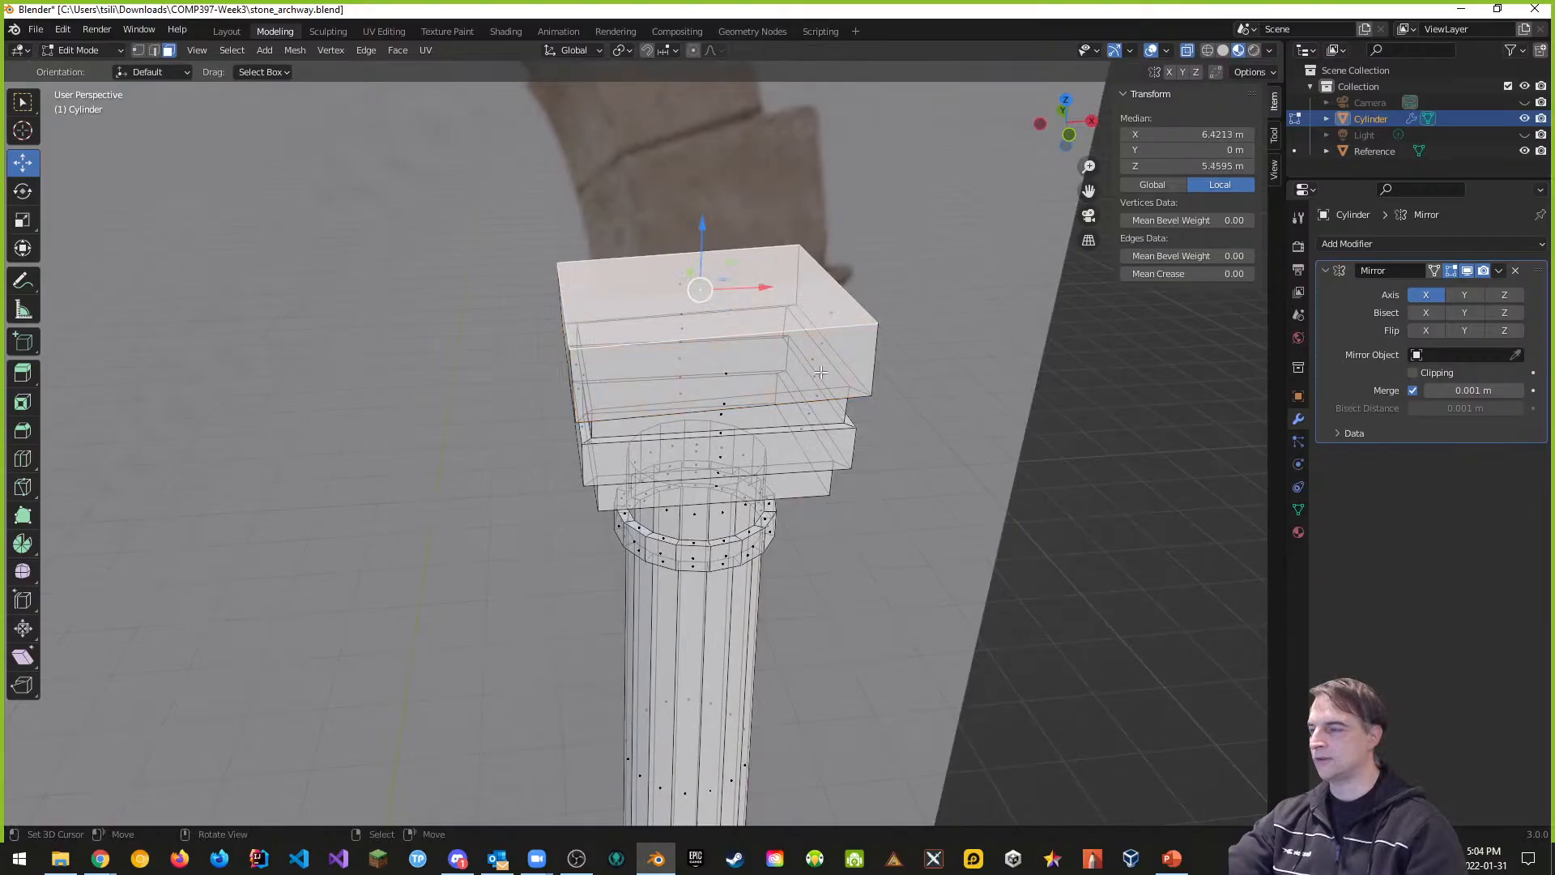
pyautogui.moveTo(821, 372); pyautogui.dragTo(818, 278, button='middle')
pyautogui.press('KP_1')
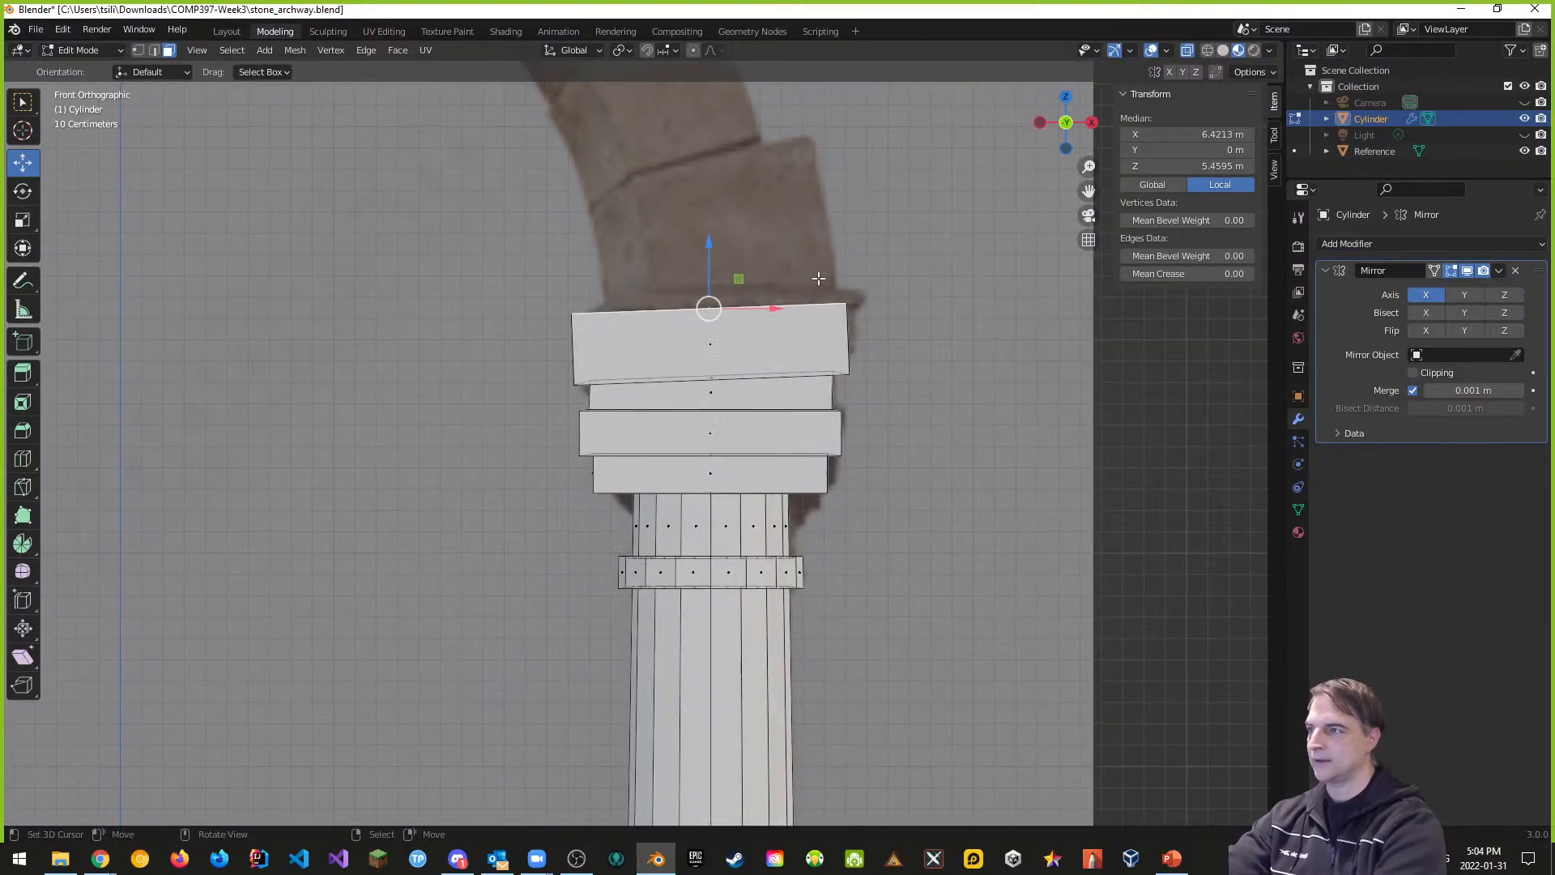
pyautogui.moveTo(884, 326); pyautogui.dragTo(807, 284, button='middle')
pyautogui.press('KP_1')
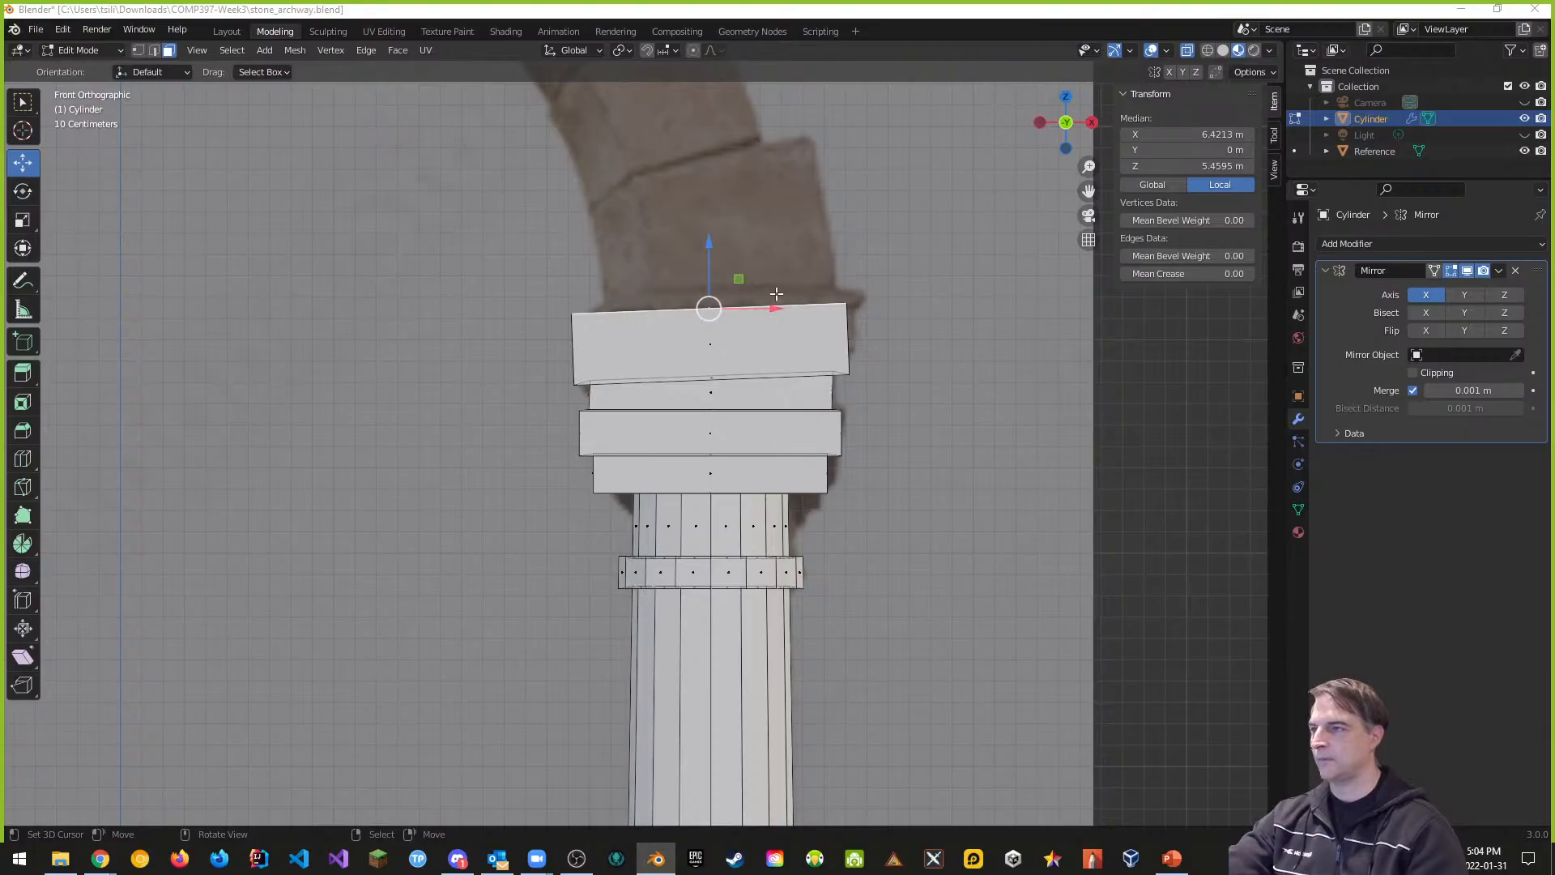
pyautogui.moveTo(912, 320); pyautogui.dragTo(714, 327, button='middle')
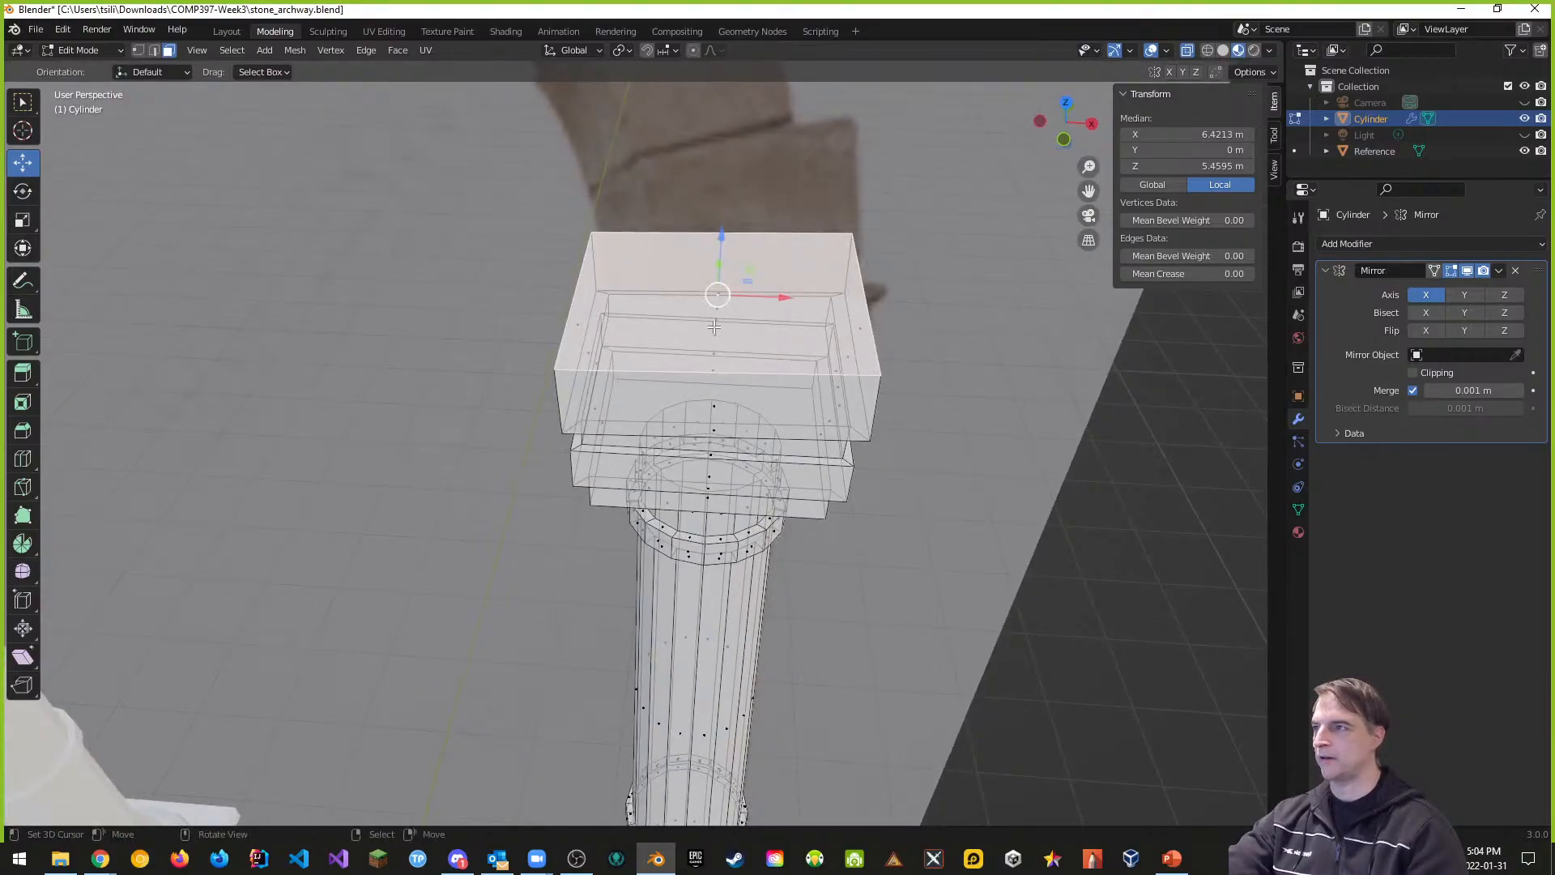
pyautogui.moveTo(945, 328); pyautogui.dragTo(909, 313, button='middle')
pyautogui.press('e')
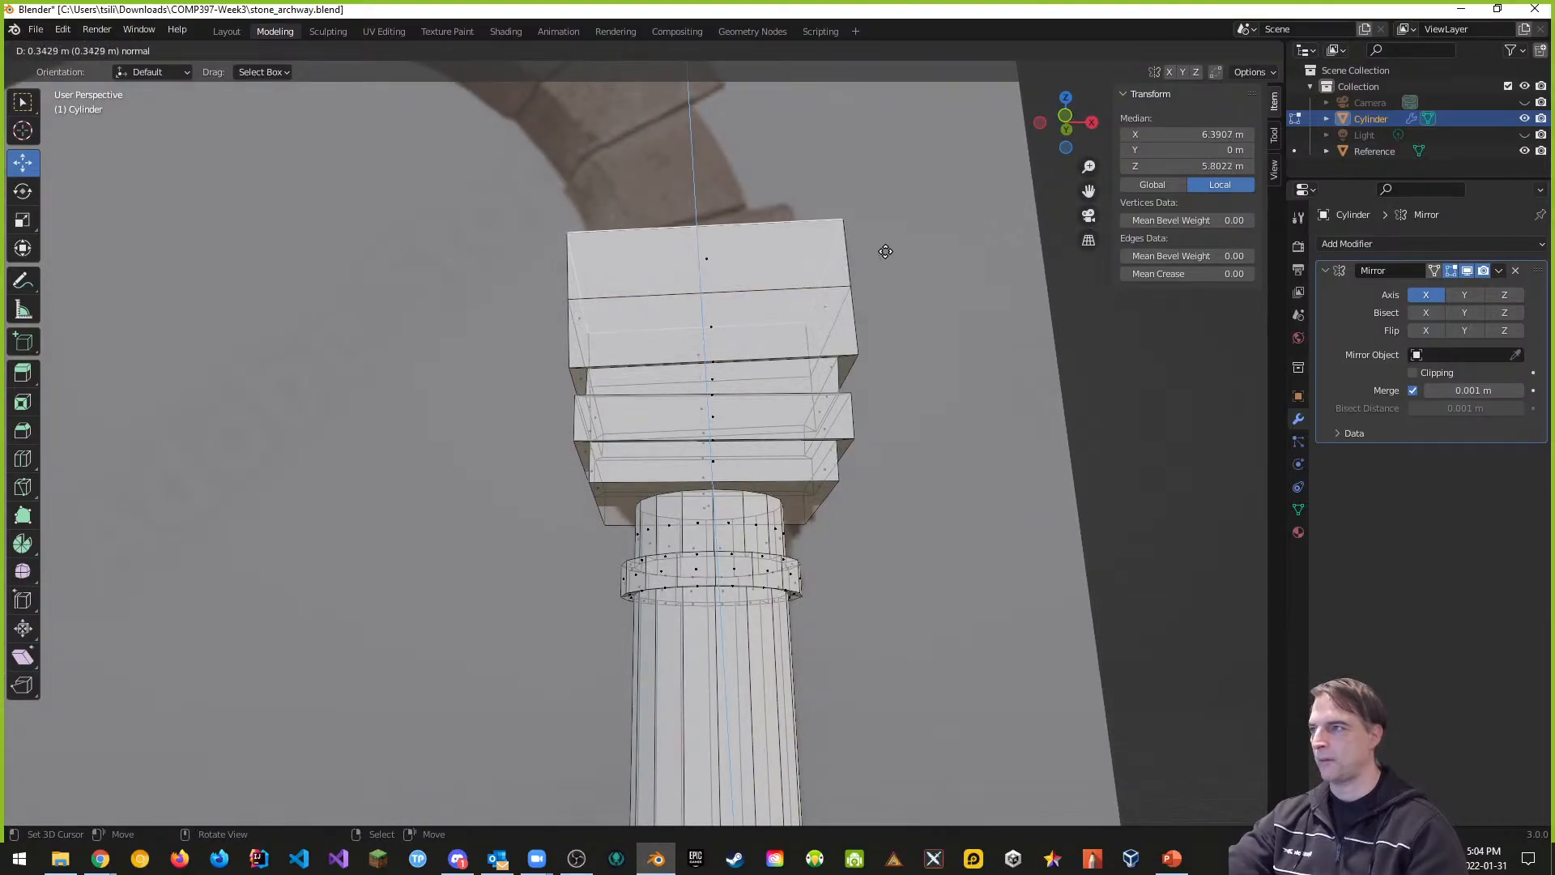
pyautogui.click(884, 237)
pyautogui.moveTo(883, 237); pyautogui.dragTo(886, 302, button='middle')
pyautogui.press('KP_1')
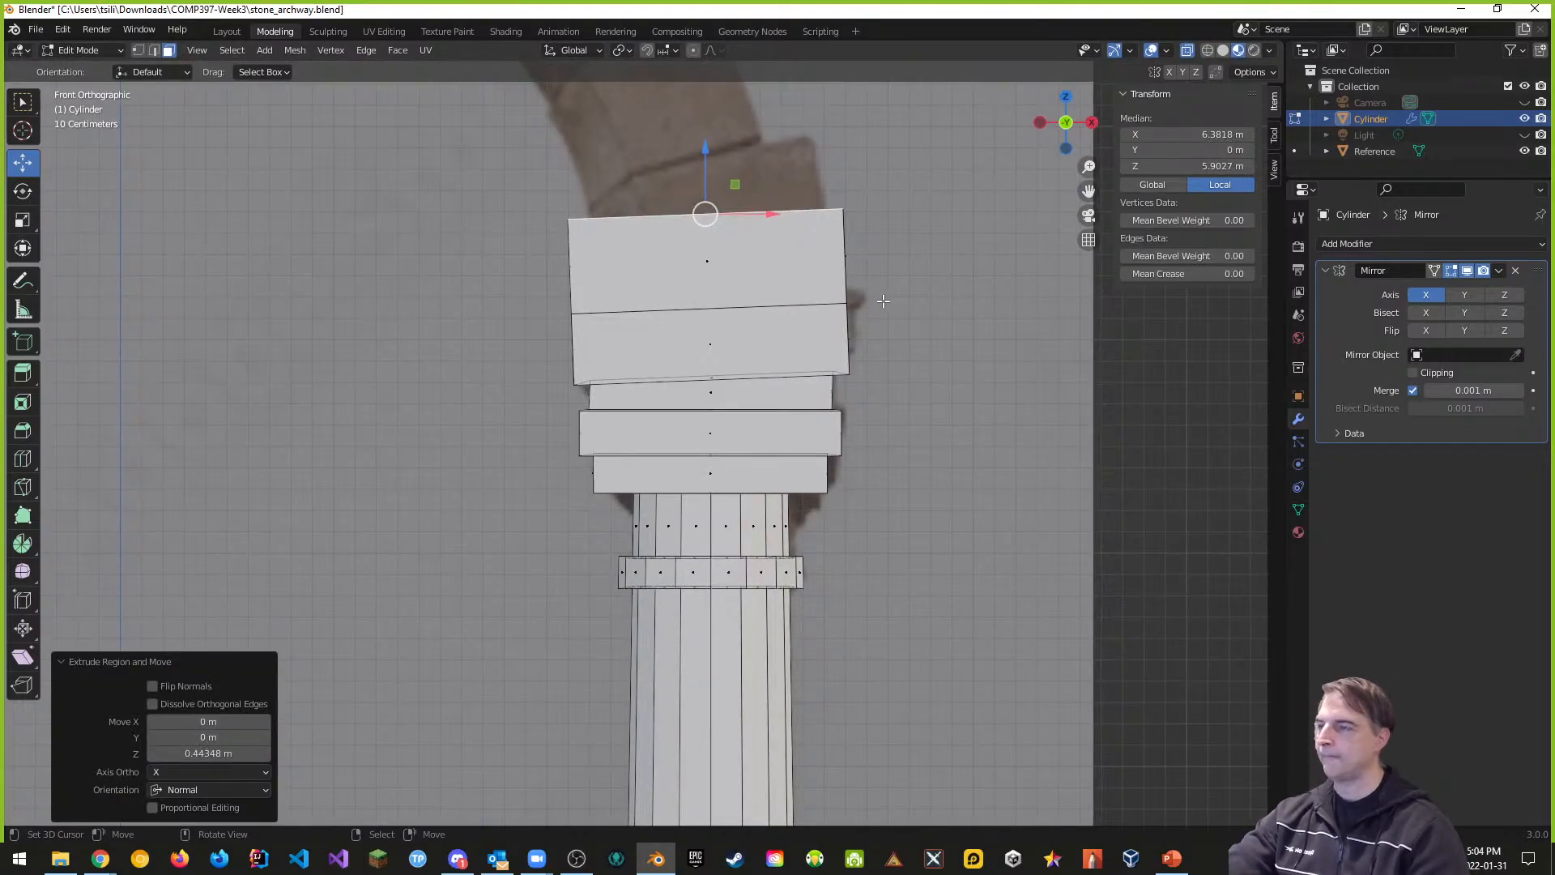
# Step: Raise the top face about 0.175 m, tilt it -16.1° around global Y, and raise it another 0.084 m to follow the arch stone
pyautogui.moveTo(706, 150); pyautogui.dragTo(701, 107)
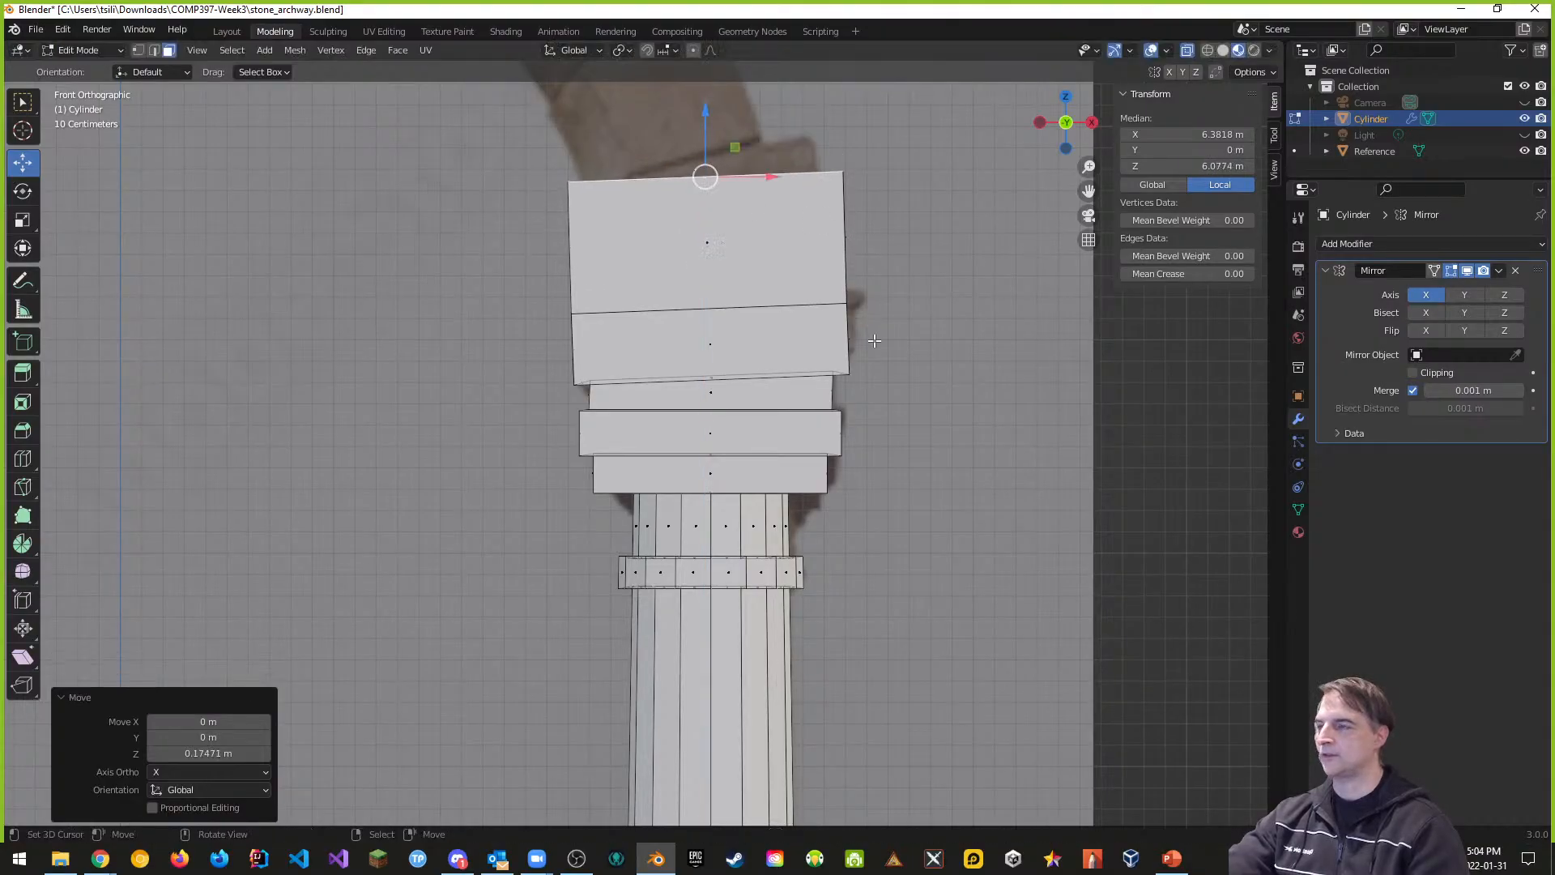
pyautogui.press('r')
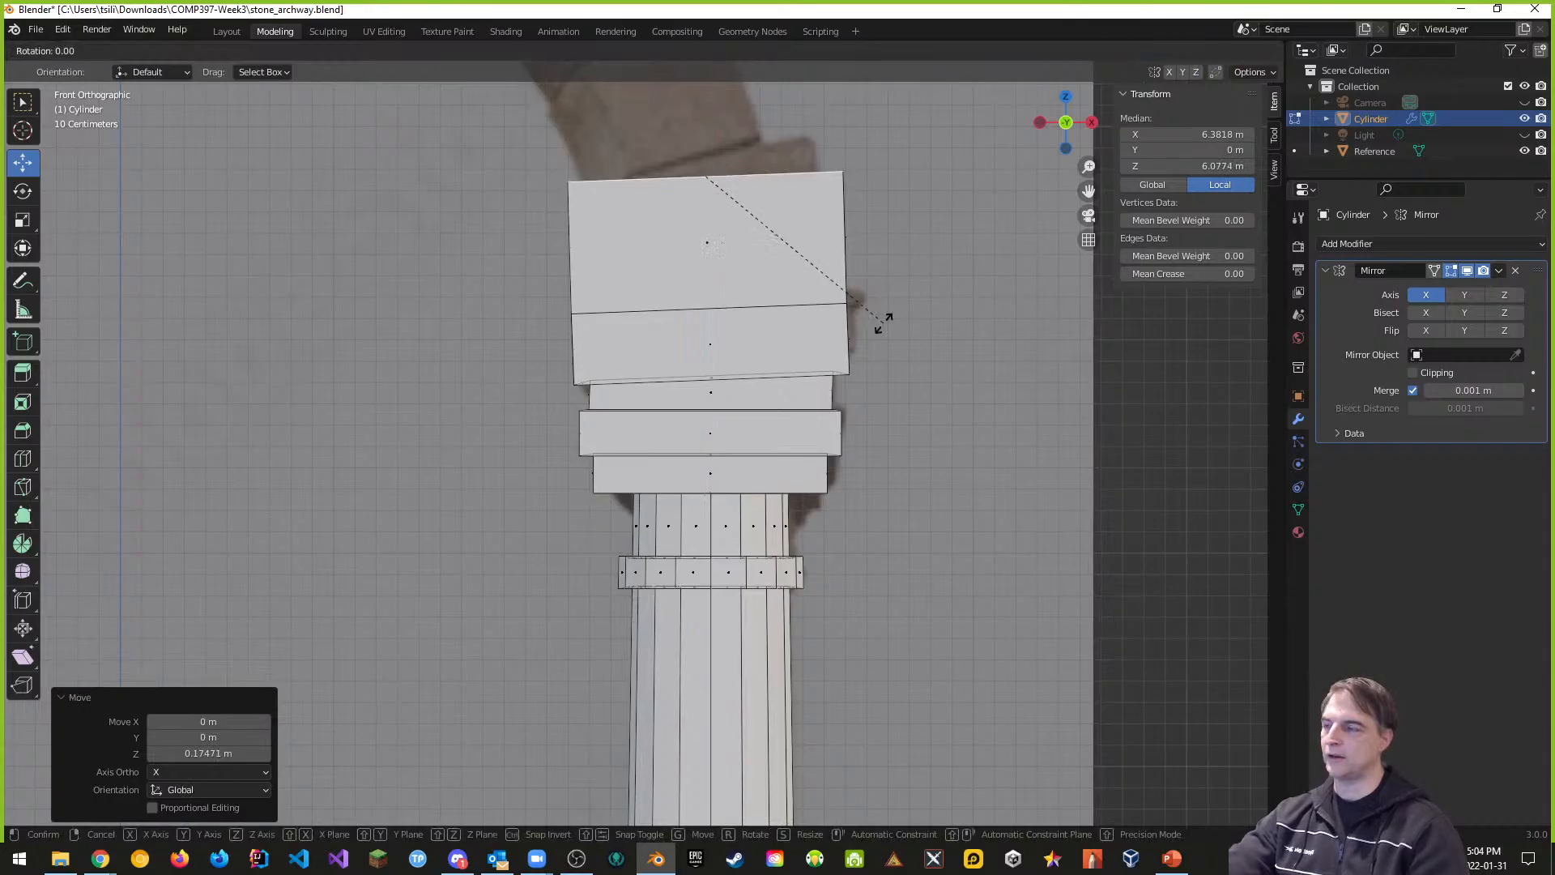
pyautogui.press('y')
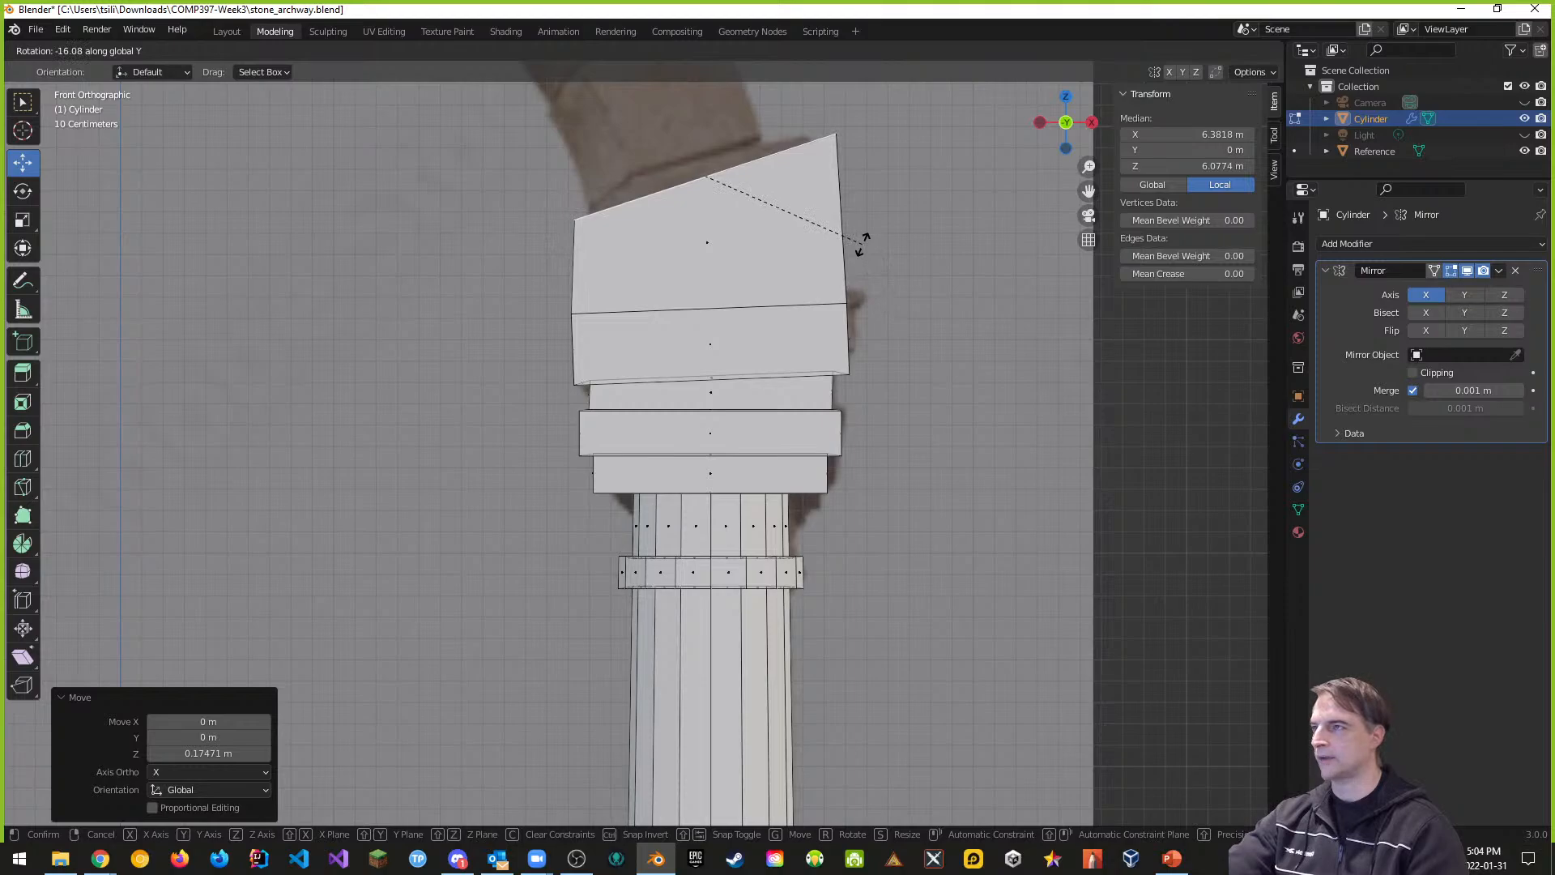
pyautogui.click(863, 243)
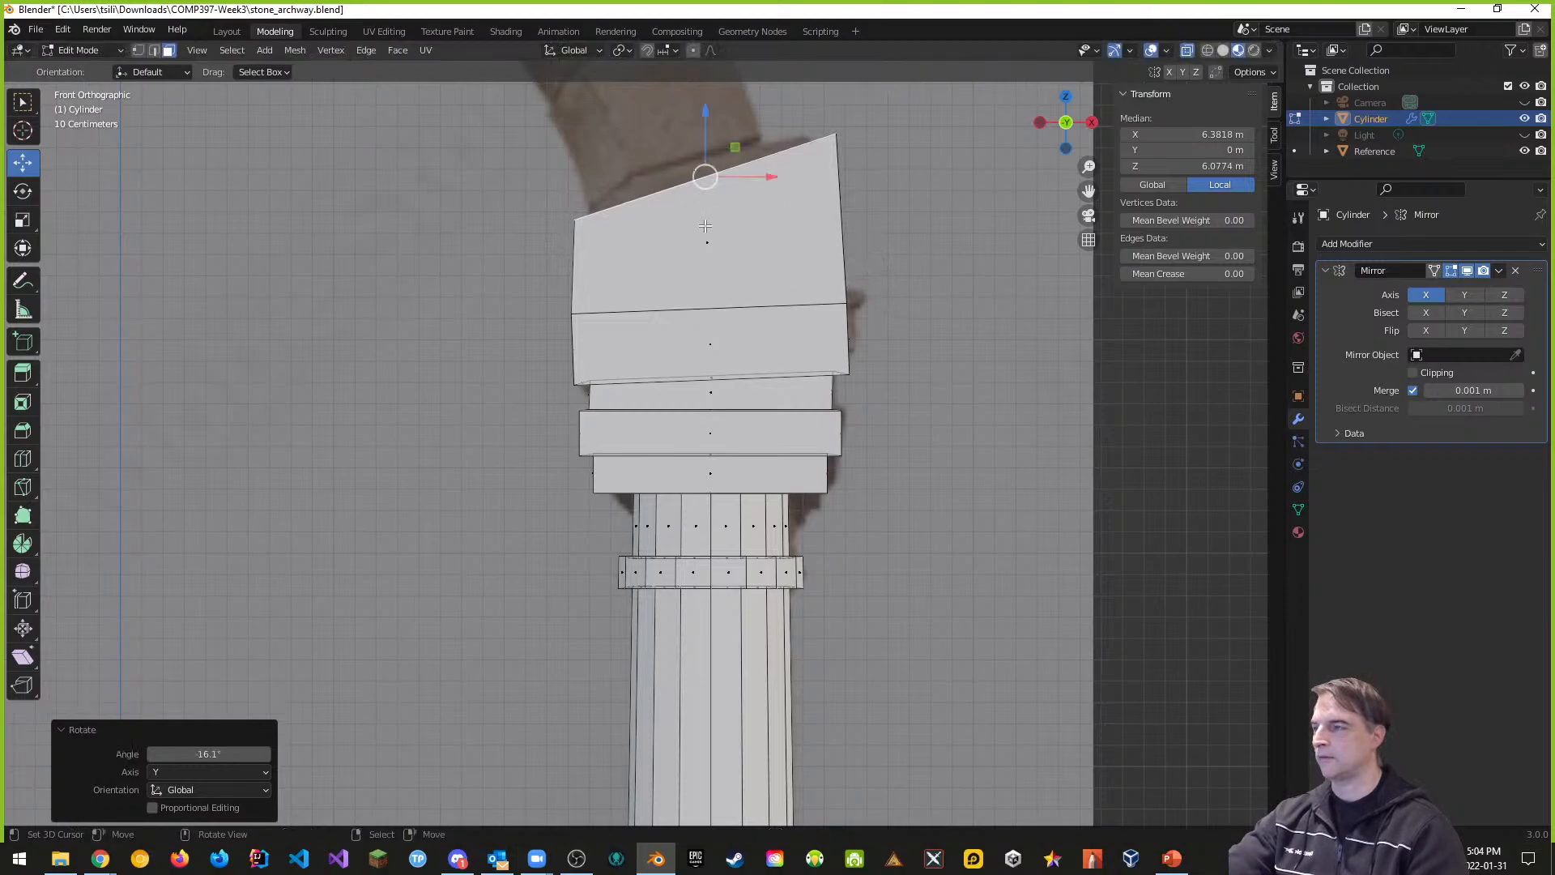
pyautogui.moveTo(707, 112)
pyautogui.mouseDown()
pyautogui.moveTo(727, 137)
pyautogui.moveTo(729, 94)
pyautogui.mouseUp()
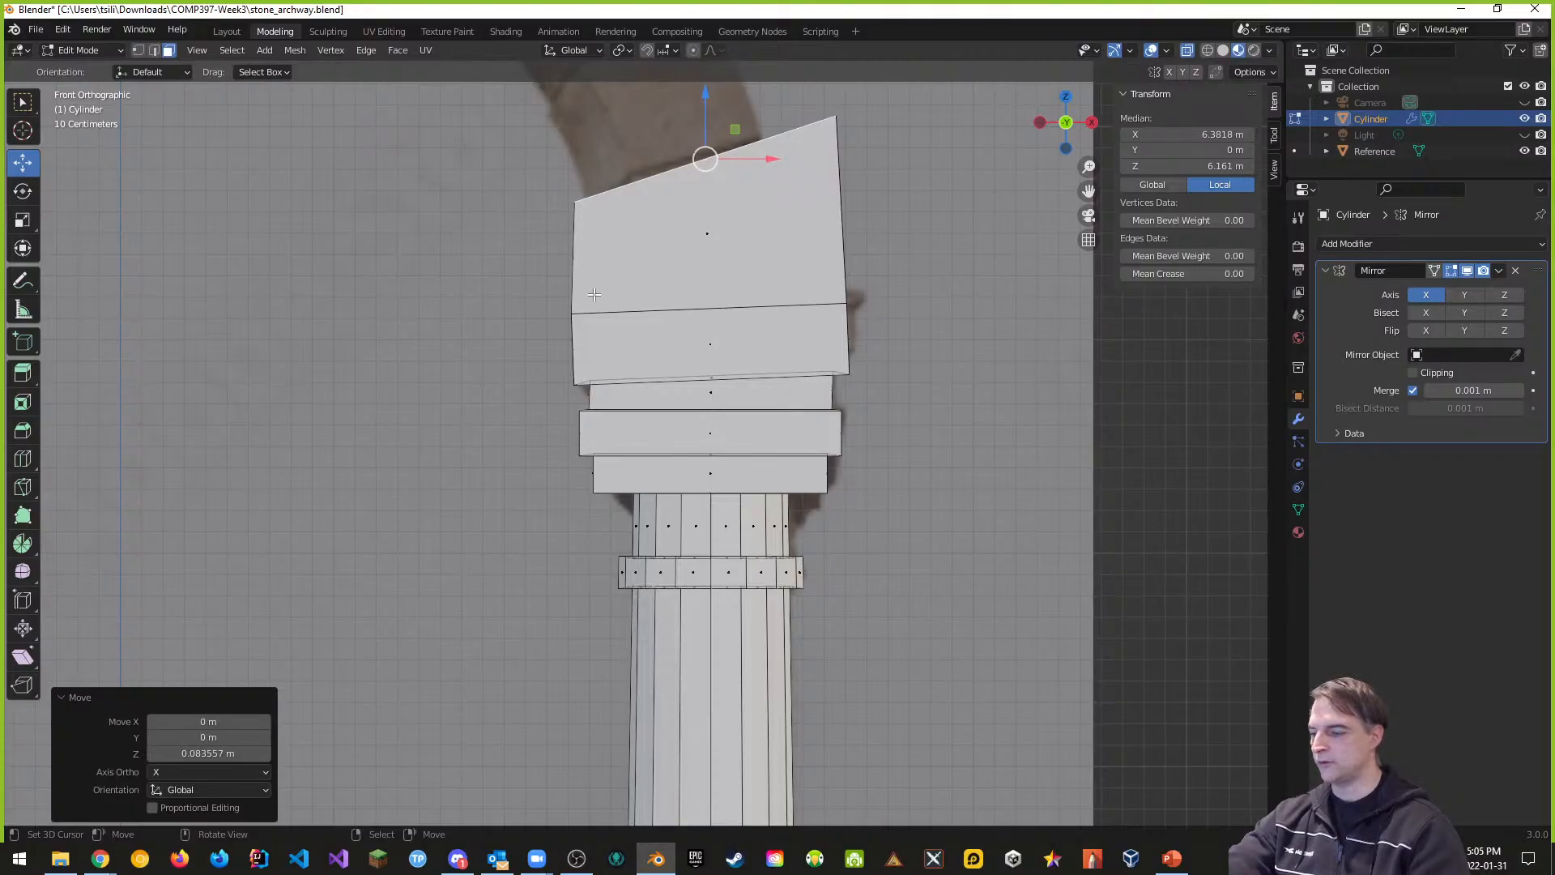
# Step: Add one horizontal loop cut to the upper block, sliding it down near its lower edge with a factor of about 0.836
pyautogui.hotkey('ctrl', 'r')
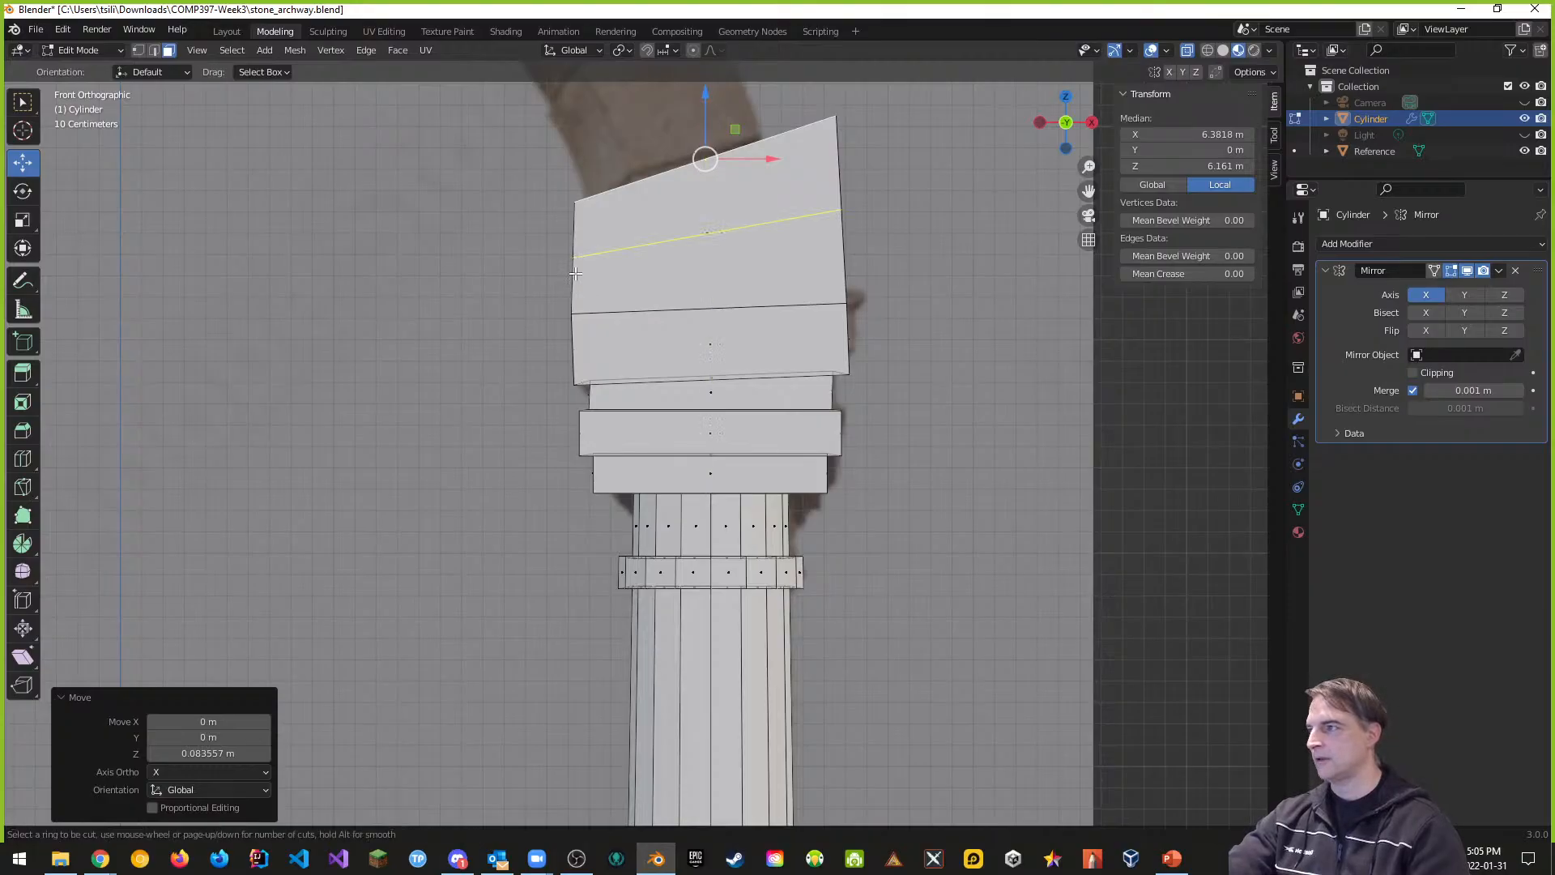
pyautogui.click(575, 274)
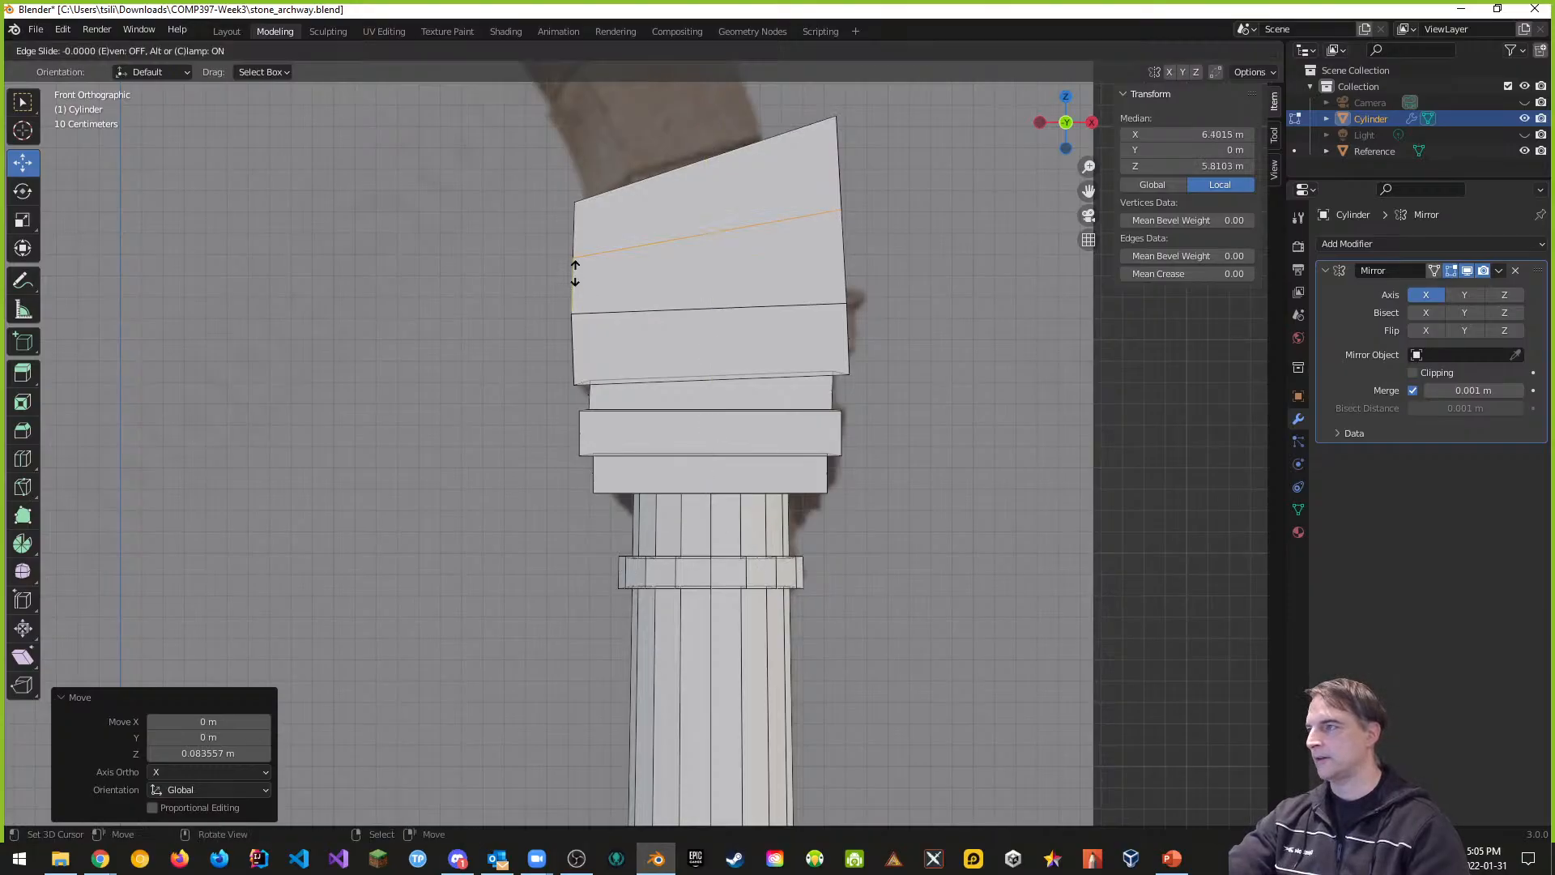
pyautogui.click(584, 319)
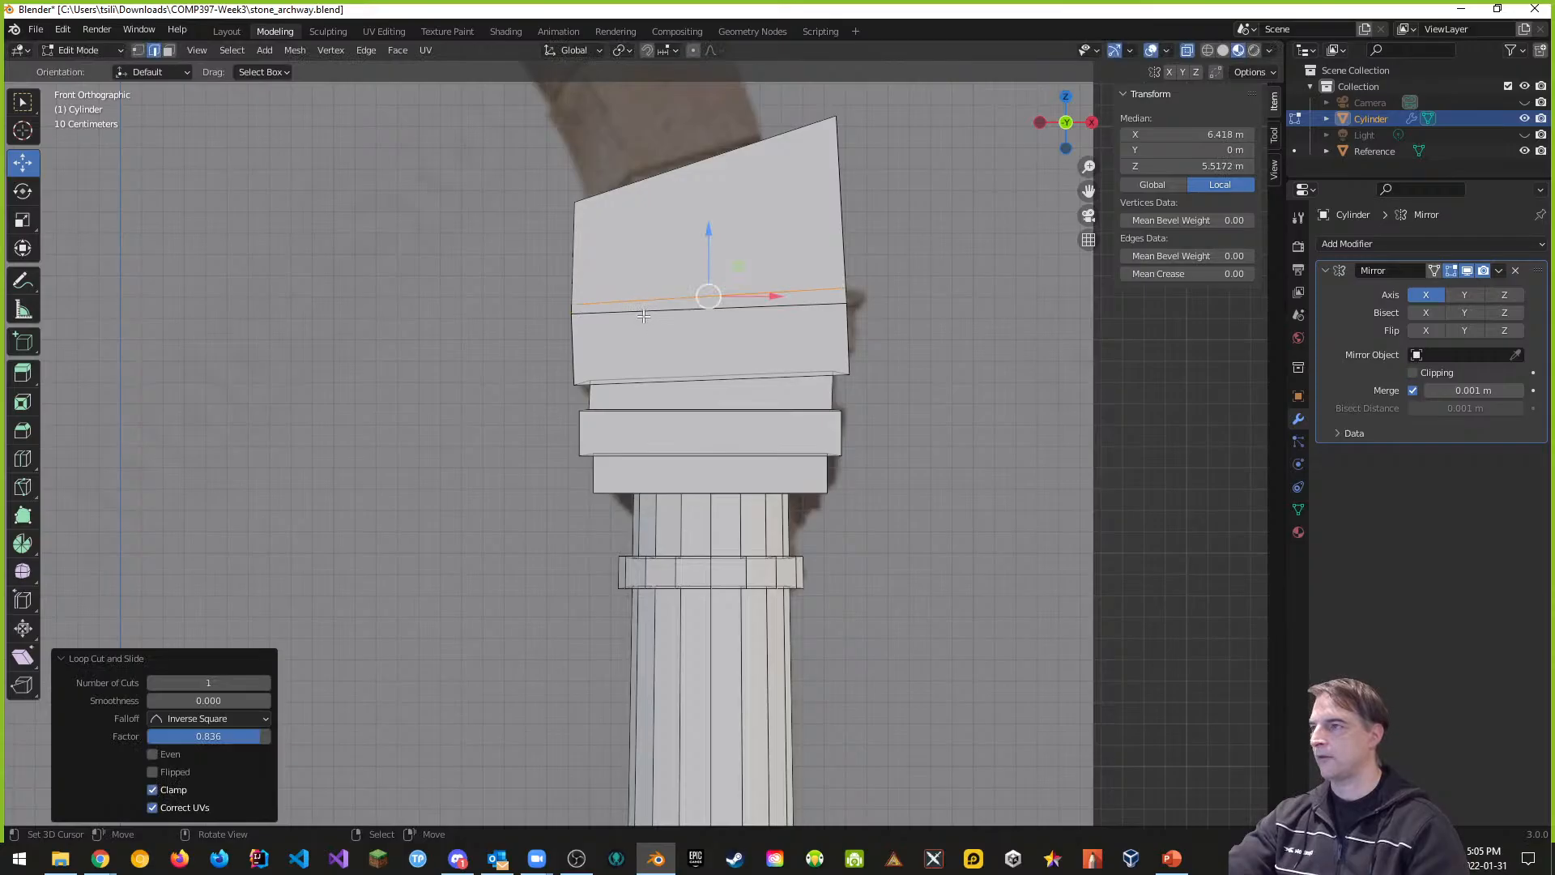
pyautogui.hotkey('alt', 'a')
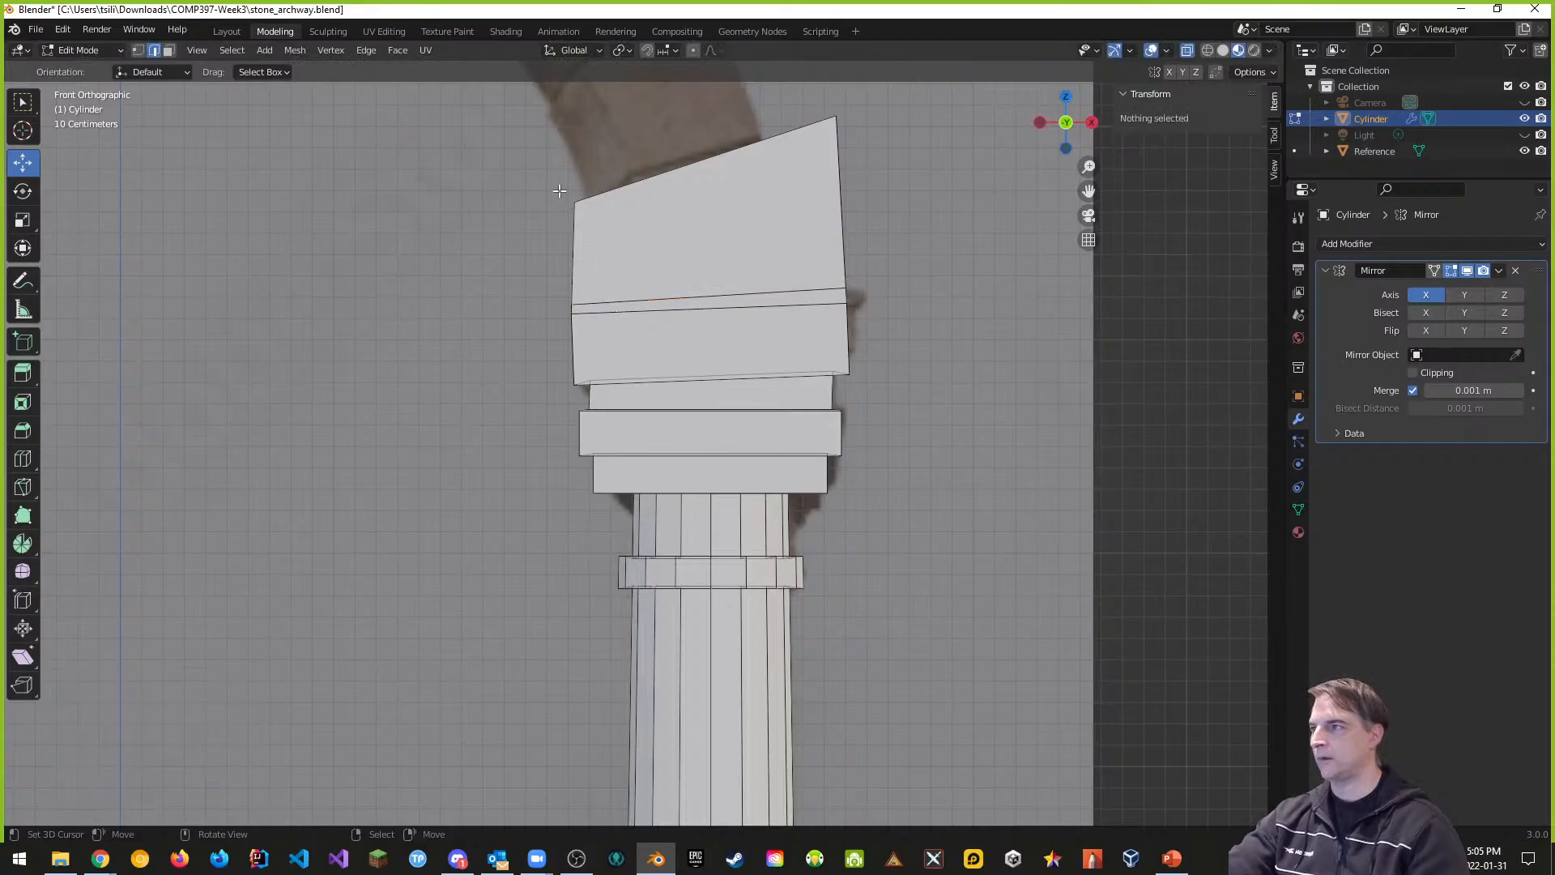
pyautogui.press('b')
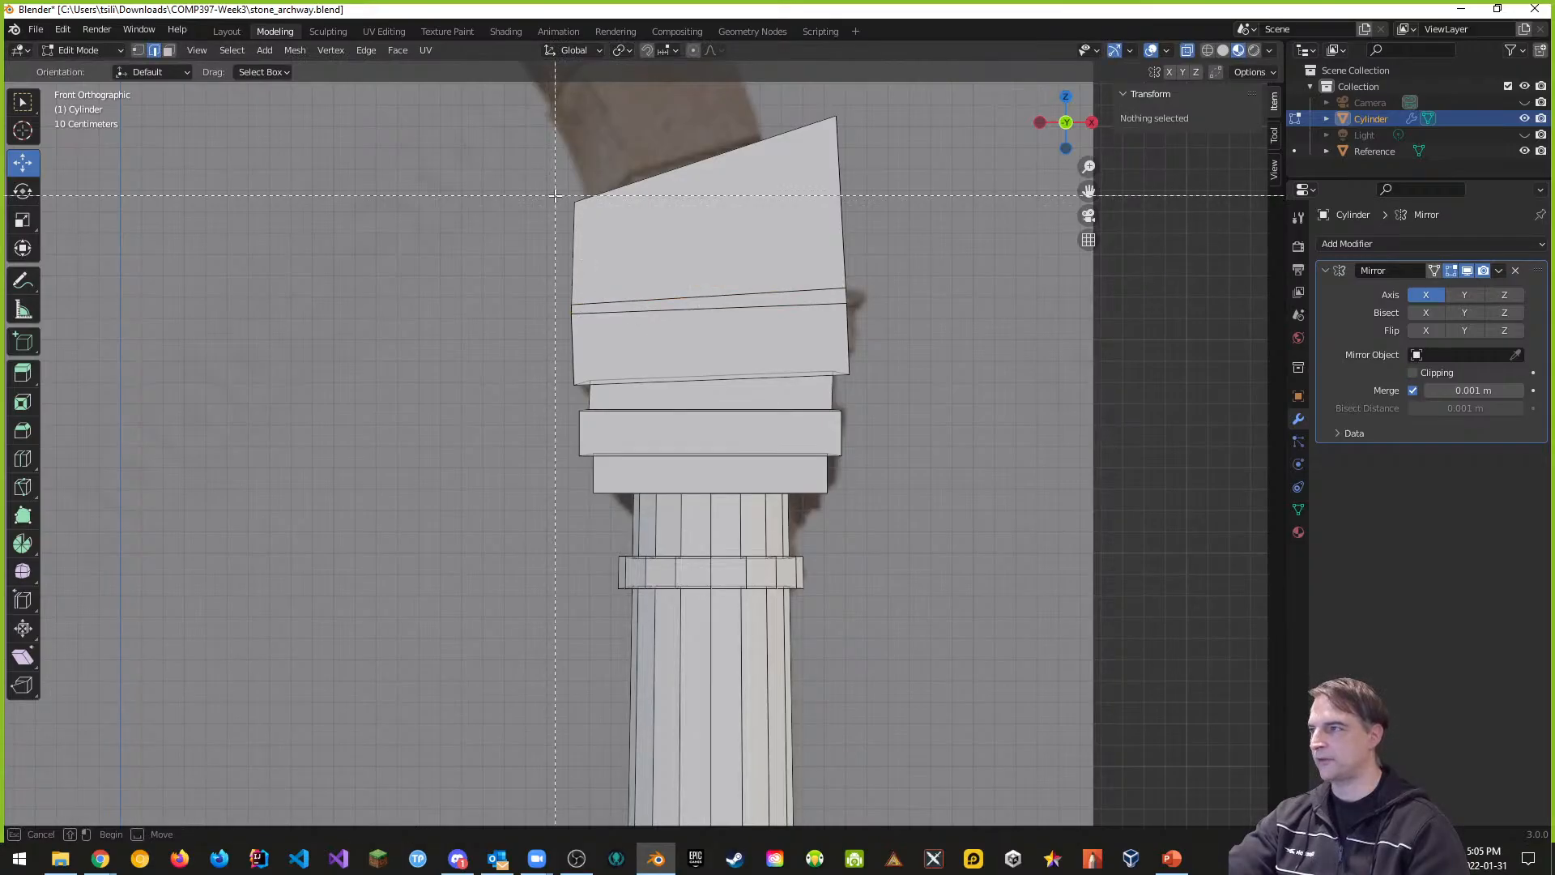
pyautogui.moveTo(561, 190); pyautogui.dragTo(588, 309)
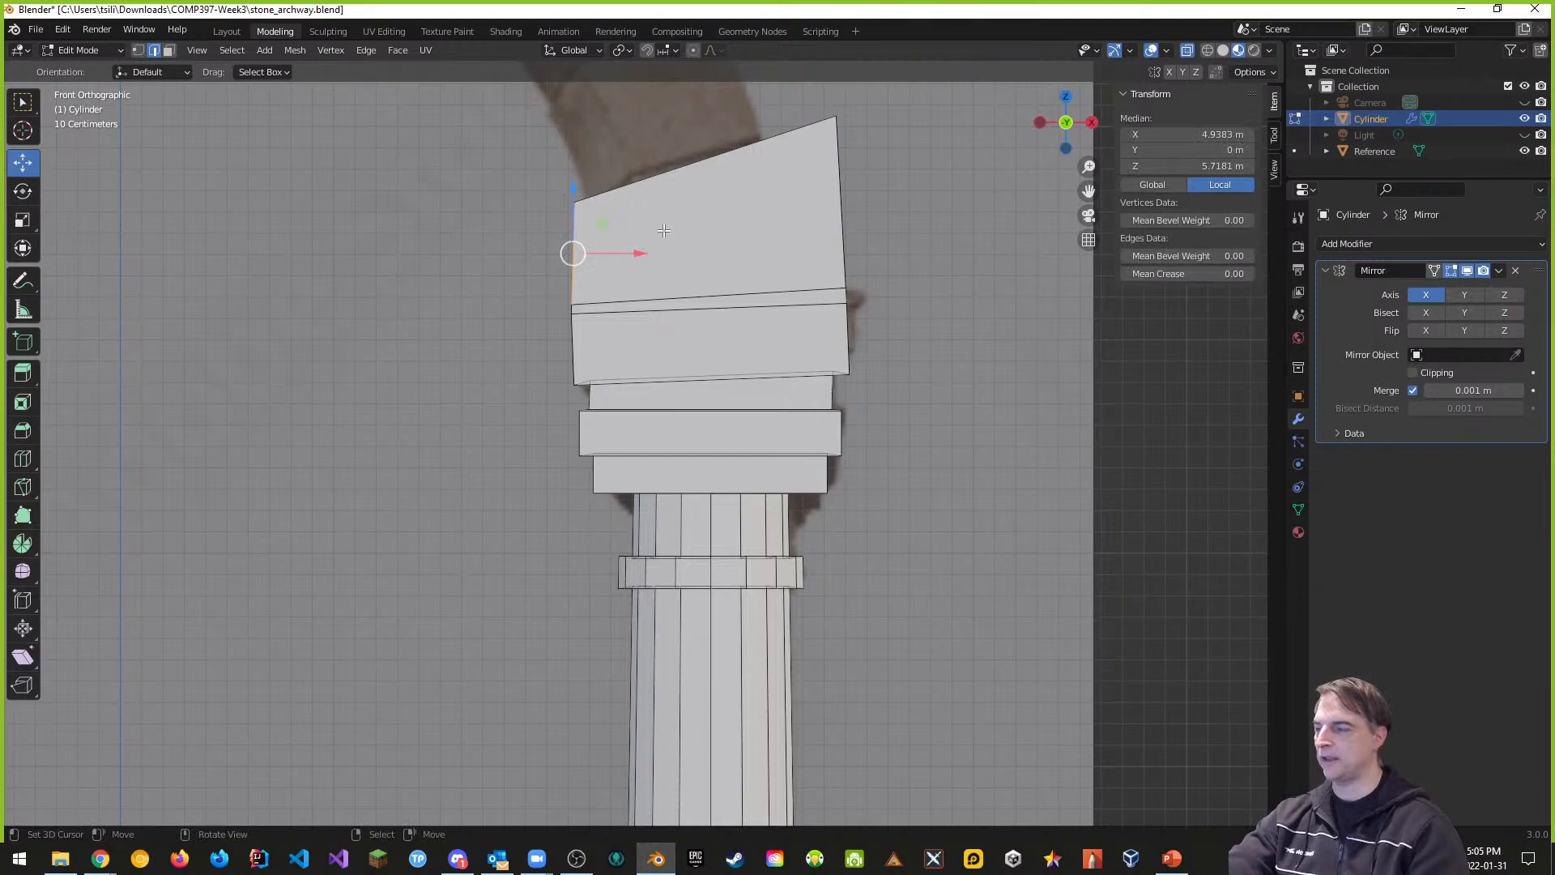
pyautogui.press('e')
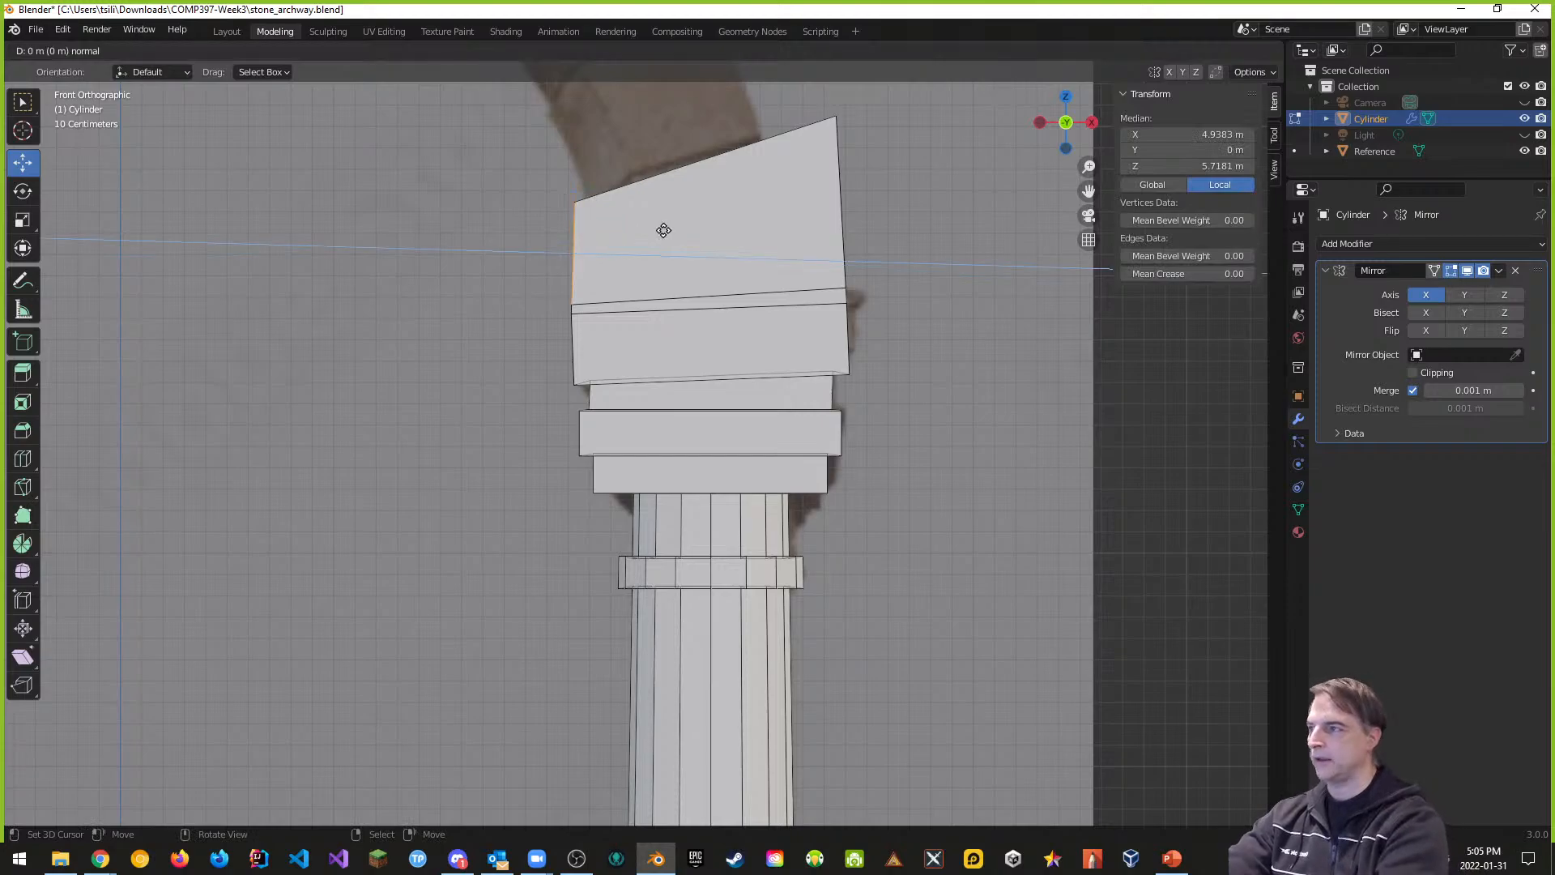
pyautogui.click(664, 231)
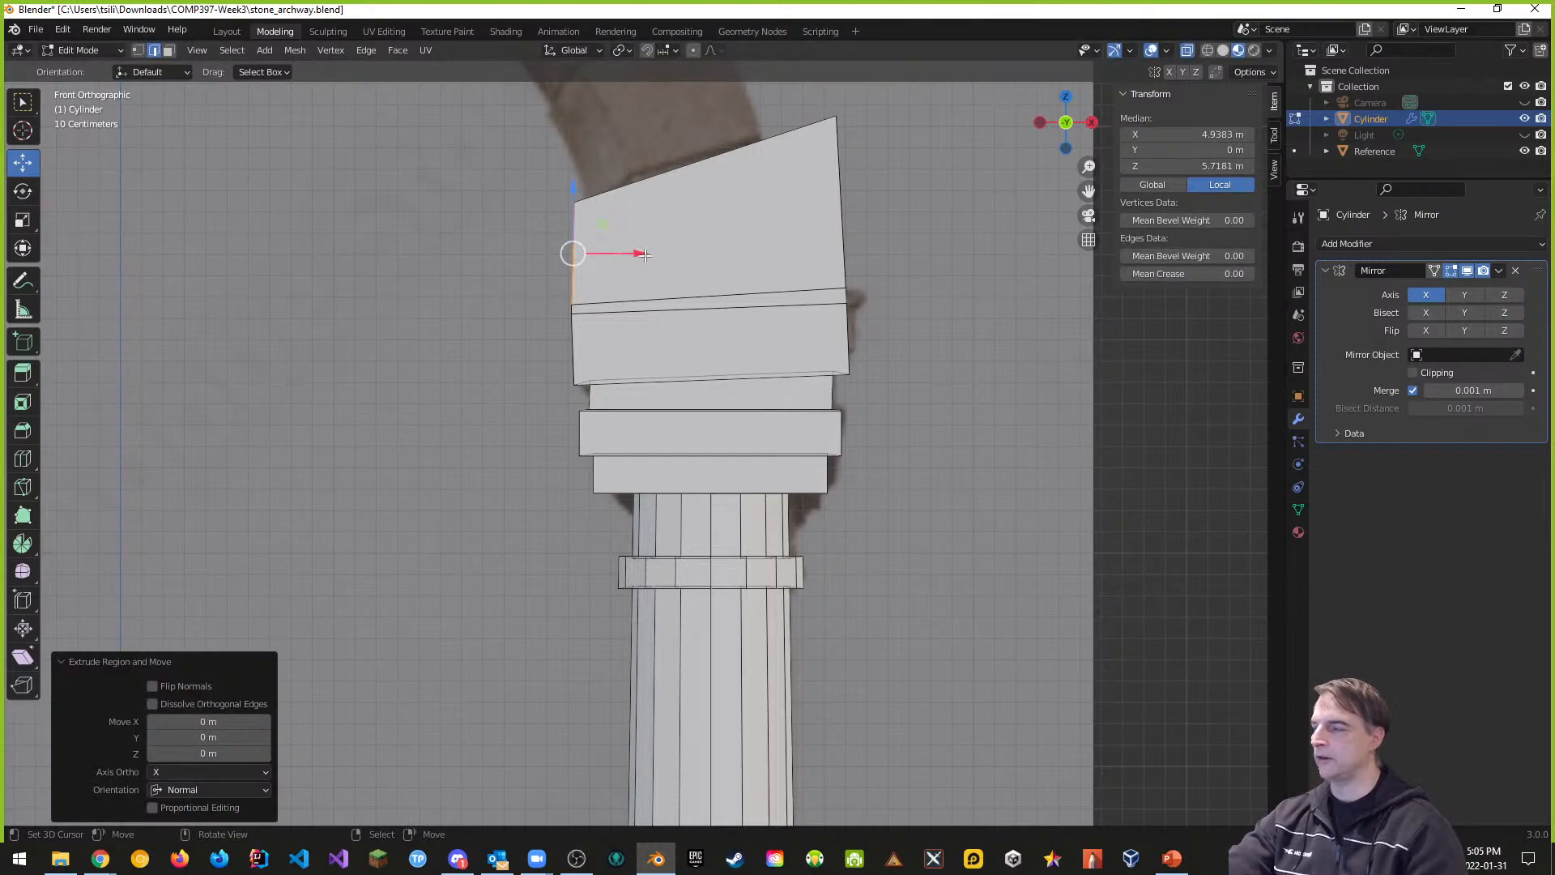
pyautogui.moveTo(641, 254); pyautogui.dragTo(647, 251)
pyautogui.moveTo(648, 251); pyautogui.dragTo(676, 349, button='middle')
pyautogui.click(538, 254)
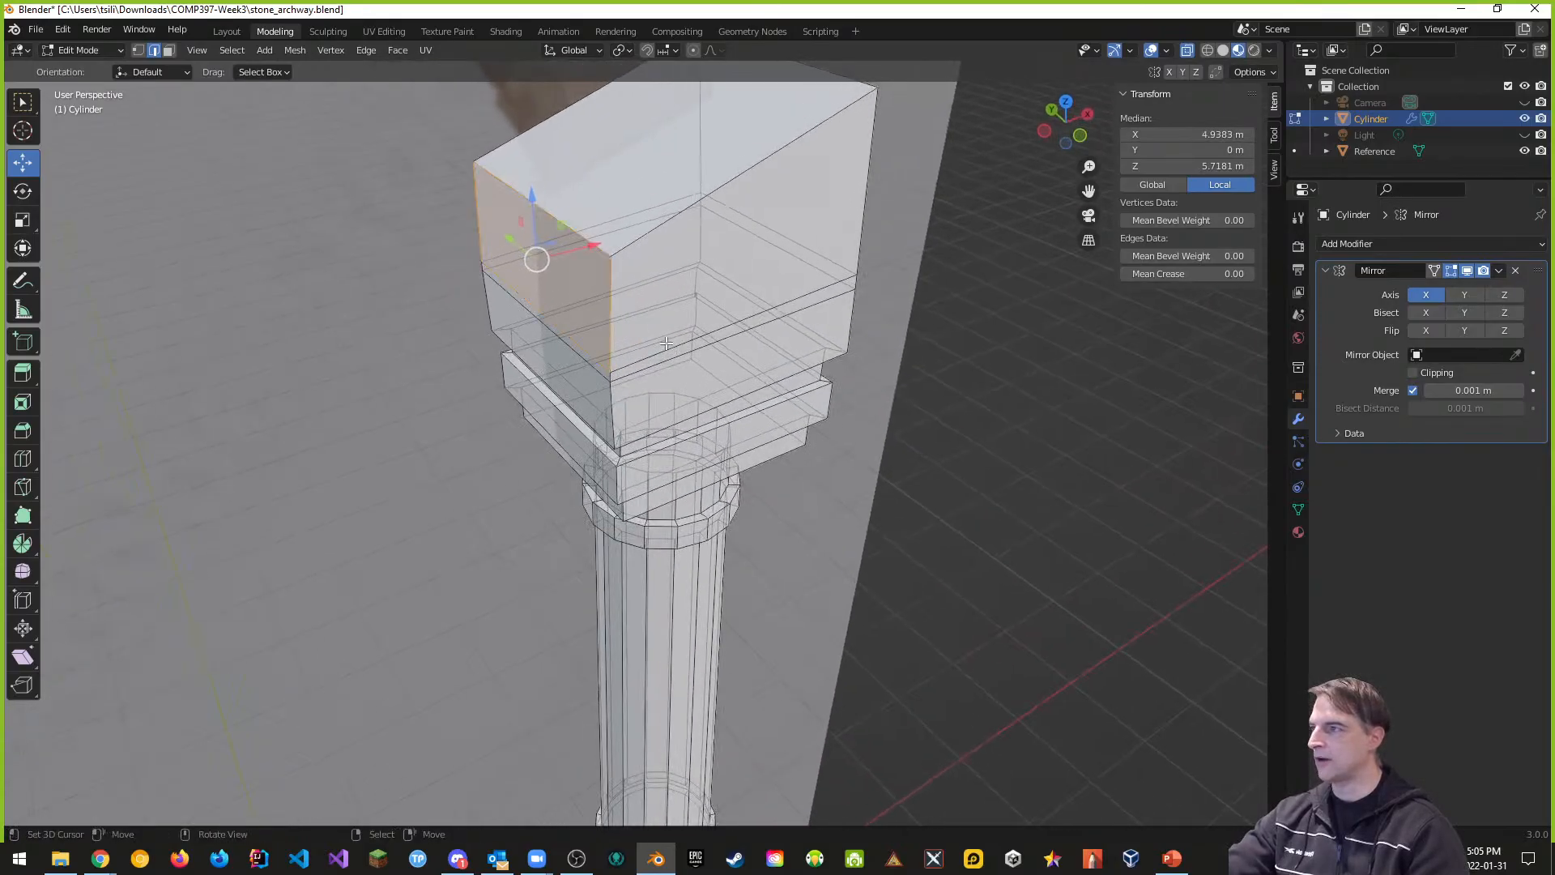
pyautogui.moveTo(538, 253); pyautogui.dragTo(687, 269, button='middle')
# Step: Select only the sloped top face of the upper block and extrude it along its normal by about 0.608 m
pyautogui.hotkey('alt', 'a')
pyautogui.scroll(-2, 687, 225)
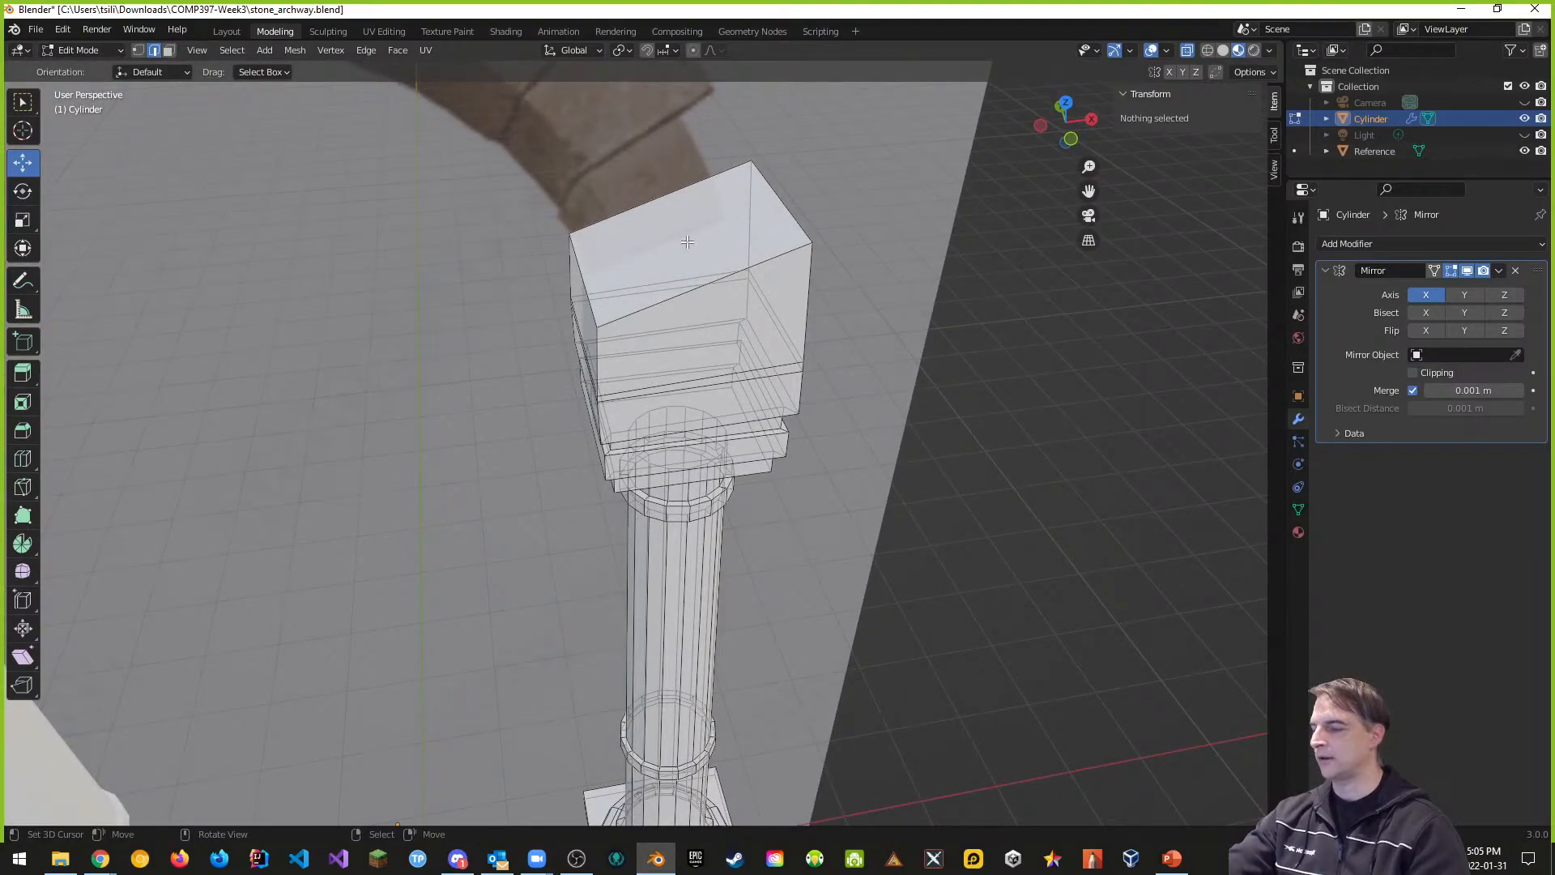
pyautogui.hotkey('ctrl', 'Tab')
pyautogui.click(612, 243)
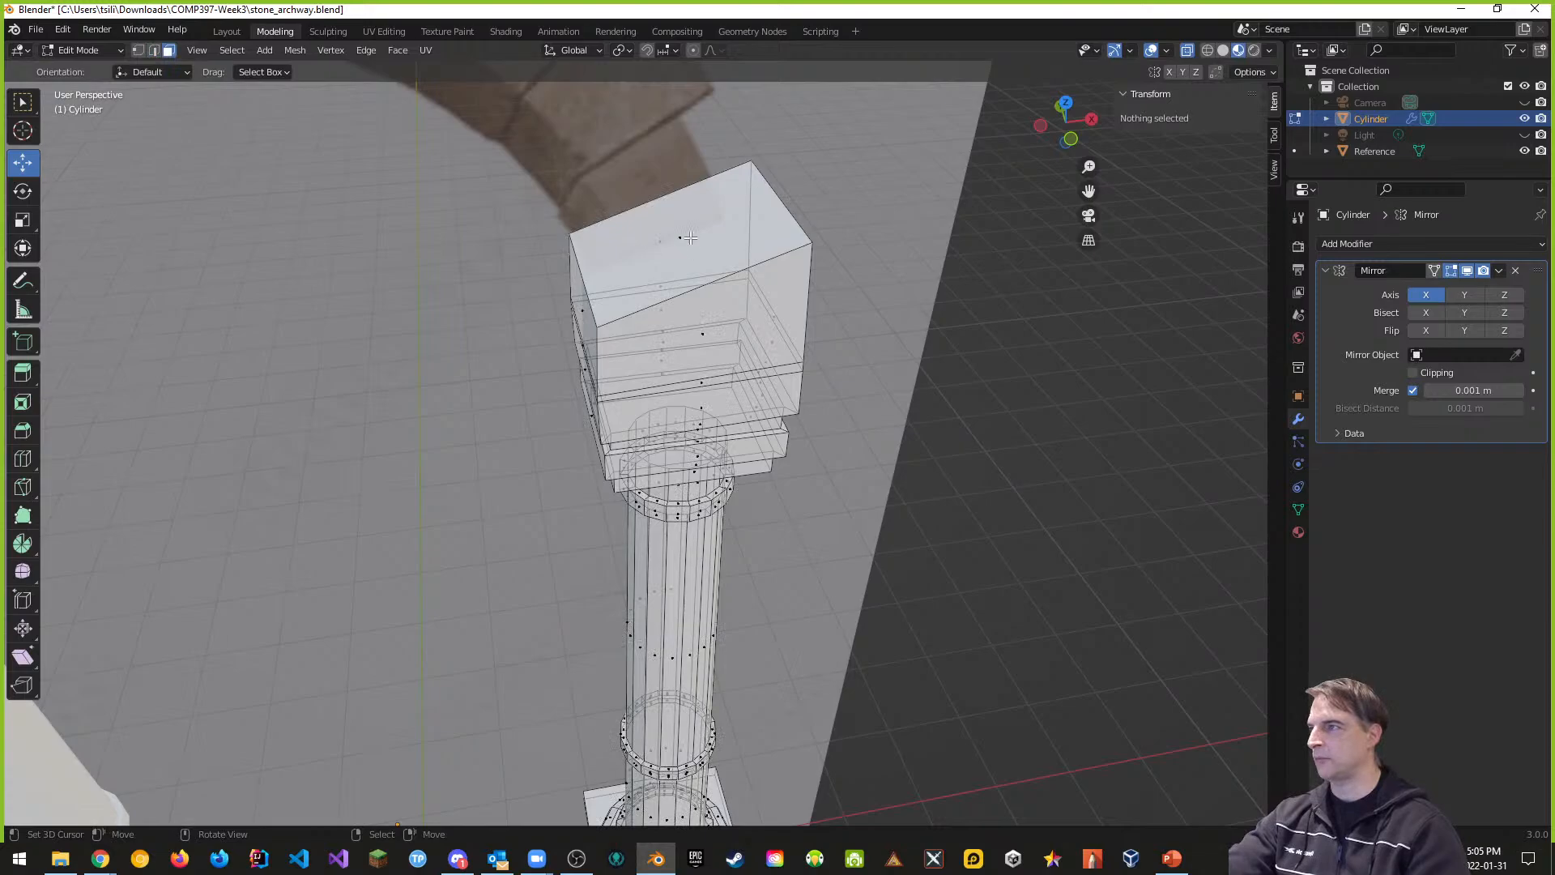
pyautogui.click(669, 241)
pyautogui.moveTo(688, 235)
pyautogui.mouseDown(button='middle')
pyautogui.moveTo(686, 203)
pyautogui.moveTo(714, 222)
pyautogui.mouseUp(button='middle')
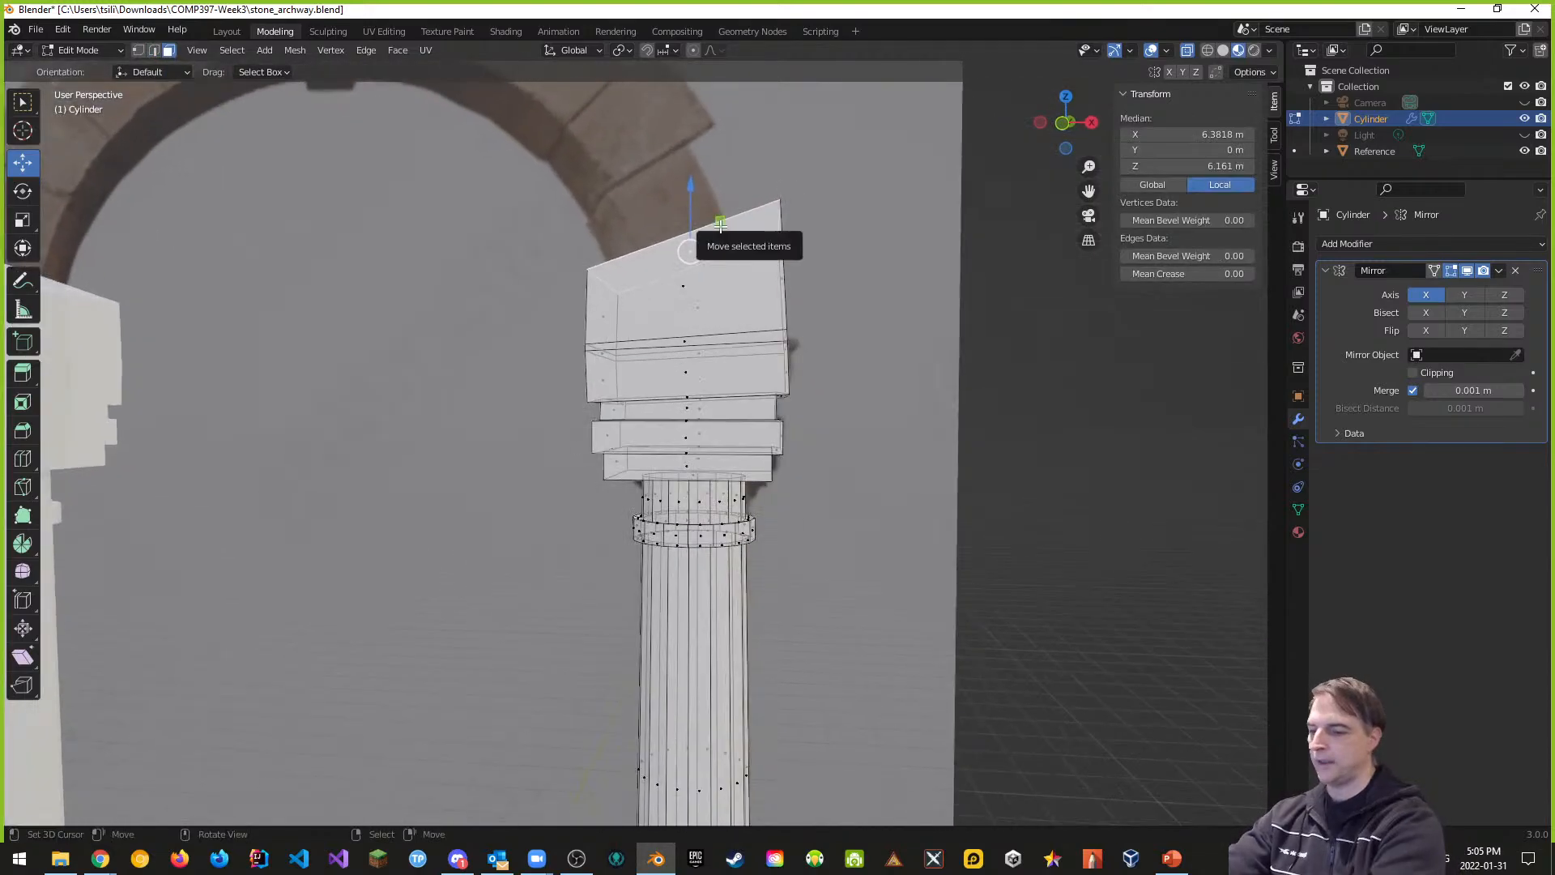
pyautogui.press('KP_1')
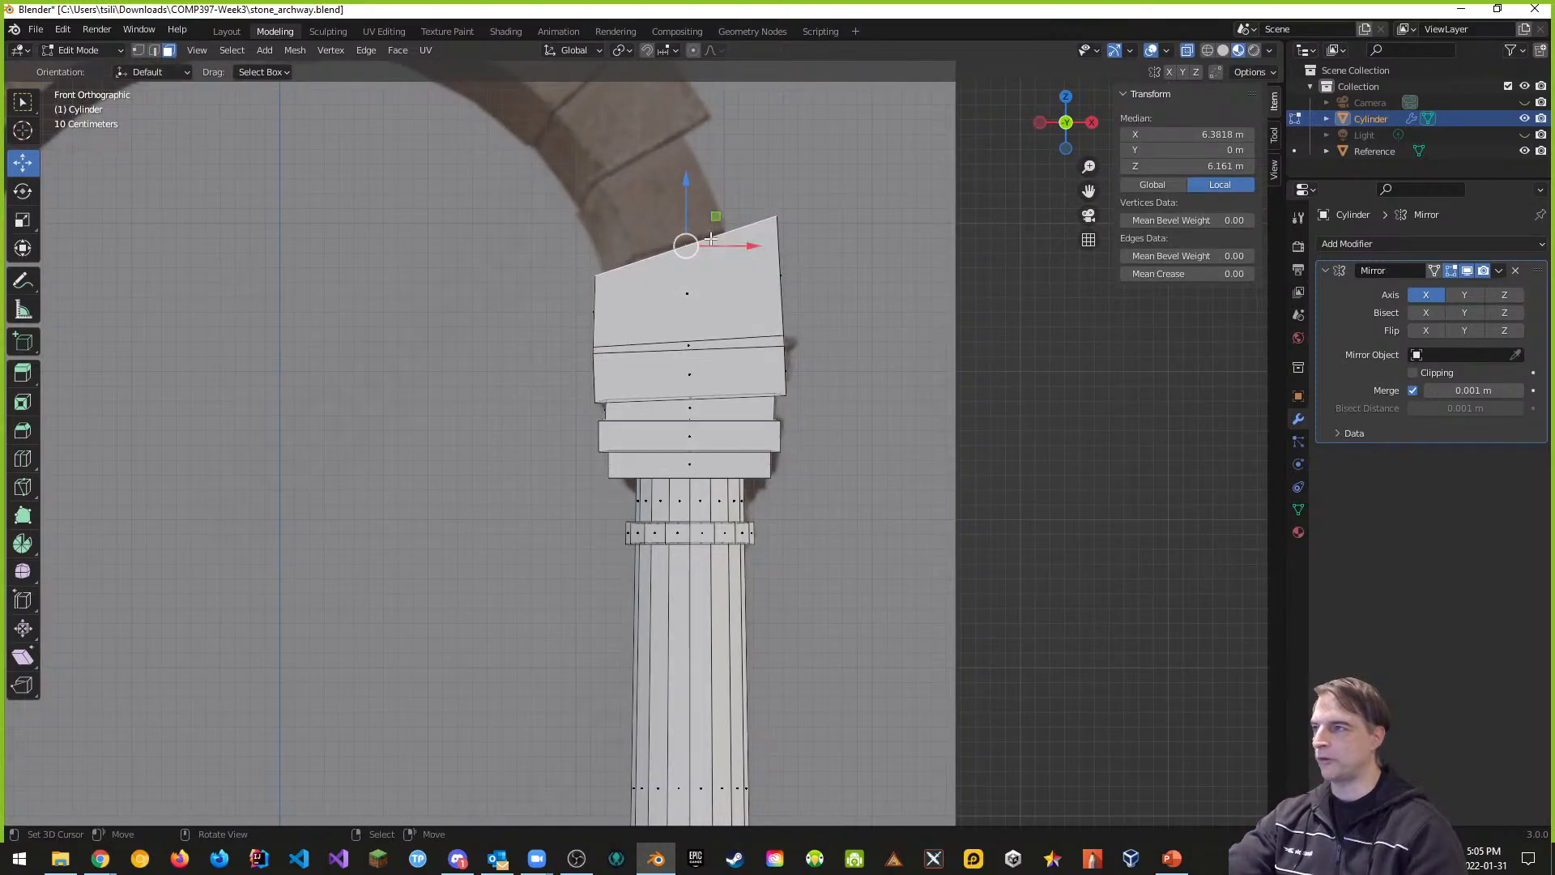
pyautogui.press('e')
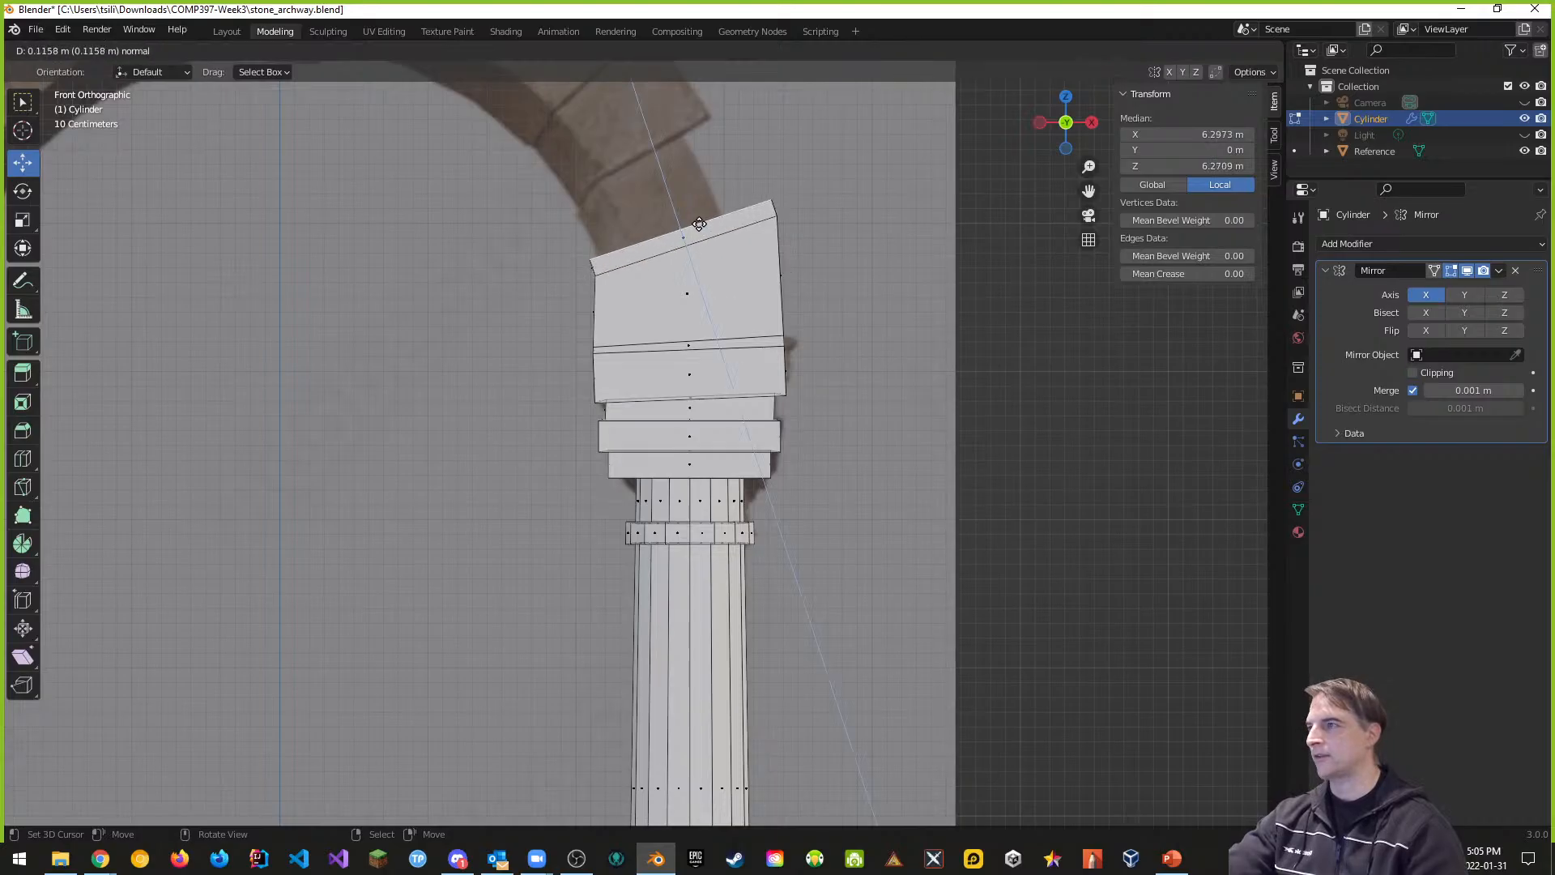
pyautogui.click(659, 162)
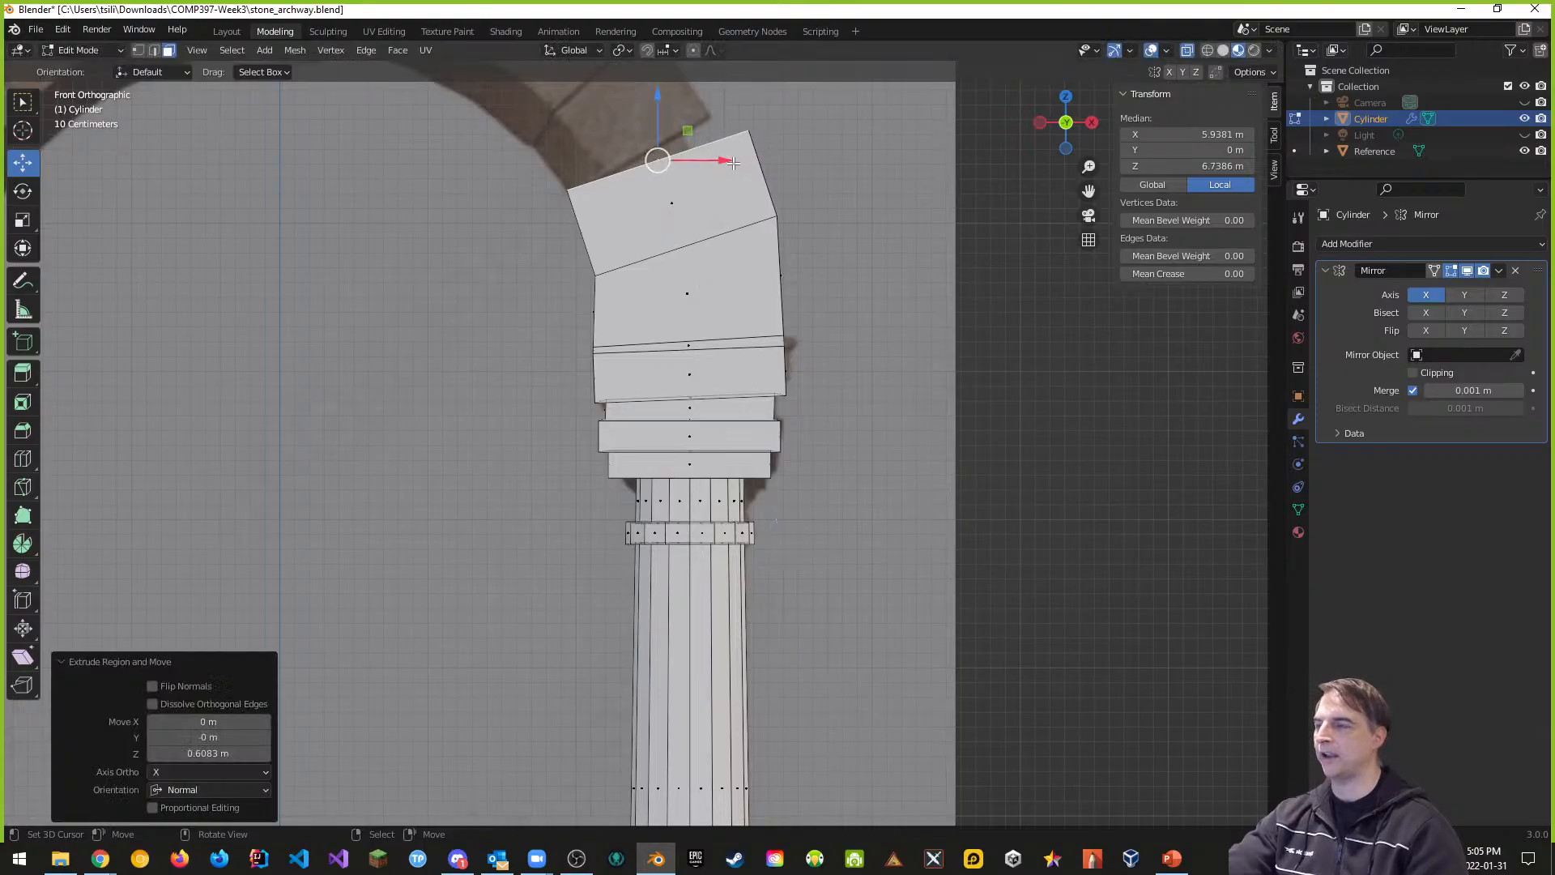
# Step: Rotate the extruded end face -10.3° around global Y and scale it uniformly to about 0.924 to match the reference stone
pyautogui.press('r')
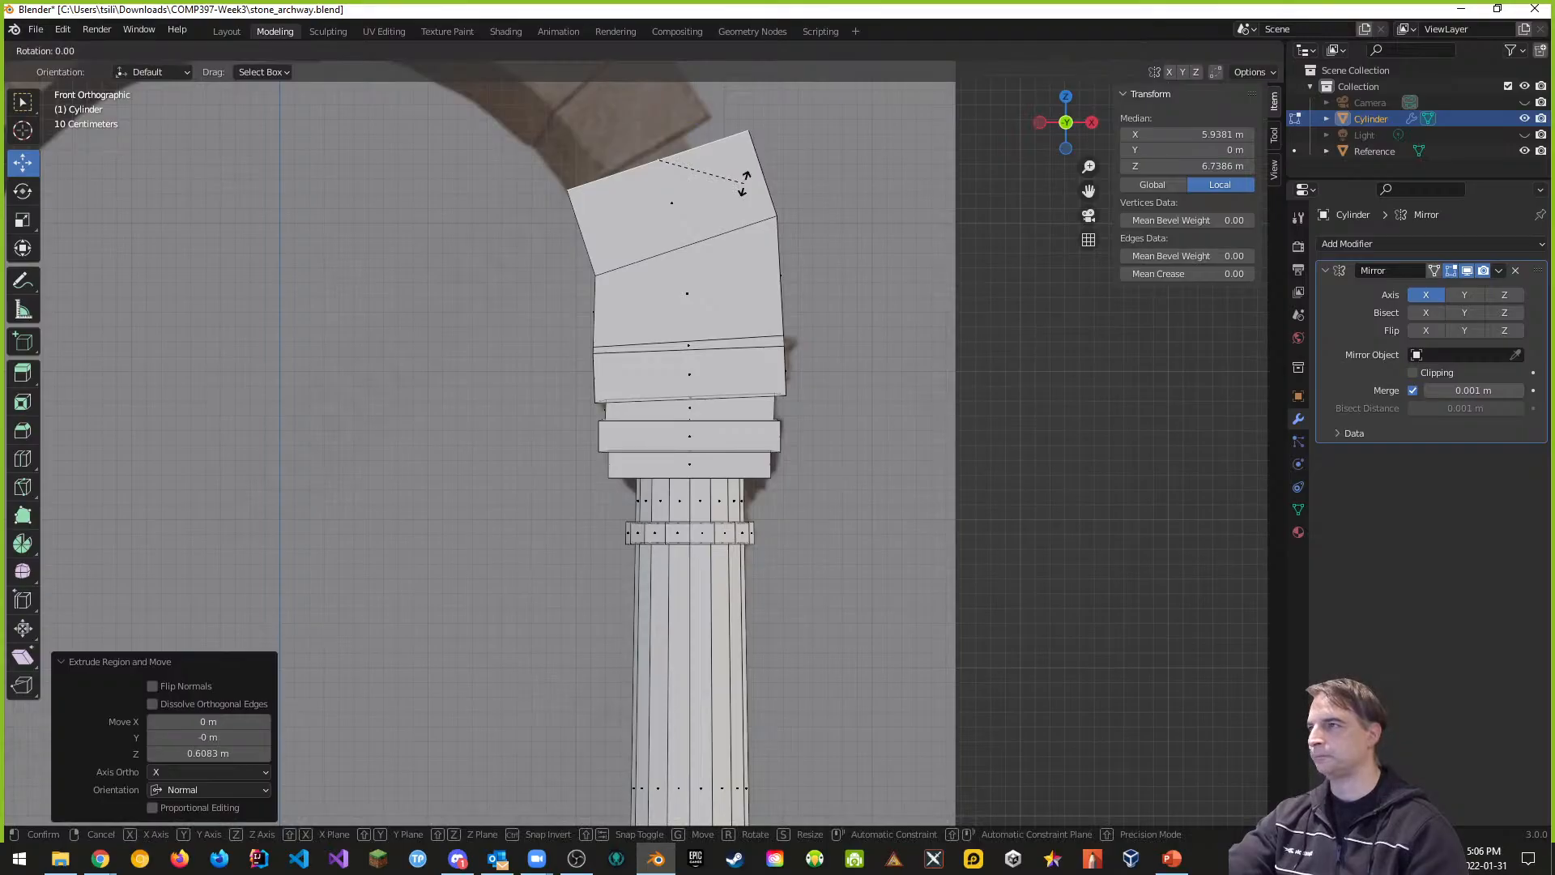
pyautogui.press('y')
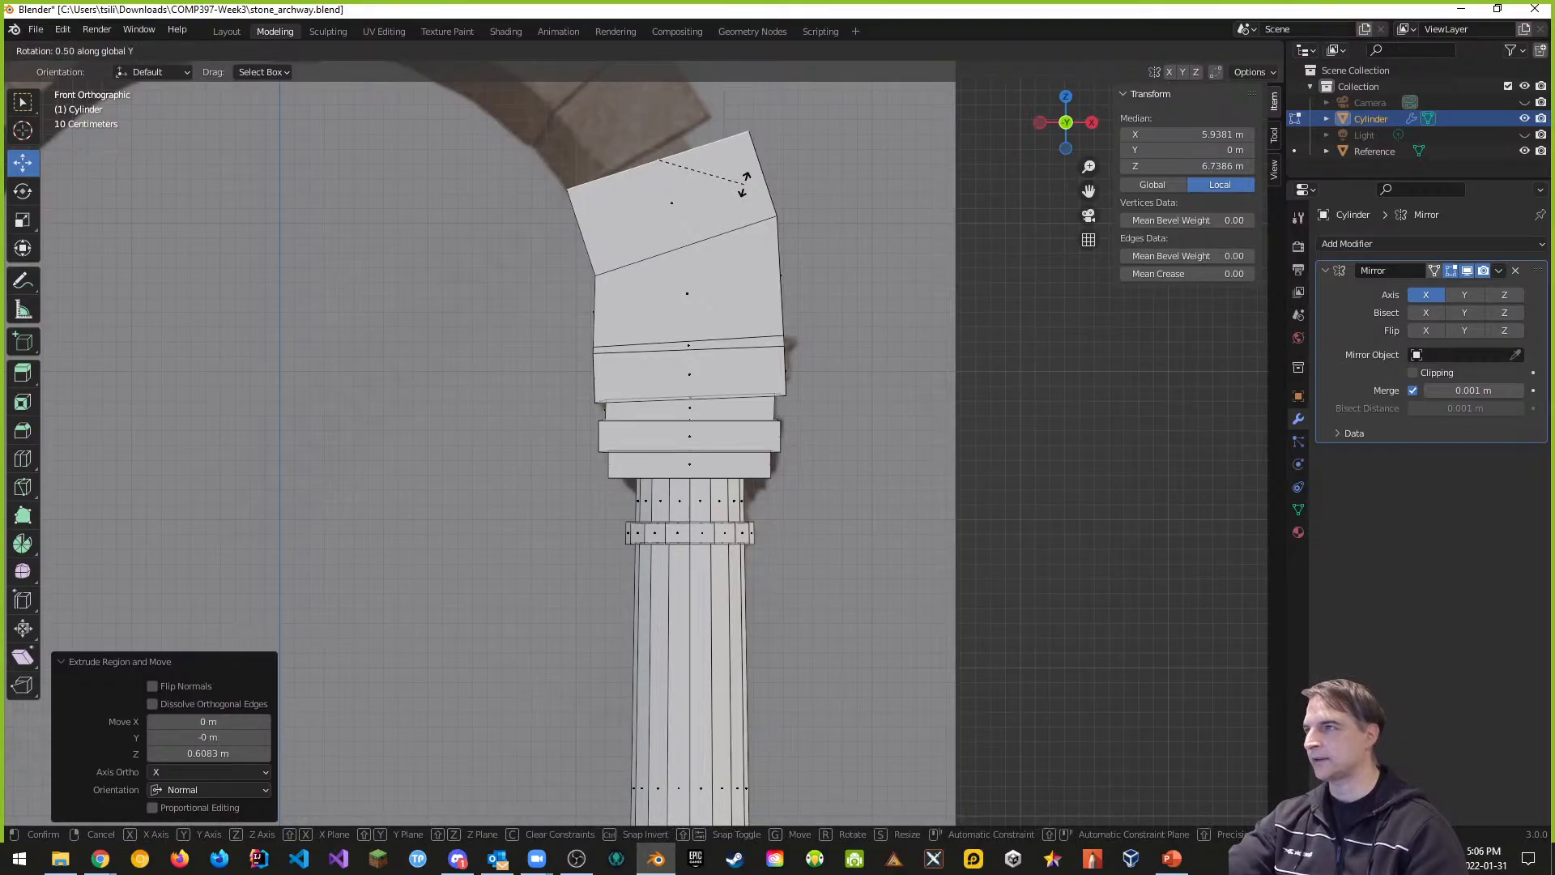
pyautogui.click(741, 166)
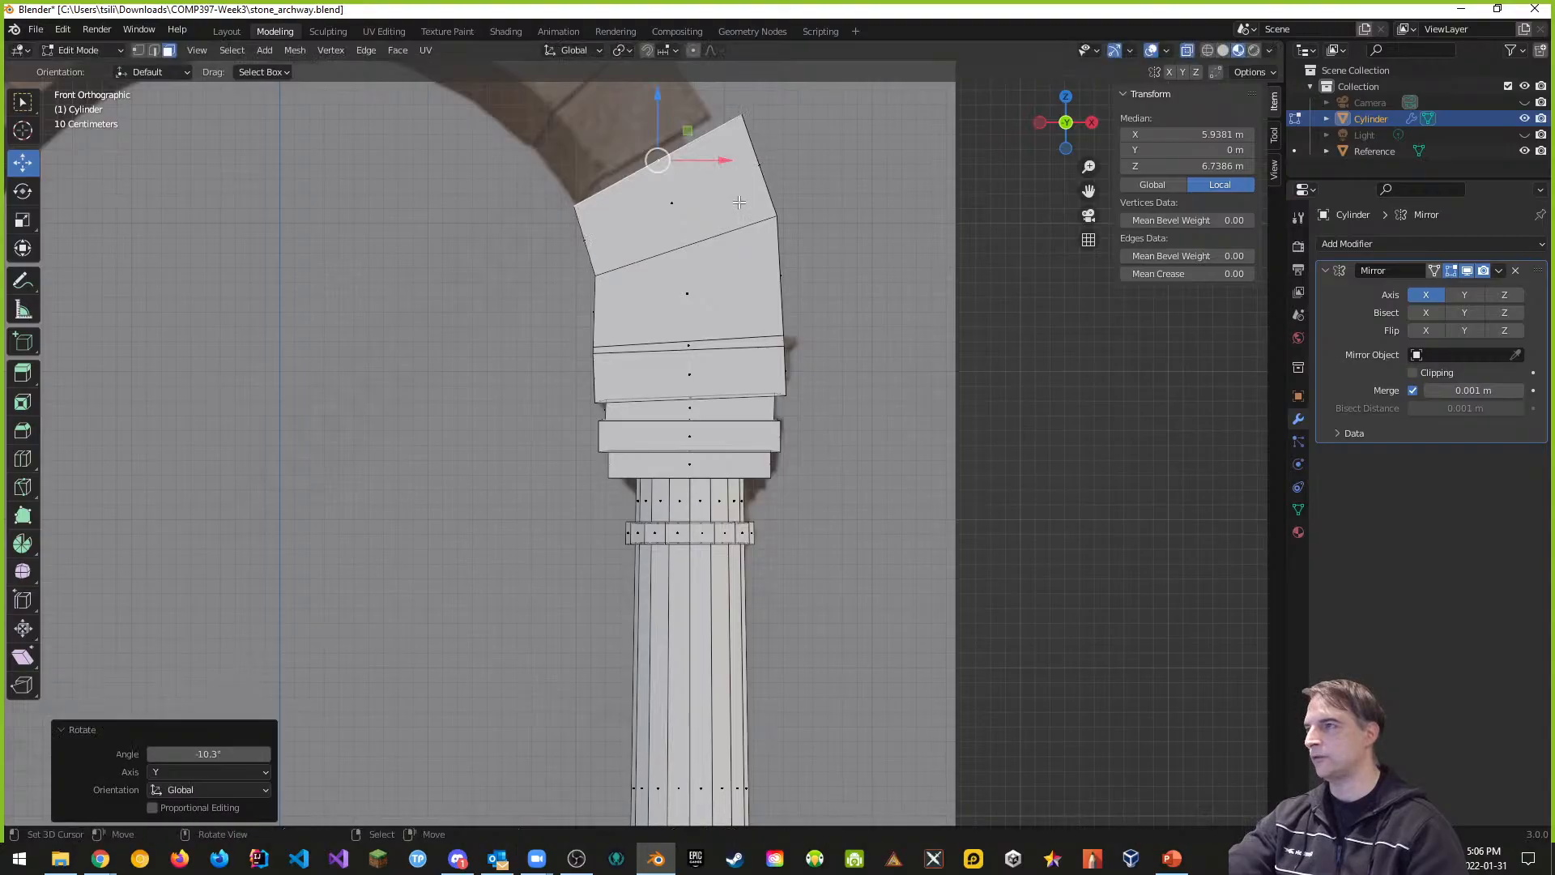
pyautogui.press('s')
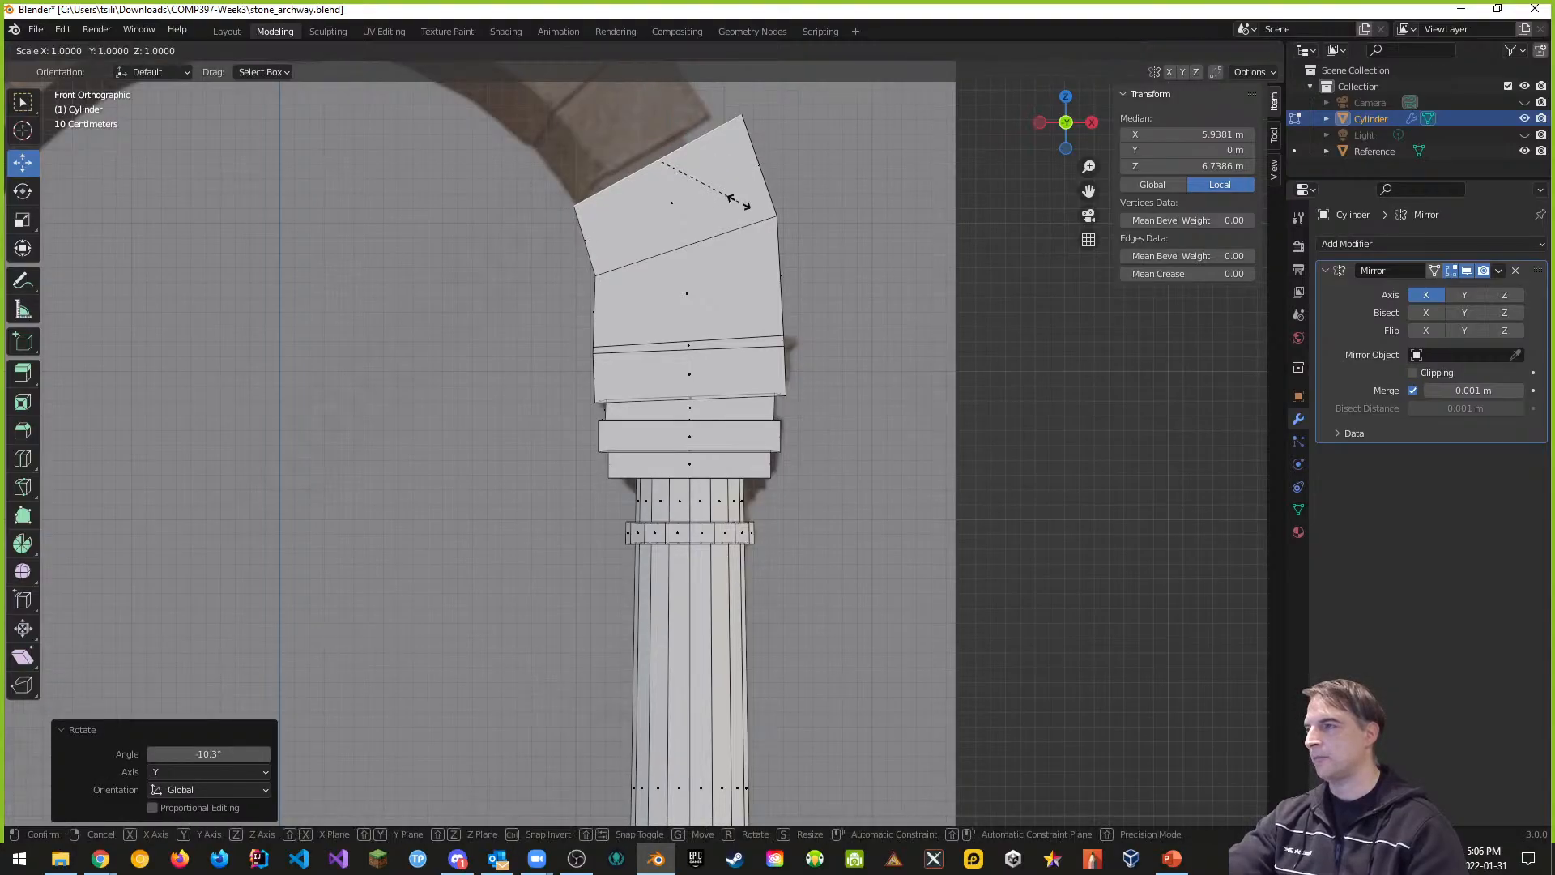
pyautogui.click(729, 203)
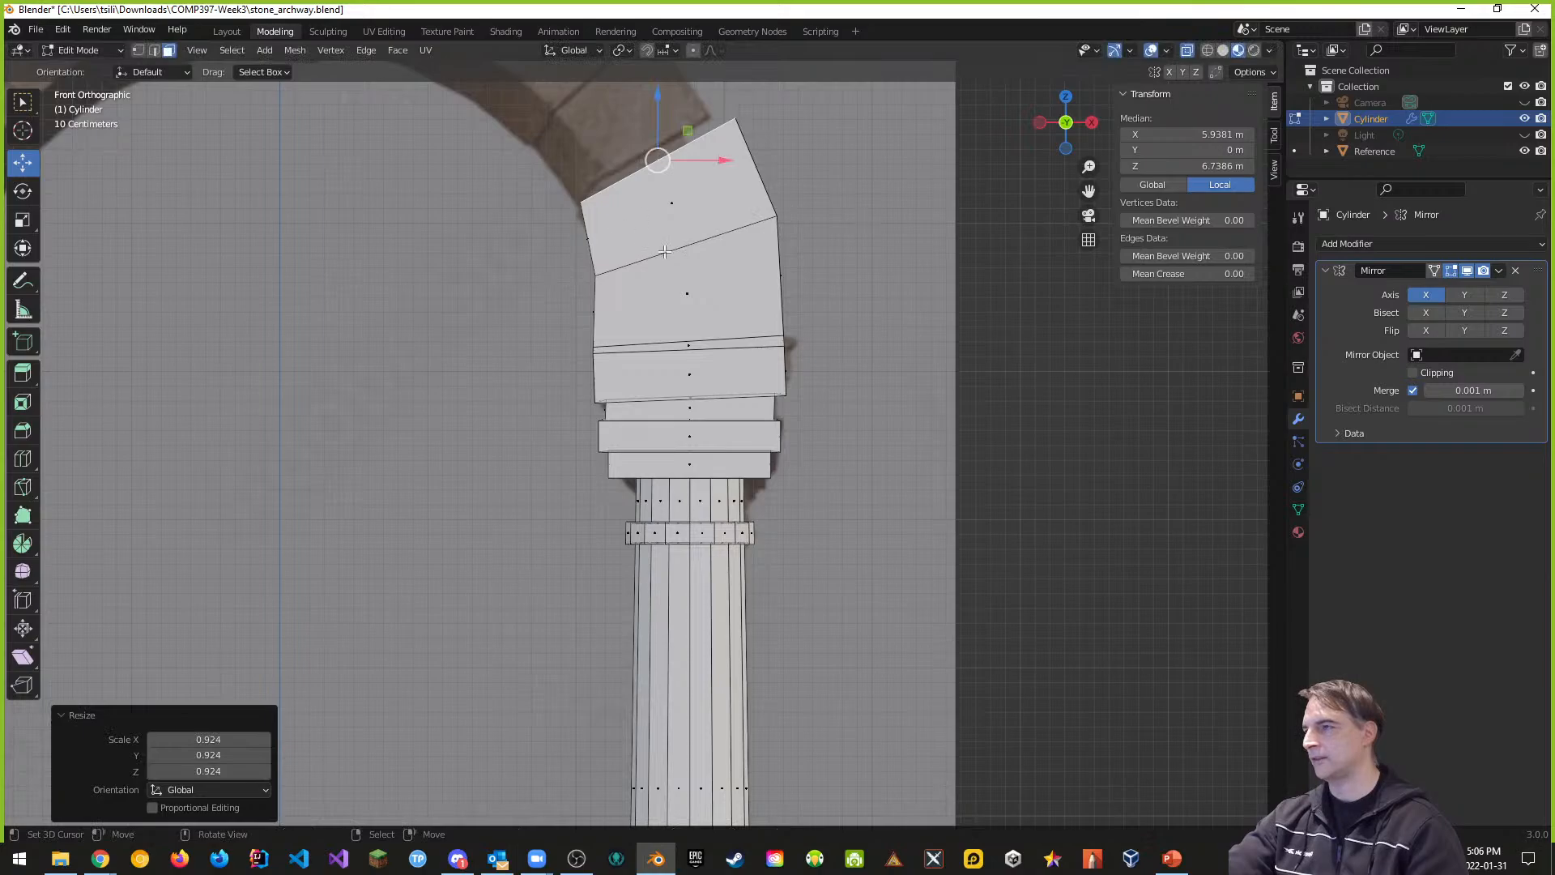
# Step: Select the four vertices at the joint between the two arch stones and scale them uniformly to about 0.903
pyautogui.hotkey('alt', 'a')
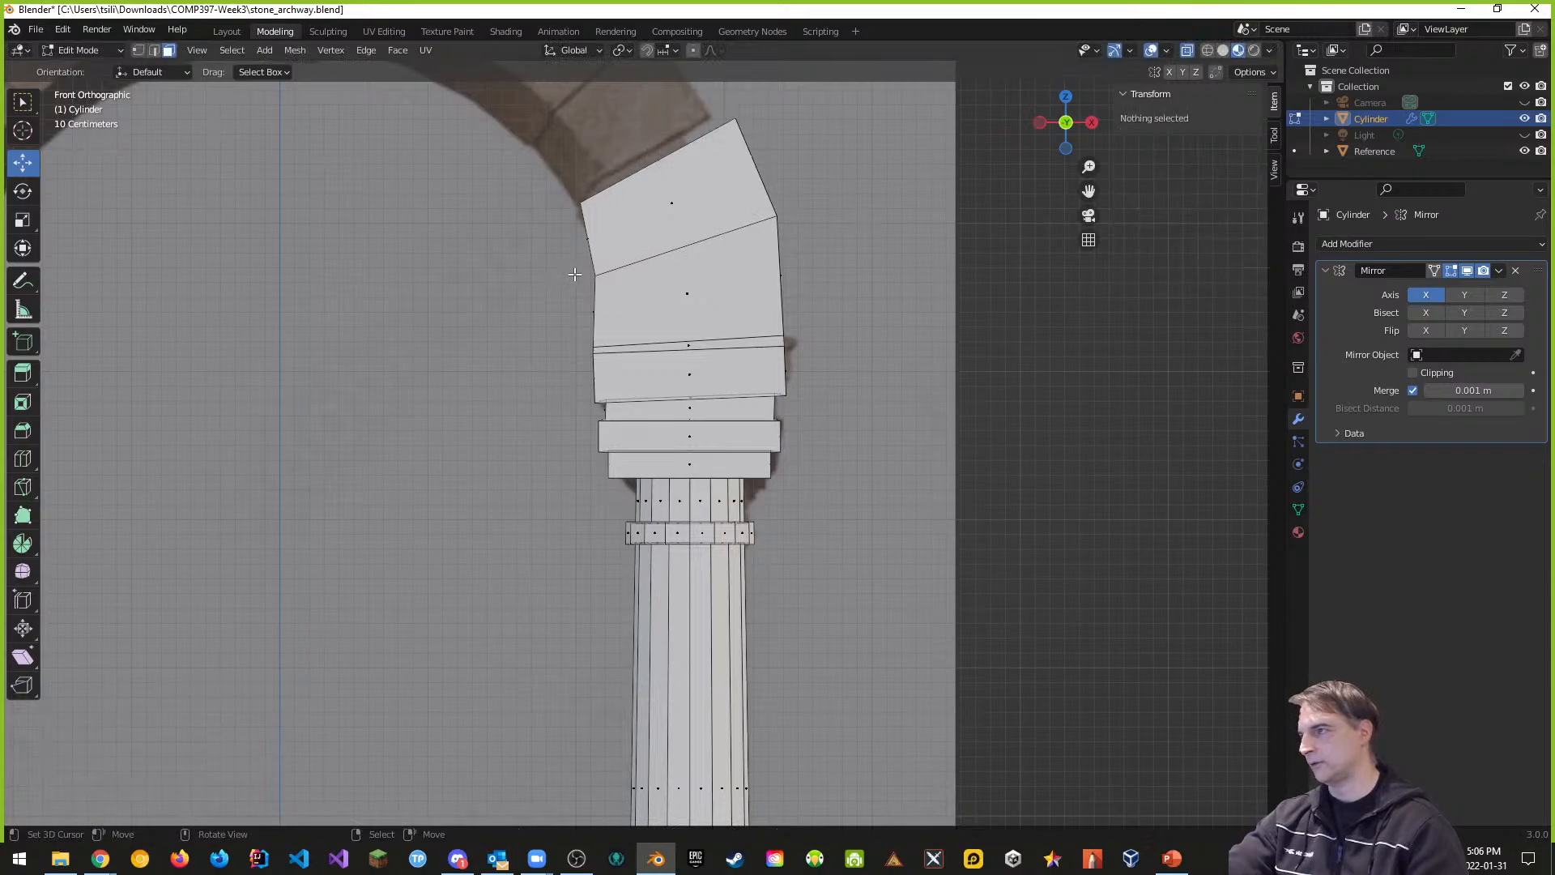
pyautogui.press('b')
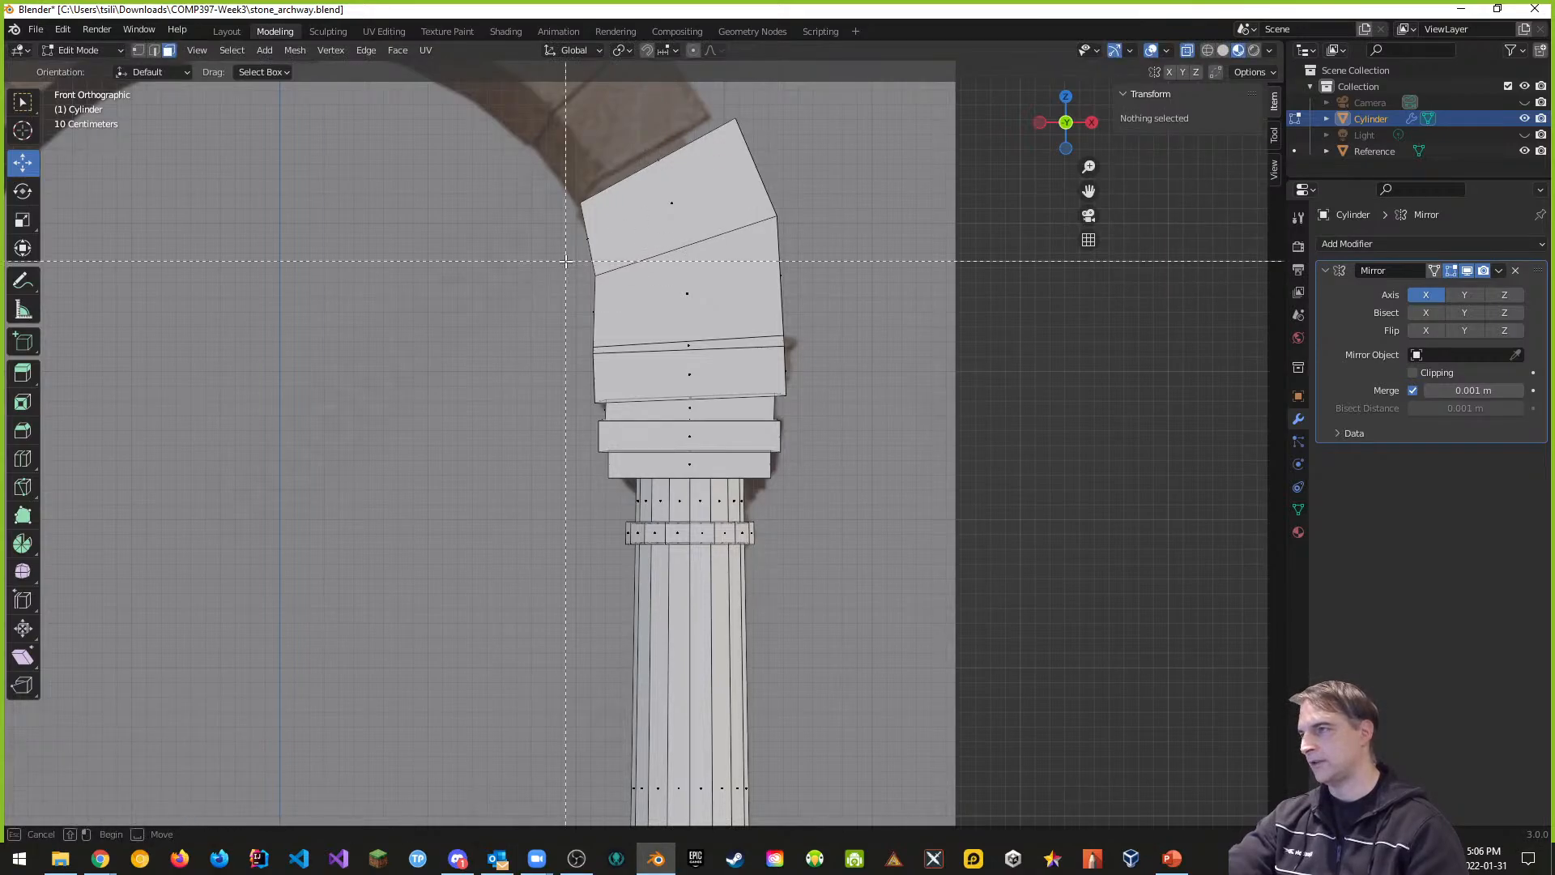
pyautogui.moveTo(564, 257); pyautogui.dragTo(623, 297)
pyautogui.moveTo(649, 270); pyautogui.dragTo(743, 281, button='middle')
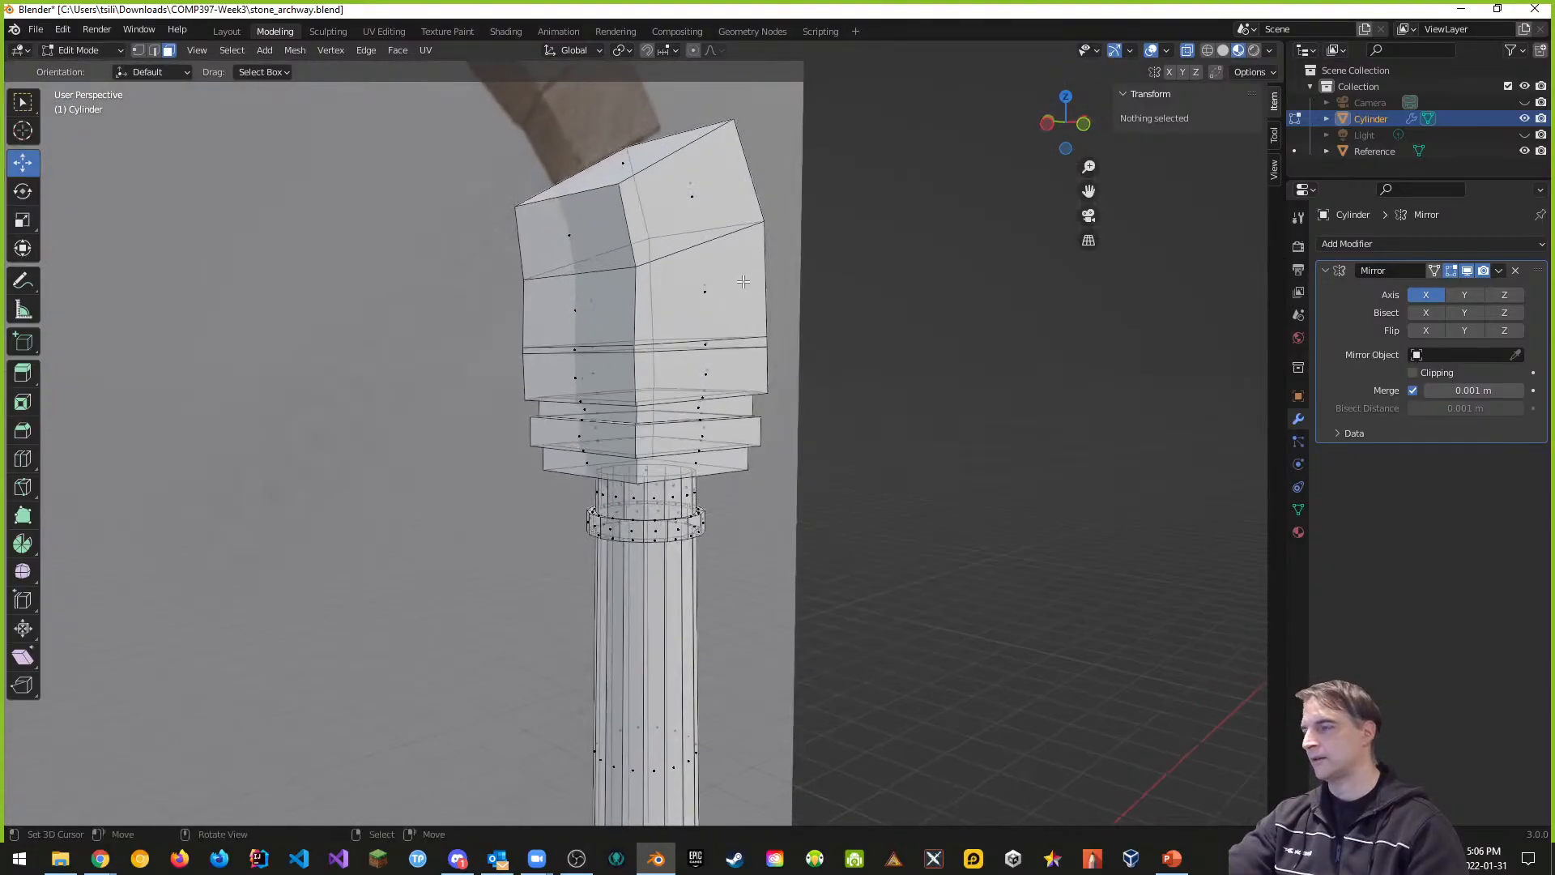
pyautogui.hotkey('ctrl', 'Tab')
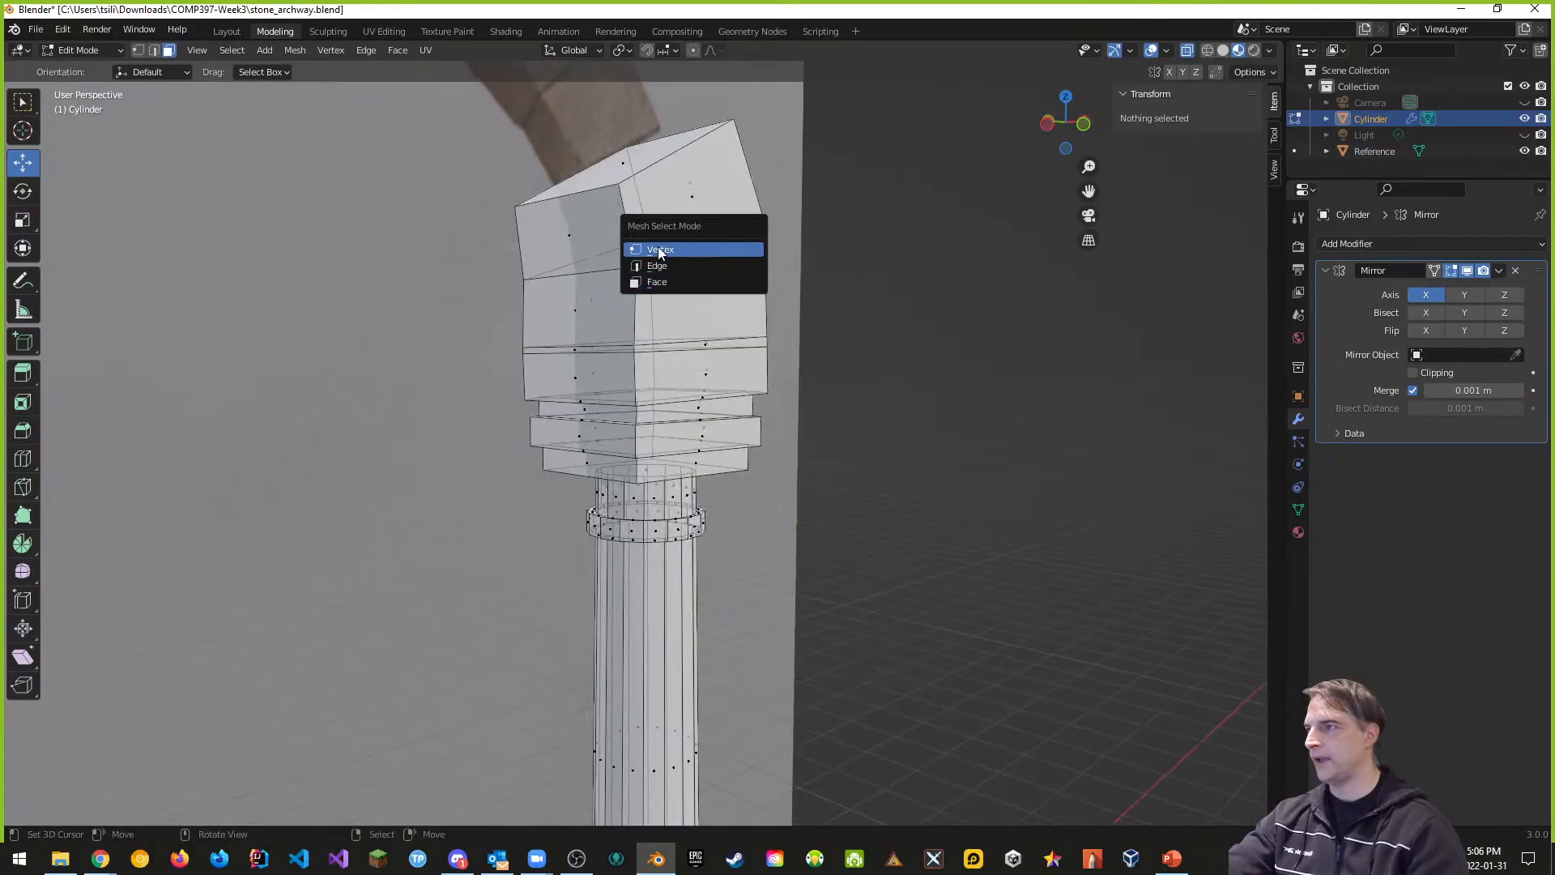
pyautogui.click(688, 247)
pyautogui.moveTo(787, 279); pyautogui.dragTo(603, 276, button='middle')
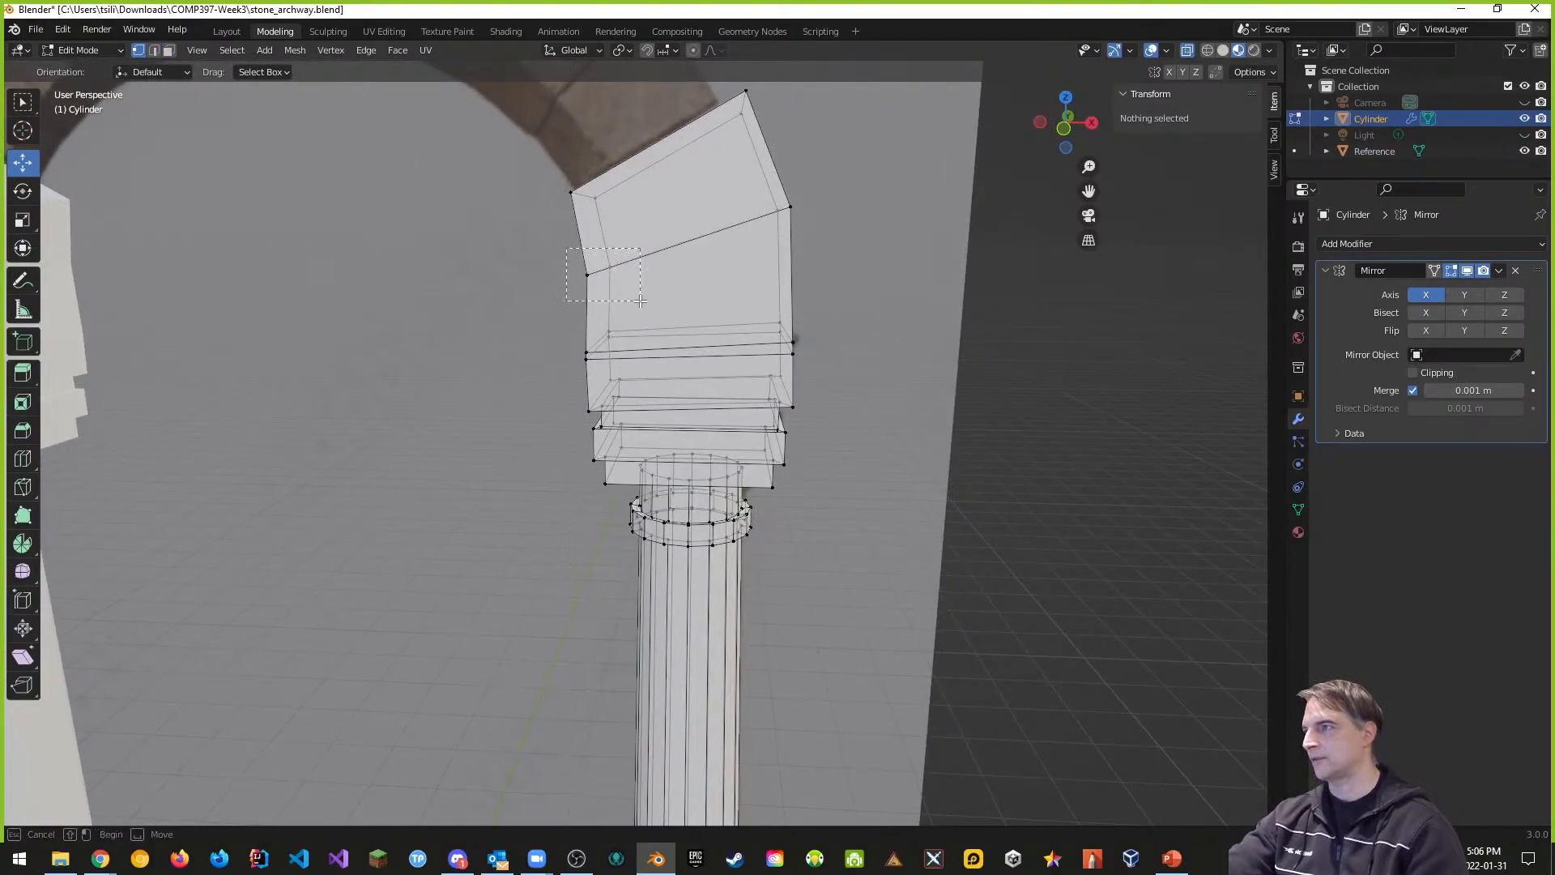
pyautogui.click(599, 271)
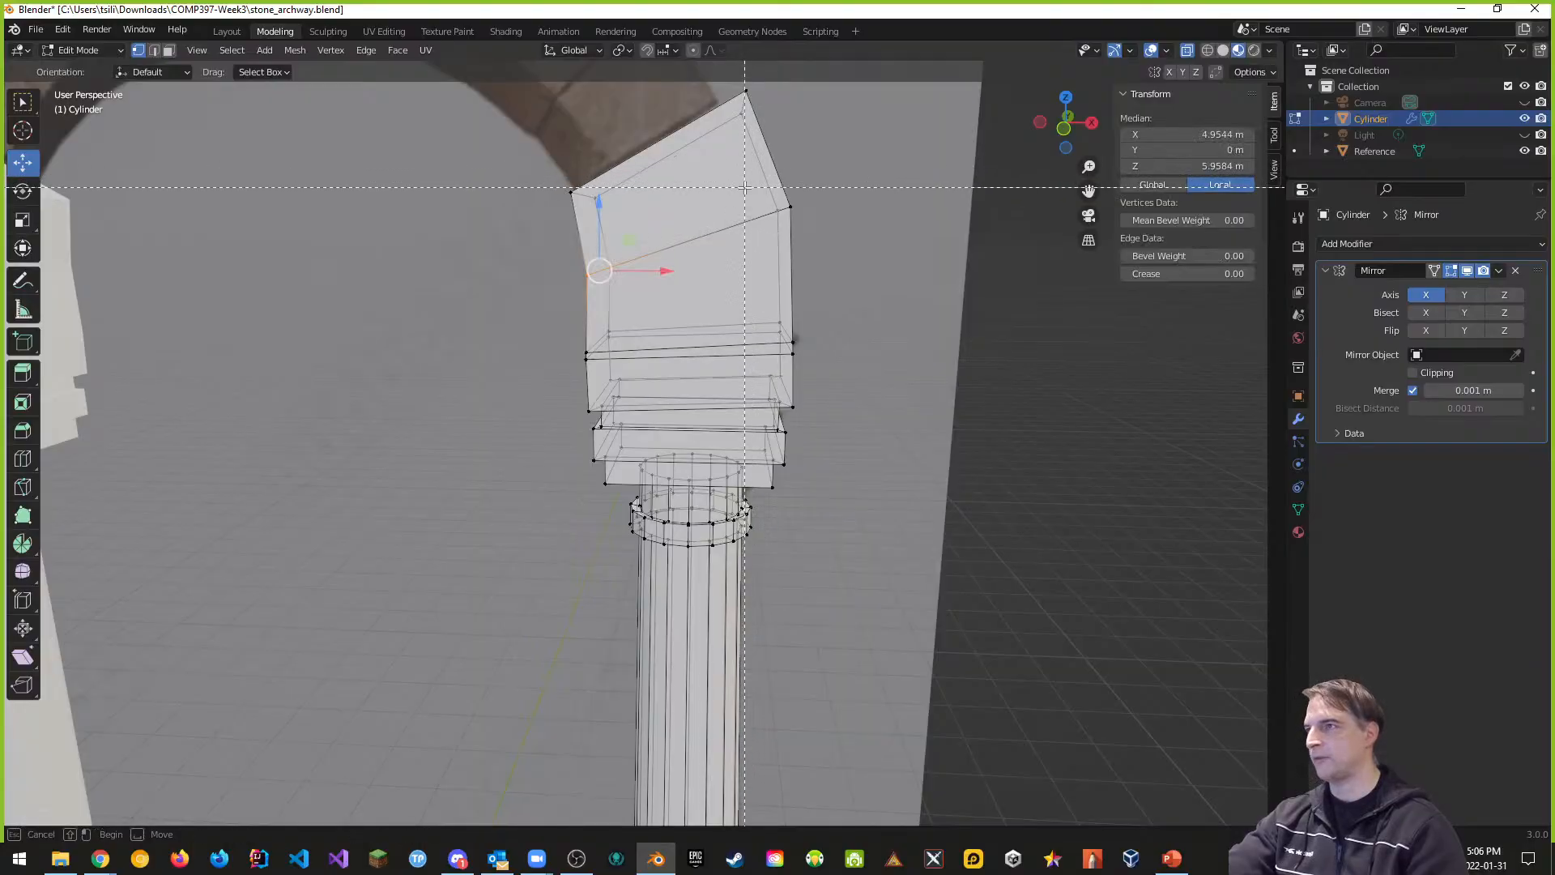
pyautogui.keyDown('shift'); pyautogui.click(790, 209); pyautogui.keyUp('shift')
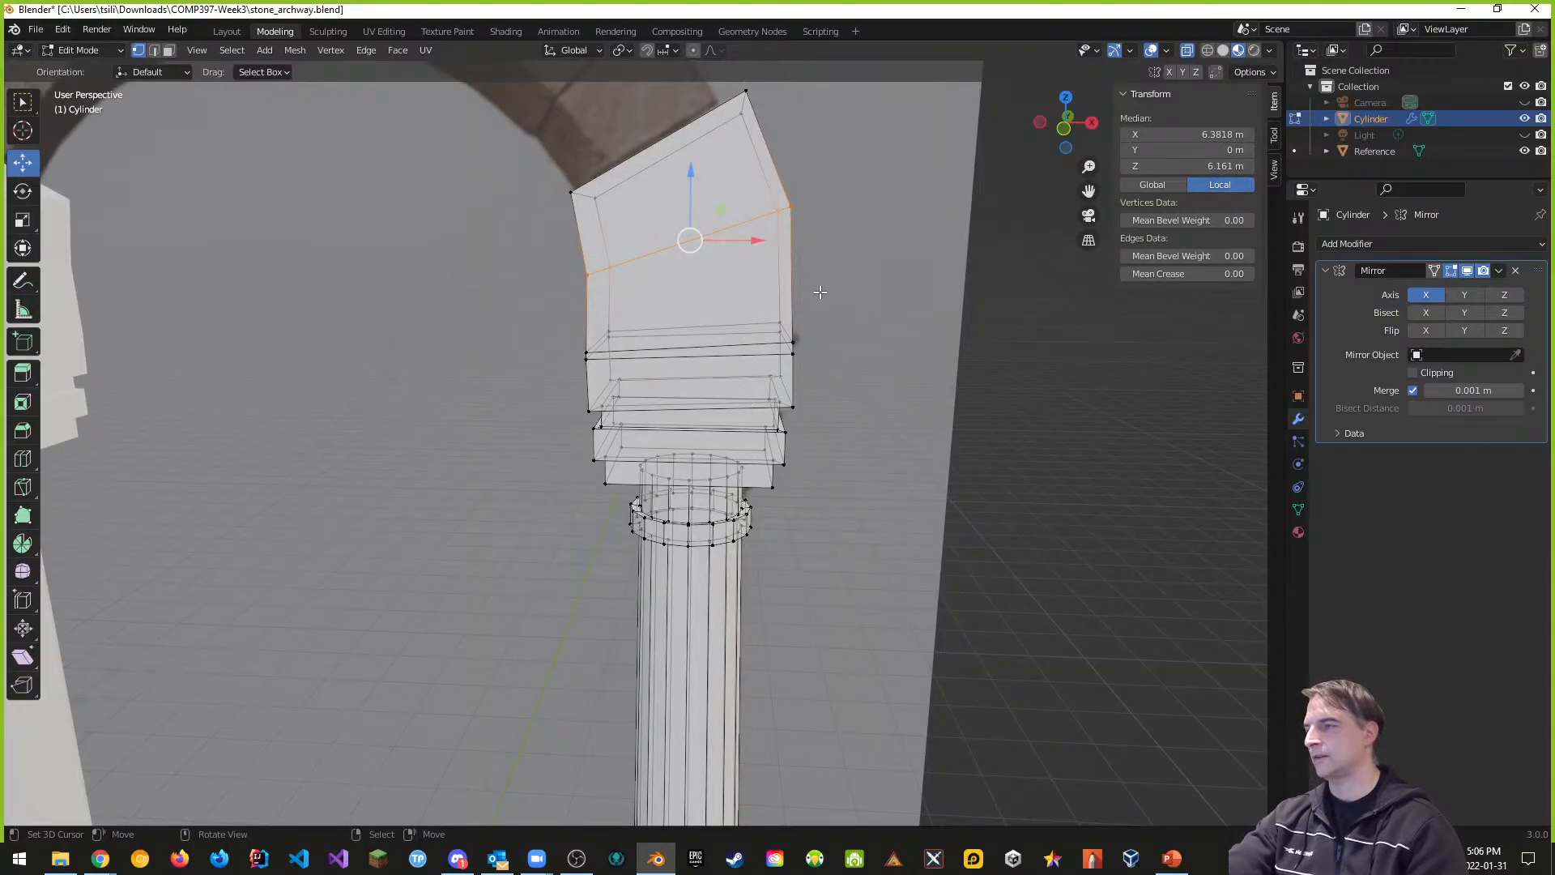
pyautogui.press('KP_1')
pyautogui.press('s')
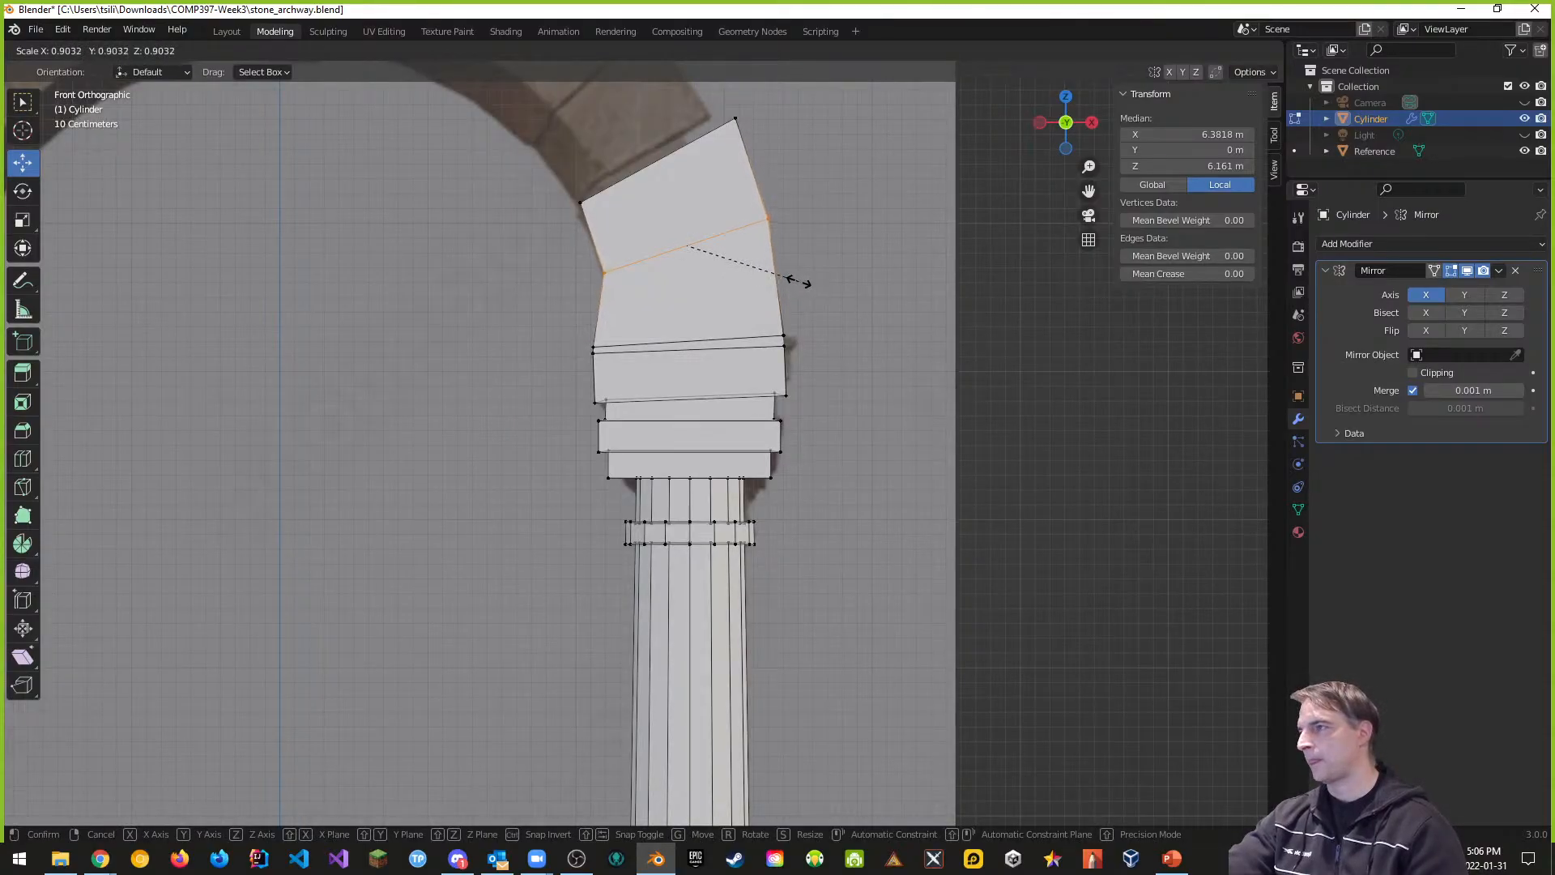
pyautogui.click(799, 282)
# Step: Select the outer vertices of the joint between the arch stones and move them about -0.071 m in X and -0.005 m in Z
pyautogui.click(858, 263)
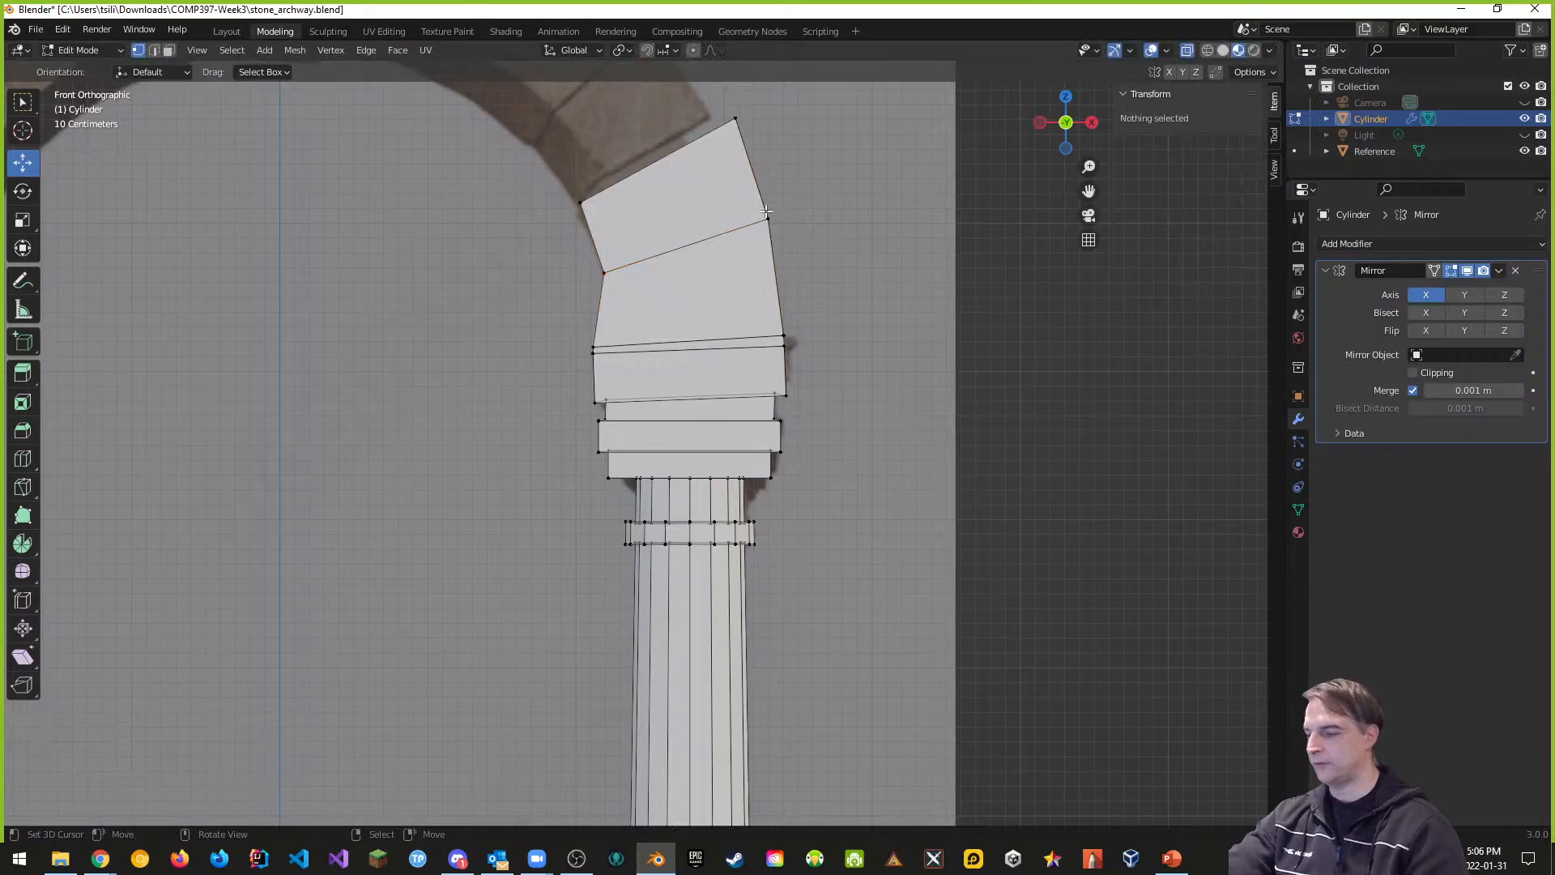
pyautogui.press('b')
pyautogui.moveTo(730, 205); pyautogui.dragTo(801, 251)
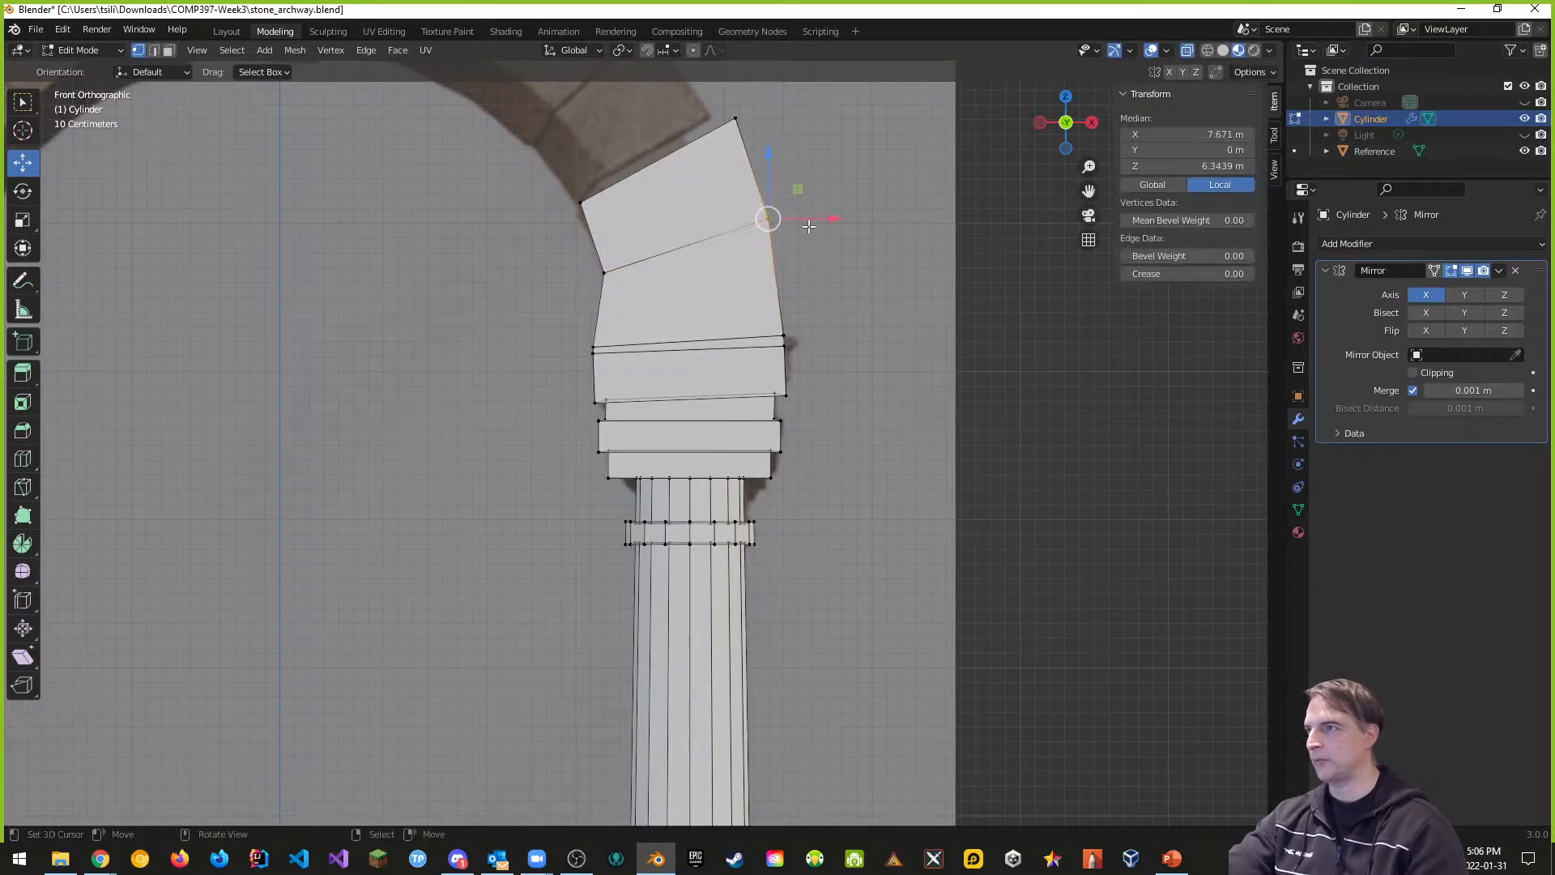
pyautogui.press('m')
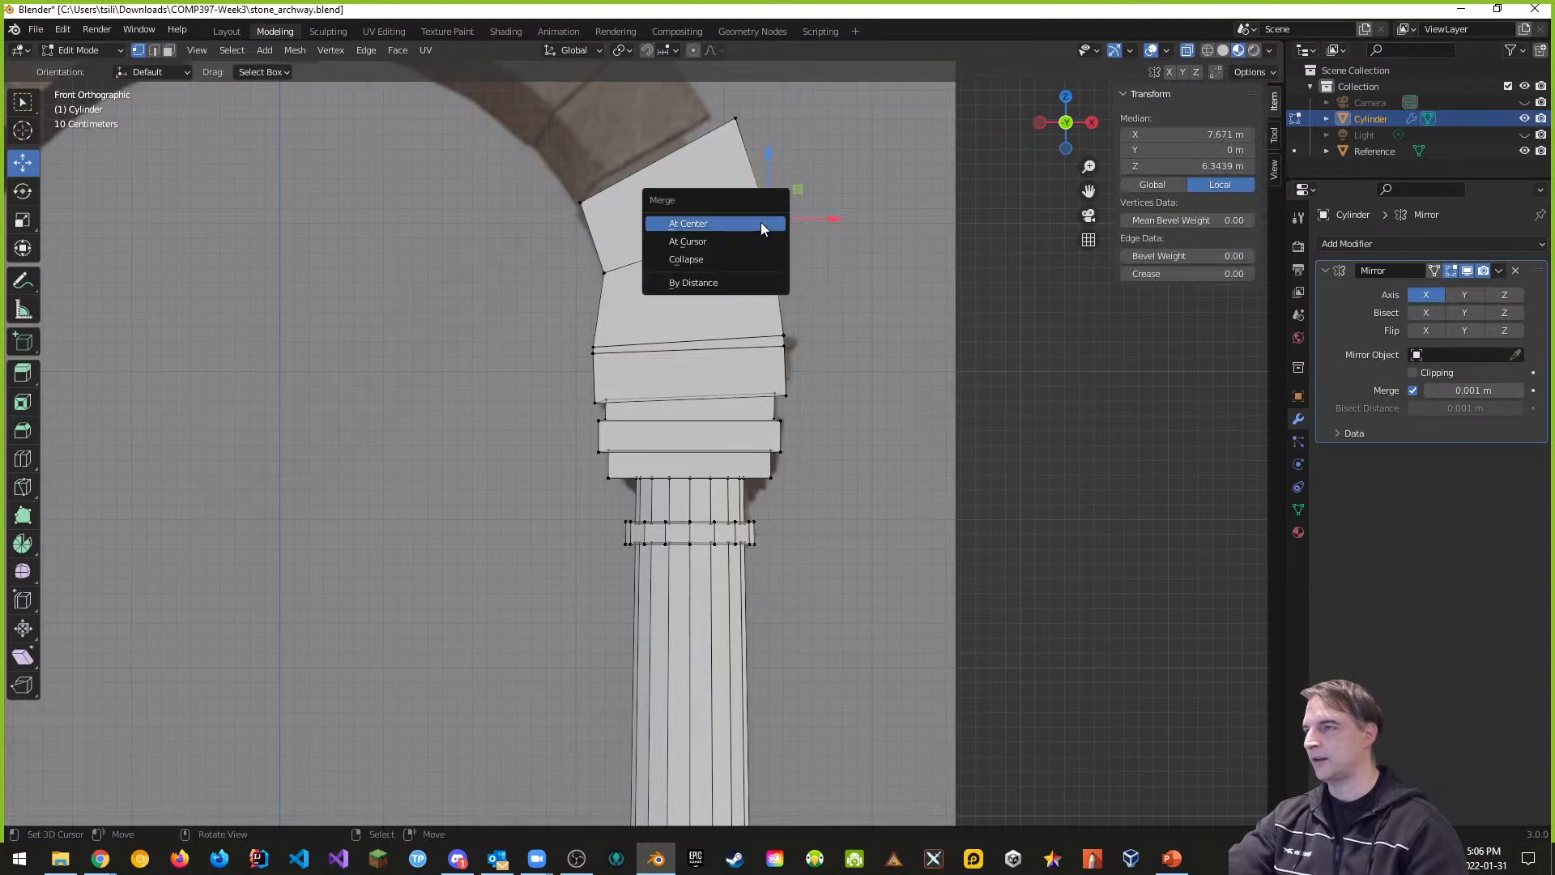
pyautogui.click(760, 222)
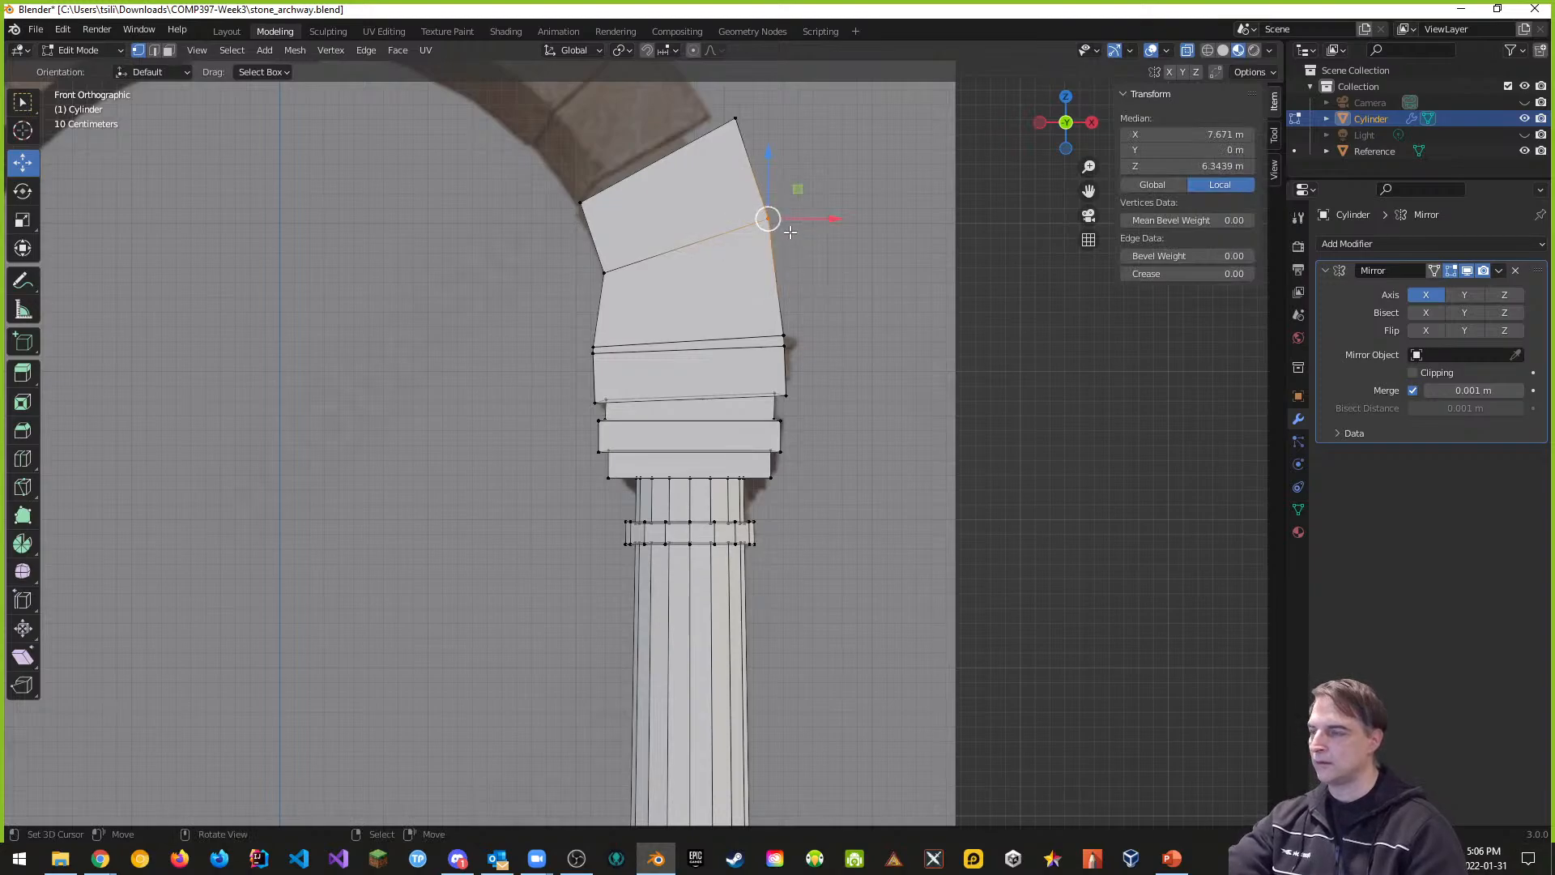
pyautogui.press('g')
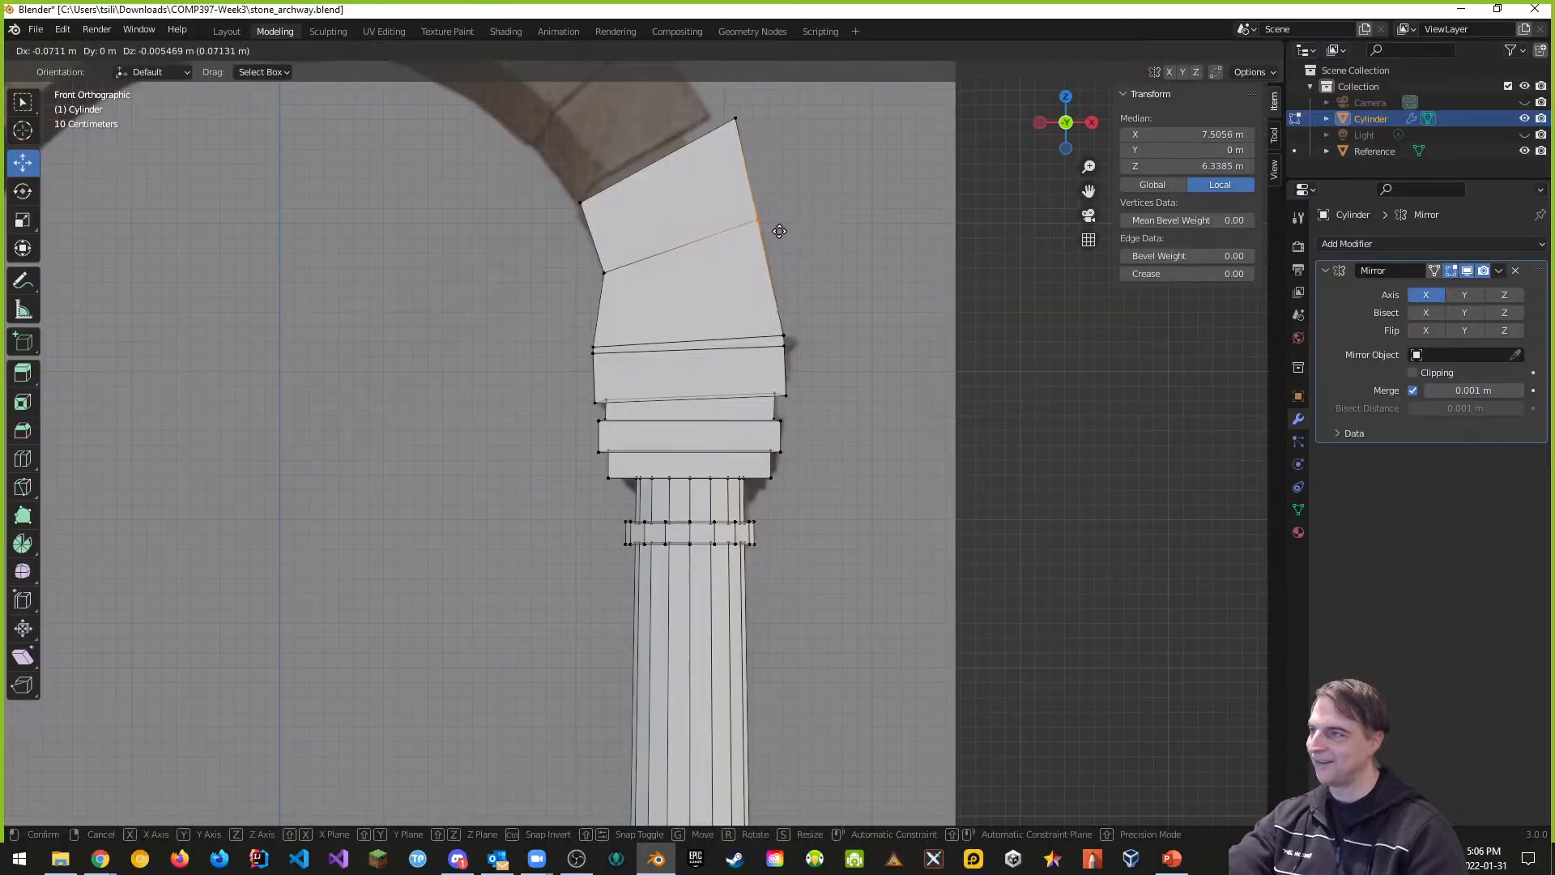
pyautogui.click(778, 232)
# Step: Select the four vertices at the free end of the uppermost arch stone and extrude them along their normal by about 0.587 m
pyautogui.moveTo(790, 141); pyautogui.dragTo(795, 243, button='middle')
pyautogui.scroll(1, 789, 152)
pyautogui.scroll(-2, 787, 150)
pyautogui.press('KP_5')
pyautogui.press('KP_1')
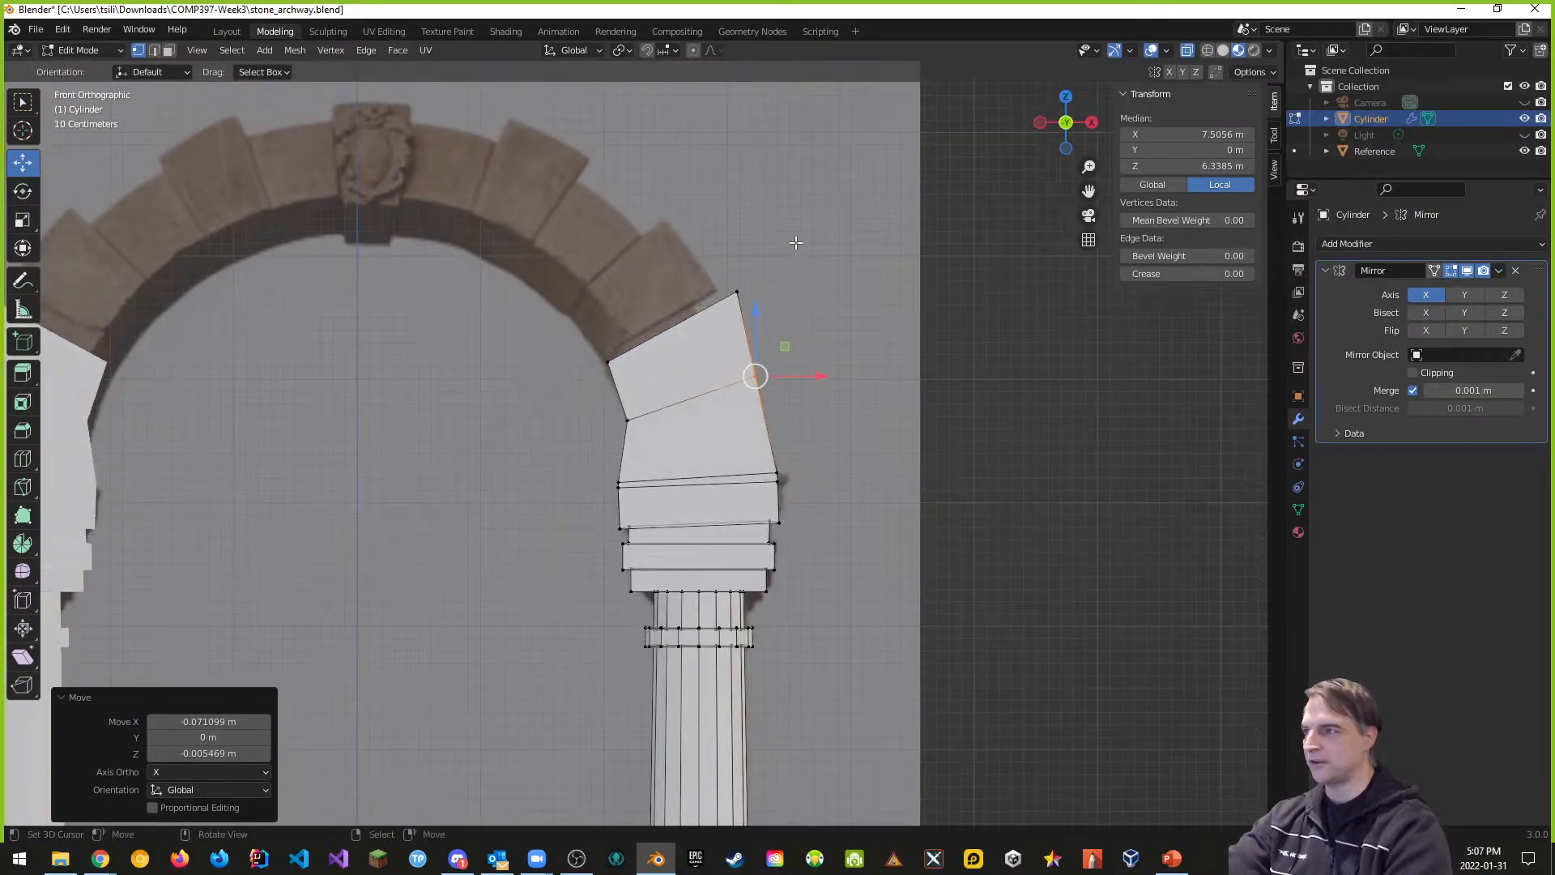
pyautogui.click(553, 318)
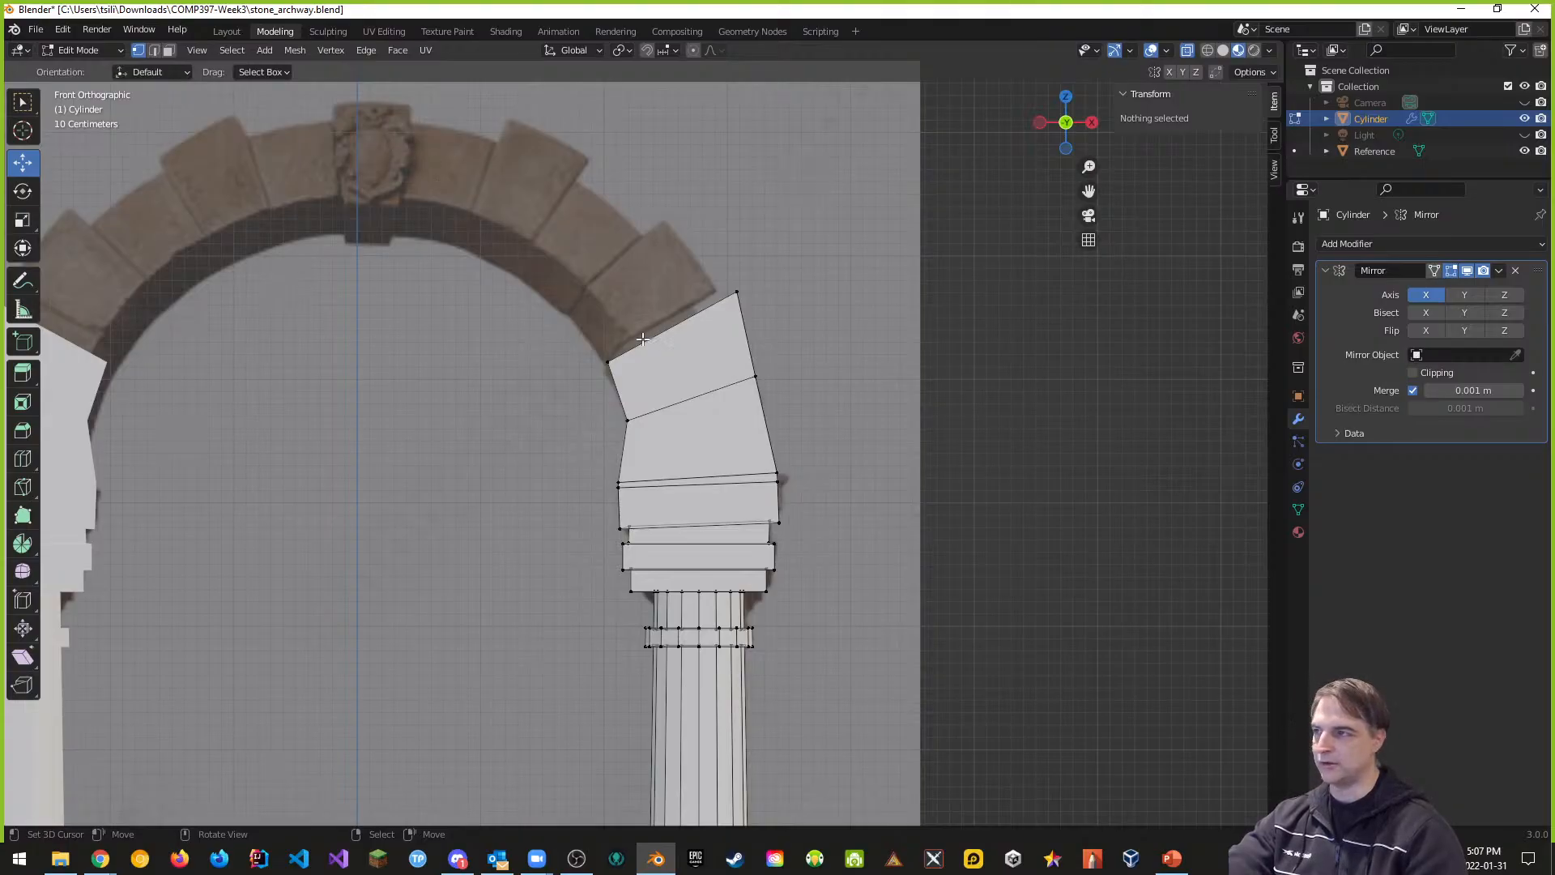
pyautogui.press('b')
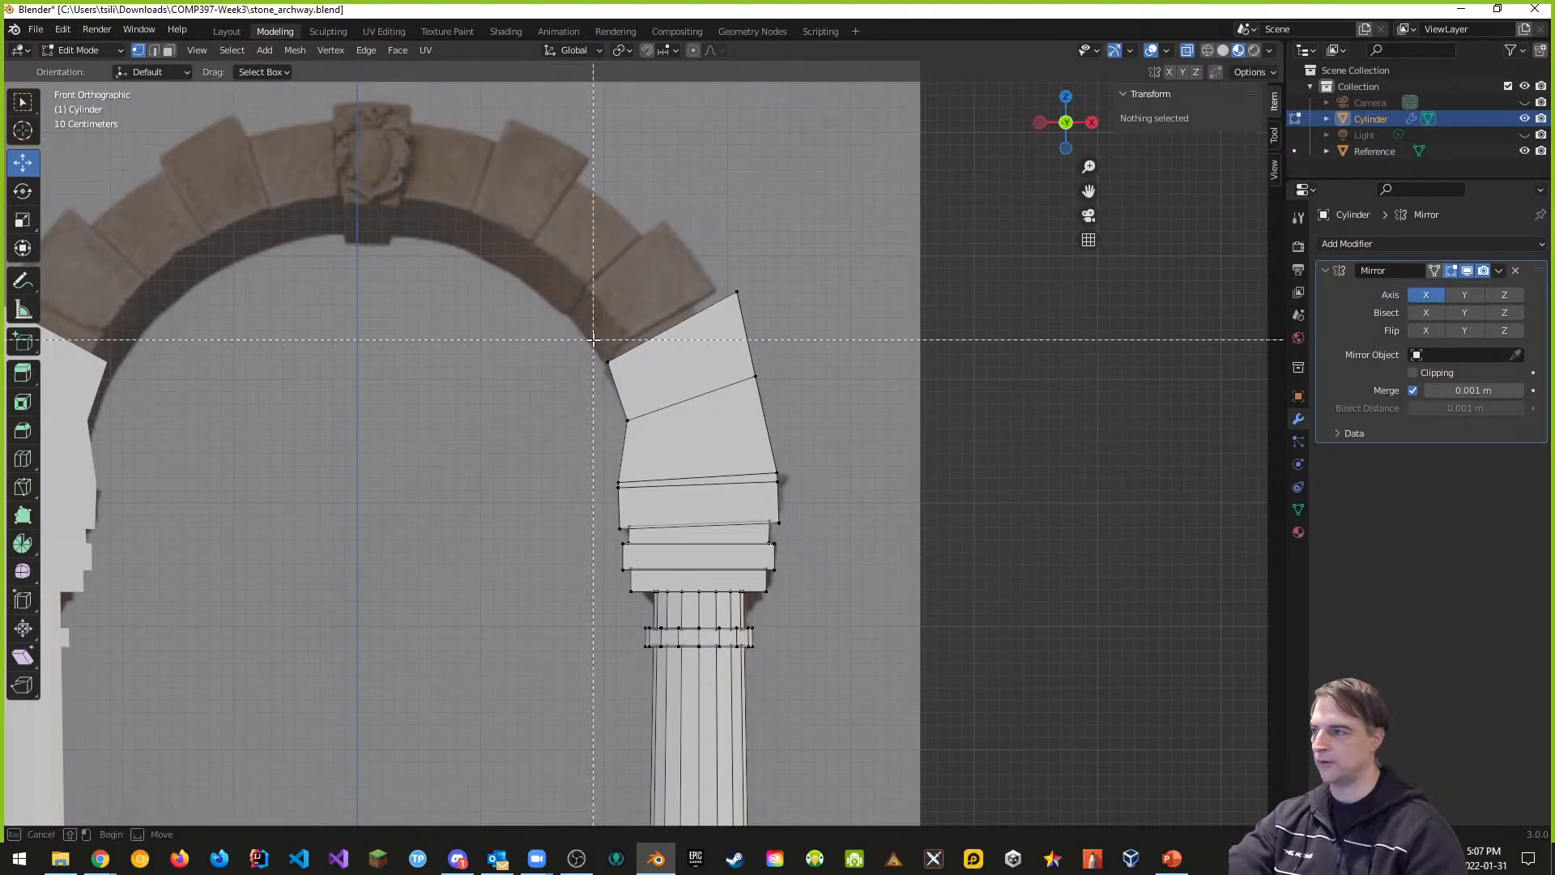
pyautogui.moveTo(593, 341); pyautogui.dragTo(628, 383)
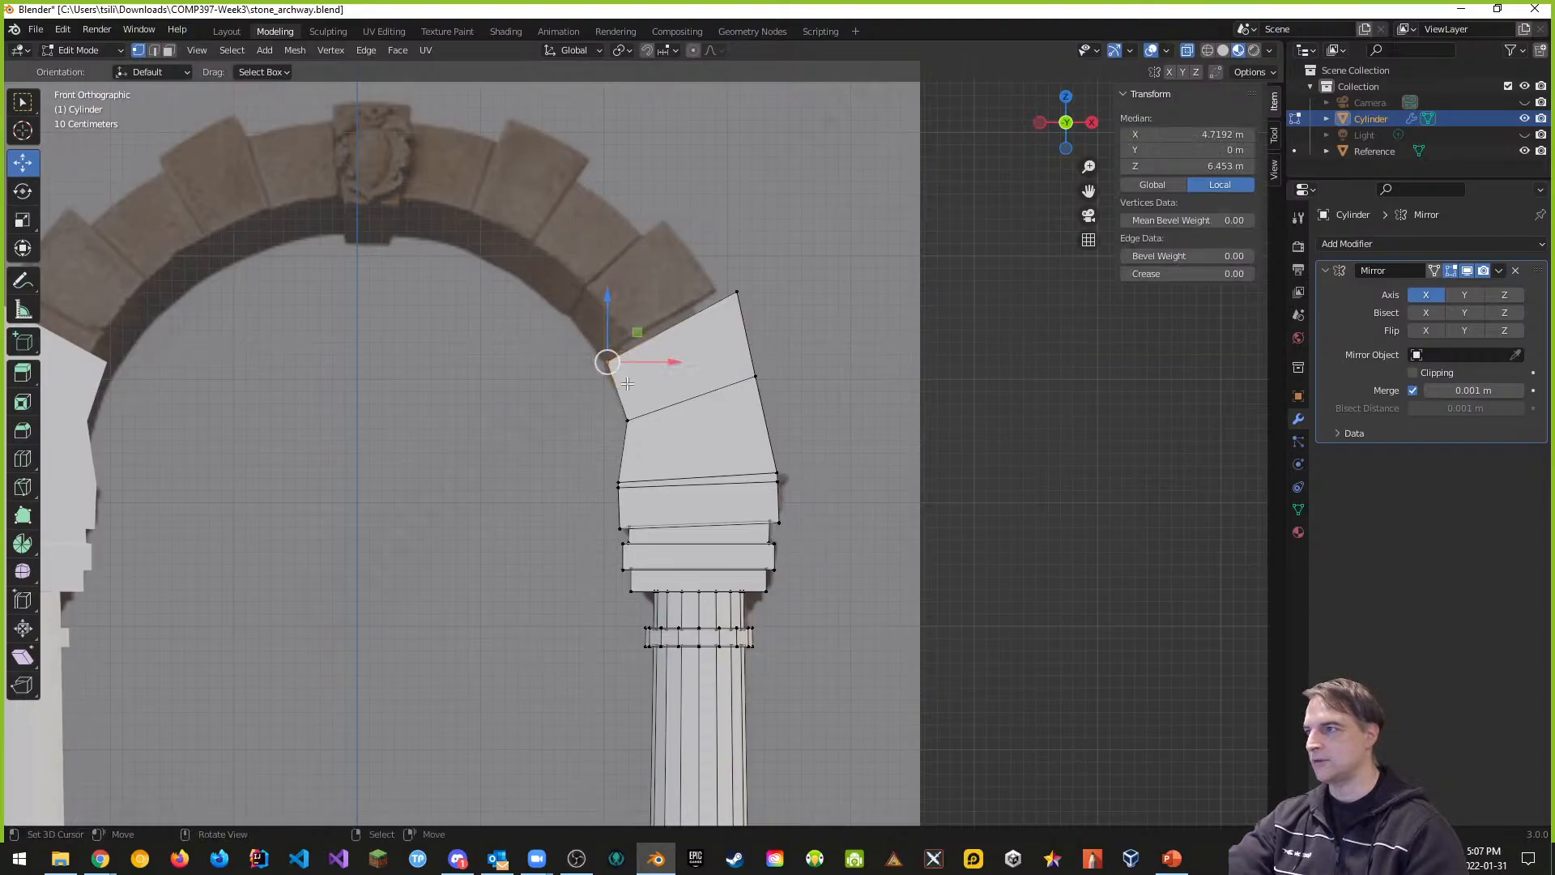
pyautogui.press('b')
pyautogui.moveTo(705, 267); pyautogui.dragTo(758, 323)
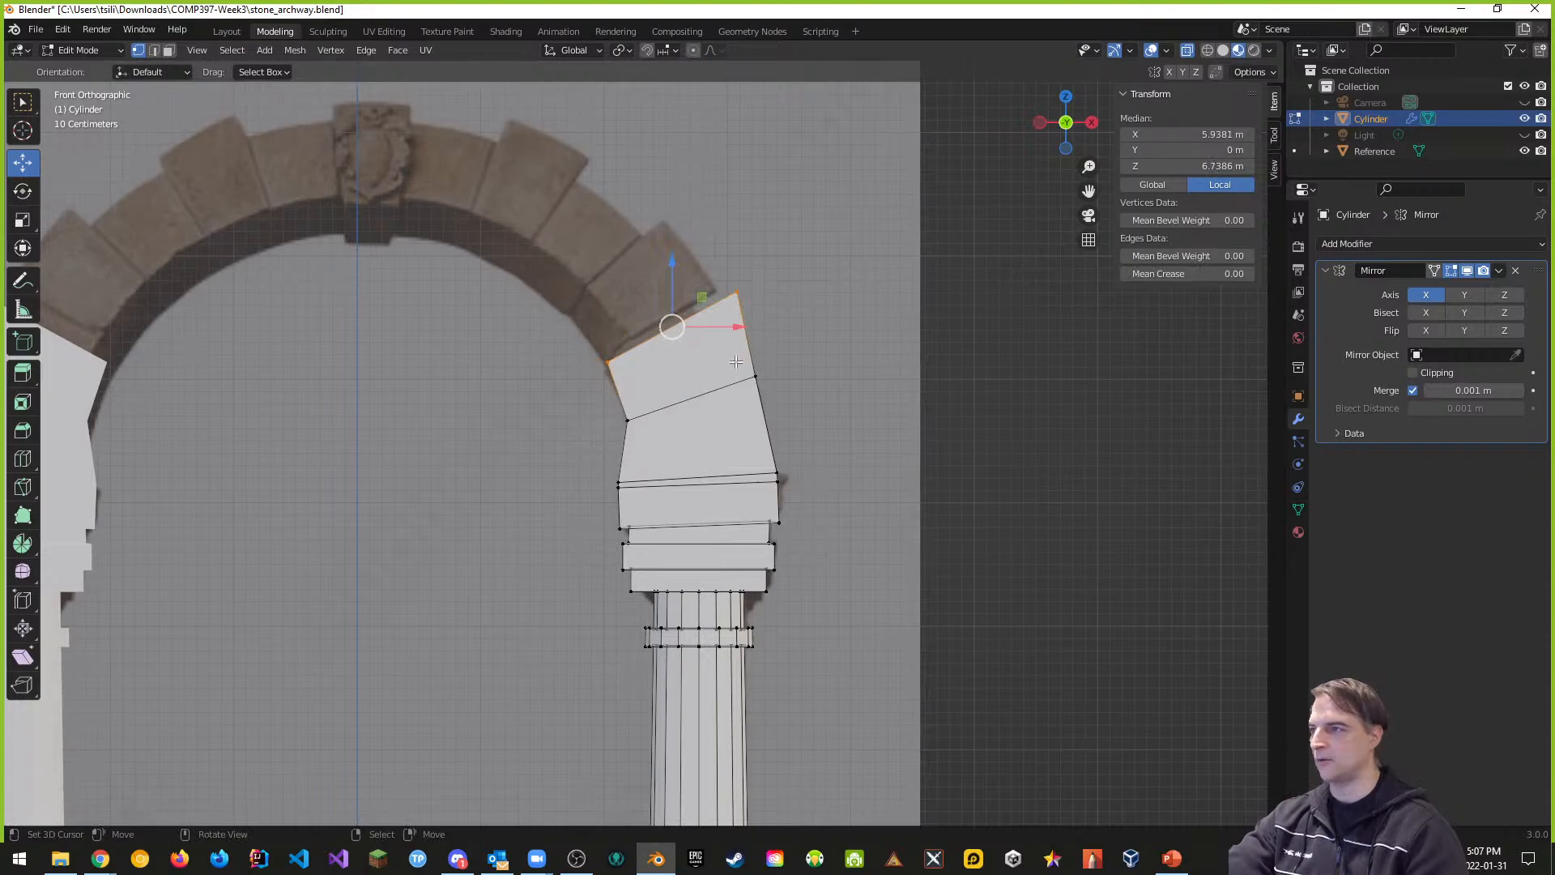
pyautogui.press('e')
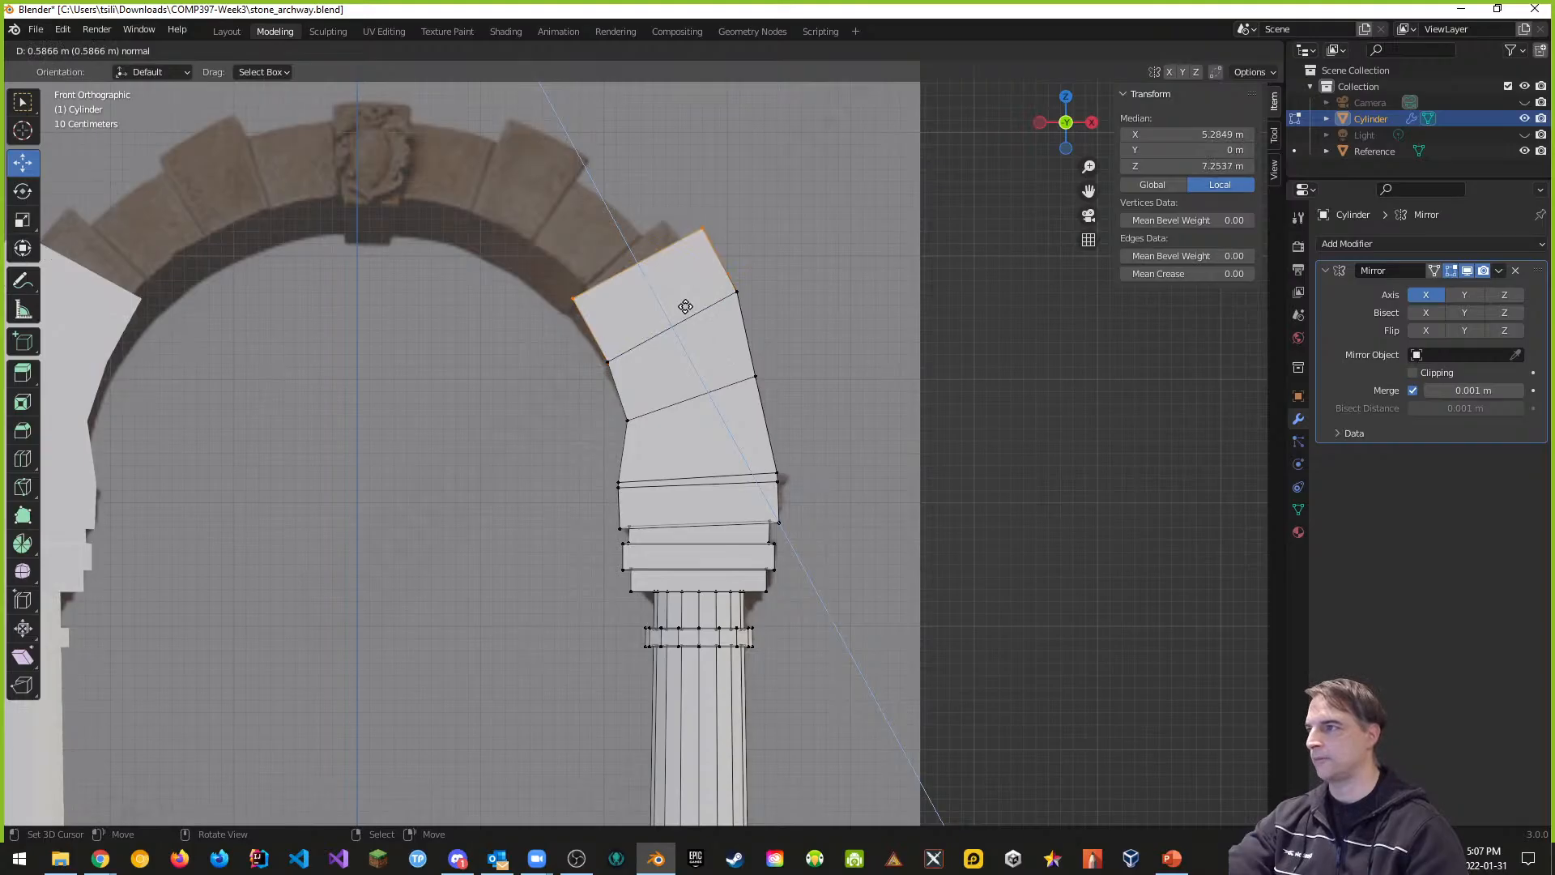
pyautogui.click(686, 306)
# Step: Rotate the extruded end face -11.2° in front view and move it about -0.125 m in X and -0.033 m in Z
pyautogui.press('r')
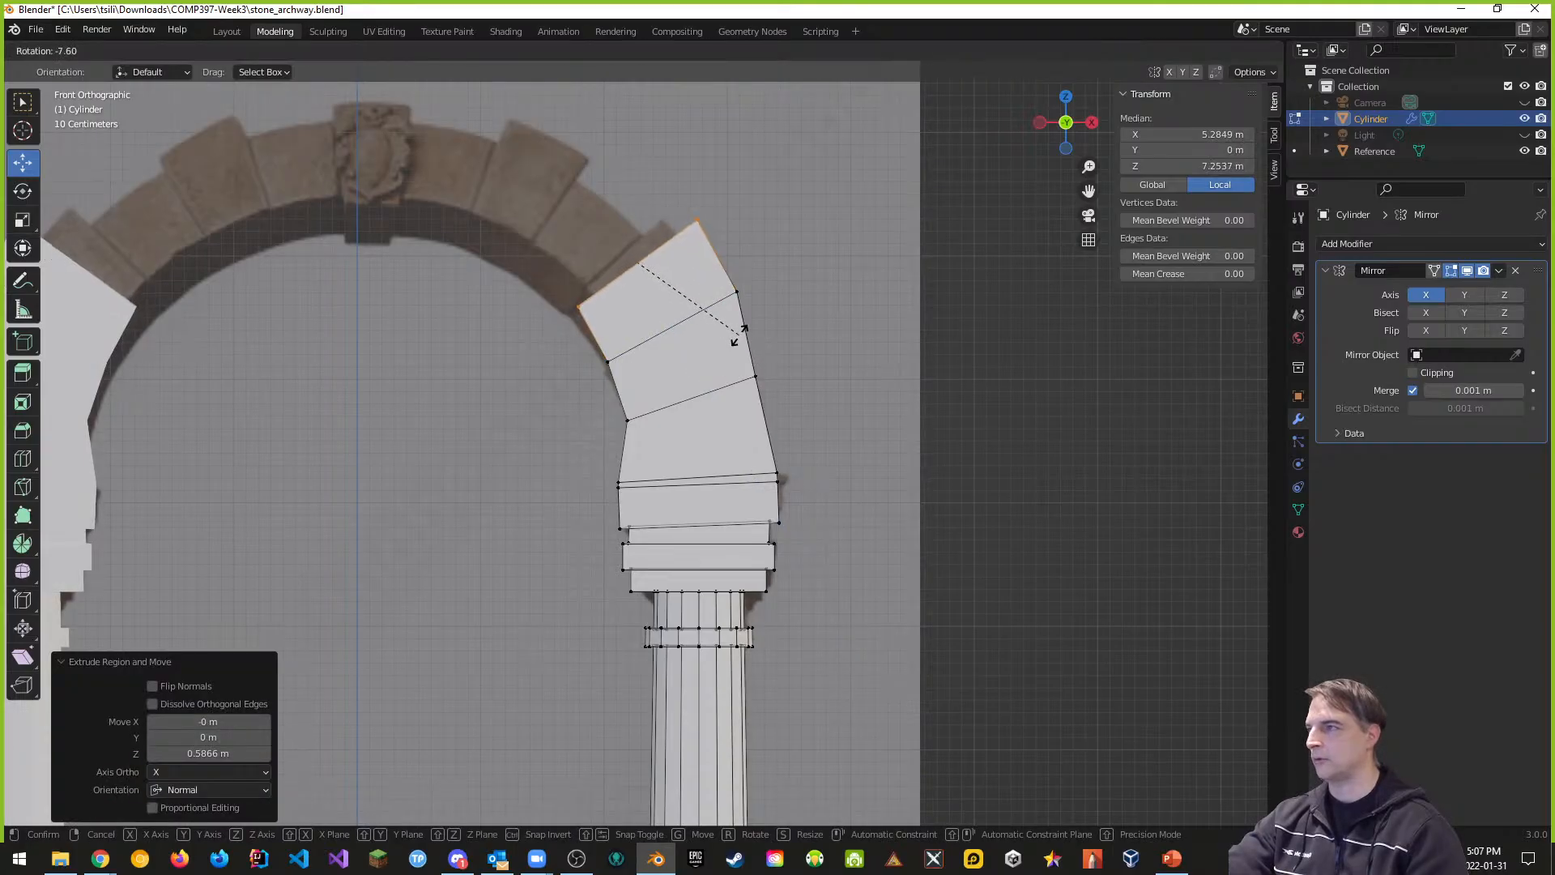
pyautogui.click(732, 322)
pyautogui.press('g')
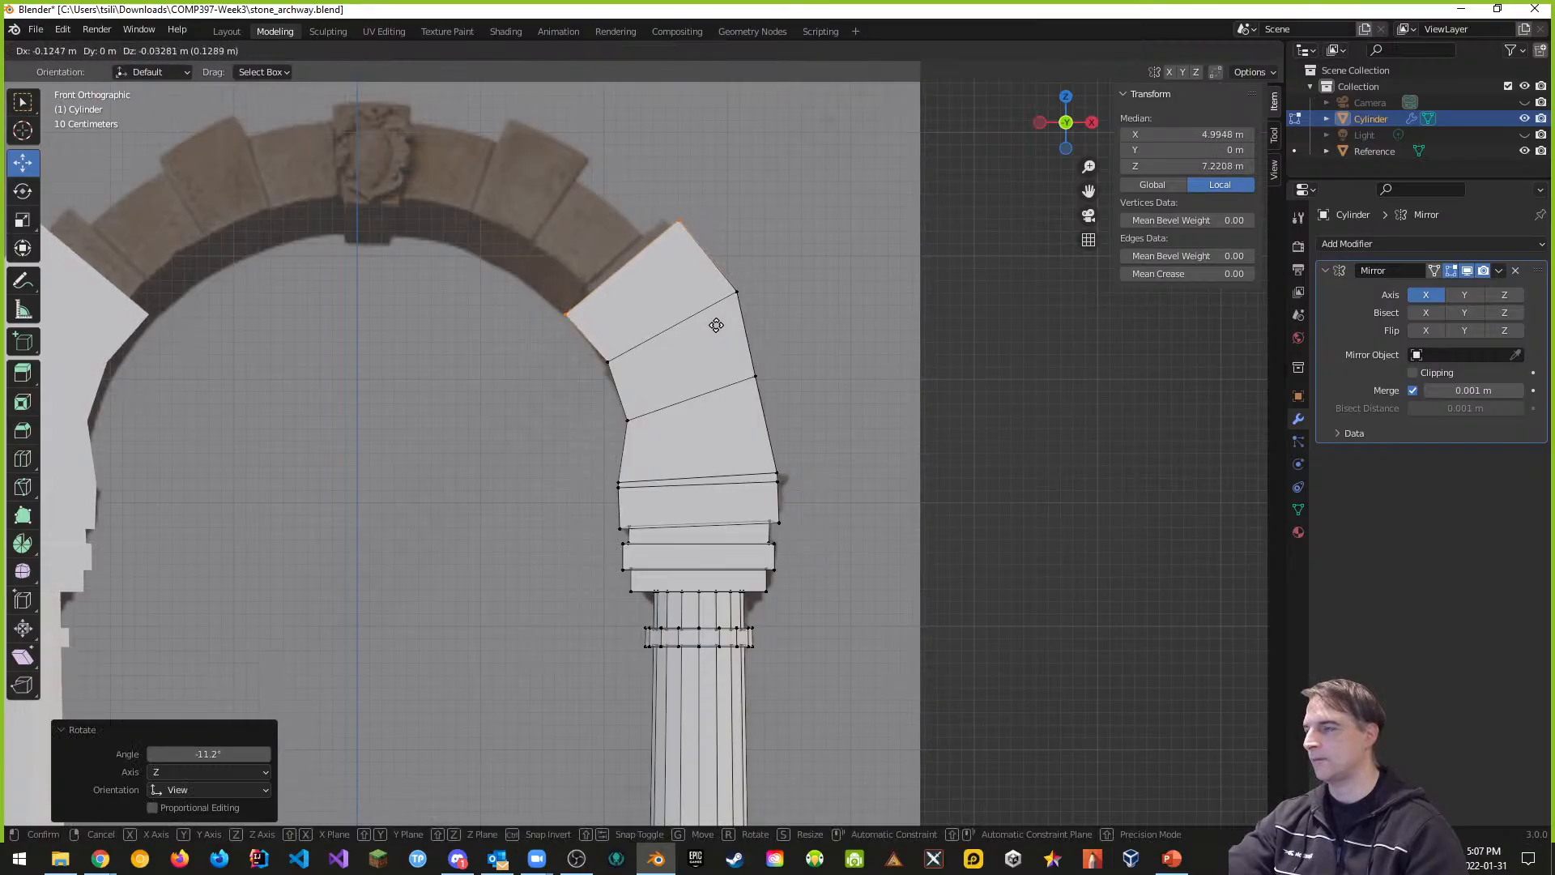
pyautogui.click(716, 324)
pyautogui.moveTo(795, 361); pyautogui.dragTo(821, 384, button='middle')
pyautogui.press('KP_1')
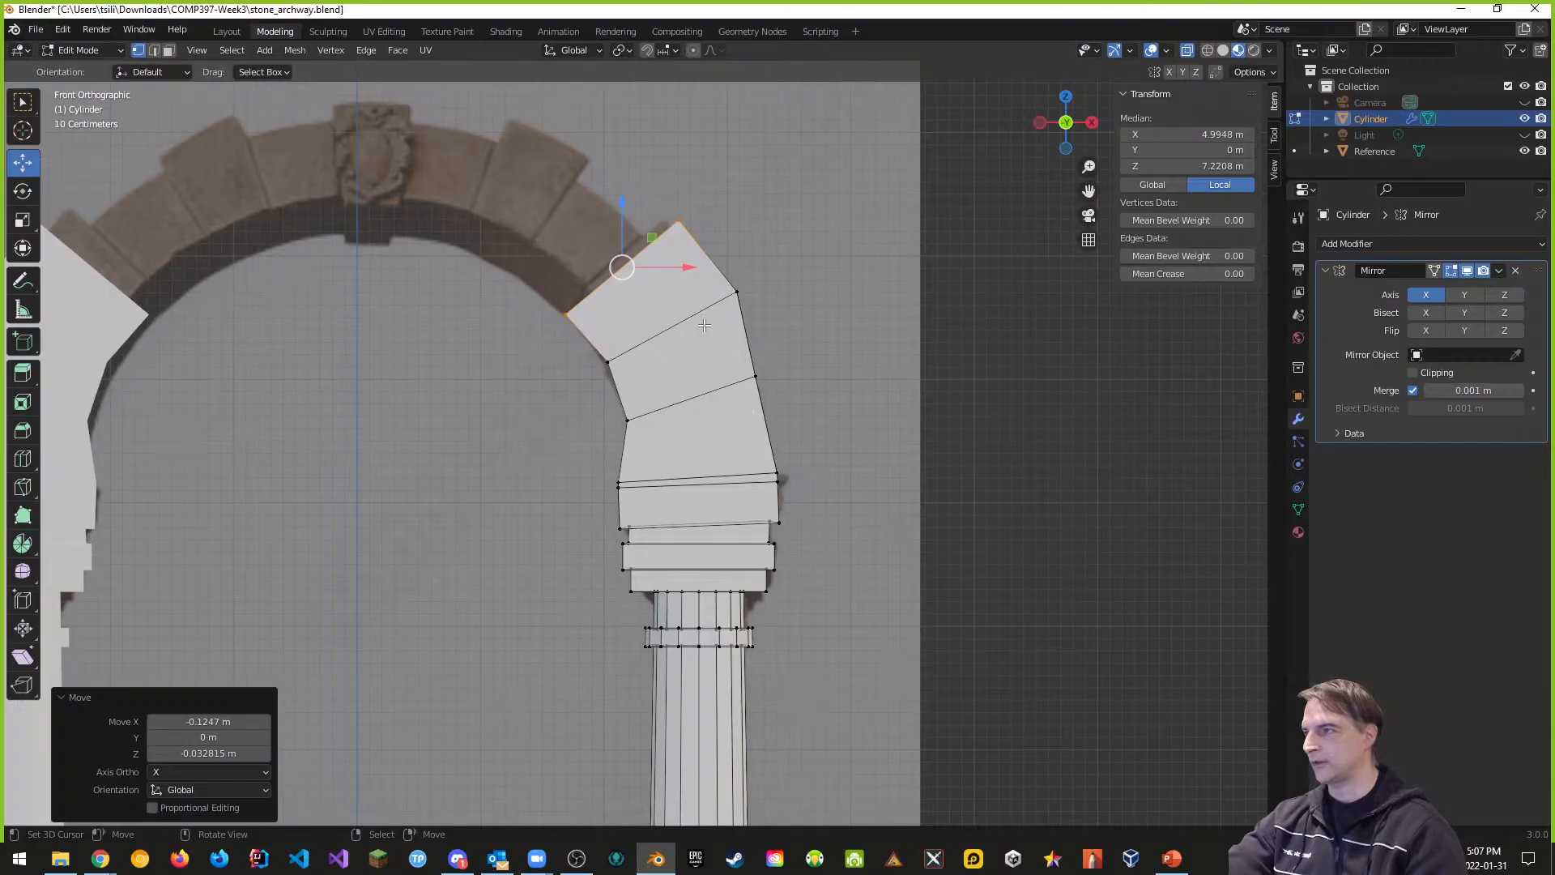
# Step: Scale the end face uniformly to 1.012 and extrude it along its normal by about 0.554 m for the next stone
pyautogui.press('s')
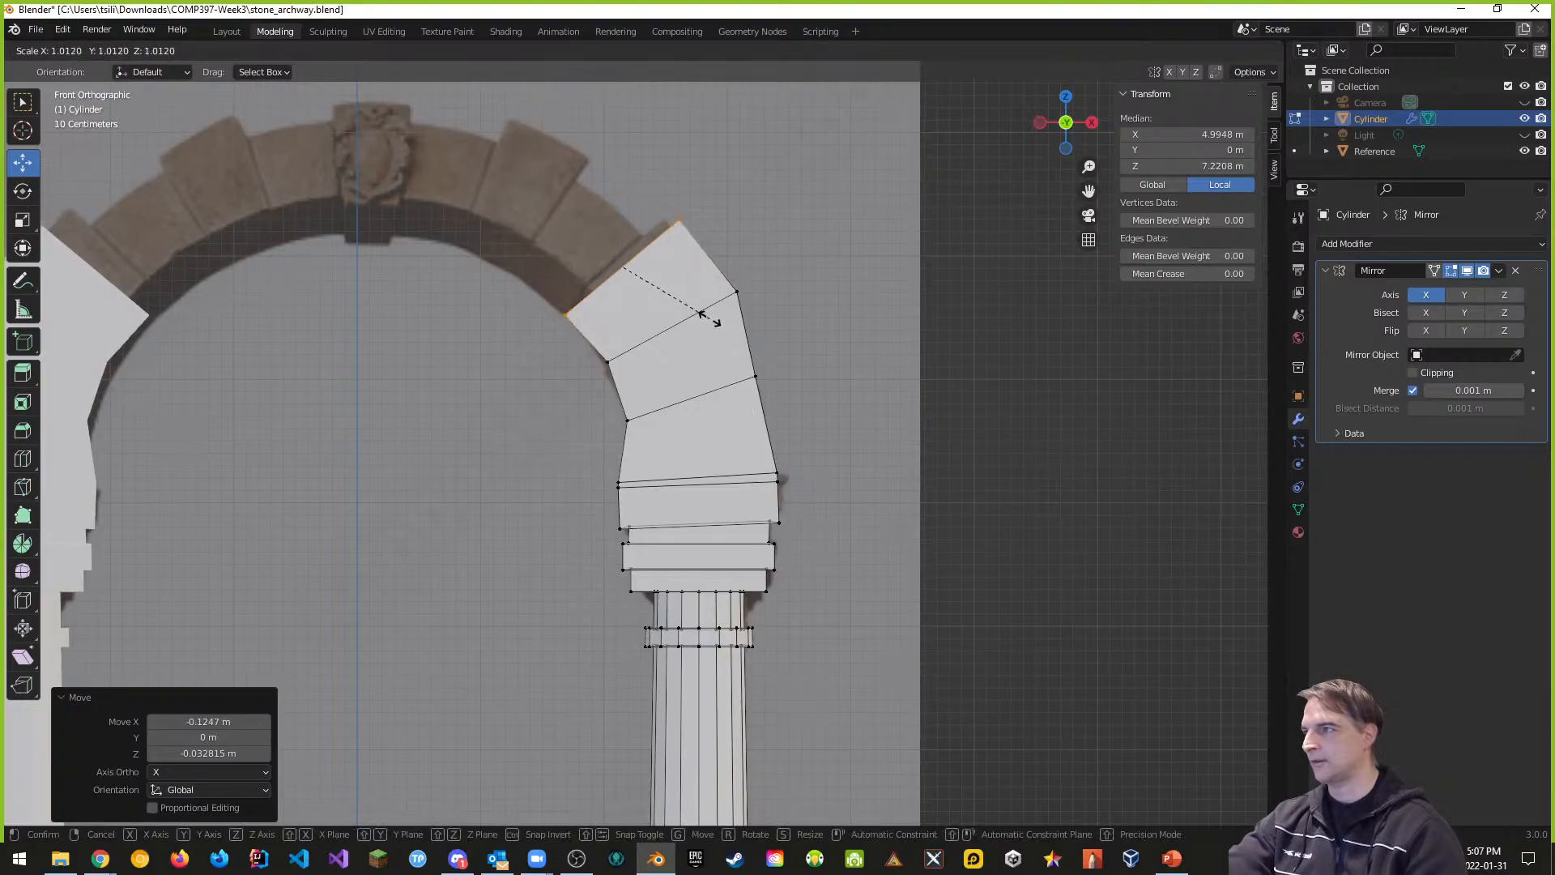
pyautogui.click(710, 319)
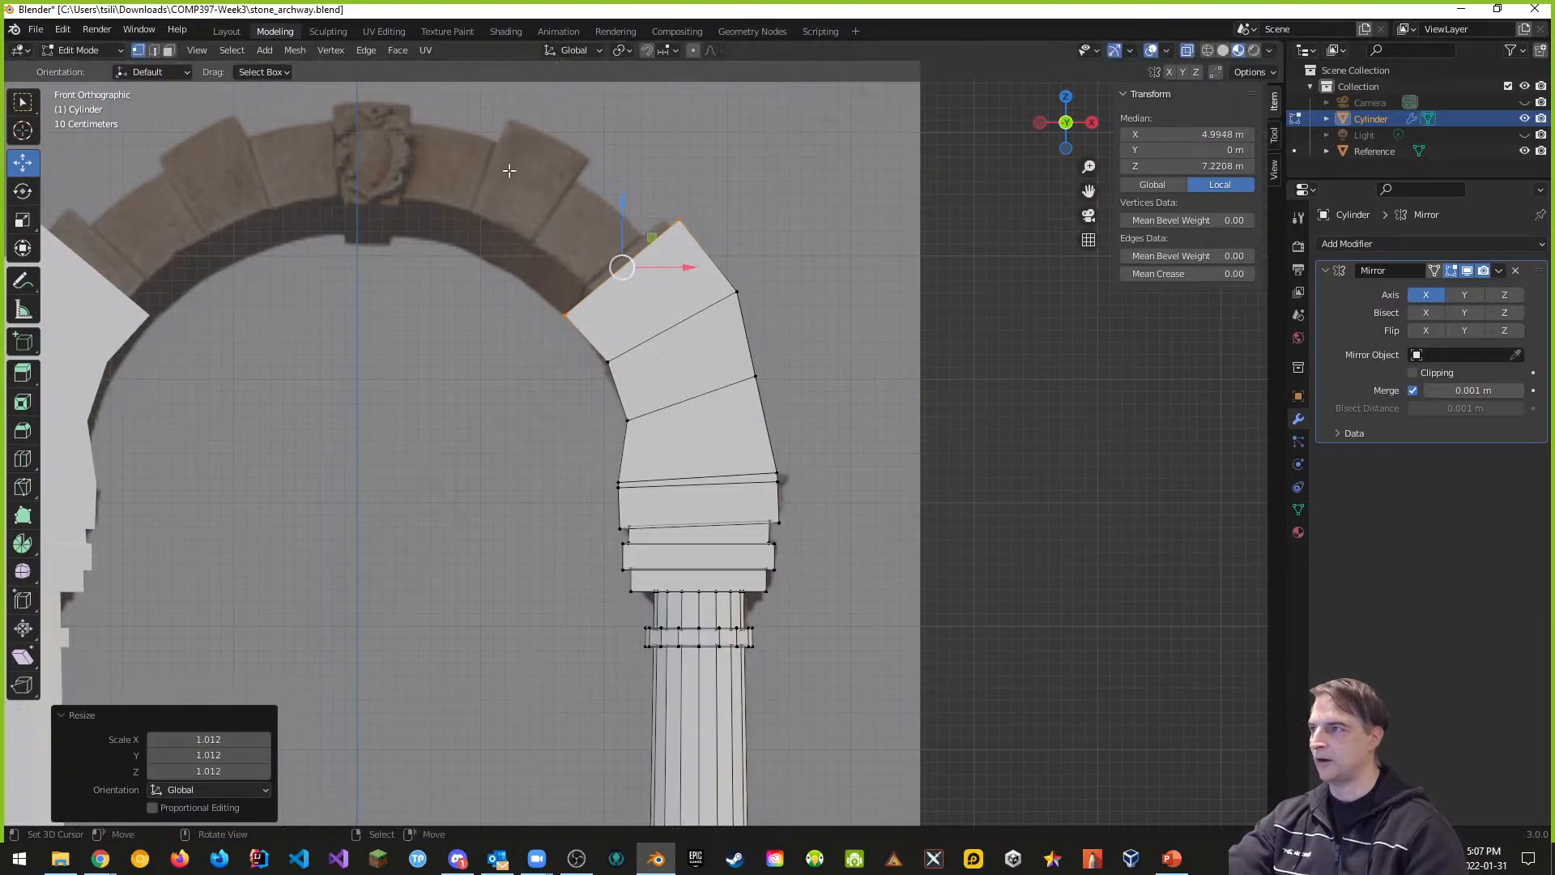
pyautogui.press('e')
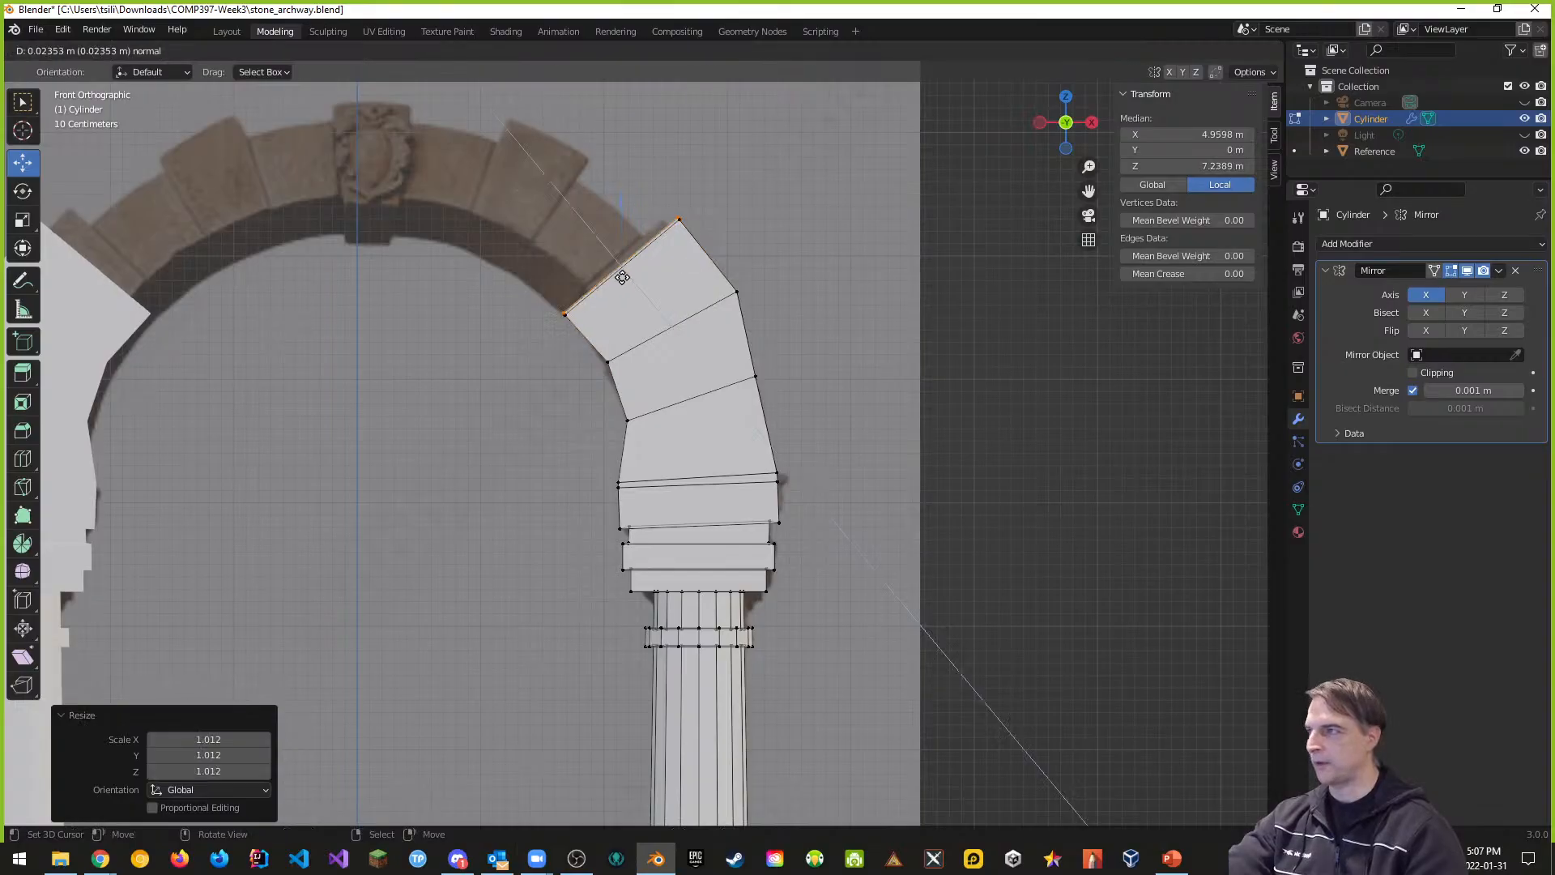
pyautogui.click(572, 237)
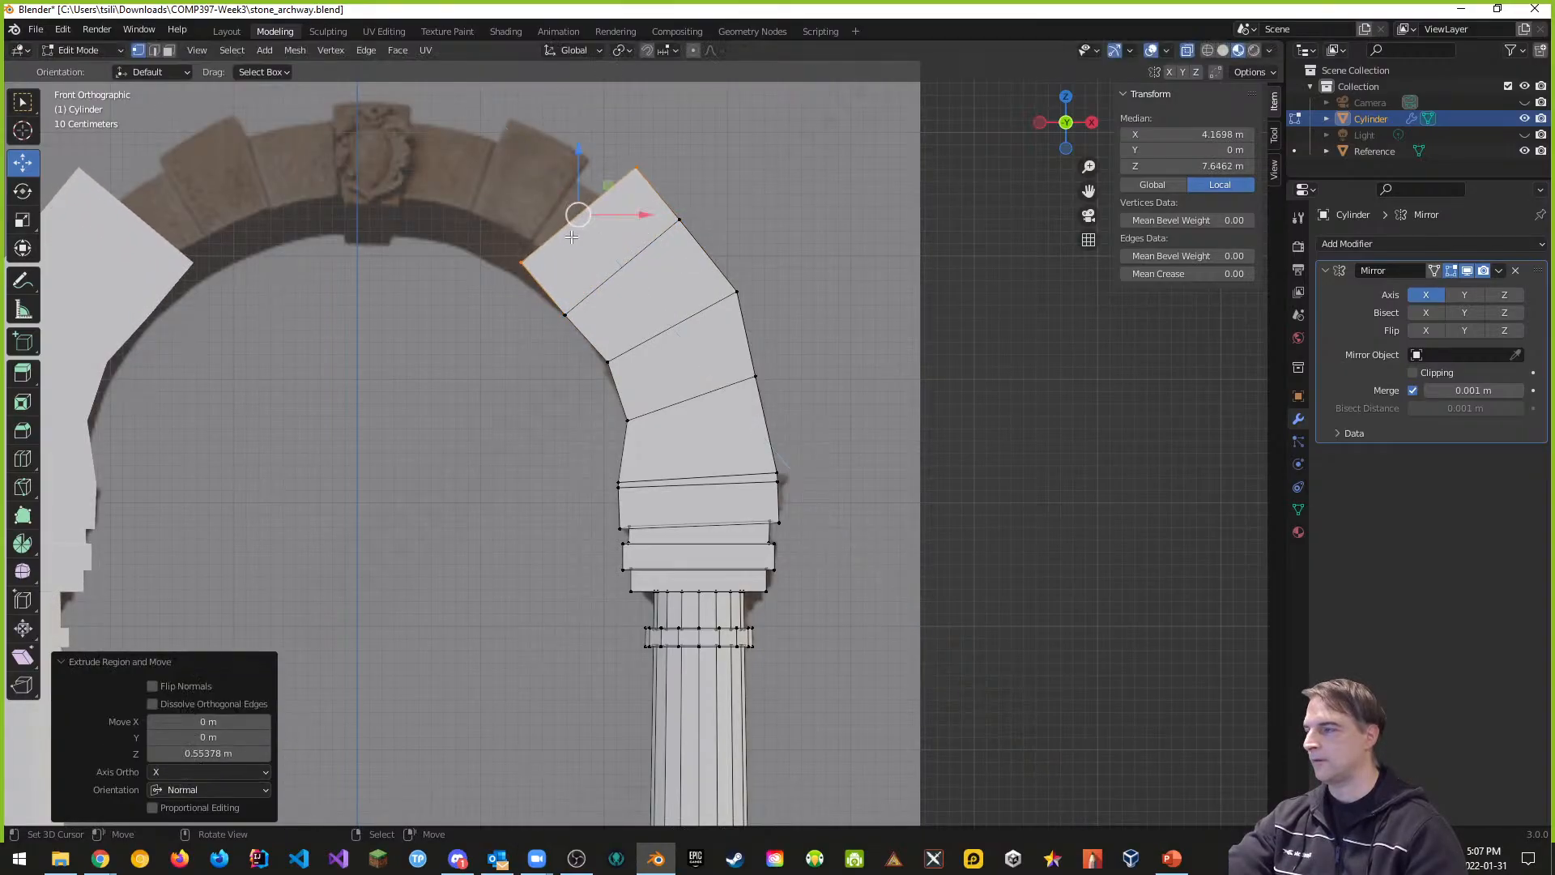
# Step: Rotate the new stone's end face -10.1° in front view and move it about -0.144 m in X and -0.026 m in Z
pyautogui.press('r')
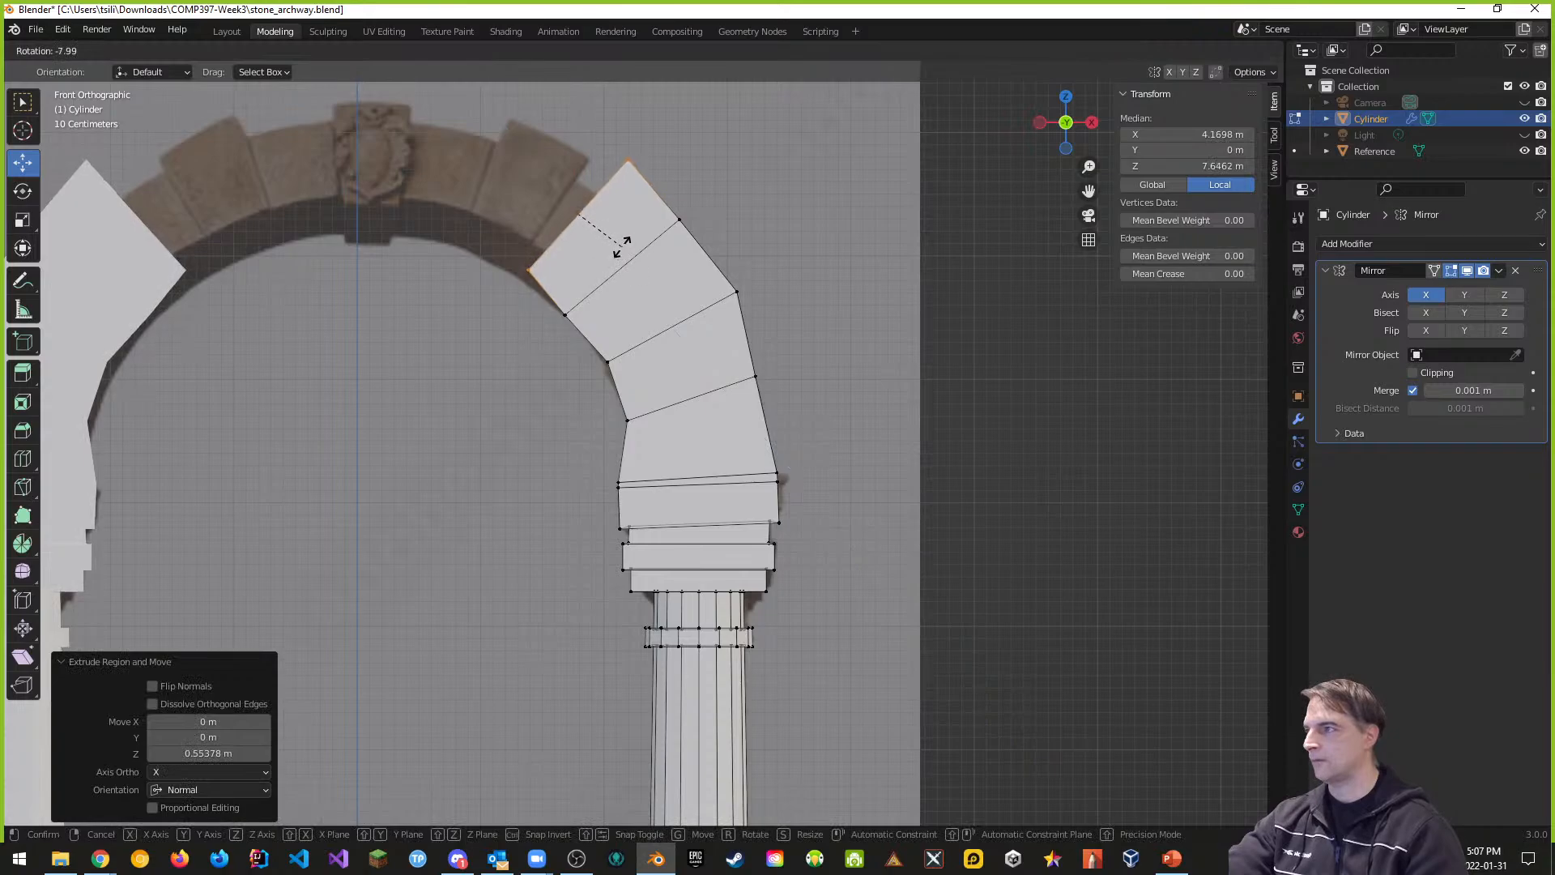
pyautogui.click(614, 238)
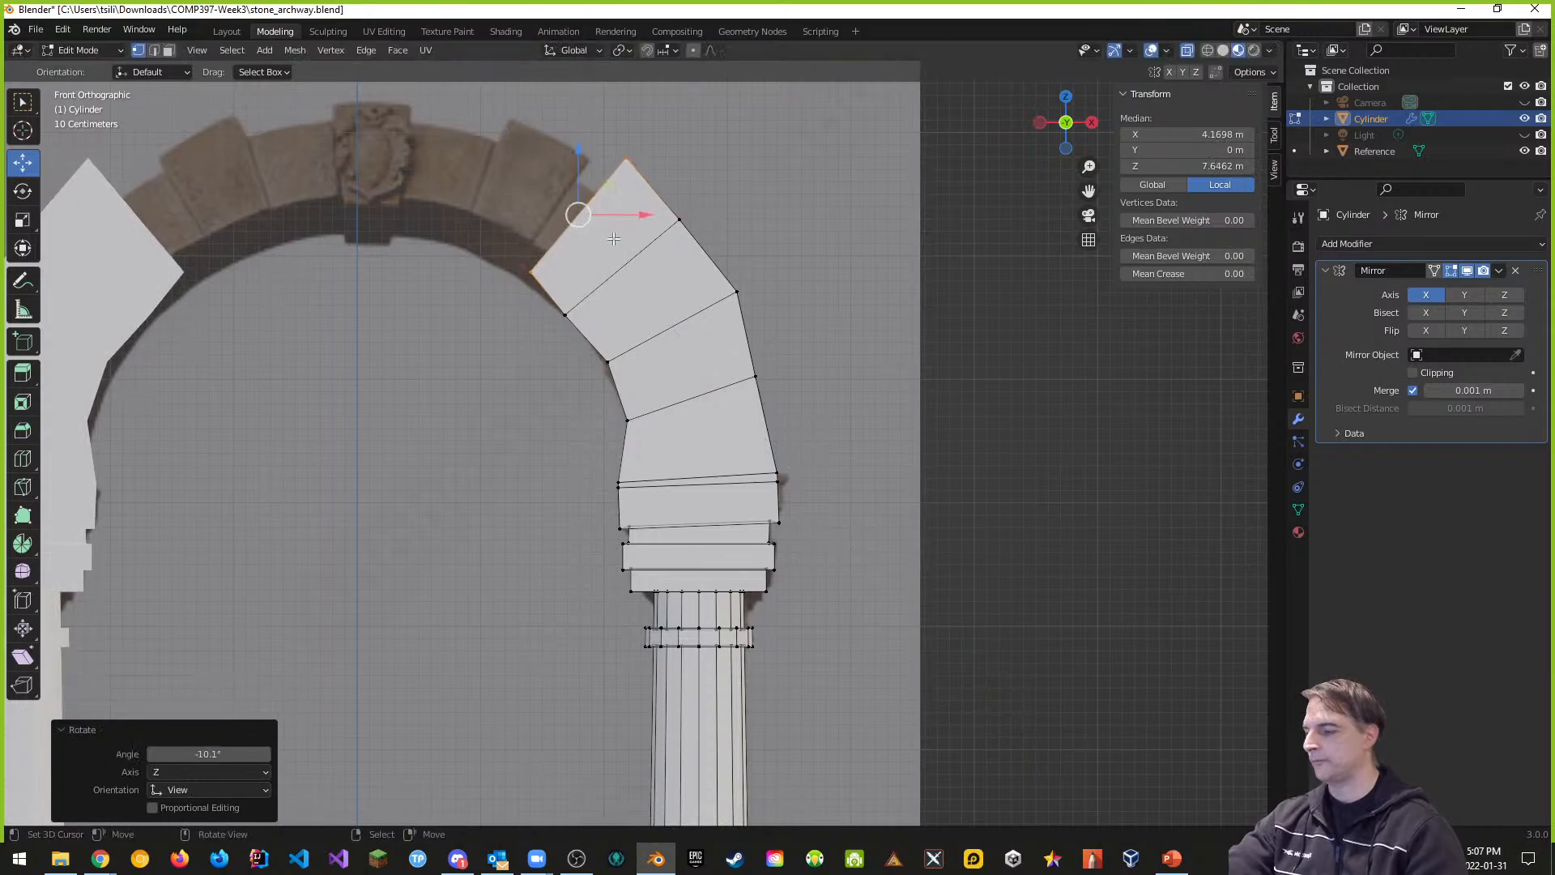
pyautogui.press('g')
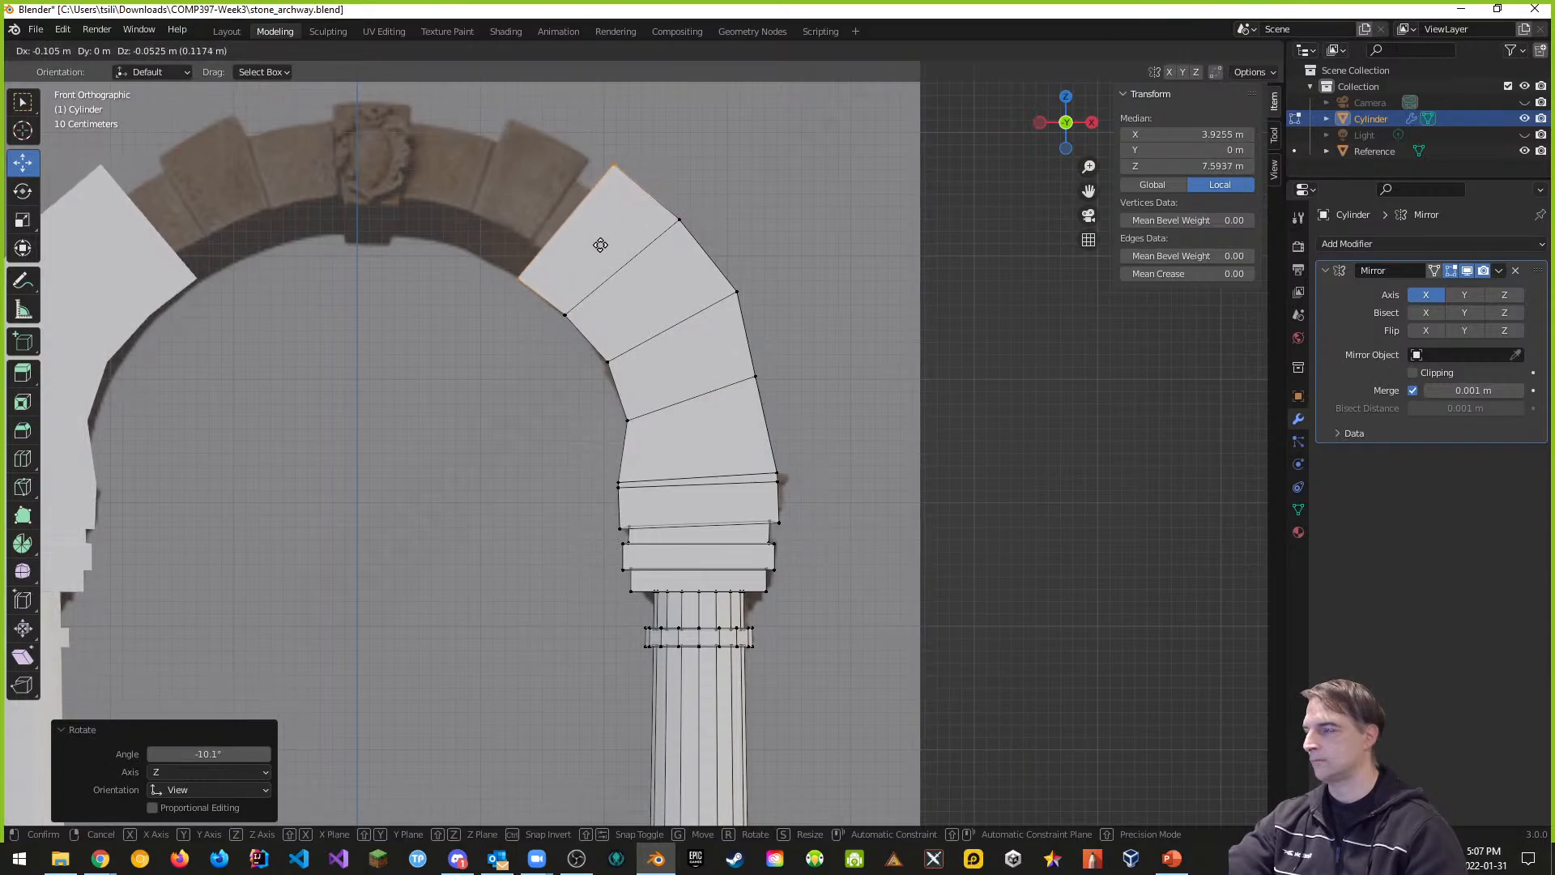
pyautogui.click(591, 243)
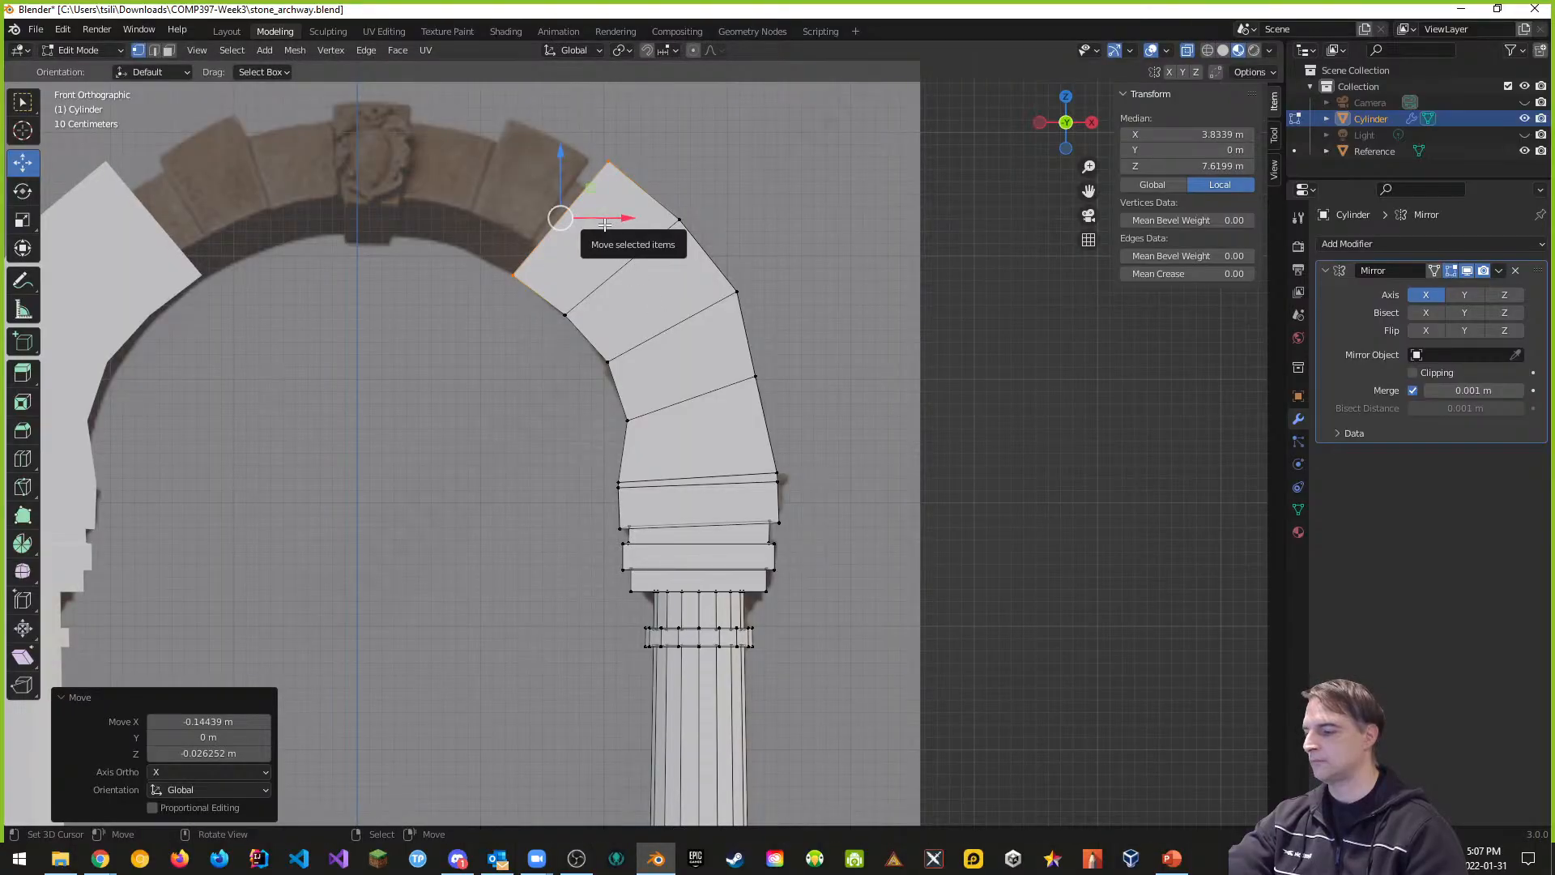
# Step: Nudge the same end face slightly inward and up, and rotate it a further -6.97° to follow the reference joint
pyautogui.moveTo(604, 224); pyautogui.dragTo(599, 220)
pyautogui.press('r')
pyautogui.click(631, 228)
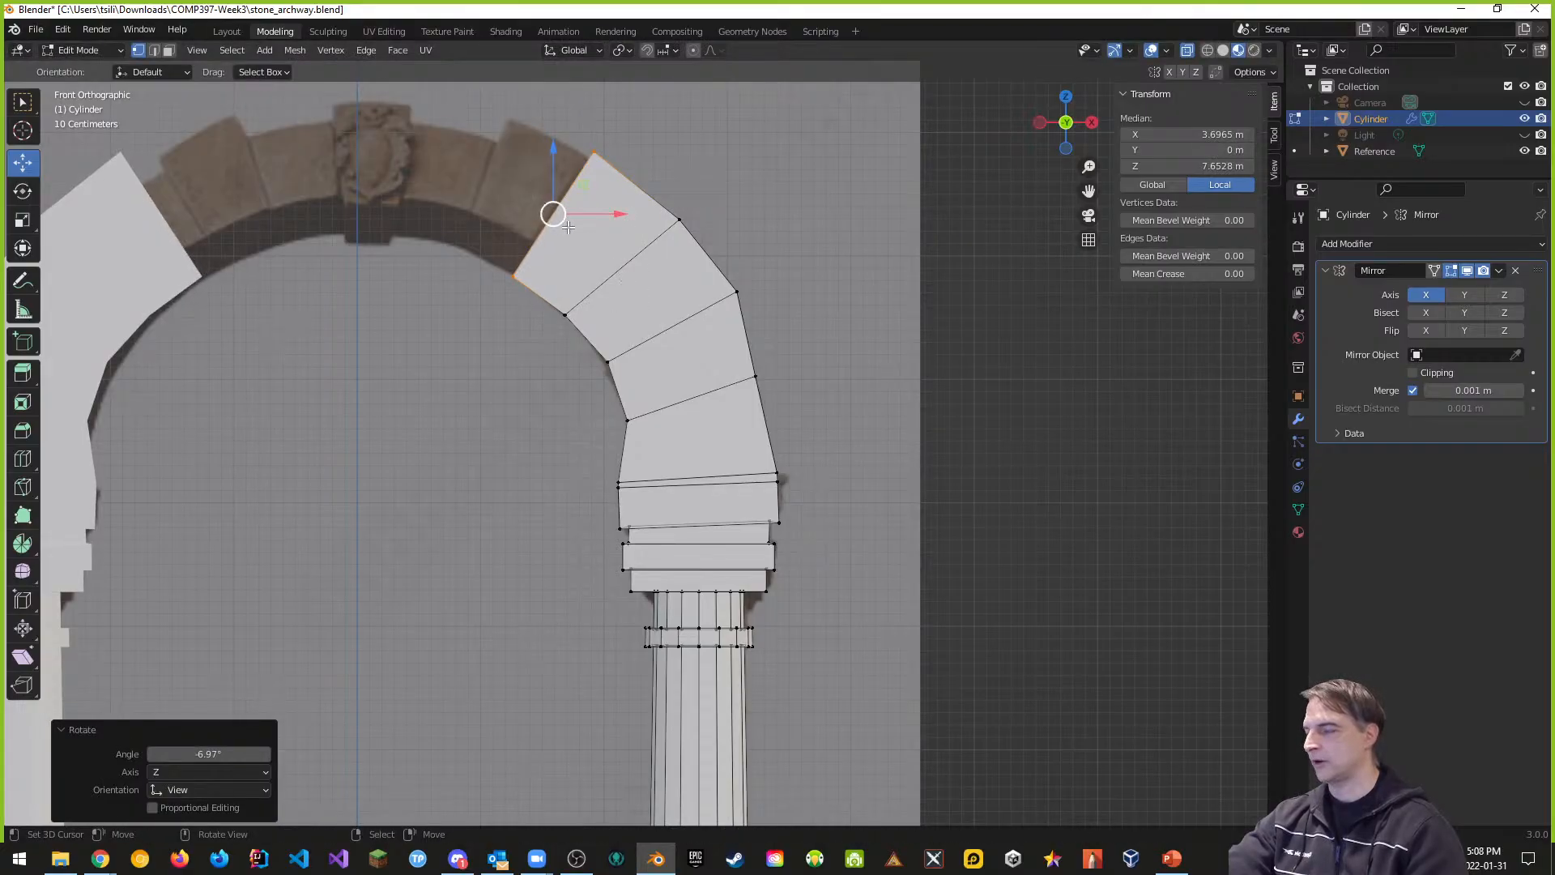
# Step: Extrude the end face along its normal into another arch stone and rotate the new end -8.56° in front view
pyautogui.moveTo(619, 266); pyautogui.dragTo(694, 324, button='middle')
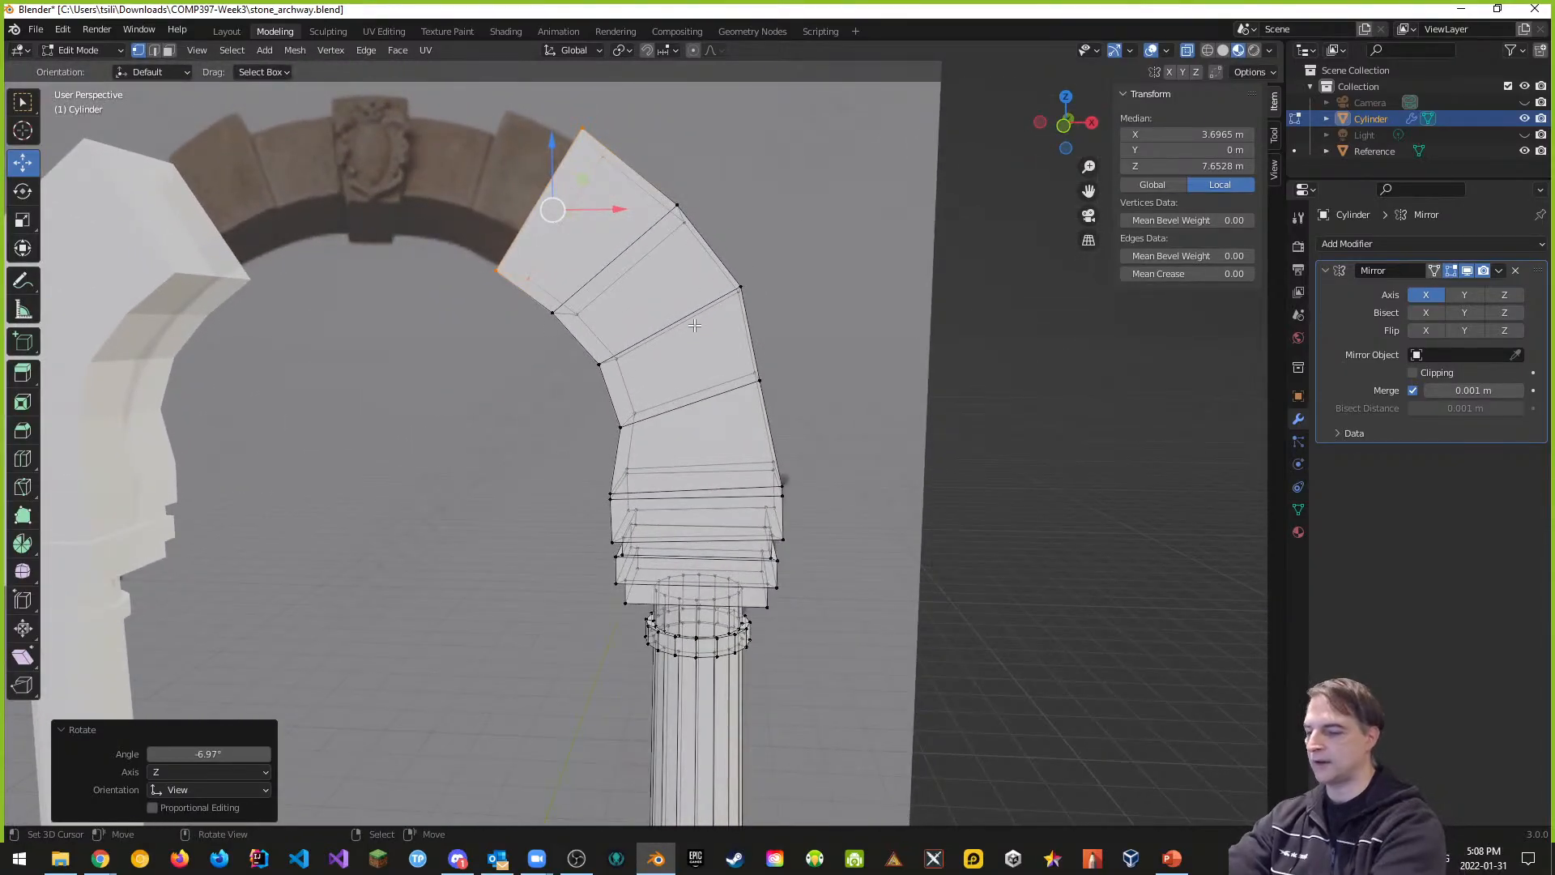
pyautogui.press('KP_1')
pyautogui.press('e')
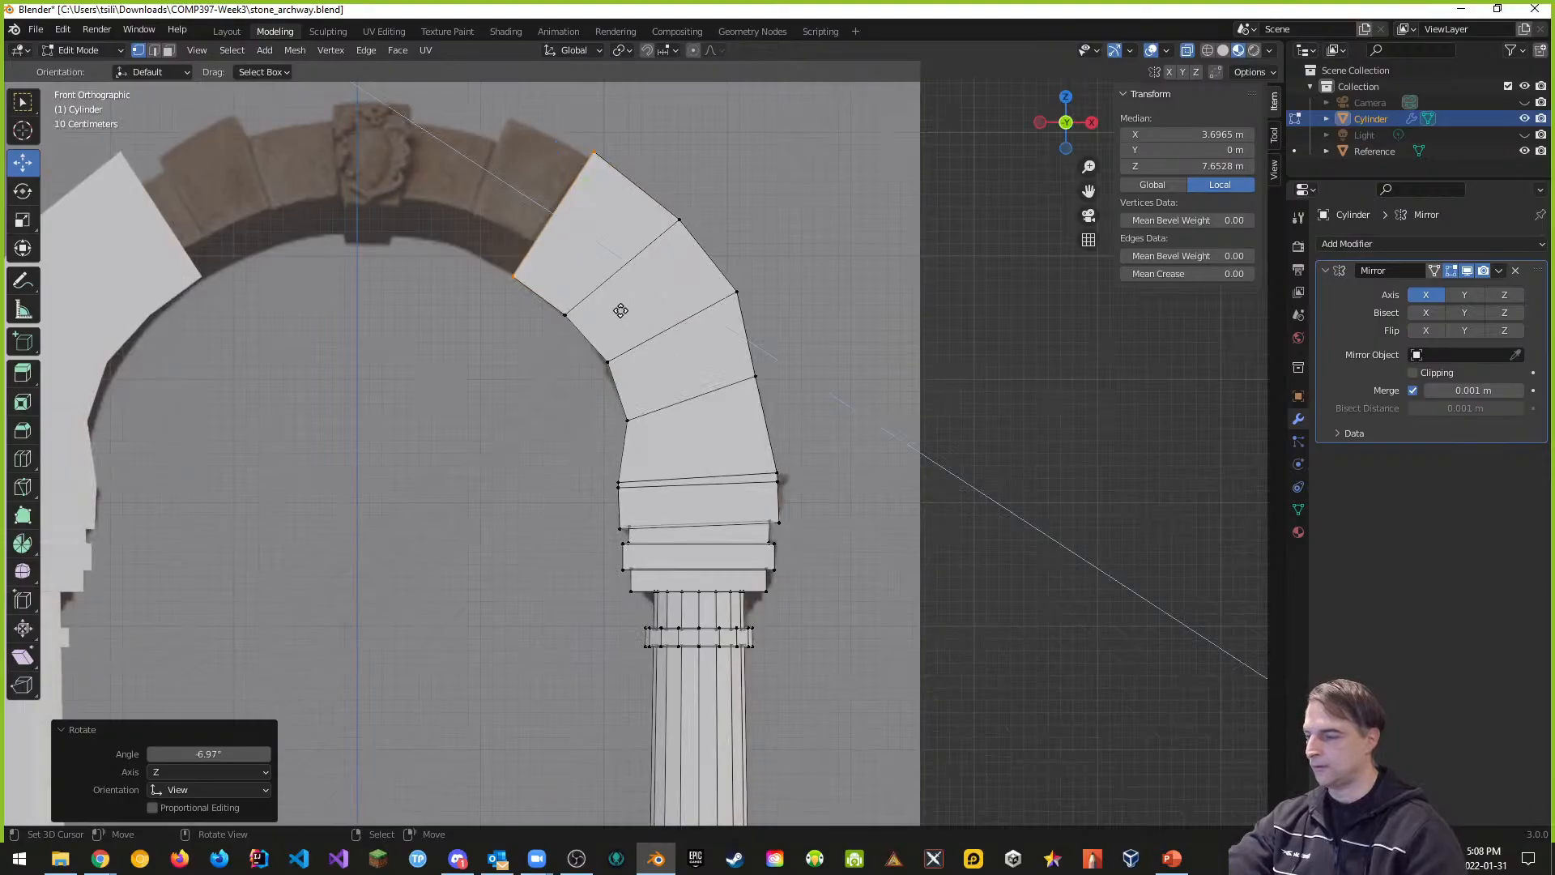
pyautogui.click(567, 286)
pyautogui.press('r')
pyautogui.click(595, 254)
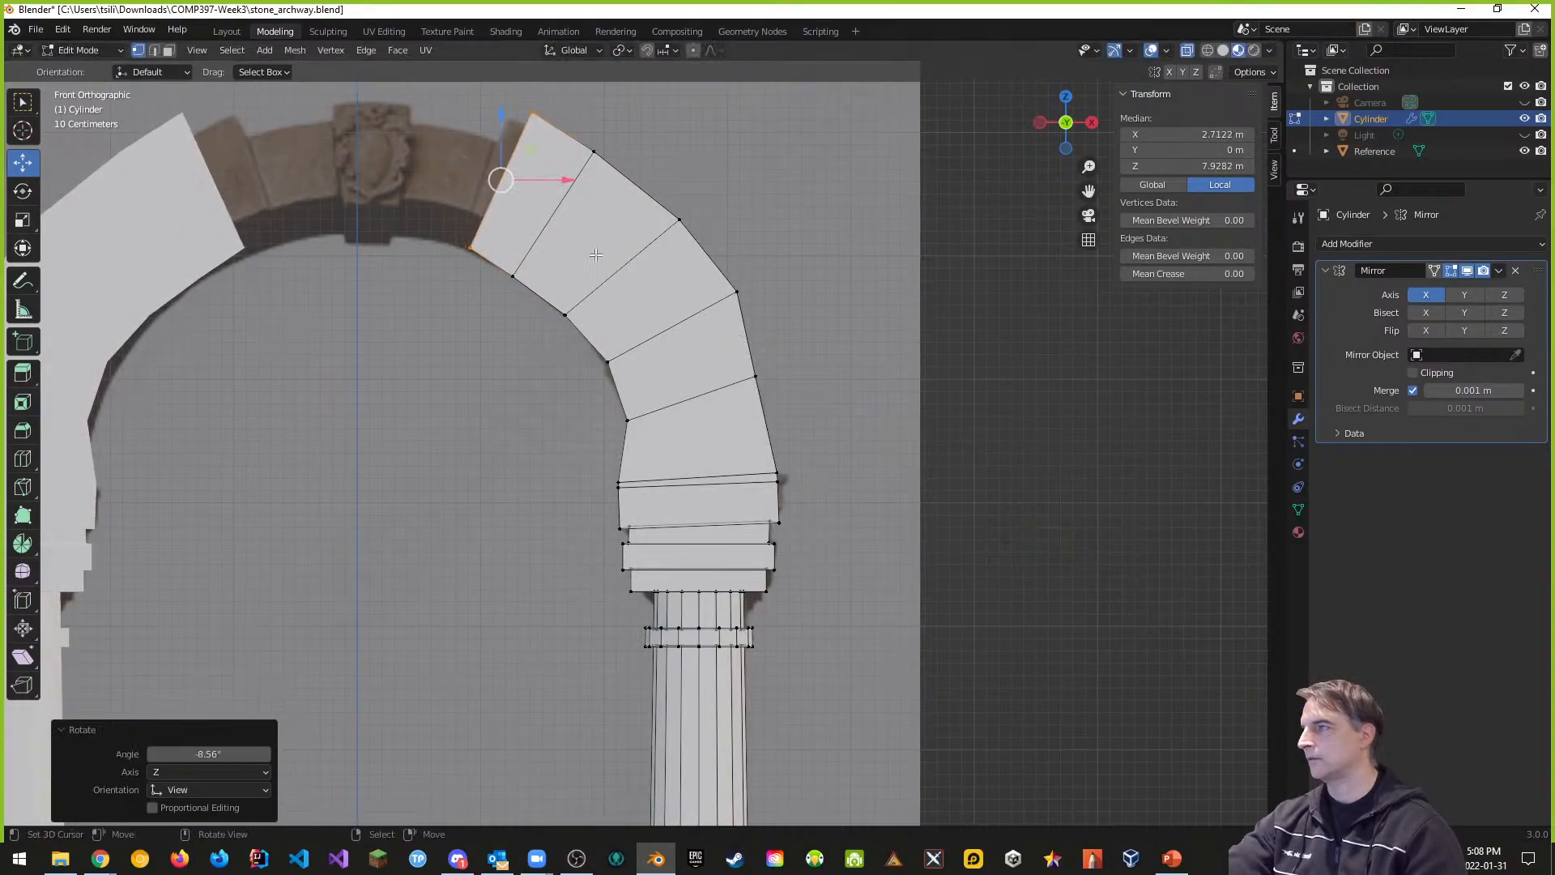
pyautogui.press('e')
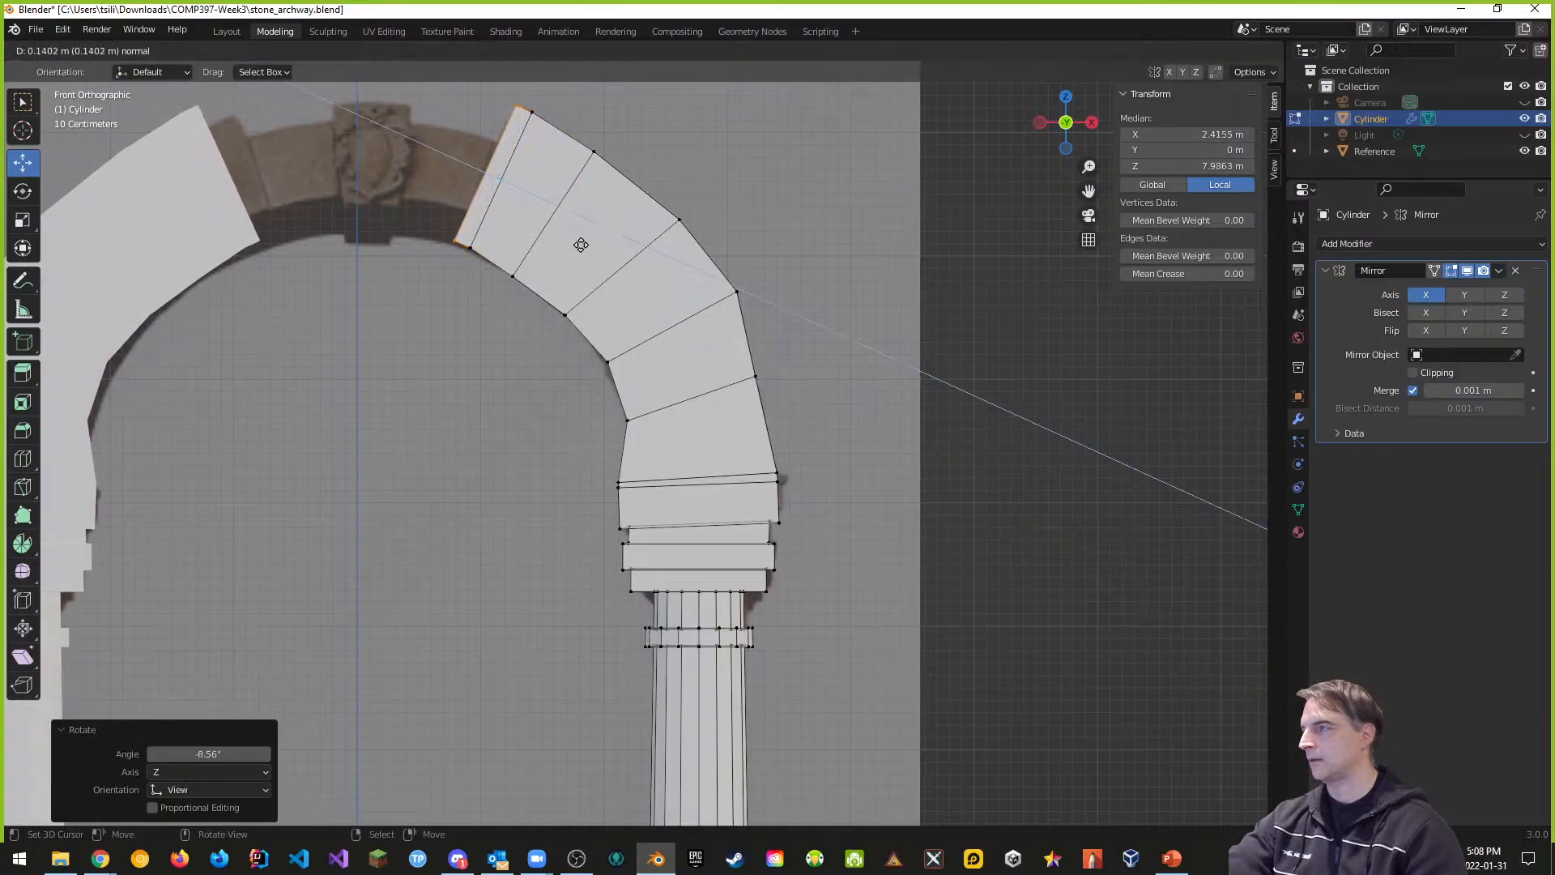
pyautogui.click(581, 244)
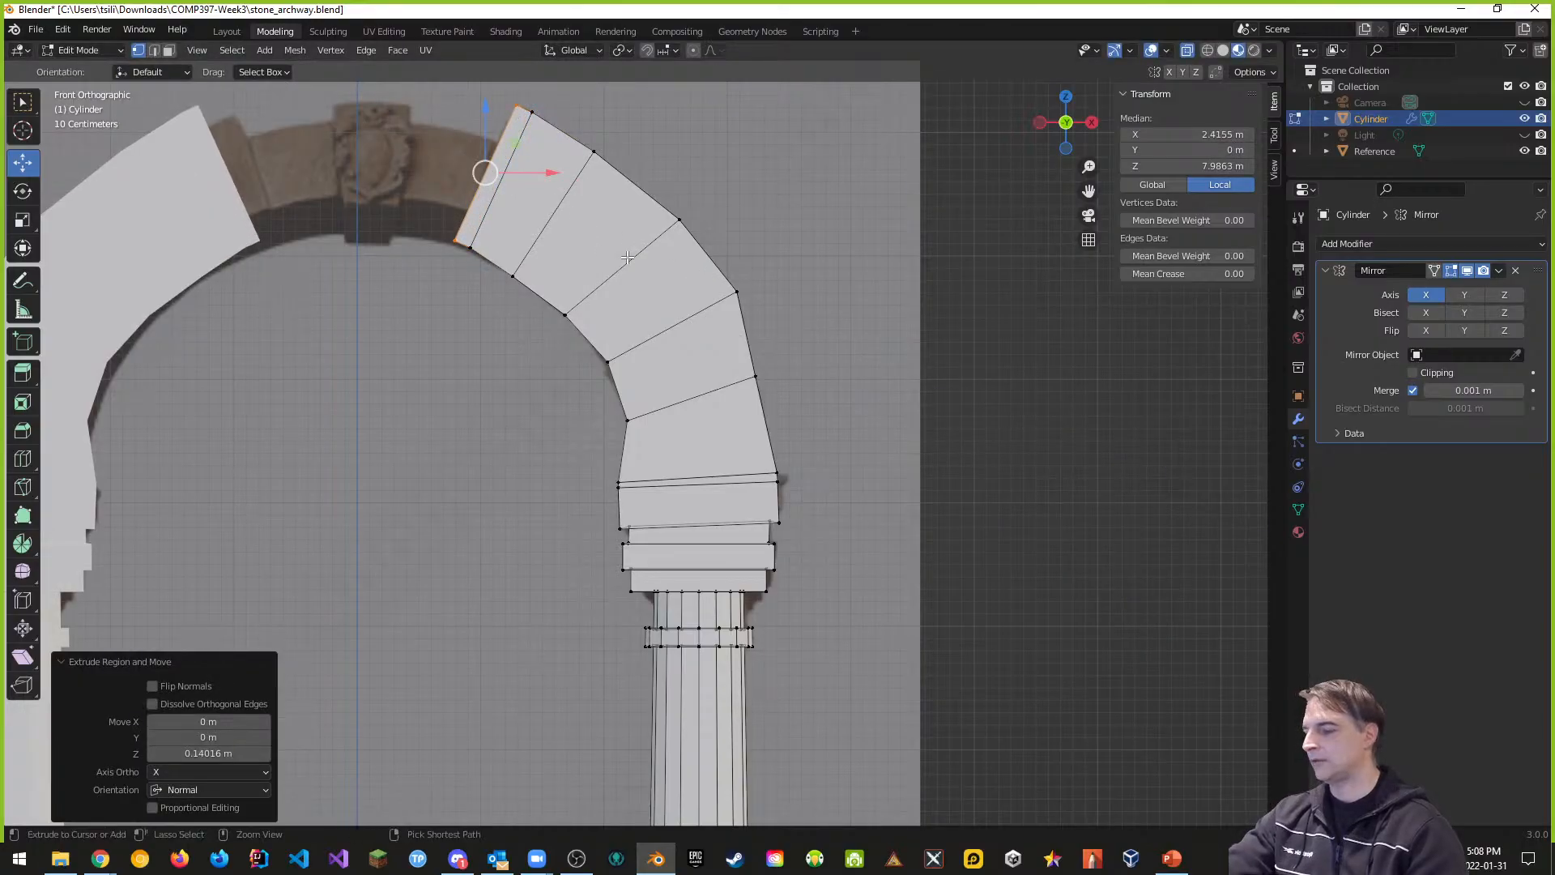
pyautogui.hotkey('ctrl', 'z')
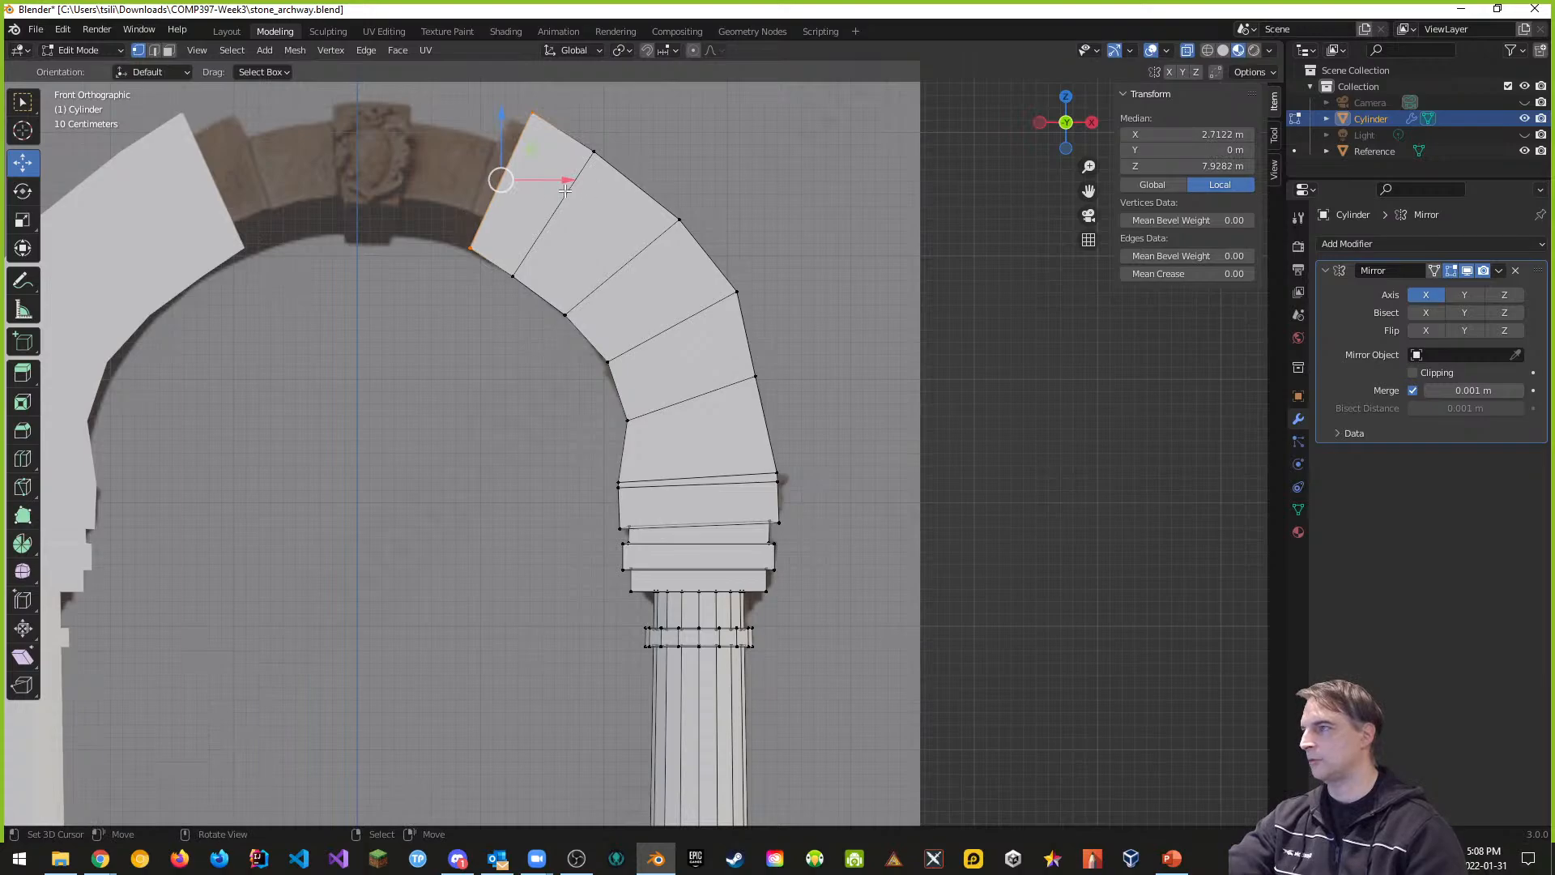
# Step: Move the last stone's end face about -0.118 m in X and 0.026 m in Z, and rotate it -1.87°
pyautogui.press('g')
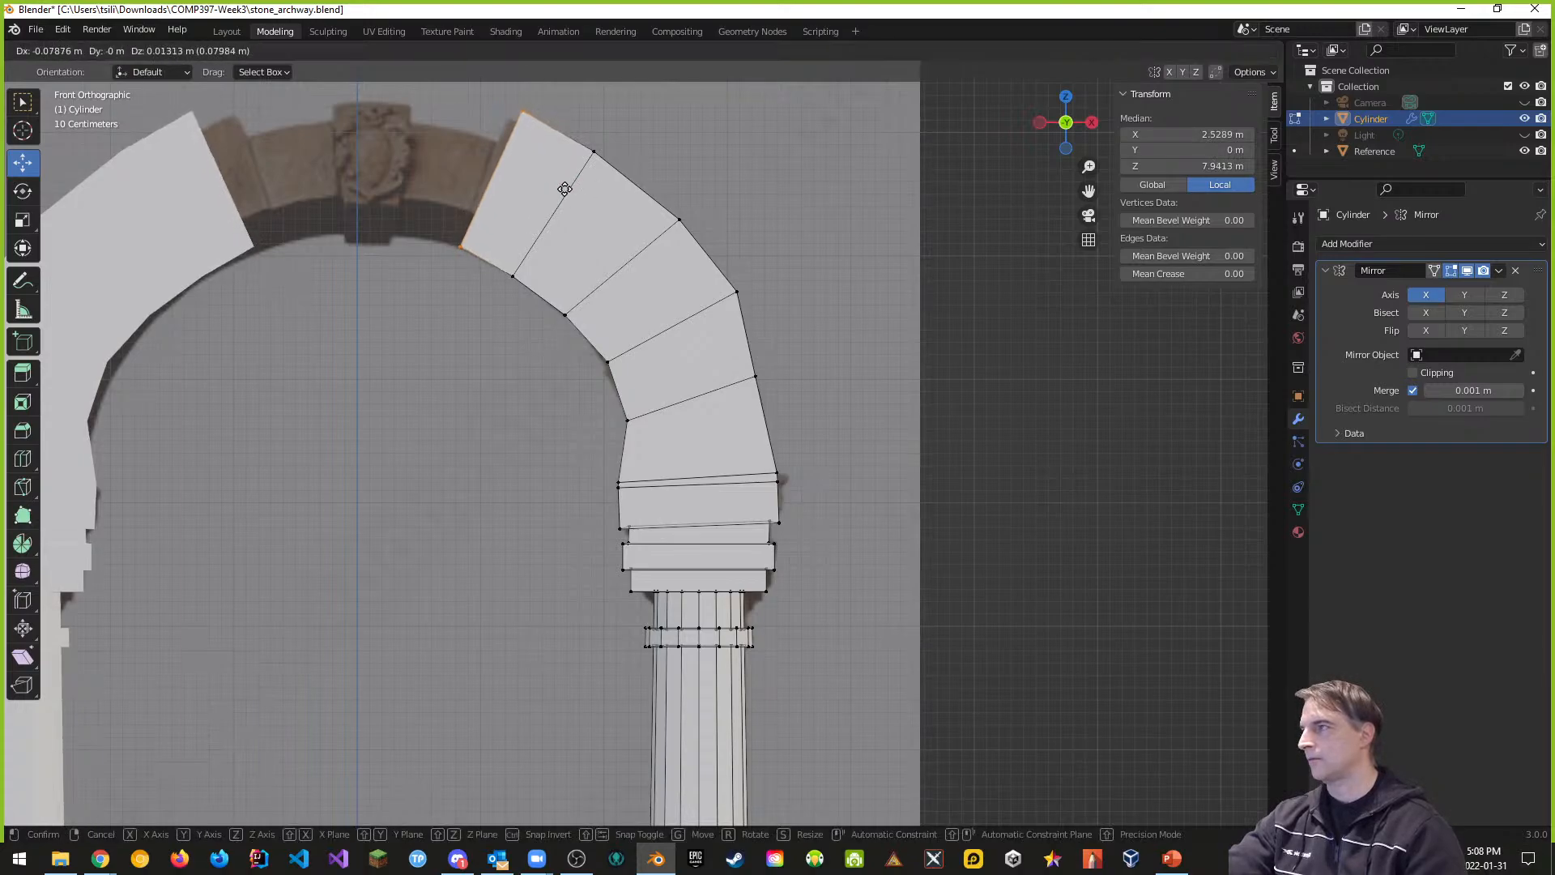
pyautogui.click(560, 188)
pyautogui.press('r')
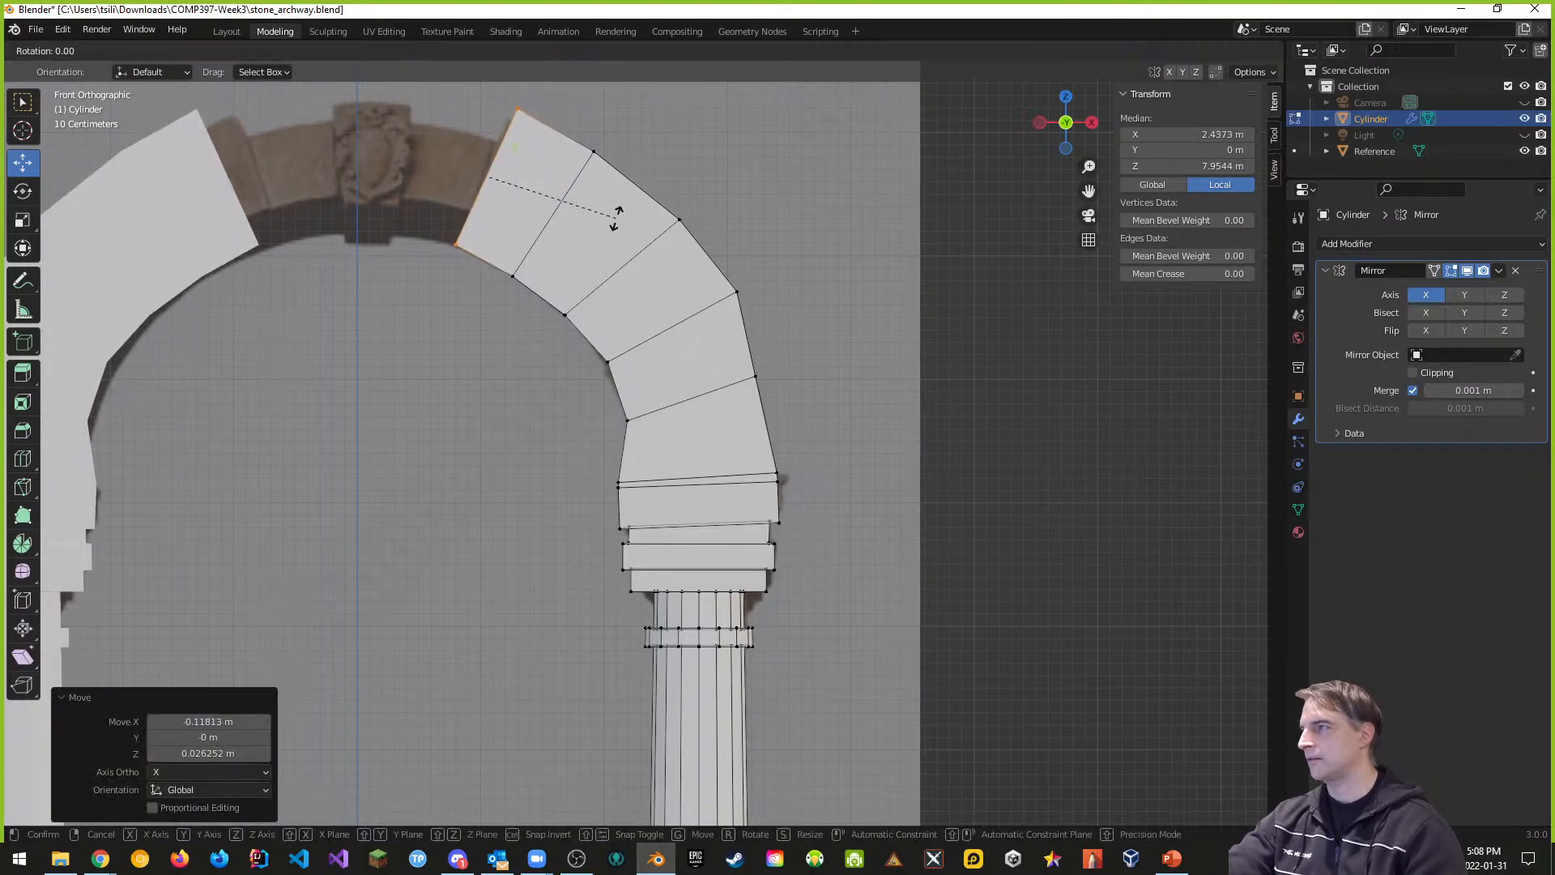
pyautogui.click(607, 213)
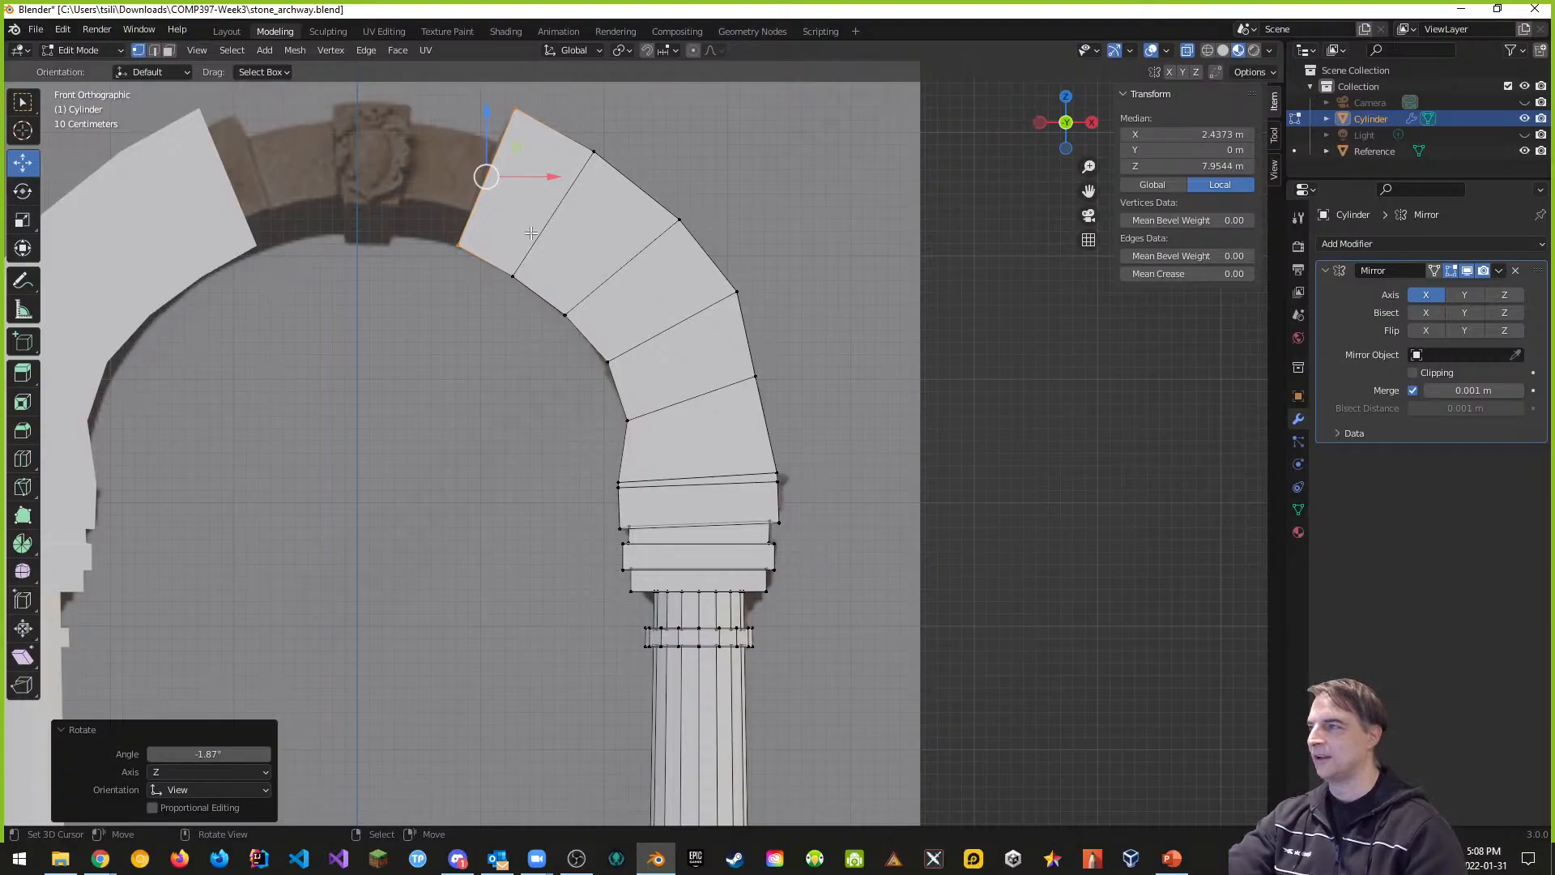
# Step: Extrude the end face along its normal by about 0.461 m and shift it slightly inward and down to the reference arch
pyautogui.press('e')
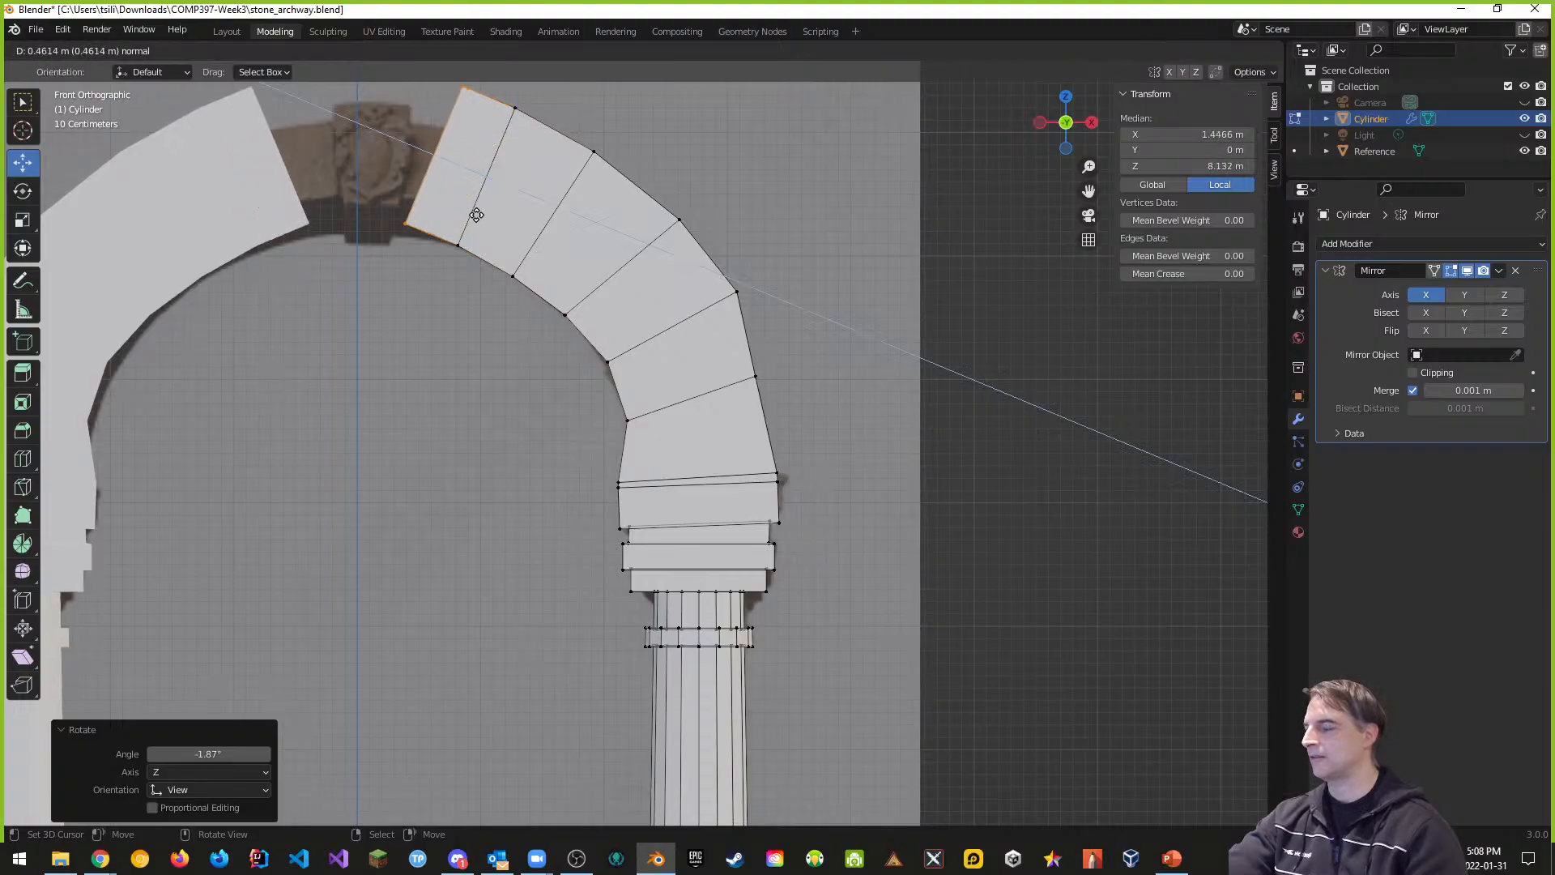
pyautogui.click(477, 215)
pyautogui.press('g')
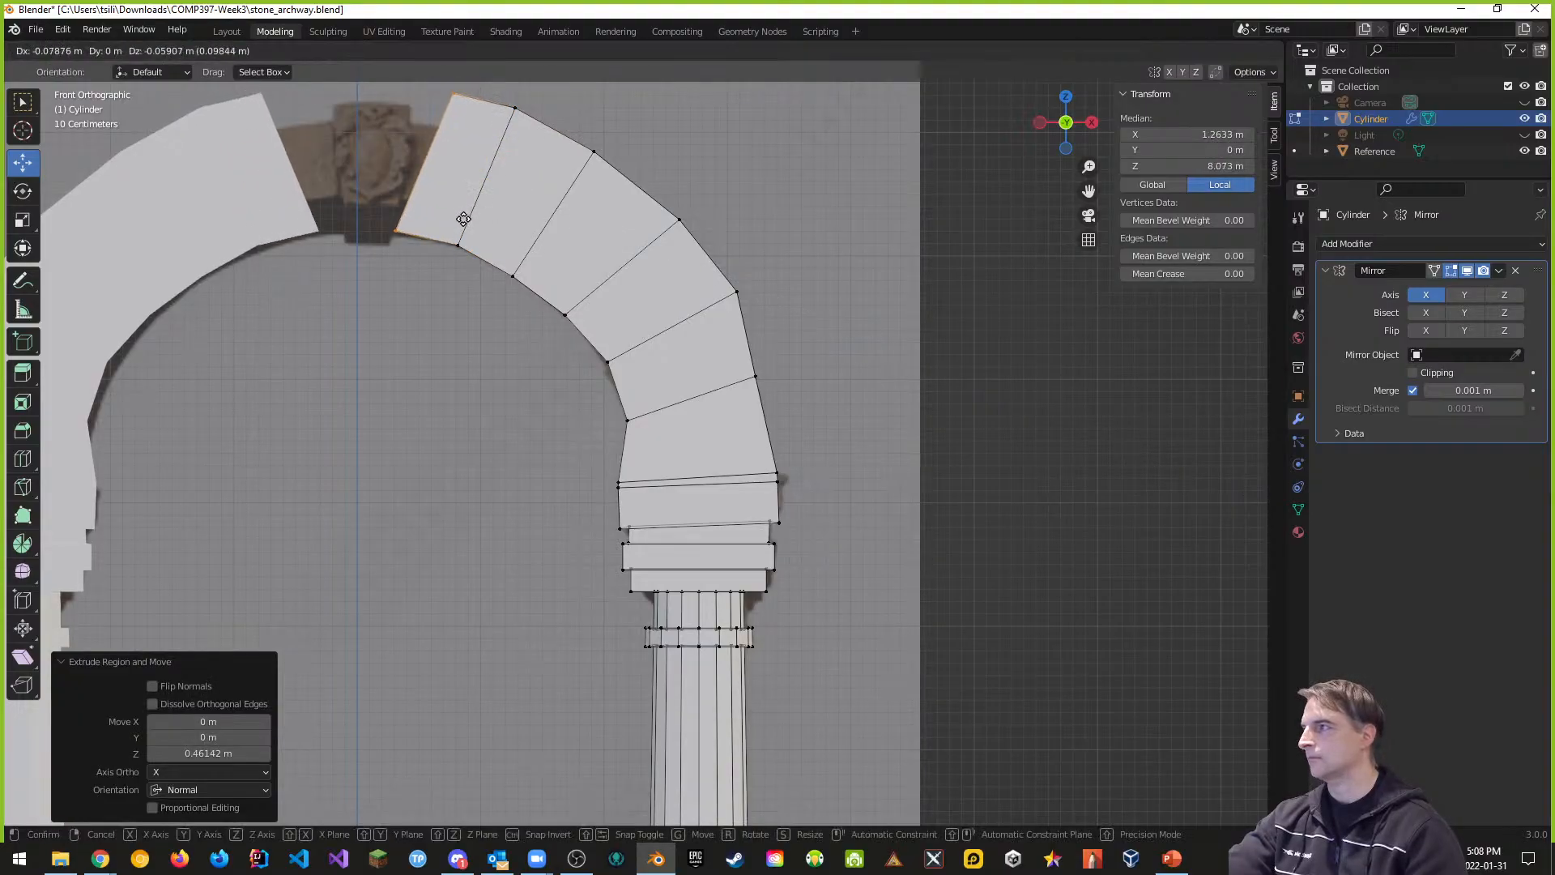
# Step: Rotate the end face beside the keystone -10.1° and move it about -0.144 m in X and 0.039 m in Z
pyautogui.click(504, 217)
pyautogui.press('g')
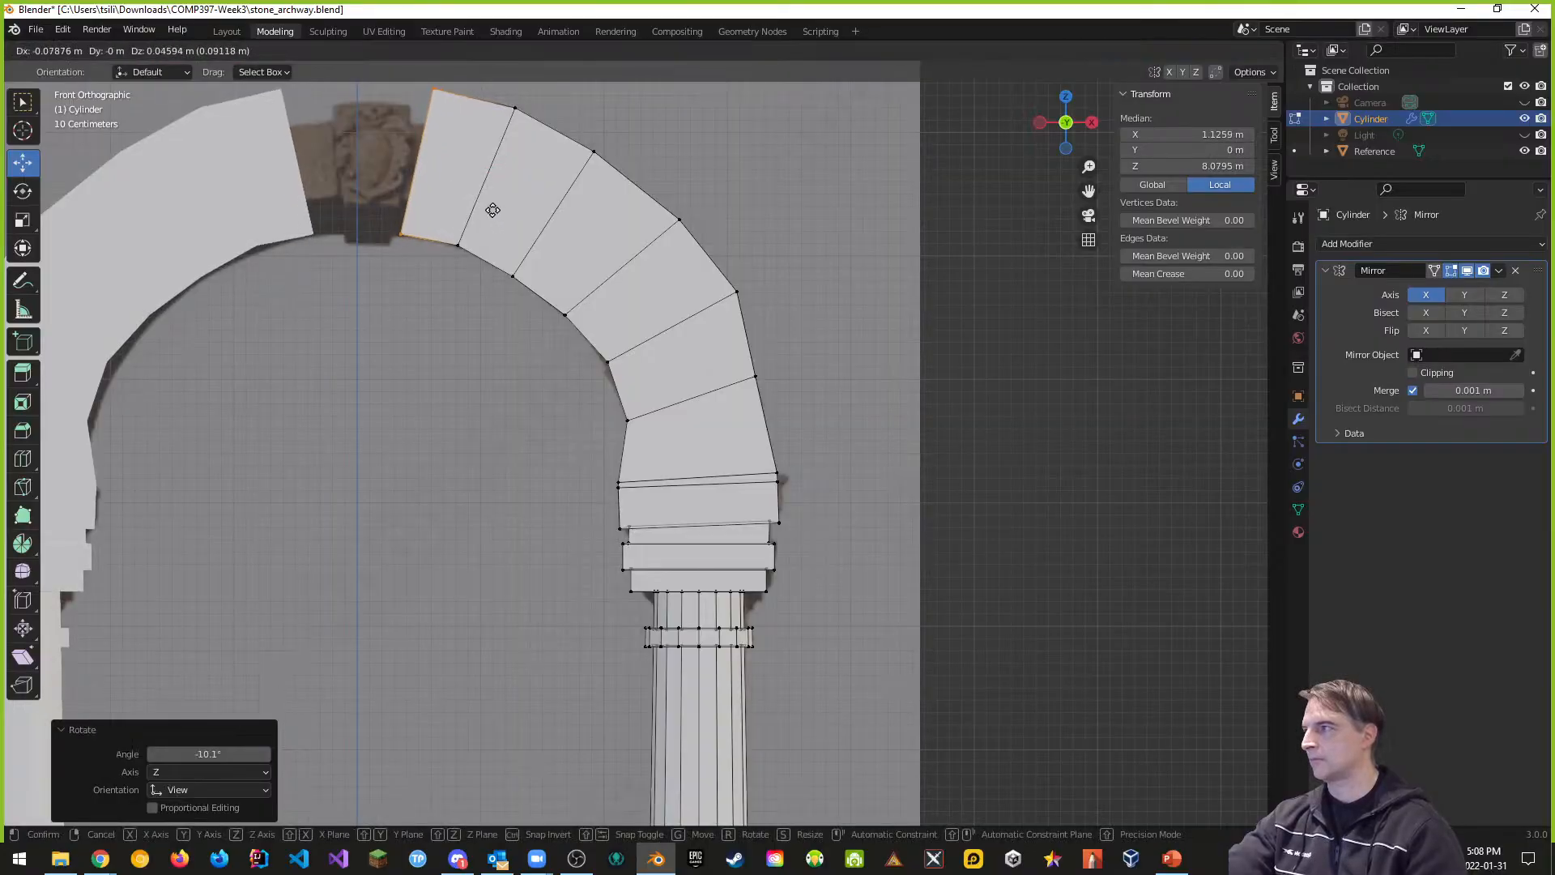
pyautogui.click(486, 210)
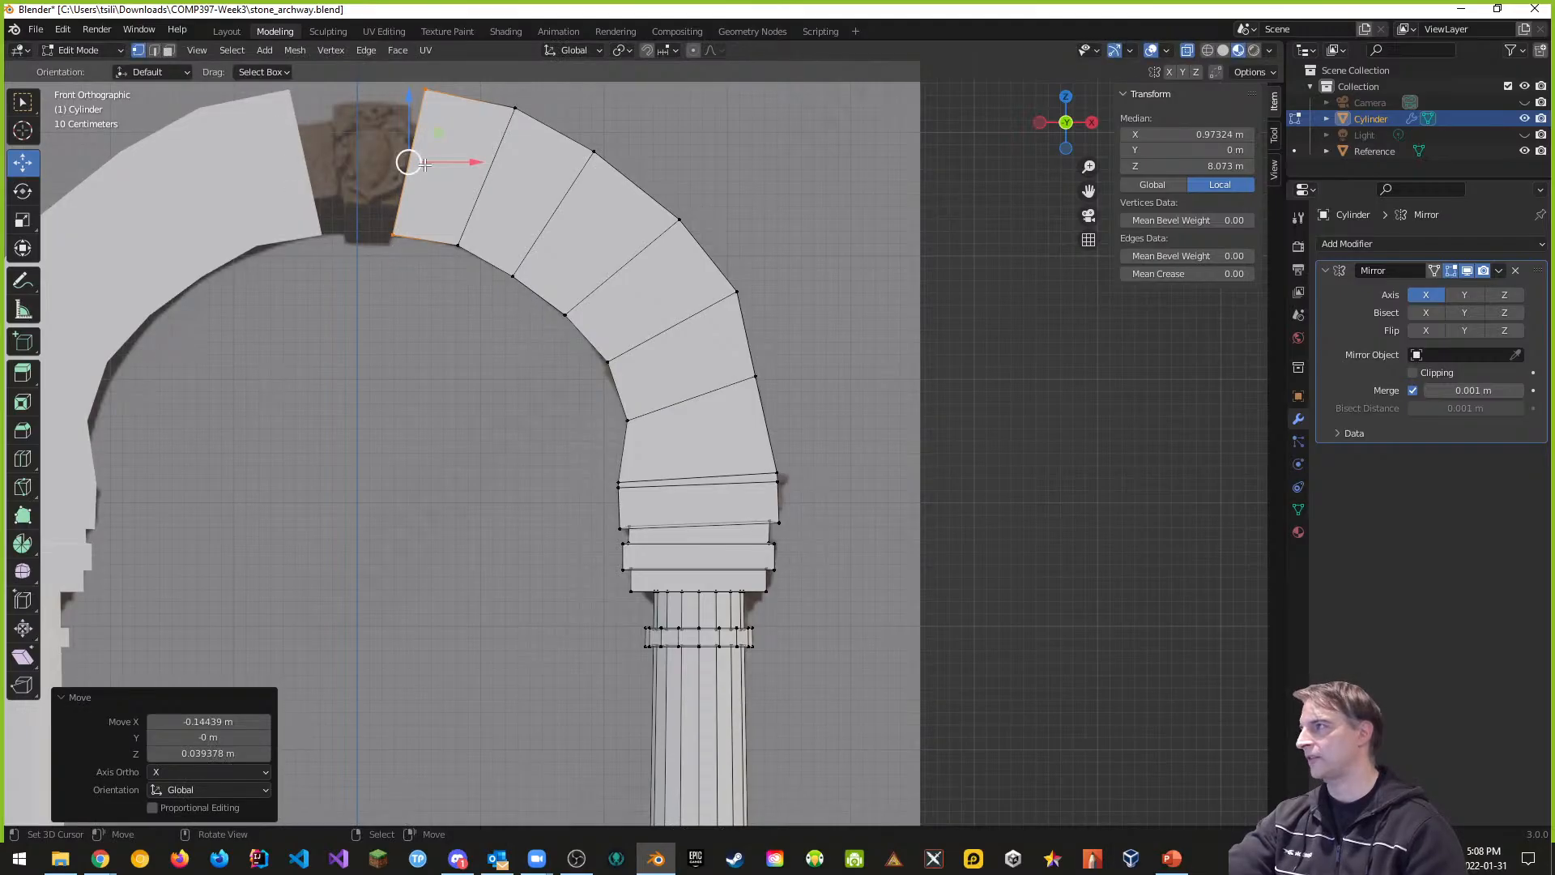
# Step: Extrude the end face along its normal by about 0.294 m toward the arch centre and rotate it -12.7° to stand vertical
pyautogui.scroll(-2, 427, 281)
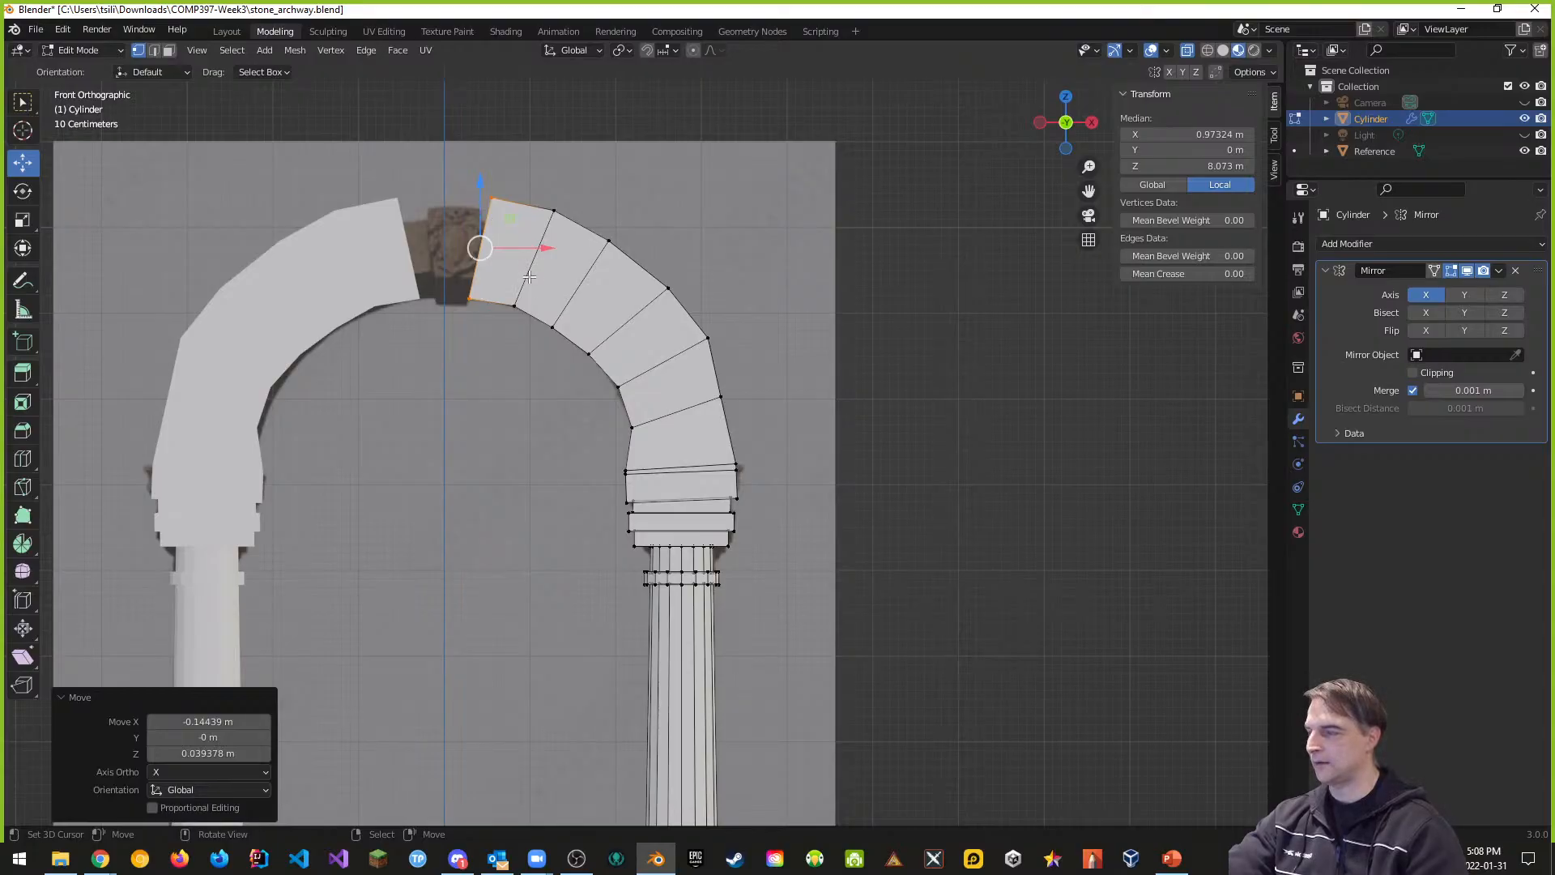
pyautogui.press('g')
pyautogui.press('z')
pyautogui.press('z')
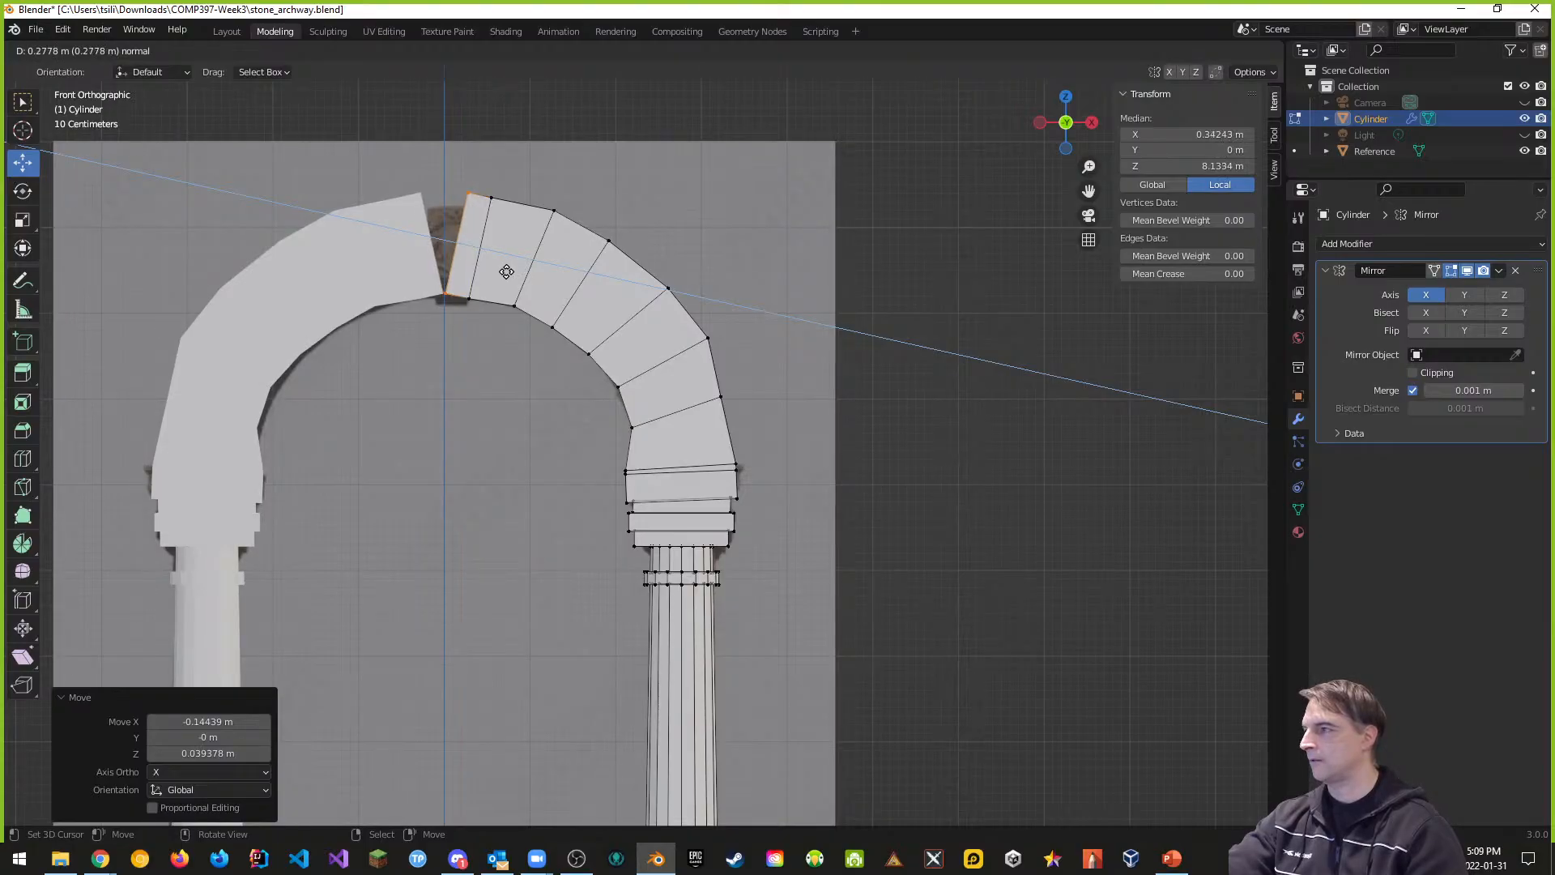
pyautogui.click(505, 269)
pyautogui.press('r')
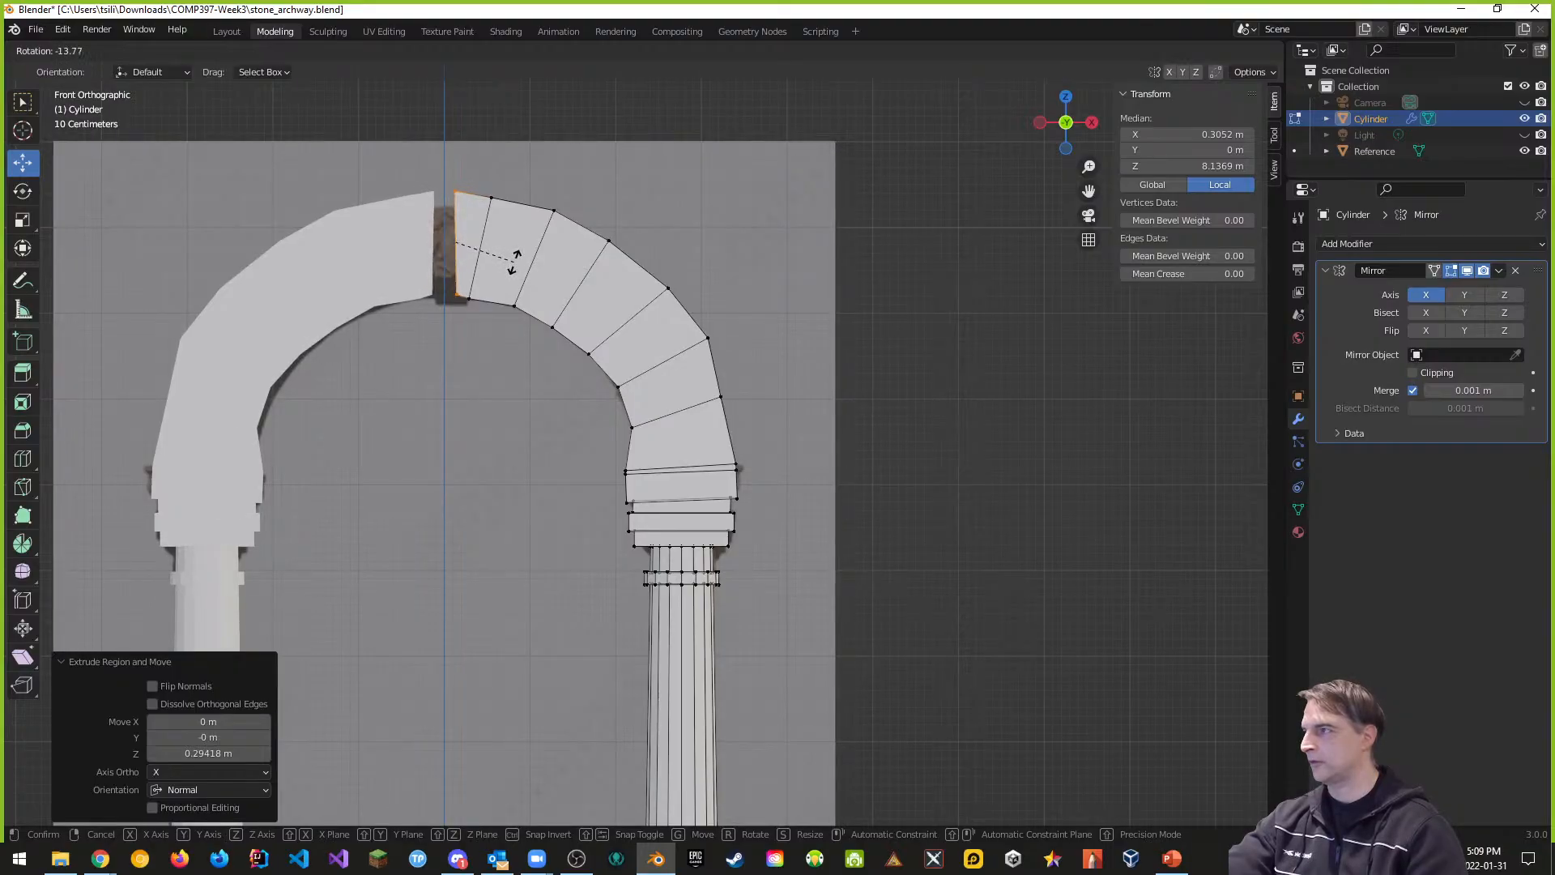
pyautogui.click(510, 259)
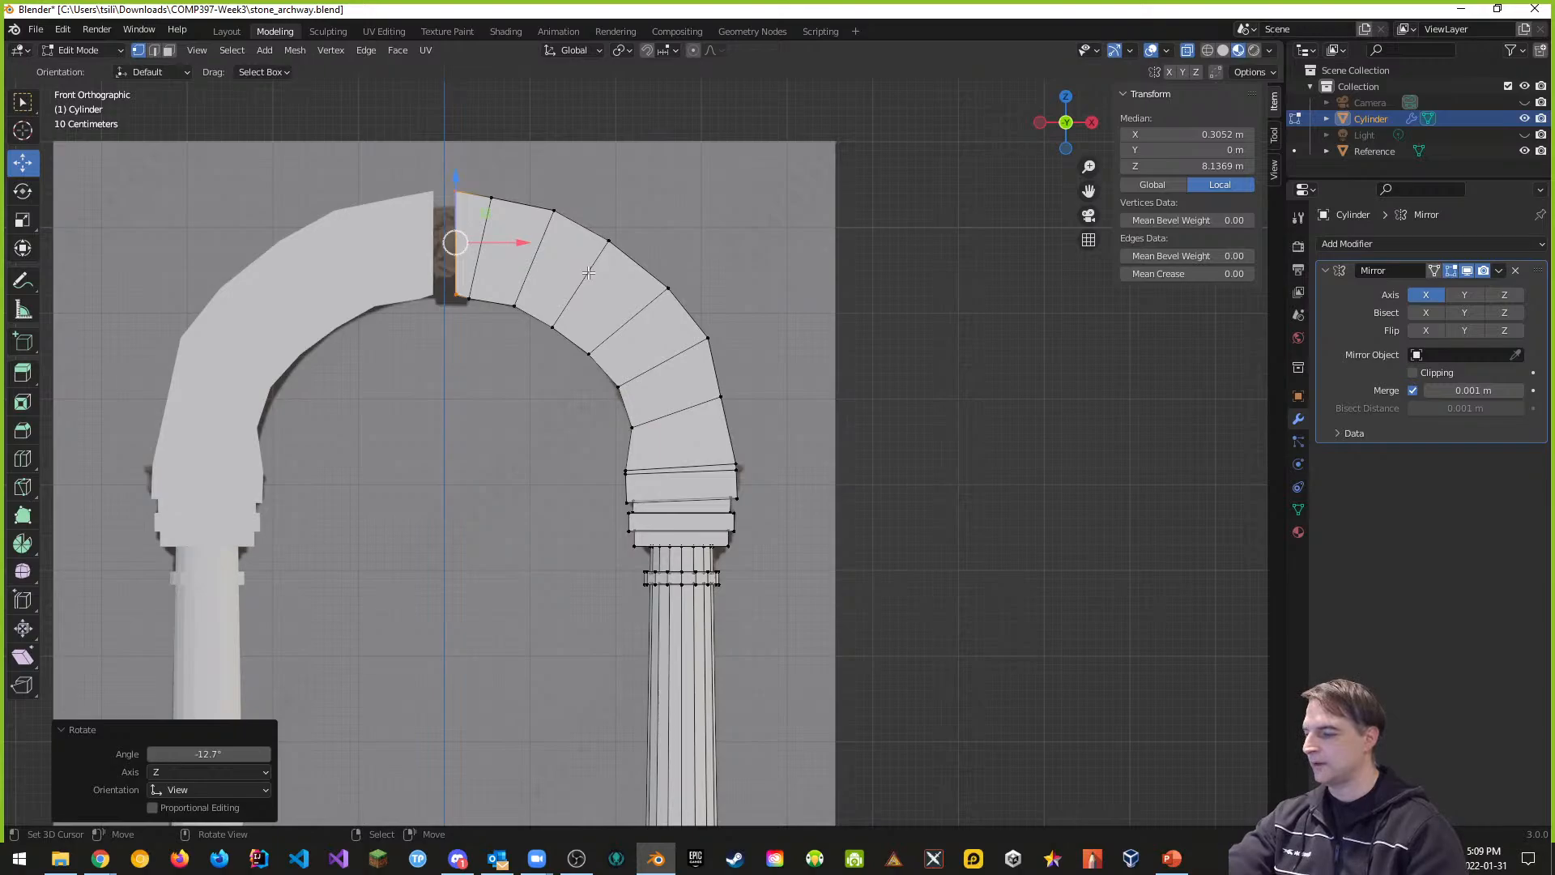
# Step: Move the arch's end face about -0.132 m in X and -0.019 m in Z to meet the mirror centre line
pyautogui.press('g')
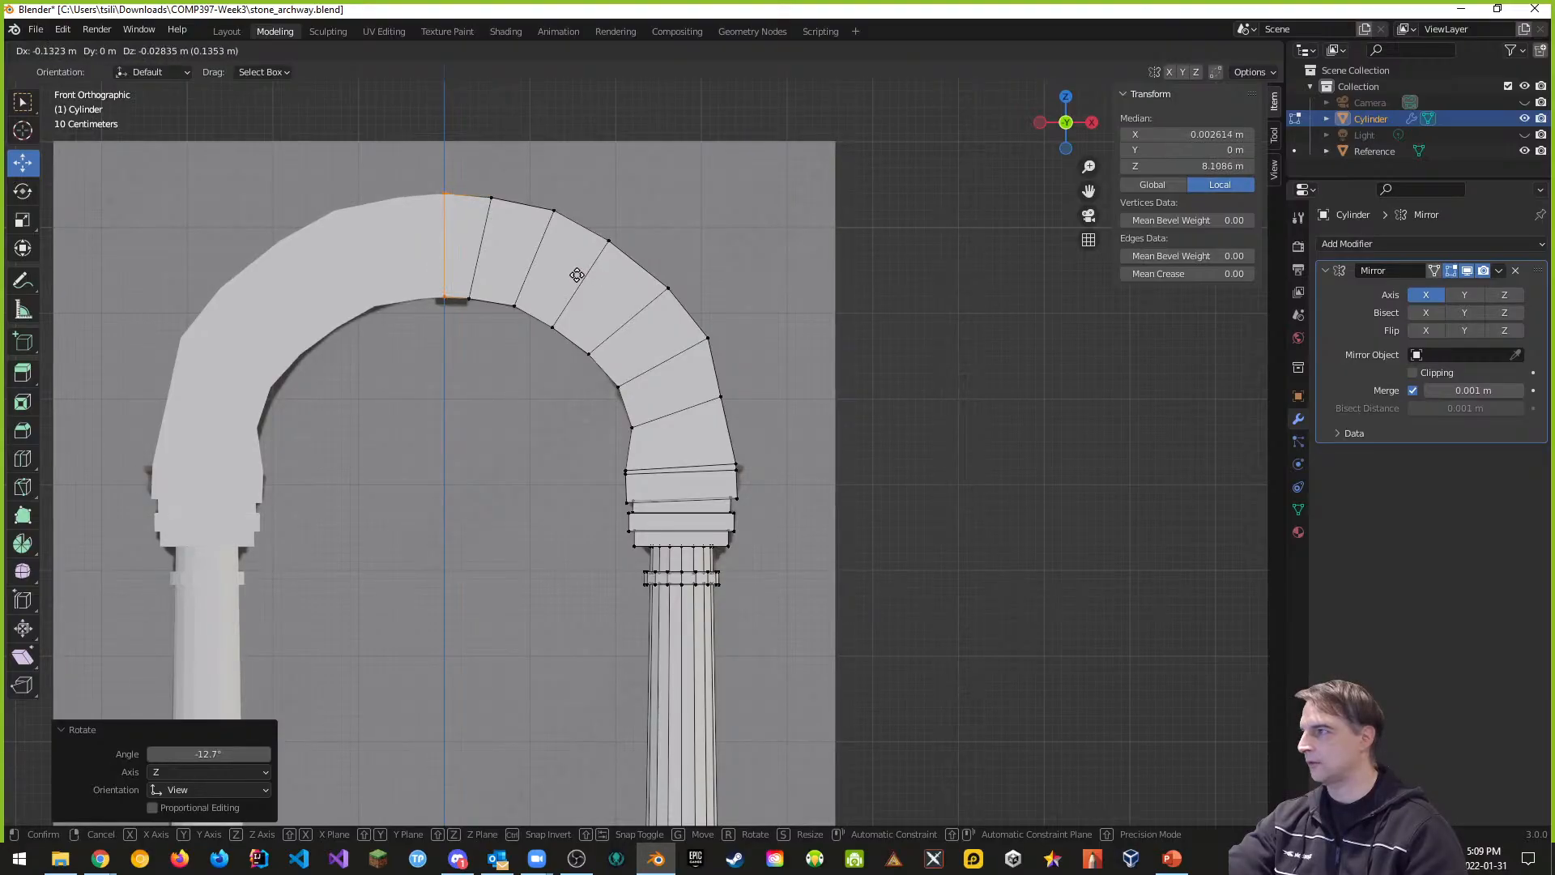
pyautogui.click(577, 274)
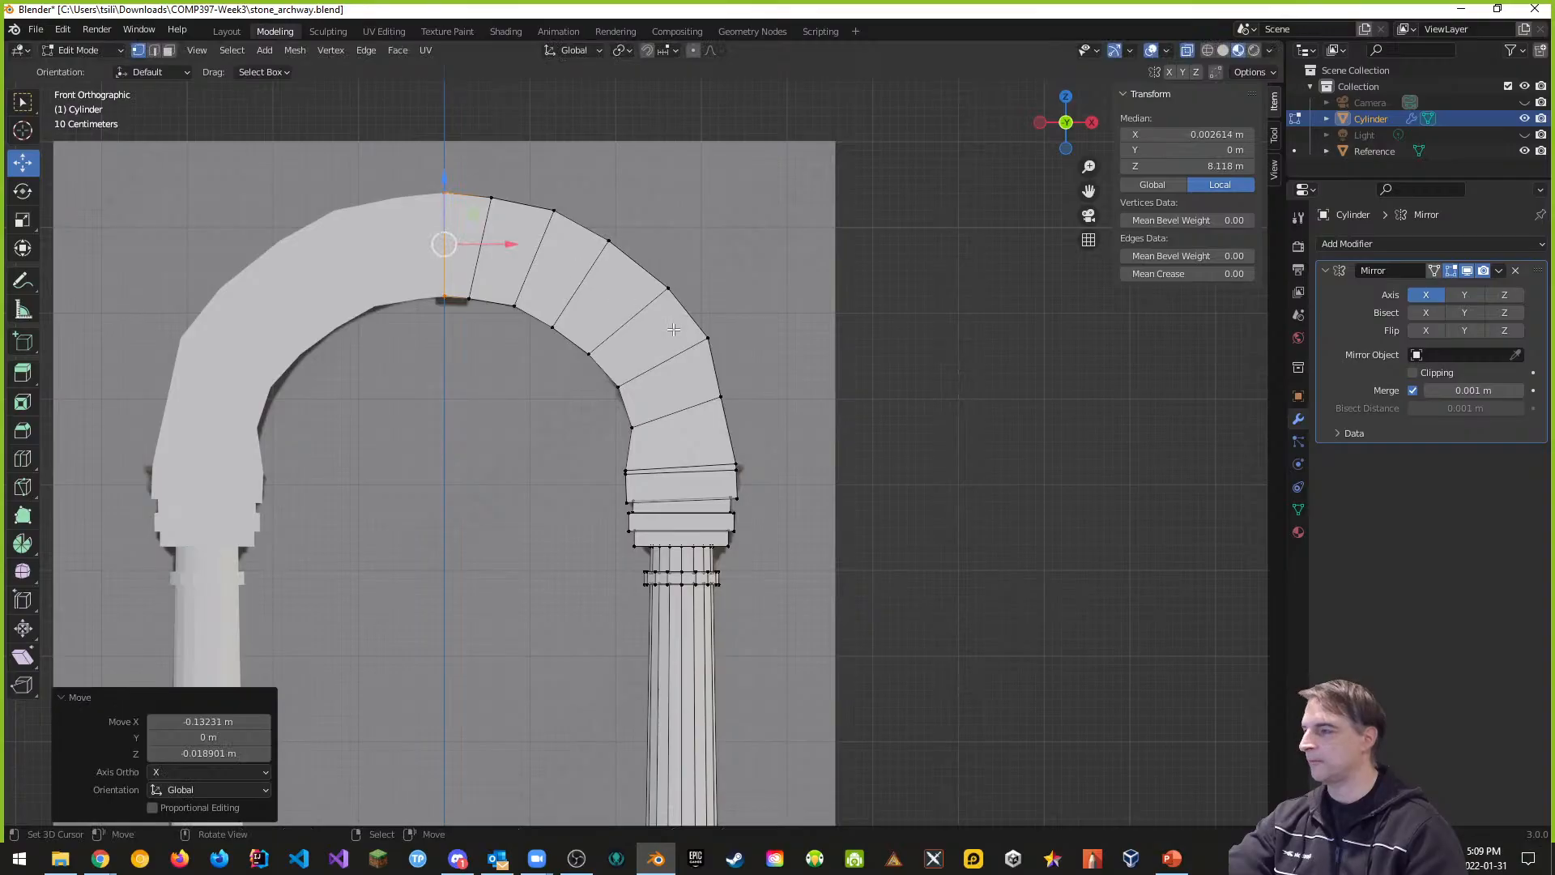
pyautogui.moveTo(771, 400); pyautogui.dragTo(698, 395, button='middle')
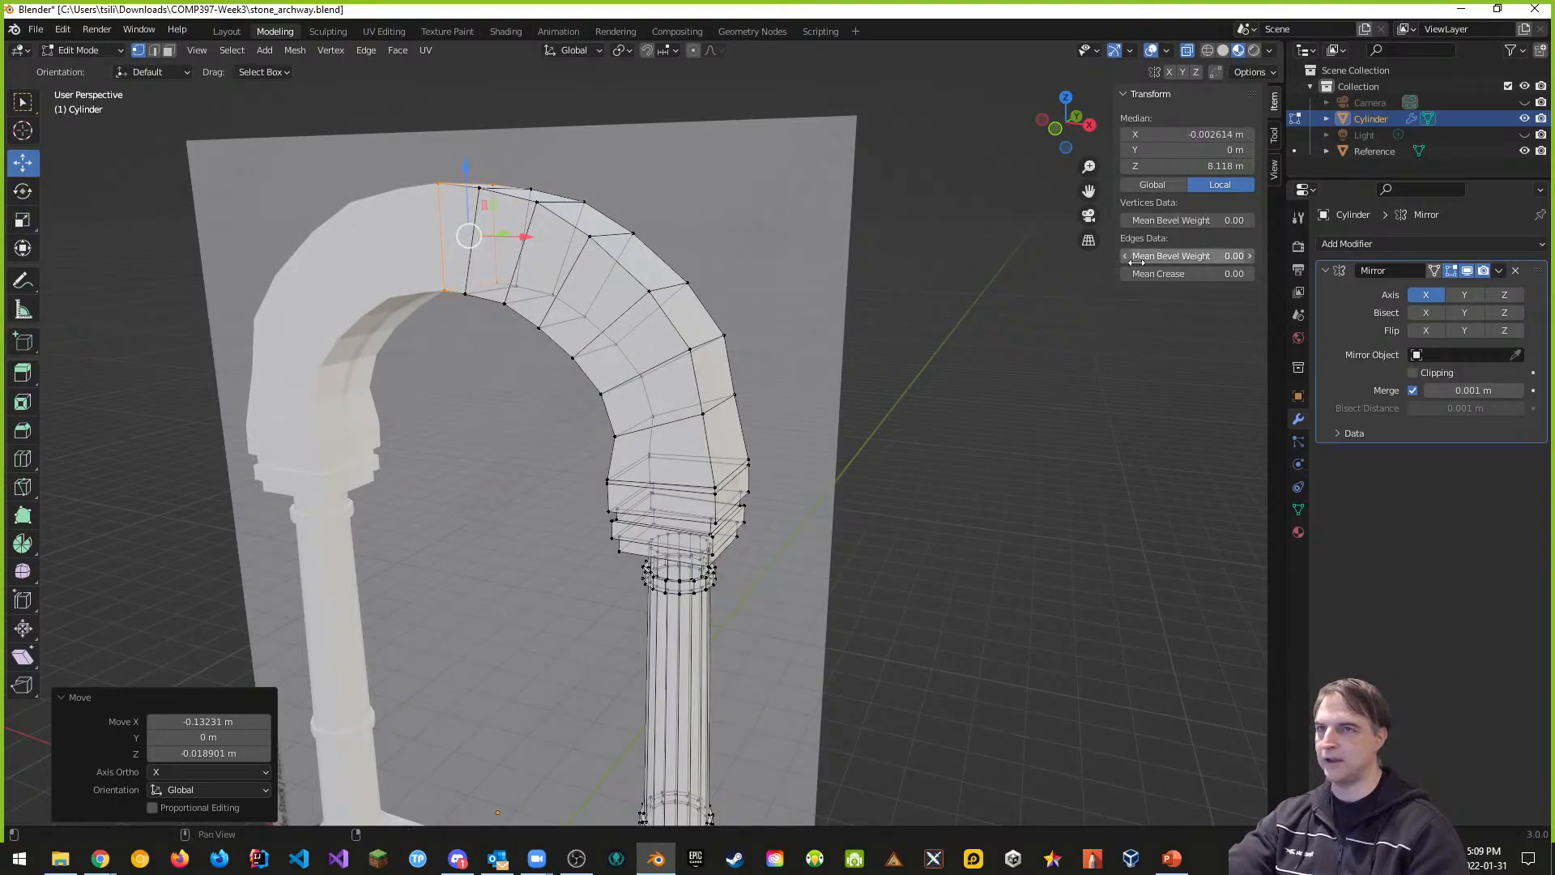
# Step: In object mode, move the Reference image plane back along Y to about 3.74 m so it stands clear behind the arch
pyautogui.click(225, 31)
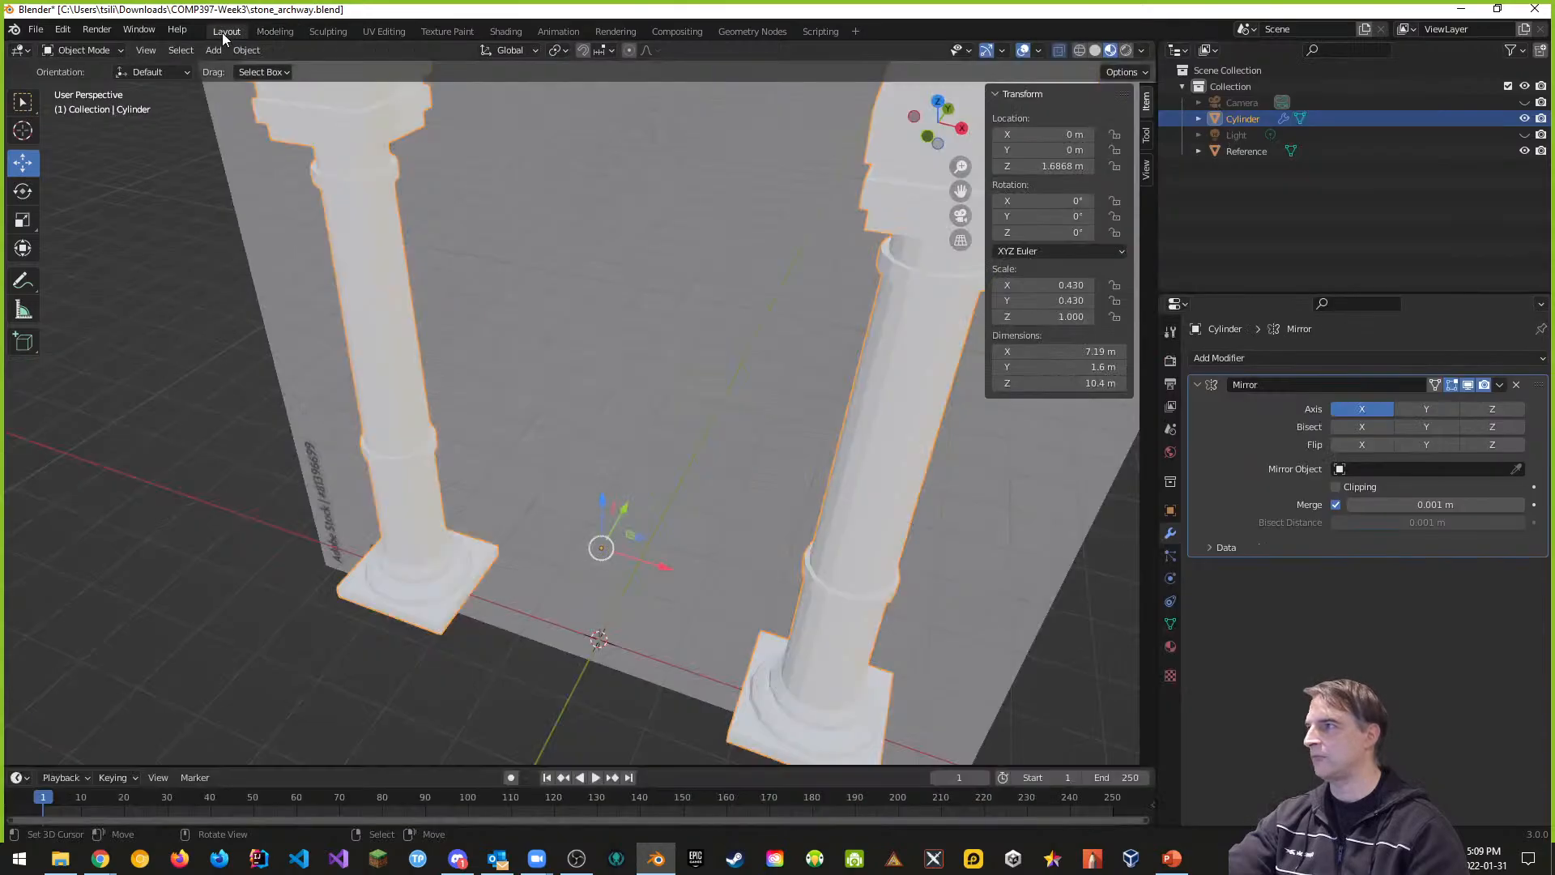
pyautogui.scroll(-5, 555, 342)
pyautogui.moveTo(562, 344); pyautogui.dragTo(680, 306, button='middle')
pyautogui.scroll(3, 693, 298)
pyautogui.click(1256, 155)
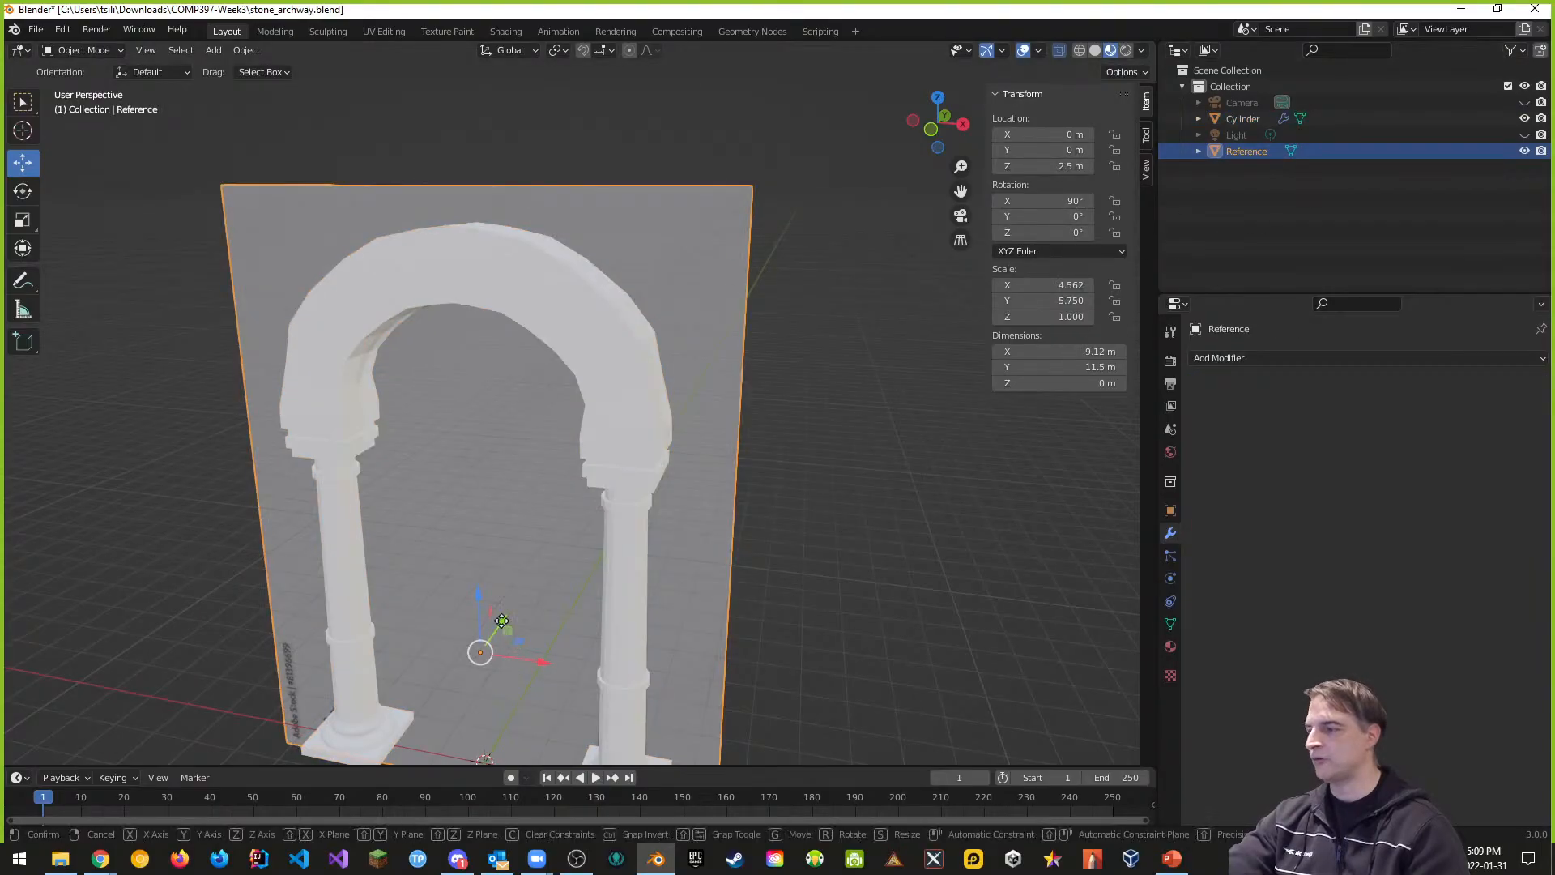
pyautogui.moveTo(500, 629); pyautogui.dragTo(569, 580)
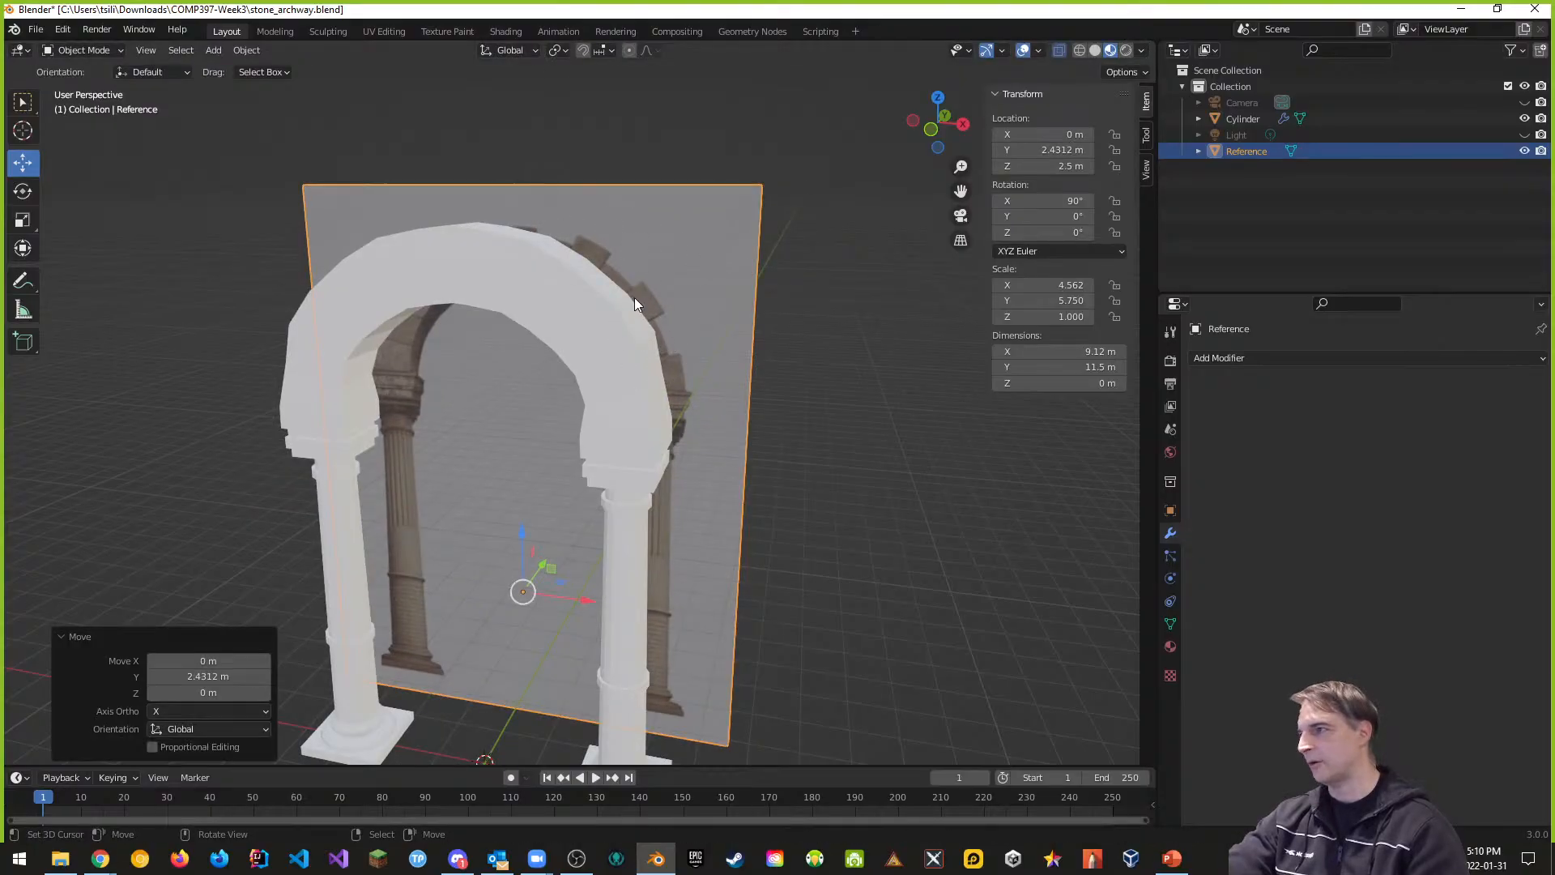
pyautogui.press('KP_1')
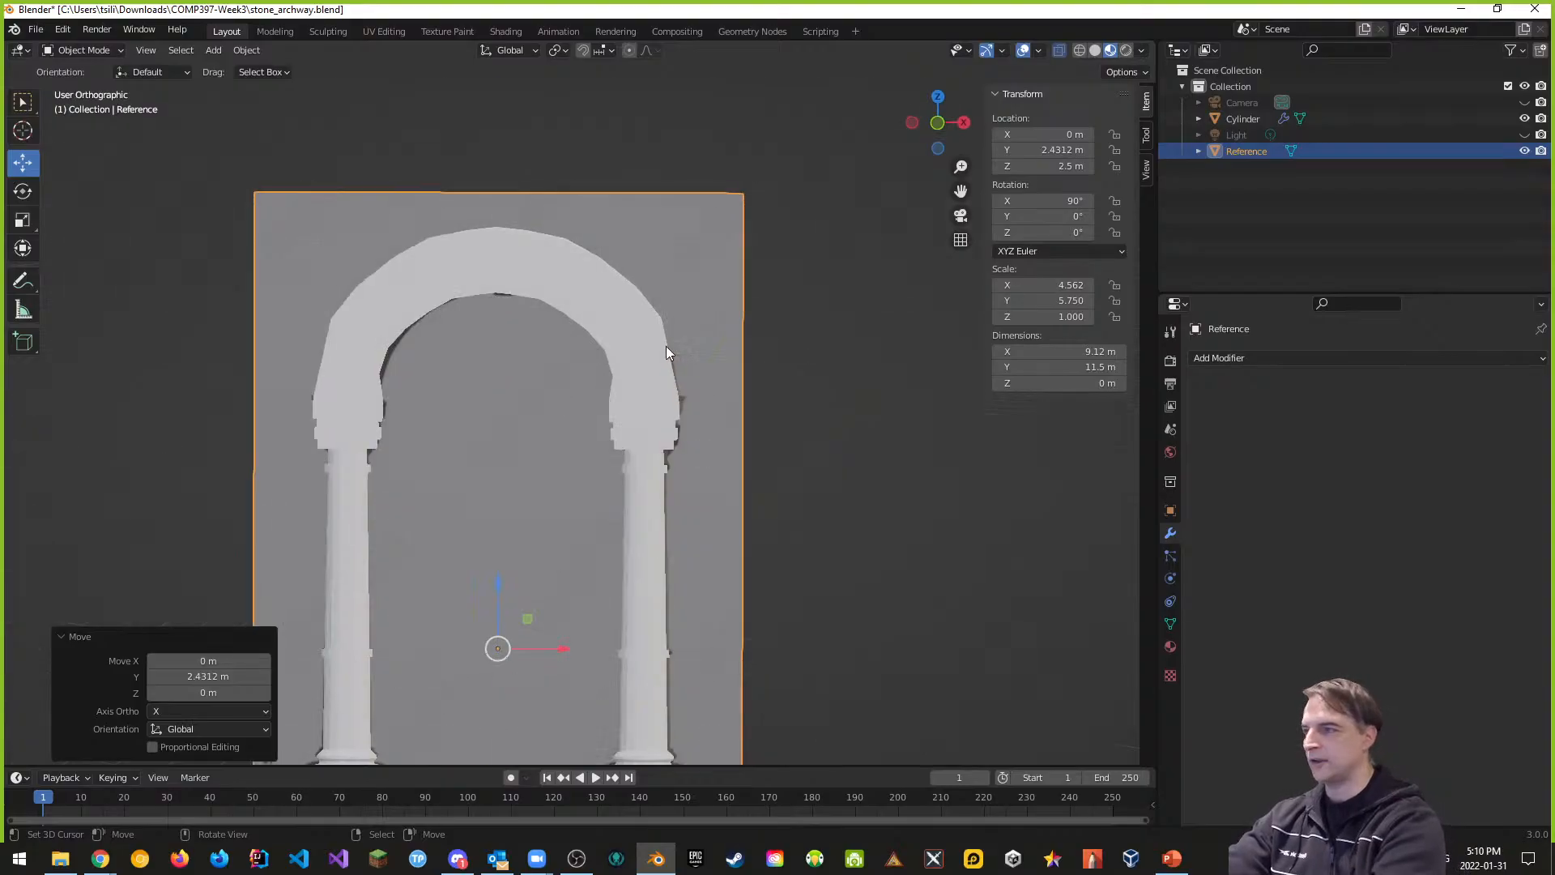
pyautogui.moveTo(666, 347); pyautogui.dragTo(667, 434, button='middle')
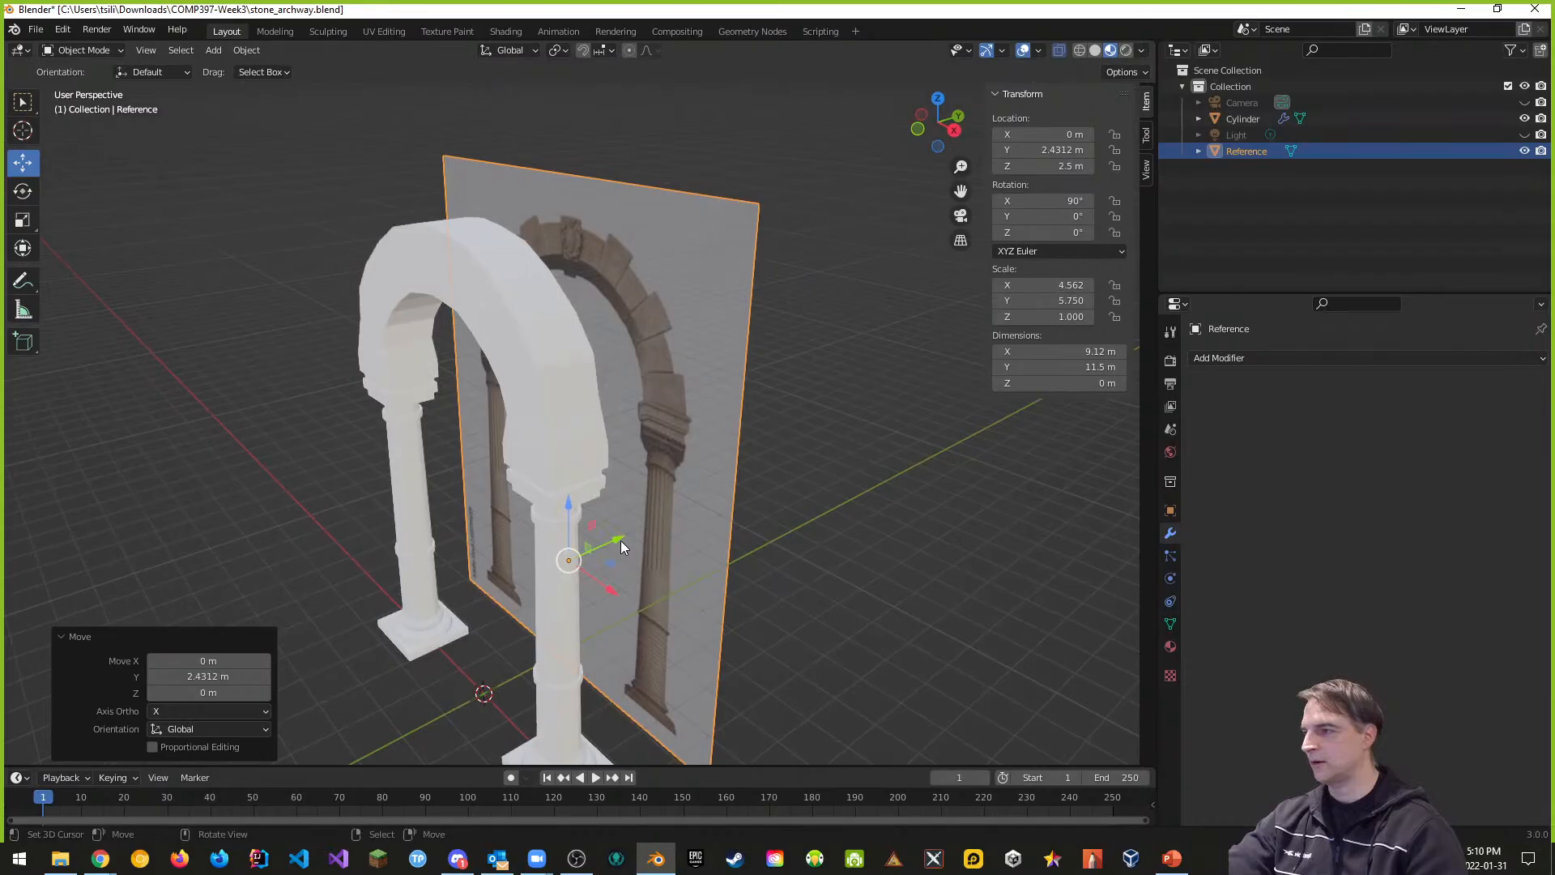
pyautogui.moveTo(620, 545); pyautogui.dragTo(736, 527)
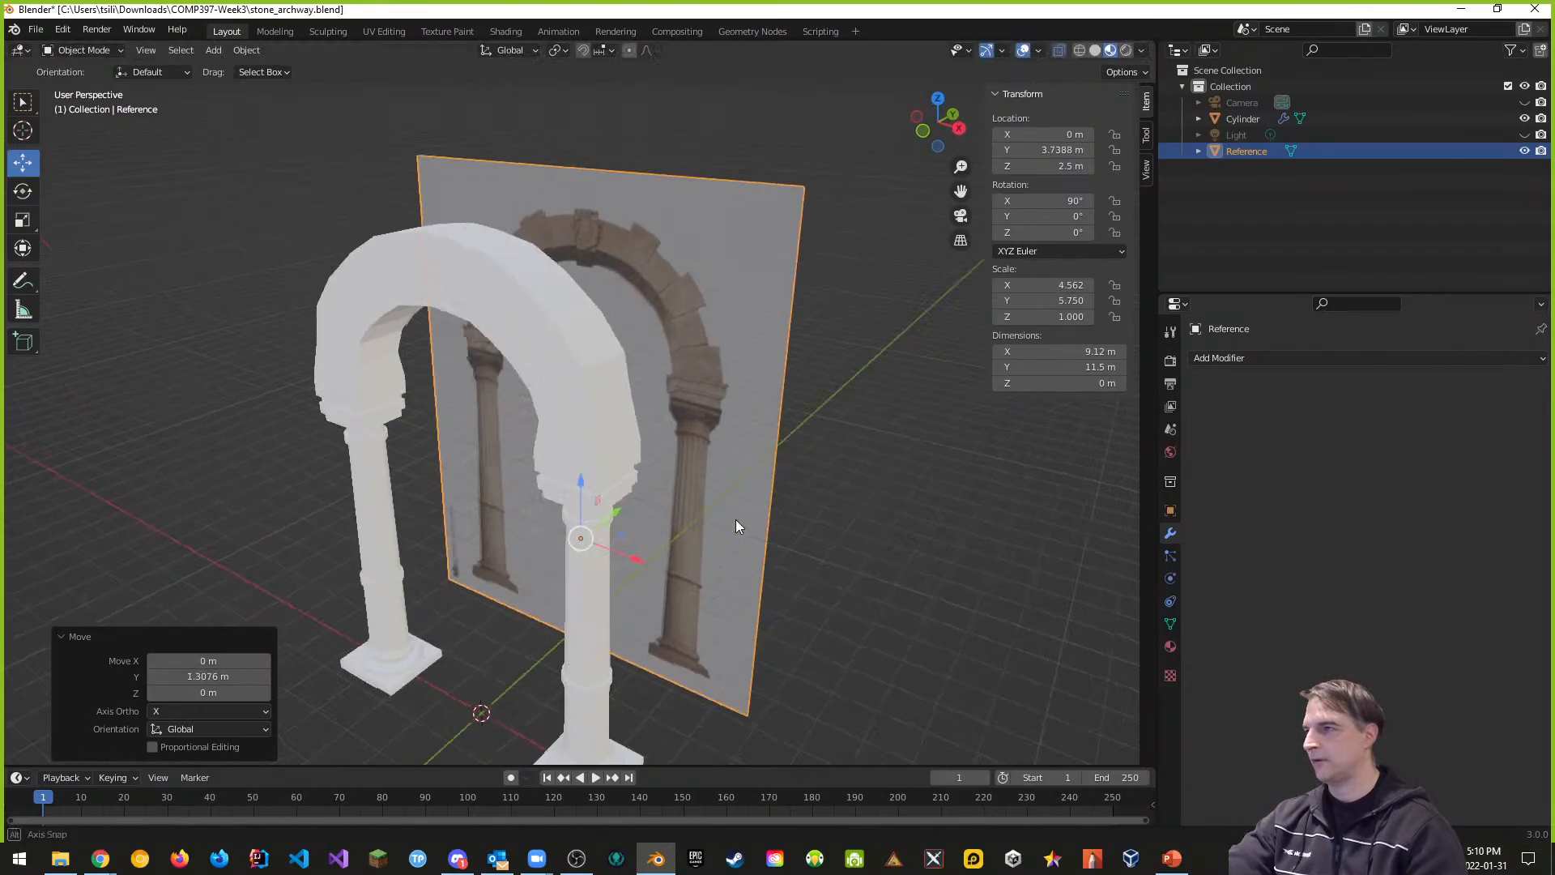
pyautogui.moveTo(735, 526); pyautogui.dragTo(791, 508, button='middle')
pyautogui.press('KP_1')
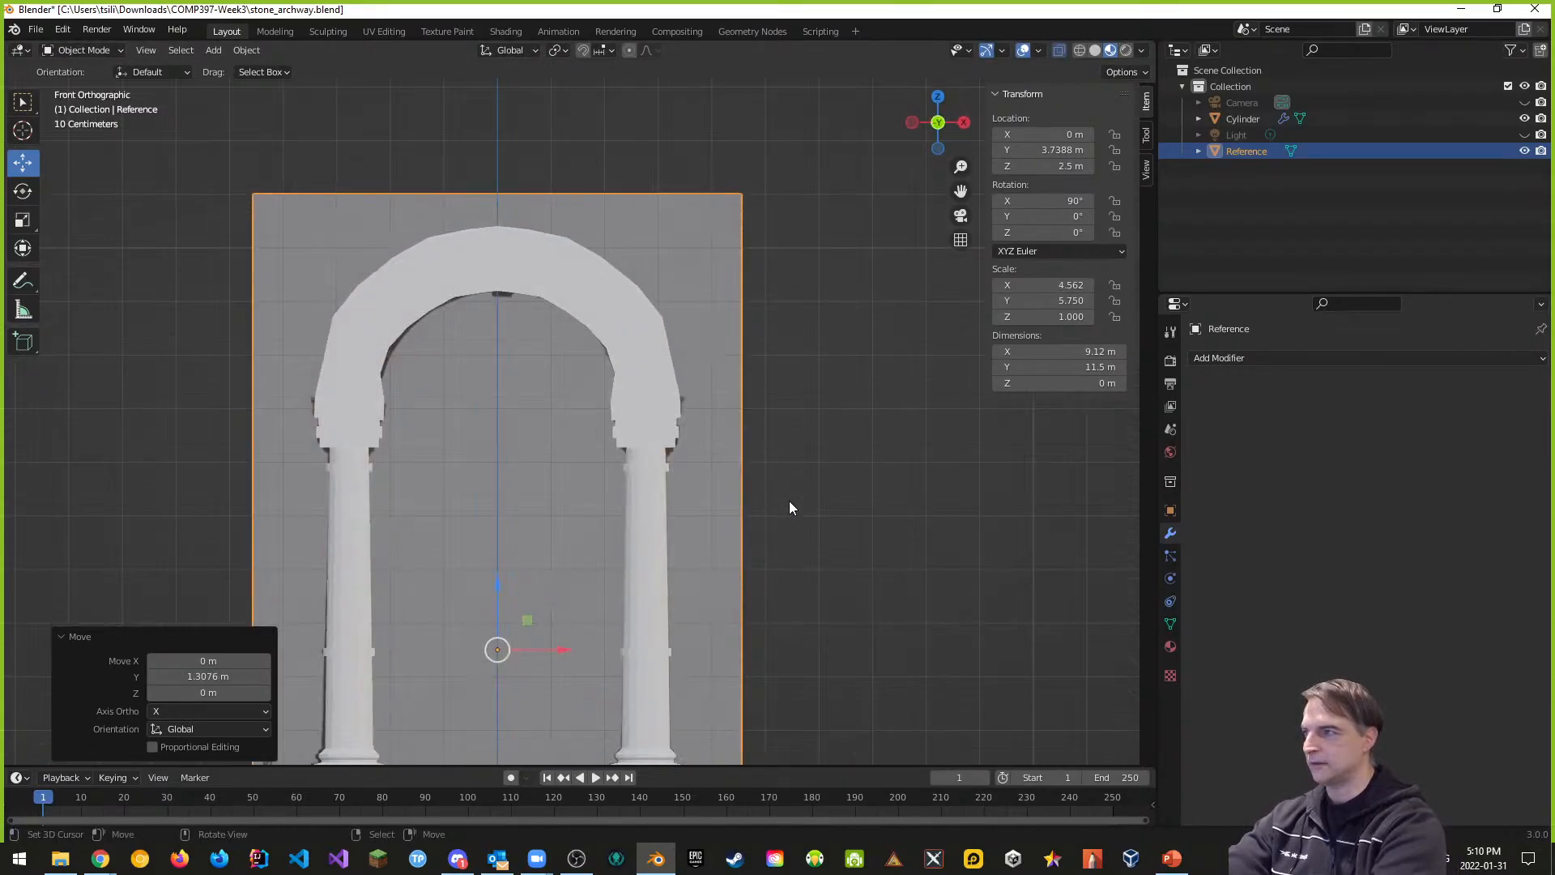
# Step: Scale the Reference plane uniformly by about 1.092 so its arch outline shows around the model in front view
pyautogui.moveTo(786, 459); pyautogui.dragTo(759, 485, button='middle')
pyautogui.press('s')
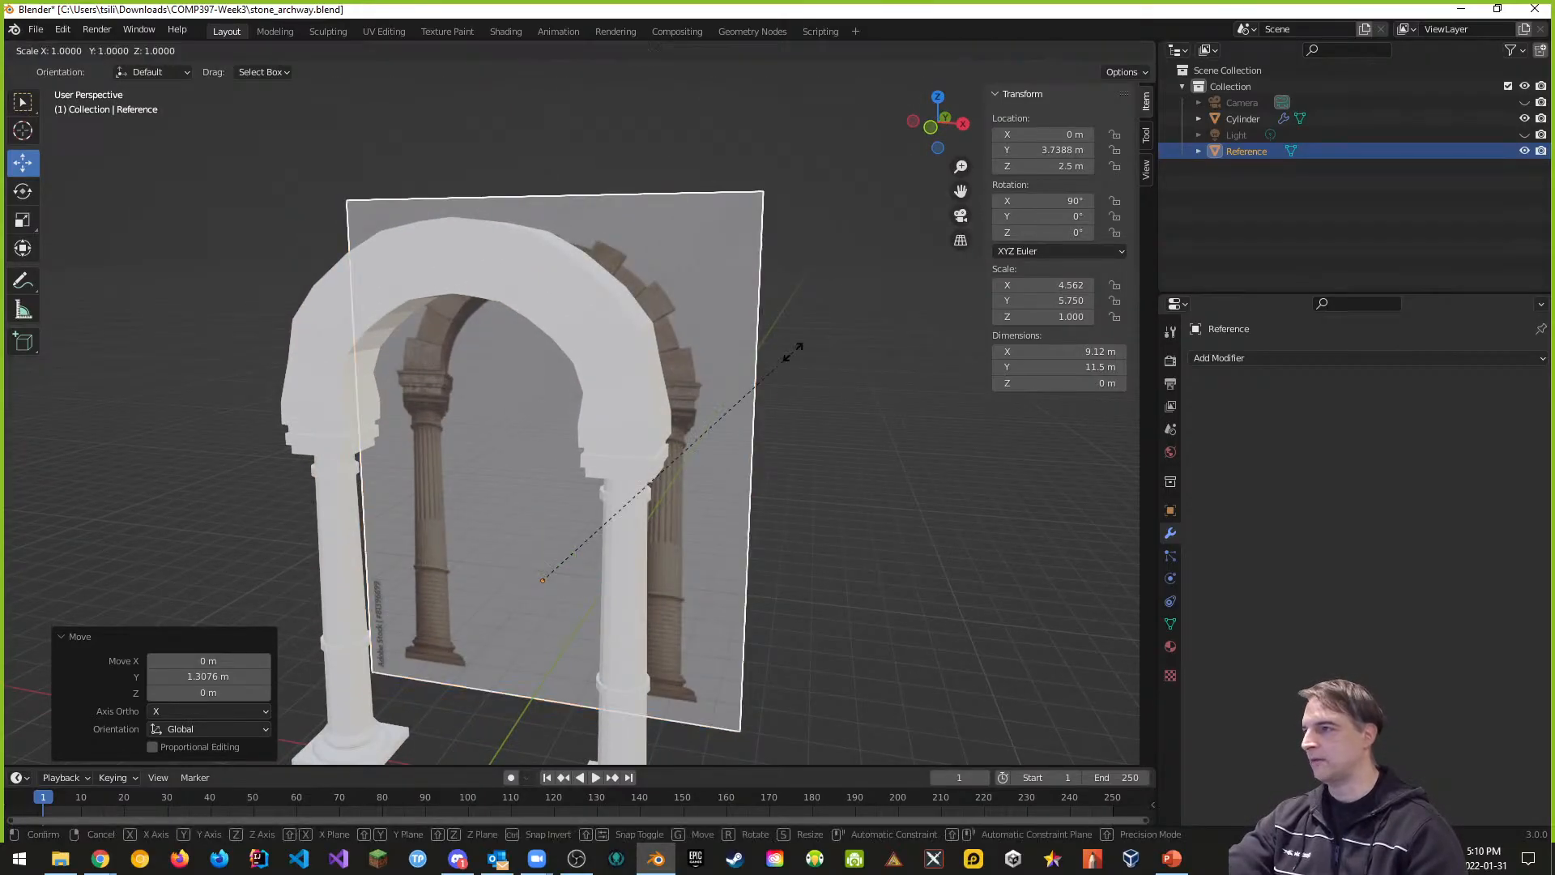
pyautogui.click(817, 368)
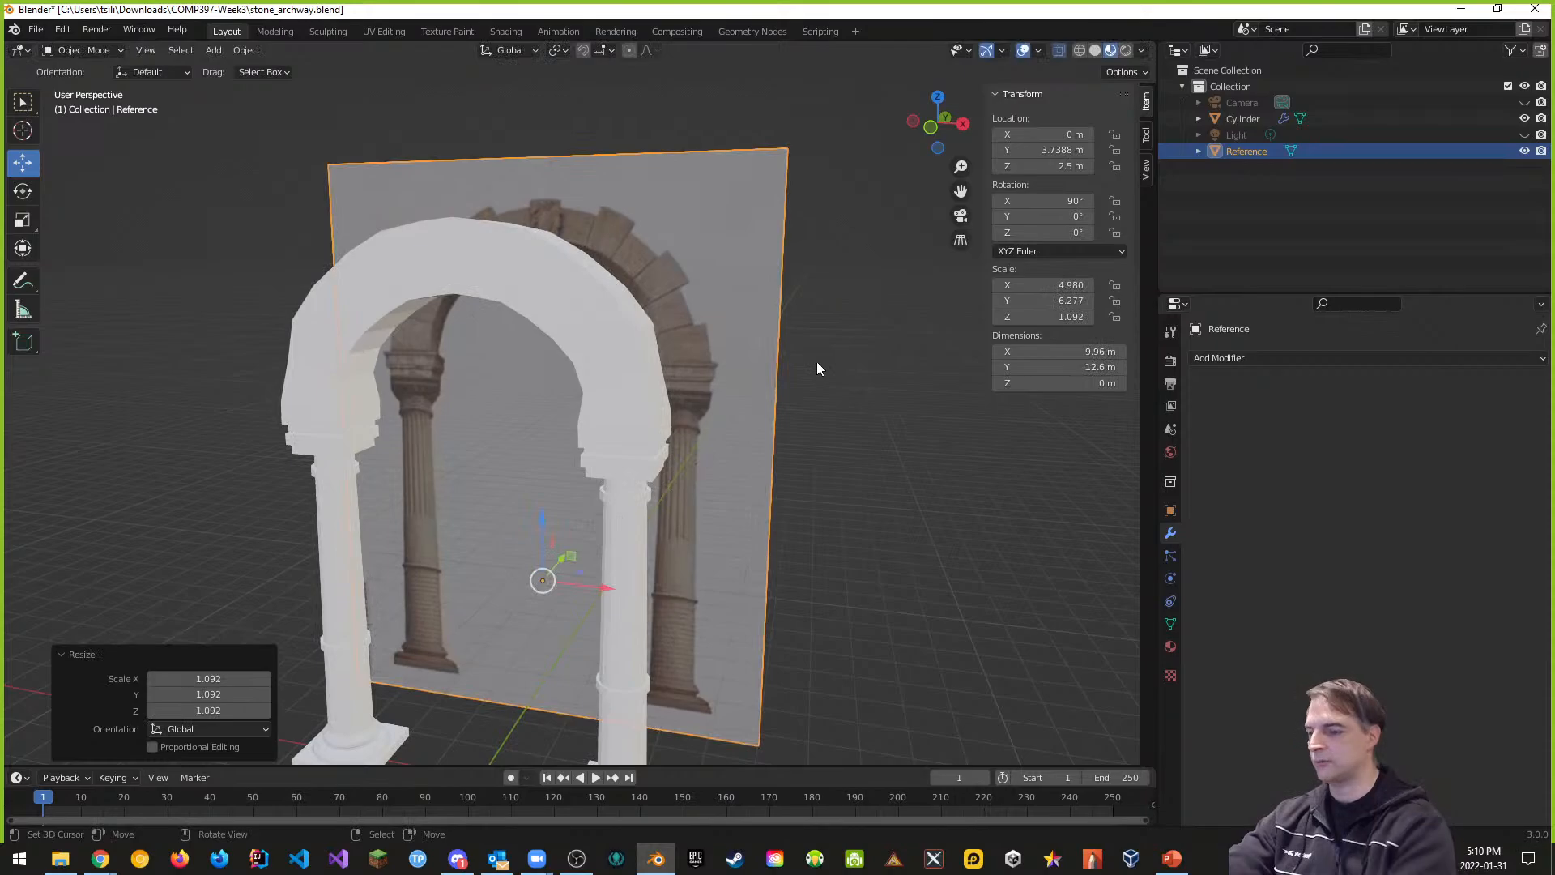
pyautogui.press('KP_1')
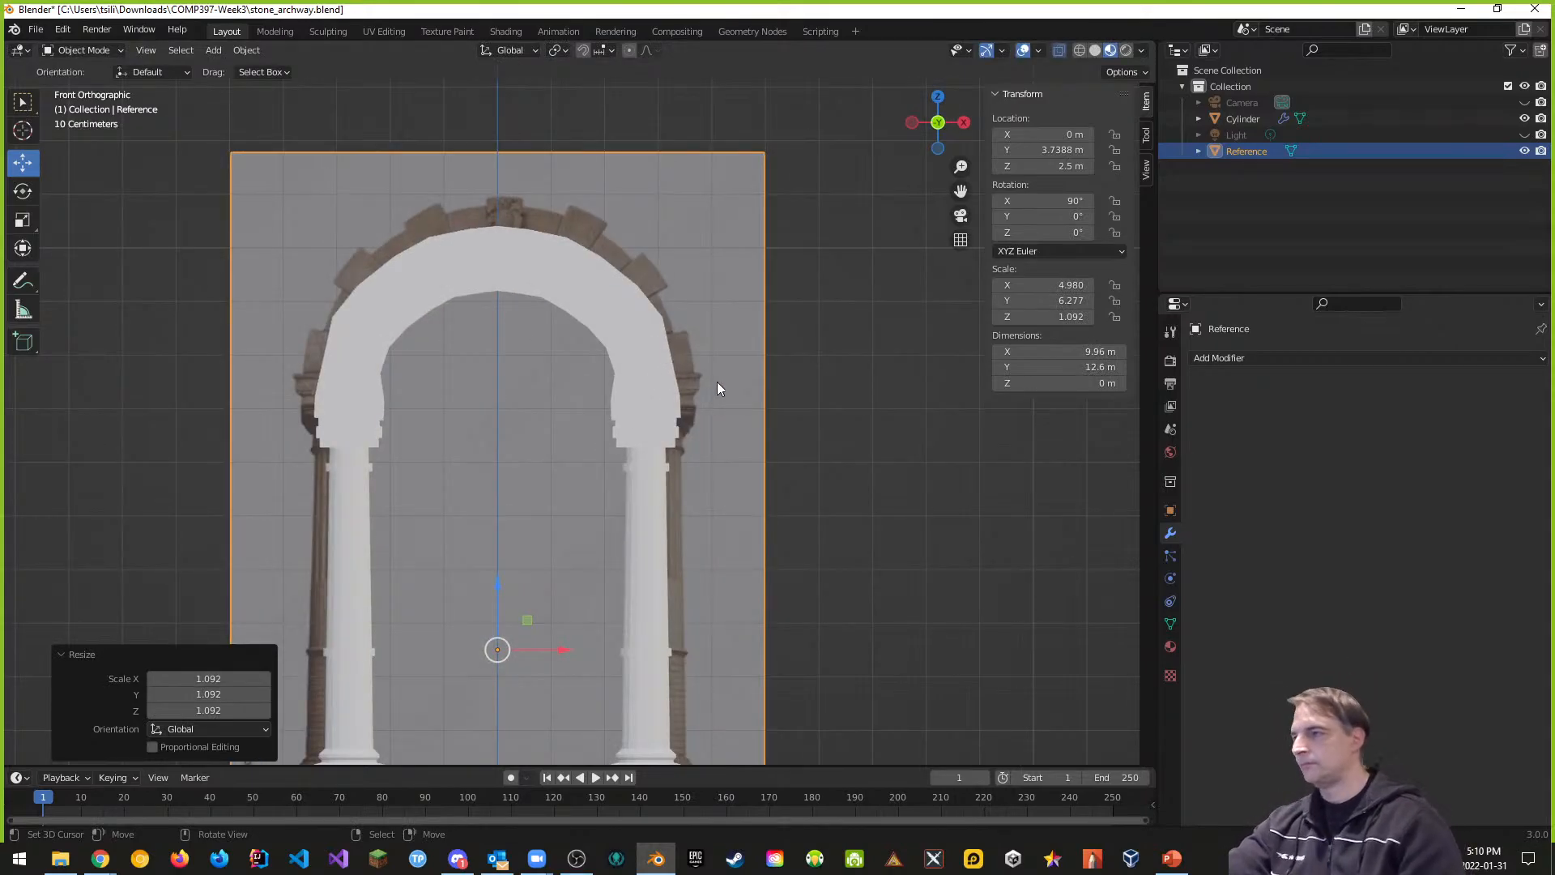
# Step: Enter mesh editing and switch to face selection mode
pyautogui.click(280, 32)
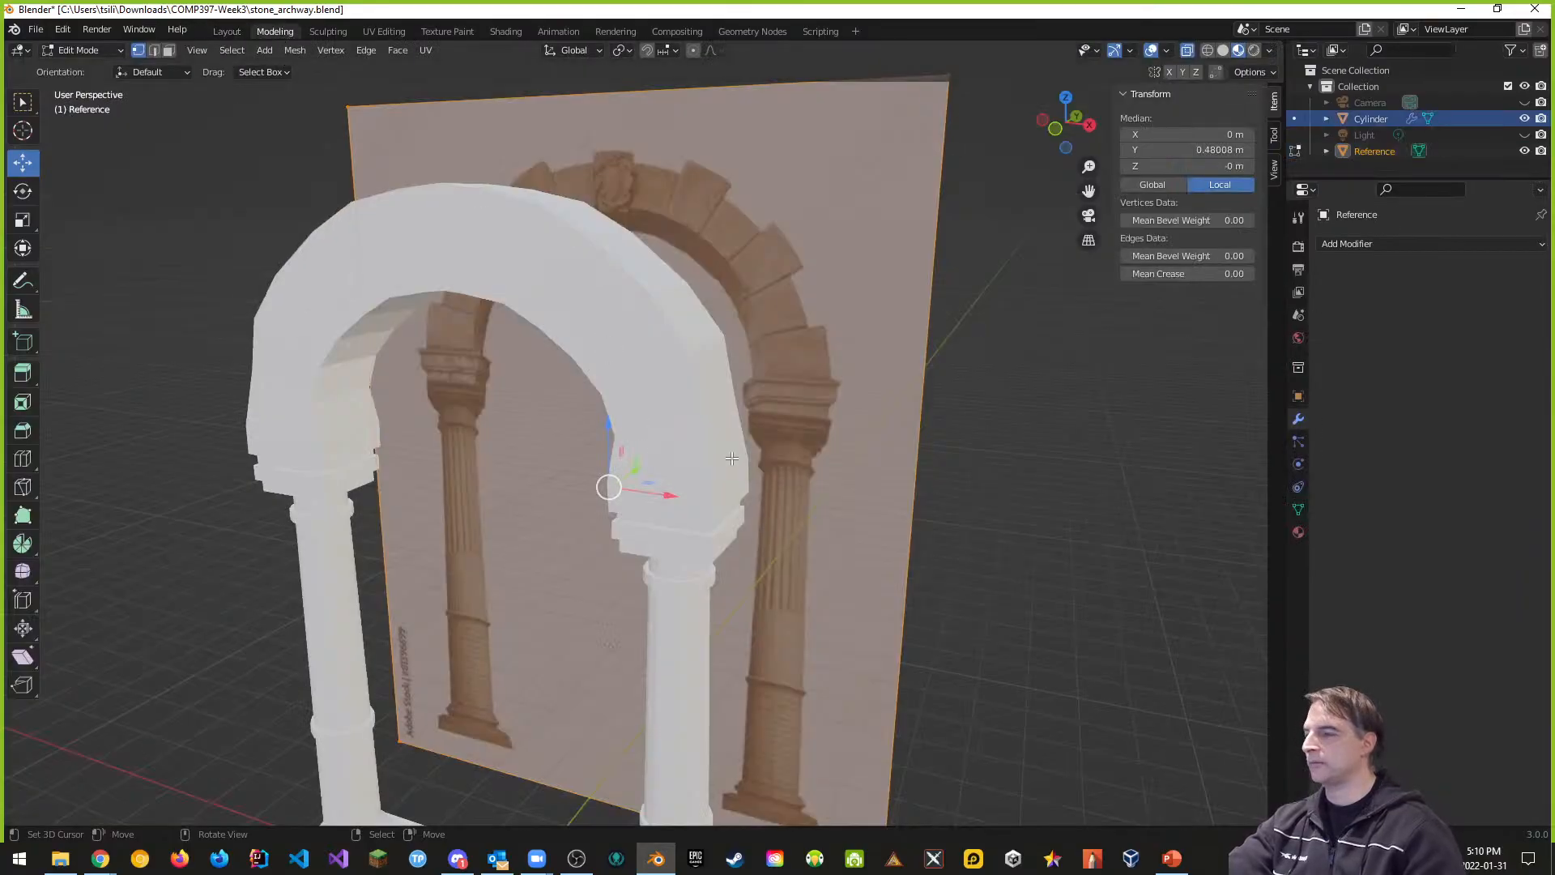
pyautogui.press('KP_1')
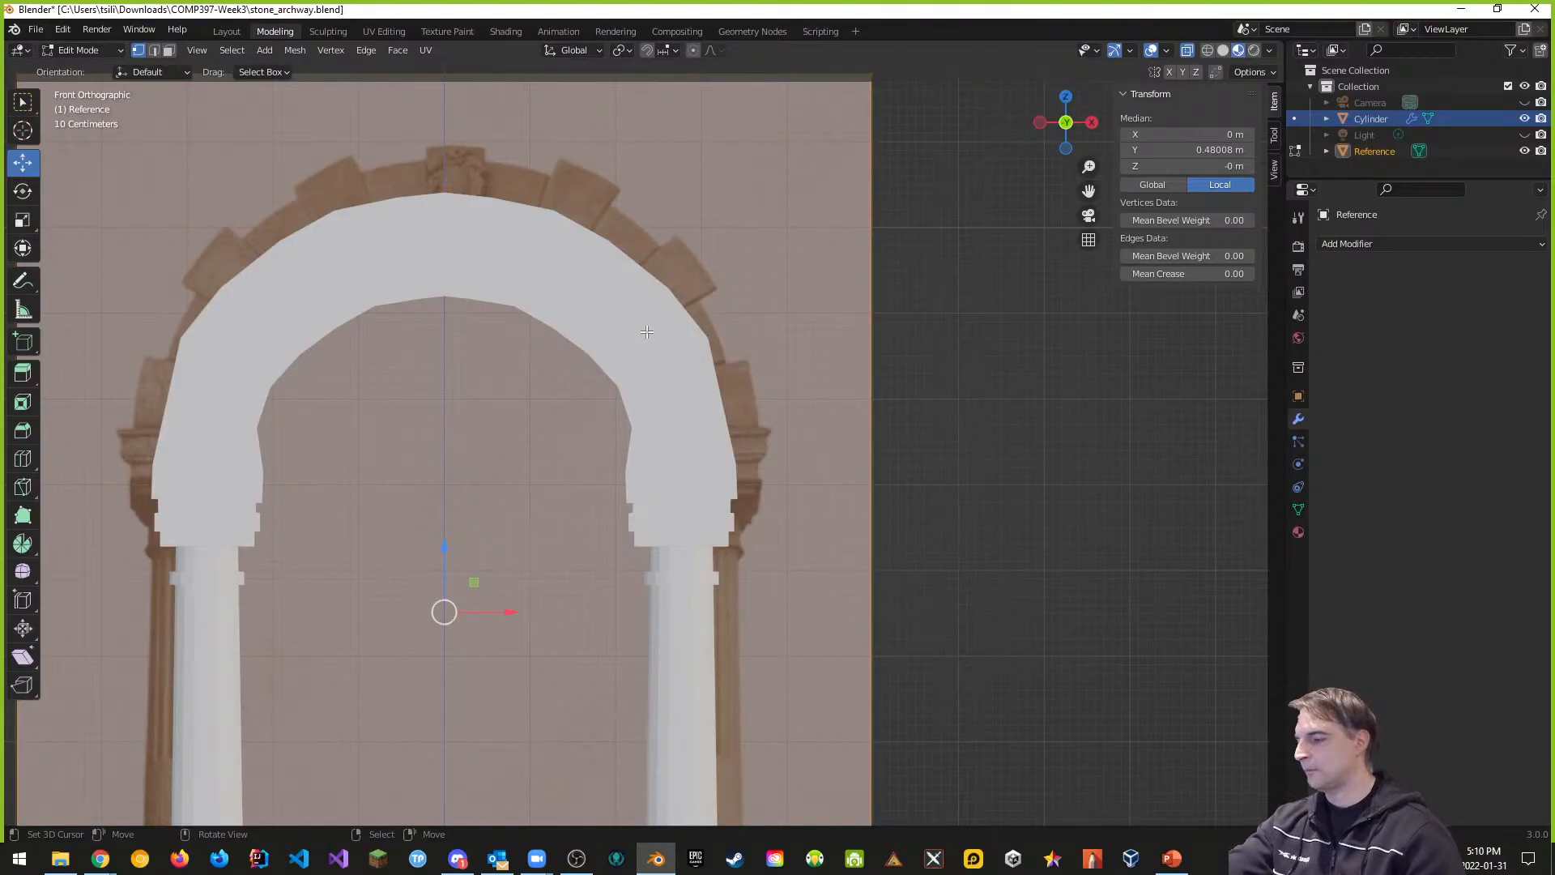
pyautogui.hotkey('ctrl', 'Tab')
pyautogui.click(577, 363)
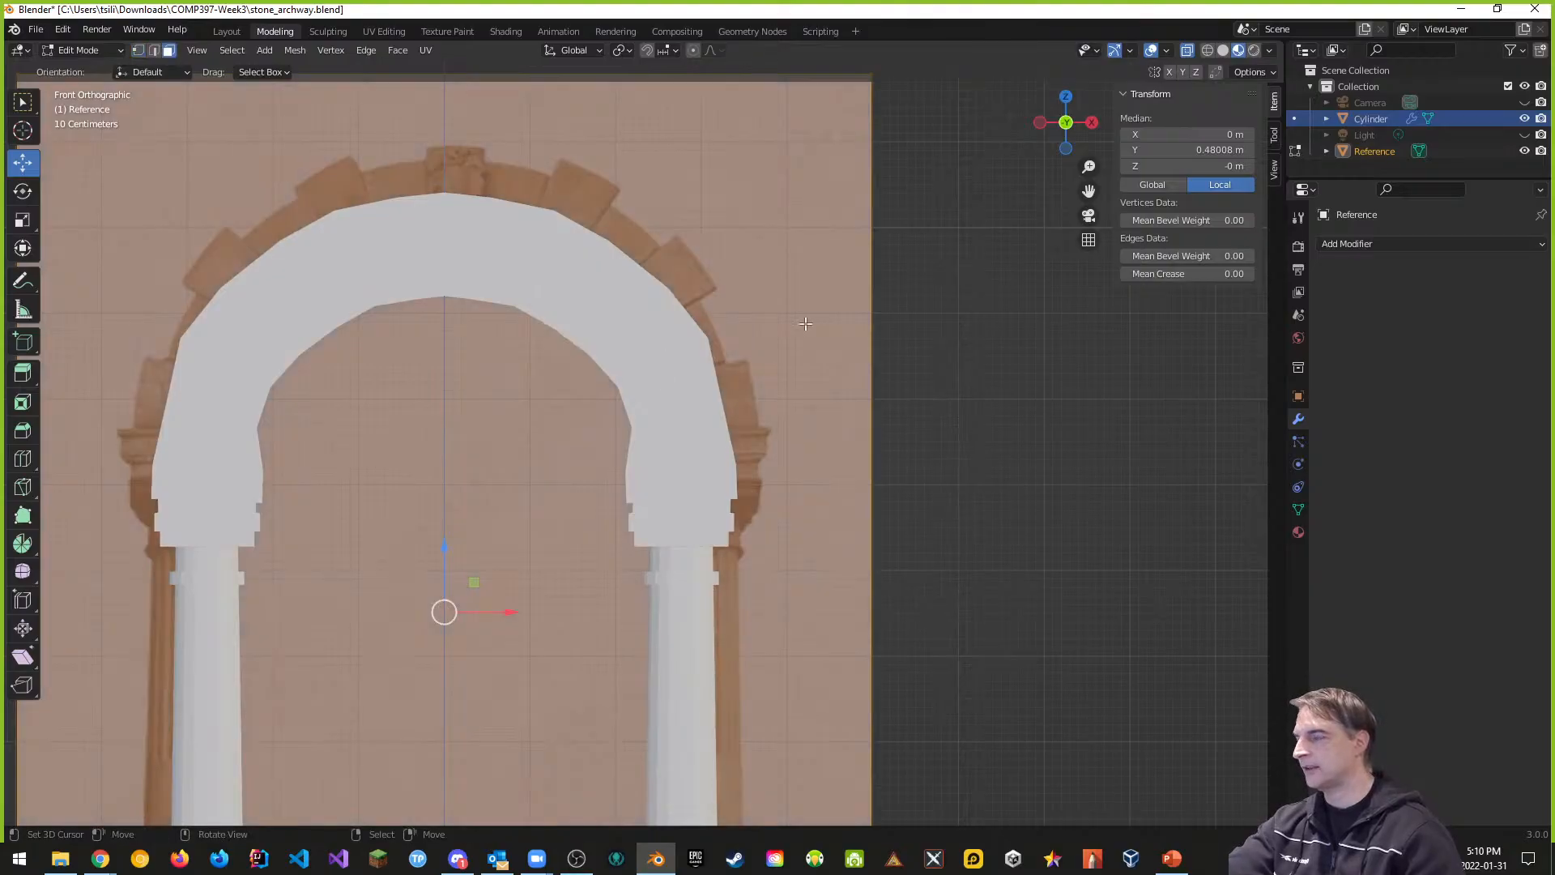
pyautogui.moveTo(806, 324); pyautogui.dragTo(806, 359, button='middle')
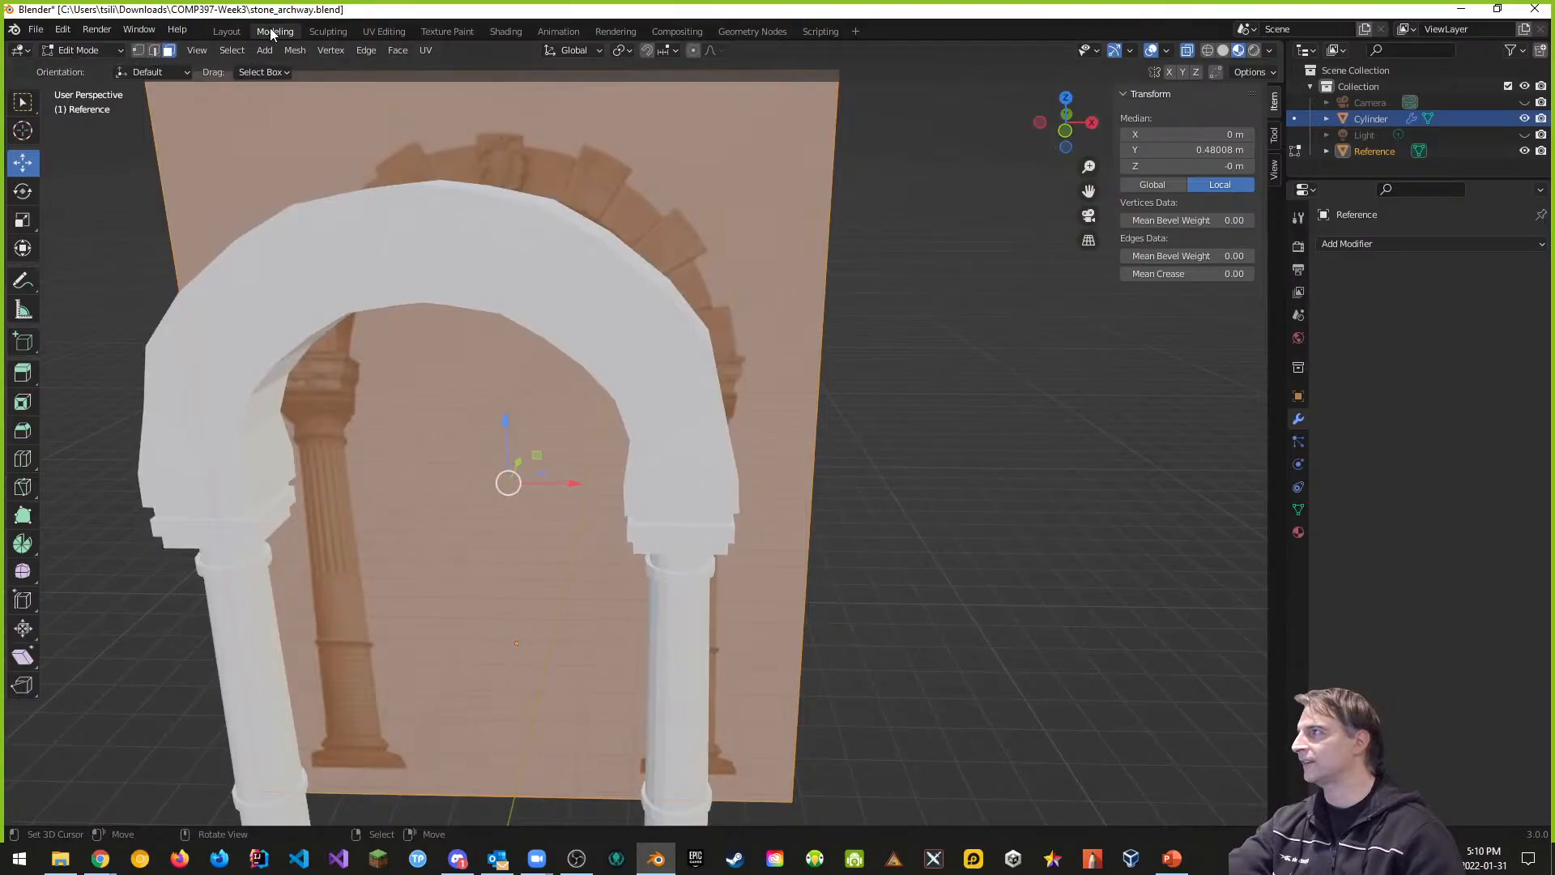
# Step: Return to object mode and rename the Cylinder object as Arch
pyautogui.click(239, 31)
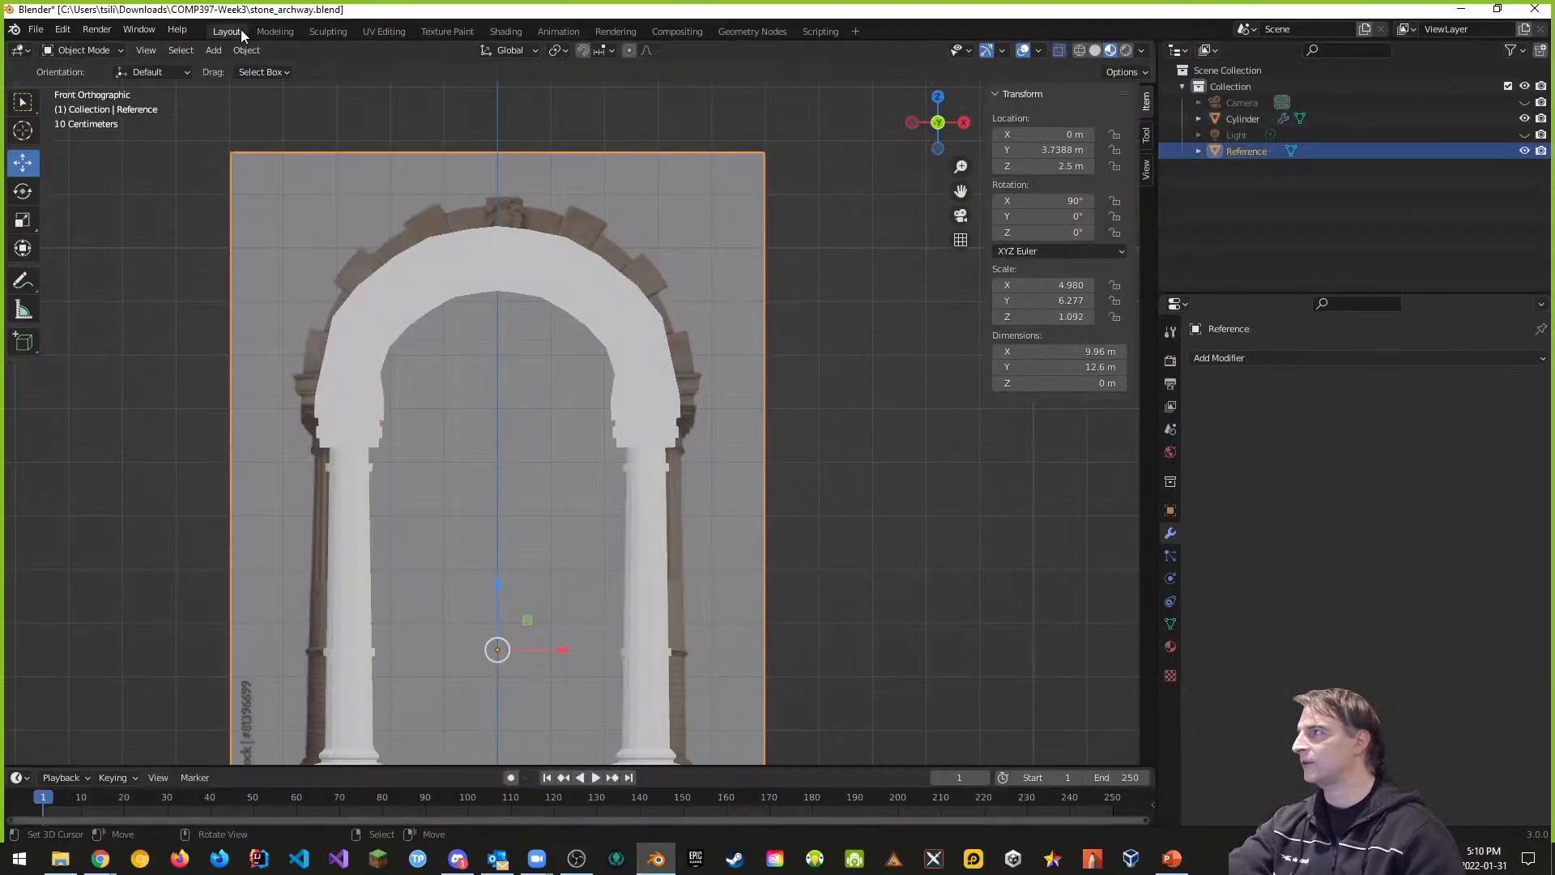
pyautogui.click(1241, 118)
pyautogui.doubleClick(1232, 114)
pyautogui.write('Arch')
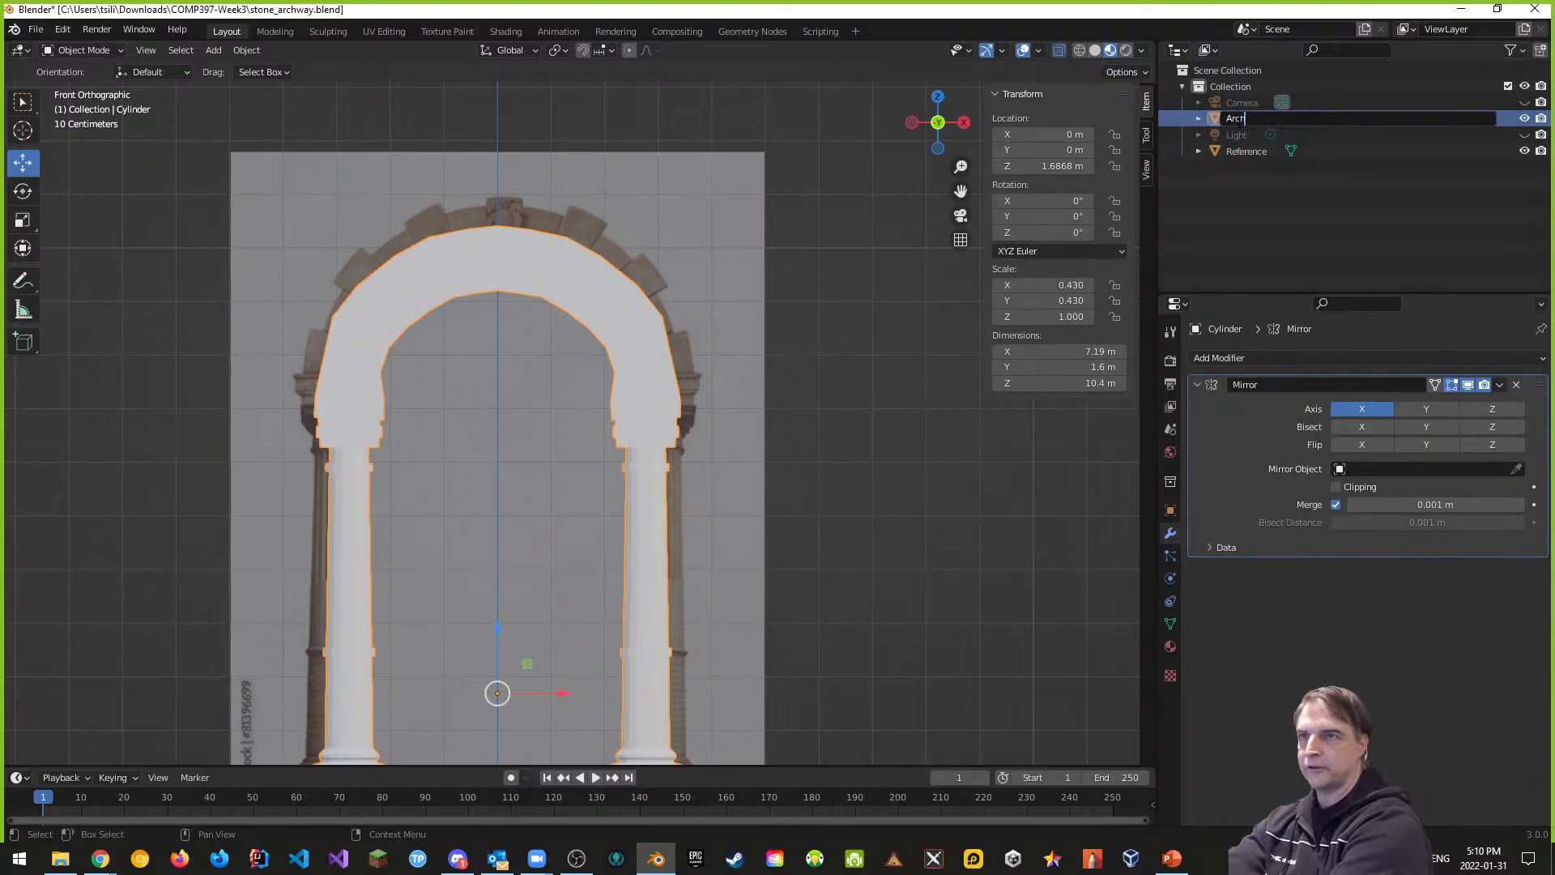
pyautogui.press('Return')
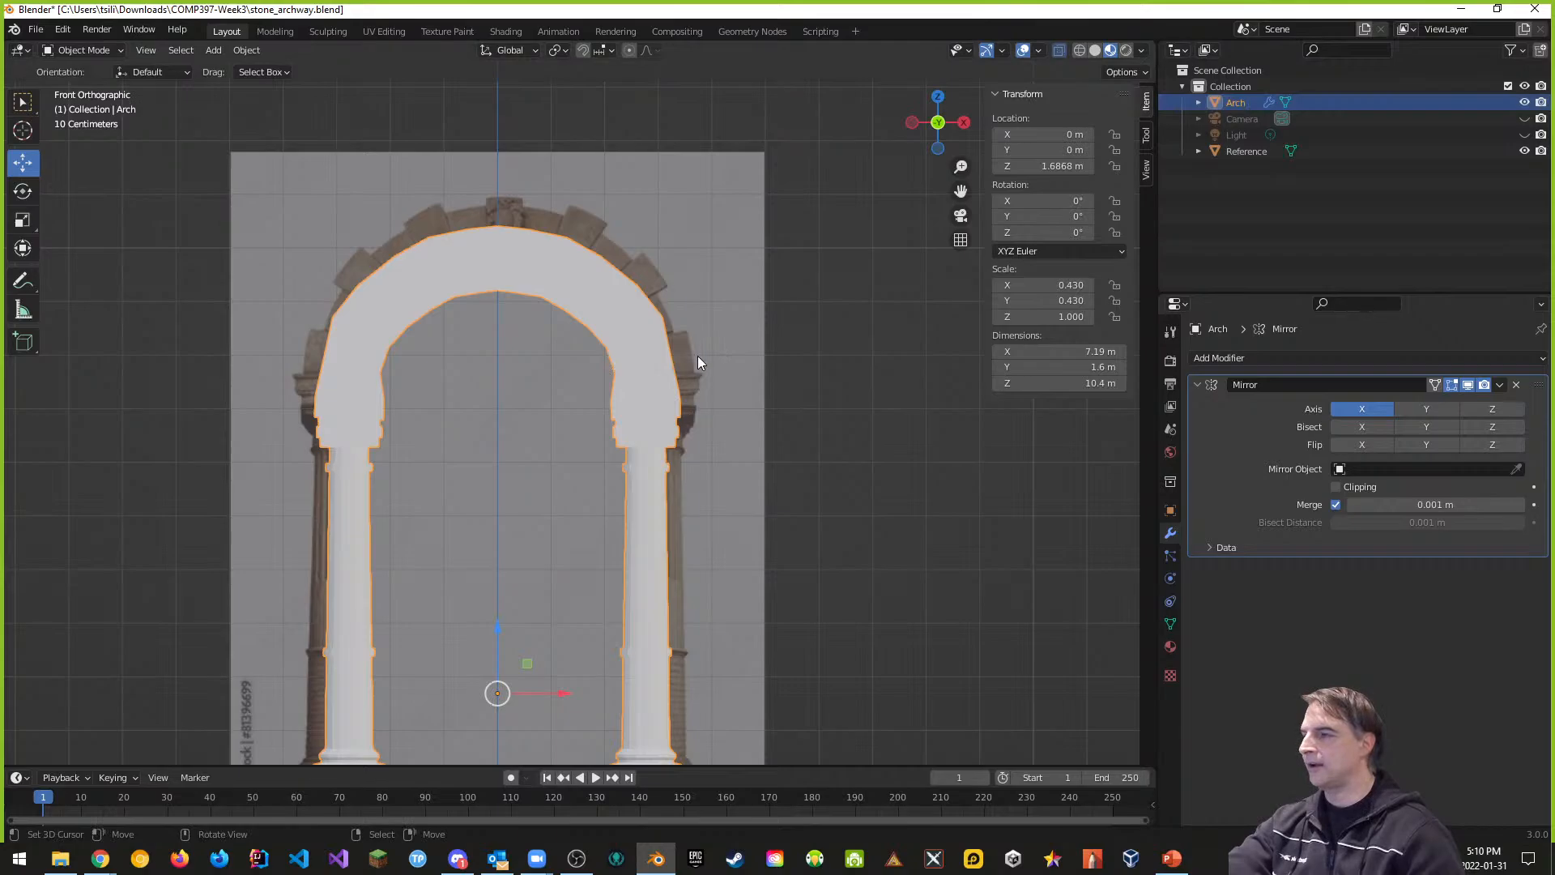
# Step: Edit the Arch mesh and extrude the outer face of the third stone above the capital outward by about 0.369 m
pyautogui.click(275, 32)
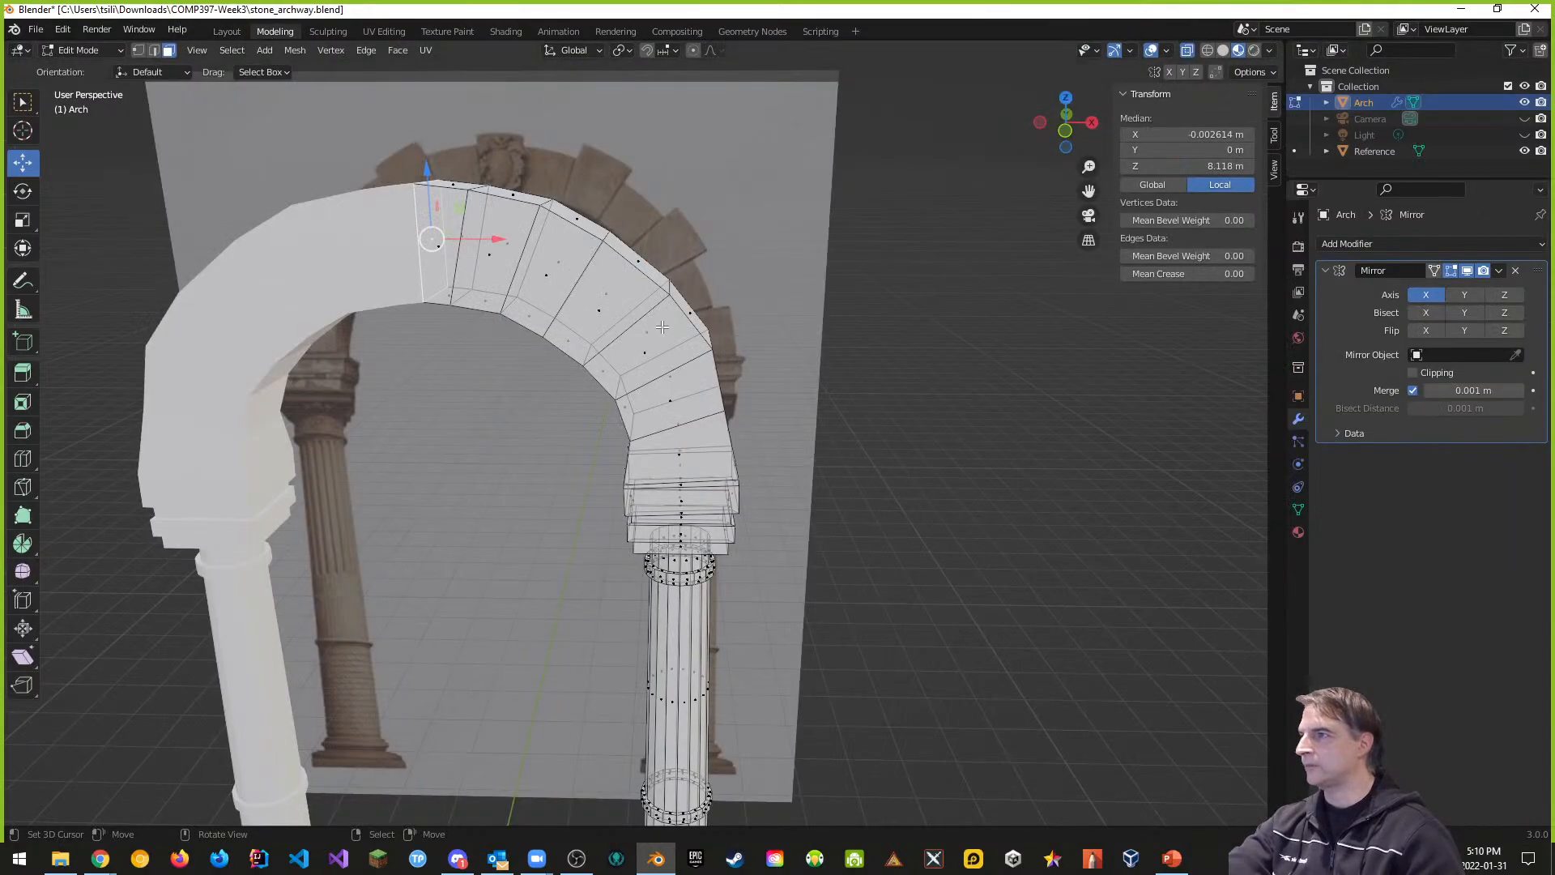
pyautogui.moveTo(747, 327)
pyautogui.mouseDown(button='middle')
pyautogui.moveTo(766, 317)
pyautogui.moveTo(745, 307)
pyautogui.mouseUp(button='middle')
pyautogui.press('KP_1')
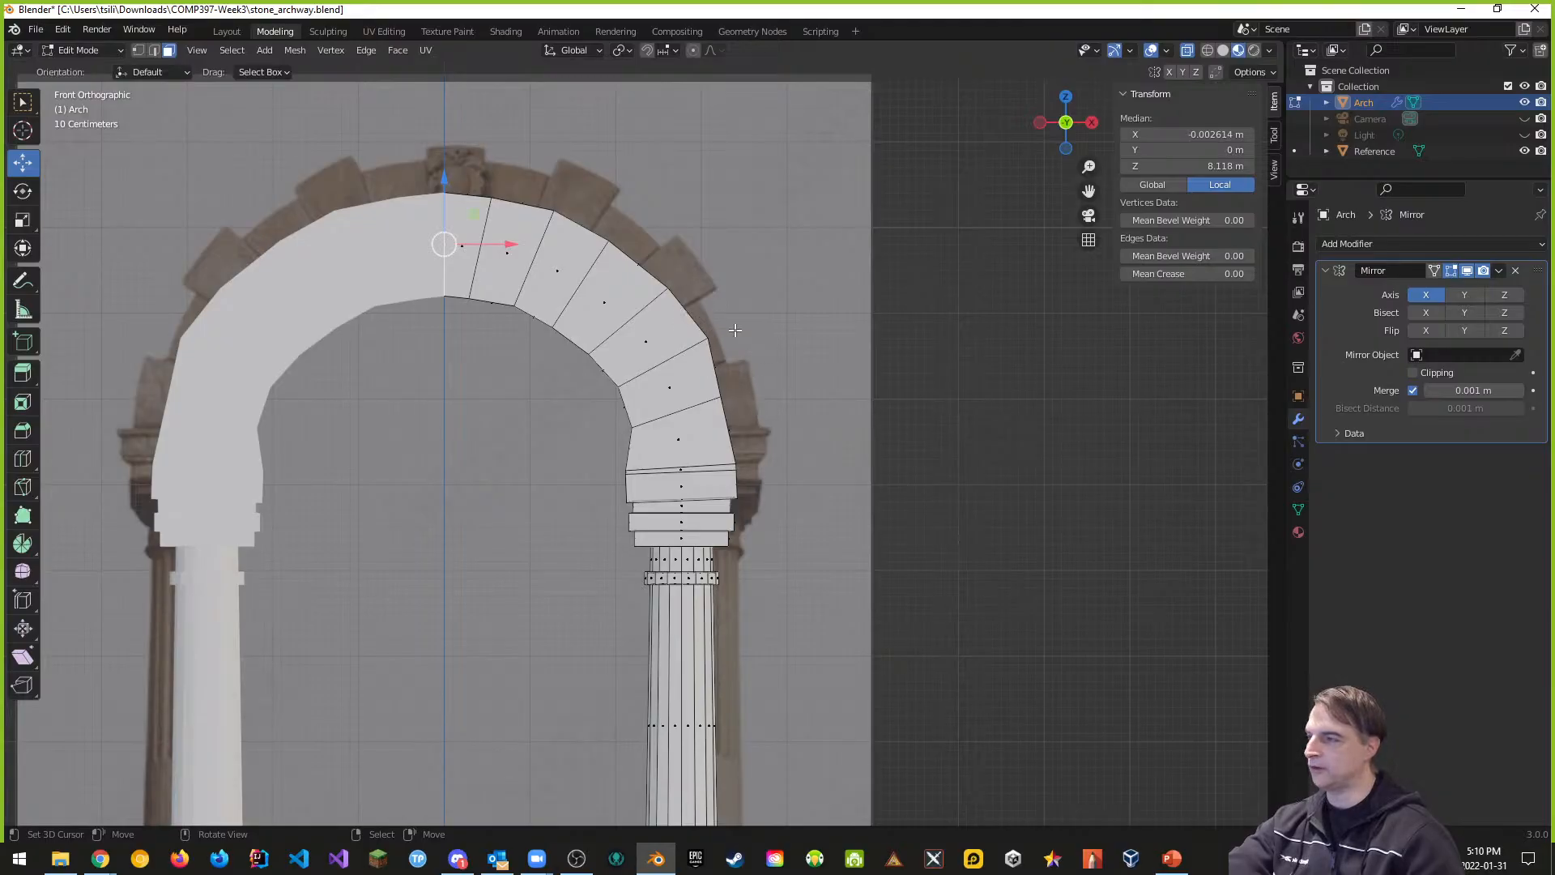
pyautogui.moveTo(734, 330); pyautogui.dragTo(677, 323, button='middle')
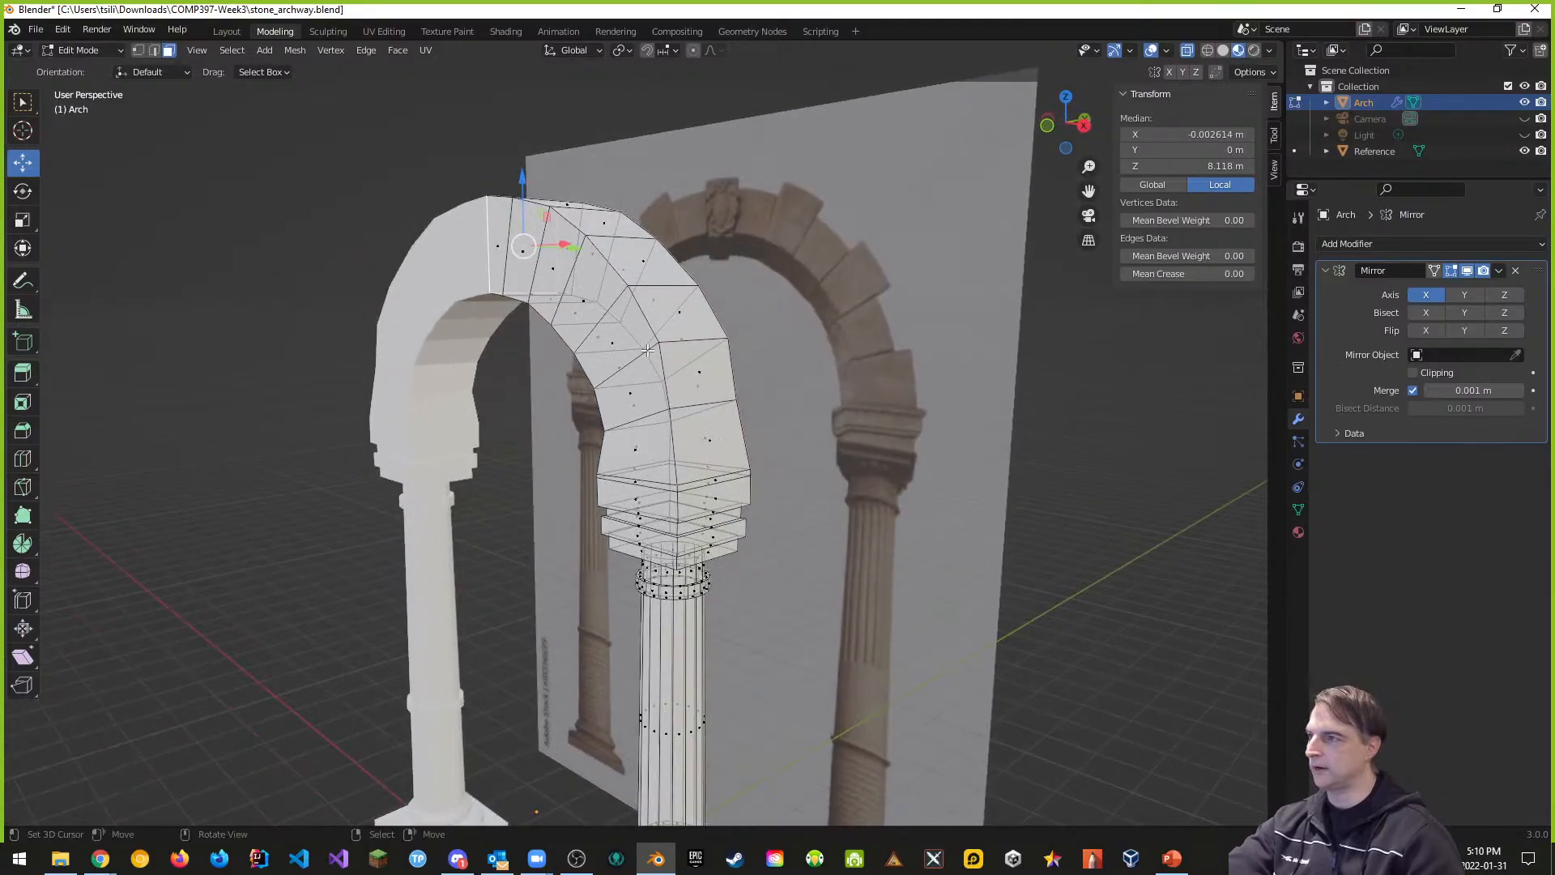
pyautogui.click(684, 318)
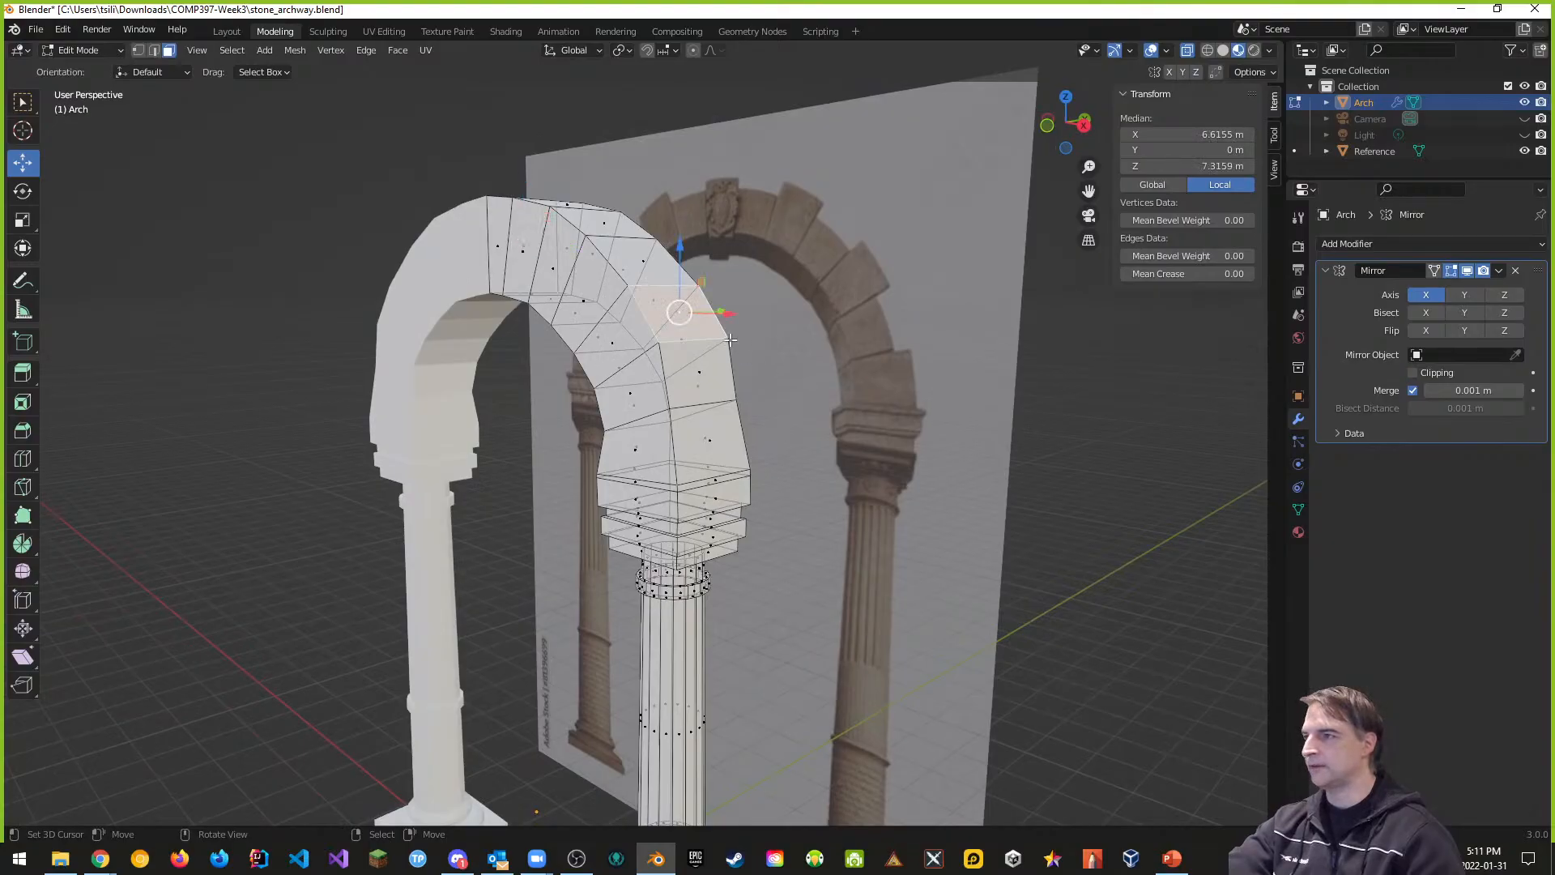
pyautogui.moveTo(730, 341); pyautogui.dragTo(780, 308, button='middle')
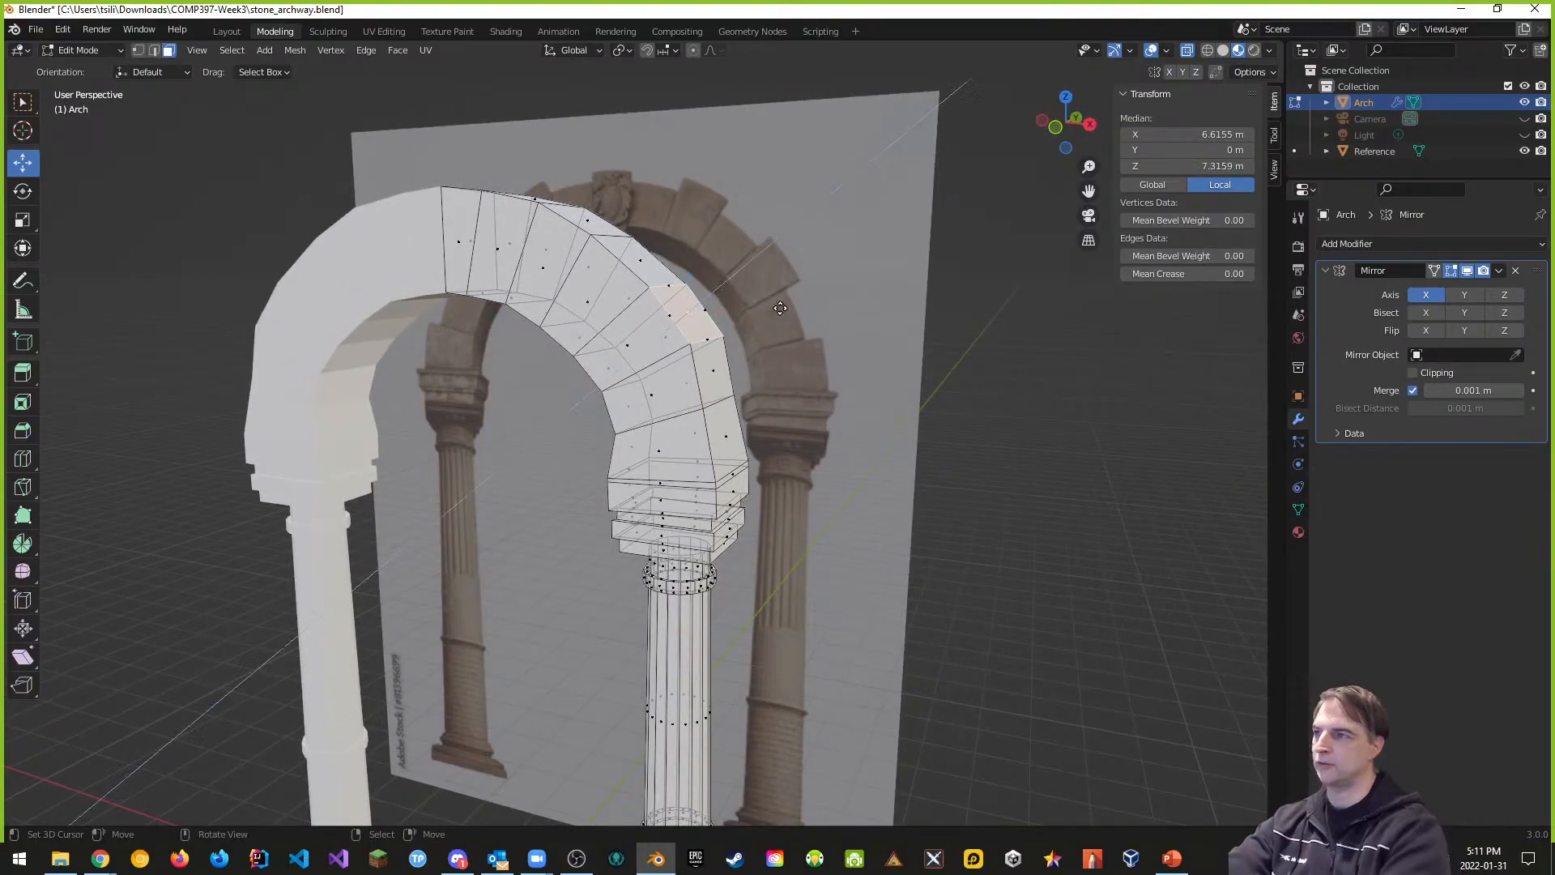
pyautogui.press('e')
pyautogui.rightClick(780, 307)
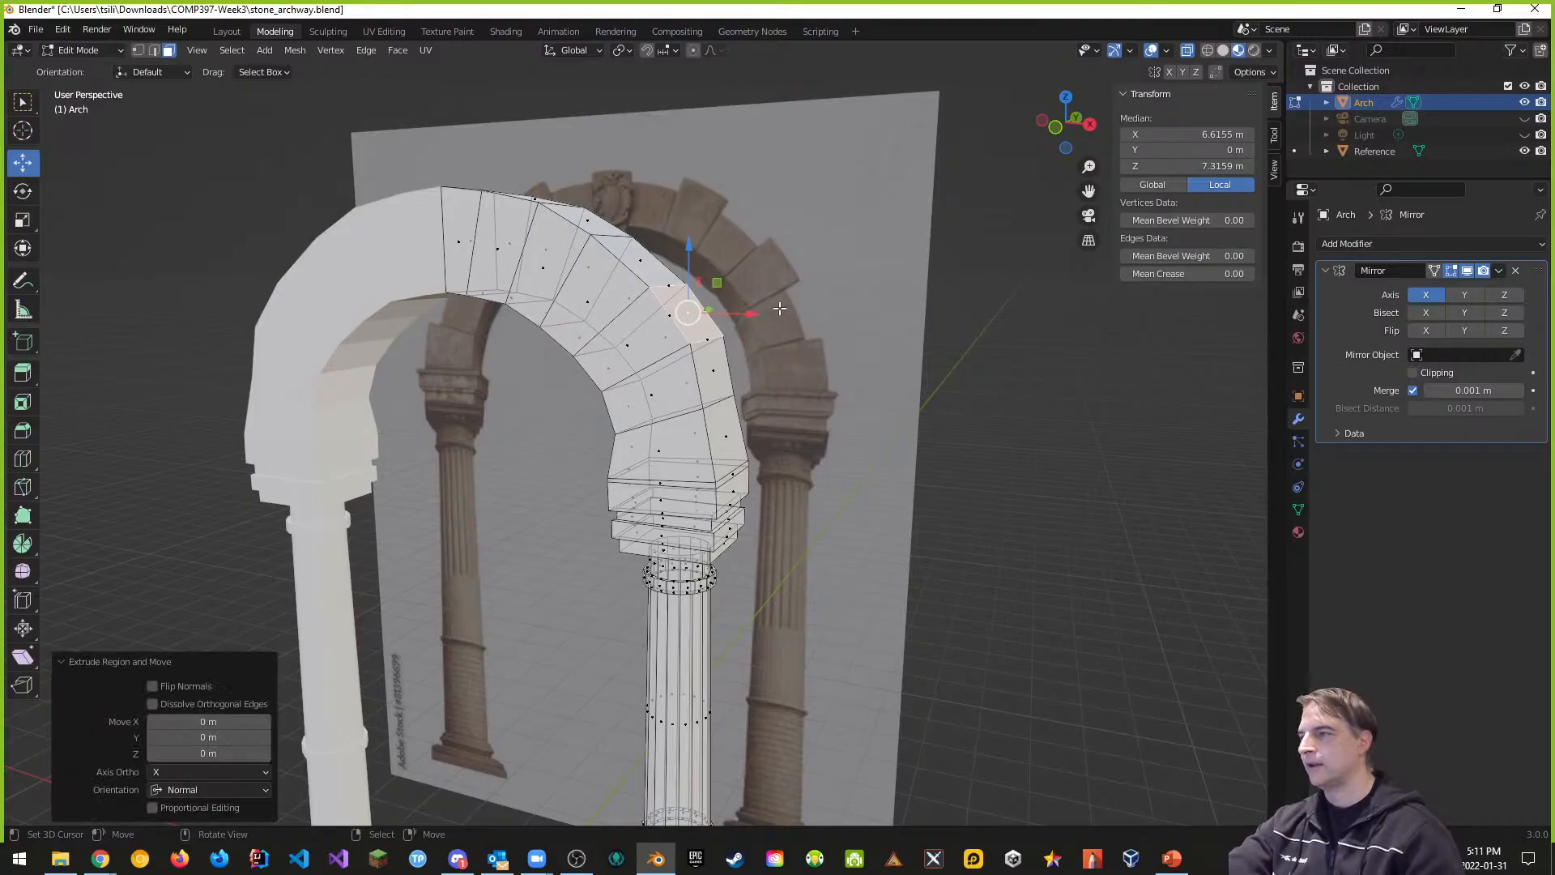
pyautogui.press('e')
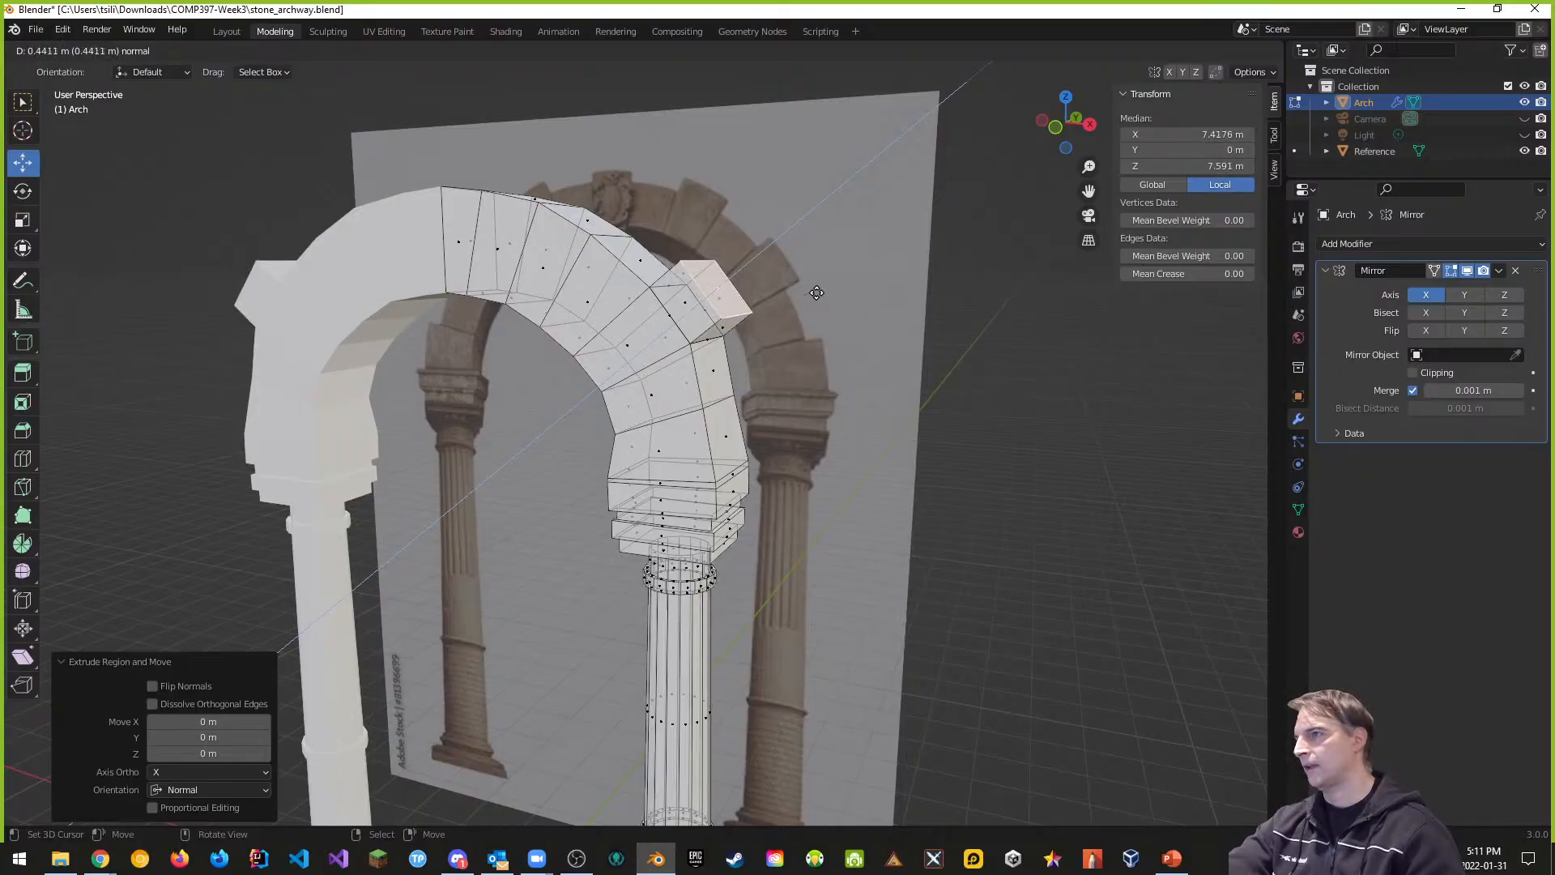
pyautogui.click(815, 293)
pyautogui.press('KP_1')
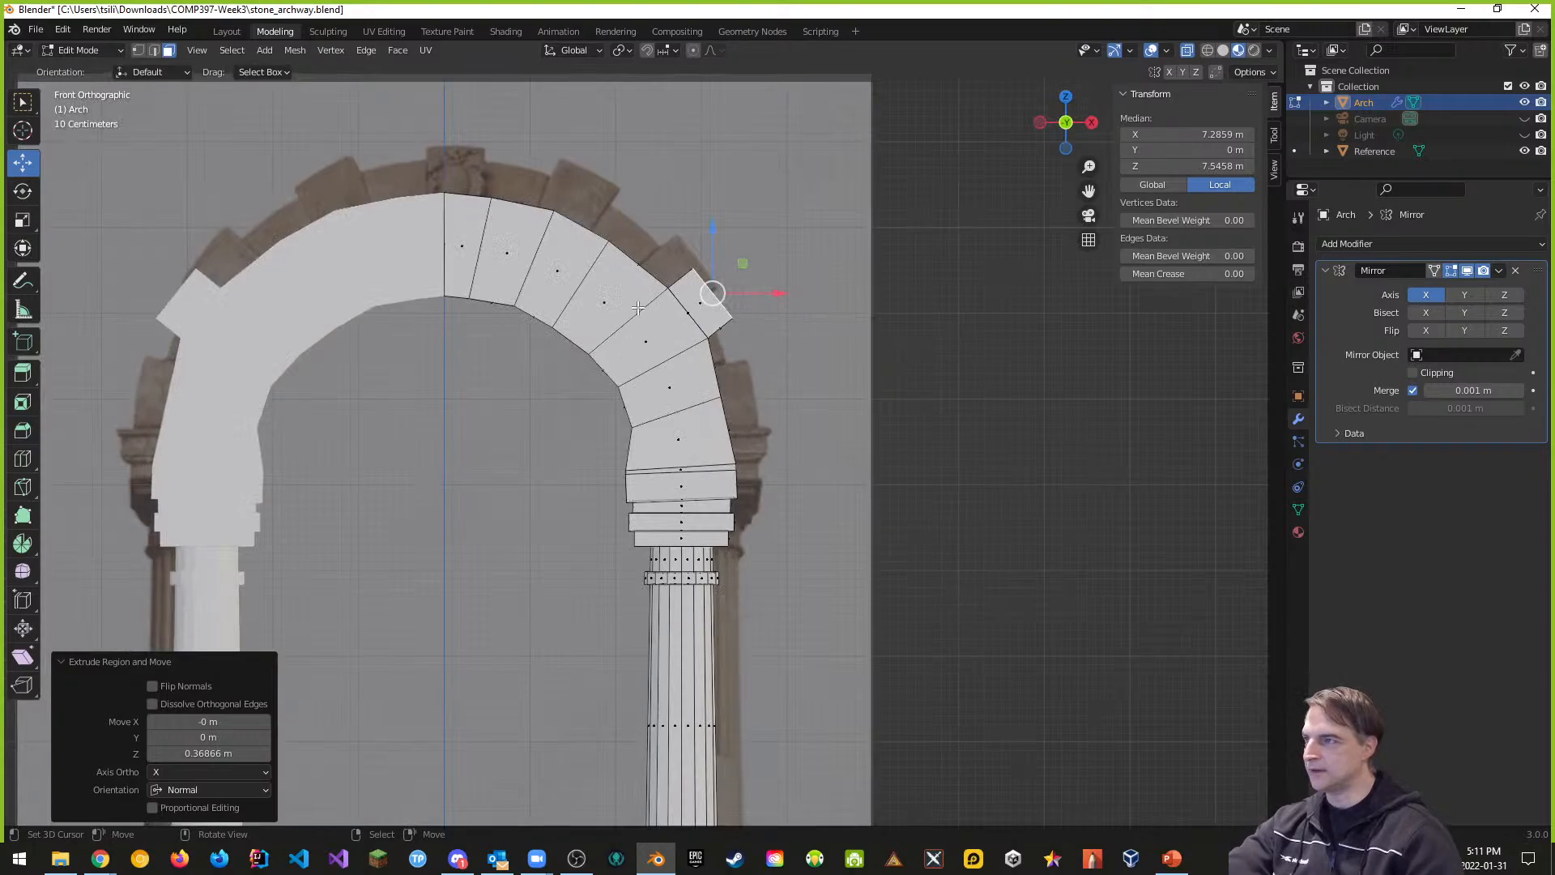
# Step: Scale the extruded block's outer face uniformly by about 1.116 so the block flares outward
pyautogui.moveTo(734, 359); pyautogui.dragTo(877, 353, button='middle')
pyautogui.moveTo(676, 324); pyautogui.dragTo(711, 274, button='middle')
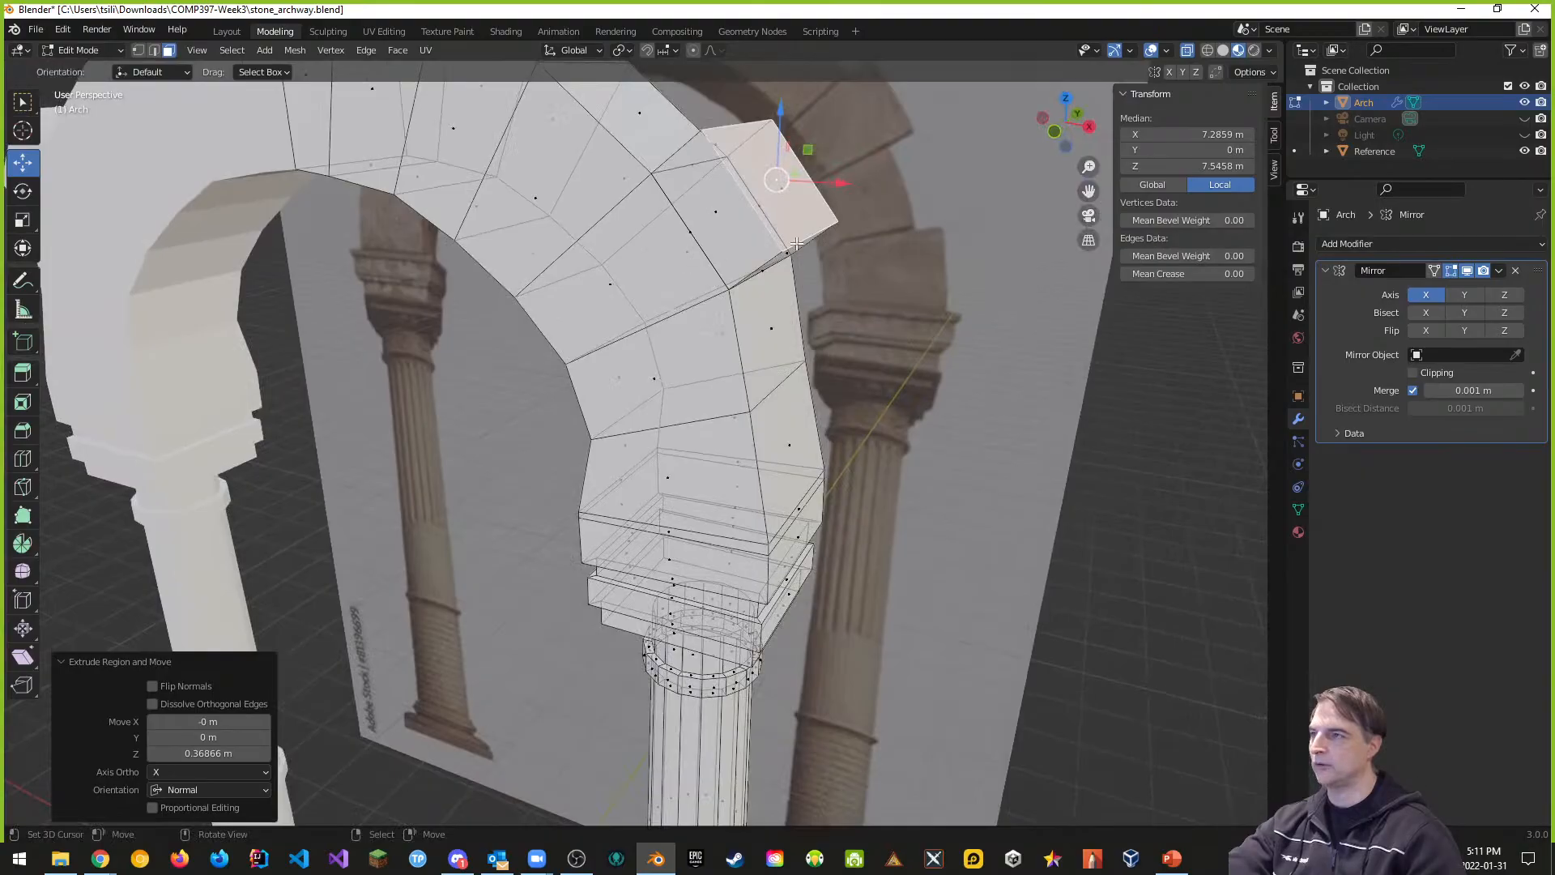
pyautogui.press('KP_1')
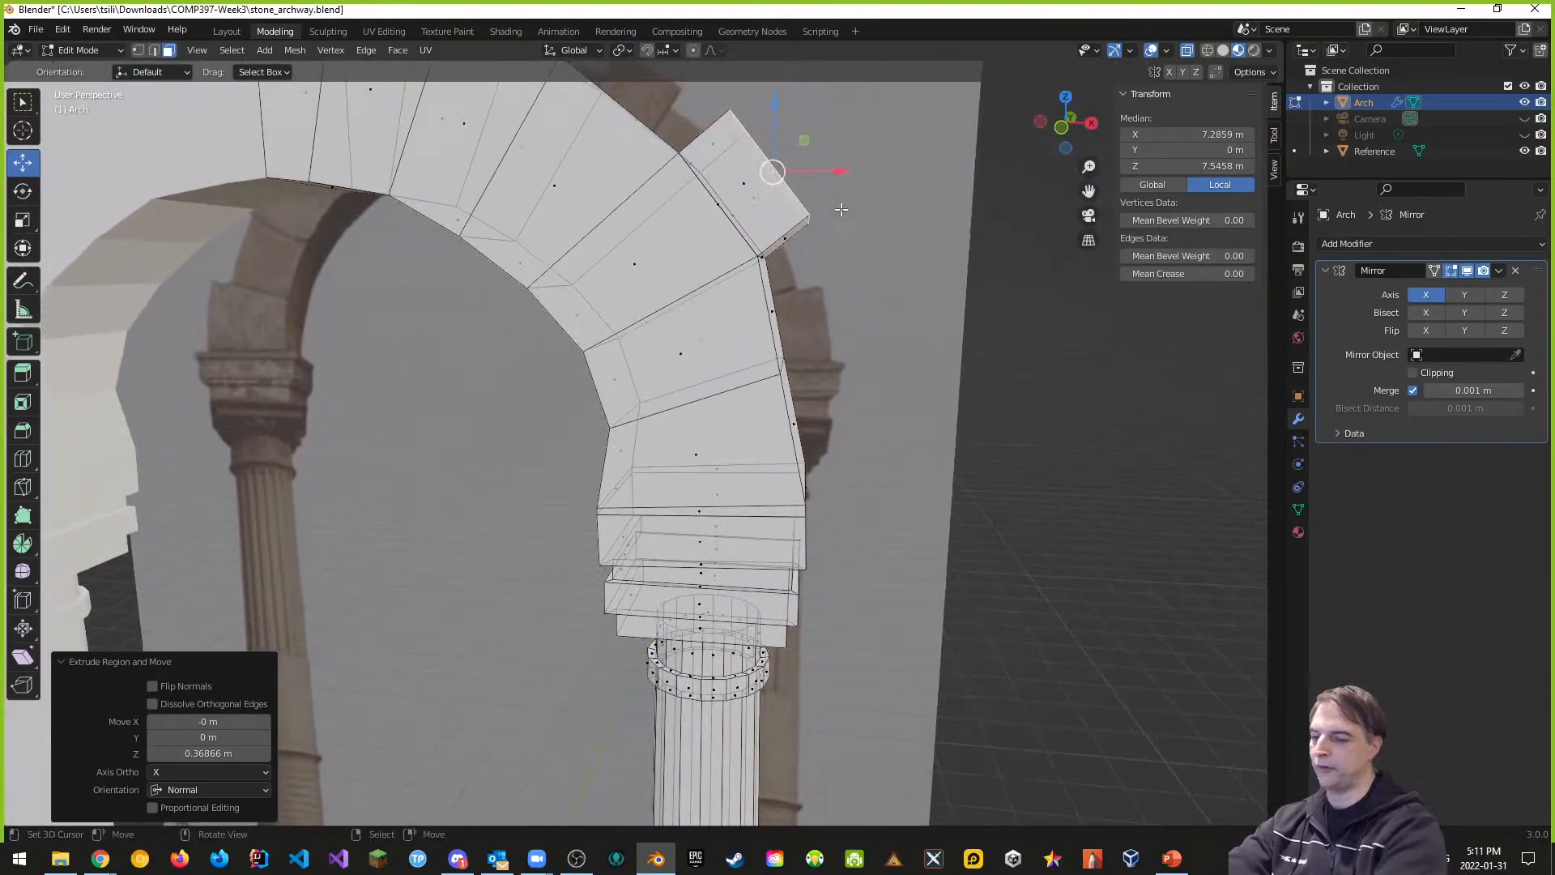
pyautogui.press('KP_5')
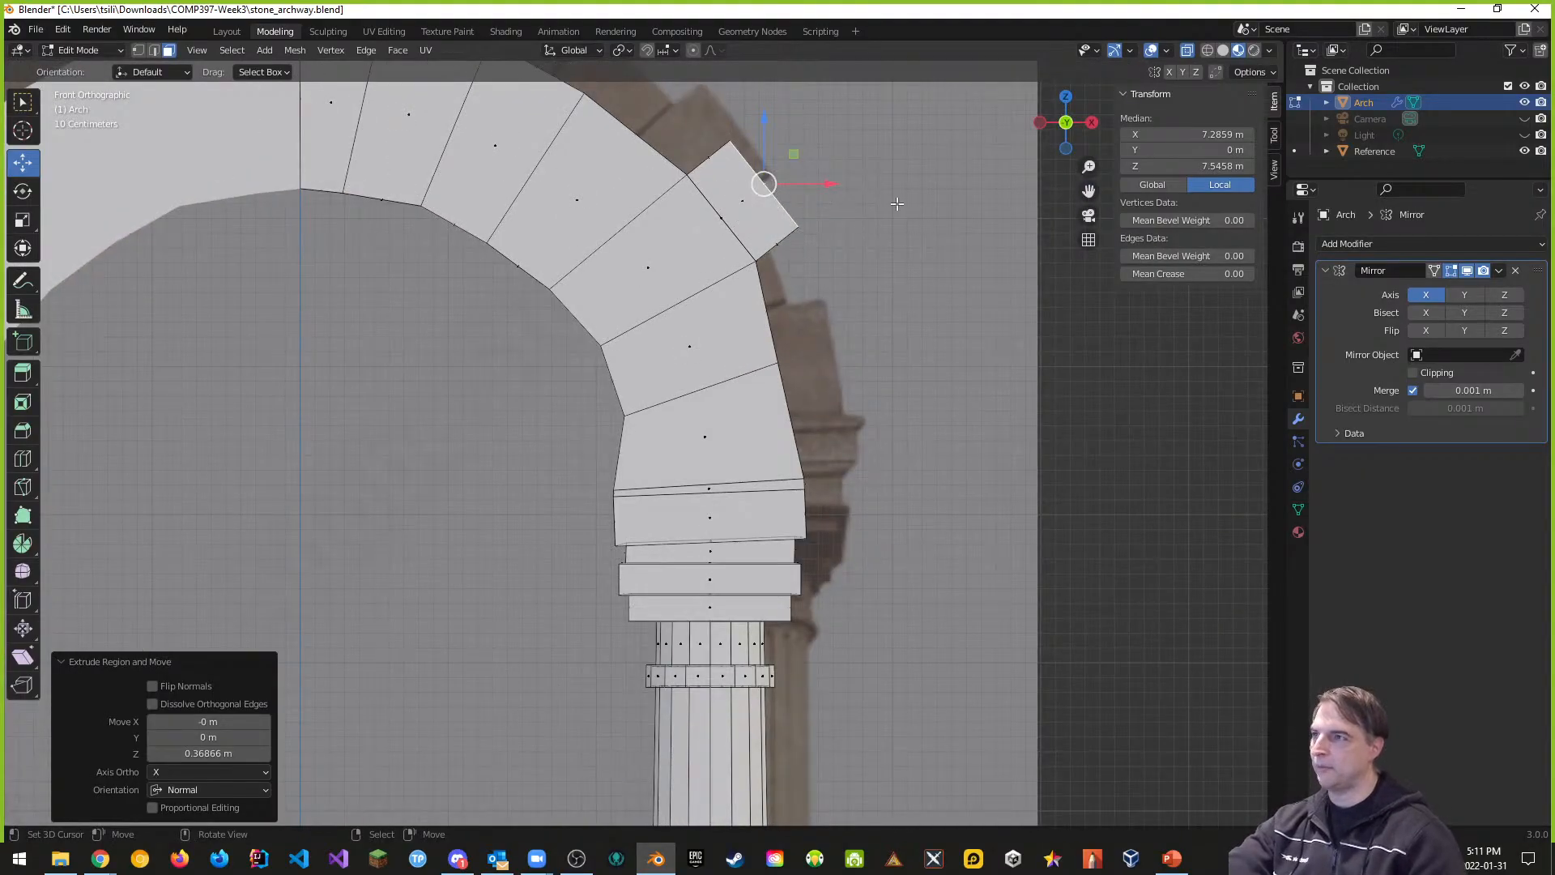
pyautogui.press('s')
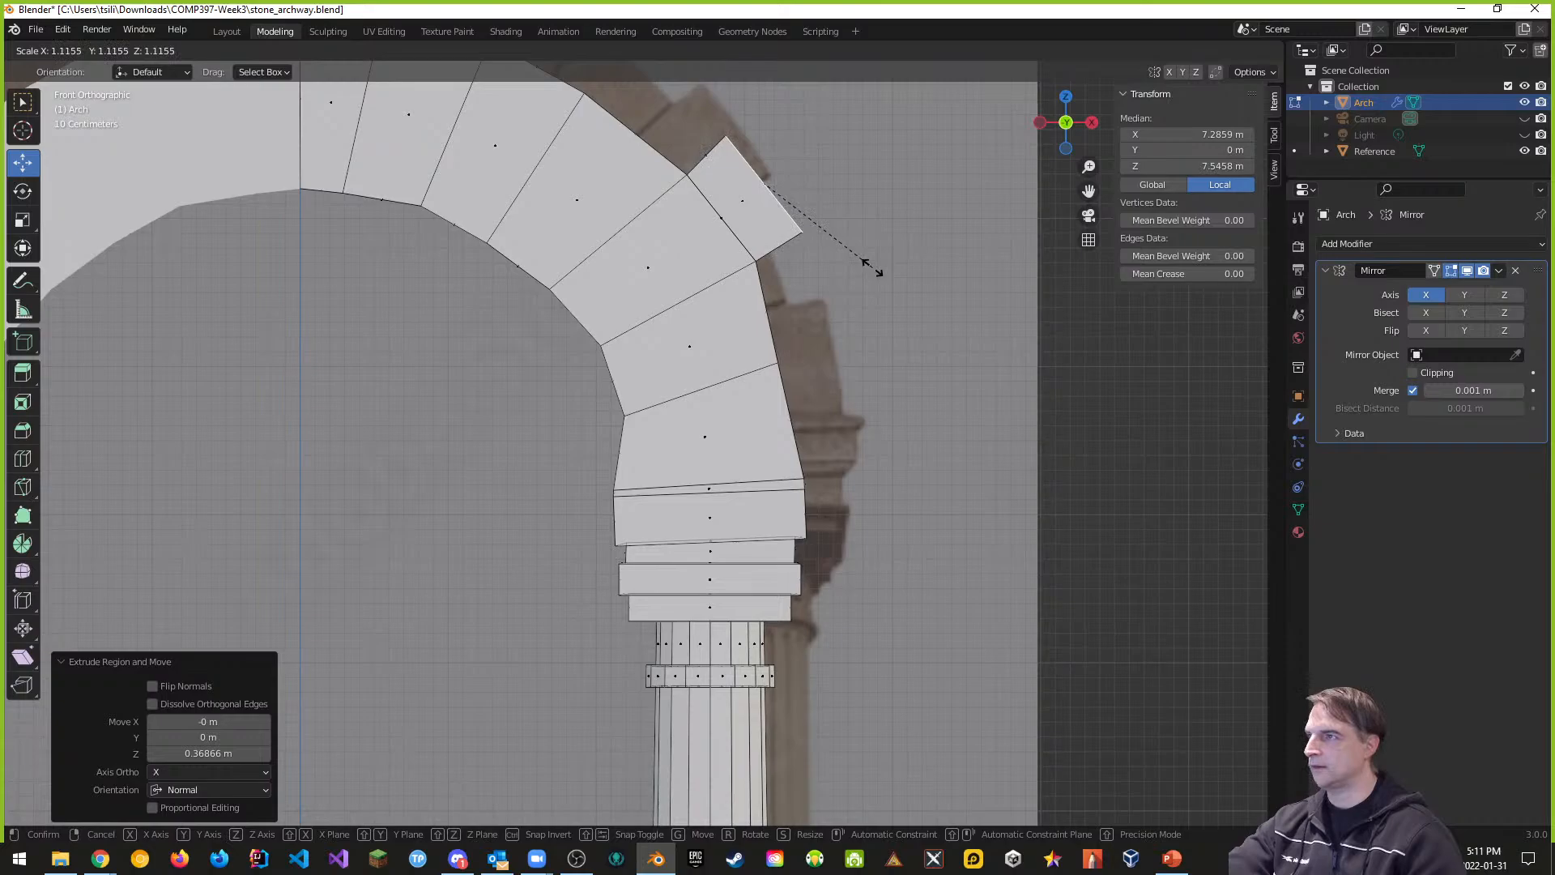
pyautogui.click(872, 270)
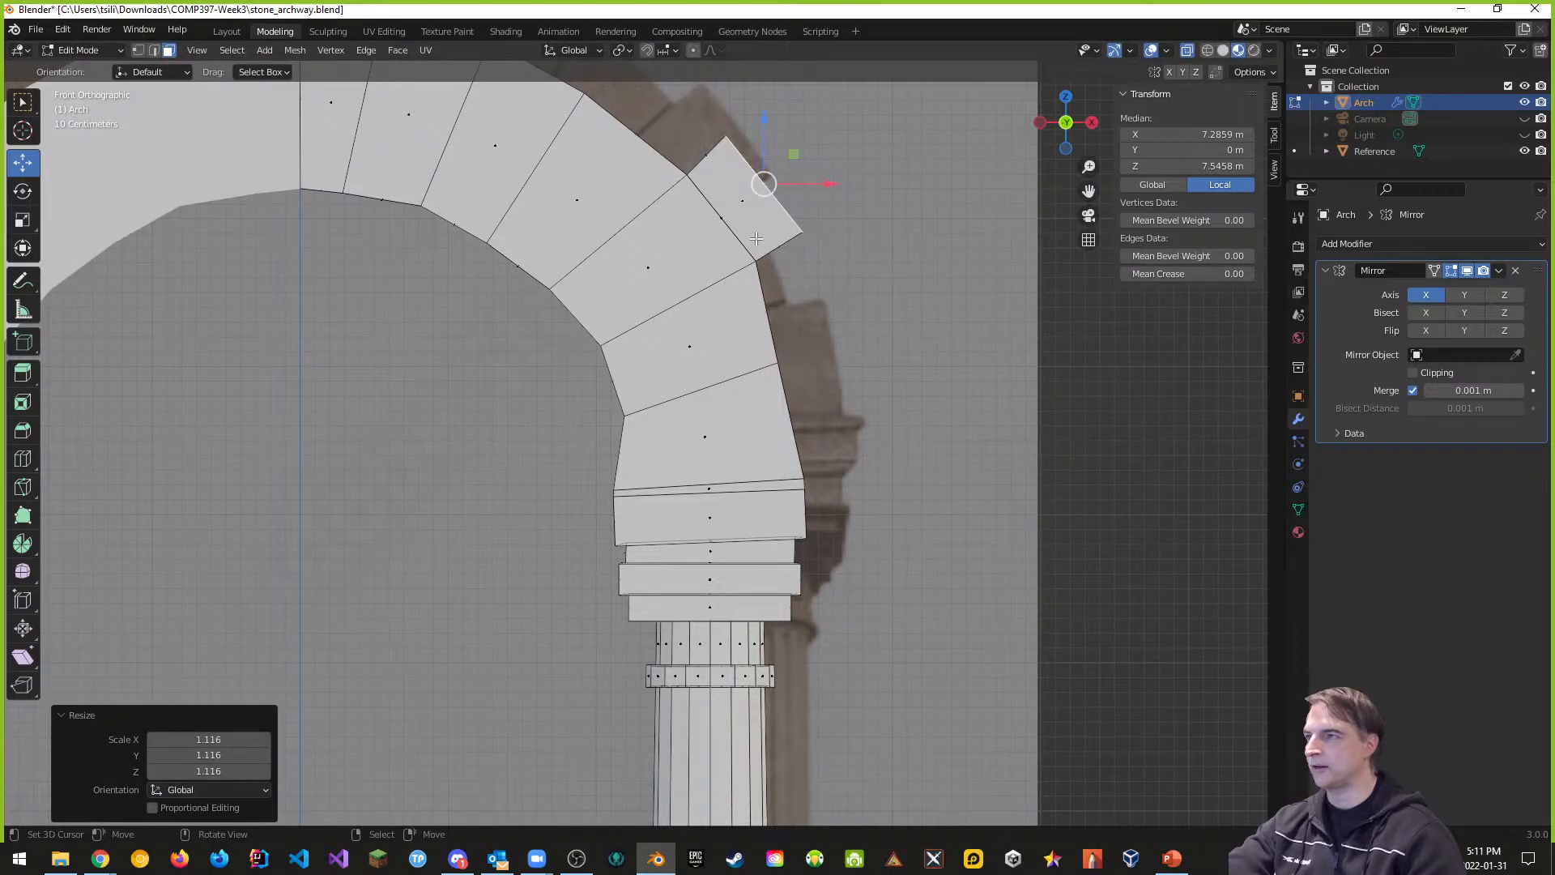
# Step: Try dissolving the front and back edges where the extruded block meets its arch stone
pyautogui.hotkey('ctrl', 'Tab')
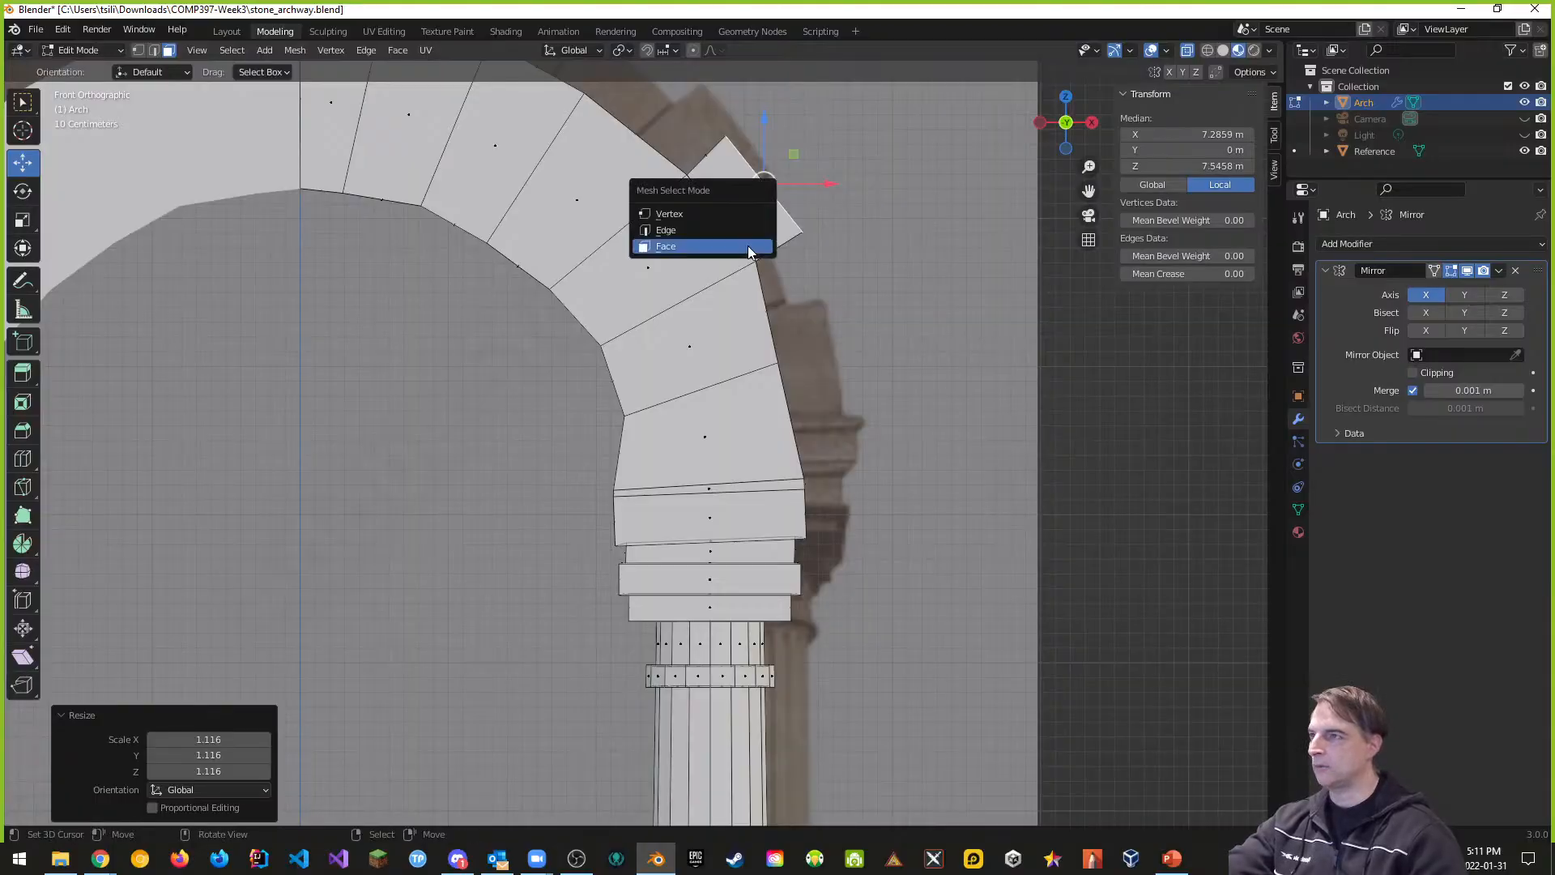
pyautogui.click(671, 232)
pyautogui.click(721, 214)
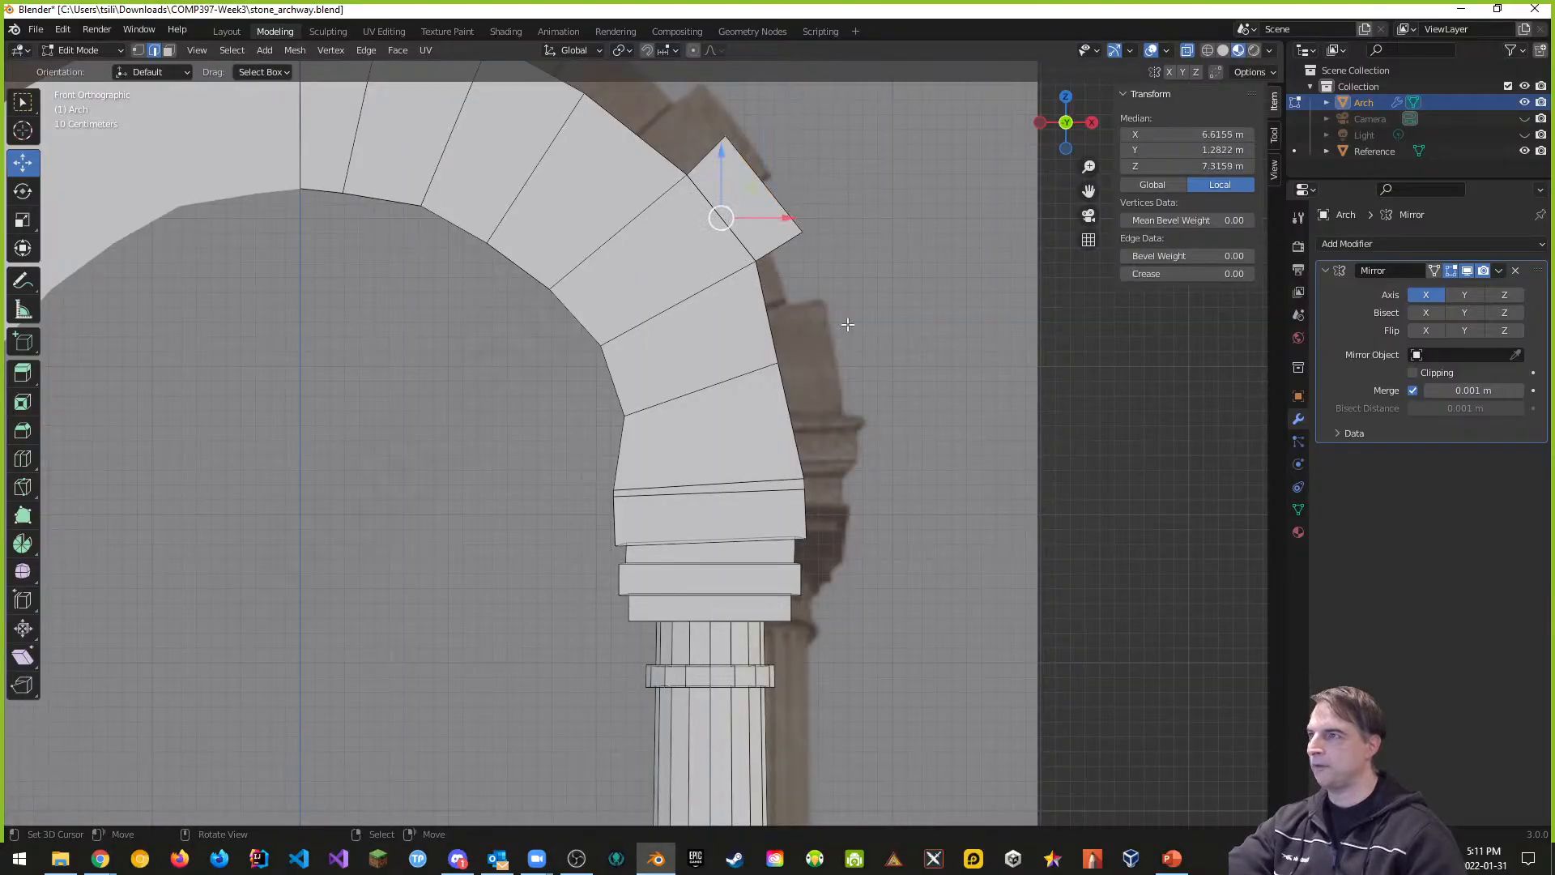
pyautogui.moveTo(787, 328); pyautogui.dragTo(894, 285, button='middle')
pyautogui.moveTo(843, 294); pyautogui.dragTo(622, 274, button='middle')
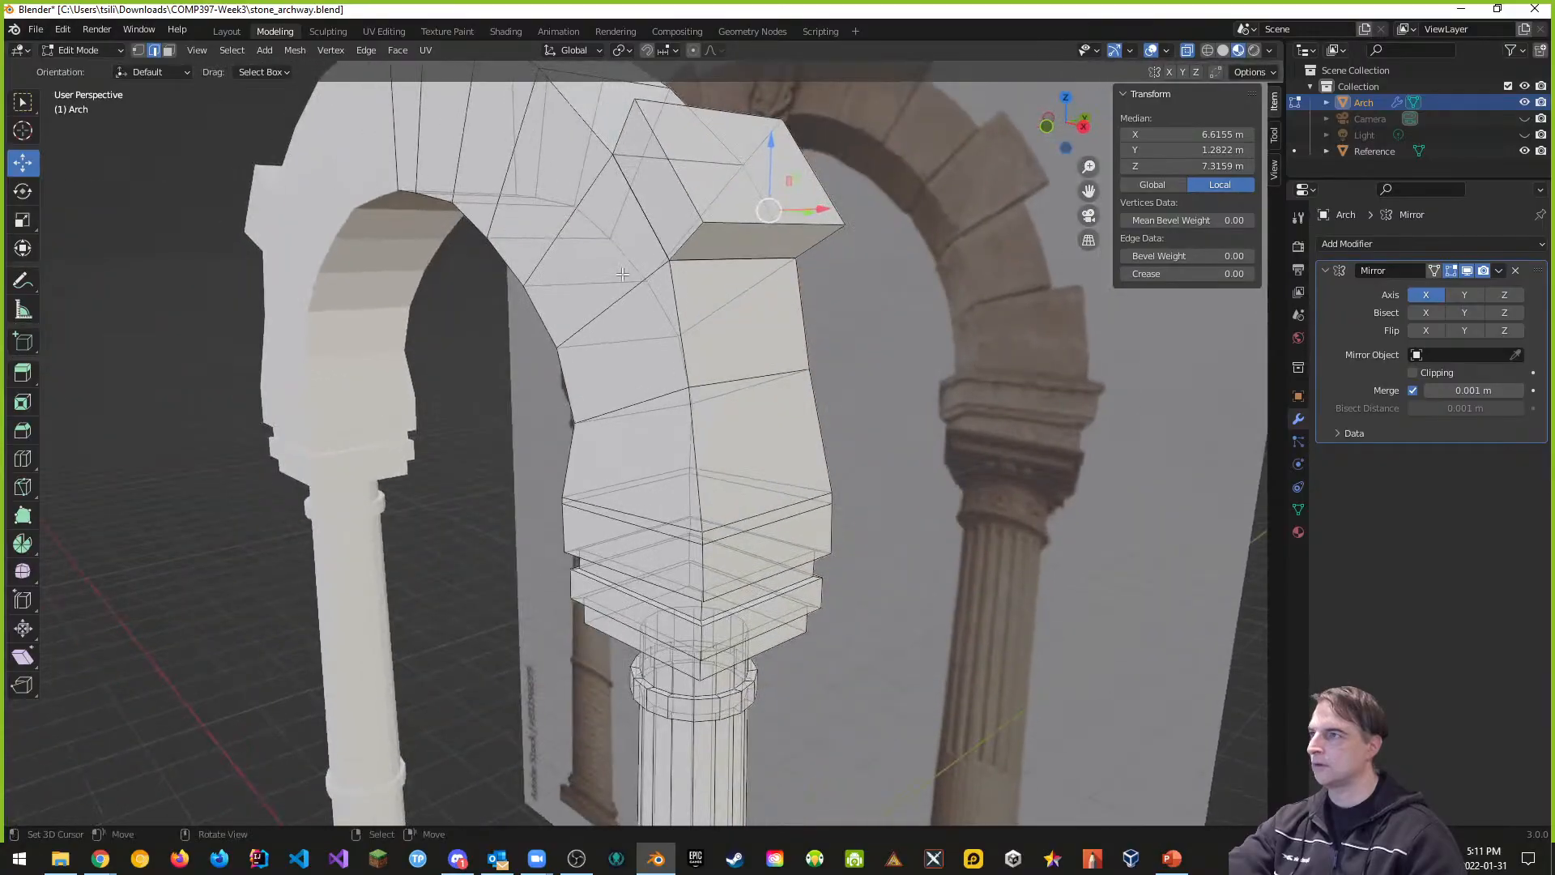
pyautogui.click(655, 233)
pyautogui.moveTo(913, 313); pyautogui.dragTo(652, 266, button='middle')
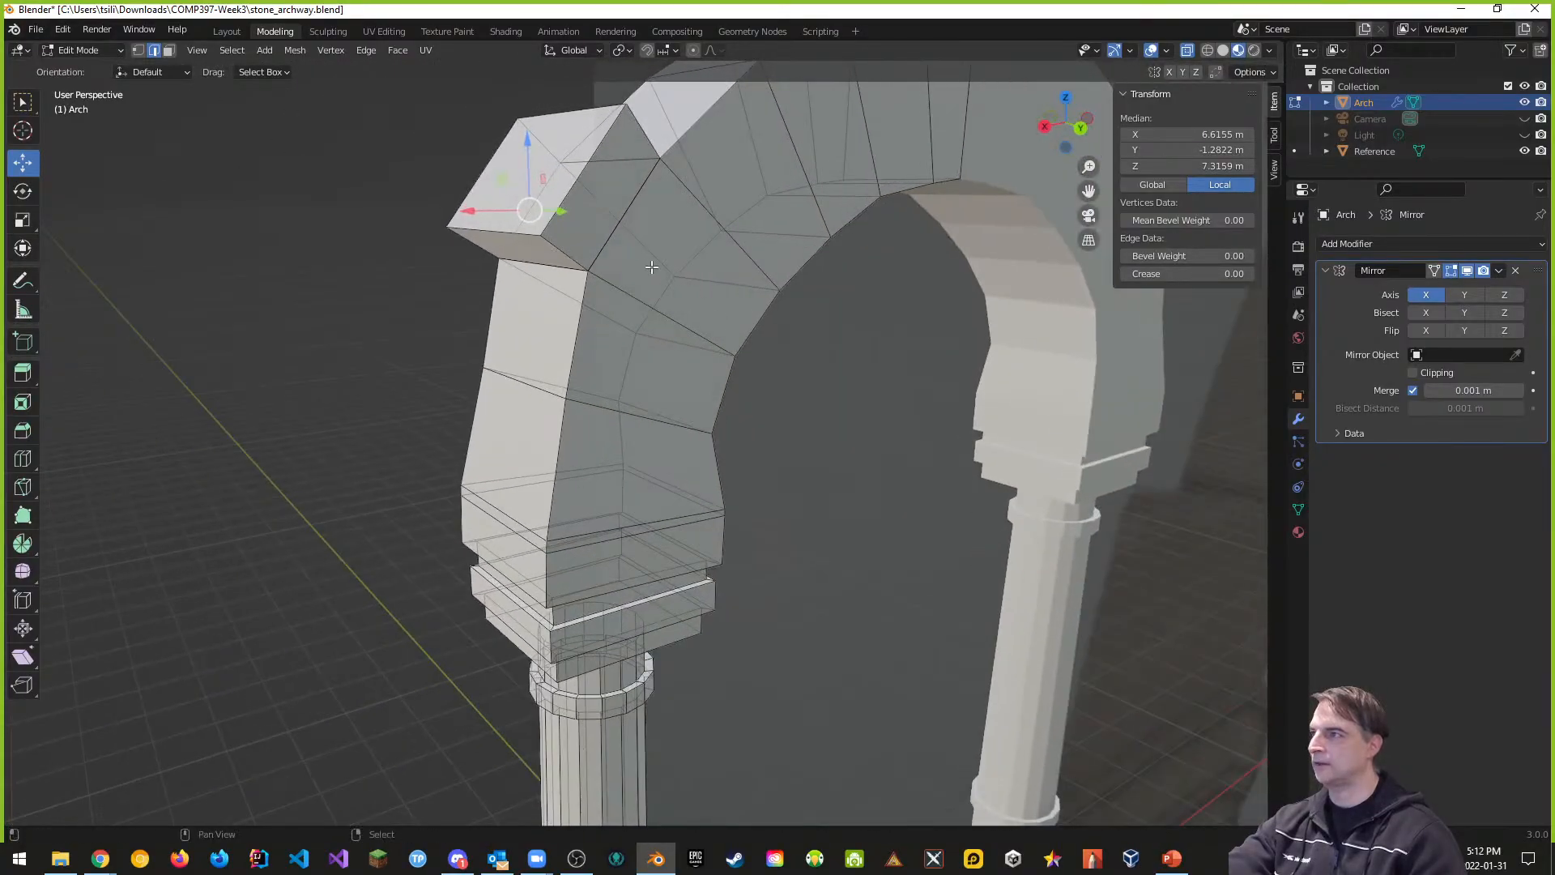
pyautogui.keyDown('shift'); pyautogui.click(600, 243); pyautogui.keyUp('shift')
pyautogui.moveTo(611, 381); pyautogui.dragTo(909, 368, button='middle')
pyautogui.press('x')
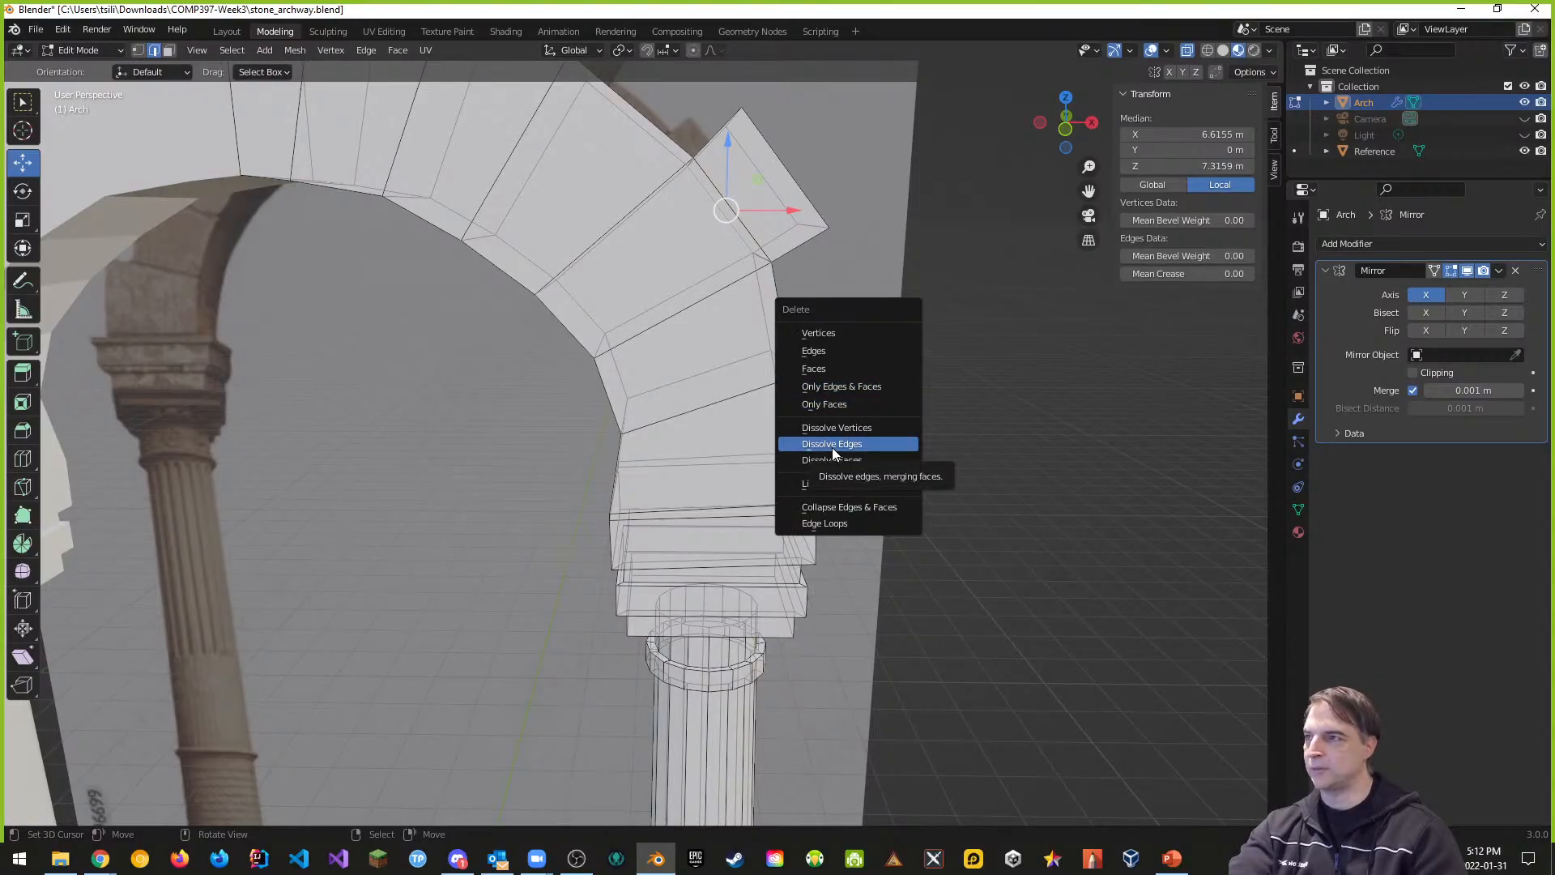
pyautogui.click(832, 447)
# Step: Reselect the seam edges on both sides of the extruded block's base and dissolve them again
pyautogui.moveTo(953, 387); pyautogui.dragTo(834, 355, button='middle')
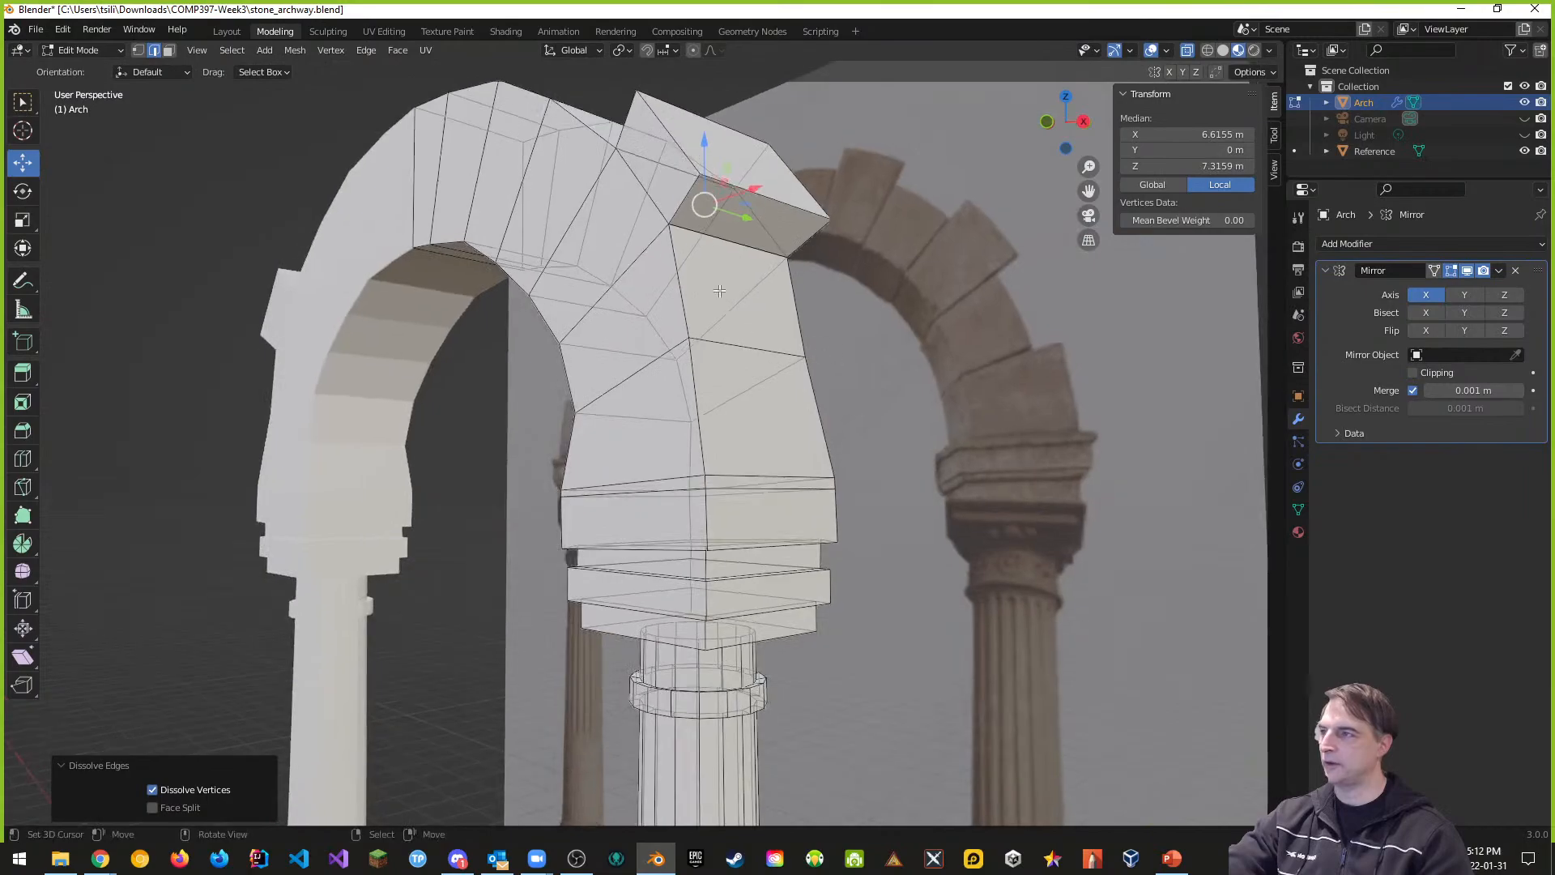
pyautogui.moveTo(698, 318); pyautogui.dragTo(633, 260, button='middle')
pyautogui.click(687, 247)
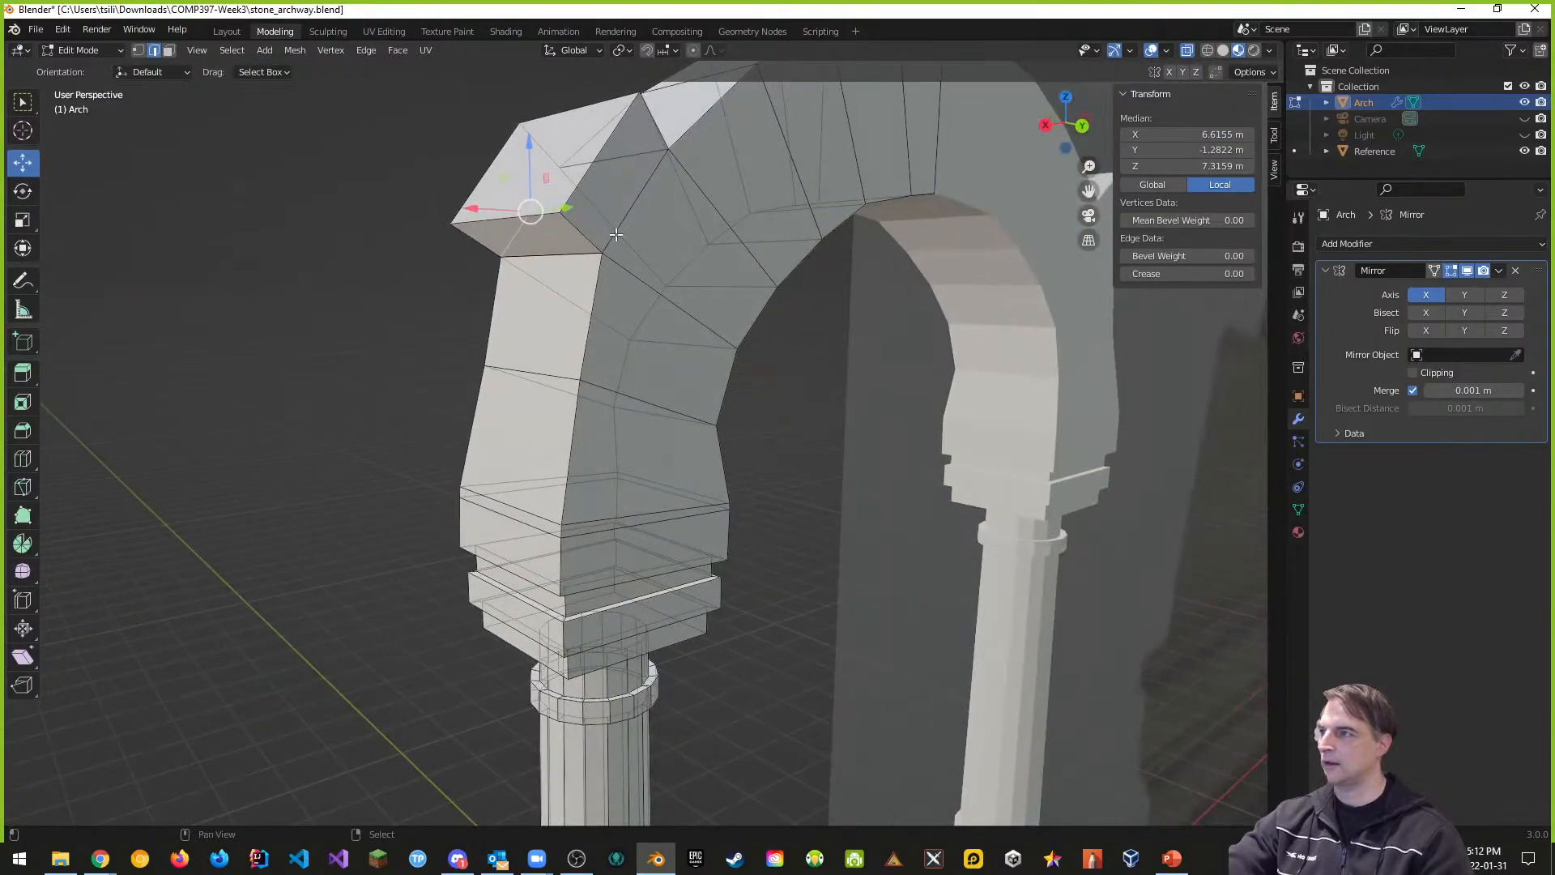
pyautogui.click(616, 234)
pyautogui.moveTo(666, 375); pyautogui.dragTo(929, 422, button='middle')
pyautogui.press('x')
pyautogui.click(961, 371)
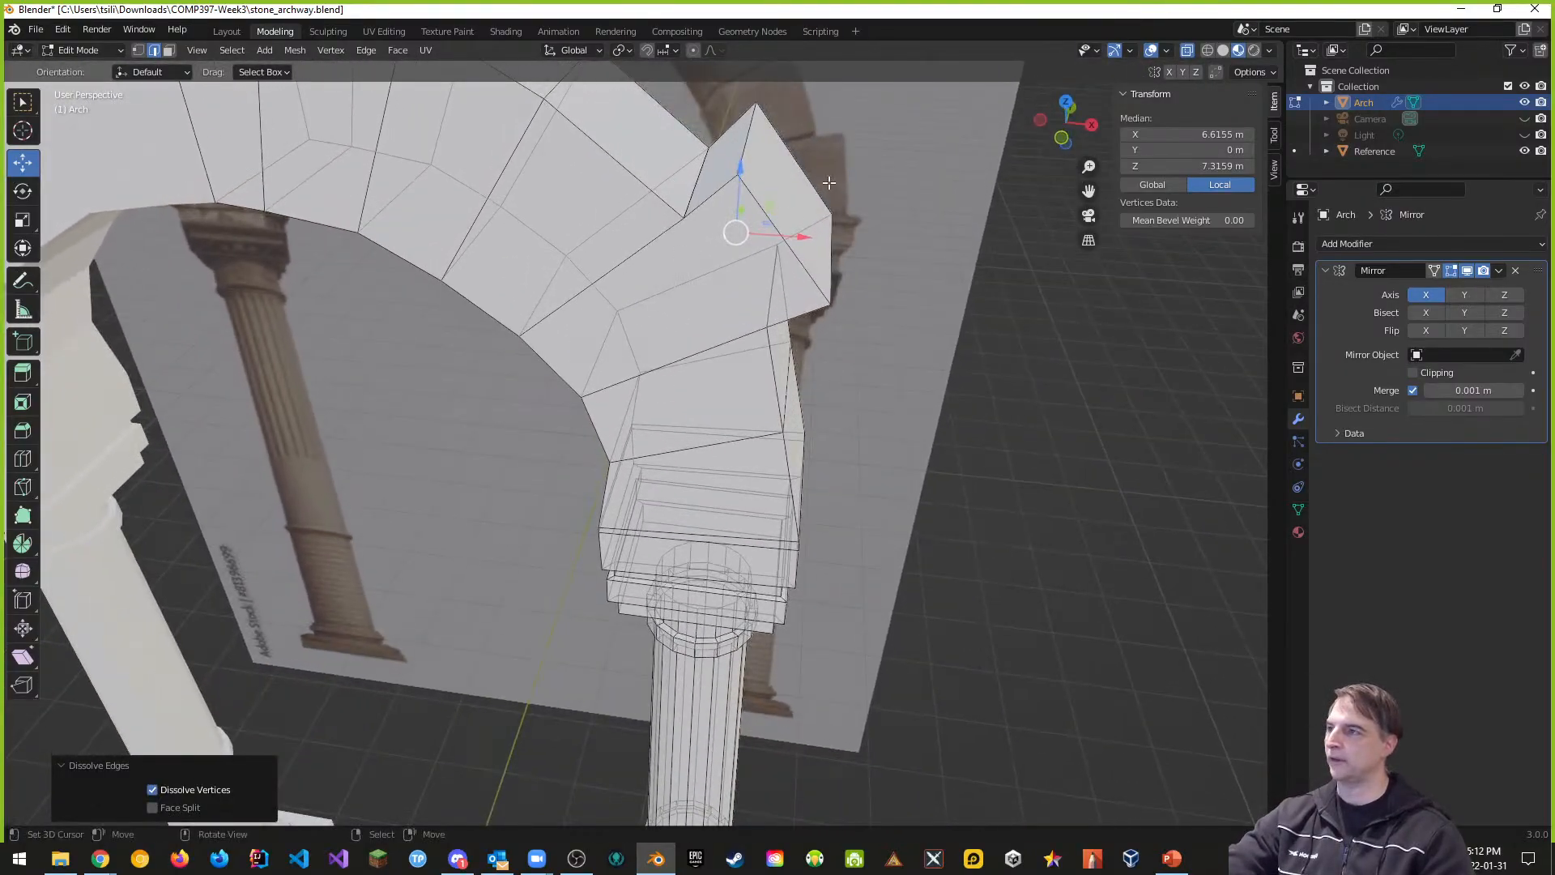
pyautogui.moveTo(730, 372); pyautogui.dragTo(748, 322, button='middle')
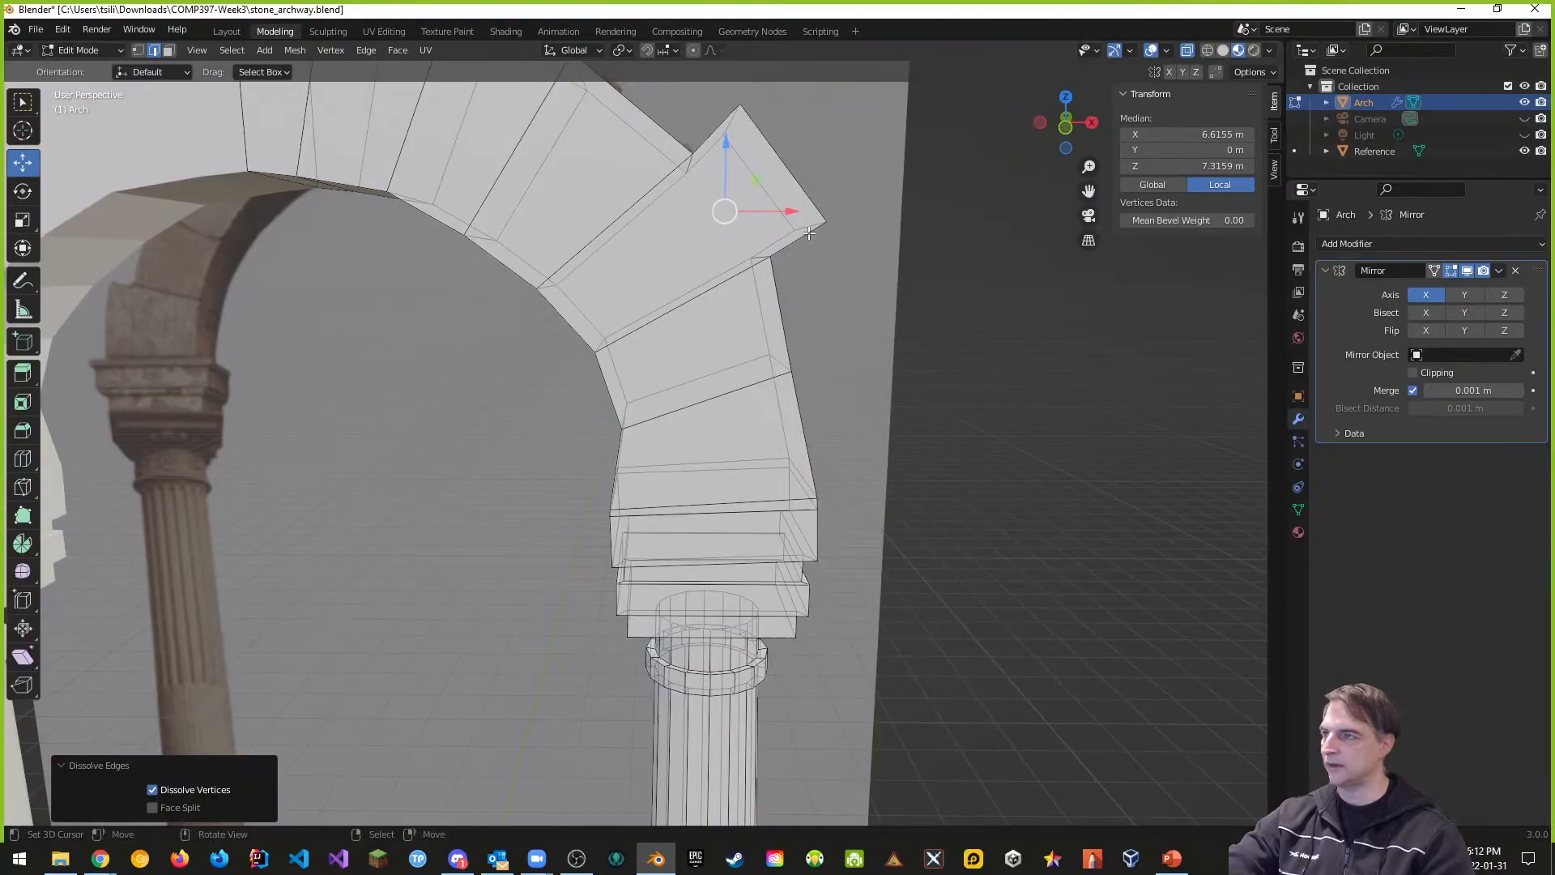
pyautogui.moveTo(809, 234); pyautogui.dragTo(826, 222, button='middle')
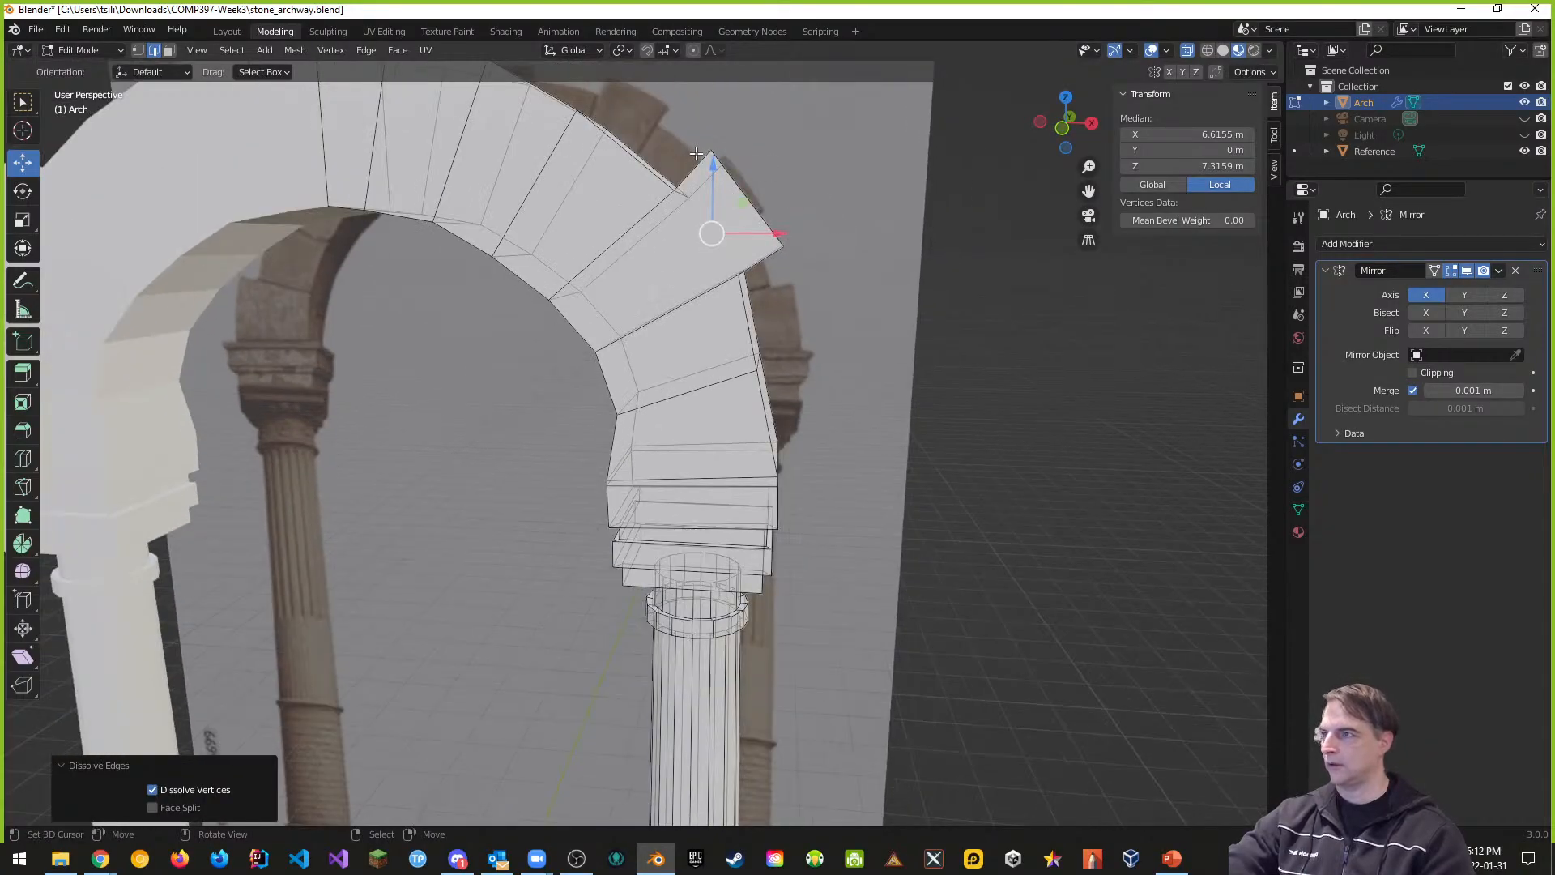
# Step: Select the vertices of the block's outer face and scale them uniformly by 0.967
pyautogui.press('b')
pyautogui.moveTo(695, 131); pyautogui.dragTo(766, 201)
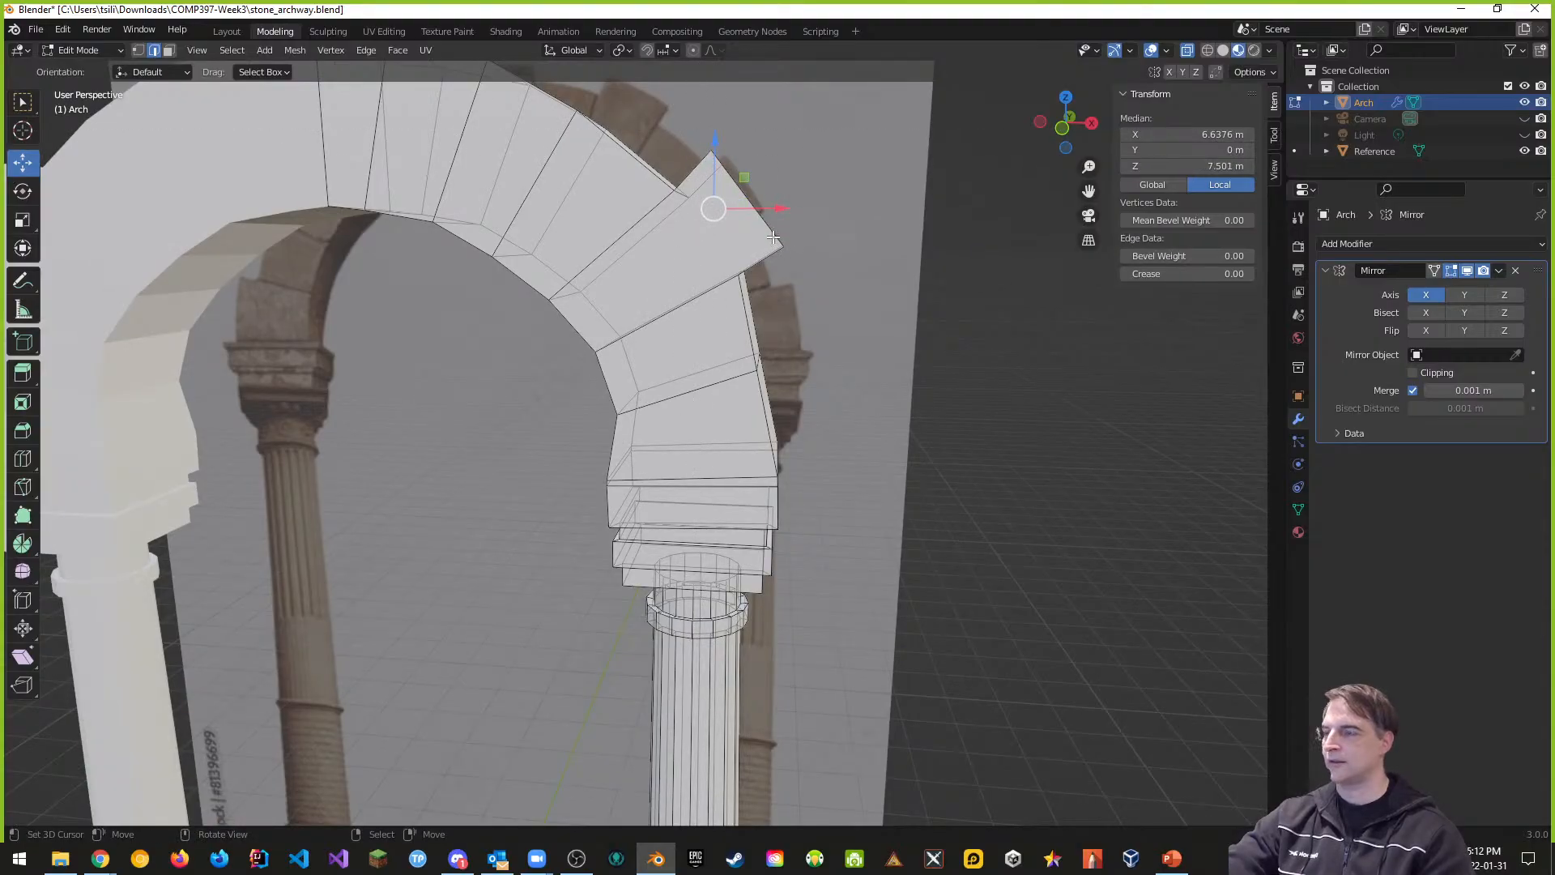
pyautogui.hotkey('ctrl', 'Tab')
pyautogui.click(755, 229)
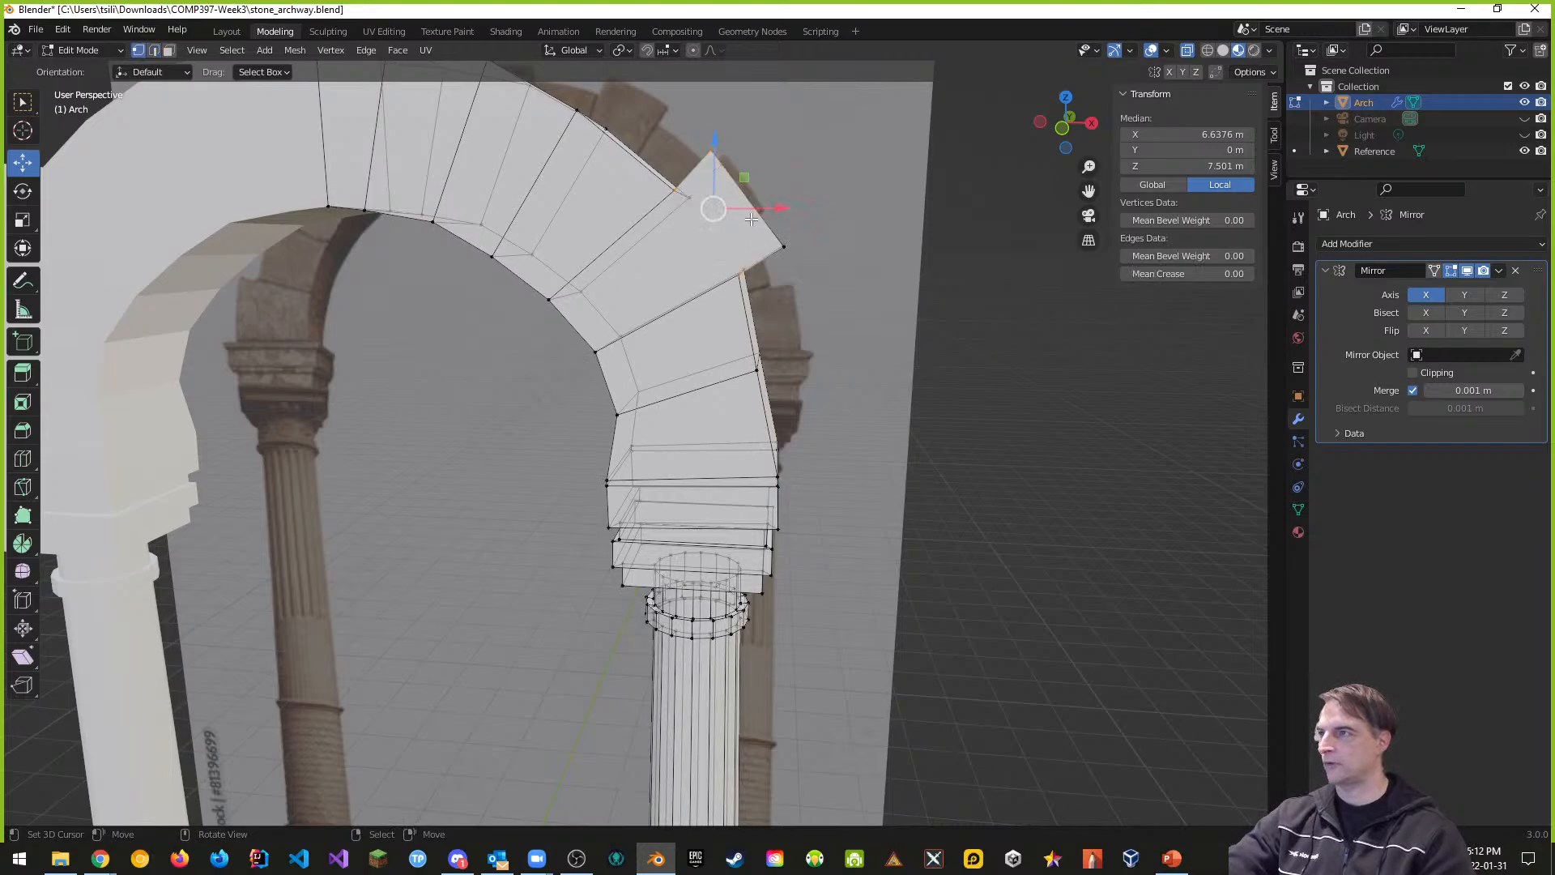
pyautogui.hotkey('alt', 'a')
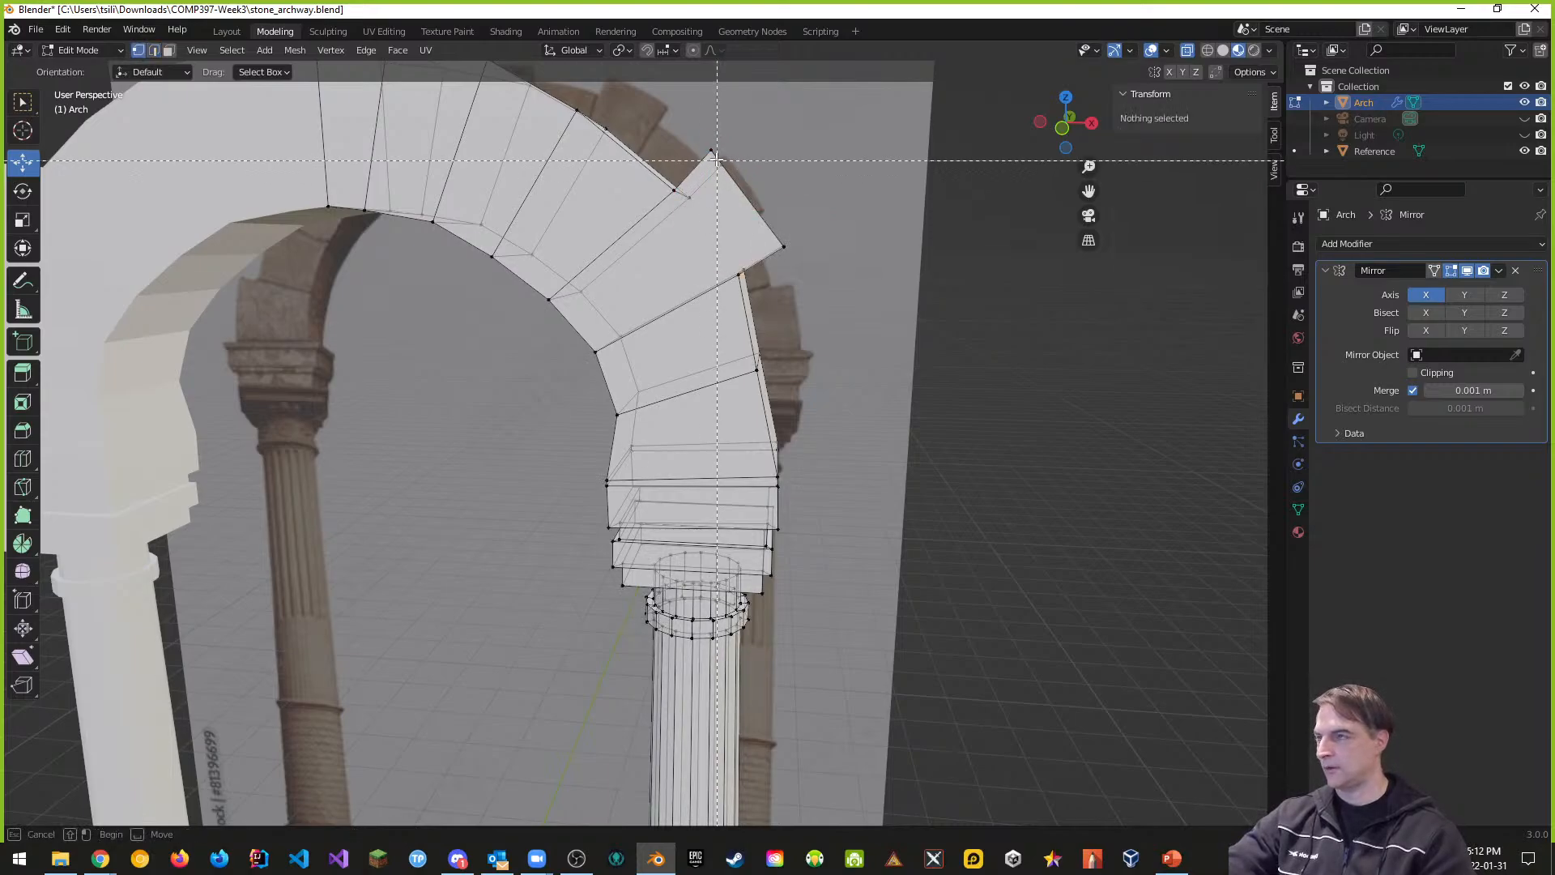
pyautogui.click(720, 164)
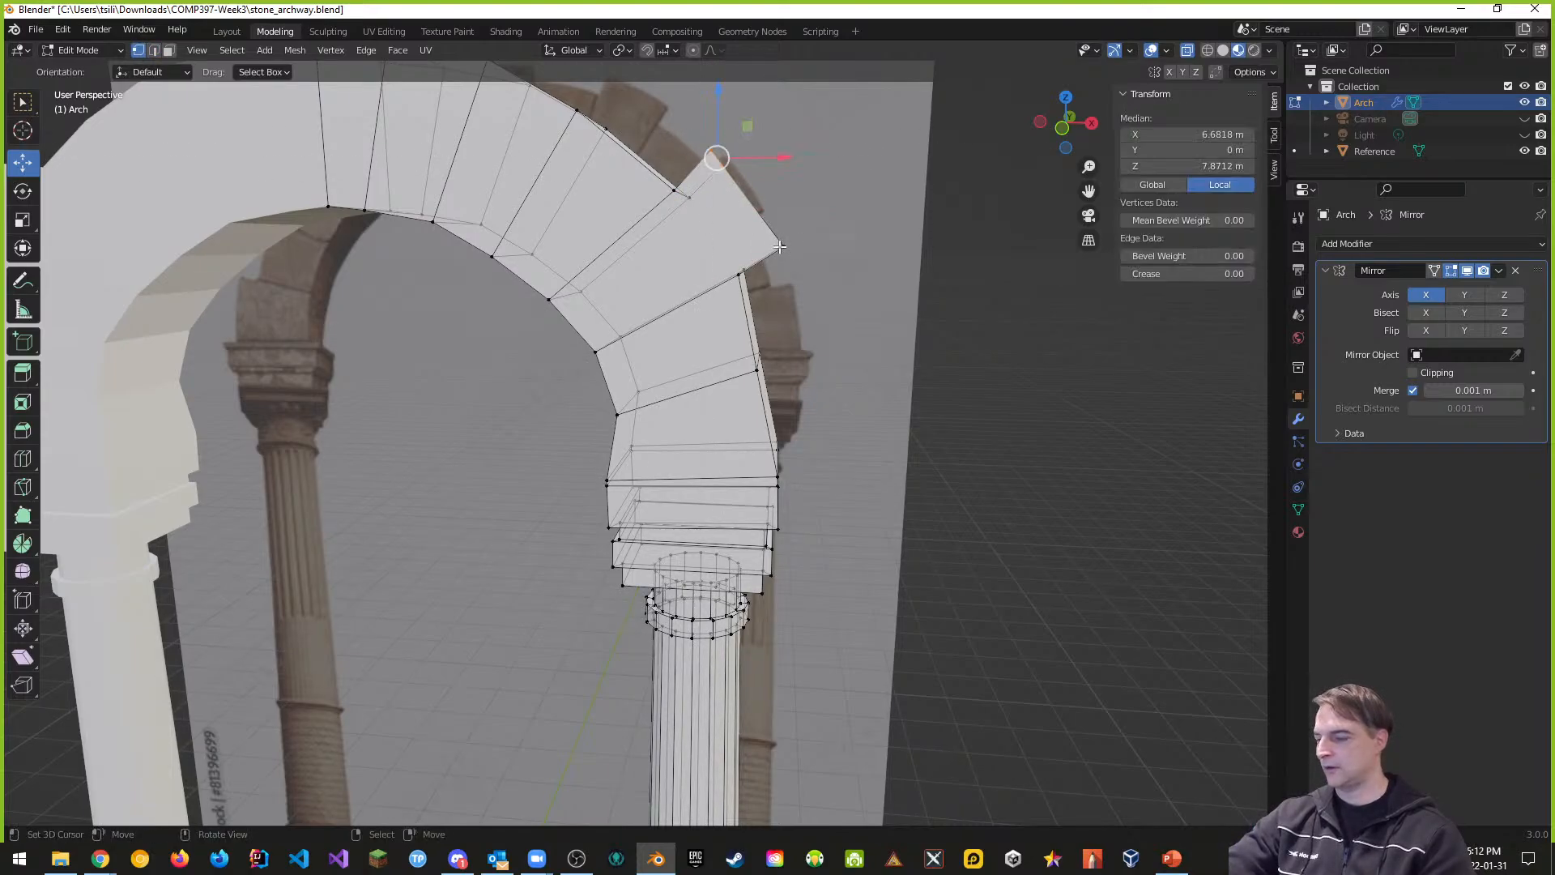
pyautogui.keyDown('shift'); pyautogui.click(780, 246); pyautogui.keyUp('shift')
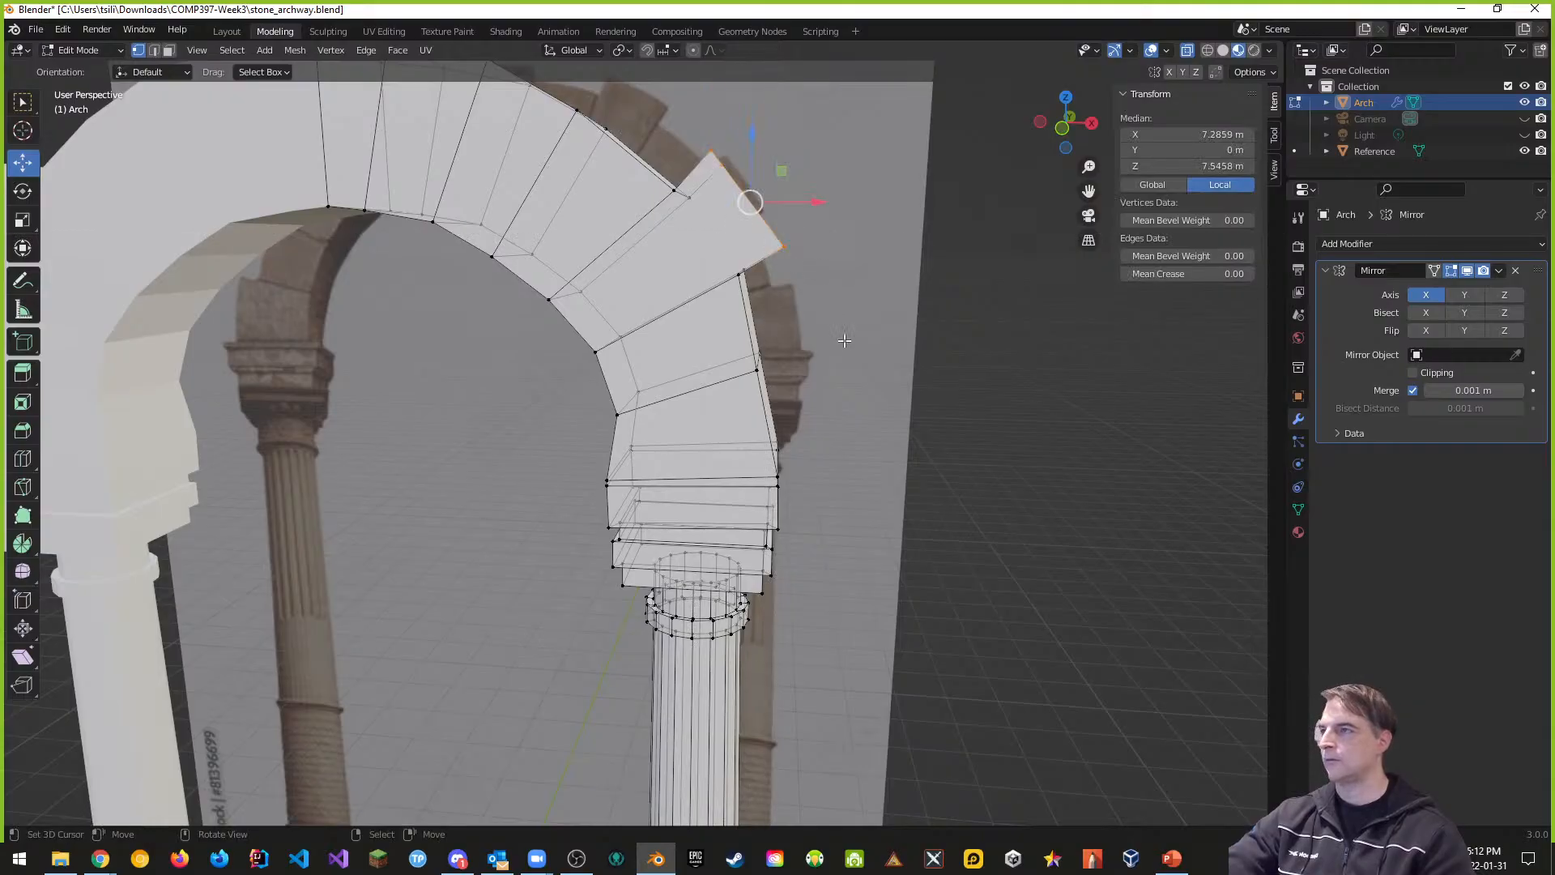
pyautogui.press('s')
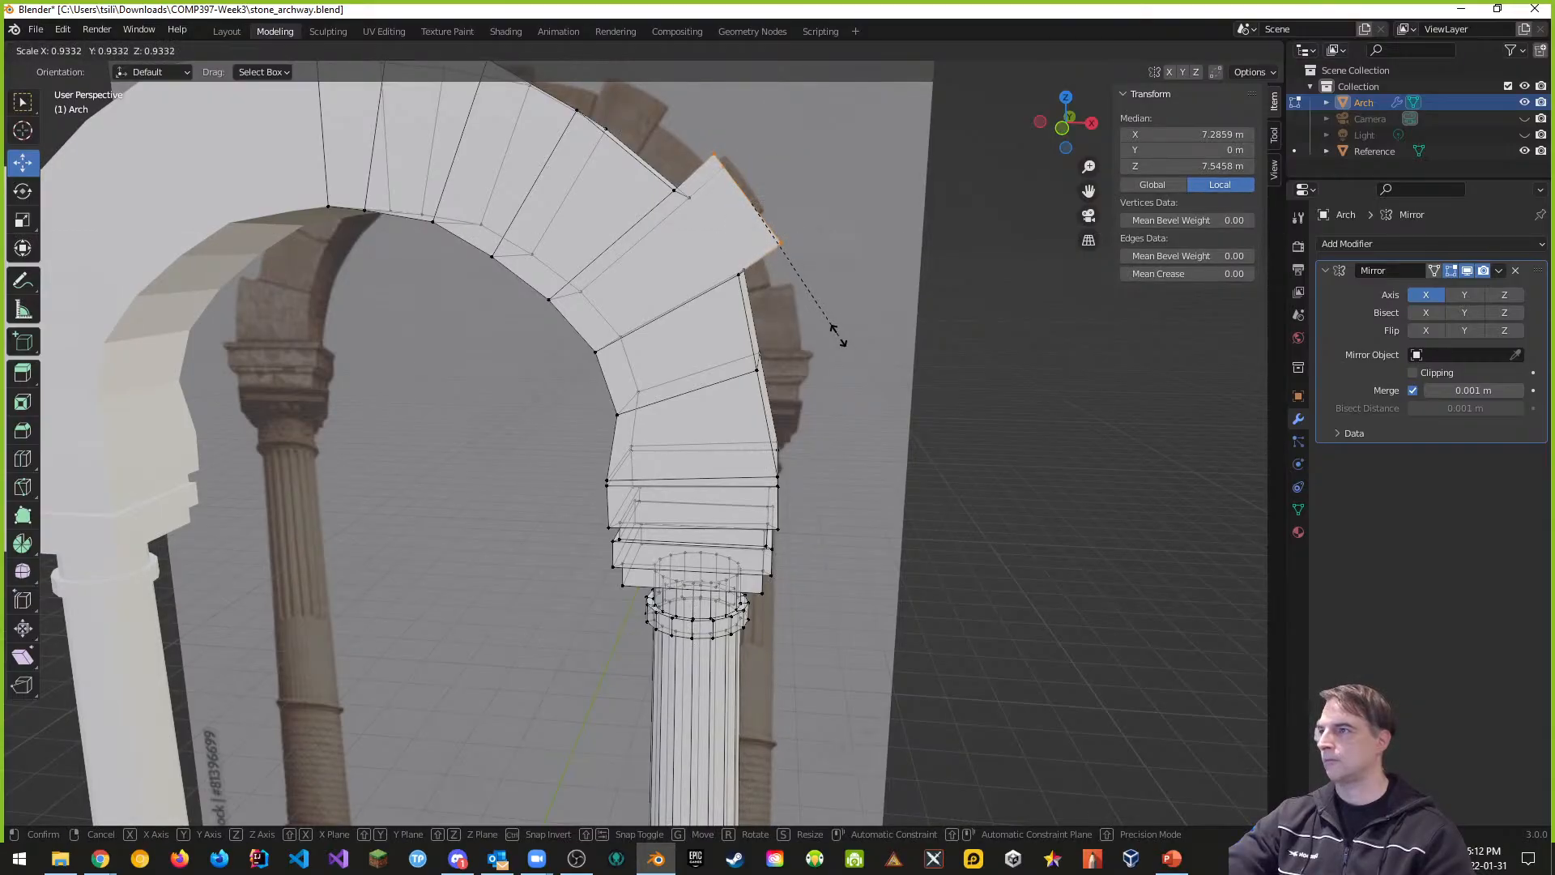
pyautogui.click(843, 345)
pyautogui.moveTo(842, 345); pyautogui.dragTo(849, 298, button='middle')
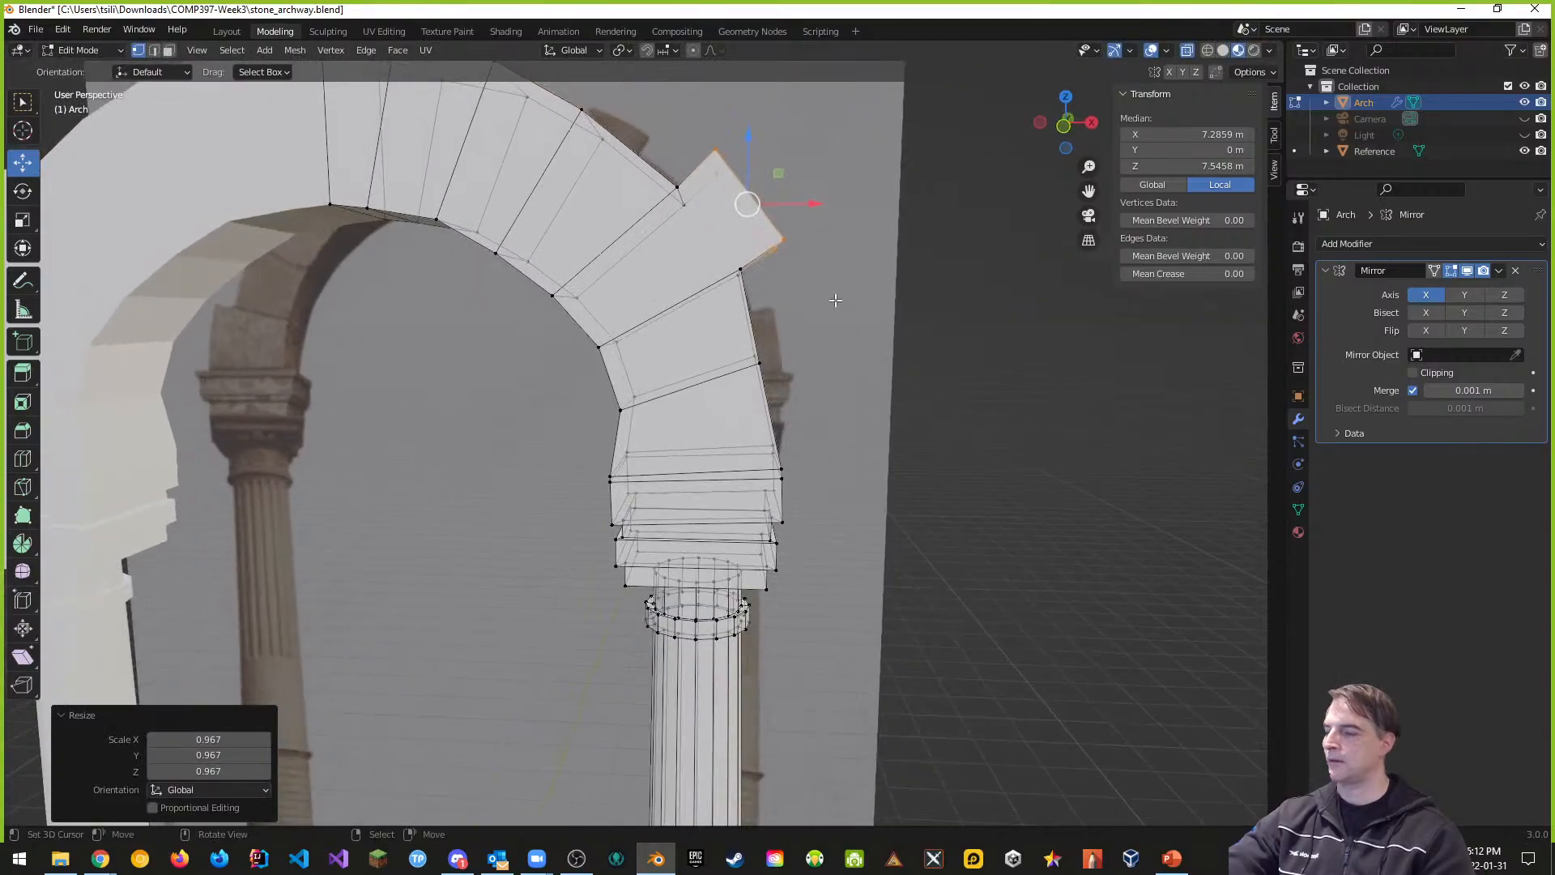
# Step: In front view, lower the block's lower outer corner vertices by about 0.039 m along Z
pyautogui.press('KP_1')
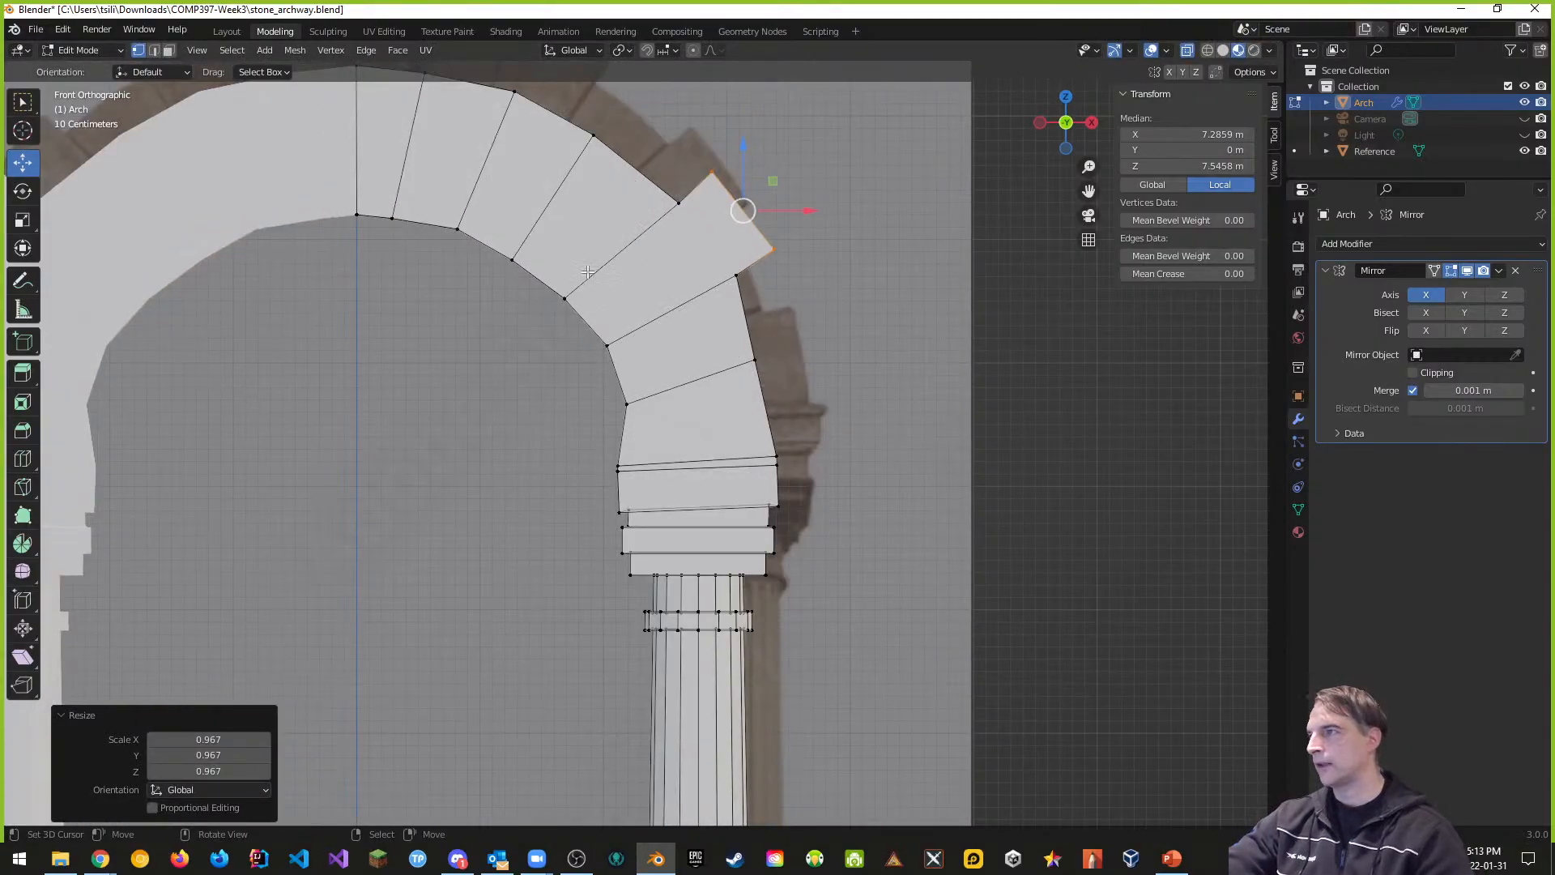
pyautogui.click(785, 261)
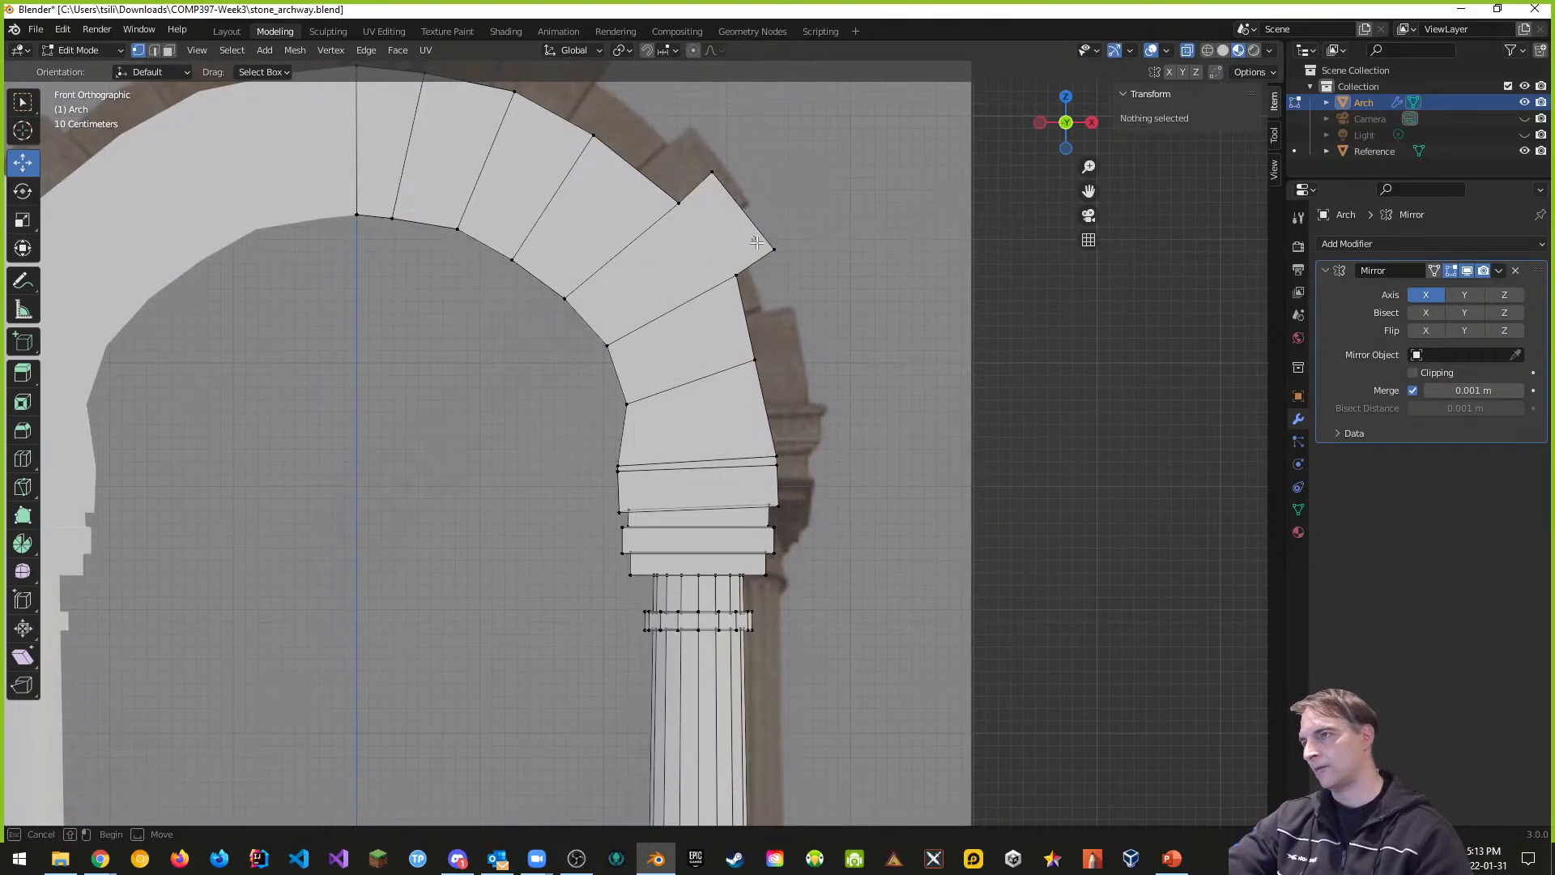
pyautogui.click(776, 251)
pyautogui.moveTo(777, 191); pyautogui.dragTo(782, 186)
pyautogui.moveTo(782, 186); pyautogui.dragTo(676, 208, button='middle')
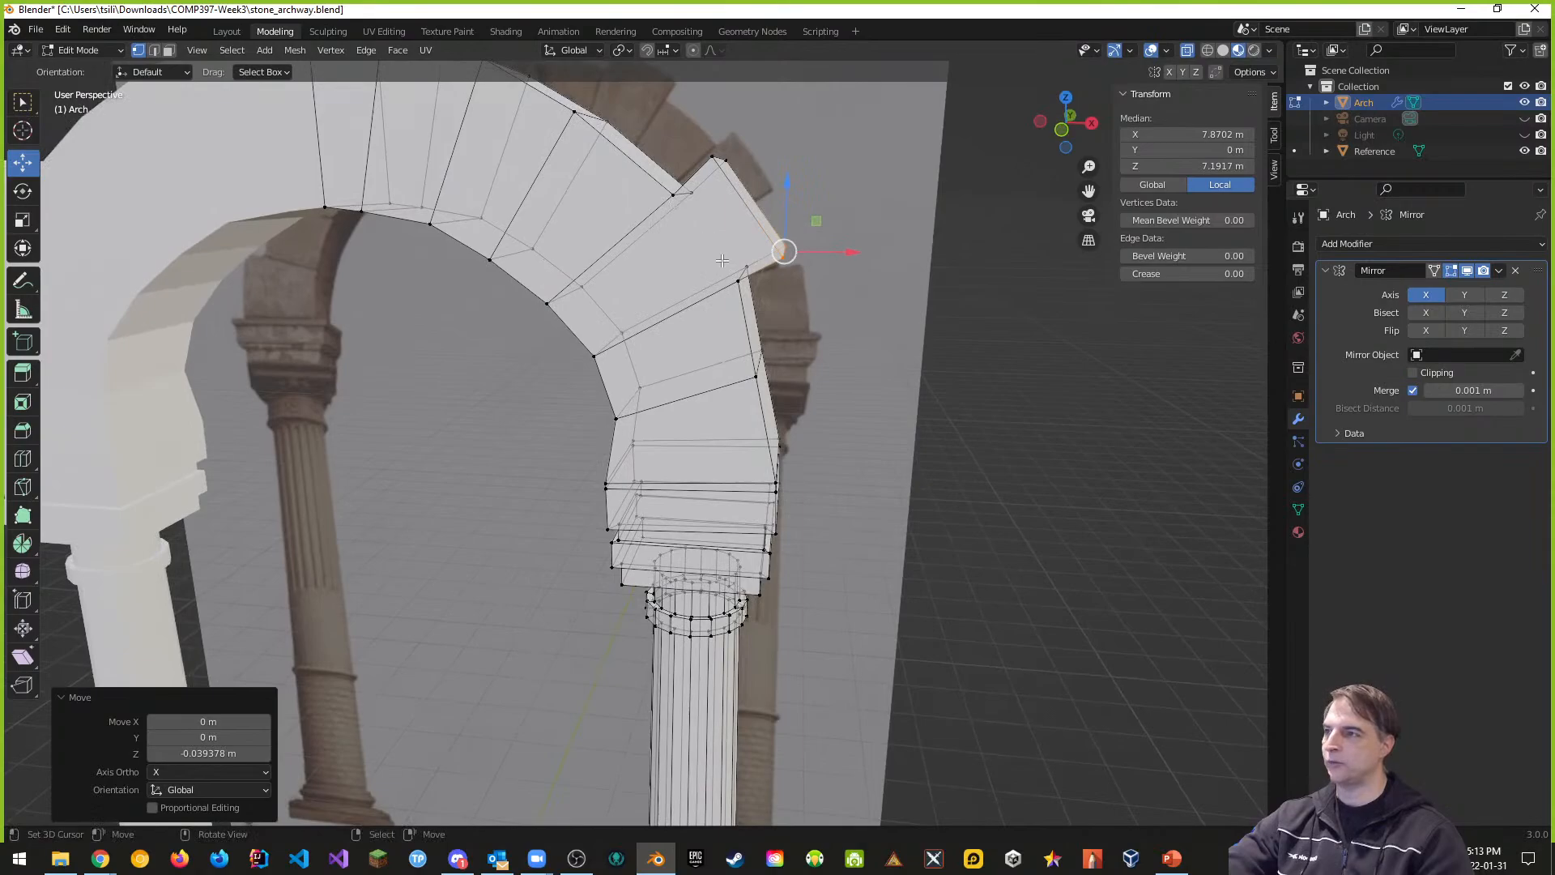
pyautogui.moveTo(765, 301); pyautogui.dragTo(736, 295, button='middle')
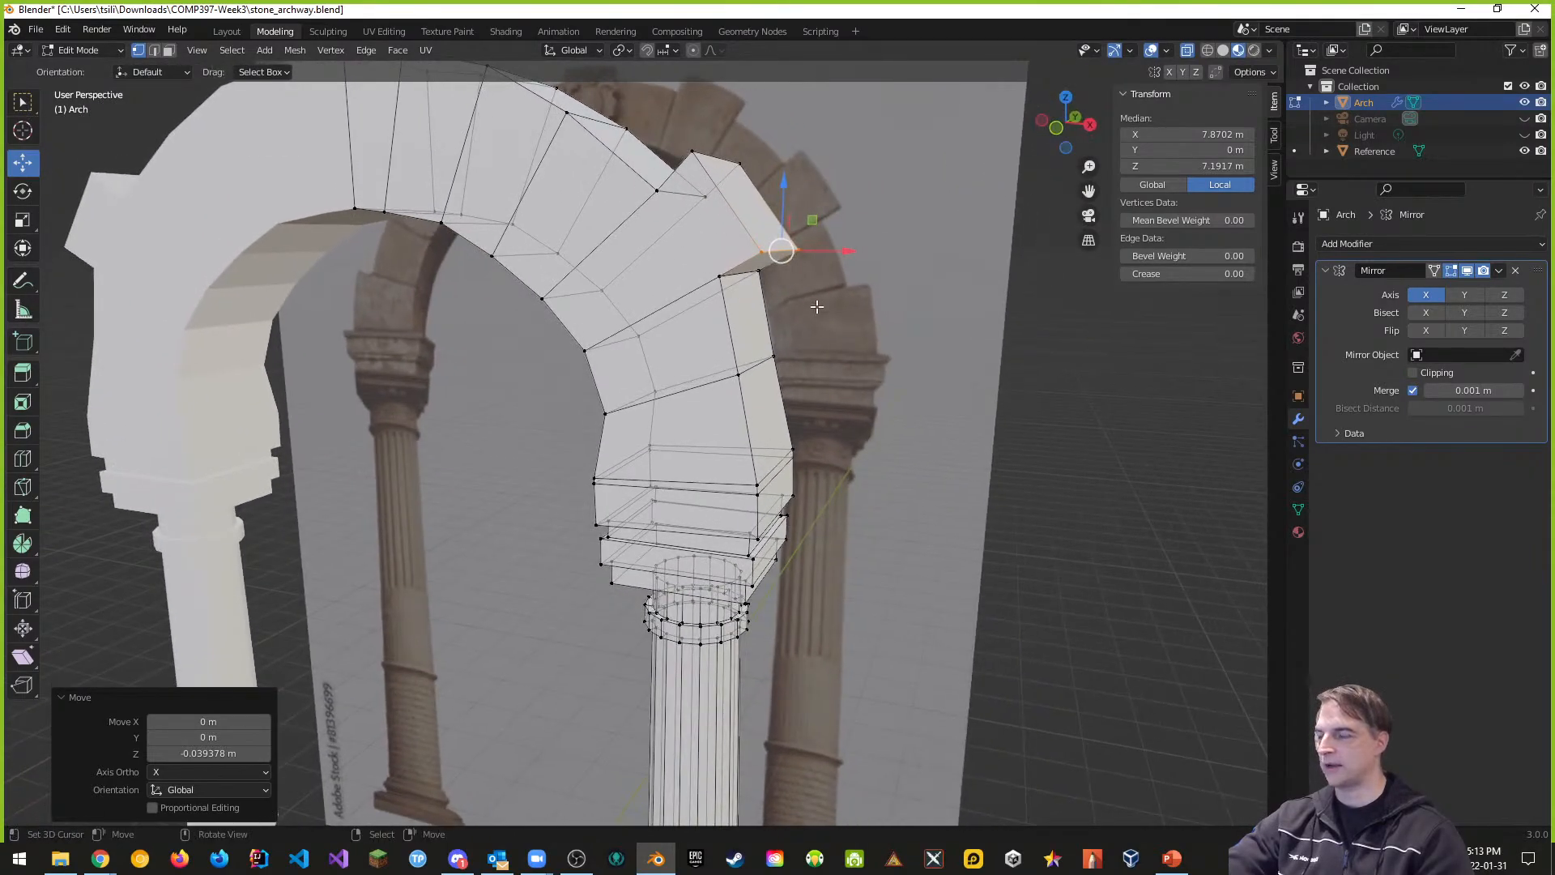
# Step: Undo the corner move, the outer face scaling and the dissolving of the block's base edges
pyautogui.hotkey('ctrl', 'z')
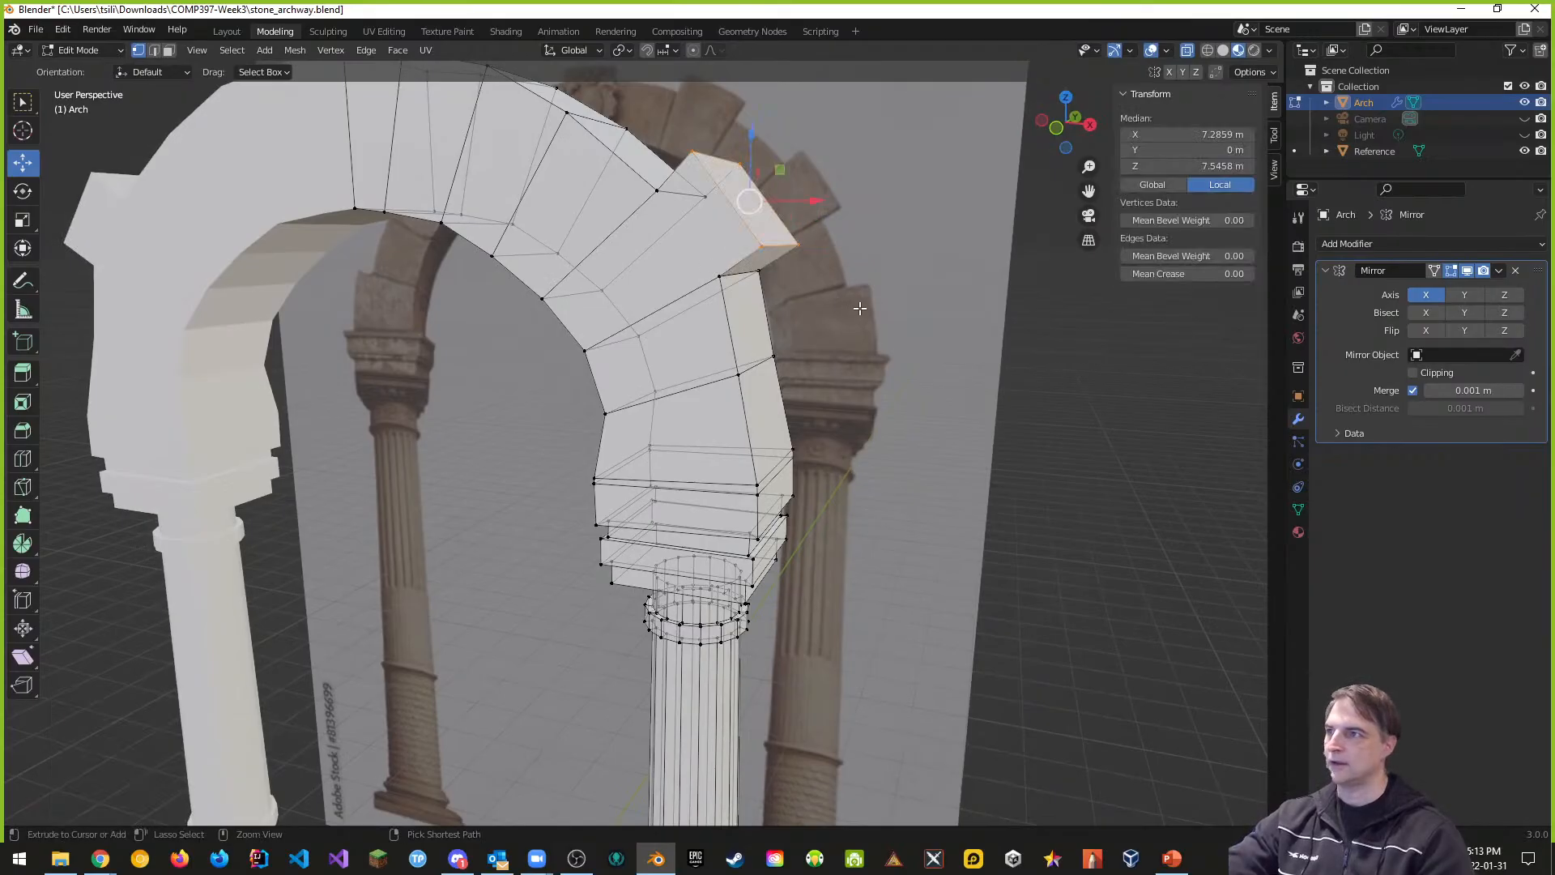
pyautogui.hotkey('ctrl', 'z')
pyautogui.hotkey('ctrl', 'z')
pyautogui.hotkey('ctrl', 'z')
pyautogui.hotkey('ctrl', 'z')
pyautogui.hotkey('ctrl', 'z')
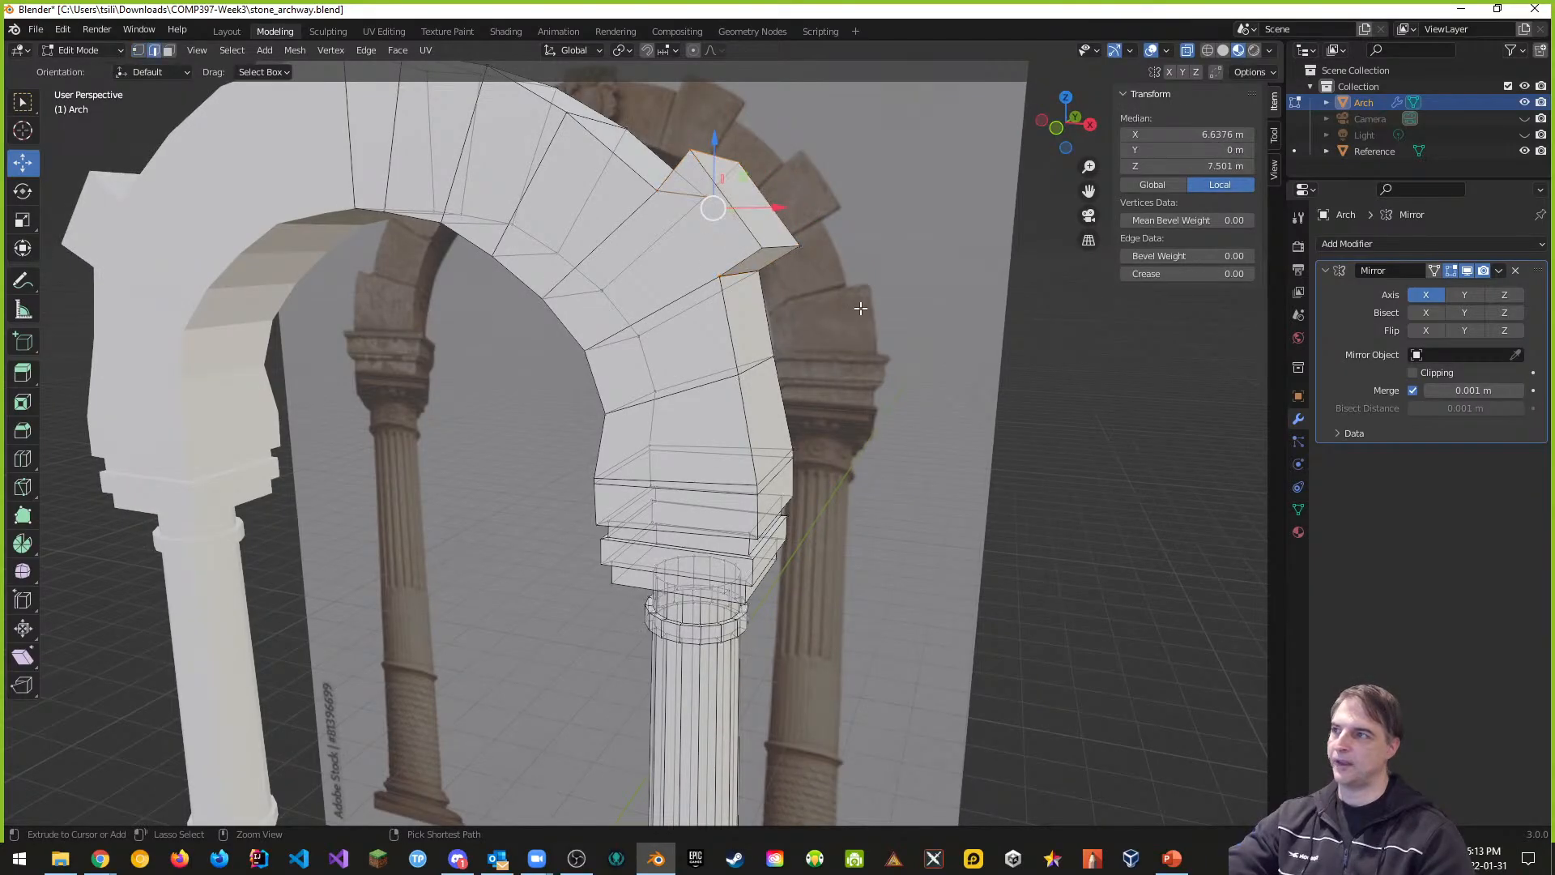
pyautogui.hotkey('ctrl', 'z')
pyautogui.moveTo(860, 308); pyautogui.dragTo(673, 272, button='middle')
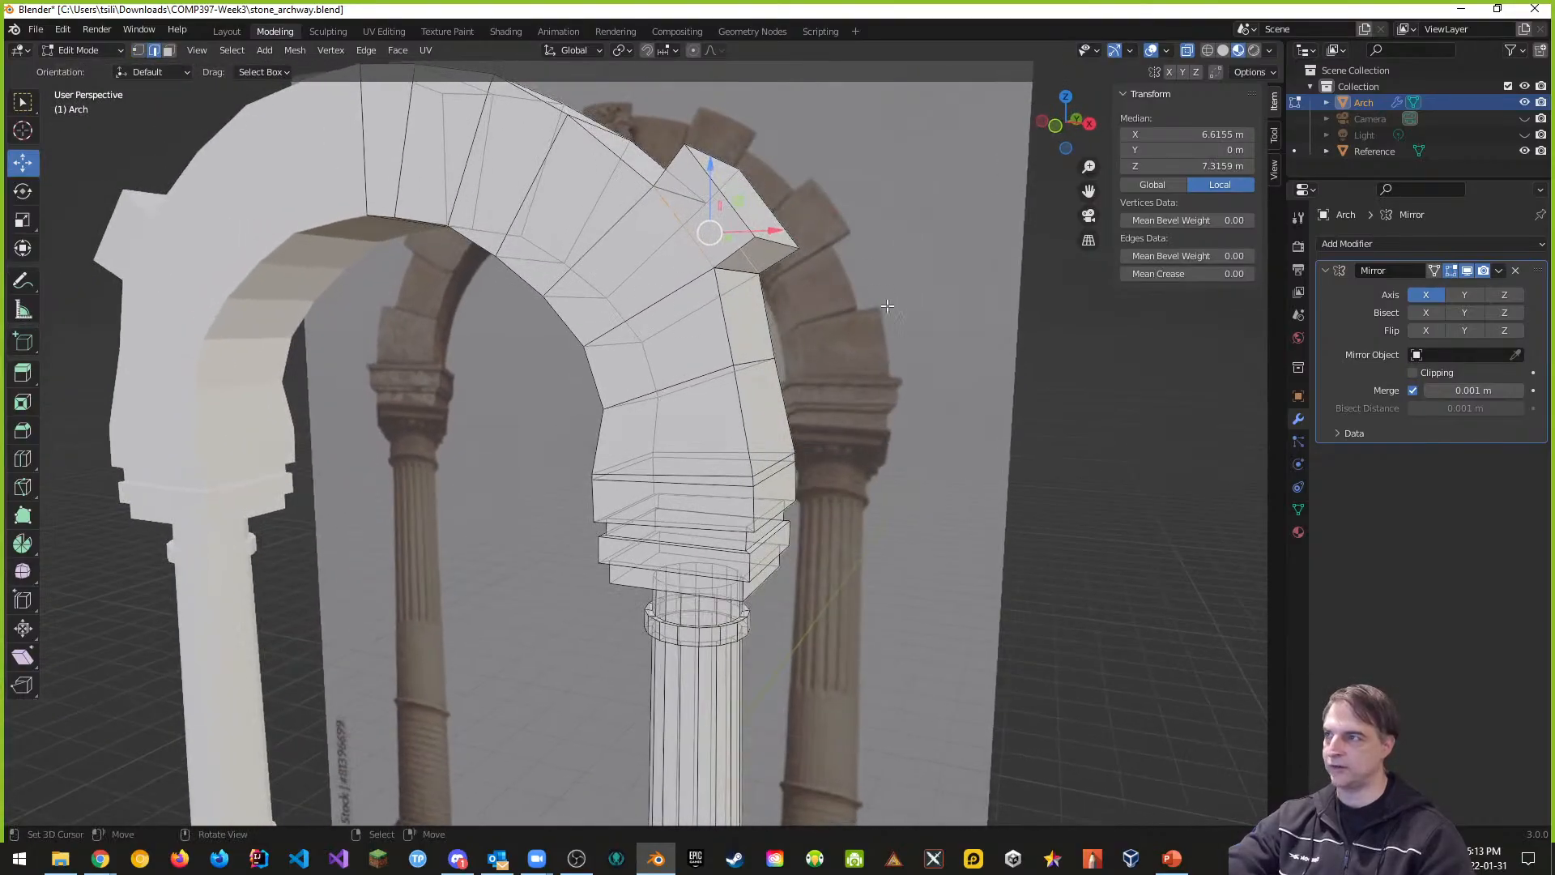
pyautogui.moveTo(887, 306)
pyautogui.mouseDown(button='middle')
pyautogui.moveTo(818, 297)
pyautogui.moveTo(911, 290)
pyautogui.mouseUp(button='middle')
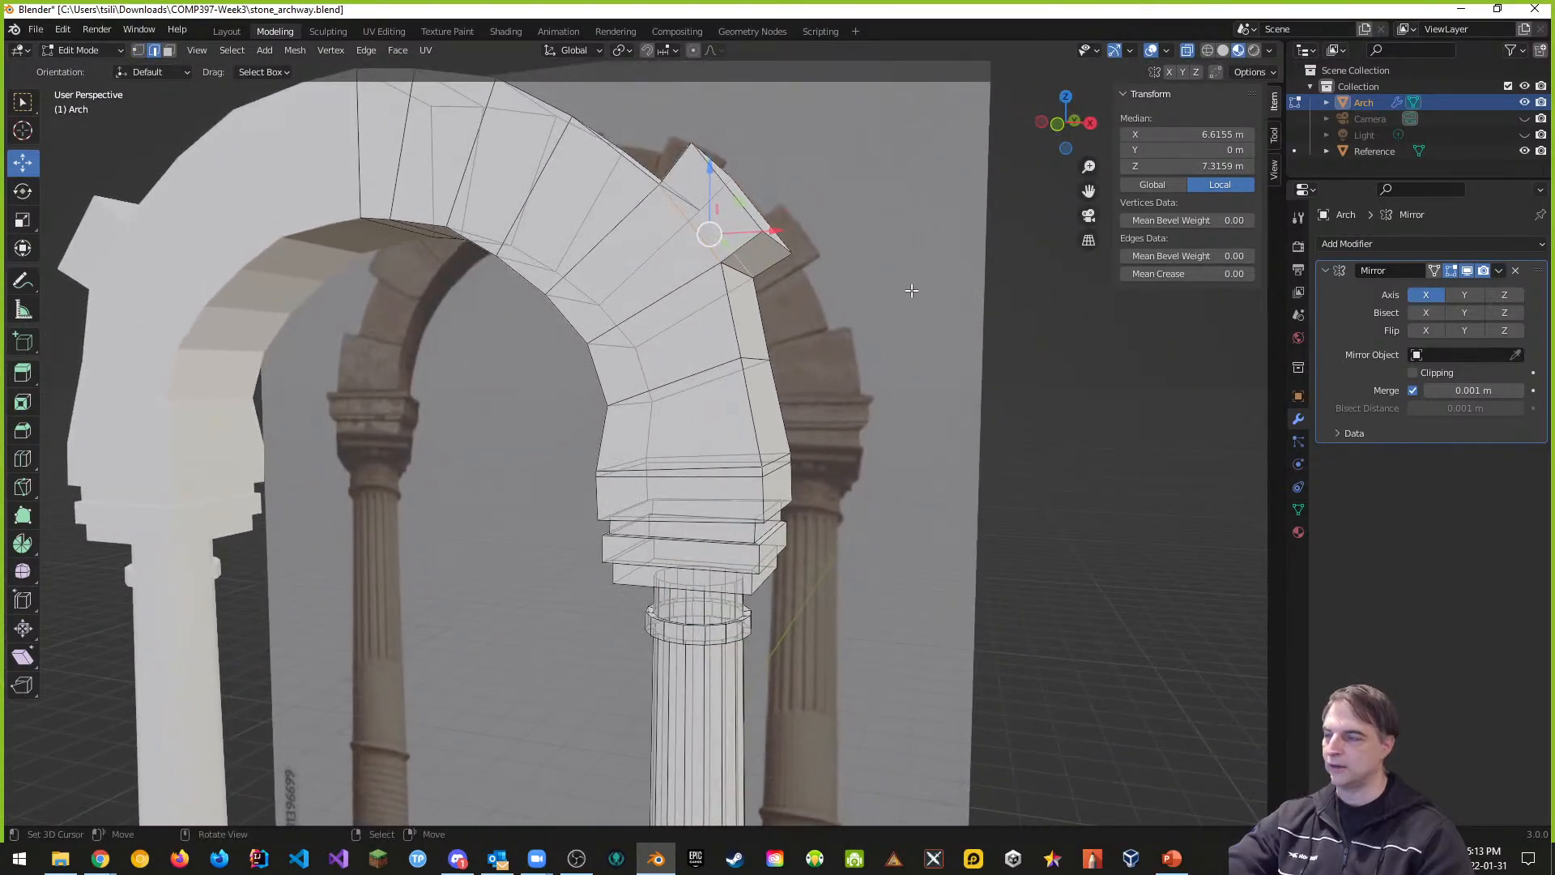
# Step: In front view, select the block's lower outer corner vertices and lower them by about 0.033 m along Z
pyautogui.press('KP_1')
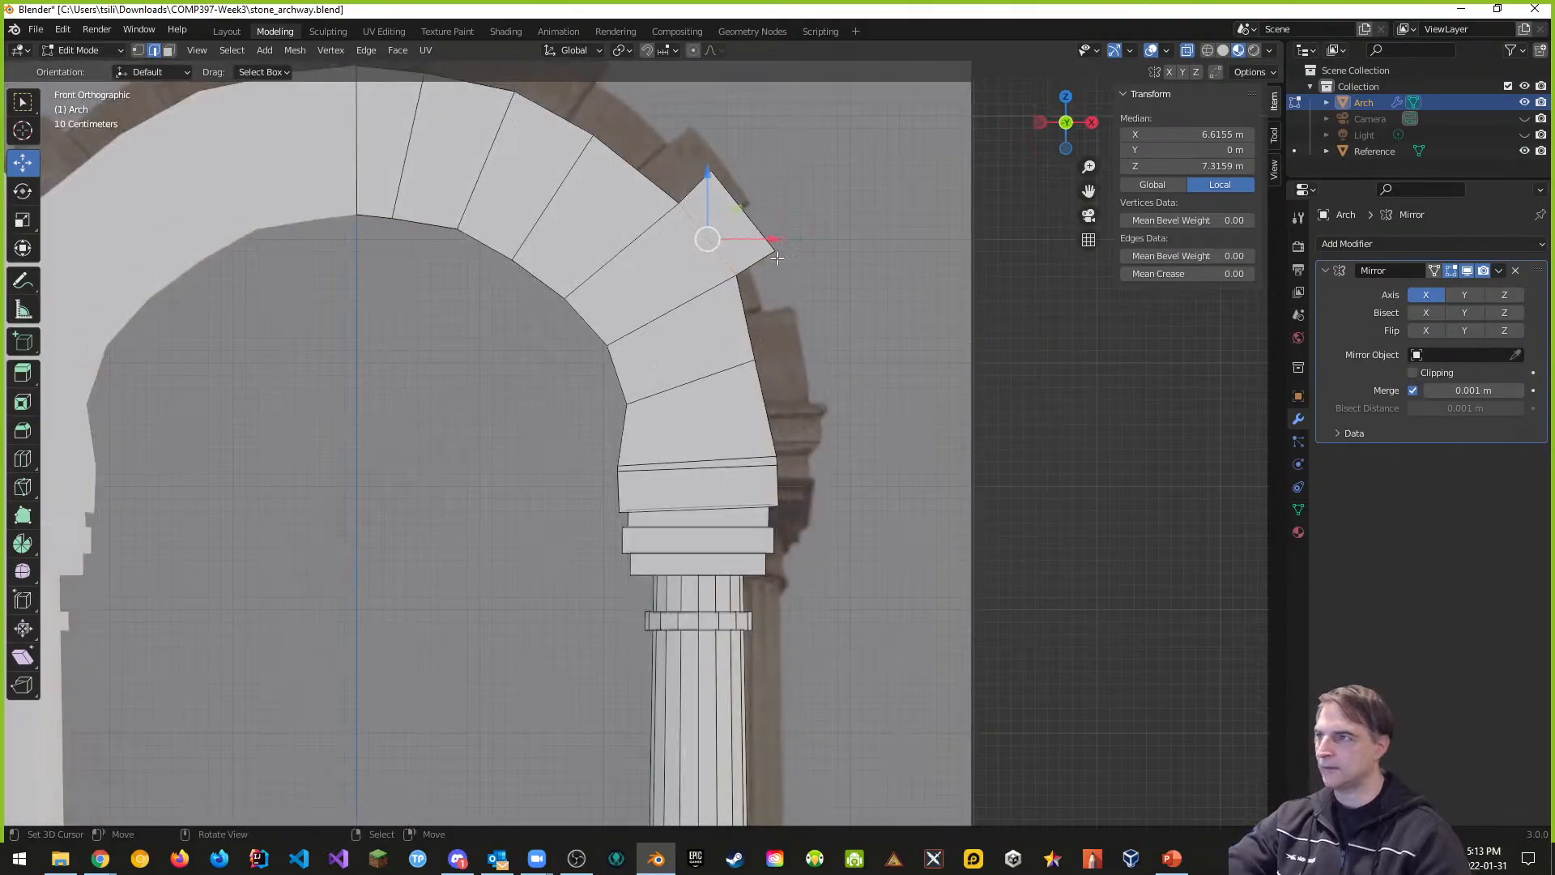
pyautogui.click(847, 266)
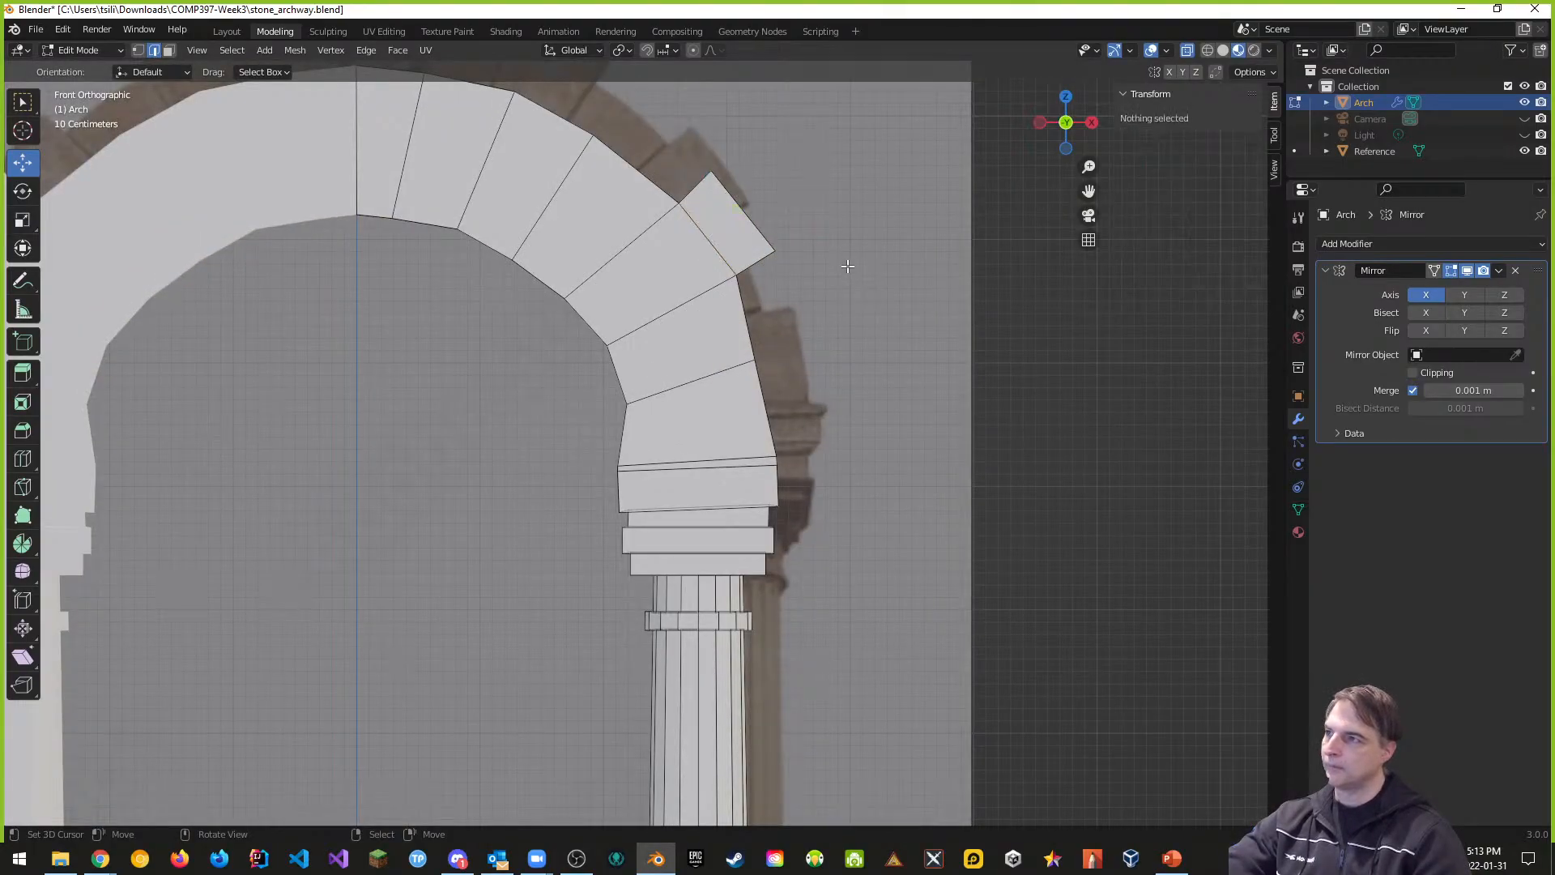
pyautogui.press('b')
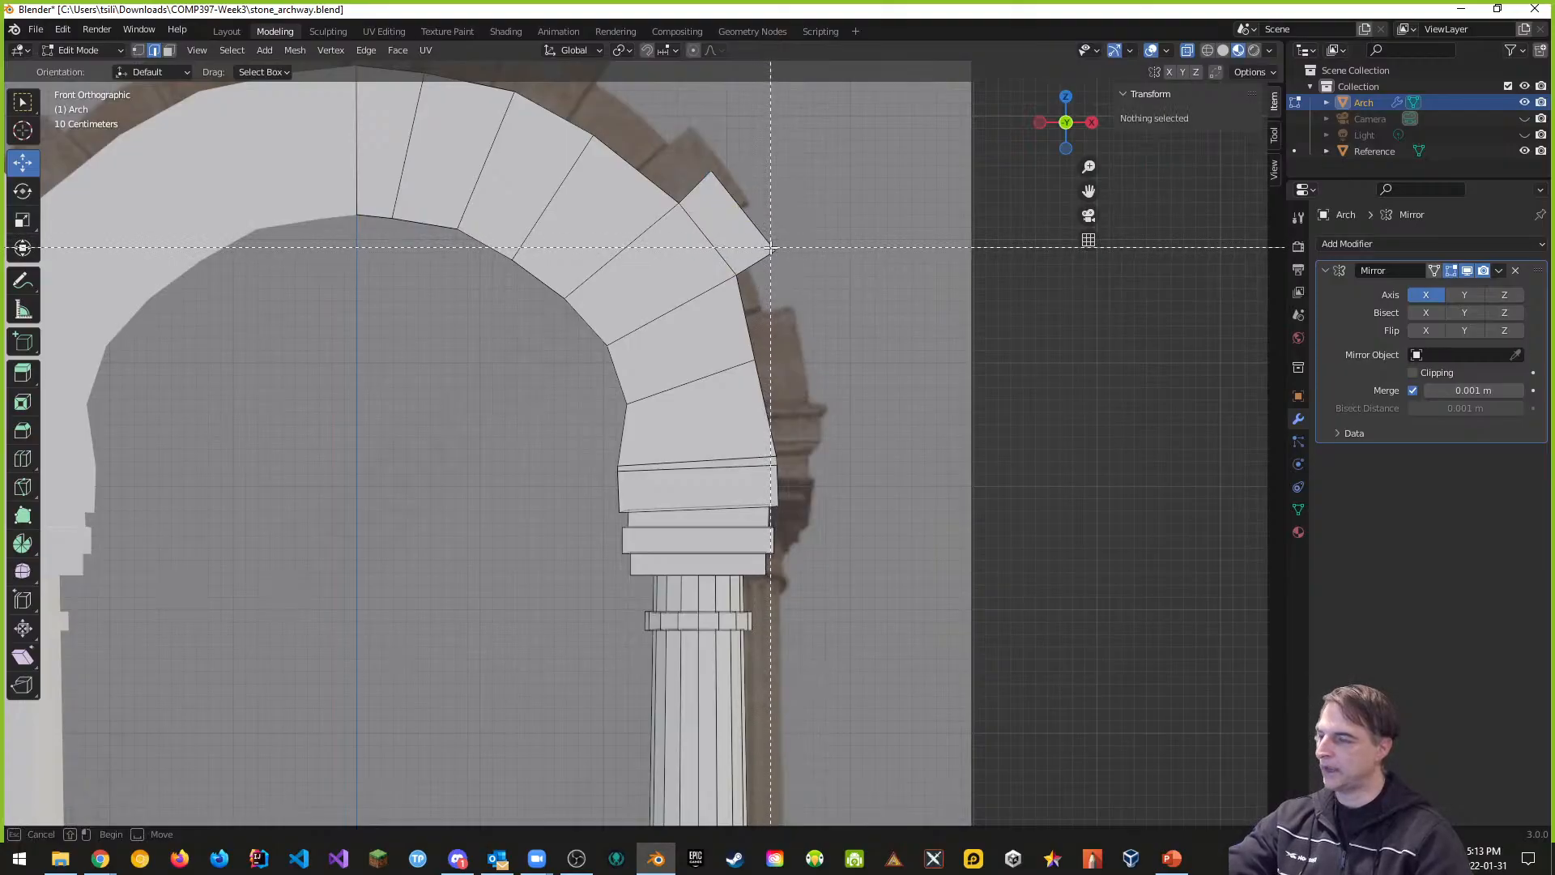
pyautogui.press('Escape')
pyautogui.hotkey('ctrl', 'Tab')
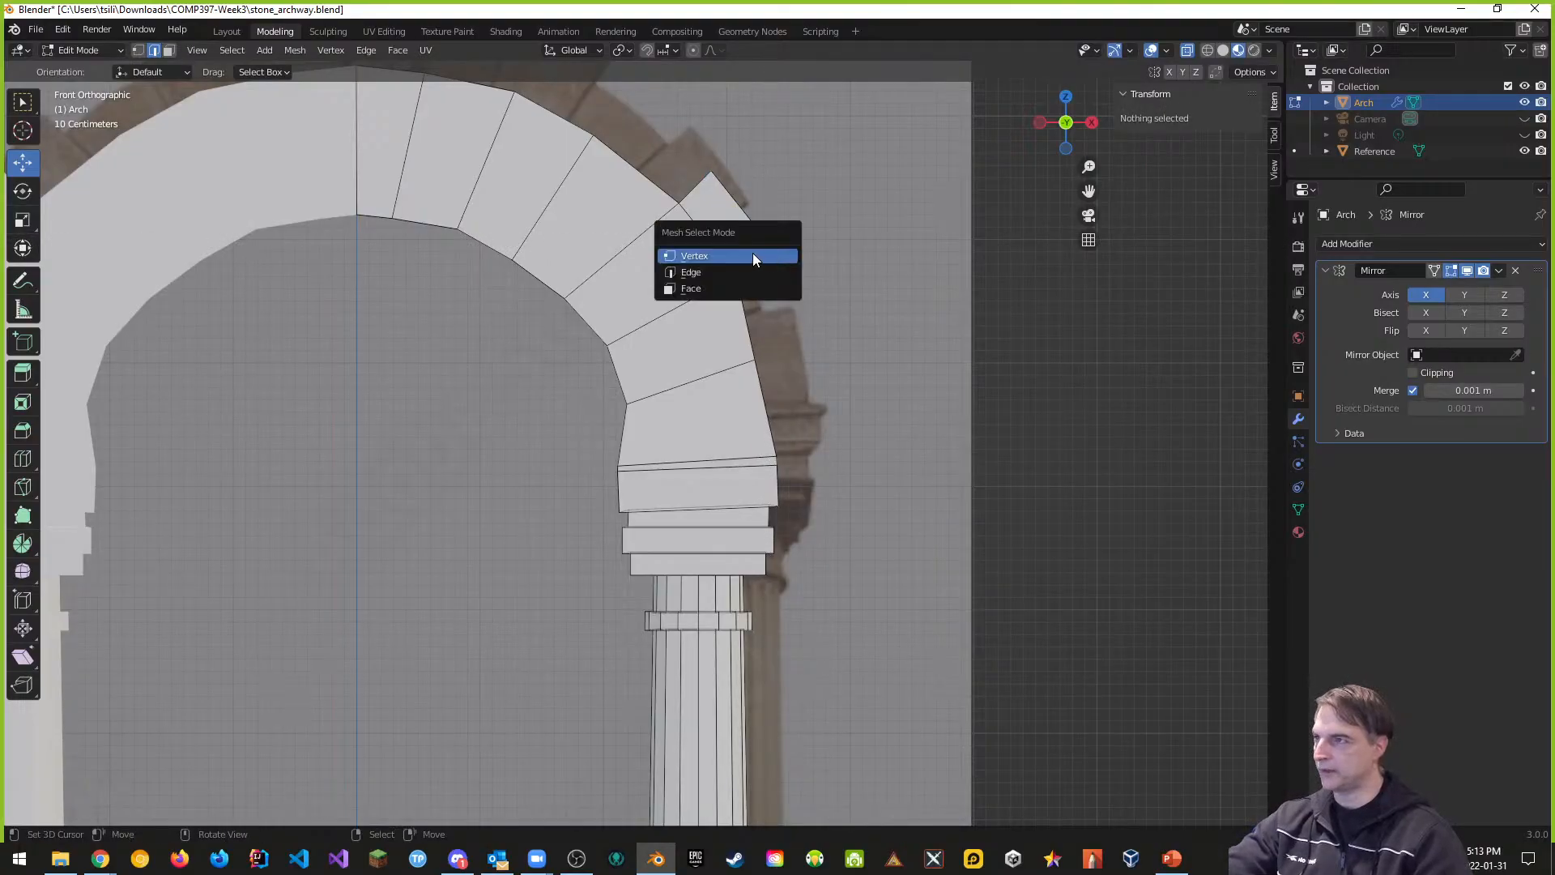
pyautogui.click(771, 256)
pyautogui.press('b')
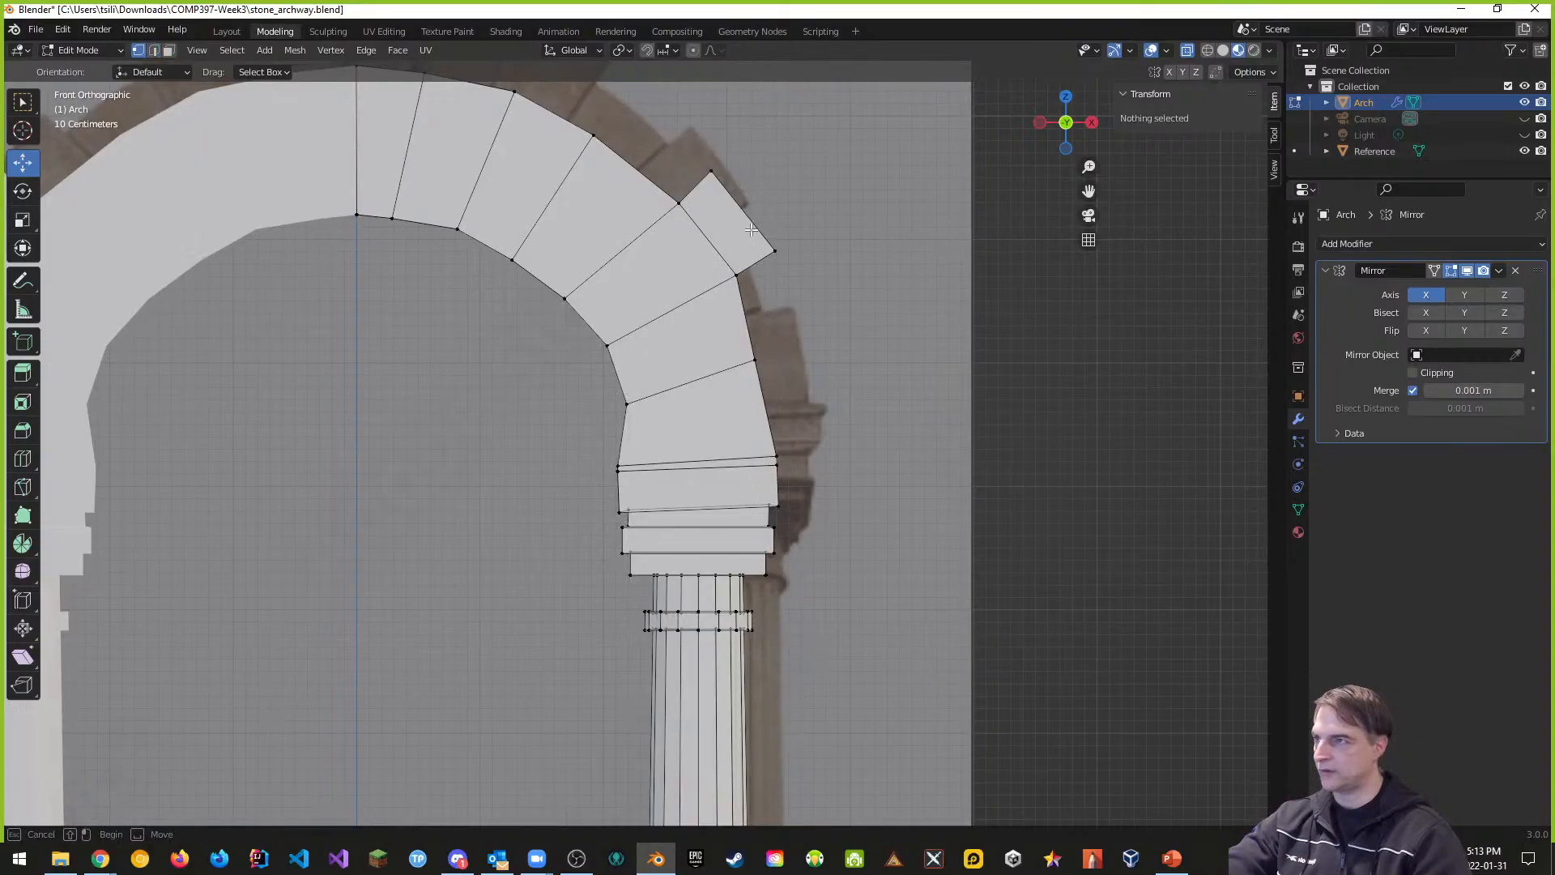
pyautogui.moveTo(751, 229); pyautogui.dragTo(800, 270)
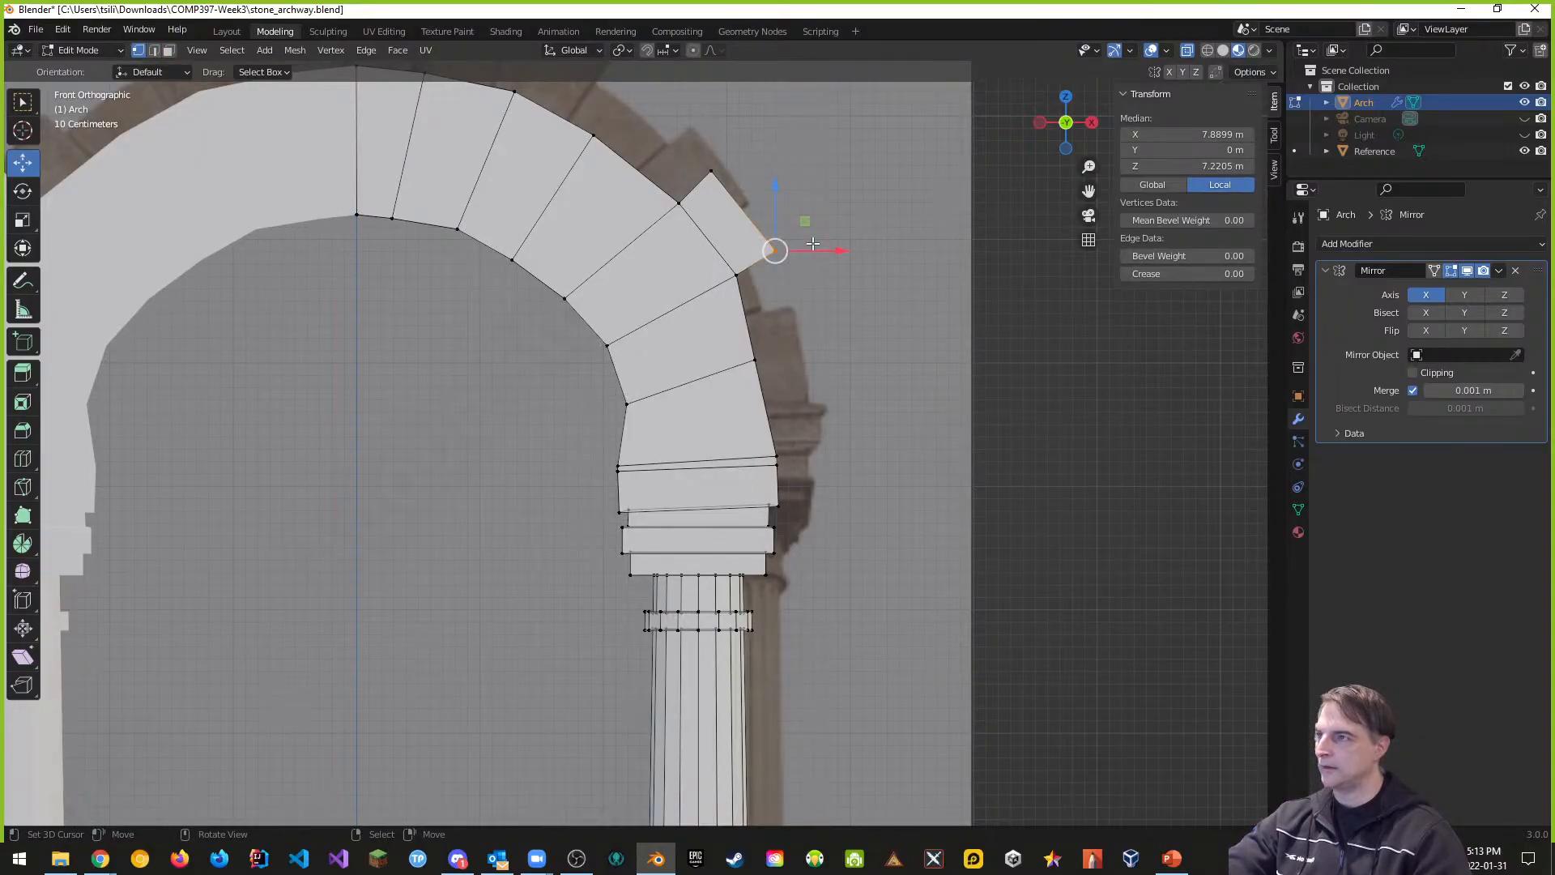
pyautogui.moveTo(773, 185); pyautogui.dragTo(783, 189)
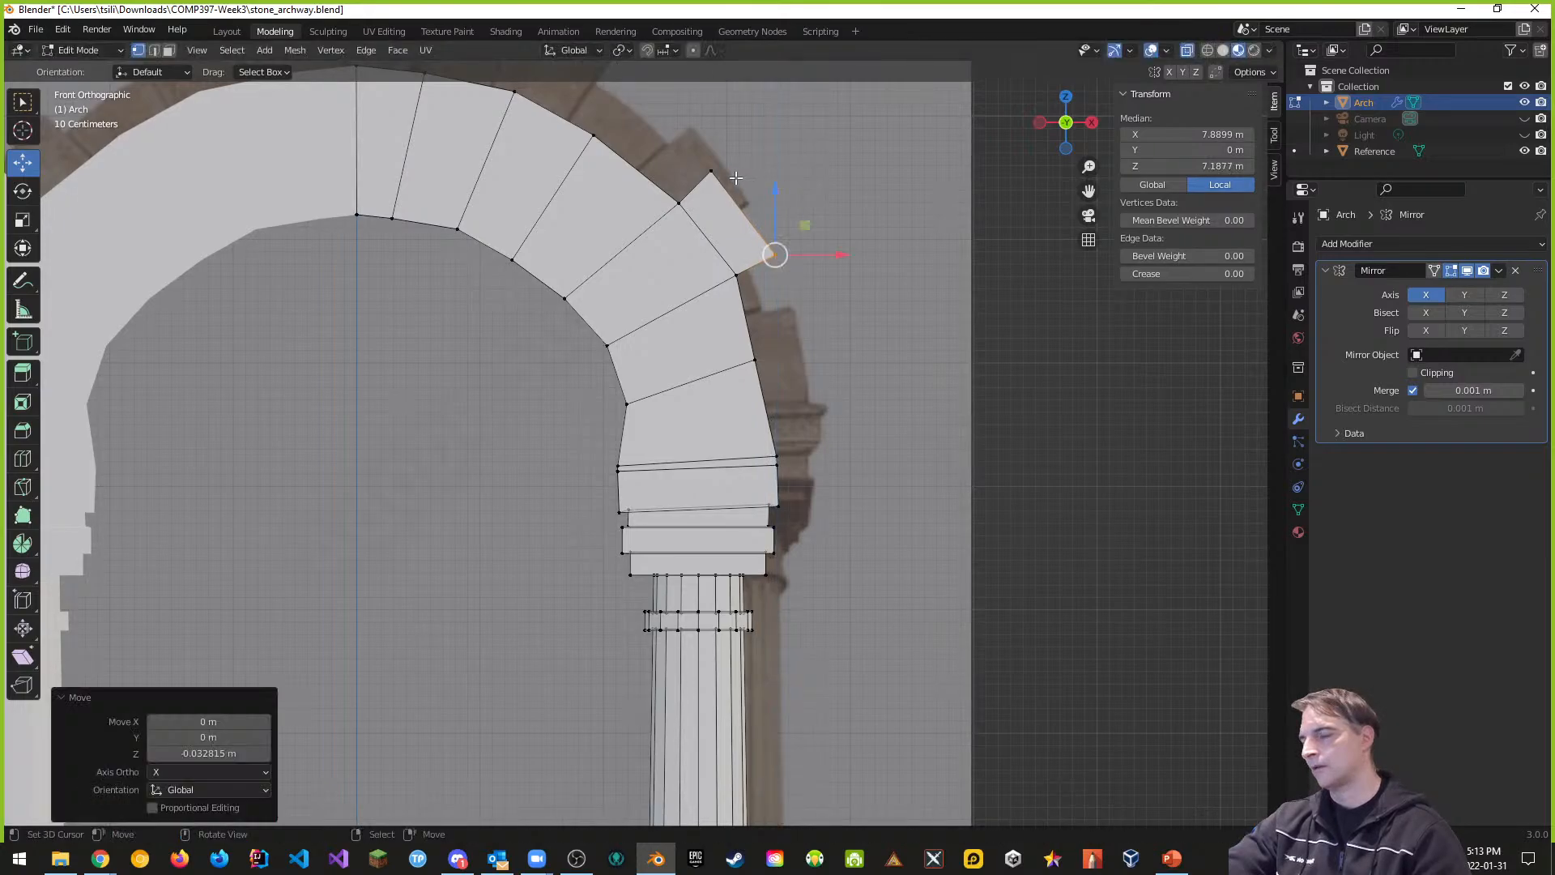
# Step: Select the block's upper outer corner vertices and move them about 0.026 m along X and -0.033 m along Z in front view
pyautogui.press('b')
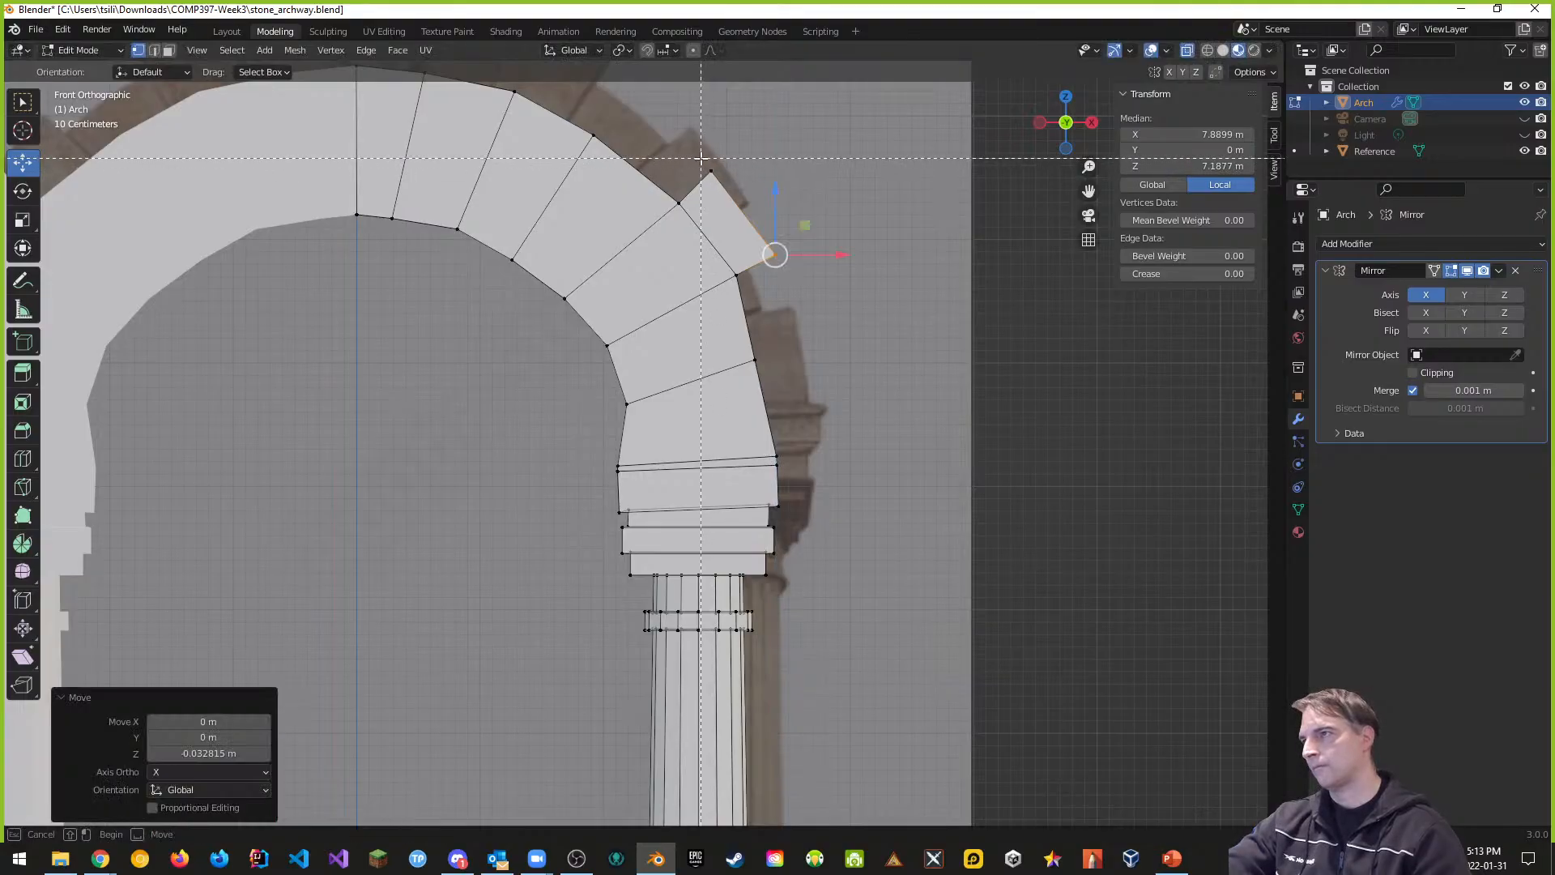
pyautogui.press('Escape')
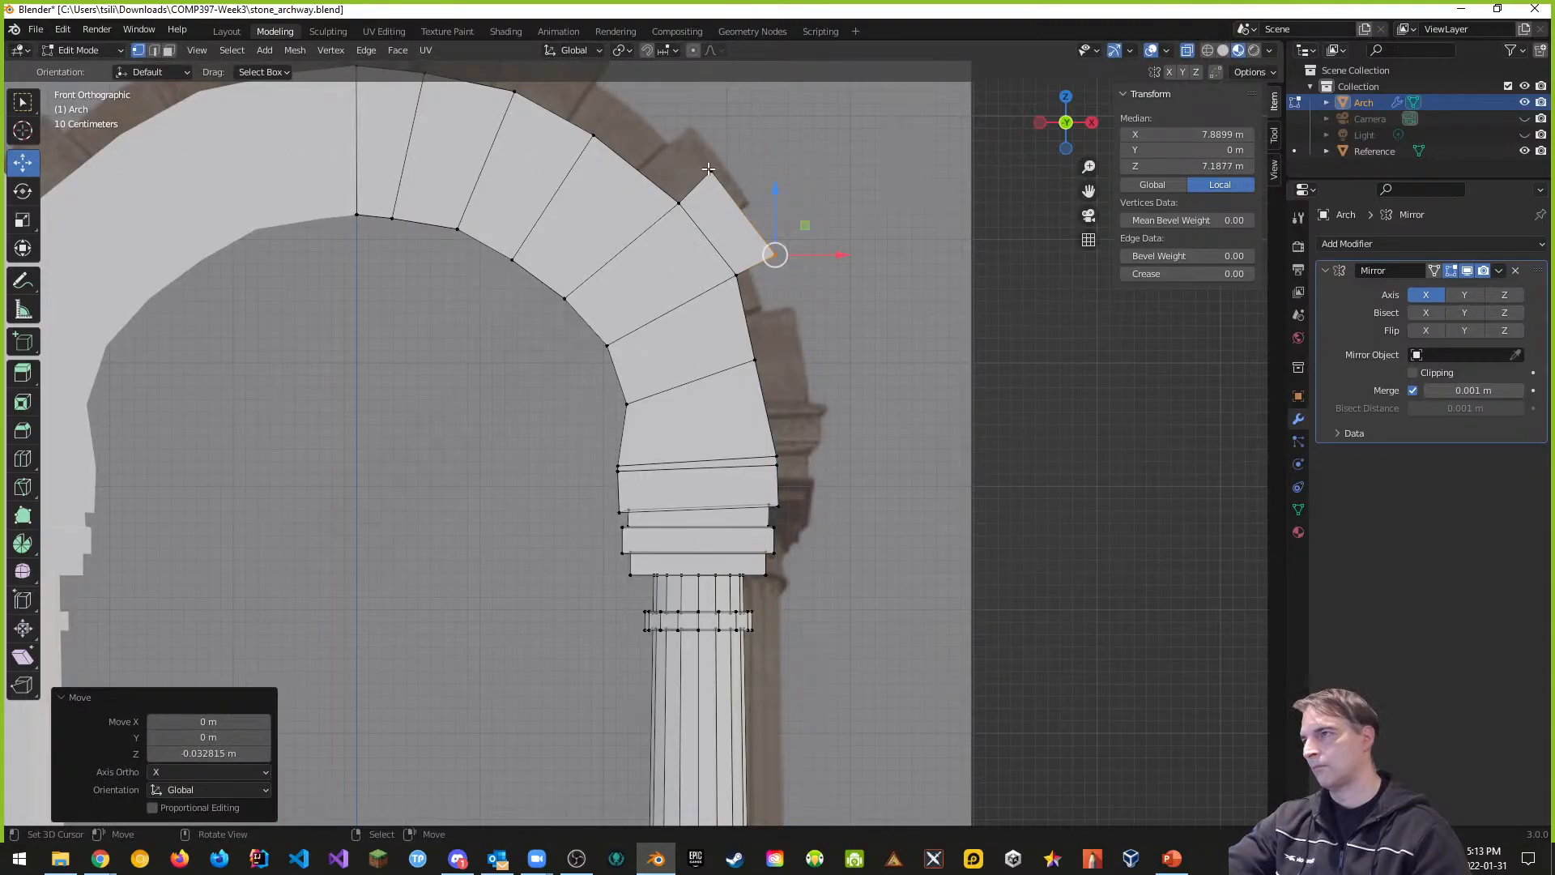
pyautogui.hotkey('alt', 'a')
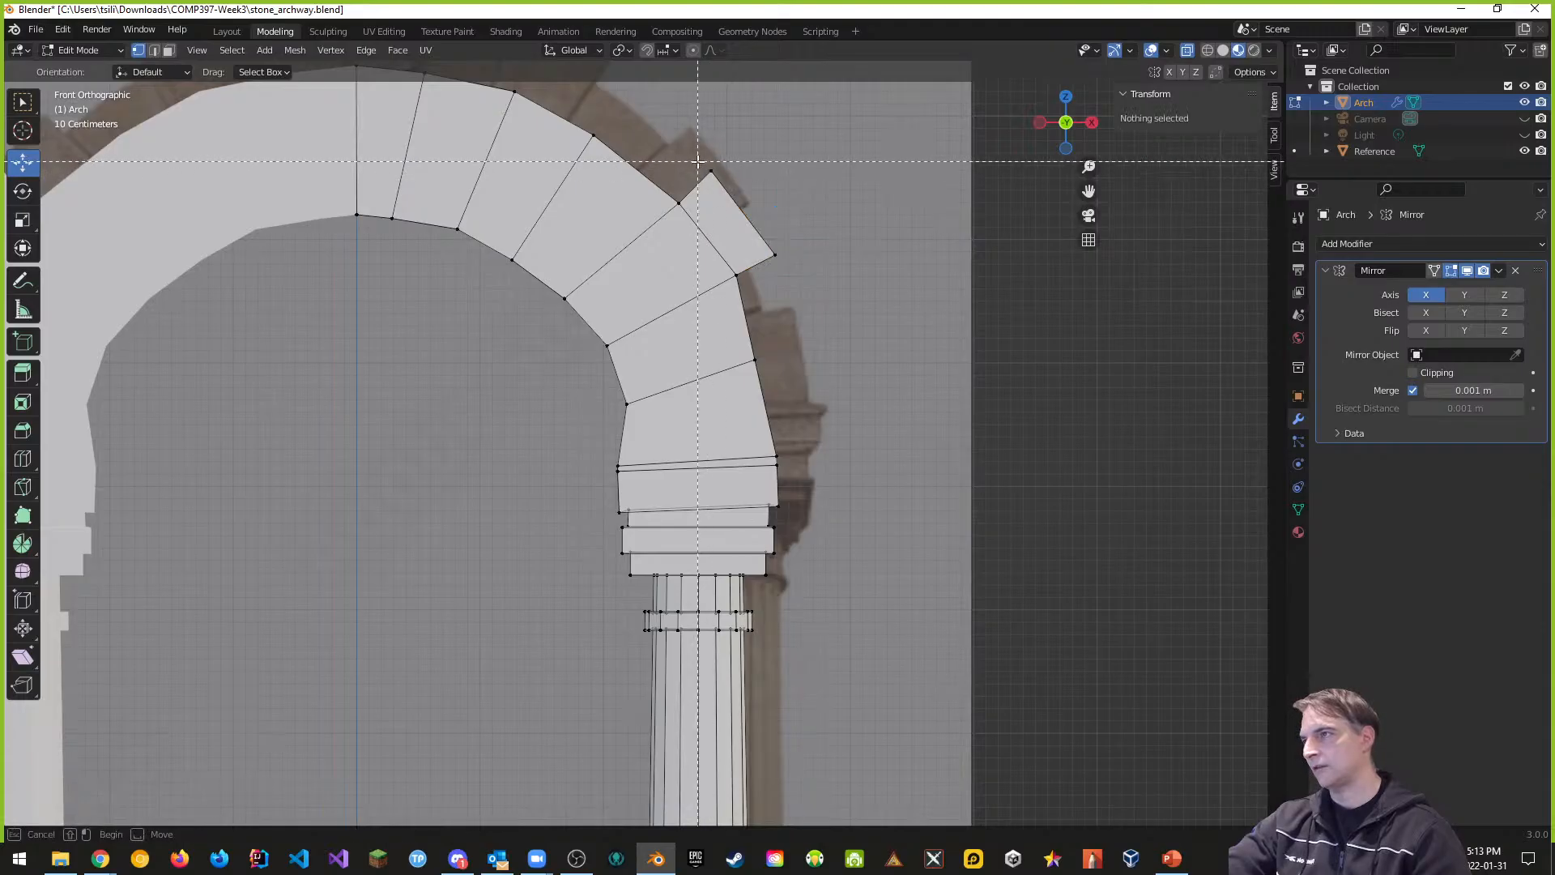
pyautogui.click(711, 171)
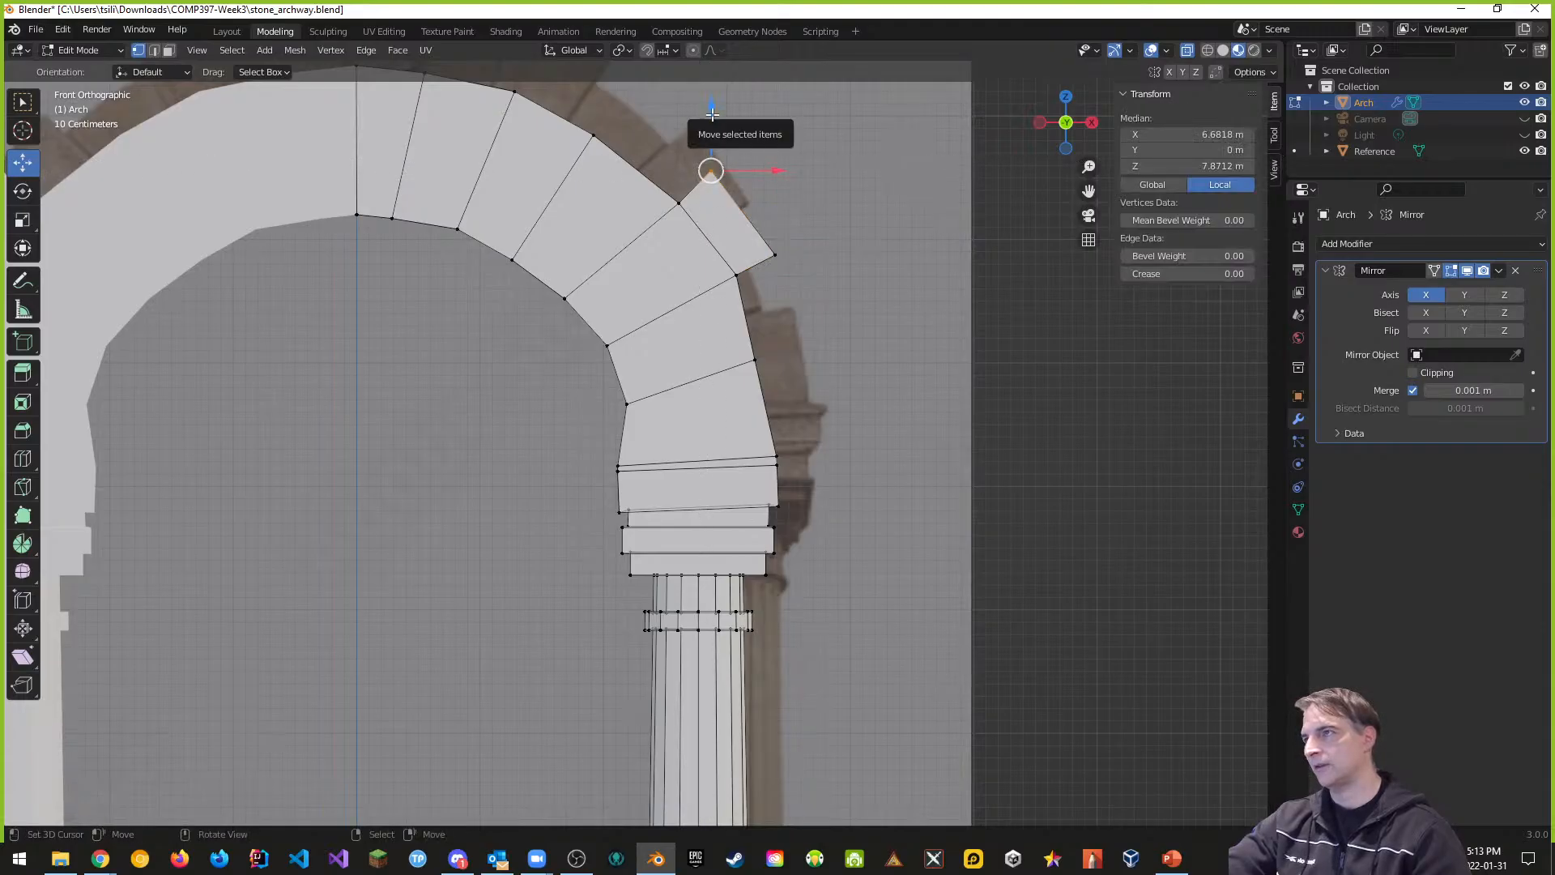
pyautogui.moveTo(776, 171); pyautogui.dragTo(773, 172)
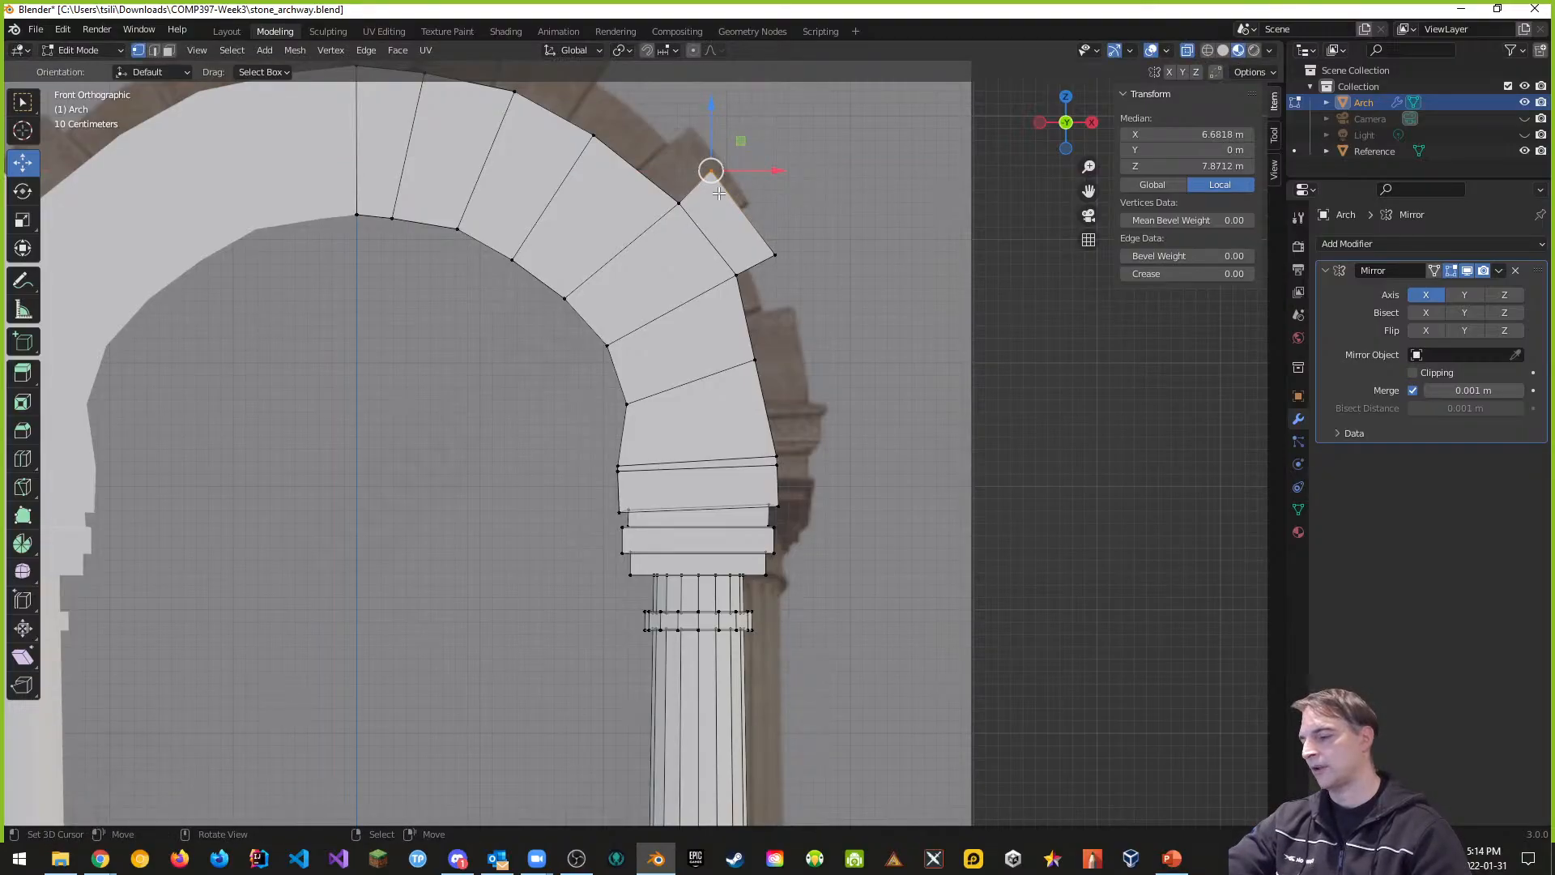
pyautogui.press('g')
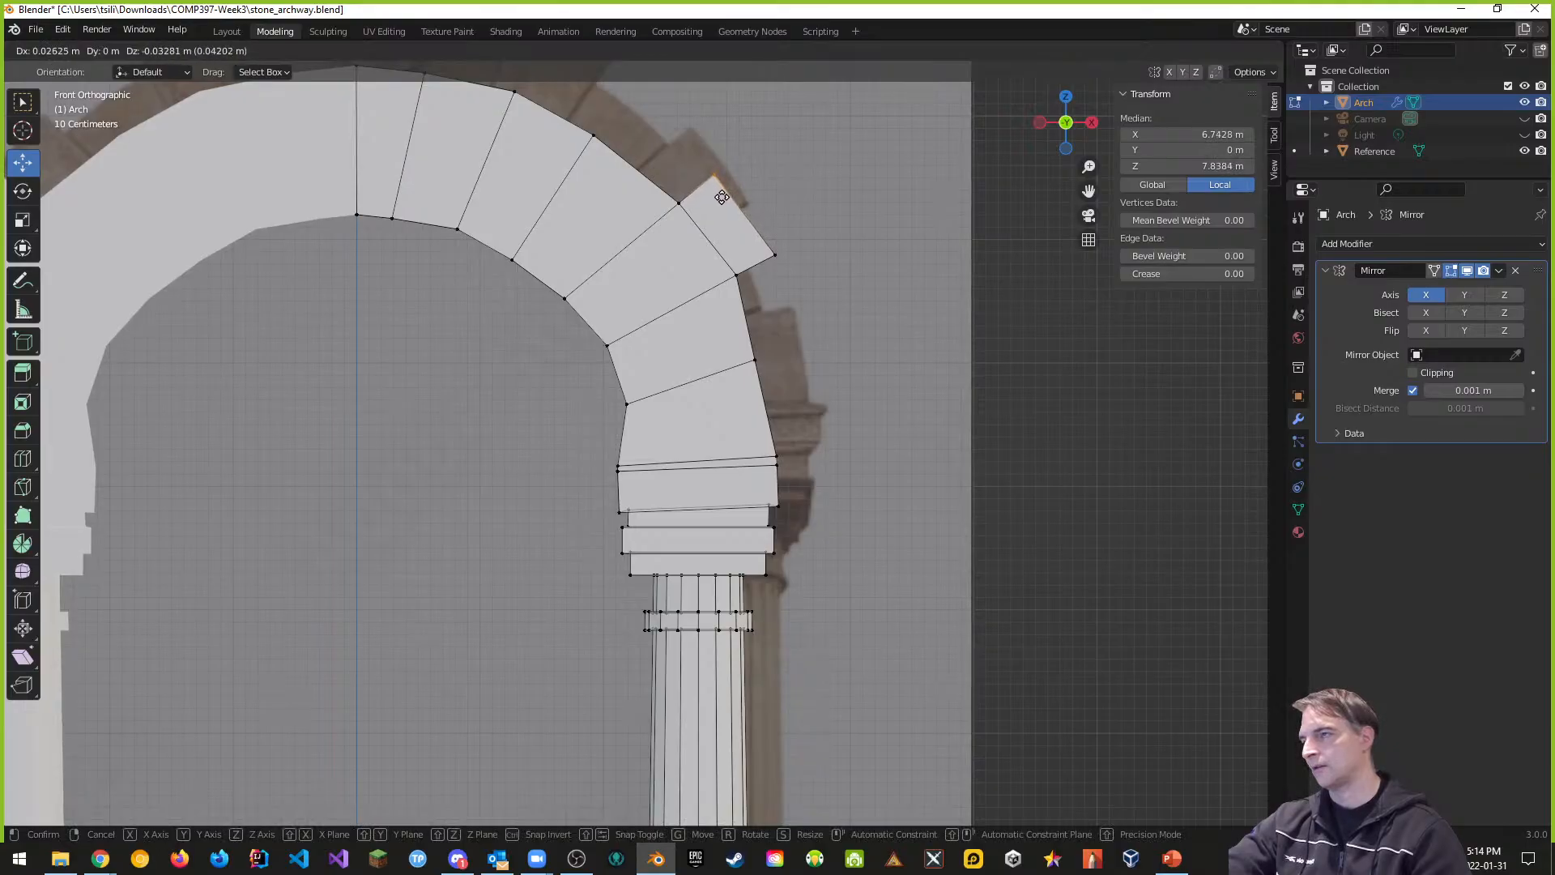
pyautogui.click(722, 197)
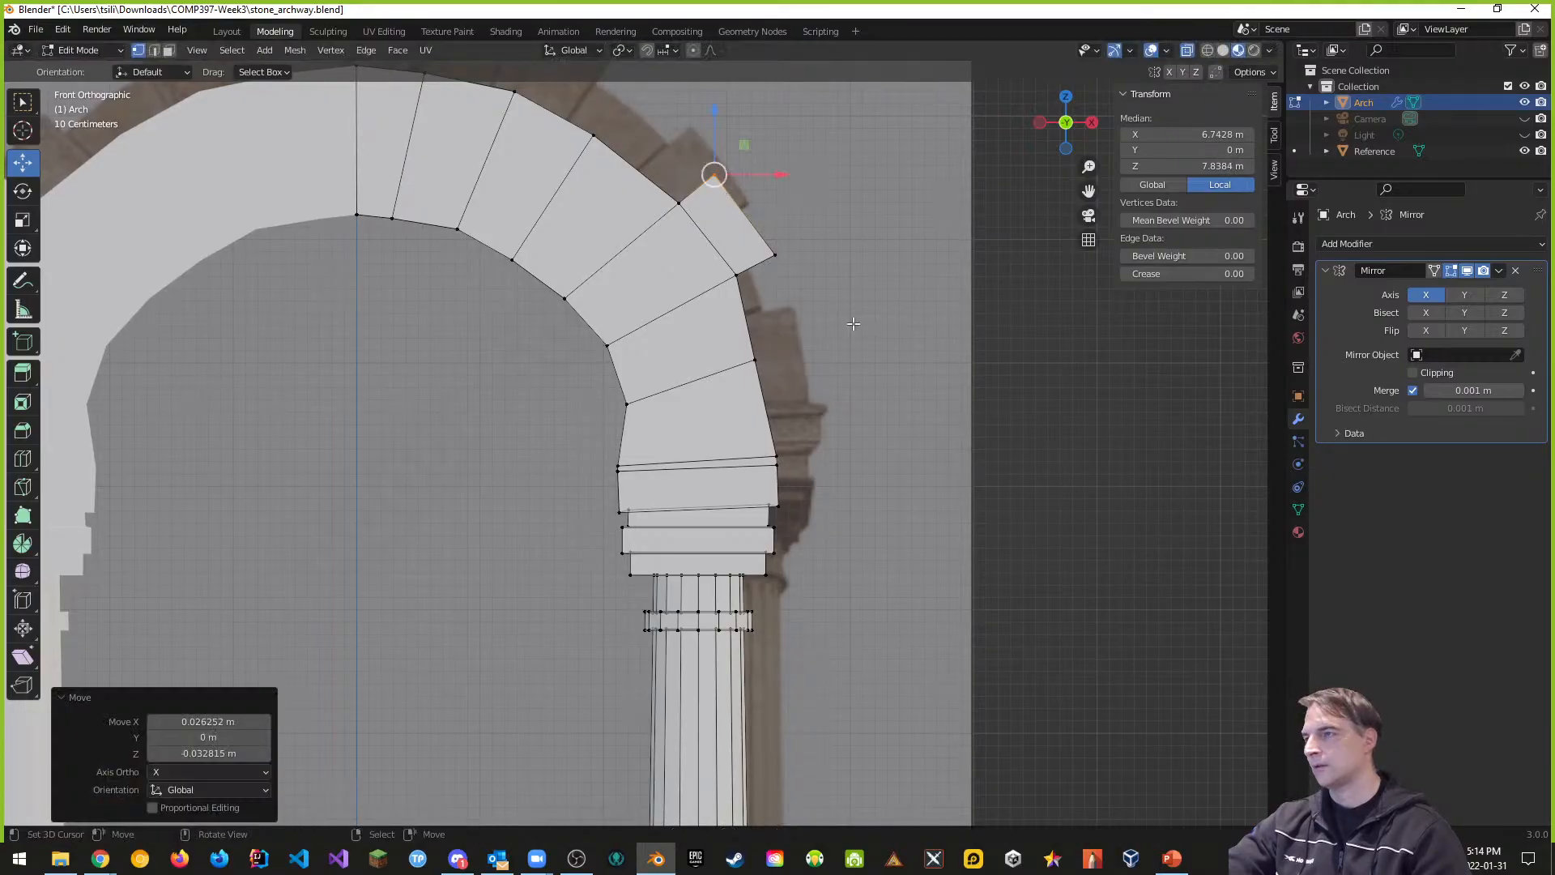
# Step: Extrude the outer face of the third stone from the arch's centre about 0.276 m, then shift it about 0.047 m along X and Z
pyautogui.moveTo(854, 323); pyautogui.dragTo(705, 223, button='middle')
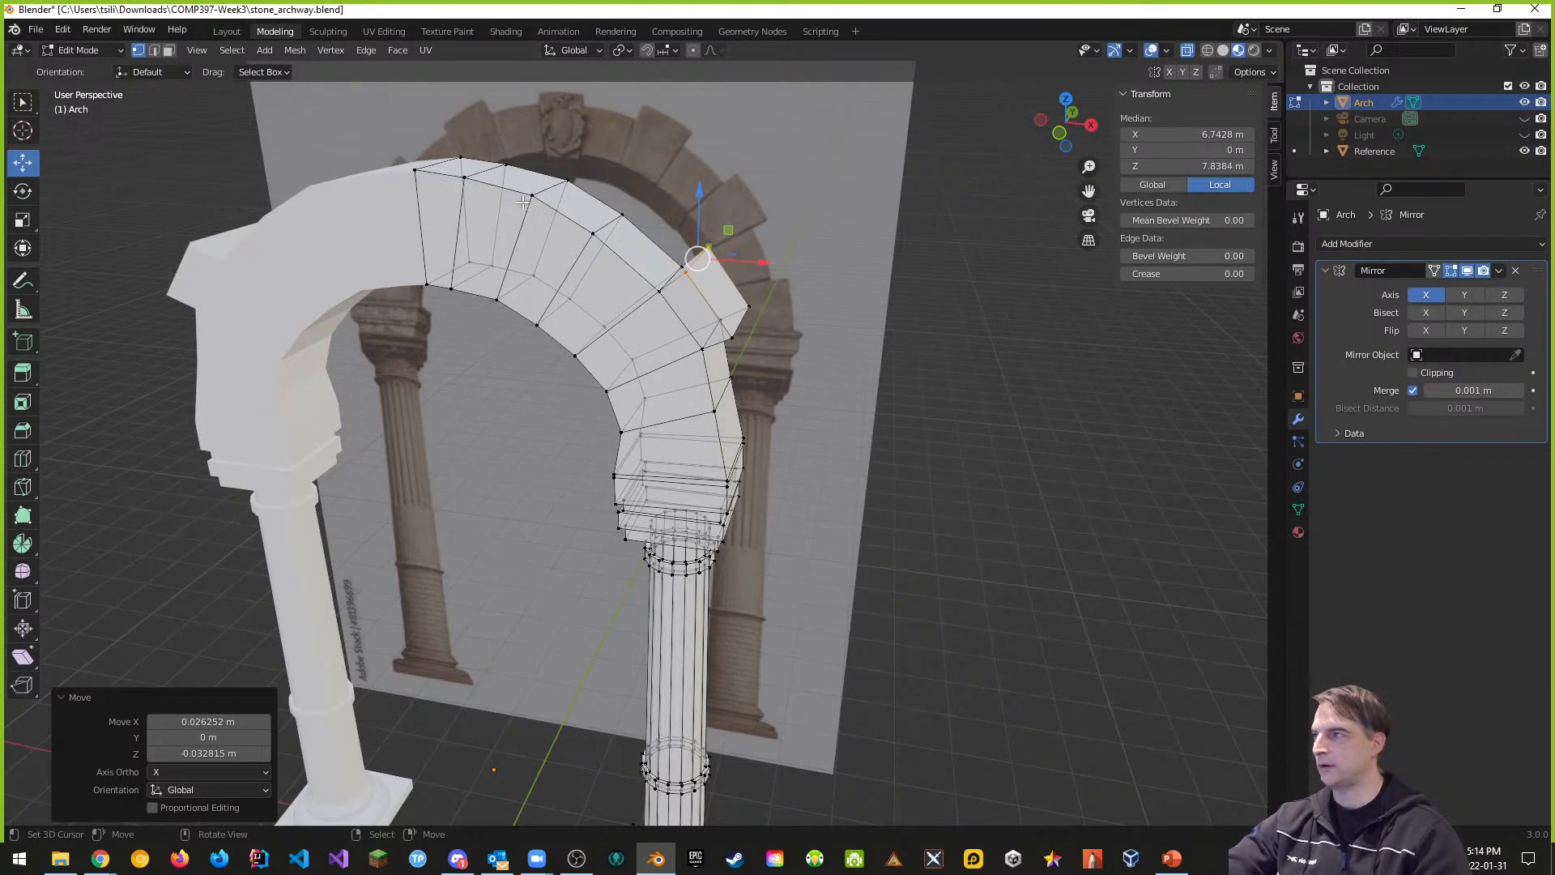
pyautogui.moveTo(523, 201); pyautogui.dragTo(464, 258, button='middle')
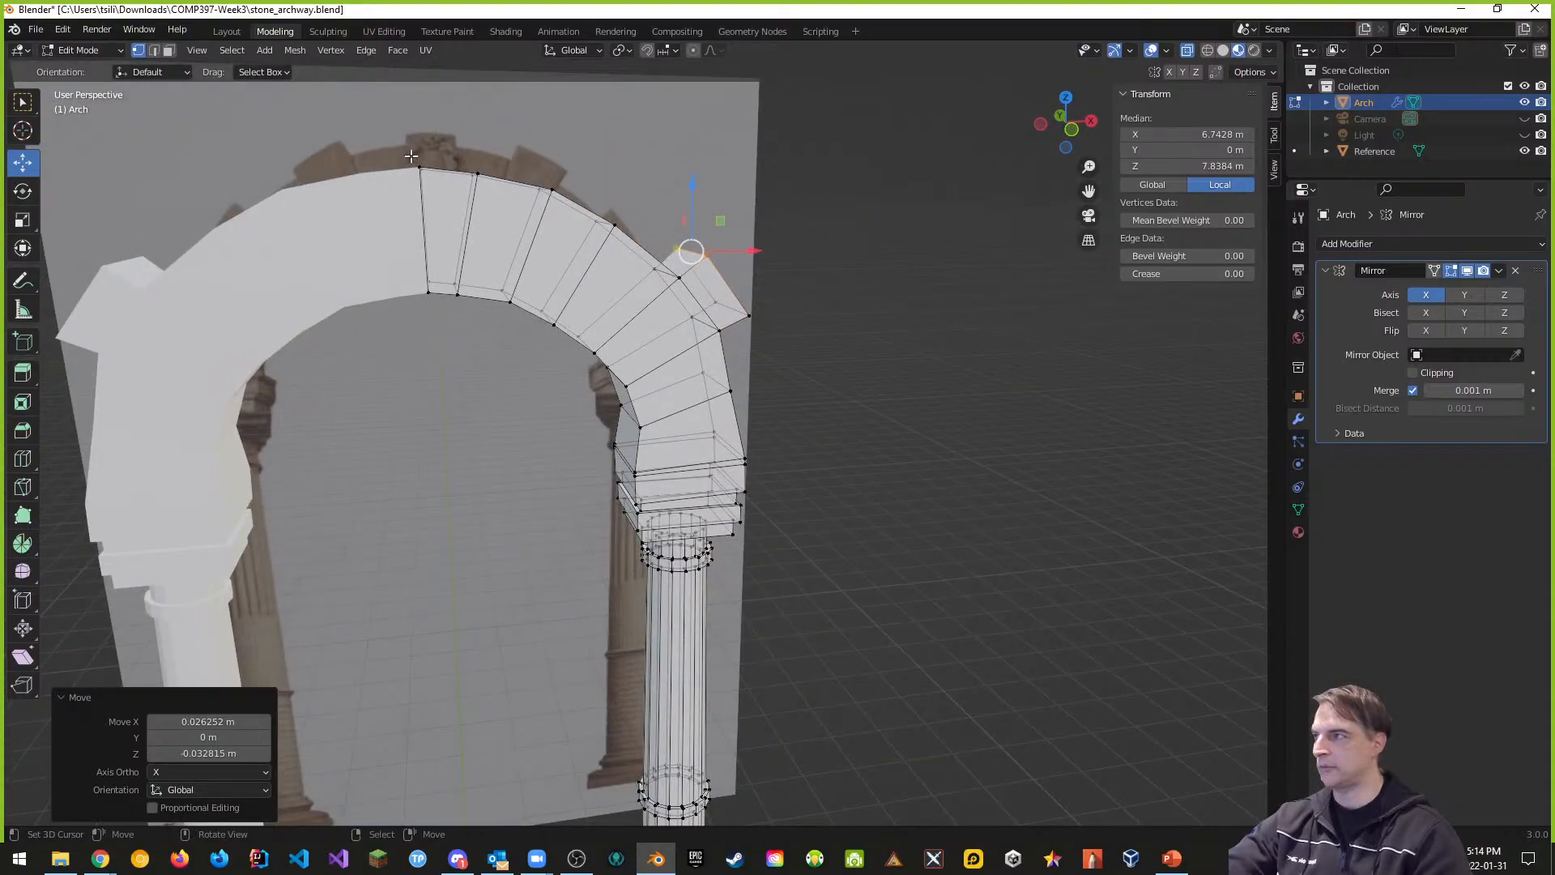
pyautogui.moveTo(638, 244); pyautogui.dragTo(594, 282, button='middle')
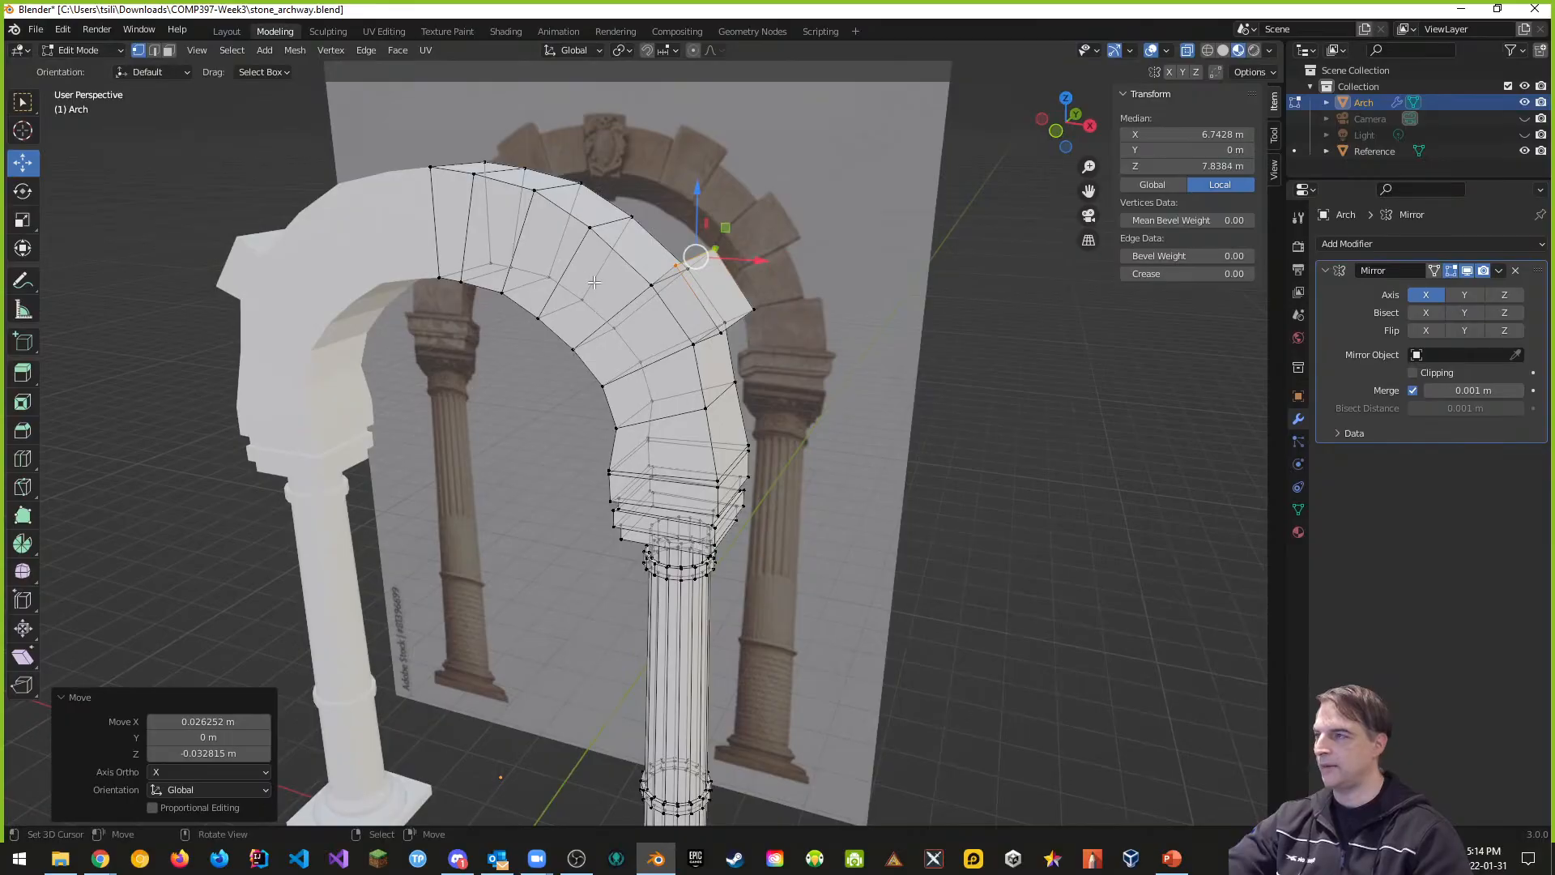
pyautogui.hotkey('ctrl', 'Tab')
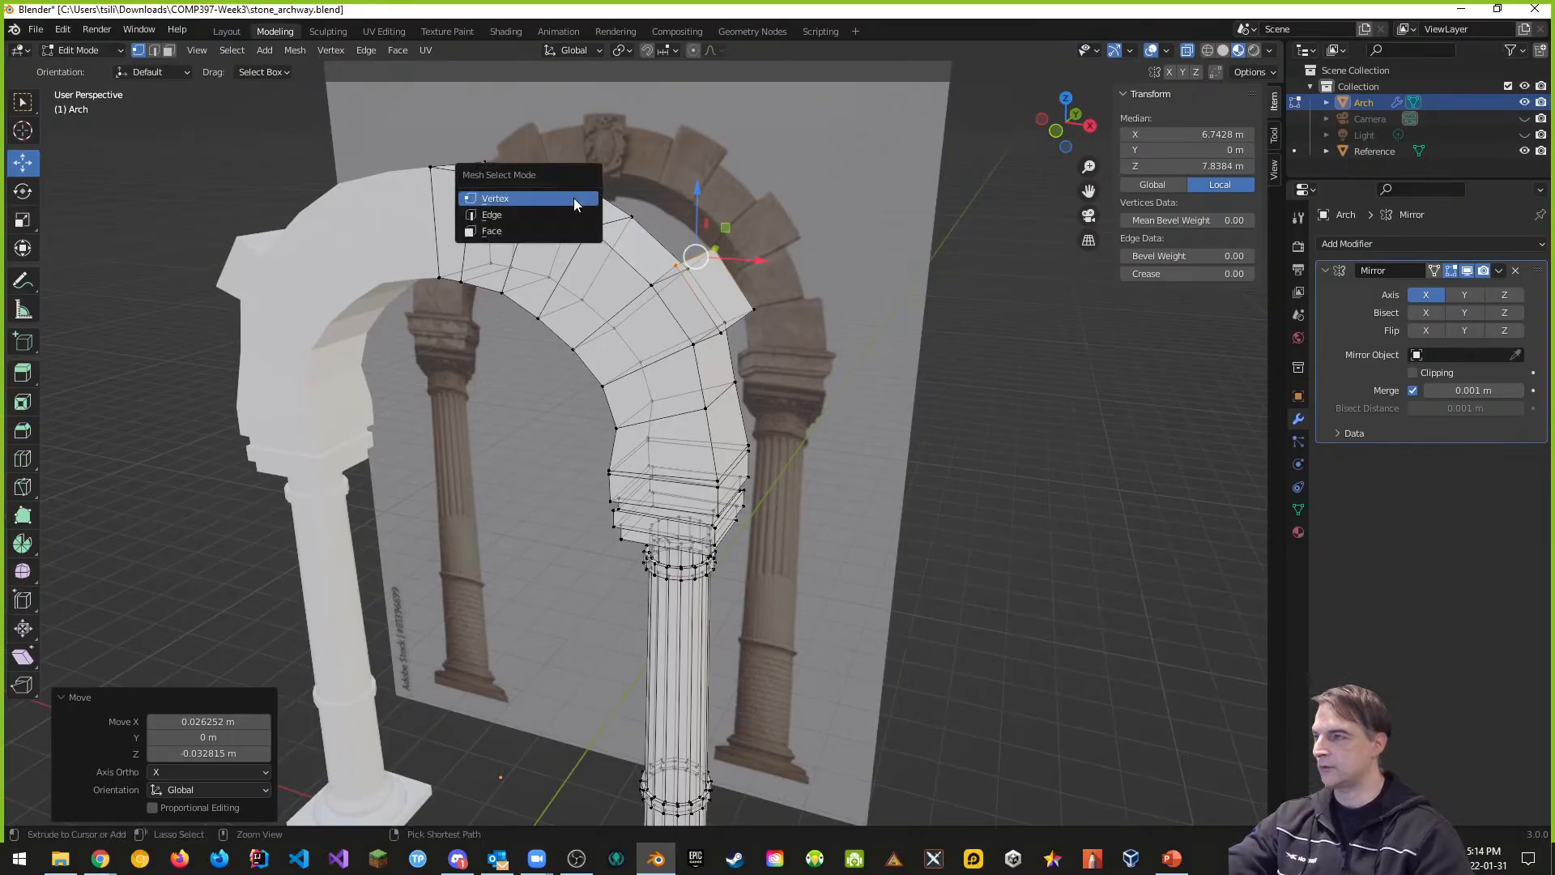
pyautogui.click(496, 231)
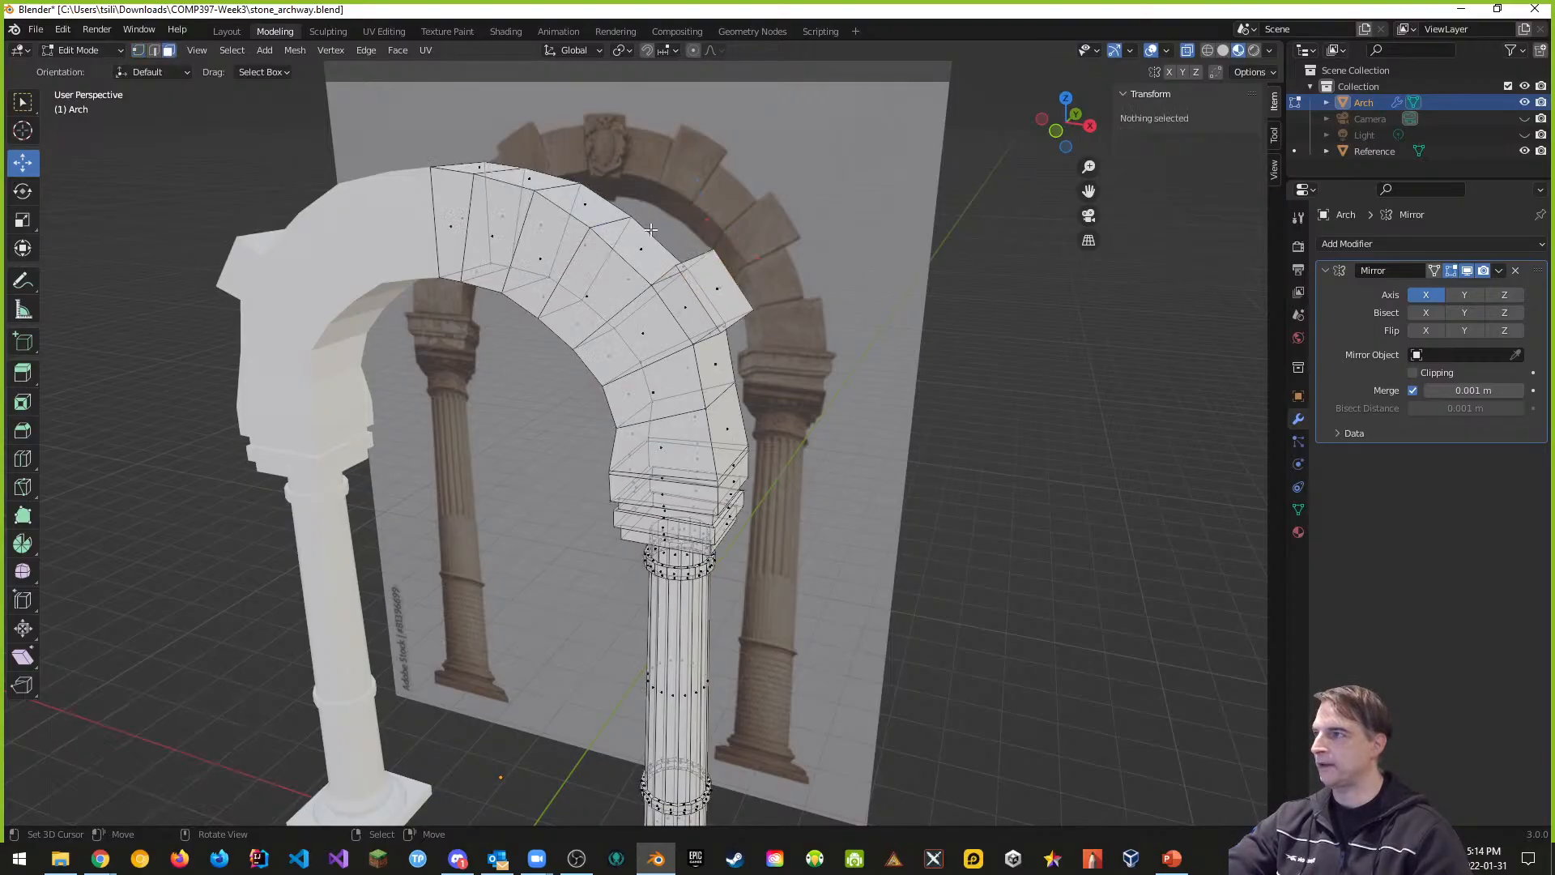
pyautogui.click(591, 219)
pyautogui.moveTo(593, 222); pyautogui.dragTo(666, 206, button='middle')
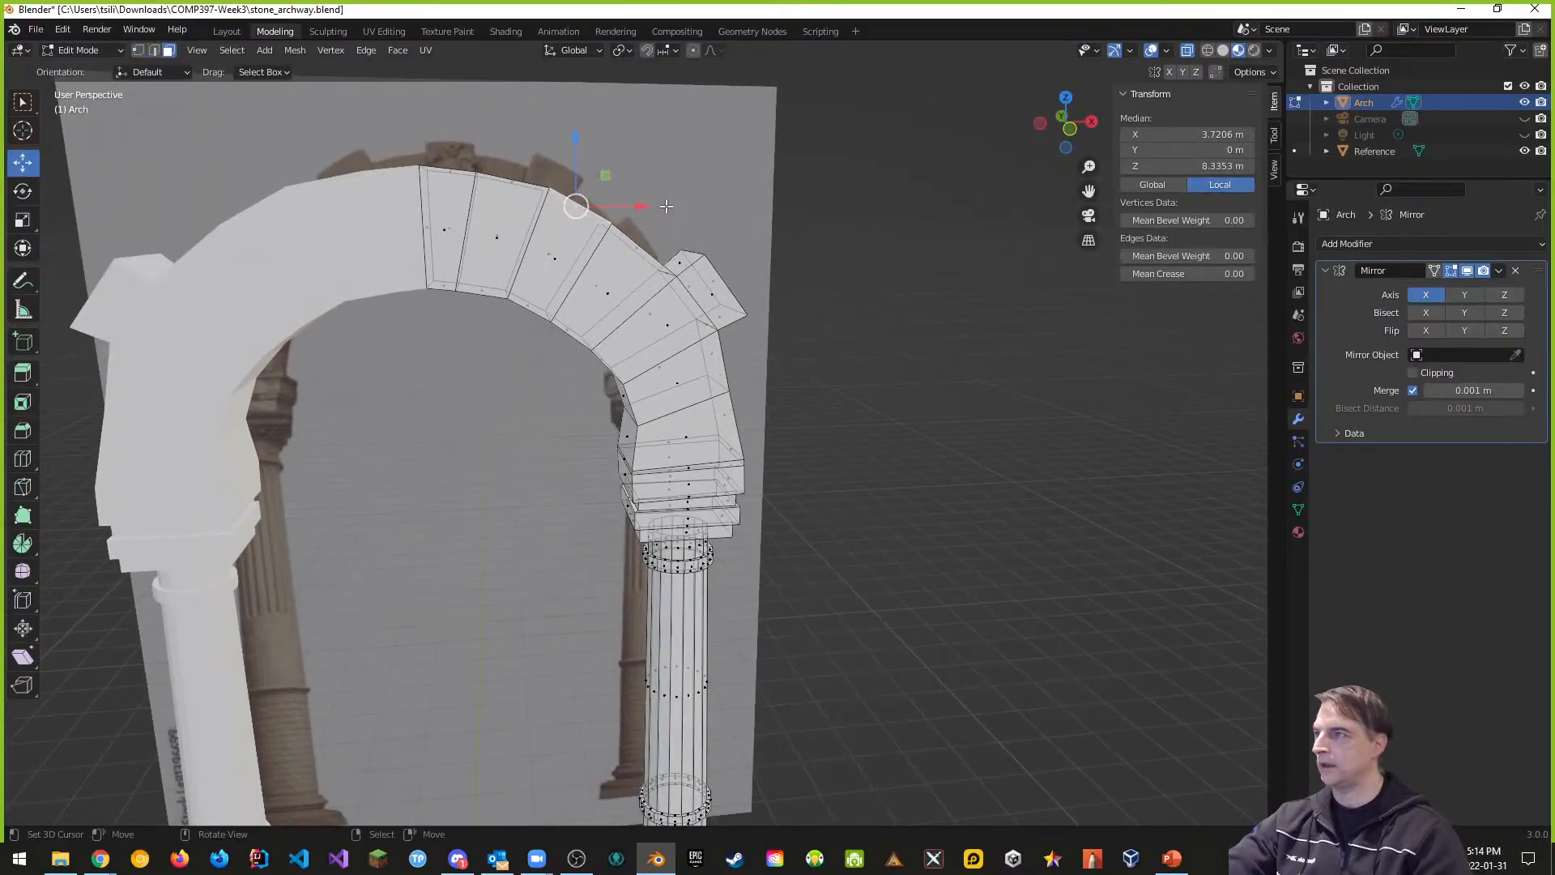
pyautogui.press('e')
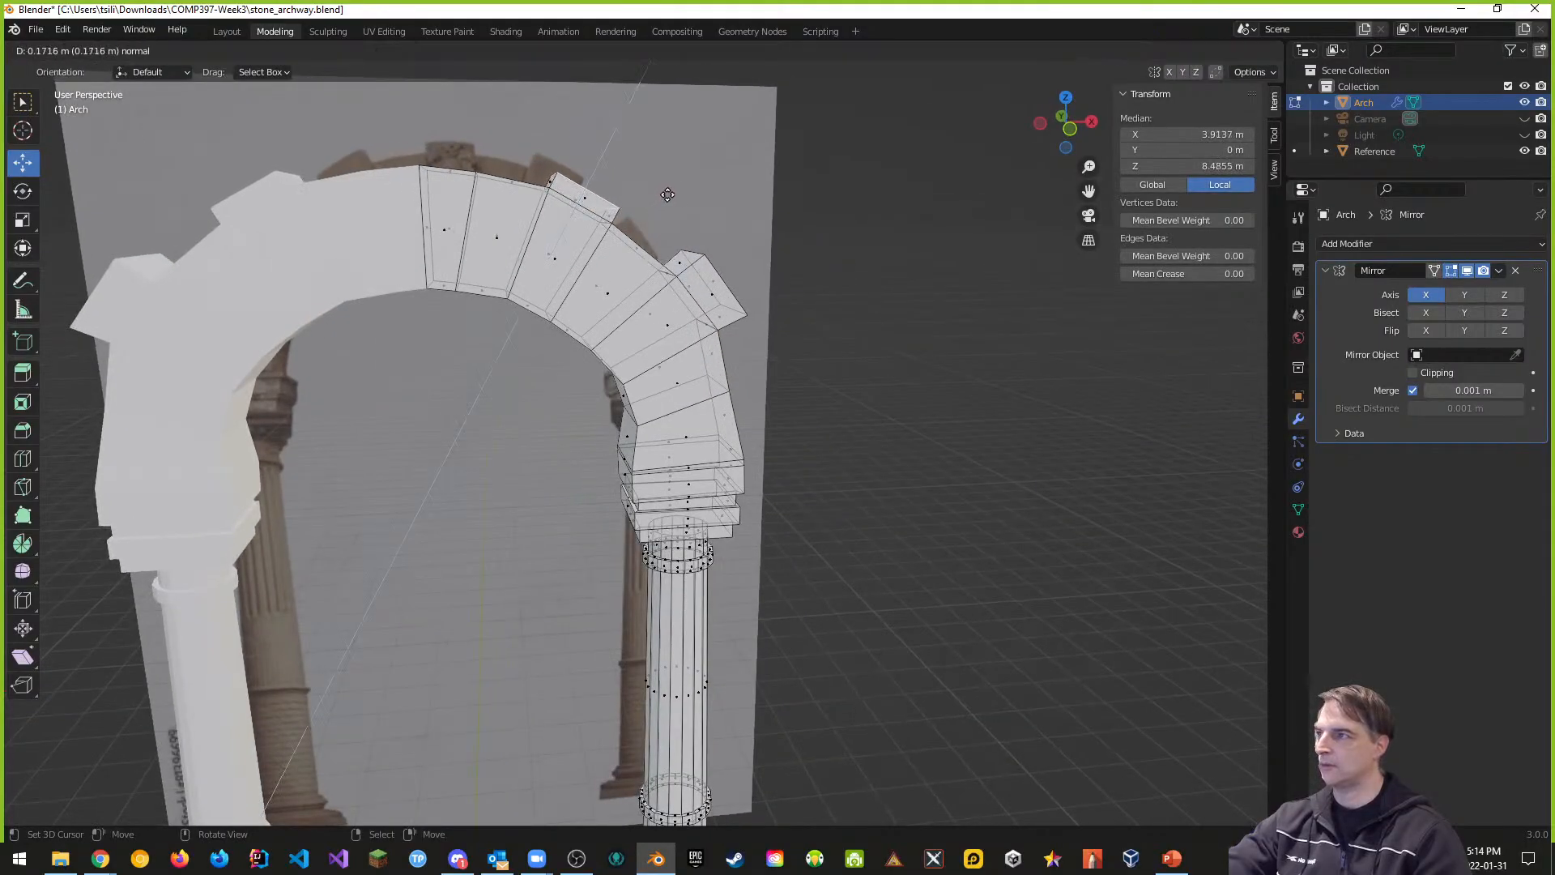
pyautogui.click(672, 186)
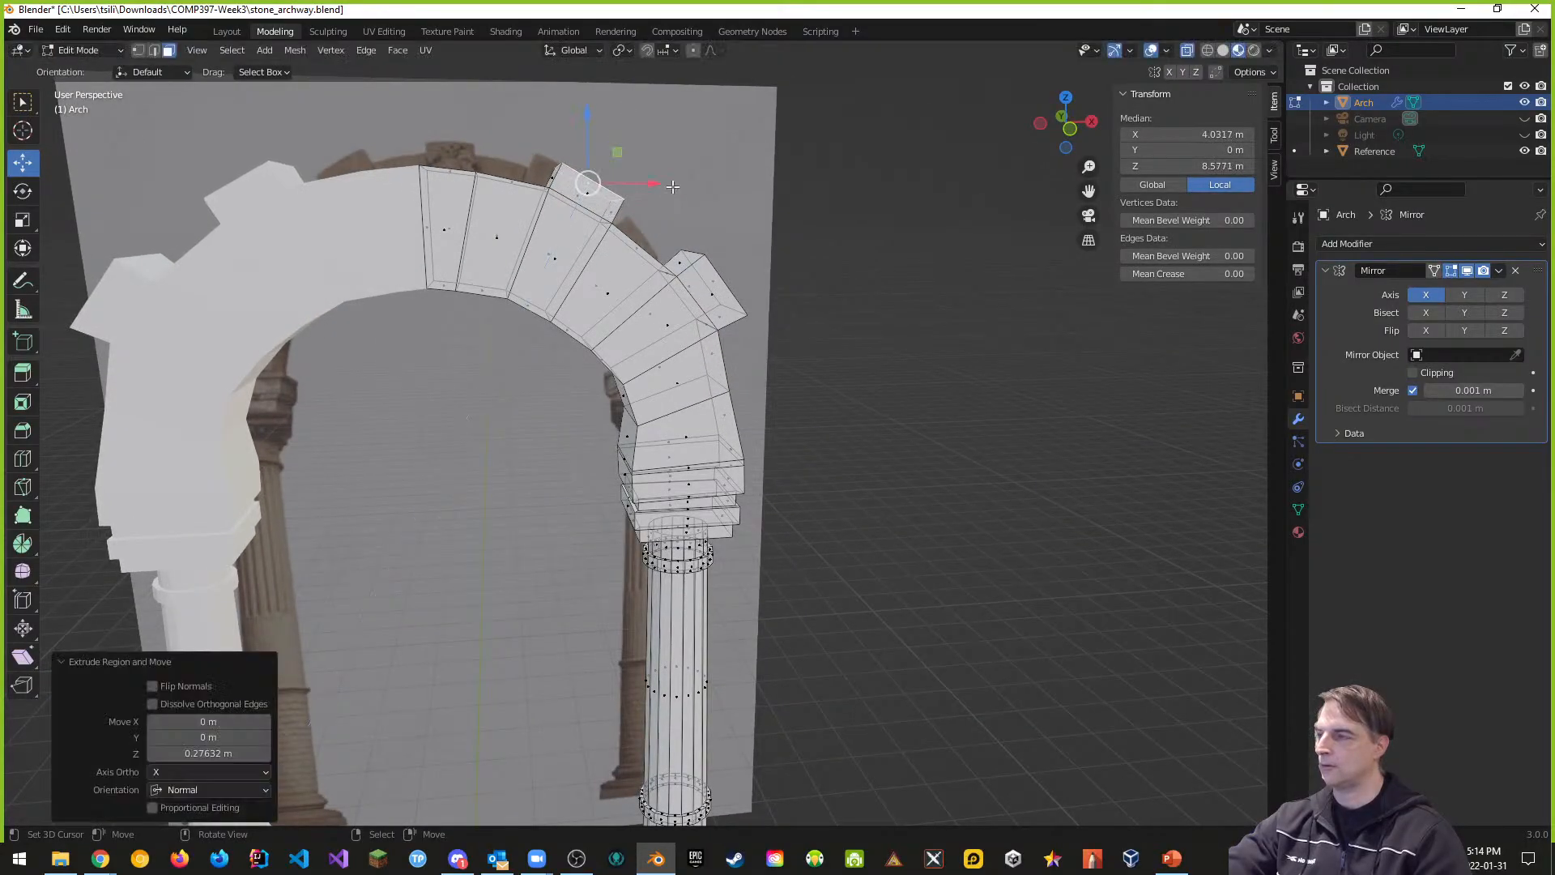
pyautogui.press('KP_1')
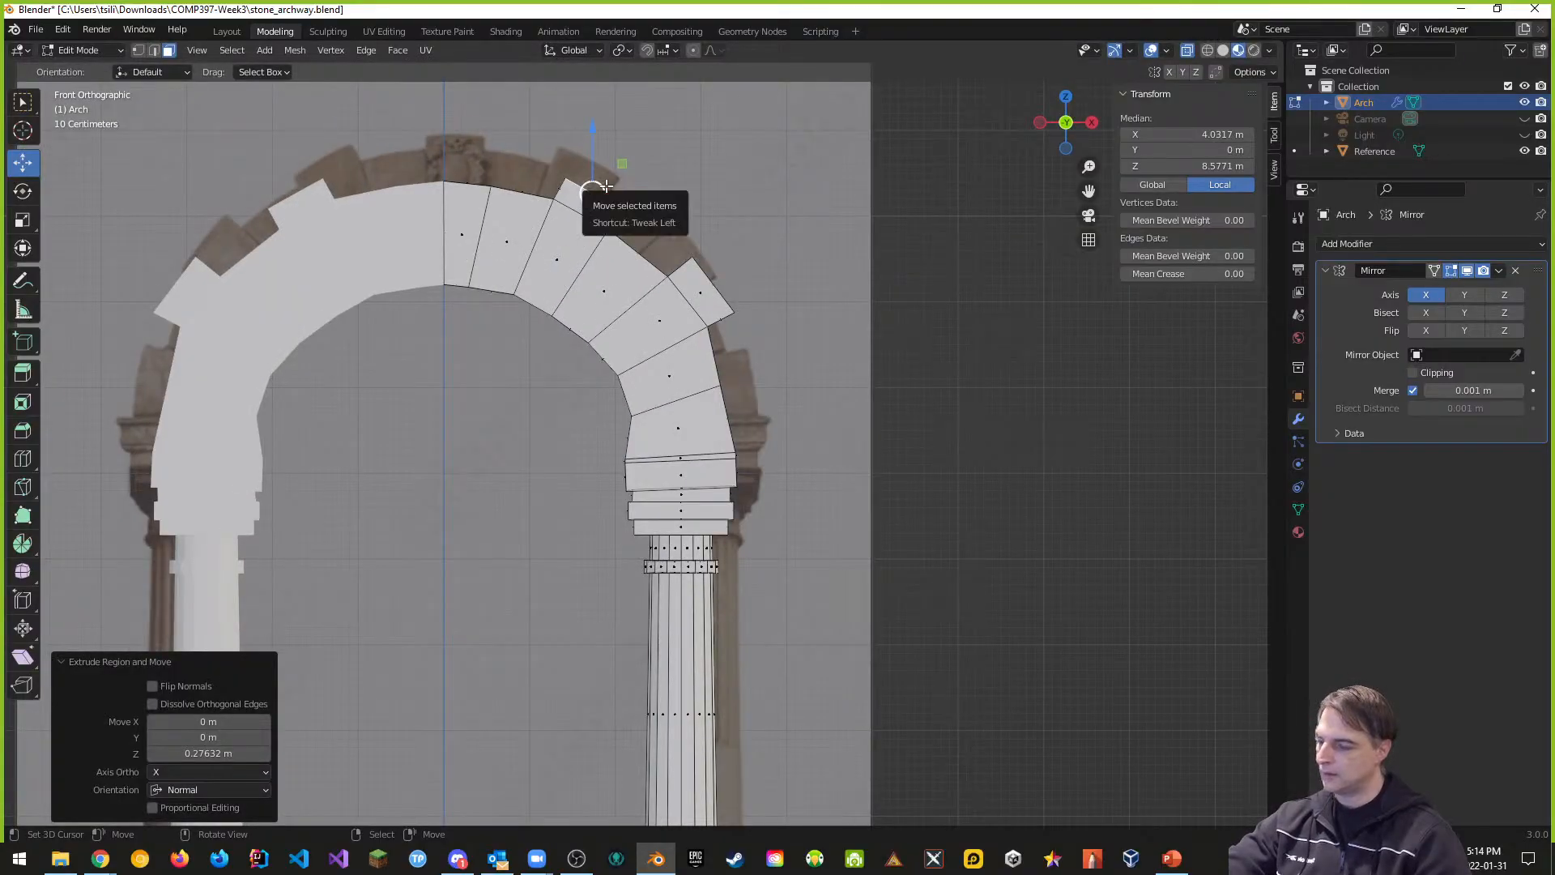
pyautogui.moveTo(605, 187); pyautogui.dragTo(610, 181)
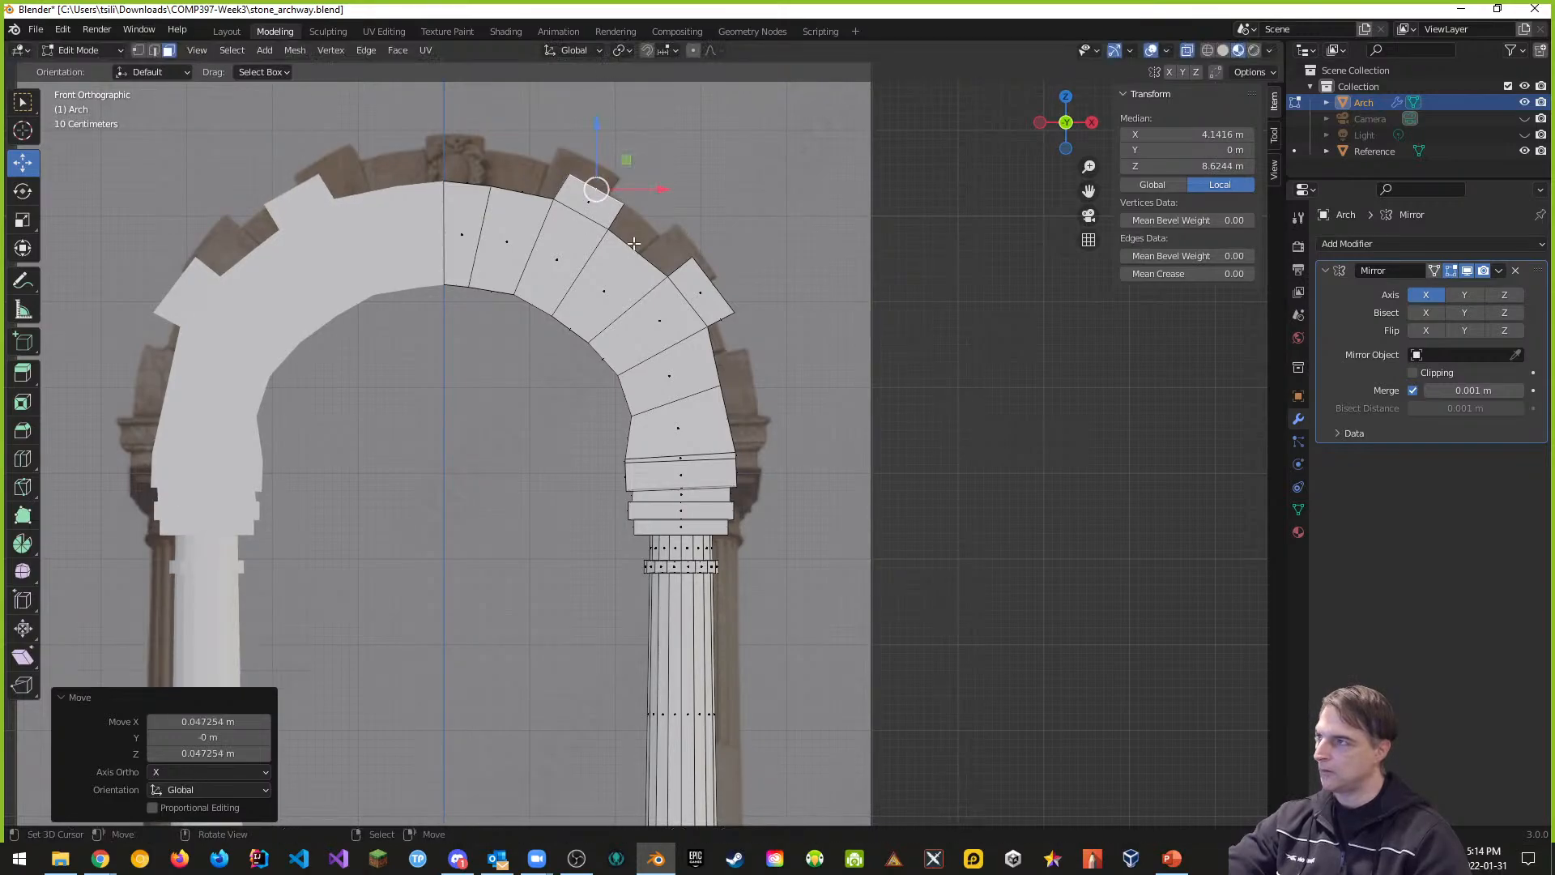
# Step: Select the top face of the stone beside the mirror line and try a centred loop cut through that stone
pyautogui.moveTo(505, 223)
pyautogui.mouseDown(button='middle')
pyautogui.moveTo(381, 277)
pyautogui.moveTo(523, 278)
pyautogui.moveTo(489, 209)
pyautogui.mouseUp(button='middle')
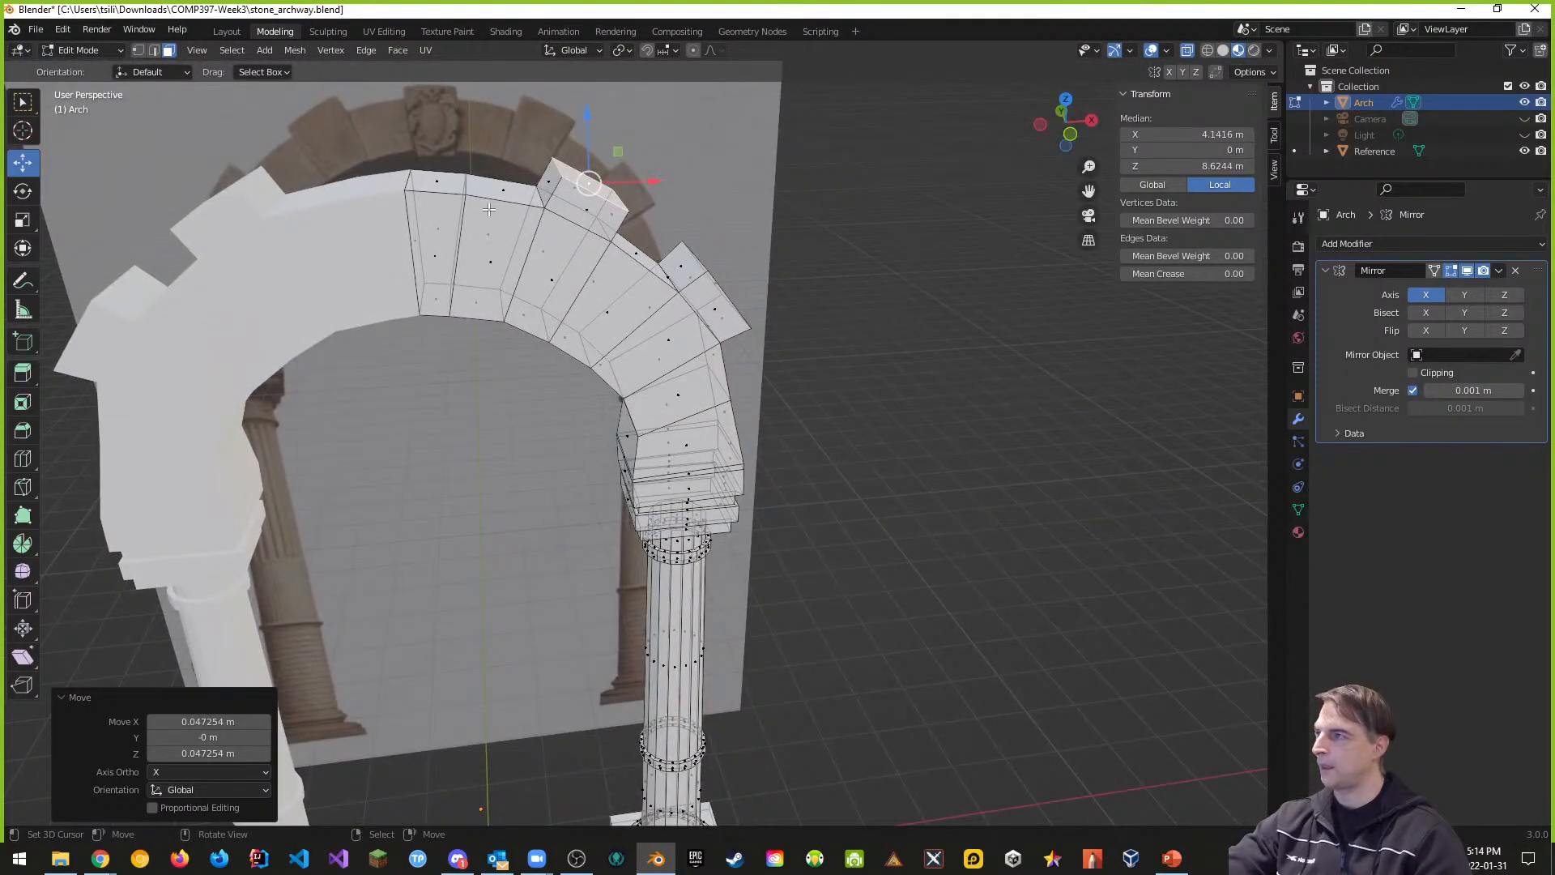
pyautogui.click(449, 185)
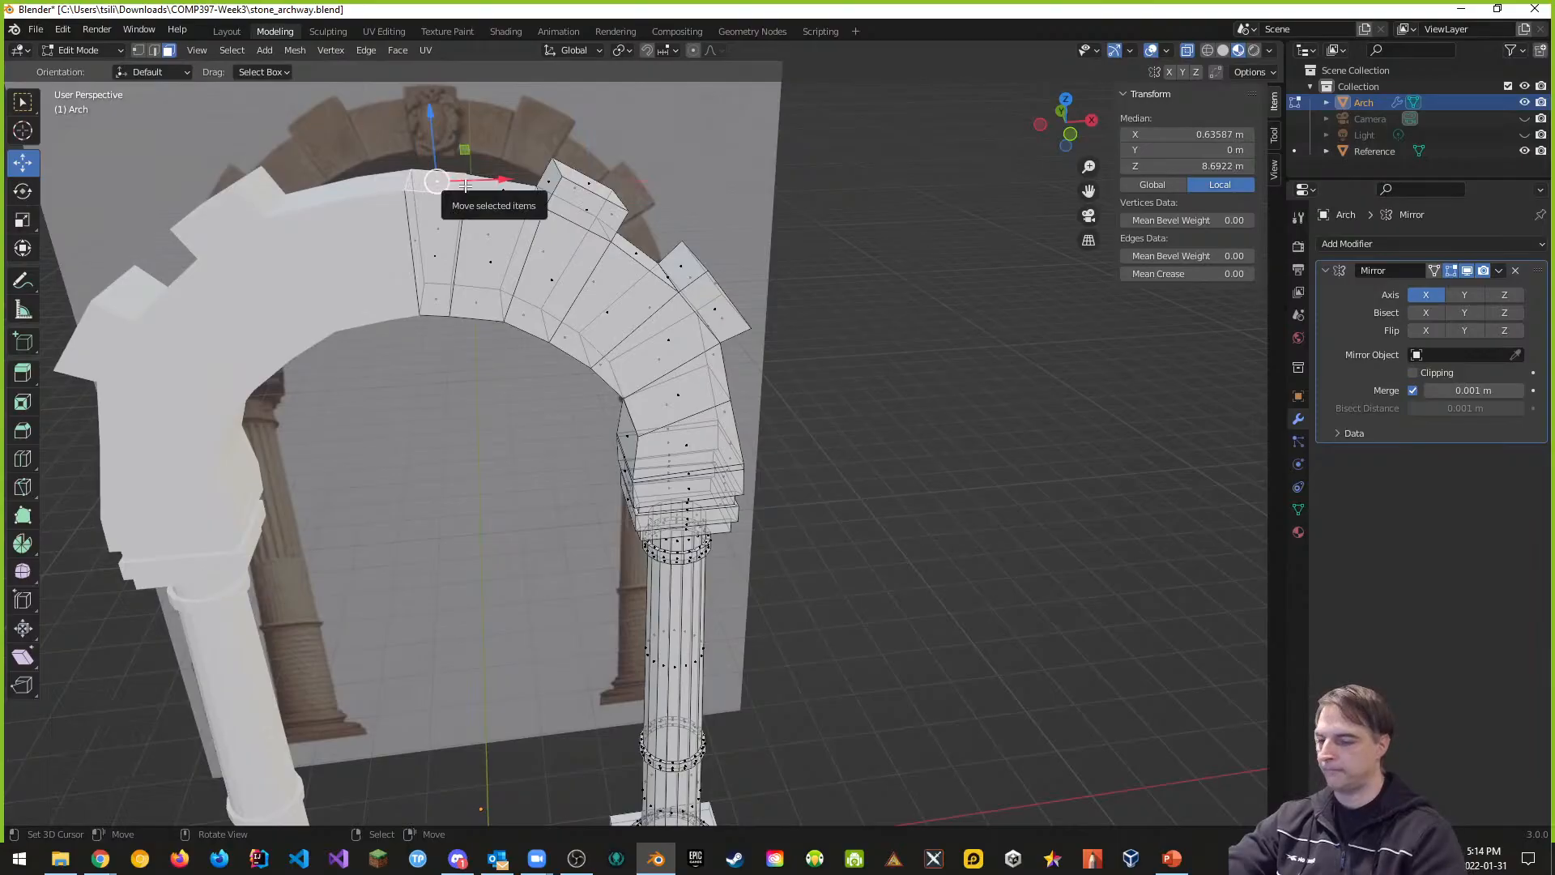
pyautogui.press('KP_1')
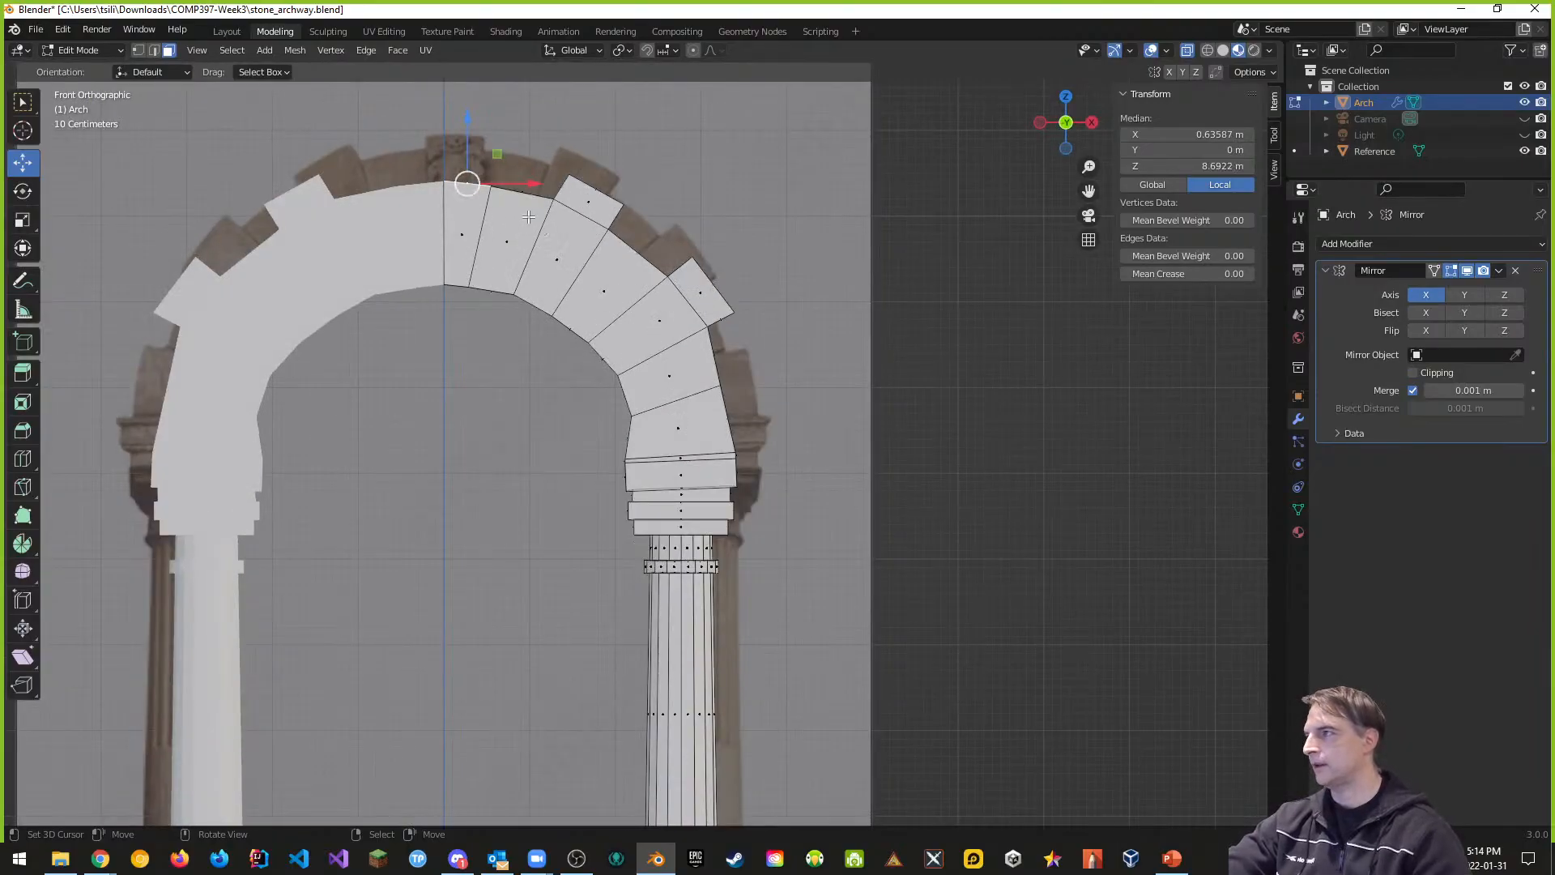
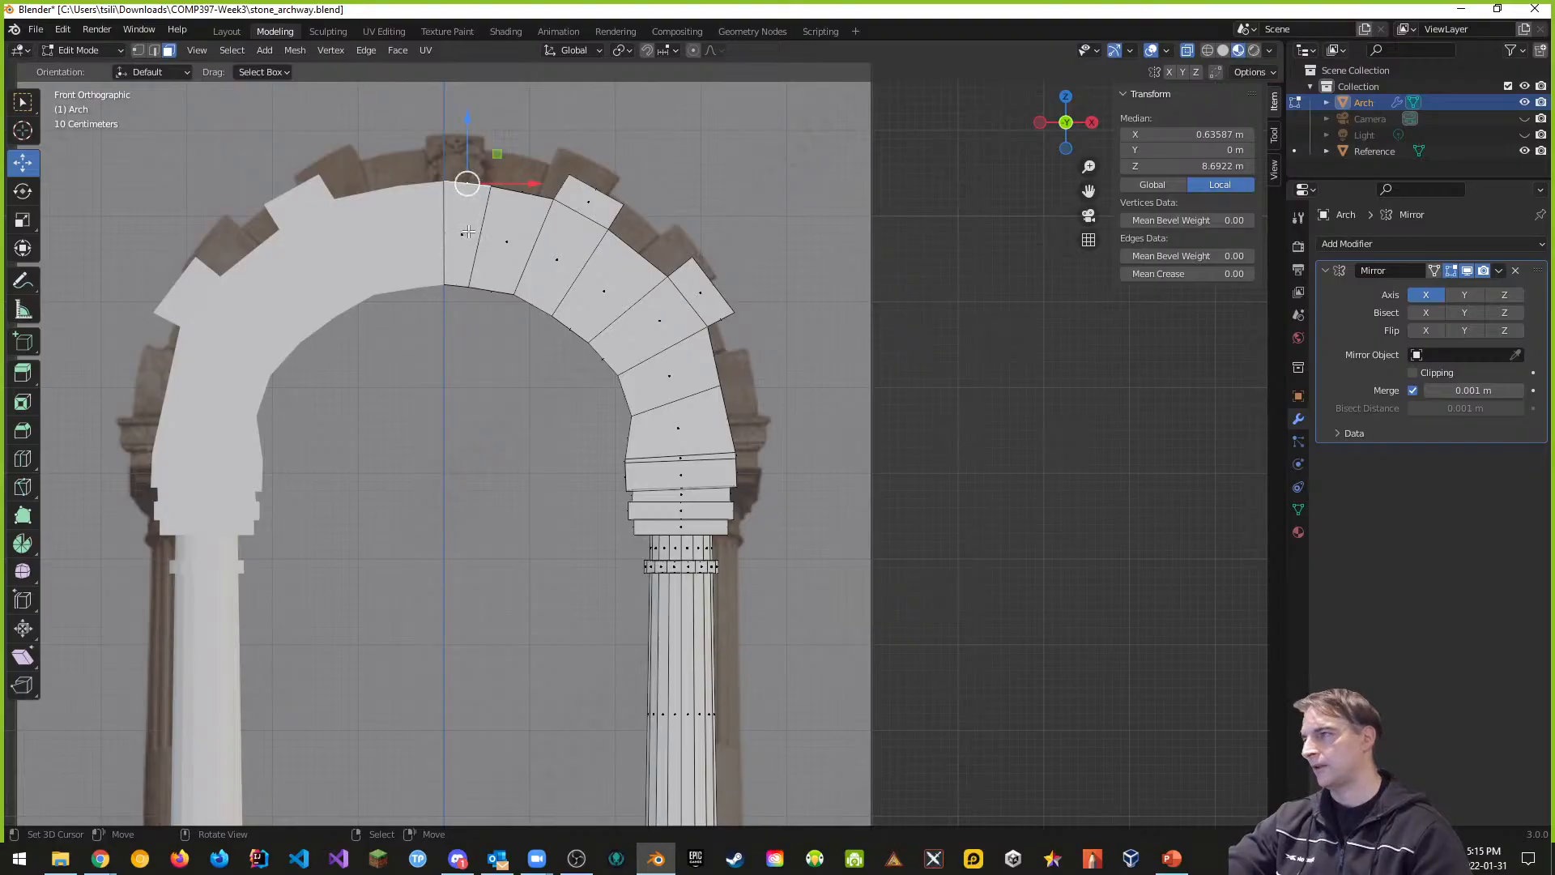
pyautogui.hotkey('ctrl', 'r')
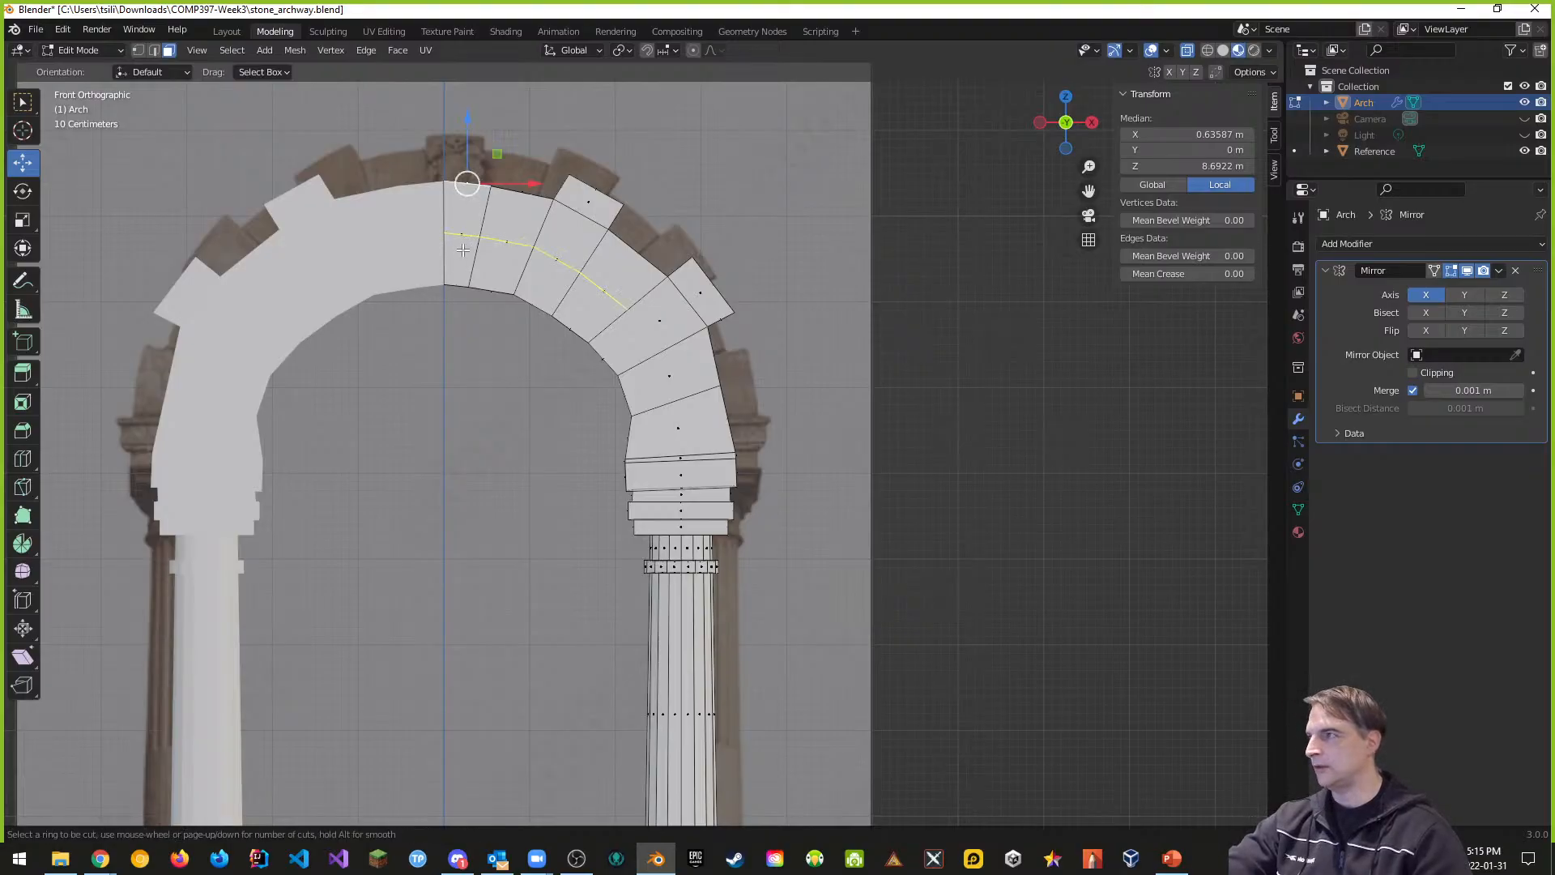
pyautogui.click(459, 289)
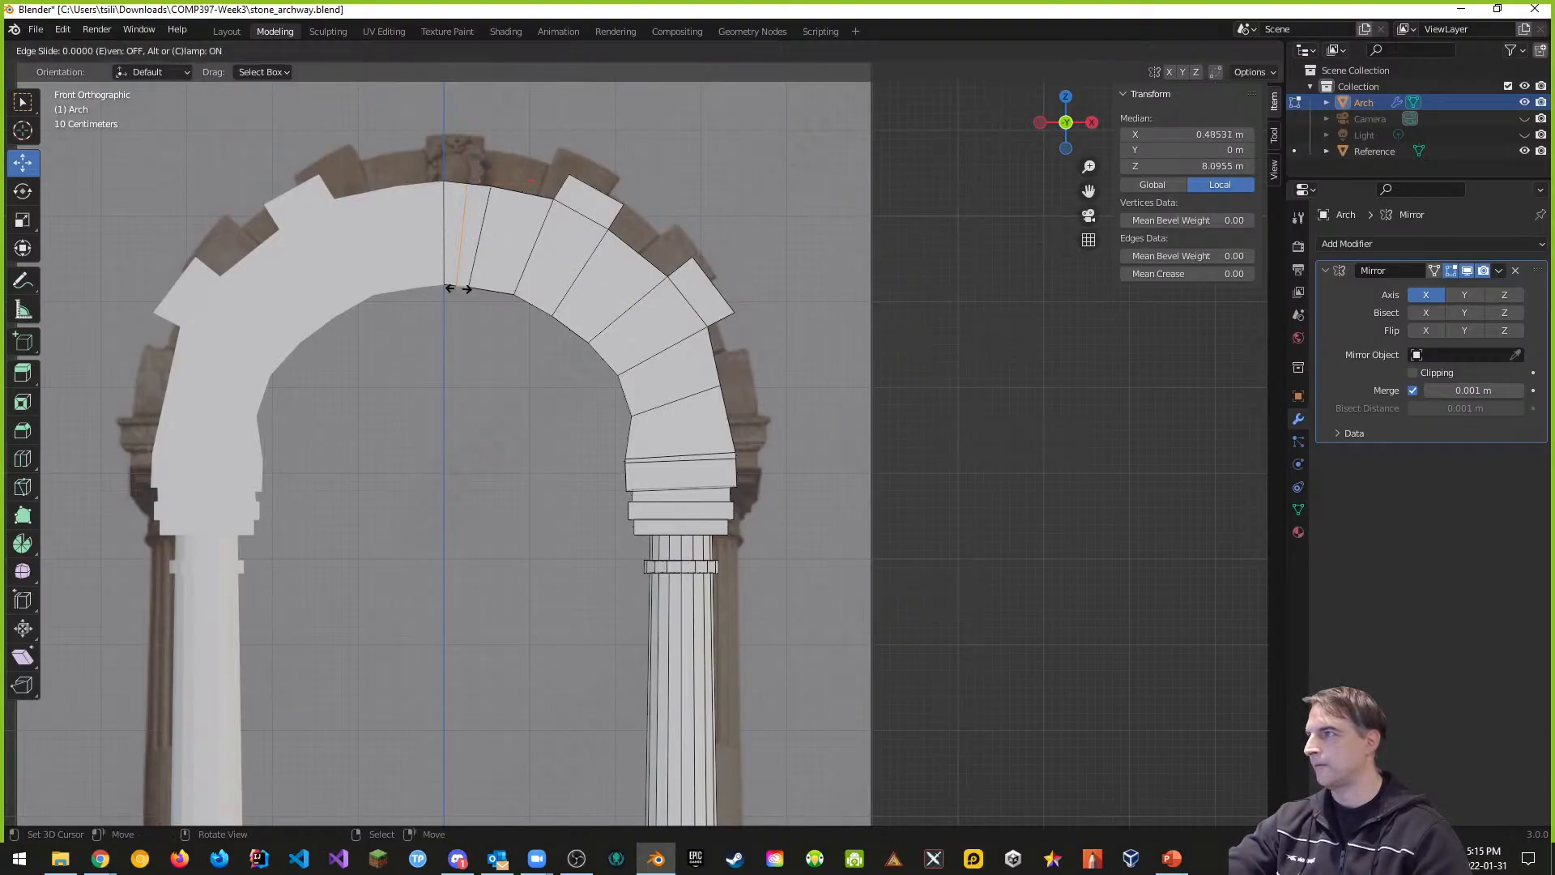
pyautogui.rightClick(458, 289)
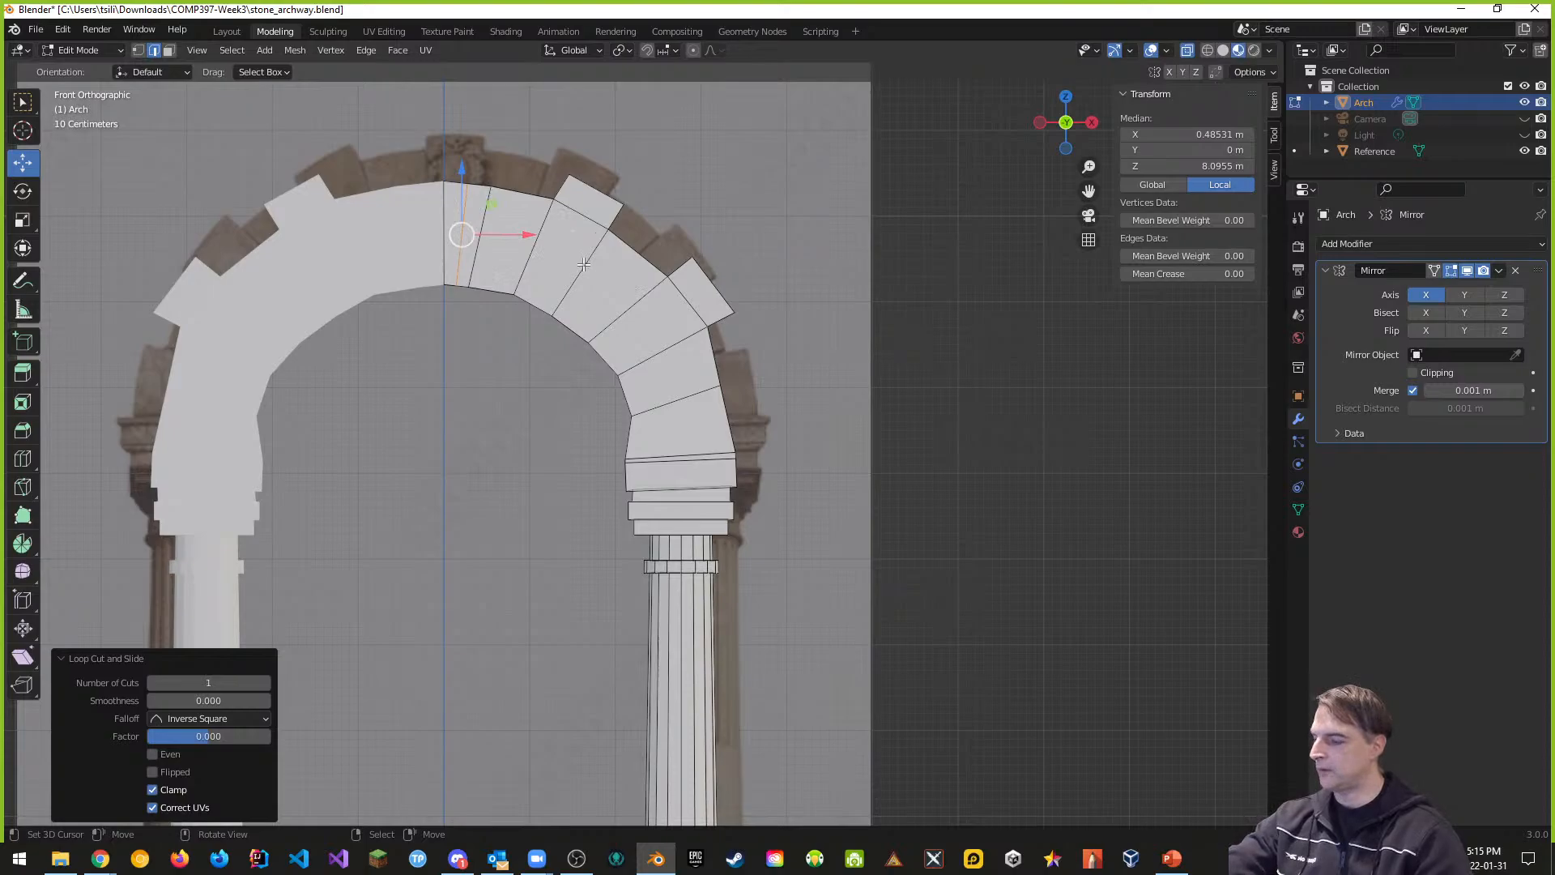
pyautogui.press('3')
pyautogui.click(535, 224)
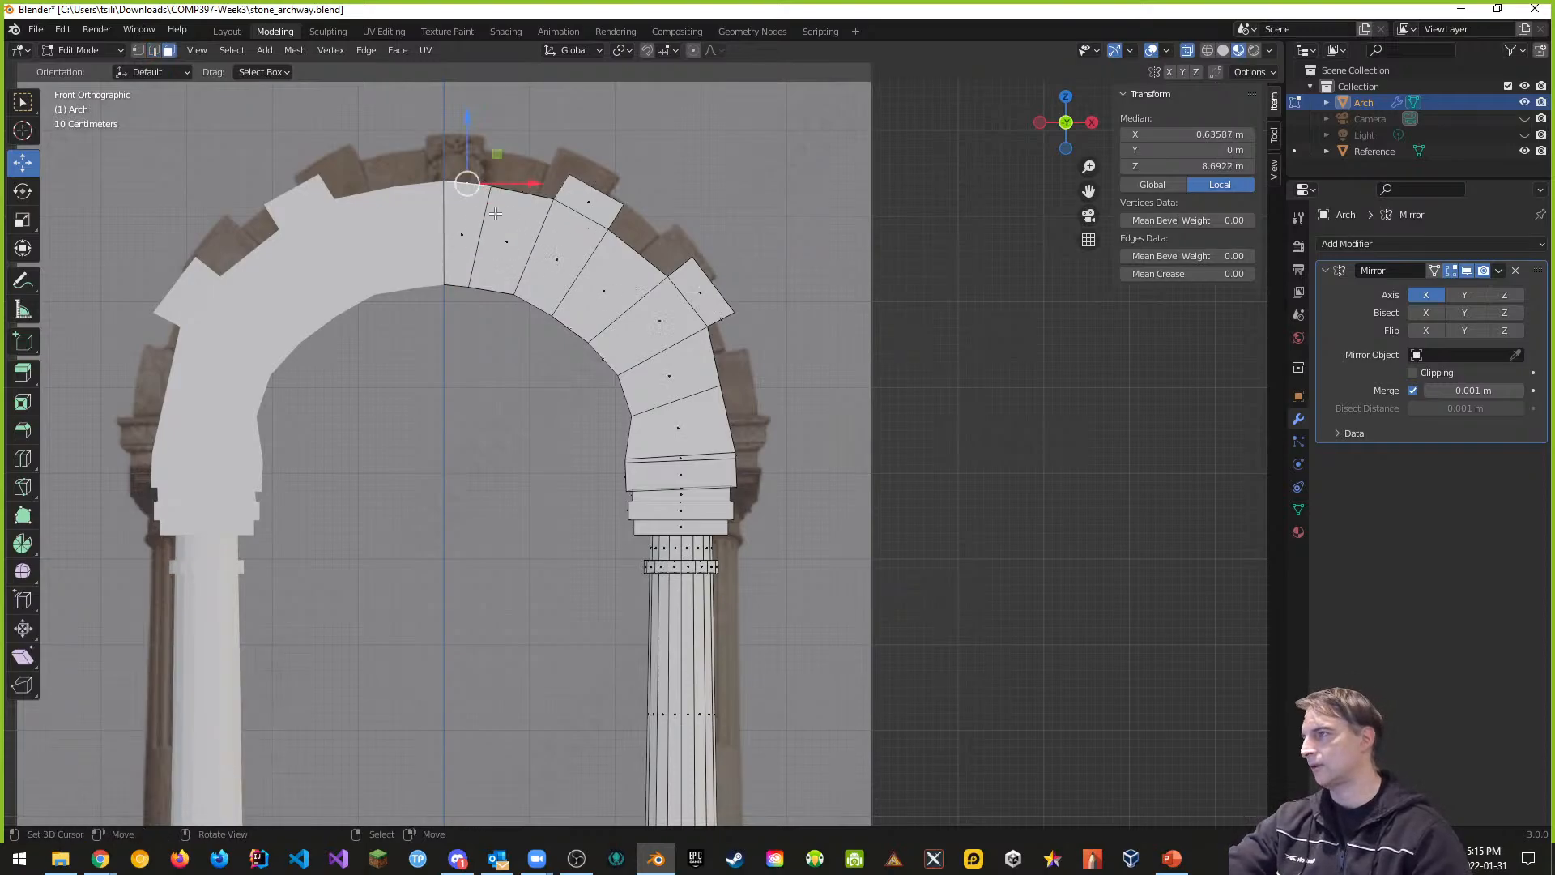
# Step: Raise the crown stone's two upper vertices away from the mirror line about 0.052 m along Z, then lower them about 0.009 m in front view
pyautogui.moveTo(500, 202); pyautogui.dragTo(483, 318, button='middle')
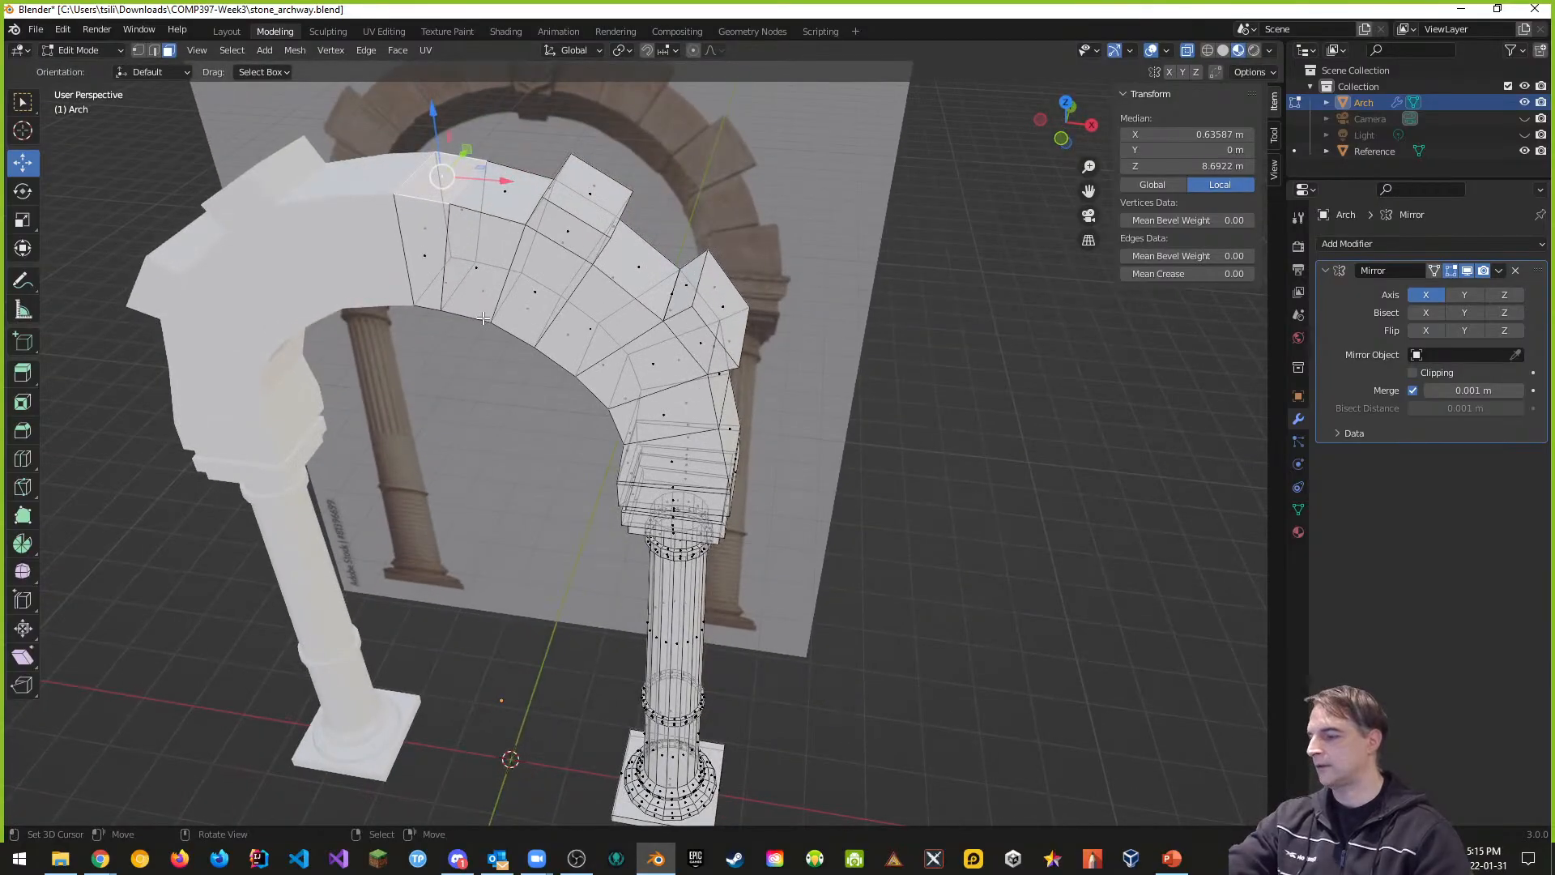
pyautogui.hotkey('ctrl', 'Tab')
pyautogui.click(415, 276)
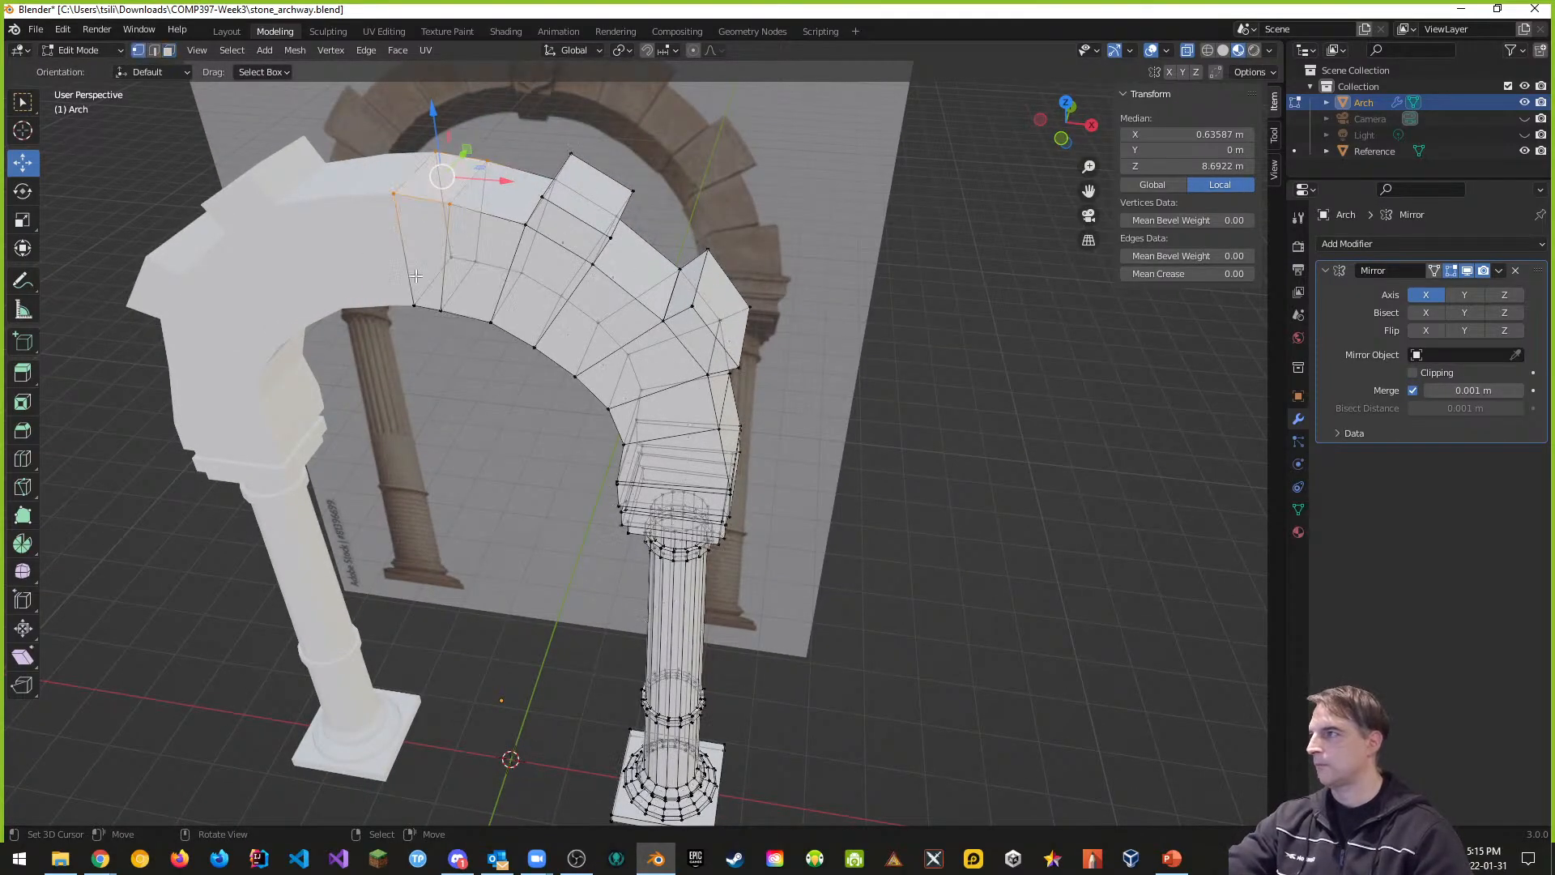
pyautogui.rightClick(451, 208)
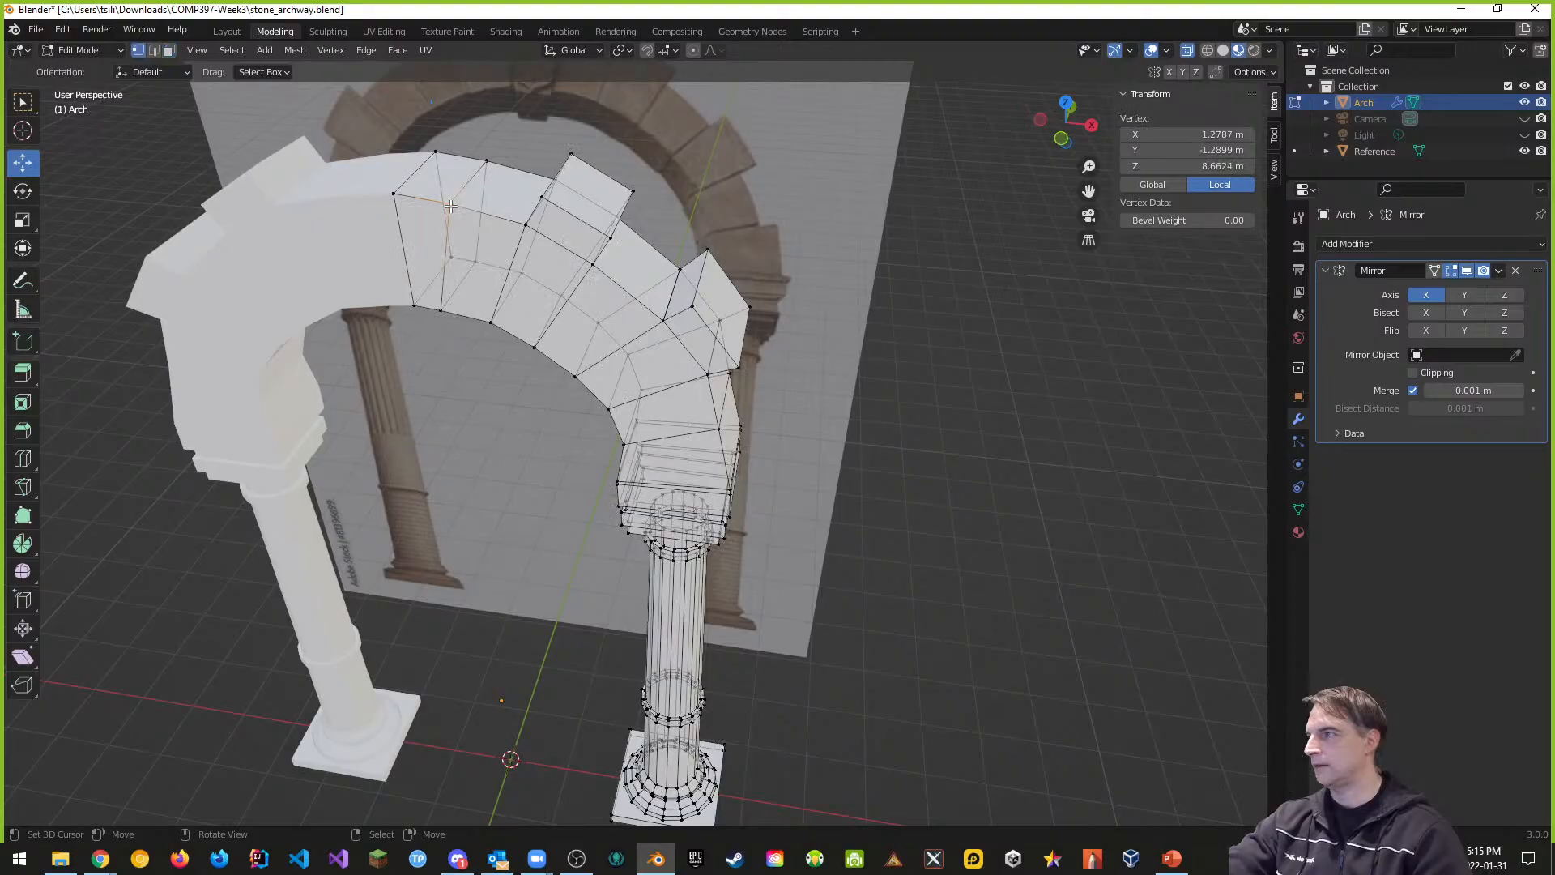
pyautogui.keyDown('shift'); pyautogui.rightClick(488, 162); pyautogui.keyUp('shift')
pyautogui.moveTo(519, 258); pyautogui.dragTo(468, 105, button='middle')
pyautogui.moveTo(469, 104); pyautogui.dragTo(488, 96)
pyautogui.press('KP_1')
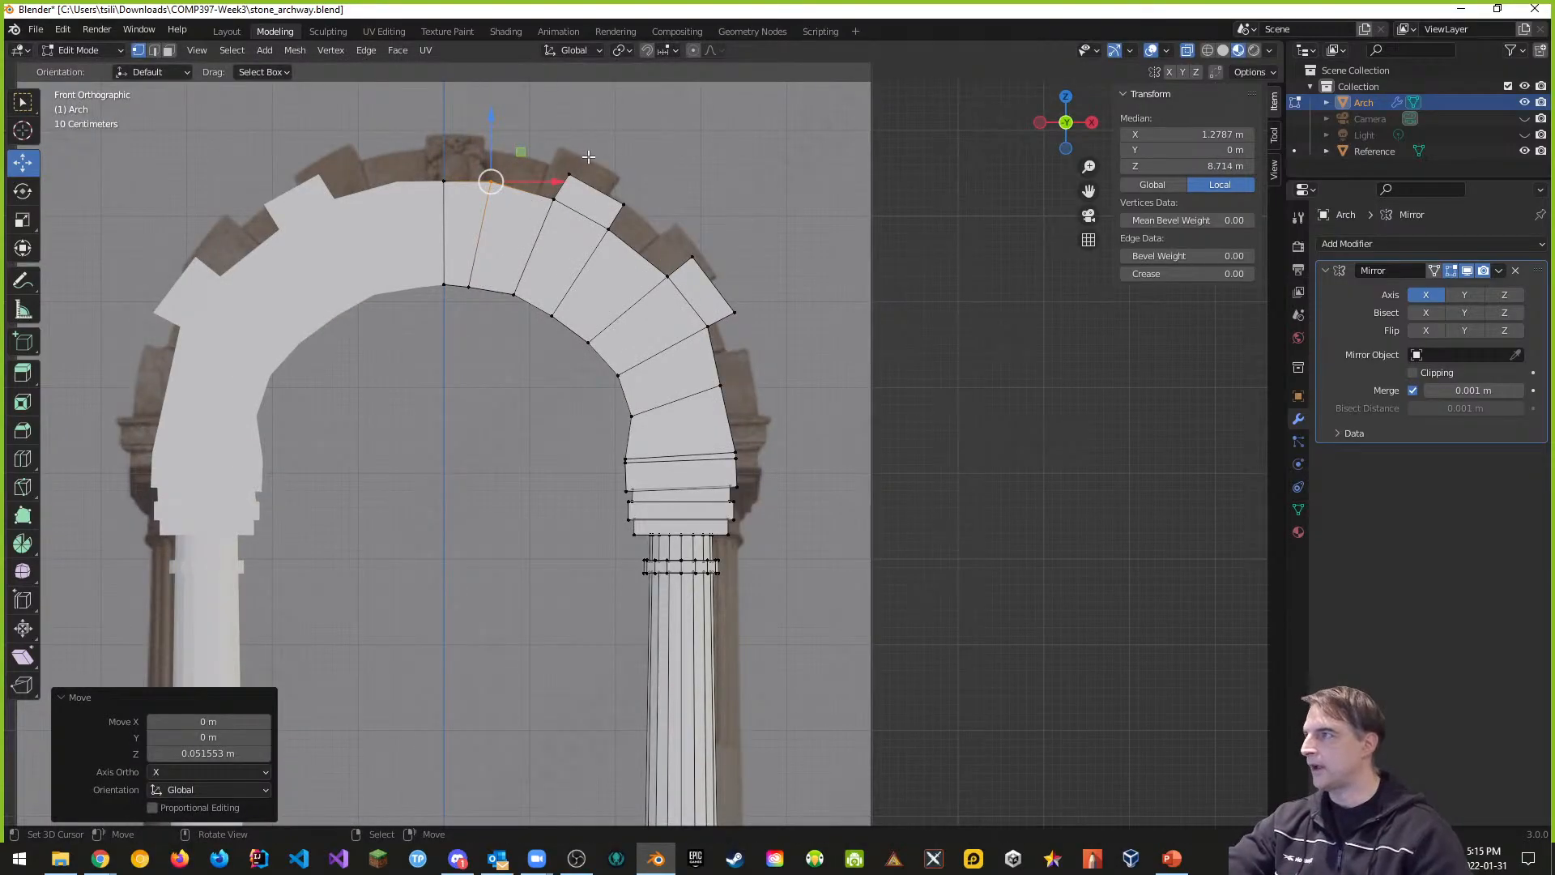
pyautogui.moveTo(496, 117); pyautogui.dragTo(495, 117)
# Step: Select the crown stone's top face and extrude it about 0.552 m along its normal to form the raised keystone
pyautogui.moveTo(559, 235); pyautogui.dragTo(589, 319, button='middle')
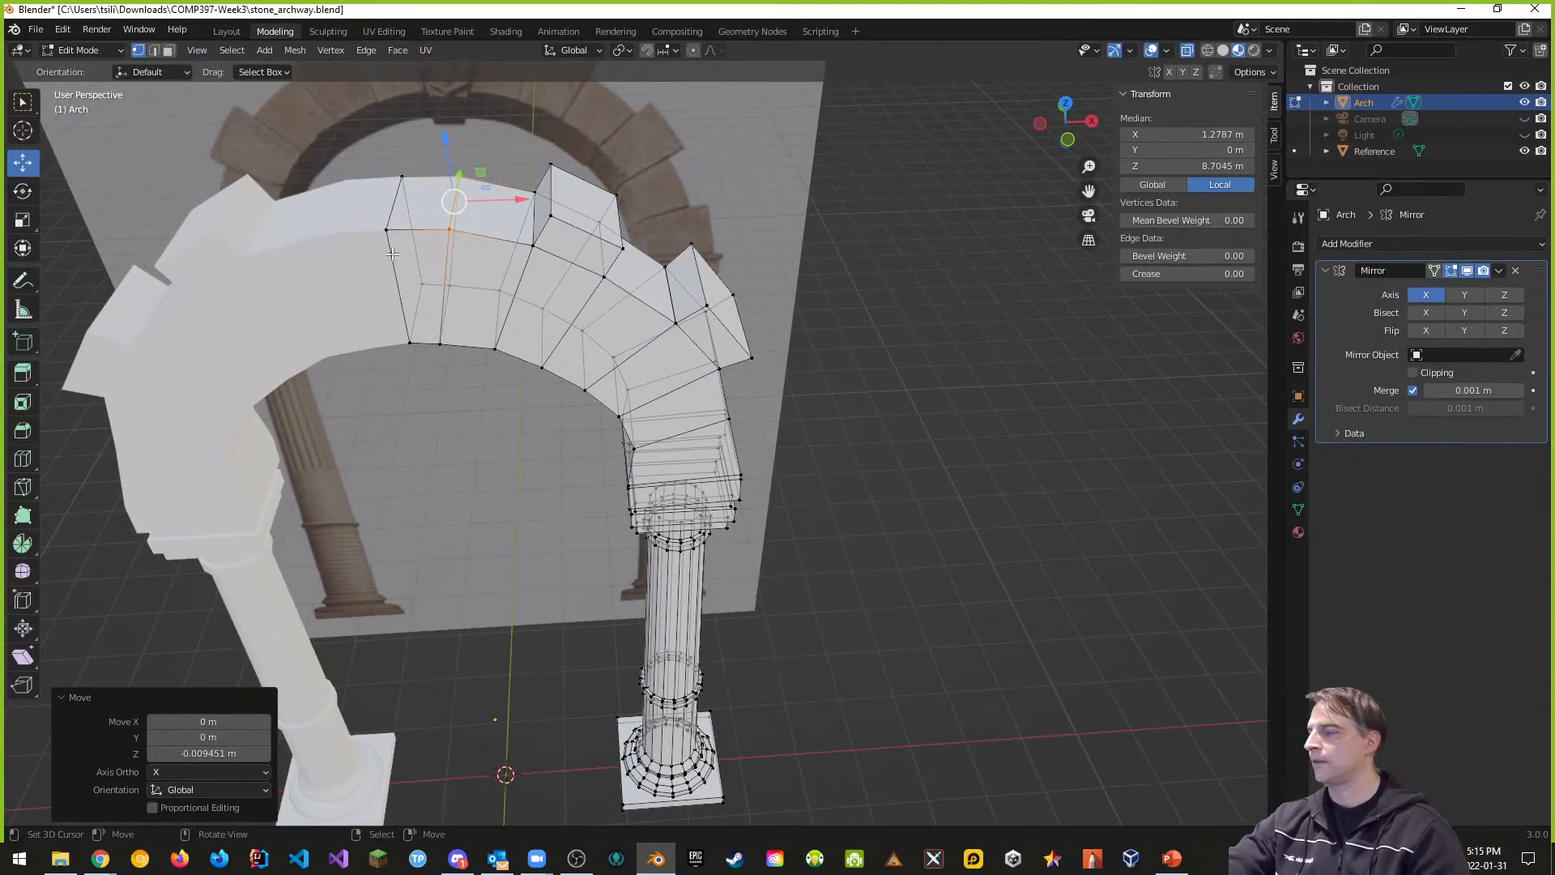
pyautogui.moveTo(392, 253); pyautogui.dragTo(497, 211, button='middle')
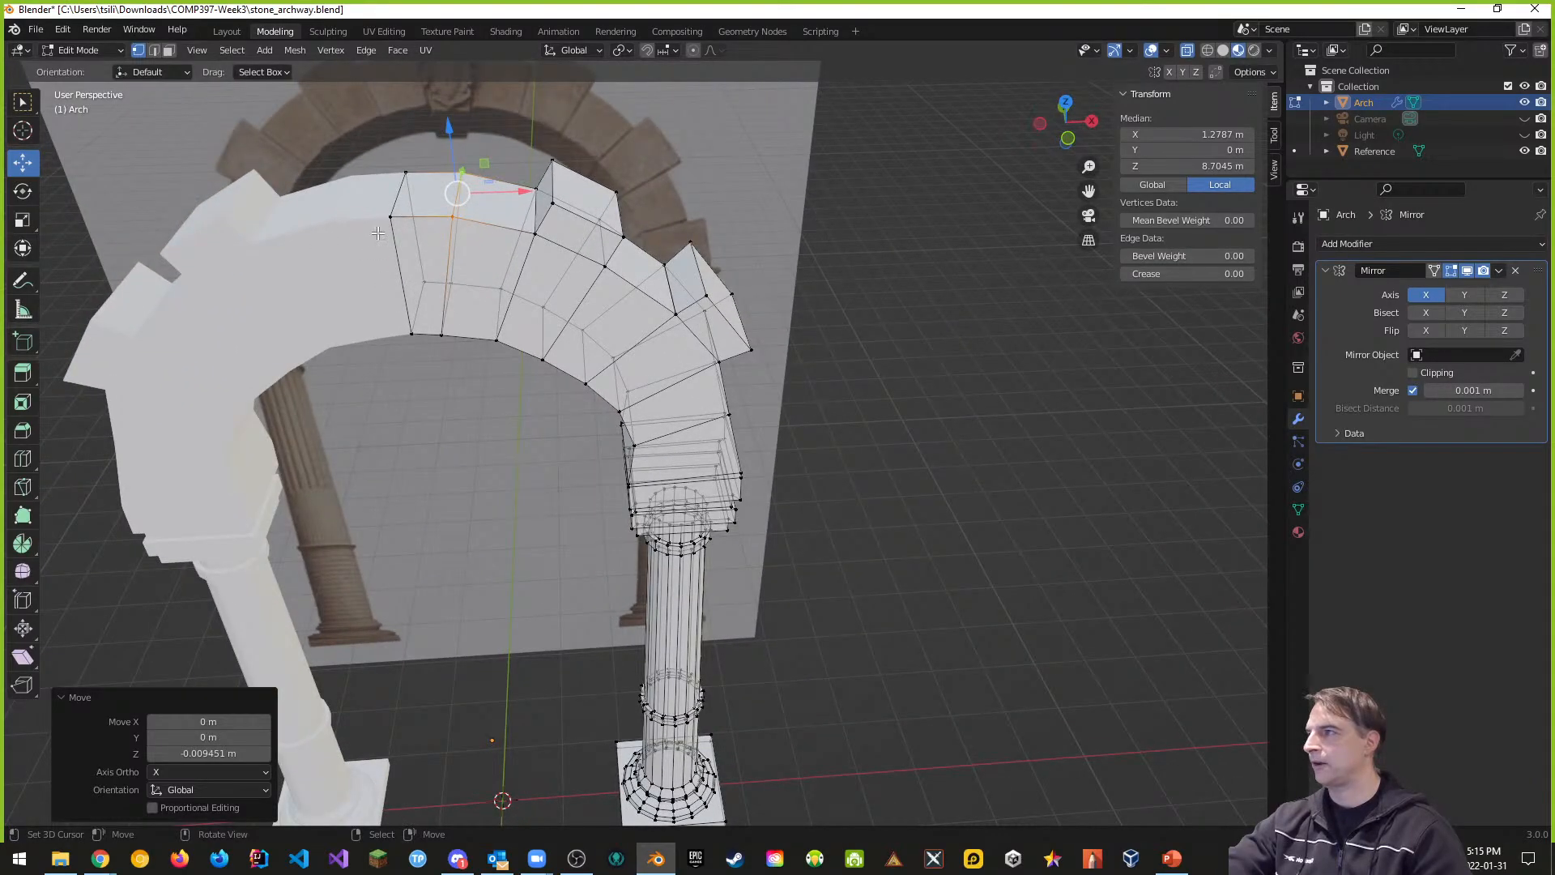
pyautogui.hotkey('ctrl', 'Tab')
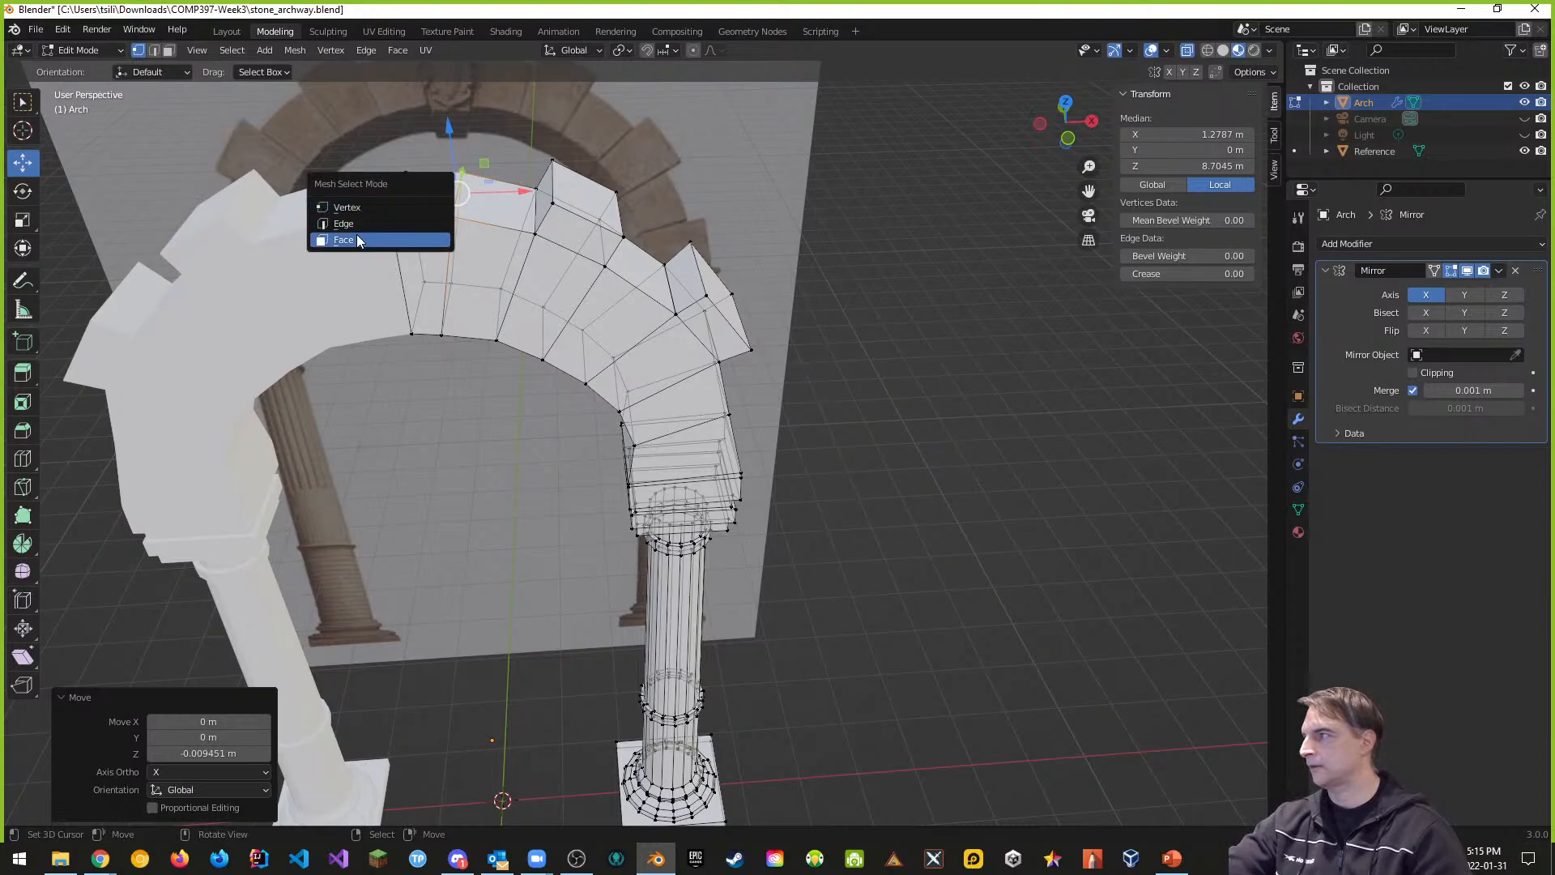
pyautogui.click(432, 240)
pyautogui.moveTo(433, 191); pyautogui.dragTo(491, 141, button='middle')
pyautogui.press('KP_1')
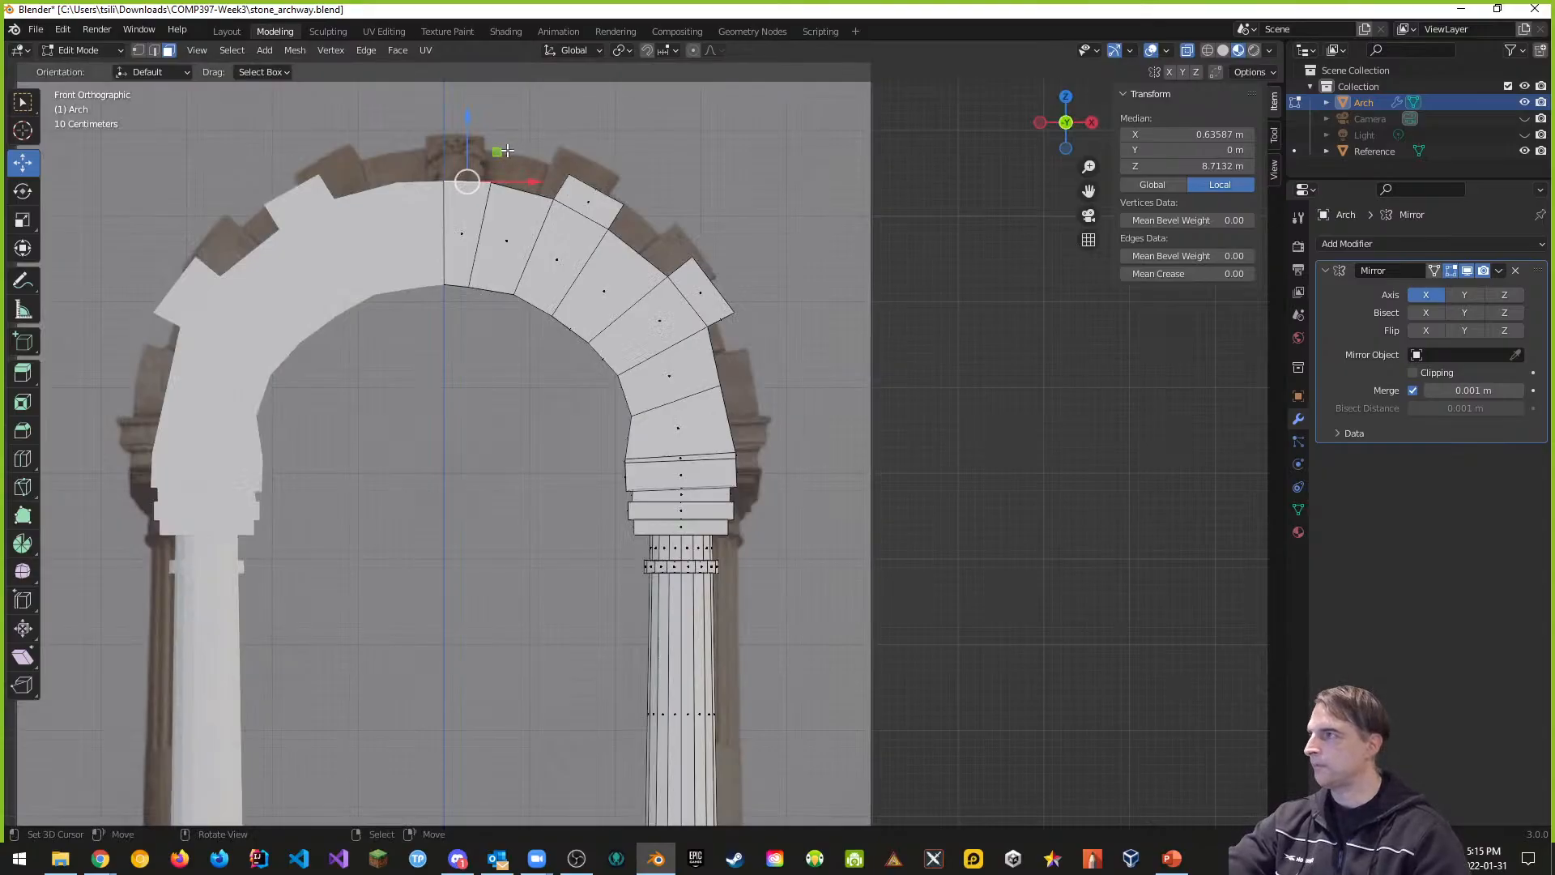
pyautogui.press('e')
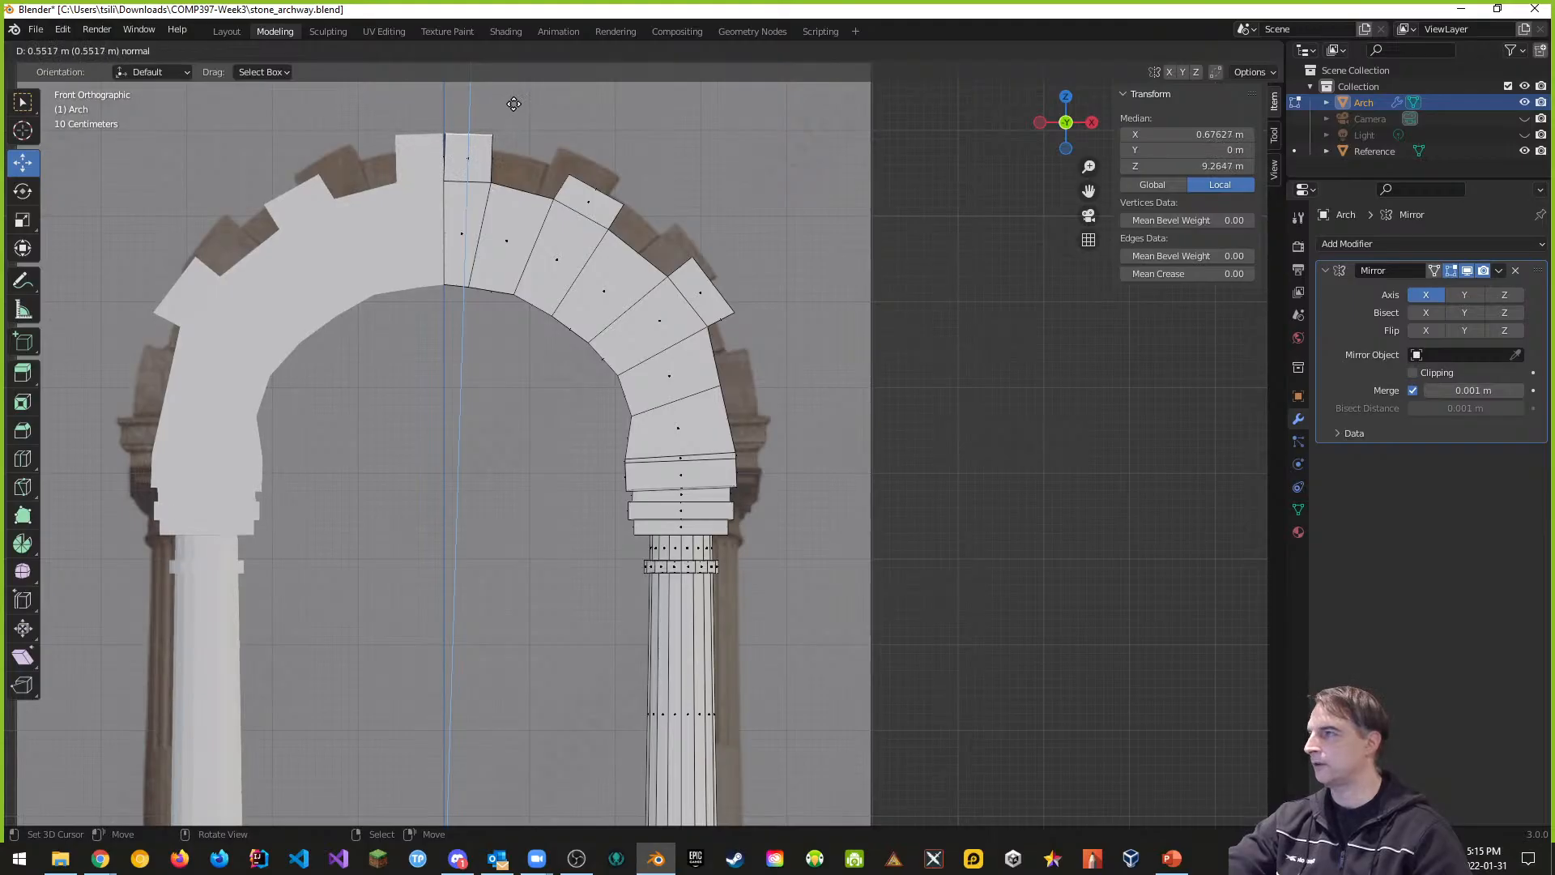
pyautogui.click(514, 103)
pyautogui.moveTo(535, 169); pyautogui.dragTo(533, 306, button='middle')
pyautogui.scroll(2, 588, 346)
pyautogui.scroll(2, 588, 346)
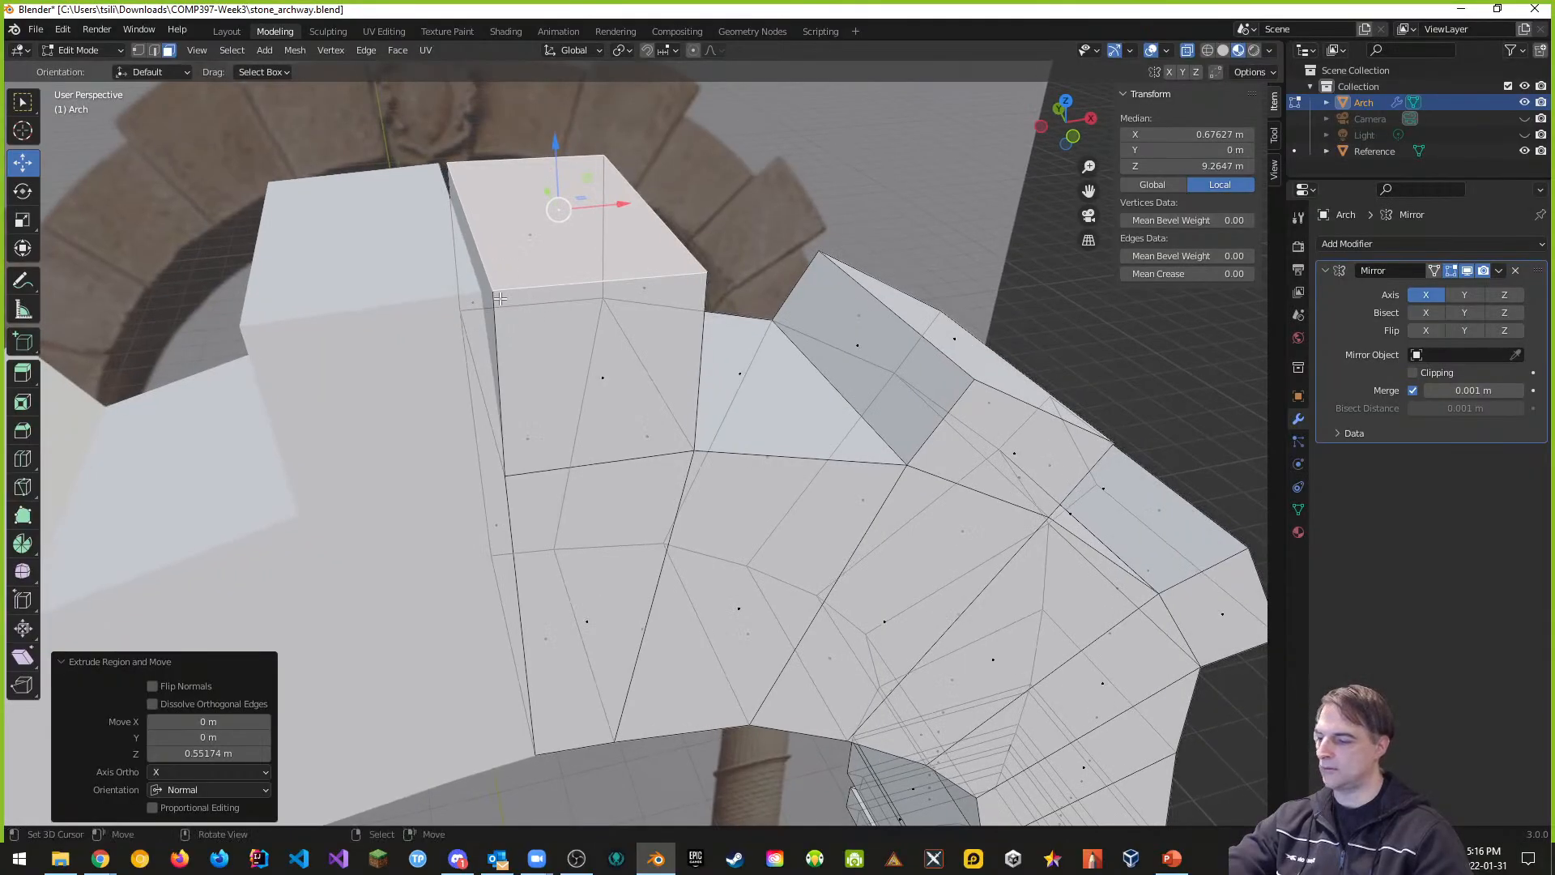
# Step: Move the keystone's two top vertices at the mirror line along X to close the gap between the halves
pyautogui.hotkey('ctrl', 'Tab')
pyautogui.click(434, 267)
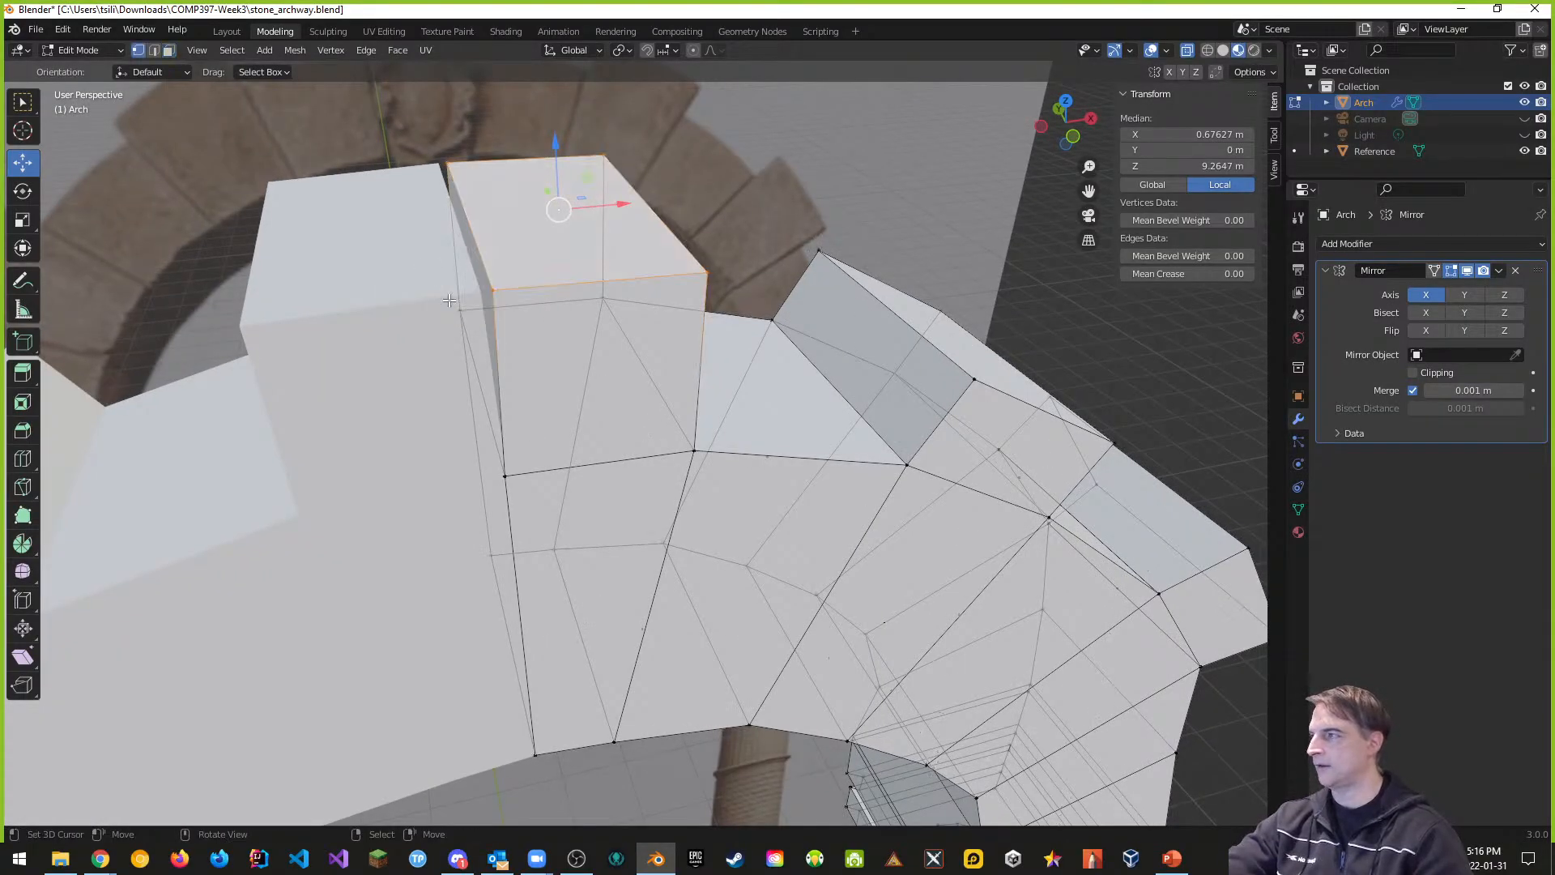
pyautogui.click(493, 288)
pyautogui.keyDown('shift'); pyautogui.click(448, 163); pyautogui.keyUp('shift')
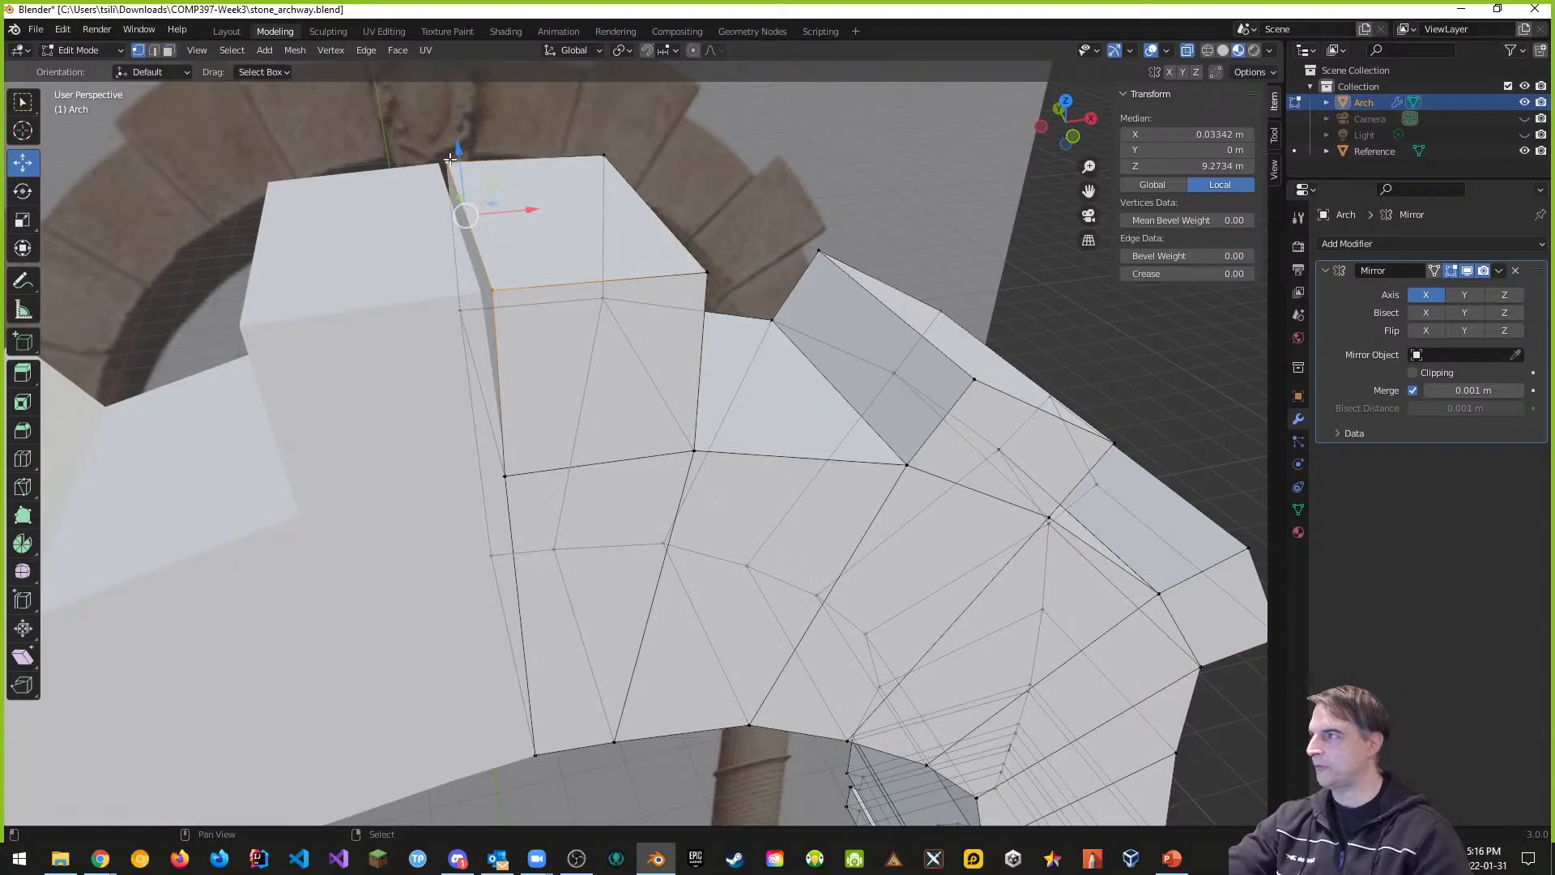
pyautogui.moveTo(527, 212); pyautogui.dragTo(528, 213)
# Step: Shift the keystone's two outer top vertices outward about 0.114 m along X in front view to flare its side
pyautogui.moveTo(489, 201); pyautogui.dragTo(665, 319, button='middle')
pyautogui.click(543, 136)
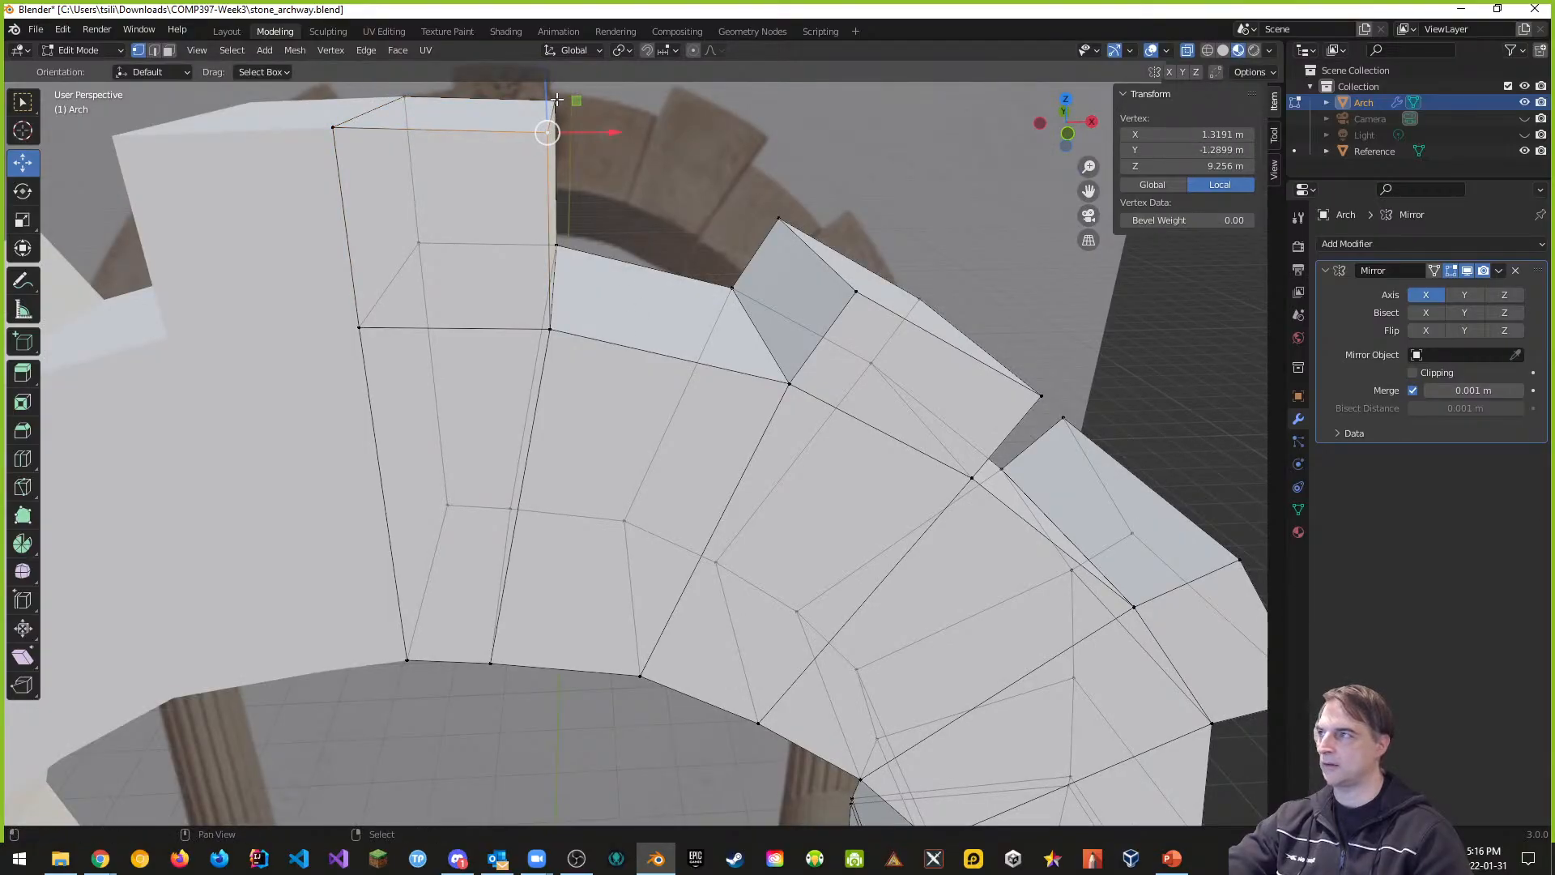
pyautogui.keyDown('shift'); pyautogui.click(558, 98); pyautogui.keyUp('shift')
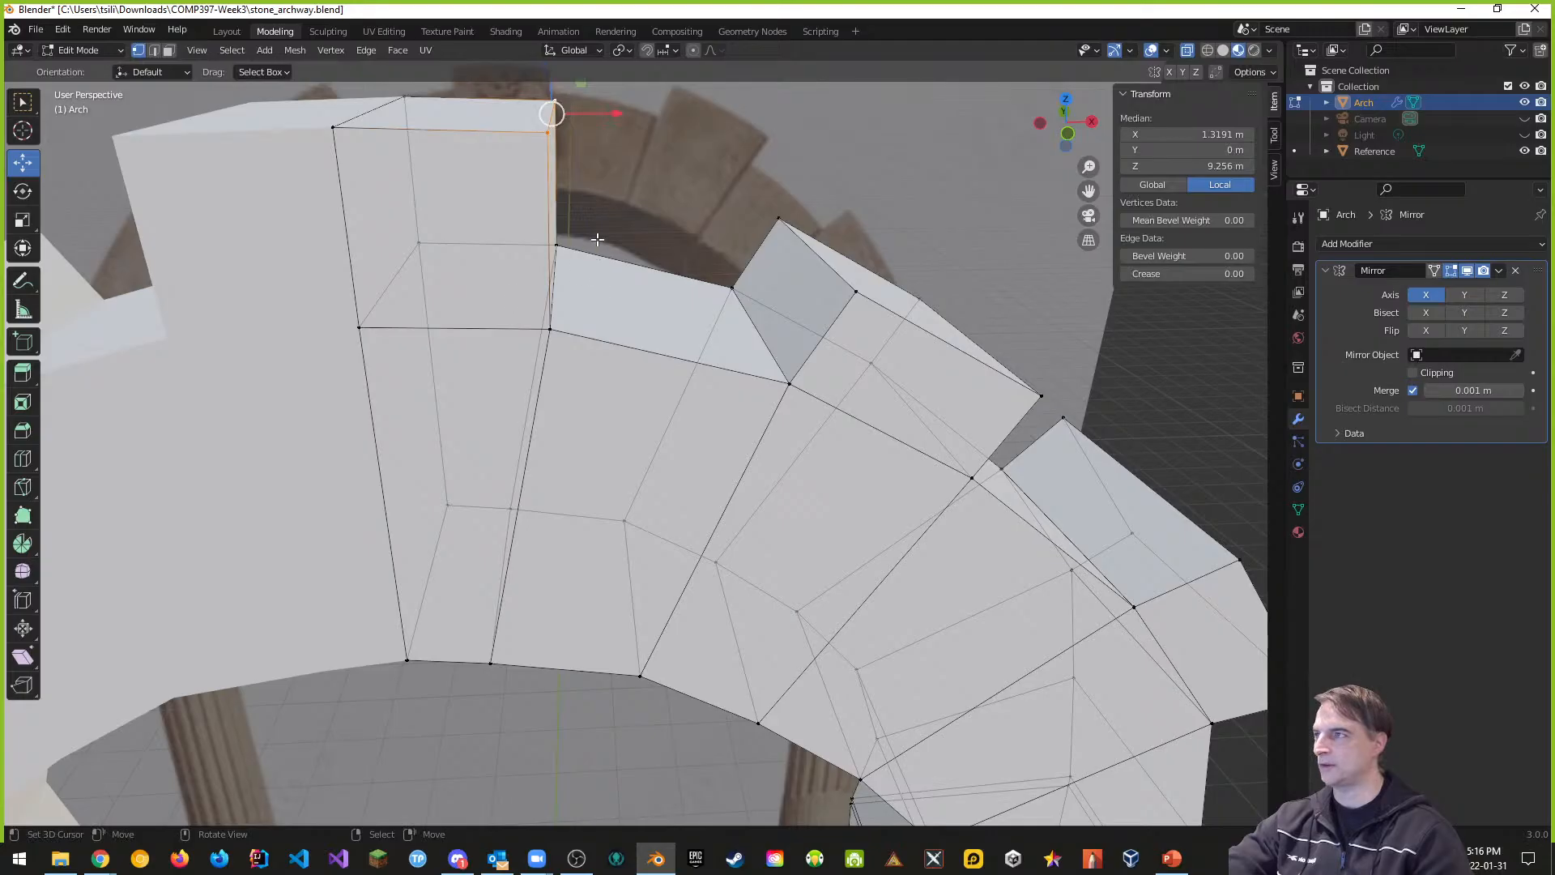
pyautogui.keyDown('shift'); pyautogui.scroll(5, 604, 243); pyautogui.keyUp('shift')
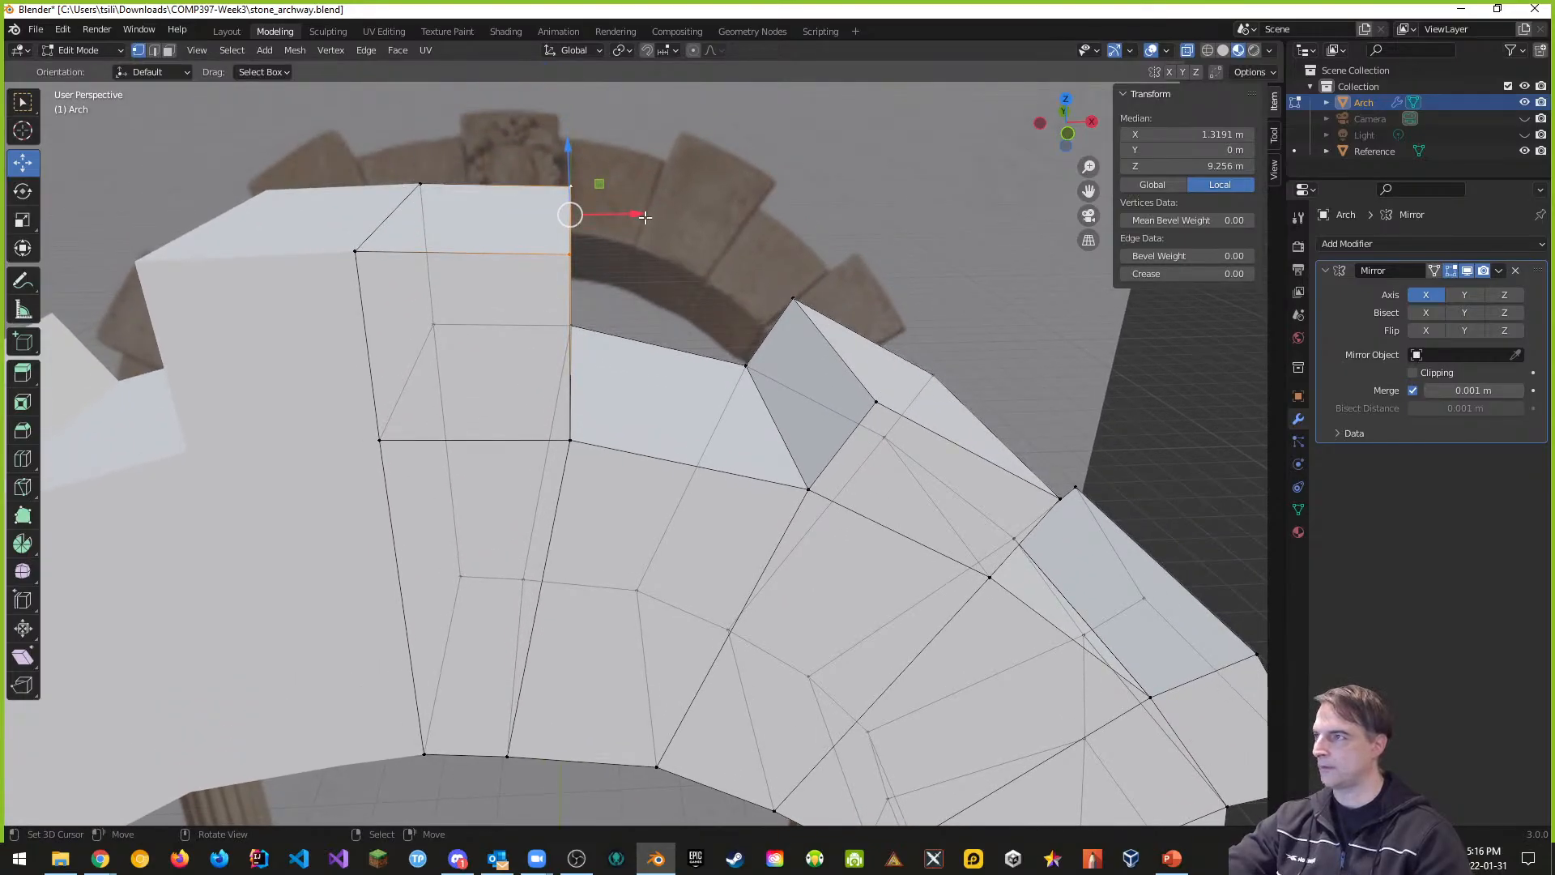
pyautogui.press('KP_1')
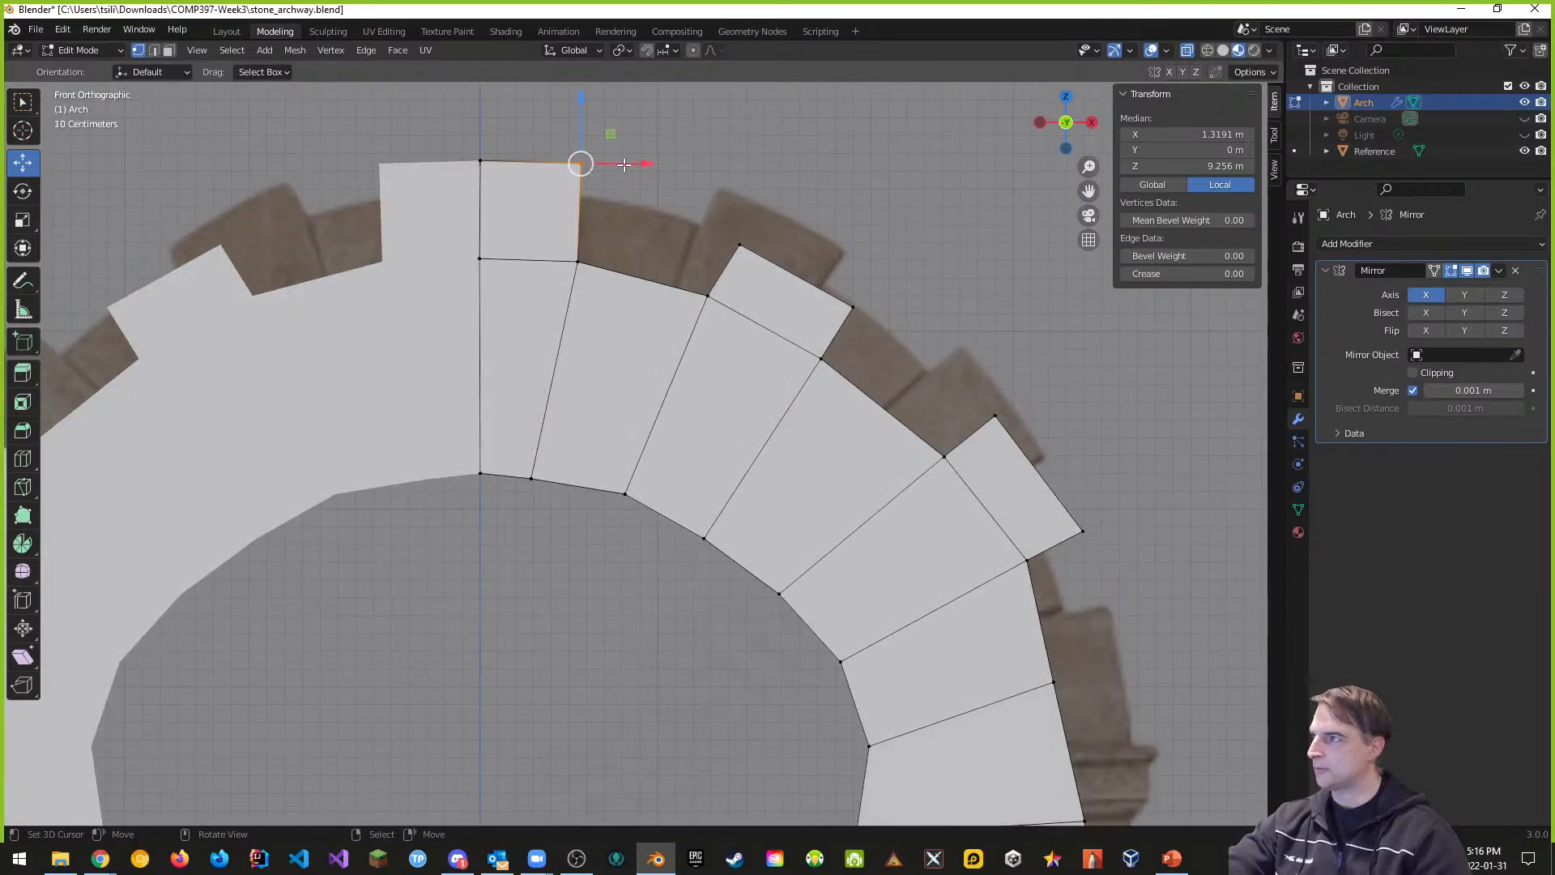
pyautogui.moveTo(628, 163); pyautogui.dragTo(671, 158)
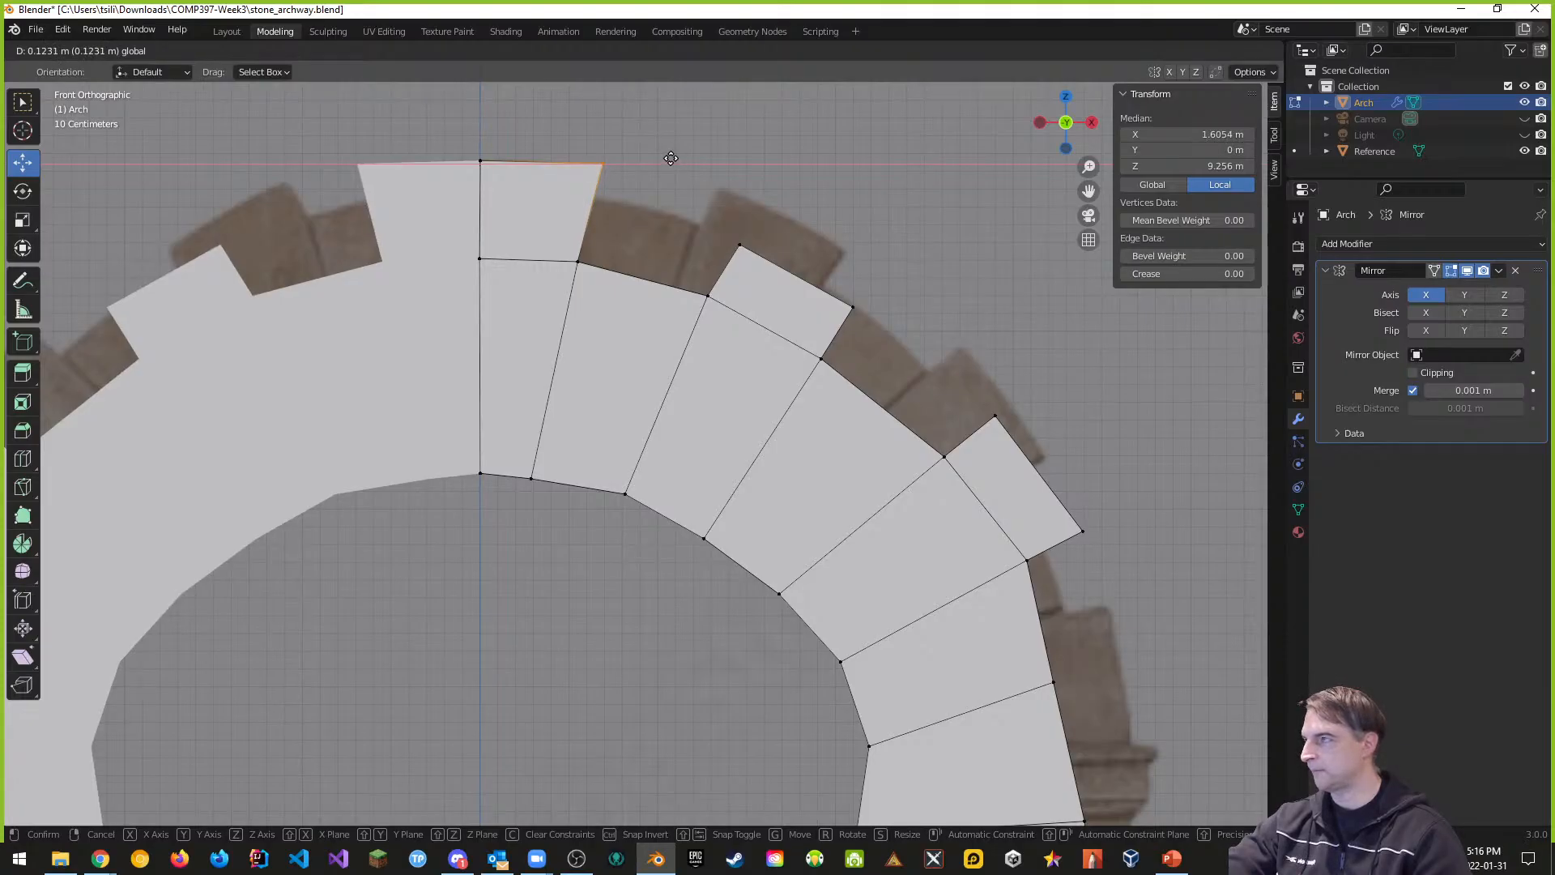
pyautogui.moveTo(671, 158); pyautogui.dragTo(666, 159)
# Step: Select the underside face of the crown stone beside the mirror line and extrude it about 0.056 m along its normal
pyautogui.scroll(-4, 624, 400)
pyautogui.moveTo(624, 400); pyautogui.dragTo(707, 398, button='middle')
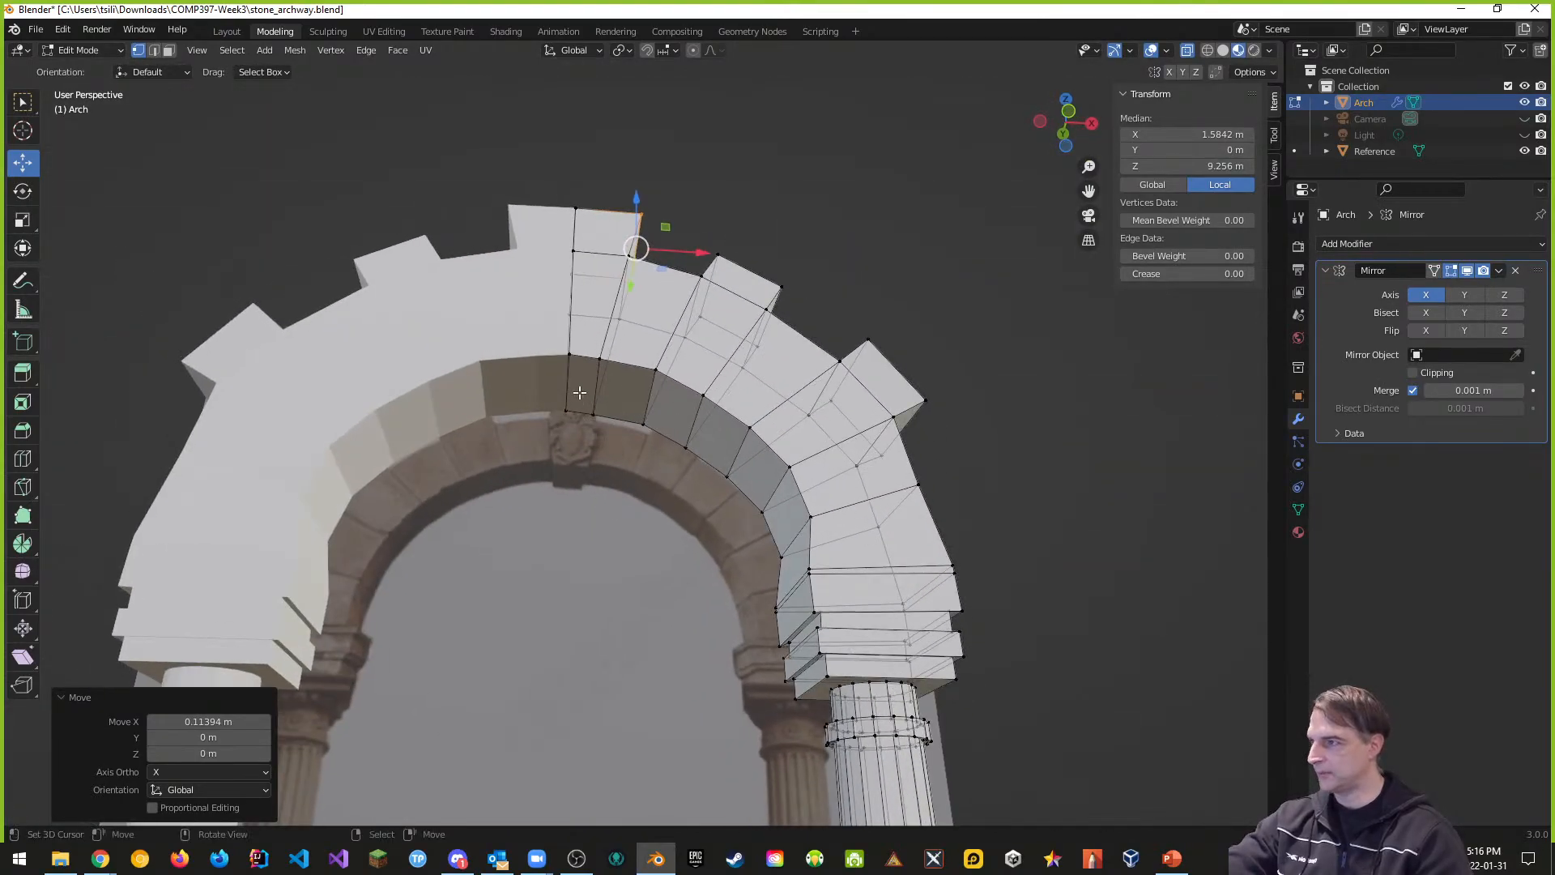
pyautogui.hotkey('ctrl', 'Tab')
pyautogui.press('Down')
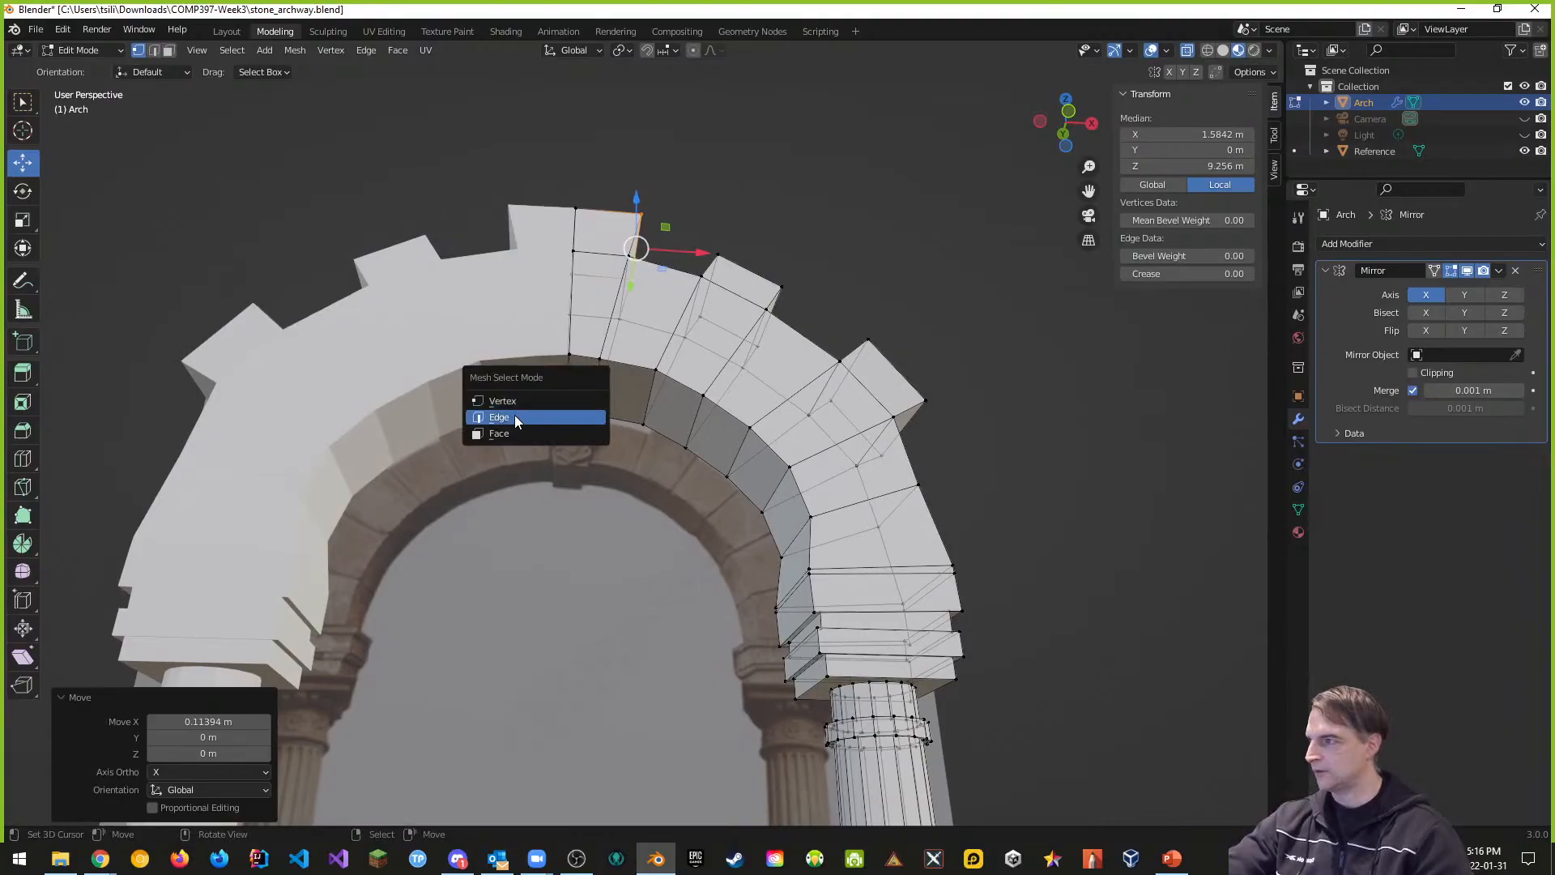
pyautogui.press('Down')
pyautogui.press('Return')
pyautogui.click(566, 391)
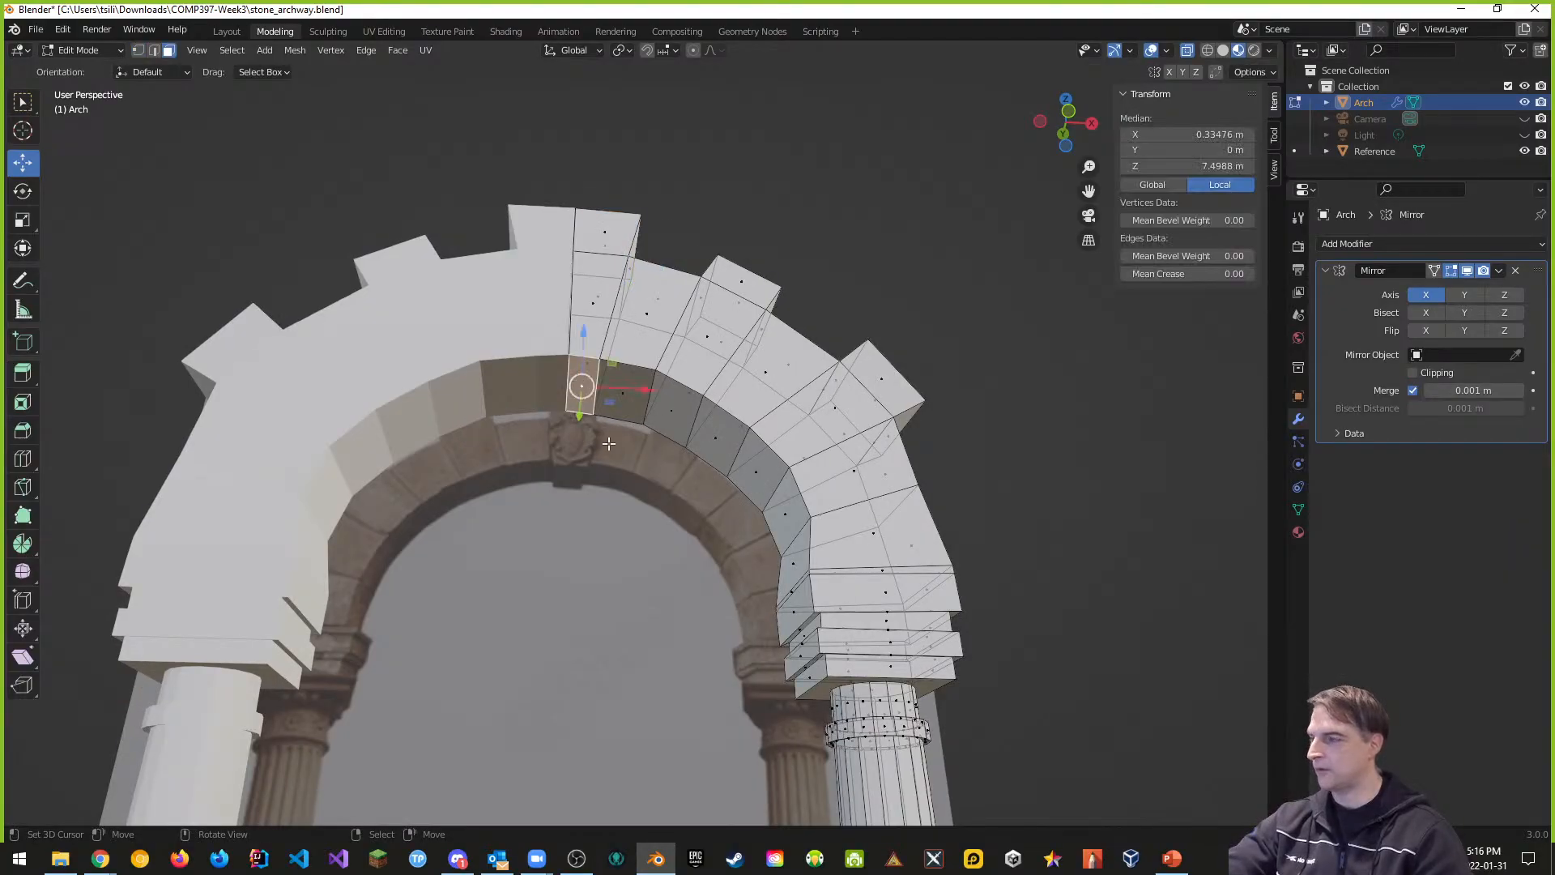
pyautogui.moveTo(623, 423); pyautogui.dragTo(620, 457, button='middle')
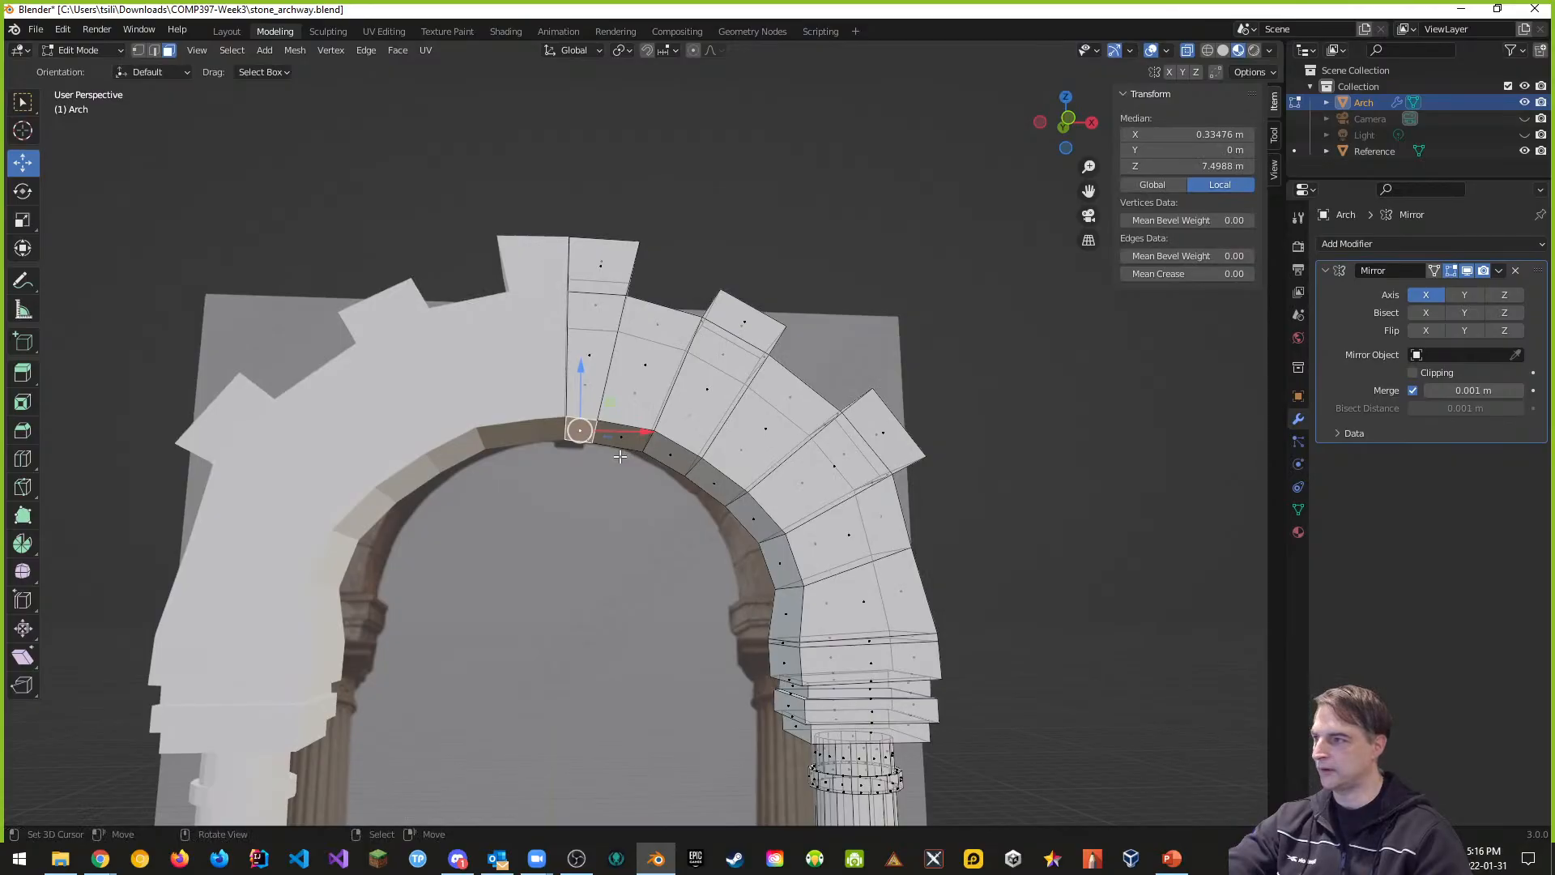
pyautogui.press('e')
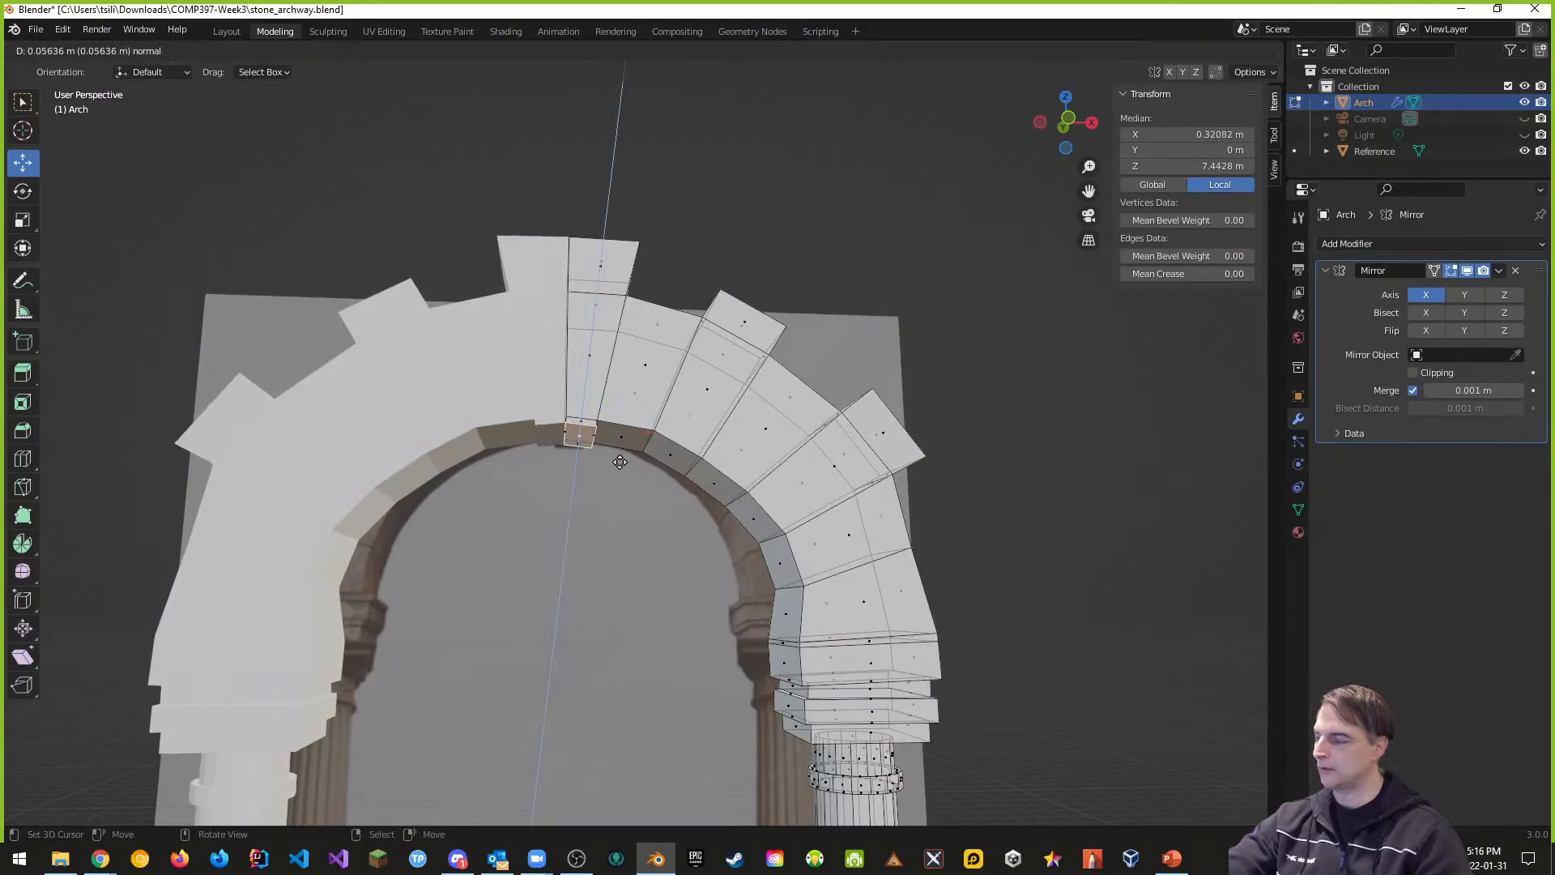
pyautogui.click(620, 462)
pyautogui.scroll(5, 613, 459)
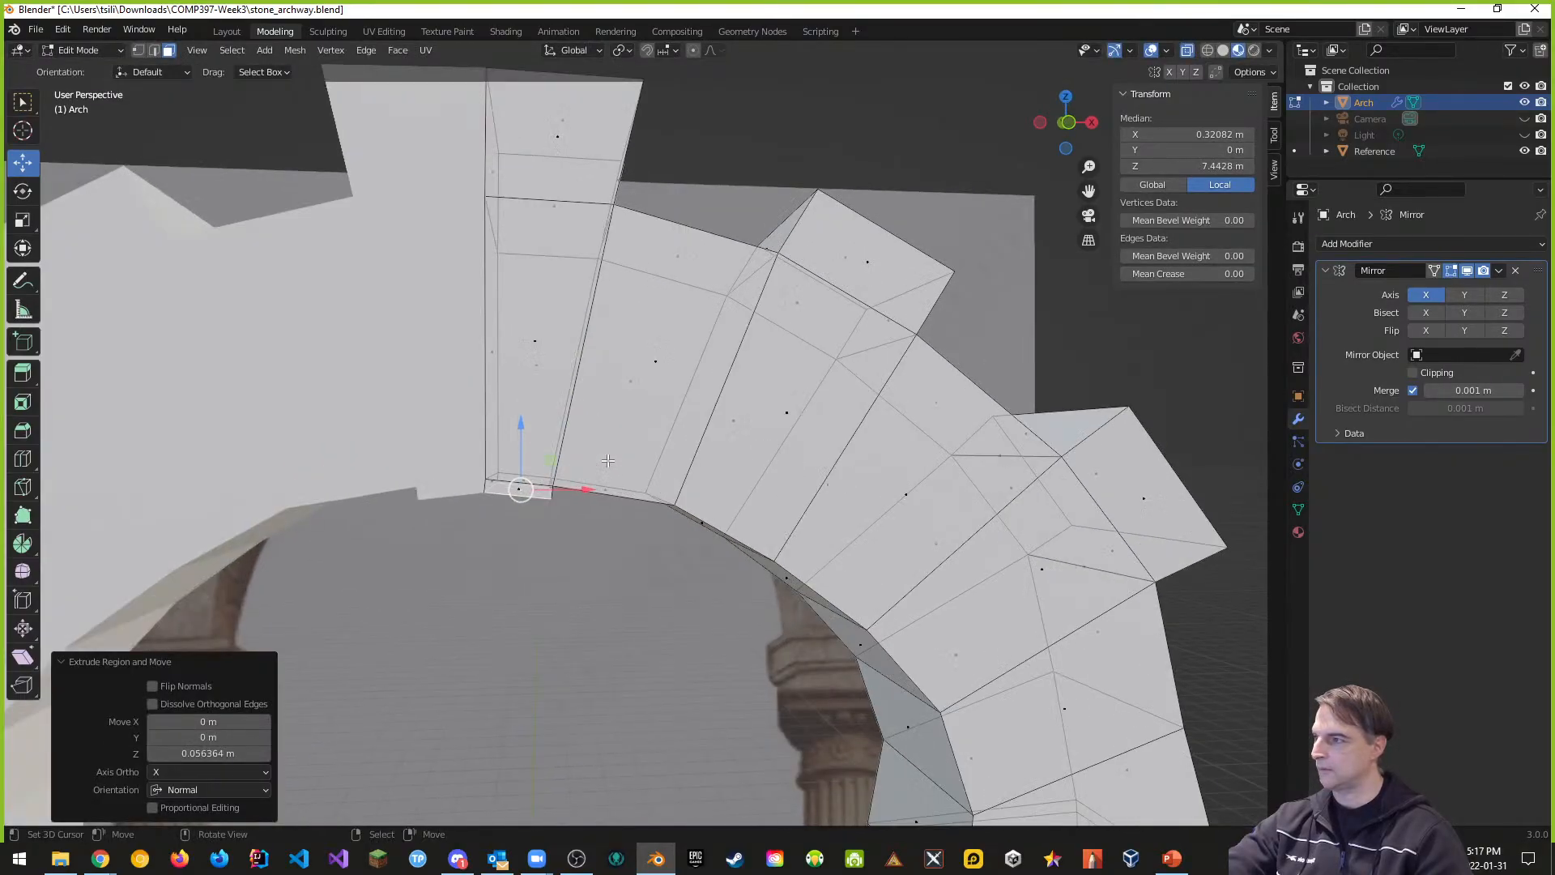
pyautogui.moveTo(608, 461); pyautogui.dragTo(543, 505, button='middle')
pyautogui.click(500, 507)
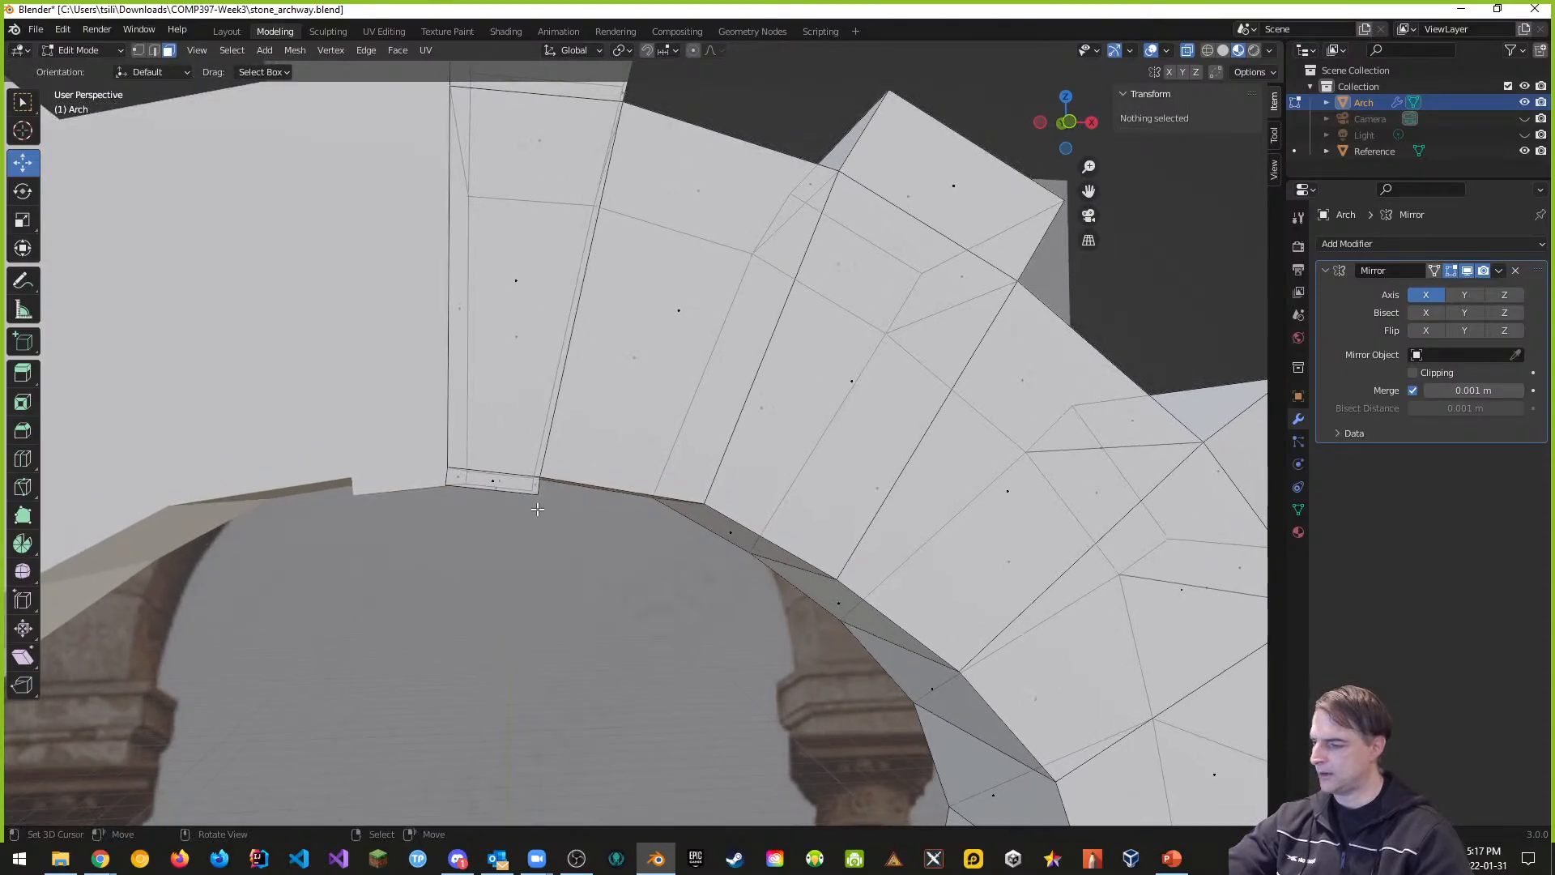
pyautogui.press('b')
pyautogui.moveTo(515, 483); pyautogui.dragTo(563, 512)
# Step: Move the two outer bottom vertices of the crown stone's underside extrusion about -0.005 m along X and 0.001 m along Z in front view
pyautogui.press('KP_1')
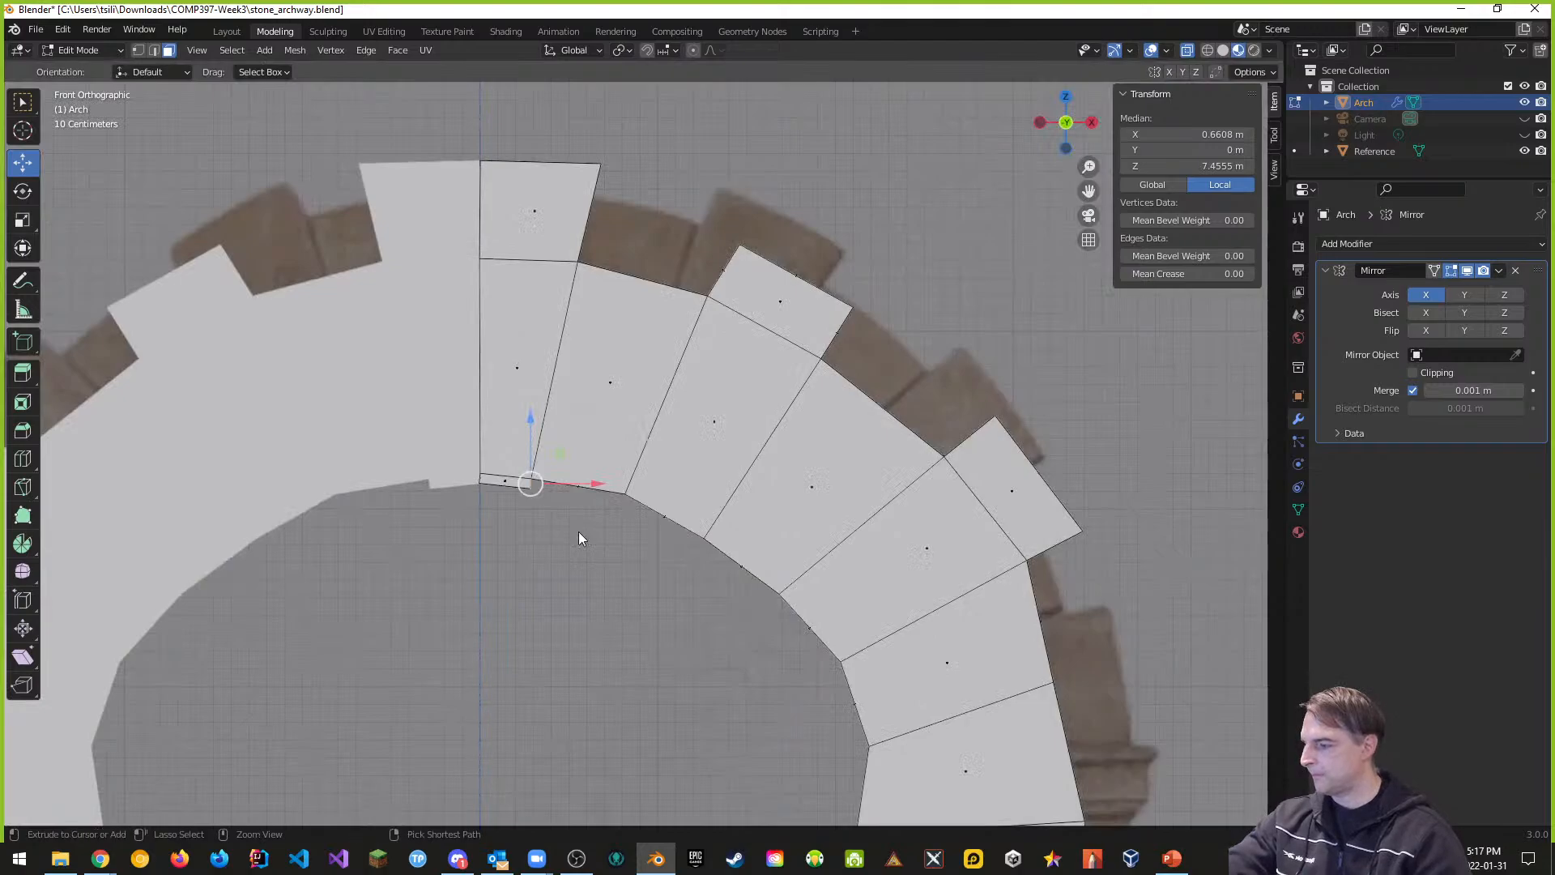
pyautogui.hotkey('ctrl', 'Tab')
pyautogui.click(502, 493)
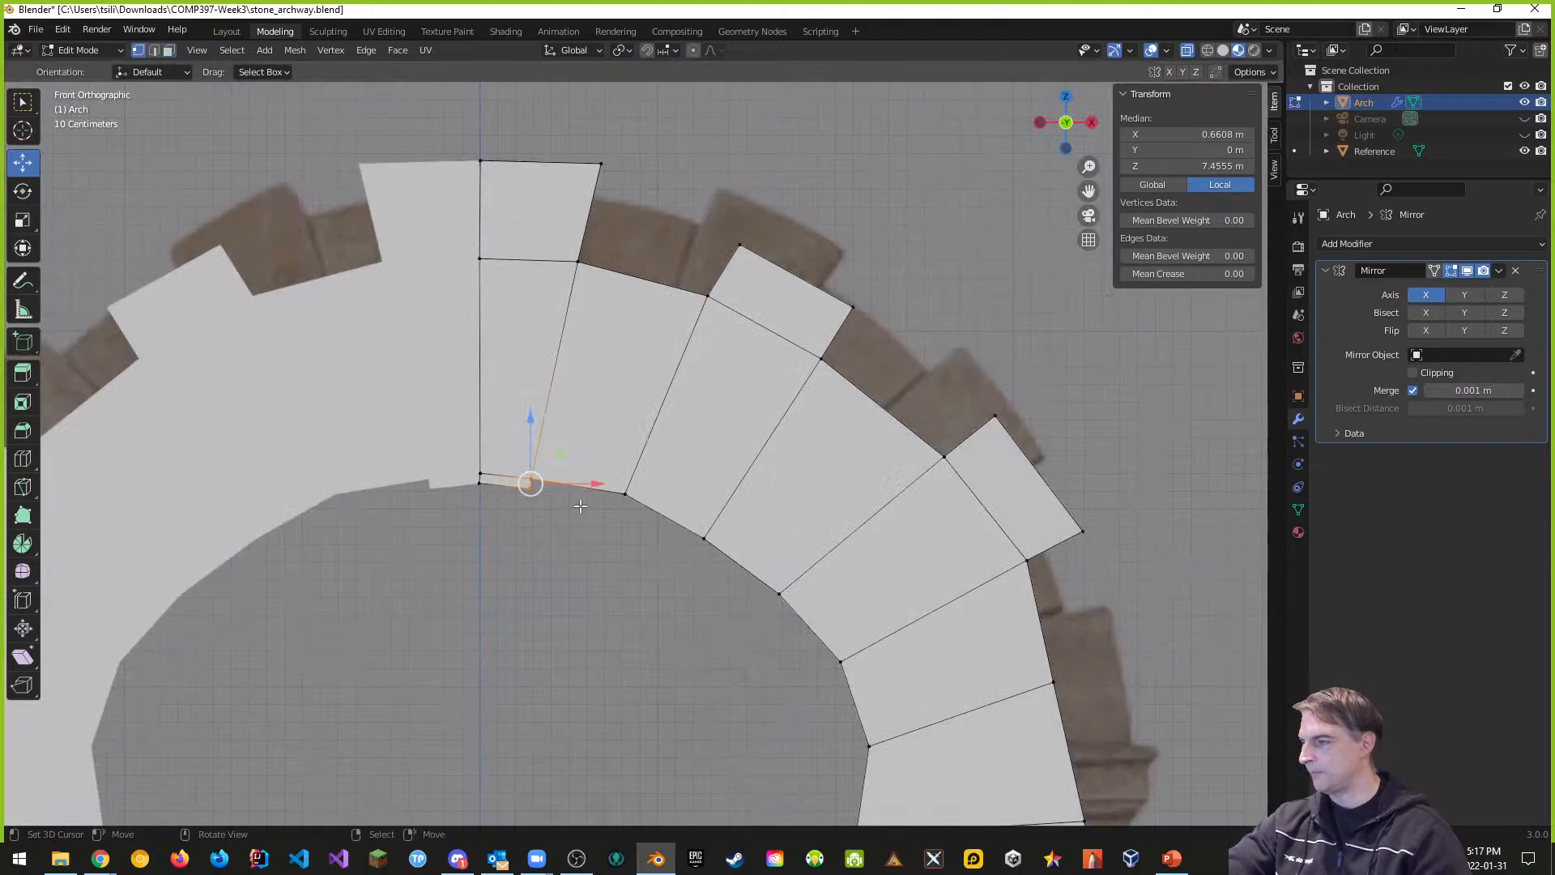
pyautogui.click(527, 506)
pyautogui.press('b')
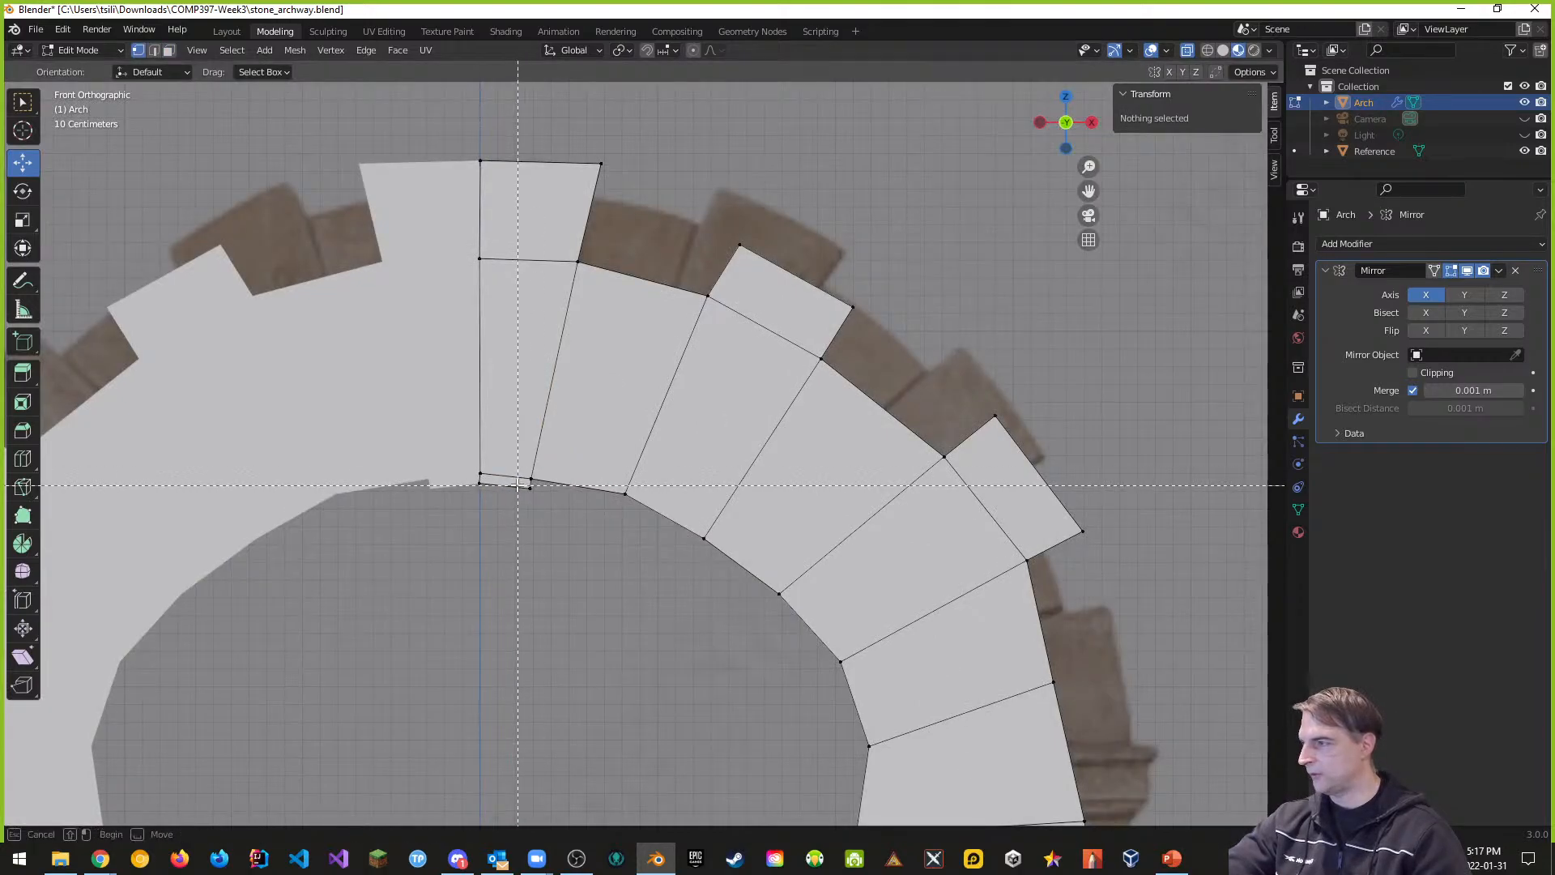
pyautogui.moveTo(517, 481); pyautogui.dragTo(531, 488)
pyautogui.moveTo(530, 488)
pyautogui.mouseDown(button='middle')
pyautogui.moveTo(497, 458)
pyautogui.moveTo(503, 429)
pyautogui.moveTo(511, 480)
pyautogui.mouseUp(button='middle')
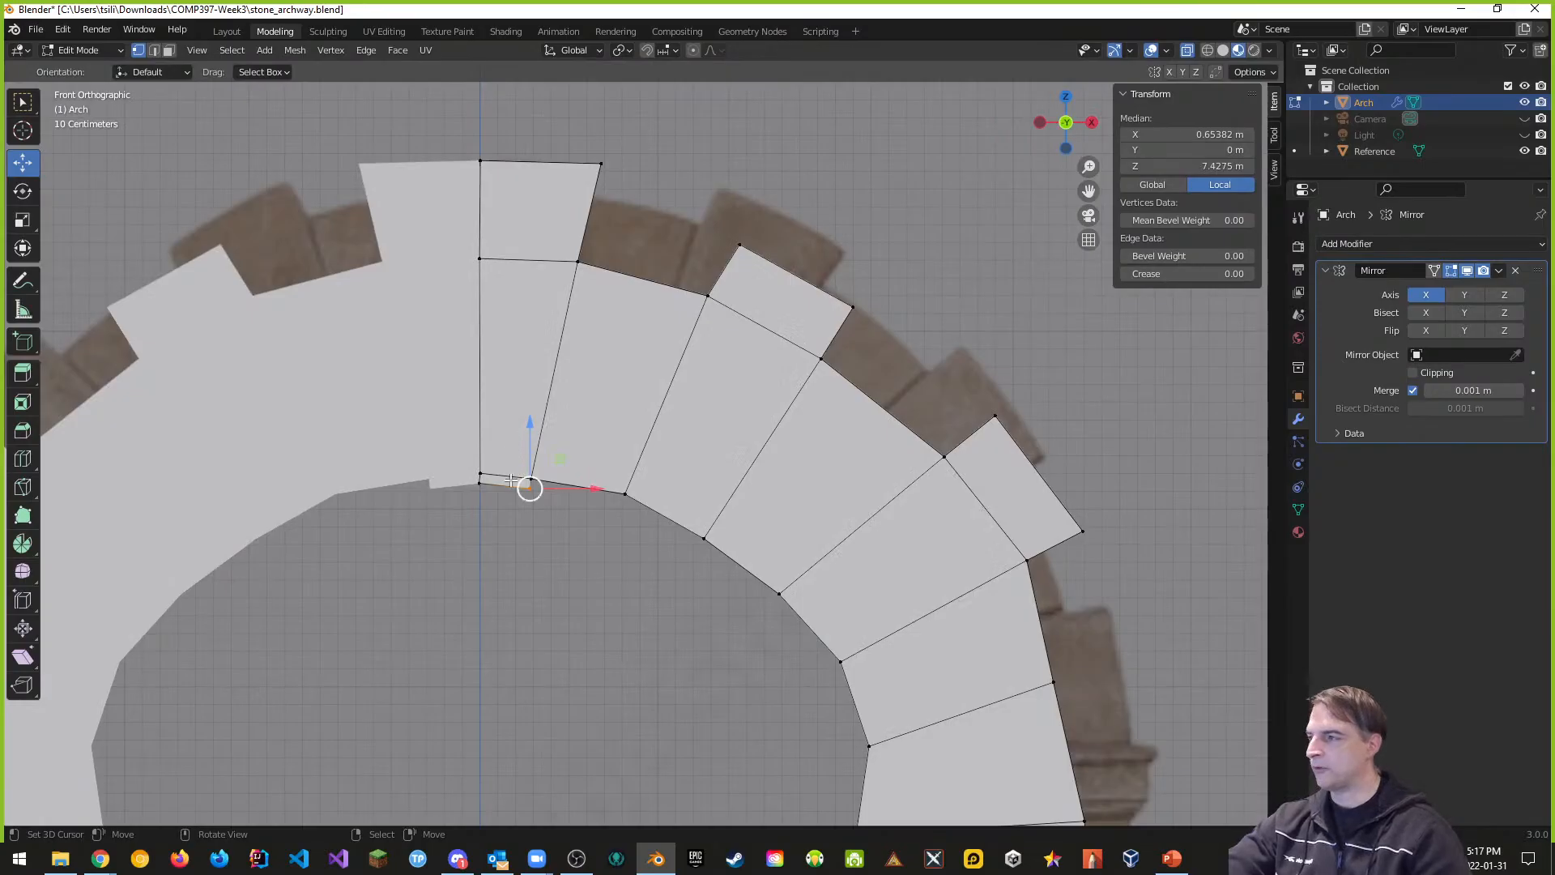
pyautogui.scroll(4, 568, 491)
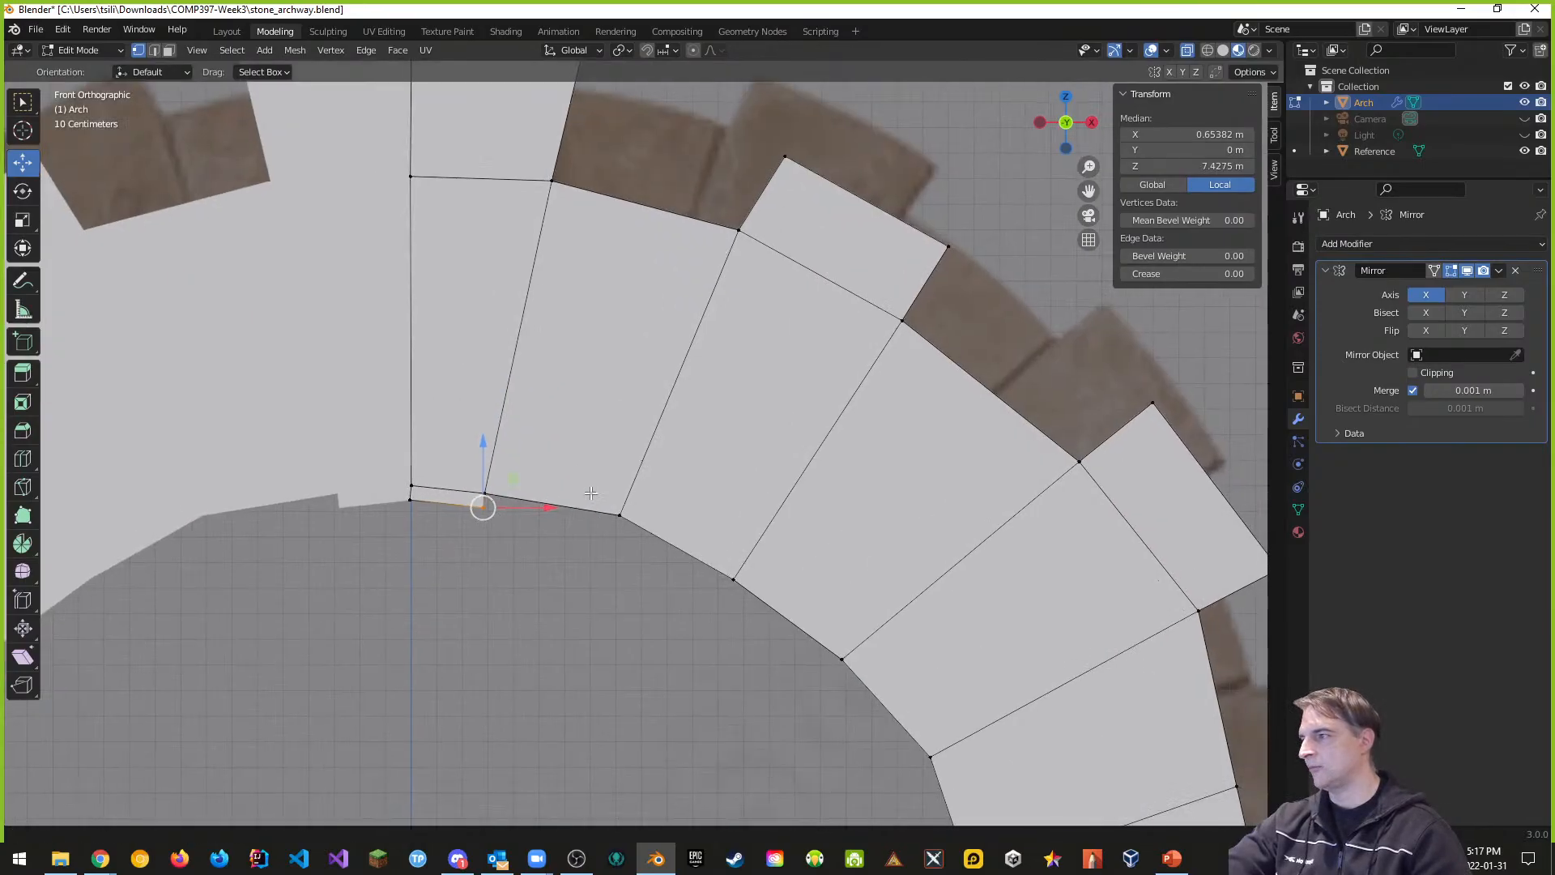
pyautogui.scroll(3, 799, 455)
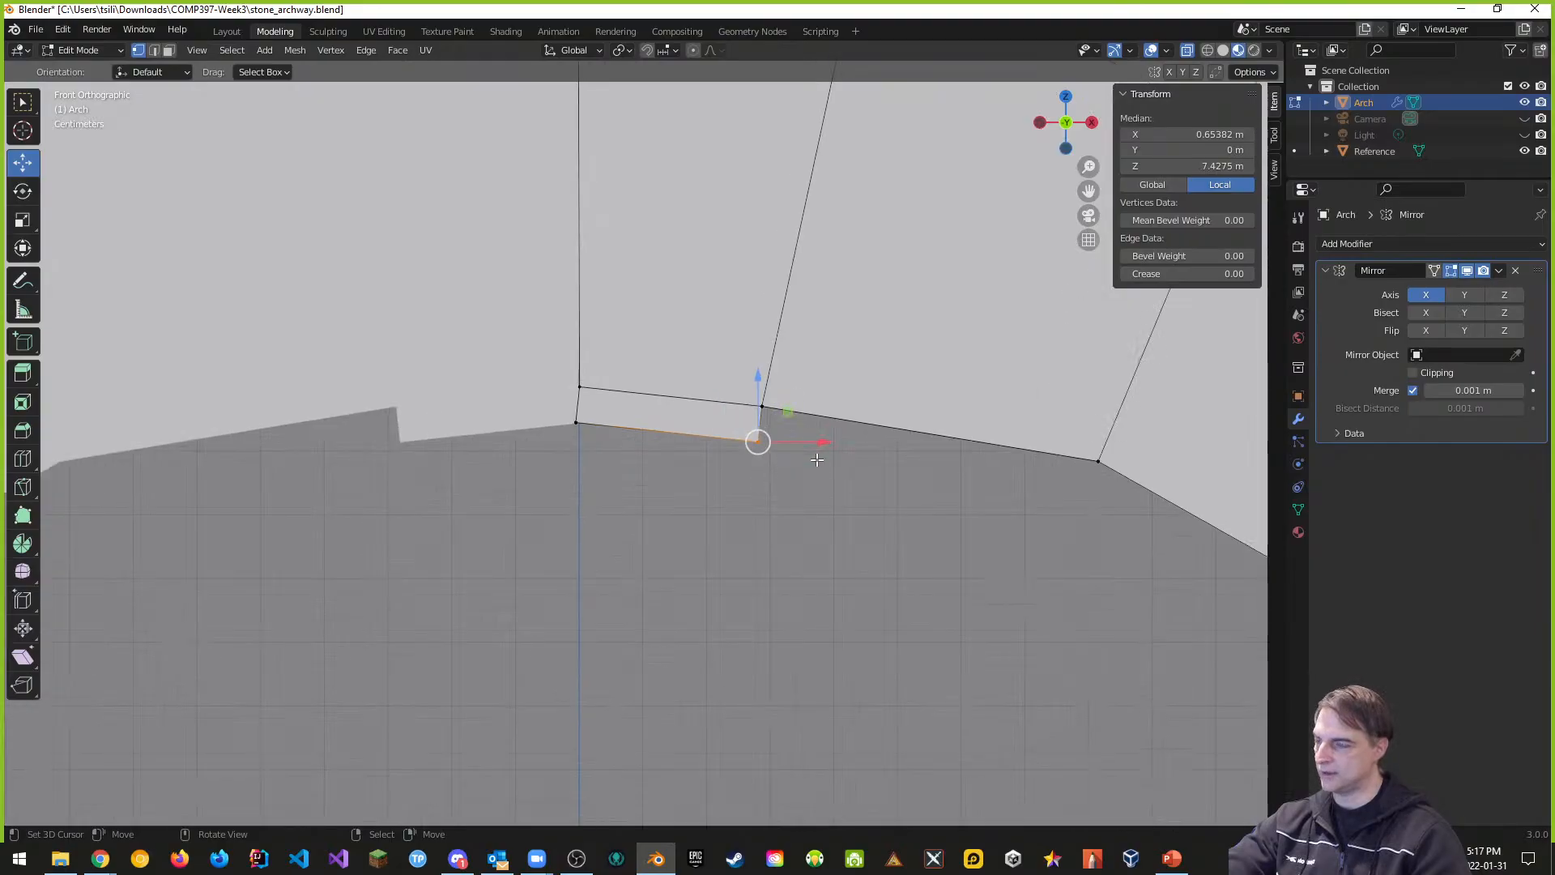
pyautogui.press('g')
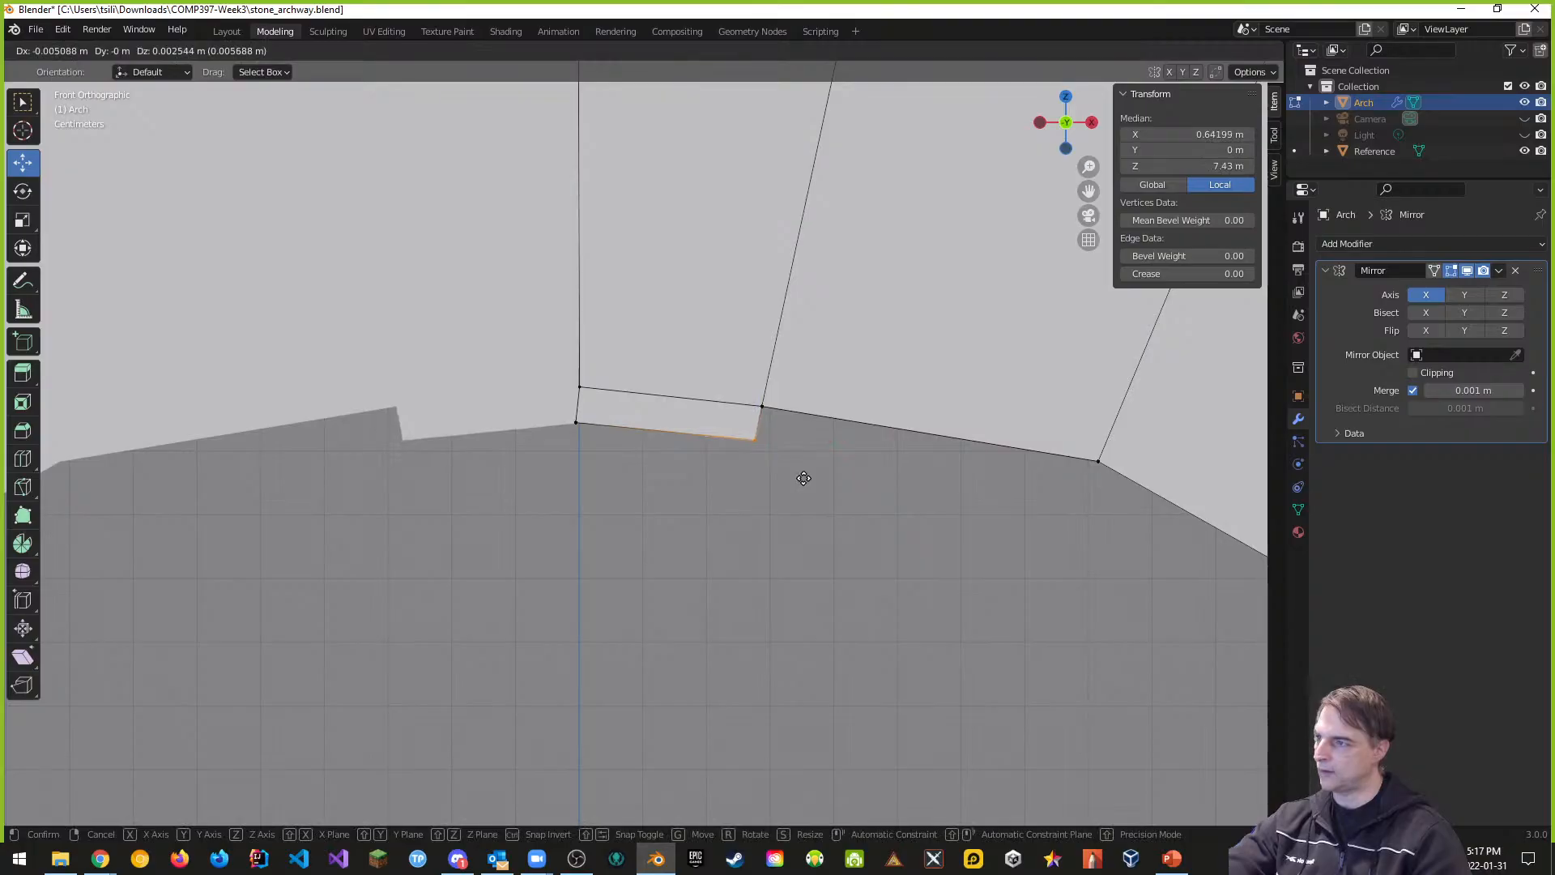
pyautogui.click(804, 477)
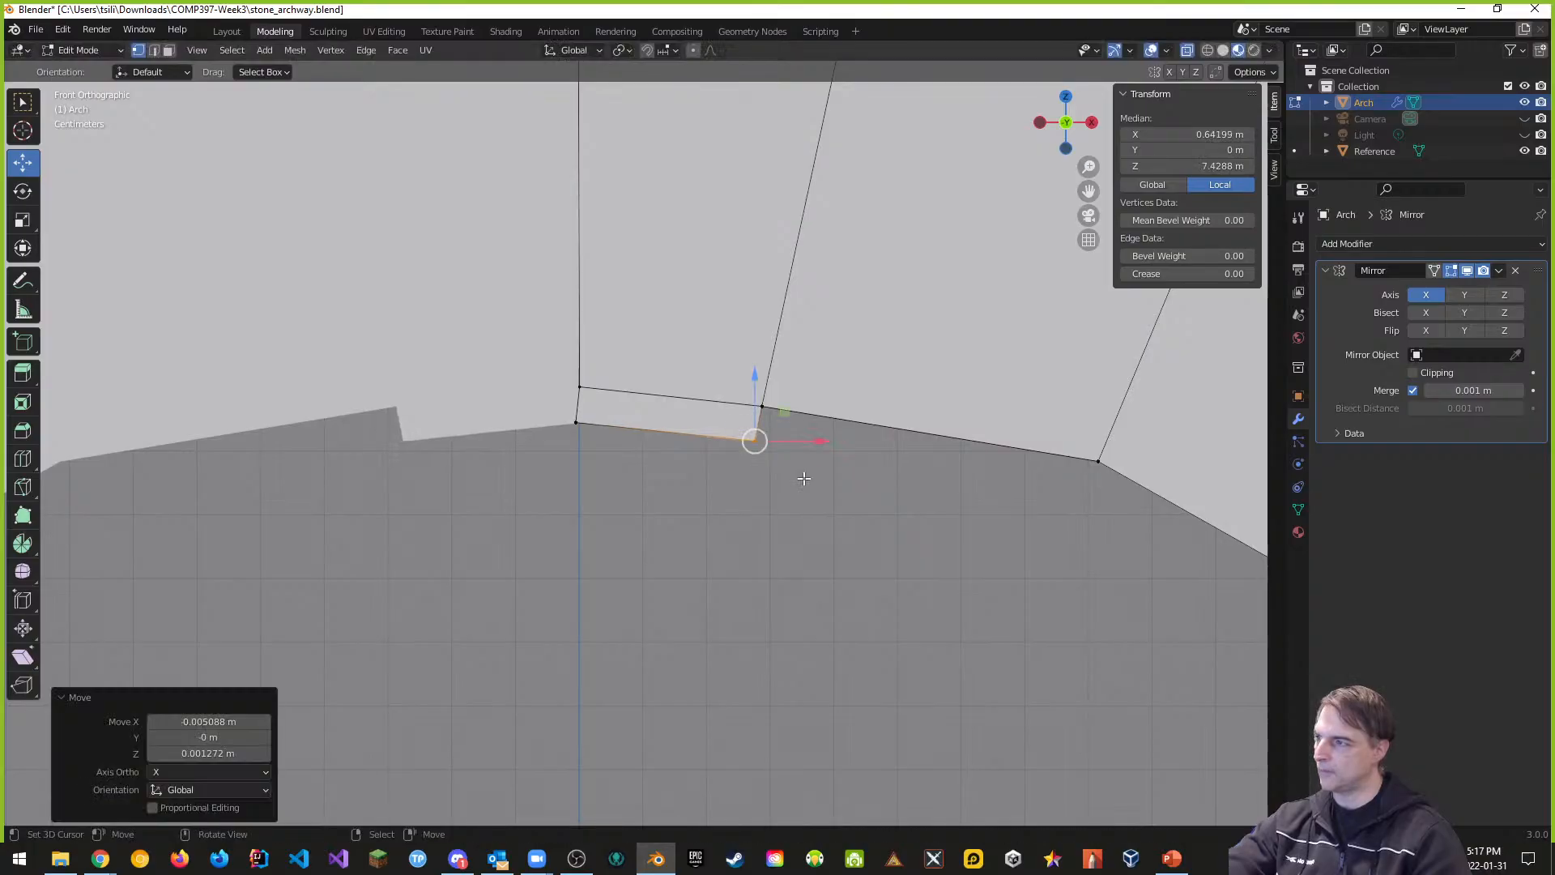
# Step: Move the underside extrusion's two bottom vertices at the mirror line about 0.004 m along X and -0.004 m along Z
pyautogui.click(666, 458)
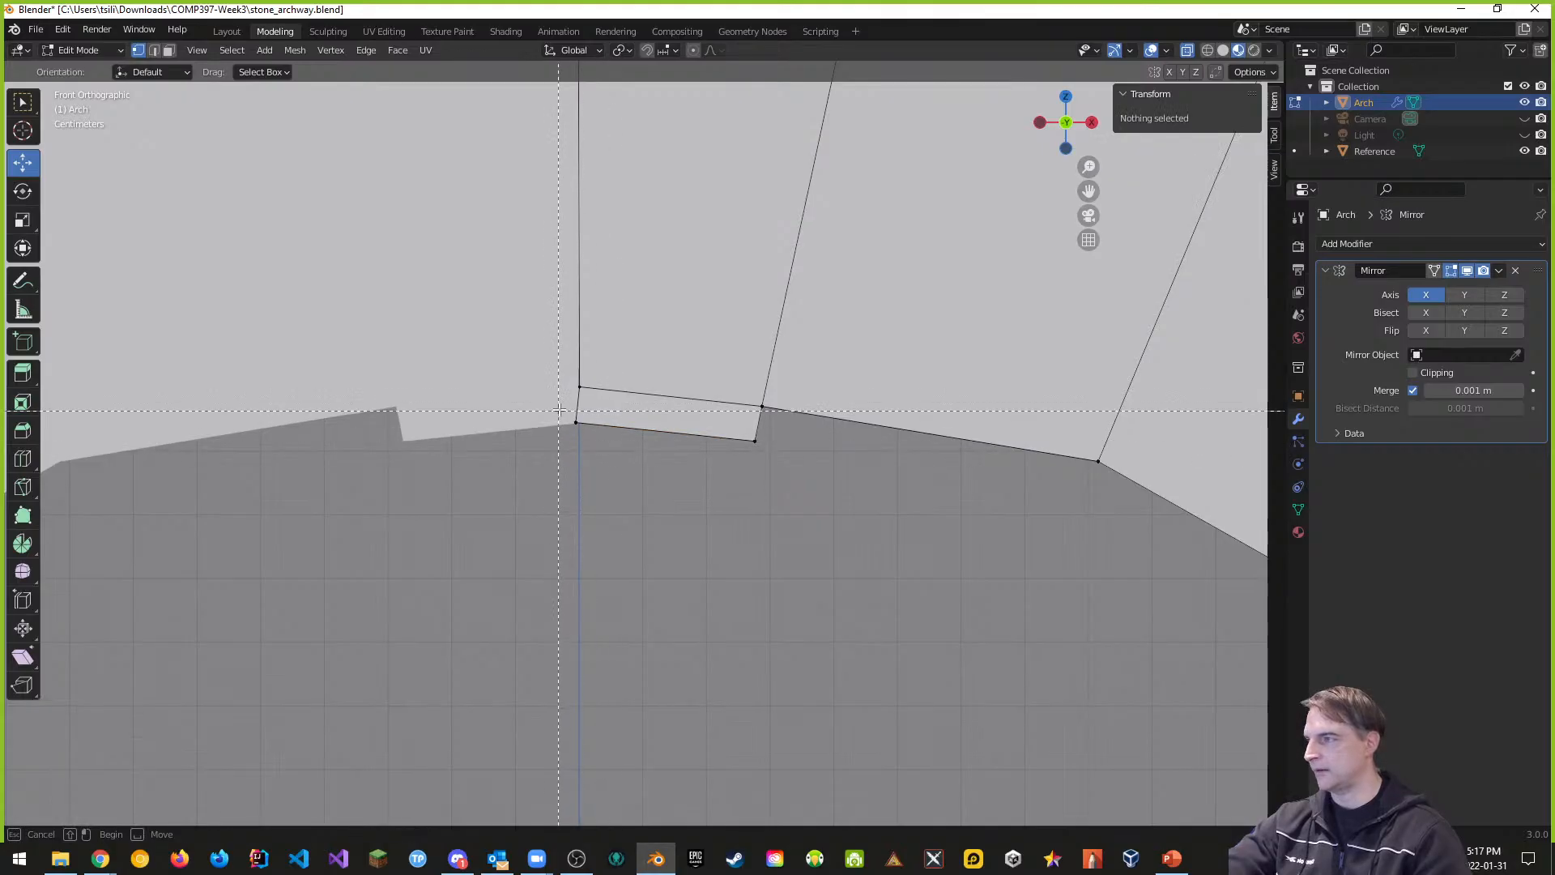
pyautogui.moveTo(562, 413); pyautogui.dragTo(606, 440)
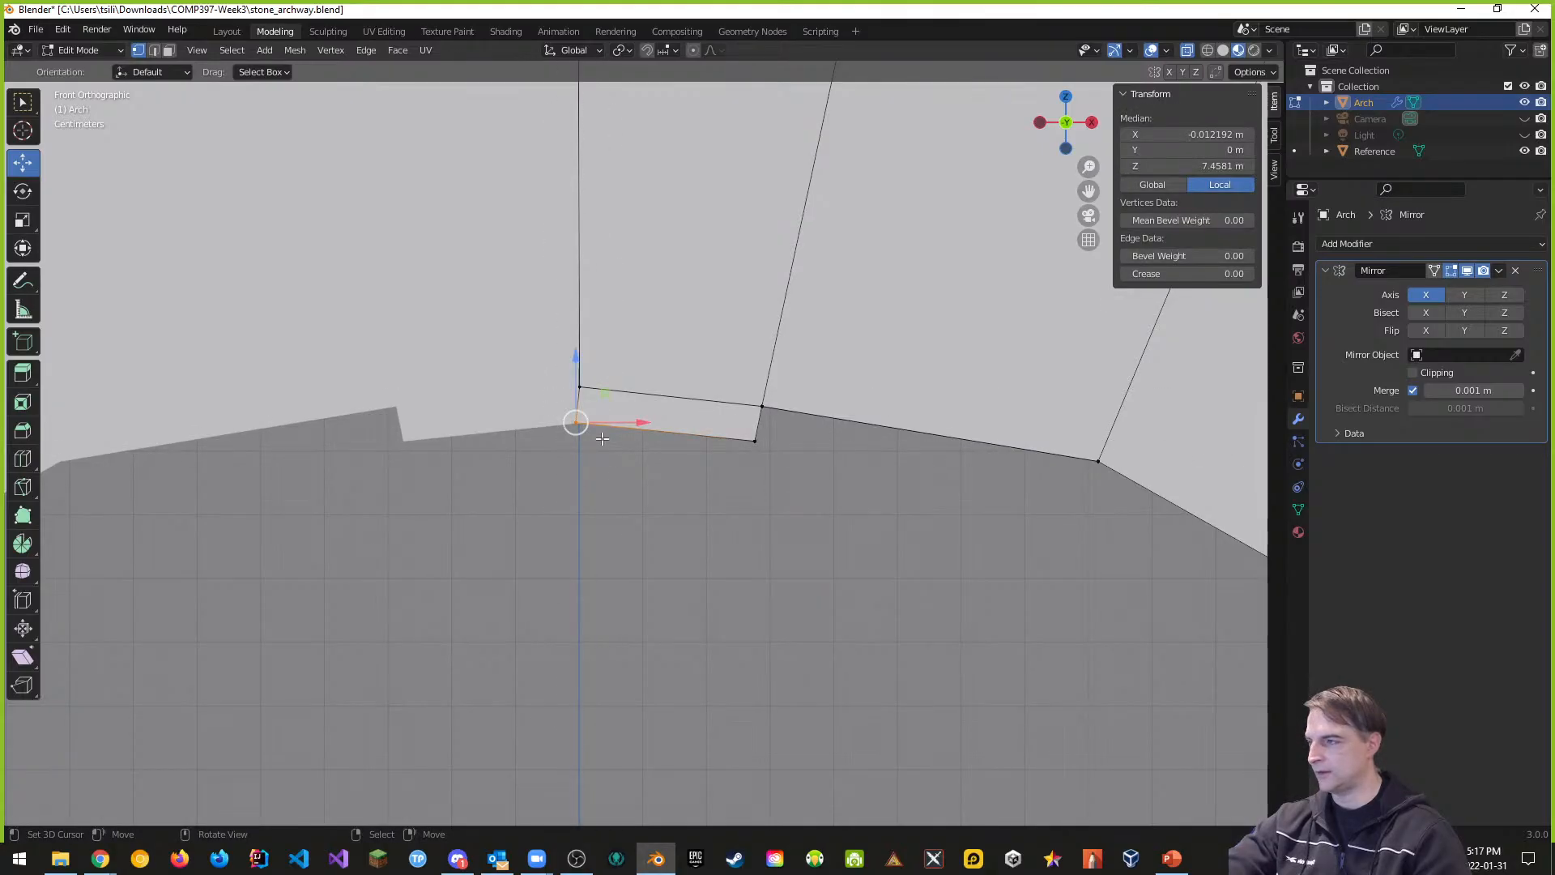
pyautogui.press('b')
pyautogui.press('Escape')
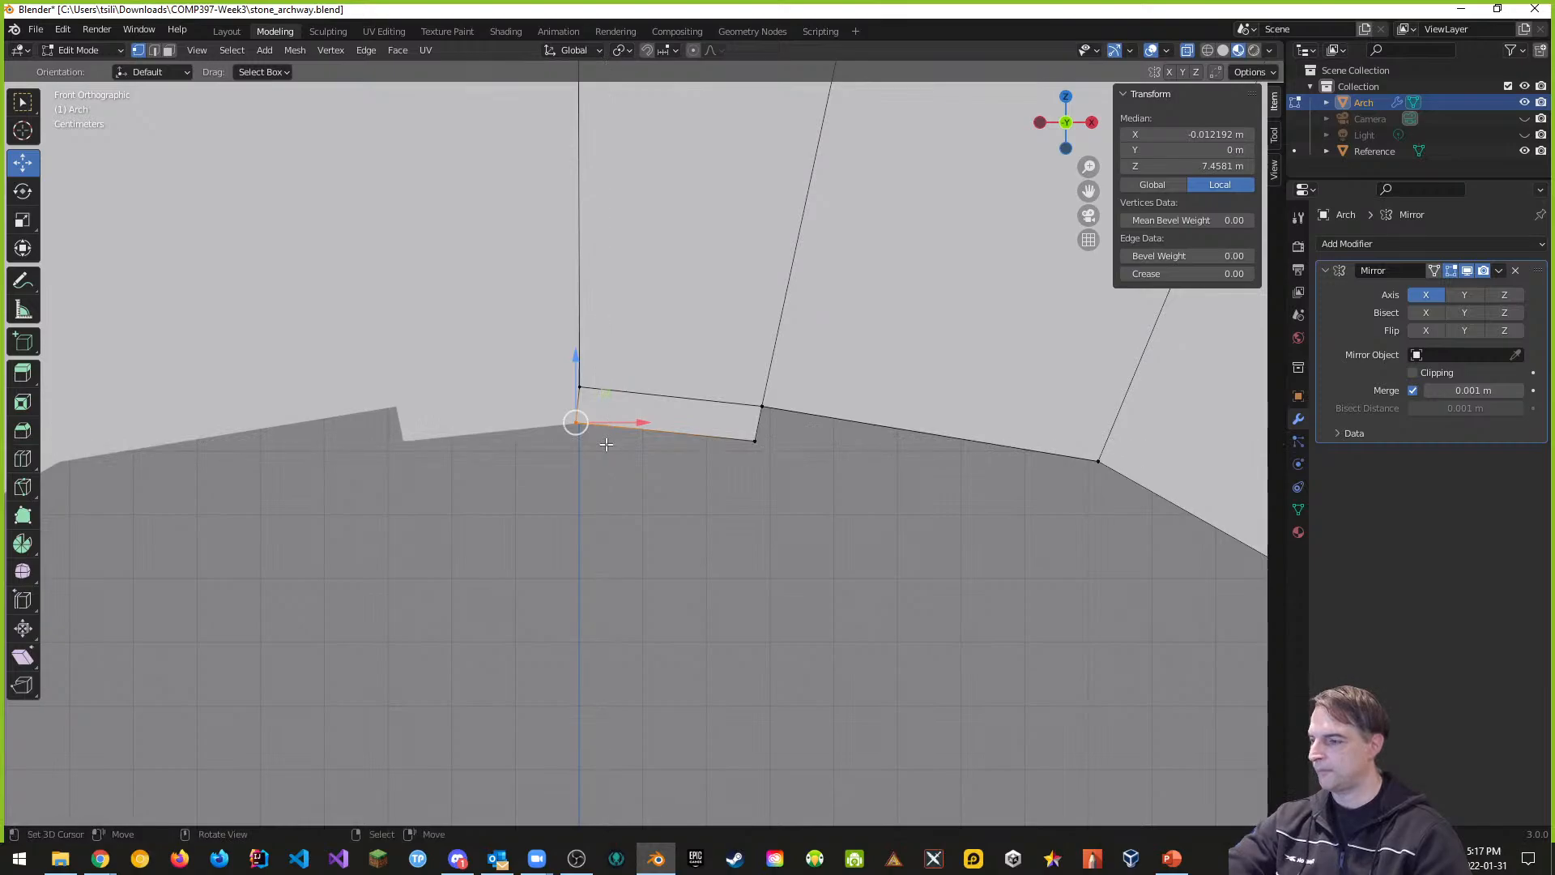
pyautogui.press('g')
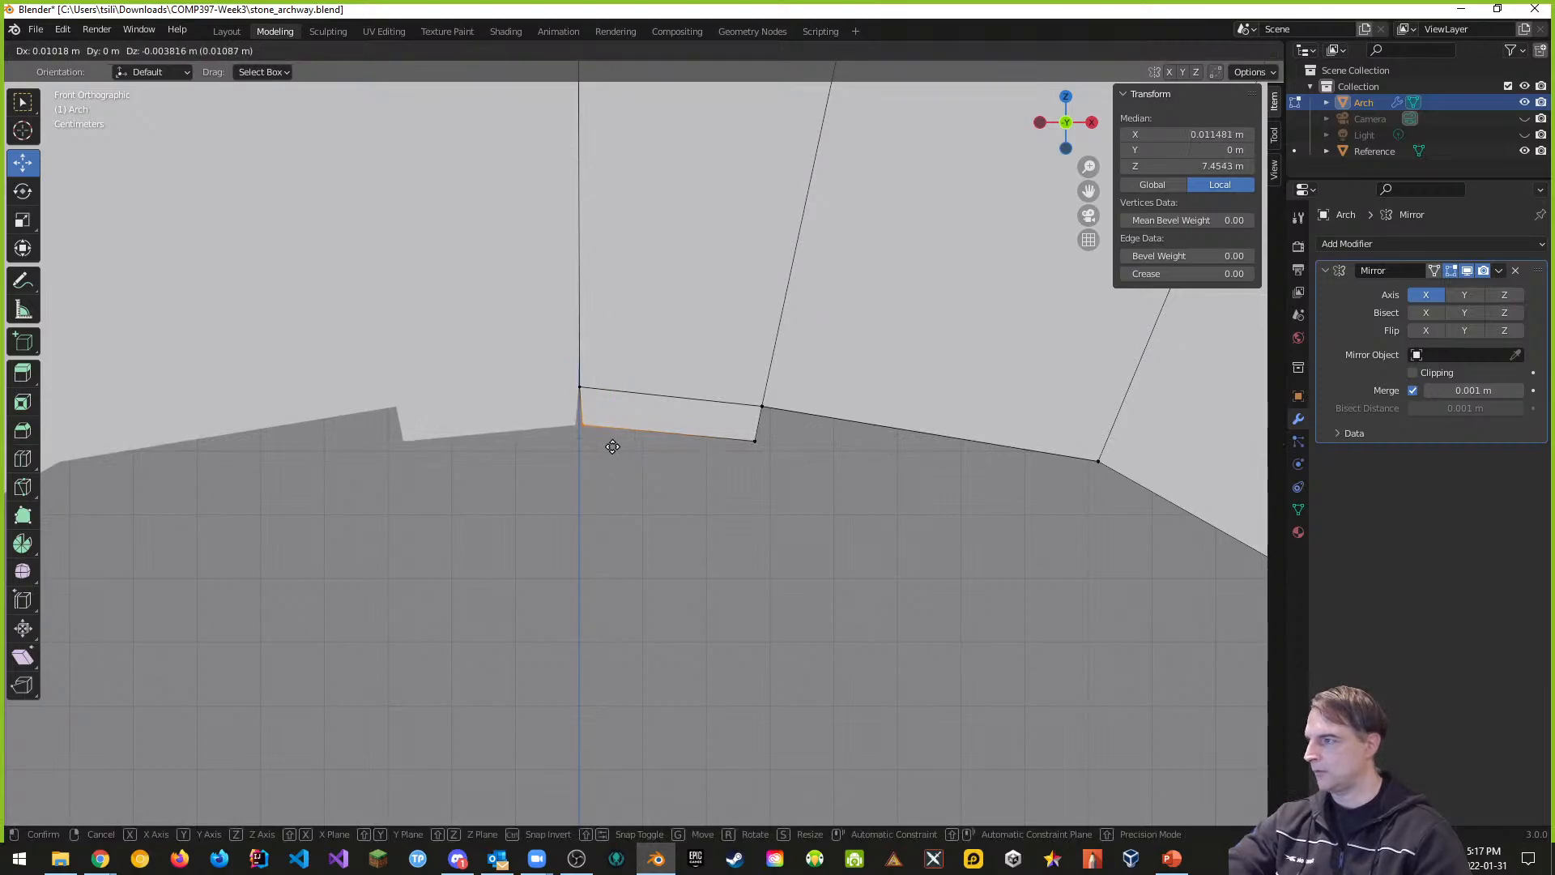
pyautogui.click(609, 447)
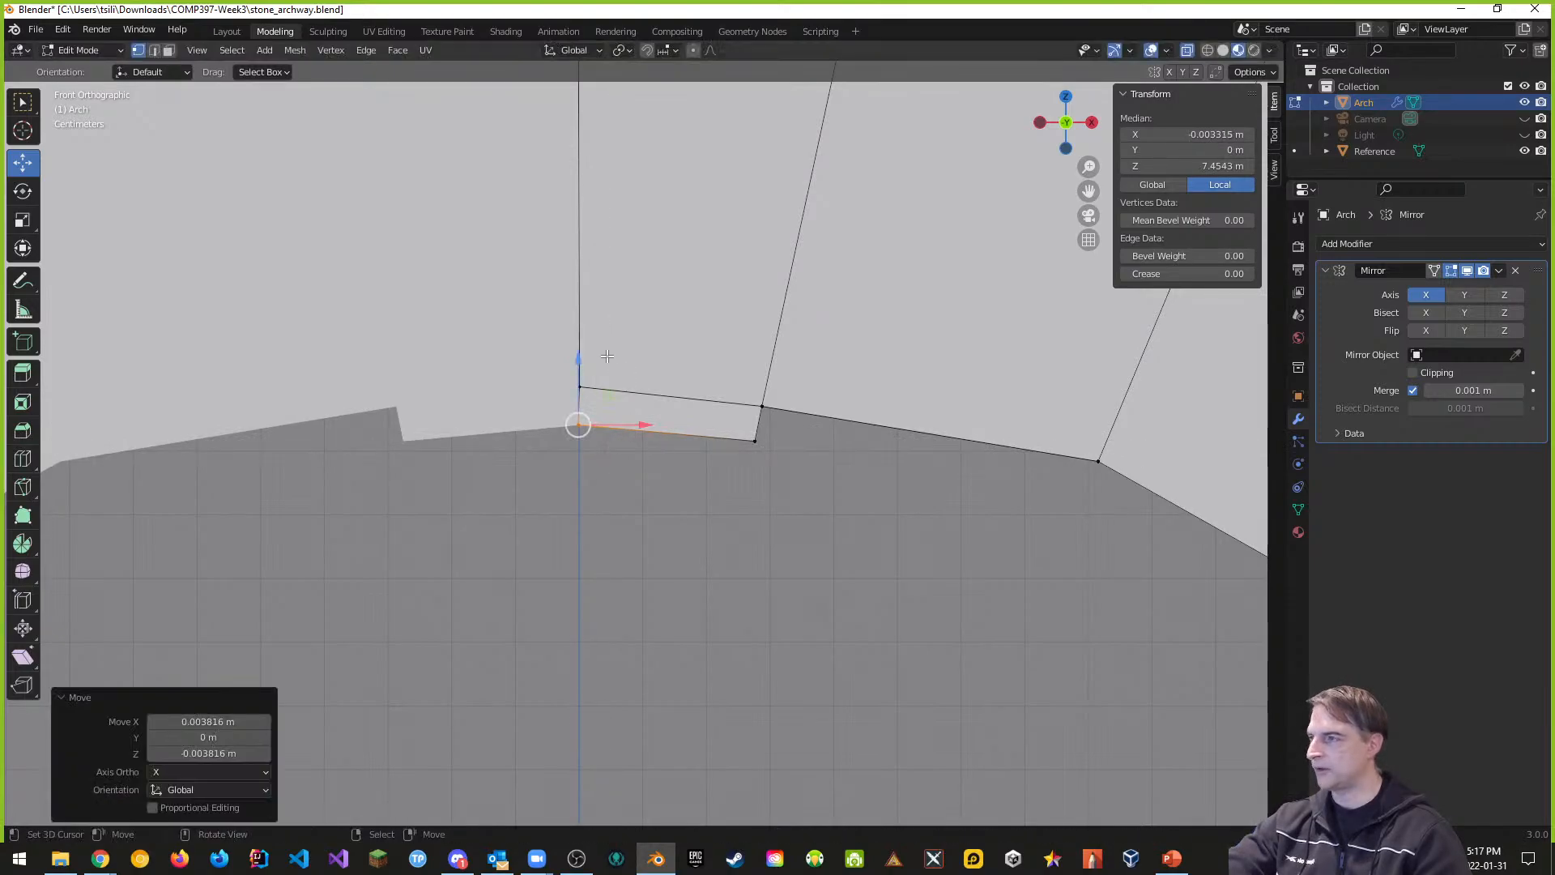
# Step: Examine the arch from several angles, and compare the lower stones and capital with the reference in front view
pyautogui.scroll(-5, 602, 304)
pyautogui.scroll(-4, 672, 370)
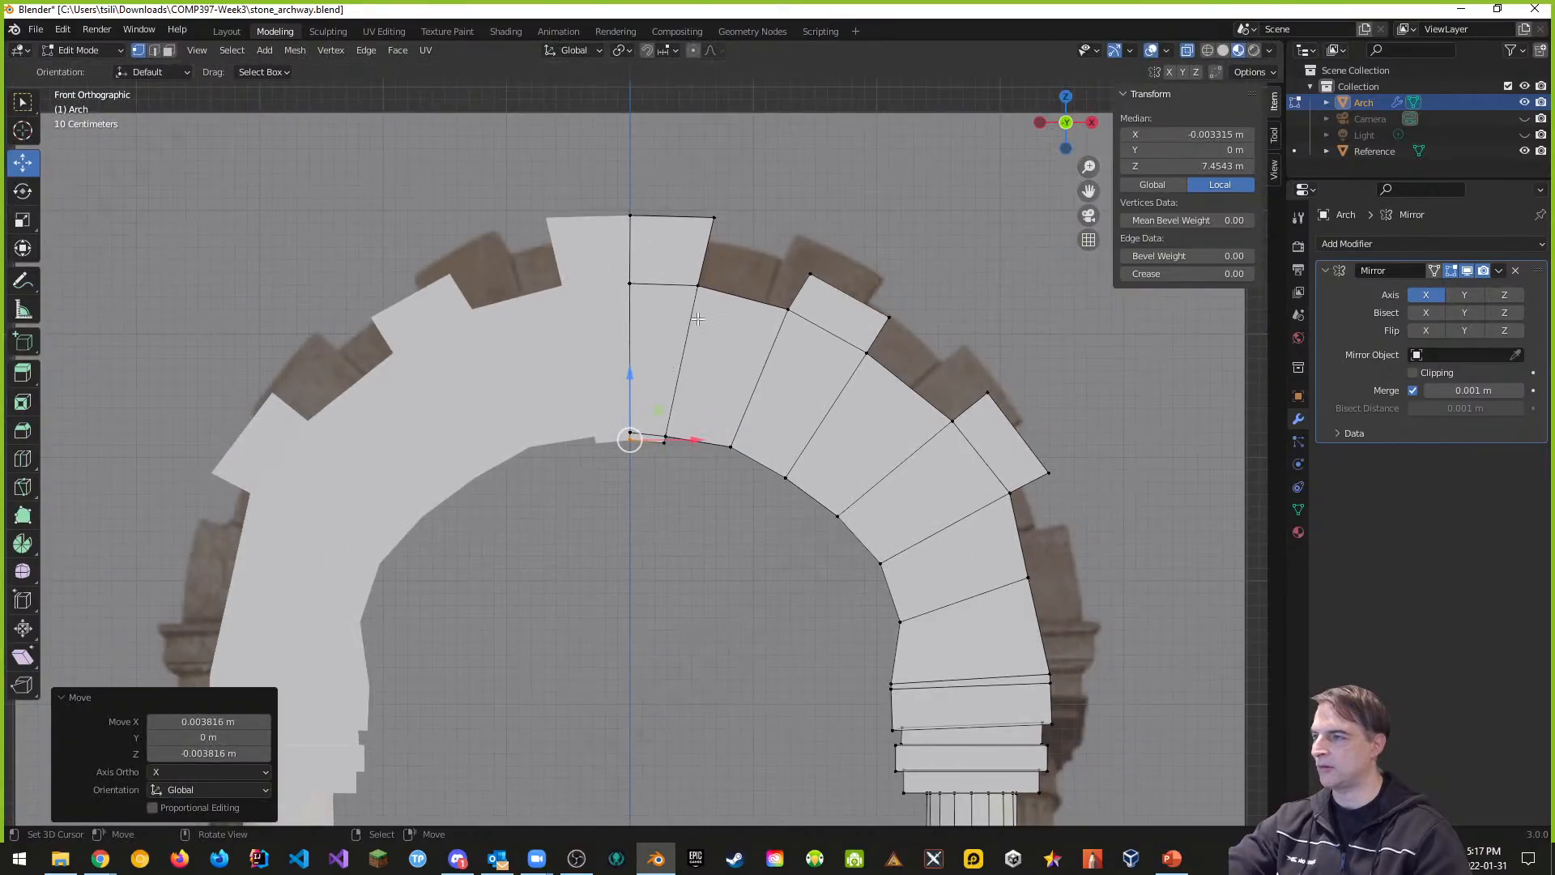
pyautogui.moveTo(697, 319); pyautogui.dragTo(727, 350, button='middle')
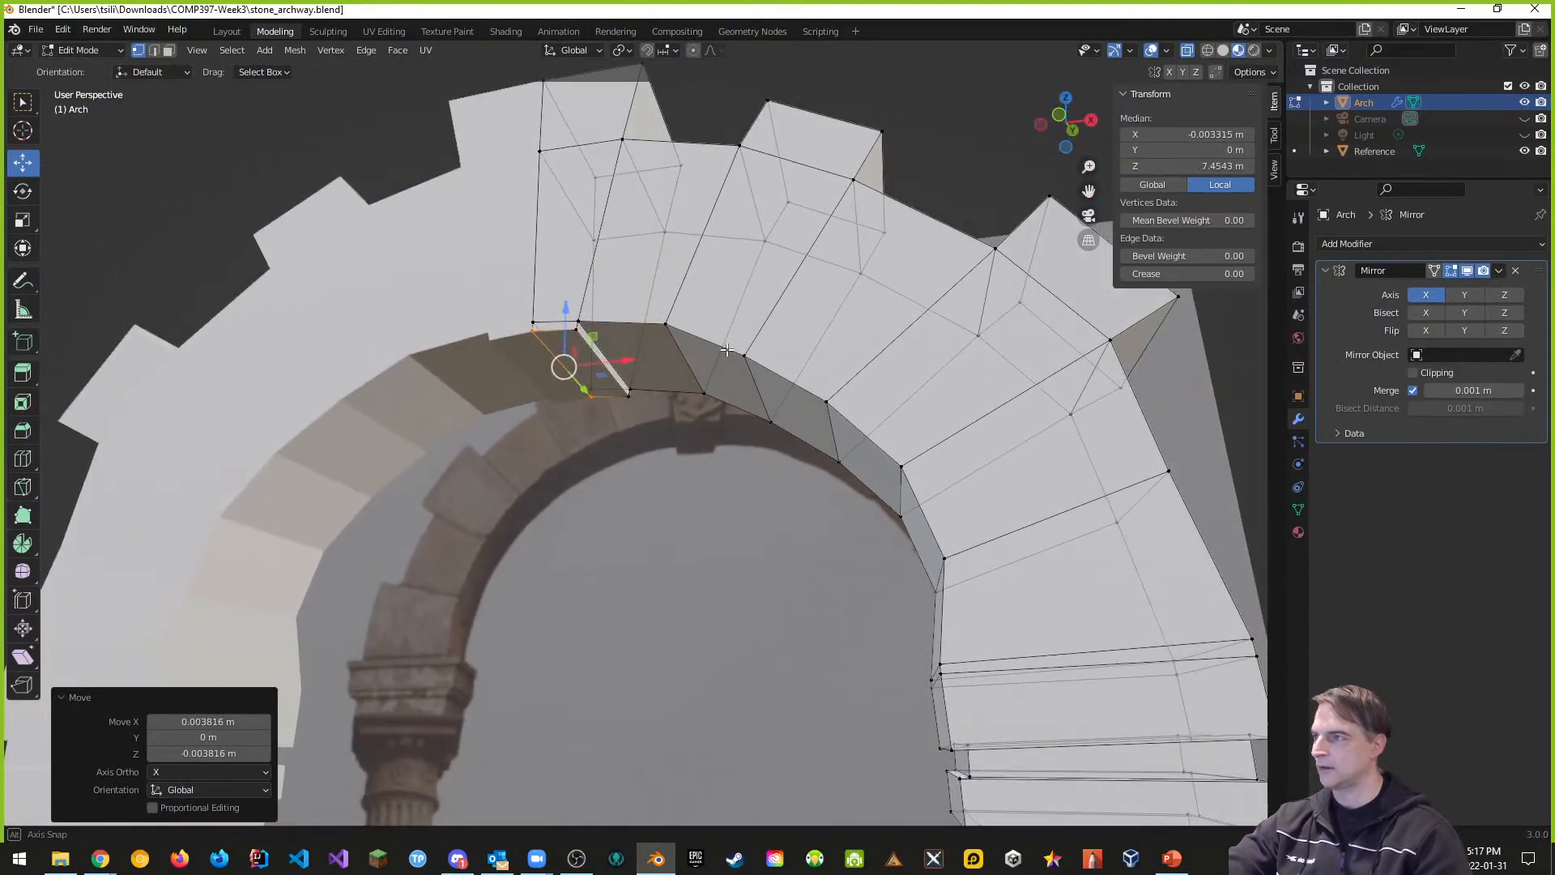
pyautogui.scroll(-5, 729, 356)
pyautogui.moveTo(763, 416); pyautogui.dragTo(775, 521, button='middle')
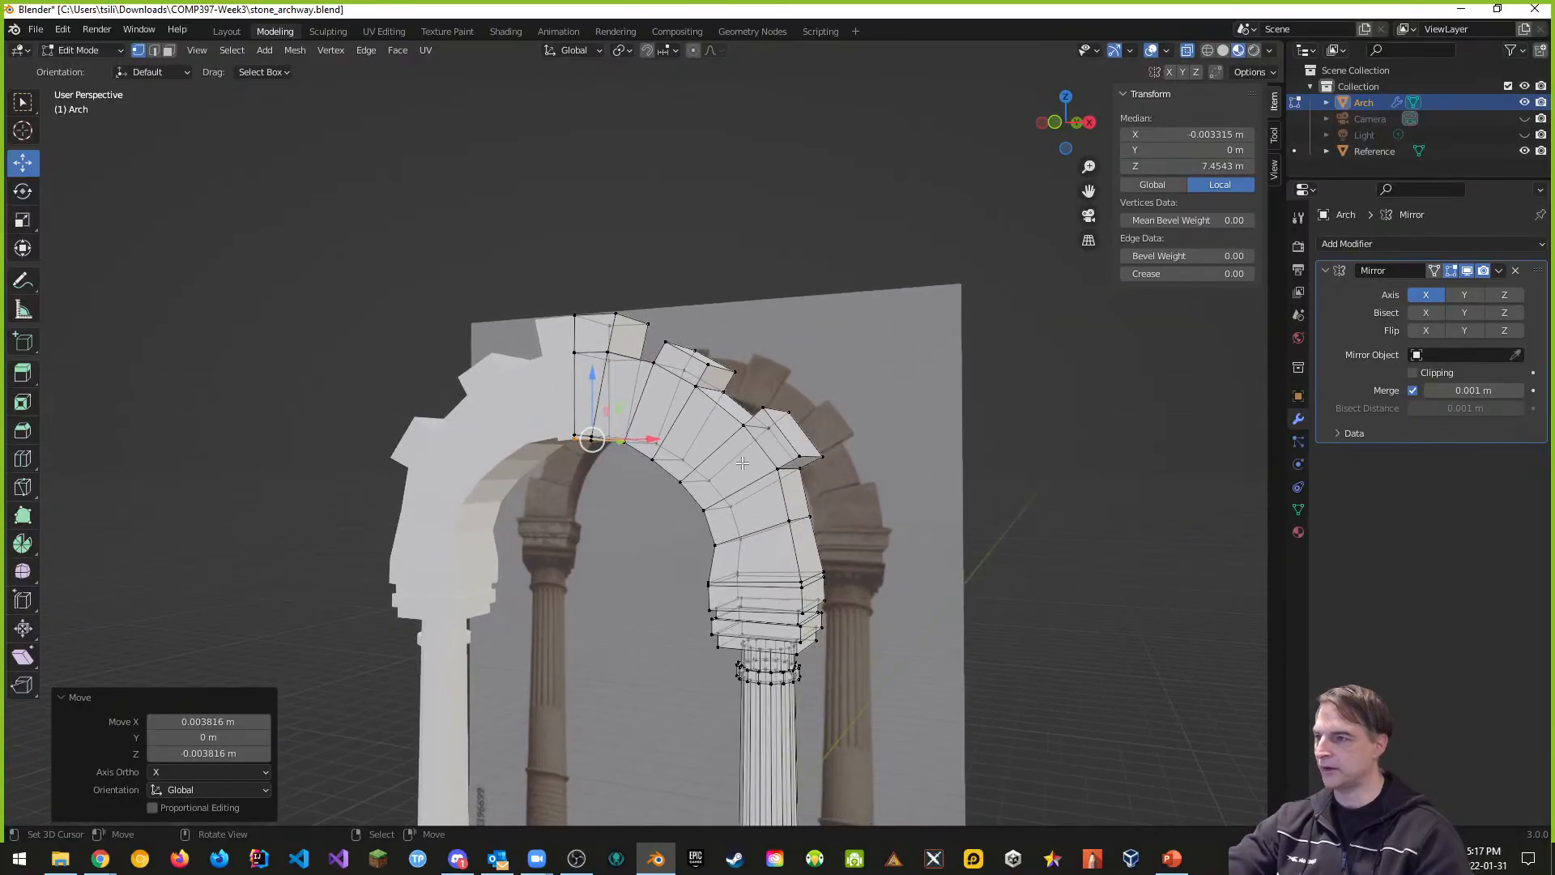
pyautogui.moveTo(756, 580); pyautogui.dragTo(809, 549, button='middle')
pyautogui.scroll(3, 811, 544)
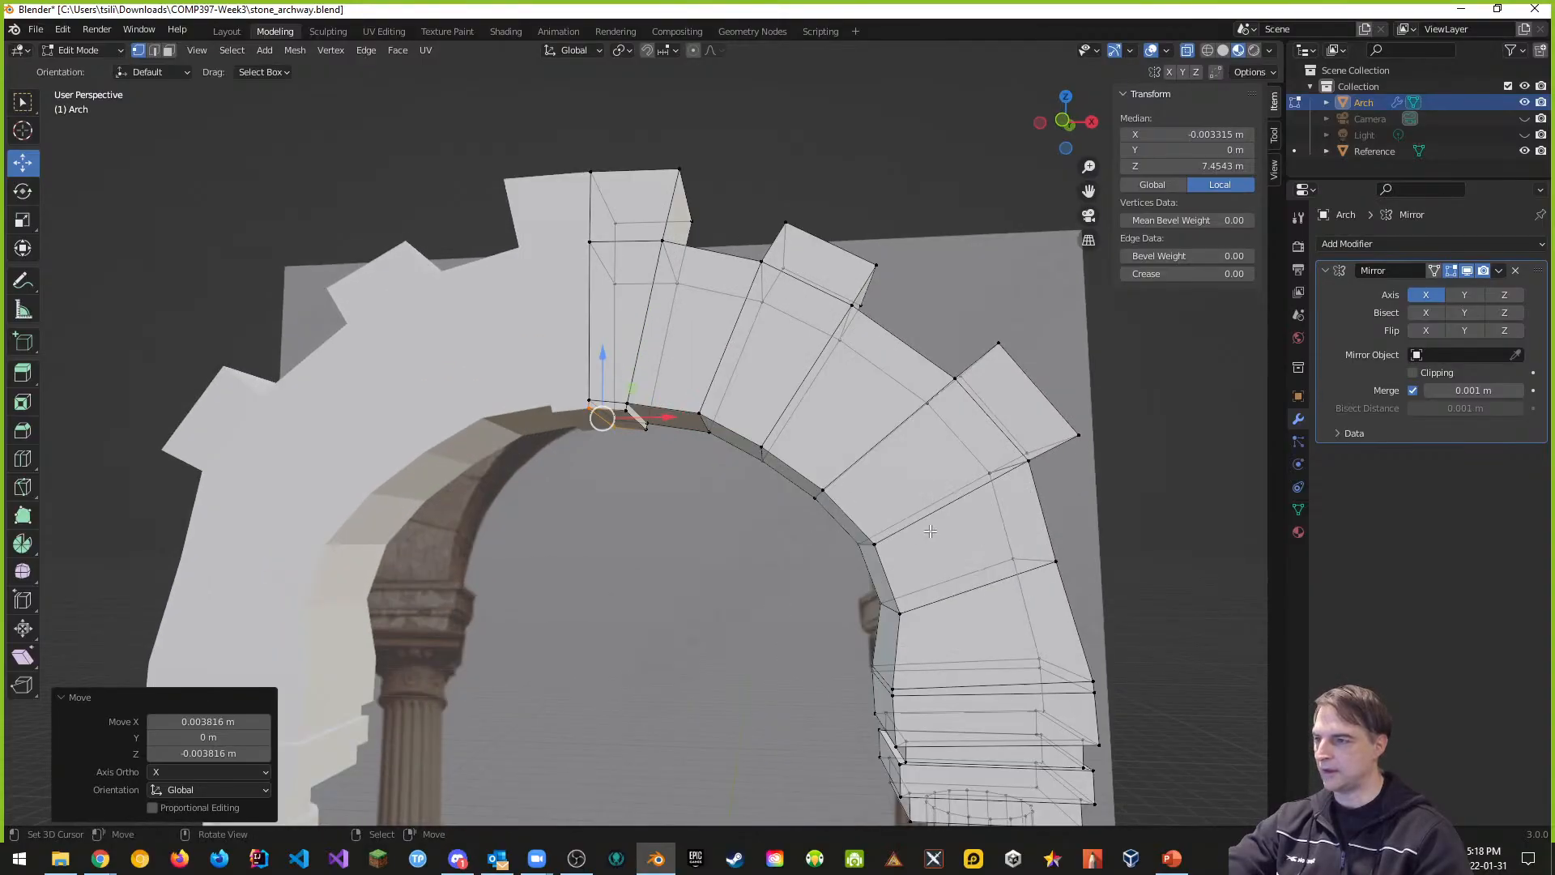
pyautogui.scroll(6, 931, 531)
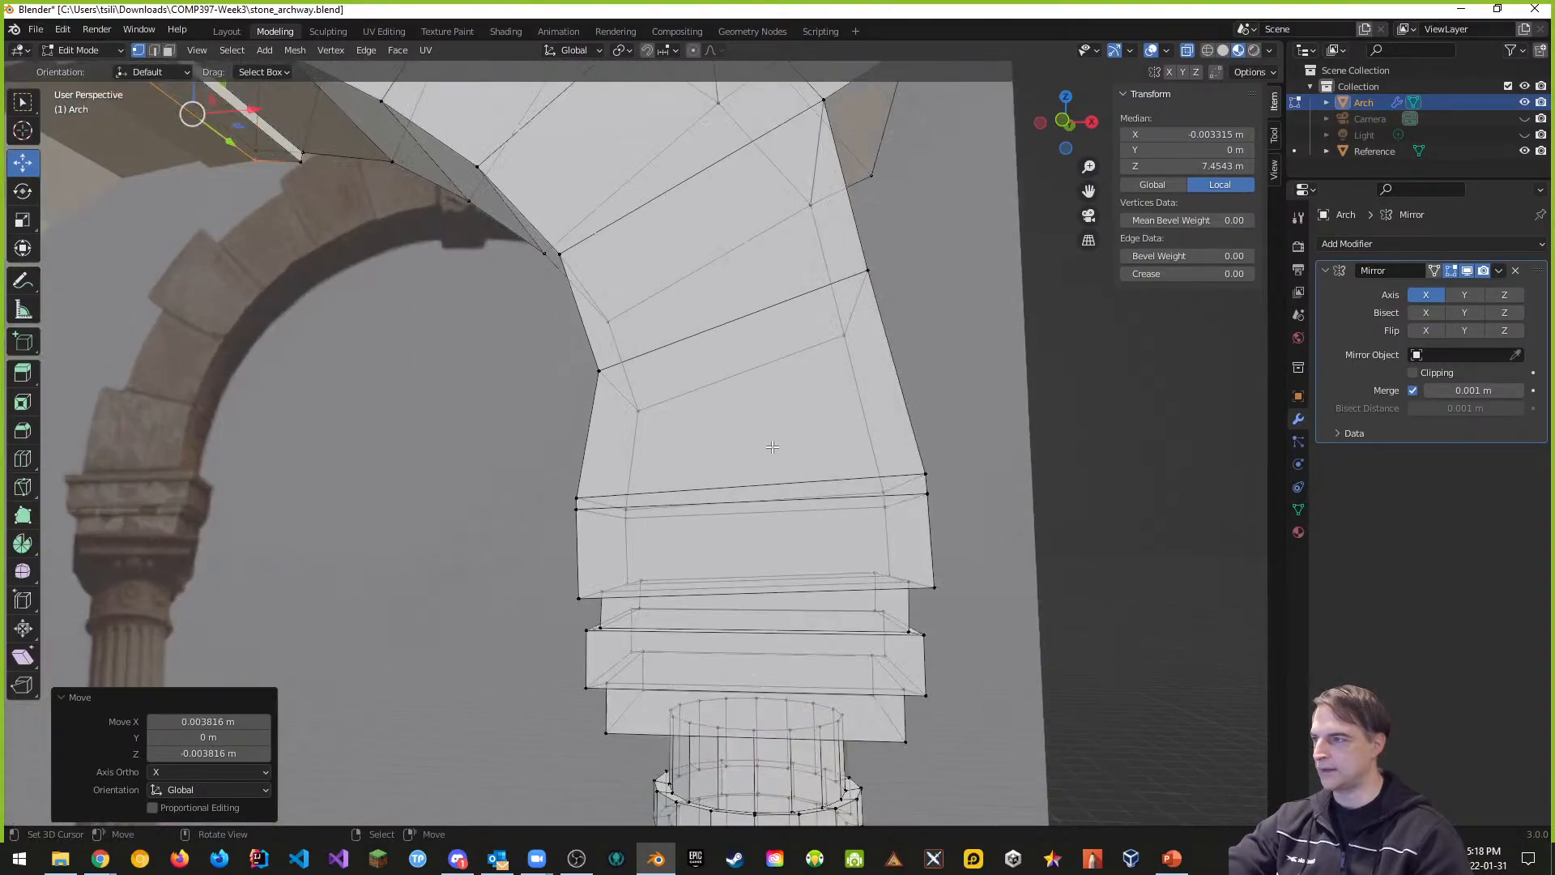
pyautogui.moveTo(772, 448); pyautogui.dragTo(757, 452, button='middle')
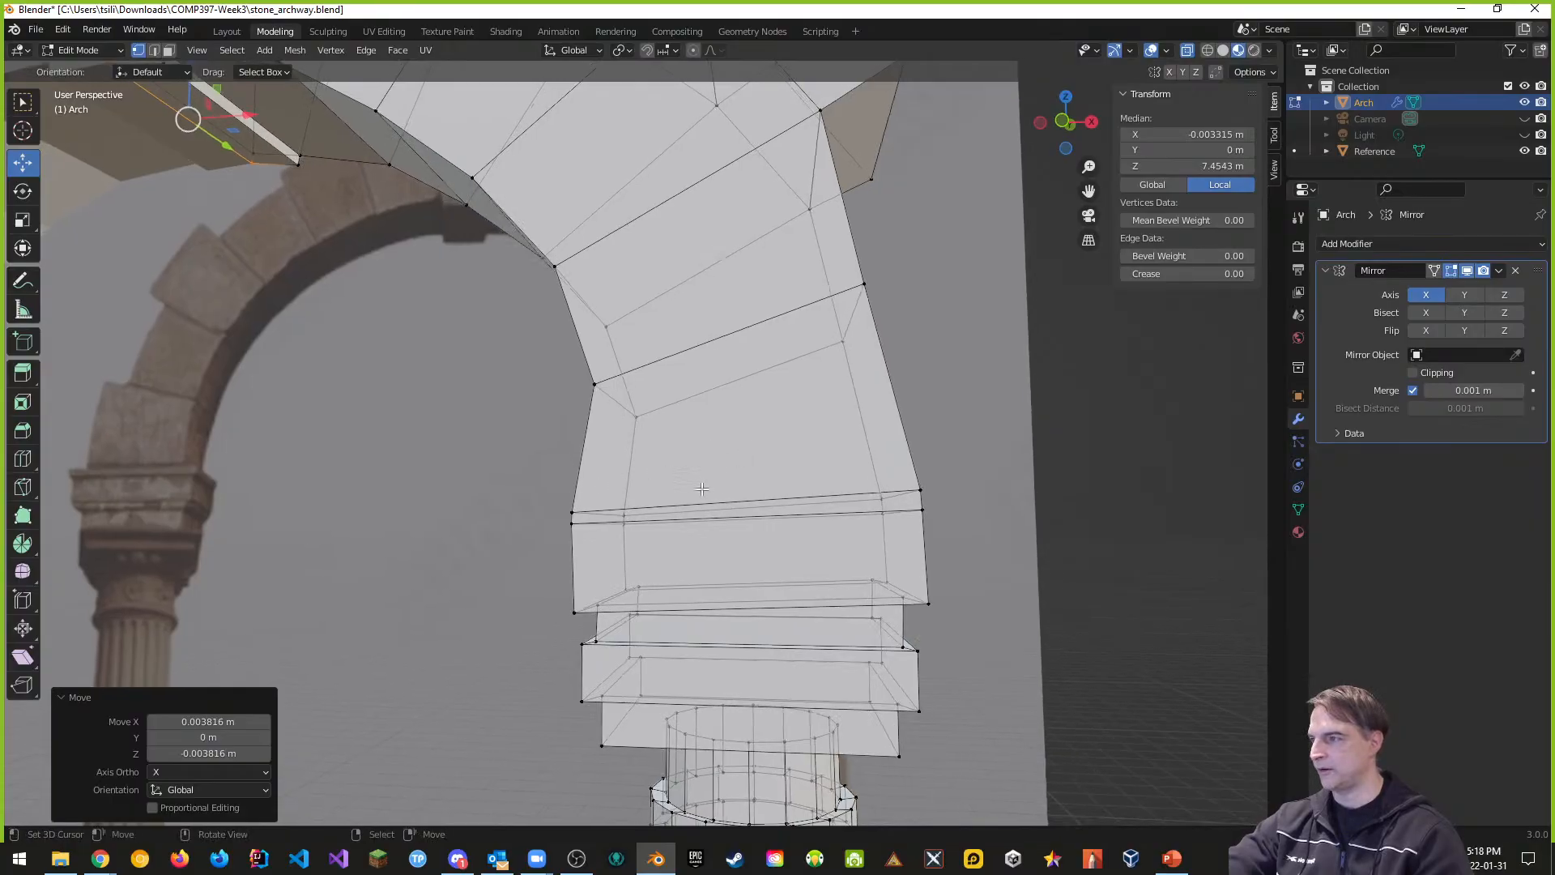
pyautogui.press('KP_1')
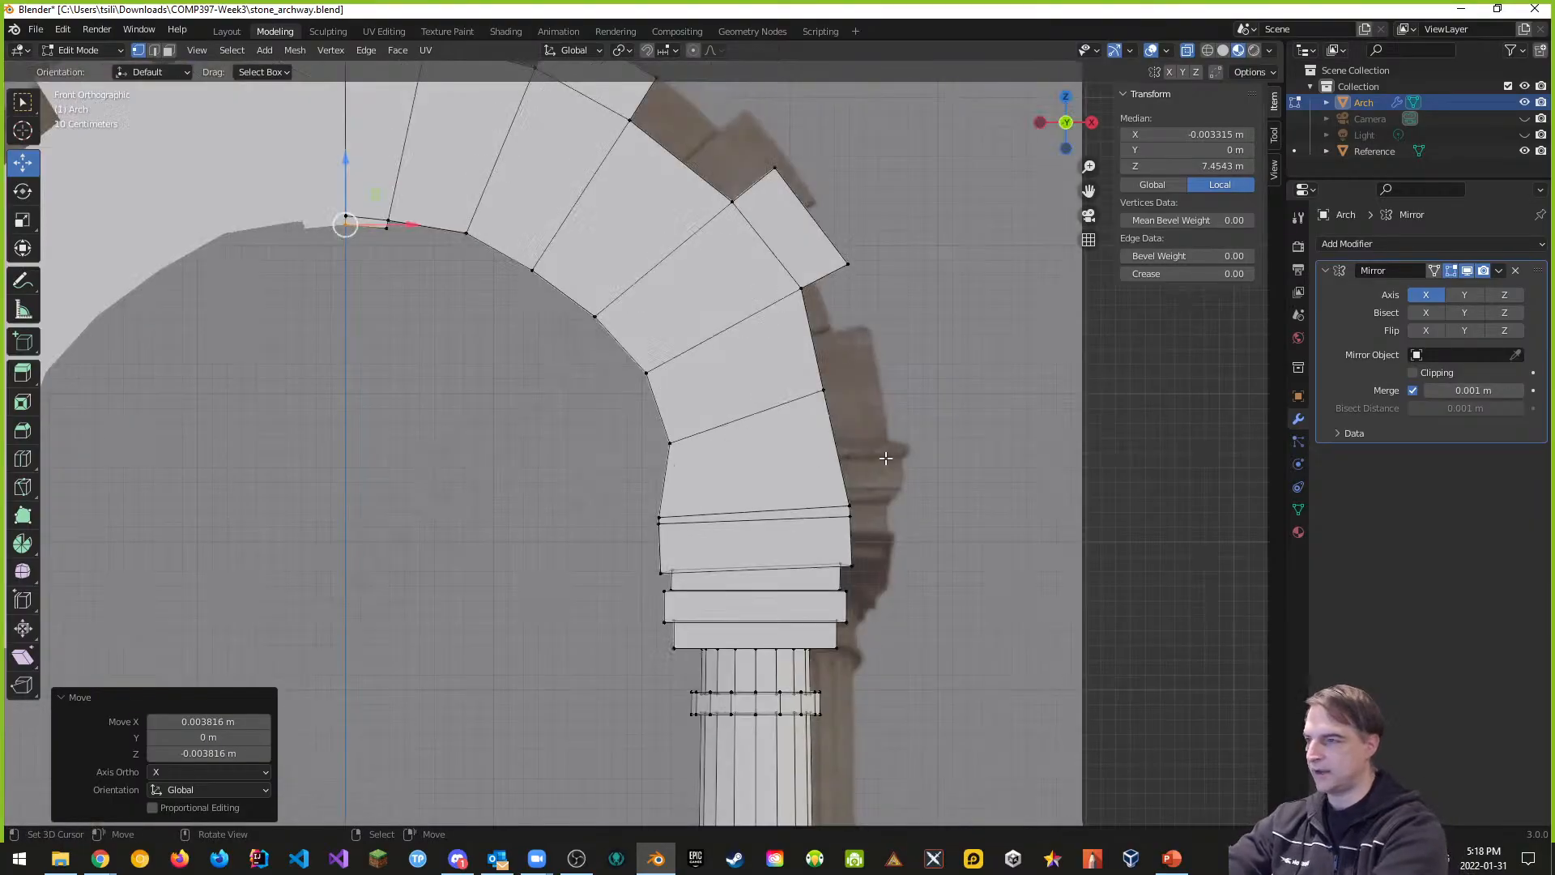
pyautogui.press('ctrl')
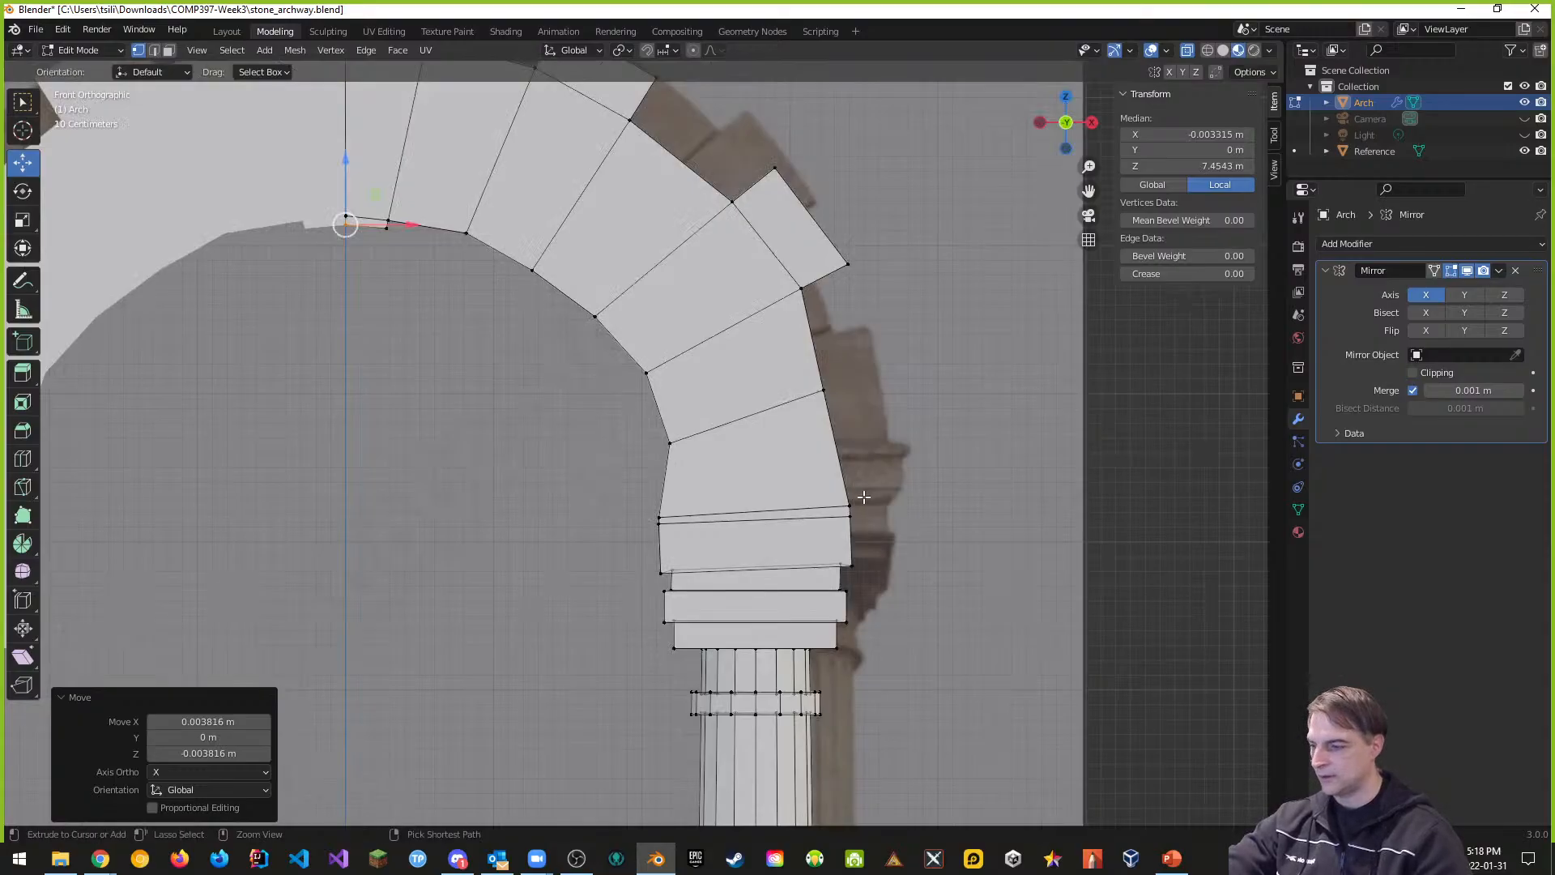
# Step: Add a loop cut near the bottom of the arch's lowest stone, slid to a factor of about 0.776
pyautogui.hotkey('ctrl', 'r')
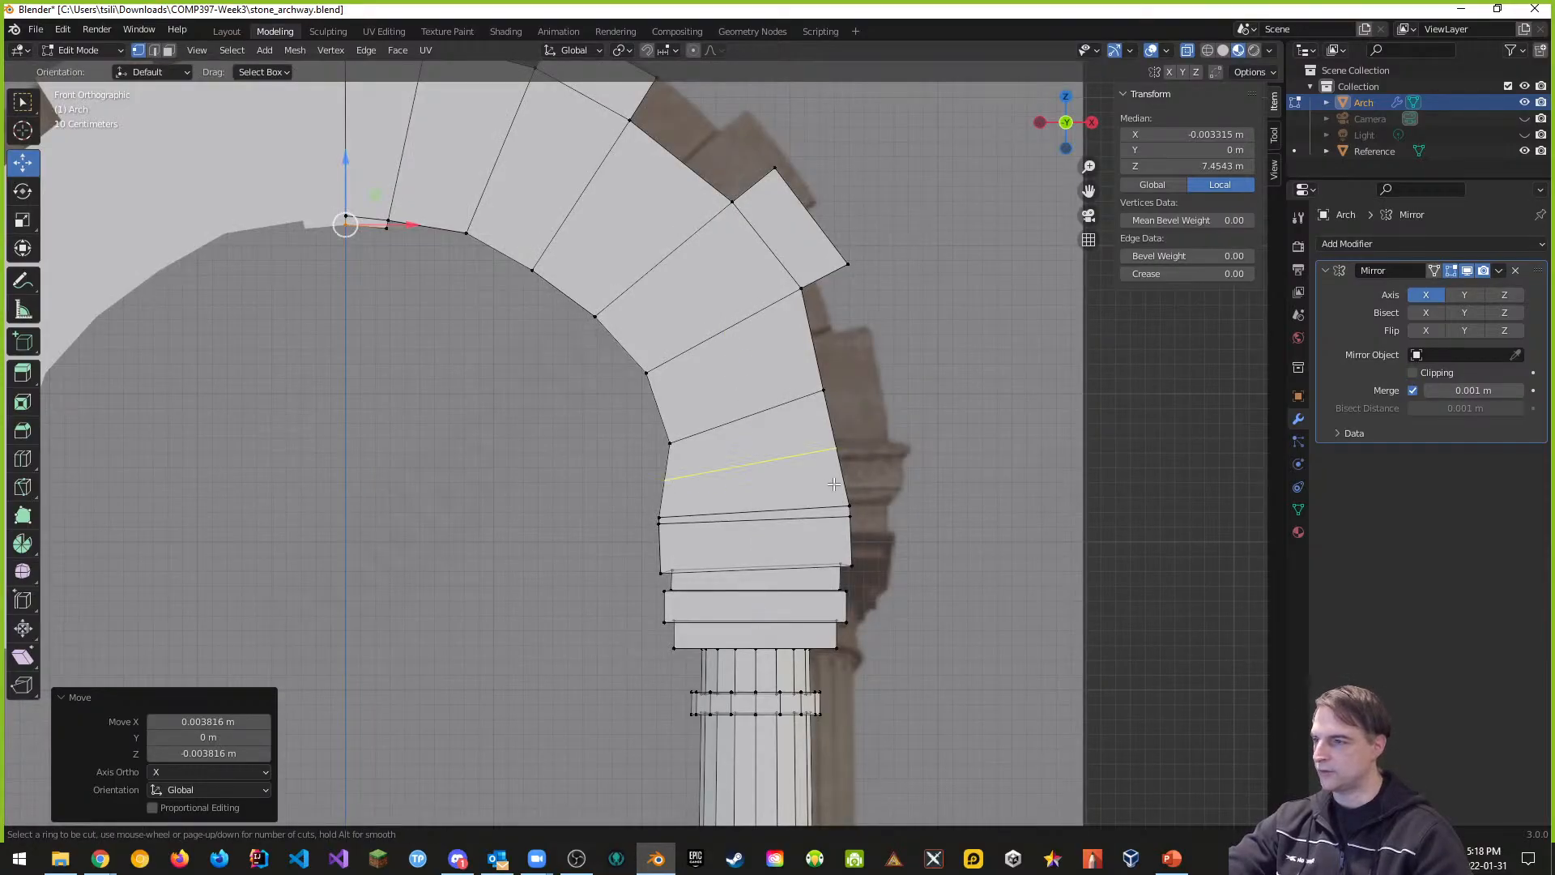
pyautogui.click(836, 484)
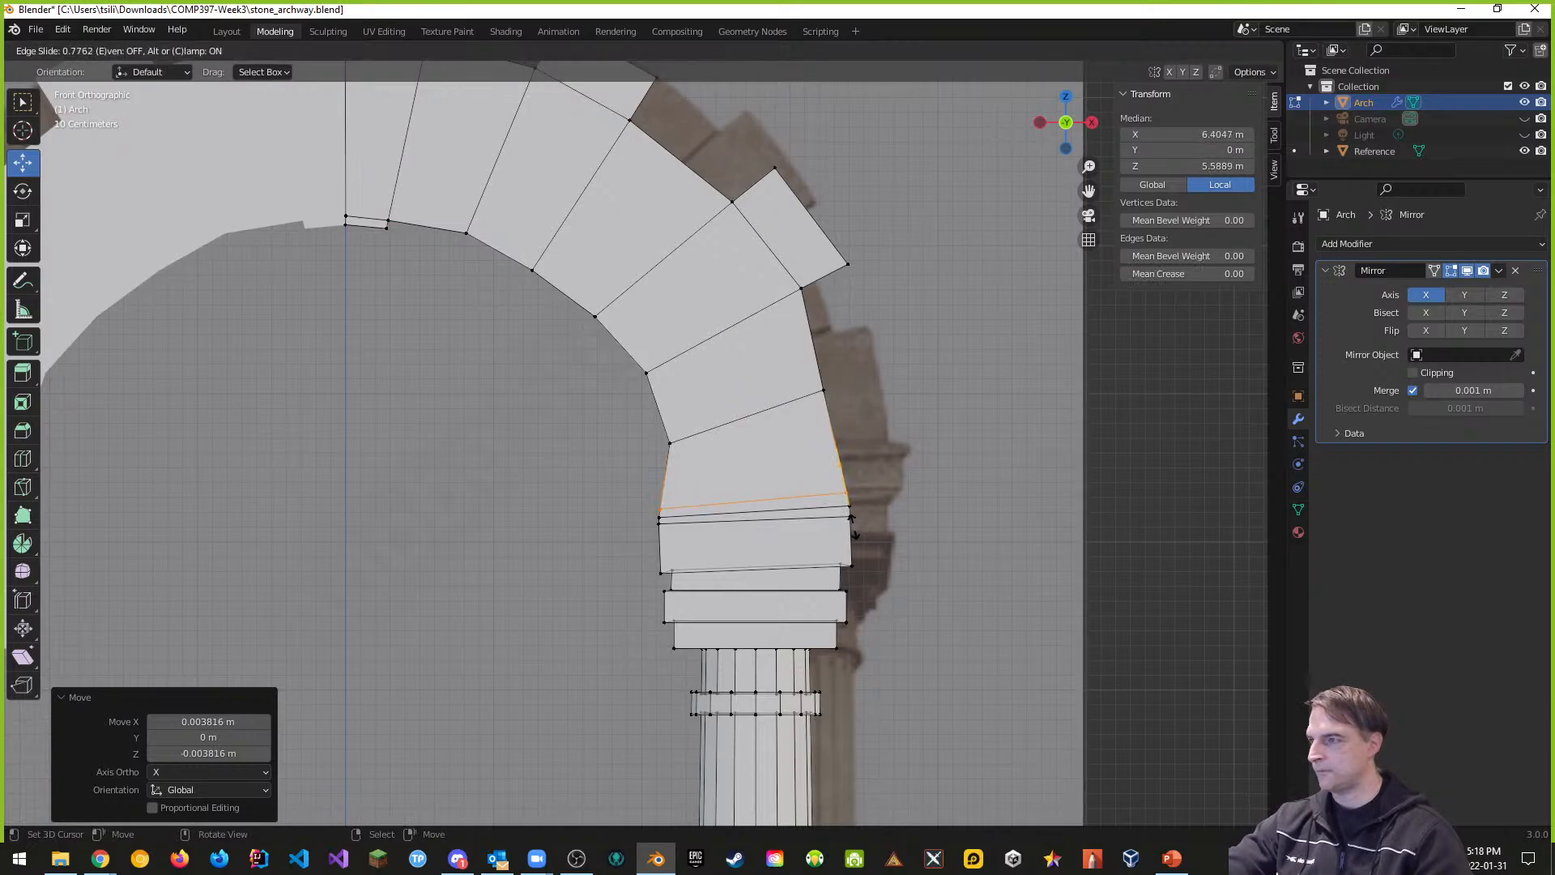
pyautogui.click(853, 525)
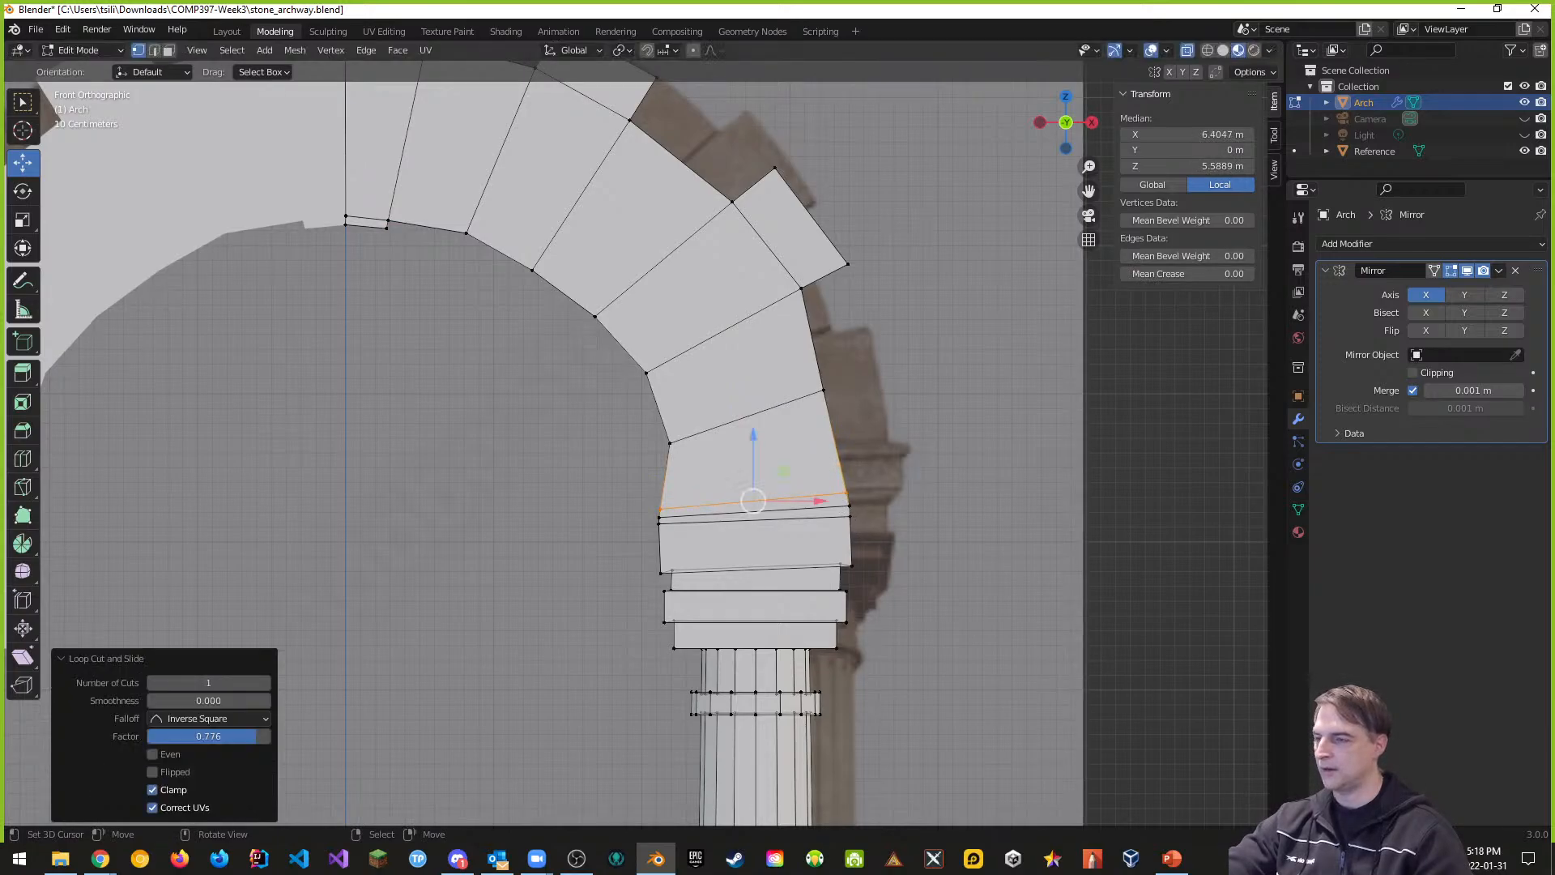
# Step: Scale the new edge loop above the capital to about 0.894 and move it about -0.018 m along Z
pyautogui.press('s')
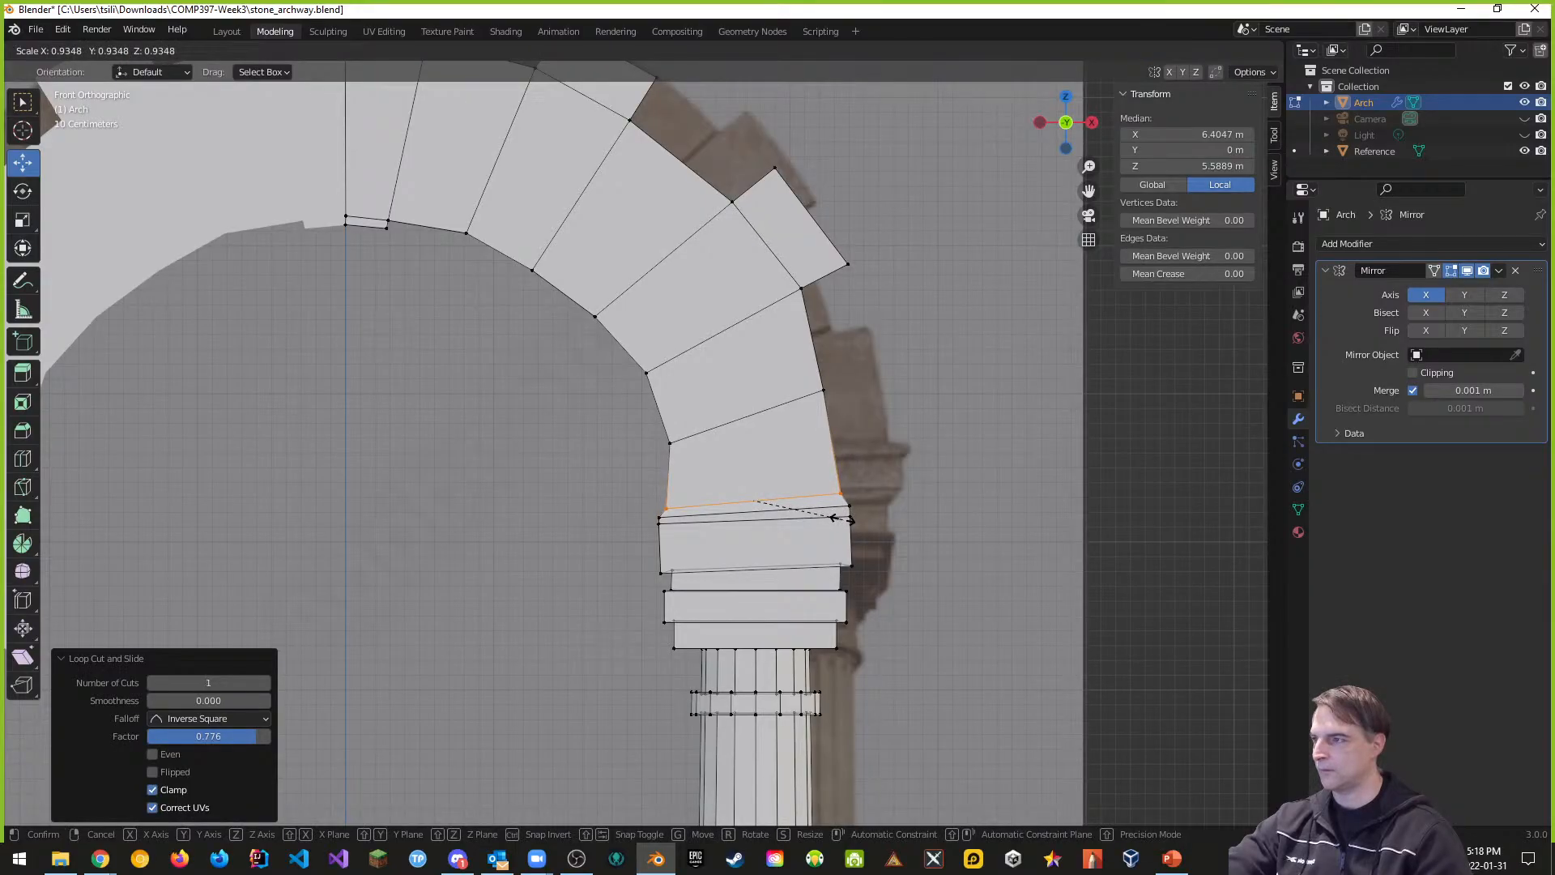
pyautogui.click(839, 519)
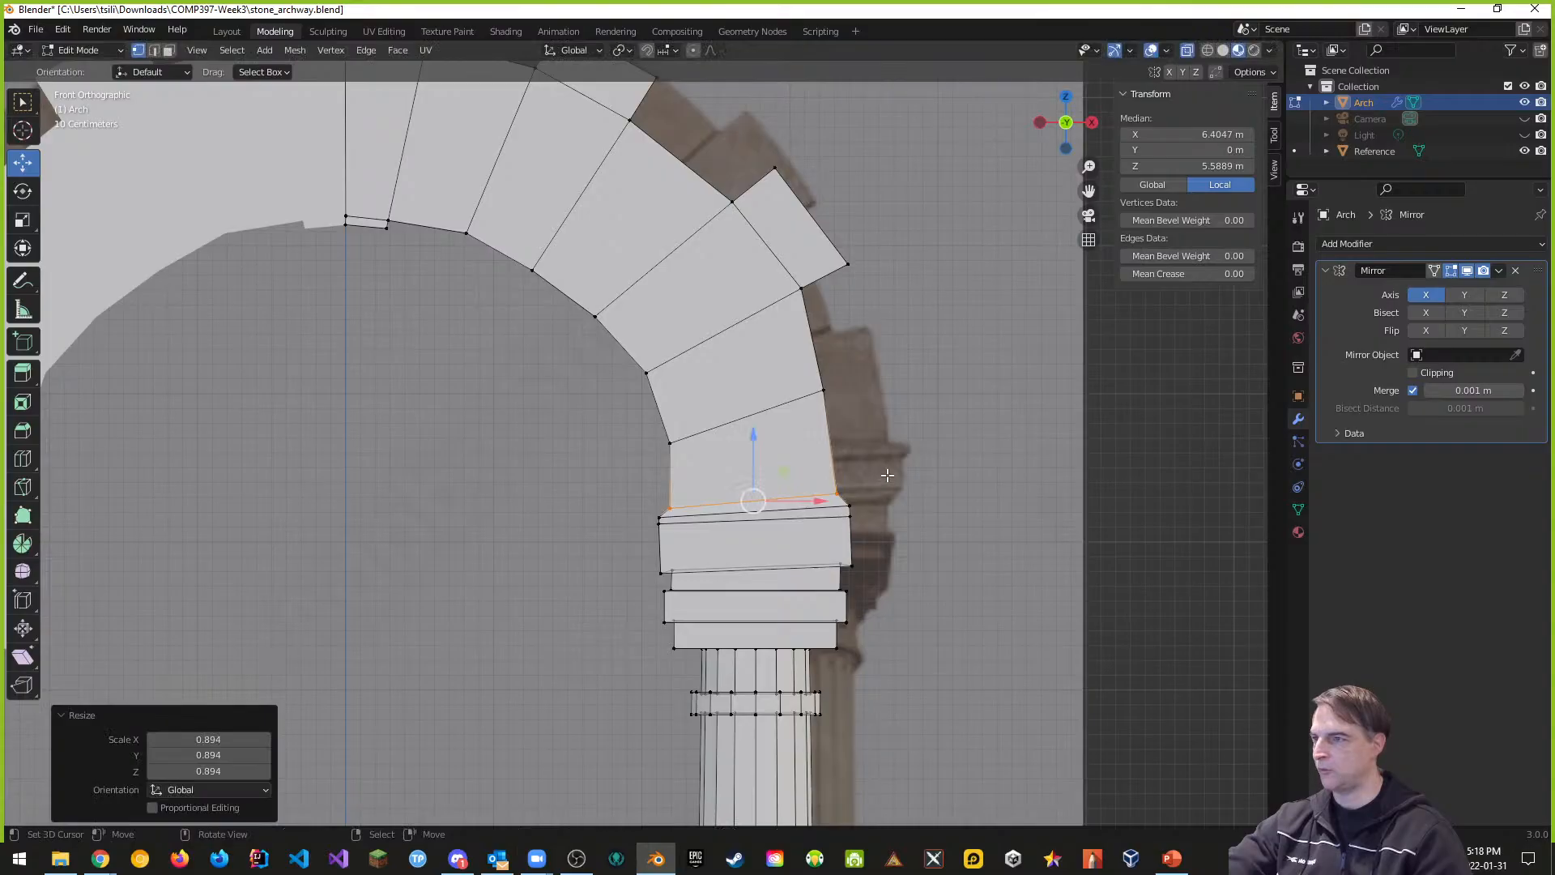
pyautogui.moveTo(887, 475)
pyautogui.mouseDown(button='middle')
pyautogui.moveTo(832, 481)
pyautogui.moveTo(867, 473)
pyautogui.mouseUp(button='middle')
pyautogui.moveTo(739, 450); pyautogui.dragTo(742, 454)
pyautogui.moveTo(742, 454); pyautogui.dragTo(901, 477, button='middle')
pyautogui.moveTo(857, 476); pyautogui.dragTo(931, 416, button='middle')
pyautogui.moveTo(792, 403); pyautogui.dragTo(743, 400, button='middle')
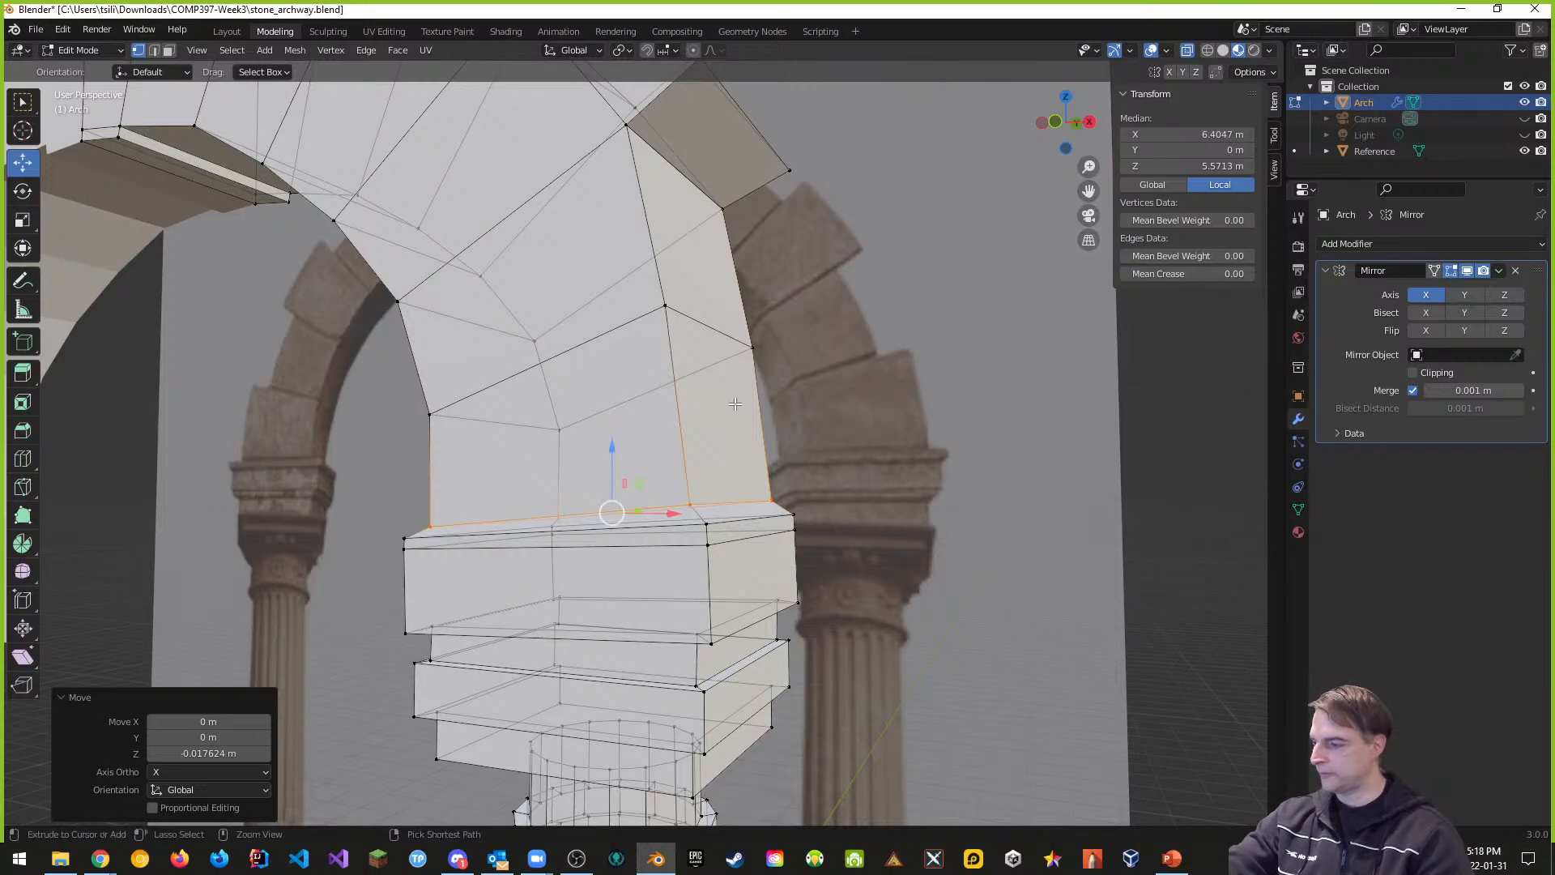
# Step: Add another loop cut to the lowest arch stone just above its bottom edge, with a slide factor of about 0.947
pyautogui.hotkey('ctrl', 'Tab')
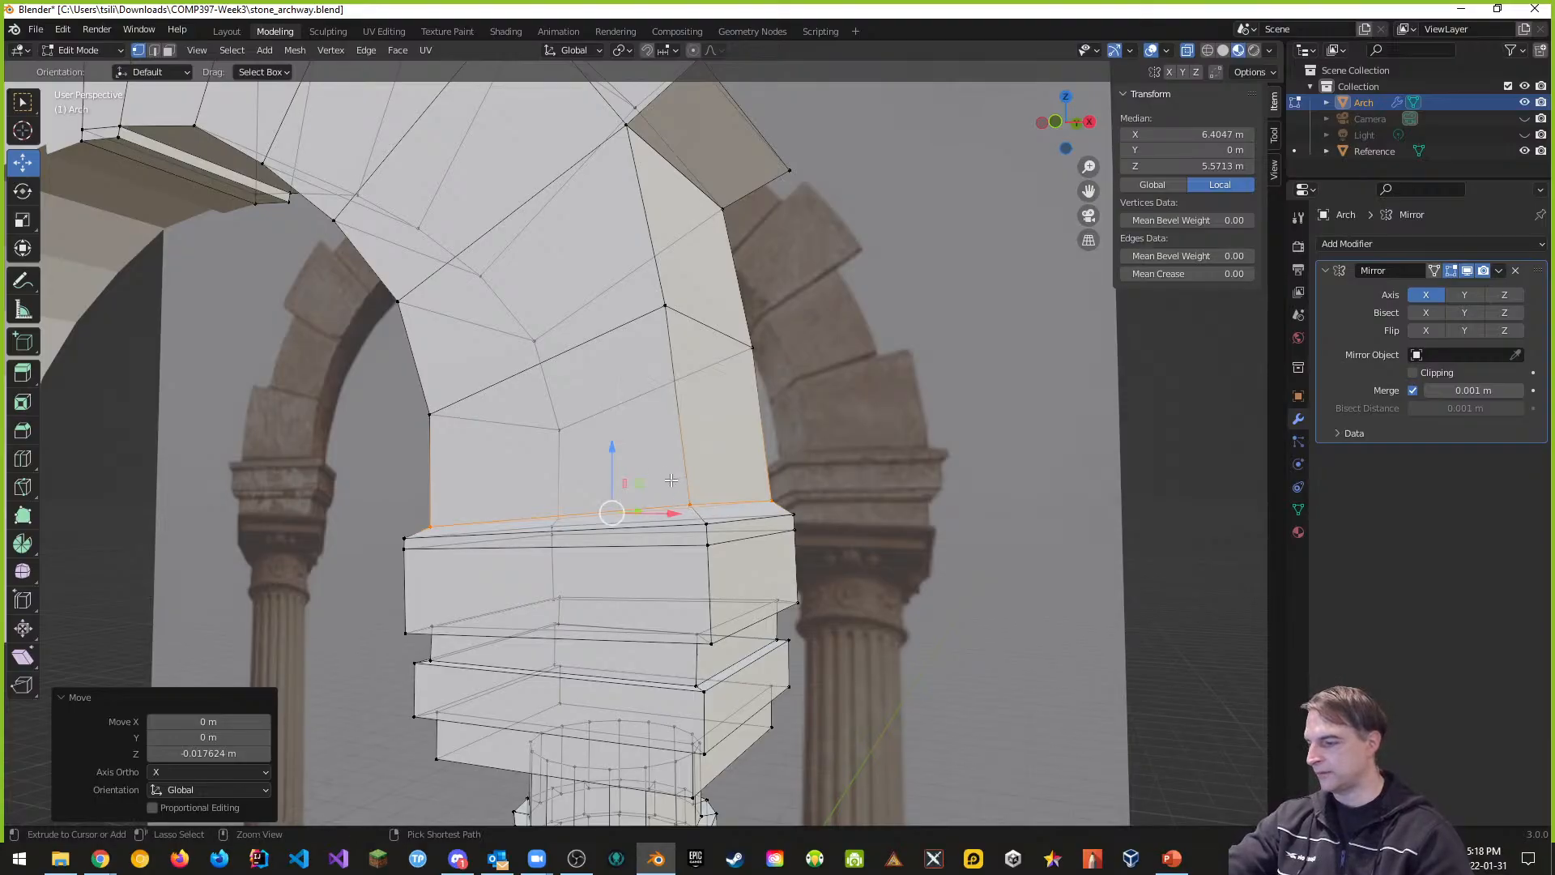
pyautogui.hotkey('ctrl', 'r')
pyautogui.click(662, 417)
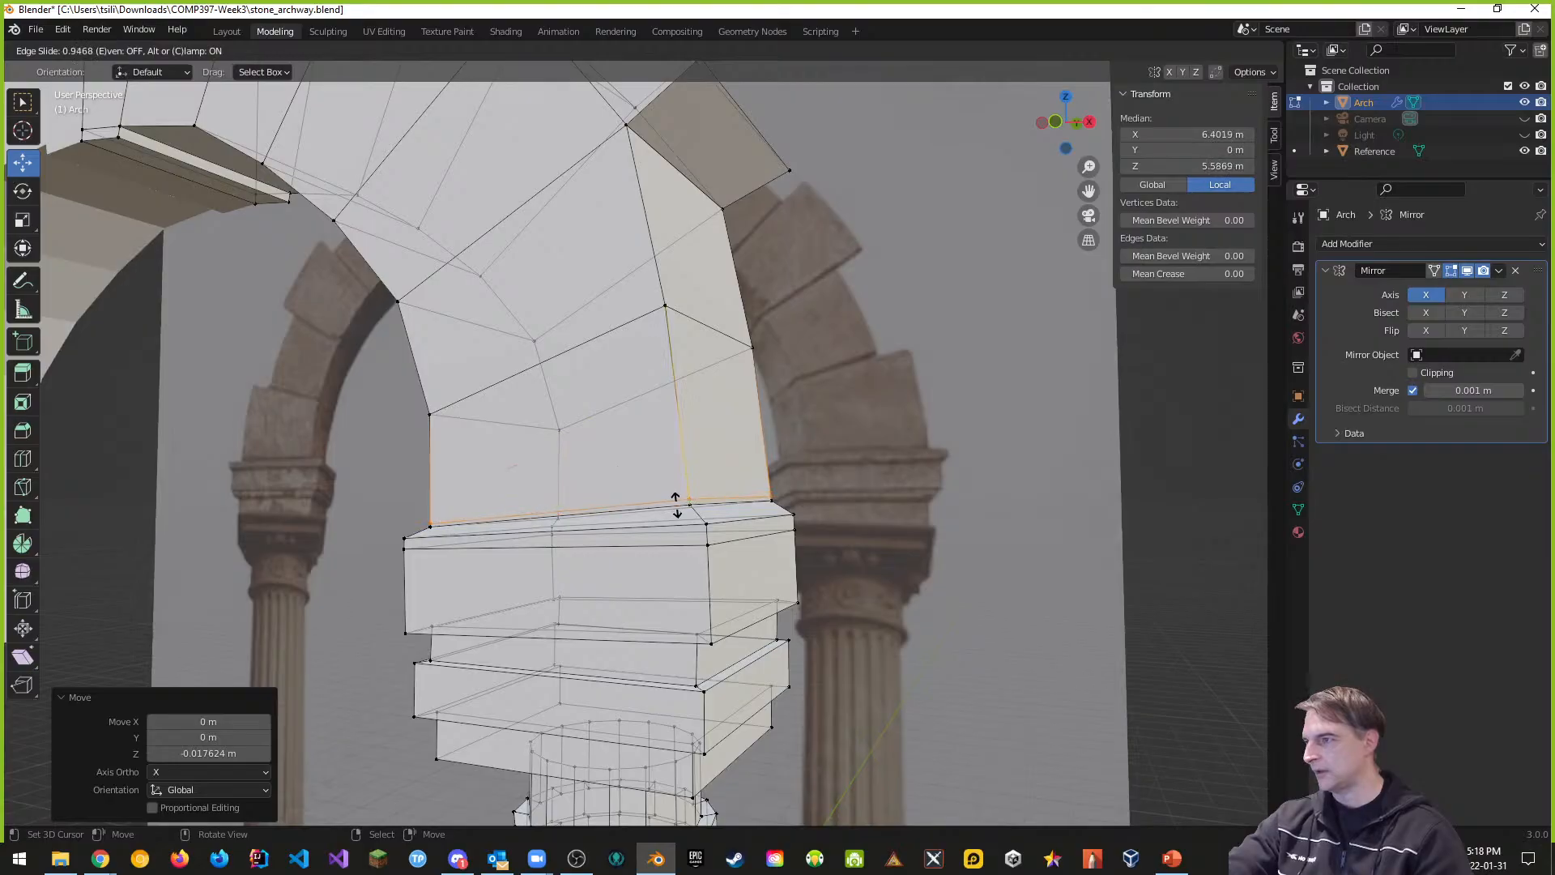
pyautogui.click(676, 504)
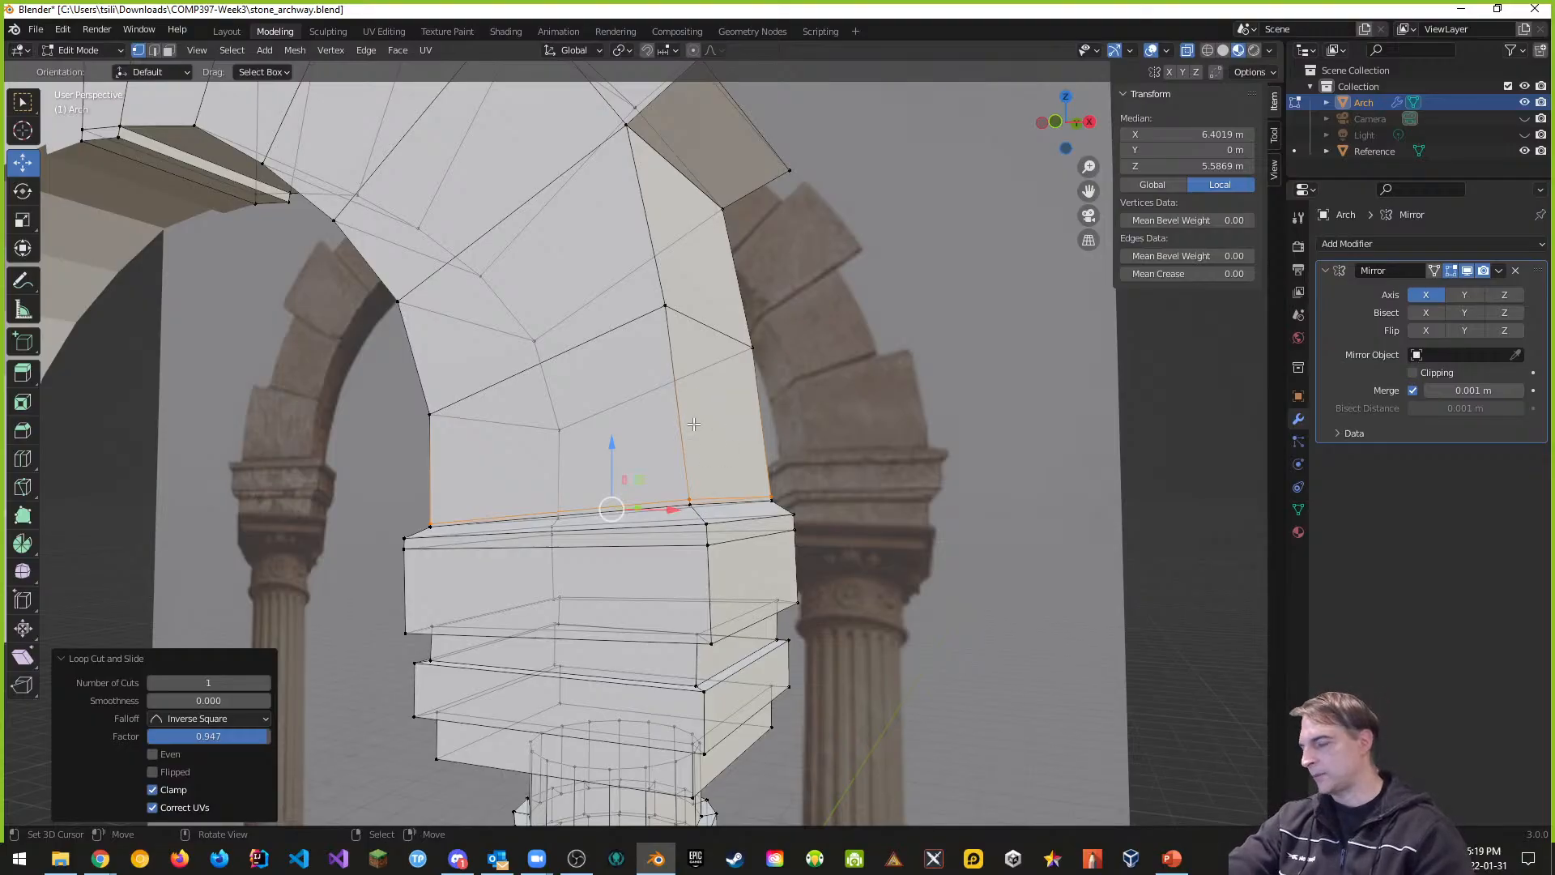
# Step: Select the outer side face of the lowest arch stone and extrude it about 0.284 m along its normal
pyautogui.hotkey('ctrl', 'Tab')
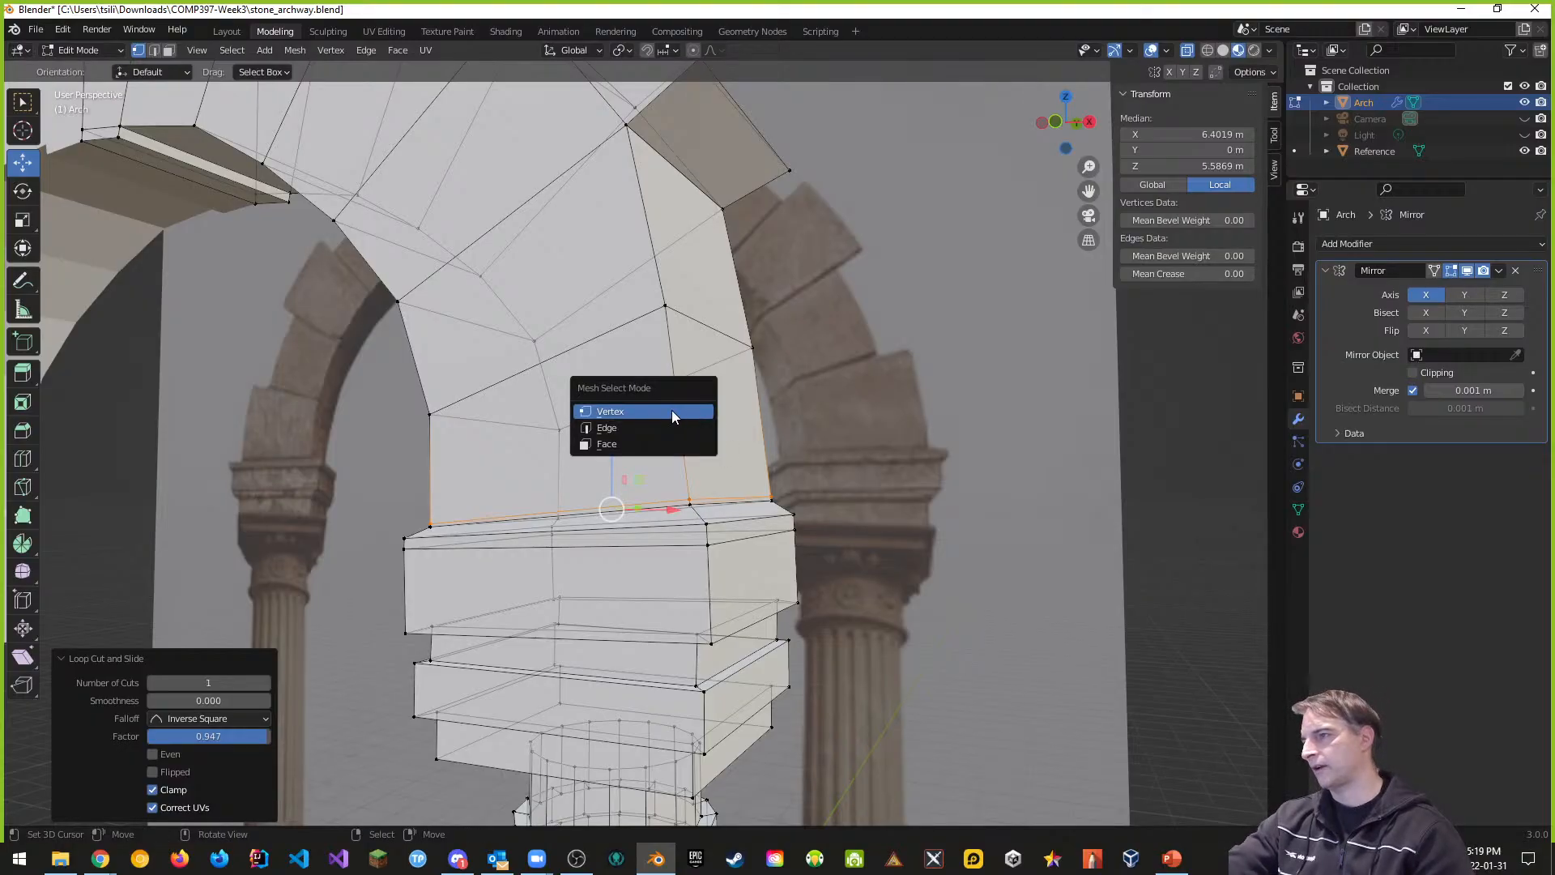
pyautogui.click(636, 444)
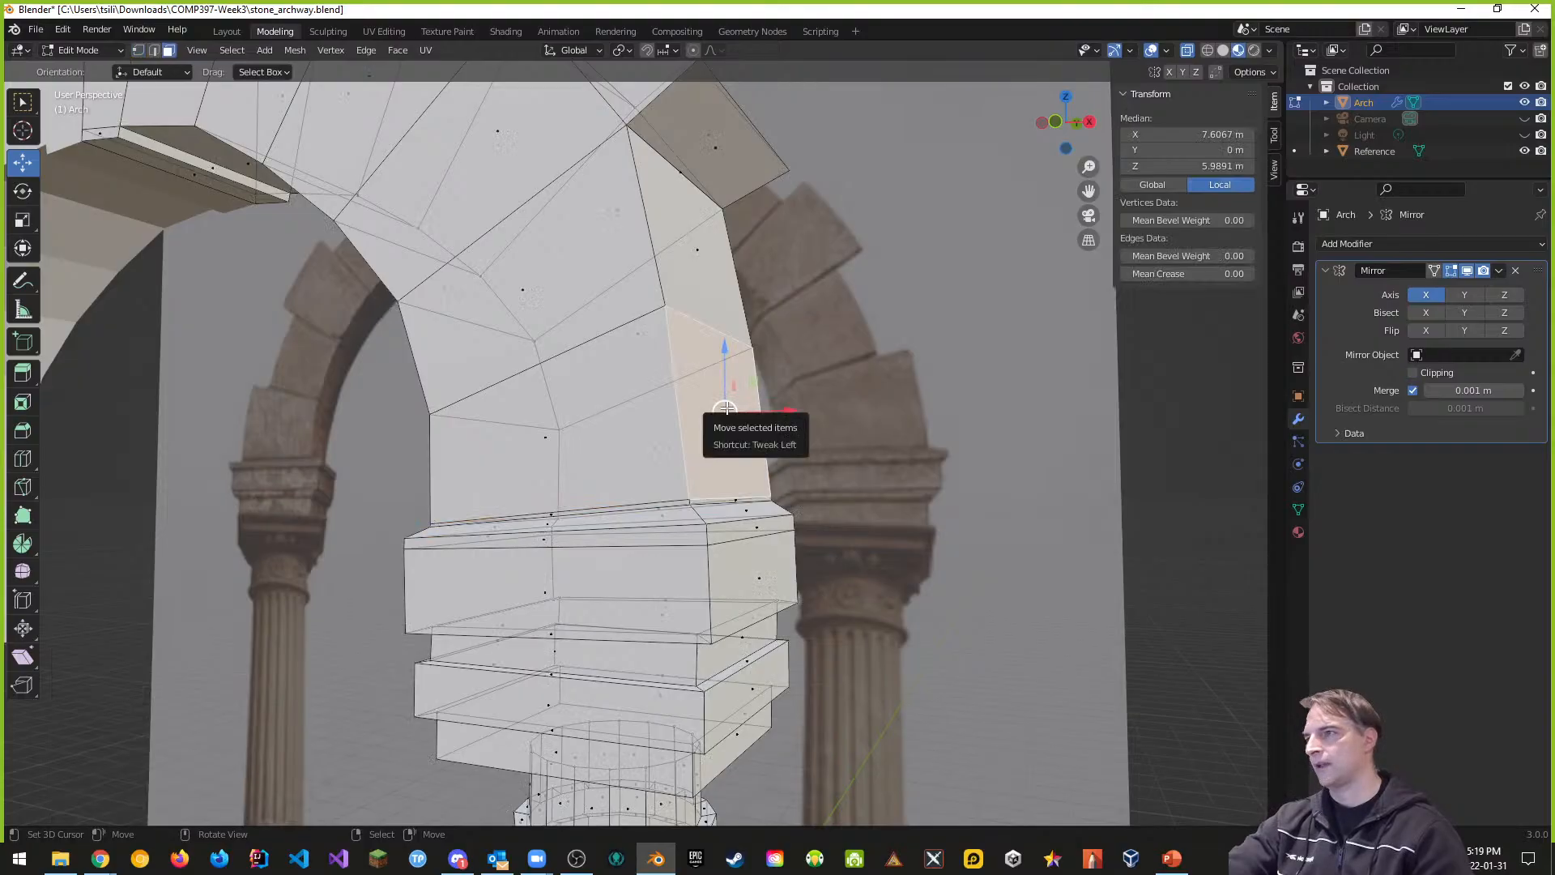
pyautogui.press('e')
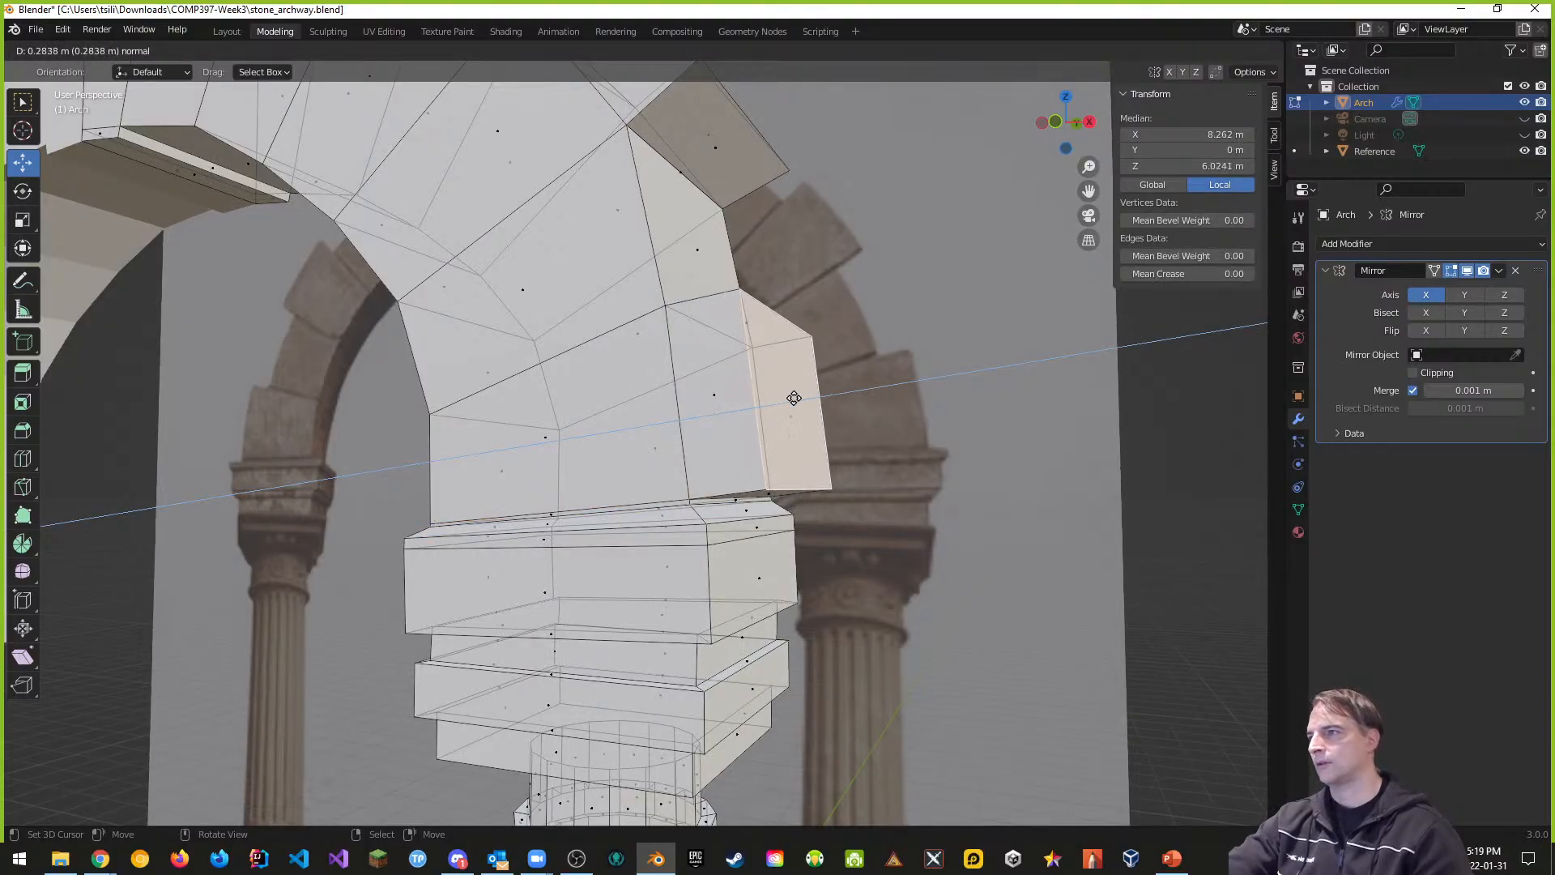
pyautogui.click(794, 398)
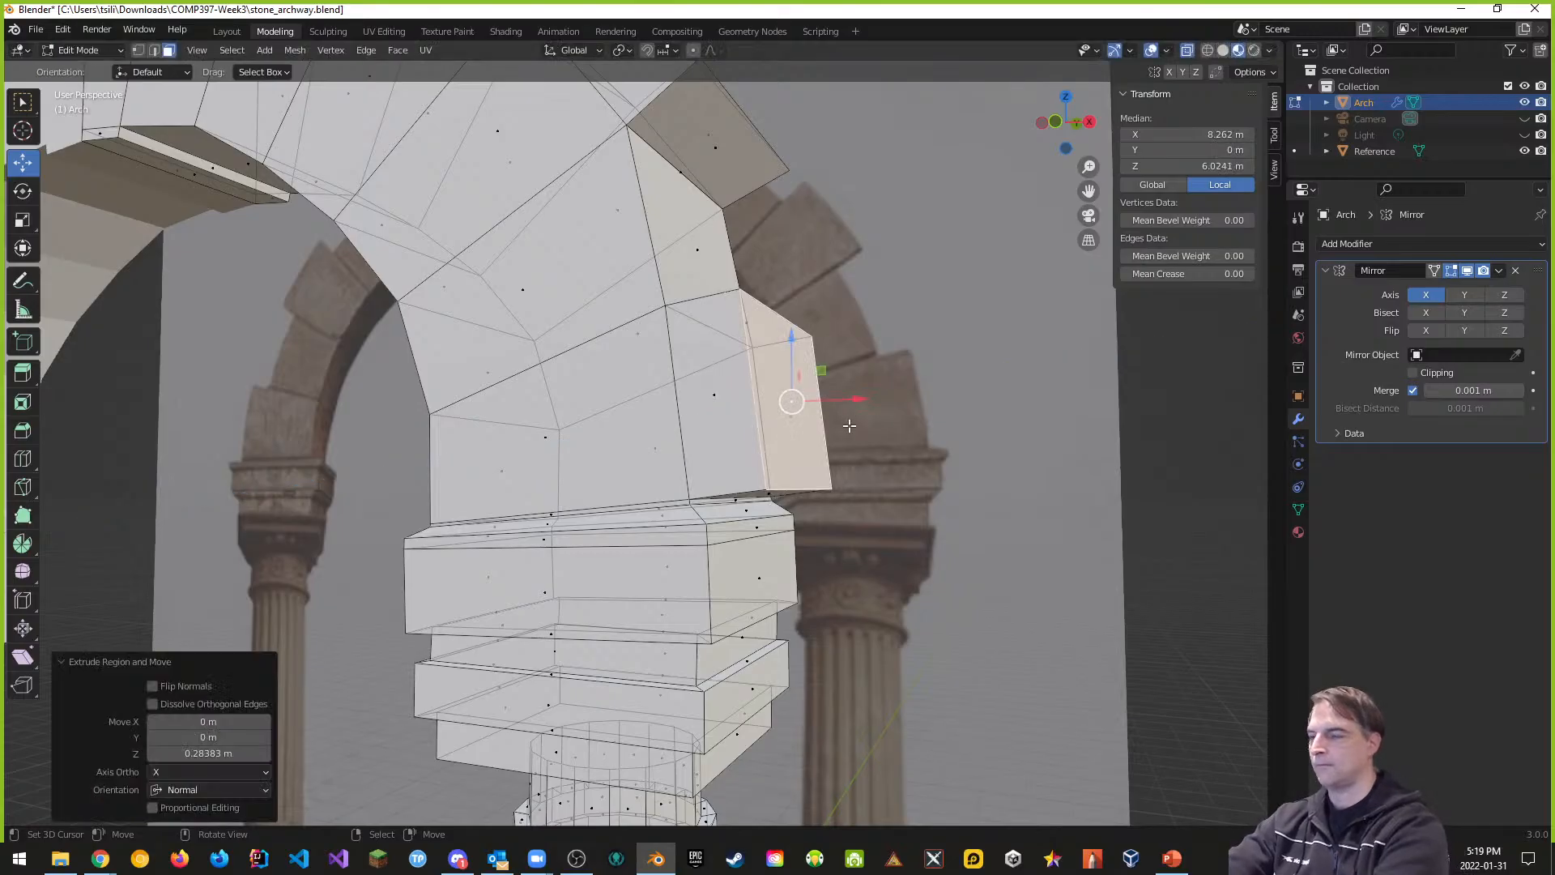
# Step: Move the extruded outer face about 0.033 m along X and 0.066 m along Z in front view
pyautogui.press('KP_1')
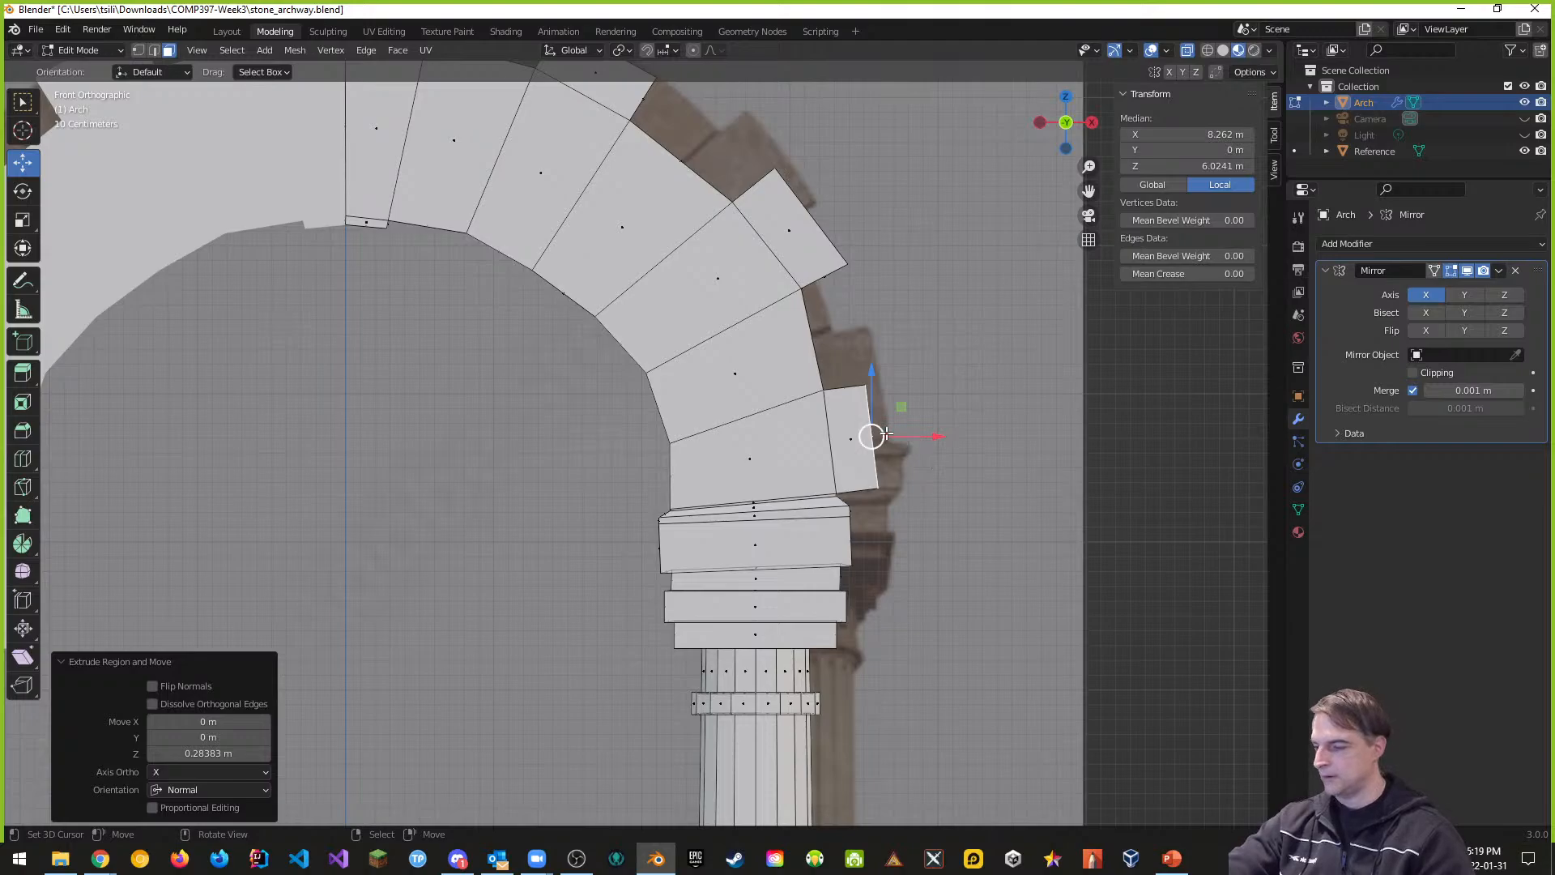
pyautogui.moveTo(892, 434); pyautogui.dragTo(897, 431)
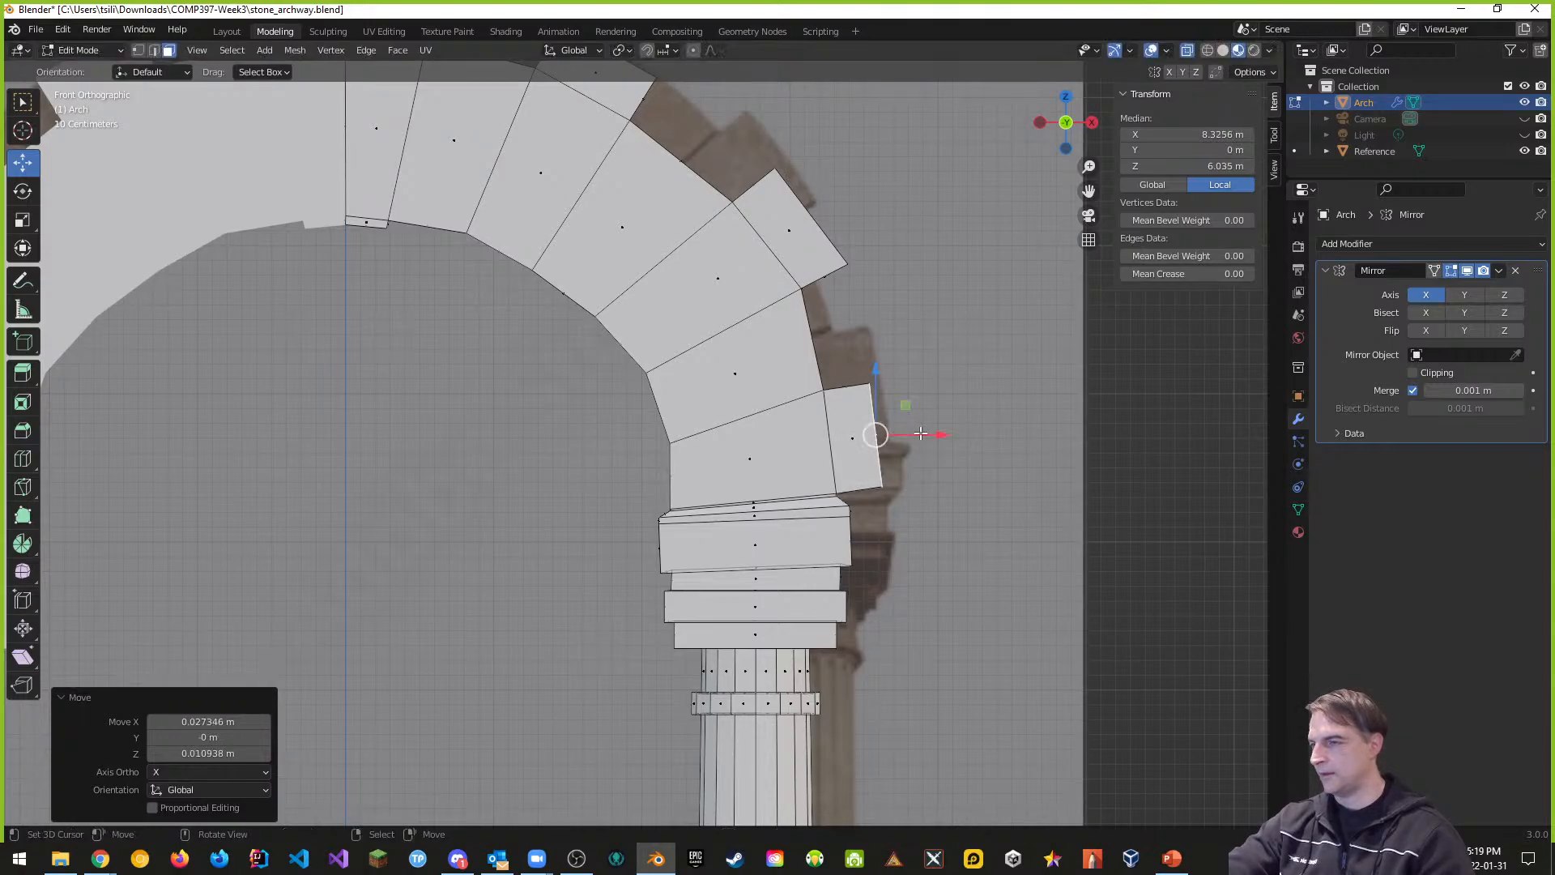
pyautogui.press('g')
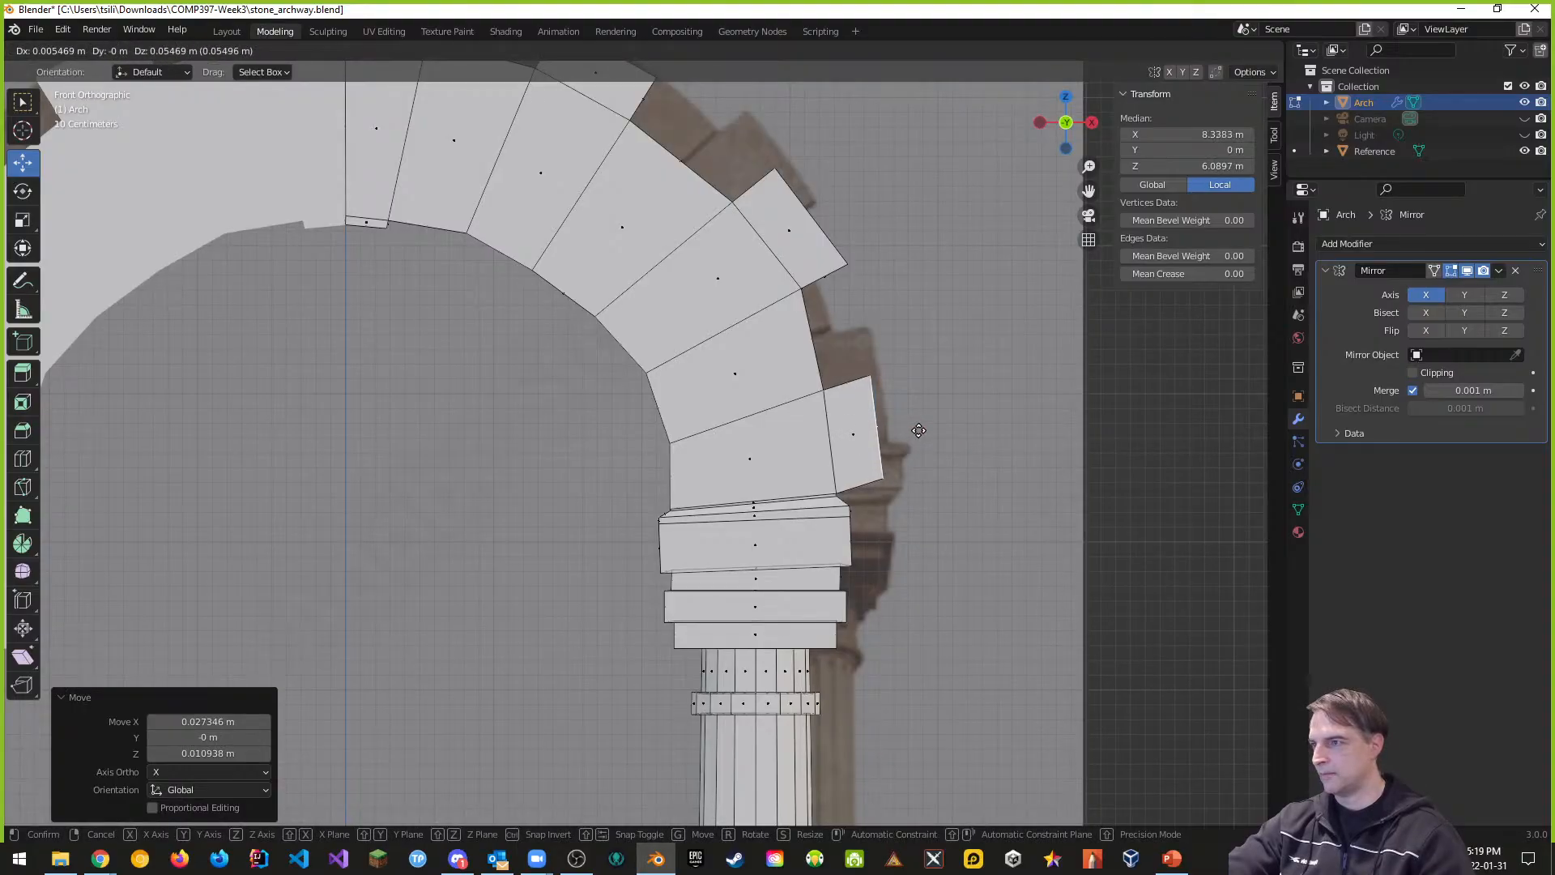
pyautogui.click(918, 430)
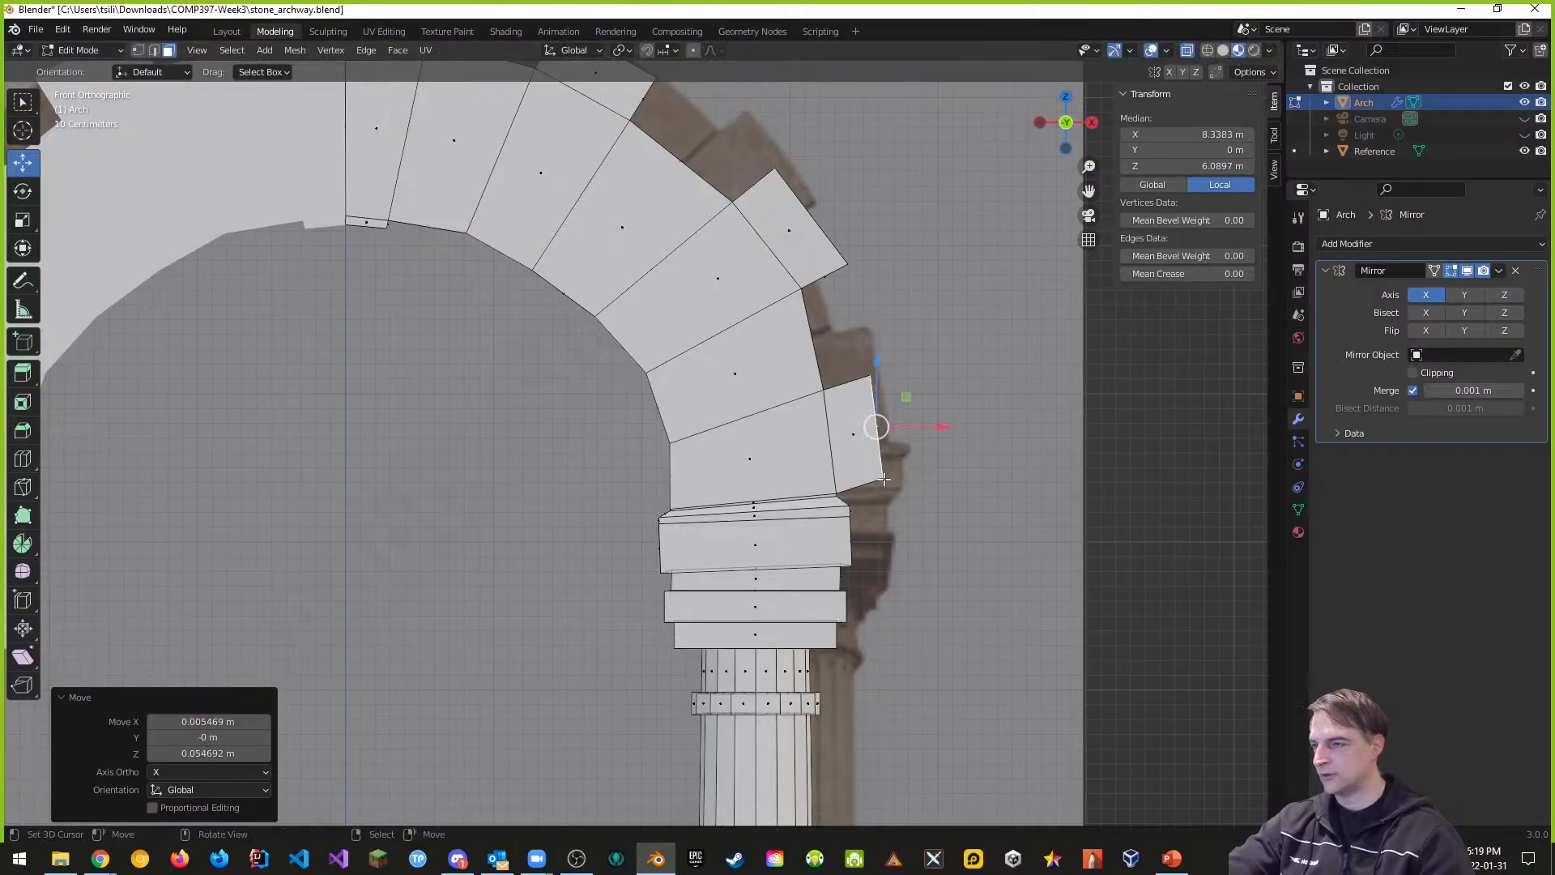
# Step: Select the lower outer vertices of the protruding block and move them about -0.071 m along Z
pyautogui.click(887, 495)
pyautogui.hotkey('ctrl', 'Tab')
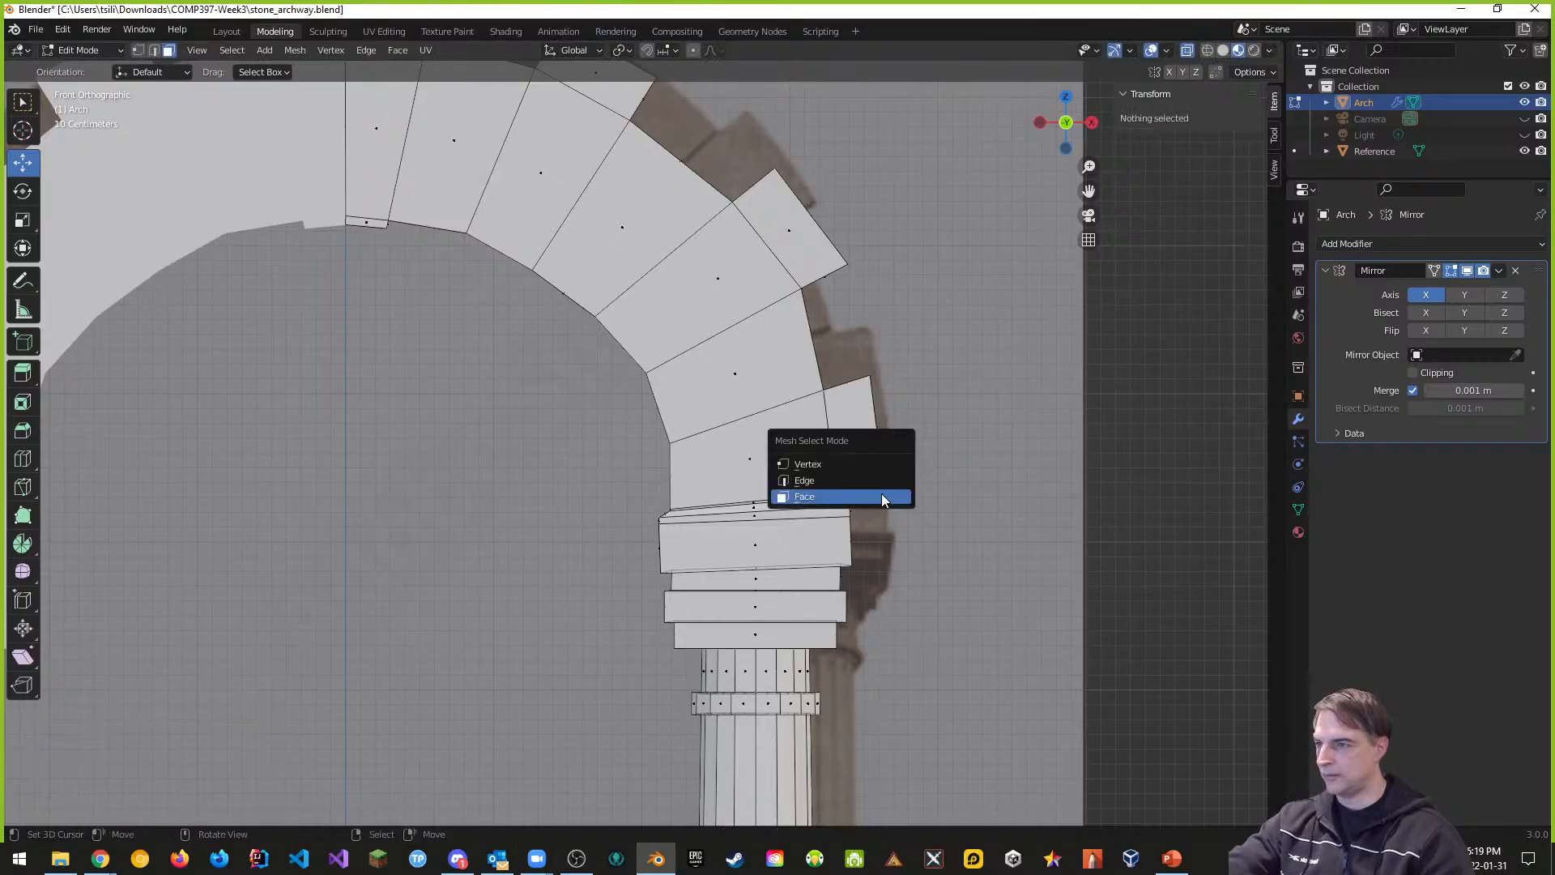
pyautogui.click(823, 463)
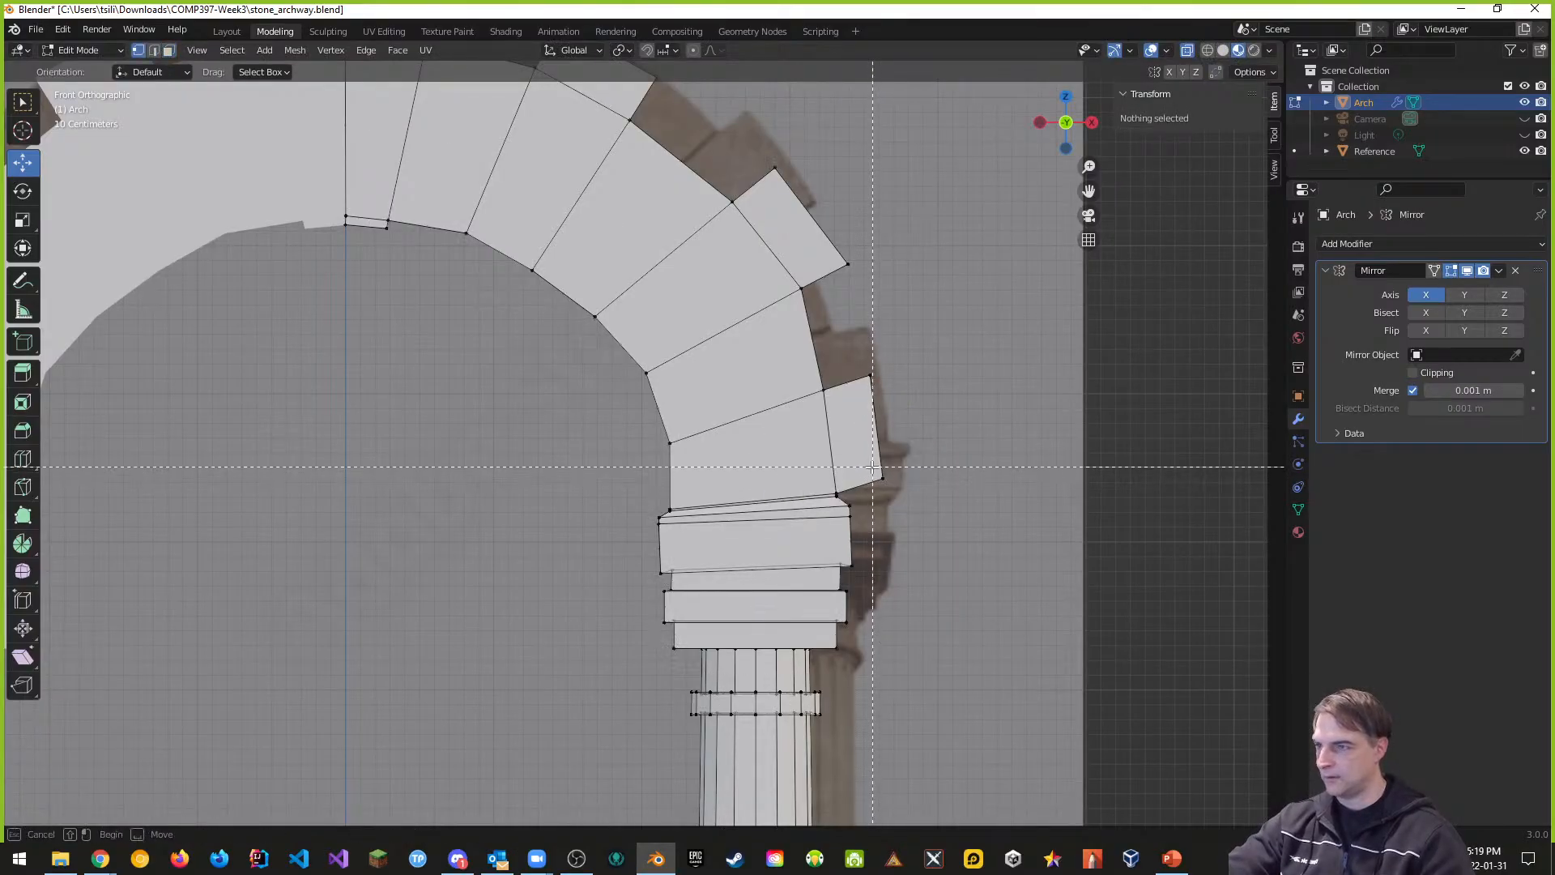
pyautogui.click(885, 481)
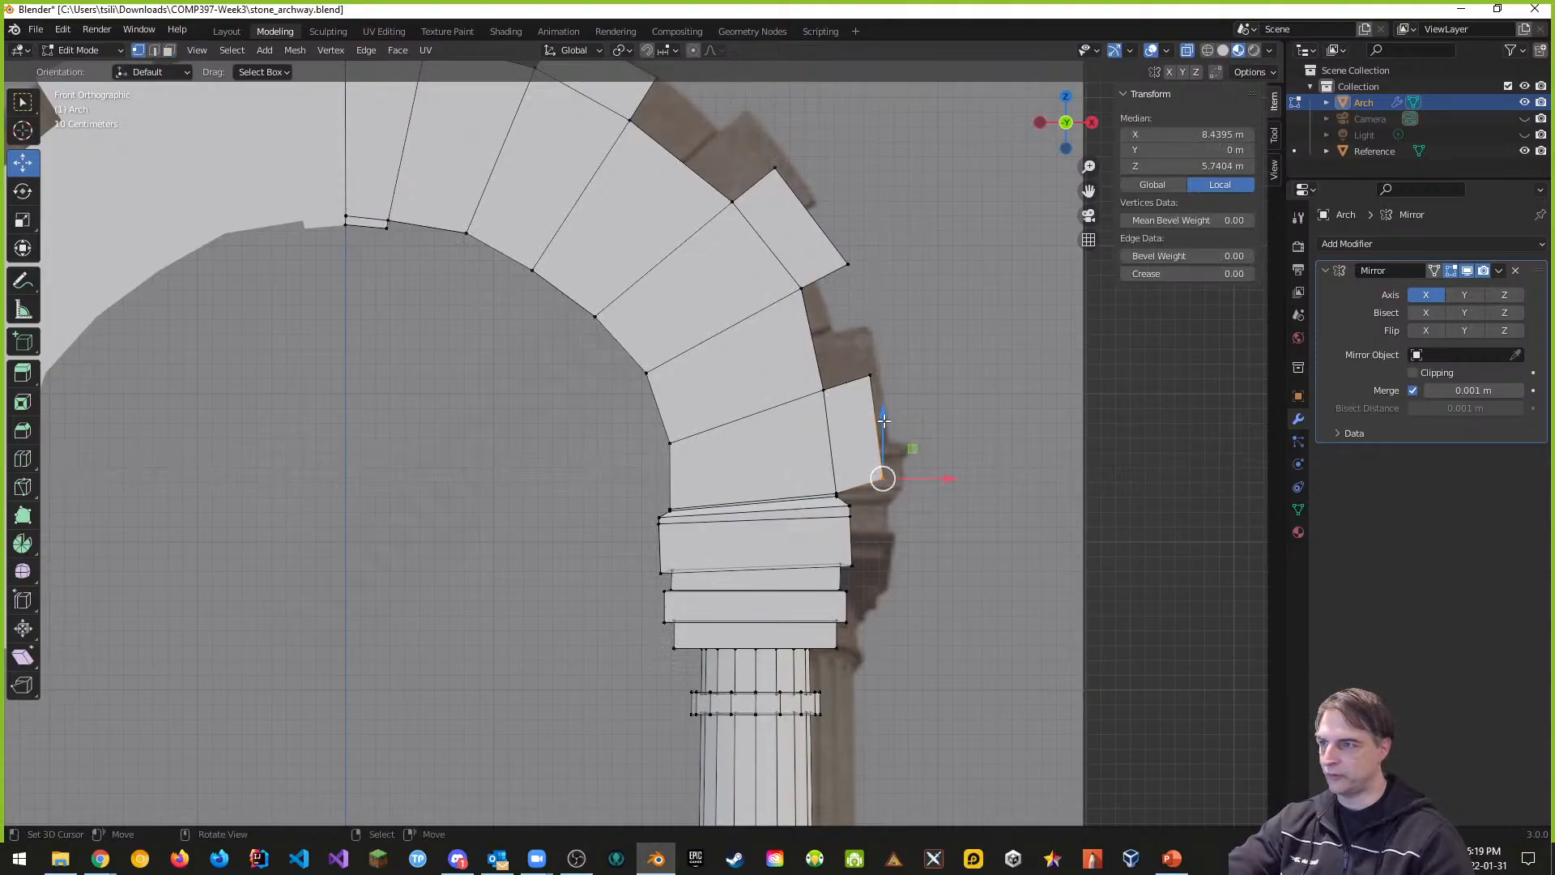
pyautogui.moveTo(883, 415); pyautogui.dragTo(881, 425)
# Step: Examine the arch and capital from several angles, briefly hiding the arch to study the reference image
pyautogui.moveTo(1020, 523); pyautogui.dragTo(811, 478, button='middle')
pyautogui.scroll(-4, 819, 504)
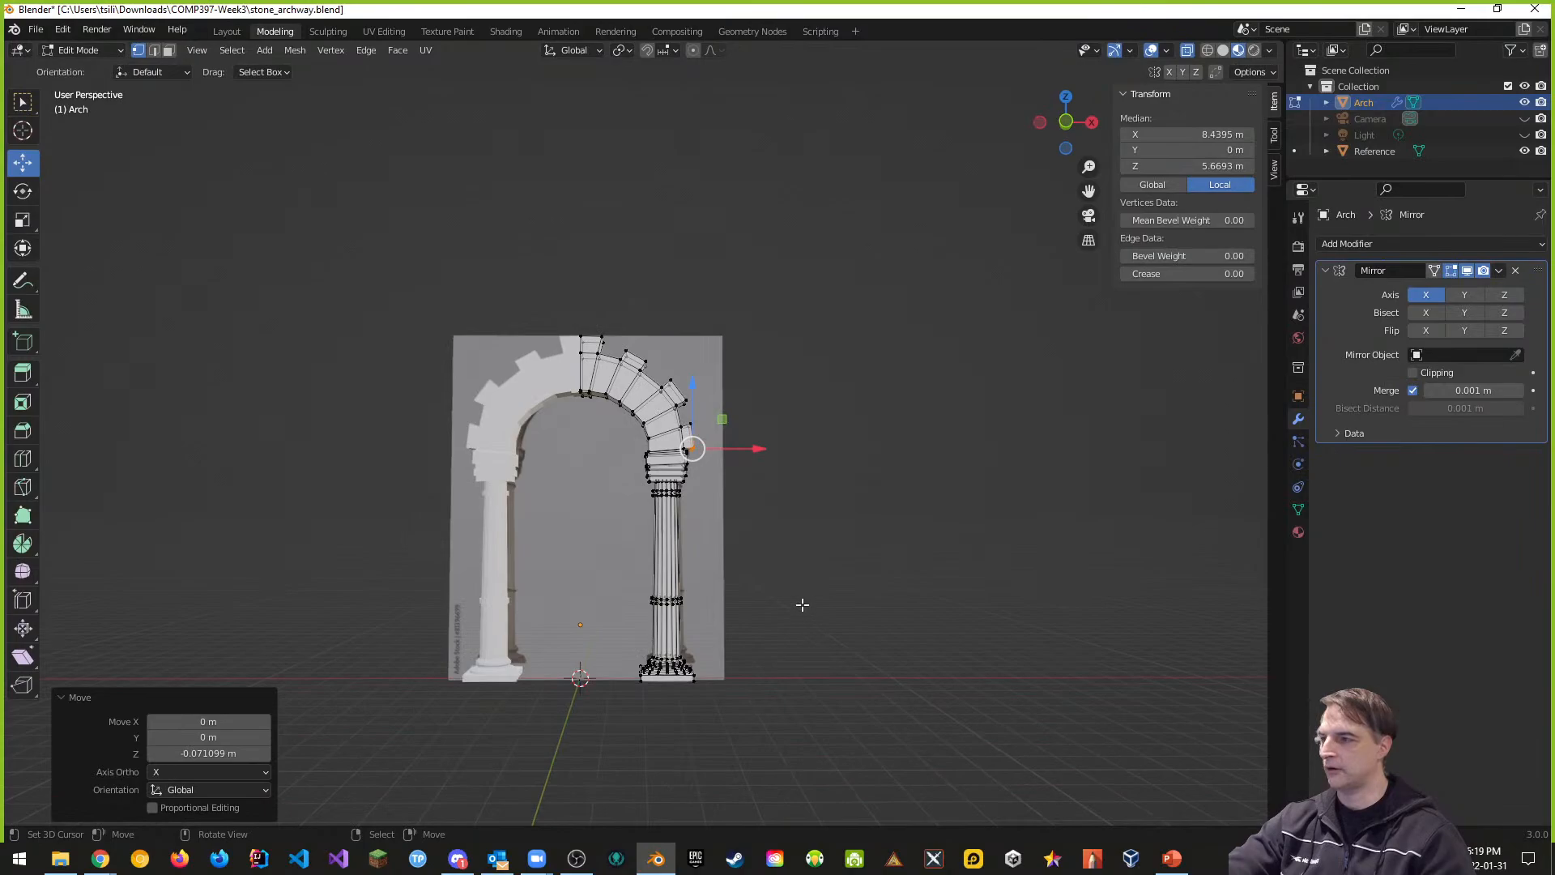
pyautogui.scroll(5, 802, 604)
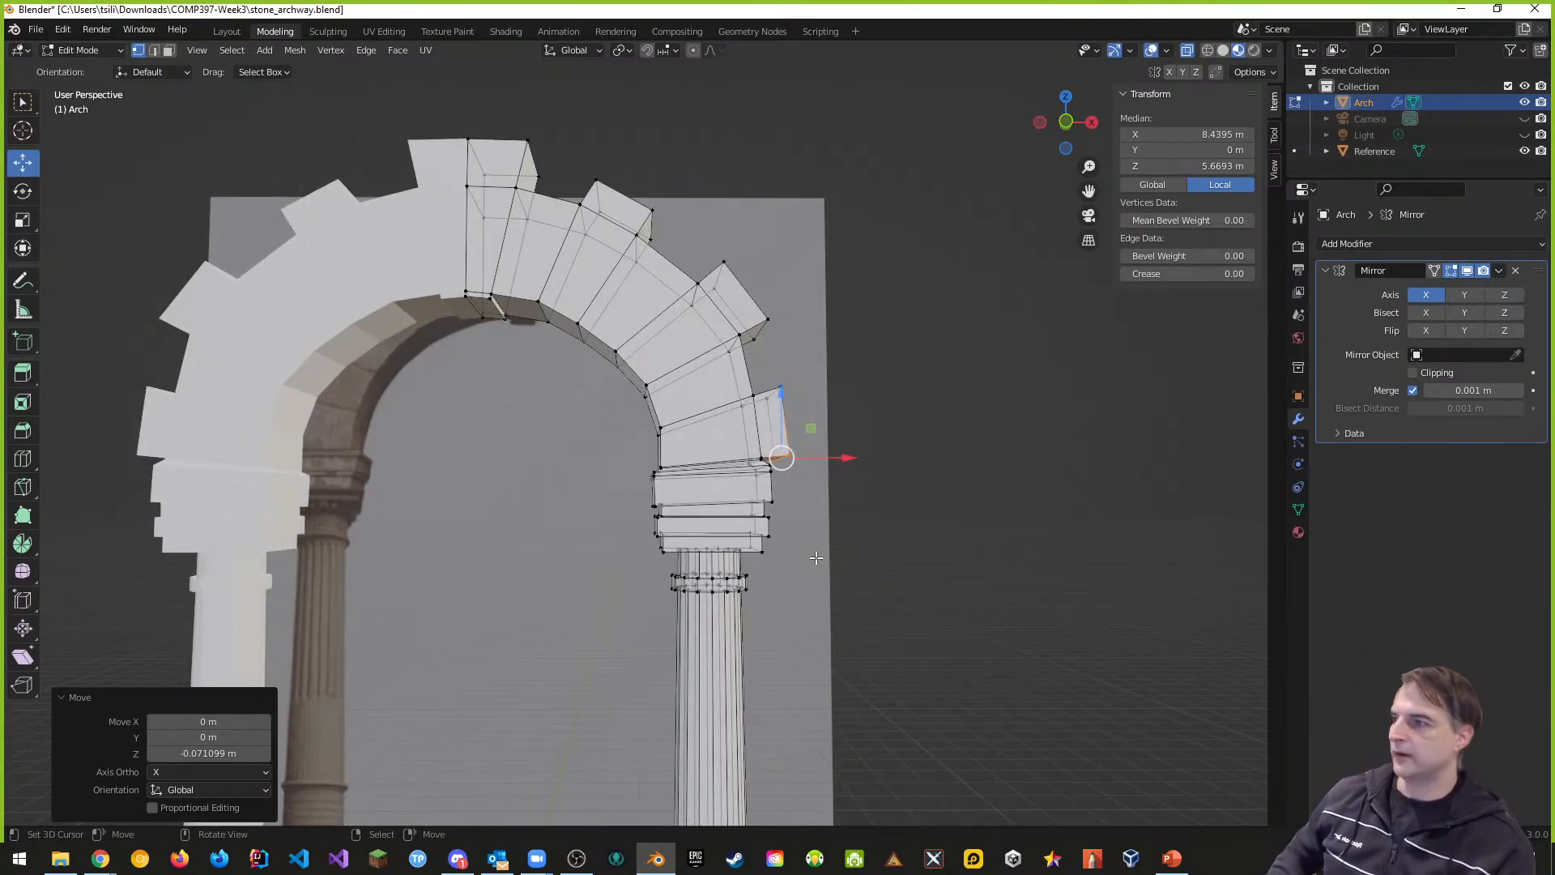
pyautogui.moveTo(664, 442); pyautogui.dragTo(932, 268, button='middle')
pyautogui.scroll(3, 782, 357)
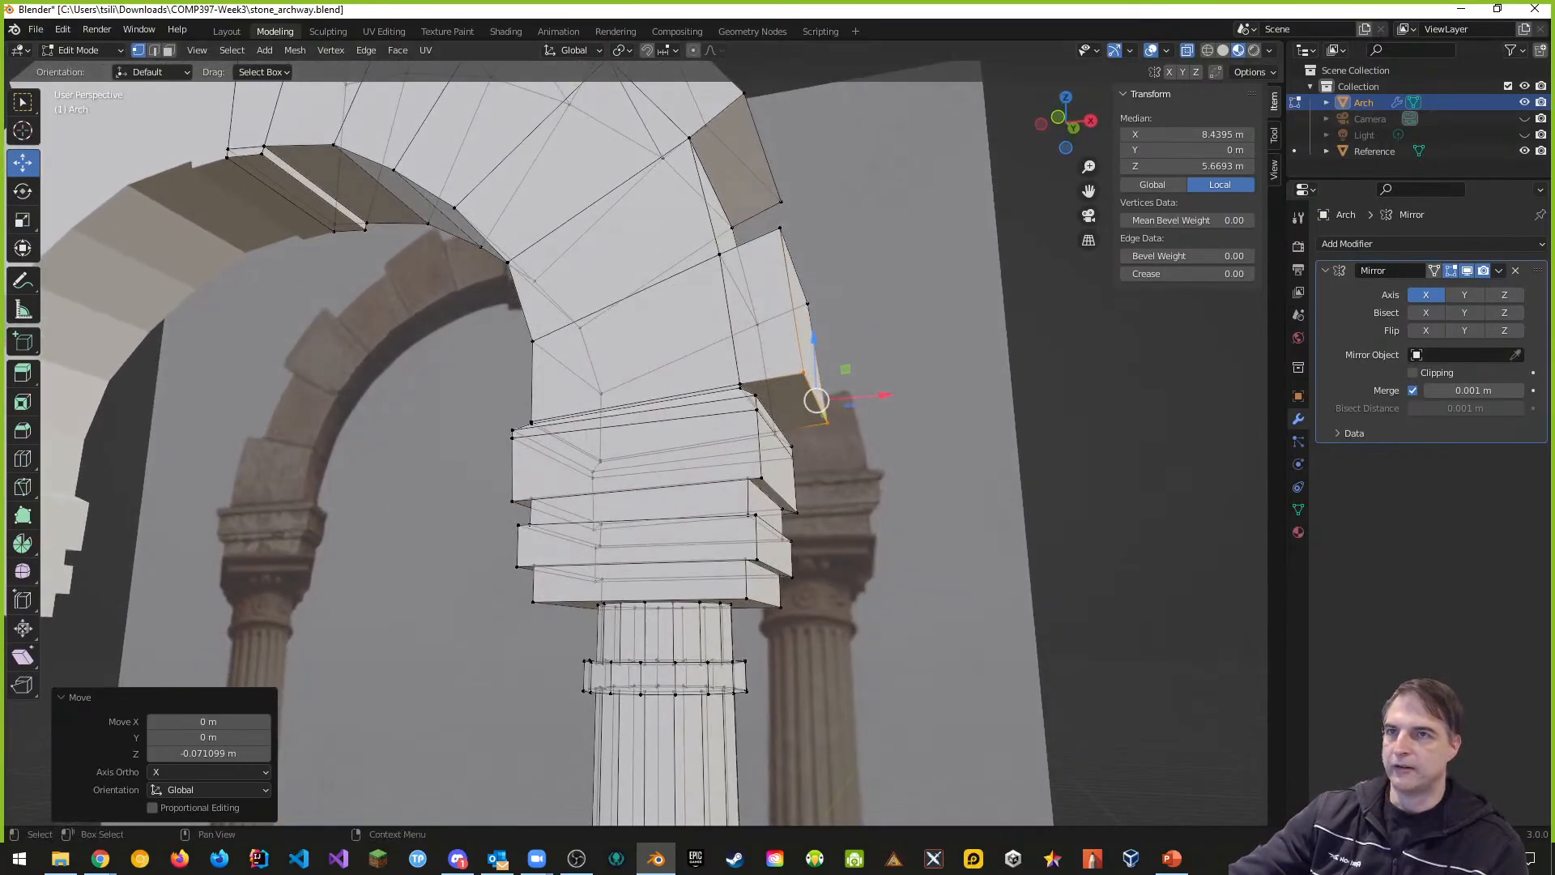
pyautogui.click(1526, 103)
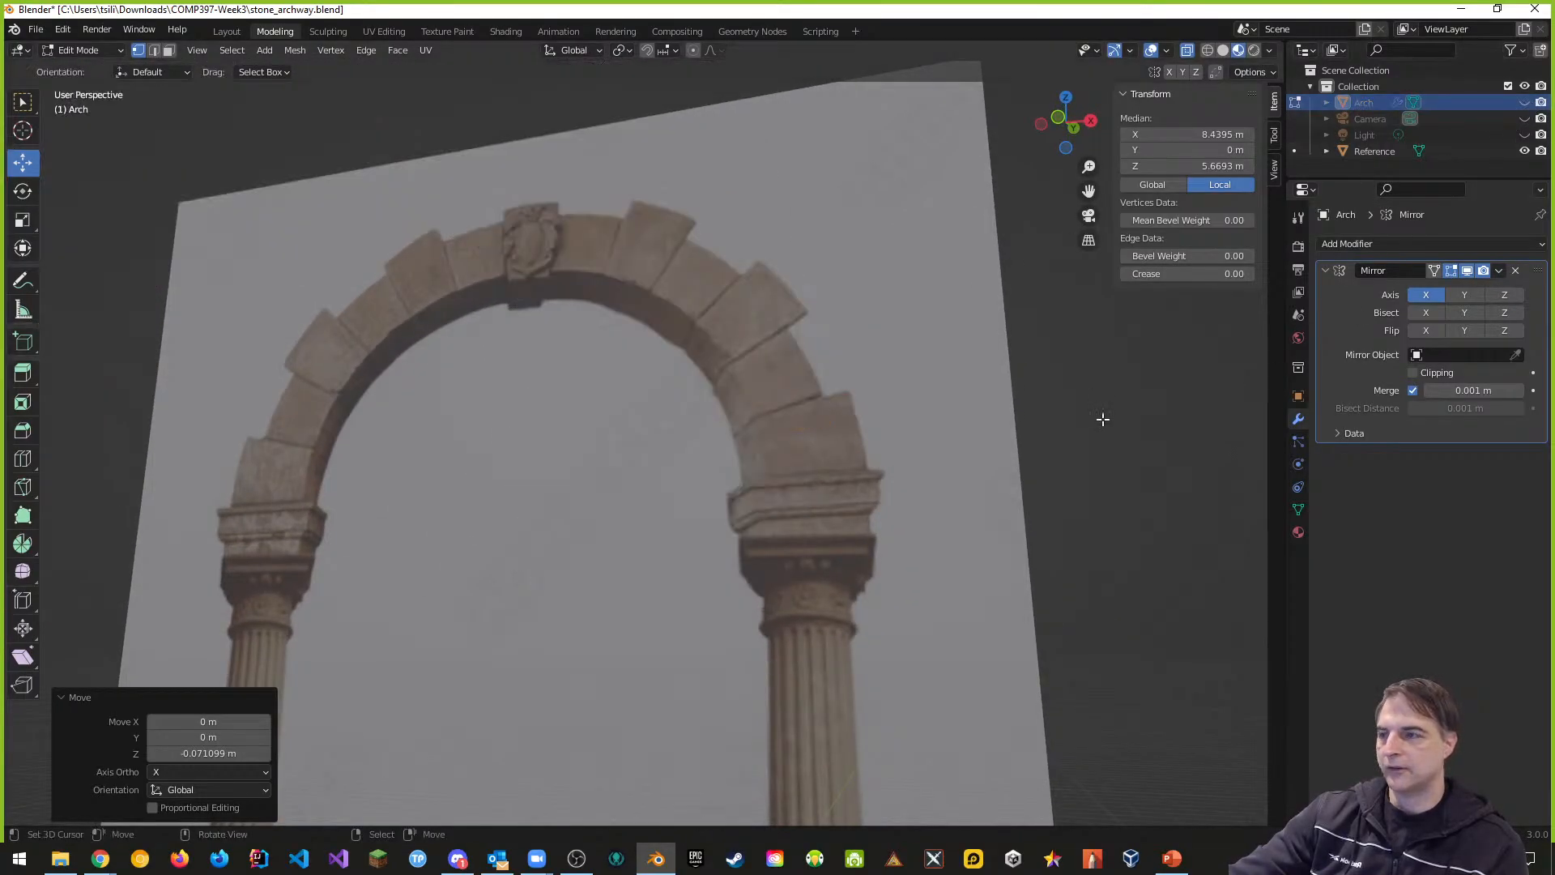
pyautogui.click(1525, 103)
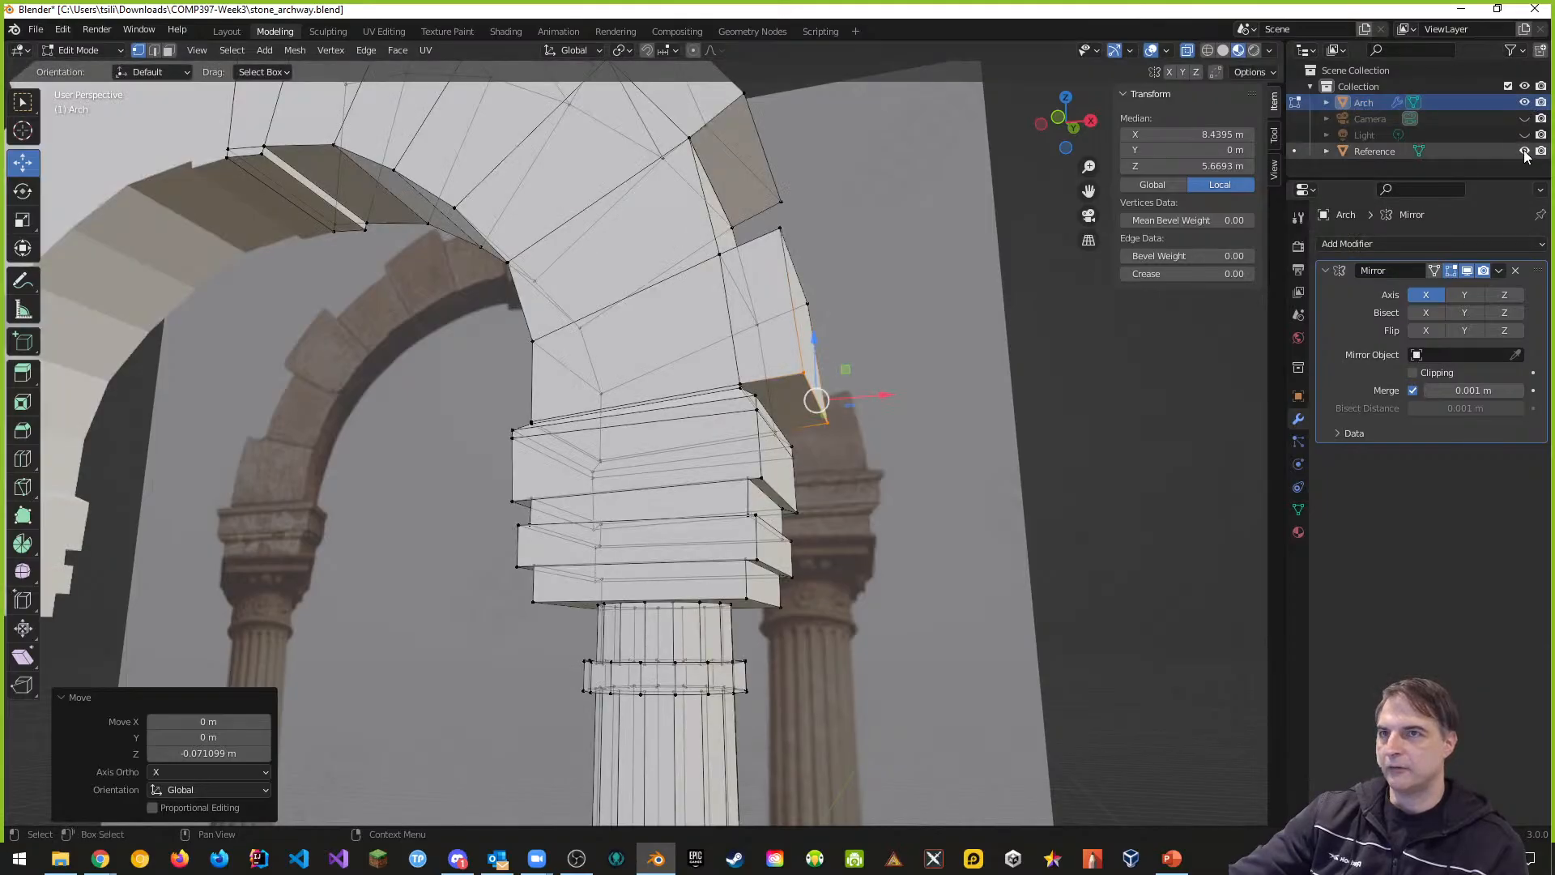
# Step: Hide the Reference object and turn off X-ray display to show the arch alone as a solid
pyautogui.click(1525, 150)
pyautogui.moveTo(989, 377)
pyautogui.mouseDown(button='middle')
pyautogui.moveTo(943, 371)
pyautogui.moveTo(982, 384)
pyautogui.mouseUp(button='middle')
pyautogui.click(1188, 50)
pyautogui.moveTo(826, 421); pyautogui.dragTo(733, 449, button='middle')
pyautogui.scroll(-5, 734, 450)
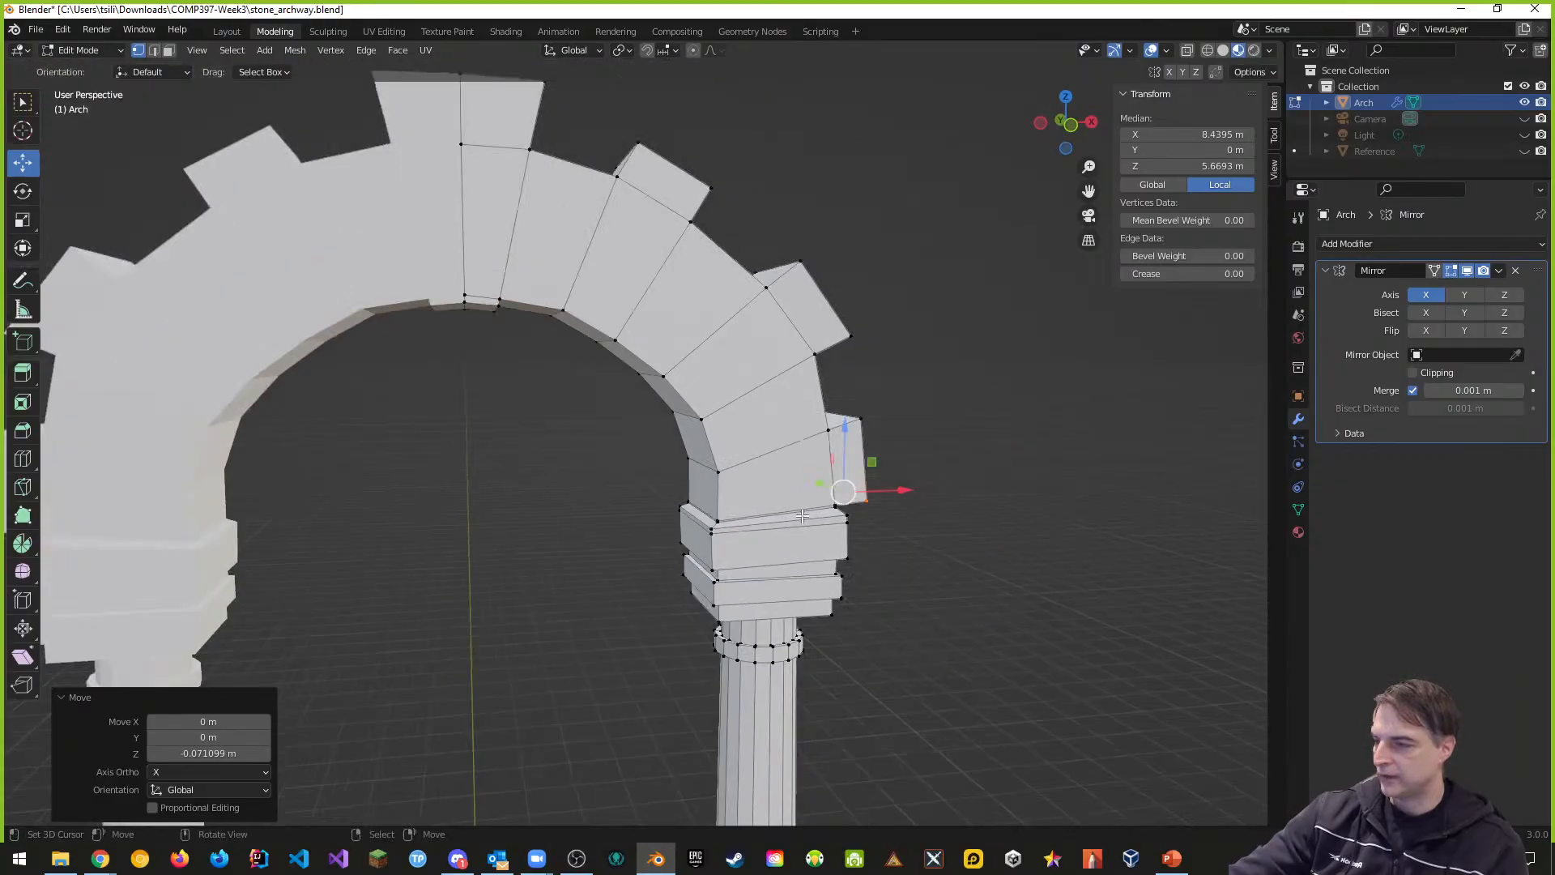
# Step: Select the top face of the square slab under the column in face mode and delete it
pyautogui.moveTo(802, 516)
pyautogui.mouseDown(button='middle')
pyautogui.moveTo(824, 566)
pyautogui.moveTo(822, 166)
pyautogui.moveTo(841, 514)
pyautogui.moveTo(825, 281)
pyautogui.moveTo(843, 445)
pyautogui.moveTo(883, 567)
pyautogui.moveTo(857, 508)
pyautogui.moveTo(691, 542)
pyautogui.moveTo(764, 532)
pyautogui.moveTo(712, 534)
pyautogui.moveTo(771, 507)
pyautogui.moveTo(869, 527)
pyautogui.moveTo(708, 445)
pyautogui.moveTo(829, 474)
pyautogui.moveTo(815, 511)
pyautogui.mouseUp(button='middle')
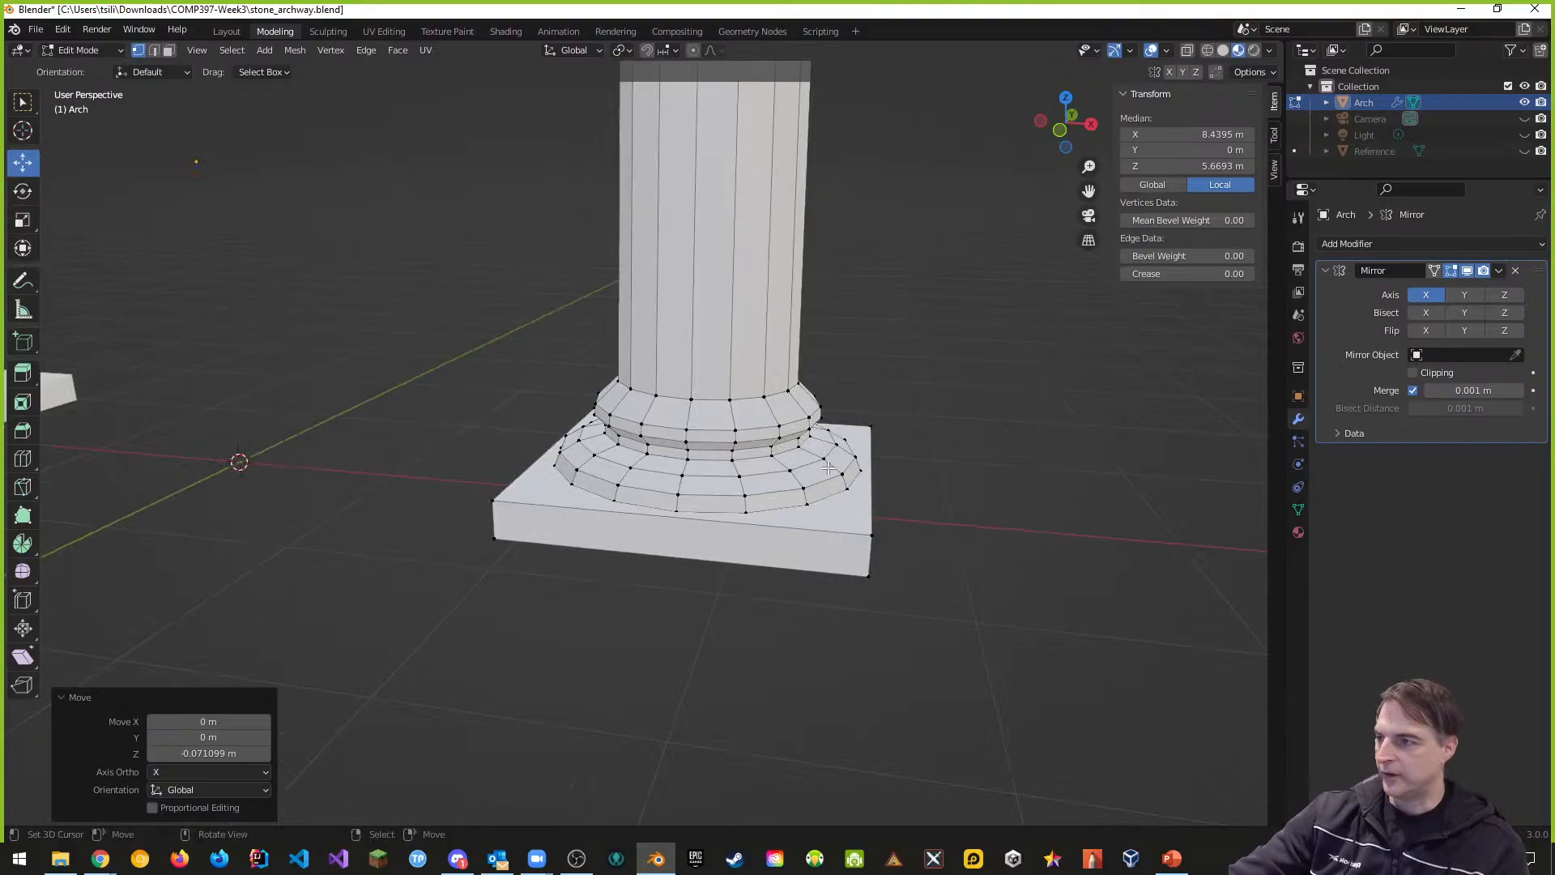
pyautogui.press('a')
pyautogui.press('a')
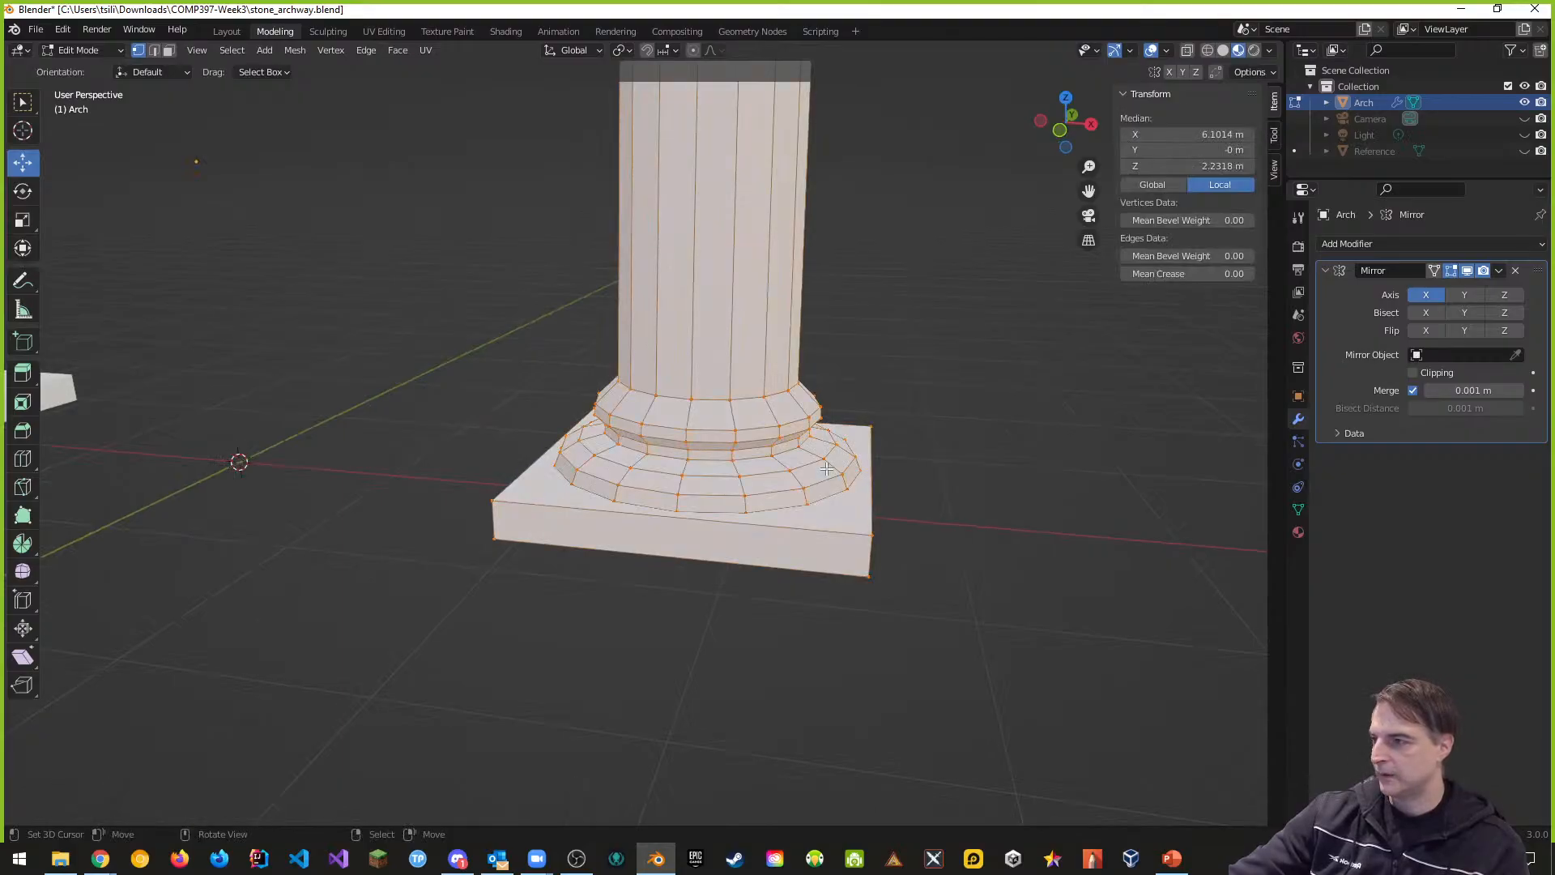
pyautogui.press('a')
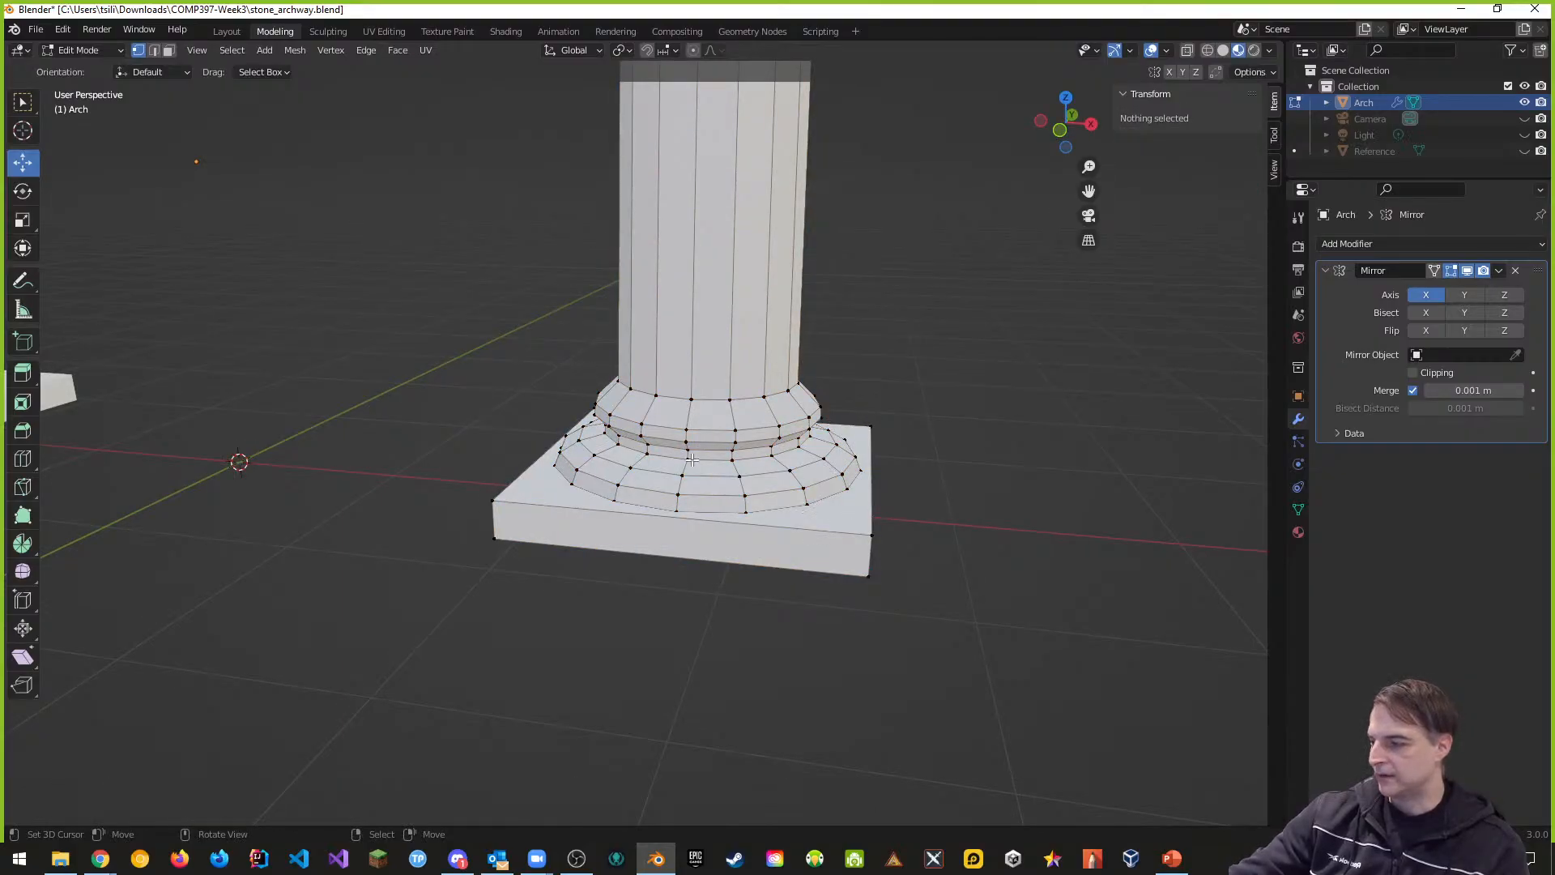
pyautogui.hotkey('ctrl', 'Tab')
pyautogui.click(624, 489)
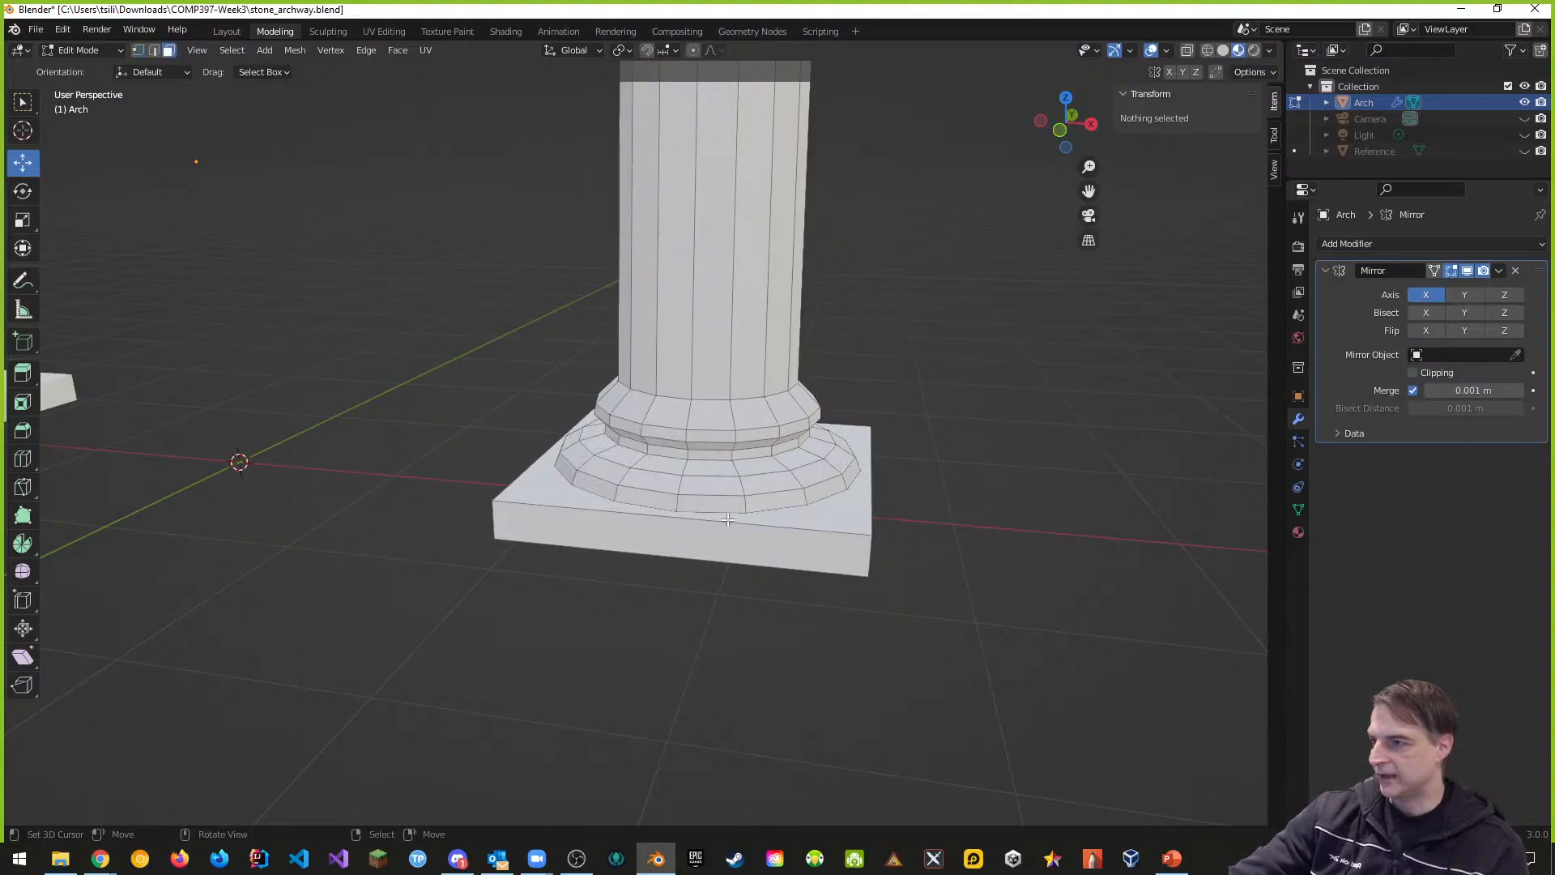
pyautogui.rightClick(834, 512)
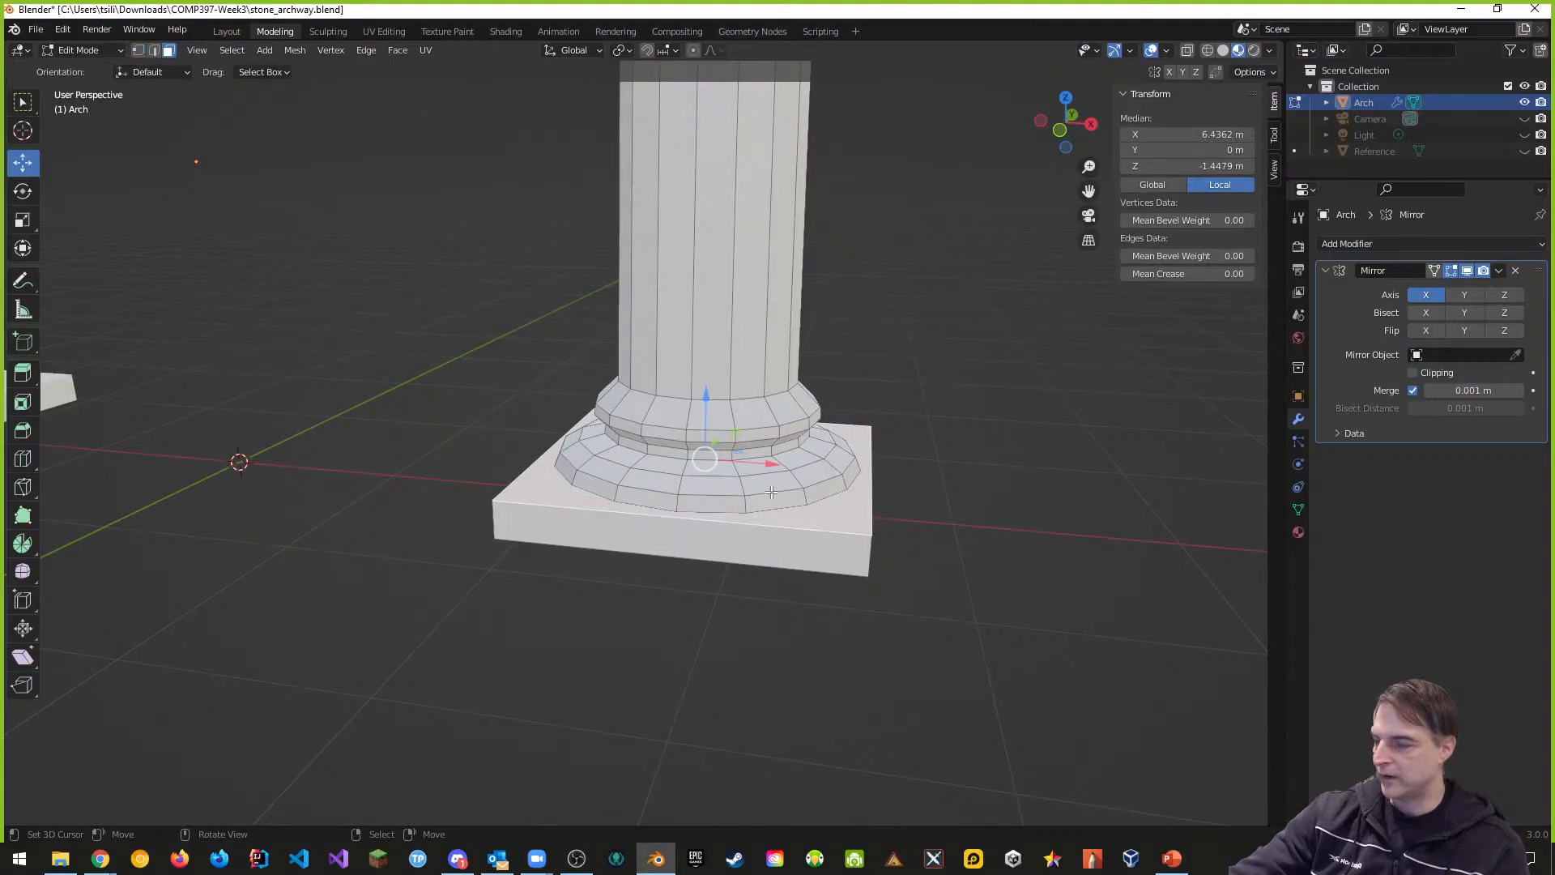
pyautogui.press('x')
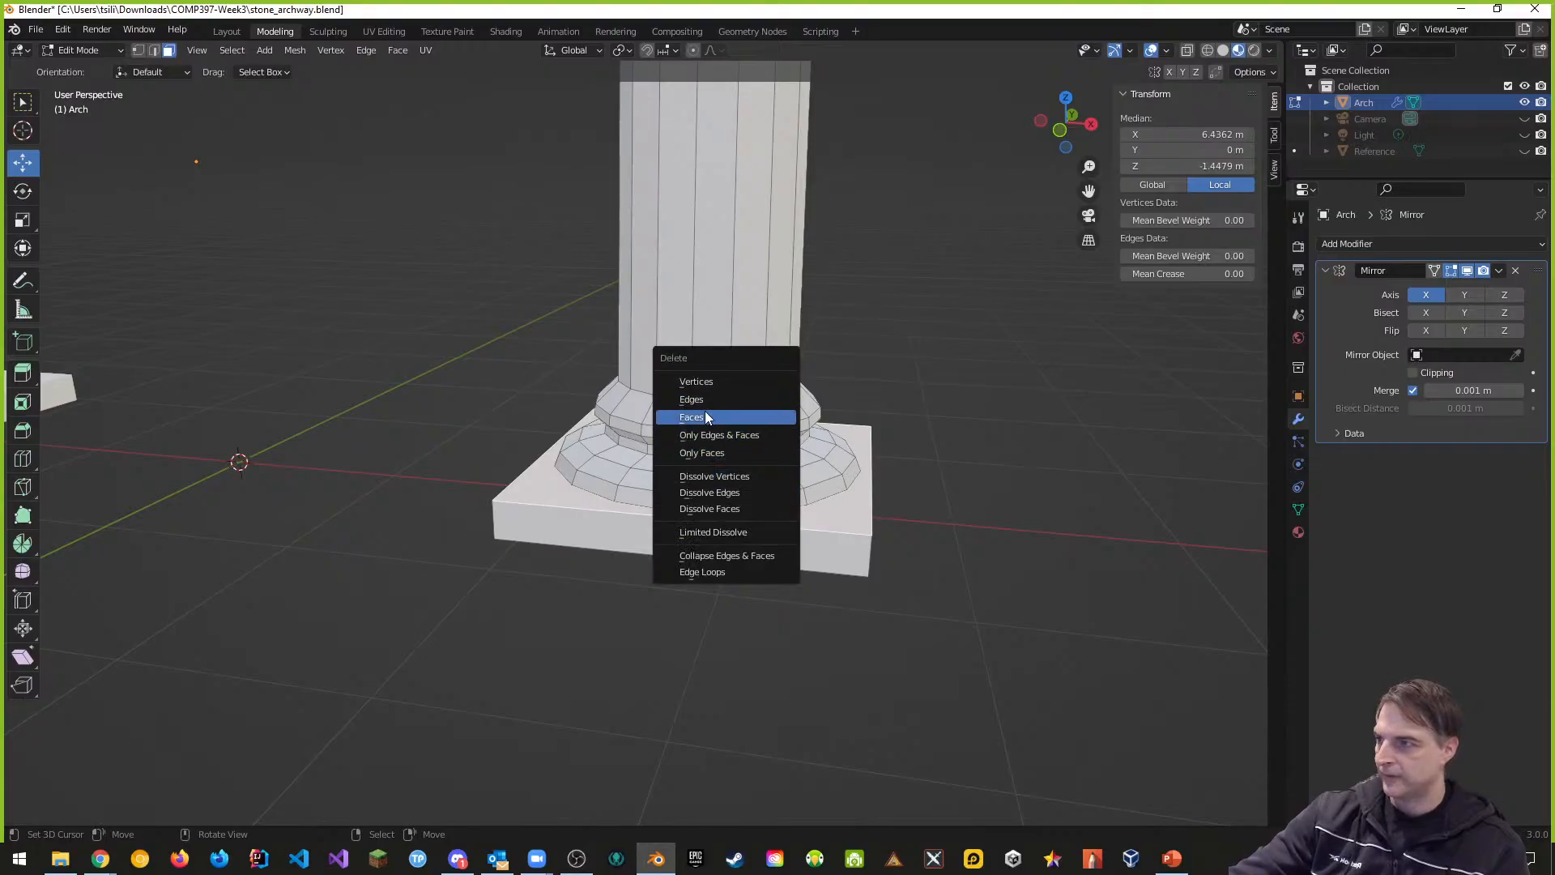
pyautogui.click(705, 417)
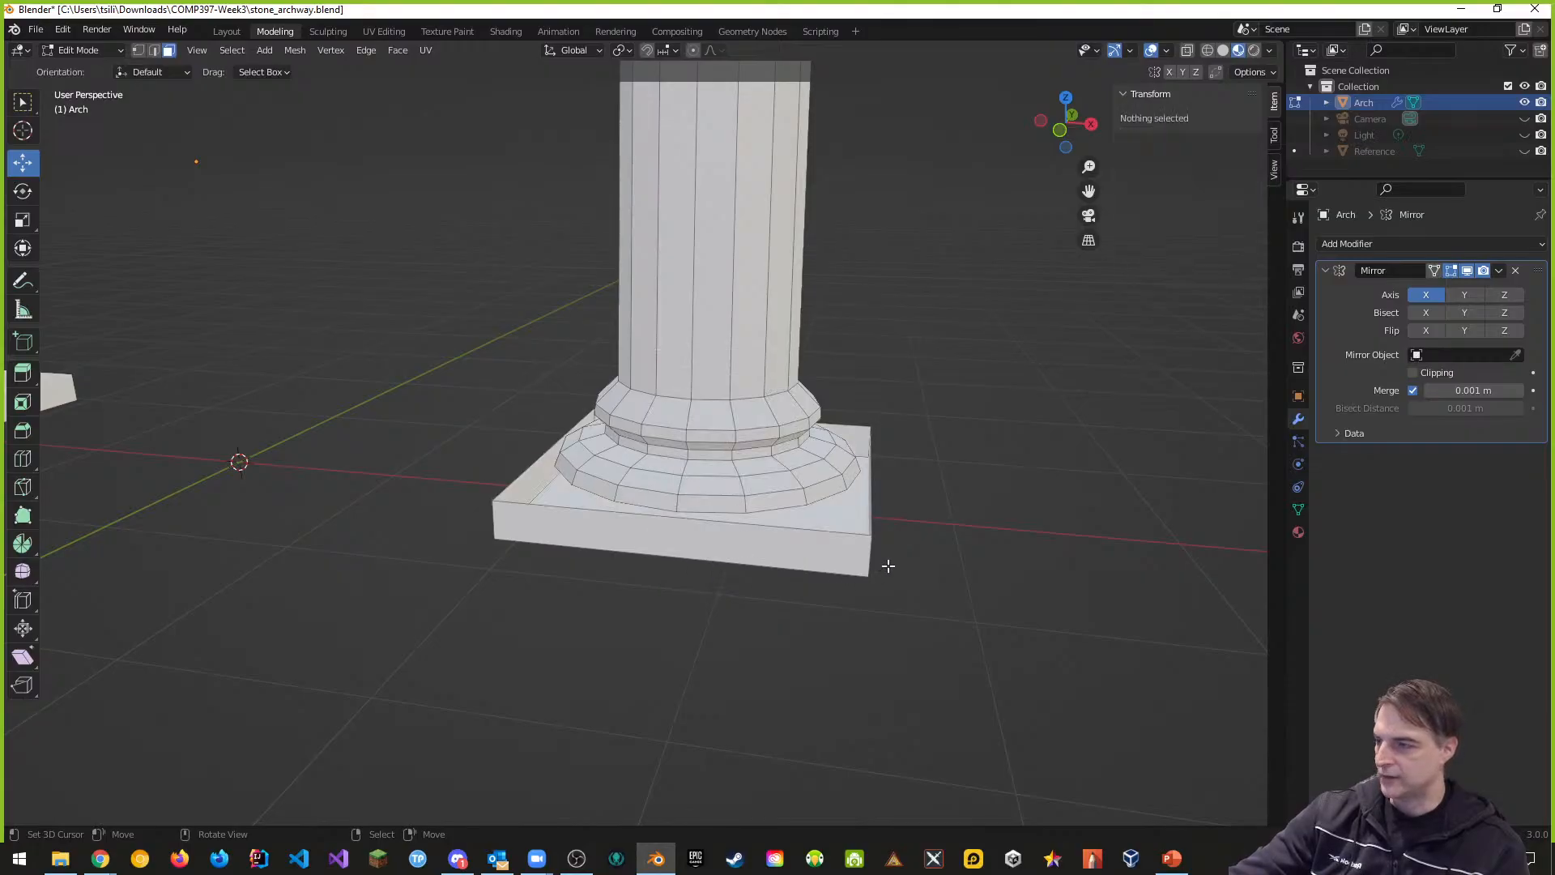
# Step: Select the slab's four upper outer edges in edge mode and subdivide them with 3 cuts
pyautogui.moveTo(887, 567)
pyautogui.mouseDown(button='middle')
pyautogui.moveTo(857, 576)
pyautogui.moveTo(878, 569)
pyautogui.mouseUp(button='middle')
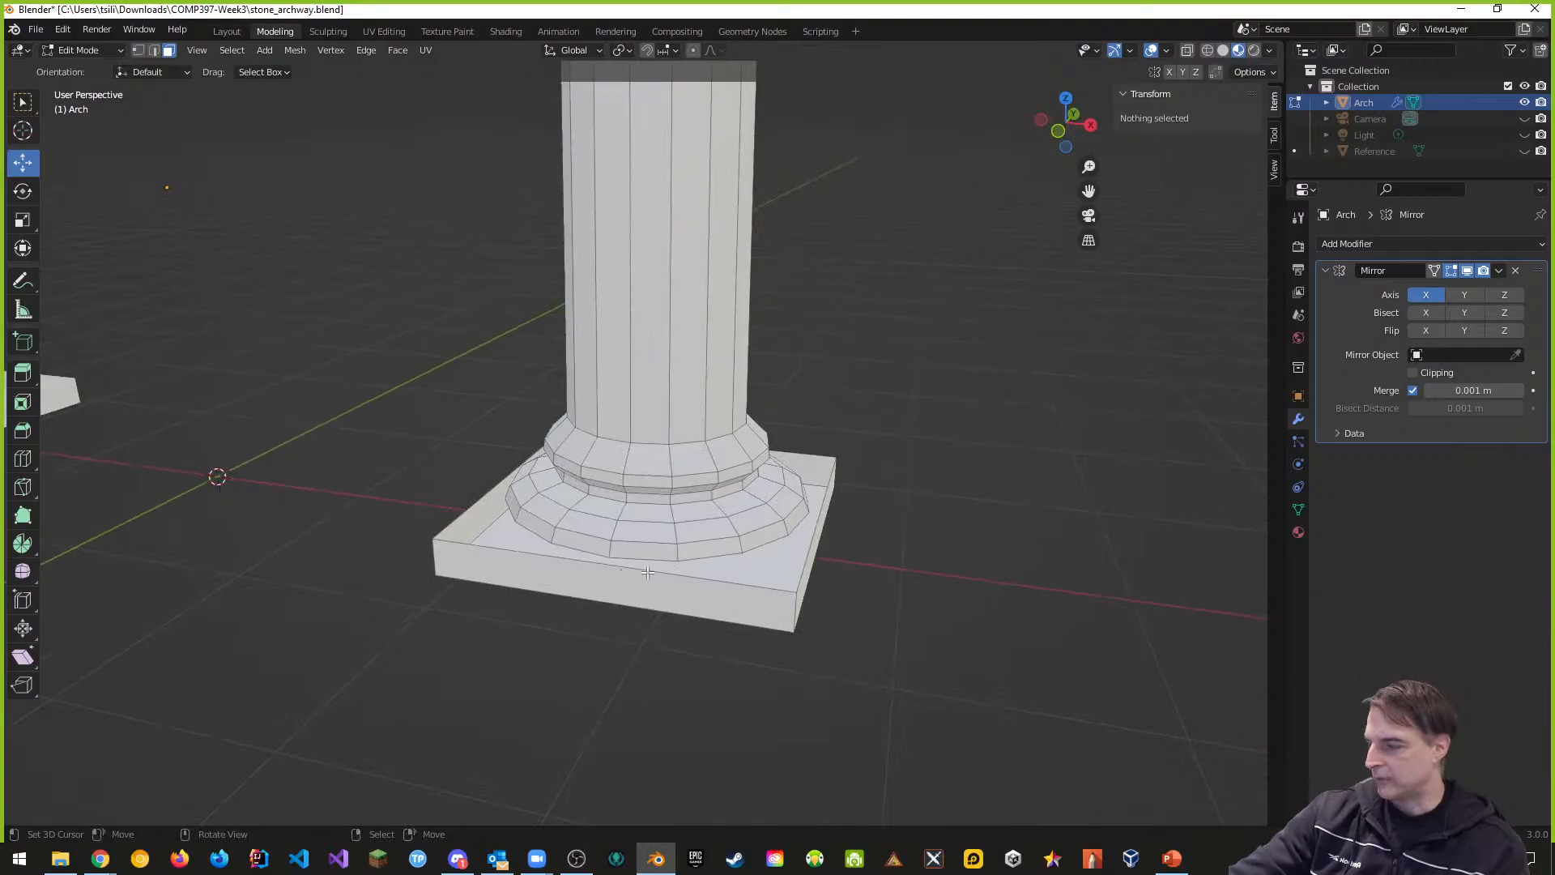
pyautogui.hotkey('ctrl', 'Tab')
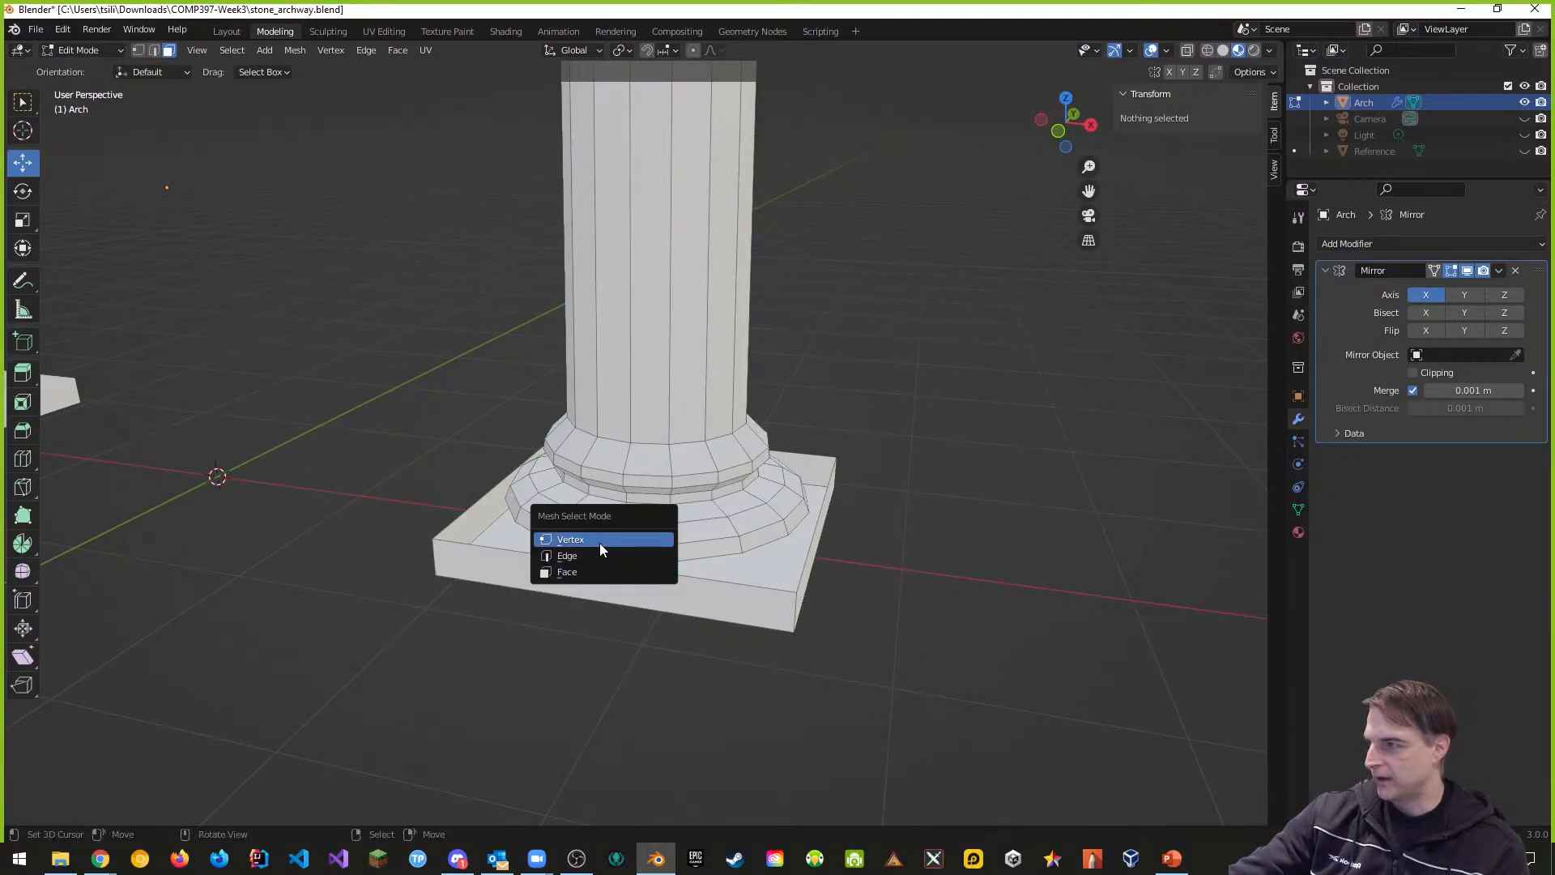
pyautogui.click(580, 555)
pyautogui.click(763, 585)
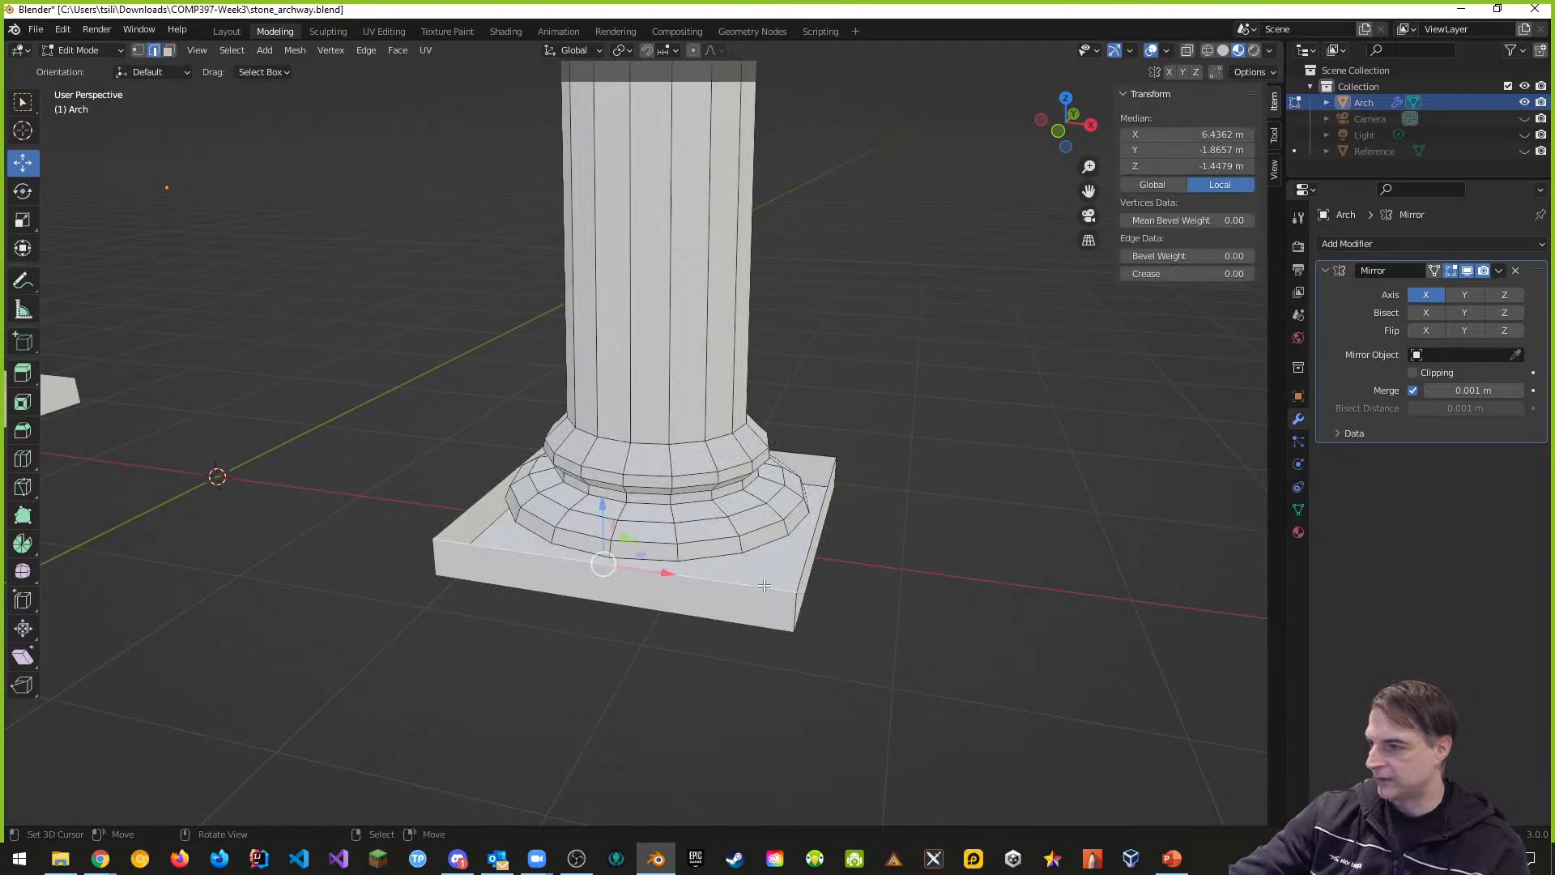
pyautogui.keyDown('shift'); pyautogui.click(800, 572); pyautogui.keyUp('shift')
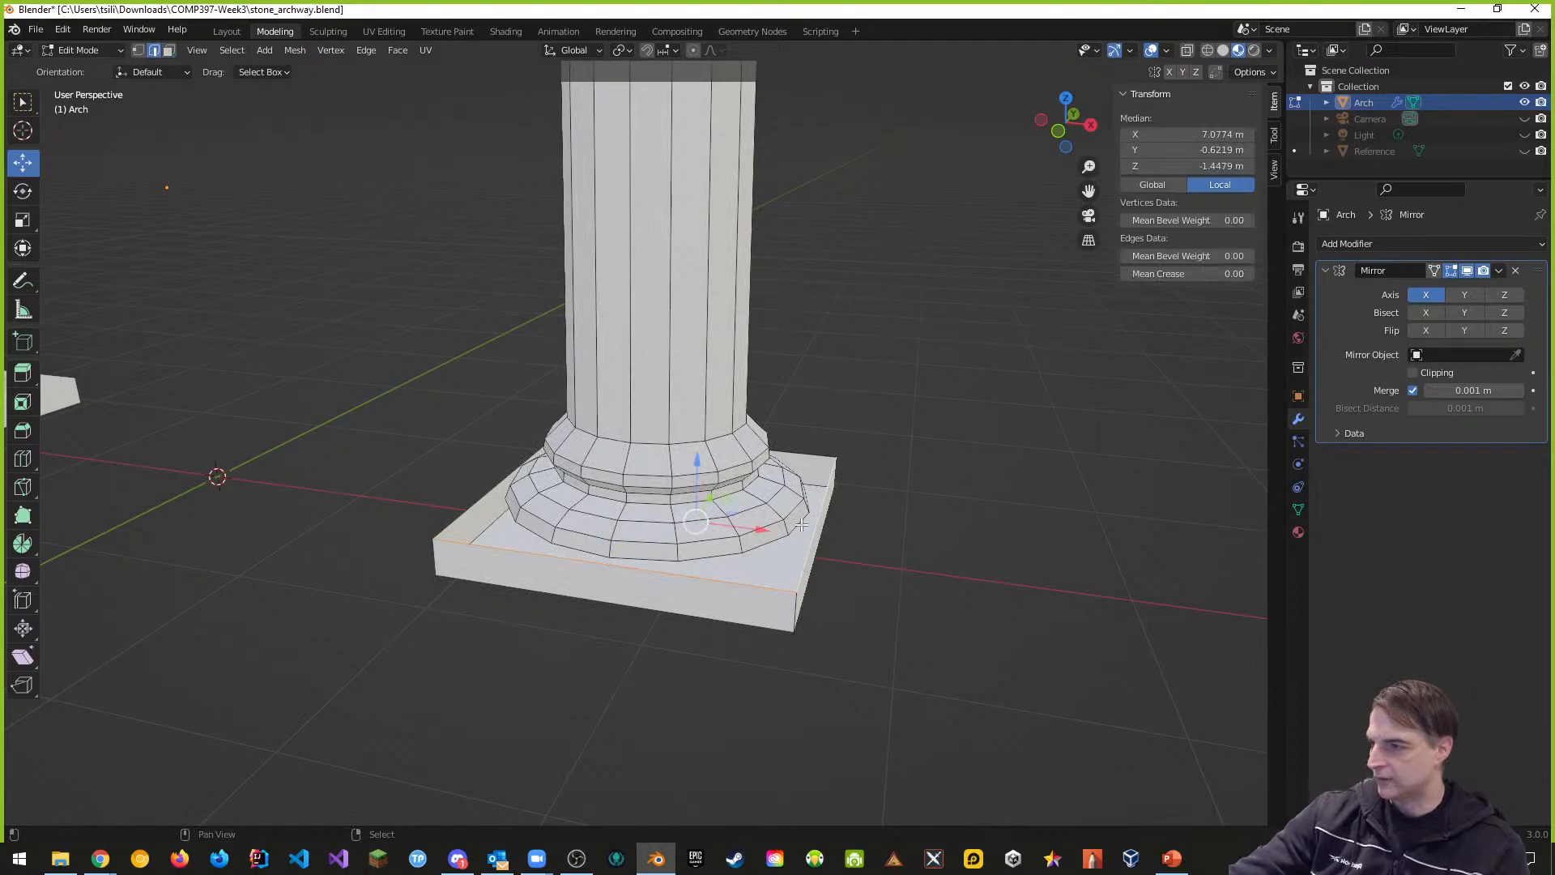
pyautogui.keyDown('shift'); pyautogui.click(809, 454); pyautogui.keyUp('shift')
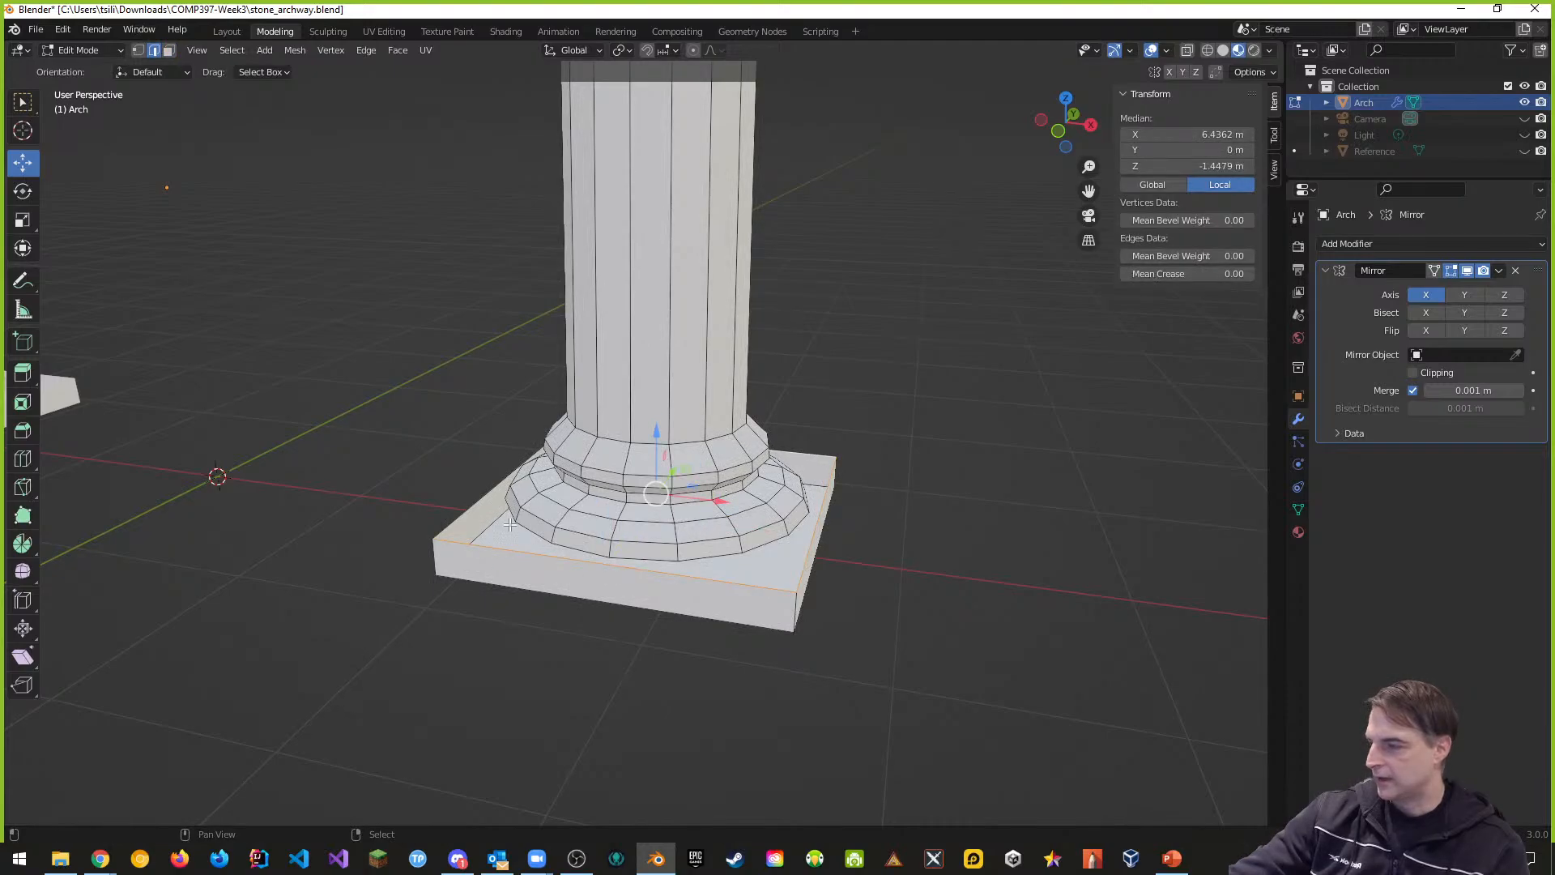
pyautogui.moveTo(493, 629)
pyautogui.mouseDown(button='middle')
pyautogui.moveTo(580, 618)
pyautogui.moveTo(502, 621)
pyautogui.mouseUp(button='middle')
pyautogui.rightClick(496, 622)
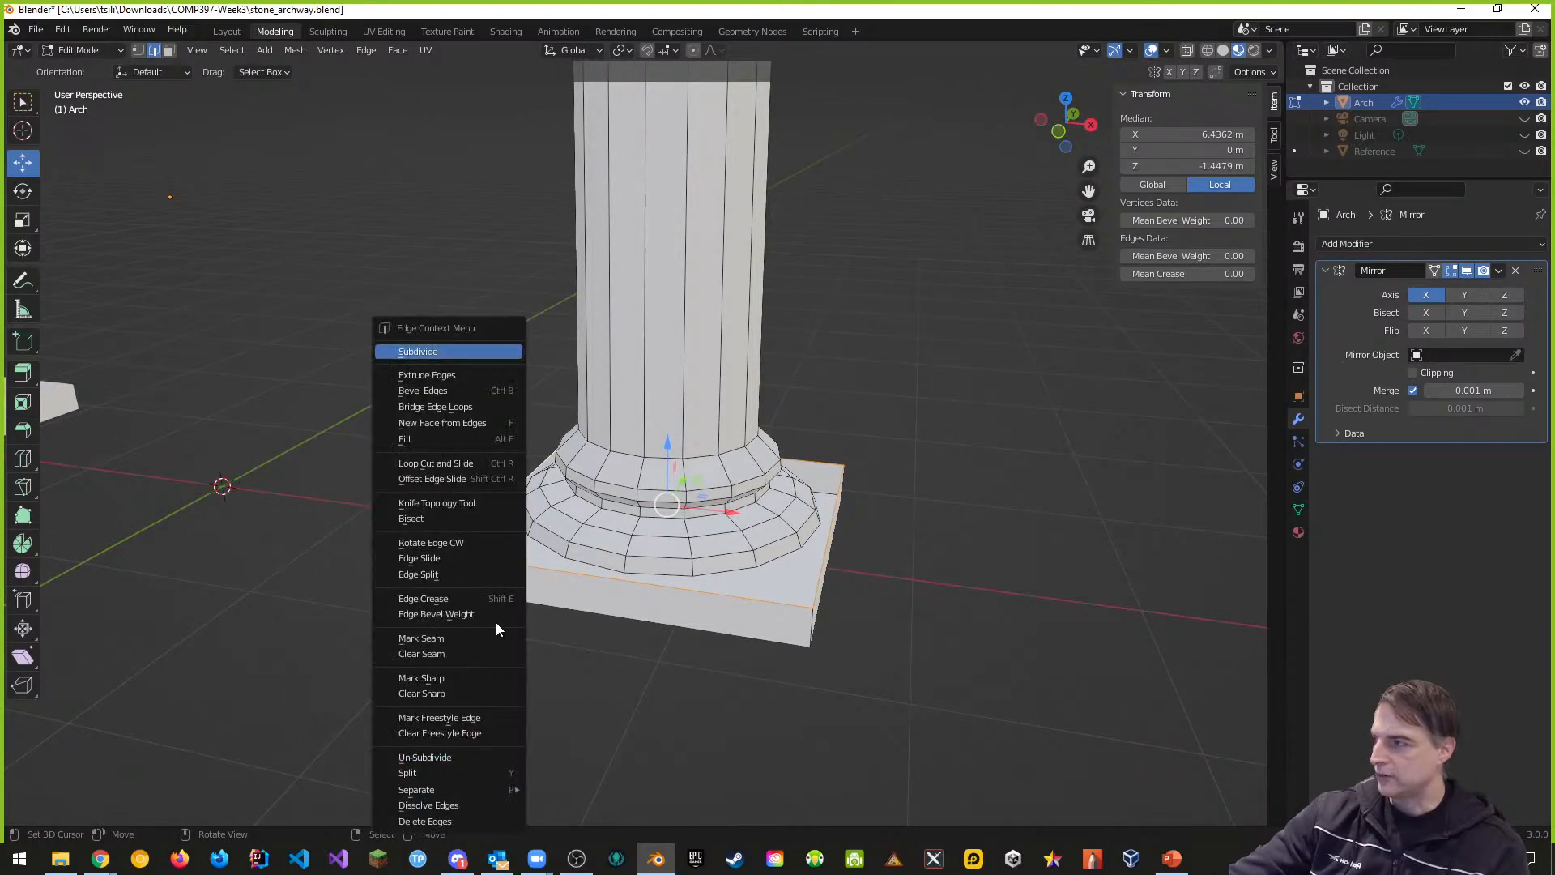
pyautogui.click(425, 353)
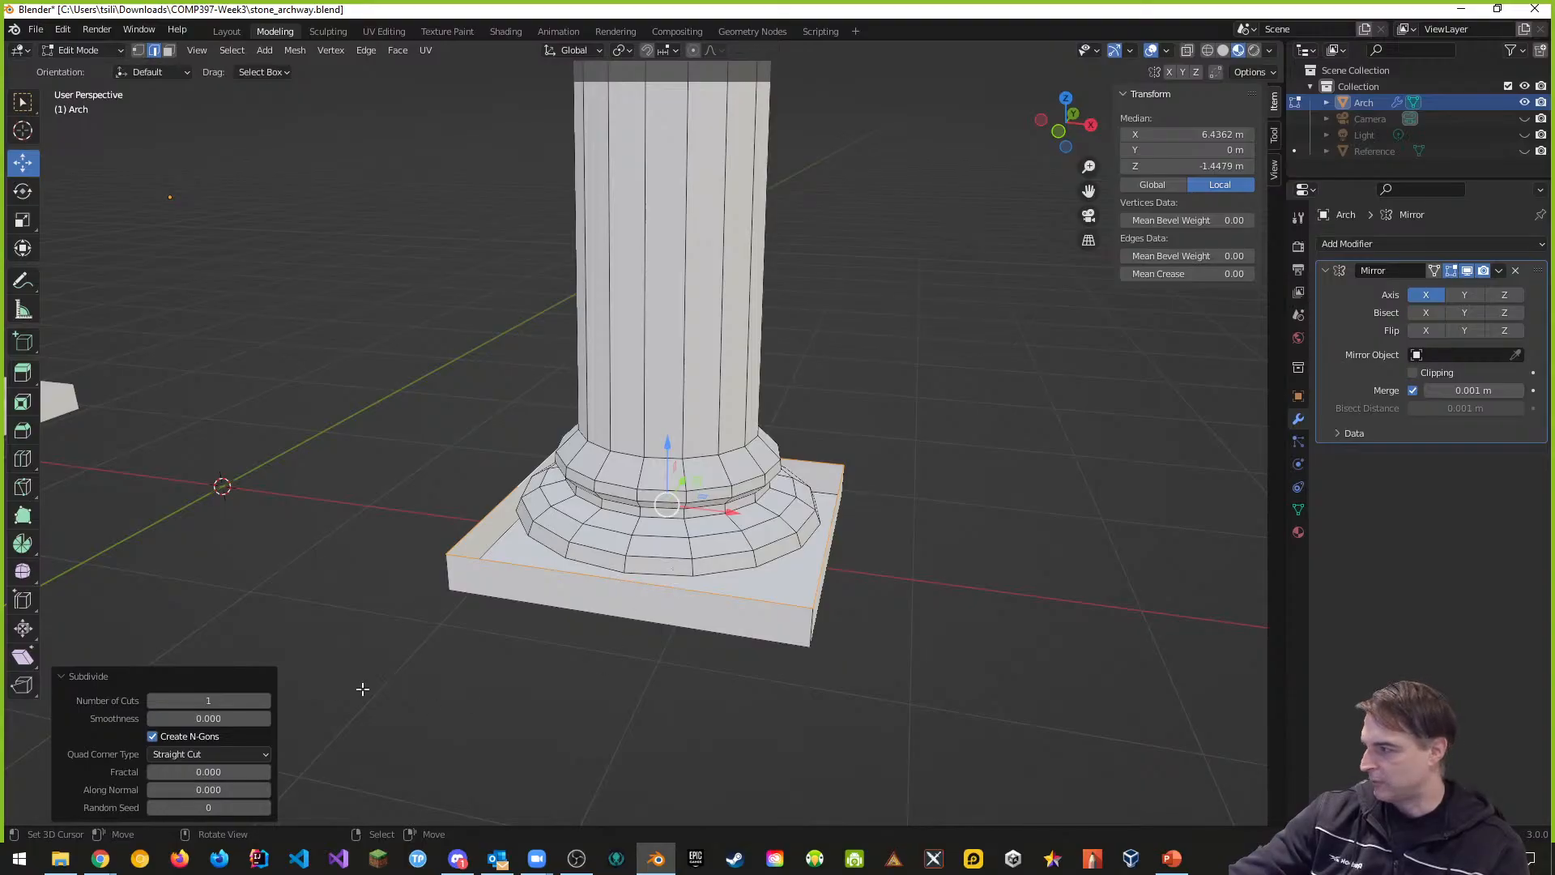
pyautogui.click(266, 701)
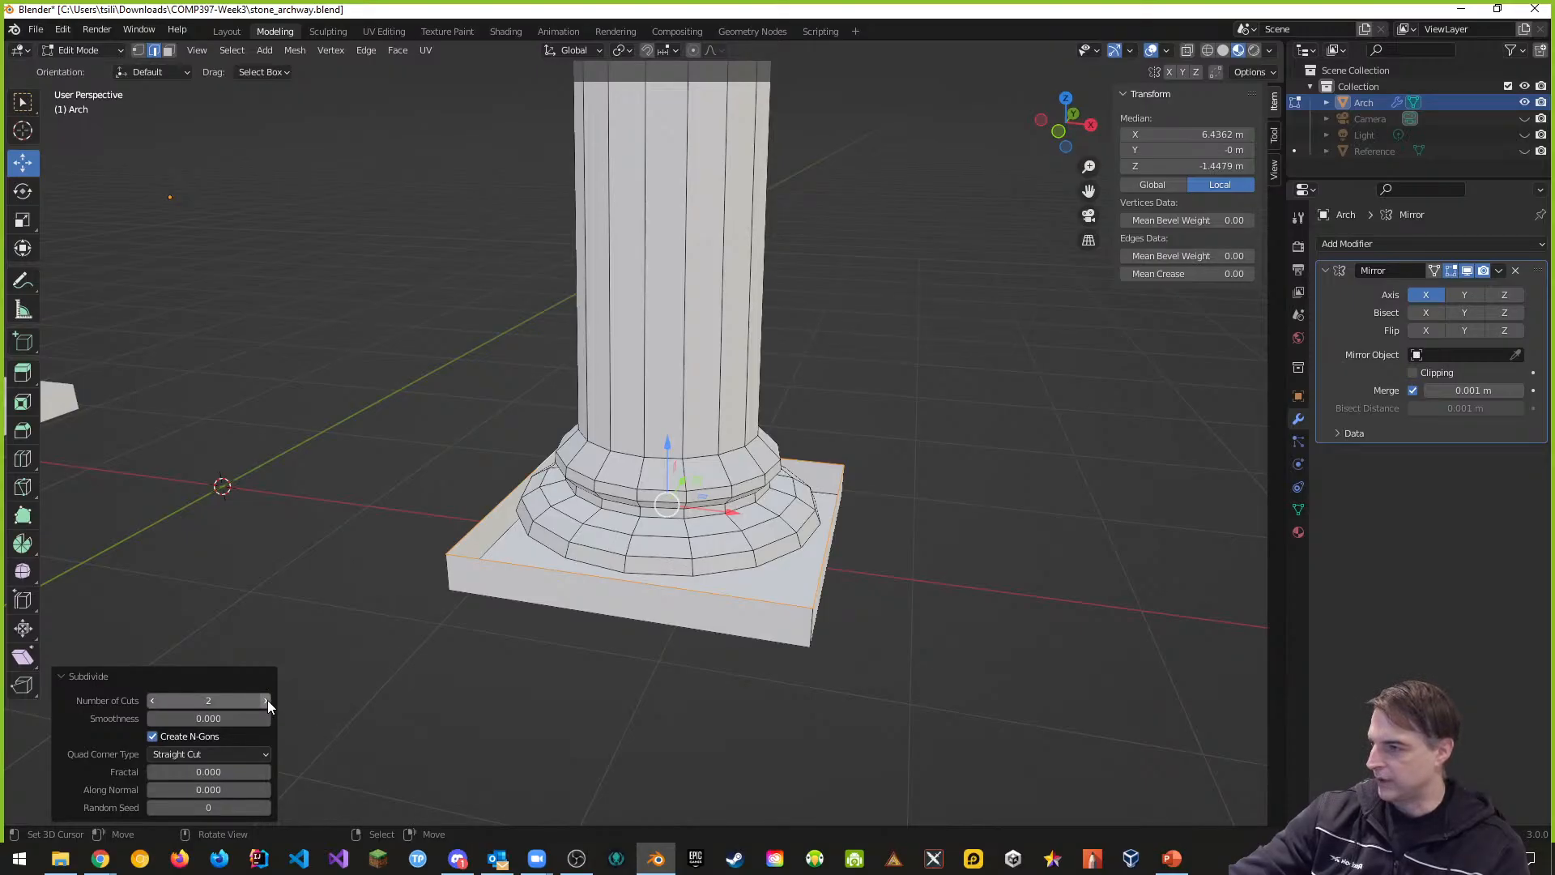
pyautogui.click(268, 700)
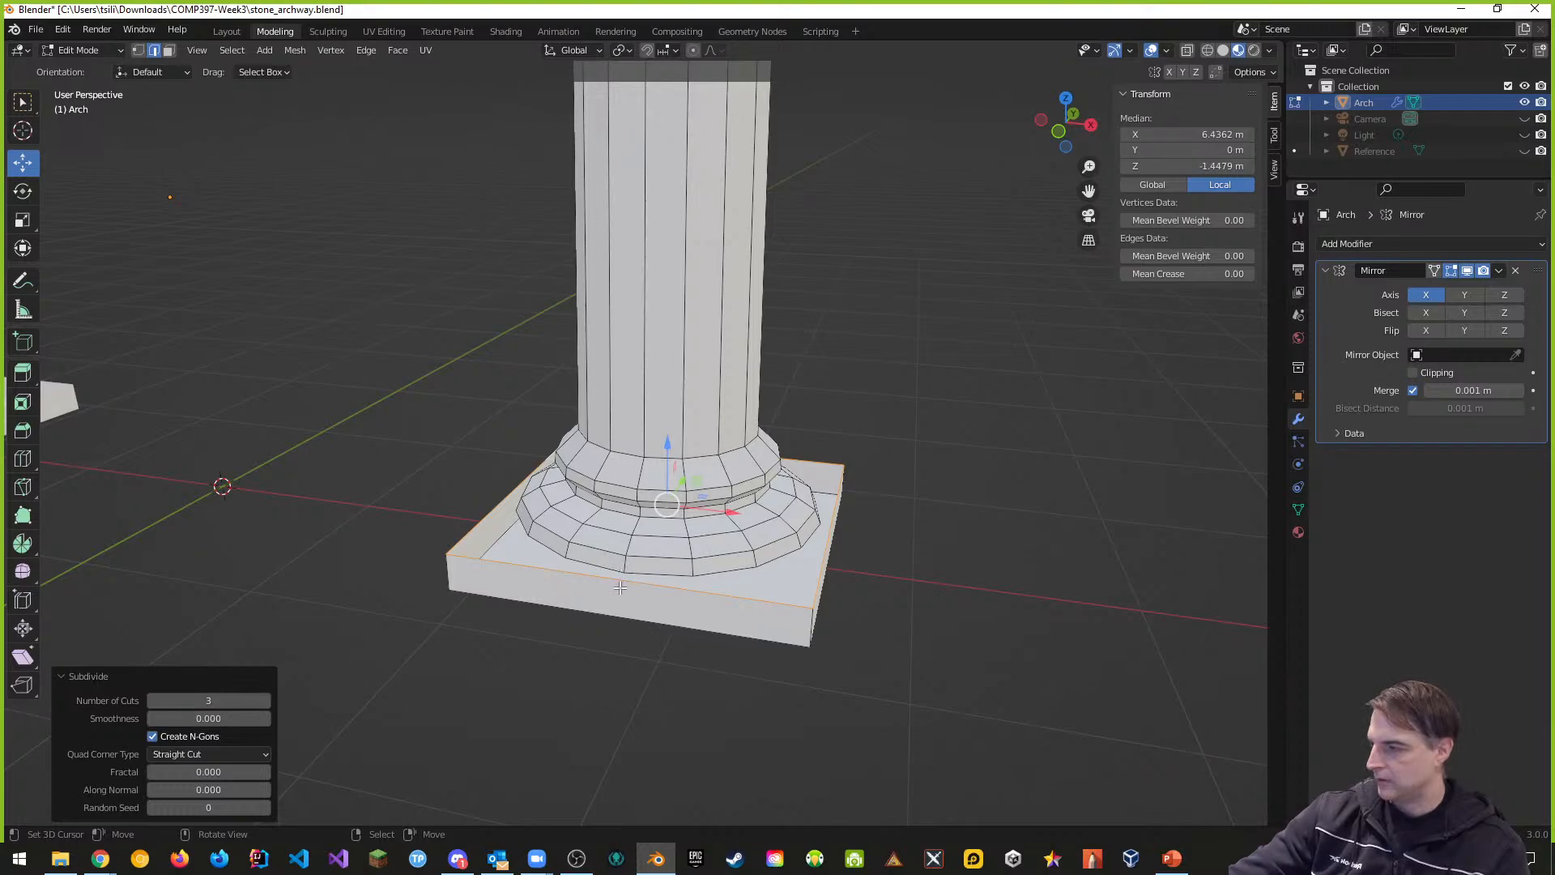
# Step: In vertex mode, connect the front slab edge's middle vertex and the one beside it to the nearest bottom vertices of the round base
pyautogui.hotkey('alt', 'a')
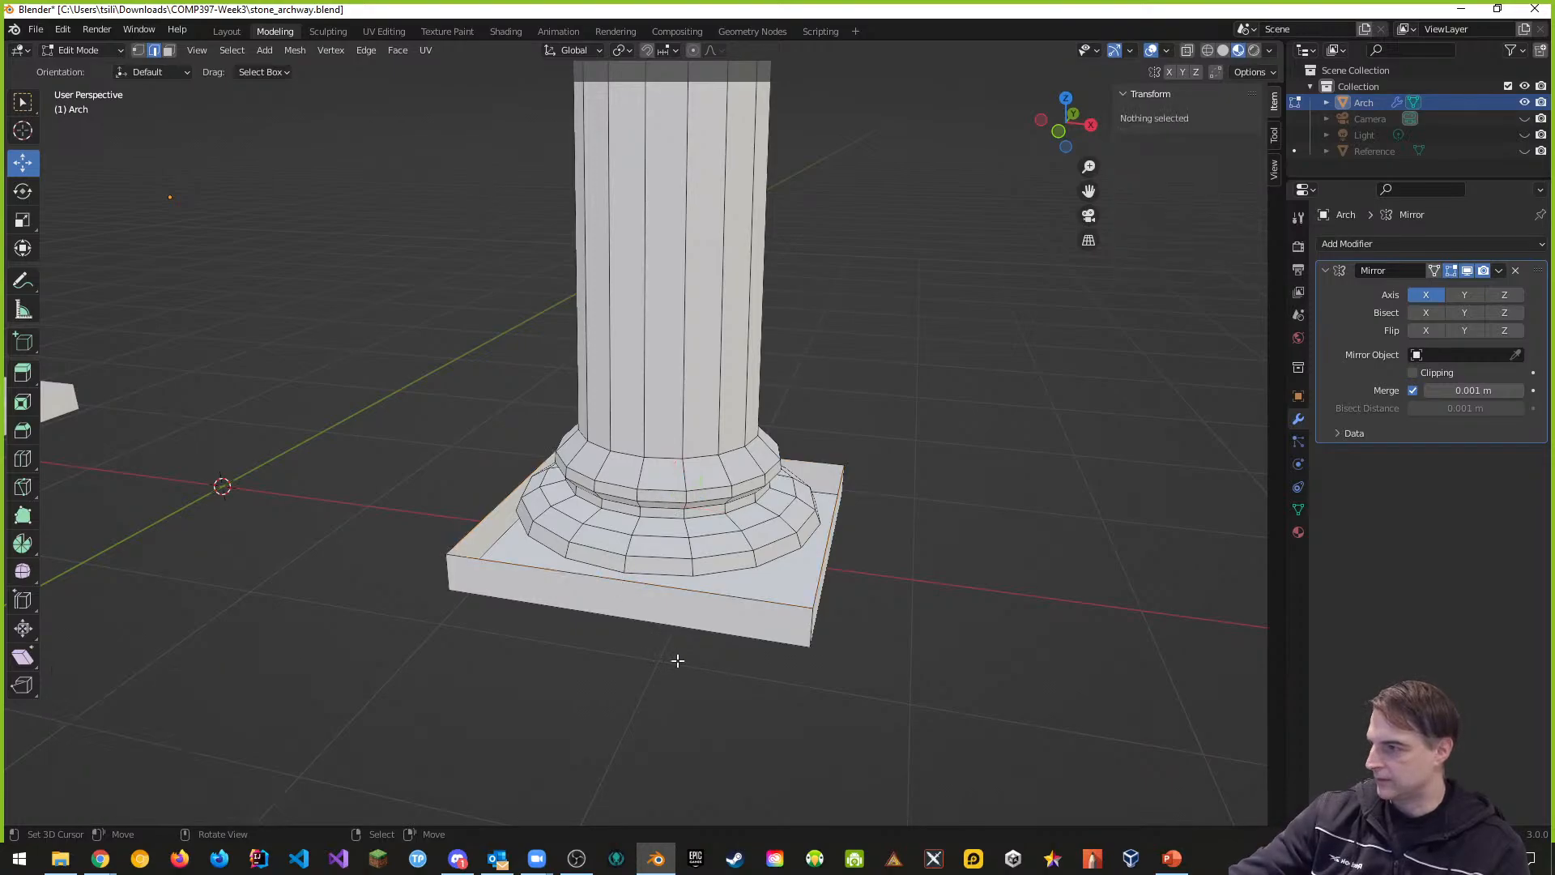
pyautogui.hotkey('ctrl', 'Tab')
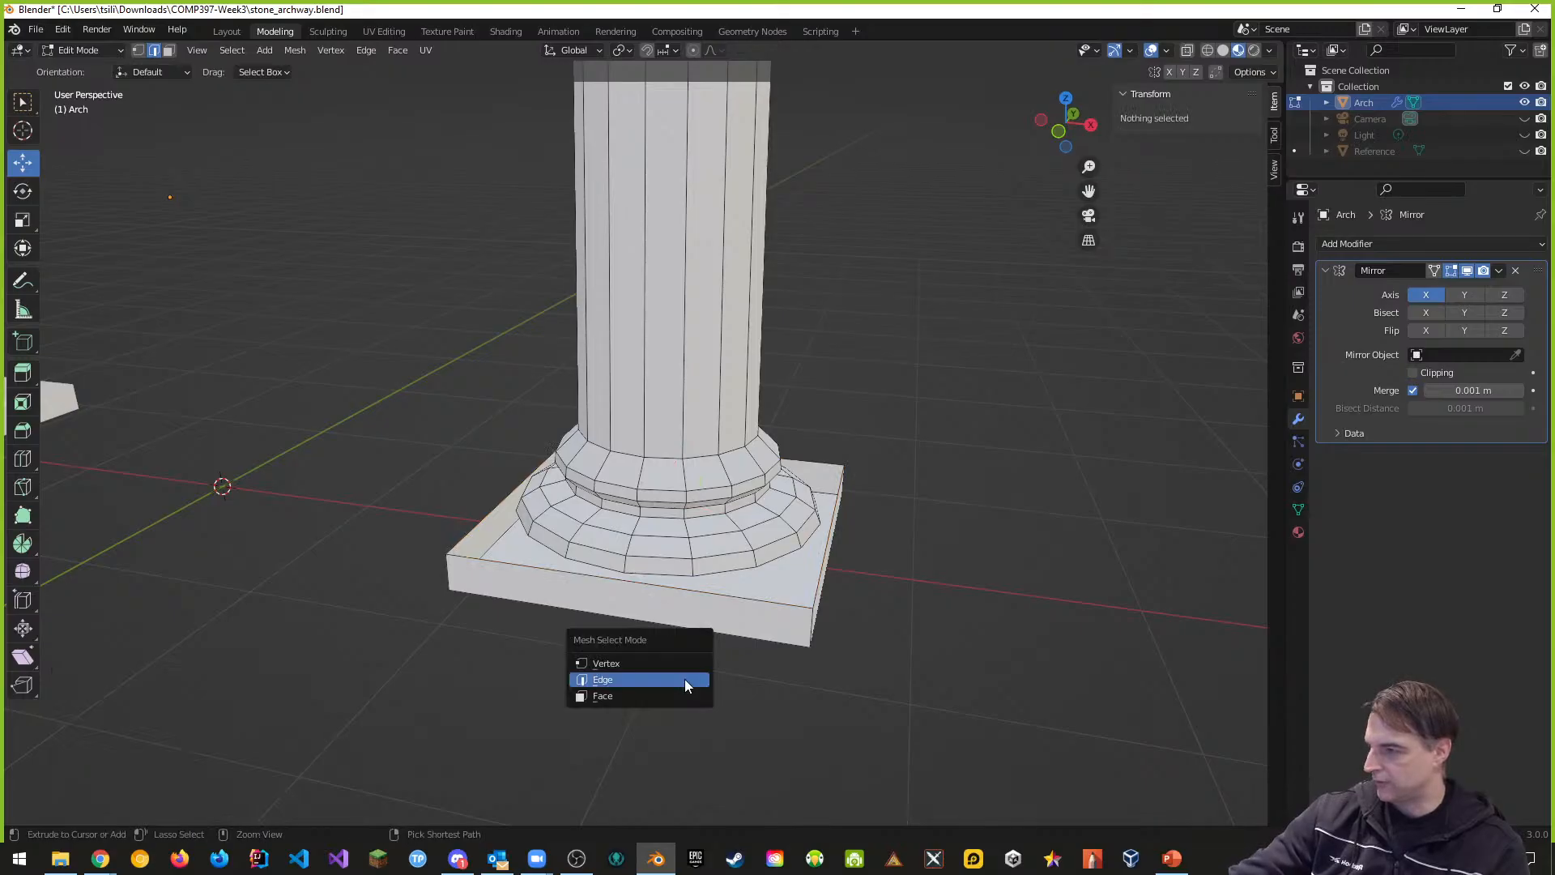
pyautogui.click(628, 663)
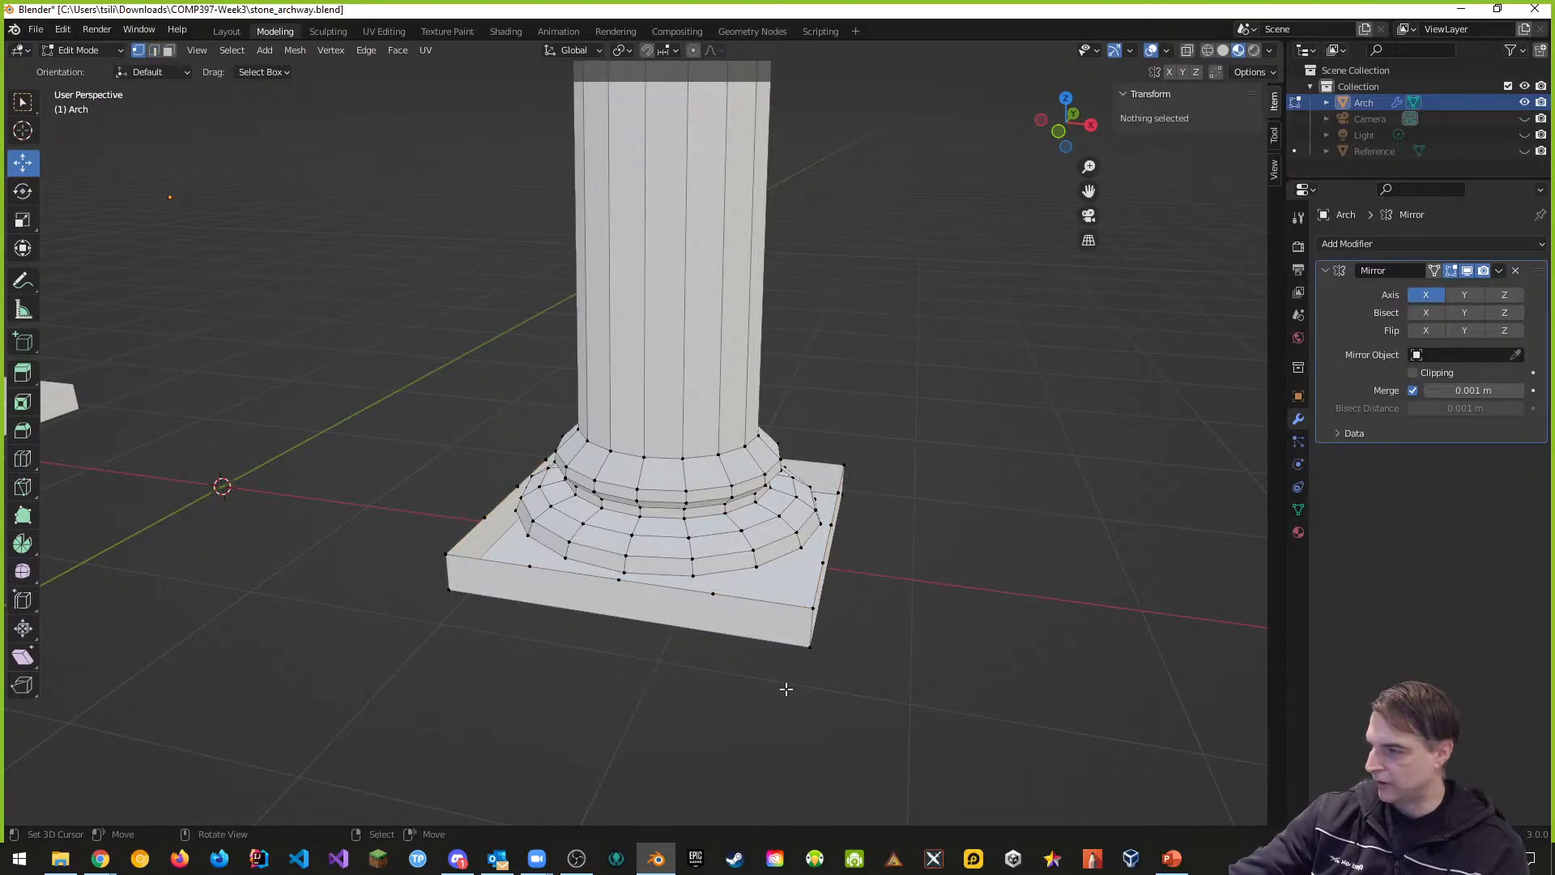
pyautogui.moveTo(792, 684)
pyautogui.mouseDown(button='middle')
pyautogui.moveTo(819, 670)
pyautogui.moveTo(800, 677)
pyautogui.mouseUp(button='middle')
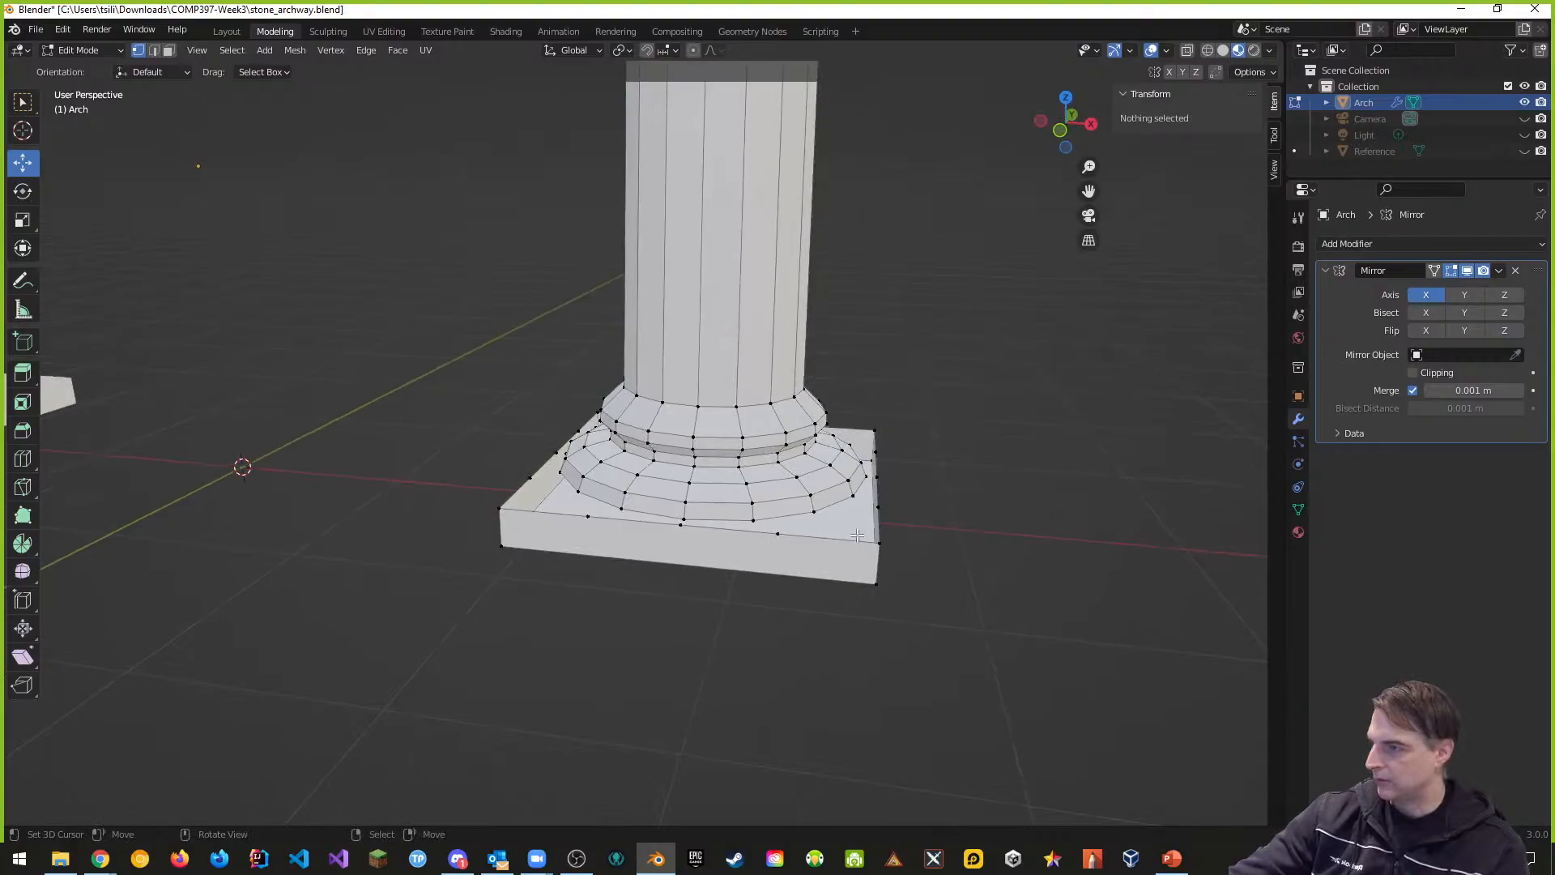
pyautogui.moveTo(872, 550); pyautogui.dragTo(859, 581, button='middle')
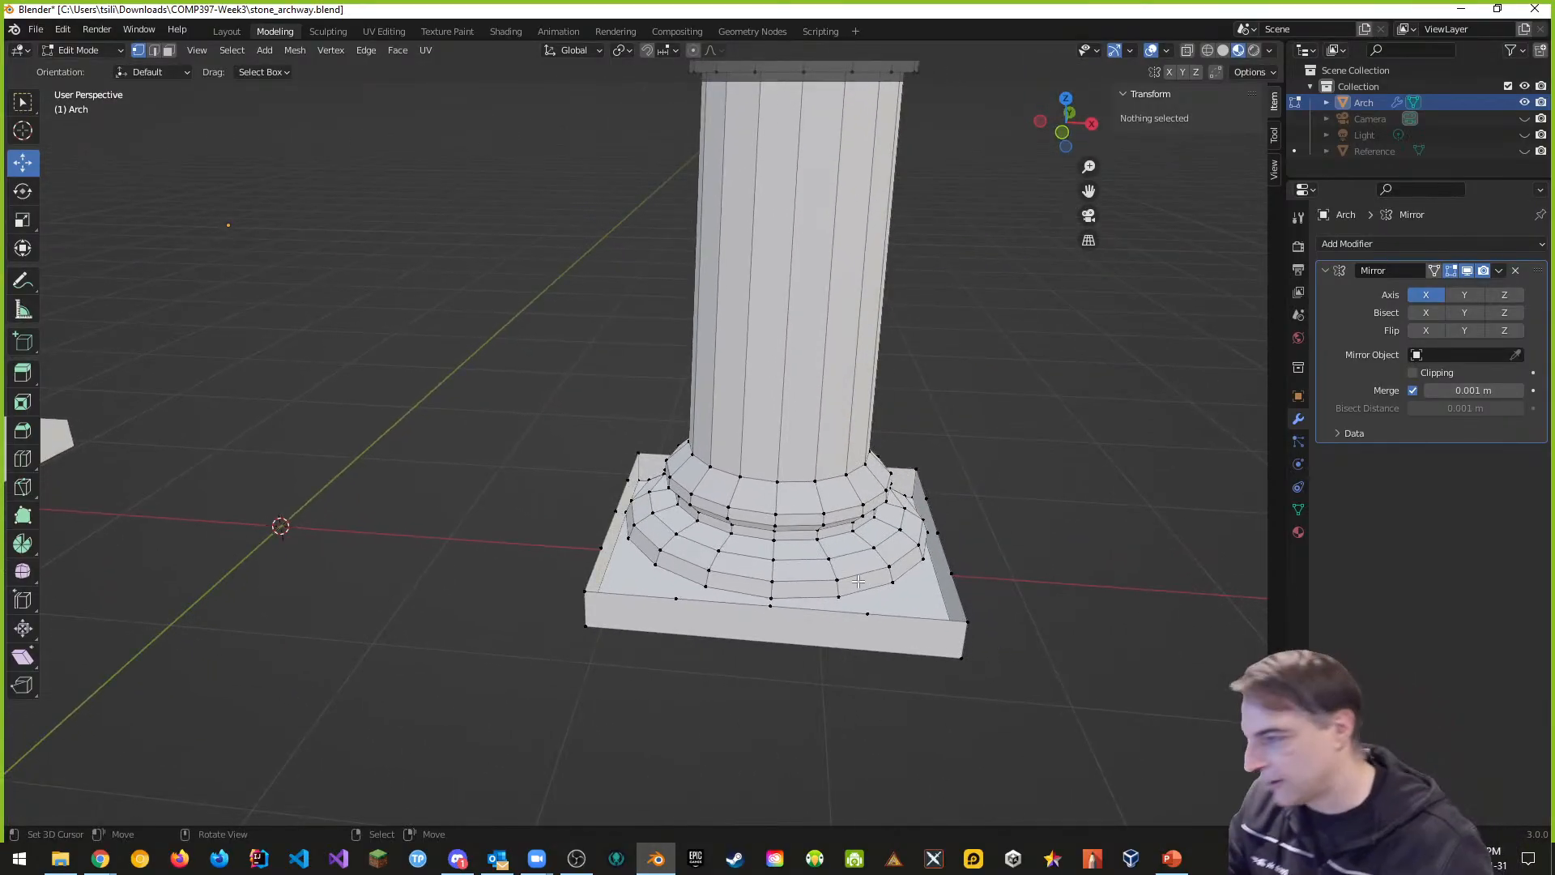
pyautogui.moveTo(1056, 708); pyautogui.dragTo(1009, 680, button='middle')
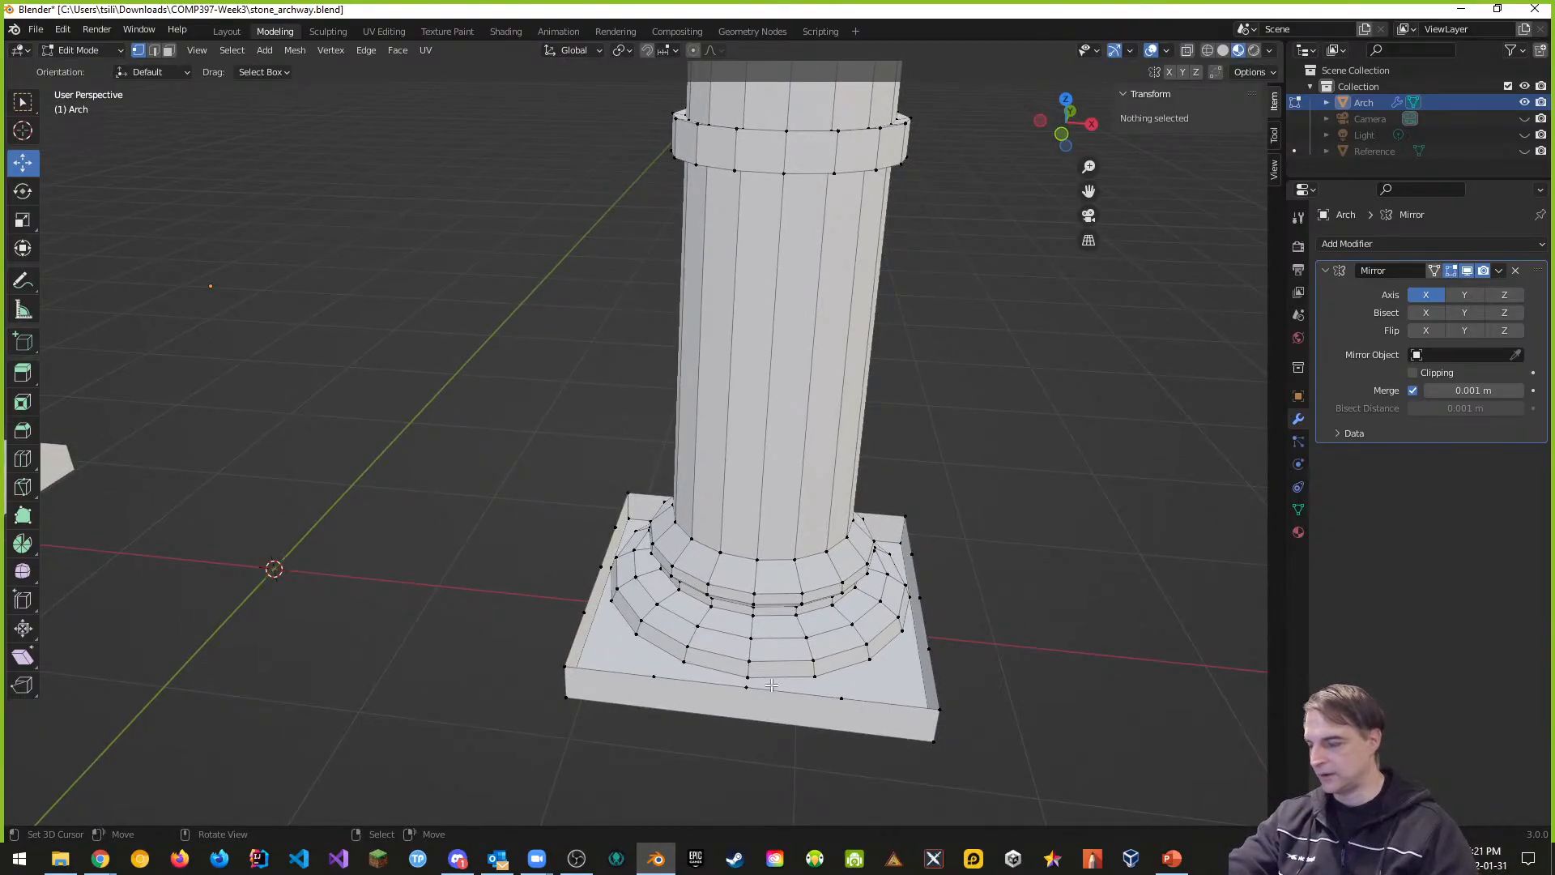
pyautogui.click(759, 687)
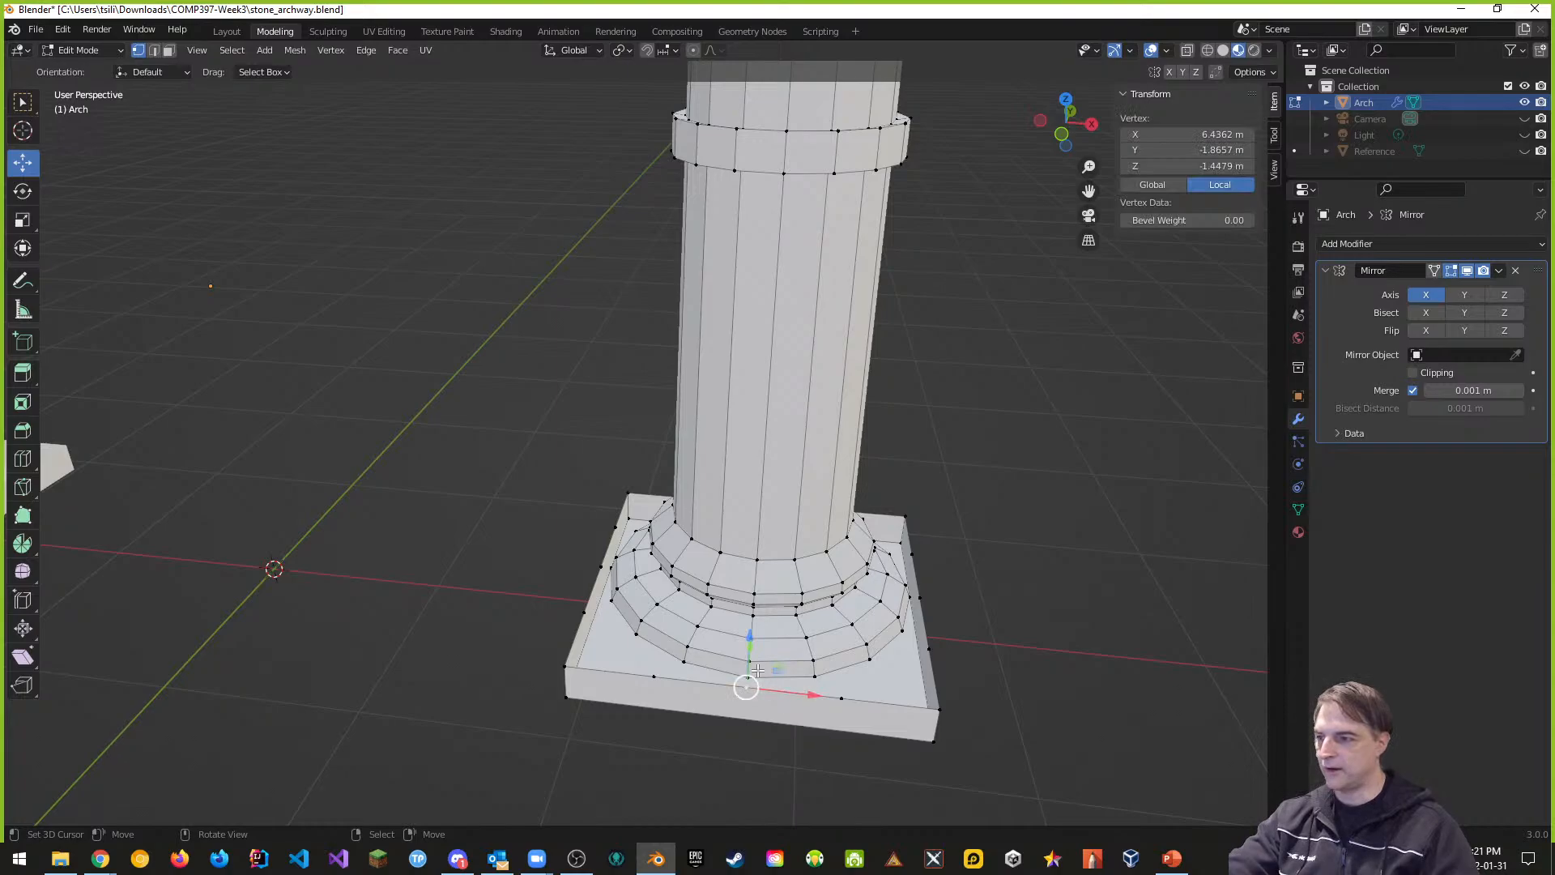
pyautogui.moveTo(836, 674); pyautogui.dragTo(653, 674, button='middle')
pyautogui.keyDown('shift'); pyautogui.click(614, 669); pyautogui.keyUp('shift')
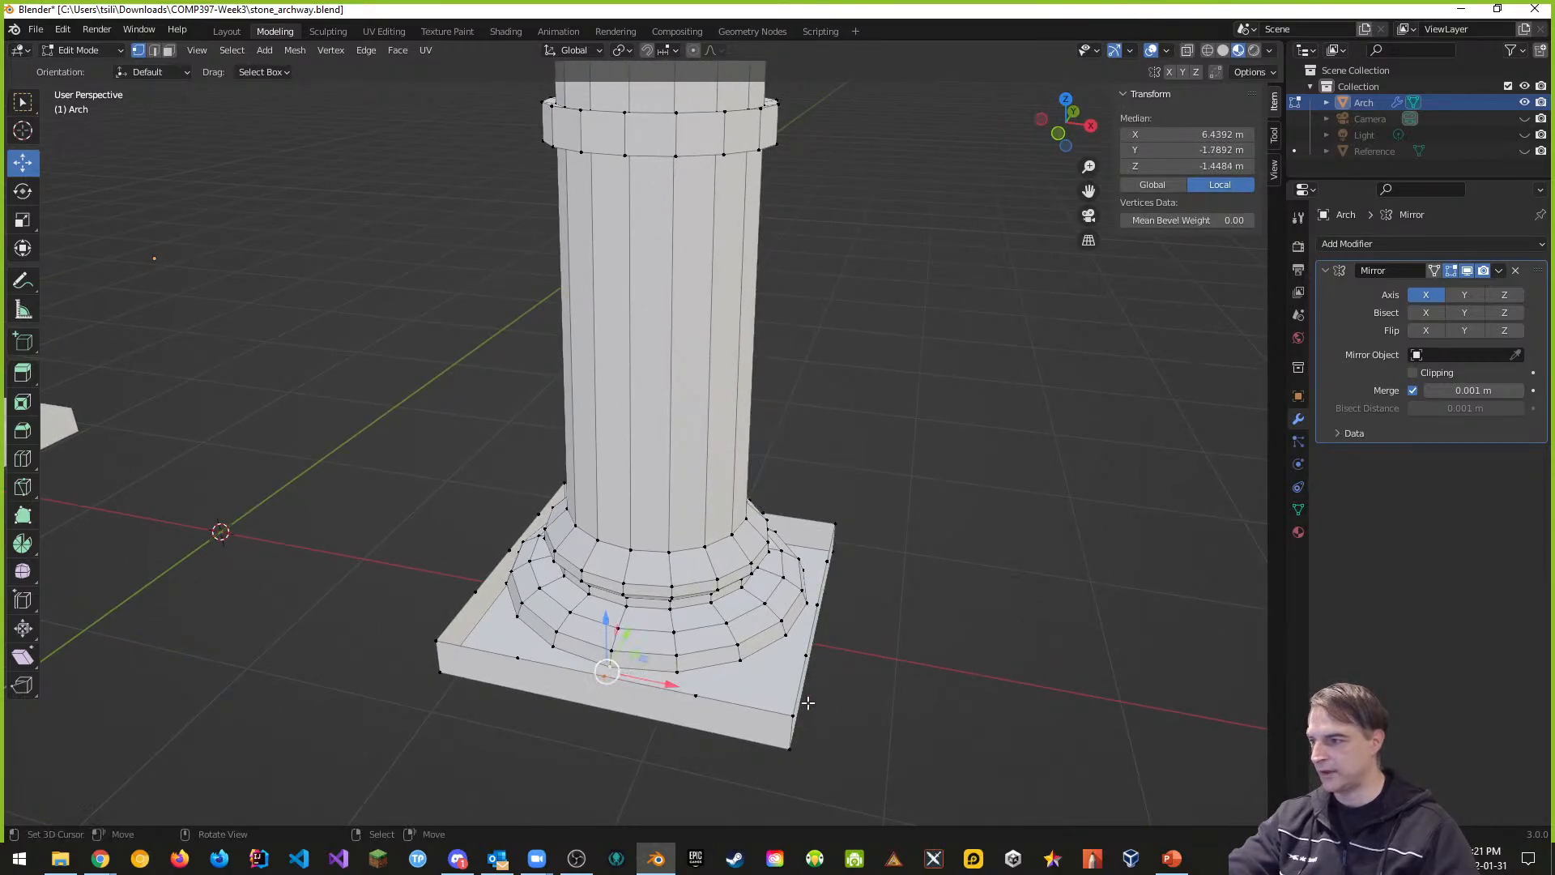
pyautogui.click(695, 699)
pyautogui.keyDown('shift'); pyautogui.click(677, 672); pyautogui.keyUp('shift')
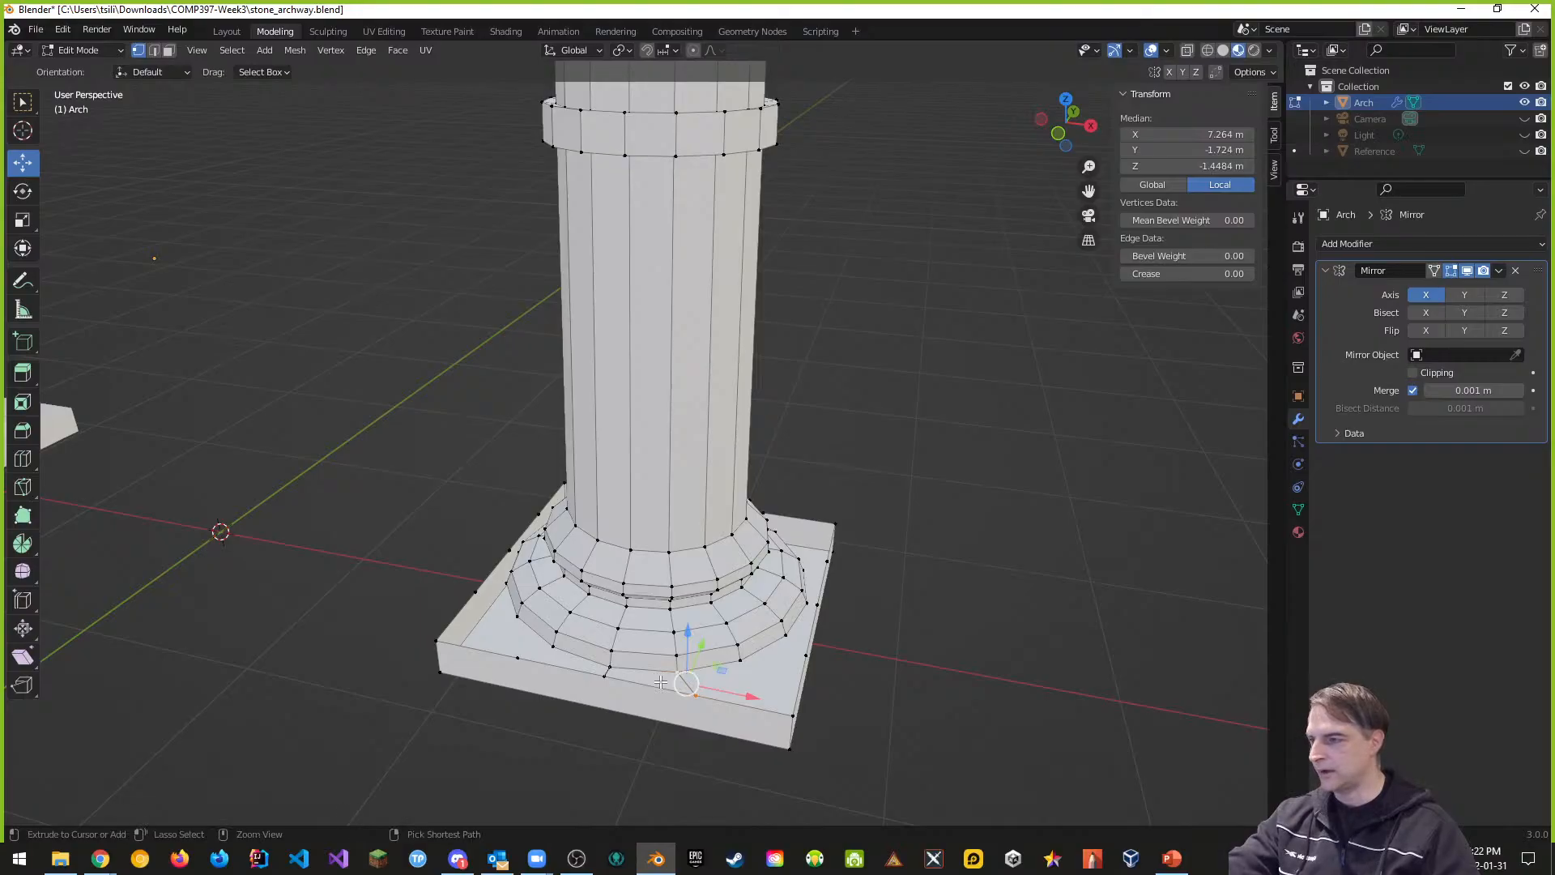
# Step: Select the four vertices of the two new connecting edges and fill a face between the slab's front edge and the round base
pyautogui.hotkey('ctrl', 'Tab')
pyautogui.click(585, 713)
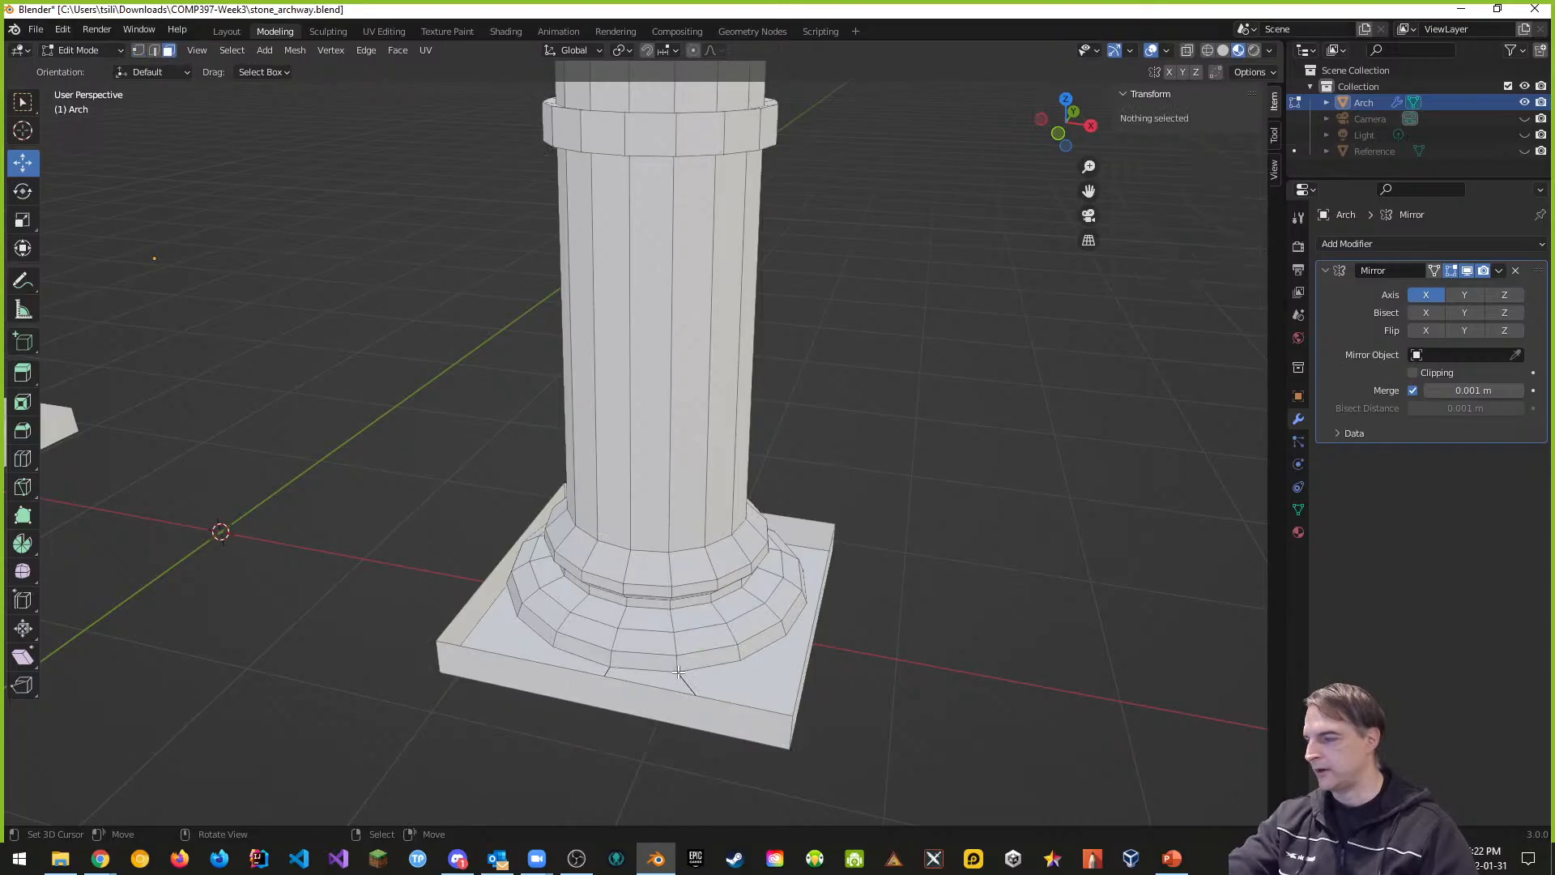
pyautogui.hotkey('ctrl', 'Tab')
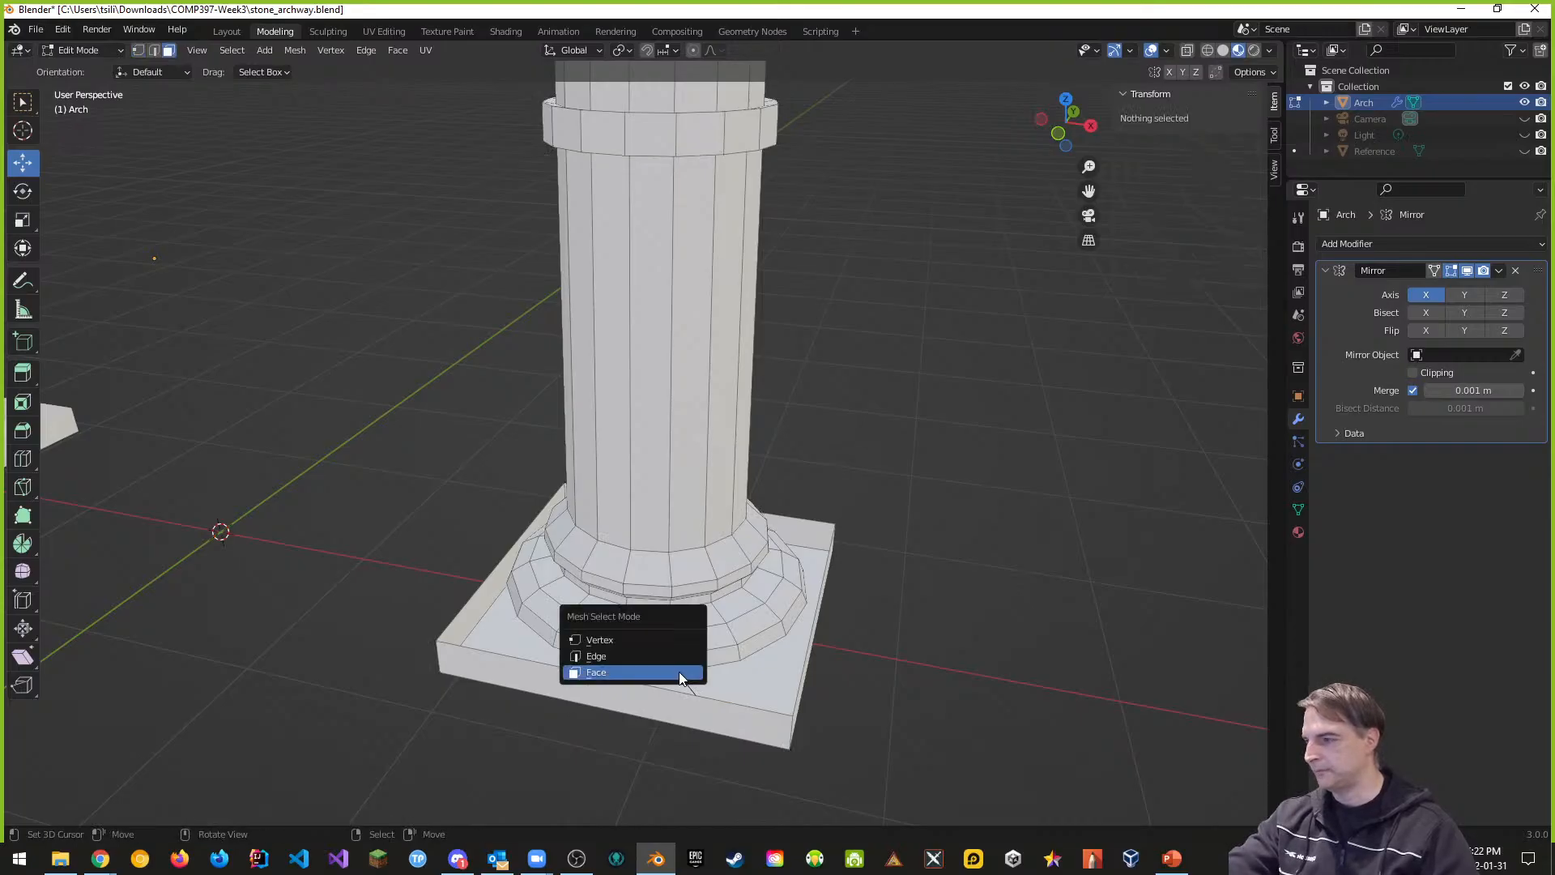
pyautogui.click(606, 641)
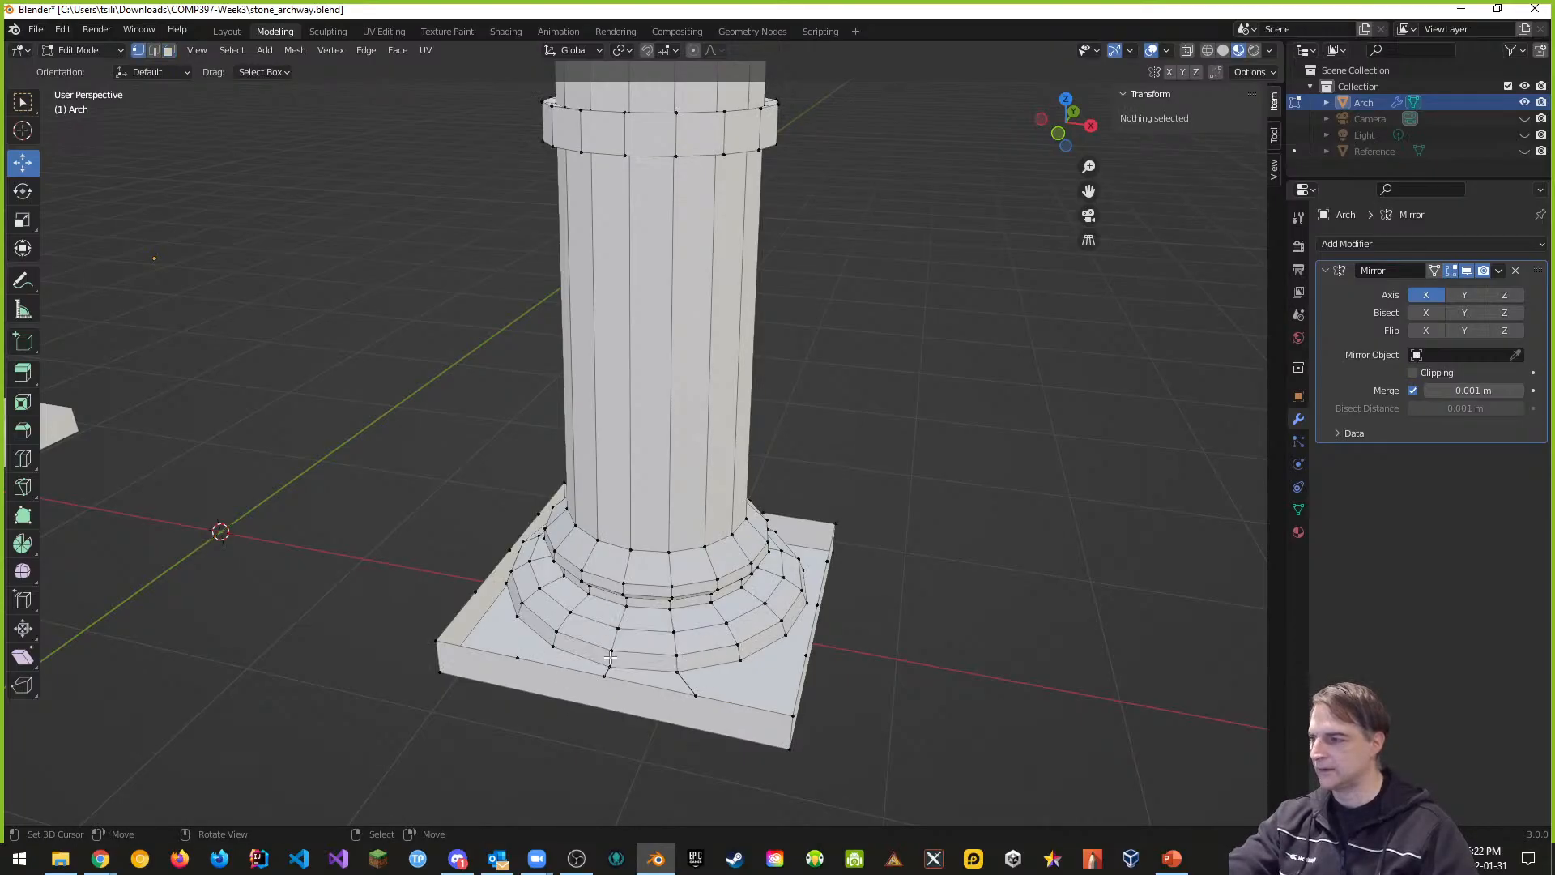
pyautogui.click(677, 672)
pyautogui.keyDown('shift'); pyautogui.click(695, 694); pyautogui.keyUp('shift')
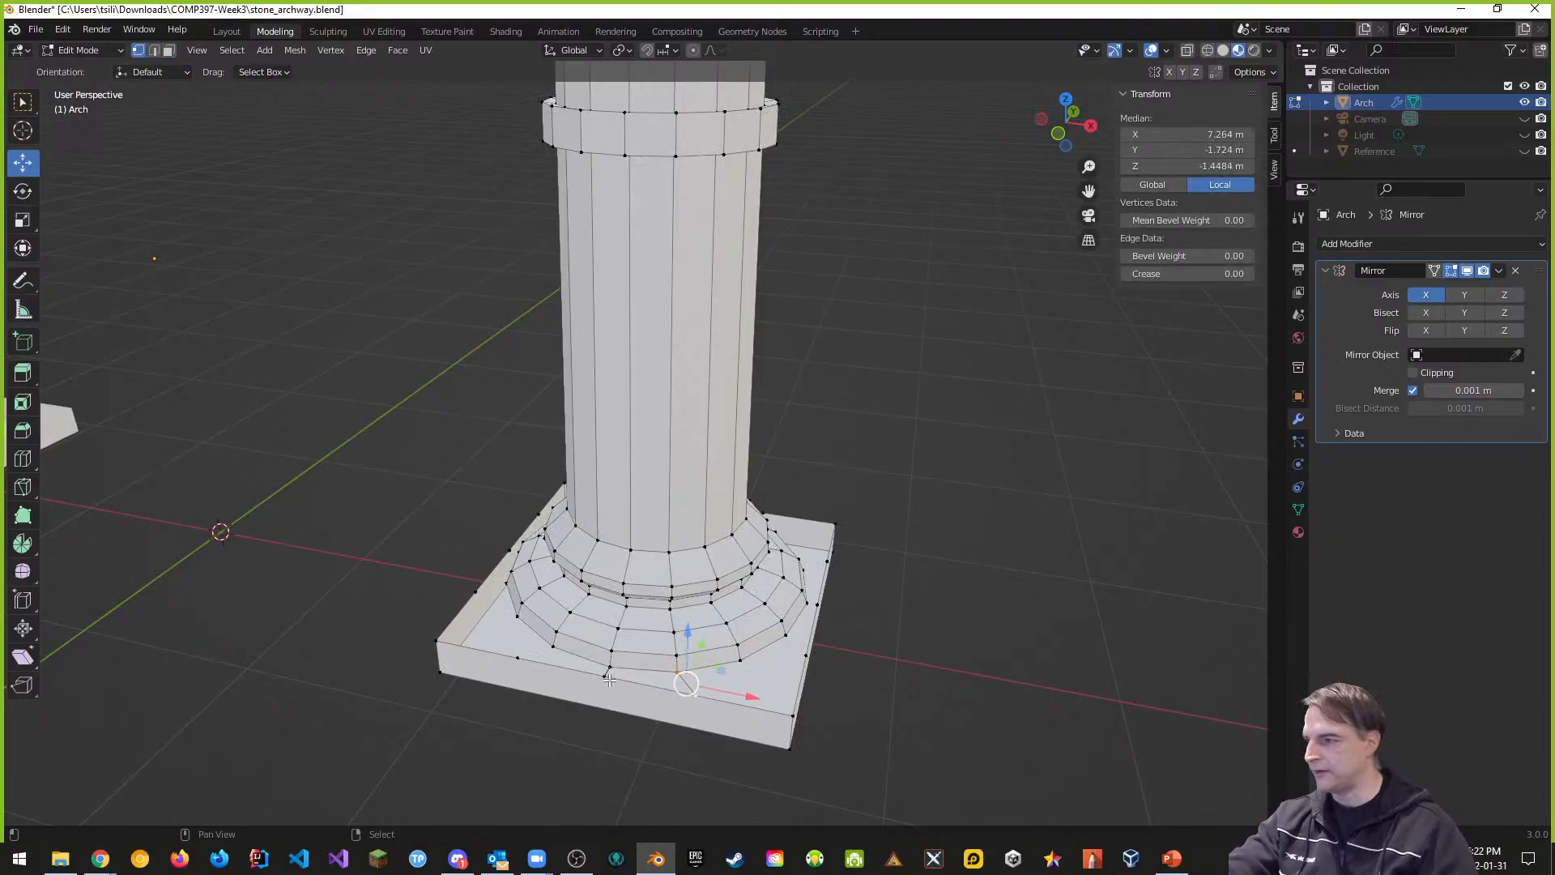
pyautogui.keyDown('shift'); pyautogui.click(609, 676); pyautogui.keyUp('shift')
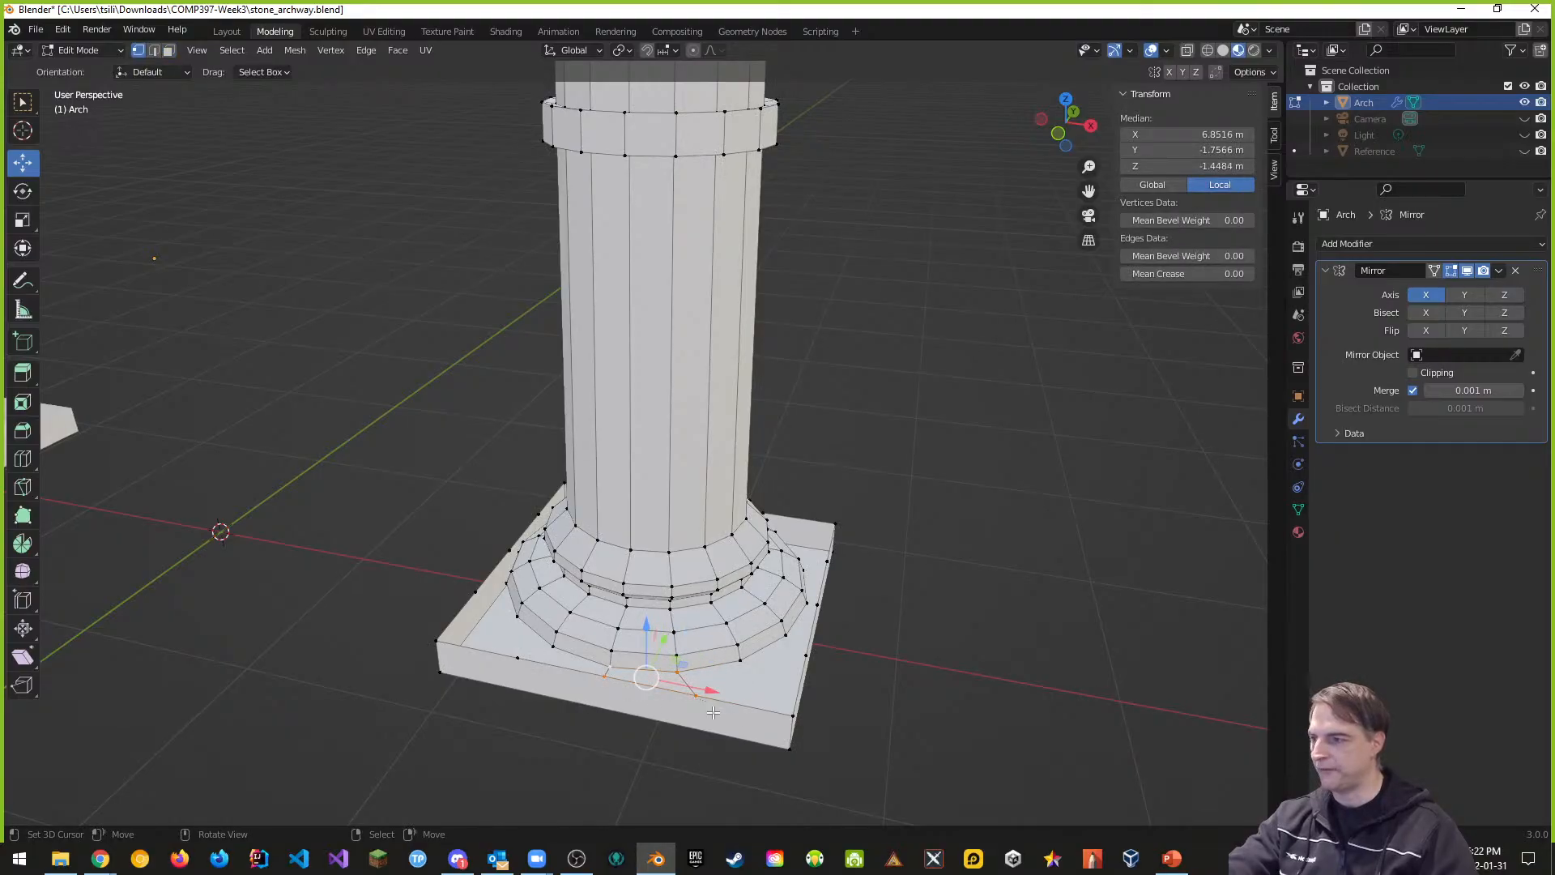
# Step: Try to fill a triangular face between the slab's front corner, its neighbouring front edge vertex and the next round base vertex
pyautogui.click(720, 672)
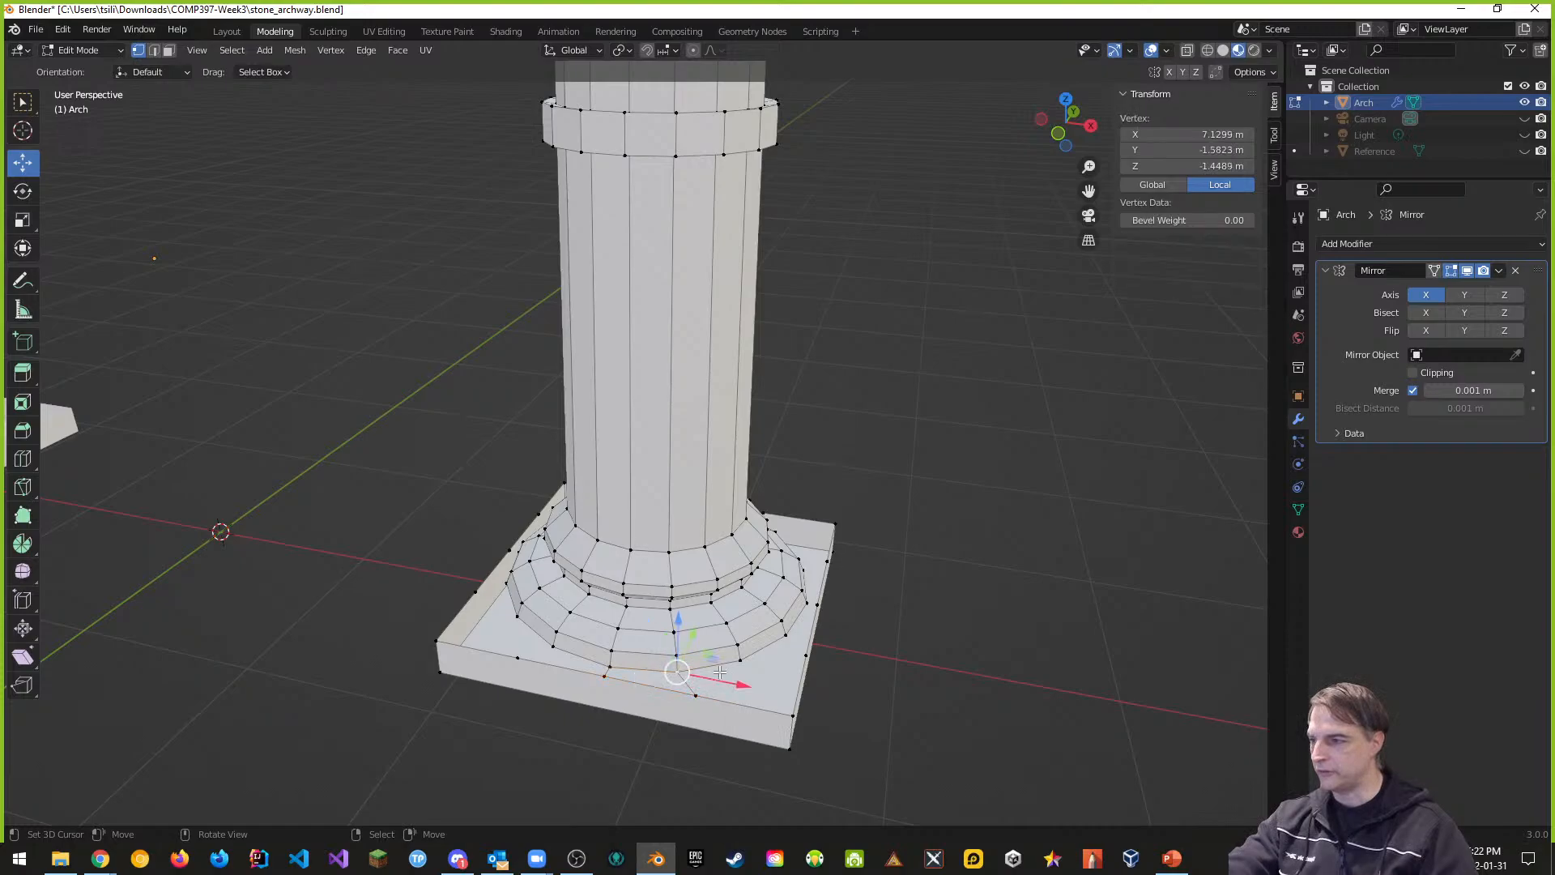
pyautogui.click(740, 661)
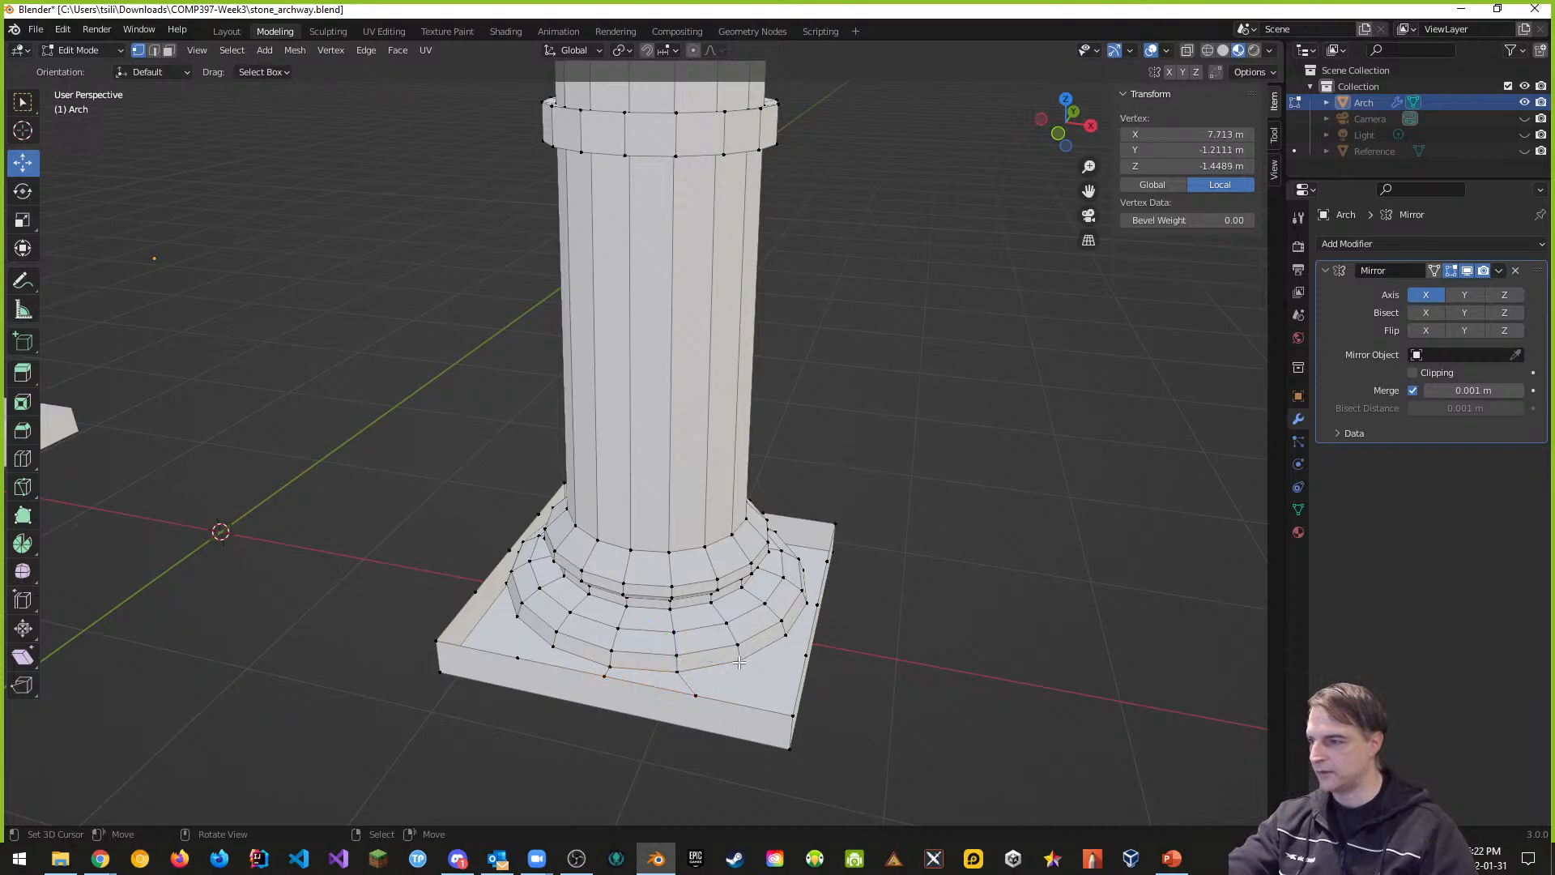
pyautogui.click(793, 718)
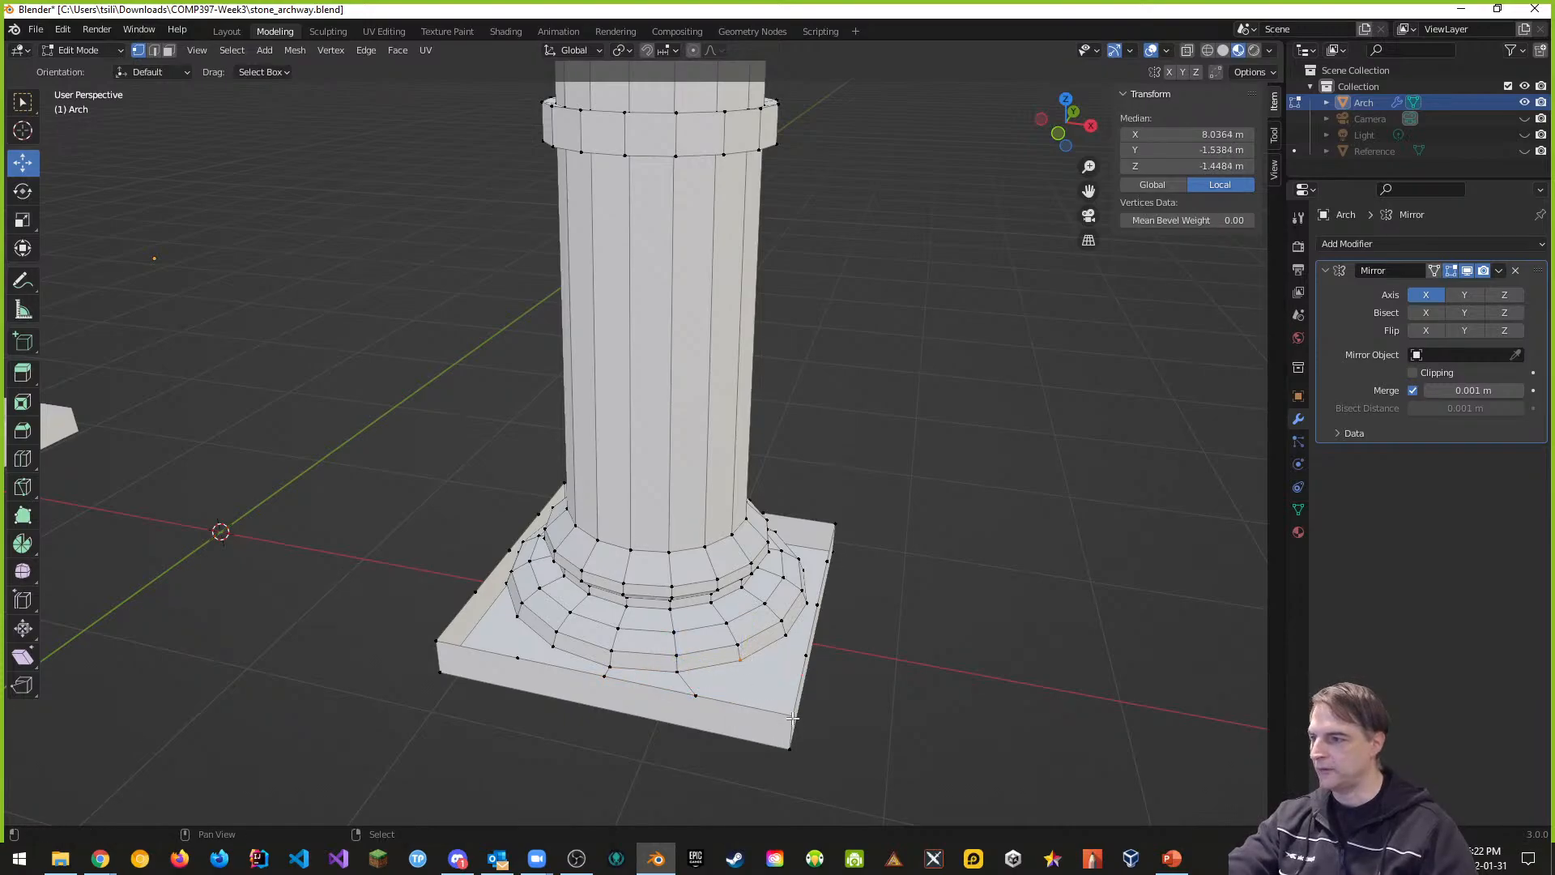
pyautogui.keyDown('shift'); pyautogui.click(695, 695); pyautogui.keyUp('shift')
pyautogui.moveTo(879, 717); pyautogui.dragTo(596, 727, button='middle')
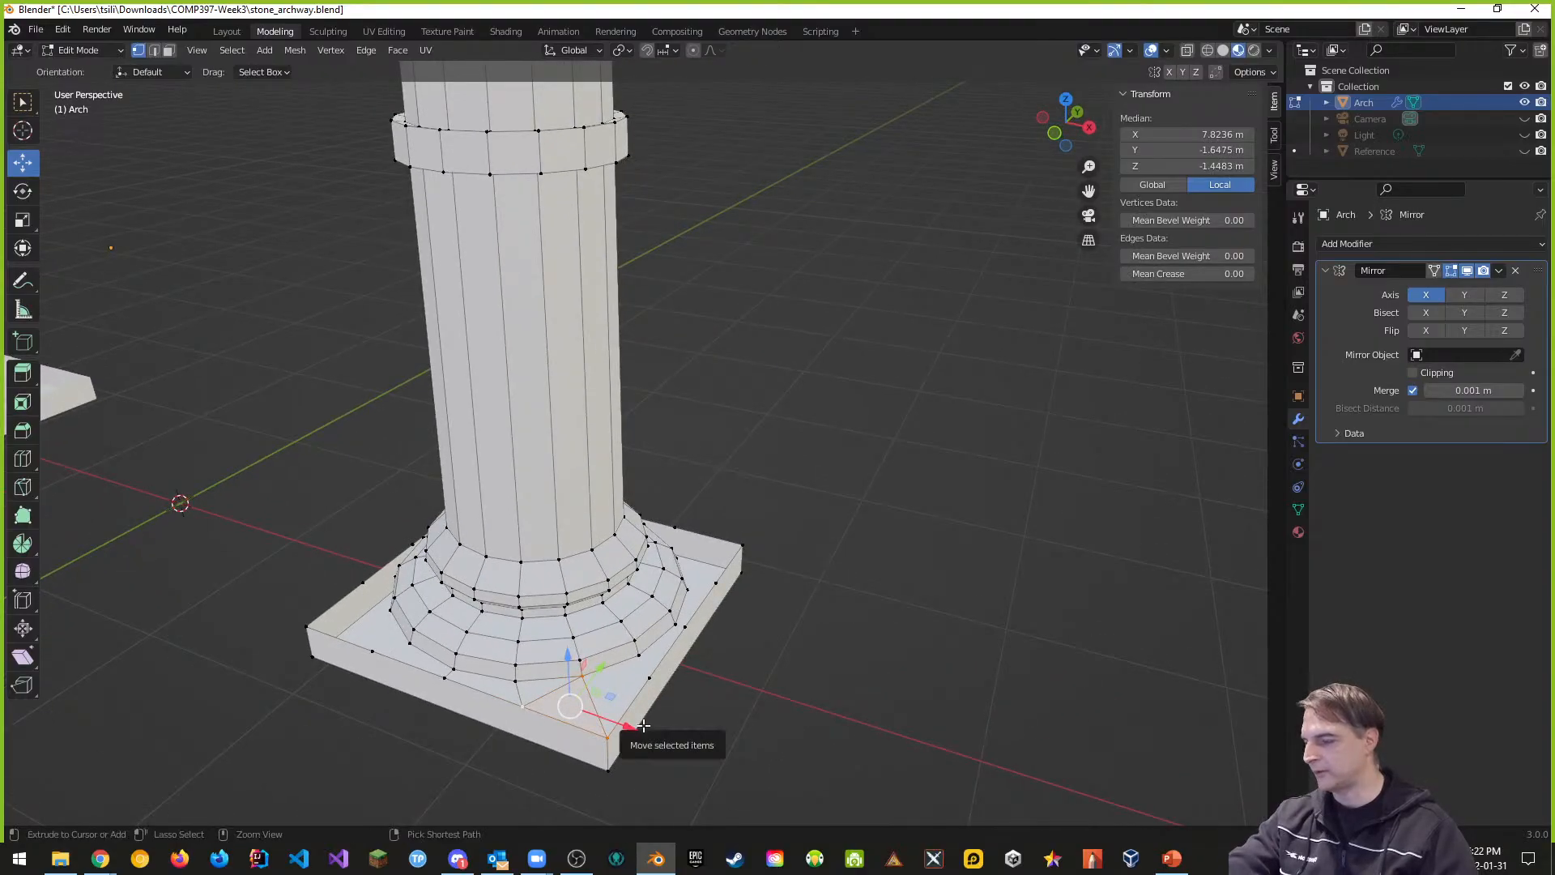
pyautogui.click(583, 676)
pyautogui.click(609, 737)
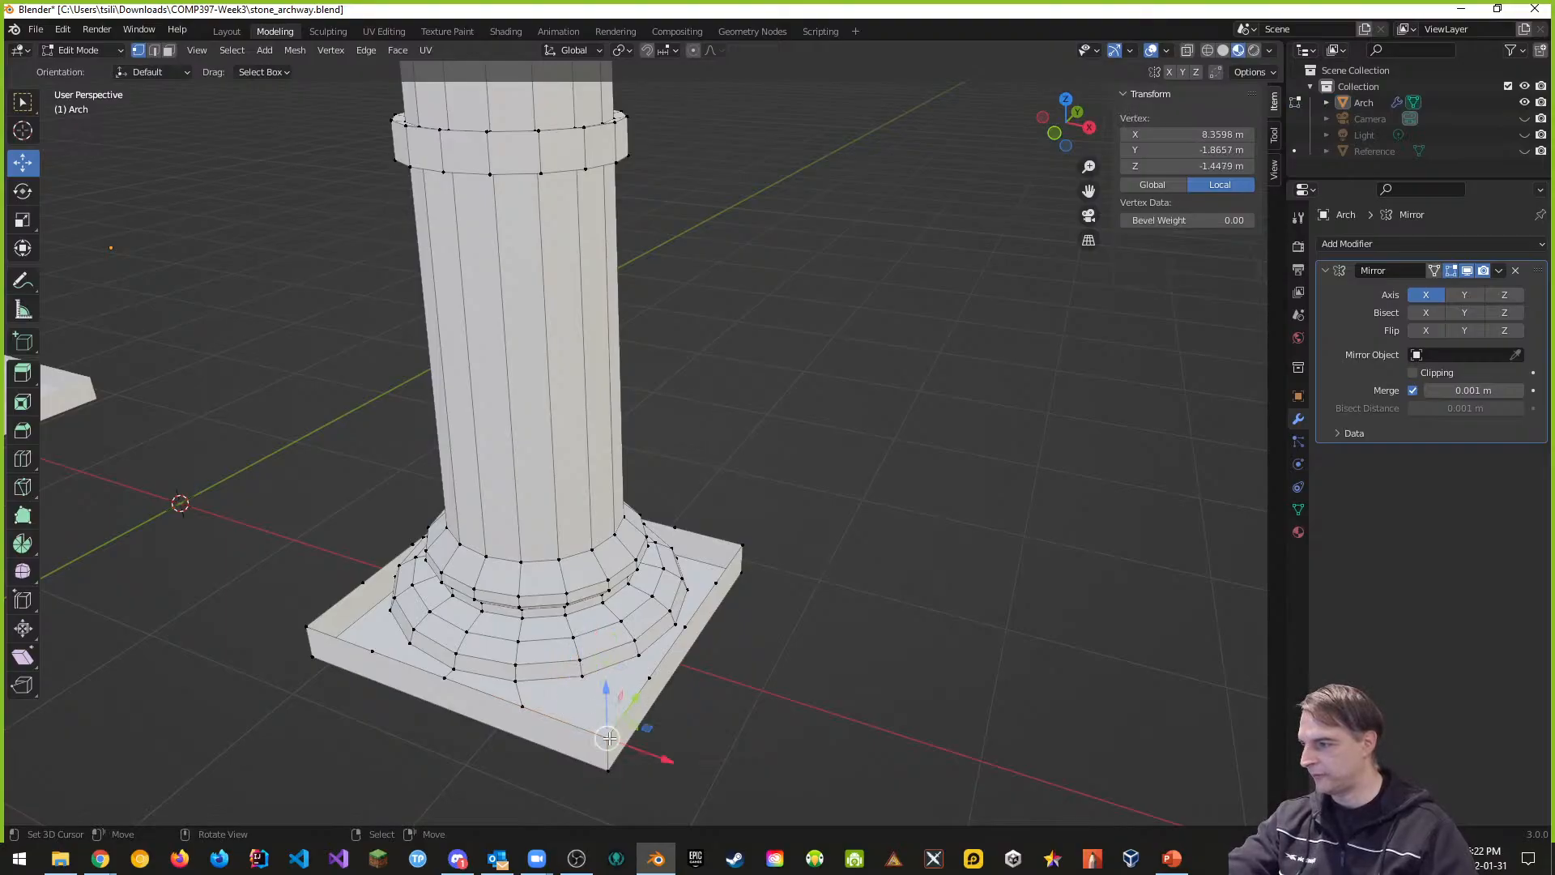
pyautogui.rightClick(639, 751)
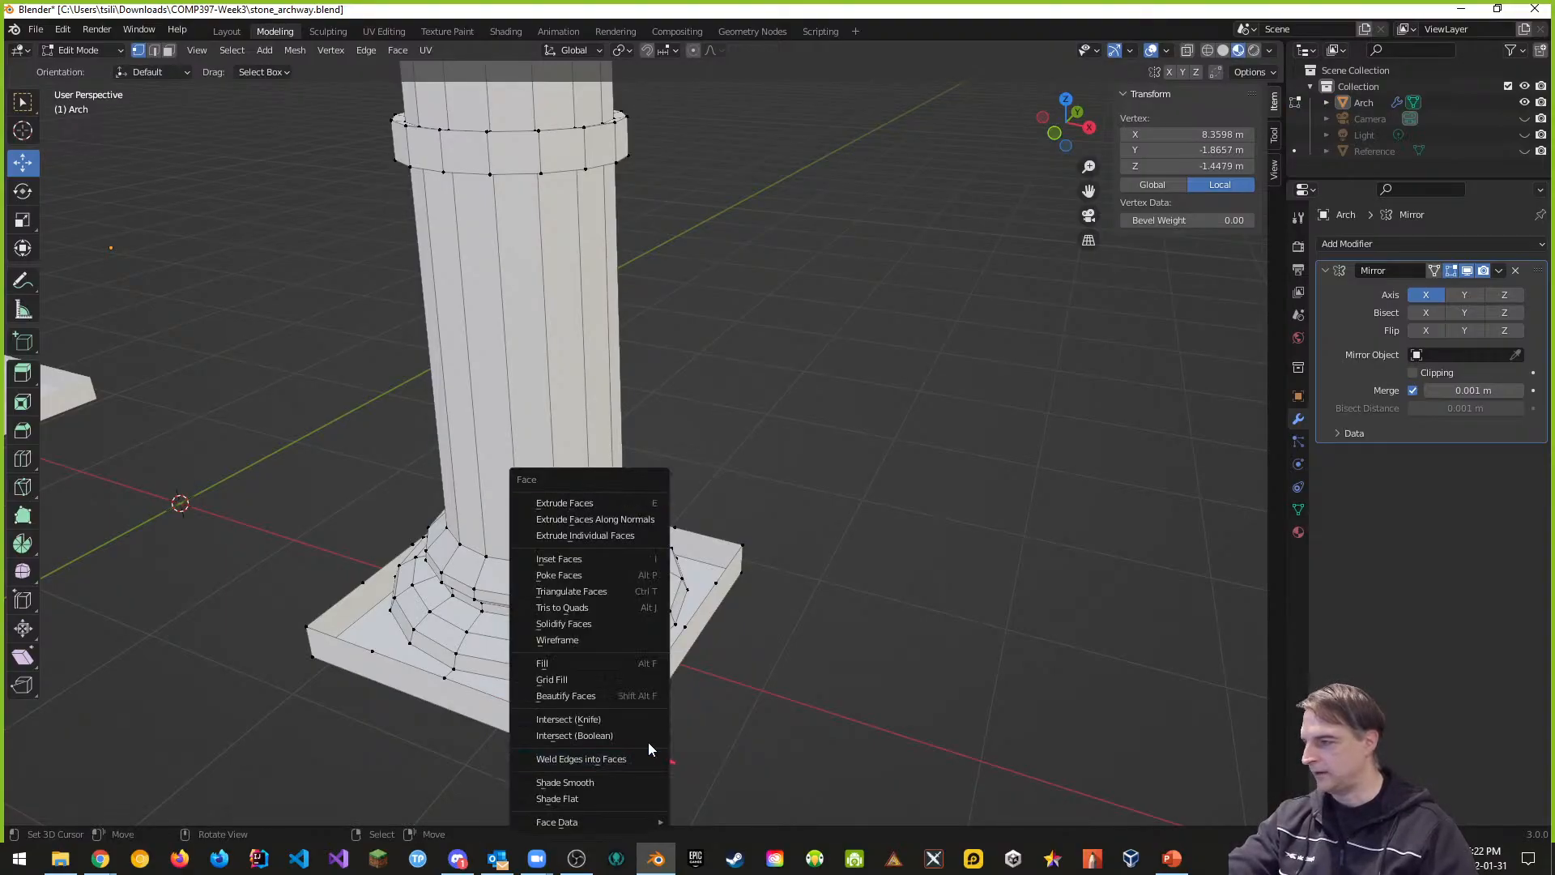
pyautogui.press('Escape')
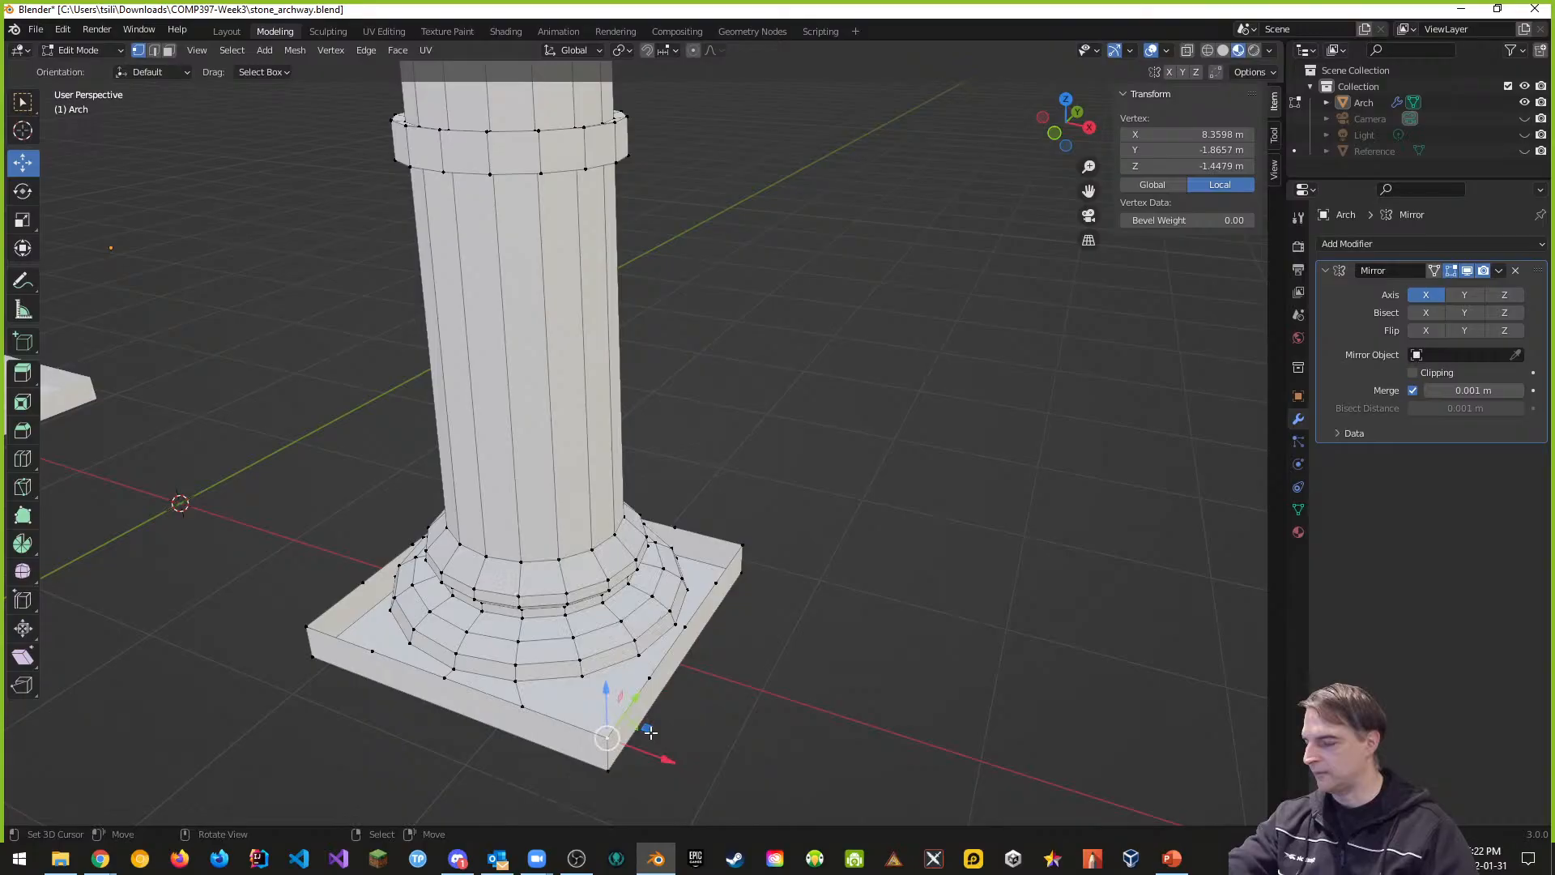
# Step: Connect the slab's front corner vertex to the closest bottom vertex of the round base with an edge
pyautogui.keyDown('alt'); pyautogui.click(612, 694); pyautogui.keyUp('alt')
pyautogui.click(602, 726)
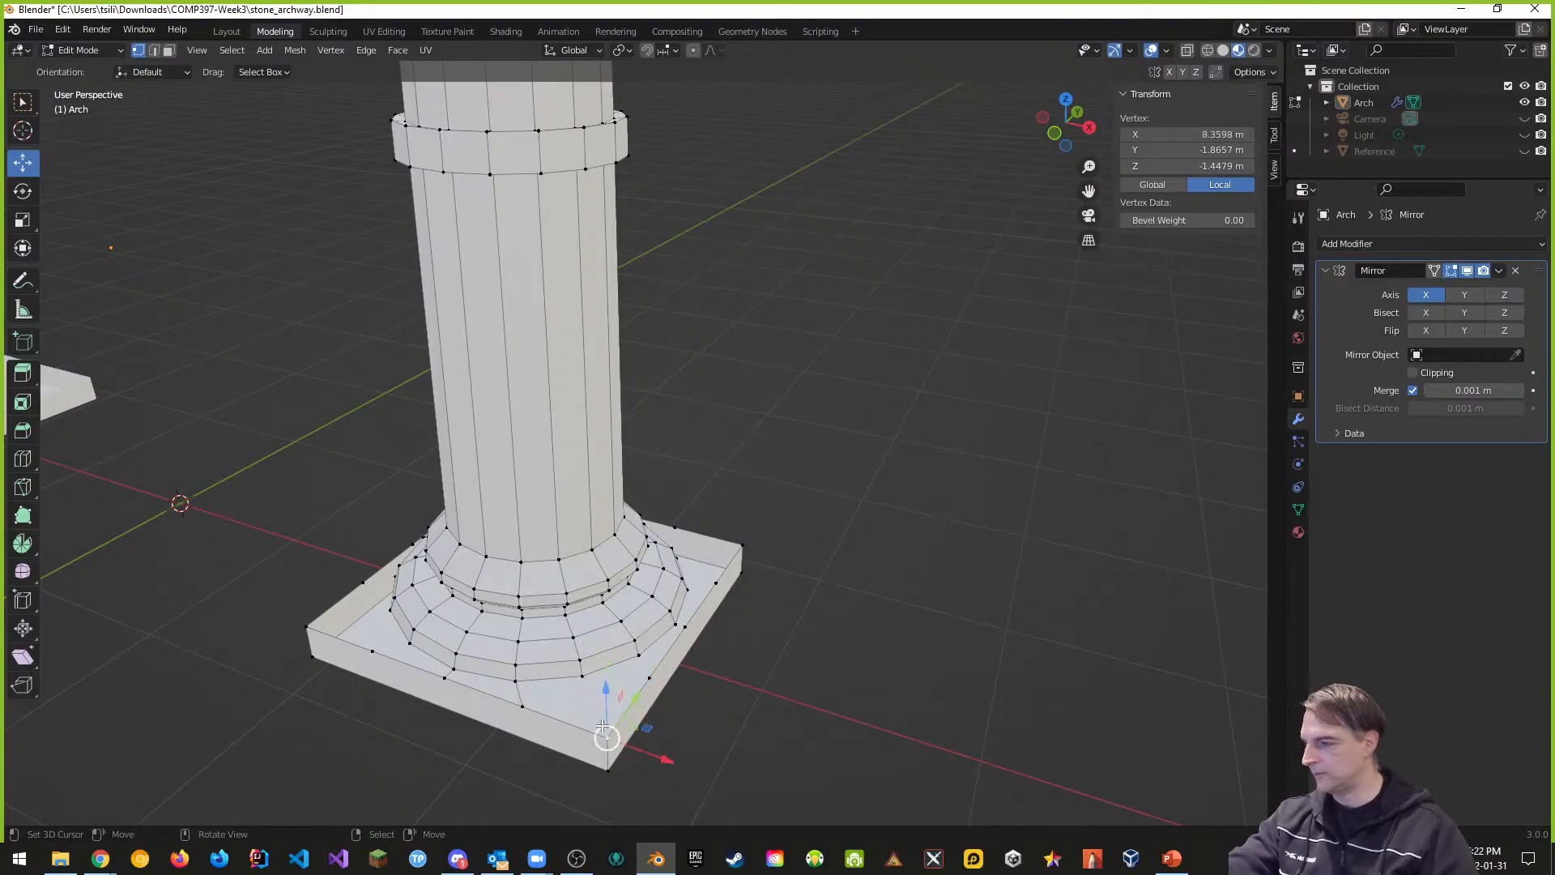
pyautogui.click(581, 683)
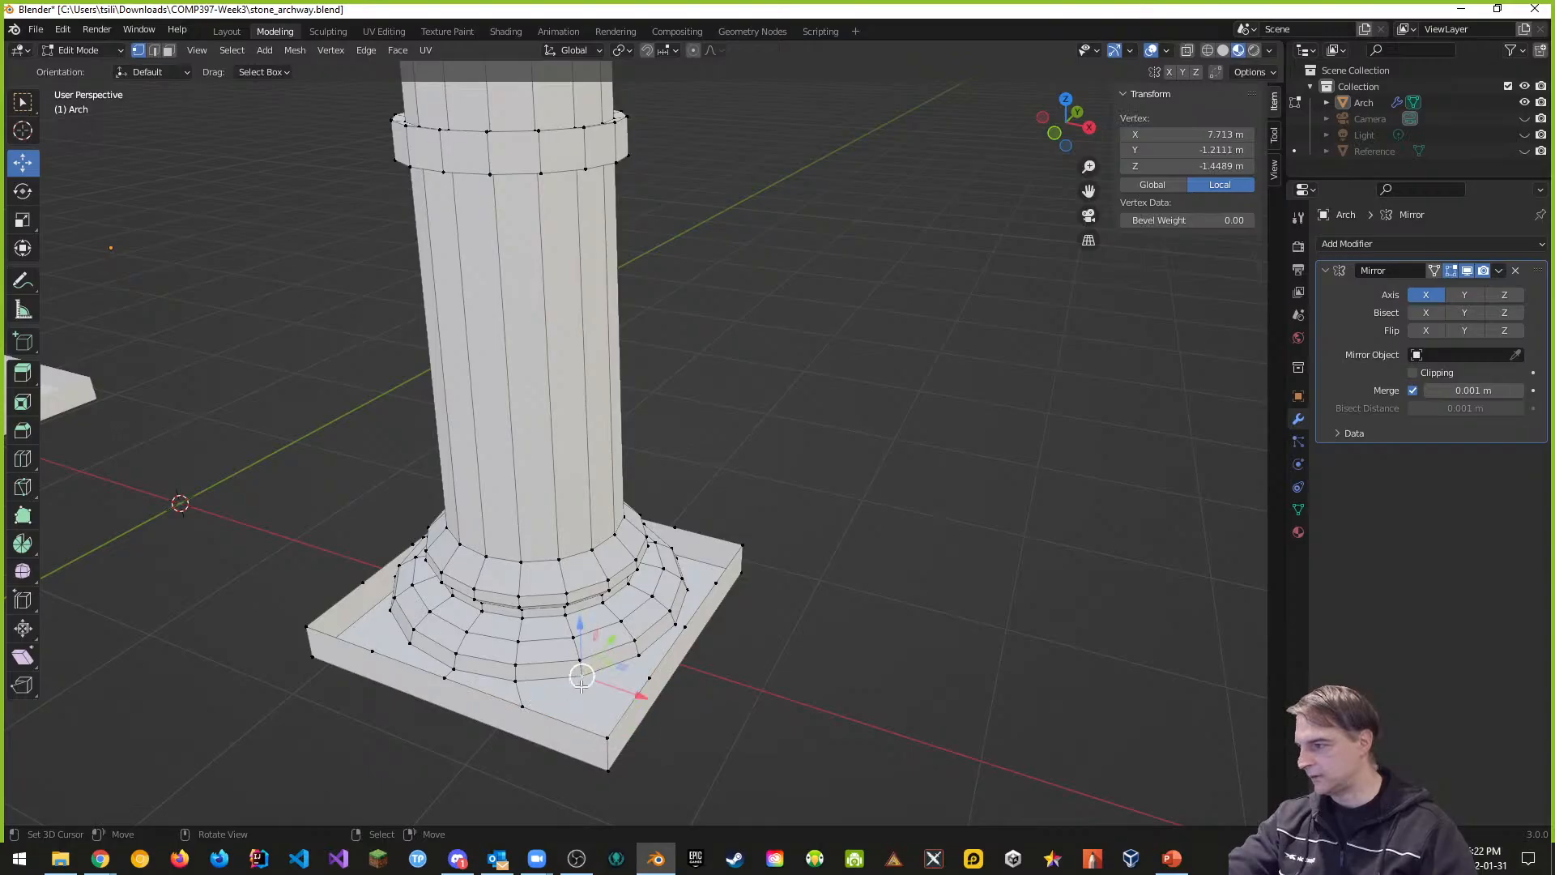
pyautogui.keyDown('shift'); pyautogui.click(606, 735); pyautogui.keyUp('shift')
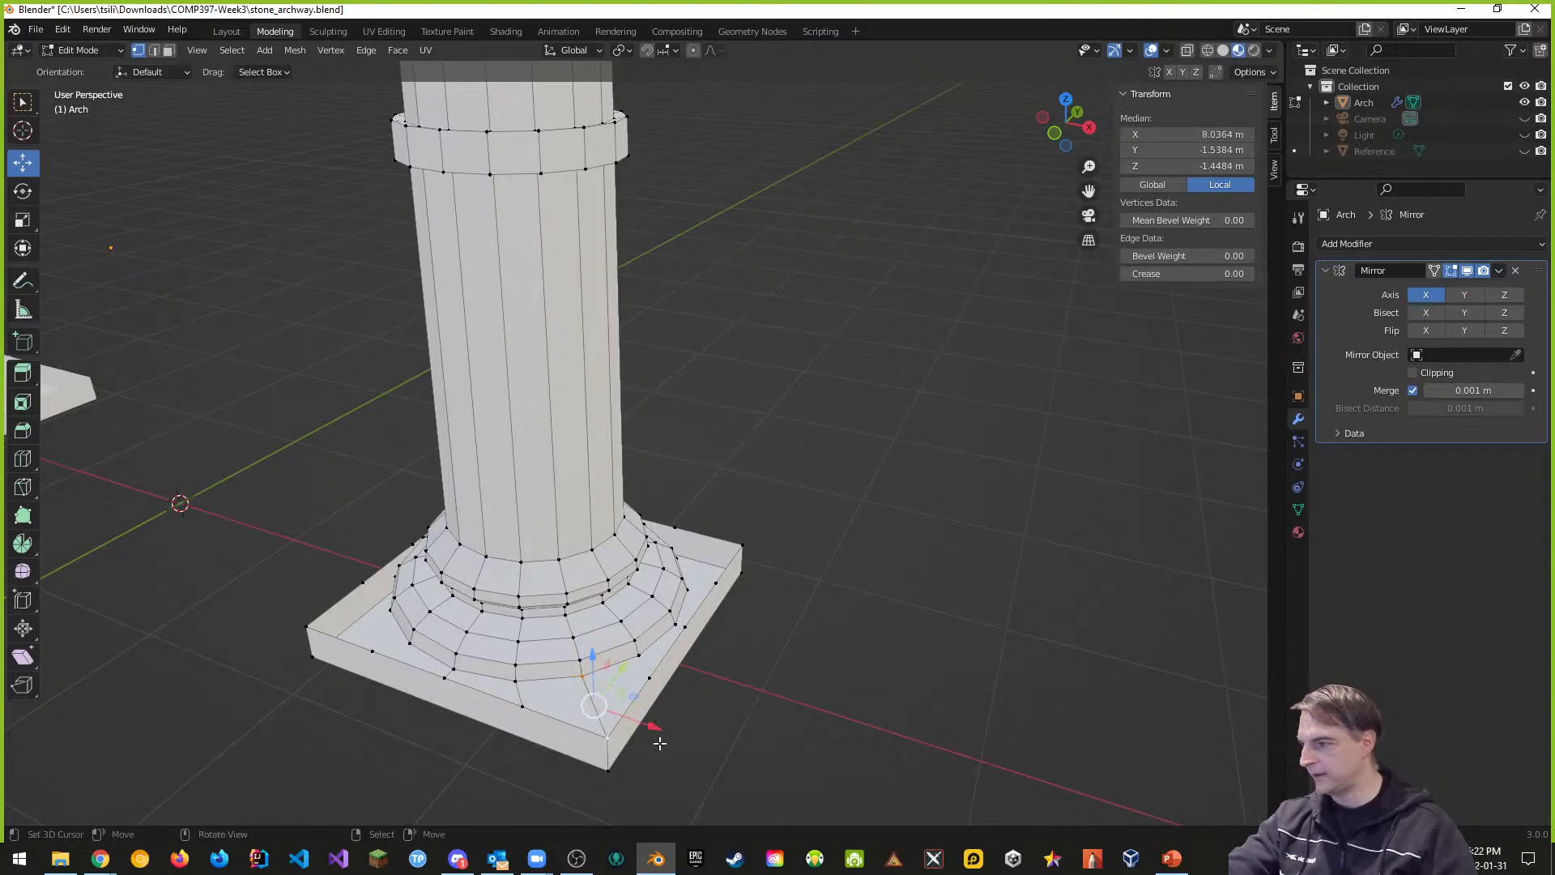
# Step: Fill a four-sided face between the slab's front outer corner, its neighbouring front edge vertex and two round base vertices, and switch to solid shading
pyautogui.rightClick(612, 741)
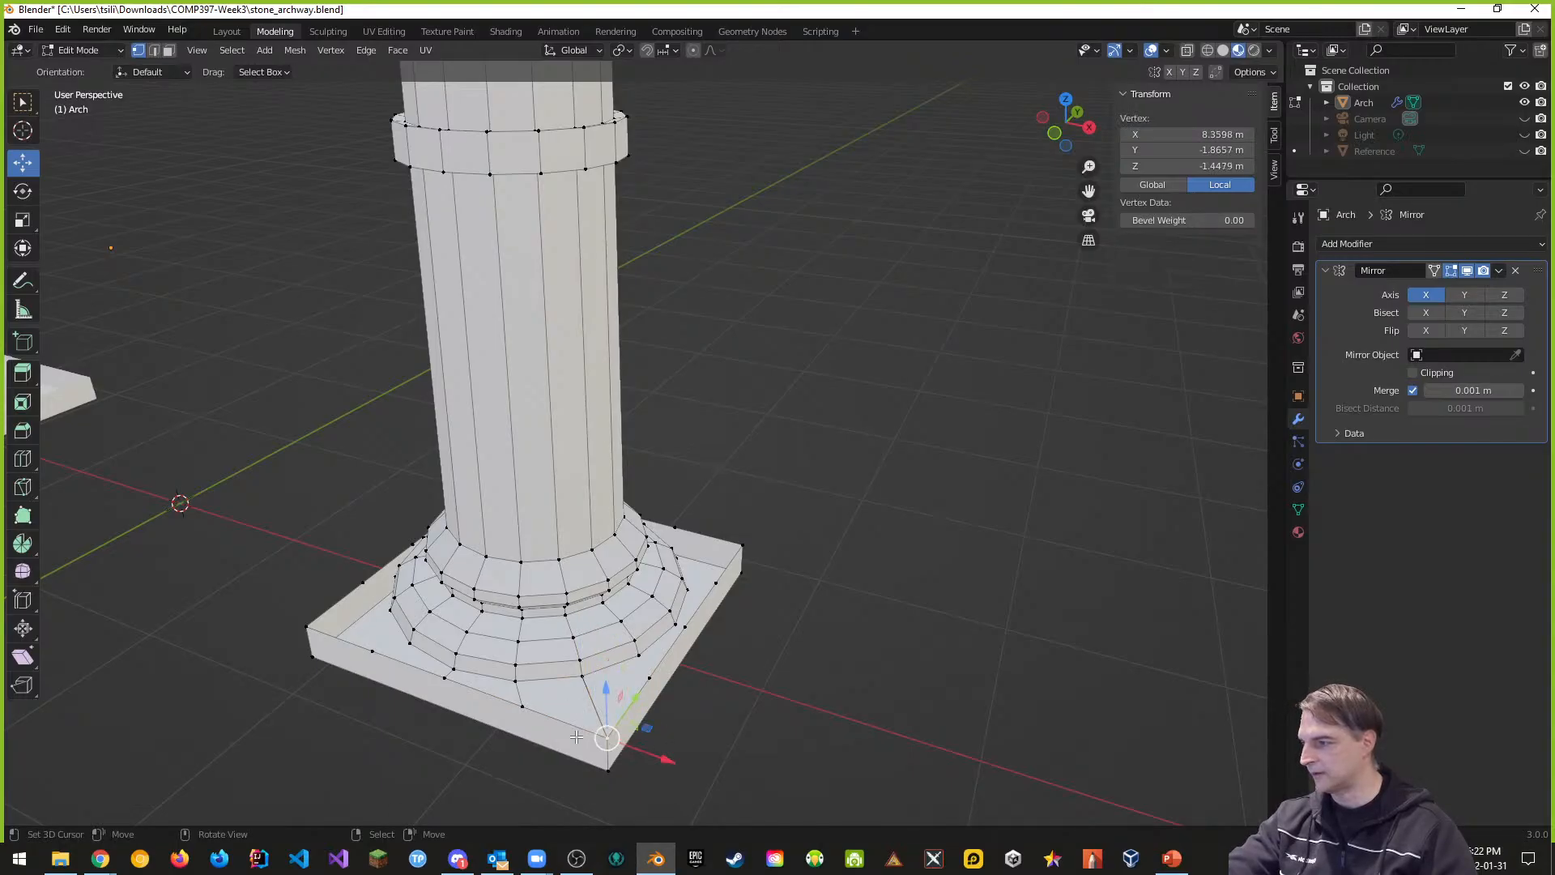
pyautogui.keyDown('shift'); pyautogui.rightClick(524, 710); pyautogui.keyUp('shift')
pyautogui.keyDown('shift'); pyautogui.rightClick(517, 680); pyautogui.keyUp('shift')
pyautogui.keyDown('shift'); pyautogui.rightClick(586, 678); pyautogui.keyUp('shift')
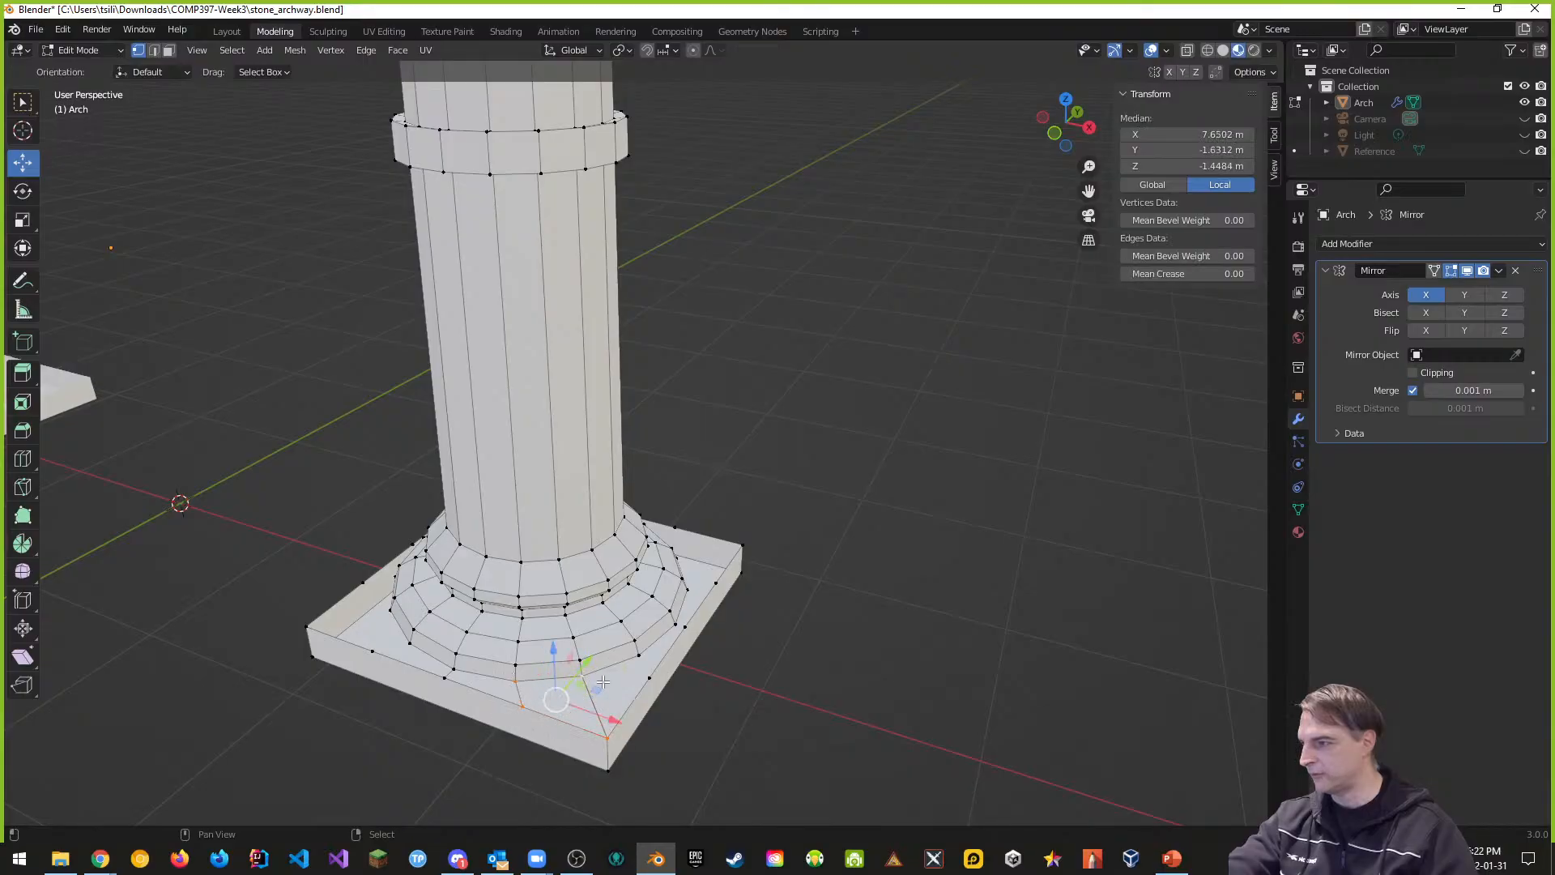
pyautogui.moveTo(742, 701); pyautogui.dragTo(714, 690, button='middle')
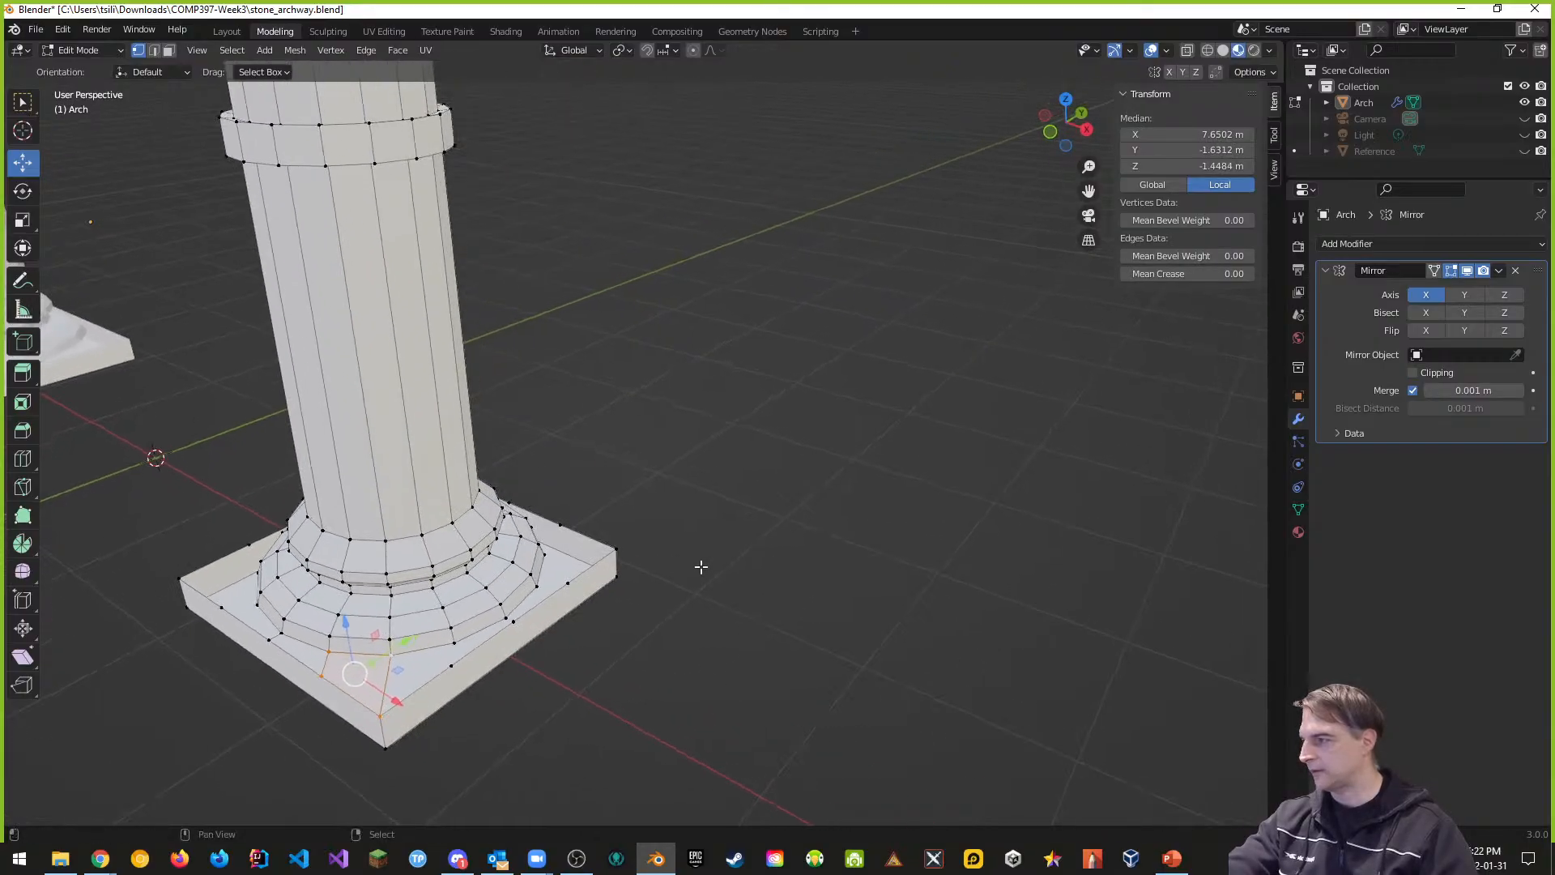
pyautogui.keyDown('shift'); pyautogui.moveTo(698, 567); pyautogui.dragTo(1159, 555, button='middle'); pyautogui.keyUp('shift')
pyautogui.moveTo(1158, 687); pyautogui.dragTo(1119, 676, button='middle')
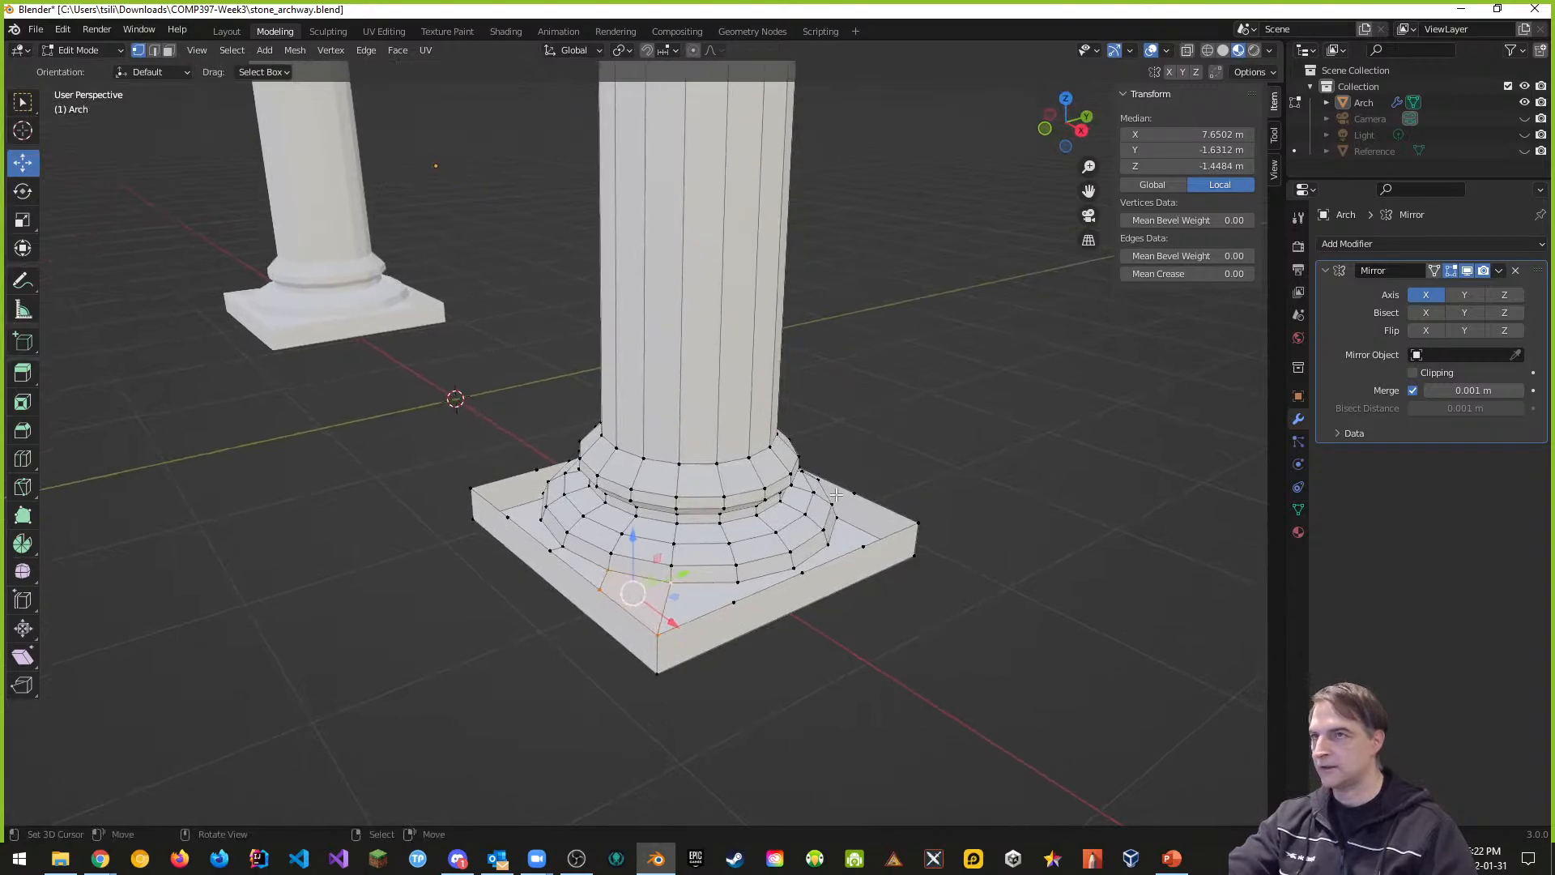
pyautogui.click(1224, 50)
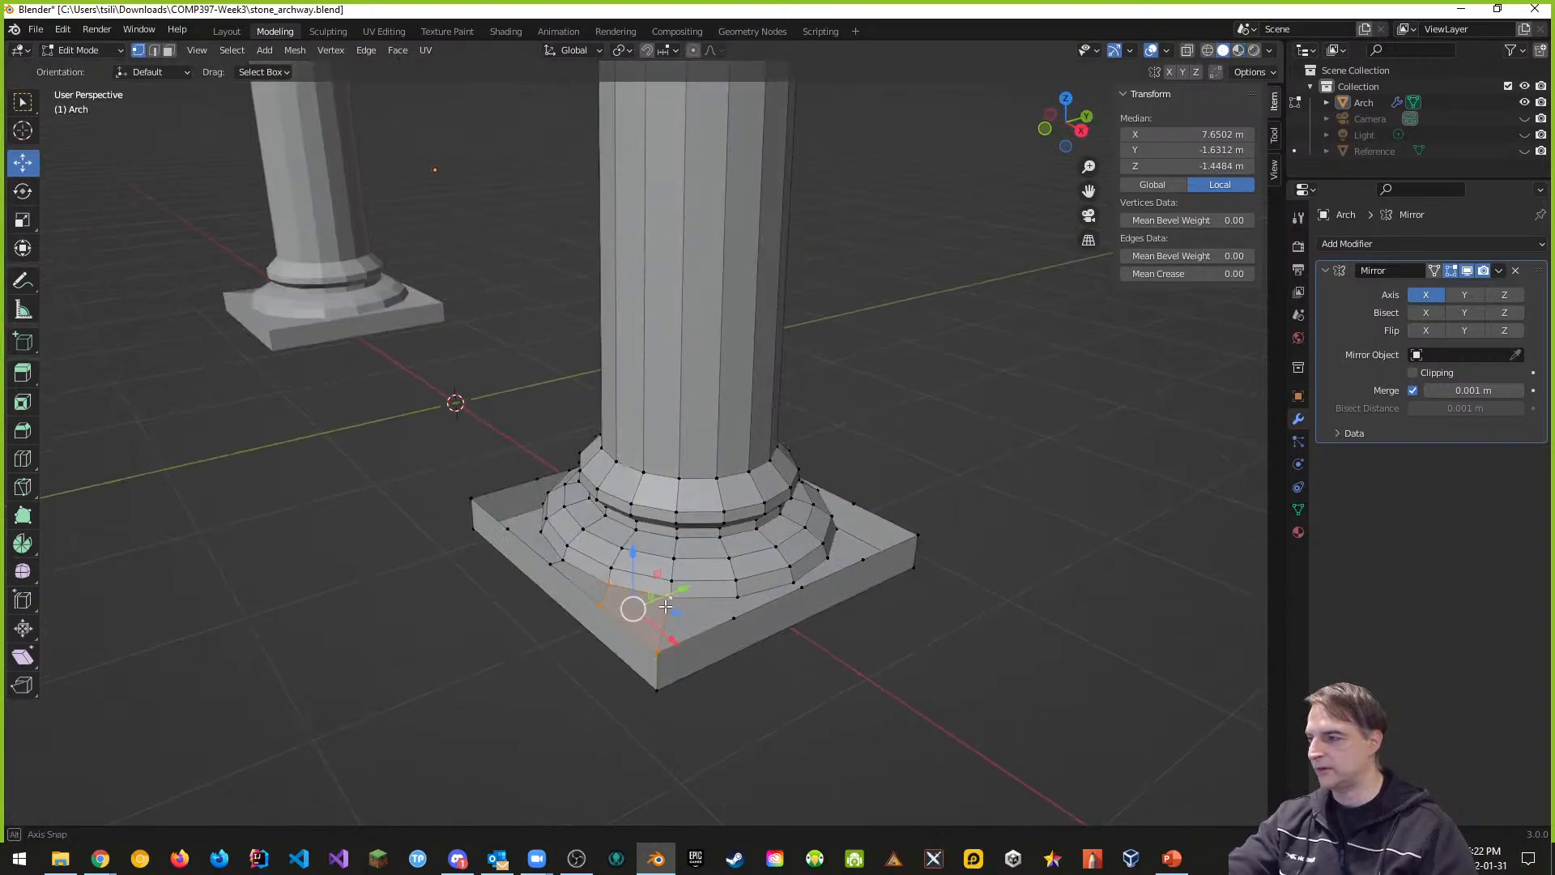
# Step: Connect the slab's outer side vertex beside the front corner and that side's middle vertex to the nearest bottom vertices of the round base
pyautogui.click(734, 631)
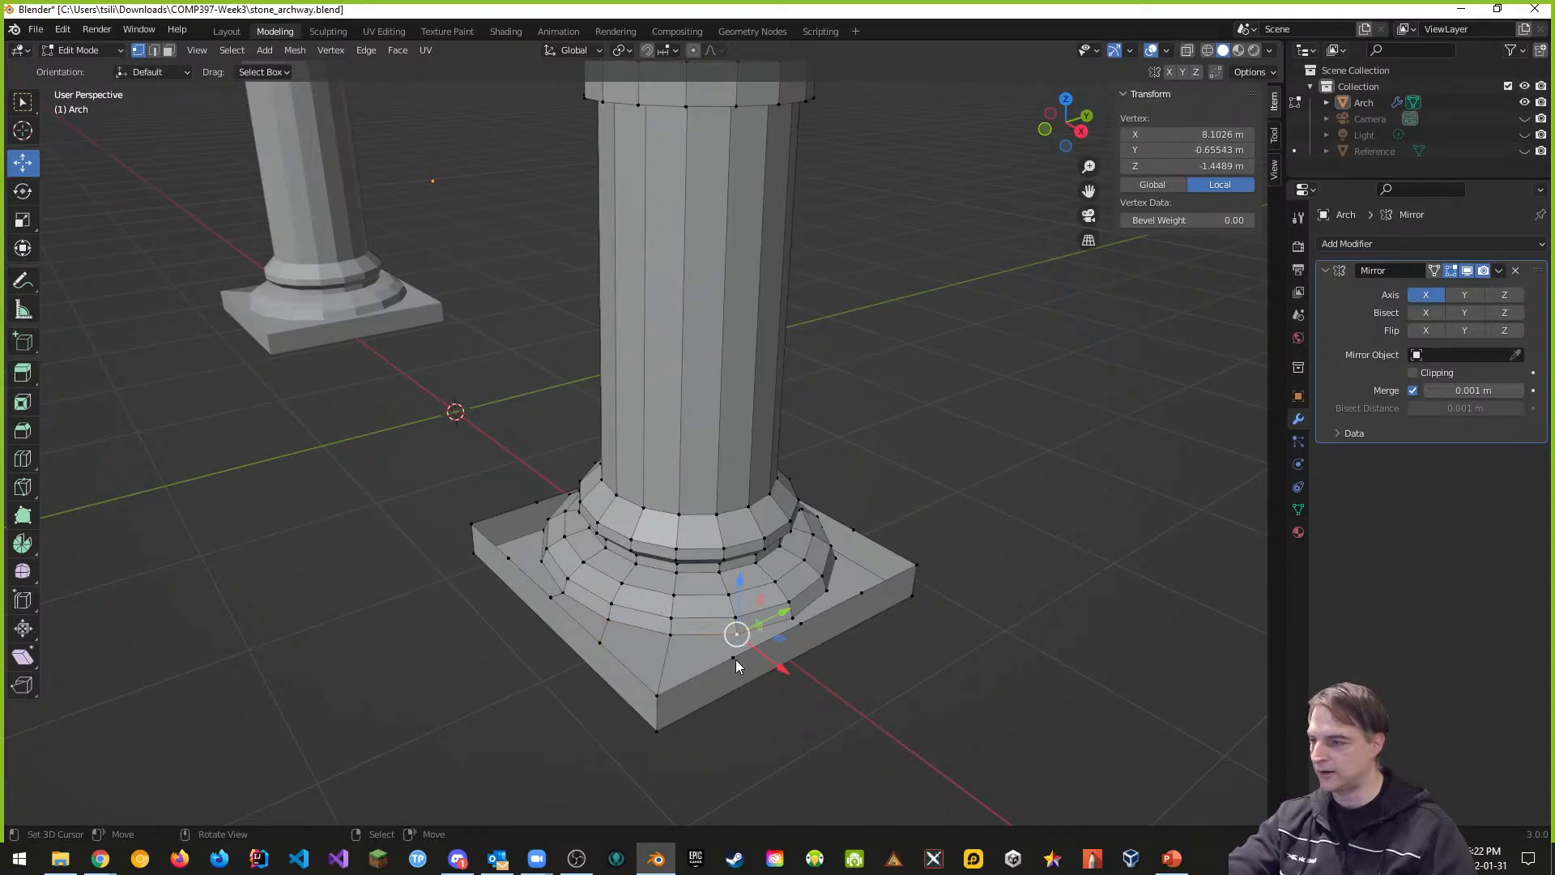
pyautogui.keyDown('shift'); pyautogui.click(734, 657); pyautogui.keyUp('shift')
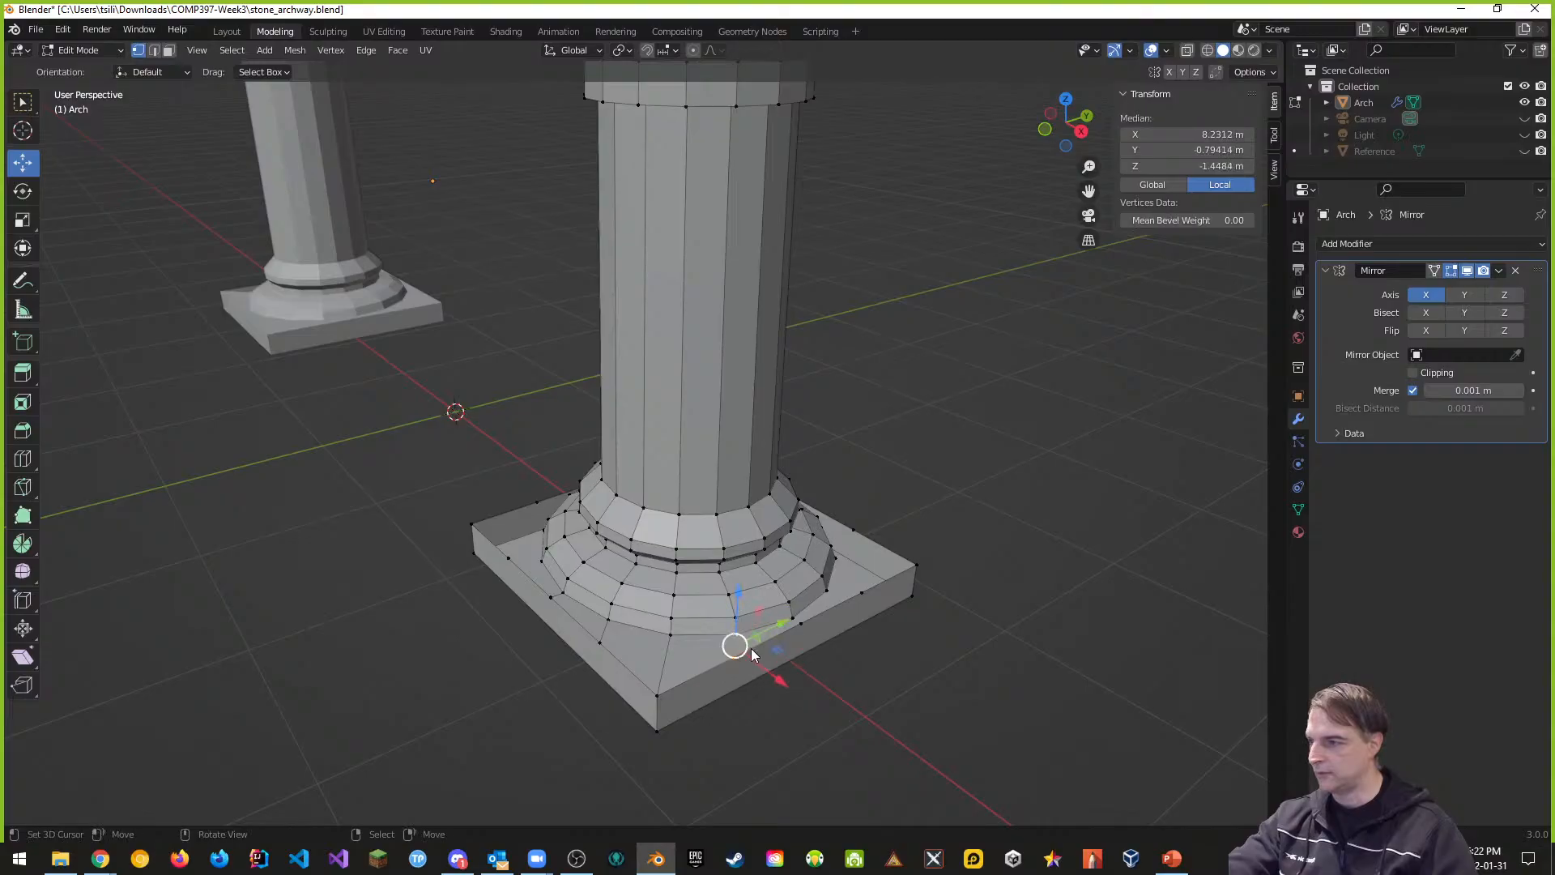
pyautogui.moveTo(835, 635); pyautogui.dragTo(770, 642, button='middle')
pyautogui.click(727, 613)
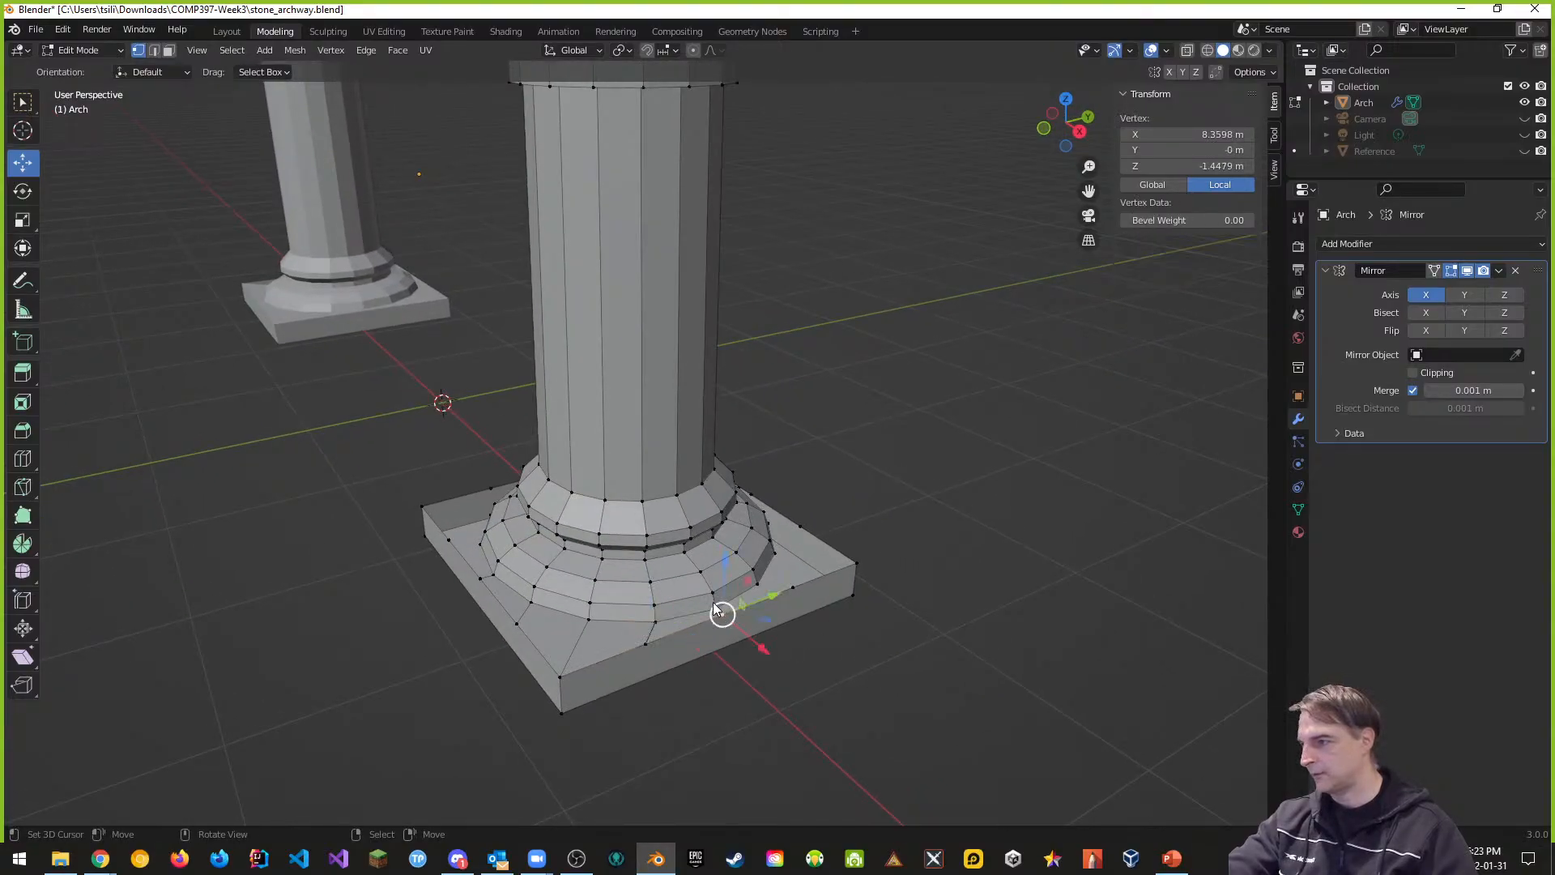
pyautogui.press('f')
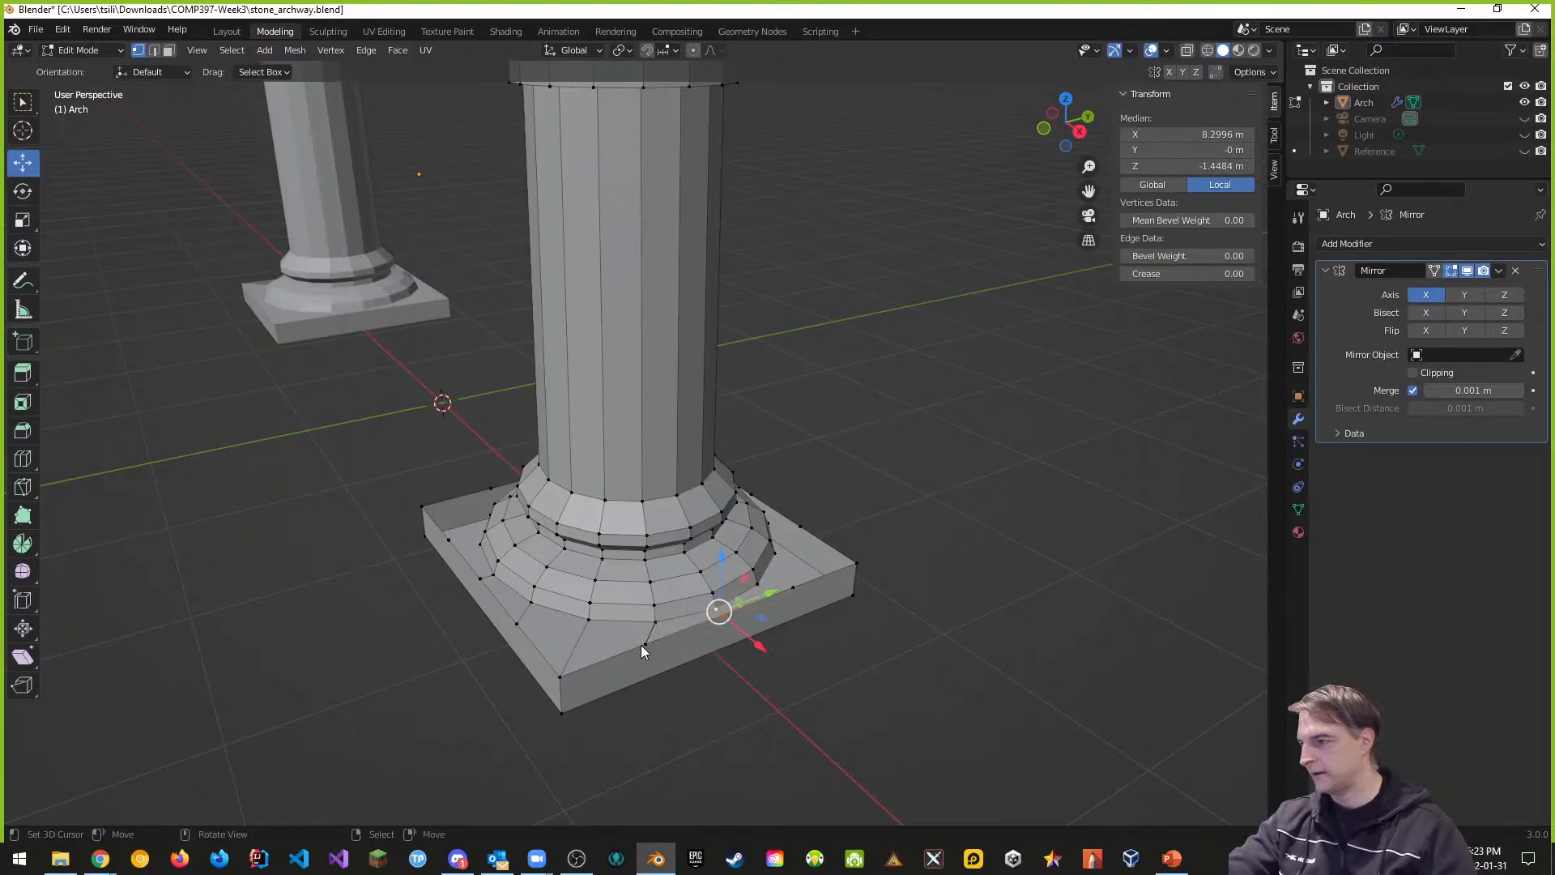
# Step: Fill the four-sided face at the front corner on the slab's outer side and the adjacent face up to the middle connecting edge
pyautogui.click(646, 644)
pyautogui.keyDown('shift'); pyautogui.click(561, 674); pyautogui.keyUp('shift')
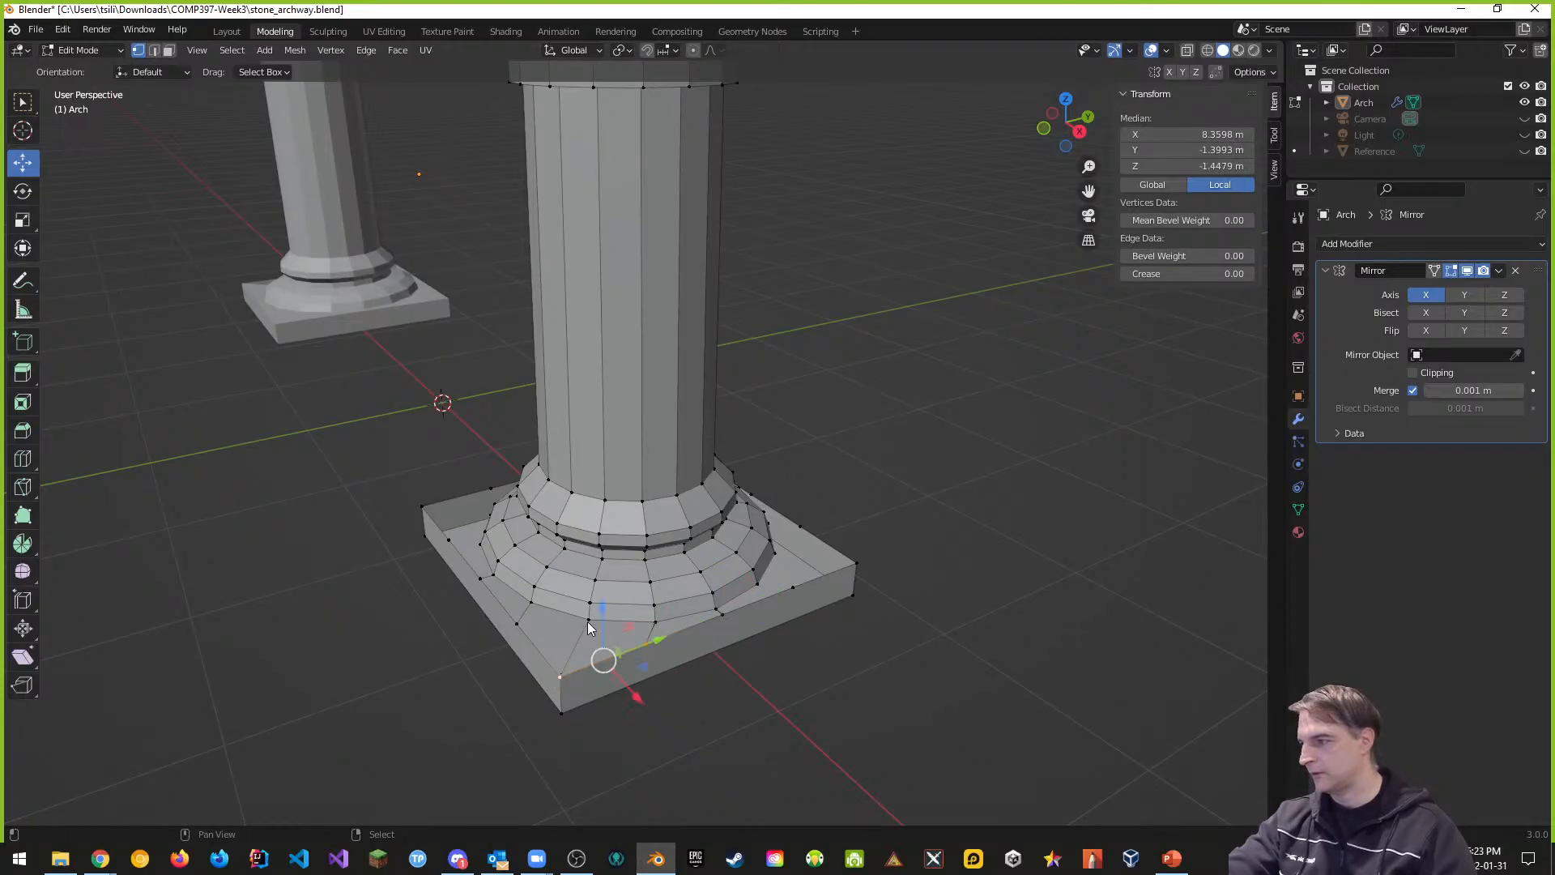
pyautogui.keyDown('shift'); pyautogui.click(720, 614); pyautogui.keyUp('shift')
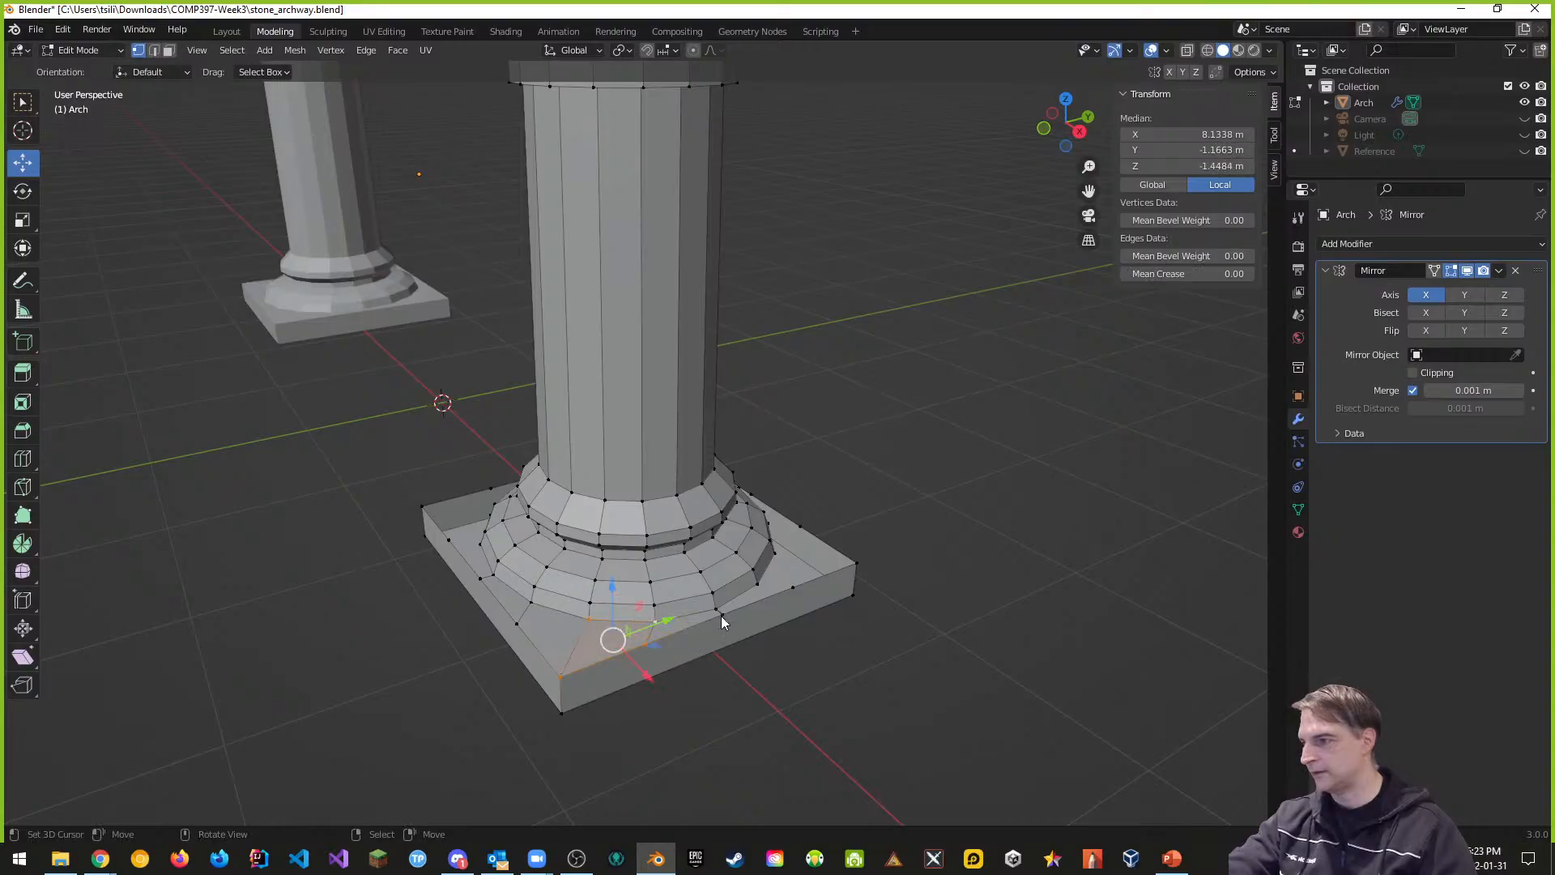
pyautogui.click(720, 614)
pyautogui.keyDown('shift'); pyautogui.click(655, 622); pyautogui.keyUp('shift')
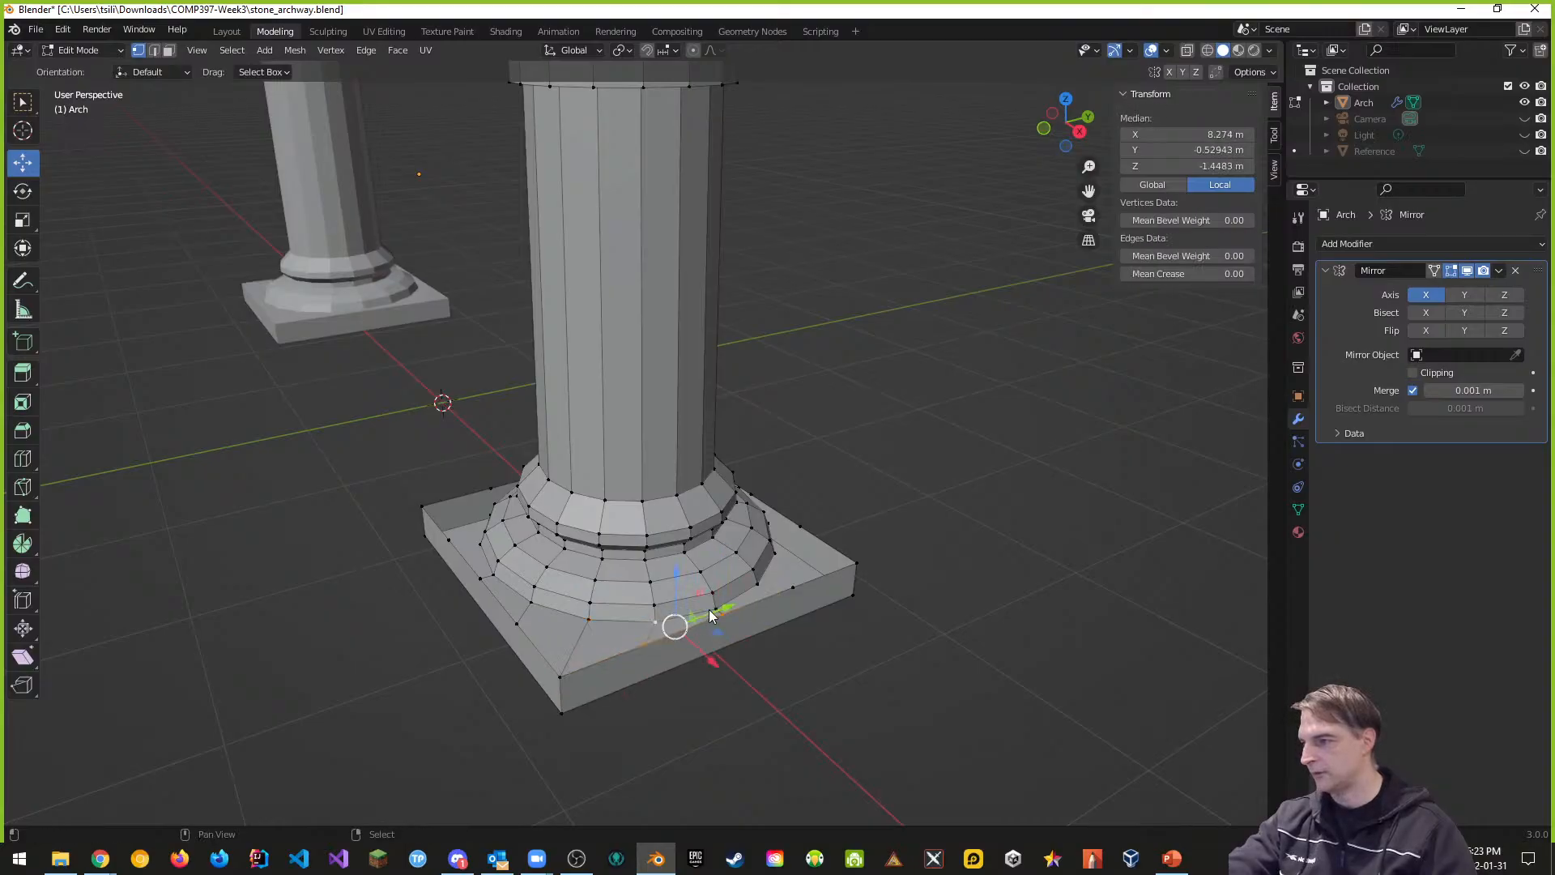
# Step: Connect the remaining outer side vertex and the slab's outer back corner vertex to the nearest bottom vertices of the round base
pyautogui.moveTo(886, 653); pyautogui.dragTo(940, 565, button='middle')
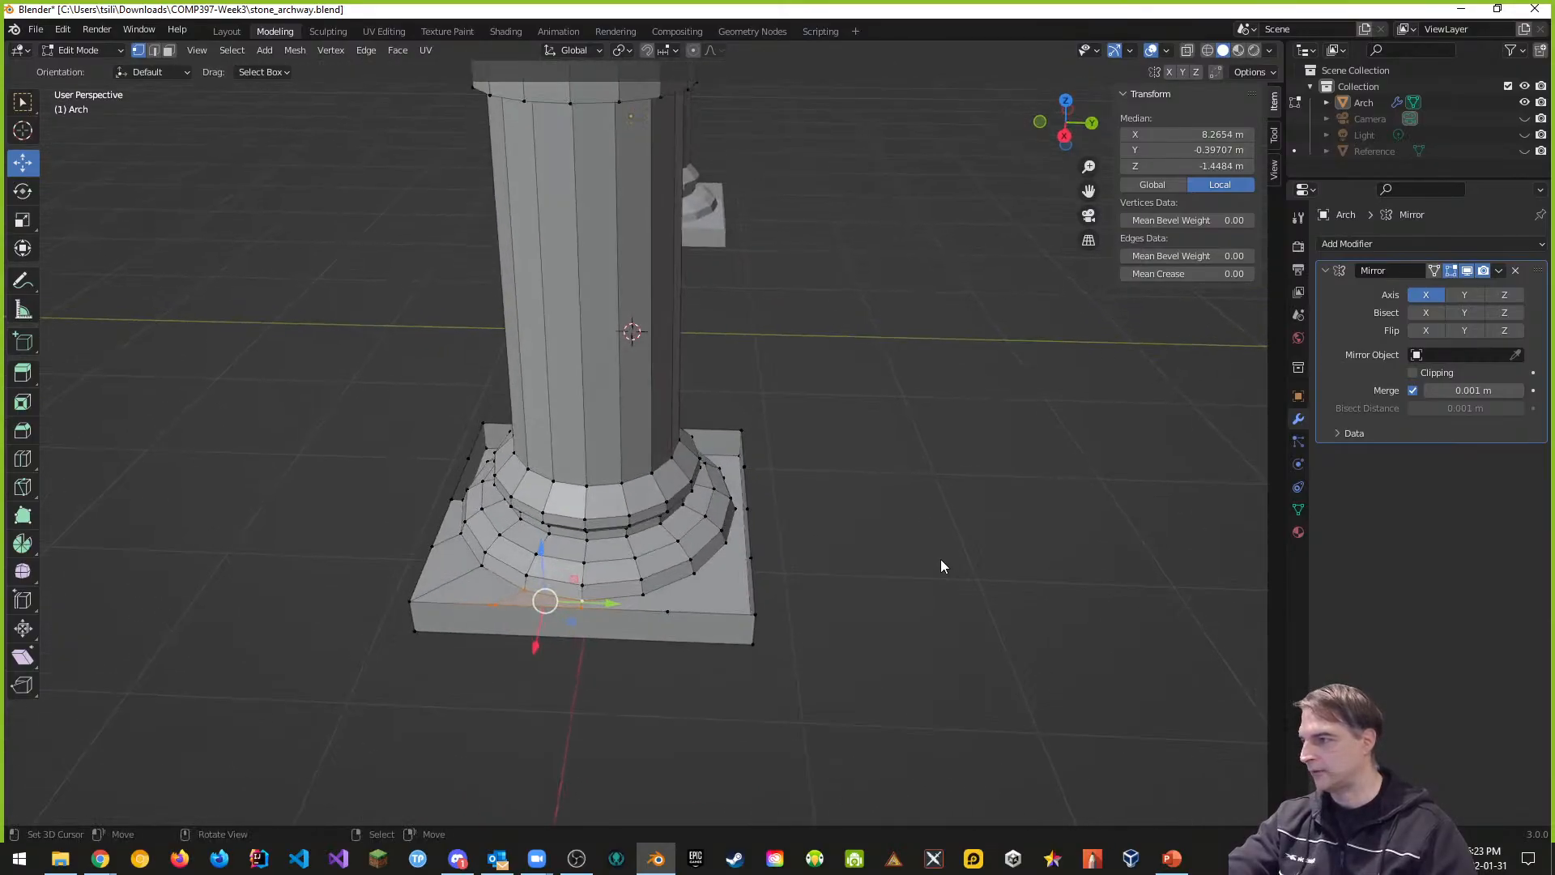
pyautogui.click(671, 613)
pyautogui.click(648, 594)
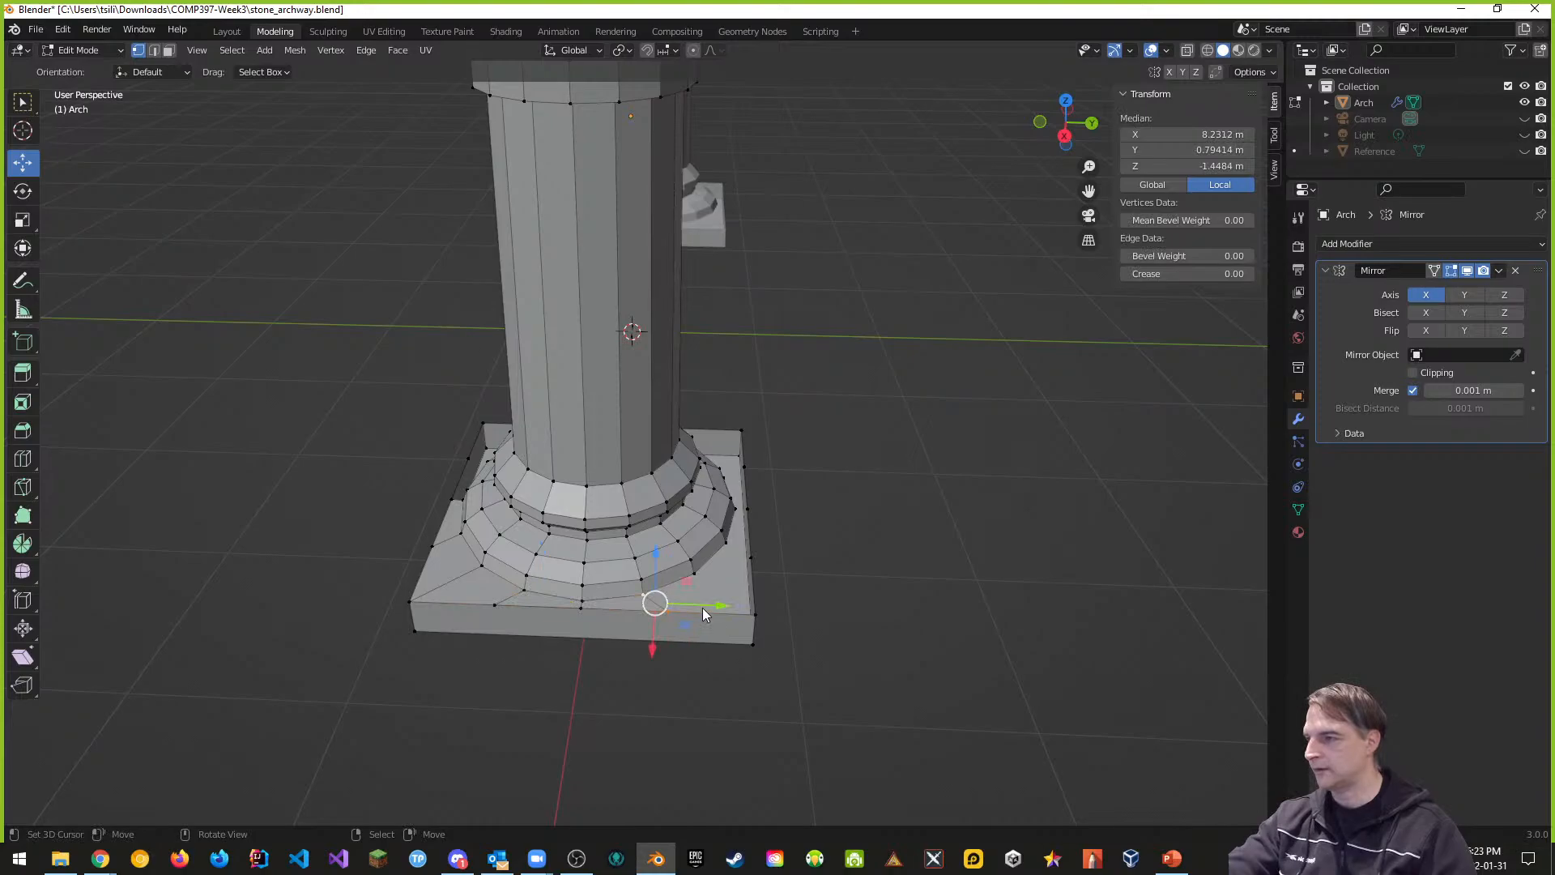
pyautogui.click(751, 614)
pyautogui.keyDown('shift'); pyautogui.click(695, 573); pyautogui.keyUp('shift')
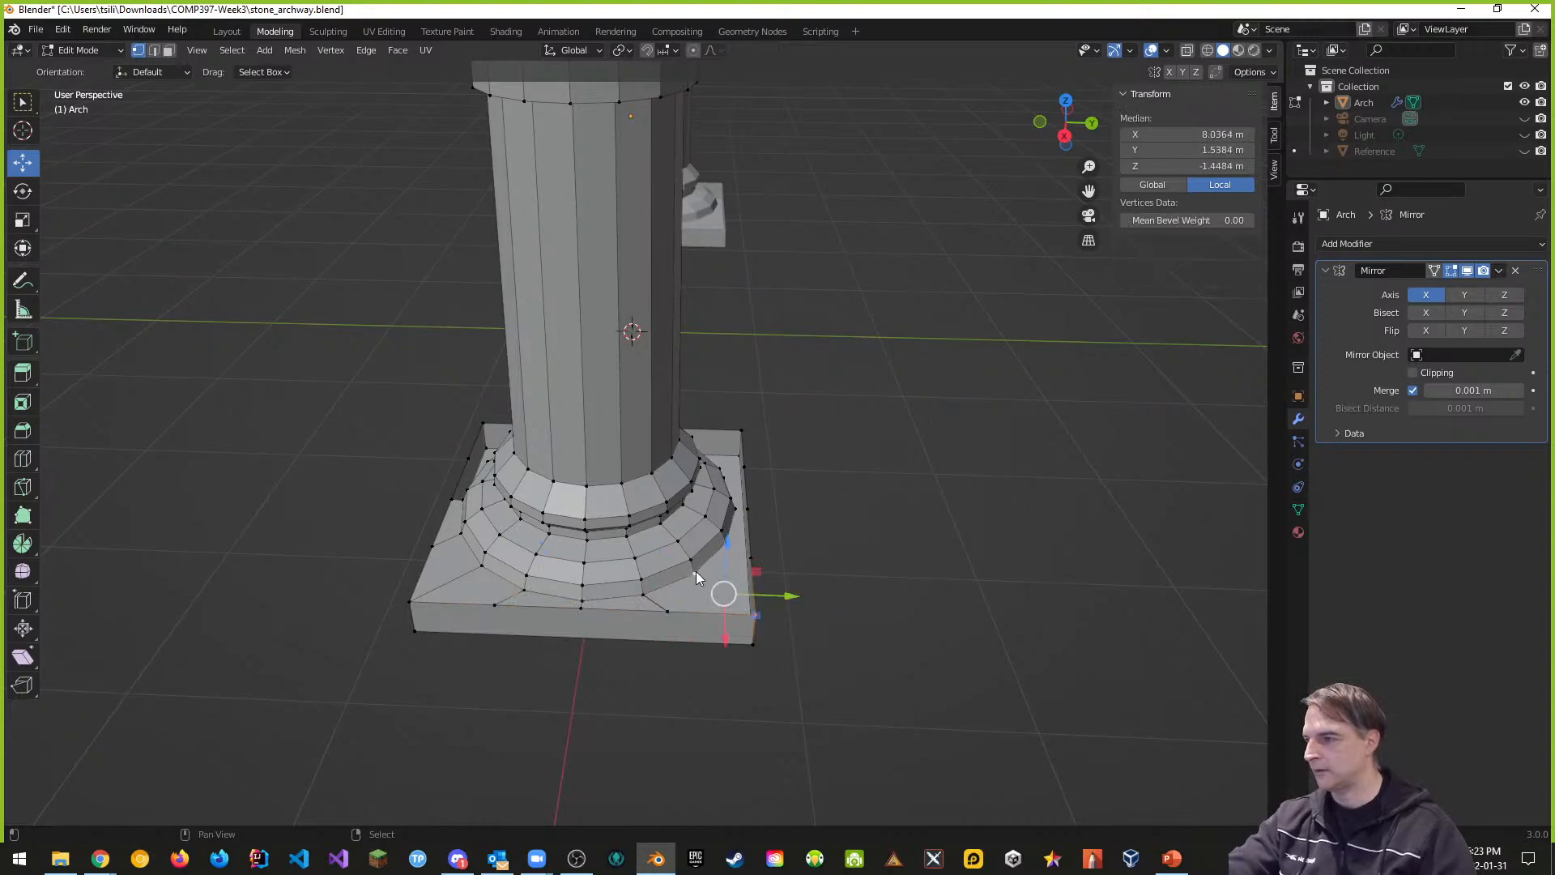
# Step: Fill a four-sided face between the slab's outer back corner, its neighbouring outer side vertex and the two connected round base vertices
pyautogui.click(668, 612)
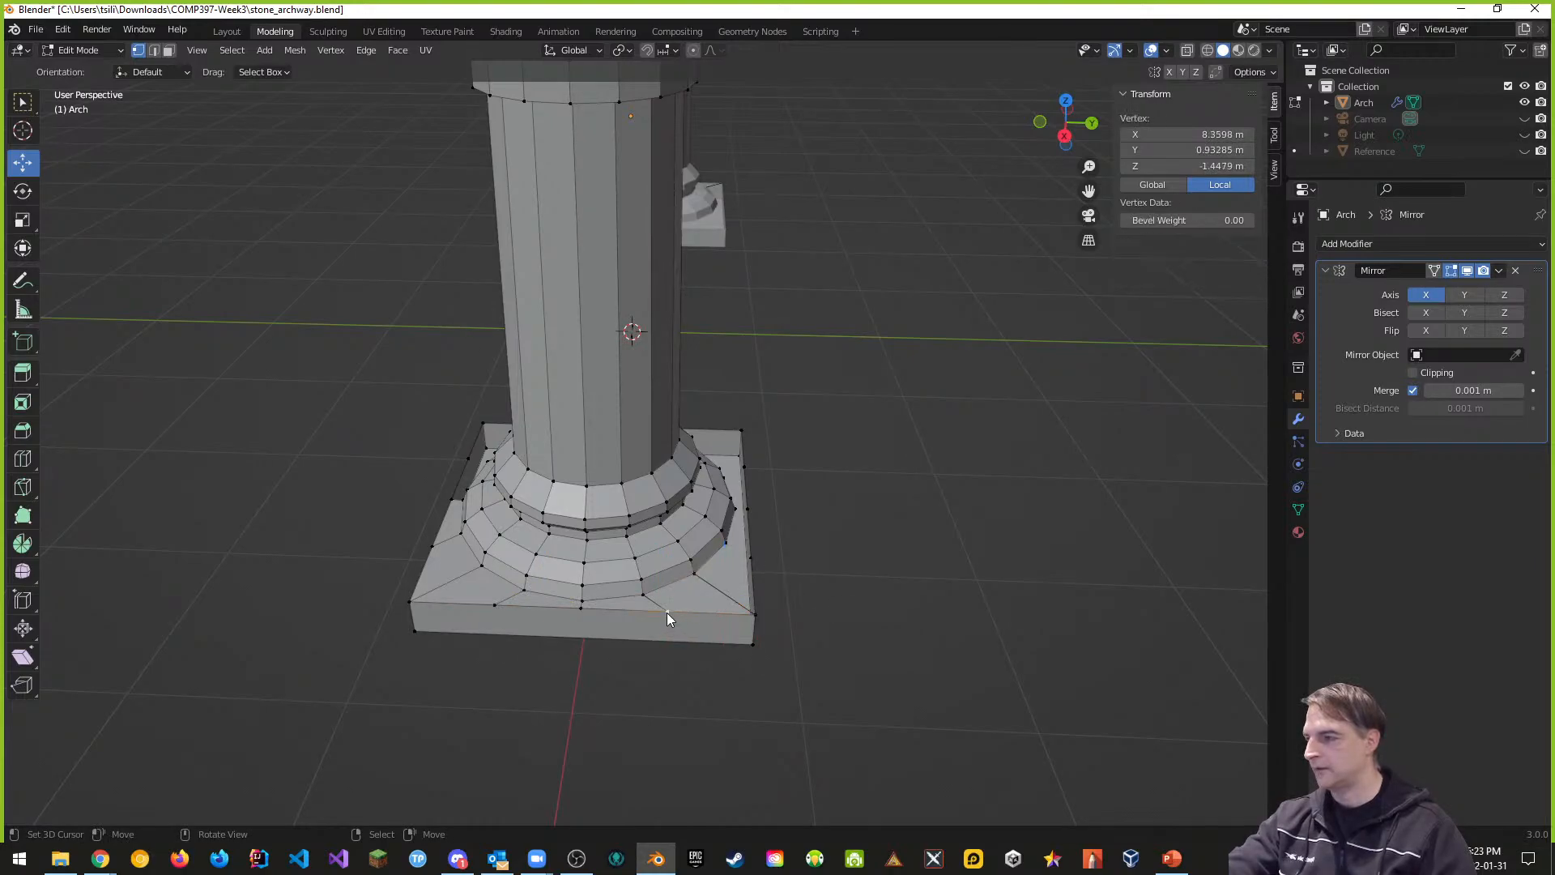
pyautogui.keyDown('shift'); pyautogui.click(648, 594); pyautogui.keyUp('shift')
pyautogui.keyDown('shift'); pyautogui.click(699, 580); pyautogui.keyUp('shift')
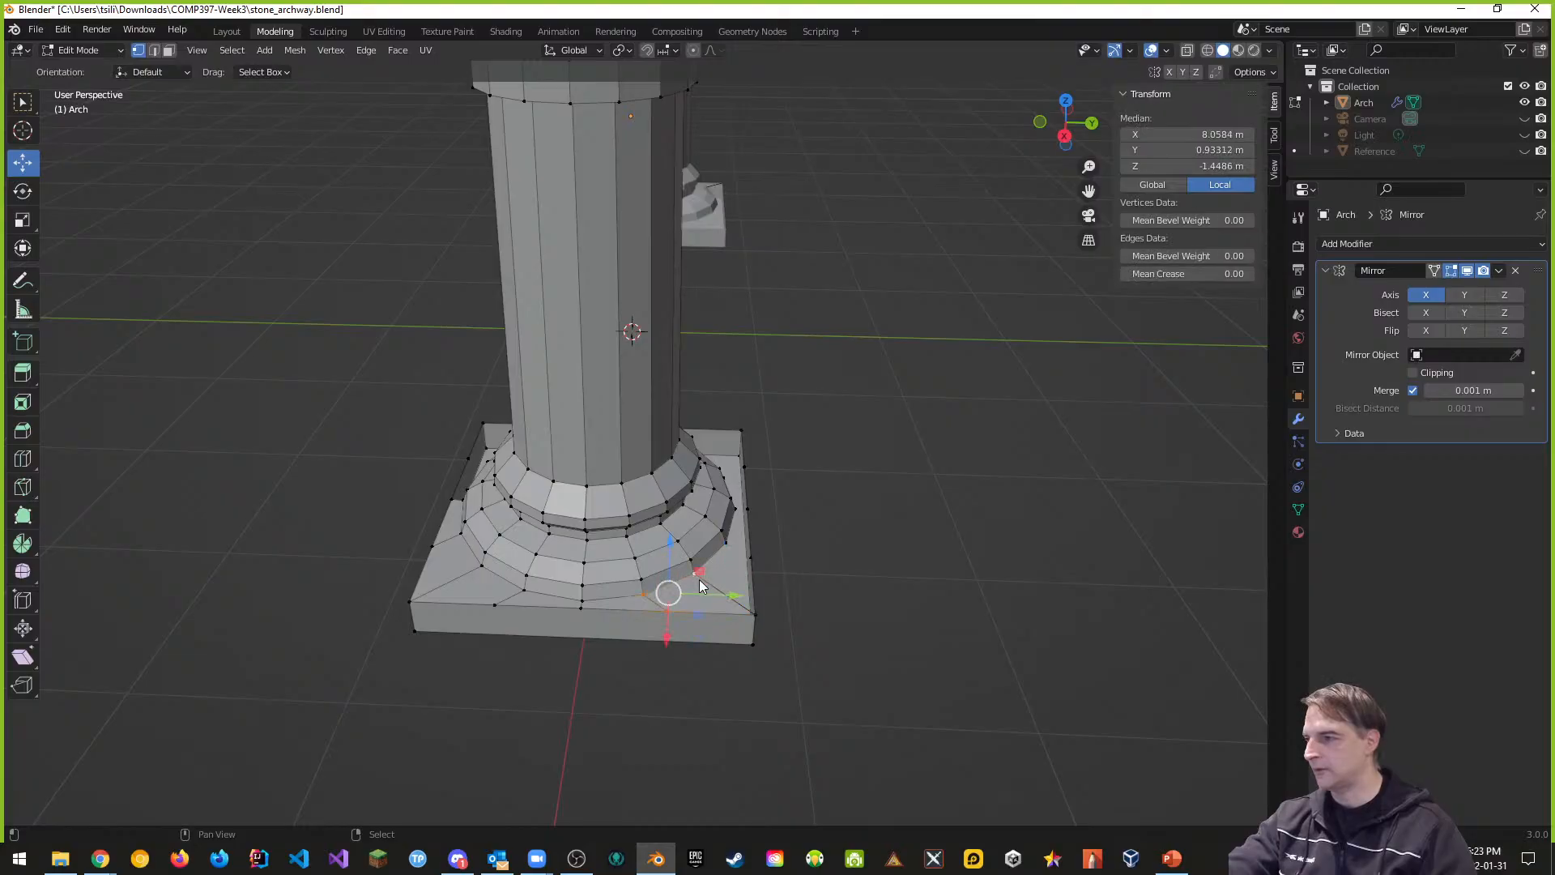
pyautogui.keyDown('shift'); pyautogui.click(748, 617); pyautogui.keyUp('shift')
pyautogui.moveTo(804, 648); pyautogui.dragTo(1029, 534, button='middle')
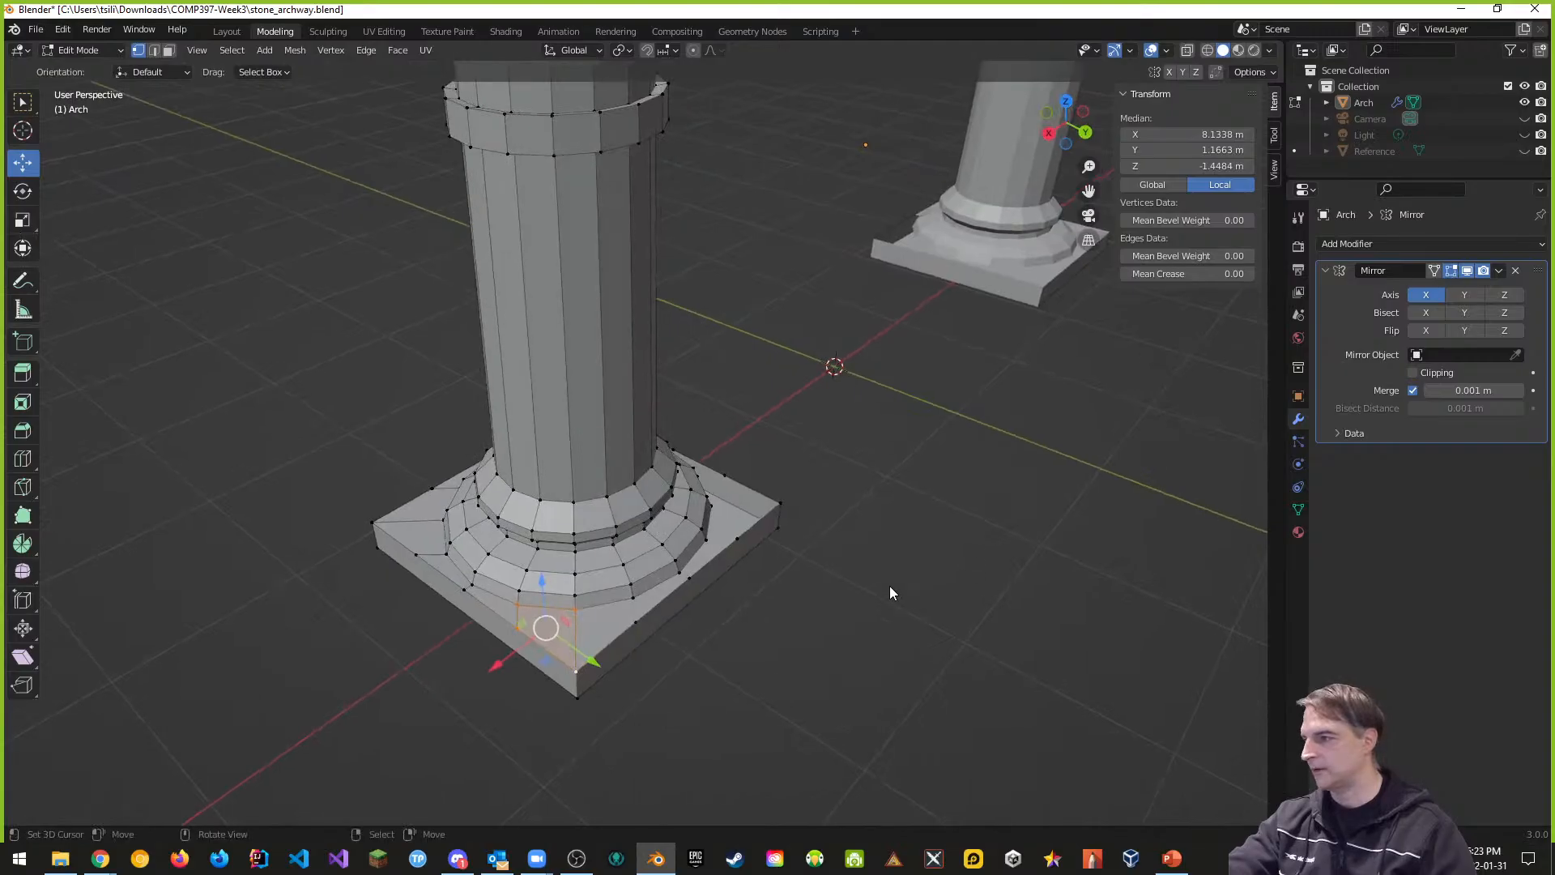
pyautogui.click(576, 671)
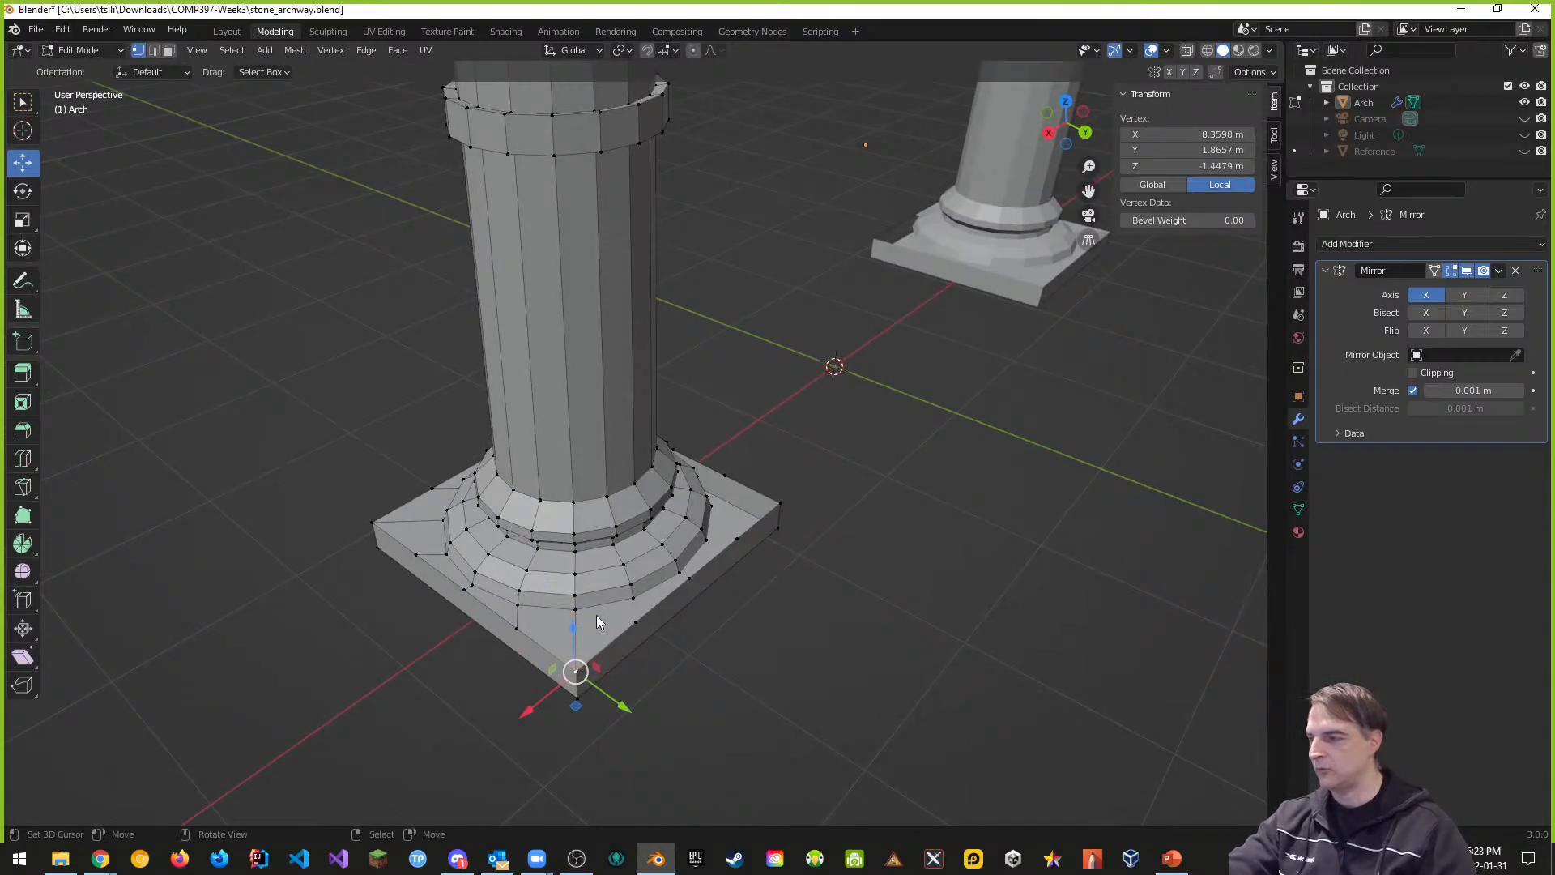
pyautogui.keyDown('shift'); pyautogui.click(576, 609); pyautogui.keyUp('shift')
pyautogui.keyDown('shift'); pyautogui.click(631, 599); pyautogui.keyUp('shift')
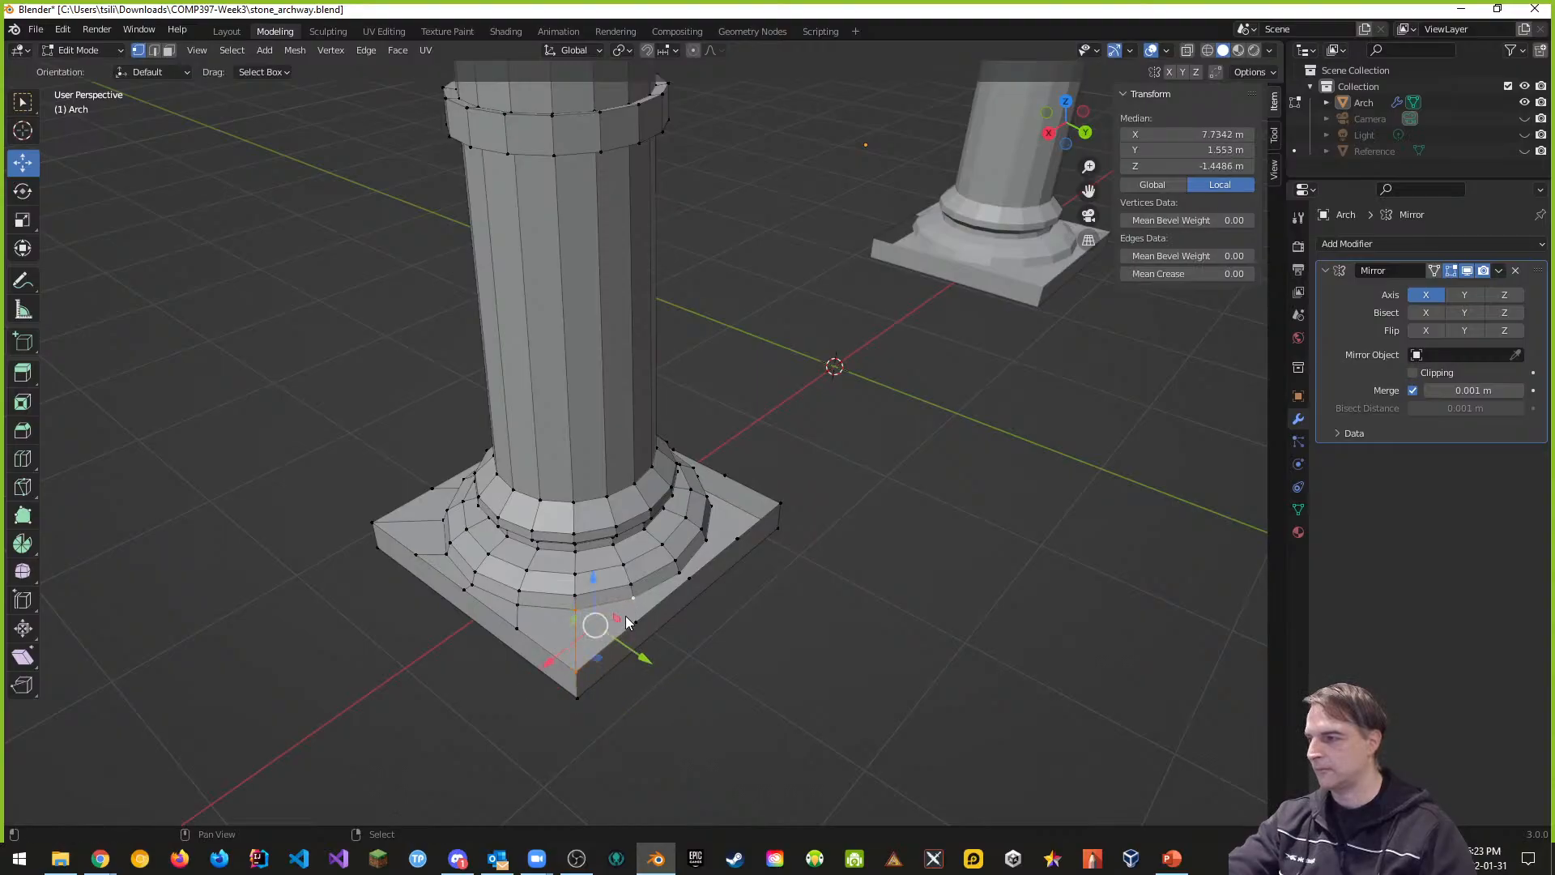
# Step: Connect the back side vertex beside the slab's outer corner to the round base, and fill the four-sided face between that edge and the corner
pyautogui.rightClick(636, 622)
pyautogui.keyDown('shift'); pyautogui.rightClick(636, 601); pyautogui.keyUp('shift')
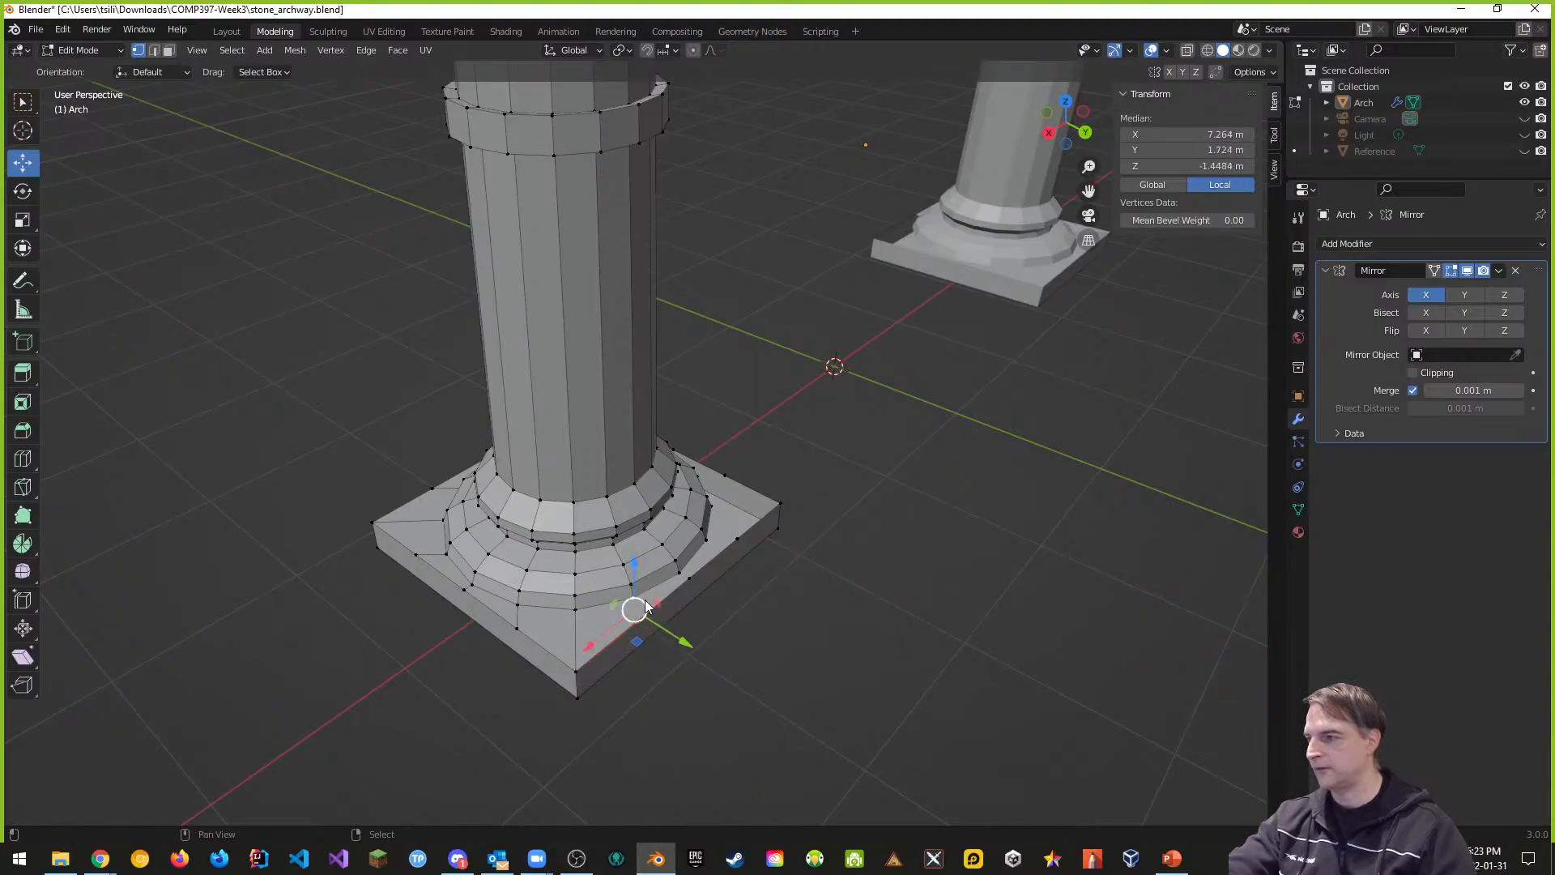
pyautogui.press('f')
pyautogui.rightClick(635, 622)
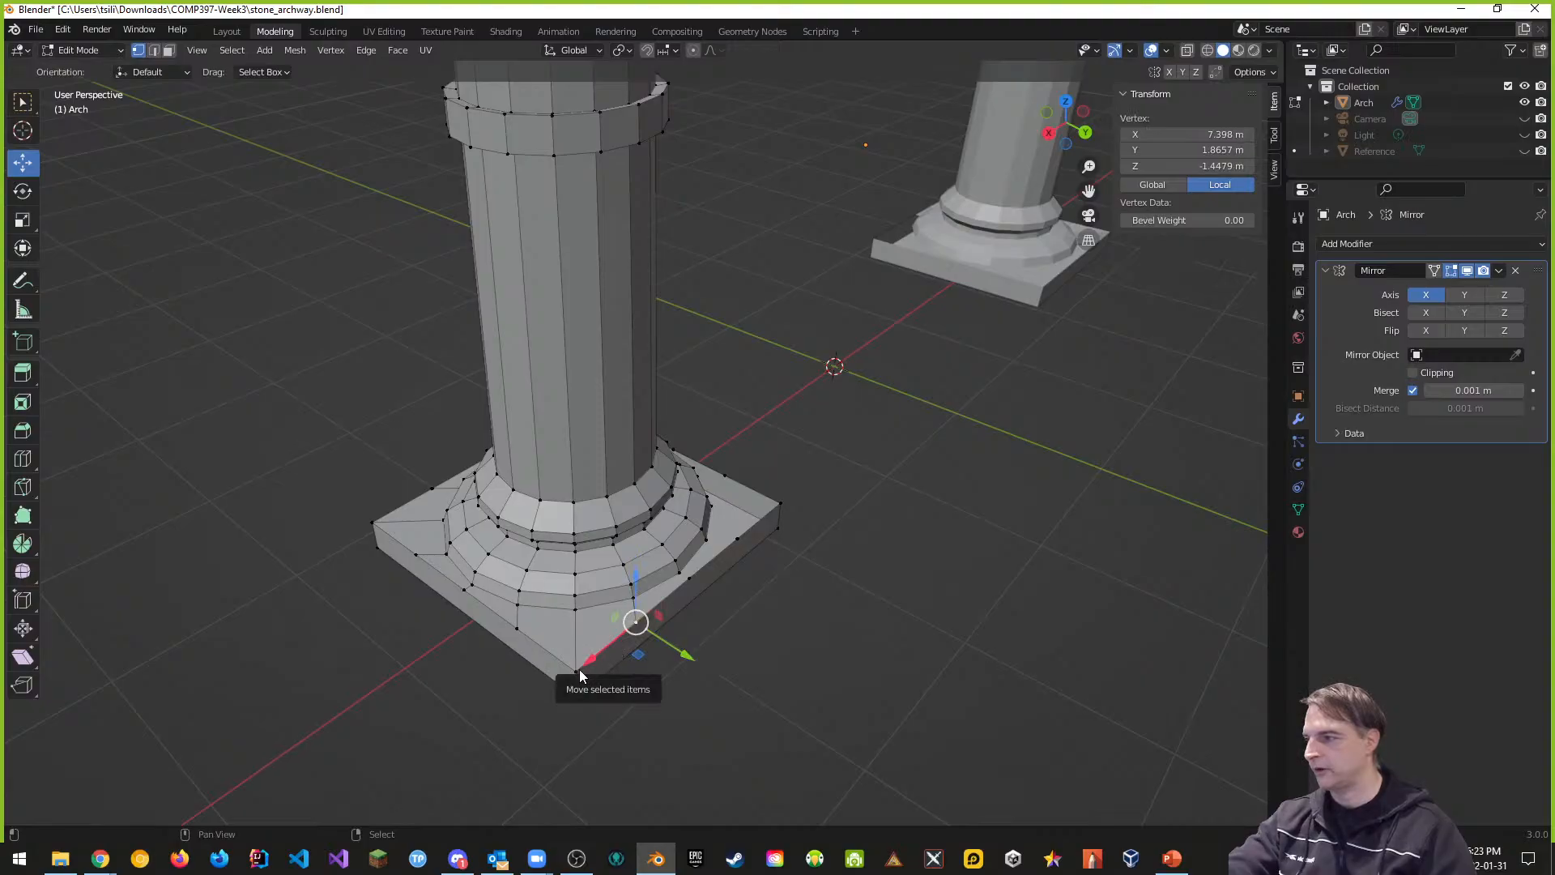
pyautogui.keyDown('shift'); pyautogui.rightClick(578, 670); pyautogui.keyUp('shift')
pyautogui.keyDown('shift'); pyautogui.click(577, 611); pyautogui.keyUp('shift')
pyautogui.keyDown('shift'); pyautogui.click(631, 598); pyautogui.keyUp('shift')
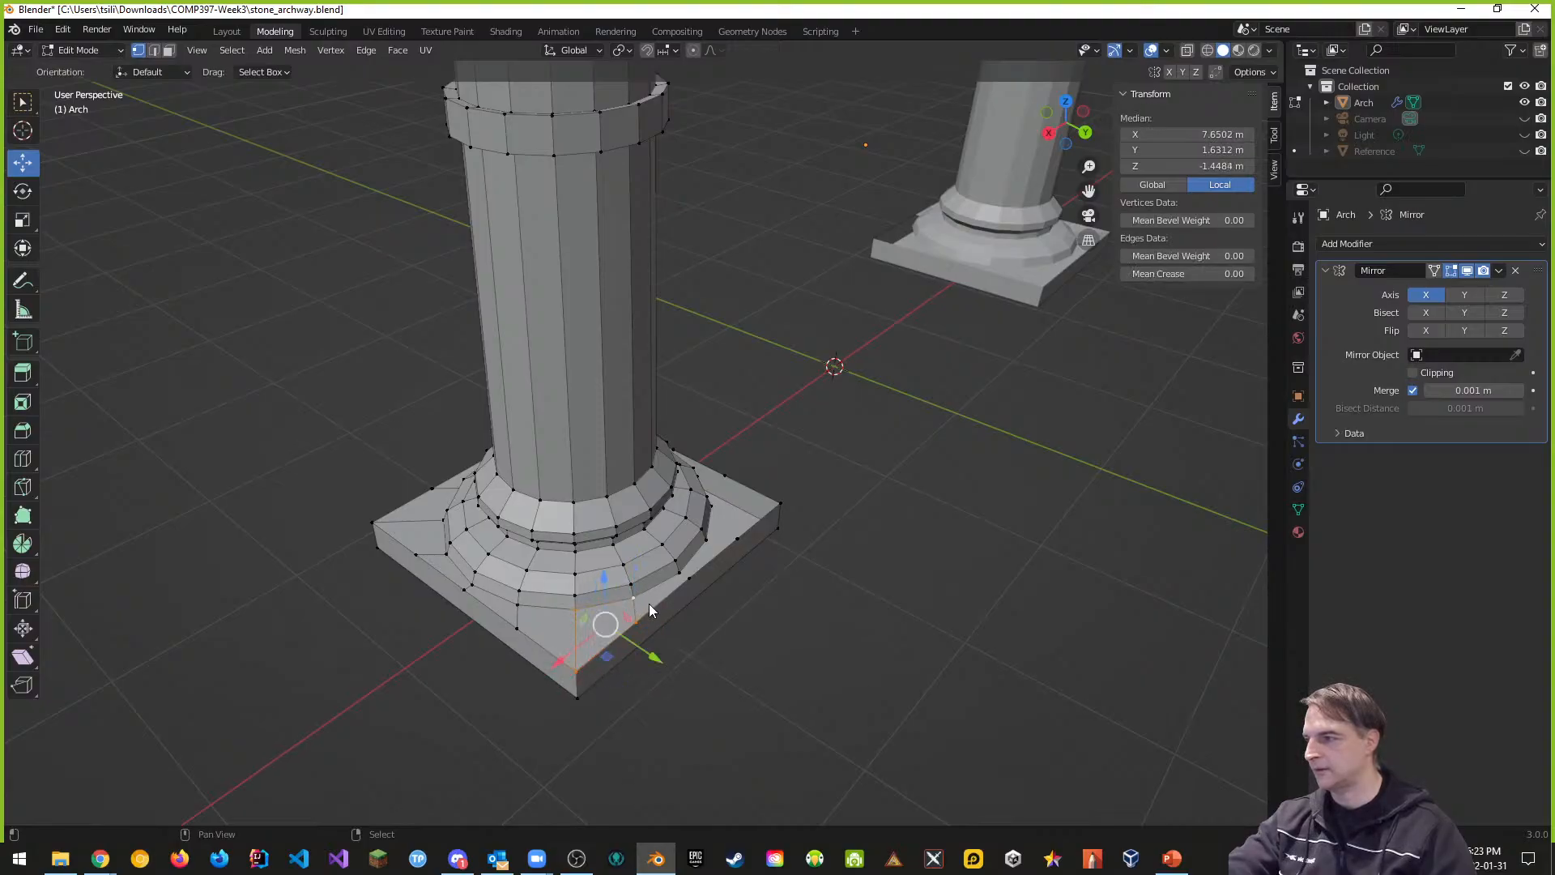
# Step: Connect the middle vertex of the slab's back side to the round base and fill the face between it and the previous connecting edge
pyautogui.moveTo(740, 599); pyautogui.dragTo(822, 601, button='middle')
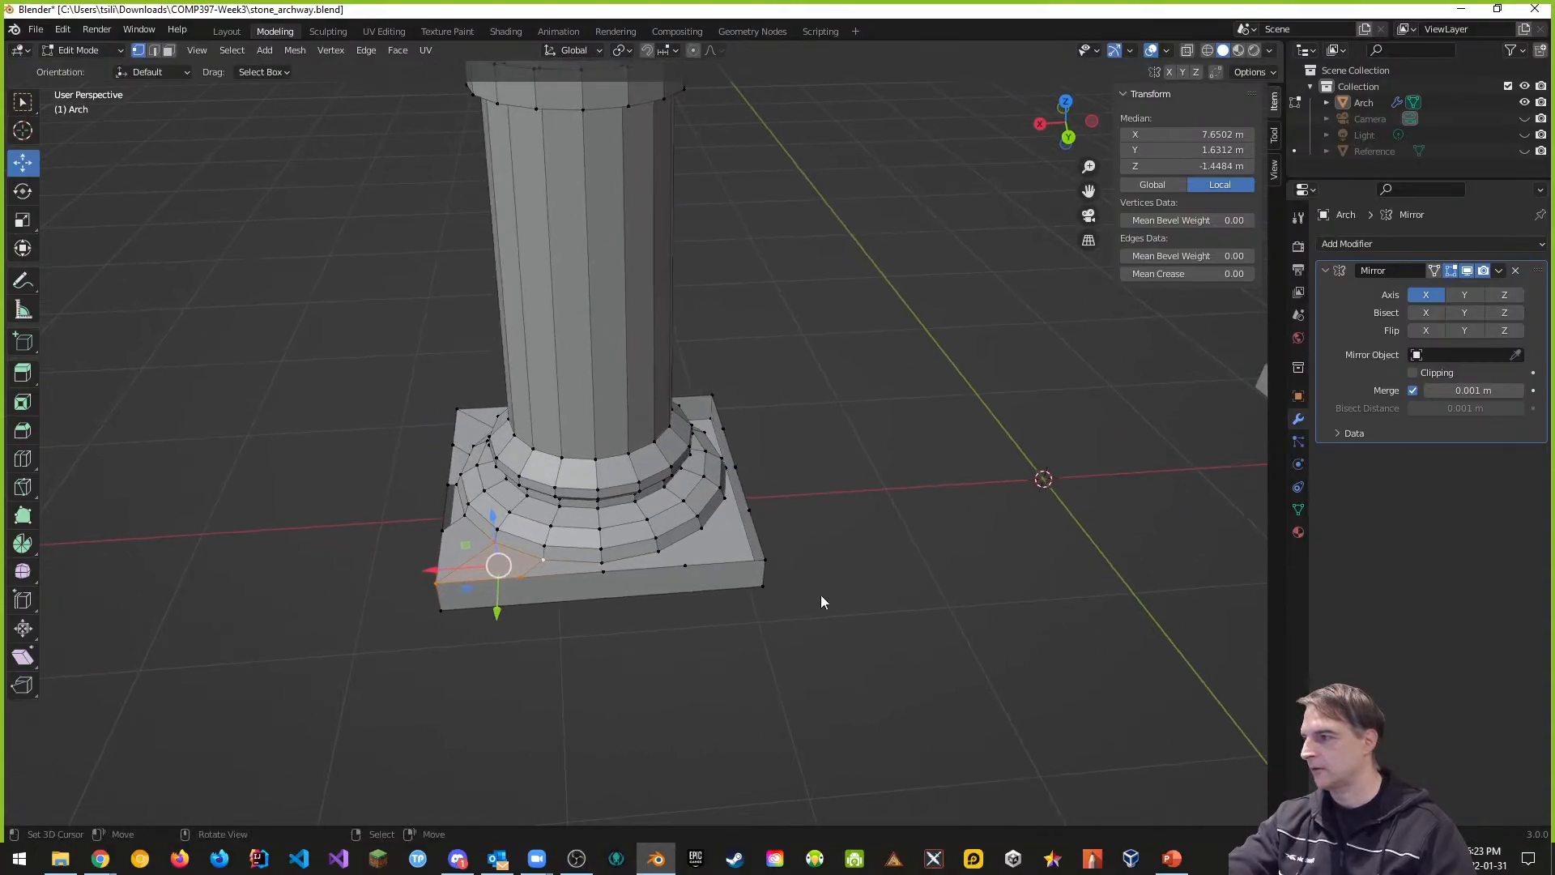
pyautogui.rightClick(602, 572)
pyautogui.keyDown('shift'); pyautogui.rightClick(601, 563); pyautogui.keyUp('shift')
pyautogui.press('f')
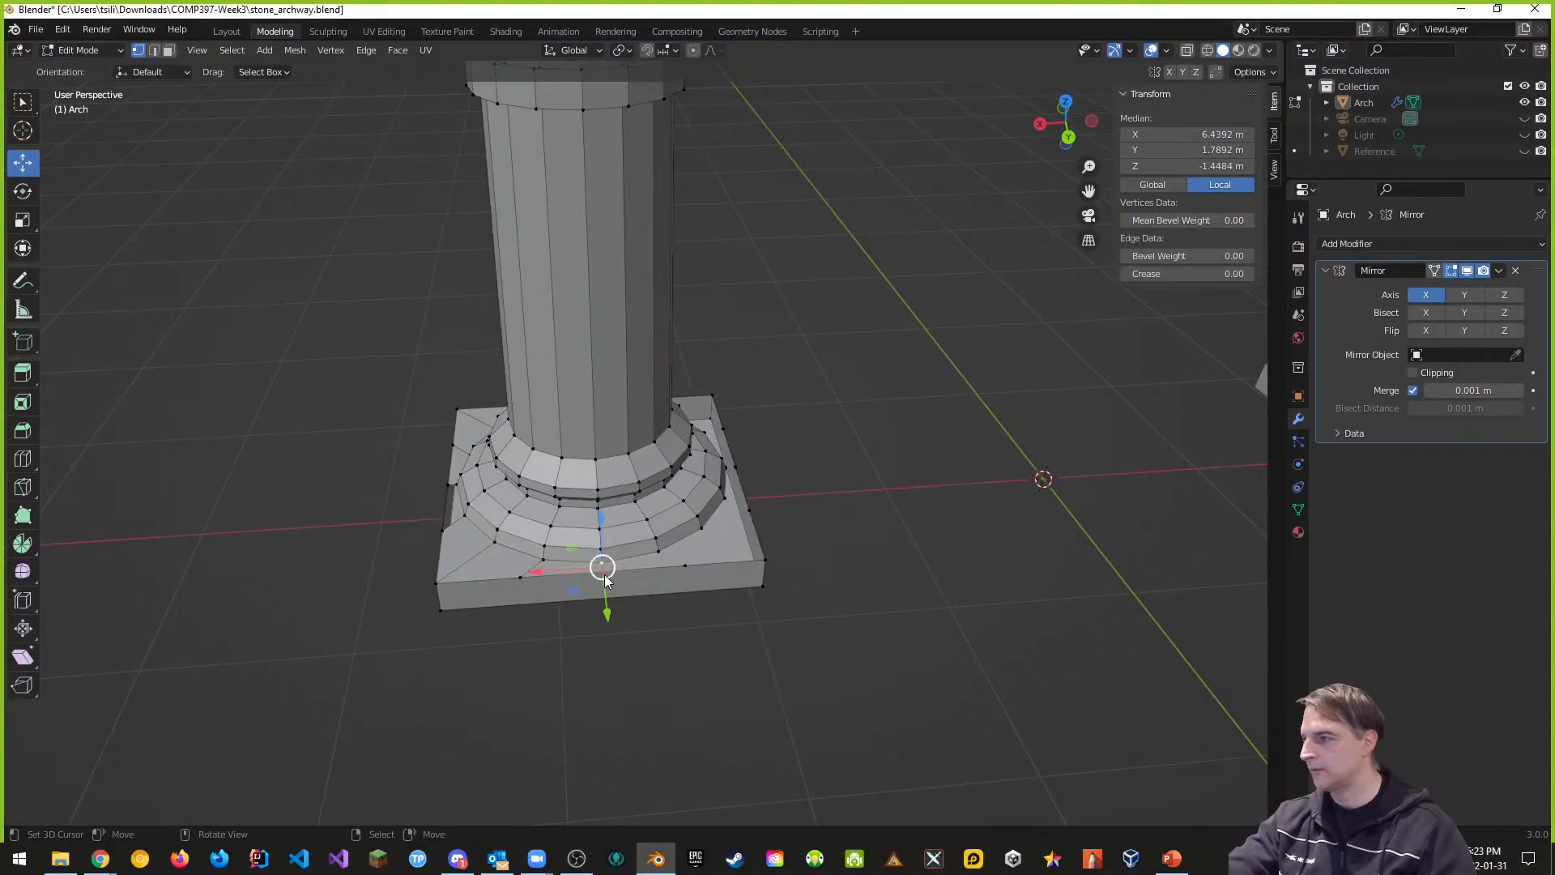
pyautogui.rightClick(603, 574)
pyautogui.keyDown('shift'); pyautogui.rightClick(519, 577); pyautogui.keyUp('shift')
pyautogui.keyDown('shift'); pyautogui.rightClick(543, 561); pyautogui.keyUp('shift')
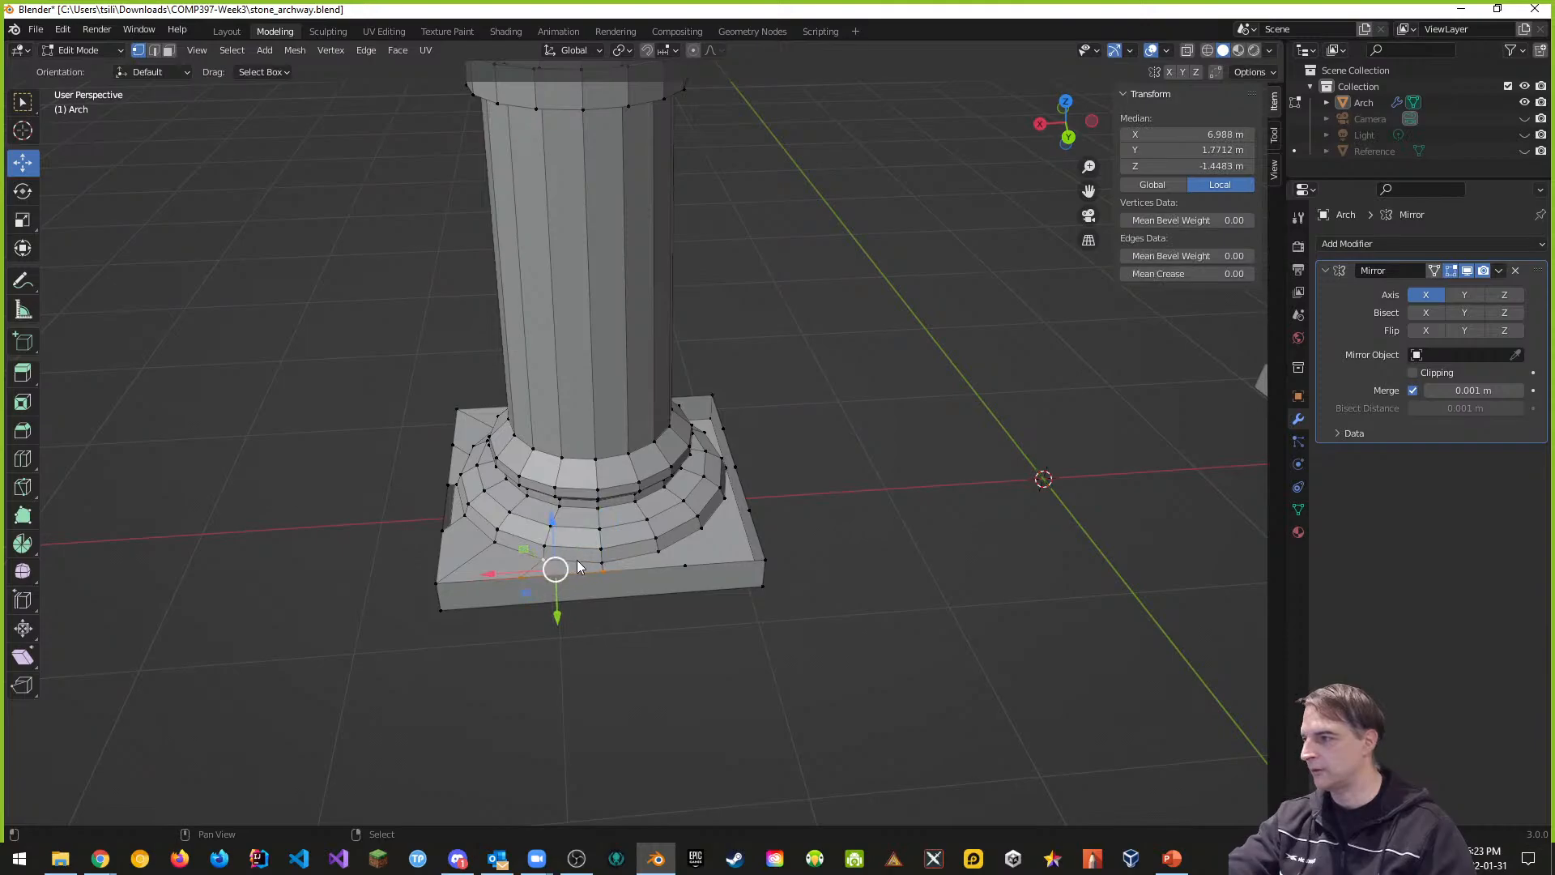
pyautogui.keyDown('shift'); pyautogui.rightClick(602, 561); pyautogui.keyUp('shift')
pyautogui.press('f')
# Step: Connect the next back side vertex toward the inner corner to the round base and fill the face between it and the middle connecting edge
pyautogui.moveTo(678, 626); pyautogui.dragTo(660, 640, button='middle')
pyautogui.rightClick(559, 667)
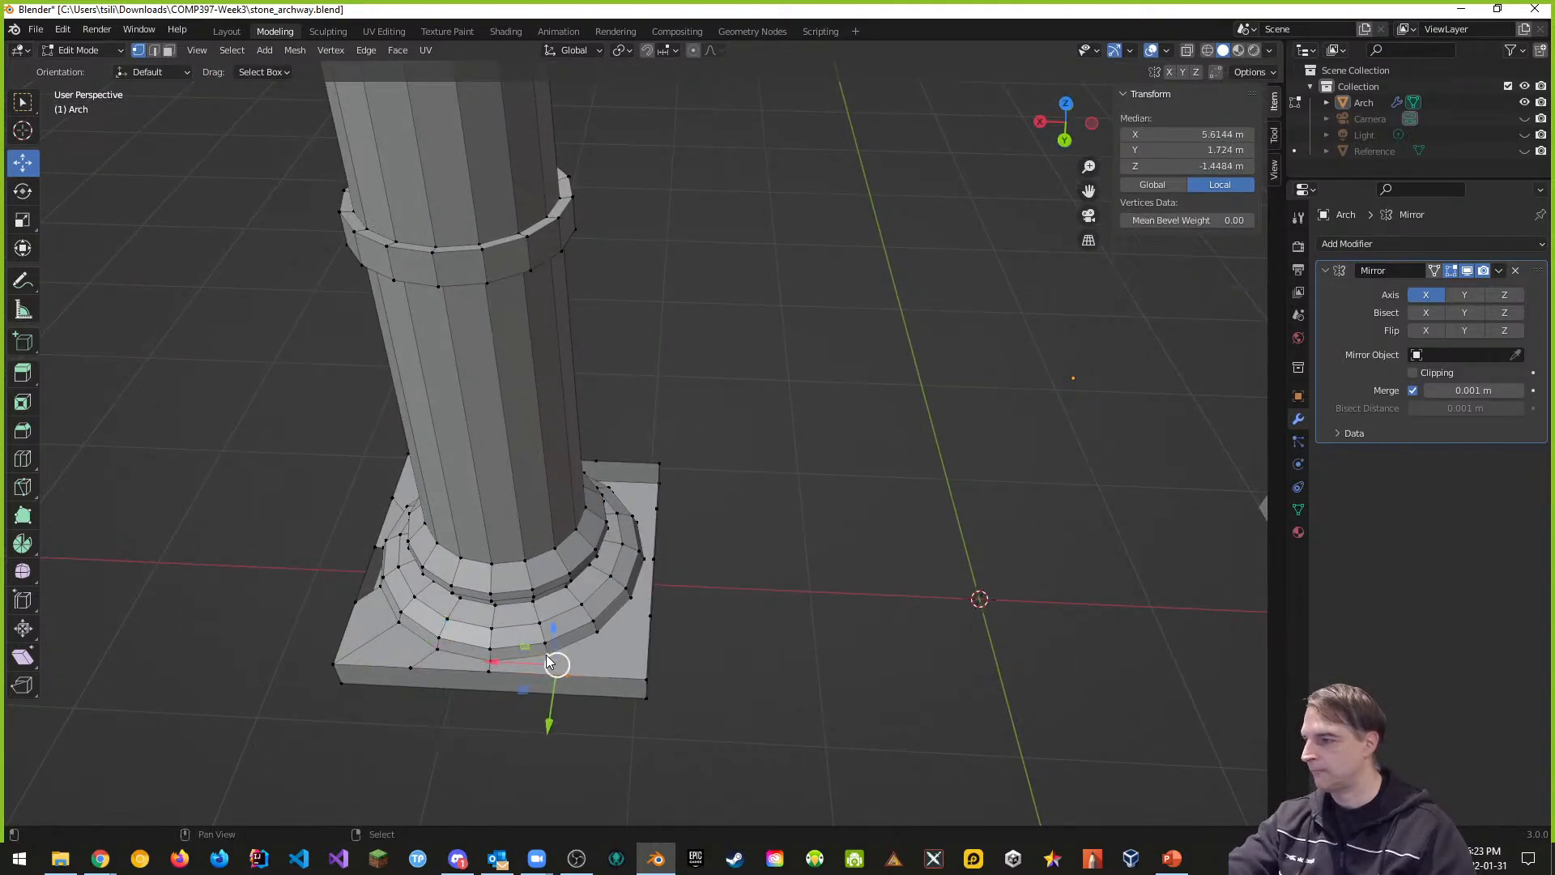
pyautogui.keyDown('shift'); pyautogui.rightClick(547, 656); pyautogui.keyUp('shift')
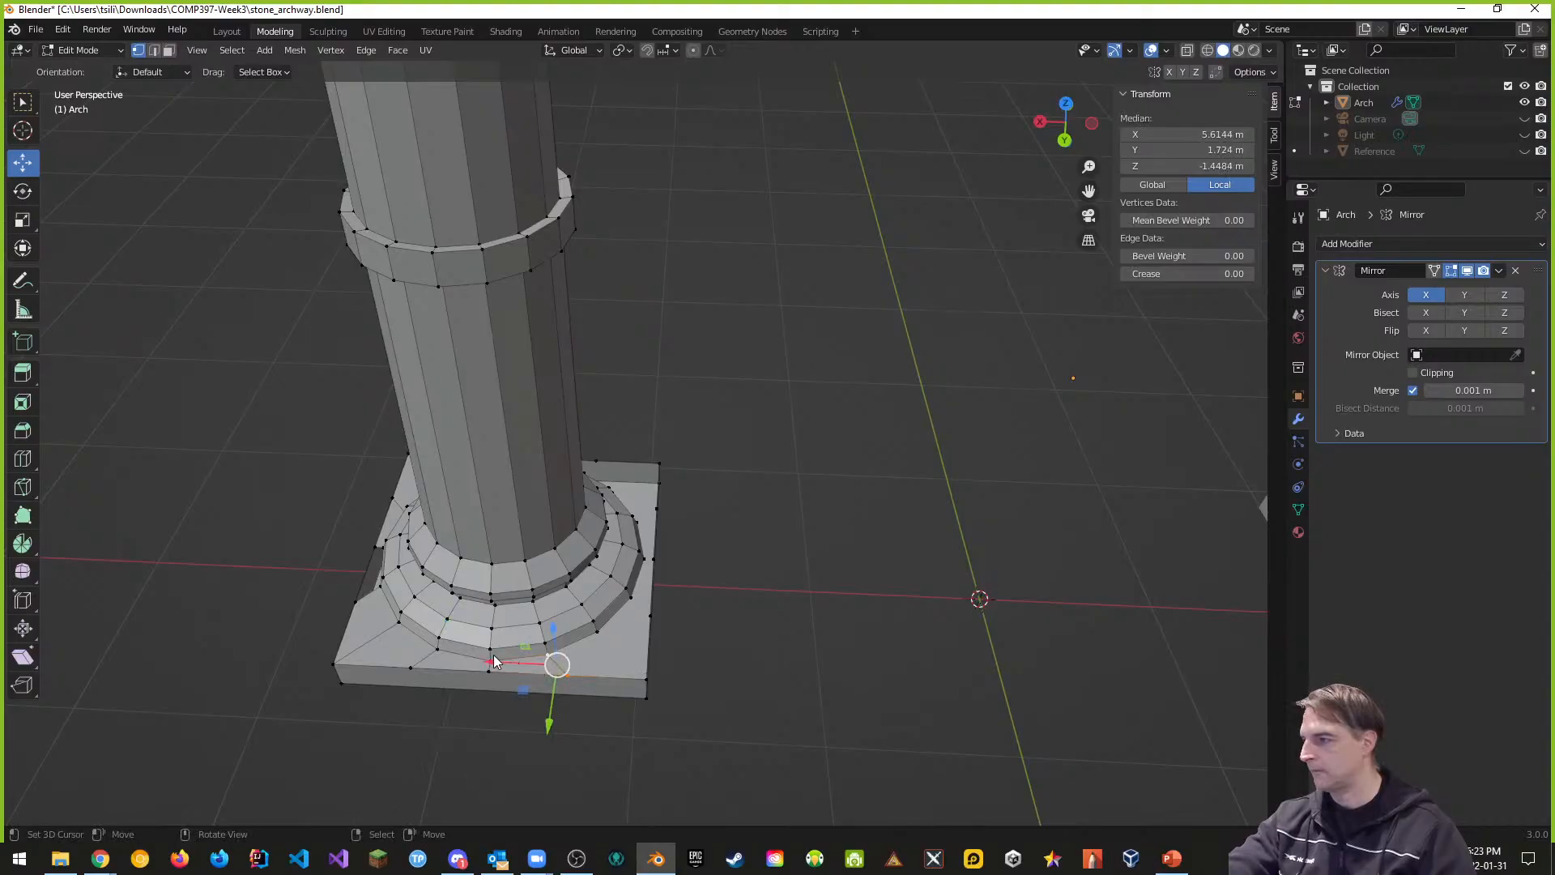
pyautogui.rightClick(491, 660)
pyautogui.keyDown('shift'); pyautogui.rightClick(489, 673); pyautogui.keyUp('shift')
pyautogui.keyDown('shift'); pyautogui.rightClick(569, 677); pyautogui.keyUp('shift')
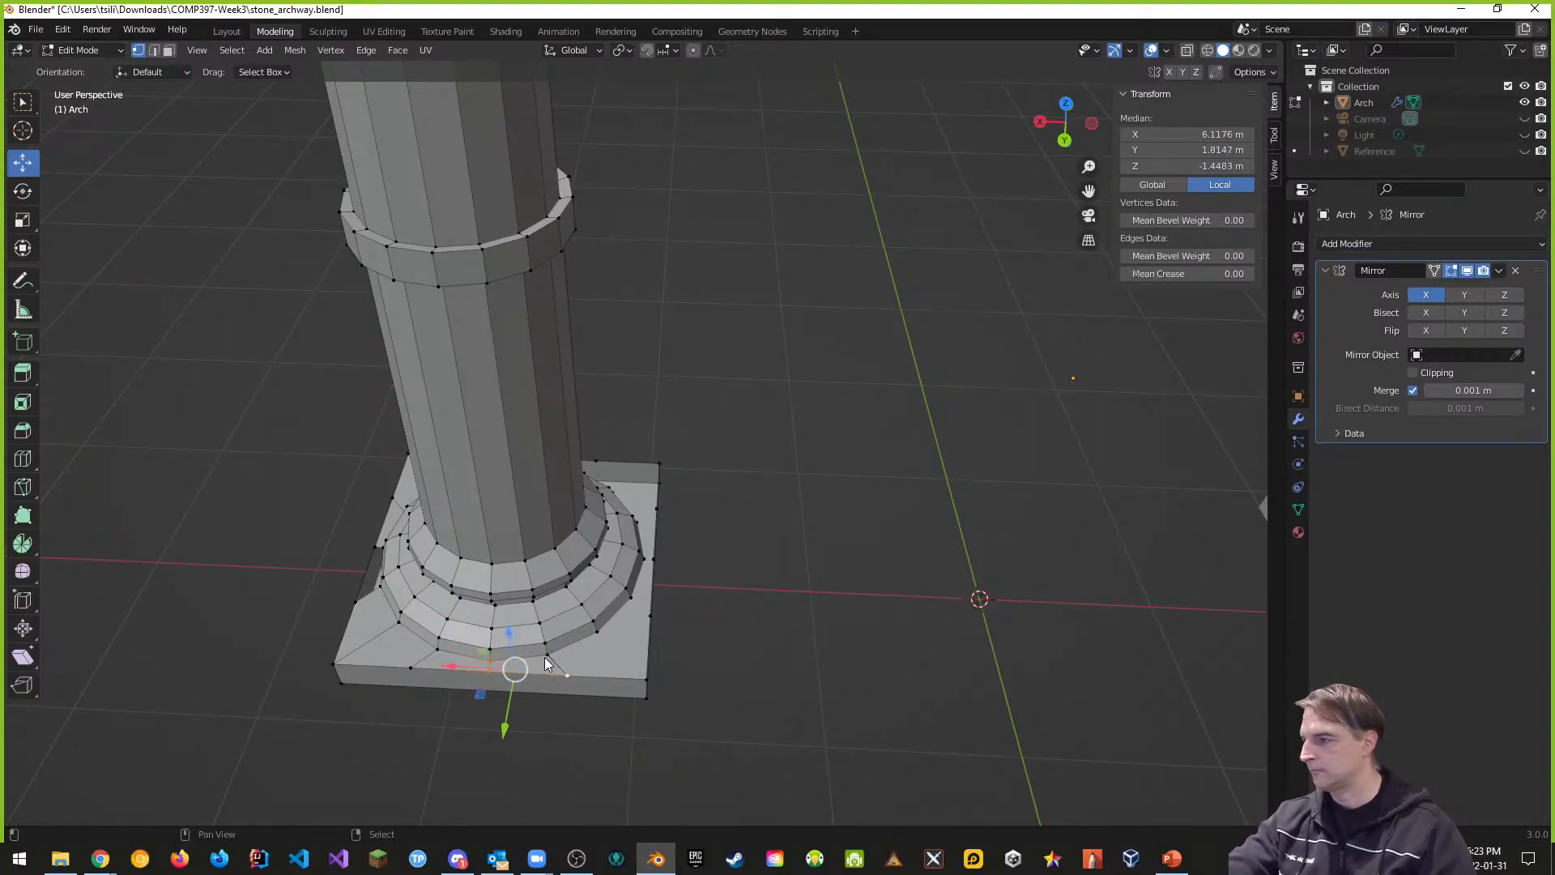
# Step: Connect the slab's inner back corner vertex to the nearest round base vertex and fill the four-sided corner face along the back side
pyautogui.rightClick(648, 679)
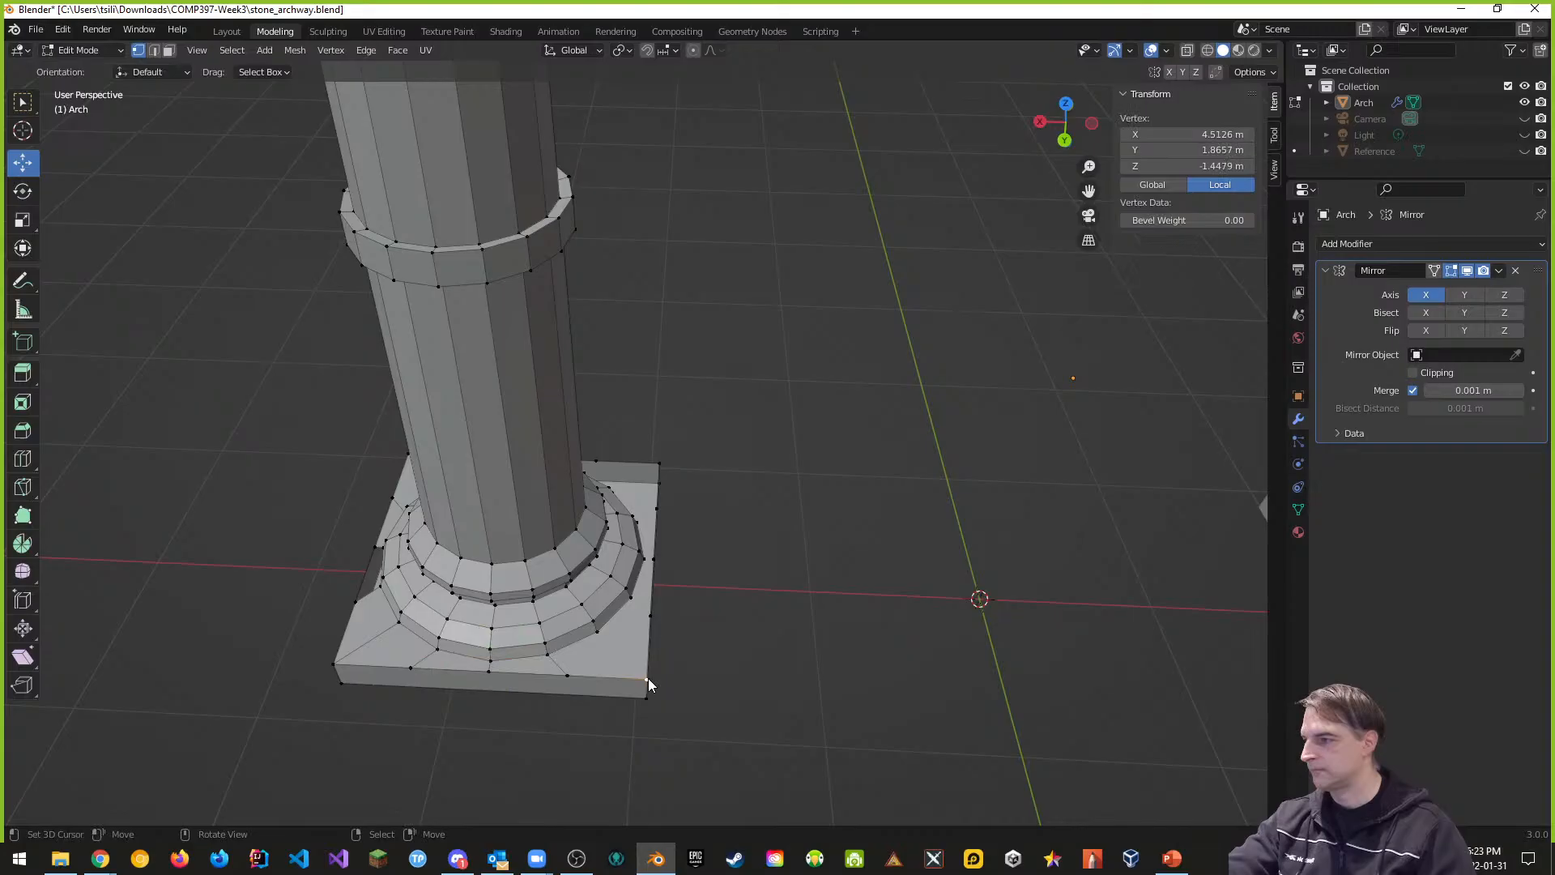
pyautogui.keyDown('shift'); pyautogui.rightClick(601, 634); pyautogui.keyUp('shift')
pyautogui.press('j')
pyautogui.rightClick(568, 677)
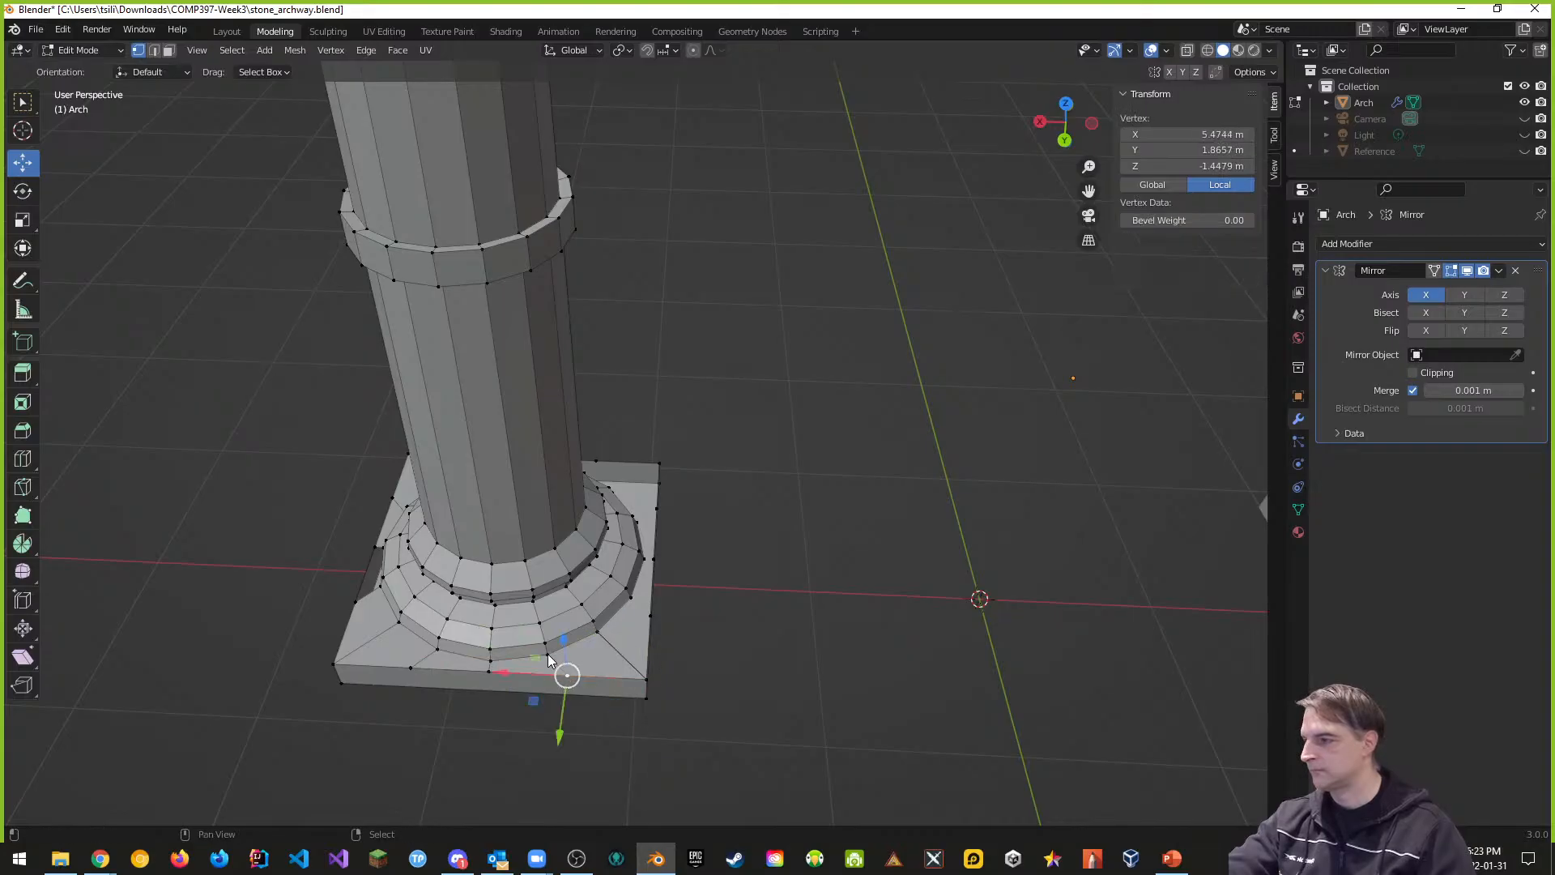
pyautogui.keyDown('shift'); pyautogui.rightClick(547, 653); pyautogui.keyUp('shift')
pyautogui.keyDown('shift'); pyautogui.rightClick(600, 634); pyautogui.keyUp('shift')
pyautogui.keyDown('shift'); pyautogui.rightClick(640, 677); pyautogui.keyUp('shift')
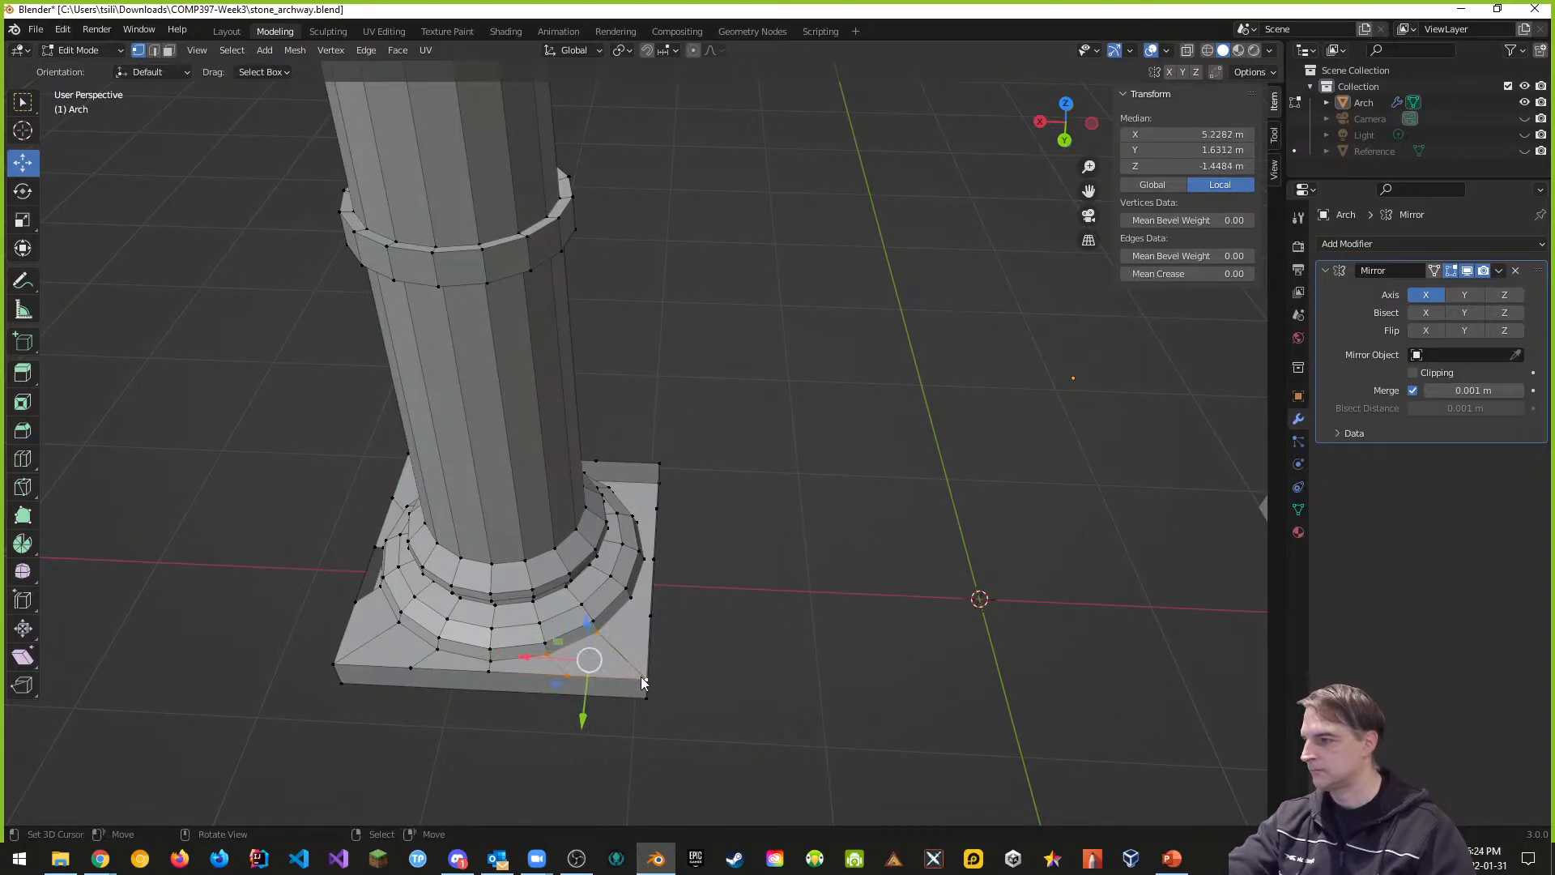
# Step: Connect the slab's inner side vertex beside the back corner to the round base and fill the four-sided face between that edge and the corner
pyautogui.moveTo(677, 650); pyautogui.dragTo(629, 576, button='middle')
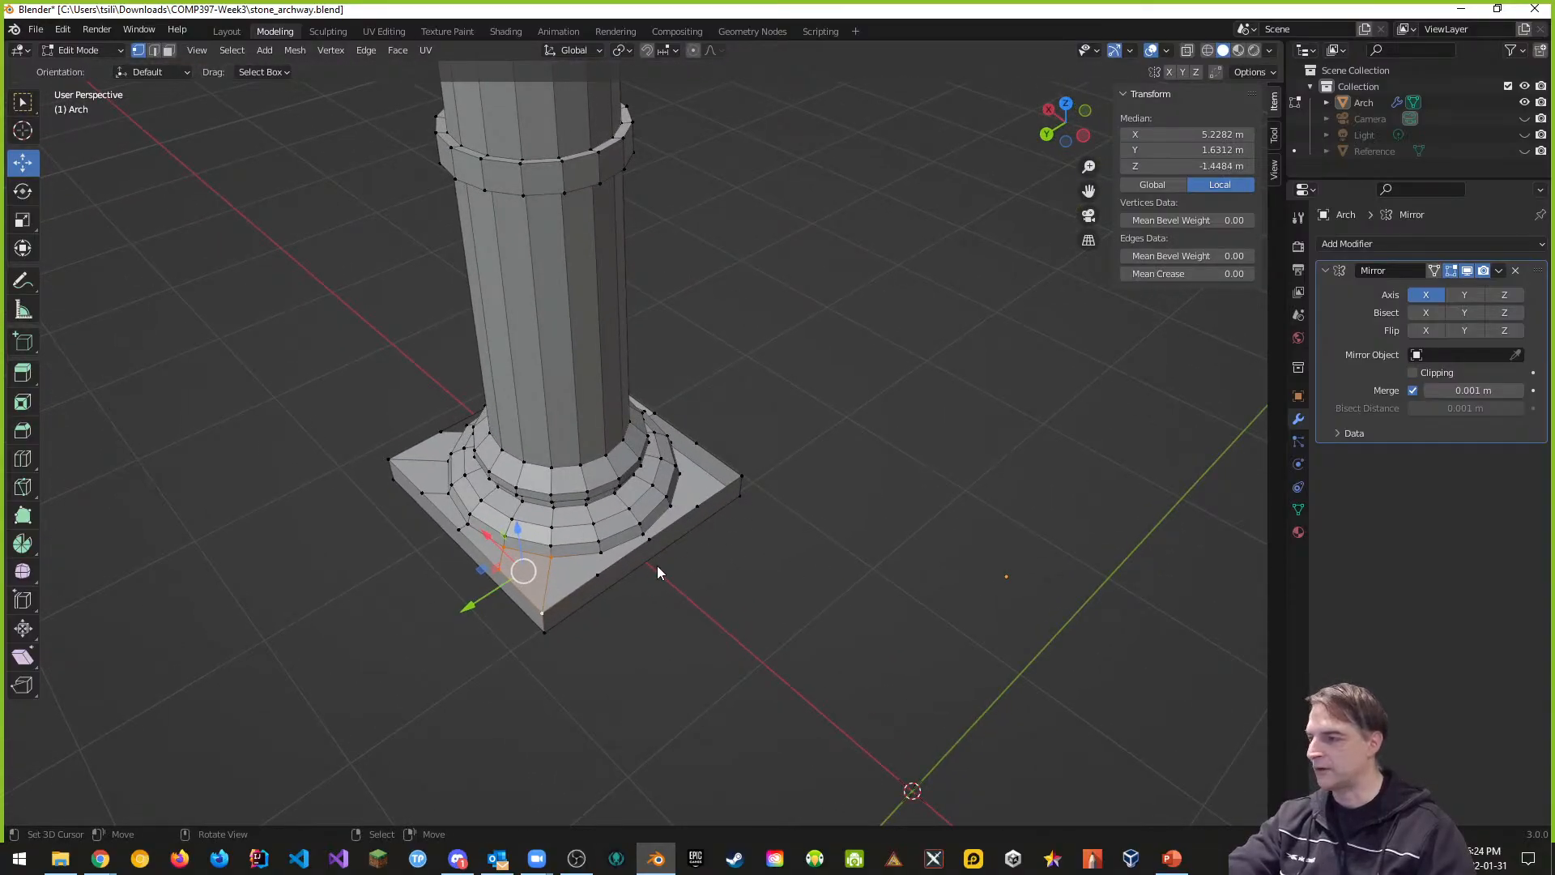
pyautogui.rightClick(543, 612)
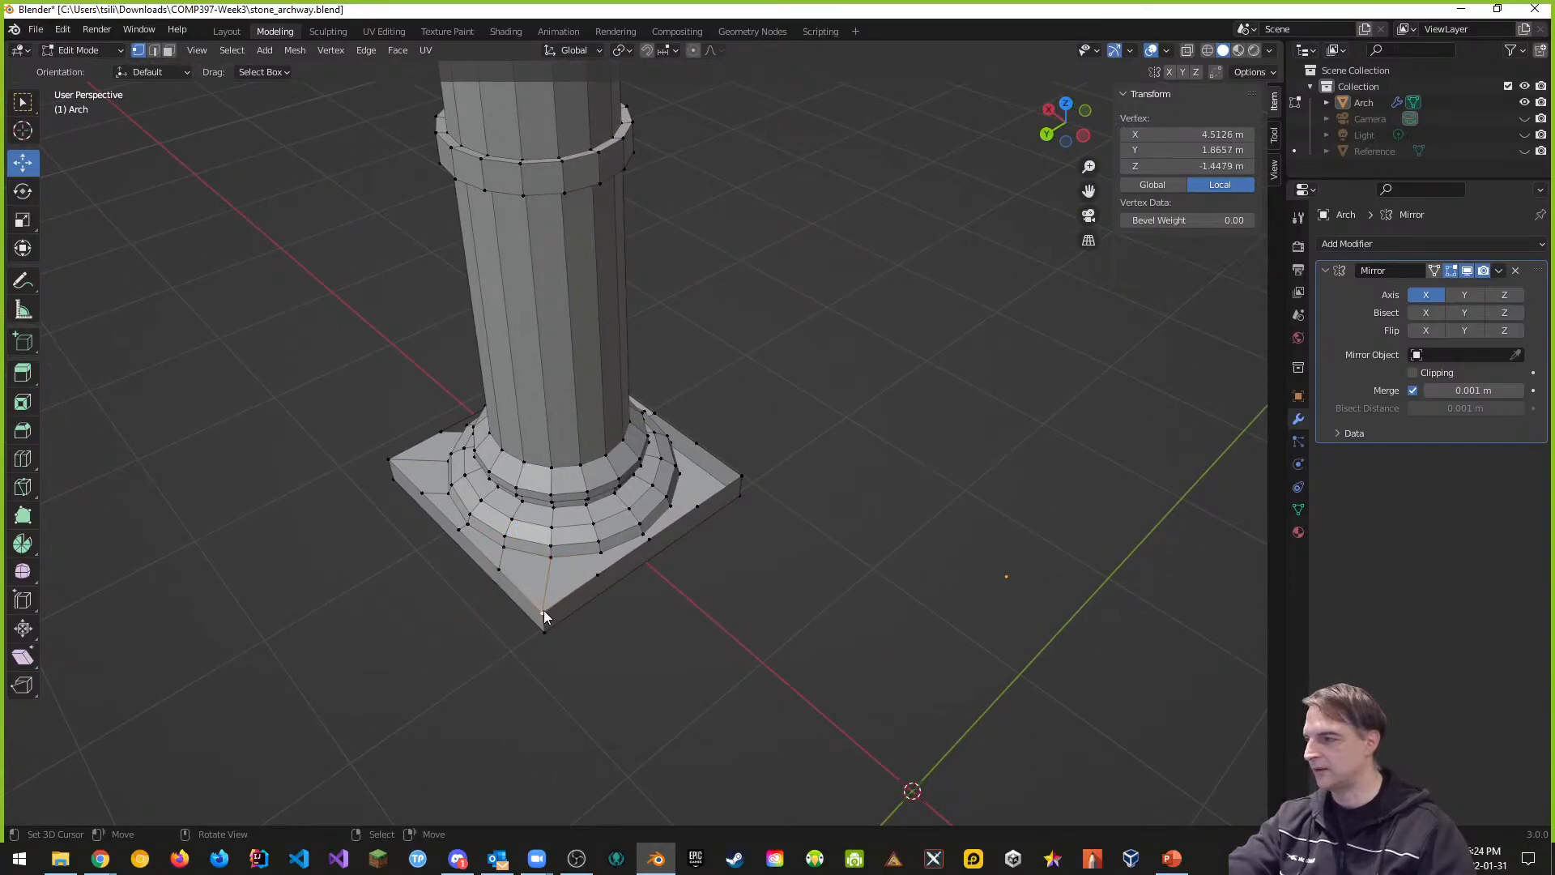
pyautogui.keyDown('shift'); pyautogui.rightClick(596, 575); pyautogui.keyUp('shift')
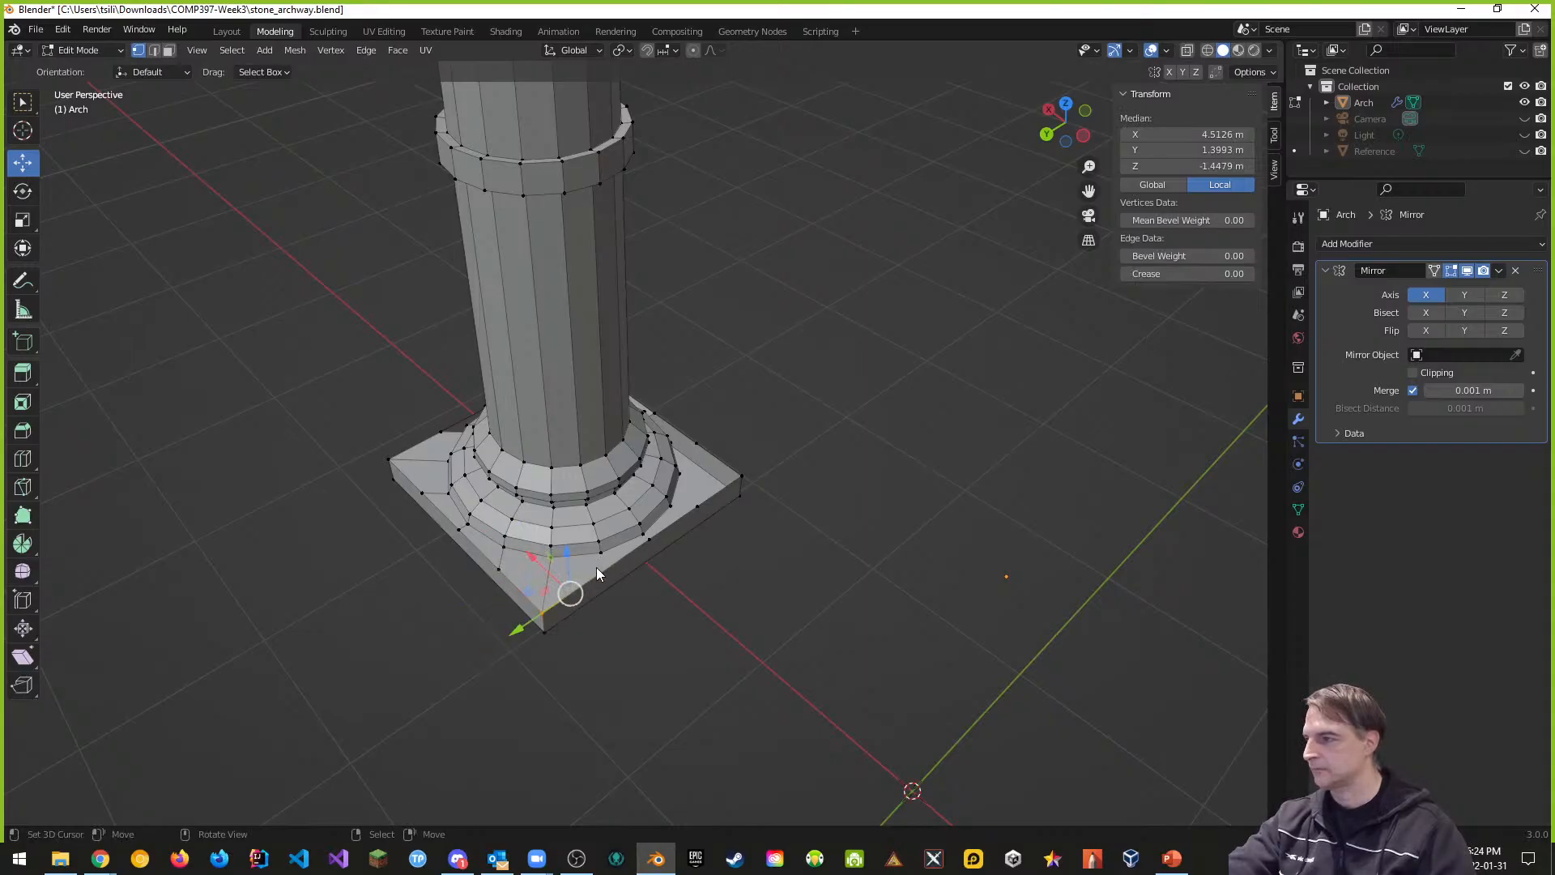
pyautogui.rightClick(602, 553)
pyautogui.keyDown('shift'); pyautogui.rightClick(598, 575); pyautogui.keyUp('shift')
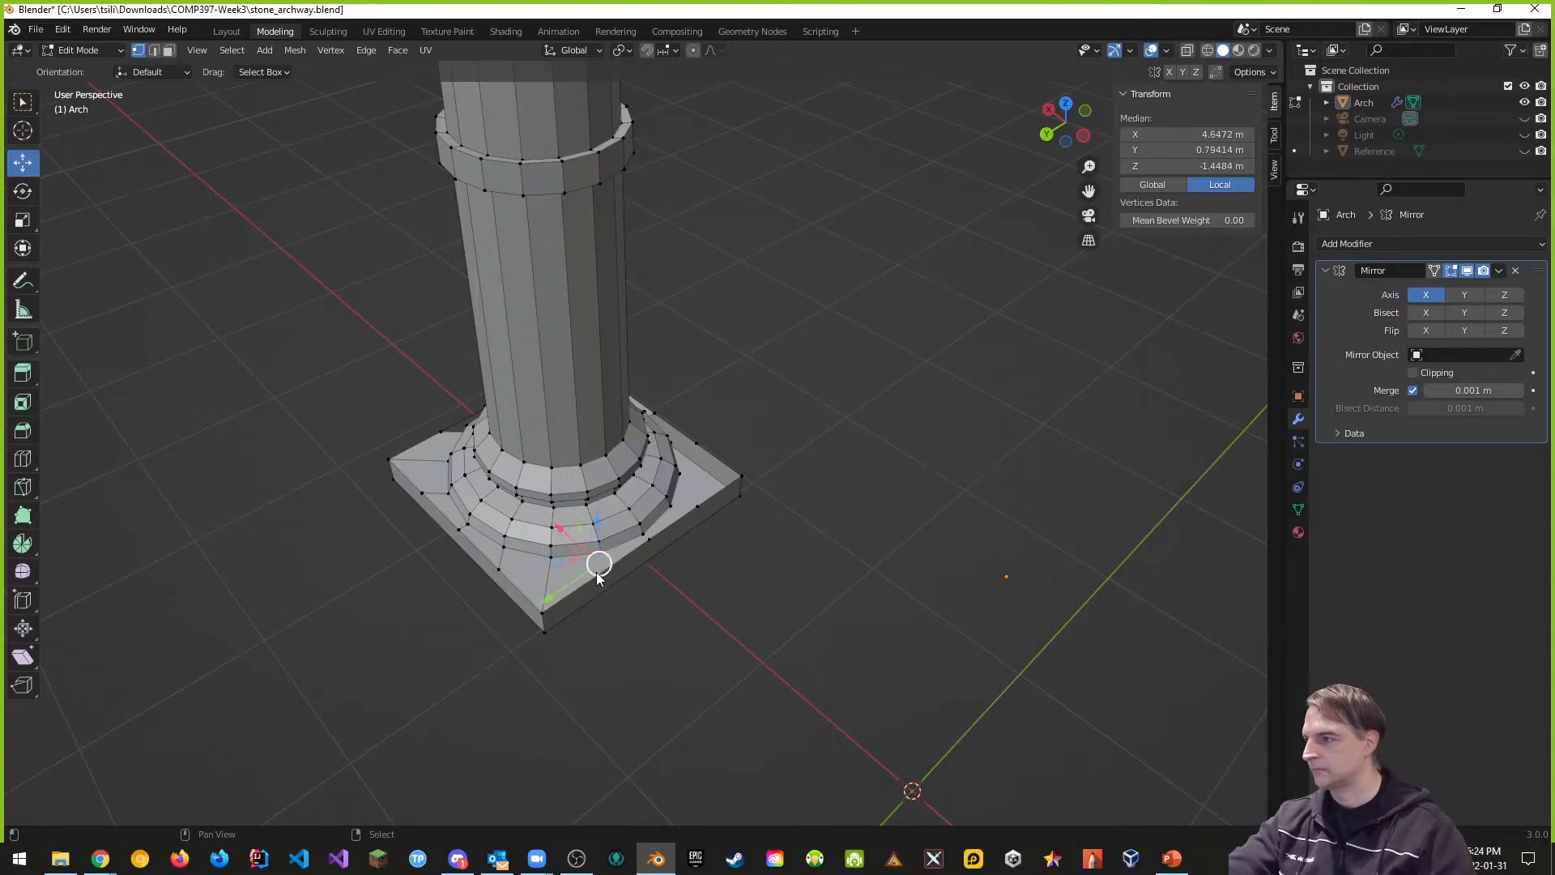
pyautogui.press('f')
pyautogui.rightClick(598, 575)
pyautogui.keyDown('shift'); pyautogui.rightClick(541, 614); pyautogui.keyUp('shift')
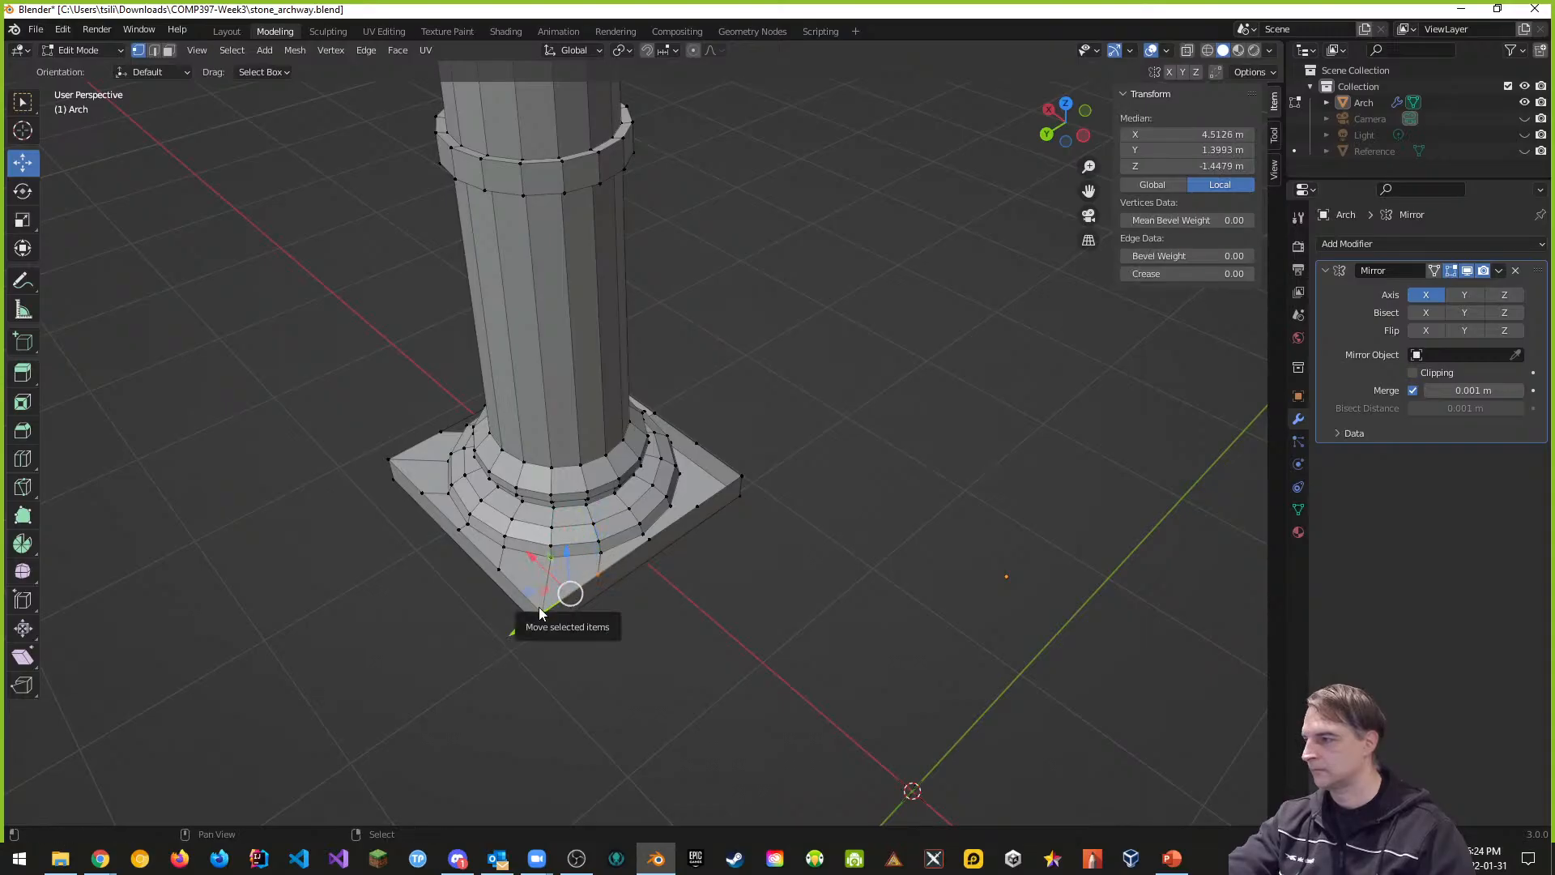
pyautogui.keyDown('shift'); pyautogui.rightClick(551, 556); pyautogui.keyUp('shift')
pyautogui.keyDown('shift'); pyautogui.rightClick(601, 551); pyautogui.keyUp('shift')
# Step: Connect the middle vertex of the slab's inner side to the round base and fill the face between it and the previous connecting edge
pyautogui.rightClick(643, 546)
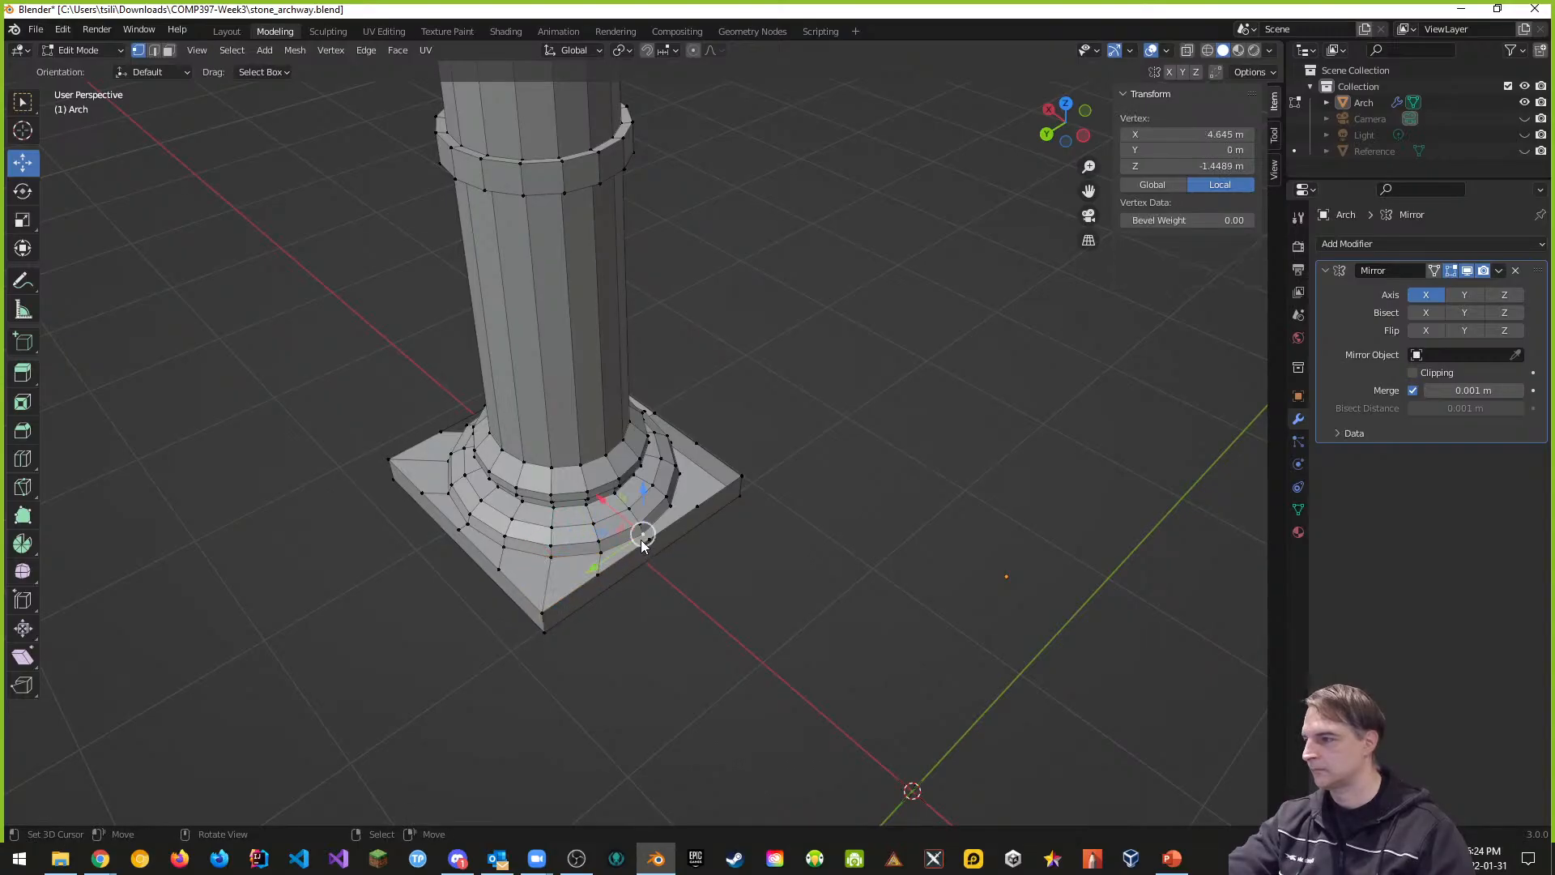
pyautogui.keyDown('shift'); pyautogui.rightClick(649, 542); pyautogui.keyUp('shift')
pyautogui.press('f')
pyautogui.rightClick(649, 542)
pyautogui.keyDown('shift'); pyautogui.rightClick(643, 535); pyautogui.keyUp('shift')
pyautogui.keyDown('shift'); pyautogui.rightClick(601, 553); pyautogui.keyUp('shift')
pyautogui.keyDown('shift'); pyautogui.rightClick(597, 574); pyautogui.keyUp('shift')
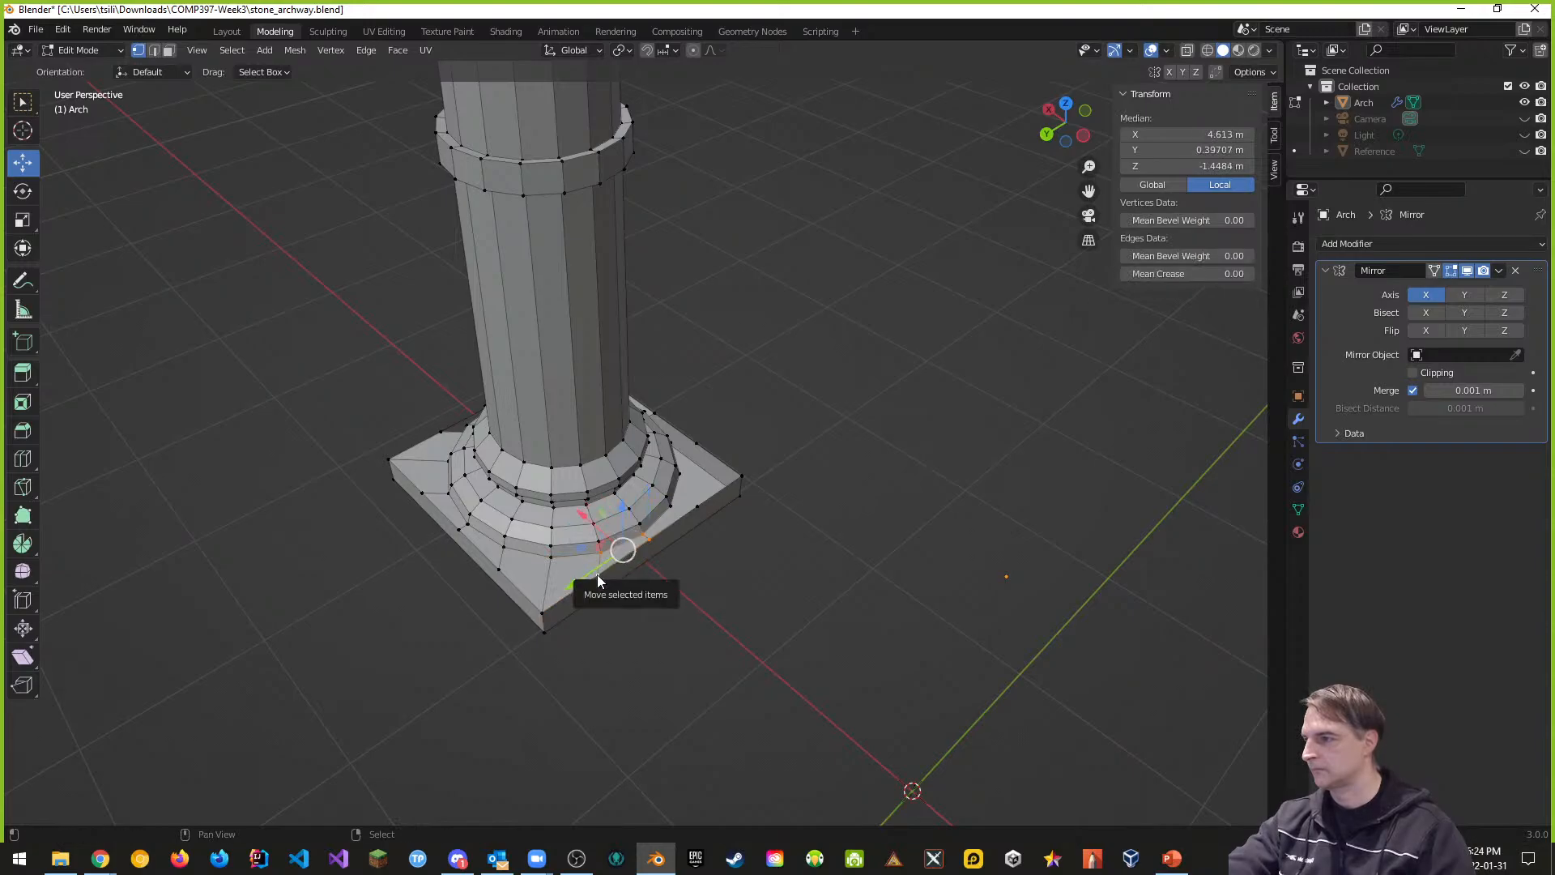
pyautogui.press('f')
# Step: Connect the next inner side vertex toward the front corner to the round base and fill the face between it and the middle connecting edge
pyautogui.moveTo(744, 560); pyautogui.dragTo(870, 516, button='middle')
pyautogui.rightClick(593, 543)
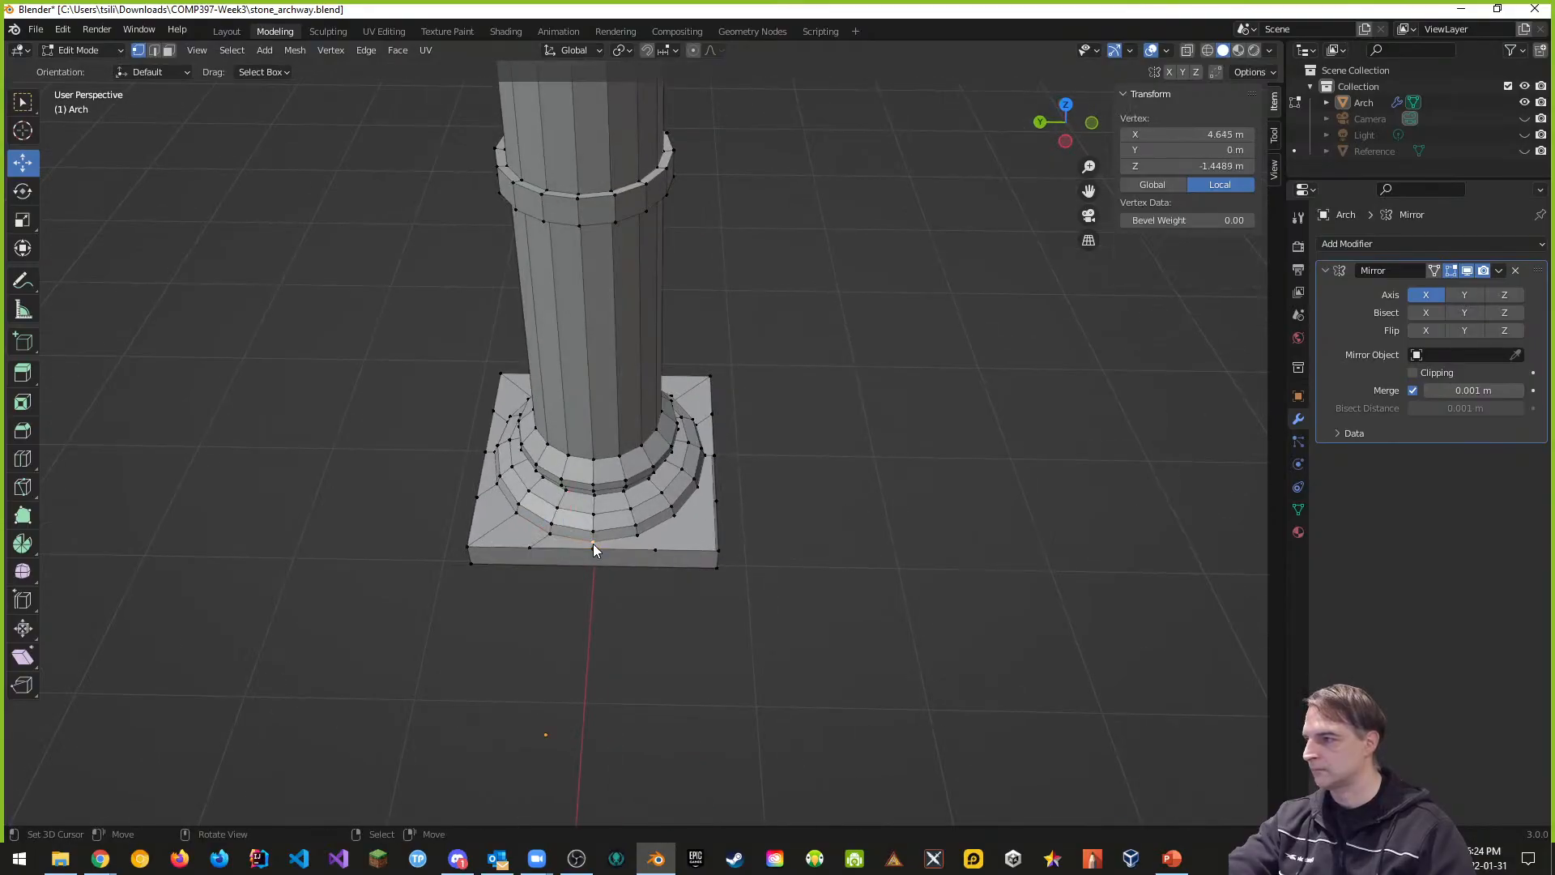
pyautogui.rightClick(657, 551)
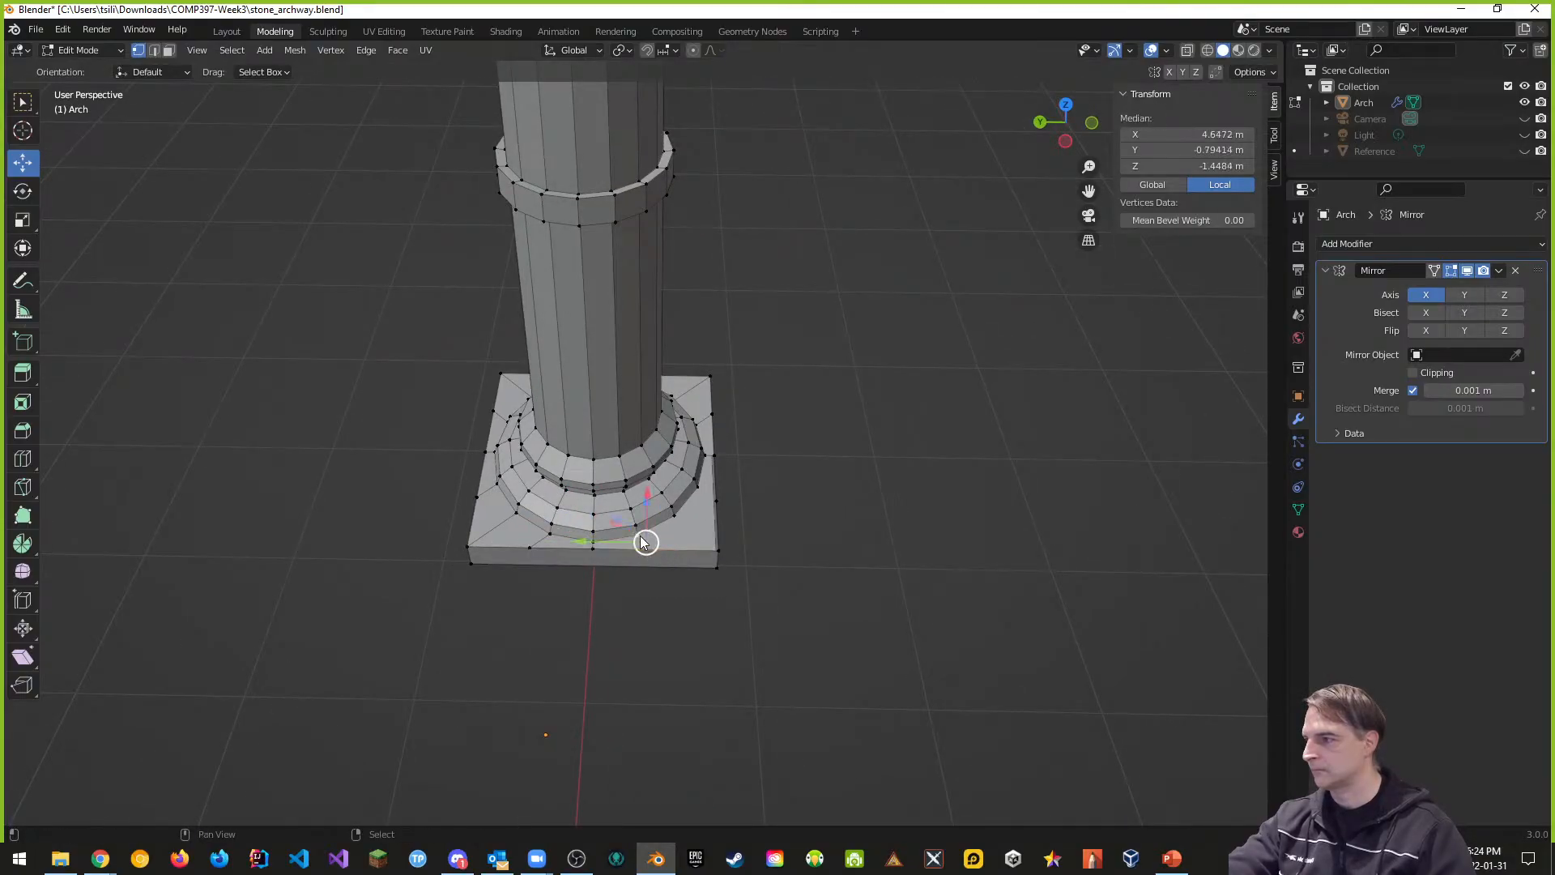
pyautogui.keyDown('shift'); pyautogui.rightClick(595, 548); pyautogui.keyUp('shift')
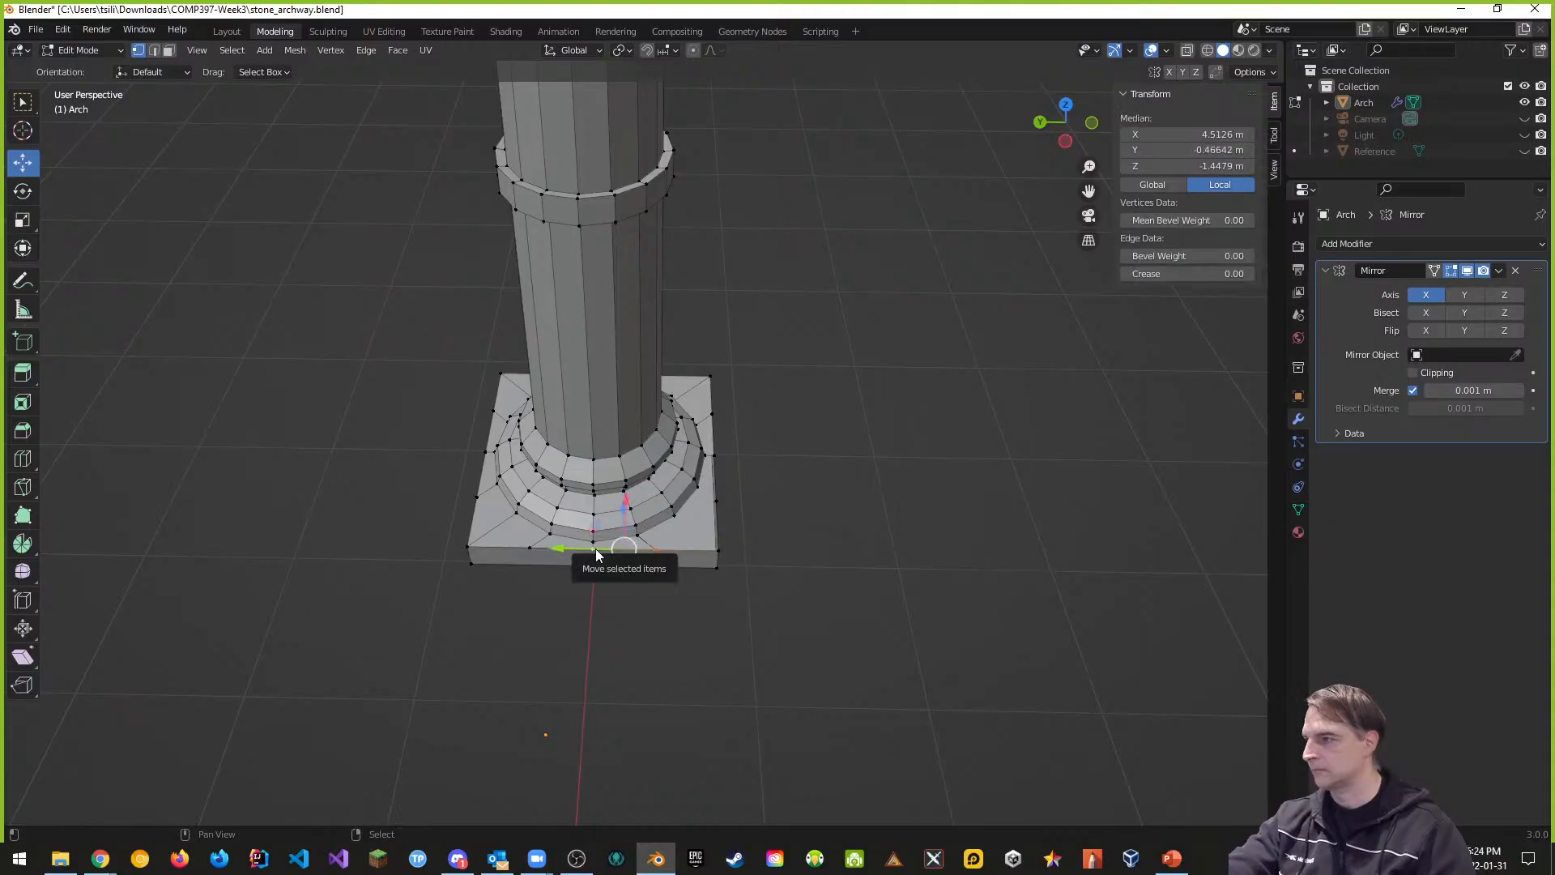
pyautogui.keyDown('shift'); pyautogui.rightClick(595, 541); pyautogui.keyUp('shift')
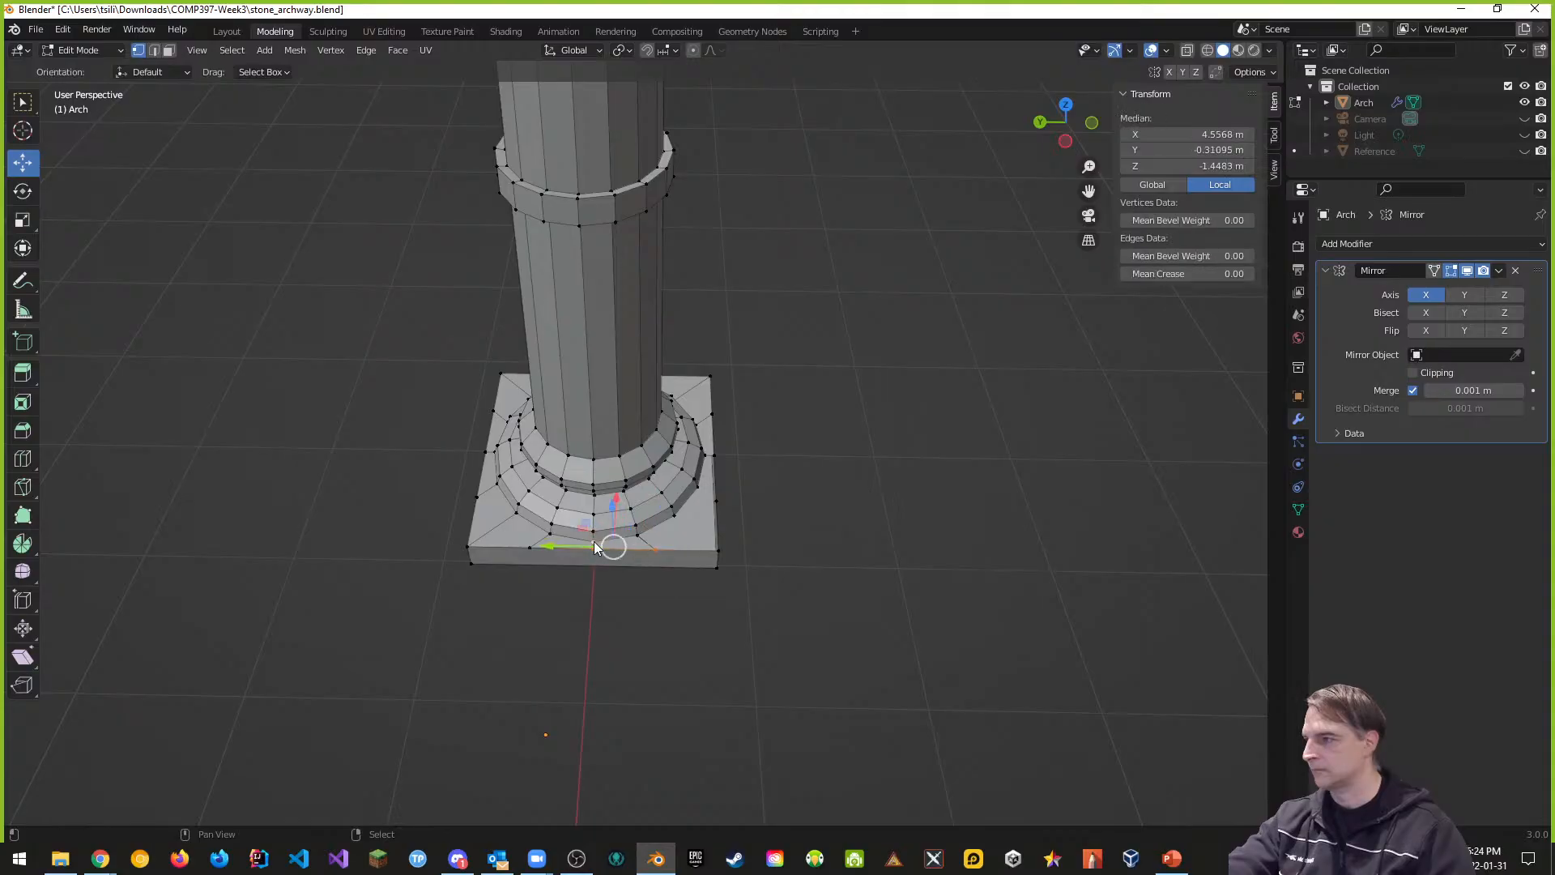
# Step: Connect the slab's inner front corner to the nearest round base vertex and fill the four-sided corner face along the inner side
pyautogui.rightClick(716, 550)
pyautogui.keyDown('shift'); pyautogui.rightClick(677, 517); pyautogui.keyUp('shift')
pyautogui.press('j')
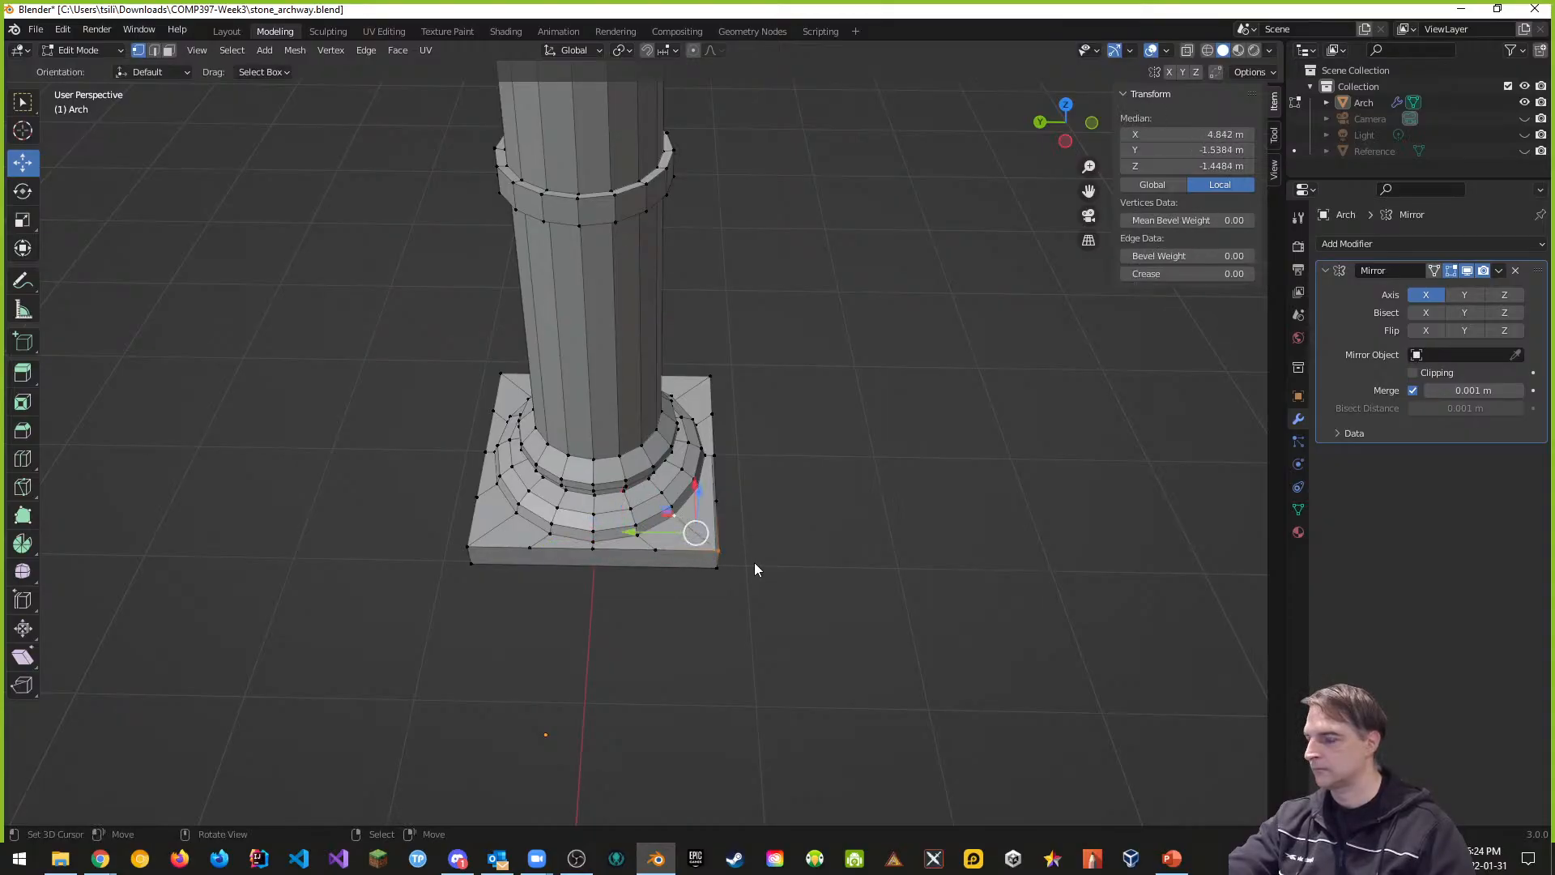
pyautogui.moveTo(755, 562); pyautogui.dragTo(735, 562, button='middle')
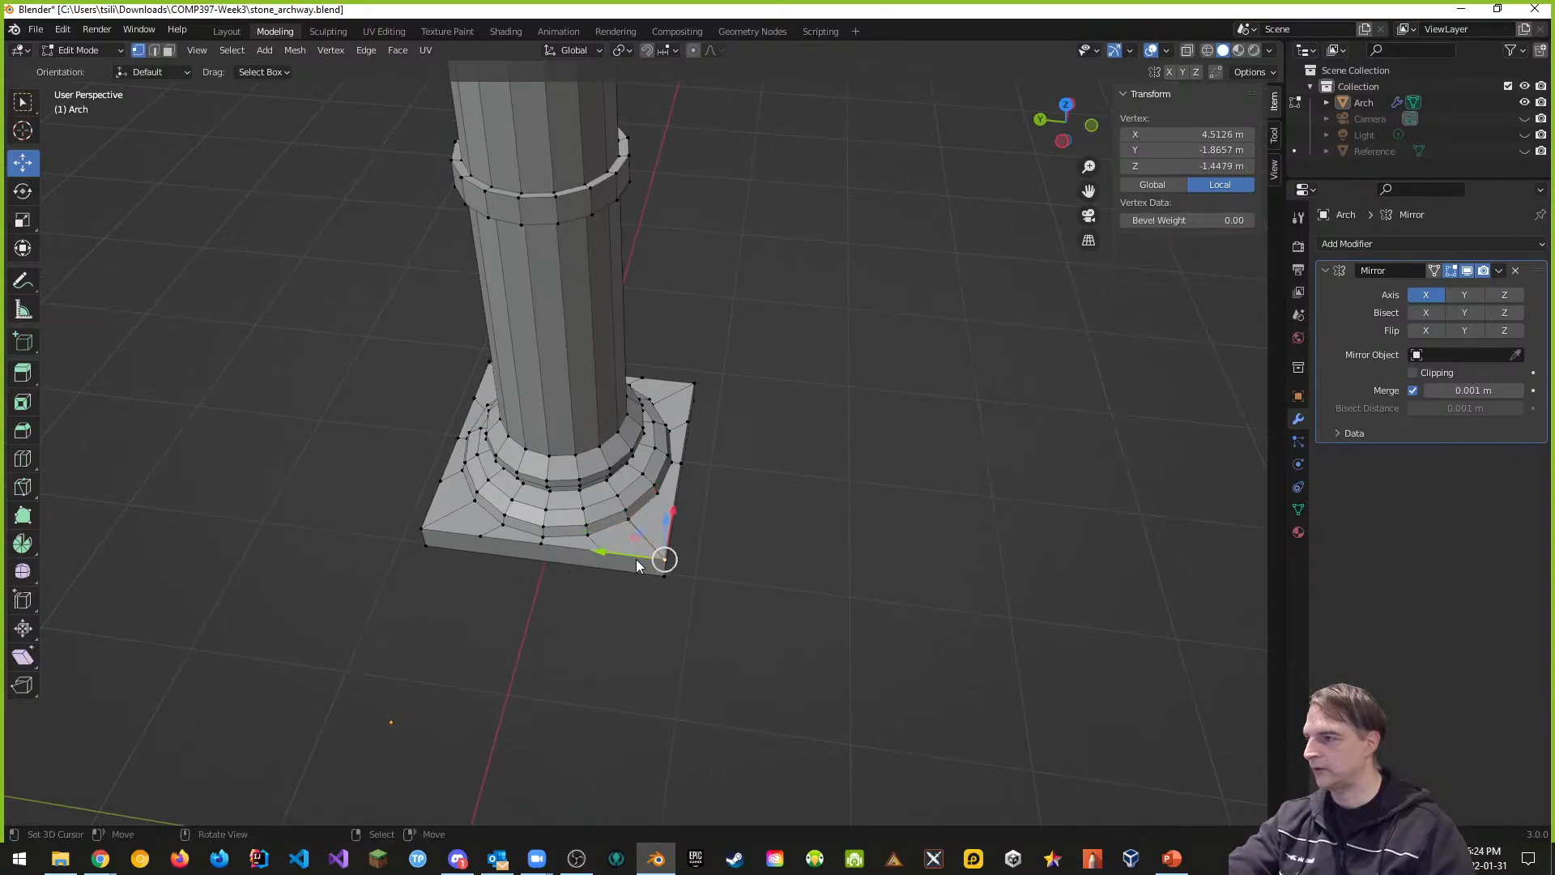
pyautogui.keyDown('shift'); pyautogui.rightClick(605, 554); pyautogui.keyUp('shift')
pyautogui.keyDown('shift'); pyautogui.rightClick(595, 537); pyautogui.keyUp('shift')
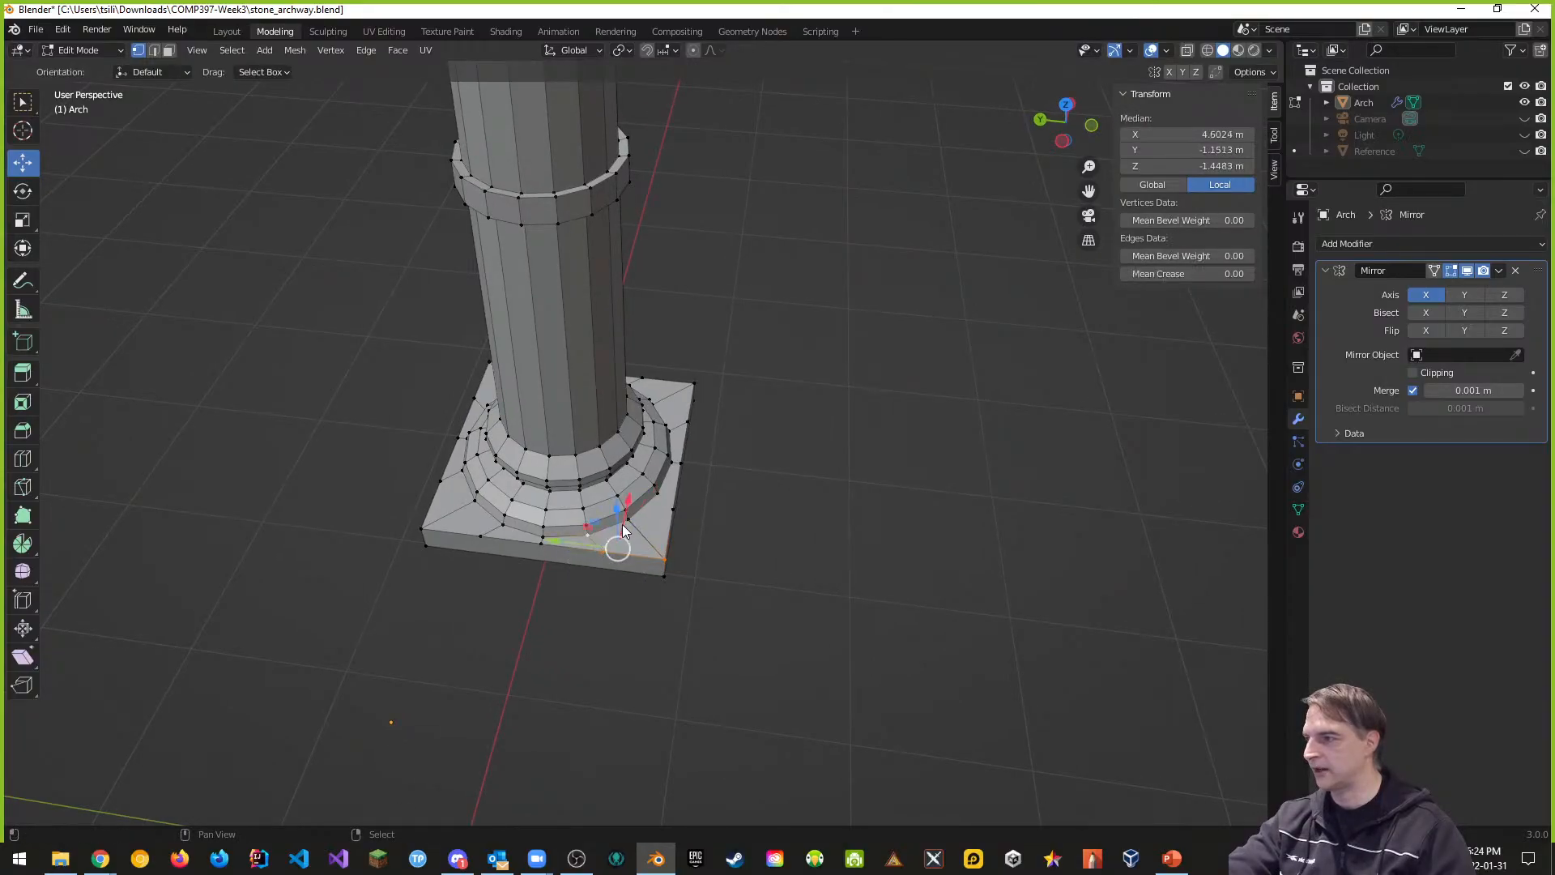
# Step: Connect the front side vertex beside the inner corner to the round base and fill the four-sided face between that edge and the corner
pyautogui.moveTo(747, 537); pyautogui.dragTo(701, 546, button='middle')
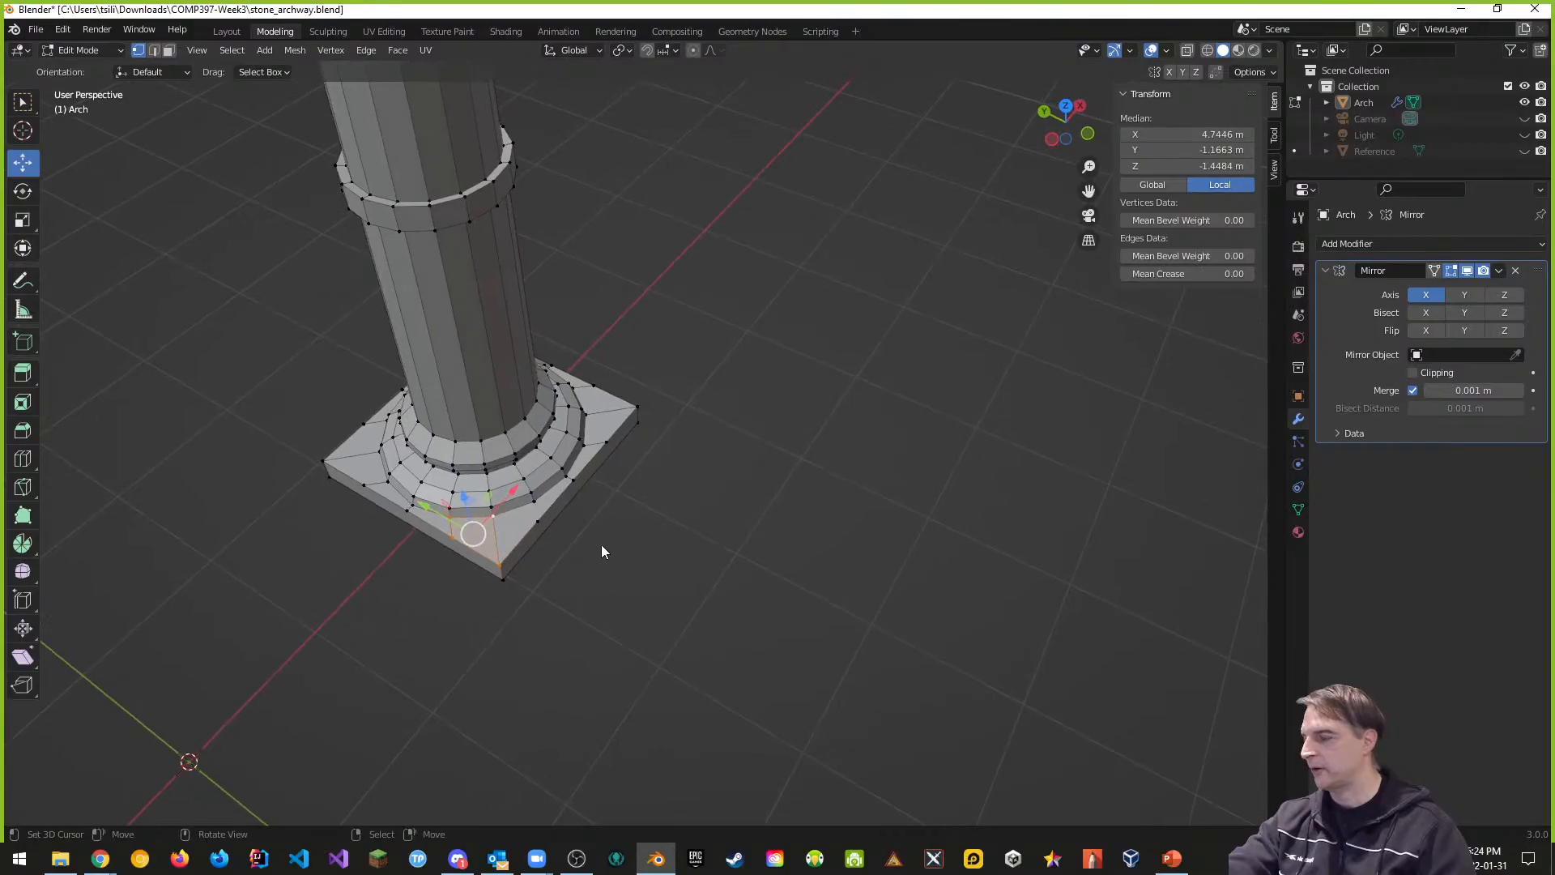
pyautogui.scroll(3, 599, 541)
pyautogui.keyDown('shift'); pyautogui.moveTo(556, 535); pyautogui.dragTo(793, 460, button='middle'); pyautogui.keyUp('shift')
pyautogui.moveTo(824, 556); pyautogui.dragTo(750, 557, button='middle')
pyautogui.rightClick(525, 572)
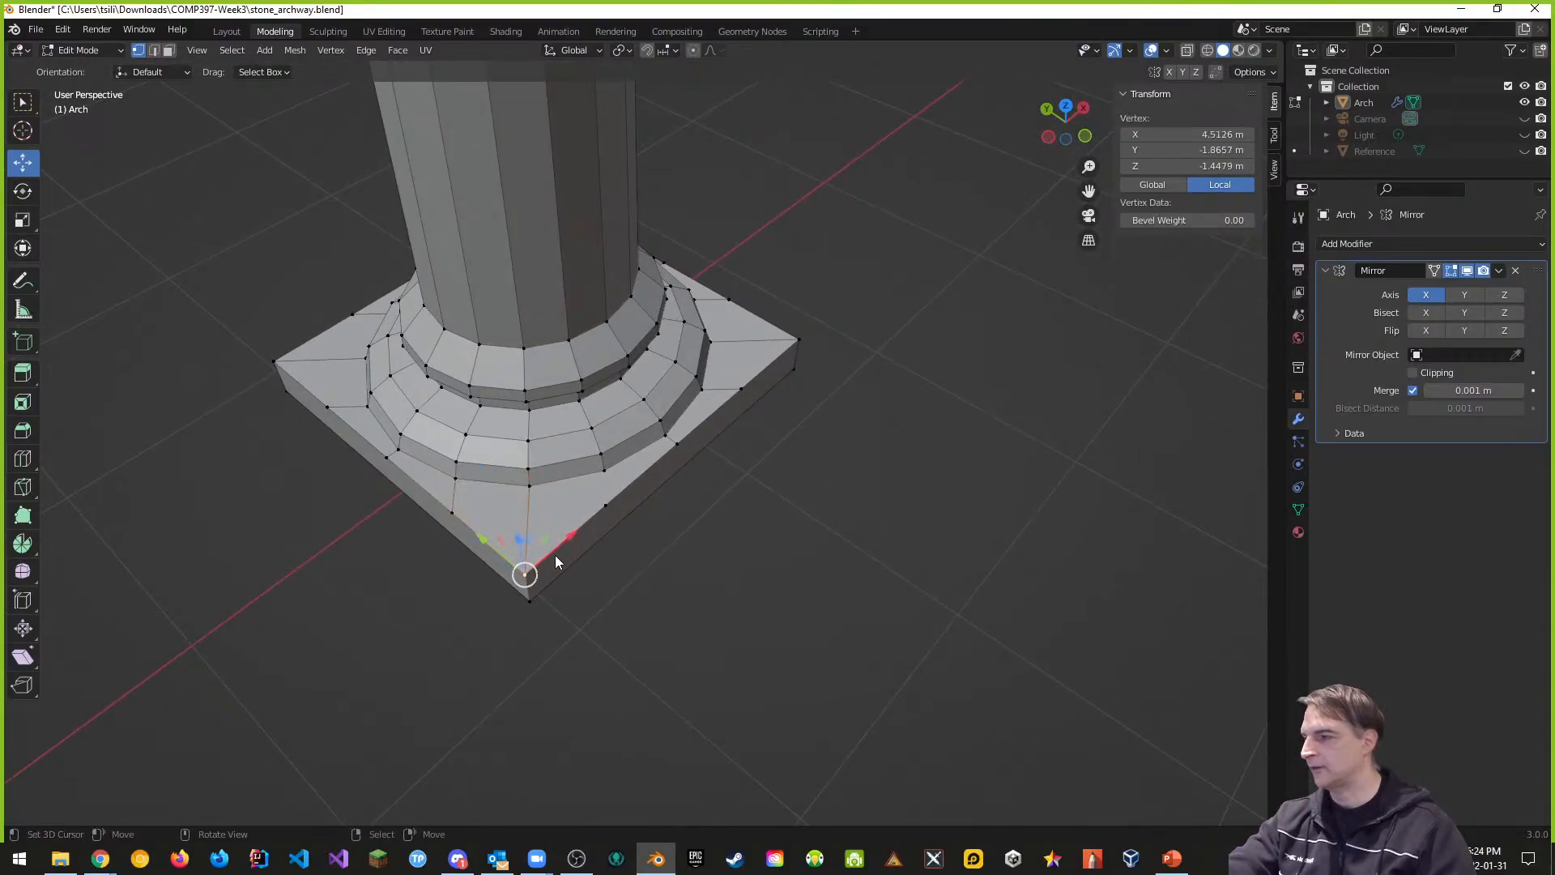
pyautogui.rightClick(604, 503)
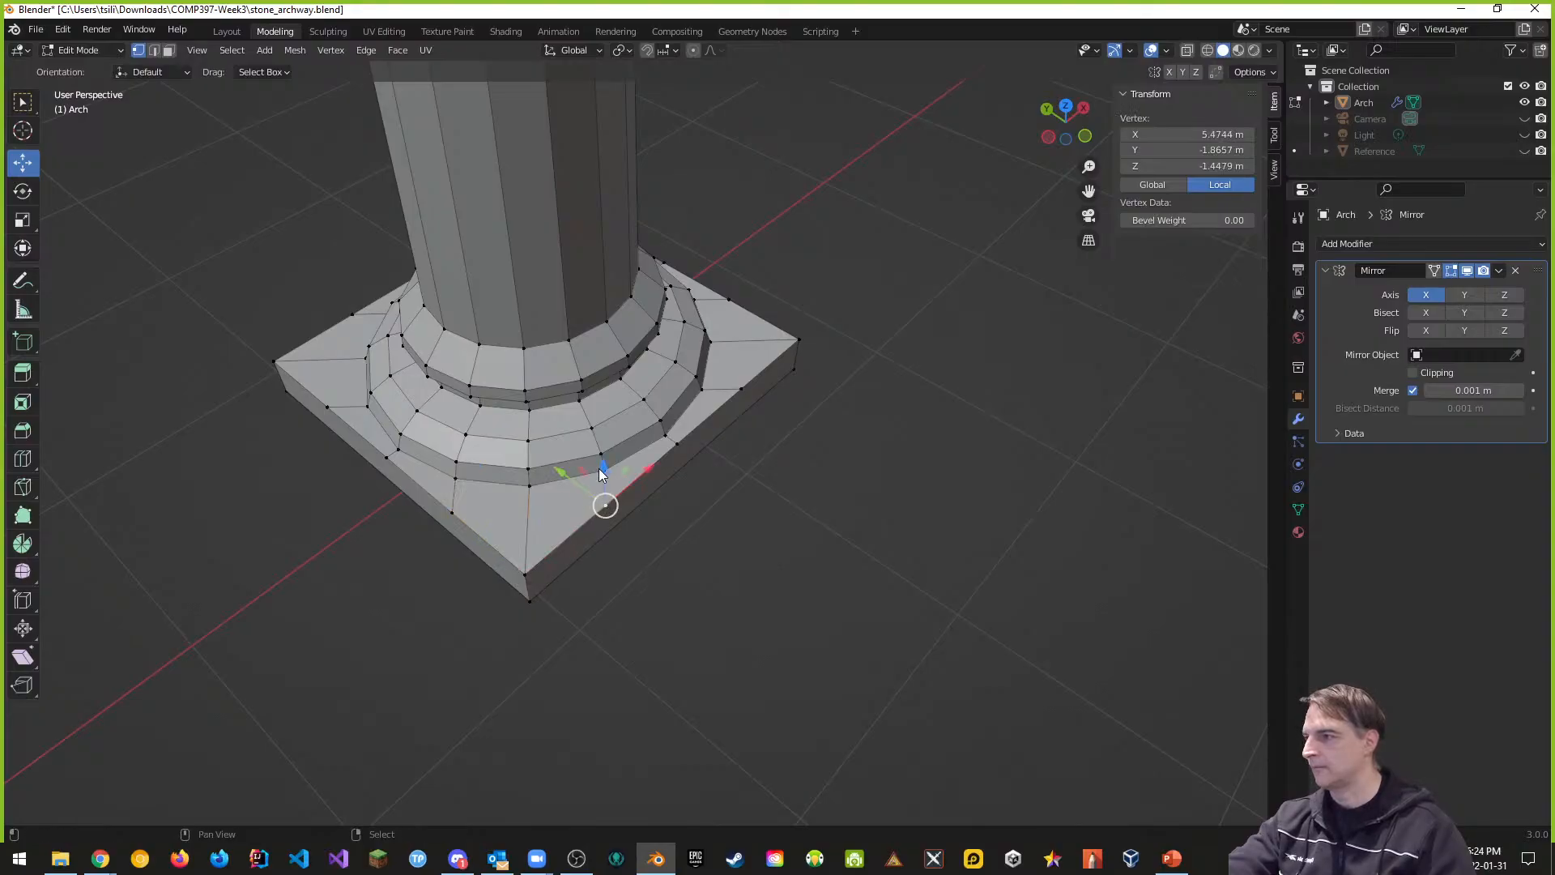
pyautogui.keyDown('shift'); pyautogui.rightClick(604, 470); pyautogui.keyUp('shift')
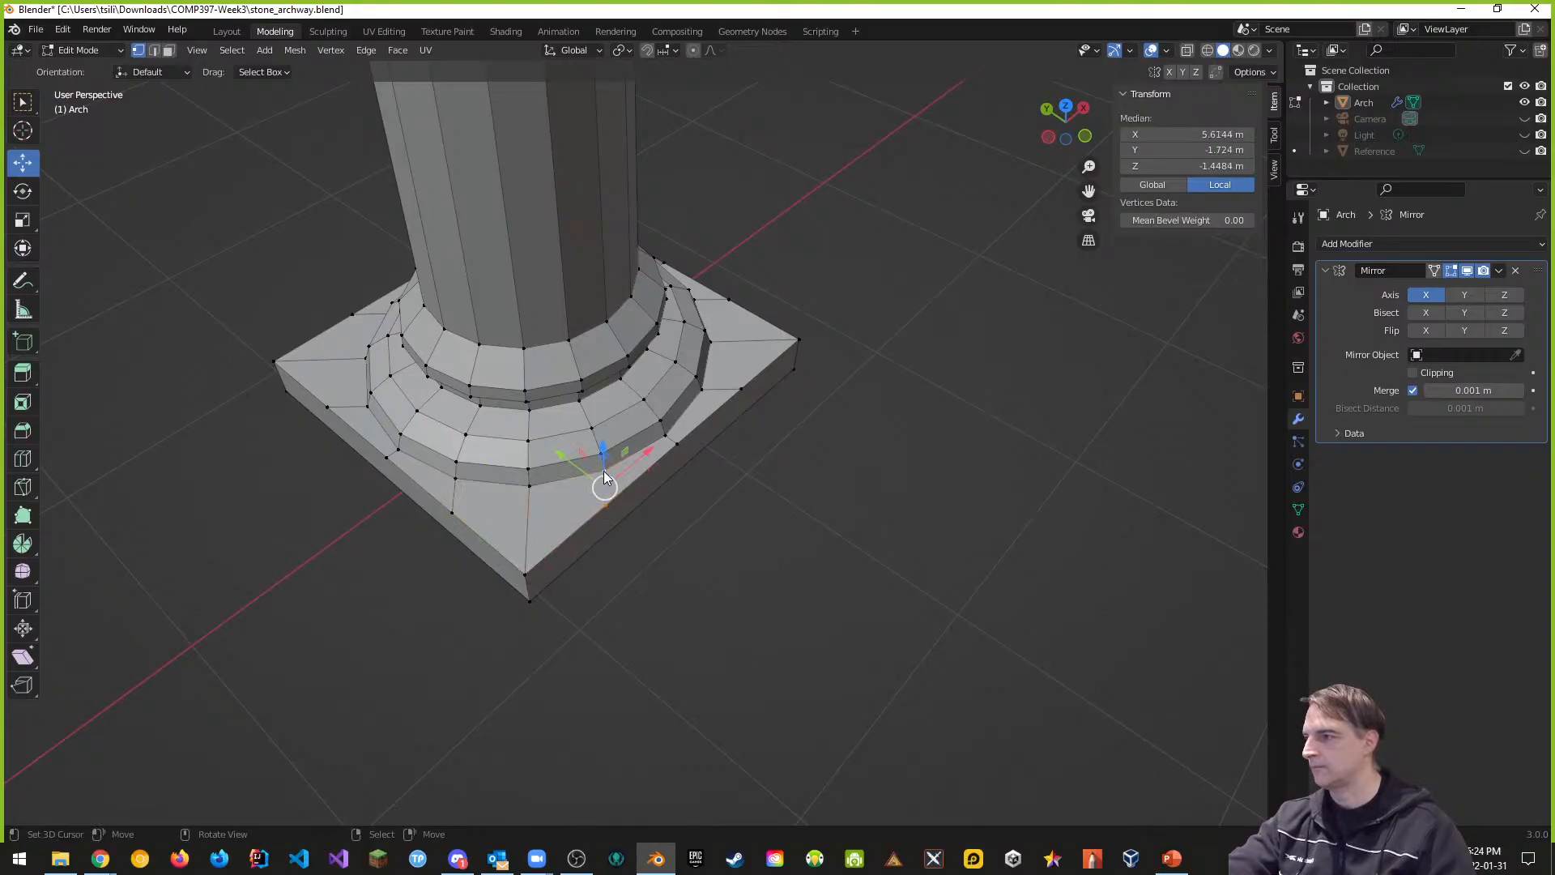
pyautogui.keyDown('shift'); pyautogui.rightClick(522, 562); pyautogui.keyUp('shift')
pyautogui.keyDown('shift'); pyautogui.rightClick(531, 486); pyautogui.keyUp('shift')
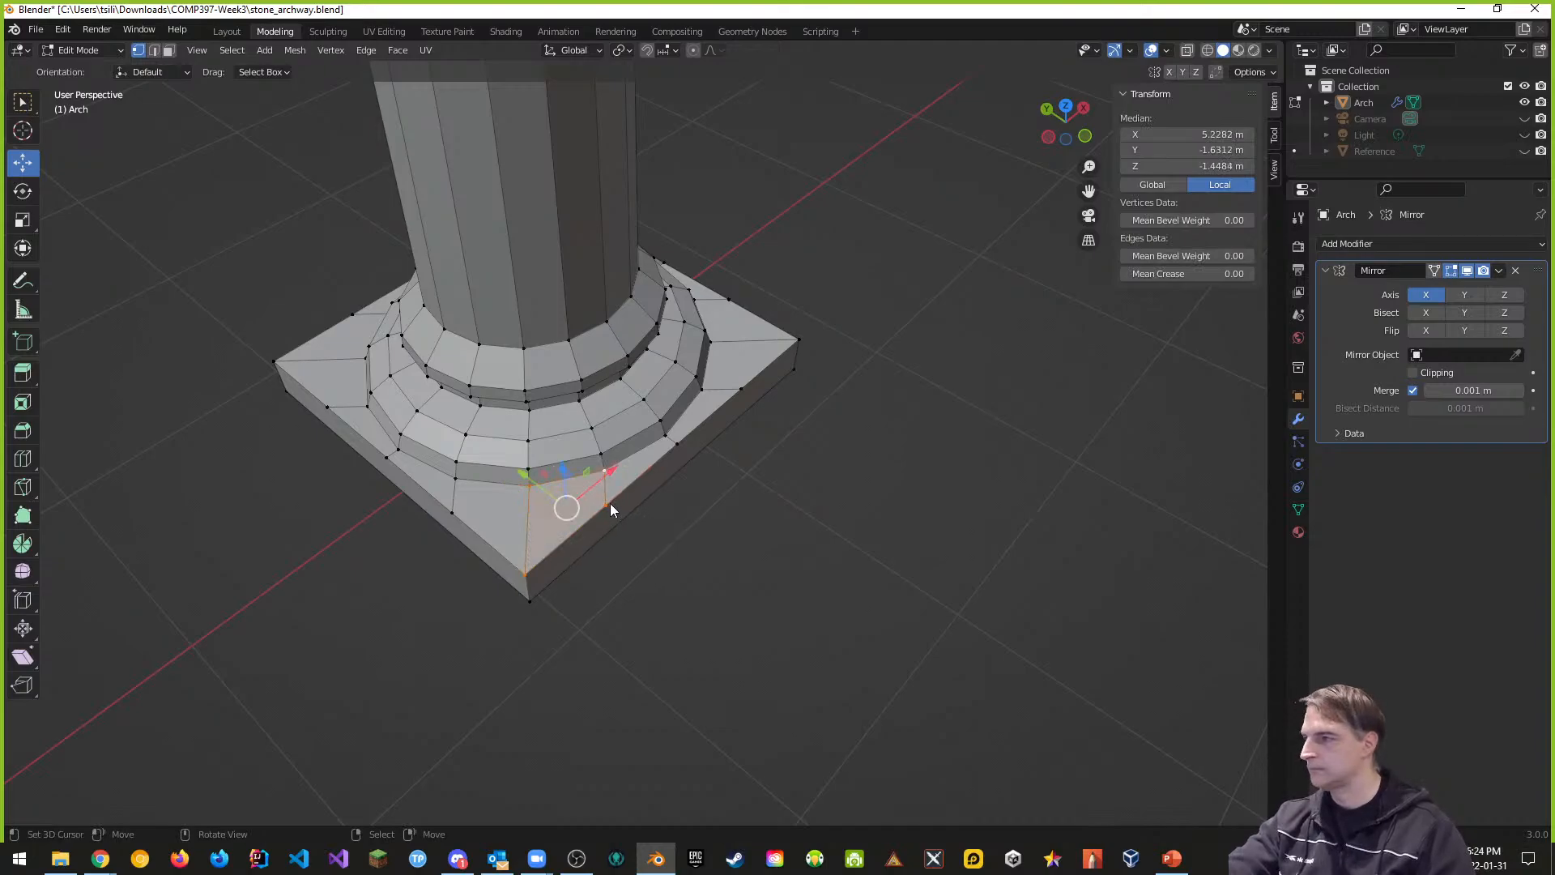
# Step: Fill the next four-sided face along the slab's front side, up to the side's middle vertex and its nearest round base vertex
pyautogui.rightClick(606, 504)
pyautogui.keyDown('shift'); pyautogui.rightClick(606, 470); pyautogui.keyUp('shift')
pyautogui.keyDown('shift'); pyautogui.rightClick(676, 448); pyautogui.keyUp('shift')
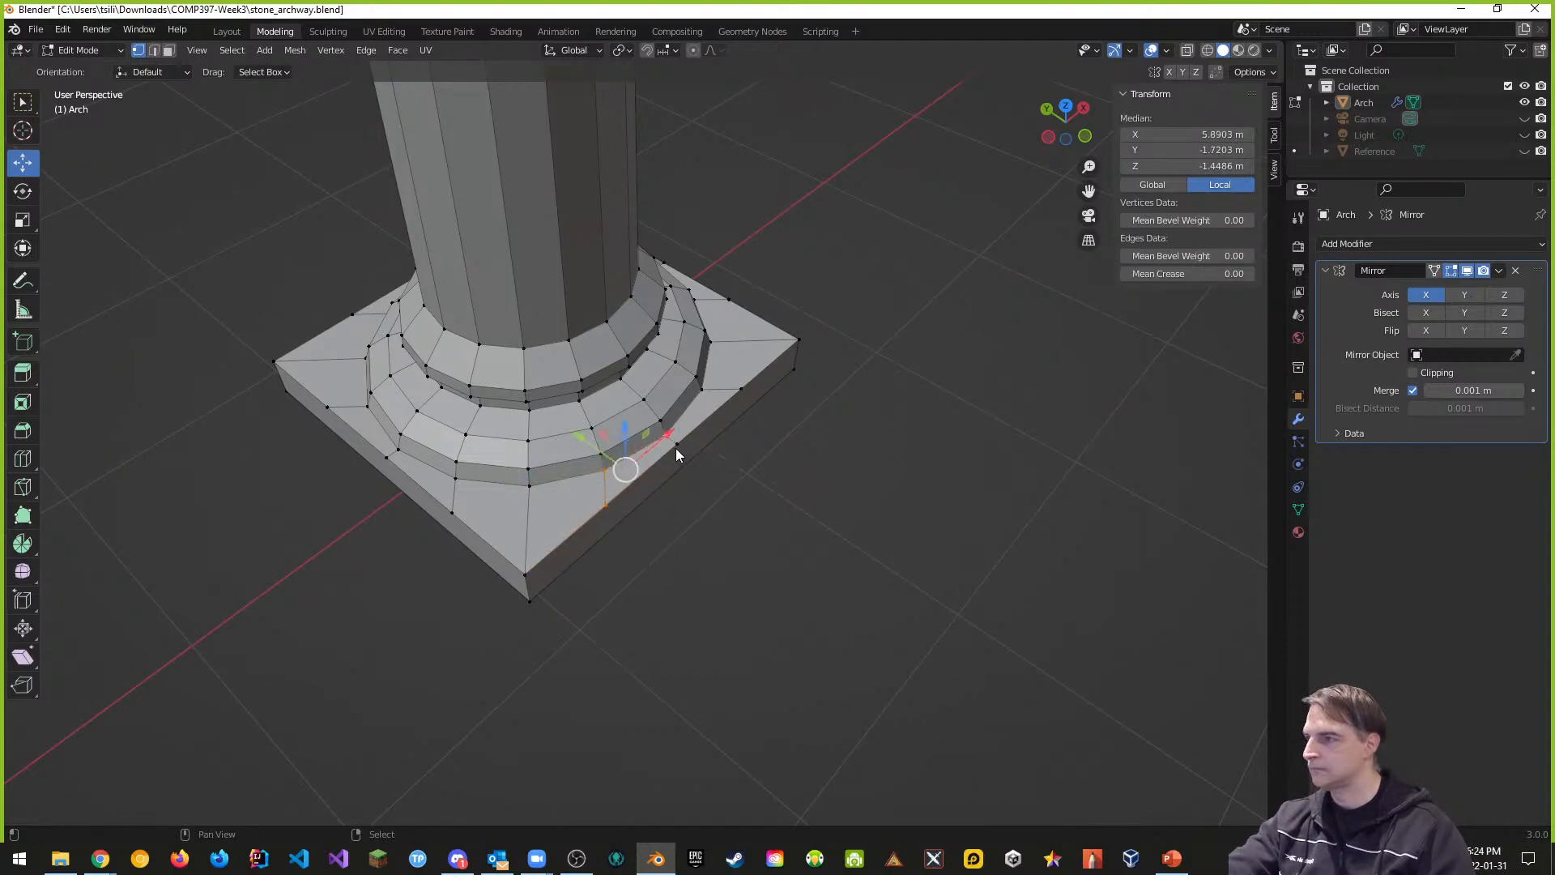
pyautogui.keyDown('shift'); pyautogui.rightClick(676, 444); pyautogui.keyUp('shift')
# Step: Inspect the slab's top for missing faces in face selection mode with X-ray turned on
pyautogui.moveTo(788, 573); pyautogui.dragTo(616, 559, button='middle')
pyautogui.hotkey('ctrl', 'Tab')
pyautogui.click(744, 619)
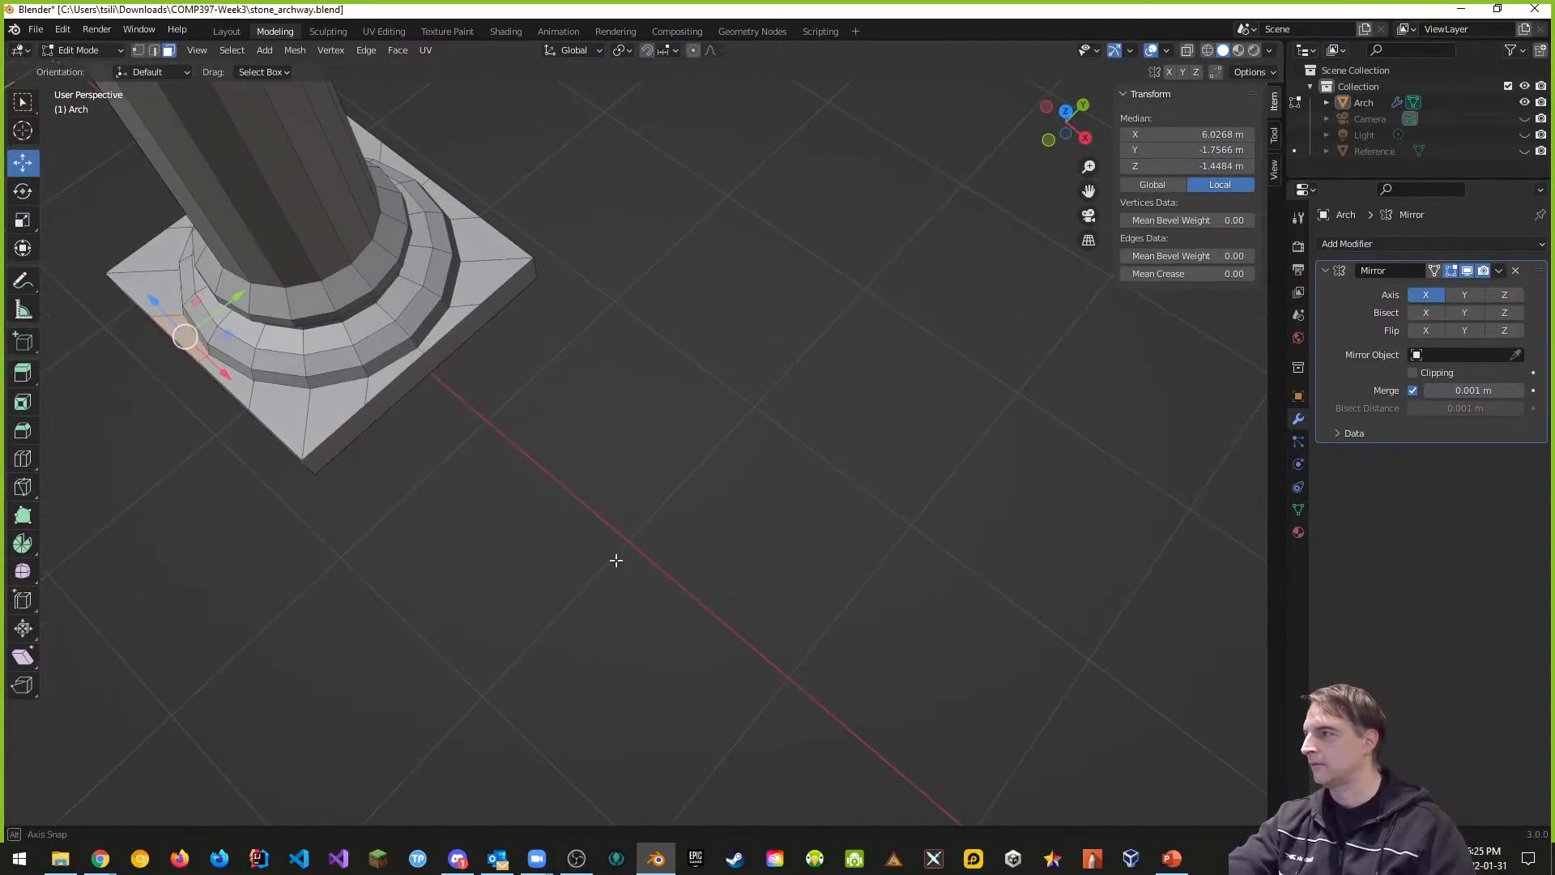
pyautogui.moveTo(562, 406); pyautogui.dragTo(698, 483, button='middle')
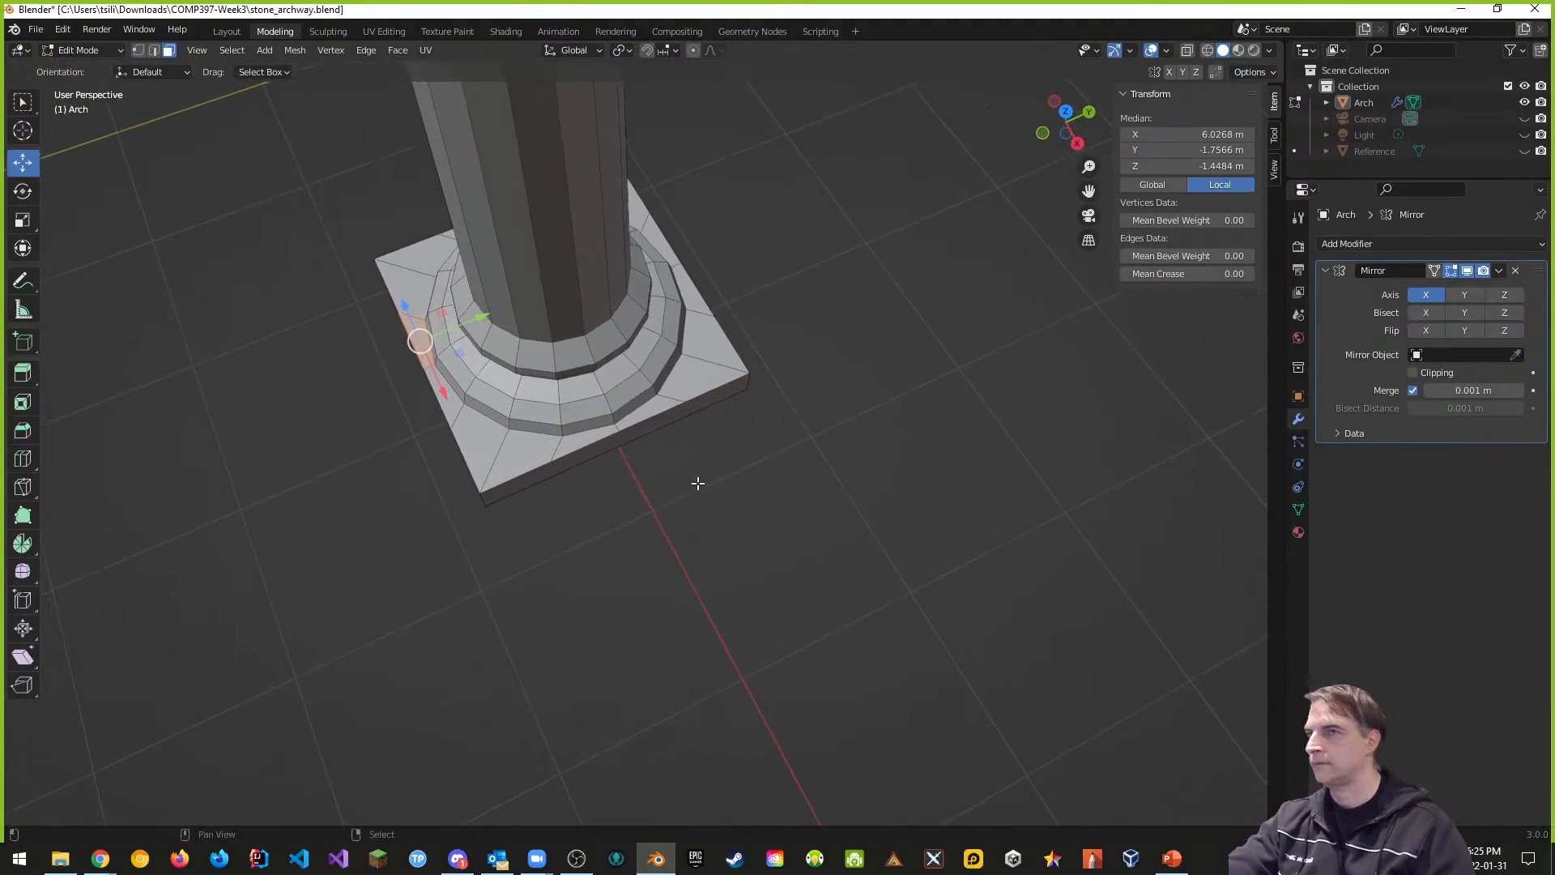
pyautogui.click(1186, 51)
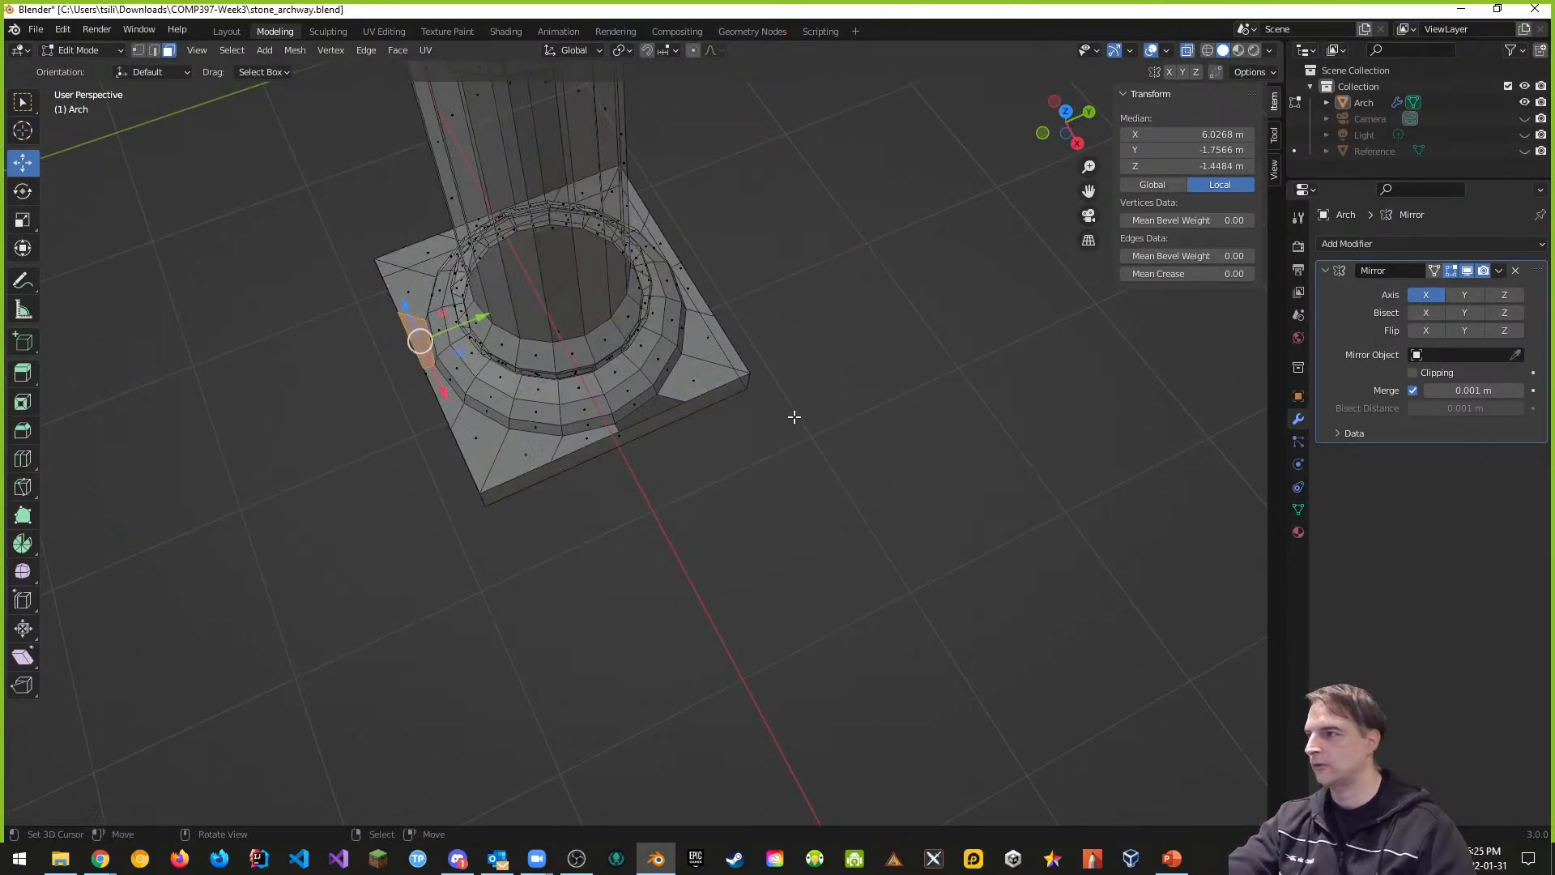
pyautogui.moveTo(794, 416); pyautogui.dragTo(746, 410, button='middle')
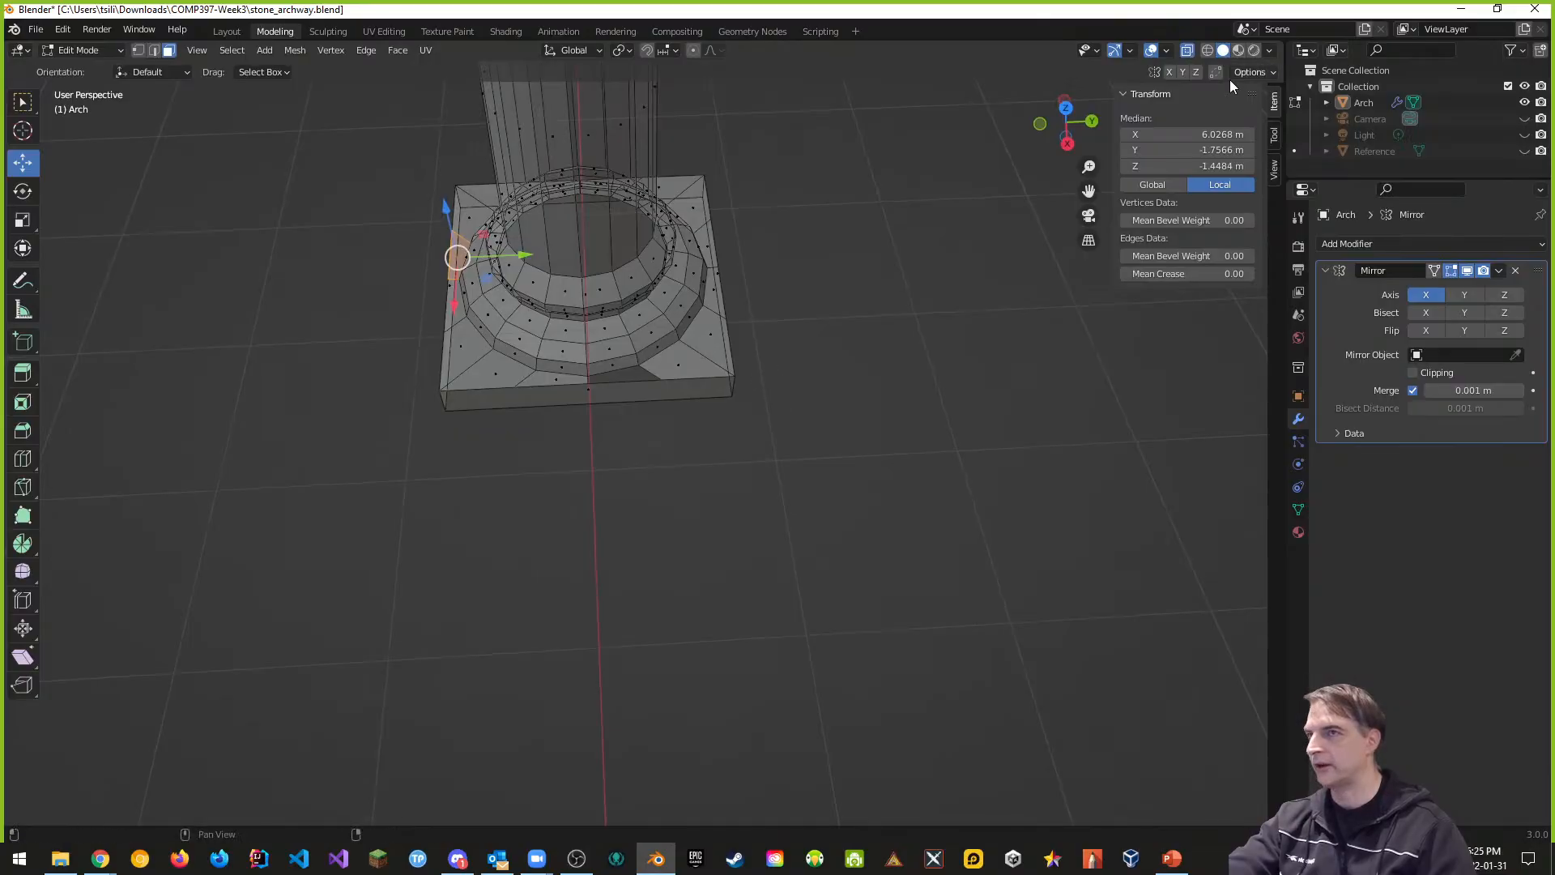
pyautogui.scroll(4, 782, 433)
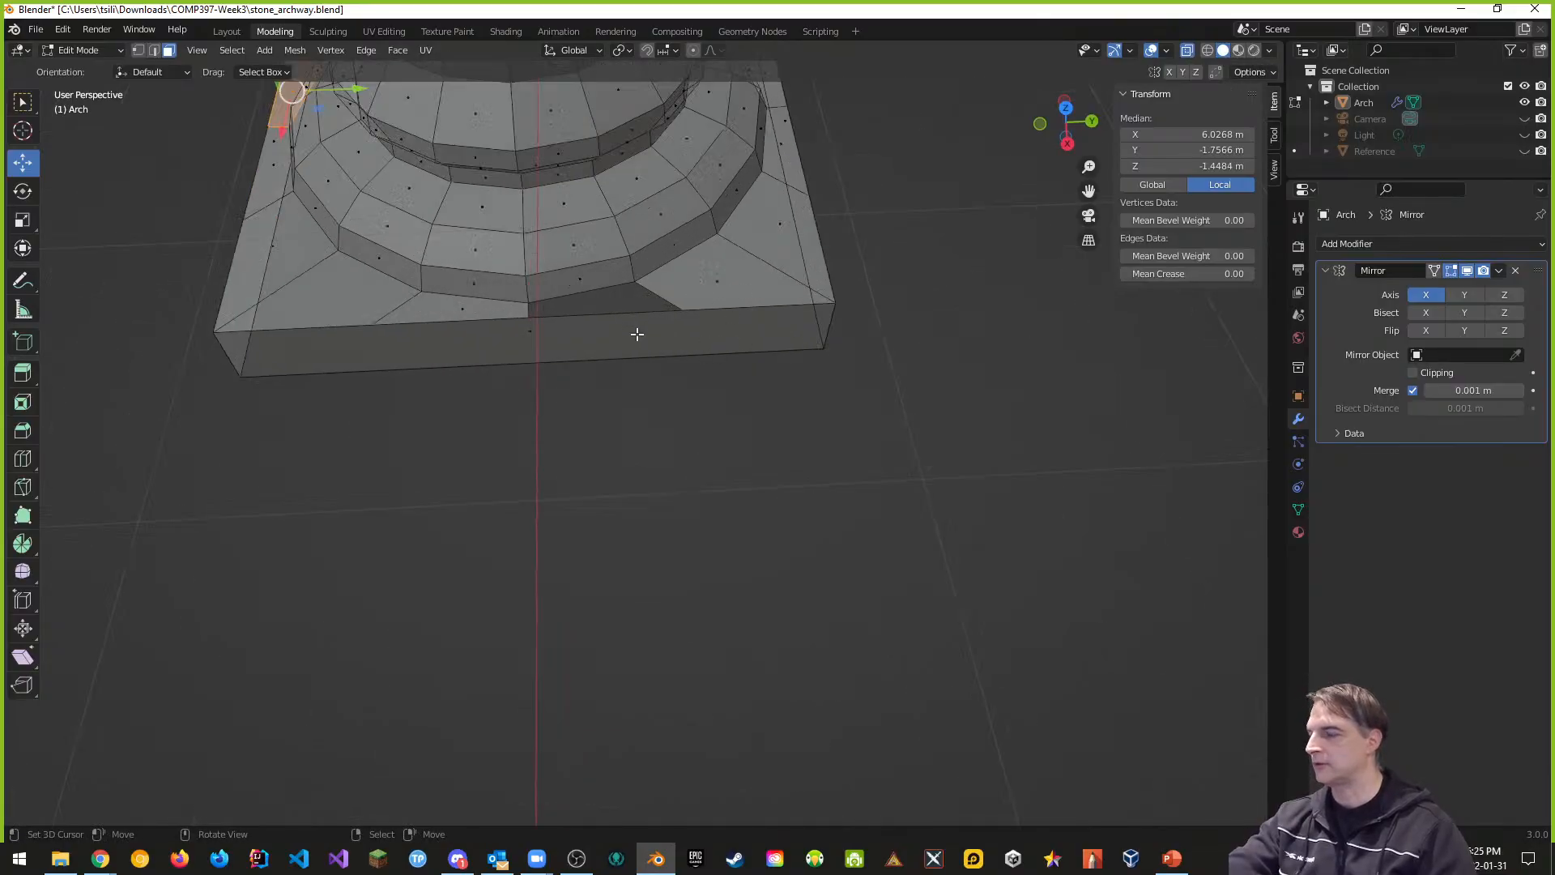
# Step: Return to vertex selection, fill the missing four-sided face beside the middle of the slab's outer side, and turn X-ray off
pyautogui.hotkey('ctrl', 'Tab')
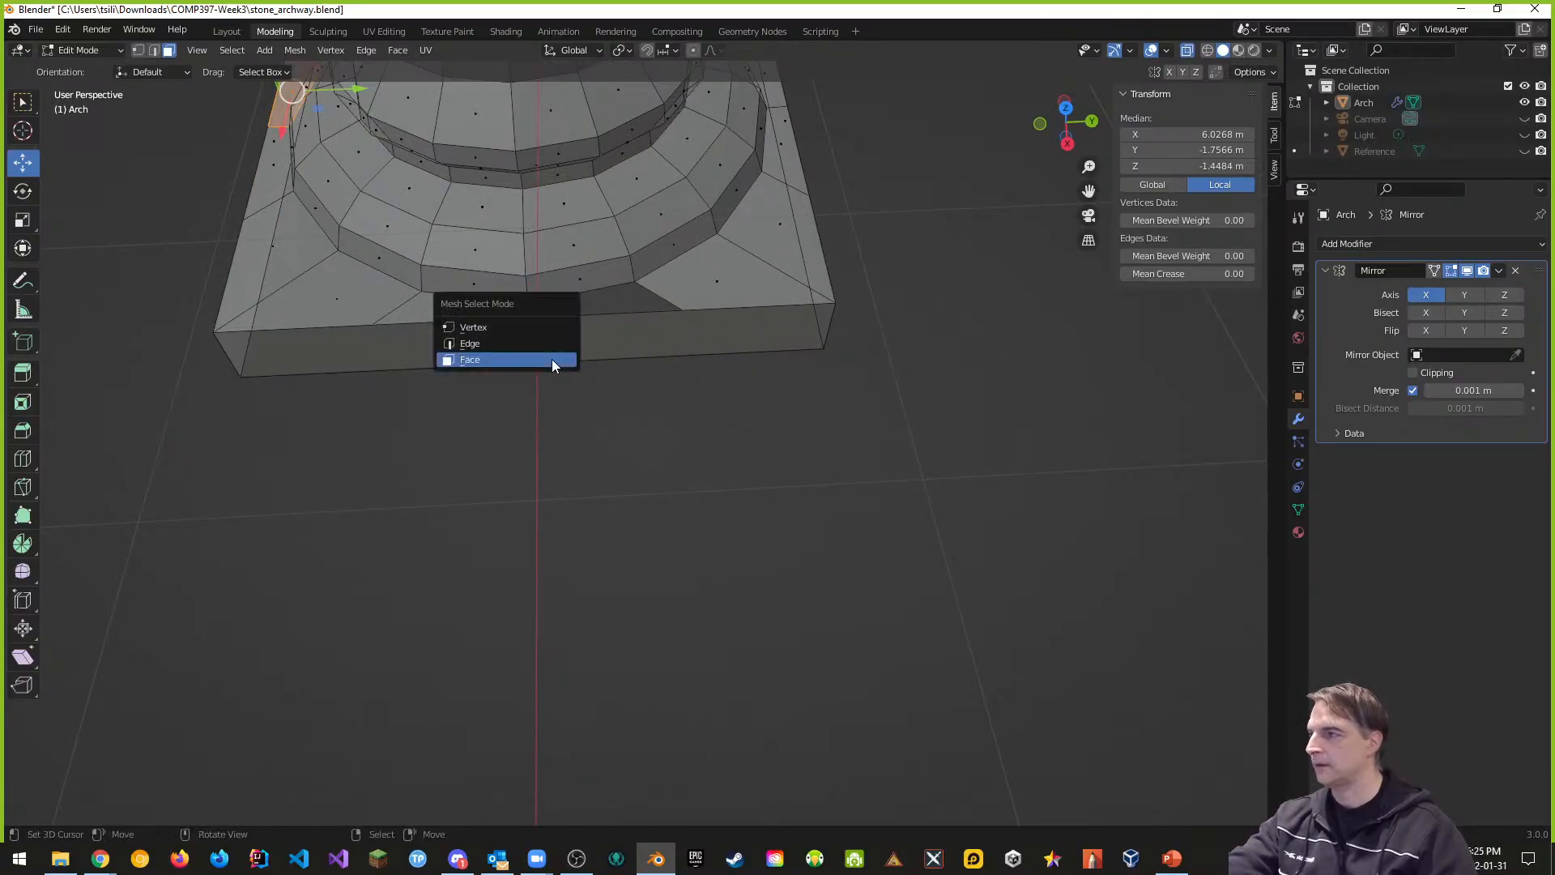
pyautogui.click(474, 322)
pyautogui.click(527, 317)
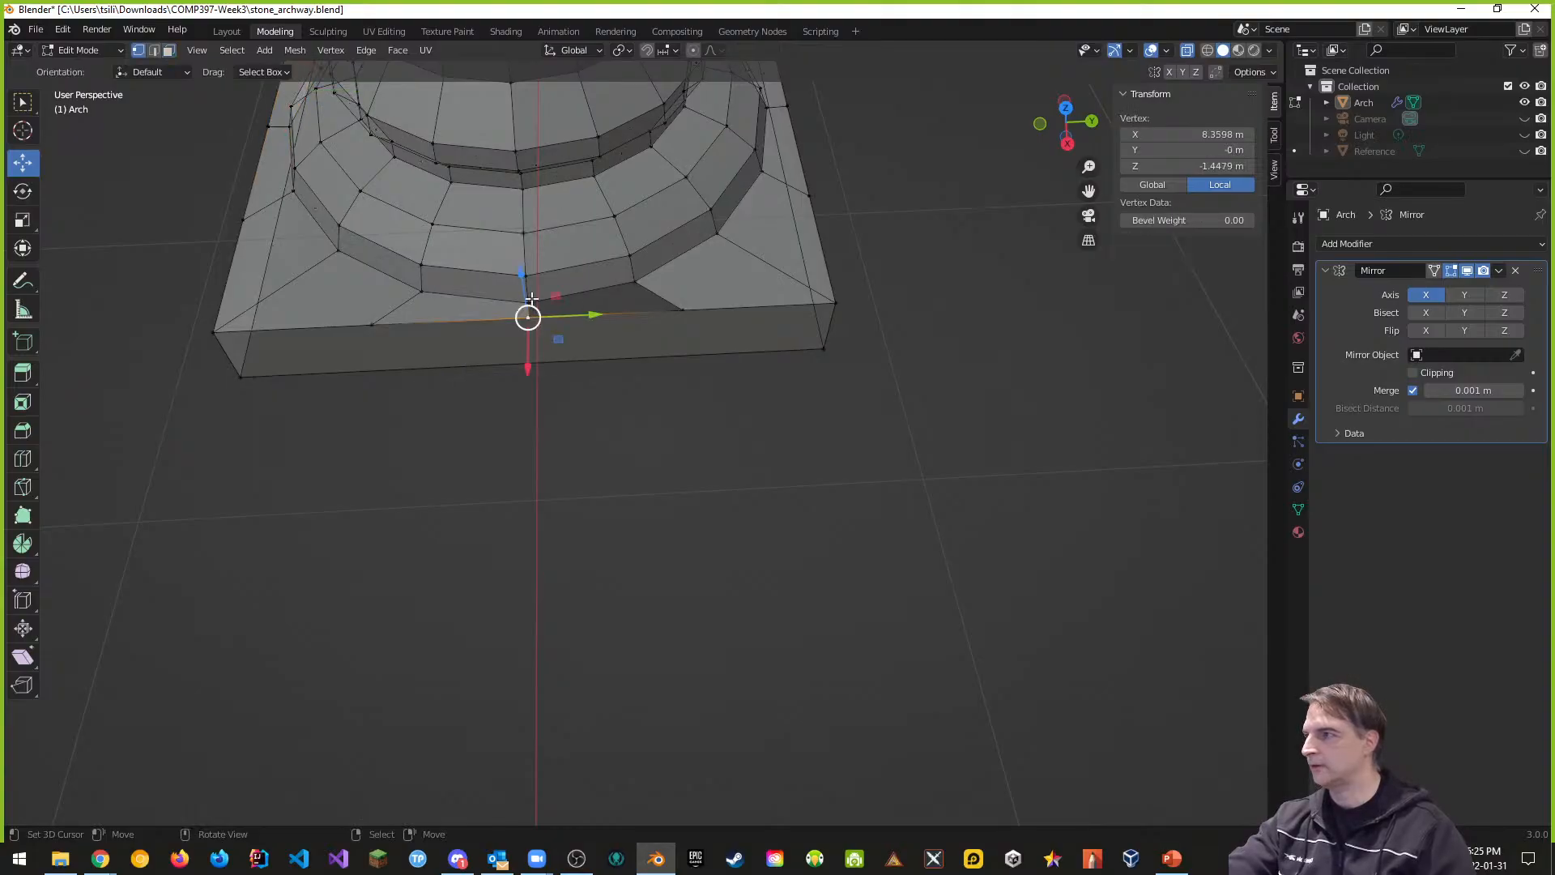
pyautogui.keyDown('shift'); pyautogui.click(530, 301); pyautogui.keyUp('shift')
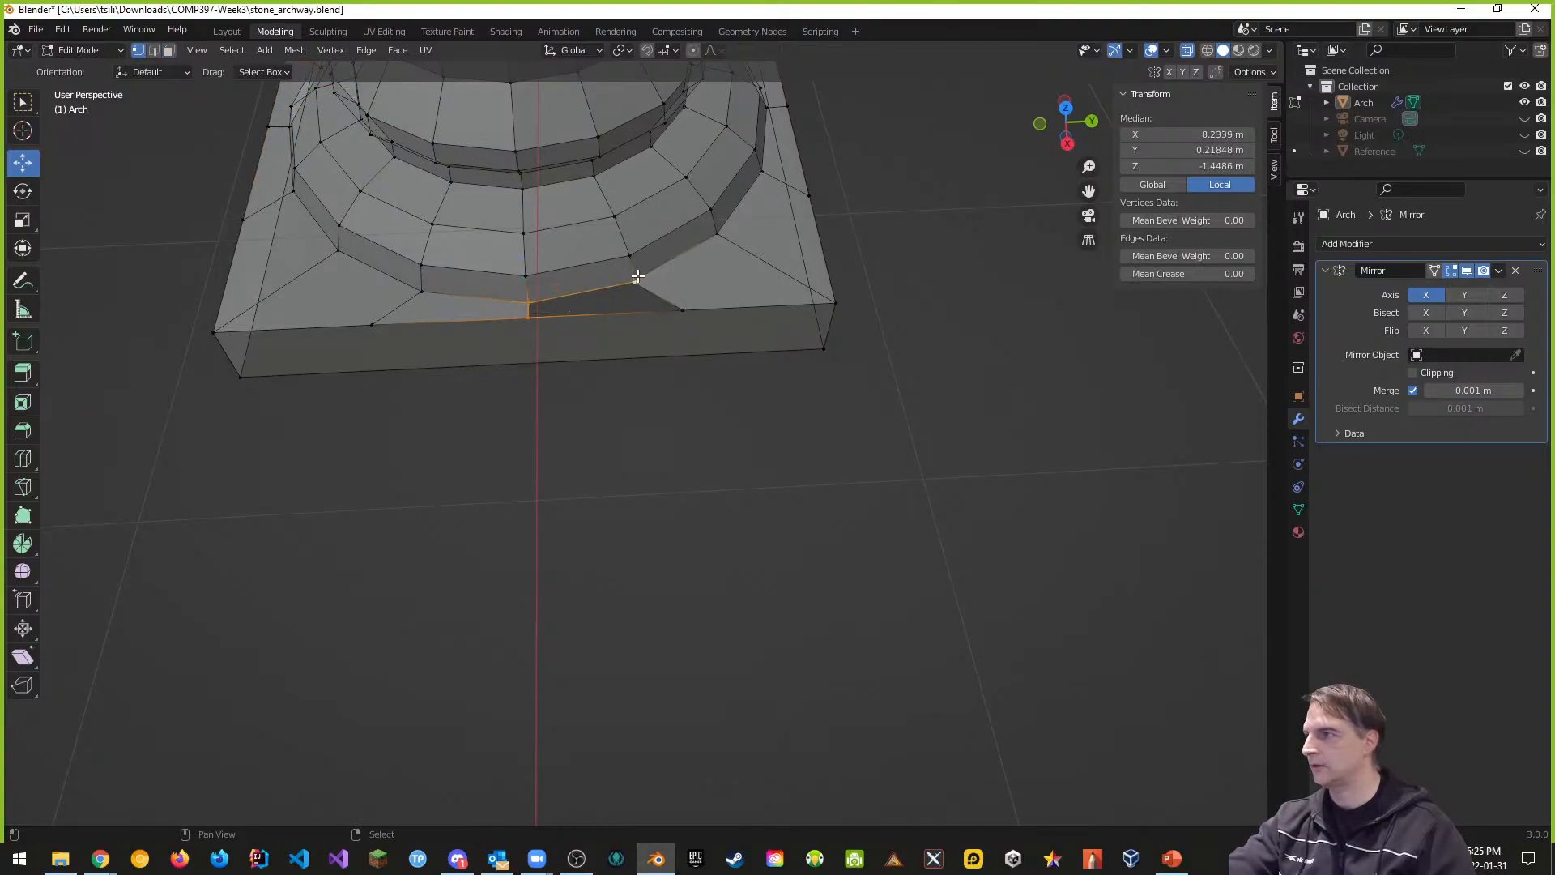
pyautogui.keyDown('shift'); pyautogui.click(635, 281); pyautogui.keyUp('shift')
pyautogui.keyDown('shift'); pyautogui.click(683, 308); pyautogui.keyUp('shift')
pyautogui.moveTo(893, 468); pyautogui.dragTo(713, 444, button='middle')
pyautogui.scroll(-3, 513, 407)
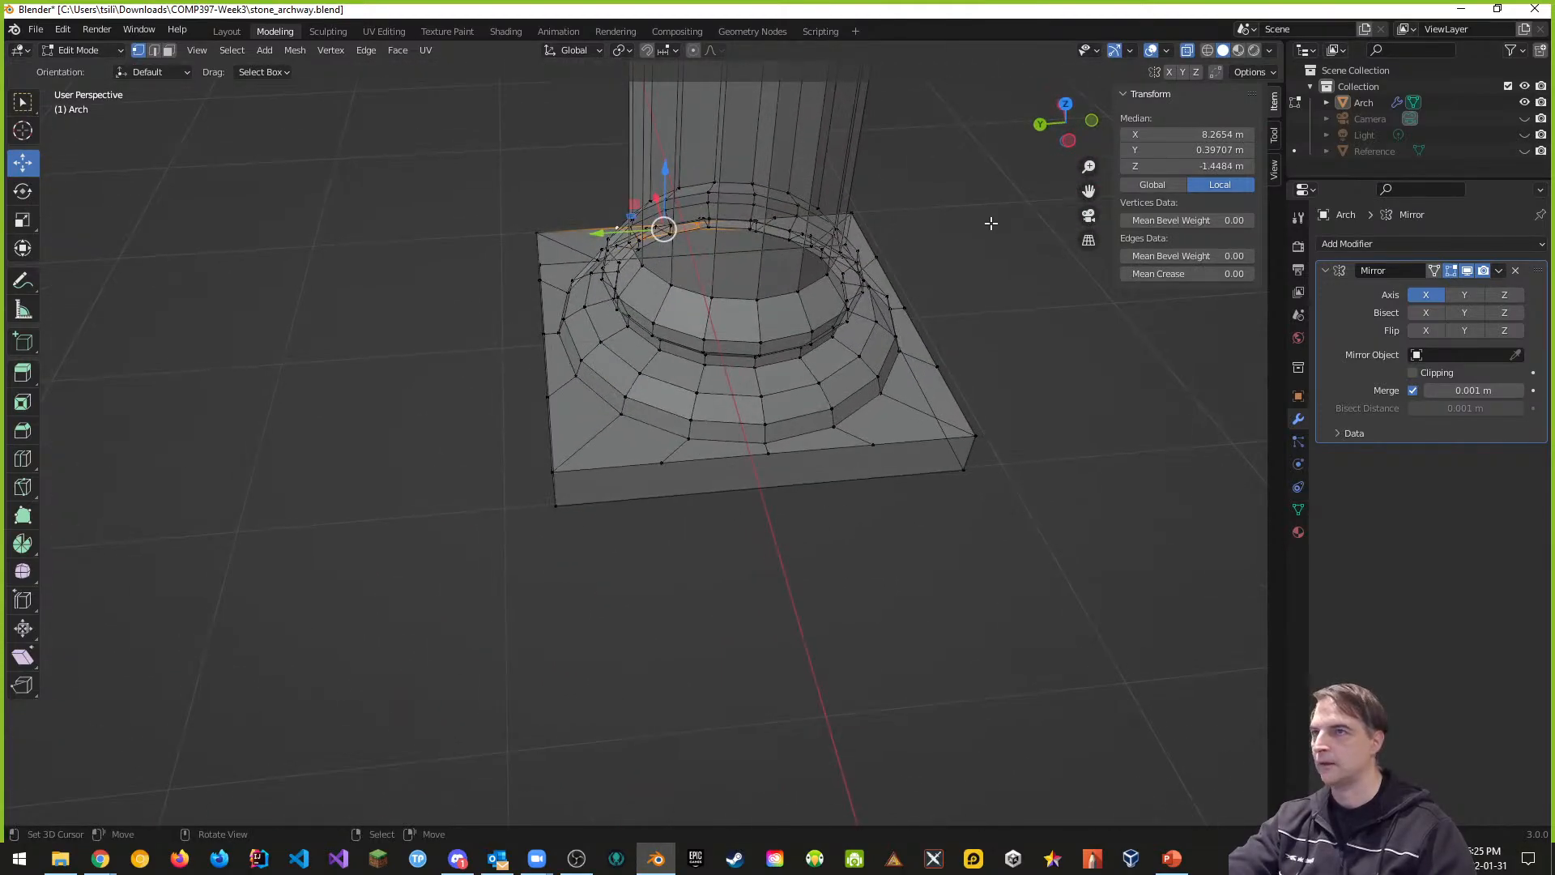
pyautogui.click(1187, 50)
pyautogui.moveTo(1021, 427); pyautogui.dragTo(920, 428, button='middle')
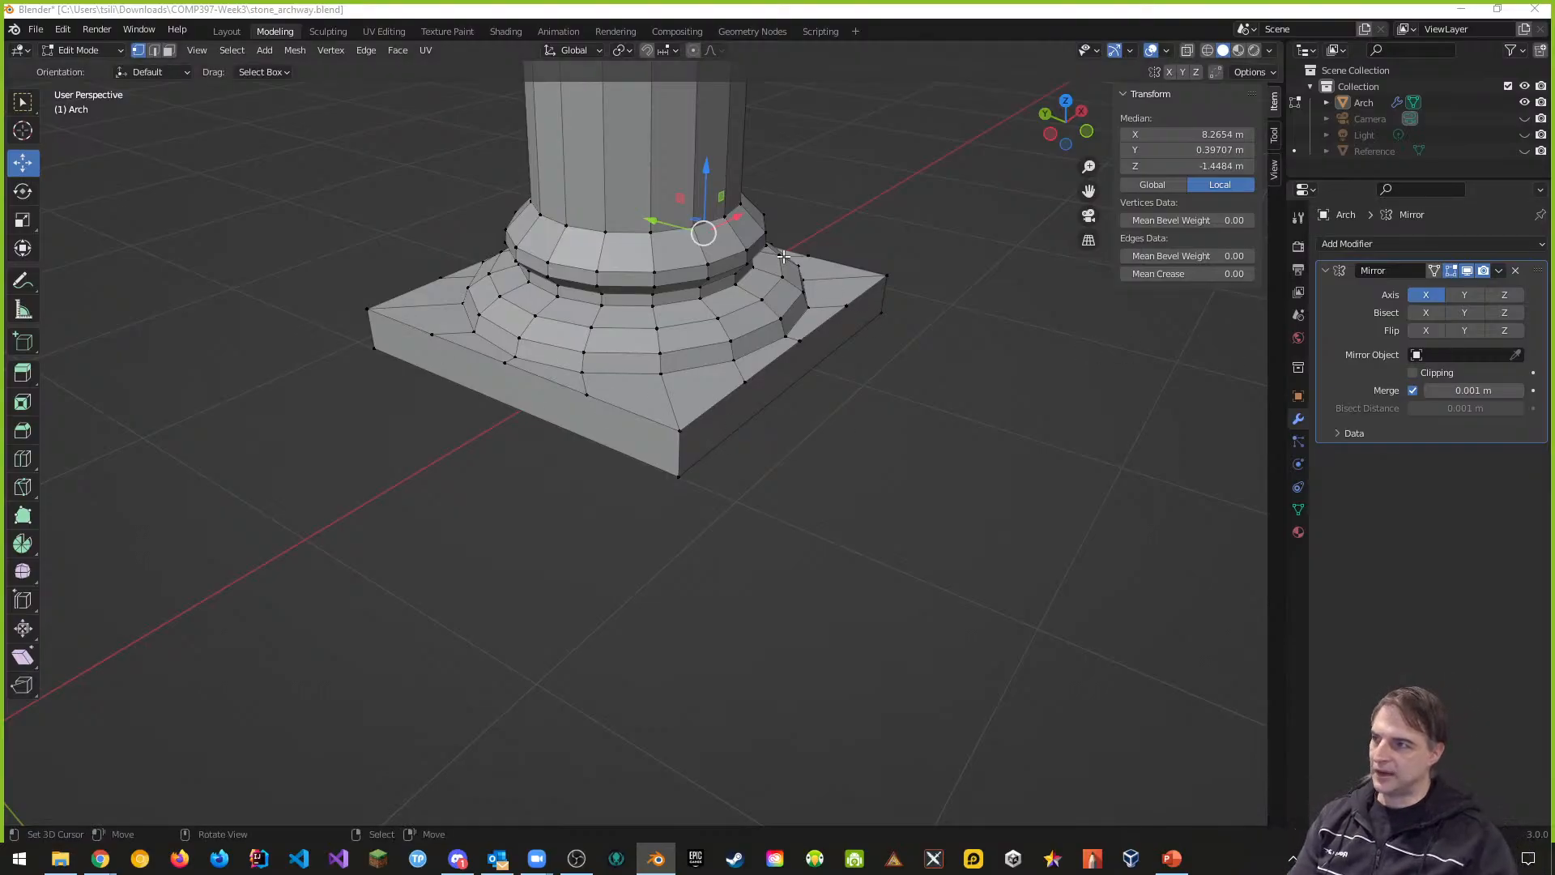
# Step: In face selection mode, delete the bottom face of the capital's lowest square block, where it meets the round column
pyautogui.moveTo(803, 387); pyautogui.dragTo(868, 492, button='middle')
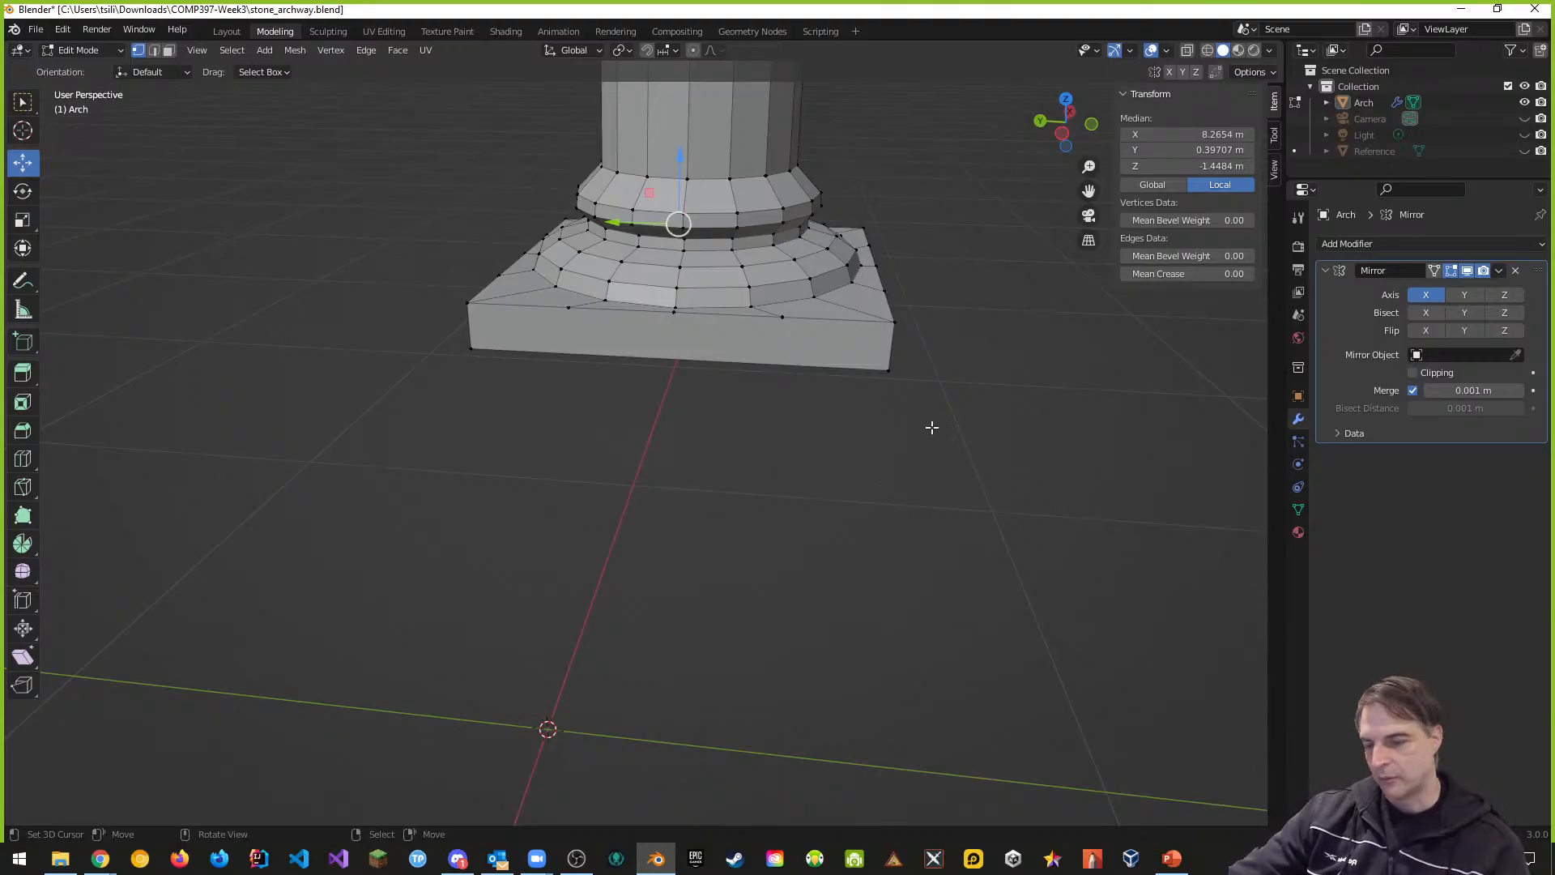
pyautogui.keyDown('shift'); pyautogui.moveTo(931, 240); pyautogui.dragTo(951, 510, button='middle'); pyautogui.keyUp('shift')
pyautogui.keyDown('shift'); pyautogui.moveTo(892, 286); pyautogui.dragTo(924, 760, button='middle'); pyautogui.keyUp('shift')
pyautogui.keyDown('shift'); pyautogui.moveTo(896, 235); pyautogui.dragTo(894, 687, button='middle'); pyautogui.keyUp('shift')
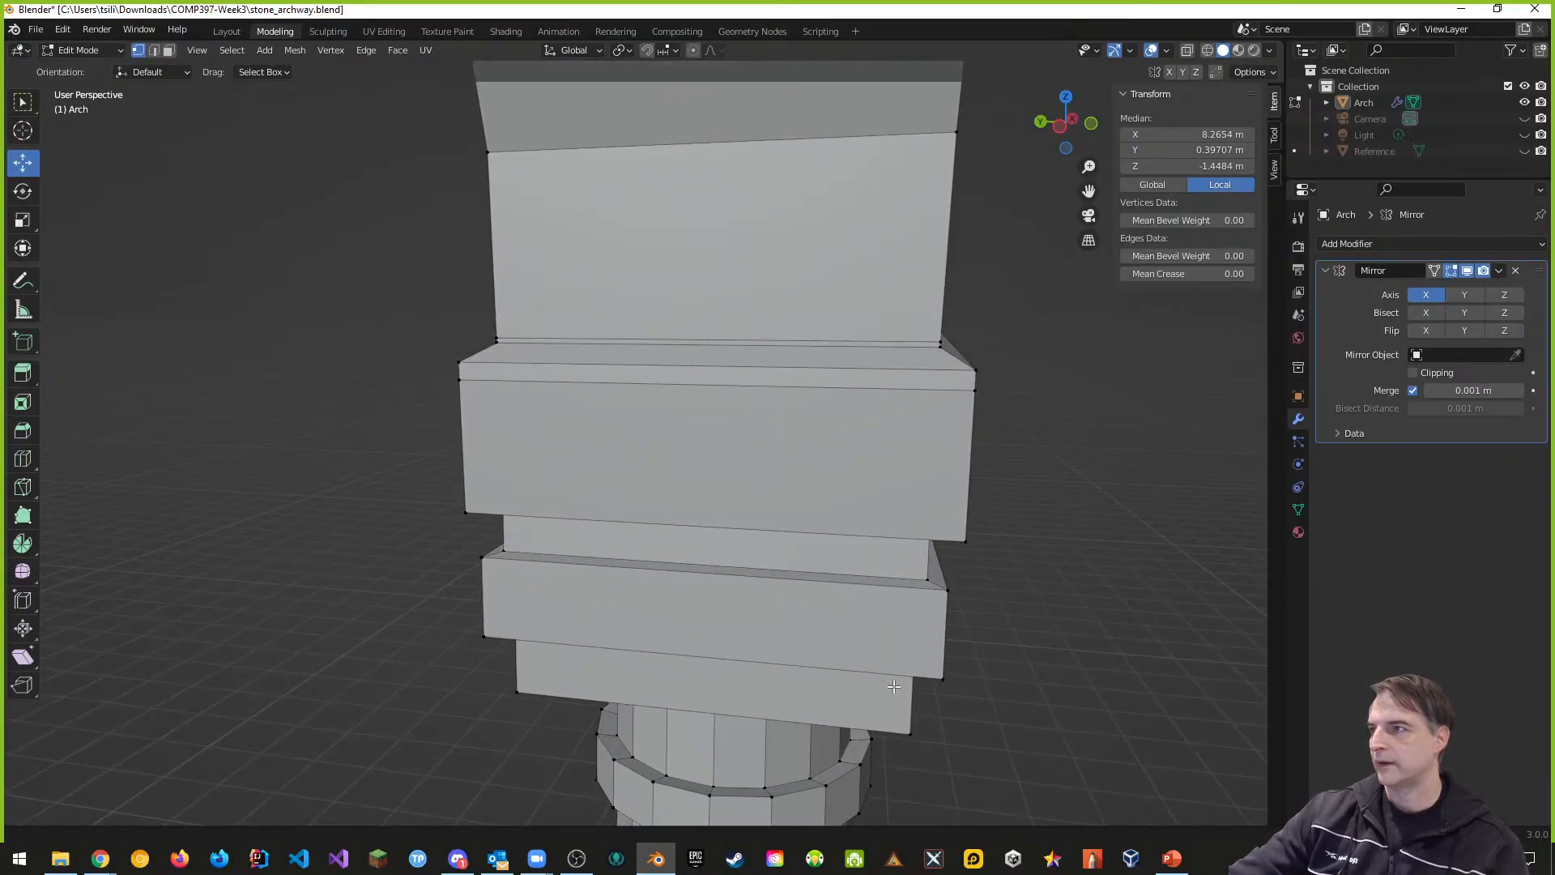
pyautogui.moveTo(958, 574); pyautogui.dragTo(979, 518, button='middle')
pyautogui.keyDown('shift'); pyautogui.moveTo(909, 329); pyautogui.dragTo(899, 528, button='middle'); pyautogui.keyUp('shift')
pyautogui.moveTo(894, 627); pyautogui.dragTo(876, 600, button='middle')
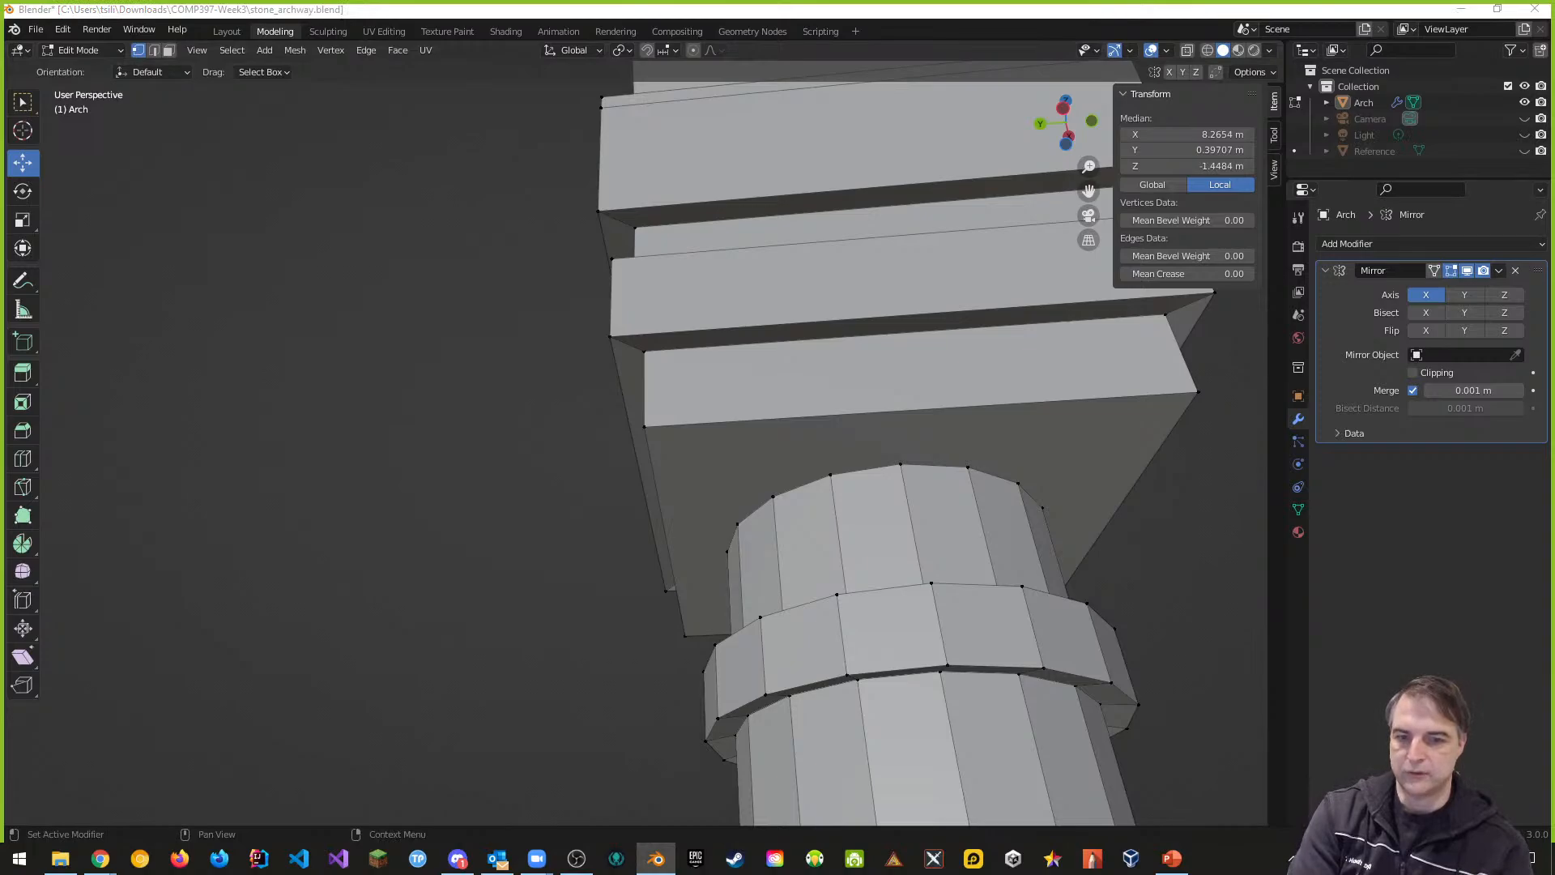
pyautogui.moveTo(957, 612)
pyautogui.mouseDown(button='middle')
pyautogui.moveTo(1012, 640)
pyautogui.moveTo(950, 619)
pyautogui.mouseUp(button='middle')
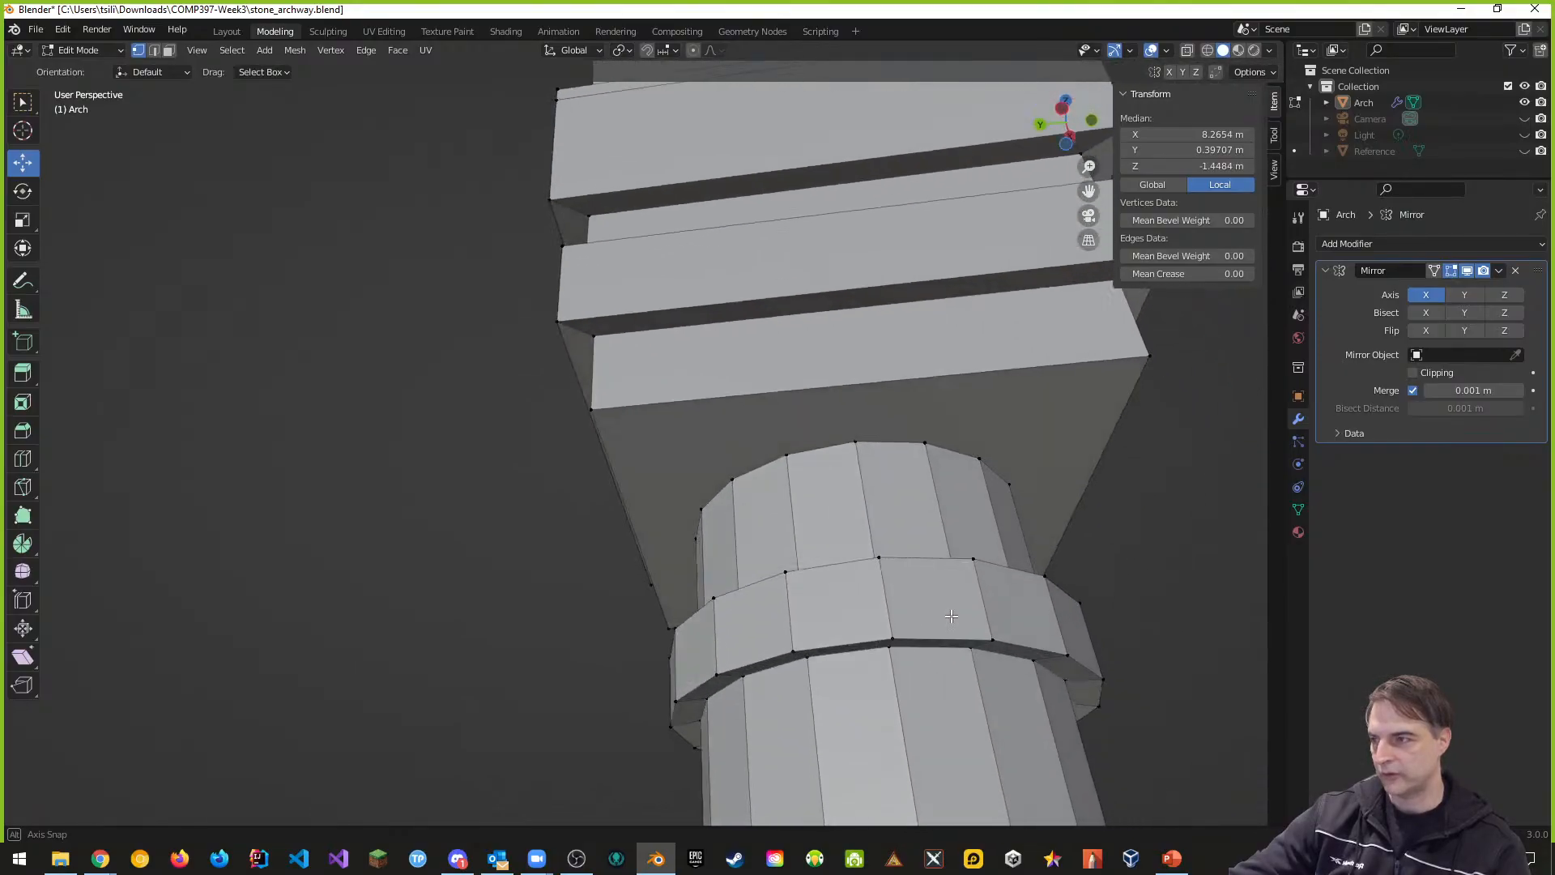
pyautogui.hotkey('ctrl', 'Tab')
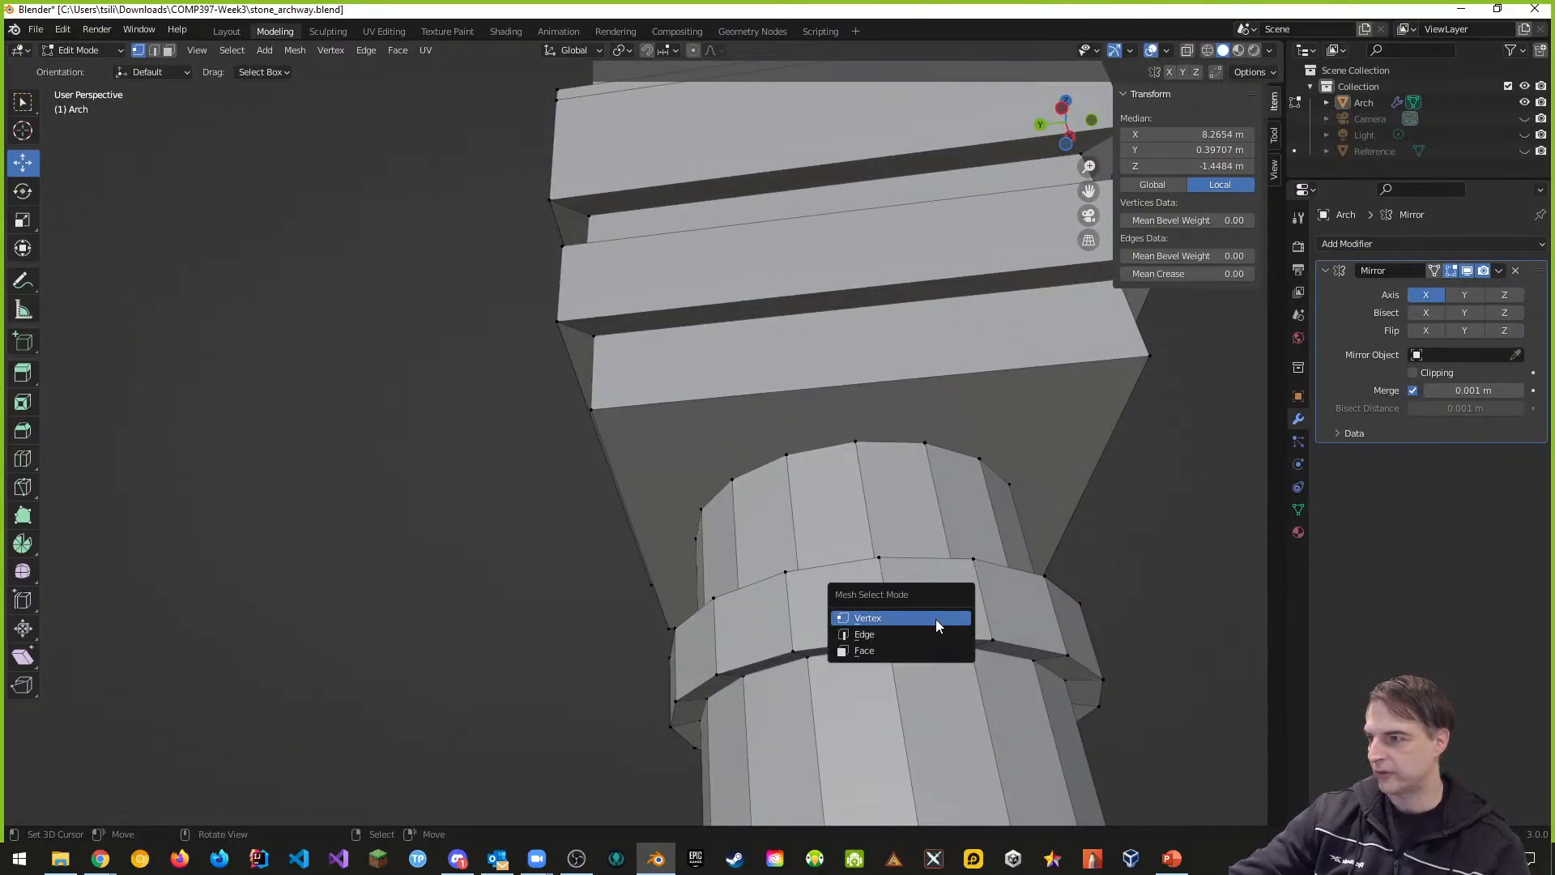
pyautogui.click(868, 651)
pyautogui.click(785, 443)
pyautogui.press('x')
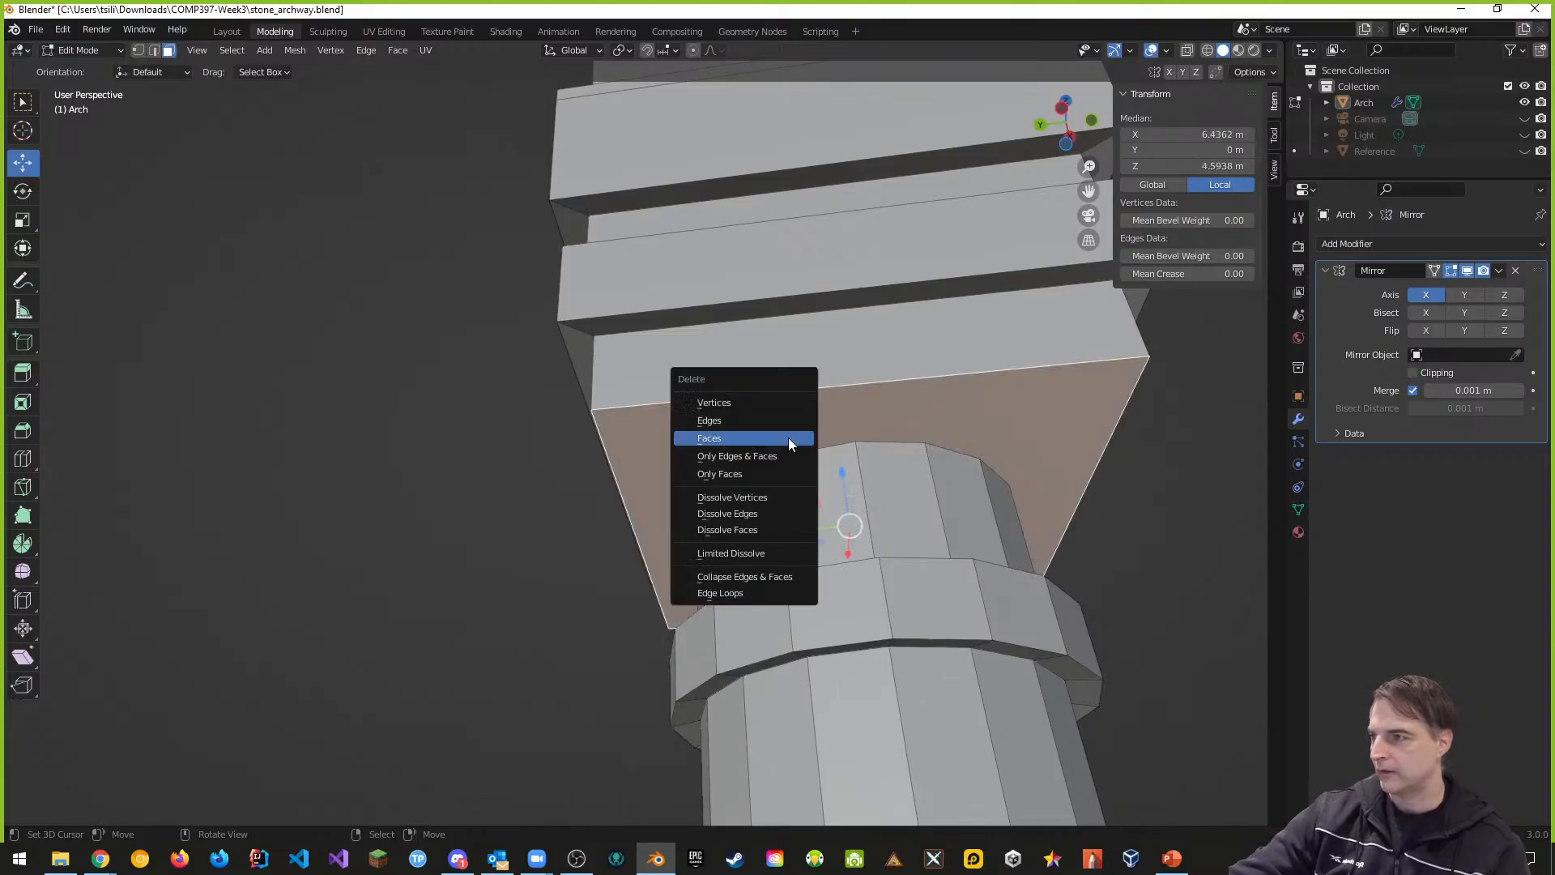
pyautogui.click(775, 436)
# Step: In edge selection mode, select the four edges of the capital's open square underside and subdivide them with 4 cuts
pyautogui.moveTo(774, 436); pyautogui.dragTo(946, 528, button='middle')
pyautogui.hotkey('ctrl', 'Tab')
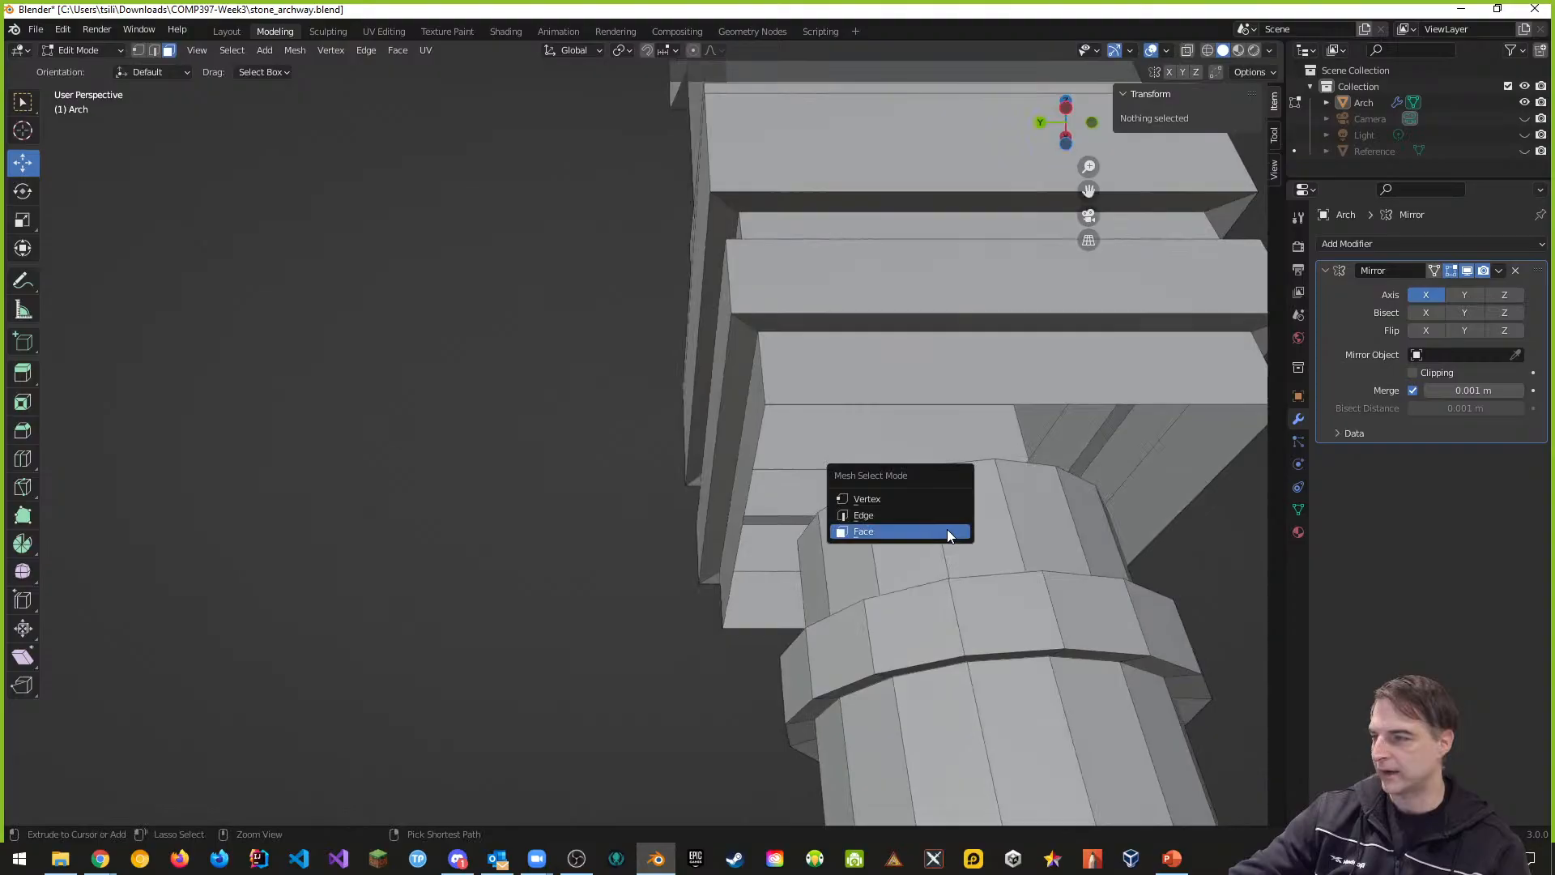
pyautogui.click(891, 516)
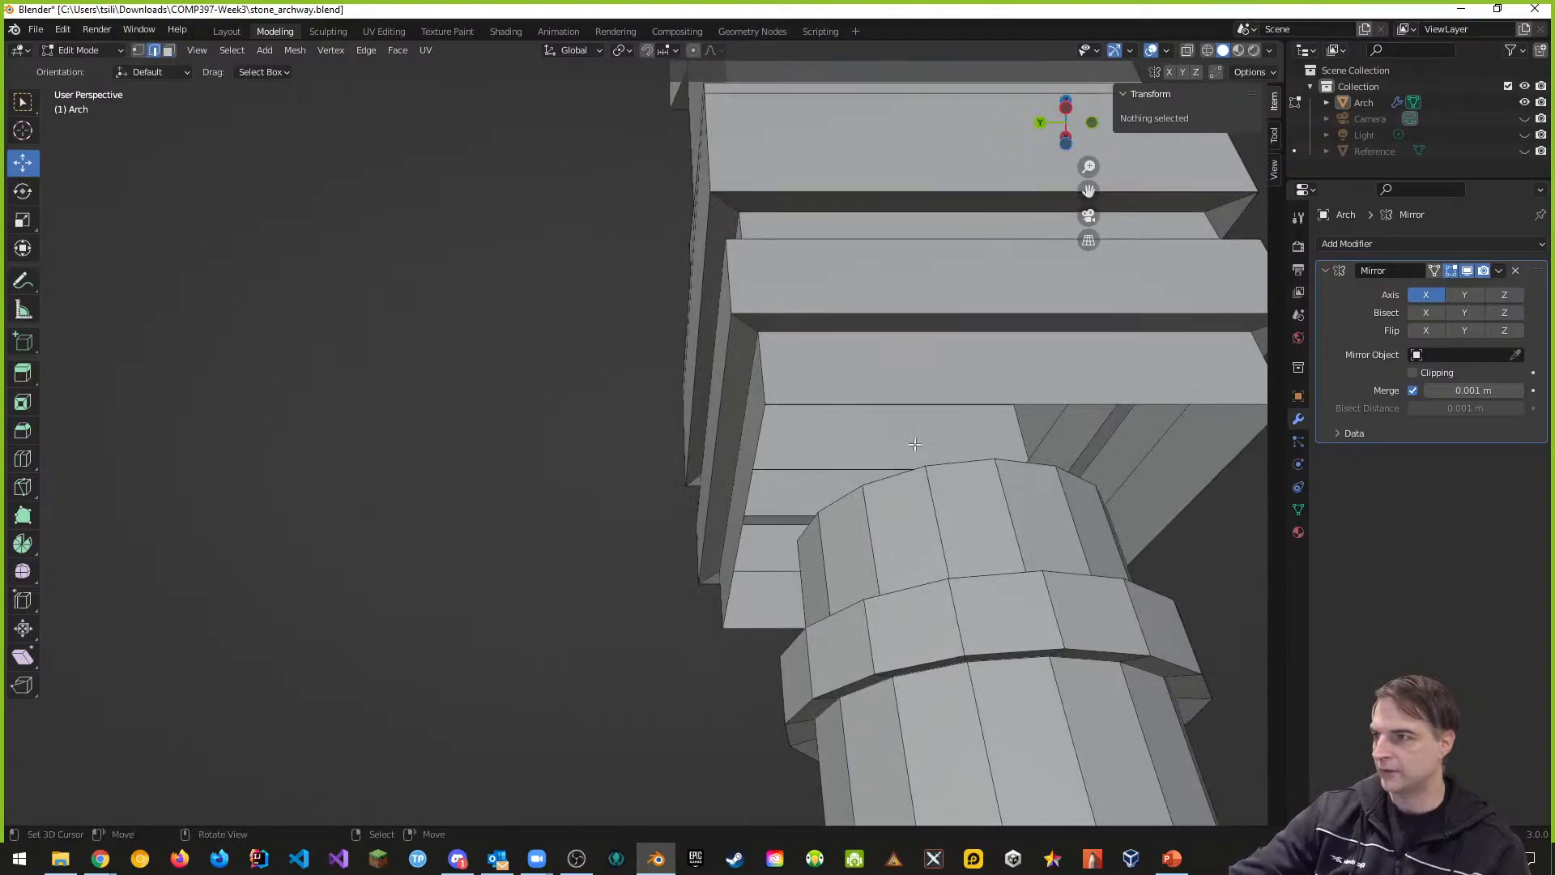
pyautogui.click(1051, 403)
pyautogui.keyDown('shift'); pyautogui.rightClick(756, 445); pyautogui.keyUp('shift')
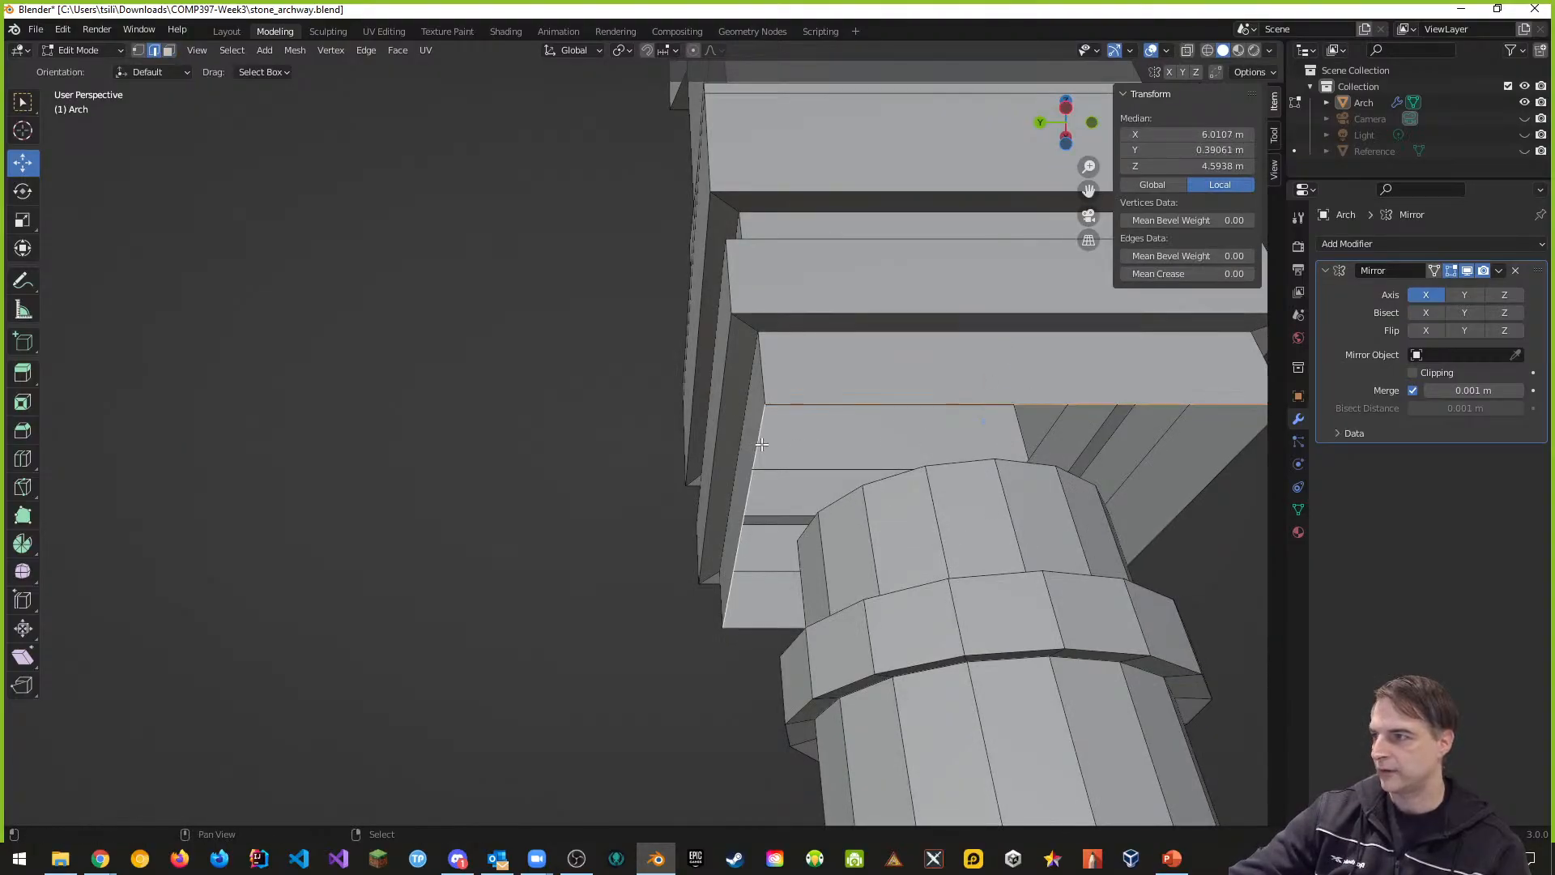
pyautogui.keyDown('shift'); pyautogui.click(1201, 491); pyautogui.keyUp('shift')
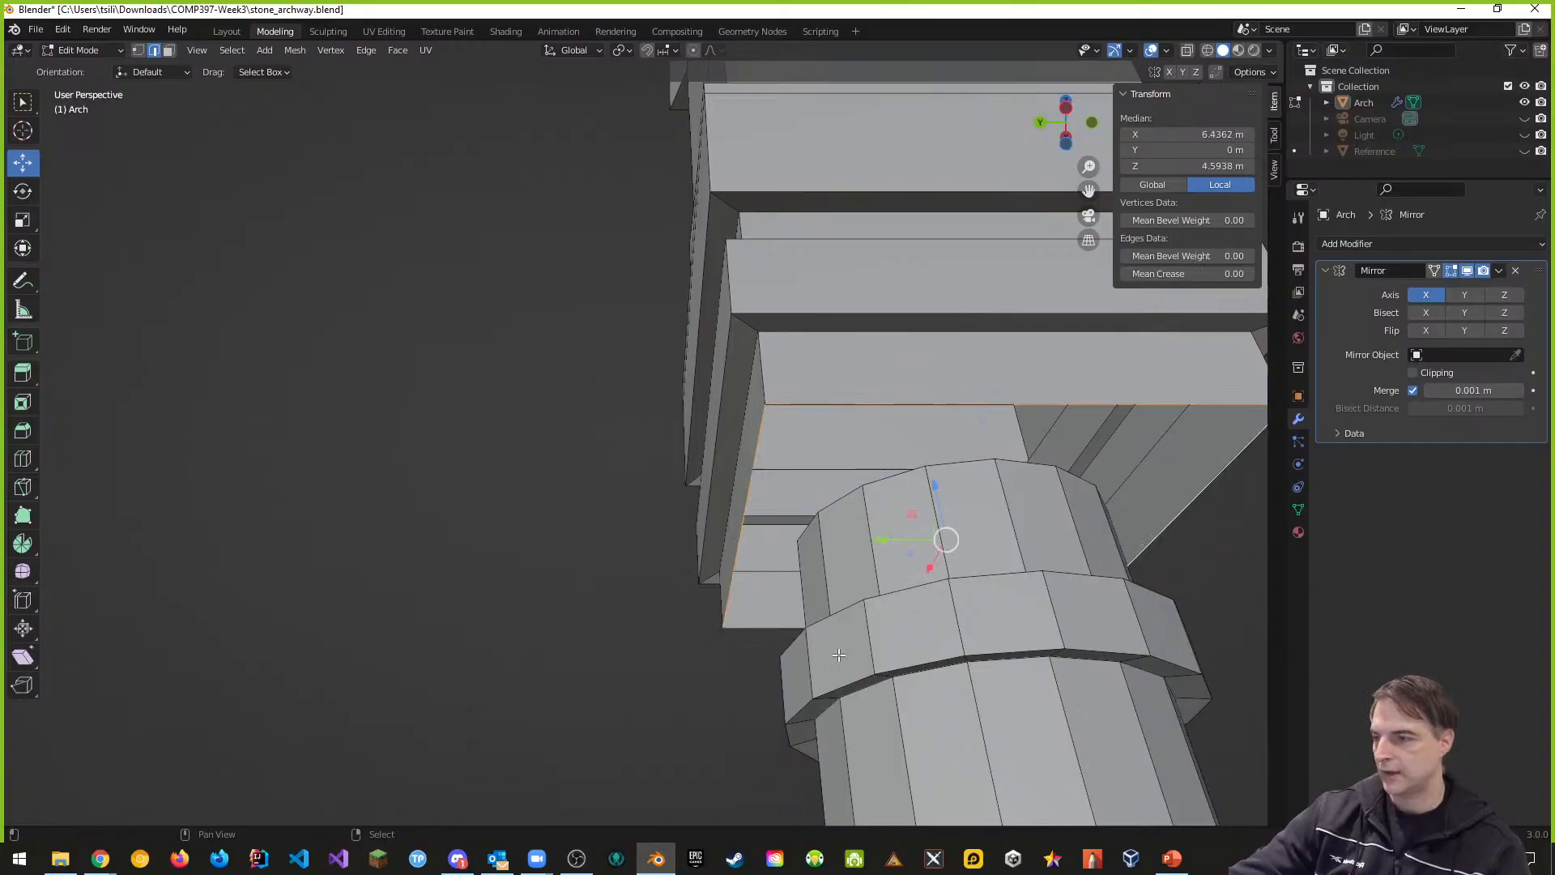
pyautogui.keyDown('shift'); pyautogui.click(765, 625); pyautogui.keyUp('shift')
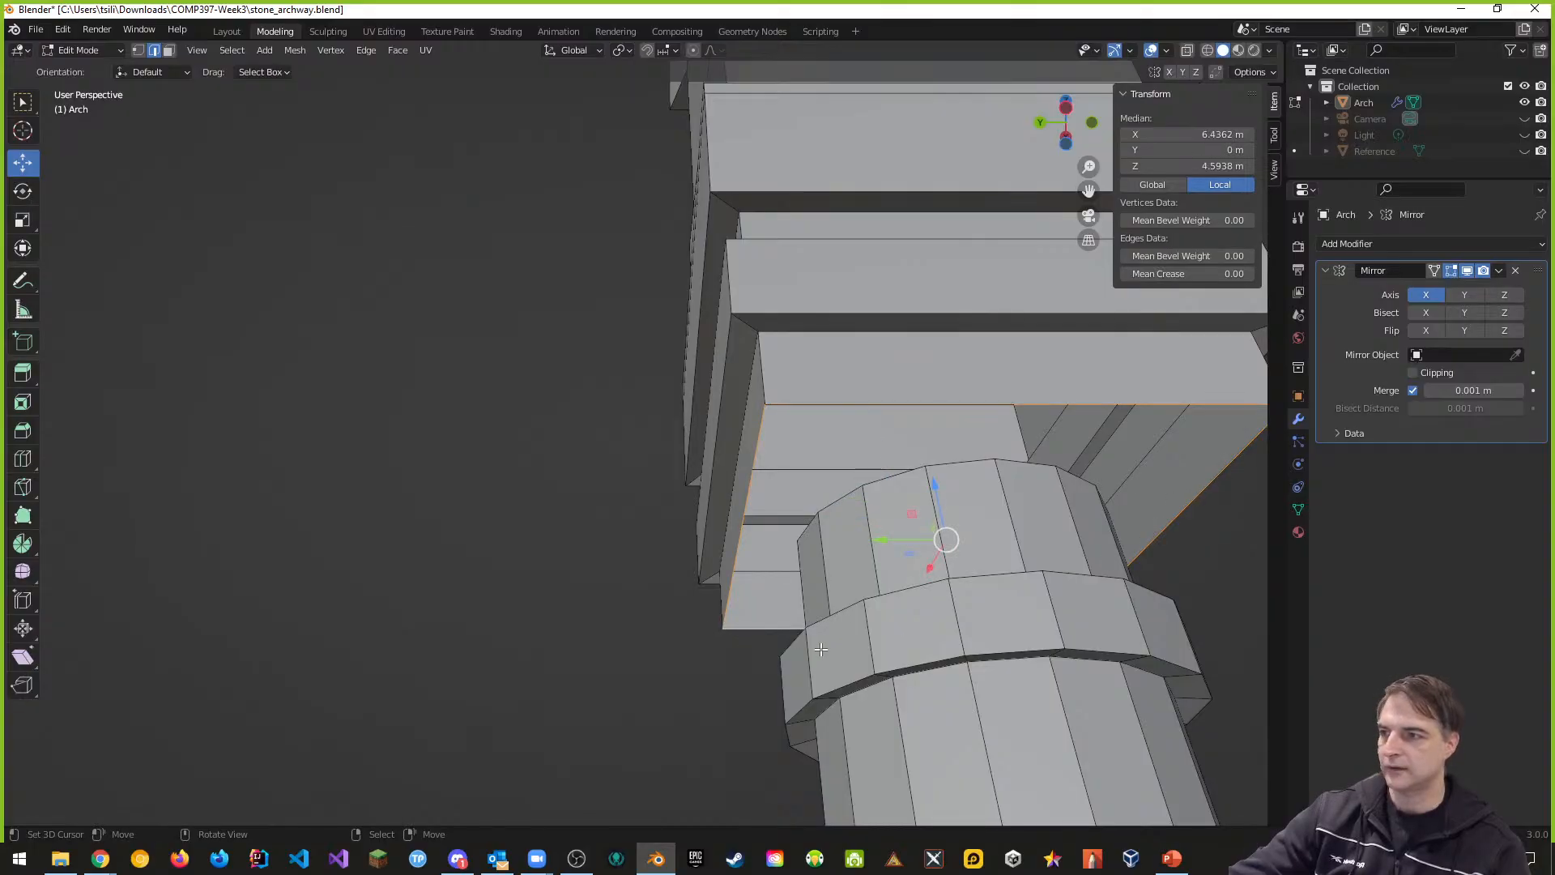
pyautogui.rightClick(820, 648)
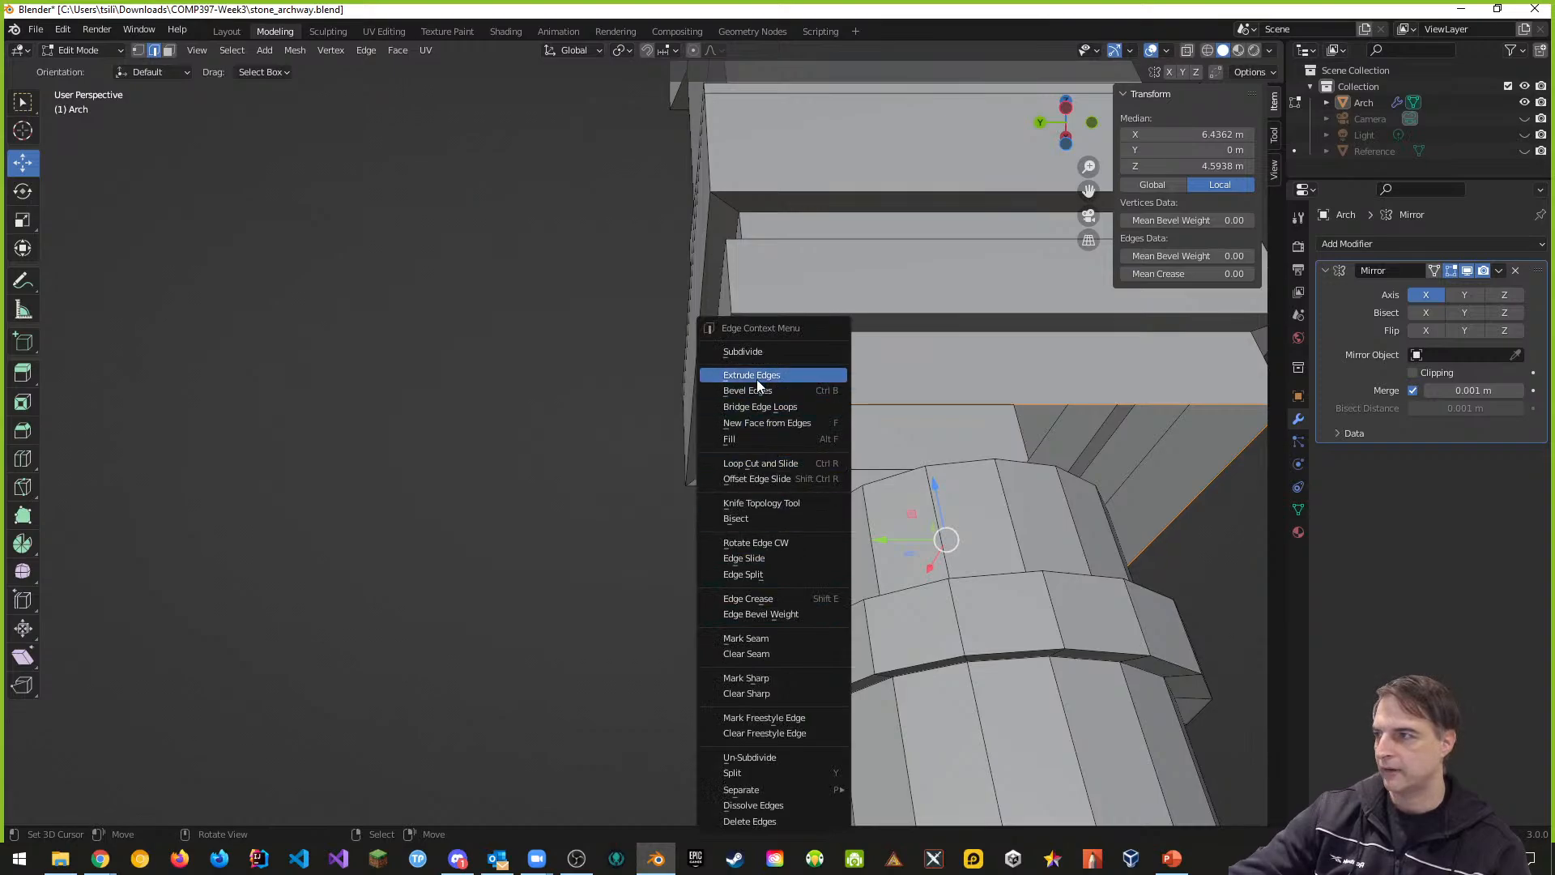
pyautogui.click(747, 353)
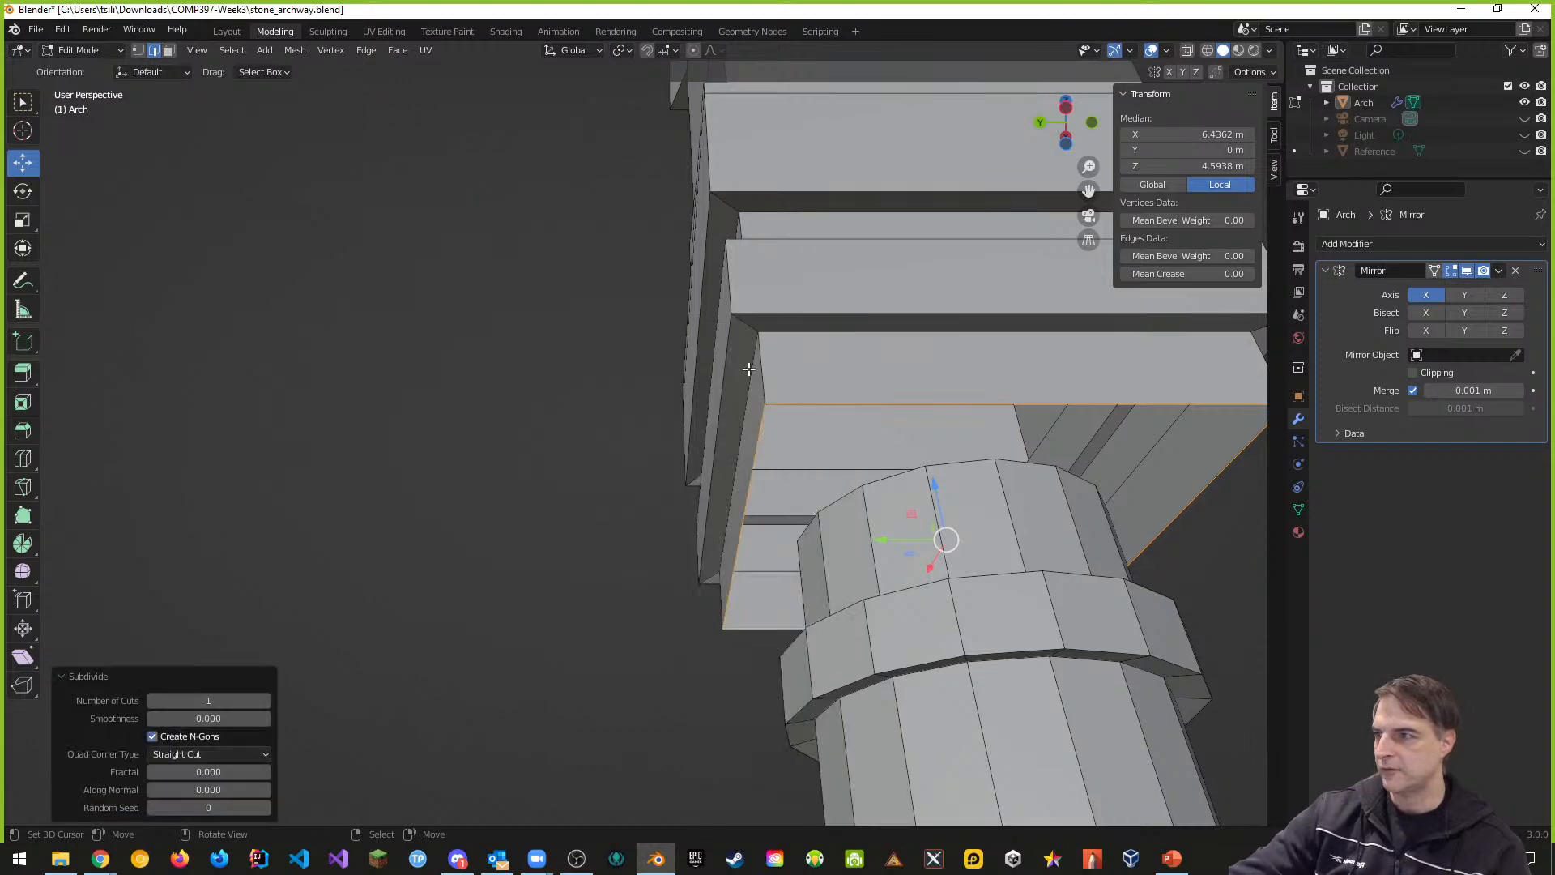
pyautogui.click(266, 702)
pyautogui.click(266, 702)
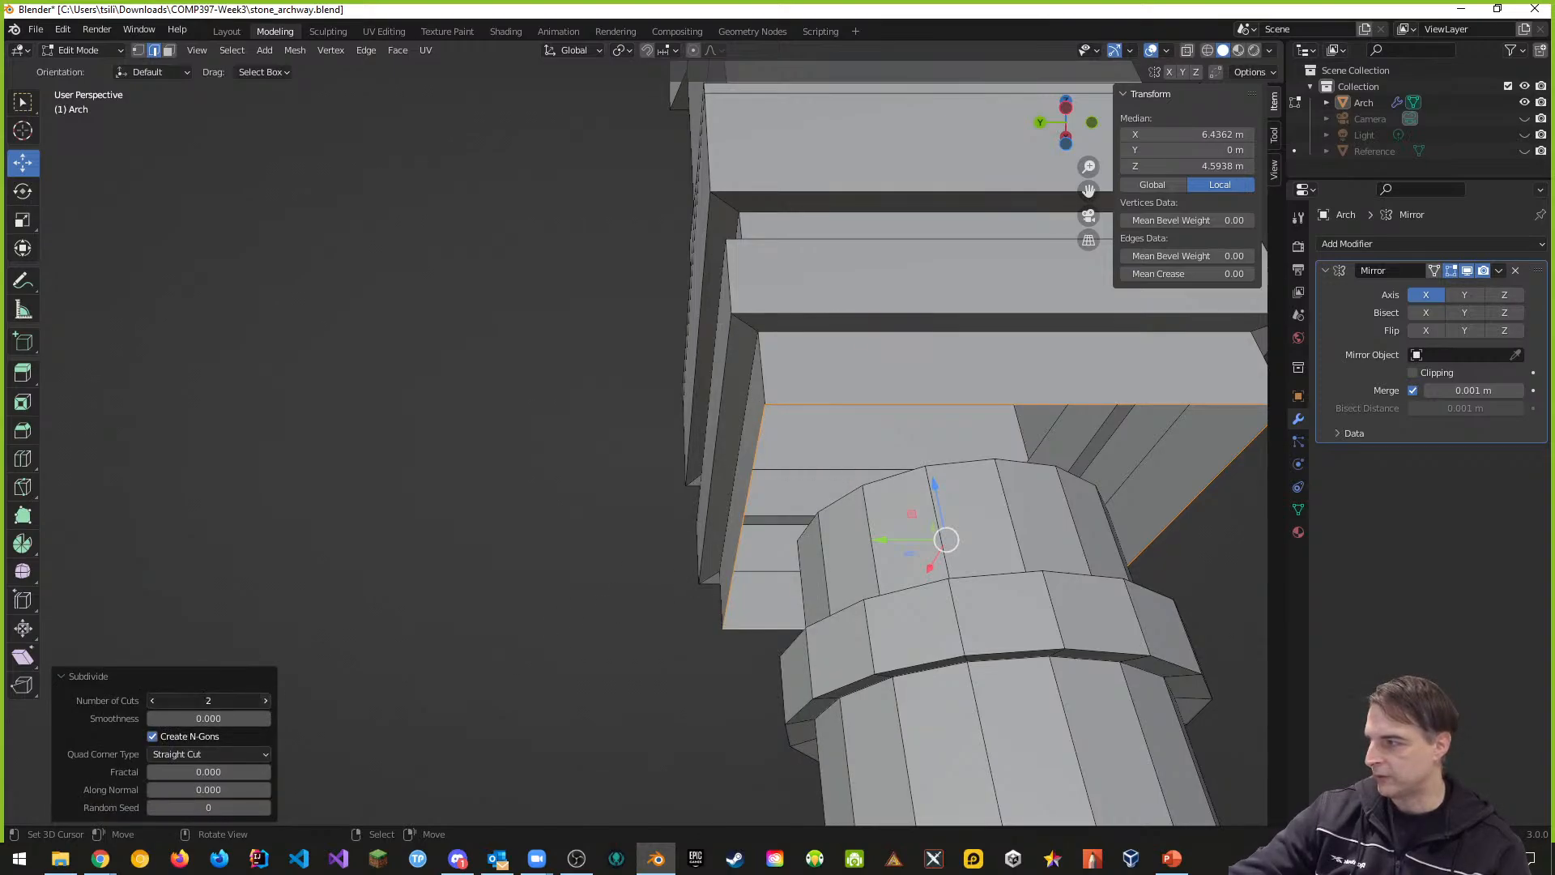
pyautogui.click(266, 701)
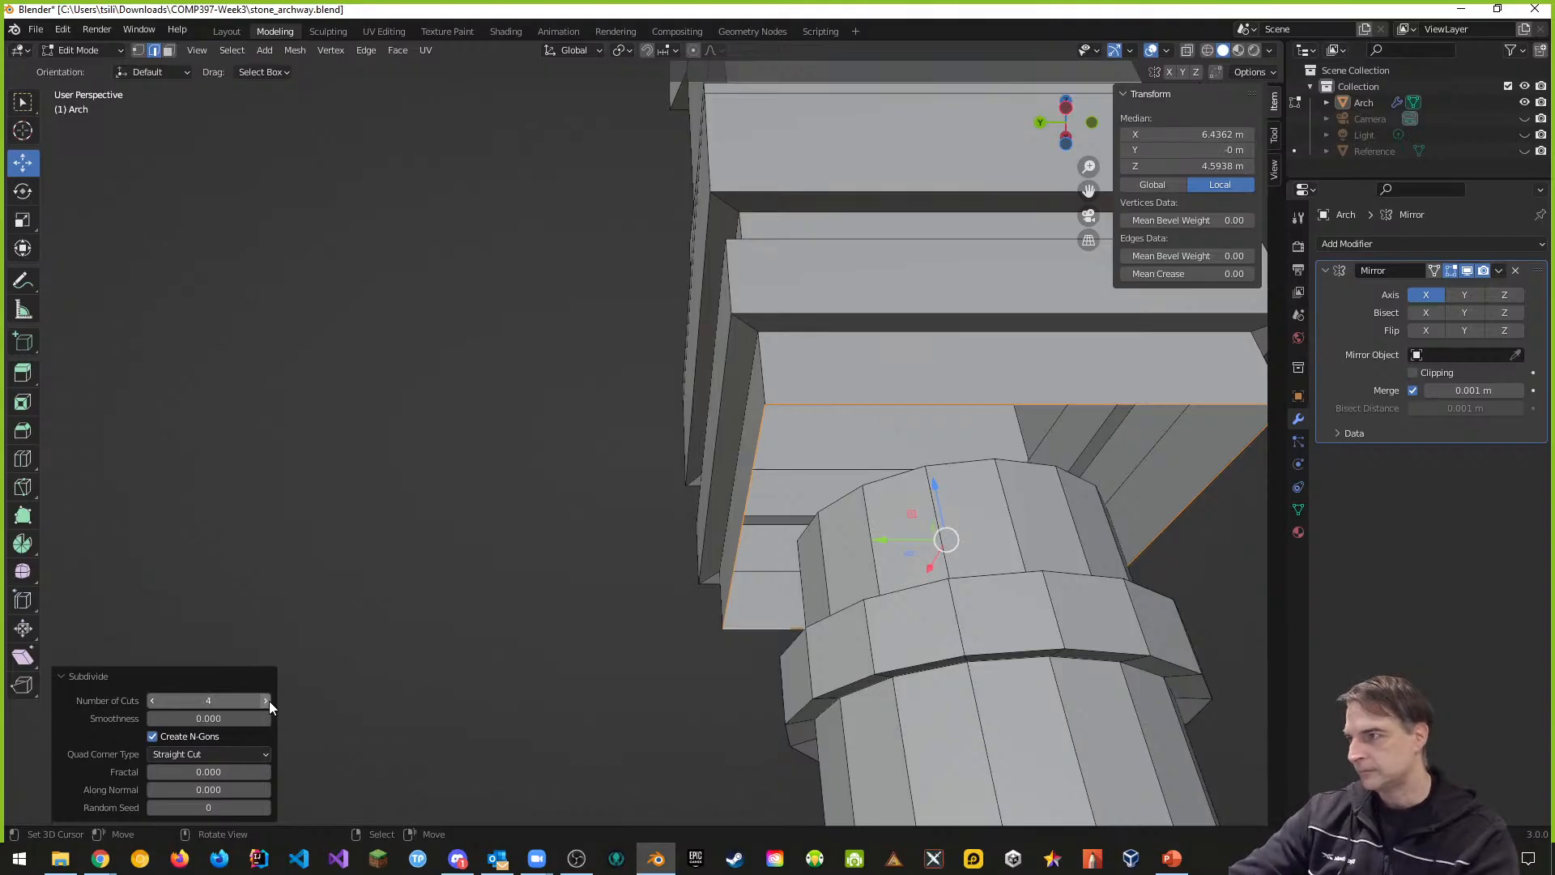
# Step: In vertex selection mode, connect the underside's back inner corner to its nearest vertex on the column's top ring with an edge
pyautogui.hotkey('ctrl', 'Tab')
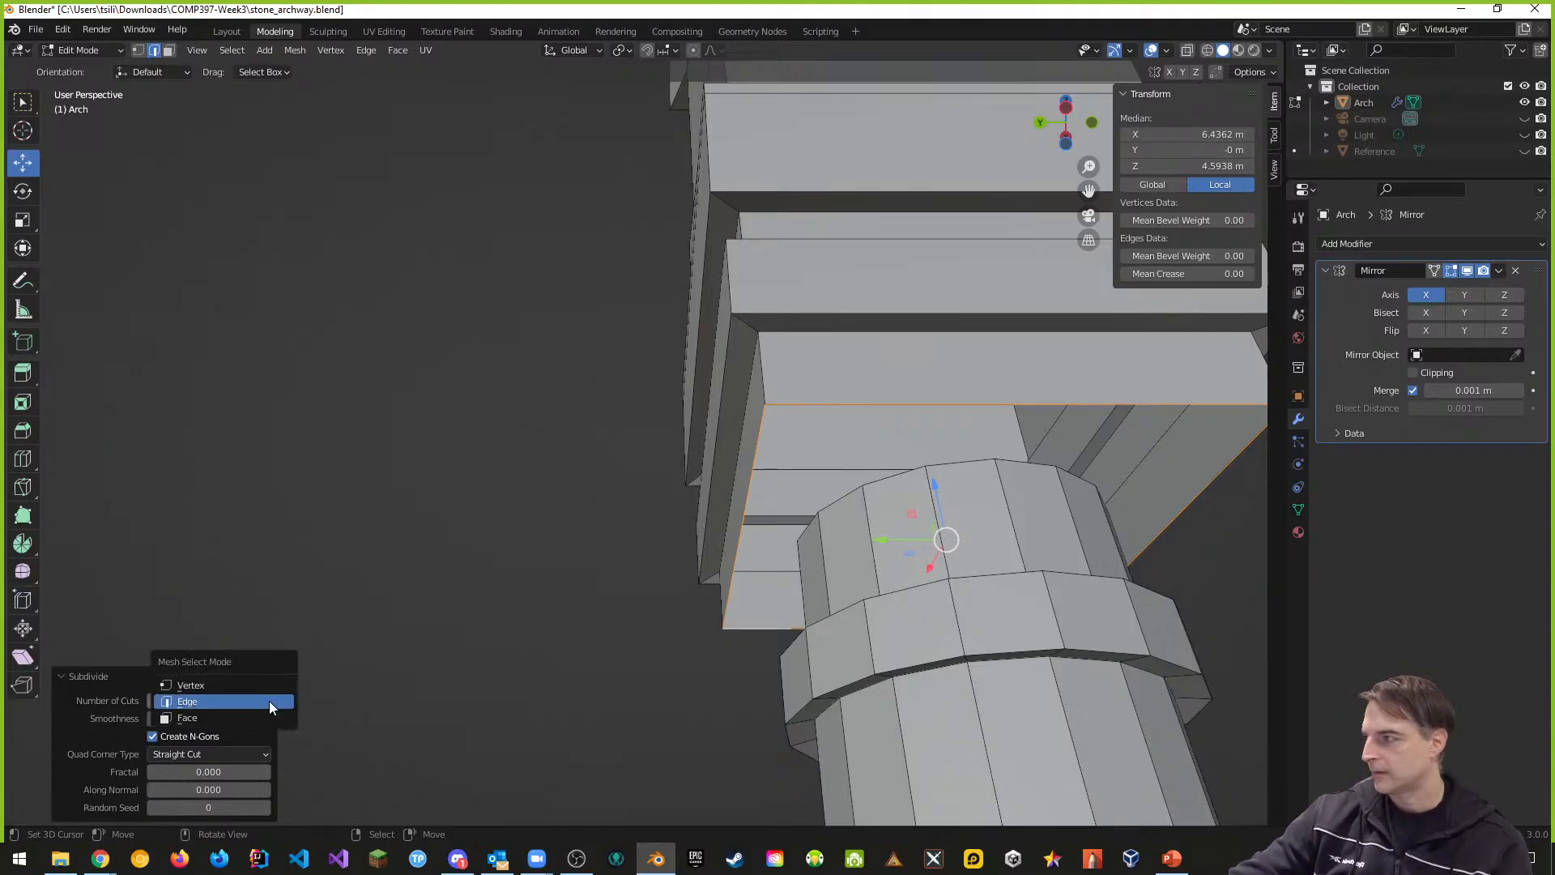
pyautogui.click(226, 684)
pyautogui.moveTo(576, 611)
pyautogui.mouseDown(button='middle')
pyautogui.moveTo(542, 618)
pyautogui.moveTo(599, 604)
pyautogui.mouseUp(button='middle')
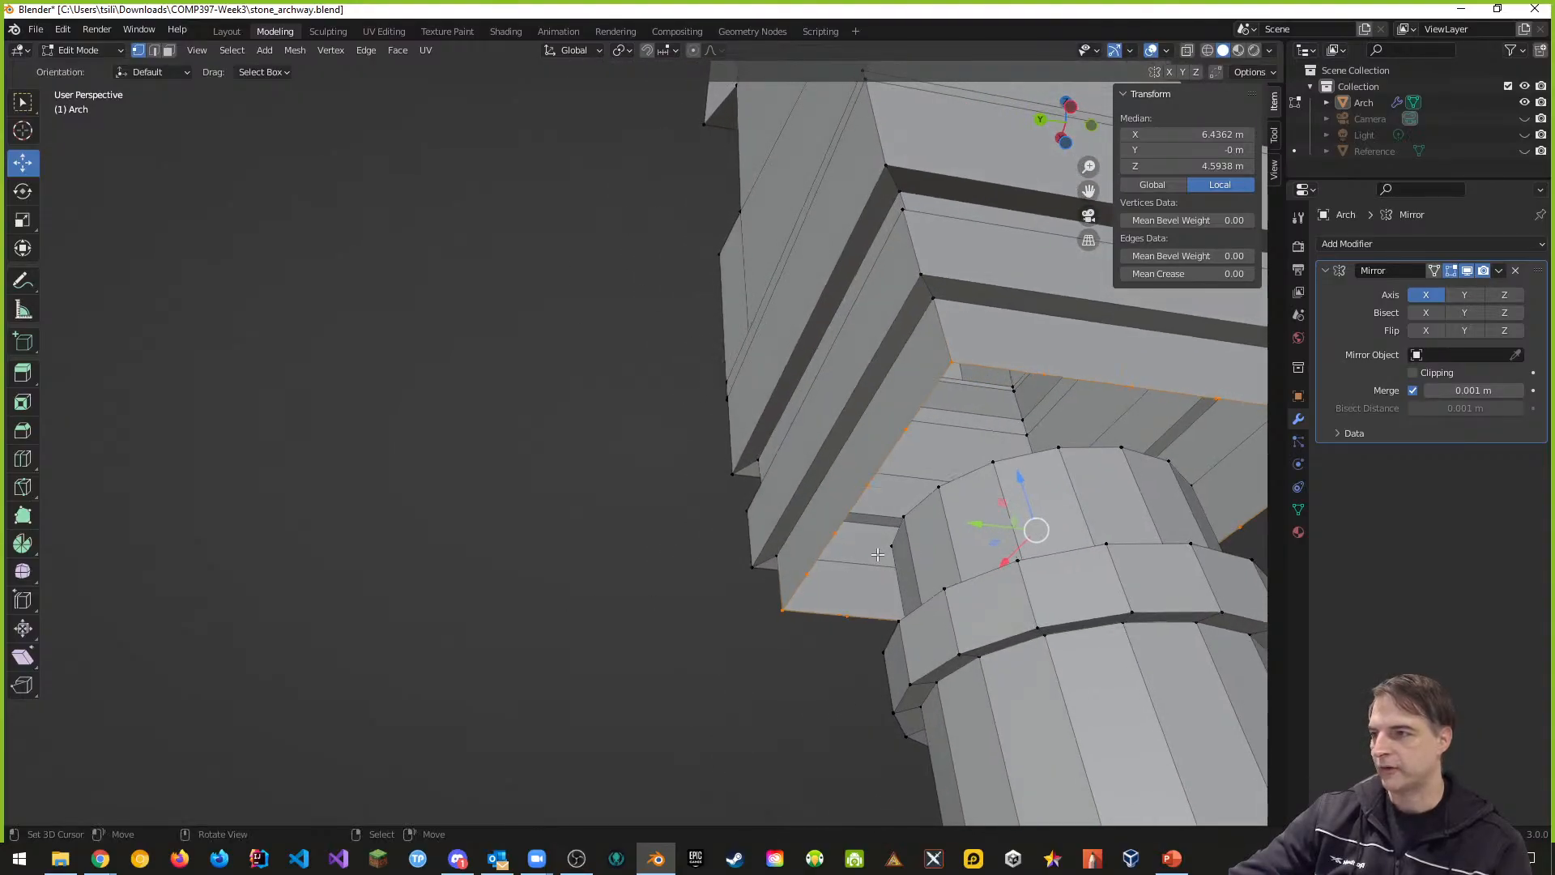
pyautogui.click(997, 468)
pyautogui.keyDown('shift'); pyautogui.click(952, 363); pyautogui.keyUp('shift')
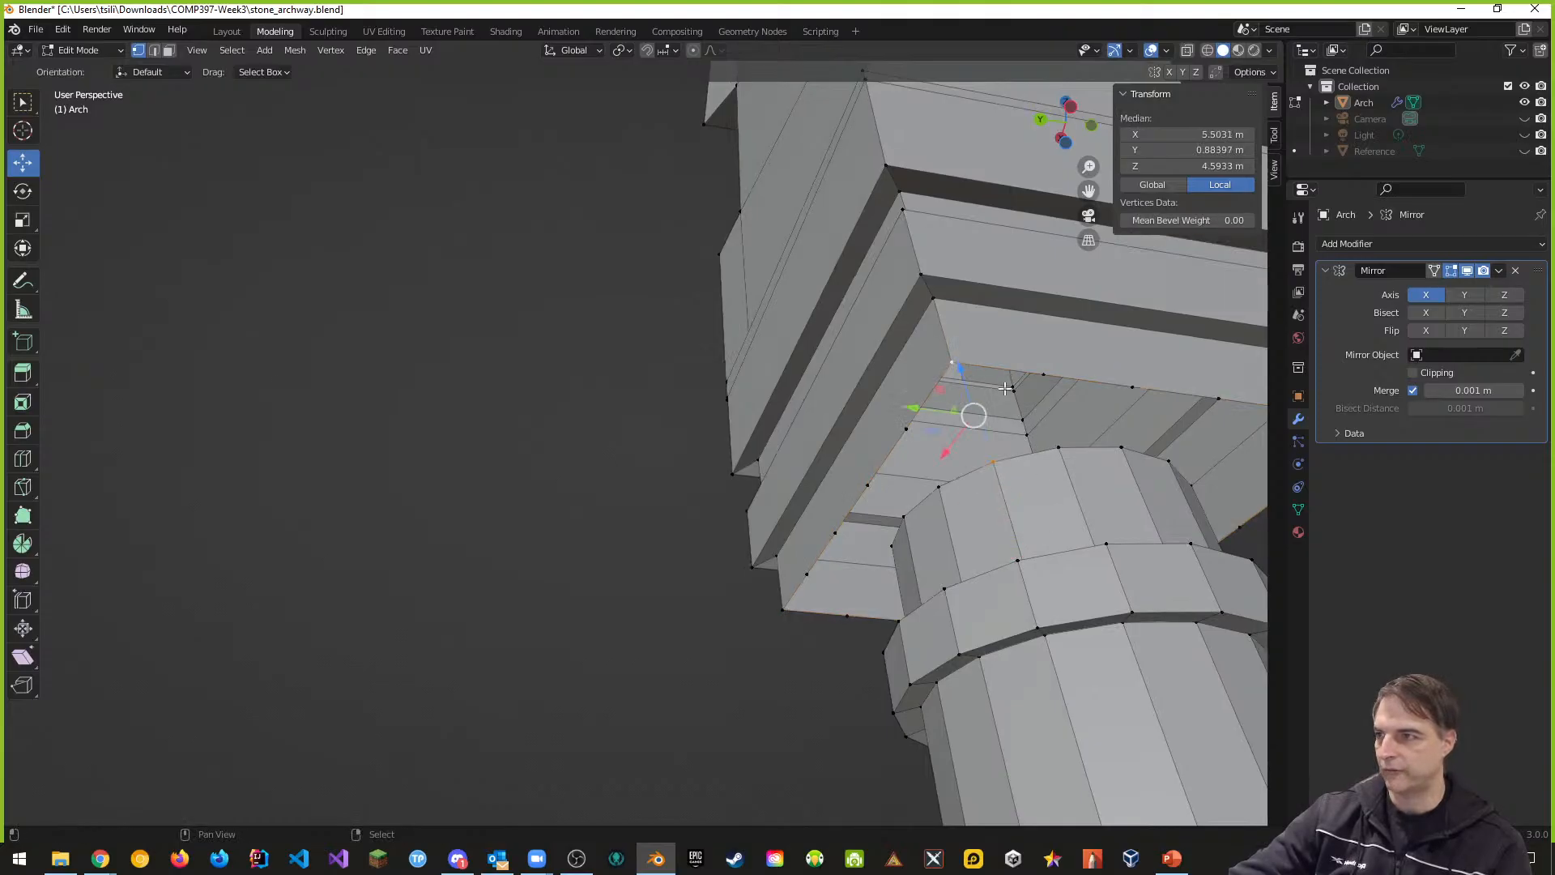
# Step: Connect the inner side vertex beside the back corner to the next column-top vertex and fill the four-sided face between both edges
pyautogui.moveTo(1061, 458); pyautogui.dragTo(977, 461, button='middle')
pyautogui.click(933, 453)
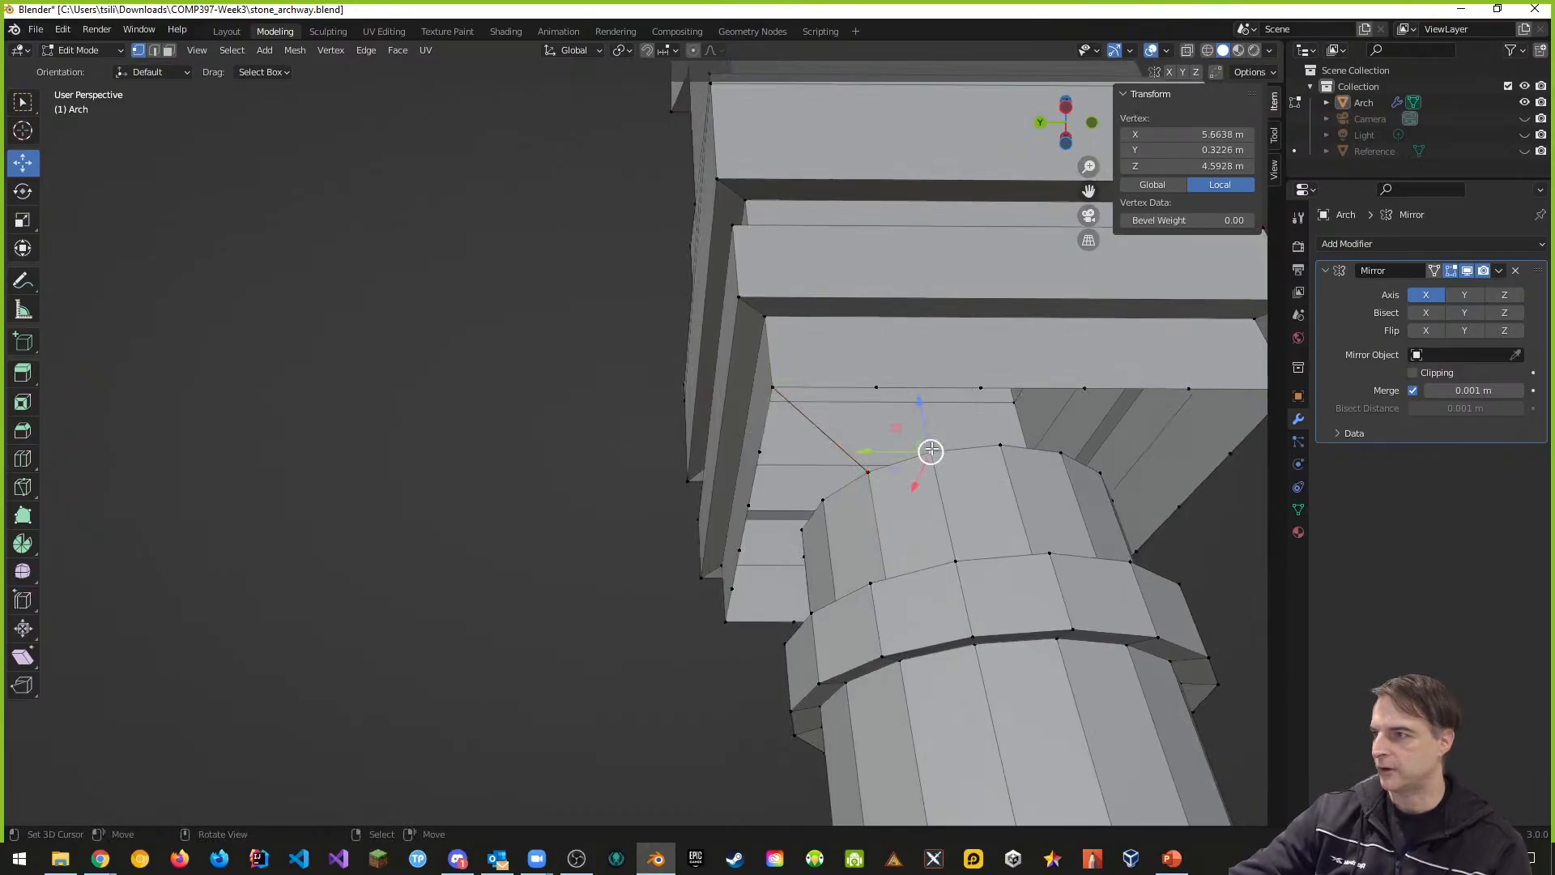
pyautogui.keyDown('shift'); pyautogui.click(879, 388); pyautogui.keyUp('shift')
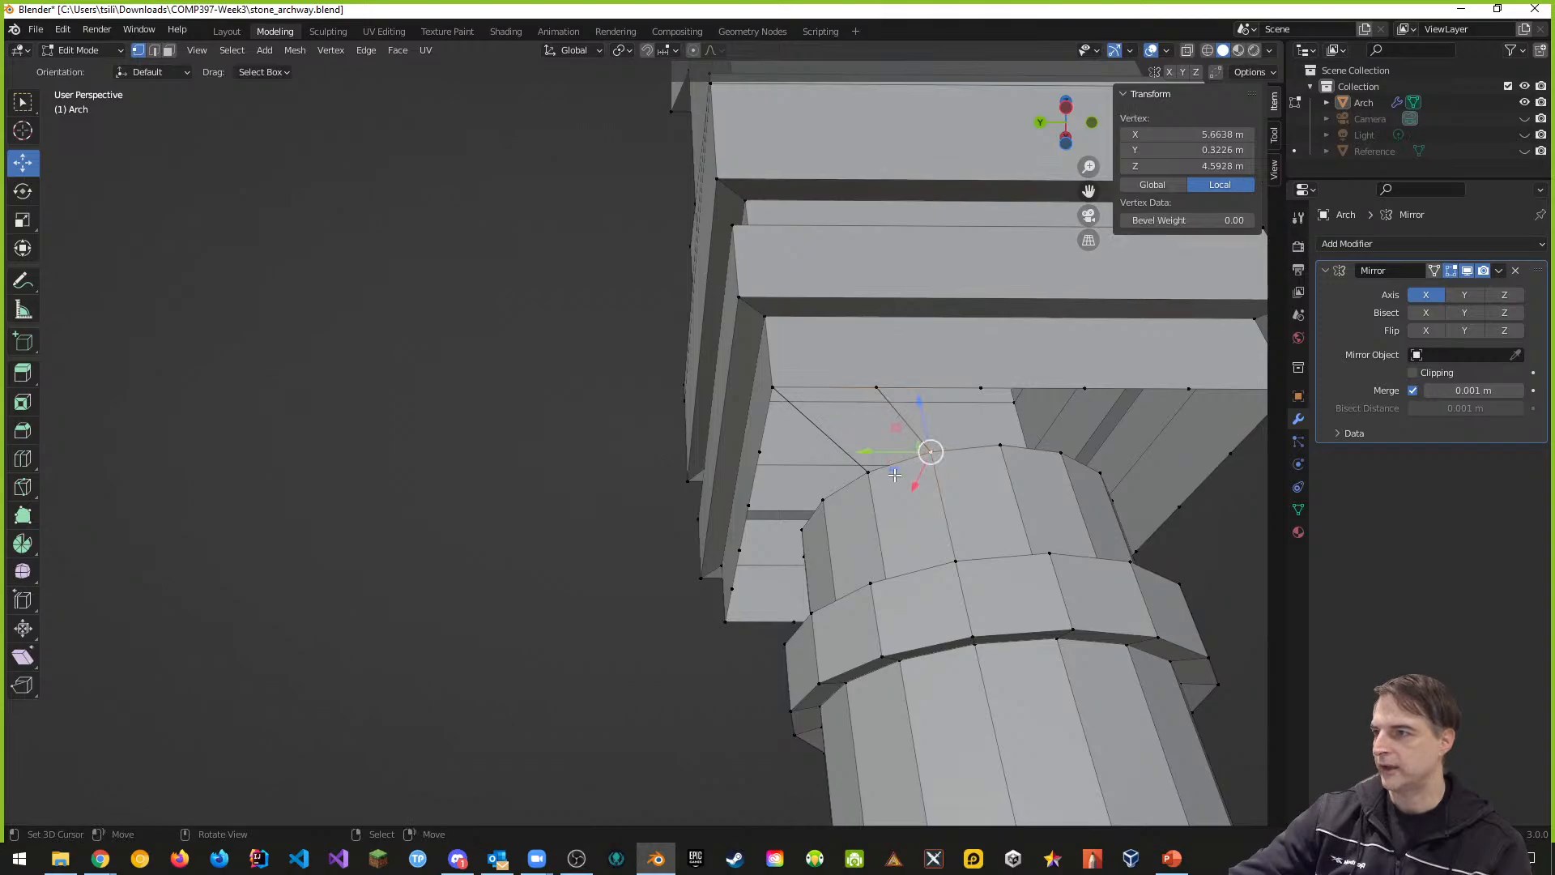
pyautogui.keyDown('shift'); pyautogui.click(772, 384); pyautogui.keyUp('shift')
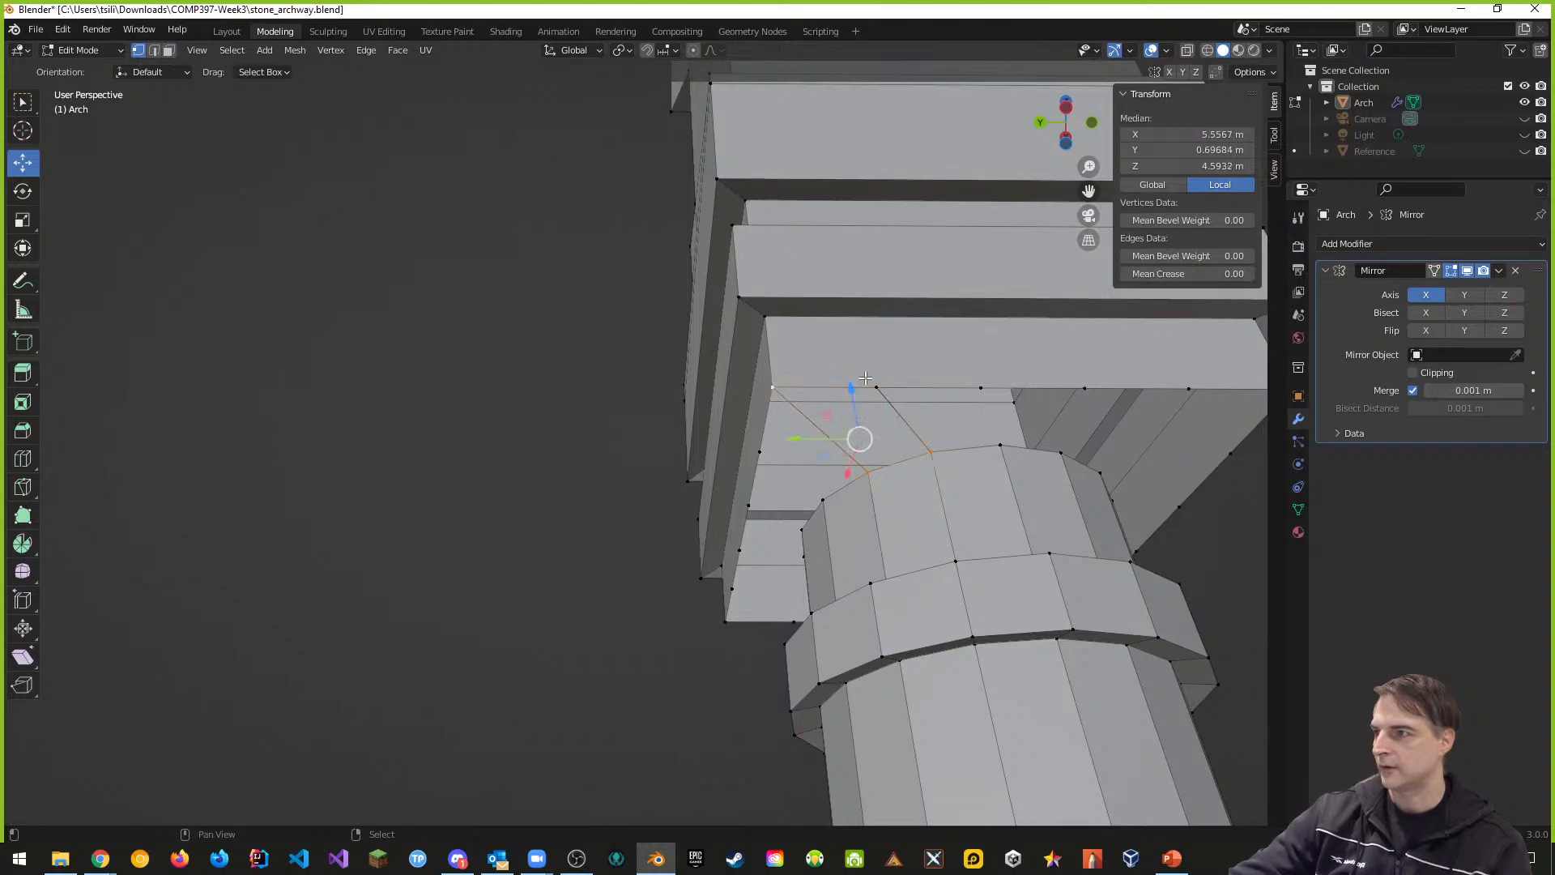
pyautogui.keyDown('shift'); pyautogui.click(868, 471); pyautogui.keyUp('shift')
# Step: Connect the second vertex along the underside's inner side to the column's innermost top vertex and fill the adjoining four-sided face
pyautogui.click(1002, 448)
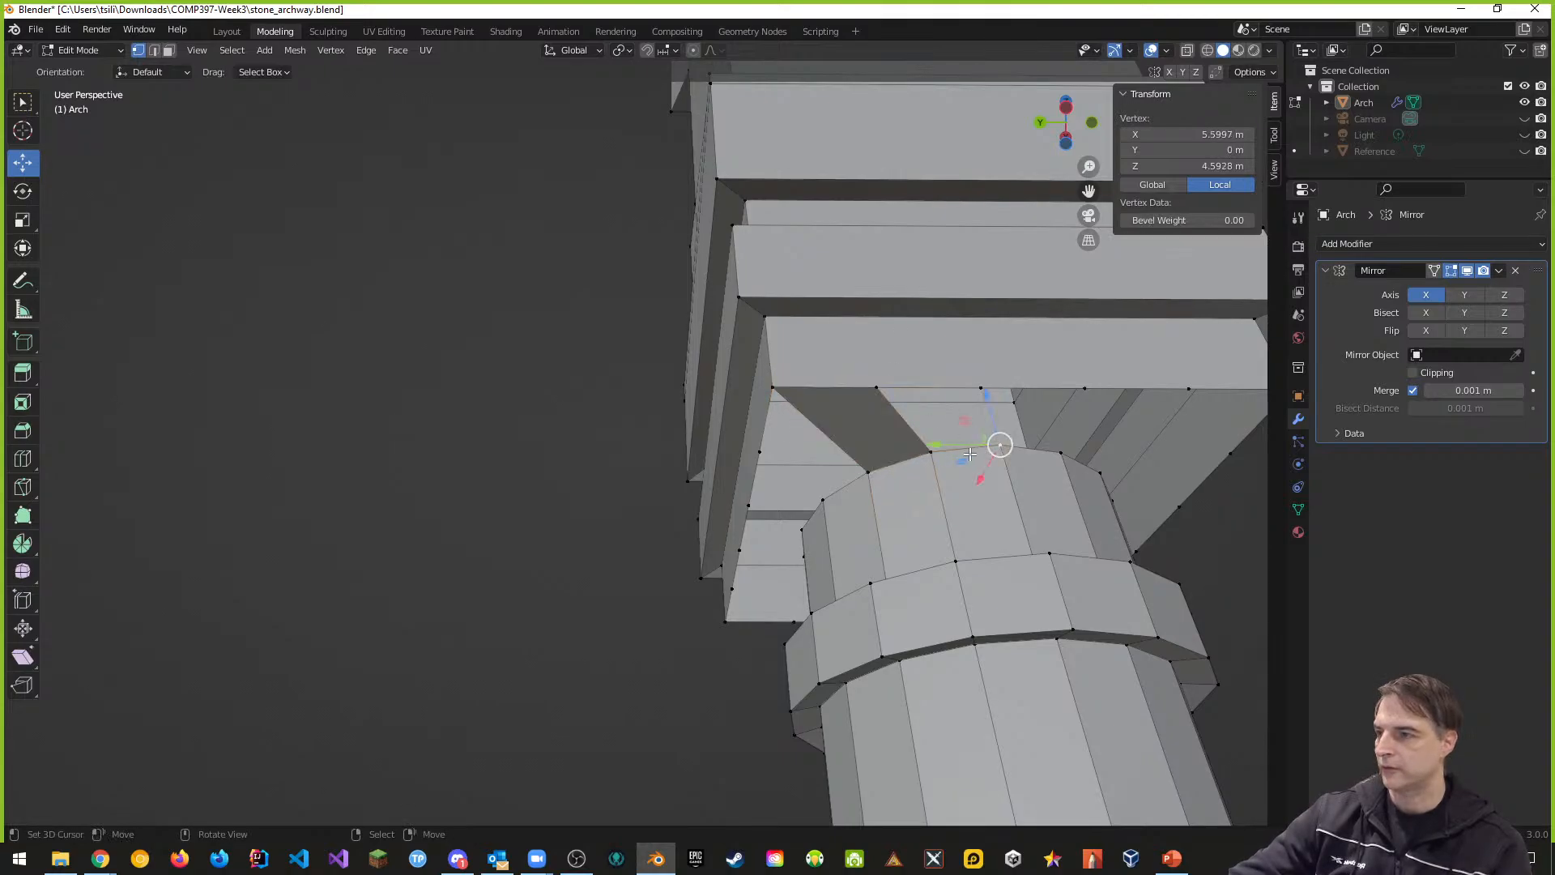
pyautogui.keyDown('shift'); pyautogui.click(931, 451); pyautogui.keyUp('shift')
pyautogui.click(981, 390)
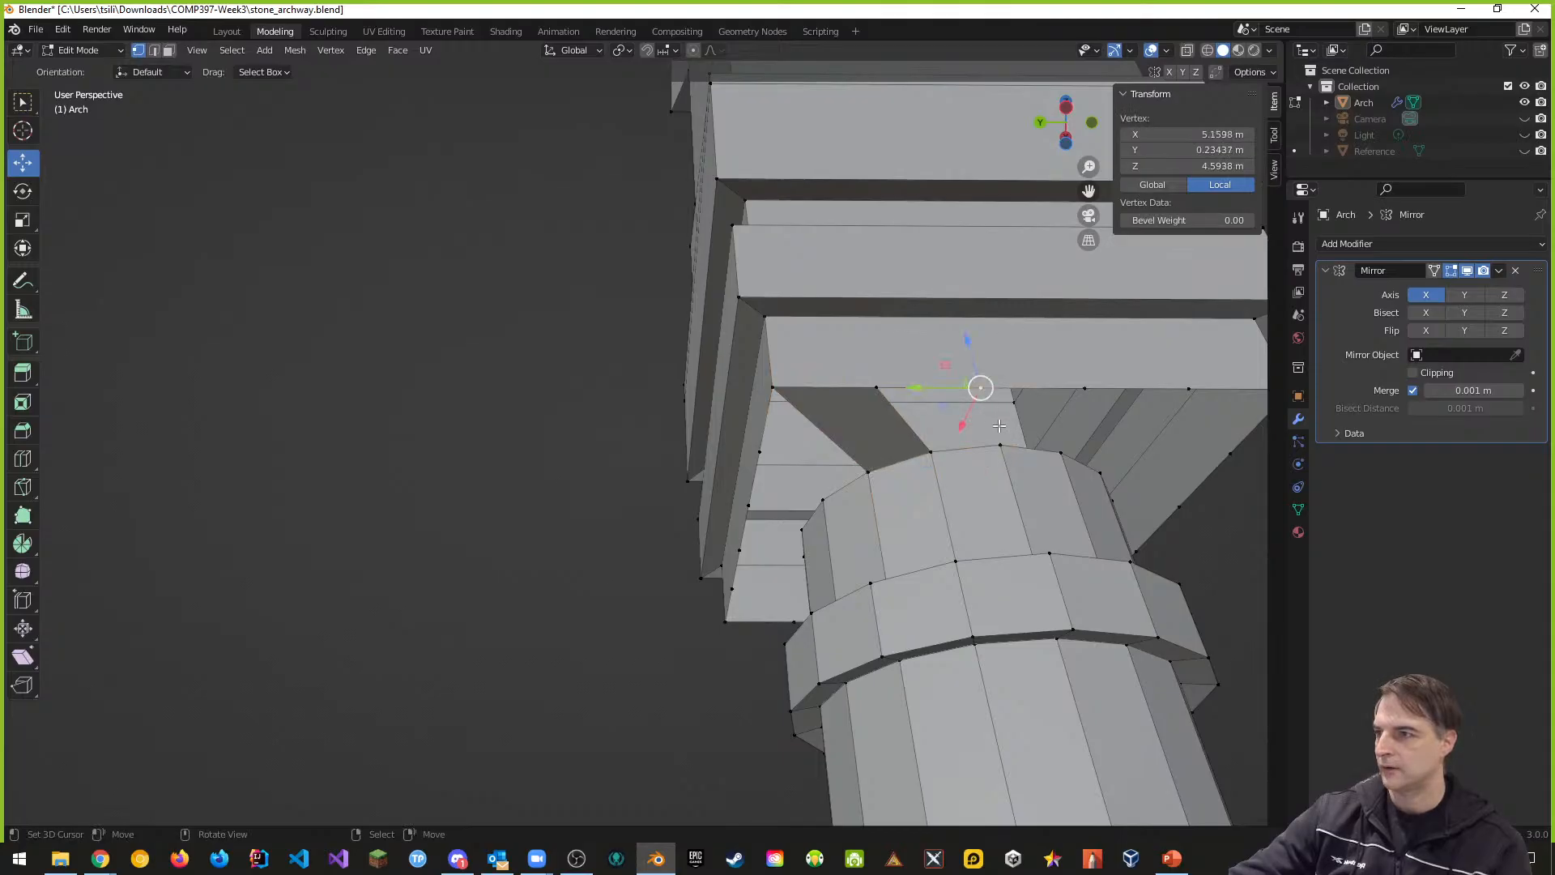
pyautogui.keyDown('shift'); pyautogui.click(1004, 448); pyautogui.keyUp('shift')
pyautogui.click(1004, 449)
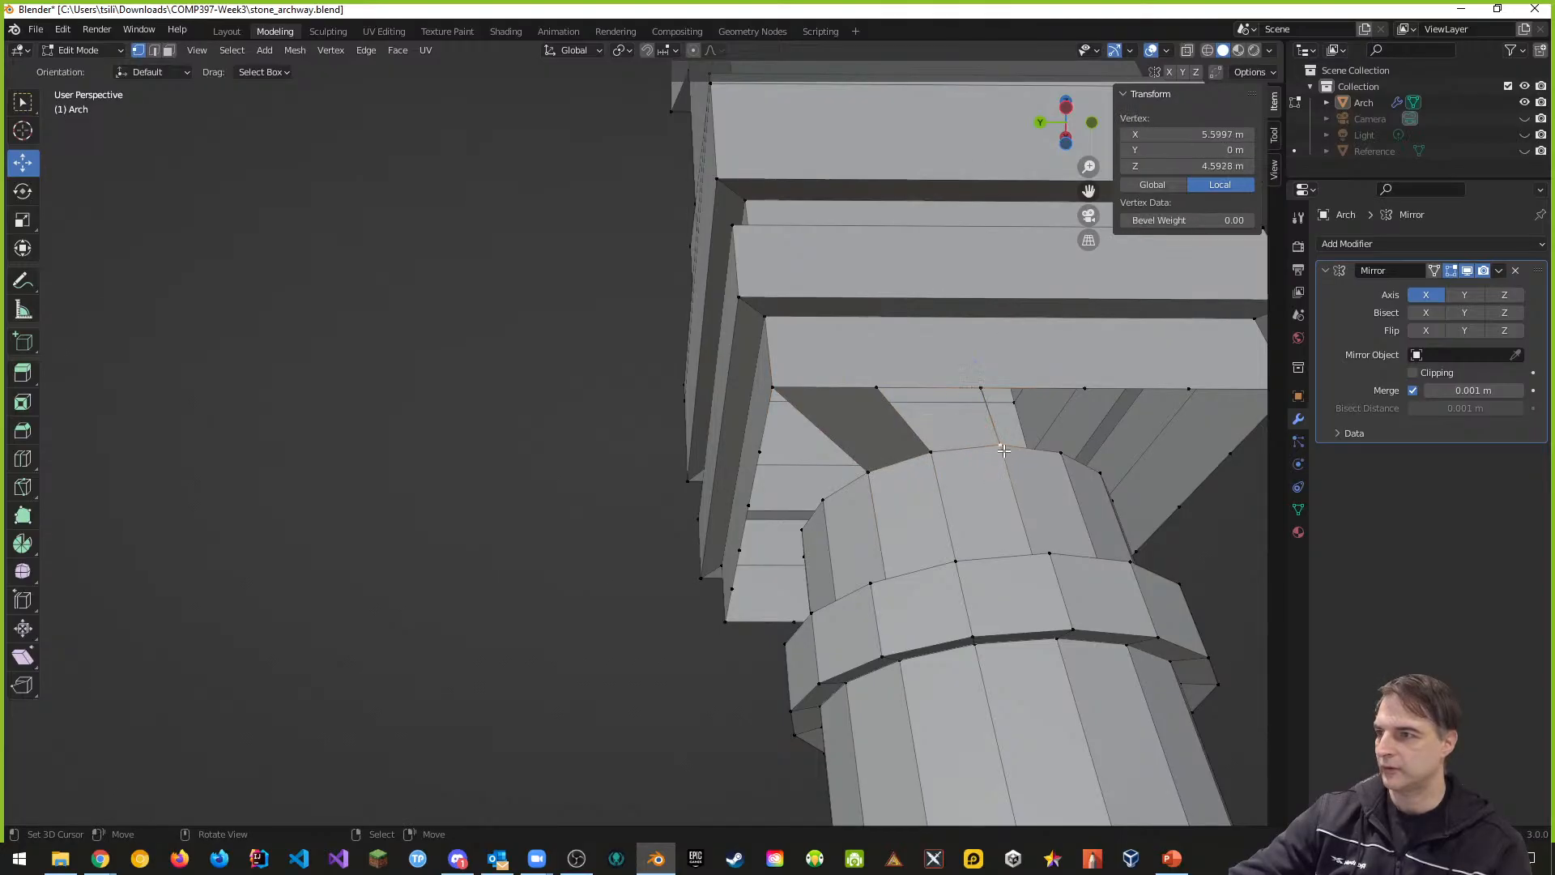
pyautogui.keyDown('shift'); pyautogui.click(932, 451); pyautogui.keyUp('shift')
pyautogui.keyDown('shift'); pyautogui.click(878, 388); pyautogui.keyUp('shift')
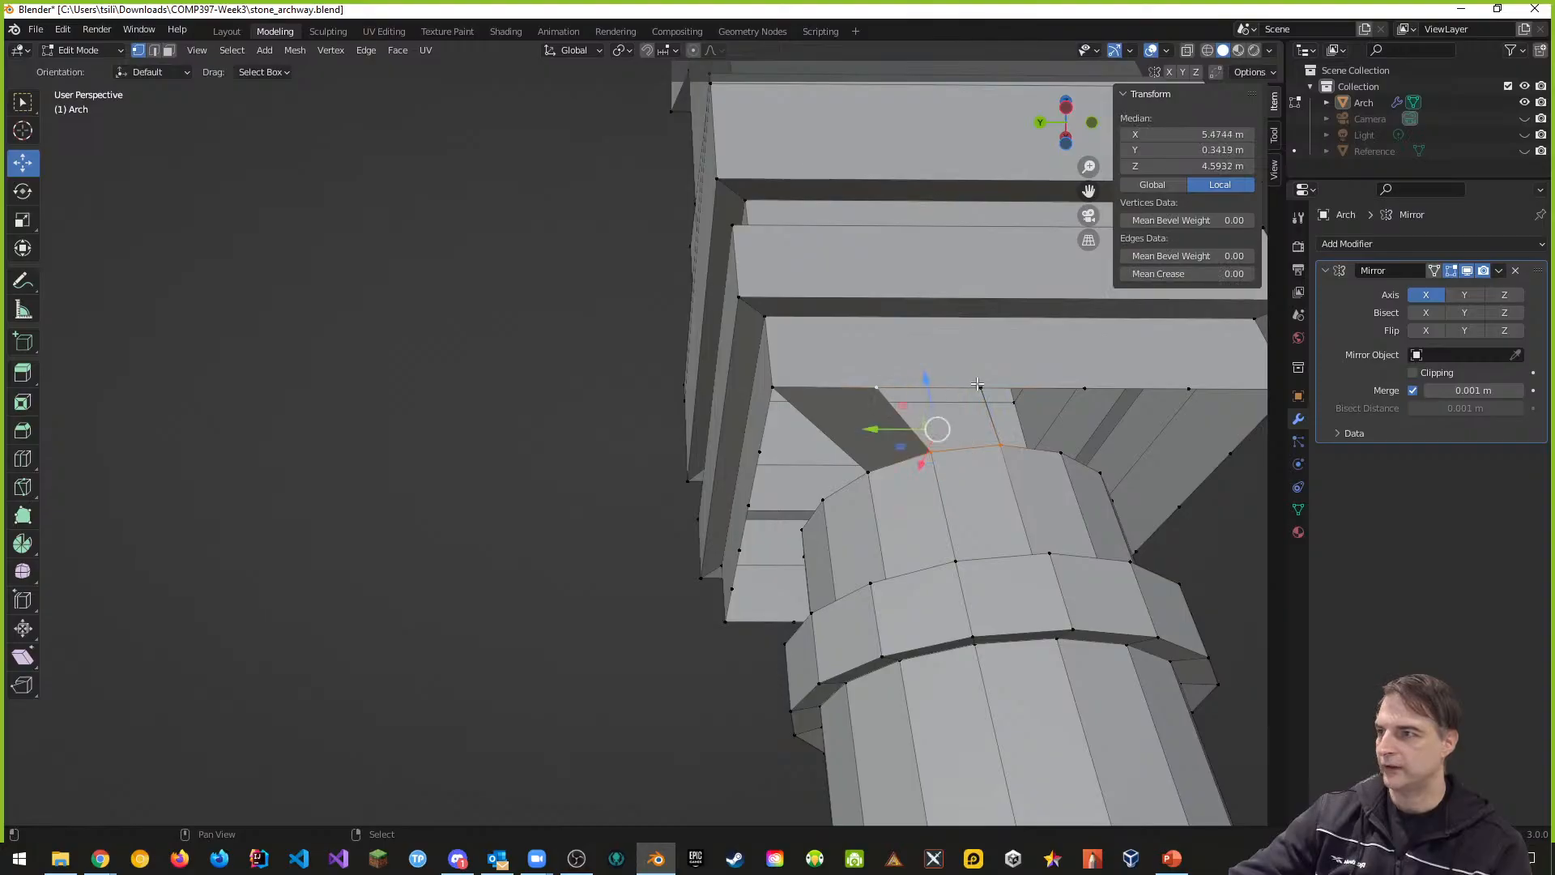
pyautogui.keyDown('shift'); pyautogui.click(981, 387); pyautogui.keyUp('shift')
pyautogui.press('f')
# Step: Connect the third vertex along the underside's inner side to the following column-top vertex and fill the middle four-sided face
pyautogui.moveTo(981, 384); pyautogui.dragTo(956, 564, button='middle')
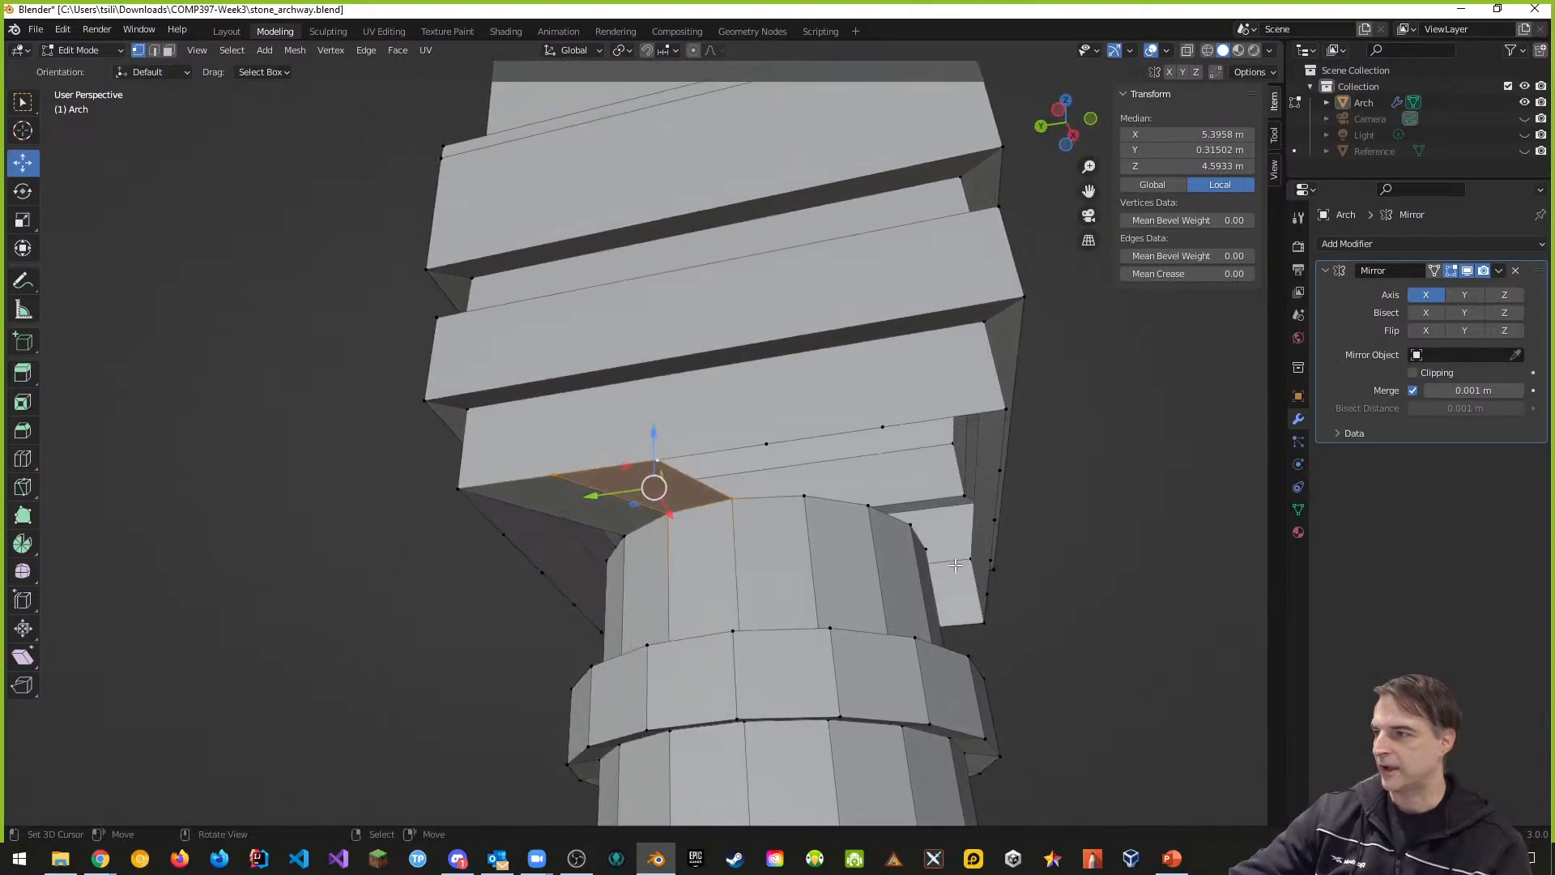
pyautogui.click(802, 499)
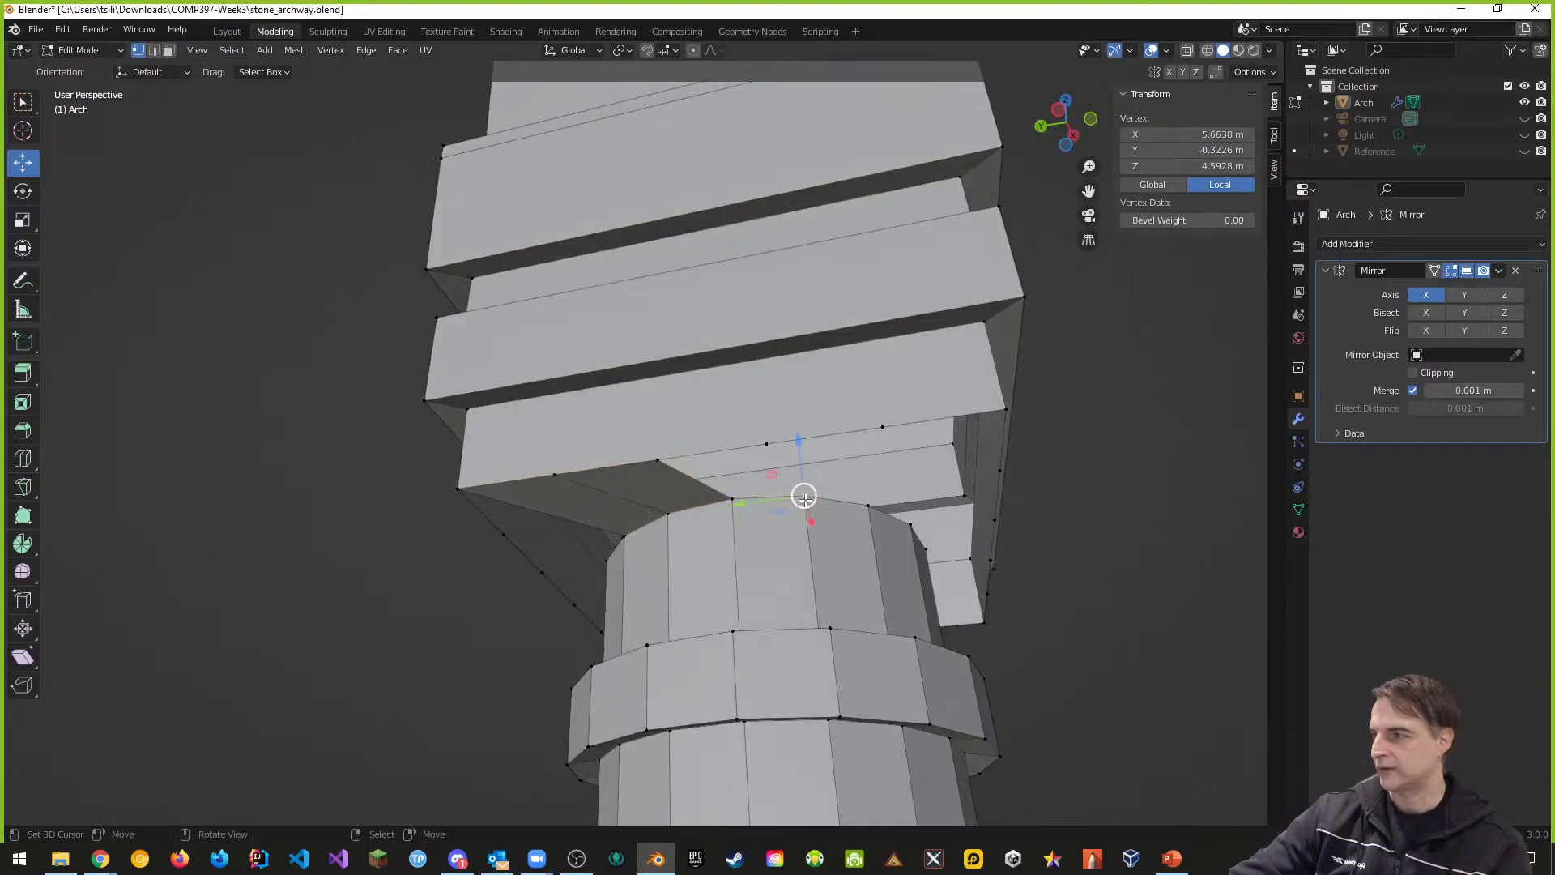
pyautogui.keyDown('shift'); pyautogui.click(765, 445); pyautogui.keyUp('shift')
pyautogui.click(802, 499)
pyautogui.keyDown('shift'); pyautogui.click(732, 498); pyautogui.keyUp('shift')
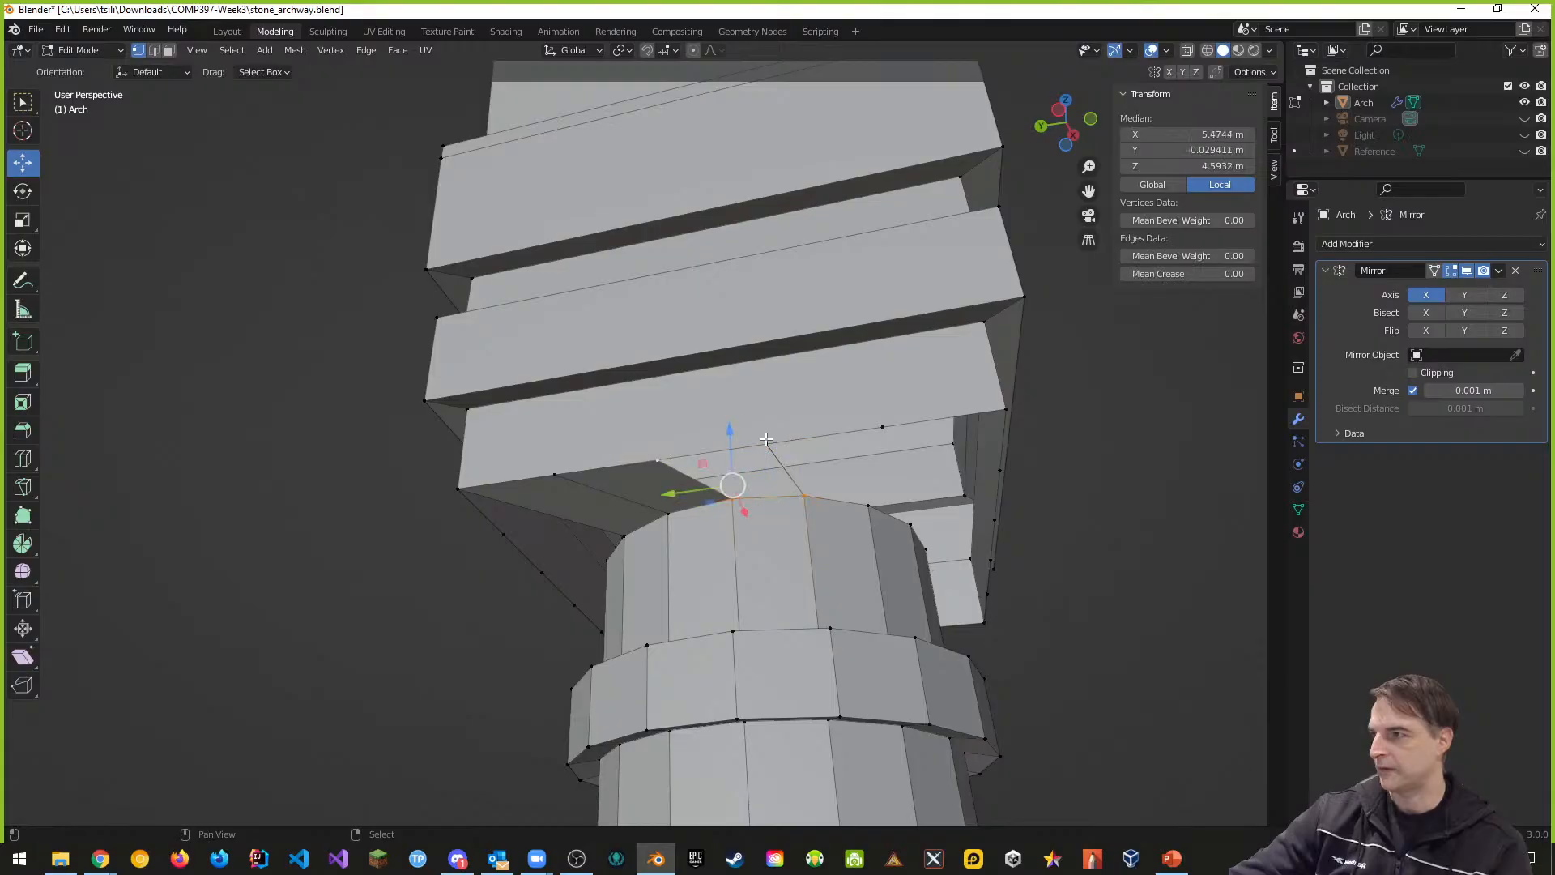
pyautogui.keyDown('shift'); pyautogui.click(659, 457); pyautogui.keyUp('shift')
# Step: Connect the underside's front inner corner to its nearest vertex on the column's top ring with an edge
pyautogui.moveTo(841, 617); pyautogui.dragTo(831, 572, button='middle')
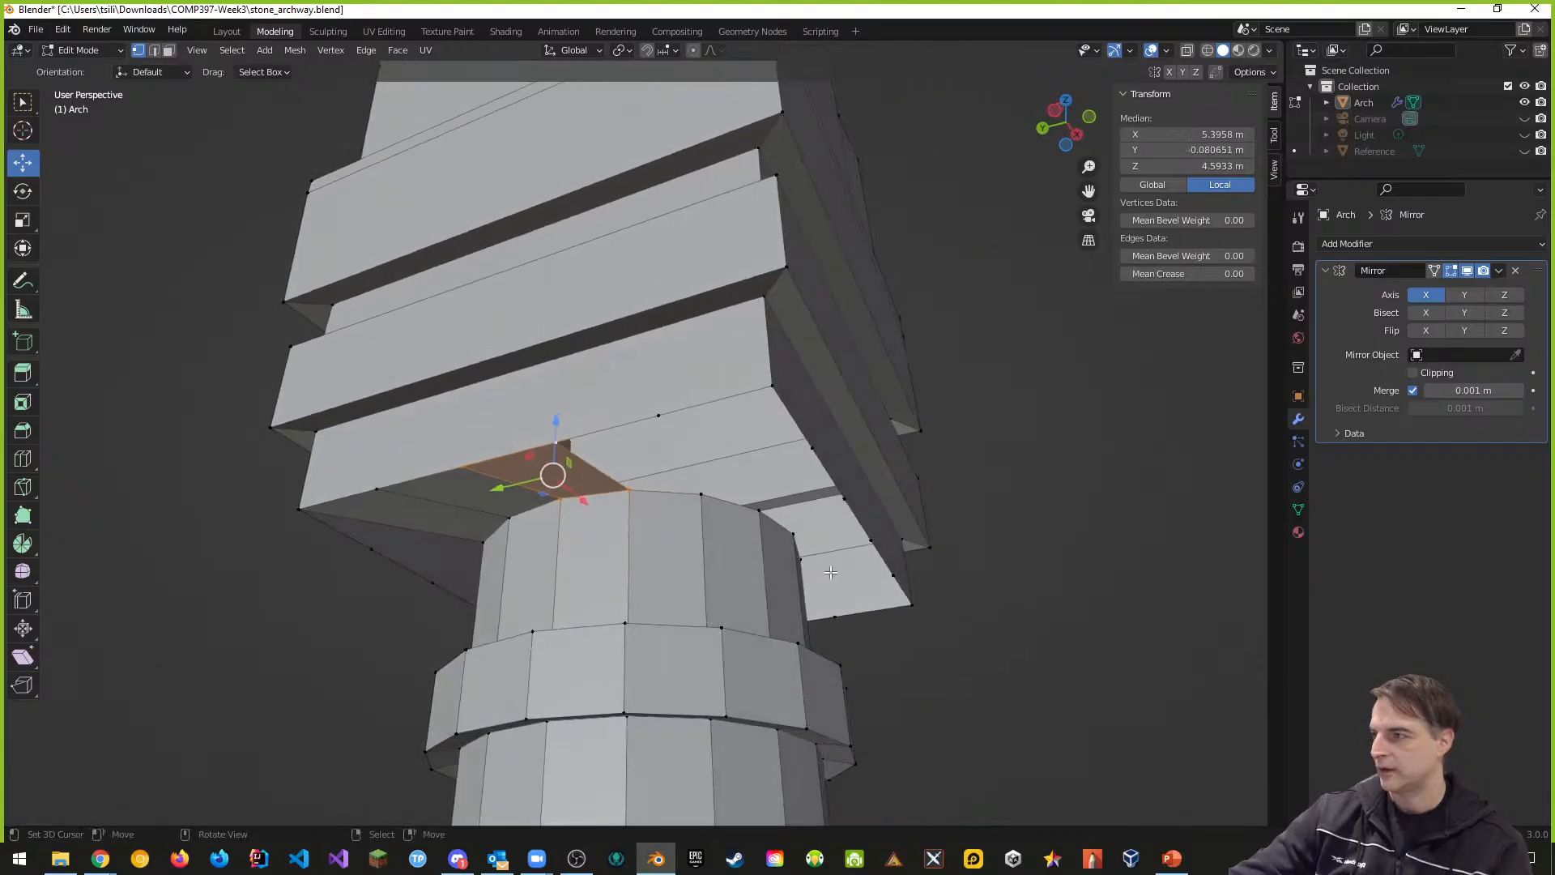
pyautogui.click(703, 494)
pyautogui.keyDown('shift'); pyautogui.click(770, 384); pyautogui.keyUp('shift')
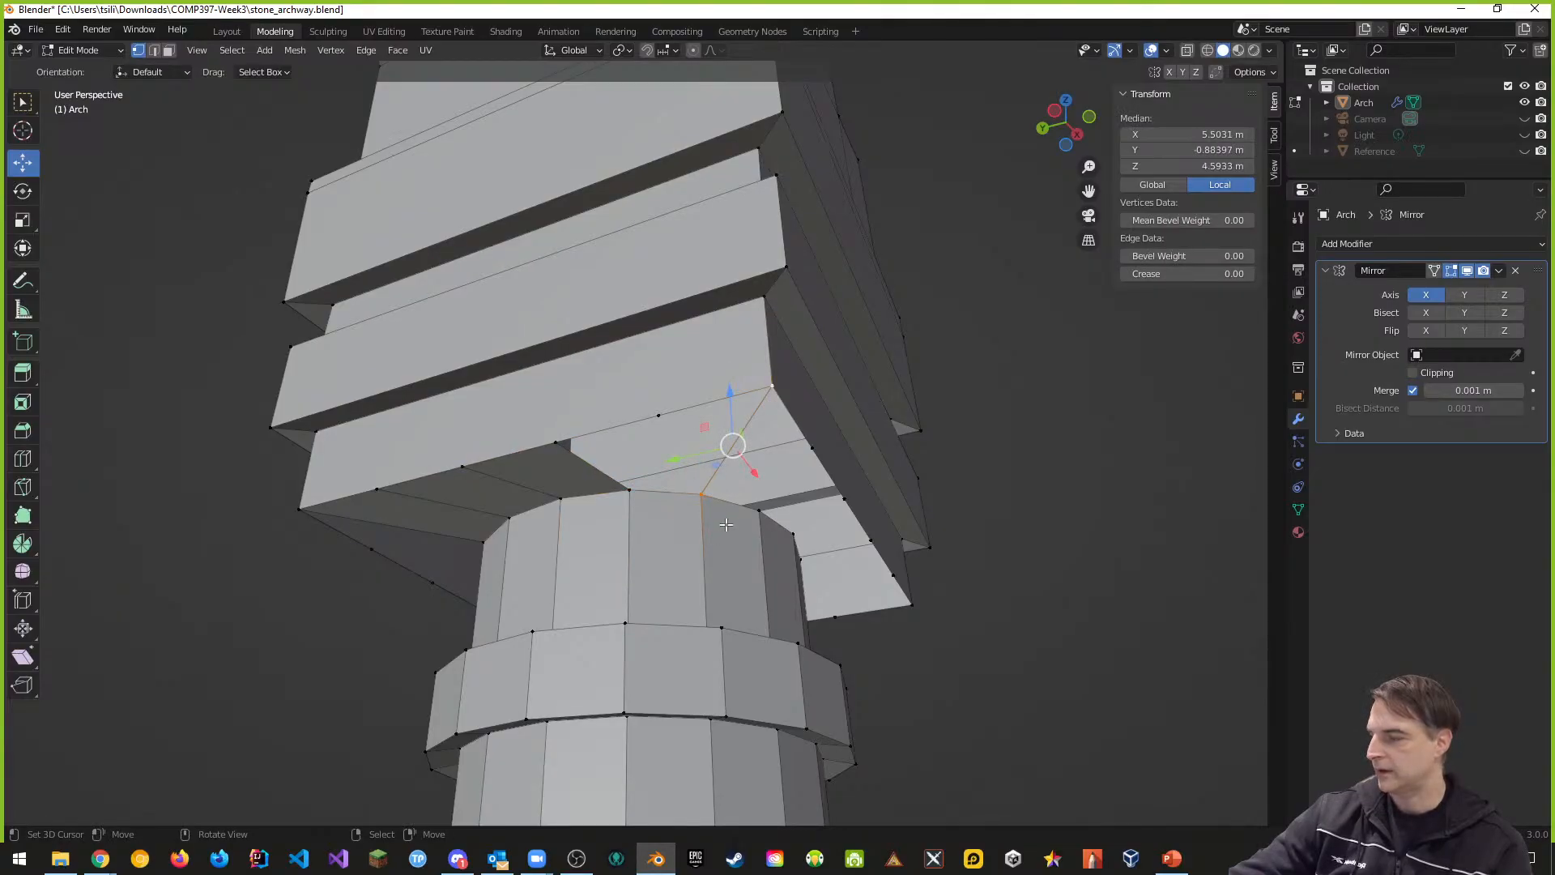
pyautogui.moveTo(726, 525); pyautogui.dragTo(781, 478, button='middle')
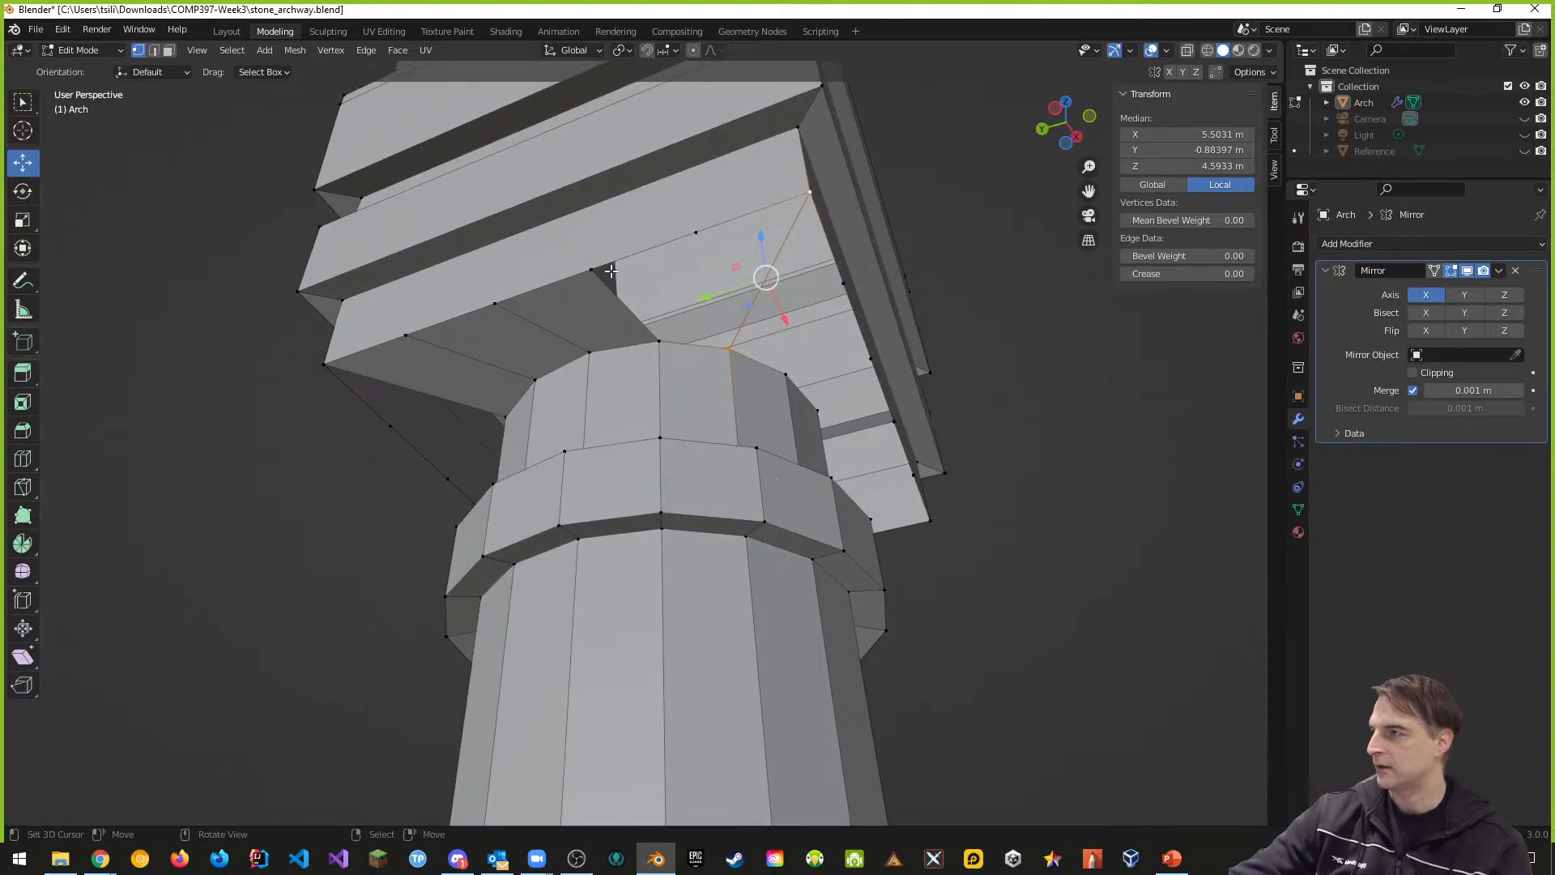
# Step: Undo the recent edges and faces bridging the column's upper rim and the capital's lower edge
pyautogui.moveTo(594, 388); pyautogui.dragTo(663, 381, button='middle')
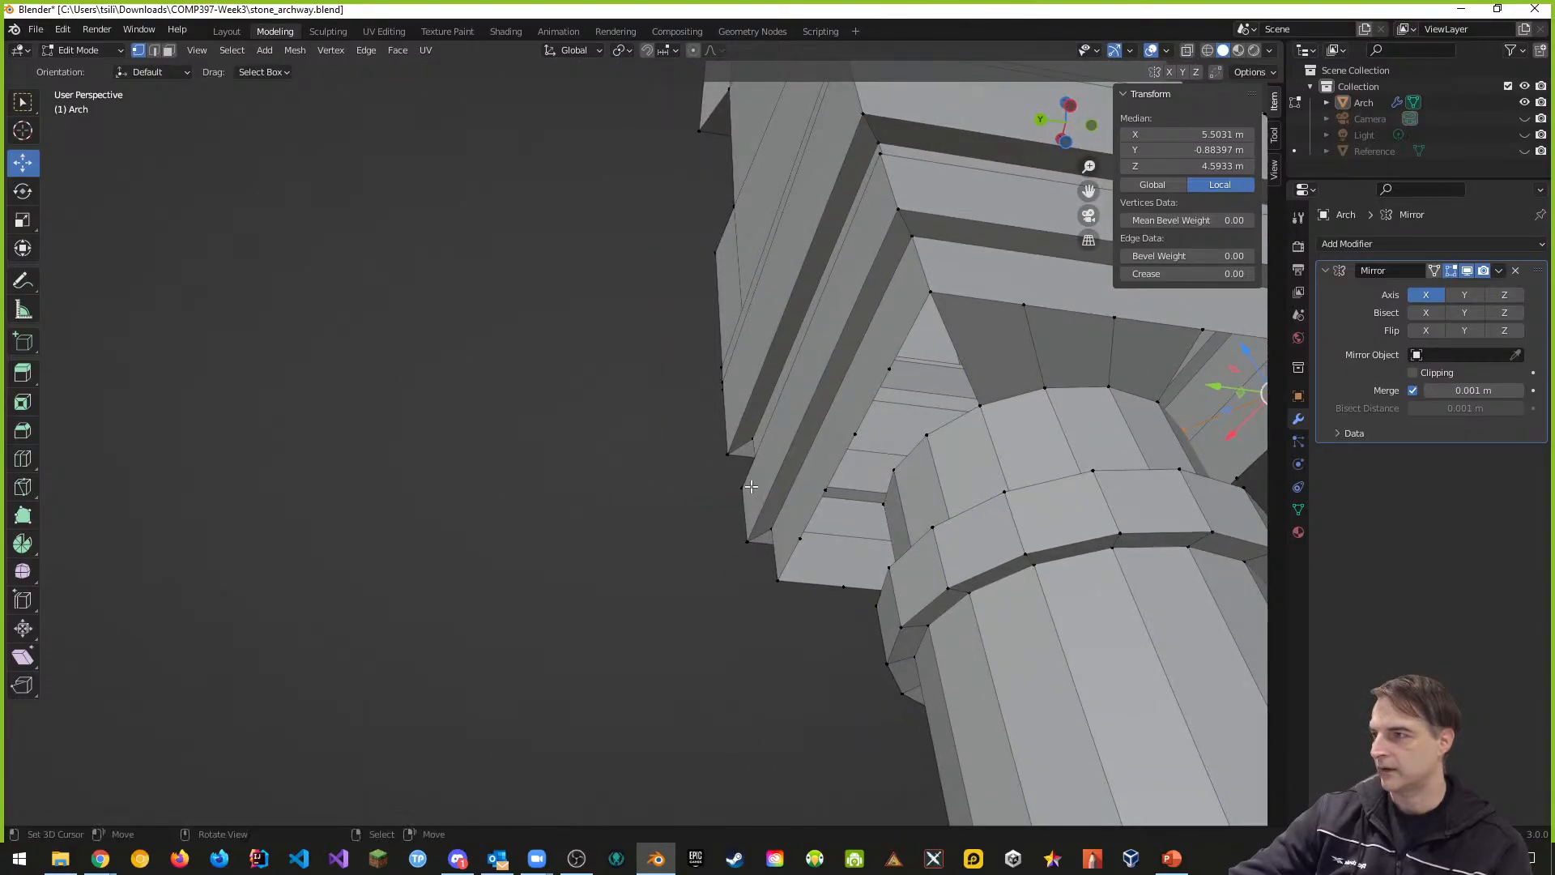
pyautogui.moveTo(815, 489); pyautogui.dragTo(800, 489, button='middle')
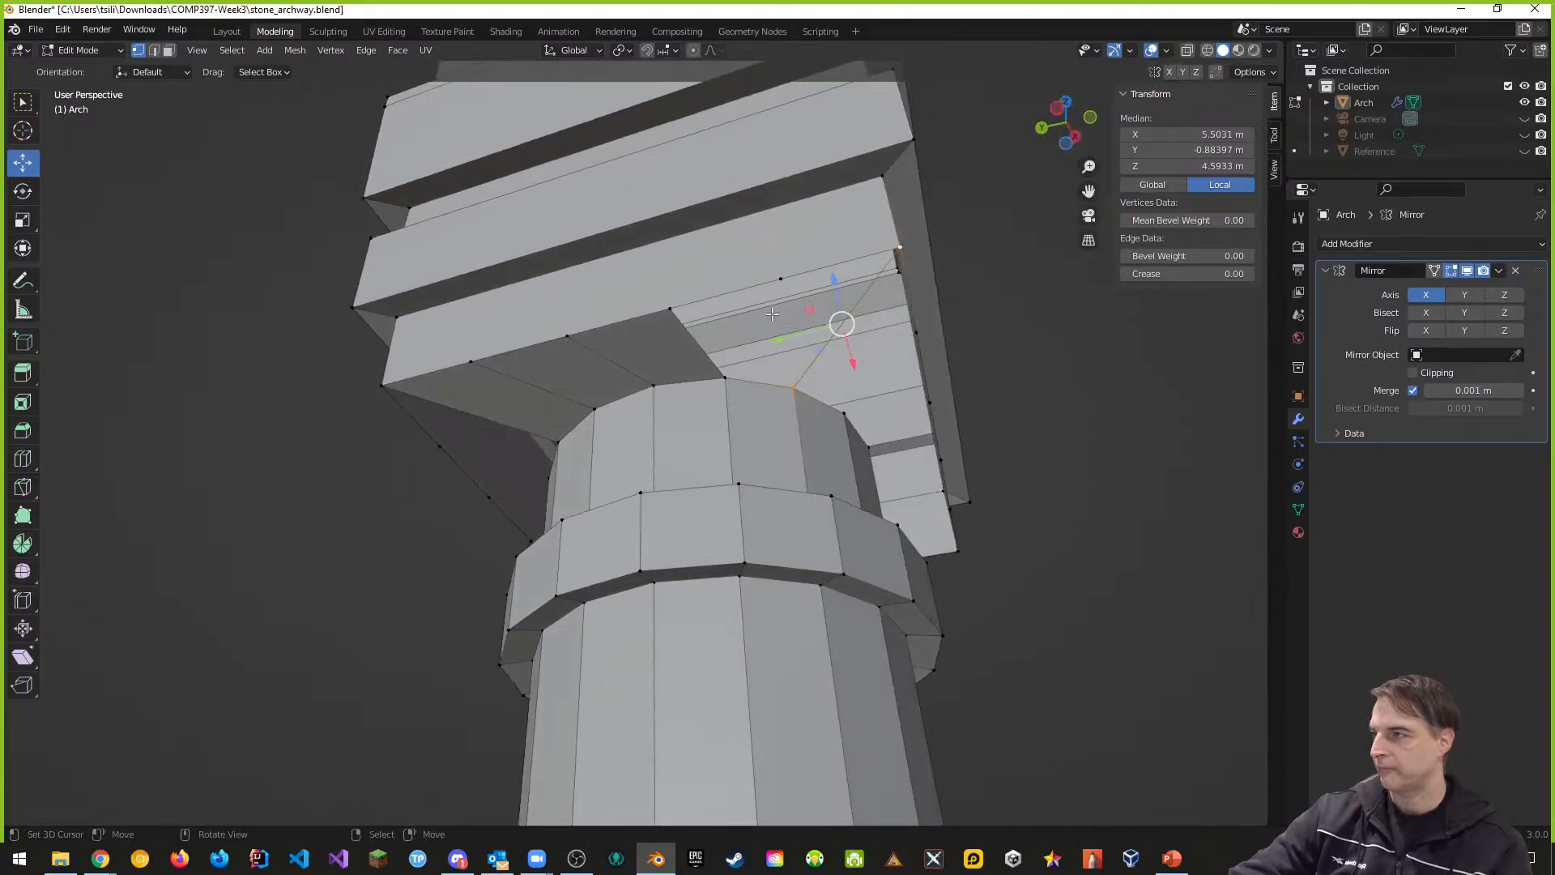
pyautogui.hotkey('ctrl', 'z')
pyautogui.hotkey('ctrl', 'z')
pyautogui.hotkey('ctrl', 'z')
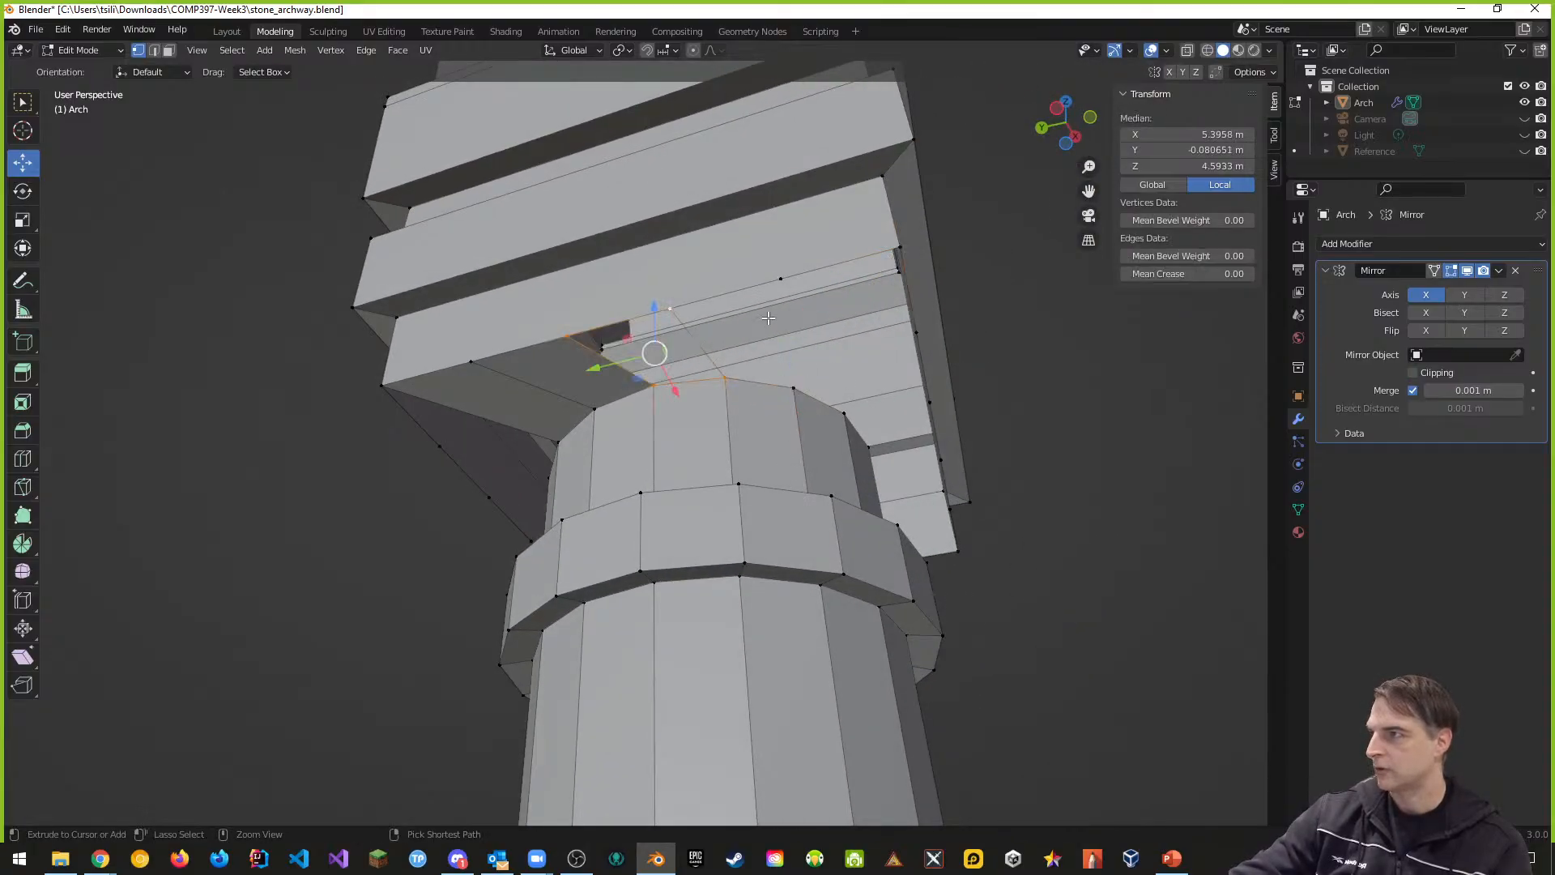
pyautogui.hotkey('ctrl', 'z')
pyautogui.hotkey('ctrl', 'z')
pyautogui.hotkey('ctrl', 'z')
pyautogui.hotkey('ctrl', 'z')
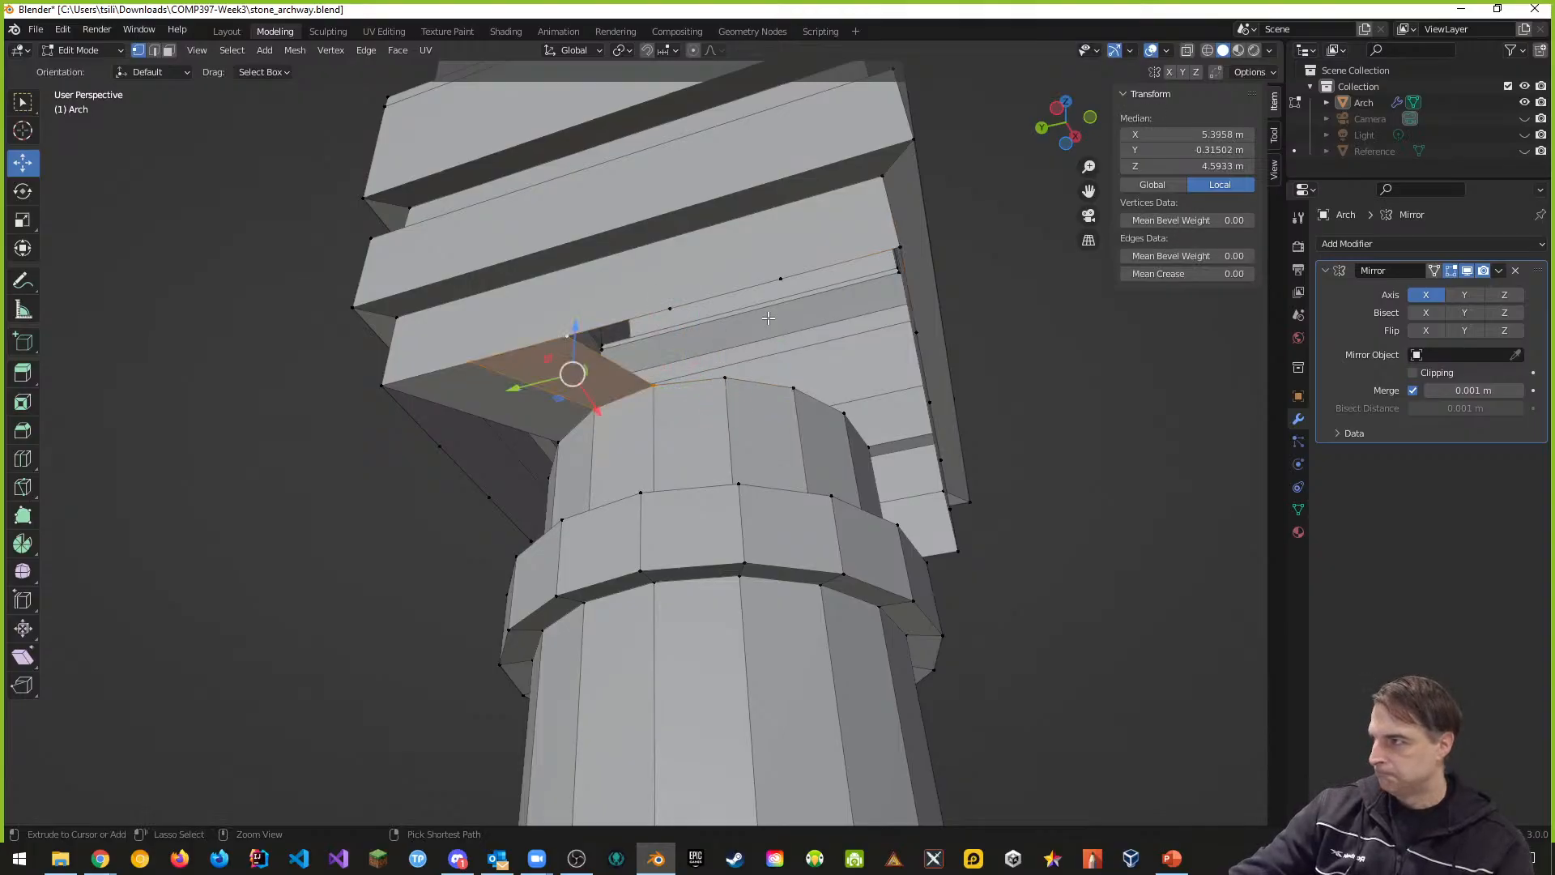
pyautogui.hotkey('ctrl', 'z')
pyautogui.hotkey('ctrl', 'z')
pyautogui.hotkey('ctrl', 'z')
pyautogui.hotkey('ctrl', 'z')
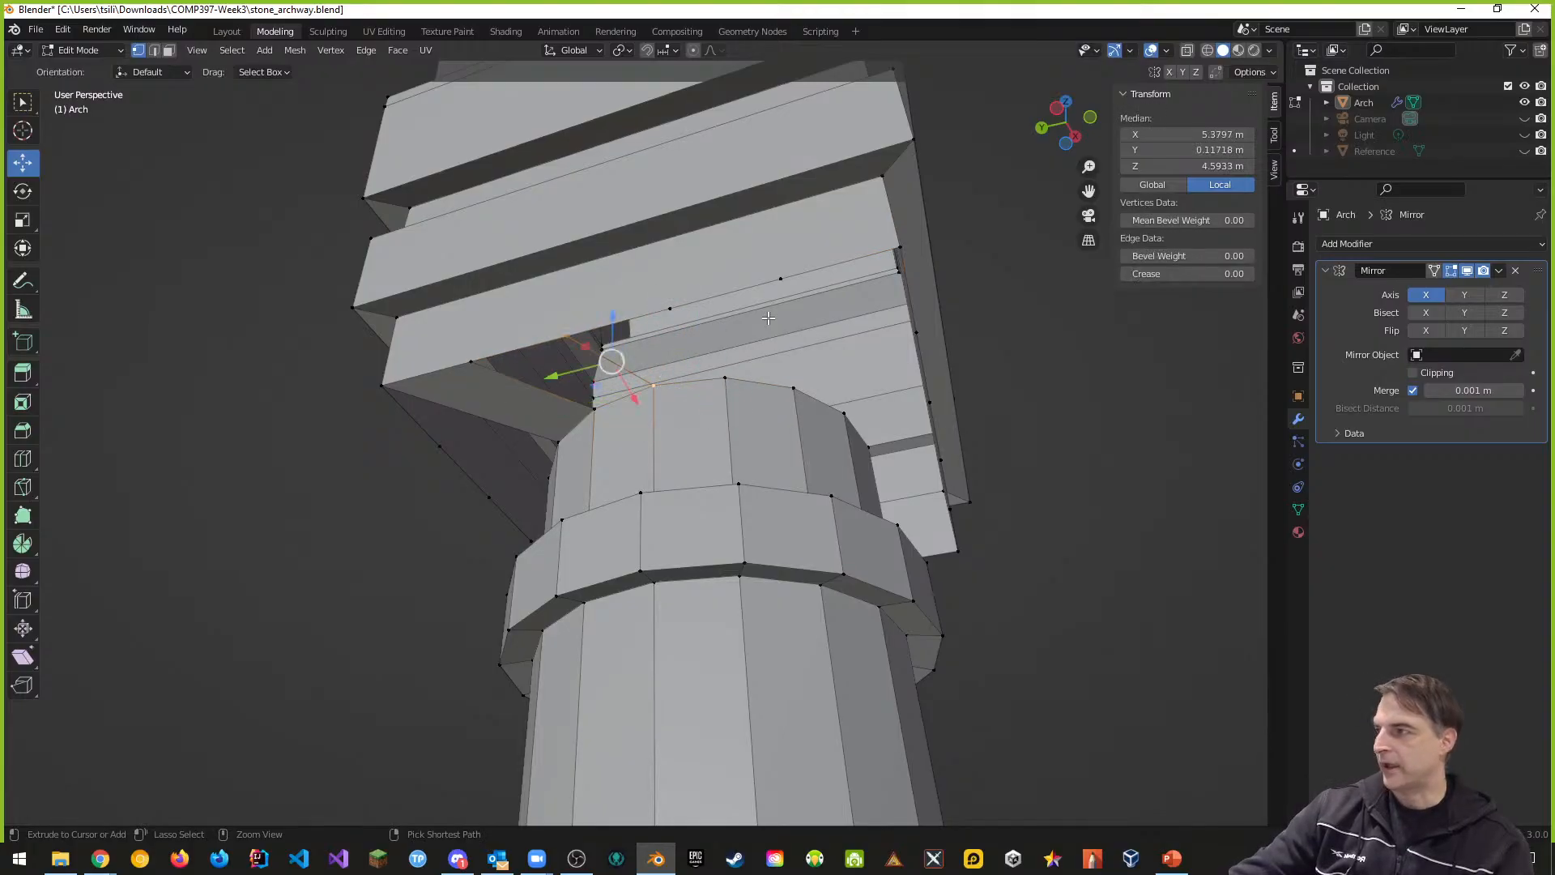
pyautogui.hotkey('ctrl', 'z')
pyautogui.hotkey('ctrl', 'z')
pyautogui.hotkey('ctrl', 'z')
pyautogui.hotkey('ctrl', 'z')
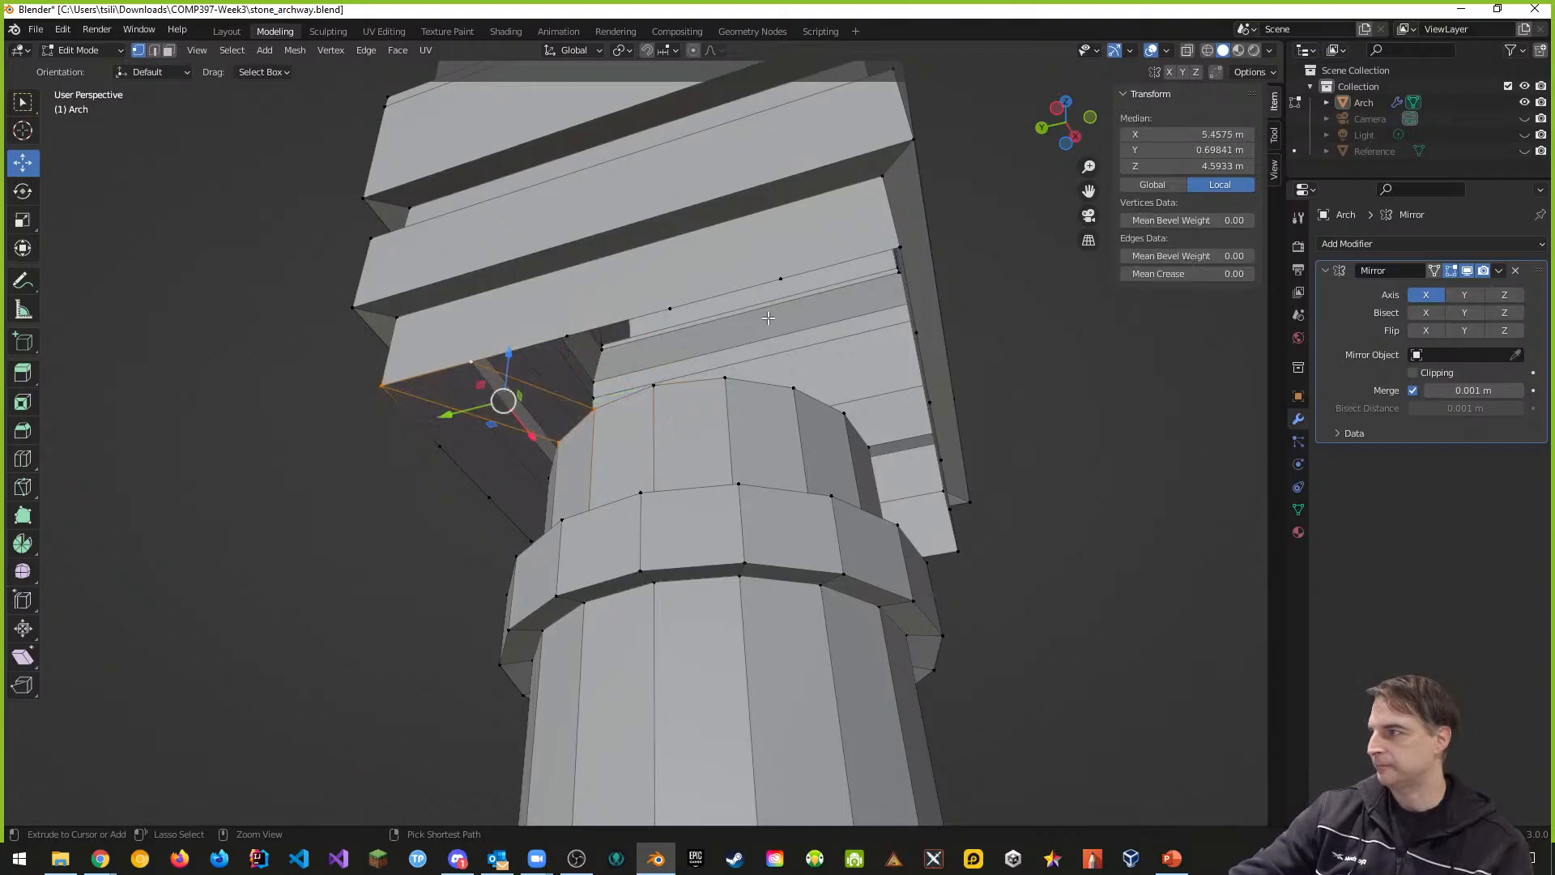
pyautogui.hotkey('ctrl', 'z')
pyautogui.hotkey('ctrl', 'z')
pyautogui.hotkey('ctrl', 'z')
pyautogui.hotkey('ctrl', 'z')
pyautogui.hotkey('ctrl', 'z')
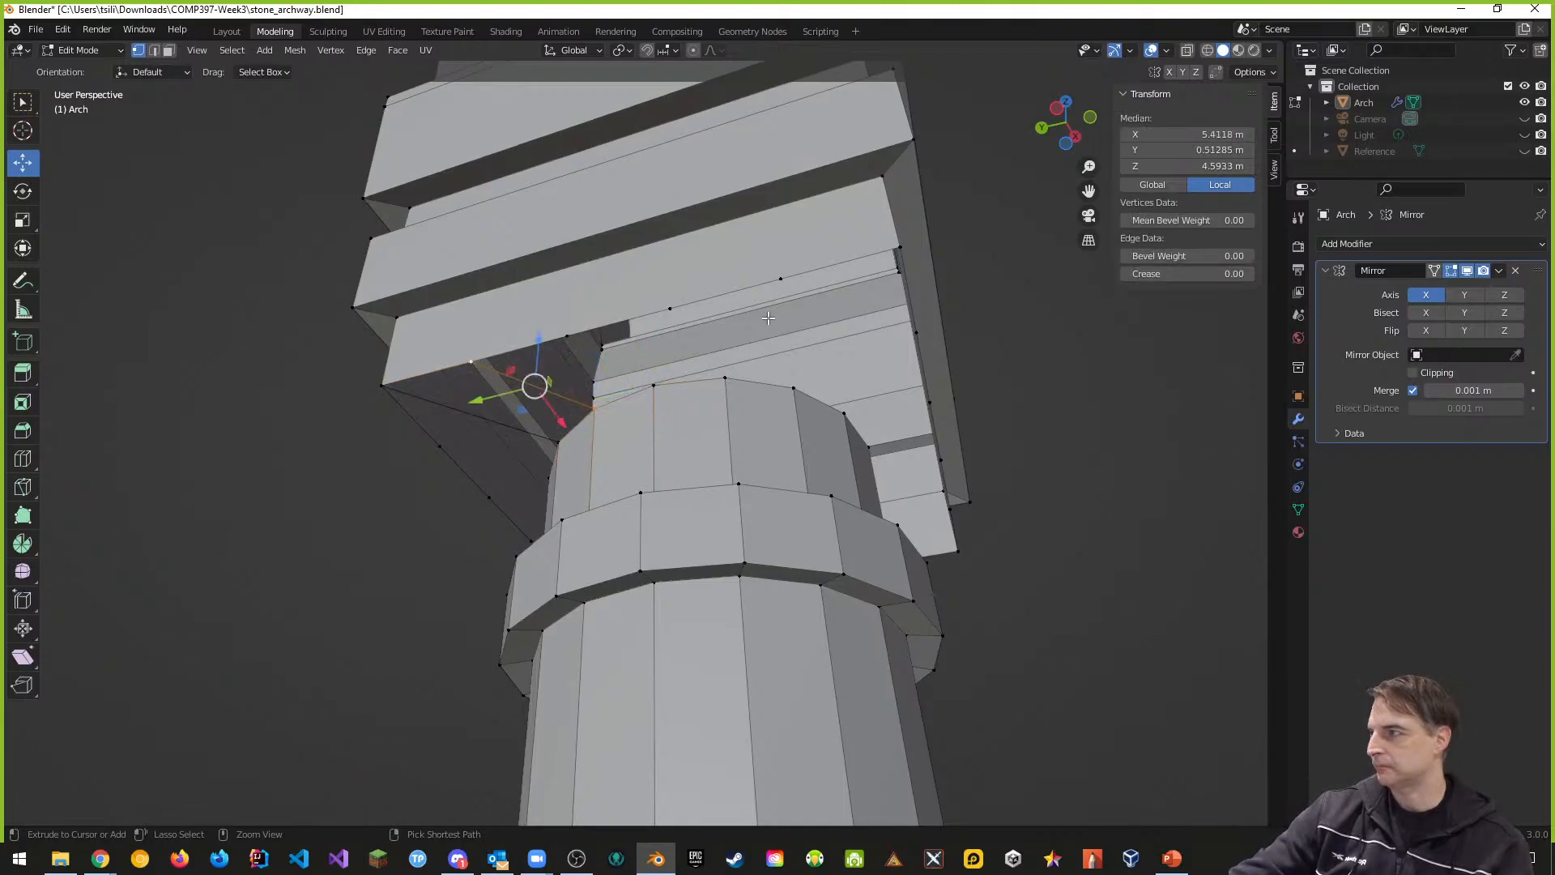
pyautogui.hotkey('ctrl', 'z')
pyautogui.hotkey('ctrl', 'z')
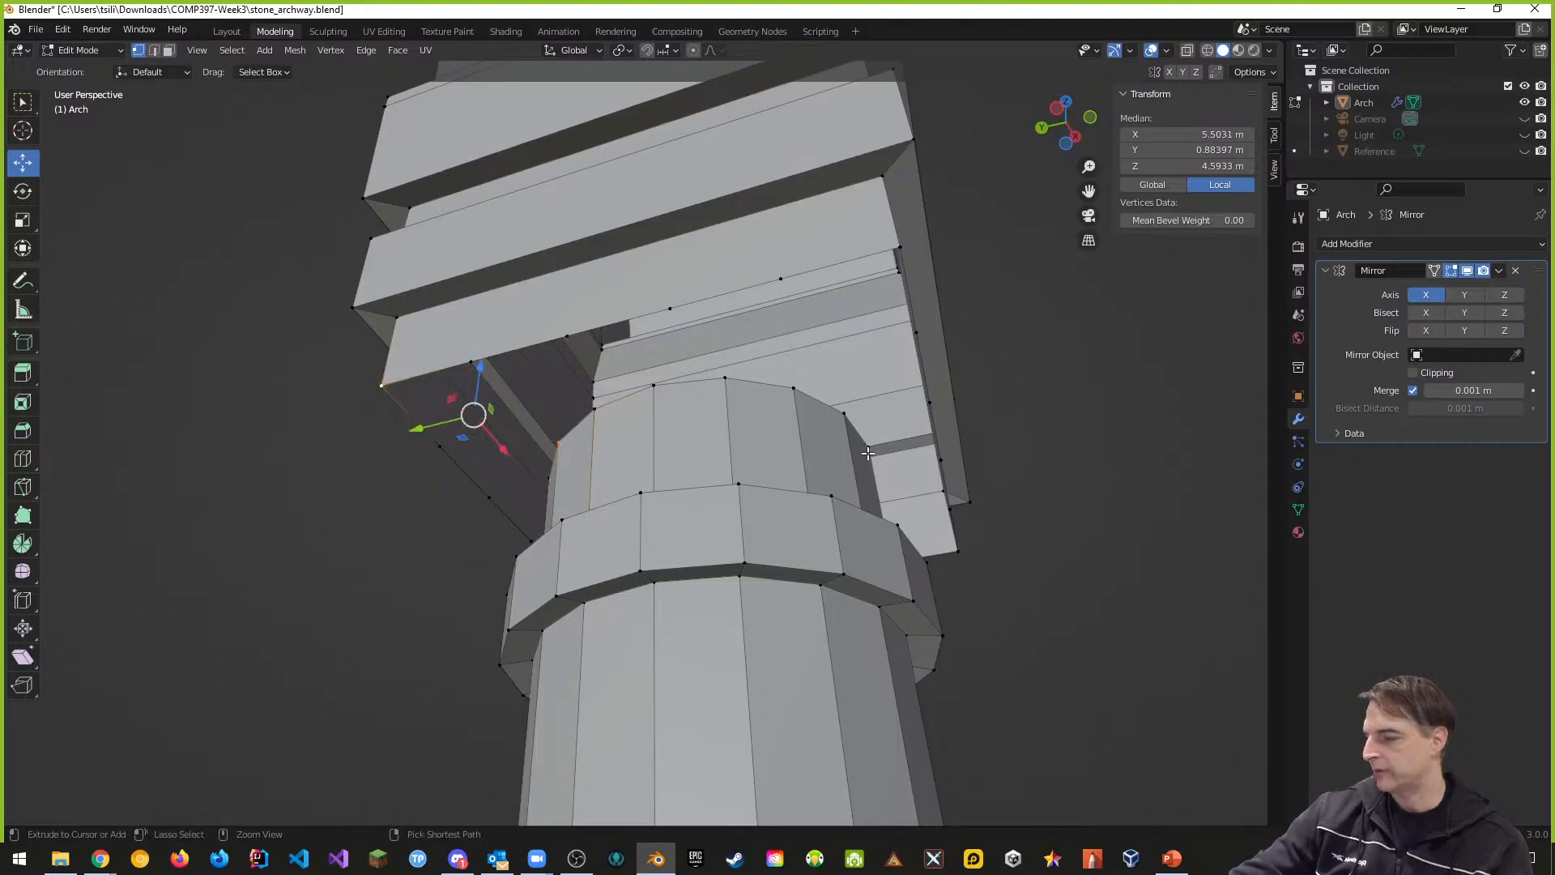
pyautogui.hotkey('ctrl', 'z')
pyautogui.hotkey('ctrl', 'z')
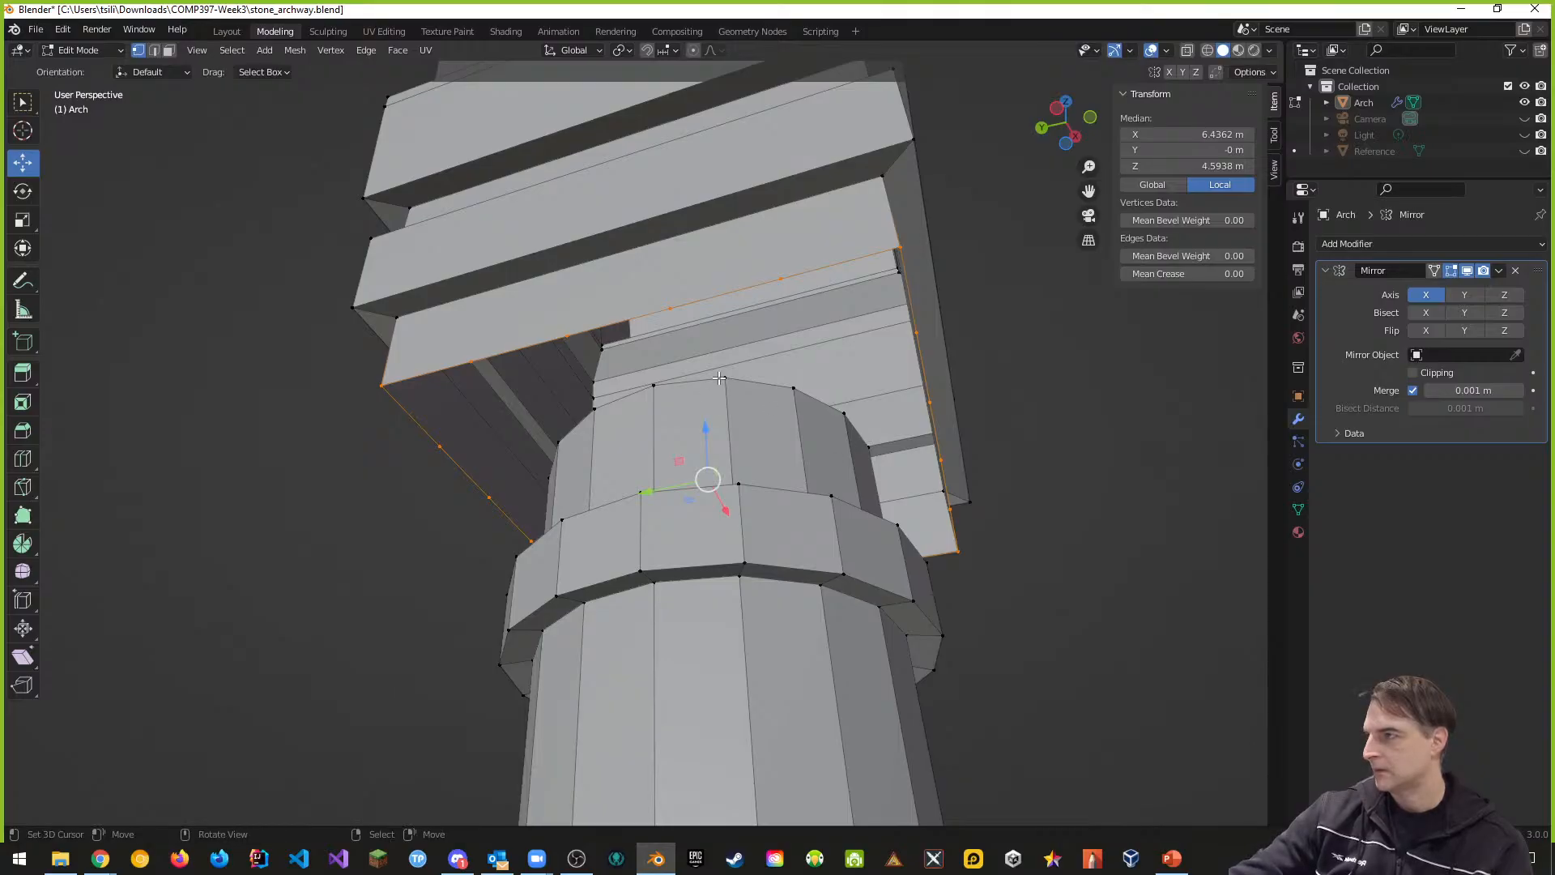
# Step: Redo all the undone edges and faces between the column's upper rim and the capital's lower edge
pyautogui.moveTo(865, 443); pyautogui.dragTo(540, 303, button='middle')
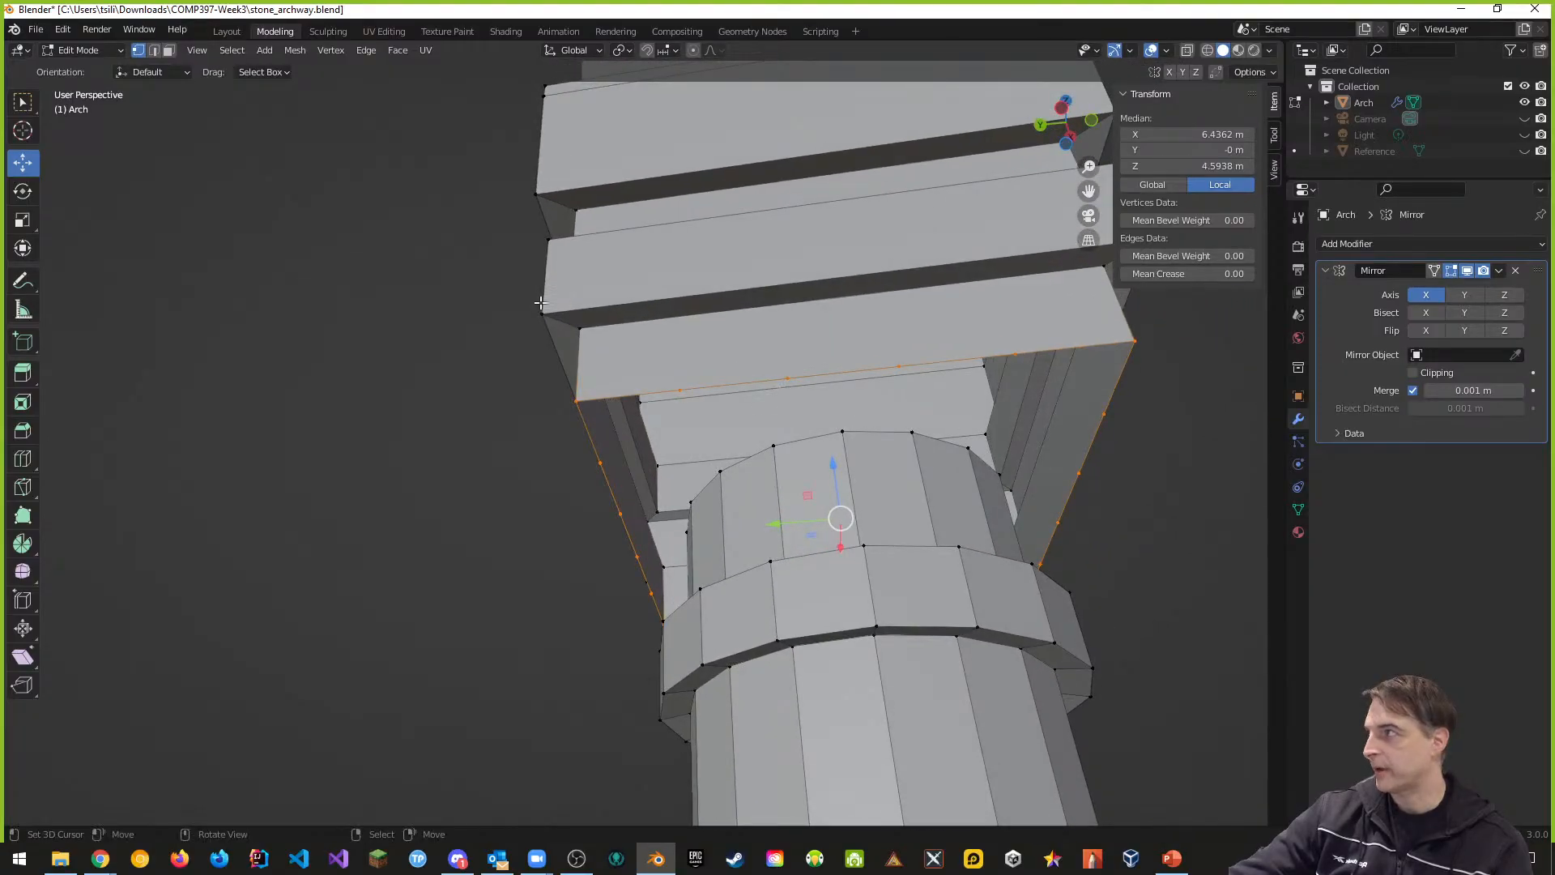
pyautogui.click(63, 30)
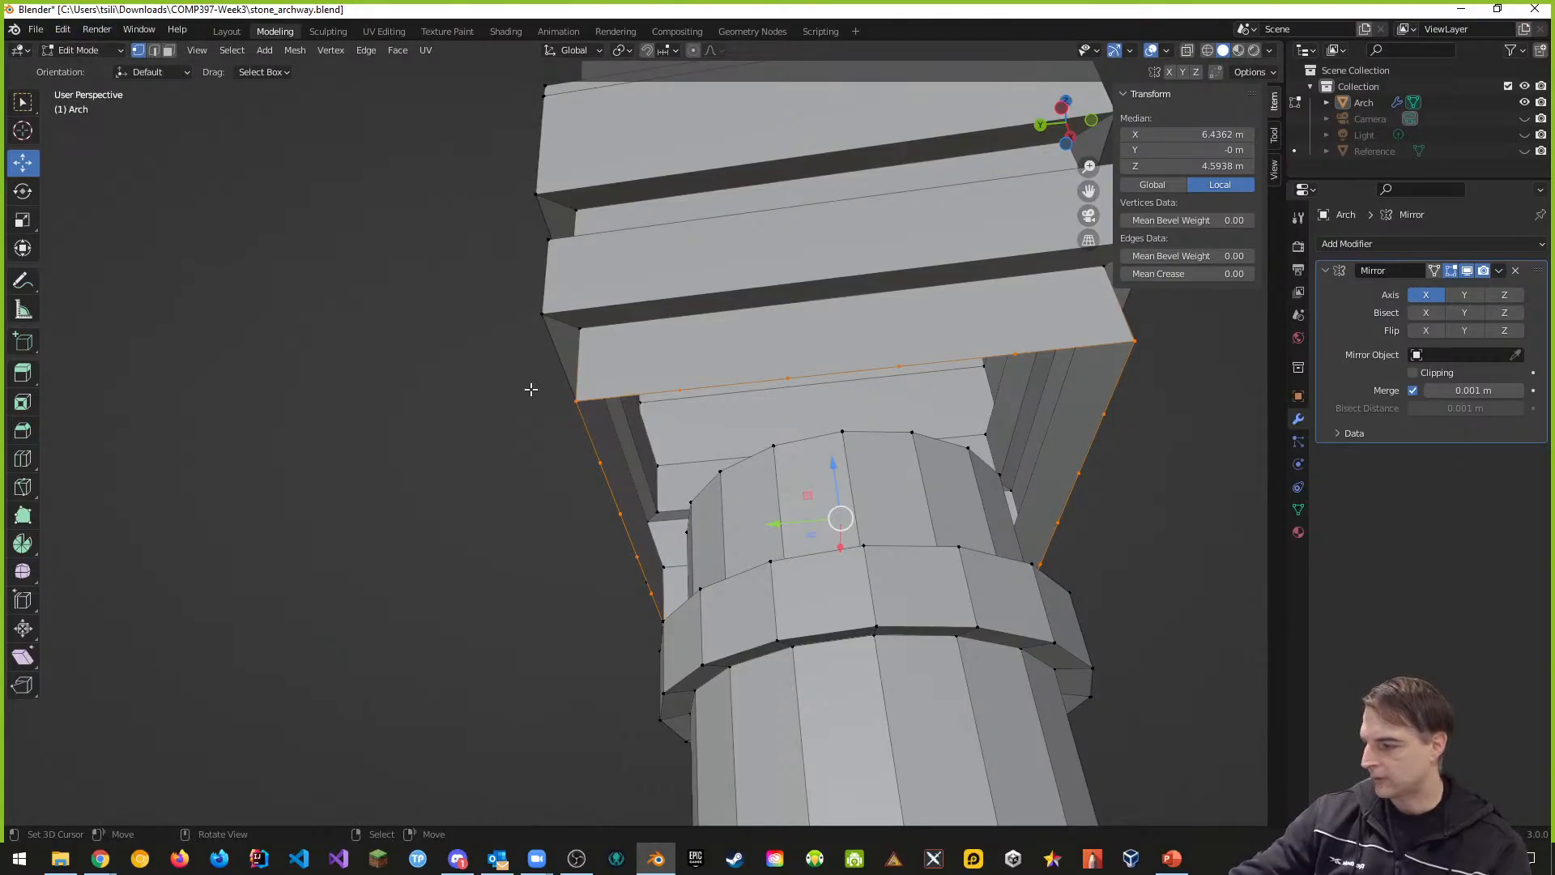
pyautogui.hotkey('ctrl', 'z')
pyautogui.hotkey('ctrl', 'shift', 'z')
pyautogui.hotkey('ctrl', 'shift', 'z')
pyautogui.hotkey('ctrl', 'shift', 'z')
pyautogui.hotkey('ctrl', 'shift', 'z')
pyautogui.hotkey('ctrl', 'shift', 'z')
pyautogui.hotkey('ctrl', 'shift', 'z')
pyautogui.hotkey('ctrl', 'shift', 'z')
pyautogui.hotkey('ctrl', 'shift', 'z')
pyautogui.hotkey('ctrl', 'shift', 'z')
pyautogui.hotkey('ctrl', 'shift', 'z')
pyautogui.hotkey('ctrl', 'shift', 'z')
pyautogui.hotkey('ctrl', 'shift', 'z')
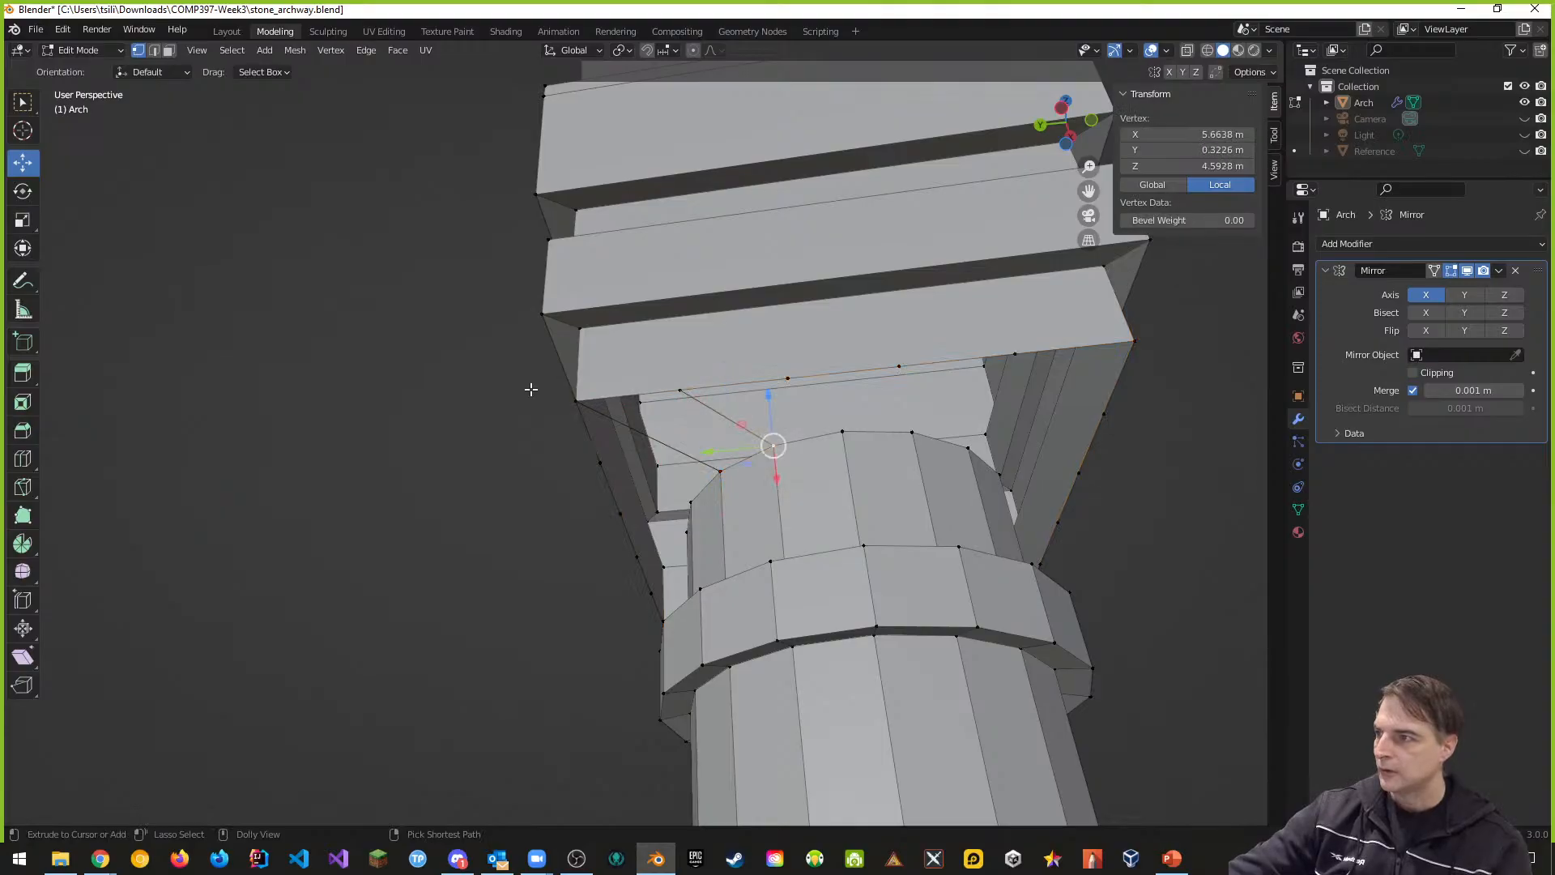
pyautogui.hotkey('ctrl', 'shift', 'z')
pyautogui.hotkey('ctrl', 'shift', 'z')
pyautogui.hotkey('ctrl', 'shift', 'z')
pyautogui.hotkey('ctrl', 'shift', 'z')
pyautogui.hotkey('ctrl', 'shift', 'z')
pyautogui.hotkey('ctrl', 'shift', 'z')
pyautogui.hotkey('ctrl', 'shift', 'z')
pyautogui.hotkey('ctrl', 'shift', 'z')
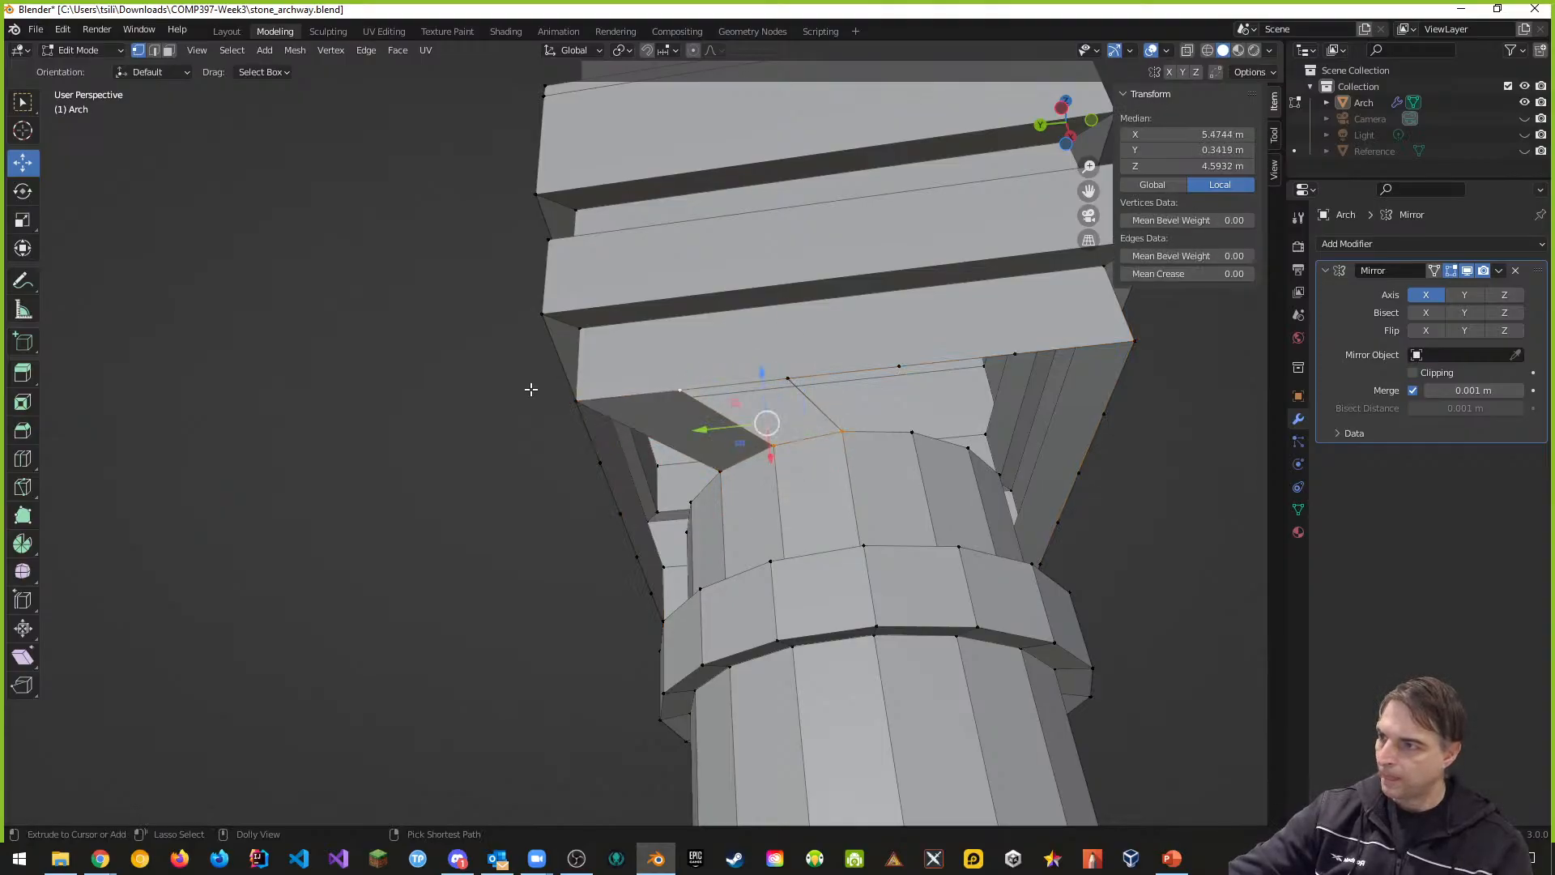
pyautogui.hotkey('ctrl', 'shift', 'z')
pyautogui.hotkey('ctrl', 'shift', 'z')
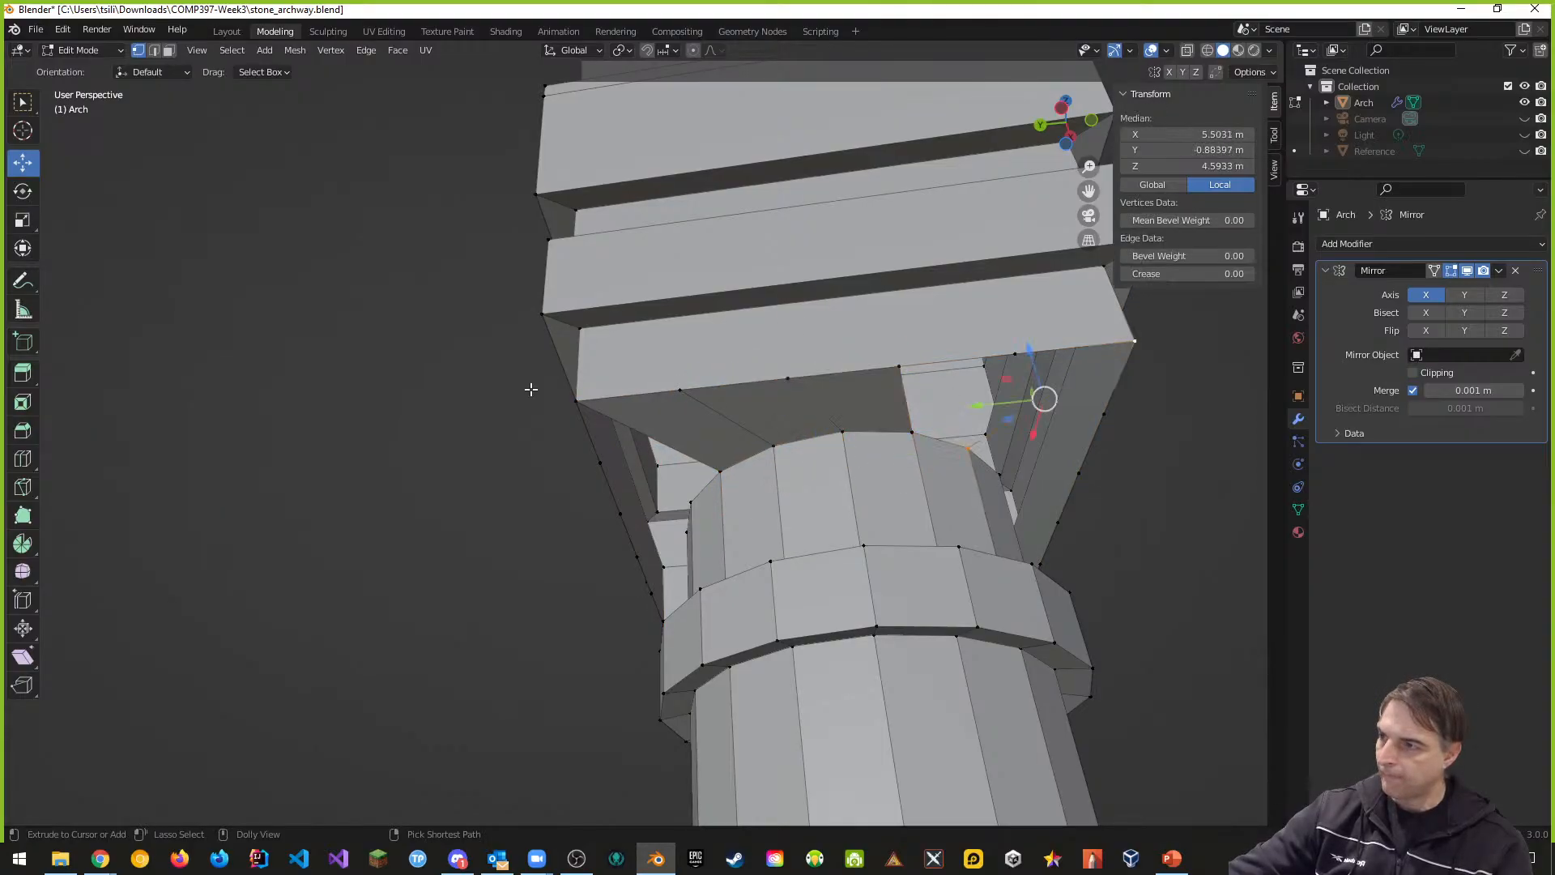
# Step: Fill a triangular face between one column-rim vertex and the two middle vertices of the capital's lower edge
pyautogui.moveTo(531, 390); pyautogui.dragTo(938, 411, button='middle')
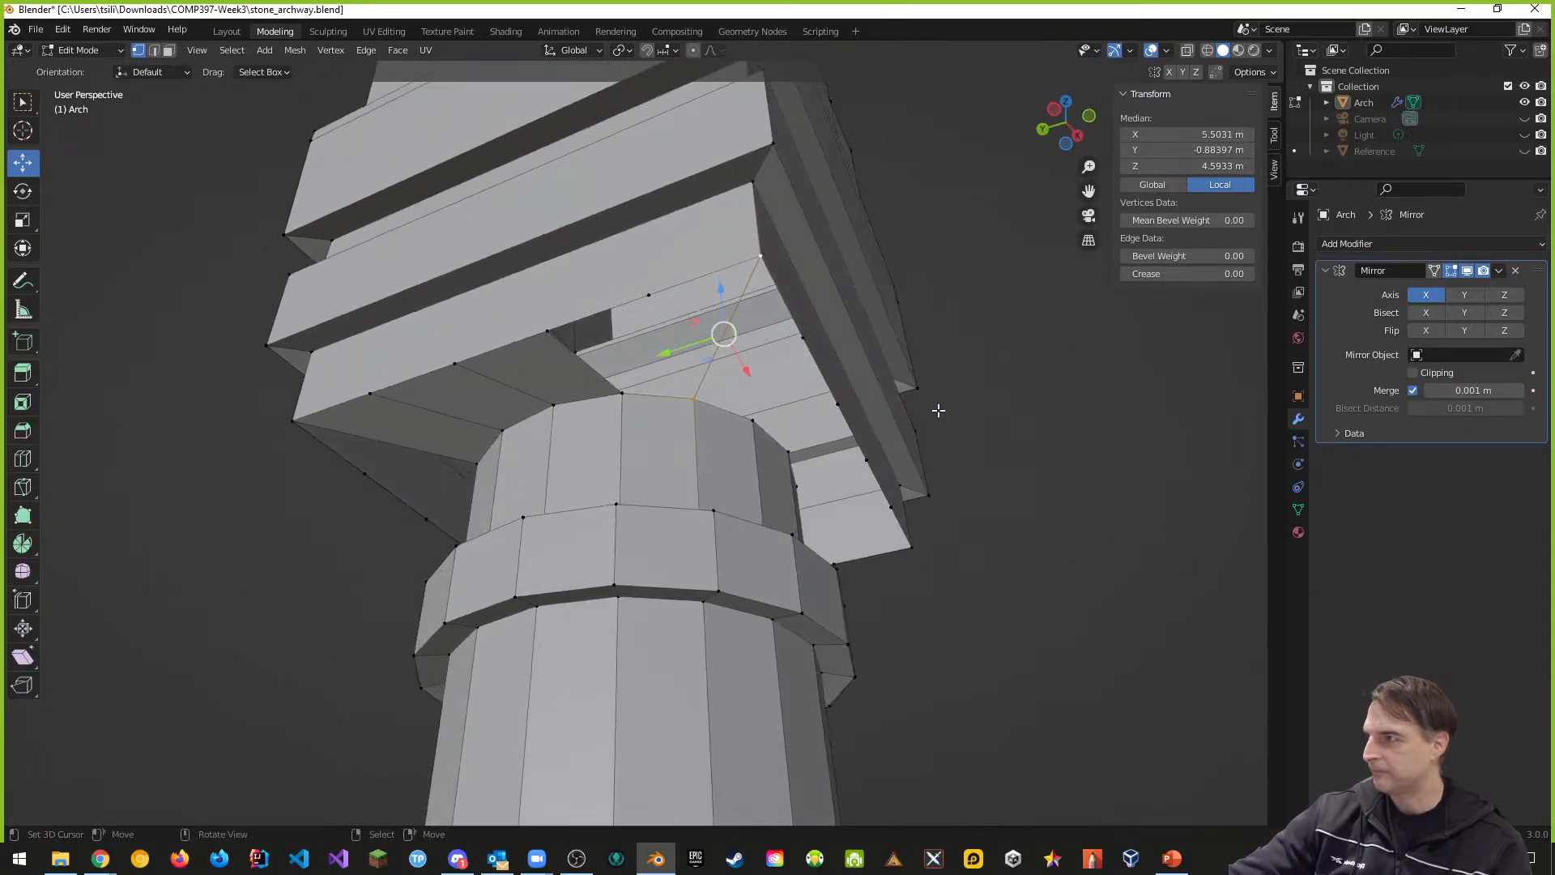
pyautogui.click(621, 394)
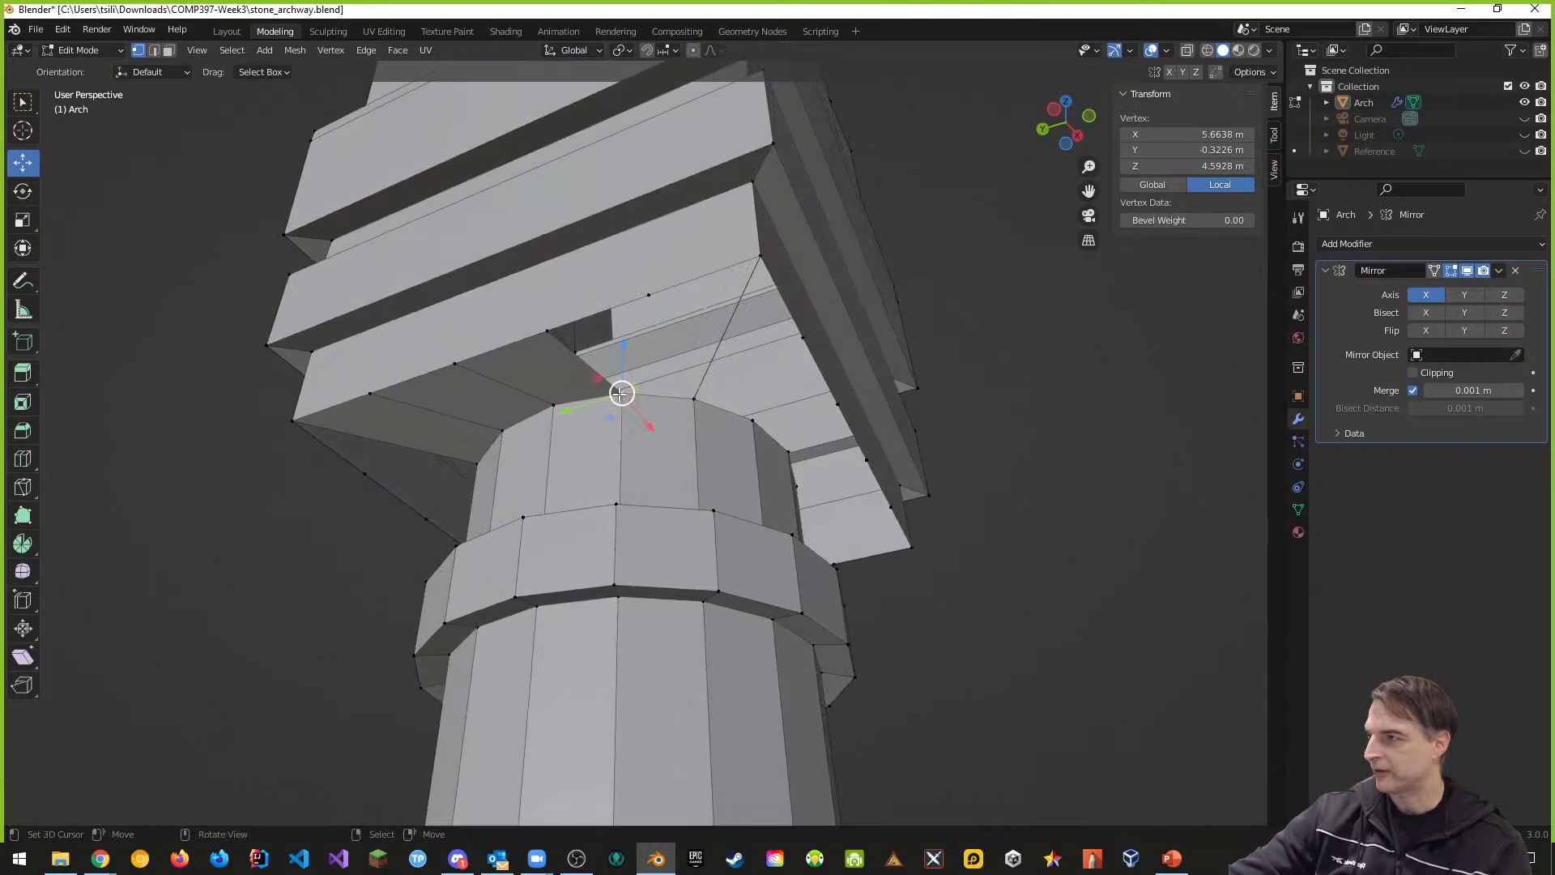
pyautogui.keyDown('shift'); pyautogui.click(646, 293); pyautogui.keyUp('shift')
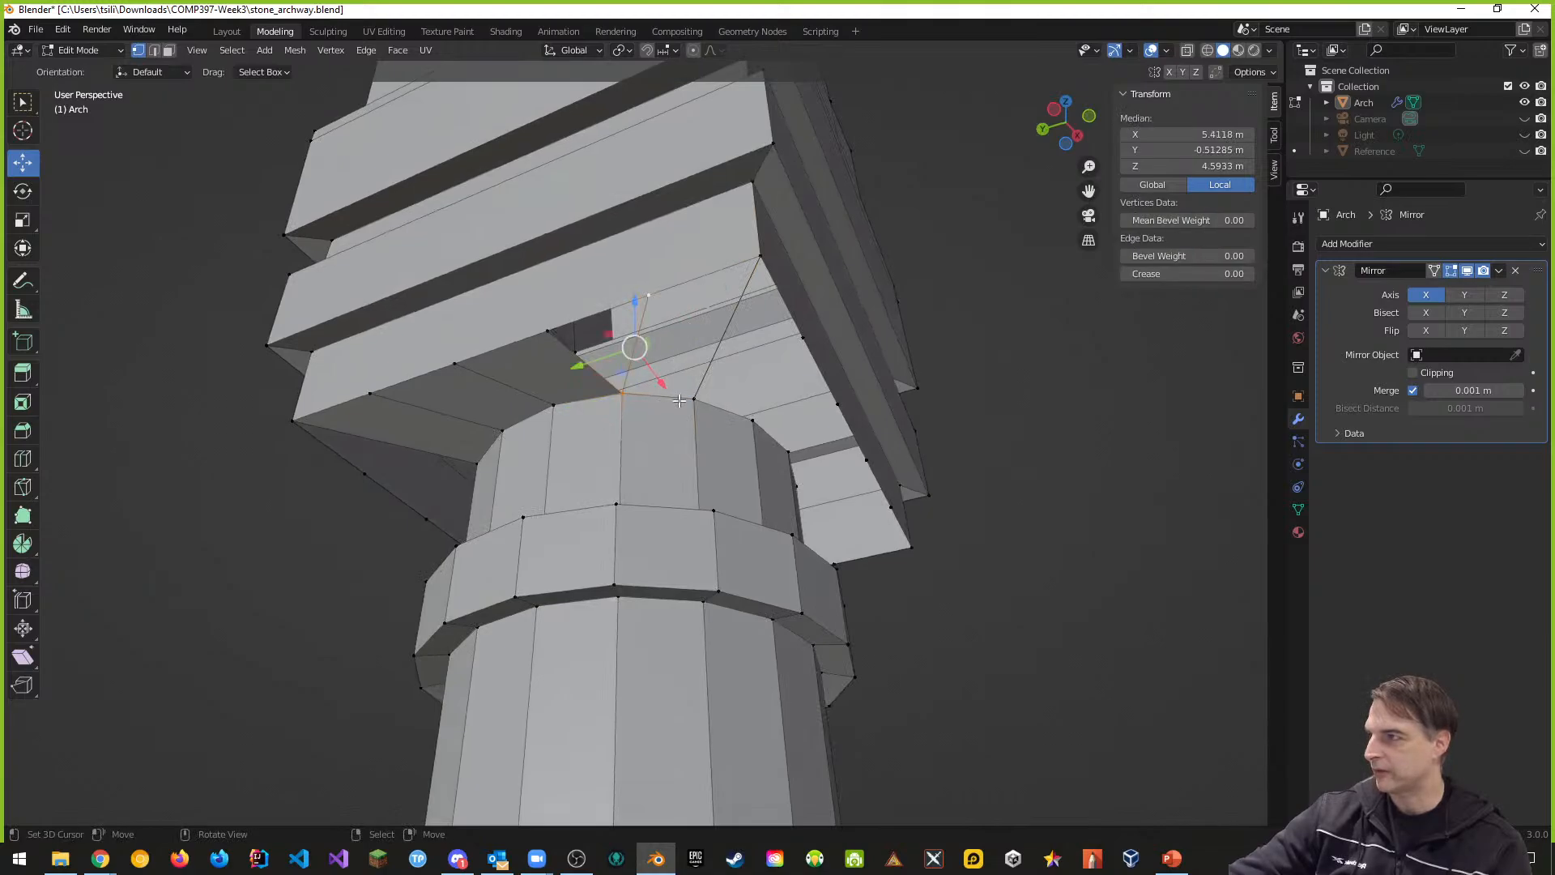
pyautogui.click(624, 394)
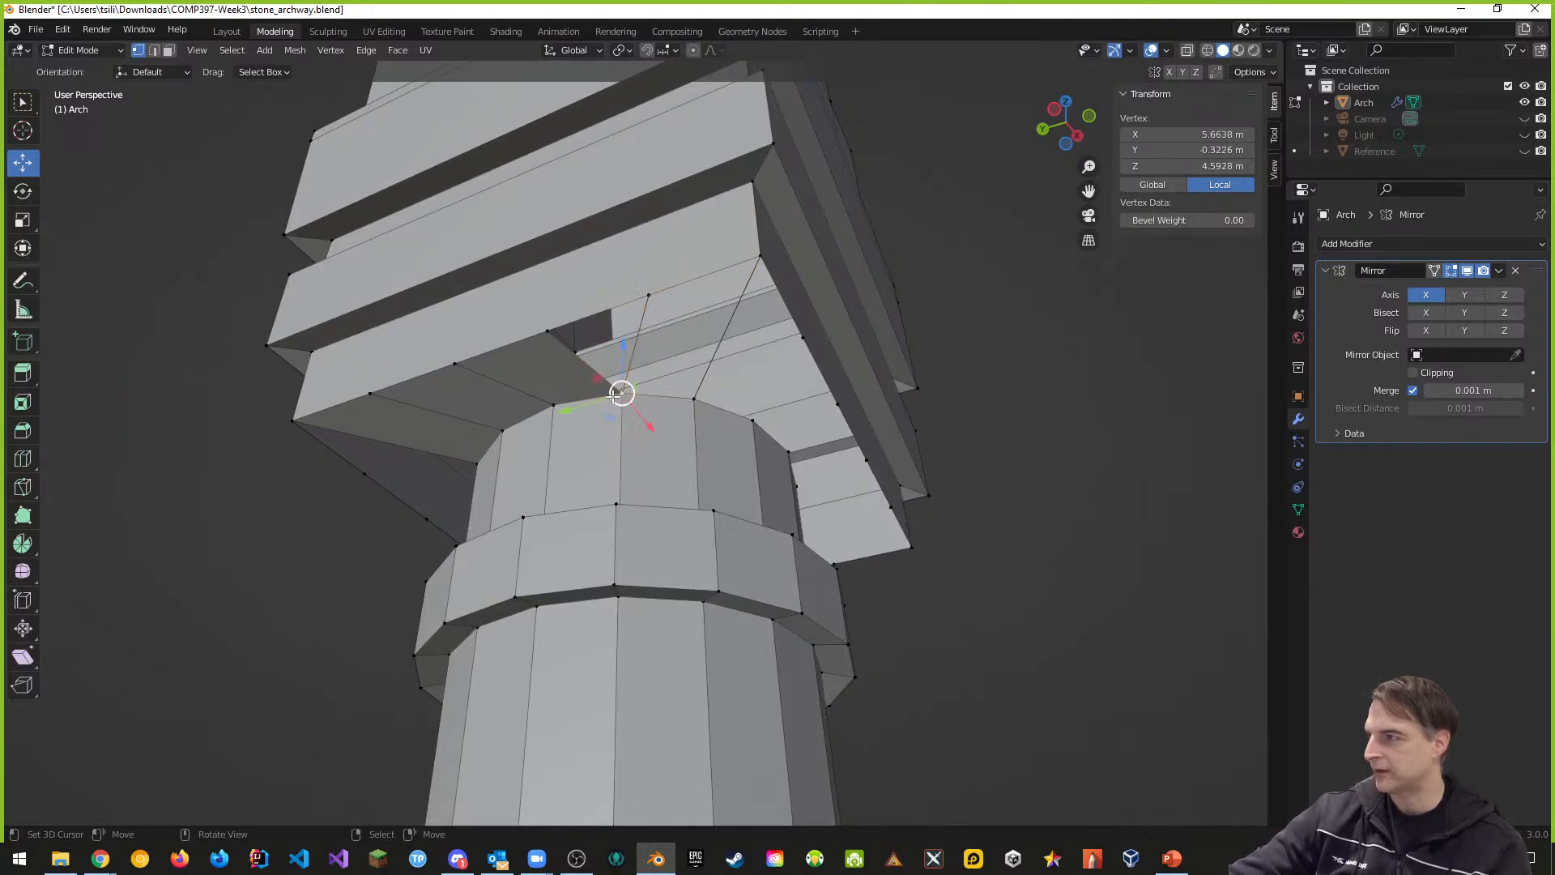
pyautogui.keyDown('shift'); pyautogui.click(548, 331); pyautogui.keyUp('shift')
pyautogui.keyDown('shift'); pyautogui.click(621, 396); pyautogui.keyUp('shift')
pyautogui.press('f')
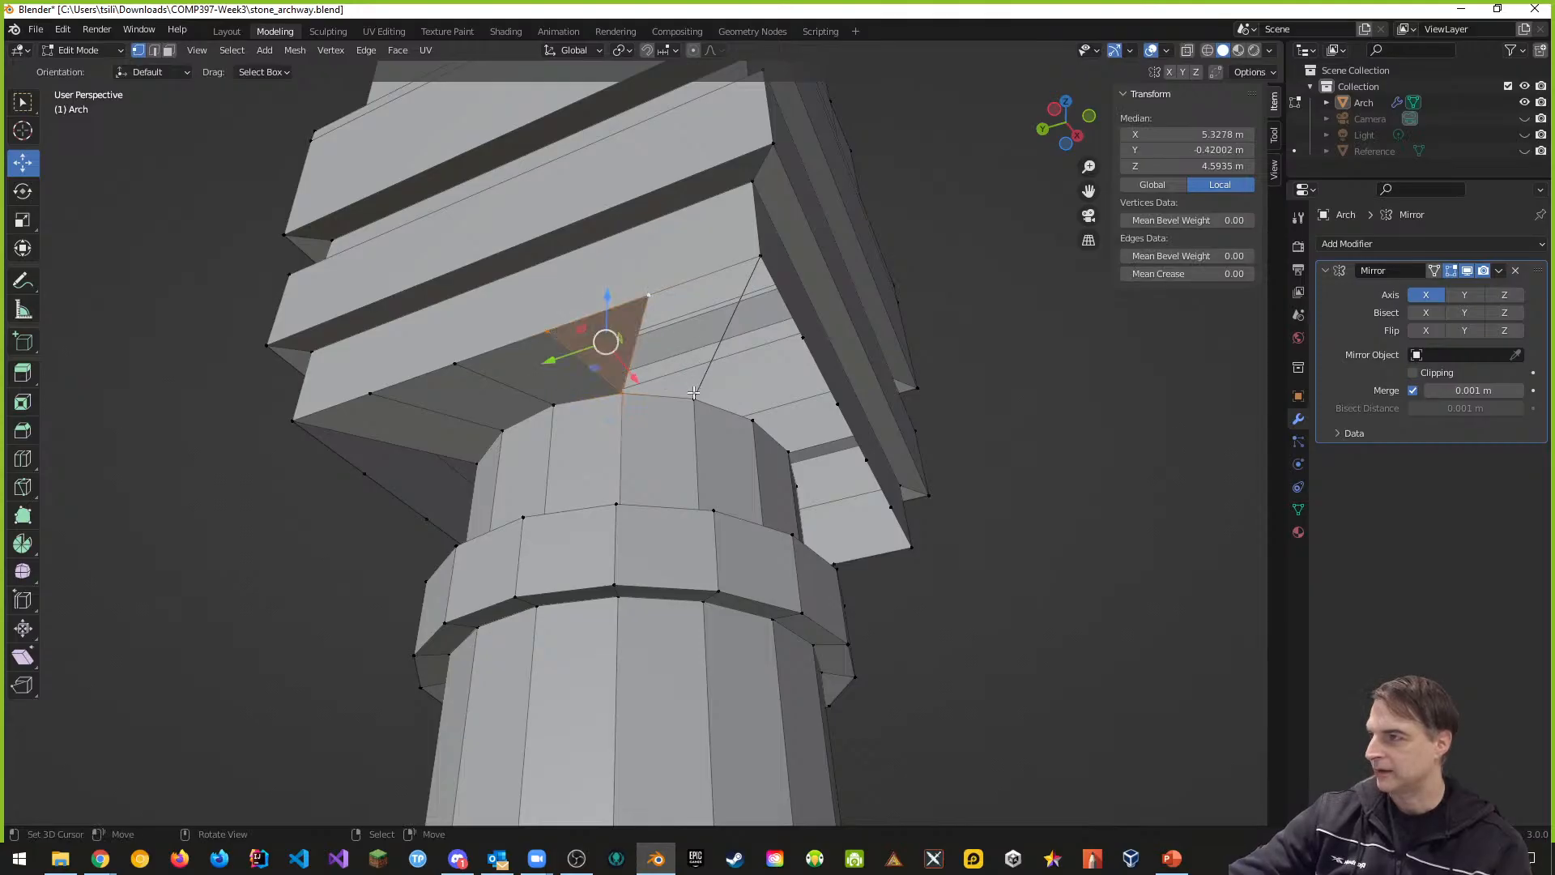
# Step: Fill a four-sided face between two column-rim vertices, the capital's corner and the neighbouring vertex on its lower edge
pyautogui.click(694, 398)
pyautogui.keyDown('shift'); pyautogui.click(621, 397); pyautogui.keyUp('shift')
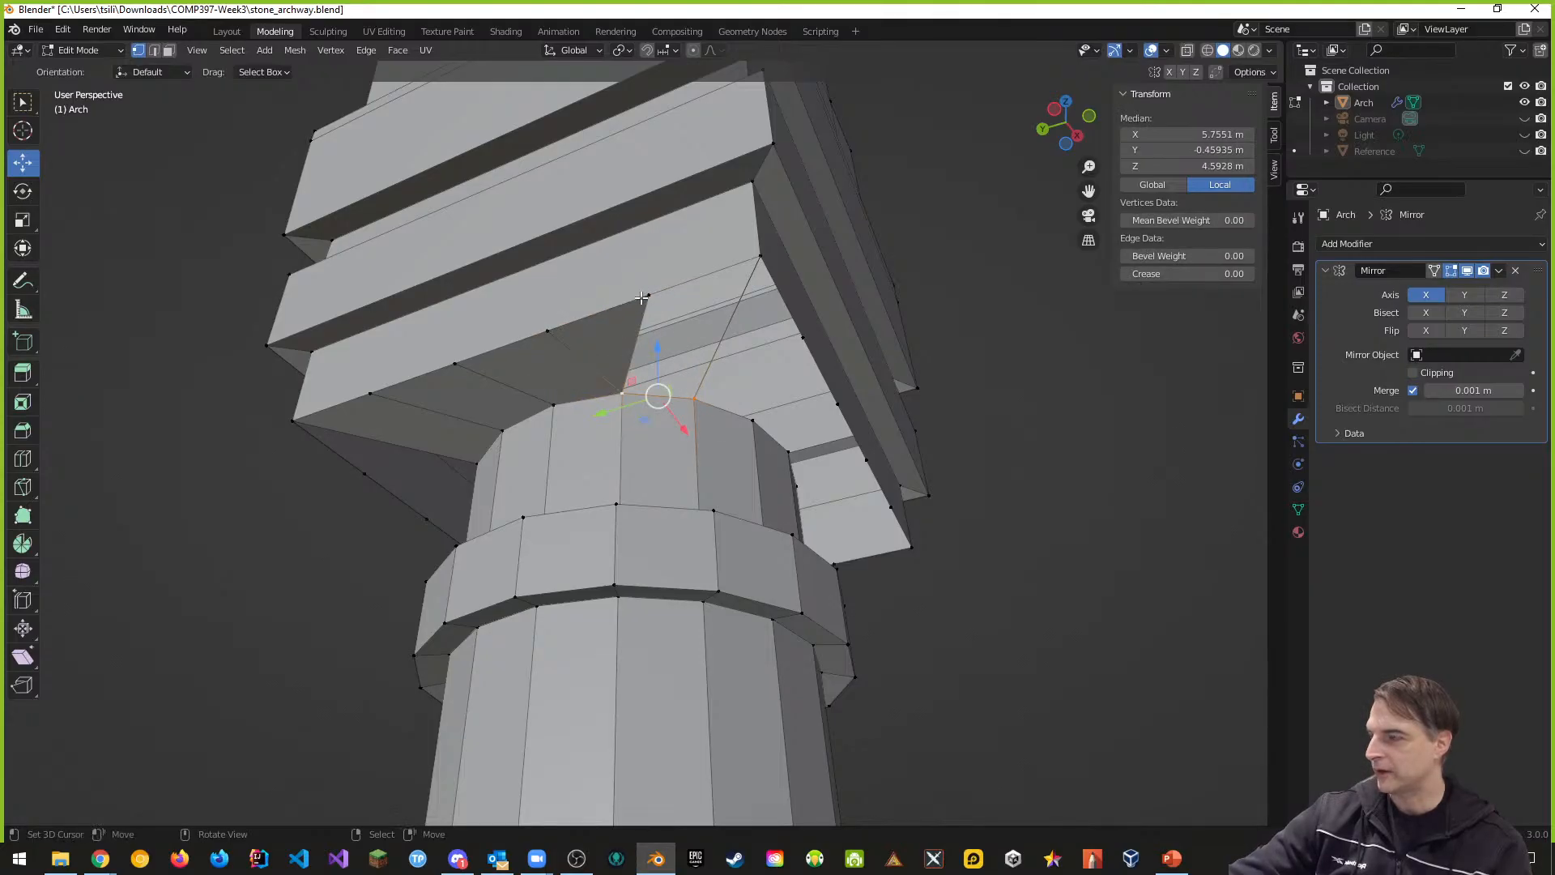
pyautogui.keyDown('shift'); pyautogui.click(646, 296); pyautogui.keyUp('shift')
pyautogui.keyDown('shift'); pyautogui.click(759, 257); pyautogui.keyUp('shift')
pyautogui.press('f')
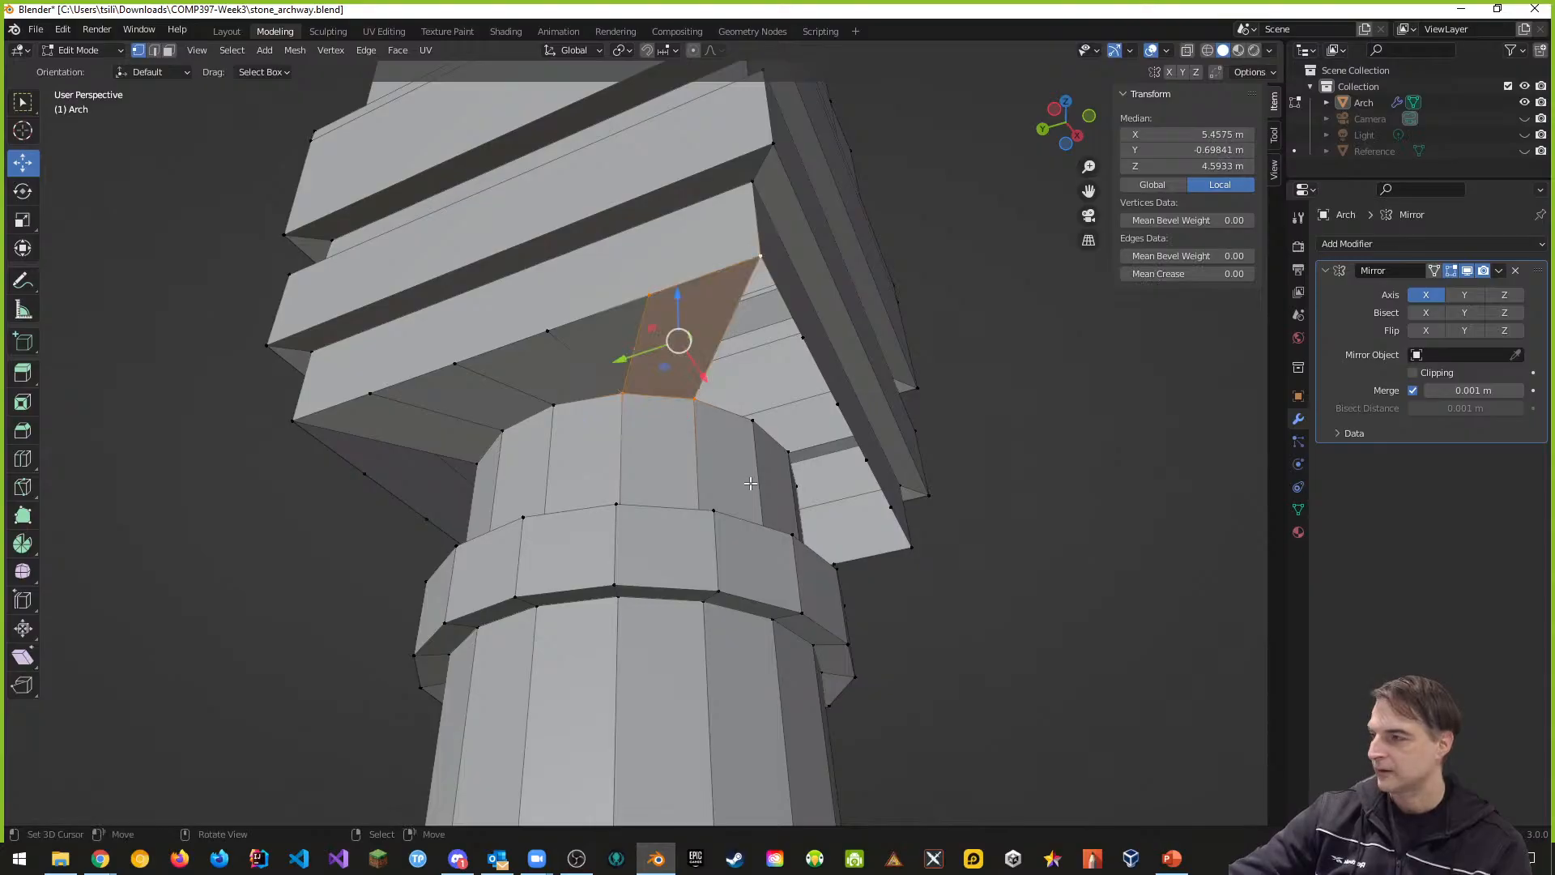
# Step: On the capital's adjacent side, connect the central column-rim vertex to the two middle lower-edge vertices with edges
pyautogui.moveTo(751, 484); pyautogui.dragTo(844, 466, button='middle')
pyautogui.moveTo(607, 410); pyautogui.dragTo(622, 406, button='right')
pyautogui.hotkey('ctrl', 'z')
pyautogui.moveTo(821, 550); pyautogui.dragTo(816, 489, button='middle')
pyautogui.moveTo(635, 469); pyautogui.dragTo(970, 586, button='middle')
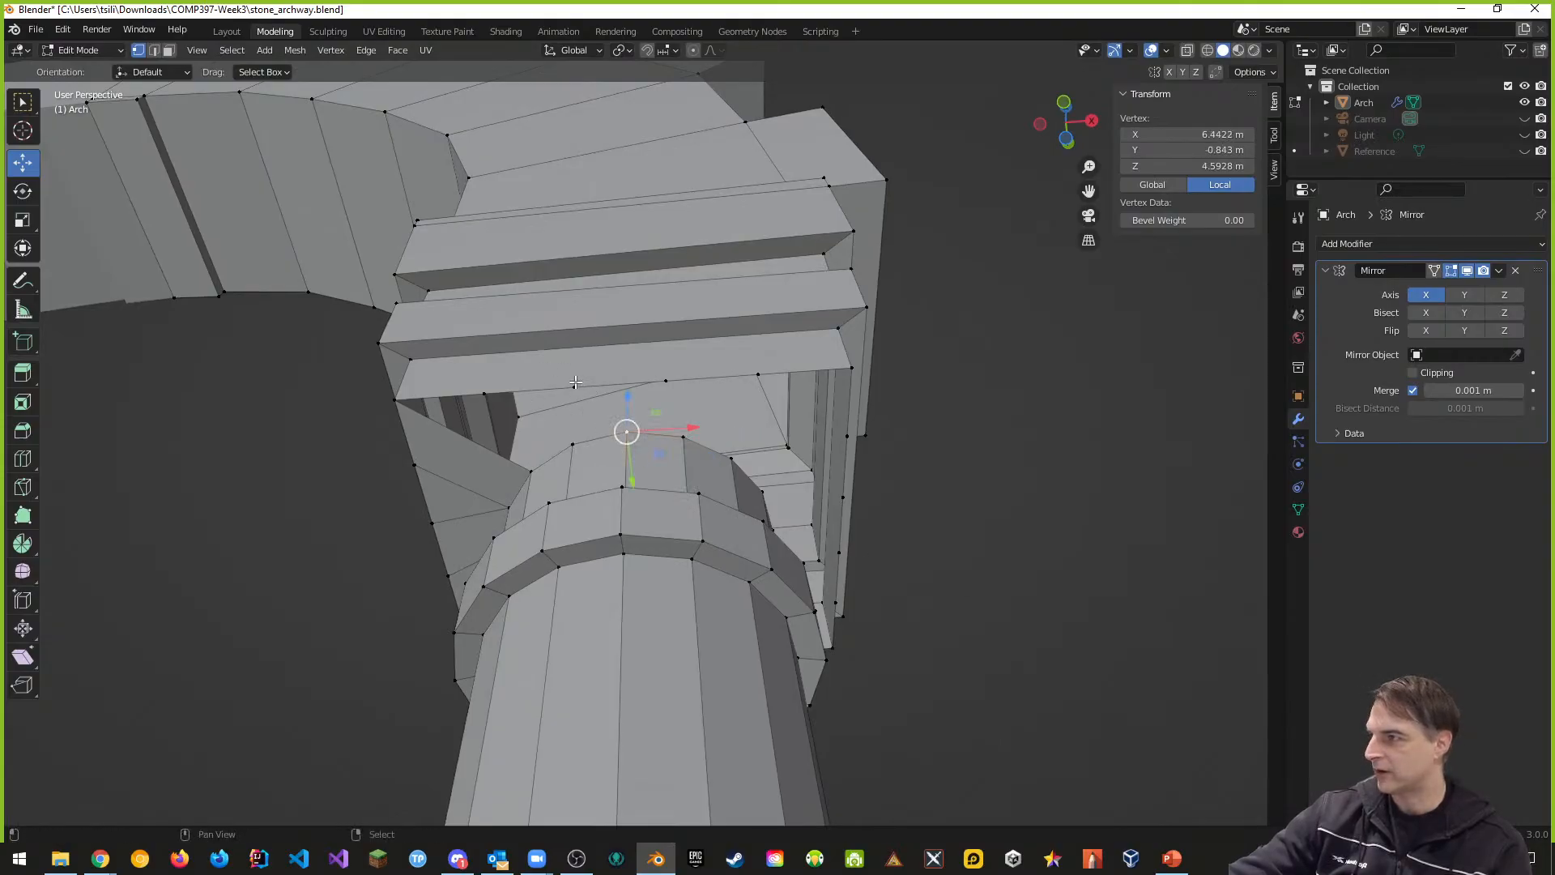
pyautogui.keyDown('shift'); pyautogui.click(575, 383); pyautogui.keyUp('shift')
pyautogui.click(620, 434)
pyautogui.keyDown('shift'); pyautogui.click(670, 378); pyautogui.keyUp('shift')
pyautogui.moveTo(670, 378); pyautogui.dragTo(649, 453, button='middle')
# Step: Fill the adjacent side's first corner face using two column-rim vertices, the capital's corner and the lower-edge vertex beside it
pyautogui.click(632, 438)
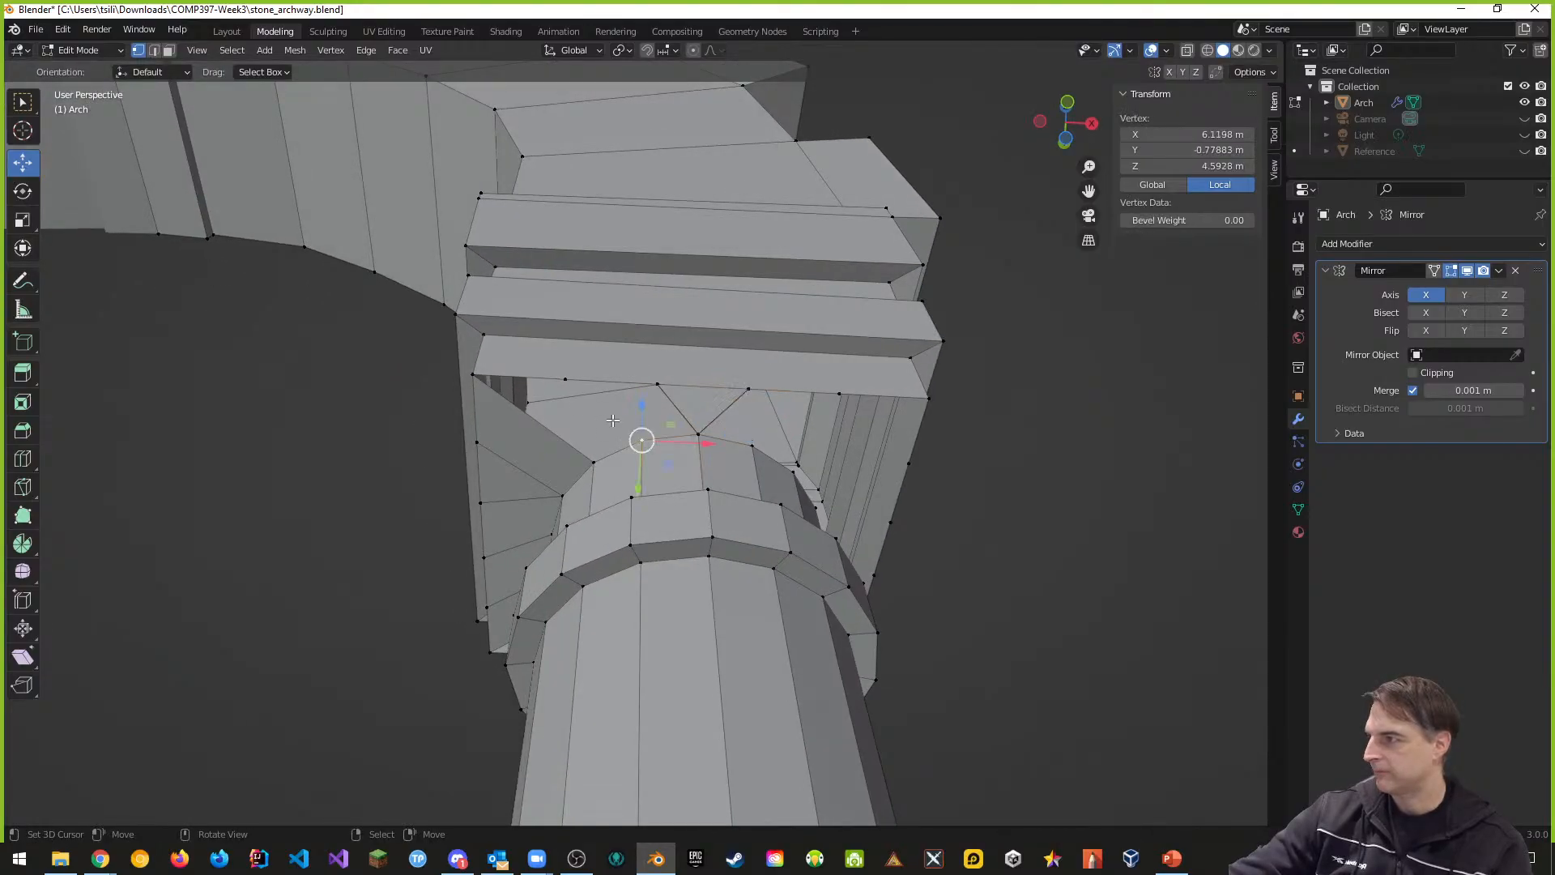
pyautogui.keyDown('shift'); pyautogui.click(566, 378); pyautogui.keyUp('shift')
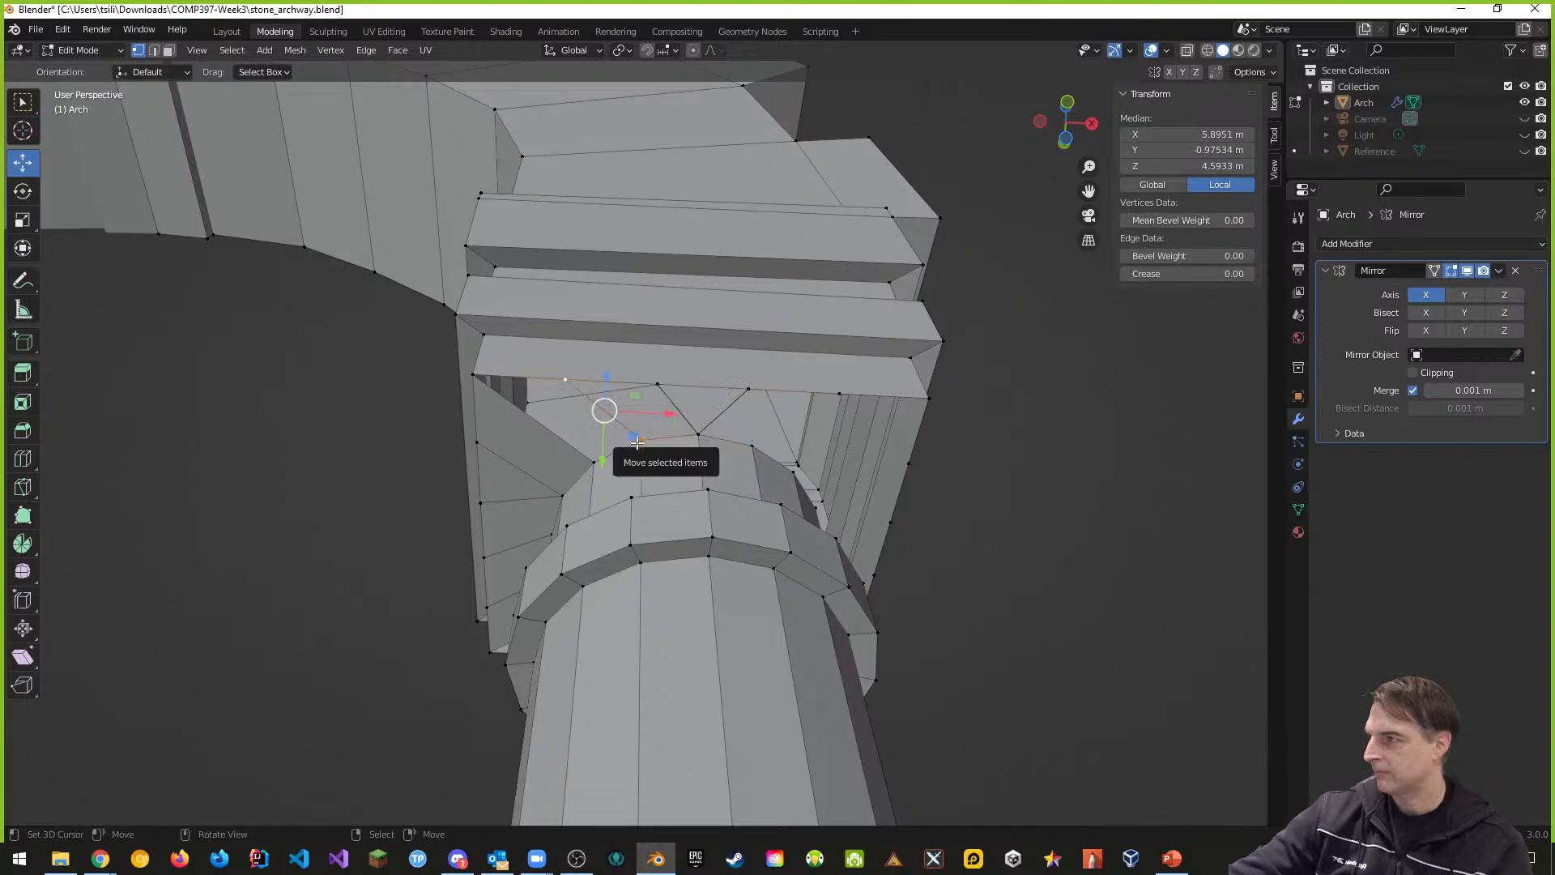
pyautogui.keyDown('shift'); pyautogui.click(475, 374); pyautogui.keyUp('shift')
pyautogui.keyDown('shift'); pyautogui.click(595, 464); pyautogui.keyUp('shift')
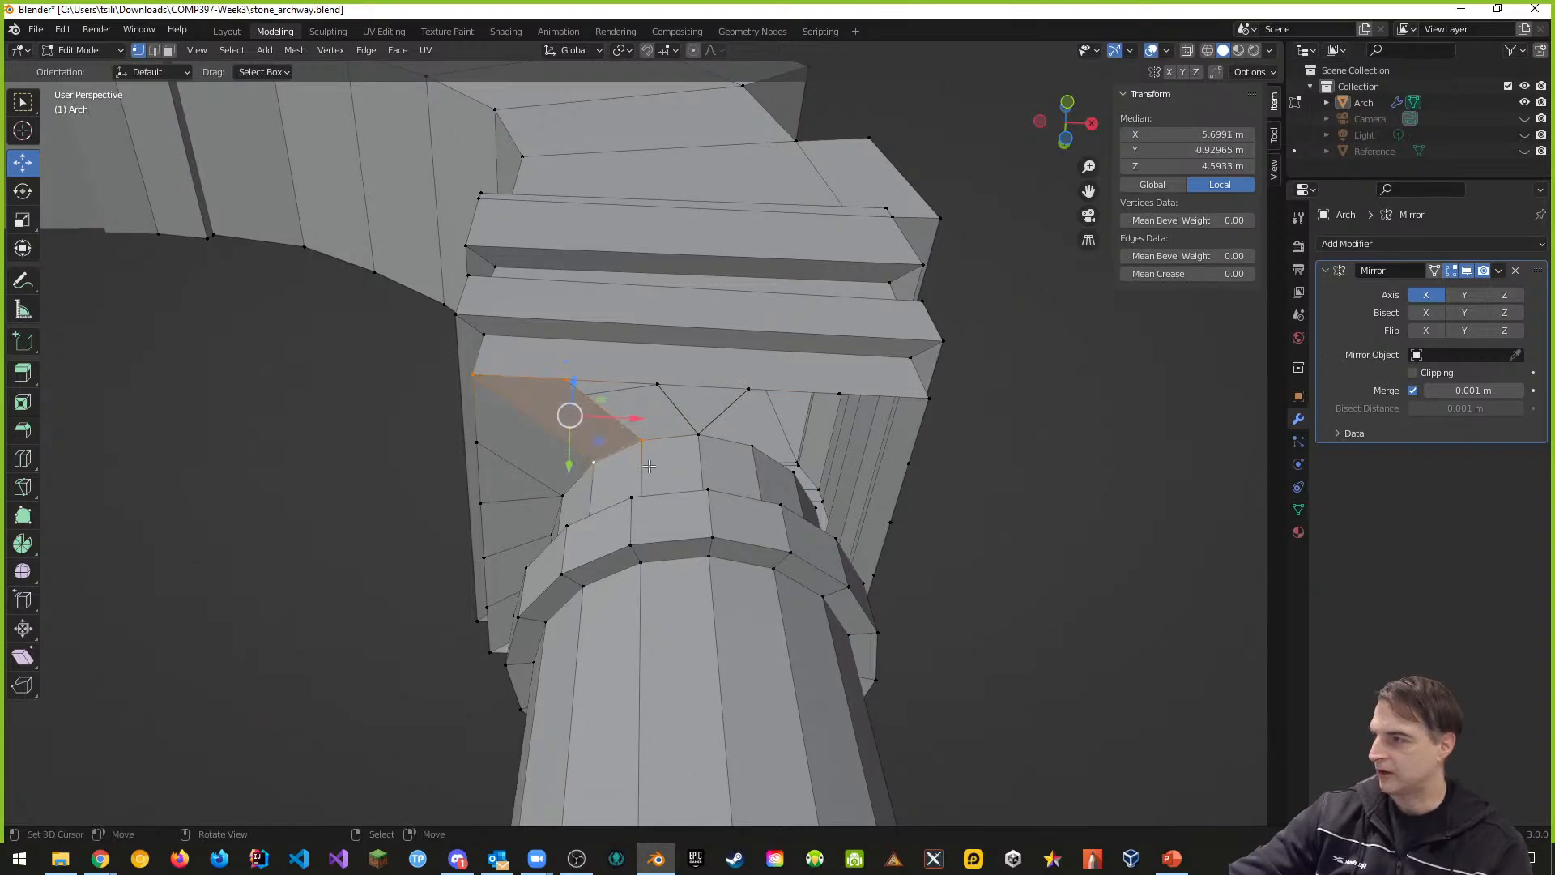
# Step: Fill the next four-sided face between the corner face and the edge running to the central rim vertex
pyautogui.click(641, 438)
pyautogui.keyDown('shift'); pyautogui.click(567, 378); pyautogui.keyUp('shift')
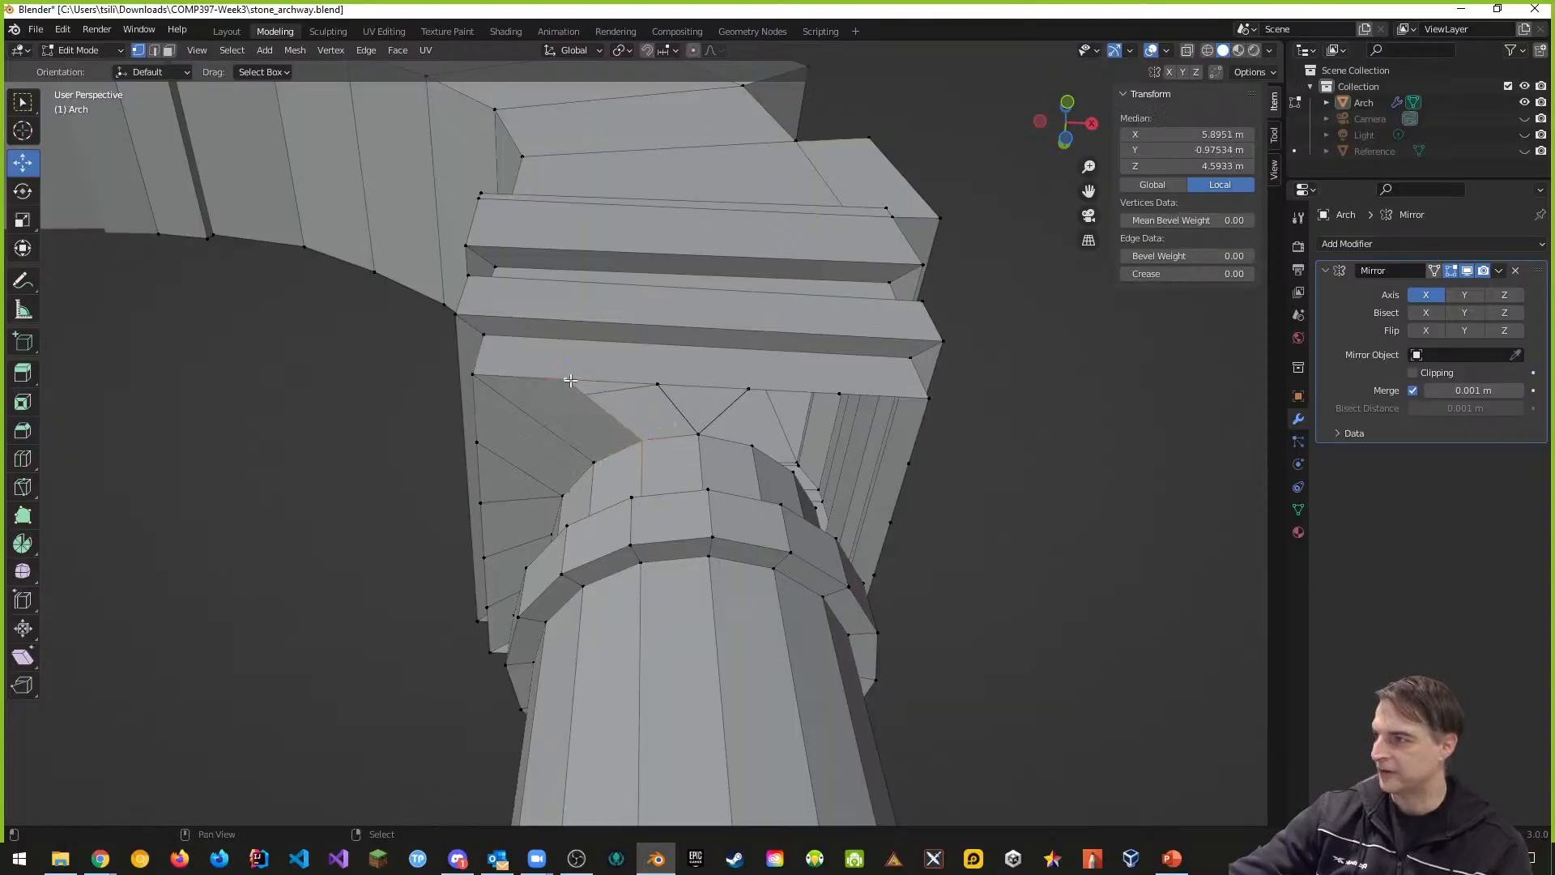
pyautogui.keyDown('shift'); pyautogui.click(653, 383); pyautogui.keyUp('shift')
pyautogui.keyDown('shift'); pyautogui.click(697, 434); pyautogui.keyUp('shift')
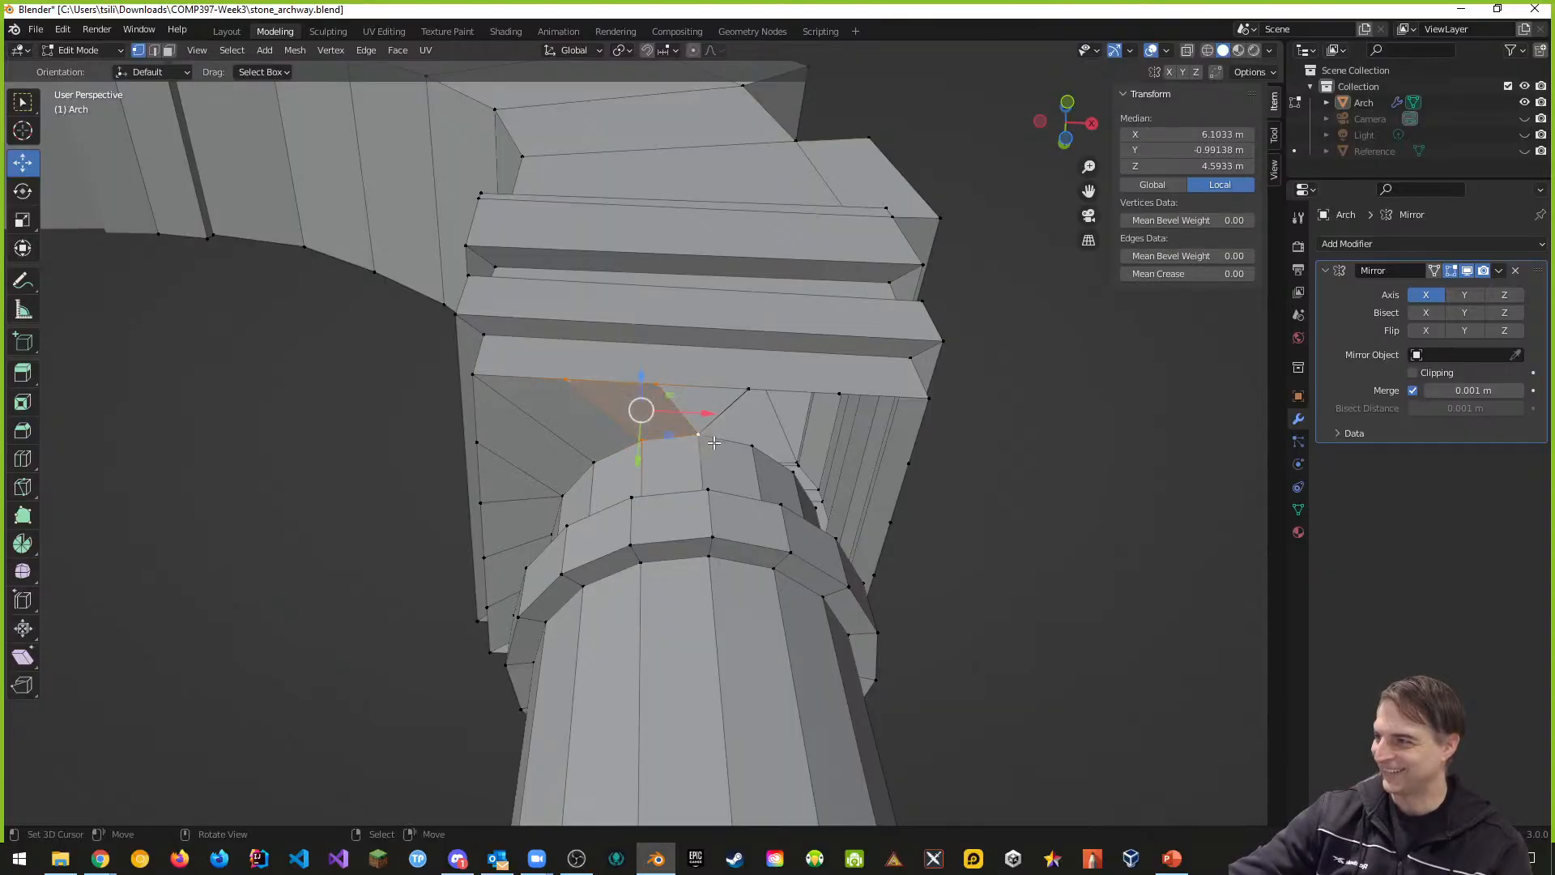
# Step: Fill the central triangle on this side and connect the next rim vertex to the next lower-edge vertex with an edge
pyautogui.click(746, 392)
pyautogui.keyDown('shift'); pyautogui.click(700, 436); pyautogui.keyUp('shift')
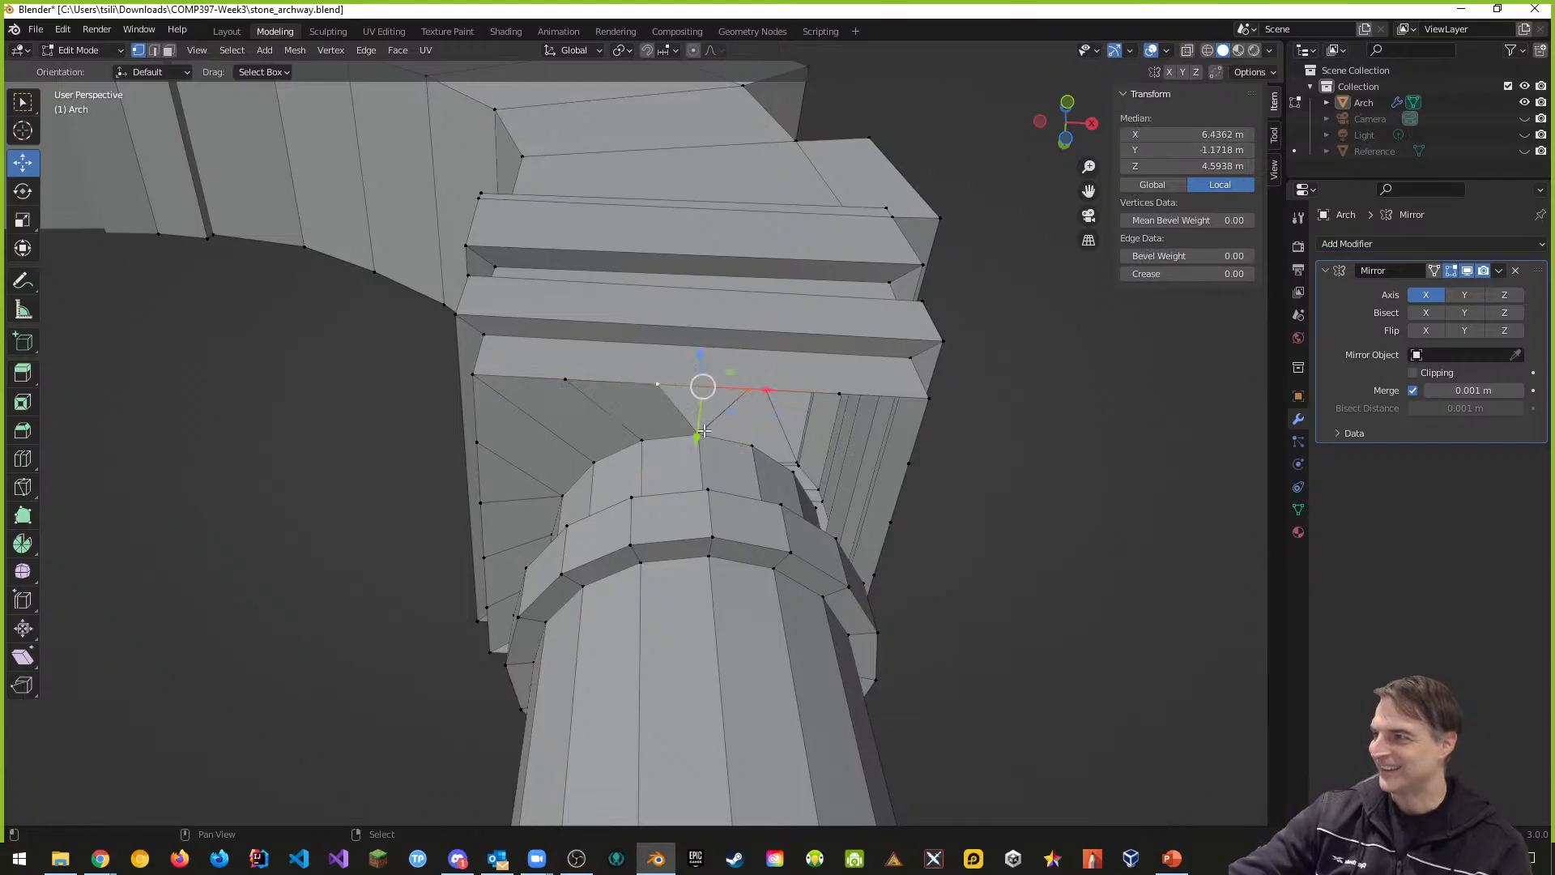
pyautogui.moveTo(802, 494); pyautogui.dragTo(569, 479, button='middle')
pyautogui.click(566, 482)
pyautogui.keyDown('shift'); pyautogui.click(609, 415); pyautogui.keyUp('shift')
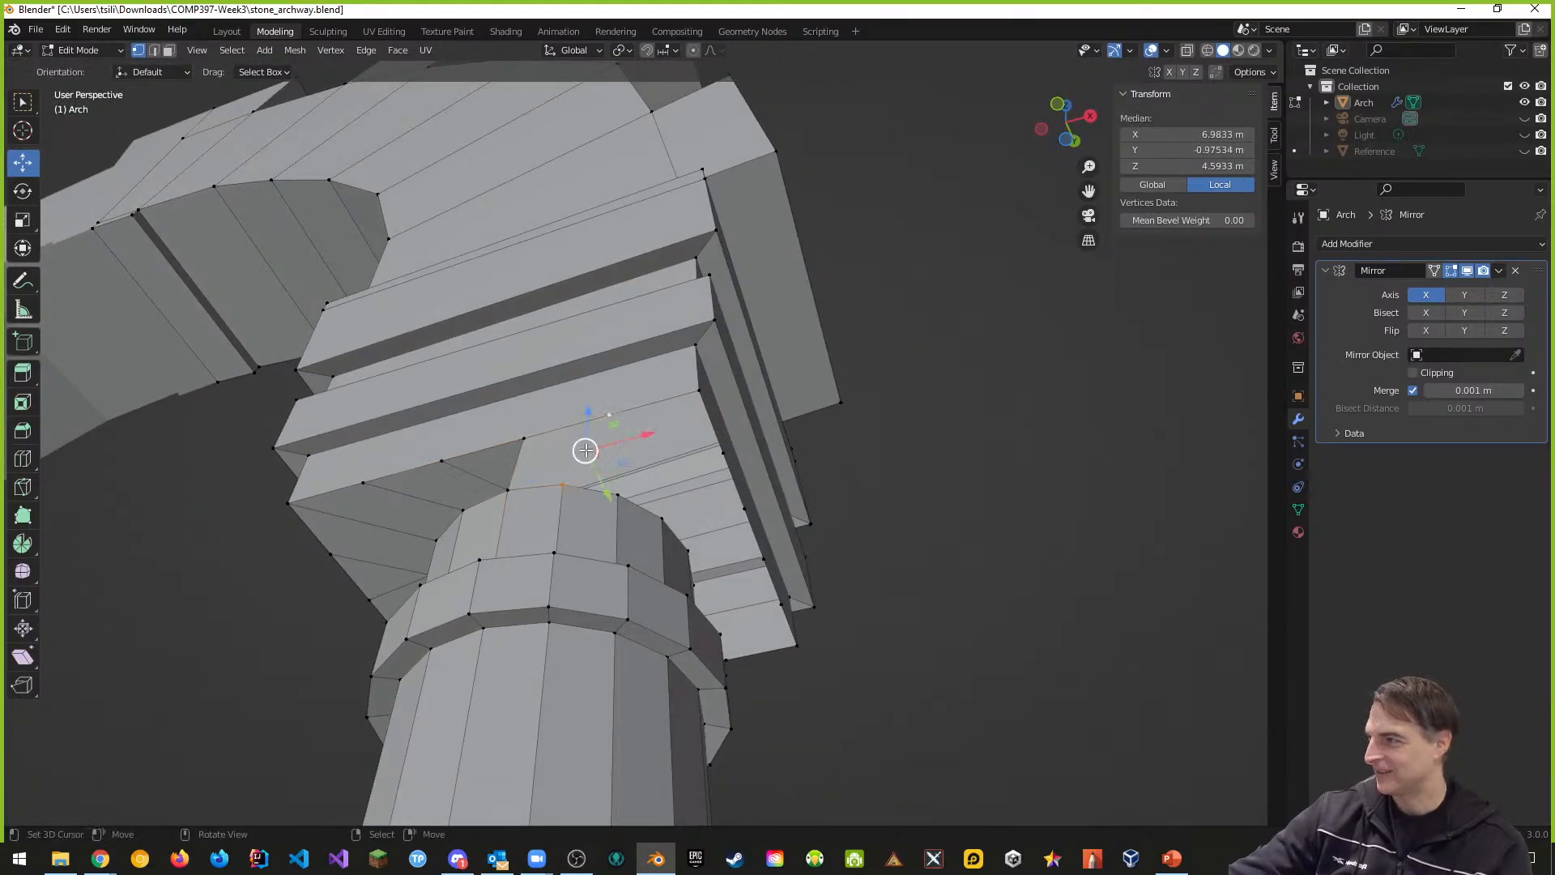
# Step: Fill the four-sided face just past the central triangle, between two rim vertices and two lower-edge vertices
pyautogui.click(563, 483)
pyautogui.keyDown('shift'); pyautogui.click(506, 475); pyautogui.keyUp('shift')
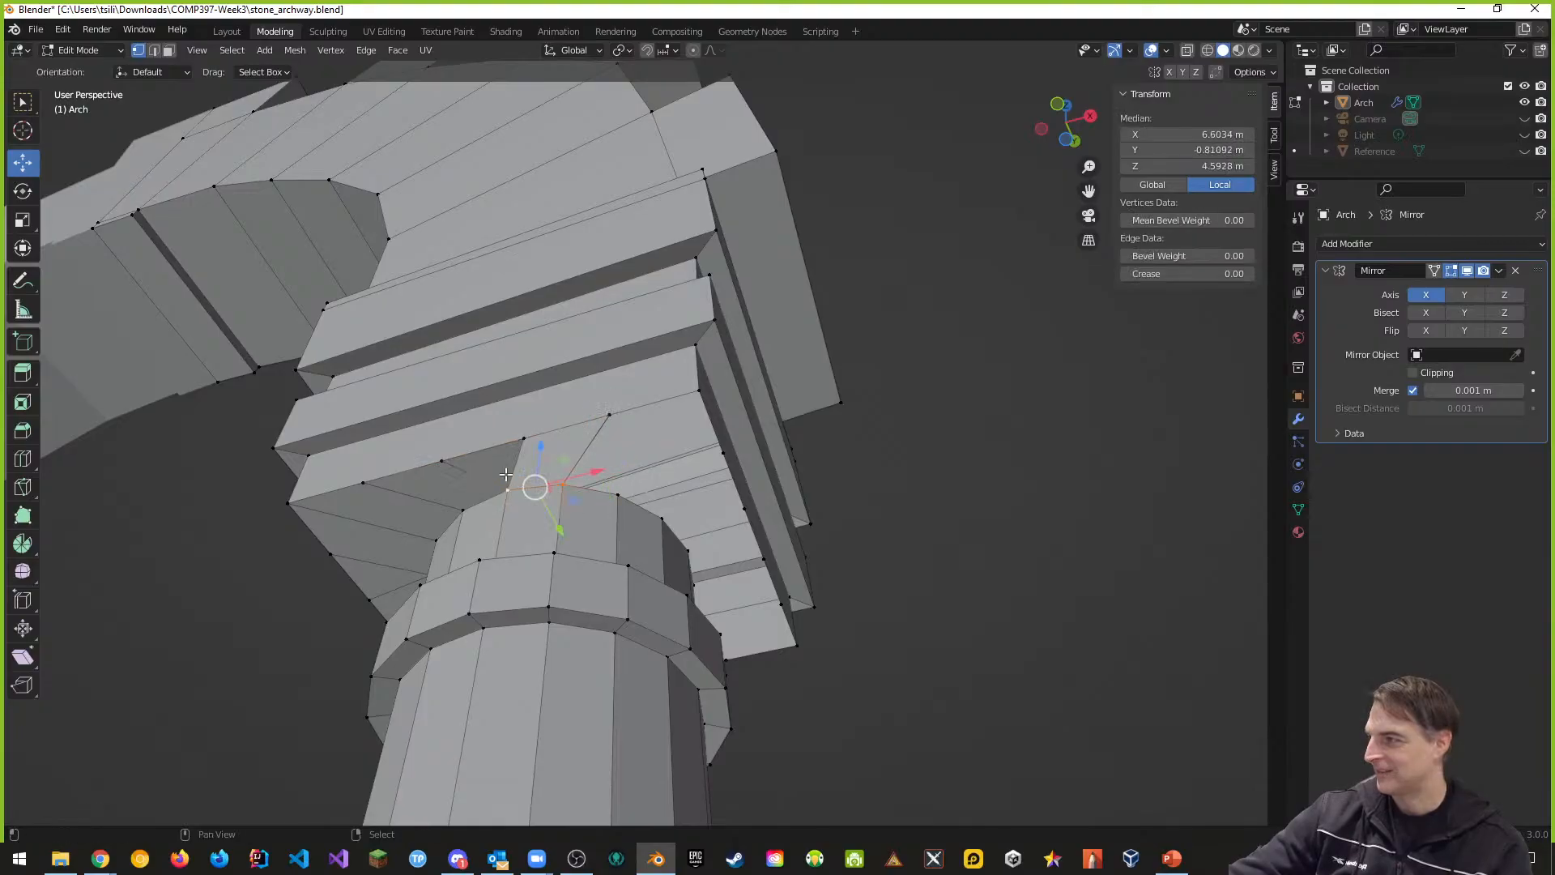
pyautogui.keyDown('shift'); pyautogui.click(519, 436); pyautogui.keyUp('shift')
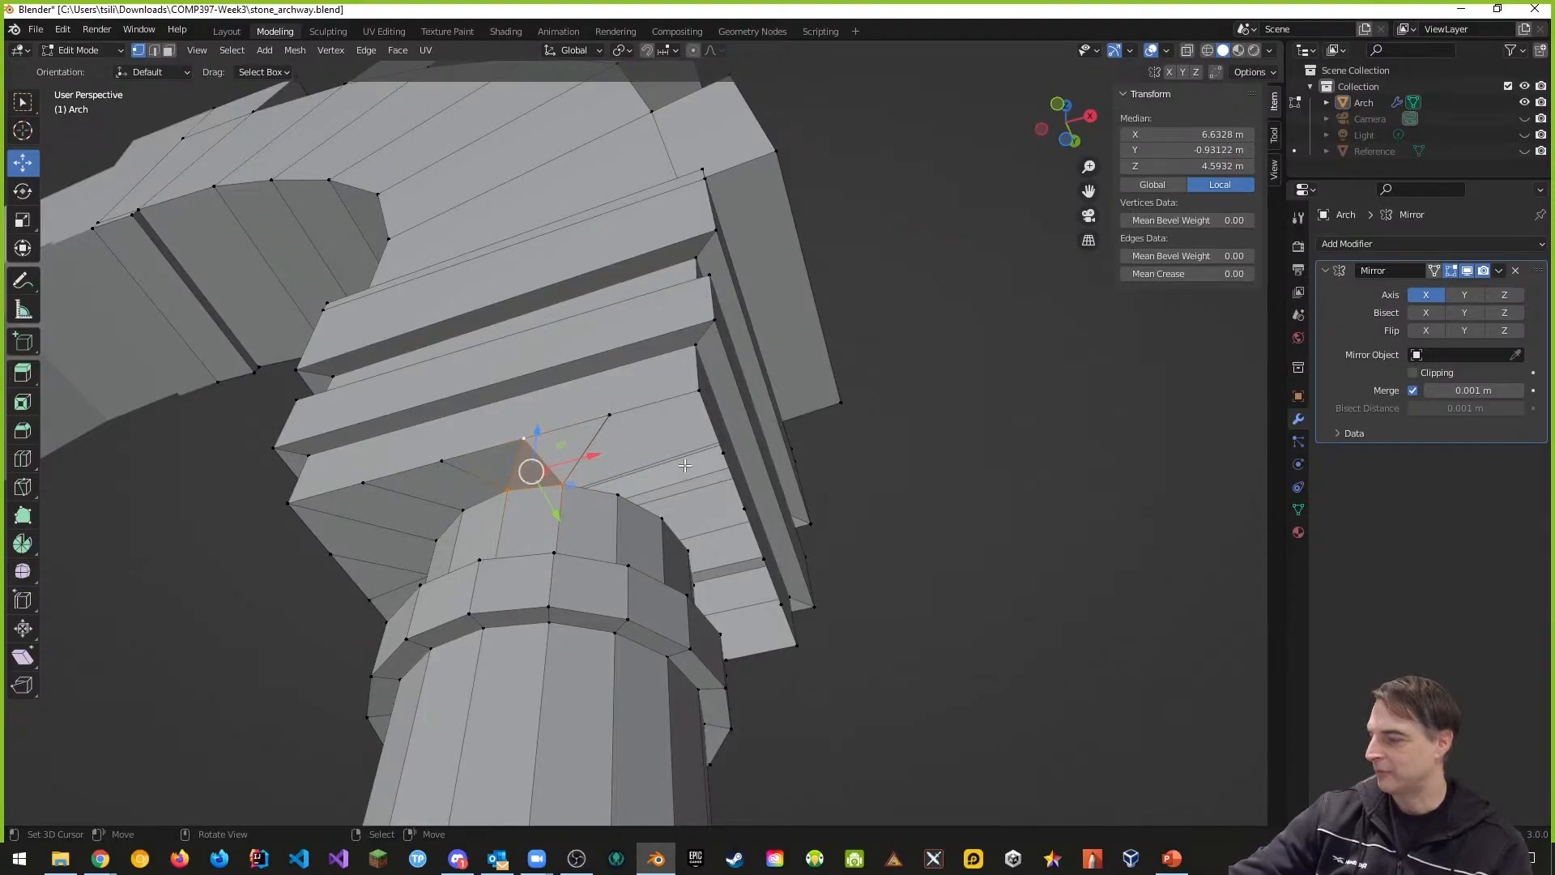
pyautogui.moveTo(672, 462); pyautogui.dragTo(728, 457, button='middle')
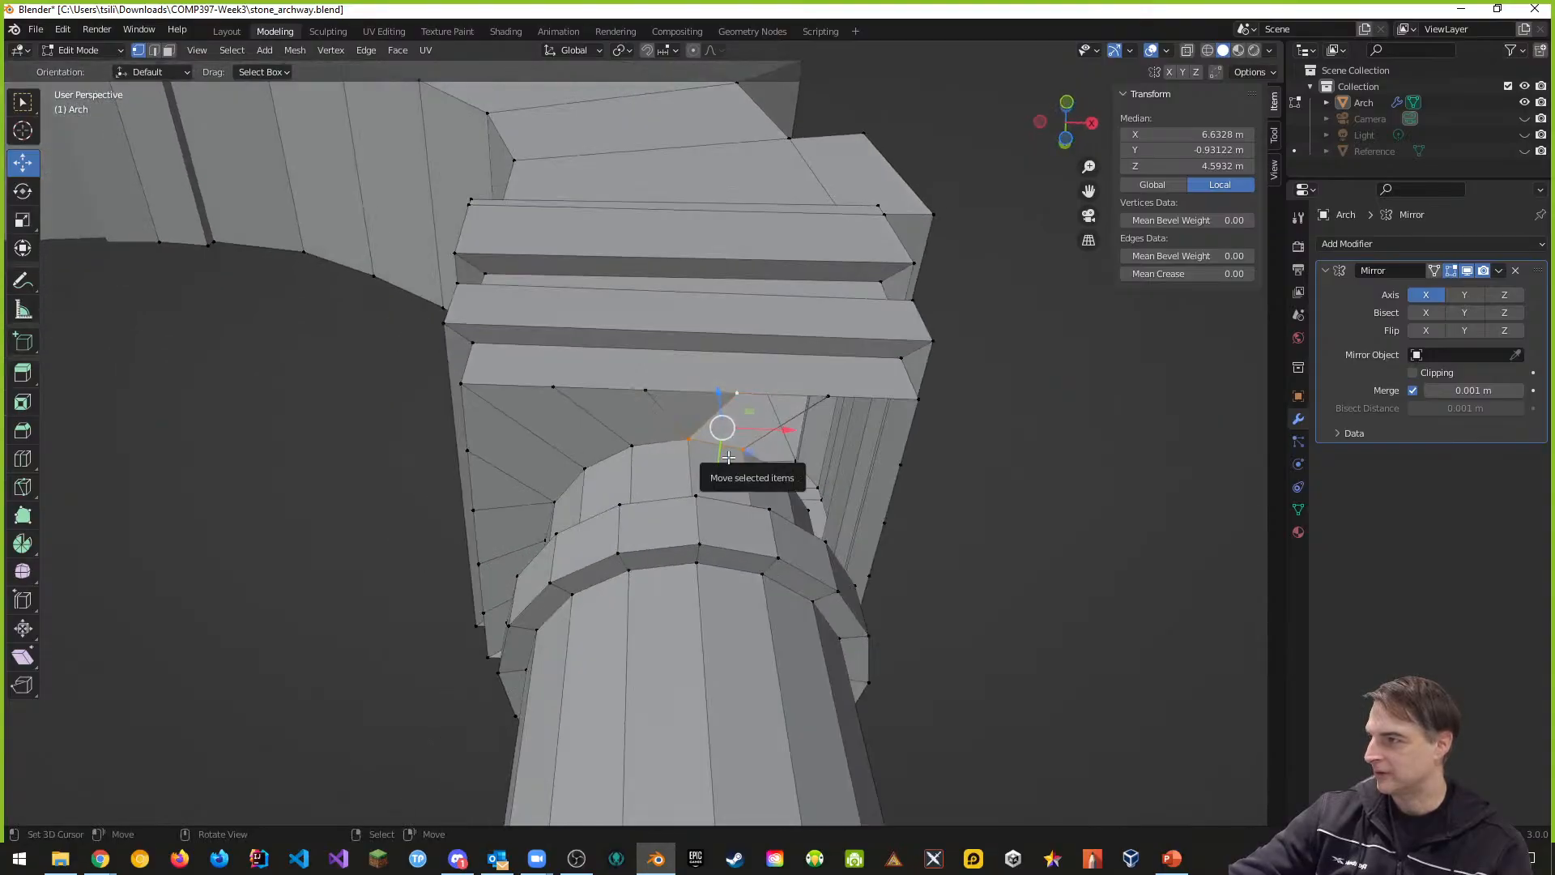
pyautogui.click(743, 451)
pyautogui.keyDown('shift'); pyautogui.click(689, 440); pyautogui.keyUp('shift')
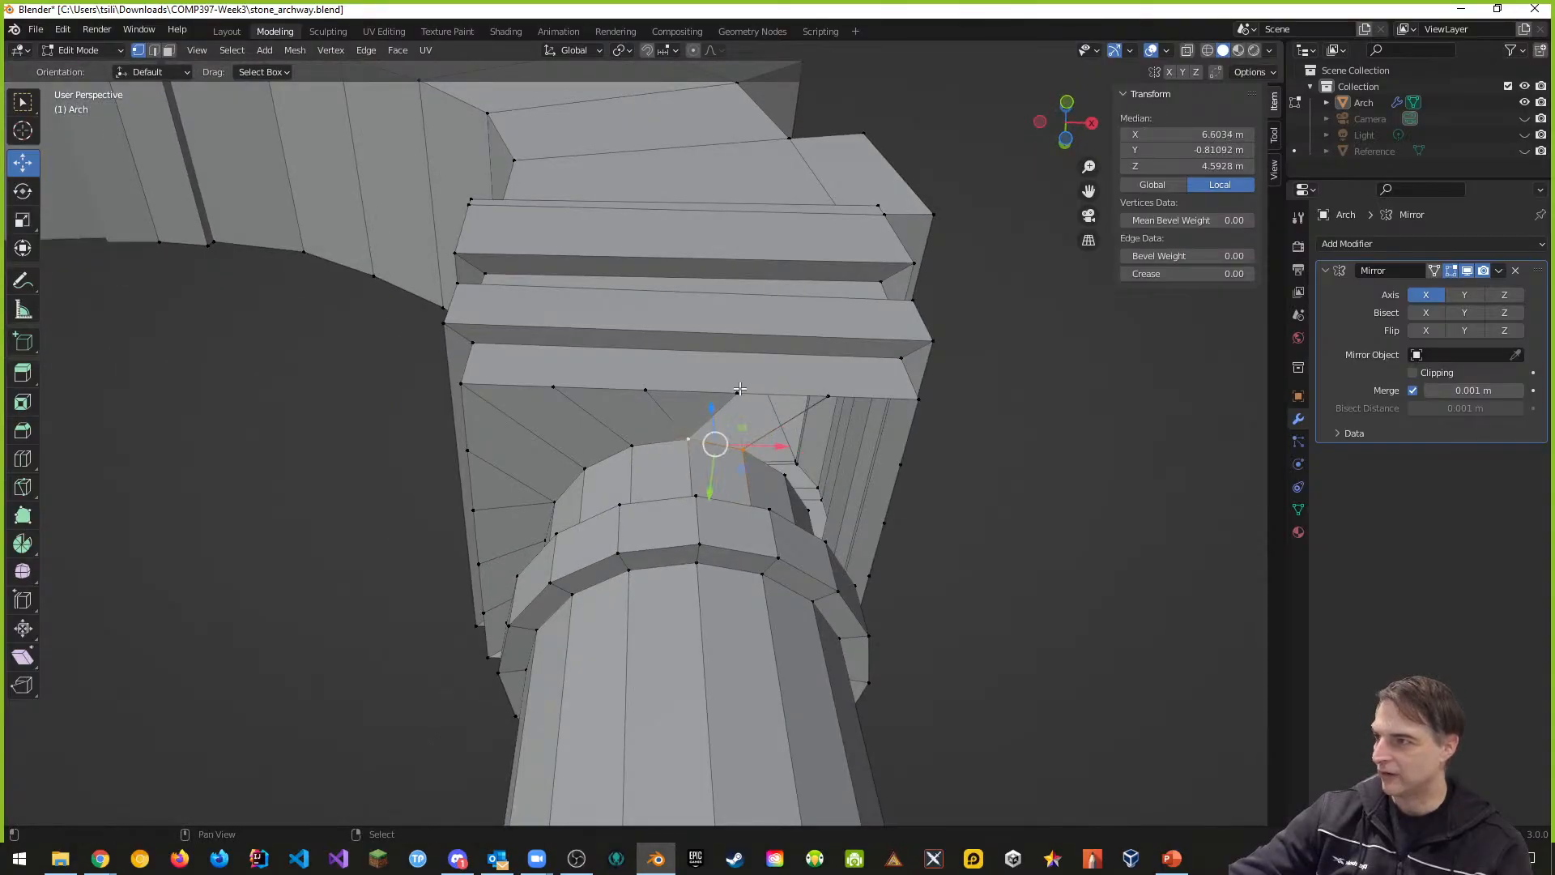
pyautogui.keyDown('shift'); pyautogui.click(738, 392); pyautogui.keyUp('shift')
pyautogui.keyDown('shift'); pyautogui.click(830, 395); pyautogui.keyUp('shift')
pyautogui.press('f')
# Step: Connect the rim vertex nearest the far end of this side to the capital's corner vertex with an edge
pyautogui.moveTo(797, 516); pyautogui.dragTo(563, 445, button='middle')
pyautogui.click(548, 440)
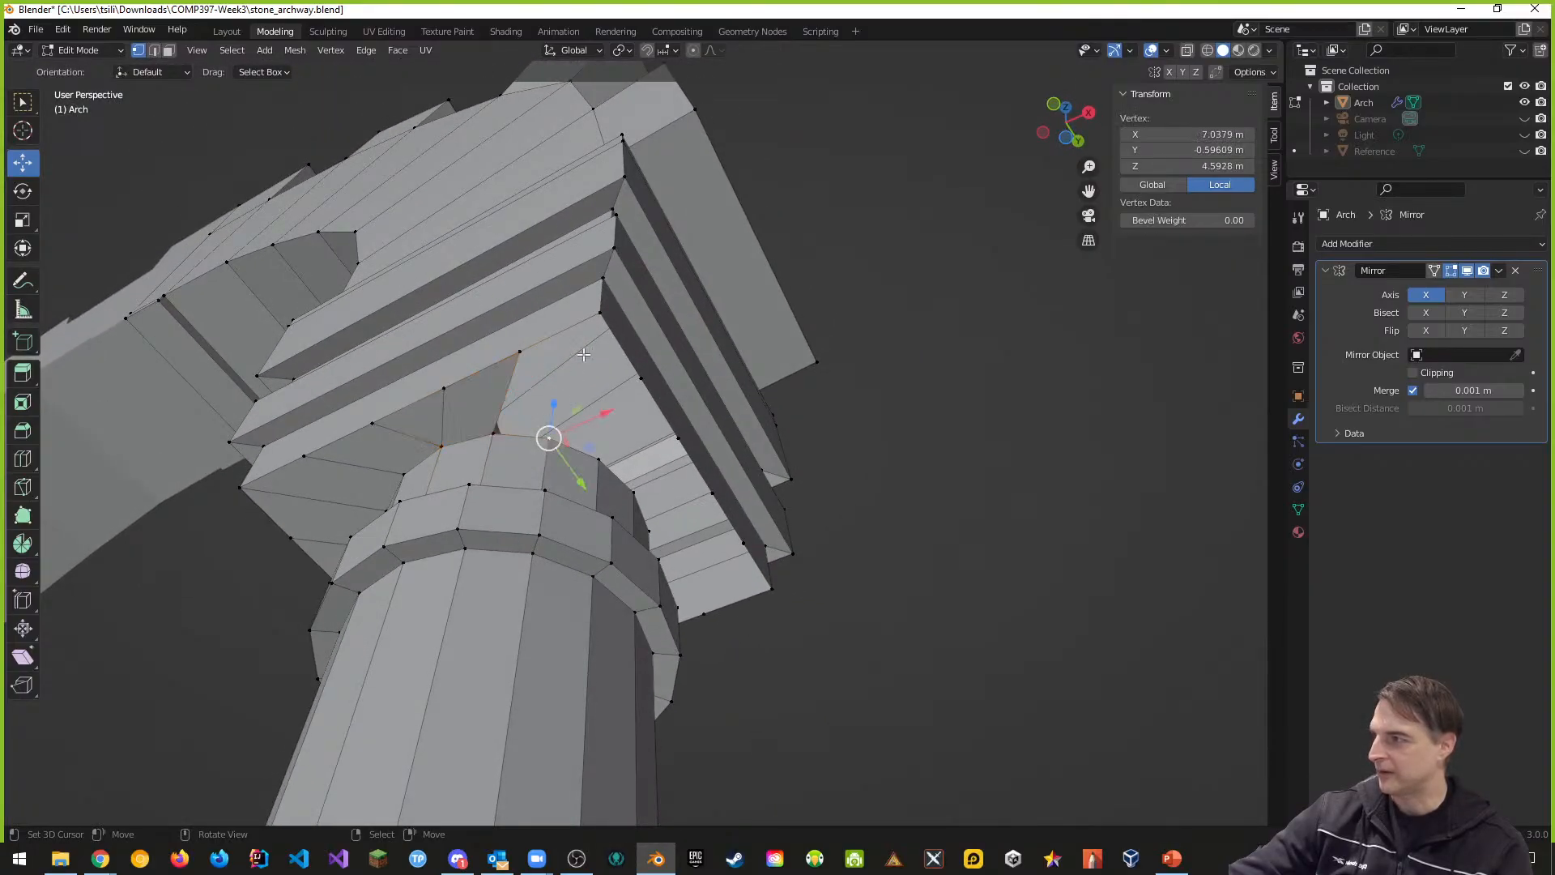
pyautogui.keyDown('shift'); pyautogui.click(600, 317); pyautogui.keyUp('shift')
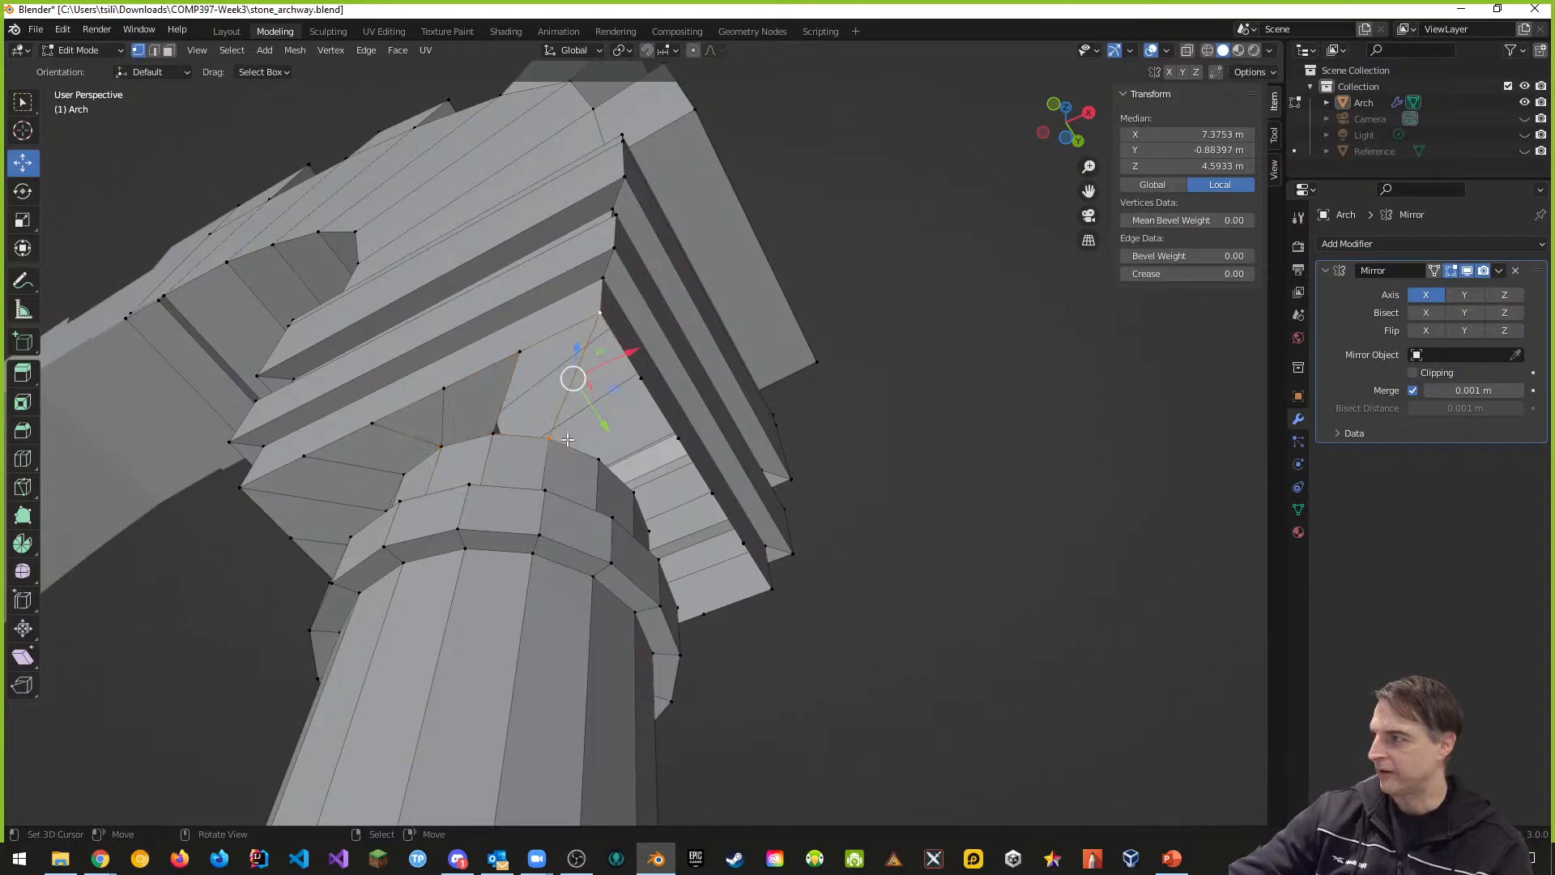
pyautogui.keyDown('shift'); pyautogui.click(487, 438); pyautogui.keyUp('shift')
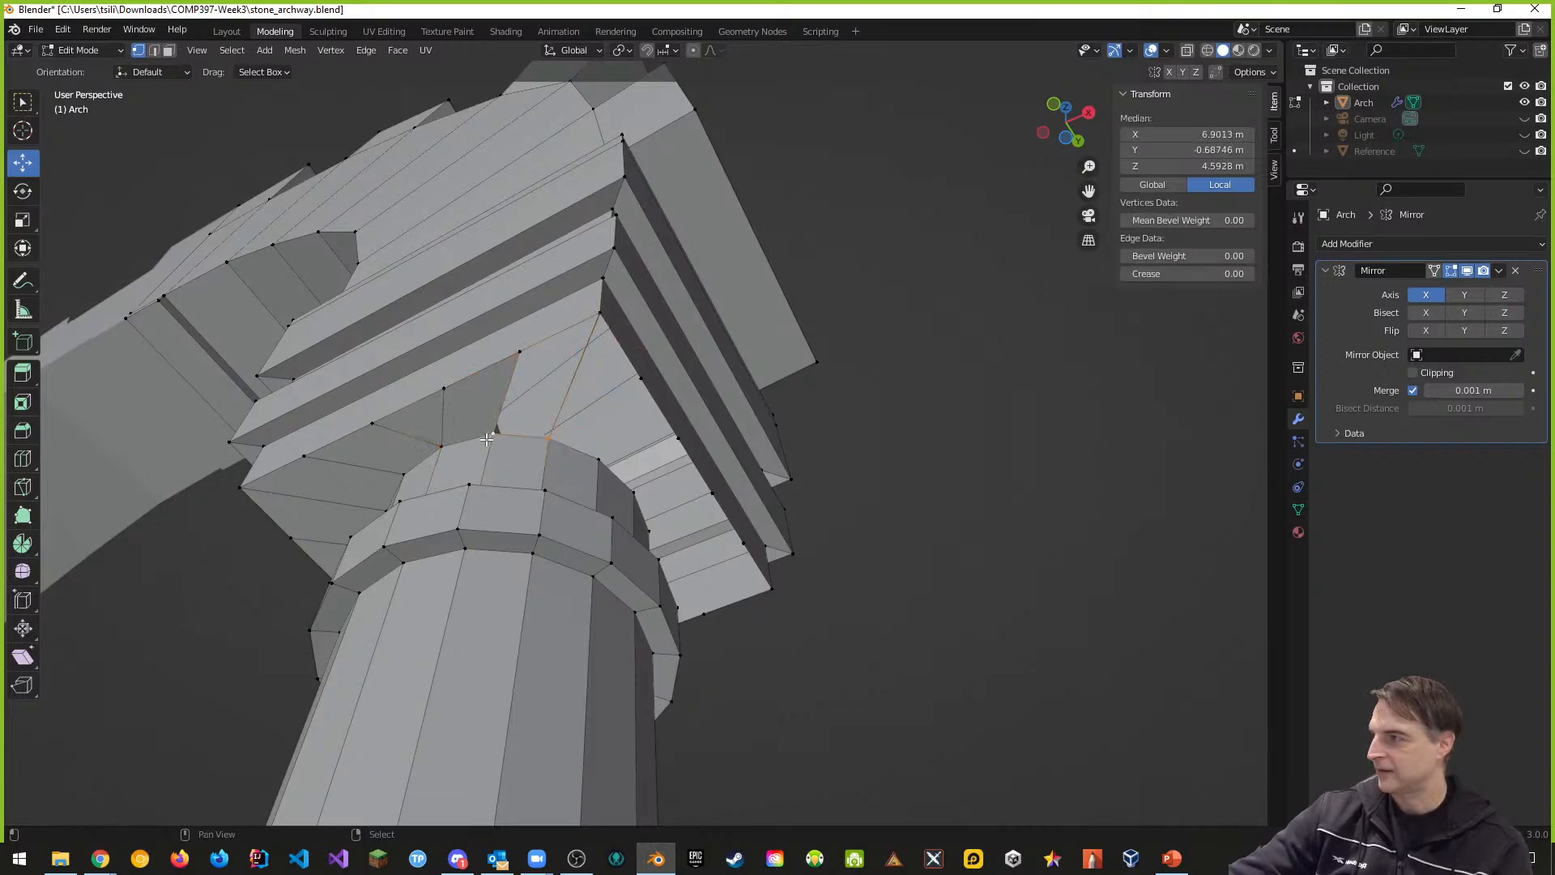
pyautogui.keyDown('shift'); pyautogui.click(510, 347); pyautogui.keyUp('shift')
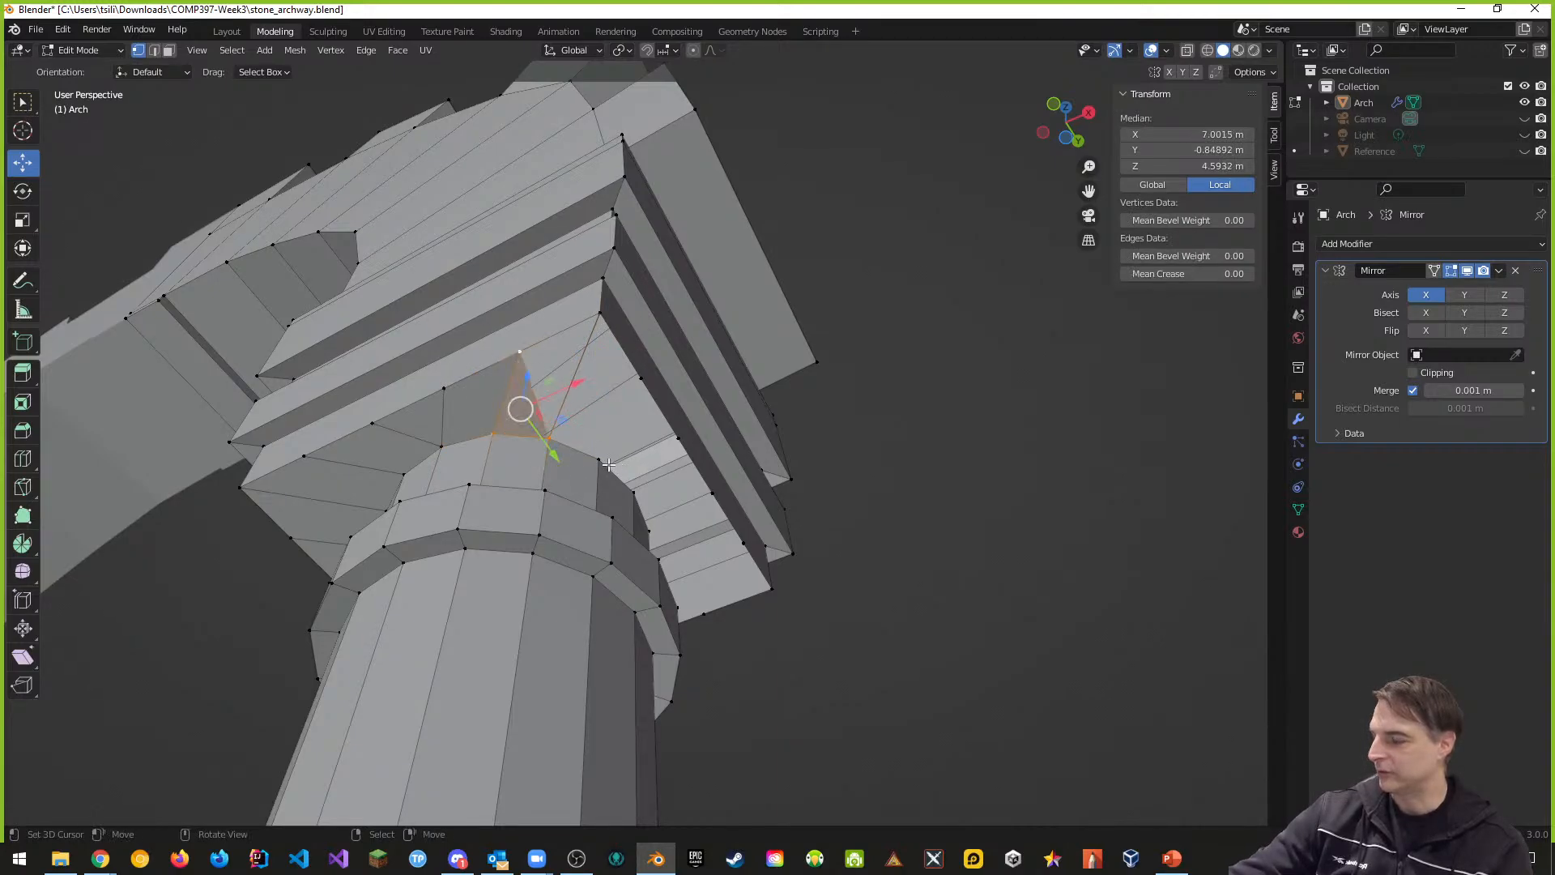
pyautogui.hotkey('ctrl', 'z')
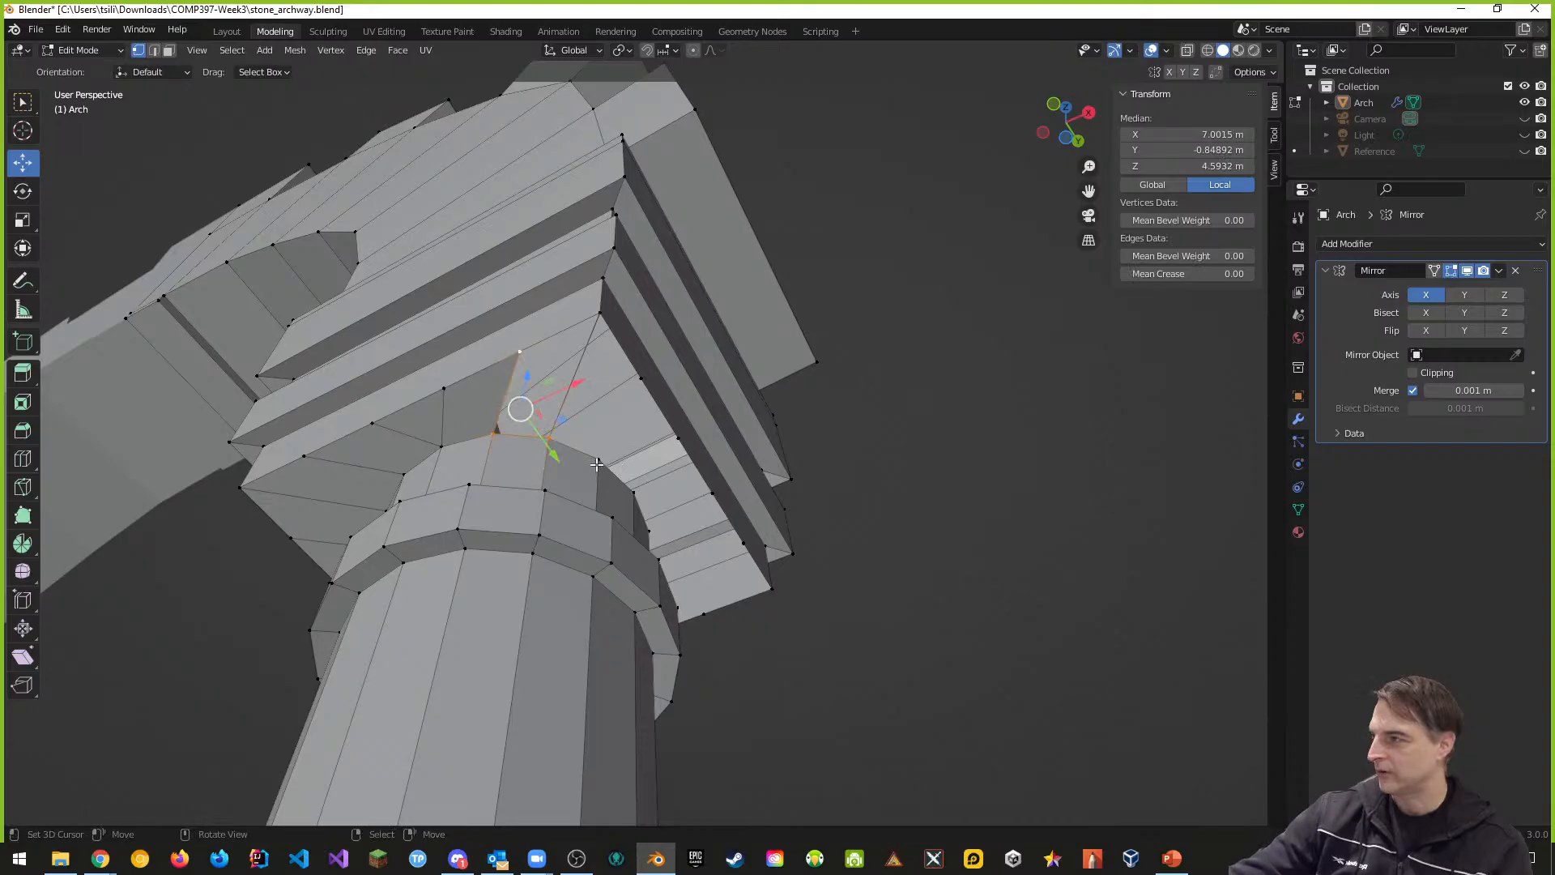
# Step: Fill the four-sided face between the last two rim vertices of this side, the neighbouring lower-edge vertex and the capital's corner vertex
pyautogui.click(555, 450)
pyautogui.keyDown('shift'); pyautogui.click(490, 437); pyautogui.keyUp('shift')
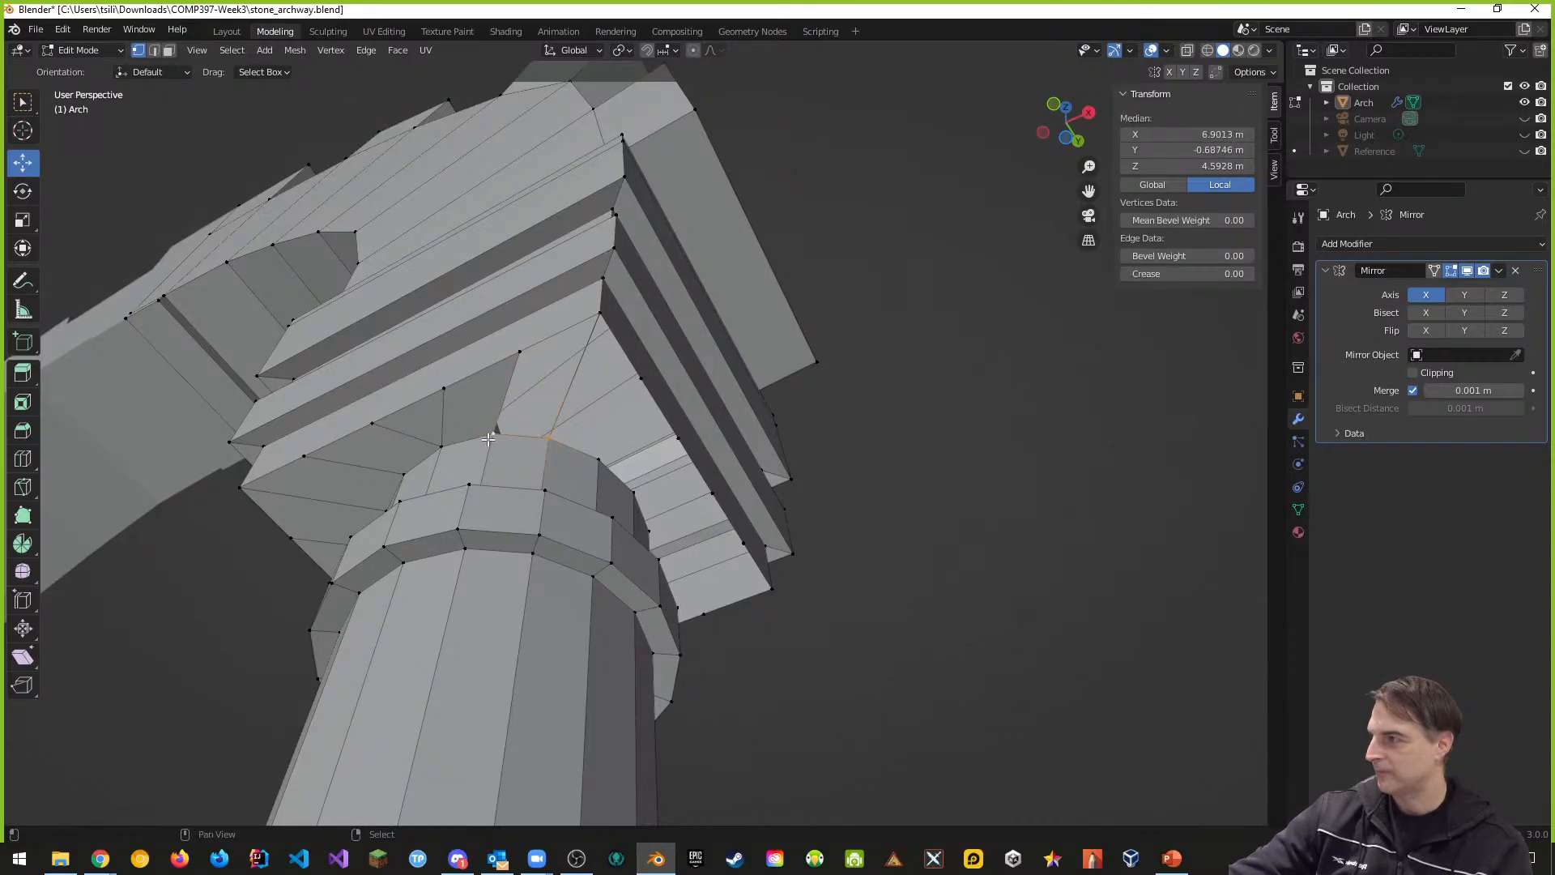
pyautogui.keyDown('shift'); pyautogui.click(517, 350); pyautogui.keyUp('shift')
pyautogui.keyDown('shift'); pyautogui.click(596, 308); pyautogui.keyUp('shift')
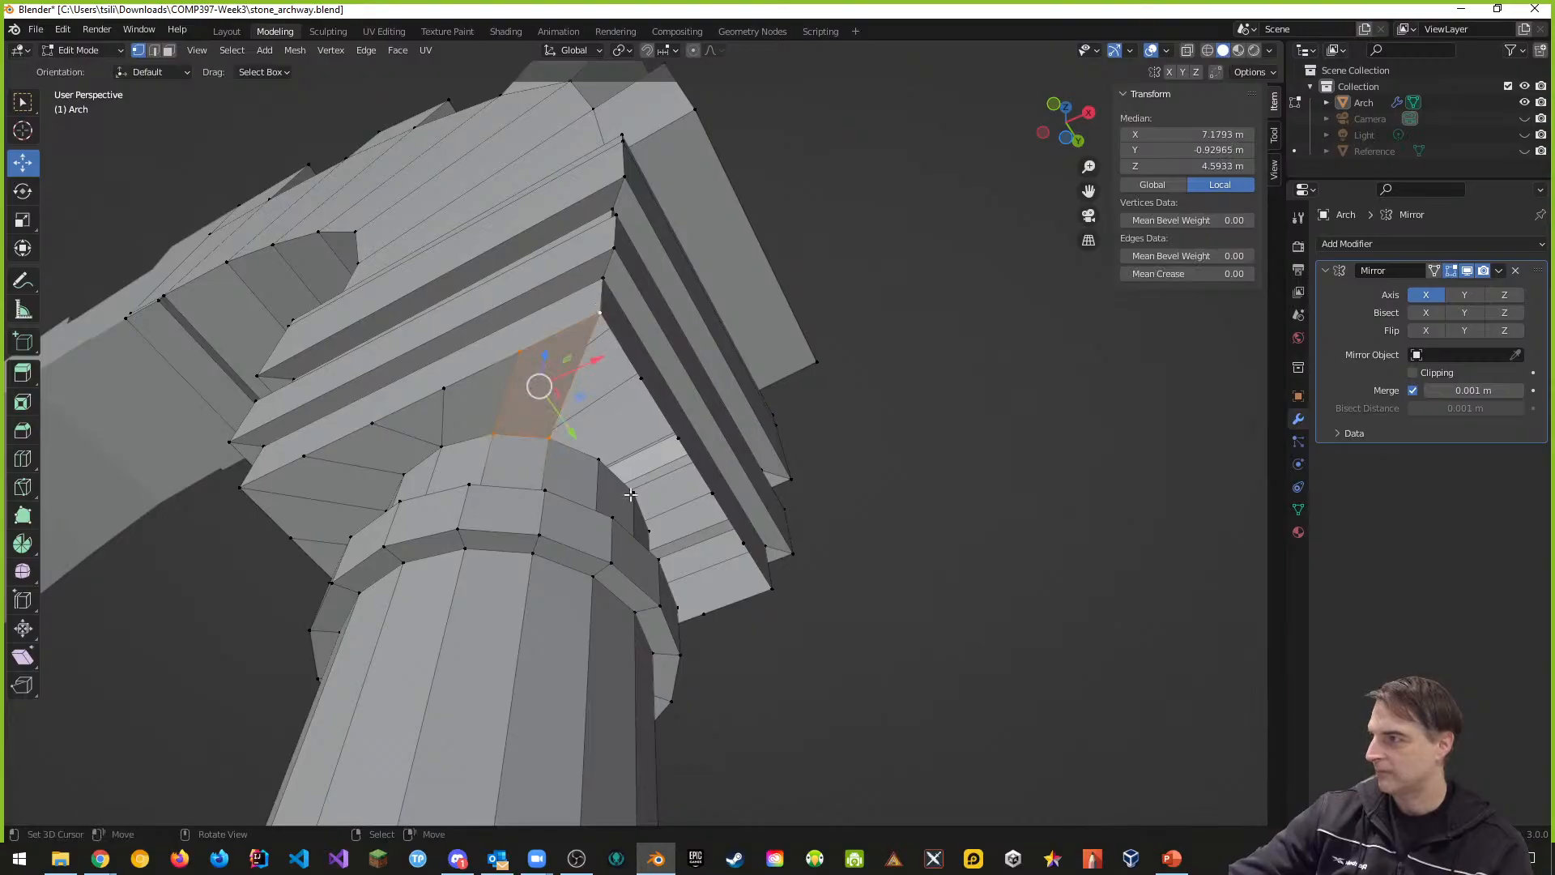
# Step: On the capital's outer side, connect the central rim vertex to the two middle lower-edge vertices with edges
pyautogui.moveTo(596, 307); pyautogui.dragTo(615, 462, button='middle')
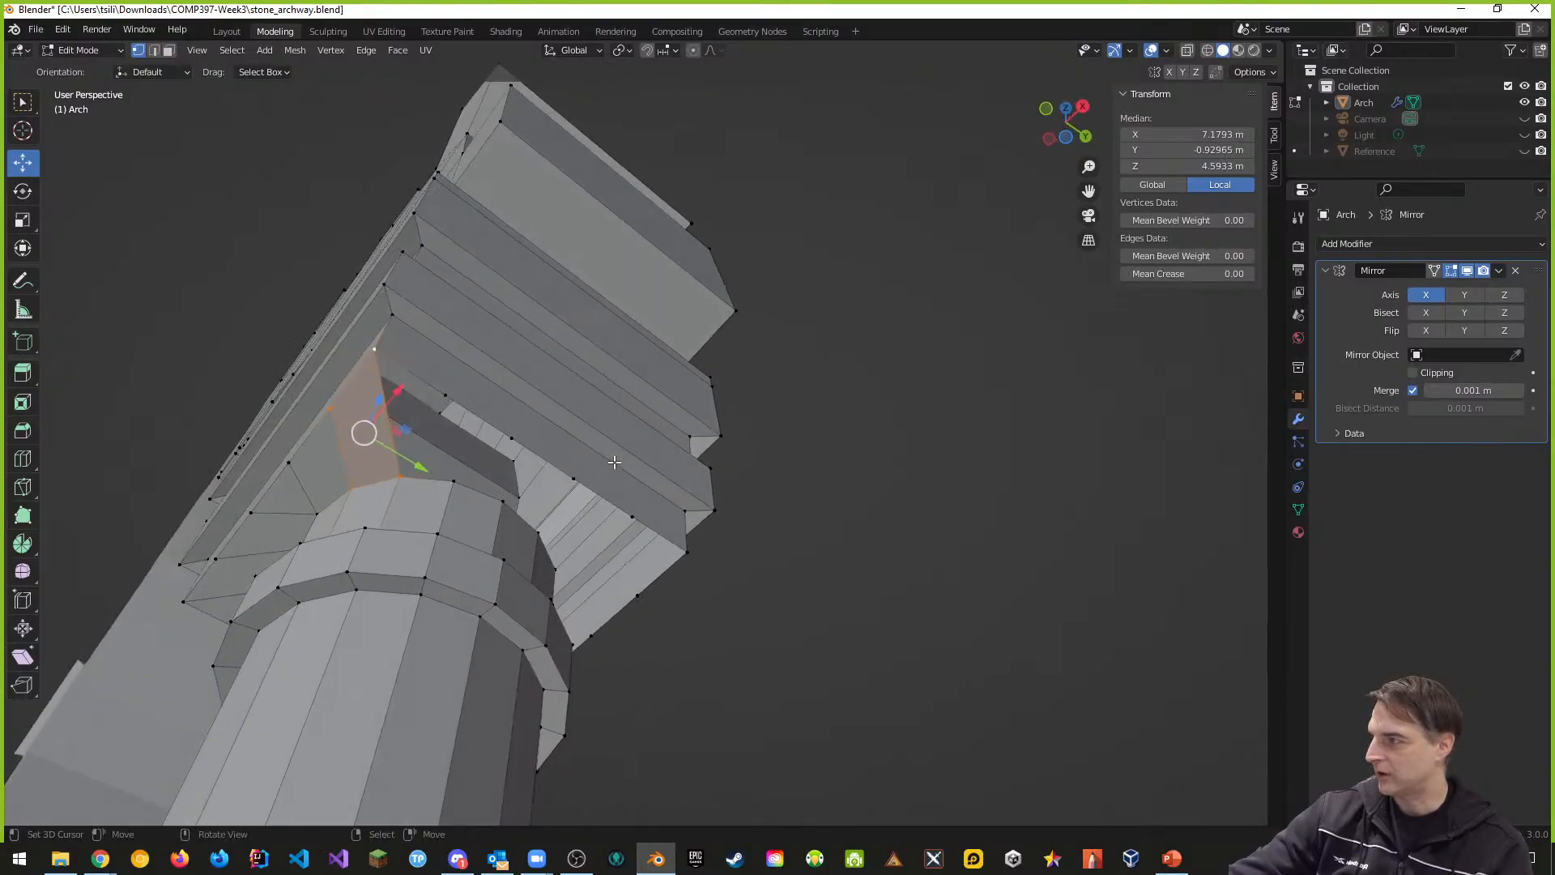
pyautogui.moveTo(519, 508); pyautogui.dragTo(512, 497, button='middle')
pyautogui.click(450, 505)
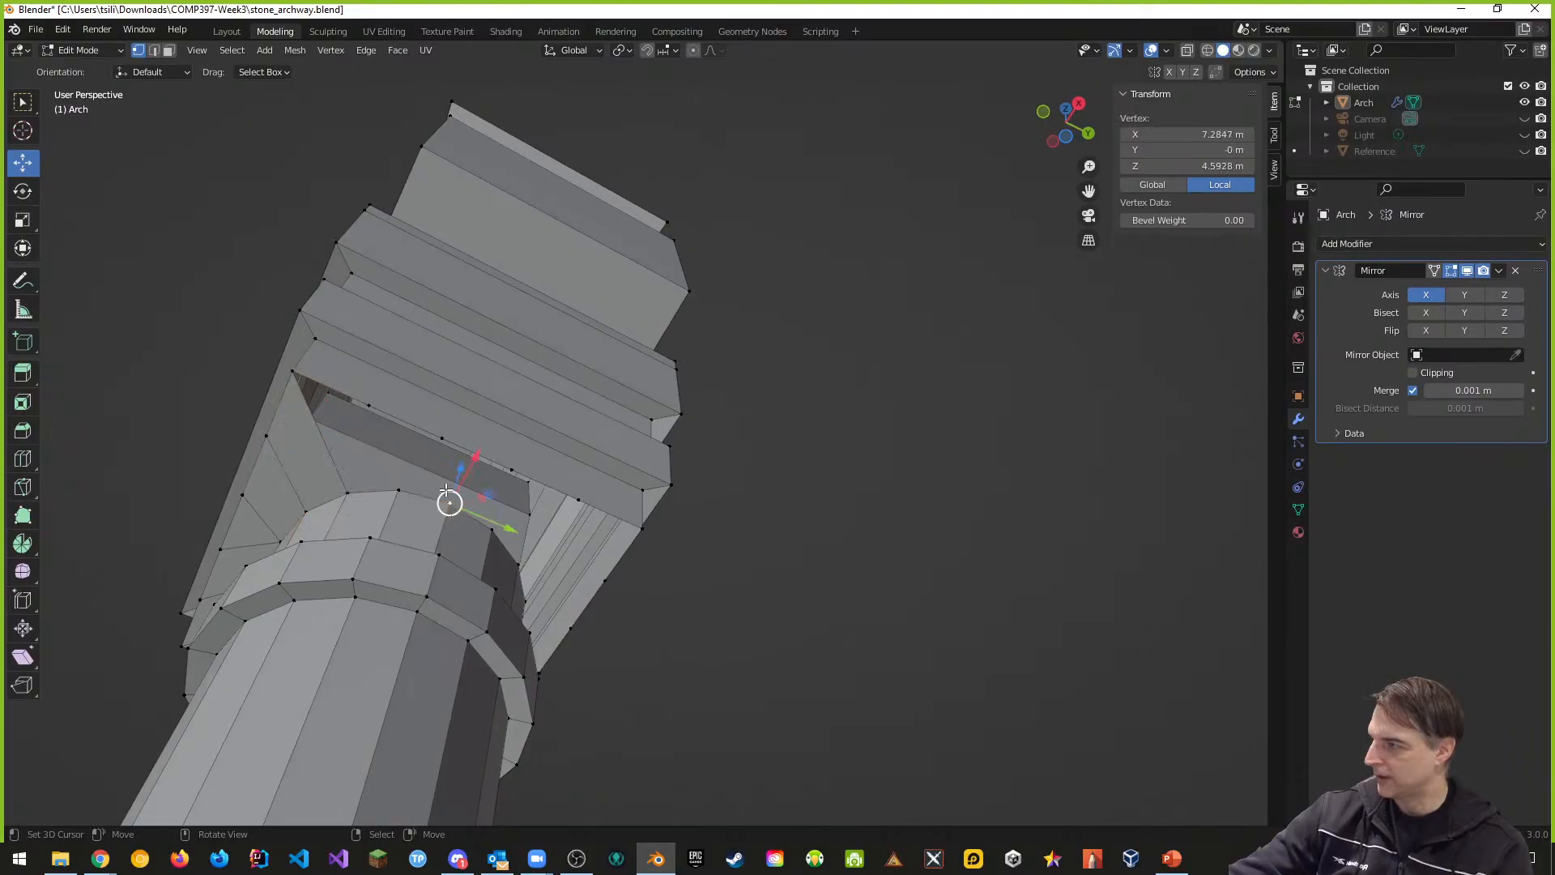
pyautogui.keyDown('shift'); pyautogui.click(442, 438); pyautogui.keyUp('shift')
pyautogui.click(447, 504)
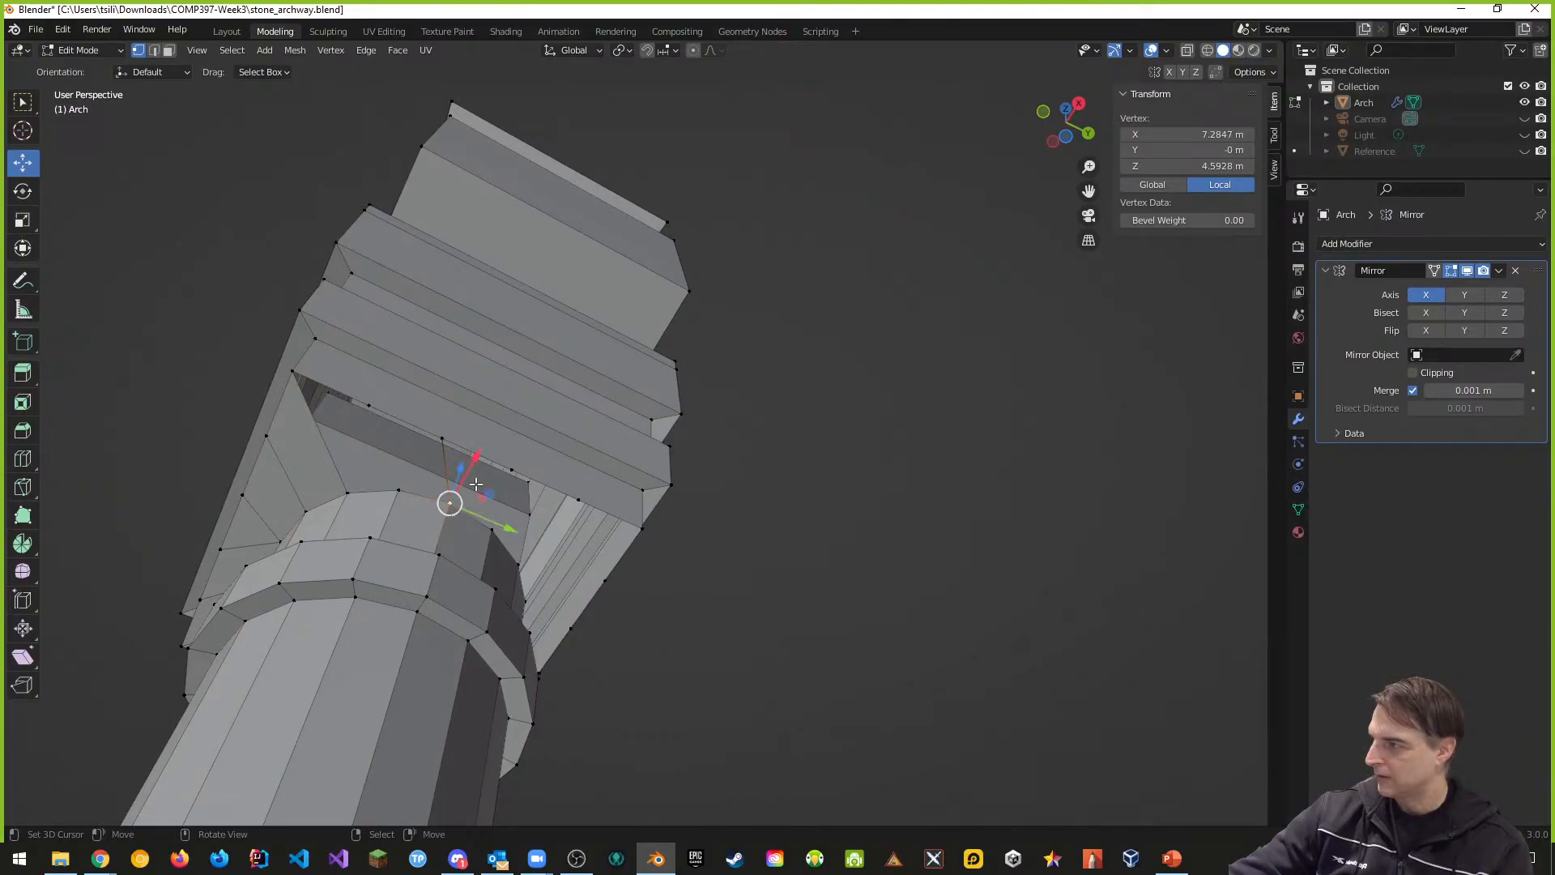
pyautogui.keyDown('shift'); pyautogui.click(516, 466); pyautogui.keyUp('shift')
# Step: Fill the outer side's central triangle between the rim vertex and the two middle lower-edge vertices
pyautogui.rightClick(516, 465)
pyautogui.keyDown('shift'); pyautogui.rightClick(443, 439); pyautogui.keyUp('shift')
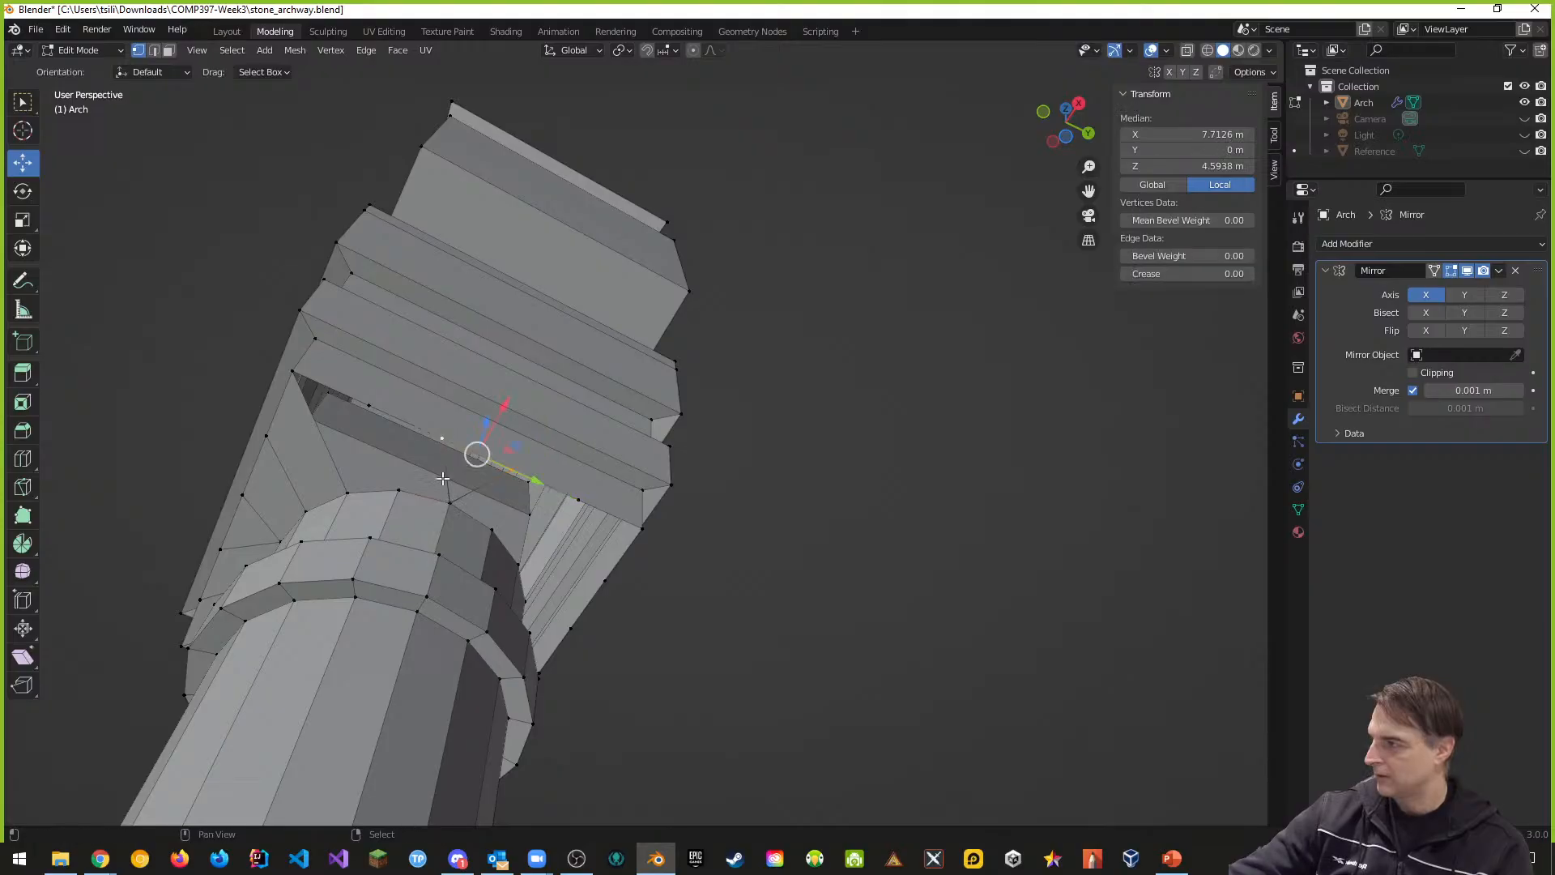
pyautogui.keyDown('shift'); pyautogui.click(448, 504); pyautogui.keyUp('shift')
# Step: Connect the rim vertex beside the outer side's centre to its lower-edge vertex with an edge and fill the four-sided face reaching the capital's corner
pyautogui.click(398, 492)
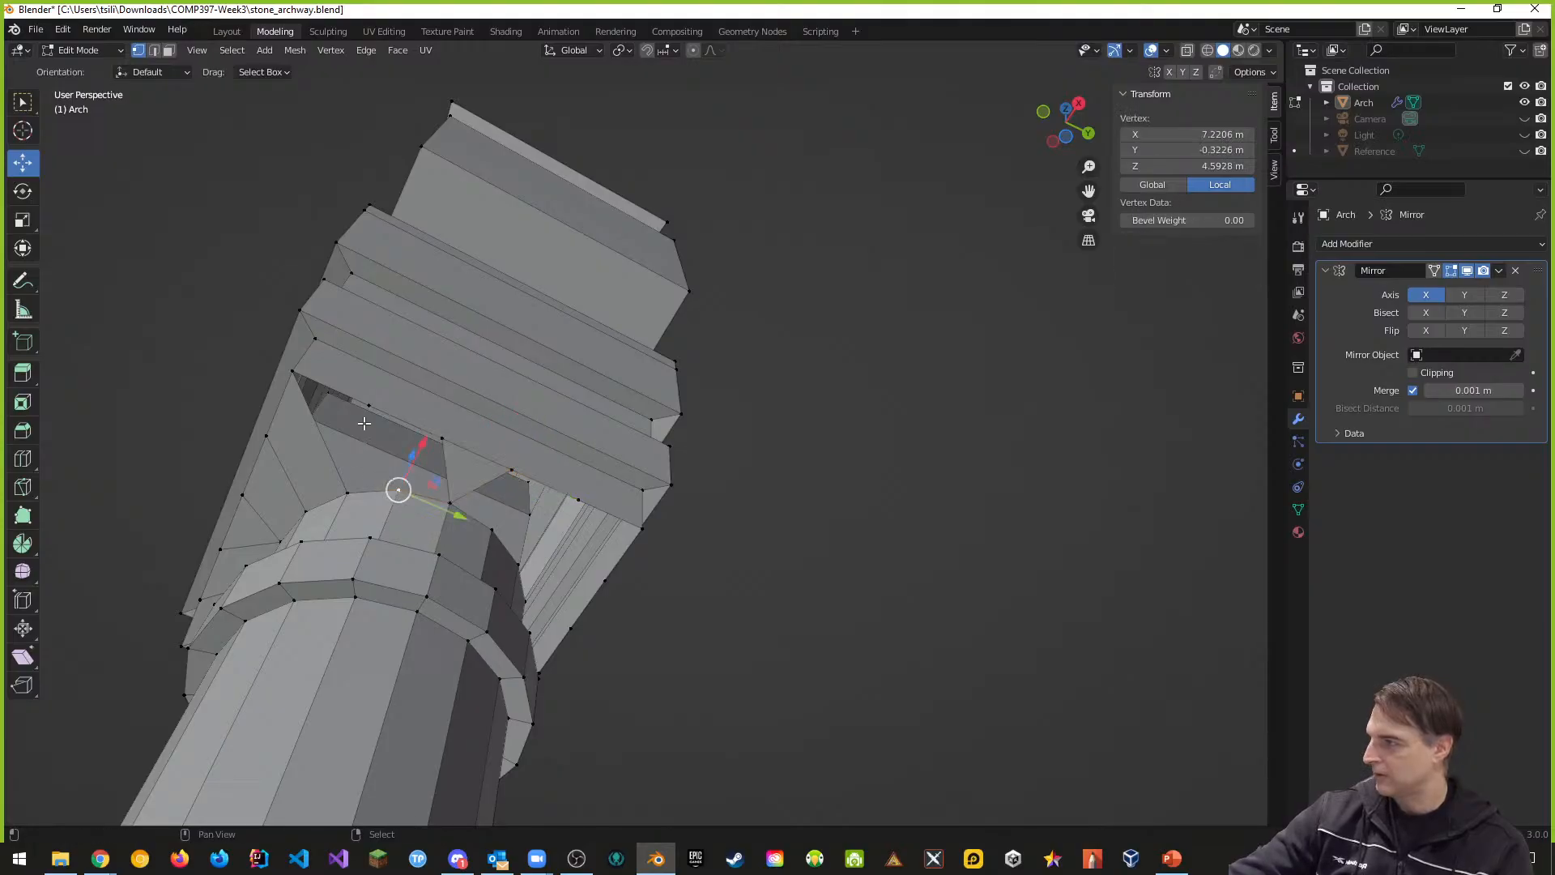
pyautogui.keyDown('shift'); pyautogui.click(368, 405); pyautogui.keyUp('shift')
pyautogui.click(399, 491)
pyautogui.keyDown('shift'); pyautogui.click(347, 492); pyautogui.keyUp('shift')
pyautogui.keyDown('shift'); pyautogui.click(290, 370); pyautogui.keyUp('shift')
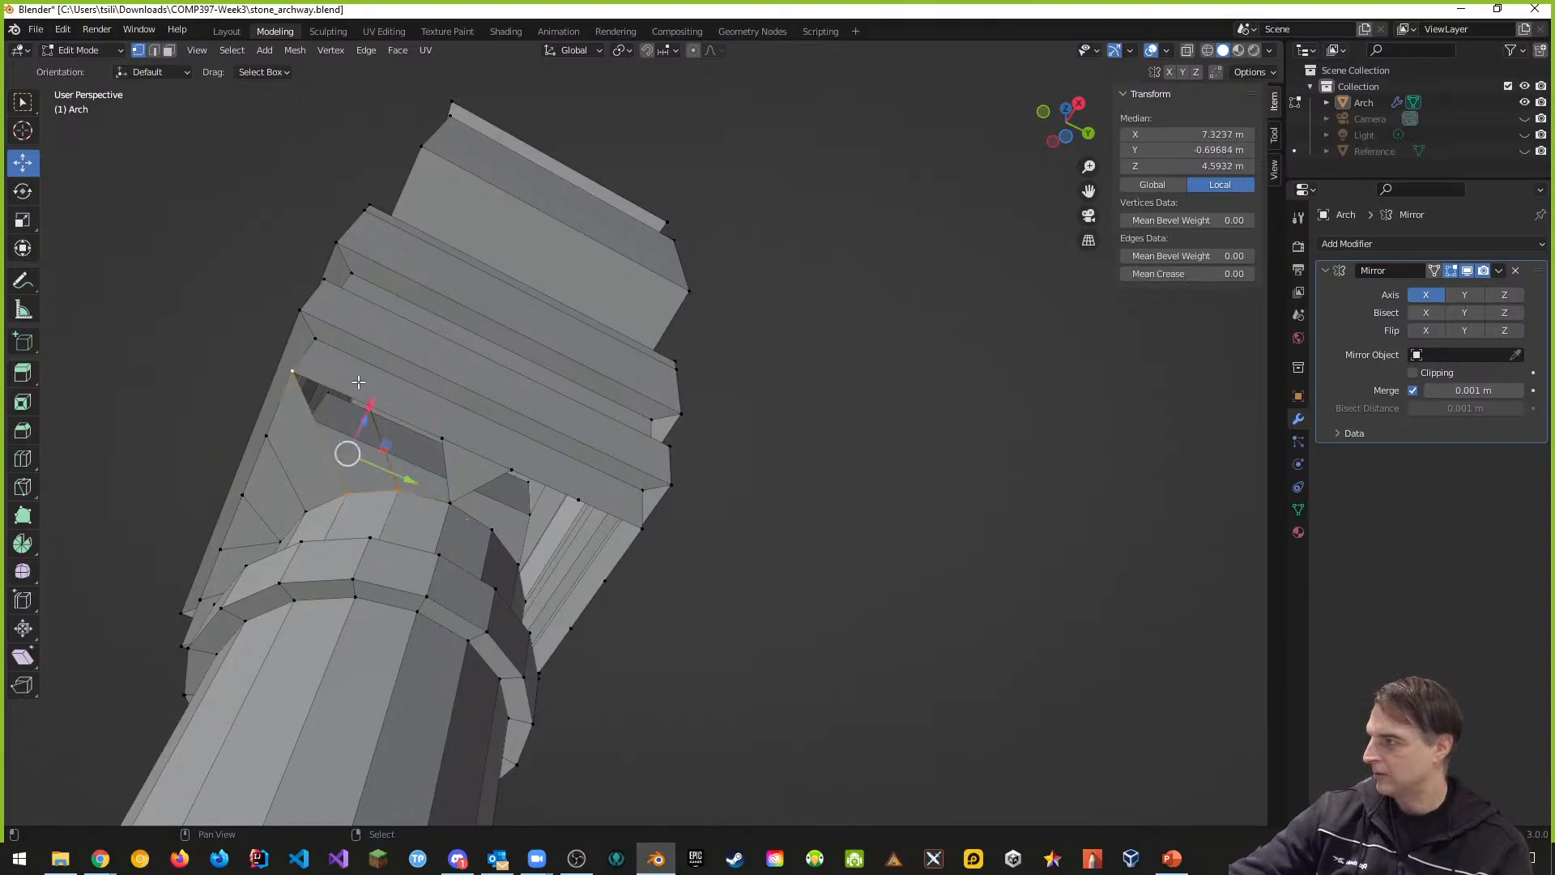
pyautogui.press('f')
# Step: Fill the remaining four-sided gap between that corner face and the outer side's central triangle
pyautogui.click(398, 491)
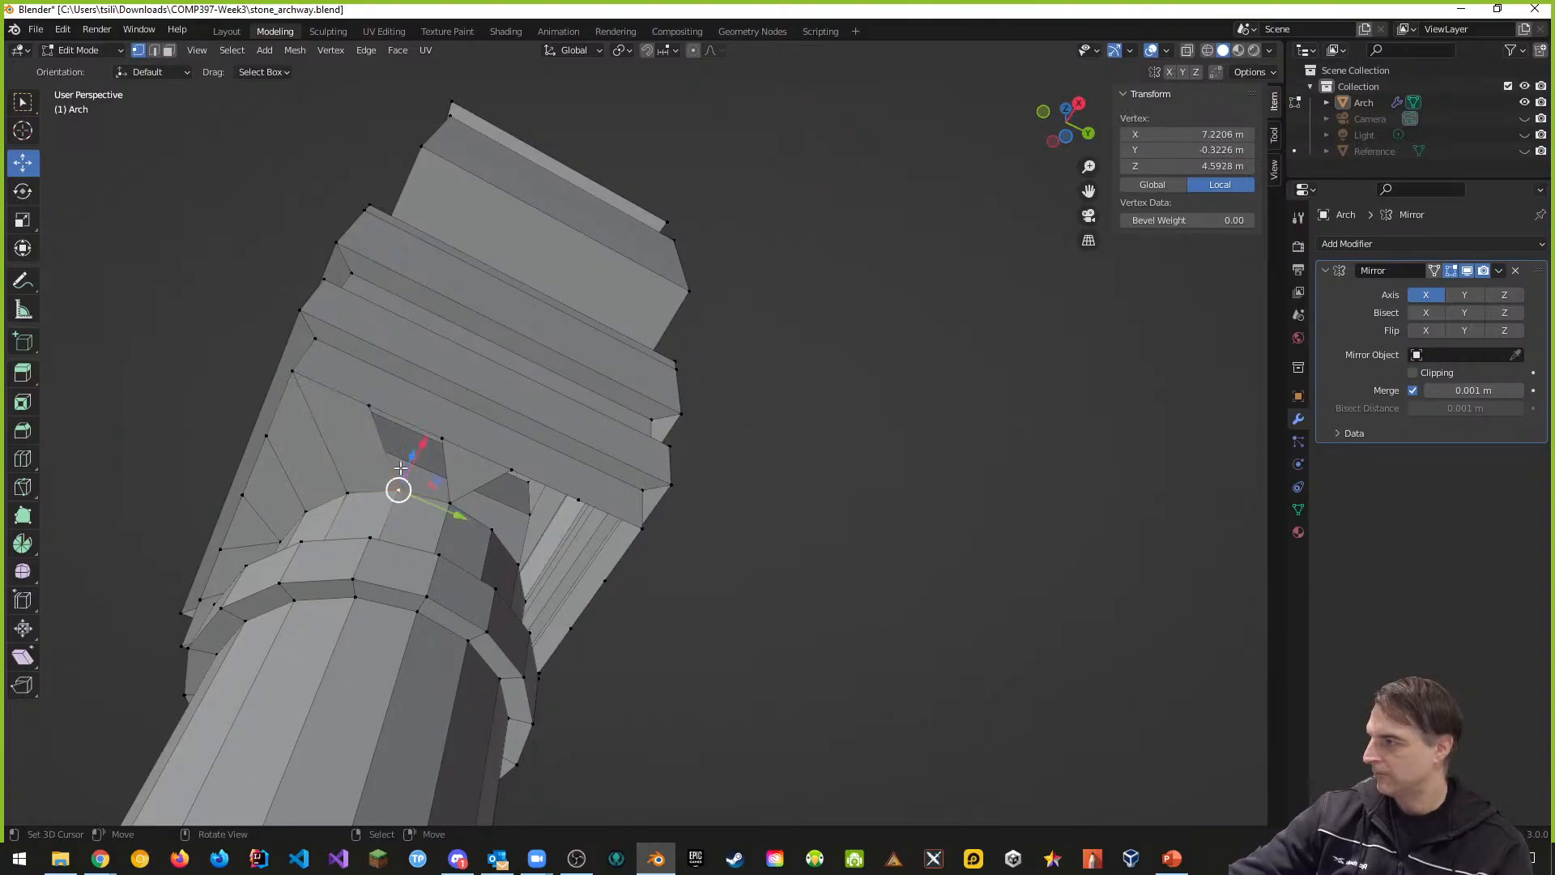
pyautogui.keyDown('shift'); pyautogui.click(373, 395); pyautogui.keyUp('shift')
pyautogui.keyDown('shift'); pyautogui.click(452, 427); pyautogui.keyUp('shift')
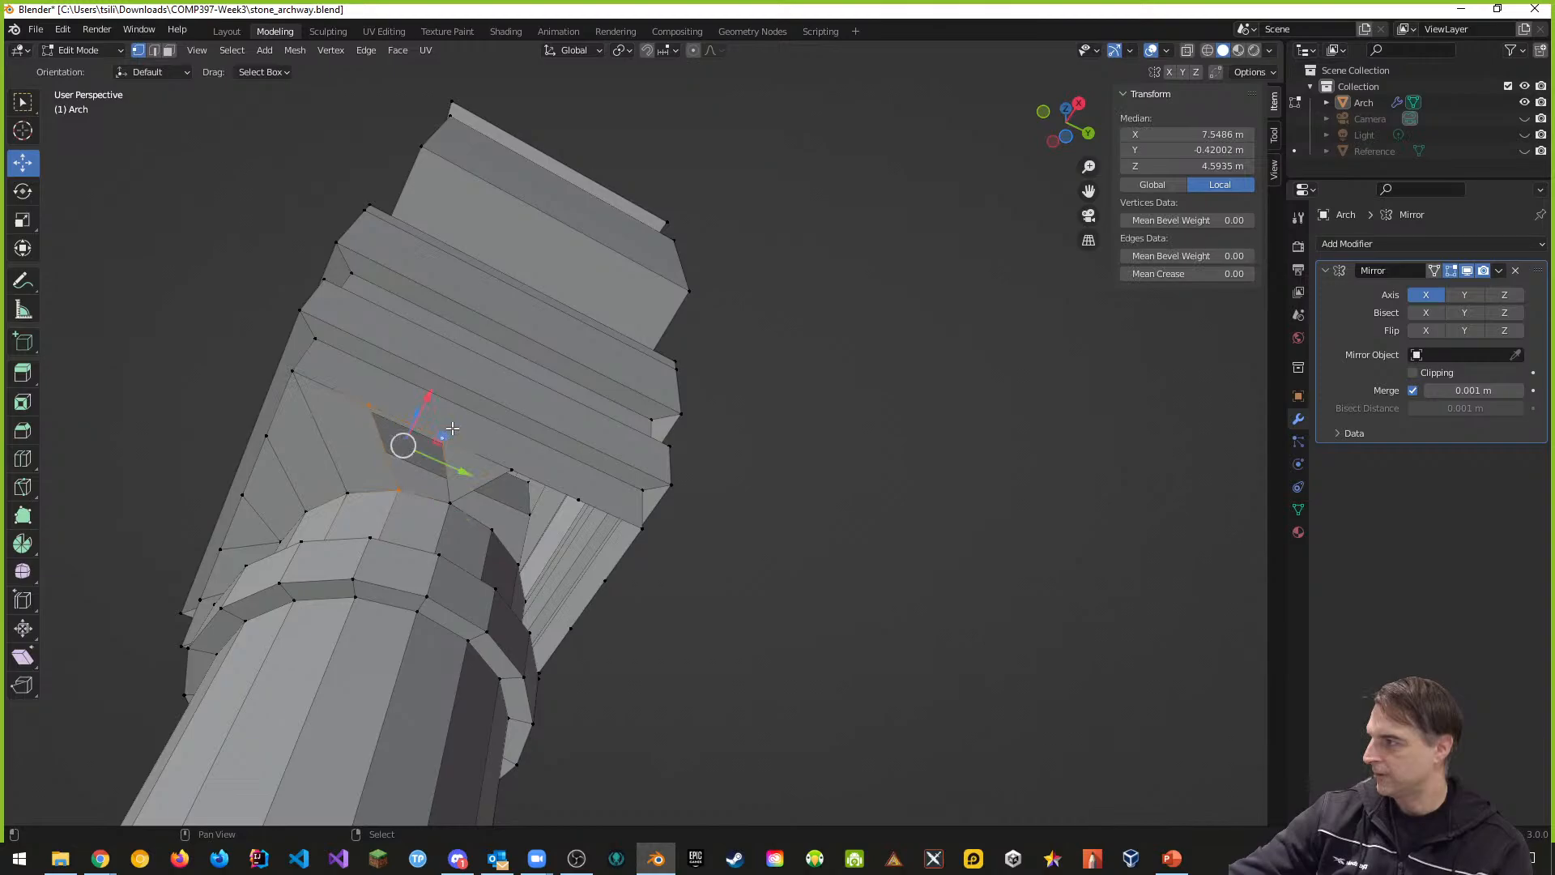
pyautogui.keyDown('shift'); pyautogui.click(445, 507); pyautogui.keyUp('shift')
pyautogui.press('f')
# Step: On the outer side's open half, connect two neighbouring rim vertices with edges, one to the lower-edge vertex and one to the capital's corner vertex
pyautogui.moveTo(567, 511); pyautogui.dragTo(652, 549, button='middle')
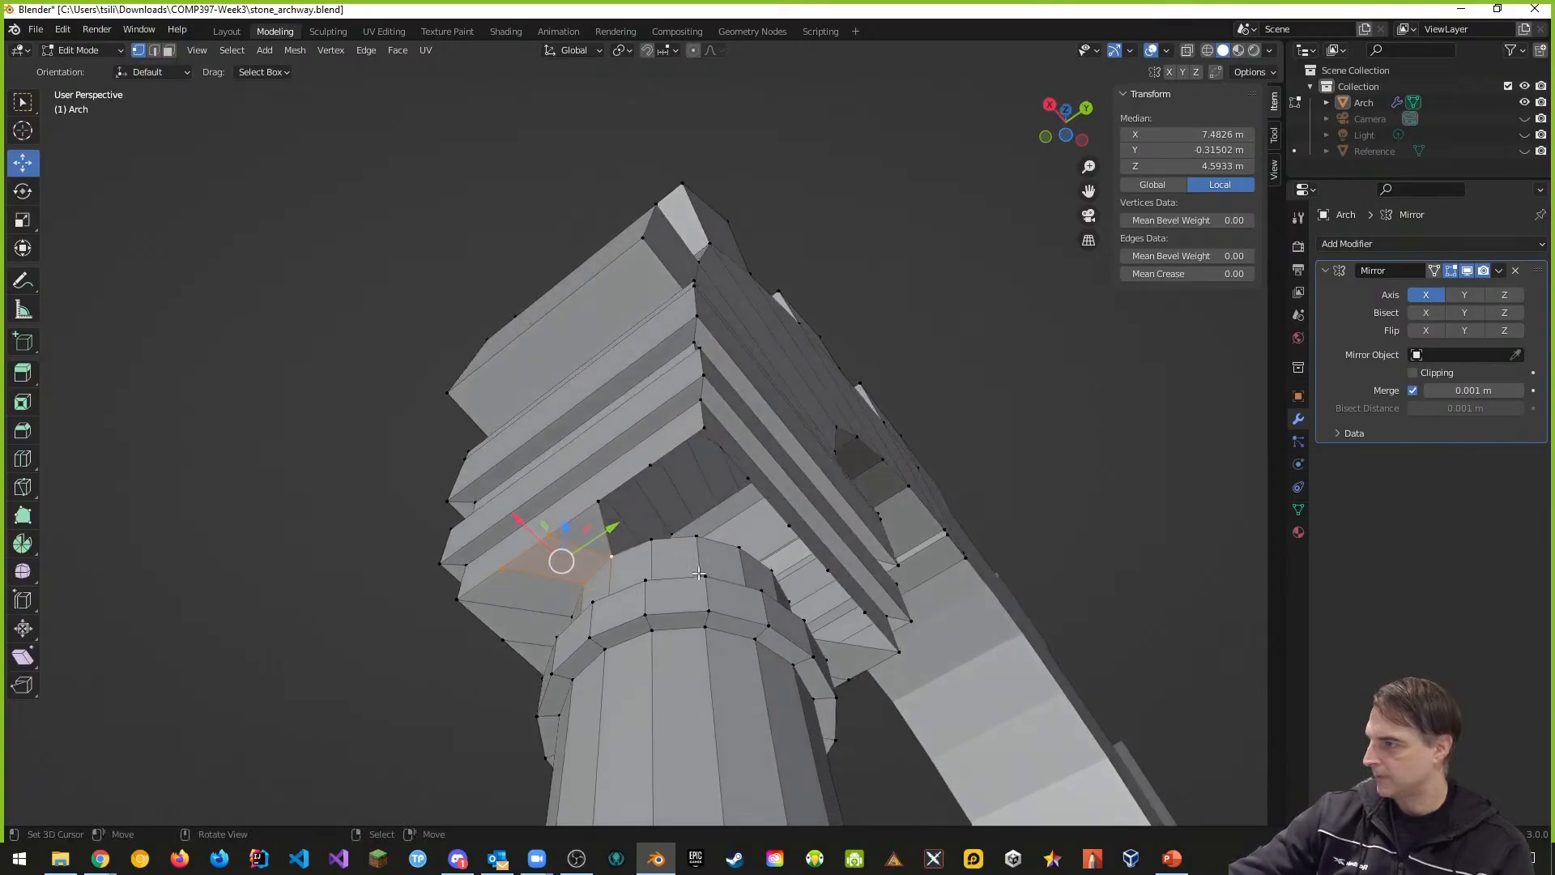
pyautogui.click(652, 543)
pyautogui.keyDown('shift'); pyautogui.click(651, 469); pyautogui.keyUp('shift')
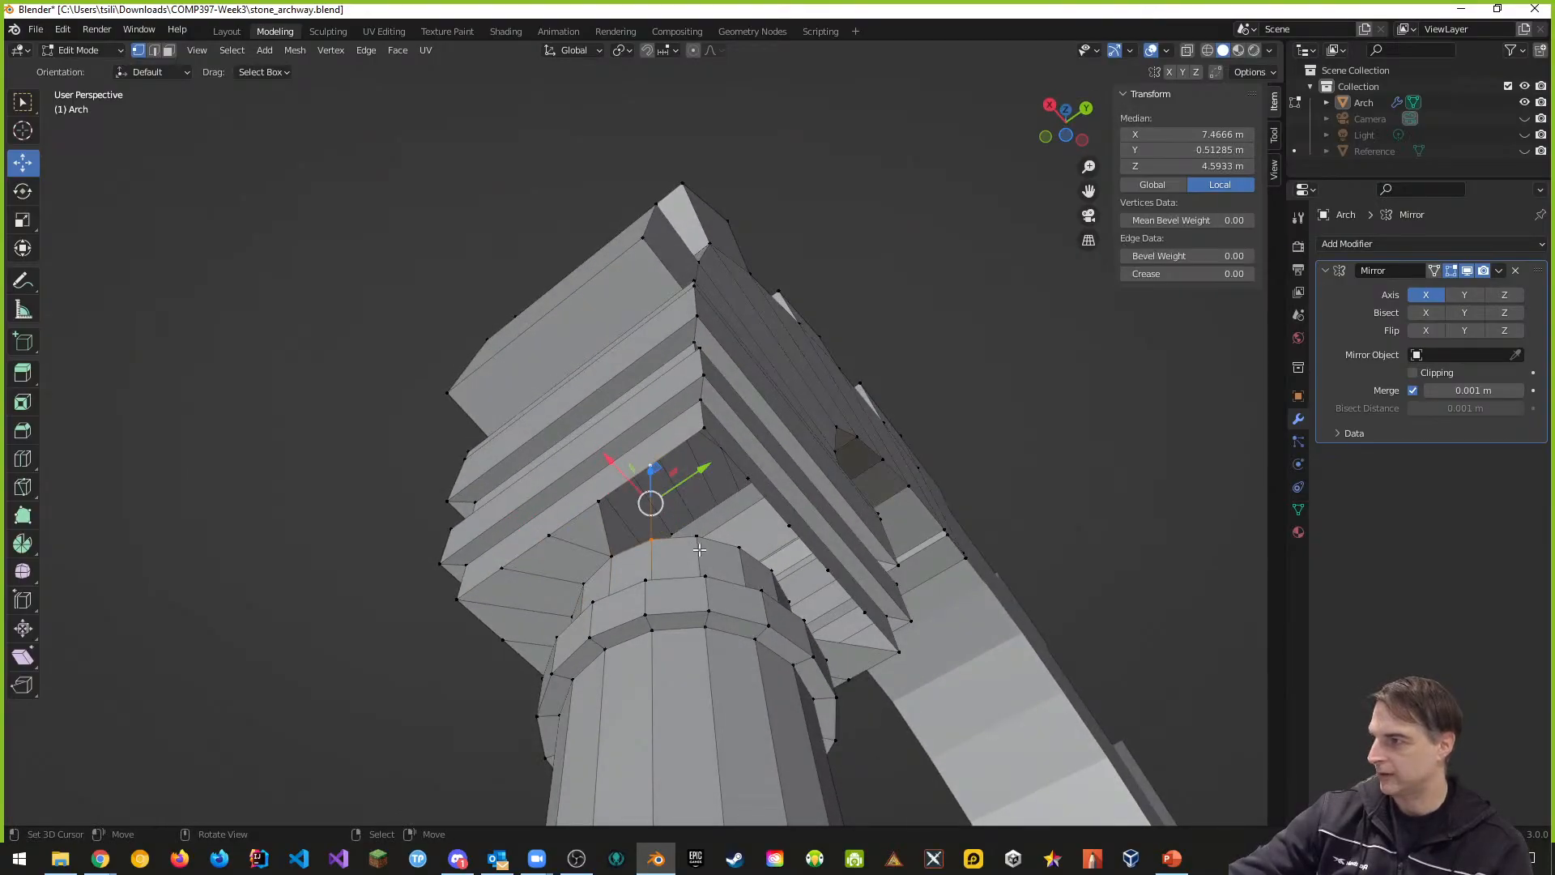
pyautogui.click(697, 537)
pyautogui.keyDown('shift'); pyautogui.click(704, 428); pyautogui.keyUp('shift')
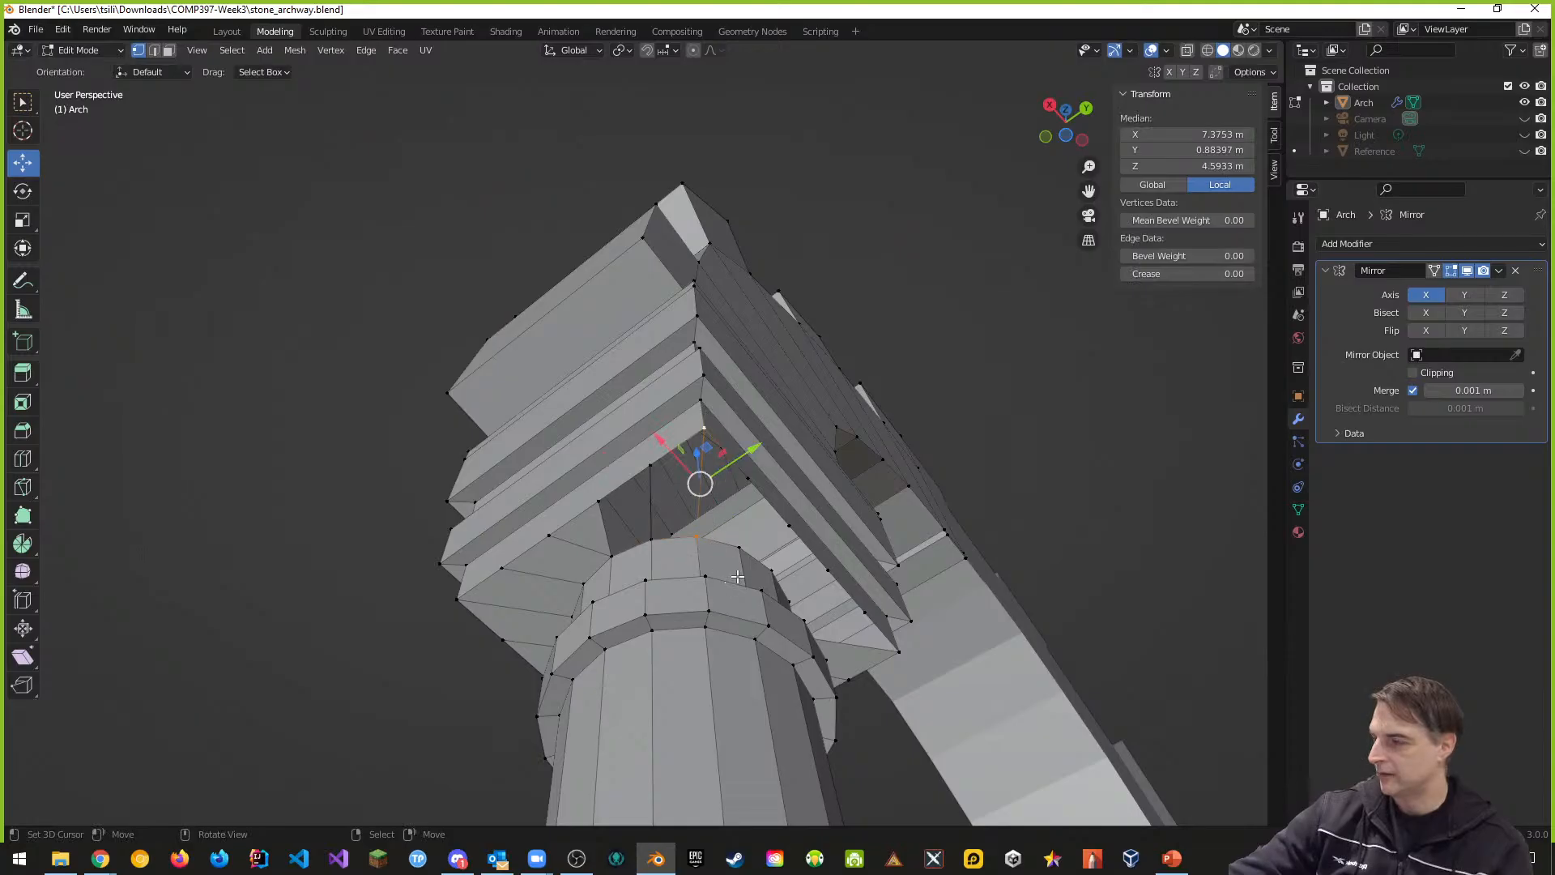
# Step: Fill the four-sided corner face on this half and the four-sided face between it and the central triangle
pyautogui.click(697, 537)
pyautogui.keyDown('shift'); pyautogui.click(652, 539); pyautogui.keyUp('shift')
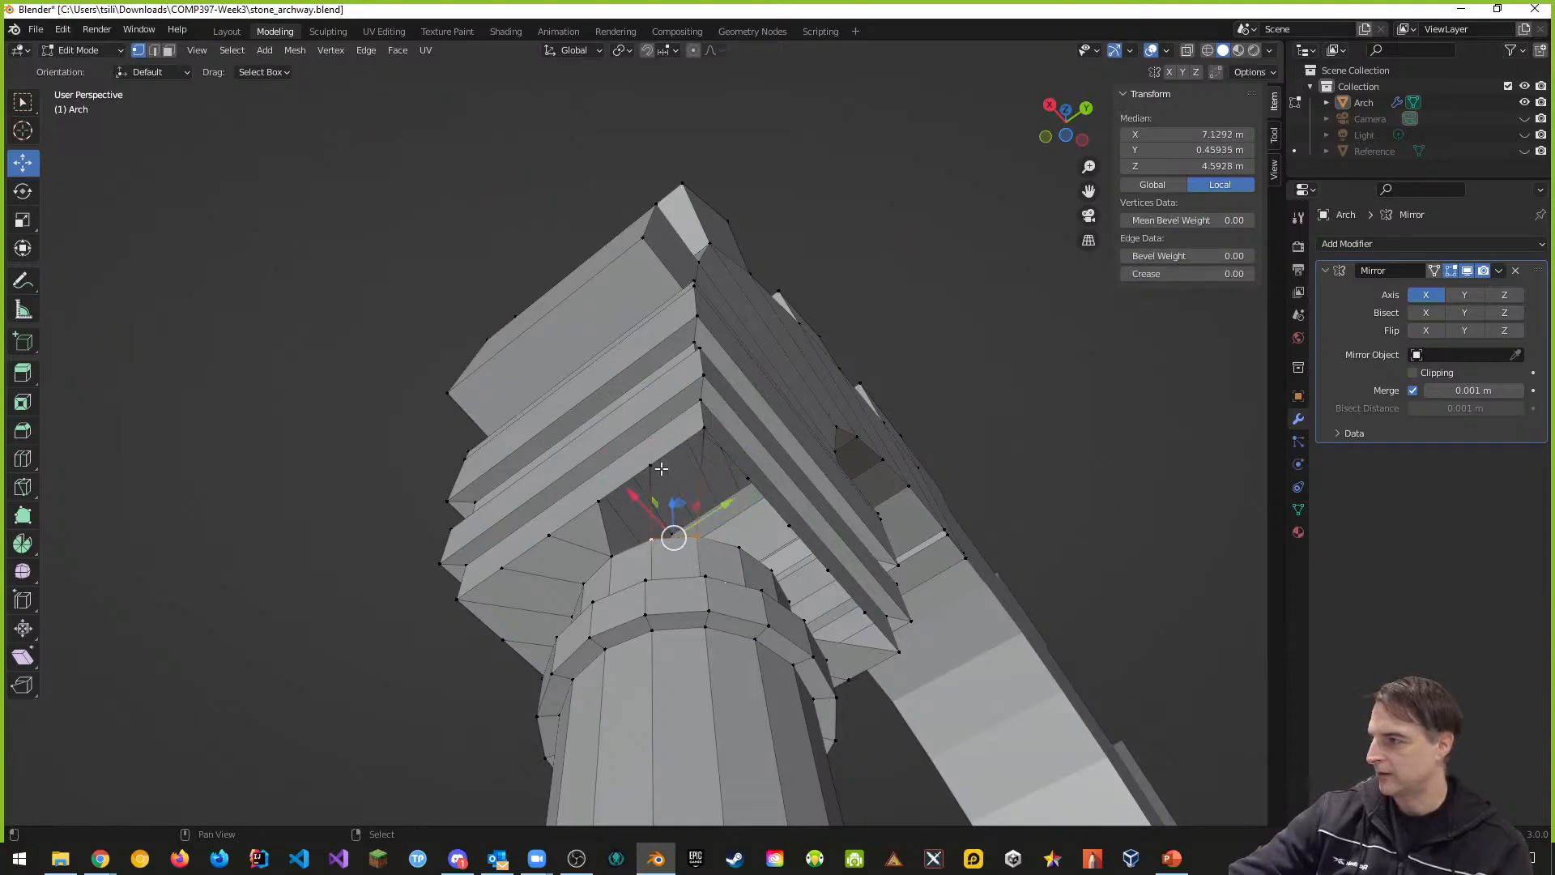
pyautogui.keyDown('shift'); pyautogui.rightClick(652, 464); pyautogui.keyUp('shift')
pyautogui.keyDown('shift'); pyautogui.rightClick(703, 430); pyautogui.keyUp('shift')
pyautogui.press('f')
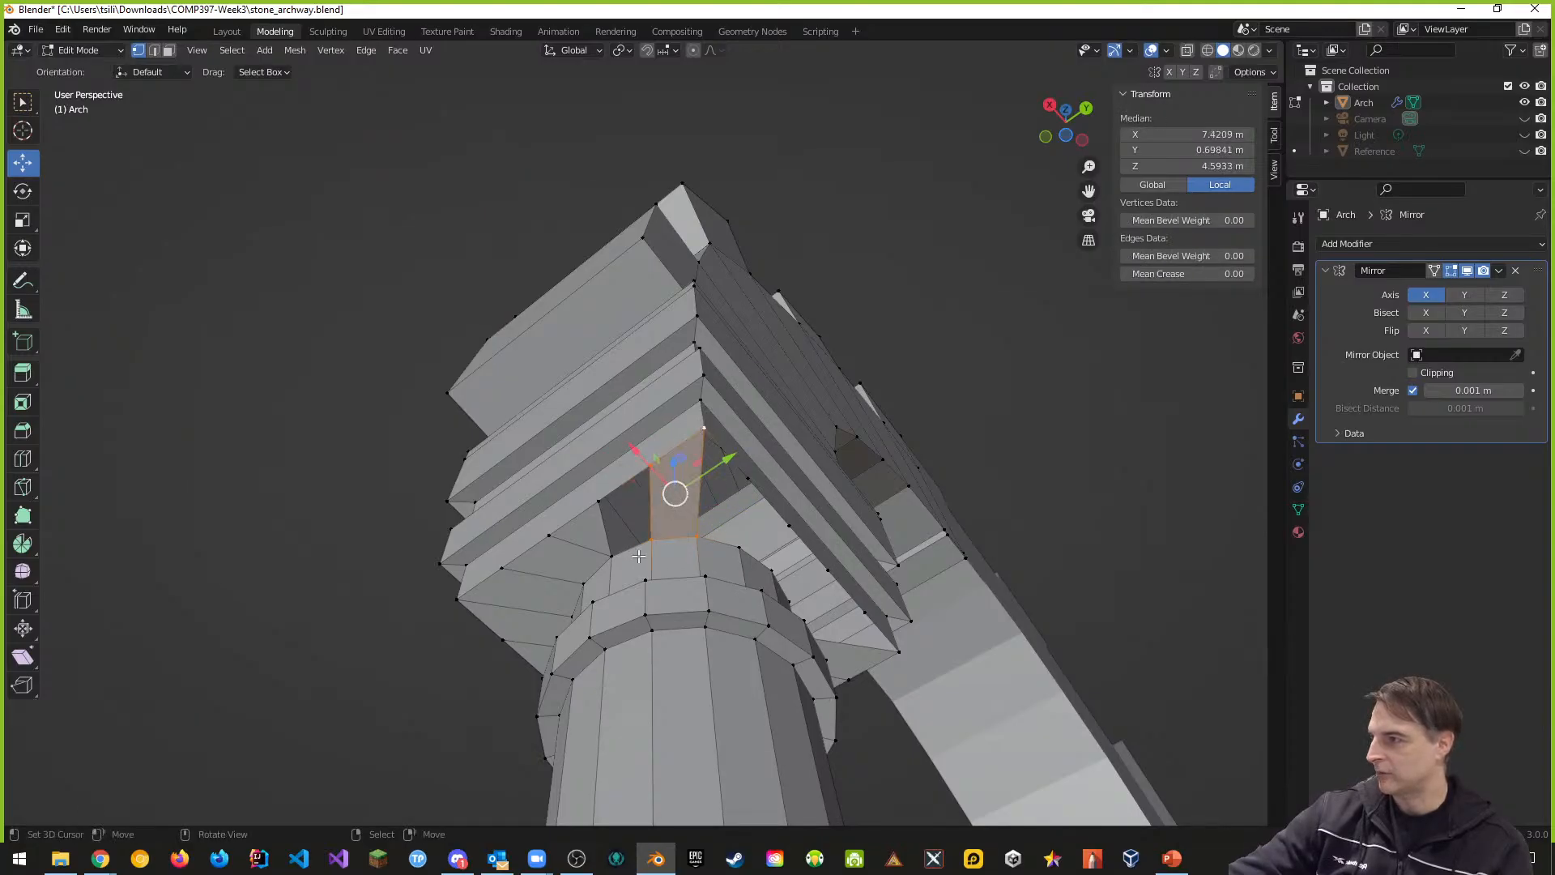
pyautogui.rightClick(651, 555)
pyautogui.keyDown('shift'); pyautogui.click(616, 559); pyautogui.keyUp('shift')
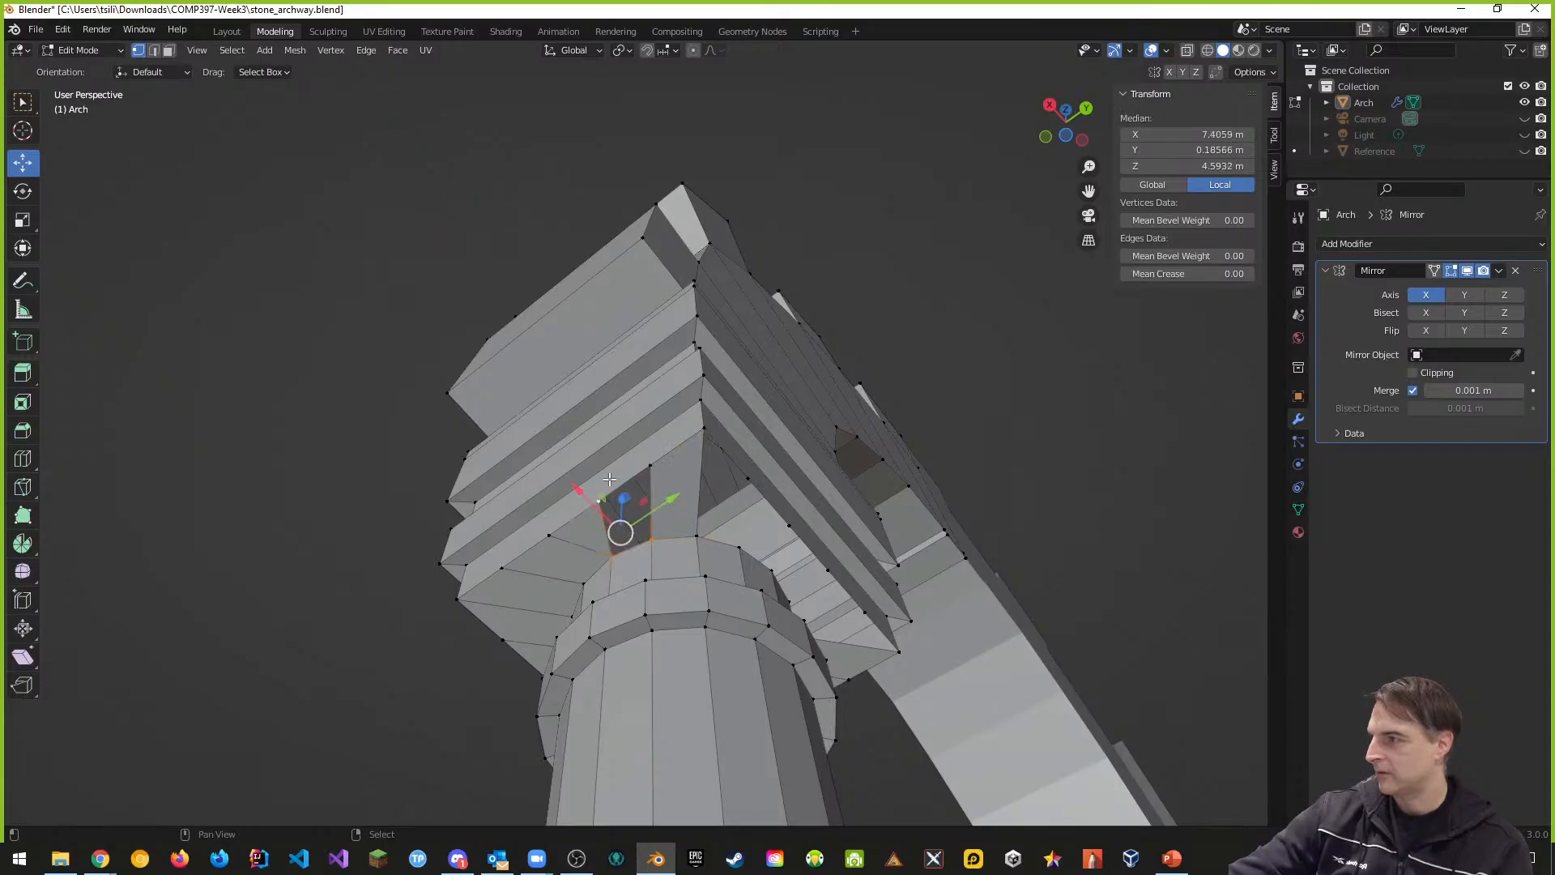
# Step: On the capital's next open side, fill the central triangle between the middle rim vertex and the two middle lower-edge vertices
pyautogui.moveTo(650, 457); pyautogui.dragTo(687, 516, button='middle')
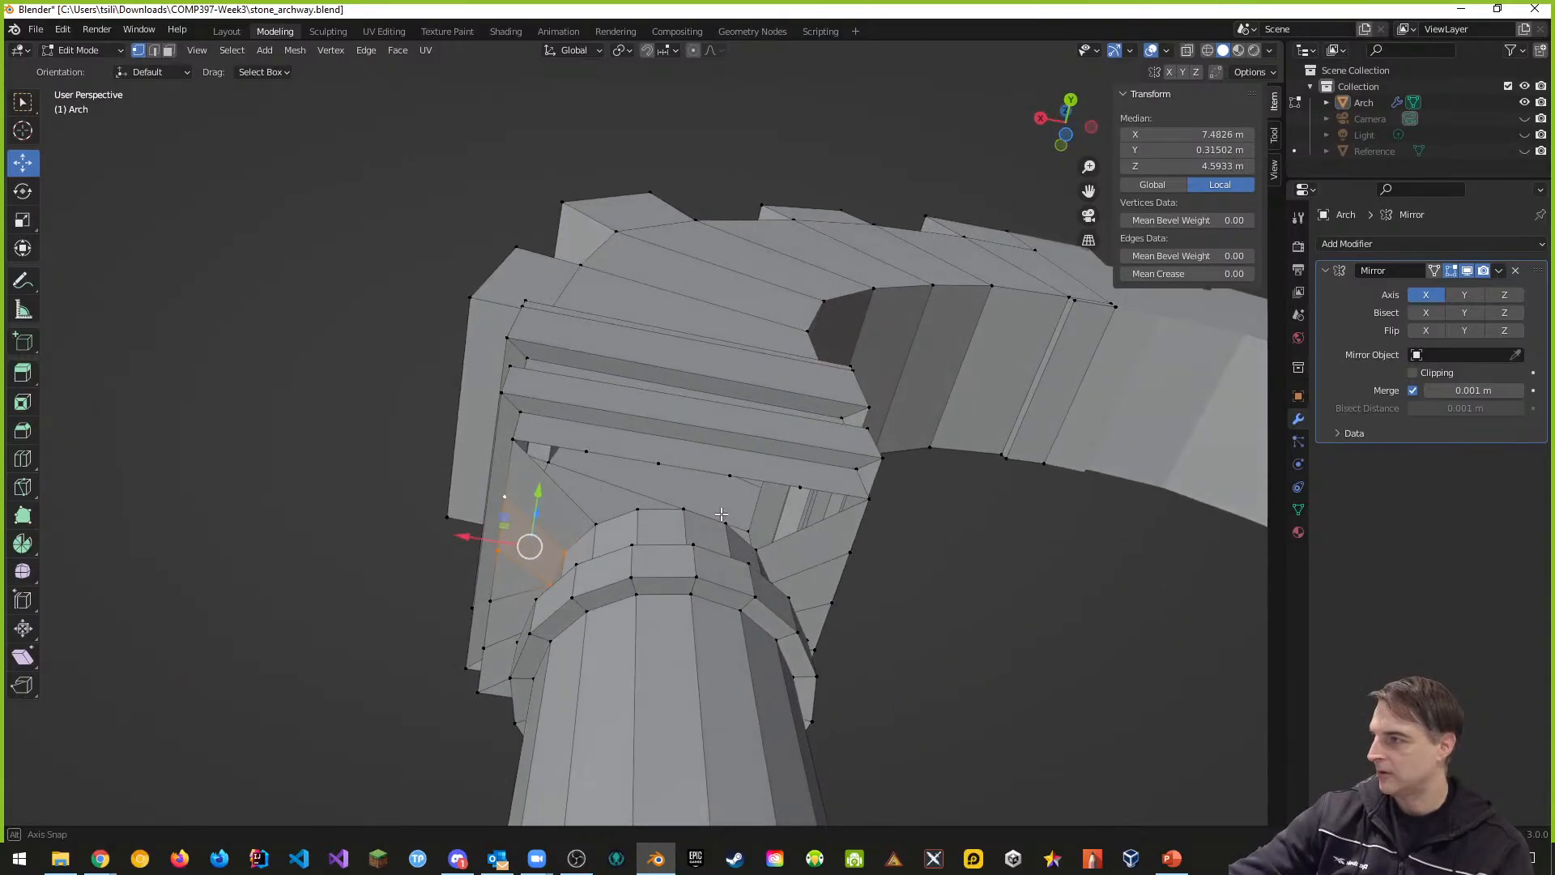
pyautogui.click(686, 511)
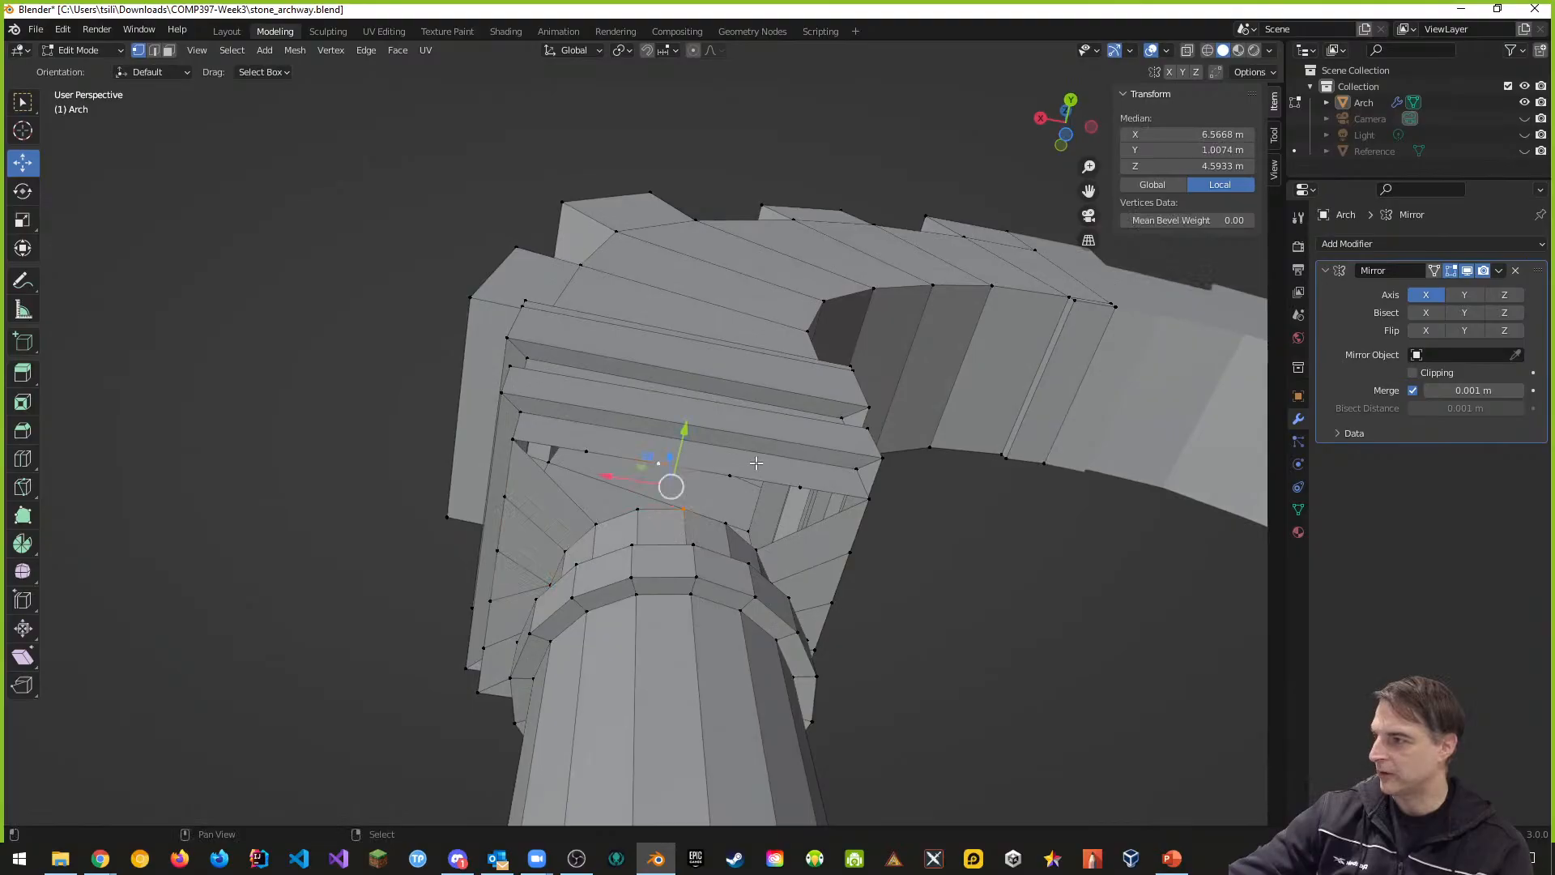
pyautogui.keyDown('shift'); pyautogui.click(731, 476); pyautogui.keyUp('shift')
# Step: Connect the rim vertex beside this side's central triangle to its lower-edge vertex and fill the four-sided face reaching the outer corner
pyautogui.rightClick(638, 519)
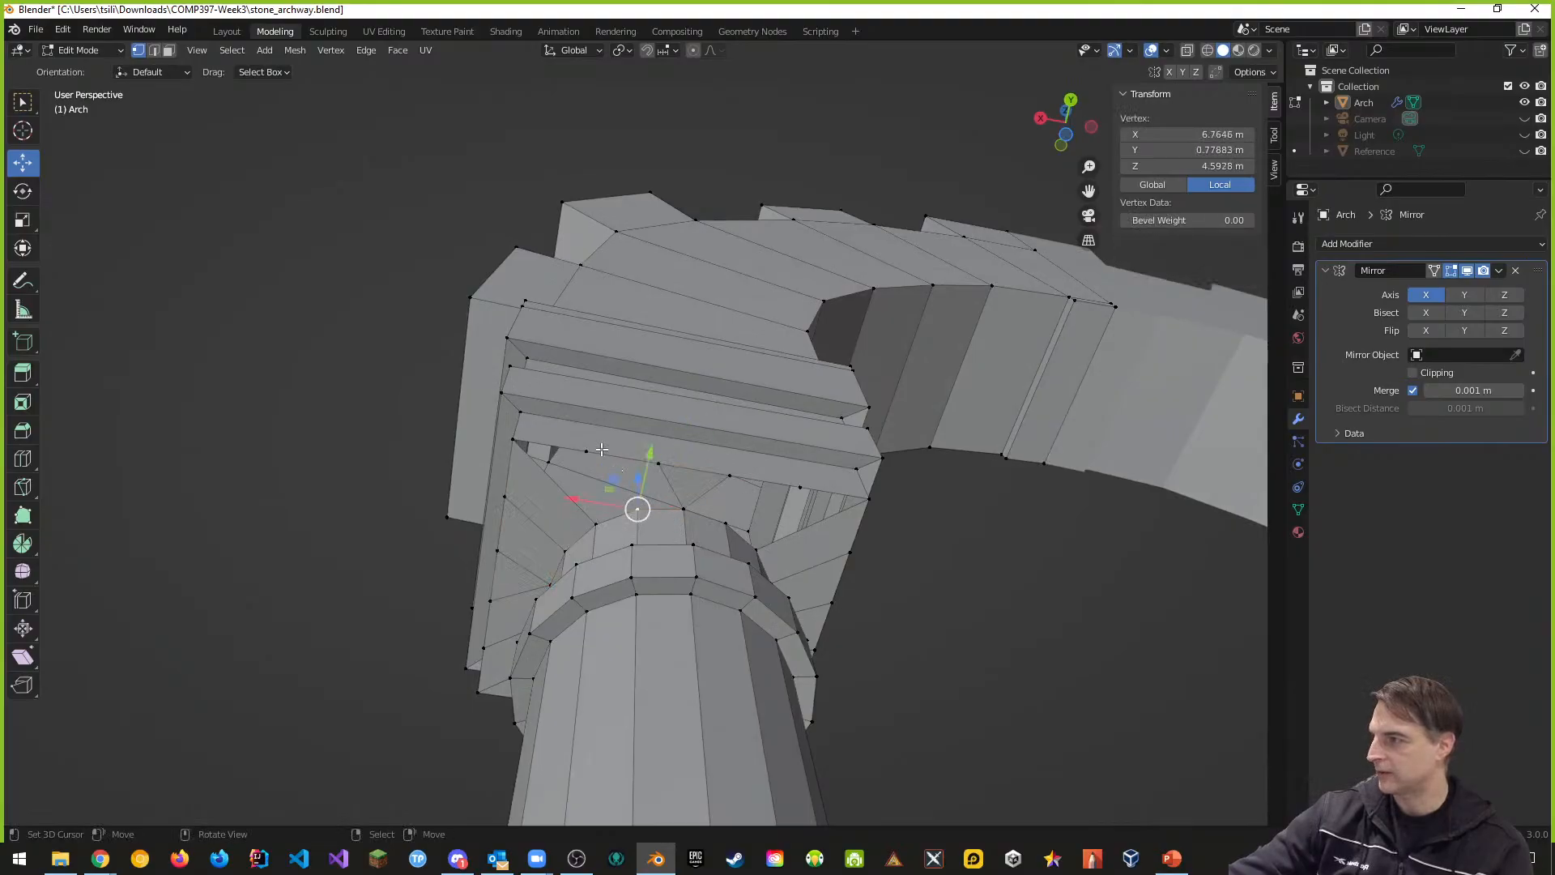
pyautogui.keyDown('shift'); pyautogui.rightClick(587, 453); pyautogui.keyUp('shift')
pyautogui.press('f')
pyautogui.rightClick(639, 519)
pyautogui.keyDown('shift'); pyautogui.rightClick(597, 523); pyautogui.keyUp('shift')
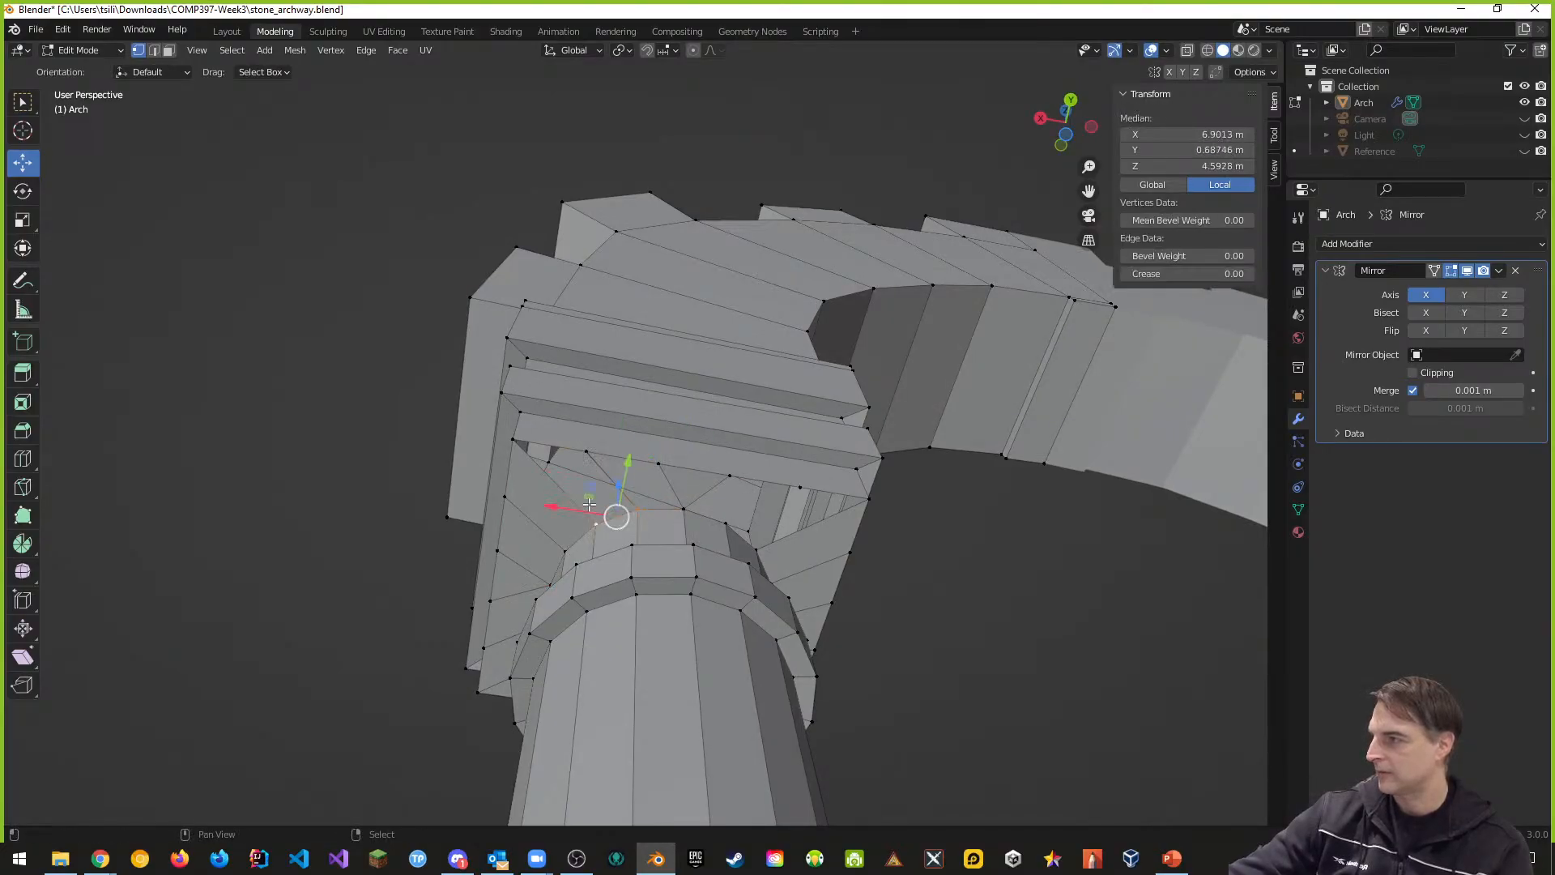
pyautogui.keyDown('shift'); pyautogui.rightClick(516, 439); pyautogui.keyUp('shift')
pyautogui.press('f')
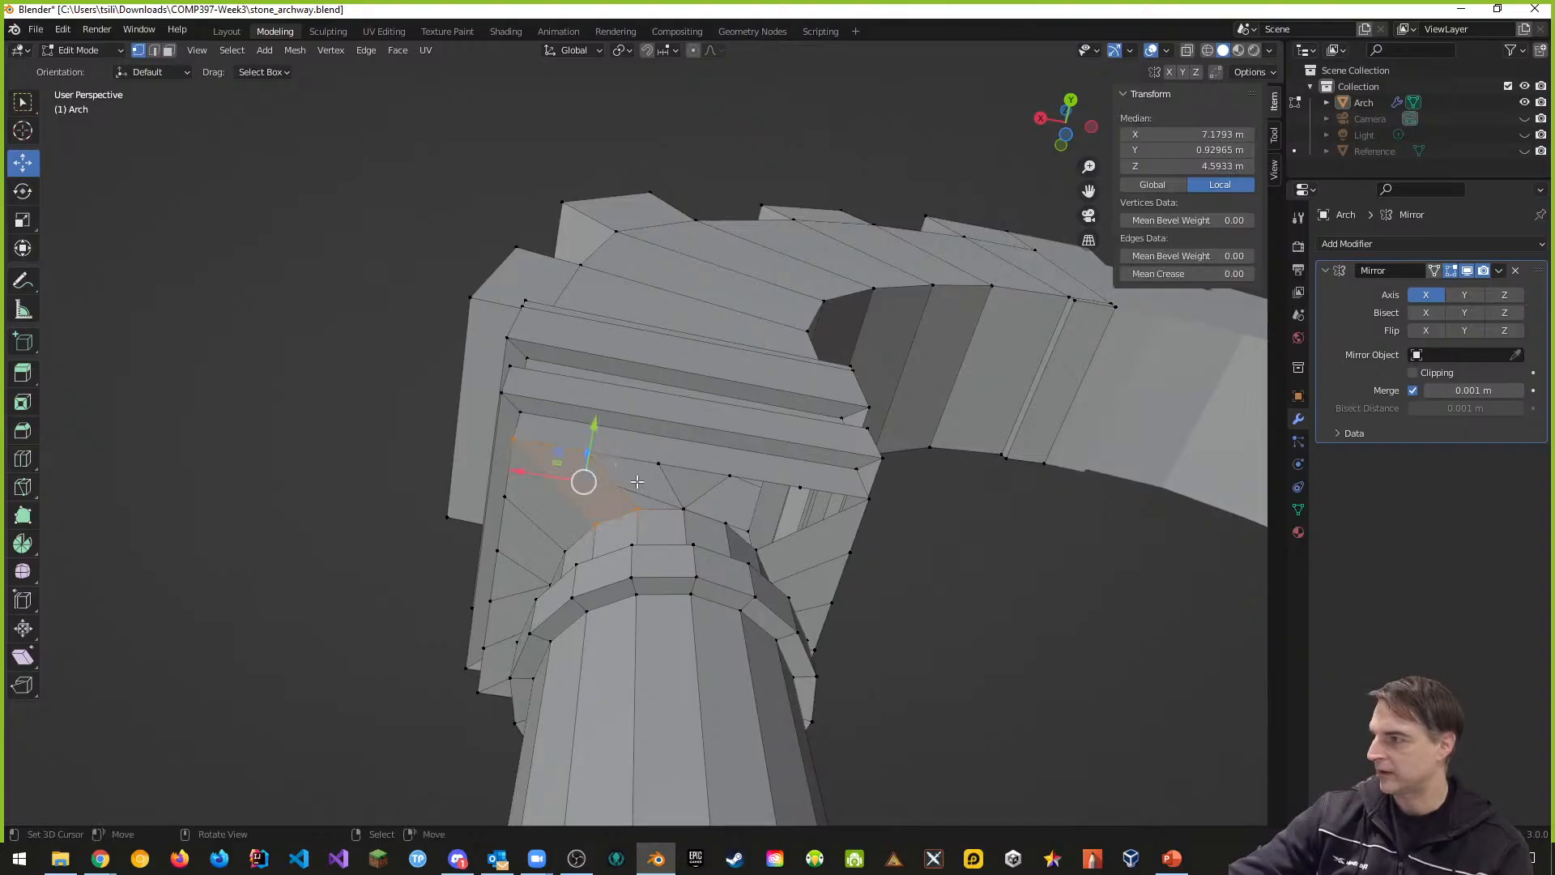
# Step: Fill the four-sided face between the outer corner face and this side's central triangle
pyautogui.rightClick(646, 516)
pyautogui.keyDown('shift'); pyautogui.rightClick(592, 447); pyautogui.keyUp('shift')
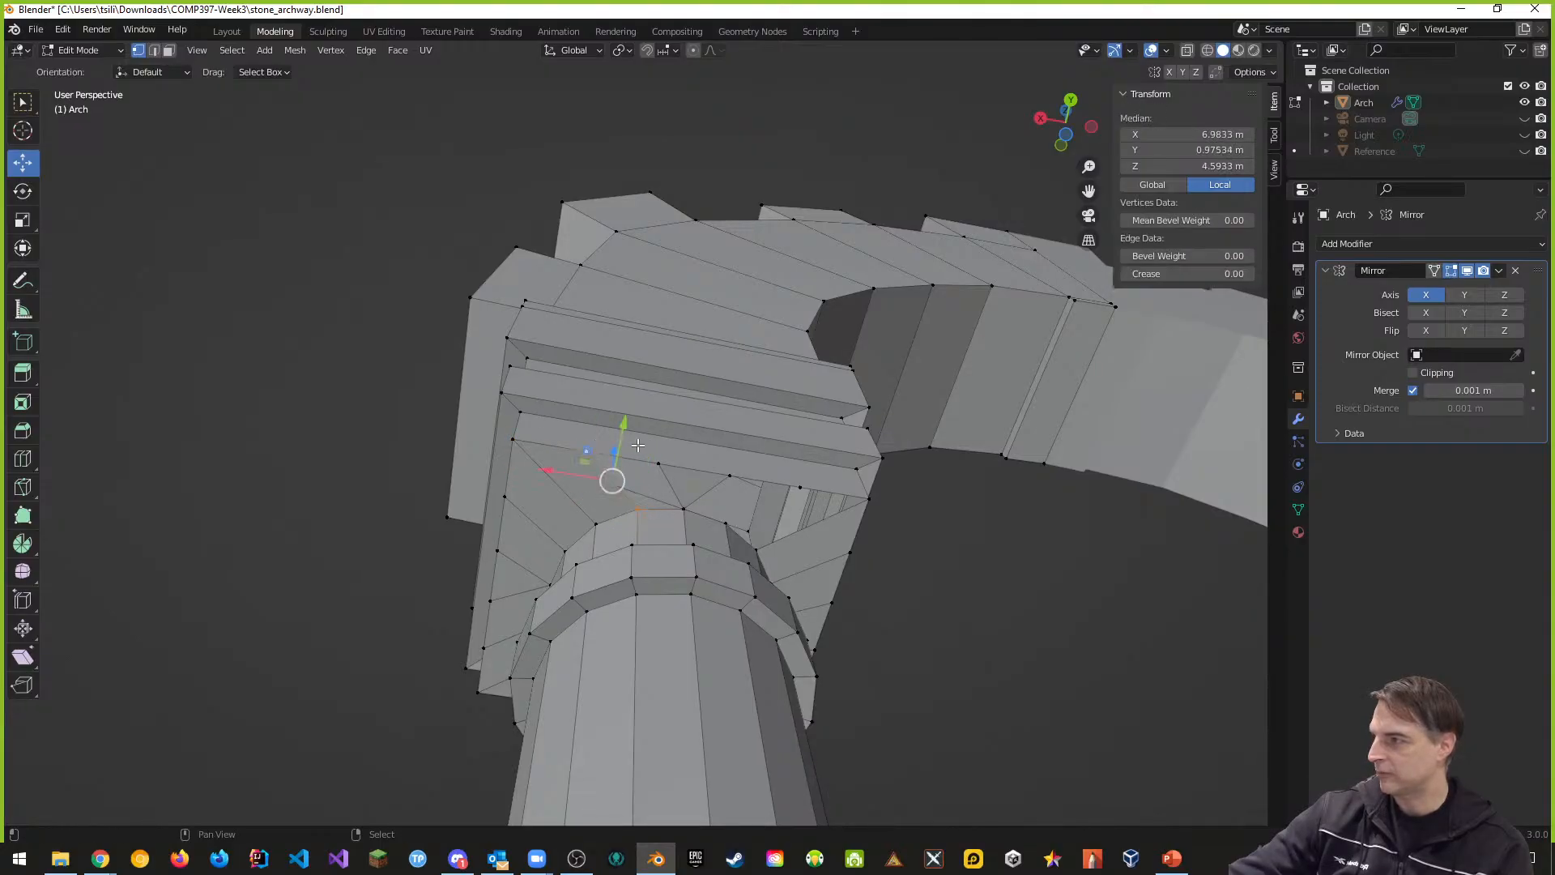
pyautogui.keyDown('shift'); pyautogui.rightClick(665, 458); pyautogui.keyUp('shift')
pyautogui.keyDown('shift'); pyautogui.rightClick(680, 511); pyautogui.keyUp('shift')
pyautogui.press('f')
# Step: Past the central triangle towards the inner corner, connect the next rim and lower-edge vertices with an edge and fill the four-sided face beside the triangle
pyautogui.moveTo(679, 514); pyautogui.dragTo(679, 560, button='middle')
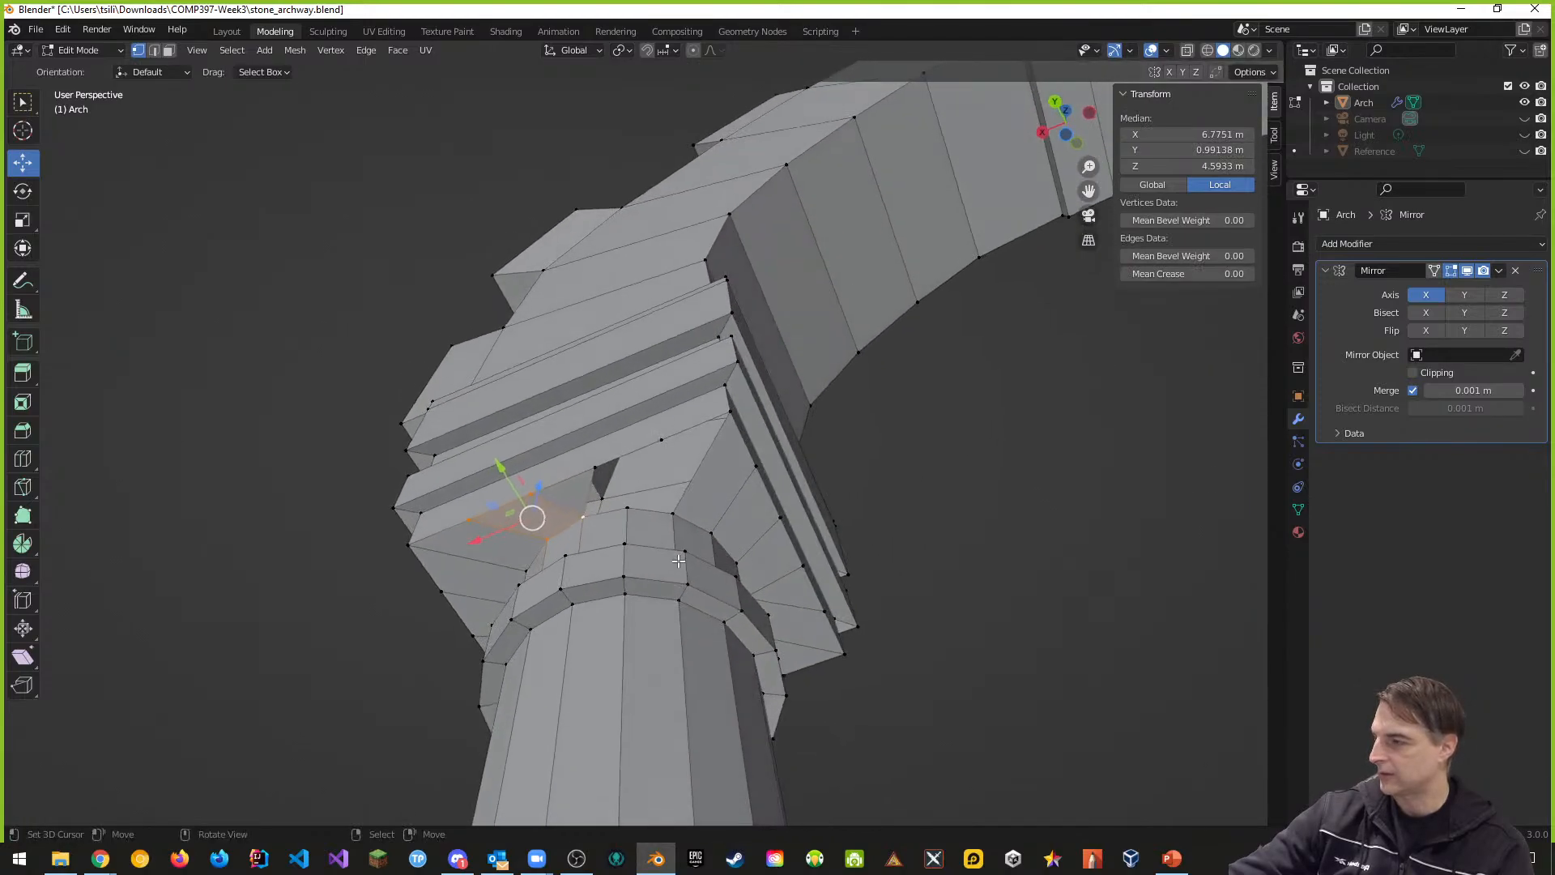
pyautogui.rightClick(593, 520)
pyautogui.keyDown('shift'); pyautogui.rightClick(603, 463); pyautogui.keyUp('shift')
pyautogui.rightClick(635, 521)
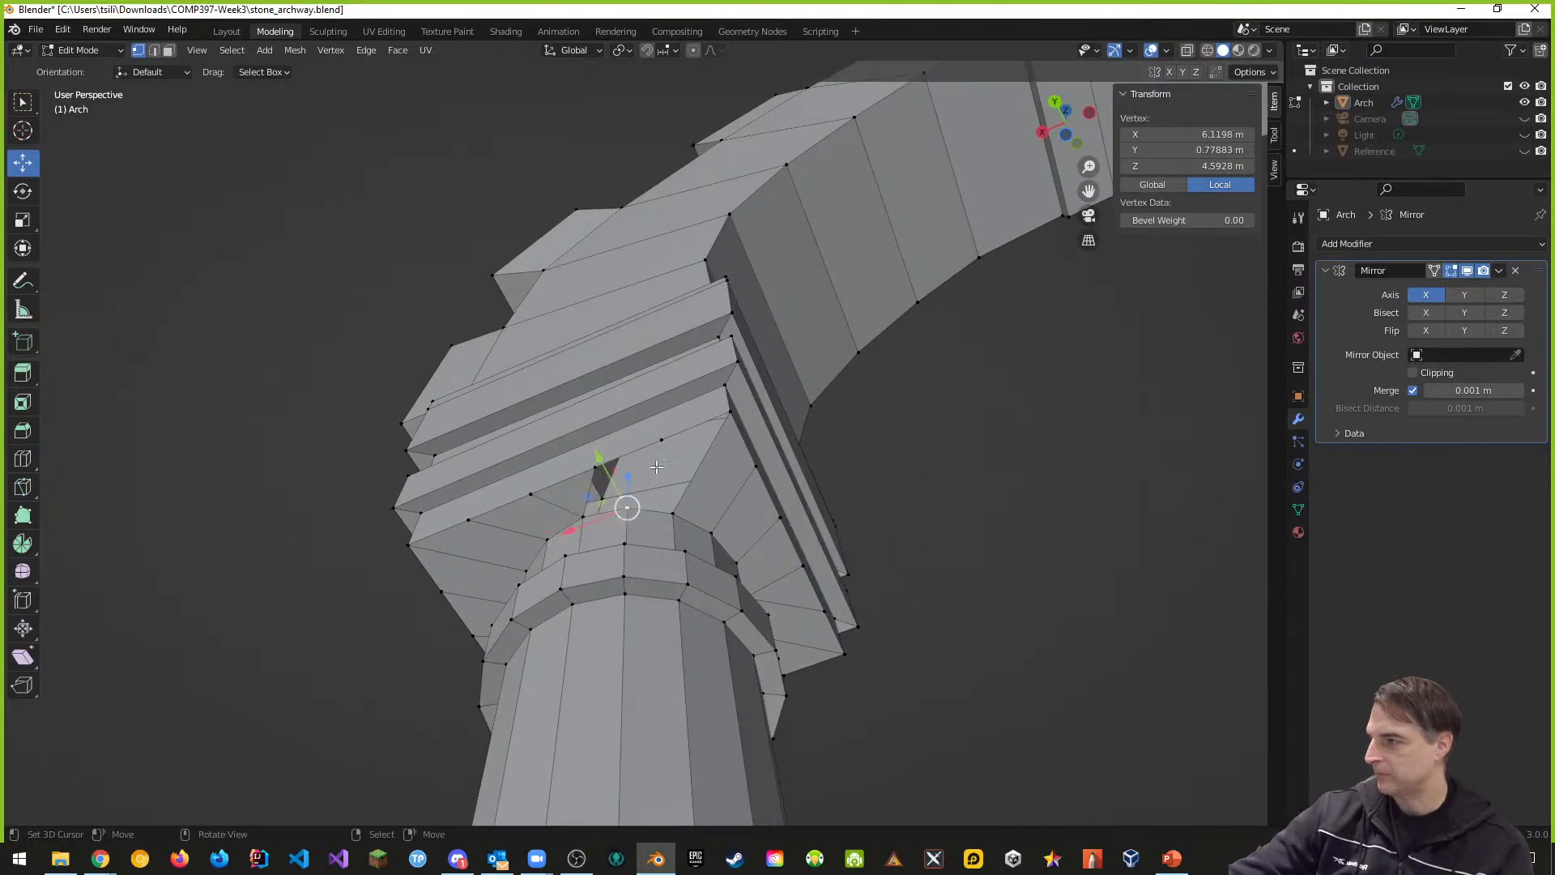
pyautogui.keyDown('shift'); pyautogui.rightClick(661, 447); pyautogui.keyUp('shift')
pyautogui.press('f')
pyautogui.rightClick(632, 513)
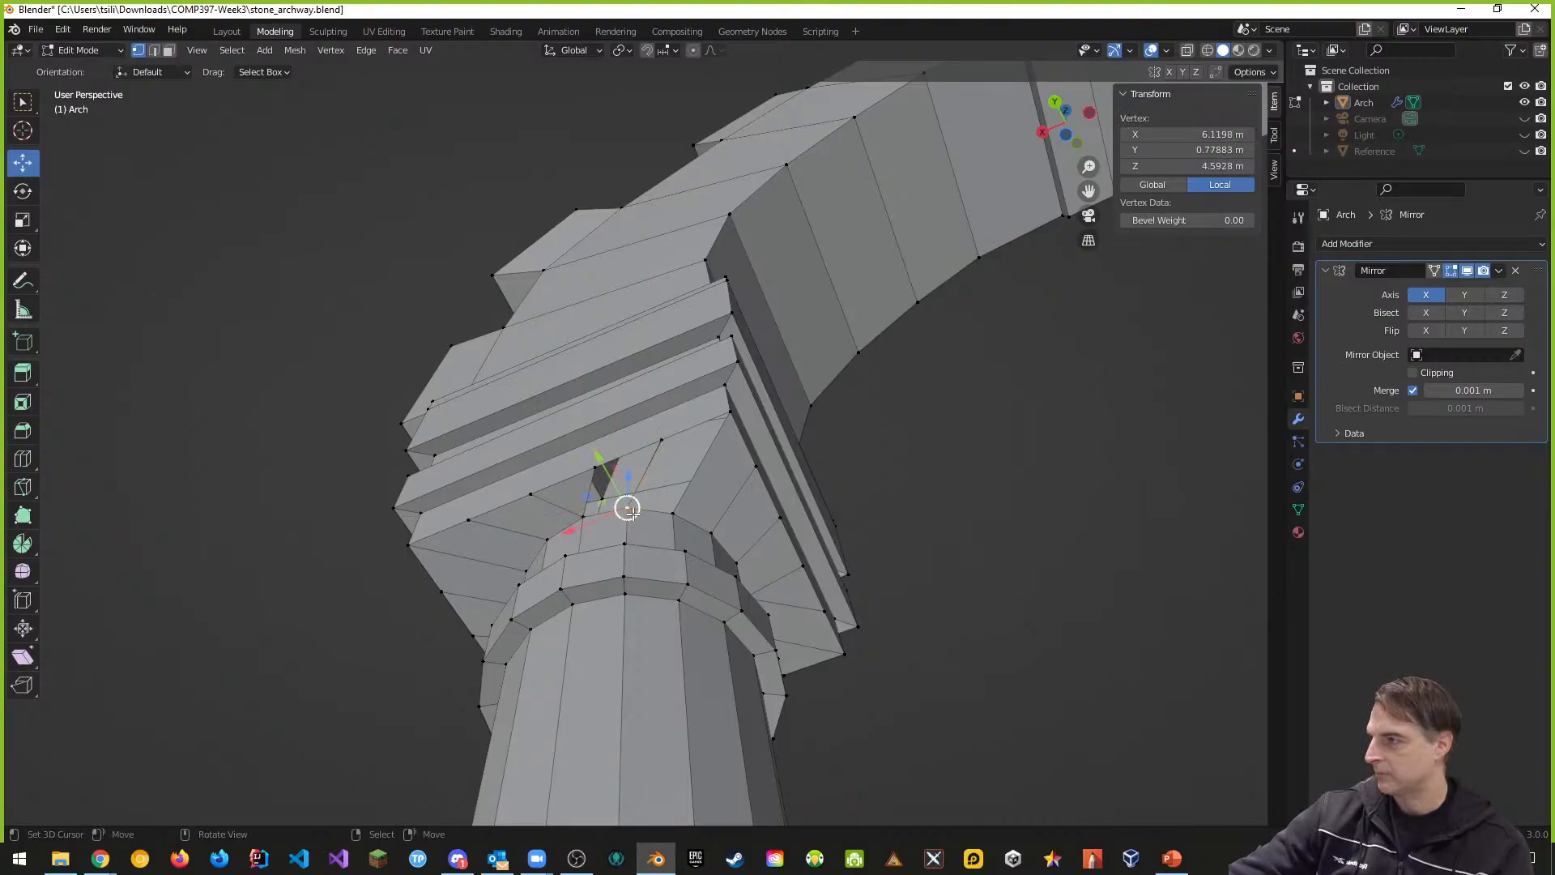
pyautogui.keyDown('shift'); pyautogui.rightClick(587, 518); pyautogui.keyUp('shift')
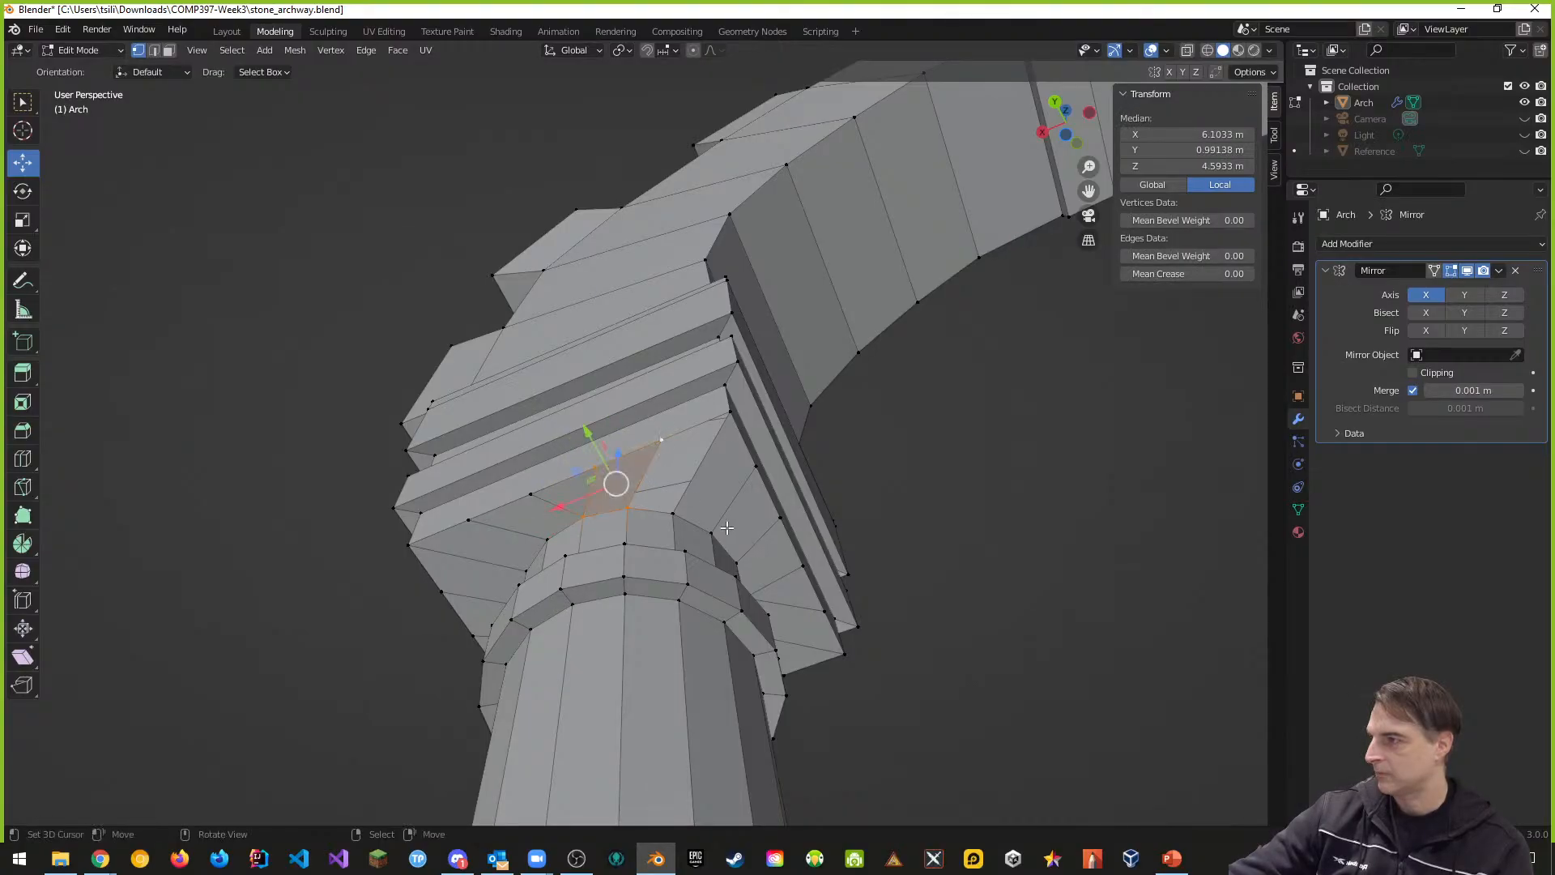
# Step: Fill the last four-sided gap at the capital's inner corner between two rim vertices, the lower-edge vertex and the corner vertex
pyautogui.moveTo(753, 521); pyautogui.dragTo(714, 525, button='middle')
pyautogui.rightClick(579, 544)
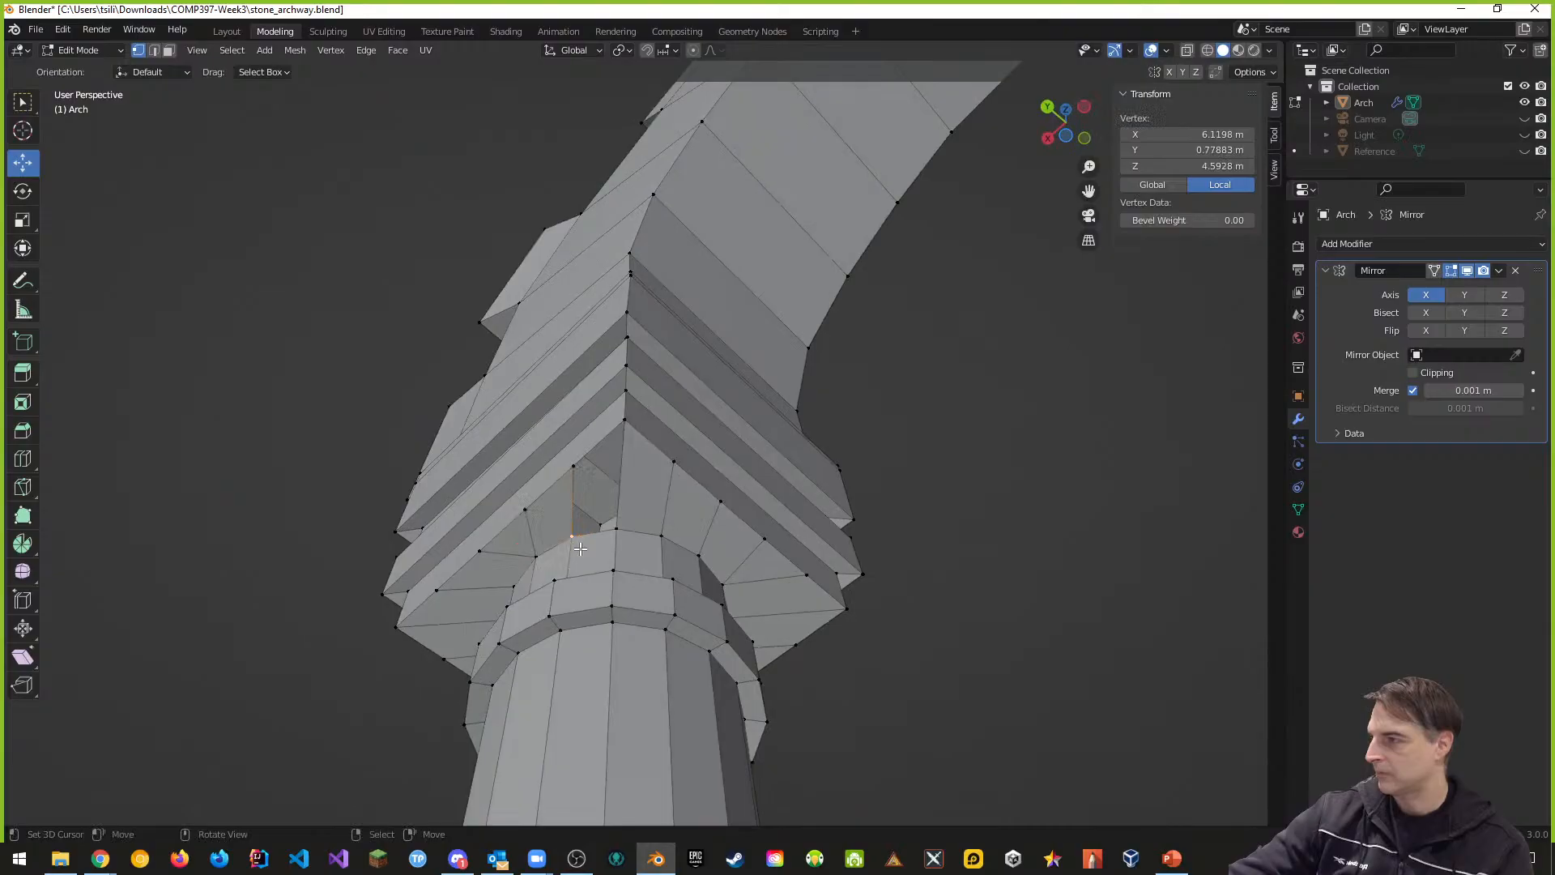
pyautogui.keyDown('shift'); pyautogui.rightClick(577, 452); pyautogui.keyUp('shift')
pyautogui.keyDown('shift'); pyautogui.rightClick(616, 440); pyautogui.keyUp('shift')
pyautogui.keyDown('shift'); pyautogui.rightClick(622, 529); pyautogui.keyUp('shift')
pyautogui.press('f')
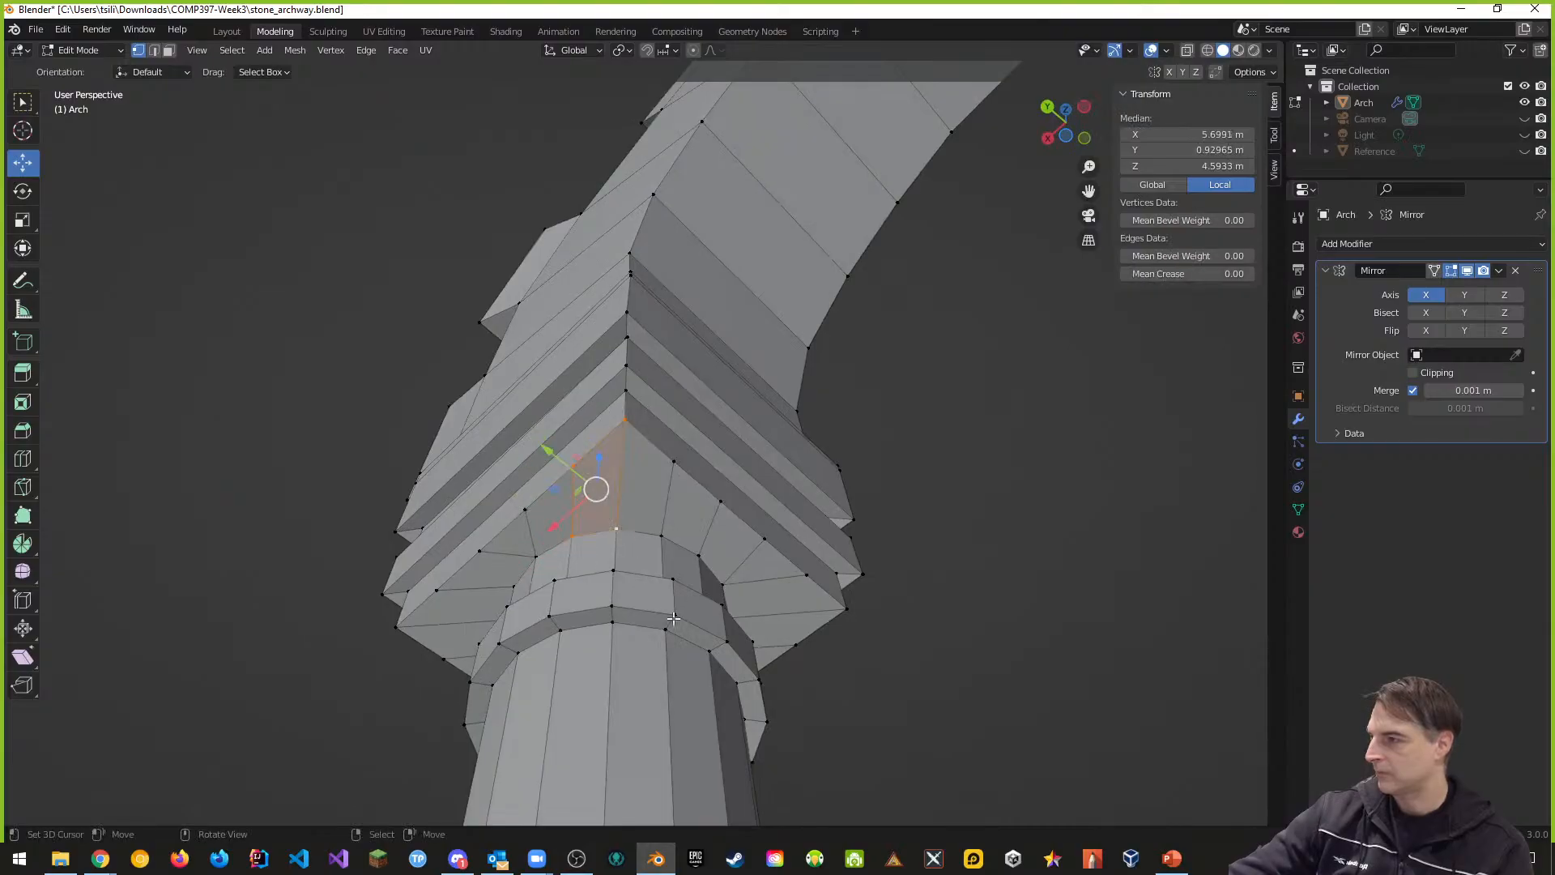
# Step: Select the entire editable mesh of the arch
pyautogui.moveTo(681, 571); pyautogui.dragTo(541, 286, button='middle')
pyautogui.hotkey('alt', 'a')
pyautogui.press('a')
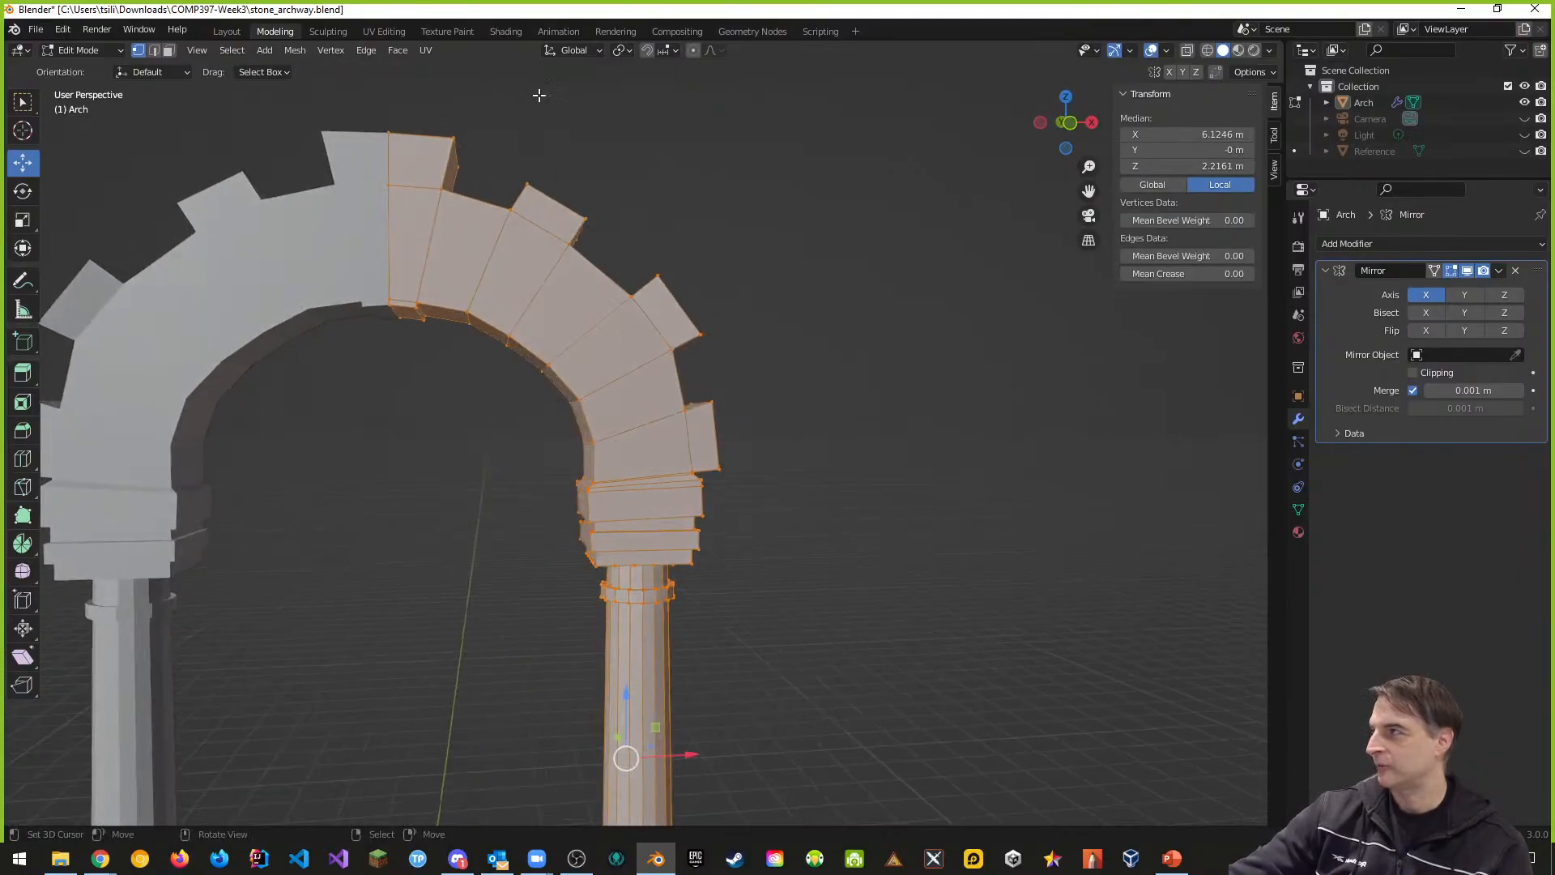
# Step: Switch to the Layout workspace and save the stone_archway.blend file
pyautogui.click(226, 33)
pyautogui.moveTo(429, 296); pyautogui.dragTo(549, 243, button='middle')
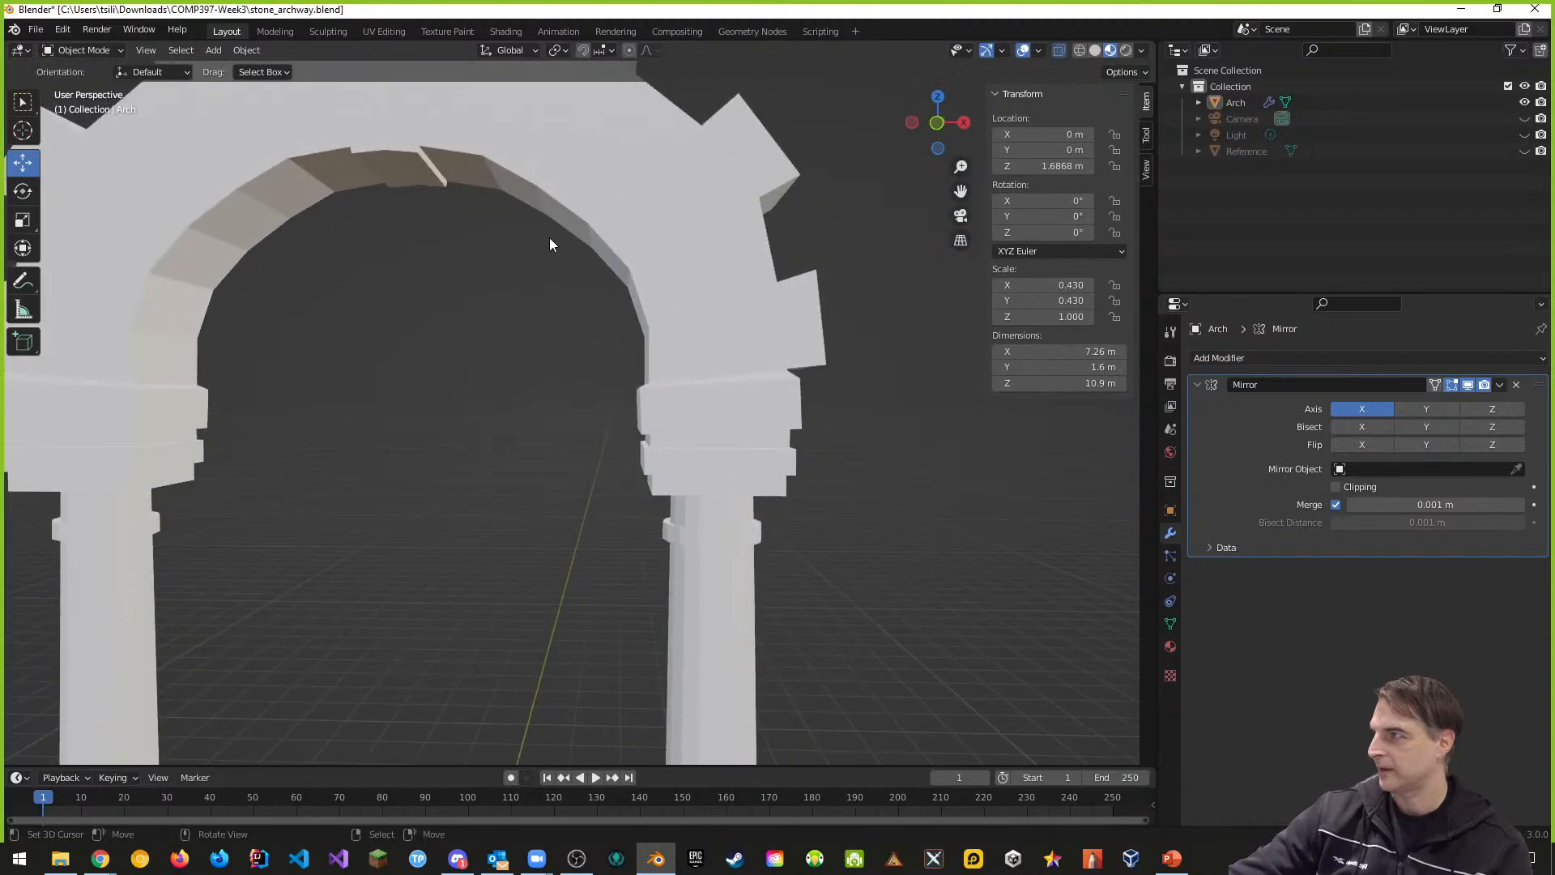
pyautogui.scroll(-6, 549, 243)
pyautogui.moveTo(619, 401); pyautogui.dragTo(585, 389, button='middle')
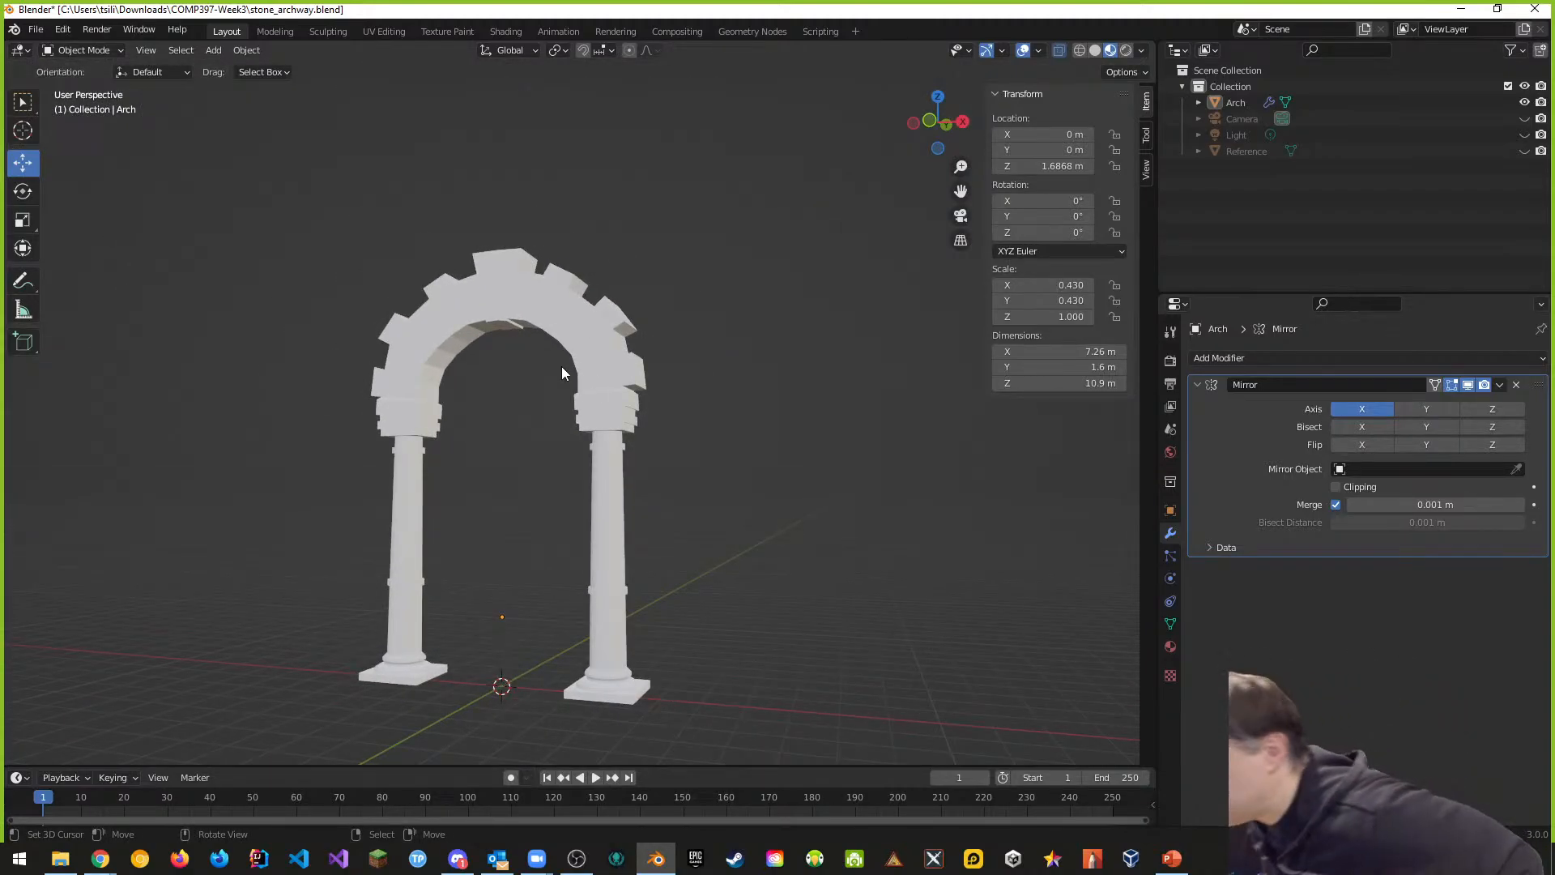
pyautogui.hotkey('ctrl', 's')
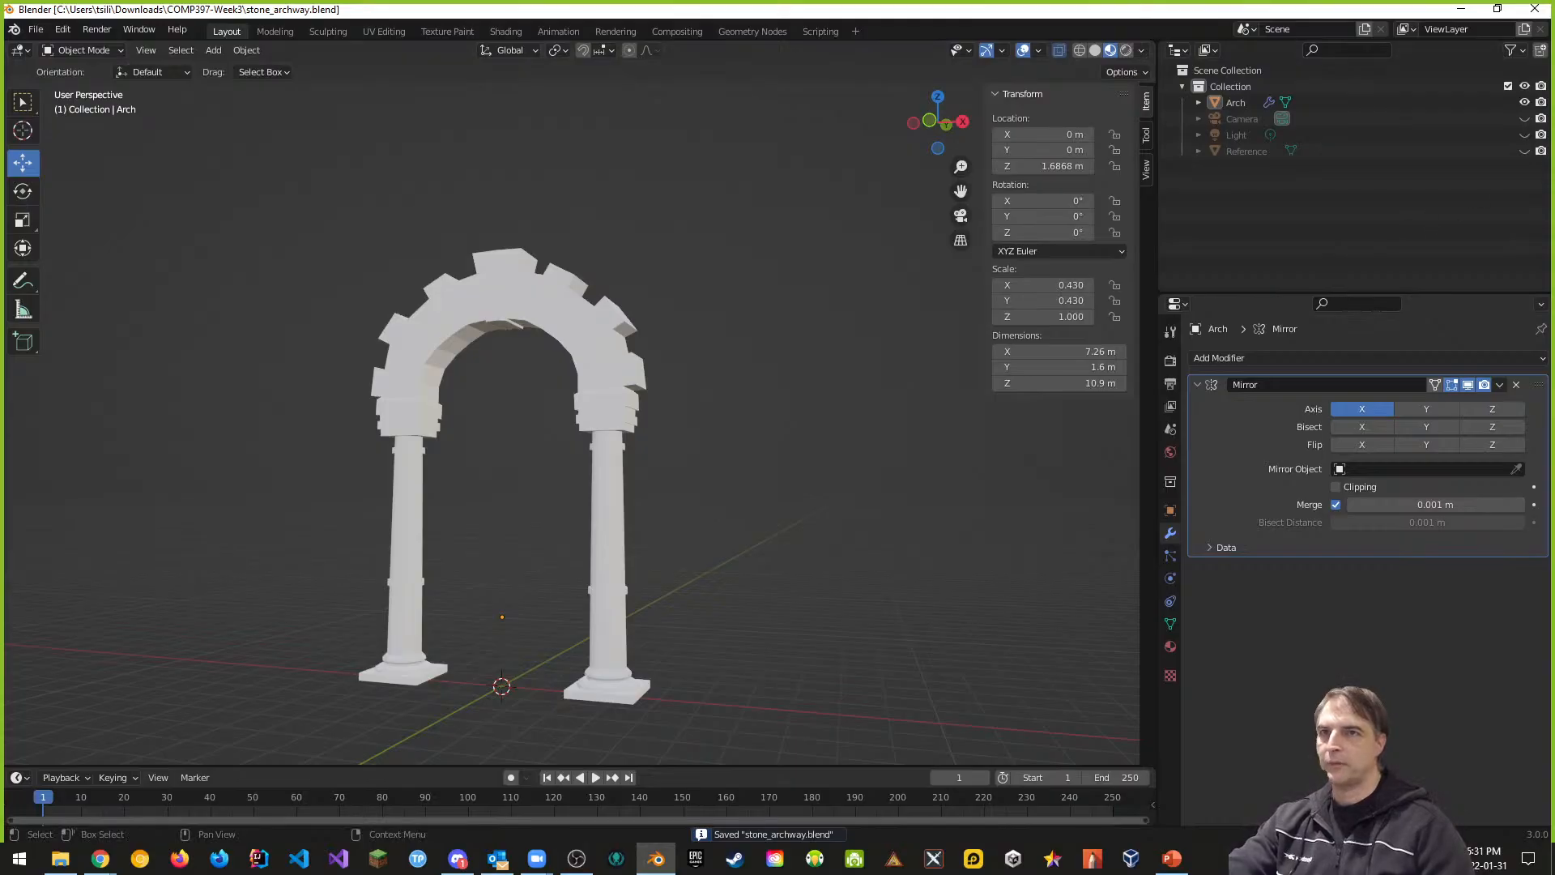
# Step: Unhide the Reference image plane and compare the arch's blocks, capitals, columns and bases with it from several angles
pyautogui.click(1524, 150)
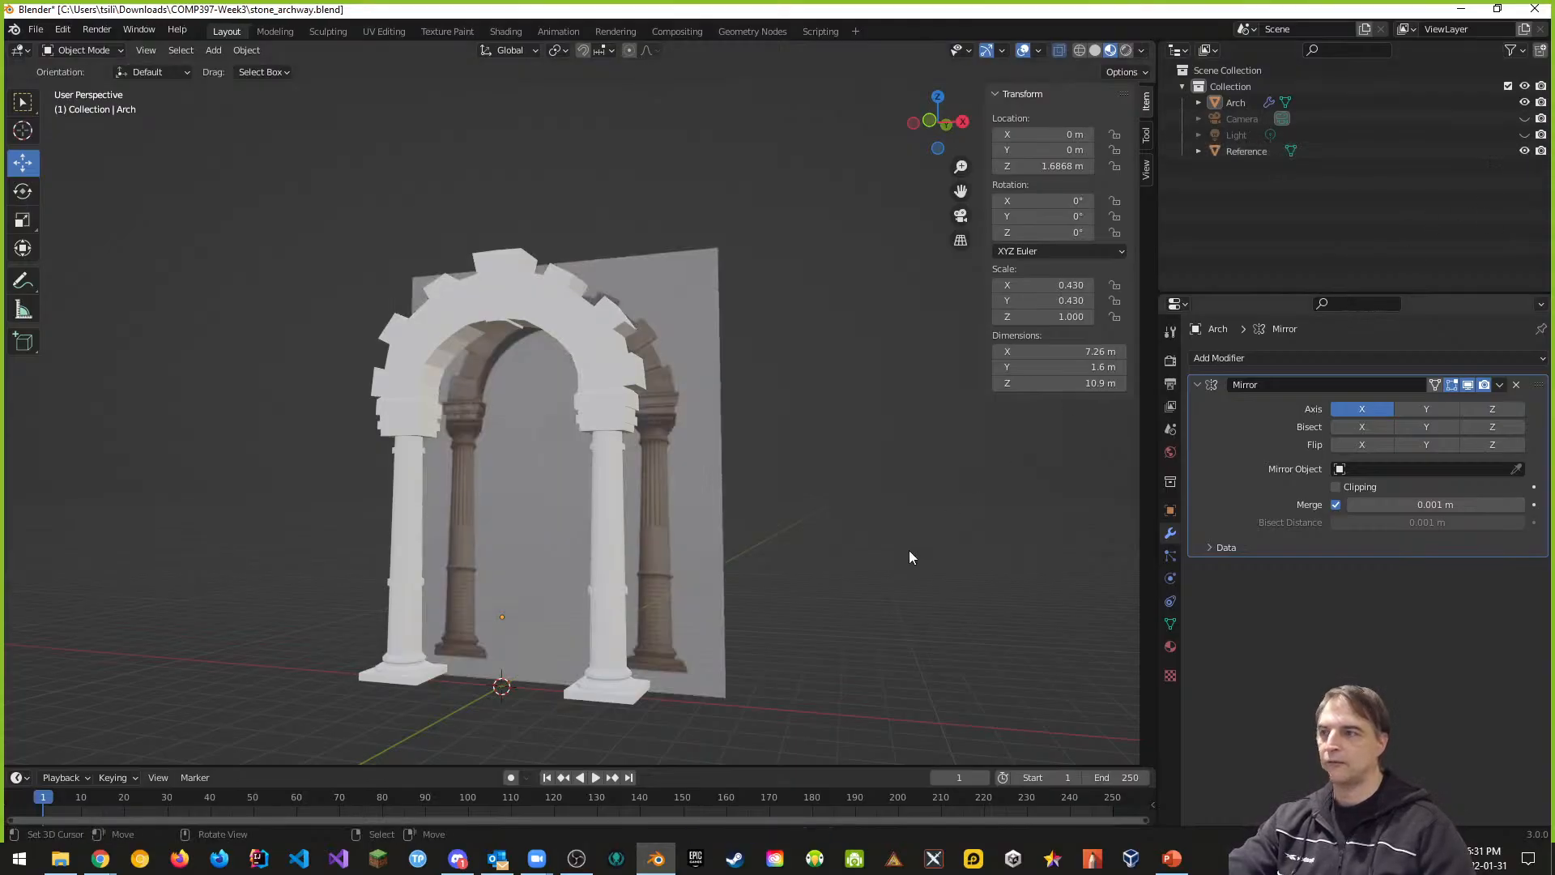
pyautogui.moveTo(906, 549); pyautogui.dragTo(854, 561, button='middle')
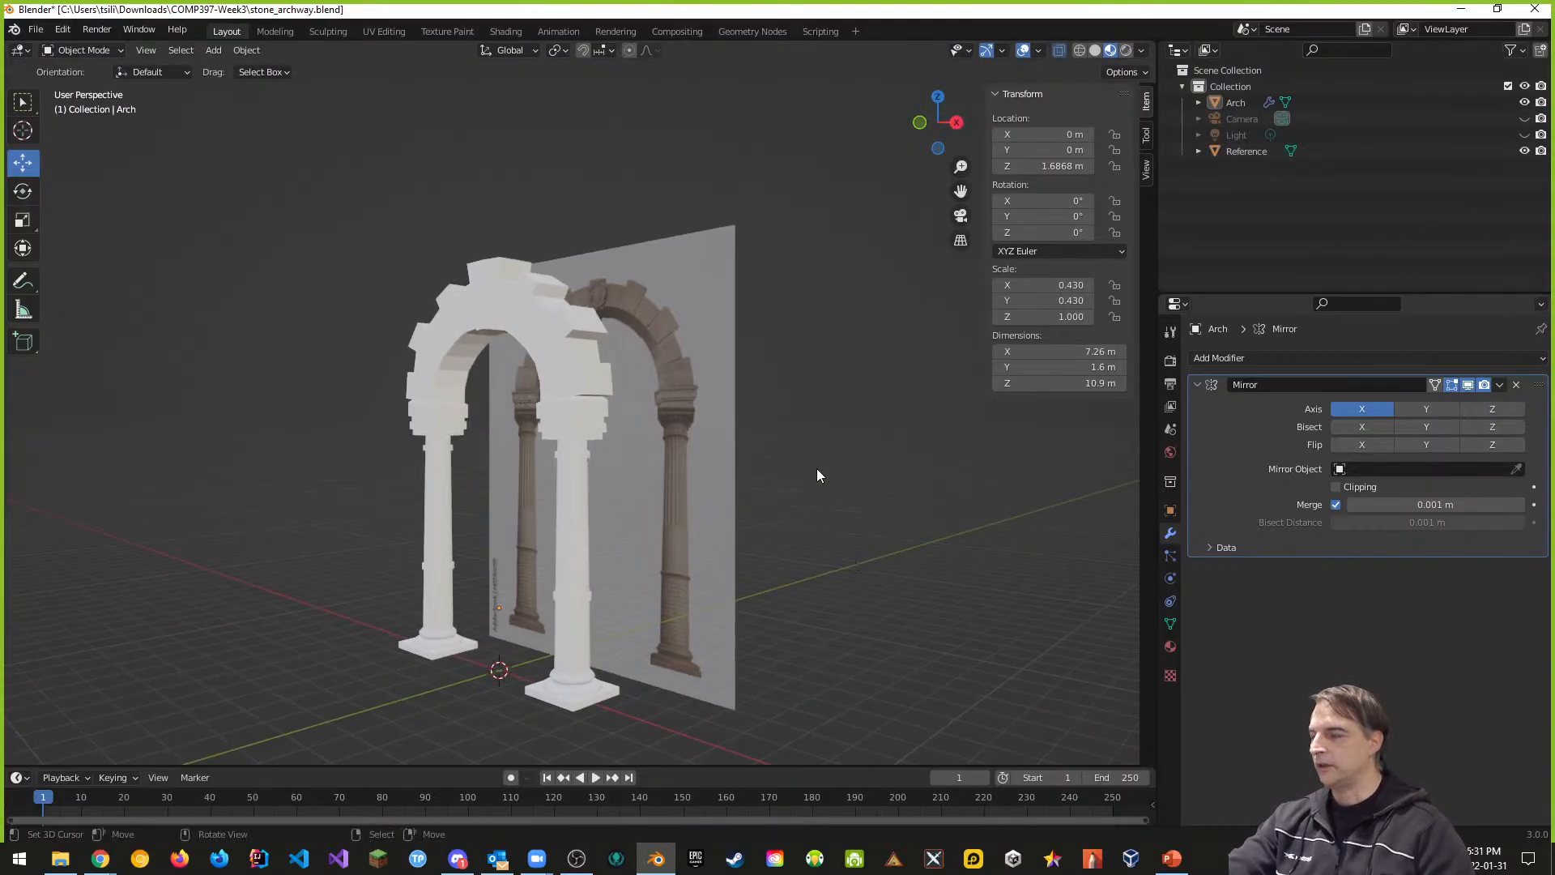
pyautogui.scroll(4, 817, 455)
pyautogui.moveTo(826, 454); pyautogui.dragTo(737, 556, button='middle')
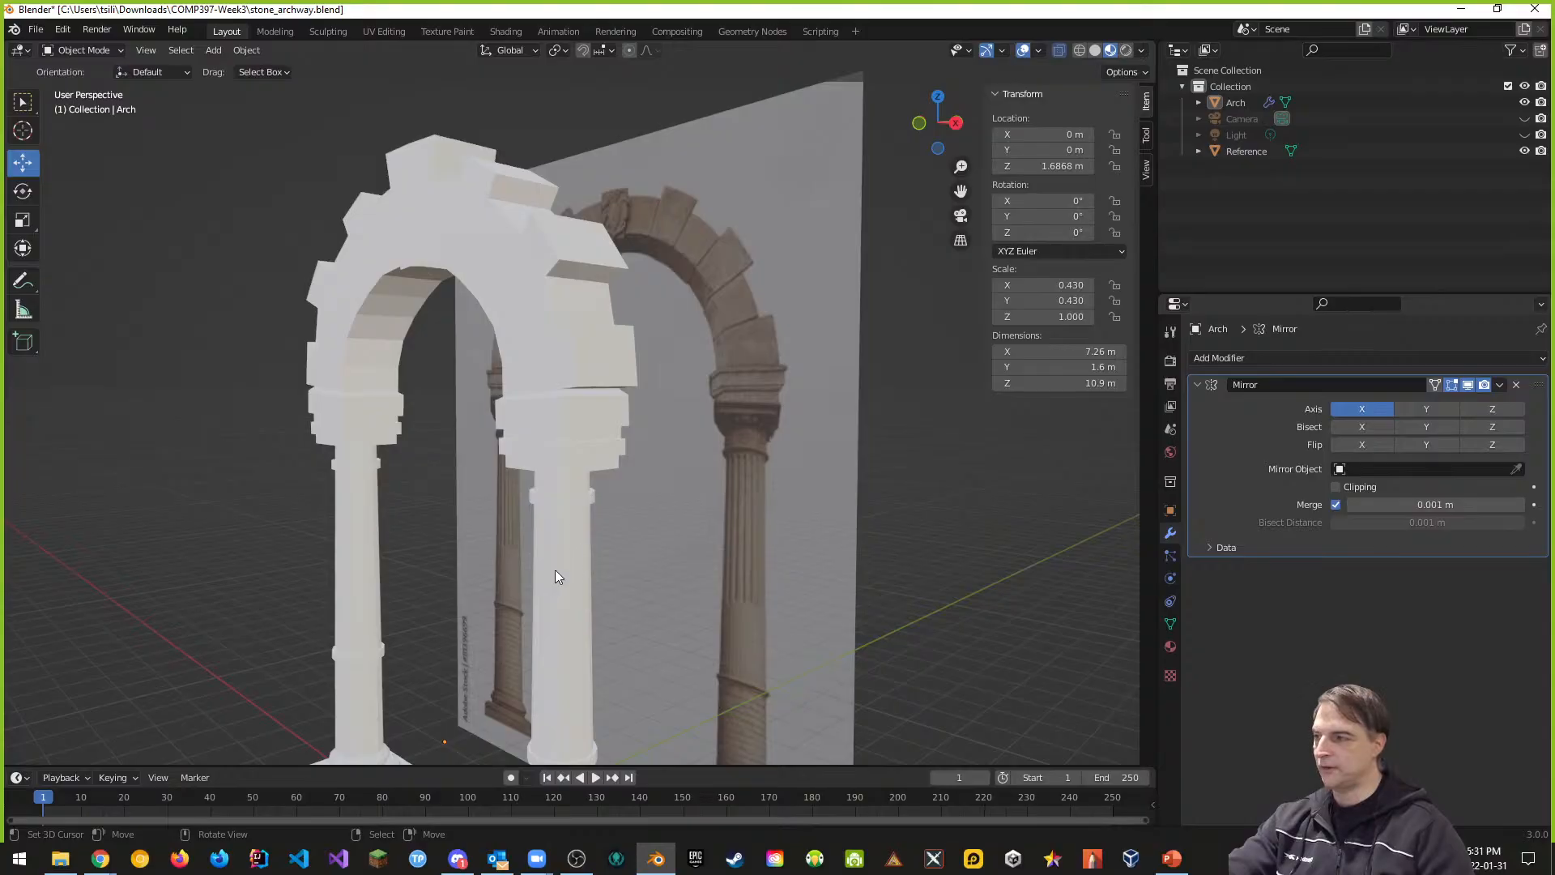
pyautogui.moveTo(571, 588); pyautogui.dragTo(759, 451, button='middle')
pyautogui.scroll(3, 765, 456)
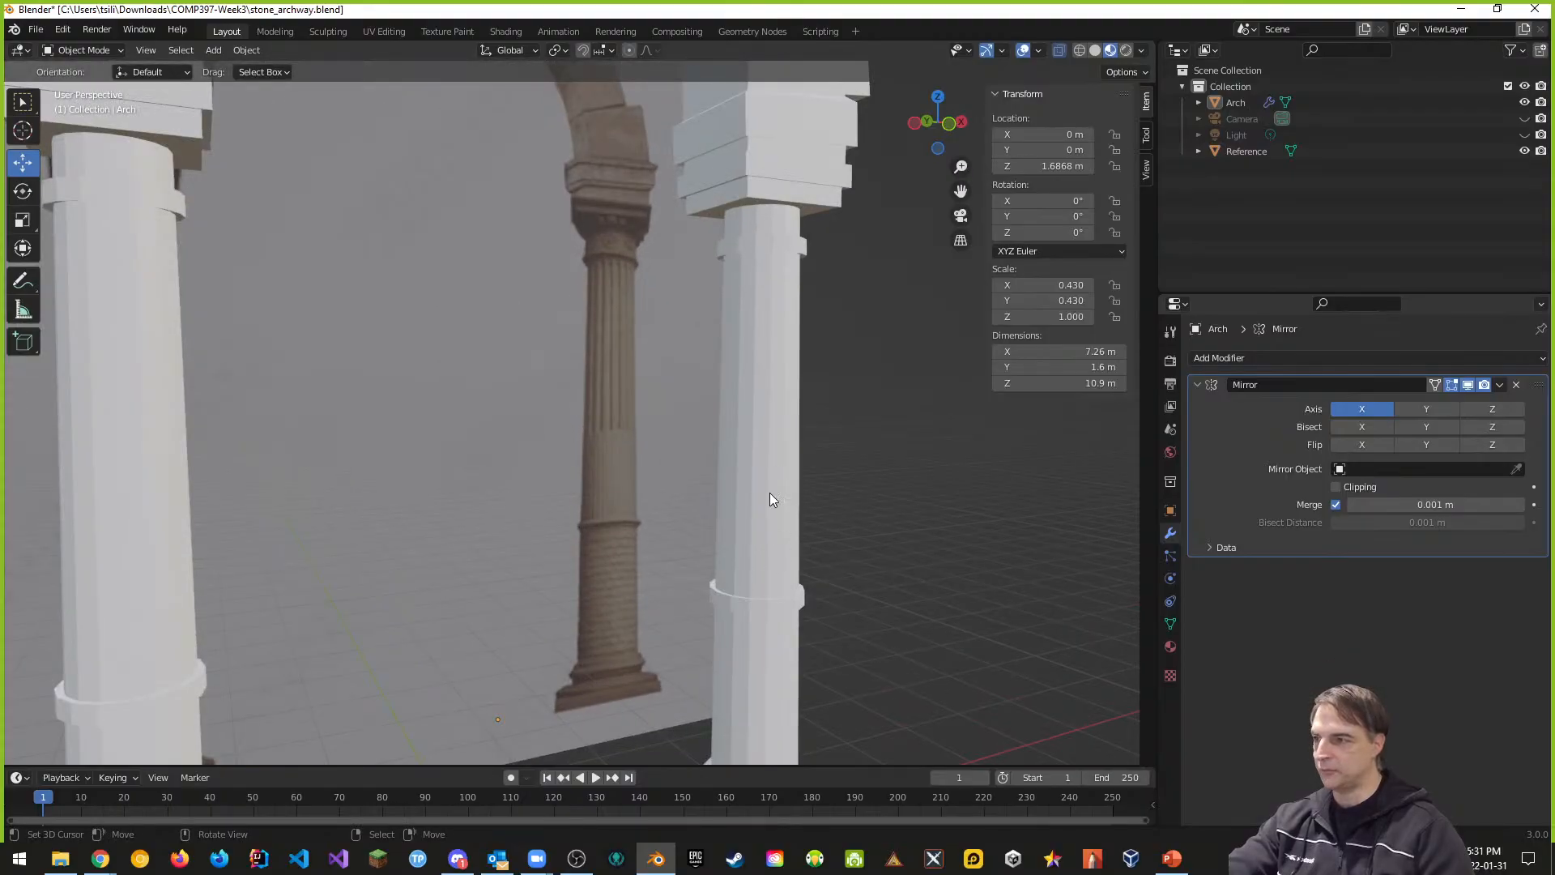
pyautogui.moveTo(818, 350); pyautogui.dragTo(624, 187, button='middle')
pyautogui.scroll(-3, 619, 429)
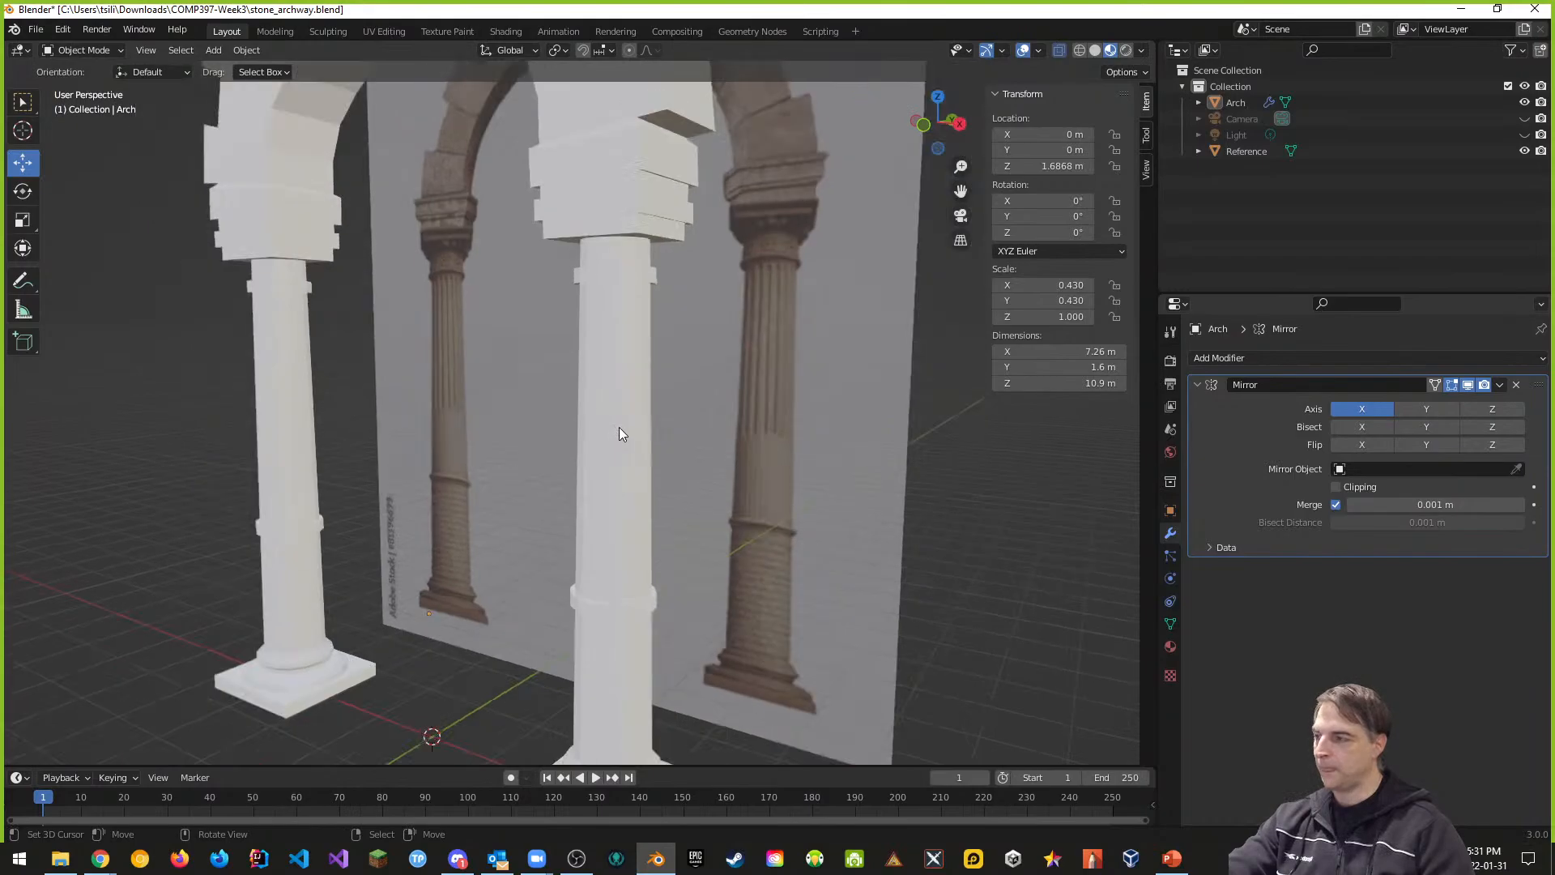
pyautogui.moveTo(620, 323); pyautogui.dragTo(692, 463, button='middle')
pyautogui.scroll(-4, 691, 453)
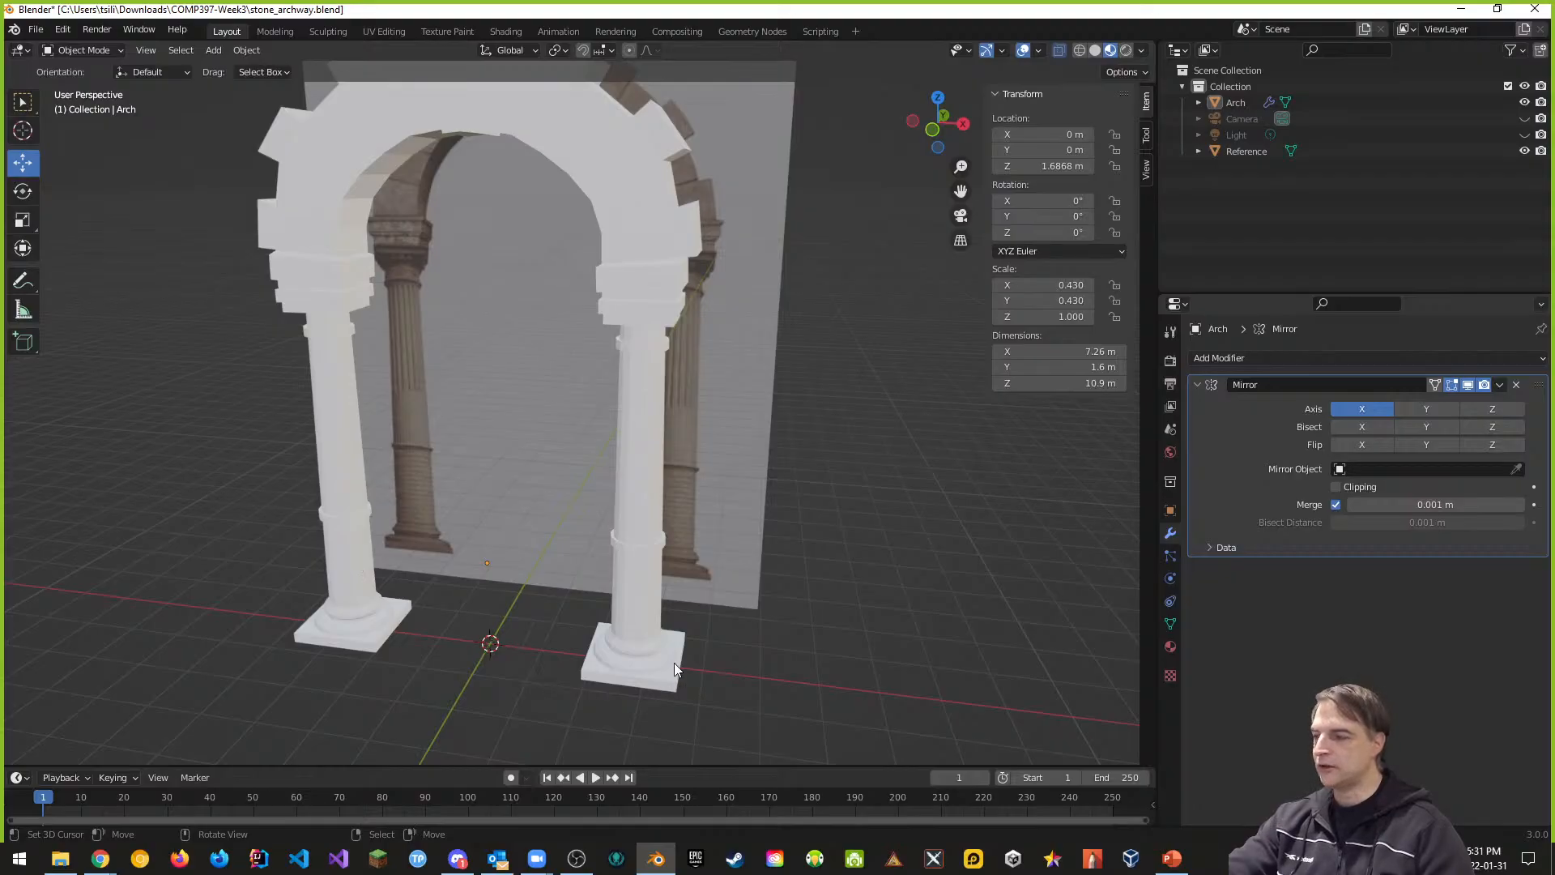
pyautogui.moveTo(674, 663); pyautogui.dragTo(606, 623, button='middle')
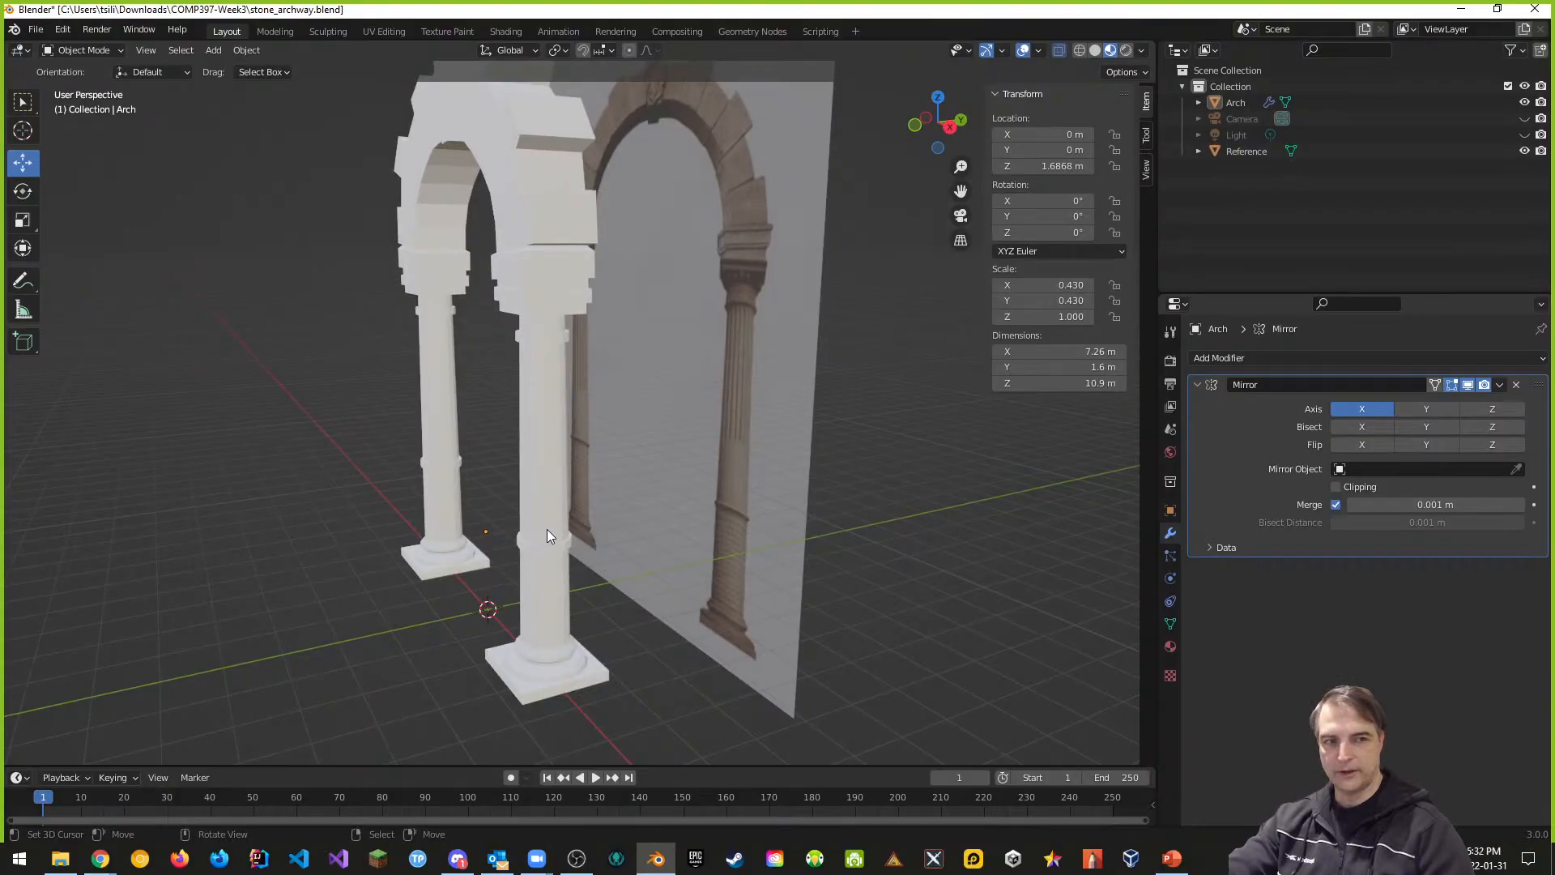
pyautogui.moveTo(547, 531); pyautogui.dragTo(684, 447, button='middle')
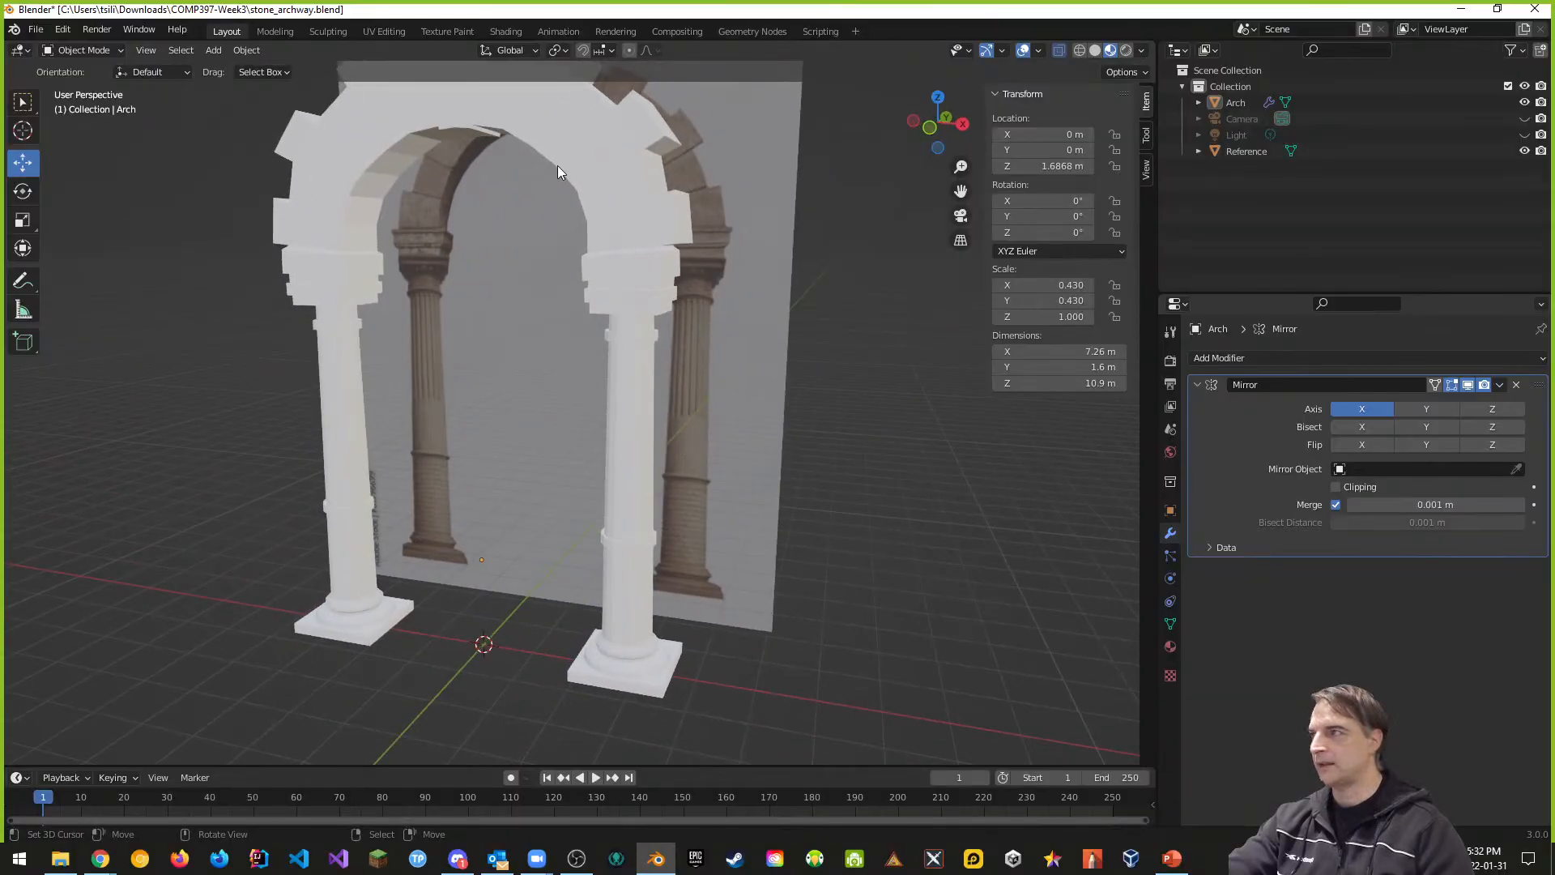
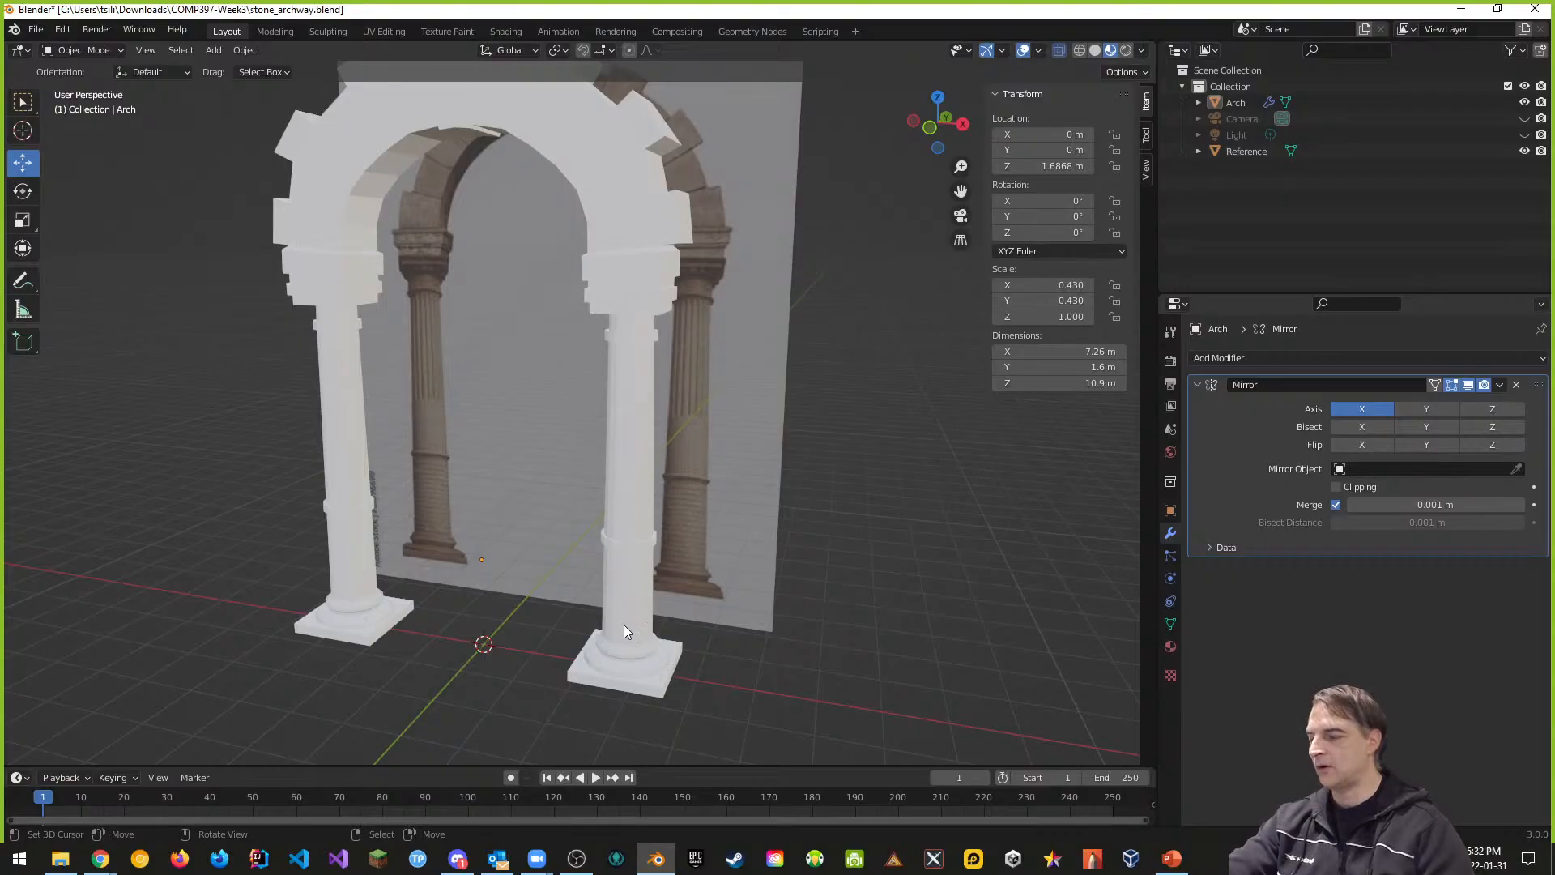
pyautogui.scroll(-3, 607, 600)
pyautogui.moveTo(624, 582); pyautogui.dragTo(720, 589, button='middle')
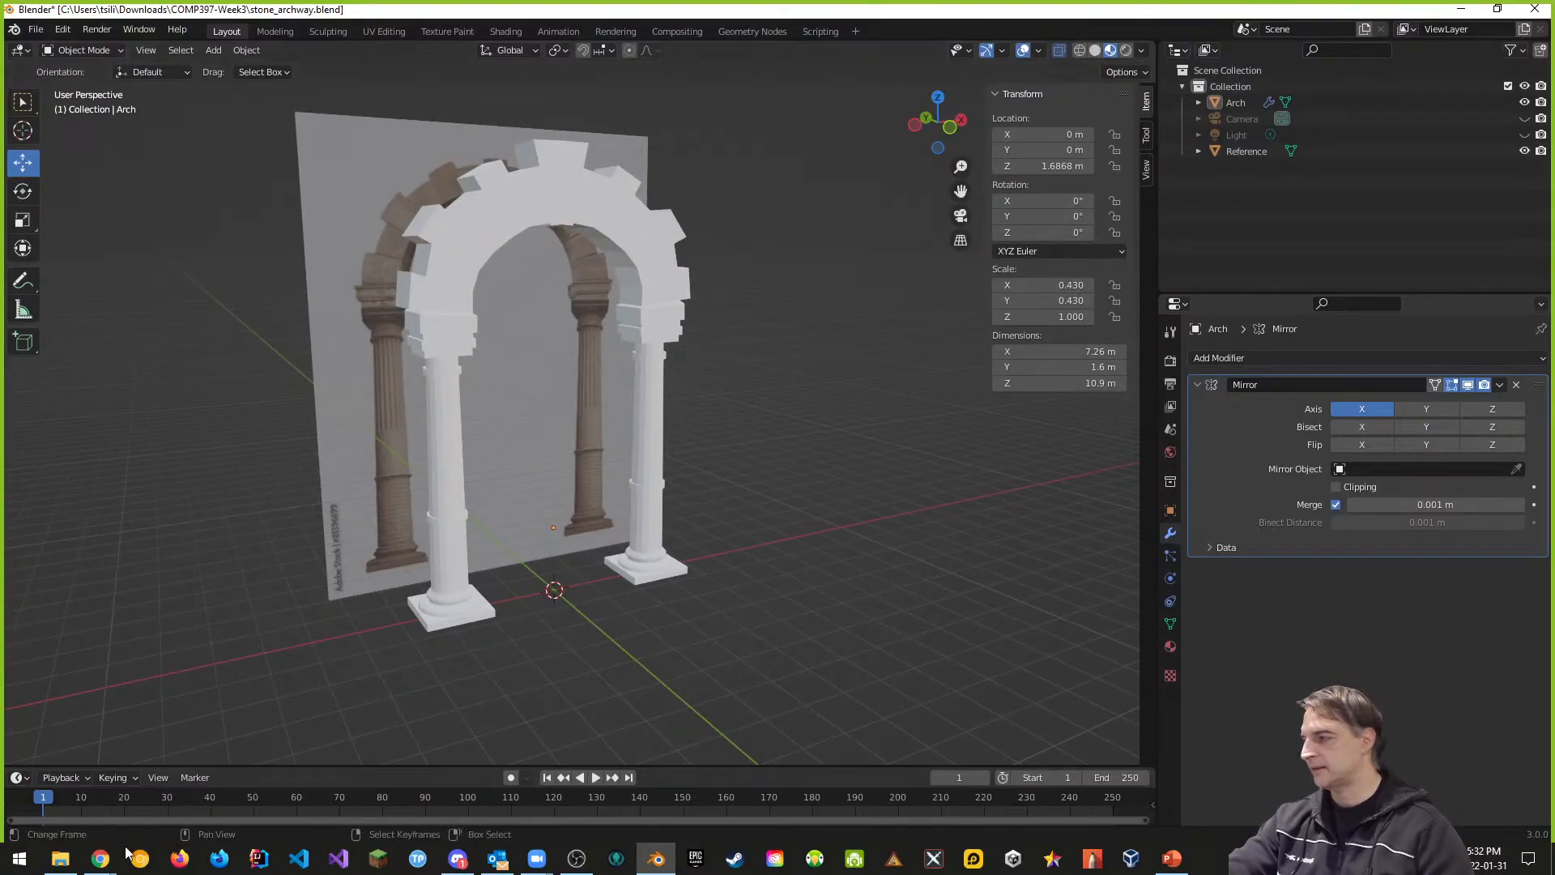
# Step: Switch to the Chrome window with the archway image search, go to the open textures.com page and open the Marble category
pyautogui.click(102, 861)
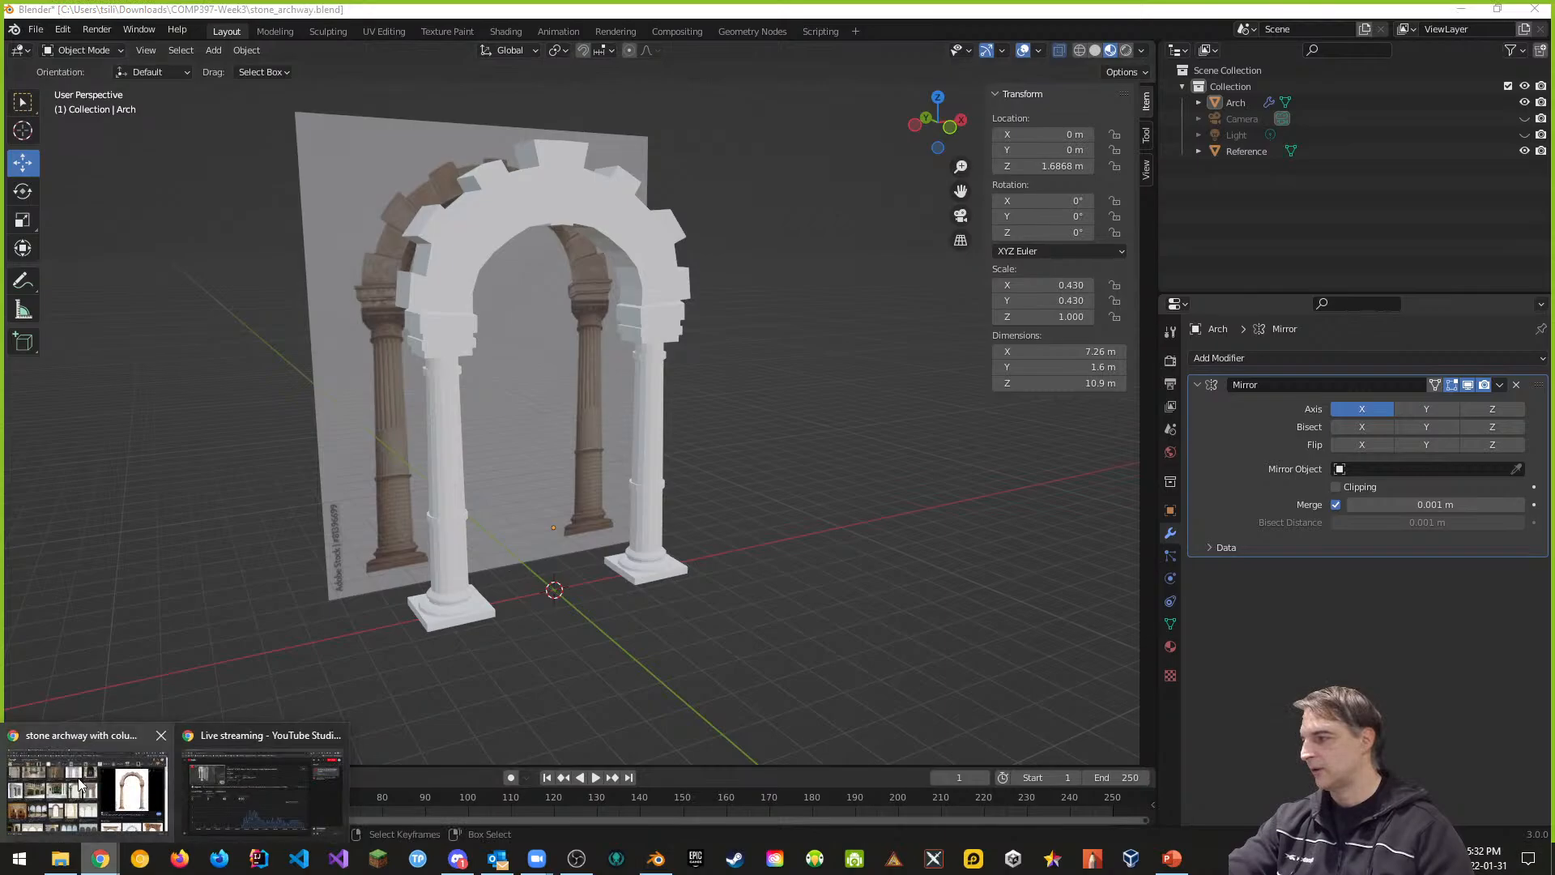
pyautogui.click(142, 802)
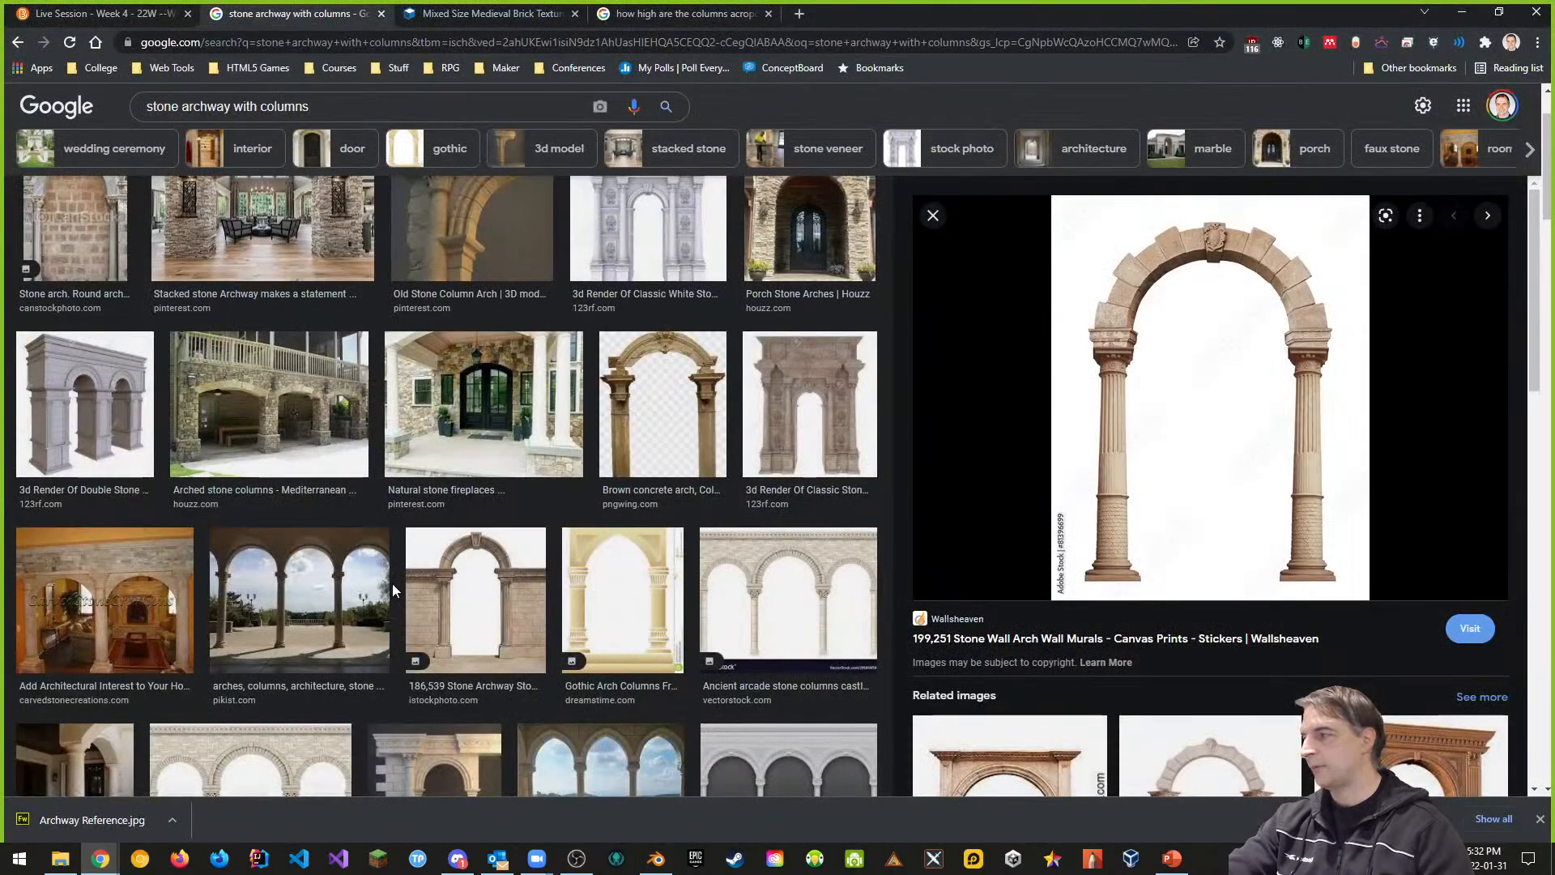
pyautogui.click(509, 16)
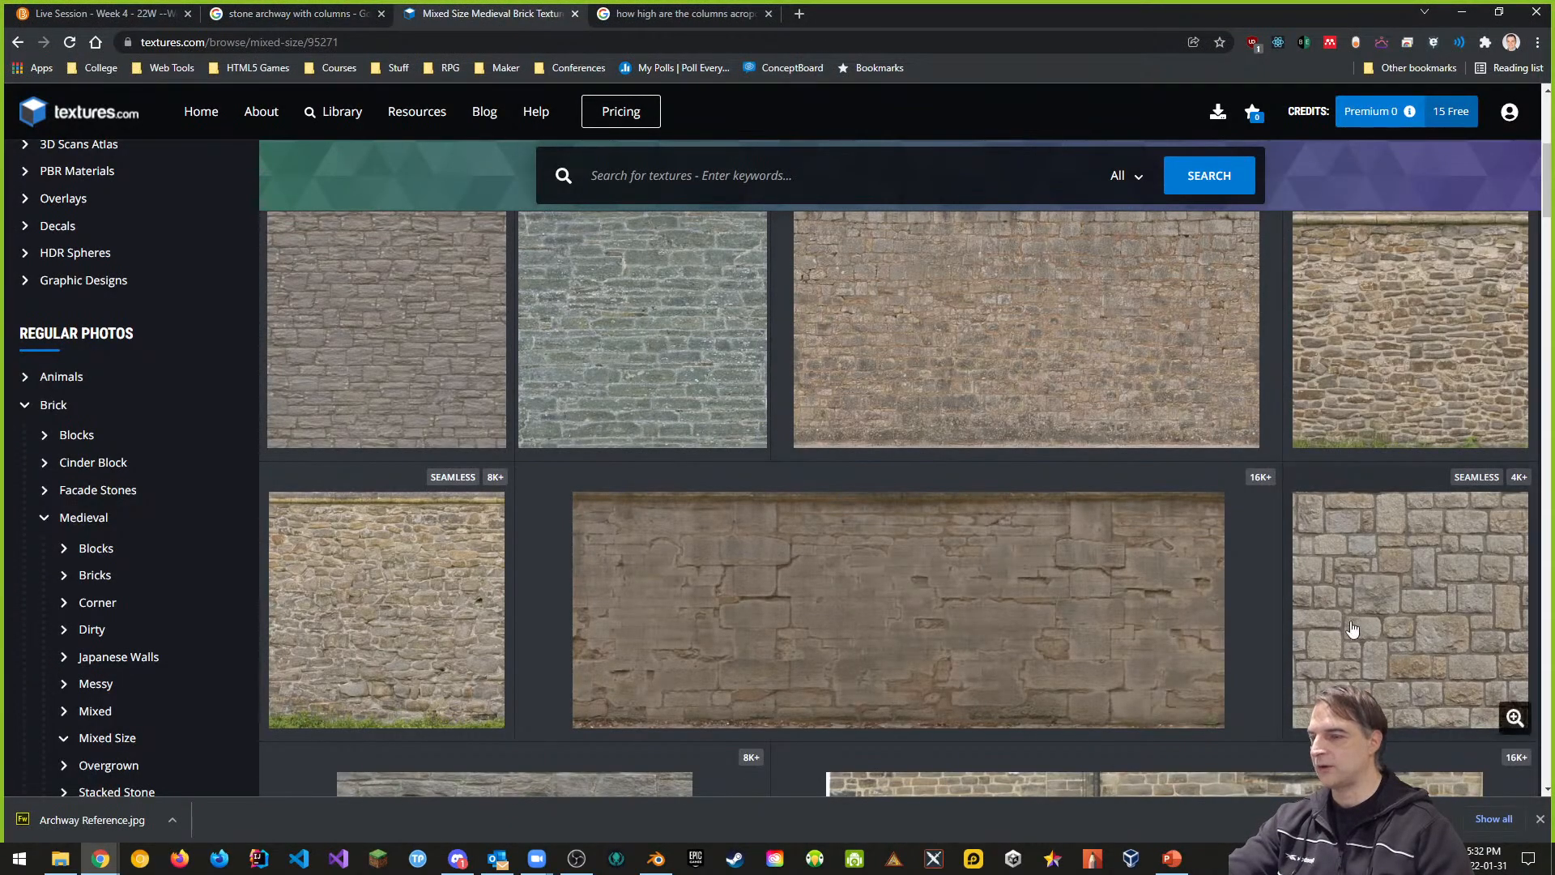
pyautogui.scroll(-3, 158, 607)
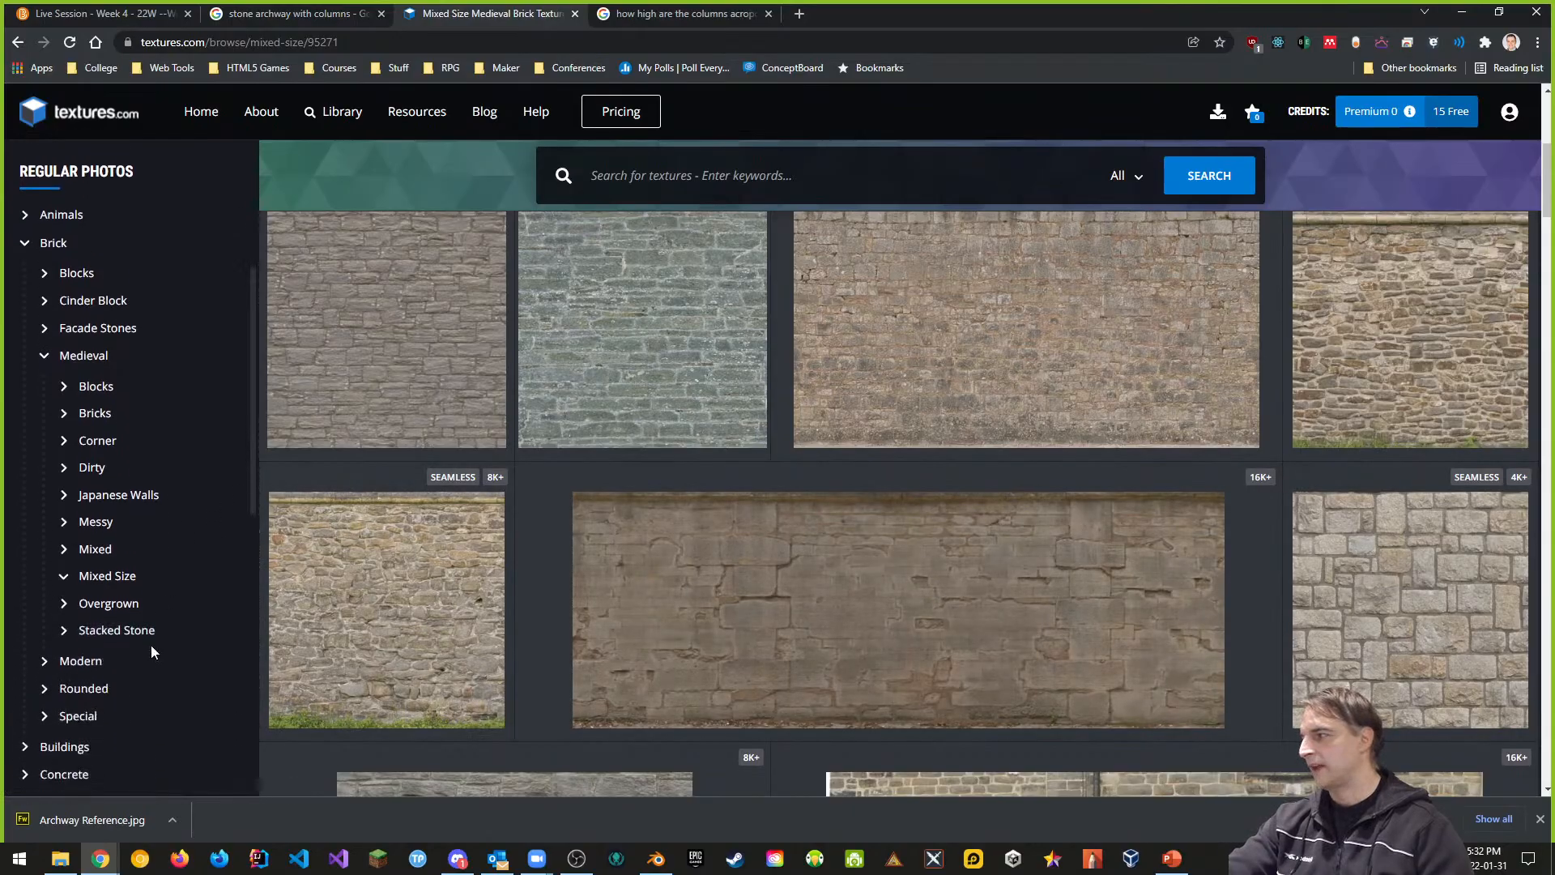
pyautogui.scroll(-3, 167, 622)
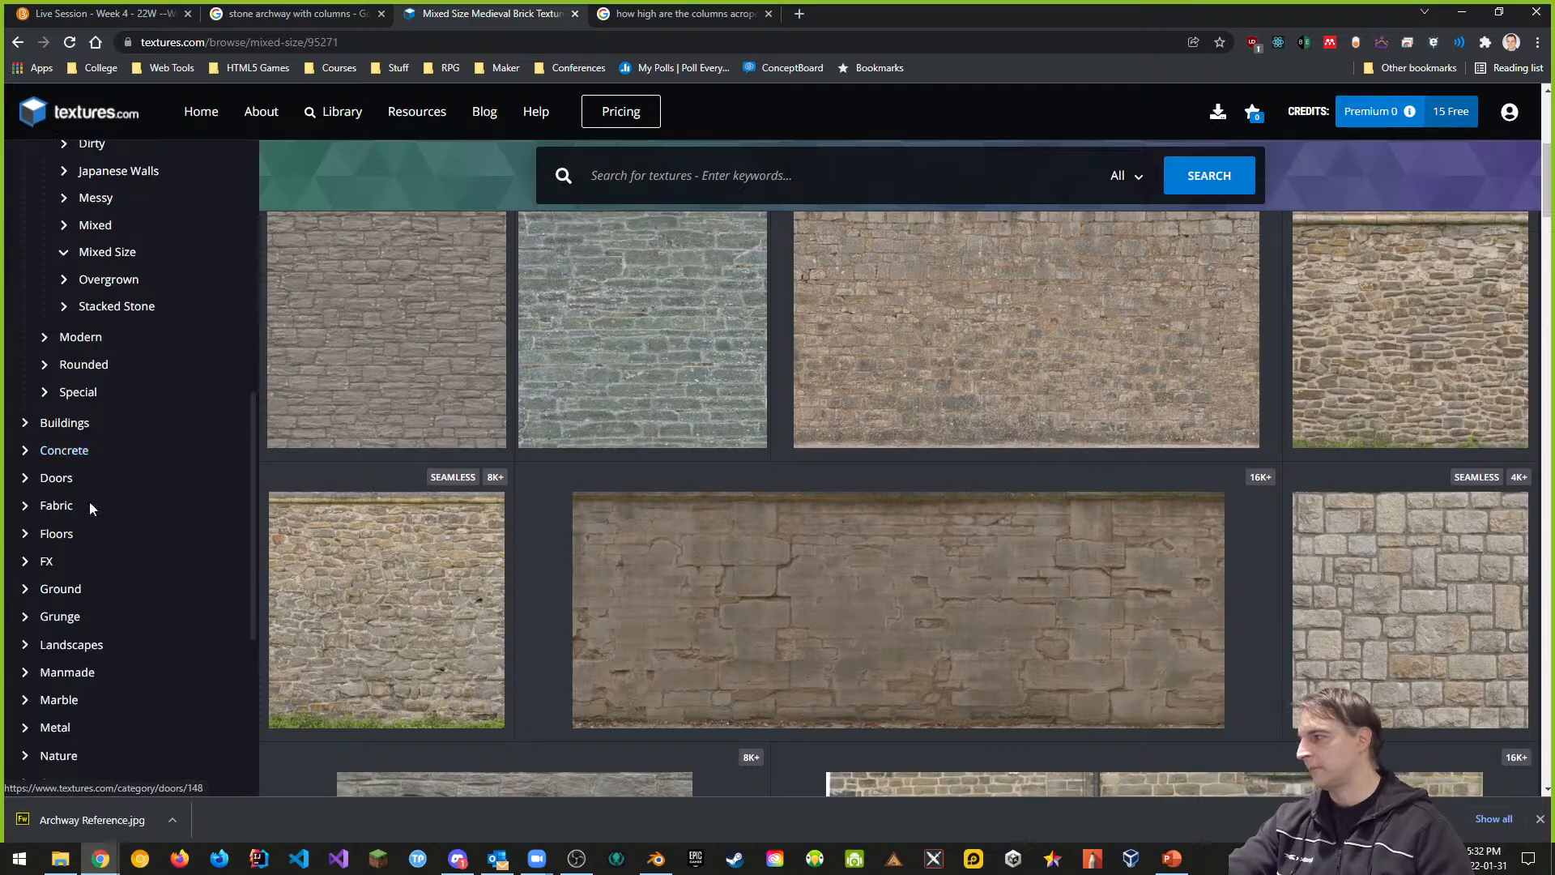
pyautogui.click(49, 705)
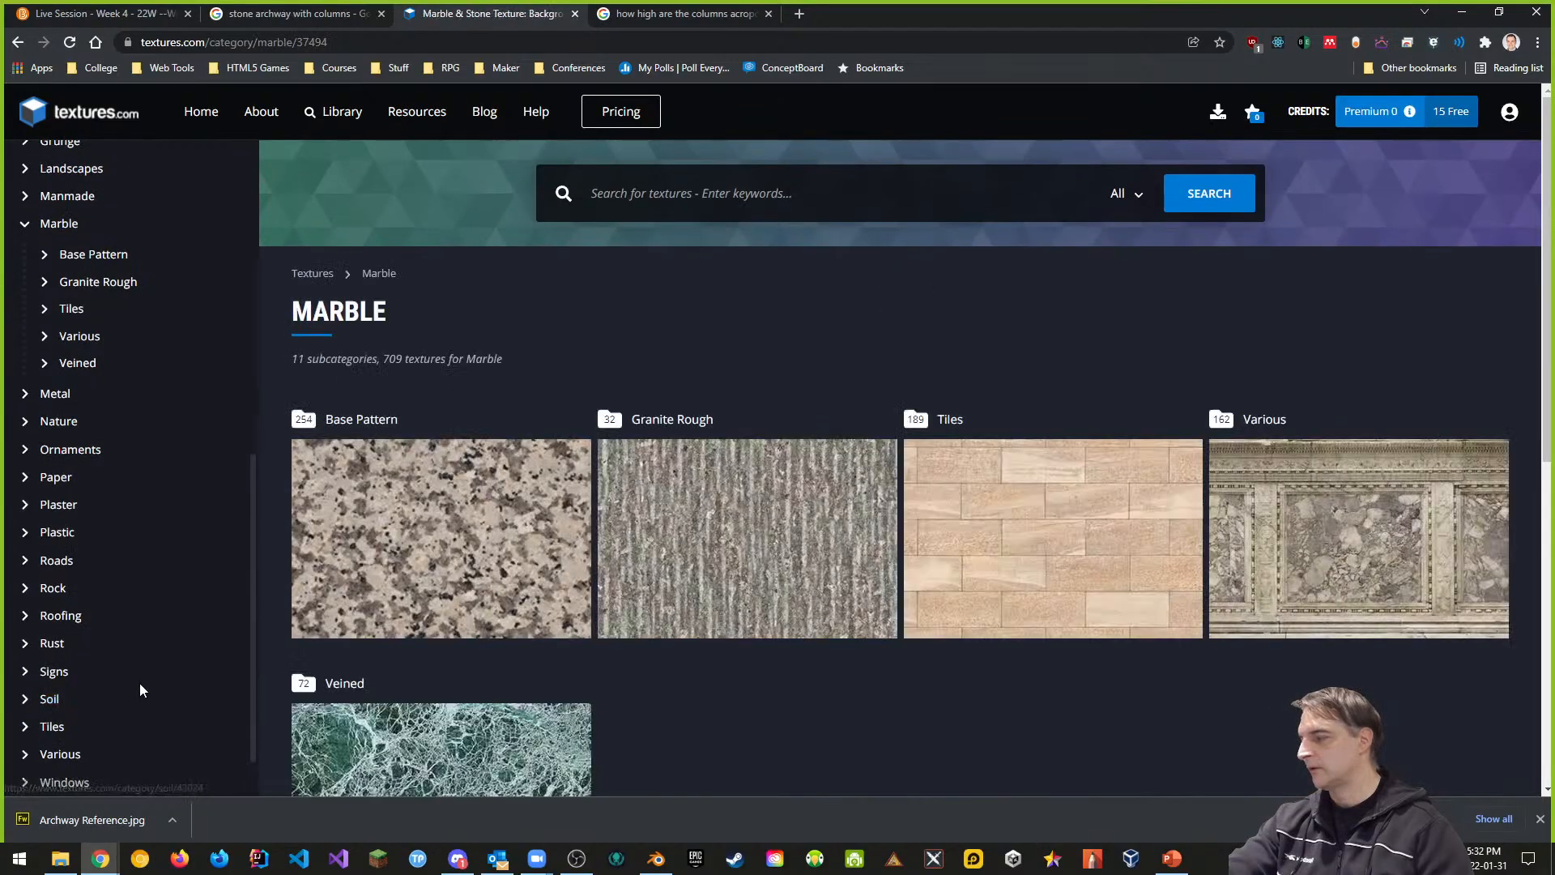
# Step: Look through the Marble subcategories, open Base Pattern and browse its textures with the page zoom at 90%
pyautogui.scroll(-2, 669, 589)
pyautogui.scroll(-2, 671, 589)
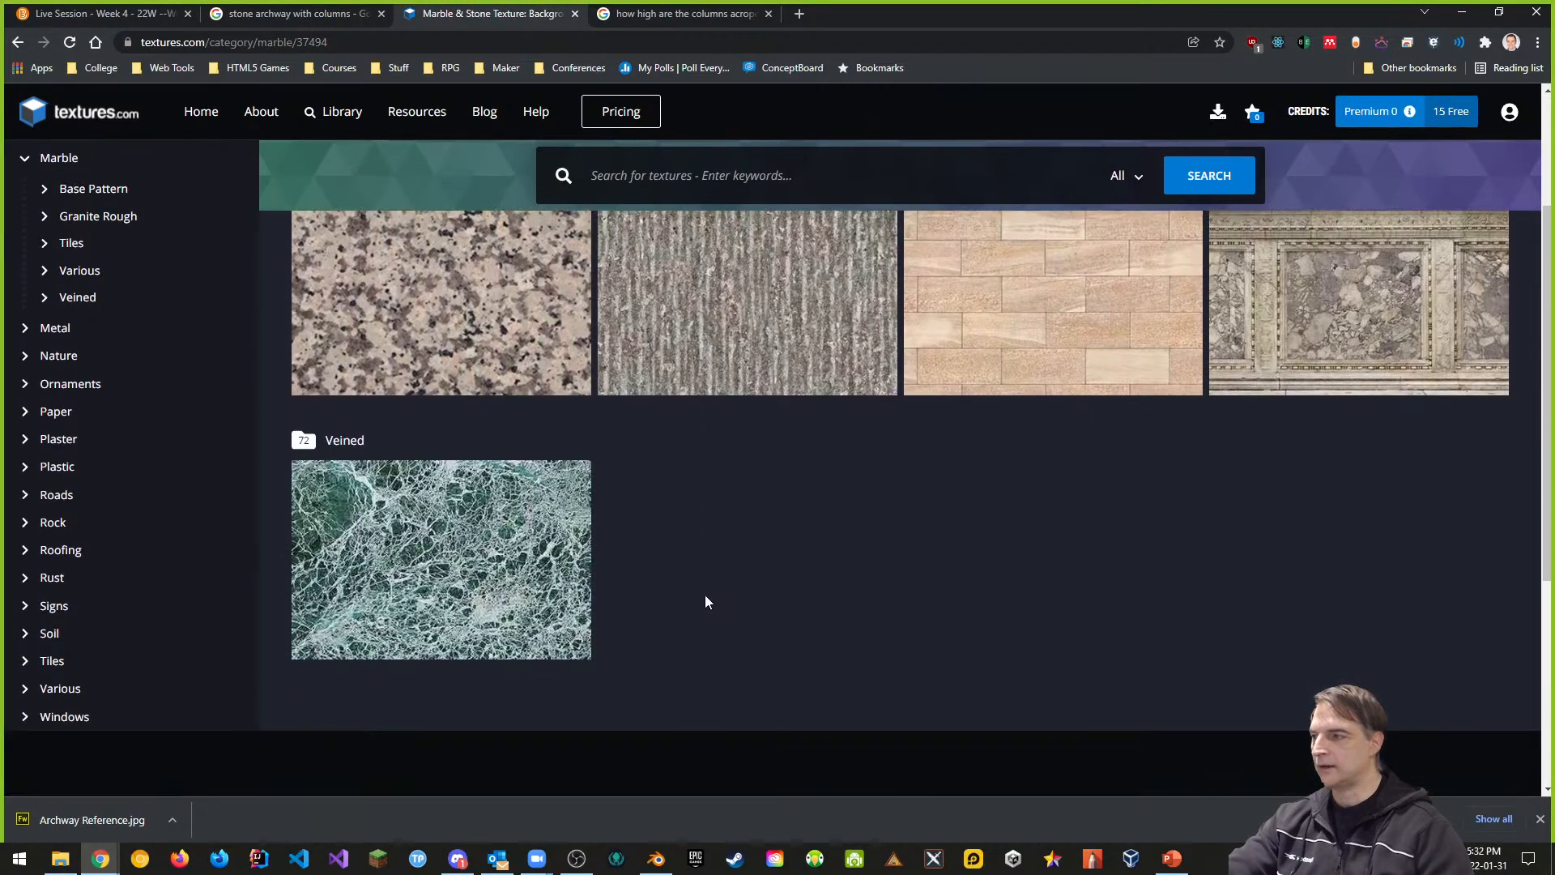
pyautogui.scroll(3, 704, 600)
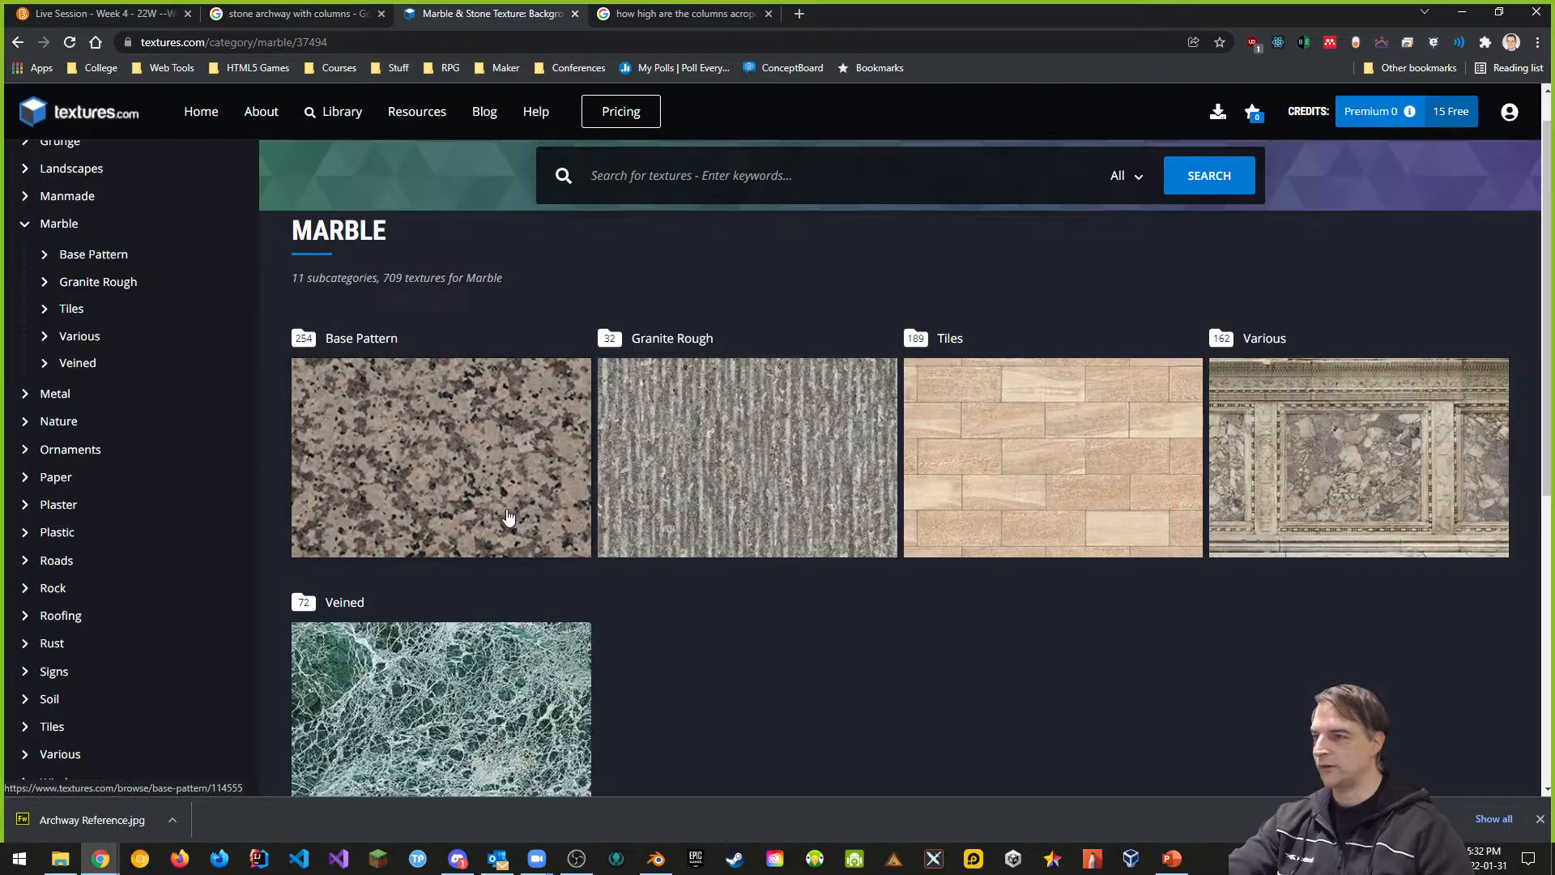
pyautogui.click(486, 504)
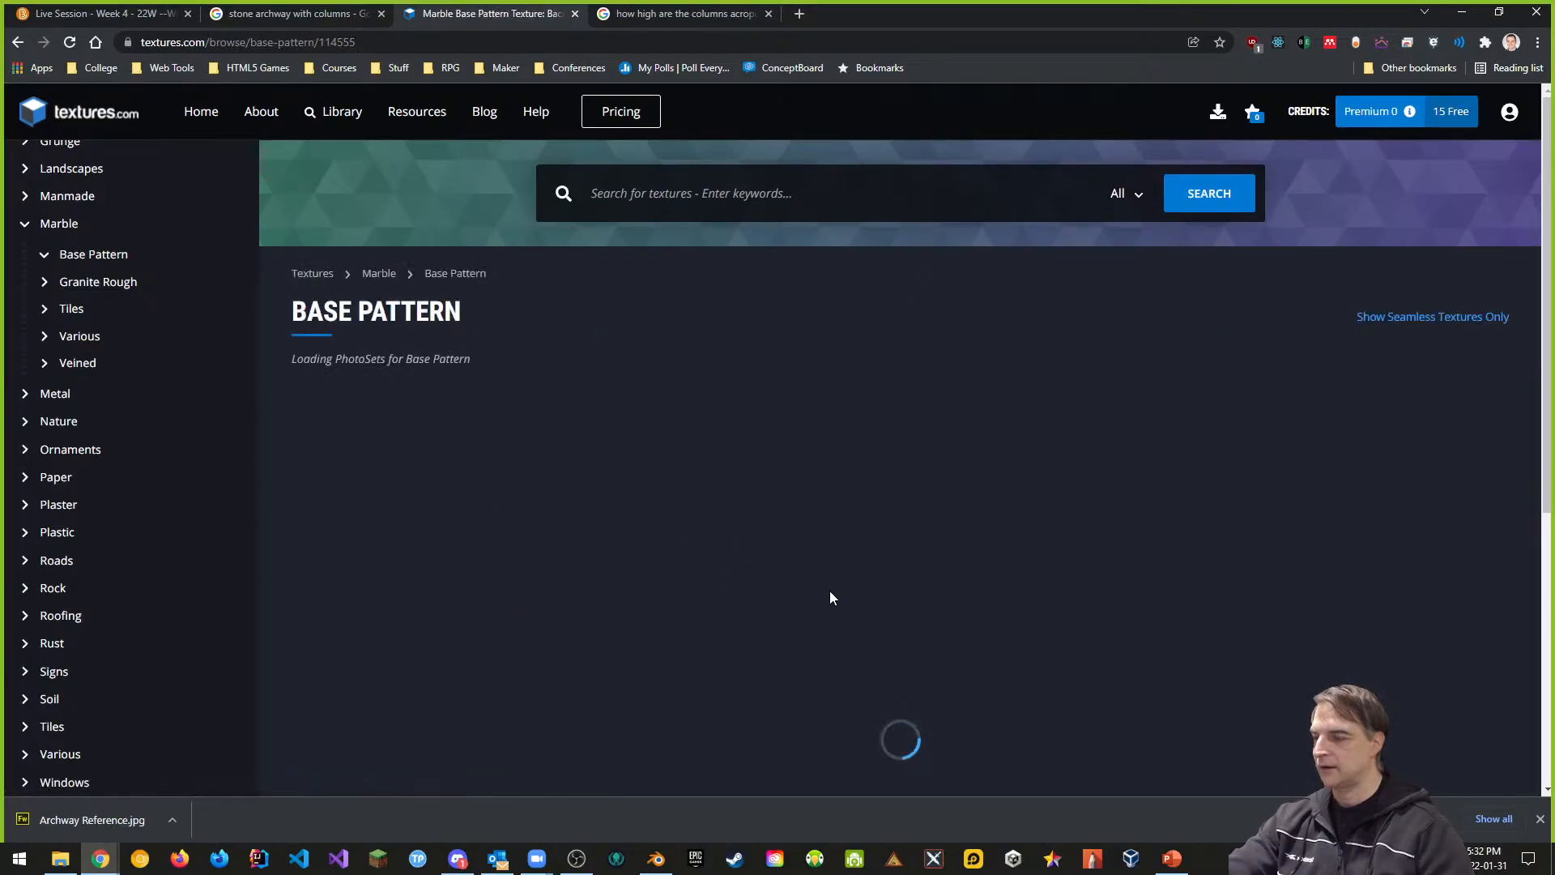
pyautogui.scroll(-3, 833, 595)
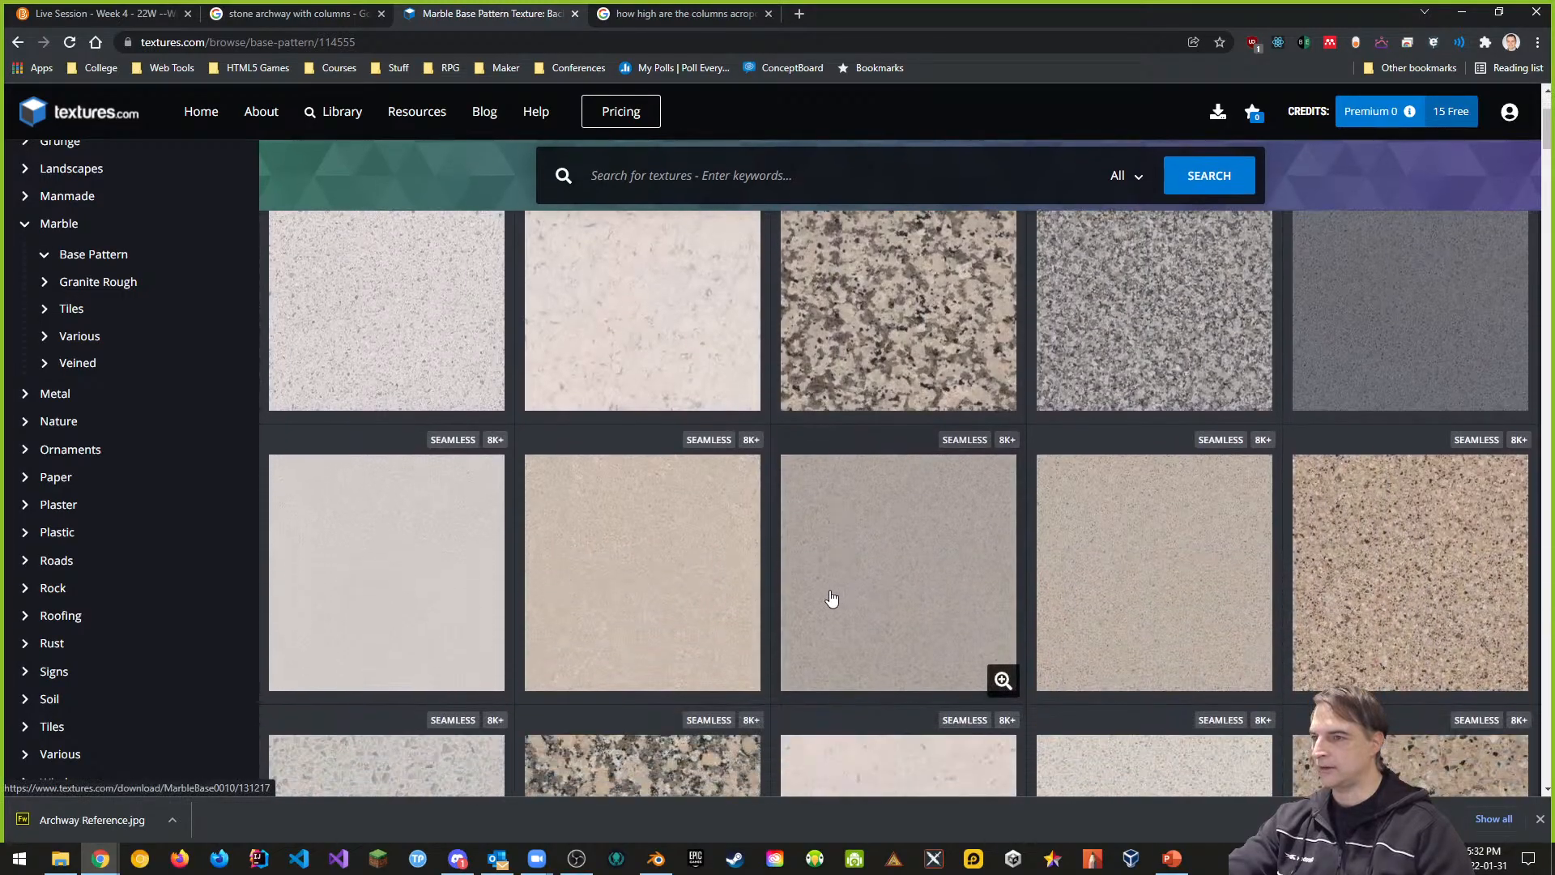
pyautogui.keyDown('ctrl'); pyautogui.scroll(-2, 832, 599); pyautogui.keyUp('ctrl')
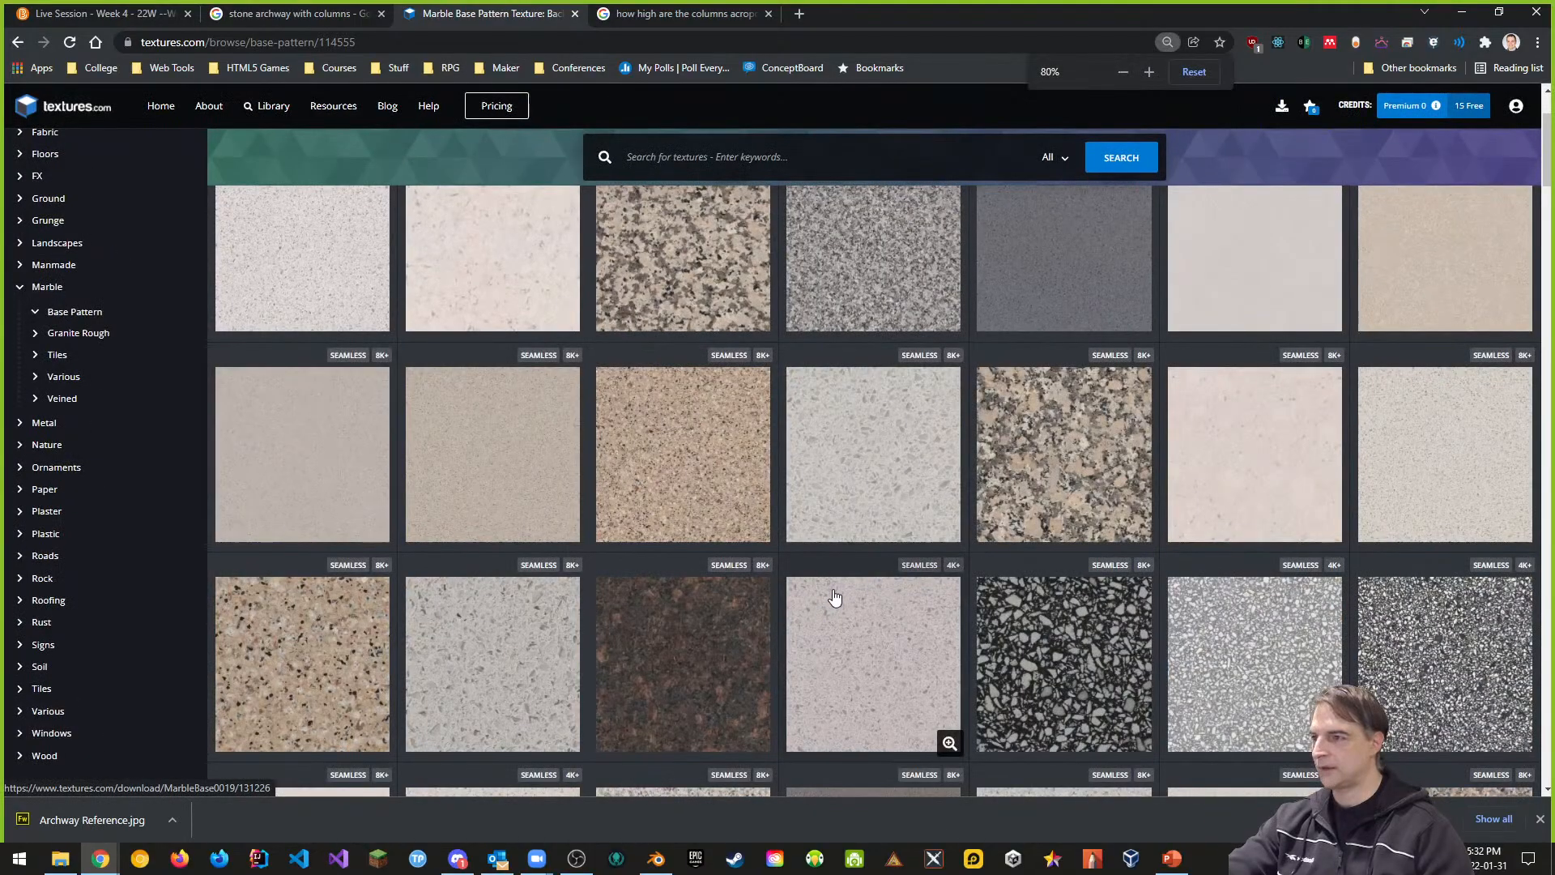
pyautogui.keyDown('ctrl'); pyautogui.scroll(1, 834, 597); pyautogui.keyUp('ctrl')
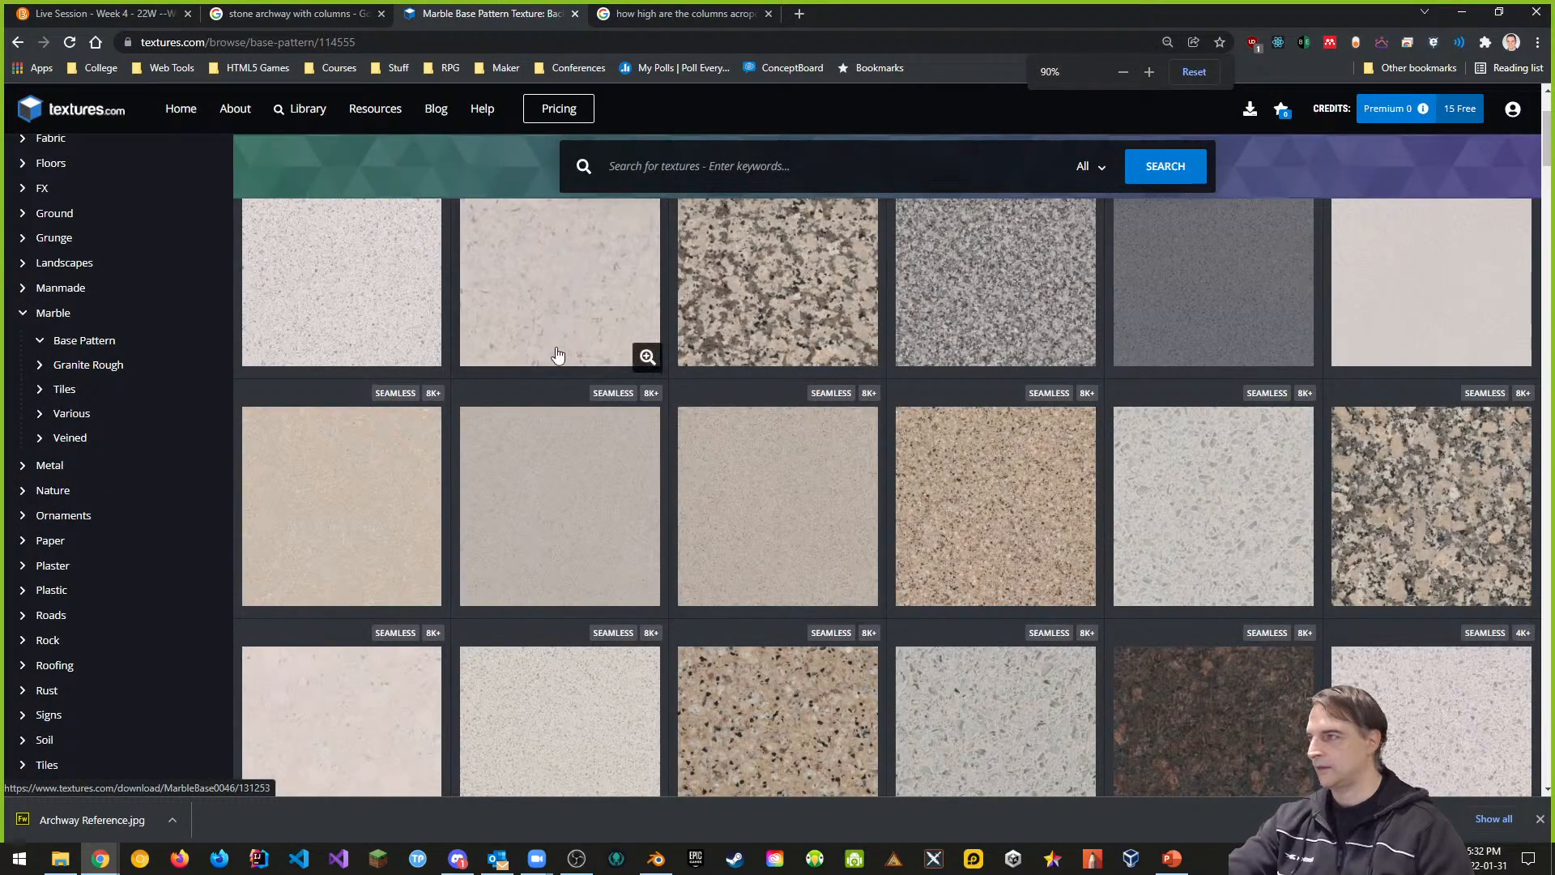
pyautogui.scroll(1, 559, 356)
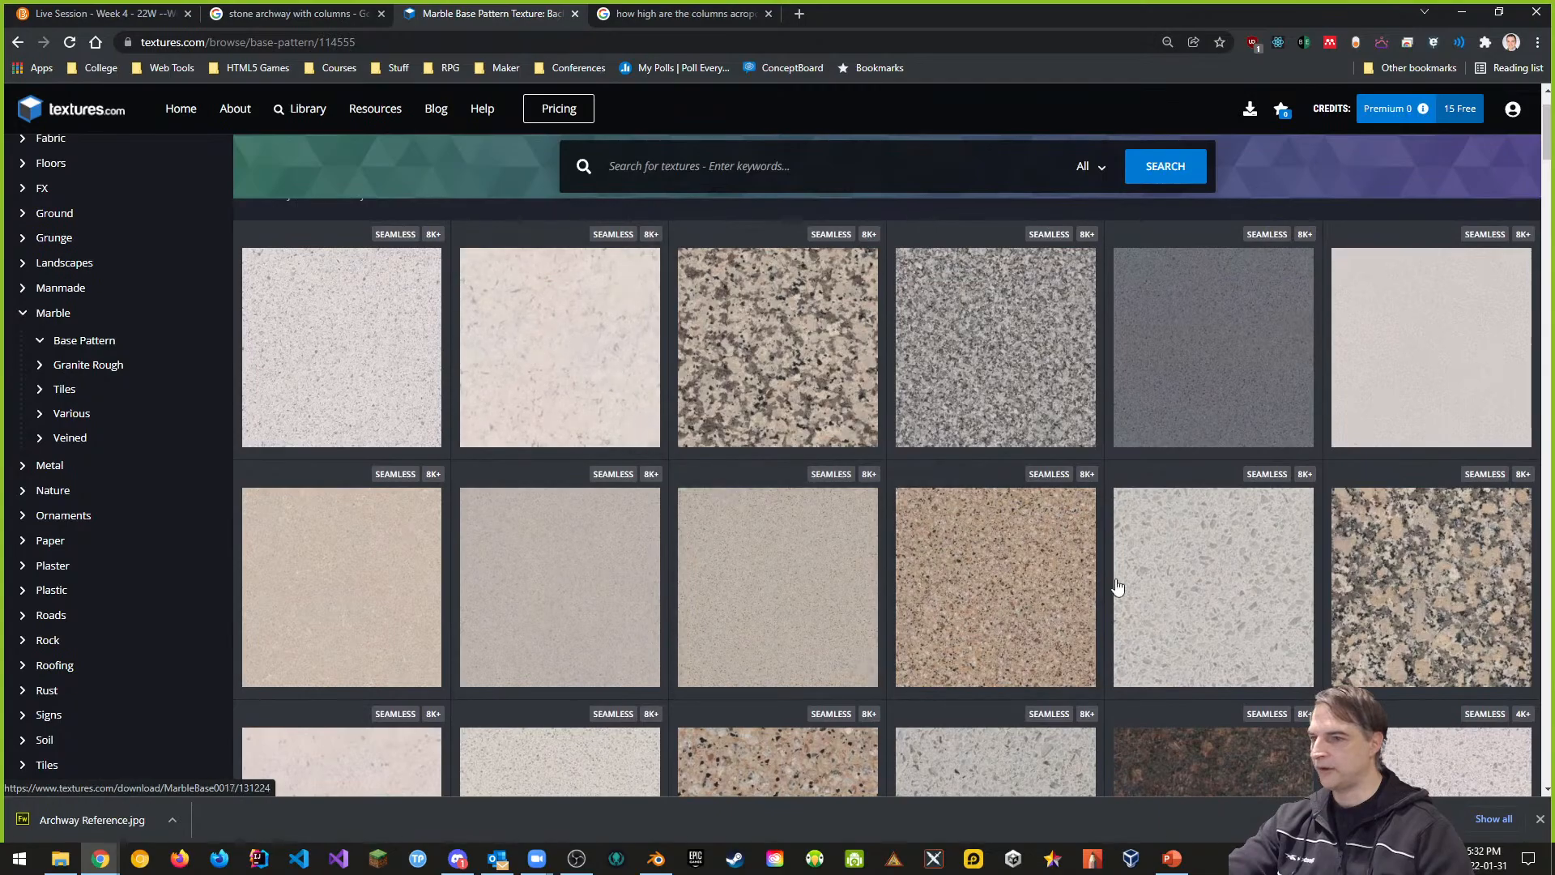
# Step: Download the 512x512 seamless image of the MarbleBase0040 texture and save it as Marble.png in the COMP397-Week3 folder
pyautogui.click(1430, 400)
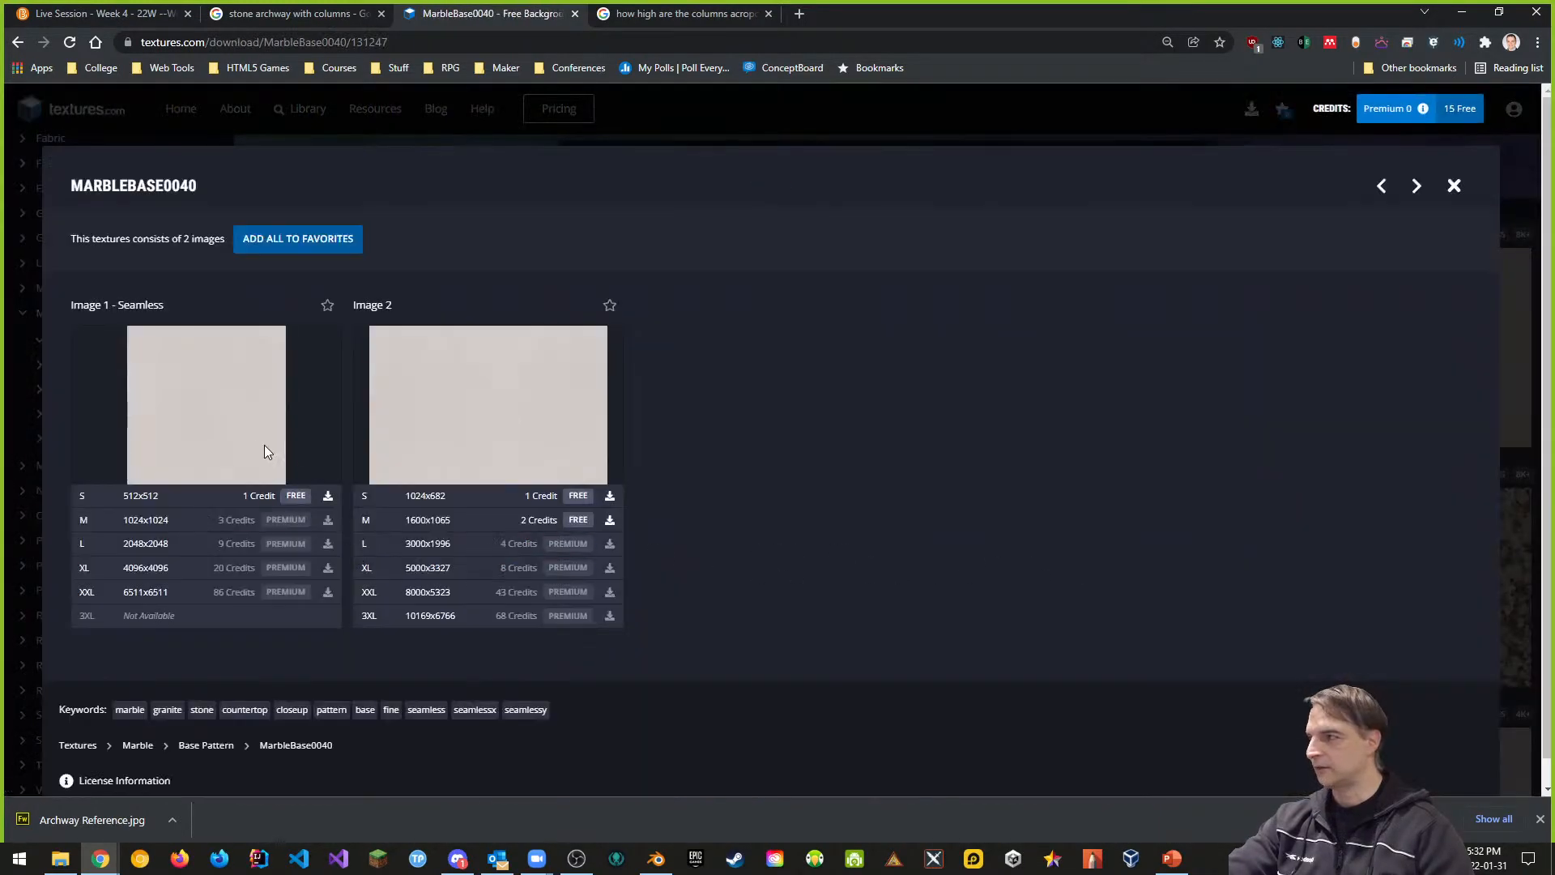
pyautogui.moveTo(265, 416)
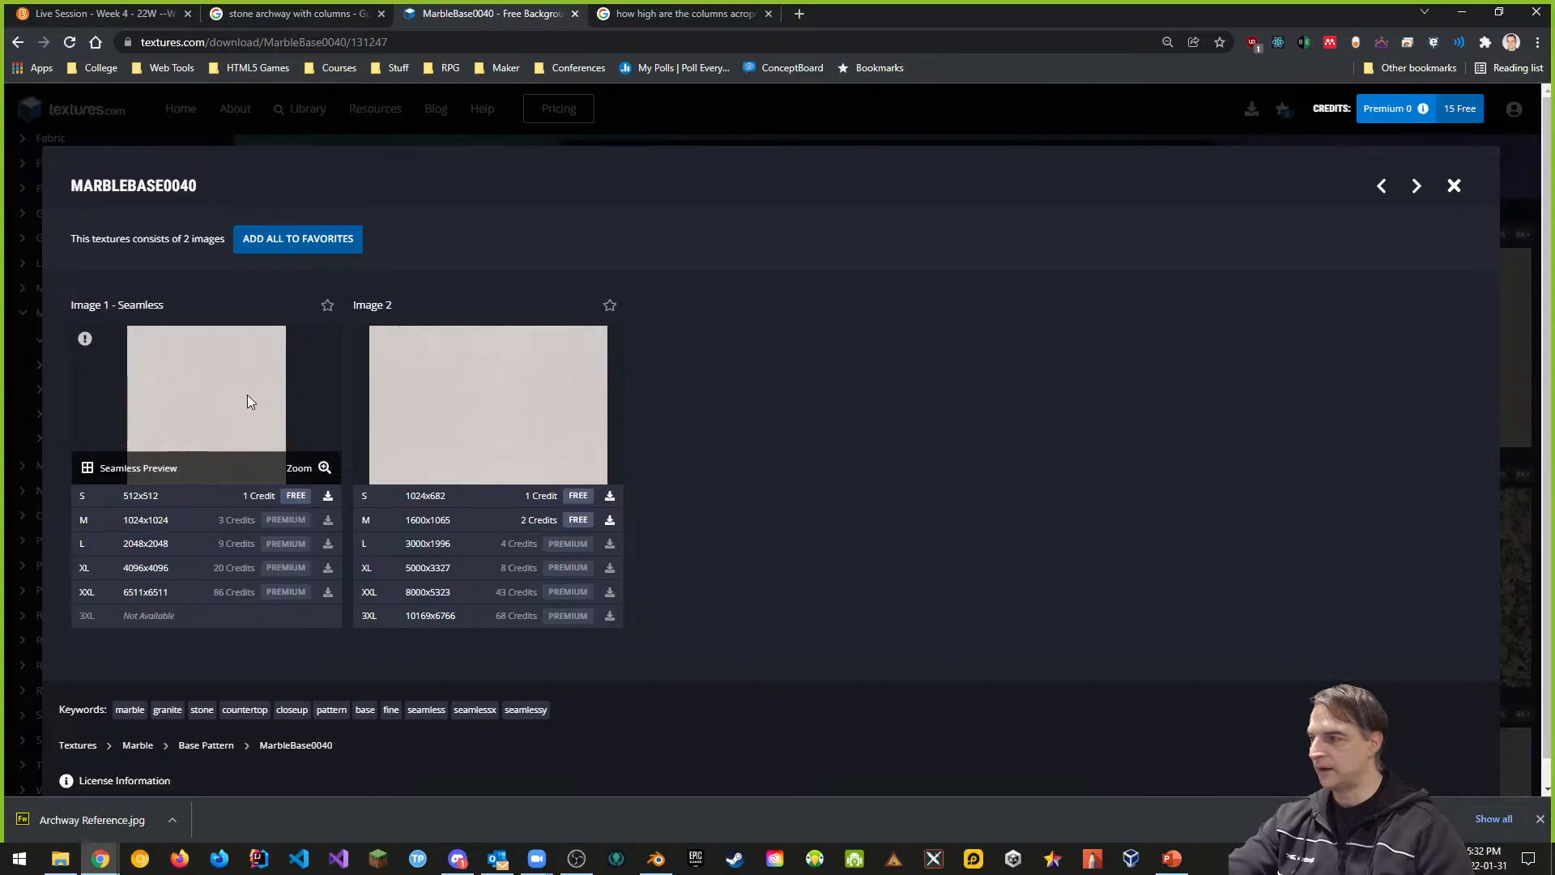
pyautogui.click(328, 498)
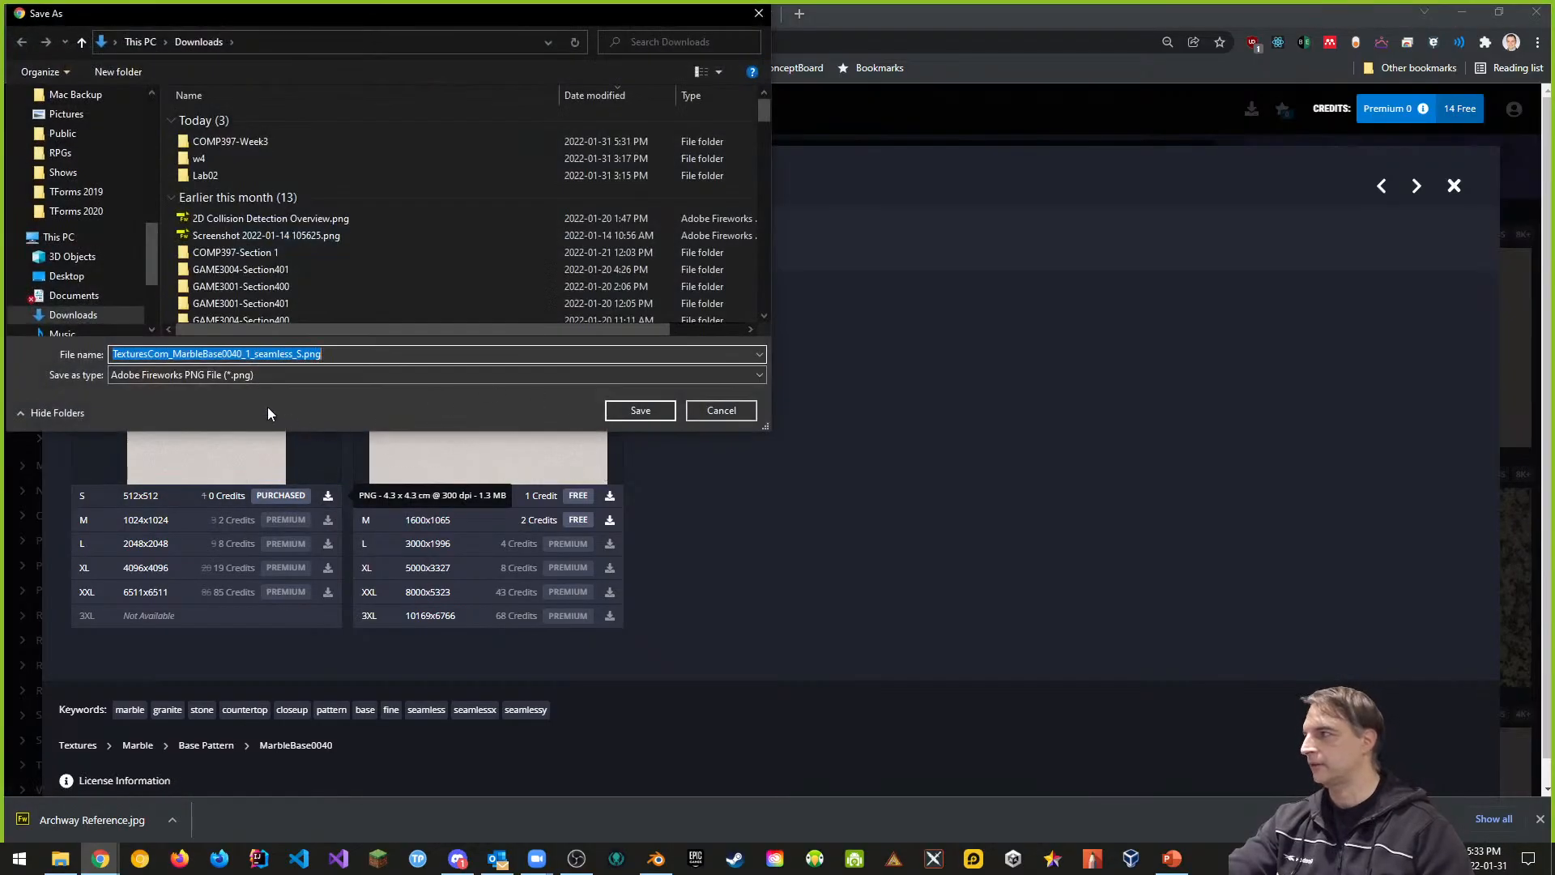
pyautogui.moveTo(302, 354); pyautogui.dragTo(31, 350)
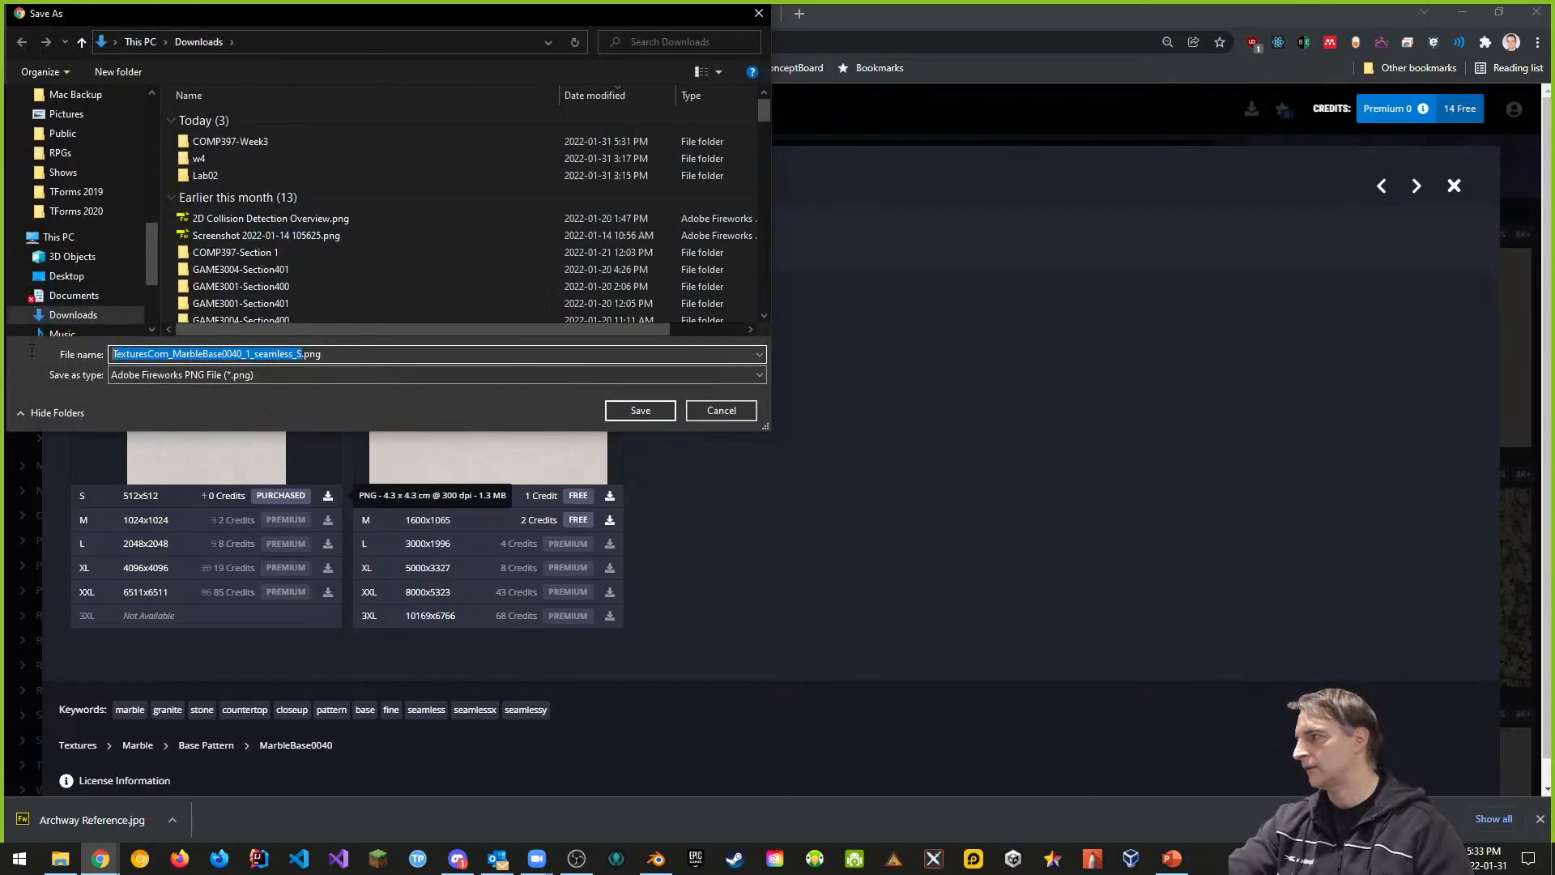
pyautogui.write('Marble')
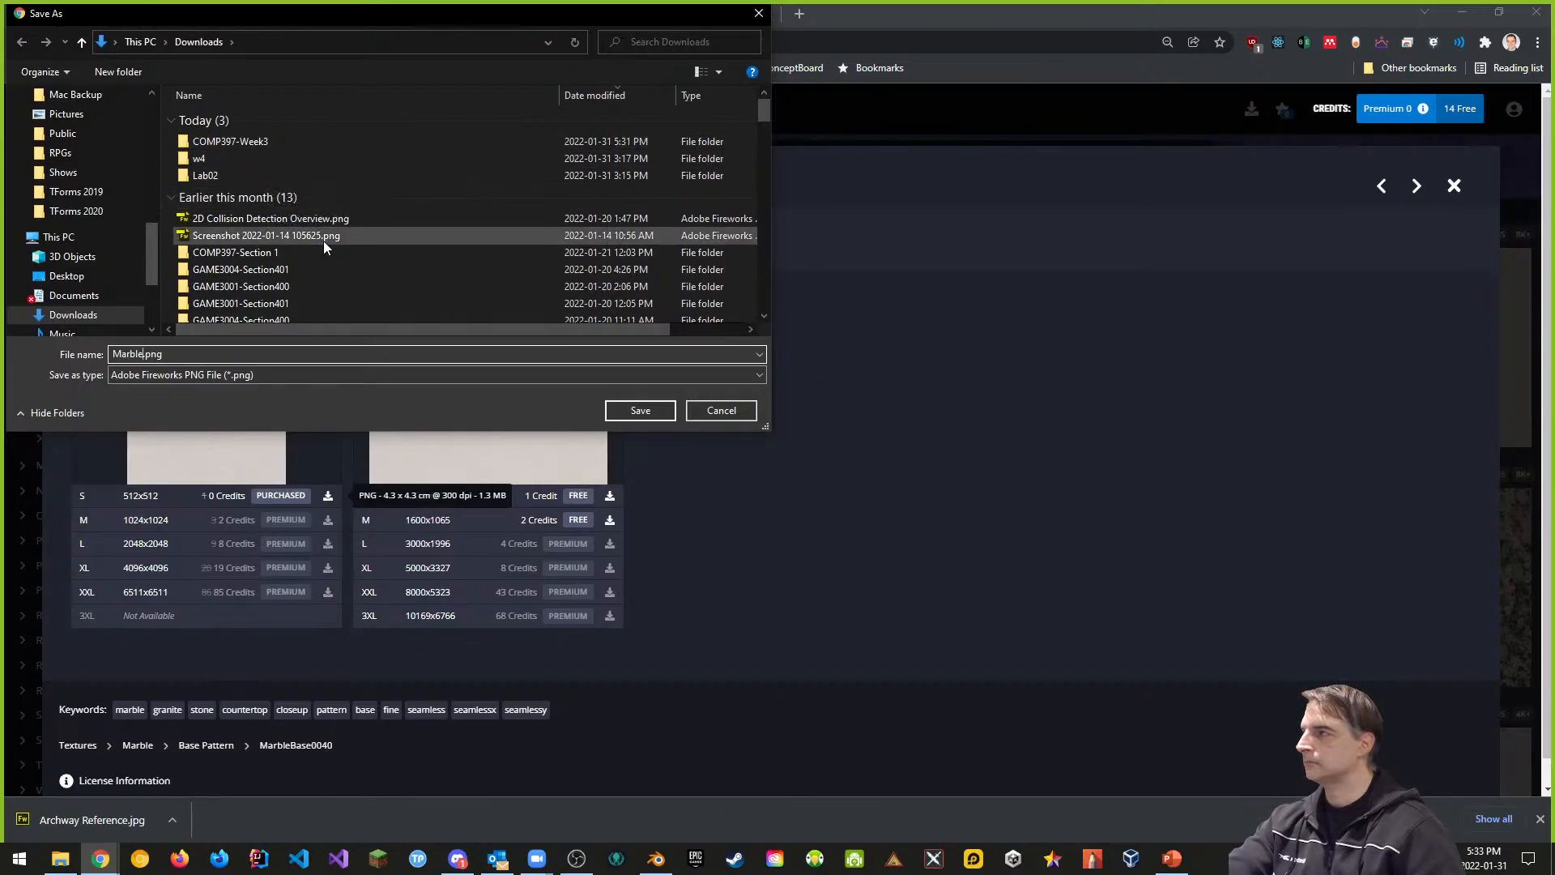
pyautogui.doubleClick(250, 141)
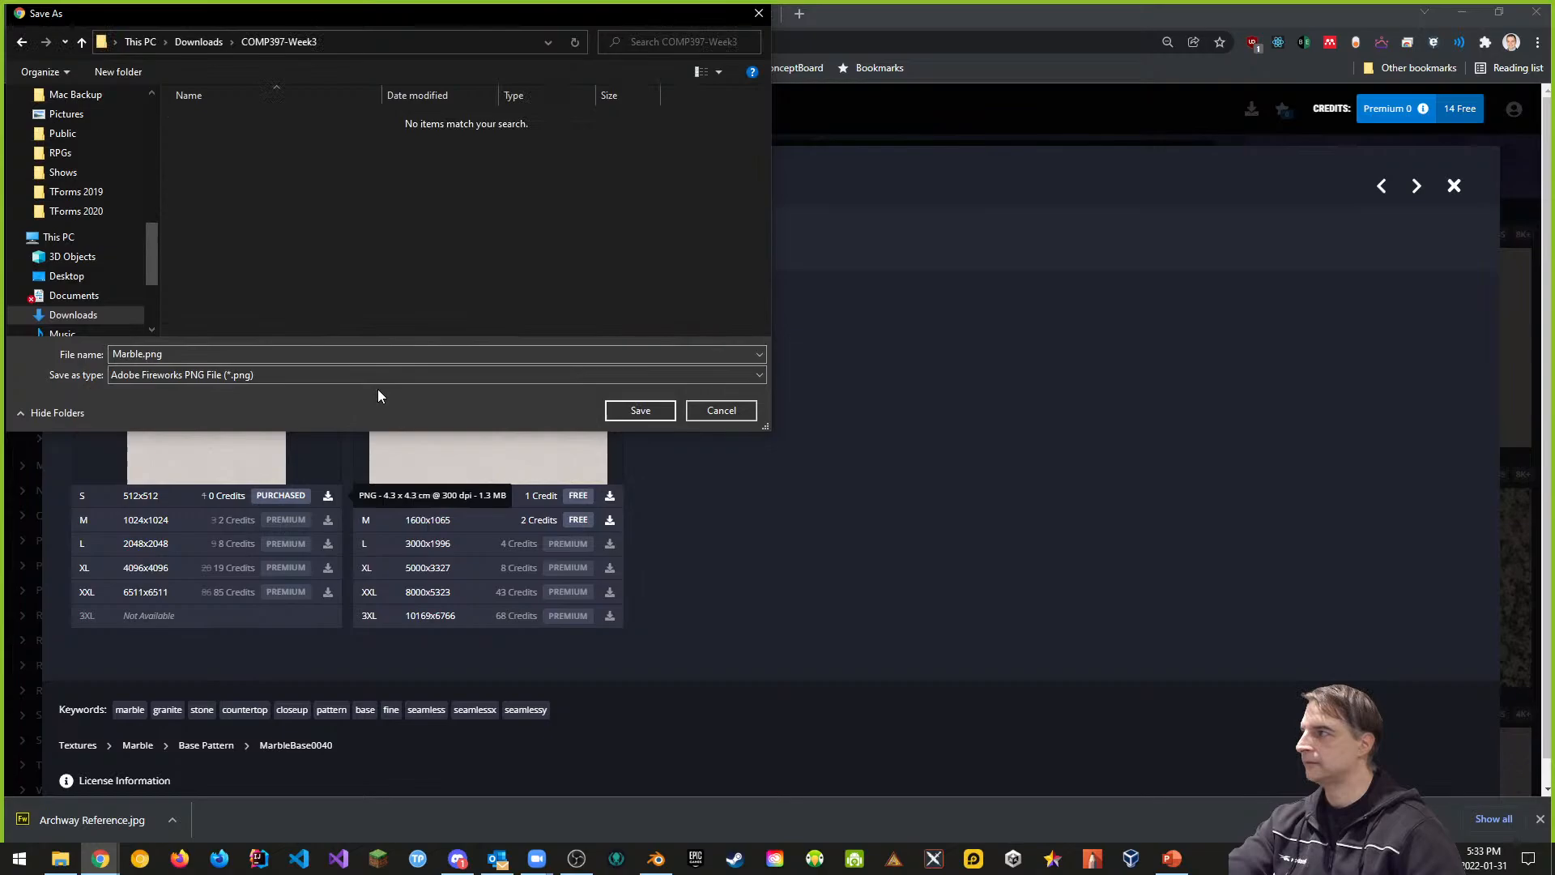
pyautogui.click(653, 415)
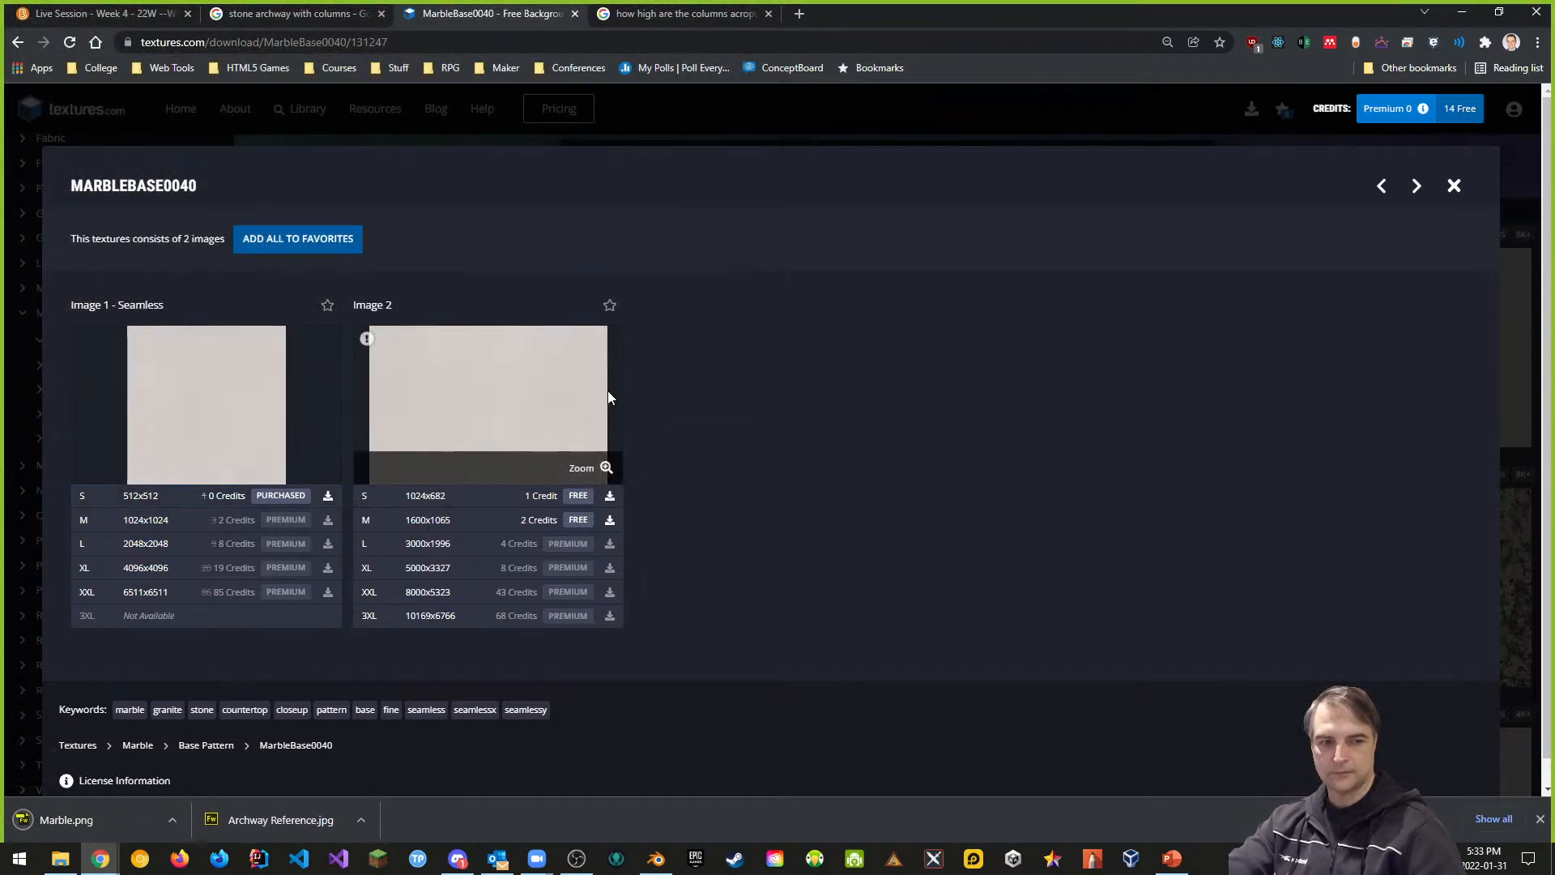
# Step: Upload the downloaded Marble.png to the course site's Live Session - Week 4 module, below the Archway Reference topic
pyautogui.click(130, 18)
pyautogui.moveTo(61, 820); pyautogui.dragTo(660, 365)
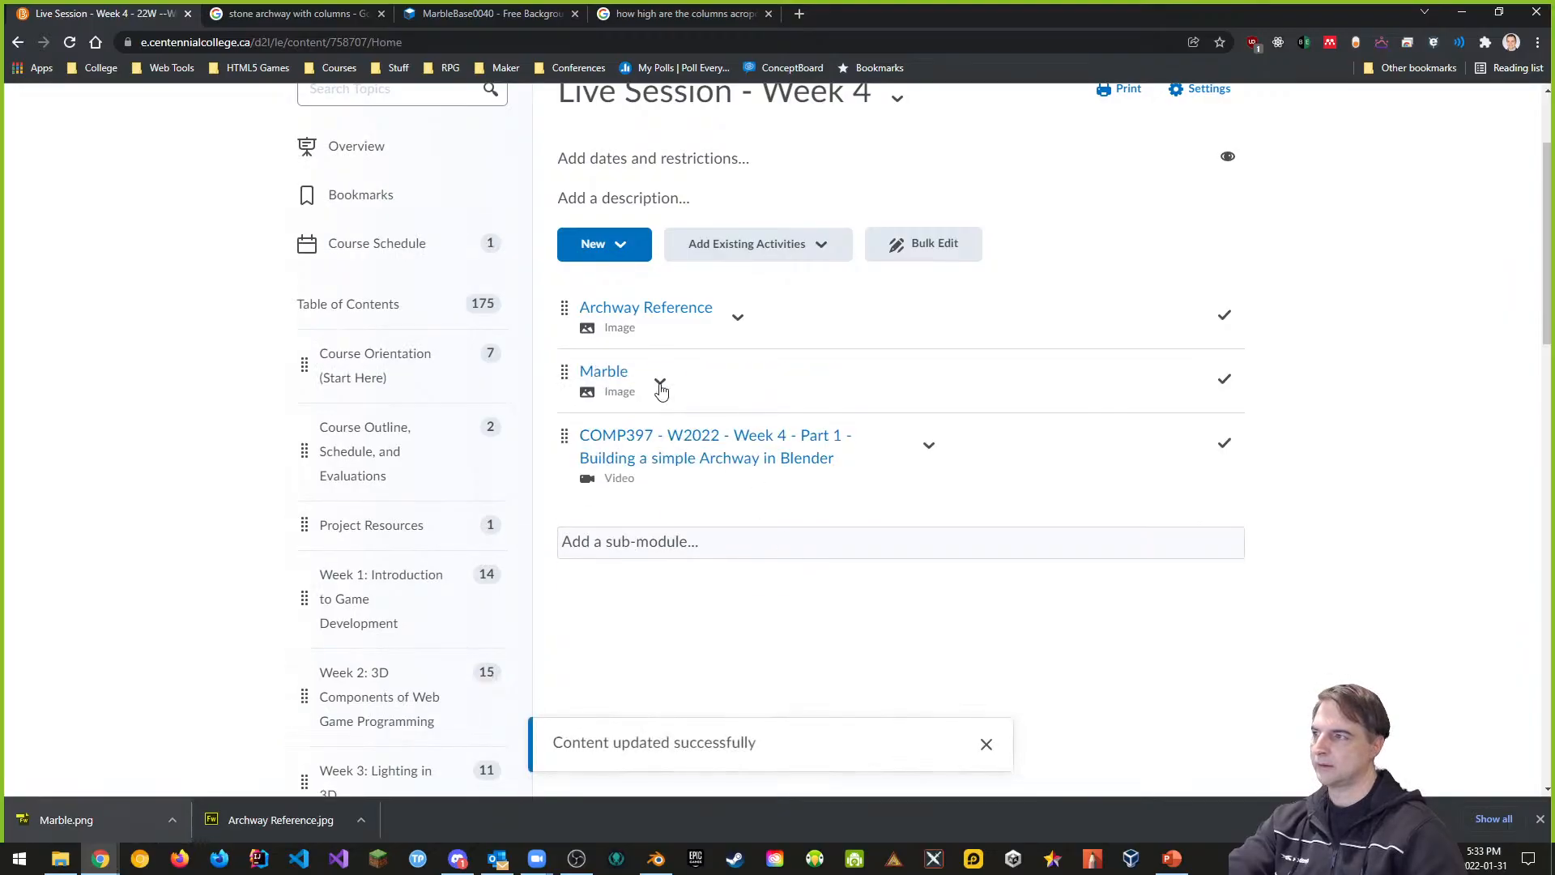
# Step: Rename the Marble topic in the Live Session - Week 4 module to Marble Texture
pyautogui.click(659, 386)
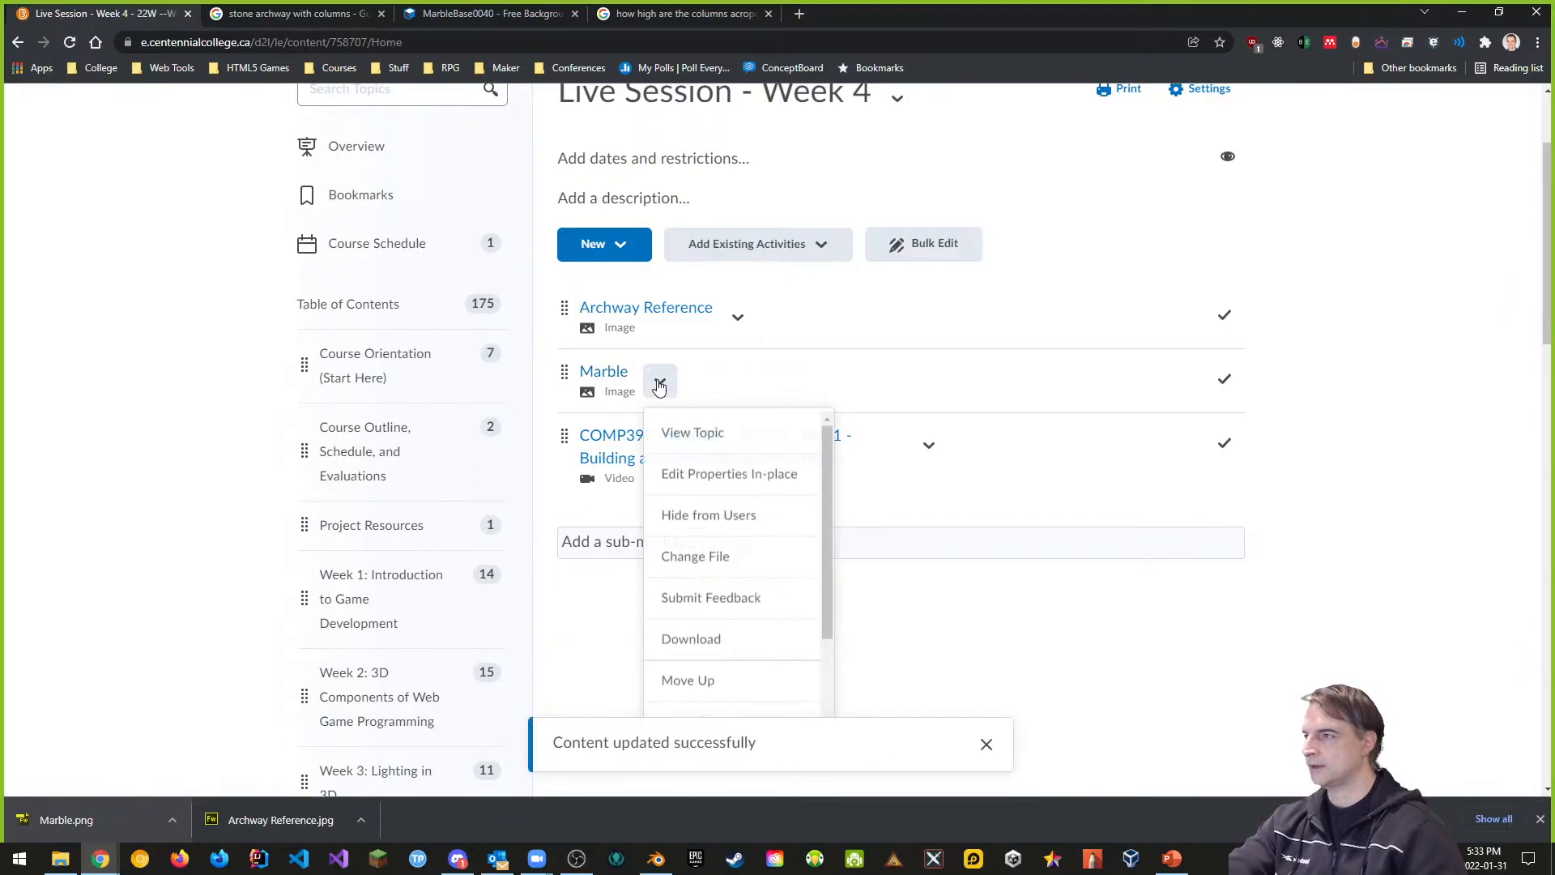
pyautogui.click(709, 466)
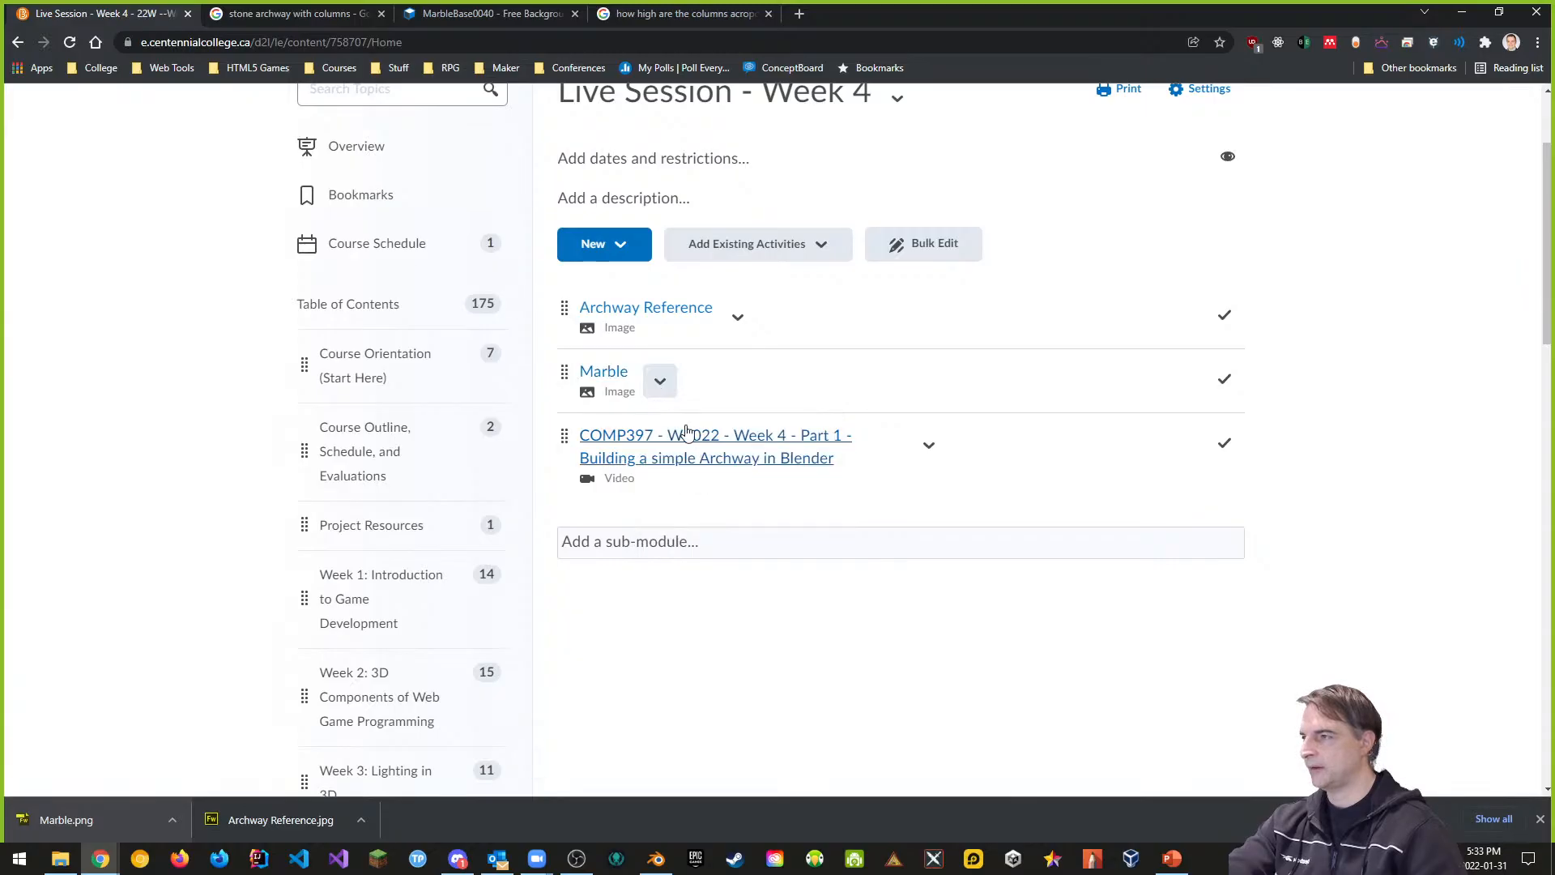
pyautogui.click(626, 378)
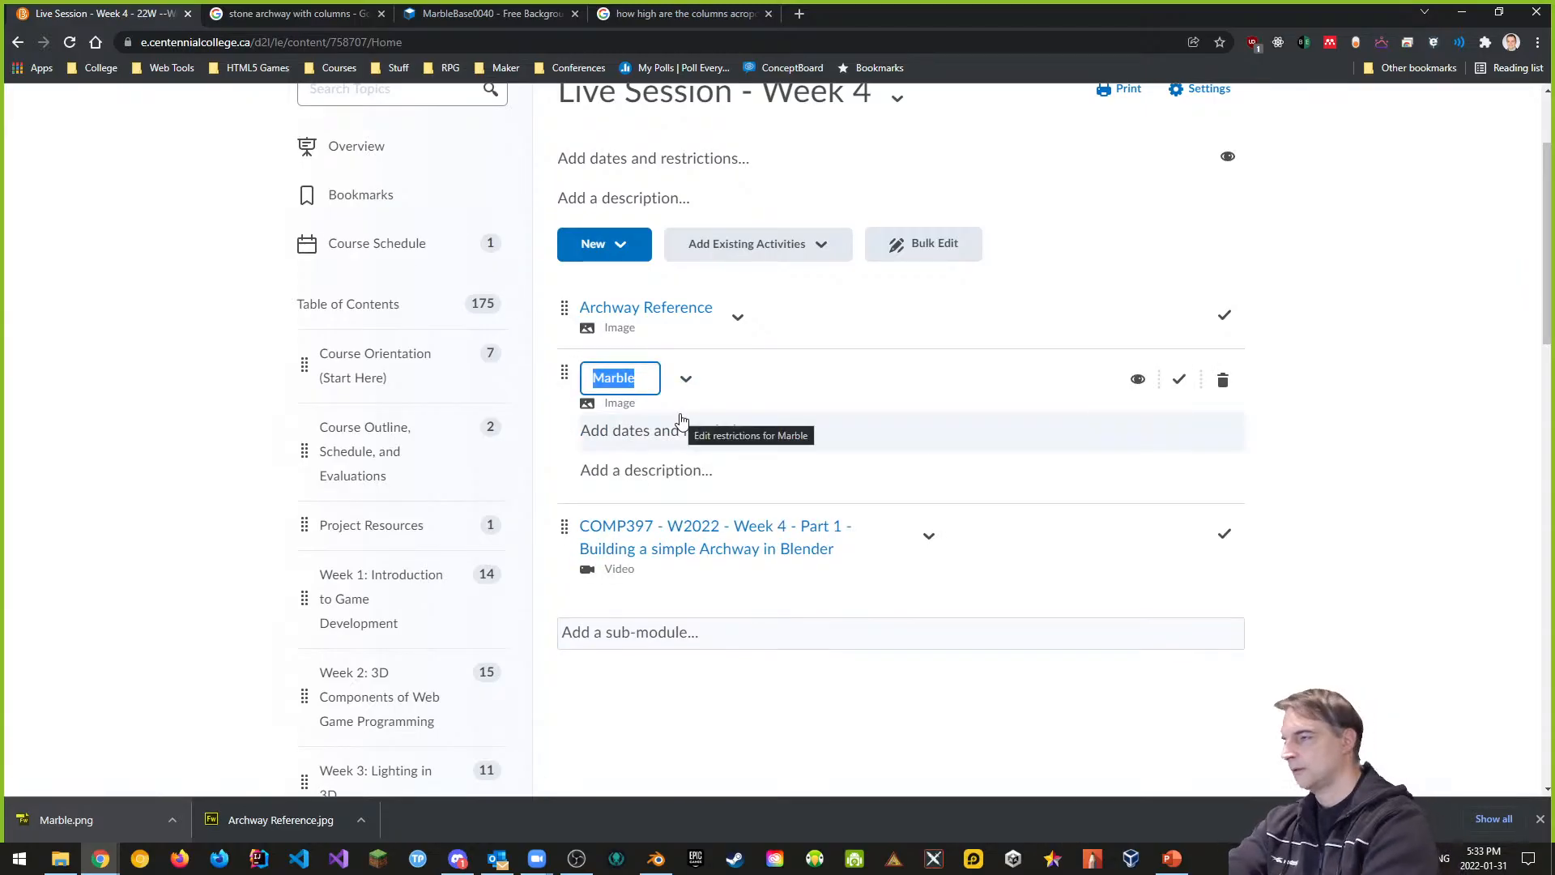
pyautogui.press('End')
pyautogui.write('Tex')
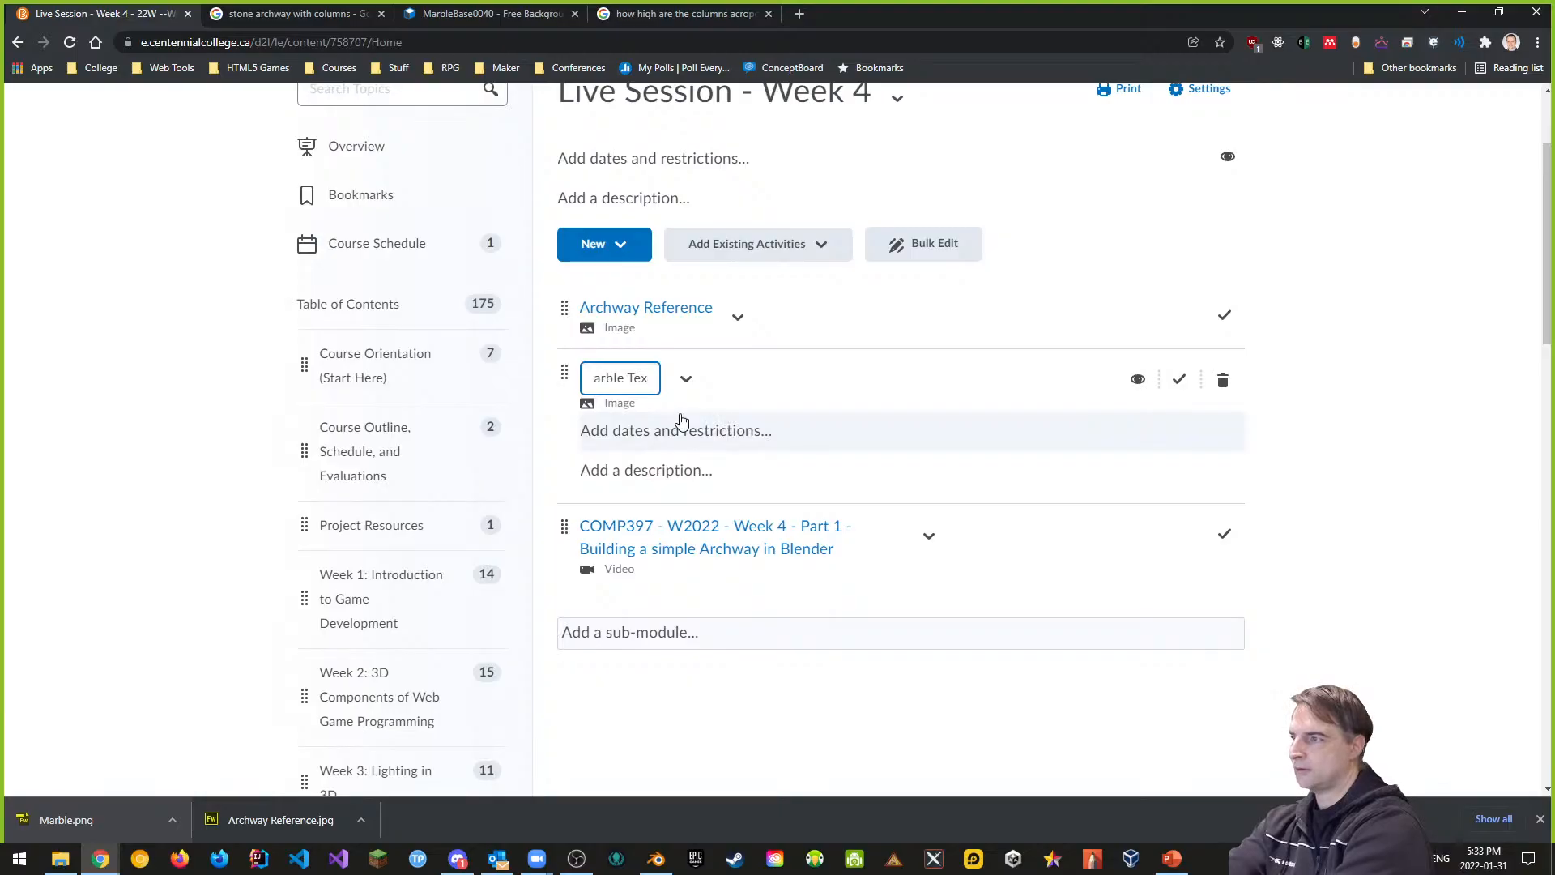
pyautogui.write('ture')
pyautogui.press('Return')
pyautogui.scroll(-1, 712, 483)
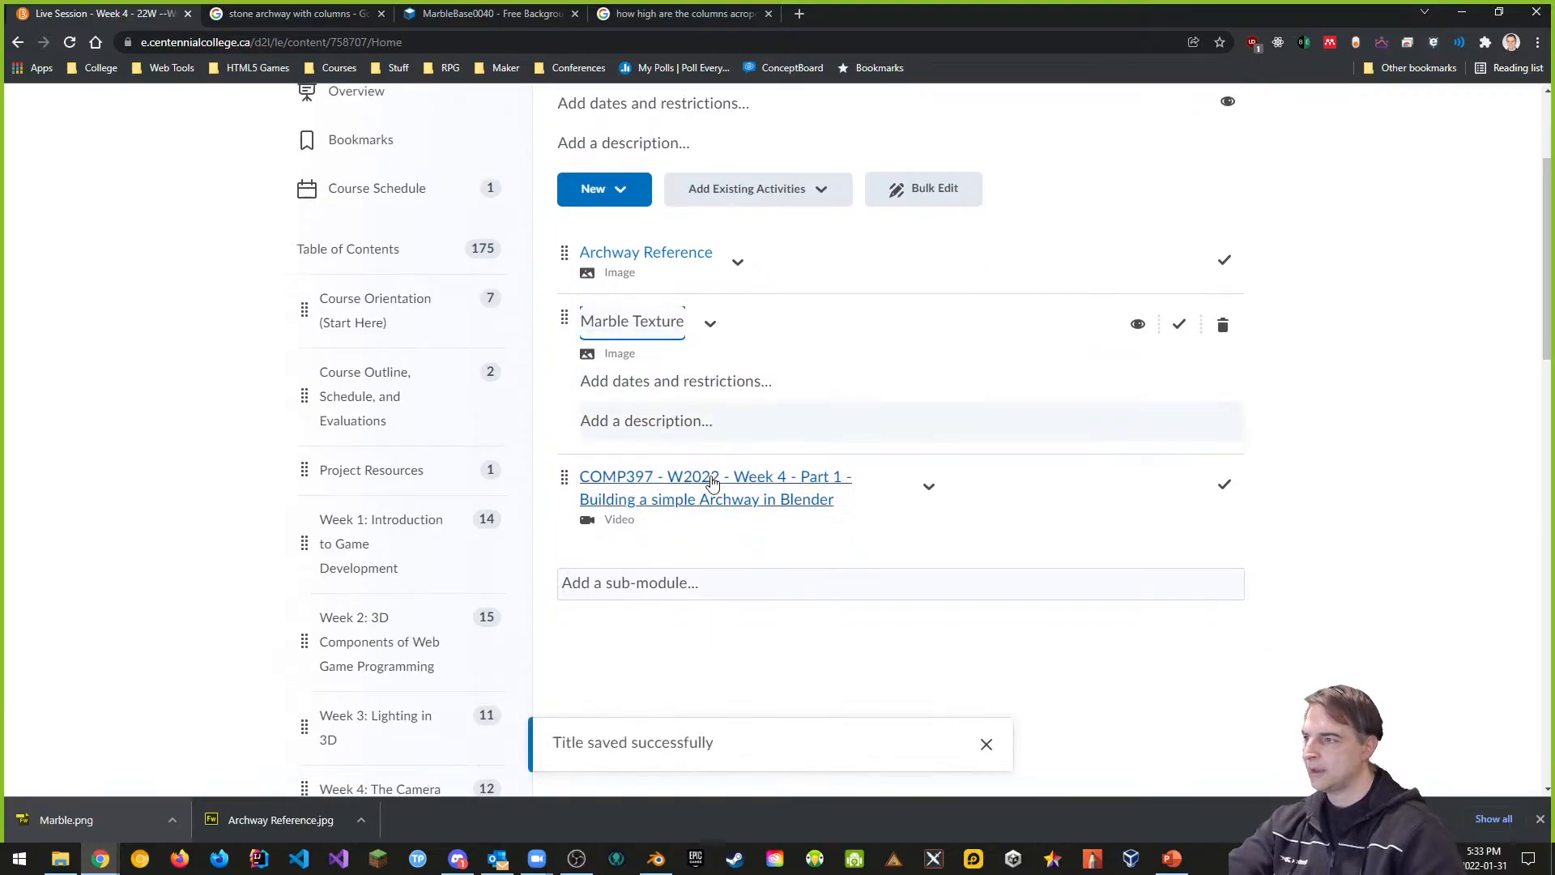
pyautogui.scroll(-2, 712, 483)
pyautogui.hotkey('ctrl', 's')
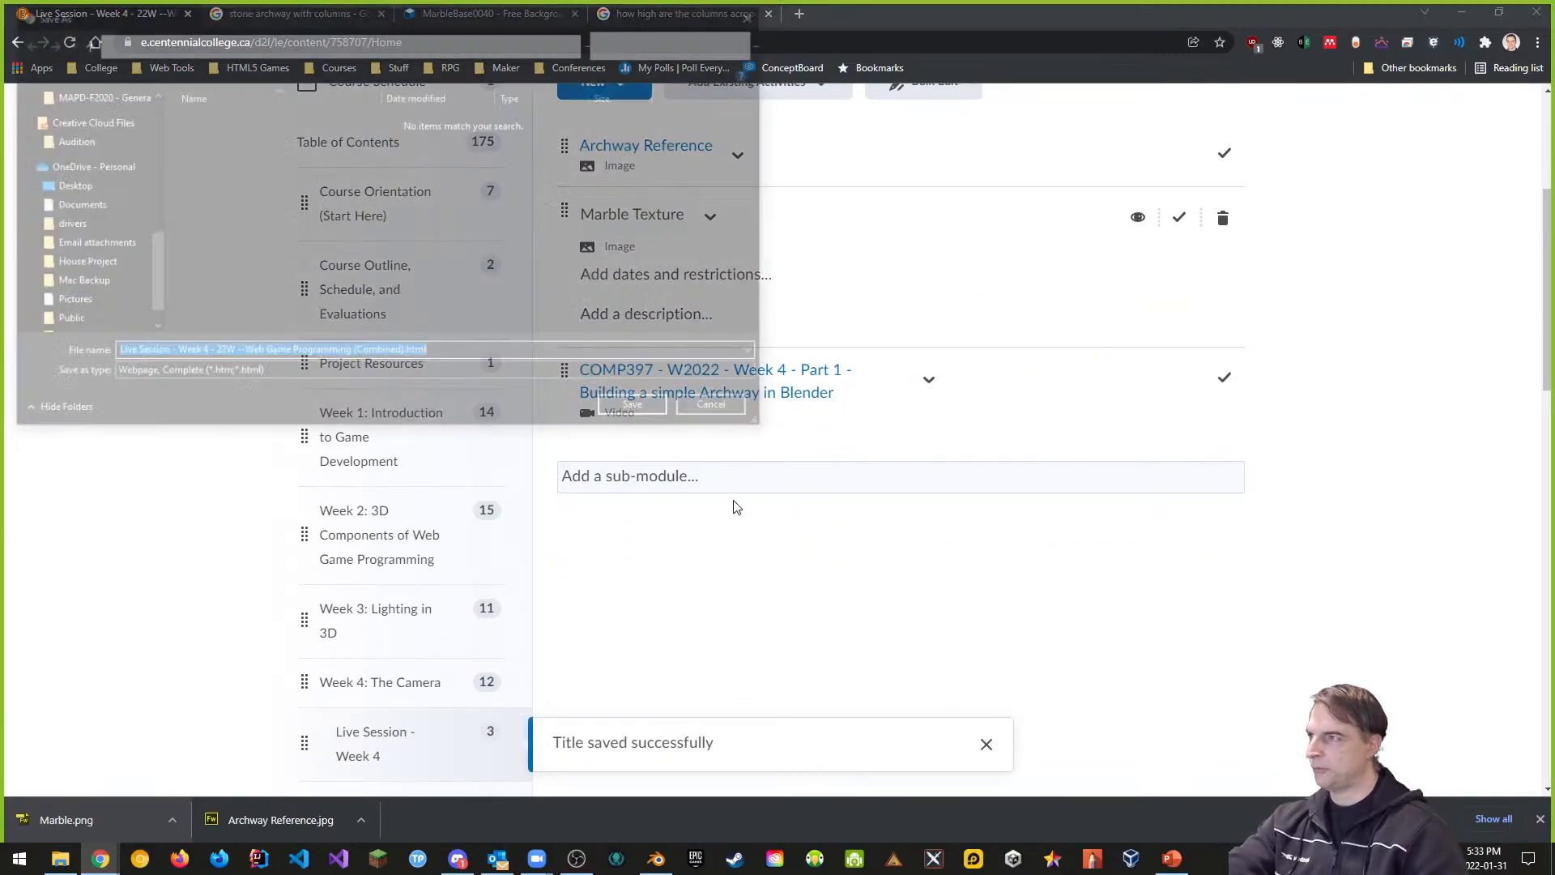
pyautogui.click(720, 415)
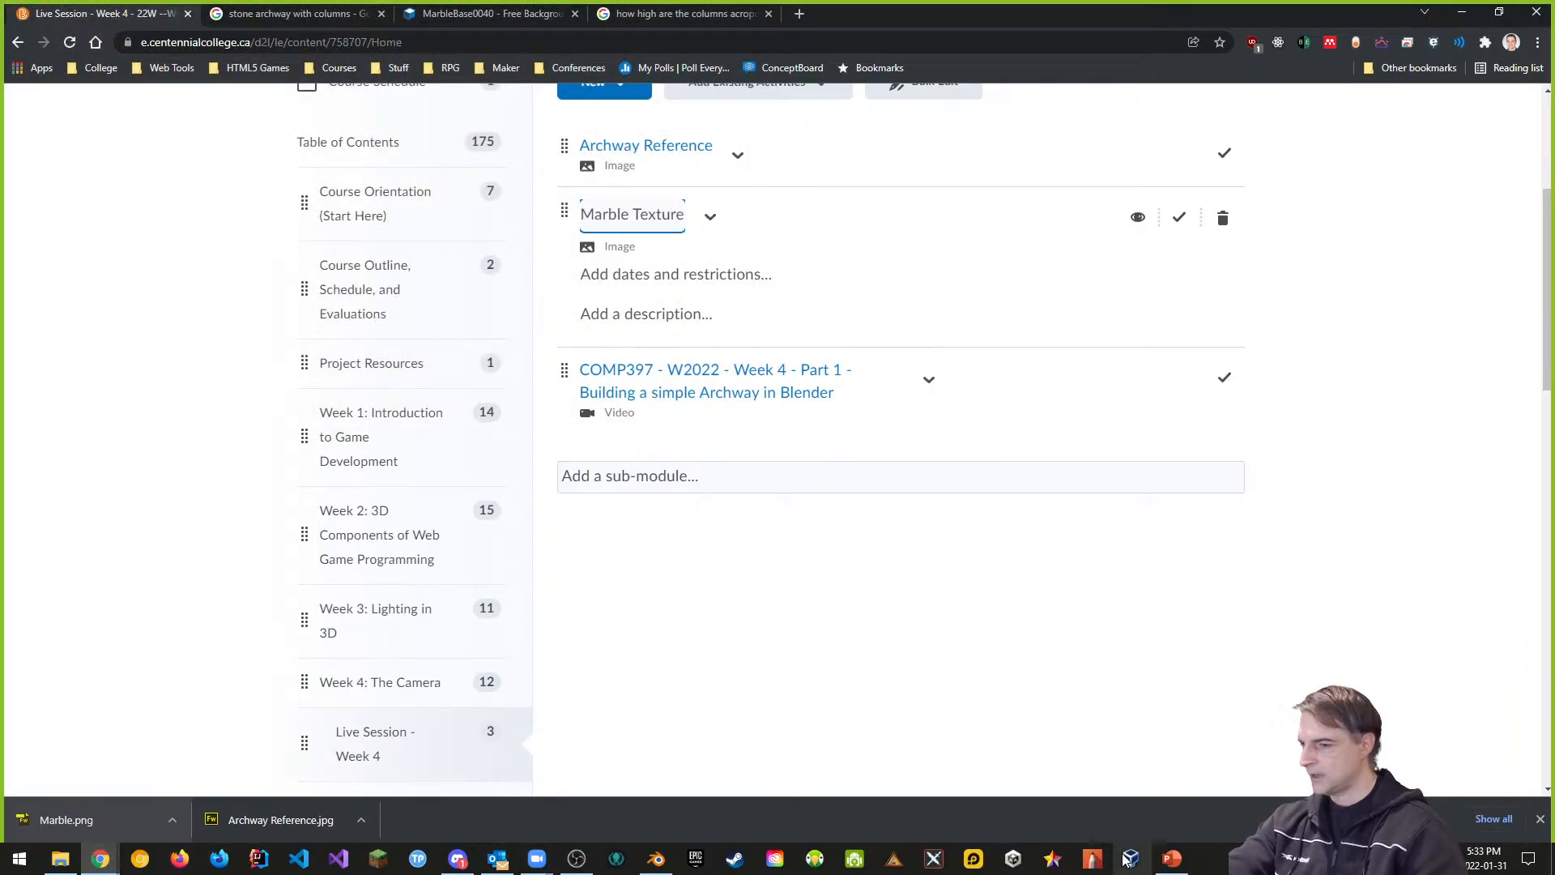
# Step: Switch to File Explorer and open the COMP397-Week3 folder in Downloads
pyautogui.click(669, 865)
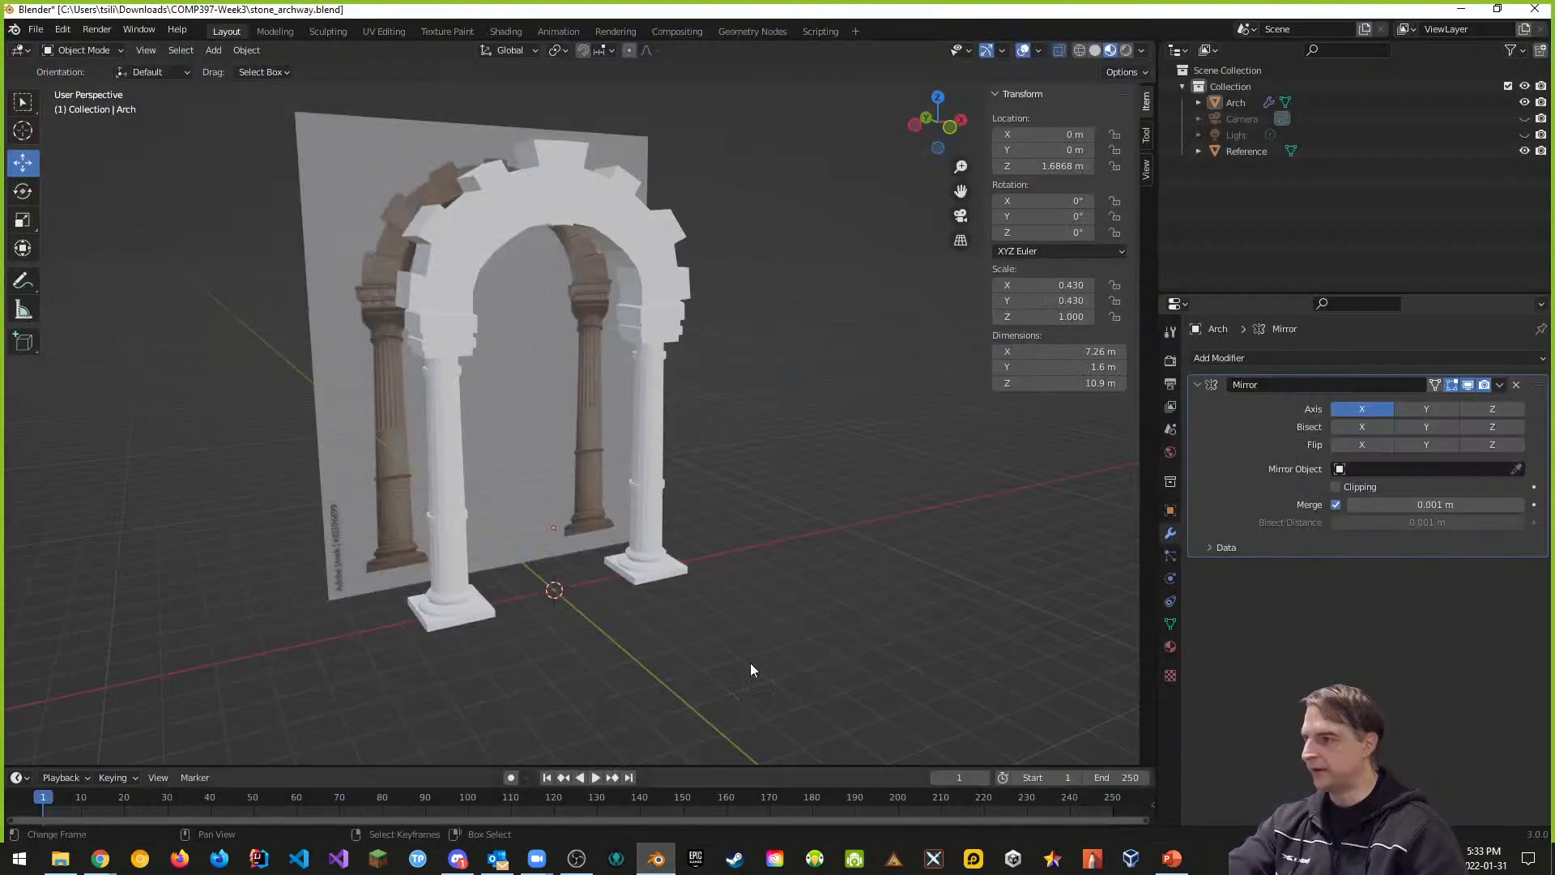
pyautogui.moveTo(836, 473)
pyautogui.mouseDown(button='middle')
pyautogui.moveTo(891, 499)
pyautogui.moveTo(818, 494)
pyautogui.mouseUp(button='middle')
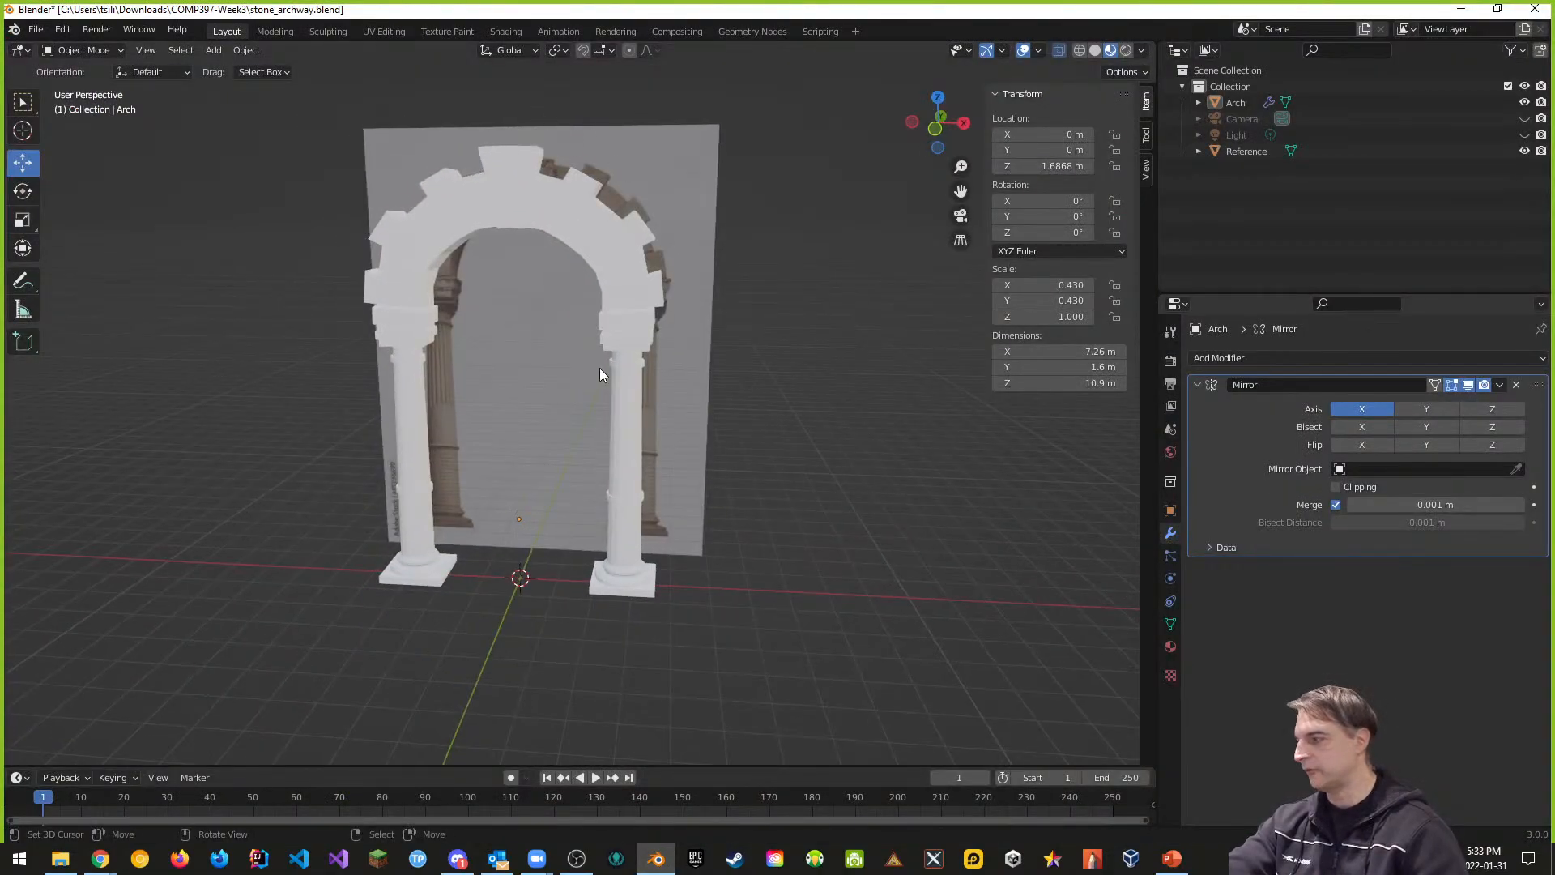
pyautogui.moveTo(55, 864)
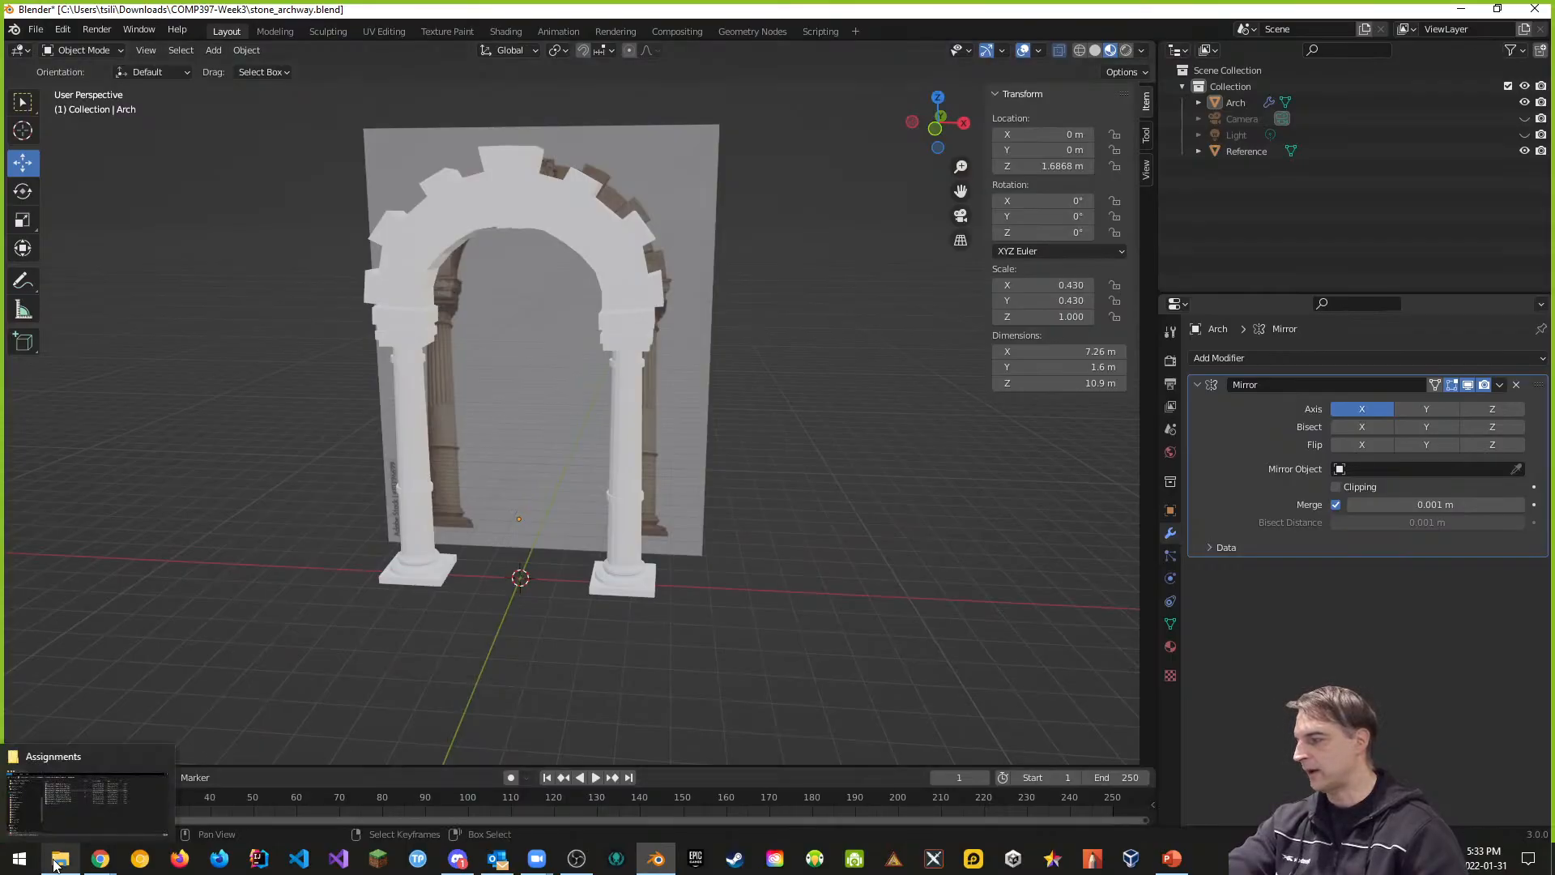
pyautogui.click(58, 865)
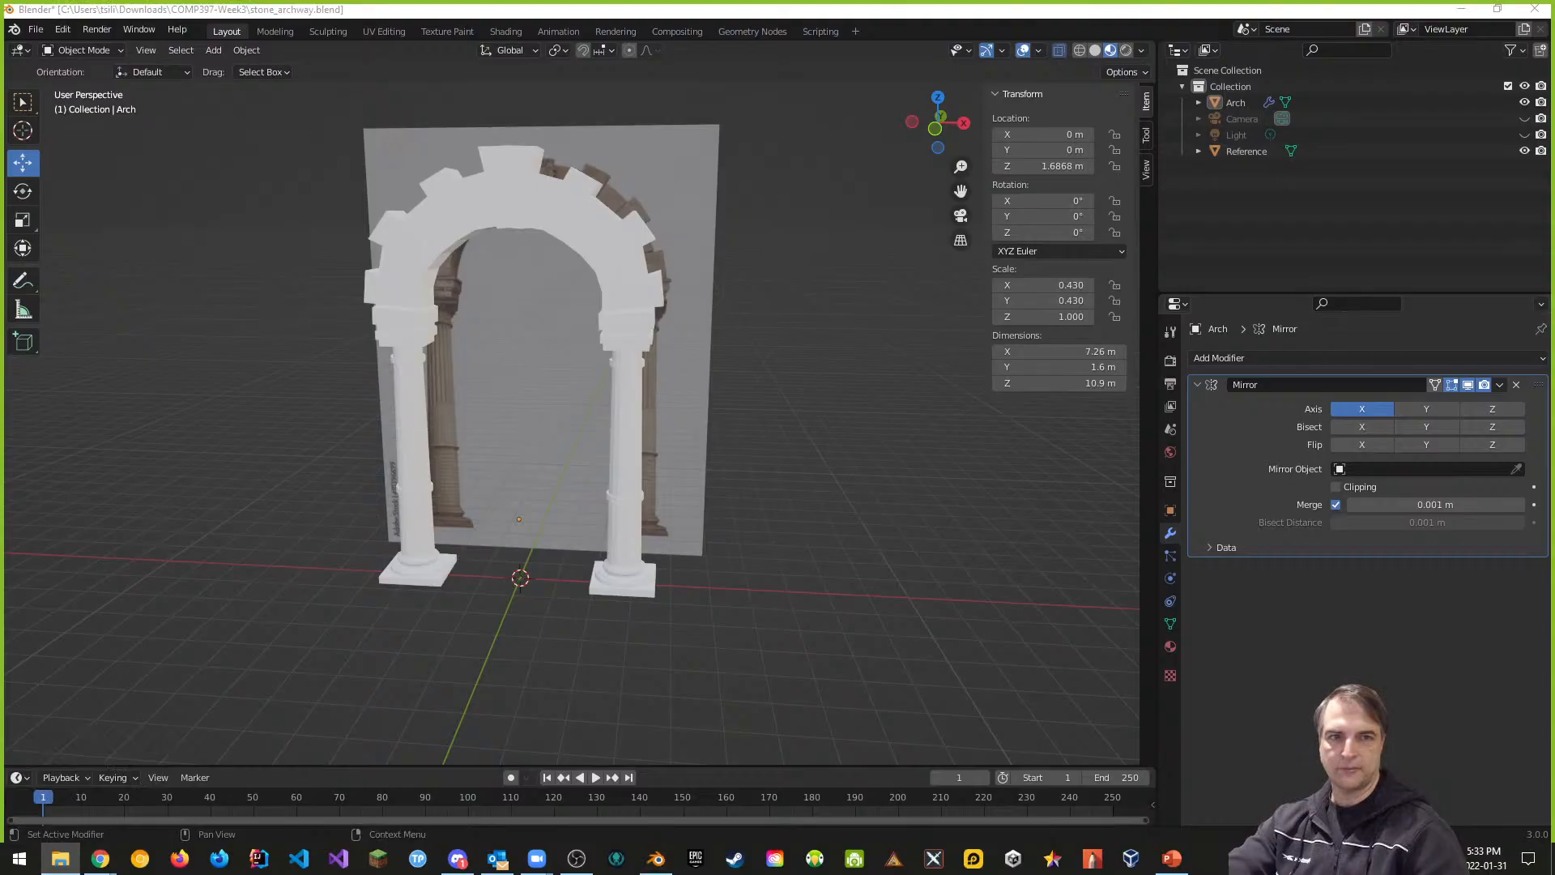
pyautogui.moveTo(1554, 392); pyautogui.dragTo(1391, 392)
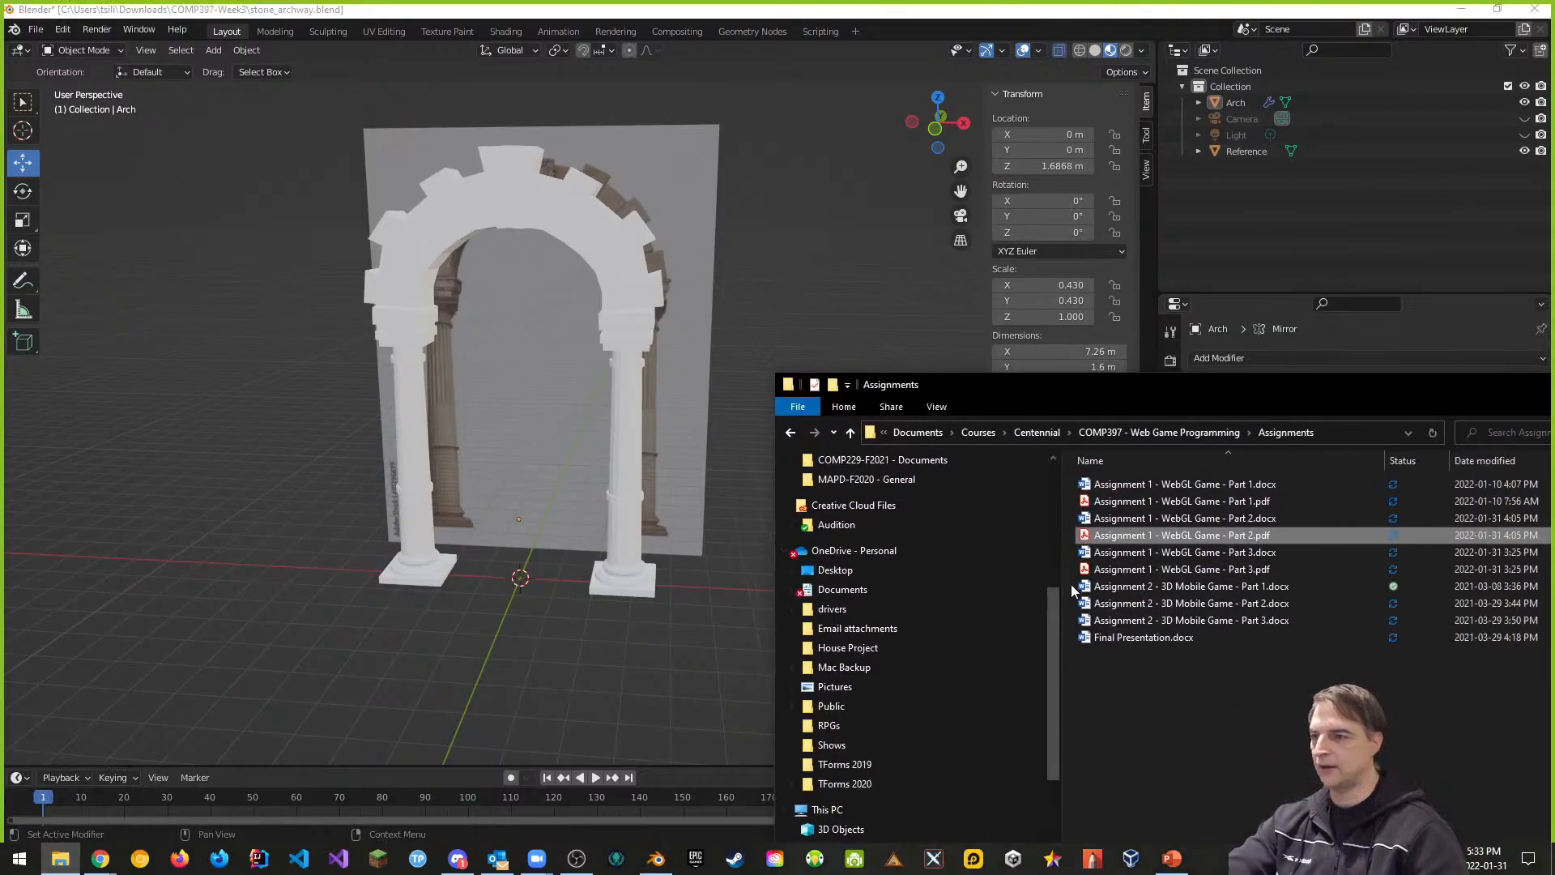
pyautogui.scroll(5, 939, 494)
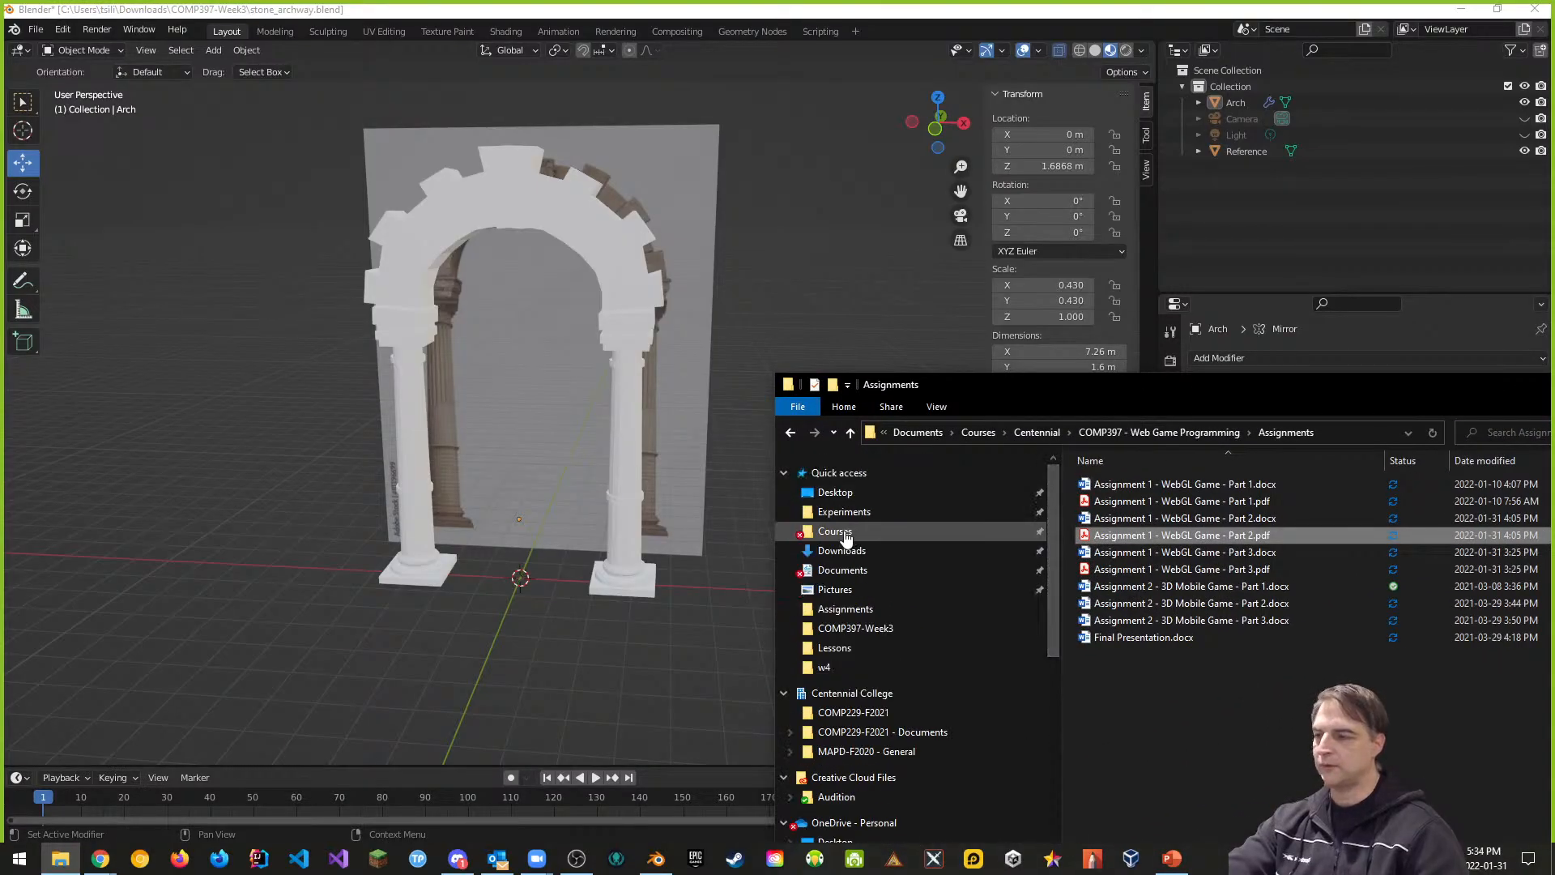
pyautogui.click(843, 535)
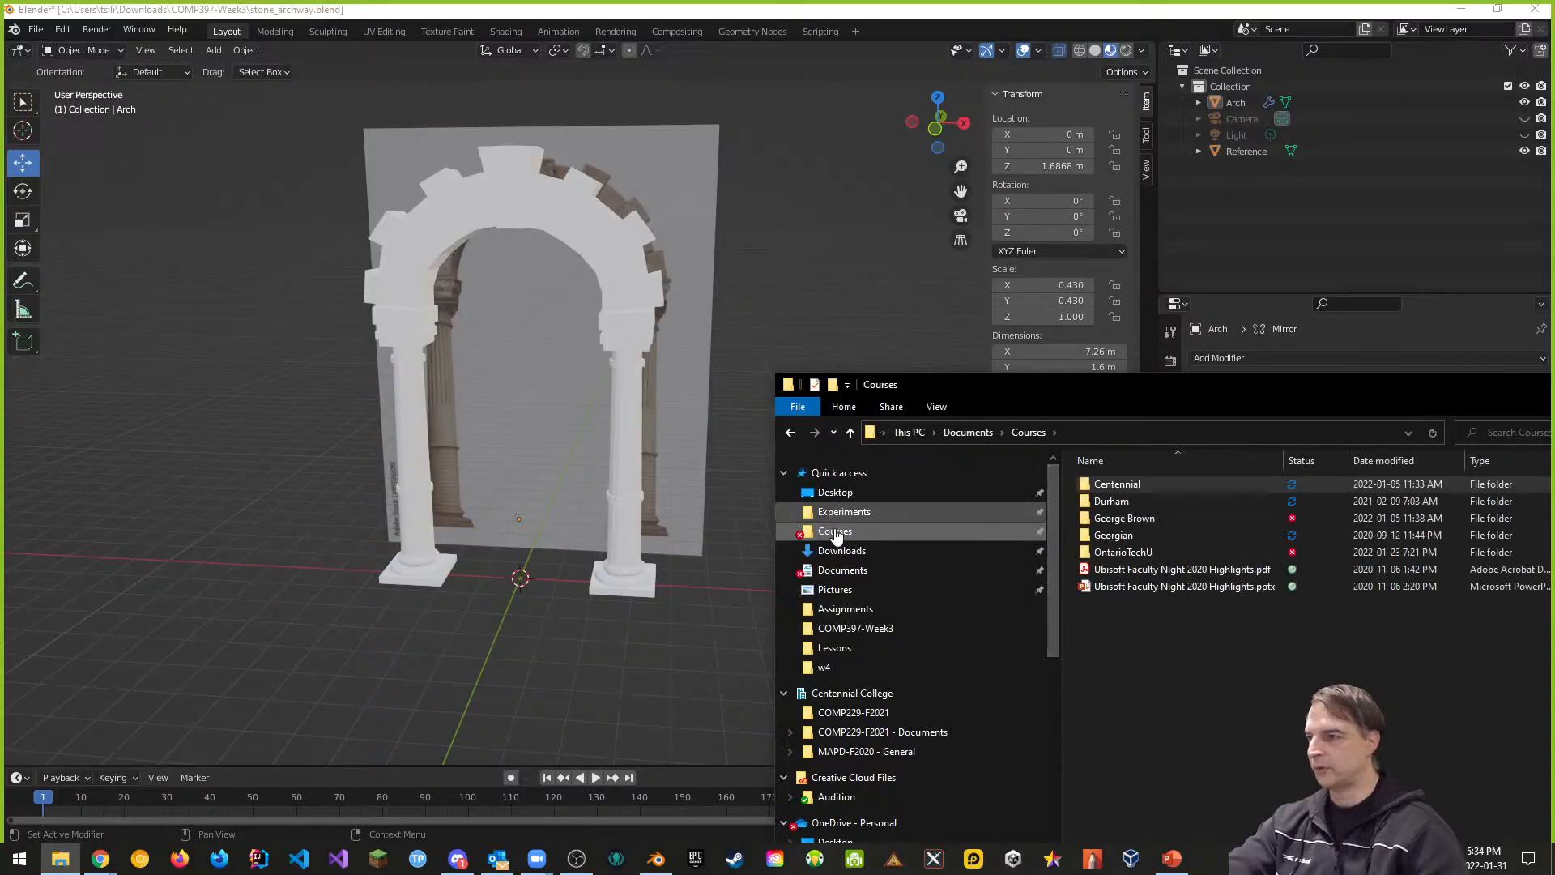
pyautogui.click(843, 551)
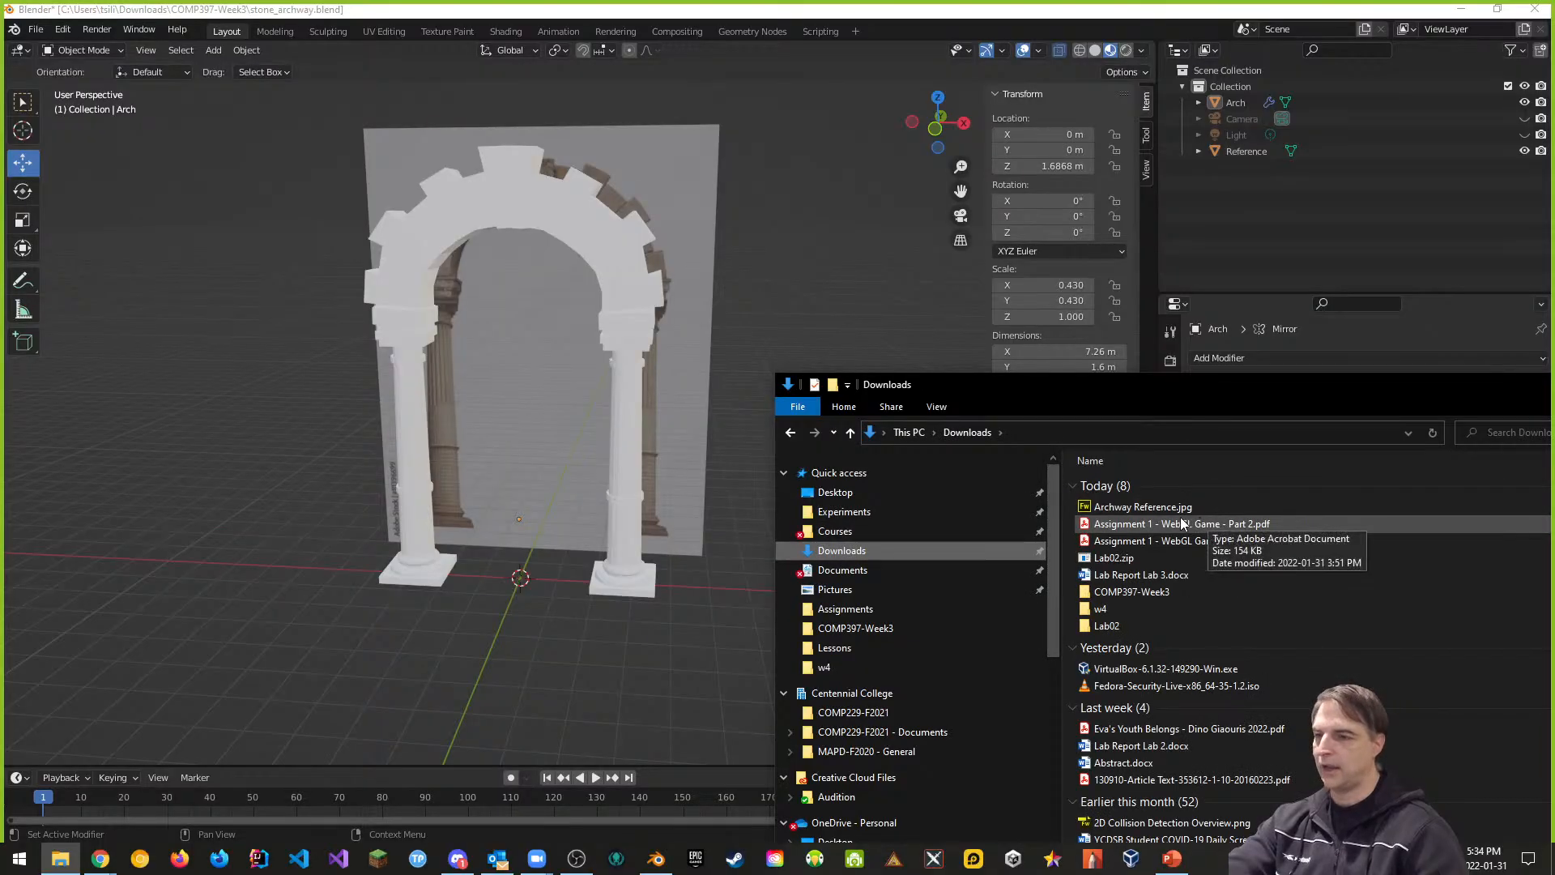
pyautogui.doubleClick(1126, 592)
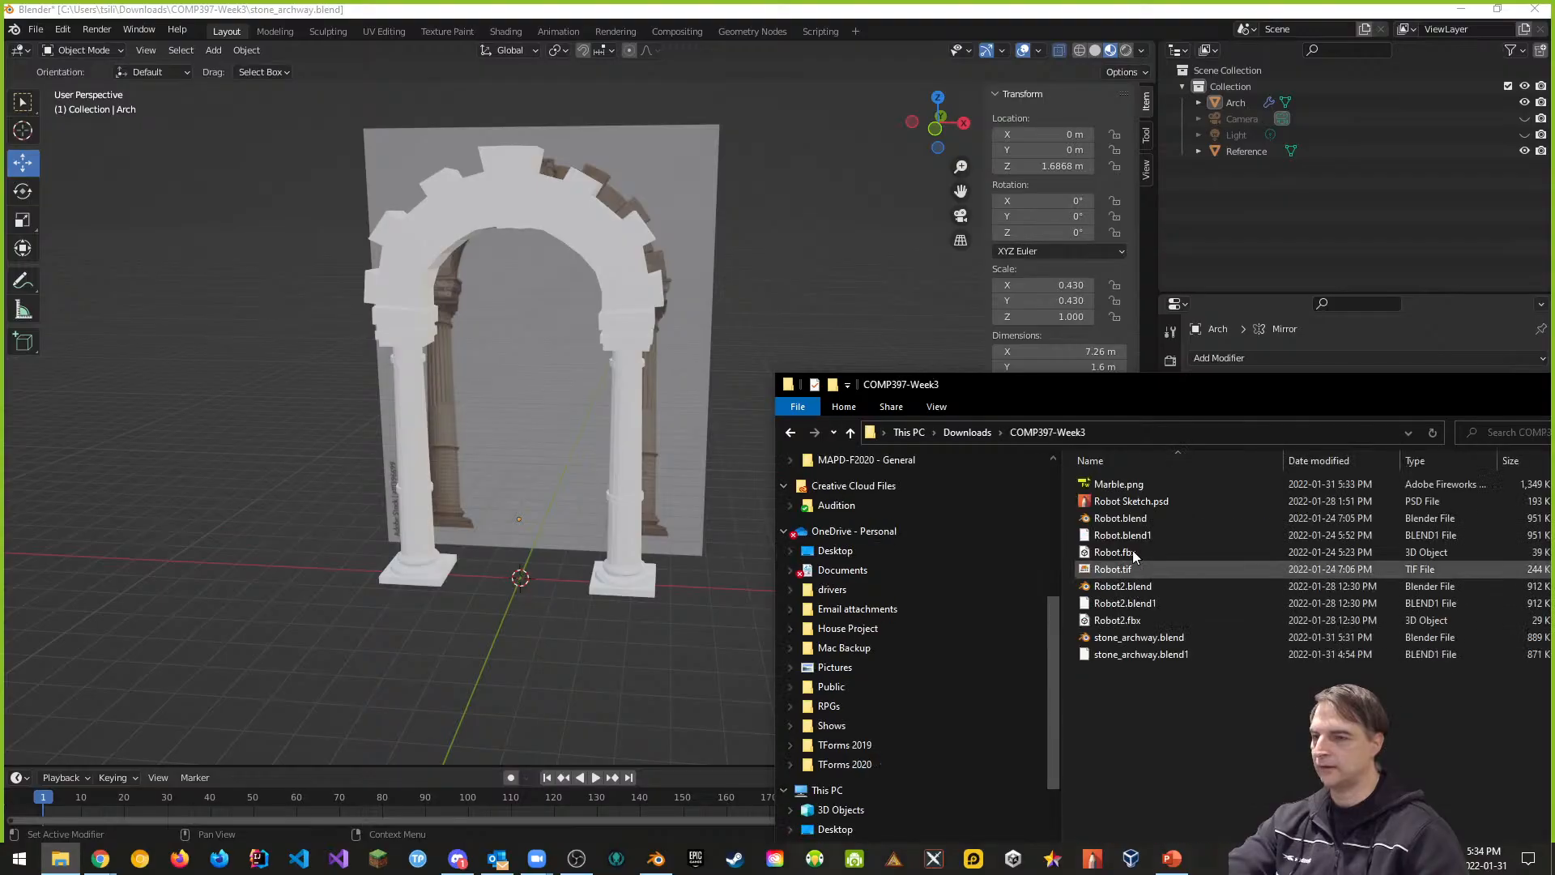
pyautogui.moveTo(1021, 386); pyautogui.dragTo(1382, 423)
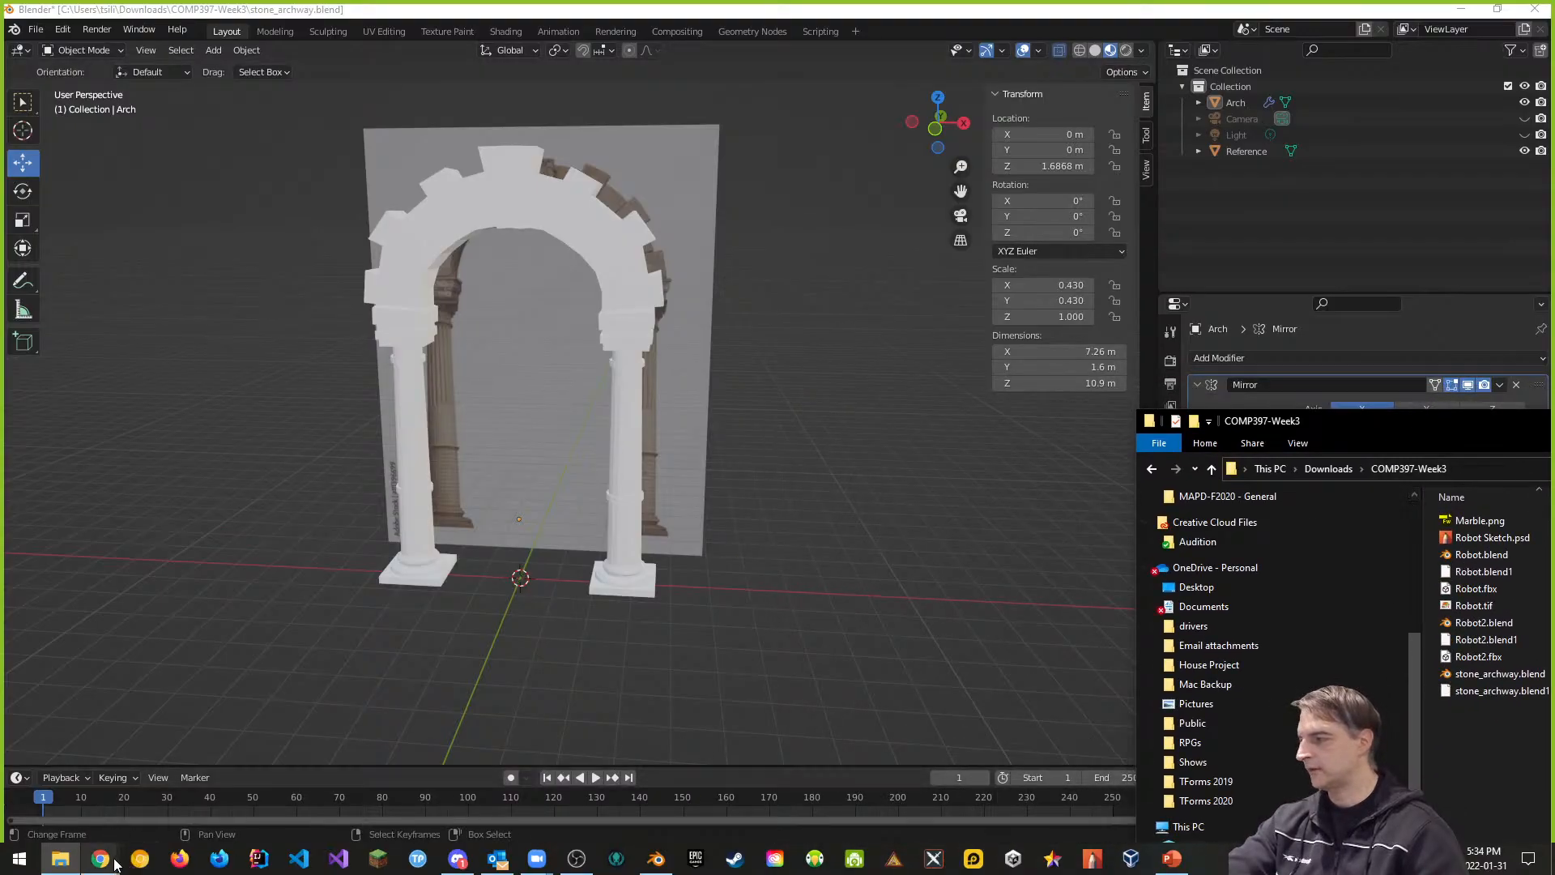
# Step: Switch to the course page in Chrome and upload stone_archway.blend to the Live Session - Week 4 module, below the Marble Texture topic
pyautogui.moveTo(1387, 415); pyautogui.dragTo(1554, 437)
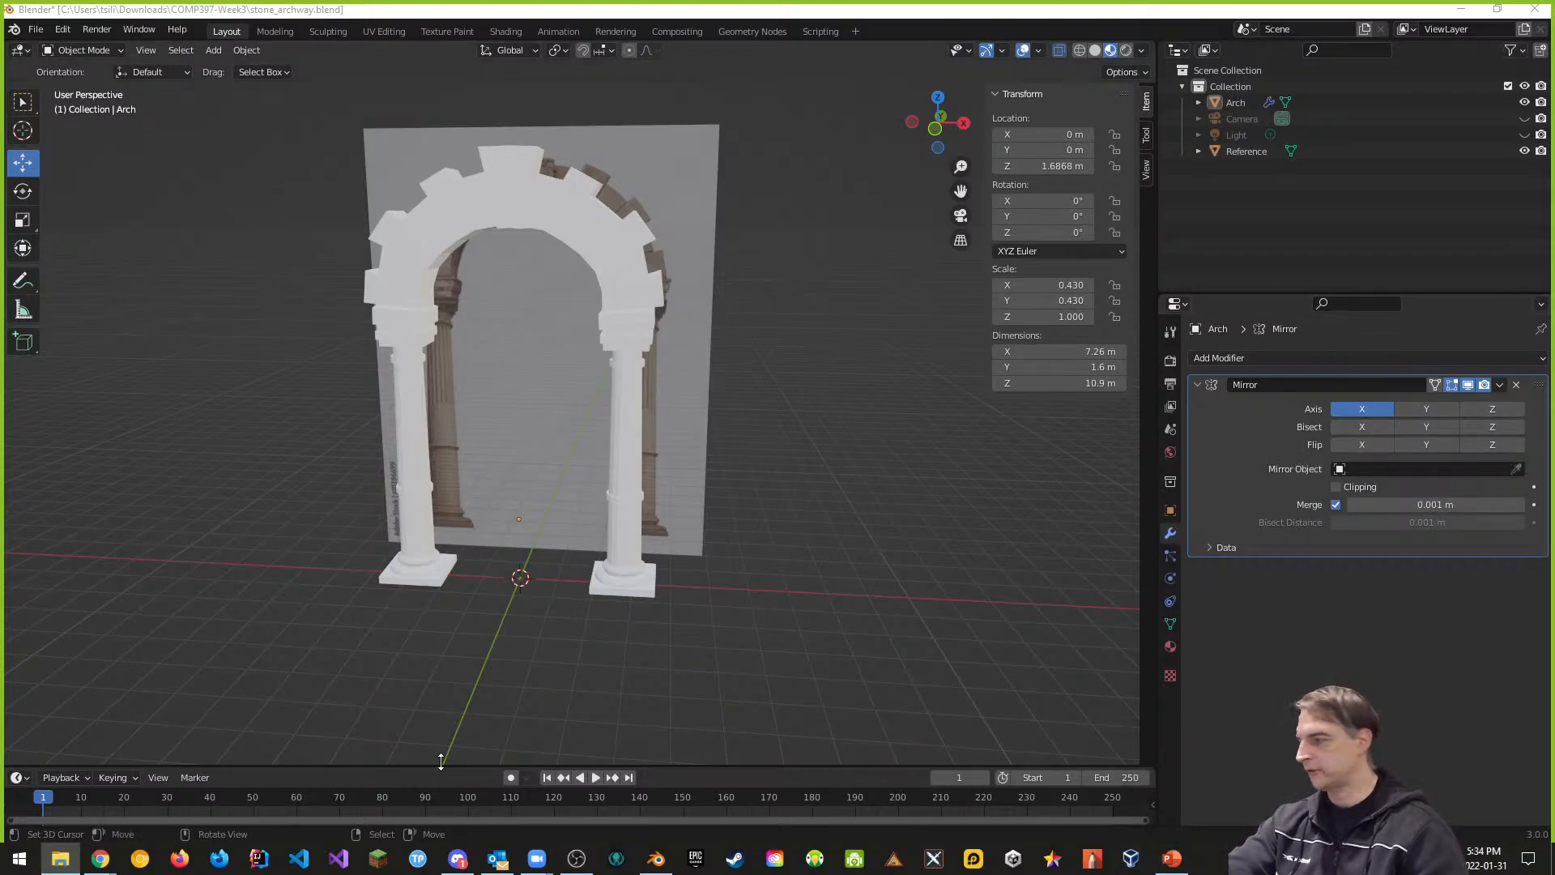
pyautogui.moveTo(101, 858)
pyautogui.click(78, 782)
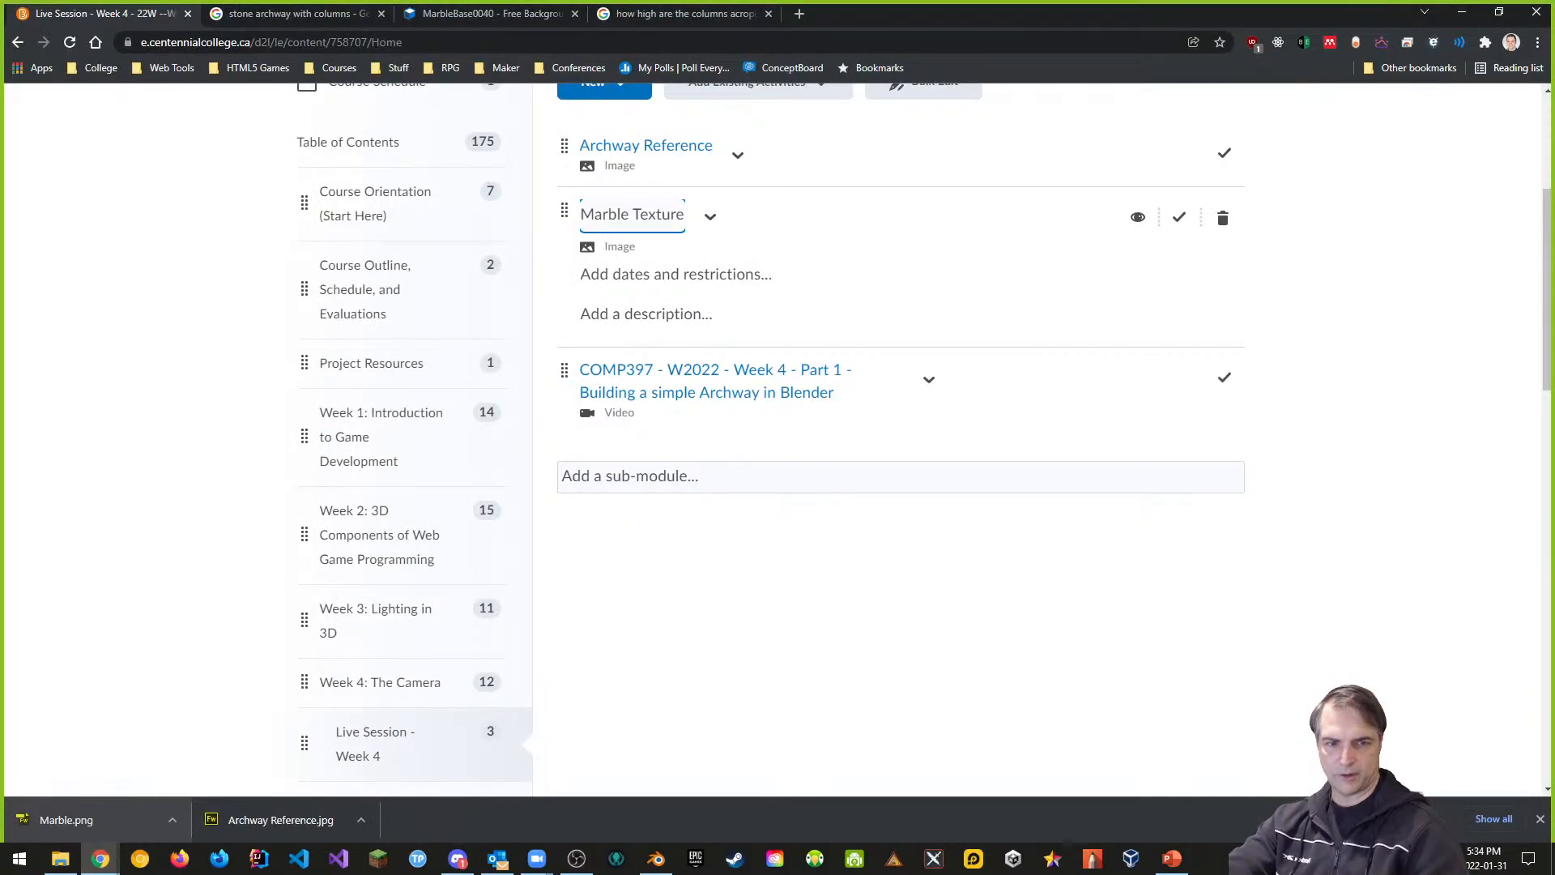
pyautogui.moveTo(1554, 559); pyautogui.dragTo(783, 371)
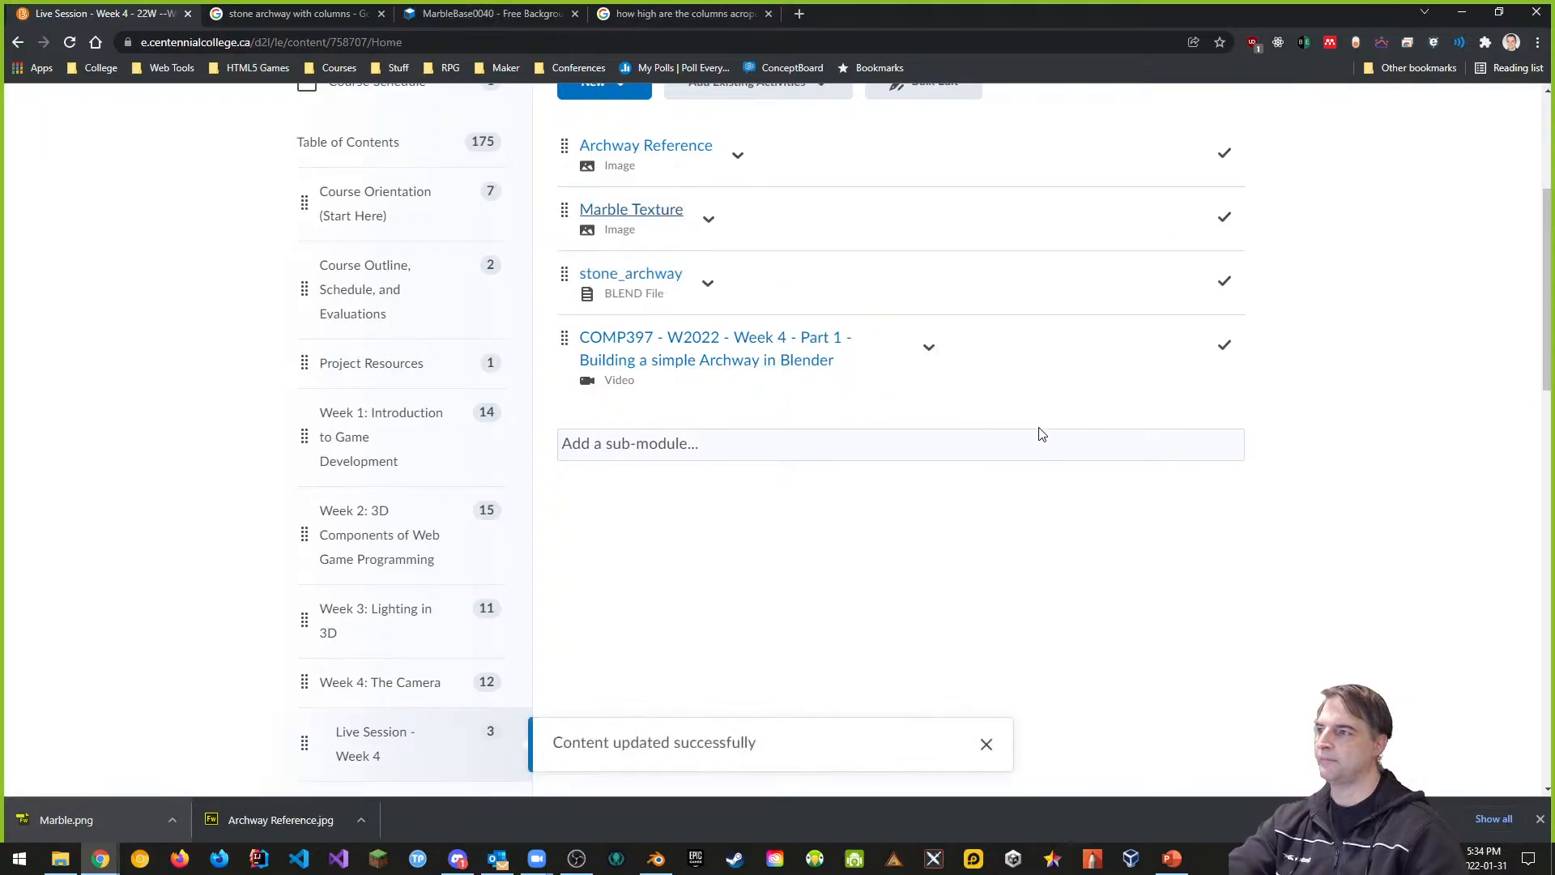
pyautogui.scroll(1, 944, 511)
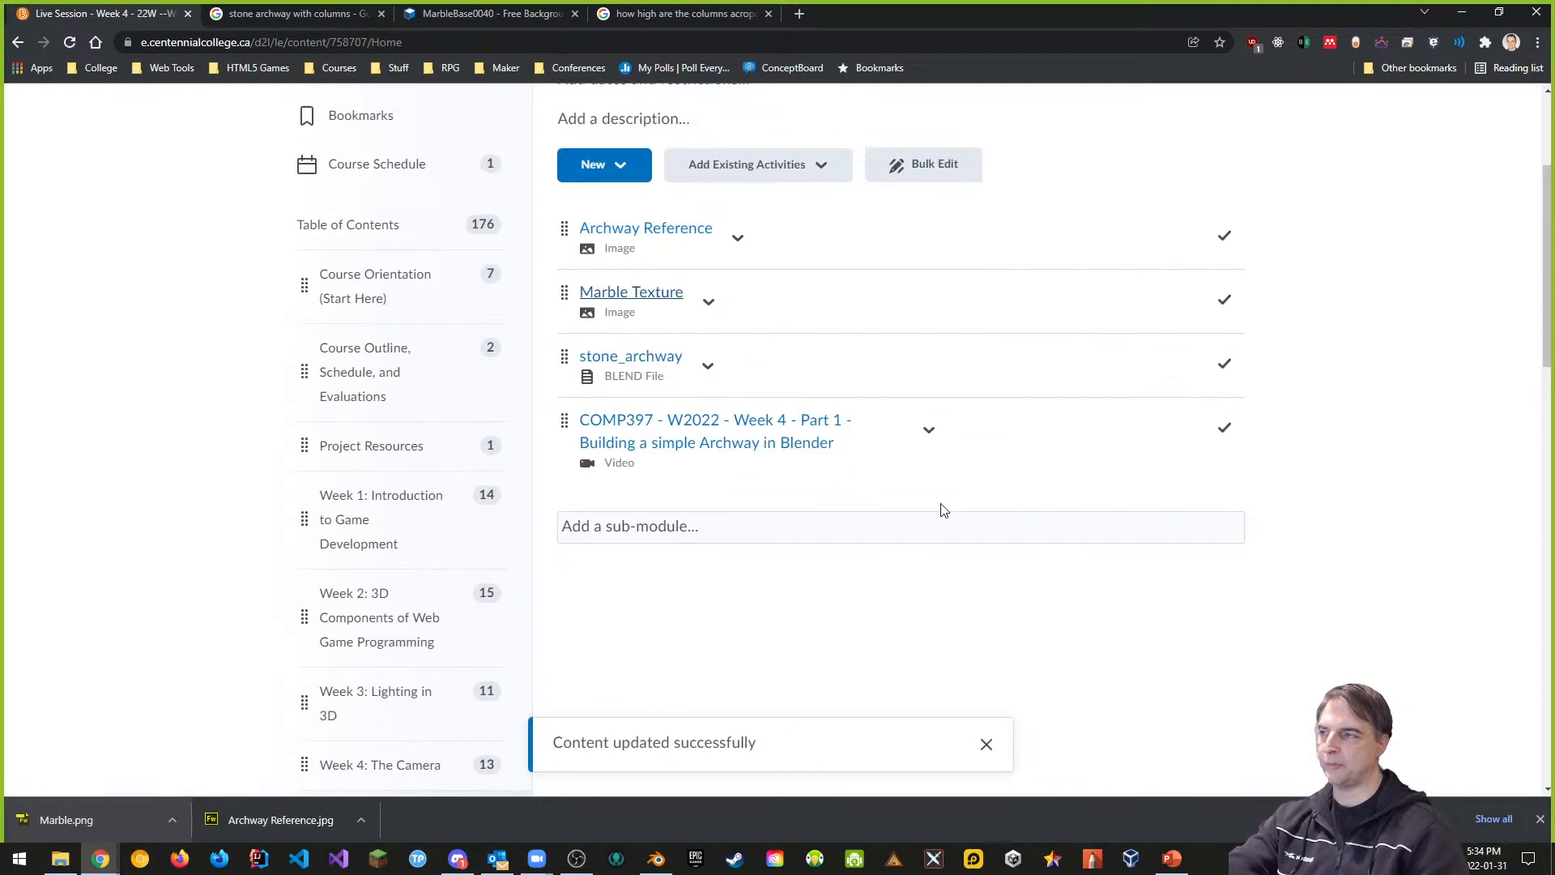
pyautogui.scroll(1, 908, 494)
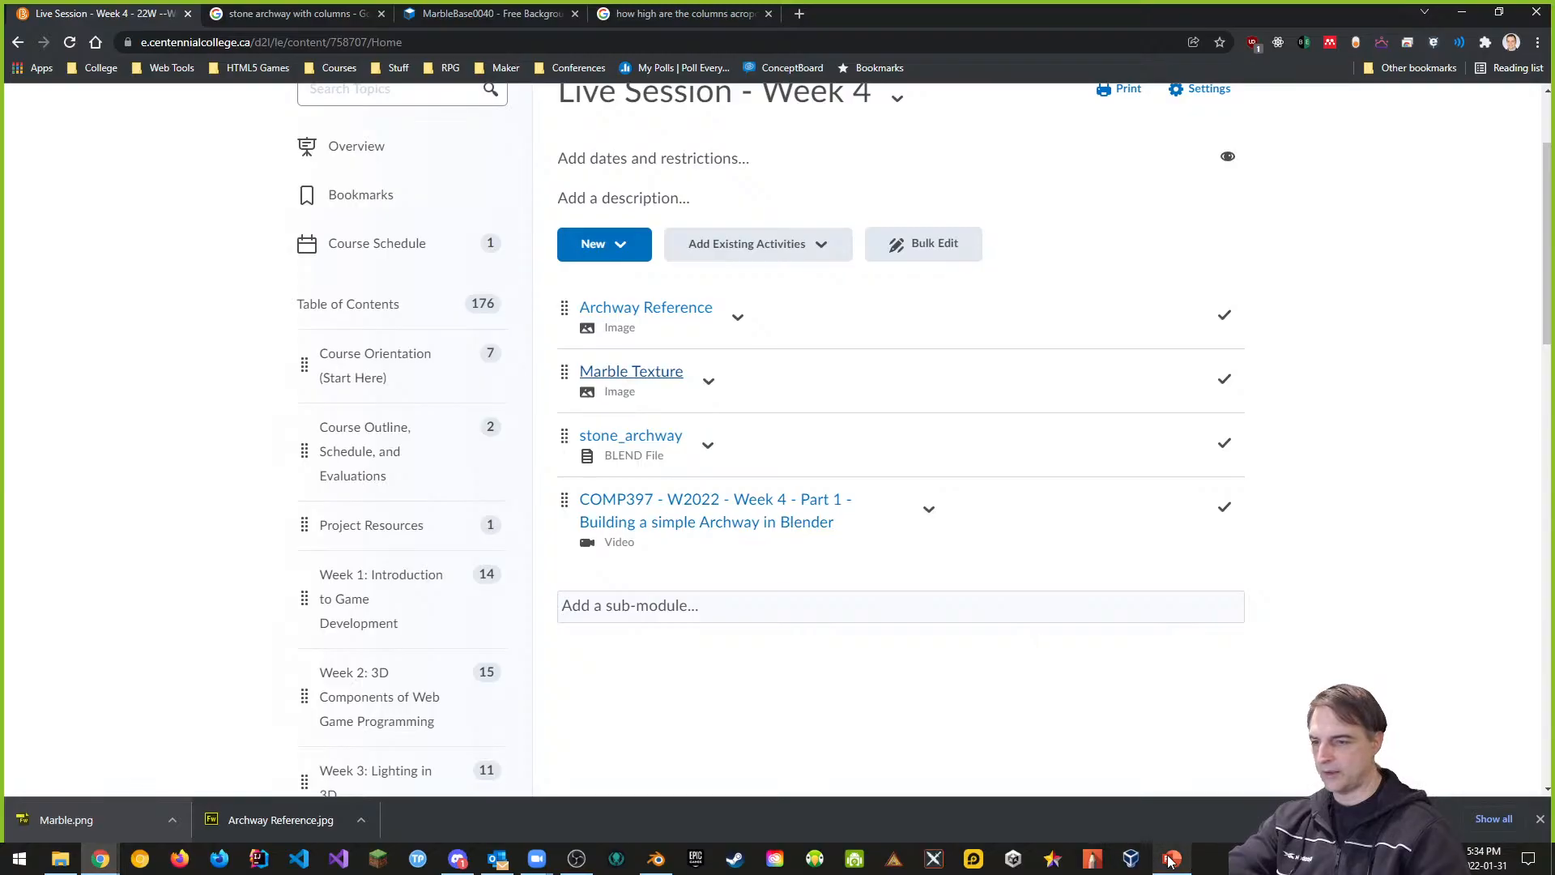
# Step: Switch to Blender and hide the Reference image behind the archway
pyautogui.click(670, 866)
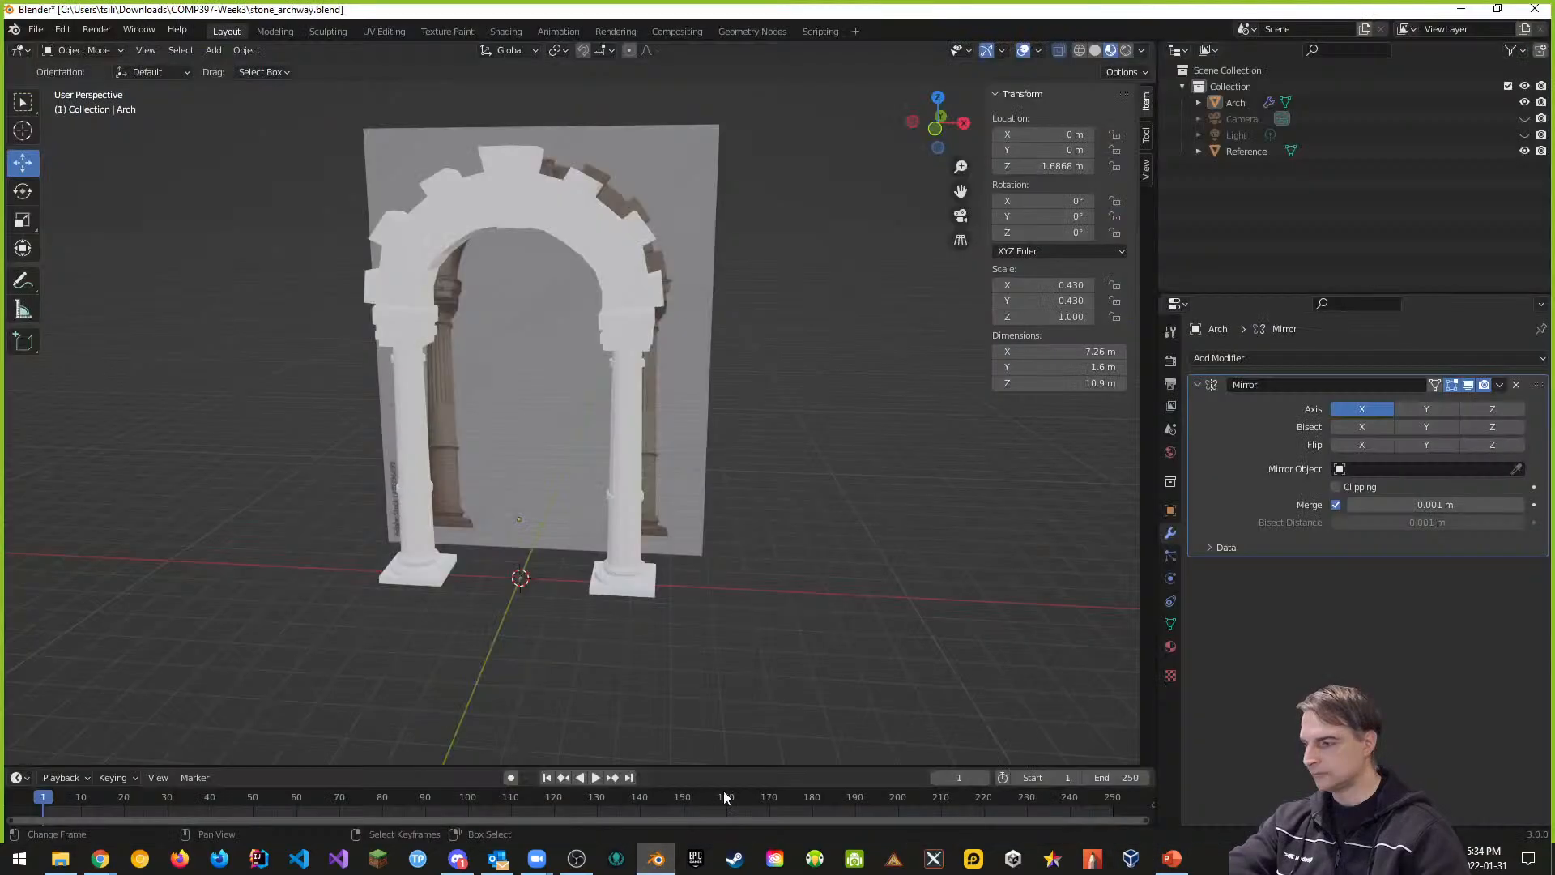
pyautogui.moveTo(843, 485); pyautogui.dragTo(881, 447, button='middle')
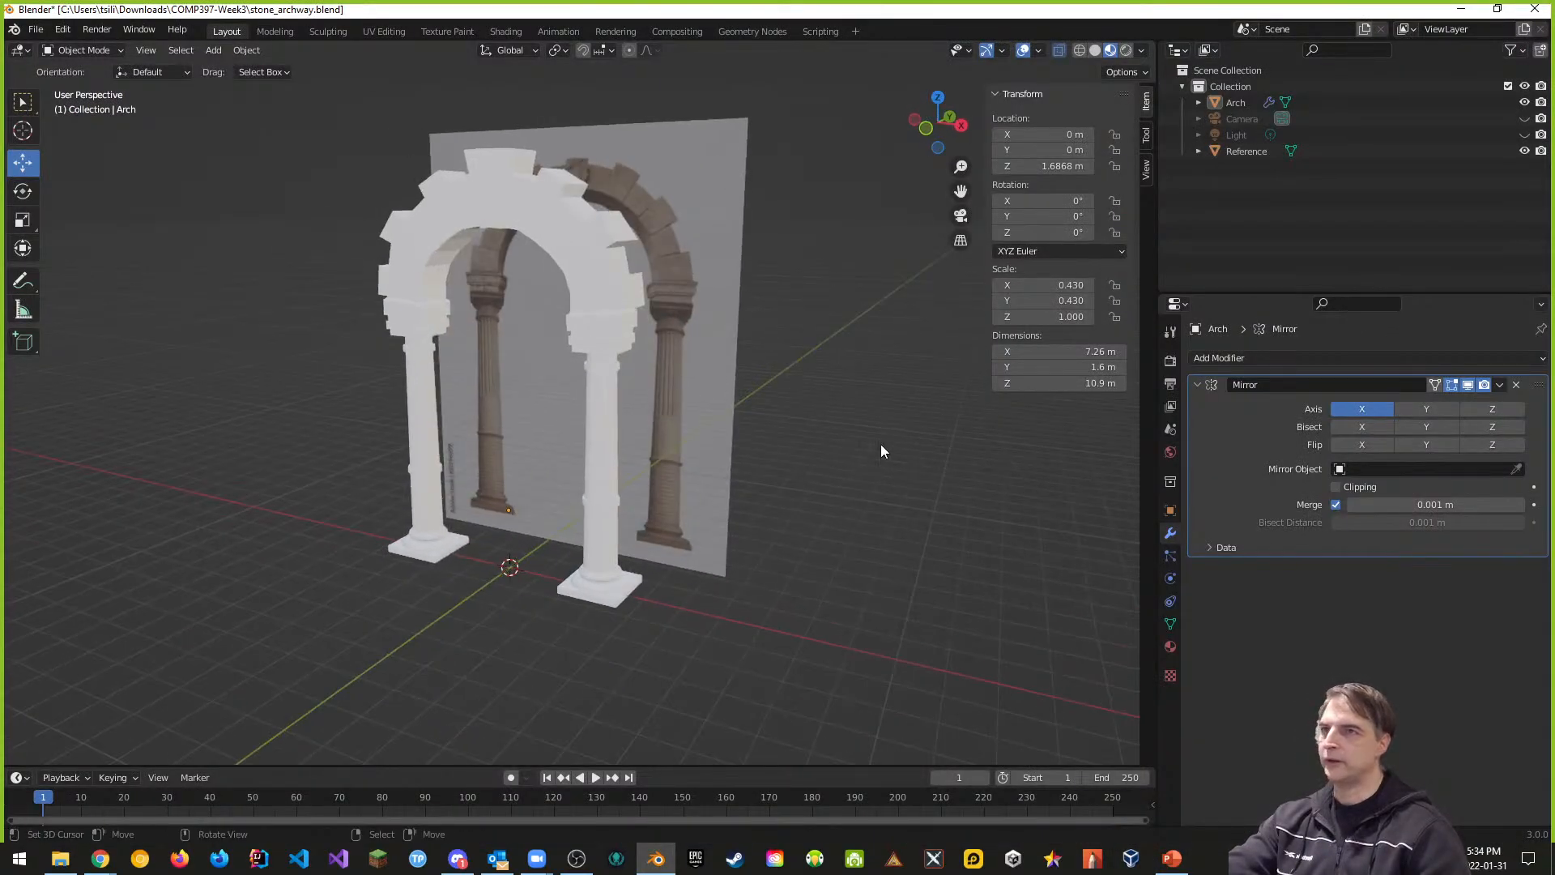
pyautogui.click(1525, 151)
pyautogui.moveTo(479, 555); pyautogui.dragTo(567, 537, button='middle')
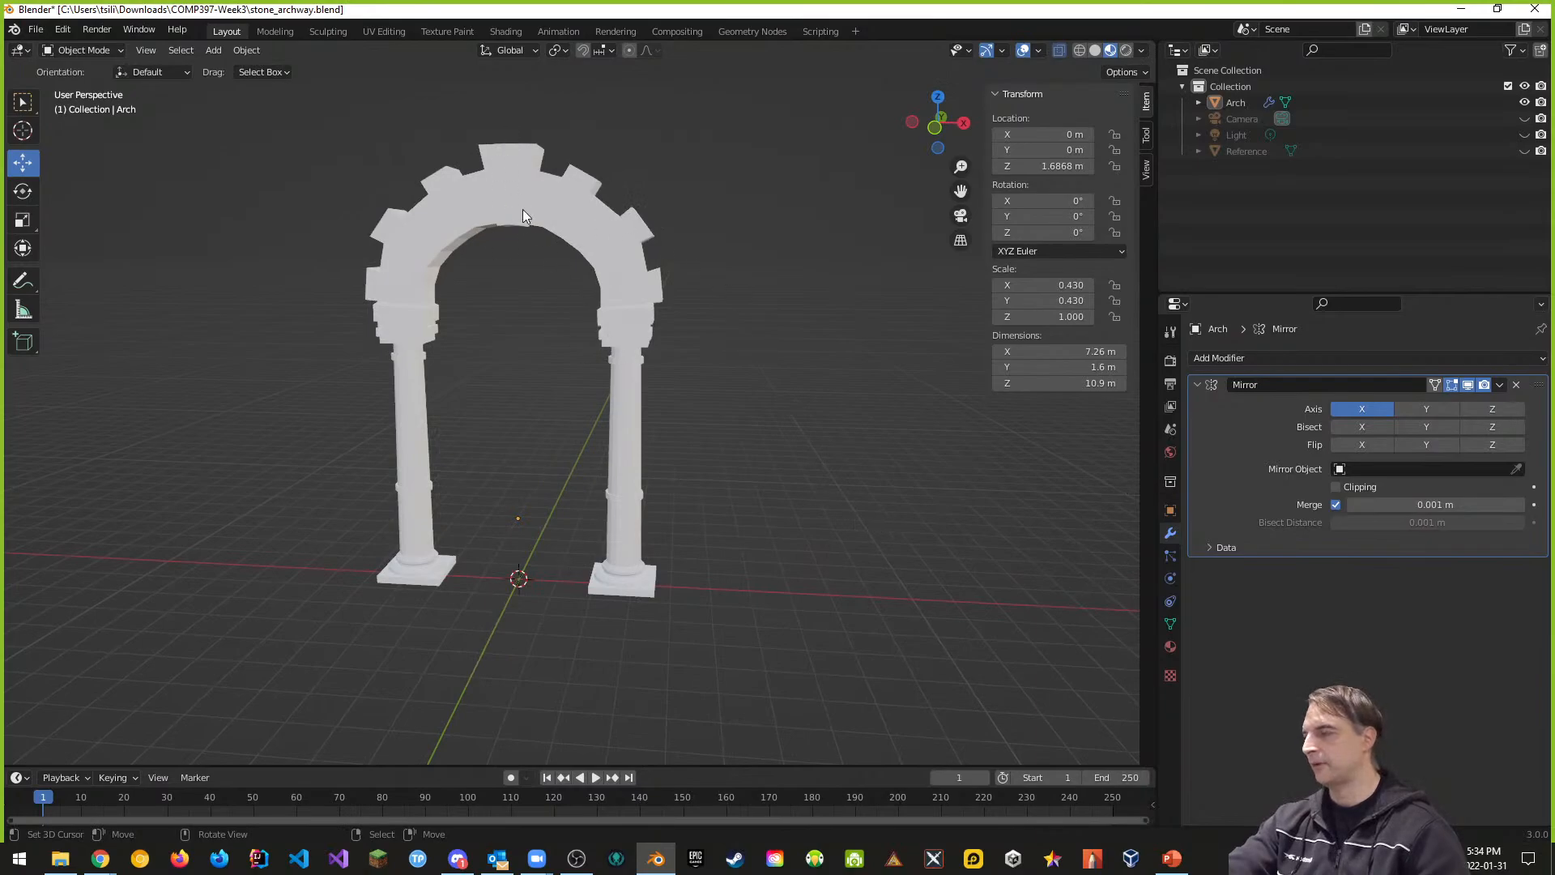
pyautogui.moveTo(523, 215); pyautogui.dragTo(553, 217, button='middle')
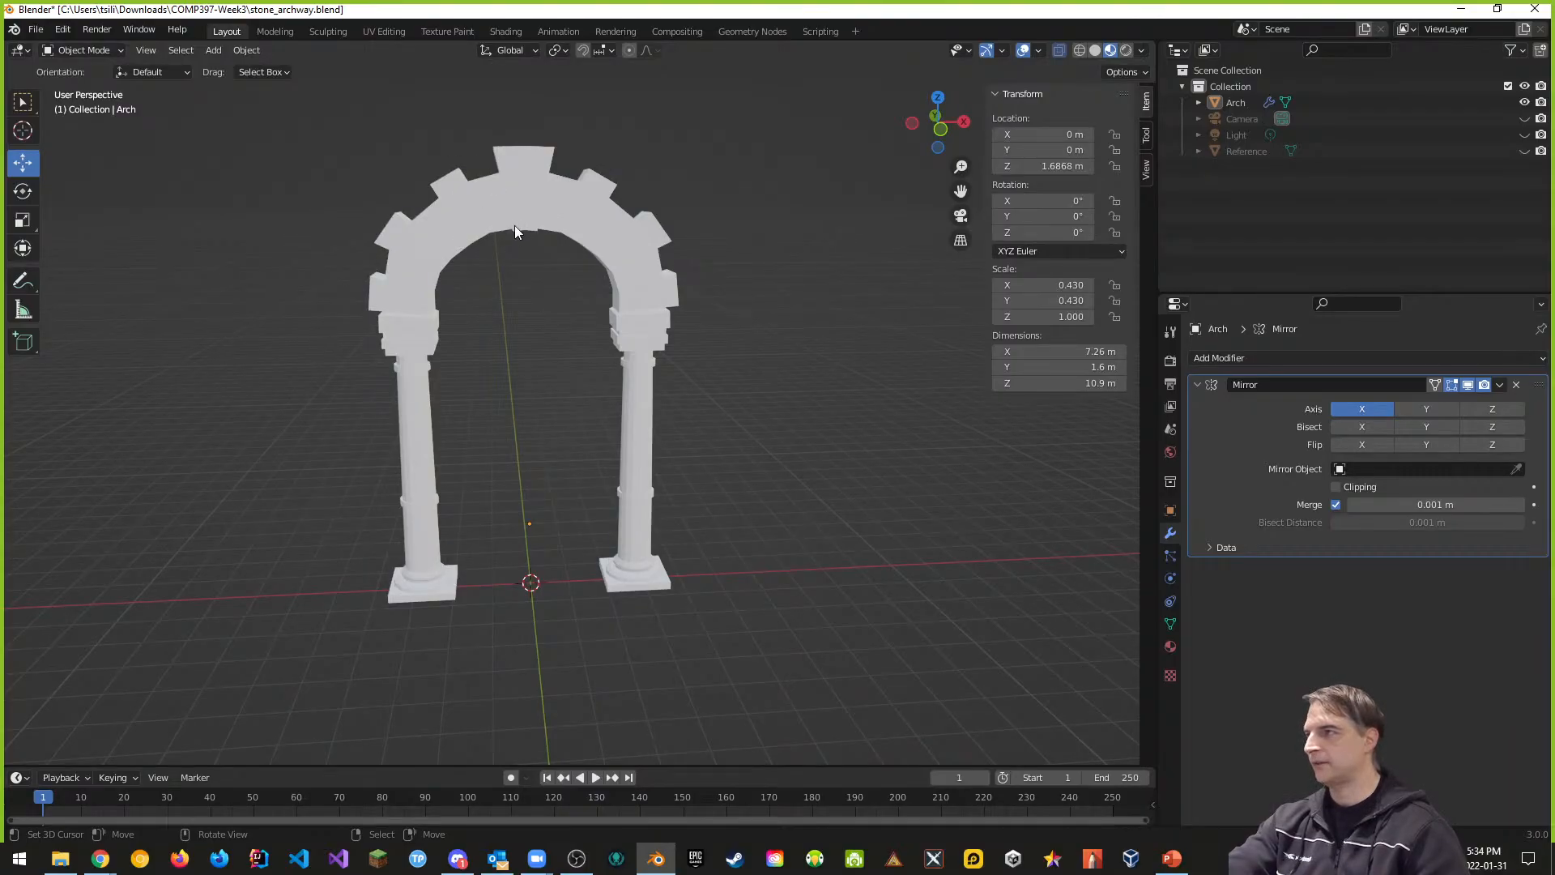
# Step: Select the Arch object and apply its Mirror modifier
pyautogui.click(527, 190)
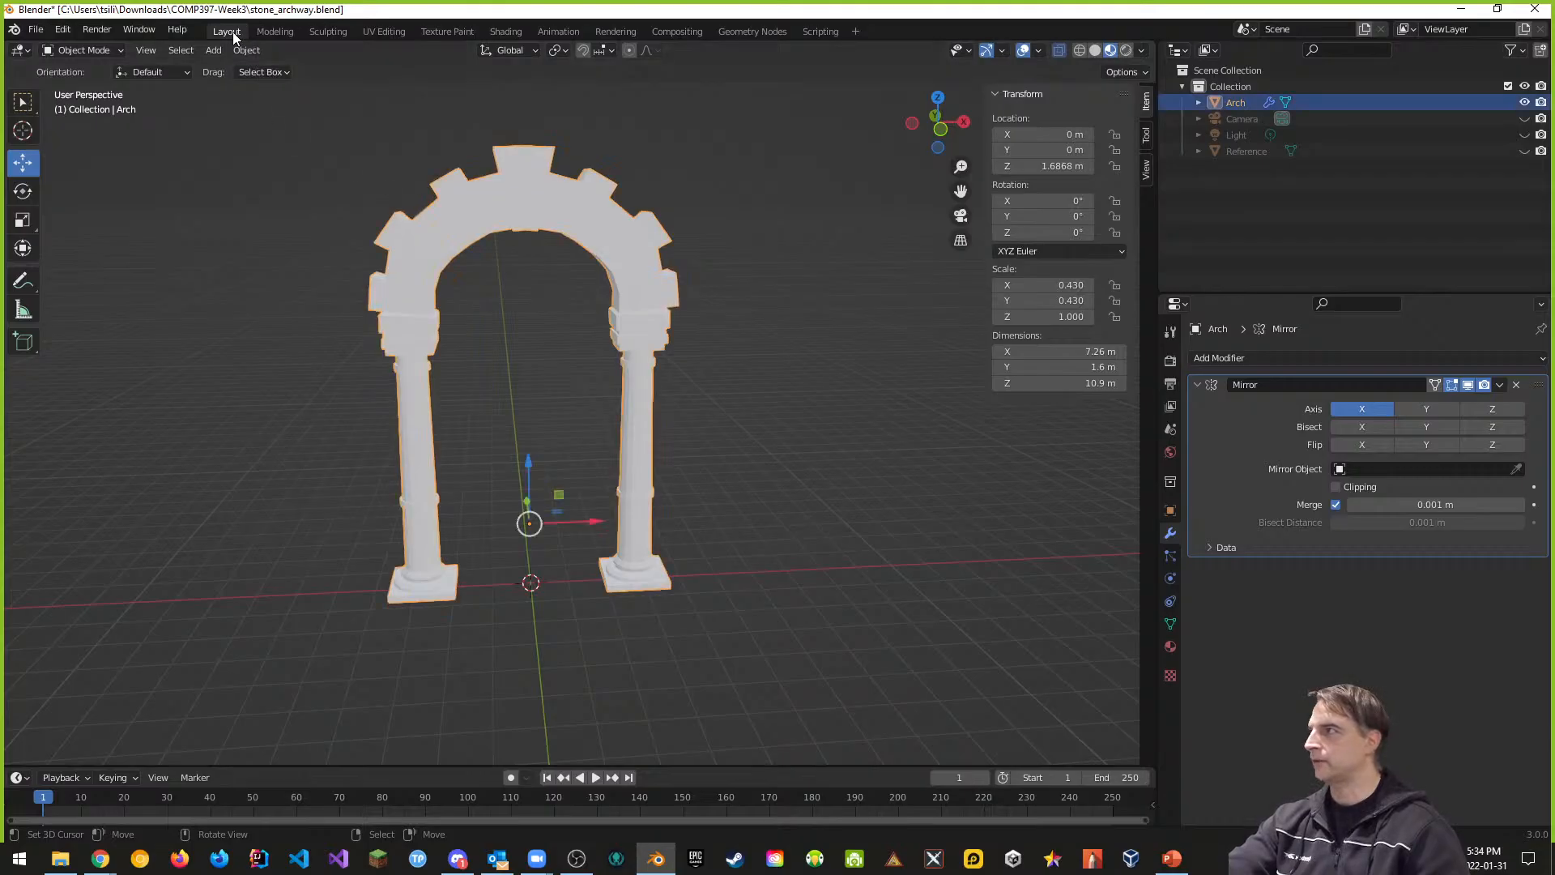
pyautogui.click(1499, 384)
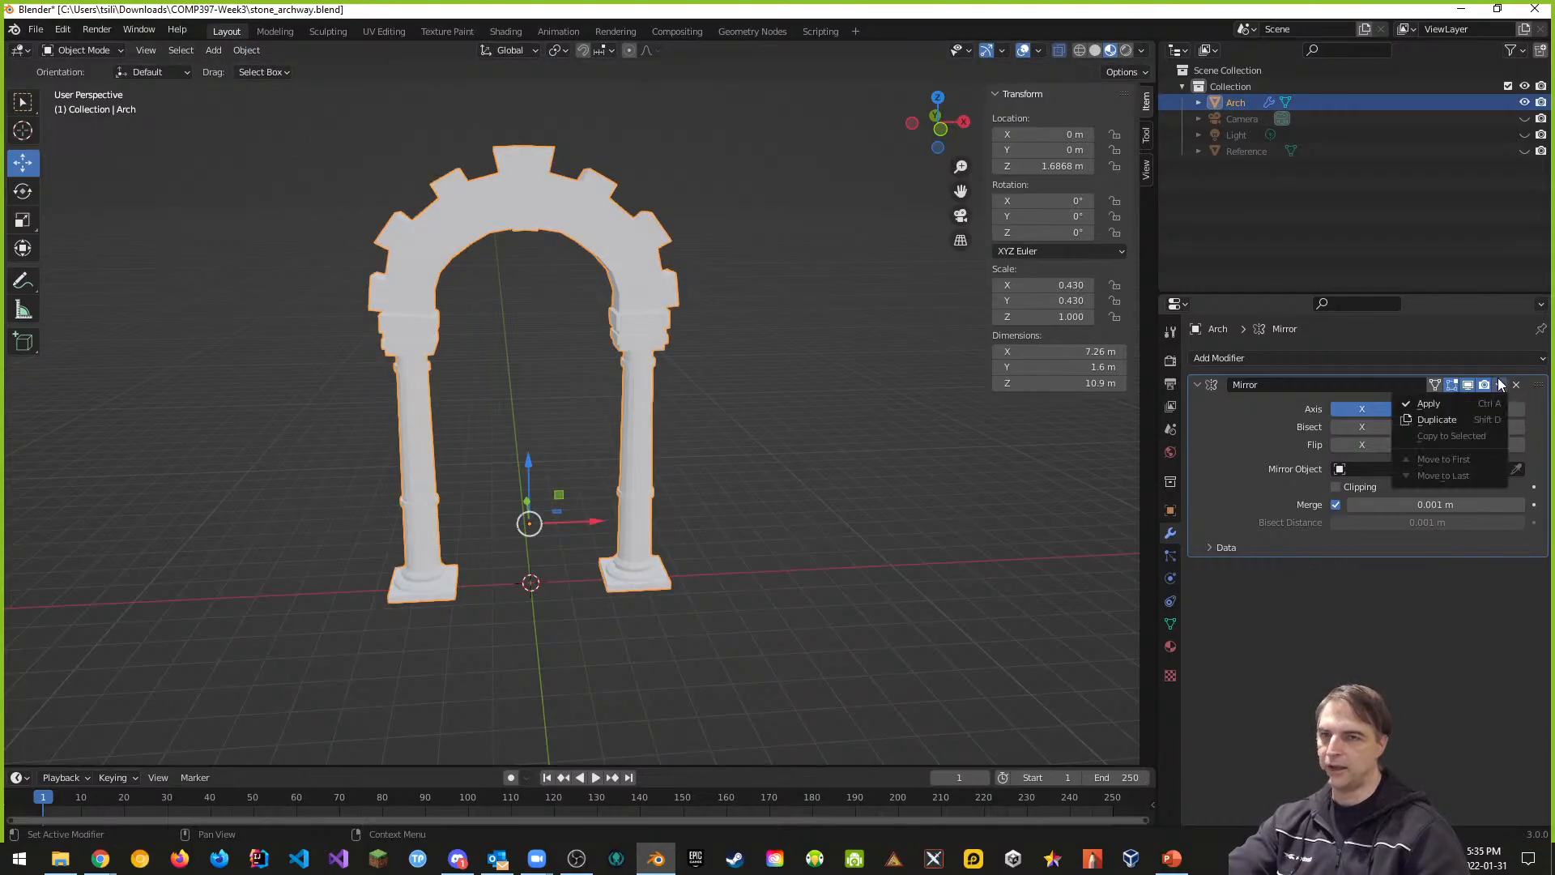
pyautogui.click(1438, 405)
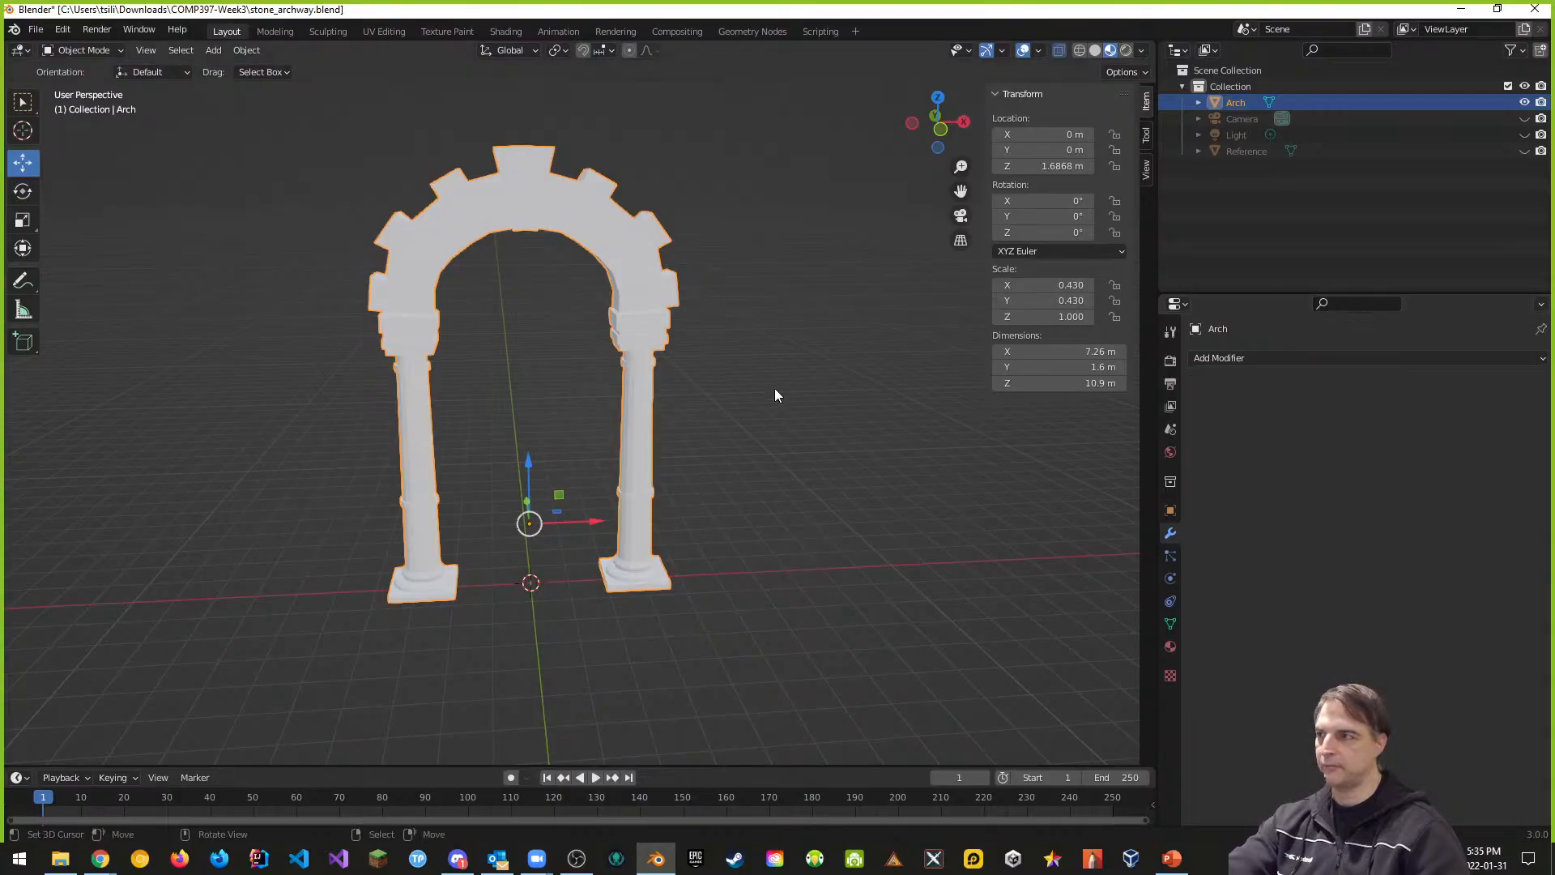
# Step: Open the arch mesh for editing in the Modeling workspace, with the whole archway in view
pyautogui.moveTo(791, 337); pyautogui.dragTo(774, 328, button='middle')
pyautogui.keyDown('shift'); pyautogui.moveTo(693, 241); pyautogui.dragTo(830, 372, button='middle'); pyautogui.keyUp('shift')
pyautogui.scroll(3, 833, 367)
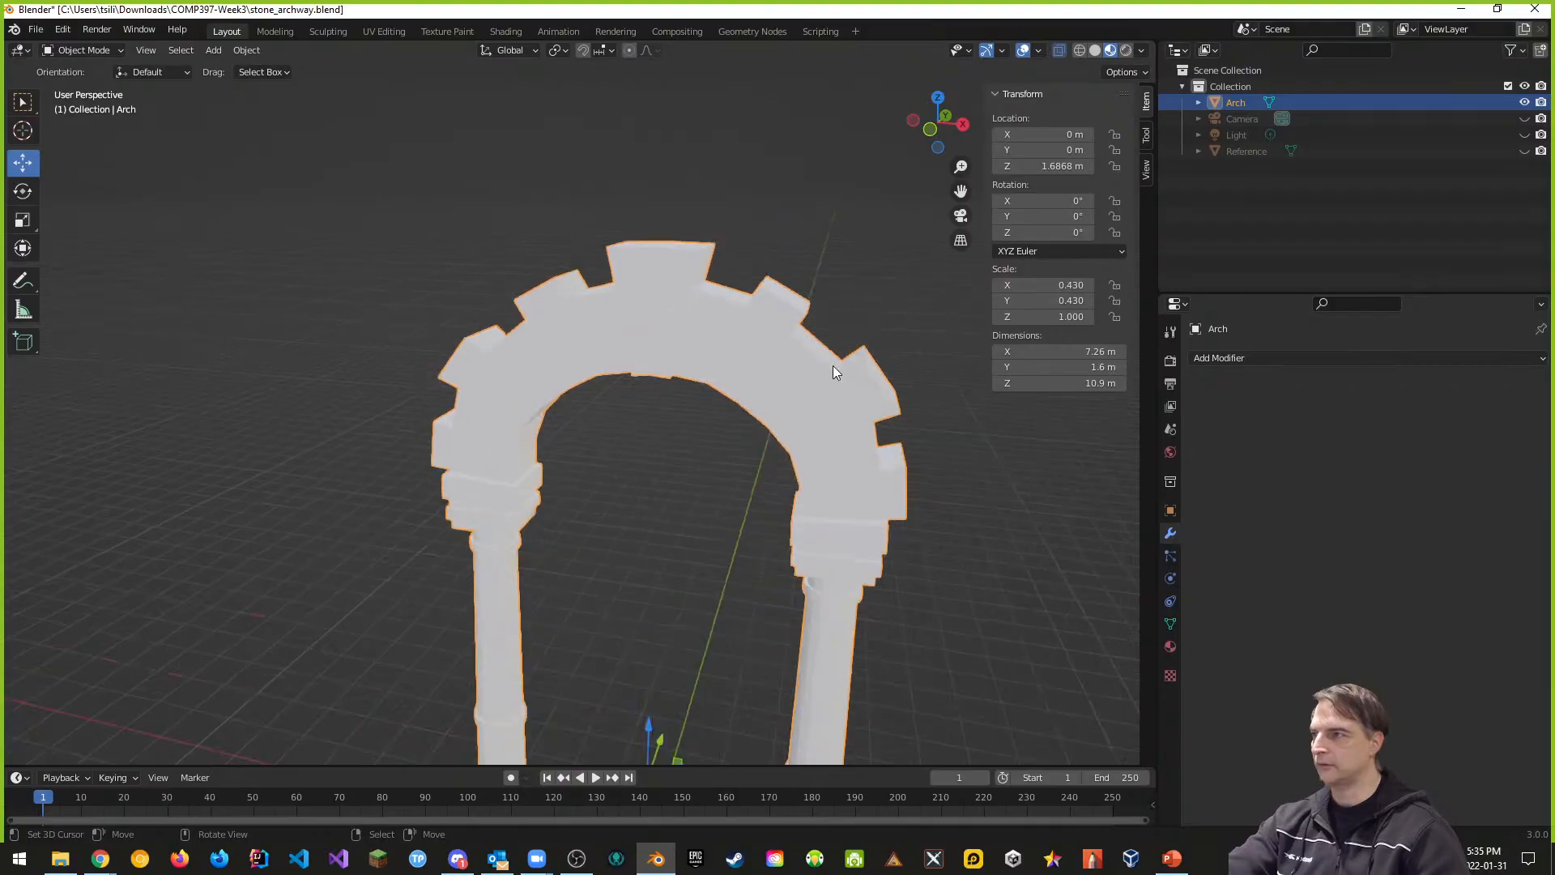
pyautogui.click(275, 31)
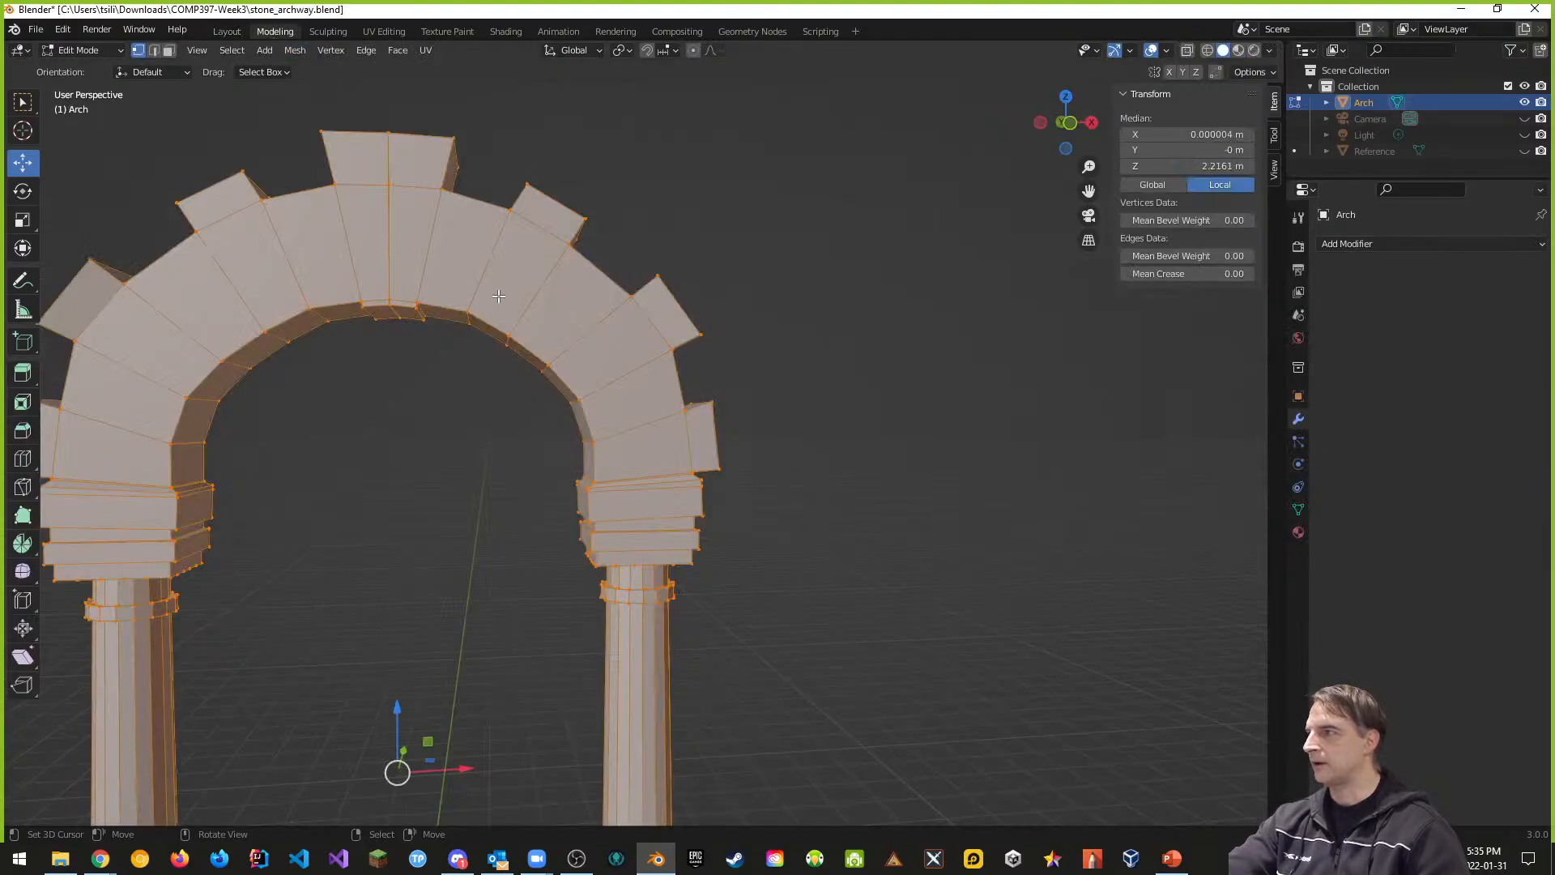
pyautogui.moveTo(454, 324); pyautogui.dragTo(506, 315, button='middle')
pyautogui.scroll(-4, 505, 316)
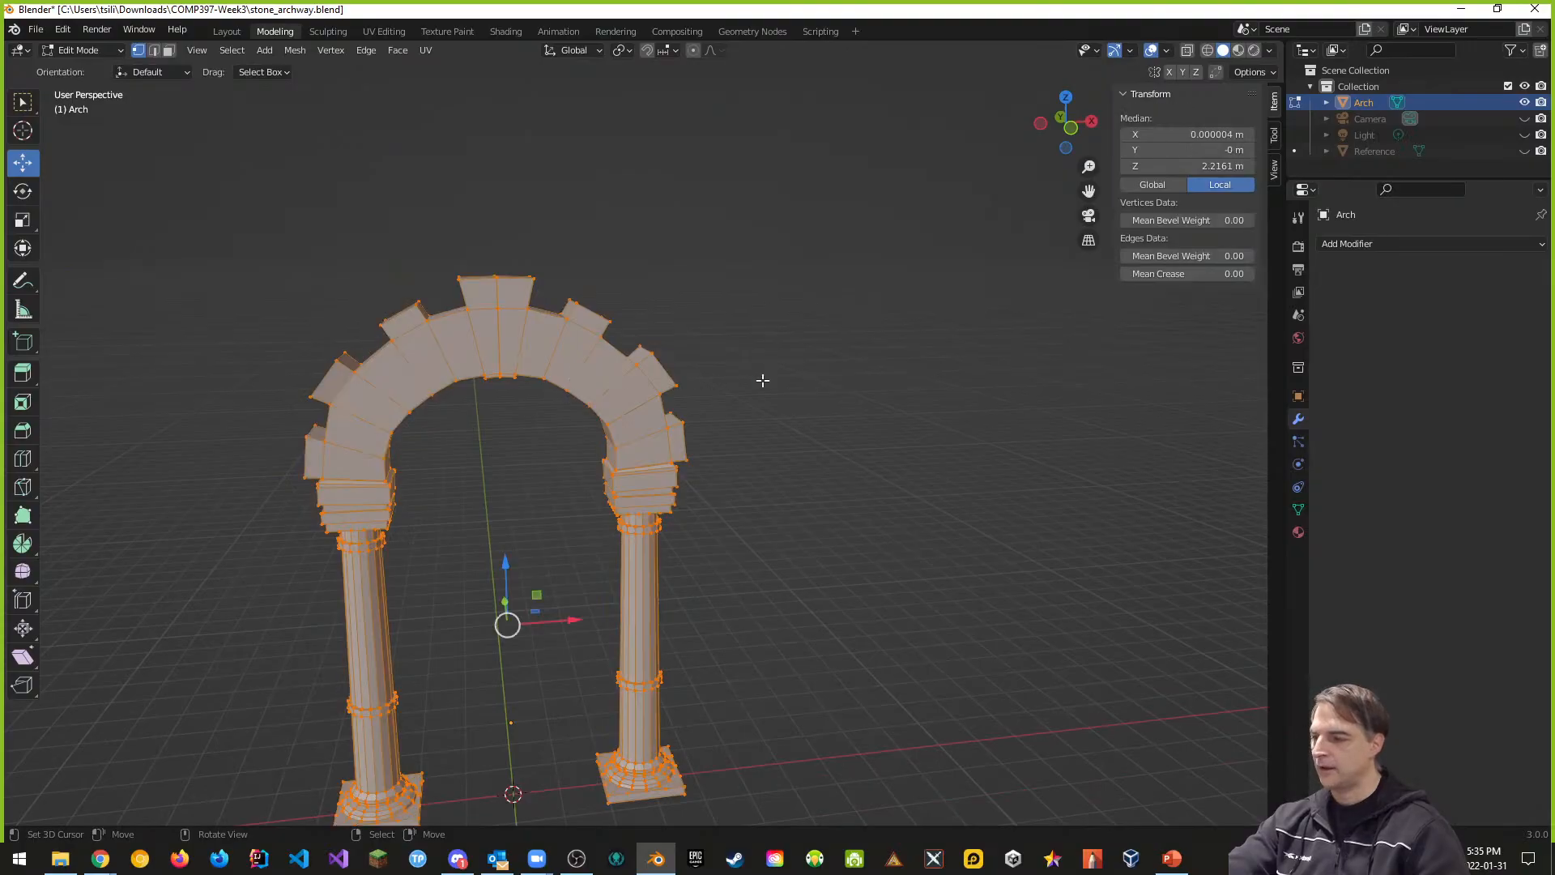
# Step: Merge the arch mesh's selected vertices by distance, with the merge distance set to 0.0201 m
pyautogui.press('F3')
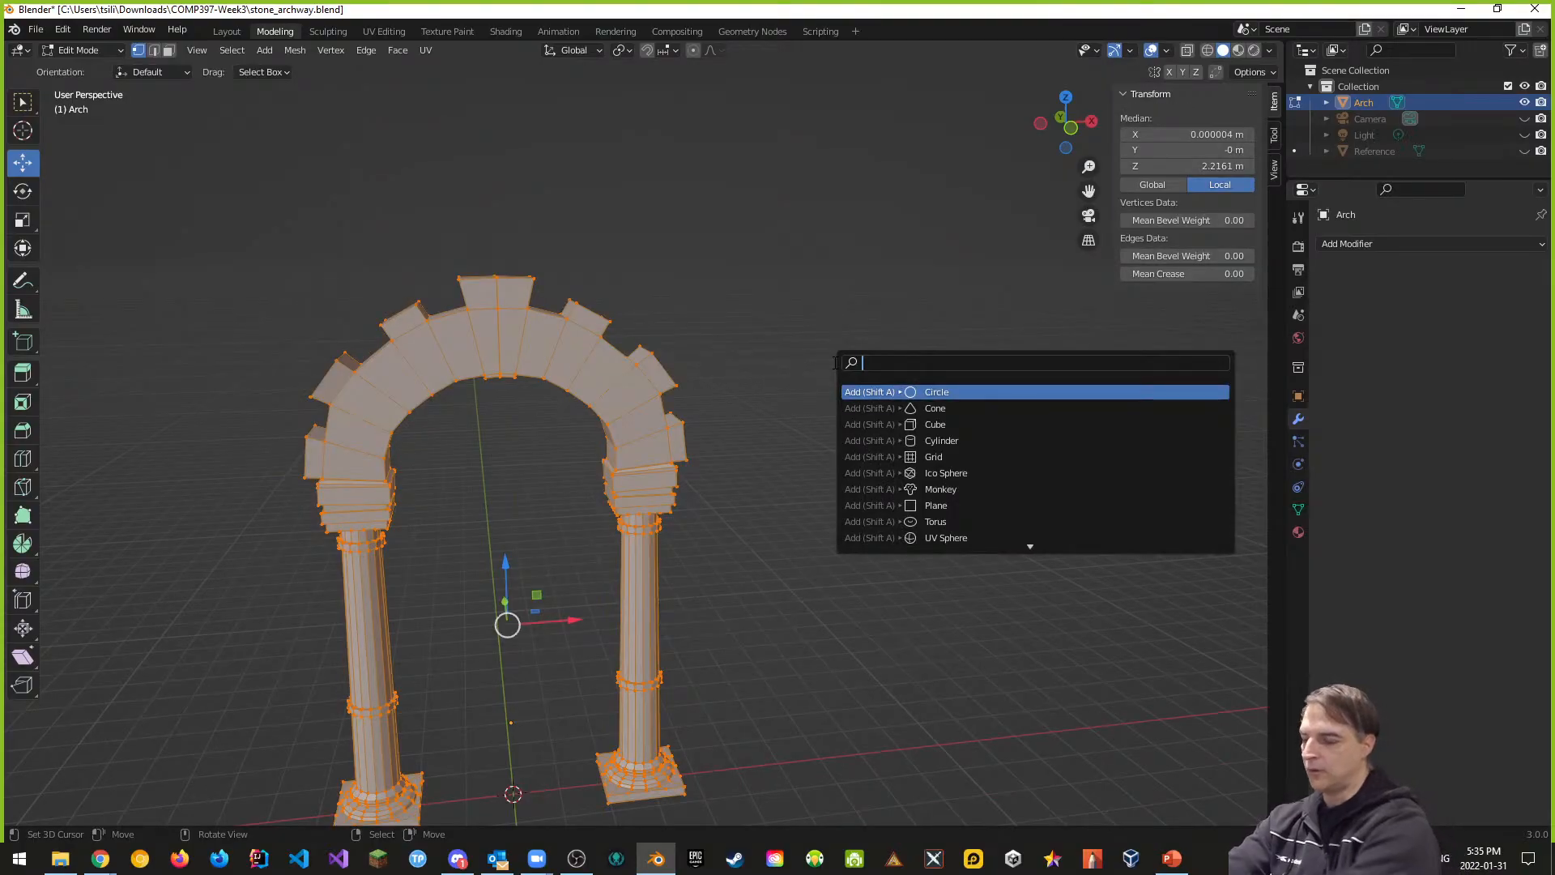
pyautogui.write('merge')
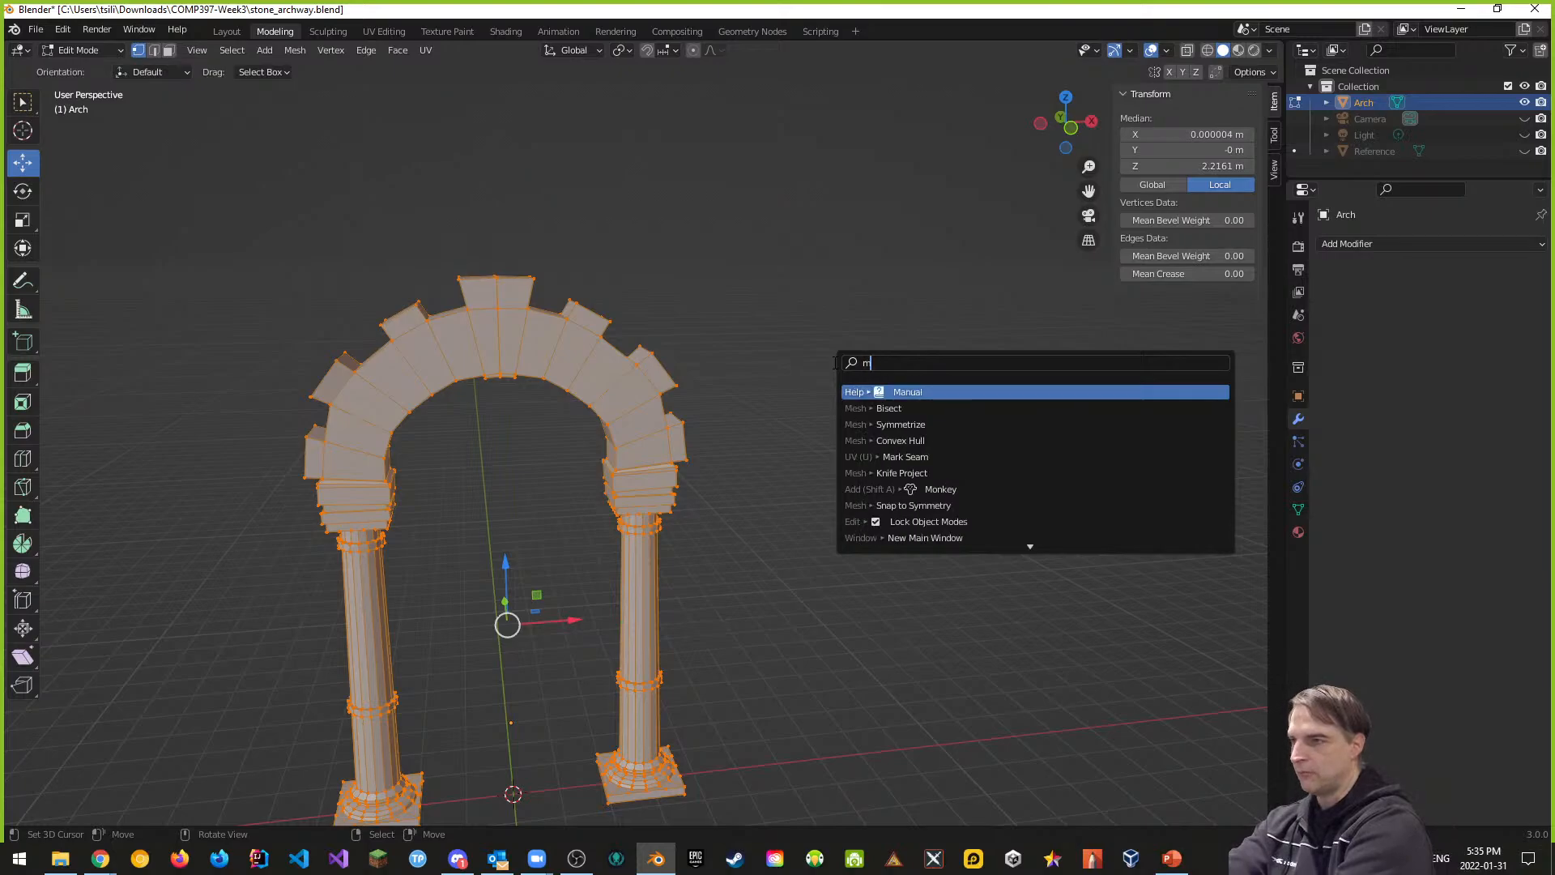
pyautogui.press('Down')
pyautogui.press('Down')
pyautogui.press('Down')
pyautogui.press('Down')
pyautogui.press('Down')
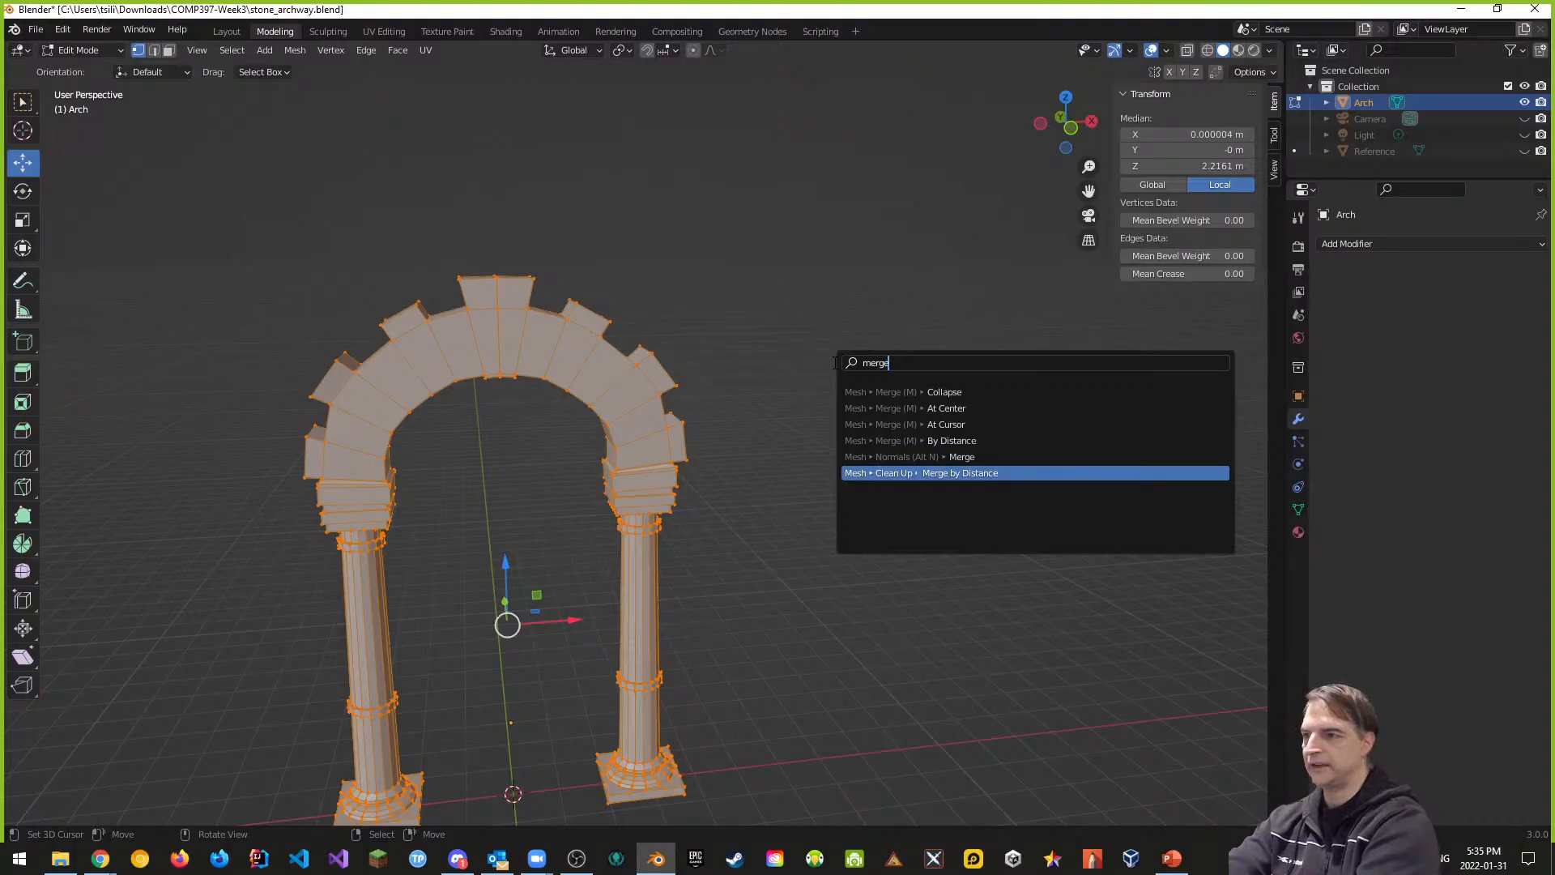
pyautogui.press('Return')
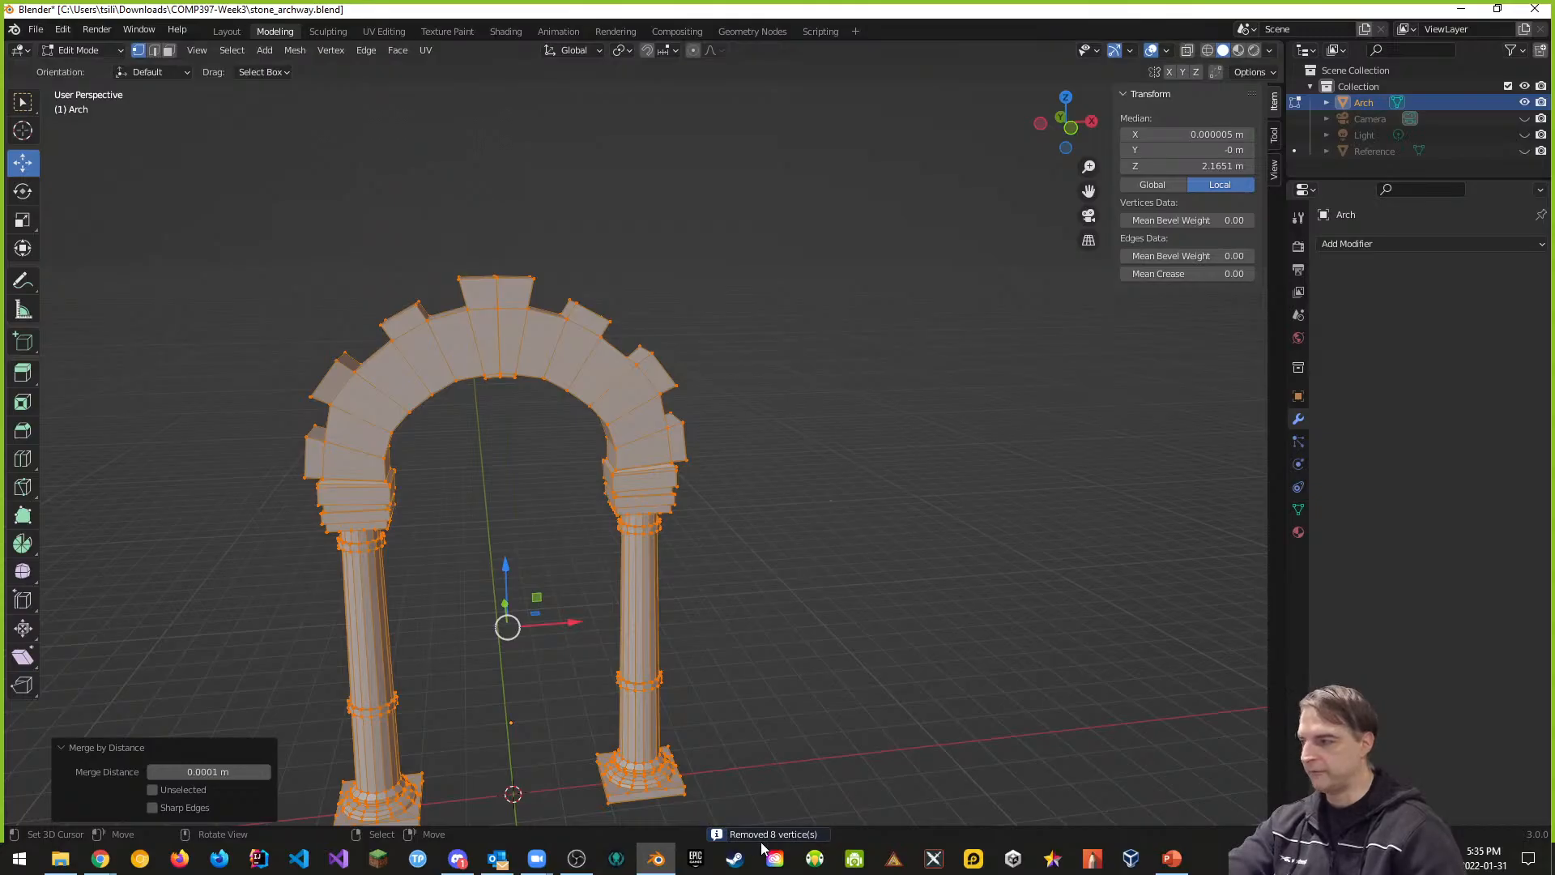
pyautogui.click(264, 776)
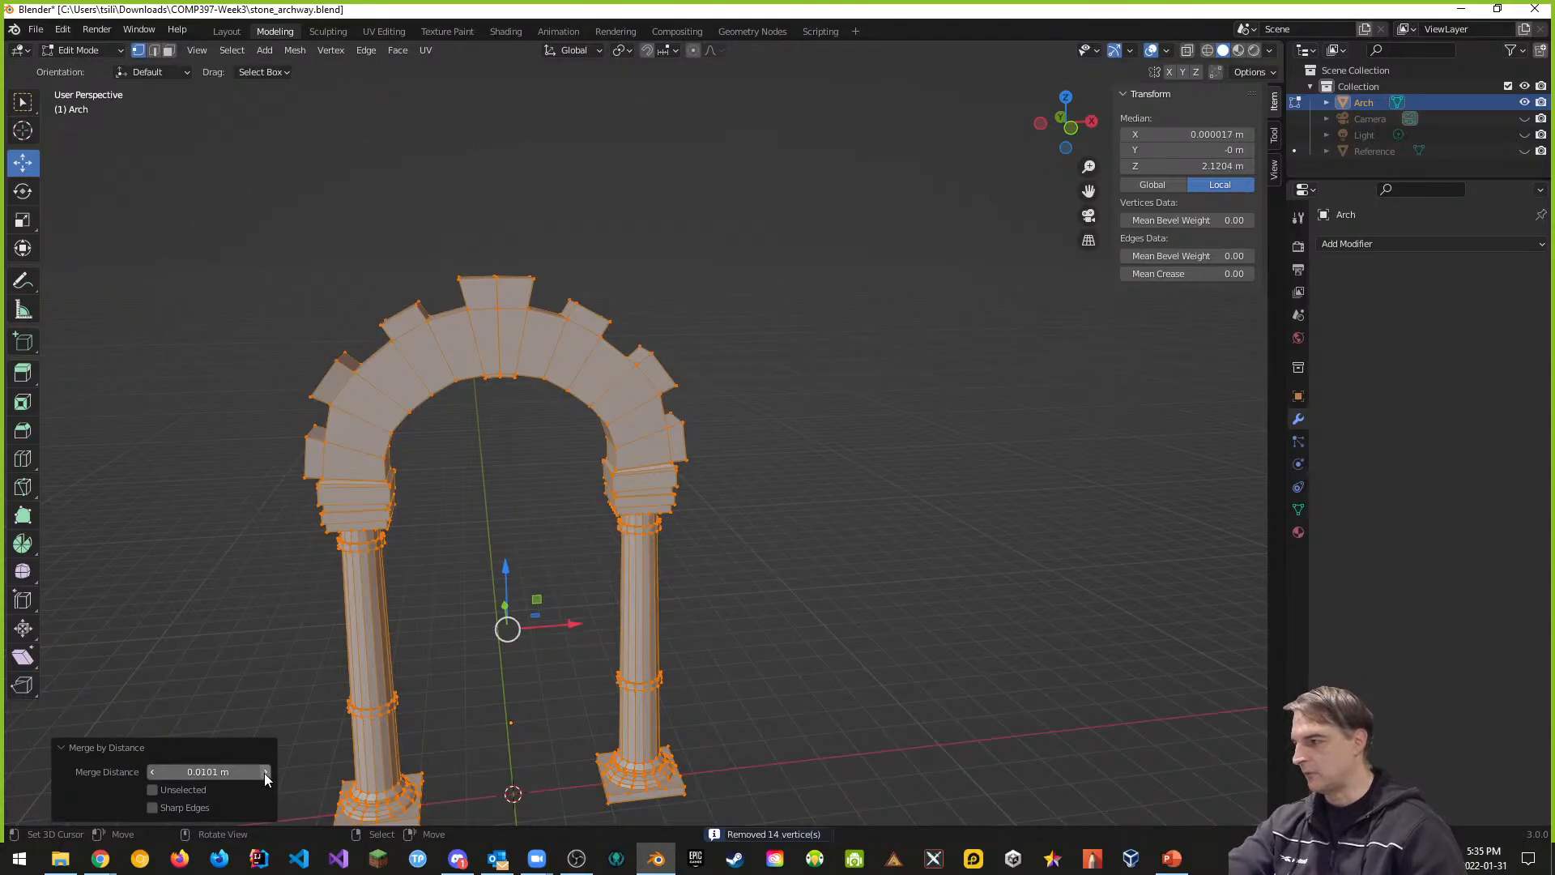
pyautogui.click(264, 774)
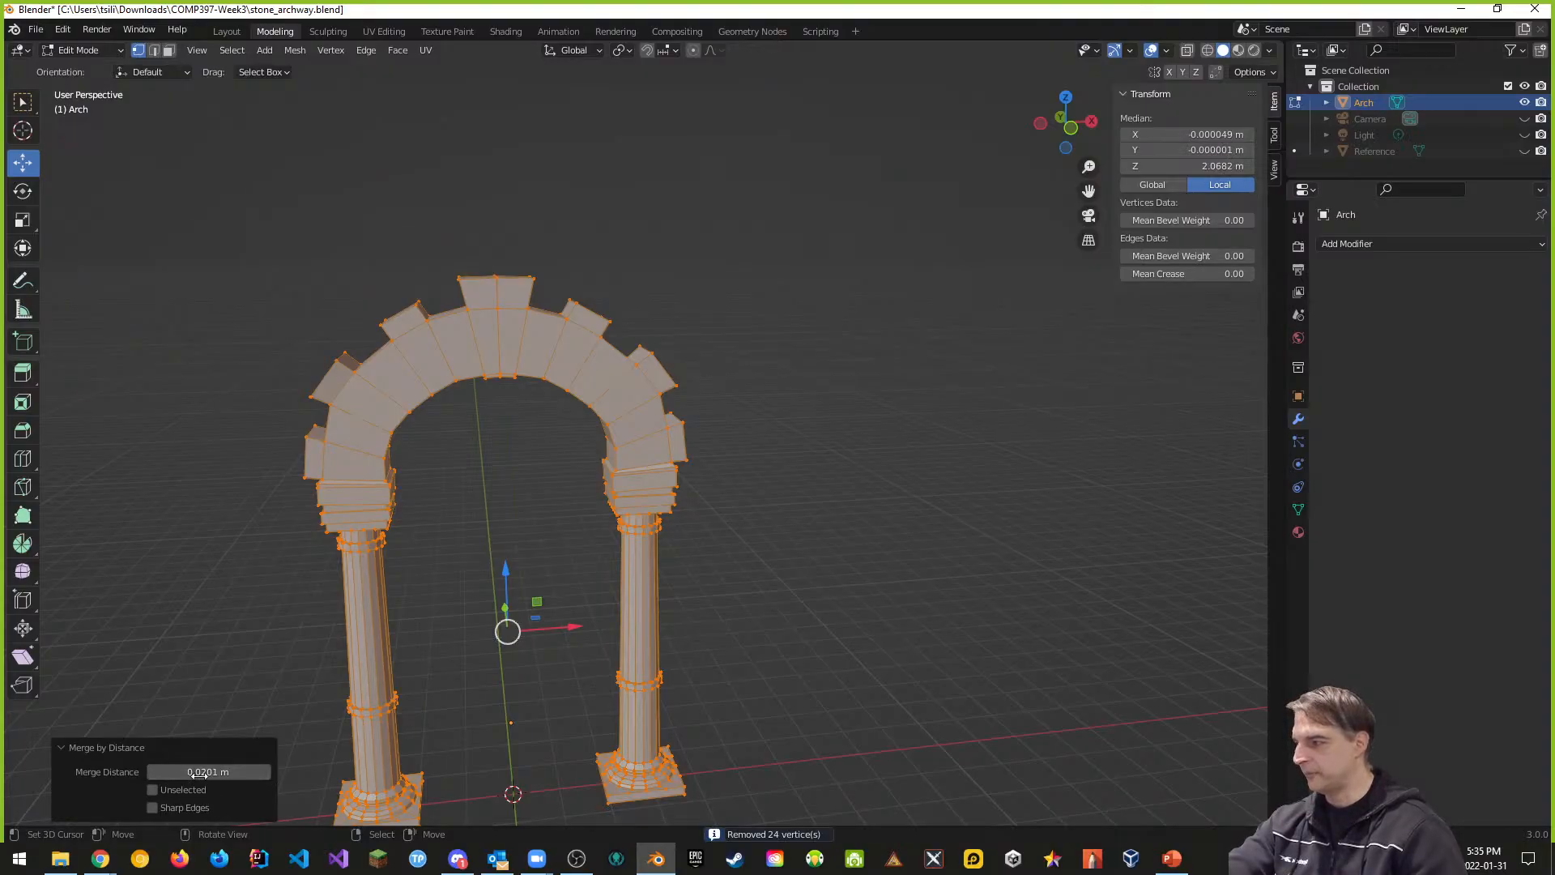
pyautogui.moveTo(542, 772); pyautogui.dragTo(616, 715, button='middle')
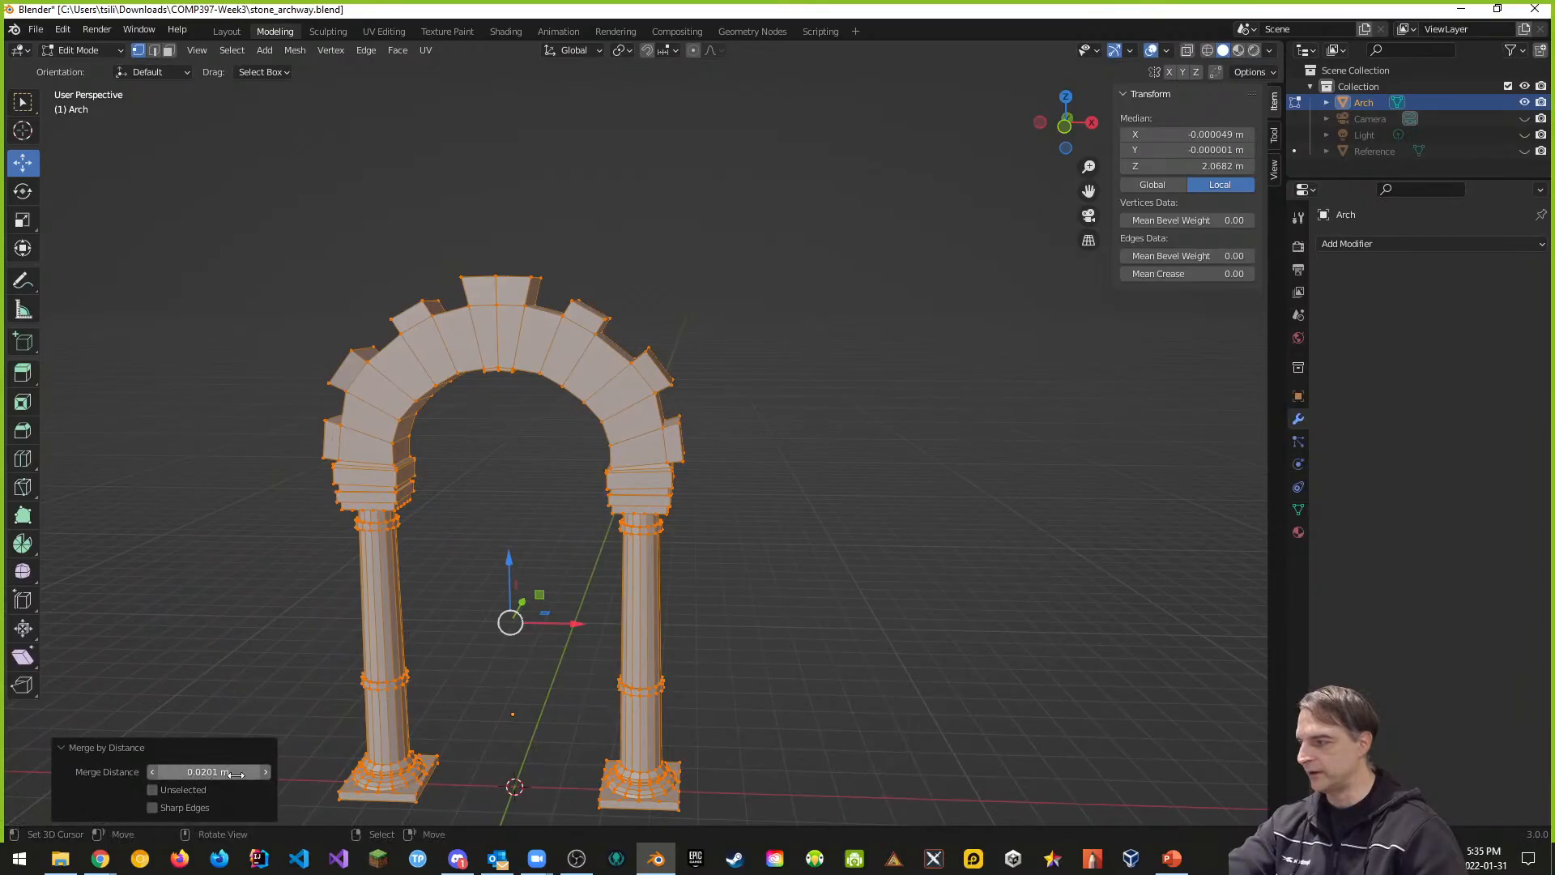
# Step: Clean up the arch mesh by deleting its loose geometry, keeping the entire mesh selected
pyautogui.click(295, 52)
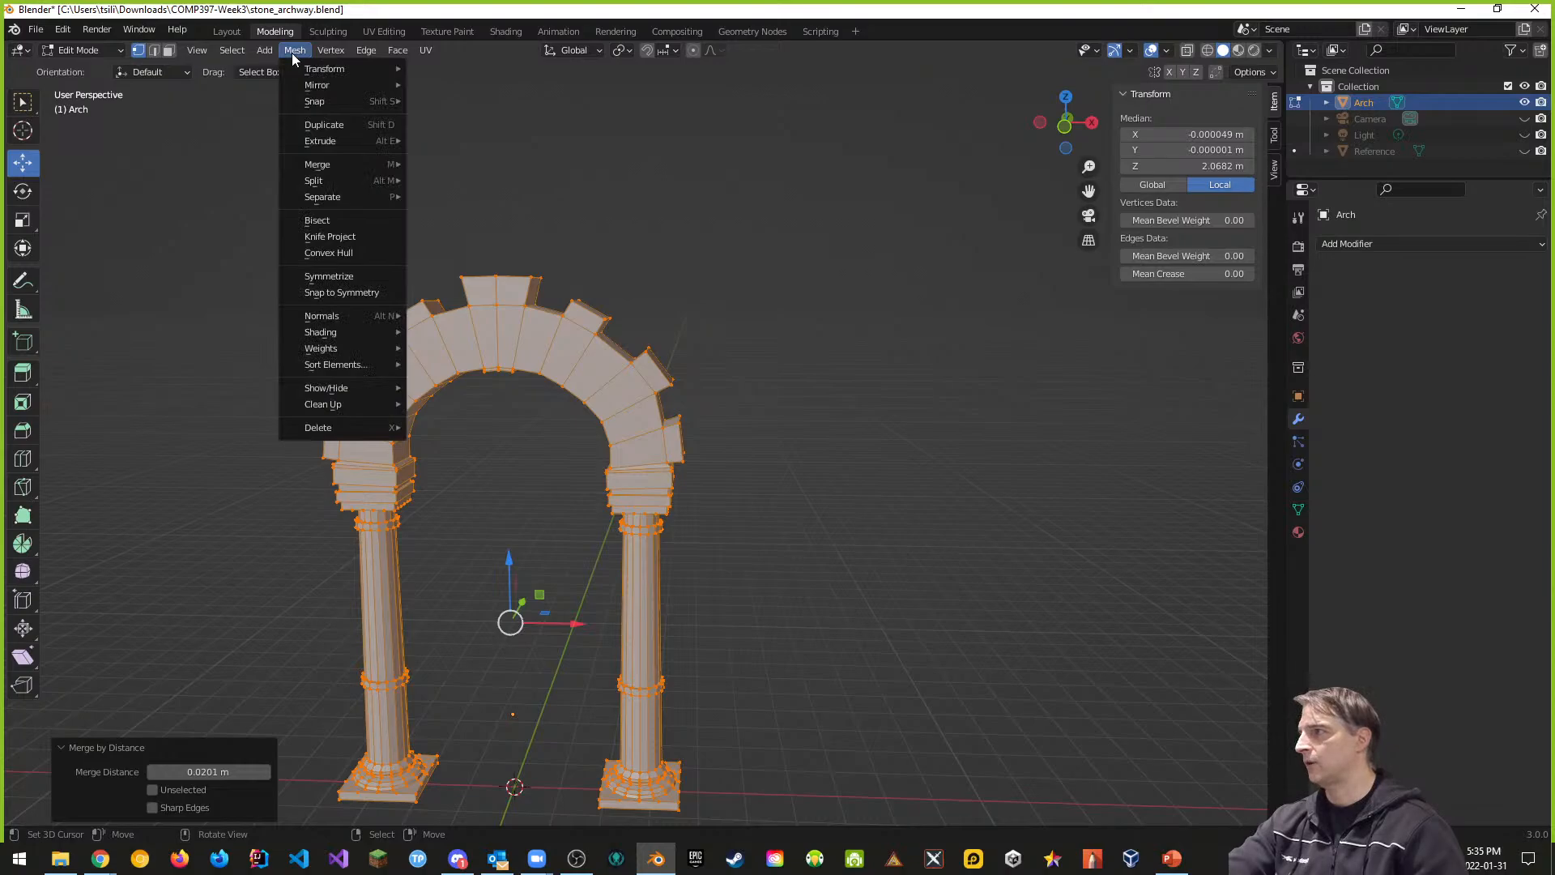
pyautogui.moveTo(331, 412)
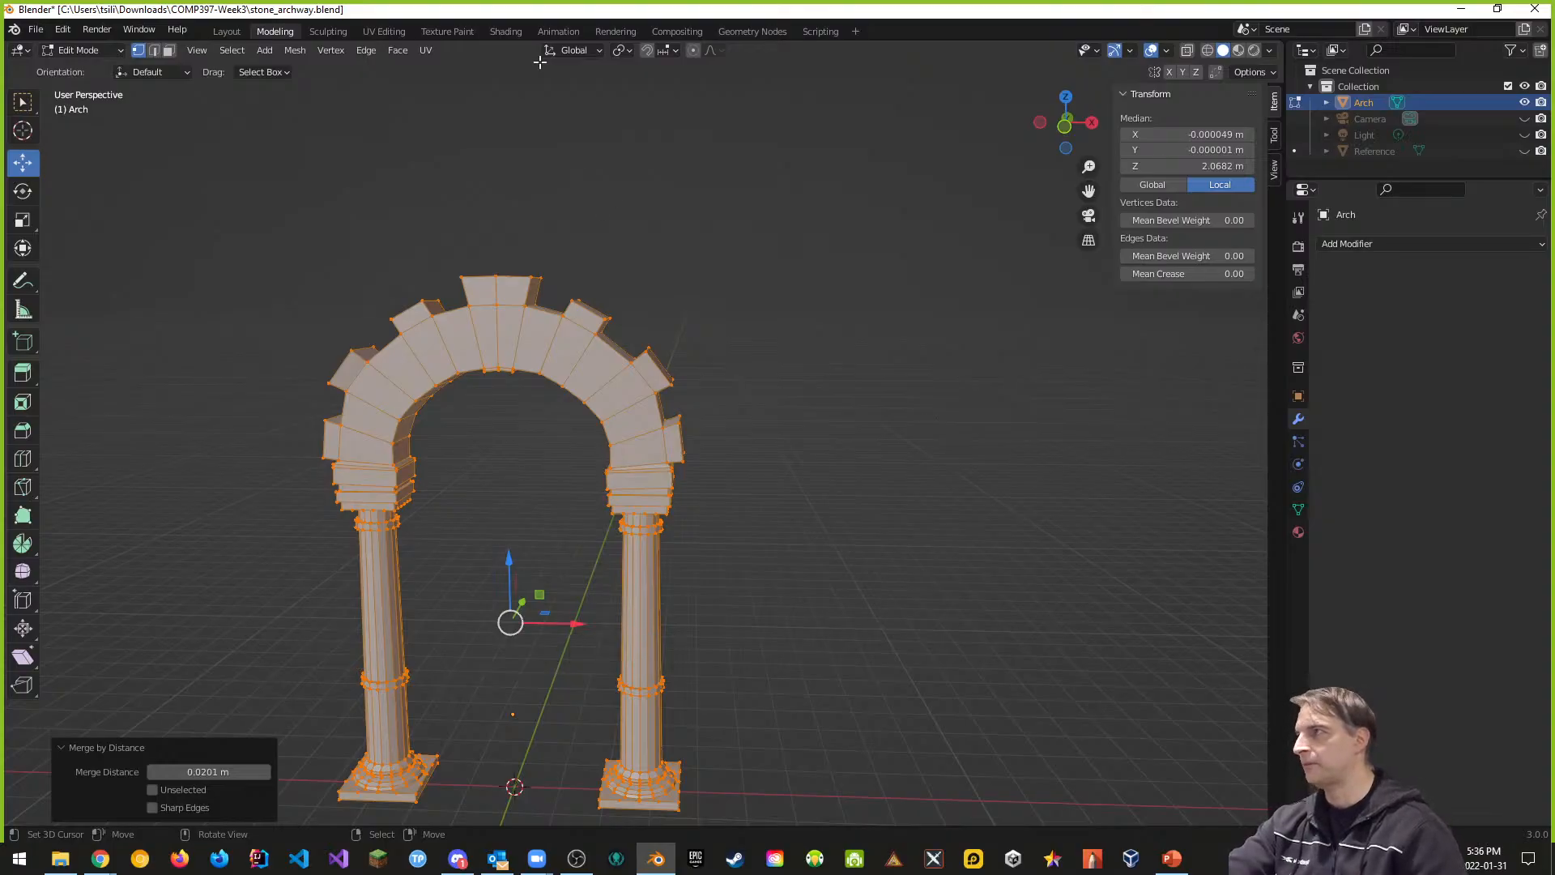
pyautogui.click(295, 51)
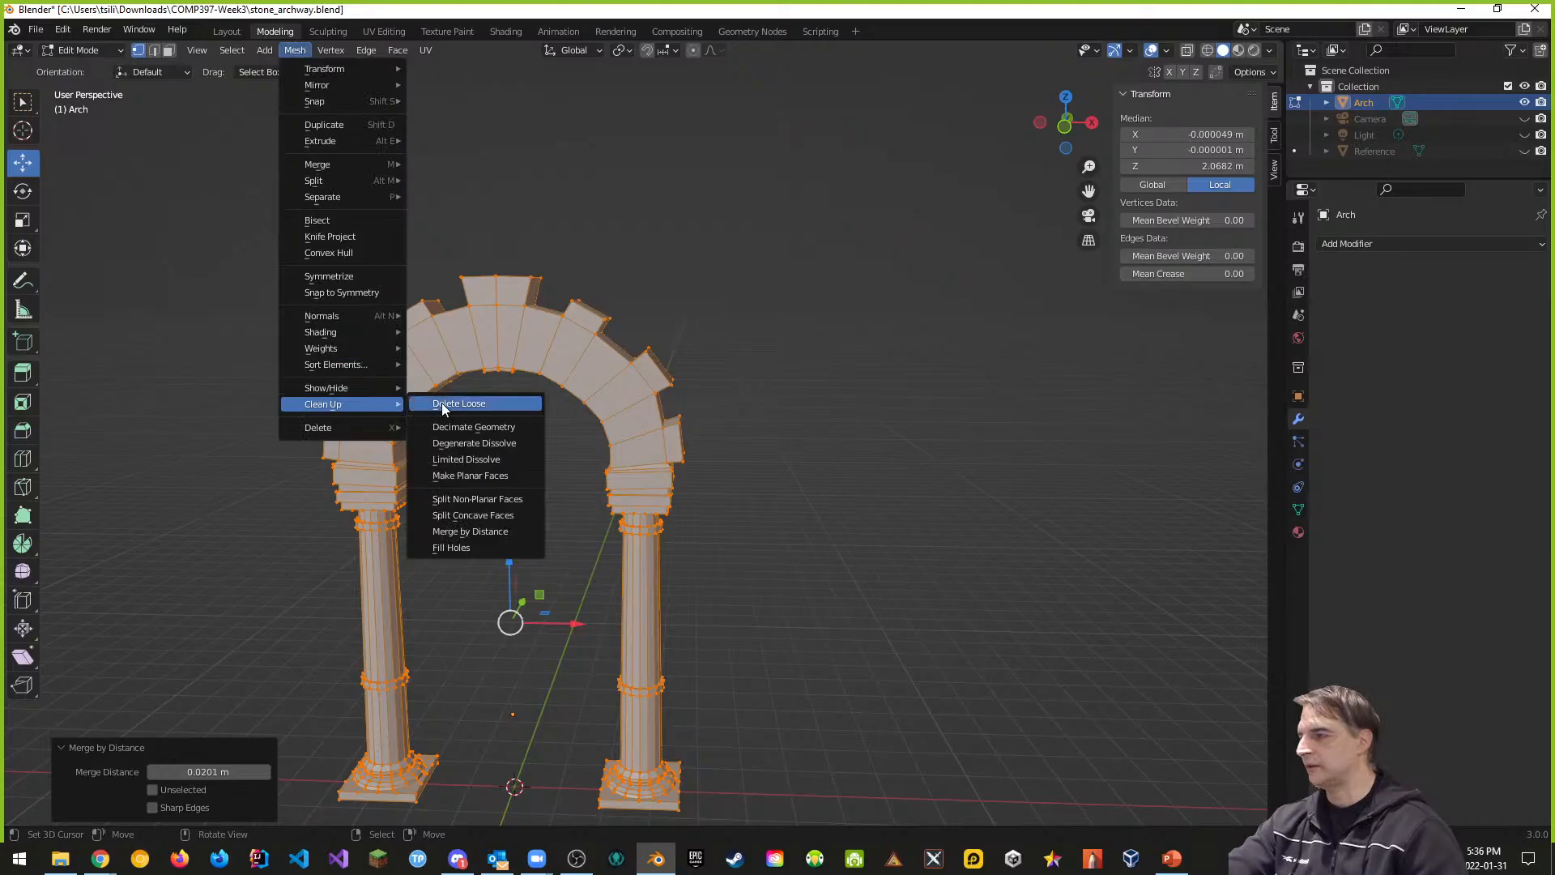
pyautogui.click(441, 402)
pyautogui.moveTo(767, 431); pyautogui.dragTo(777, 482, button='middle')
pyautogui.scroll(2, 531, 395)
pyautogui.moveTo(533, 385); pyautogui.dragTo(697, 344, button='middle')
pyautogui.press('a')
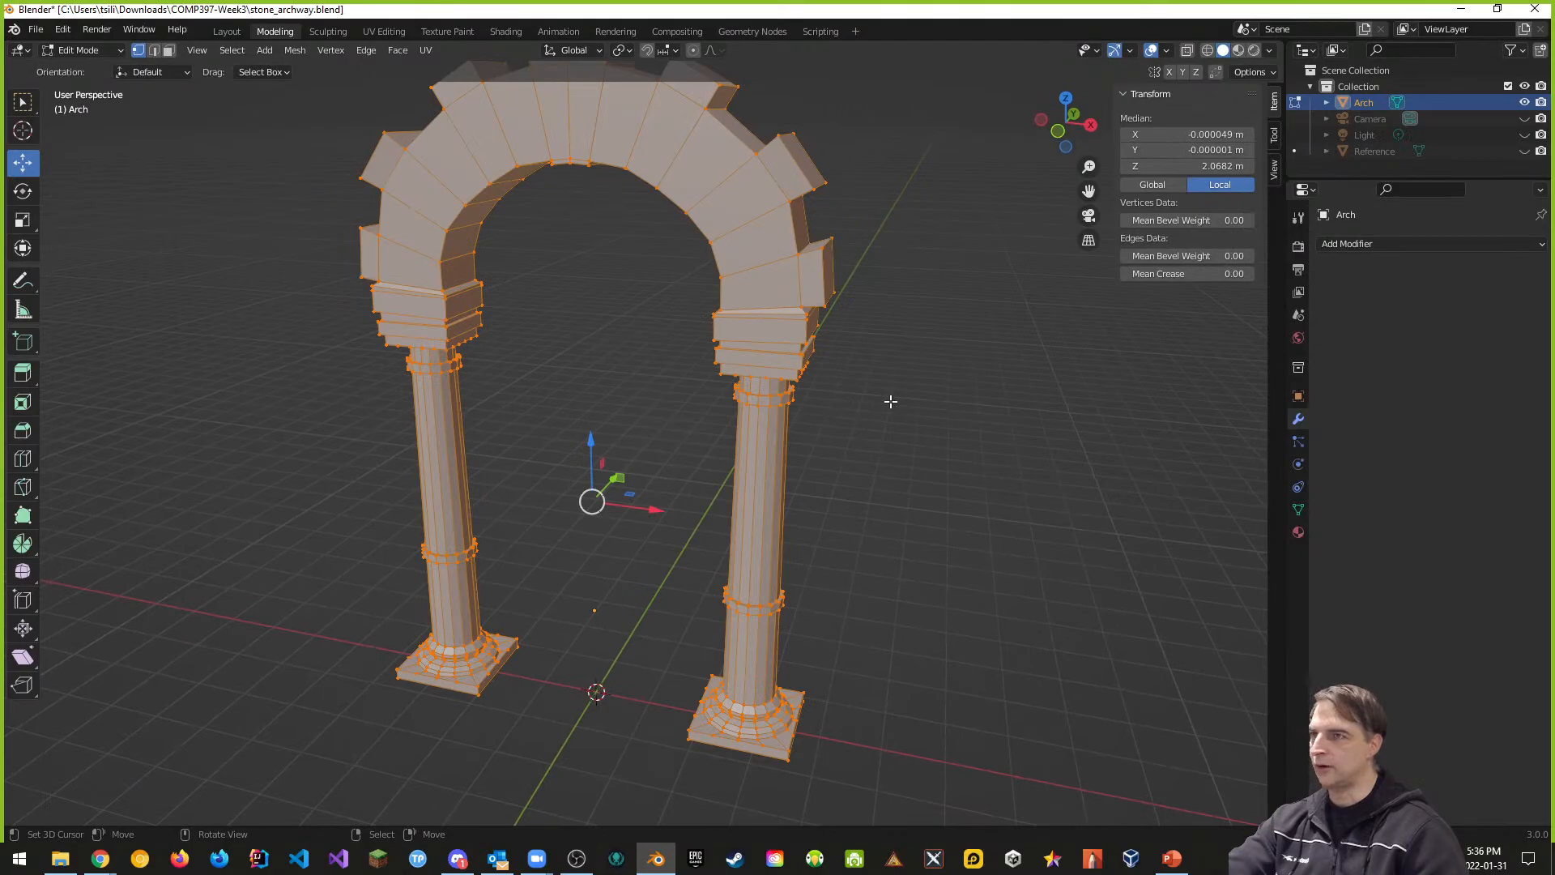
# Step: Display the face normals on the archway, inspect their direction around the arch and both columns, and hide them again
pyautogui.moveTo(891, 401); pyautogui.dragTo(925, 383, button='middle')
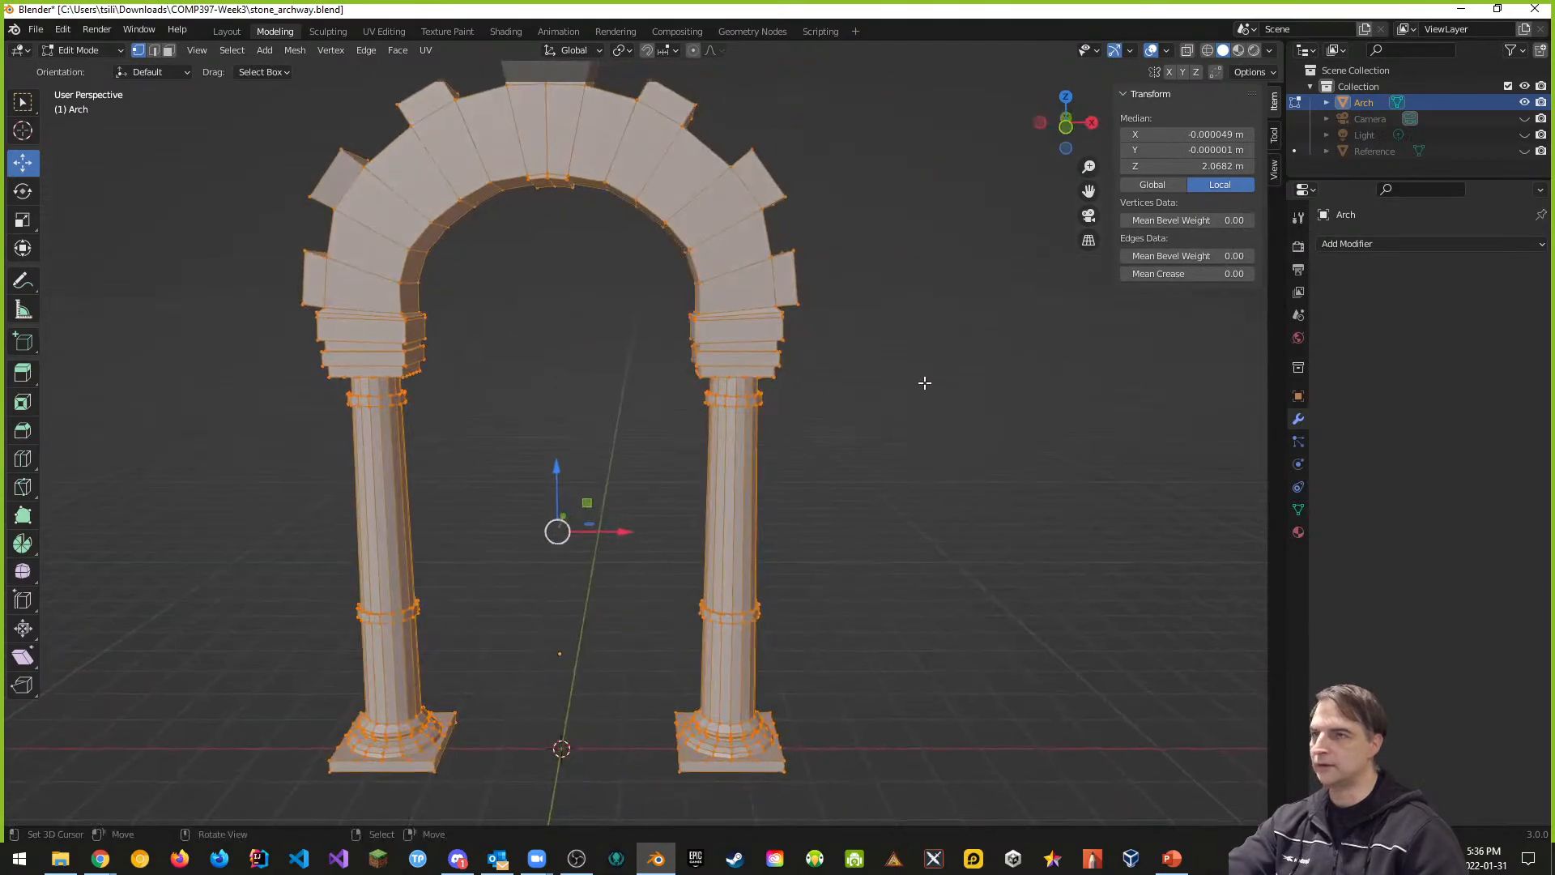
pyautogui.click(1167, 51)
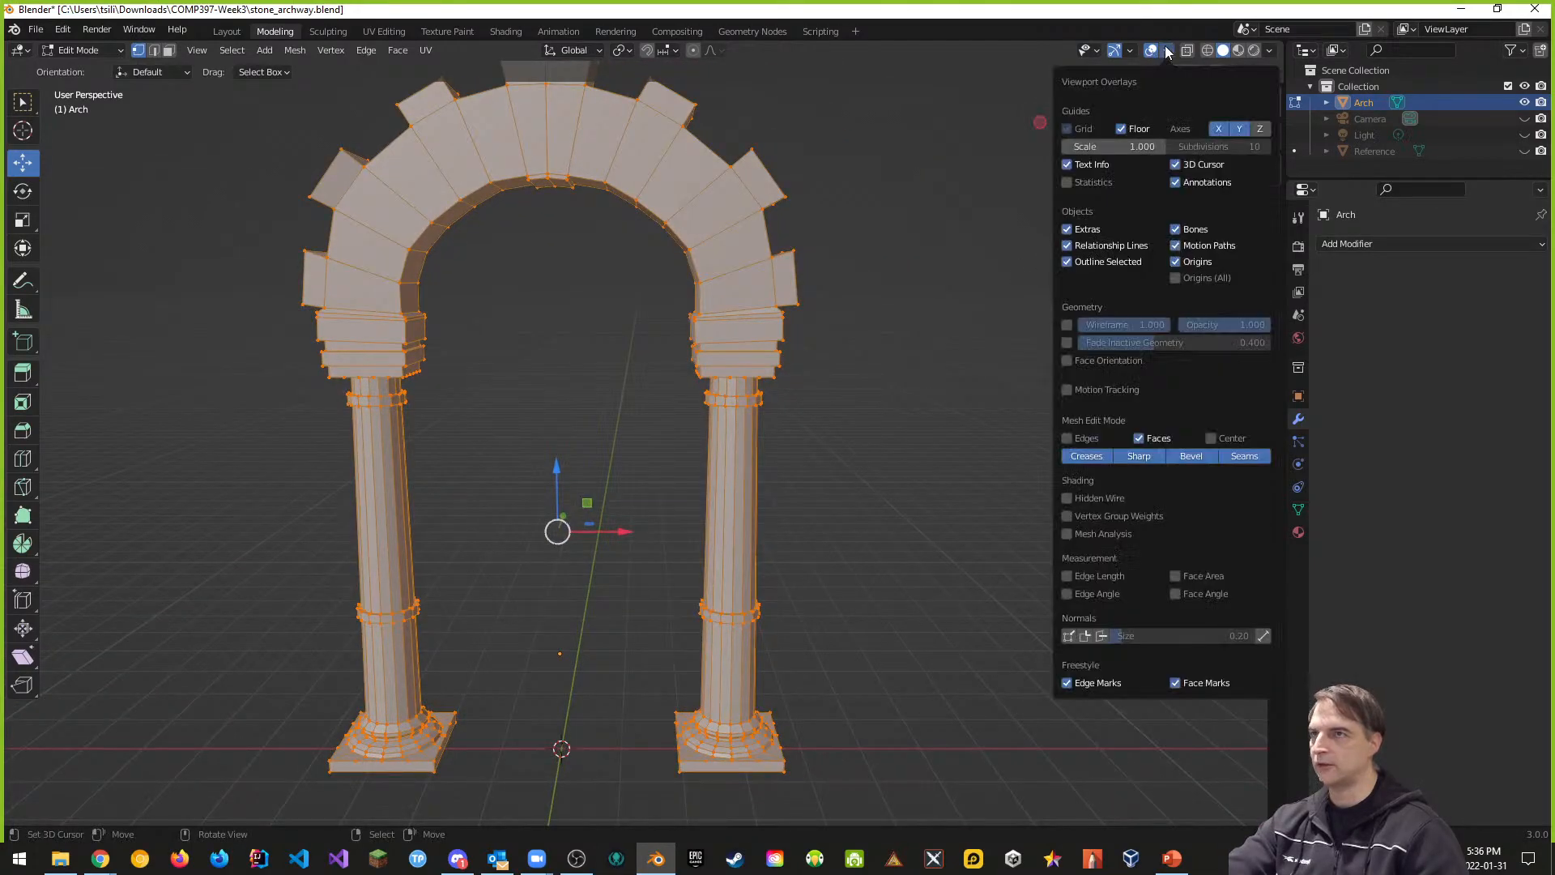
pyautogui.click(1100, 640)
pyautogui.moveTo(924, 518); pyautogui.dragTo(778, 568, button='middle')
pyautogui.moveTo(718, 243); pyautogui.dragTo(733, 476, button='middle')
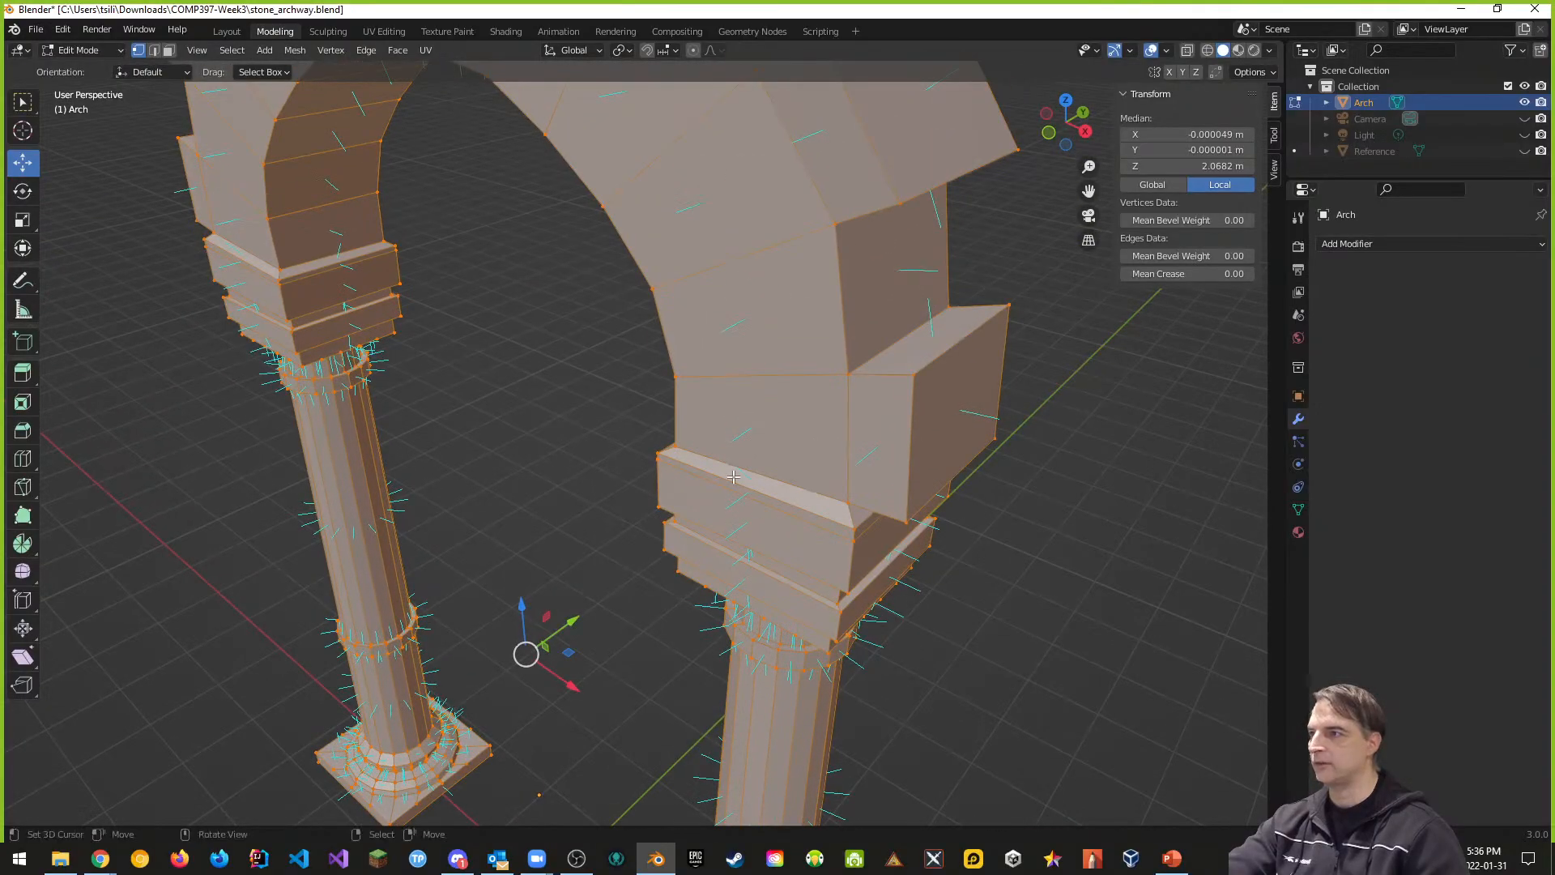
pyautogui.moveTo(719, 320); pyautogui.dragTo(764, 380, button='middle')
pyautogui.keyDown('shift'); pyautogui.moveTo(702, 574); pyautogui.dragTo(744, 241, button='middle'); pyautogui.keyUp('shift')
pyautogui.moveTo(729, 431); pyautogui.dragTo(685, 348, button='middle')
pyautogui.scroll(-3, 685, 348)
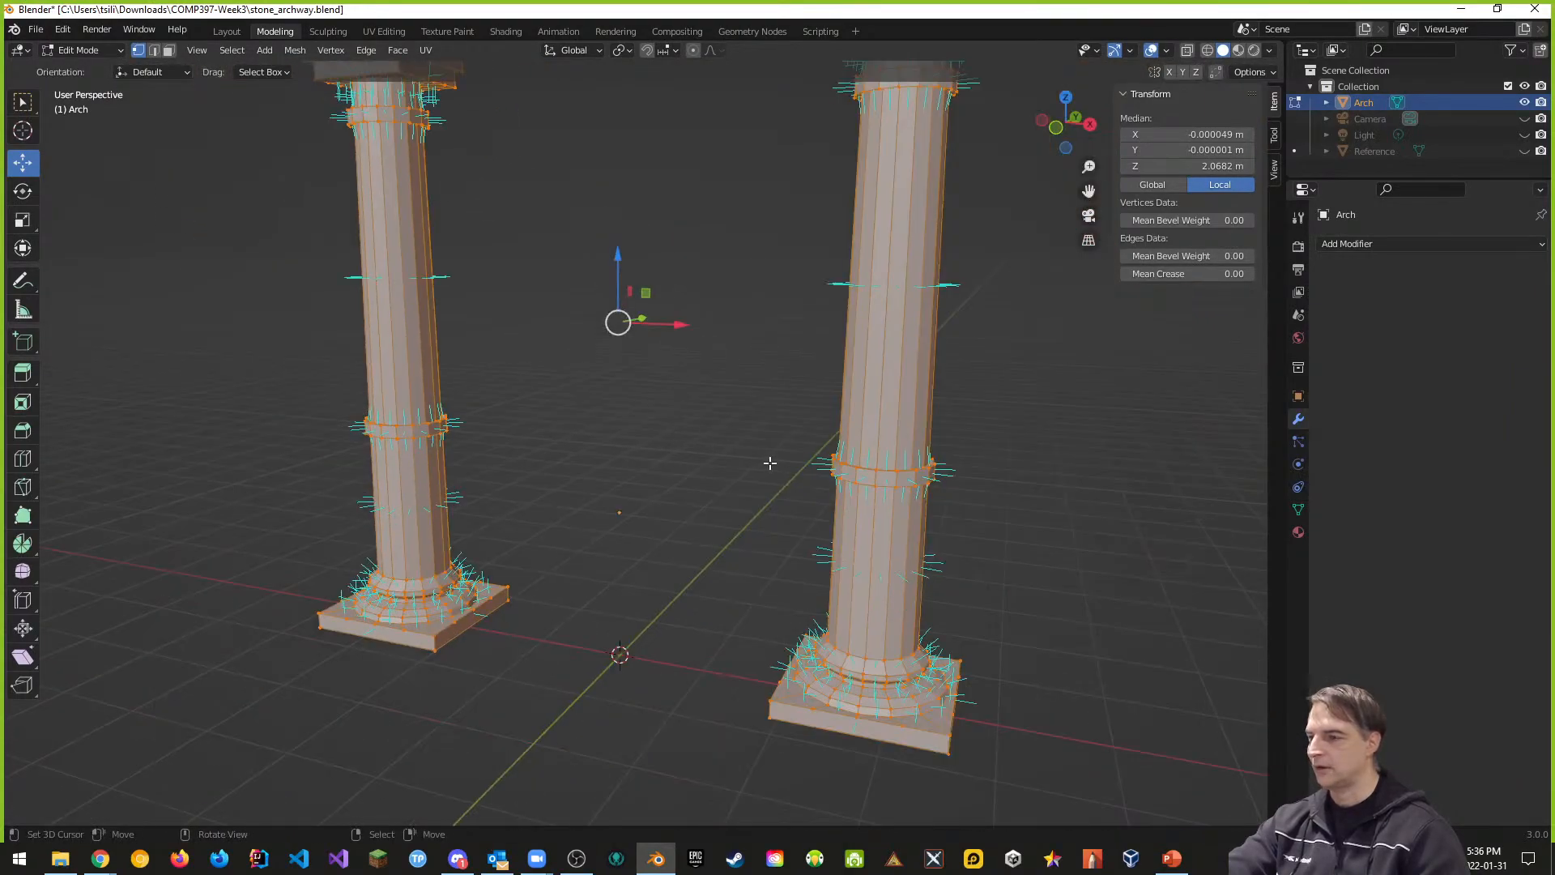
pyautogui.click(1167, 51)
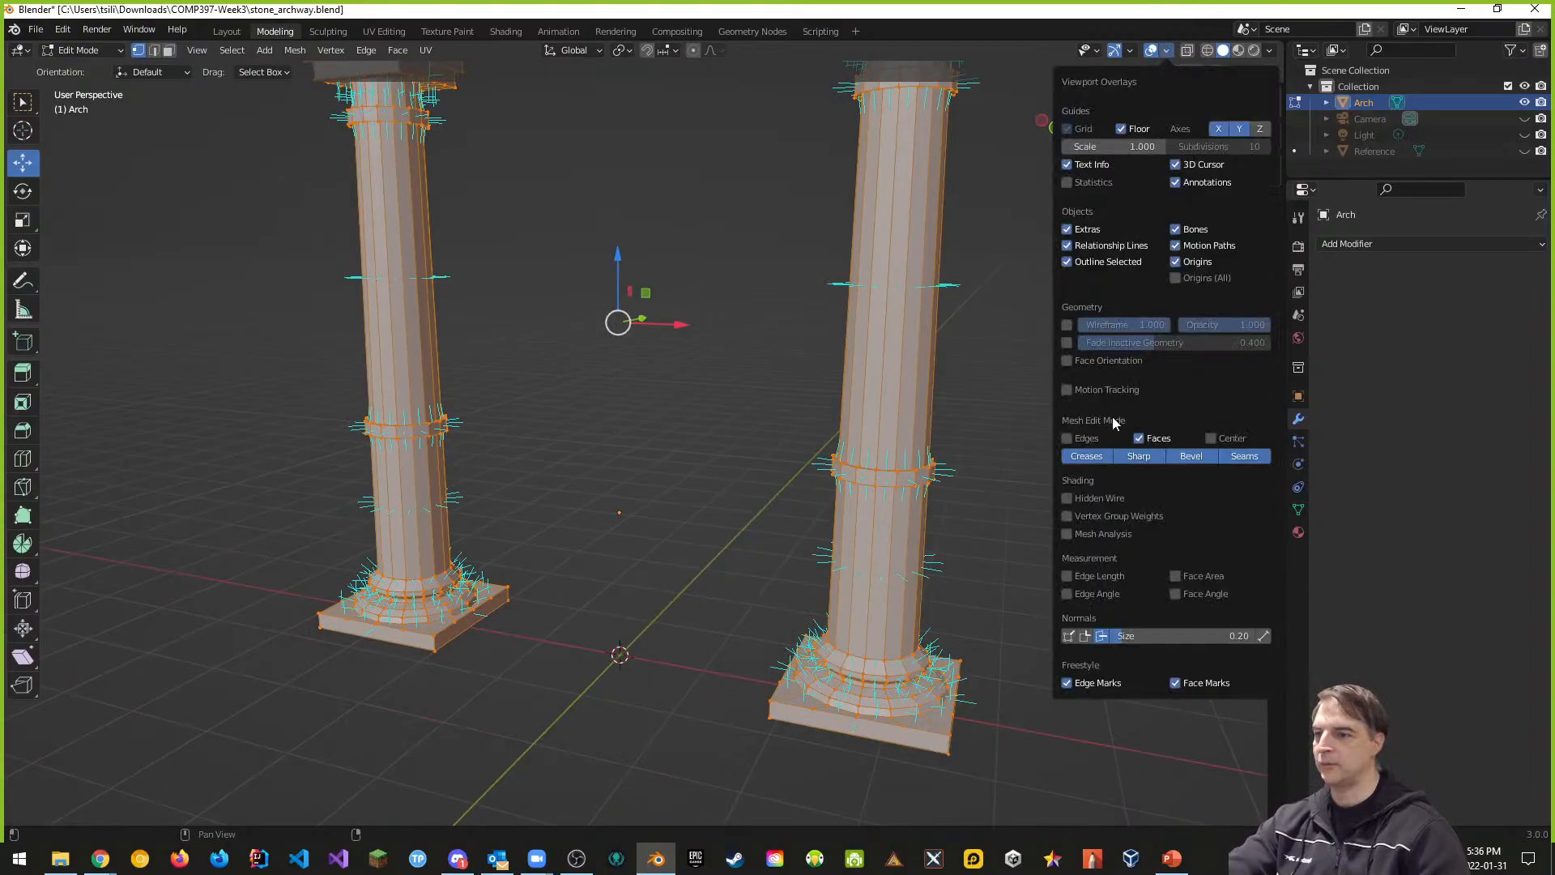
pyautogui.click(1103, 636)
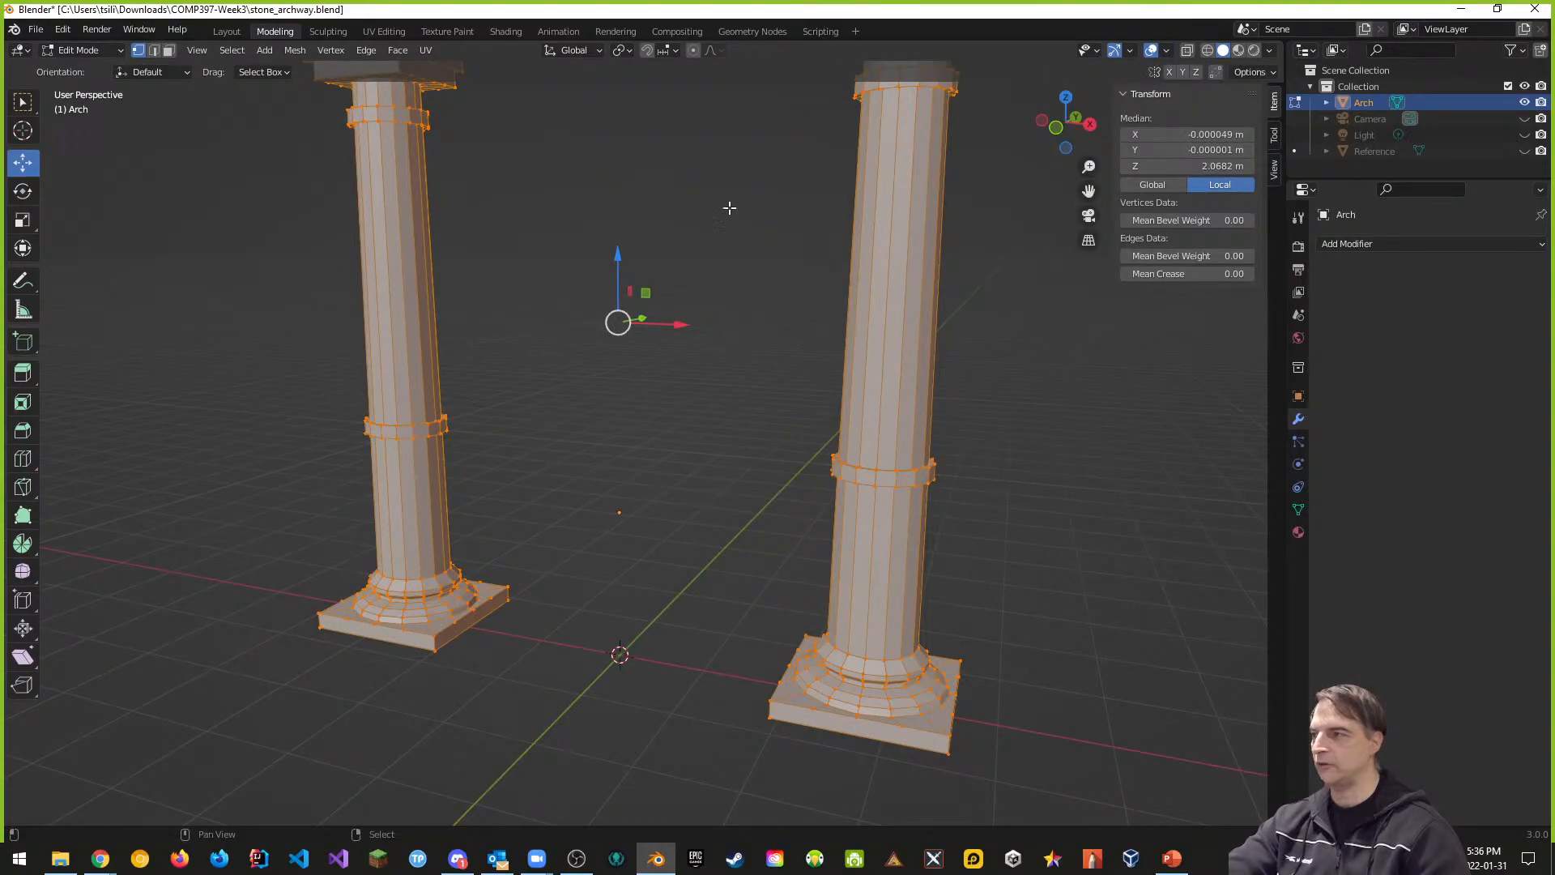
# Step: Recalculate the normals of the whole arch mesh to point outside
pyautogui.scroll(-5, 729, 208)
pyautogui.scroll(1, 667, 230)
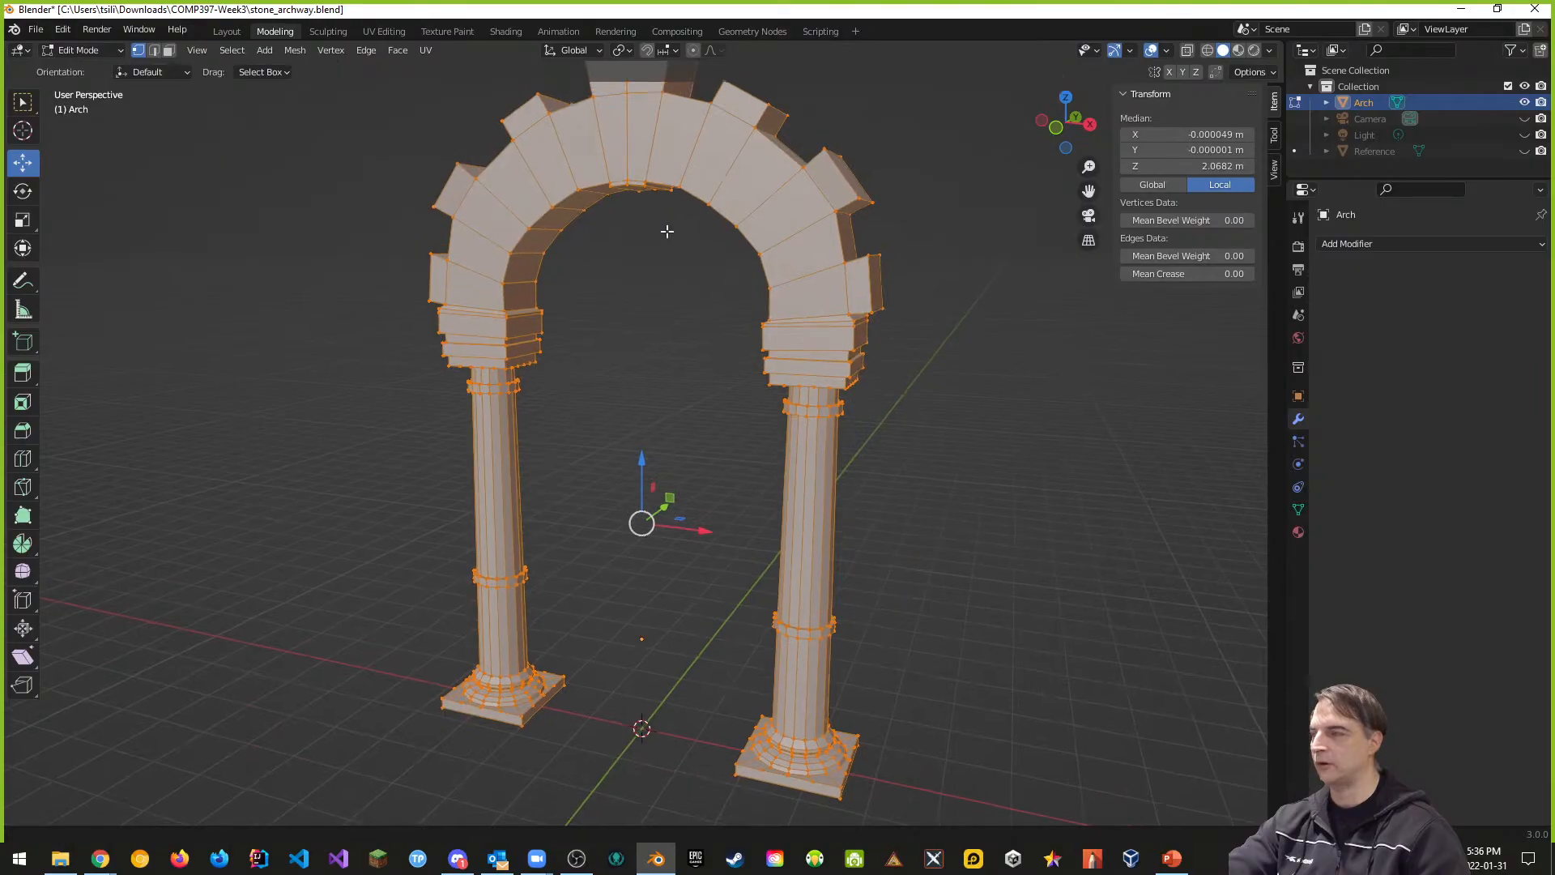
pyautogui.keyDown('shift'); pyautogui.moveTo(666, 232); pyautogui.dragTo(636, 351, button='middle'); pyautogui.keyUp('shift')
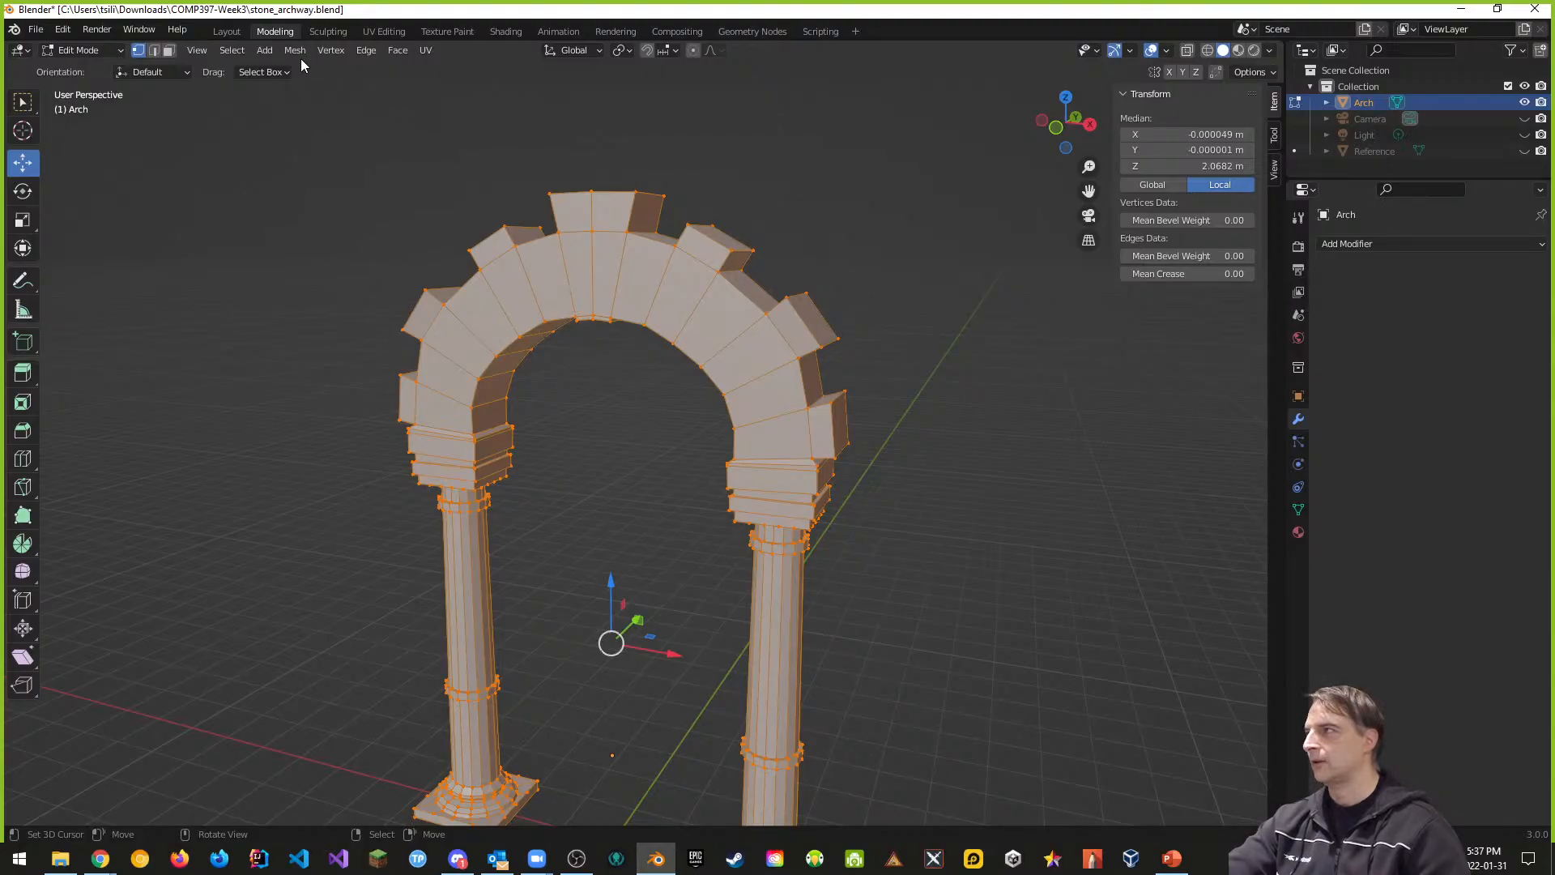
pyautogui.click(295, 50)
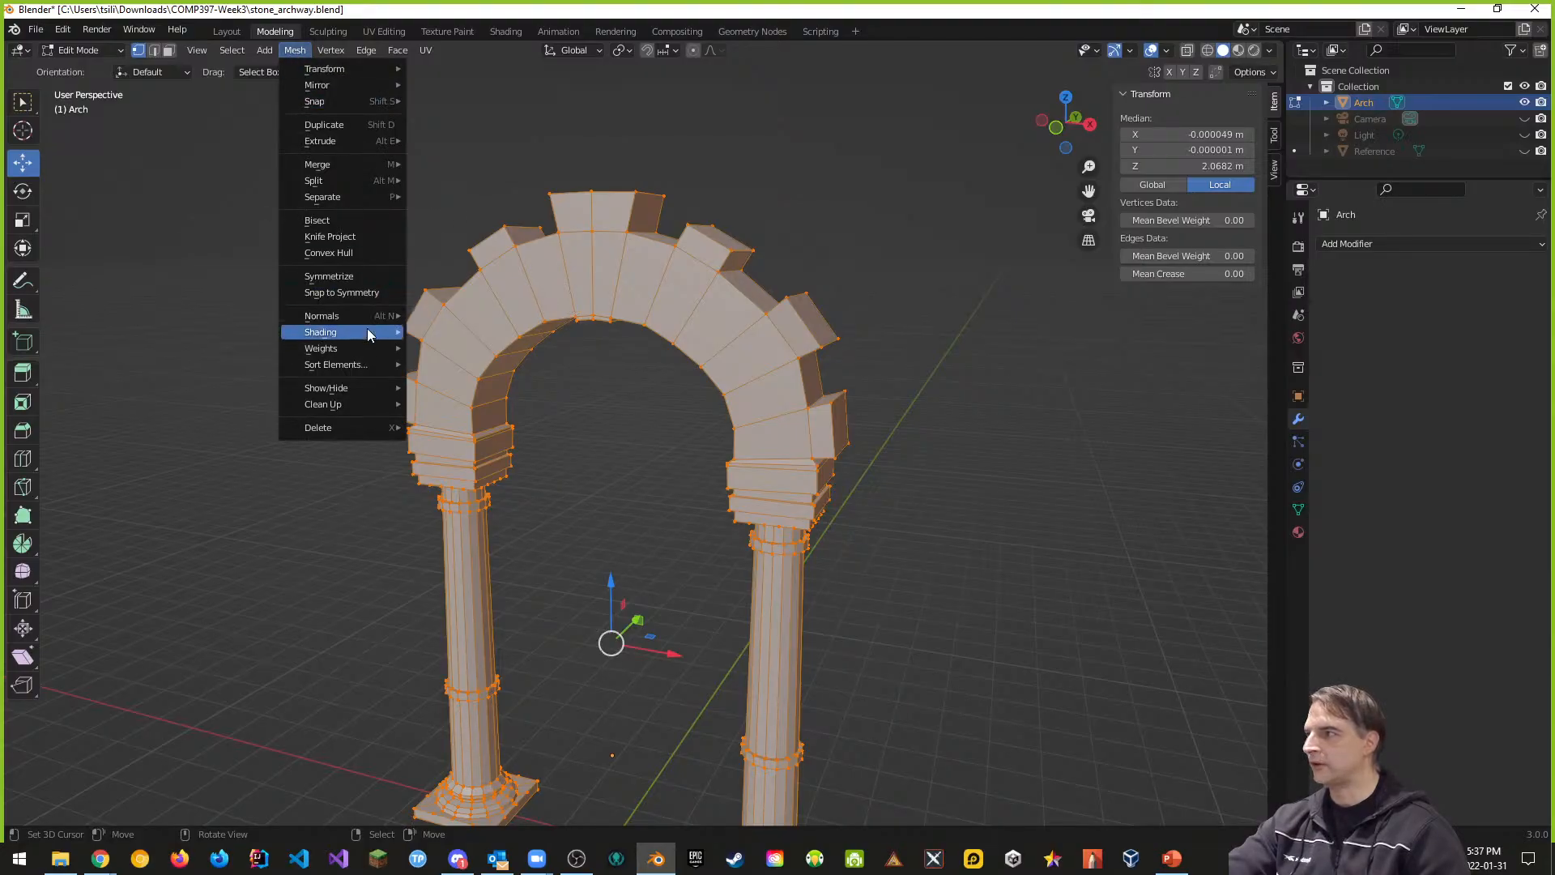
pyautogui.moveTo(357, 318)
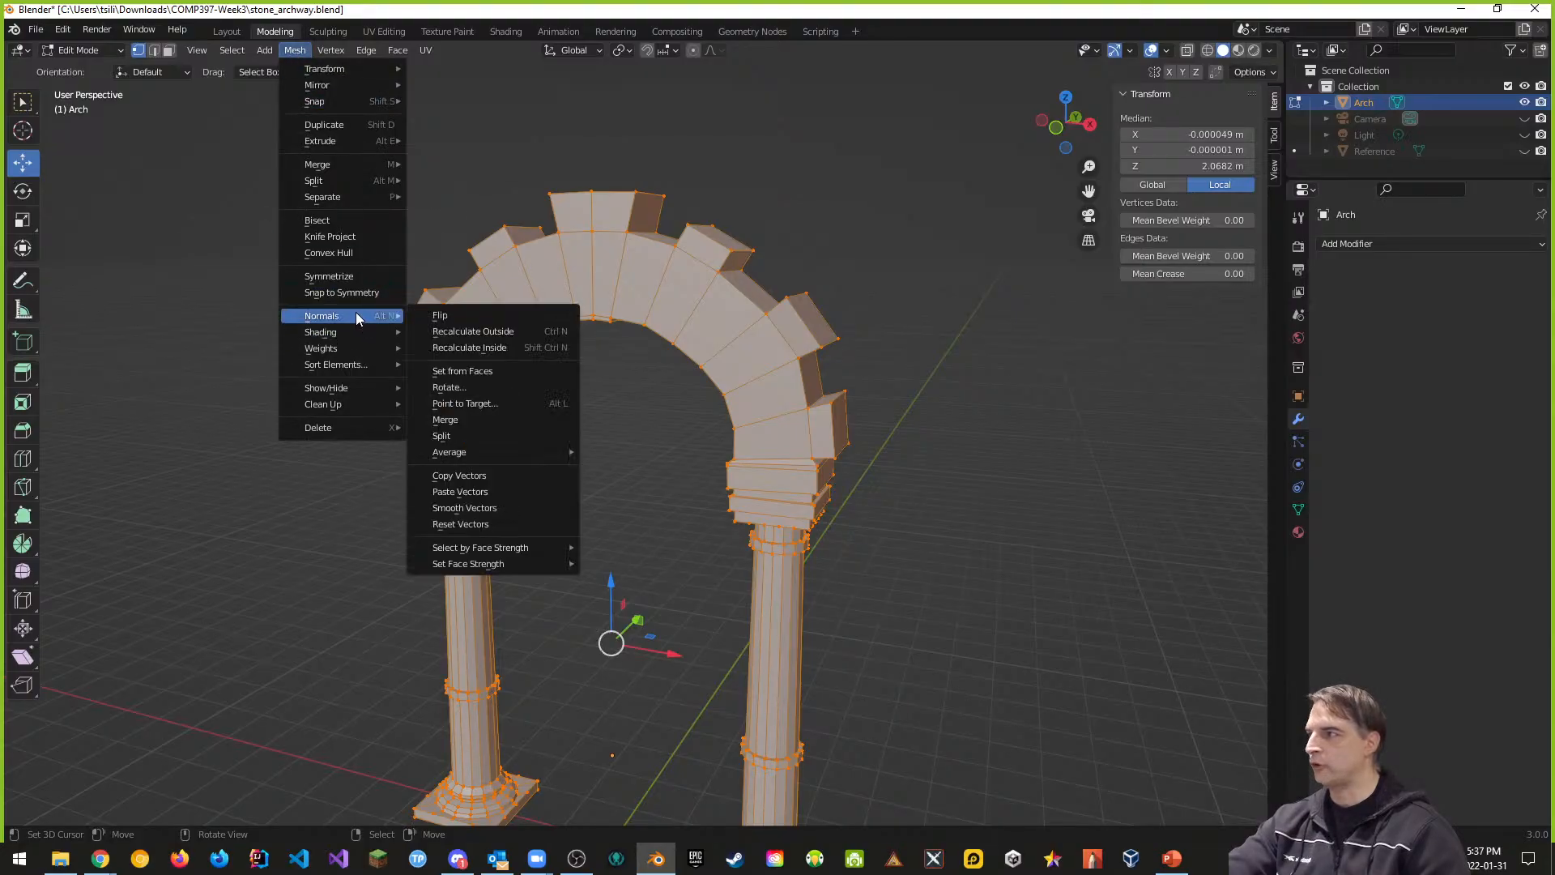
pyautogui.click(499, 336)
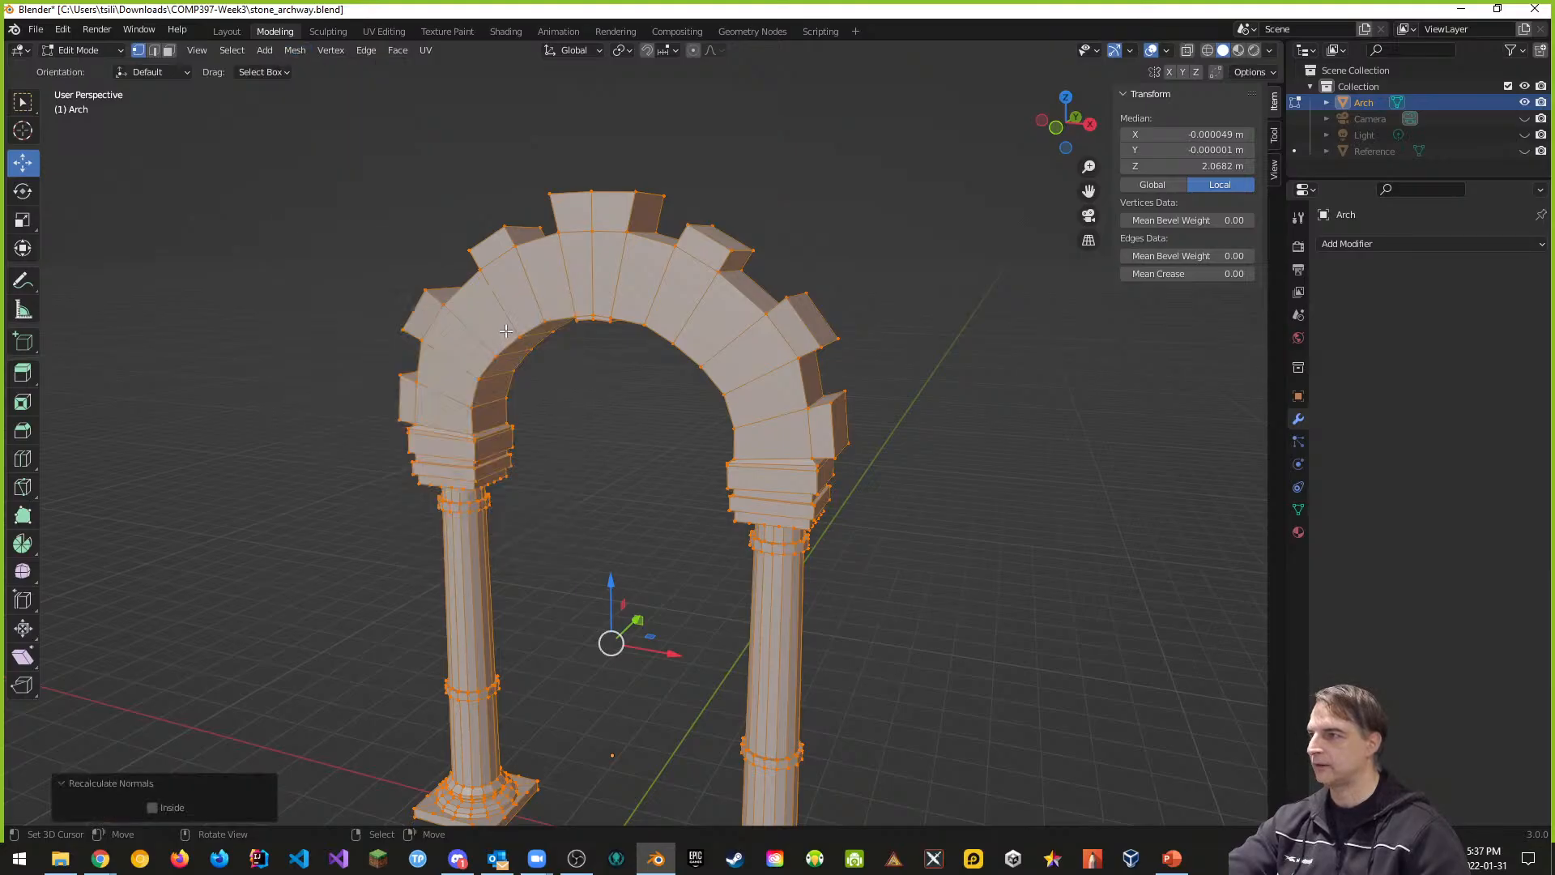
# Step: Show the face normals once more to check the recalculated directions on the archway, and turn their display off
pyautogui.click(1167, 50)
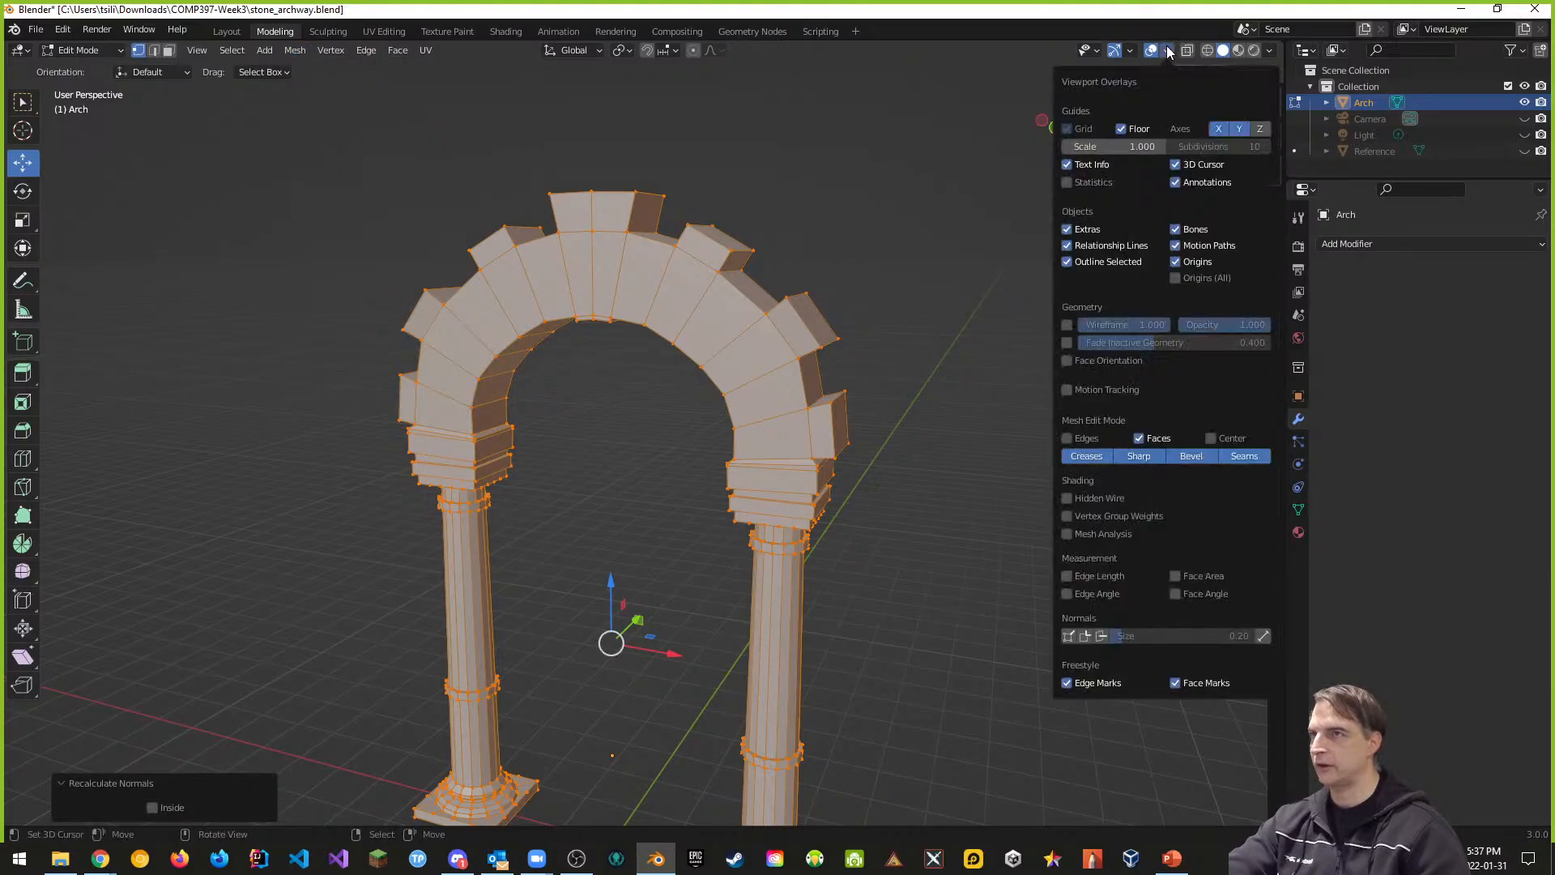
pyautogui.click(1101, 636)
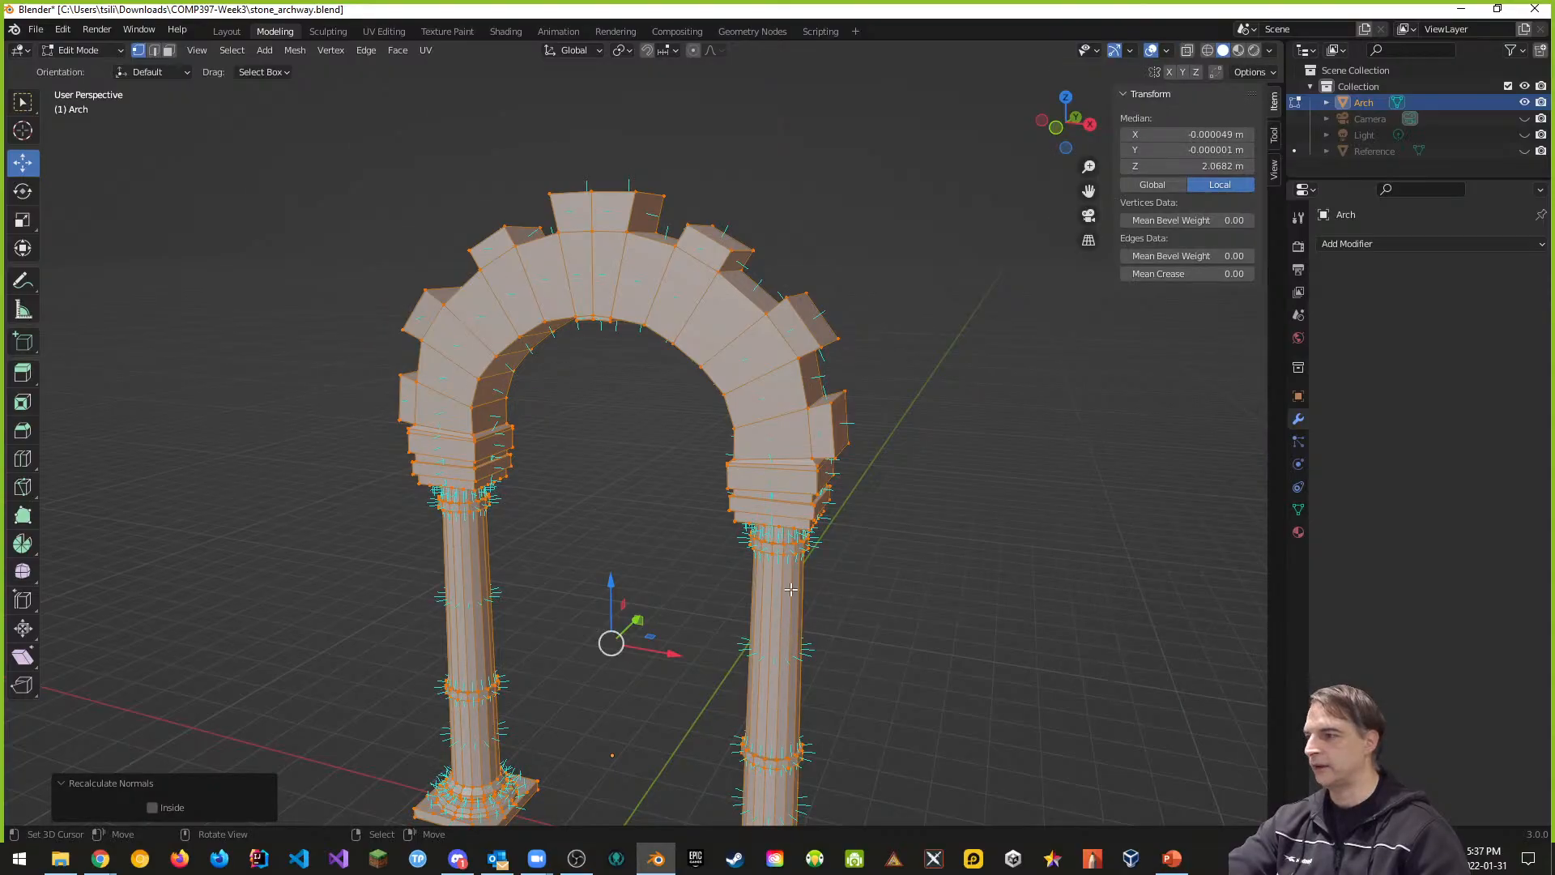
pyautogui.click(1168, 51)
pyautogui.click(1102, 636)
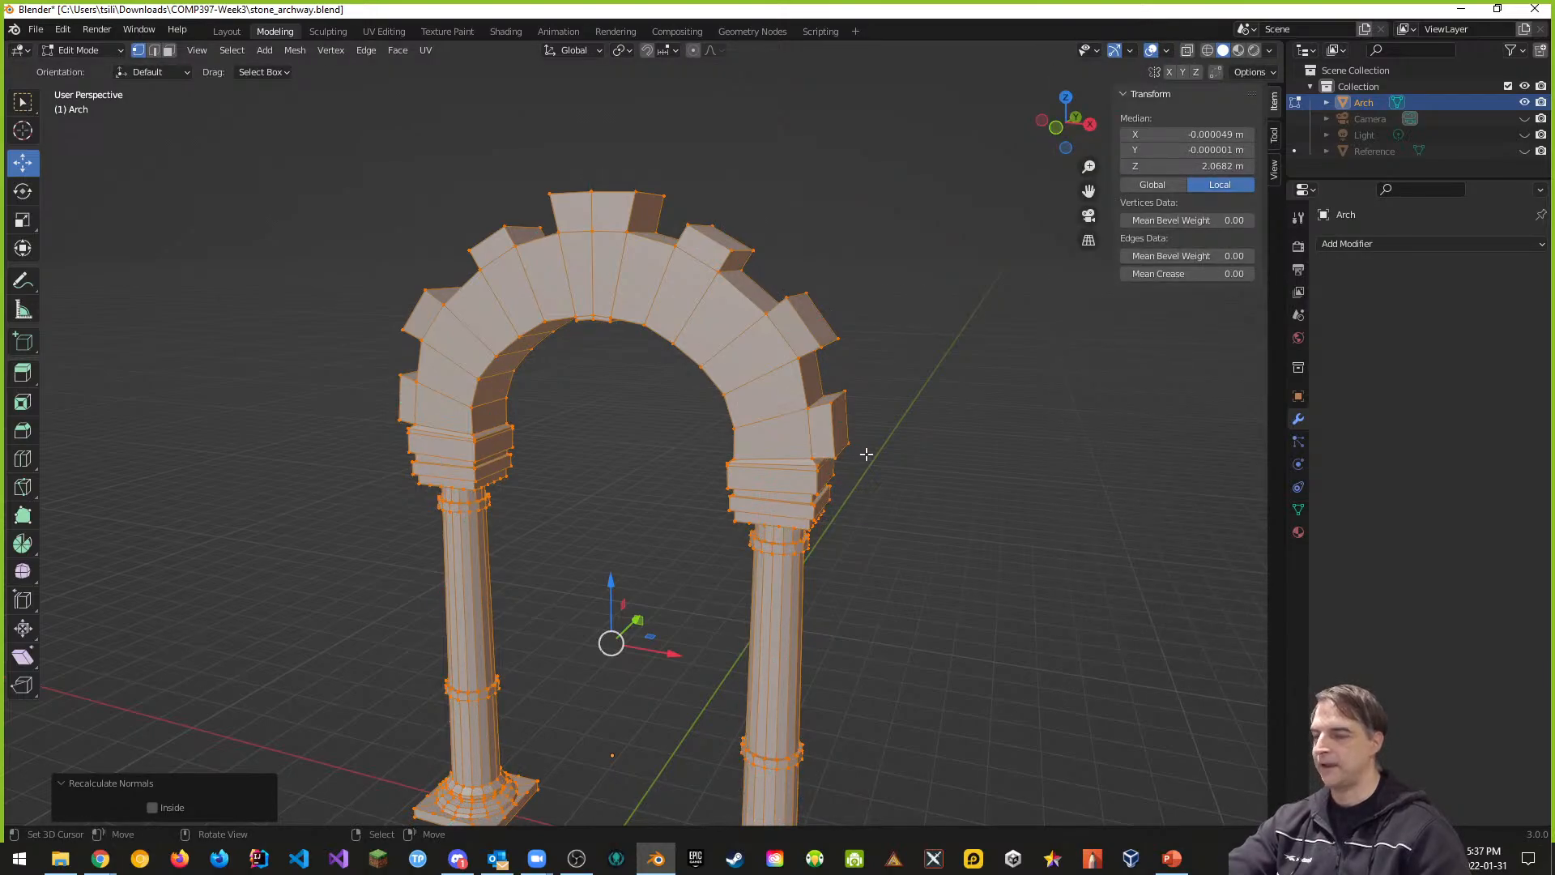
pyautogui.moveTo(867, 454); pyautogui.dragTo(921, 449, button='middle')
pyautogui.keyDown('shift'); pyautogui.moveTo(1036, 466); pyautogui.dragTo(917, 376, button='middle'); pyautogui.keyUp('shift')
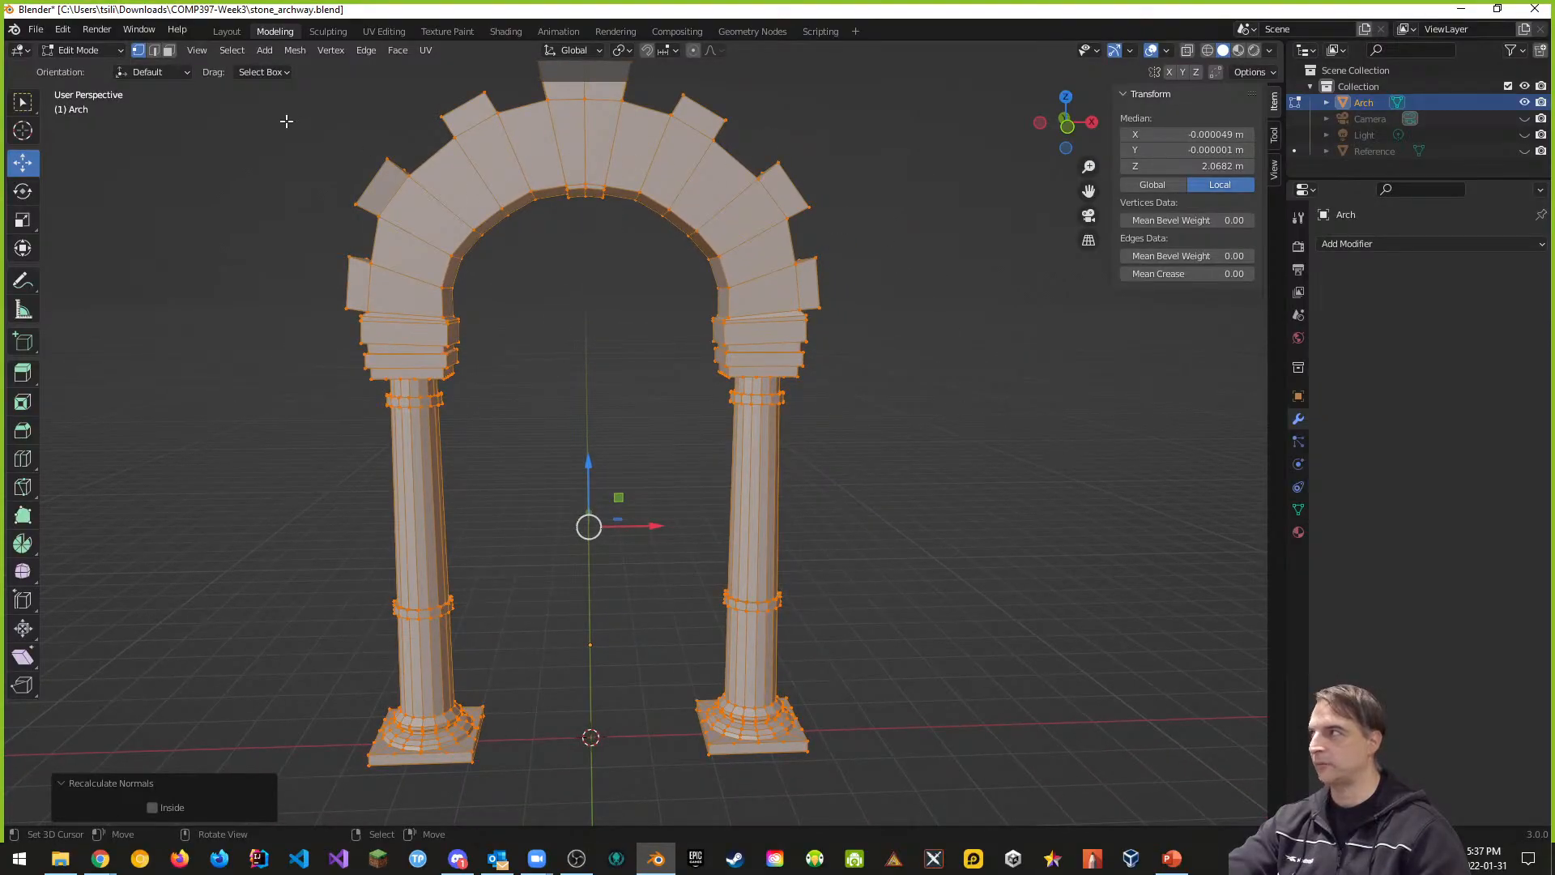
# Step: Return to the Layout workspace and create a new material for the Arch object
pyautogui.click(227, 34)
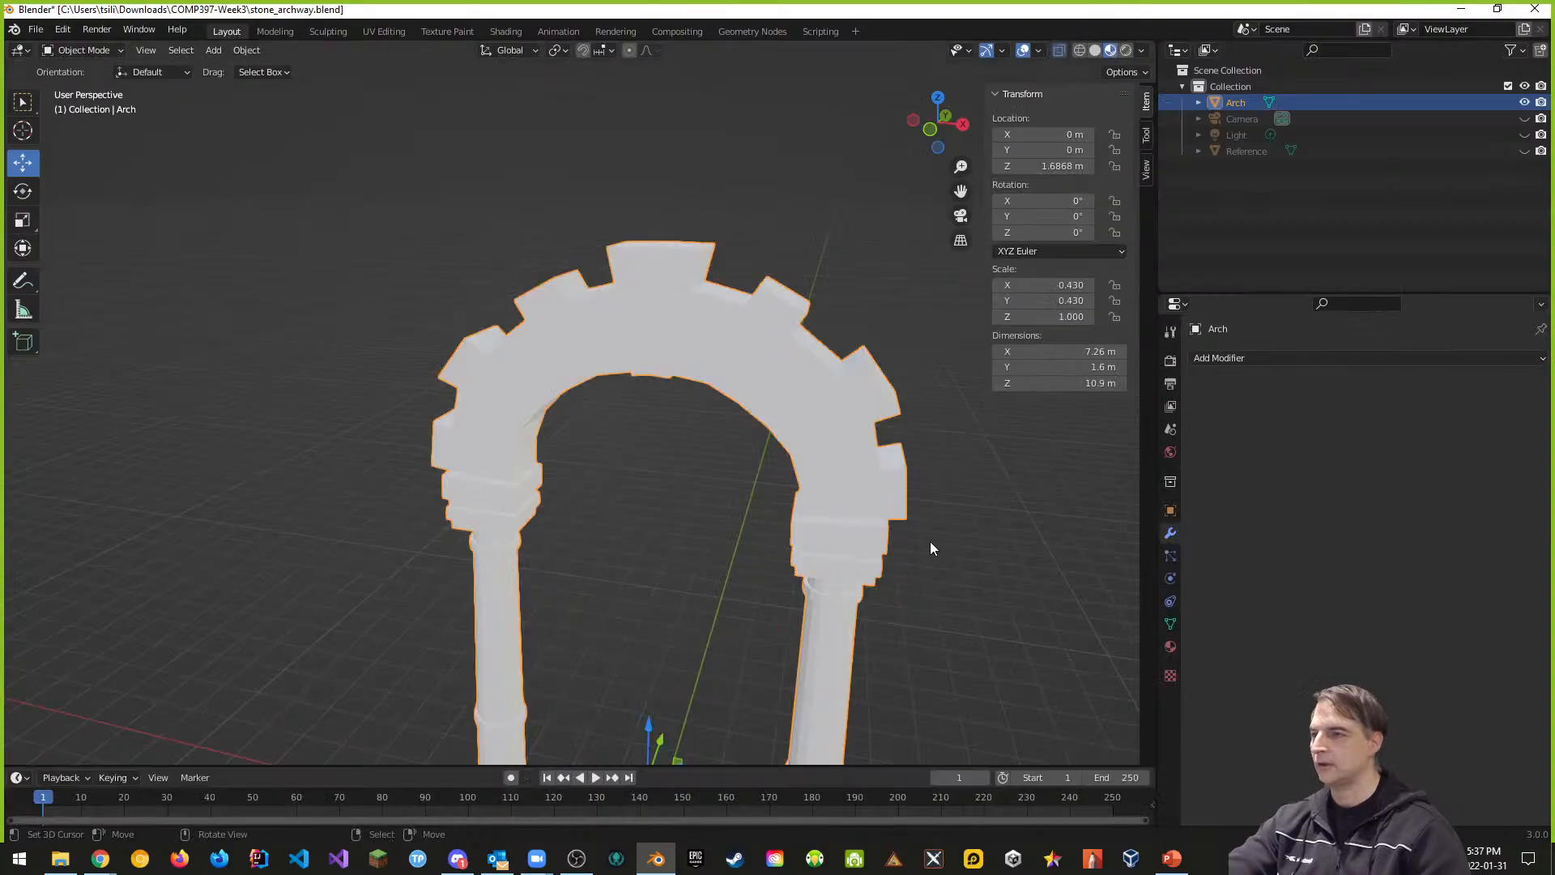
pyautogui.moveTo(857, 503); pyautogui.dragTo(824, 373, button='middle')
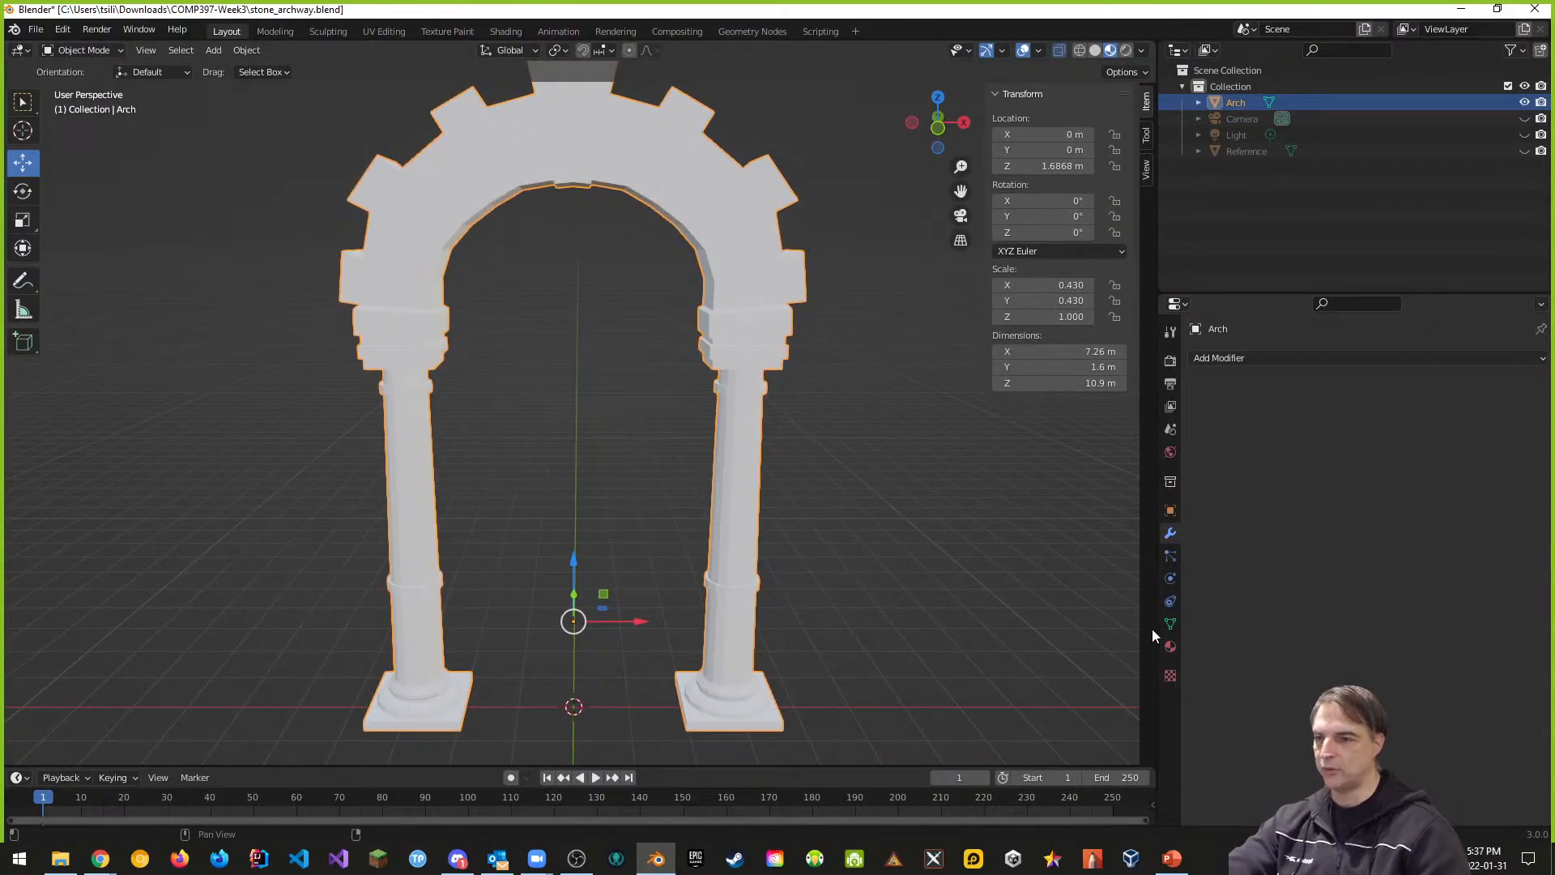
pyautogui.click(1171, 646)
pyautogui.click(1404, 426)
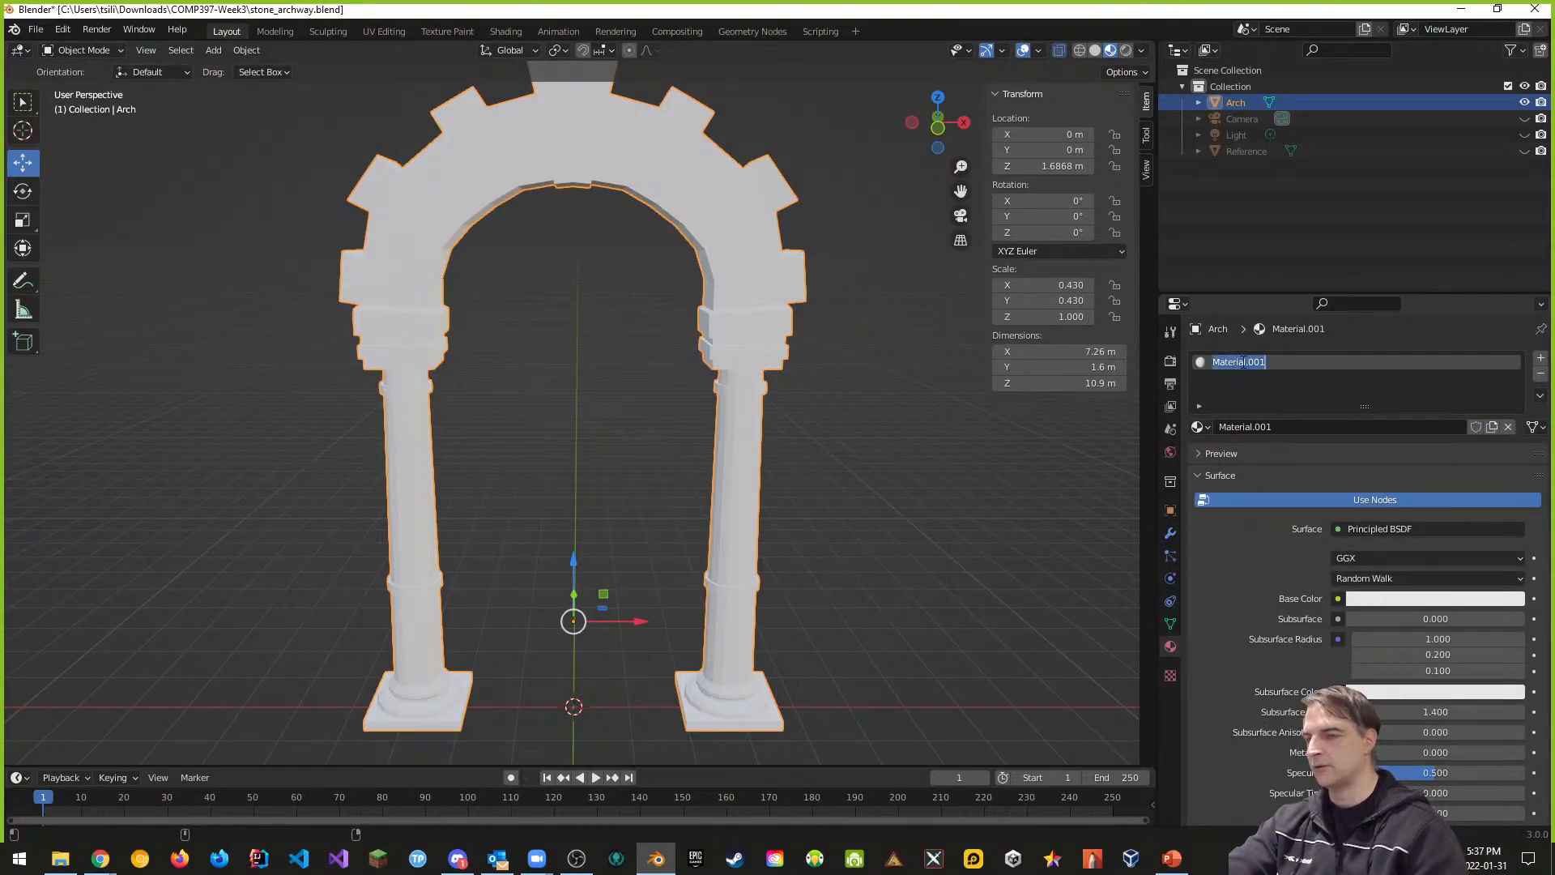
# Step: Rename the arch's material to "Stone Archway Material" and save stone_archway.blend
pyautogui.doubleClick(1242, 361)
pyautogui.write('Stone')
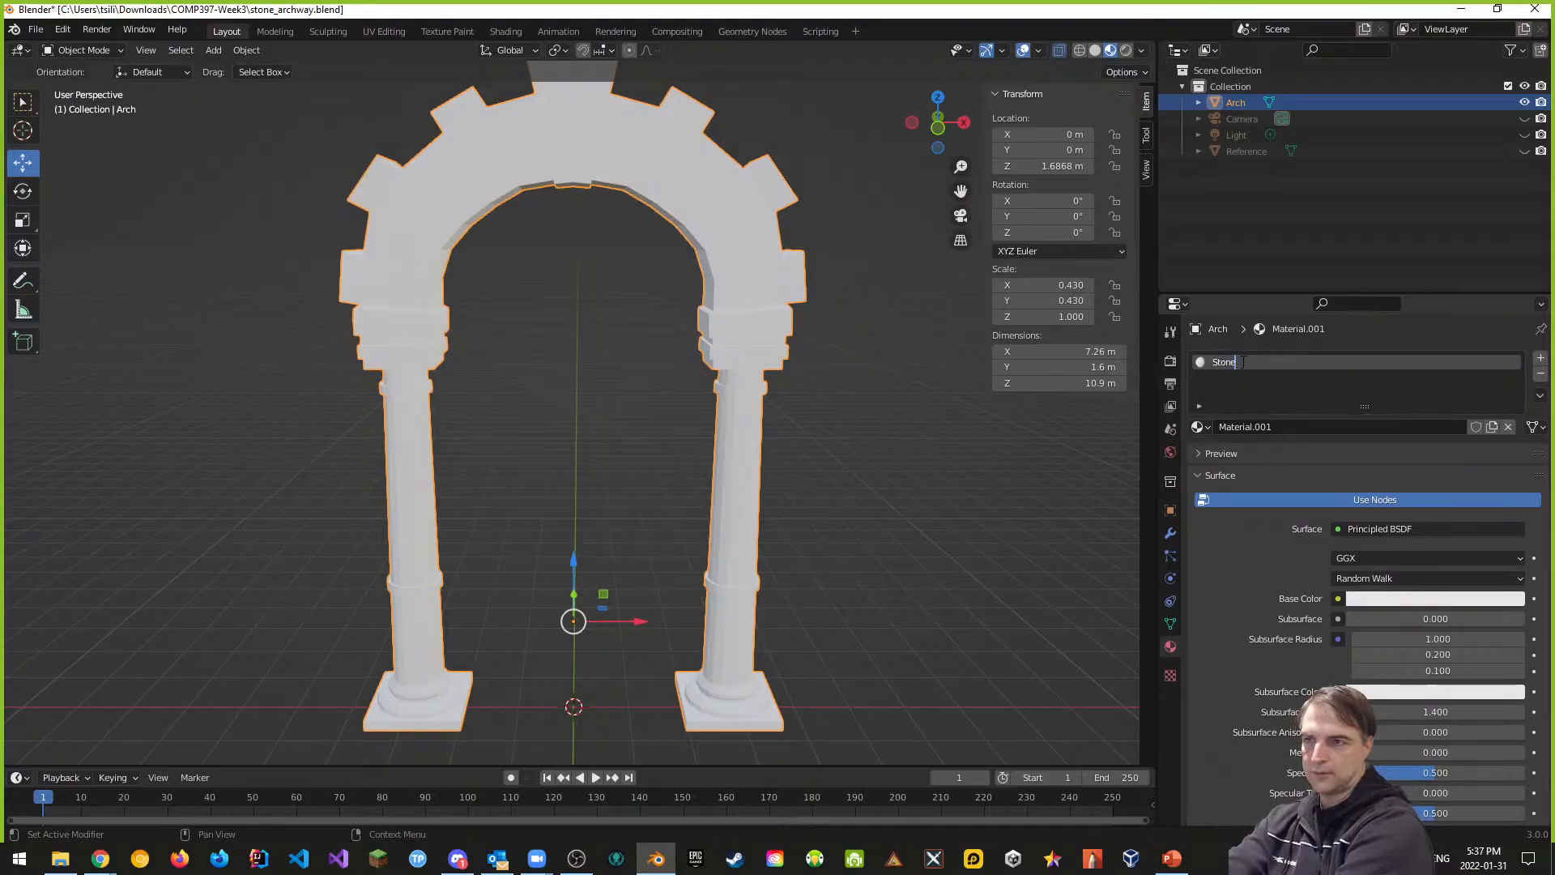
pyautogui.write('_')
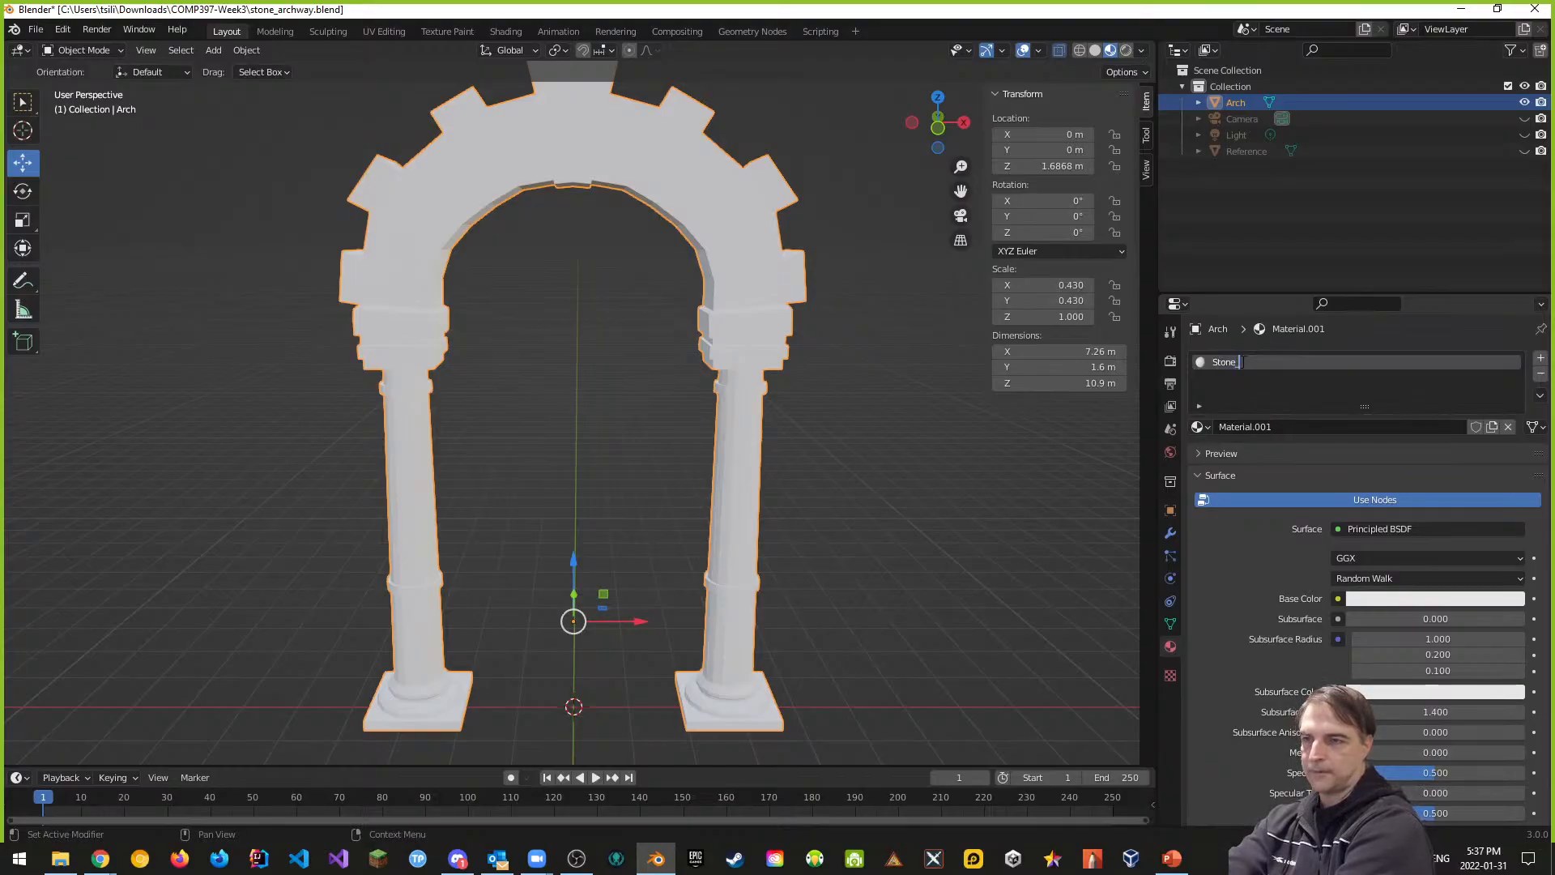
pyautogui.write('Archway')
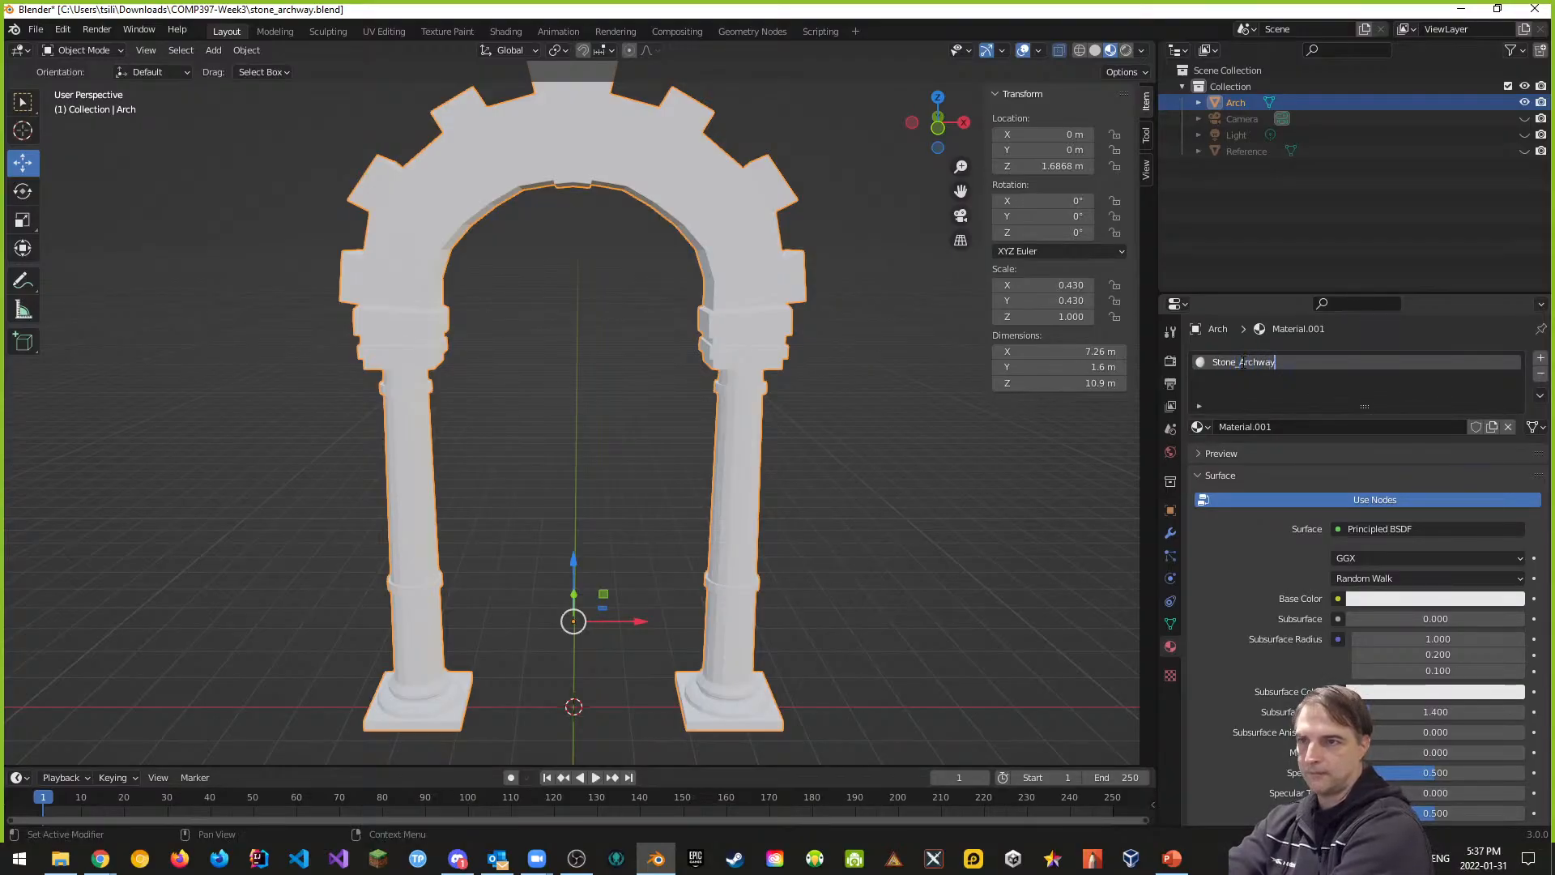
pyautogui.write(' Material')
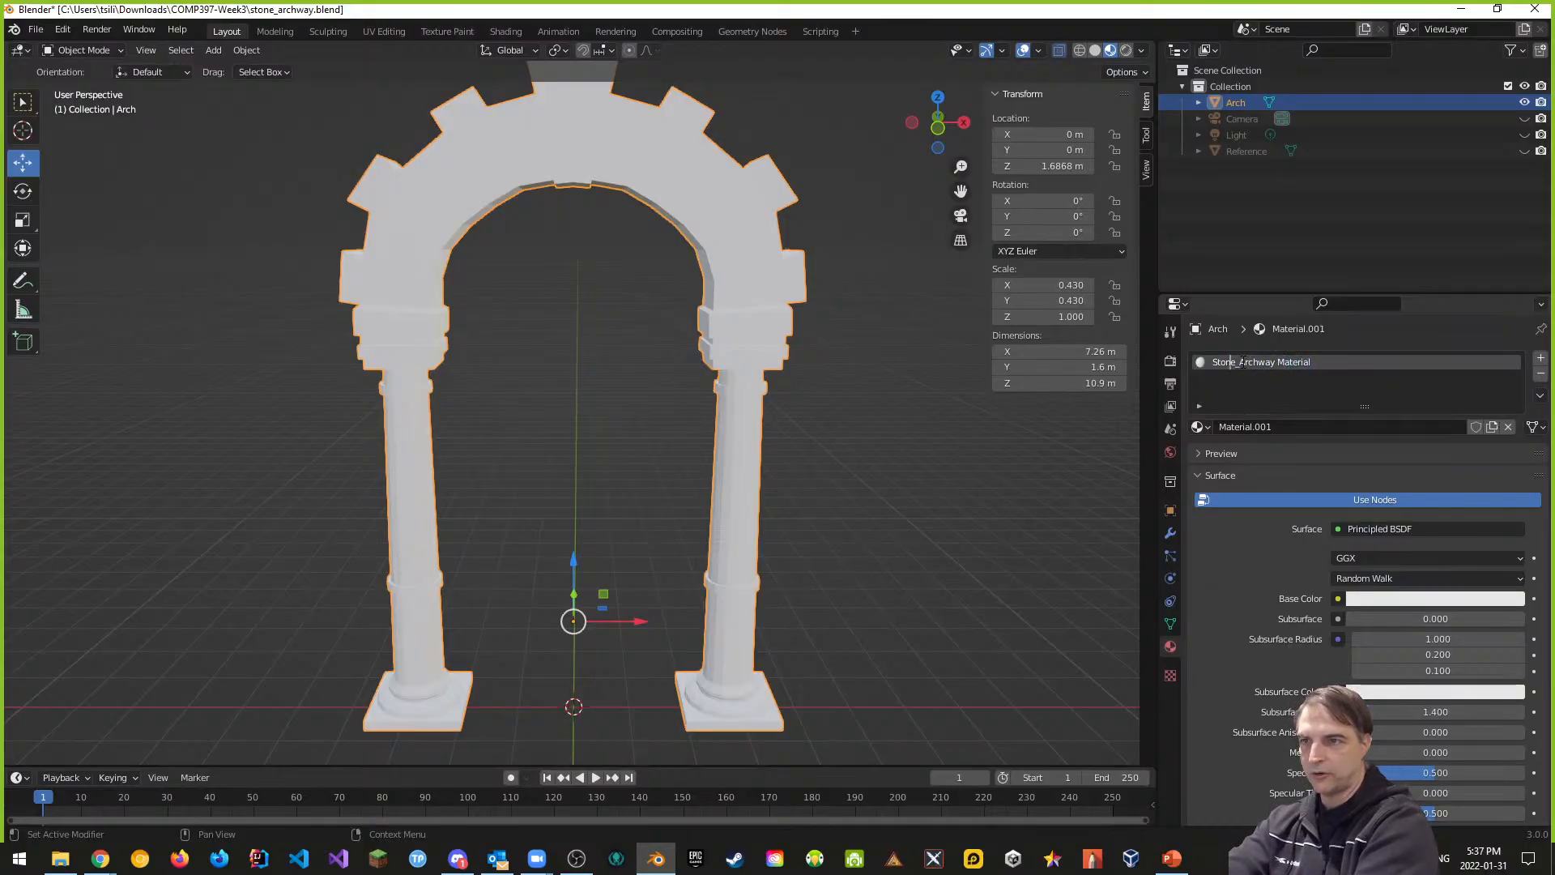
pyautogui.press('BackSpace')
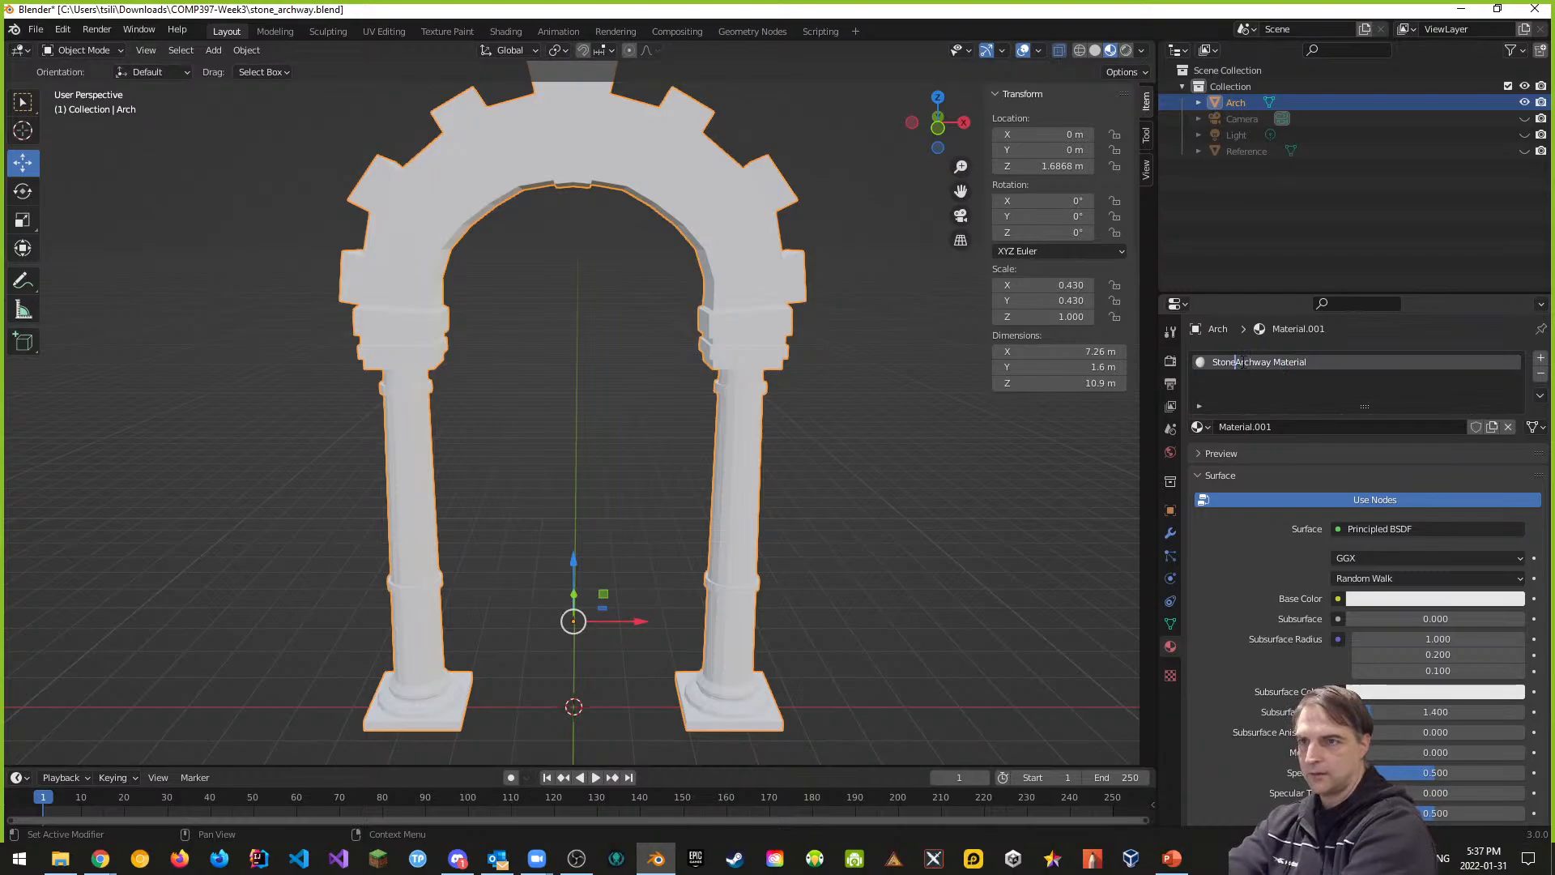
pyautogui.press('Return')
pyautogui.hotkey('ctrl', 's')
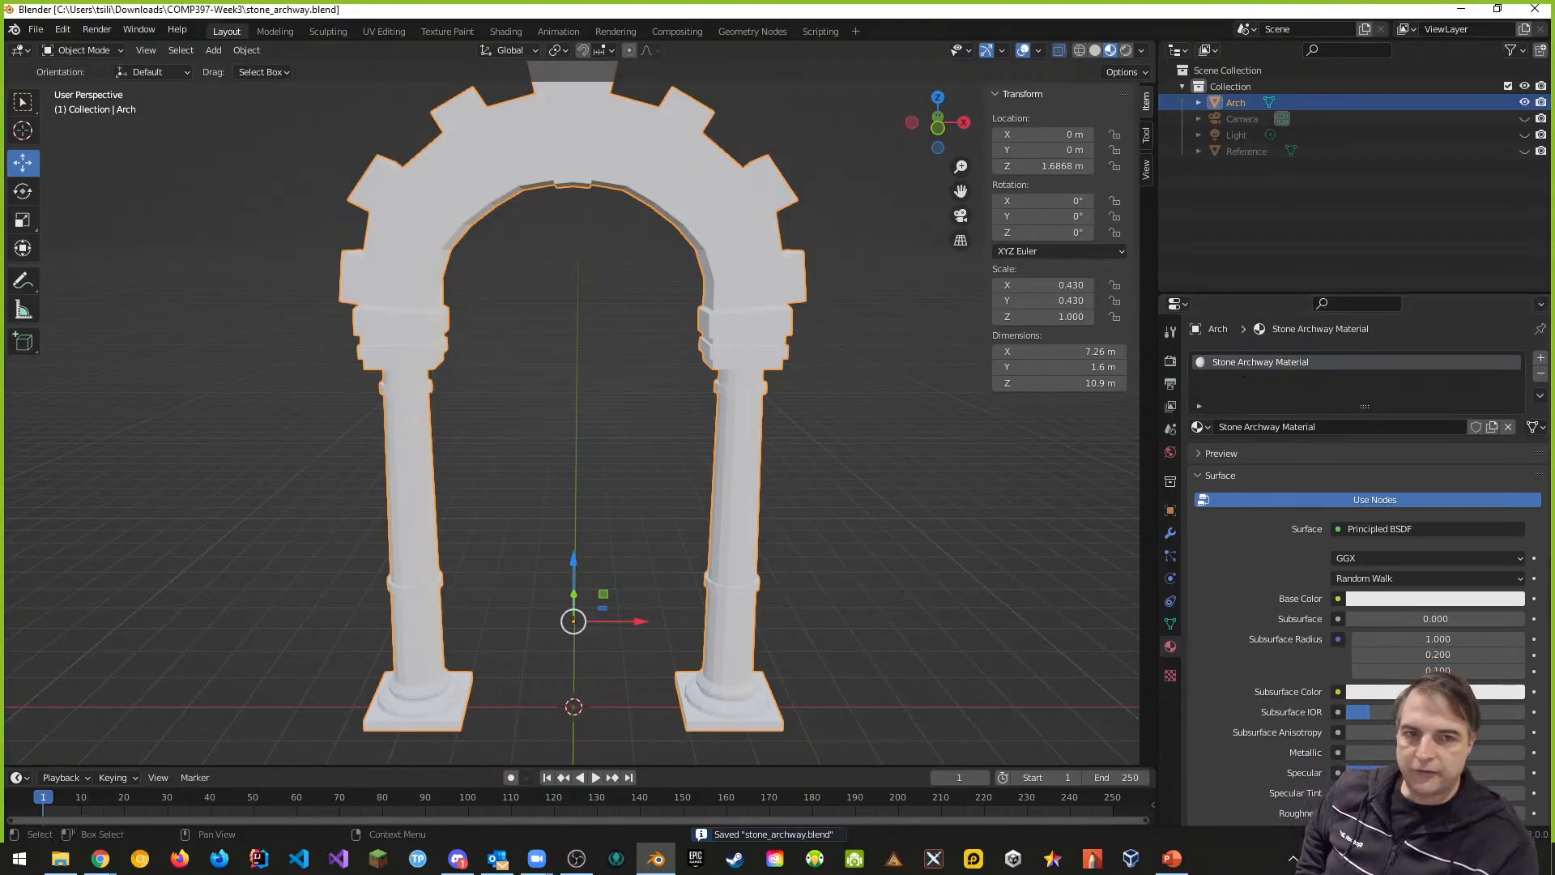
# Step: Examine the arch material's surface settings and the texture settings that hold Archway Reference.jpg
pyautogui.moveTo(1554, 458); pyautogui.dragTo(1554, 460)
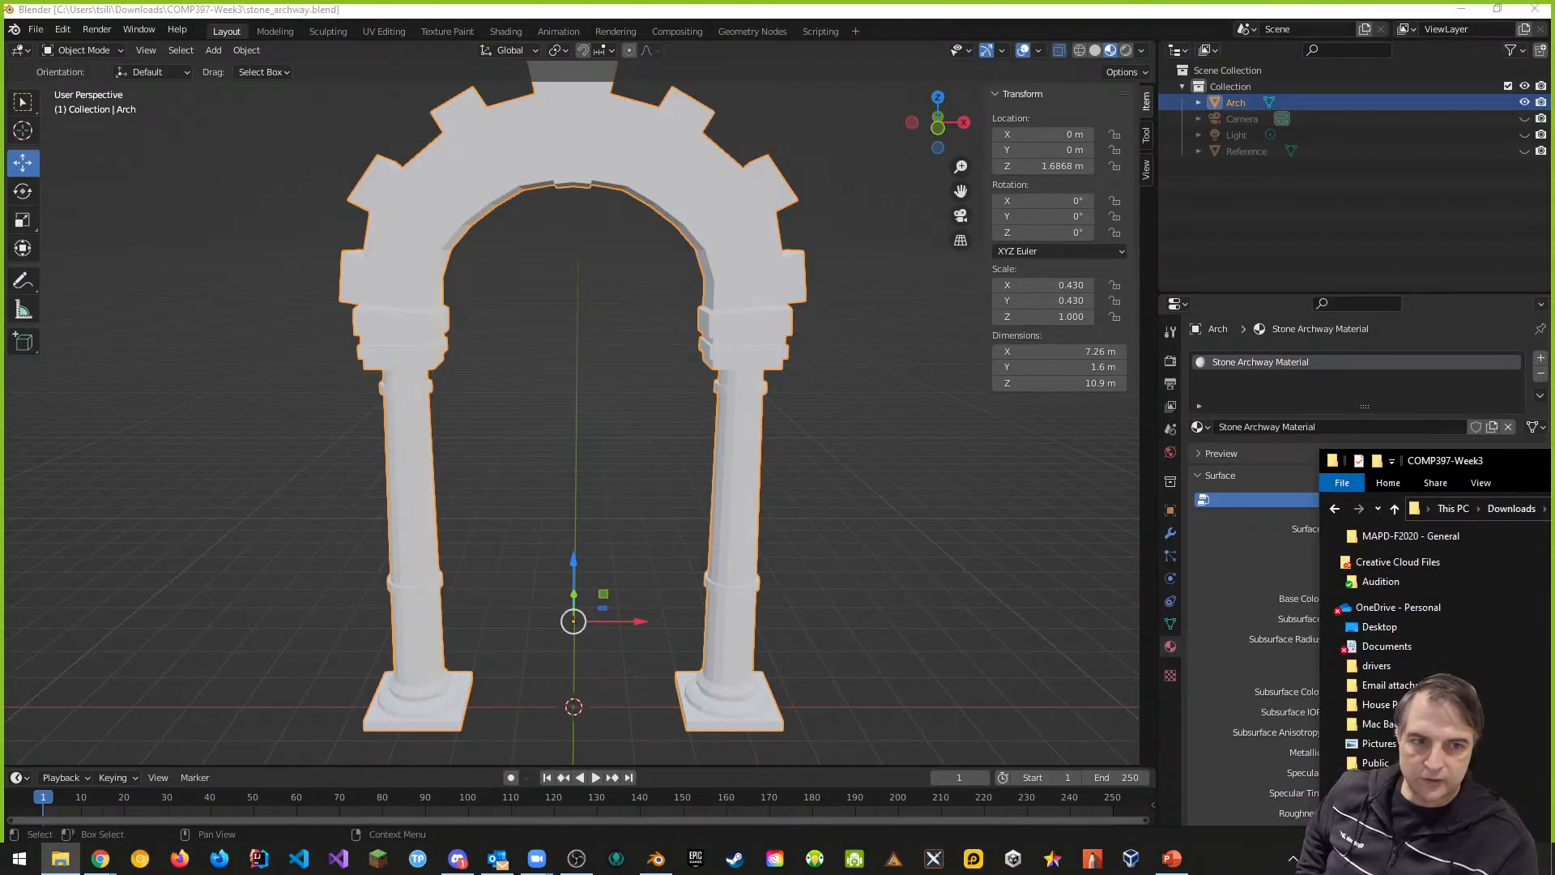
pyautogui.click(1214, 193)
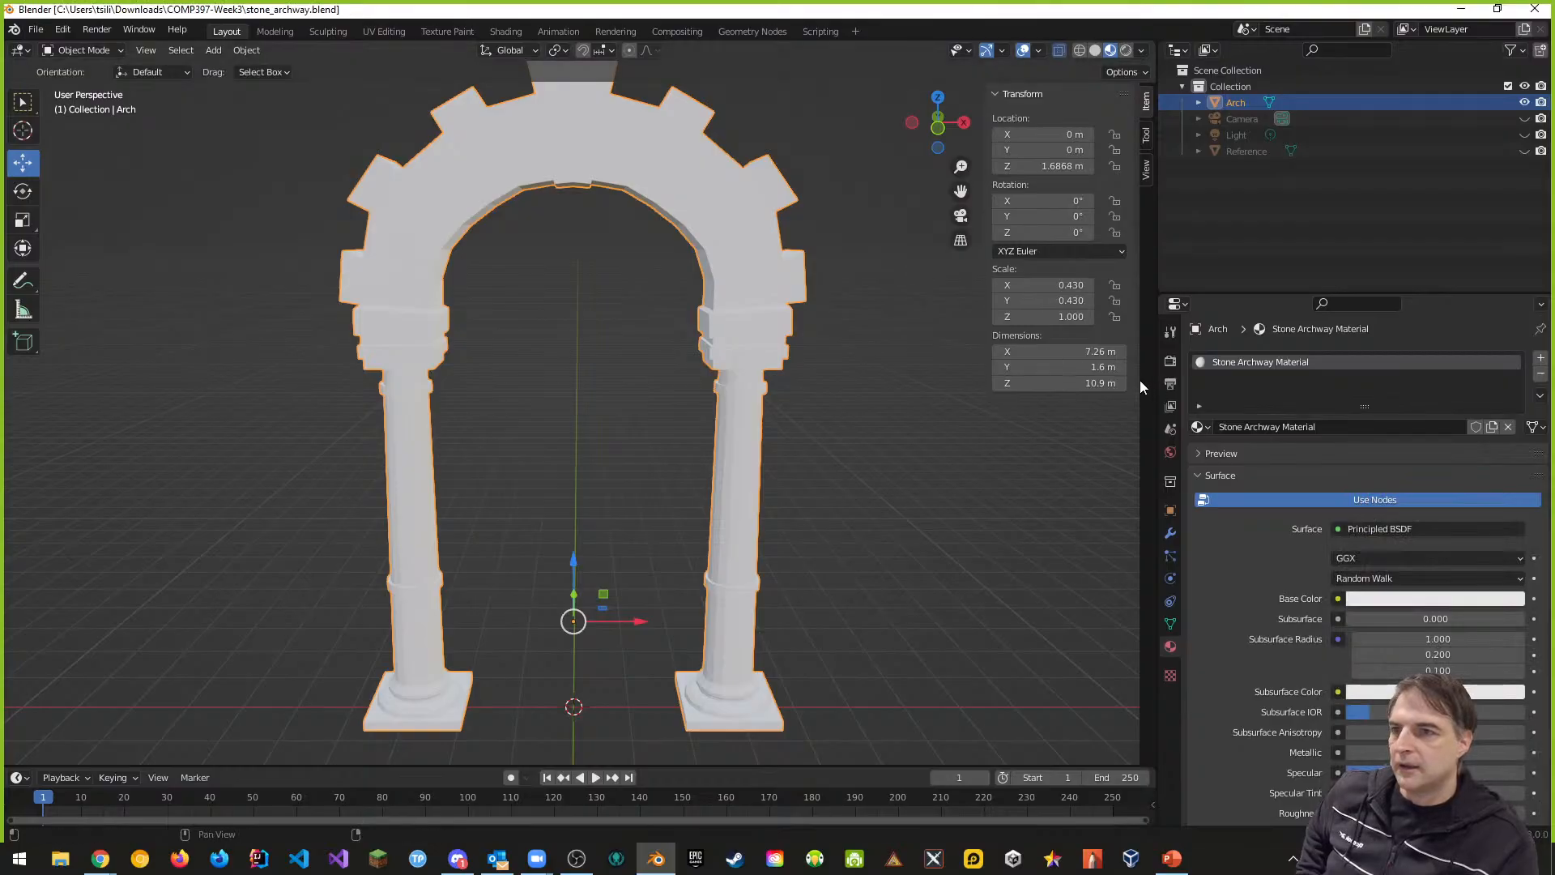
pyautogui.scroll(-6, 1257, 520)
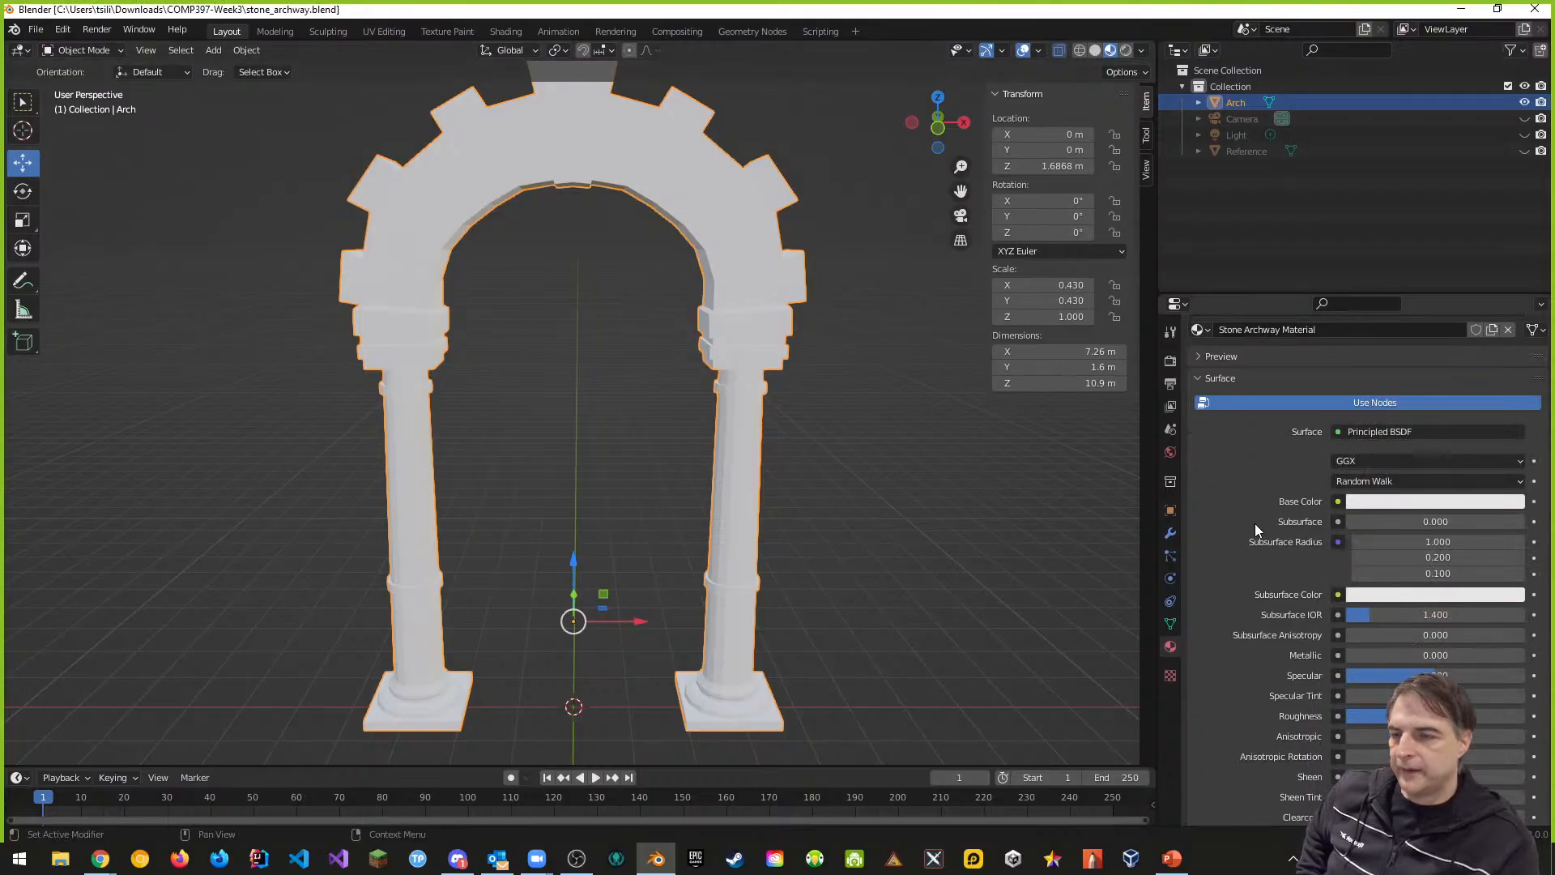
pyautogui.scroll(-5, 1252, 522)
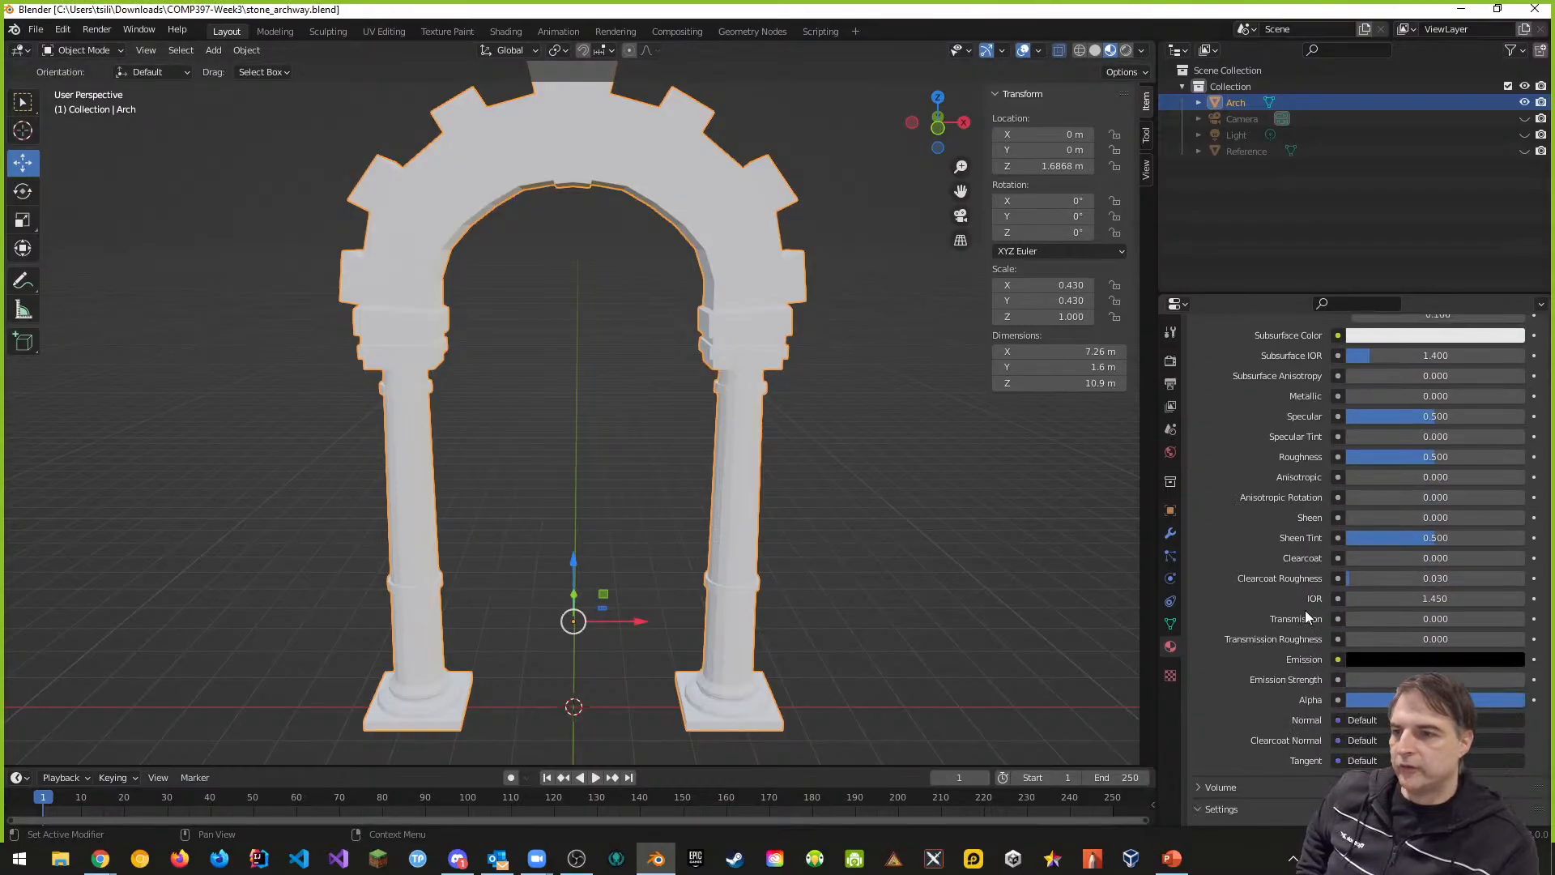
pyautogui.click(1169, 679)
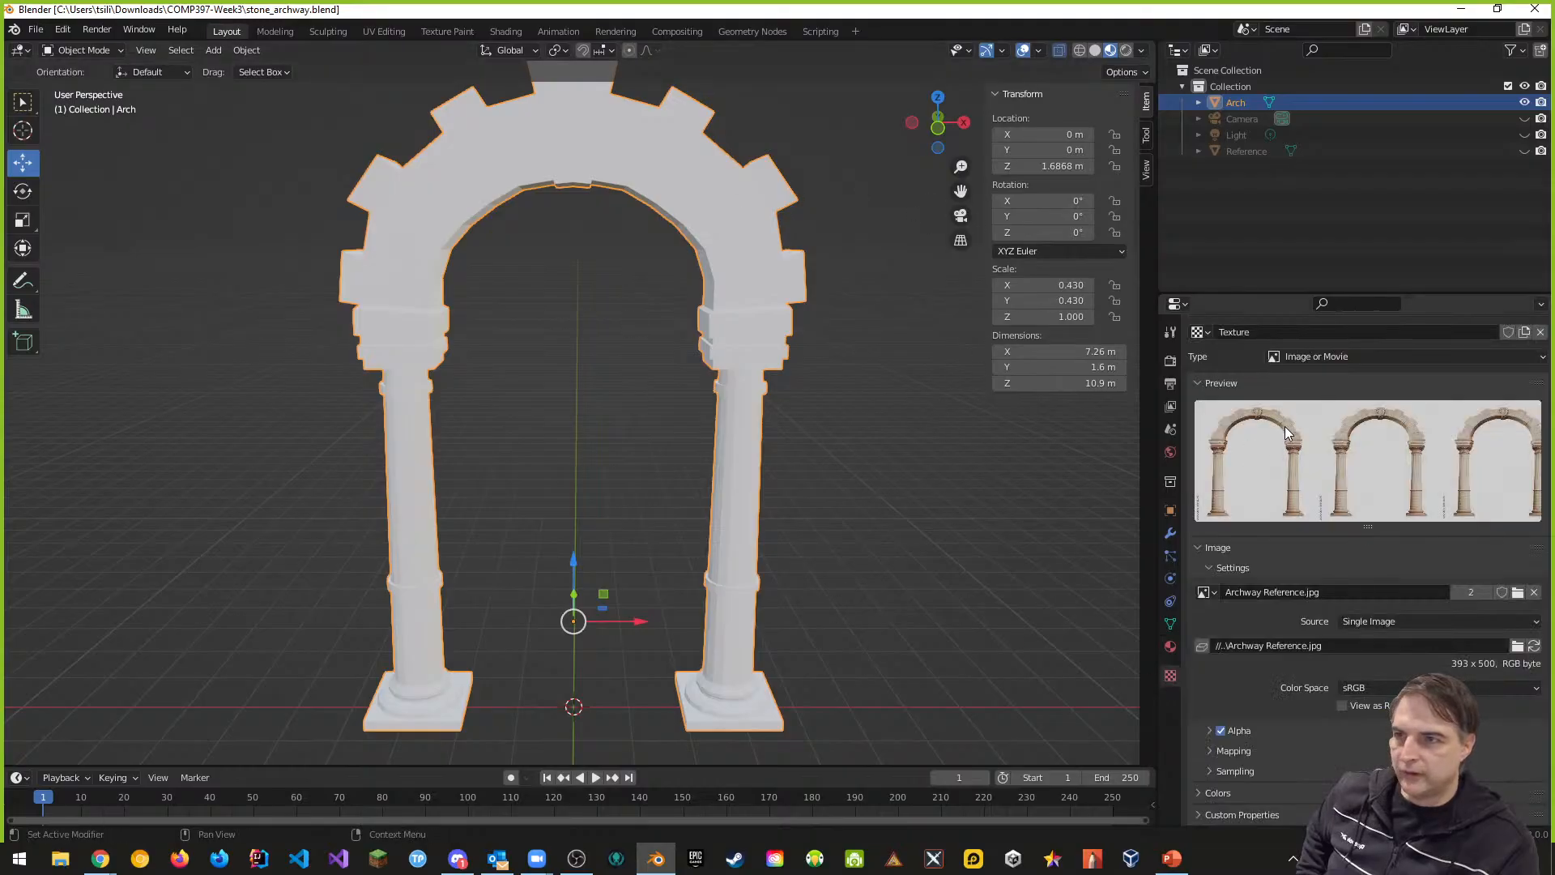
pyautogui.scroll(2, 1243, 448)
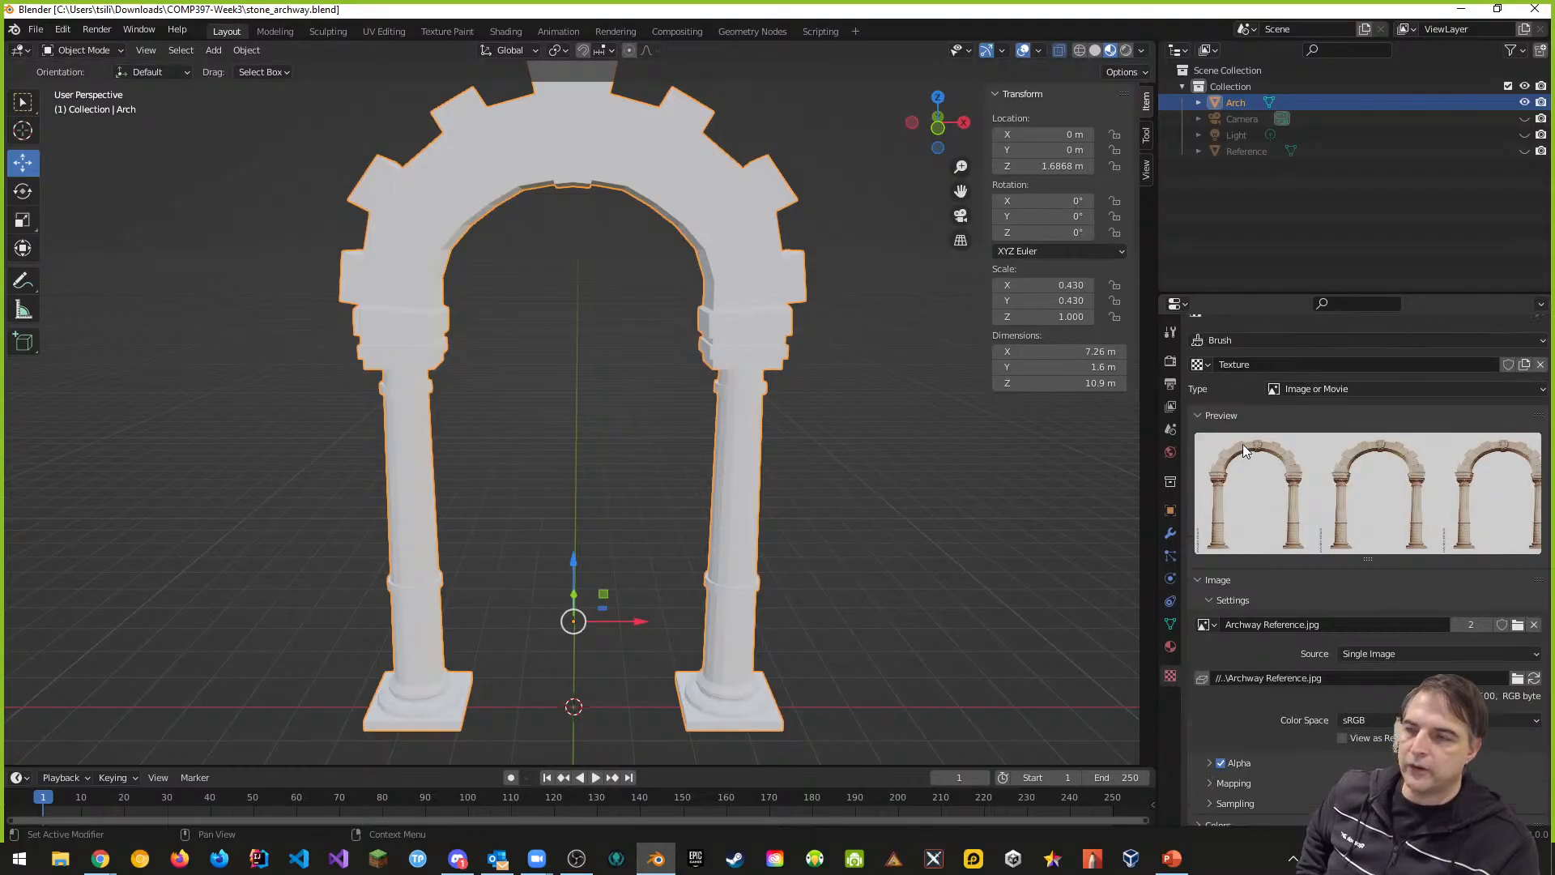
pyautogui.scroll(1, 1243, 444)
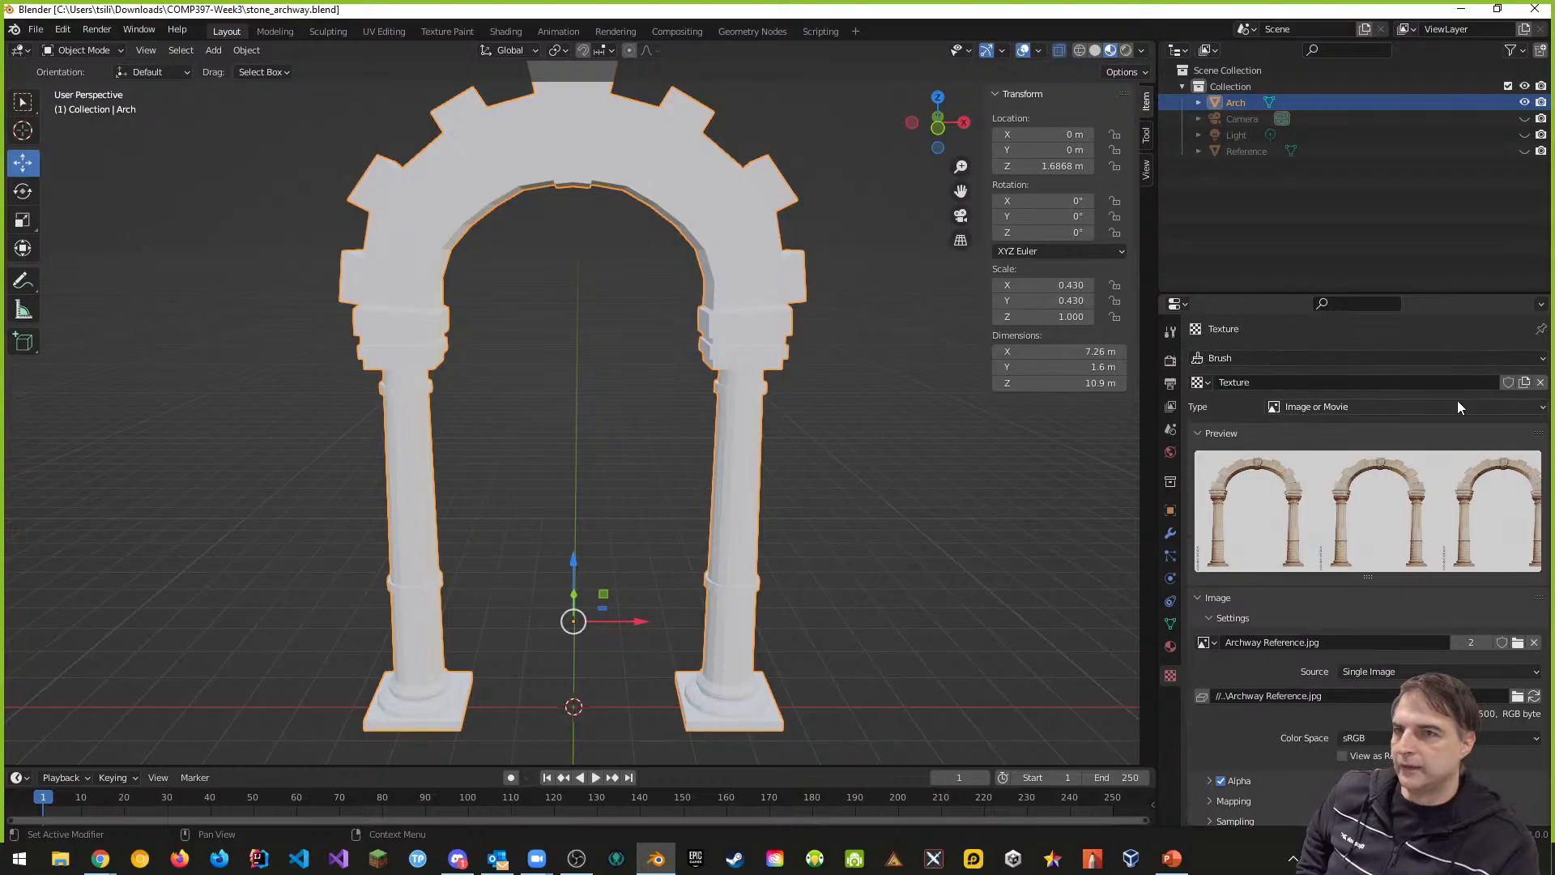
pyautogui.click(1170, 646)
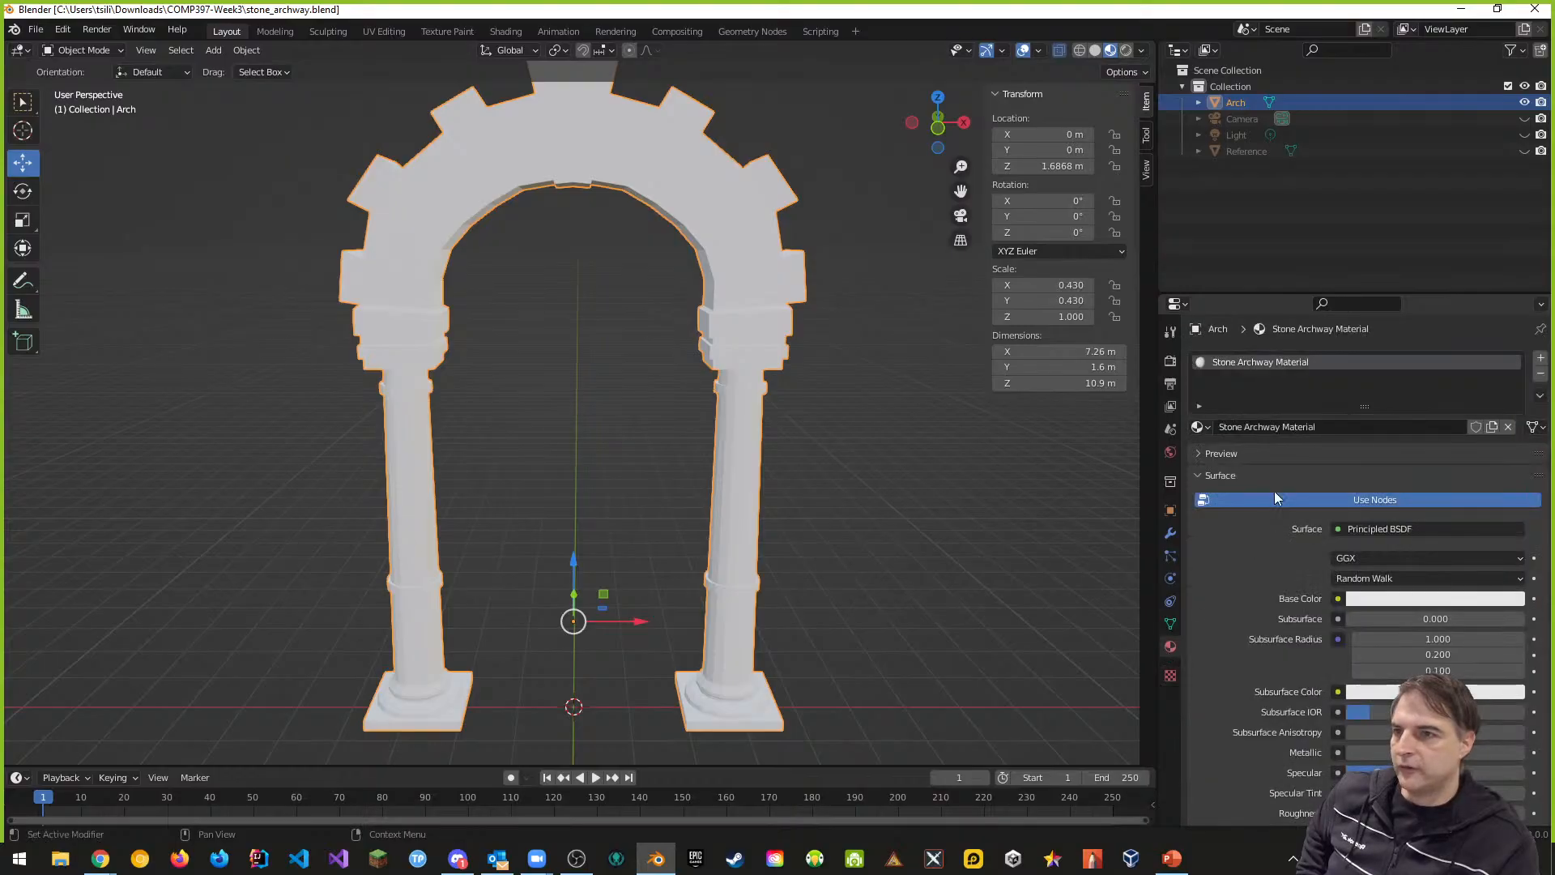
pyautogui.click(1169, 675)
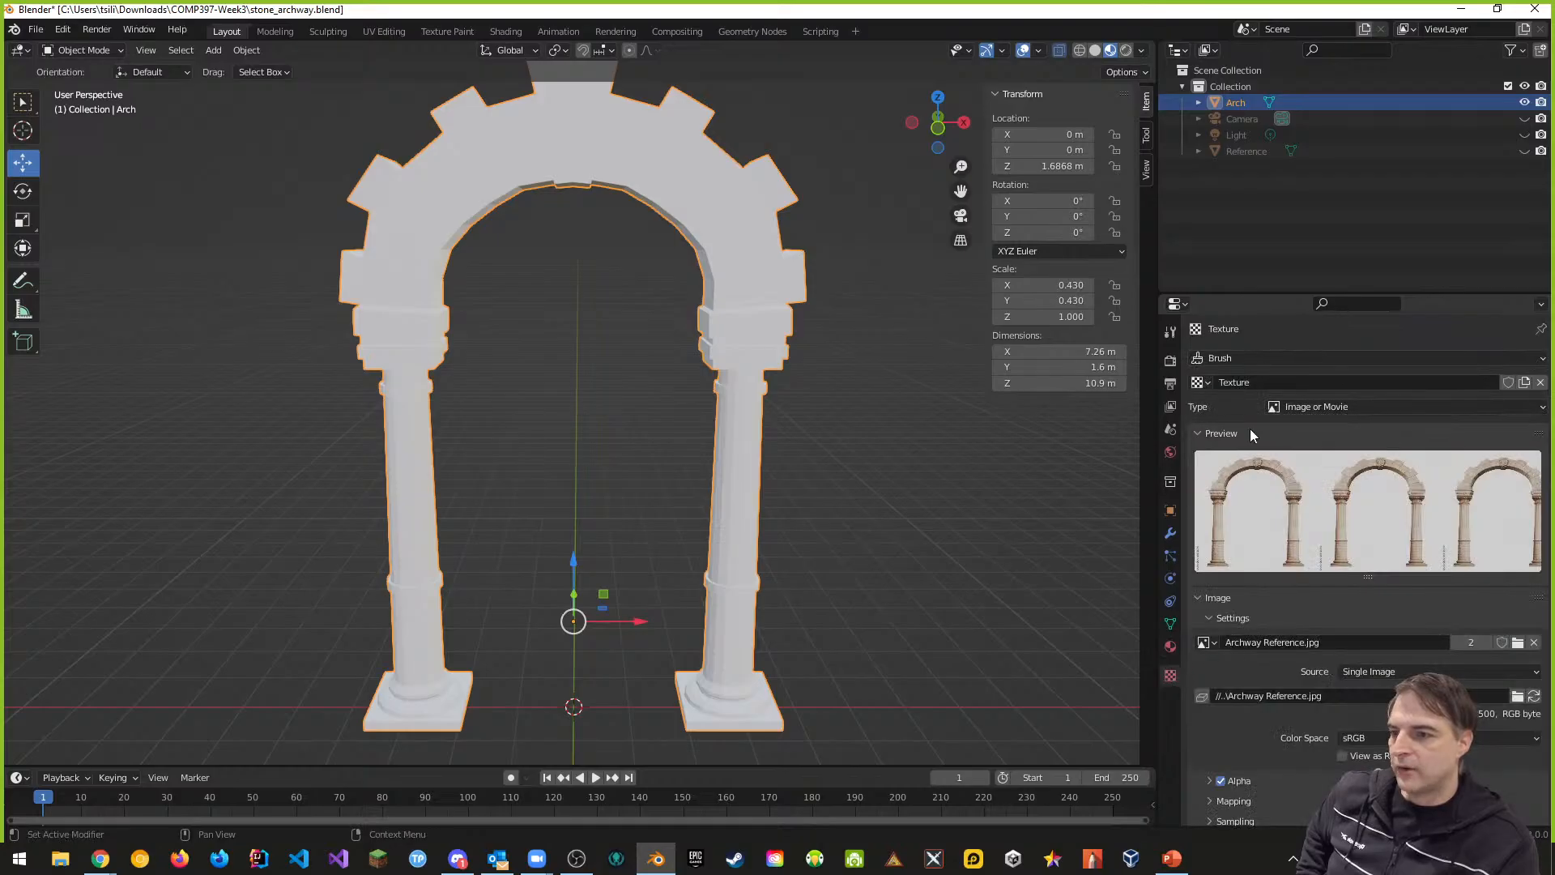
pyautogui.scroll(-2, 1257, 468)
pyautogui.scroll(2, 1312, 472)
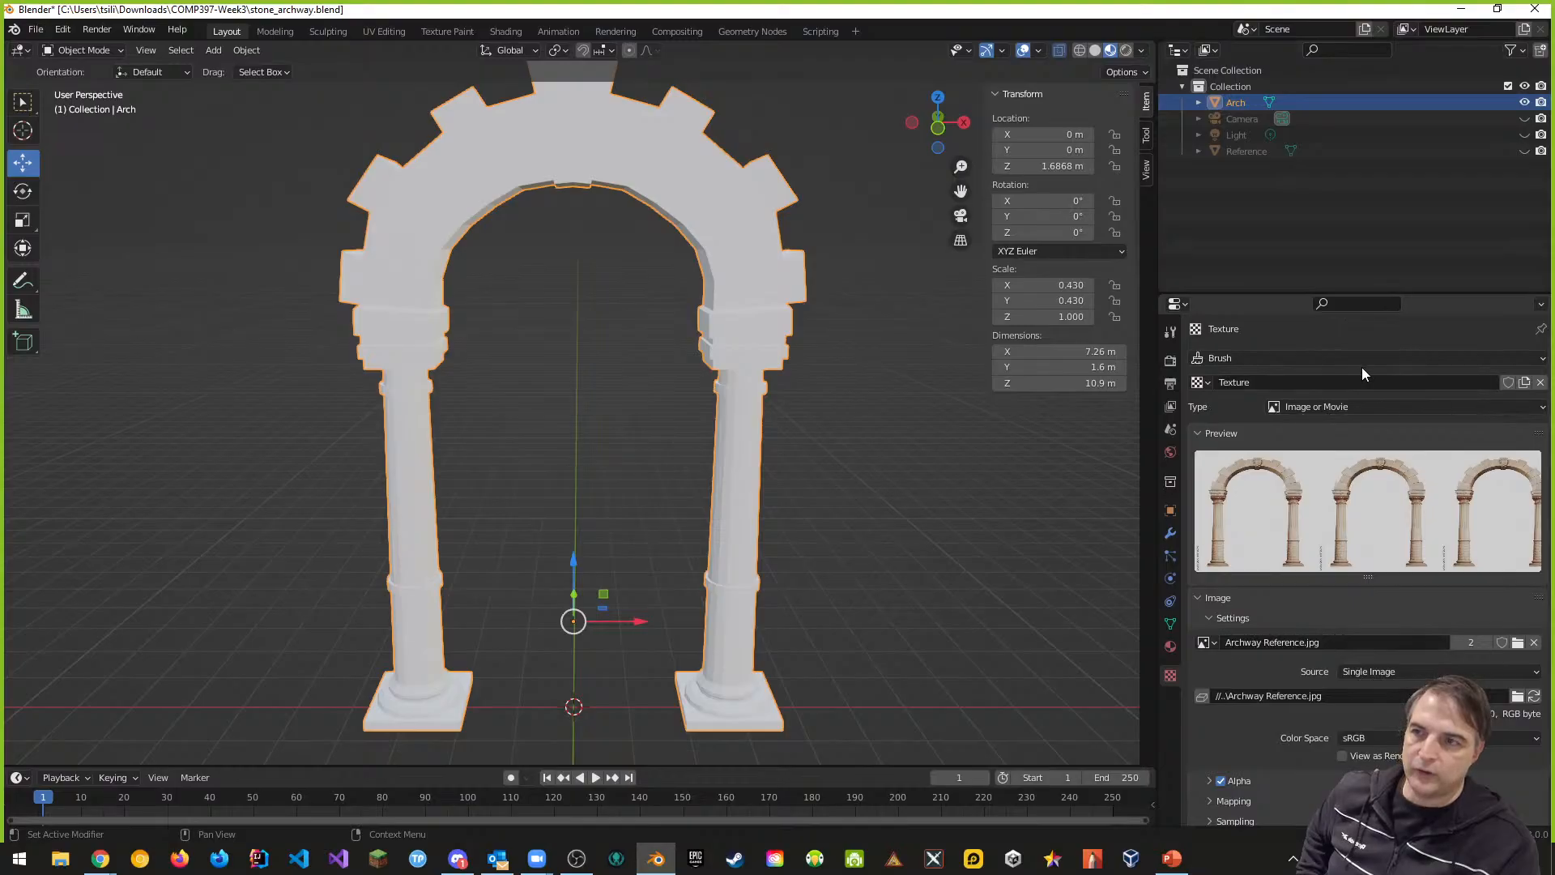
# Step: Try the ReferenceImage material on the Arch object, check its texture settings, and reassign Stone Archway Material
pyautogui.click(1170, 646)
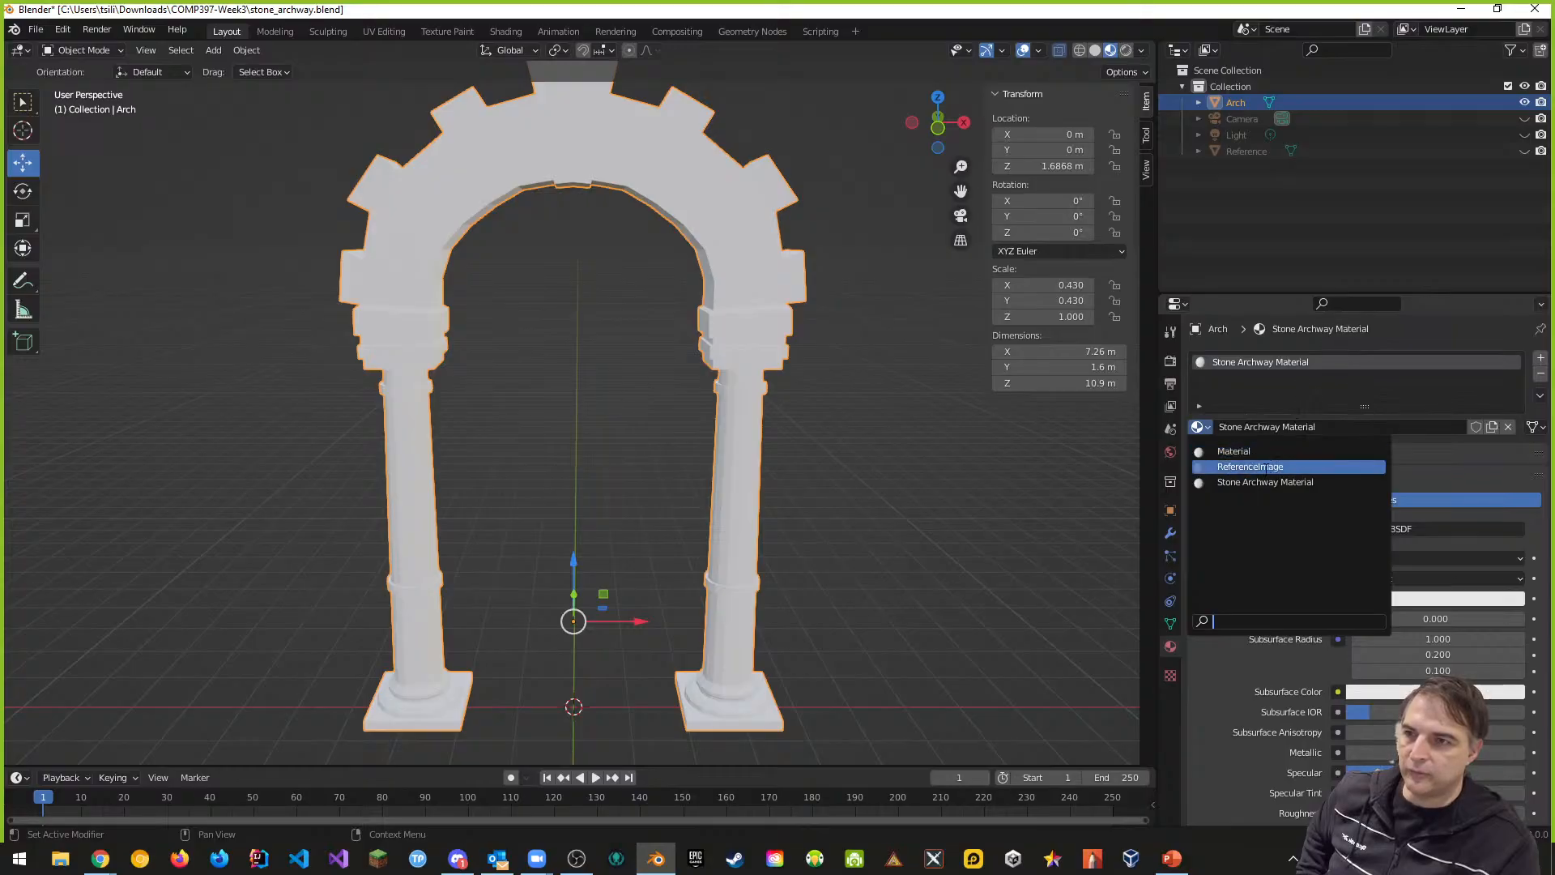
pyautogui.click(1265, 467)
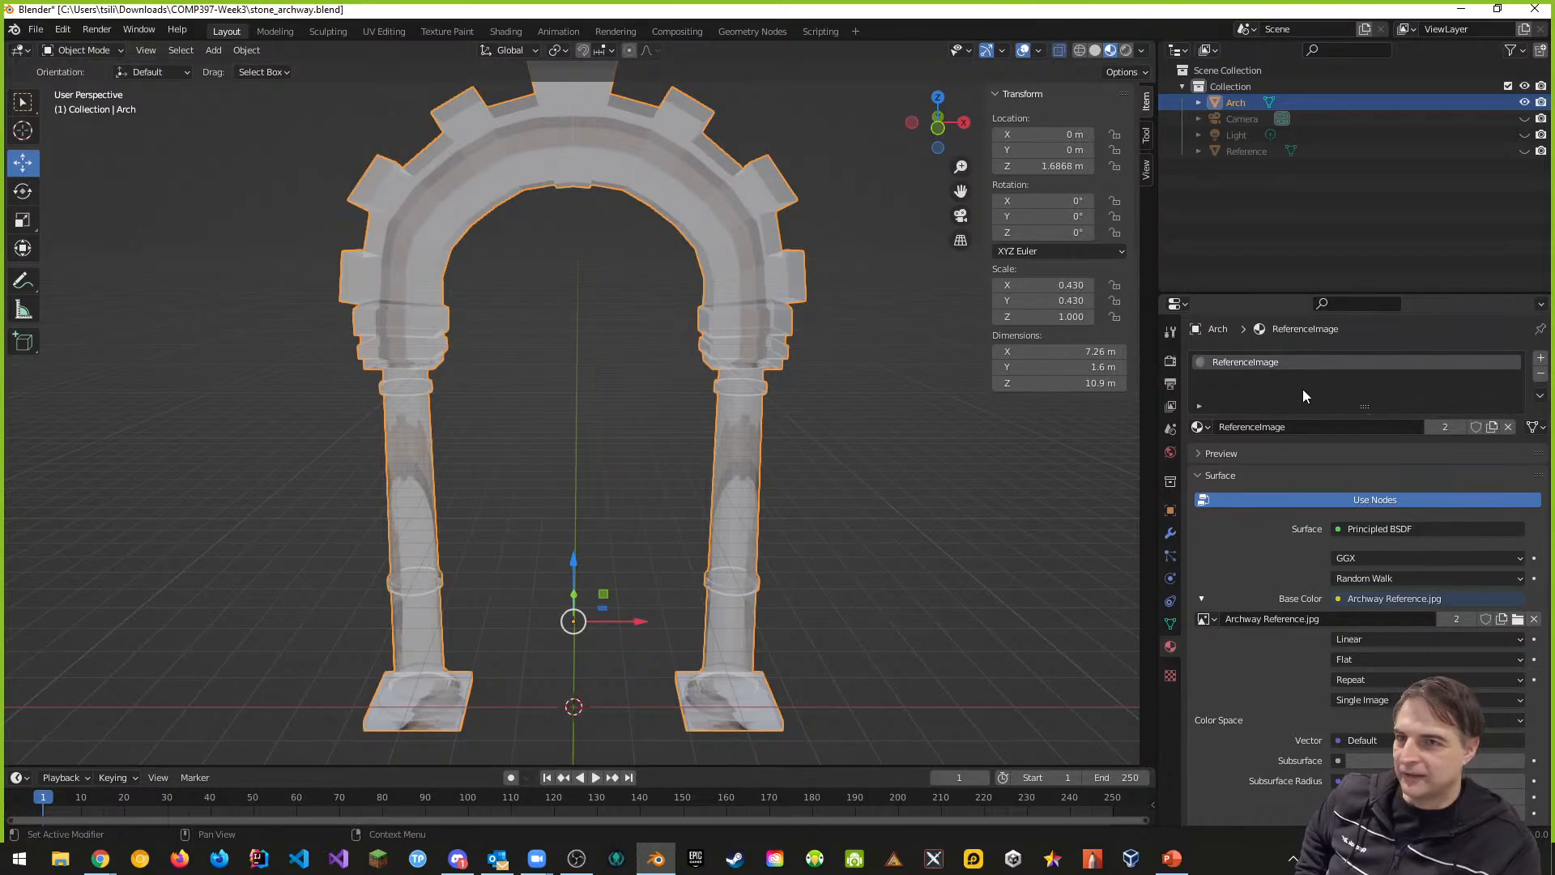
pyautogui.click(1170, 676)
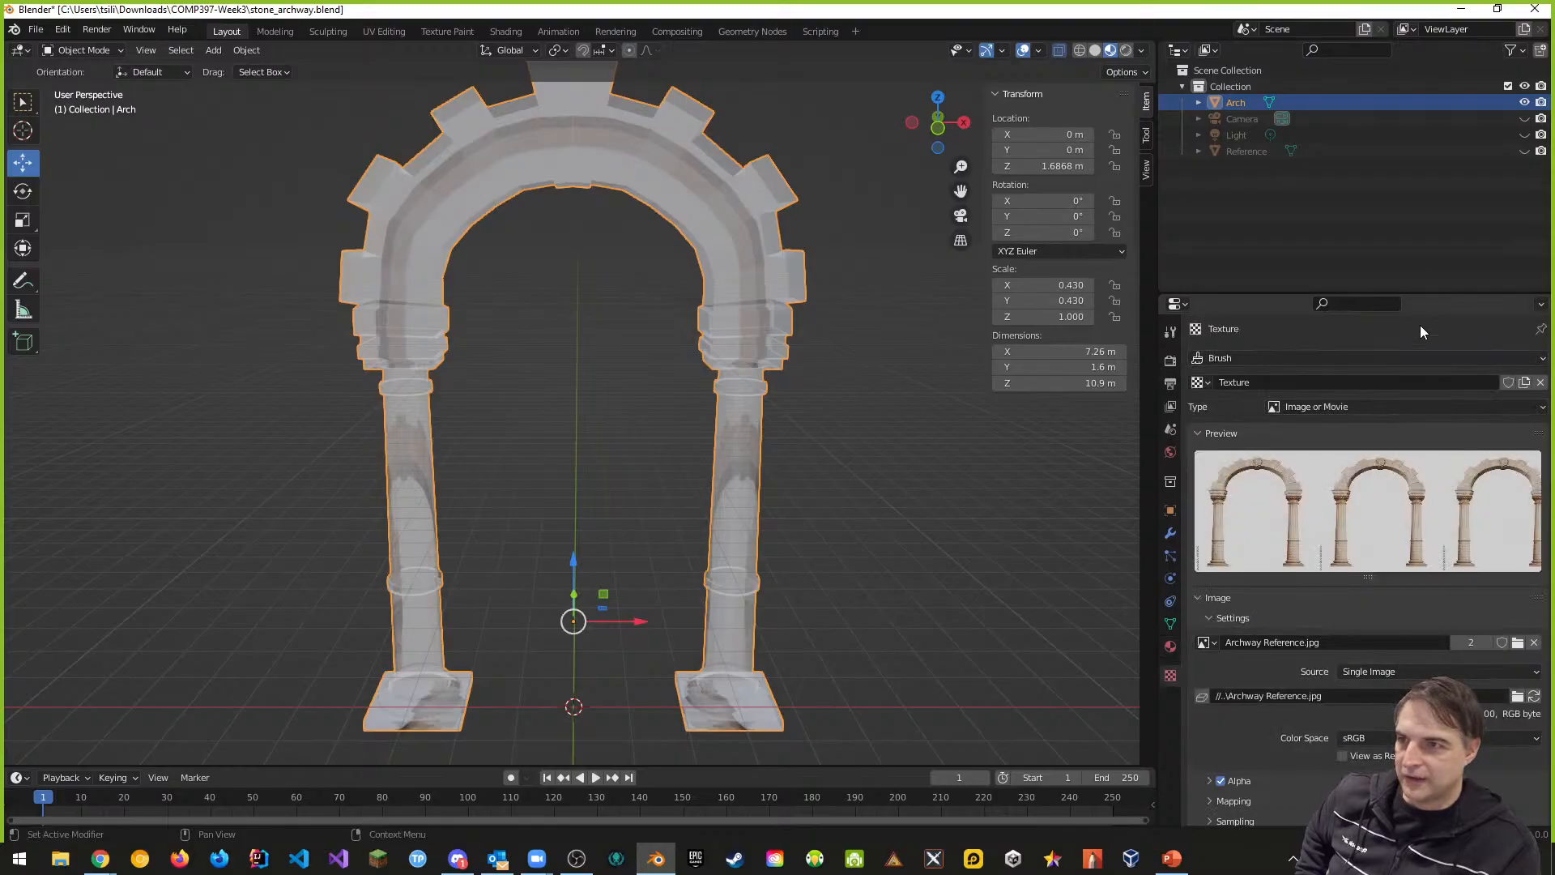
pyautogui.click(1169, 646)
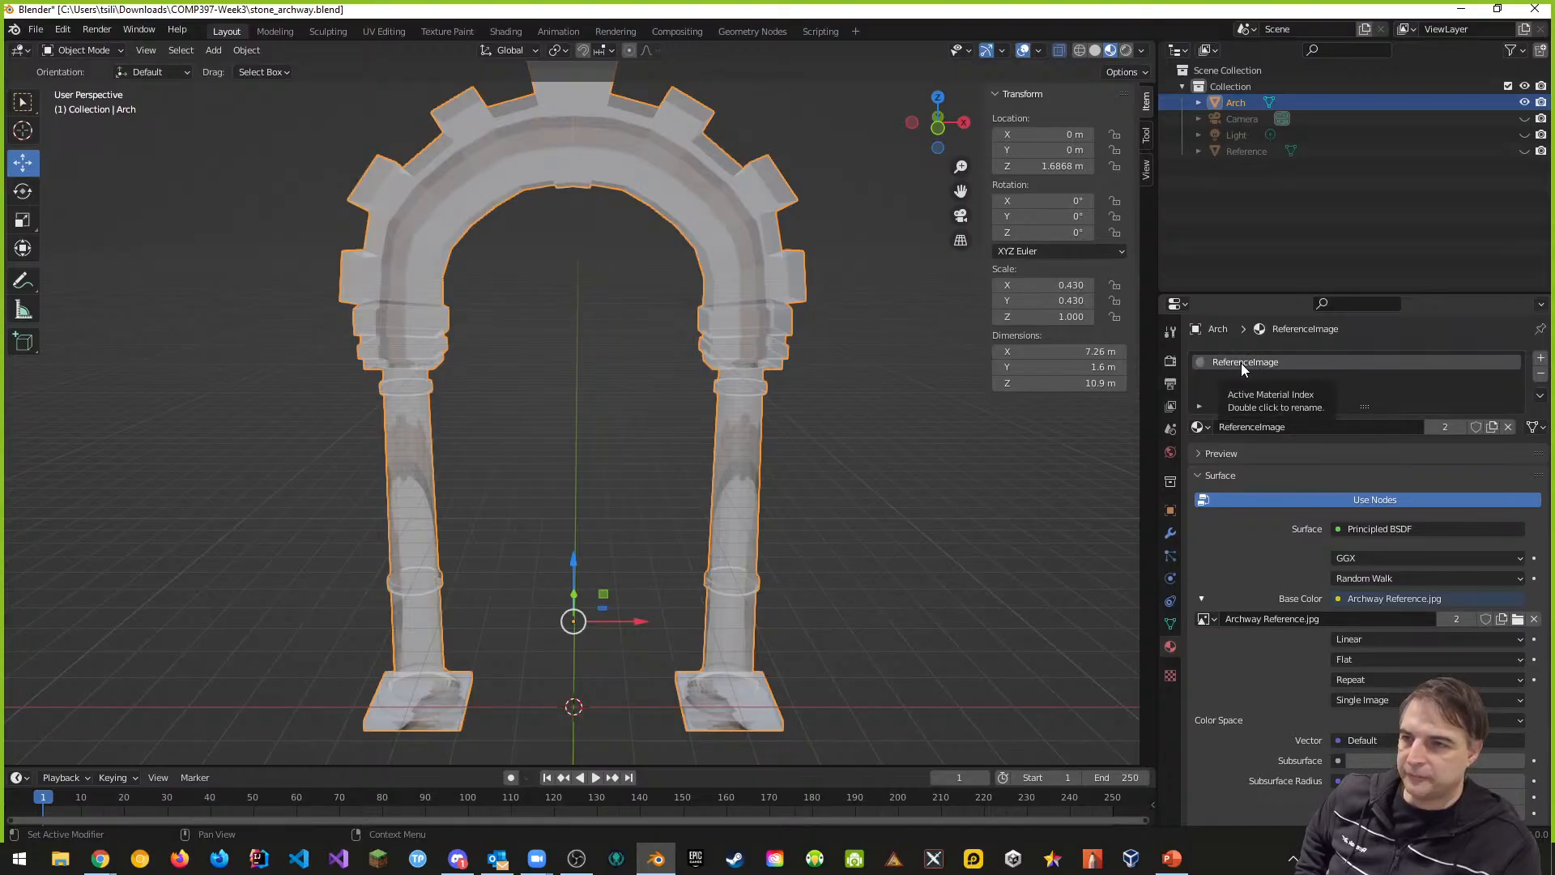
pyautogui.click(1201, 426)
pyautogui.click(1243, 482)
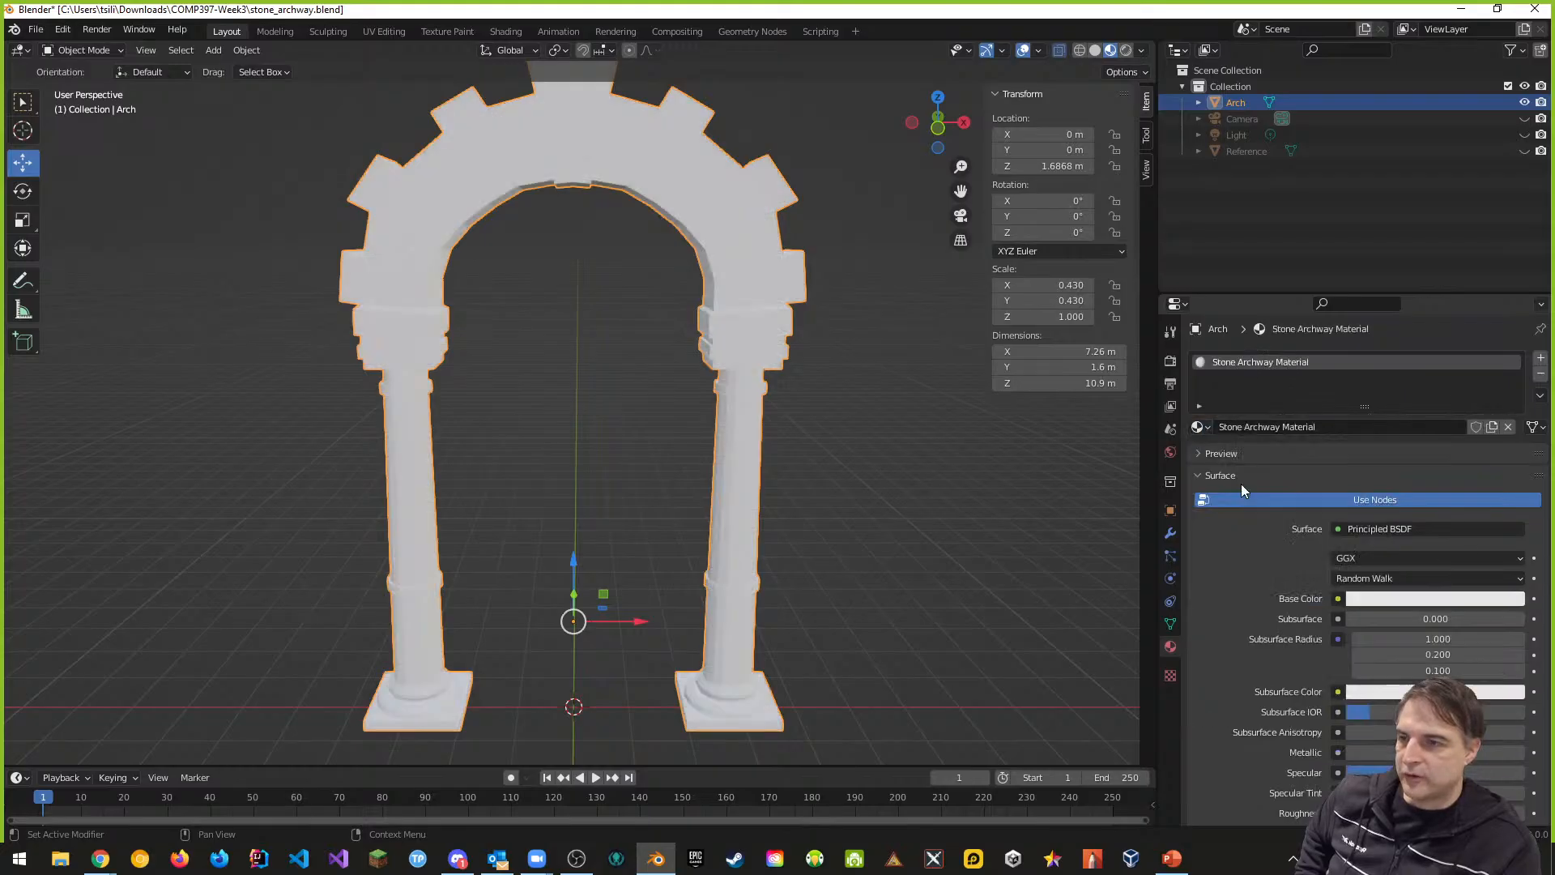
# Step: Set the brush texture's type to None and check its custom properties
pyautogui.click(1171, 676)
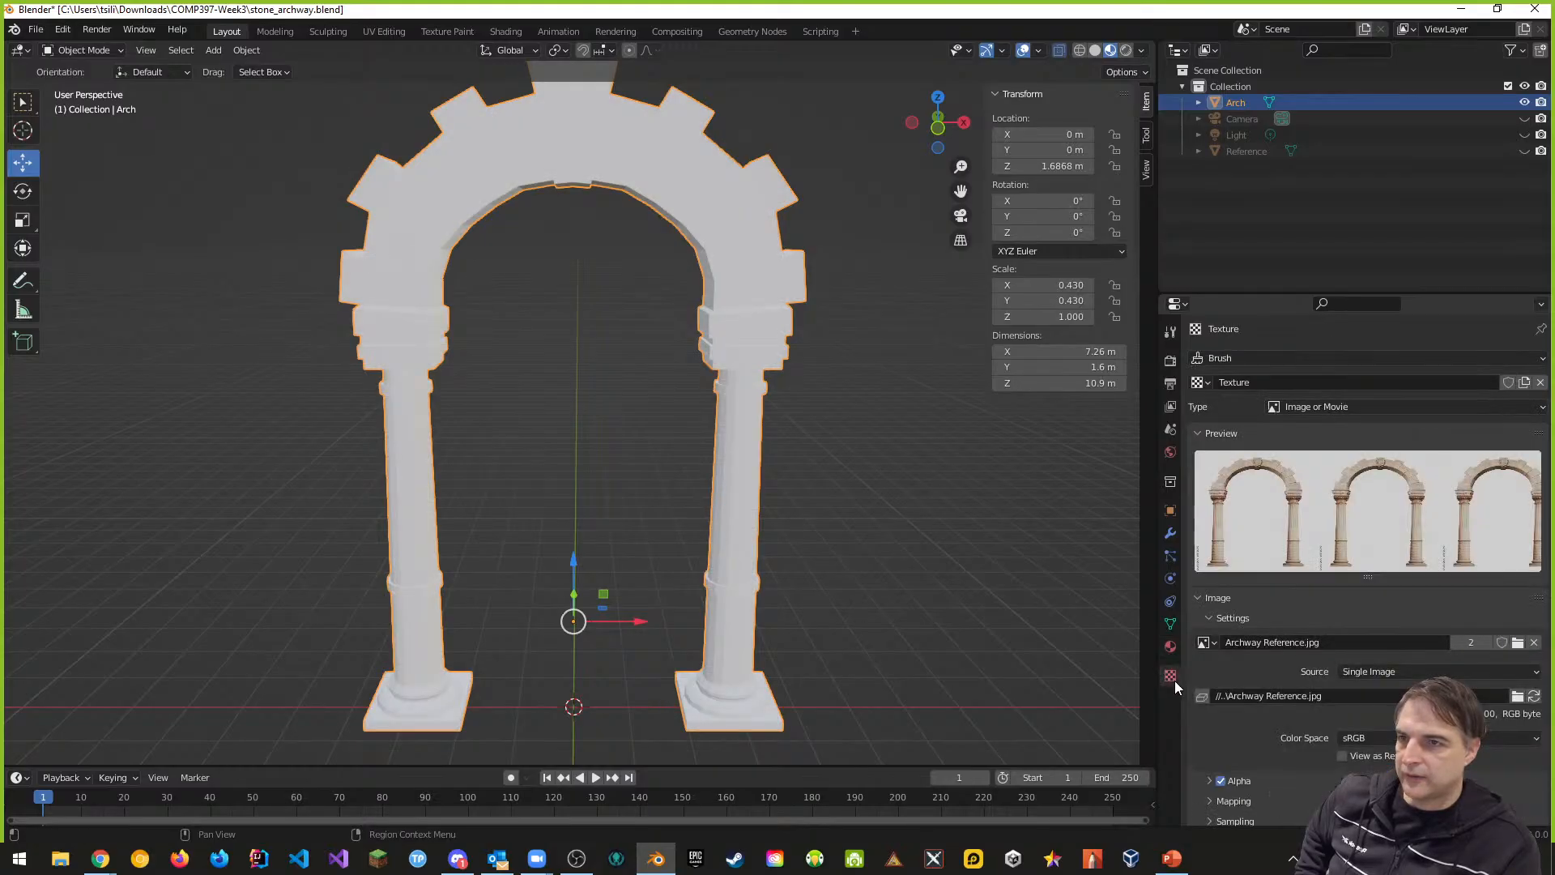
pyautogui.scroll(-2, 1278, 528)
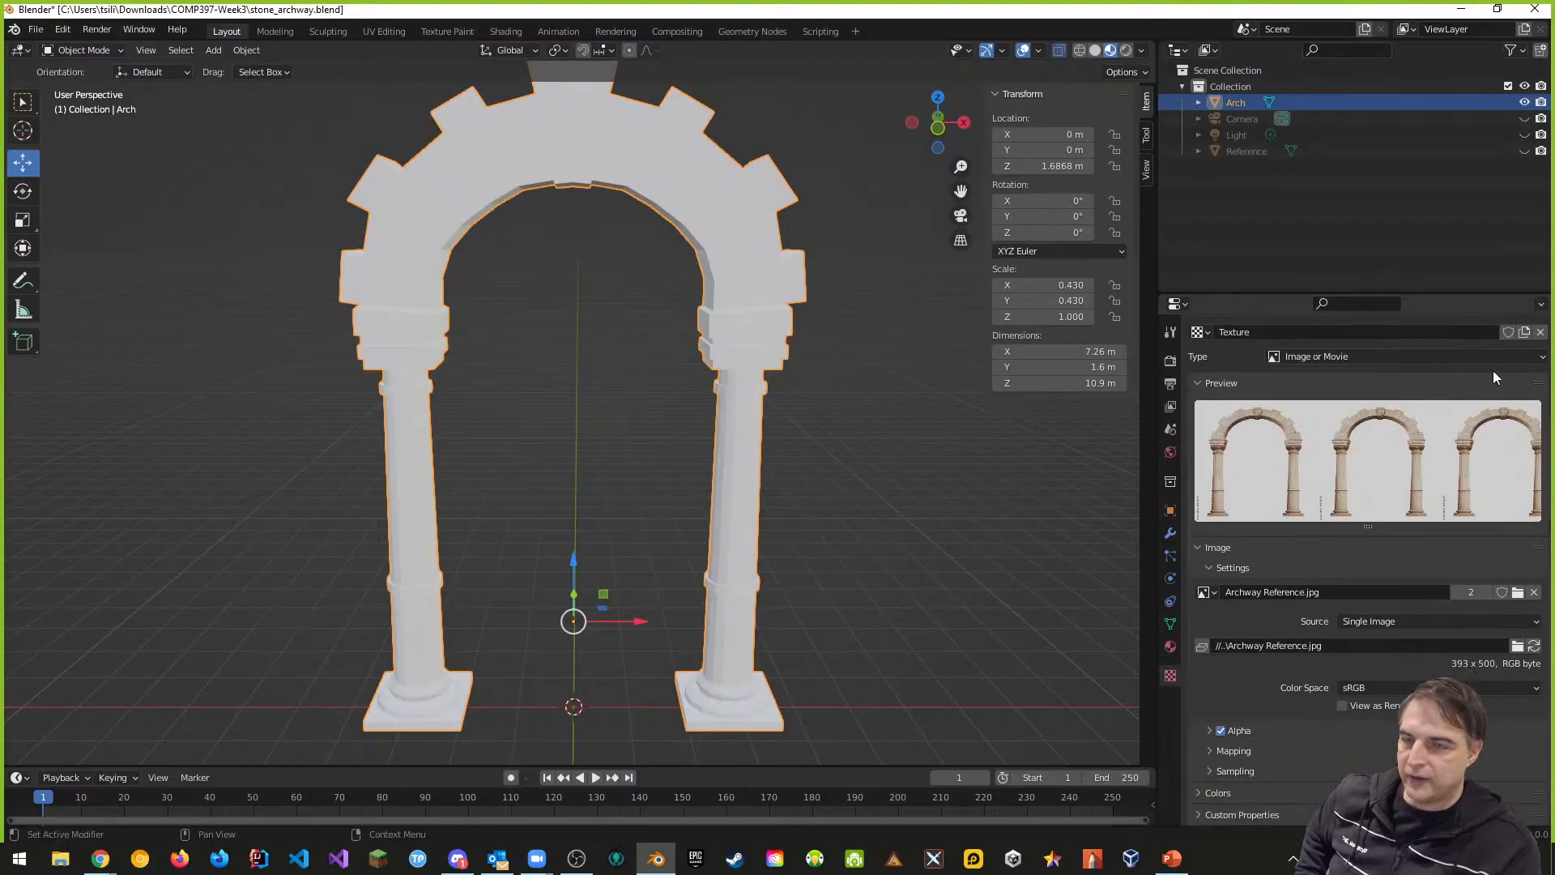
pyautogui.click(1329, 356)
pyautogui.click(1286, 376)
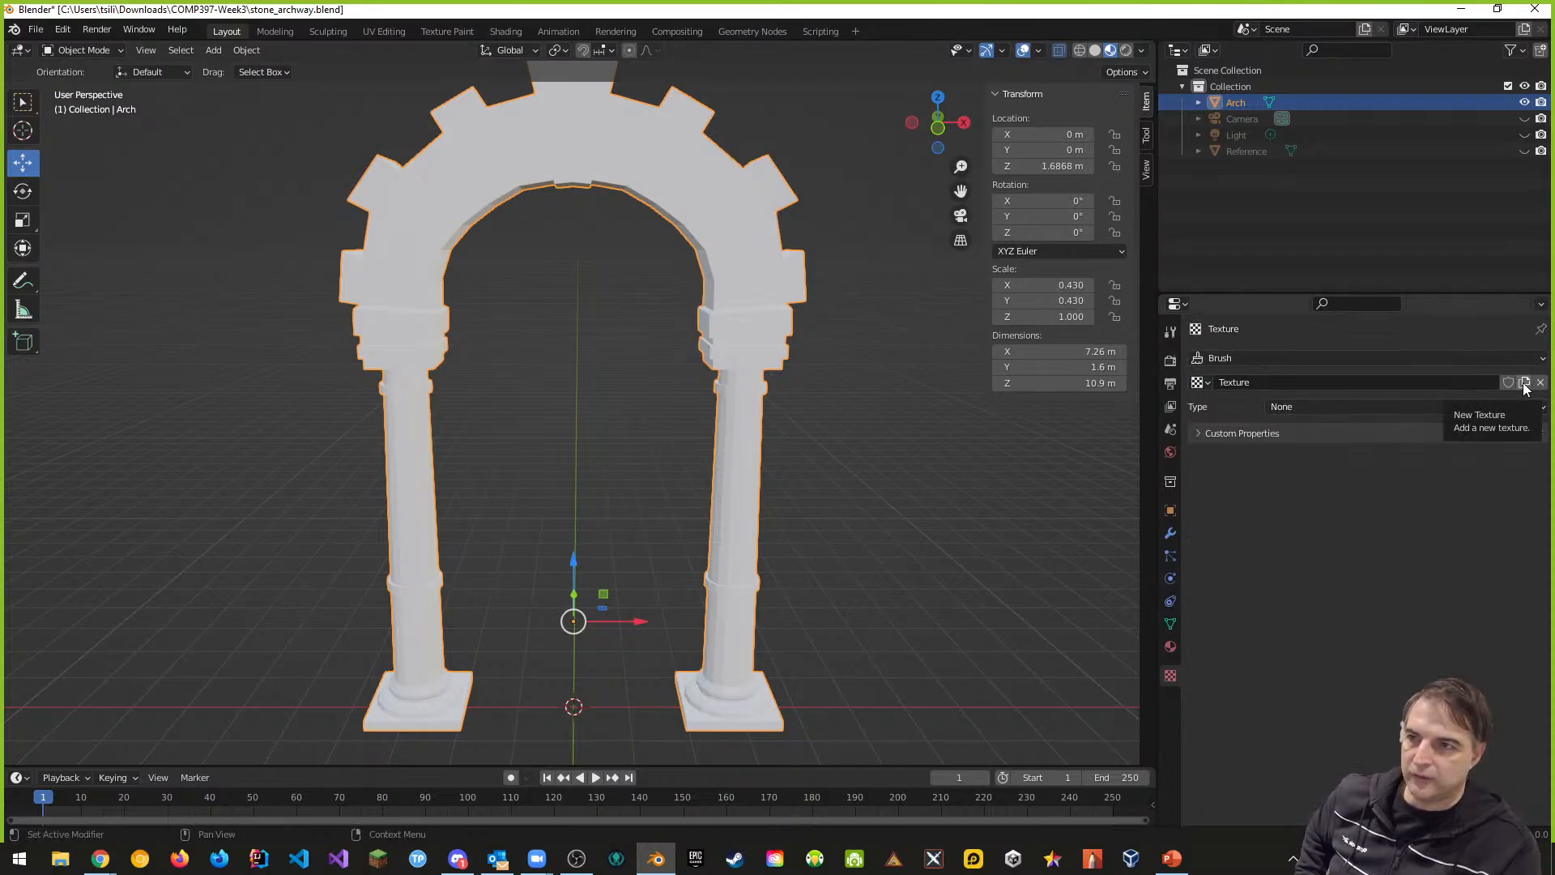
pyautogui.click(1520, 408)
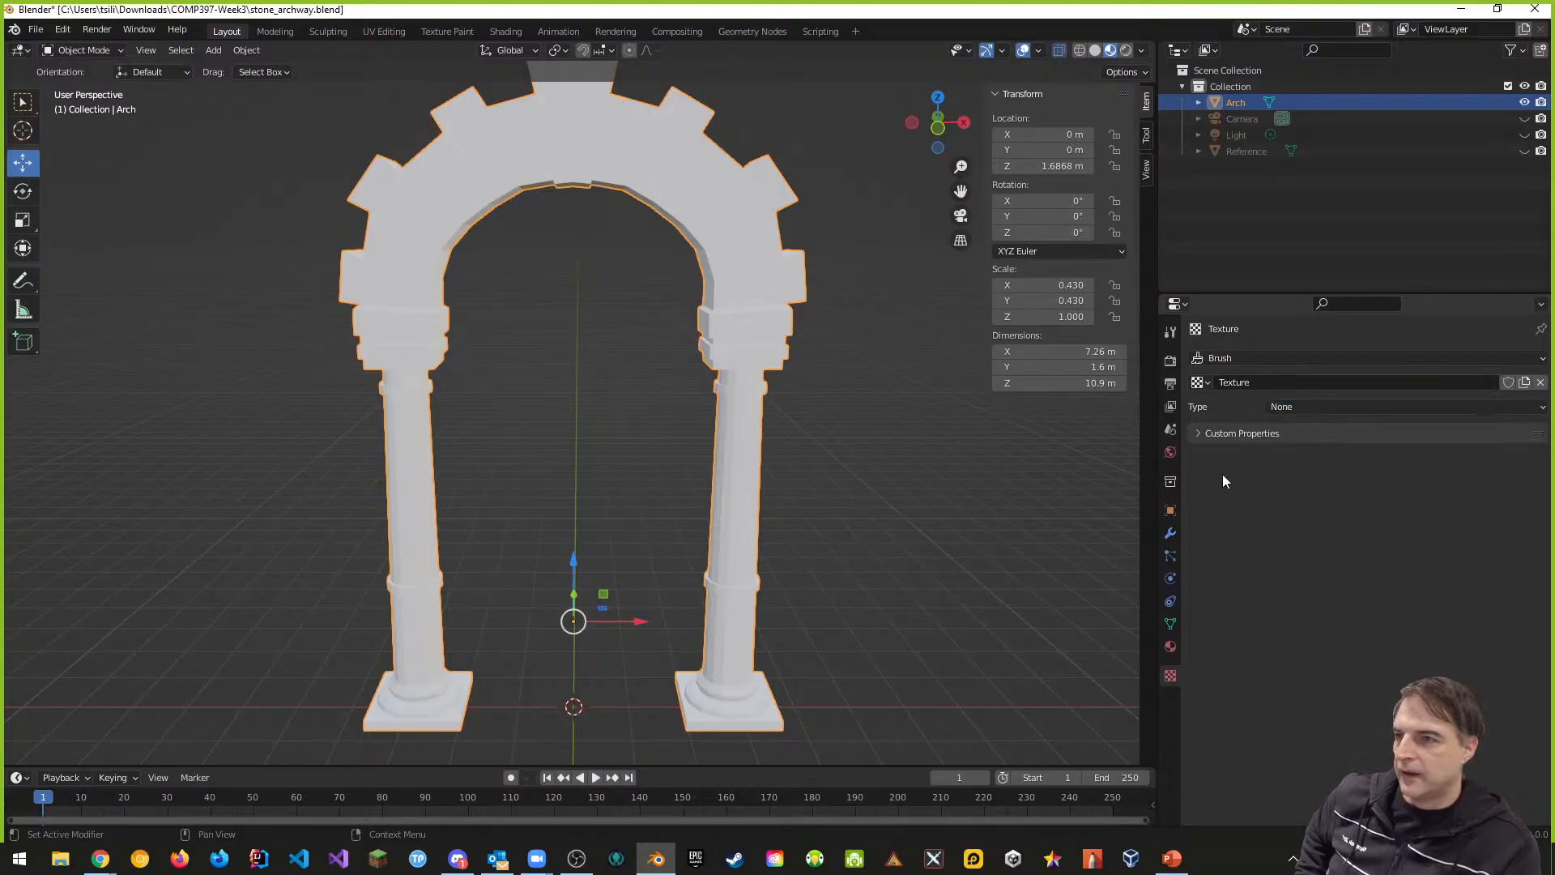
pyautogui.click(1198, 434)
pyautogui.click(1198, 431)
pyautogui.click(1197, 431)
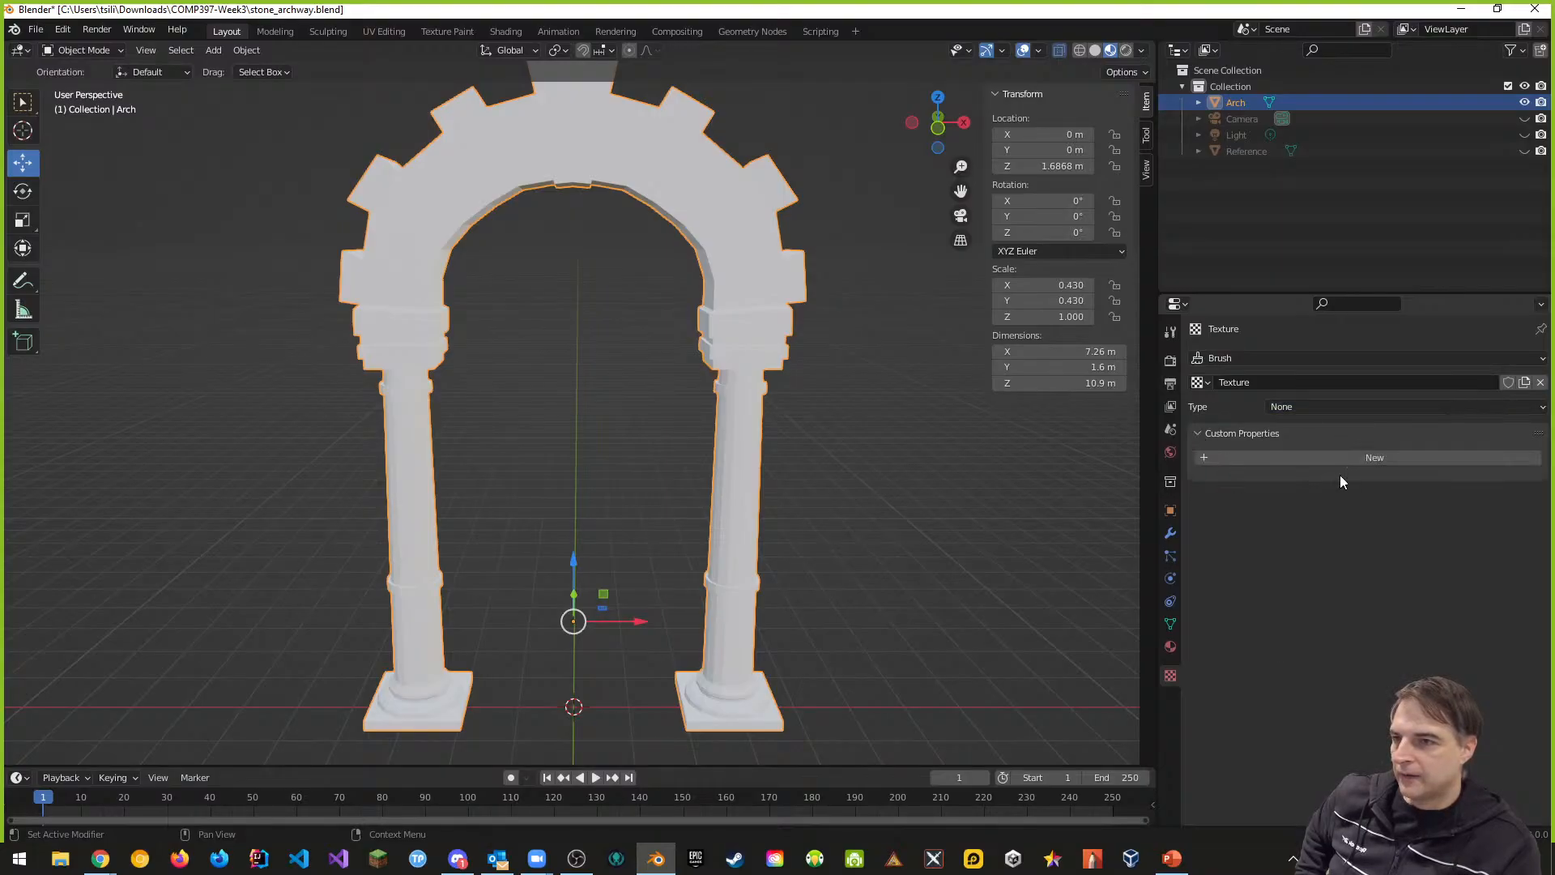
pyautogui.click(1194, 432)
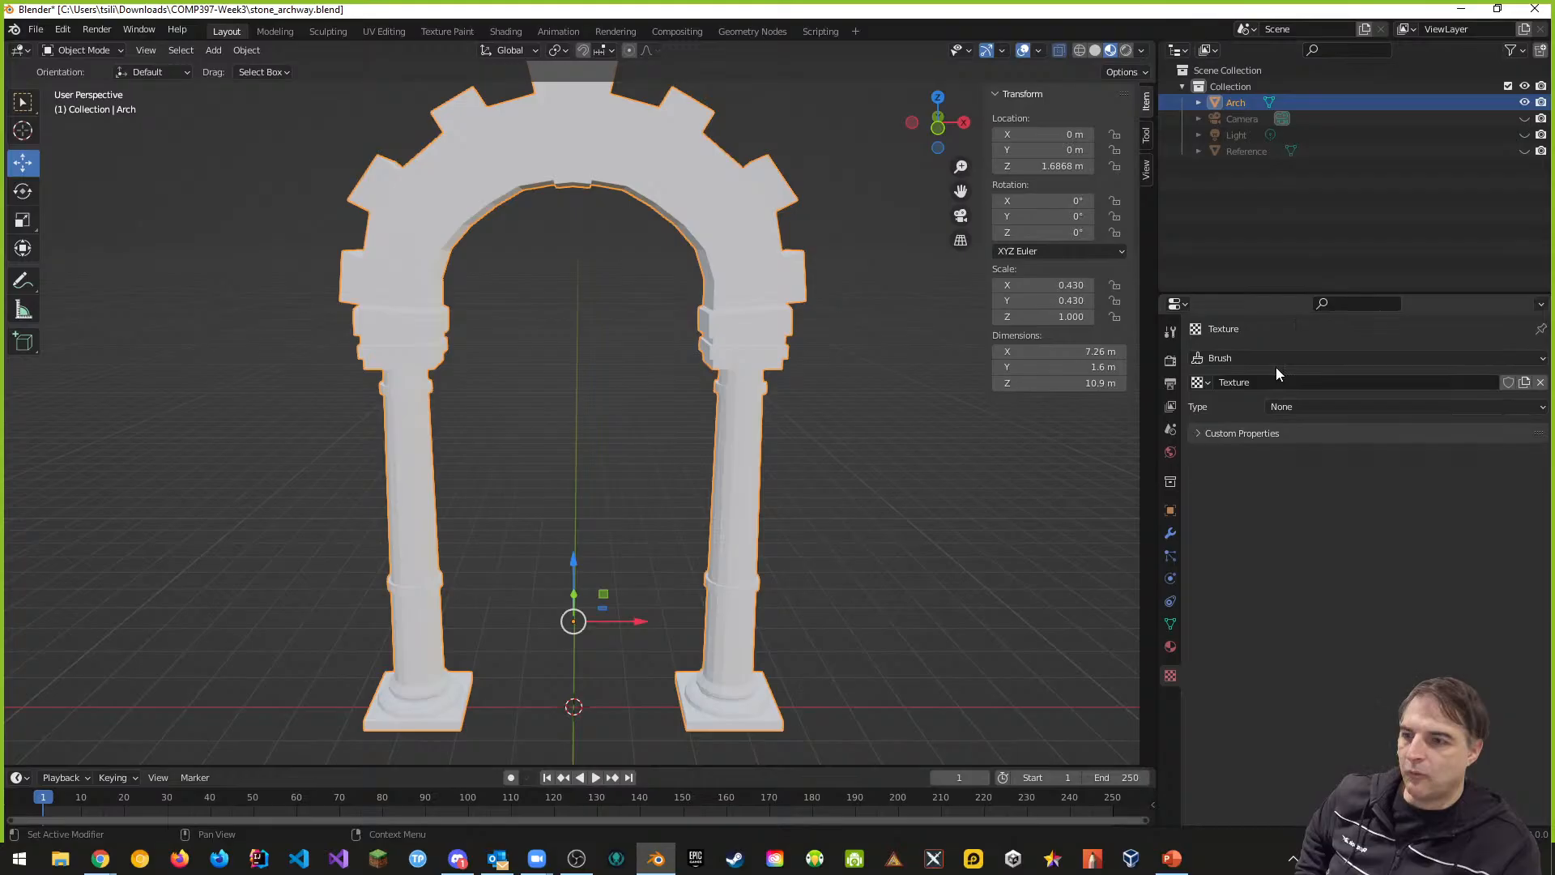
# Step: Link an Image Texture to the Base Color of Stone Archway Material and load Marble.png into it
pyautogui.click(1170, 646)
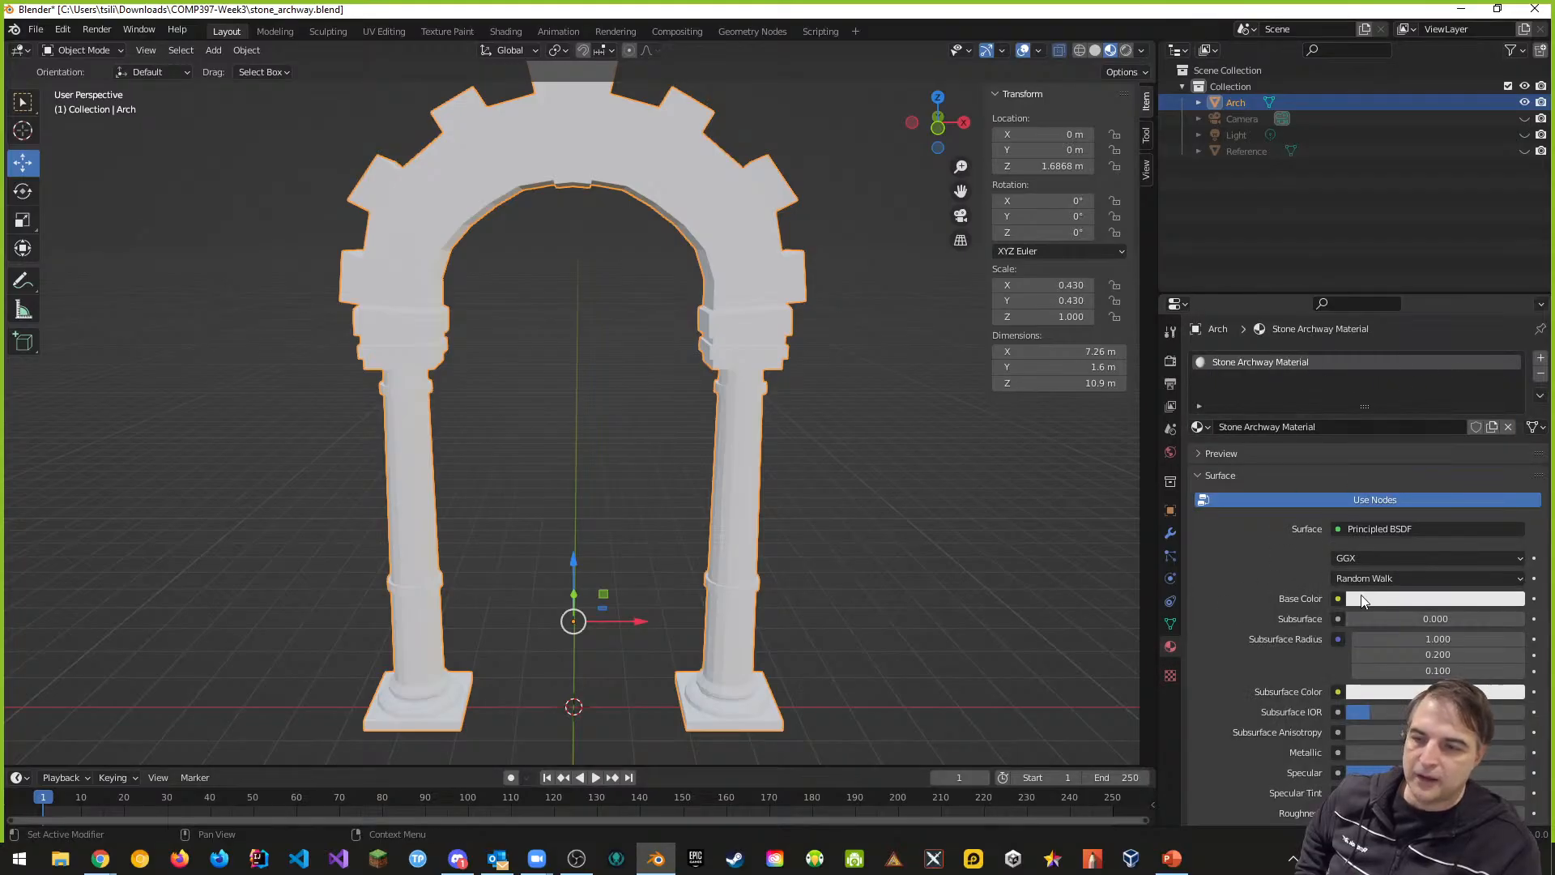
pyautogui.scroll(-5, 1274, 519)
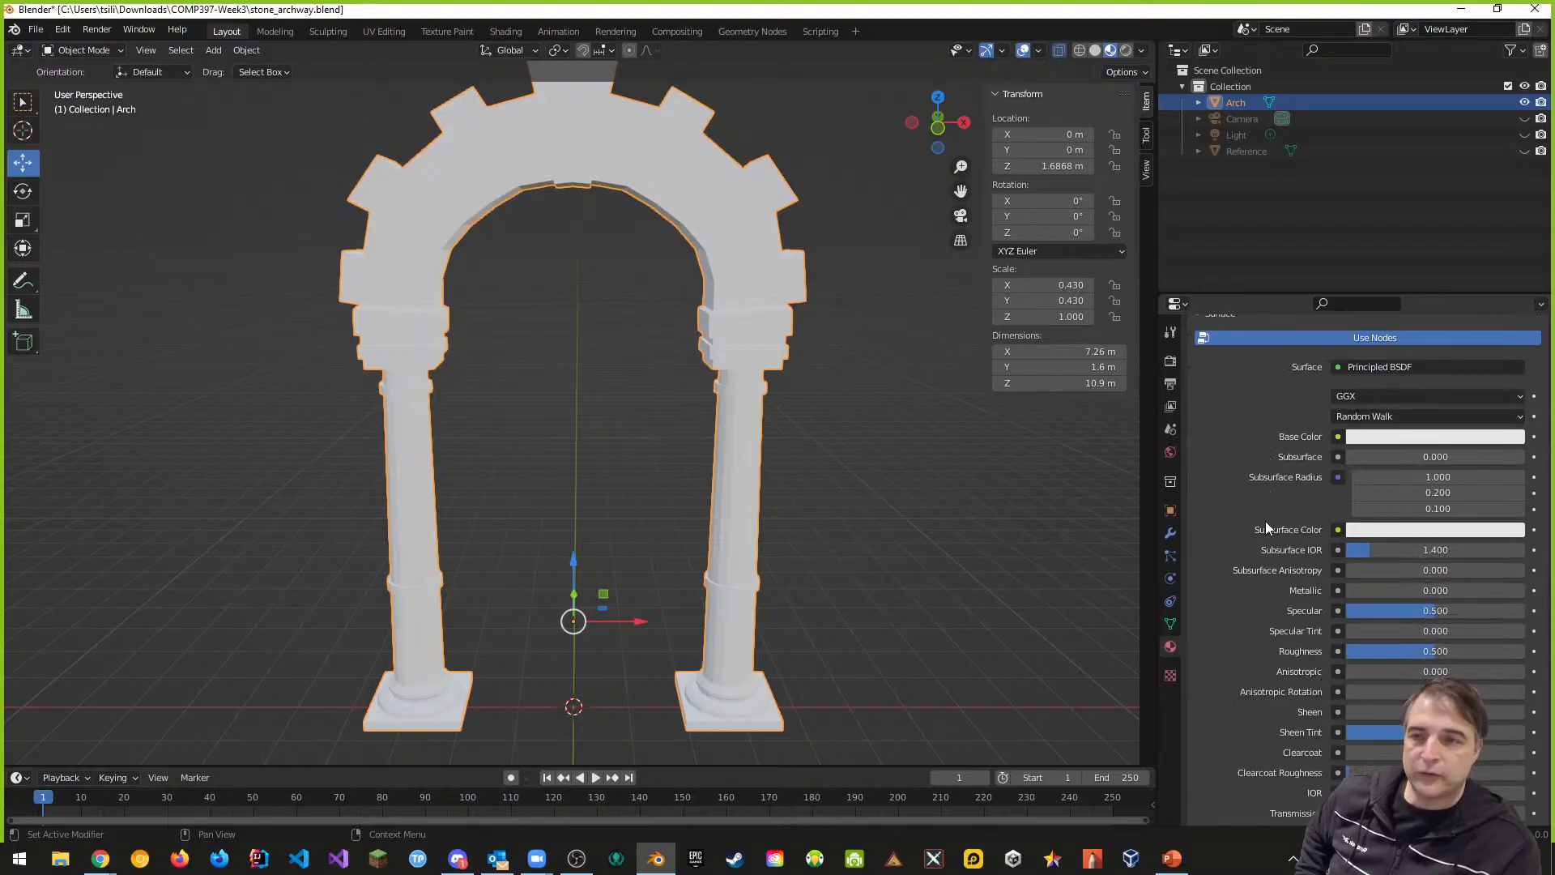
pyautogui.click(1339, 436)
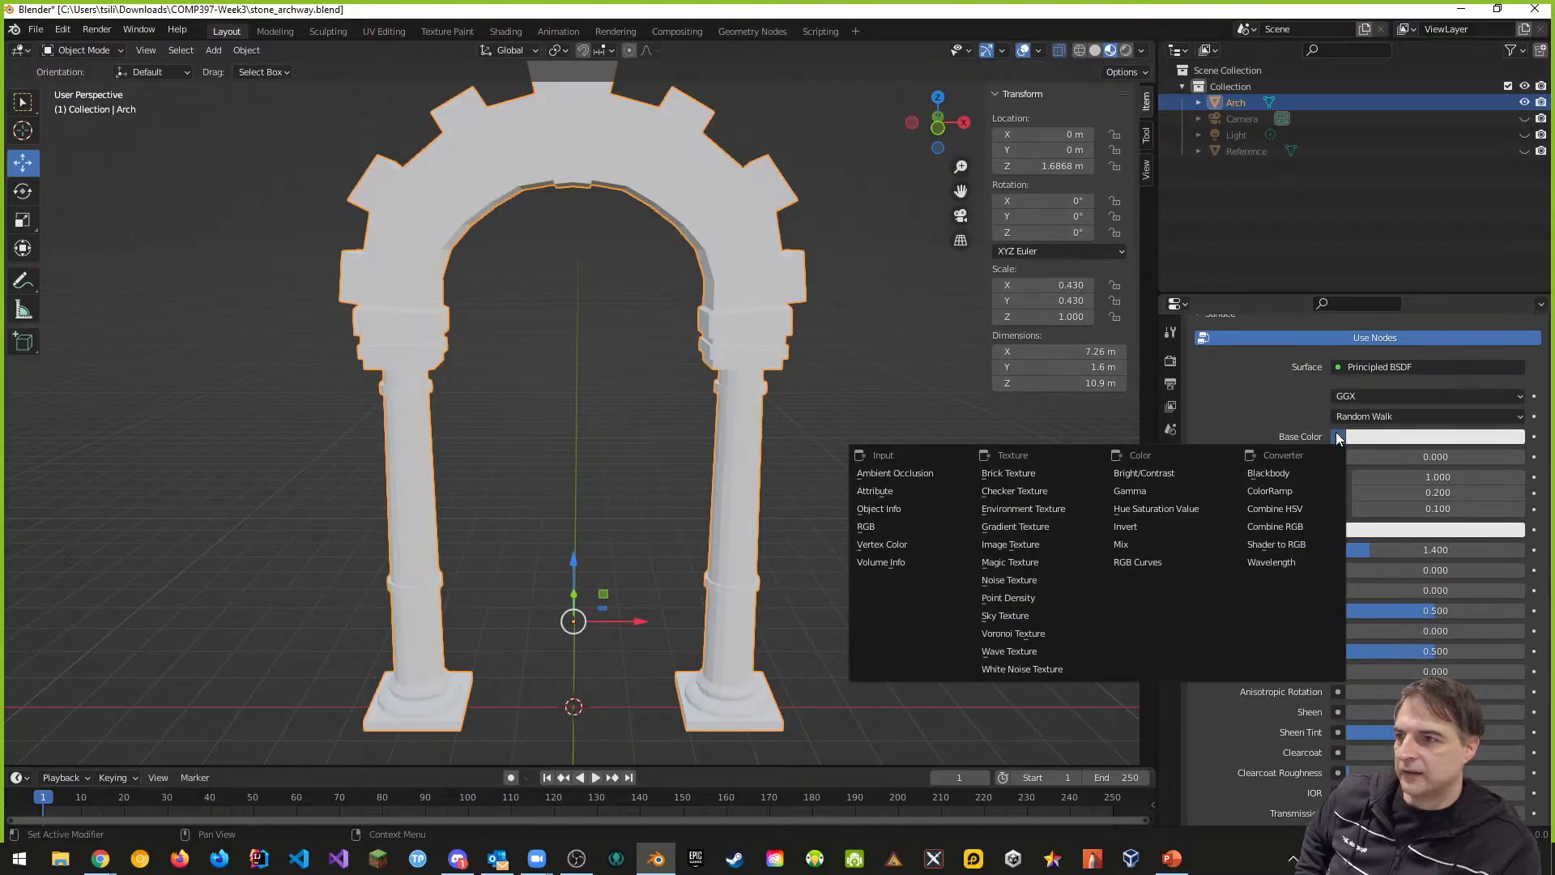
pyautogui.click(1019, 546)
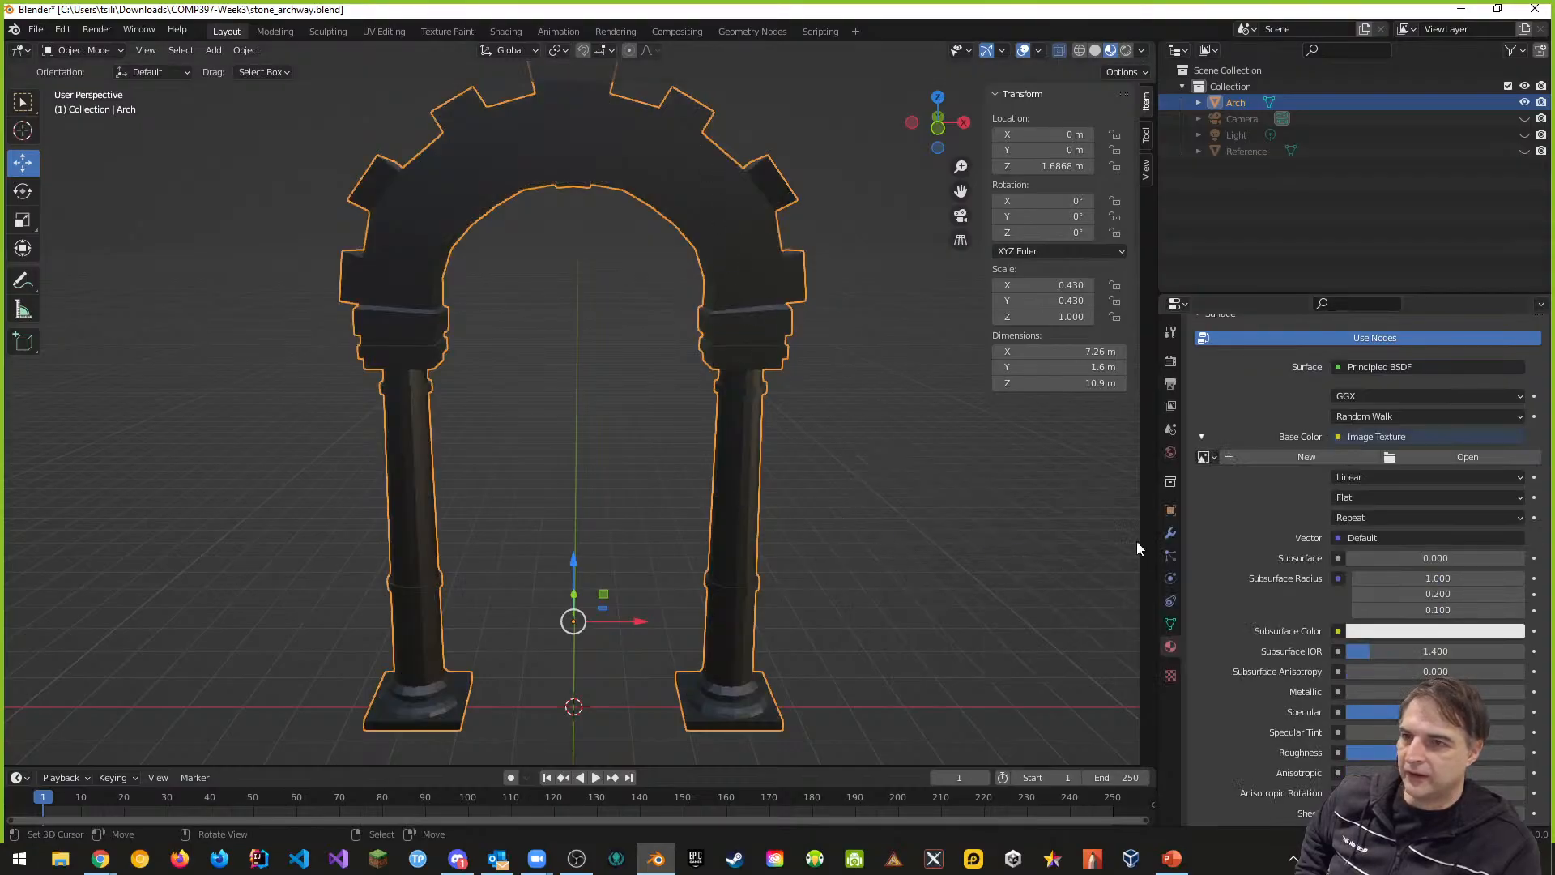
pyautogui.click(1450, 457)
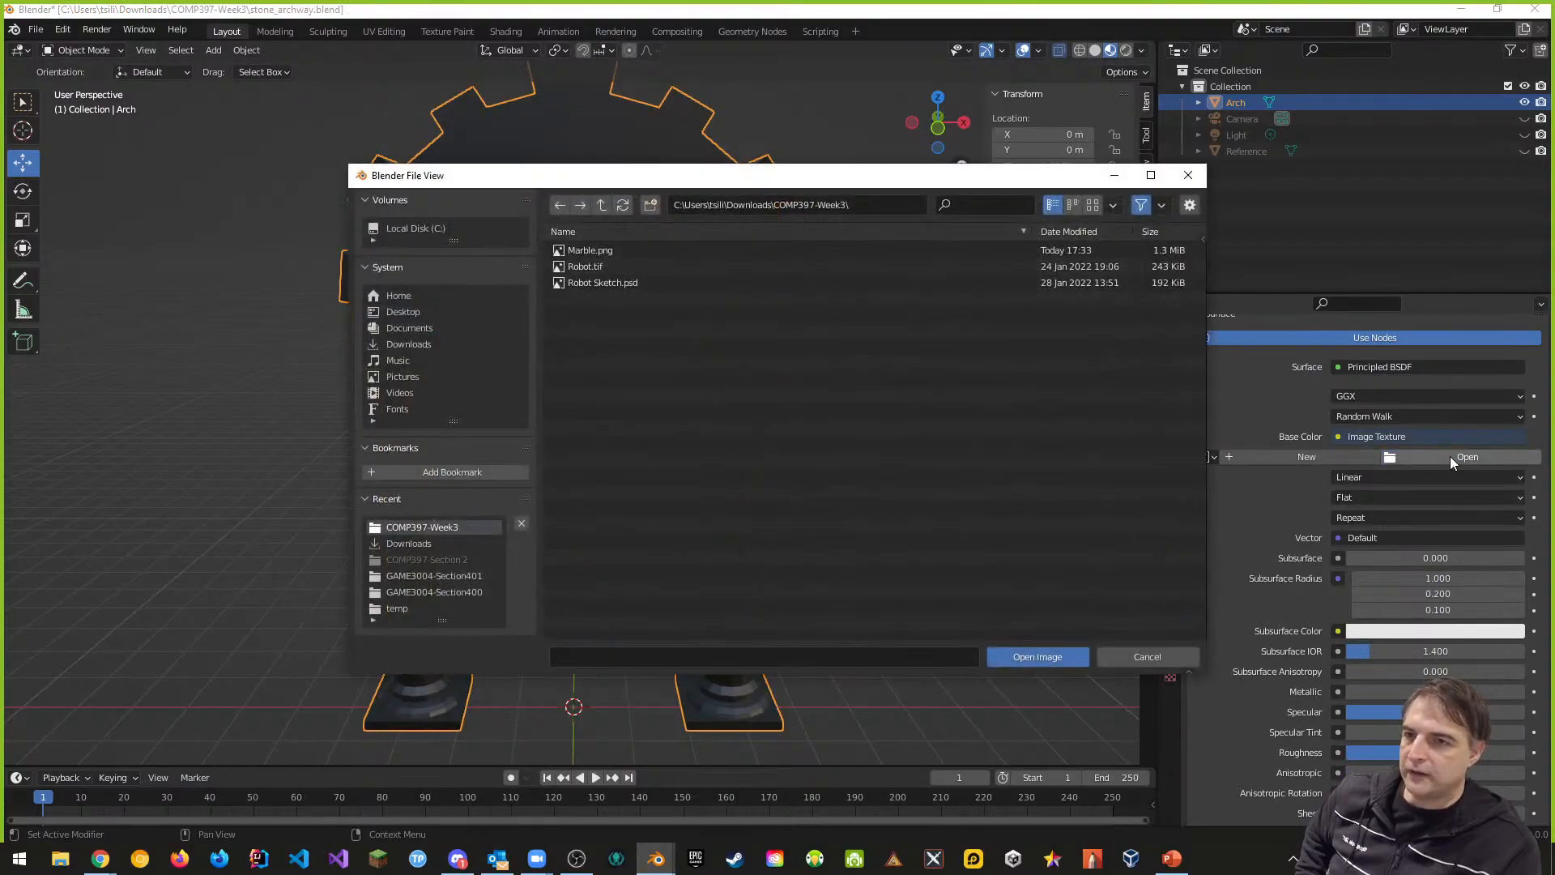
pyautogui.click(600, 251)
pyautogui.click(1032, 656)
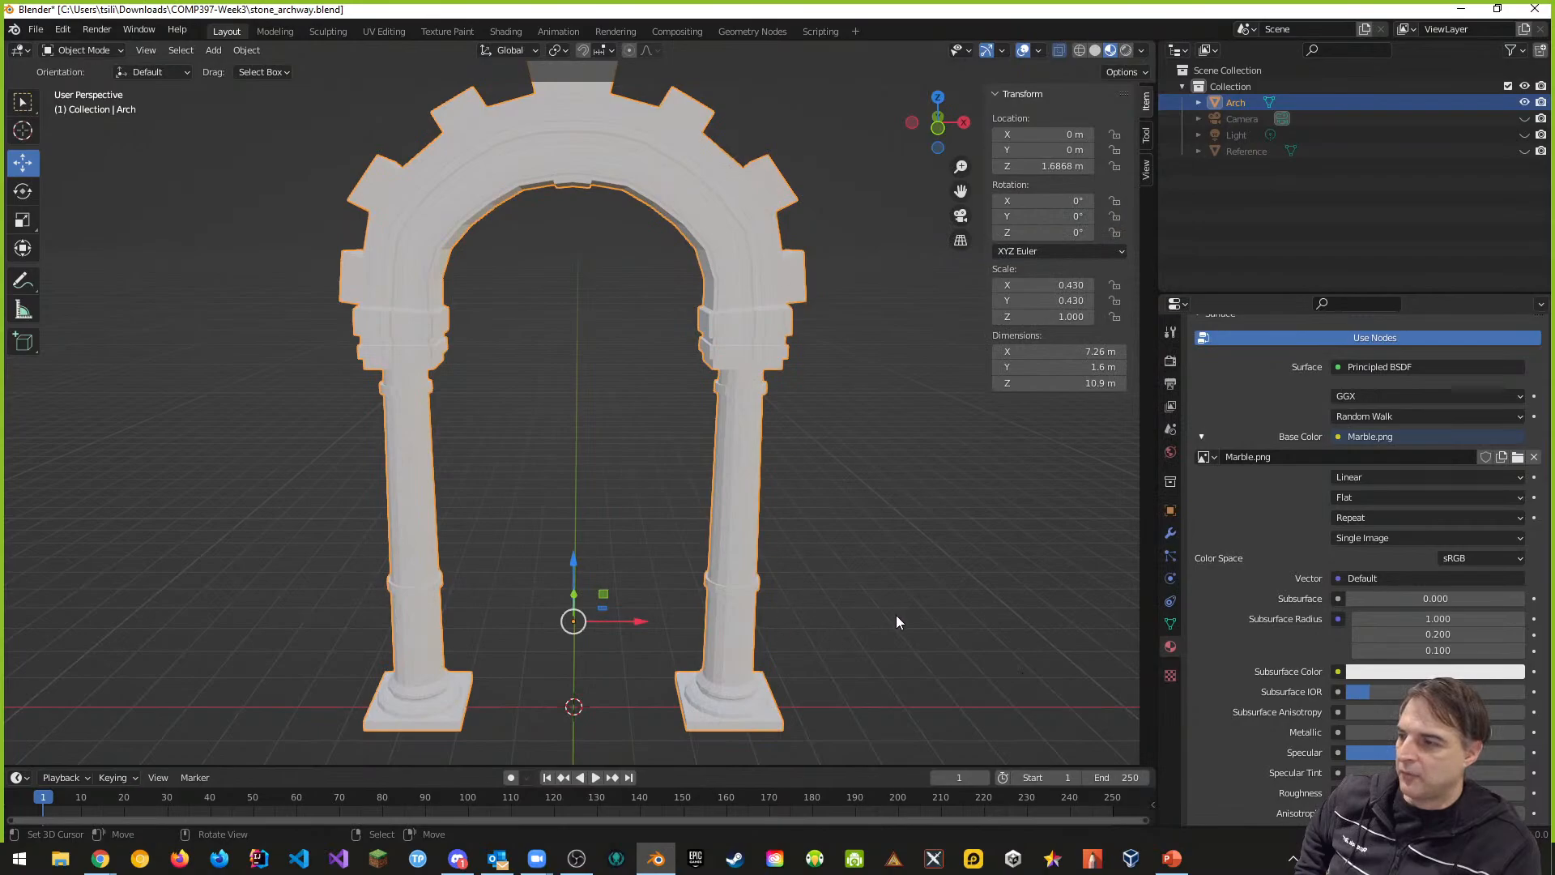
# Step: Show the preview of Stone Archway Material, try several preview shapes including the flat plane, and set it to the cube
pyautogui.moveTo(896, 622); pyautogui.dragTo(845, 614, button='middle')
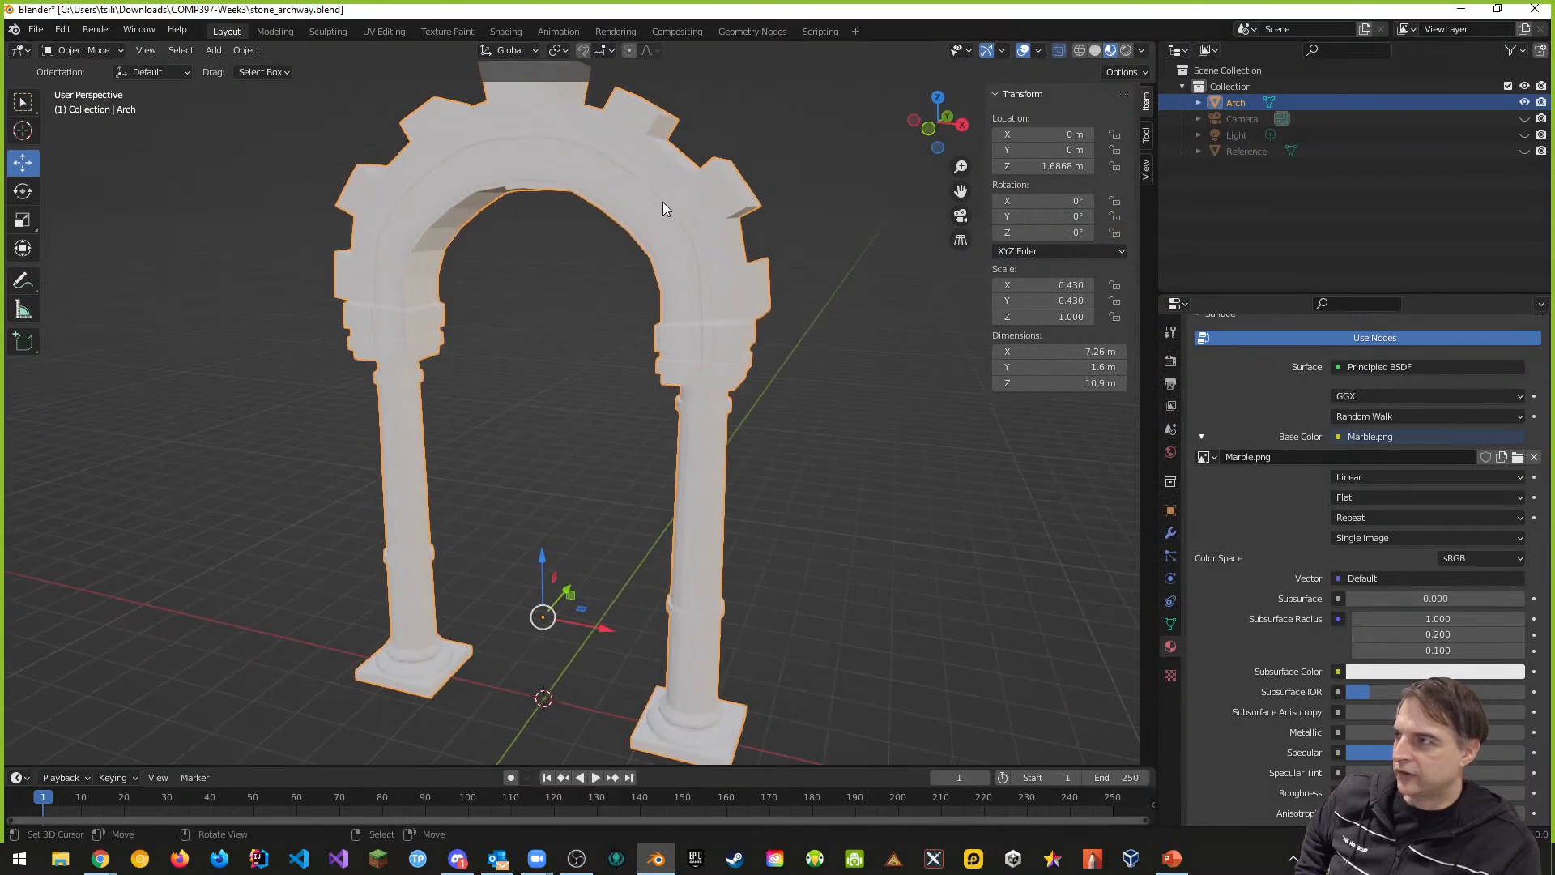
pyautogui.scroll(3, 1280, 551)
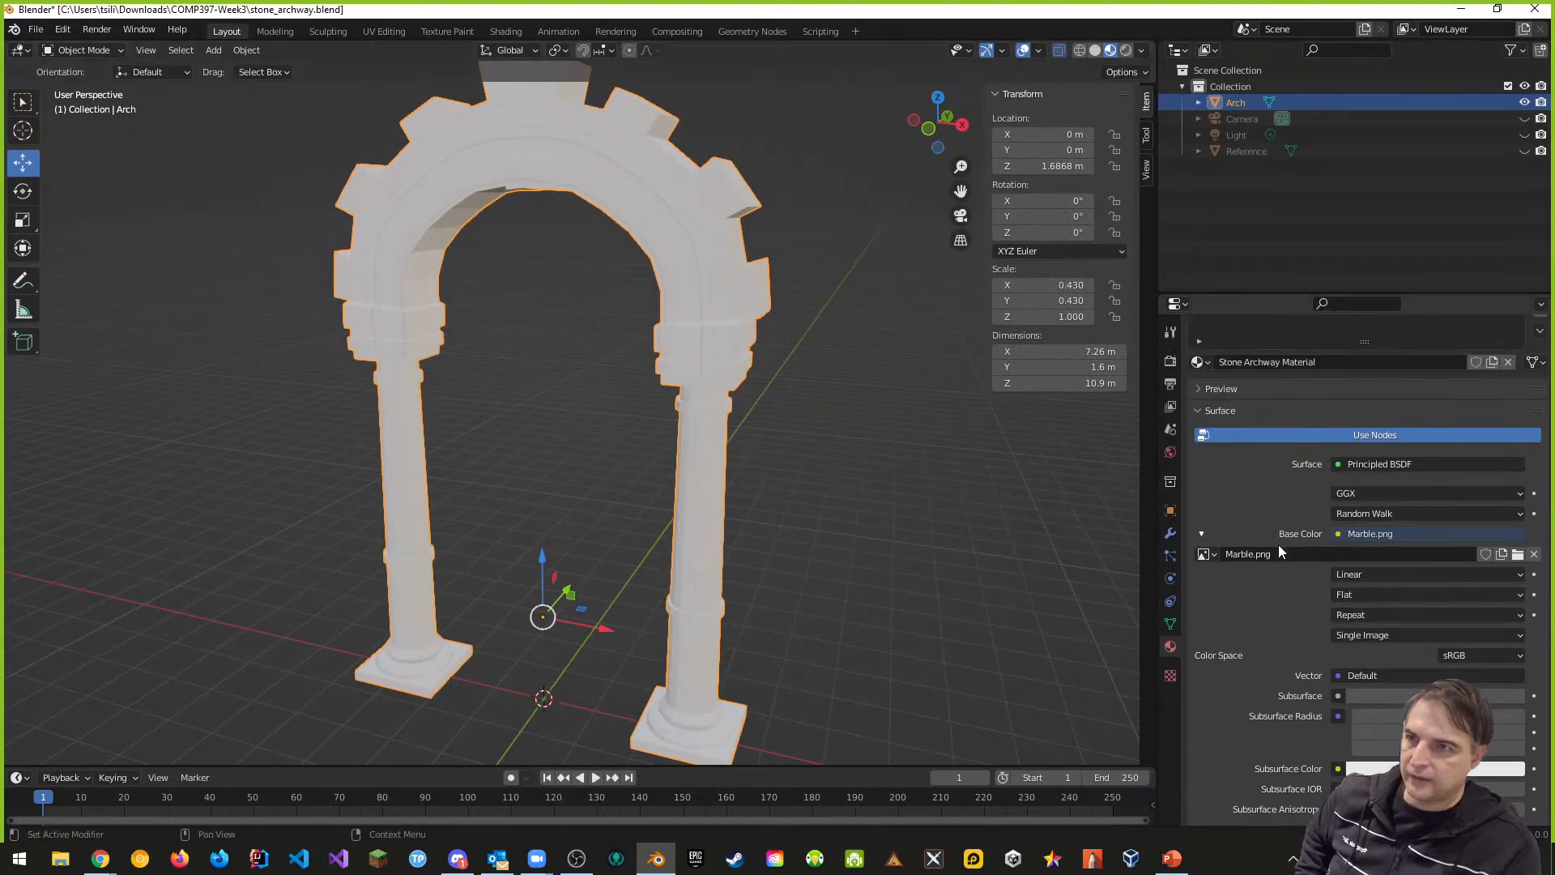
pyautogui.scroll(2, 1280, 551)
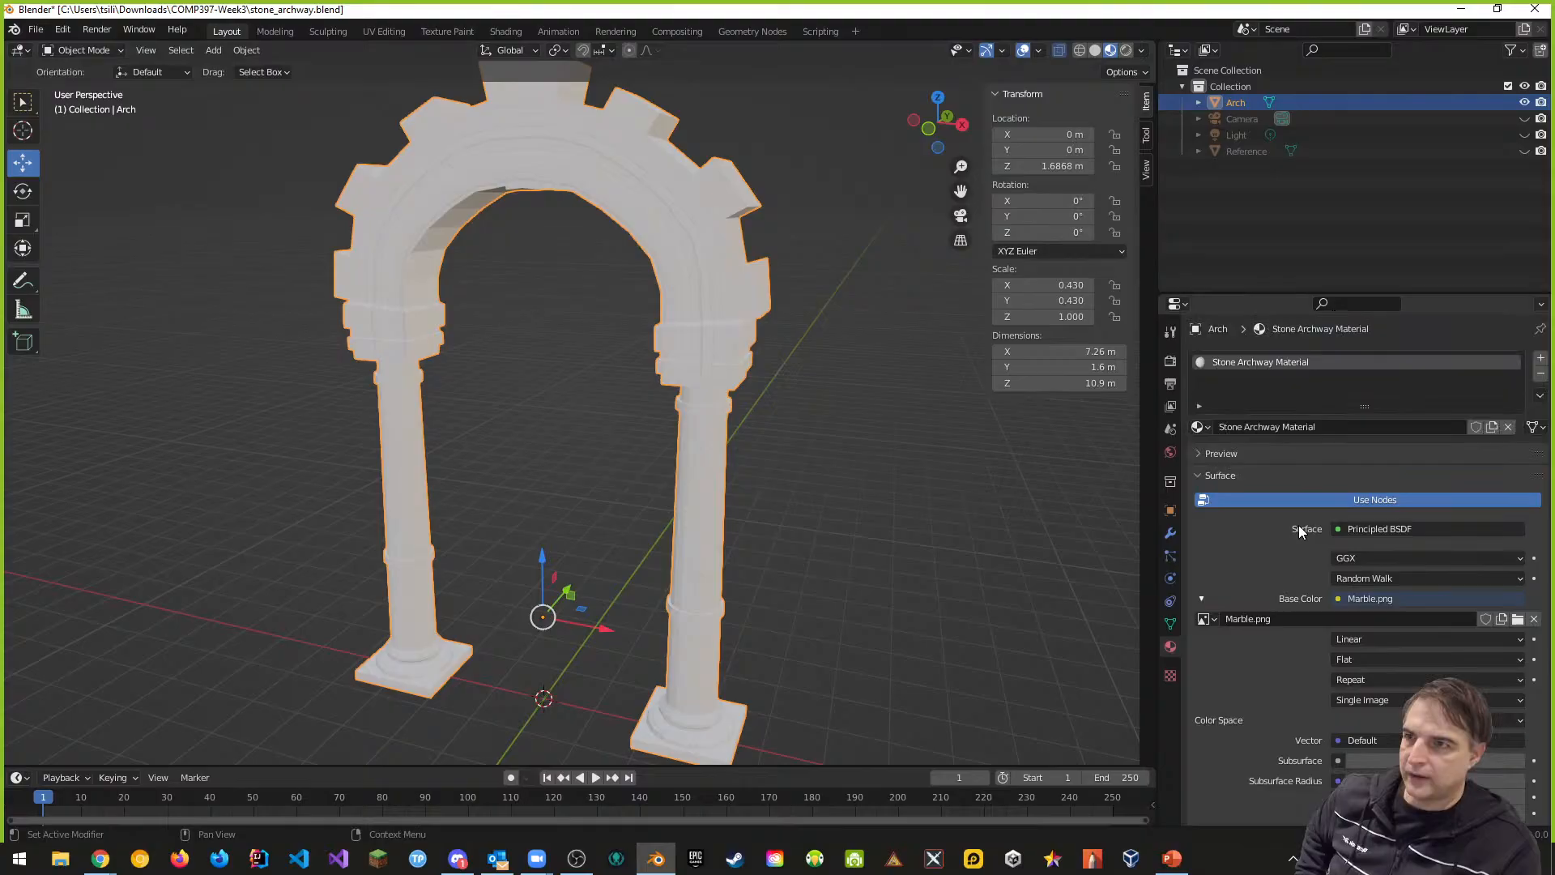
pyautogui.click(1203, 455)
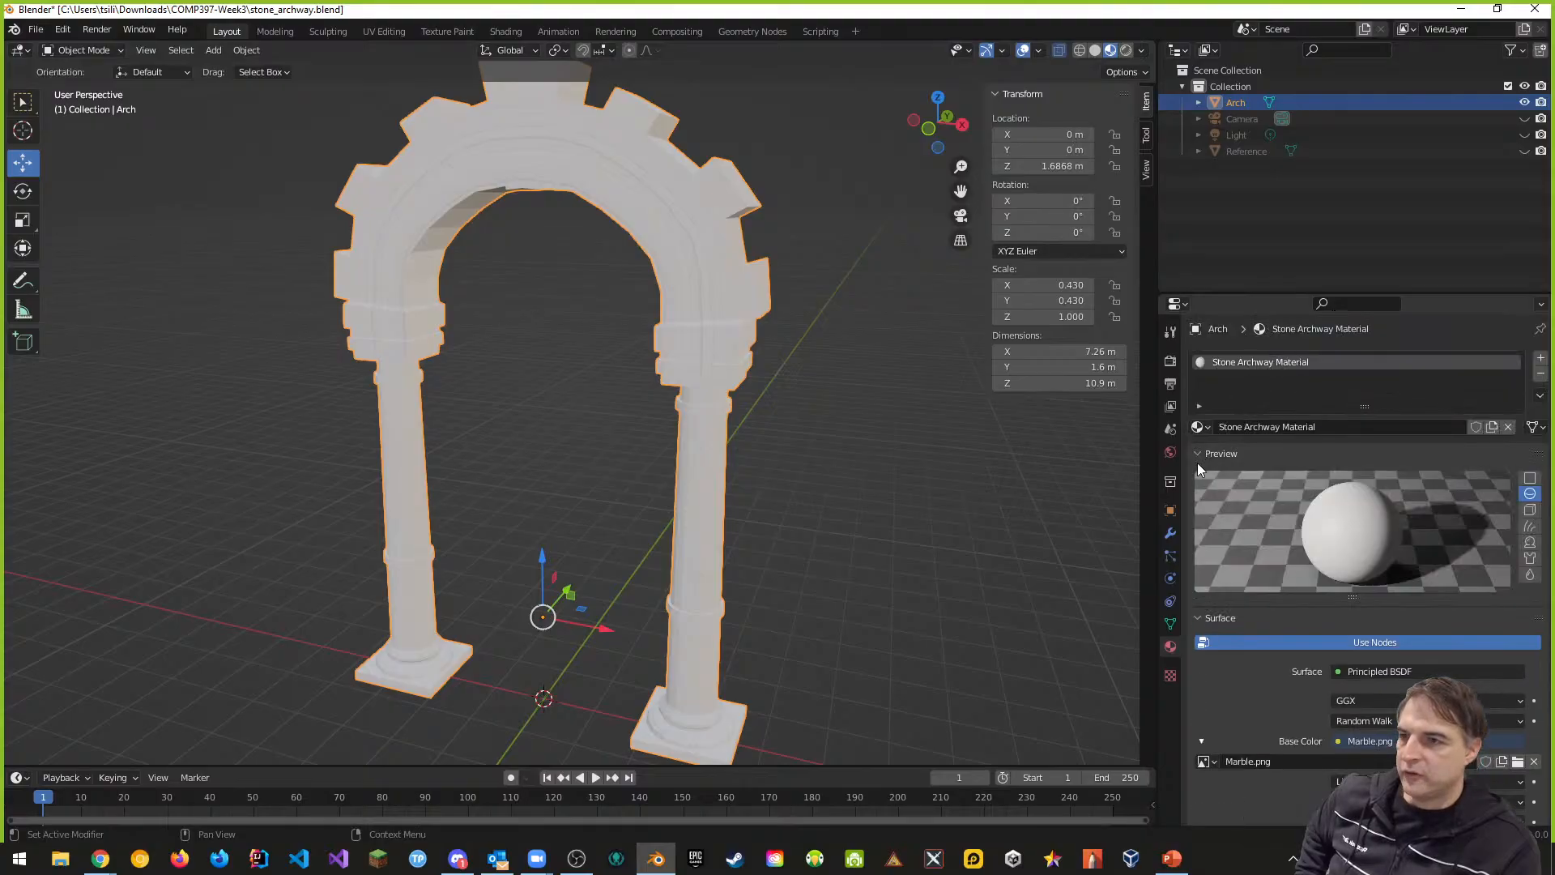
pyautogui.click(1530, 494)
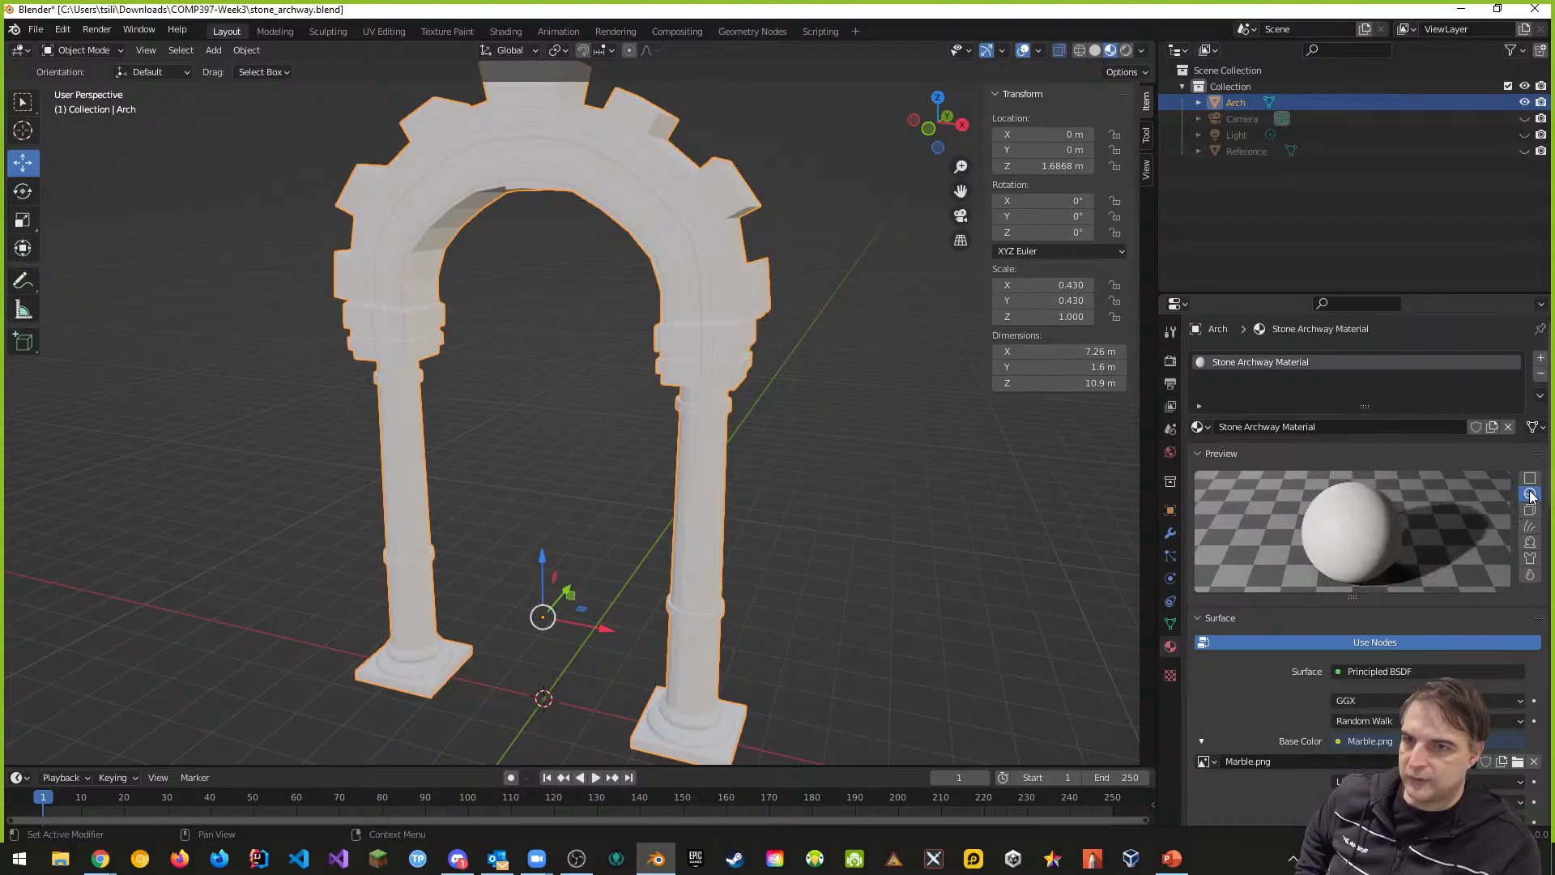
pyautogui.click(1531, 559)
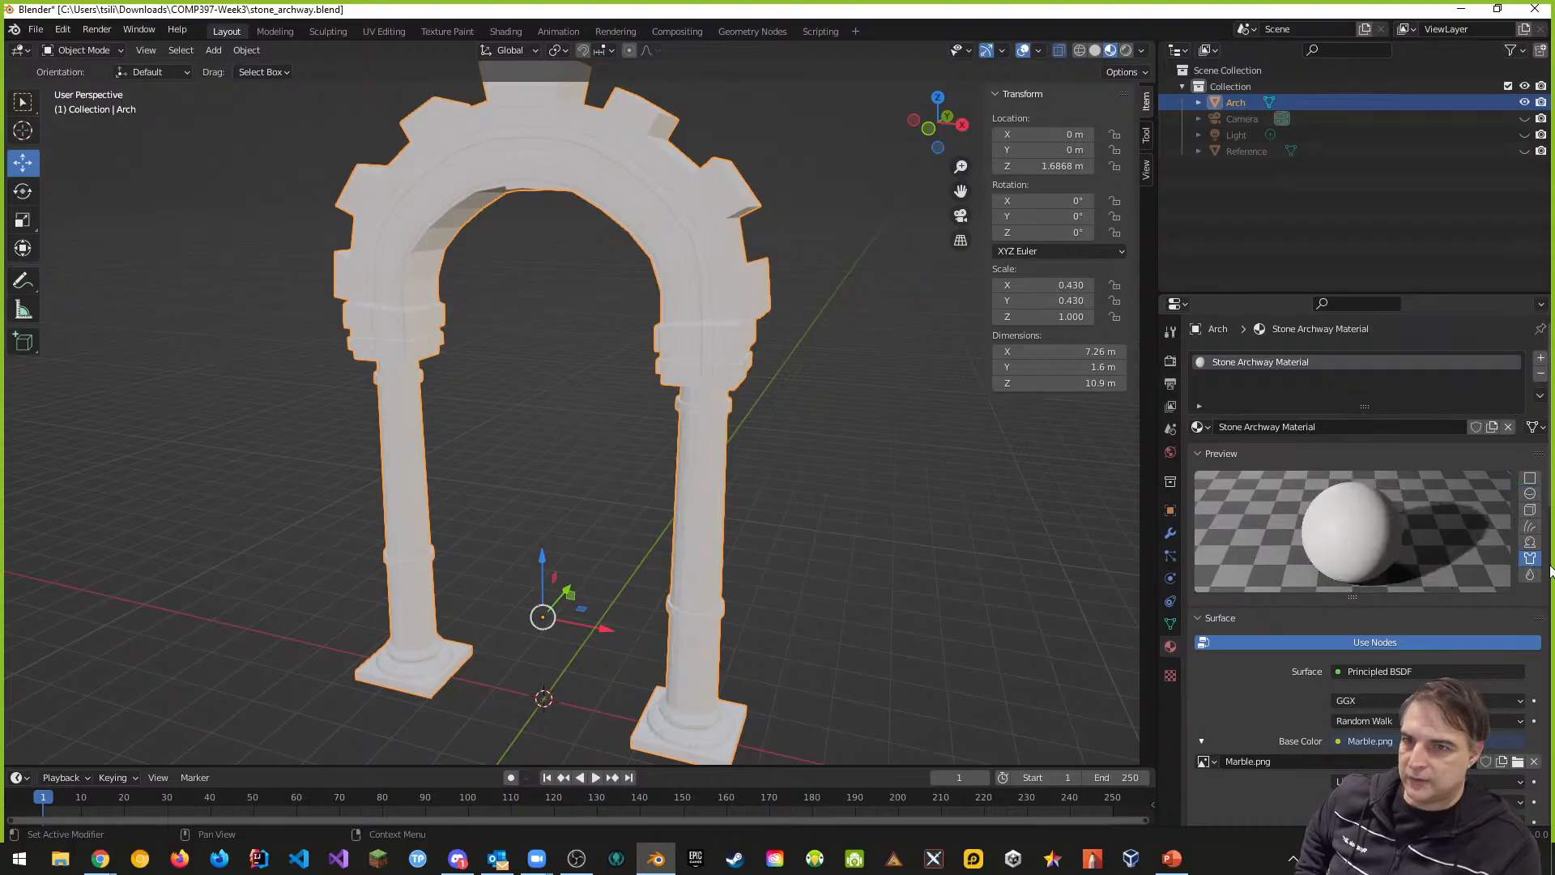
pyautogui.click(1531, 478)
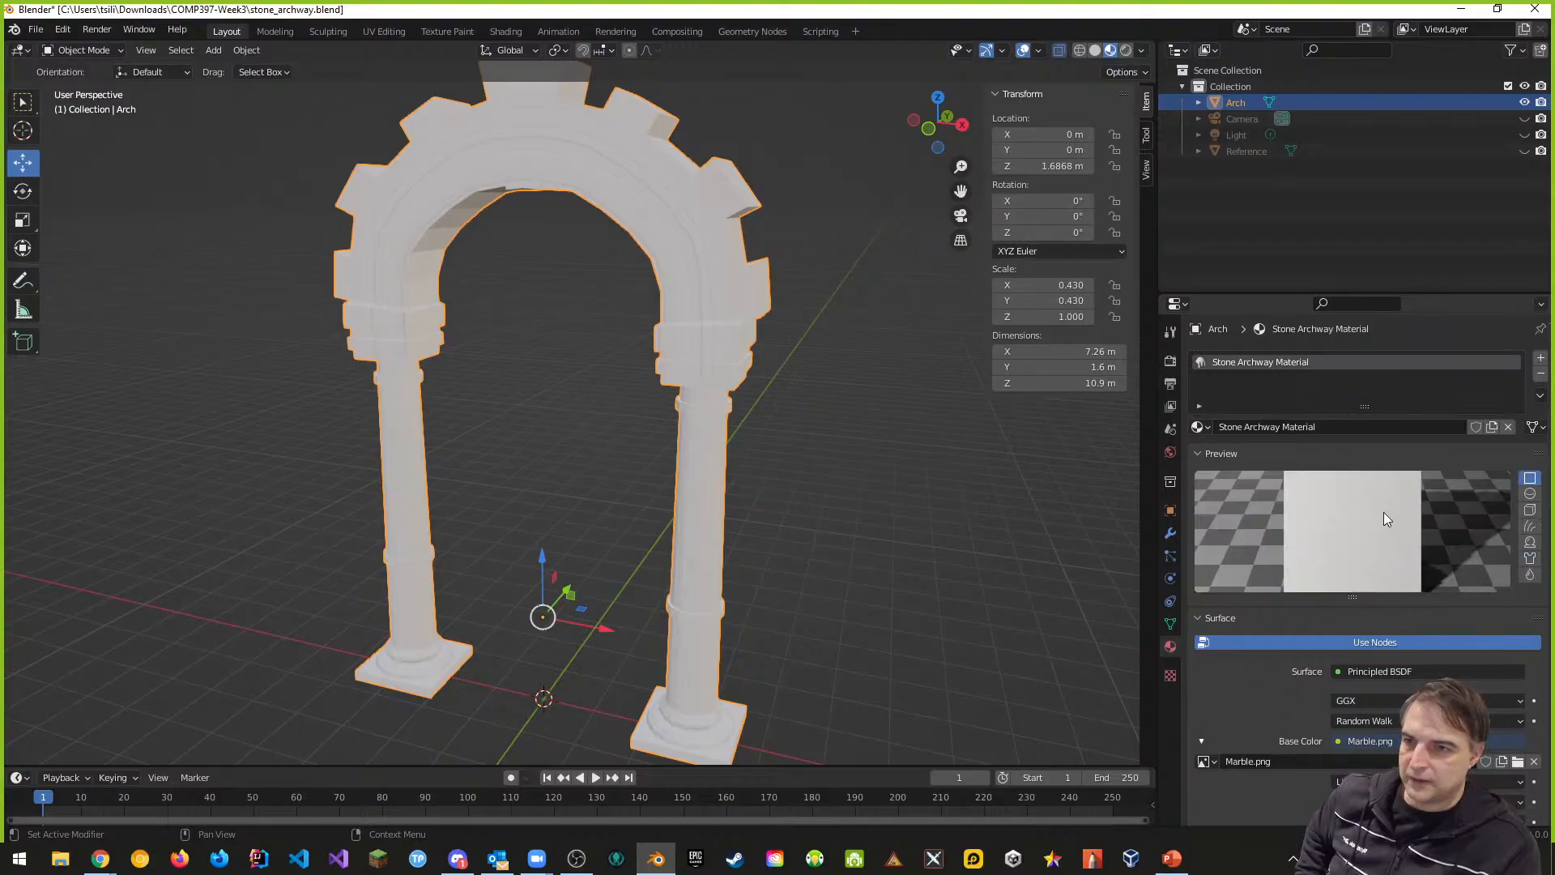
pyautogui.click(1530, 510)
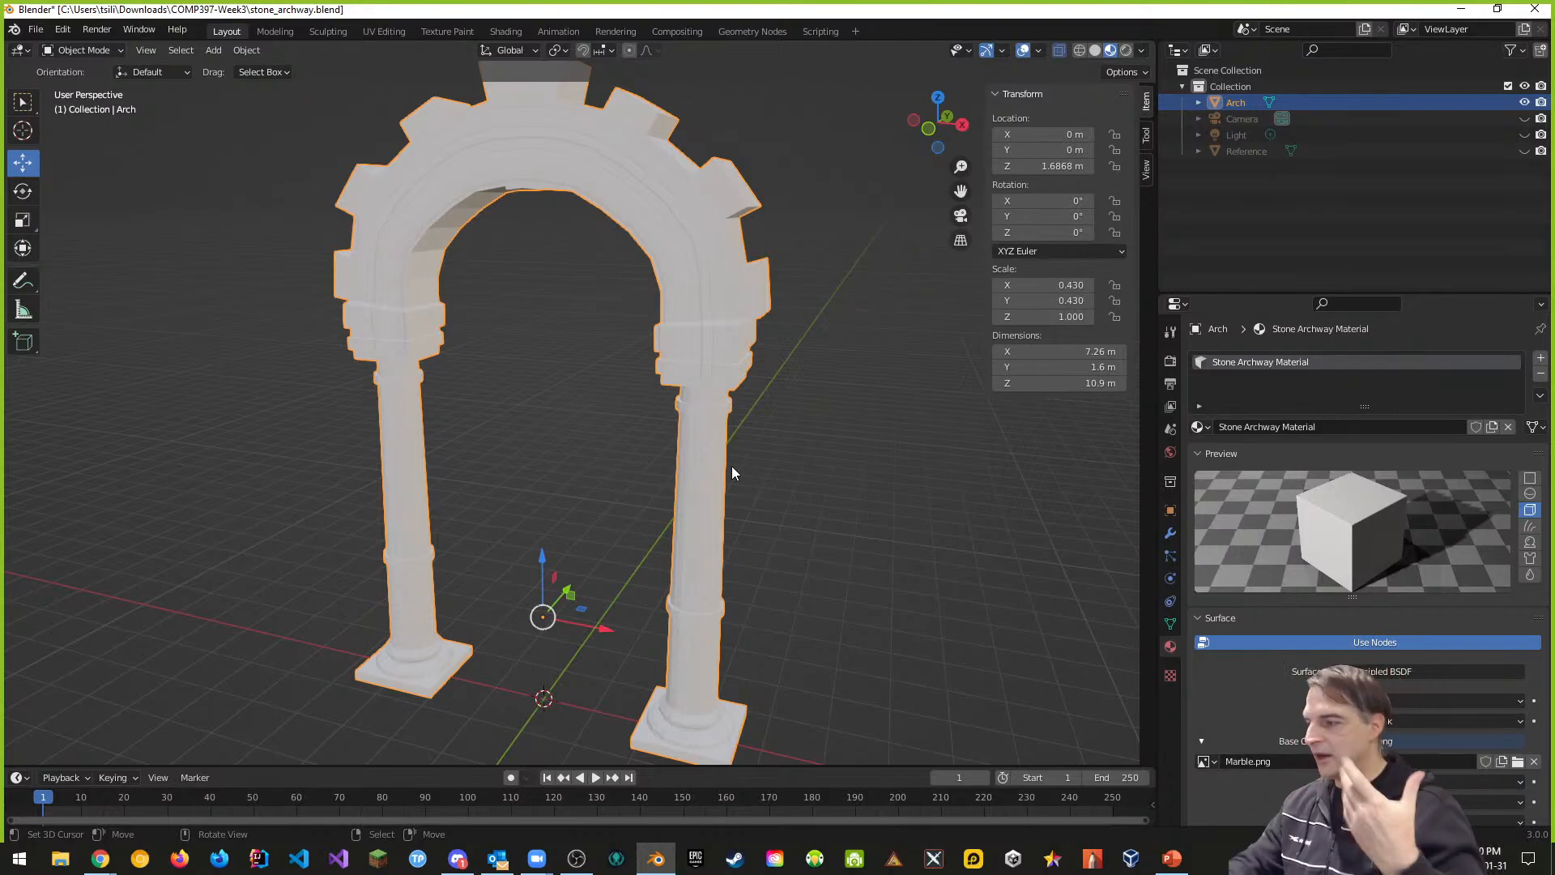
# Step: Open the UV Editing workspace and unwrap the whole arch with Smart UV Project, using a 66° angle limit and 0 island margin
pyautogui.moveTo(647, 392); pyautogui.dragTo(703, 388, button='middle')
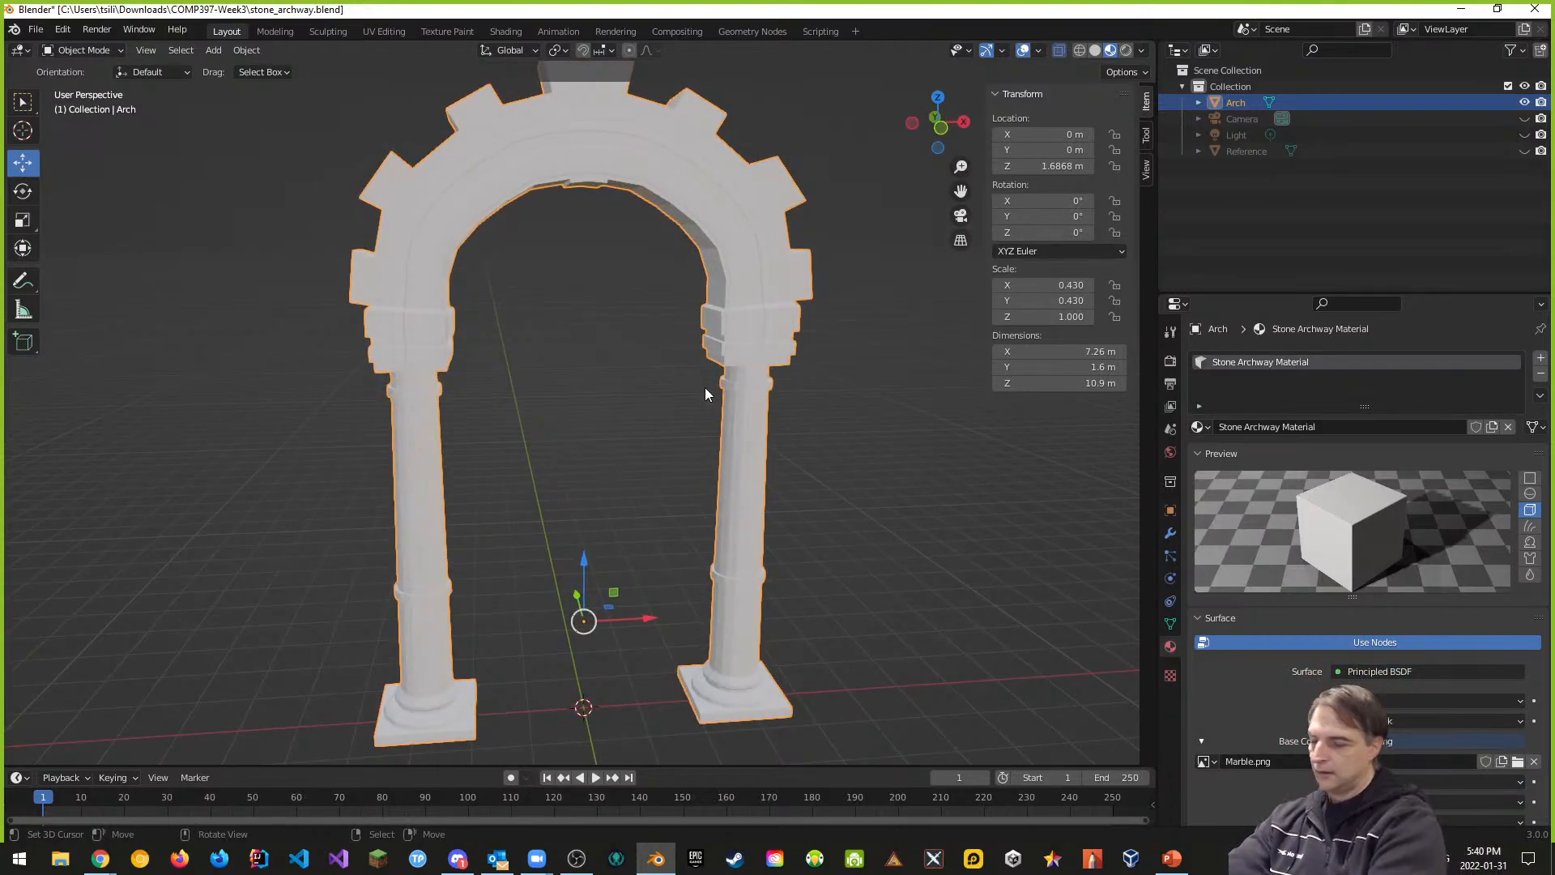
pyautogui.press('KP_1')
pyautogui.keyDown('shift'); pyautogui.moveTo(683, 285); pyautogui.dragTo(698, 350, button='middle'); pyautogui.keyUp('shift')
pyautogui.click(384, 31)
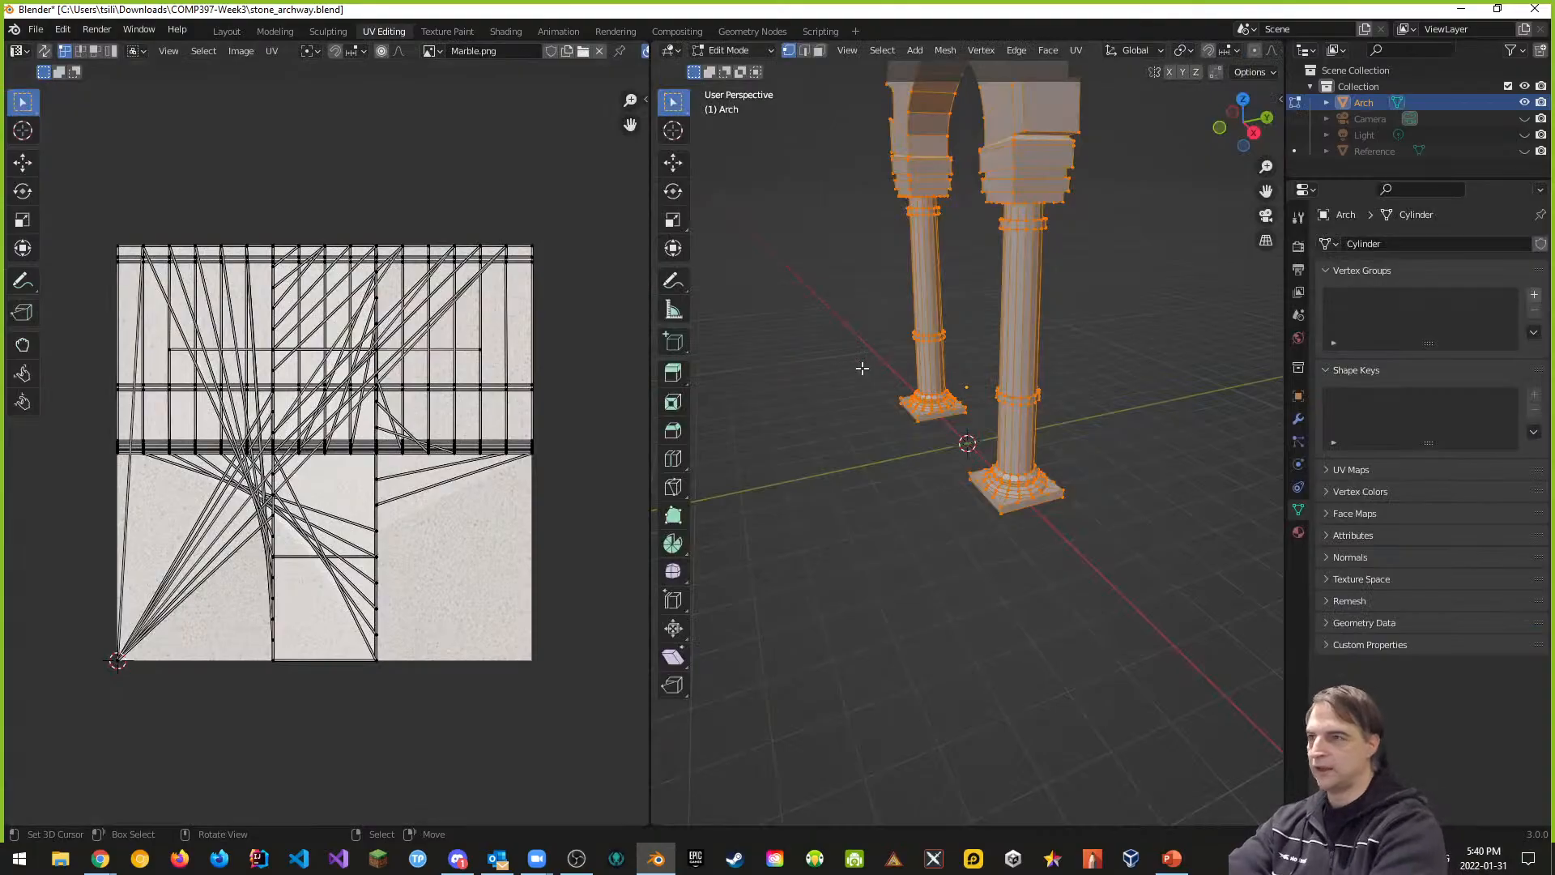
pyautogui.press('KP_1')
pyautogui.keyDown('shift'); pyautogui.scroll(5, 928, 299); pyautogui.keyUp('shift')
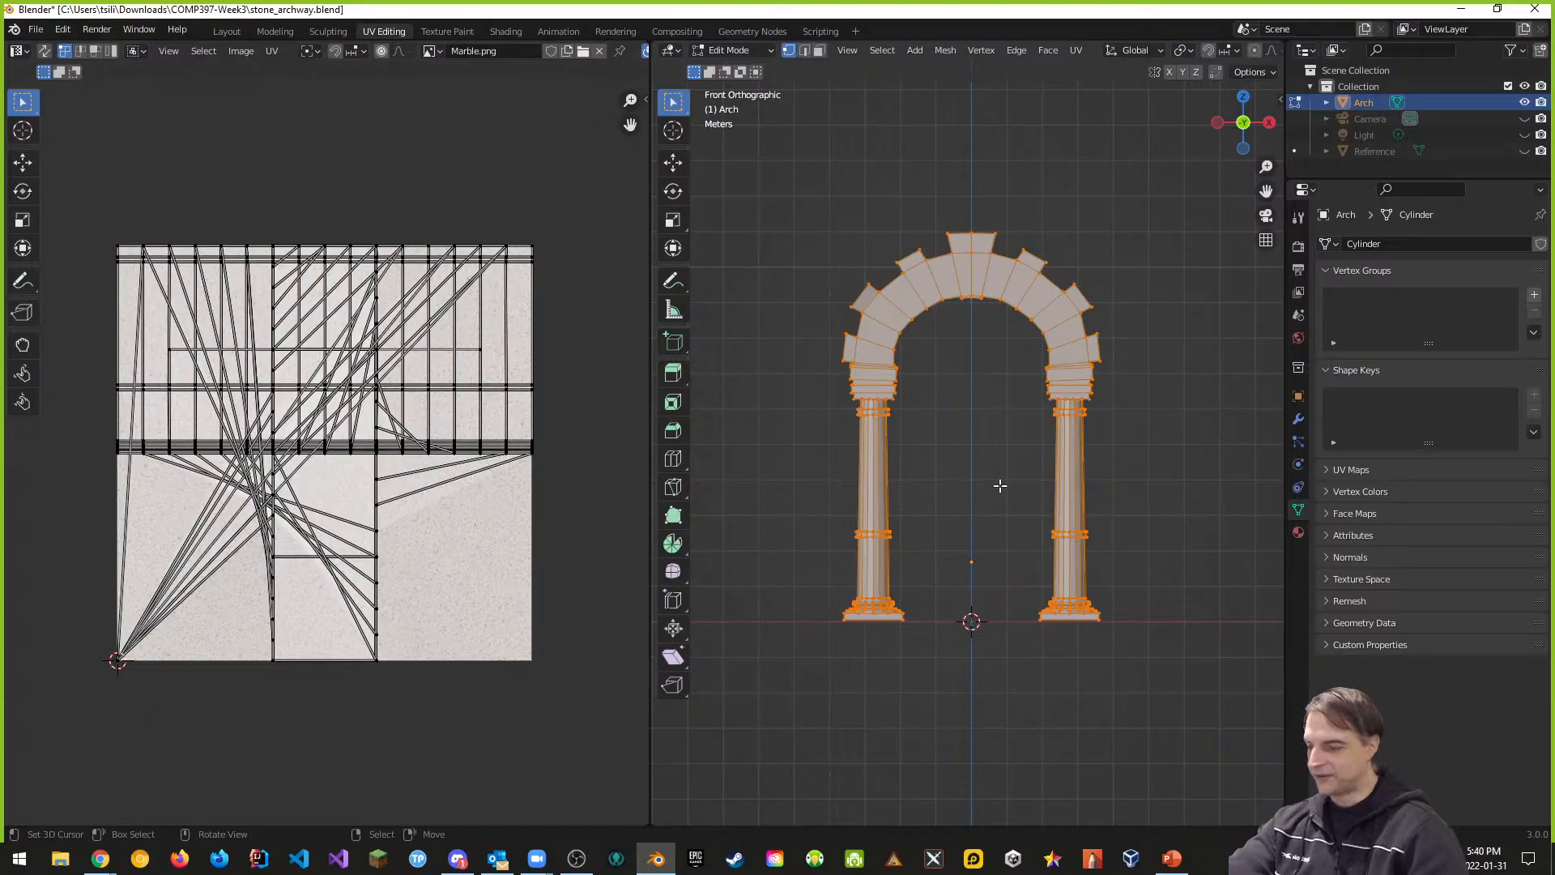
pyautogui.press('u')
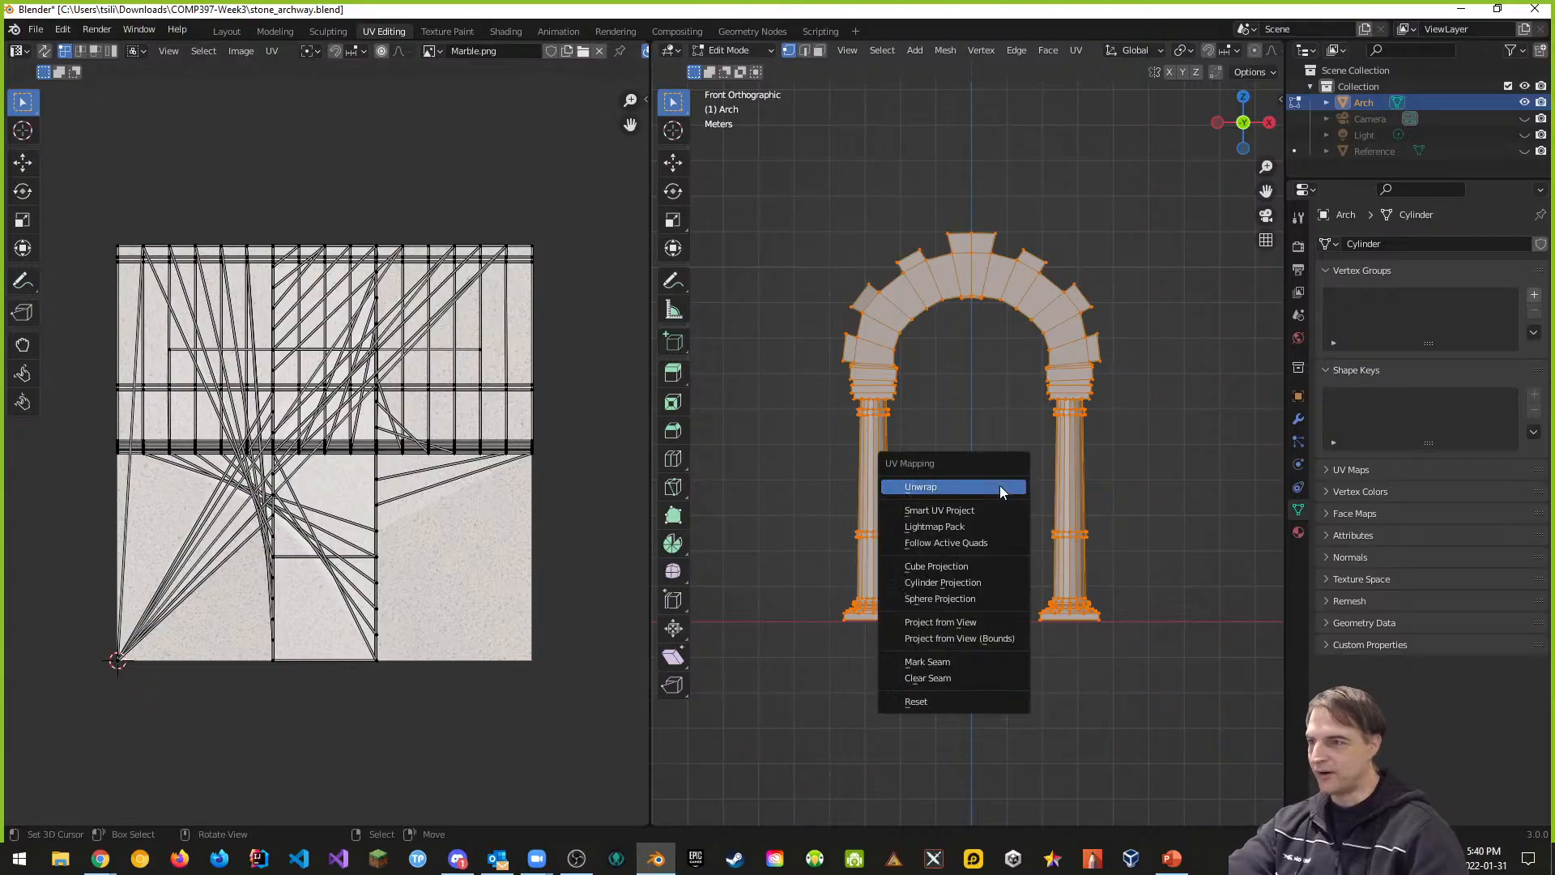
pyautogui.click(955, 512)
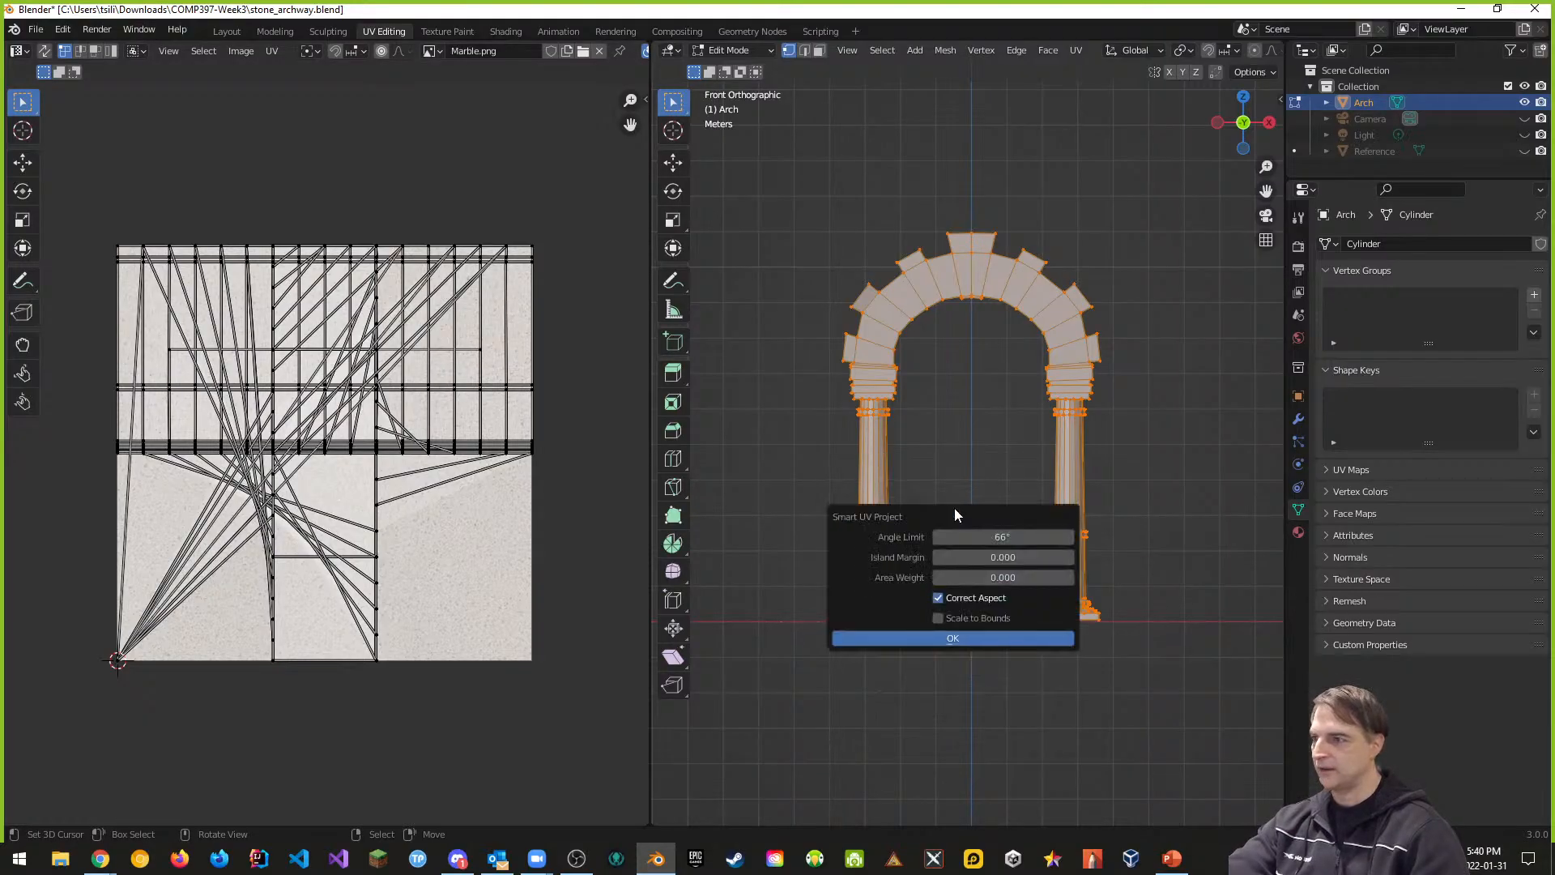
pyautogui.click(960, 639)
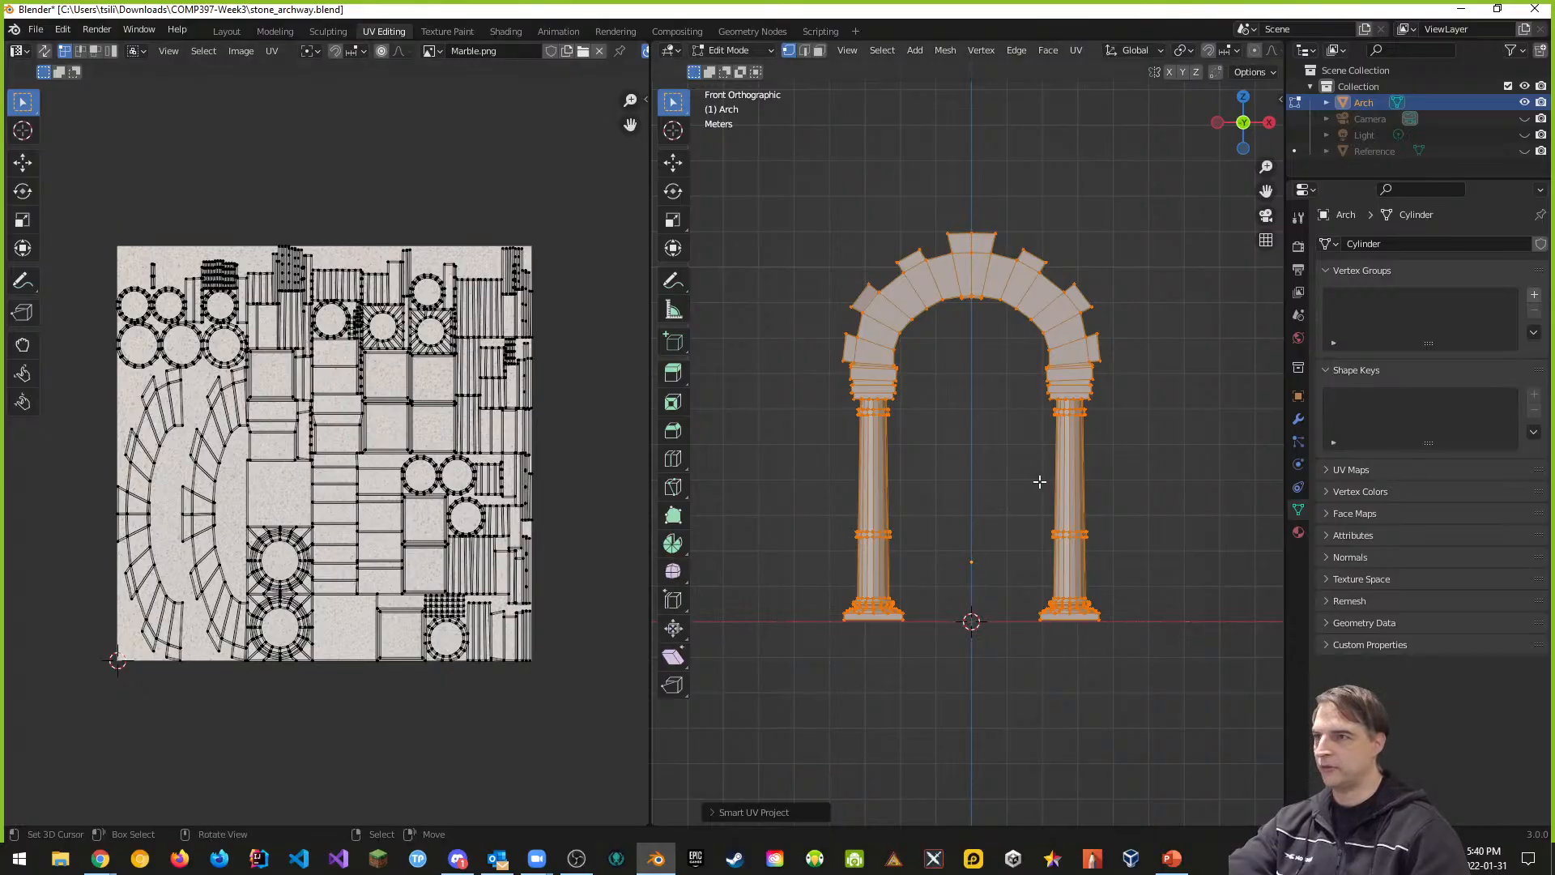
# Step: Enlarge the 3D view, switch it to Material Preview shading, and examine the marble texture on the arch
pyautogui.moveTo(1039, 482); pyautogui.dragTo(871, 527, button='middle')
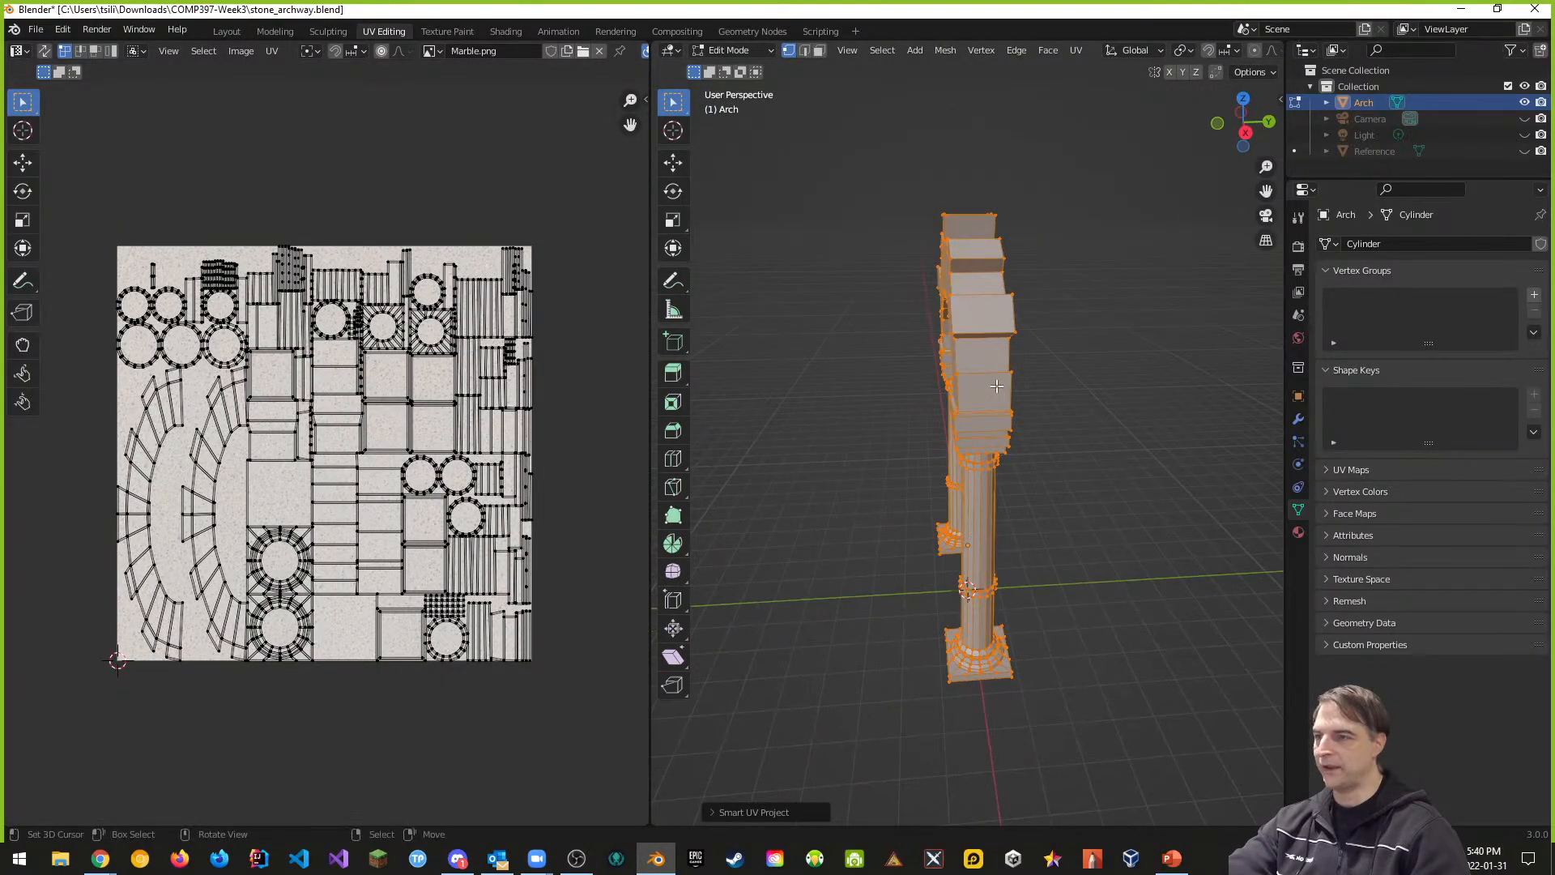
pyautogui.scroll(2, 997, 387)
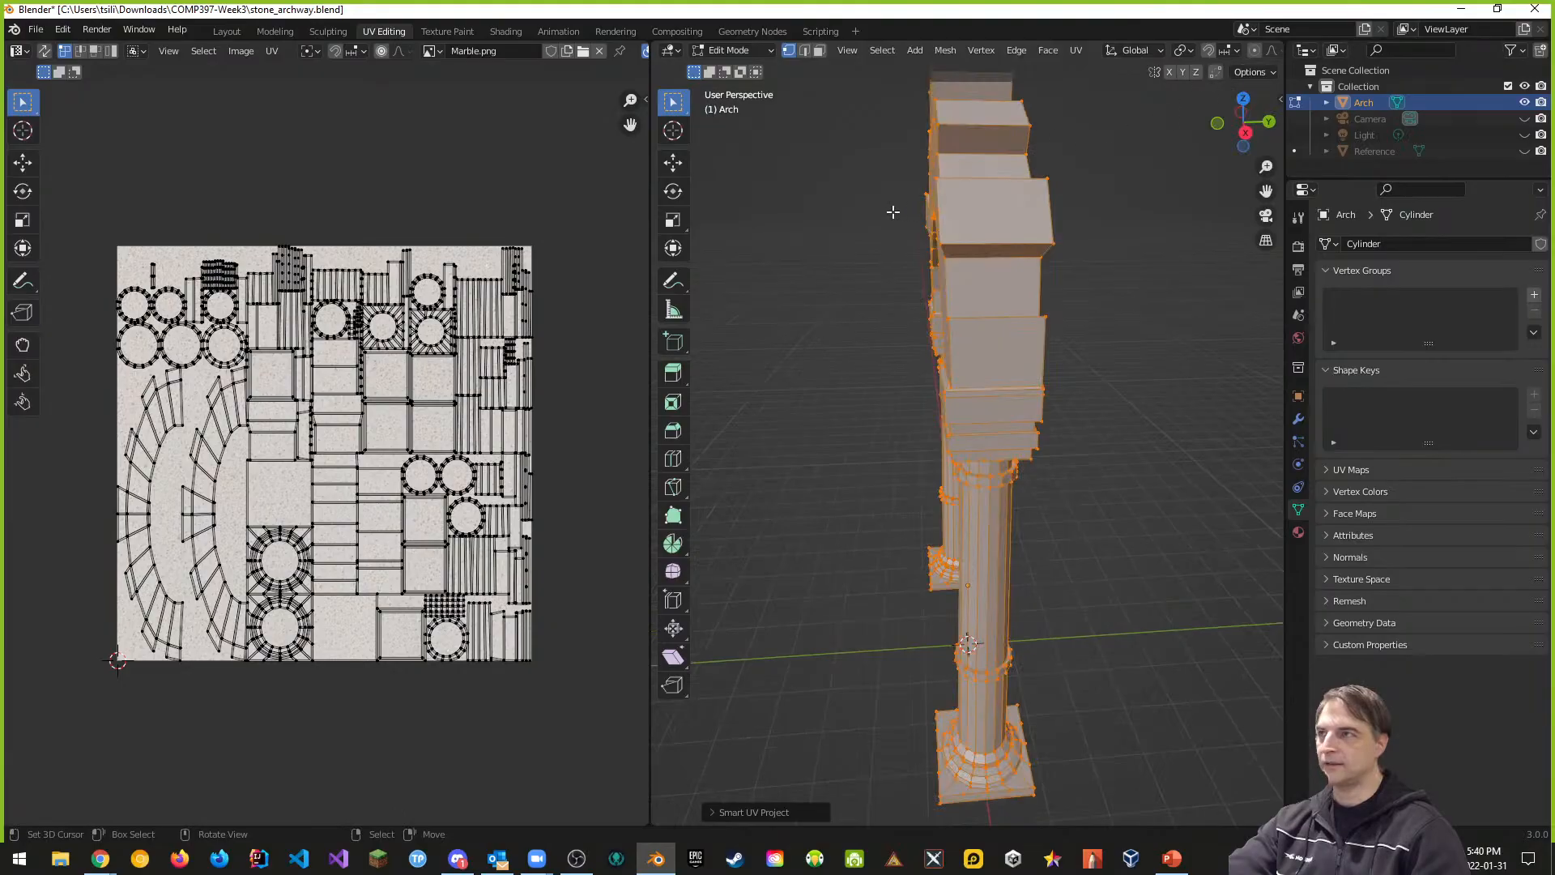
pyautogui.moveTo(649, 184); pyautogui.dragTo(322, 183)
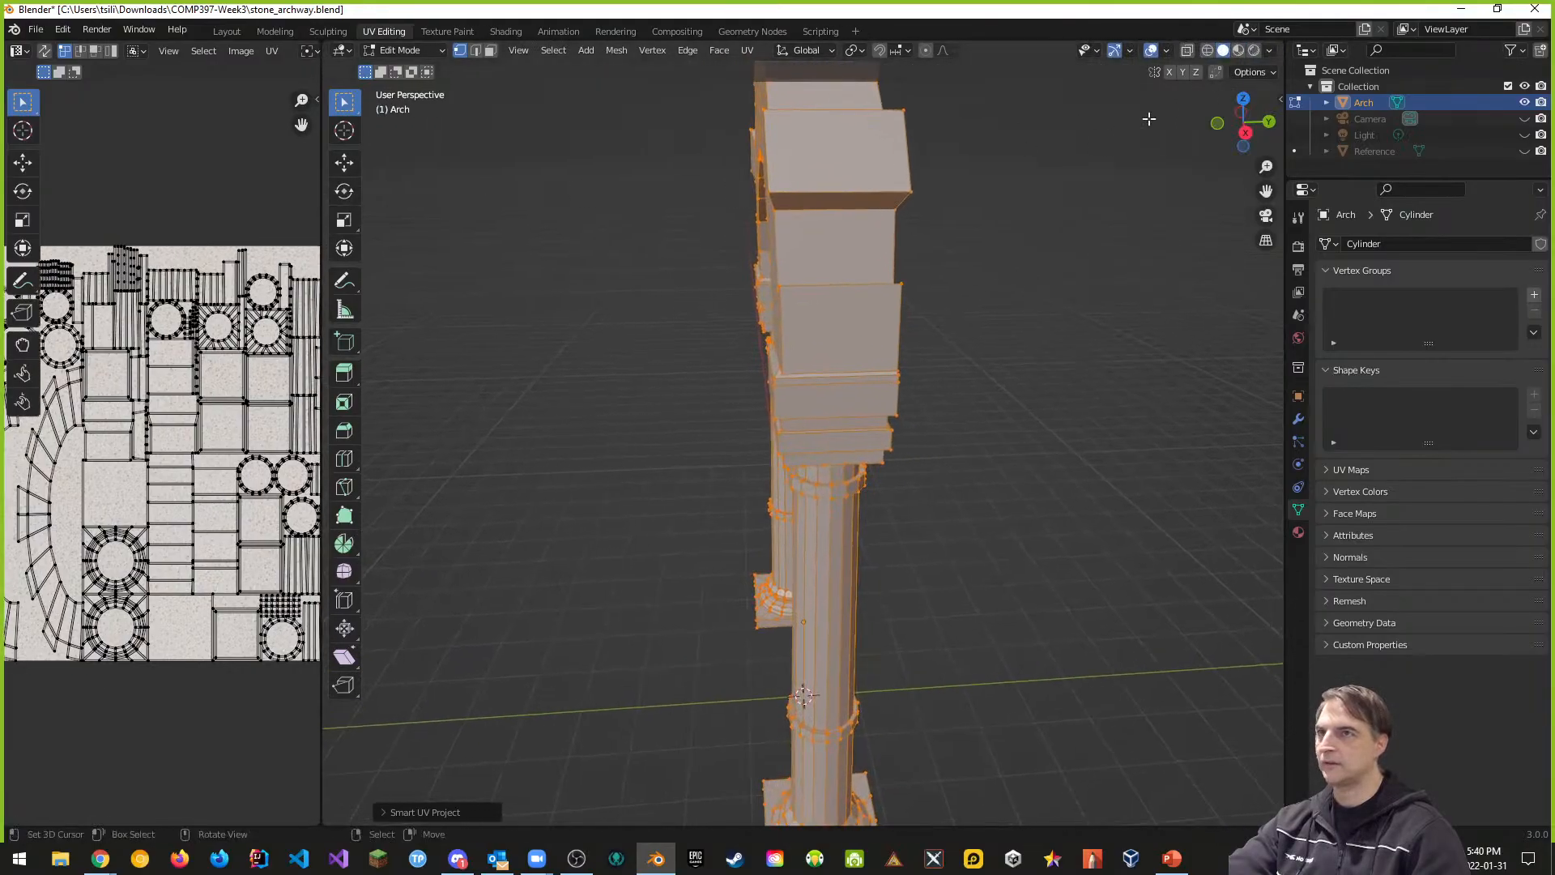
pyautogui.click(1239, 51)
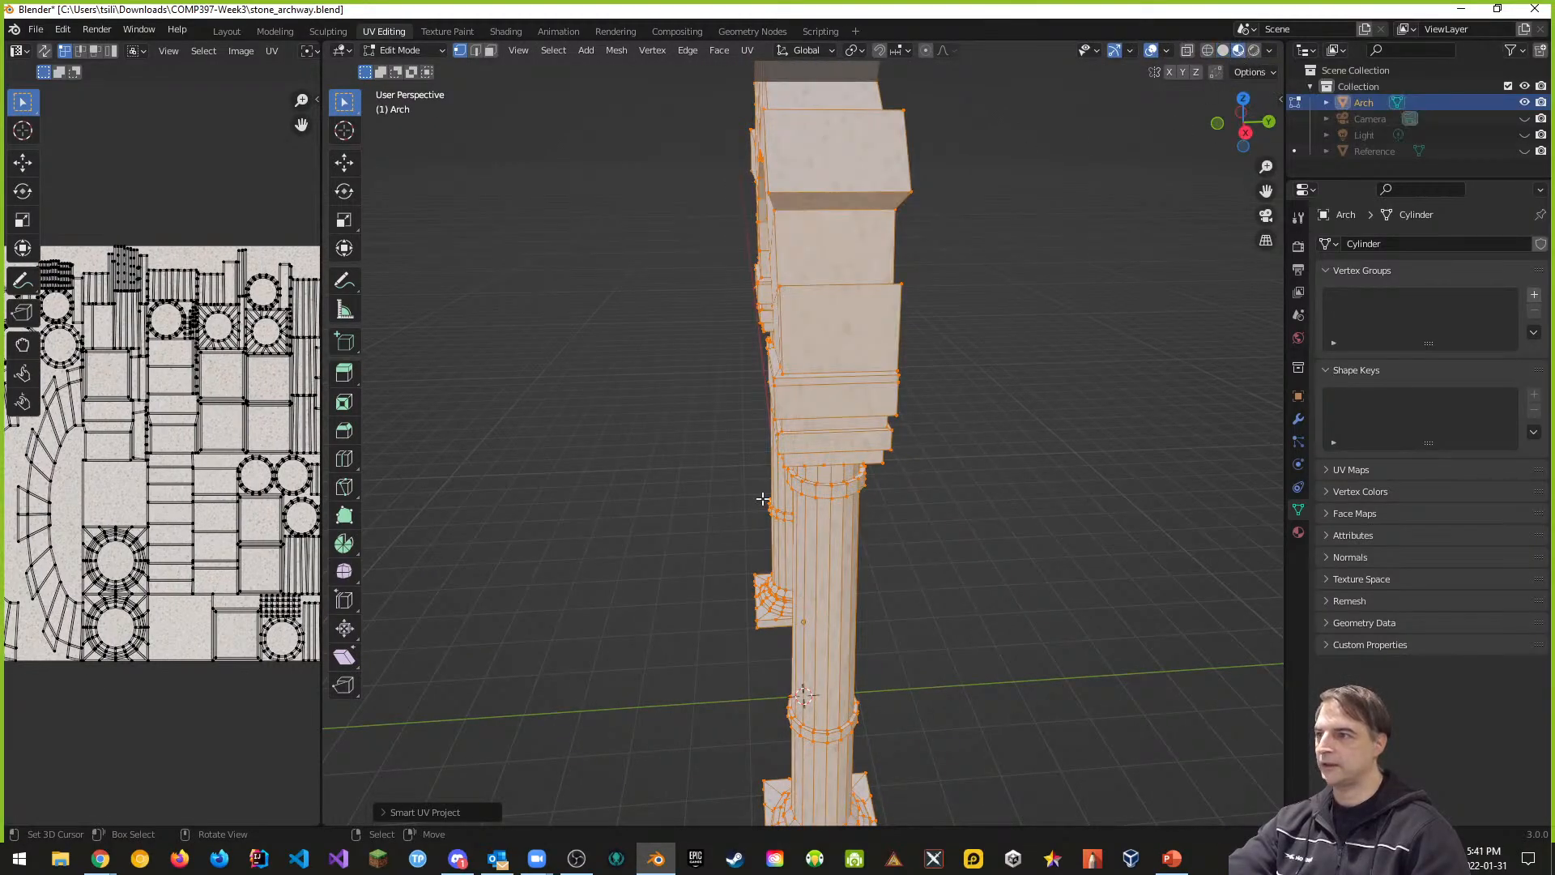
pyautogui.moveTo(762, 499); pyautogui.dragTo(898, 588, button='middle')
pyautogui.scroll(2, 964, 388)
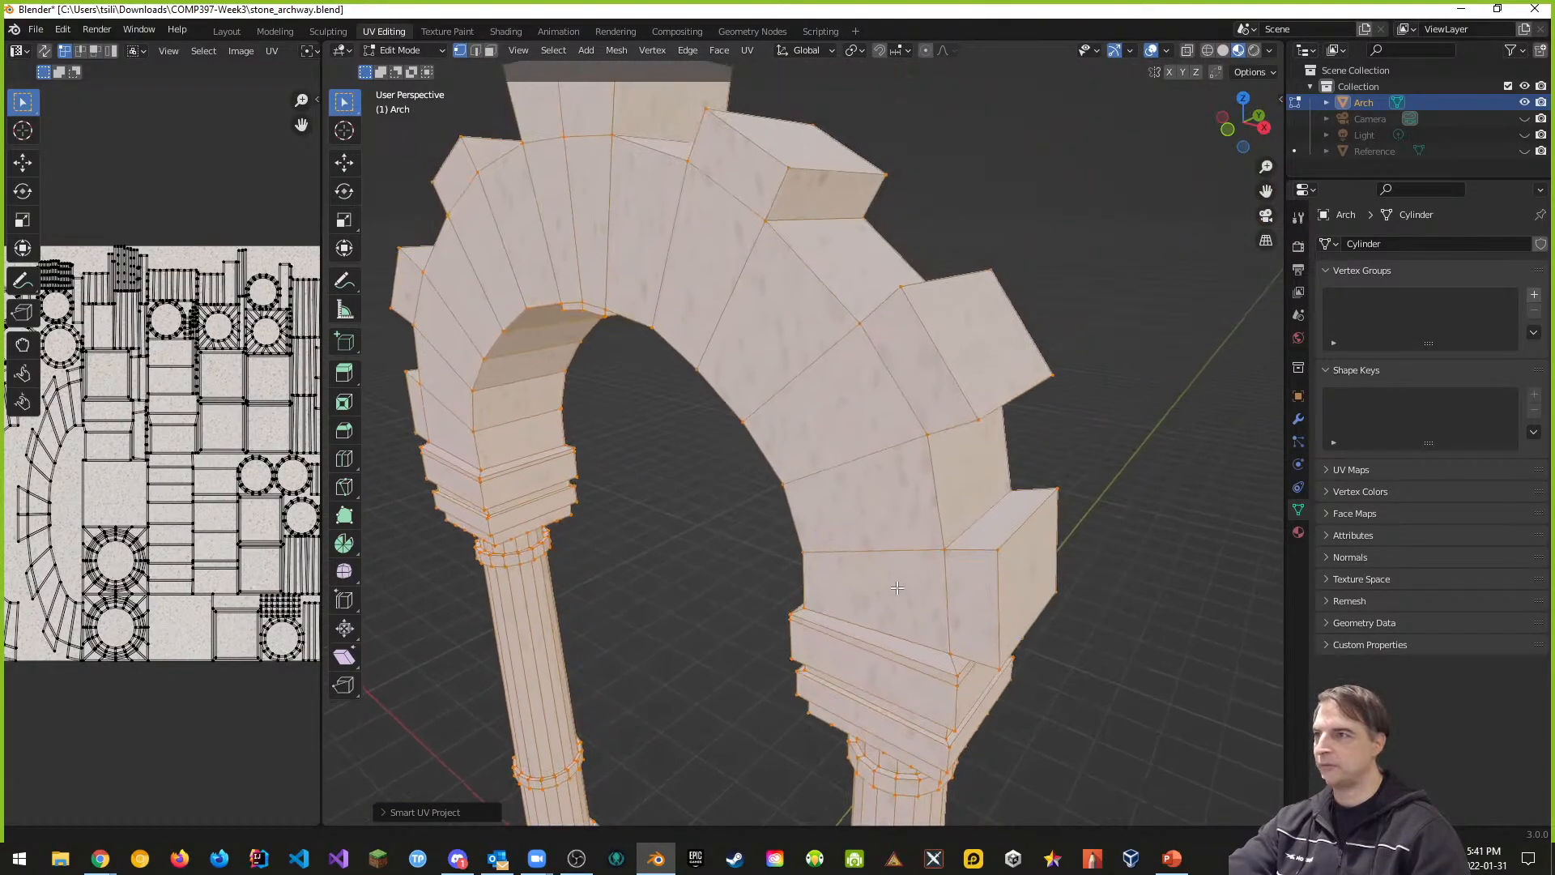
pyautogui.scroll(2, 956, 511)
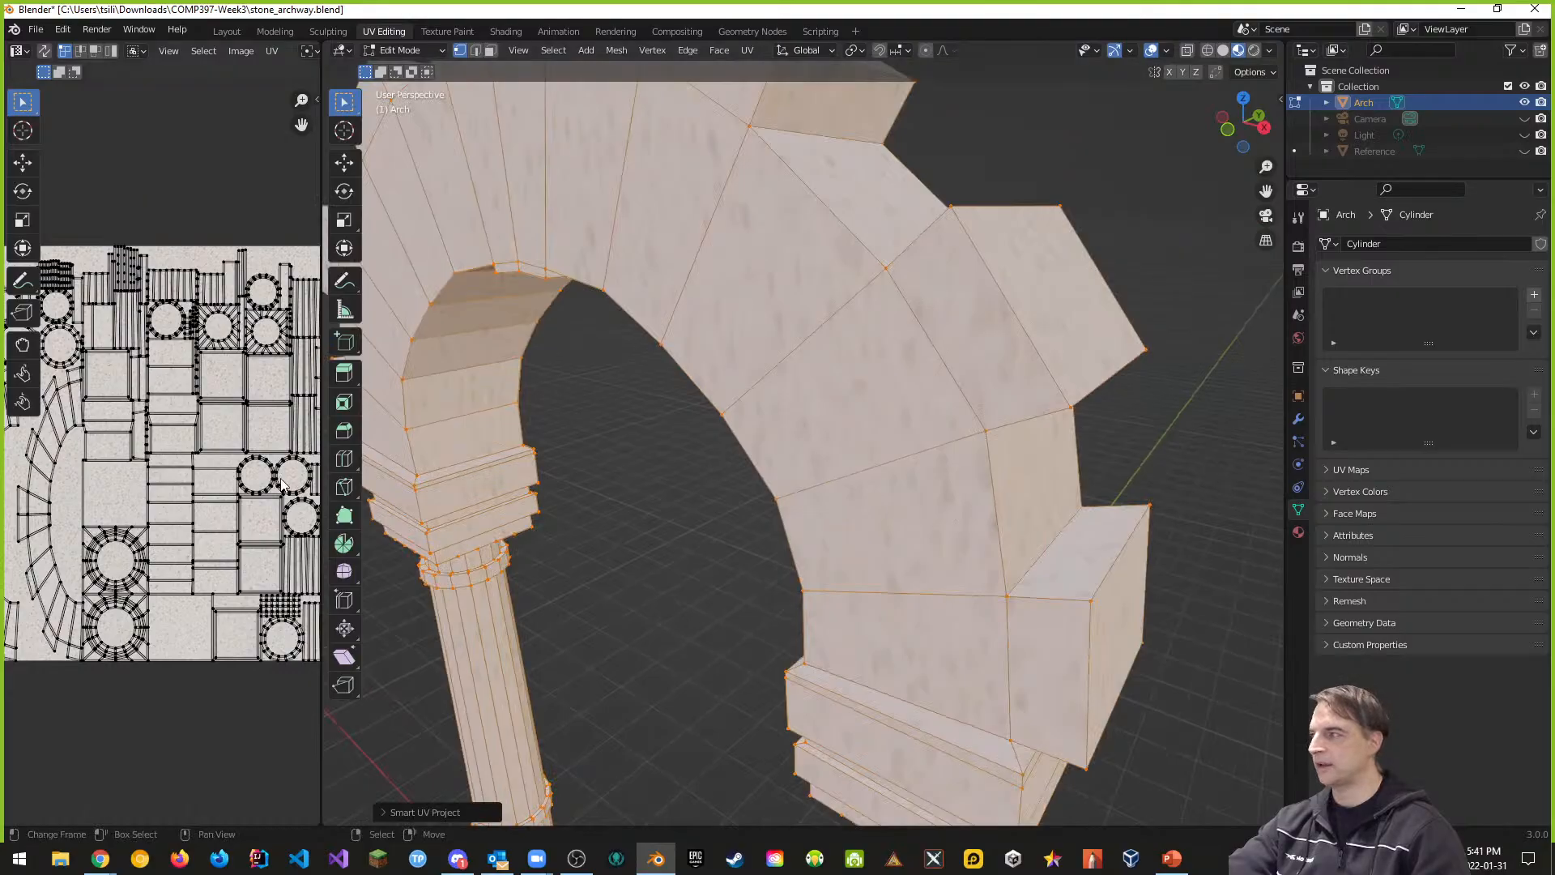
pyautogui.scroll(-4, 665, 494)
pyautogui.moveTo(681, 515); pyautogui.dragTo(717, 478, button='middle')
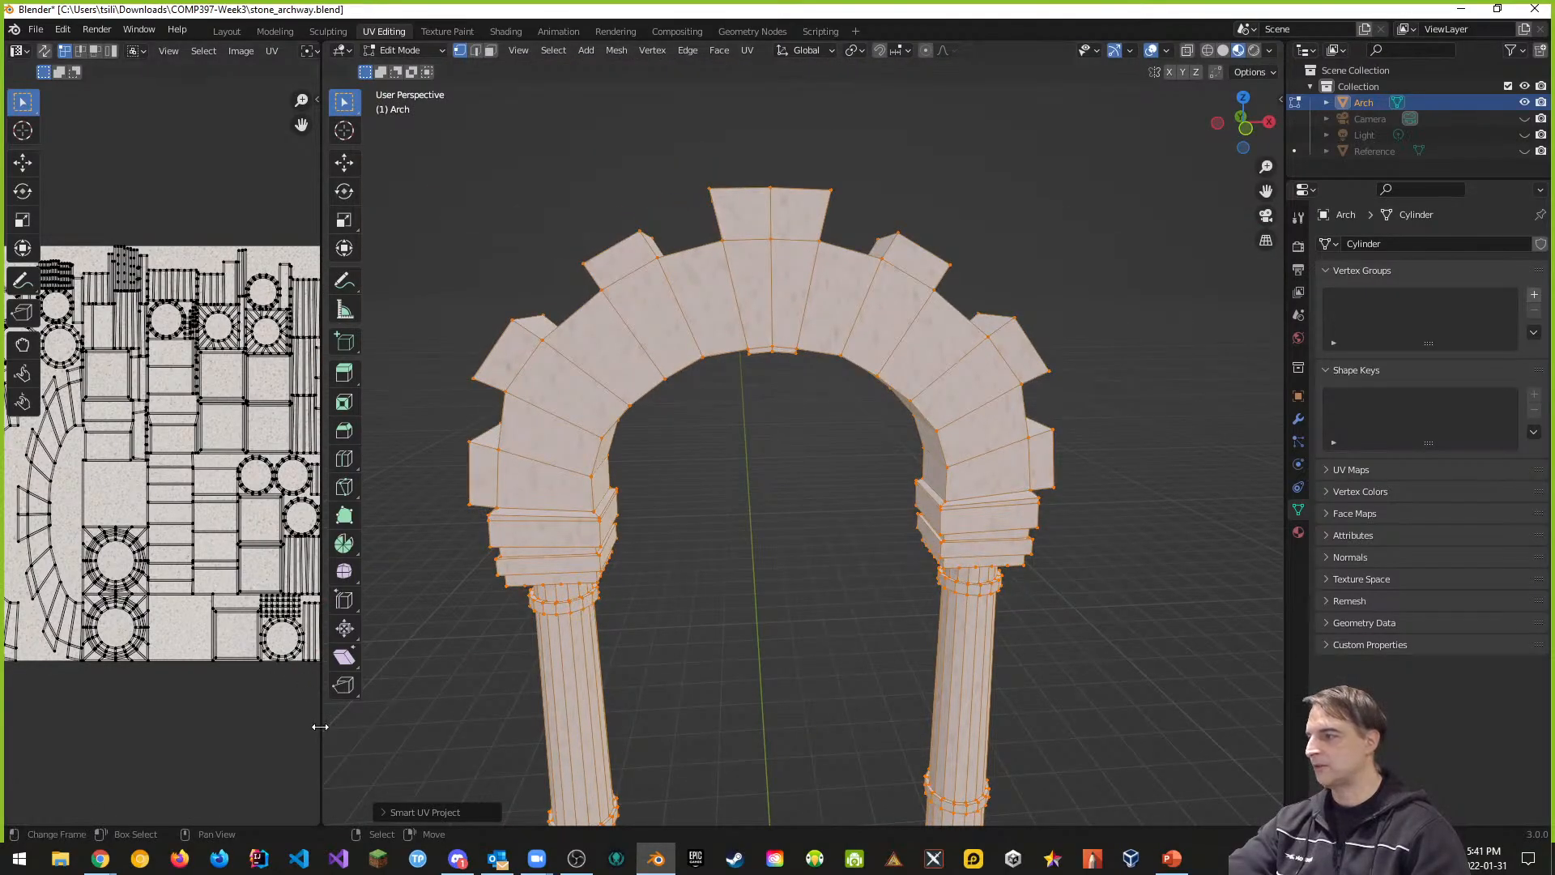
# Step: Enlarge the UV editor, scale all UV islands up by about 3.7, and show the resize settings
pyautogui.moveTo(319, 734); pyautogui.dragTo(765, 734)
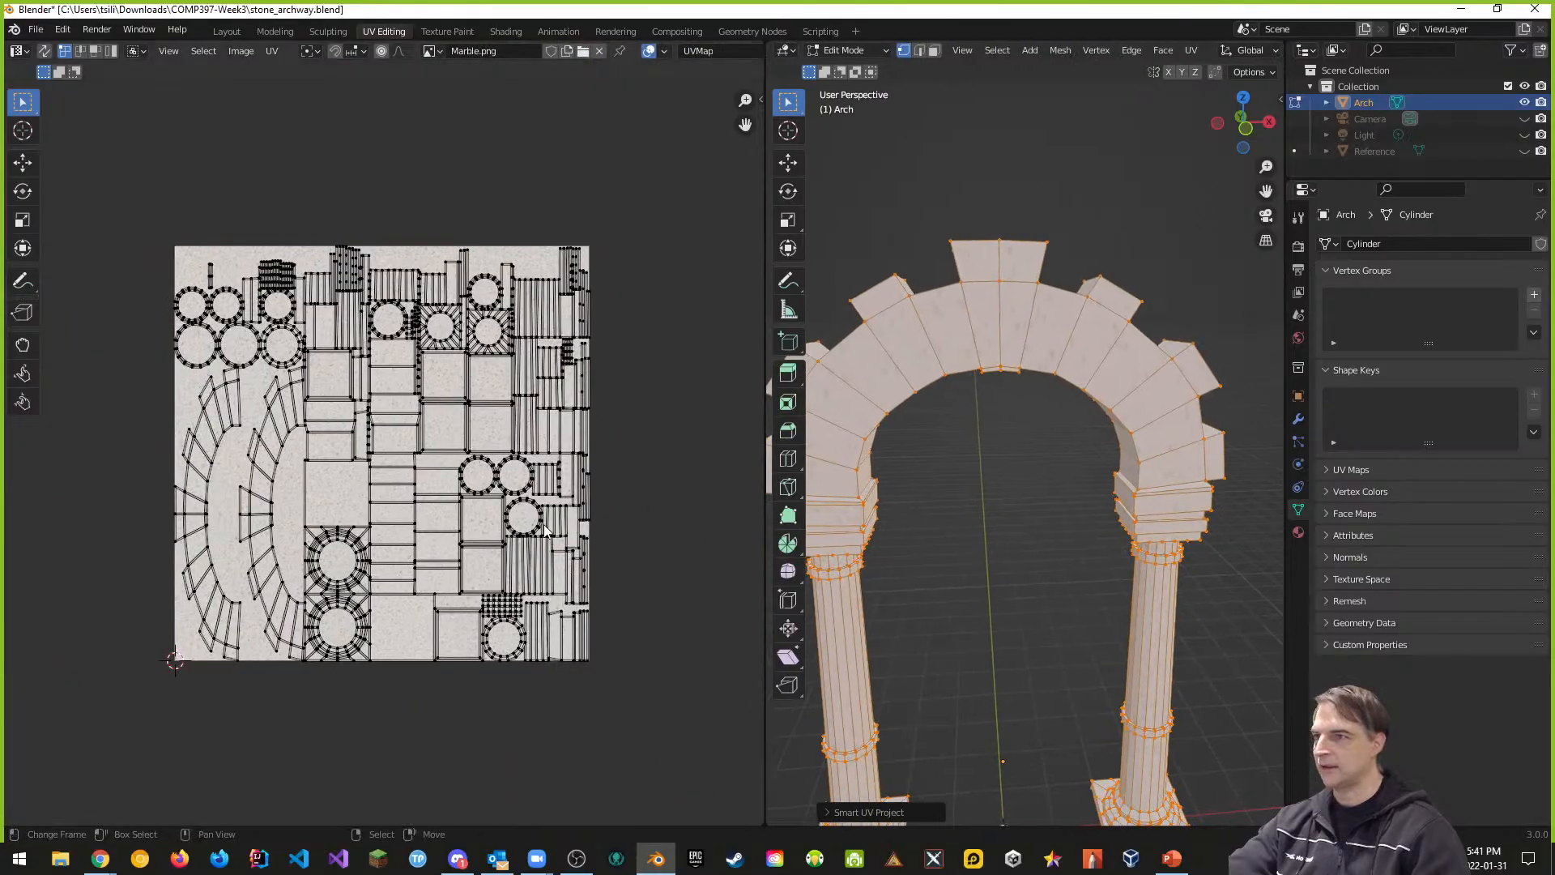
pyautogui.press('a')
pyautogui.press('s')
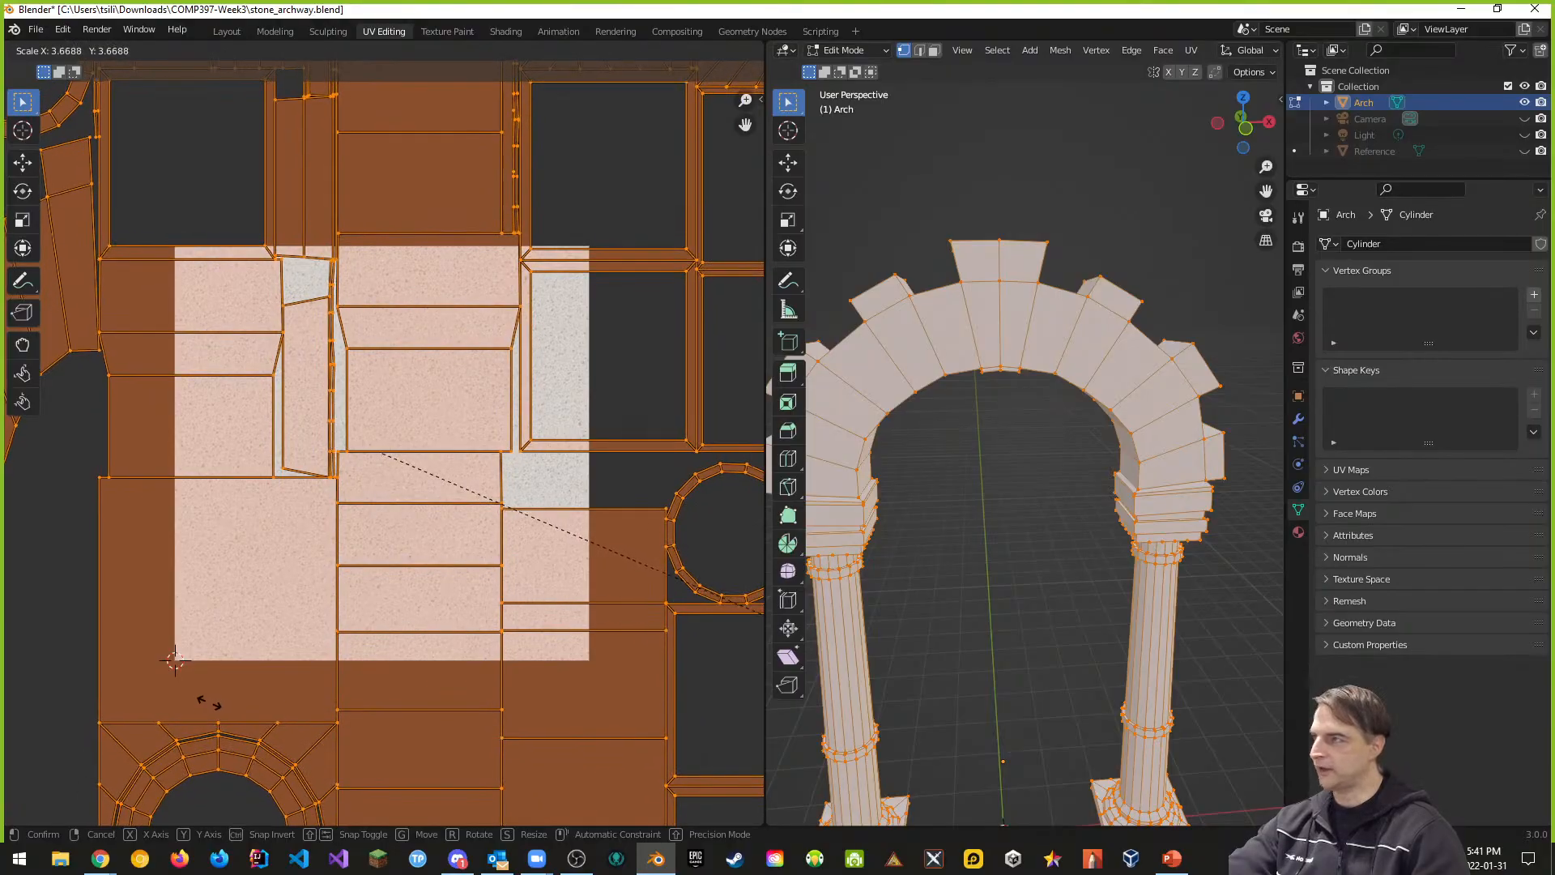
pyautogui.click(215, 706)
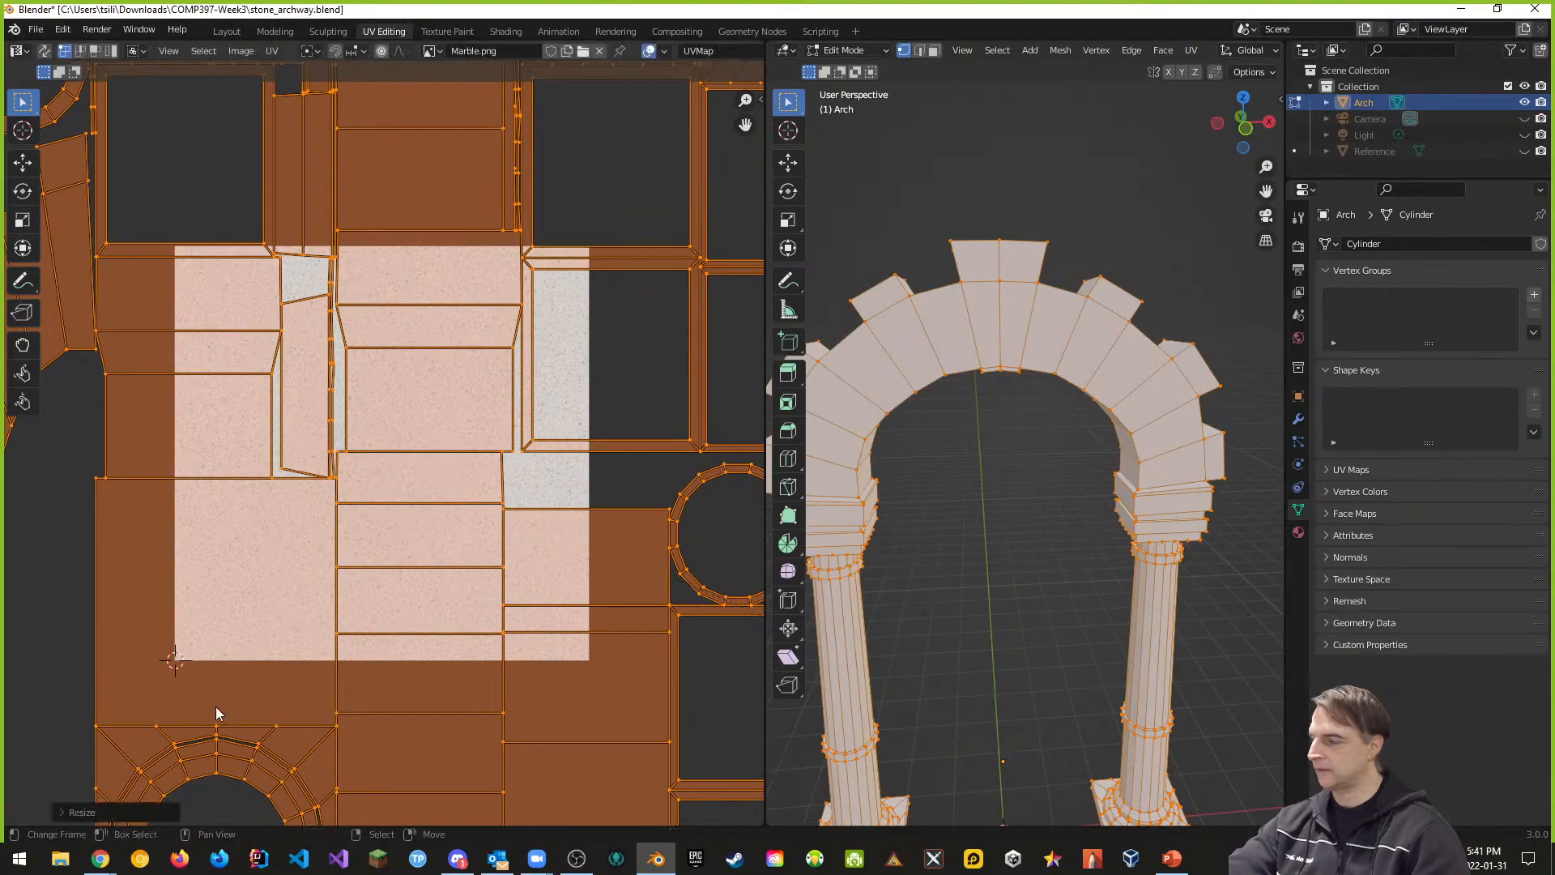
pyautogui.click(62, 811)
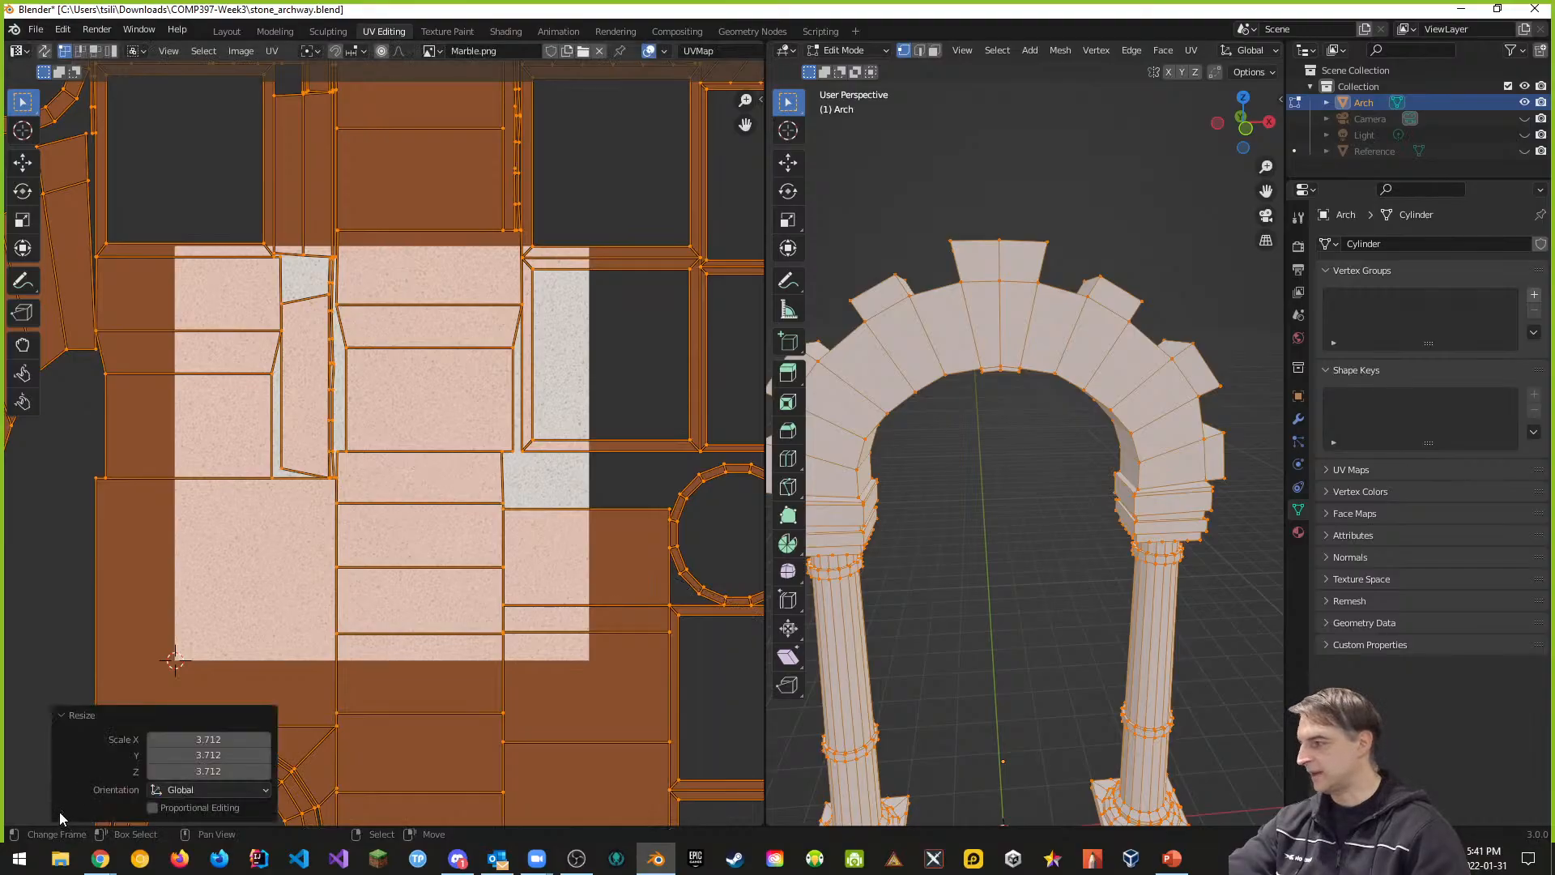
# Step: Set the UV resize scale to 4 on X, Y and Z
pyautogui.click(231, 739)
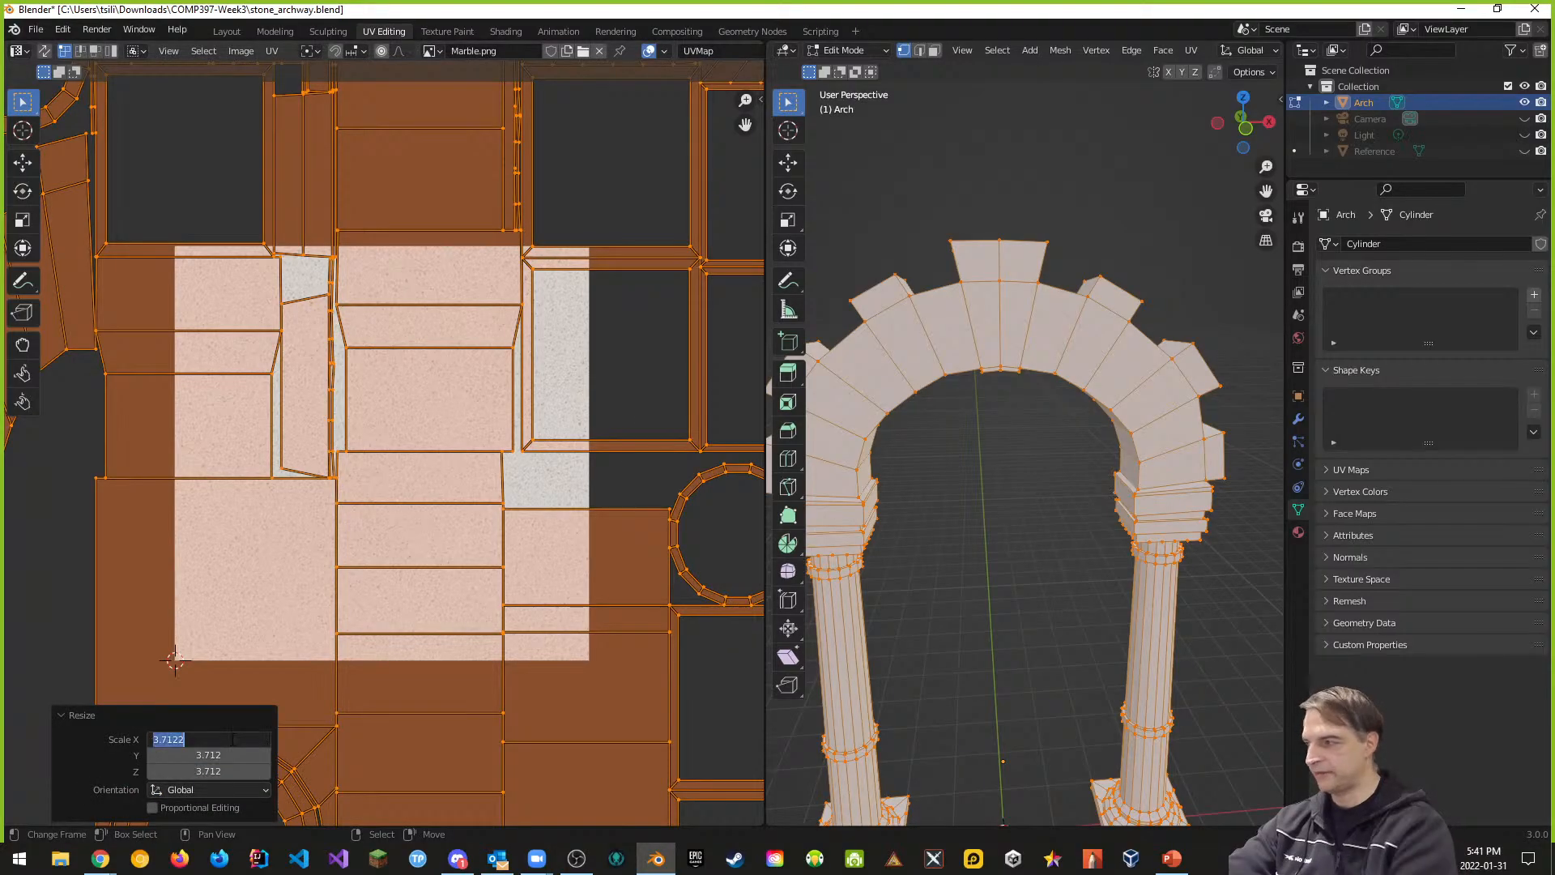
pyautogui.write('4')
pyautogui.press('Return')
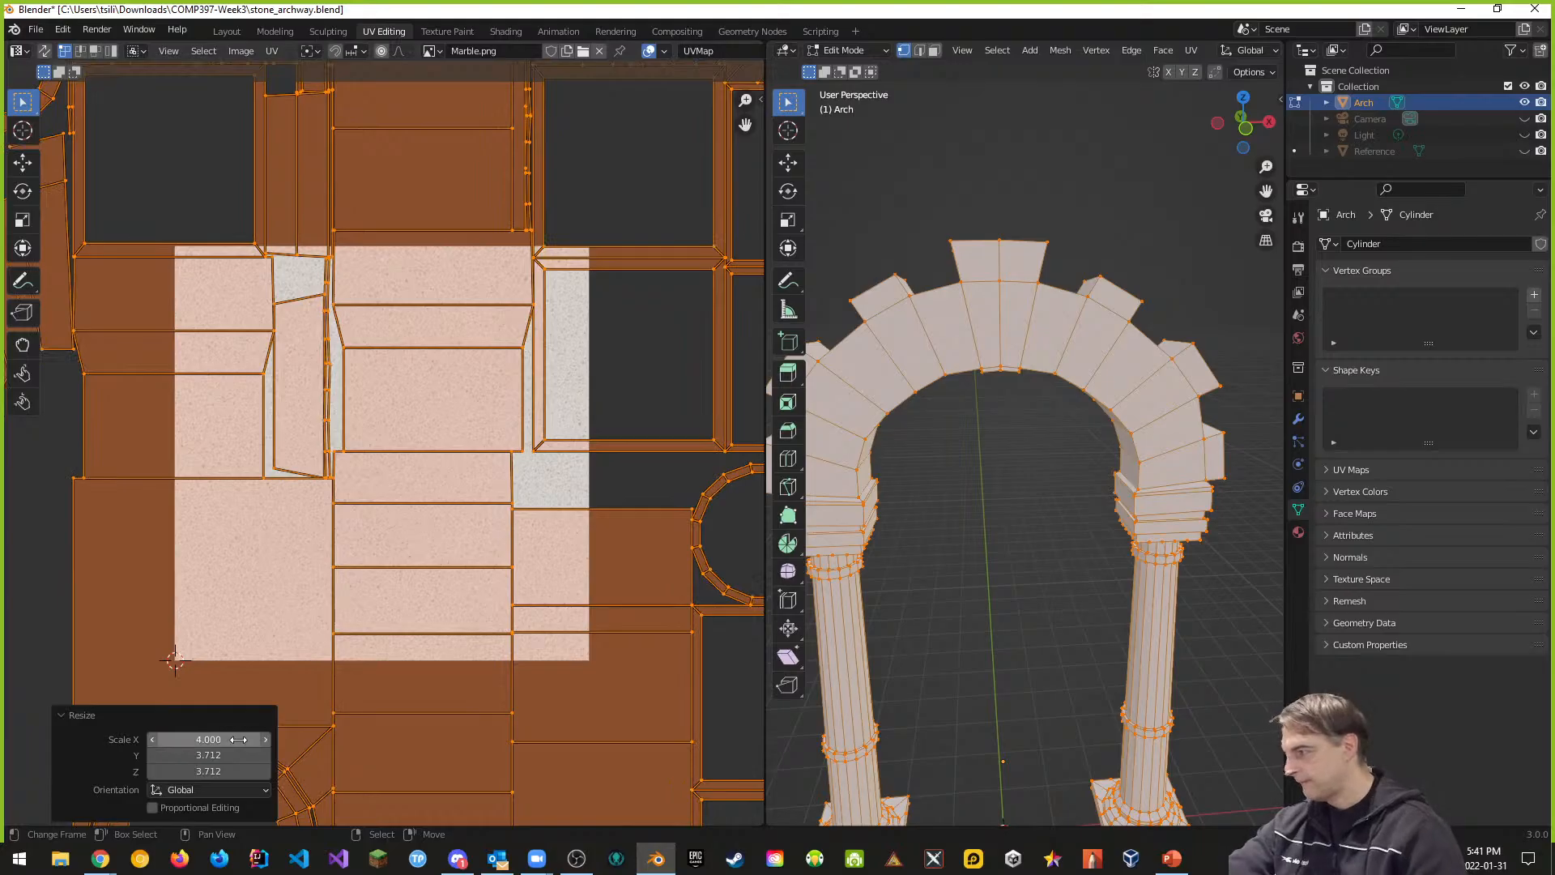
pyautogui.click(238, 754)
pyautogui.write('4')
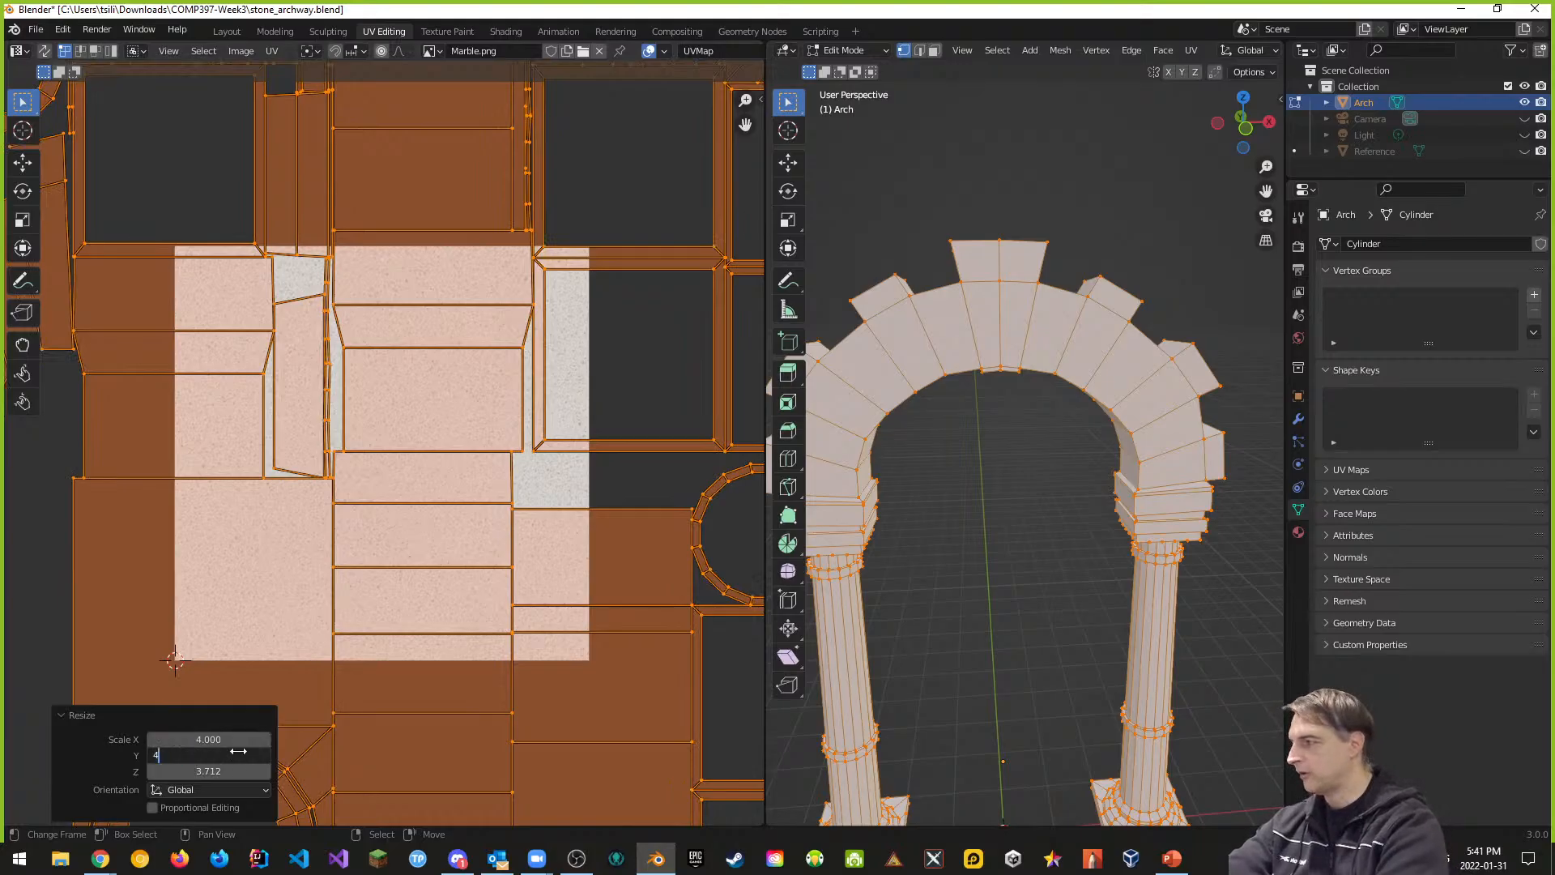
pyautogui.press('Return')
pyautogui.click(226, 772)
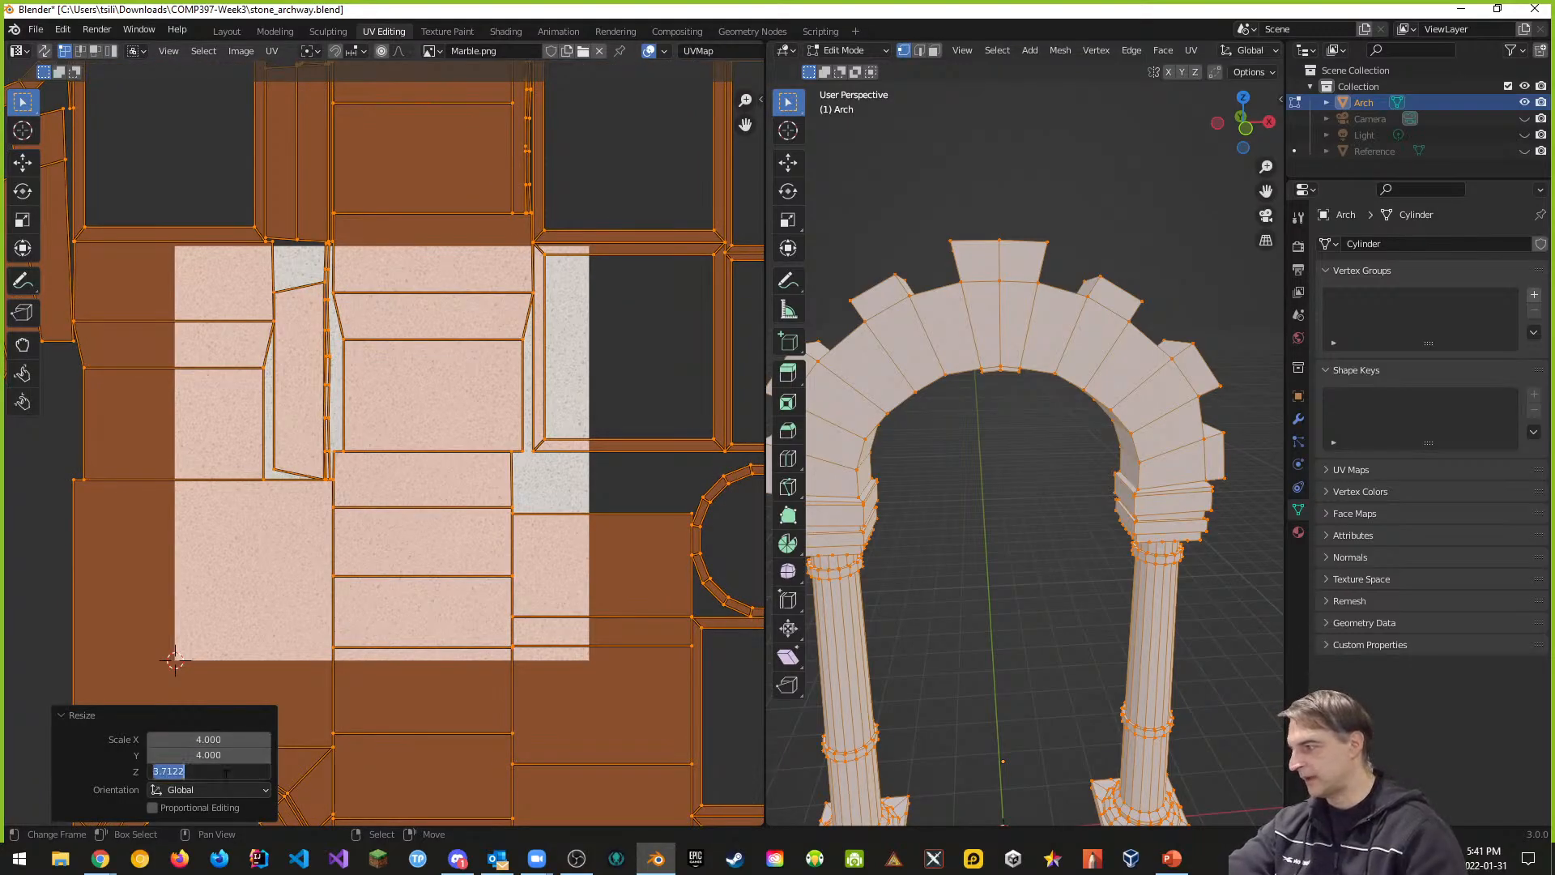
pyautogui.write('4')
pyautogui.press('Return')
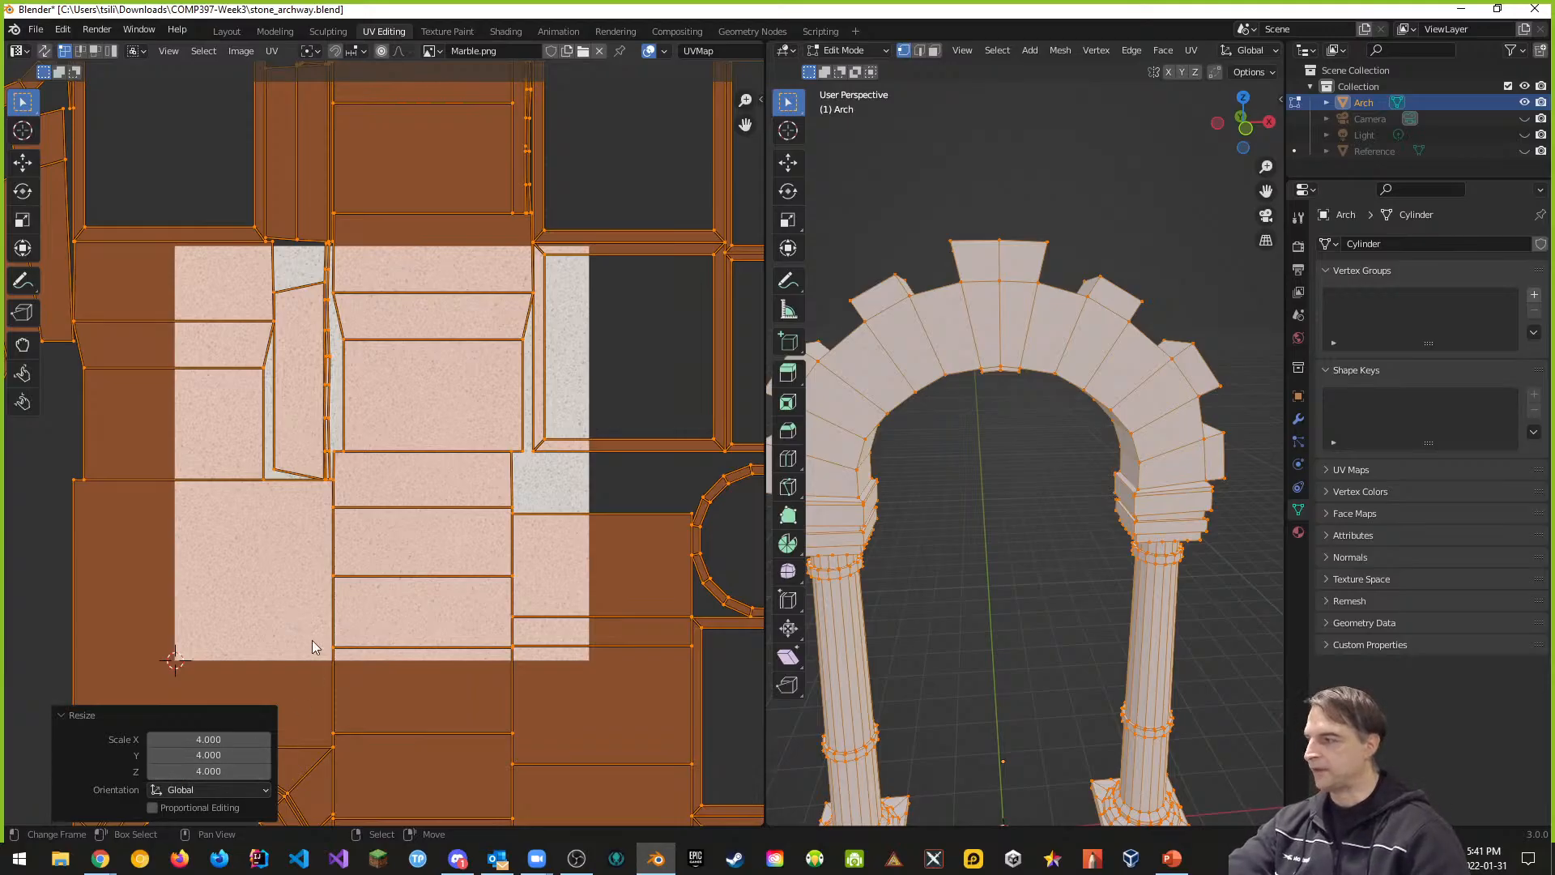
# Step: Check the marble's texture density on the arch and column, and set the UV resize scale to 8 on X, Y and Z
pyautogui.moveTo(1126, 559); pyautogui.dragTo(1000, 581, button='middle')
pyautogui.scroll(8, 1000, 580)
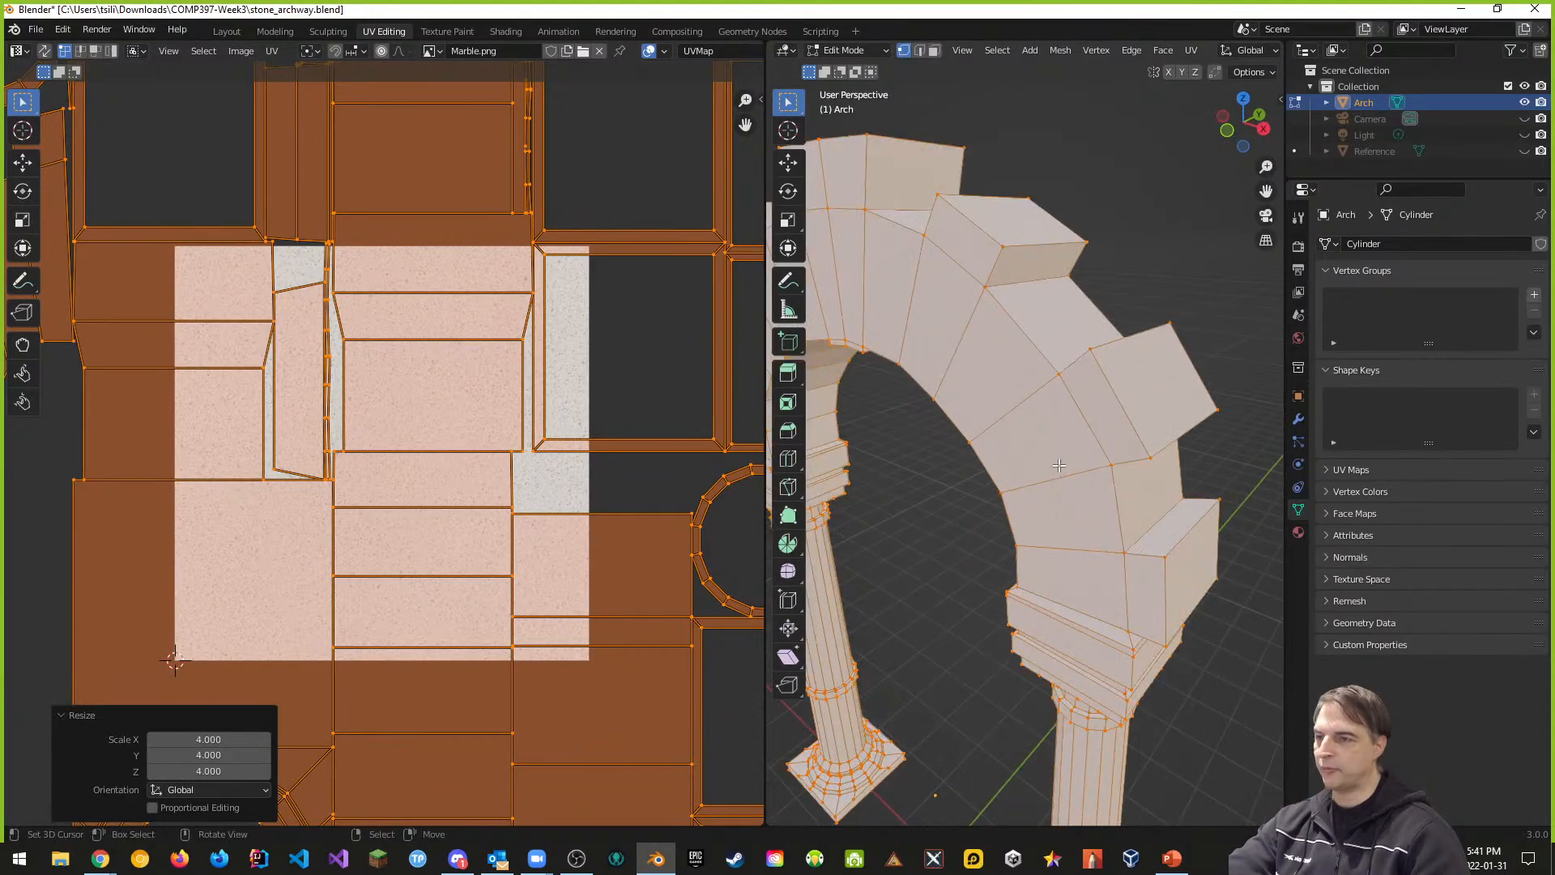
pyautogui.scroll(-6, 1065, 447)
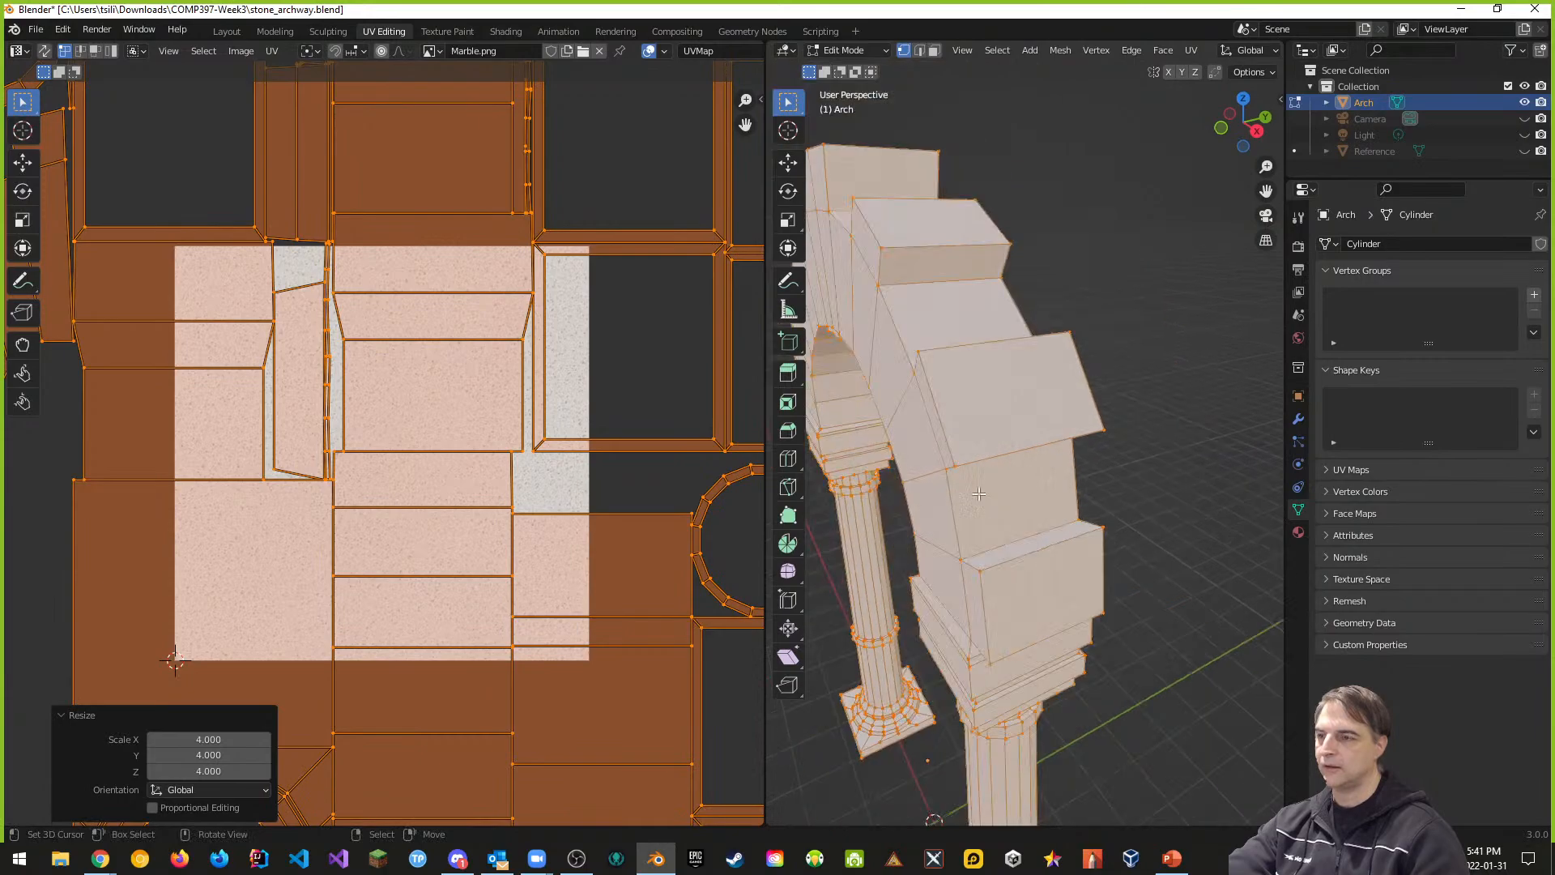
pyautogui.moveTo(1064, 447); pyautogui.dragTo(1027, 202, button='middle')
pyautogui.scroll(2, 1015, 594)
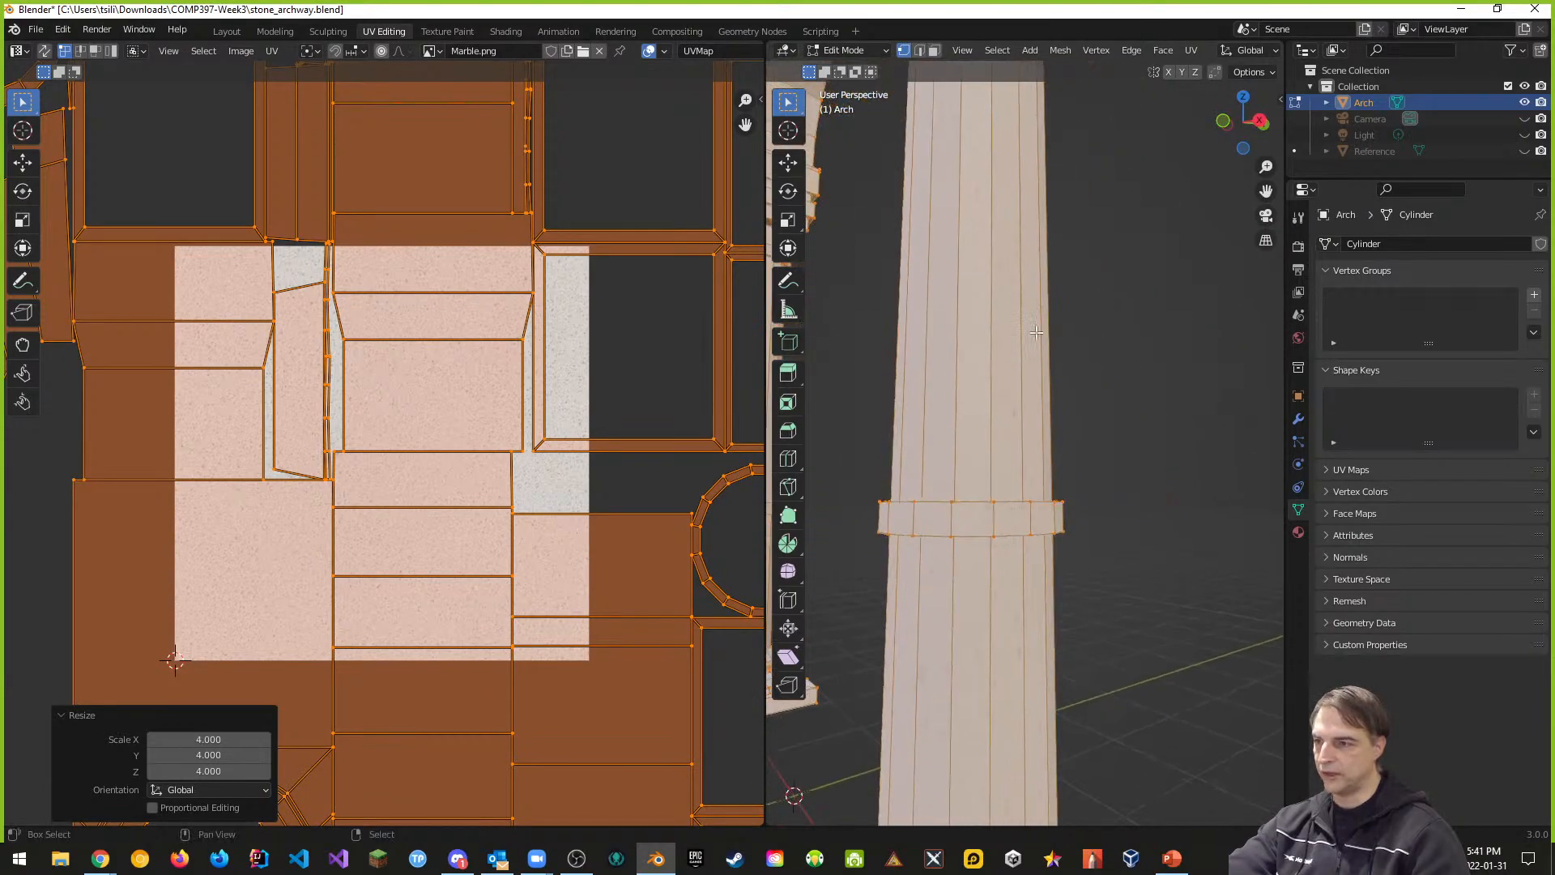
pyautogui.moveTo(1083, 545); pyautogui.dragTo(894, 634, button='middle')
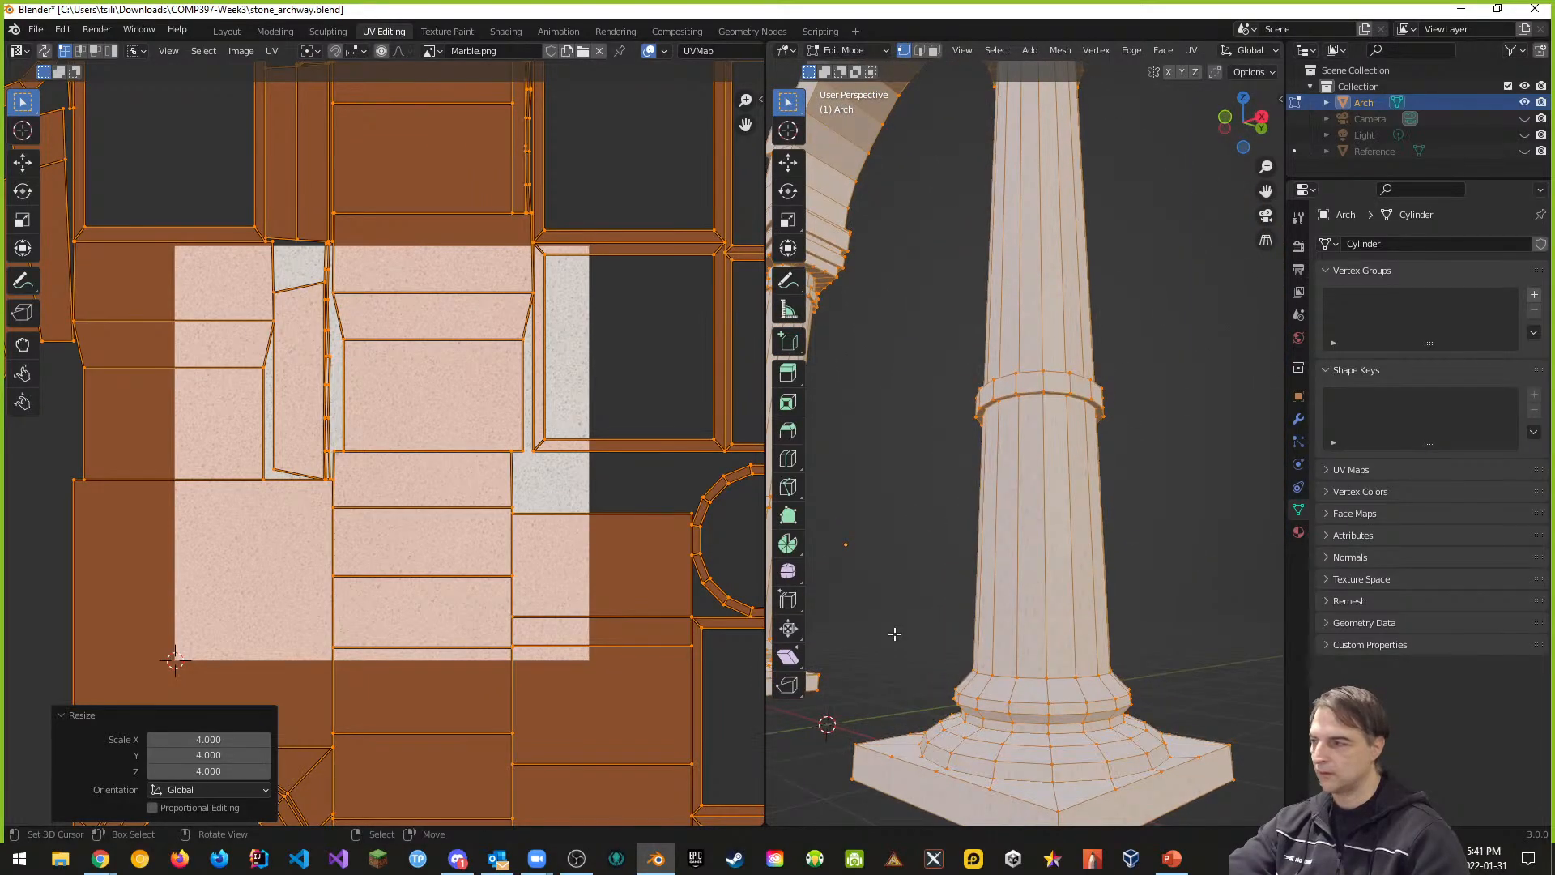
pyautogui.click(235, 741)
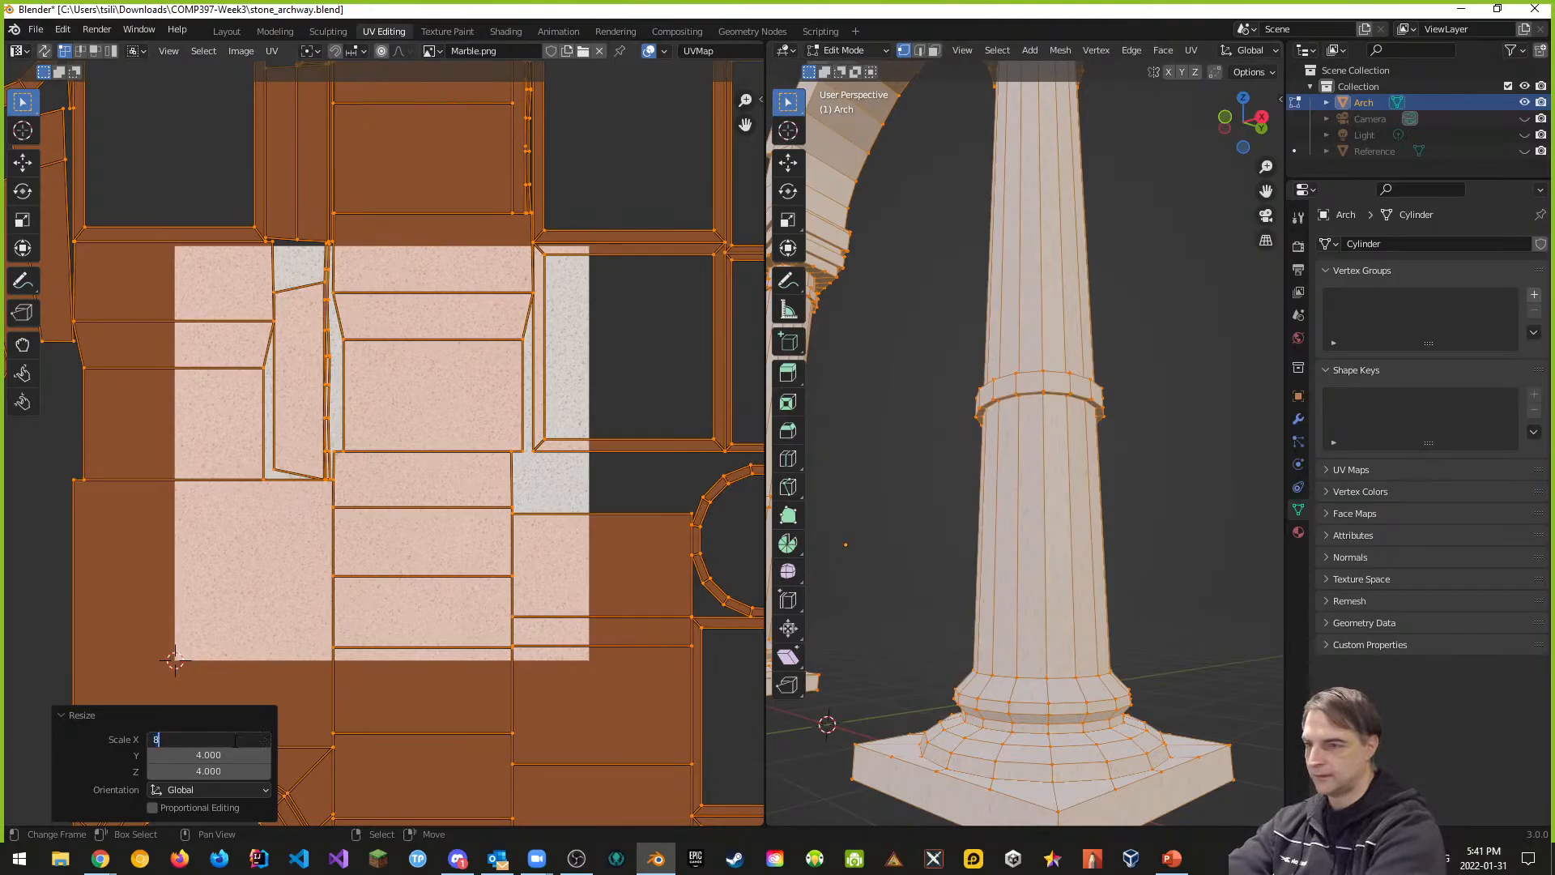
pyautogui.press('Return')
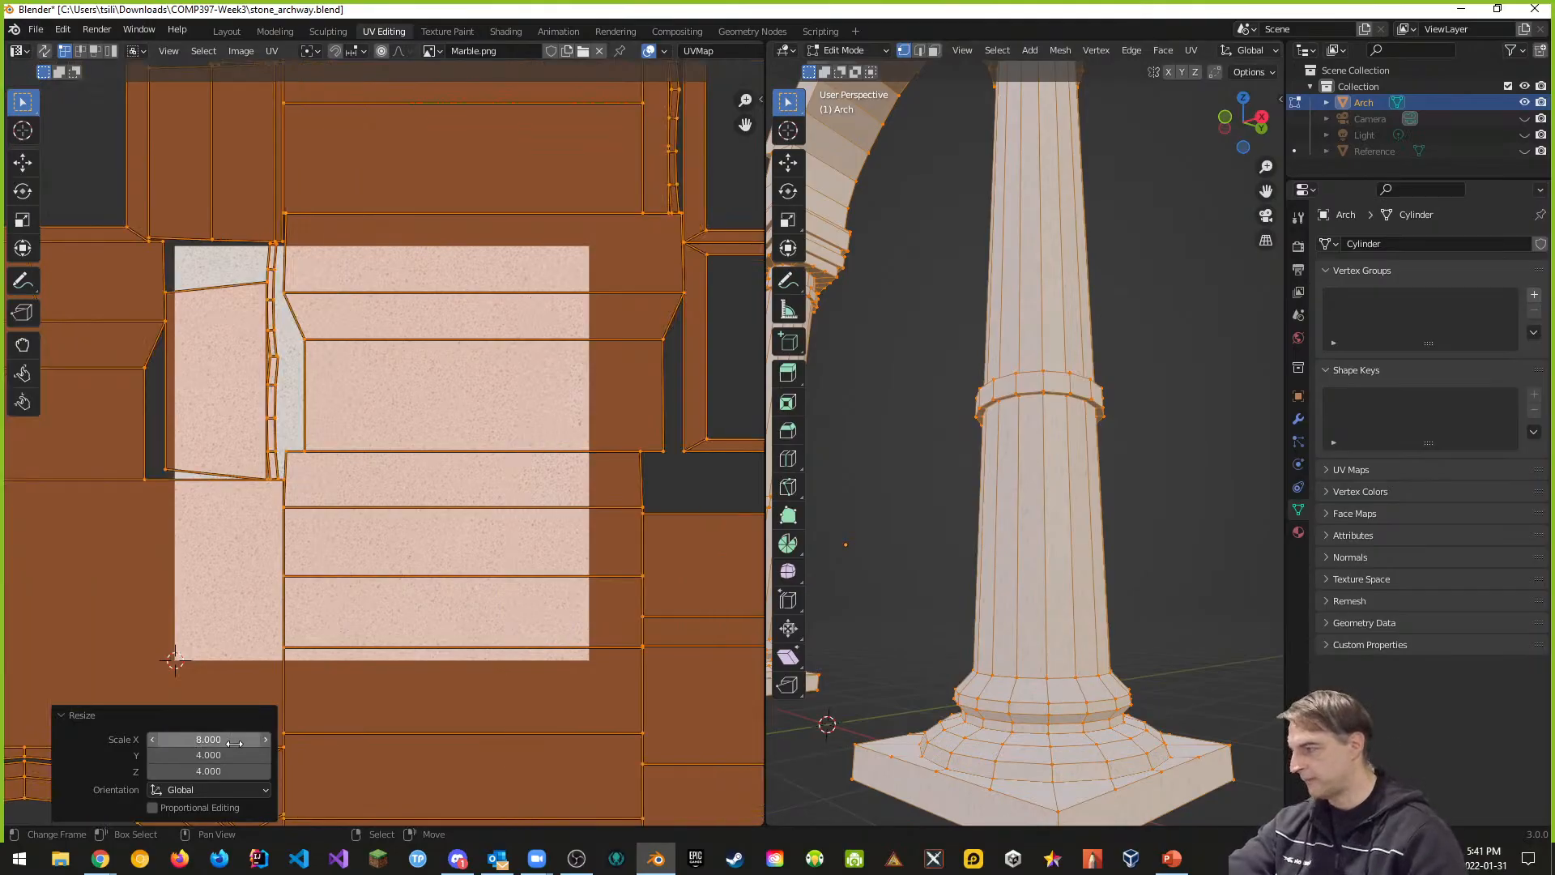
pyautogui.write('8')
pyautogui.press('Return')
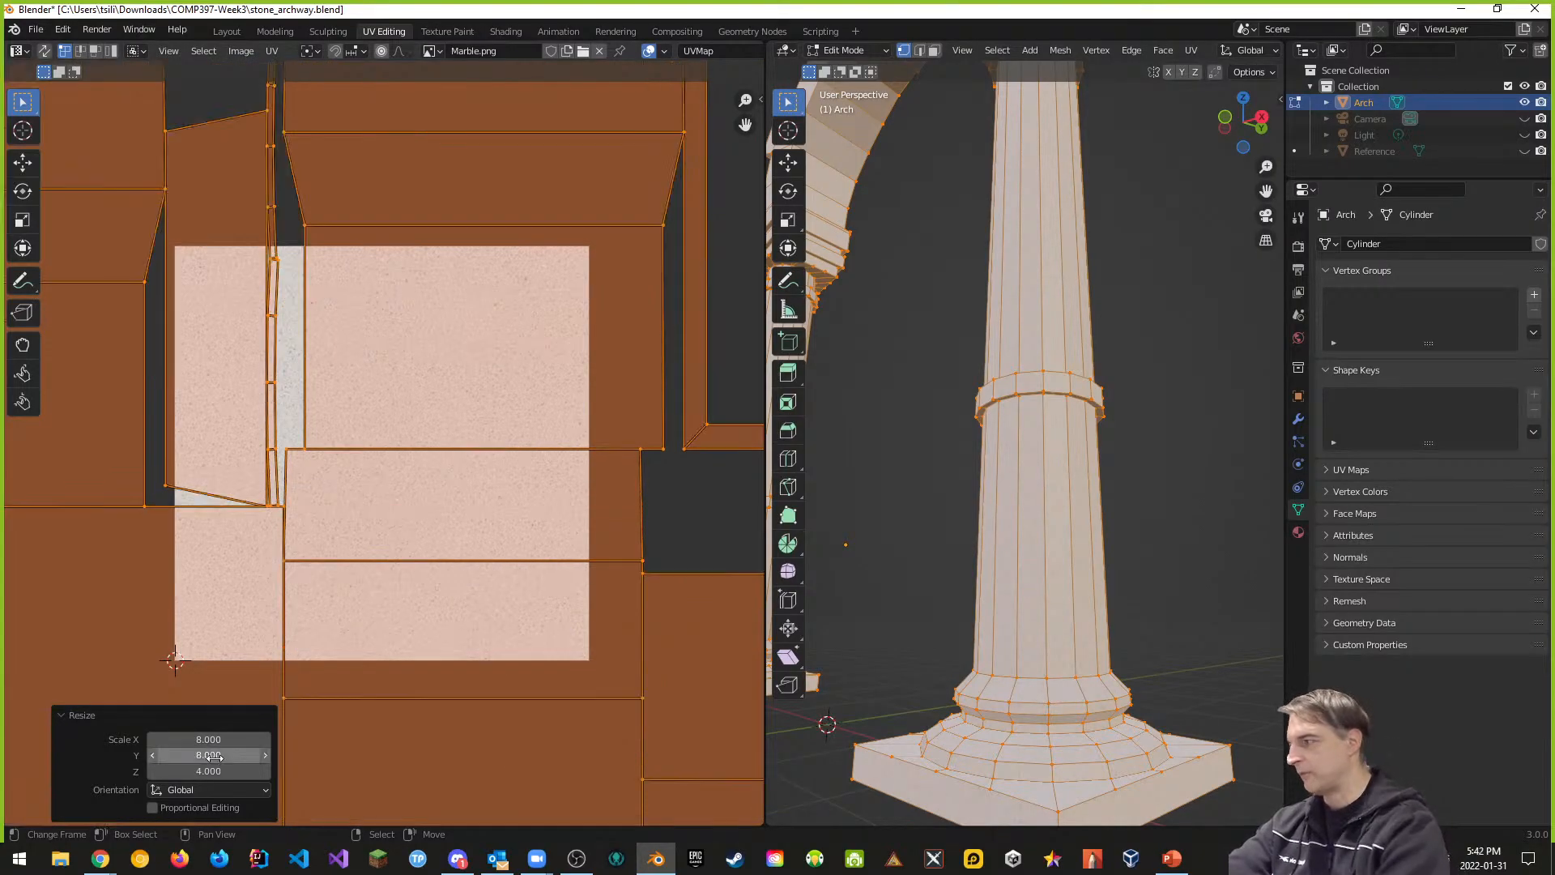
pyautogui.click(218, 771)
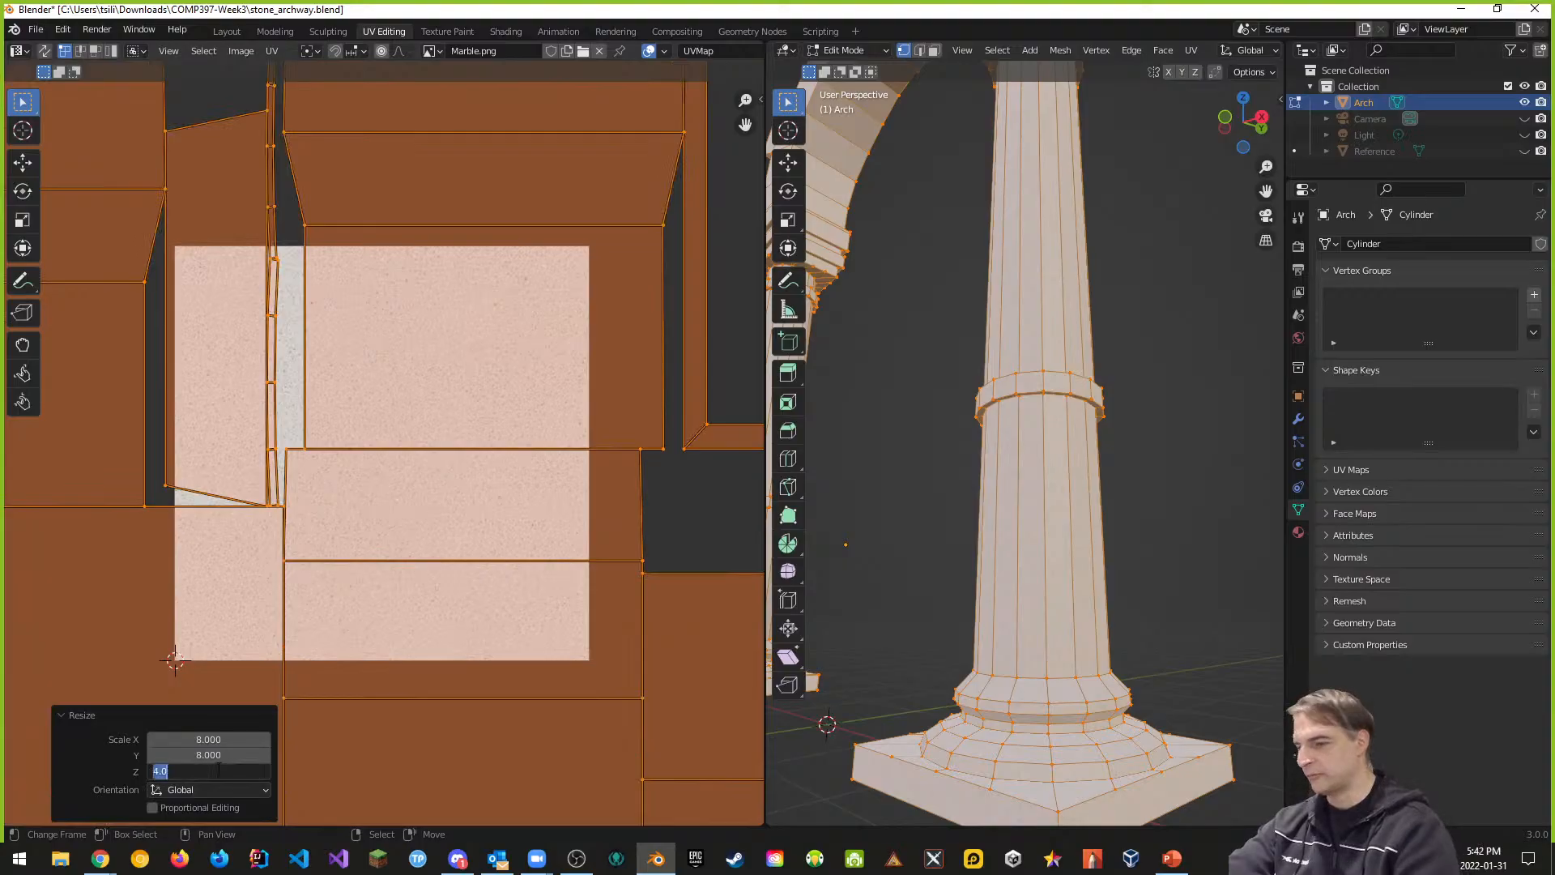
pyautogui.write('8')
pyautogui.press('Return')
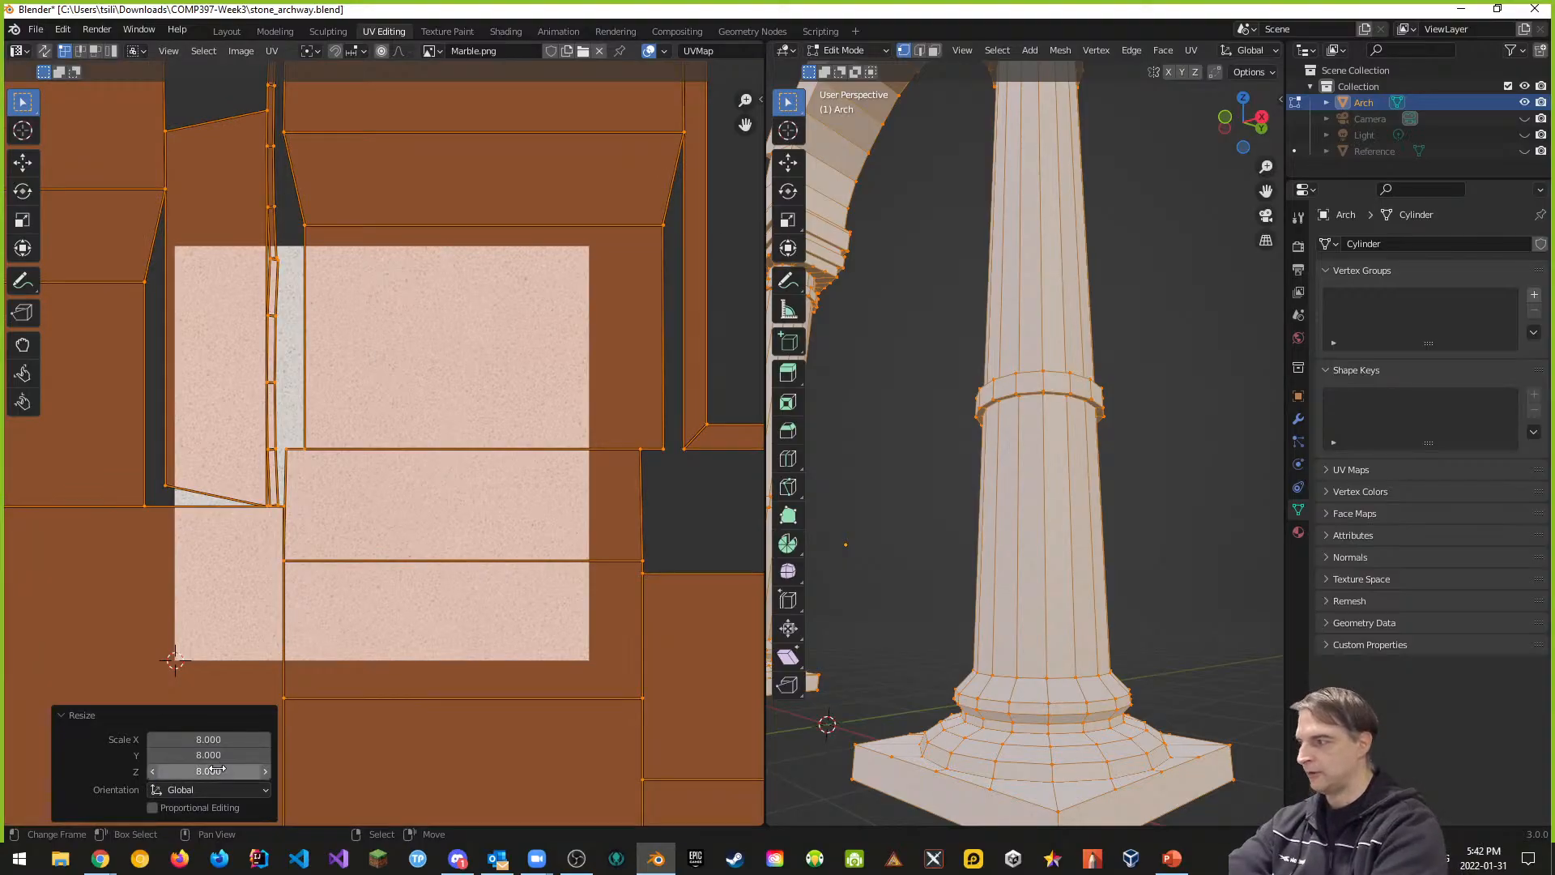
# Step: Examine the rescaled marble texture up close on the column and across the whole archway
pyautogui.moveTo(1016, 586); pyautogui.dragTo(1101, 583, button='middle')
pyautogui.scroll(5, 996, 584)
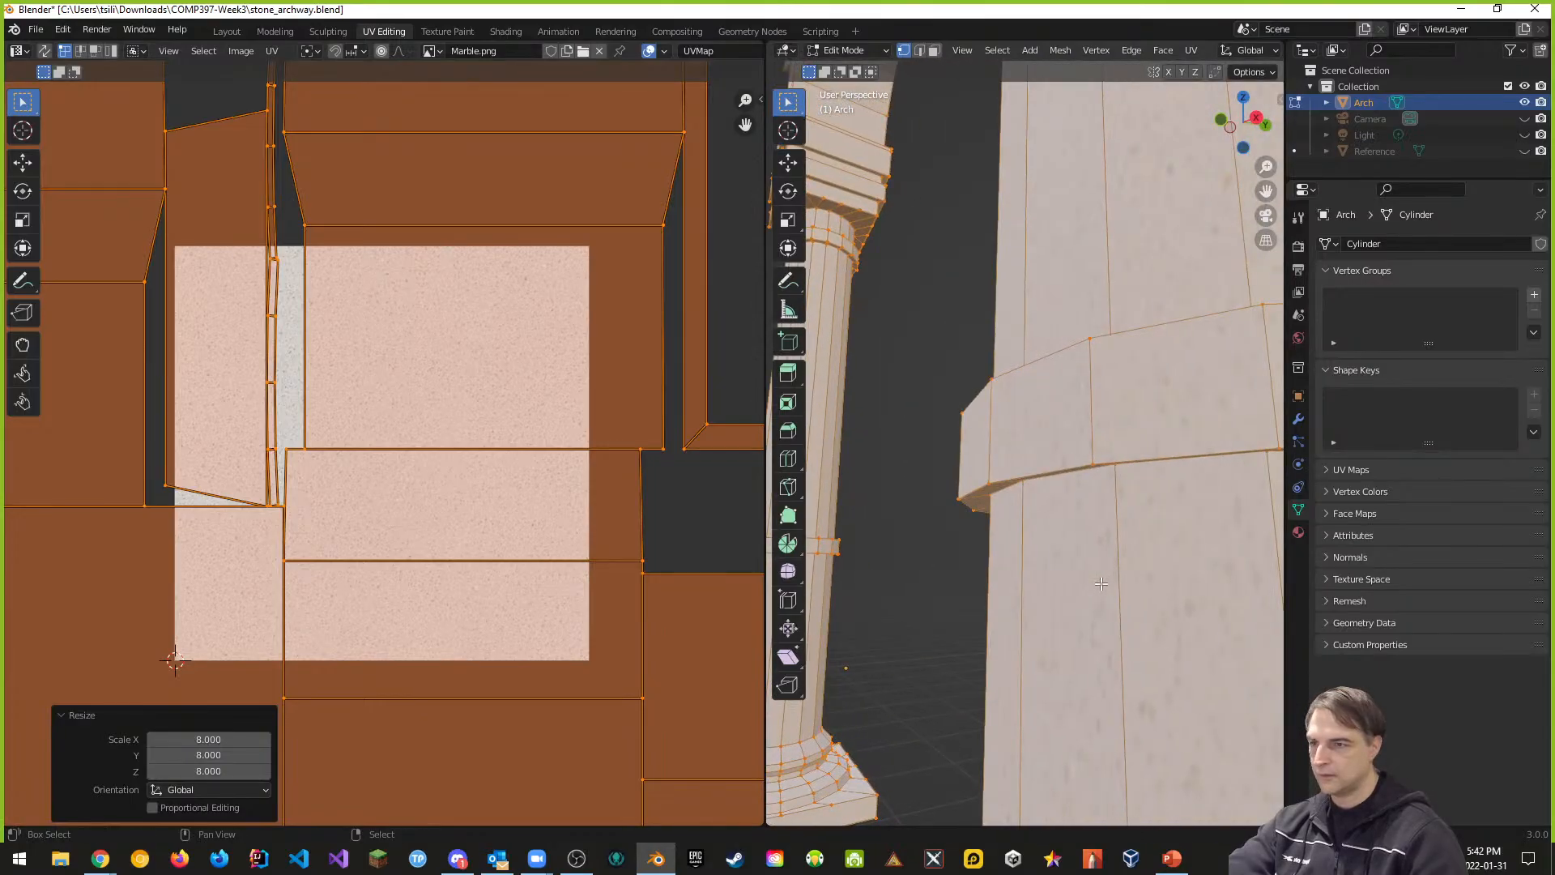
pyautogui.scroll(2, 1101, 584)
pyautogui.scroll(-8, 1099, 586)
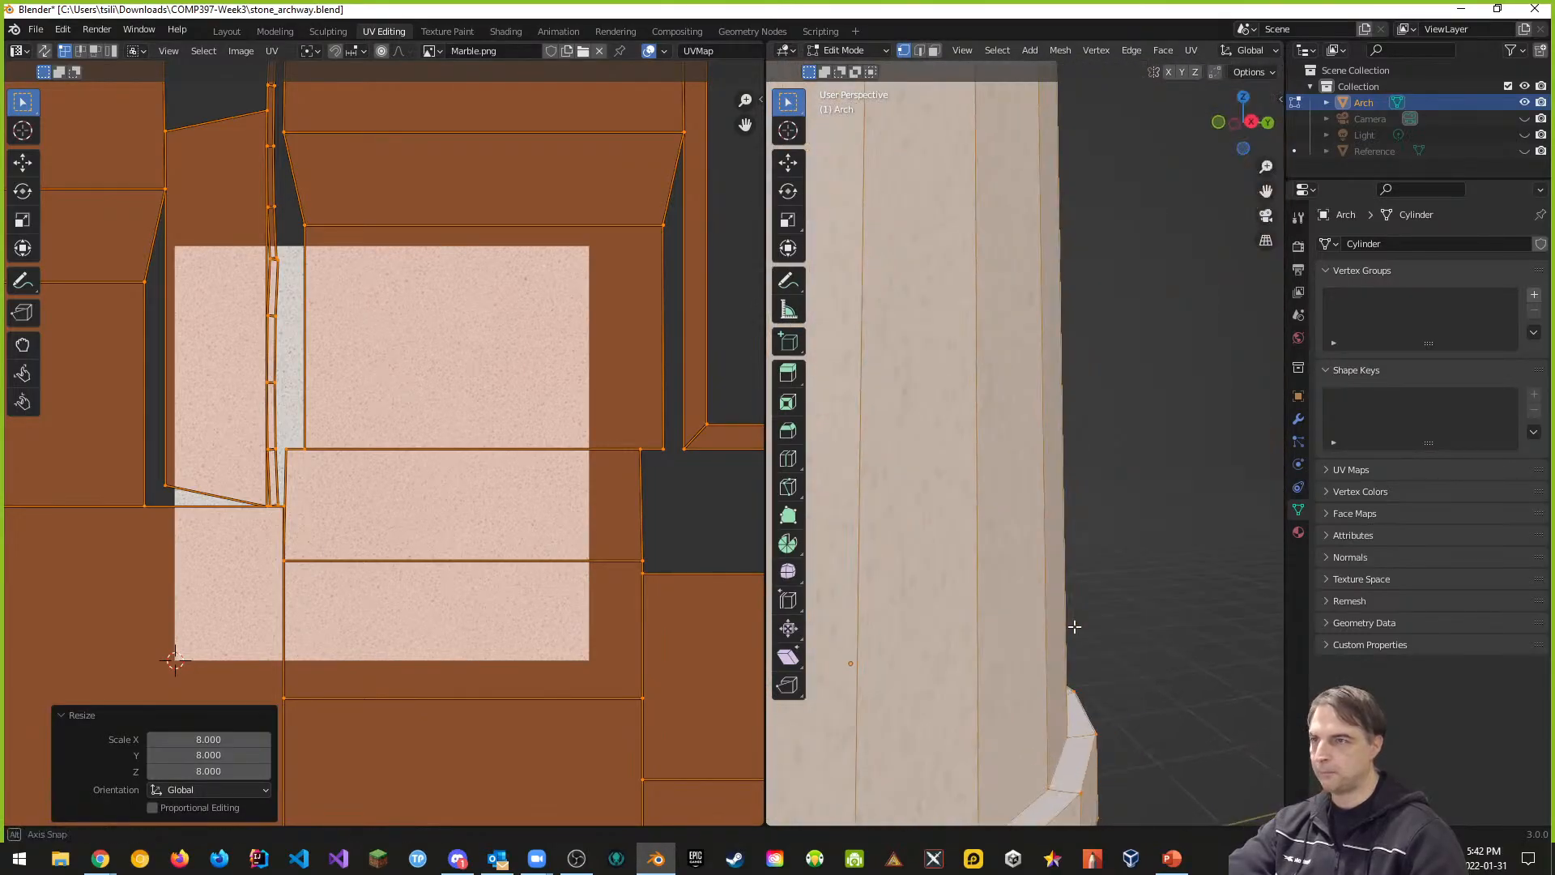
pyautogui.moveTo(973, 597); pyautogui.dragTo(1084, 622, button='middle')
pyautogui.scroll(-2, 1045, 511)
pyautogui.moveTo(940, 447); pyautogui.dragTo(995, 452, button='middle')
pyautogui.keyDown('shift'); pyautogui.moveTo(999, 375); pyautogui.dragTo(975, 470, button='middle'); pyautogui.keyUp('shift')
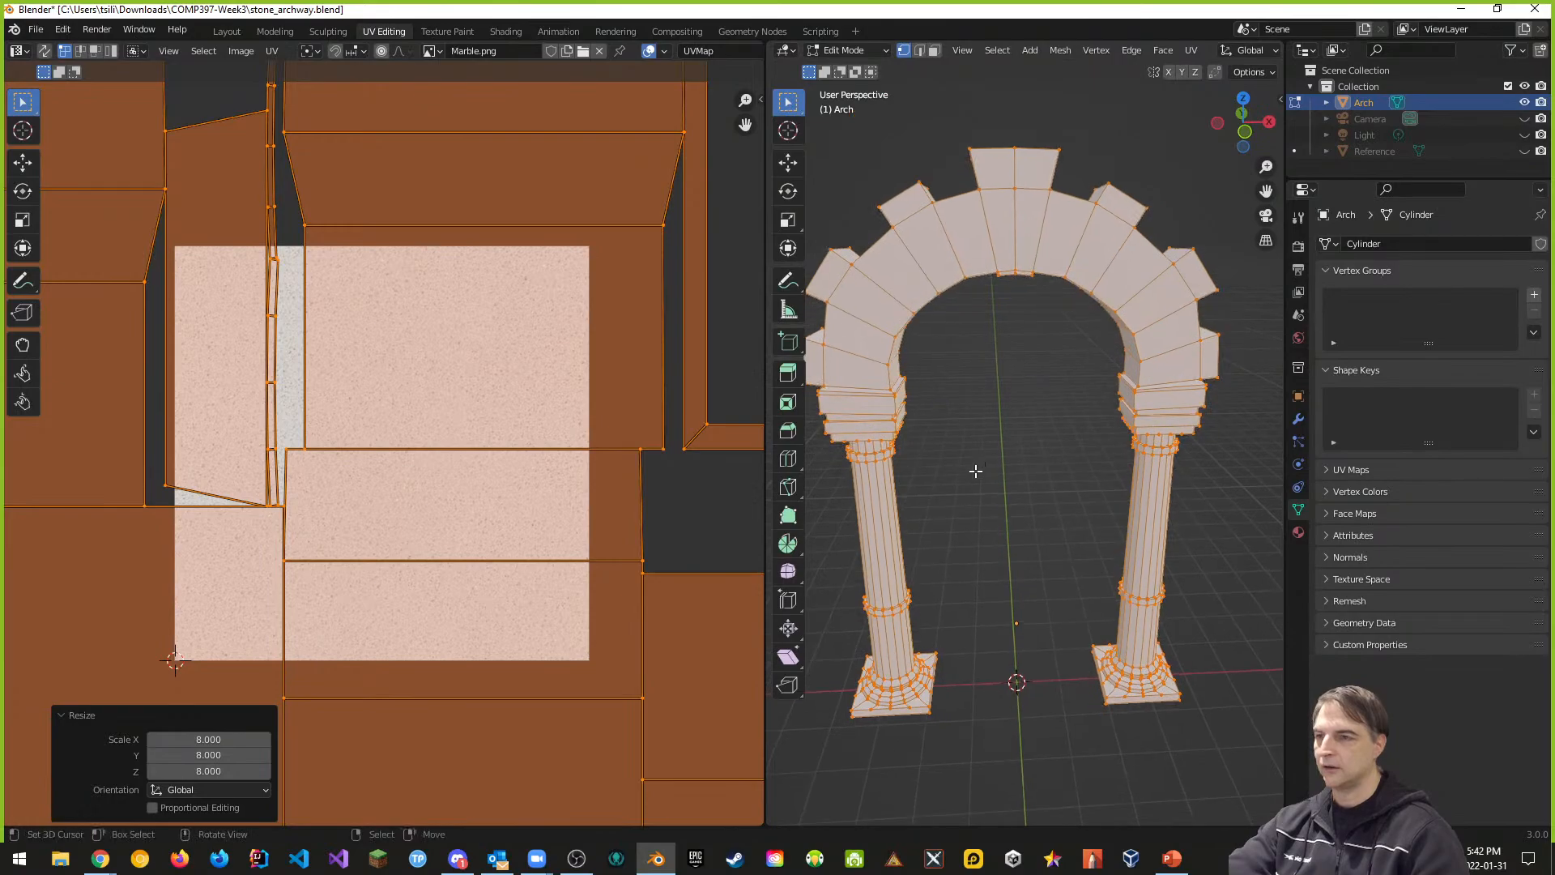
pyautogui.moveTo(976, 374); pyautogui.dragTo(1045, 397, button='middle')
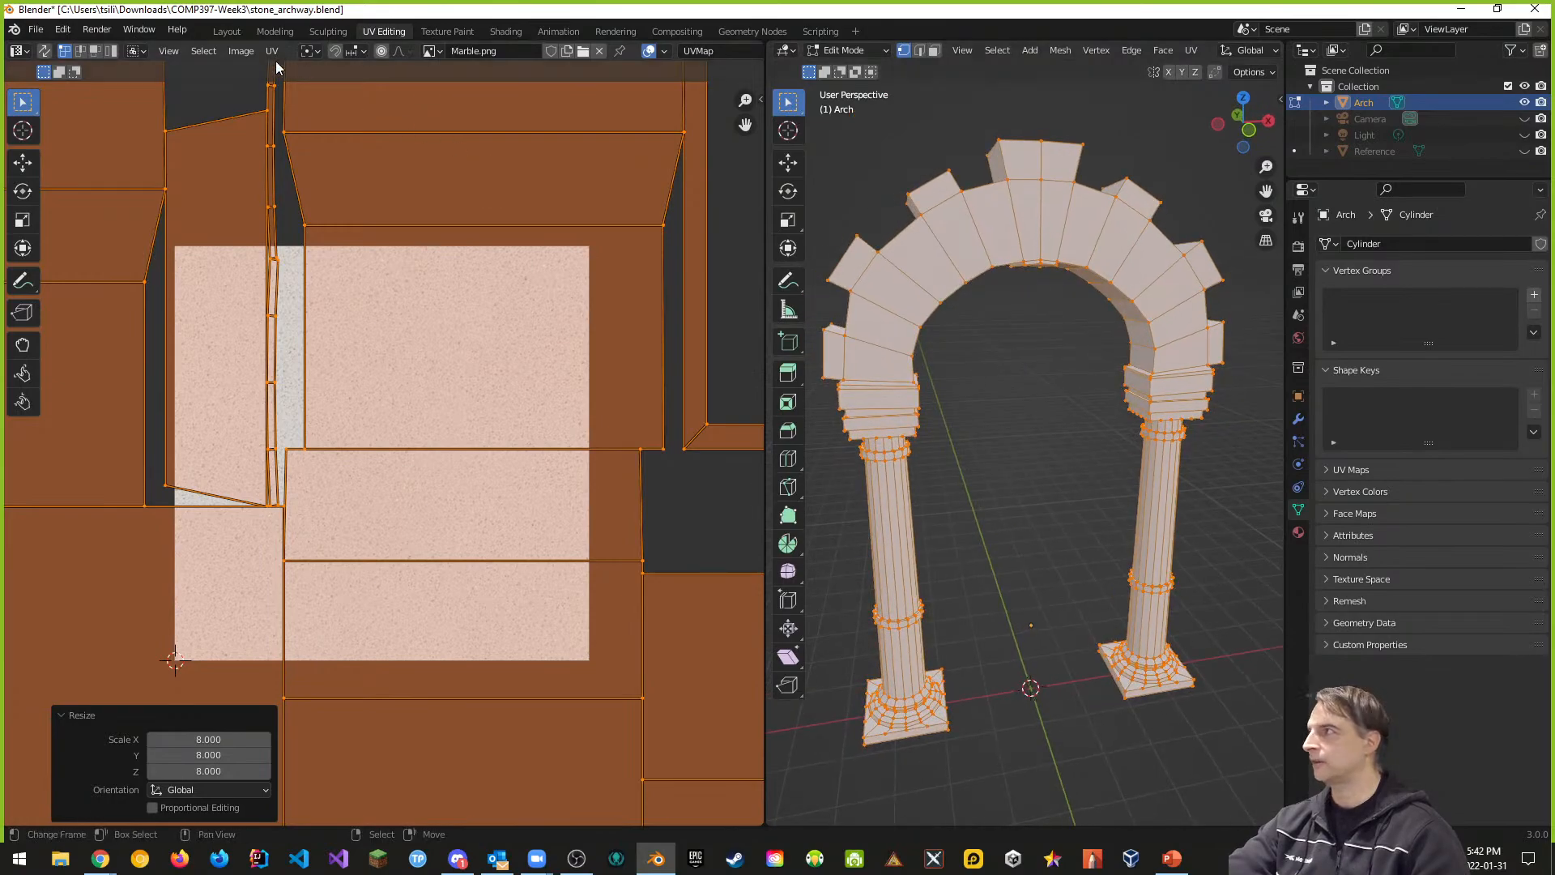
# Step: Inspect the marble-textured archway up close and as a whole in the Layout workspace with material preview shading, and save the file
pyautogui.click(227, 32)
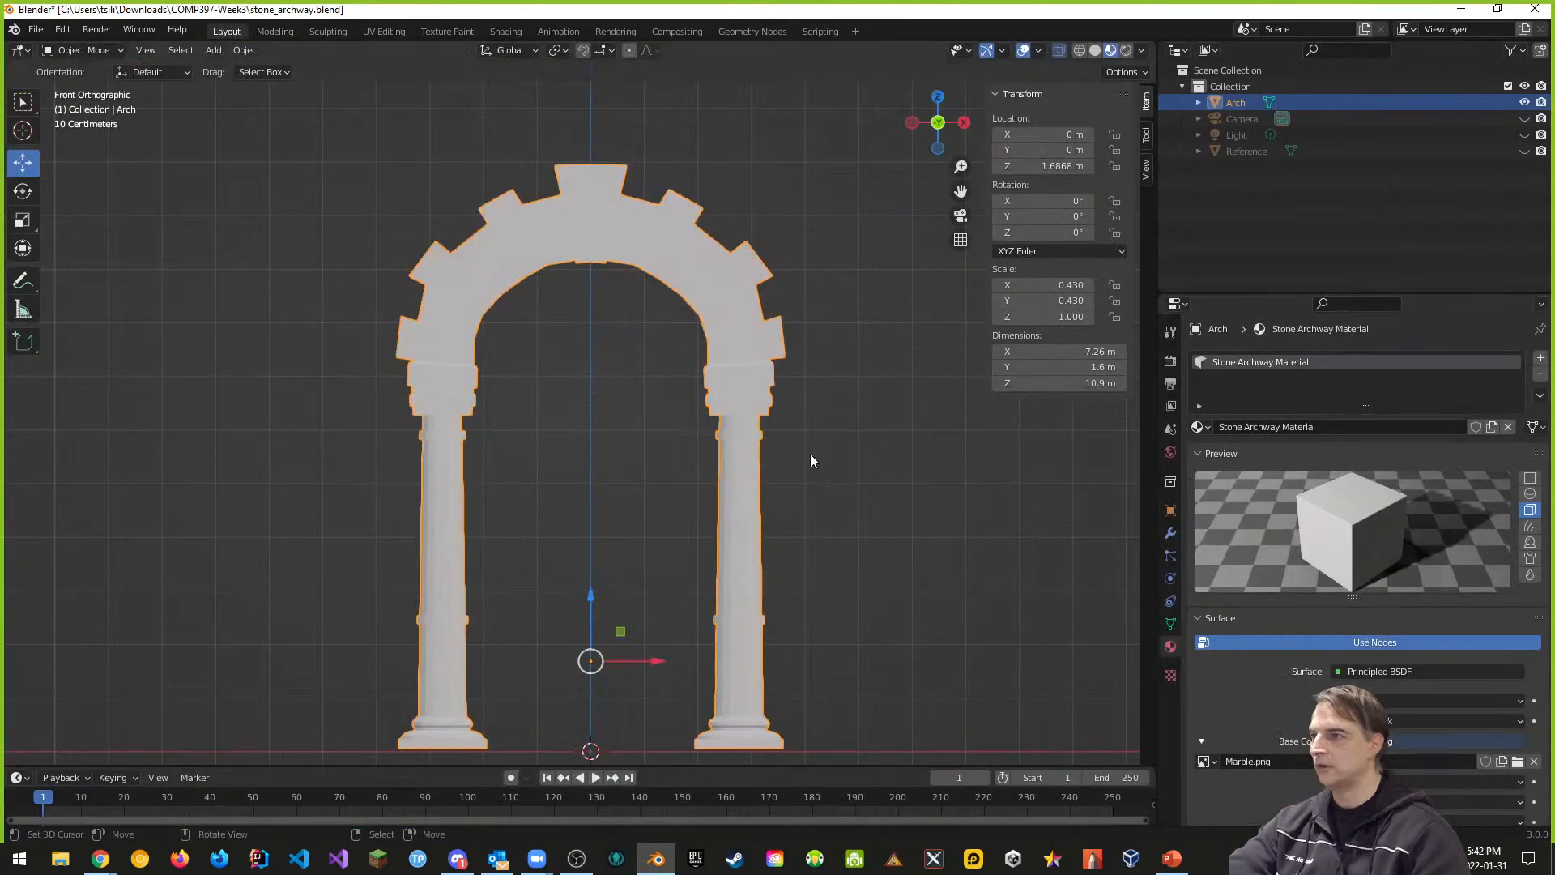
pyautogui.moveTo(818, 515); pyautogui.dragTo(753, 511, button='middle')
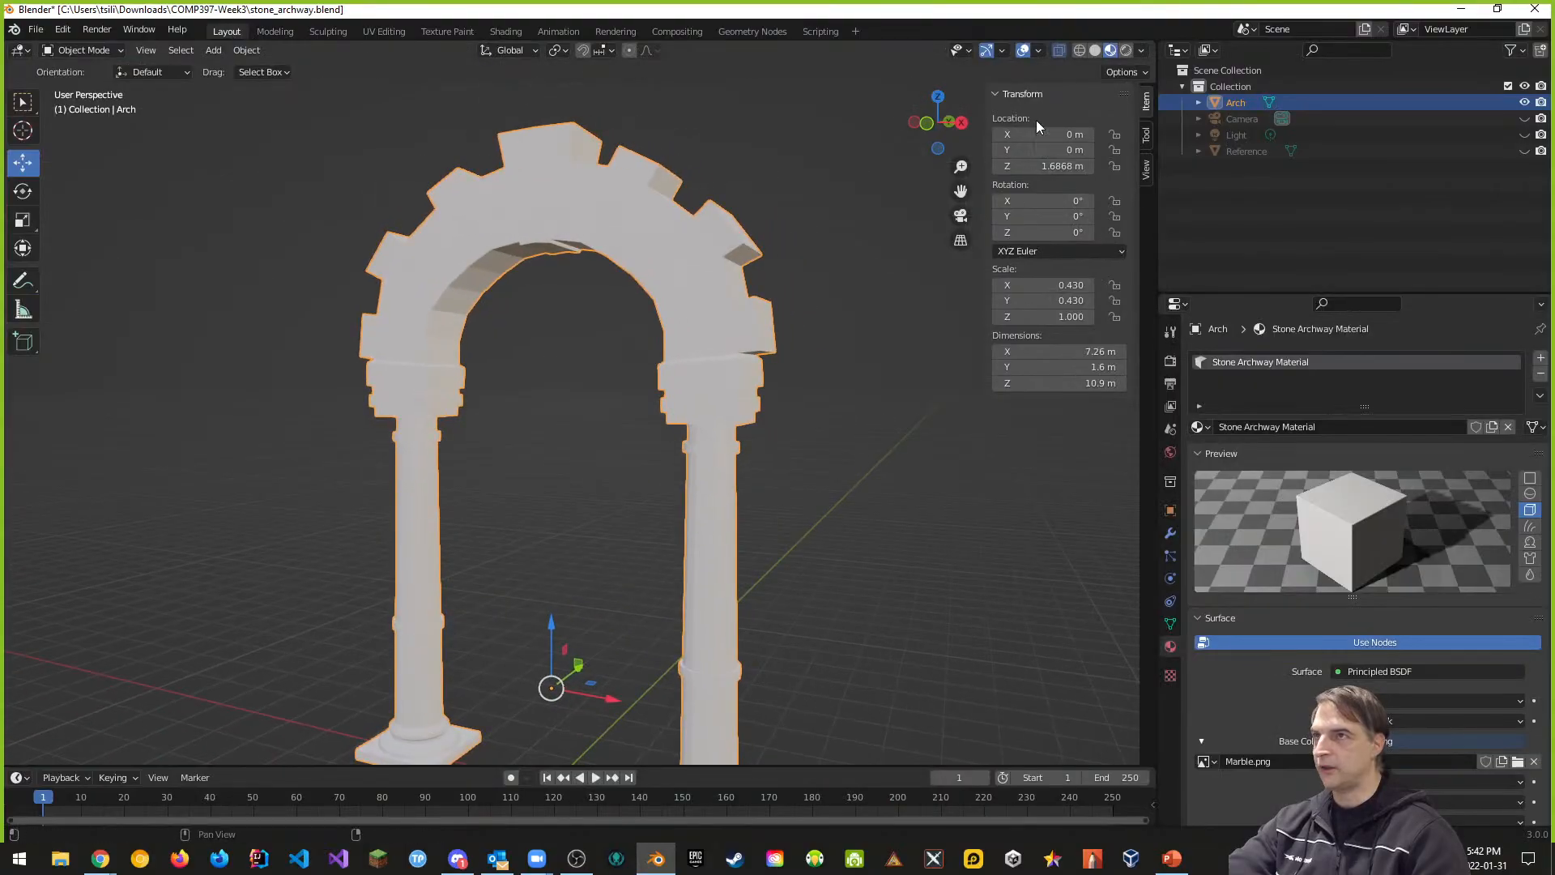
pyautogui.click(1096, 51)
pyautogui.click(1111, 50)
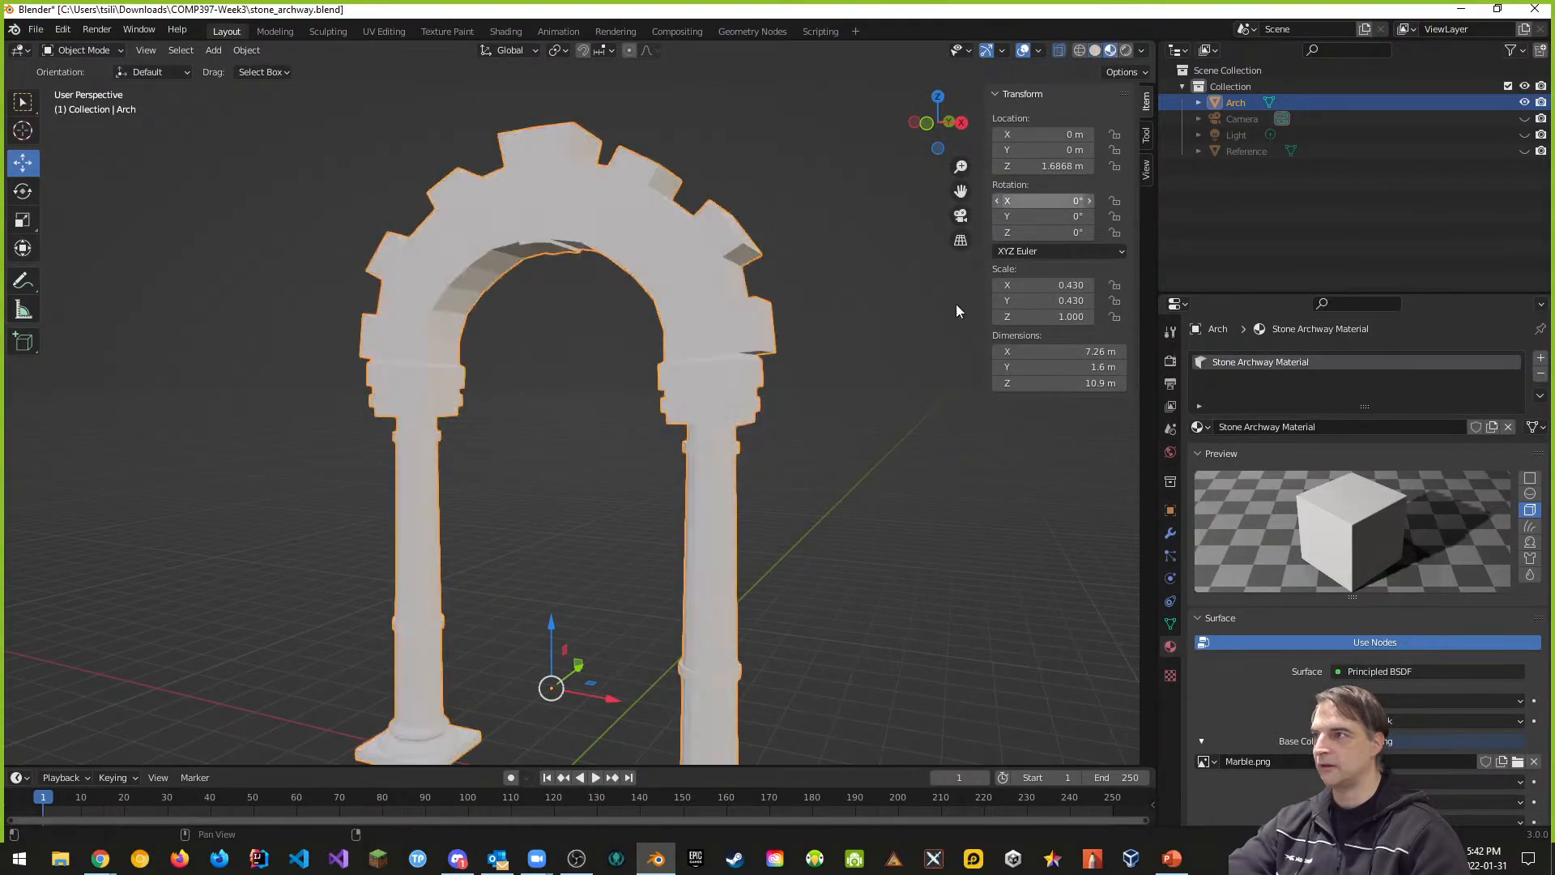
pyautogui.moveTo(913, 456); pyautogui.dragTo(891, 474, button='middle')
pyautogui.scroll(1, 763, 446)
pyautogui.scroll(2, 760, 438)
pyautogui.scroll(1, 815, 394)
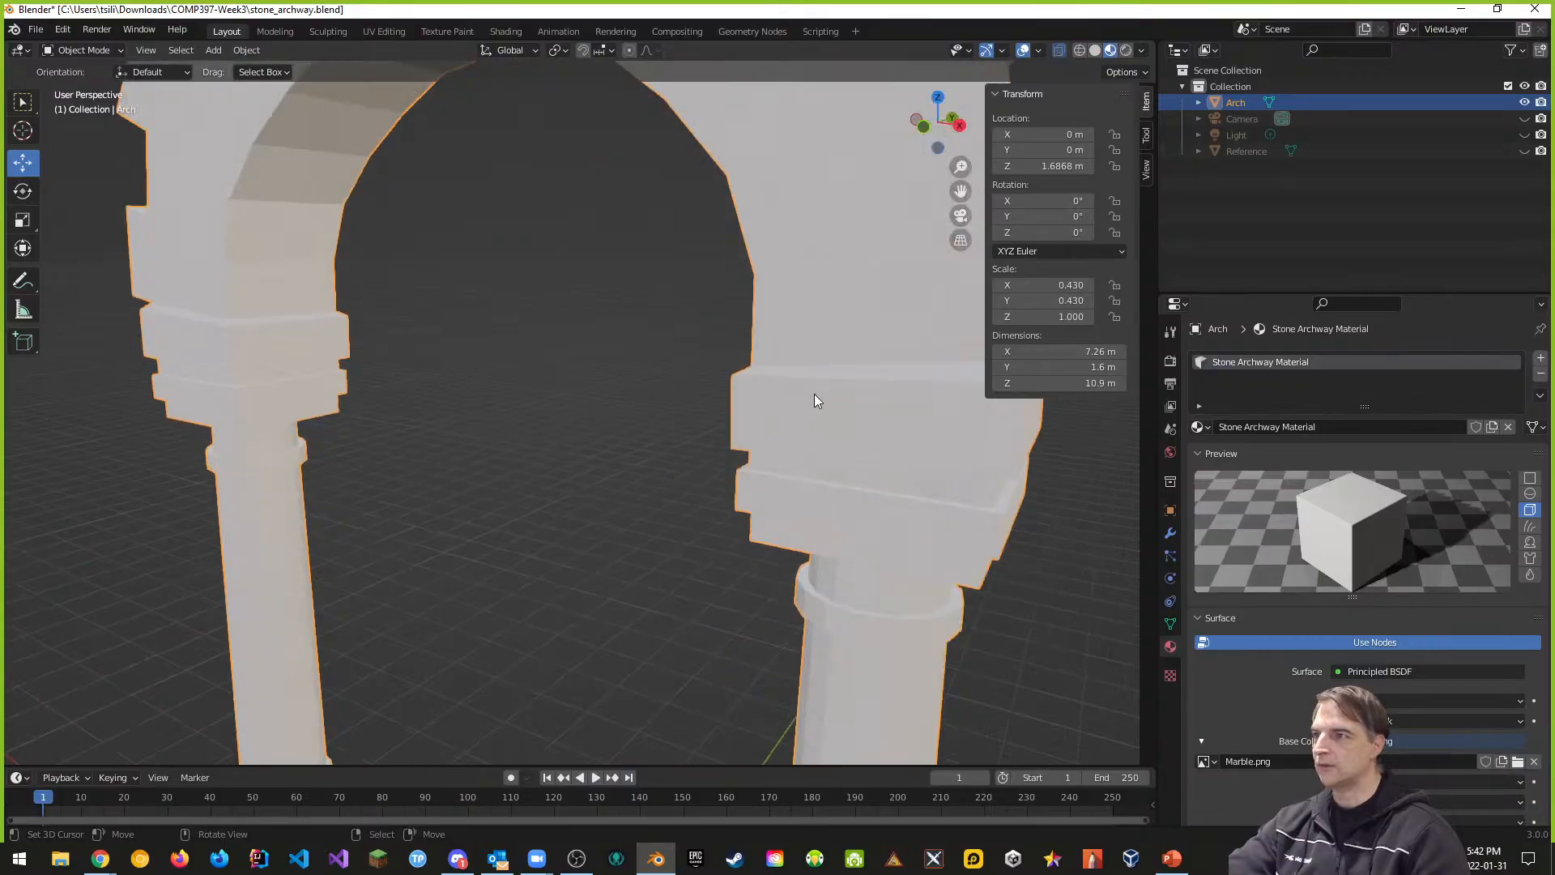
pyautogui.scroll(1, 933, 470)
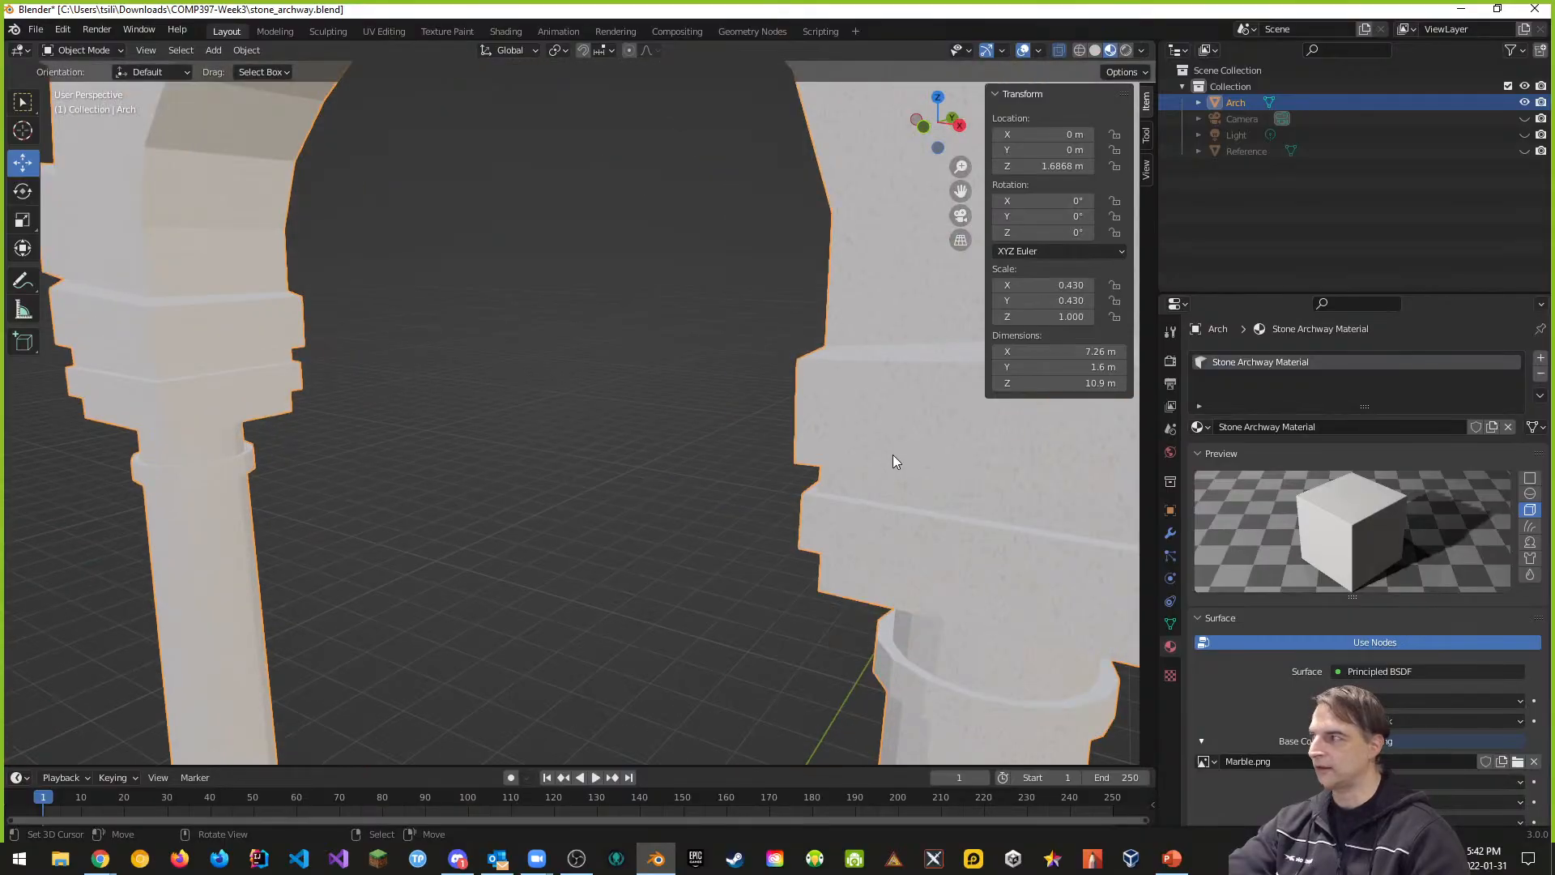
pyautogui.scroll(-6, 893, 456)
pyautogui.moveTo(824, 557); pyautogui.dragTo(801, 522, button='middle')
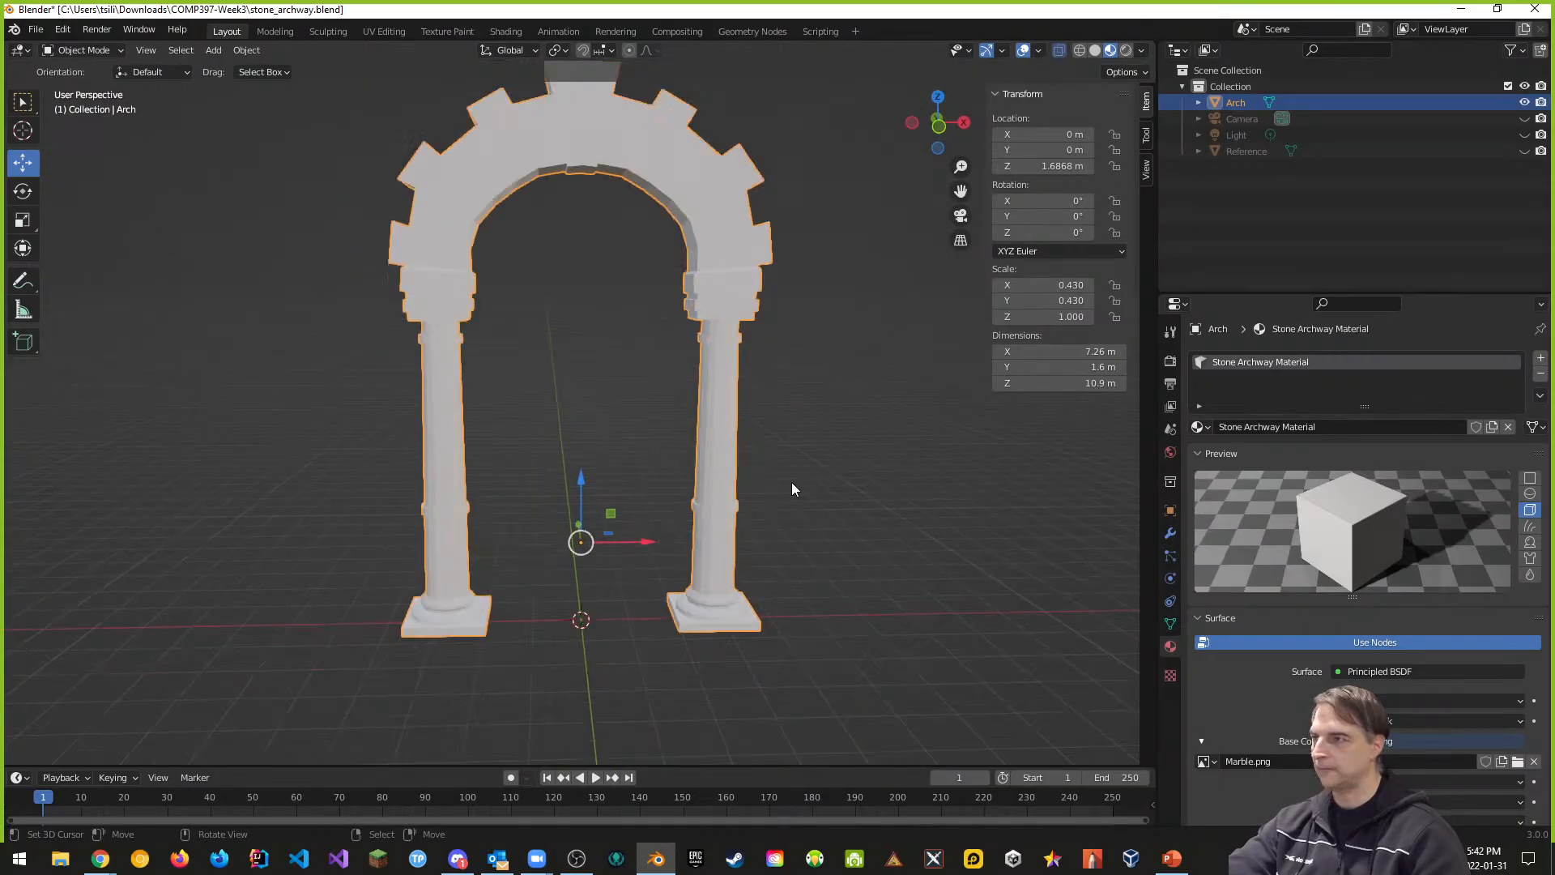
pyautogui.hotkey('ctrl', 's')
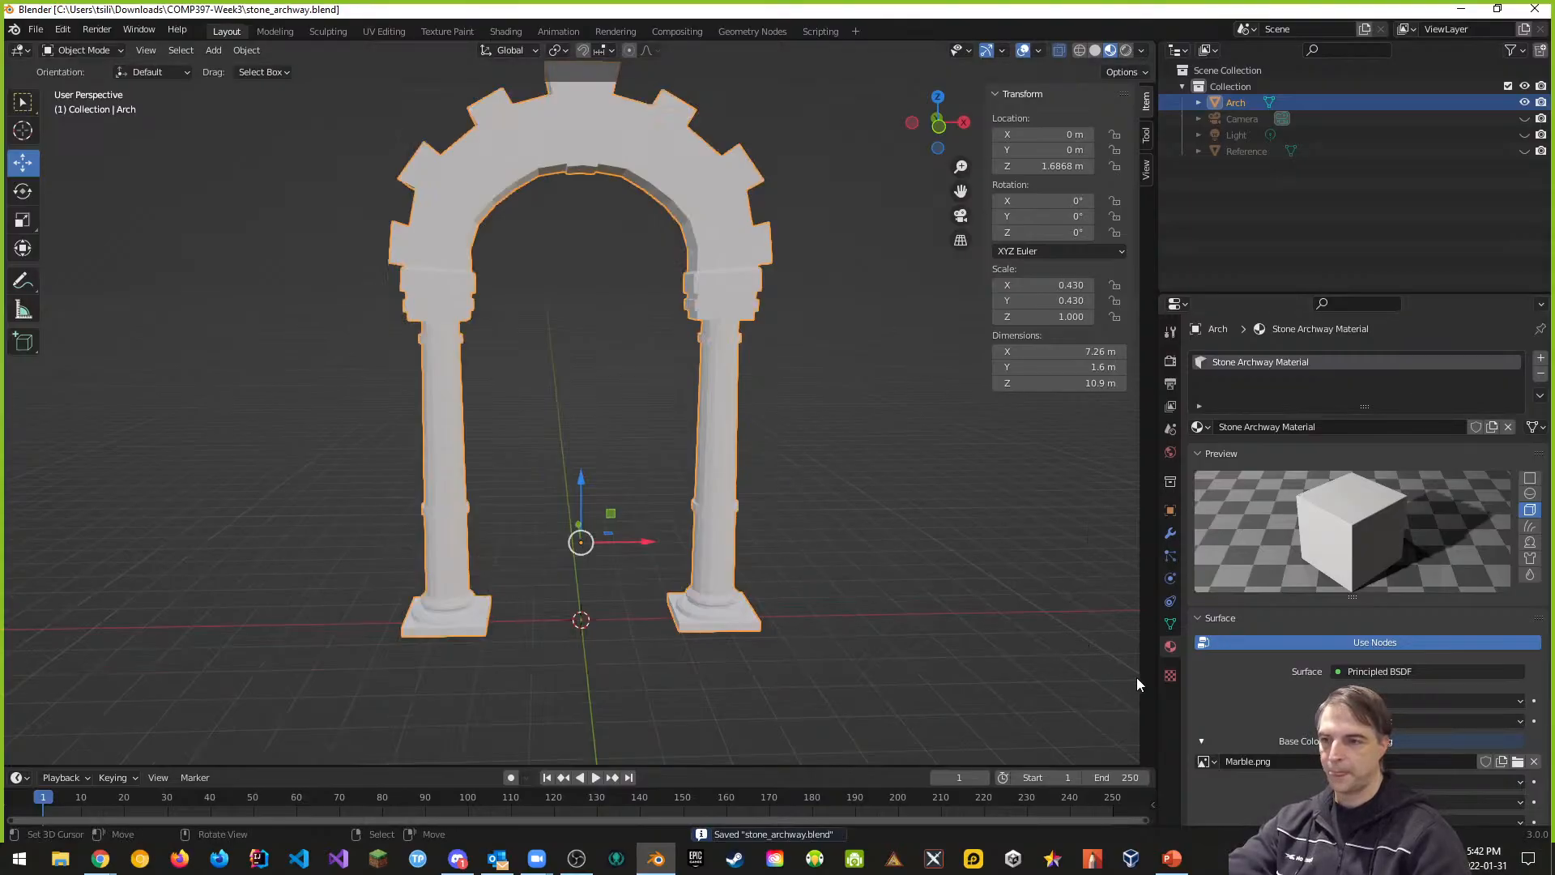
# Step: Set the brush texture's type to Image or Movie and assign the existing Marble.png image to it
pyautogui.click(1170, 676)
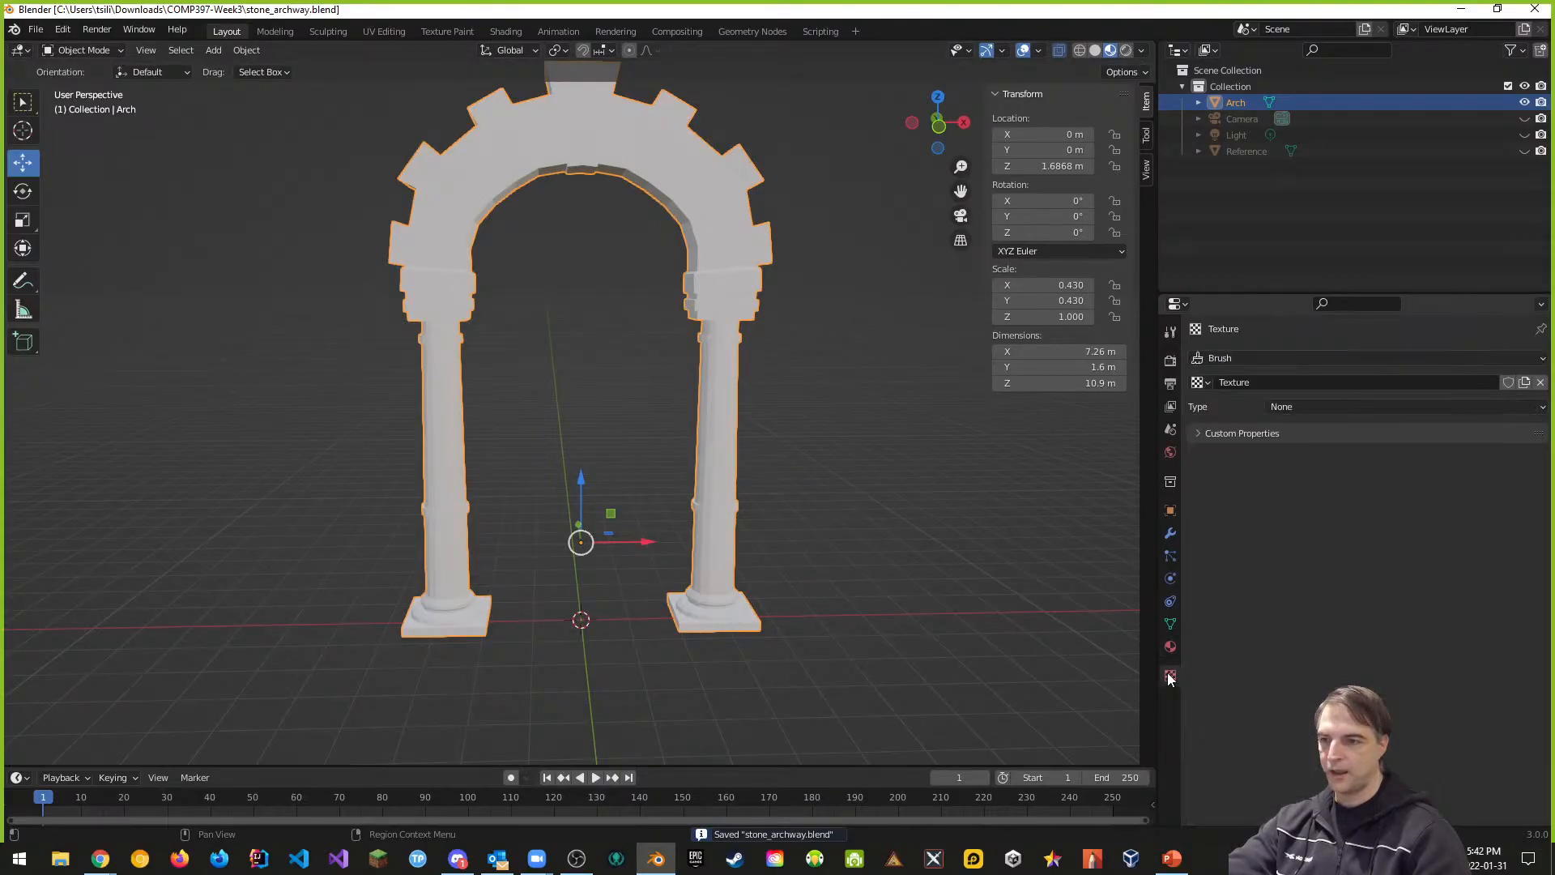
pyautogui.click(1330, 406)
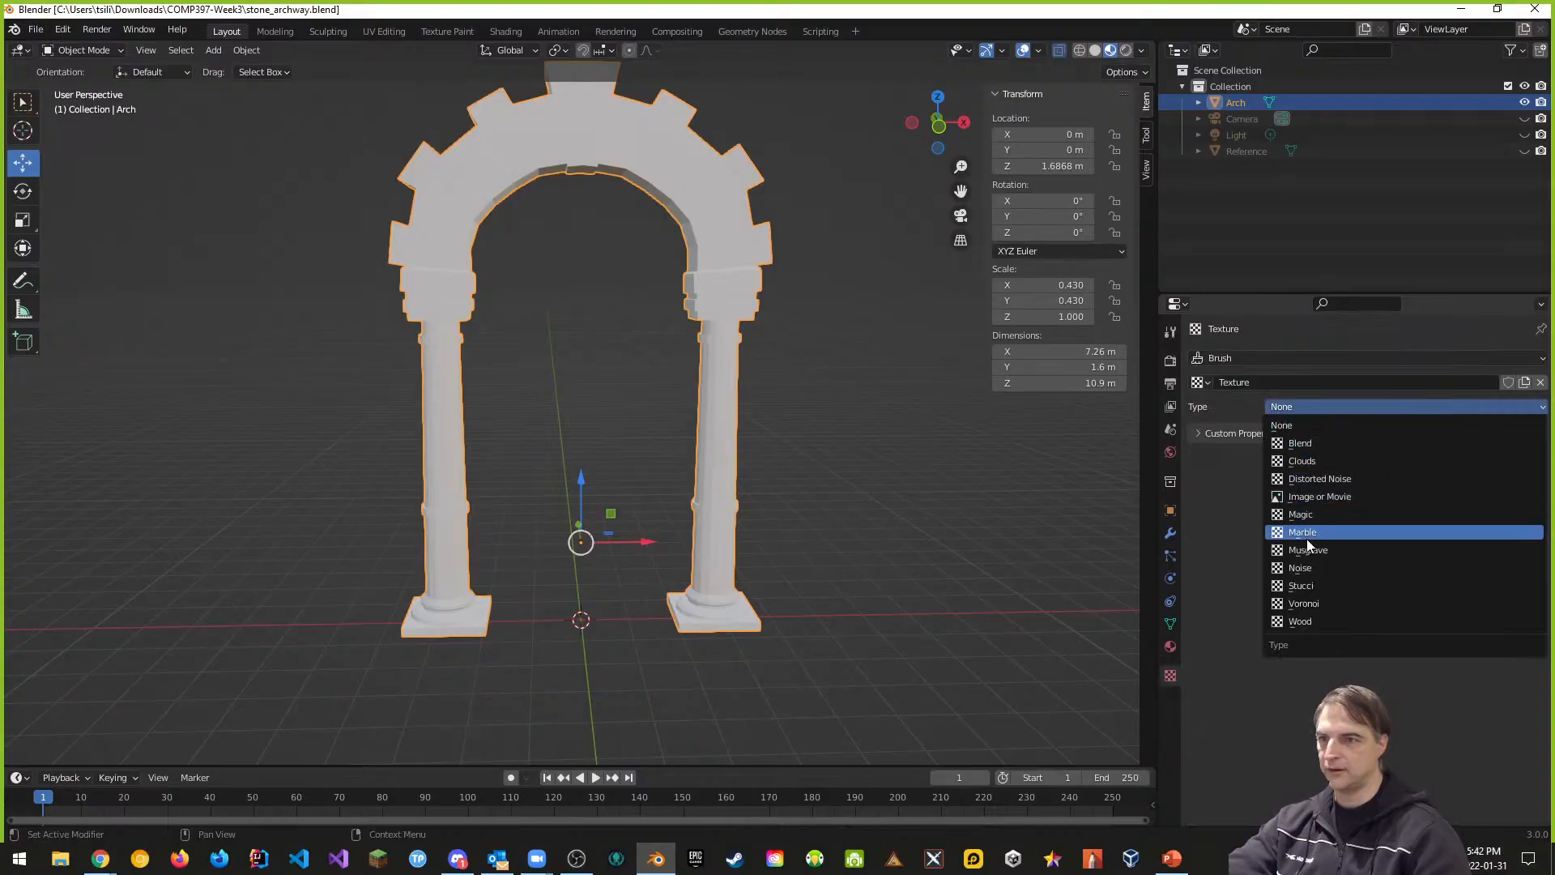
pyautogui.click(1315, 499)
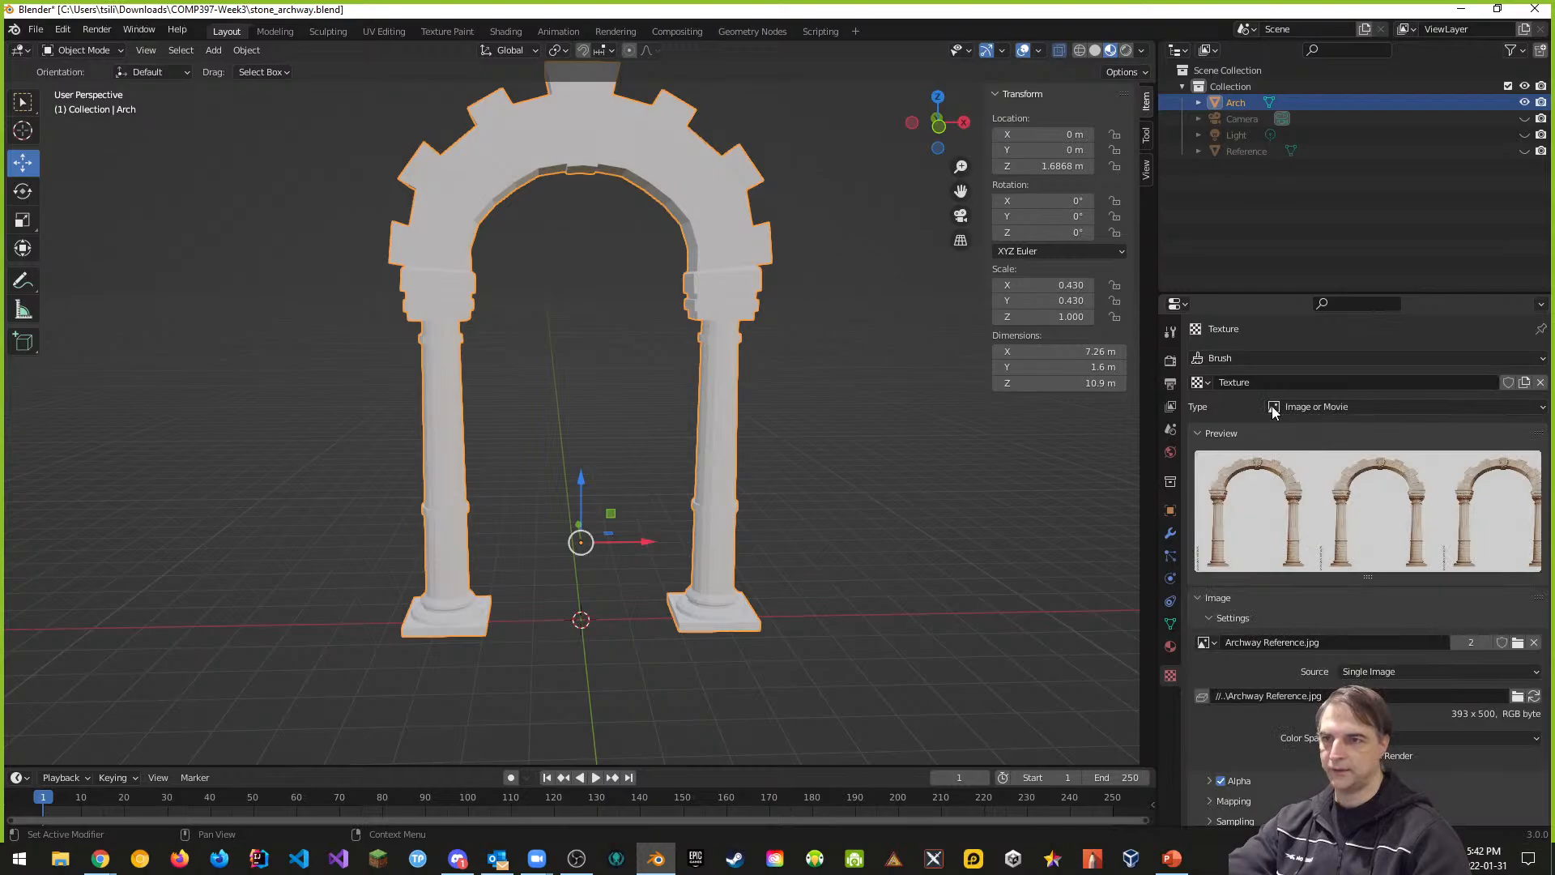
pyautogui.click(1215, 643)
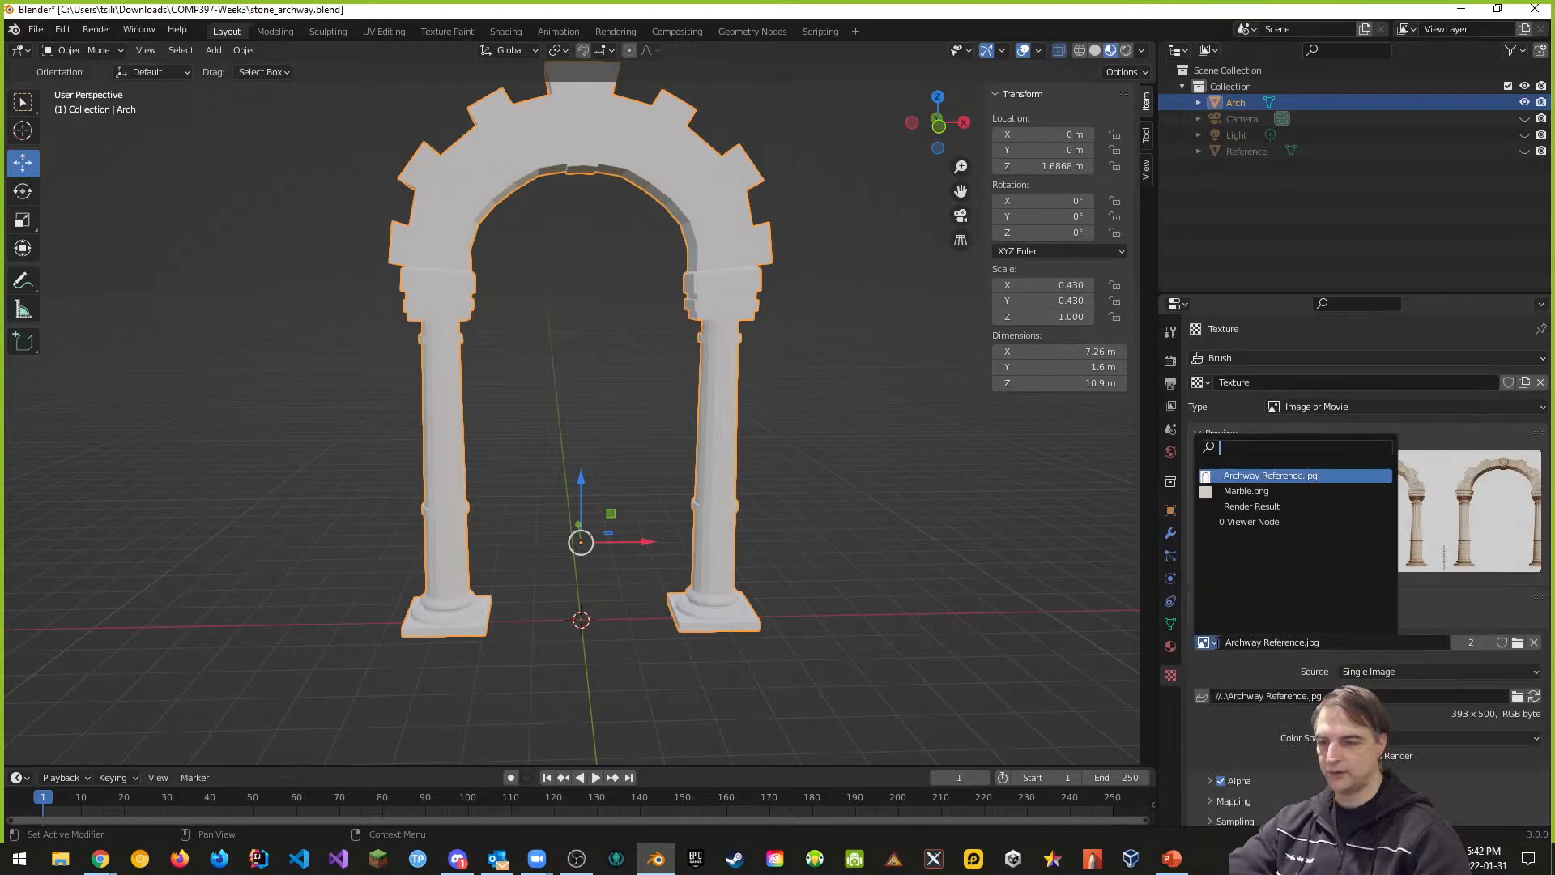
pyautogui.click(1254, 490)
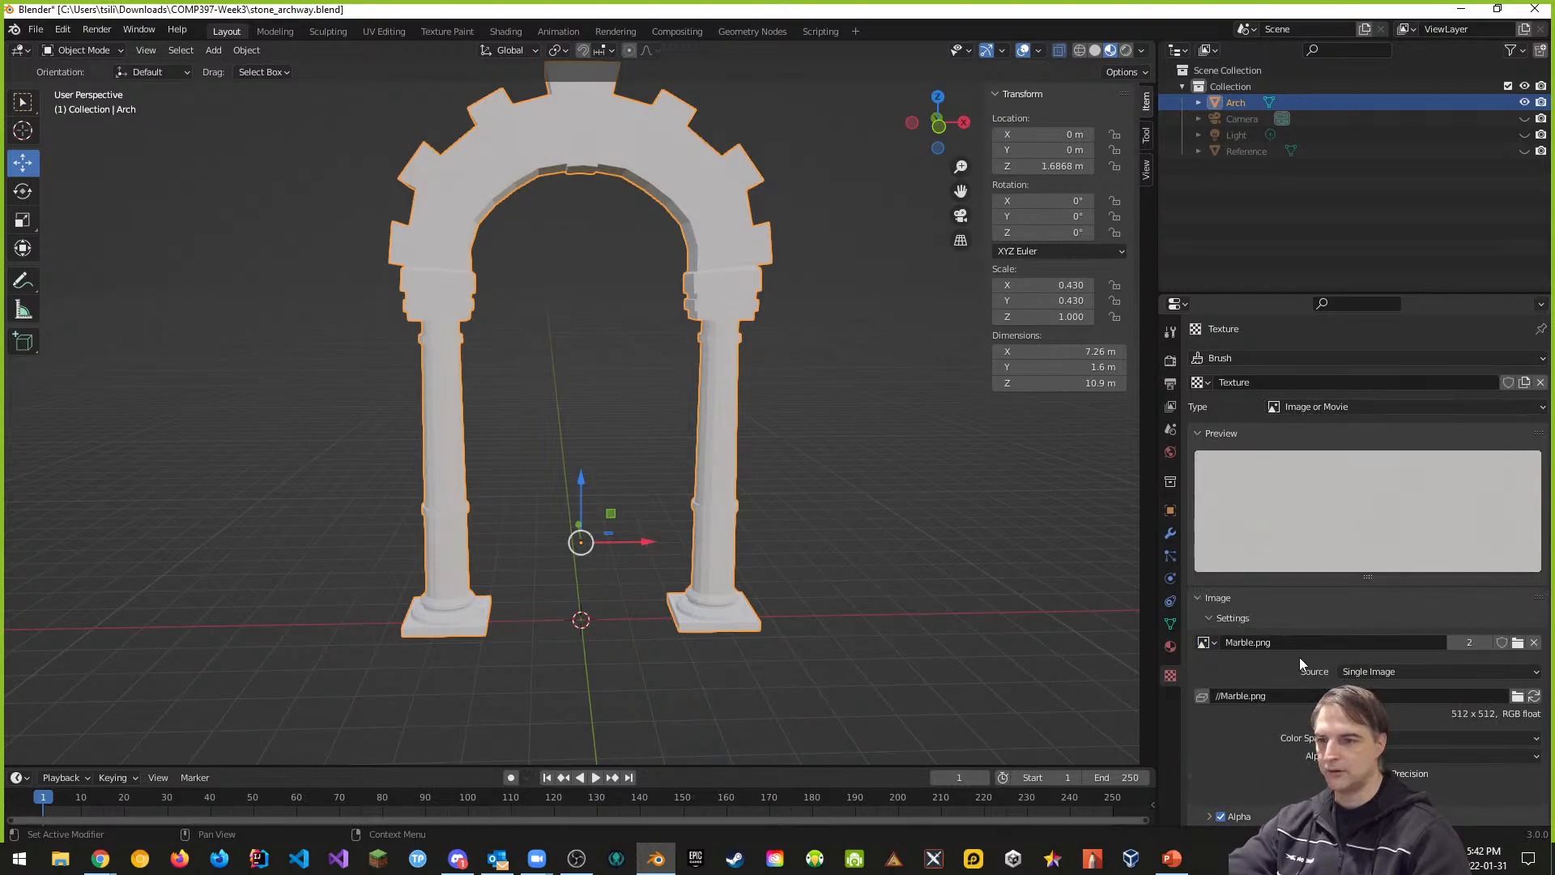
# Step: Pack the Marble.png image into the blend file and save the file
pyautogui.scroll(-1, 1223, 615)
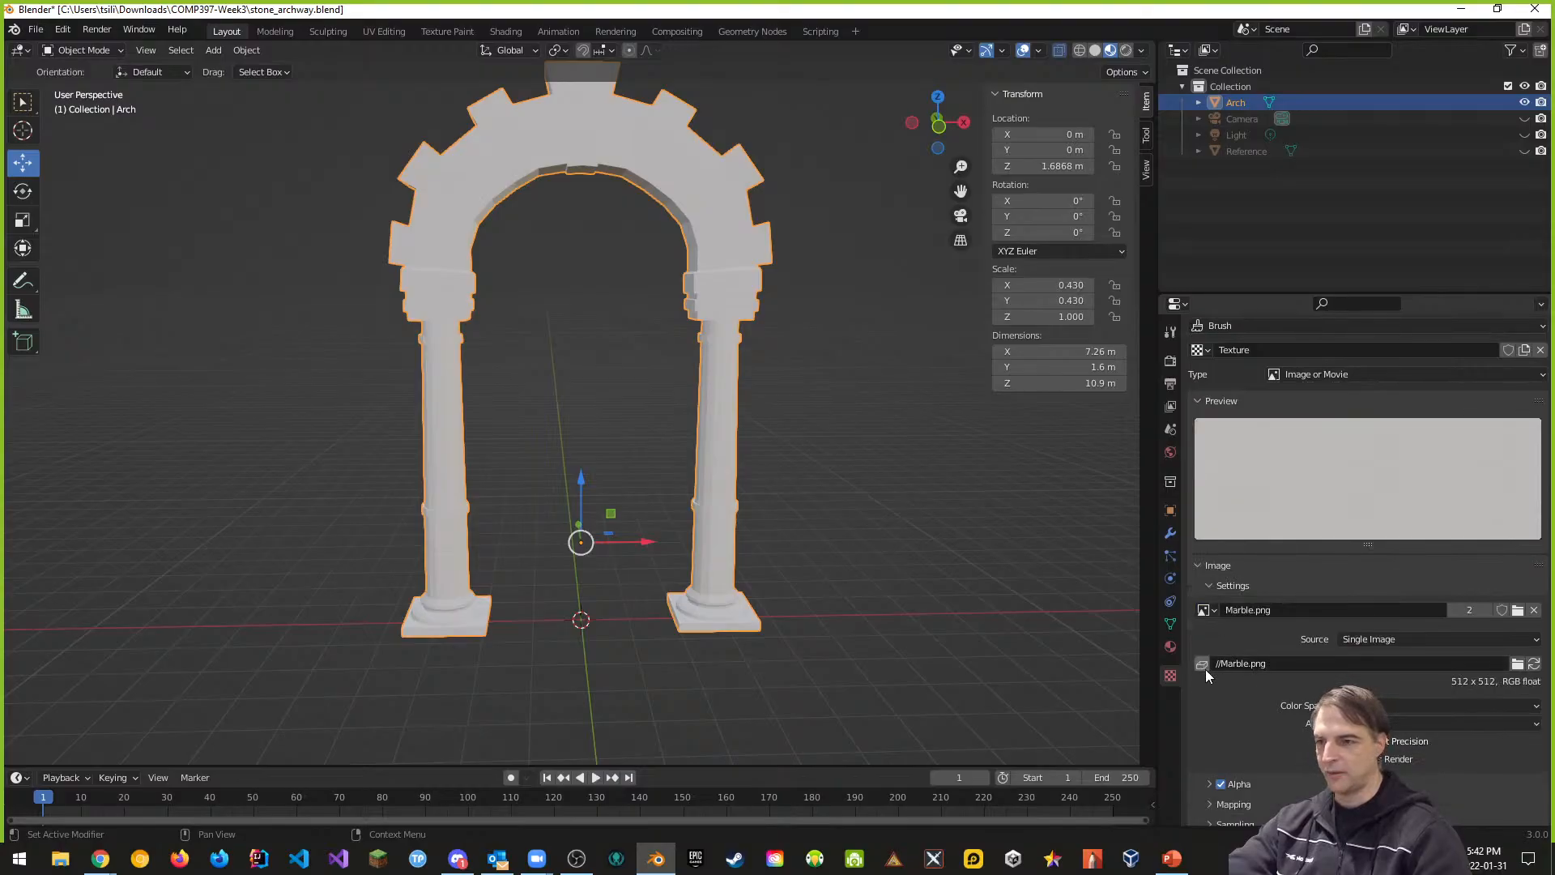
pyautogui.click(1202, 665)
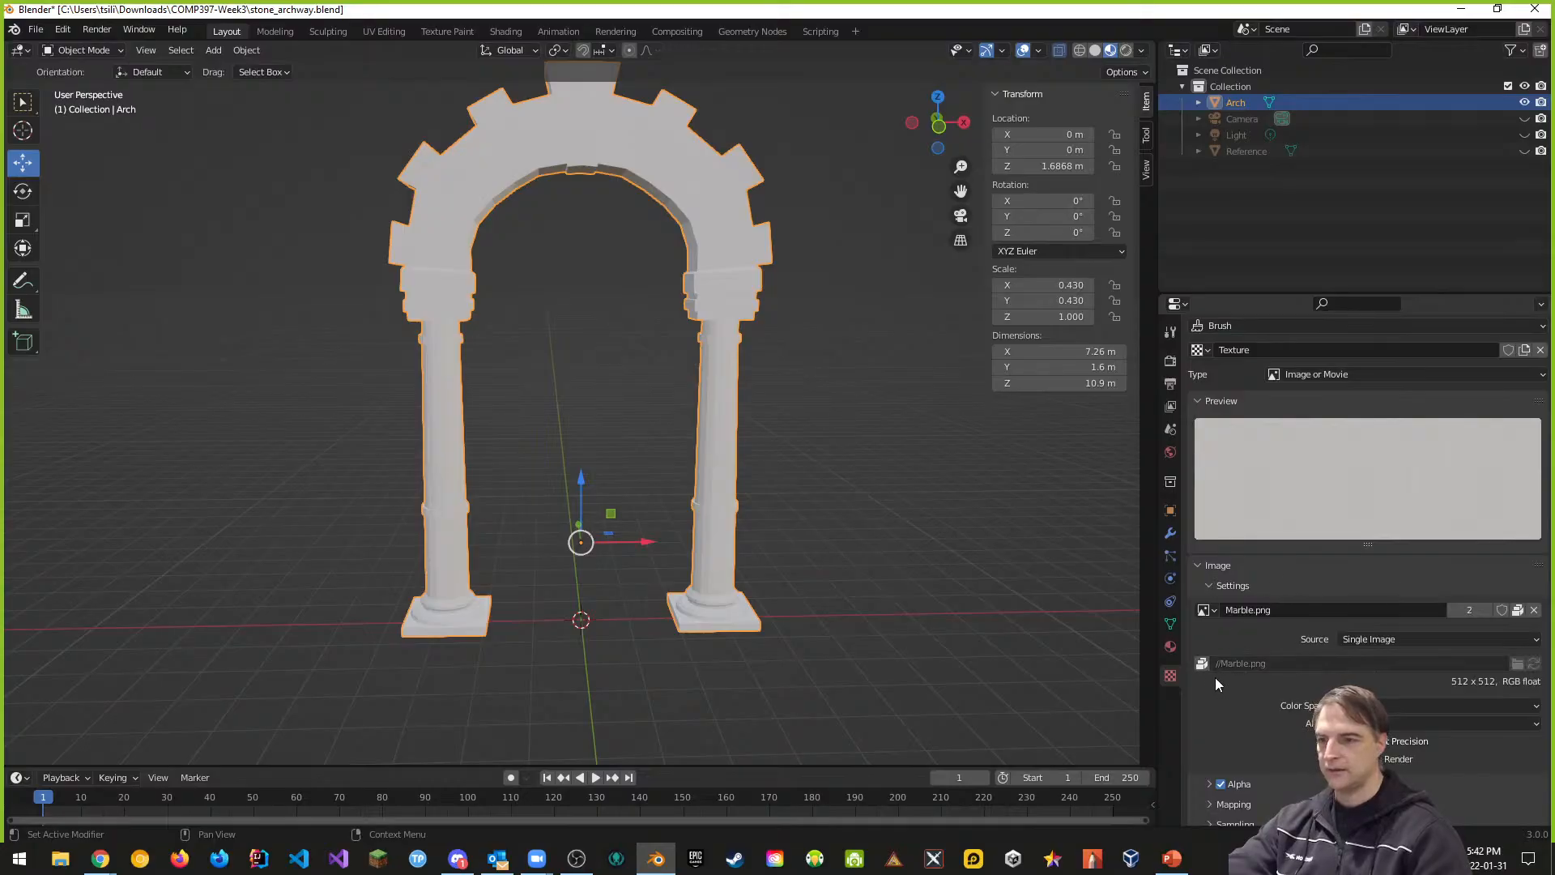
pyautogui.click(1204, 666)
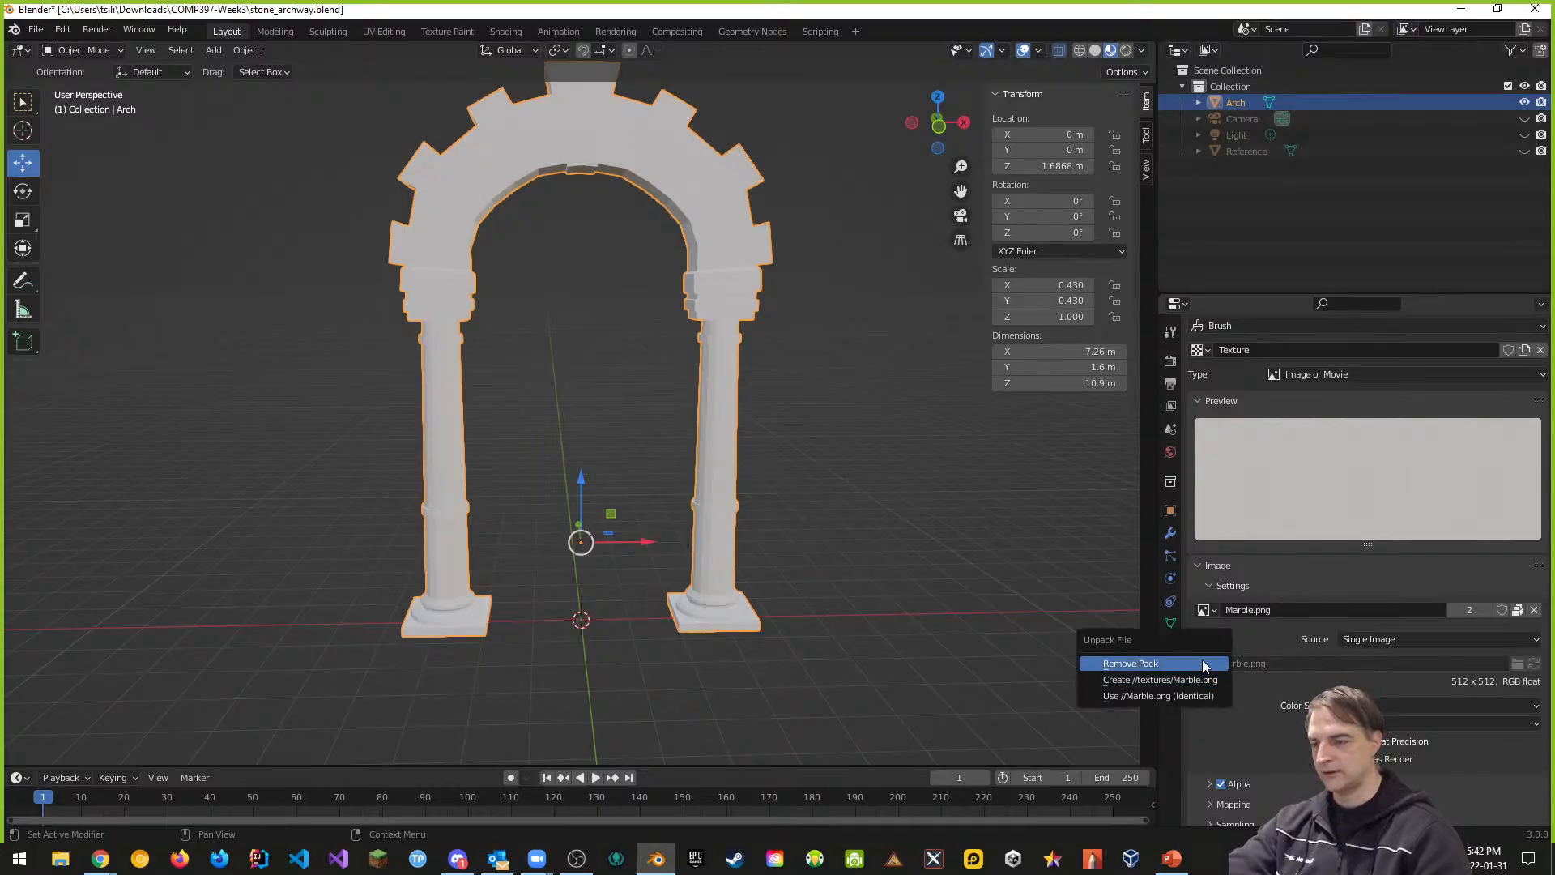
pyautogui.click(1207, 665)
pyautogui.hotkey('ctrl', 's')
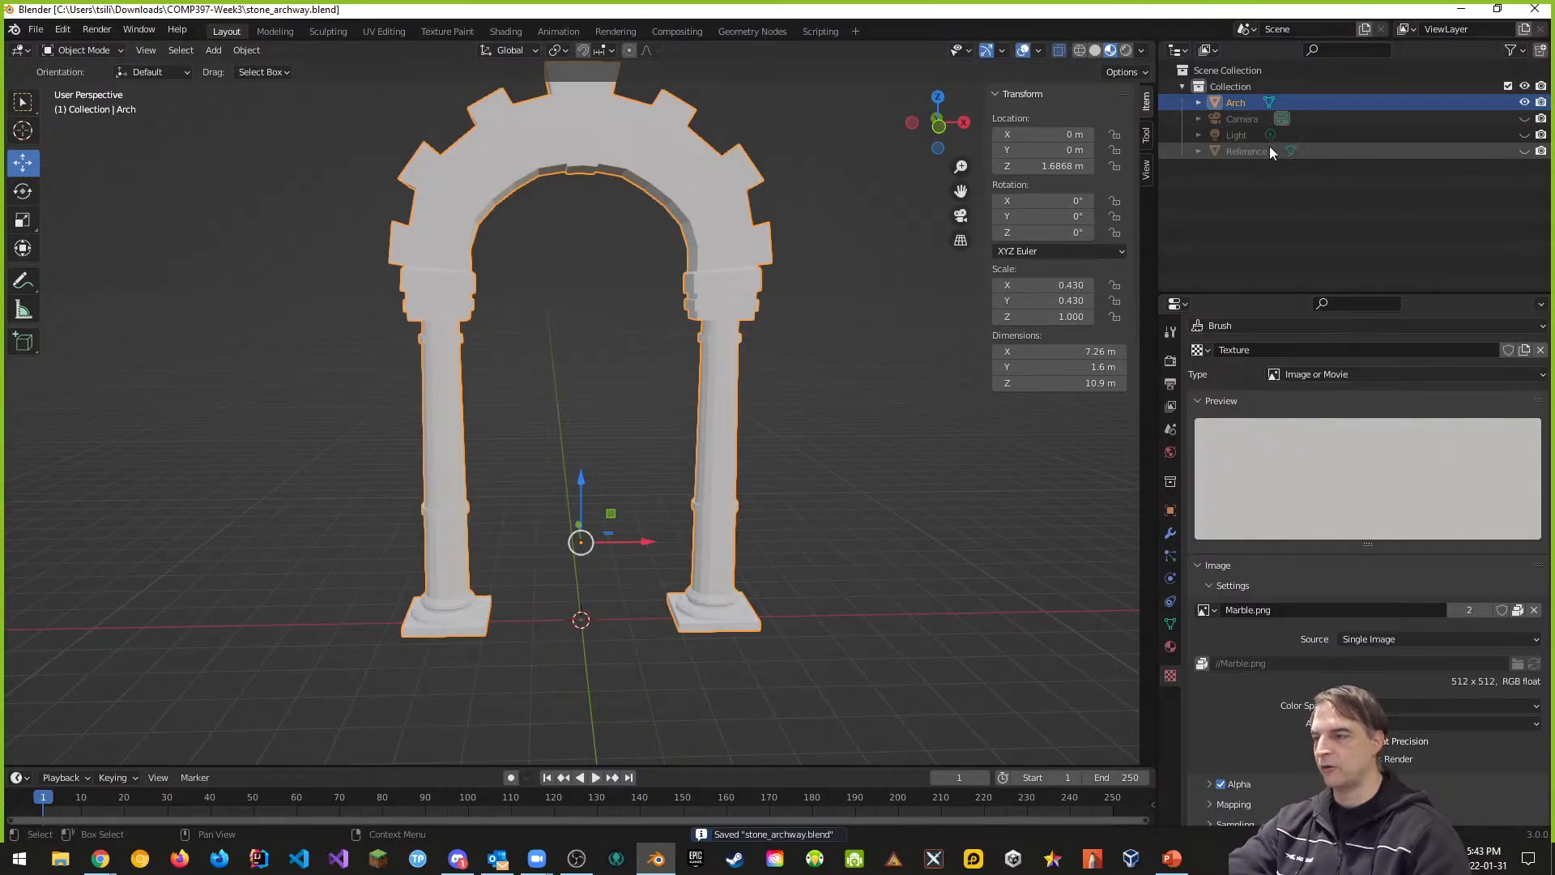
pyautogui.hotkey('ctrl', 's')
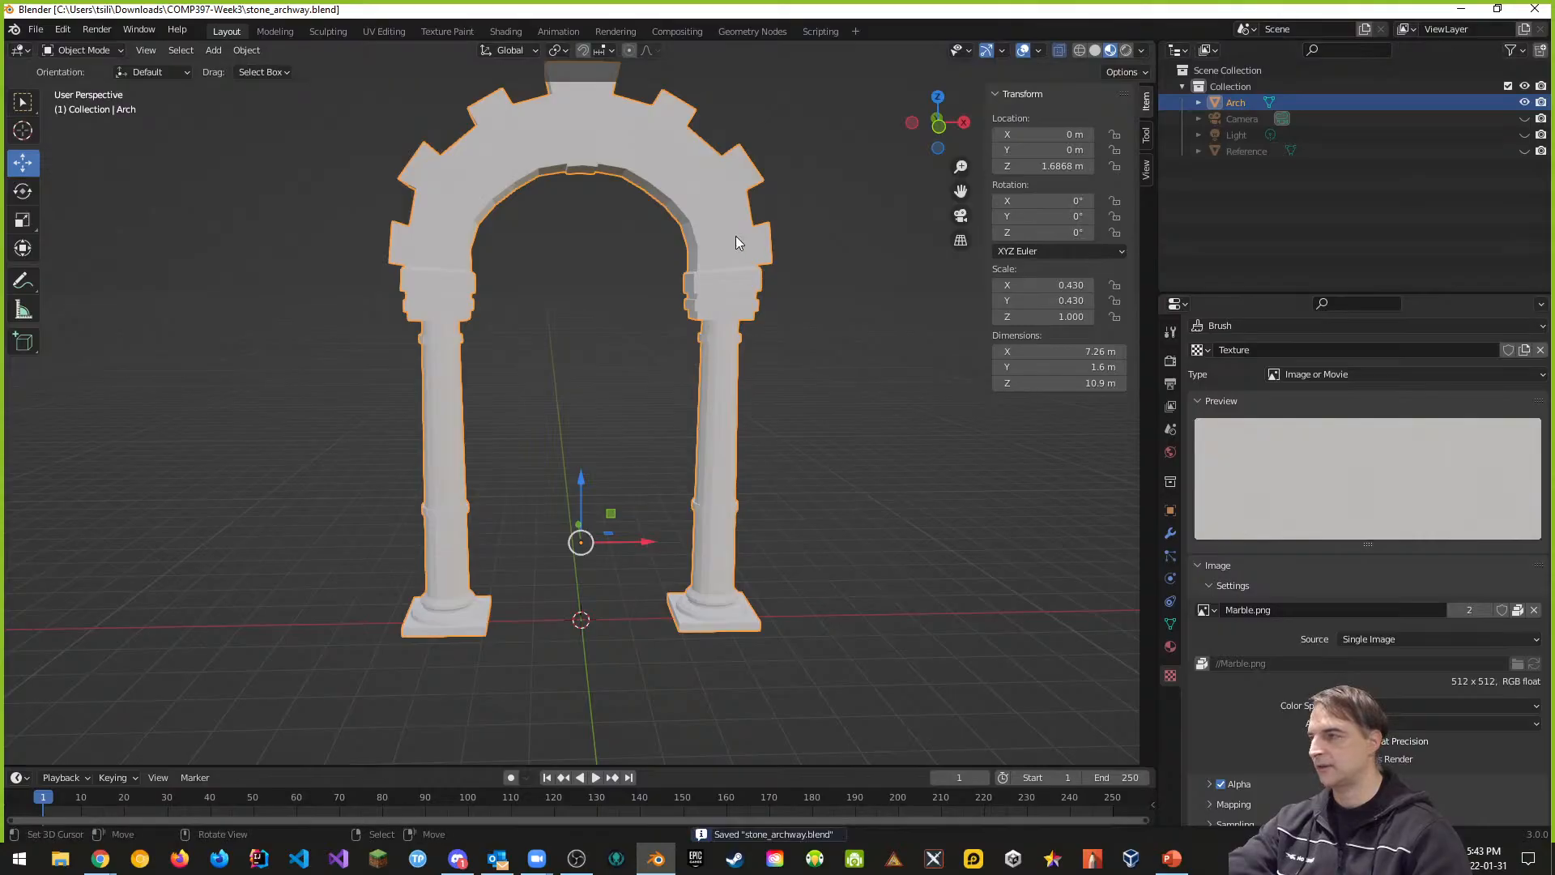
pyautogui.scroll(-1, 729, 279)
pyautogui.keyDown('shift'); pyautogui.scroll(3, 729, 280); pyautogui.keyUp('shift')
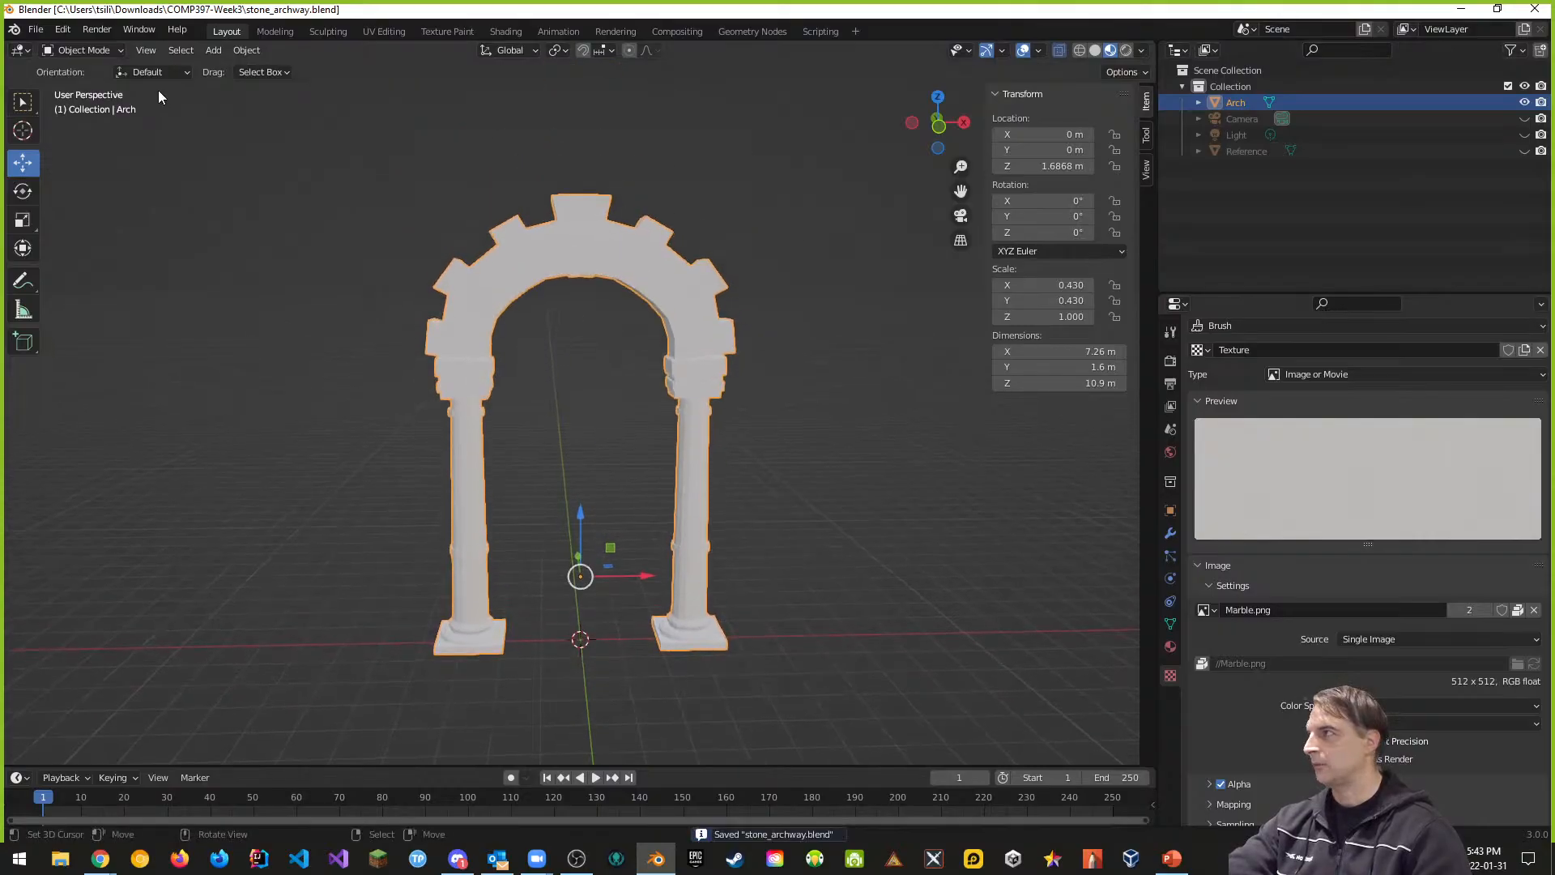
pyautogui.click(40, 31)
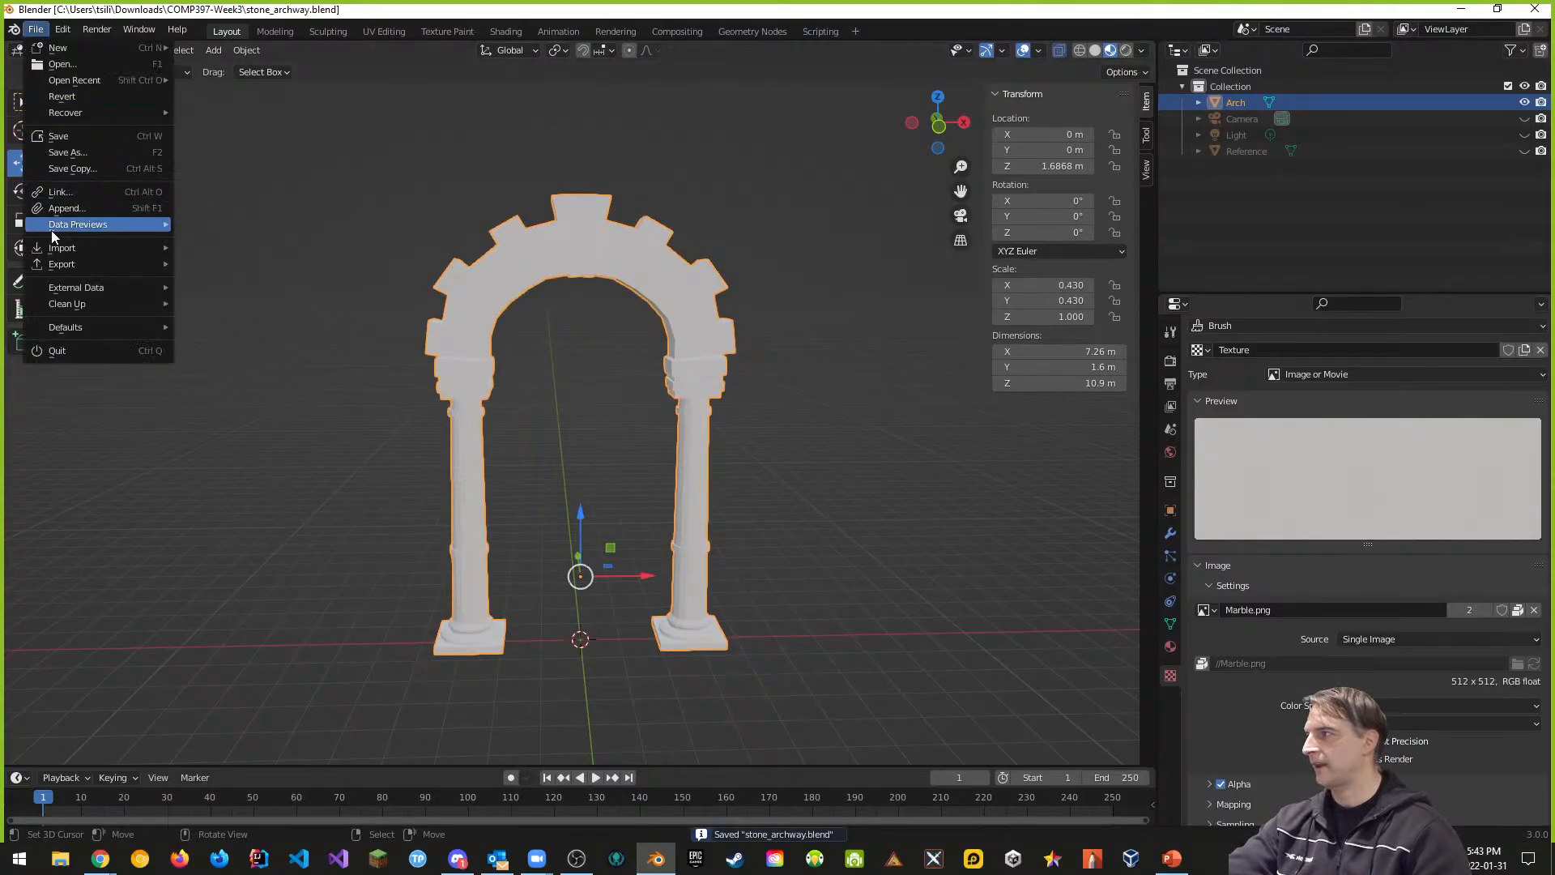
pyautogui.moveTo(66, 267)
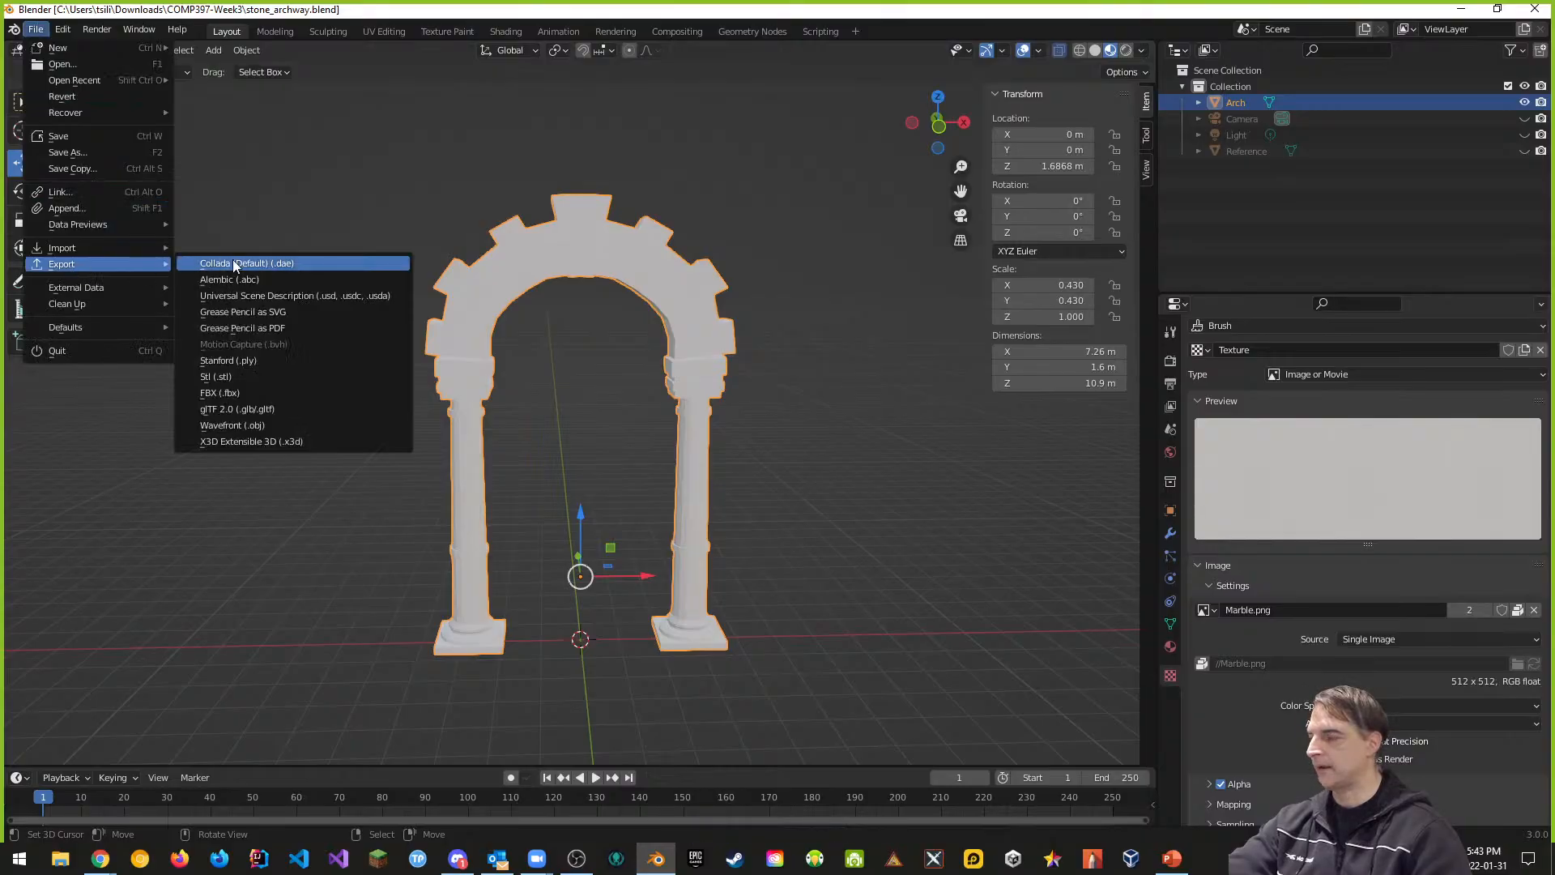
pyautogui.click(316, 262)
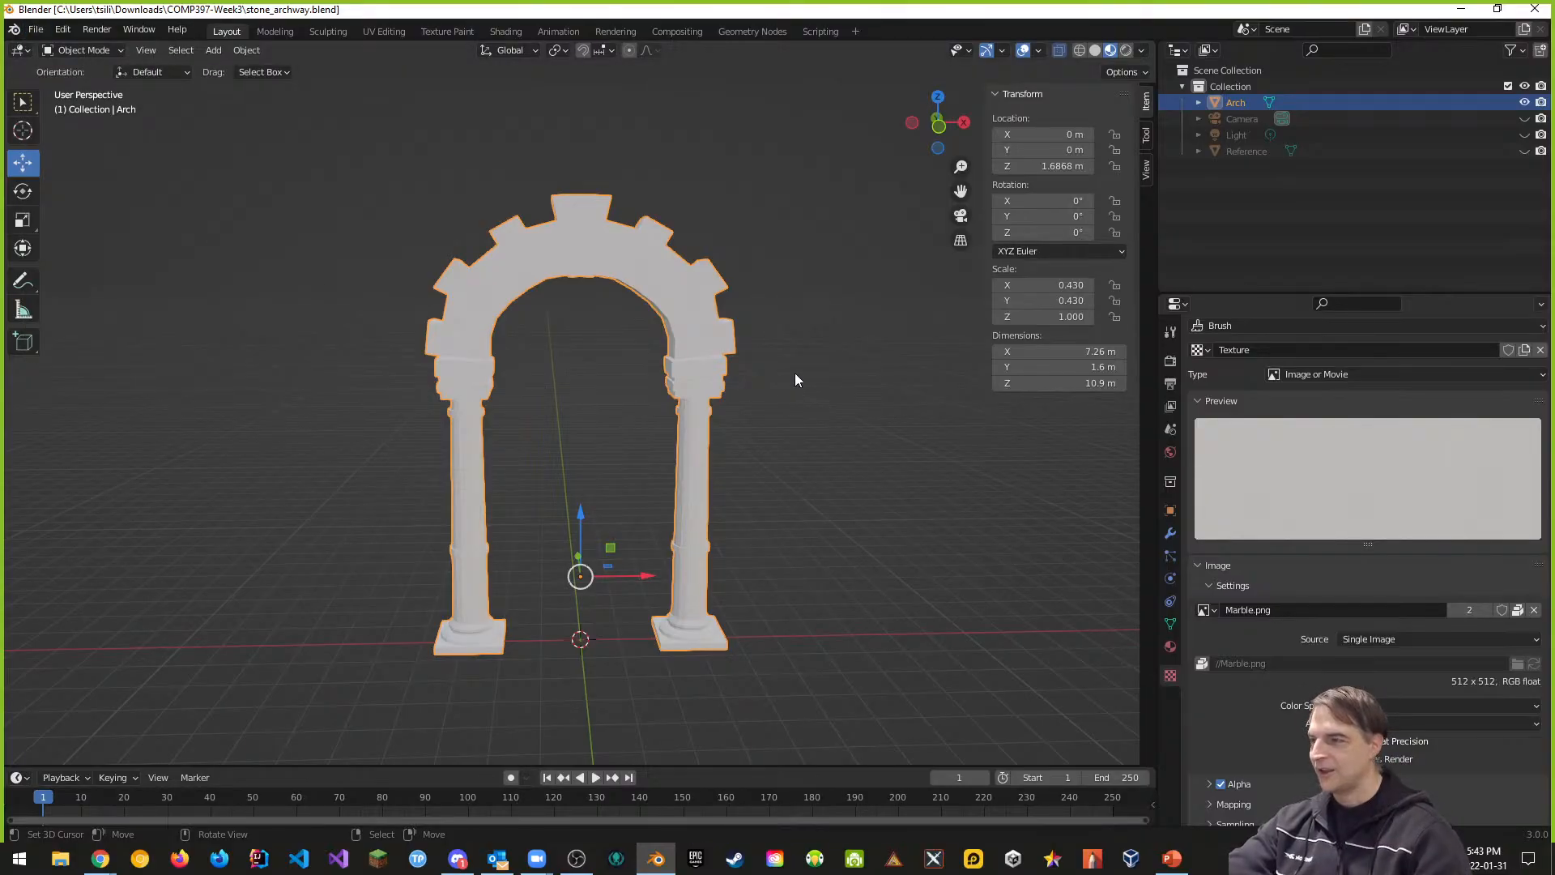
# Step: Apply all transforms (location, rotation and scale) to the Arch object and save the file
pyautogui.moveTo(795, 372)
pyautogui.mouseDown(button='middle')
pyautogui.moveTo(755, 368)
pyautogui.moveTo(784, 370)
pyautogui.mouseUp(button='middle')
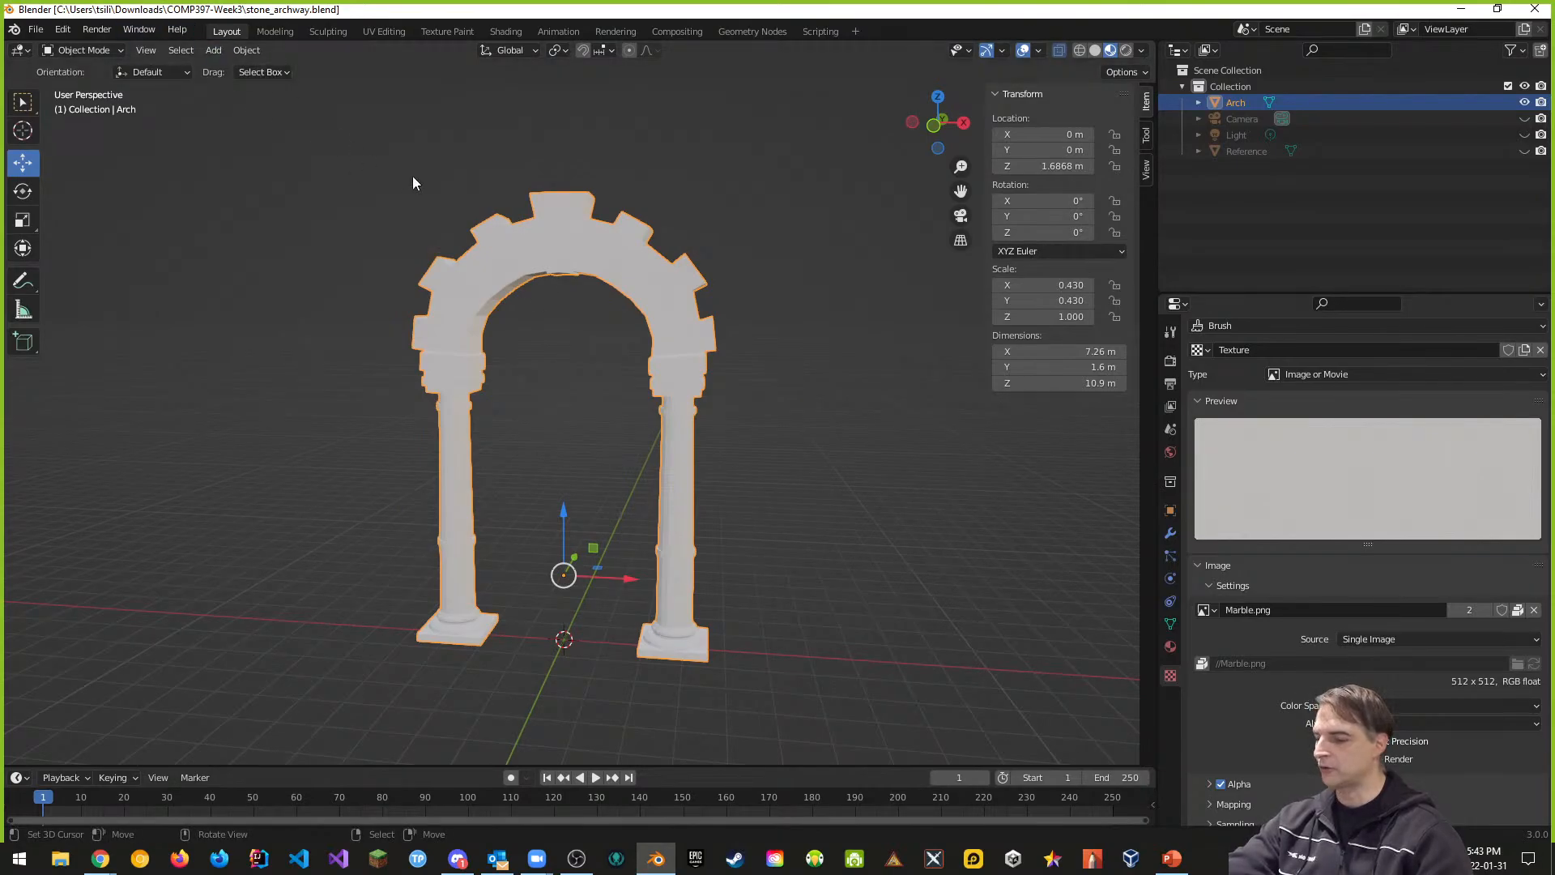
pyautogui.hotkey('ctrl', 'a')
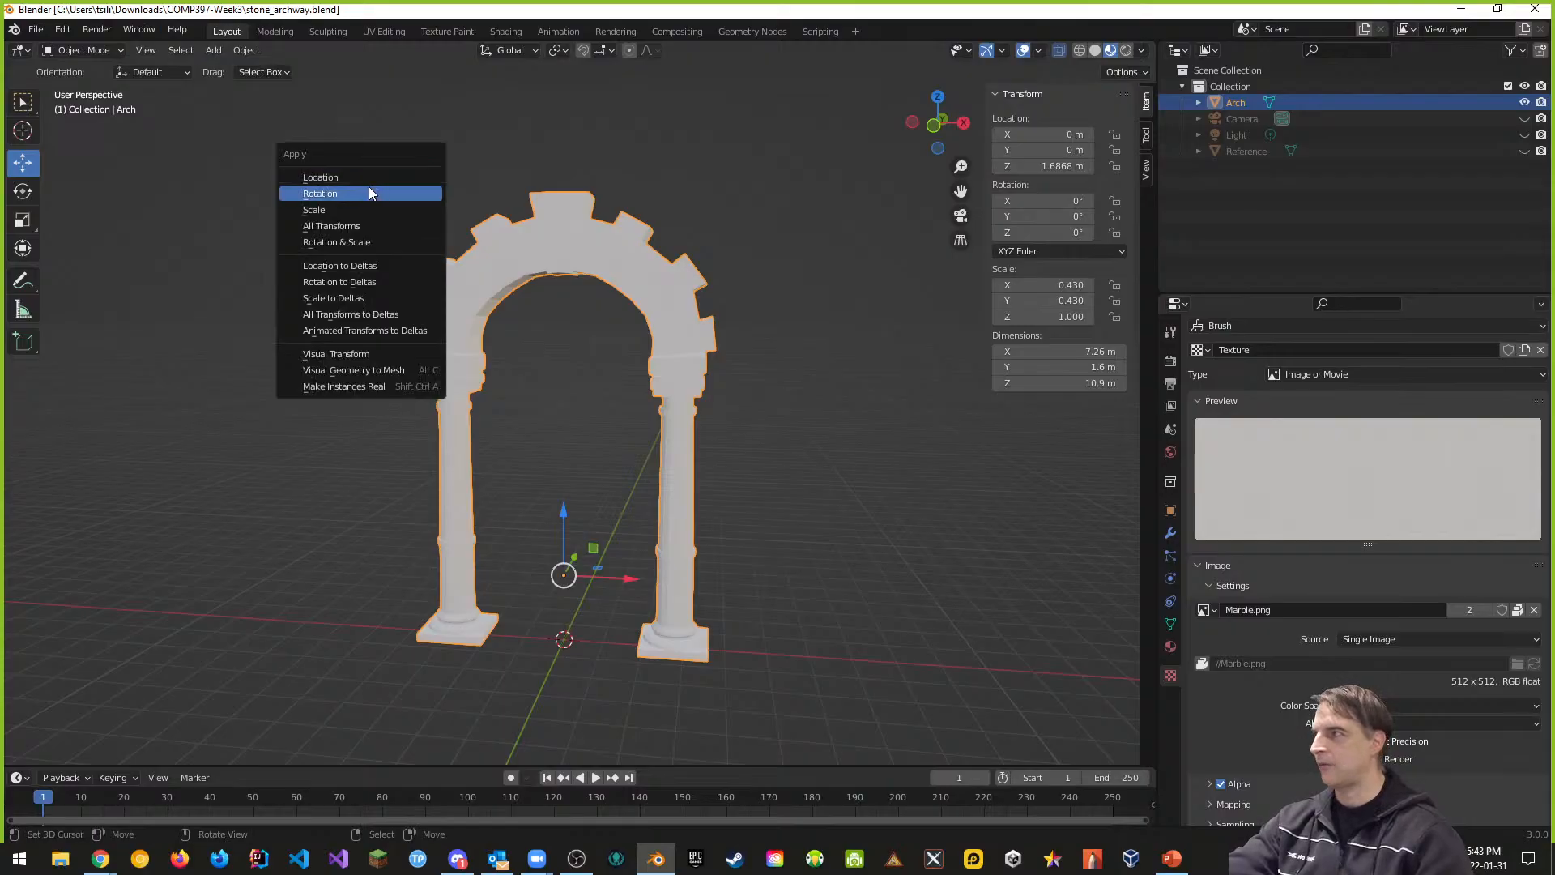
pyautogui.click(352, 226)
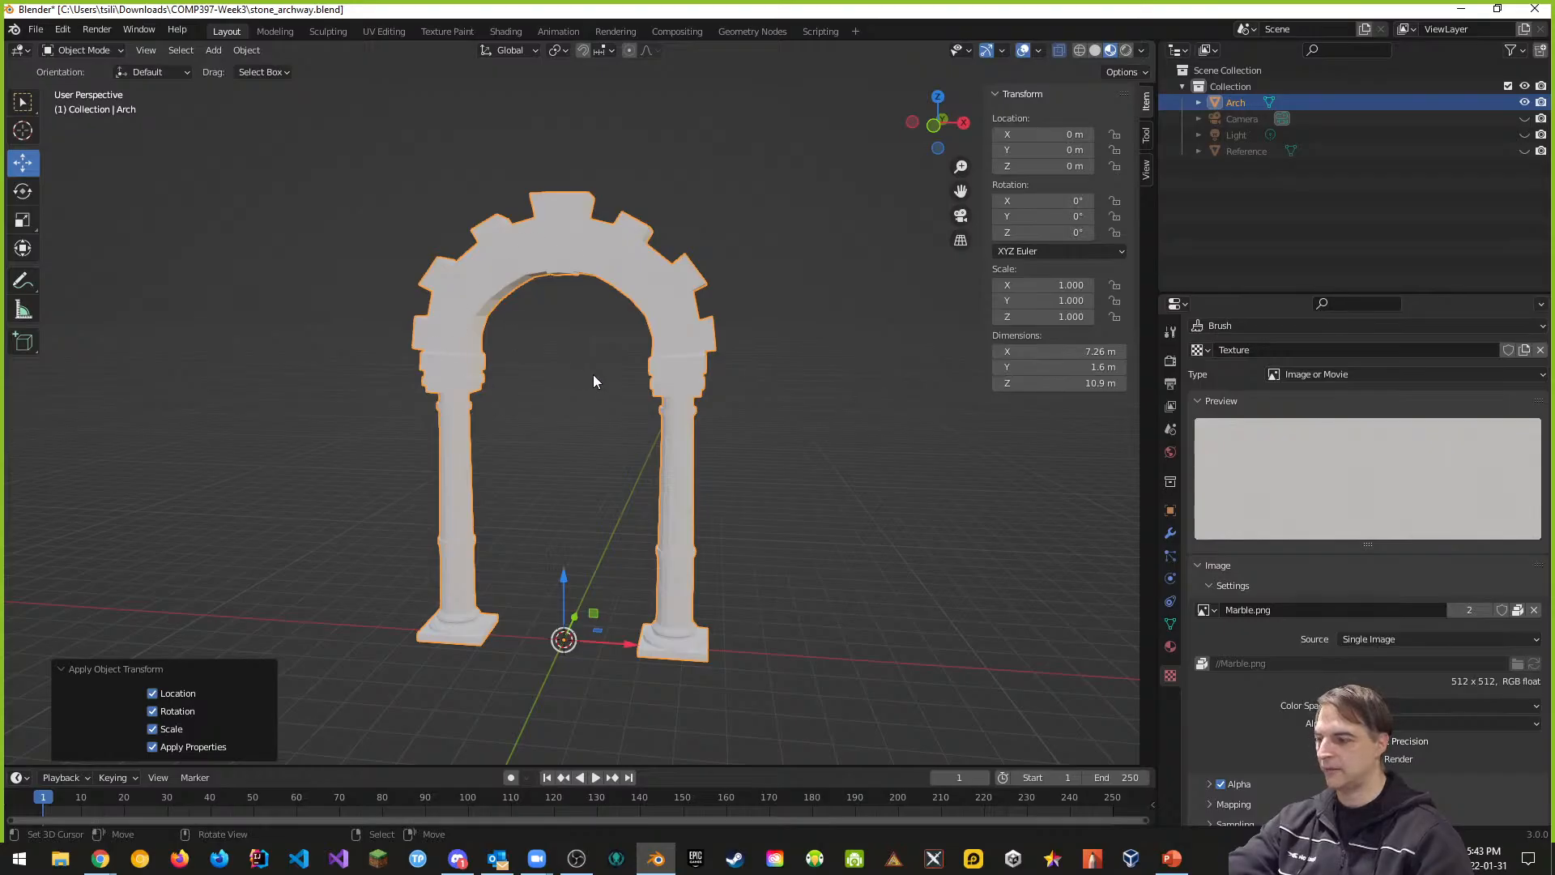
pyautogui.hotkey('ctrl', 's')
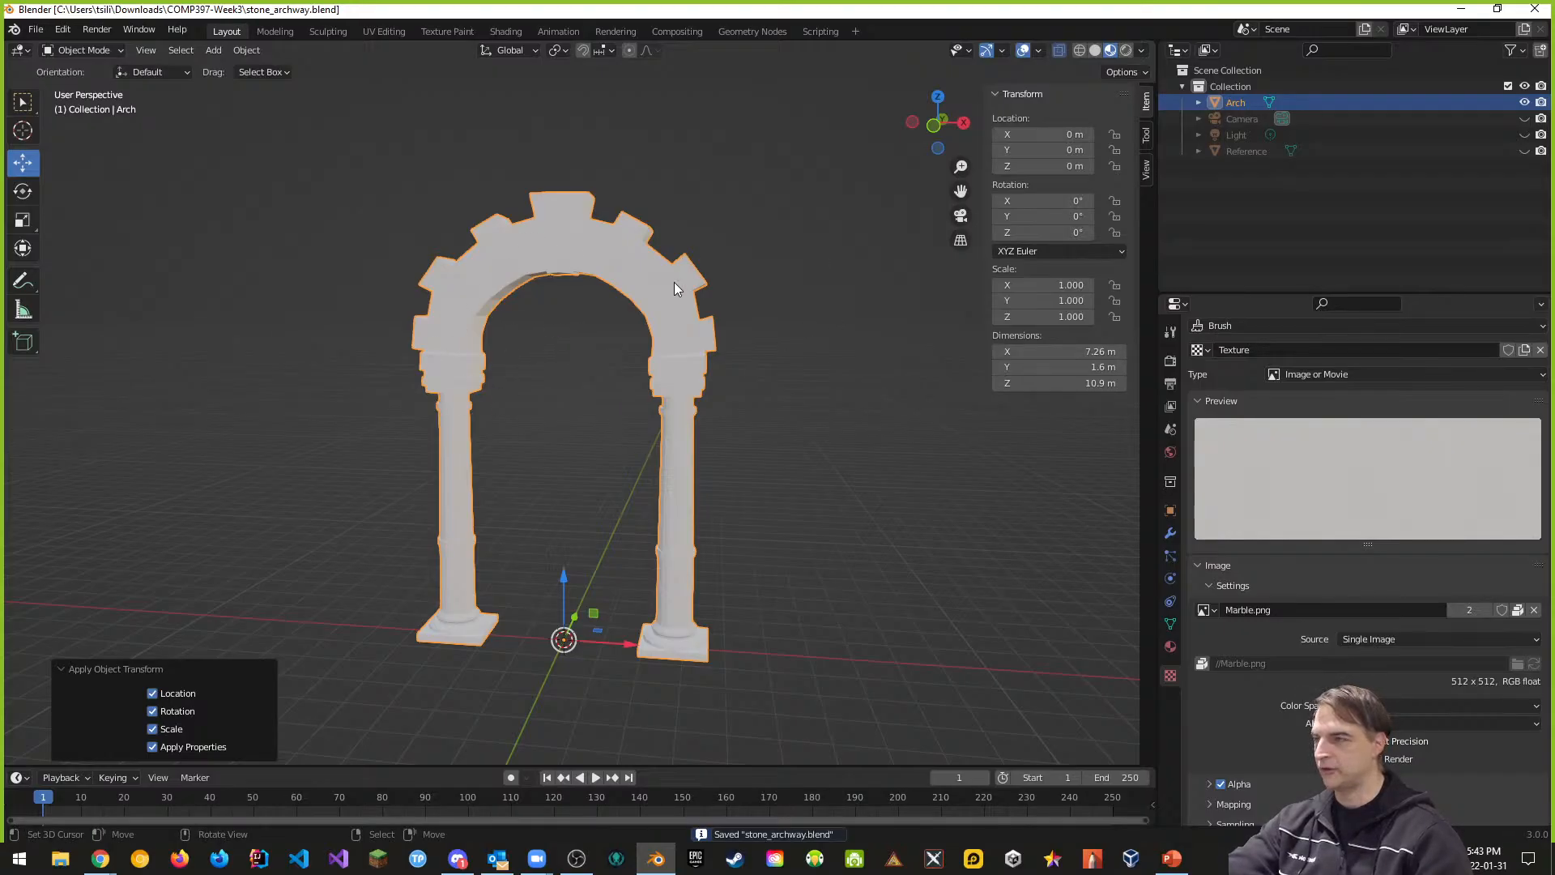
pyautogui.hotkey('ctrl', 'a')
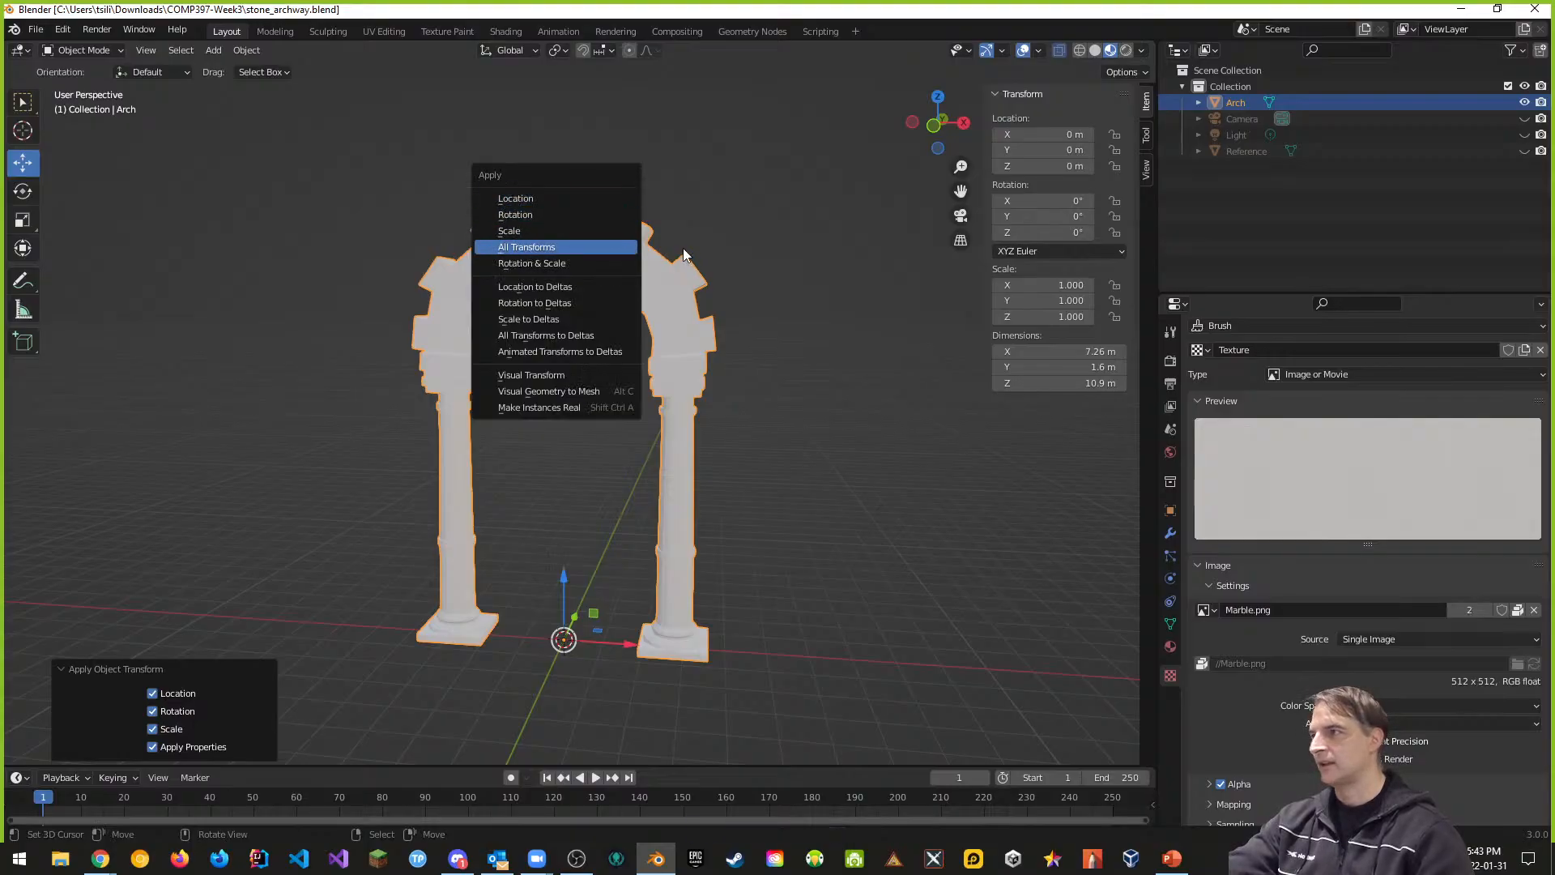
pyautogui.click(571, 249)
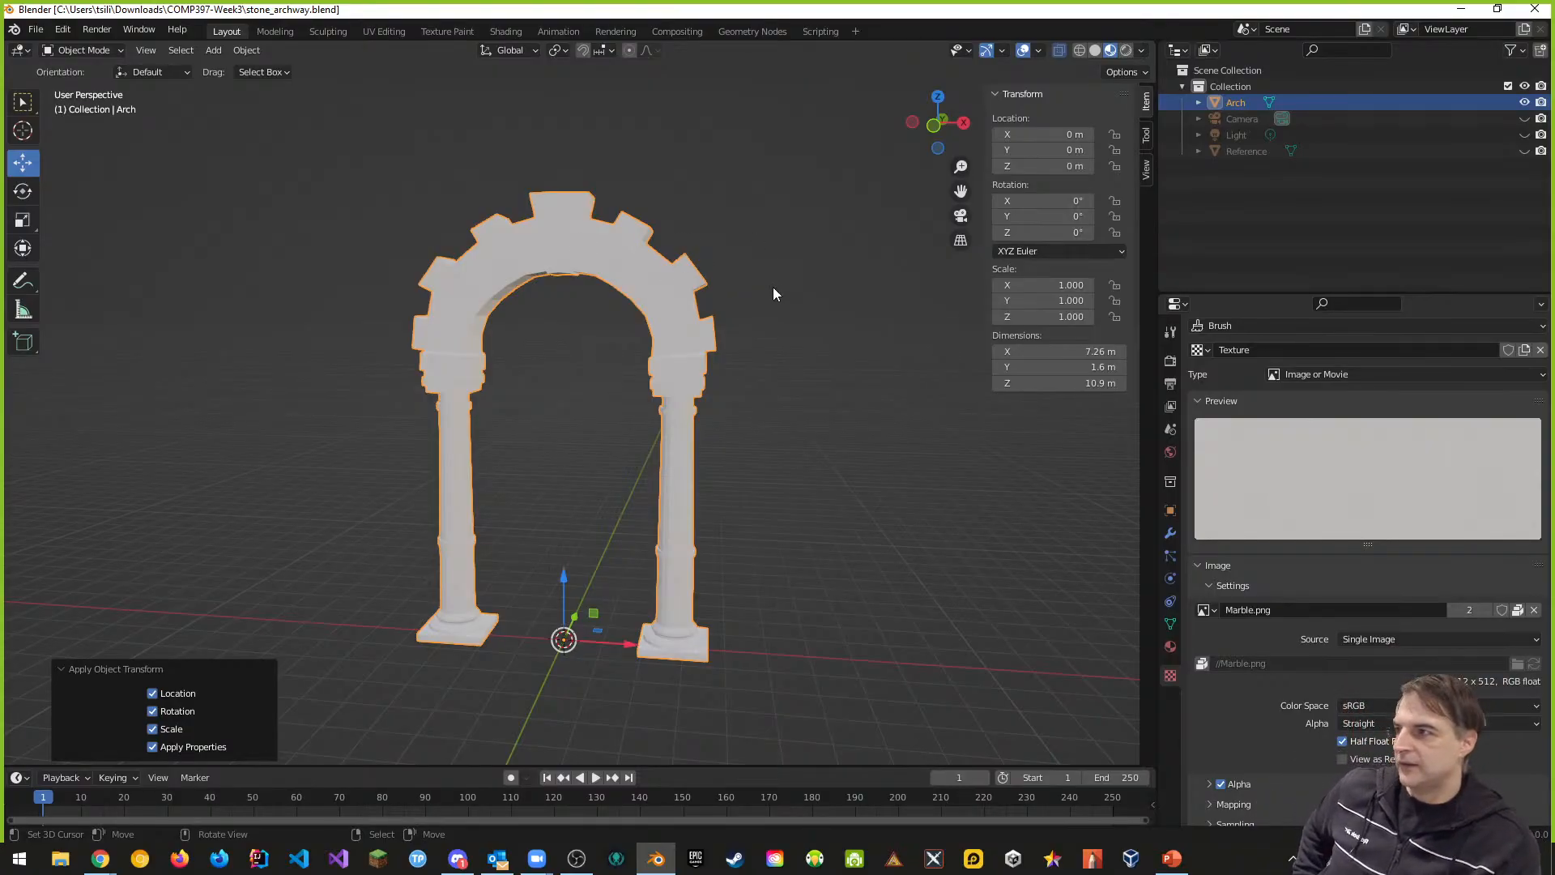
pyautogui.moveTo(774, 288); pyautogui.dragTo(850, 332, button='middle')
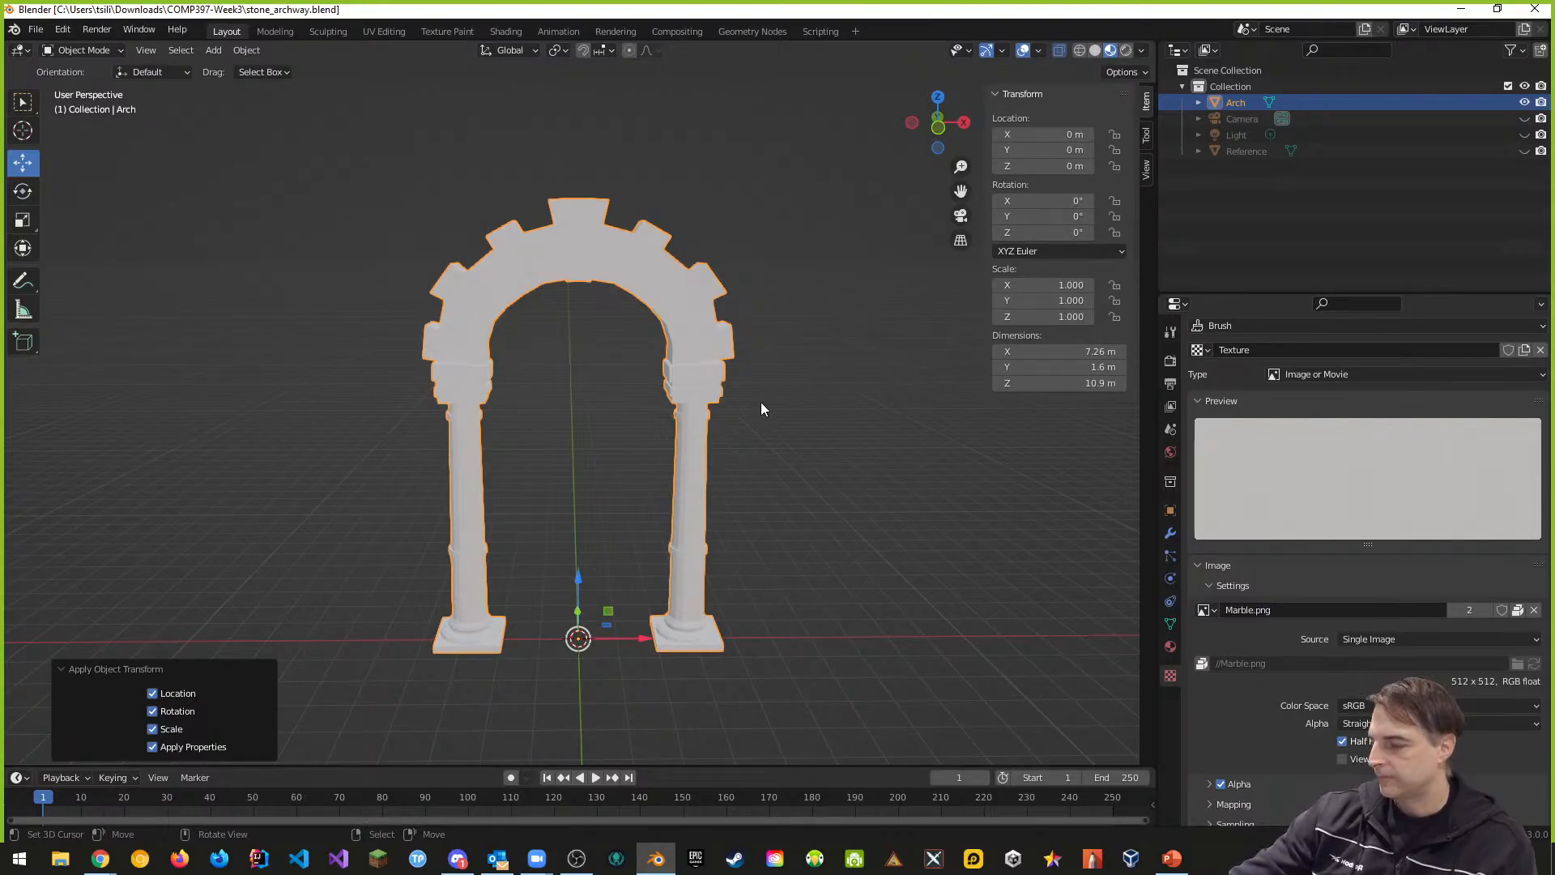
pyautogui.press('ctrl')
pyautogui.hotkey('ctrl', 's')
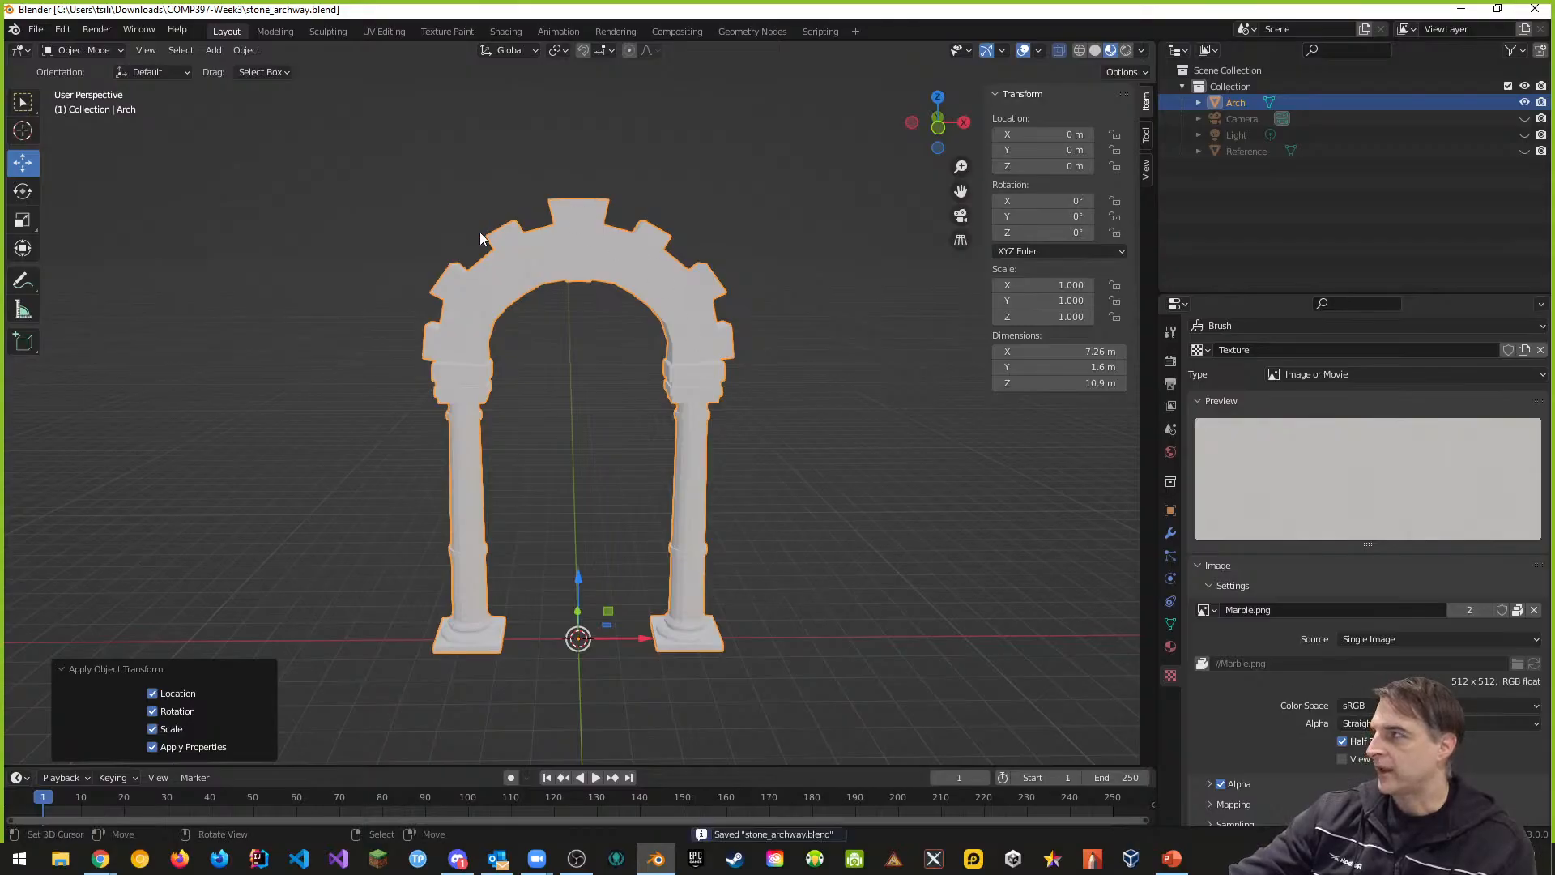
pyautogui.click(36, 30)
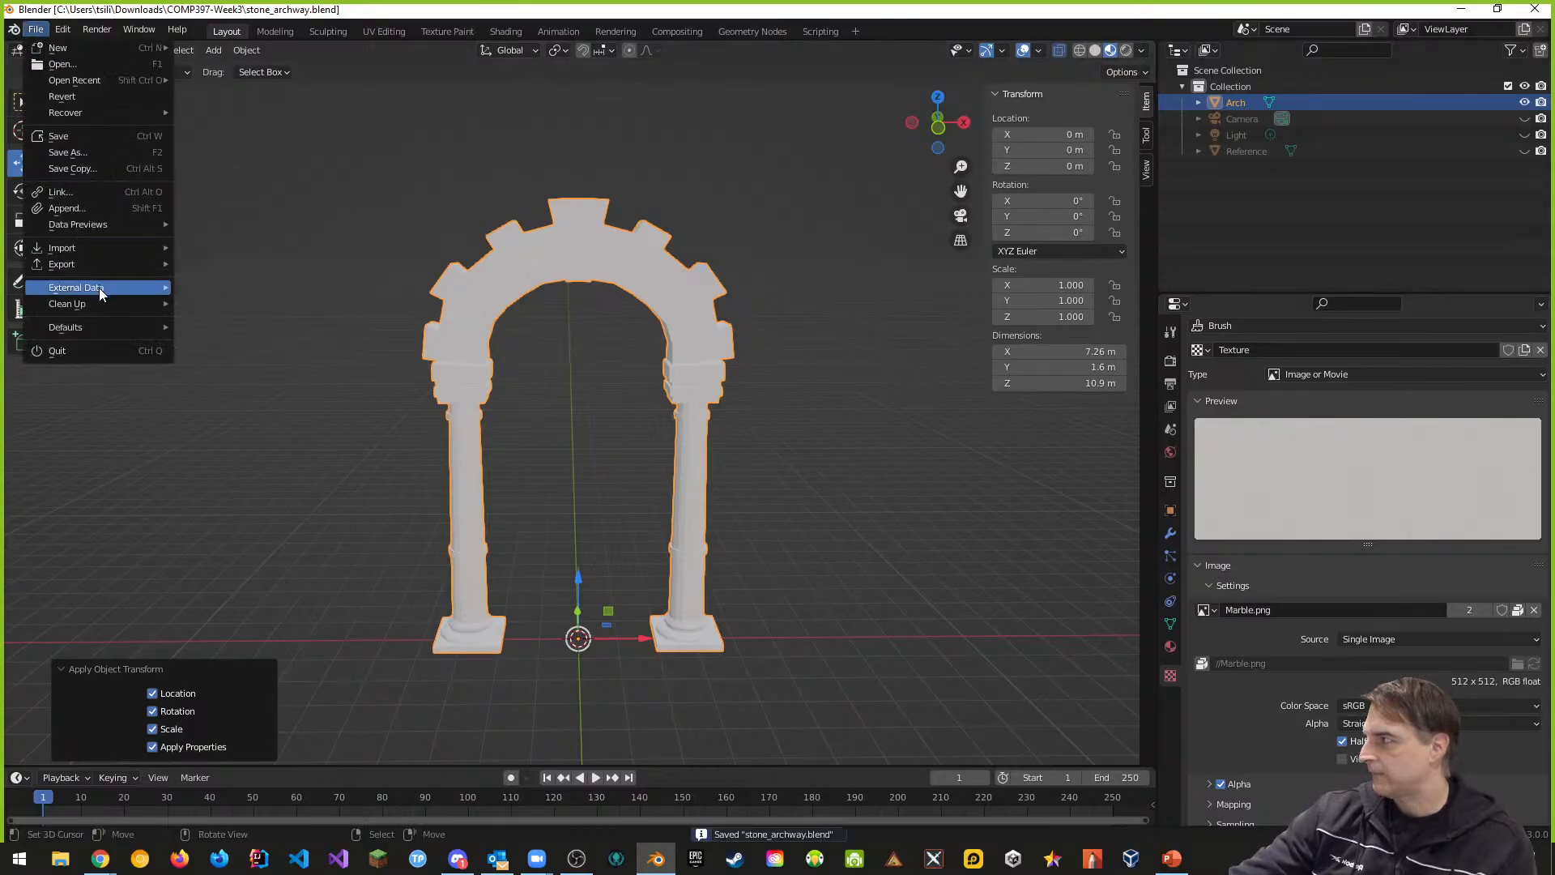
pyautogui.moveTo(96, 264)
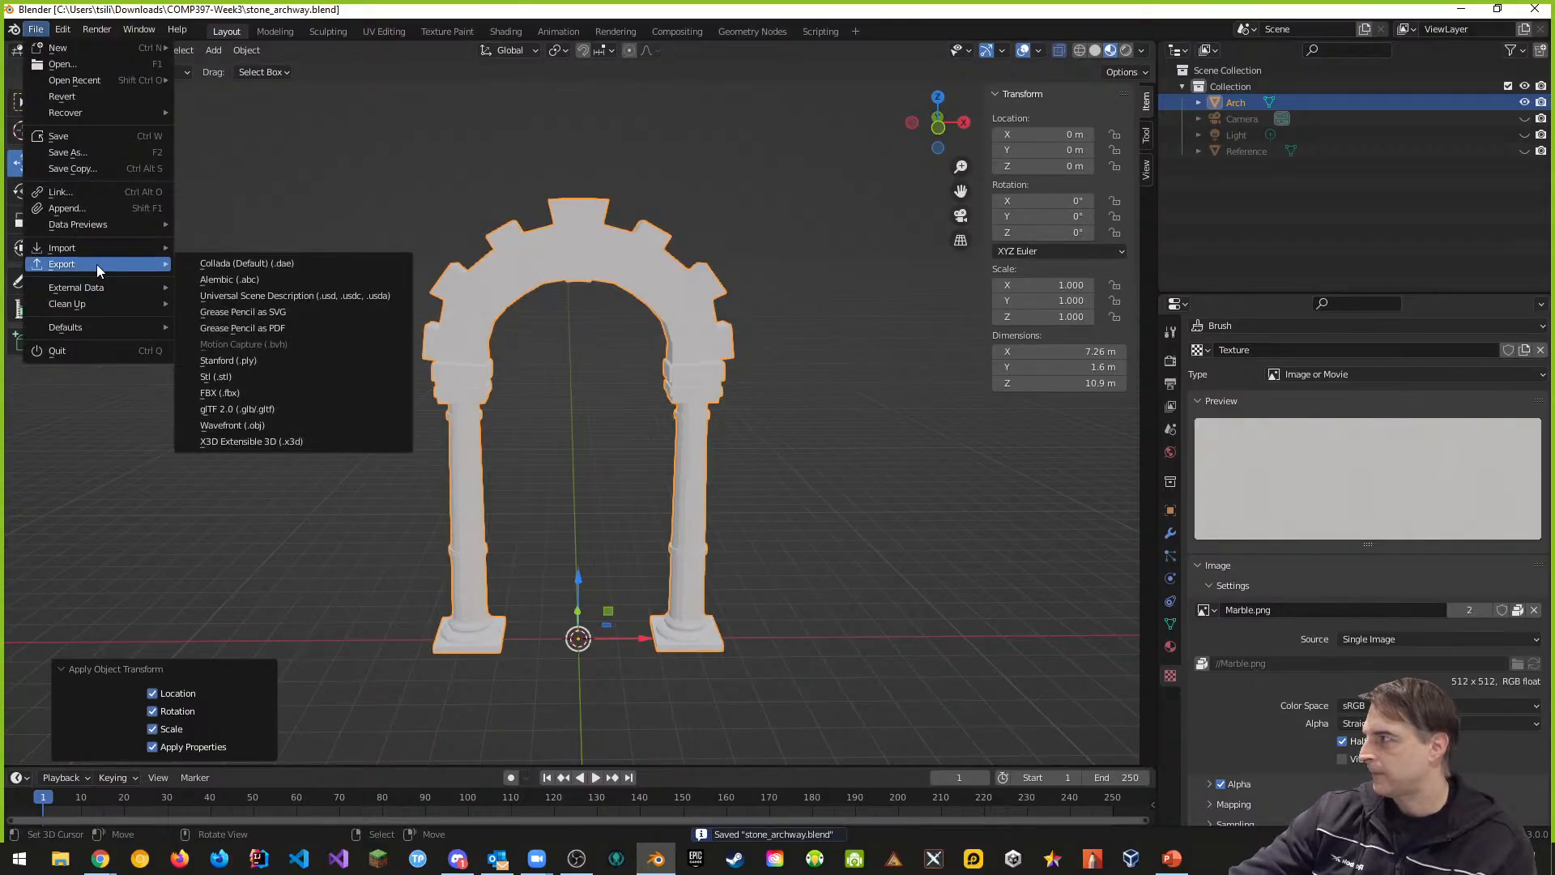
pyautogui.click(231, 390)
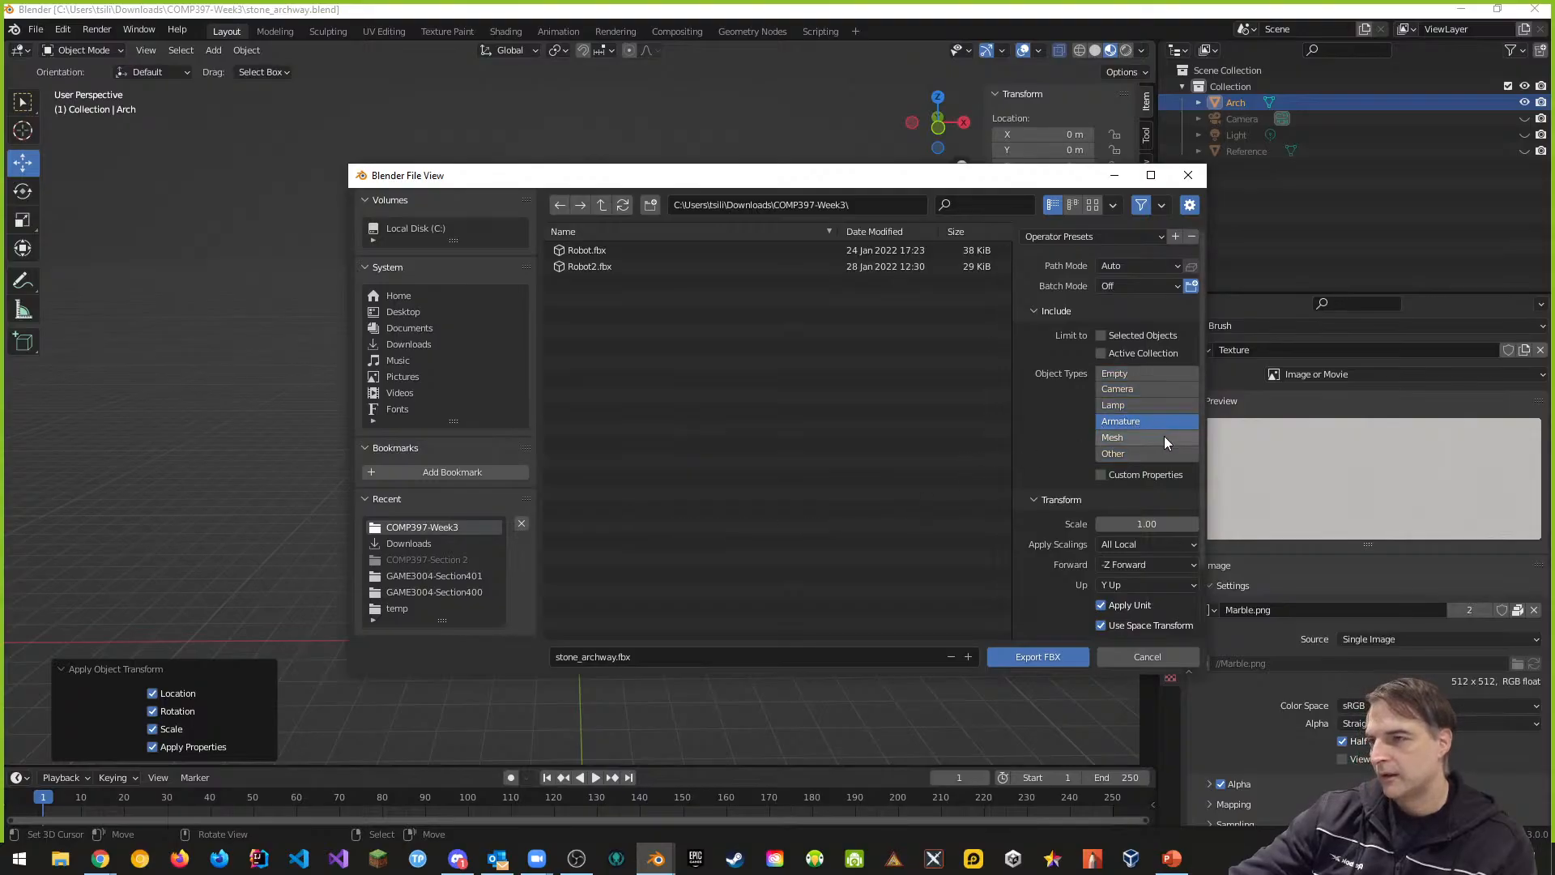
pyautogui.click(1123, 439)
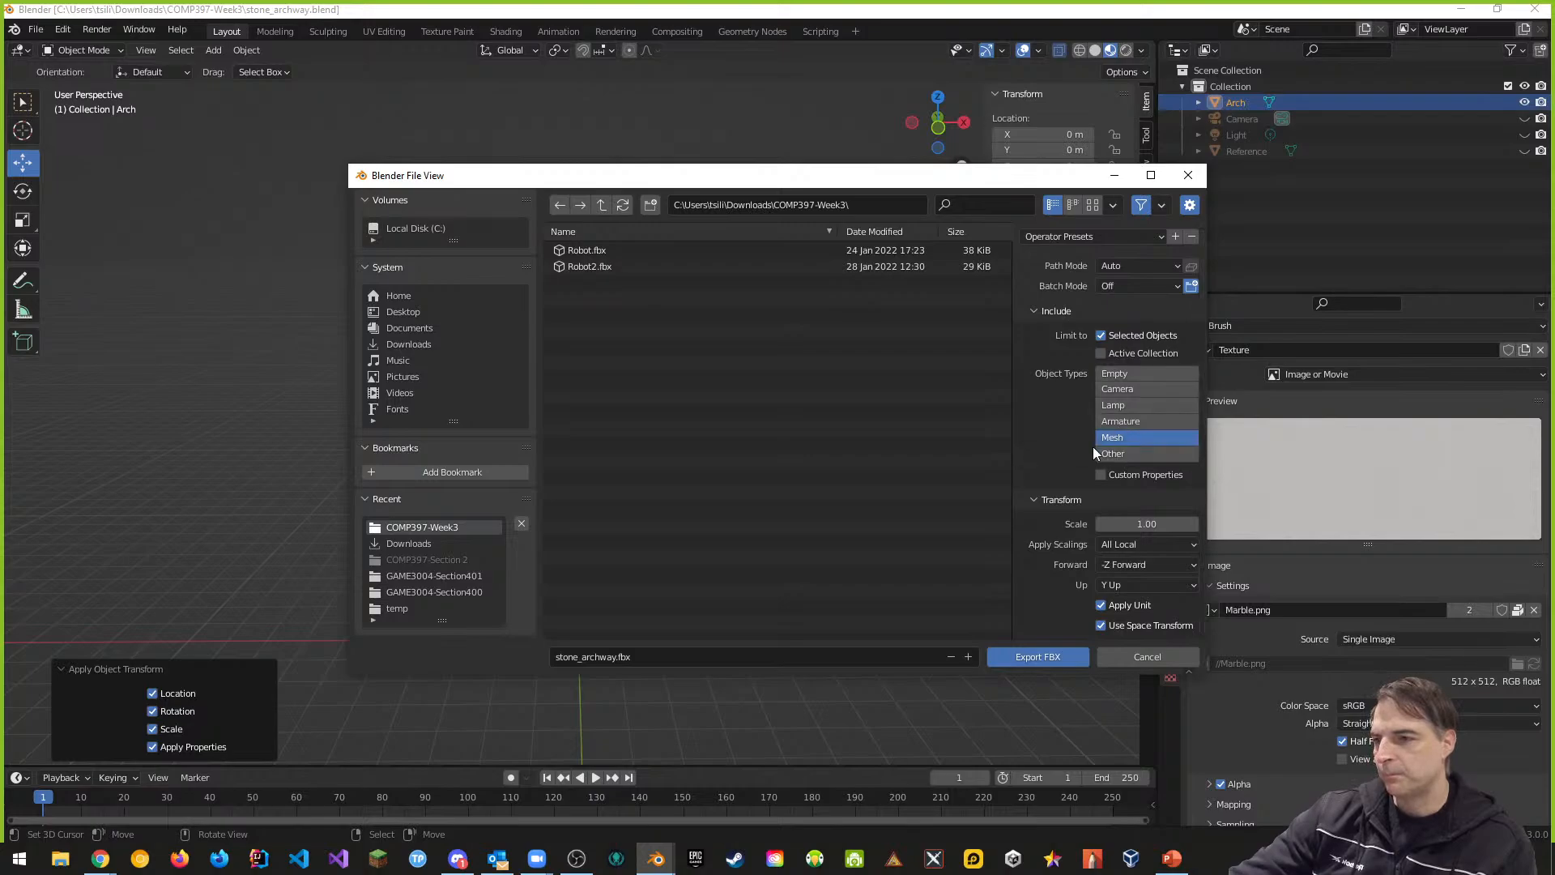
pyautogui.click(1144, 657)
# Step: Rename the Arch object as Stone Archway and save the file
pyautogui.click(1239, 100)
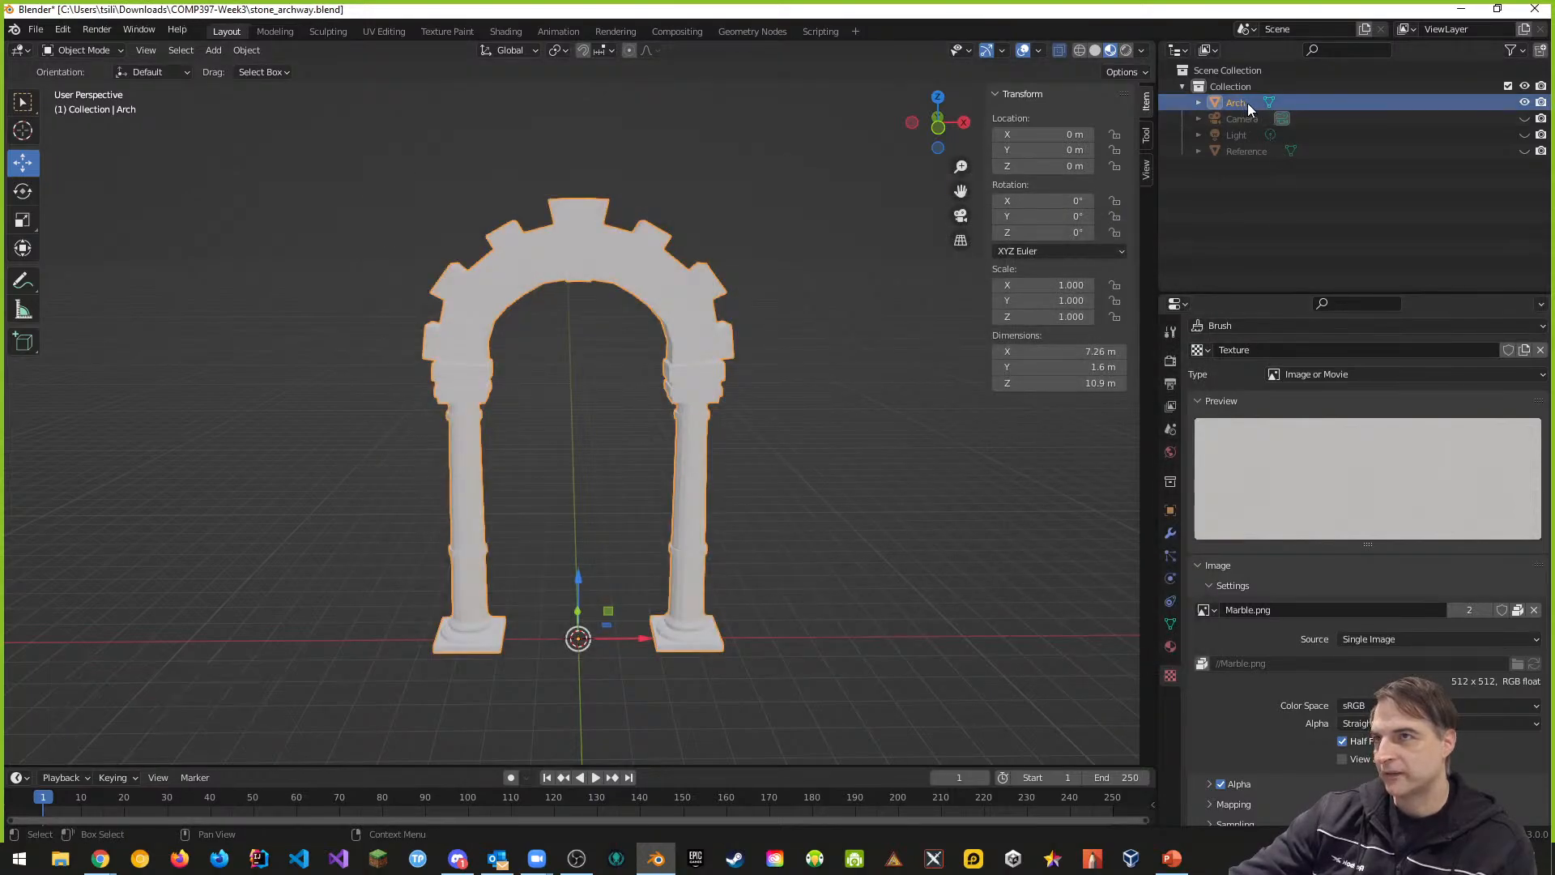
pyautogui.doubleClick(1246, 103)
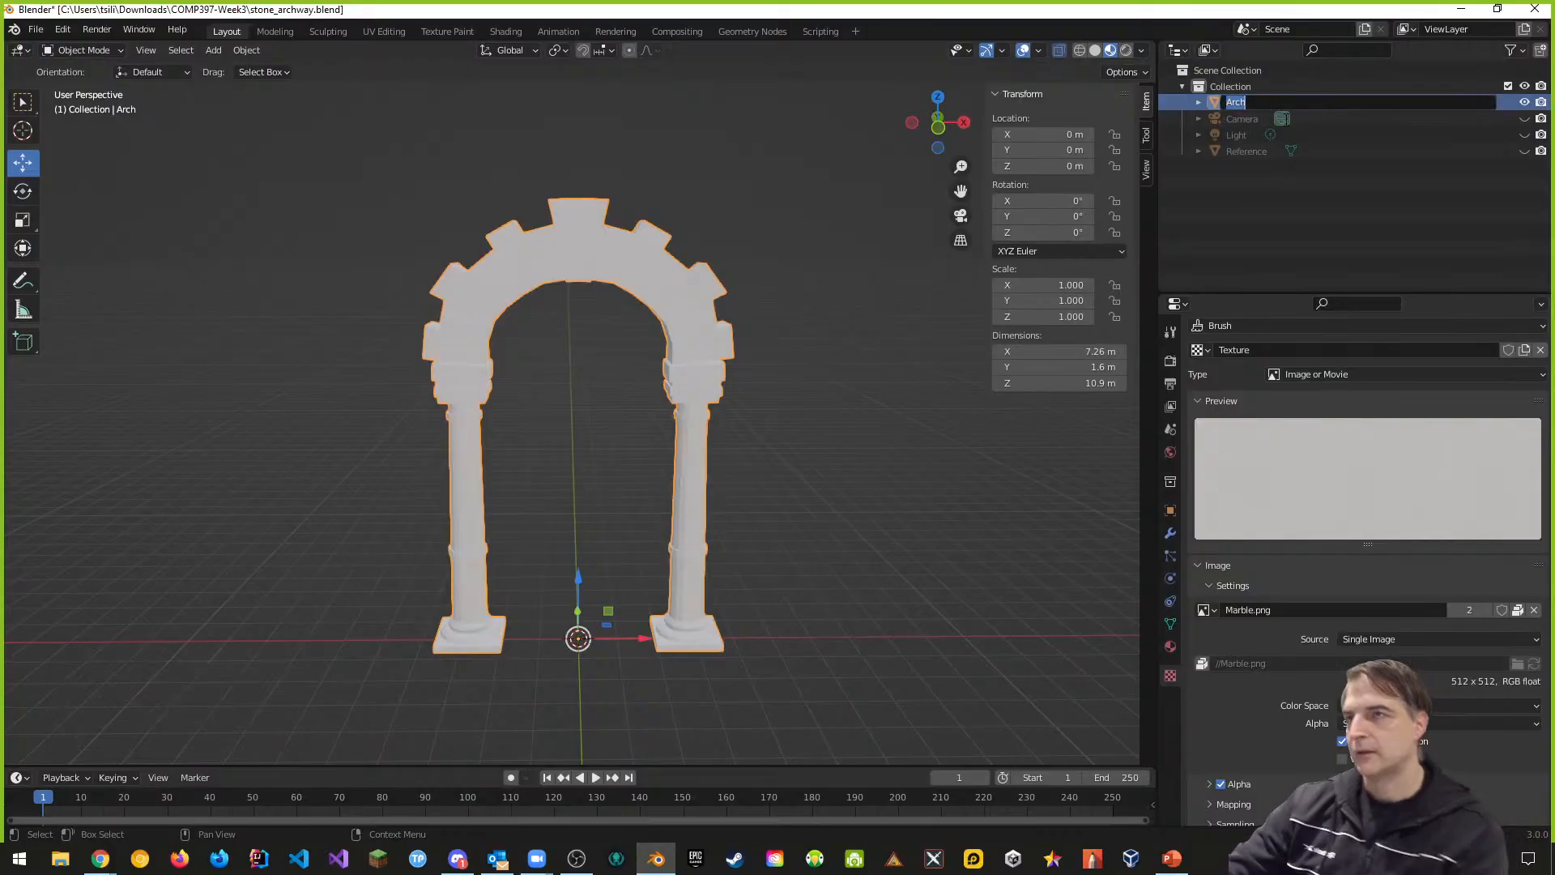
pyautogui.write('Stone Arh')
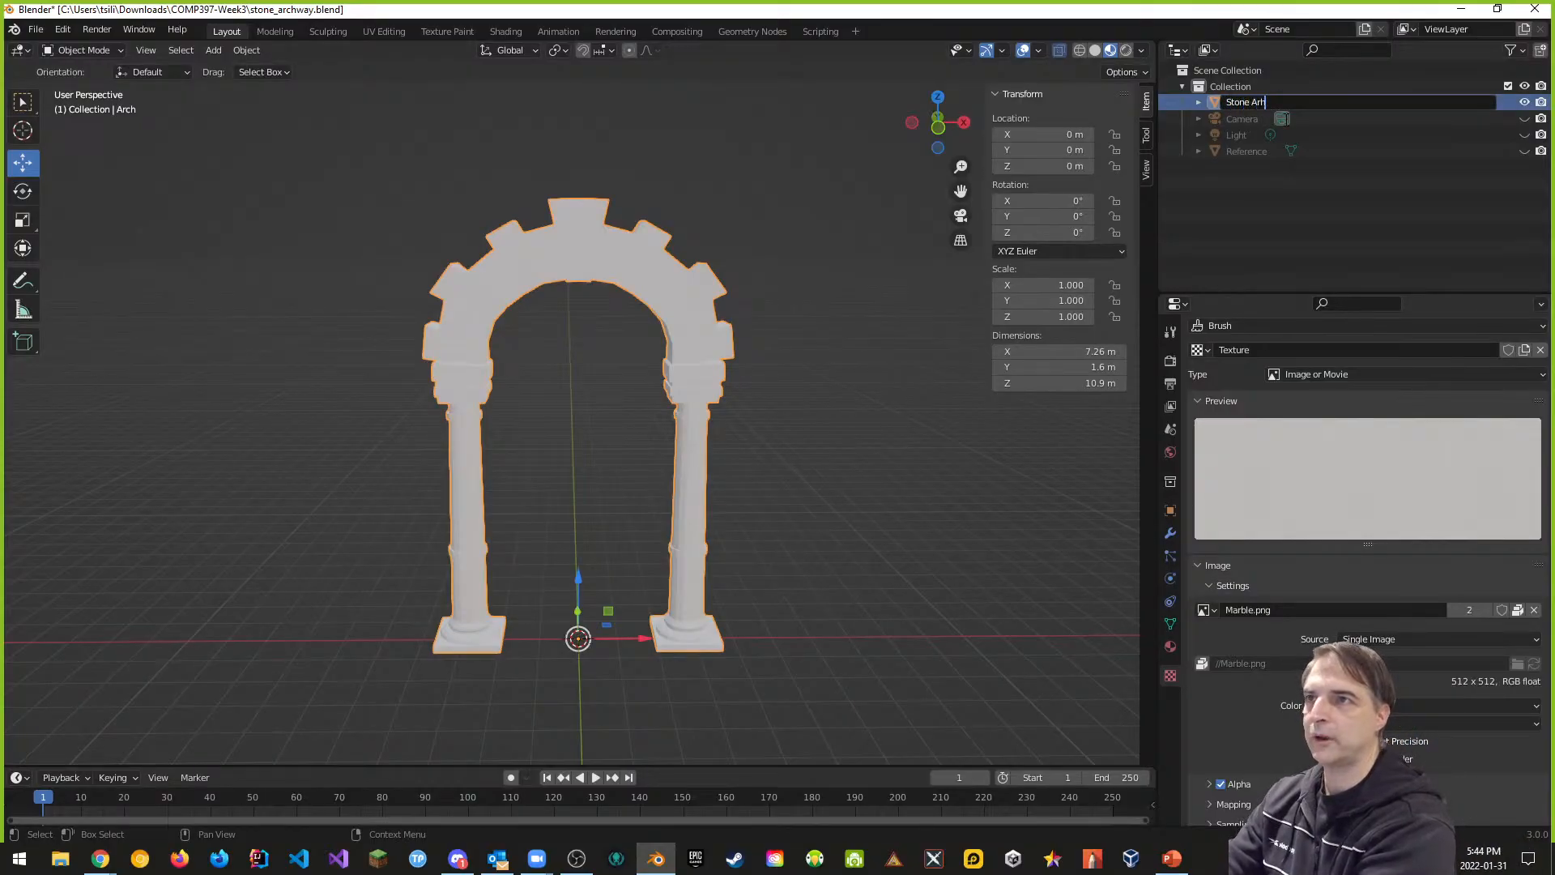
pyautogui.press('BackSpace')
pyautogui.write('chway')
pyautogui.press('Return')
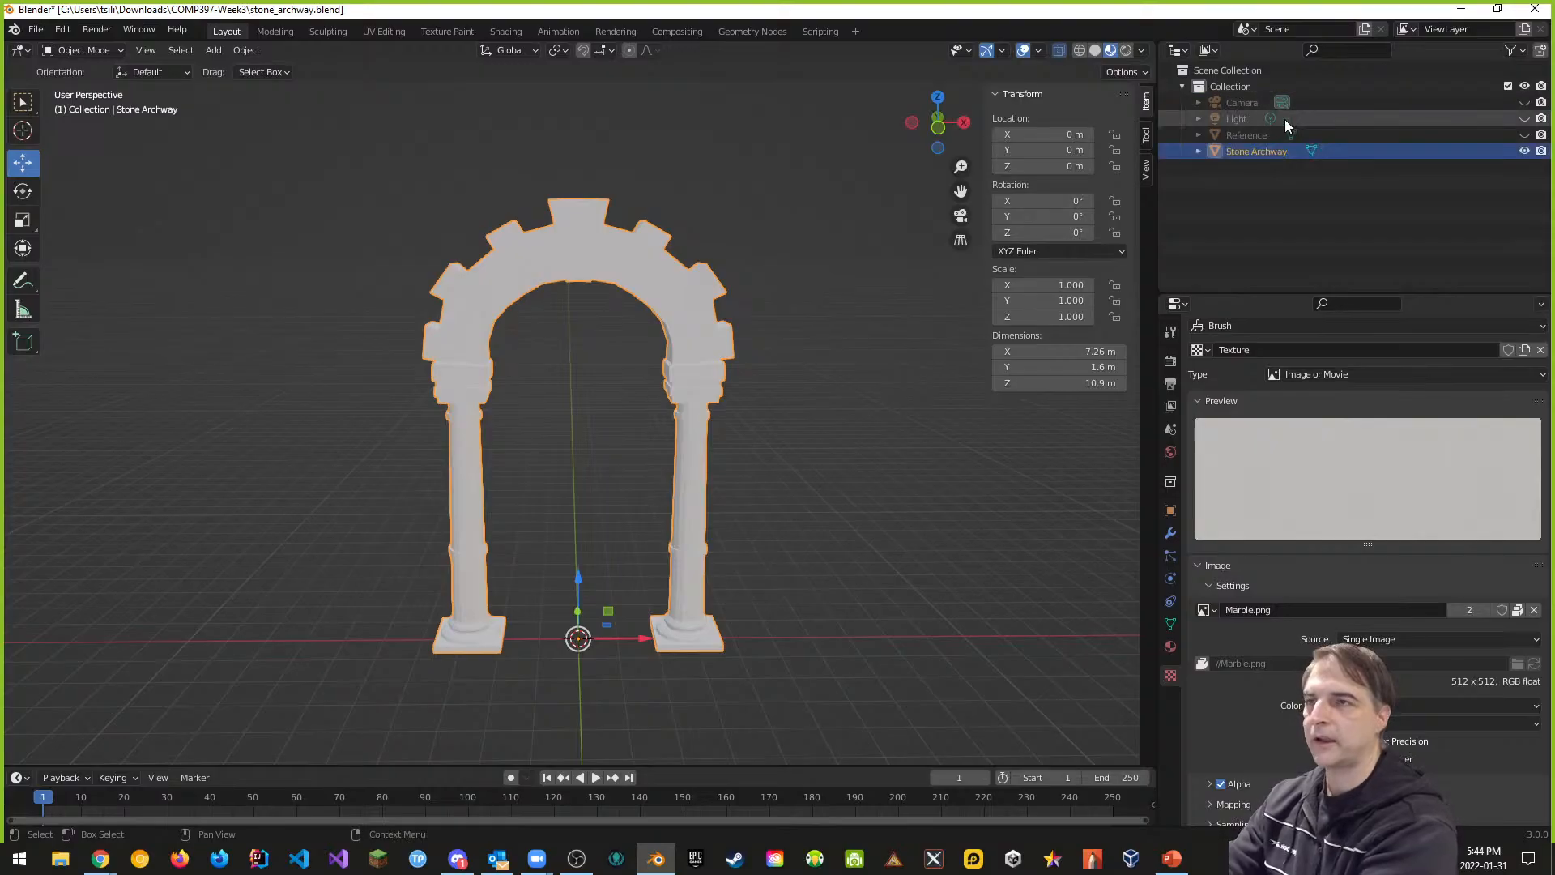
pyautogui.hotkey('ctrl', 's')
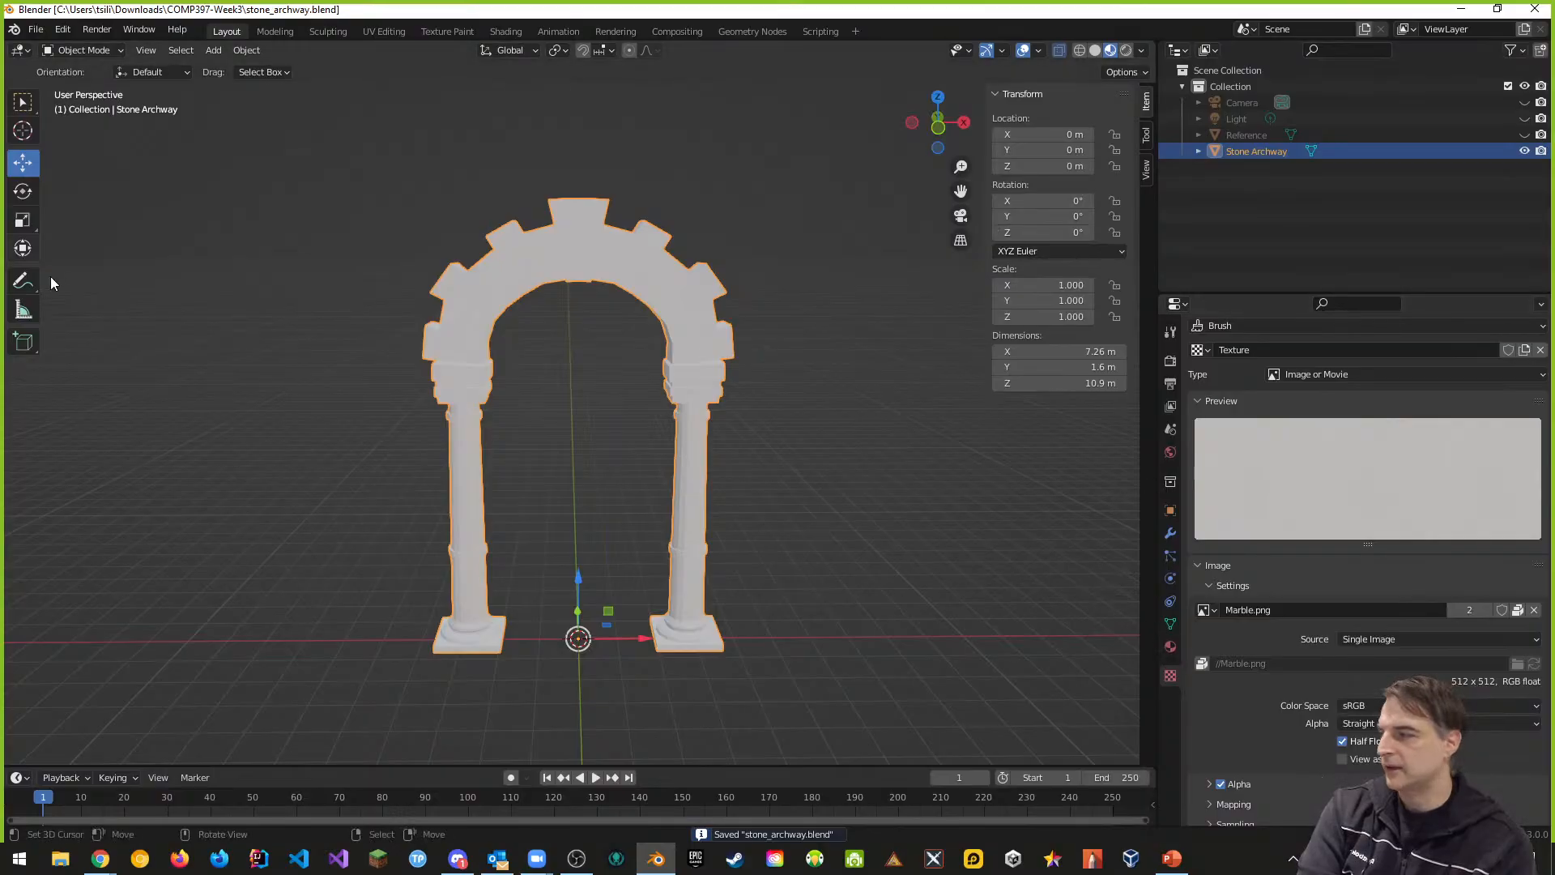
# Step: Export the archway as stone_archway.fbx to the COMP397-Week3 folder, limited to selected objects and the Mesh object type
pyautogui.click(36, 29)
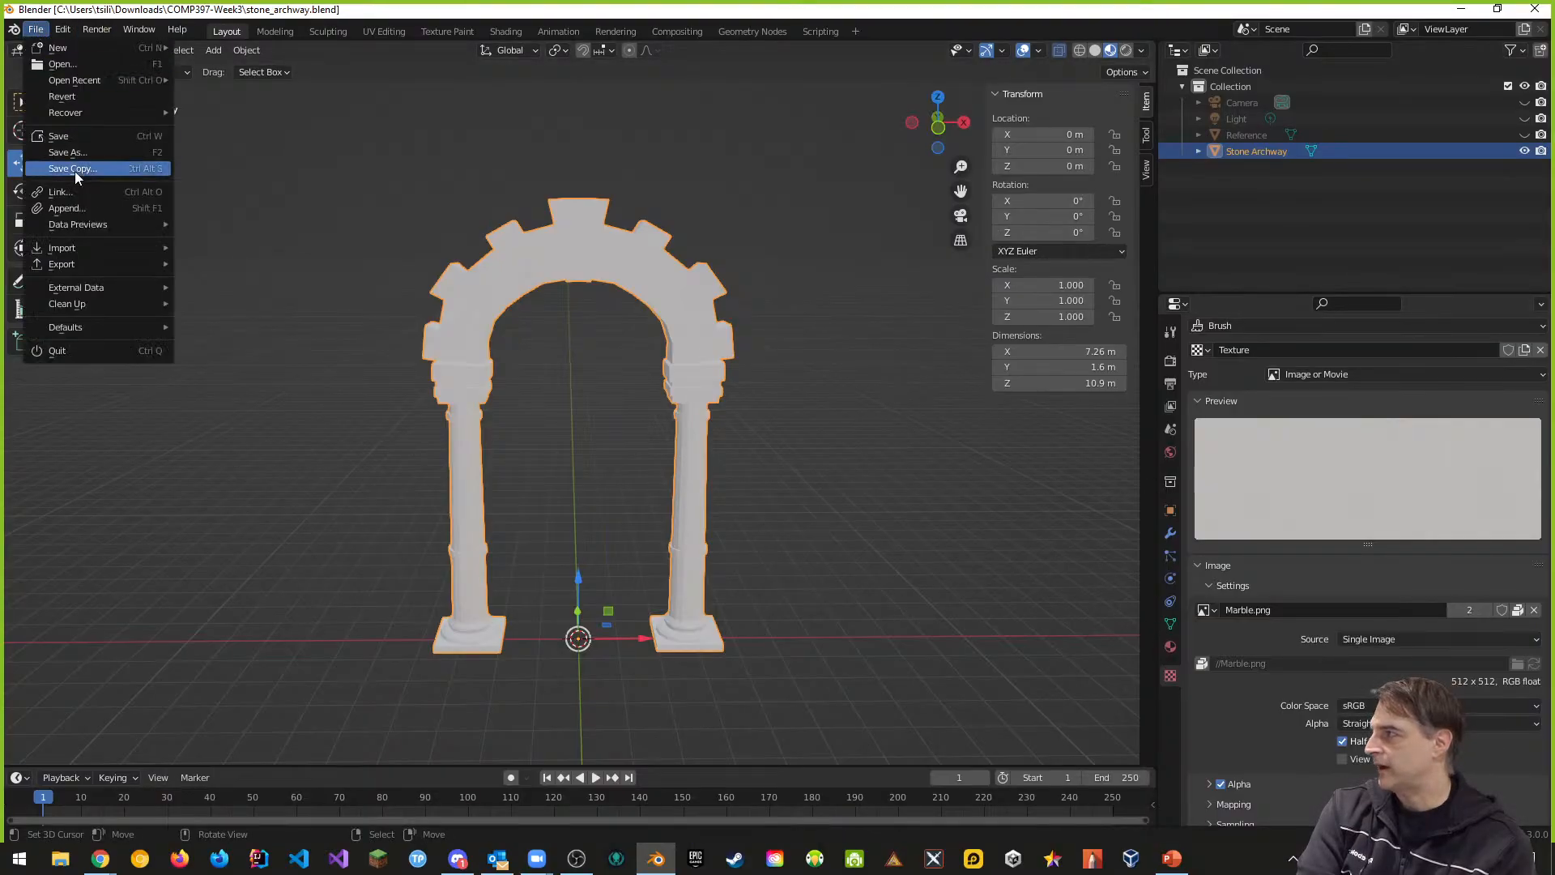
pyautogui.moveTo(84, 294)
pyautogui.moveTo(89, 262)
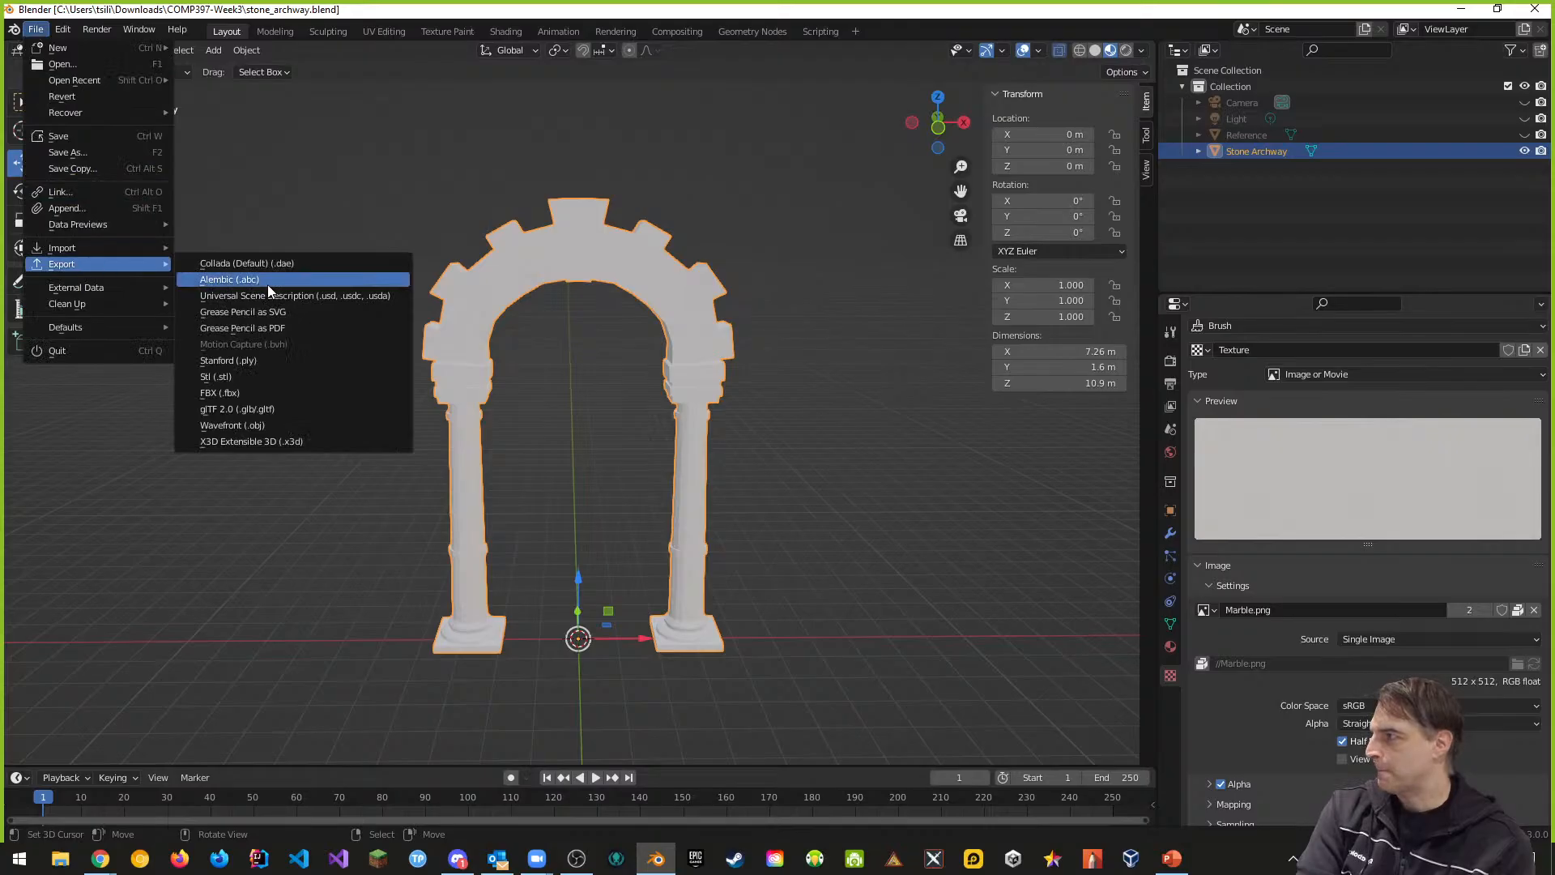
pyautogui.click(268, 393)
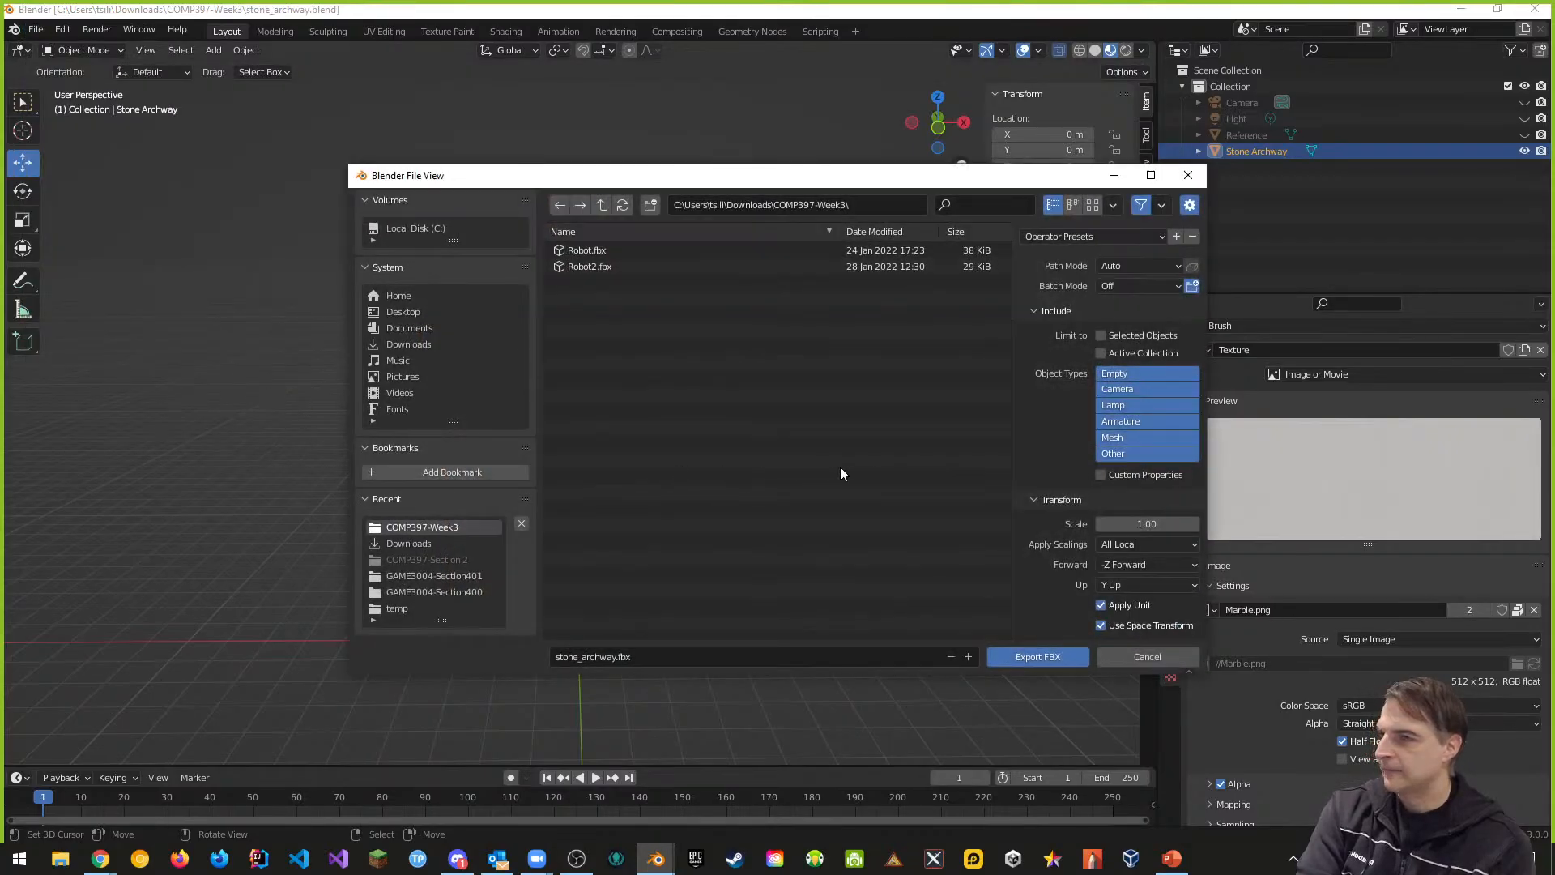
pyautogui.click(1122, 437)
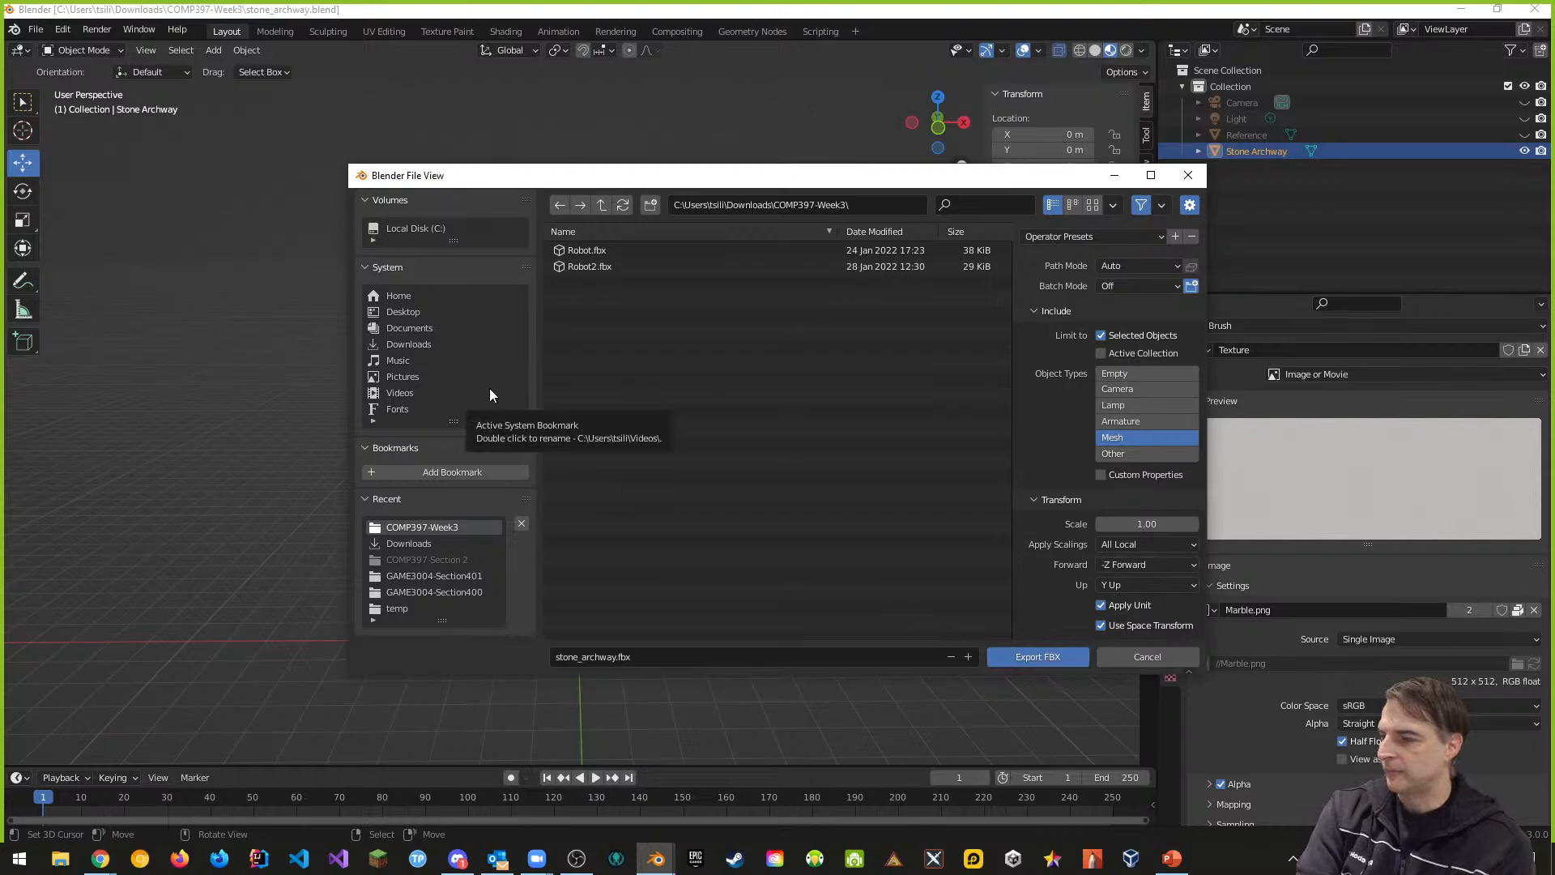
pyautogui.click(1042, 656)
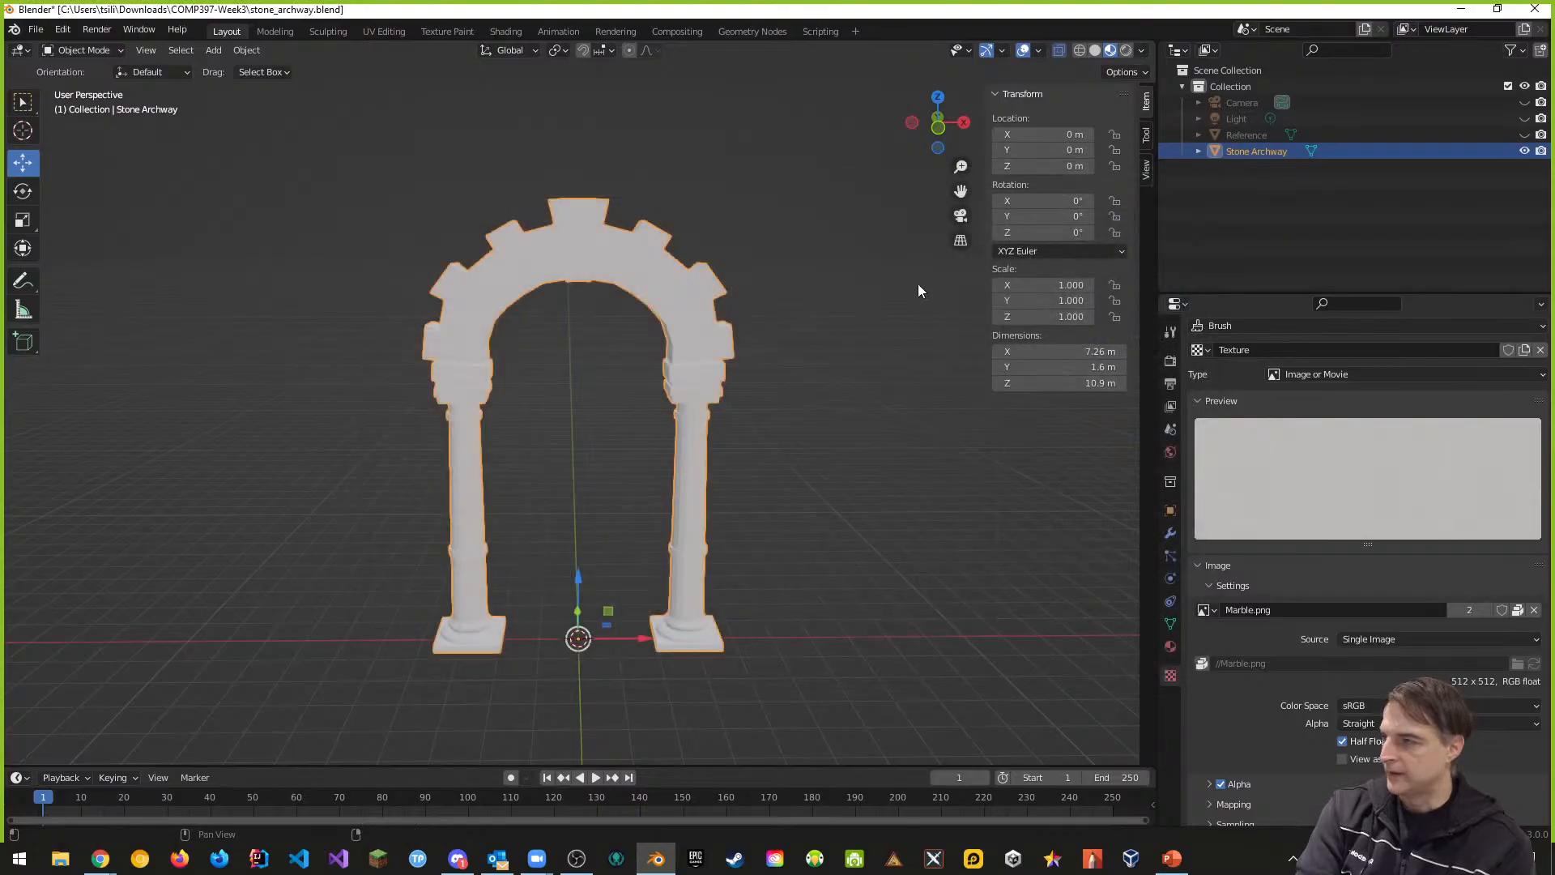
# Step: Minimize the Blender, browser and PowerPoint windows and open a File Explorer window on the desktop
pyautogui.click(1461, 10)
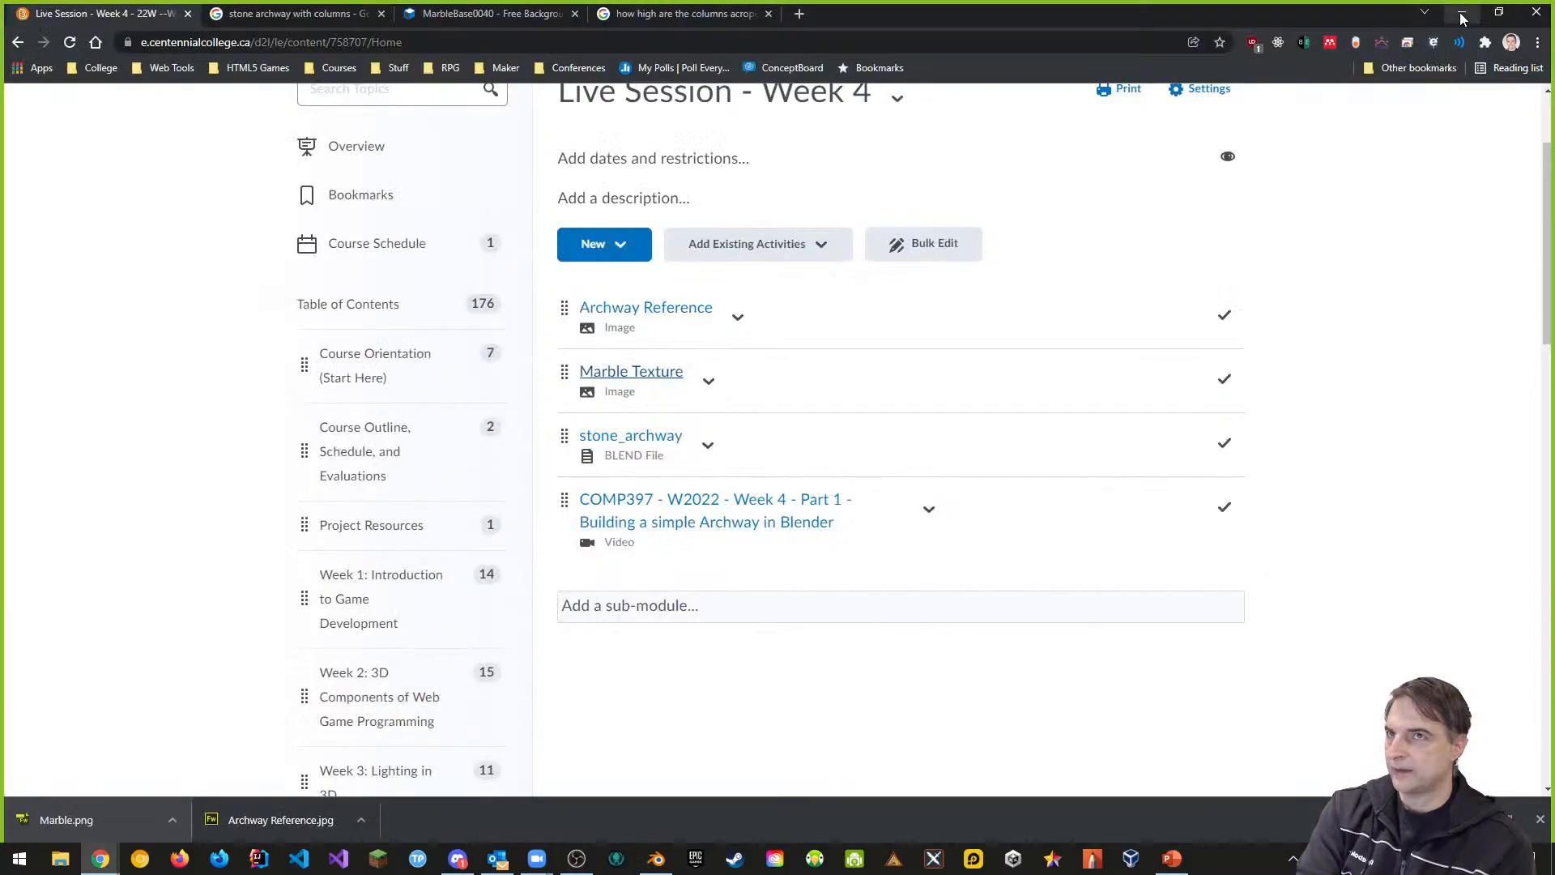
pyautogui.click(1462, 18)
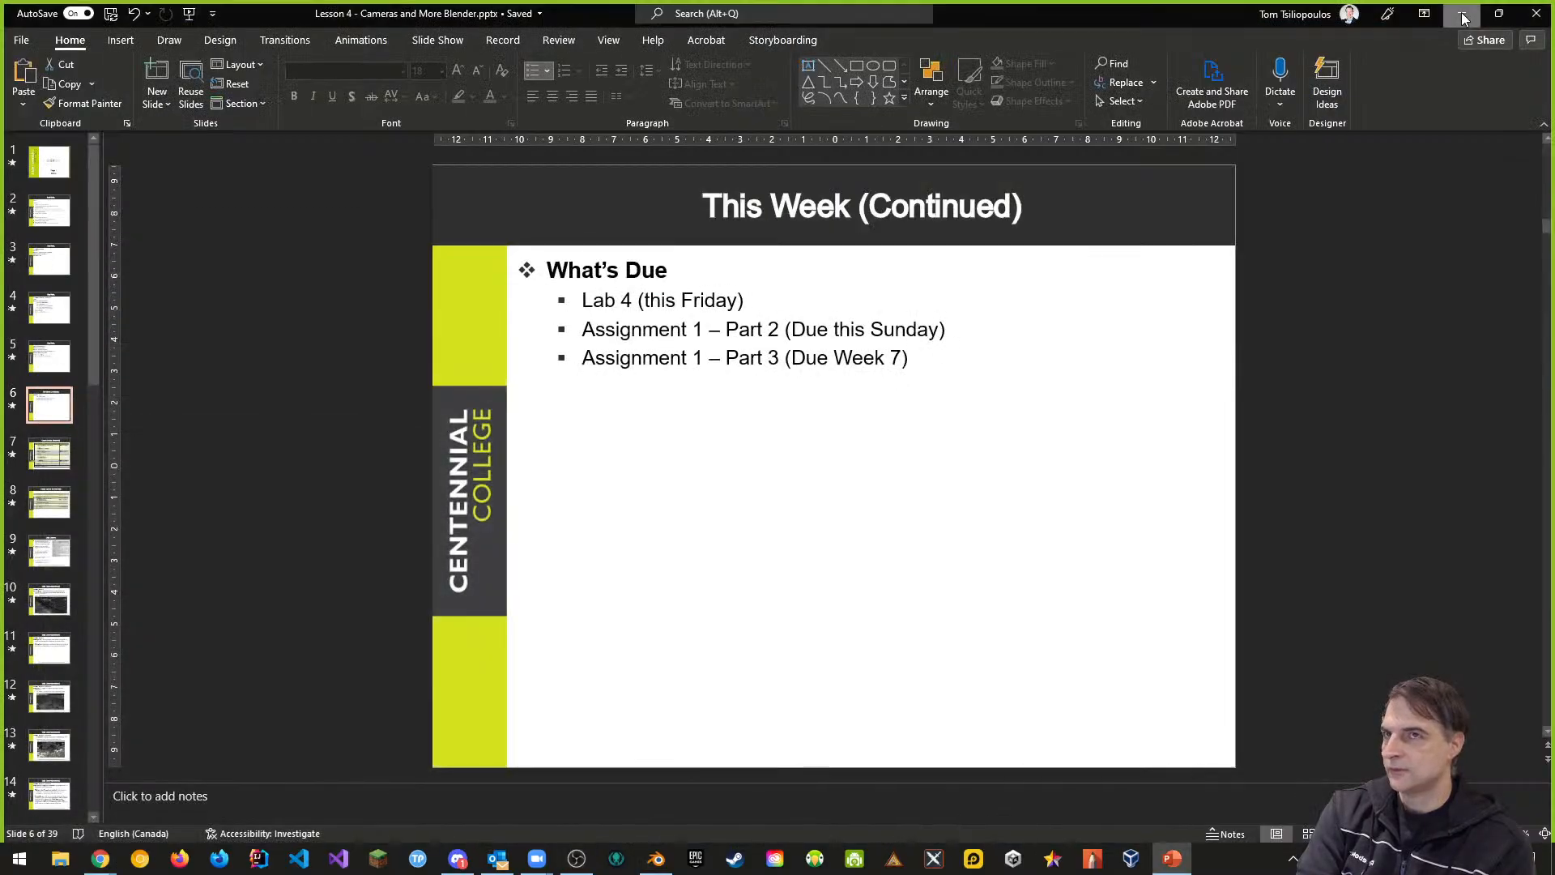
pyautogui.click(1448, 12)
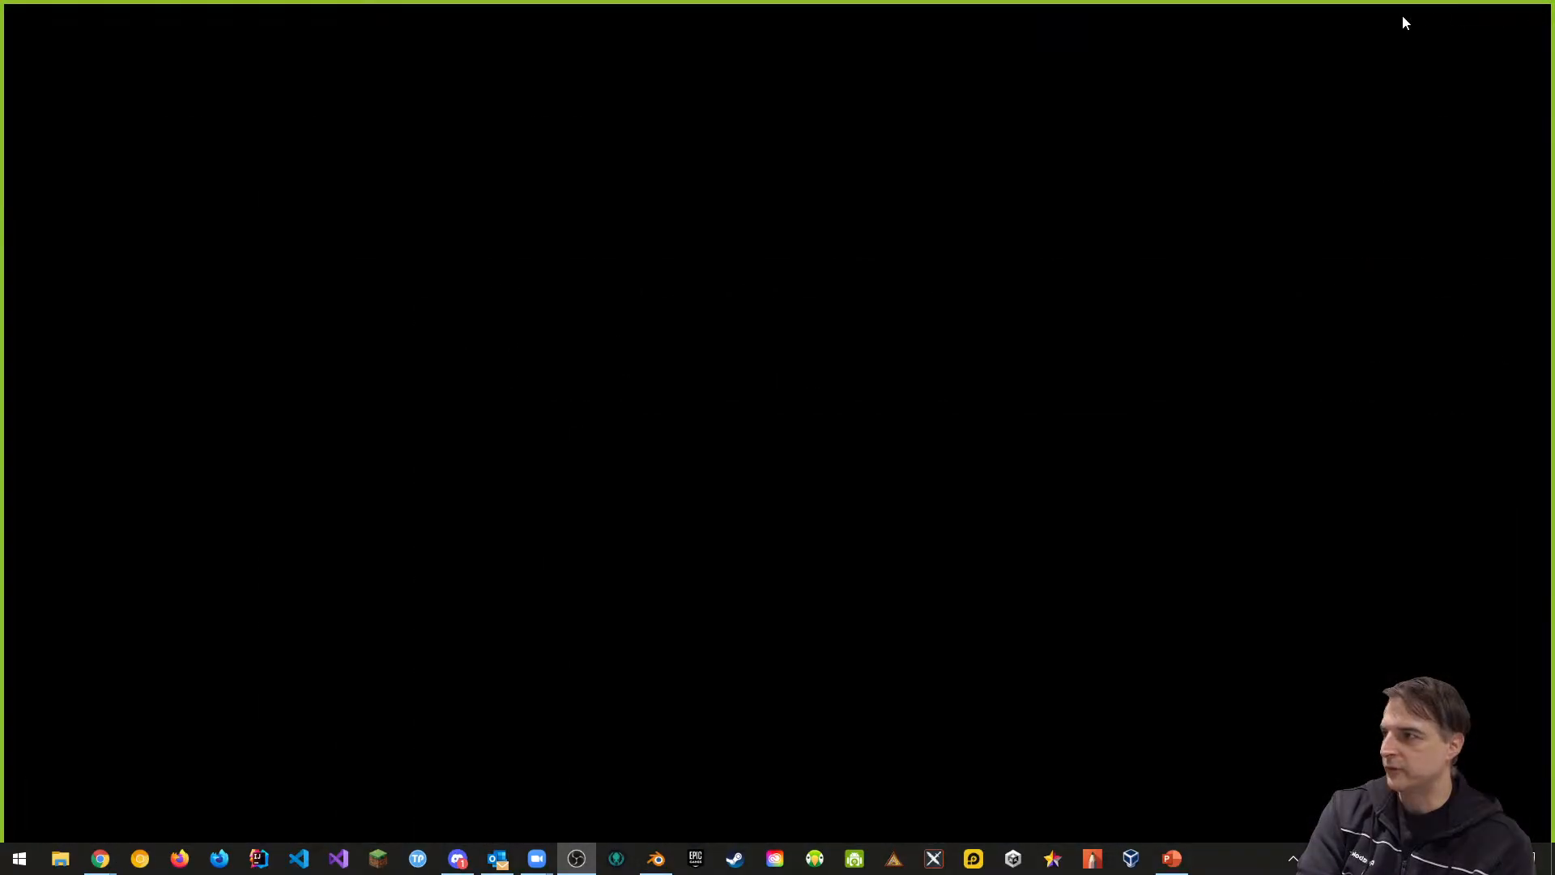
pyautogui.click(78, 857)
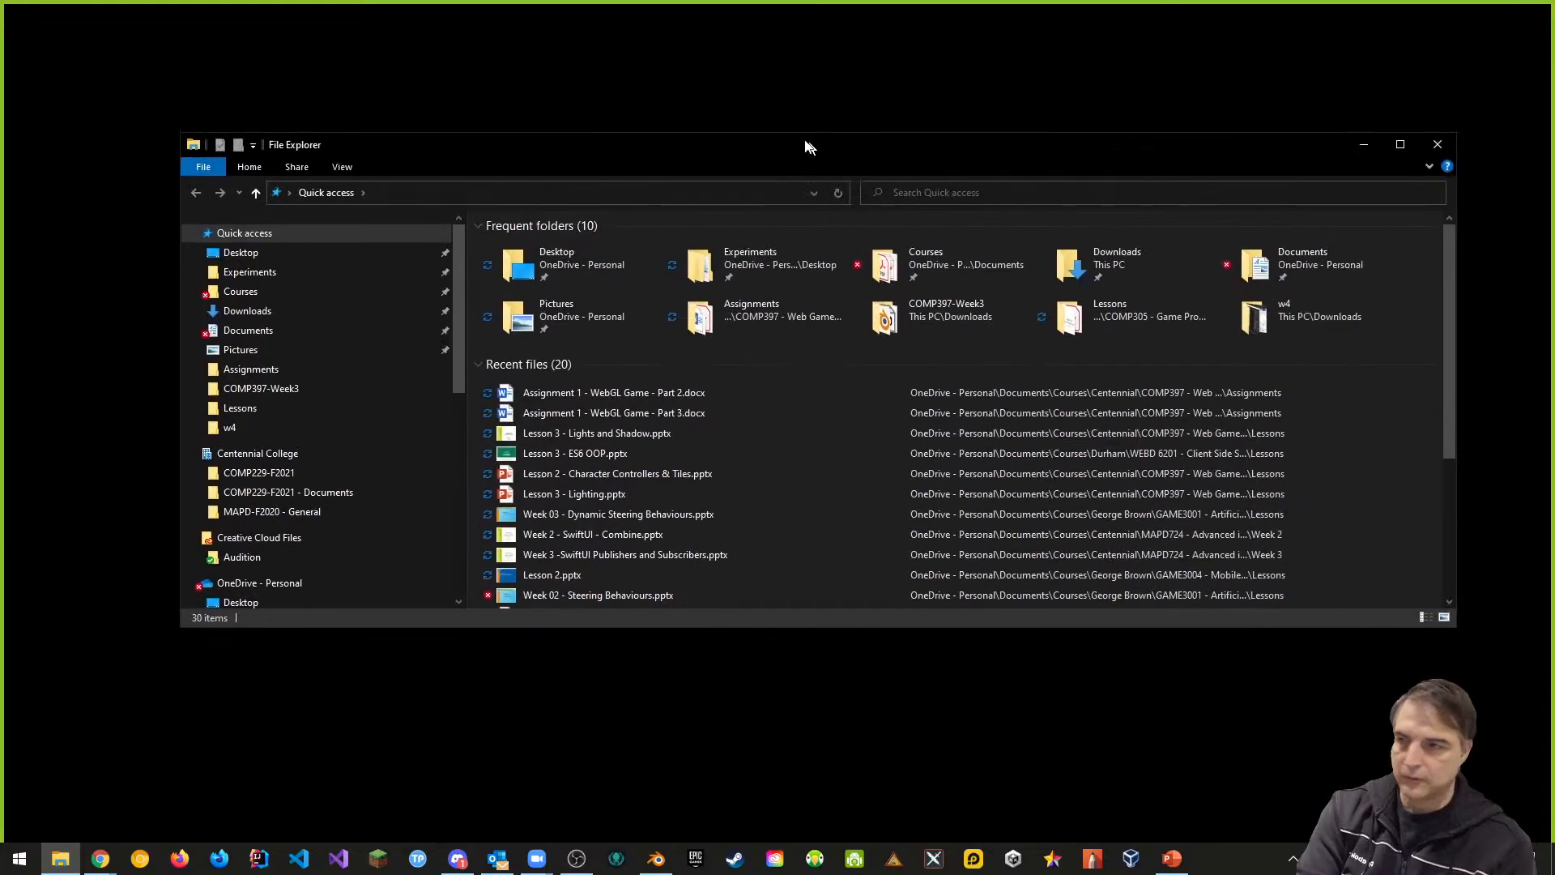
pyautogui.moveTo(805, 146); pyautogui.dragTo(803, 183)
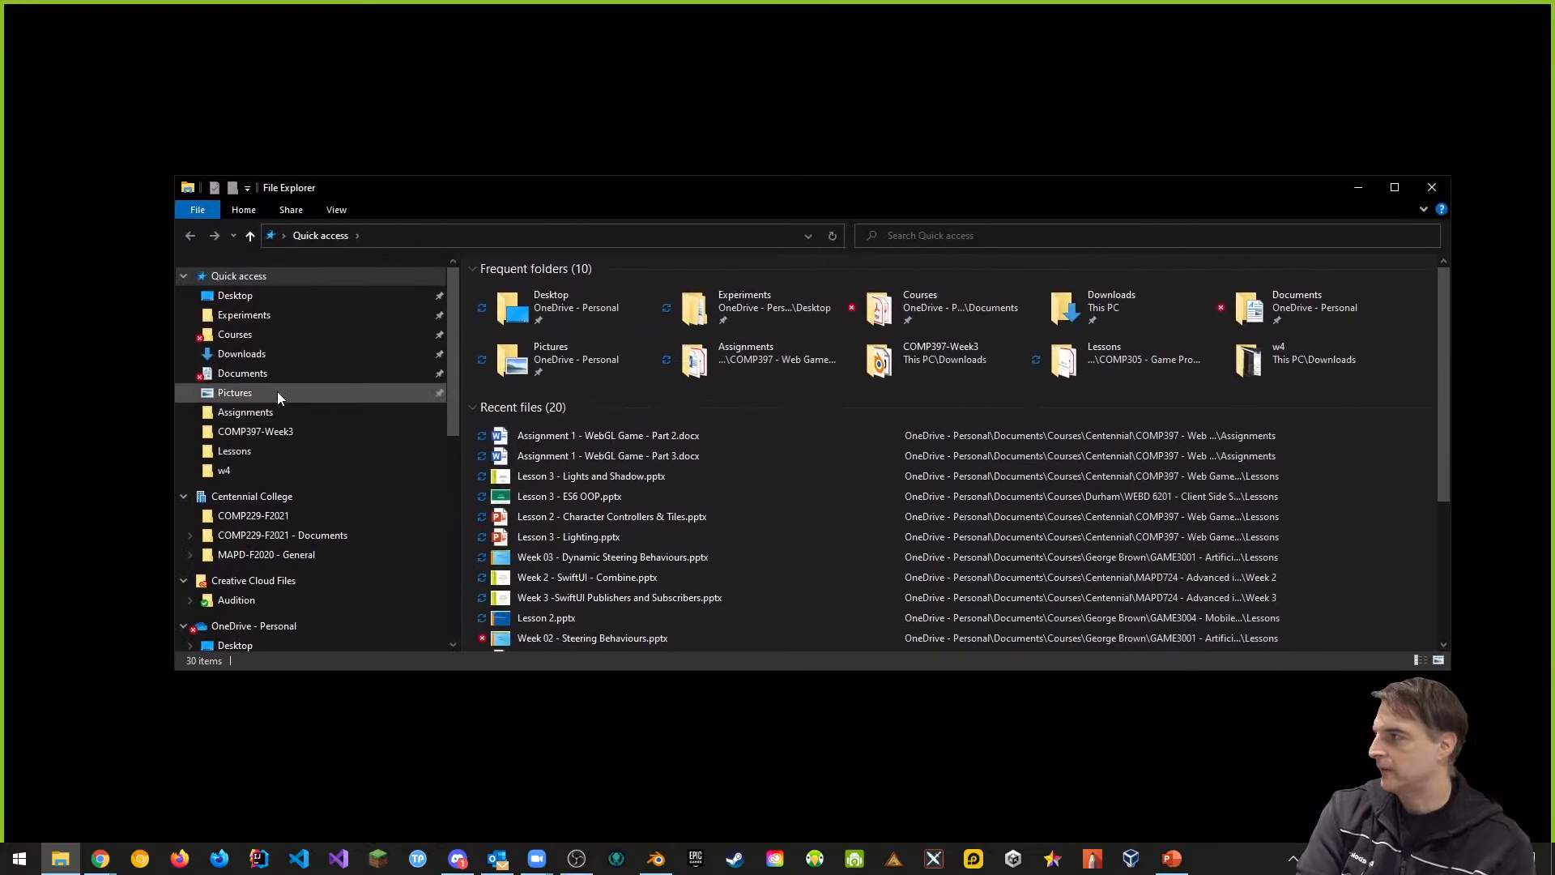
# Step: Open the W2022 folder on the Desktop under Centennial, COMP397, Section-2
pyautogui.click(238, 298)
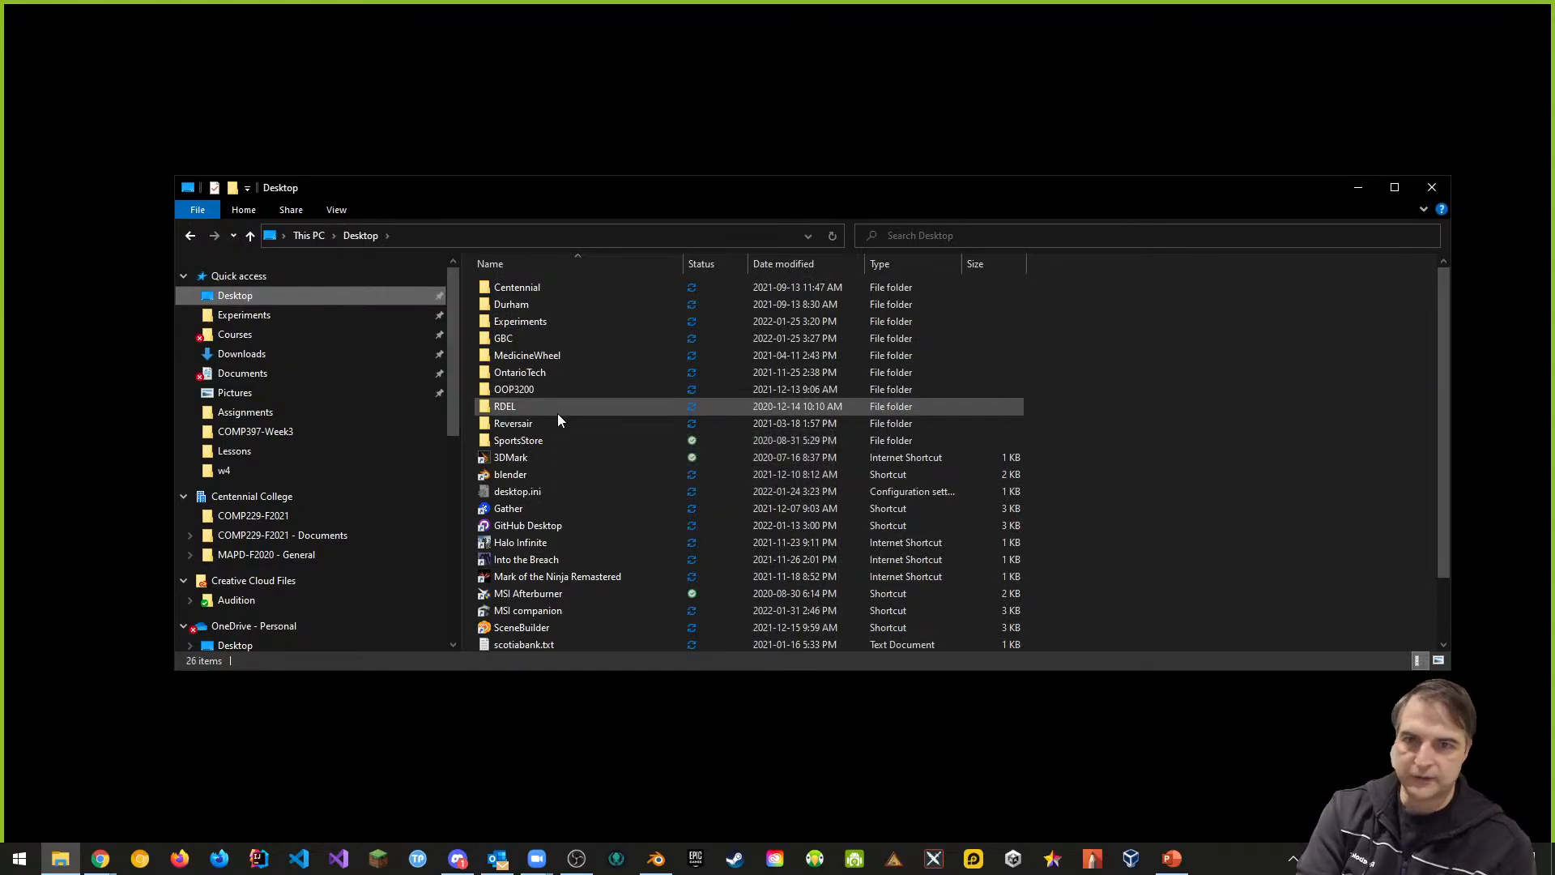
pyautogui.moveTo(558, 416)
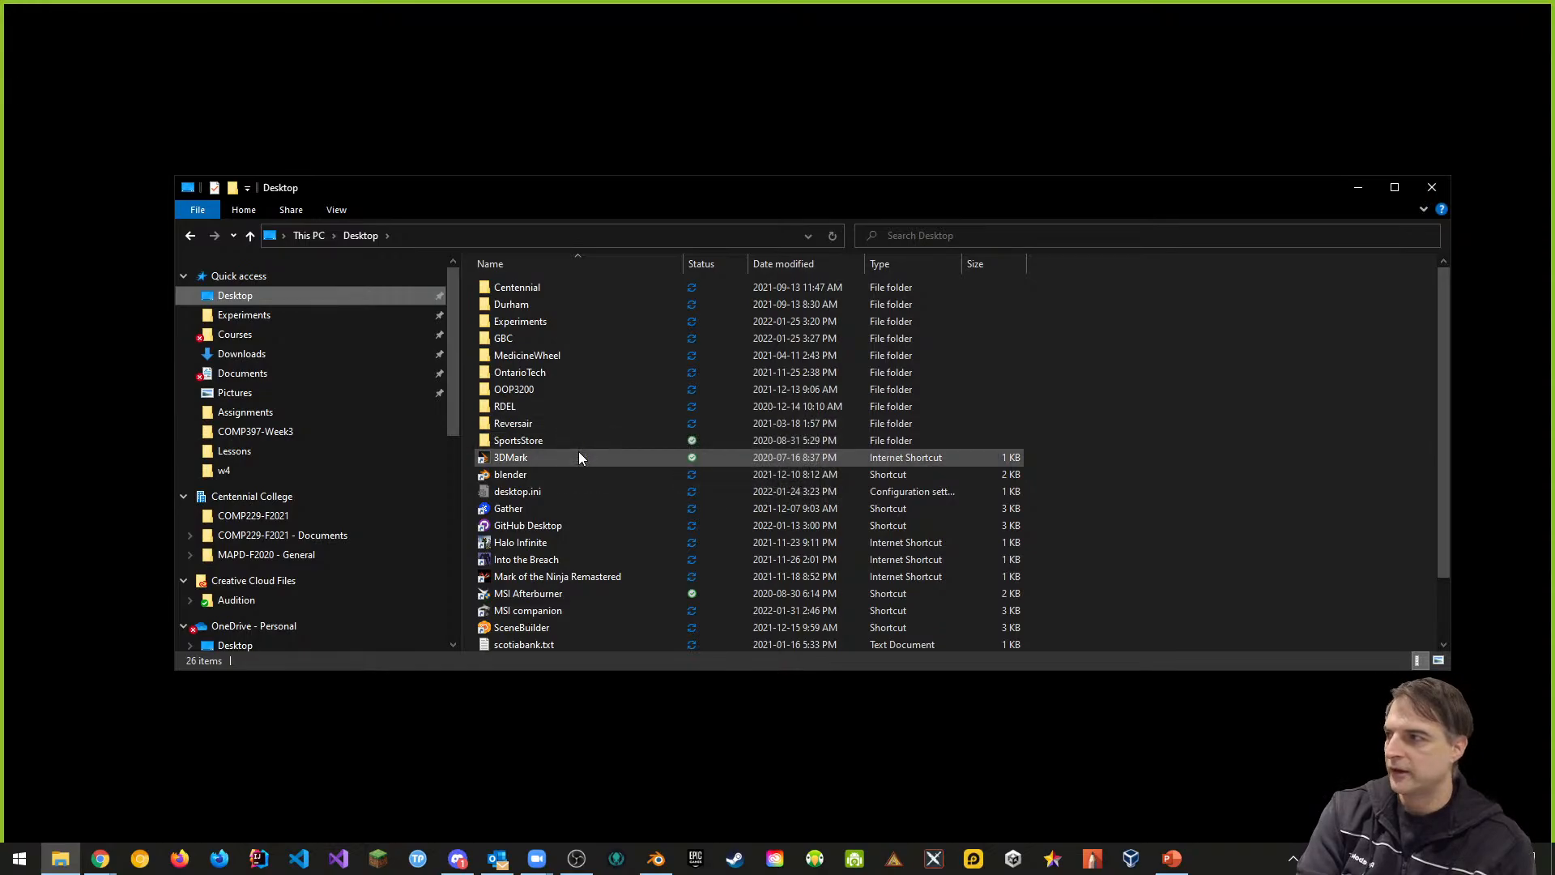
pyautogui.doubleClick(515, 290)
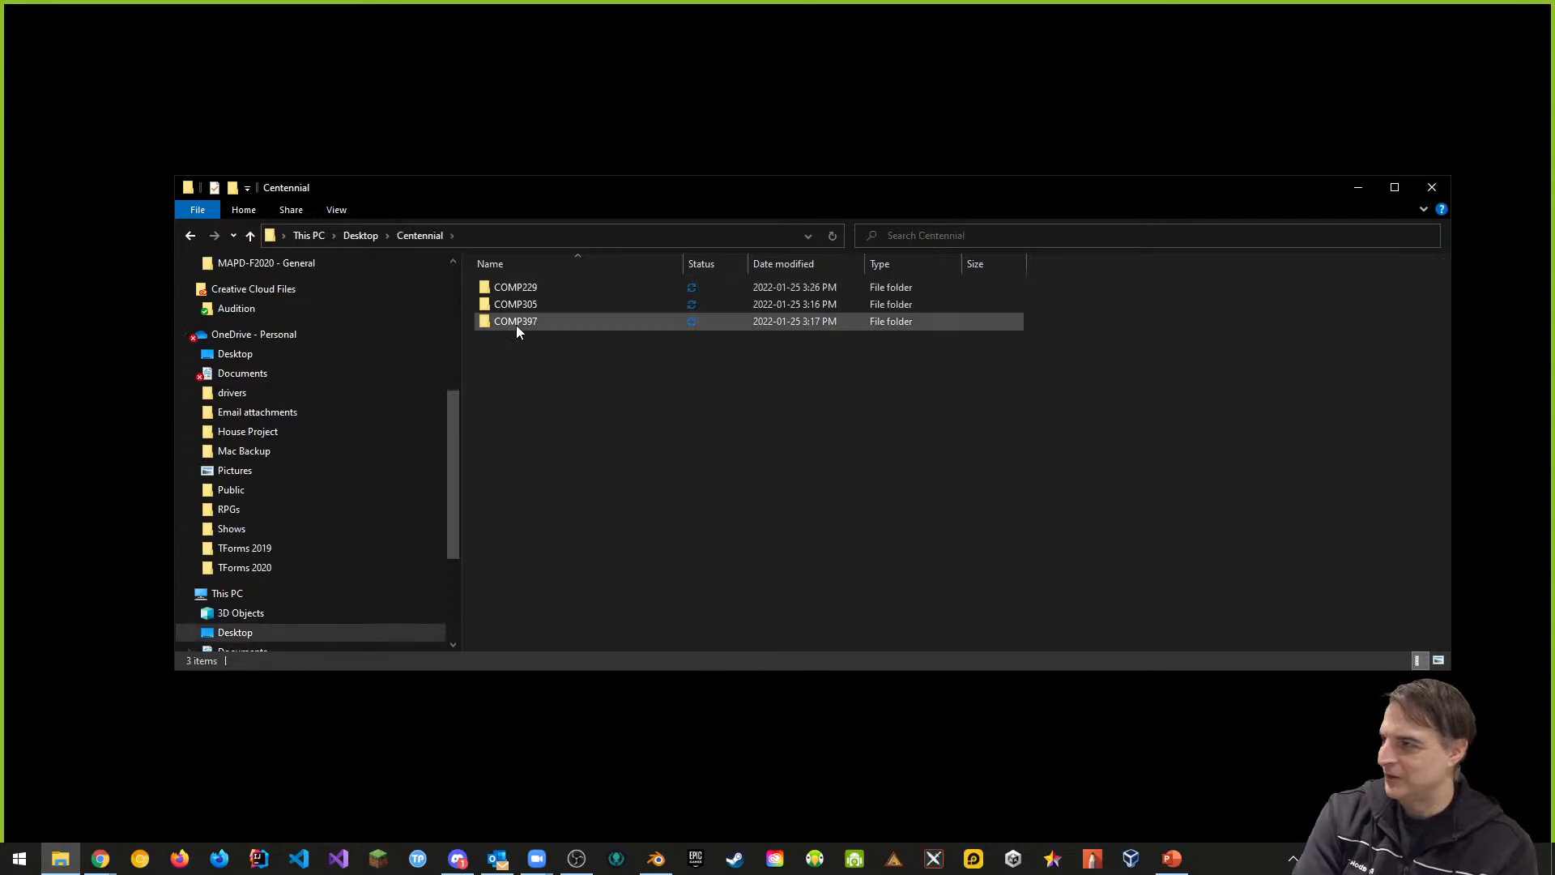
pyautogui.doubleClick(517, 322)
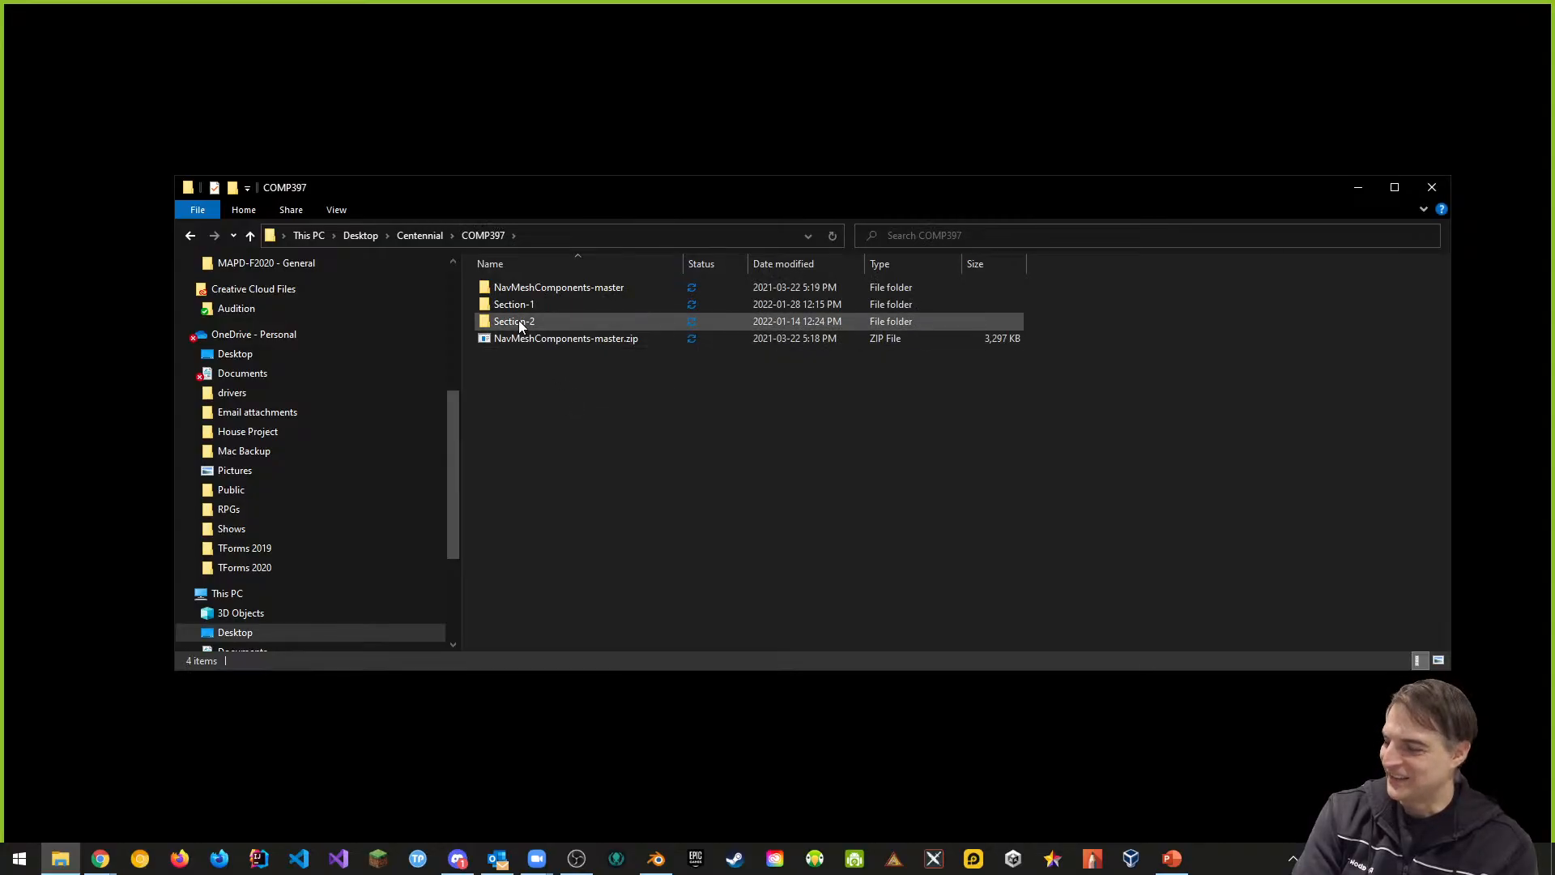
pyautogui.moveTo(518, 322)
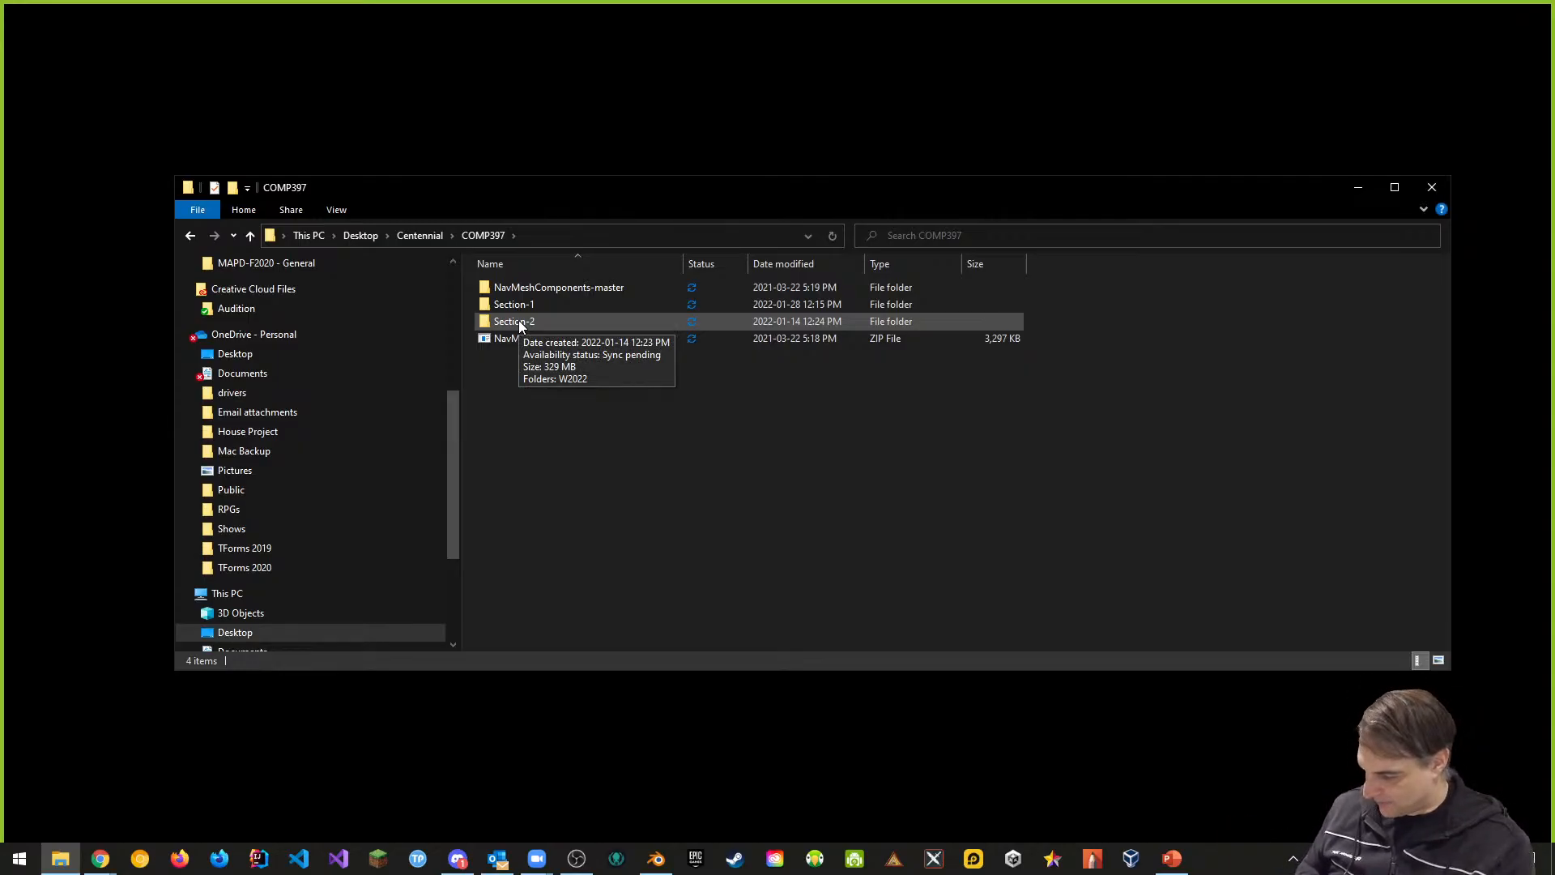
pyautogui.doubleClick(519, 322)
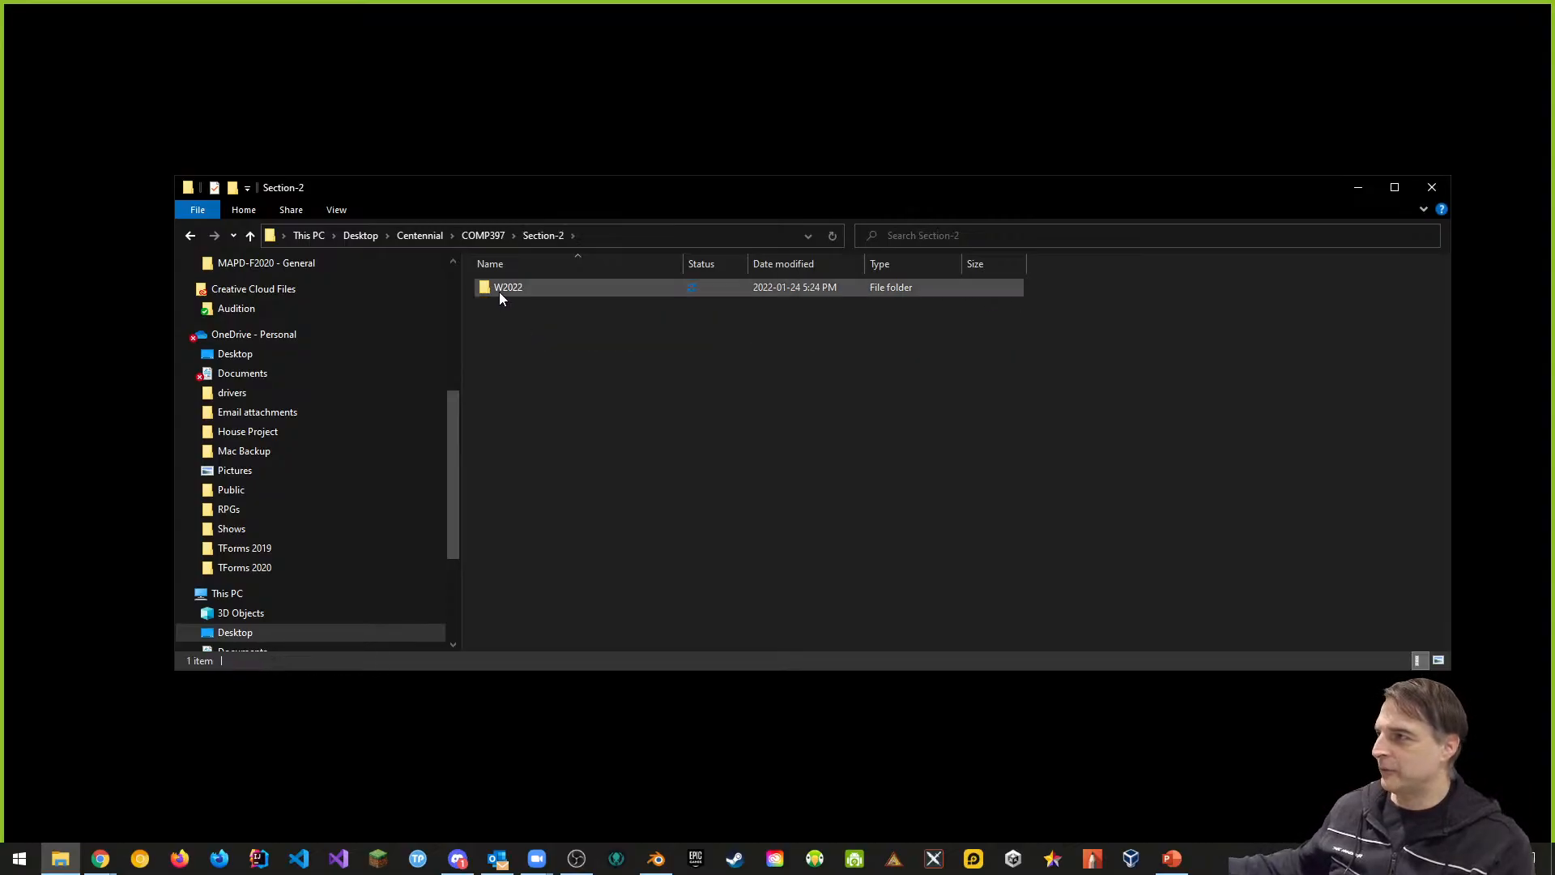
pyautogui.doubleClick(500, 288)
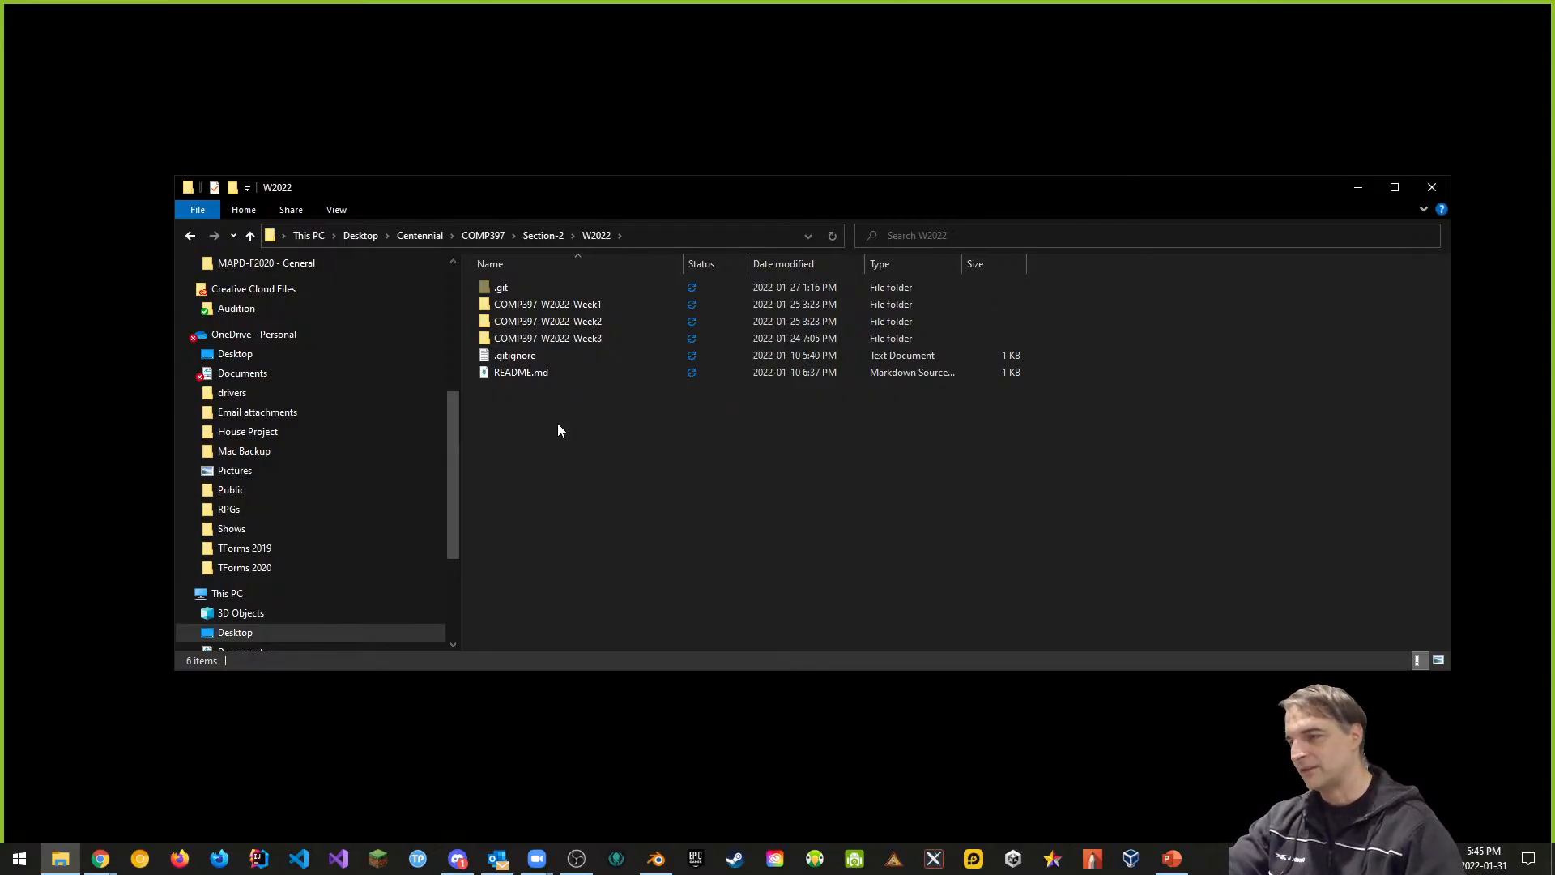
# Step: Create a new folder named COMP397-W2022-Week4 in the W2022 folder
pyautogui.click(551, 340)
pyautogui.rightClick(512, 421)
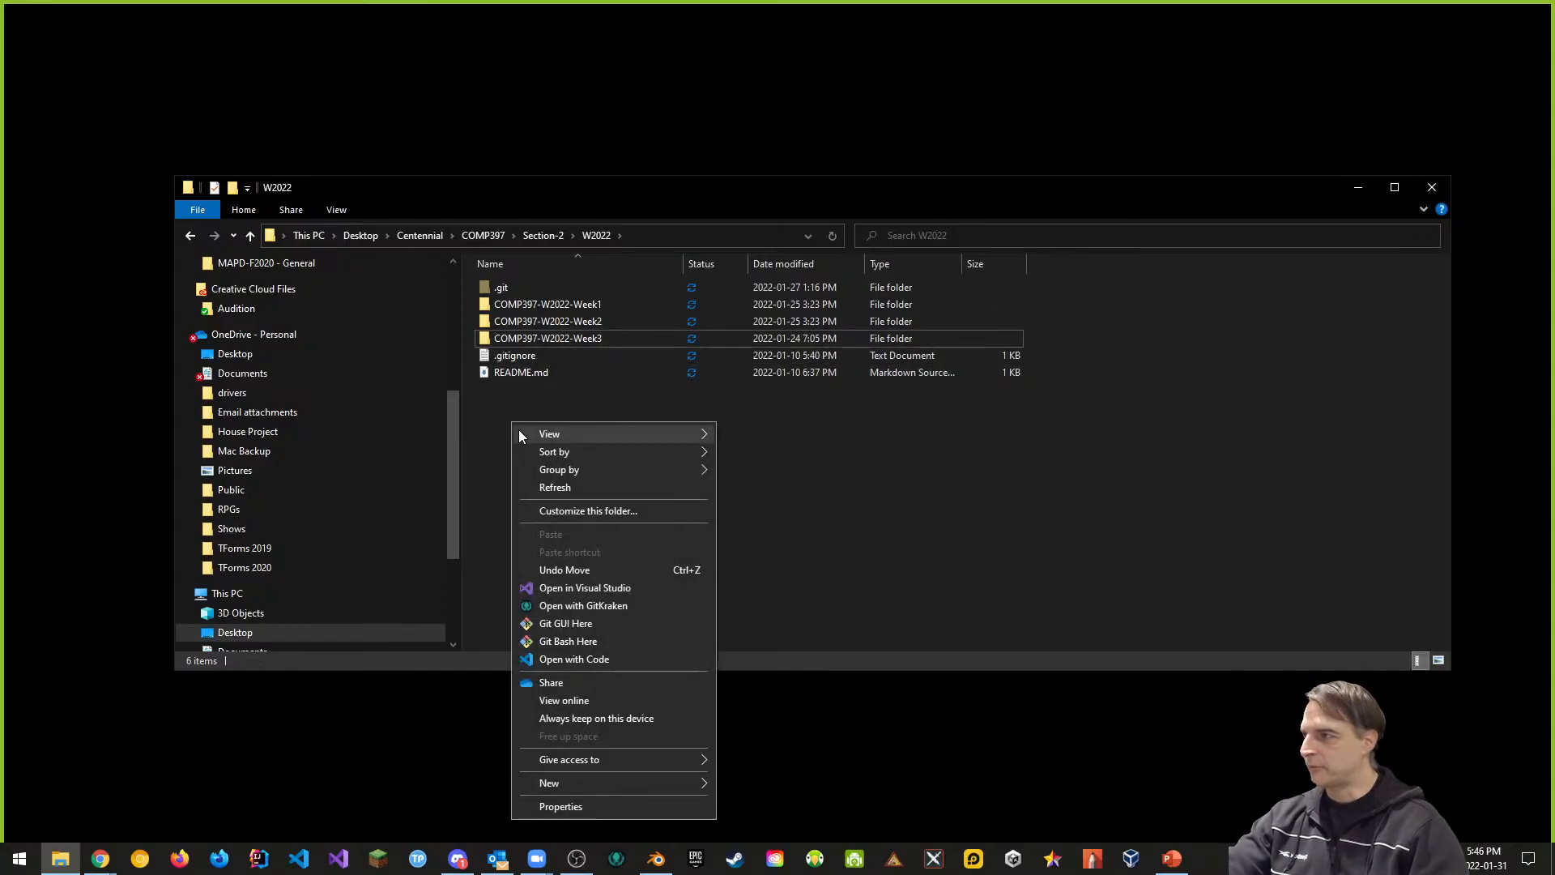
pyautogui.moveTo(572, 782)
pyautogui.click(790, 580)
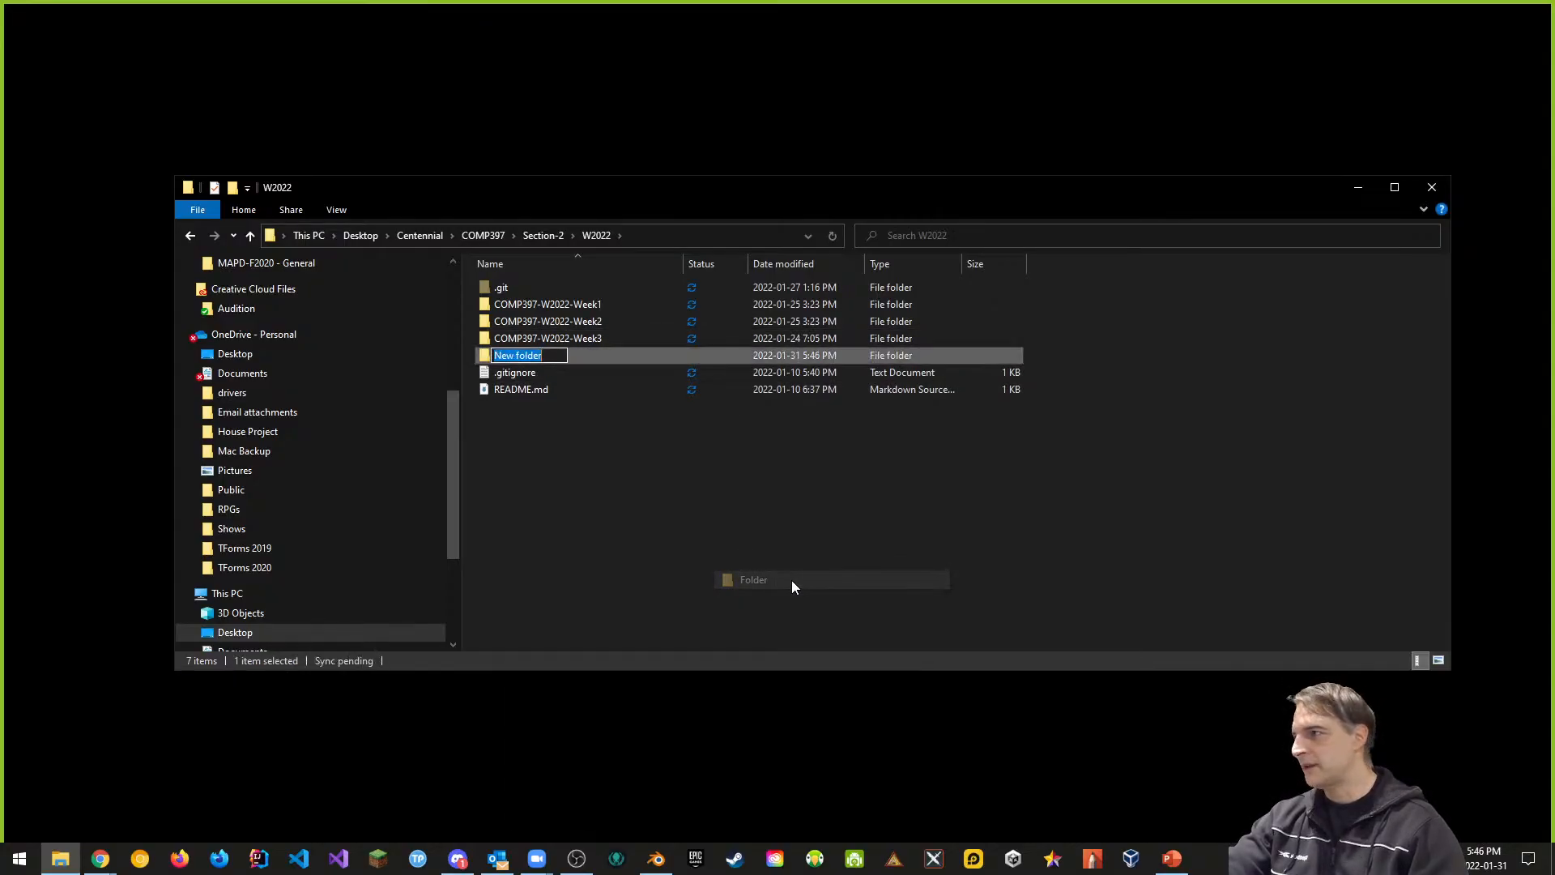
pyautogui.write('COMP397')
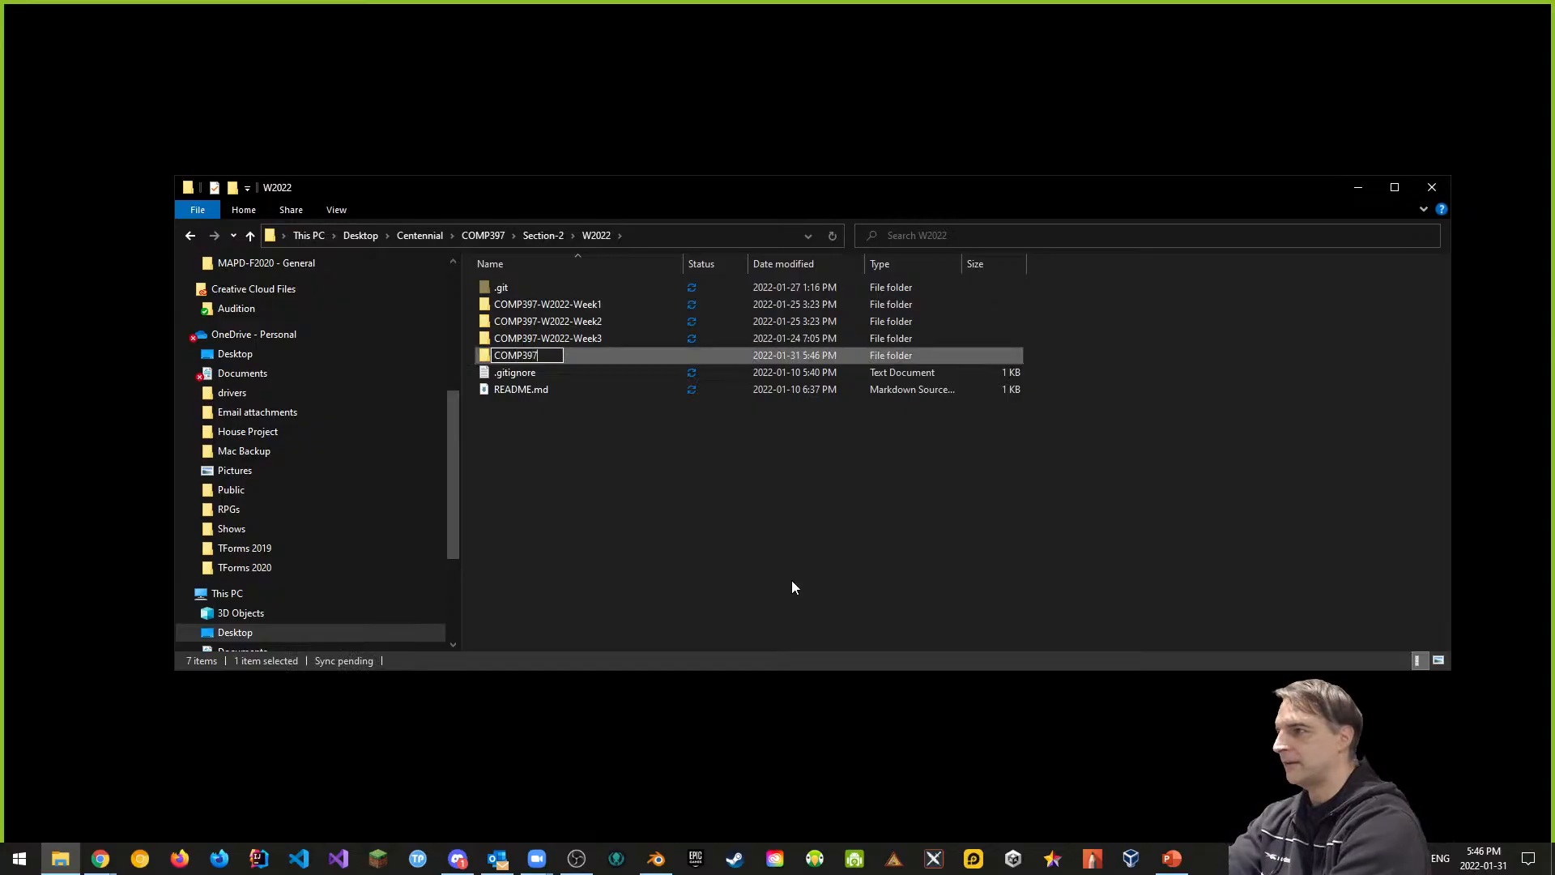
pyautogui.write('-W2022-Week4')
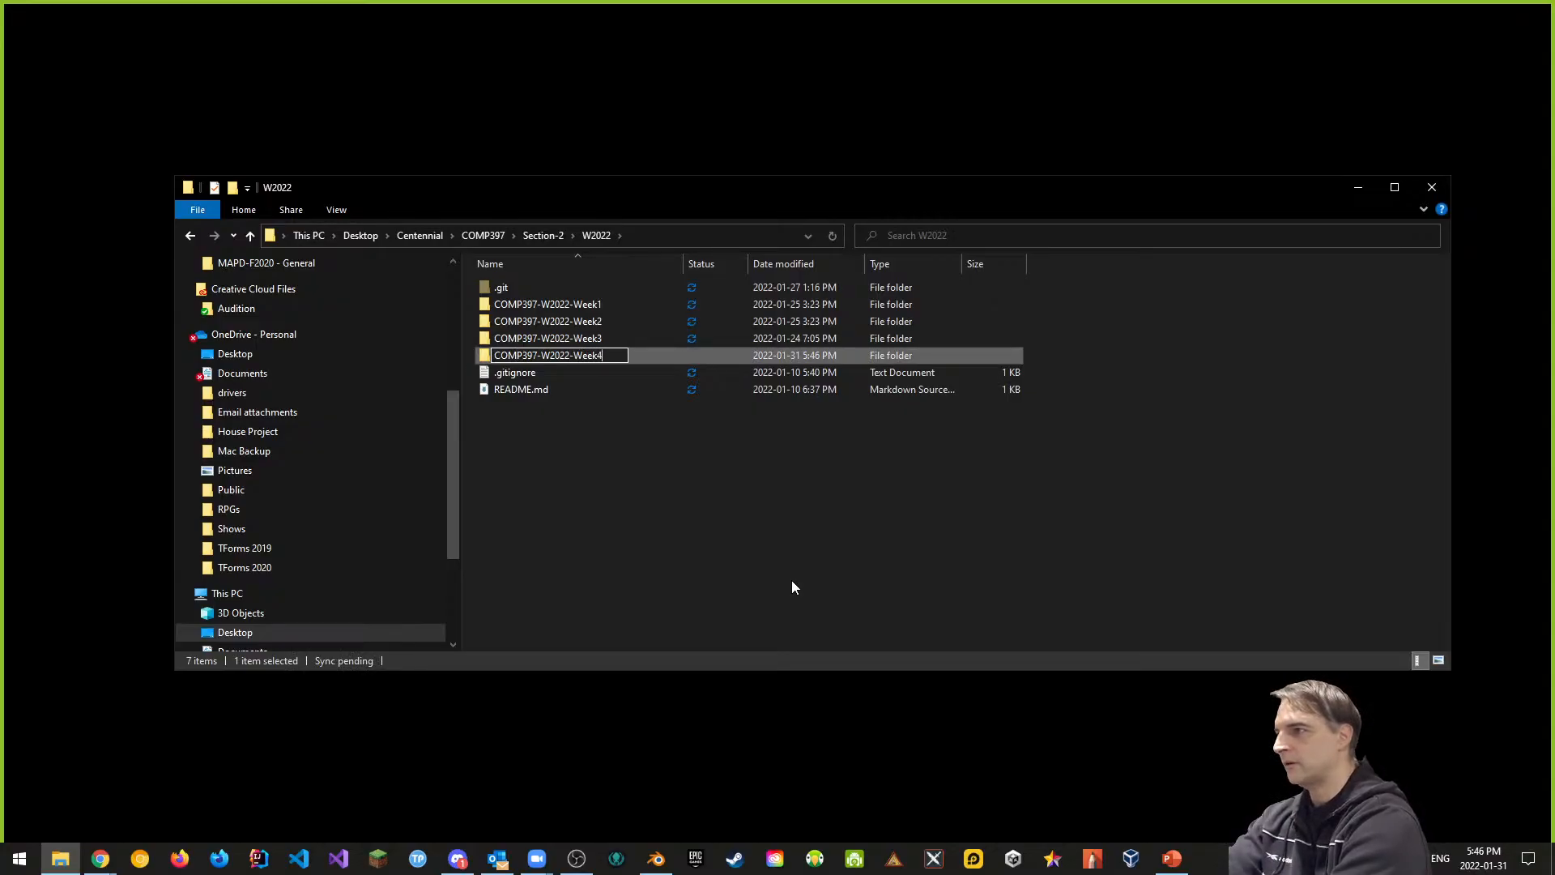
pyautogui.press('Return')
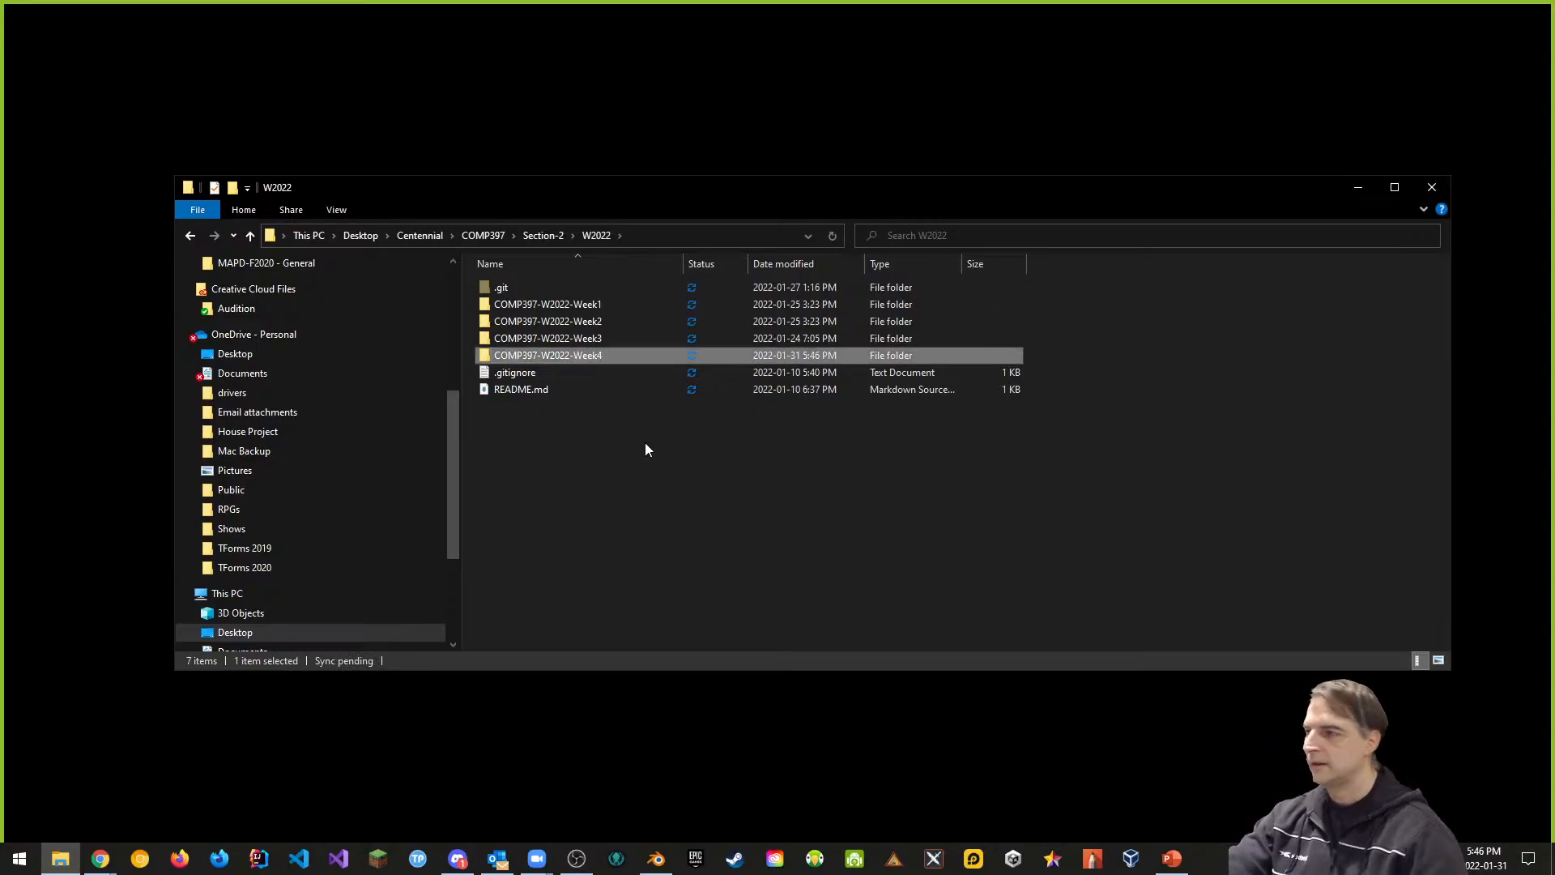
# Step: Copy everything except the Library folder and COMP397-W2022-Week2.sln from the COMP397-W2022-Week3 folder into COMP397-W2022-Week4
pyautogui.click(575, 343)
pyautogui.doubleClick(573, 342)
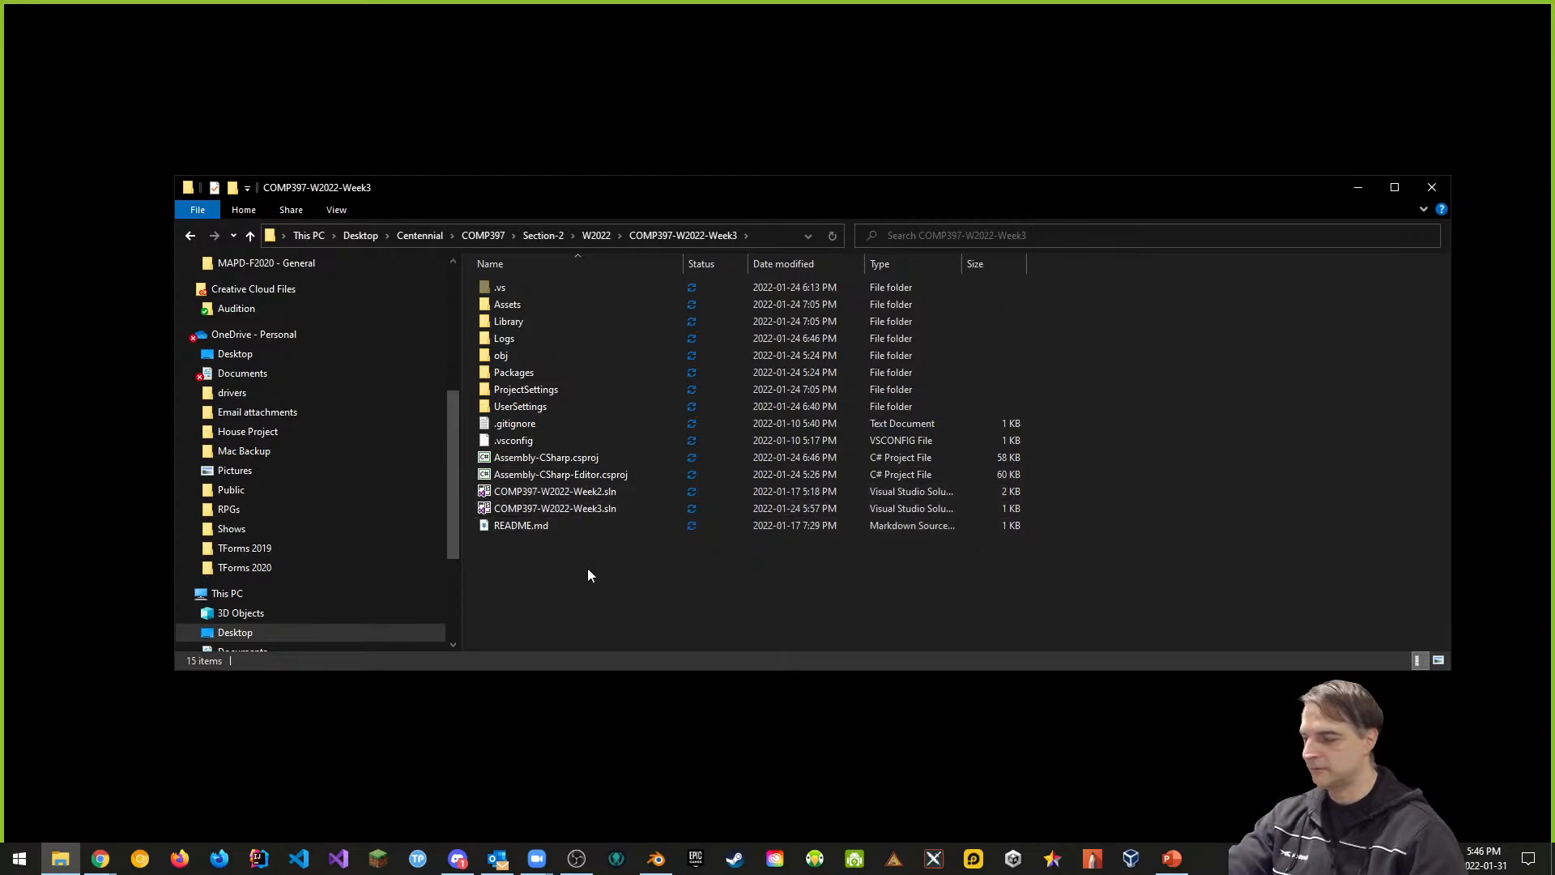
pyautogui.hotkey('ctrl', 'a')
pyautogui.keyDown('ctrl'); pyautogui.click(606, 508); pyautogui.keyUp('ctrl')
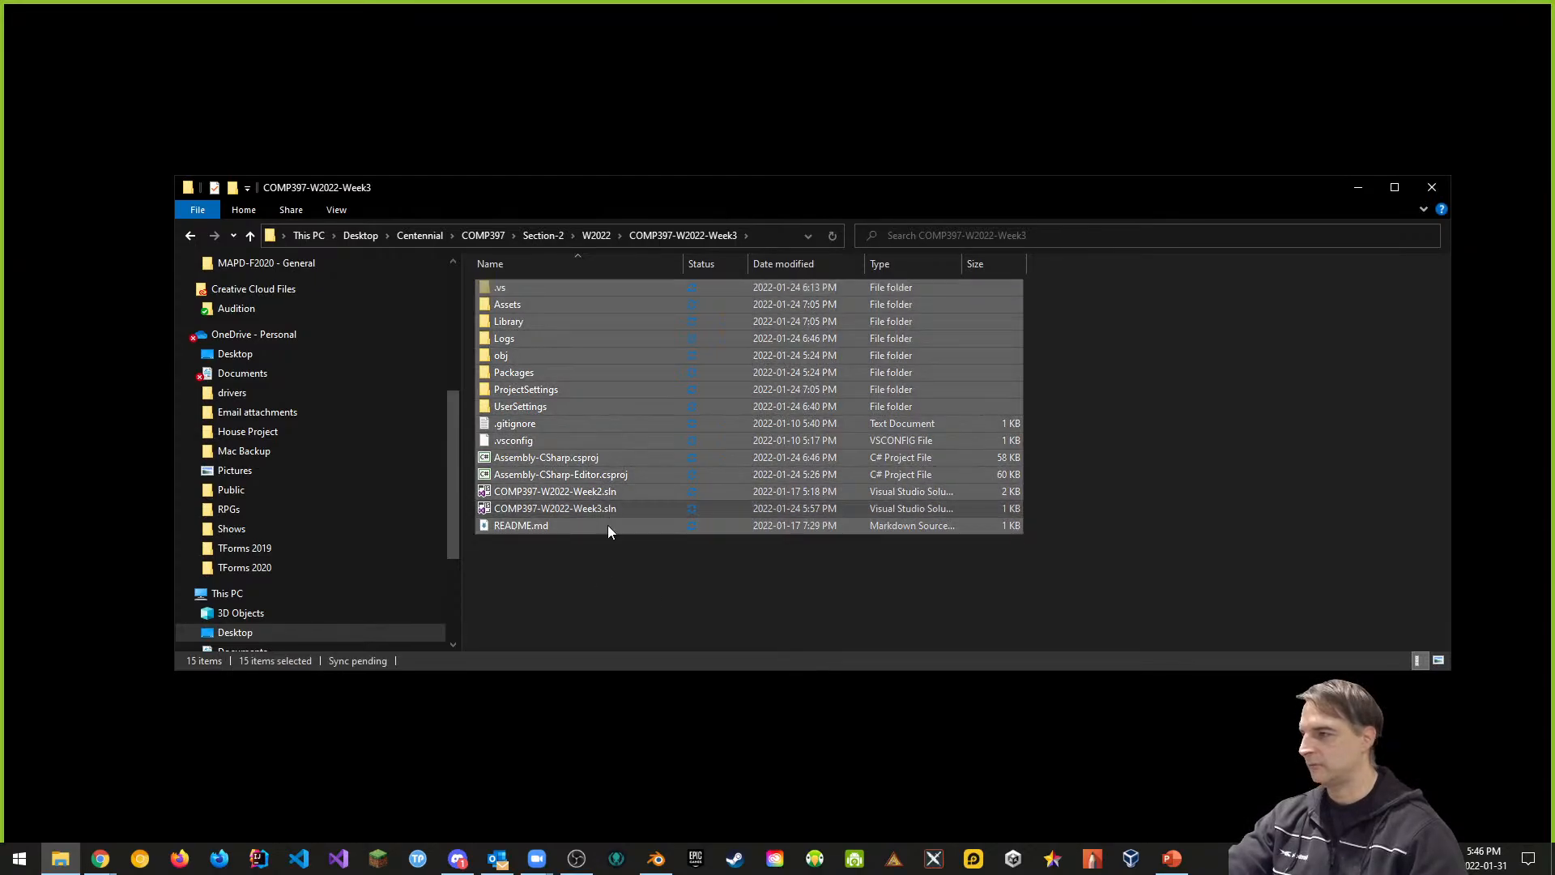
pyautogui.keyDown('ctrl'); pyautogui.click(600, 491); pyautogui.keyUp('ctrl')
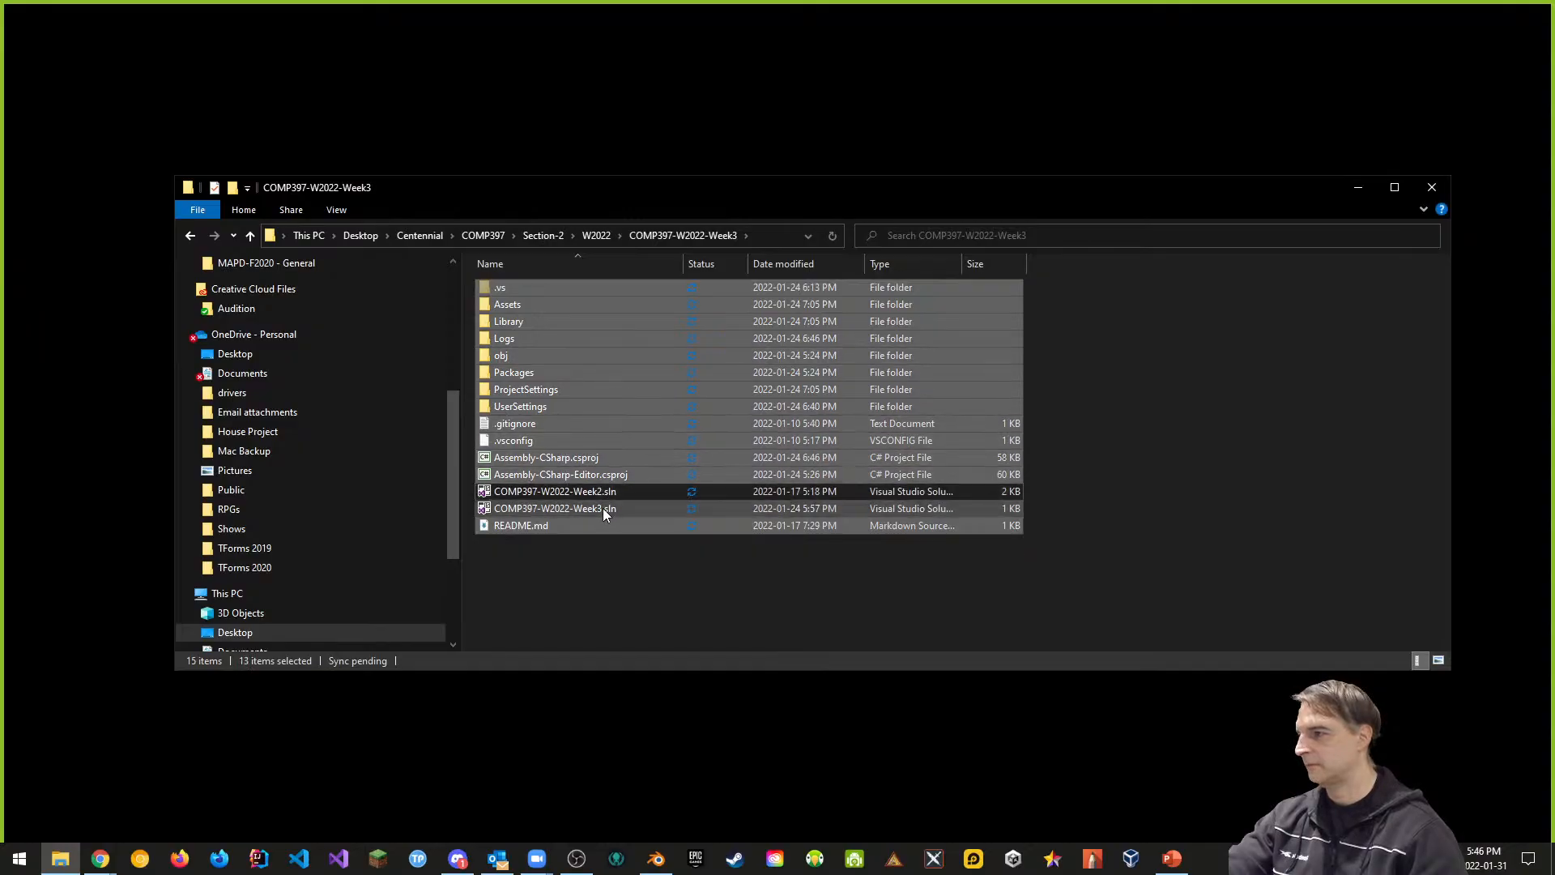
pyautogui.keyDown('ctrl'); pyautogui.click(603, 508); pyautogui.keyUp('ctrl')
pyautogui.keyDown('ctrl'); pyautogui.click(520, 323); pyautogui.keyUp('ctrl')
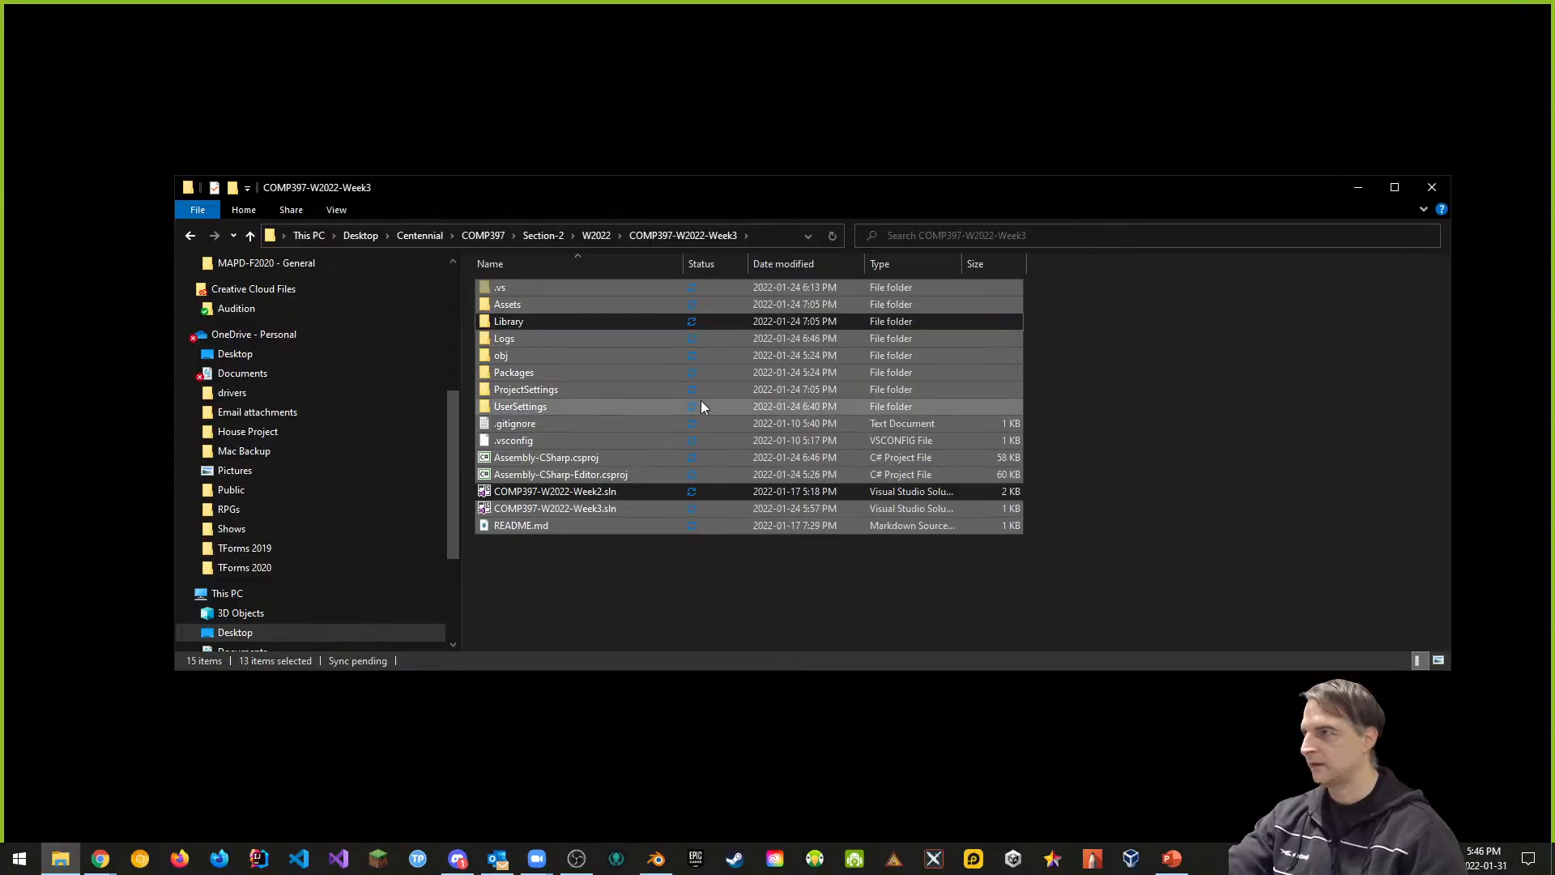
pyautogui.click(599, 237)
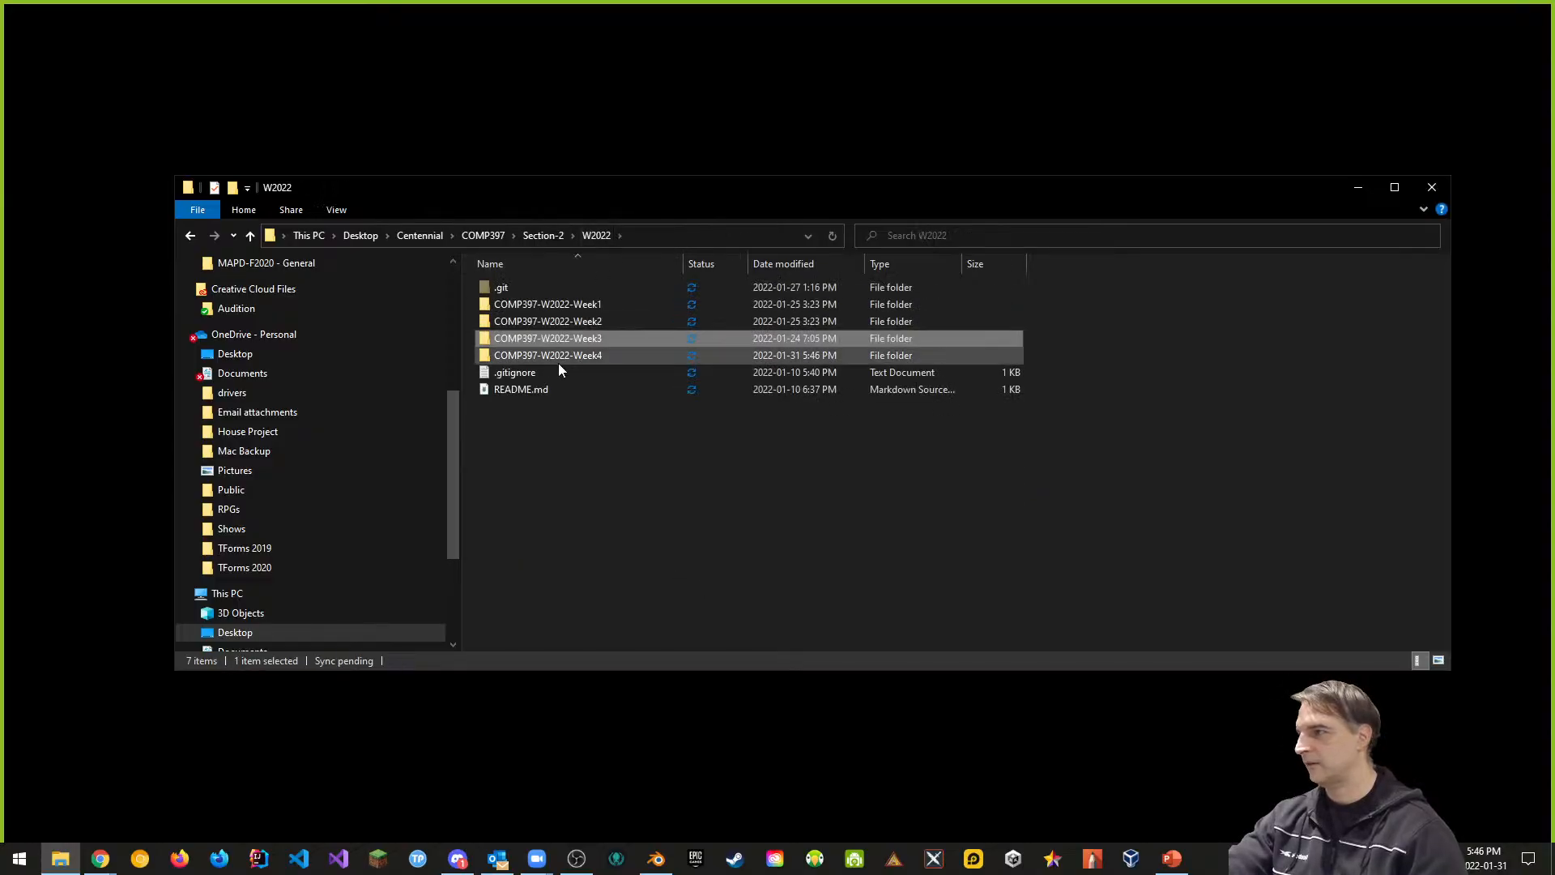
pyautogui.doubleClick(565, 358)
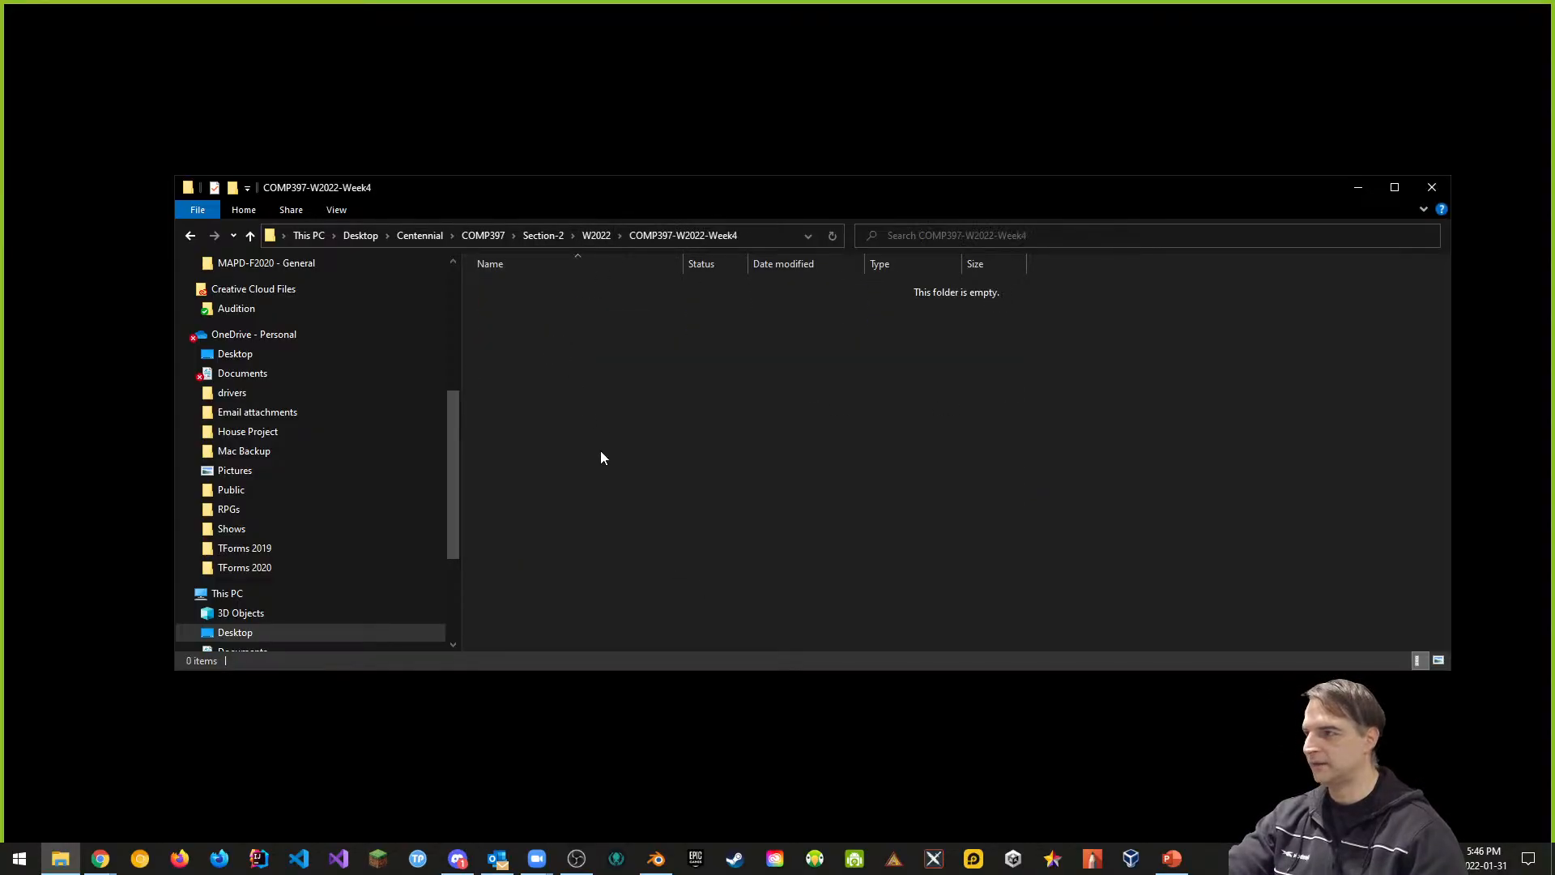
pyautogui.hotkey('ctrl', 'v')
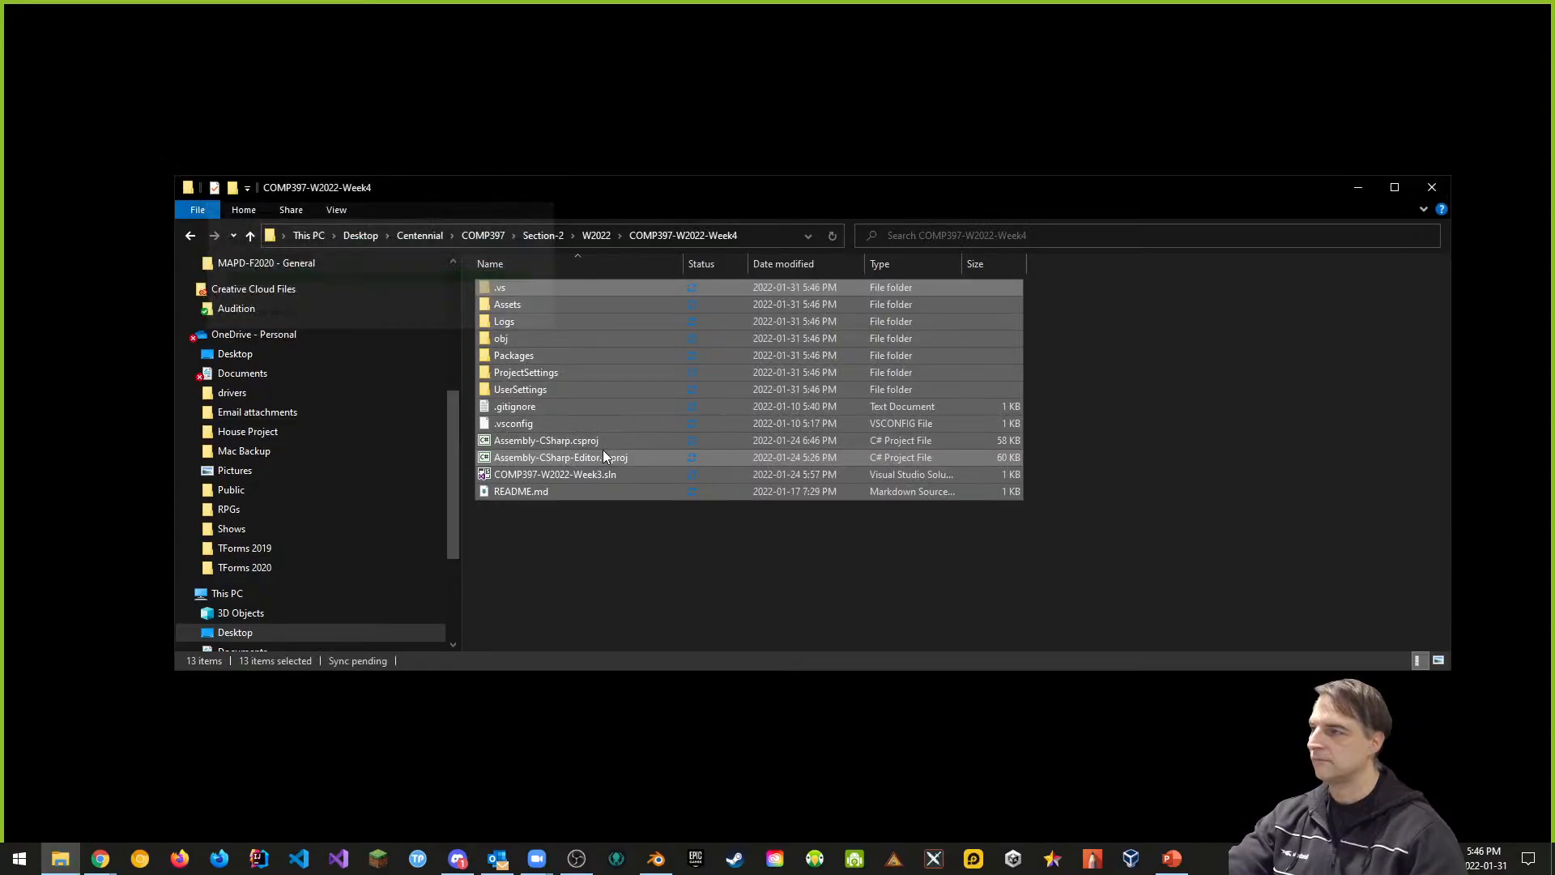
pyautogui.click(617, 529)
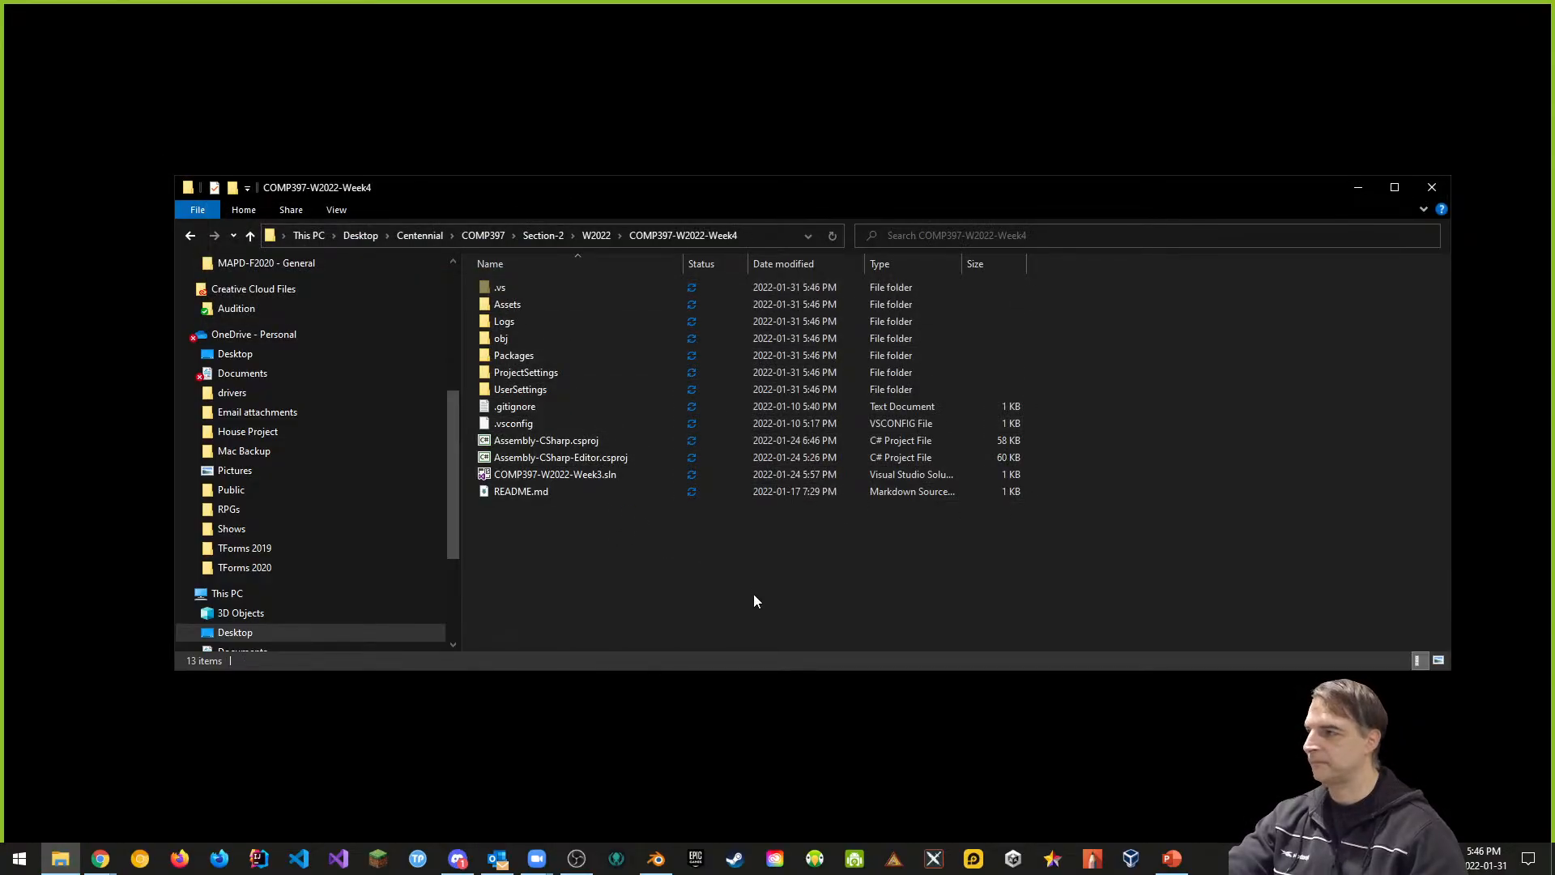
# Step: Switch to Unity Hub and open the COMP397-W2022-Week4 project from Desktop > Centennial > COMP397 > Section-2 > W2022
pyautogui.click(1015, 860)
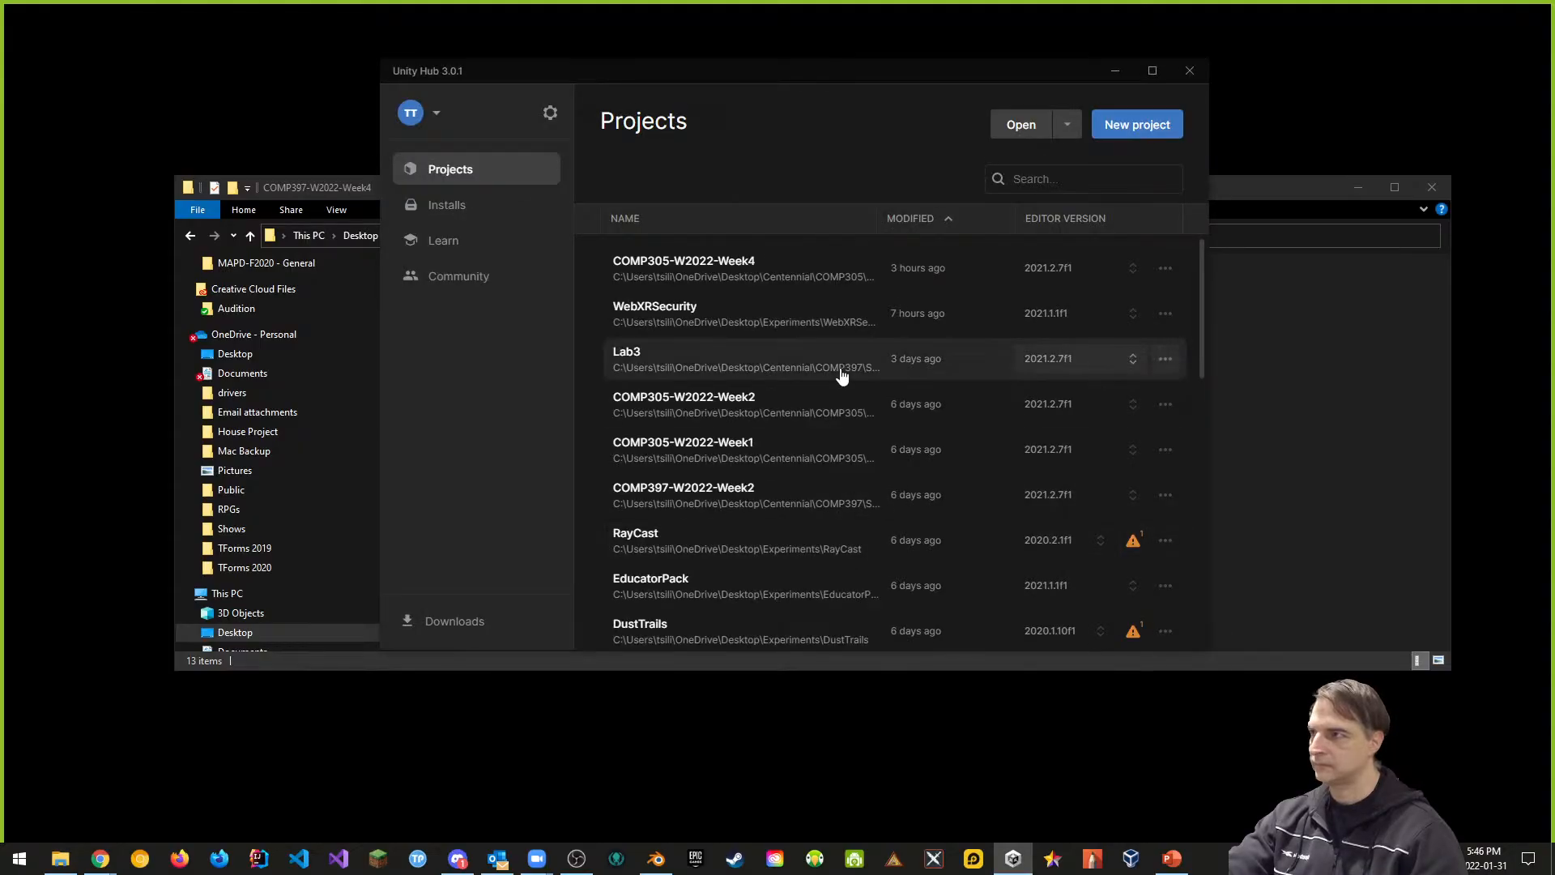
pyautogui.moveTo(808, 80); pyautogui.dragTo(739, 163)
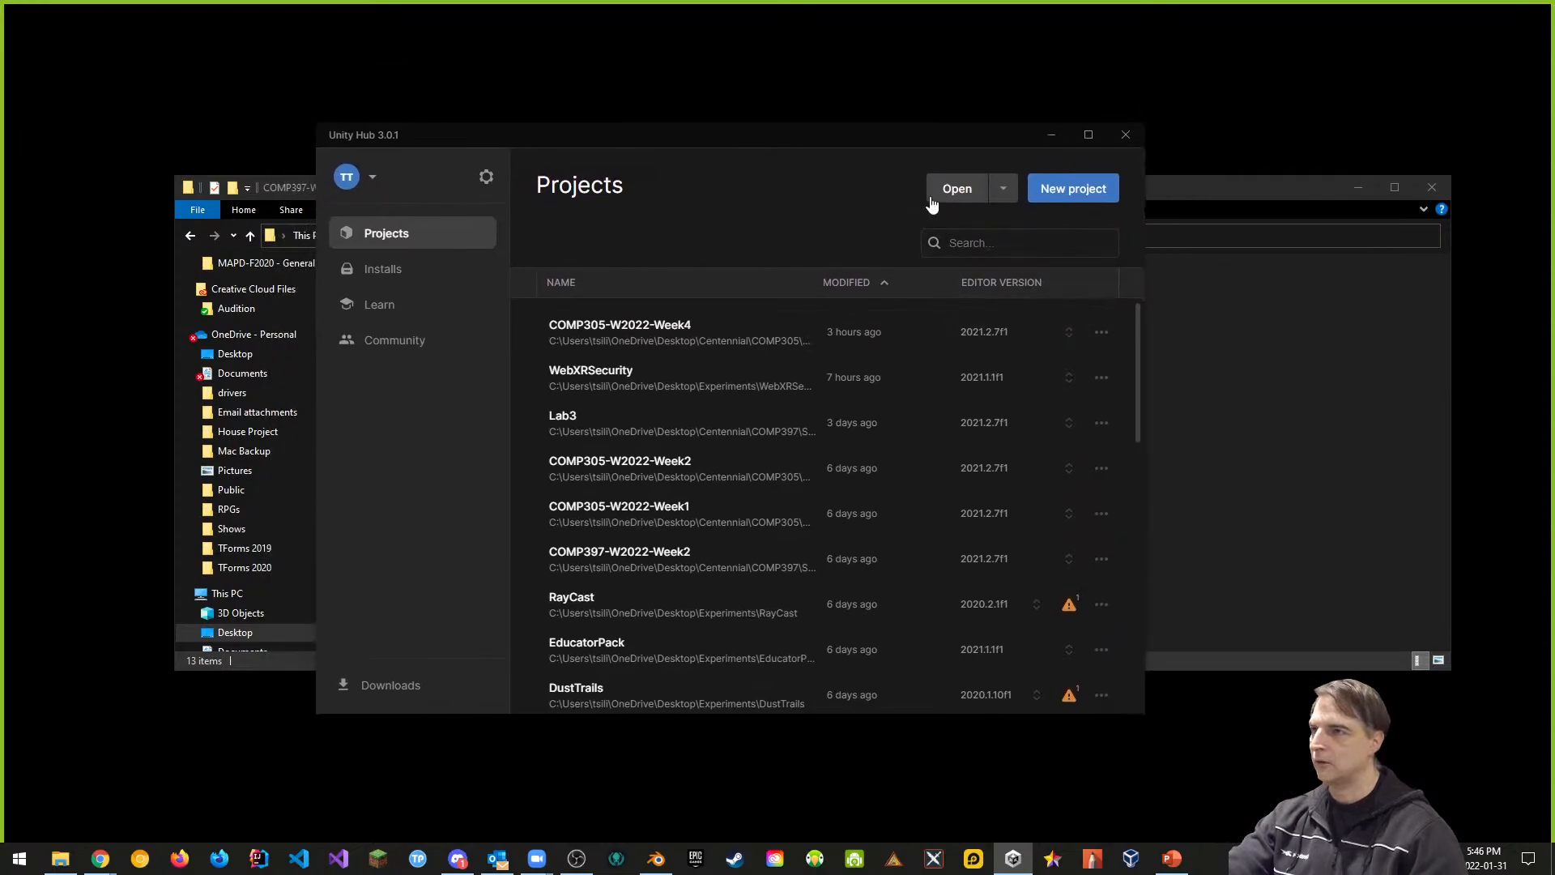
pyautogui.click(953, 185)
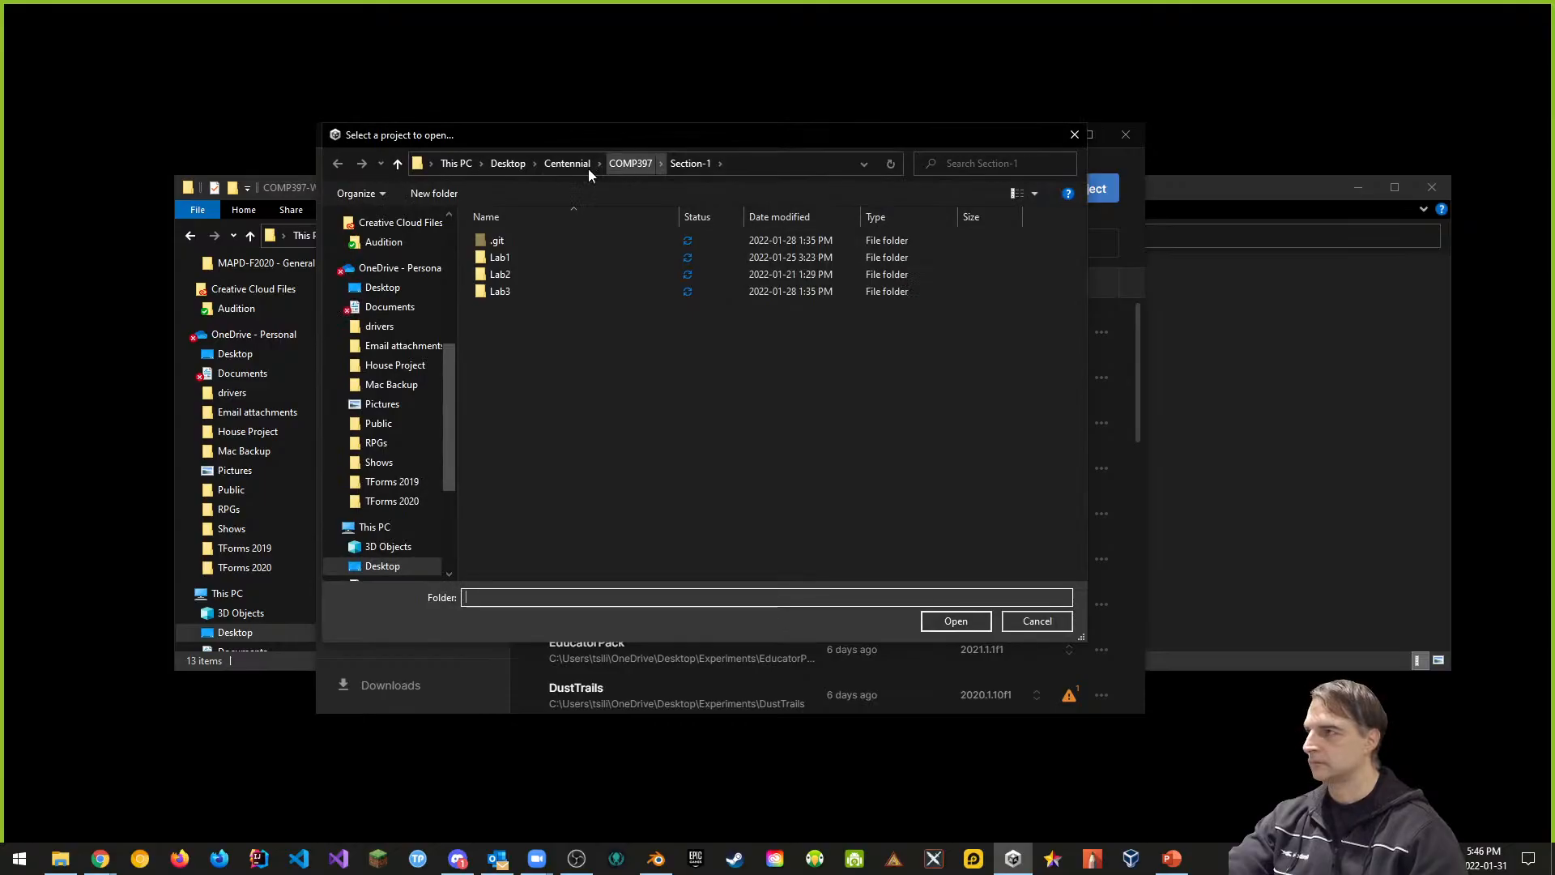
pyautogui.click(628, 163)
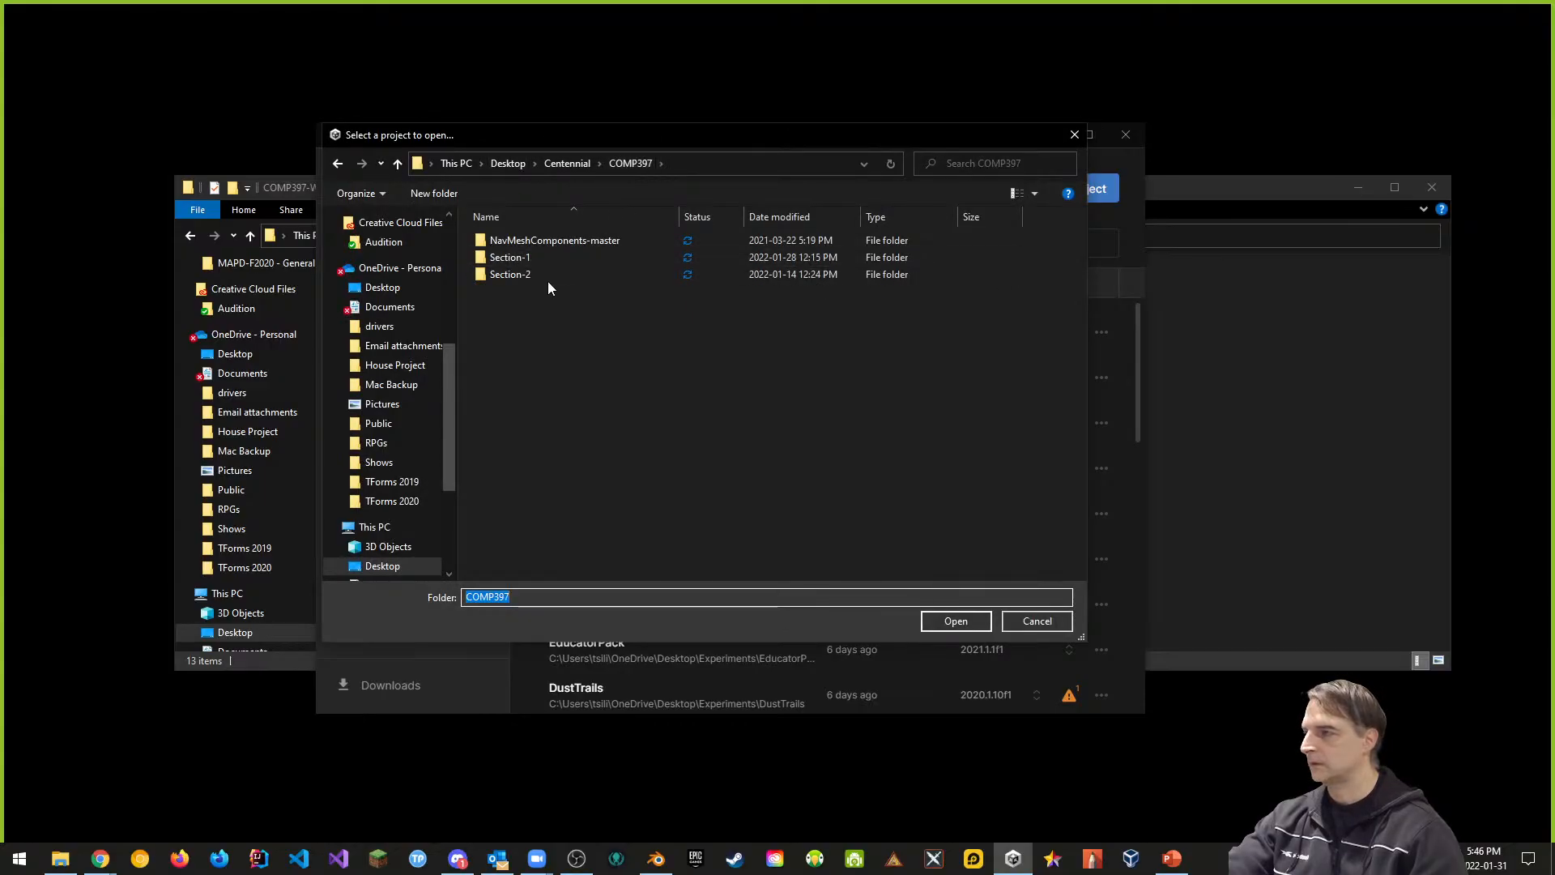
pyautogui.doubleClick(512, 274)
pyautogui.click(504, 239)
pyautogui.doubleClick(504, 239)
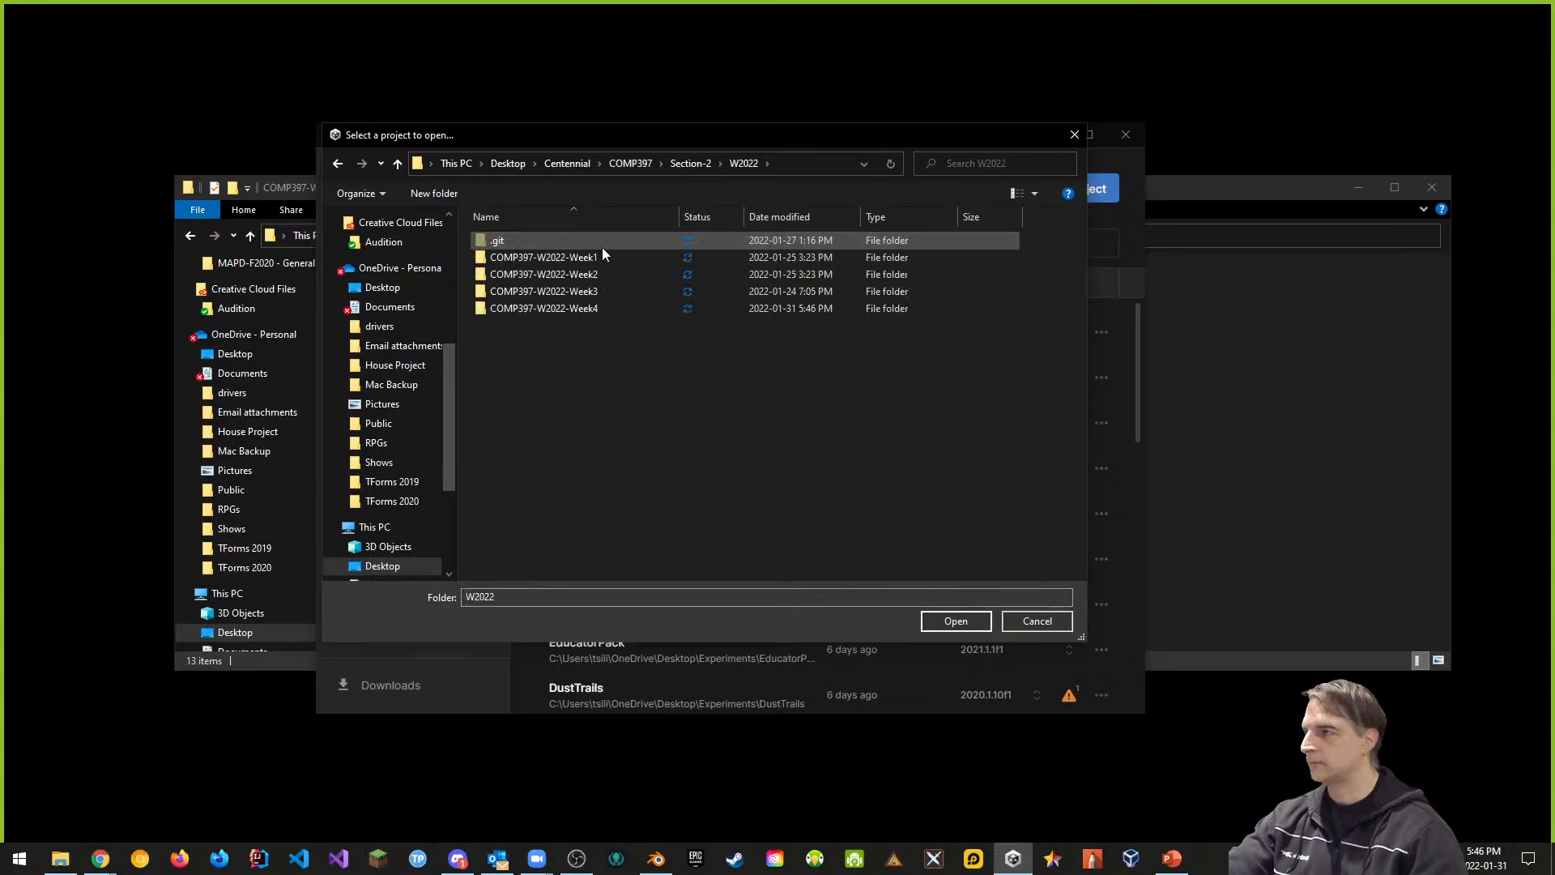
pyautogui.click(567, 308)
pyautogui.doubleClick(567, 307)
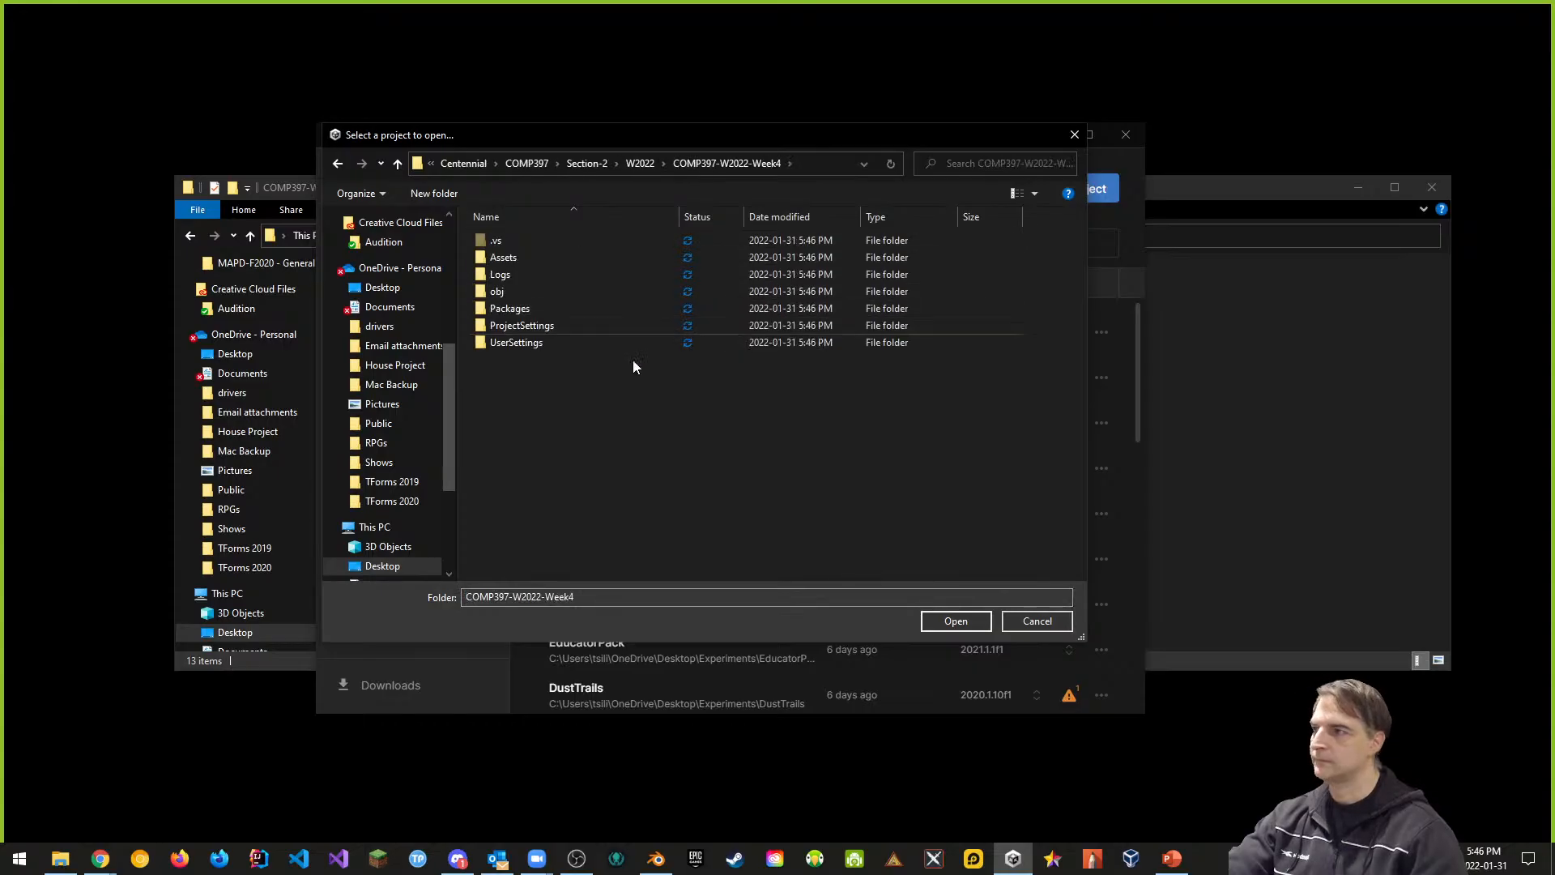
pyautogui.click(954, 620)
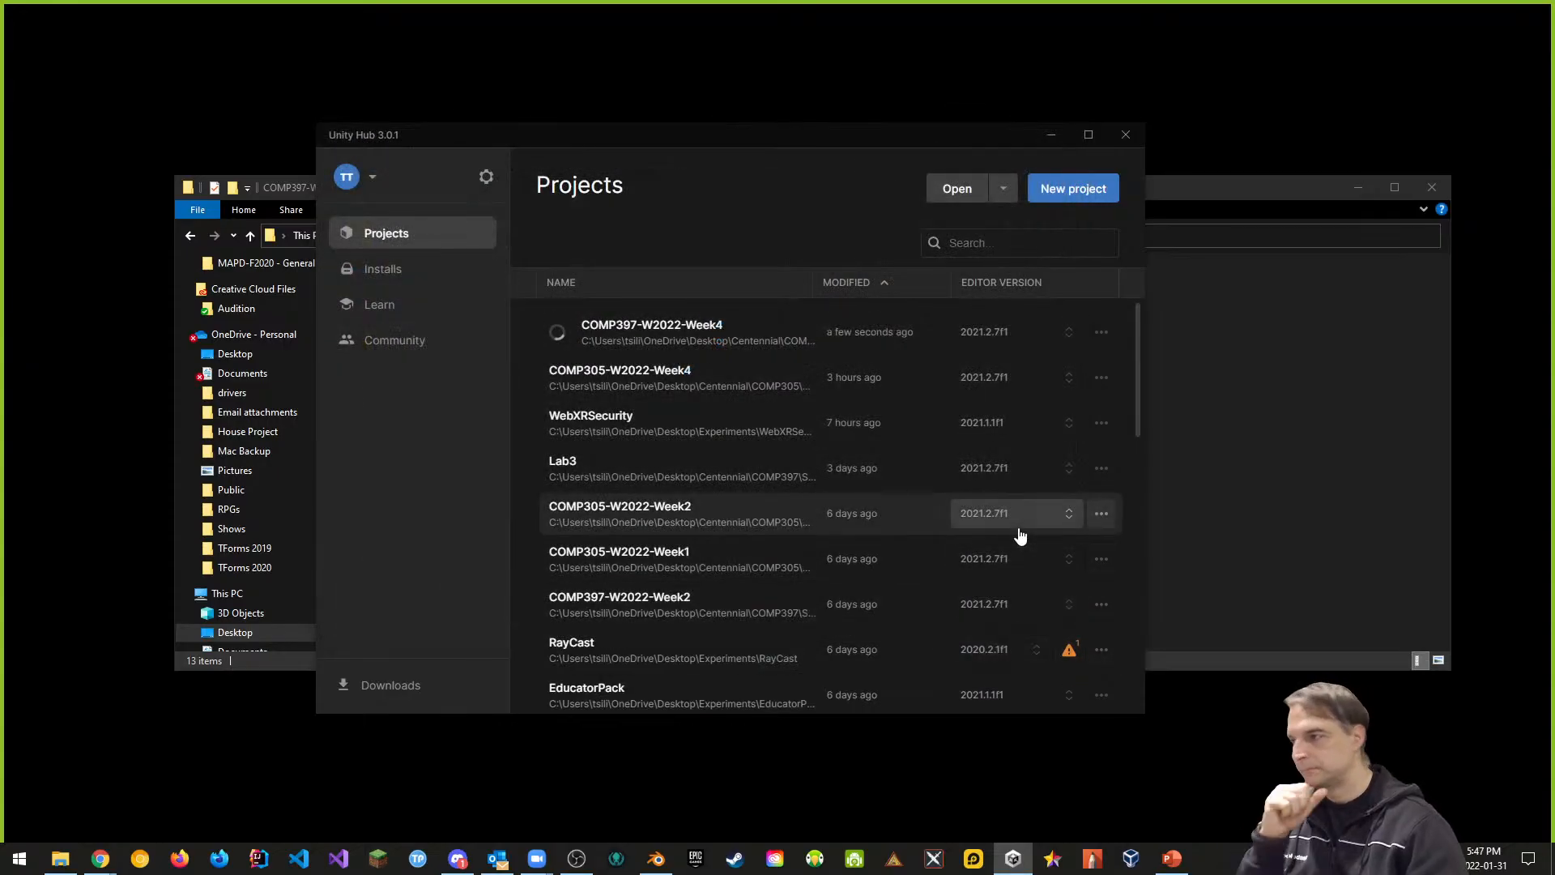
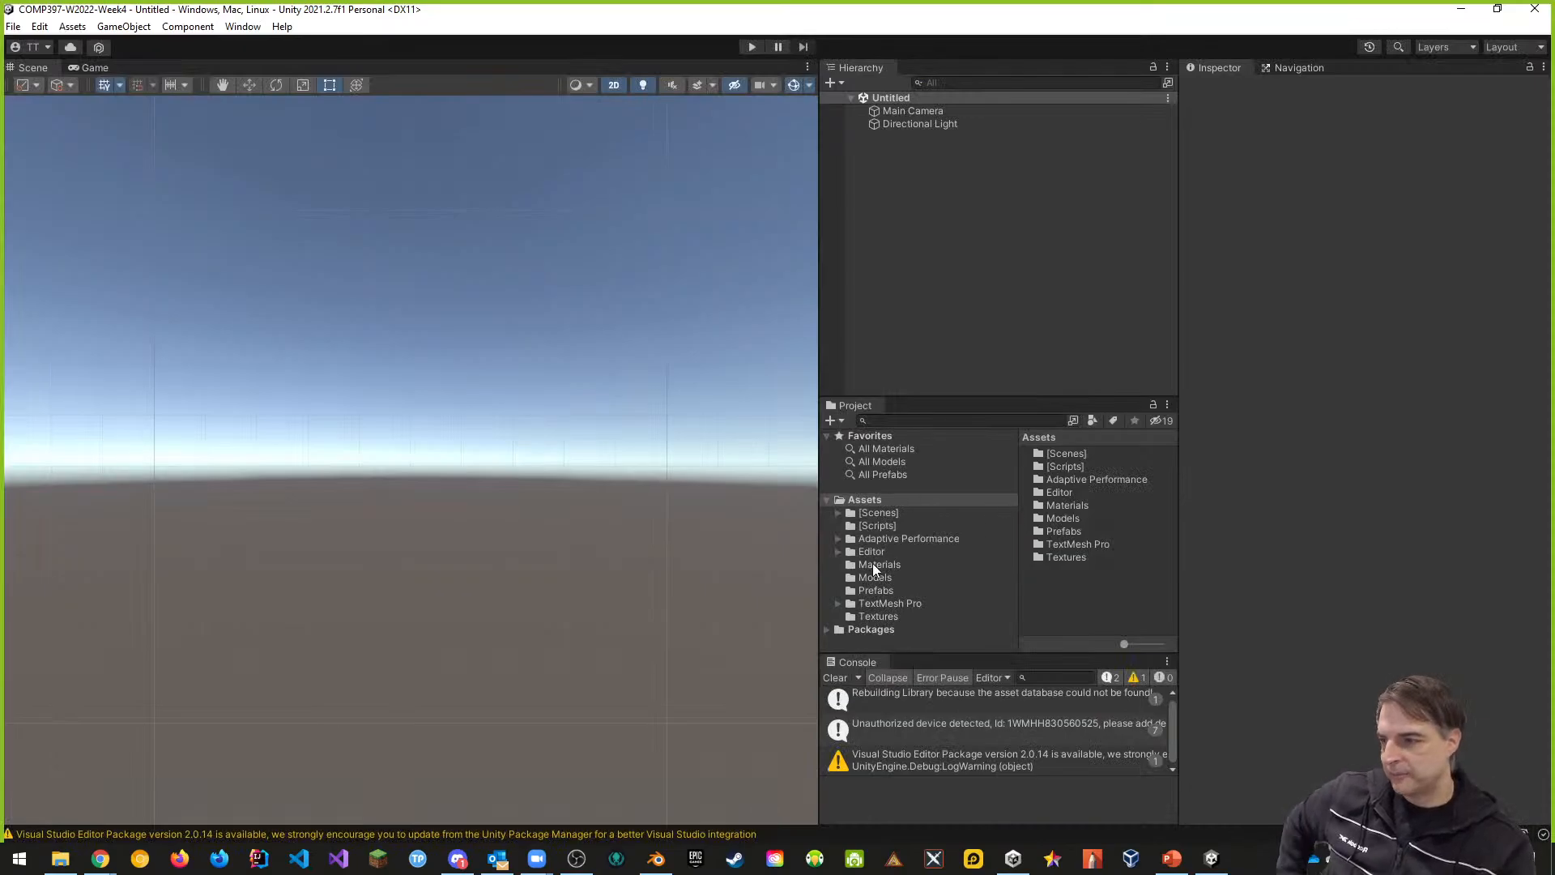
# Step: Clear the console messages, open the Main scene from the [Scenes] folder and switch the scene view from 2D to 3D
pyautogui.click(835, 678)
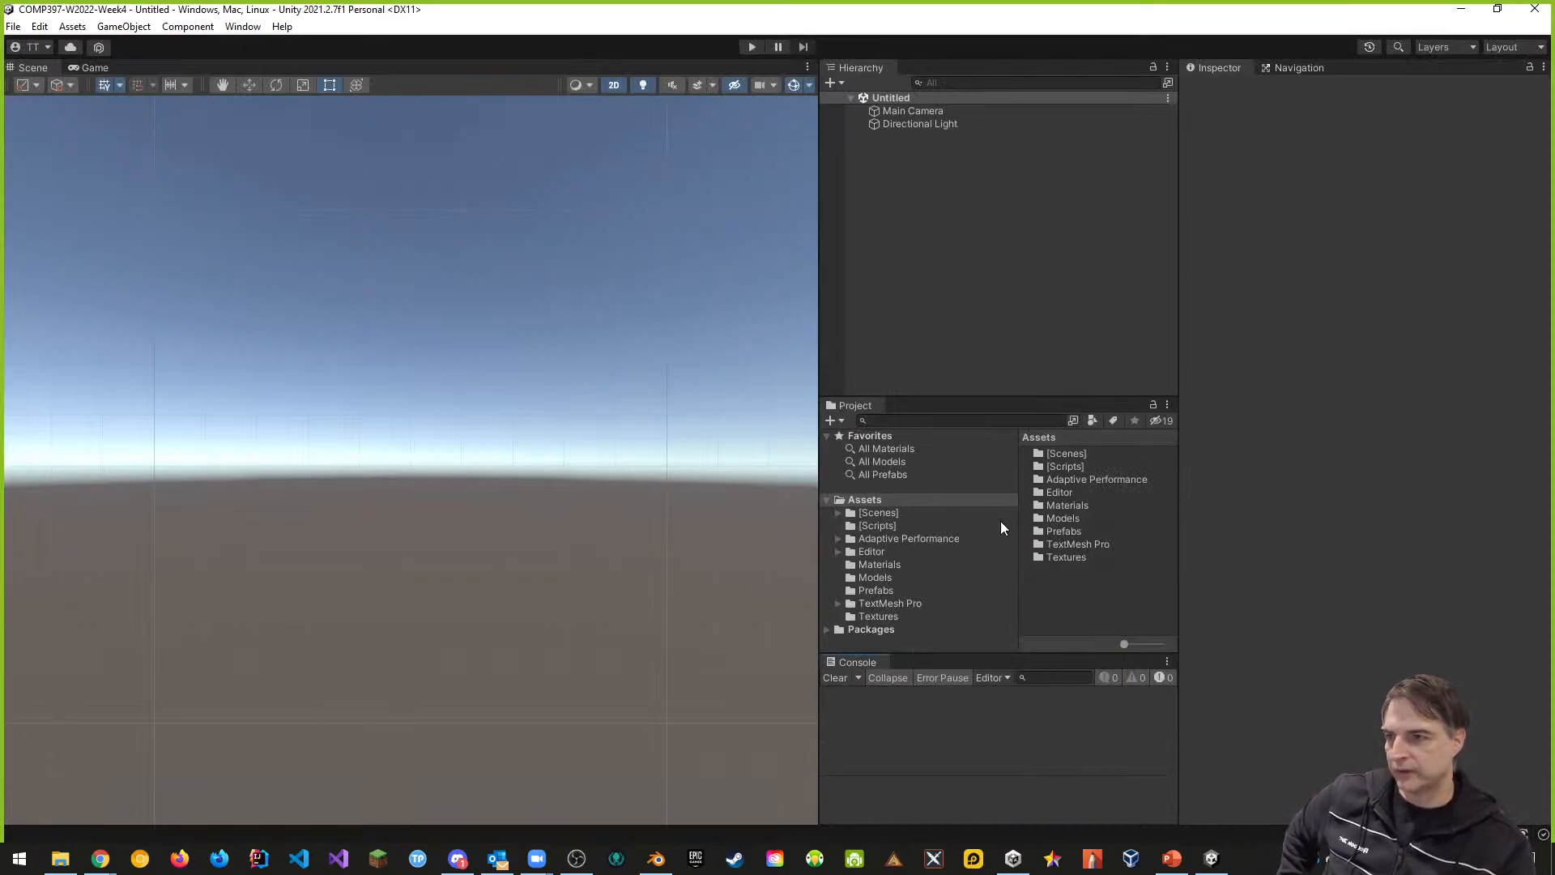
pyautogui.doubleClick(1072, 456)
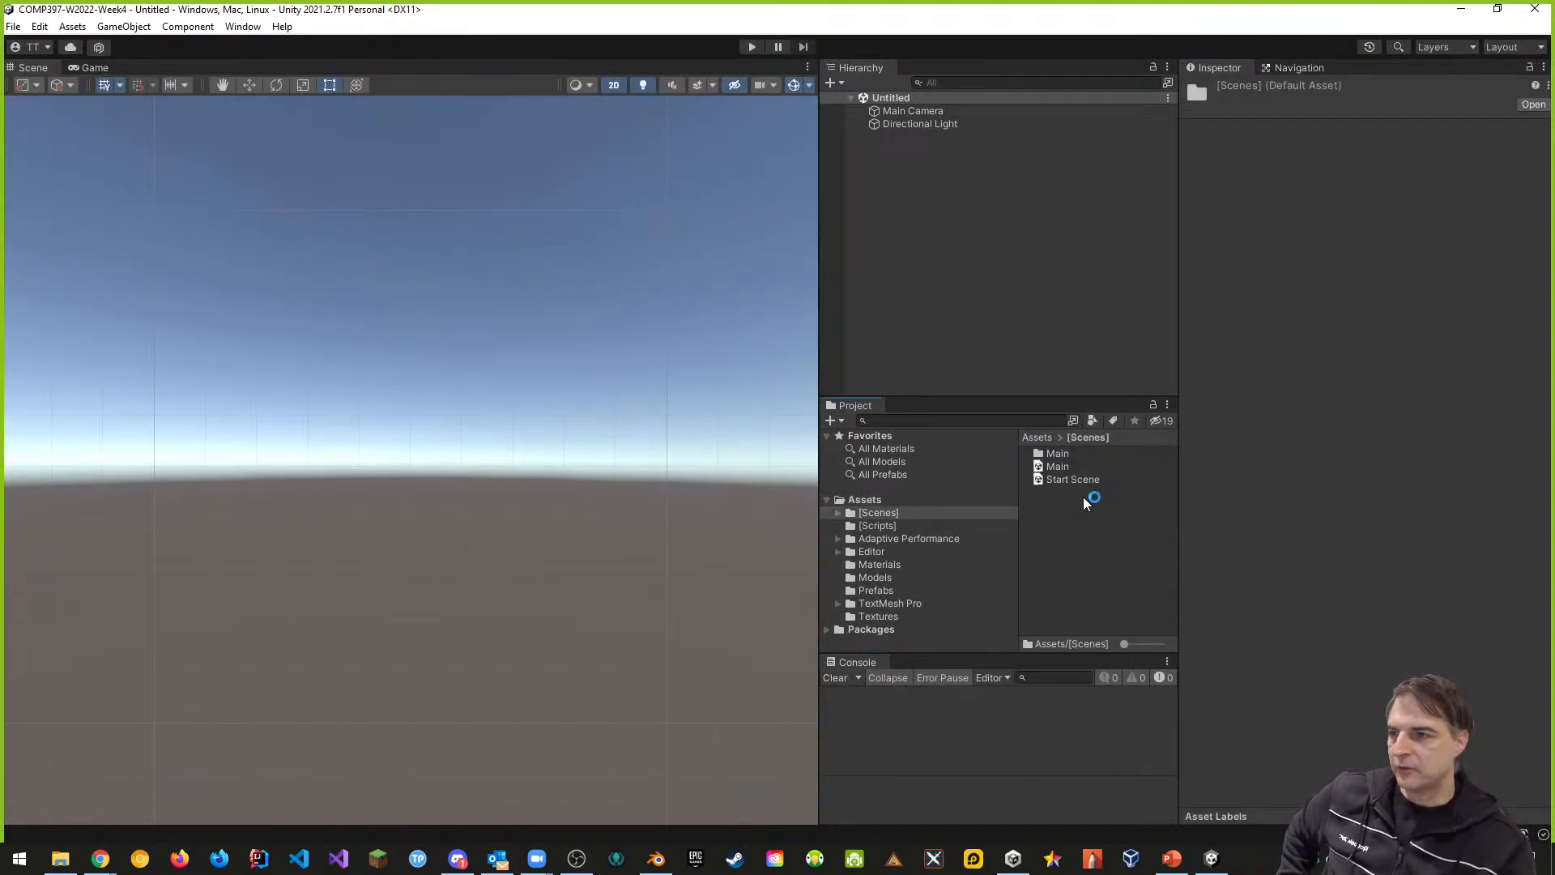
pyautogui.doubleClick(1057, 467)
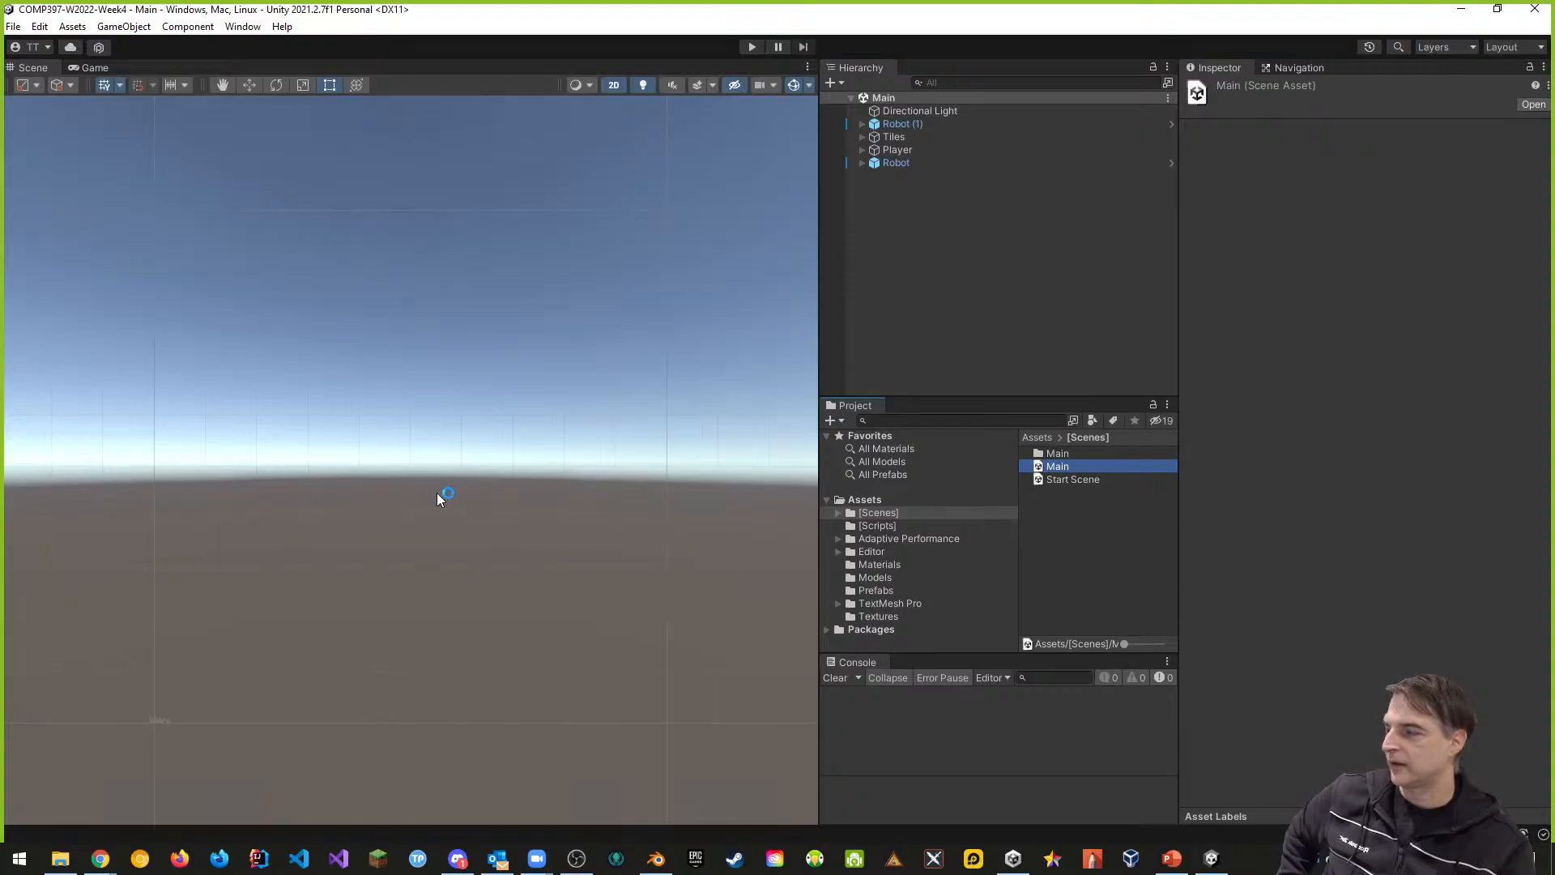
pyautogui.click(614, 86)
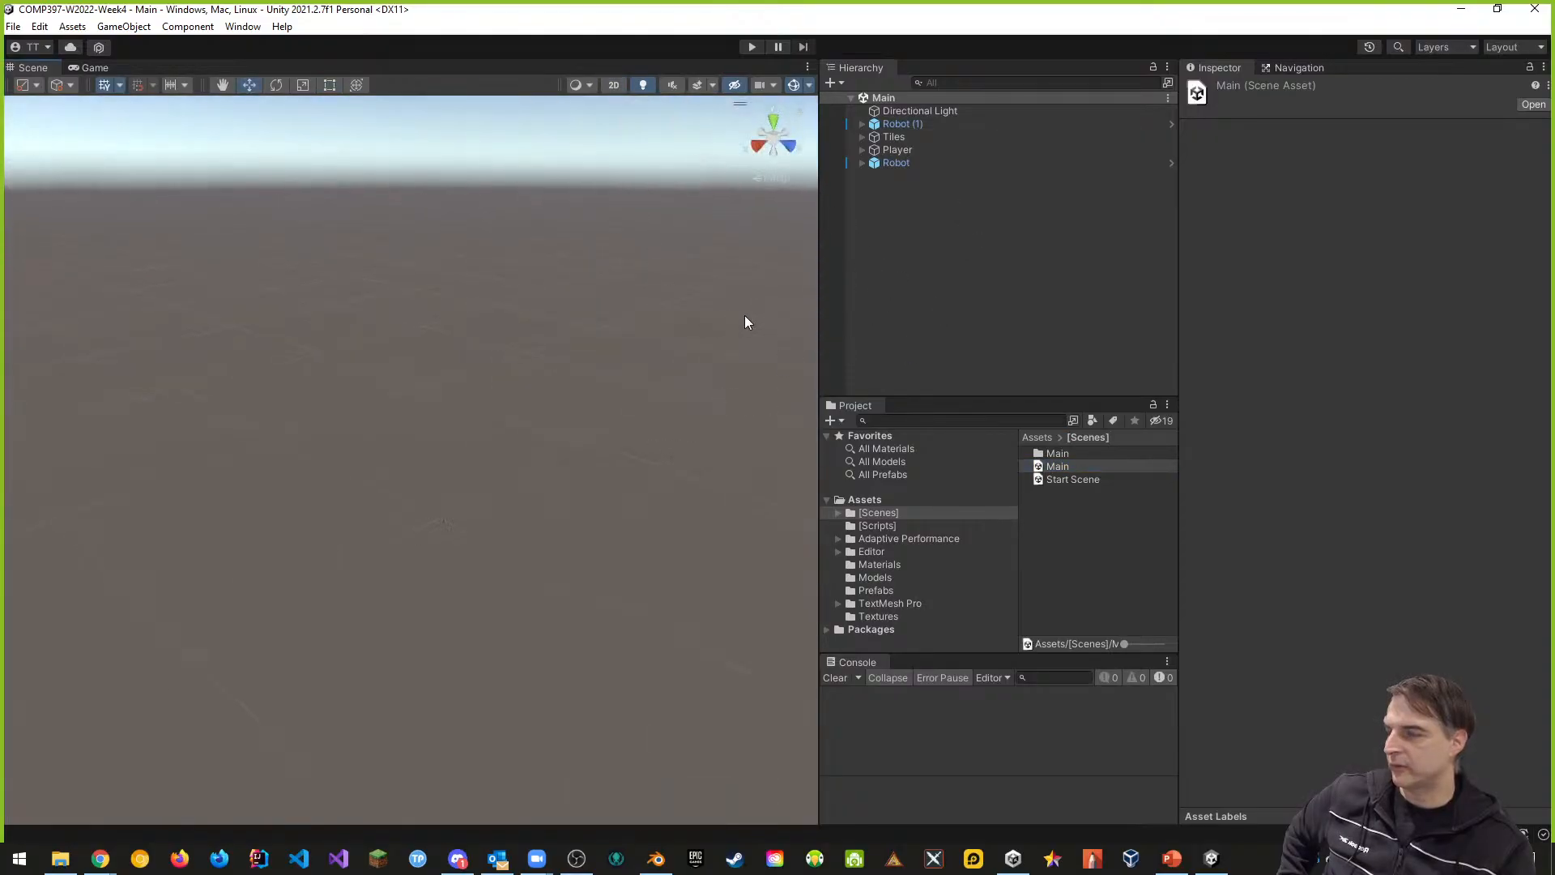
# Step: Frame the Player object in the scene view and look over the surrounding maze from above
pyautogui.click(898, 152)
pyautogui.doubleClick(898, 151)
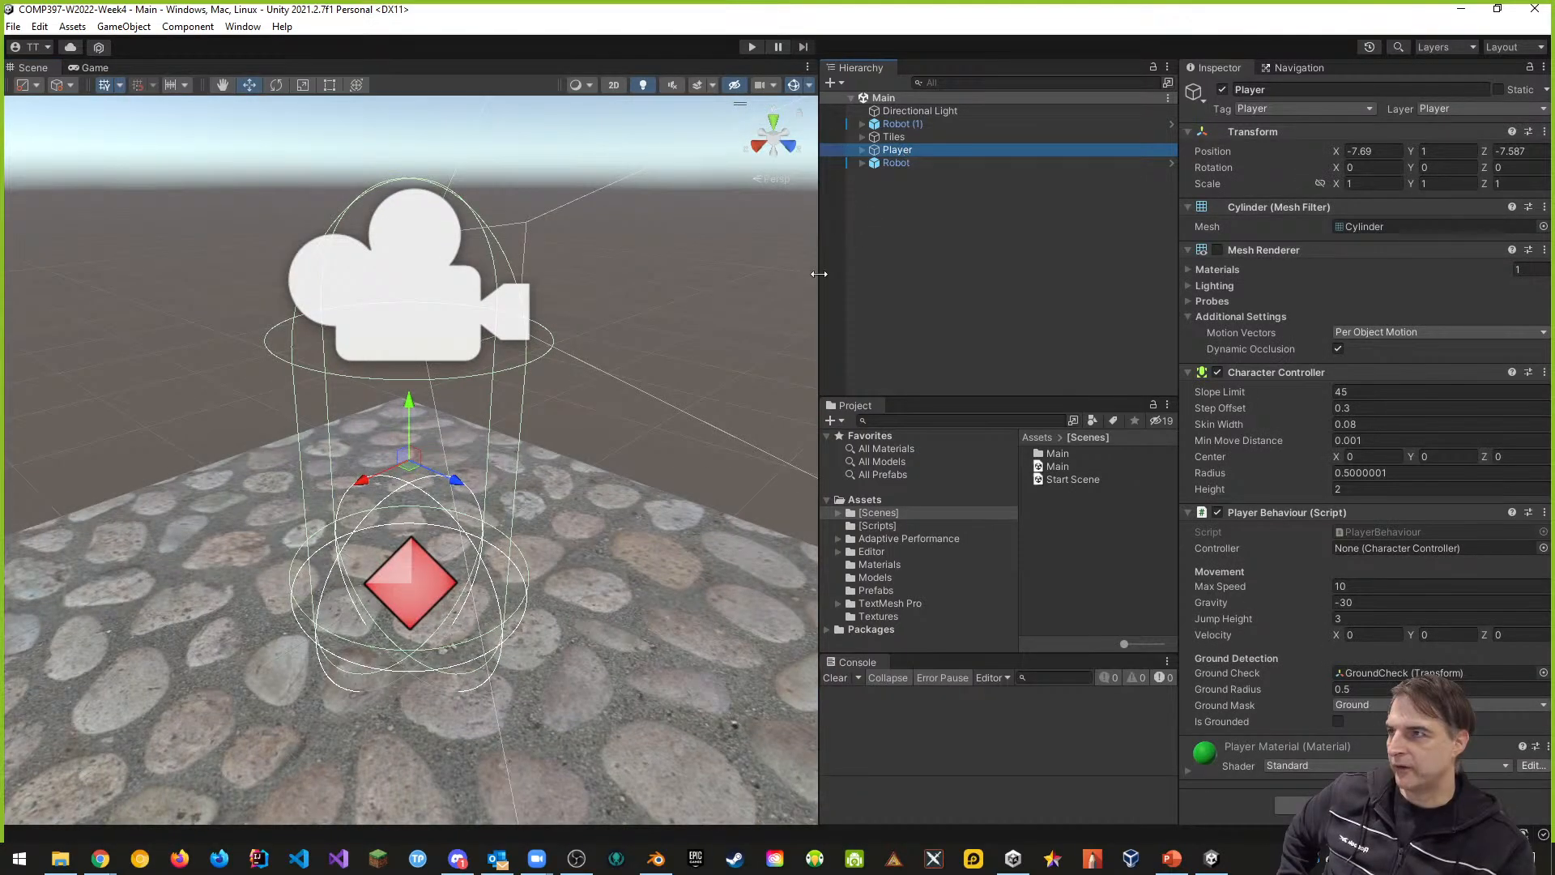
pyautogui.moveTo(447, 626); pyautogui.dragTo(551, 697, button='right')
pyautogui.press('s')
pyautogui.click(901, 151)
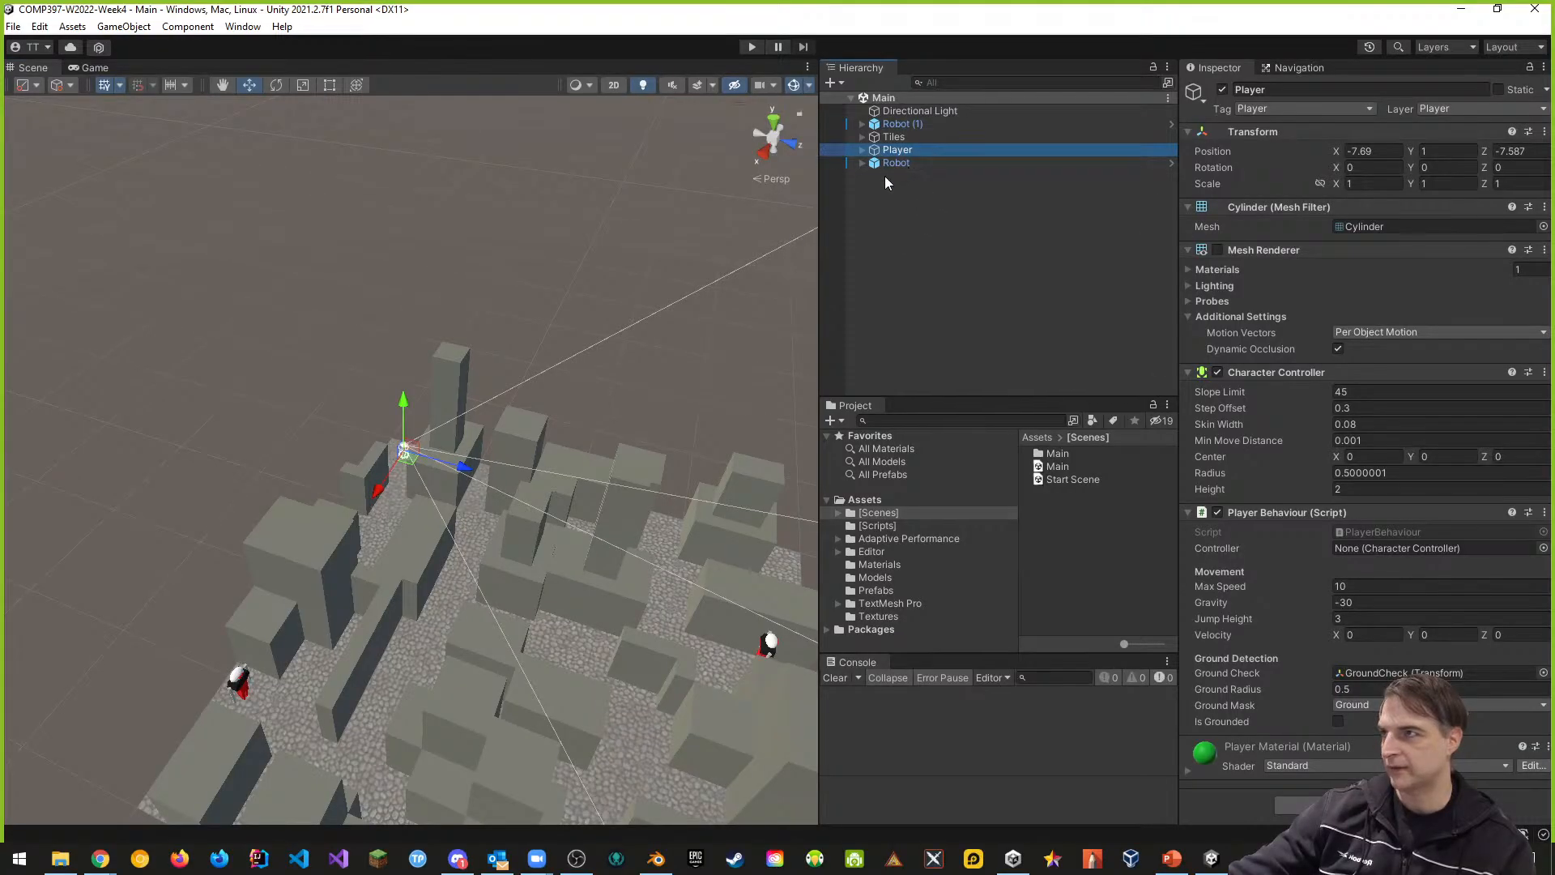
pyautogui.press('f')
pyautogui.moveTo(667, 264); pyautogui.dragTo(539, 387, button='right')
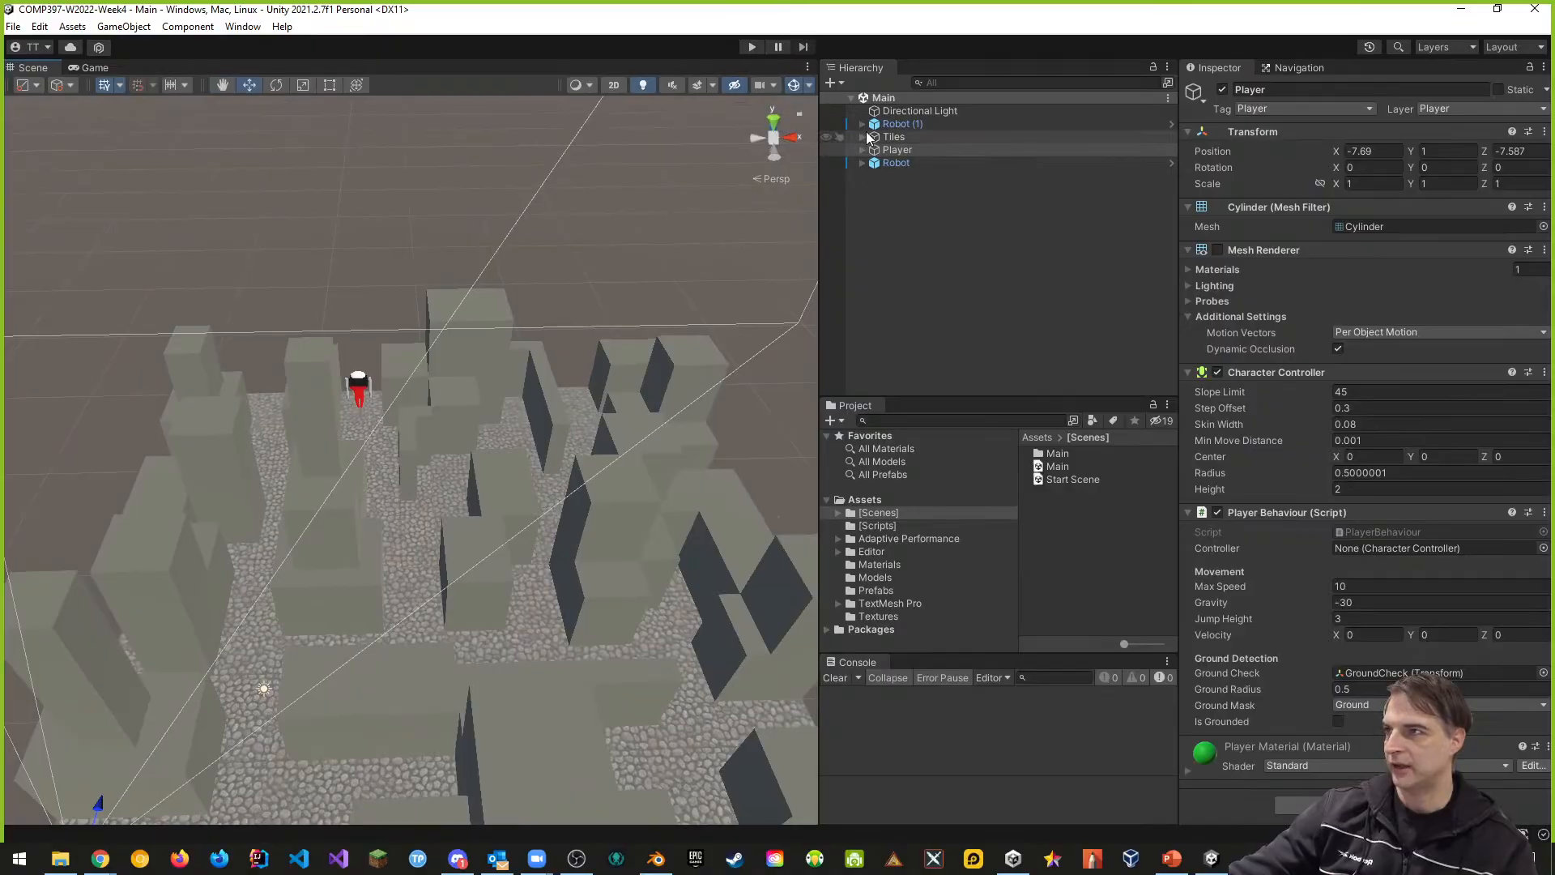
# Step: Expand the Tiles group in the hierarchy and examine the layout of the whole maze
pyautogui.click(864, 138)
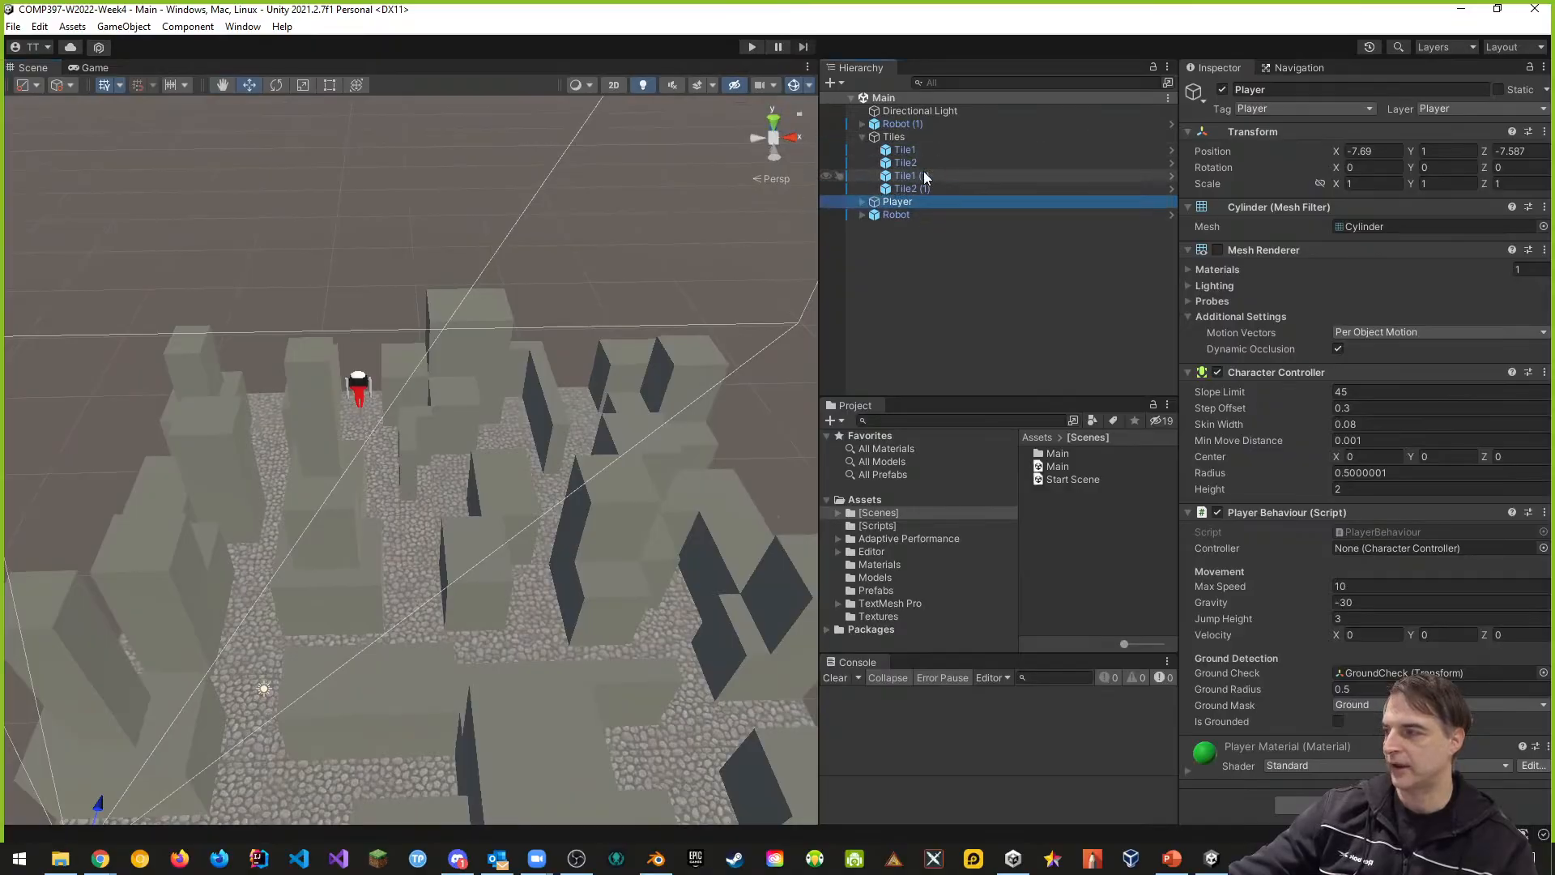
pyautogui.scroll(-3, 656, 410)
pyautogui.moveTo(675, 508); pyautogui.dragTo(404, 207, button='middle')
pyautogui.scroll(-5, 619, 551)
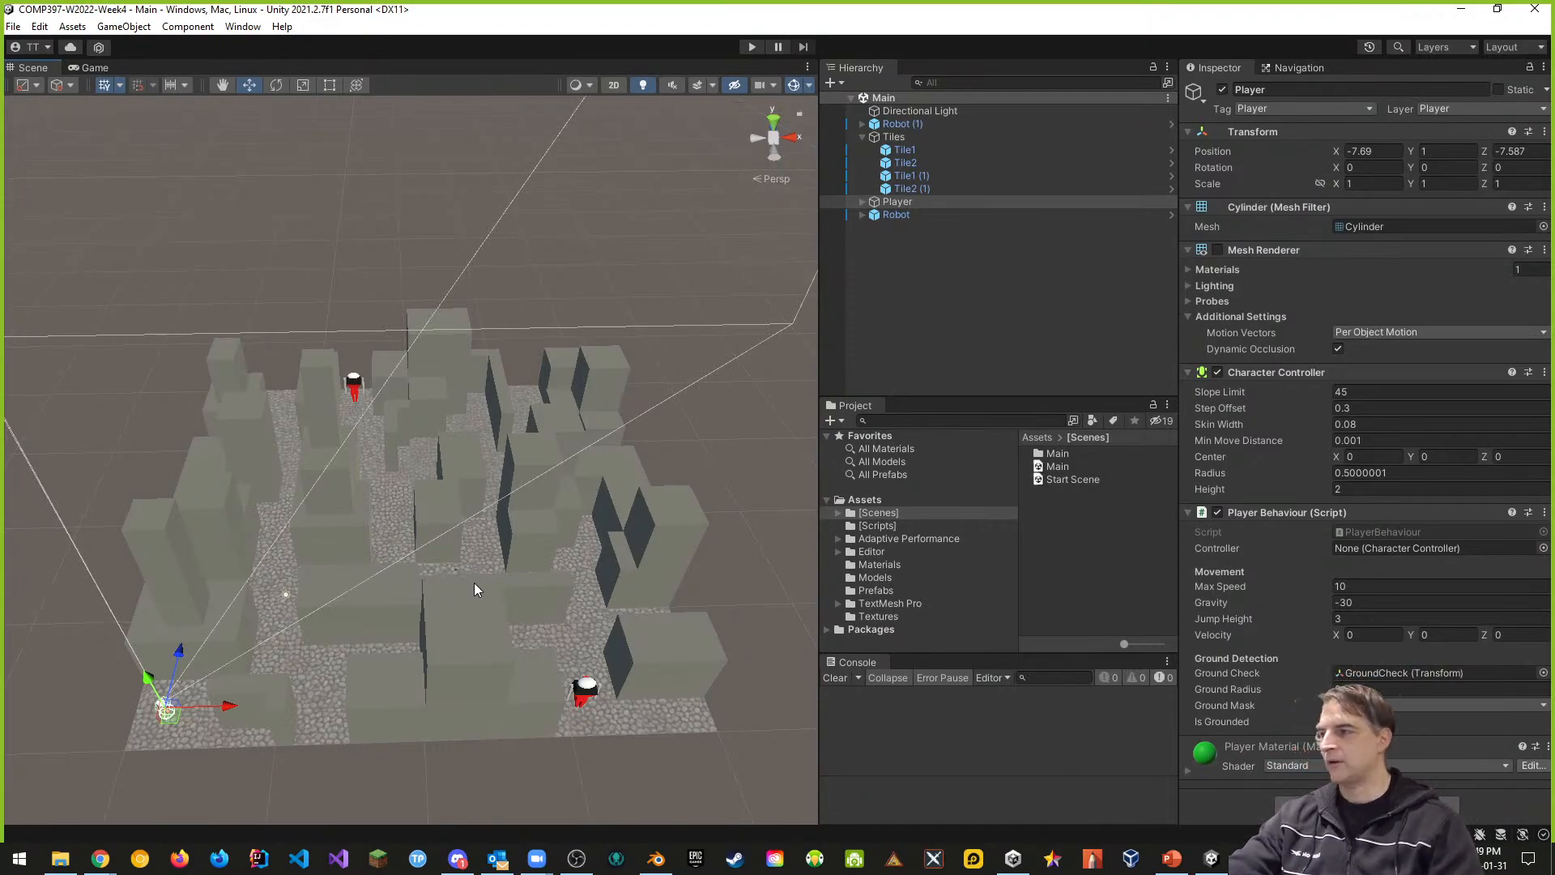
pyautogui.scroll(1, 486, 640)
pyautogui.moveTo(504, 653); pyautogui.dragTo(626, 732, button='middle')
pyautogui.scroll(4, 508, 480)
pyautogui.moveTo(464, 616); pyautogui.dragTo(599, 639, button='right')
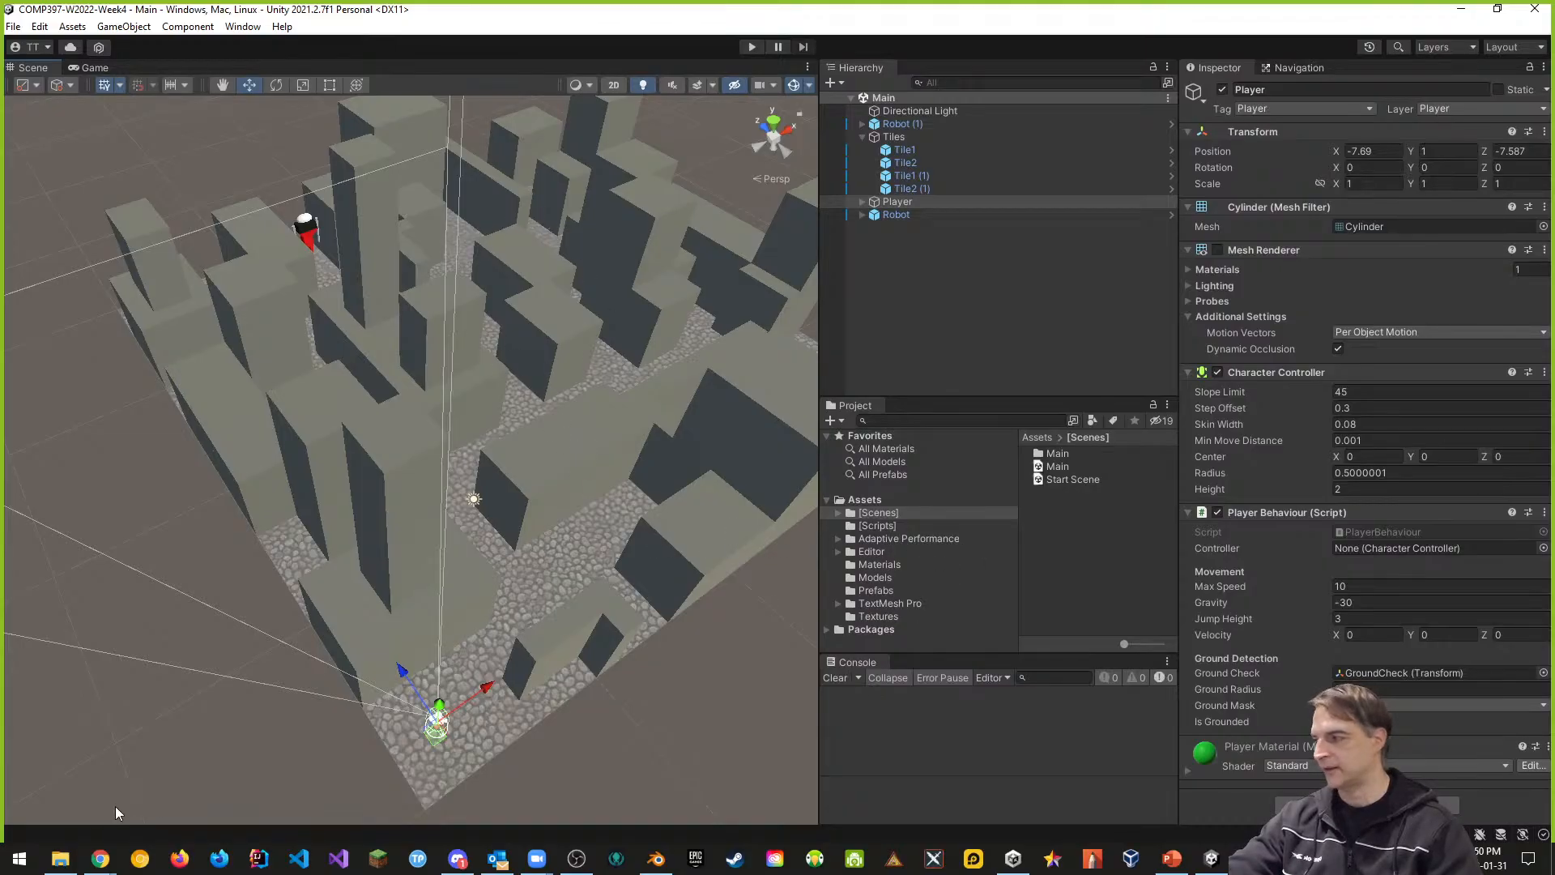
# Step: Open the COMP397-Week3 folder from Downloads in File Explorer and move its window clear of Unity's project folders
pyautogui.click(60, 865)
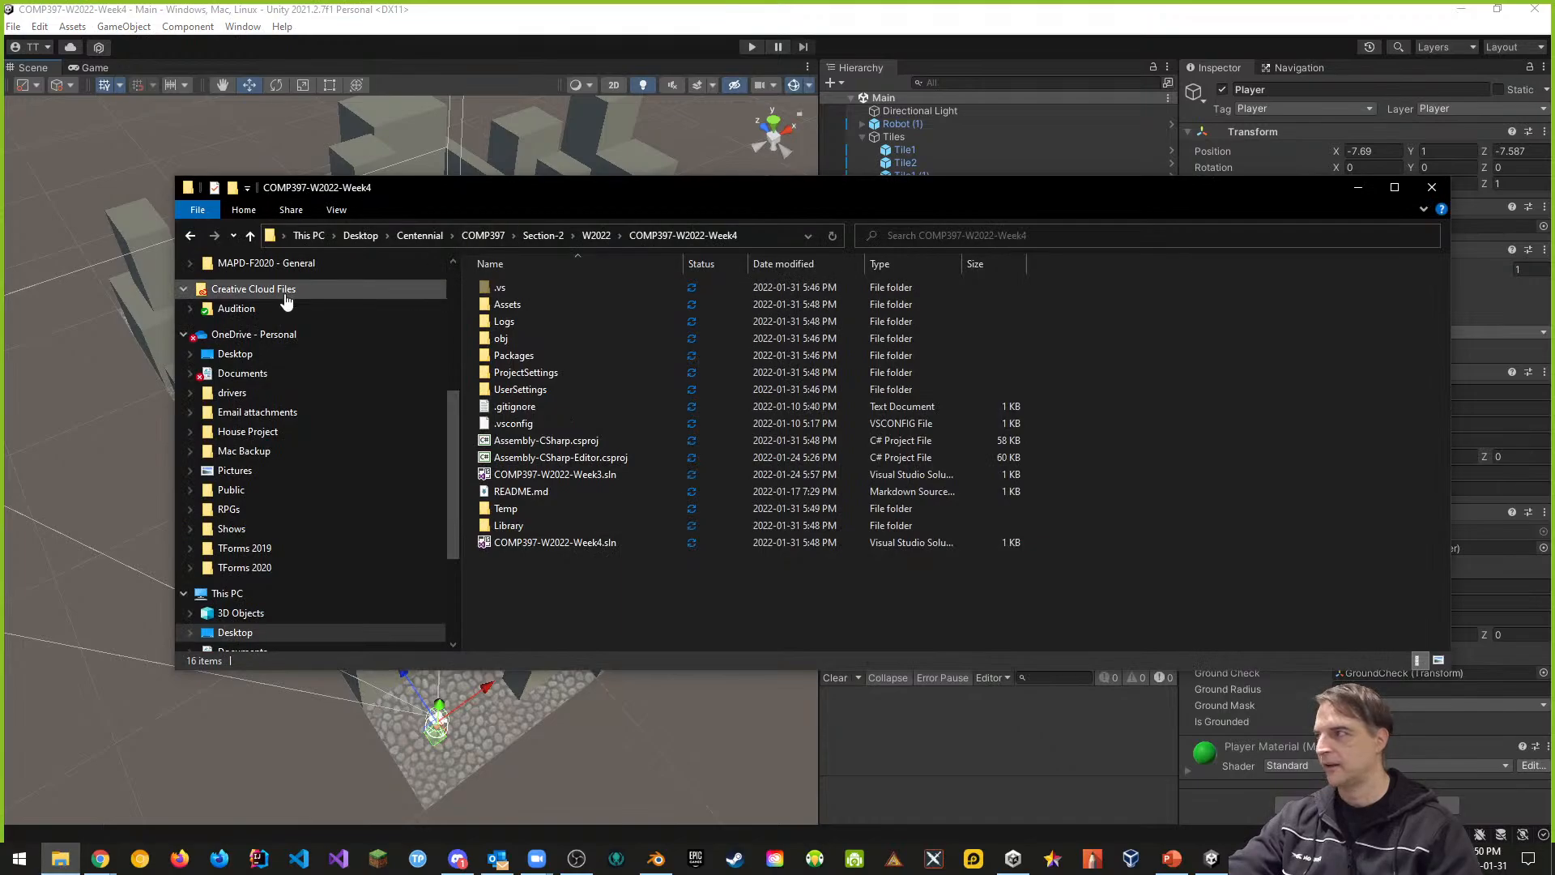
pyautogui.scroll(3, 285, 413)
pyautogui.scroll(3, 285, 413)
pyautogui.click(313, 353)
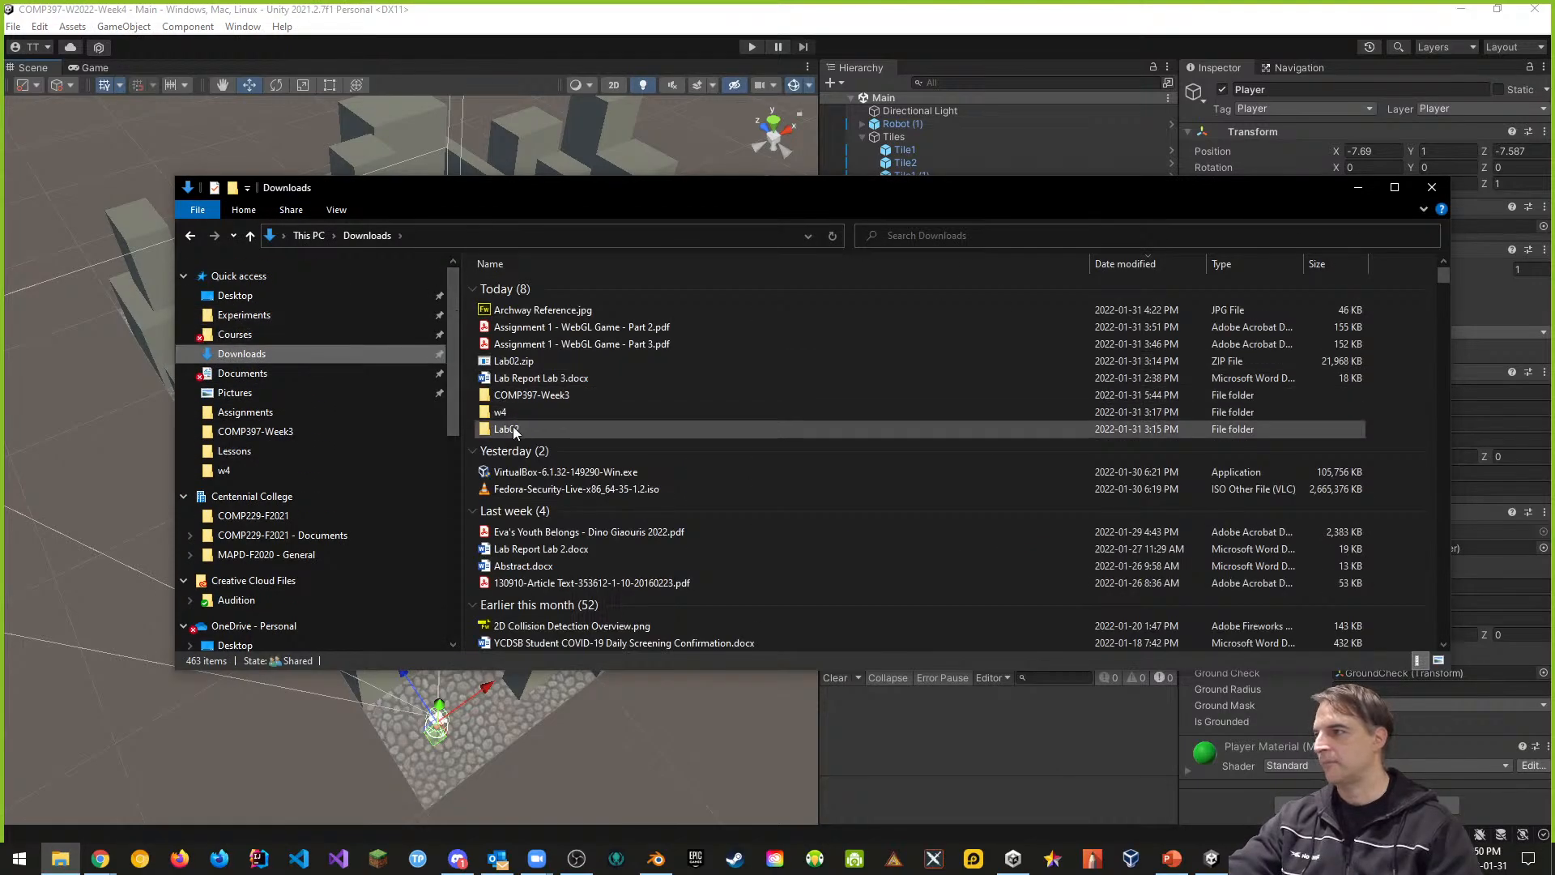
pyautogui.doubleClick(511, 395)
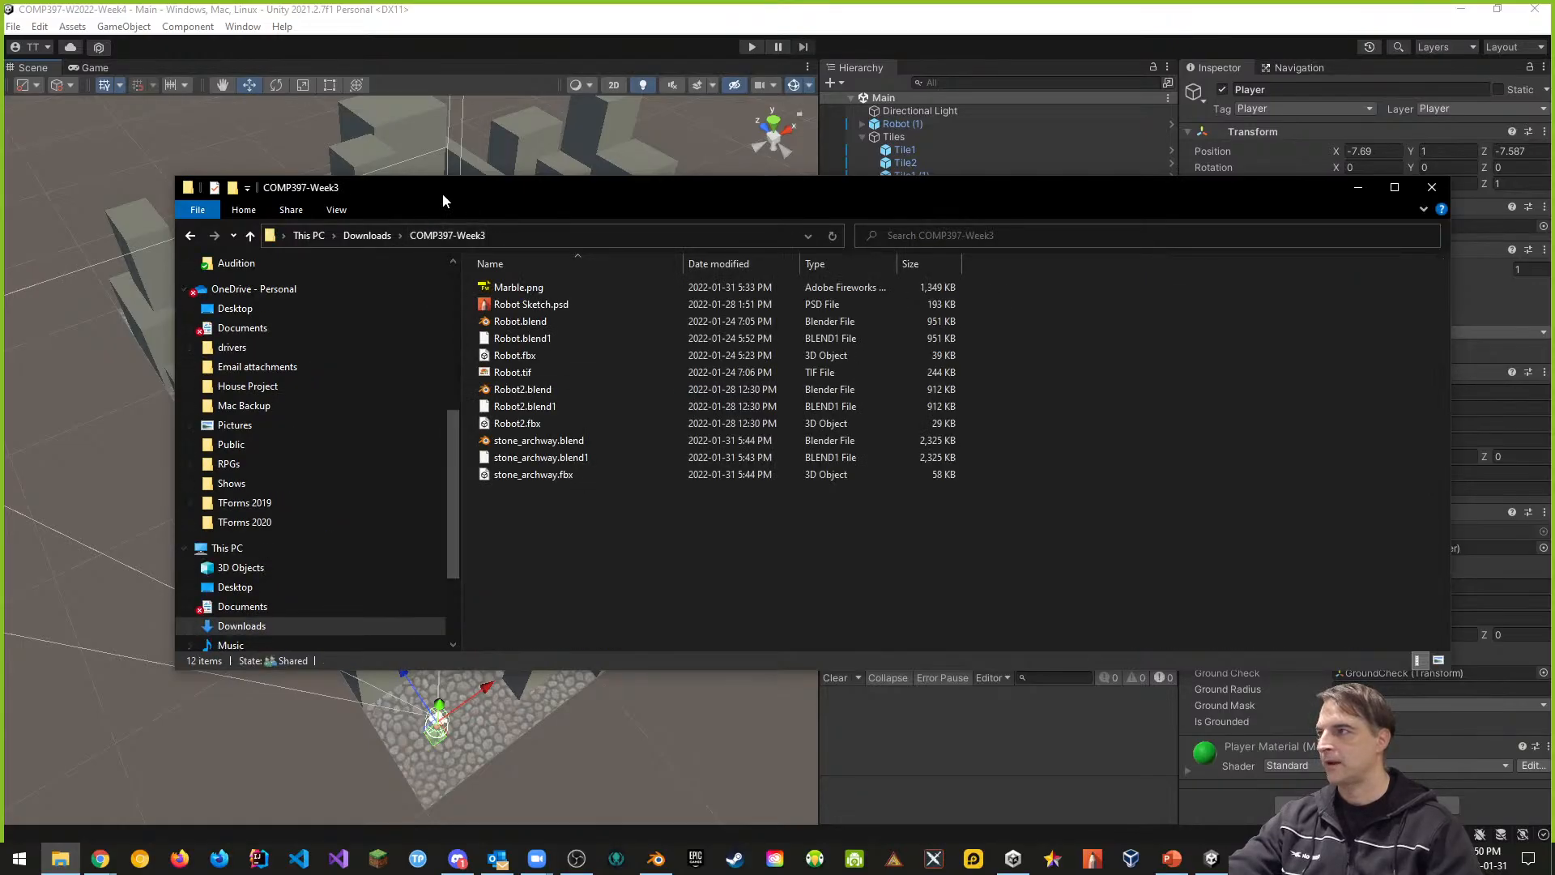
pyautogui.moveTo(443, 199); pyautogui.dragTo(1400, 328)
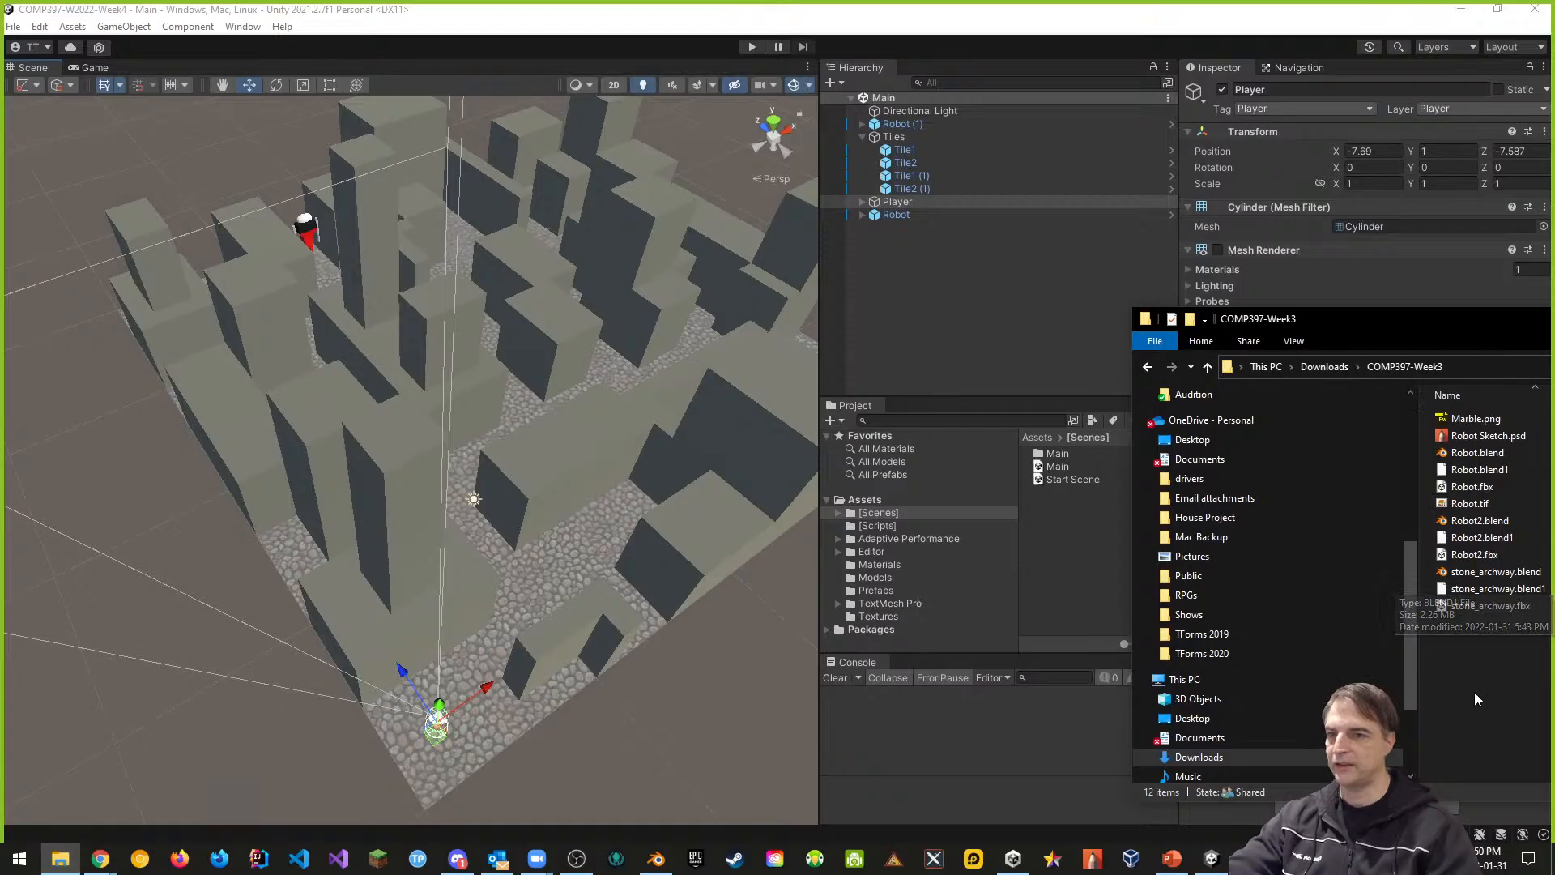
# Step: Import stone_archway.fbx into the project's Models folder and open that folder
pyautogui.click(1465, 605)
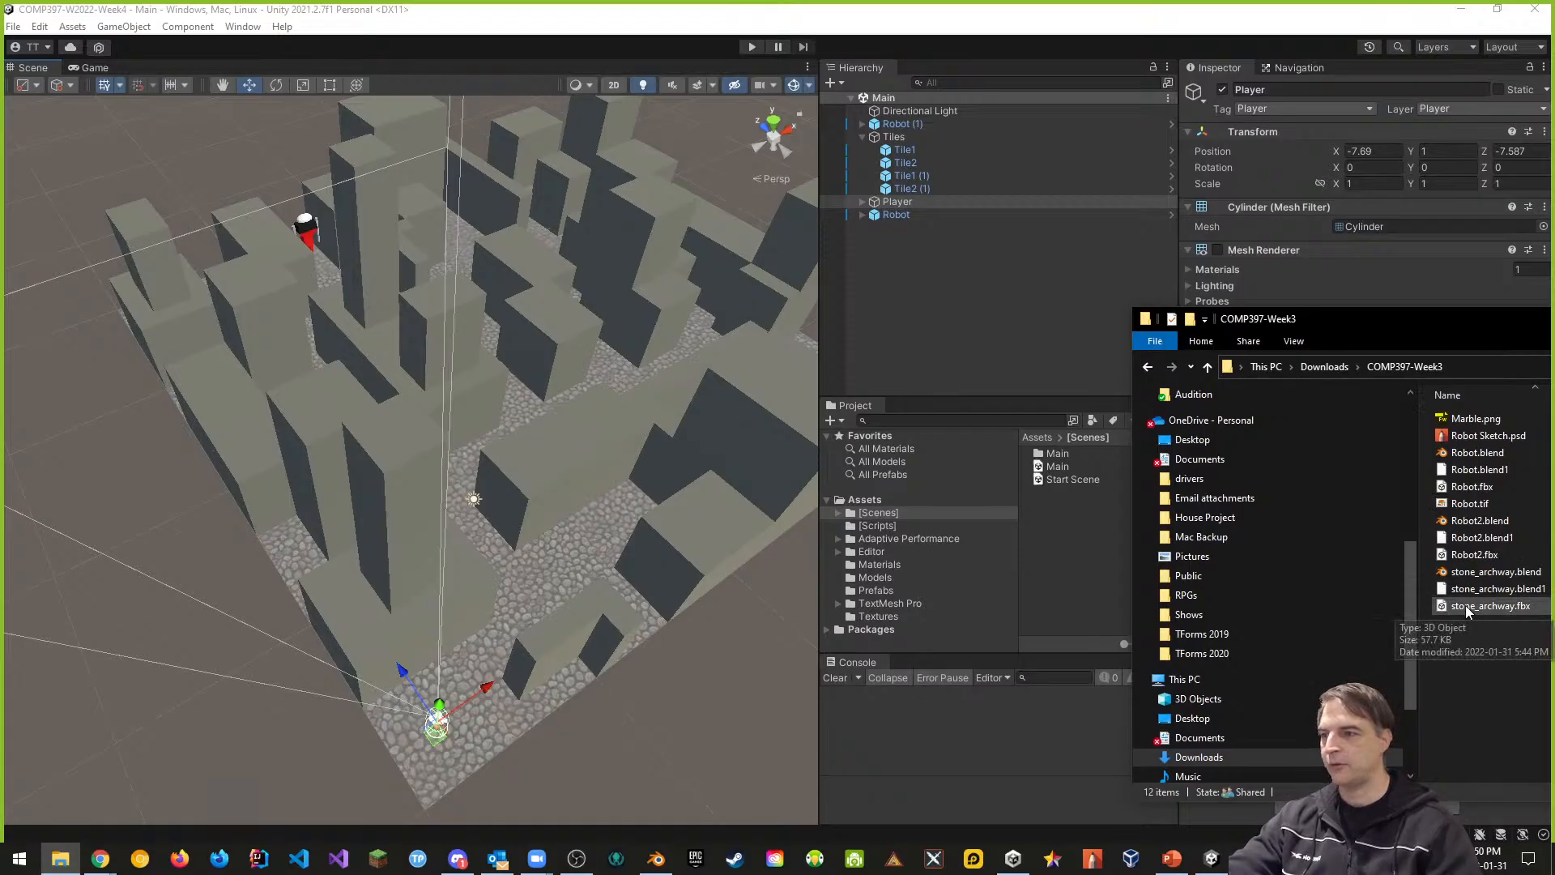
pyautogui.moveTo(908, 589); pyautogui.dragTo(870, 580)
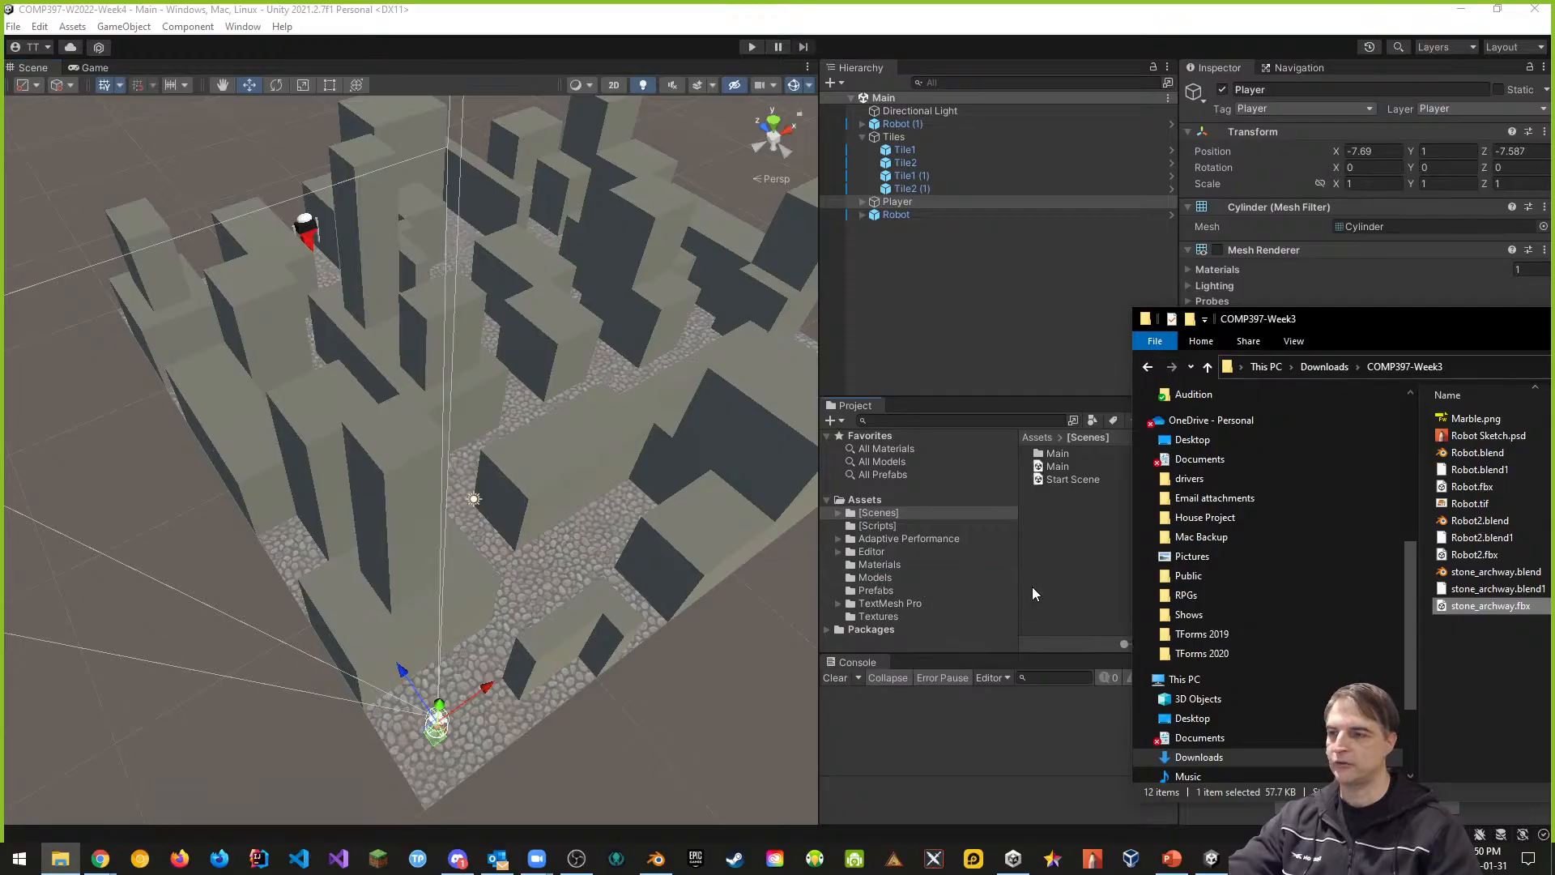
pyautogui.click(869, 577)
# Step: Select the imported stone_archway model, enlarge its preview and inspect the archway in it
pyautogui.click(1078, 480)
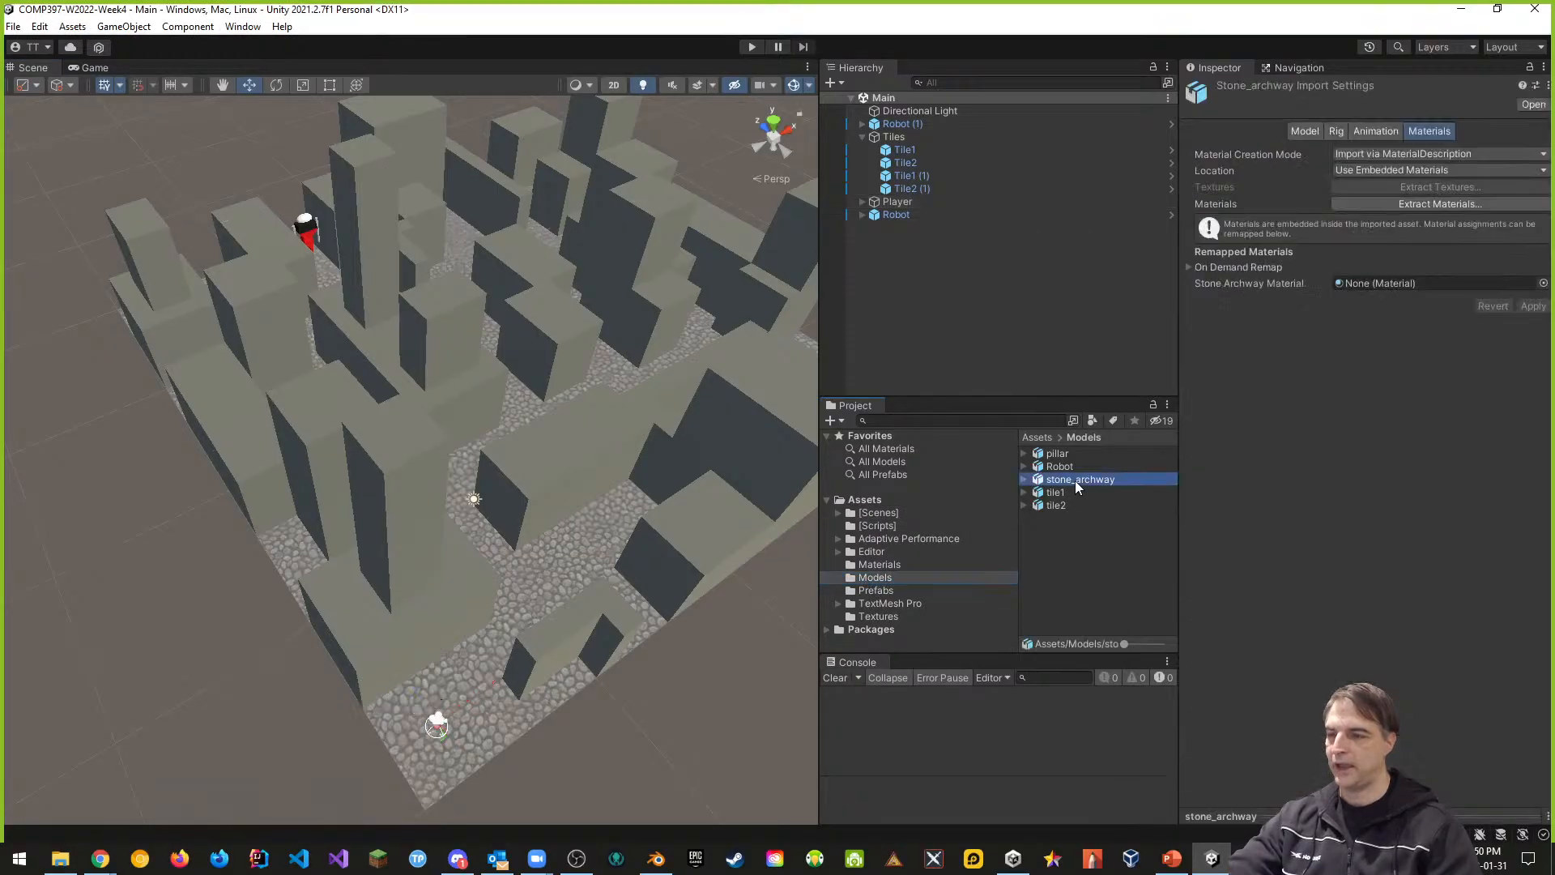
pyautogui.moveTo(1319, 816); pyautogui.dragTo(1323, 452)
pyautogui.moveTo(1357, 693); pyautogui.dragTo(1236, 490)
pyautogui.moveTo(1489, 665); pyautogui.dragTo(1490, 479)
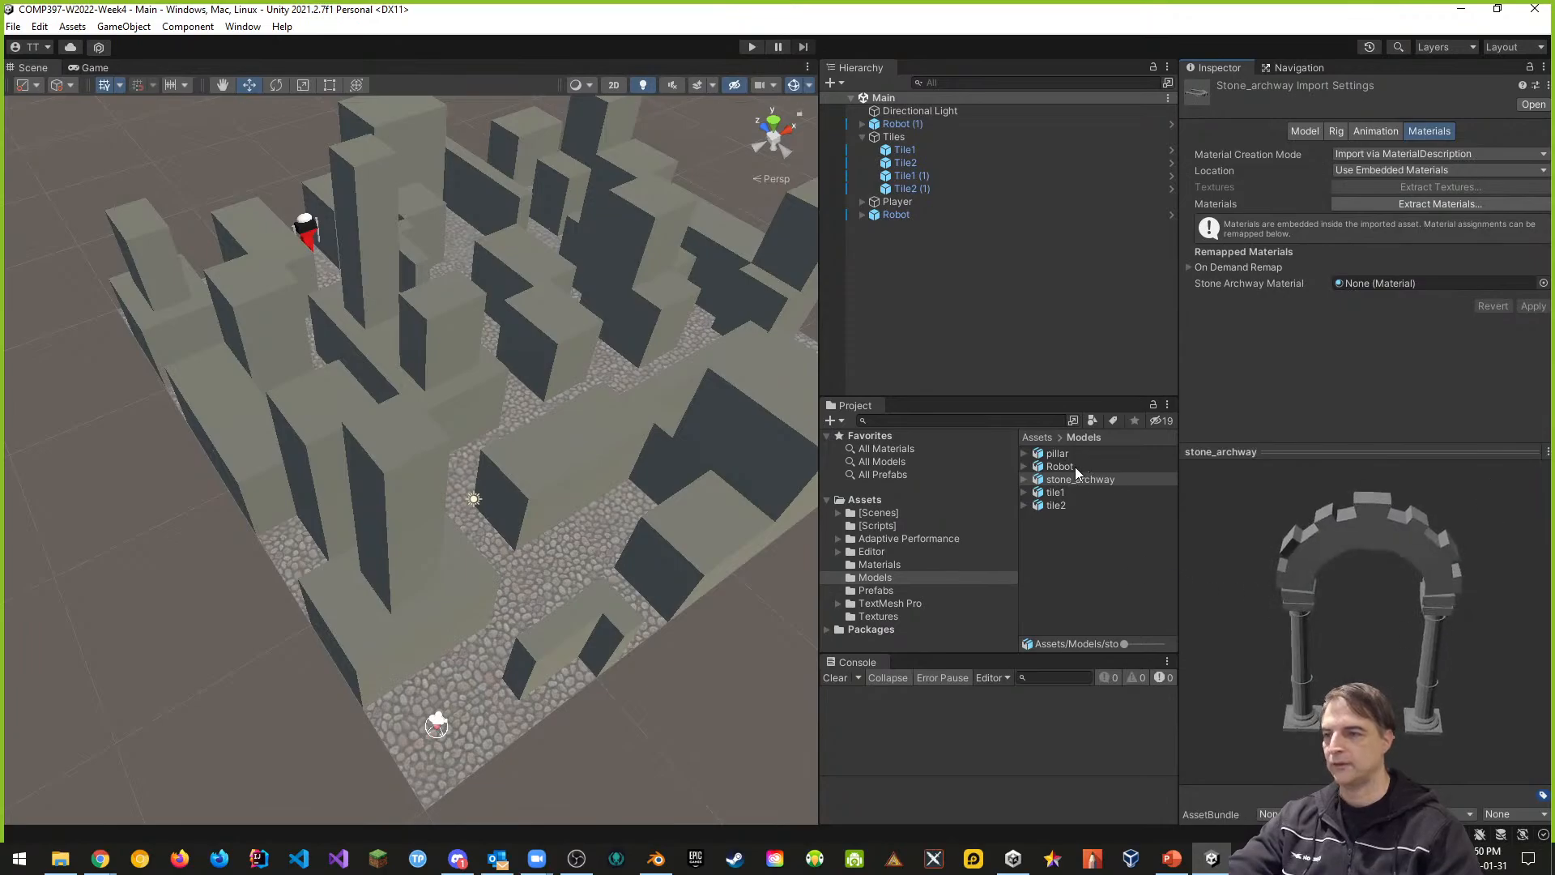
# Step: Add the stone_archway model to the Main scene and move it to about X 5.25, Y 4.89, Z 0
pyautogui.moveTo(1081, 480); pyautogui.dragTo(872, 264)
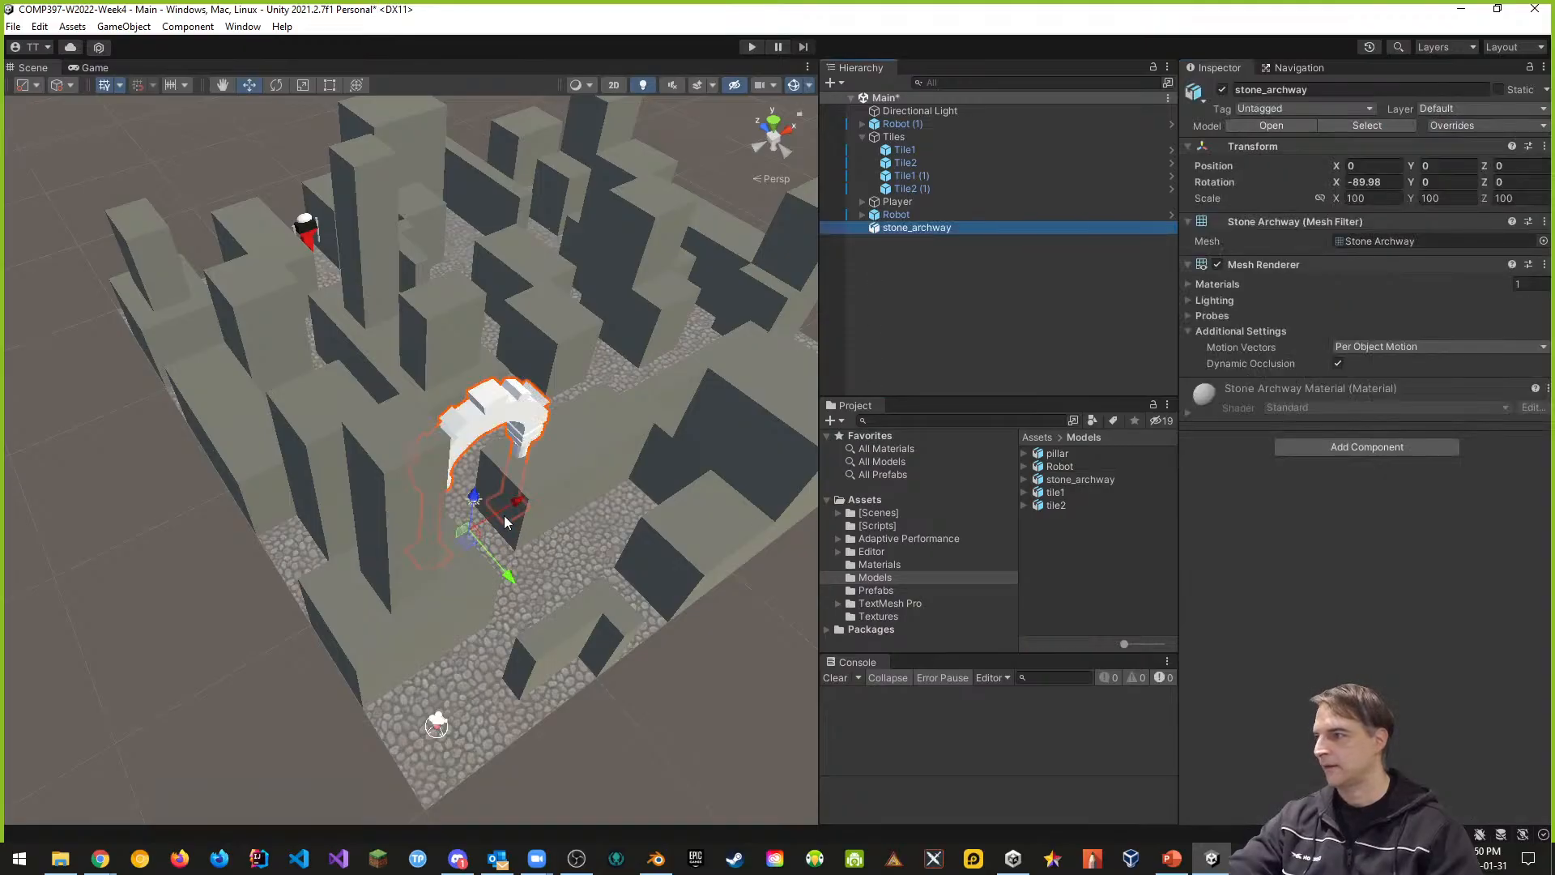
pyautogui.moveTo(504, 521); pyautogui.dragTo(474, 395)
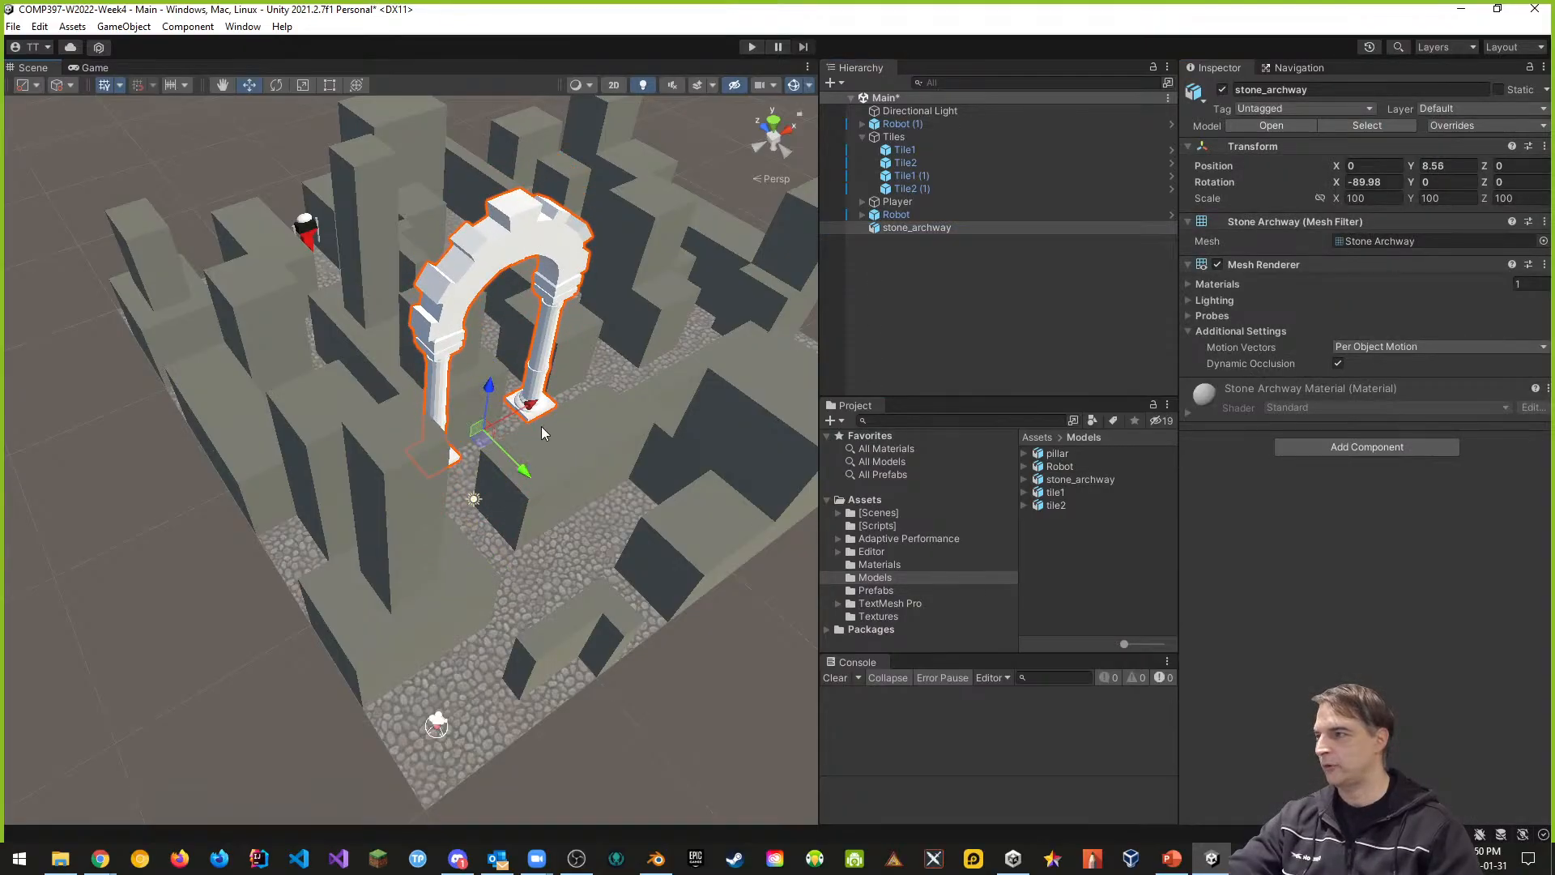
pyautogui.moveTo(543, 434); pyautogui.dragTo(646, 401)
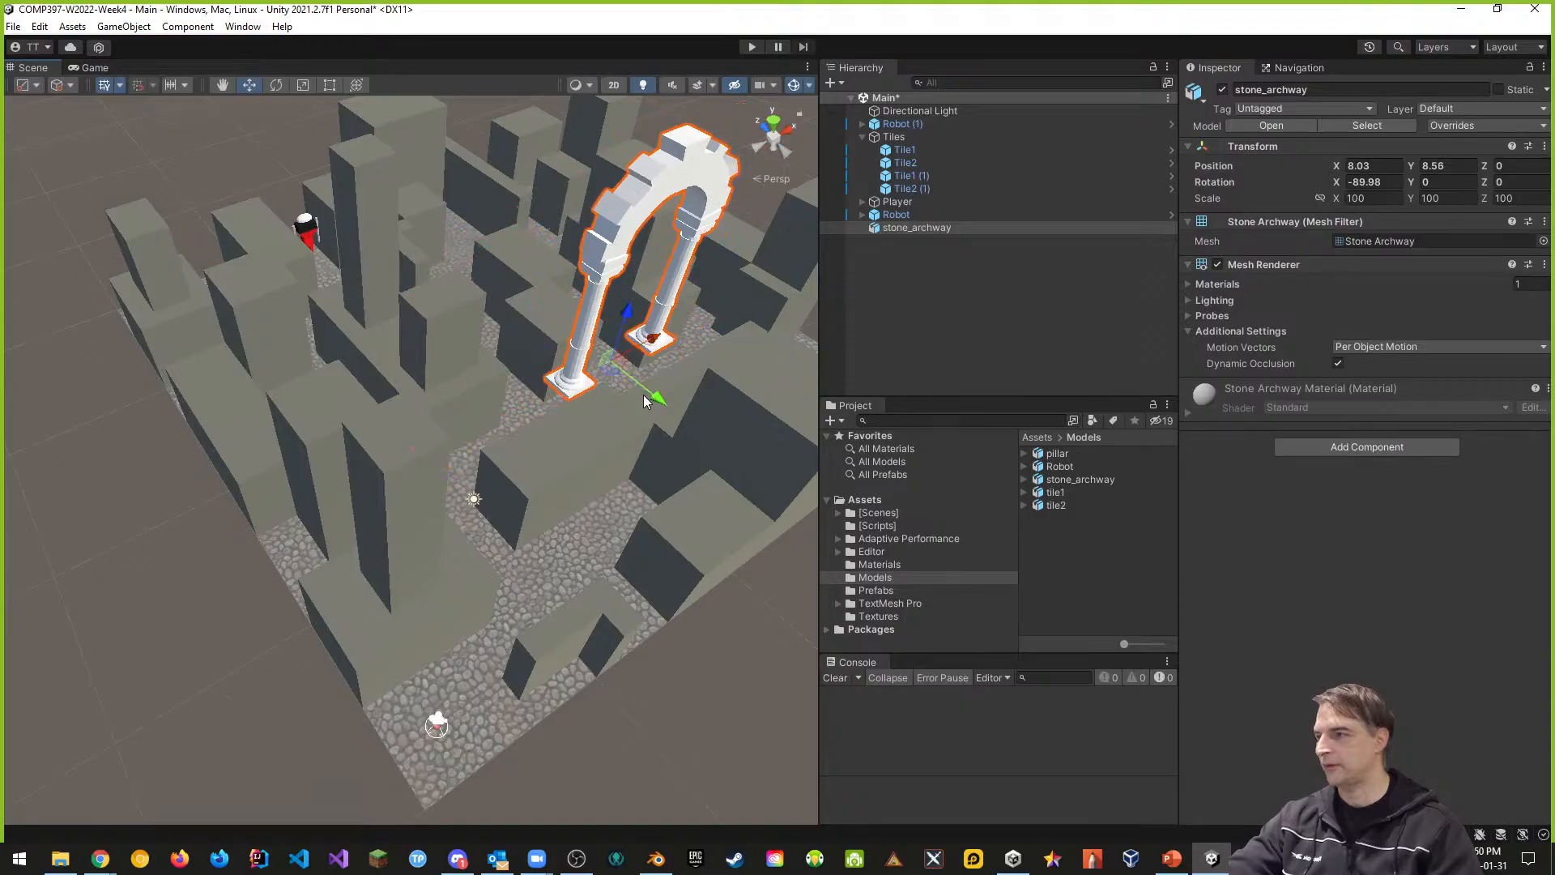
pyautogui.moveTo(647, 403); pyautogui.dragTo(616, 385, button='right')
pyautogui.press('w')
pyautogui.moveTo(592, 363); pyautogui.dragTo(458, 373)
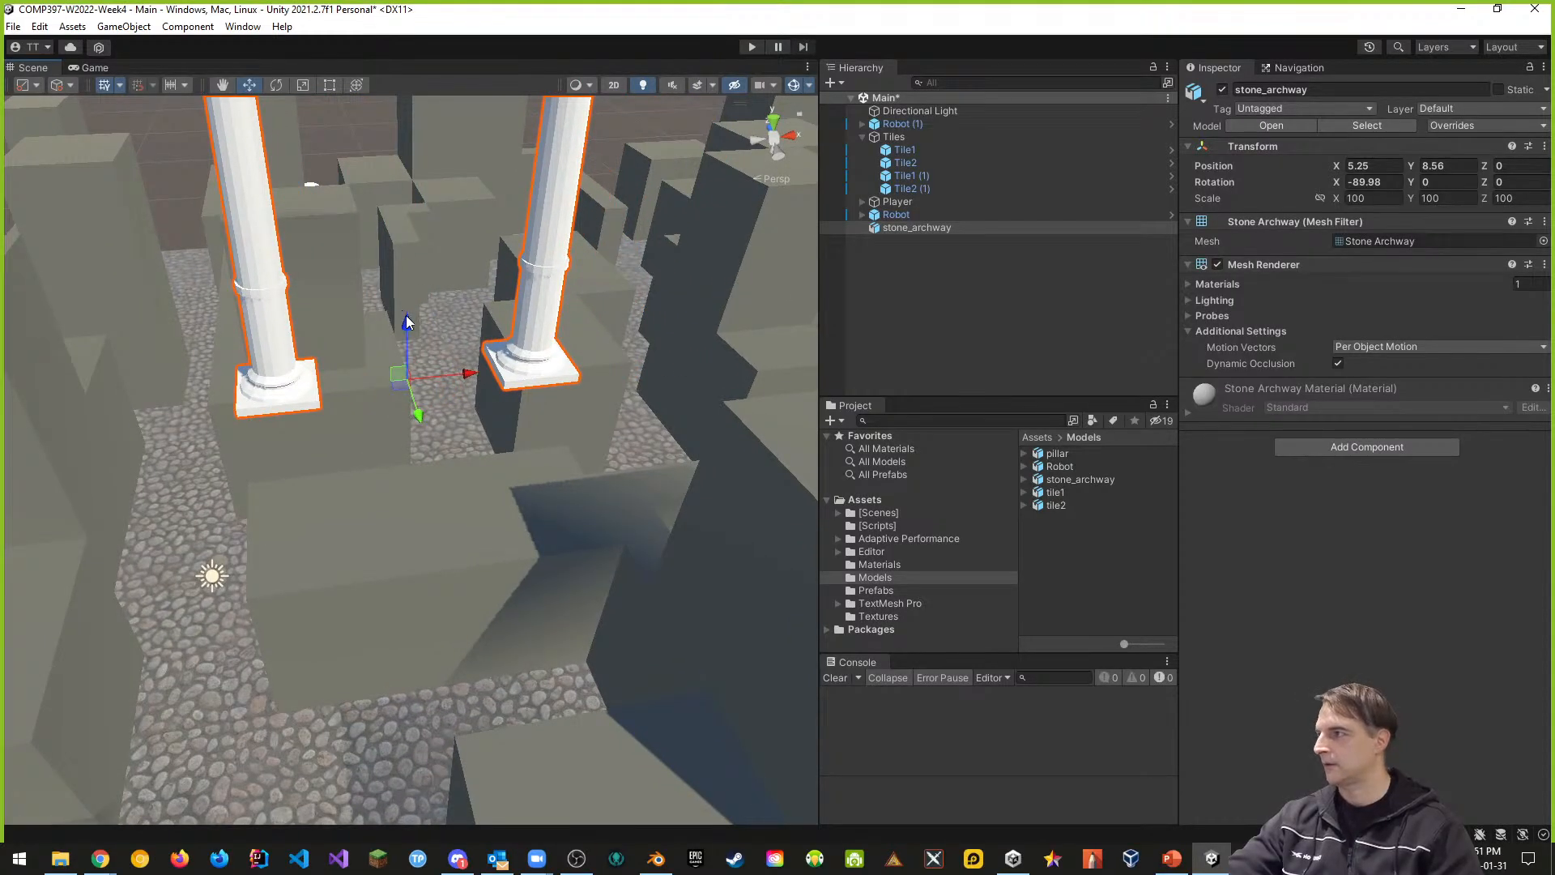
pyautogui.moveTo(406, 316); pyautogui.dragTo(410, 448)
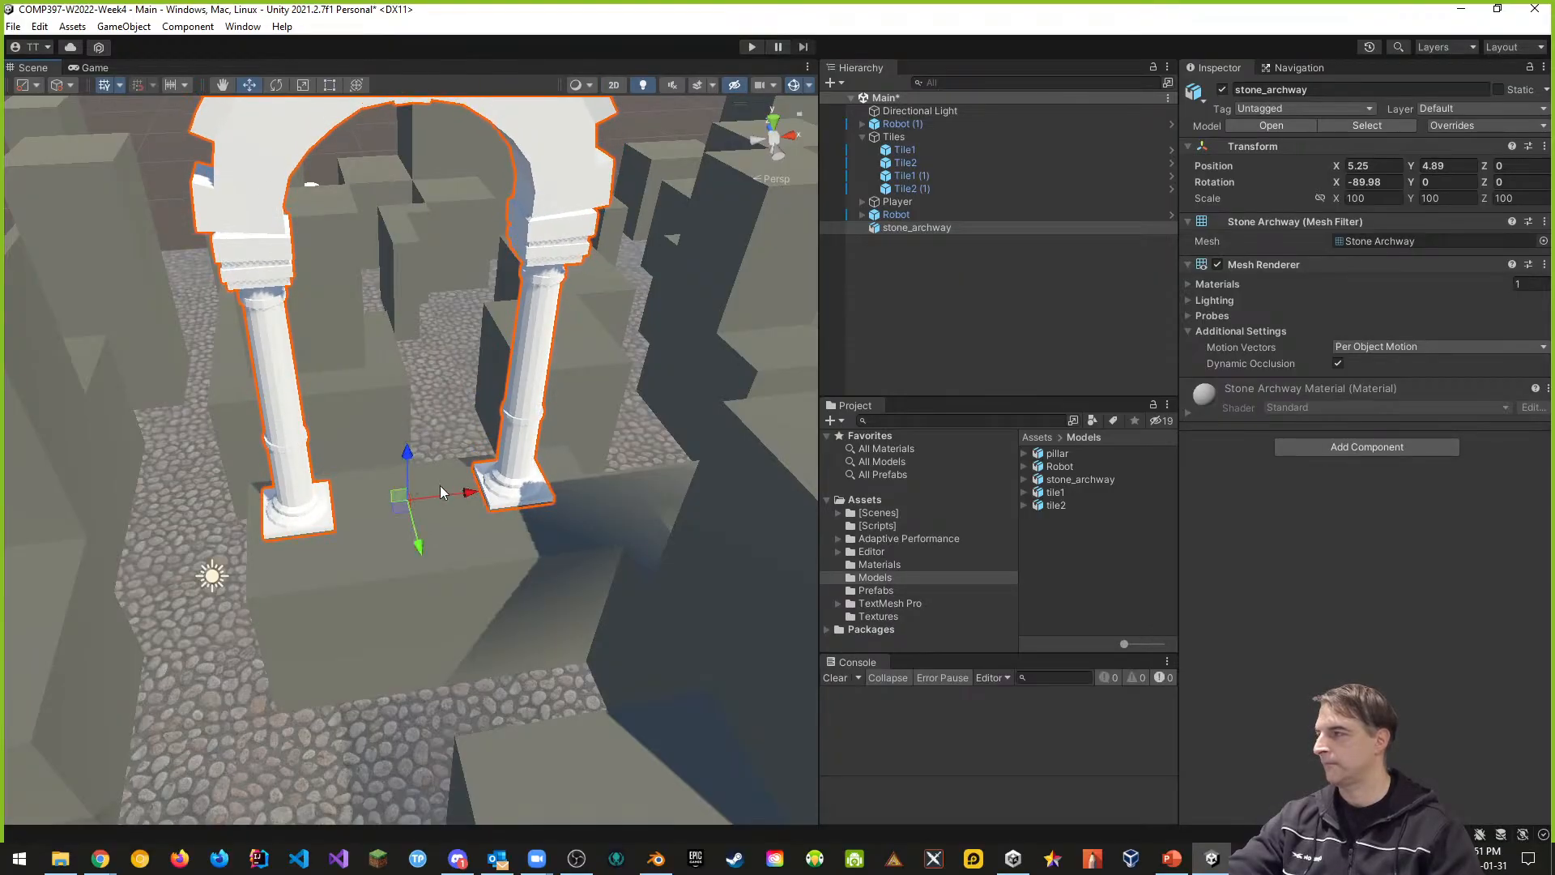
# Step: Rename the stone_archway object in the scene hierarchy as Stone Archway
pyautogui.moveTo(440, 486); pyautogui.dragTo(462, 372, button='right')
pyautogui.press('w')
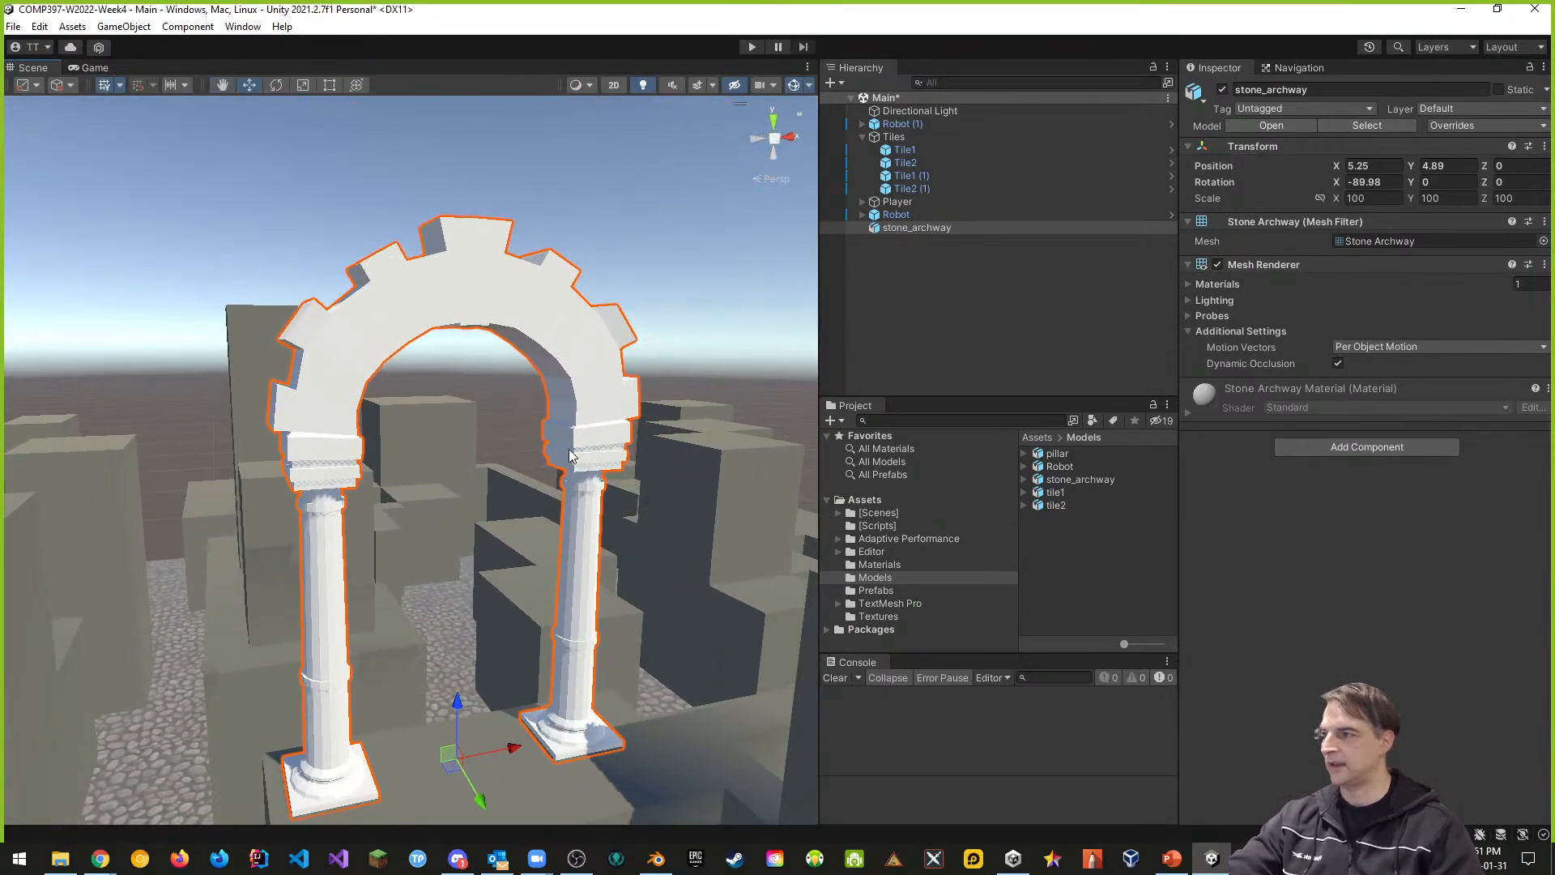
pyautogui.moveTo(570, 456); pyautogui.dragTo(1085, 379, button='right')
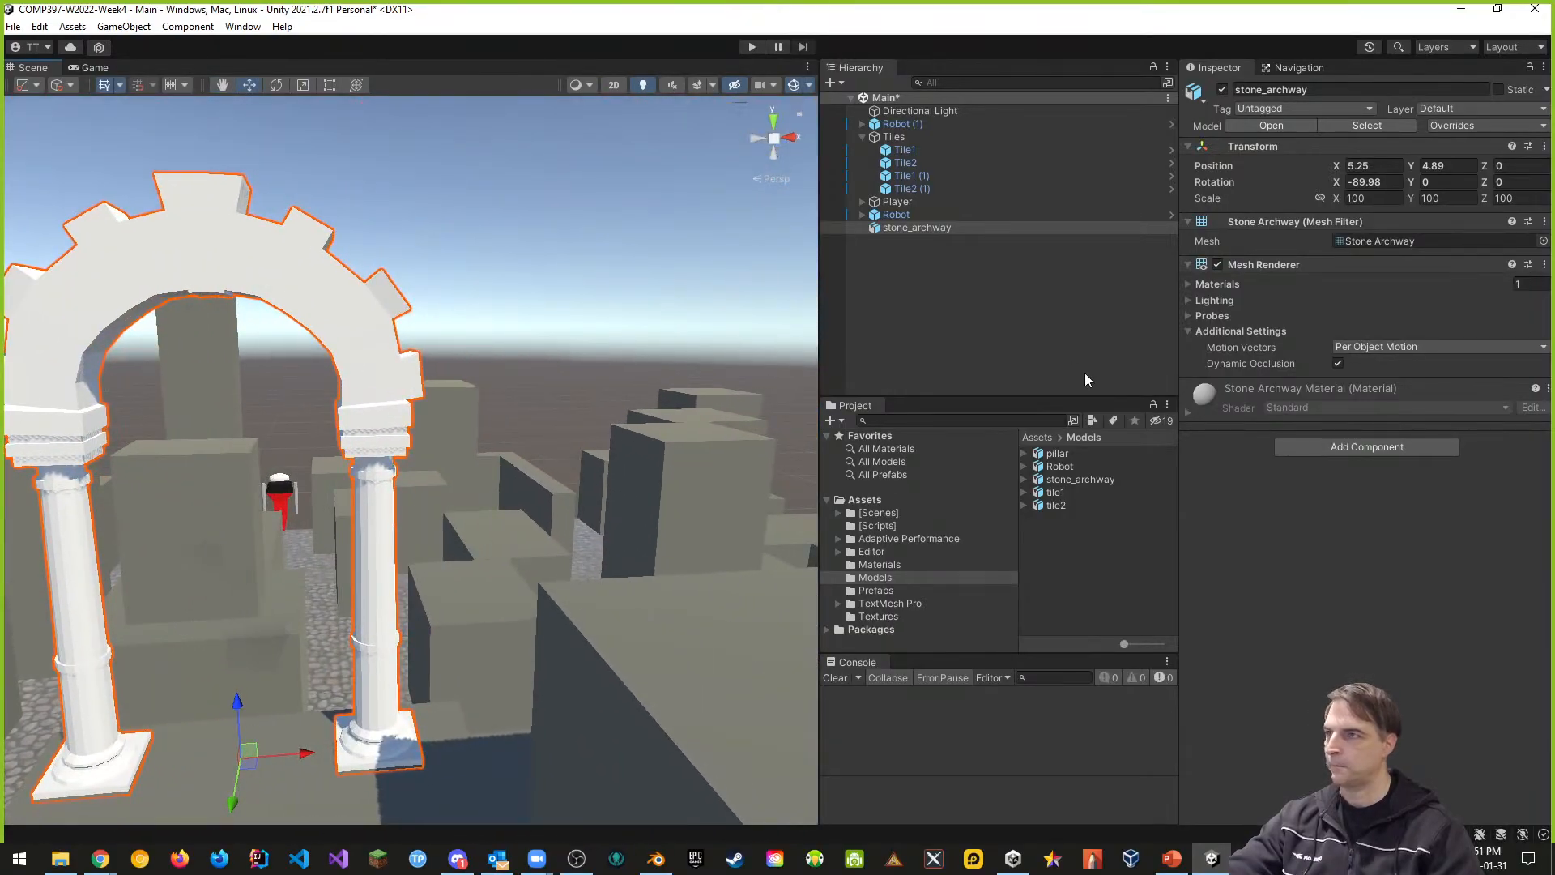
pyautogui.click(917, 229)
pyautogui.click(927, 226)
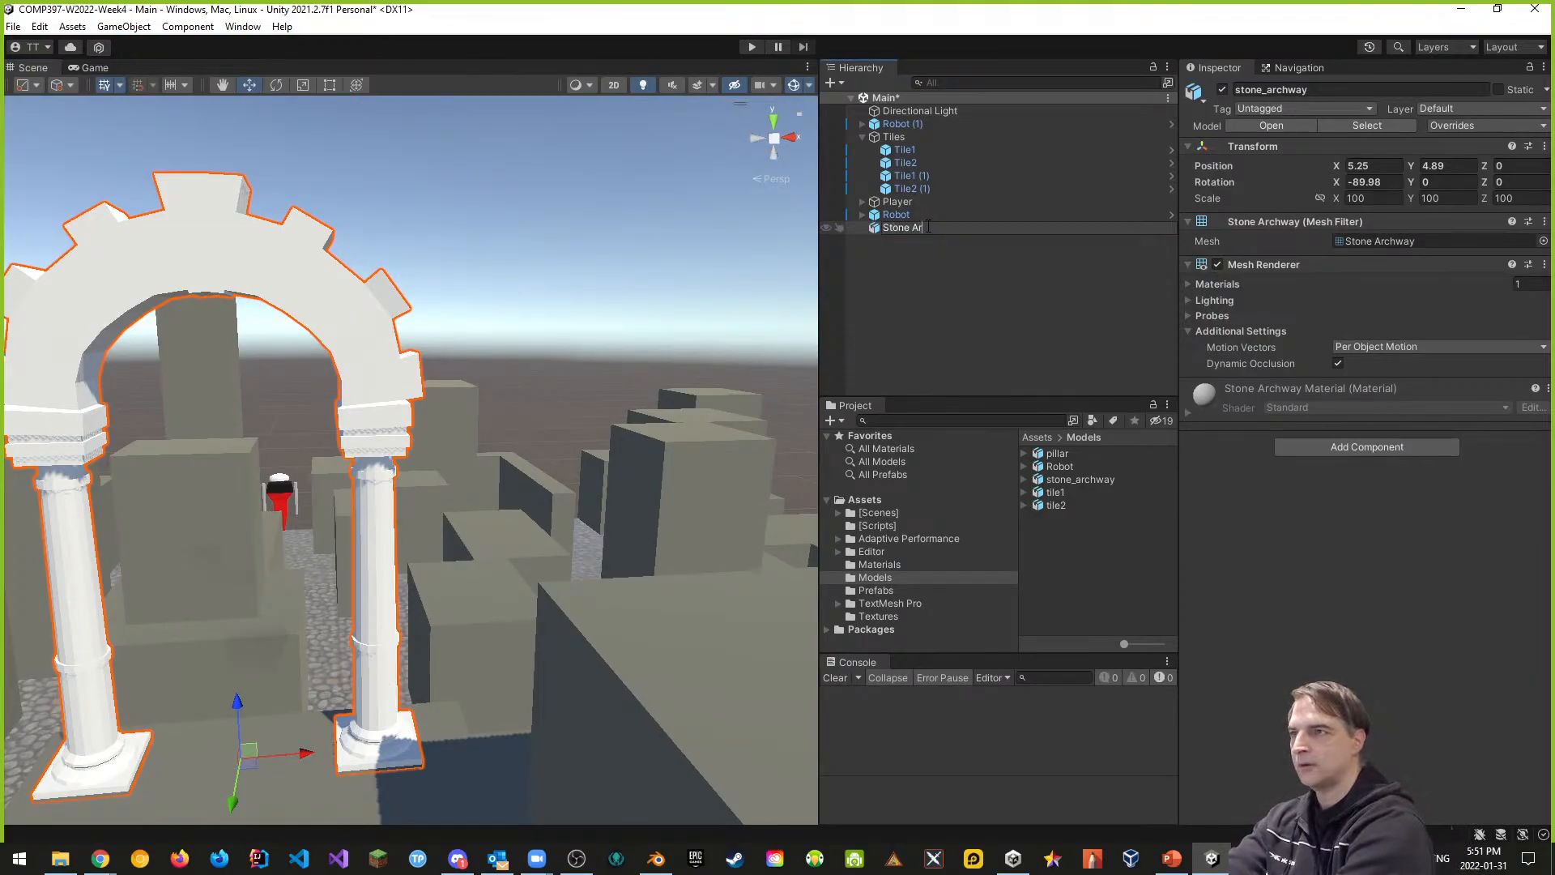
pyautogui.write('Stone Archway')
pyautogui.press('Return')
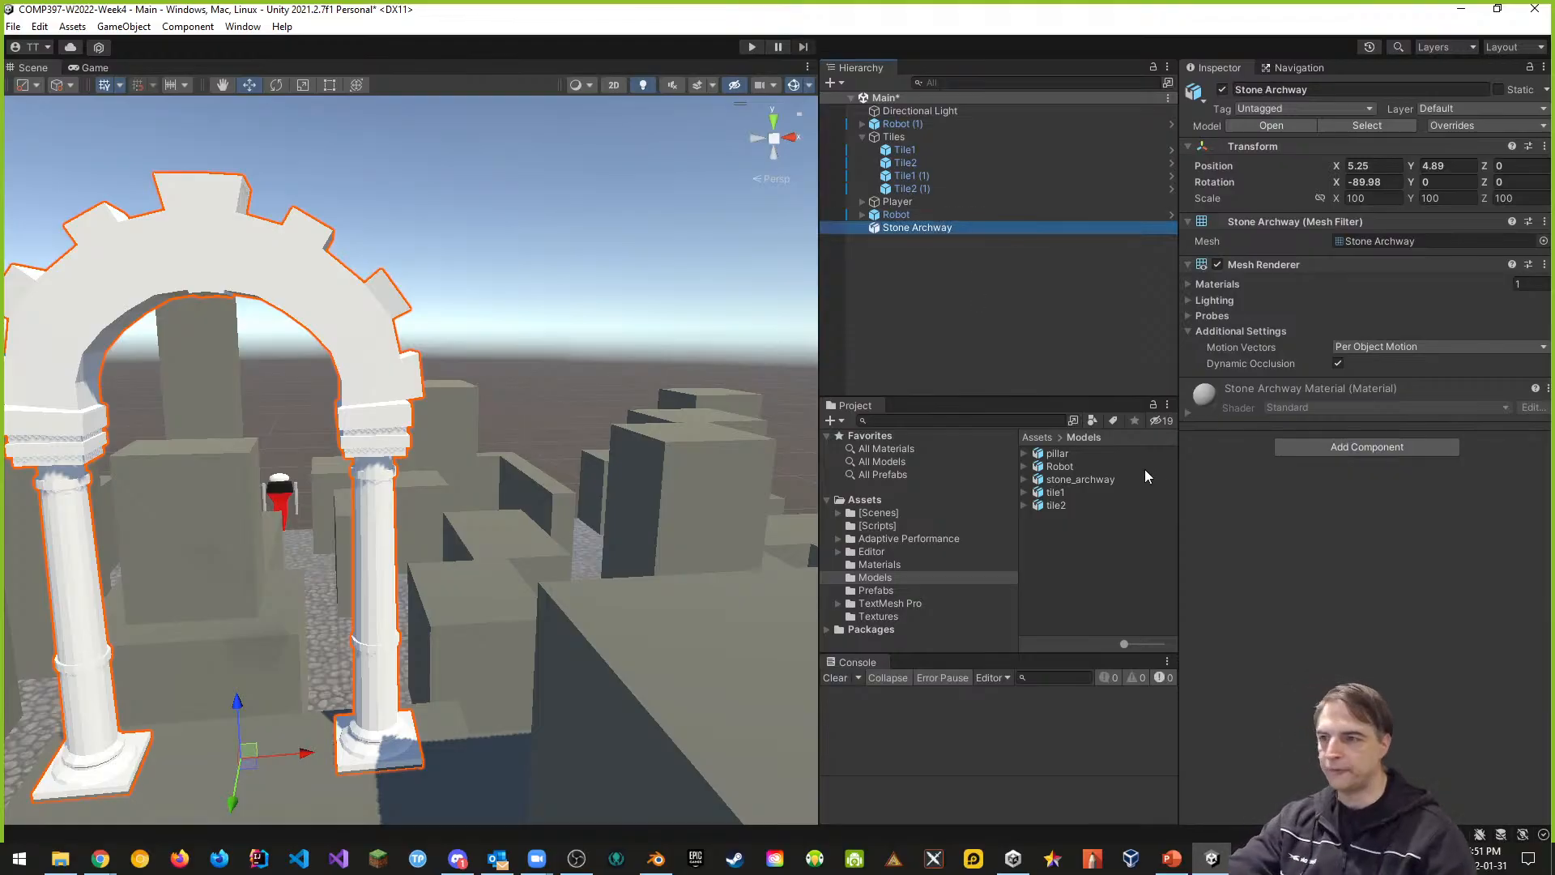
# Step: Enable Read/Write, Generate Colliders and Generate Lightmap UVs in the stone_archway model's import settings and apply them
pyautogui.click(1069, 480)
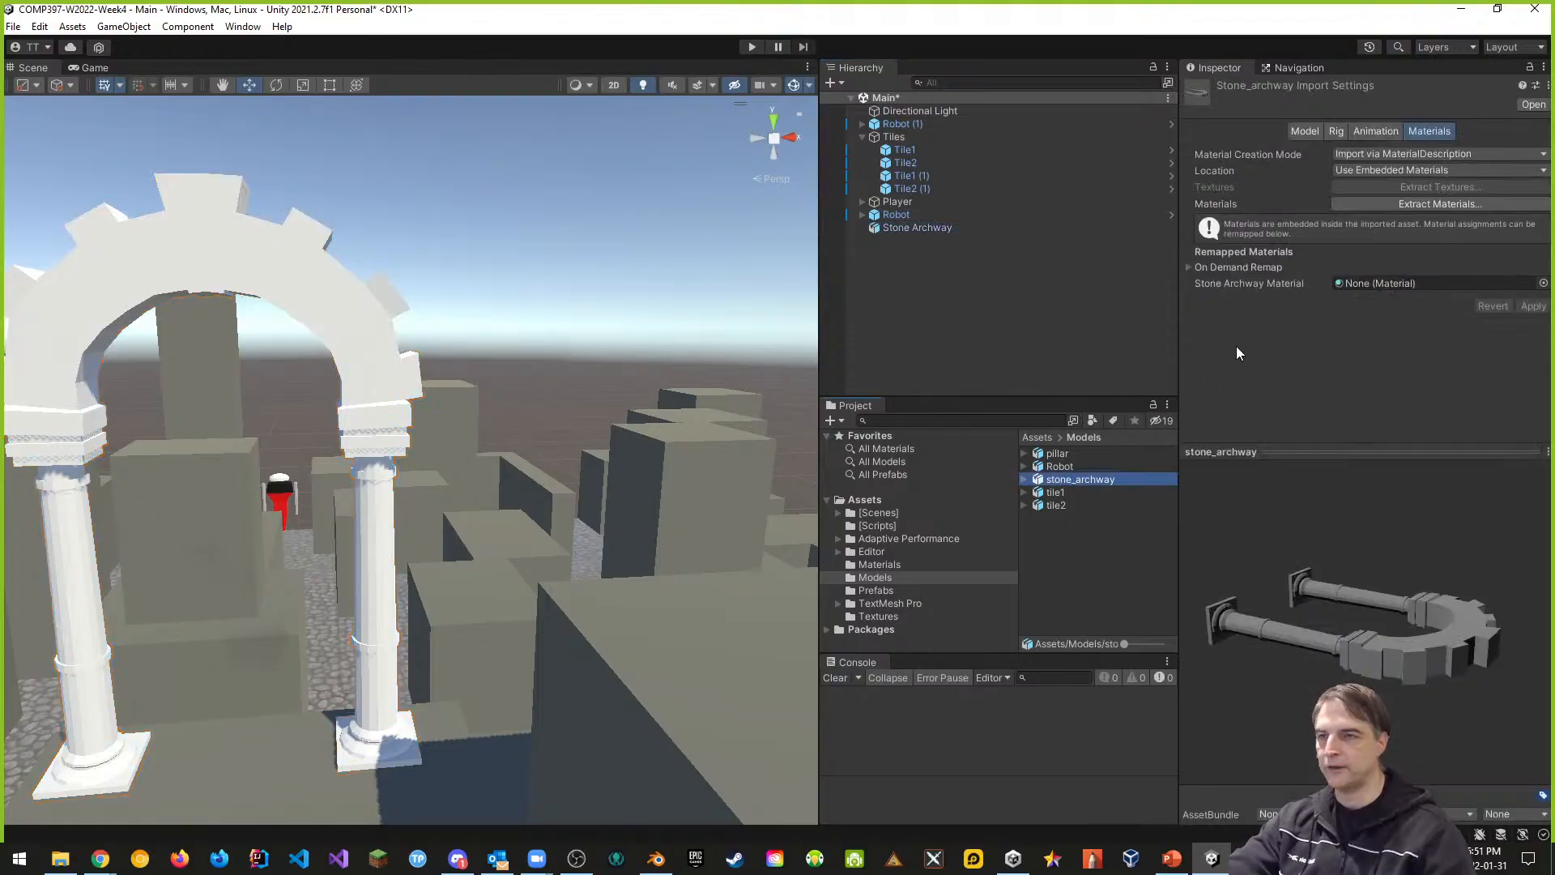
pyautogui.click(1296, 135)
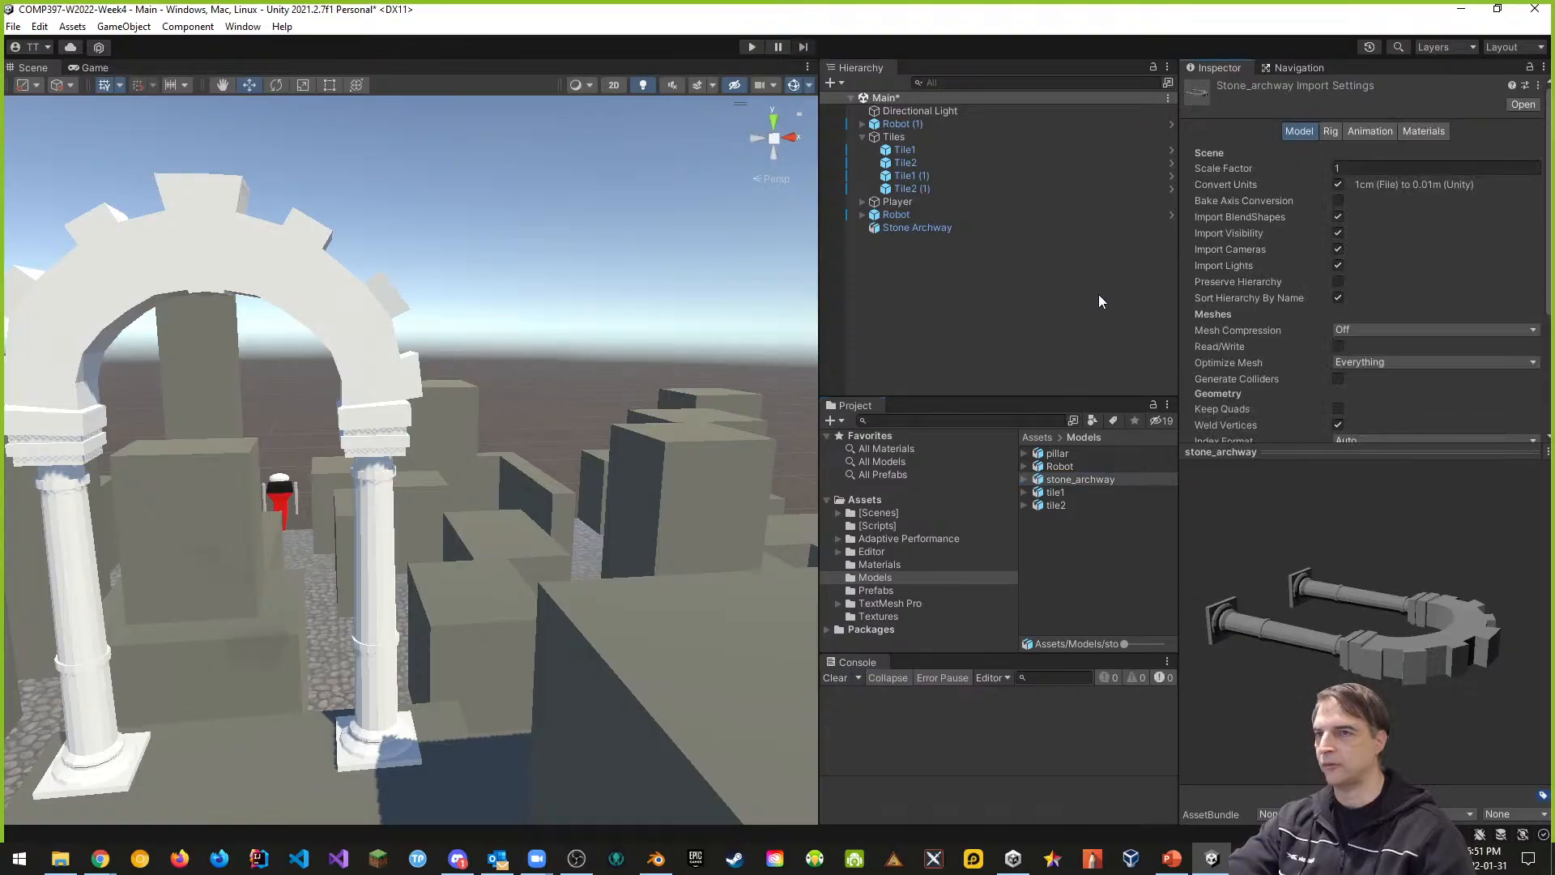
pyautogui.scroll(-2, 1268, 341)
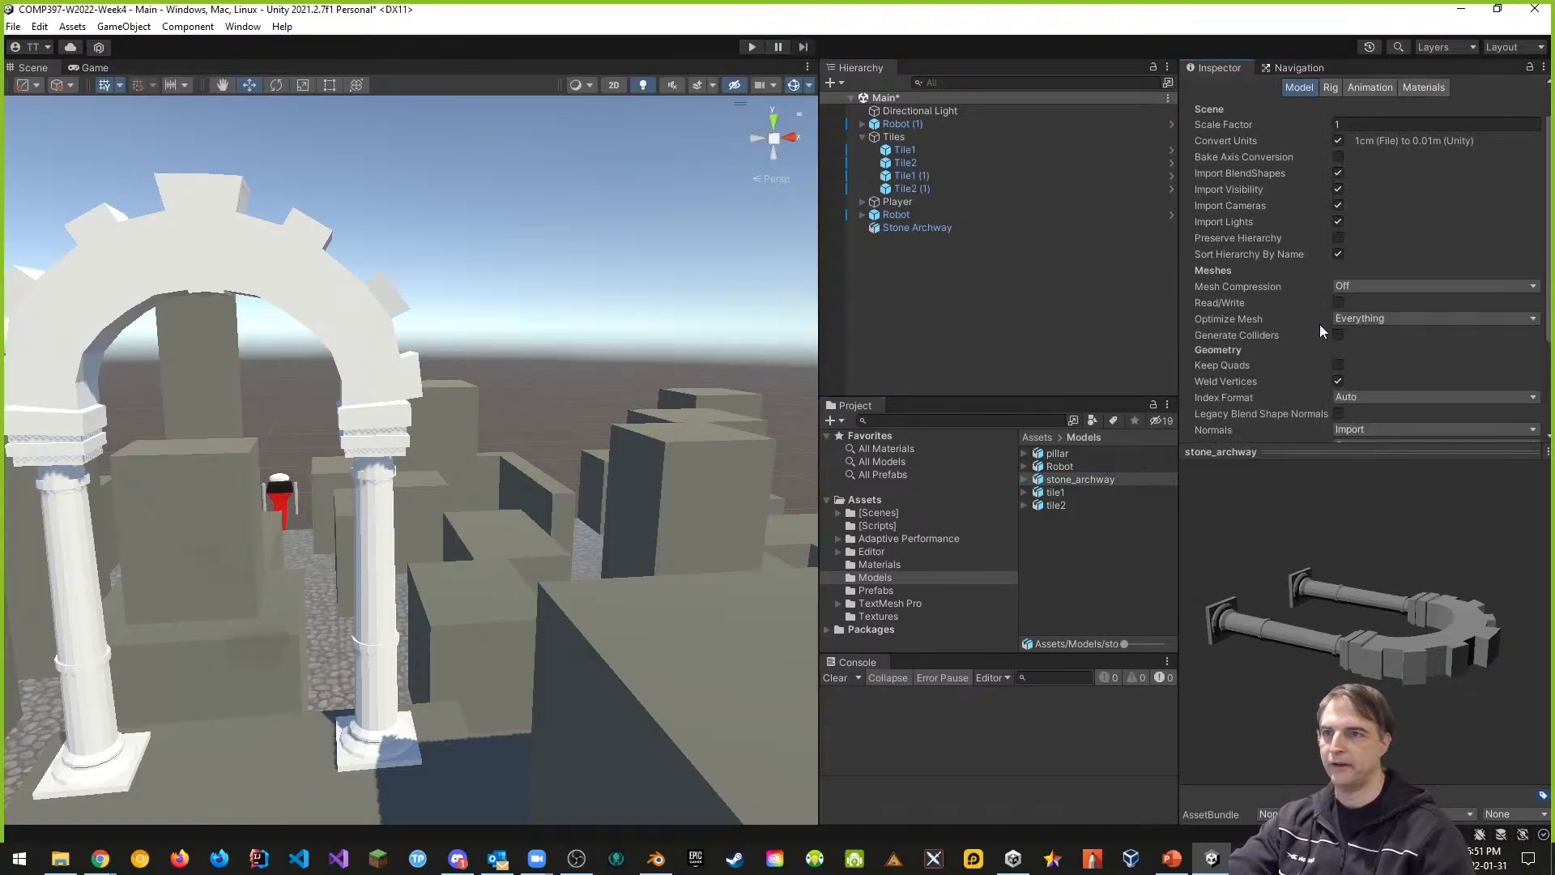
pyautogui.scroll(-3, 1274, 340)
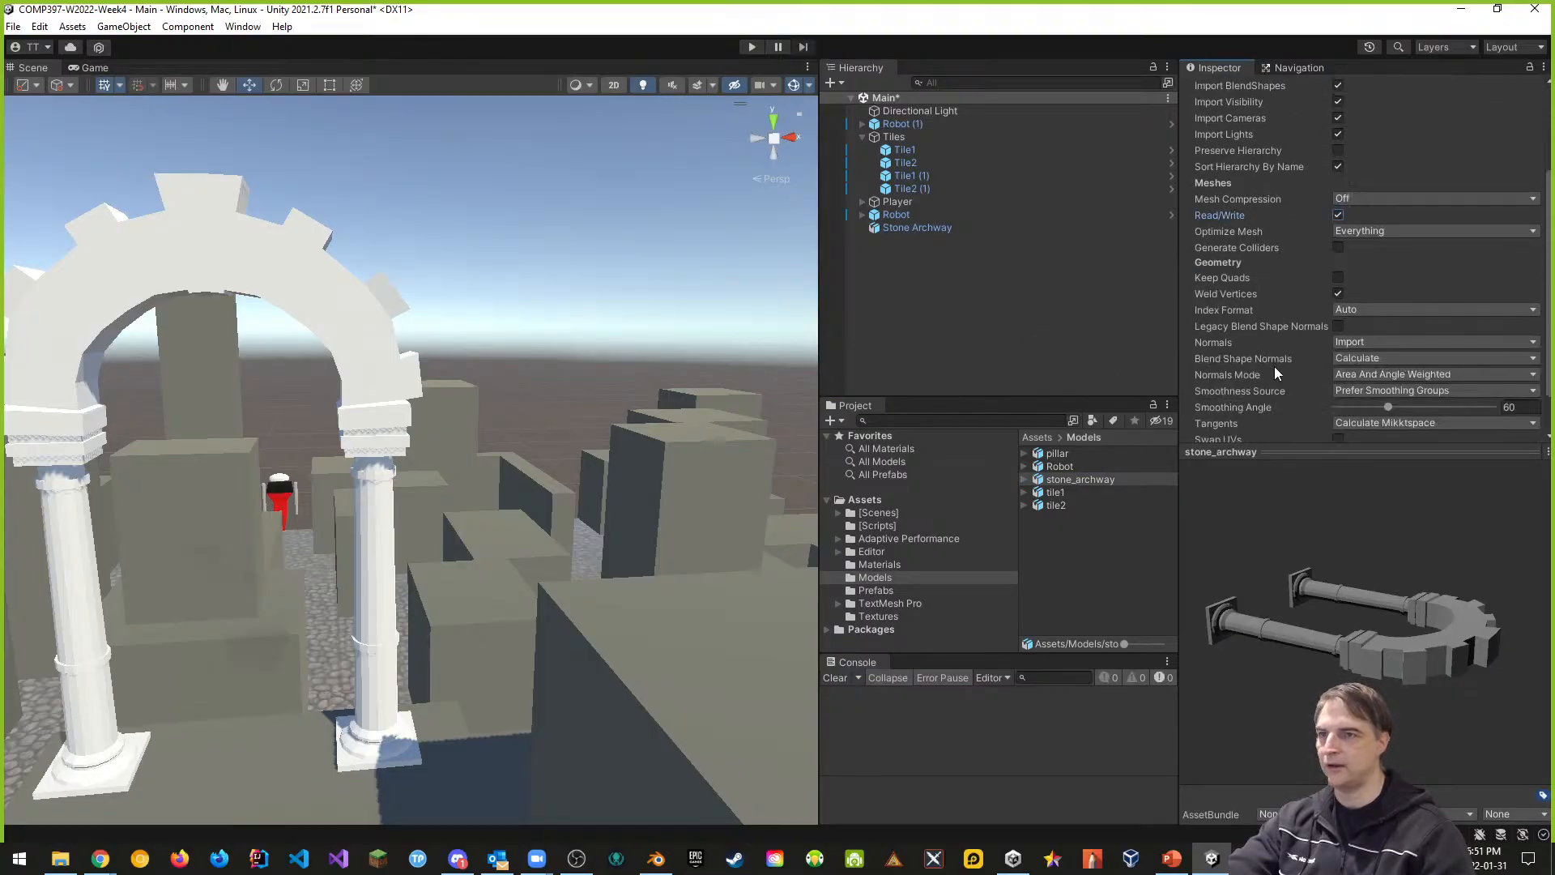
pyautogui.click(1344, 249)
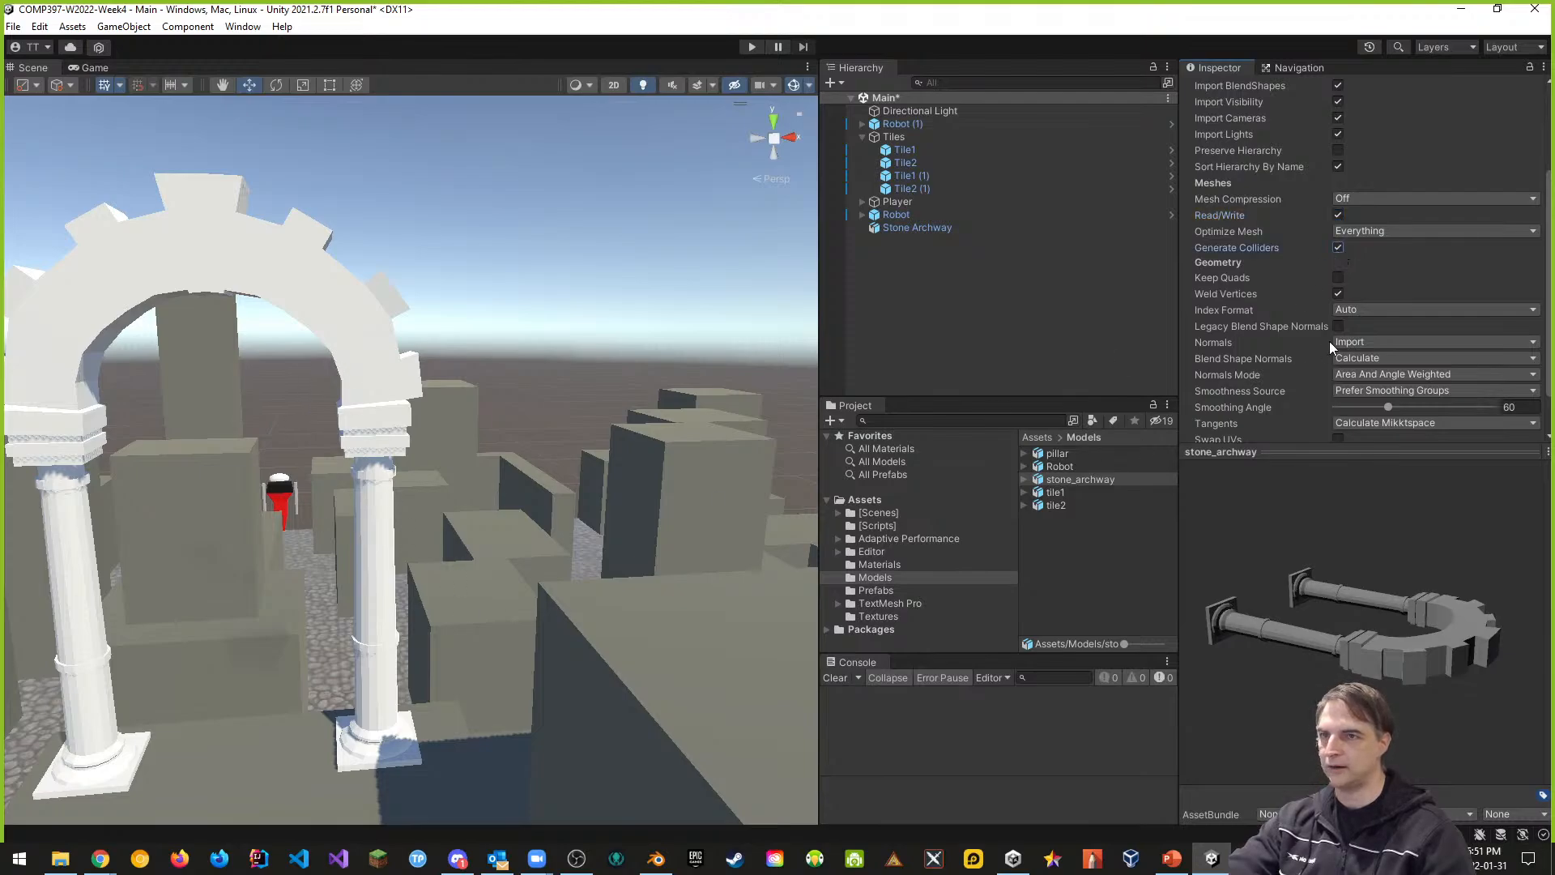
pyautogui.scroll(-2, 1317, 332)
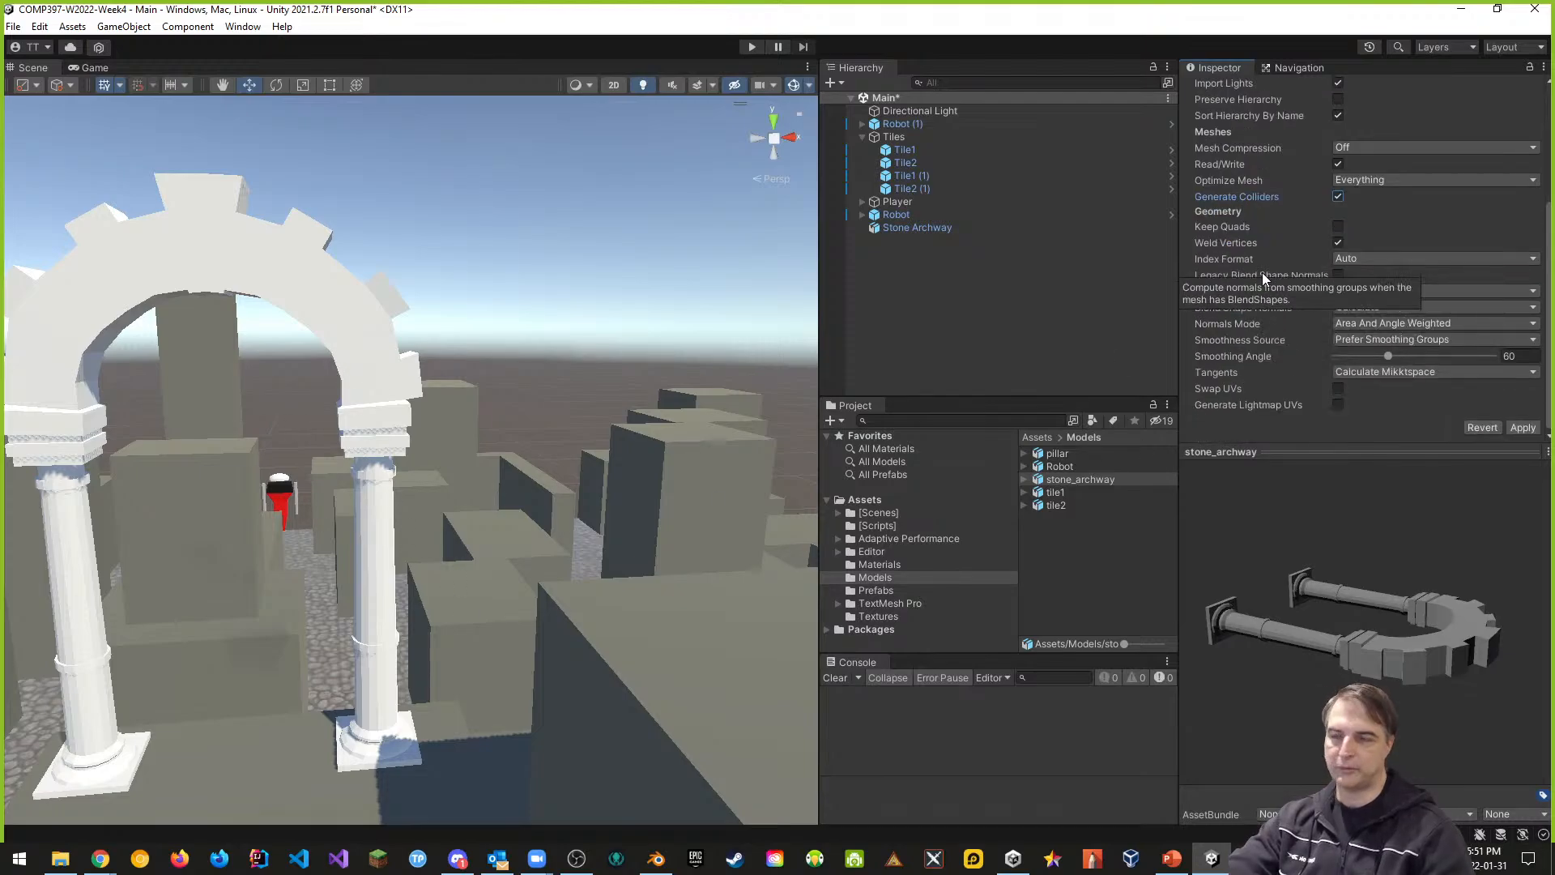
pyautogui.click(1338, 405)
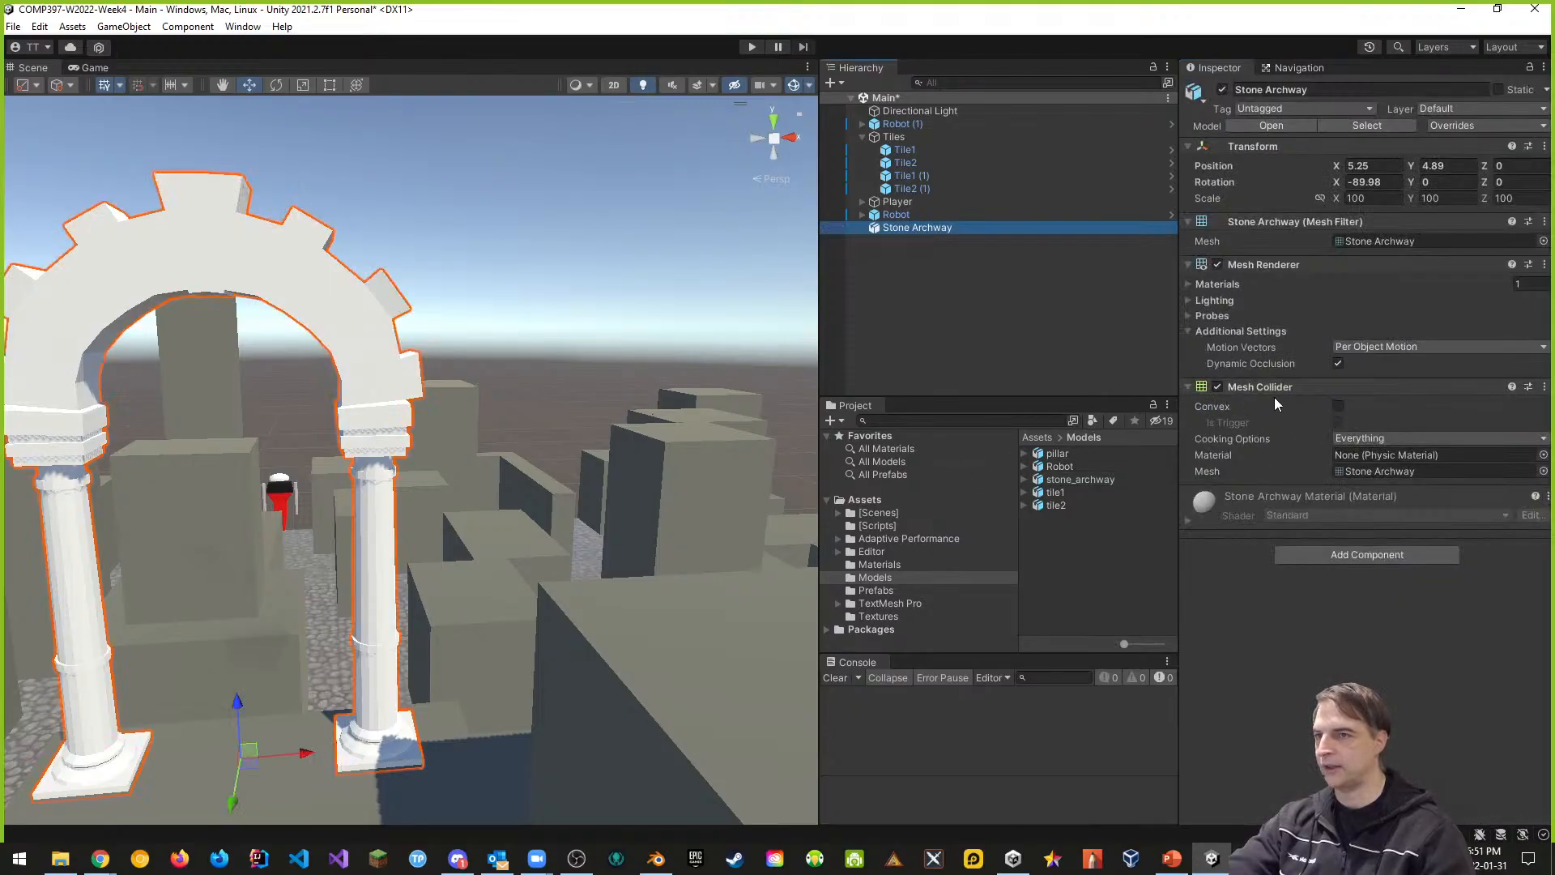
# Step: Try the Convex option on the Stone Archway's Mesh Collider, inspect the collider outline around the arch and switch the option off
pyautogui.scroll(-5, 410, 537)
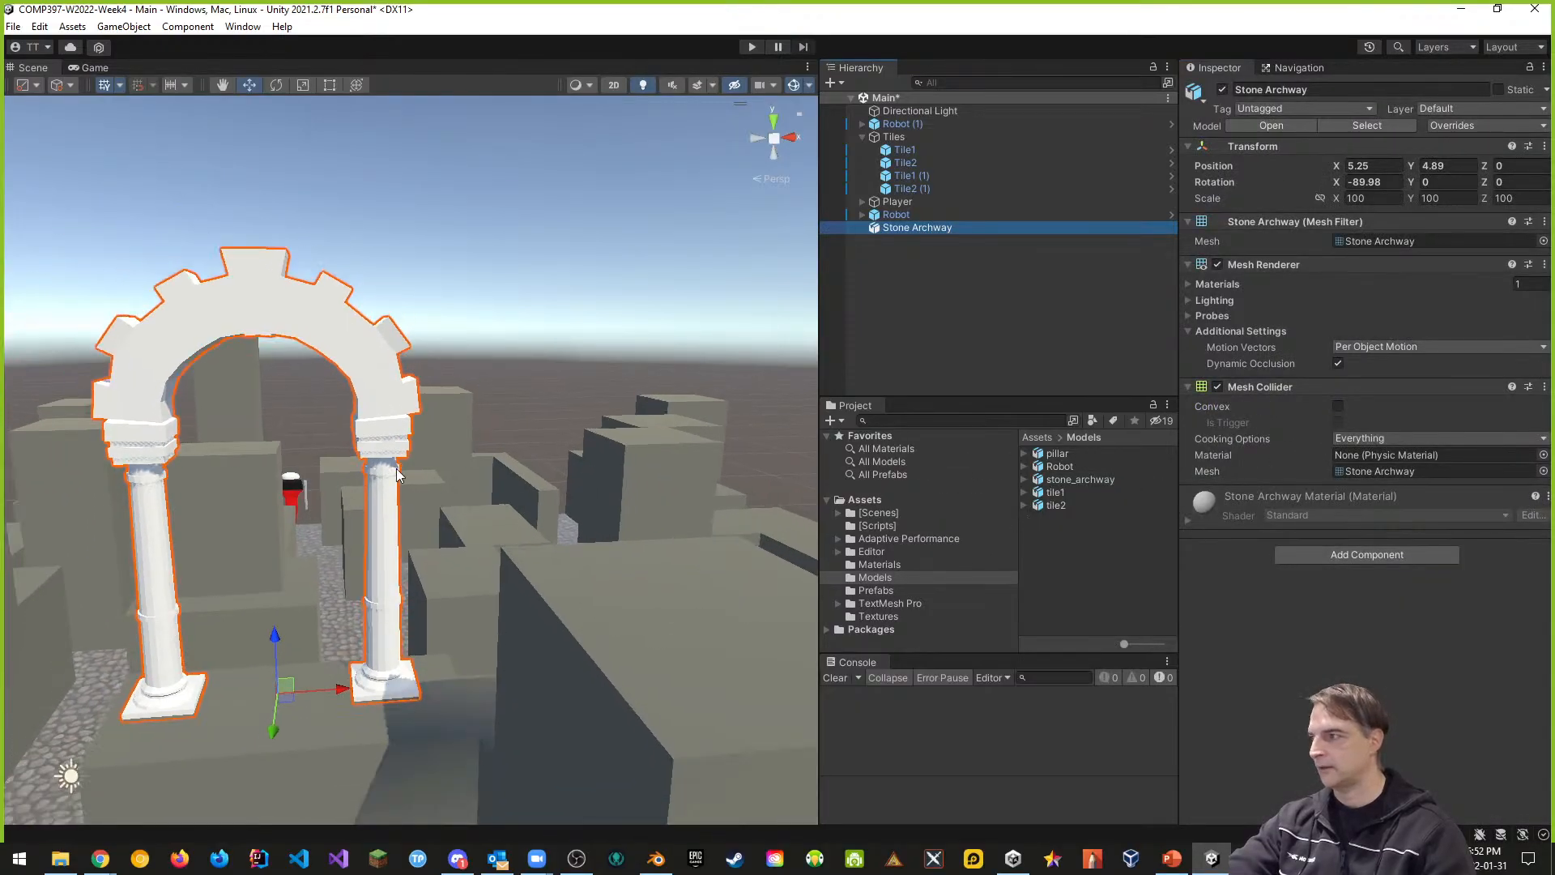
pyautogui.moveTo(396, 469); pyautogui.dragTo(890, 506, button='right')
pyautogui.press('a')
pyautogui.moveTo(891, 507); pyautogui.dragTo(892, 507)
pyautogui.press('a')
pyautogui.press('d')
pyautogui.moveTo(892, 507); pyautogui.dragTo(878, 504, button='right')
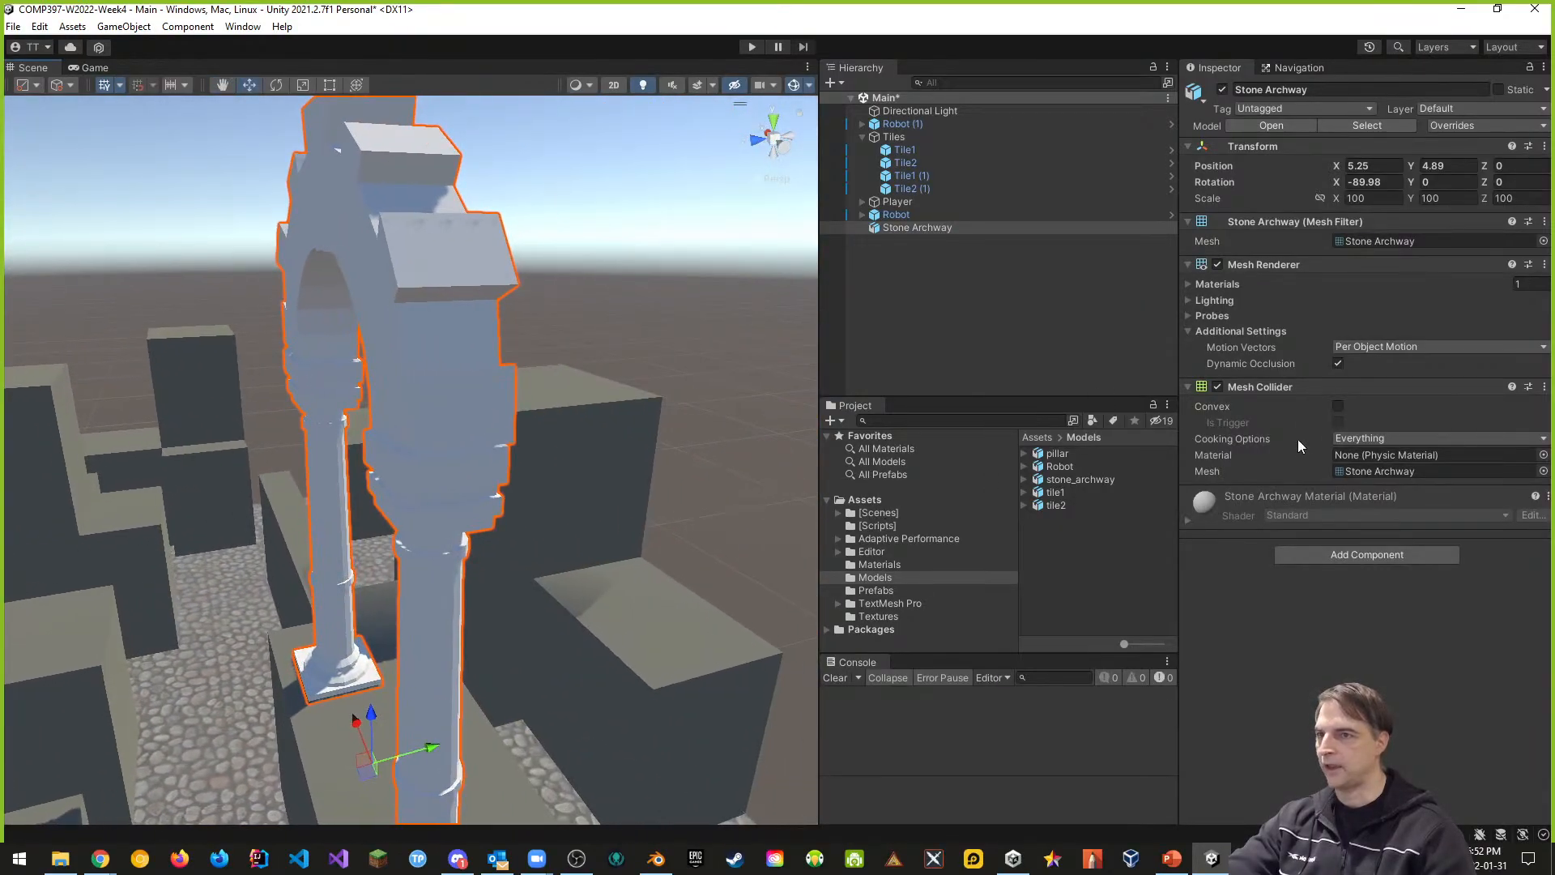
pyautogui.click(1338, 407)
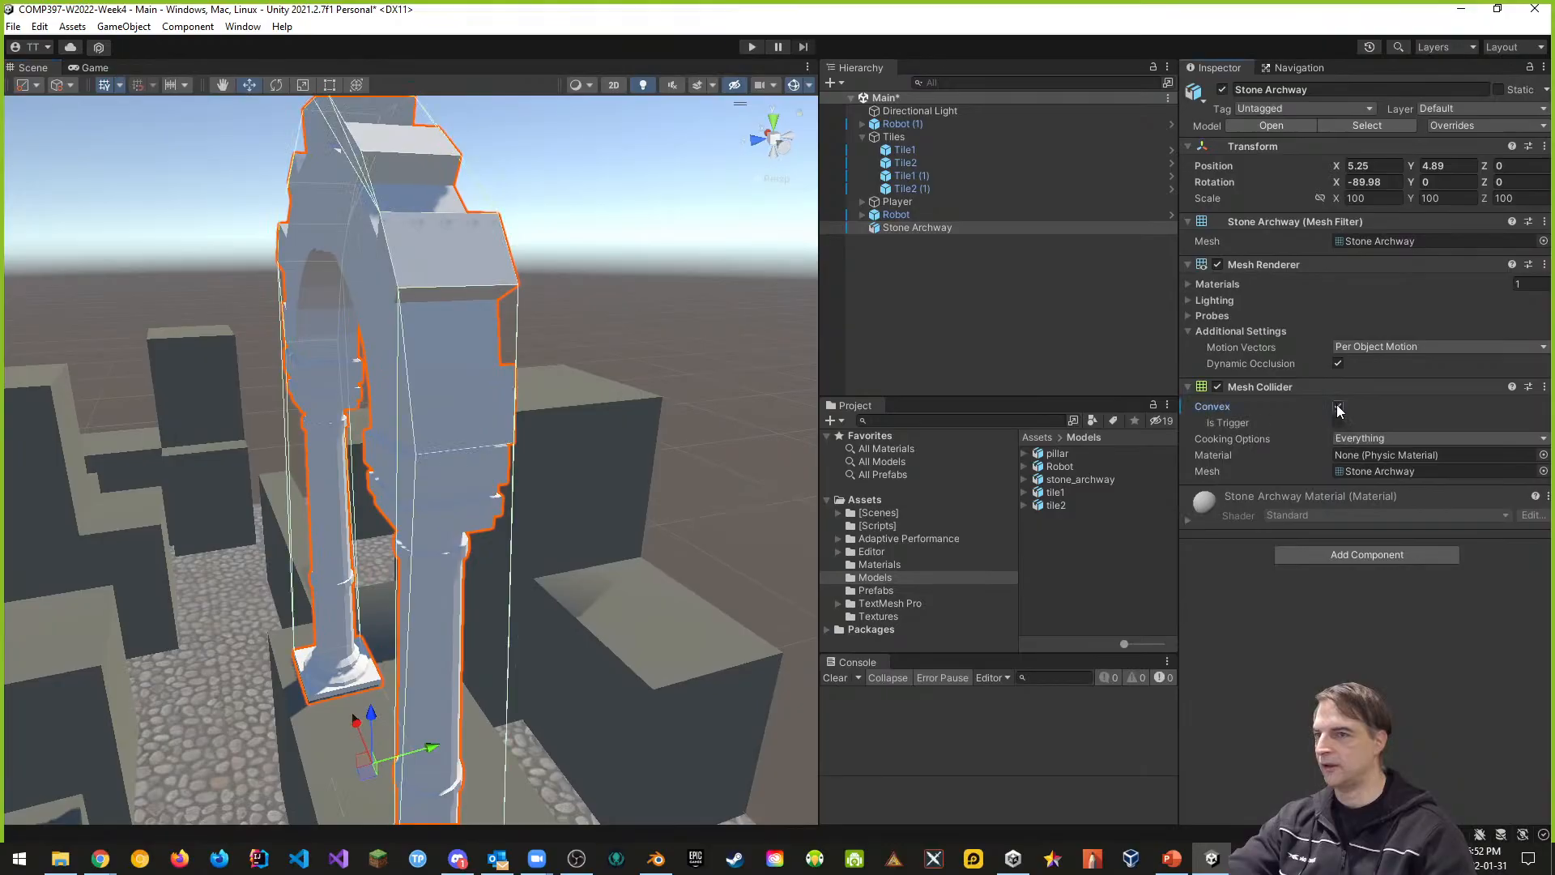
pyautogui.moveTo(491, 585); pyautogui.dragTo(749, 648, button='right')
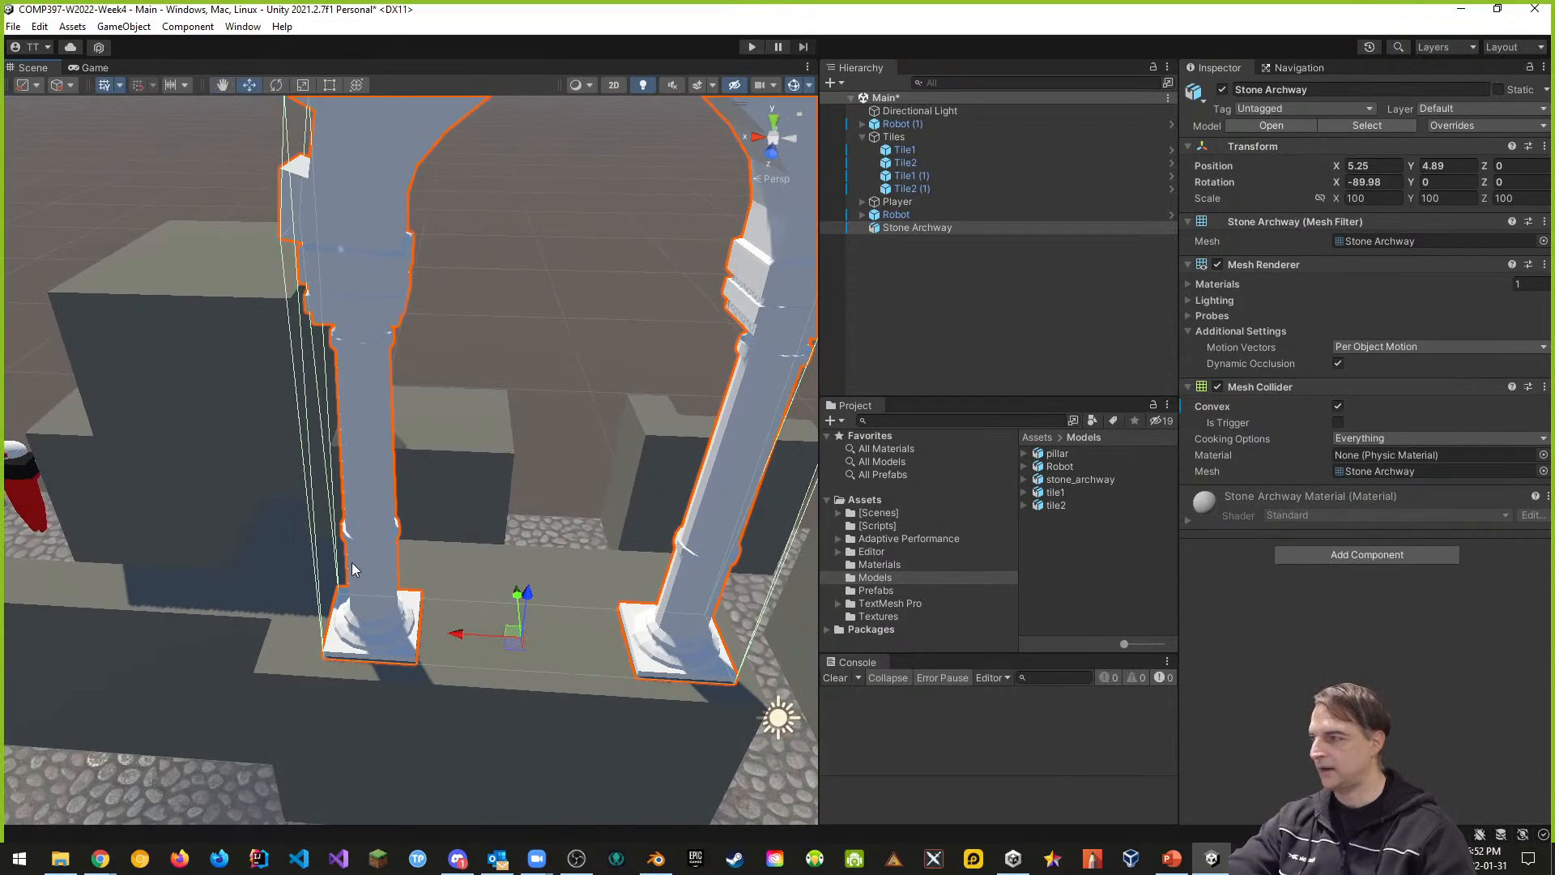
pyautogui.click(1339, 407)
pyautogui.moveTo(617, 545); pyautogui.dragTo(487, 571, button='right')
pyautogui.keyDown('alt'); pyautogui.moveTo(439, 407); pyautogui.dragTo(1475, 431); pyautogui.keyUp('alt')
pyautogui.moveTo(1475, 431); pyautogui.dragTo(1398, 447, button='right')
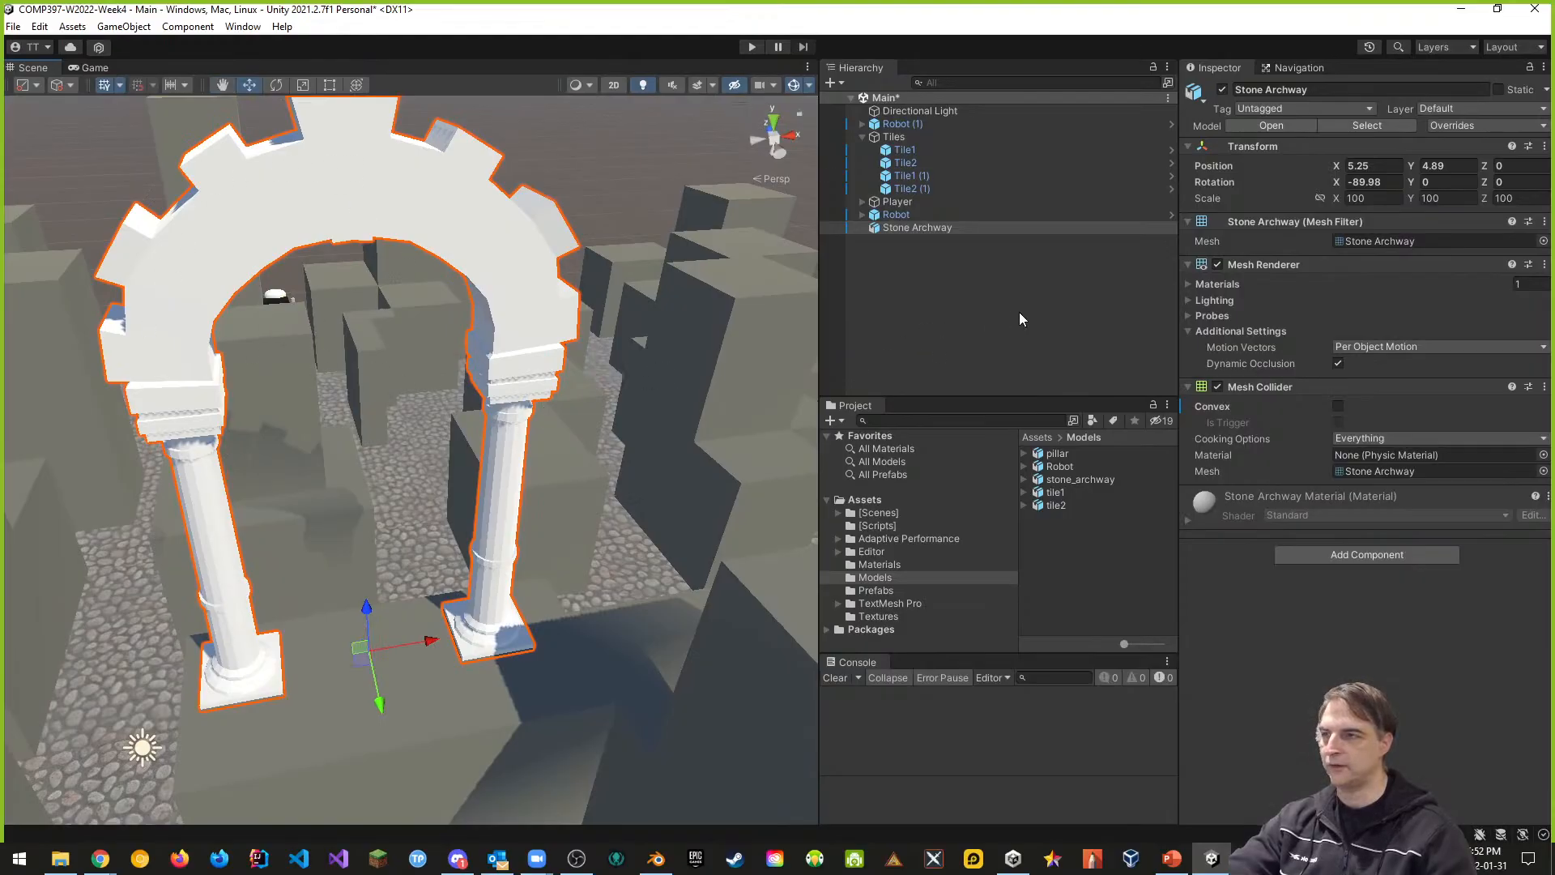
# Step: Extract the stone_archway model's embedded material into the project's Assets/Materials folder and open that folder
pyautogui.click(1070, 479)
pyautogui.click(1429, 131)
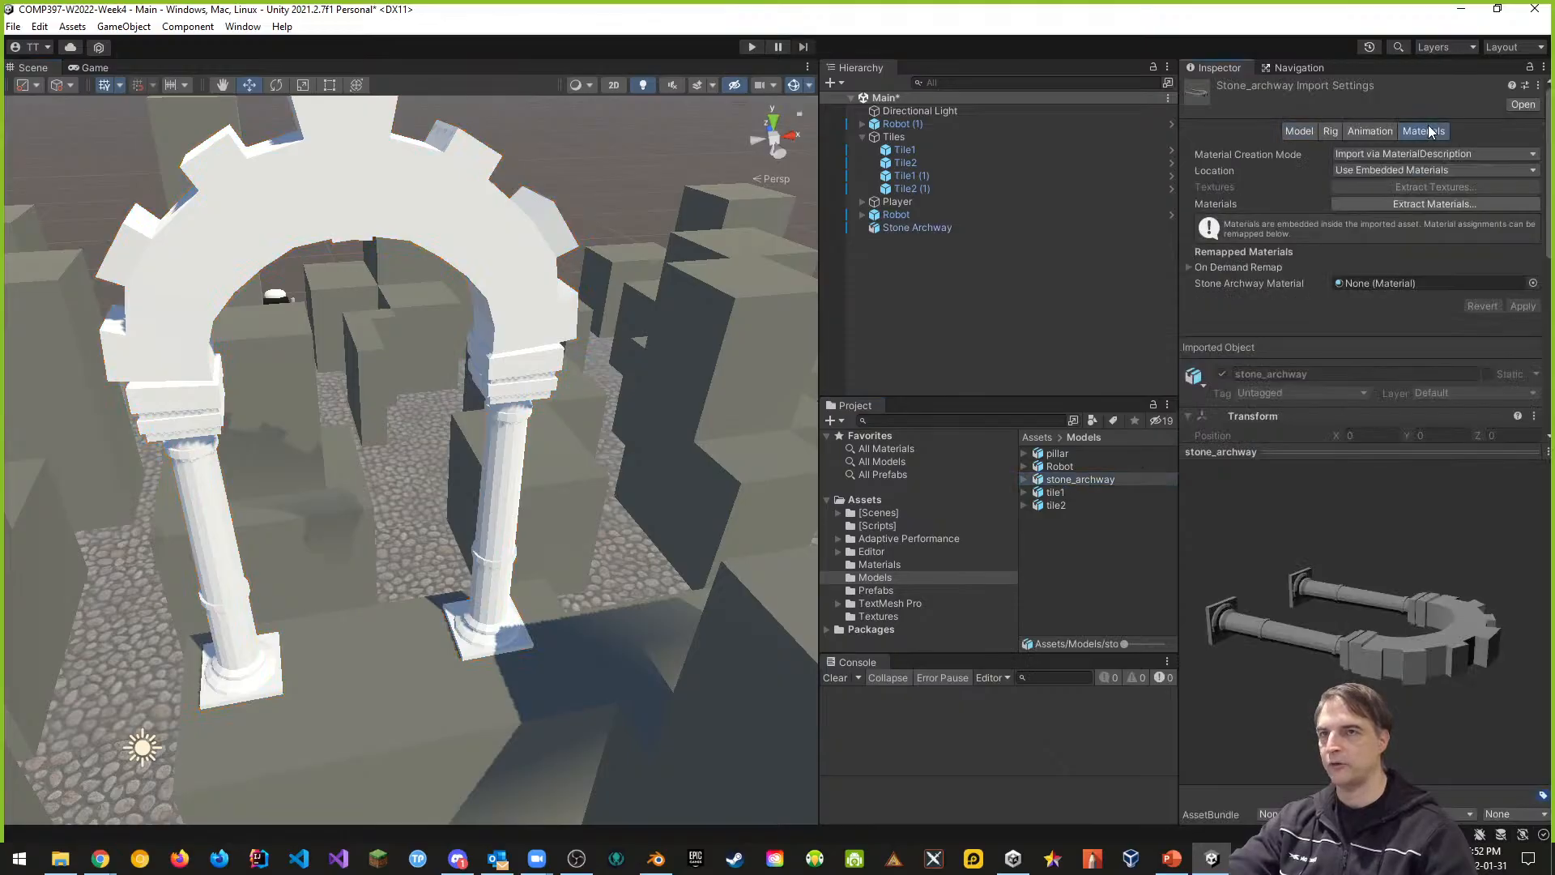
pyautogui.click(1408, 203)
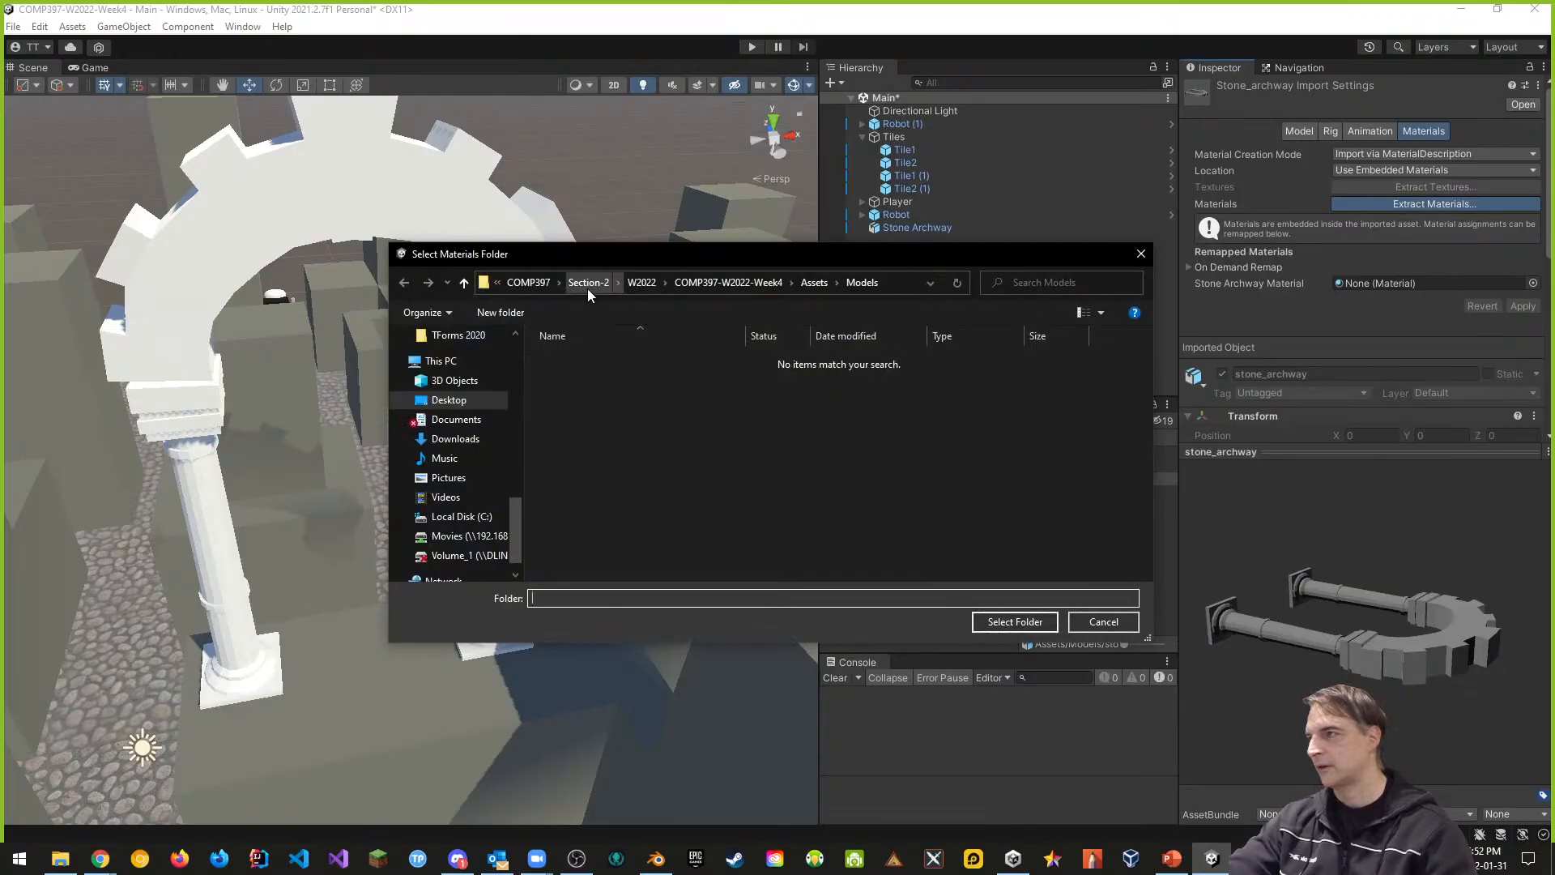
pyautogui.click(810, 285)
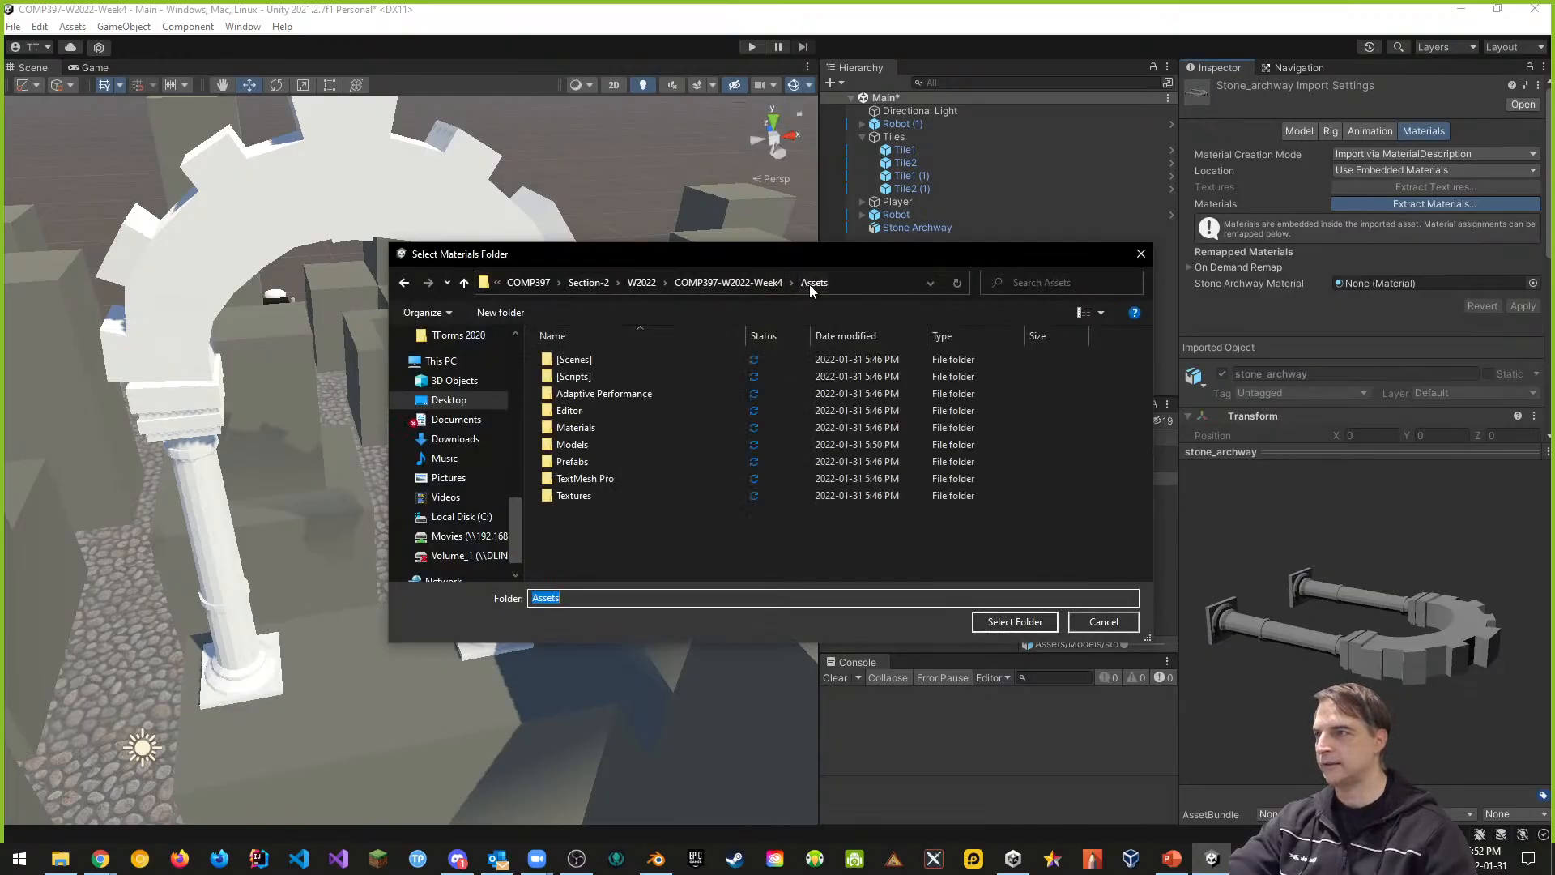
pyautogui.click(576, 427)
pyautogui.doubleClick(577, 427)
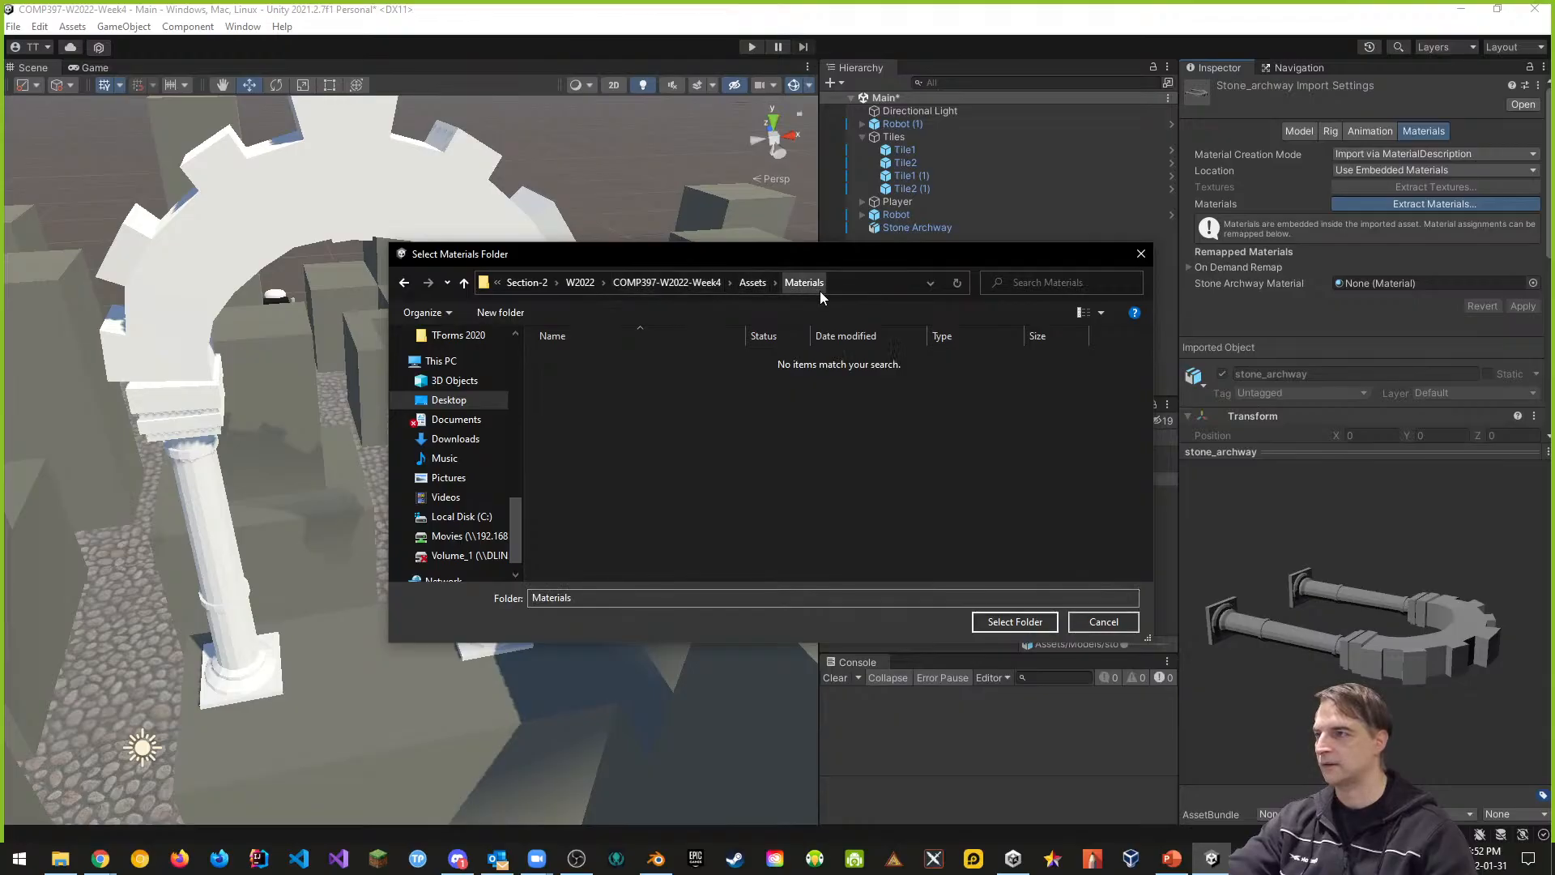
pyautogui.click(1017, 622)
pyautogui.click(886, 565)
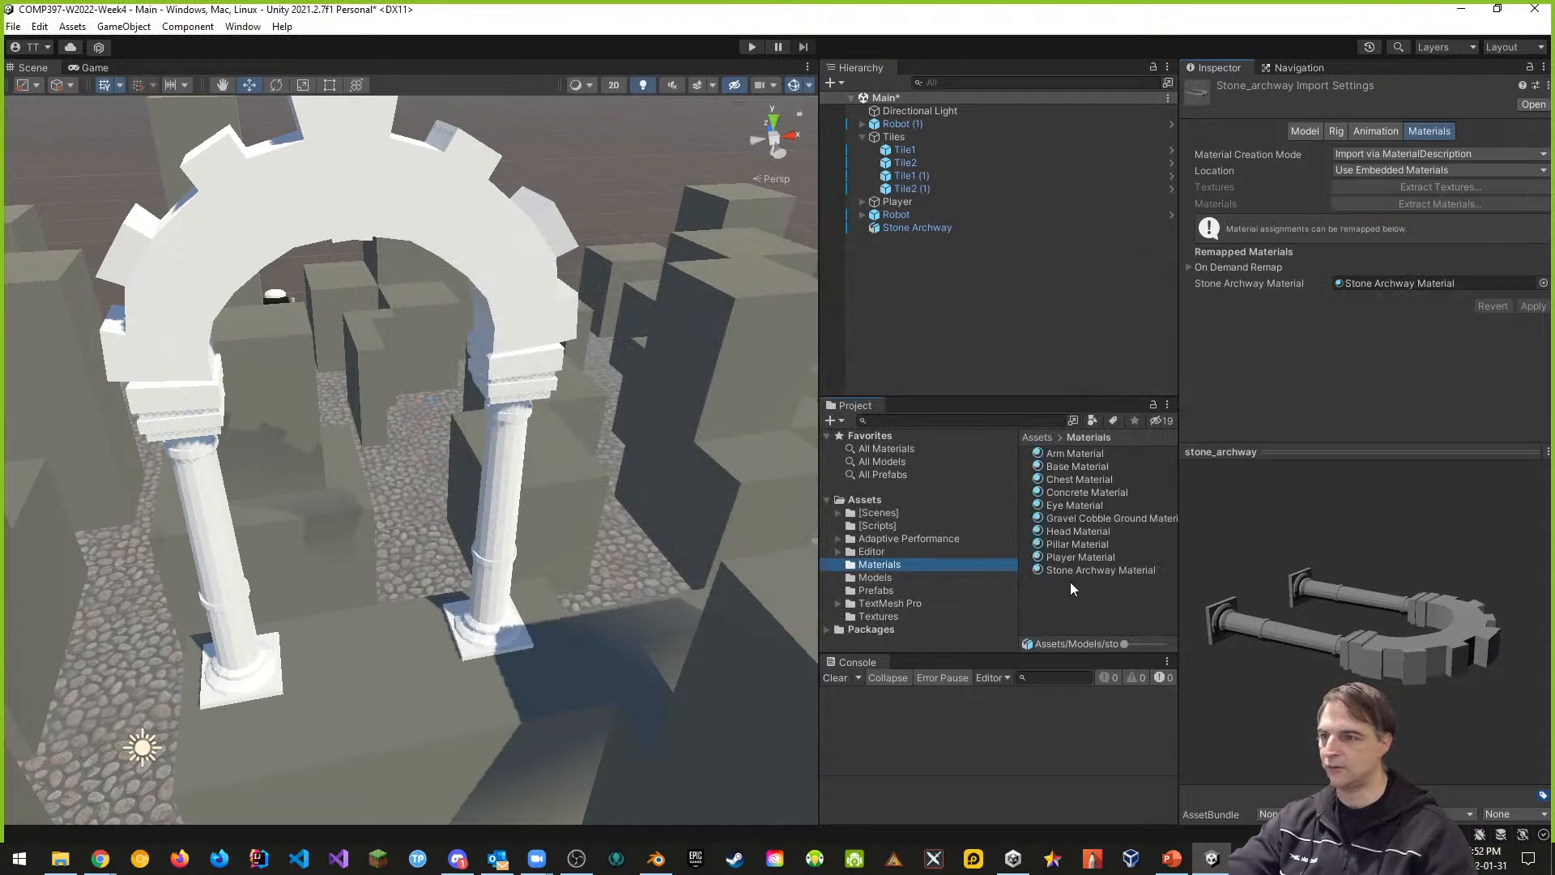
# Step: Import Marble.png from the COMP397-Week3 downloads folder into the project's Textures folder and select the imported texture
pyautogui.click(877, 616)
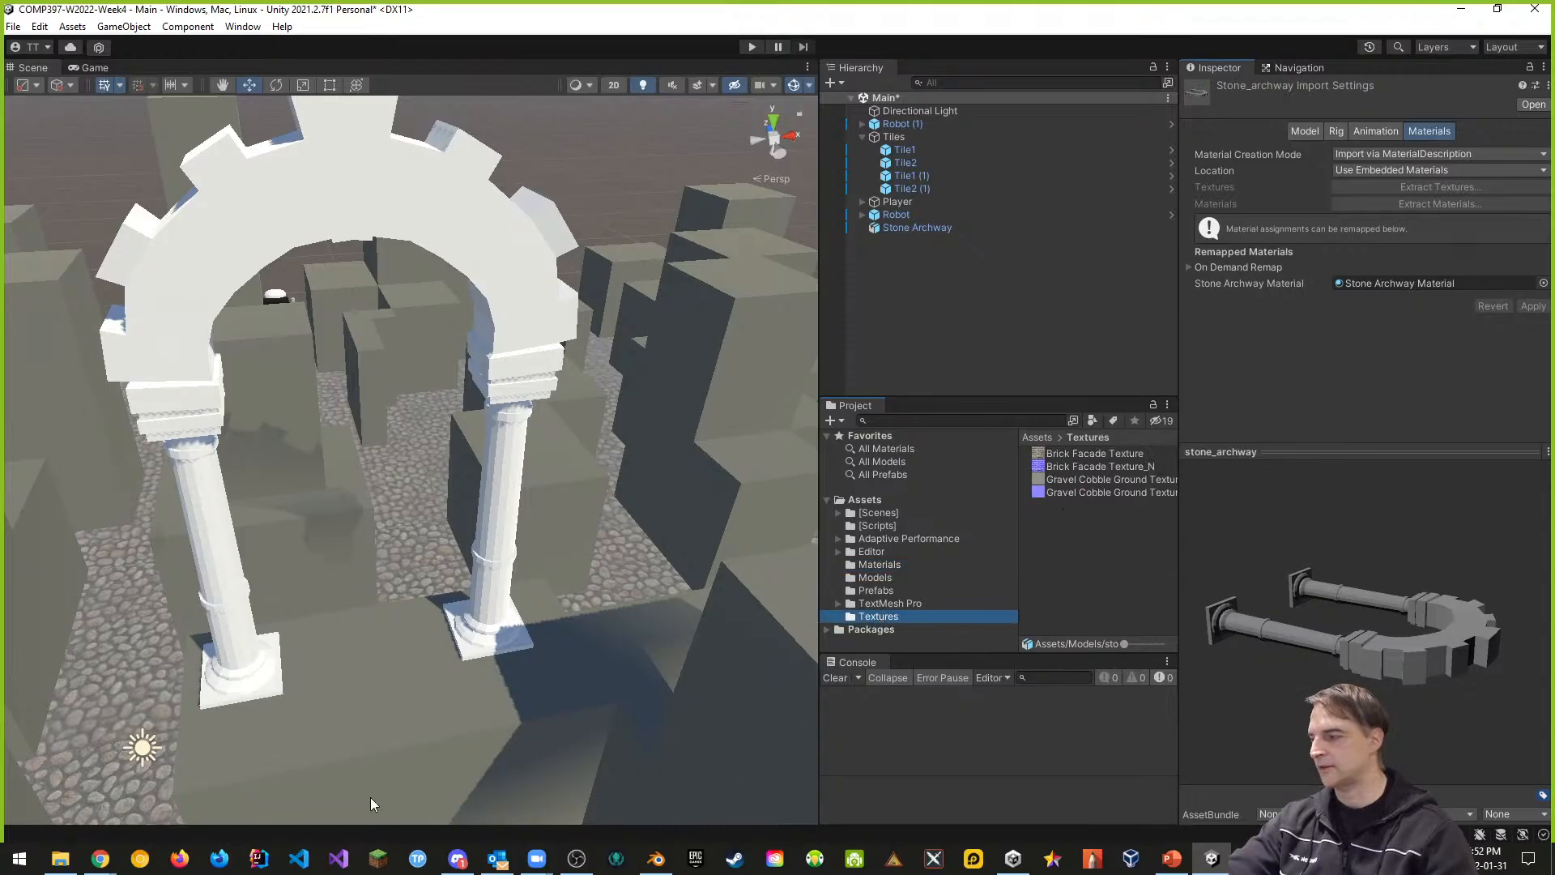
pyautogui.click(60, 858)
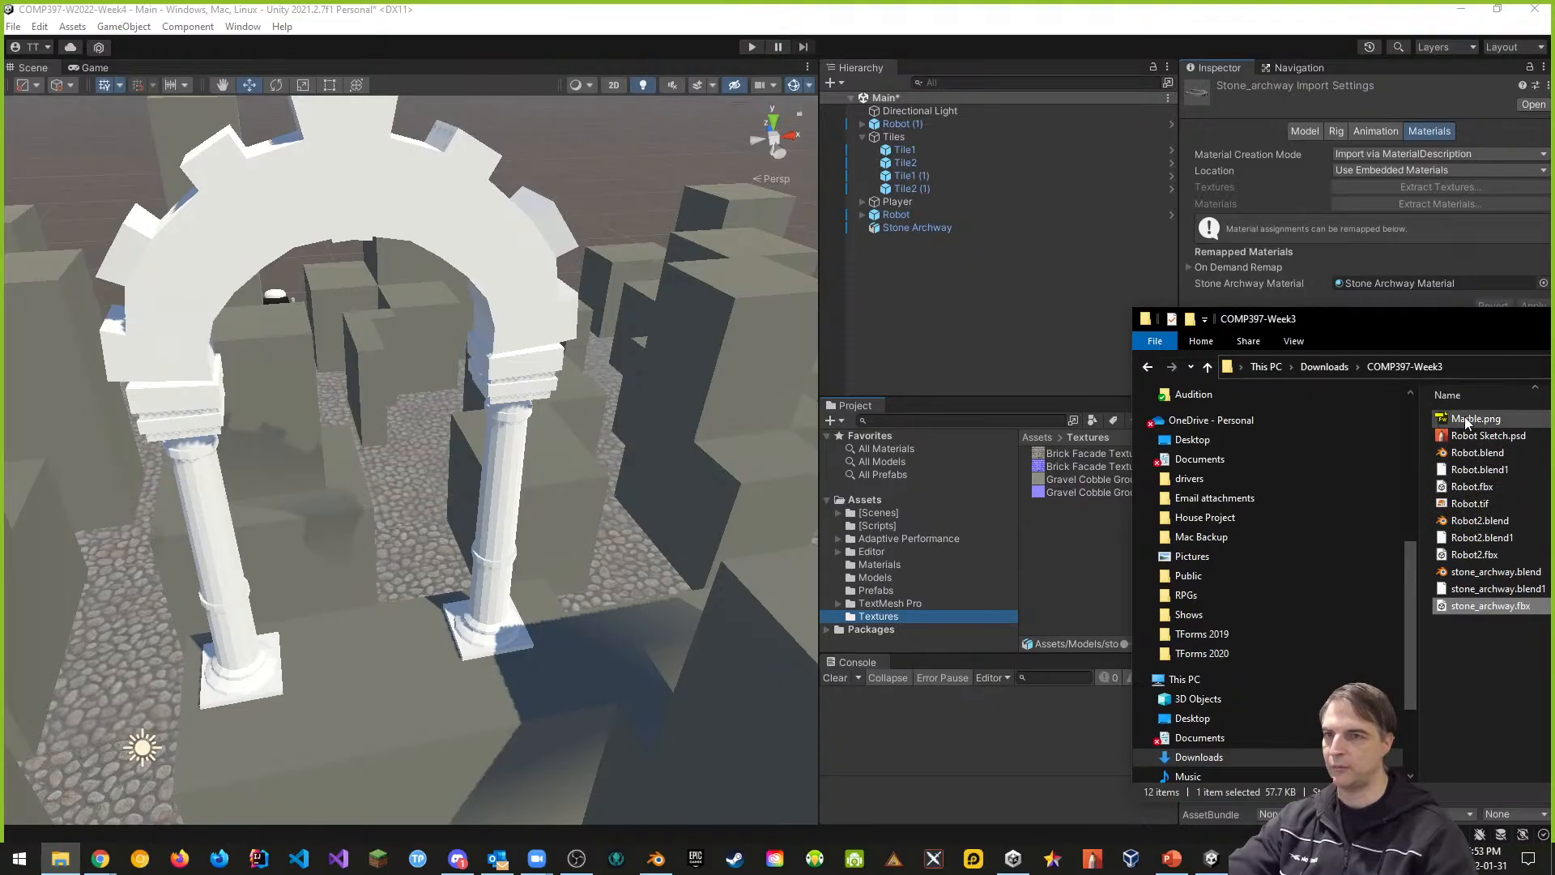
pyautogui.moveTo(1464, 416); pyautogui.dragTo(1045, 552)
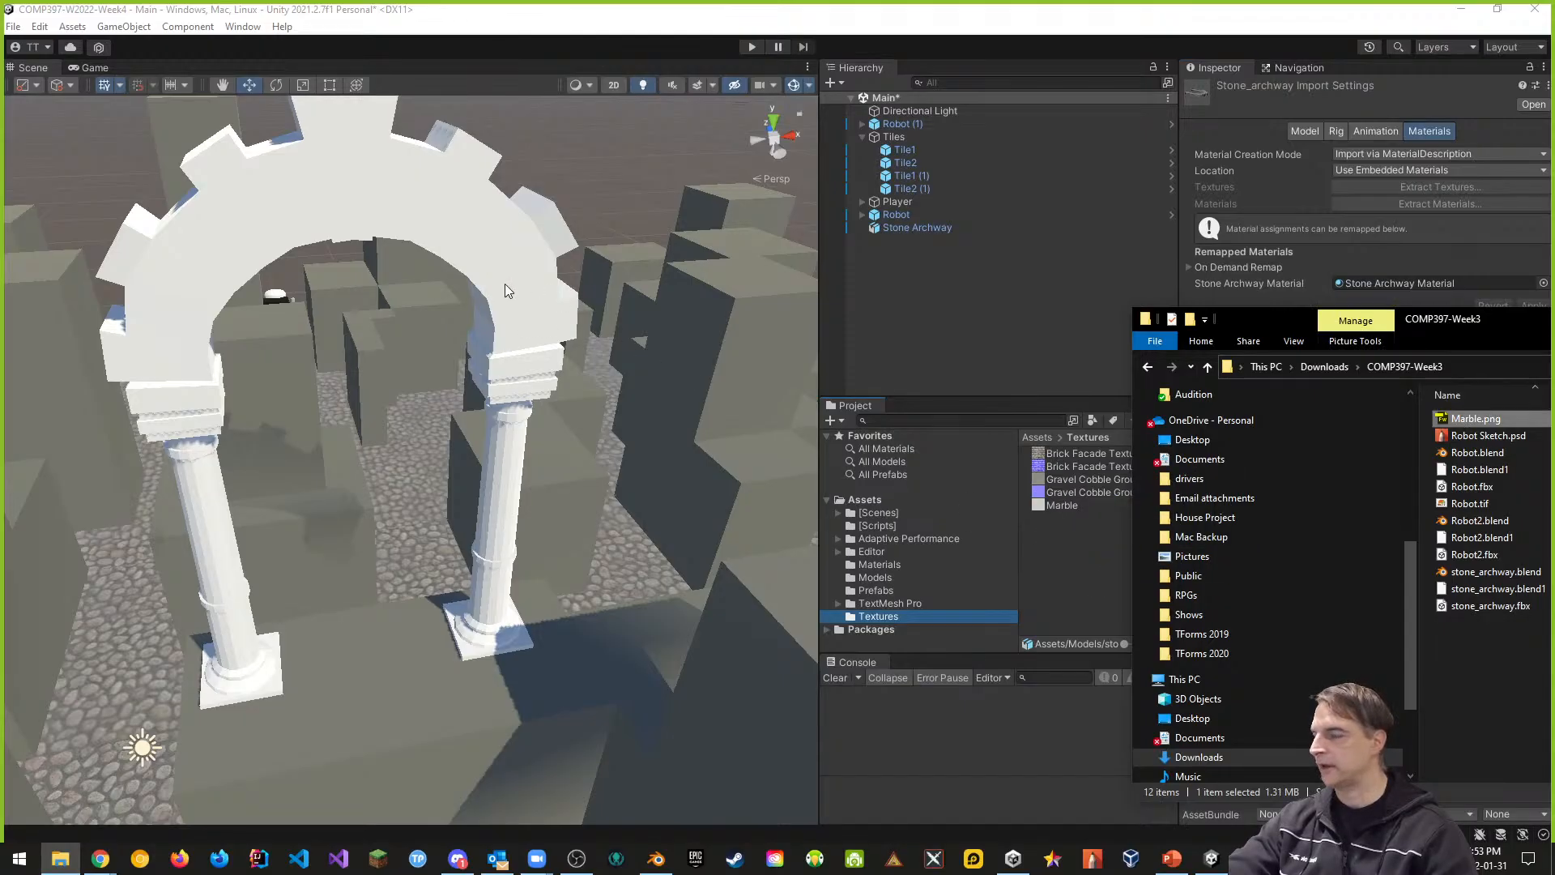
pyautogui.press('w')
pyautogui.moveTo(504, 283); pyautogui.dragTo(460, 216, button='right')
pyautogui.press('s')
pyautogui.click(1052, 502)
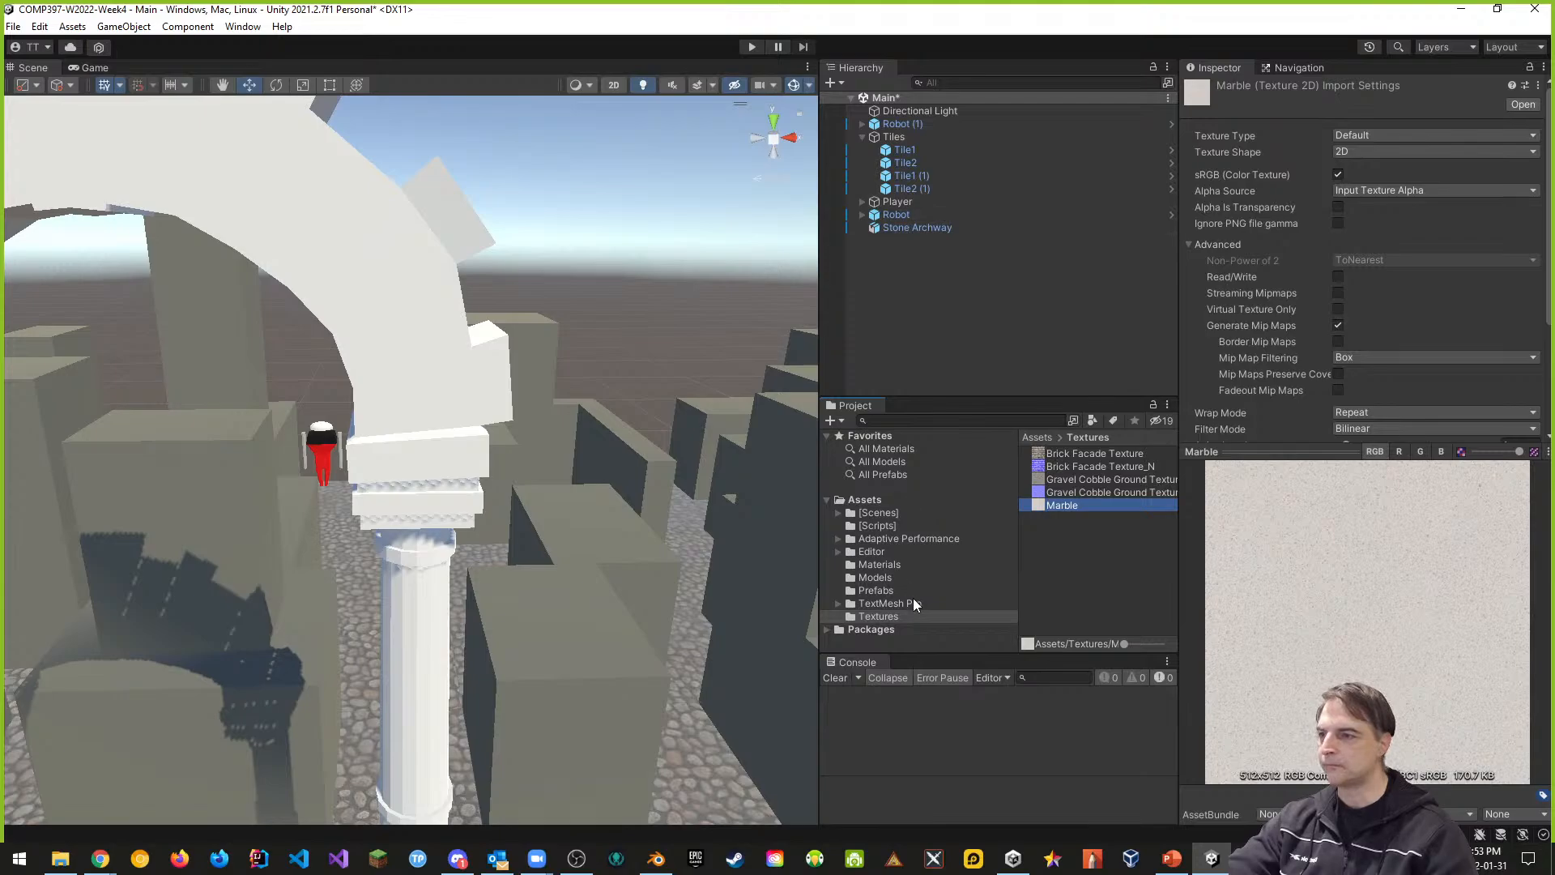
# Step: Assign the Marble texture as the albedo map of Stone Archway Material and view the textured arch
pyautogui.click(889, 564)
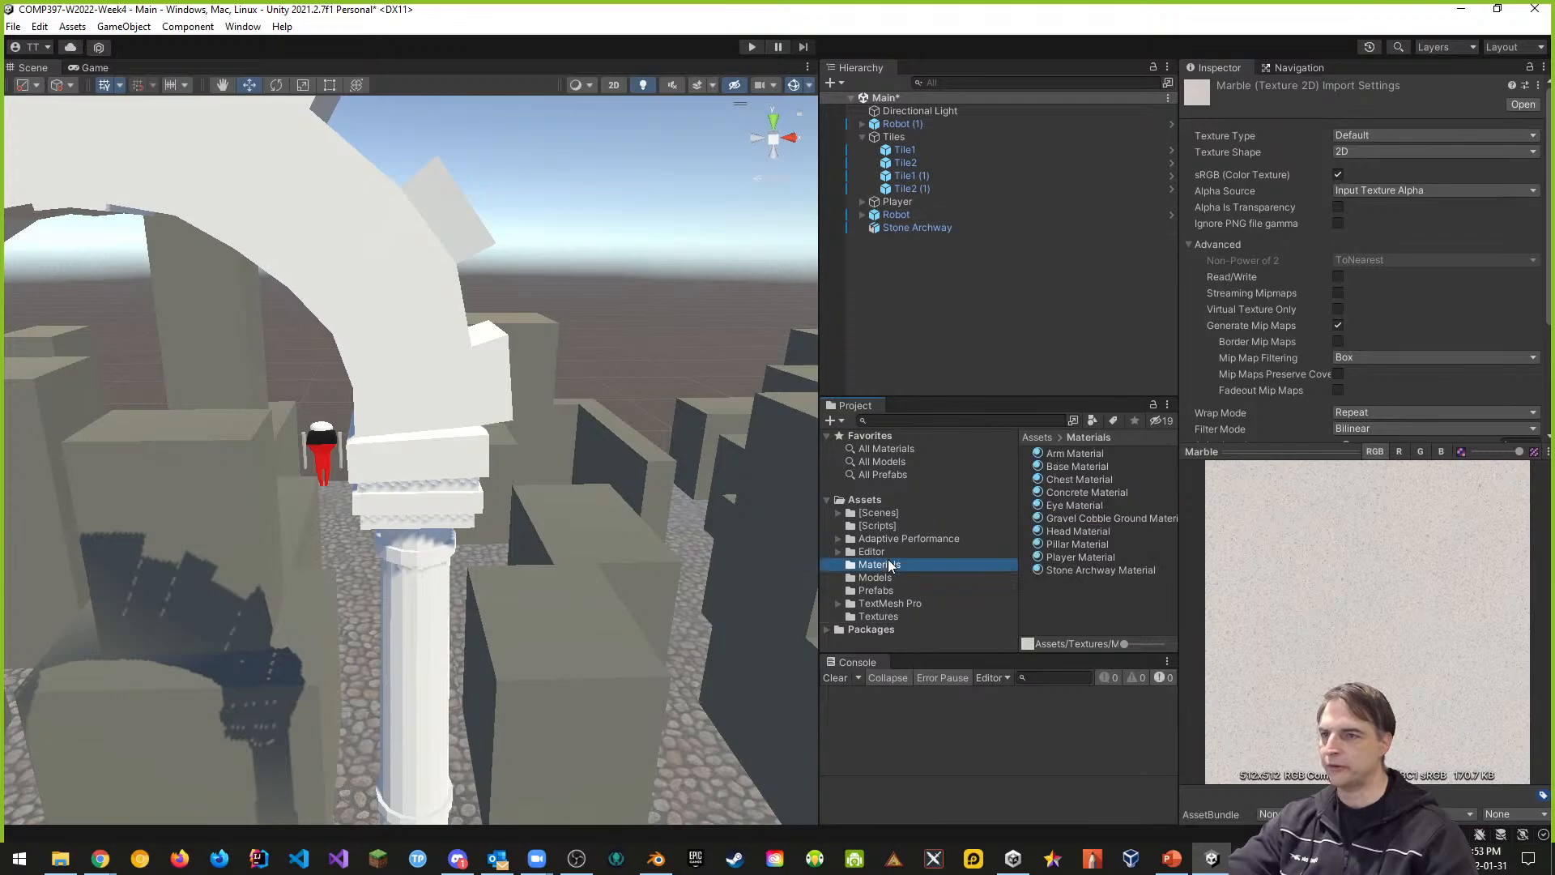
pyautogui.click(1092, 570)
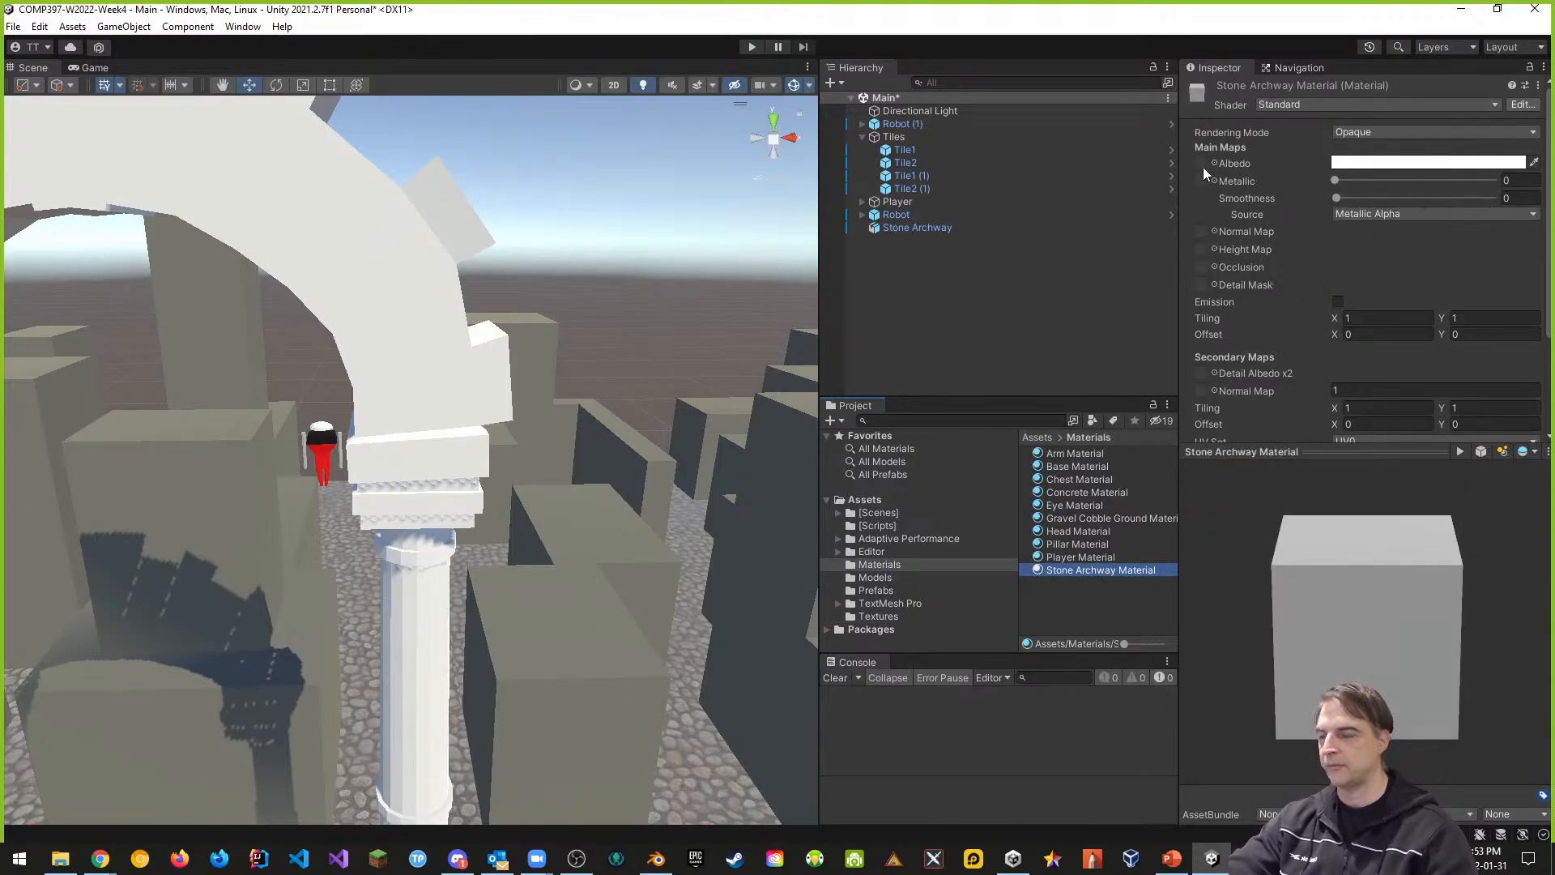
pyautogui.click(883, 616)
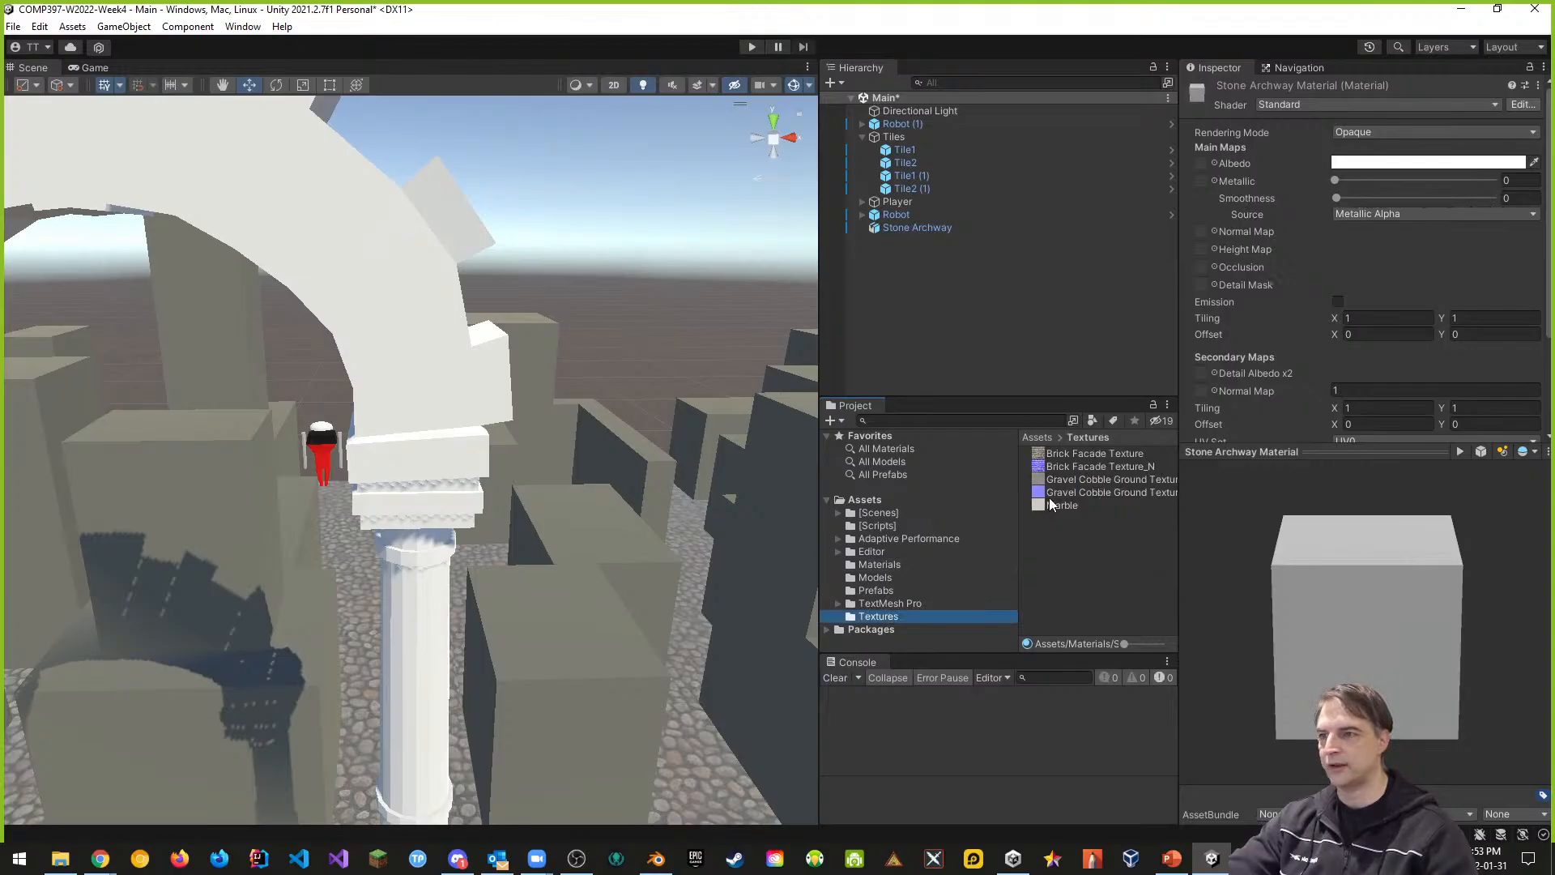
pyautogui.moveTo(1051, 504); pyautogui.dragTo(1201, 167)
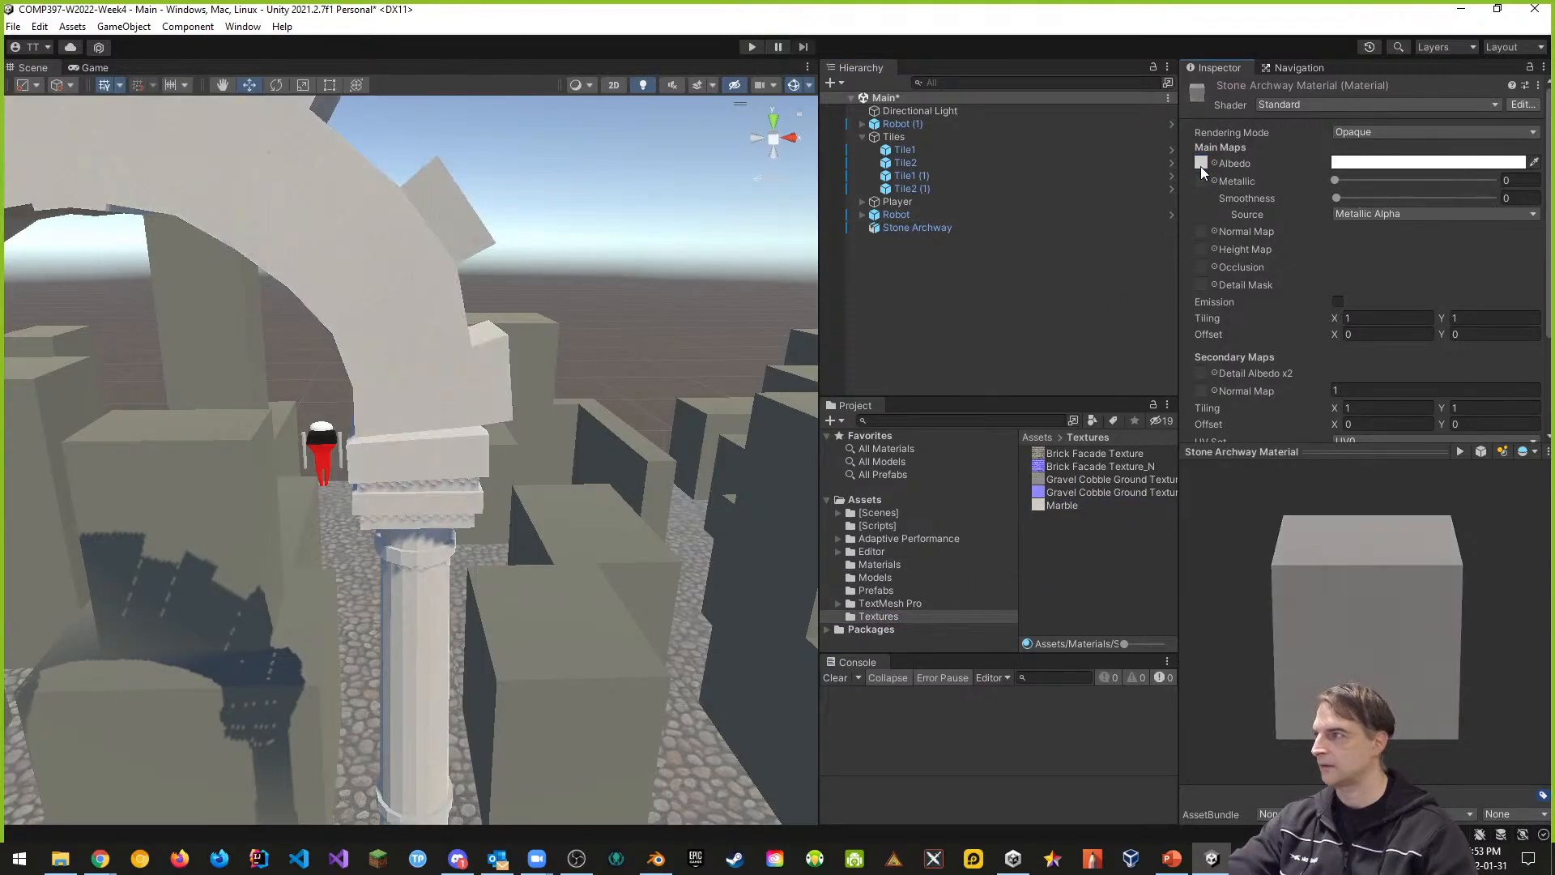
pyautogui.moveTo(575, 501); pyautogui.dragTo(604, 405, button='right')
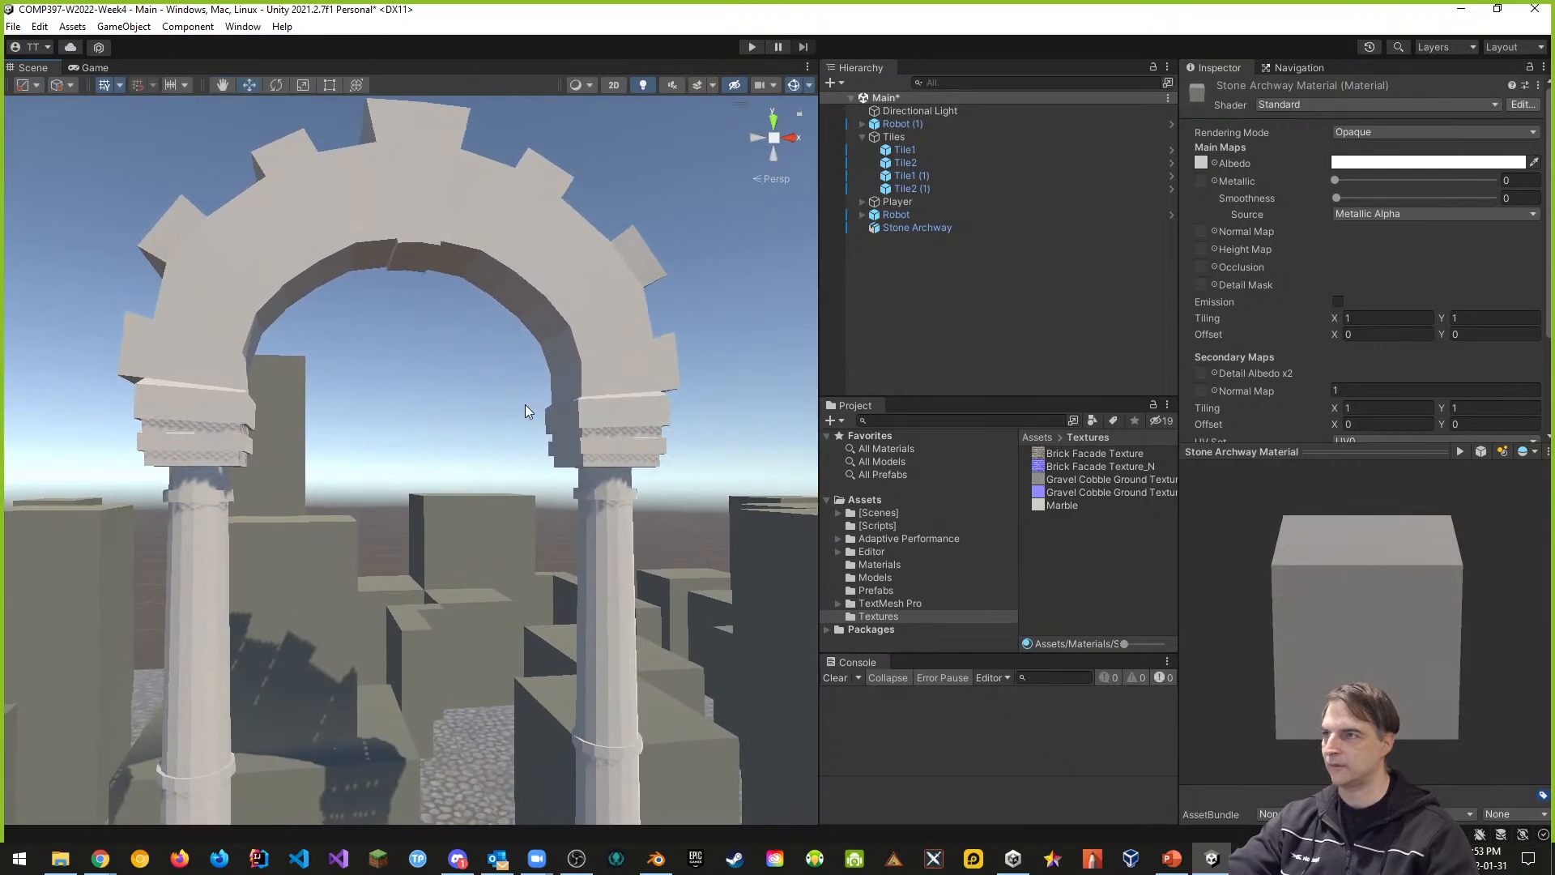
# Step: Create an original prefab from the Stone Archway object in the Prefabs folder and frame the archway in the scene
pyautogui.moveTo(903, 227); pyautogui.dragTo(874, 592)
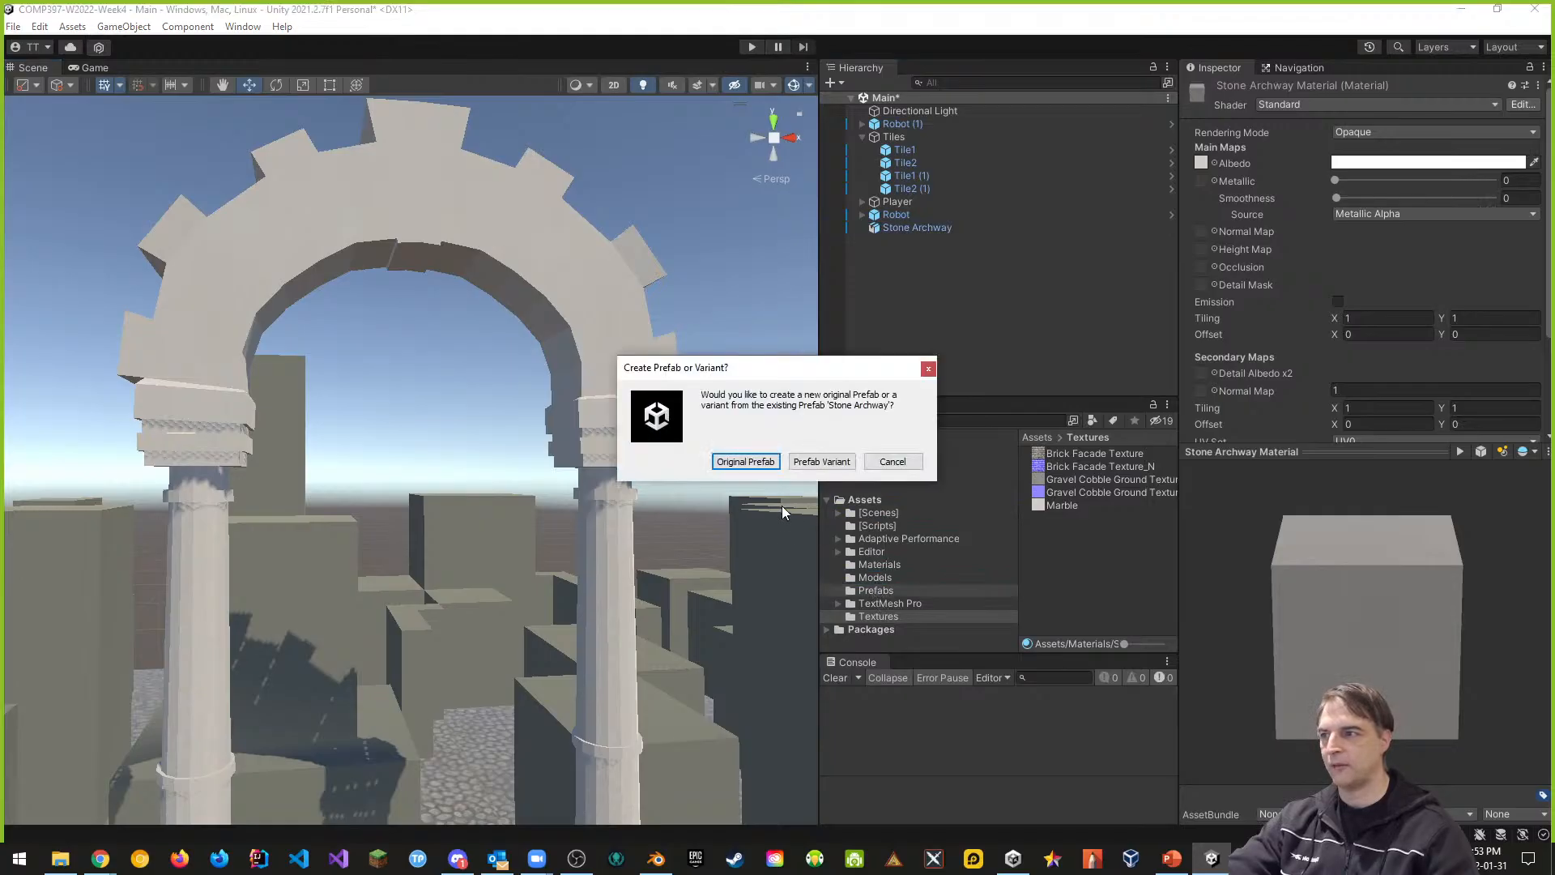
pyautogui.click(746, 462)
pyautogui.click(887, 592)
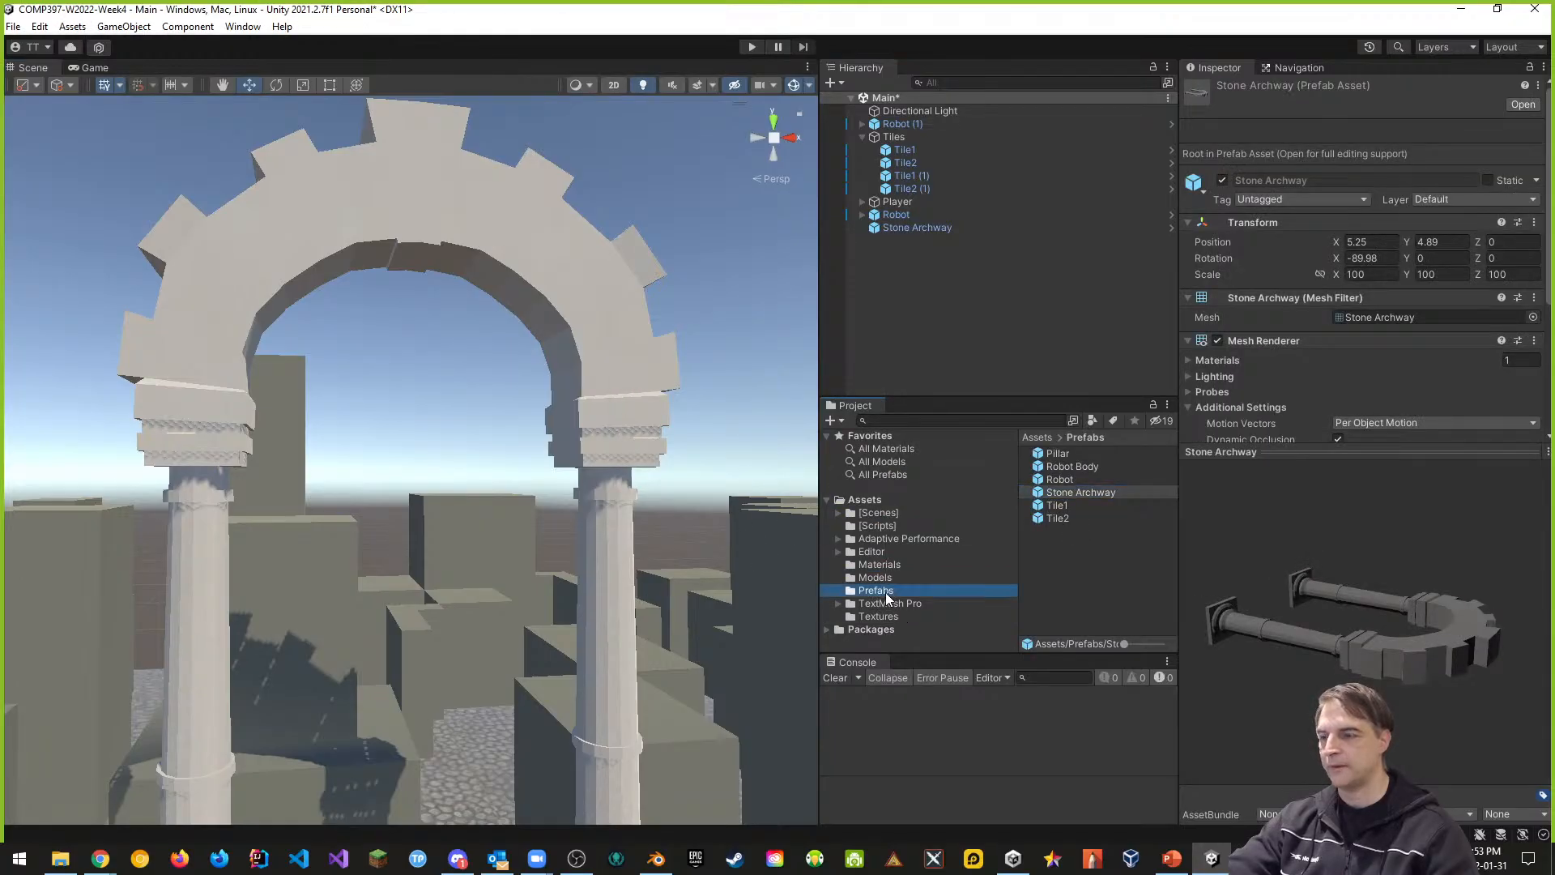
pyautogui.click(926, 228)
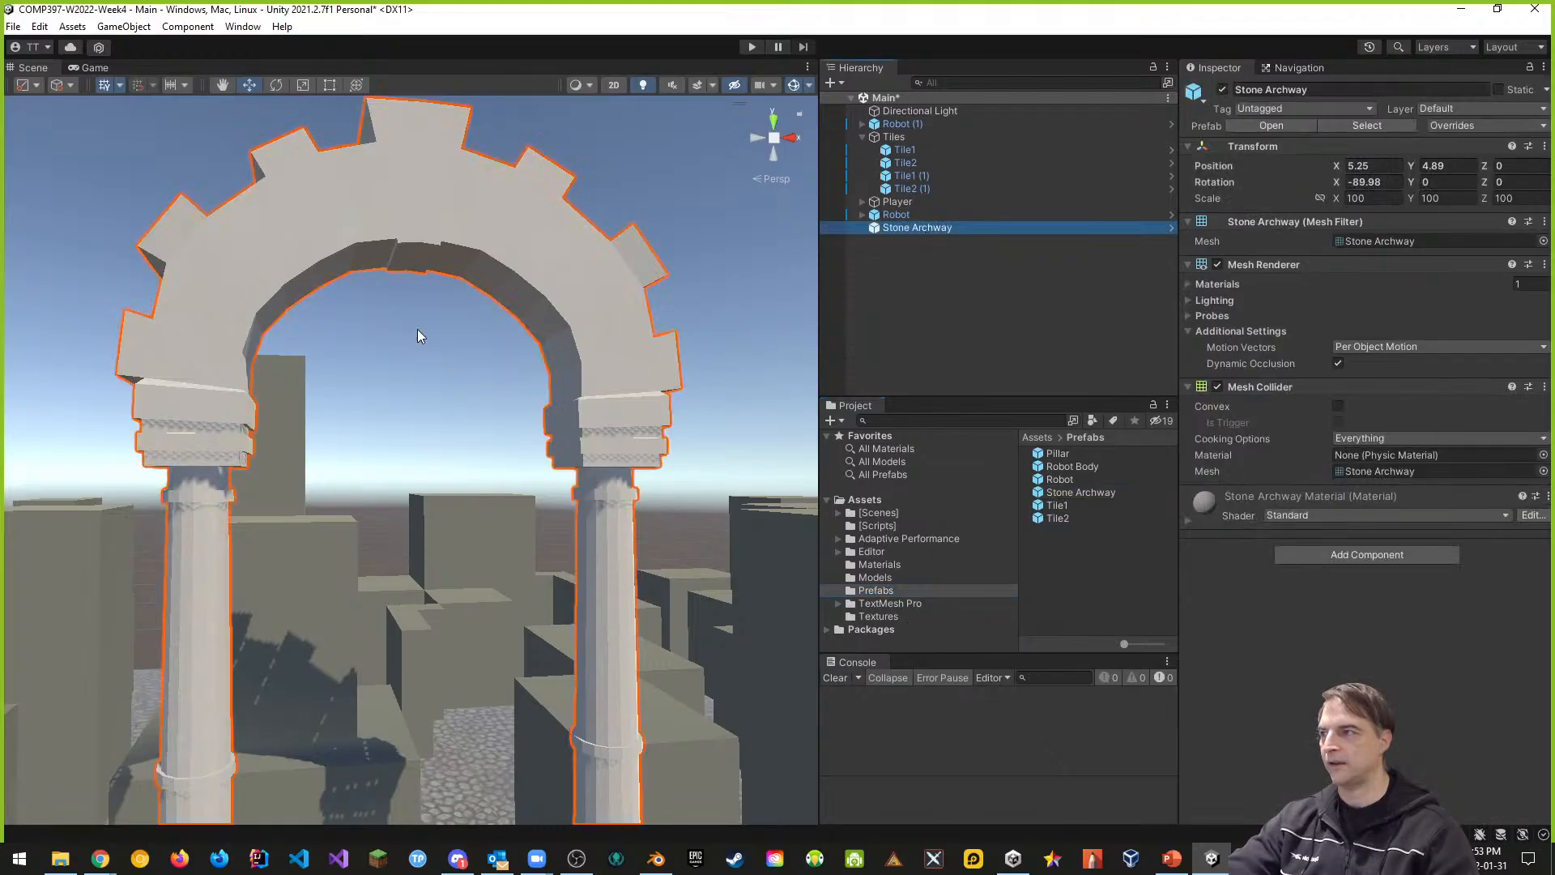
pyautogui.press('f')
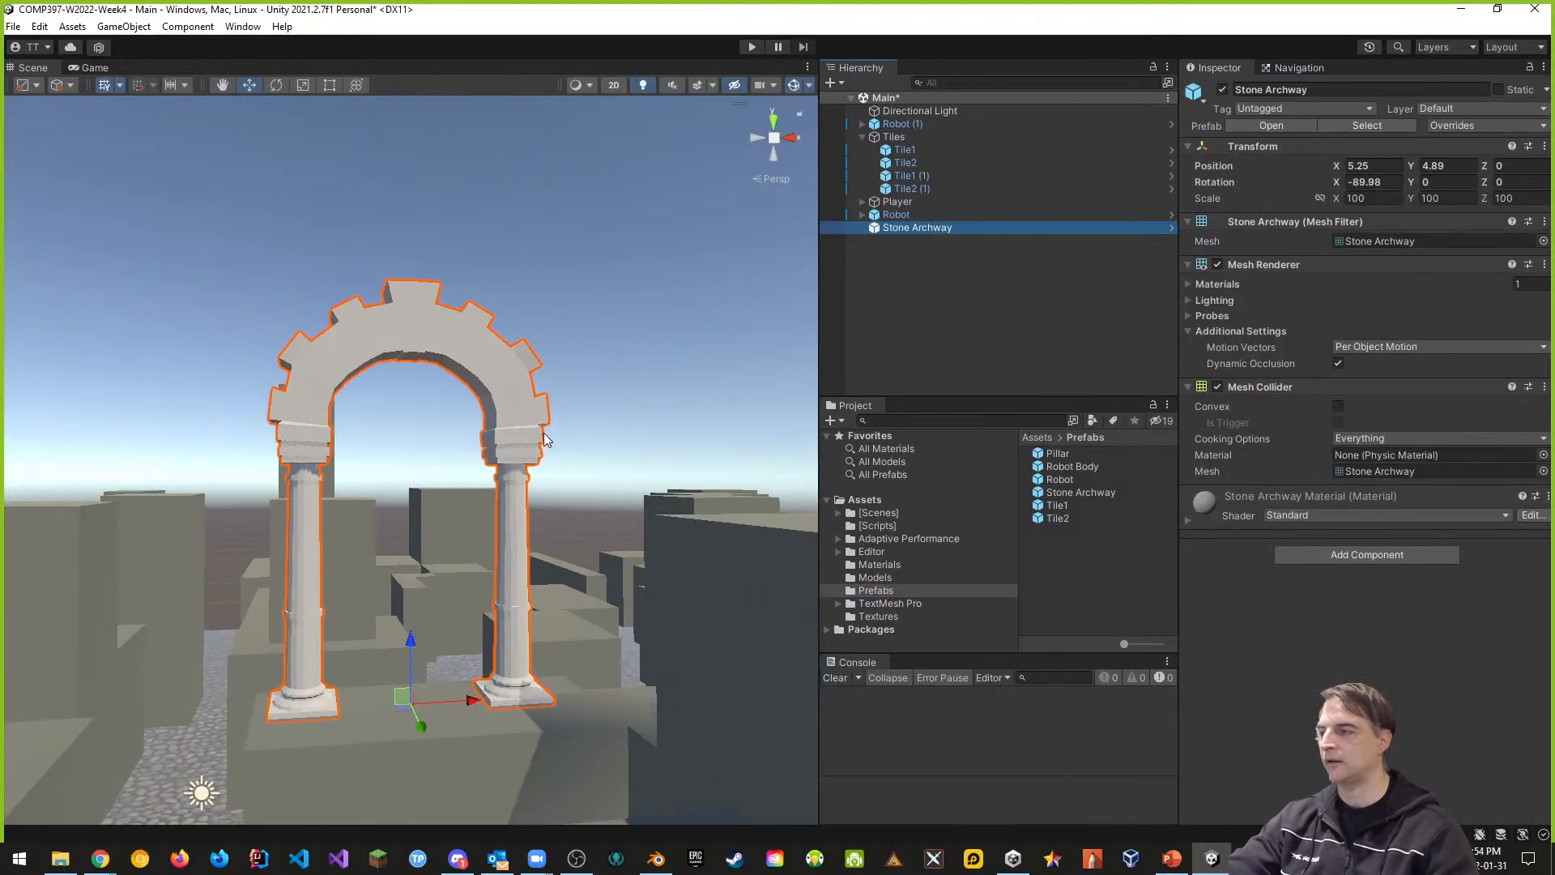
pyautogui.moveTo(543, 433); pyautogui.dragTo(481, 233, button='right')
pyautogui.press('d')
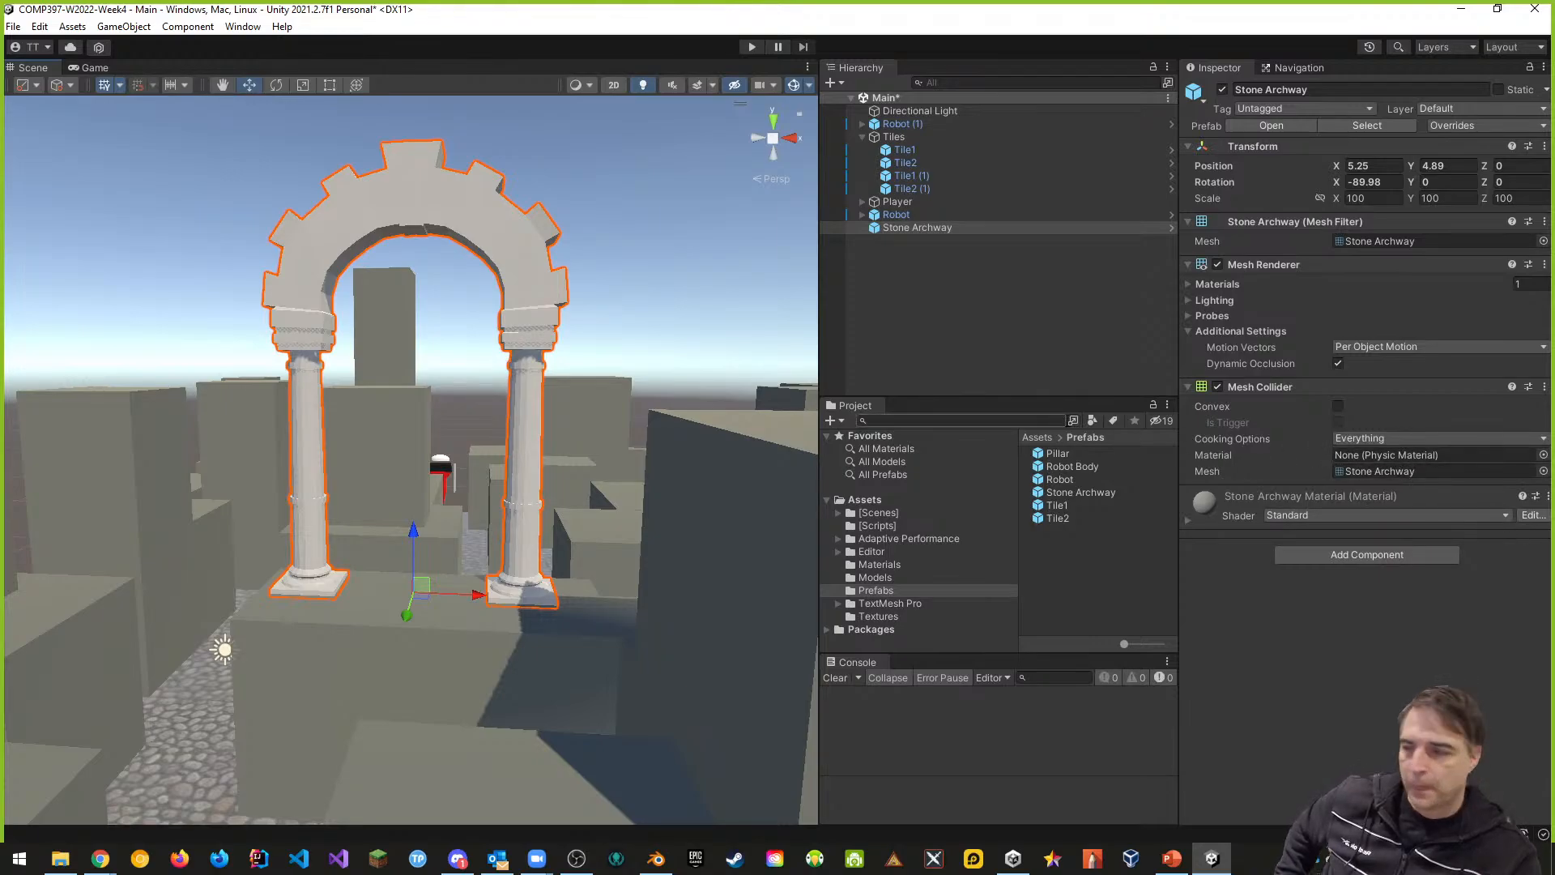
# Step: Save the Main scene and the project, and exit the Unity editor
pyautogui.hotkey('ctrl', 's')
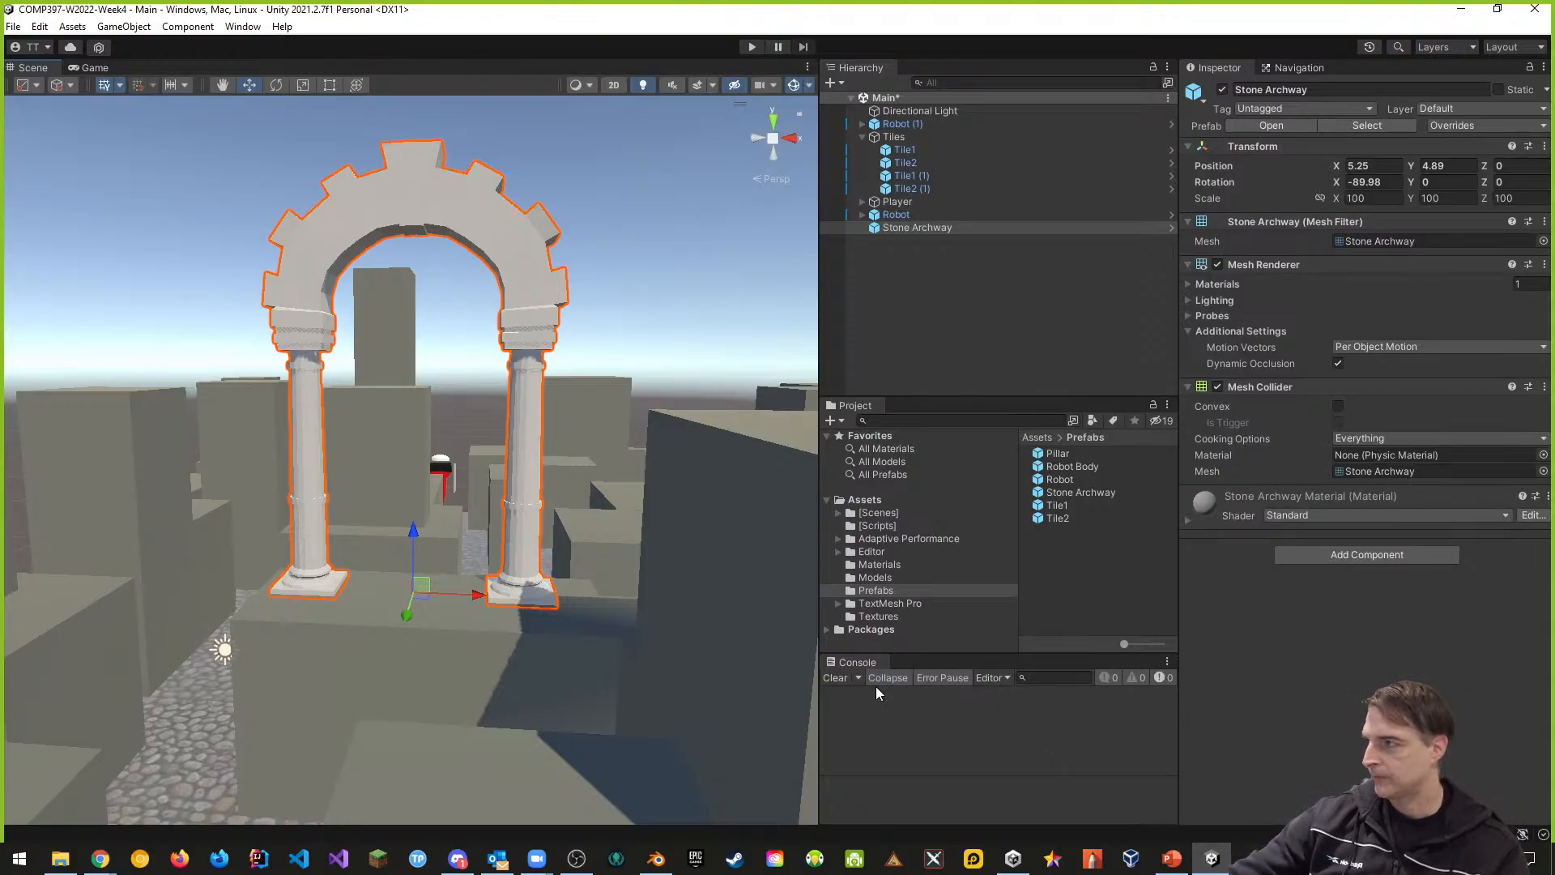
pyautogui.click(15, 26)
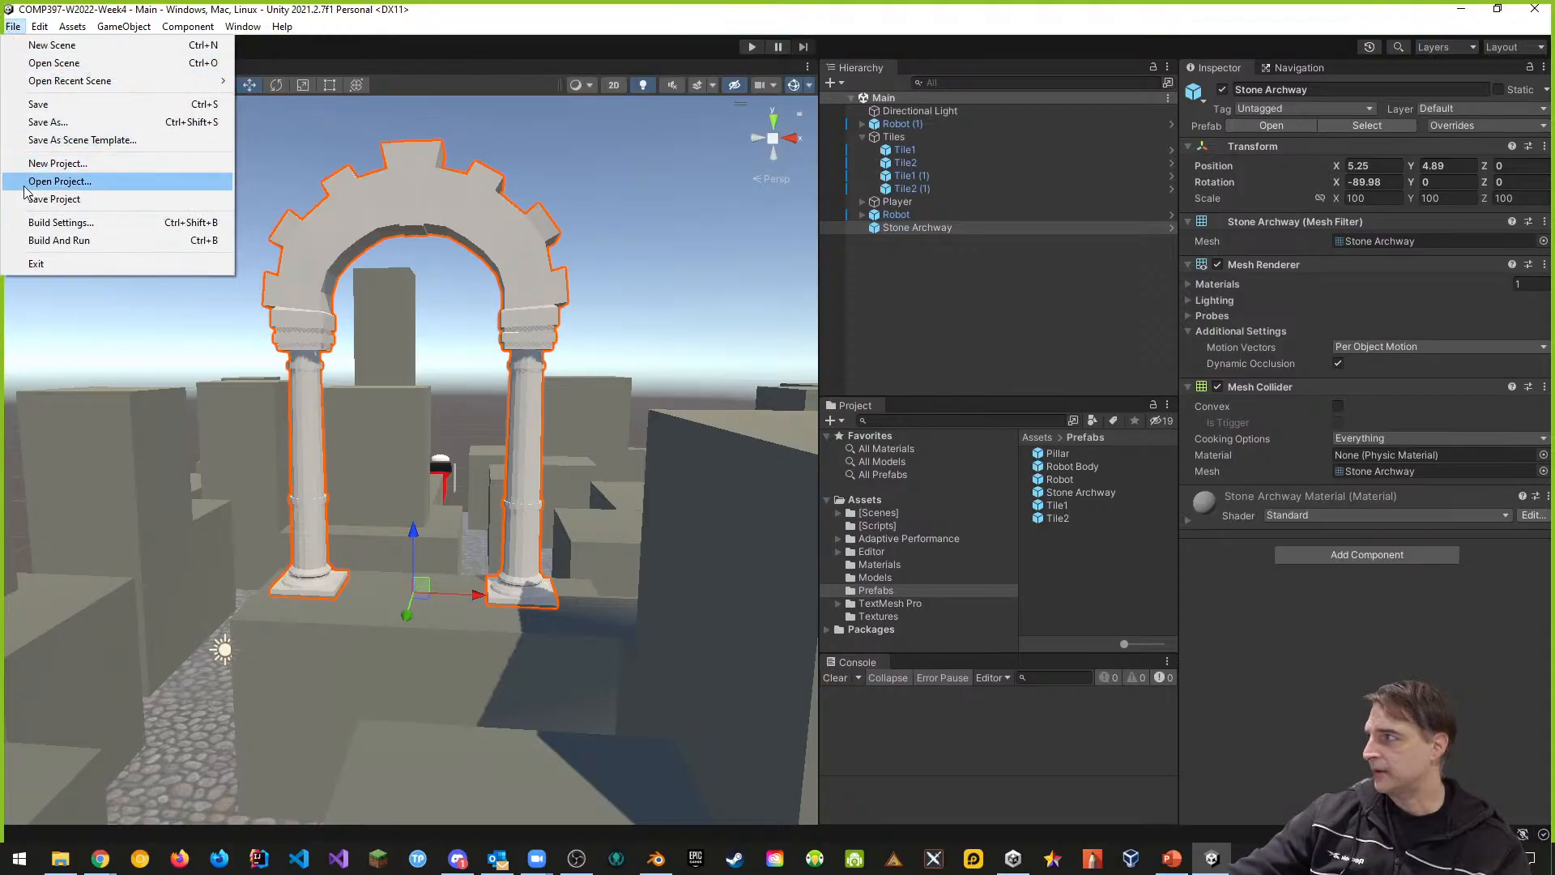
pyautogui.click(47, 108)
pyautogui.click(14, 28)
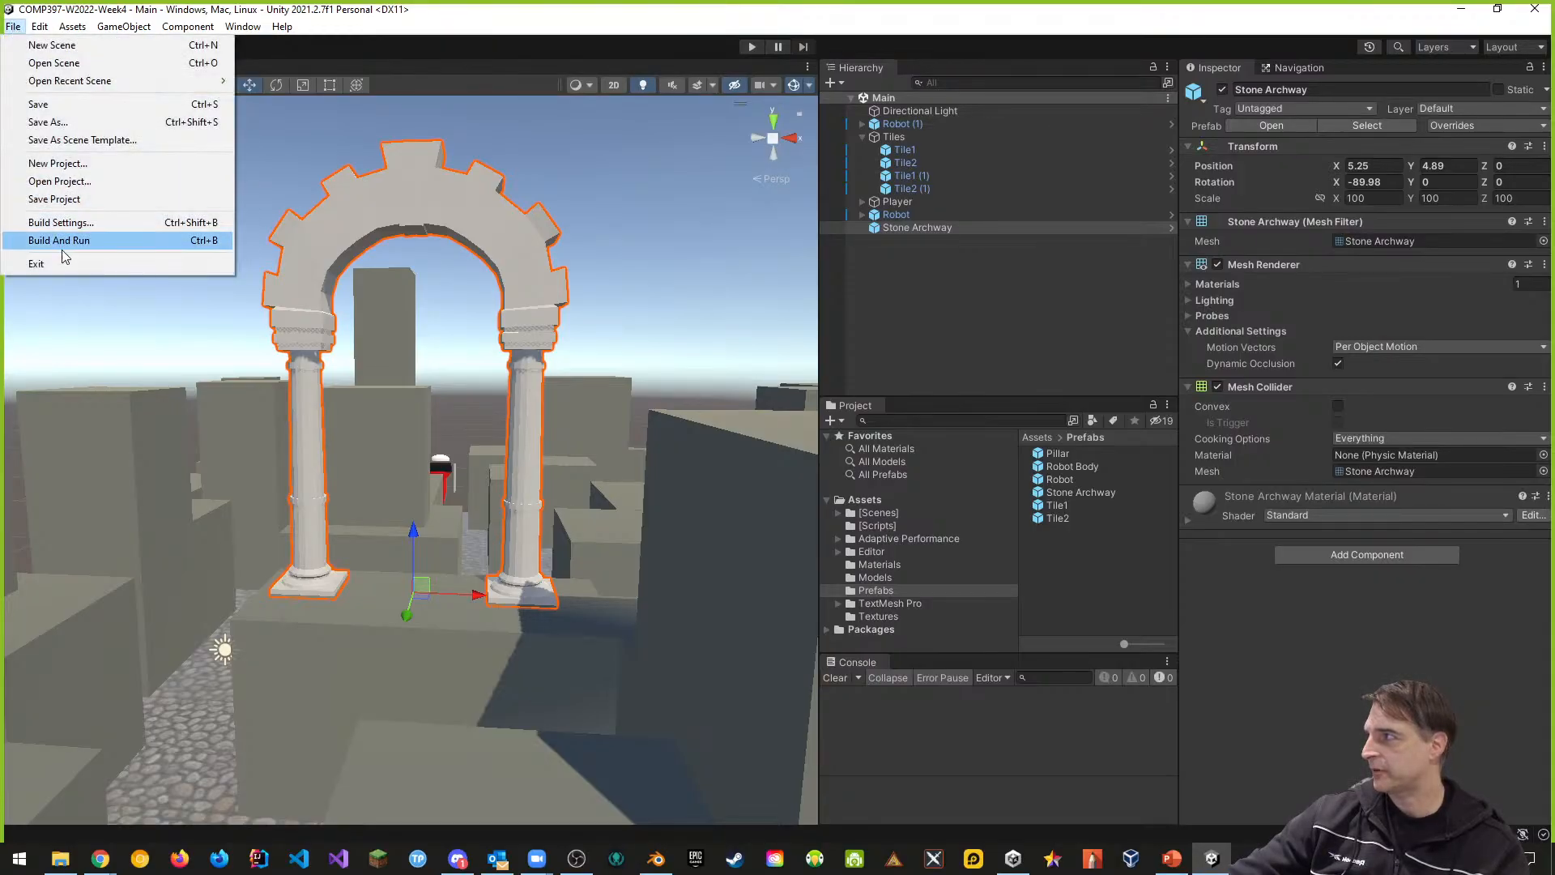
pyautogui.click(53, 198)
pyautogui.click(13, 27)
pyautogui.click(37, 263)
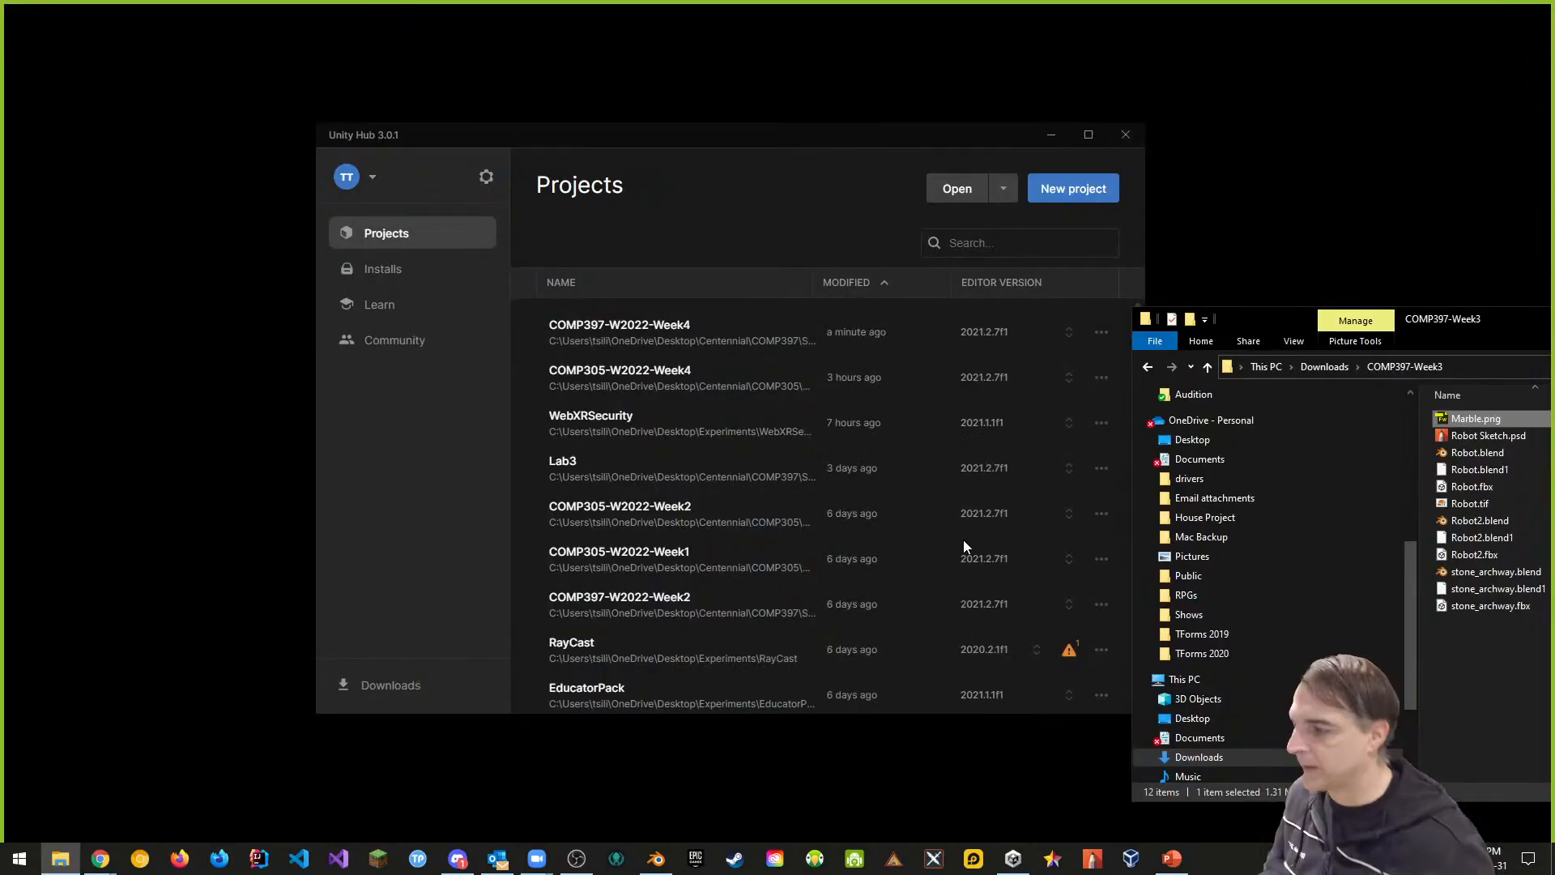
# Step: Switch to GitKraken, close the current W2022 repository and open the other recent W2022 repository, which holds the COMP397 projects
pyautogui.click(618, 863)
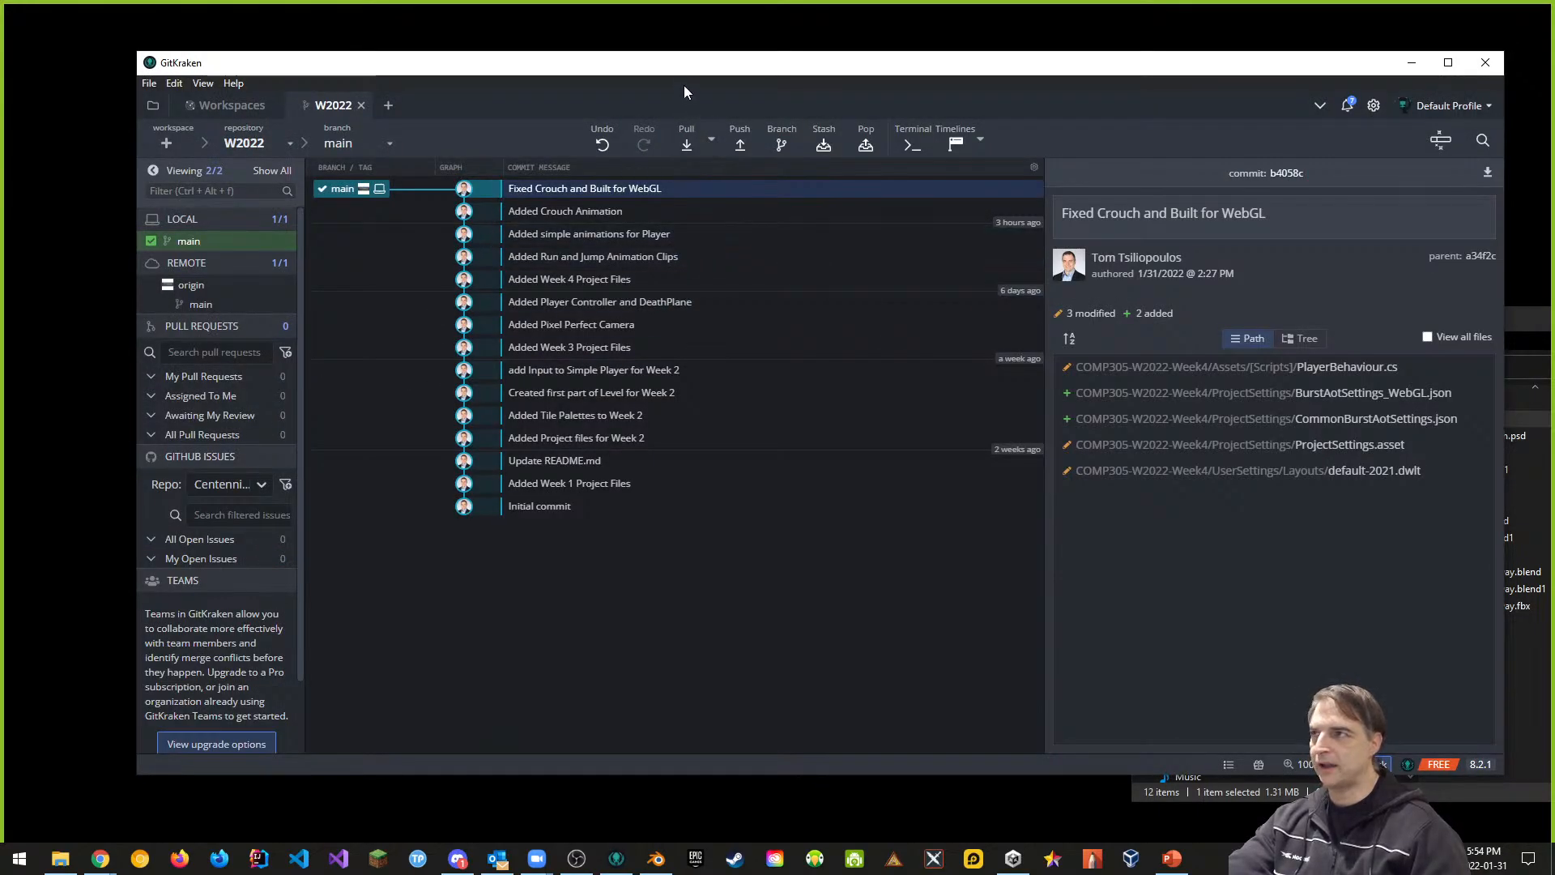
pyautogui.moveTo(681, 77); pyautogui.dragTo(646, 68)
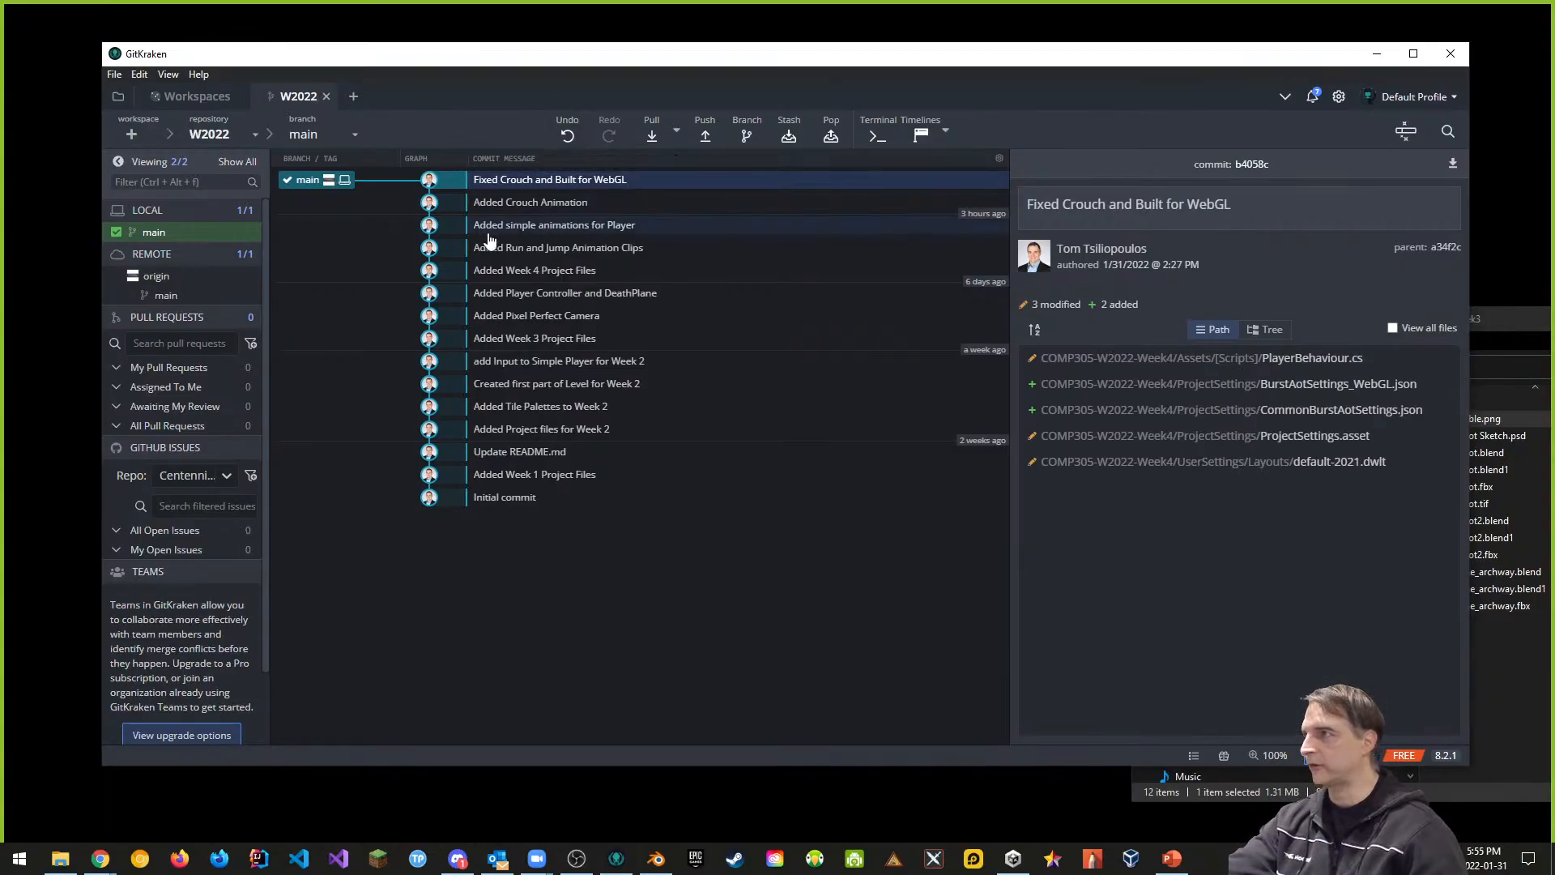
pyautogui.click(326, 98)
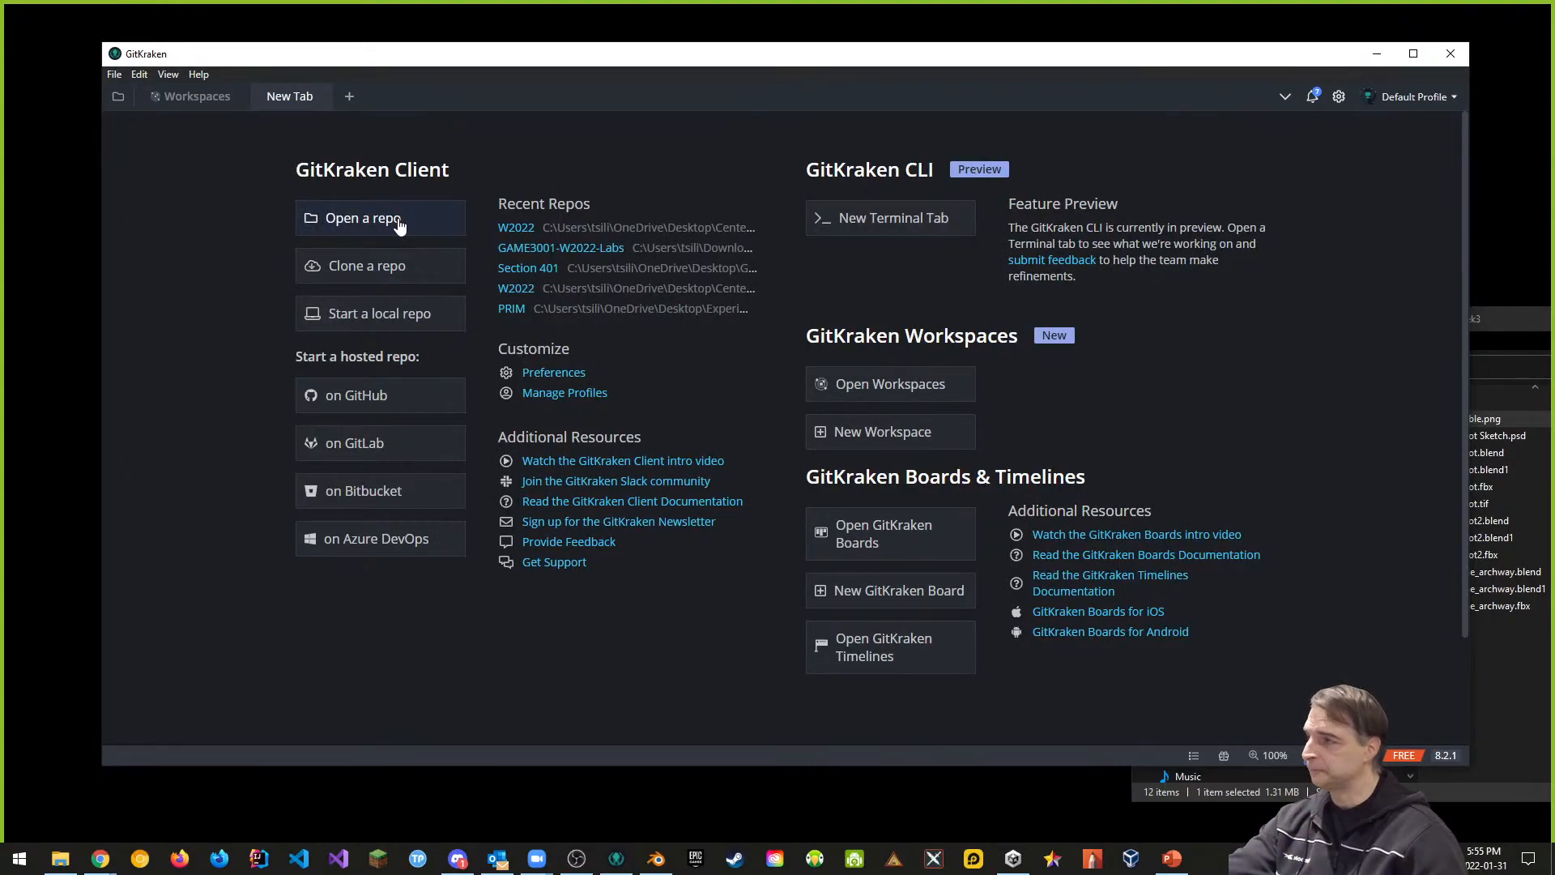
pyautogui.click(516, 289)
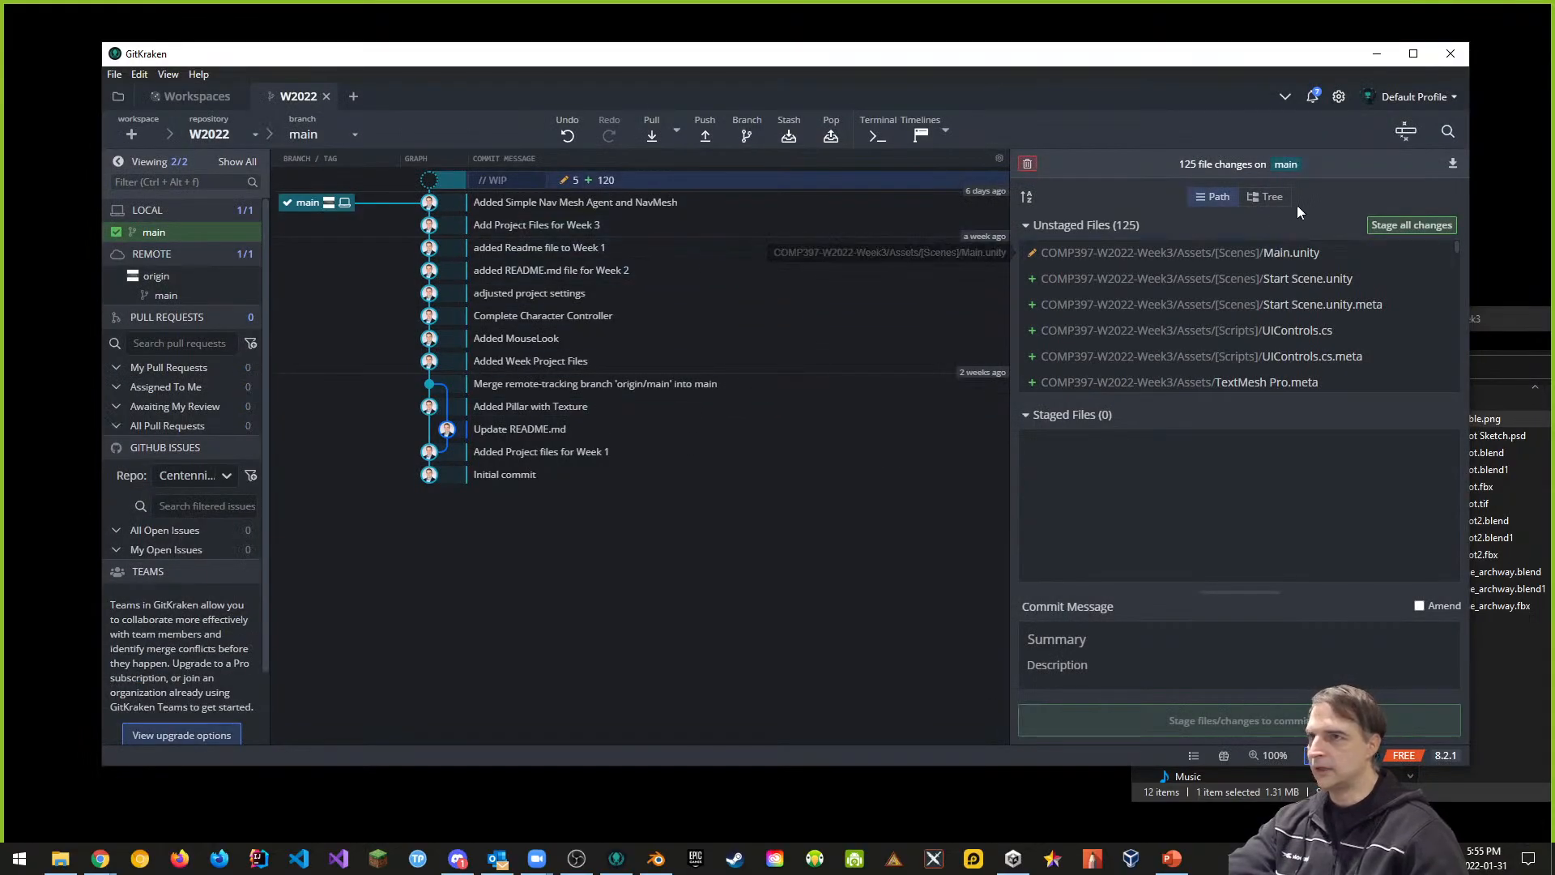
# Step: Commit all changed files to main with the summary "Added Week 4 Project Files" and push the commit to origin
pyautogui.click(1408, 227)
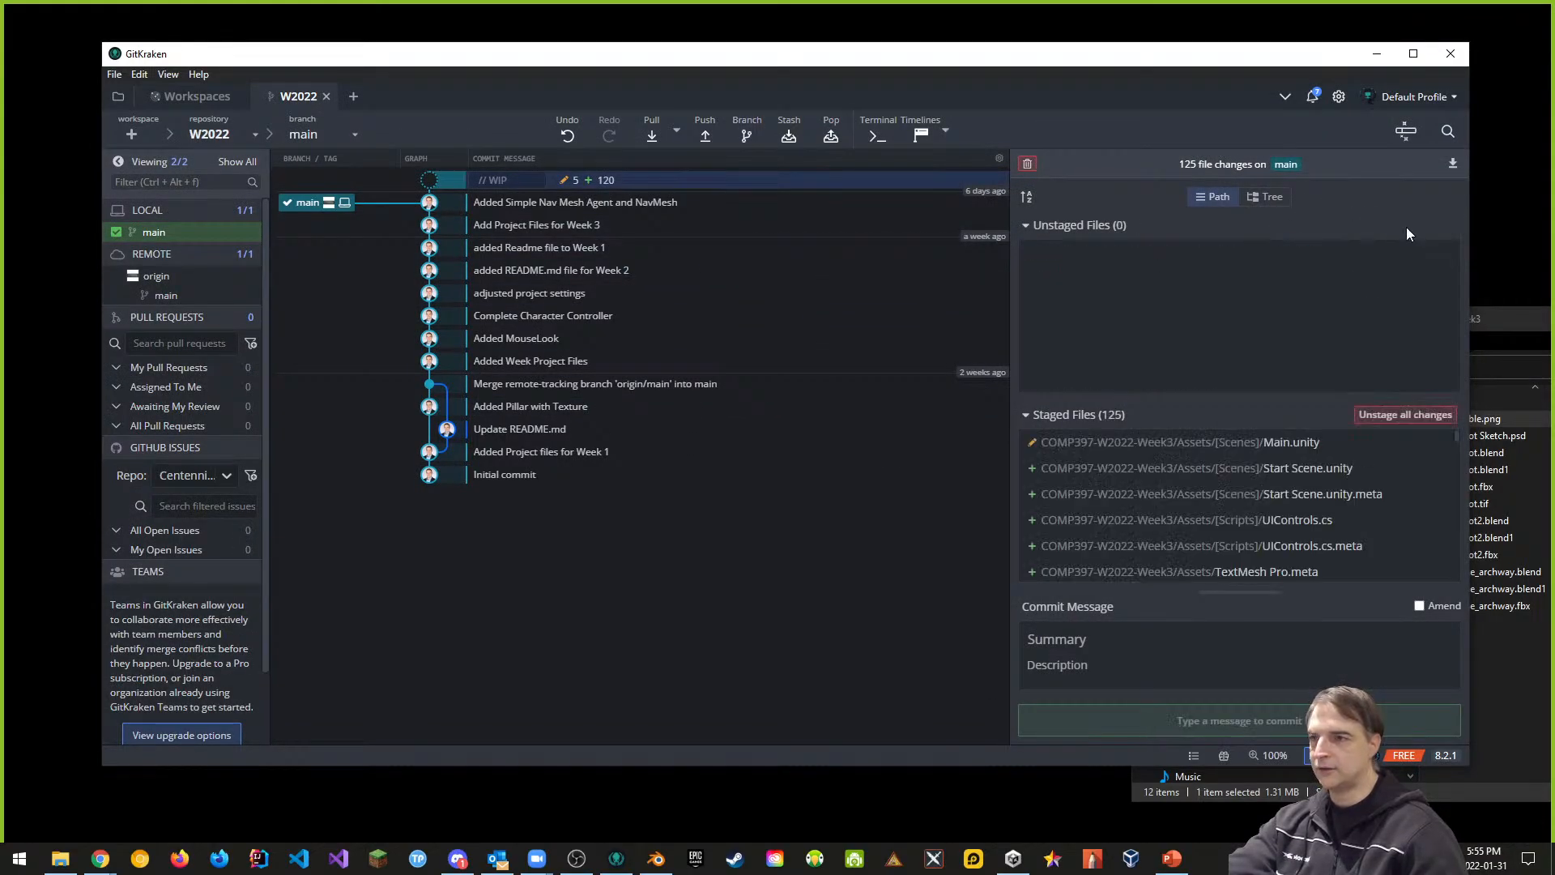
pyautogui.scroll(-10, 1183, 546)
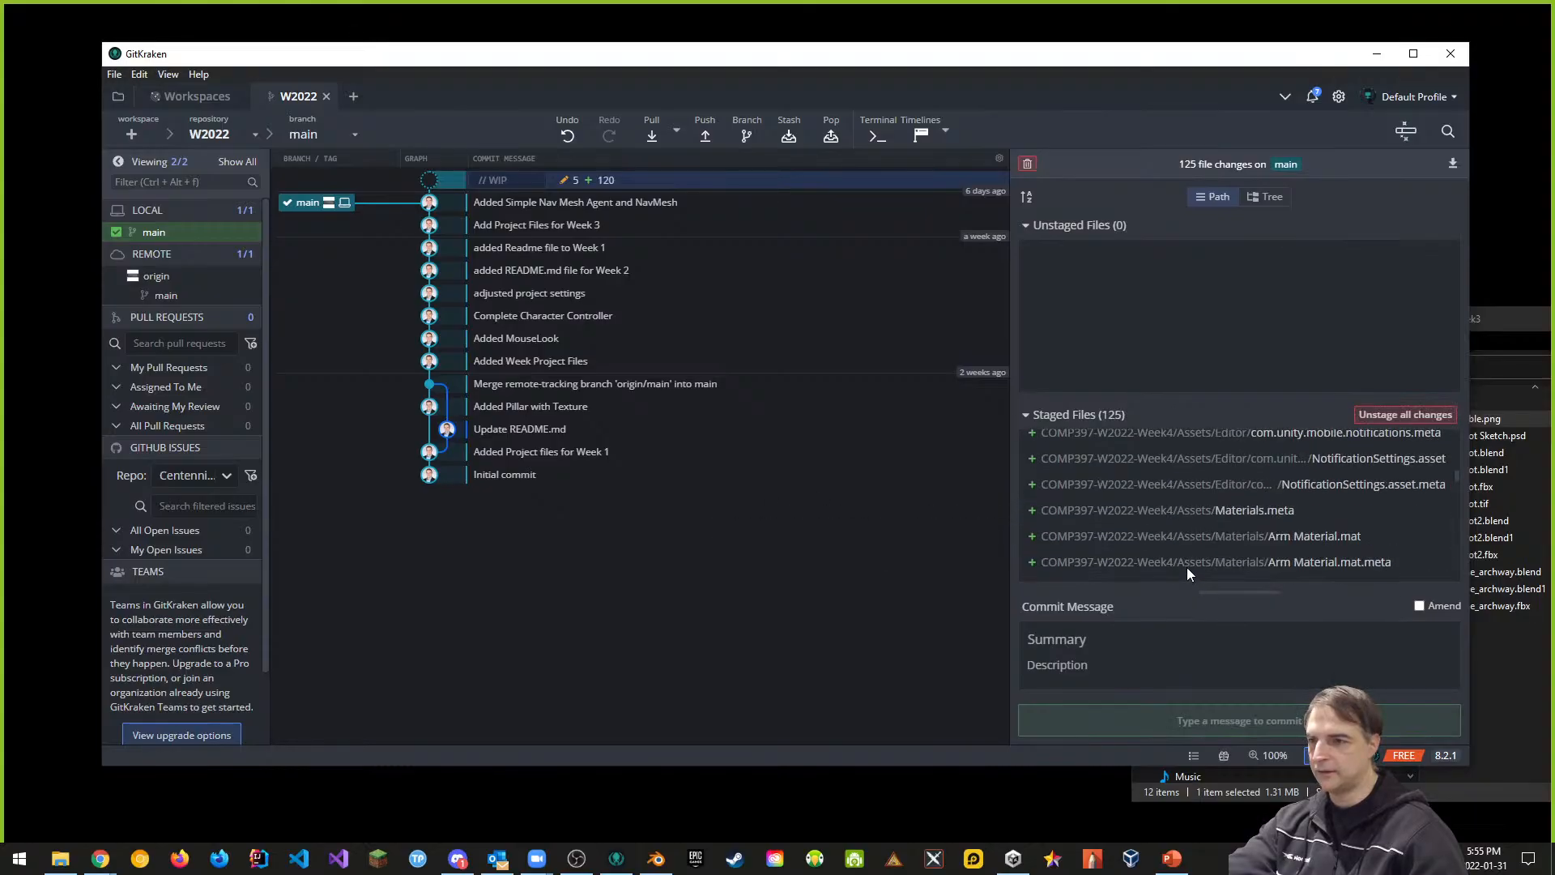
pyautogui.click(1059, 642)
pyautogui.write('Add')
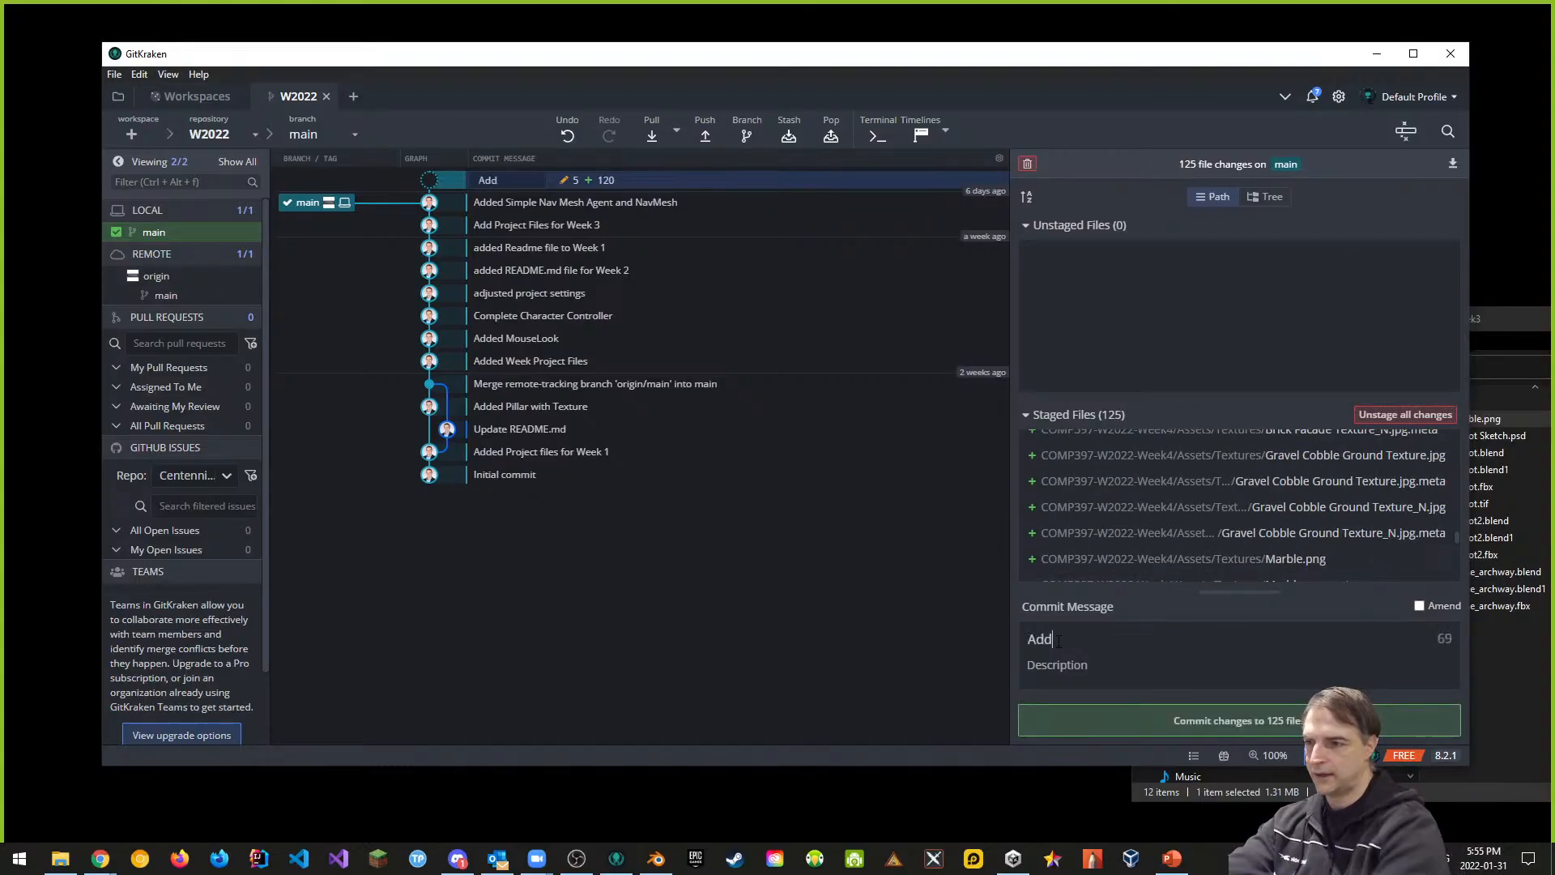
pyautogui.write('ed Week ')
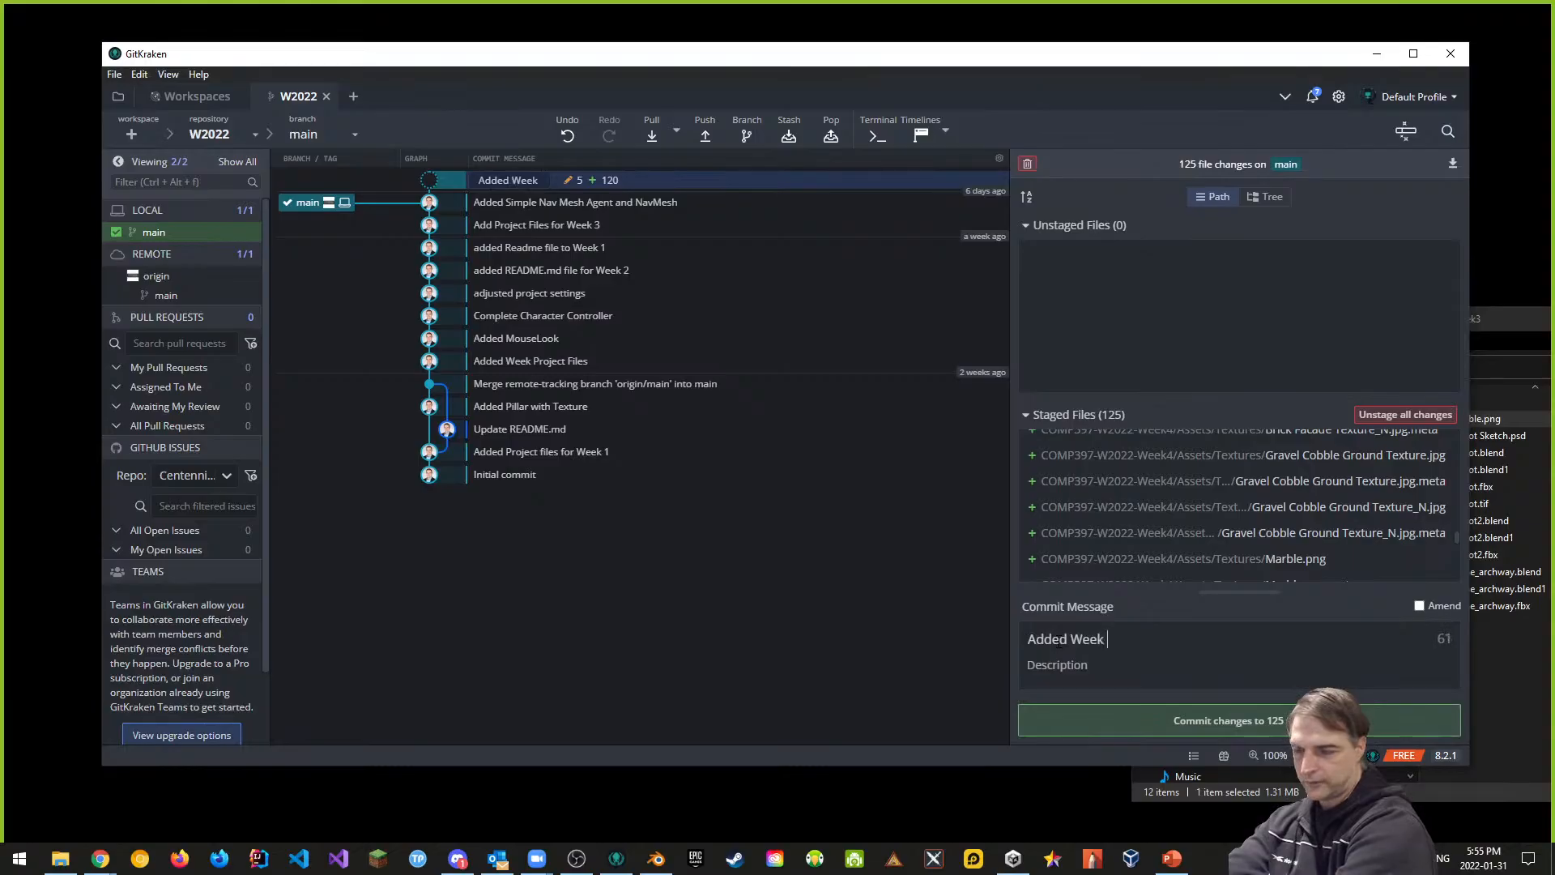
pyautogui.write('4 Project Fi')
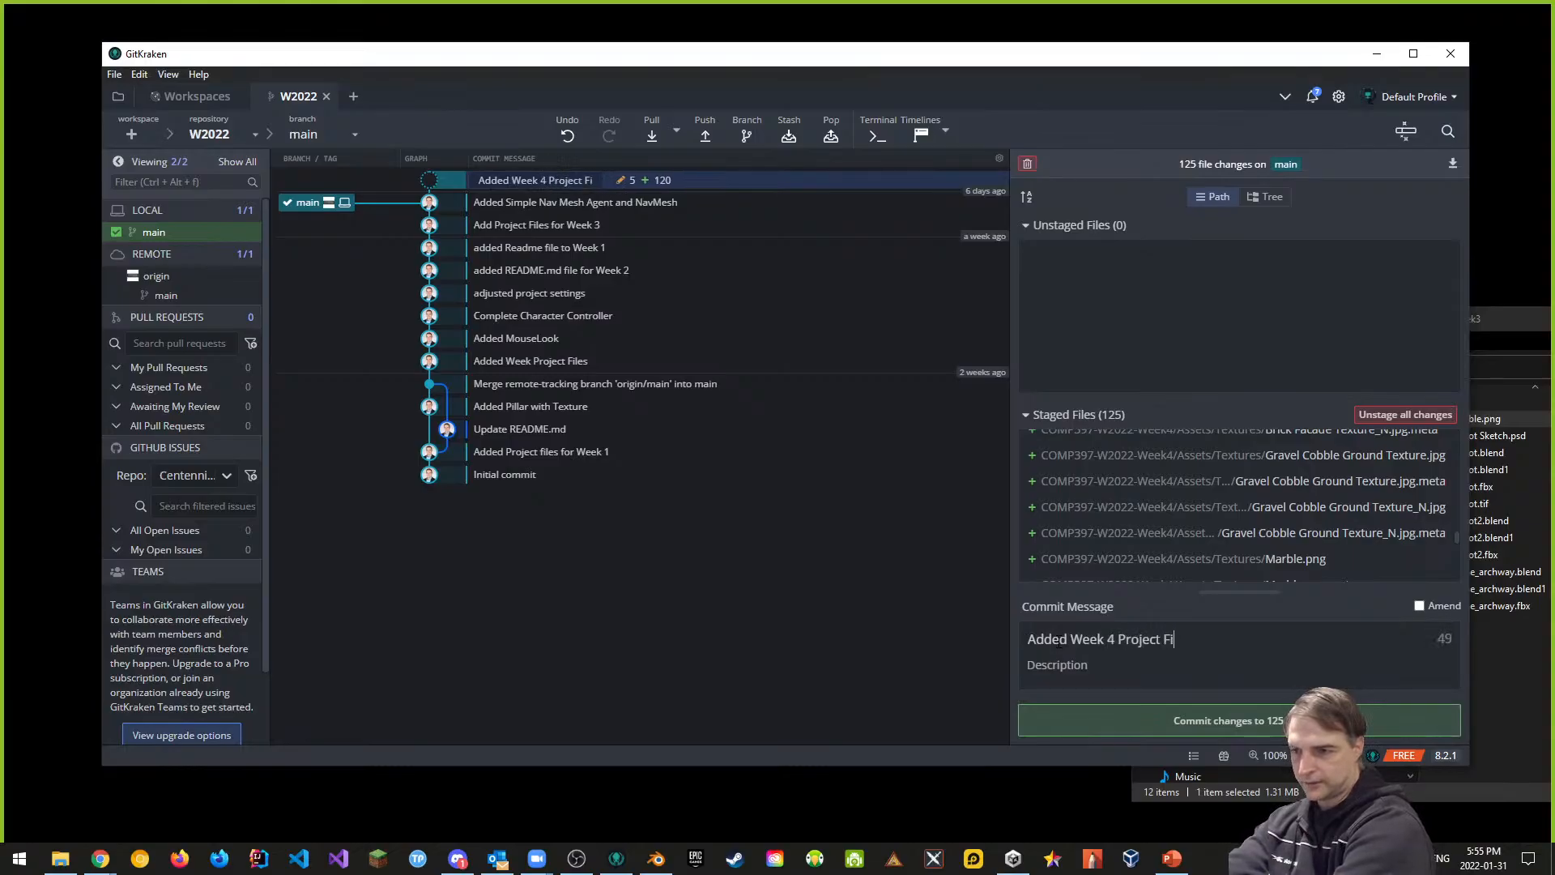
pyautogui.write('les')
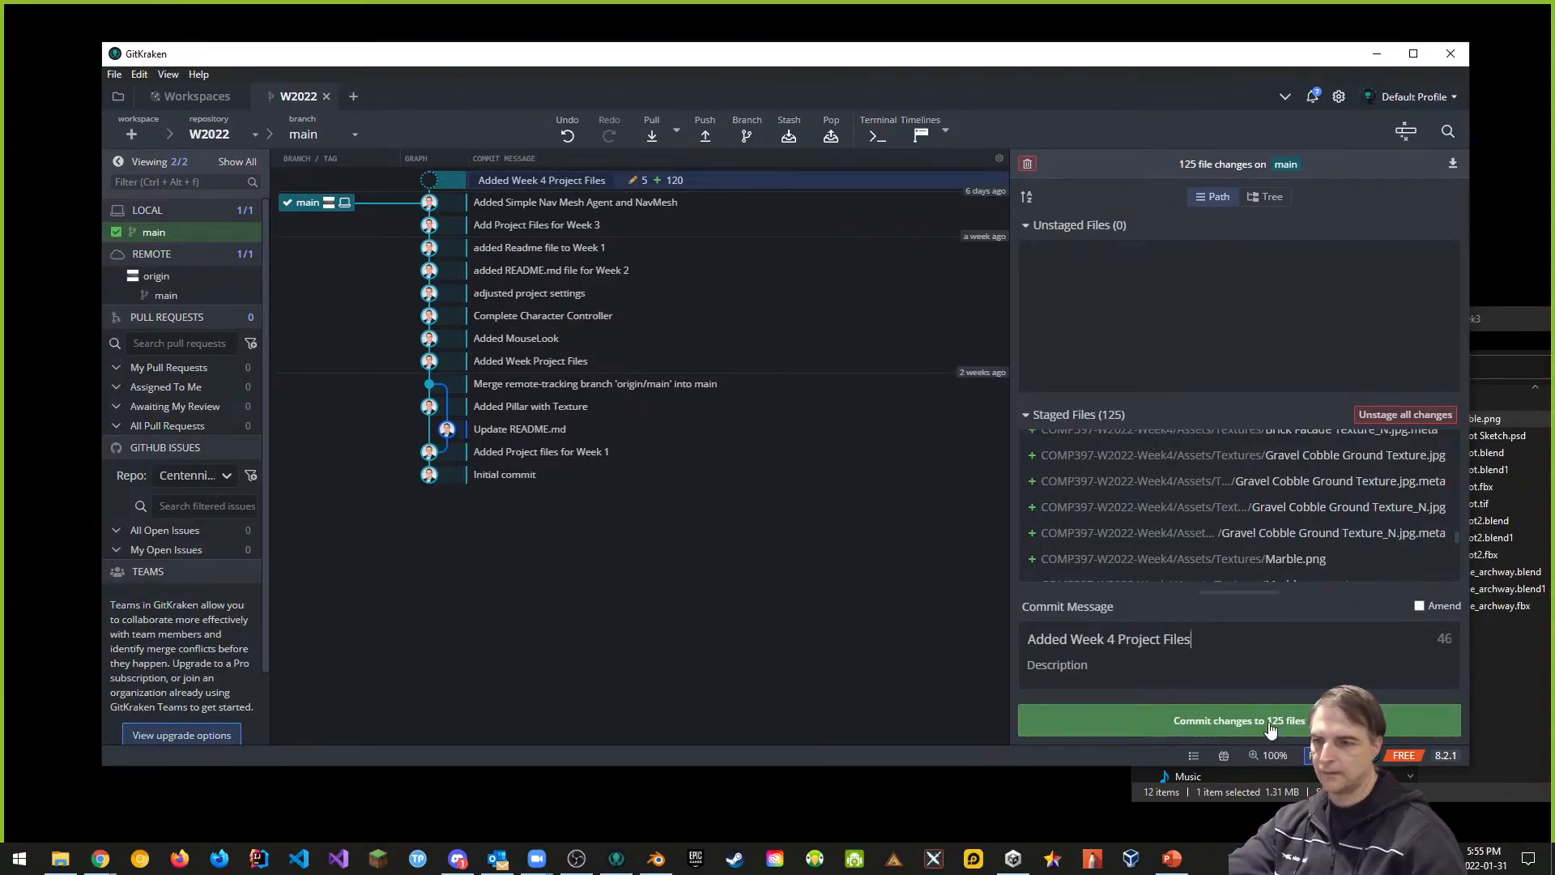
pyautogui.click(1270, 730)
pyautogui.click(703, 134)
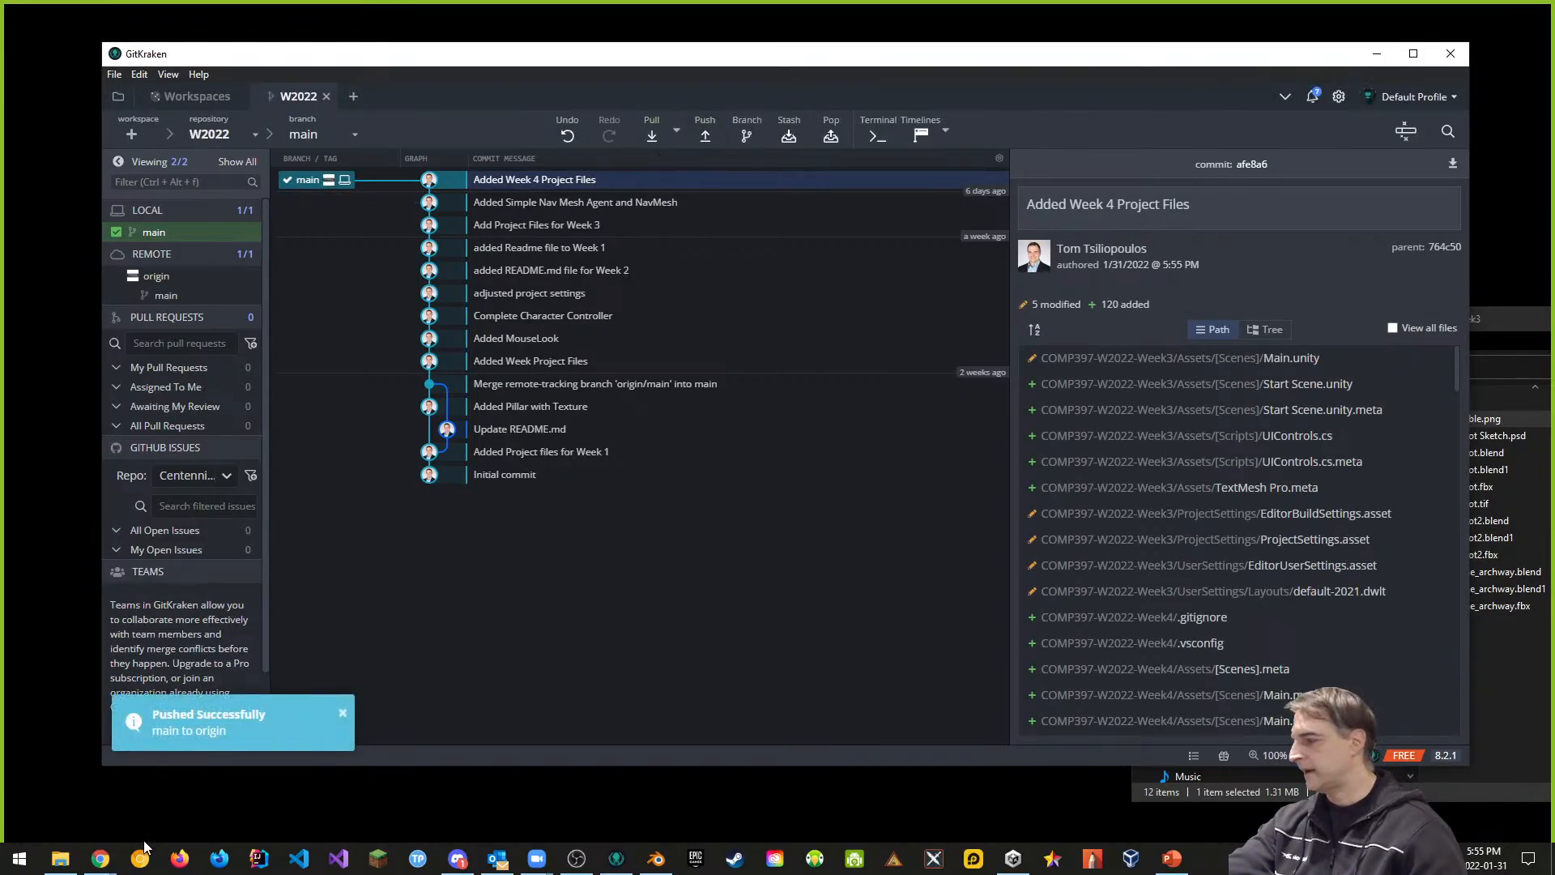
# Step: Switch to the Live Session - Week 4 course page in Chrome and add stone_archway.fbx from the COMP397-Week3 folder below the stone_archway BLEND file
pyautogui.moveTo(108, 863)
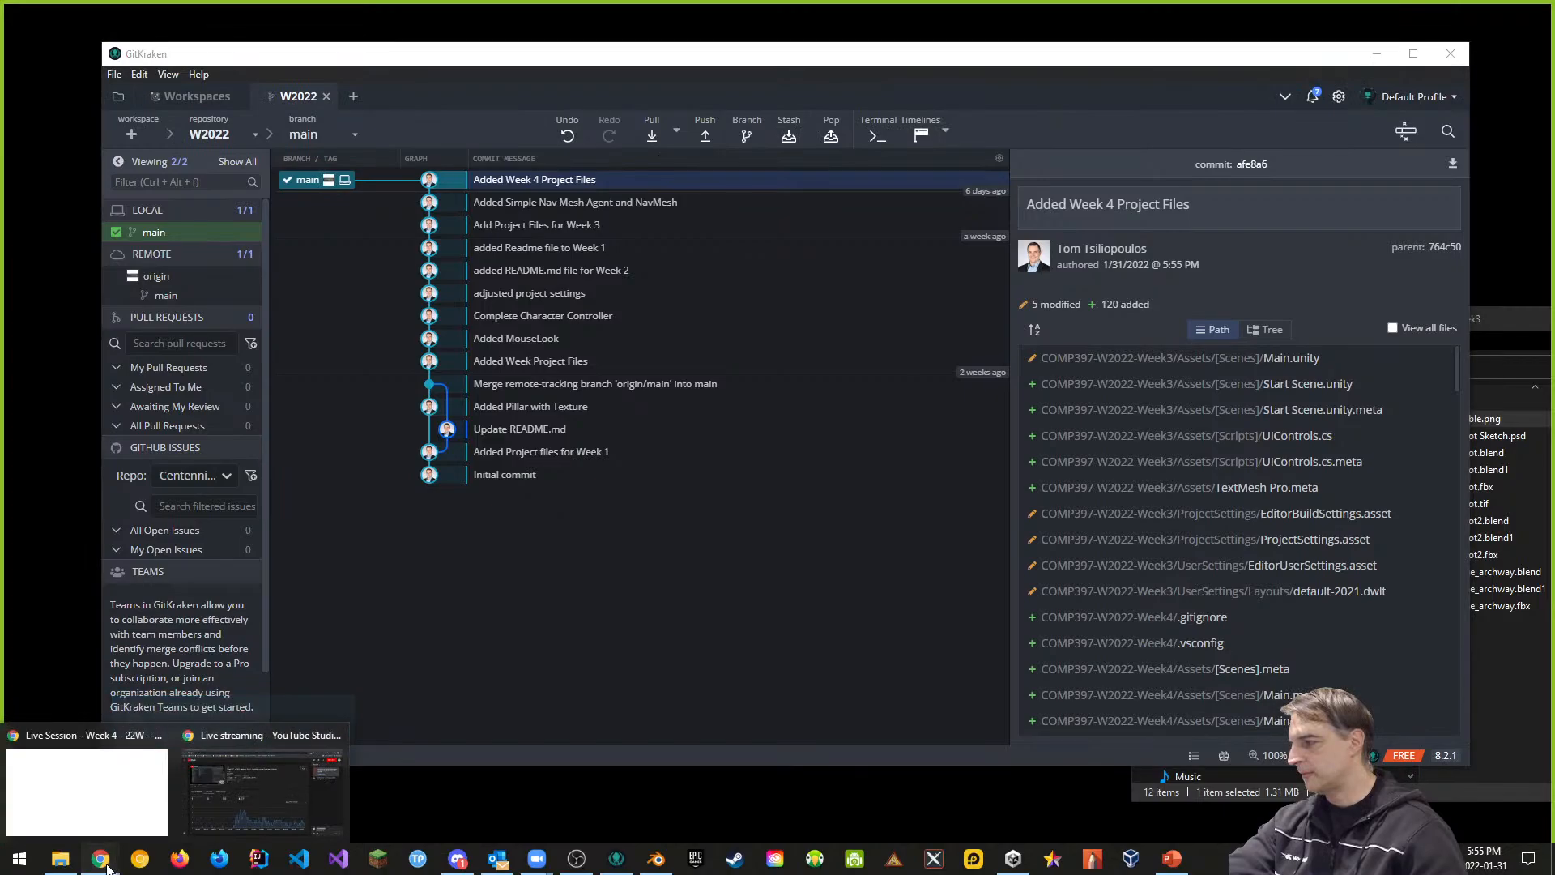
pyautogui.click(102, 814)
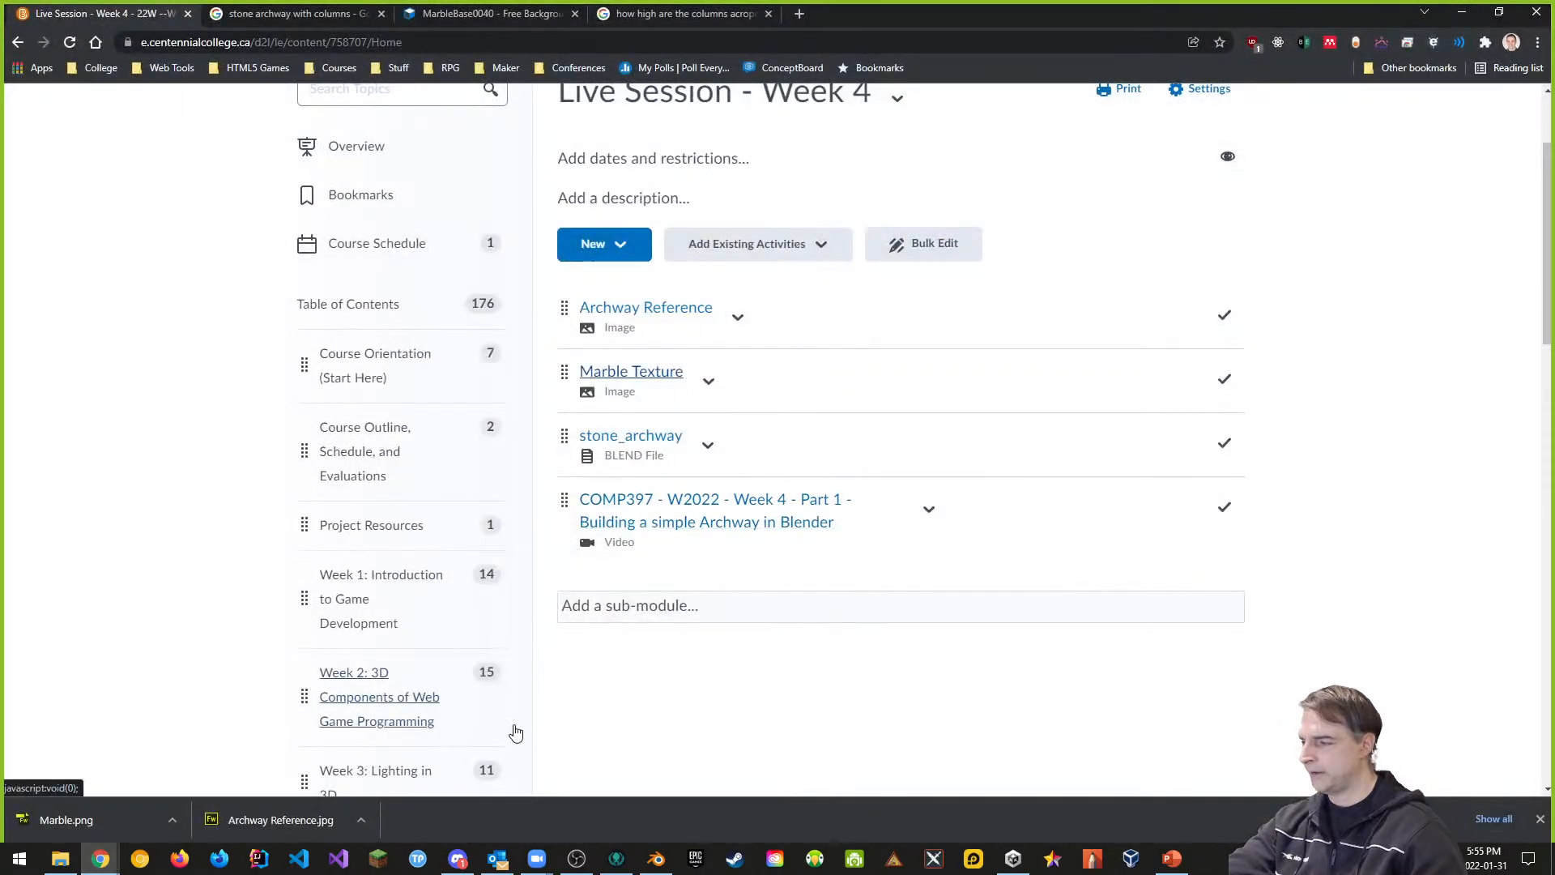
pyautogui.click(61, 861)
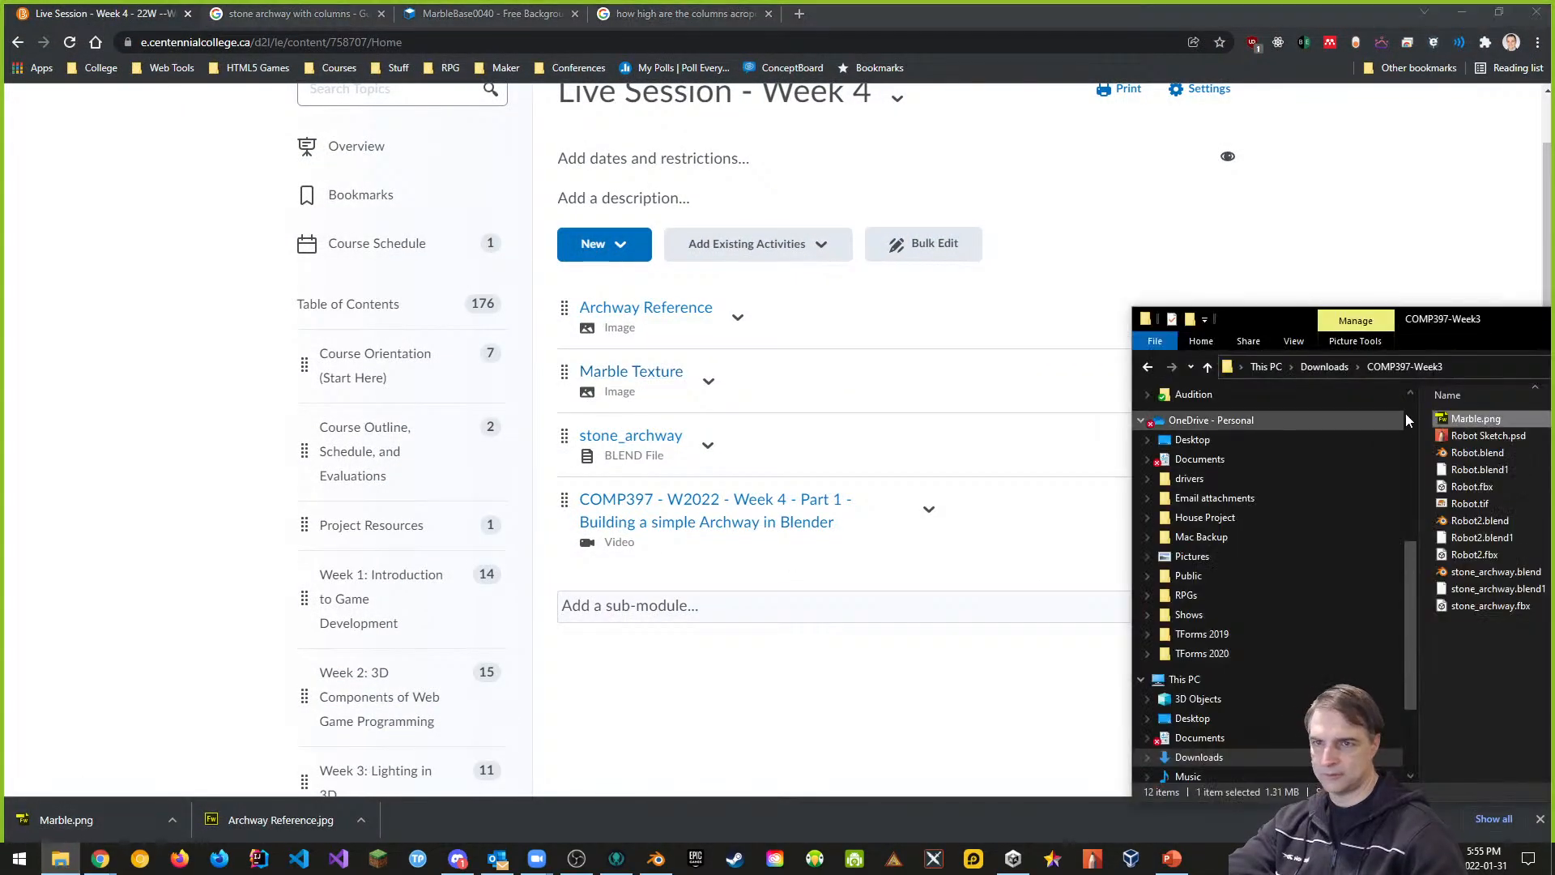
pyautogui.moveTo(1500, 604); pyautogui.dragTo(719, 503)
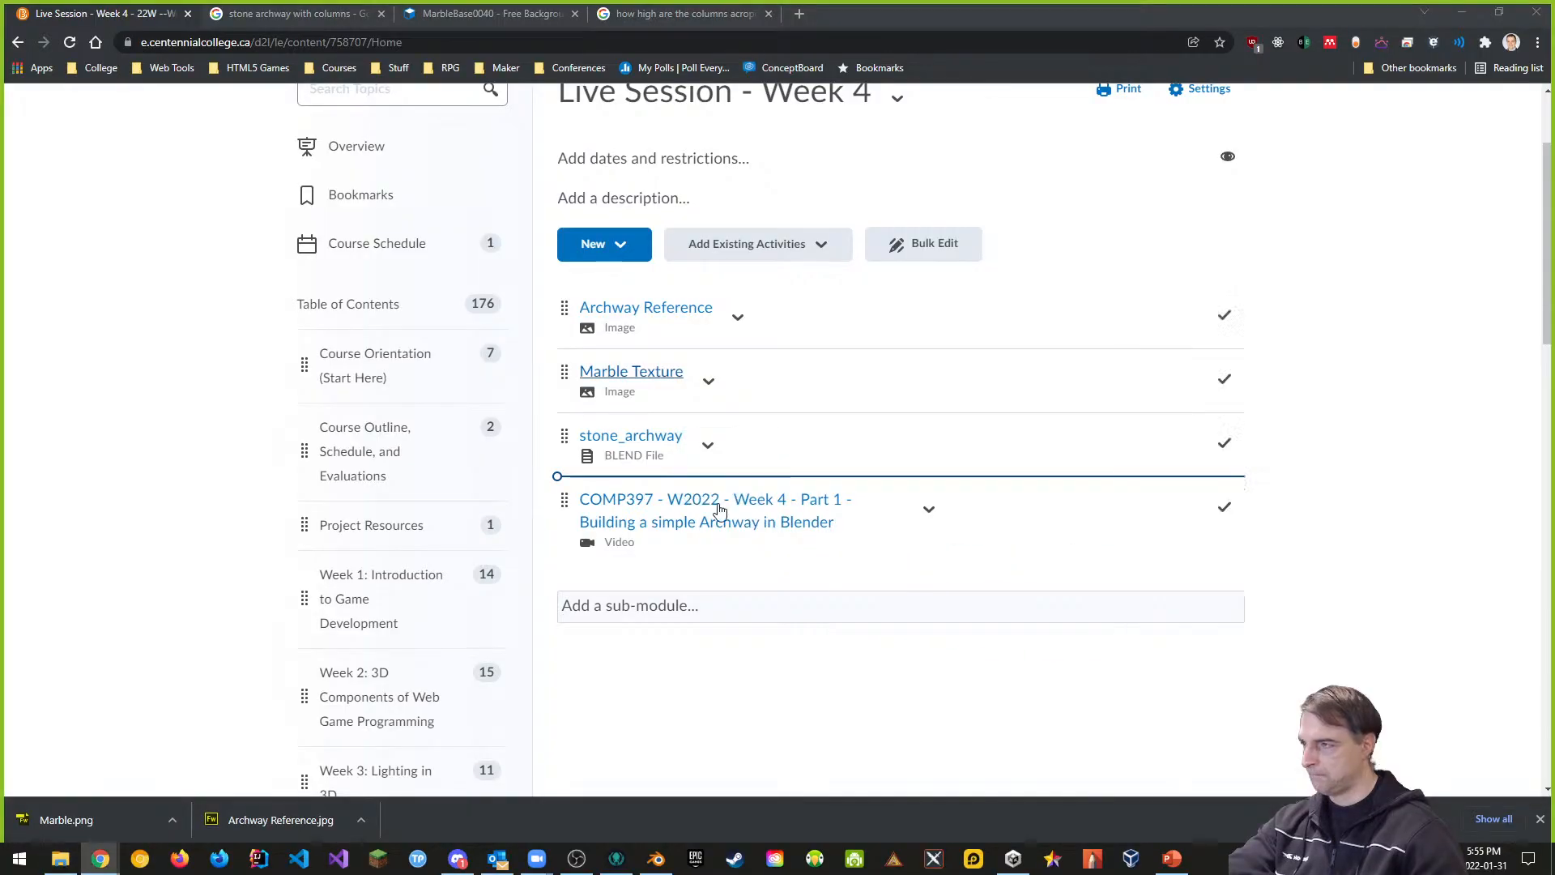